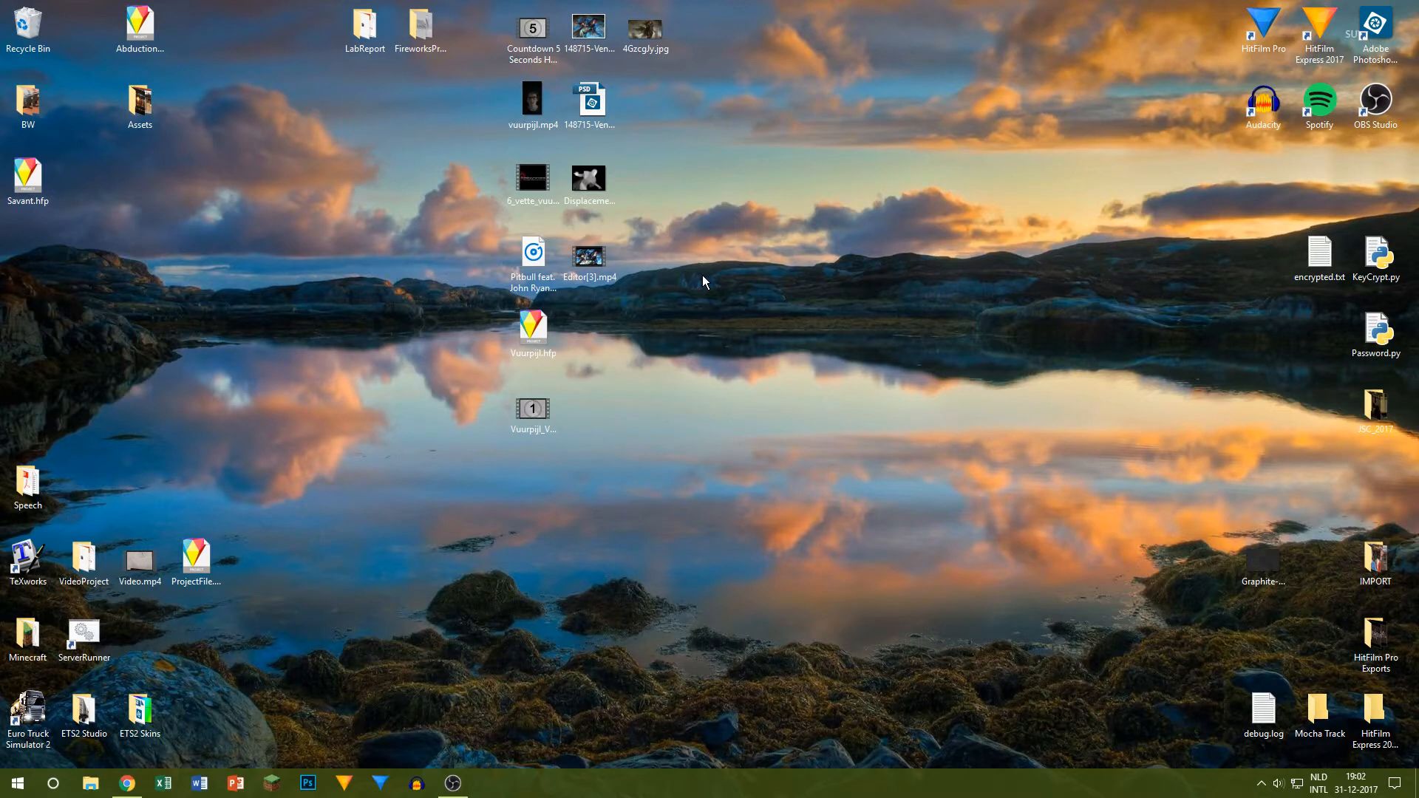
# Step: View the Venser artwork and play the finished Editor[3].mp4 animation for comparison, closing each viewer
pyautogui.doubleClick(606, 48)
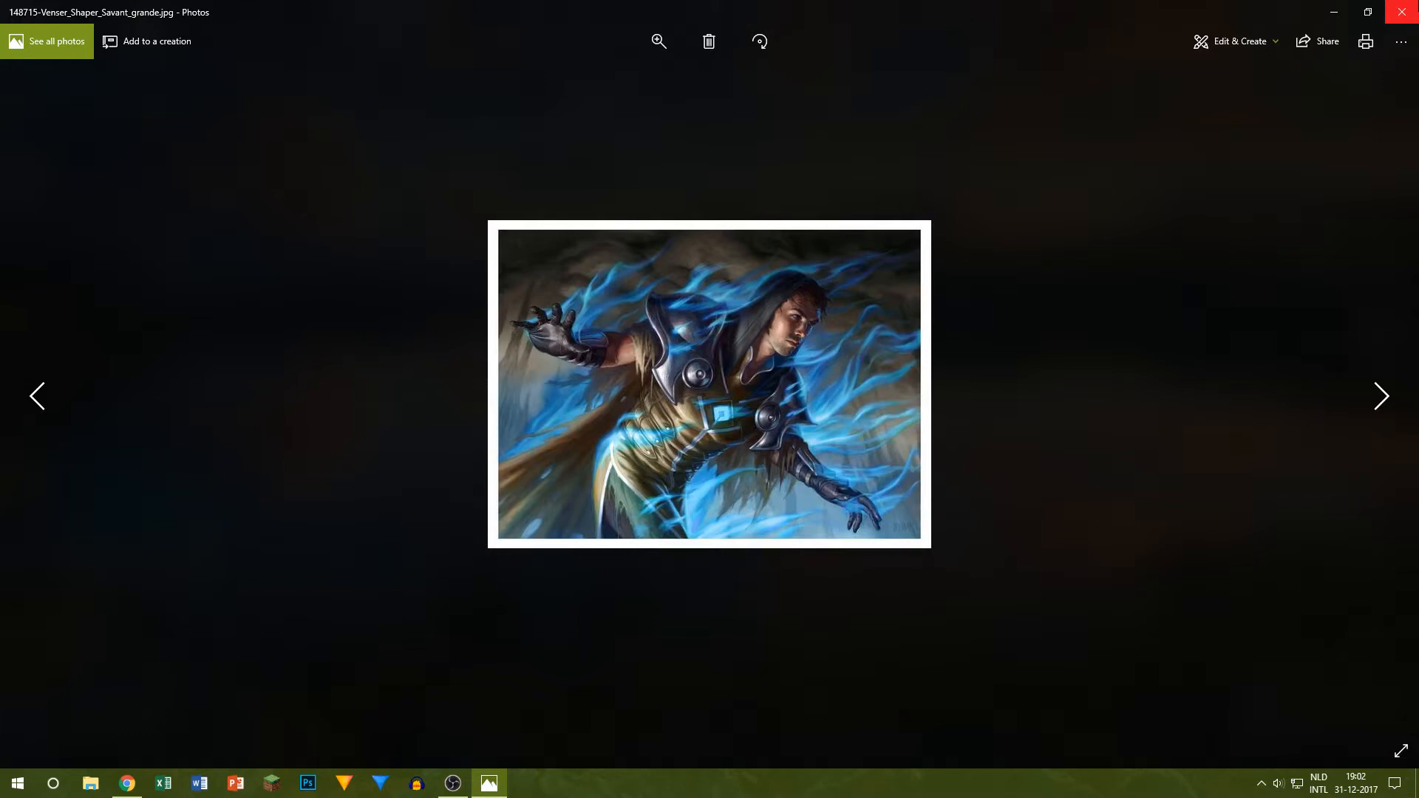
pyautogui.click(1401, 12)
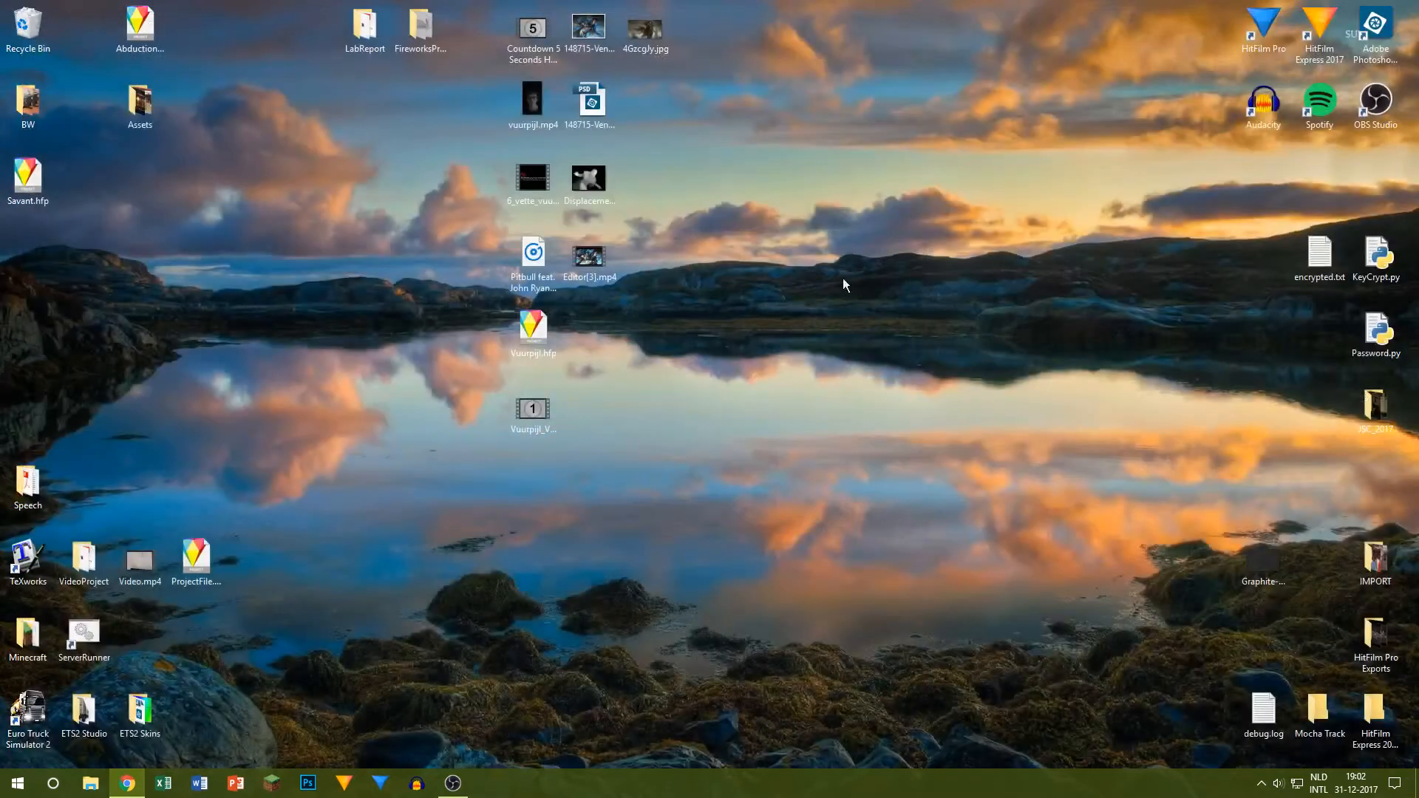
pyautogui.doubleClick(600, 263)
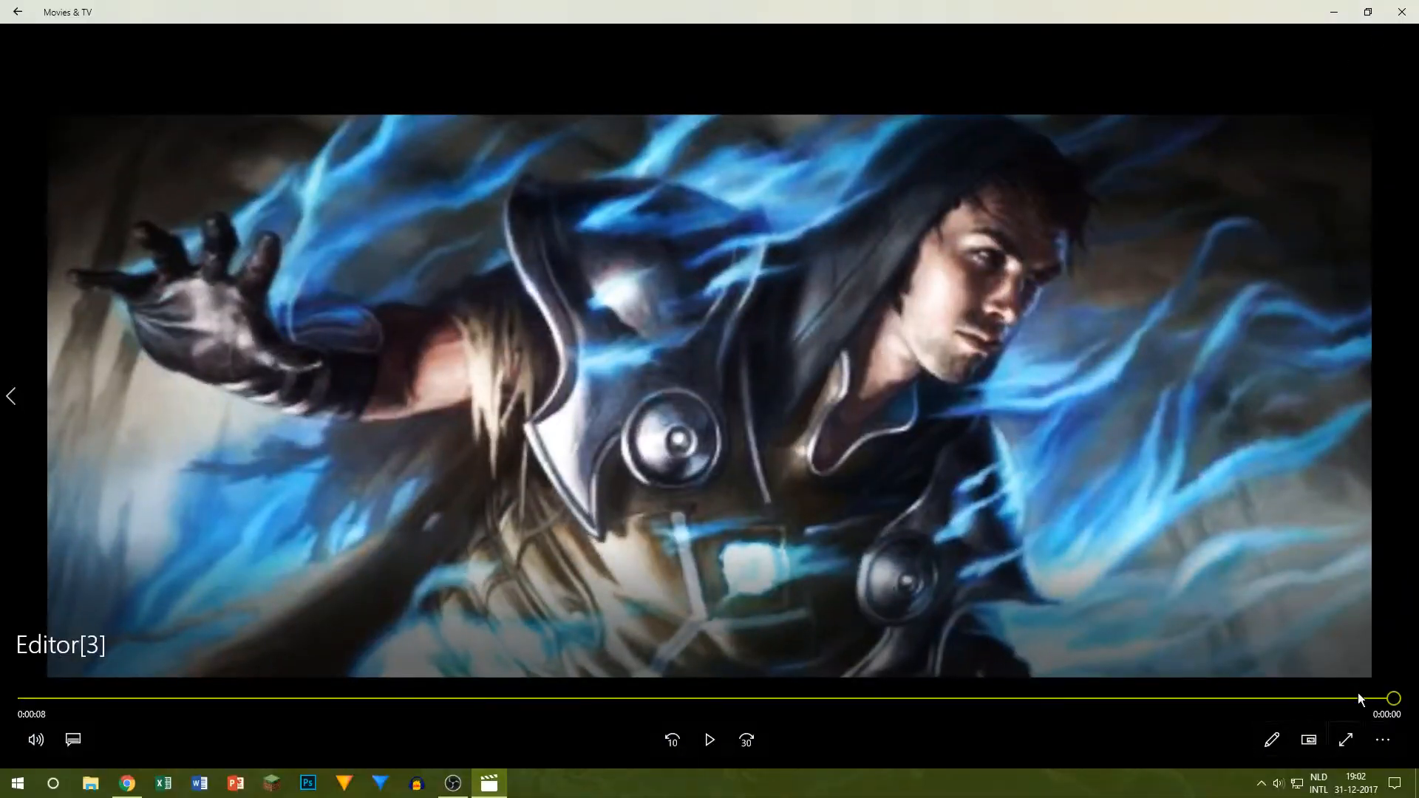
pyautogui.click(1401, 12)
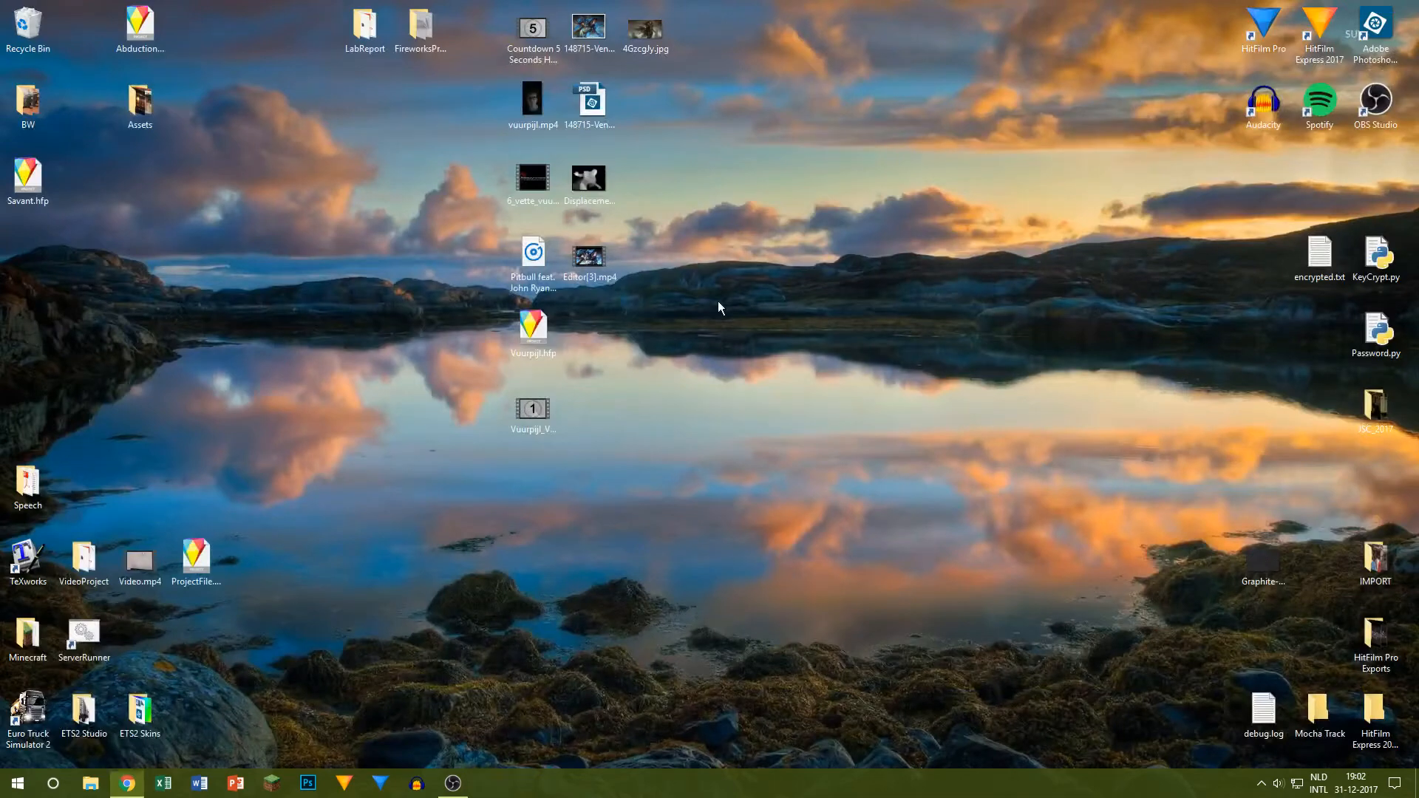
# Step: Examine the 4GzcgJy.jpg artwork, the Venser source image and its grayscale DisplacementMap.png, closing each image
pyautogui.doubleClick(657, 41)
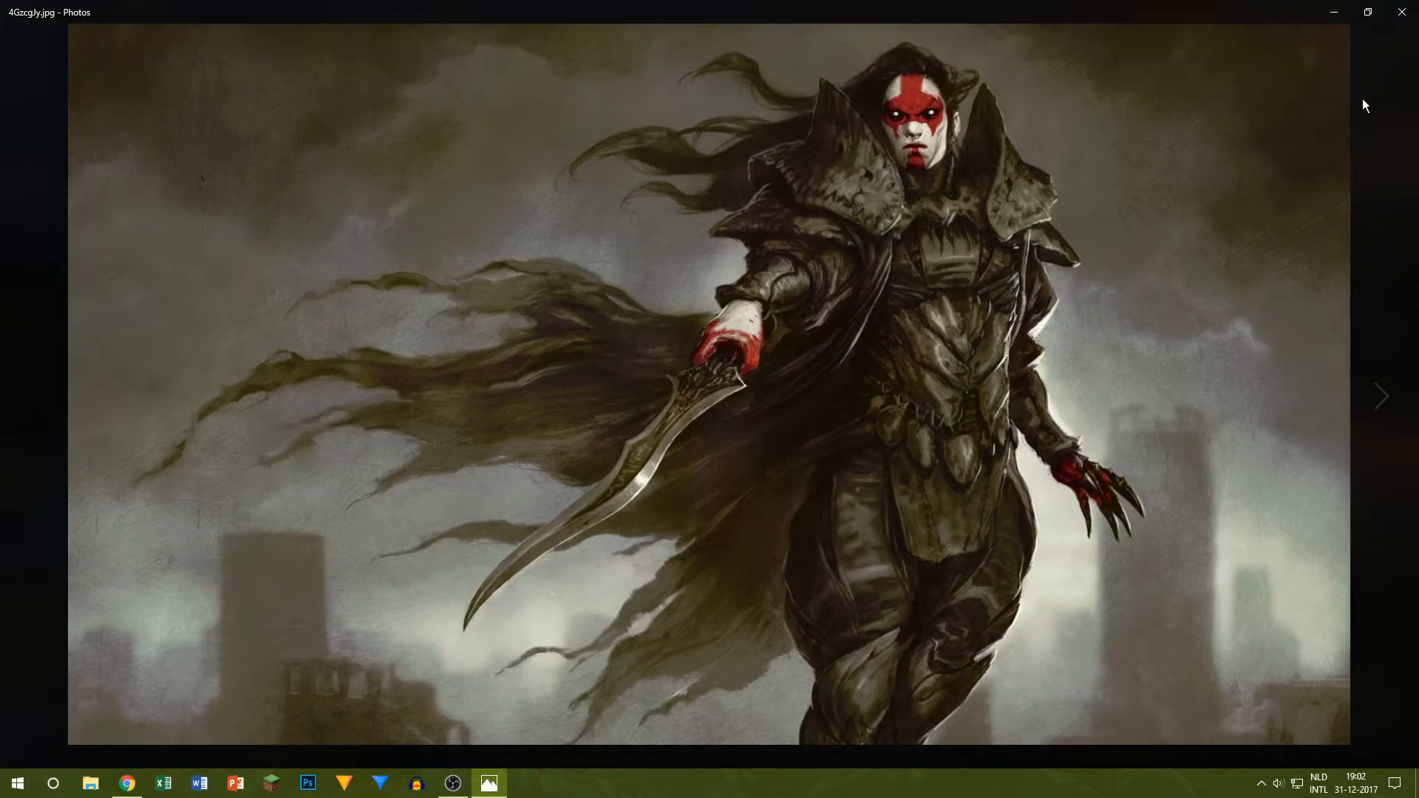
pyautogui.click(1400, 12)
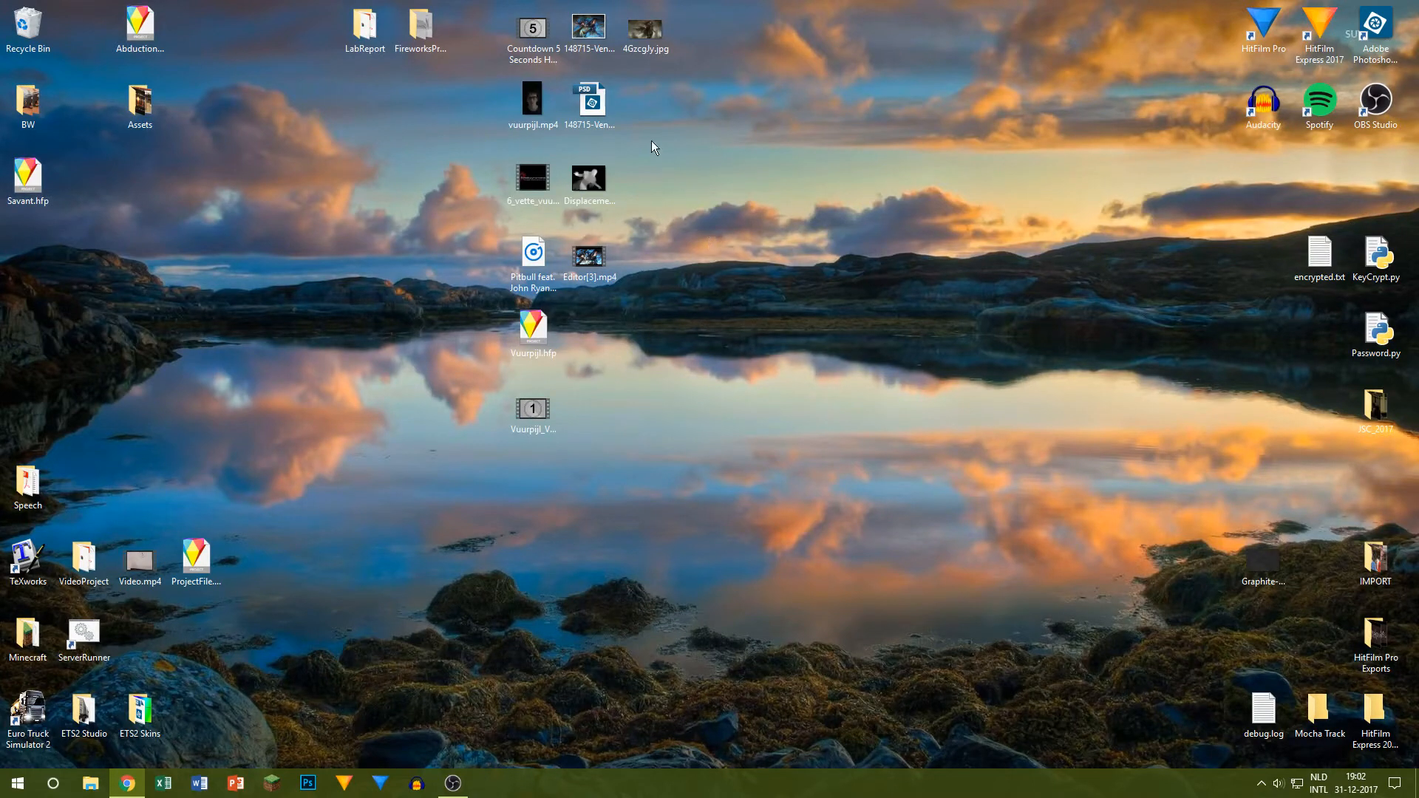
pyautogui.doubleClick(596, 28)
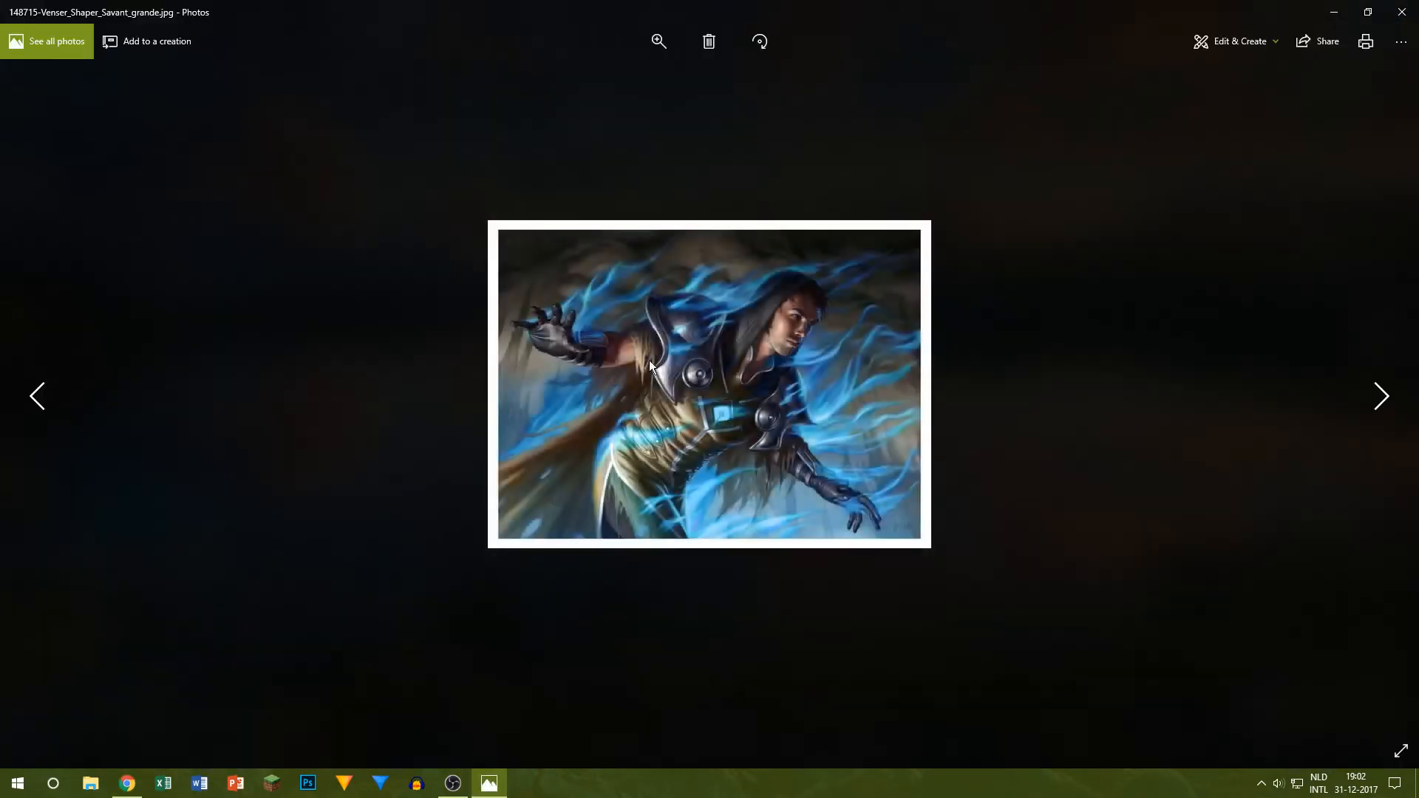
pyautogui.click(1401, 9)
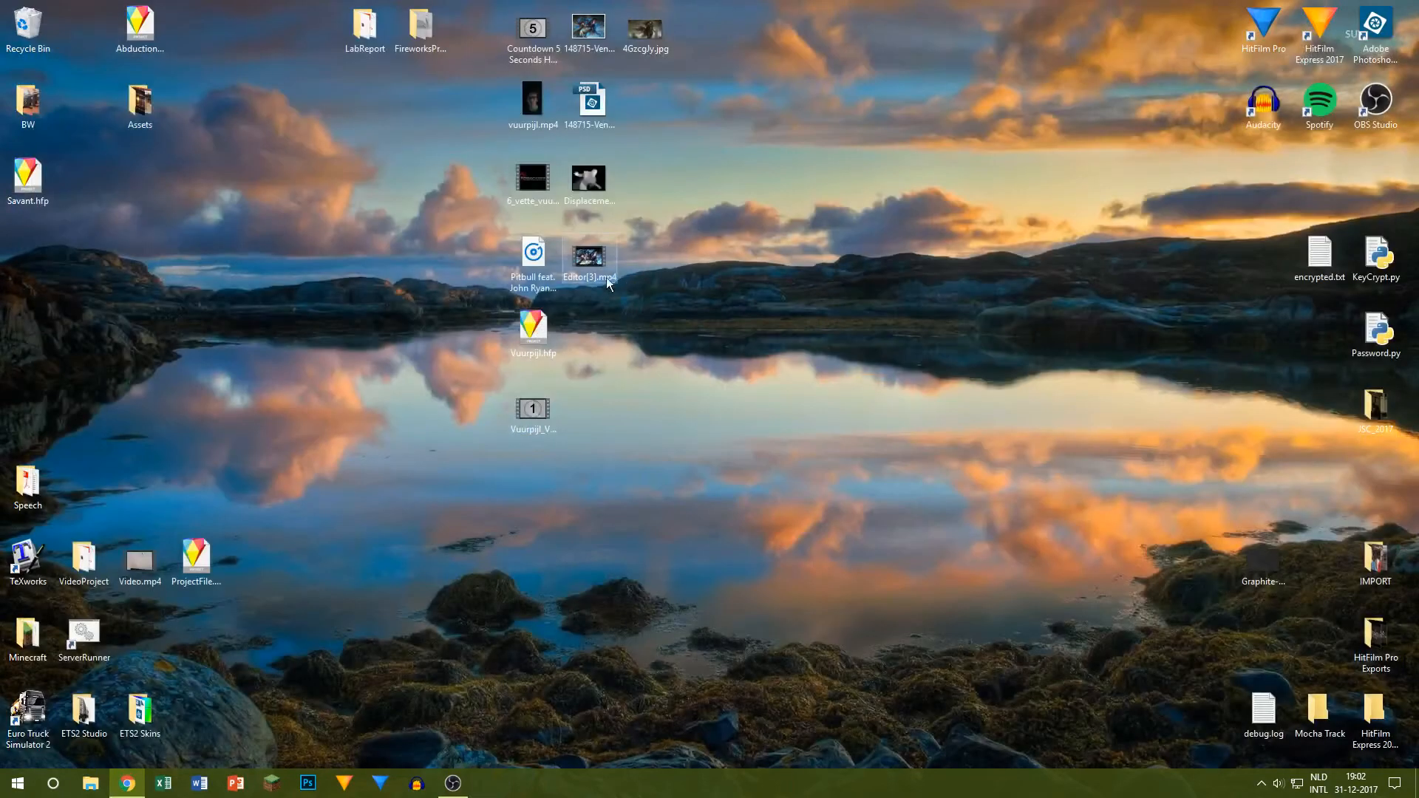
pyautogui.doubleClick(588, 180)
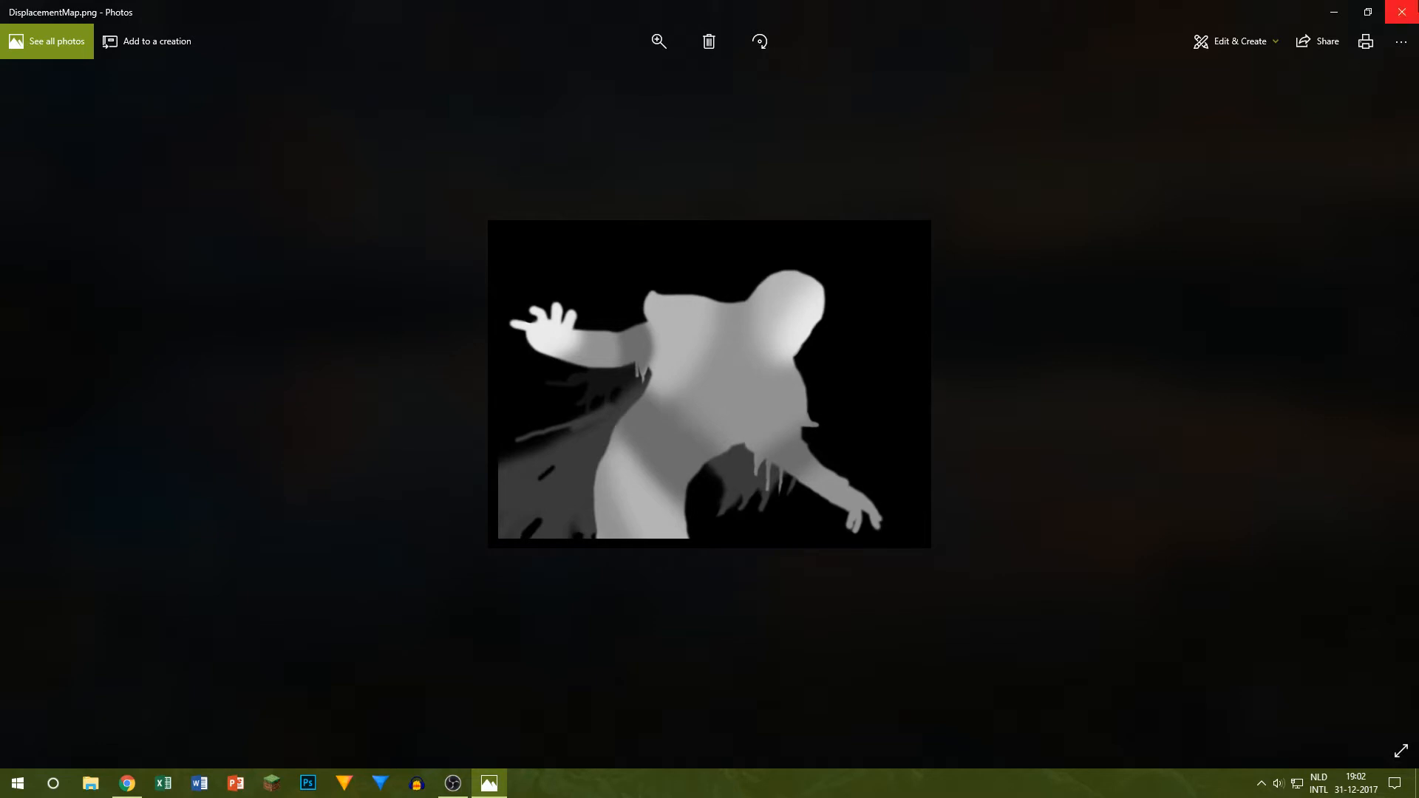
pyautogui.click(1412, 12)
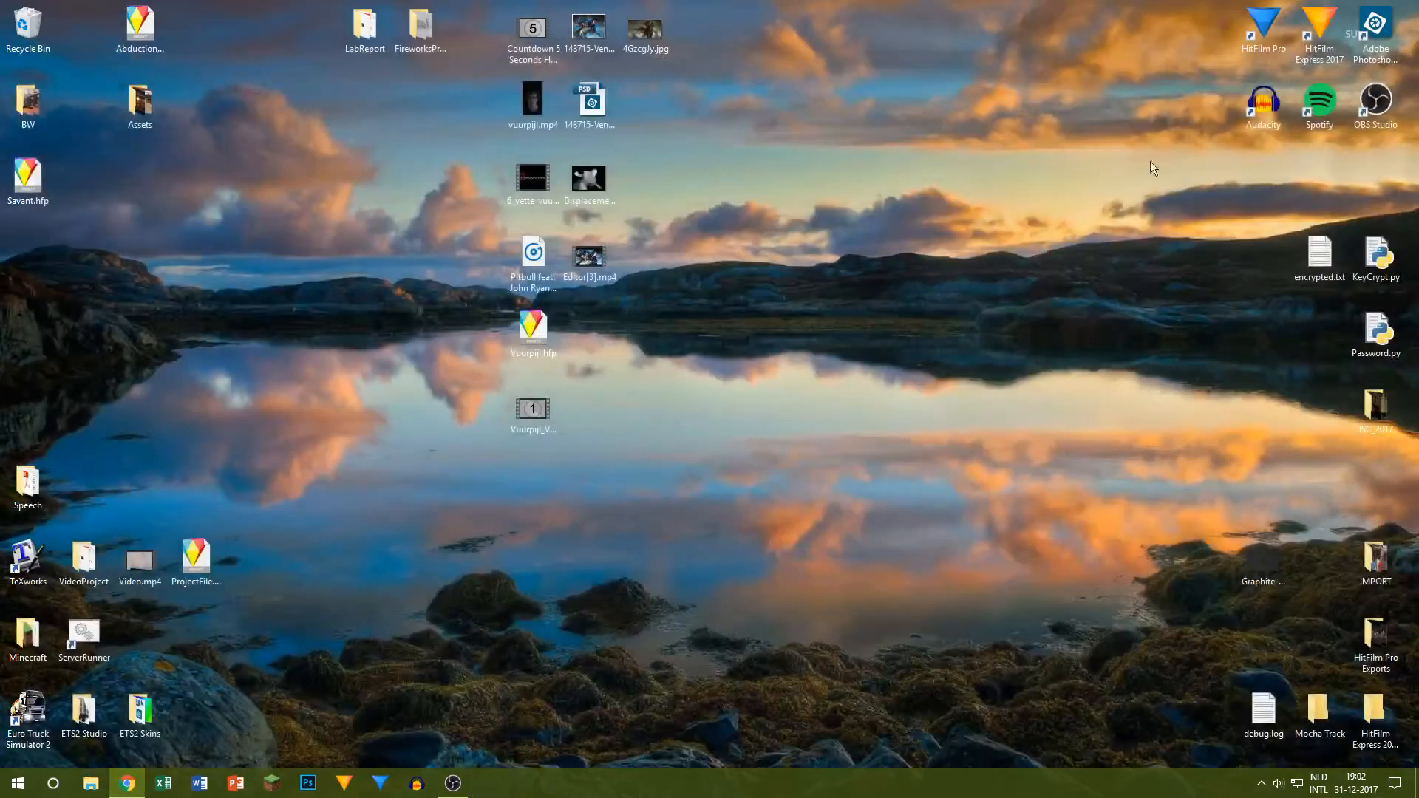
# Step: Play Editor[3].mp4 again from about its midpoint to examine the depth movement, closing the player at the end
pyautogui.doubleClick(599, 263)
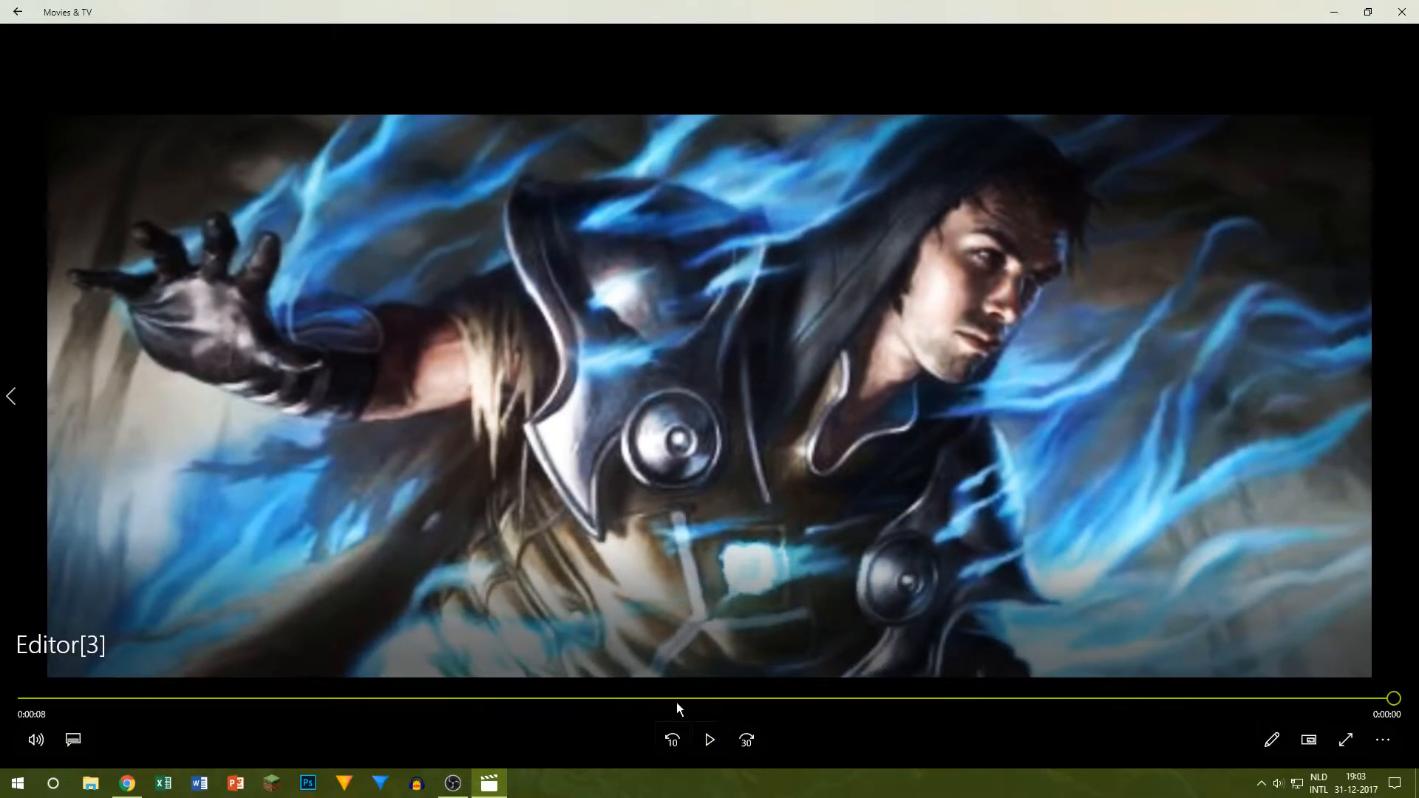
pyautogui.click(678, 699)
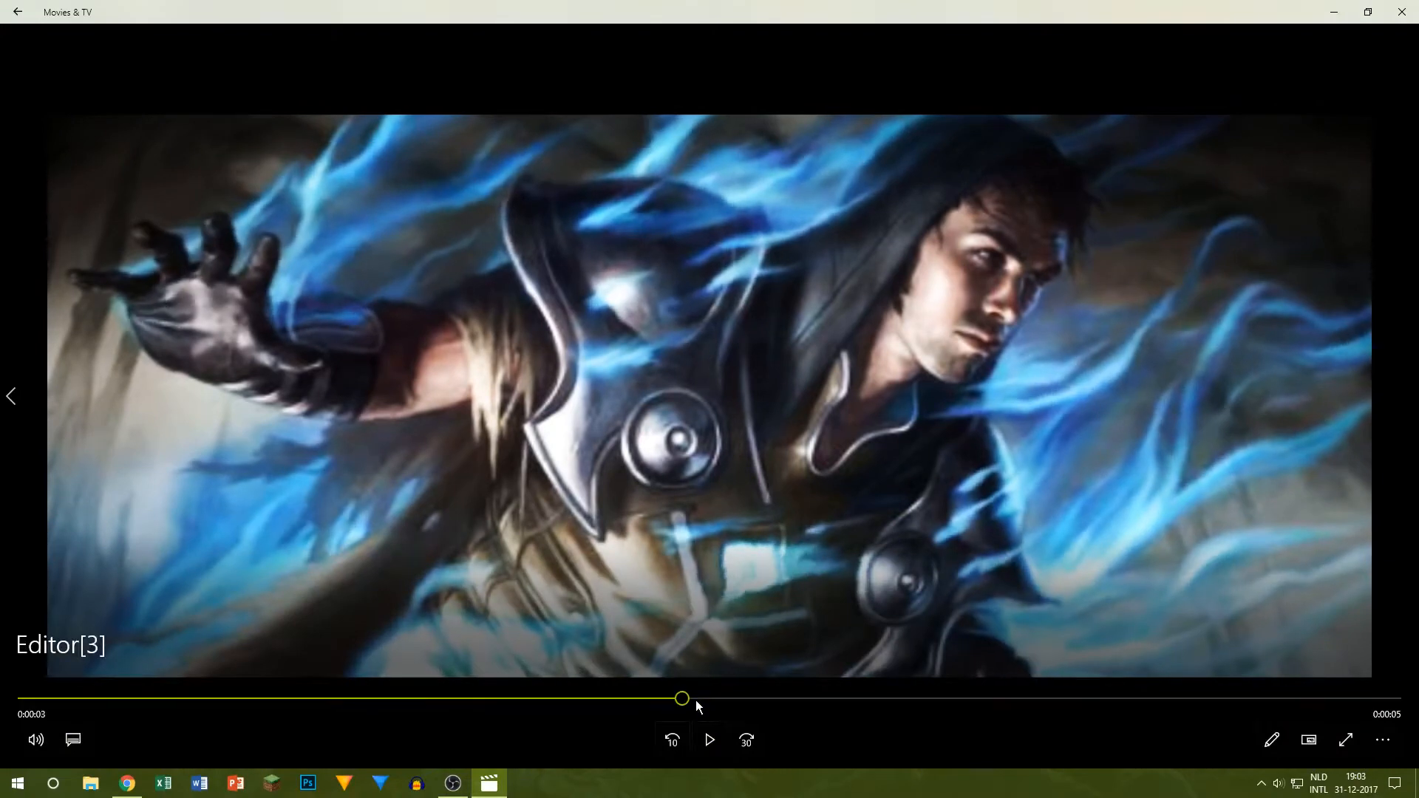
pyautogui.click(709, 740)
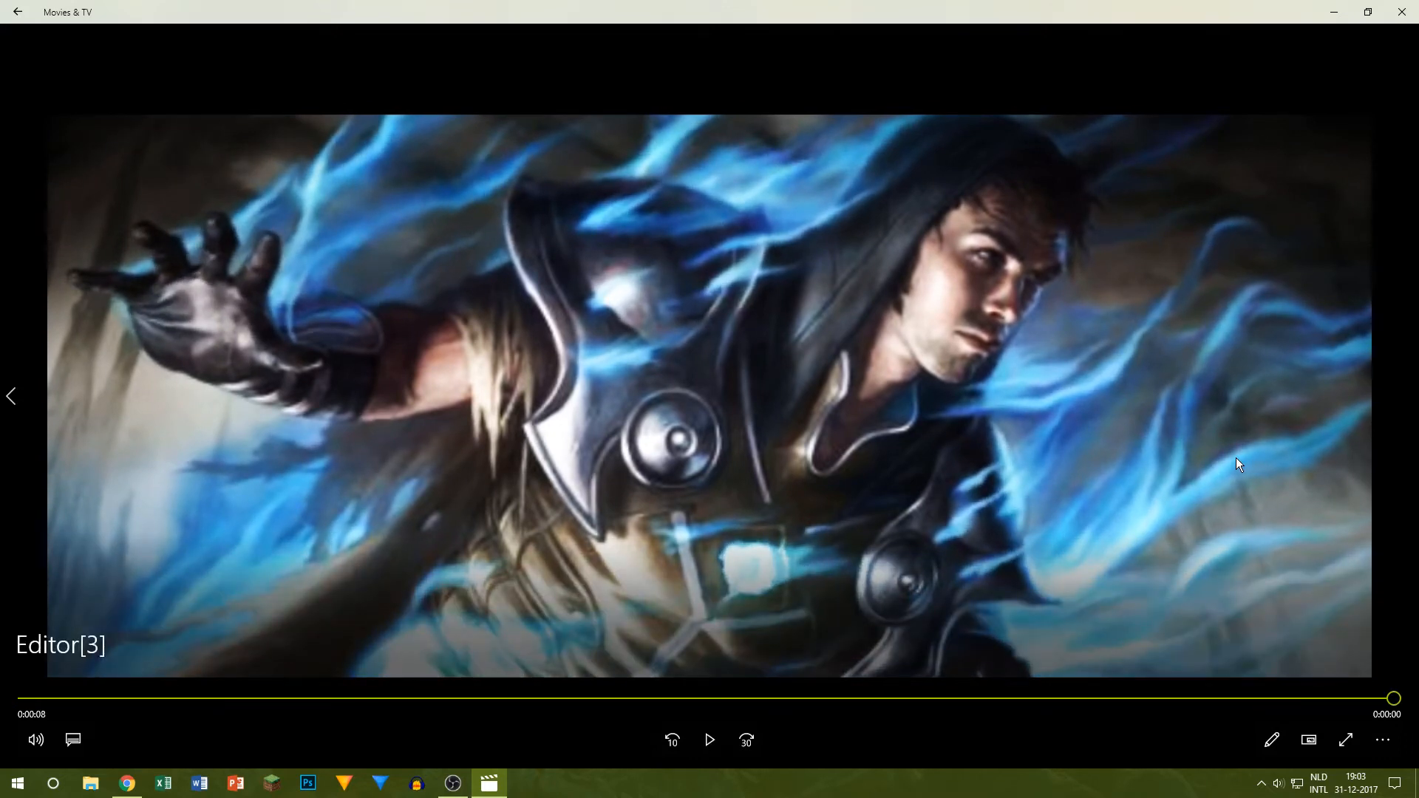
pyautogui.click(1400, 12)
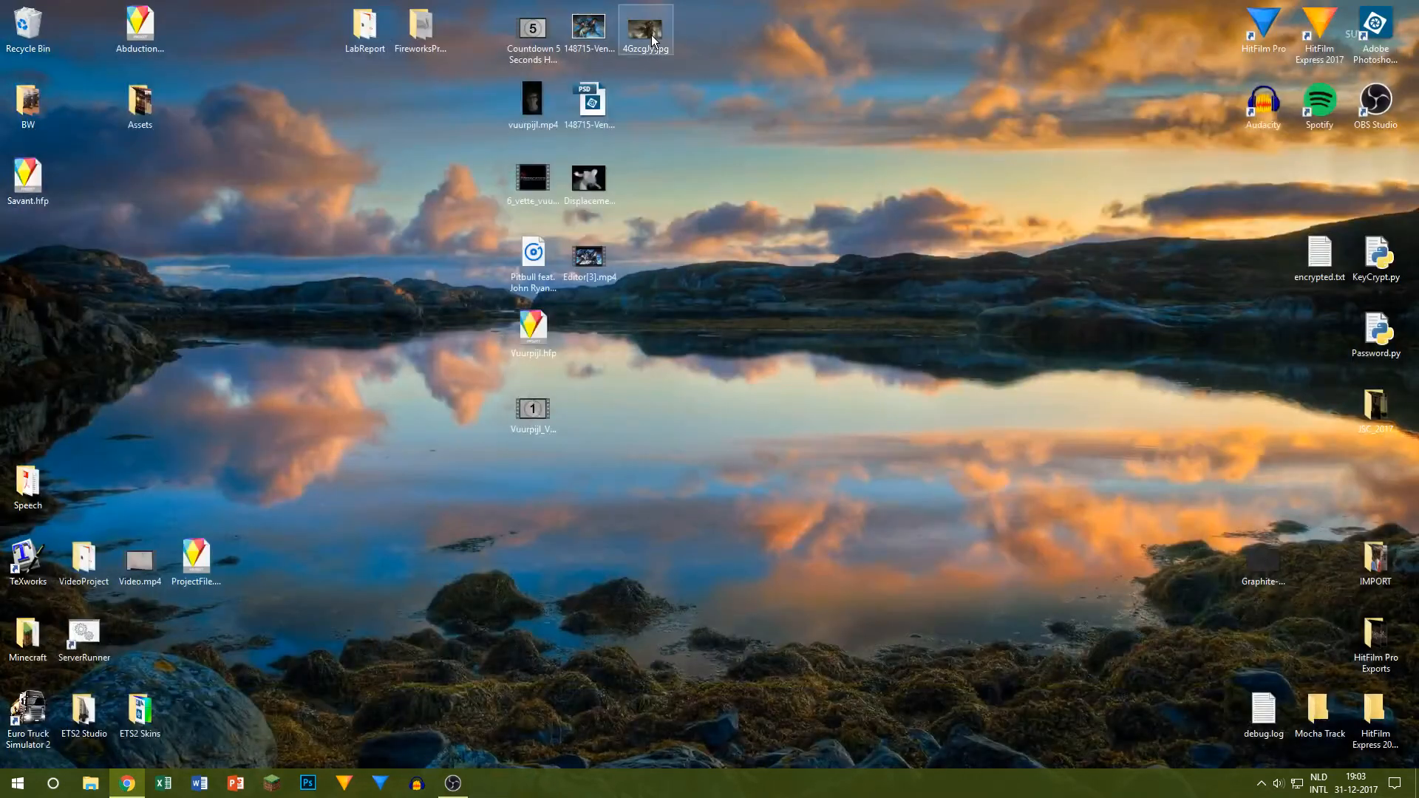
# Step: Open the Venser PSD in Photoshop Elements and briefly show Layer 0 to compare the artwork with its displacement map
pyautogui.click(587, 109)
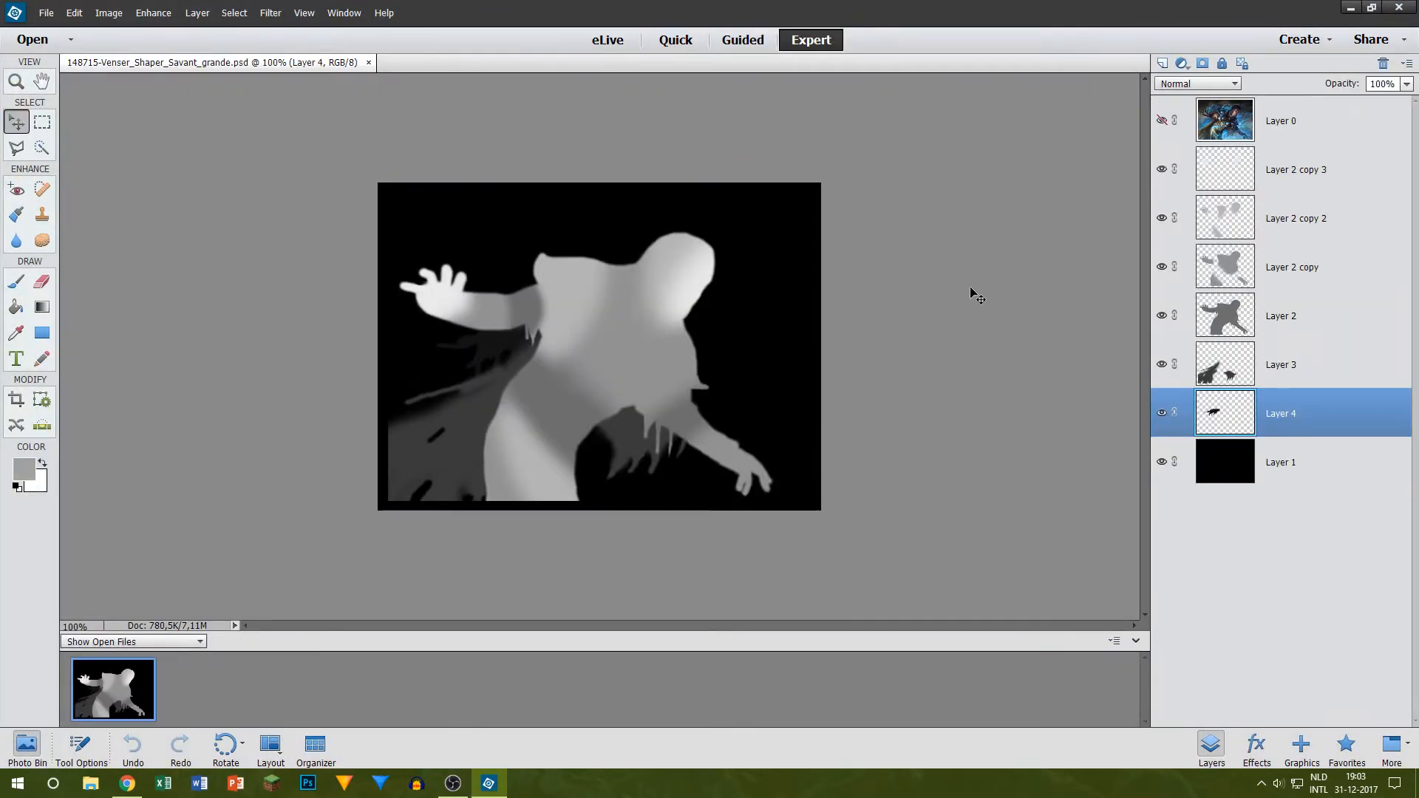
pyautogui.click(1162, 121)
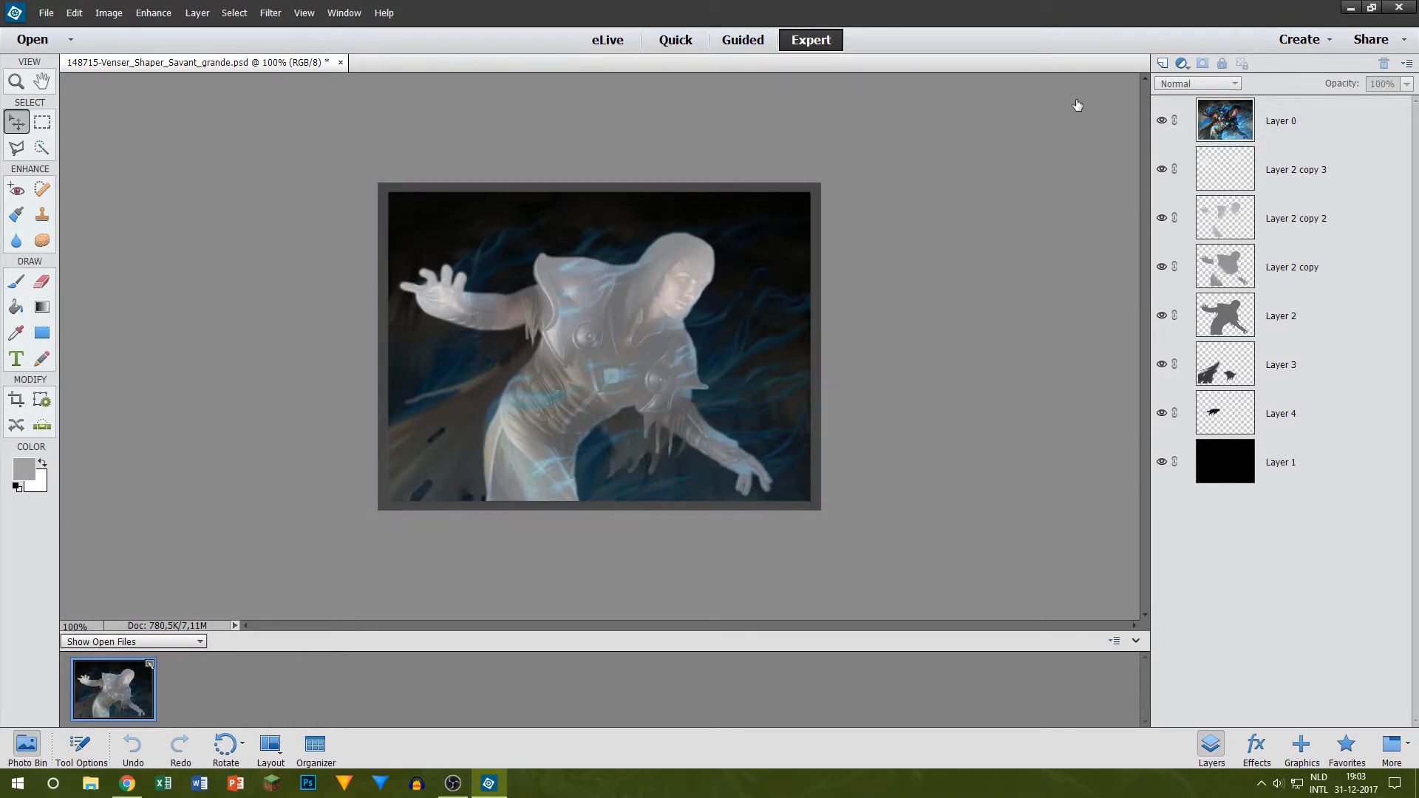
pyautogui.click(1161, 122)
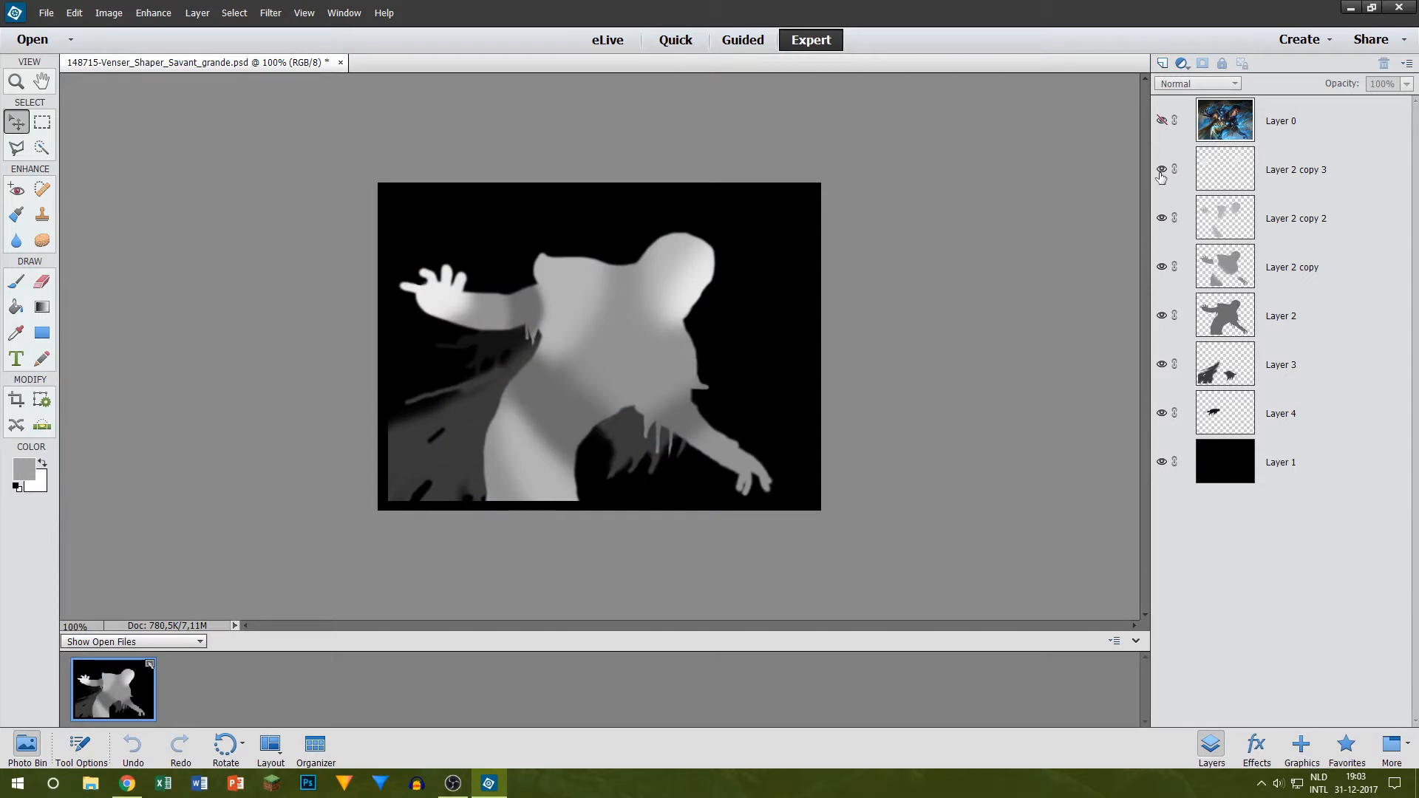
# Step: Inspect how the map is built by hiding its layers one by one down to Layer 1, closing the file without saving
pyautogui.click(1162, 169)
pyautogui.click(1162, 219)
pyautogui.click(1161, 268)
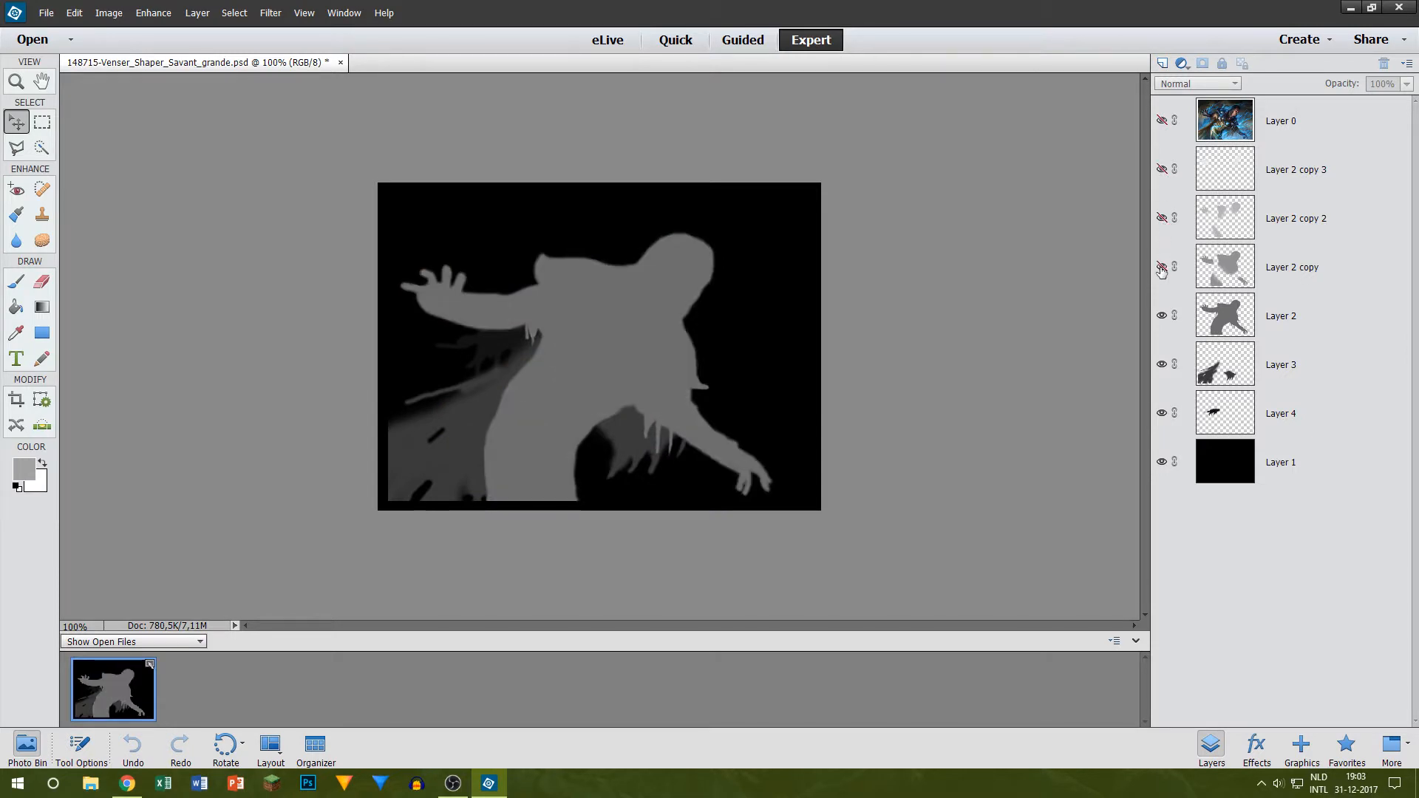
pyautogui.click(1161, 317)
pyautogui.click(1160, 364)
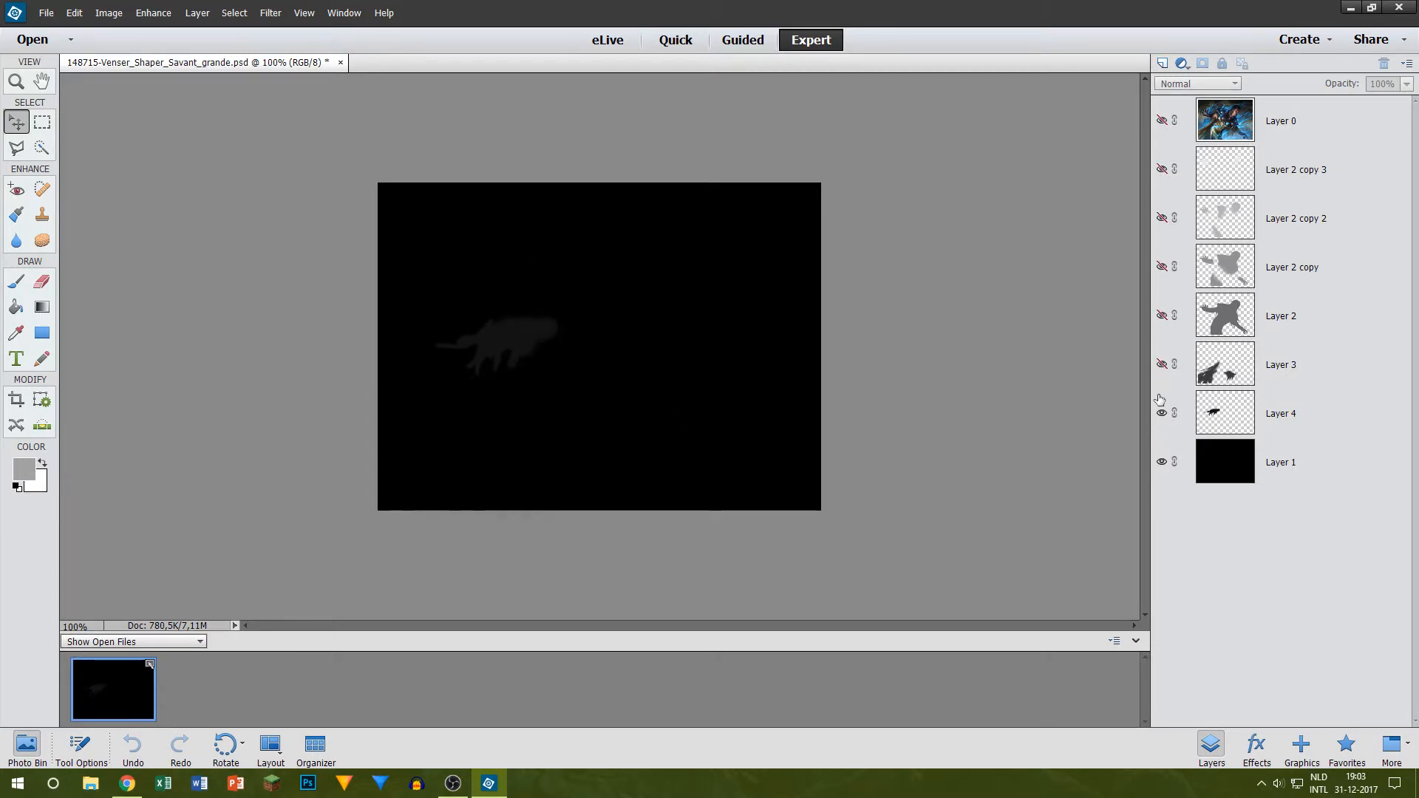
pyautogui.click(1161, 413)
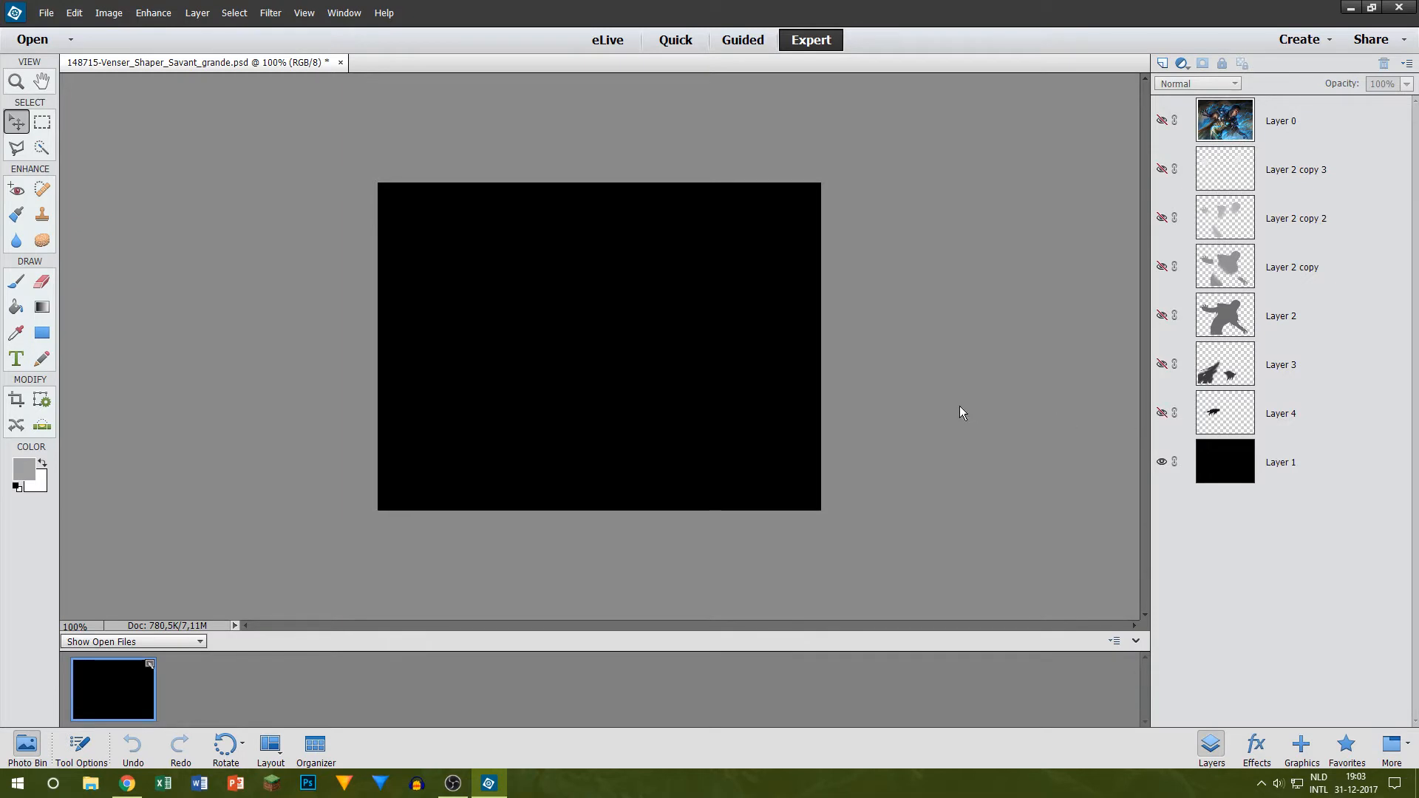
pyautogui.click(1399, 8)
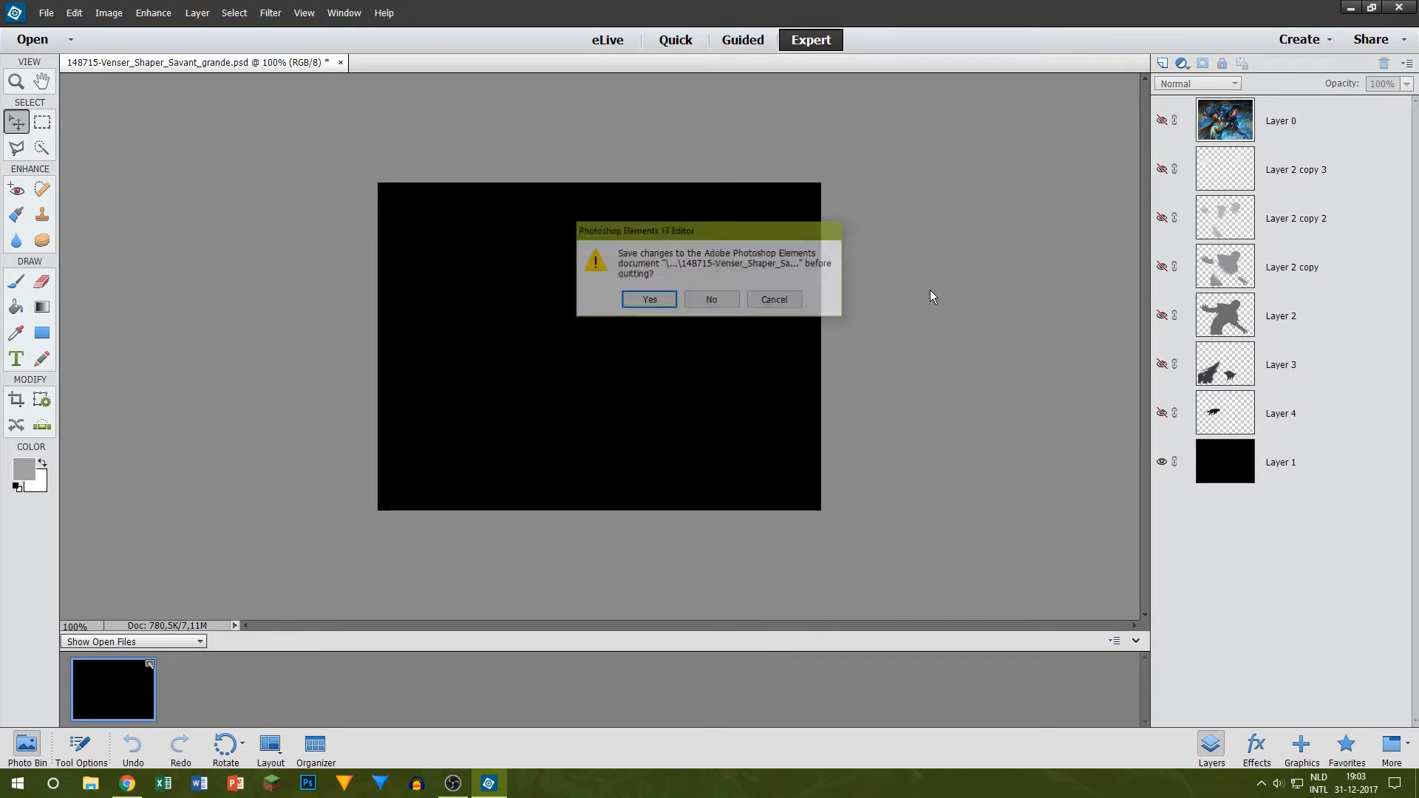
pyautogui.click(720, 304)
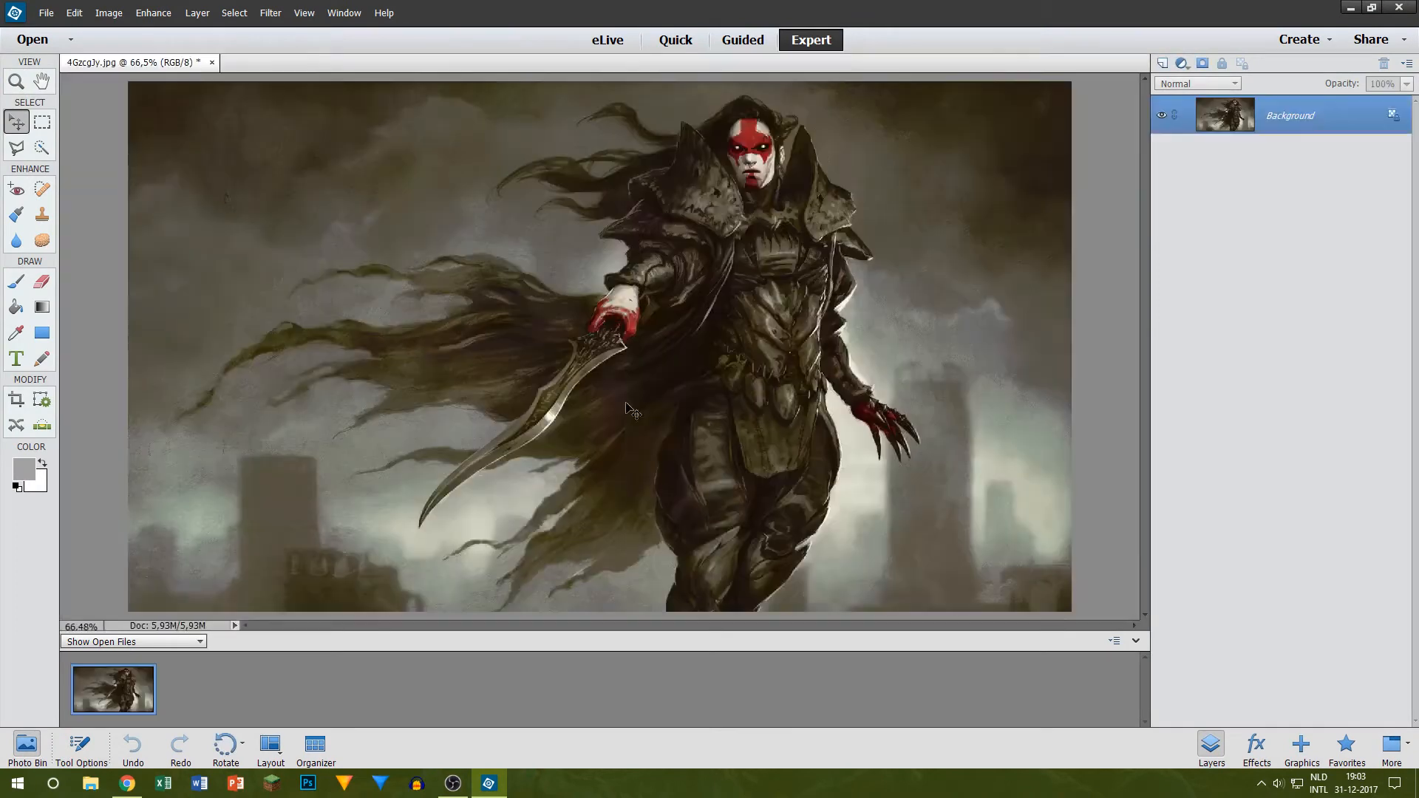
# Step: Unlock the background layer of the 4GzcgJy.jpg artwork and reduce its opacity to 70%
pyautogui.click(1393, 115)
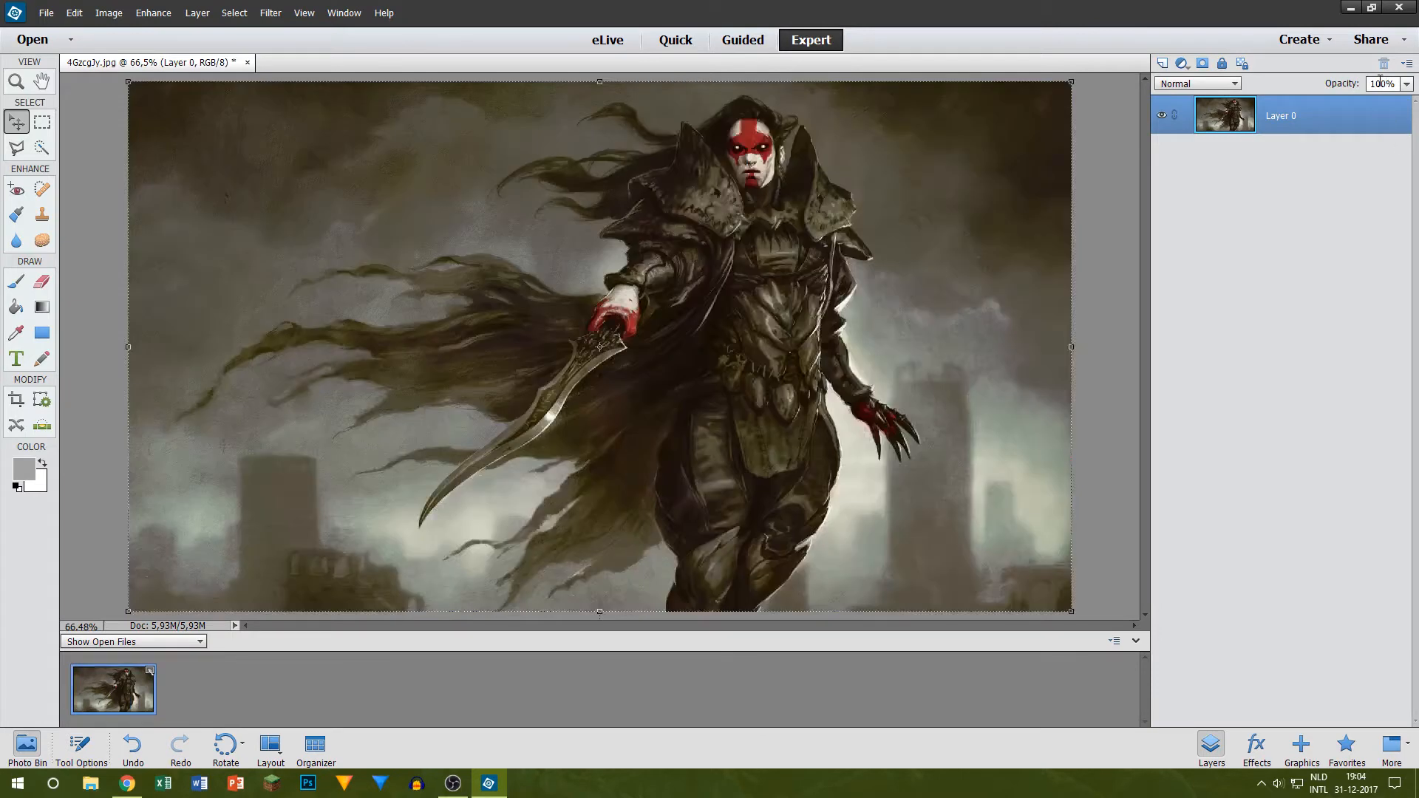
pyautogui.press('BackSpace')
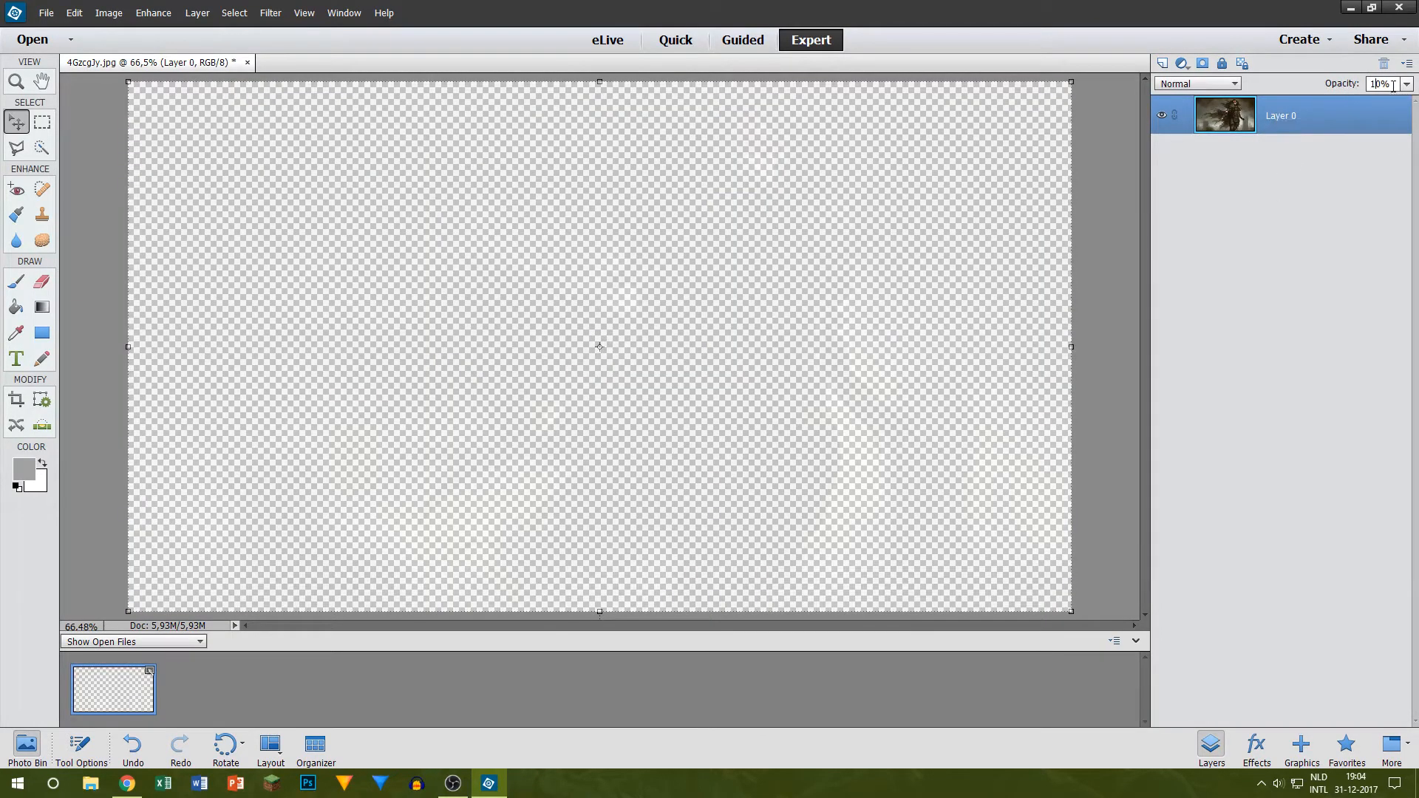
pyautogui.press('BackSpace')
pyautogui.write('5')
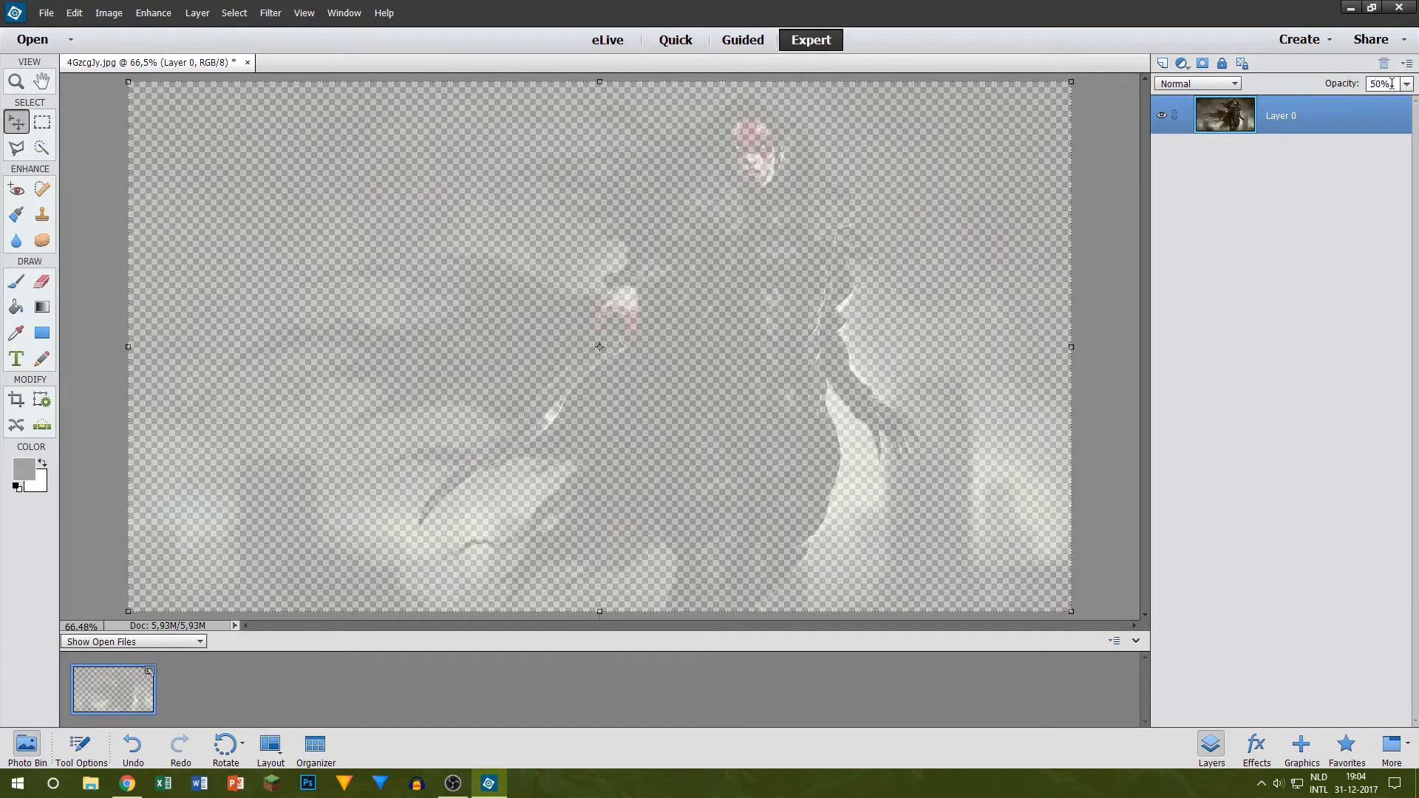
pyautogui.press('BackSpace')
pyautogui.write('7')
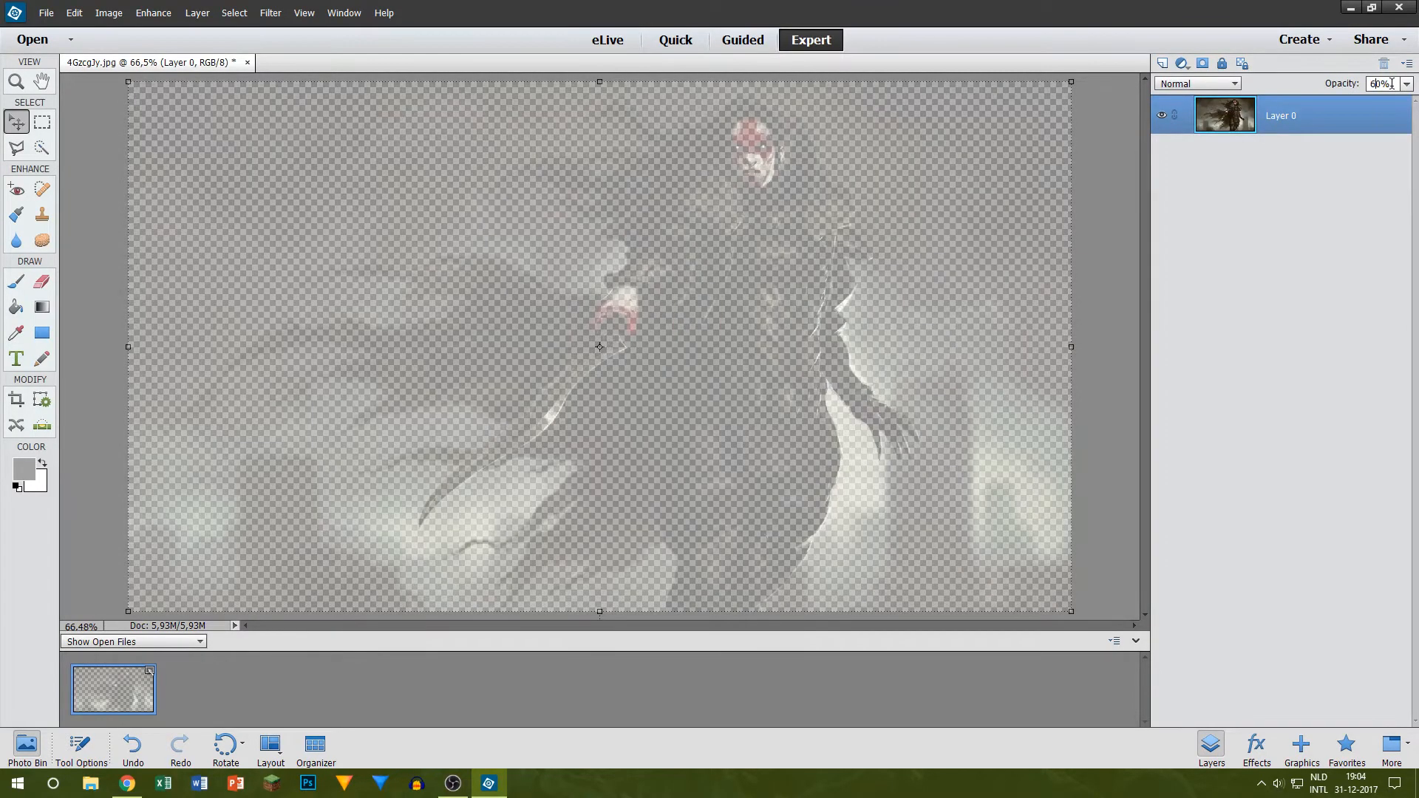
# Step: Create a solid black layer by painting a new layer with a 1000 px soft brush, and place it beneath the artwork layer
pyautogui.click(1163, 64)
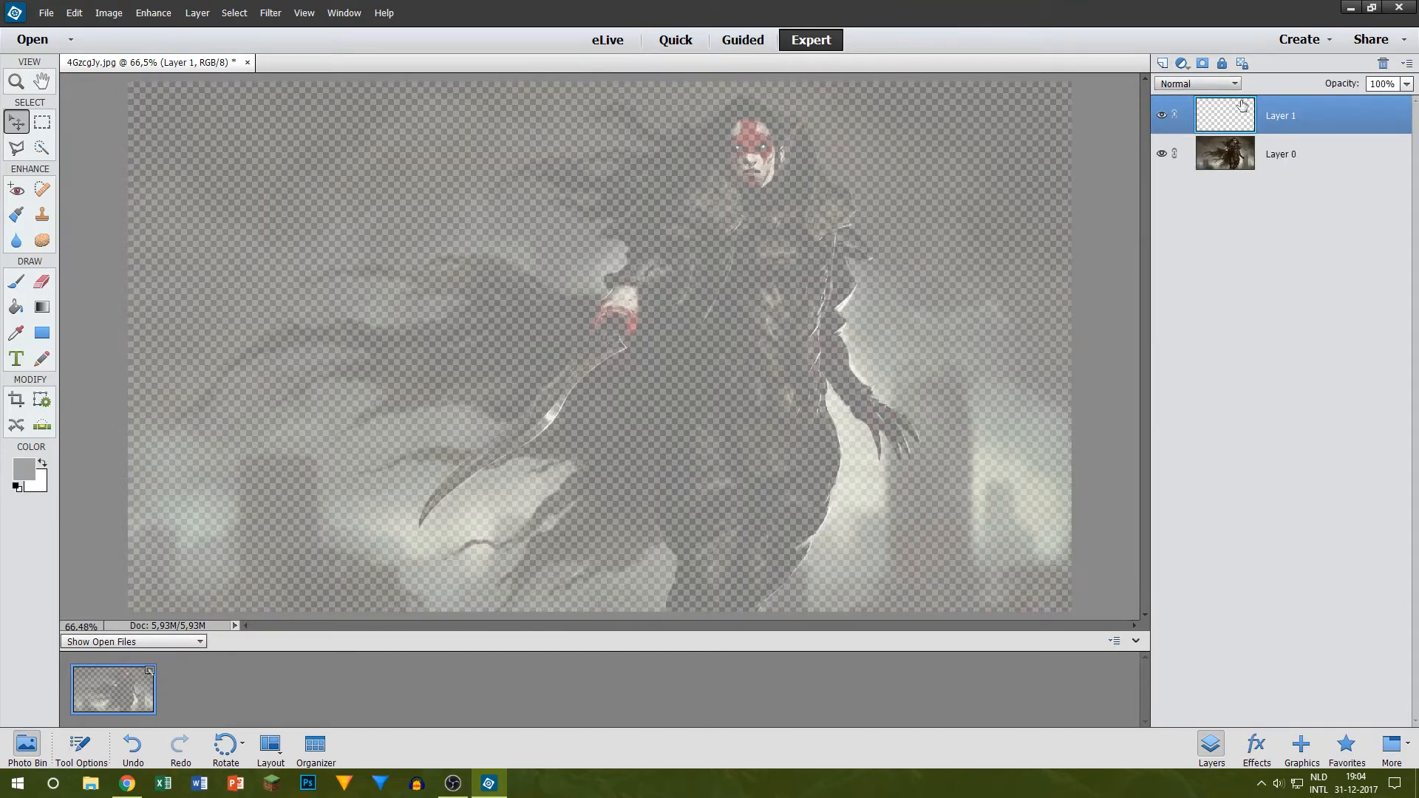
pyautogui.click(16, 285)
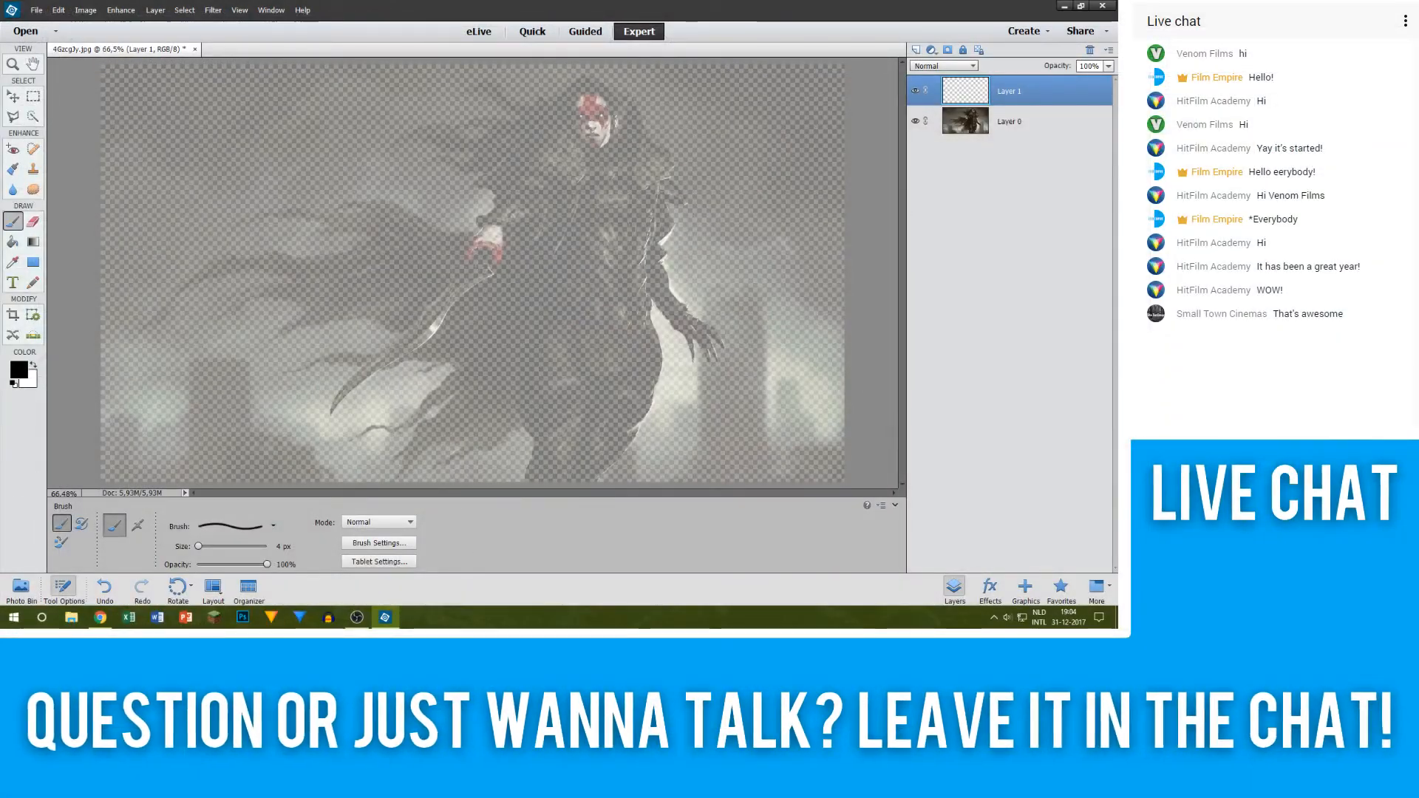
pyautogui.moveTo(198, 546); pyautogui.dragTo(228, 546)
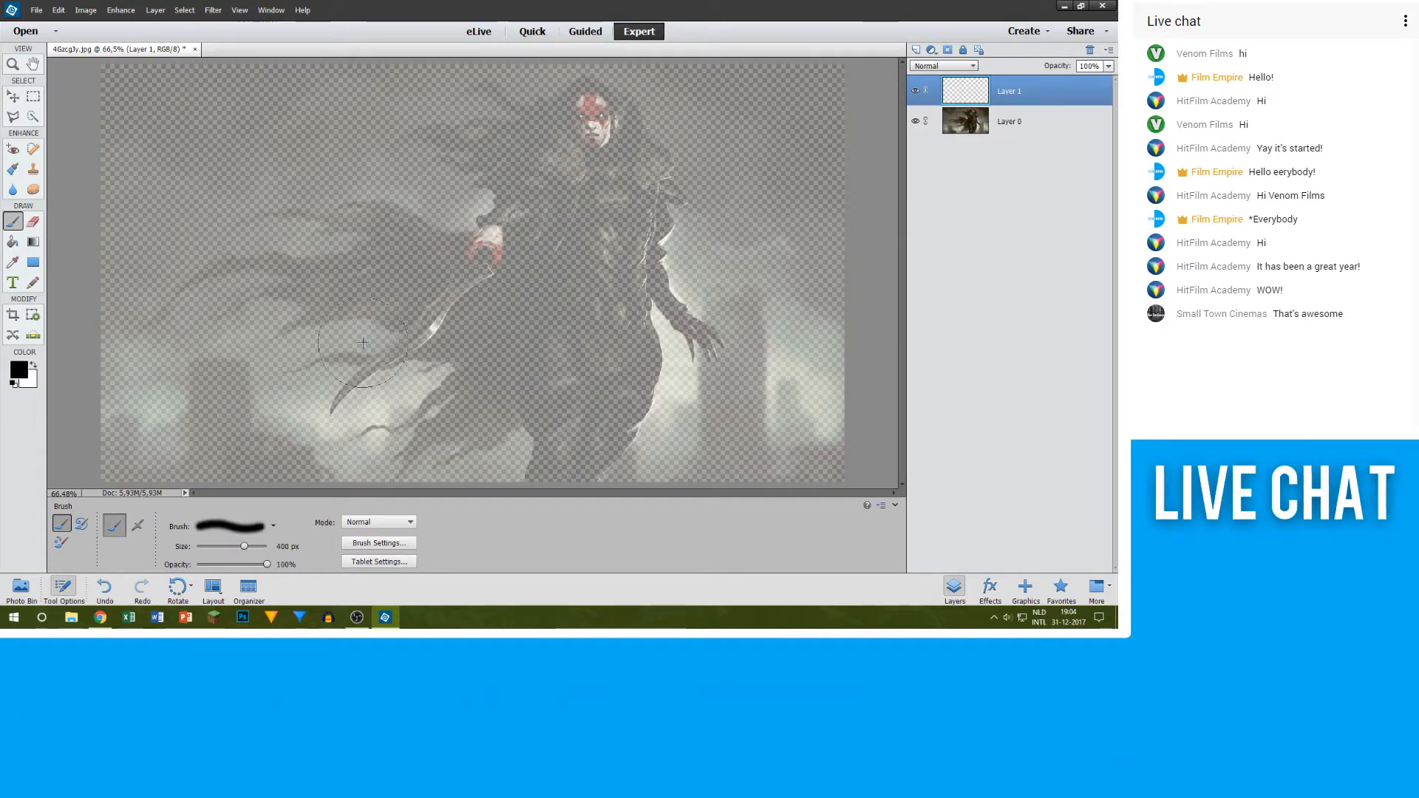
pyautogui.press(']')
pyautogui.press(']')
pyautogui.moveTo(181, 118)
pyautogui.mouseDown()
pyautogui.moveTo(153, 150)
pyautogui.moveTo(27, 620)
pyautogui.moveTo(754, 433)
pyautogui.moveTo(215, 370)
pyautogui.moveTo(1093, 308)
pyautogui.moveTo(523, 145)
pyautogui.moveTo(674, 54)
pyautogui.moveTo(744, 89)
pyautogui.moveTo(728, 104)
pyautogui.mouseUp()
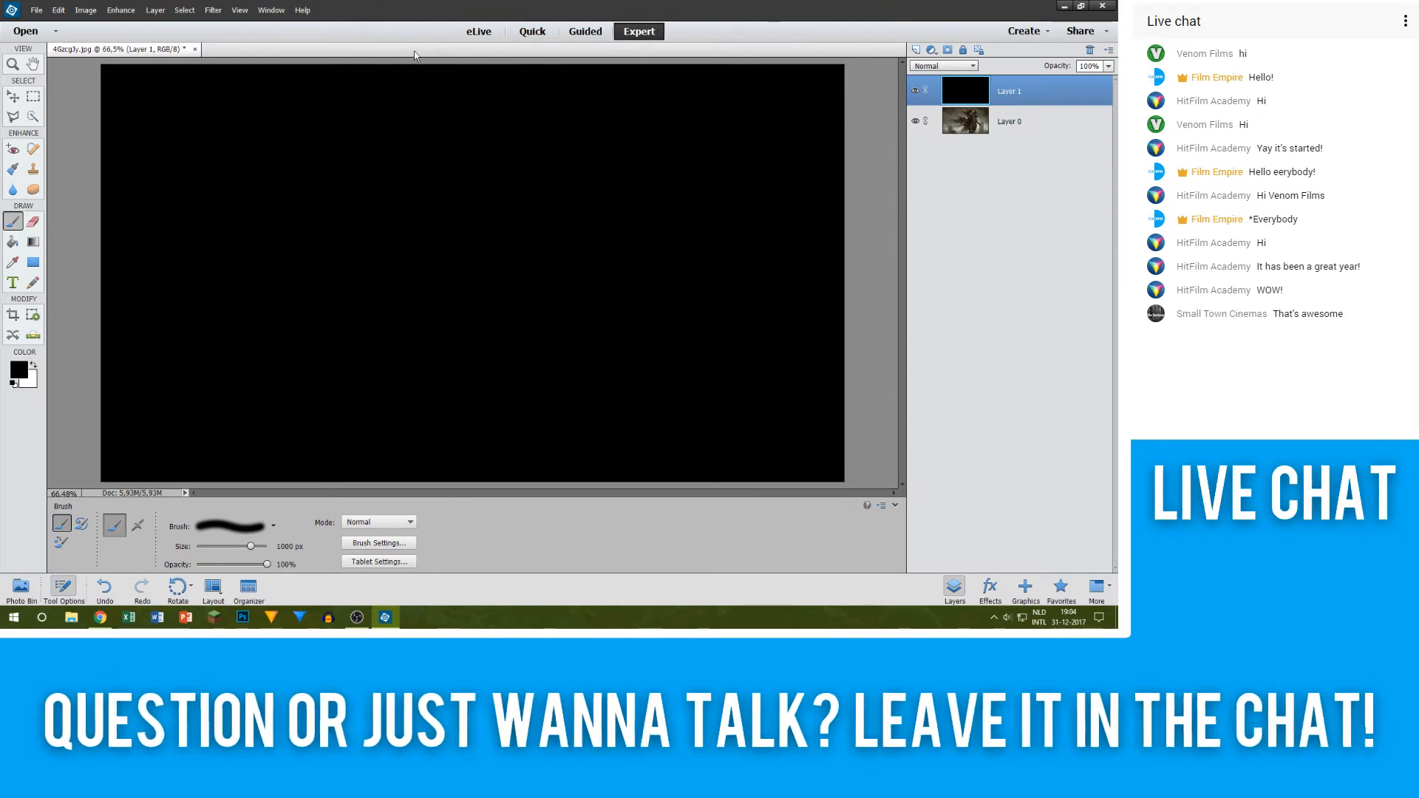
pyautogui.moveTo(1012, 90); pyautogui.dragTo(1027, 161)
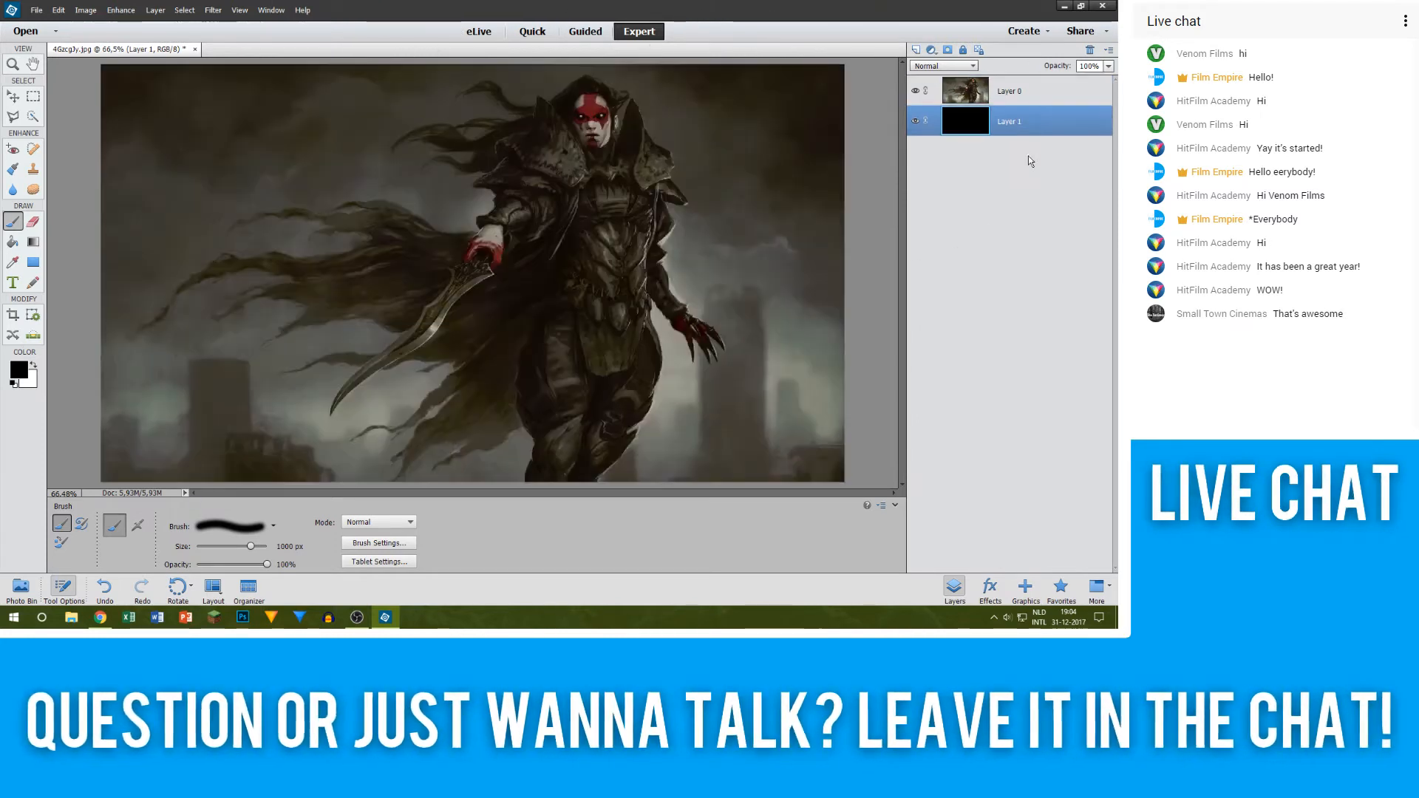
# Step: Set the foreground colour to #626262 with the artwork layer selected and reduce the brush size to 100 px
pyautogui.click(982, 96)
pyautogui.click(17, 369)
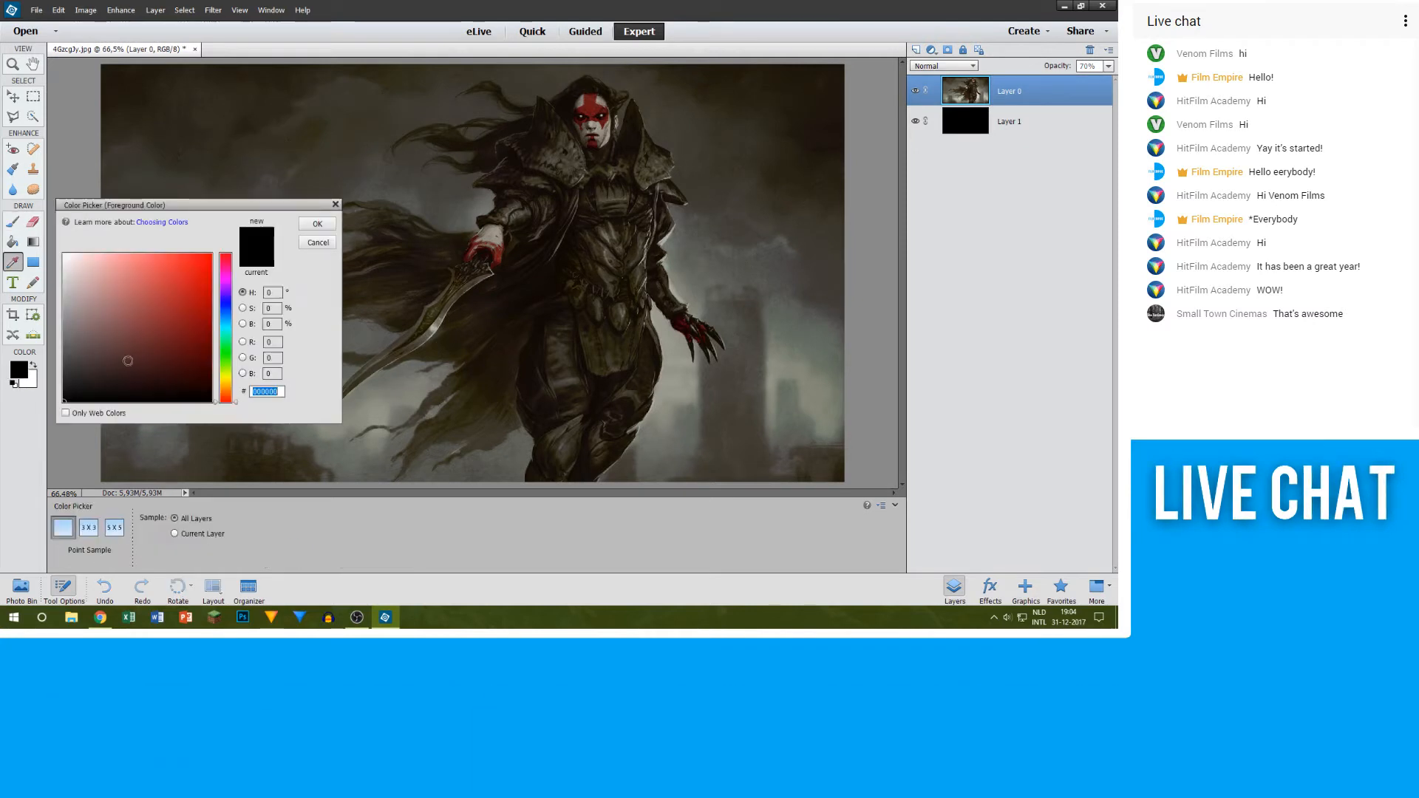
pyautogui.write('626262')
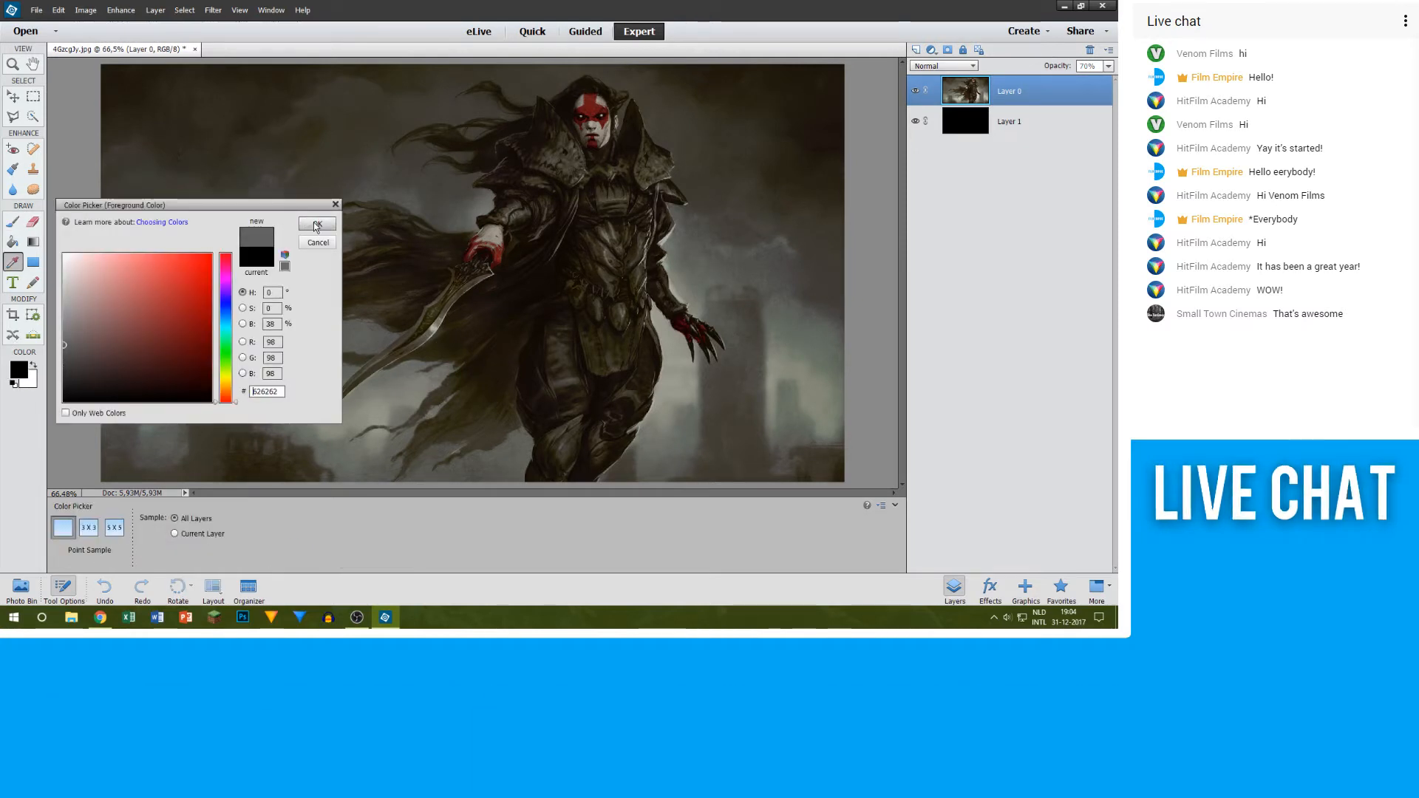
pyautogui.press('Return')
pyautogui.press('[')
pyautogui.press('[')
pyautogui.press('[')
pyautogui.press('[')
pyautogui.press('[')
pyautogui.press('[')
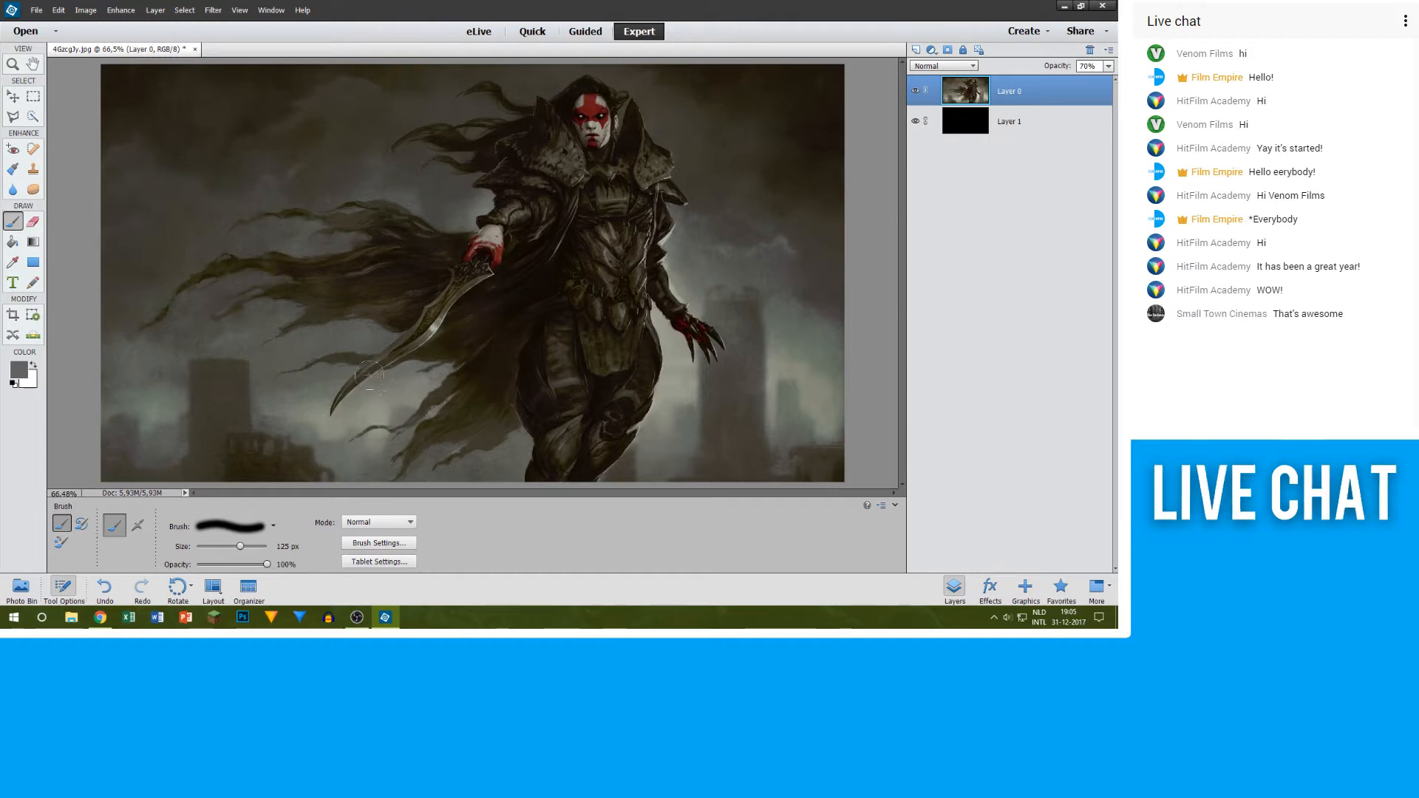
# Step: Examine the figure's legs up close and briefly hide the artwork layer to check the black layer beneath
pyautogui.scroll(4, 578, 407)
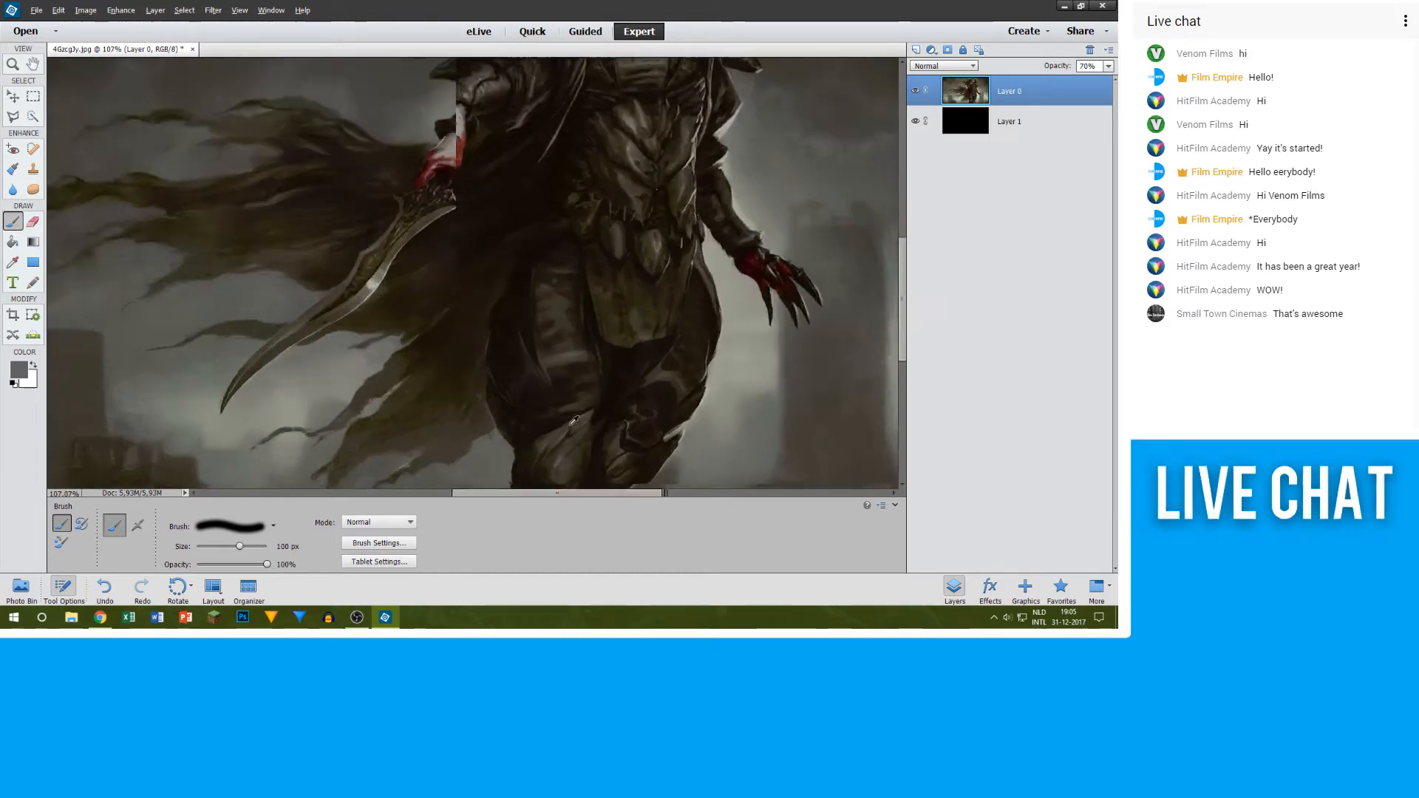
pyautogui.moveTo(578, 407); pyautogui.dragTo(518, 306)
pyautogui.scroll(-4, 518, 306)
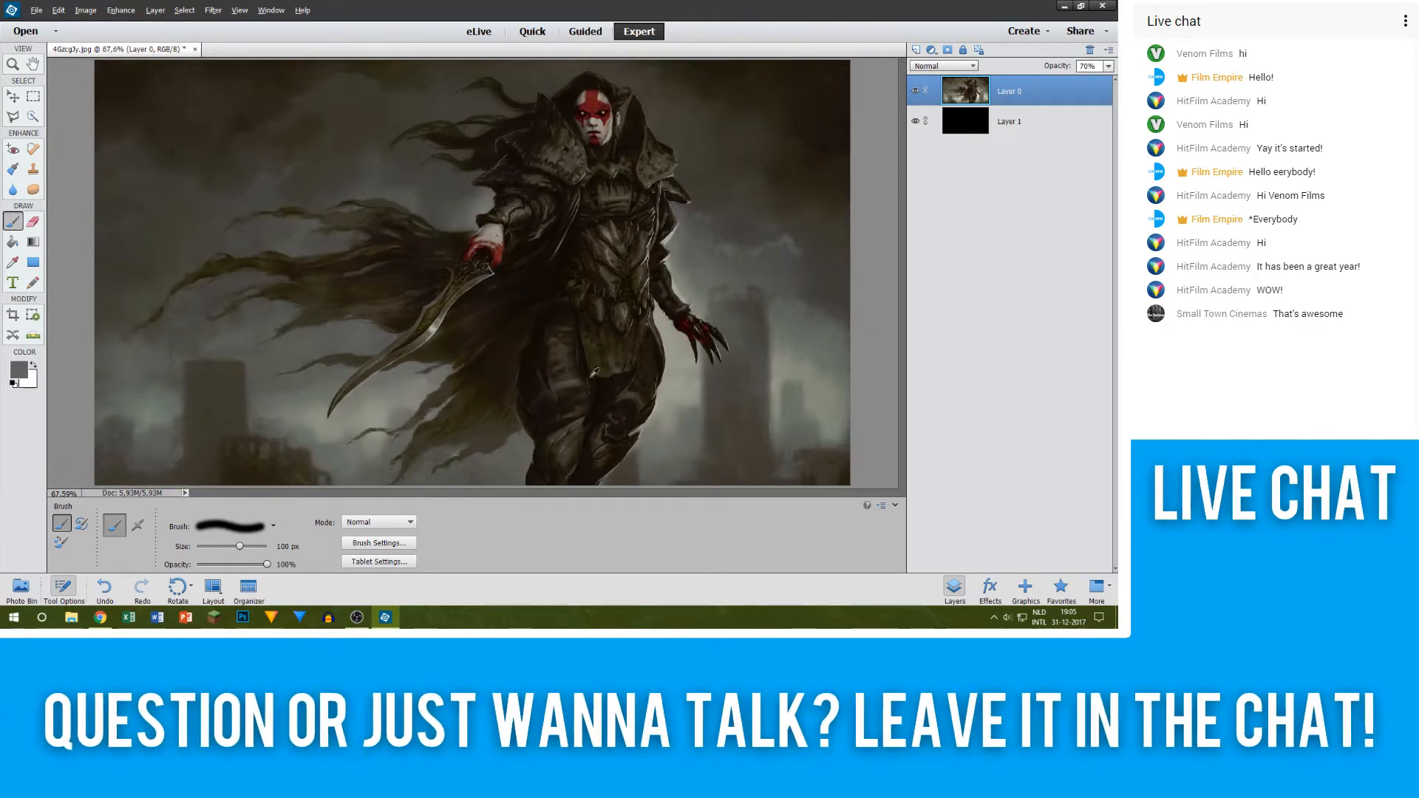
pyautogui.scroll(4, 613, 412)
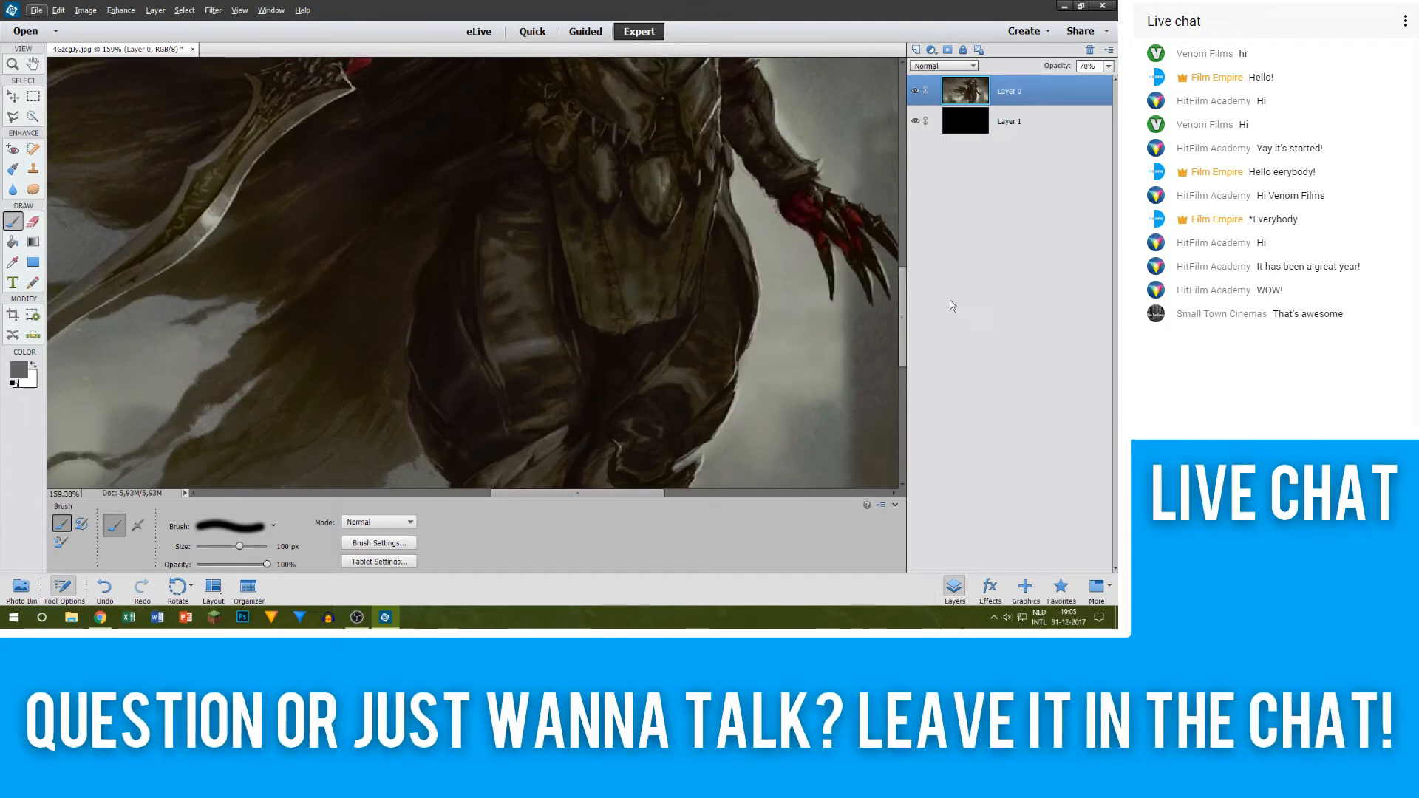
pyautogui.moveTo(902, 329); pyautogui.dragTo(907, 370)
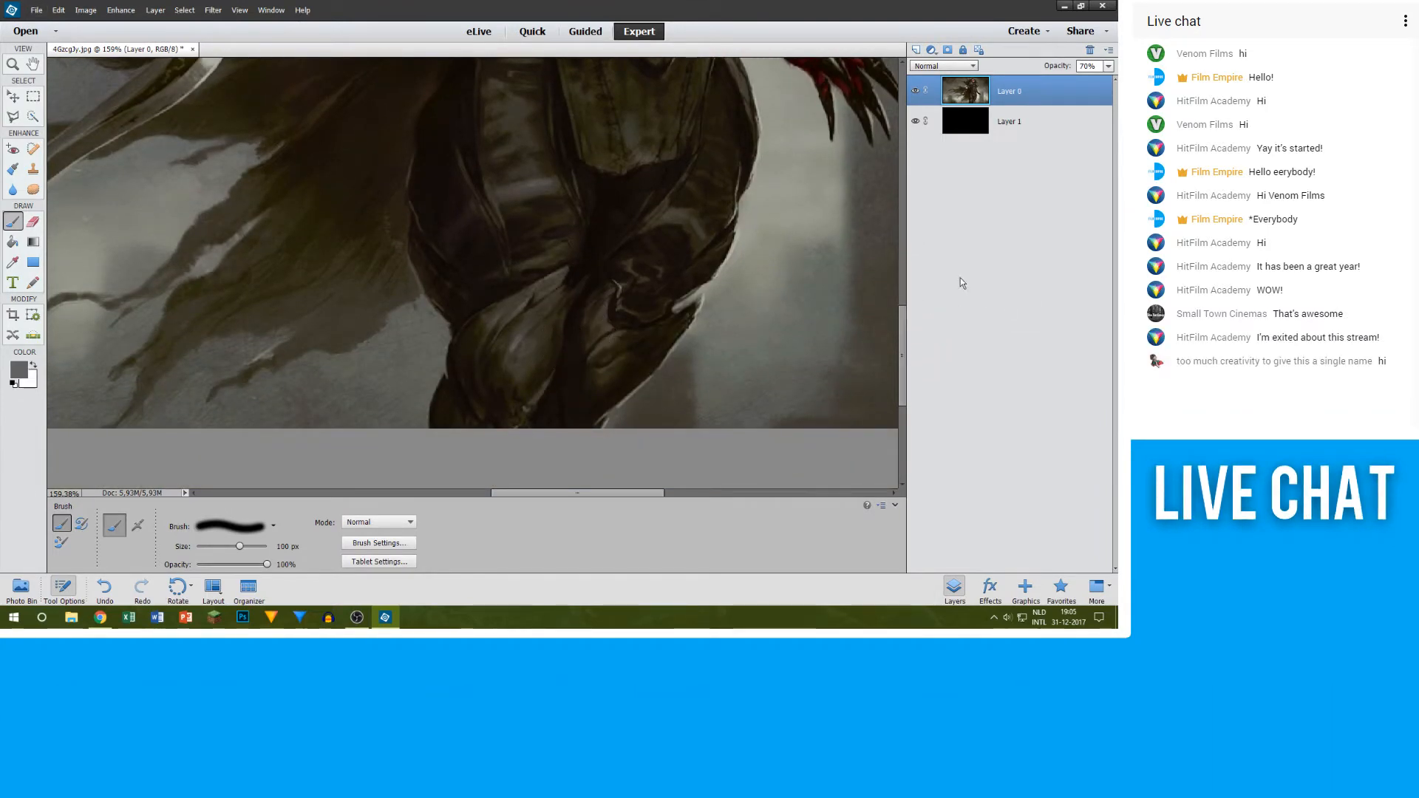
pyautogui.click(916, 92)
pyautogui.scroll(-4, 606, 211)
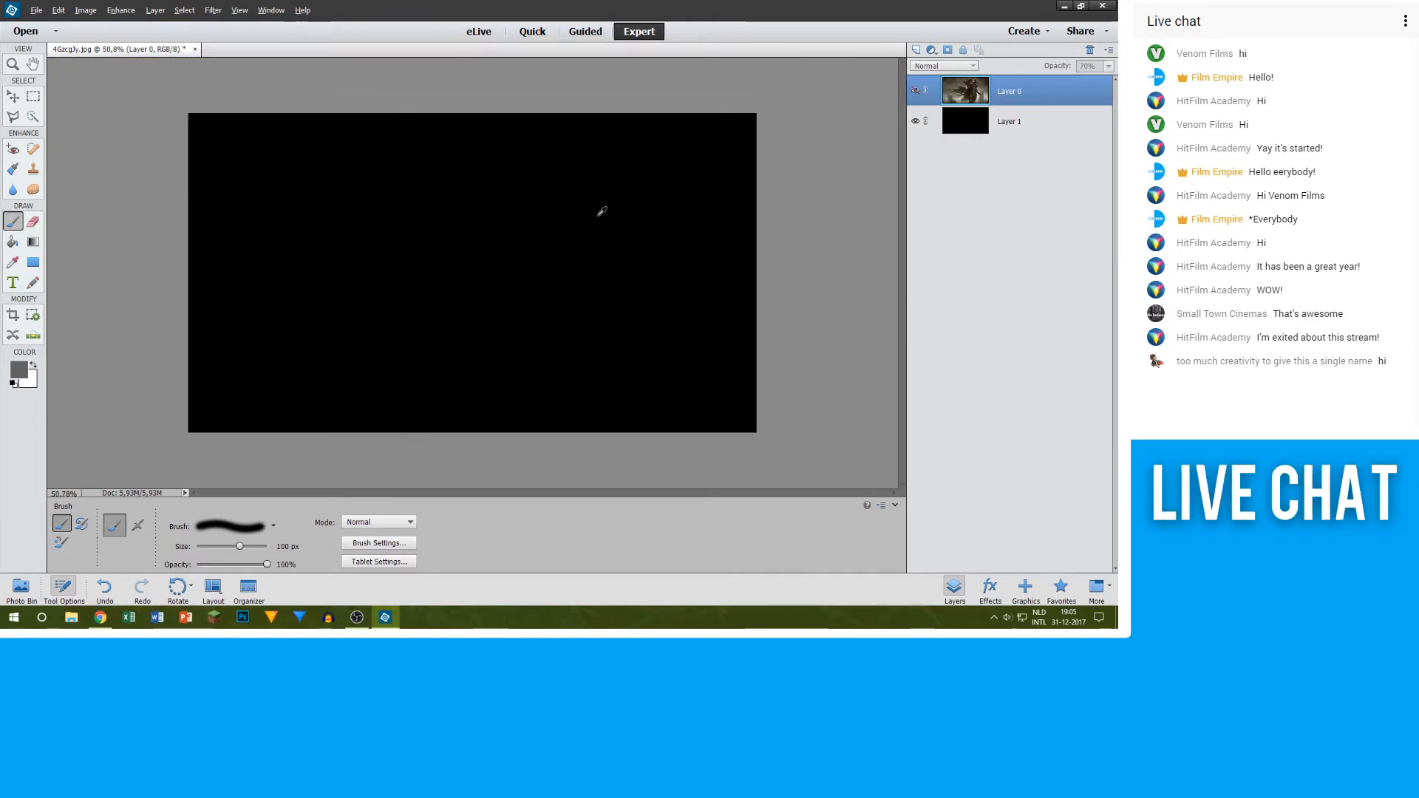
pyautogui.click(920, 96)
pyautogui.scroll(8, 542, 314)
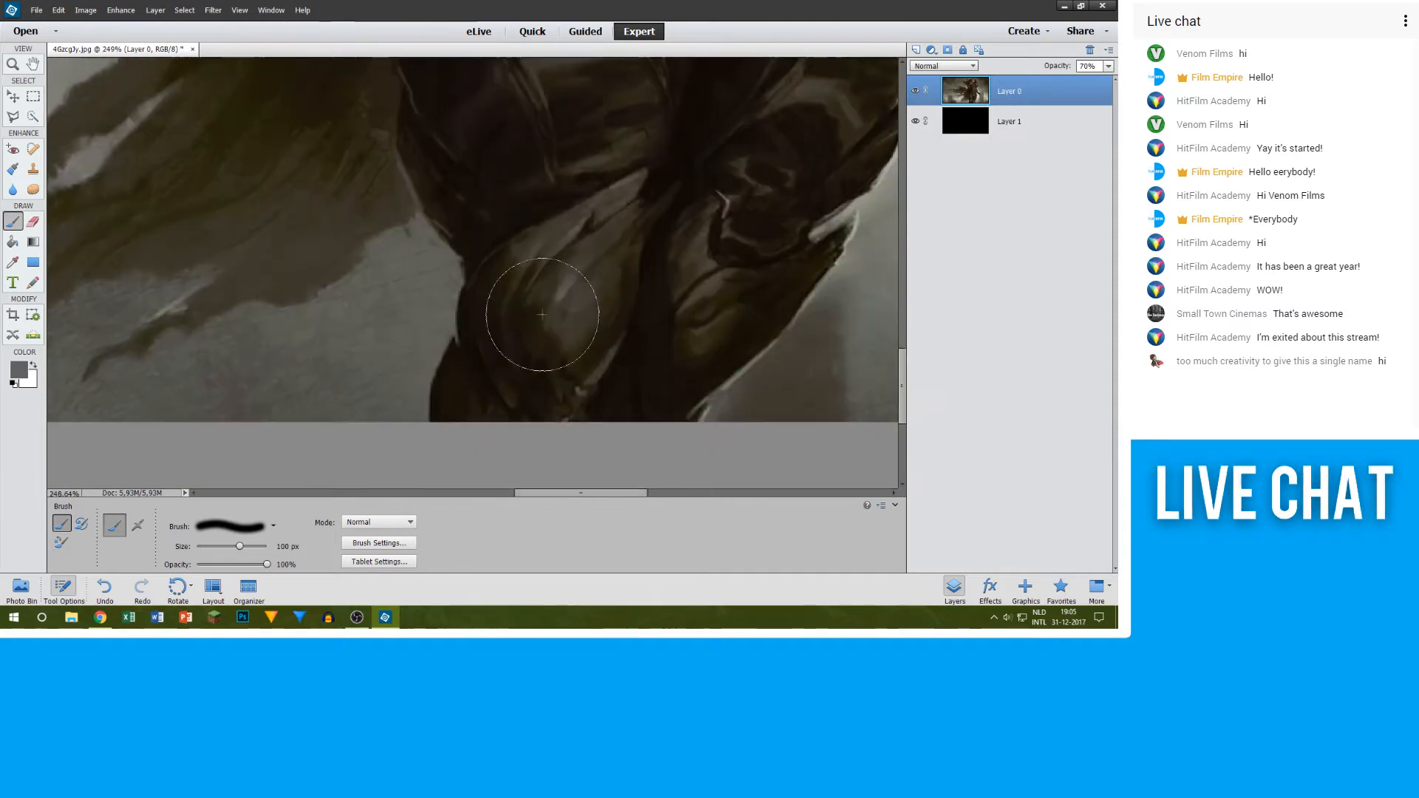
# Step: Undo the grey stroke made on the artwork layer and add a new empty layer directly above the black layer
pyautogui.moveTo(541, 314)
pyautogui.mouseDown()
pyautogui.moveTo(524, 341)
pyautogui.moveTo(531, 281)
pyautogui.mouseUp()
pyautogui.hotkey('ctrl', 'z')
pyautogui.click(1099, 110)
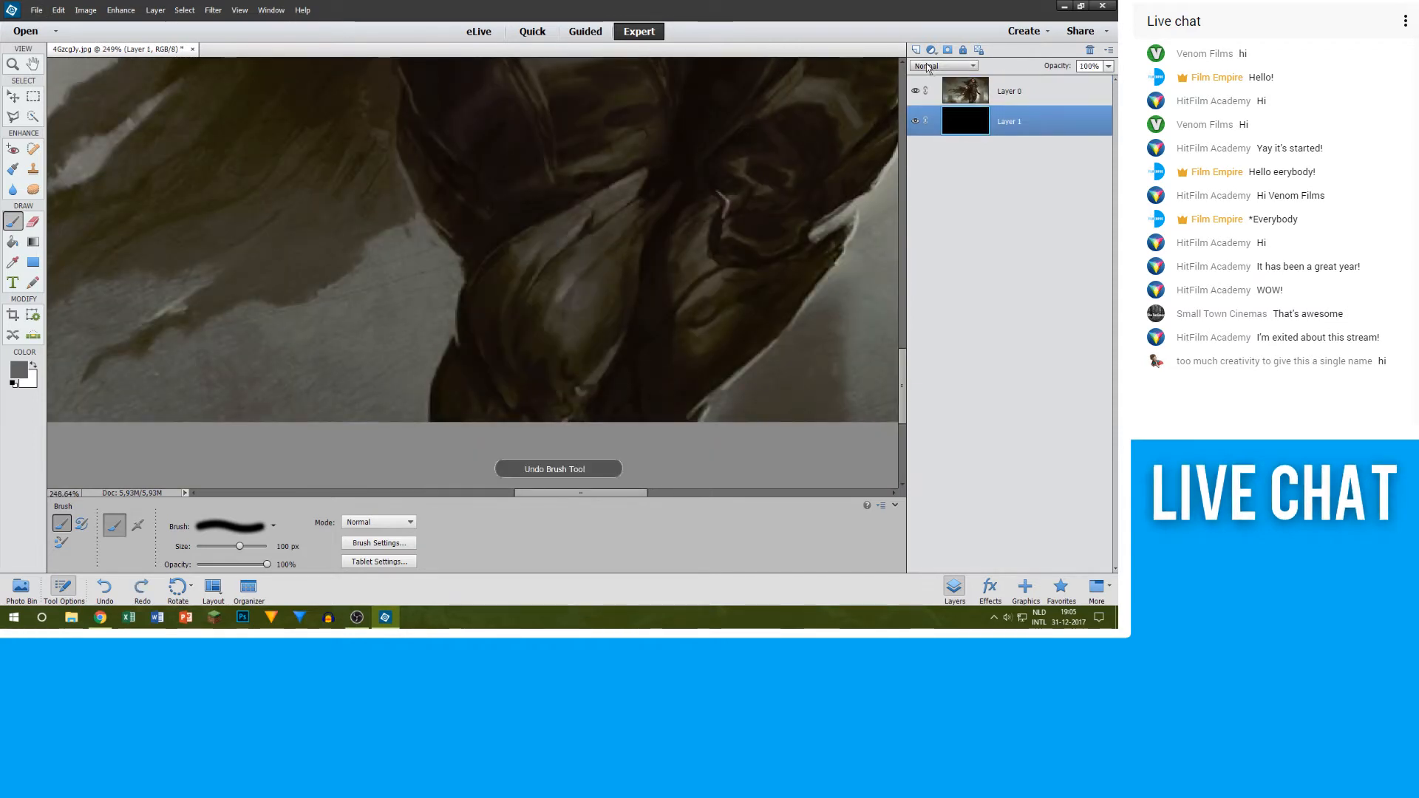
pyautogui.click(915, 50)
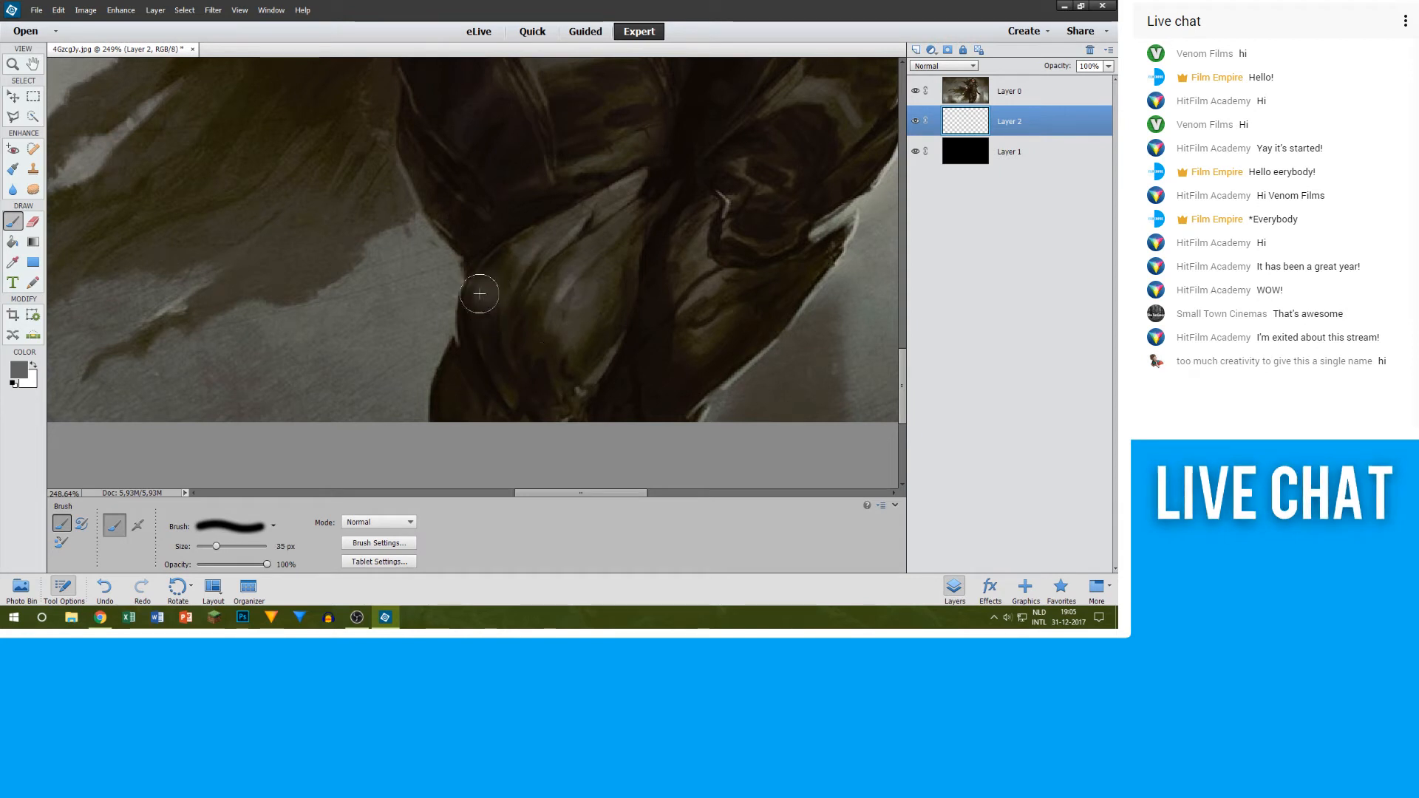
# Step: Try a 35 px grey stroke along the lower leg, view it with the artwork hidden, and undo it while keeping the new layer
pyautogui.moveTo(484, 286)
pyautogui.mouseDown()
pyautogui.moveTo(449, 412)
pyautogui.moveTo(473, 384)
pyautogui.moveTo(486, 279)
pyautogui.mouseUp()
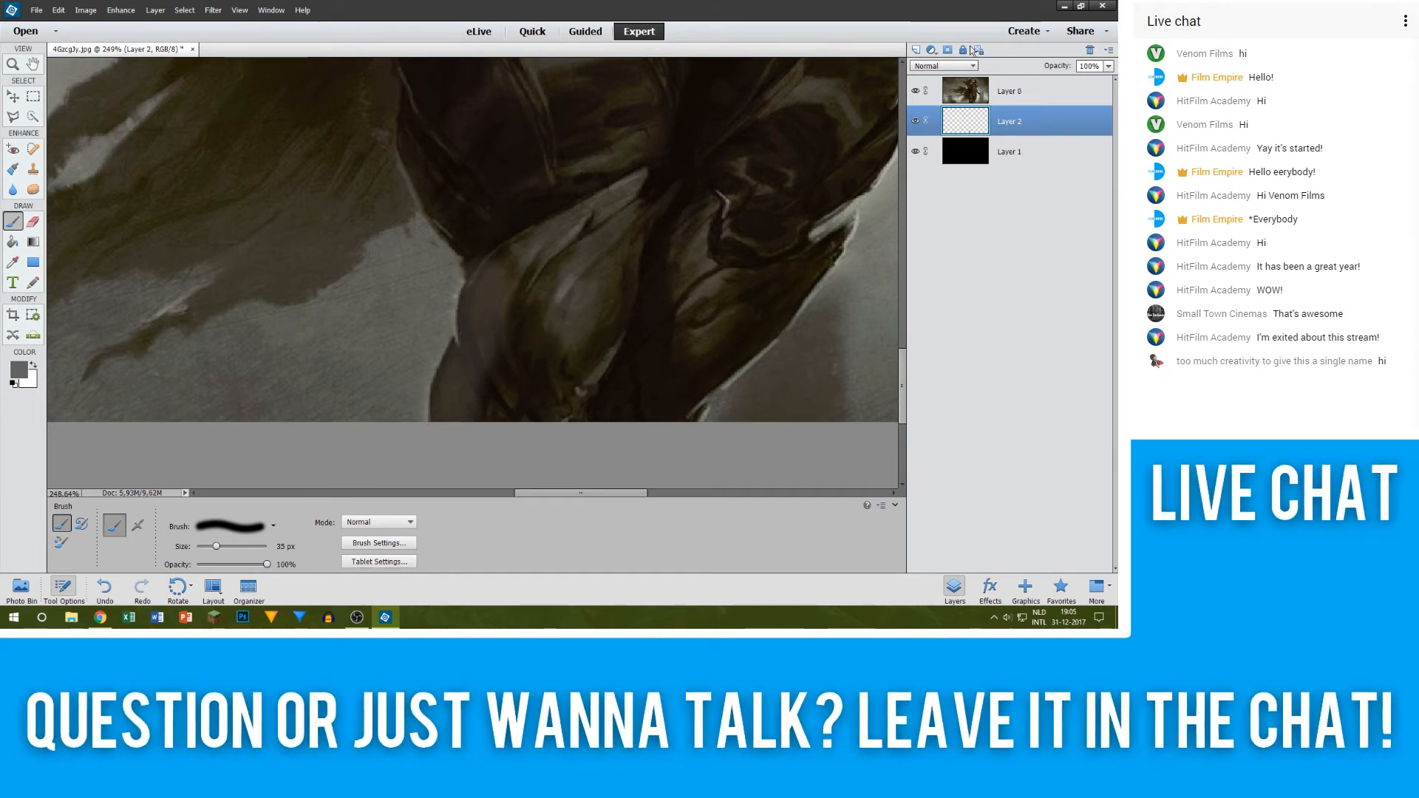
pyautogui.click(915, 91)
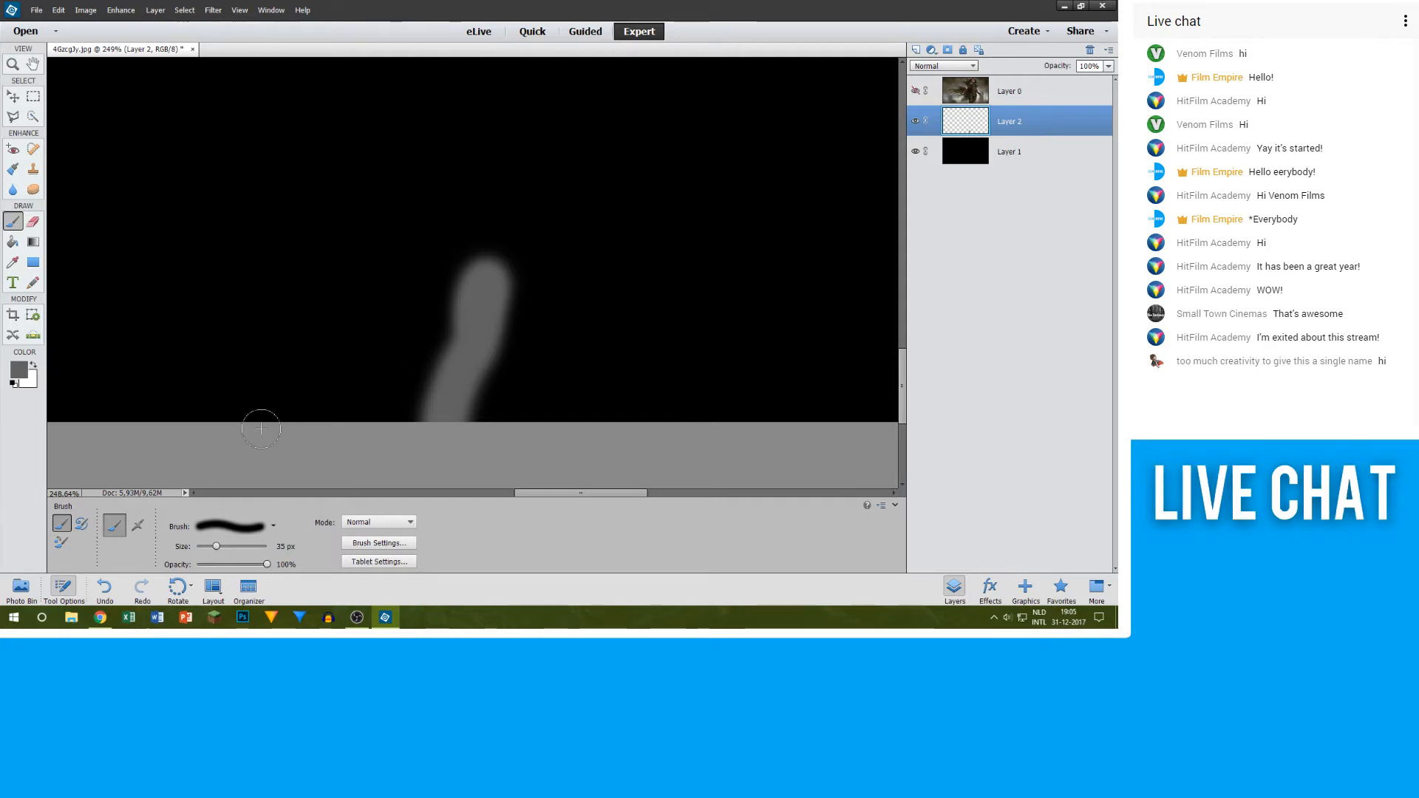
pyautogui.hotkey('ctrl', 'z')
pyautogui.hotkey('ctrl', 'z')
pyautogui.hotkey('ctrl', 'z')
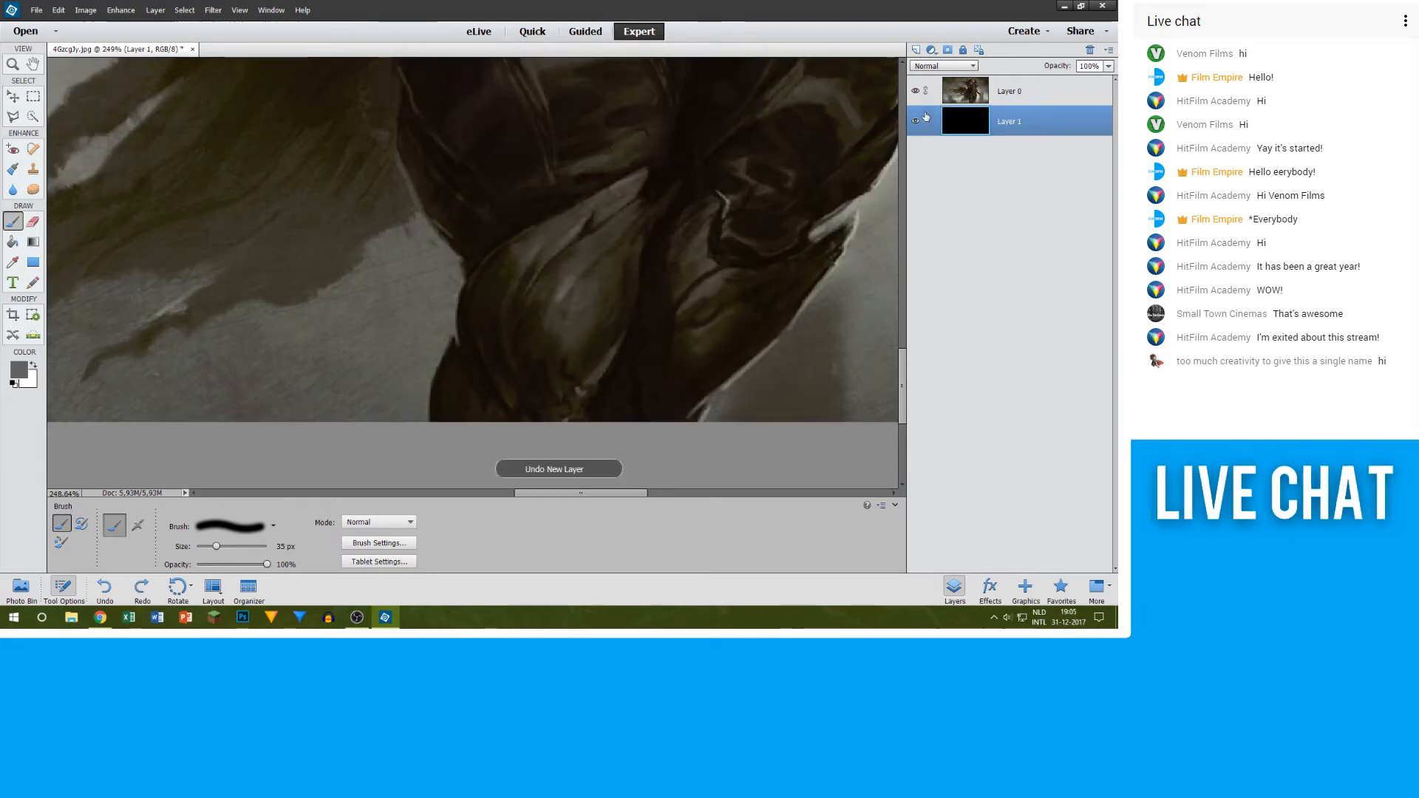
pyautogui.hotkey('ctrl', 'y')
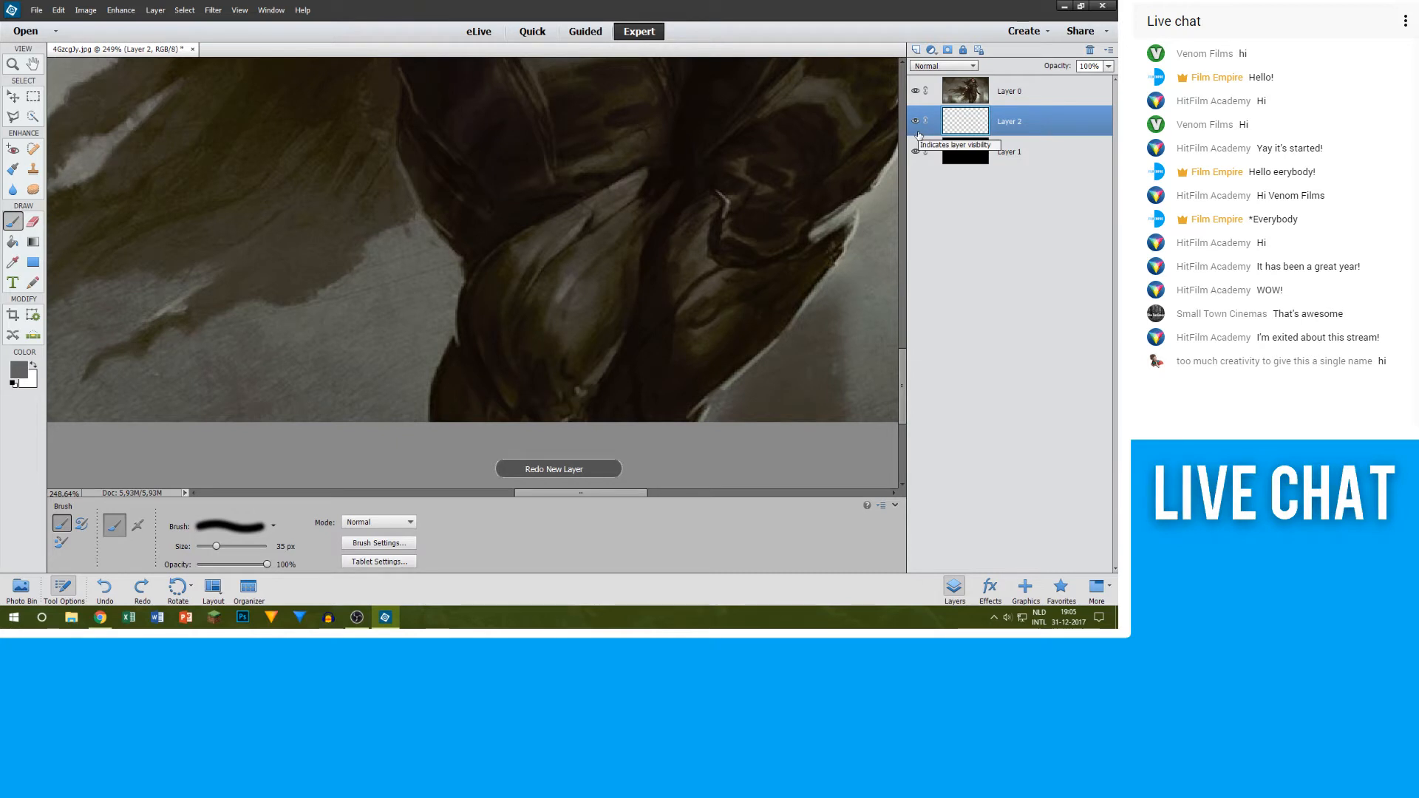
# Step: Paint a grey 35 px outline on Layer 2 along the outer edge of the leg, from the image's lower border up the thigh
pyautogui.click(22, 372)
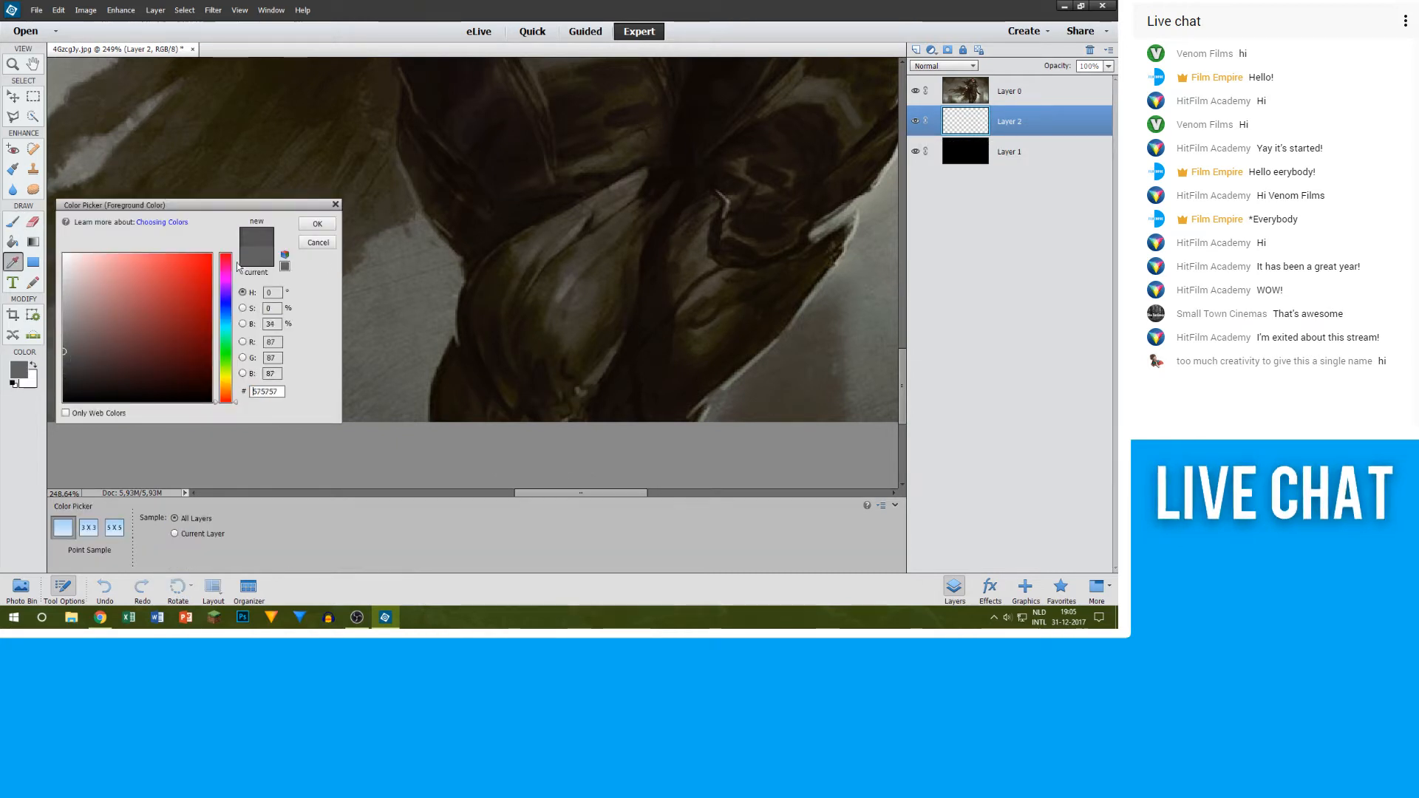
pyautogui.click(332, 243)
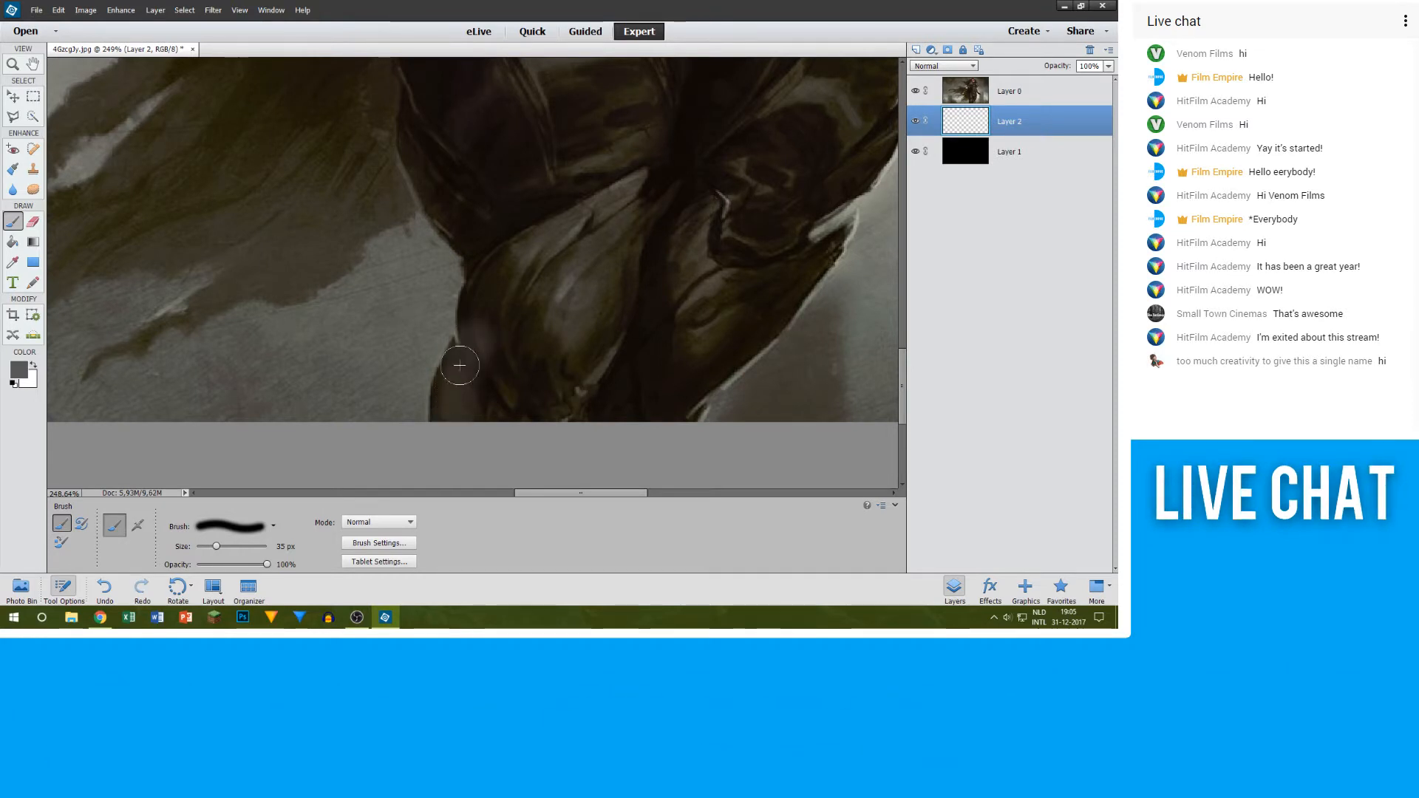
pyautogui.scroll(2, 498, 342)
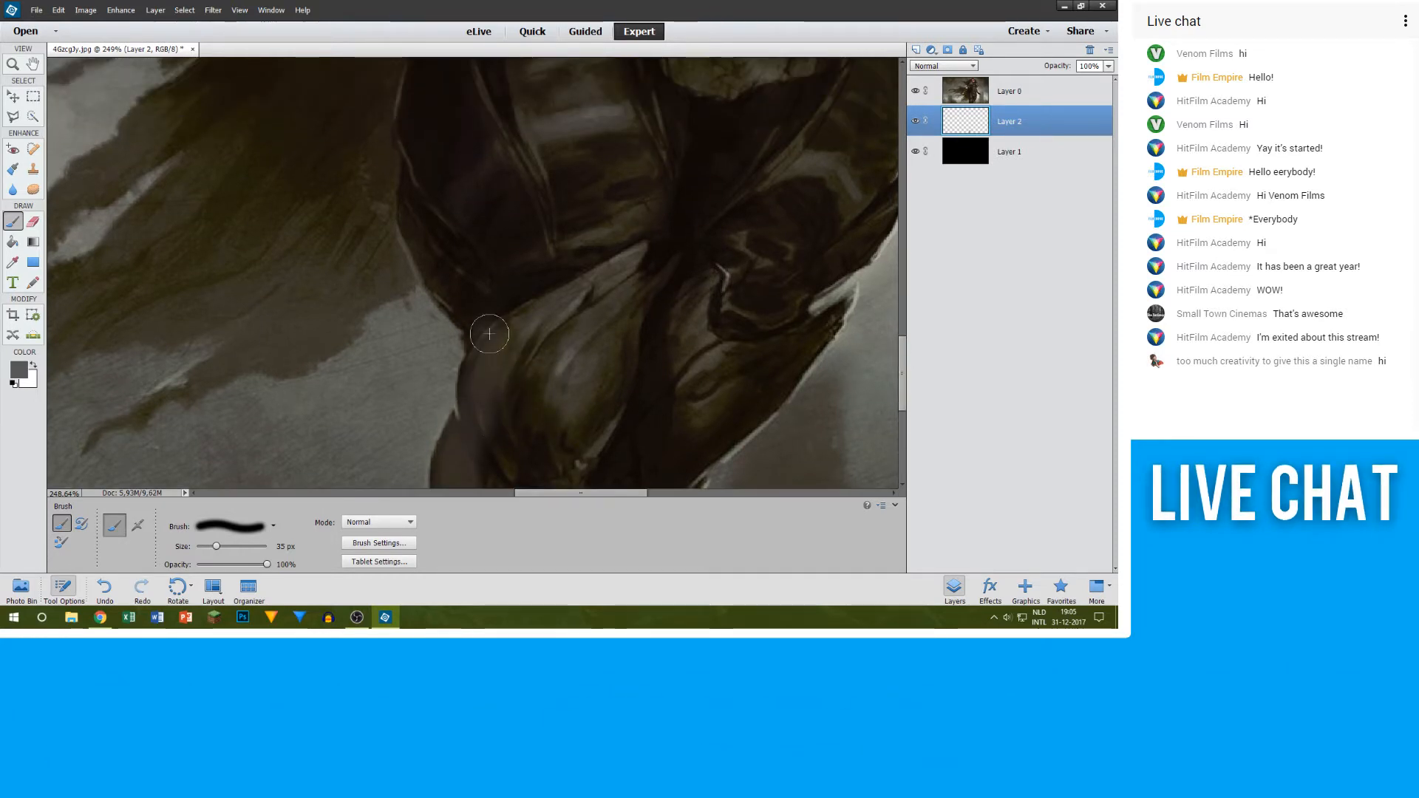
pyautogui.scroll(2, 475, 398)
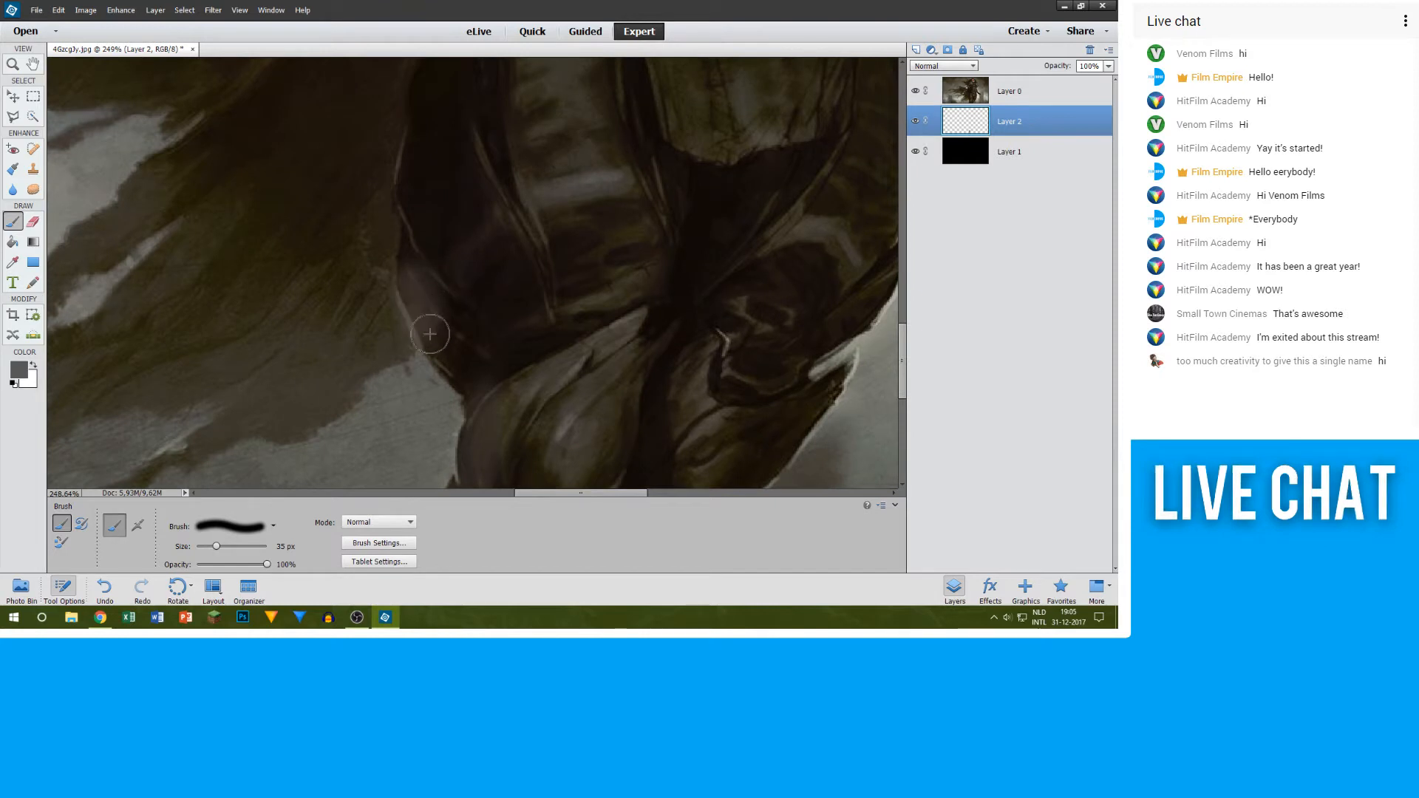
pyautogui.moveTo(429, 334); pyautogui.dragTo(457, 380)
pyautogui.scroll(3, 495, 399)
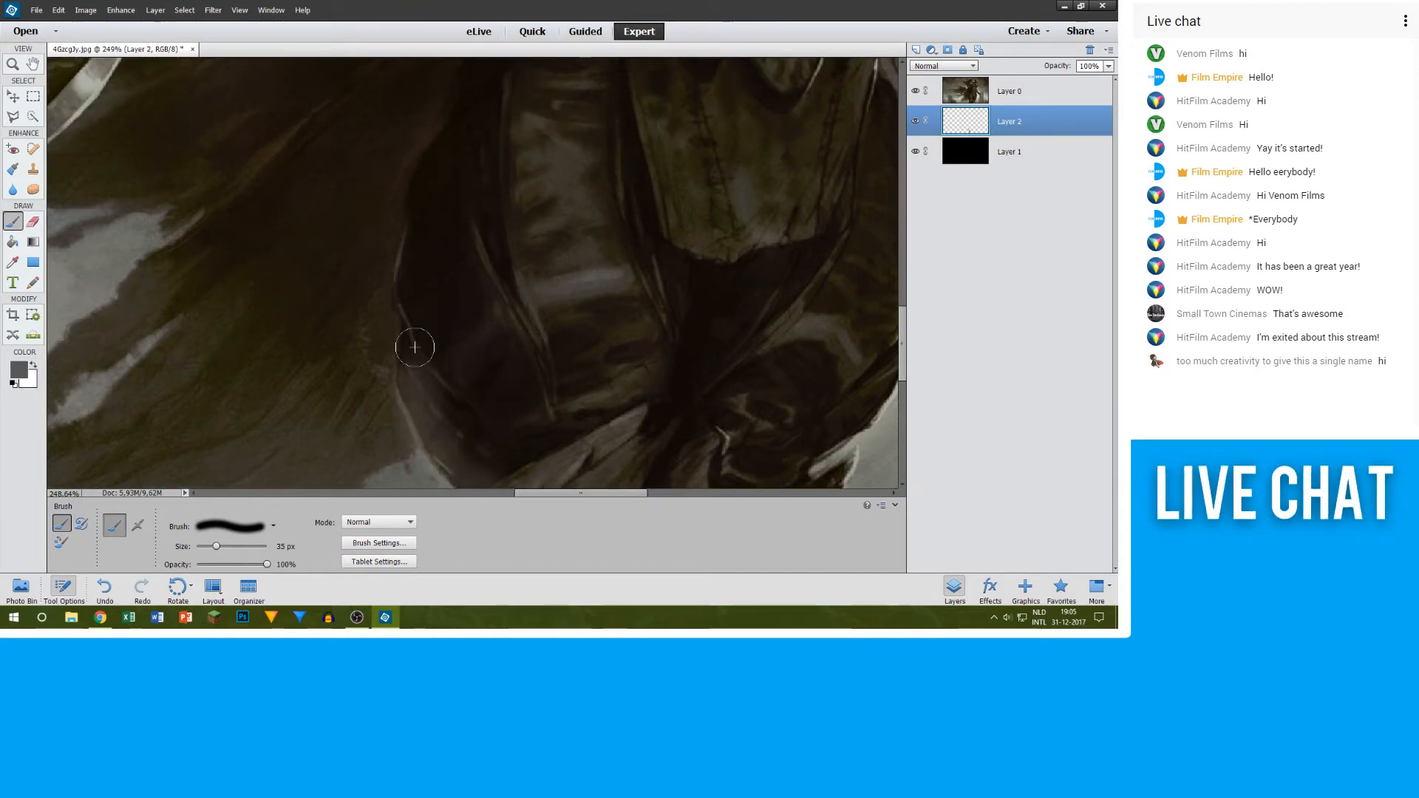
pyautogui.moveTo(414, 298)
pyautogui.mouseDown()
pyautogui.moveTo(415, 365)
pyautogui.moveTo(435, 307)
pyautogui.moveTo(415, 344)
pyautogui.mouseUp()
pyautogui.scroll(2, 414, 354)
pyautogui.scroll(2, 409, 357)
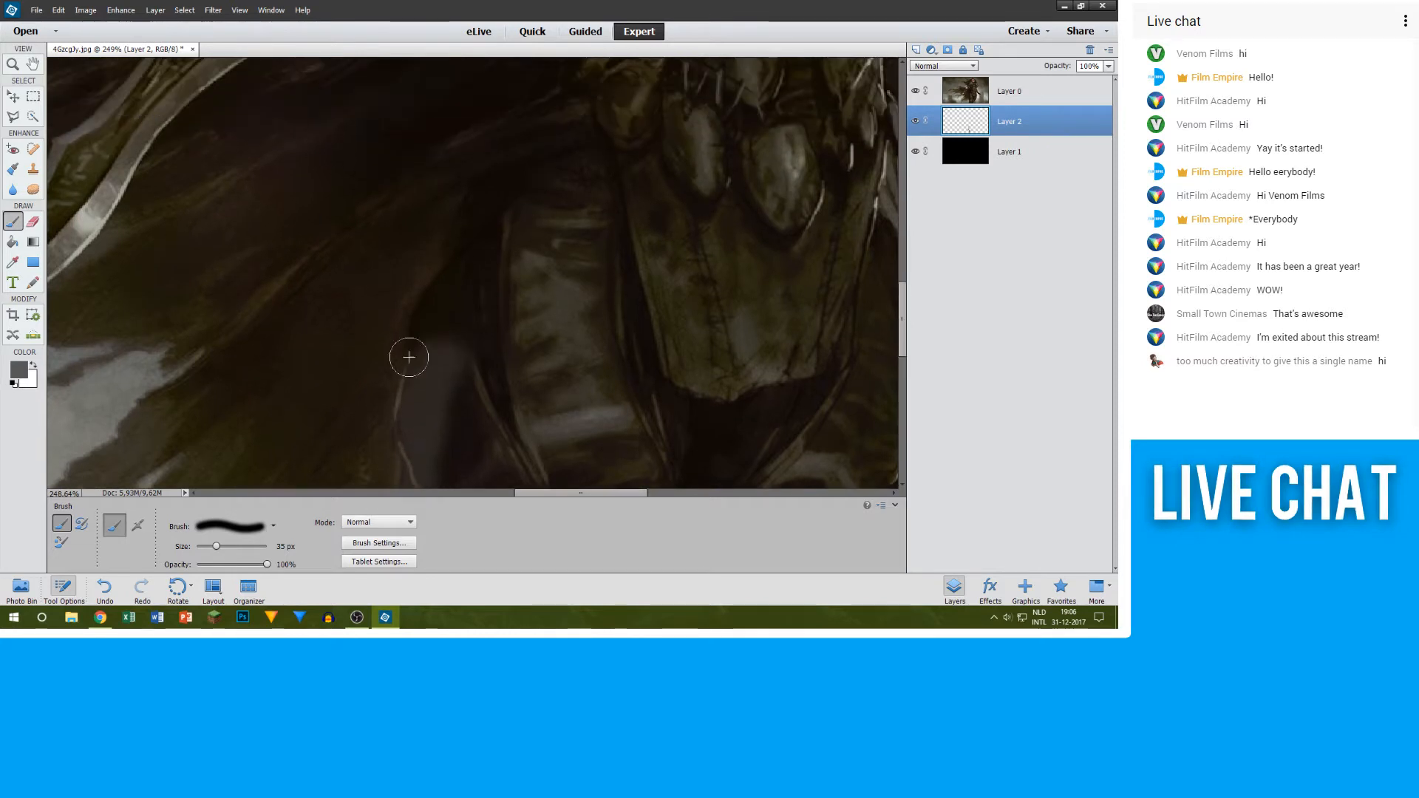
# Step: Continue the grey 35 px outline on Layer 2 over the hip and along the waist up to the cloak below the arm
pyautogui.scroll(-5, 458, 296)
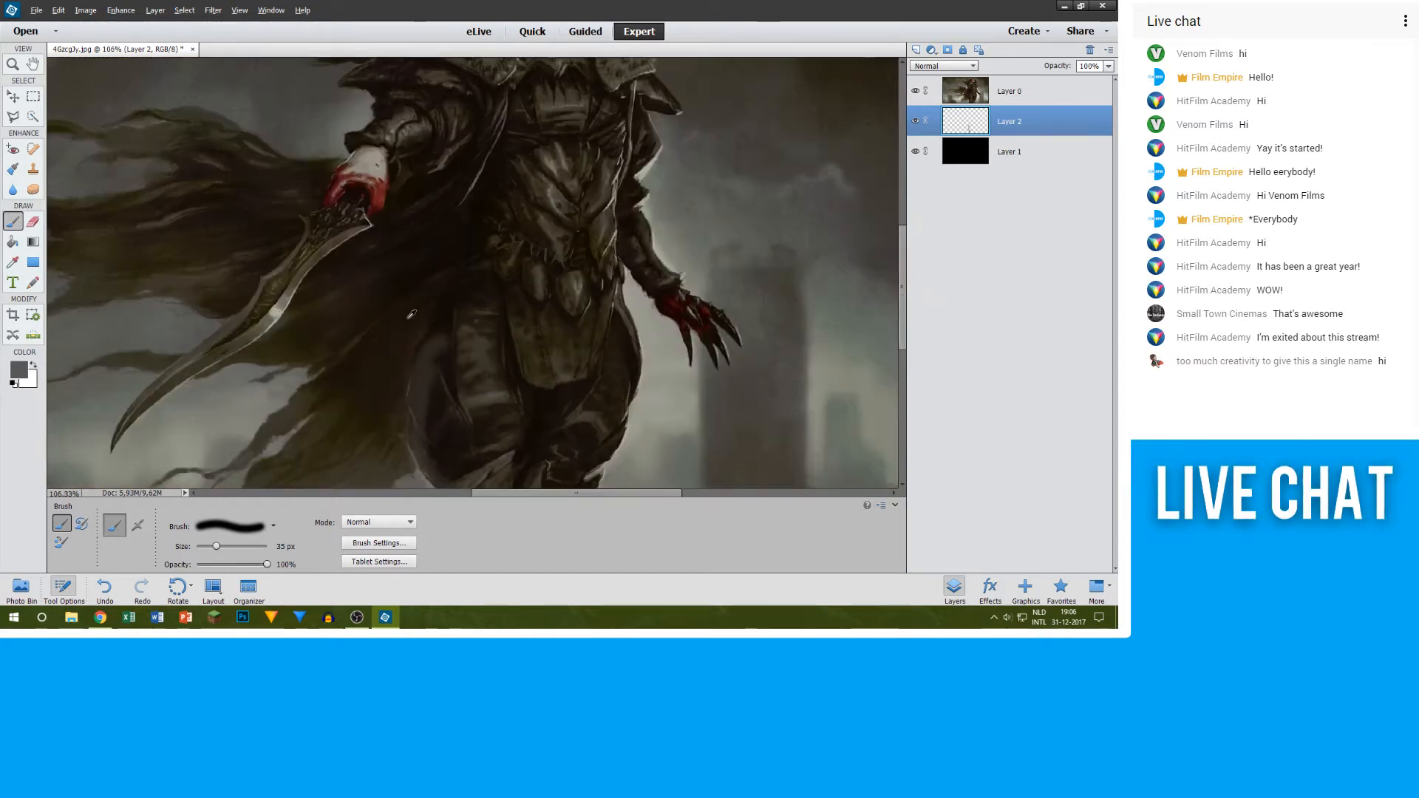
pyautogui.scroll(3, 407, 353)
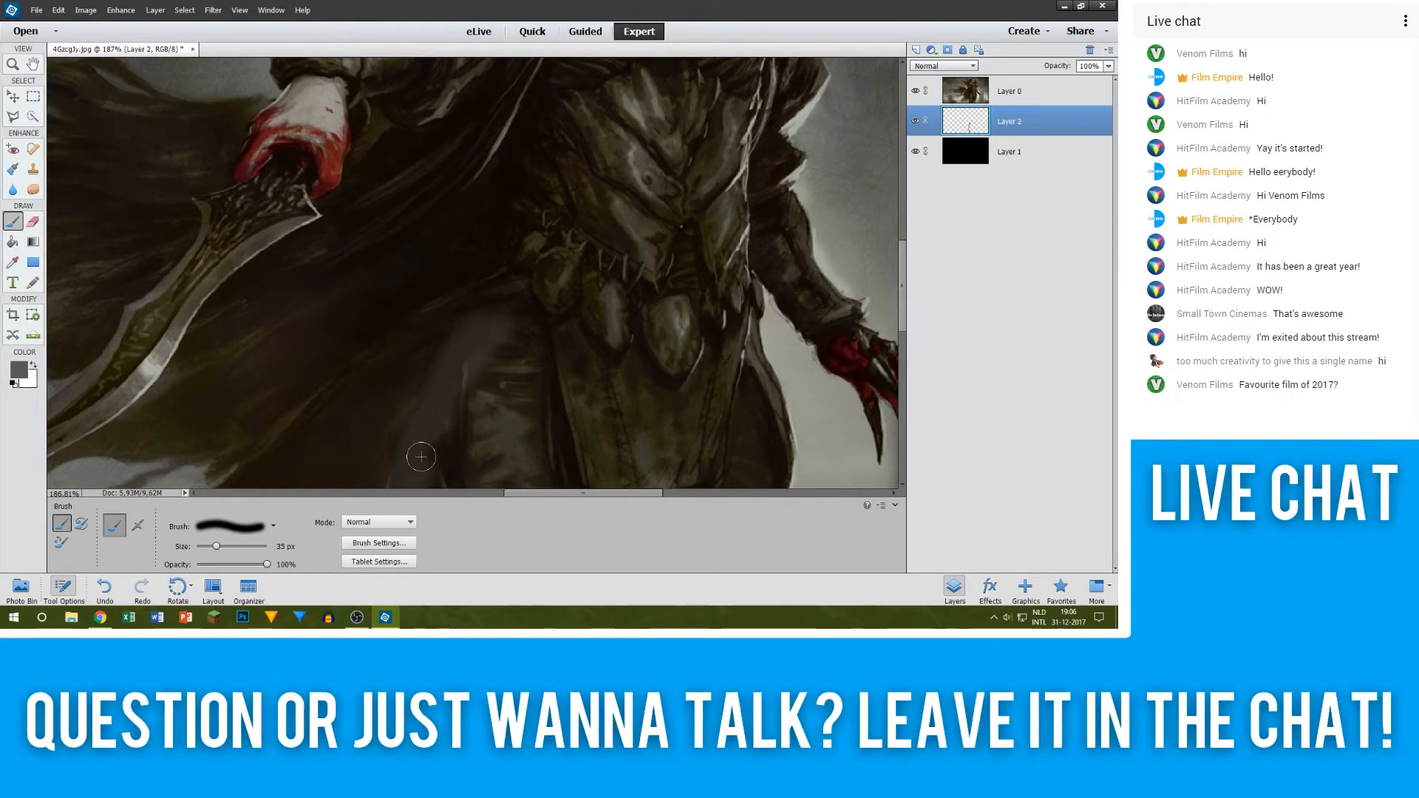
pyautogui.scroll(1, 463, 424)
pyautogui.scroll(1, 458, 406)
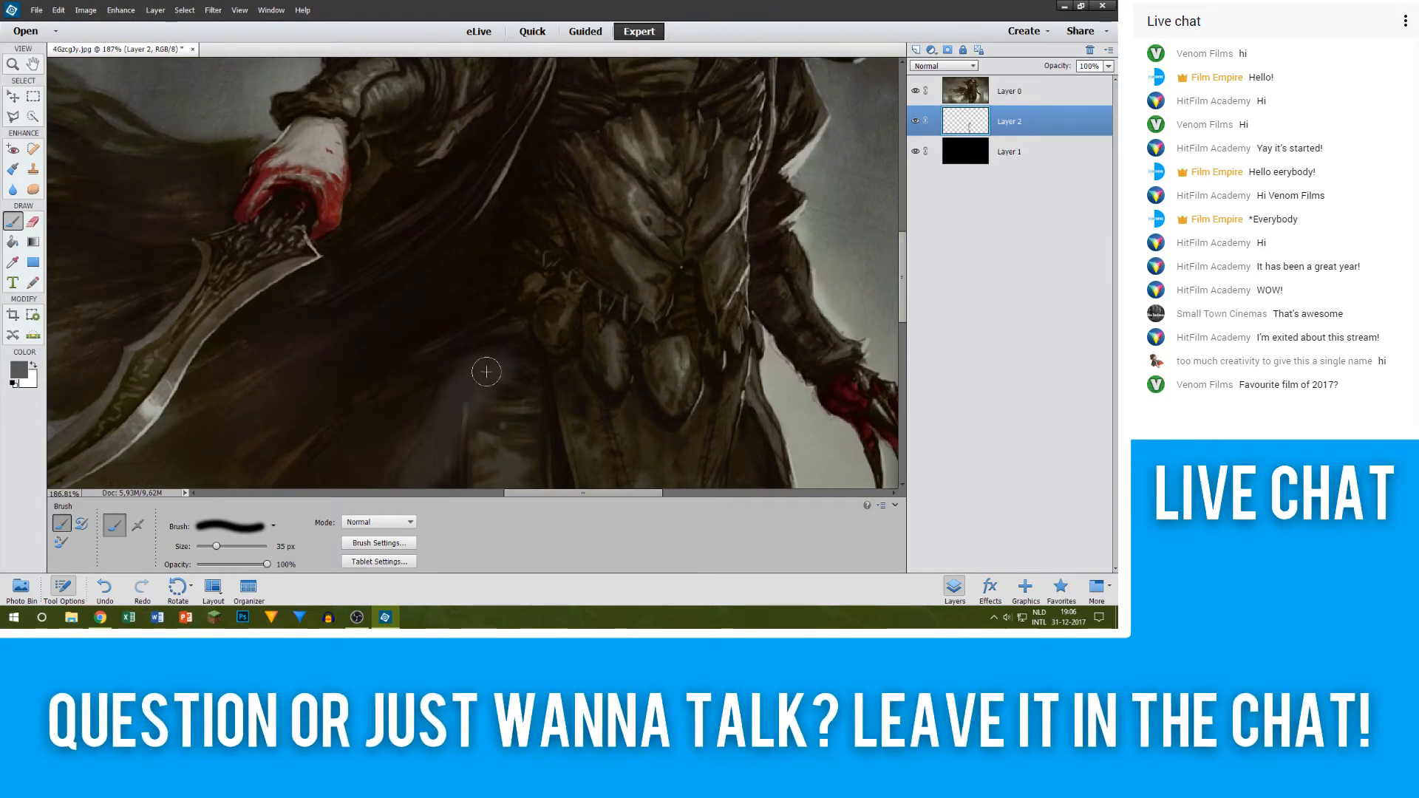
pyautogui.scroll(1, 508, 270)
pyautogui.moveTo(508, 270); pyautogui.dragTo(508, 280)
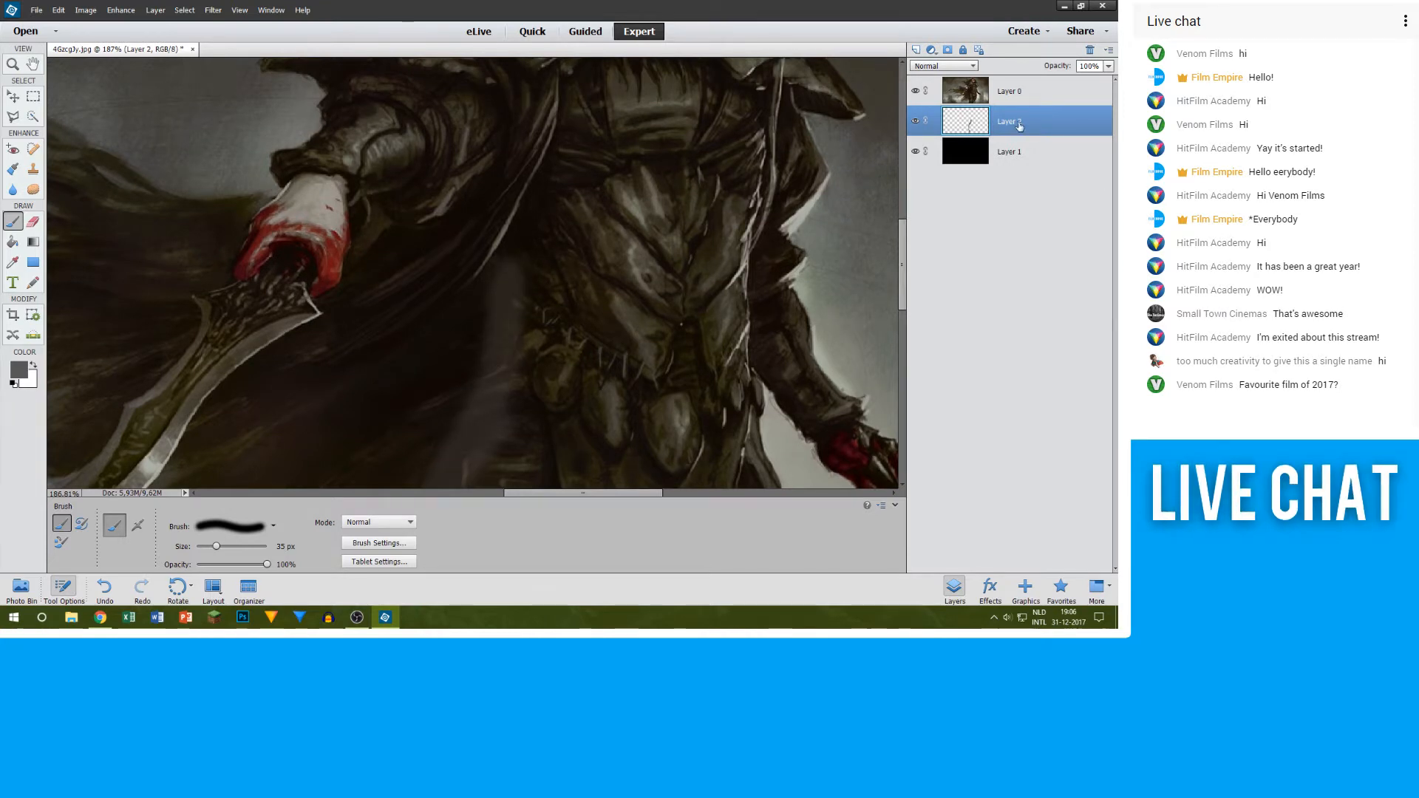
pyautogui.scroll(4, 503, 328)
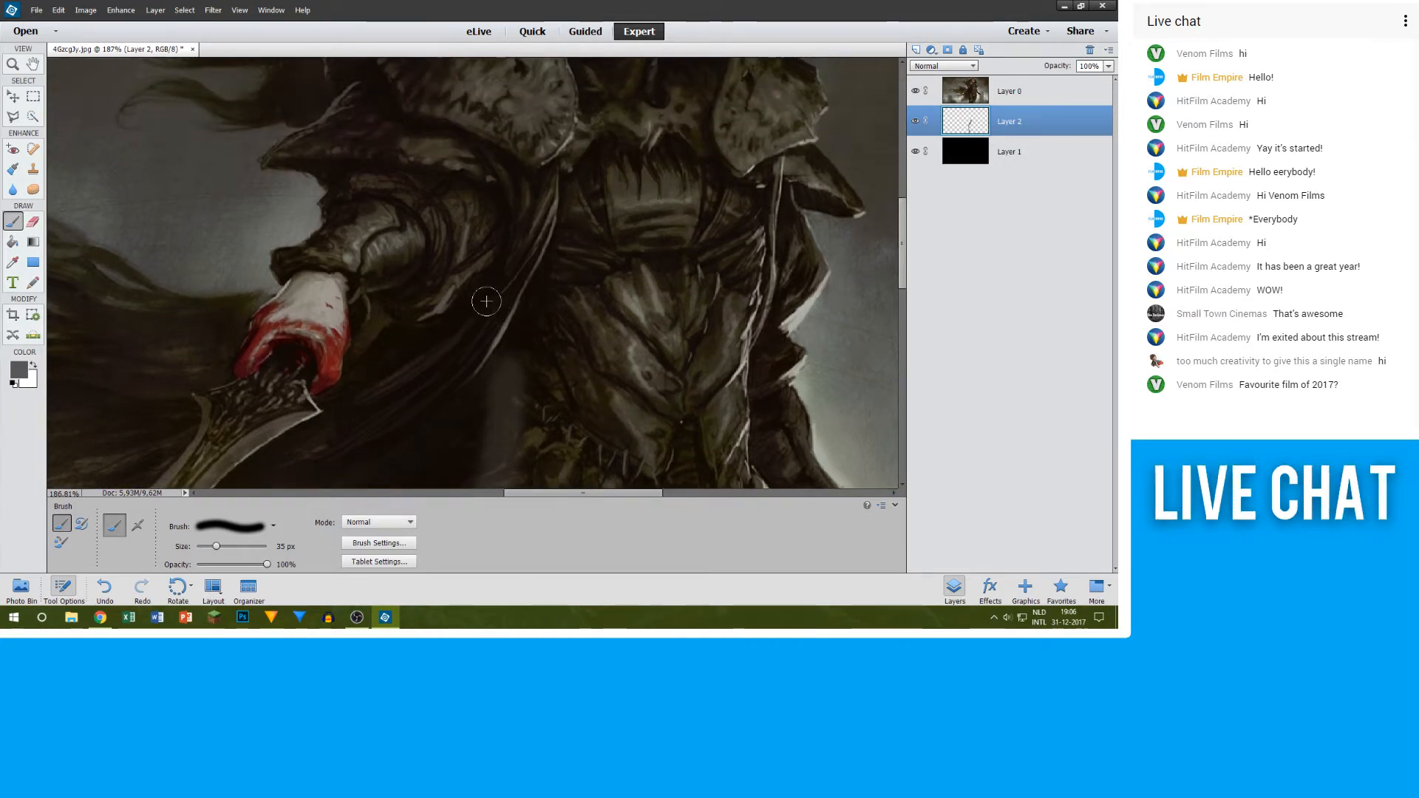
pyautogui.moveTo(487, 306); pyautogui.dragTo(493, 377)
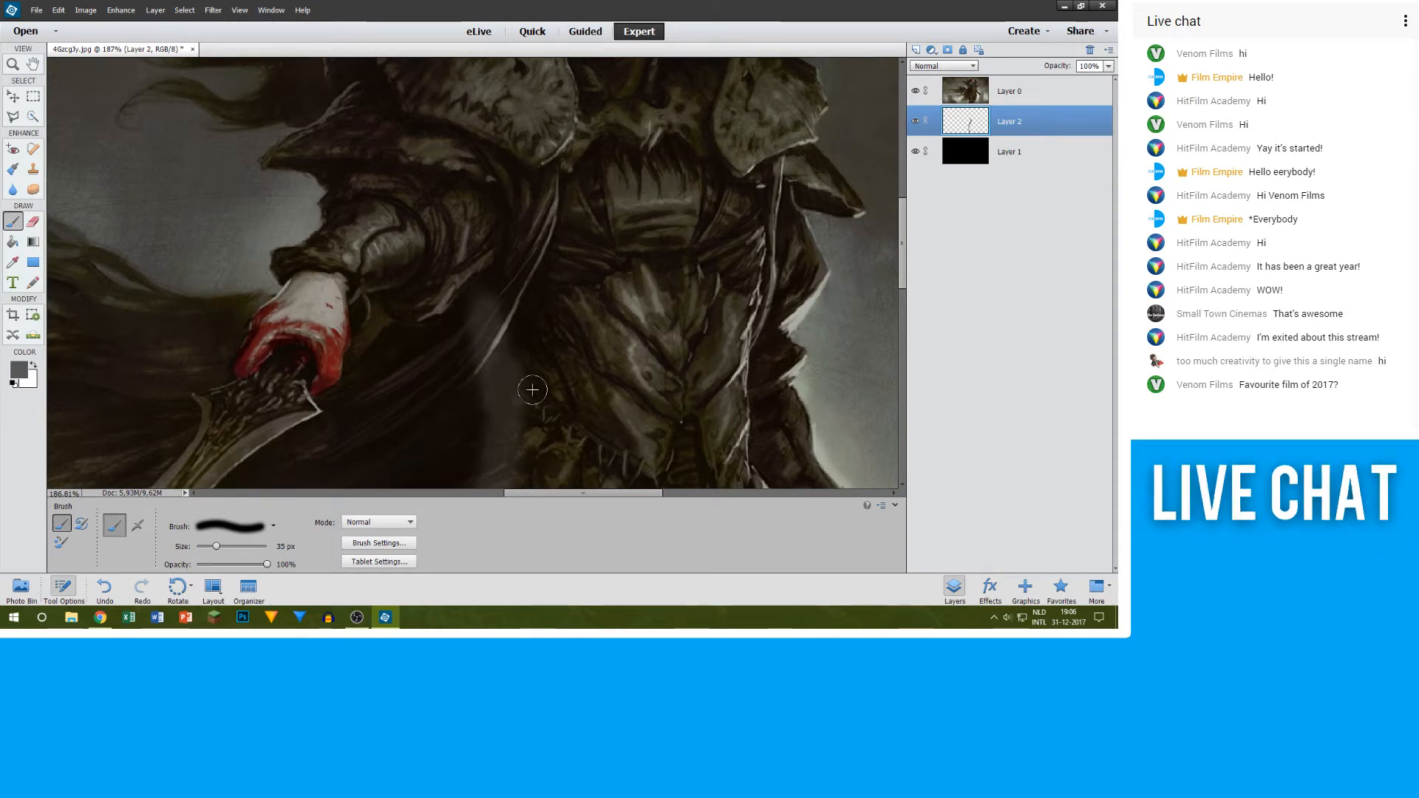
# Step: Paint the grey outline along the underside of the arm and around the sword hand, and check it with the artwork briefly hidden
pyautogui.scroll(3, 531, 381)
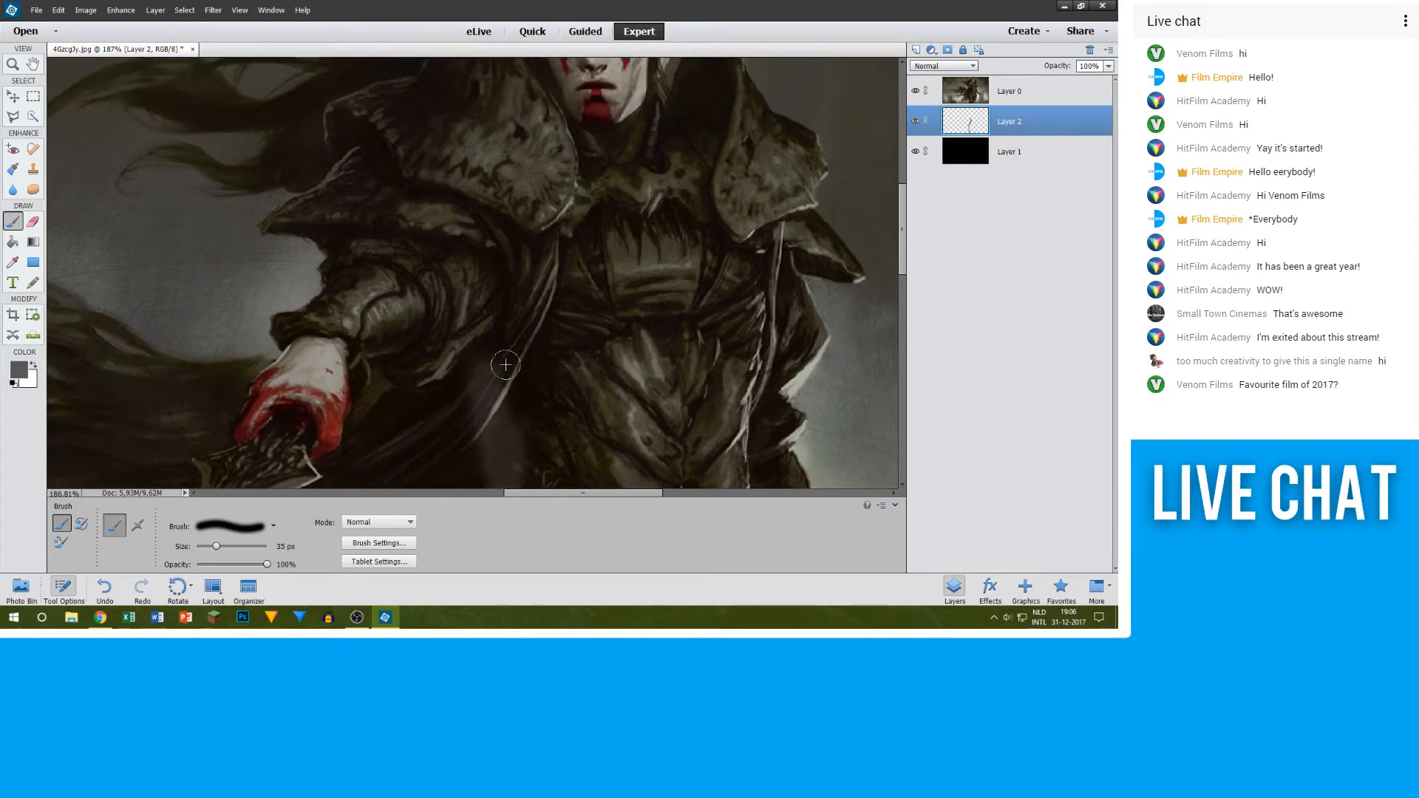
pyautogui.moveTo(472, 364); pyautogui.dragTo(423, 374)
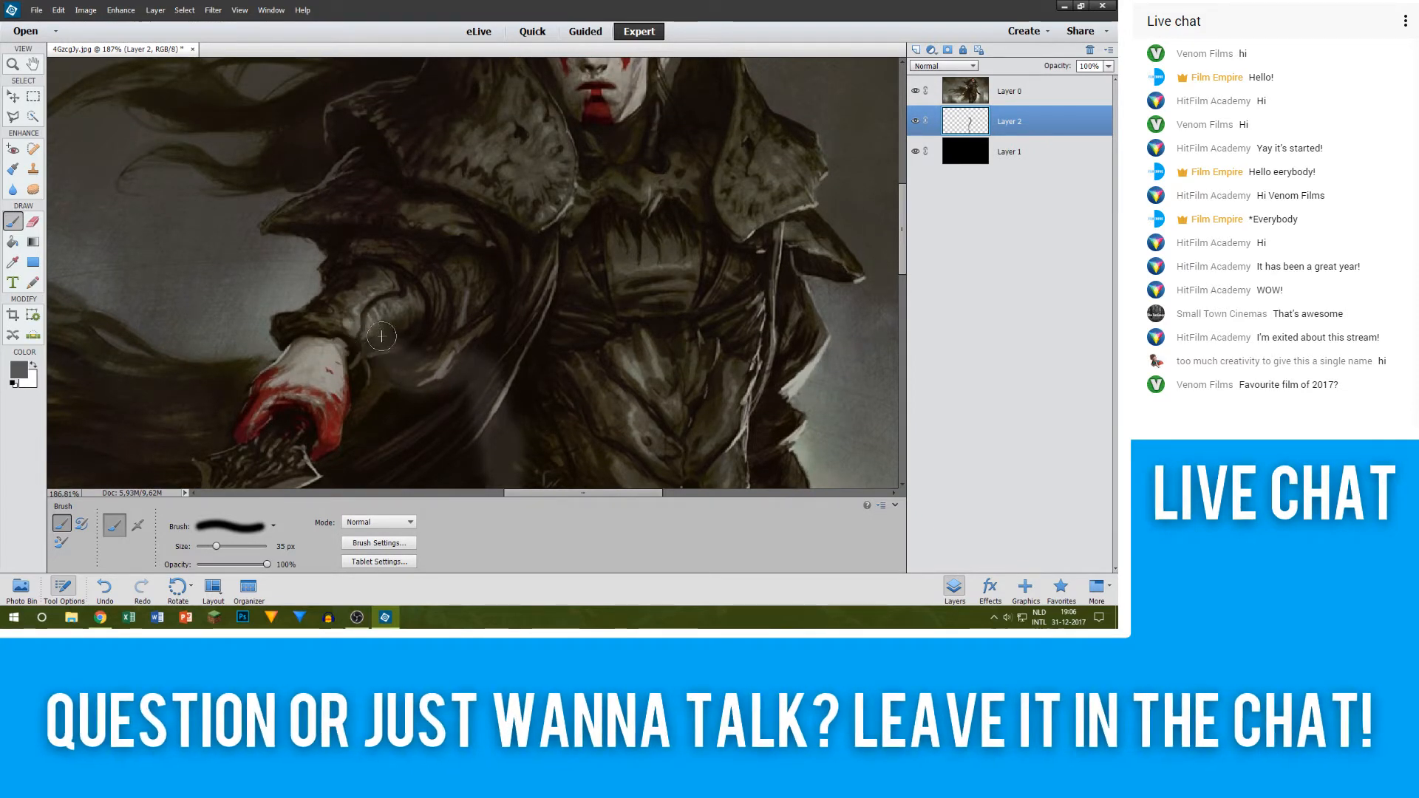
pyautogui.moveTo(391, 347); pyautogui.dragTo(357, 361)
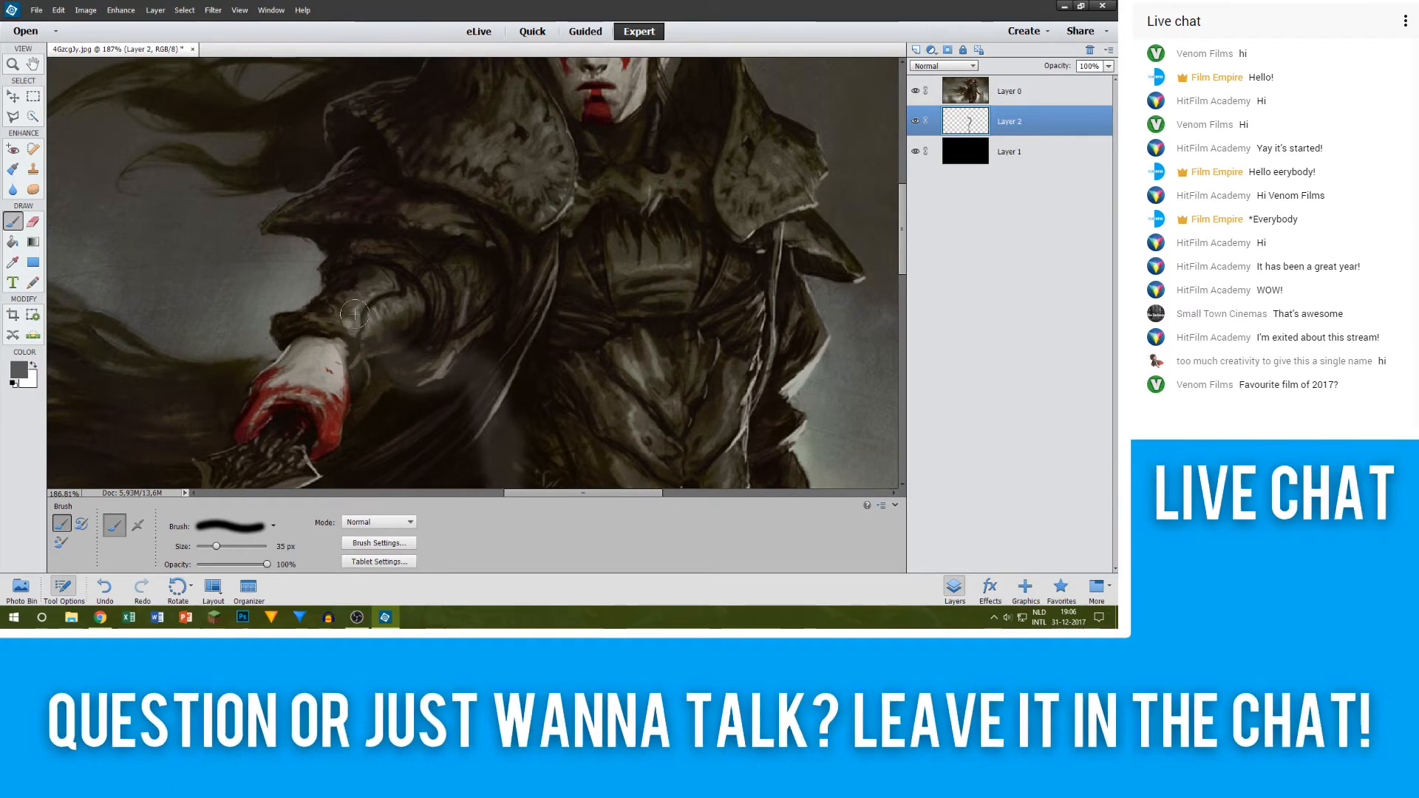
pyautogui.scroll(4, 355, 314)
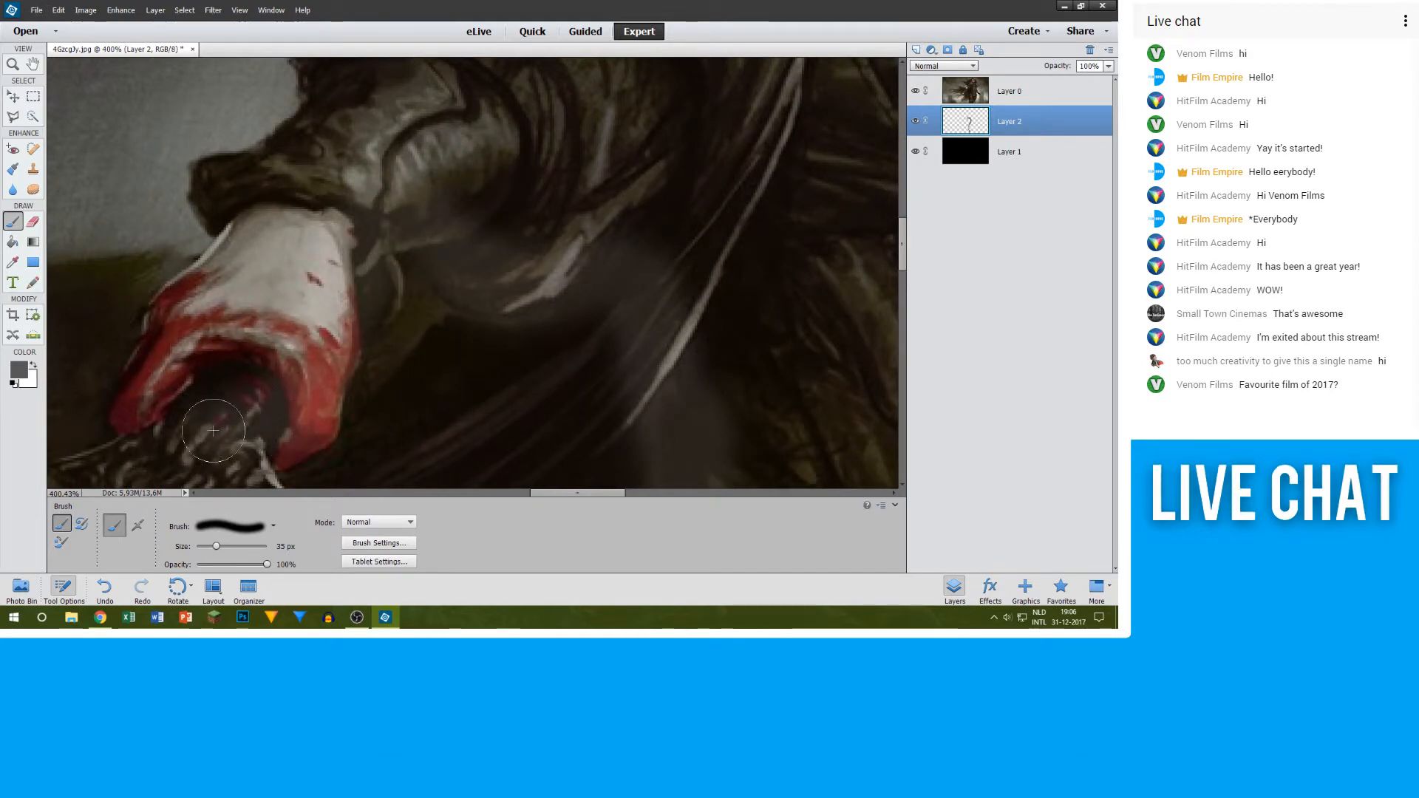
pyautogui.moveTo(213, 430)
pyautogui.mouseDown()
pyautogui.moveTo(183, 408)
pyautogui.moveTo(158, 423)
pyautogui.moveTo(184, 351)
pyautogui.moveTo(158, 370)
pyautogui.moveTo(268, 223)
pyautogui.mouseUp()
pyautogui.click(915, 90)
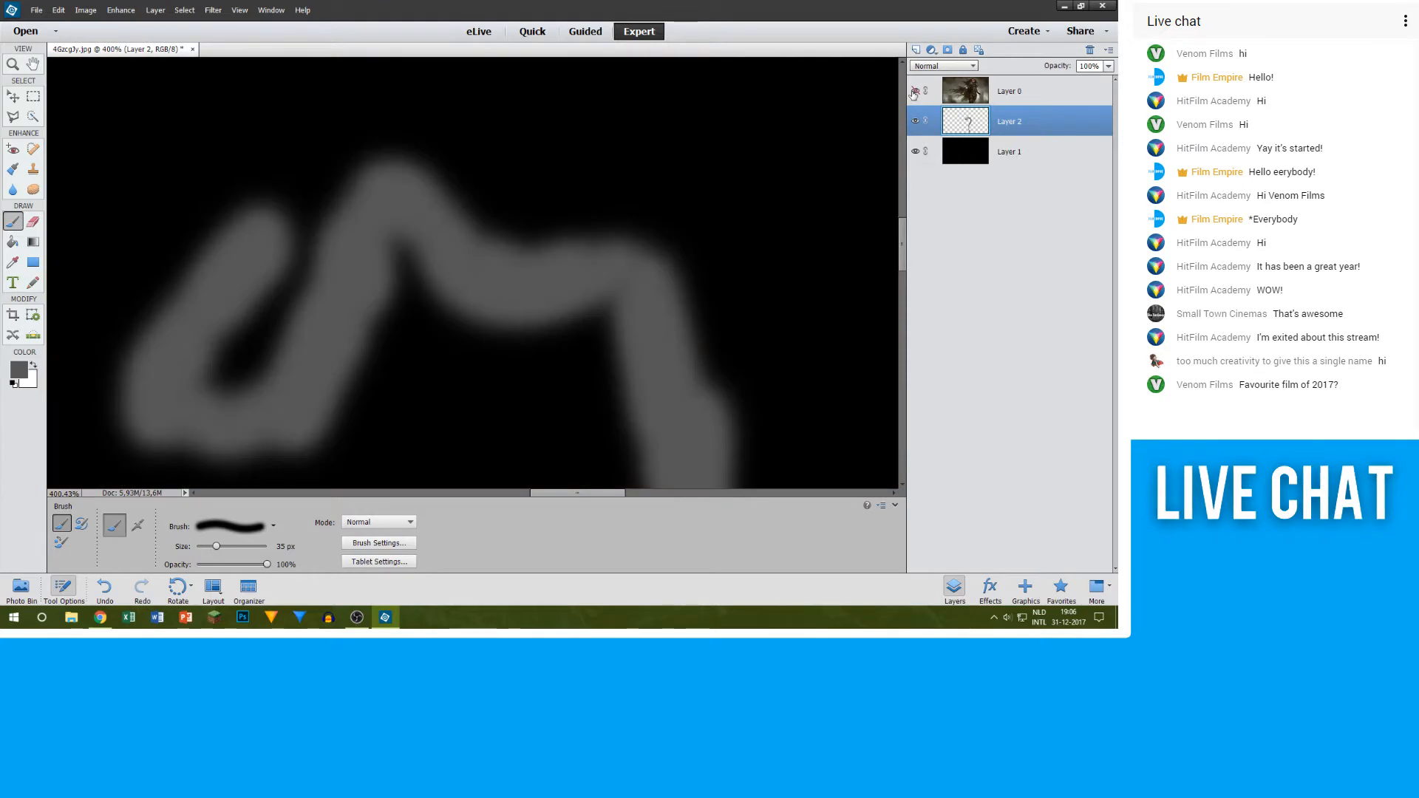
pyautogui.click(914, 91)
# Step: Paint grey 10 px strokes on Layer 2 along the sword guard's far edge and back up to the hand
pyautogui.scroll(-4, 240, 341)
pyautogui.scroll(-3, 240, 342)
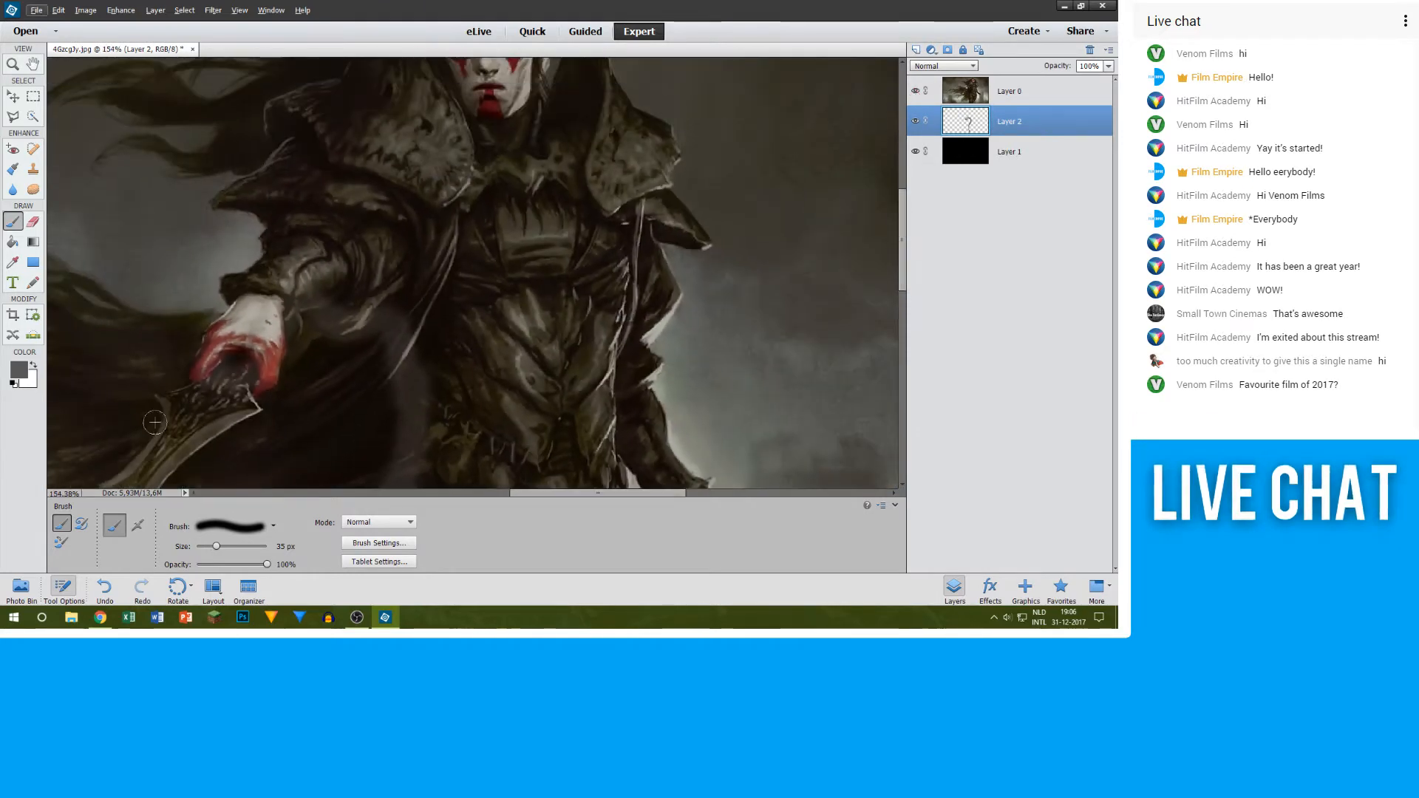
pyautogui.scroll(8, 164, 391)
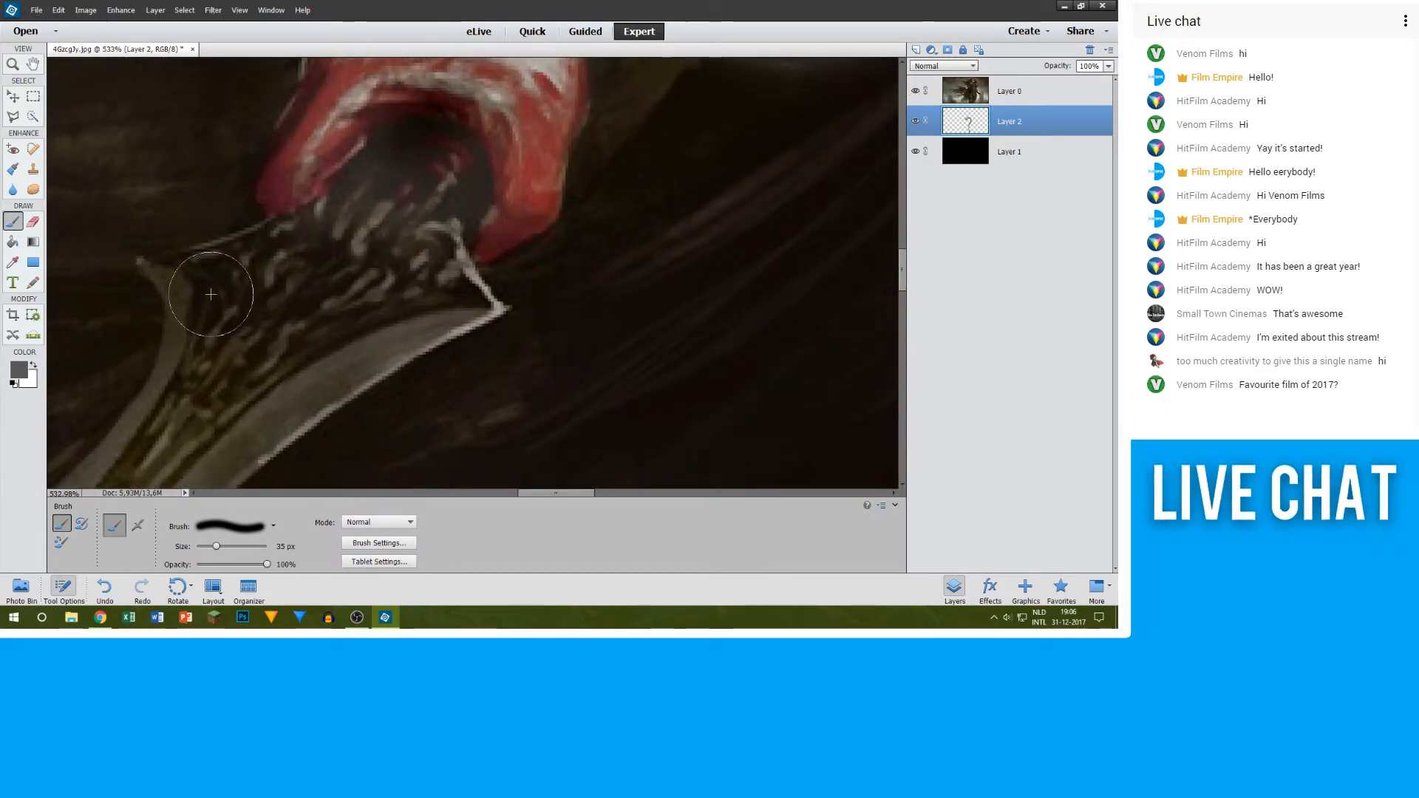
pyautogui.press('[')
pyautogui.press('[')
pyautogui.press('[')
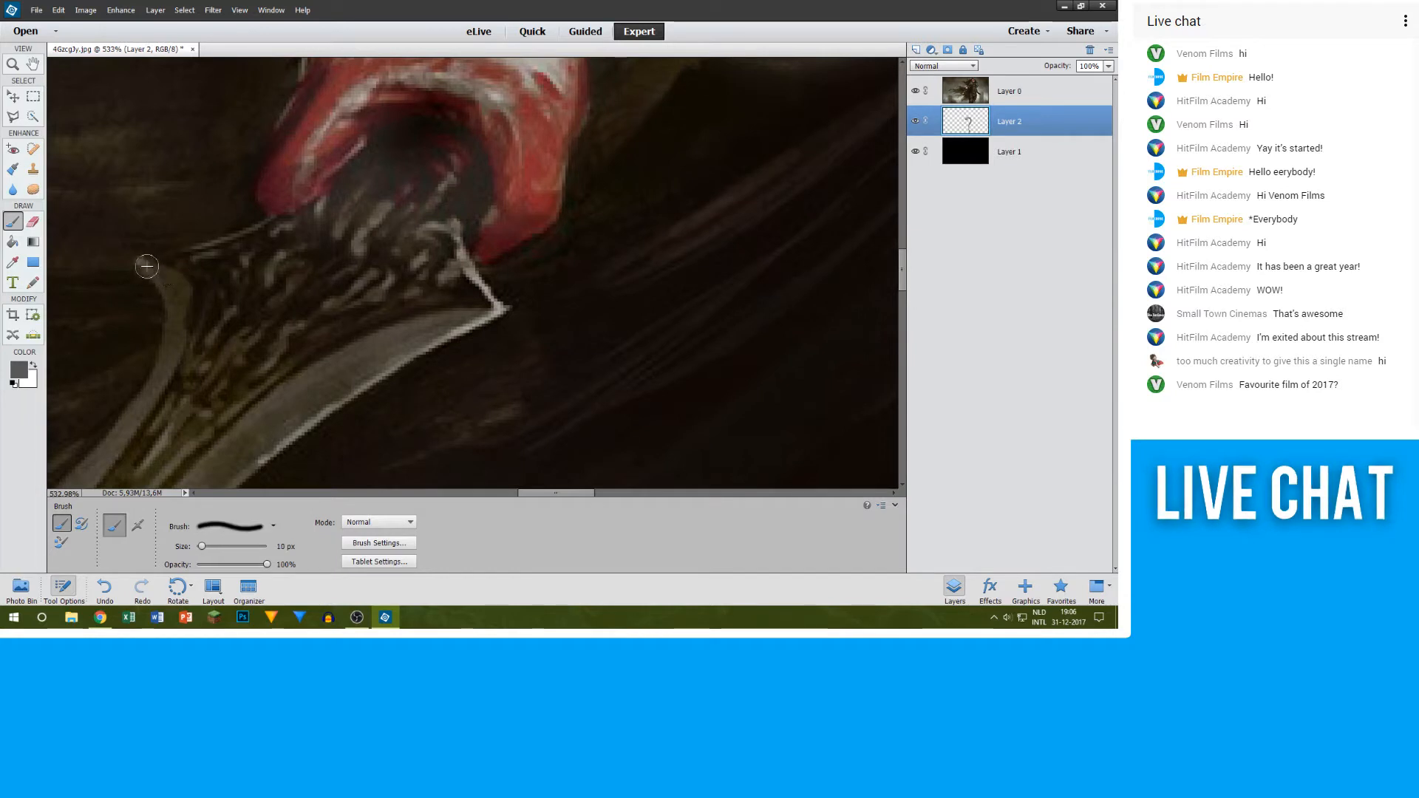
pyautogui.moveTo(147, 266)
pyautogui.mouseDown()
pyautogui.moveTo(169, 293)
pyautogui.moveTo(175, 342)
pyautogui.moveTo(150, 405)
pyautogui.mouseUp()
pyautogui.press(']')
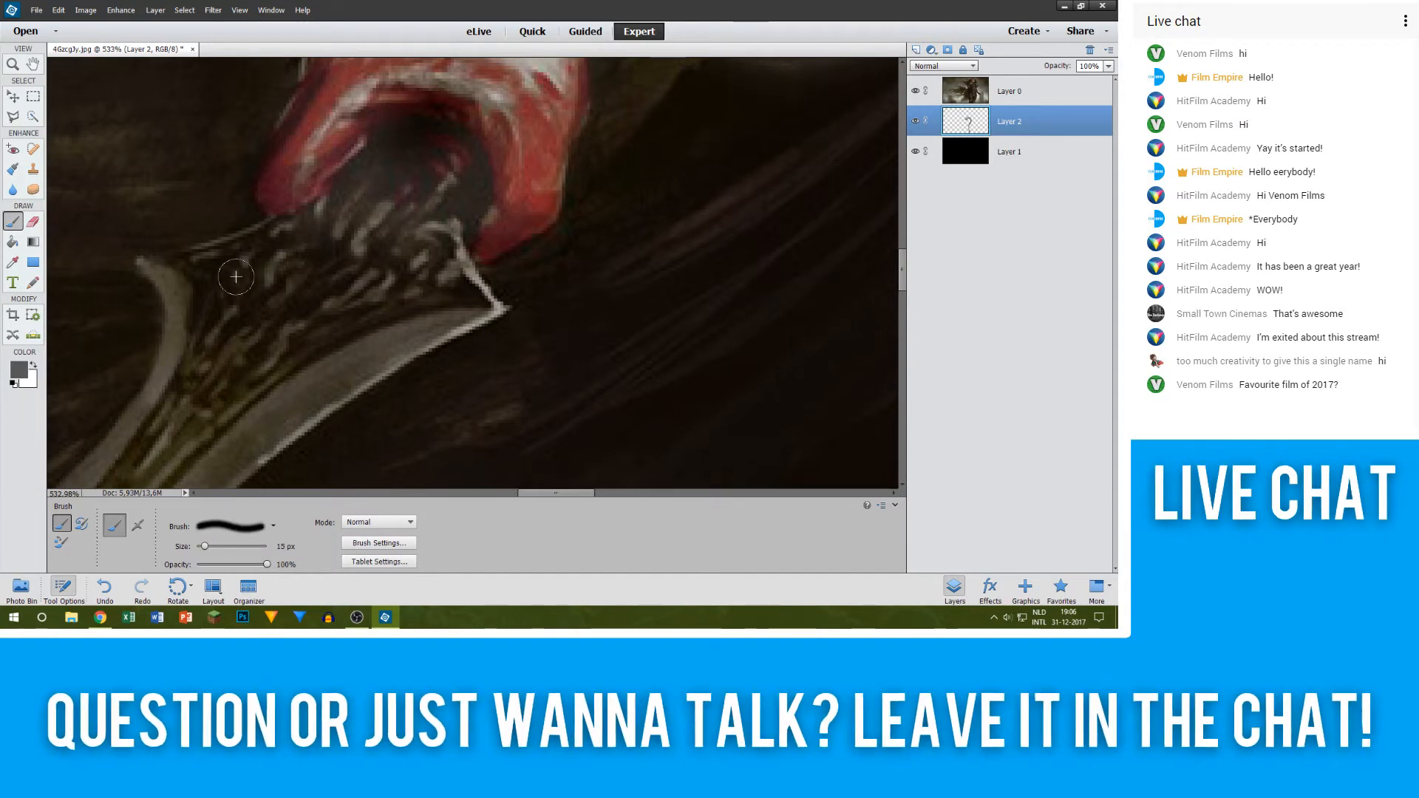
pyautogui.press('[')
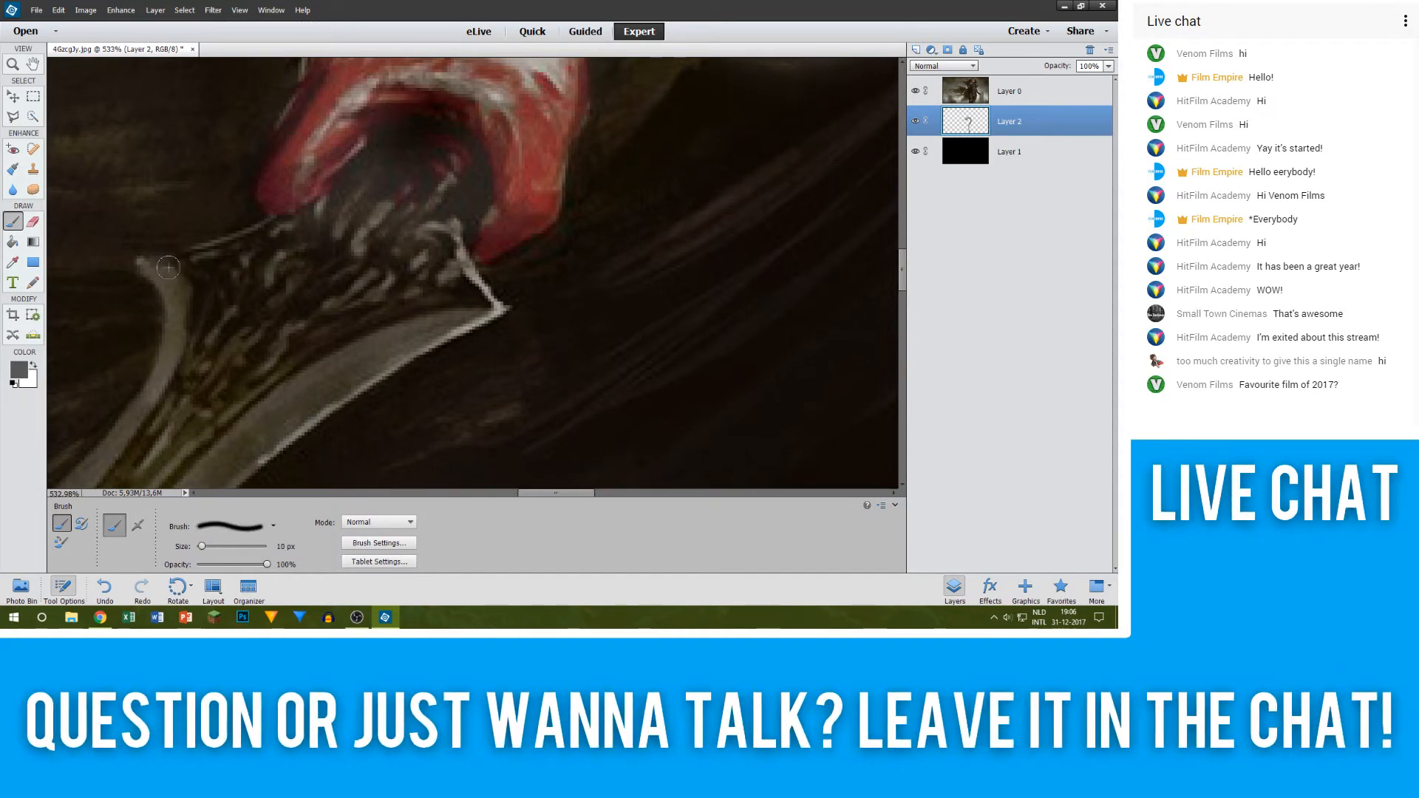
pyautogui.moveTo(169, 267); pyautogui.dragTo(302, 213)
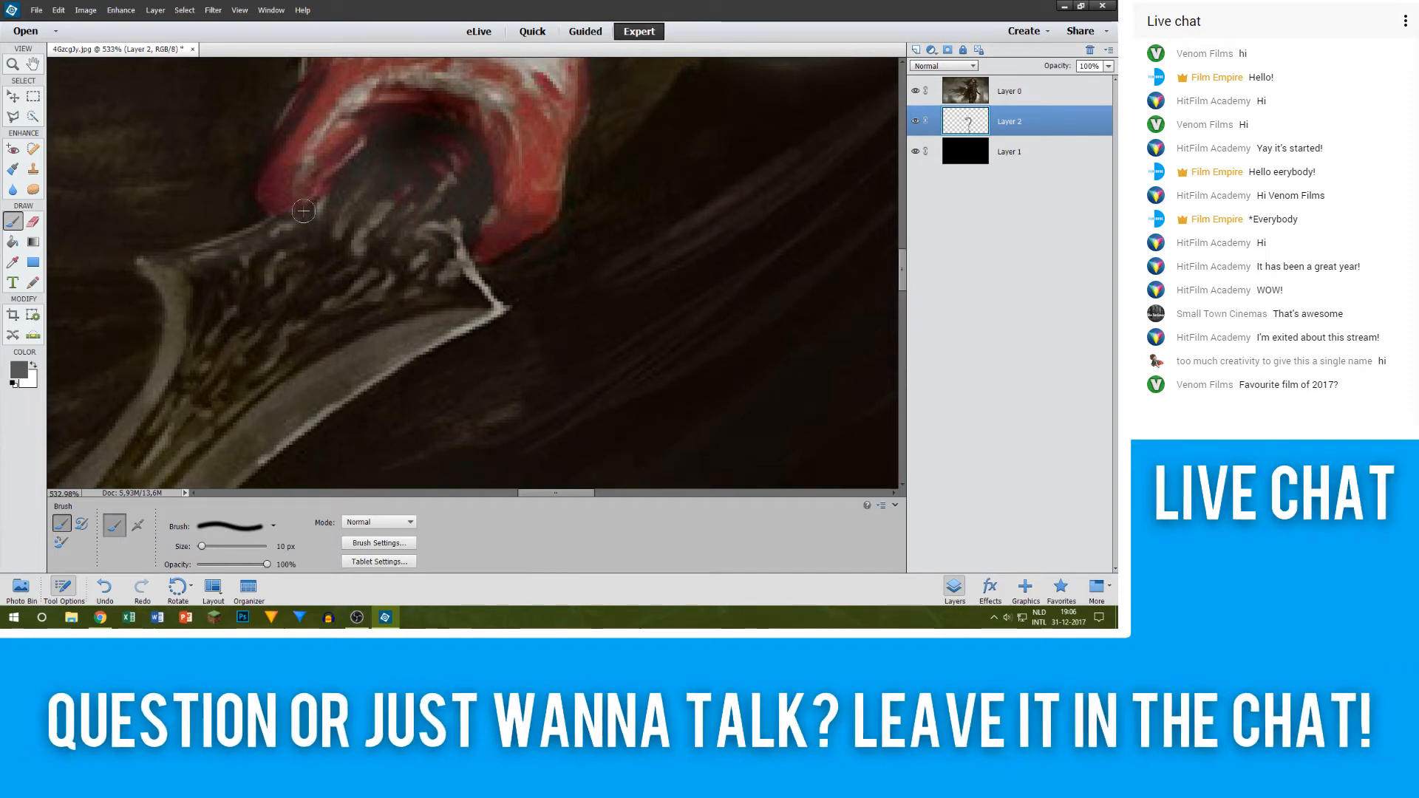
# Step: Paint the sword guard below the hand in grey at 15 px and start along the blade's lower edge
pyautogui.press(']')
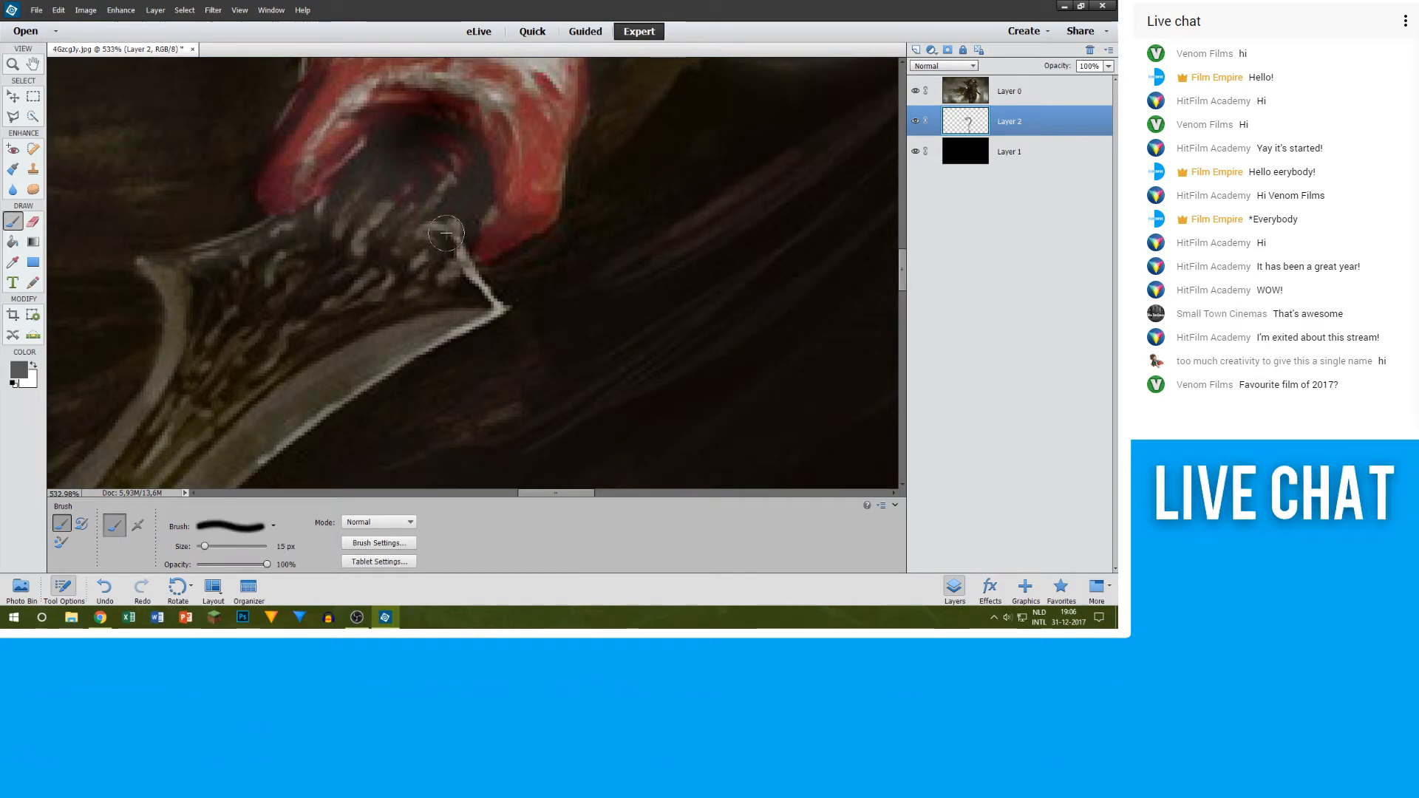
pyautogui.moveTo(443, 230); pyautogui.dragTo(449, 260)
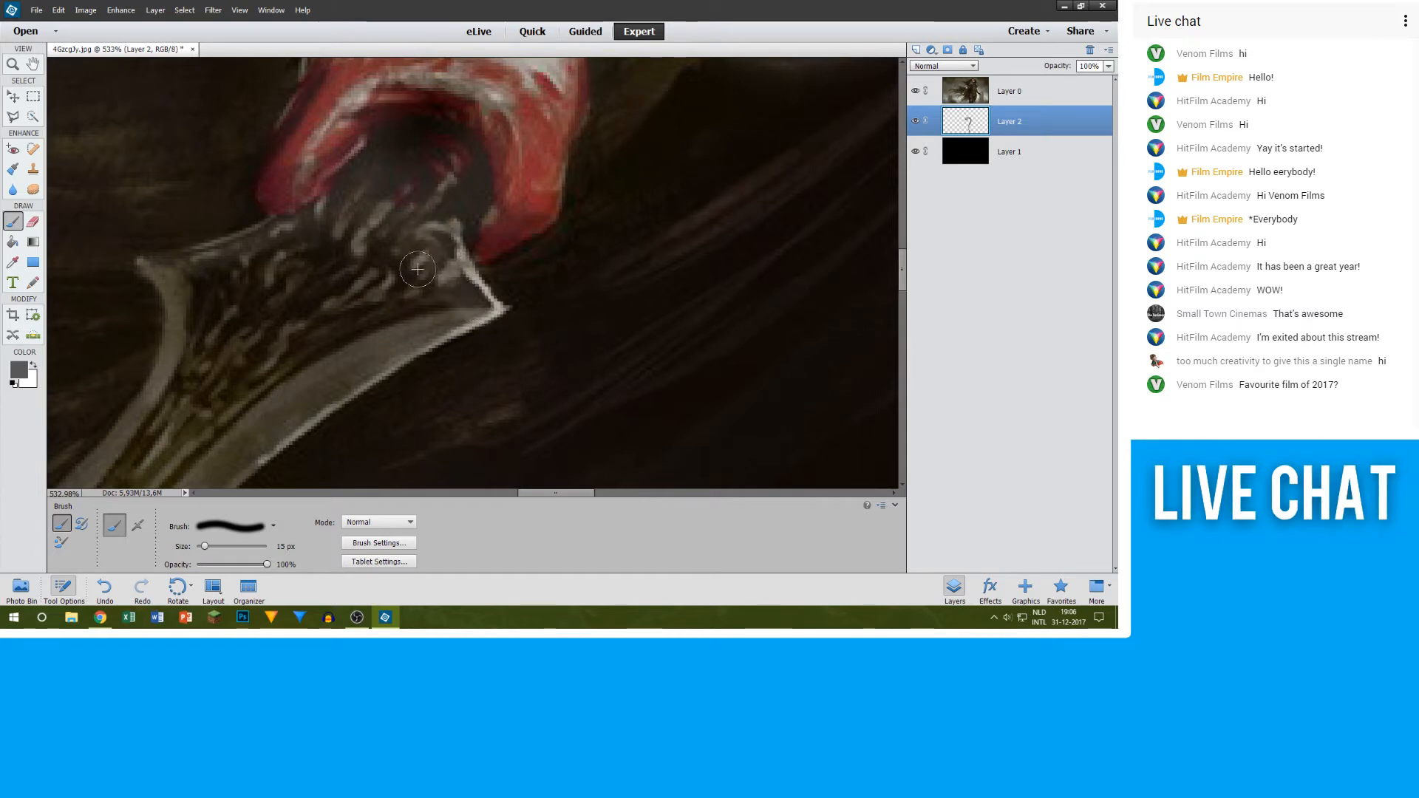
pyautogui.scroll(-2, 417, 270)
pyautogui.moveTo(473, 254); pyautogui.dragTo(329, 300)
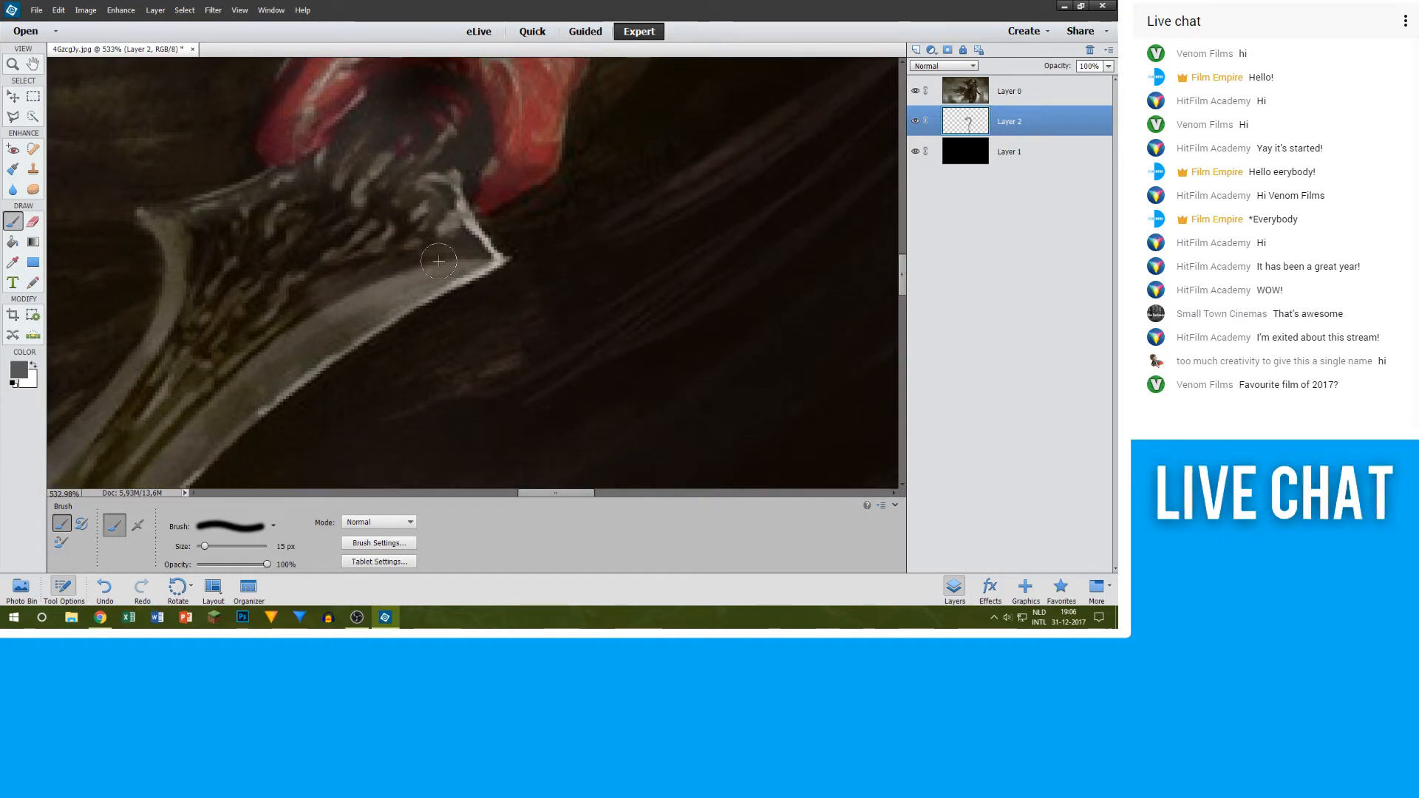
pyautogui.moveTo(421, 288); pyautogui.dragTo(279, 369)
pyautogui.scroll(-4, 280, 272)
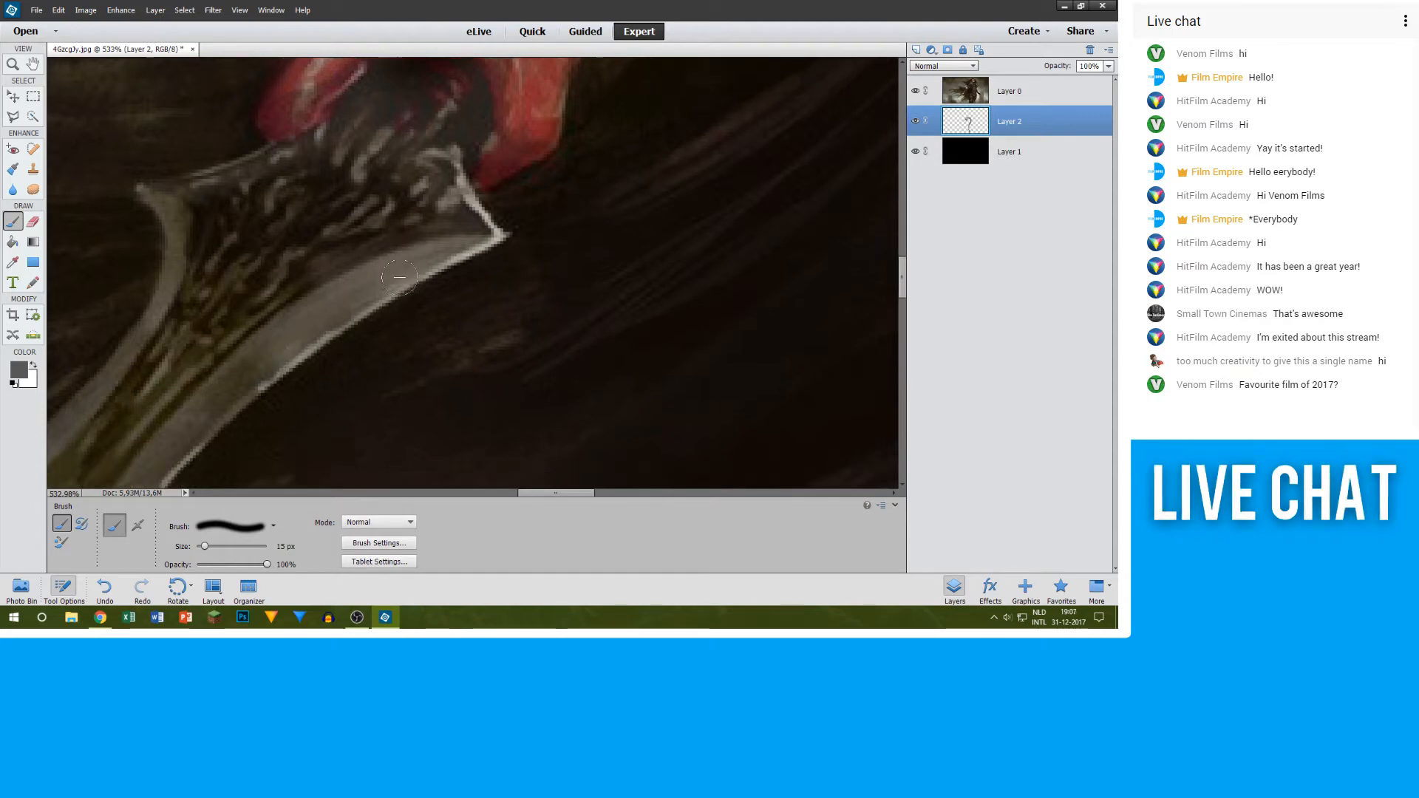
# Step: Continue the grey 15 px stroke down the sword's pale lower edge, and check it with the artwork briefly hidden
pyautogui.scroll(-1, 285, 262)
pyautogui.moveTo(250, 304); pyautogui.dragTo(155, 385)
pyautogui.scroll(-2, 341, 439)
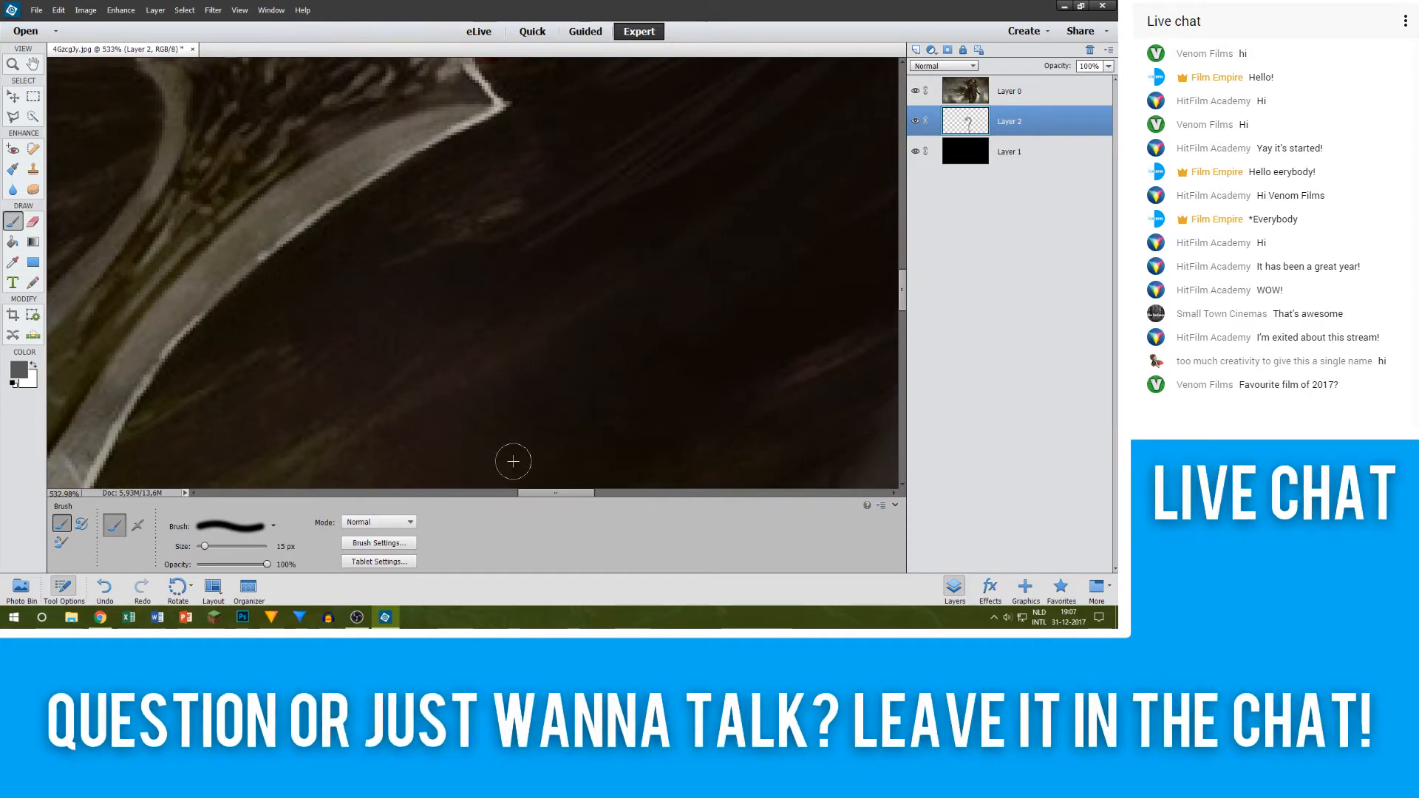
pyautogui.moveTo(547, 494)
pyautogui.mouseDown()
pyautogui.moveTo(512, 492)
pyautogui.moveTo(530, 493)
pyautogui.mouseUp()
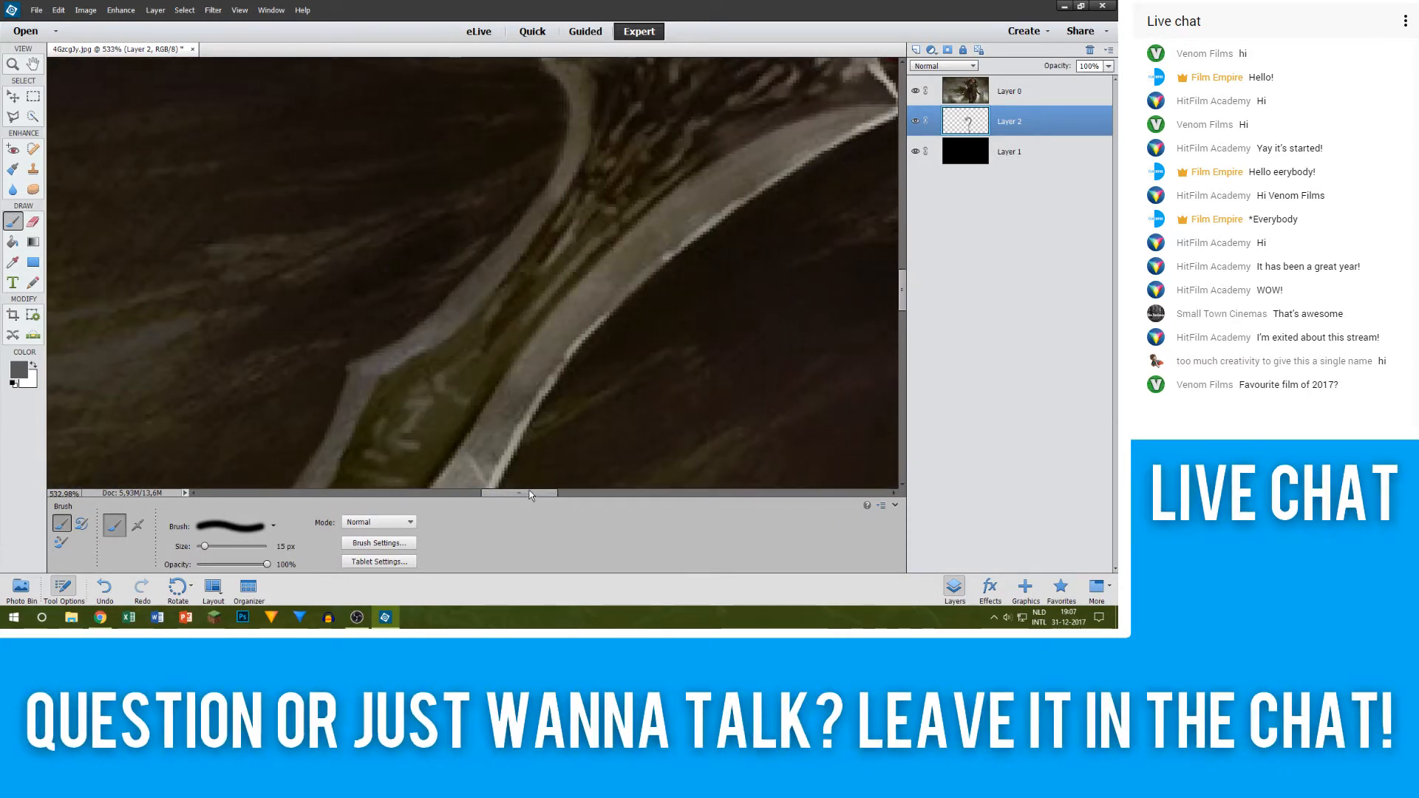
pyautogui.scroll(-3, 635, 355)
pyautogui.click(914, 91)
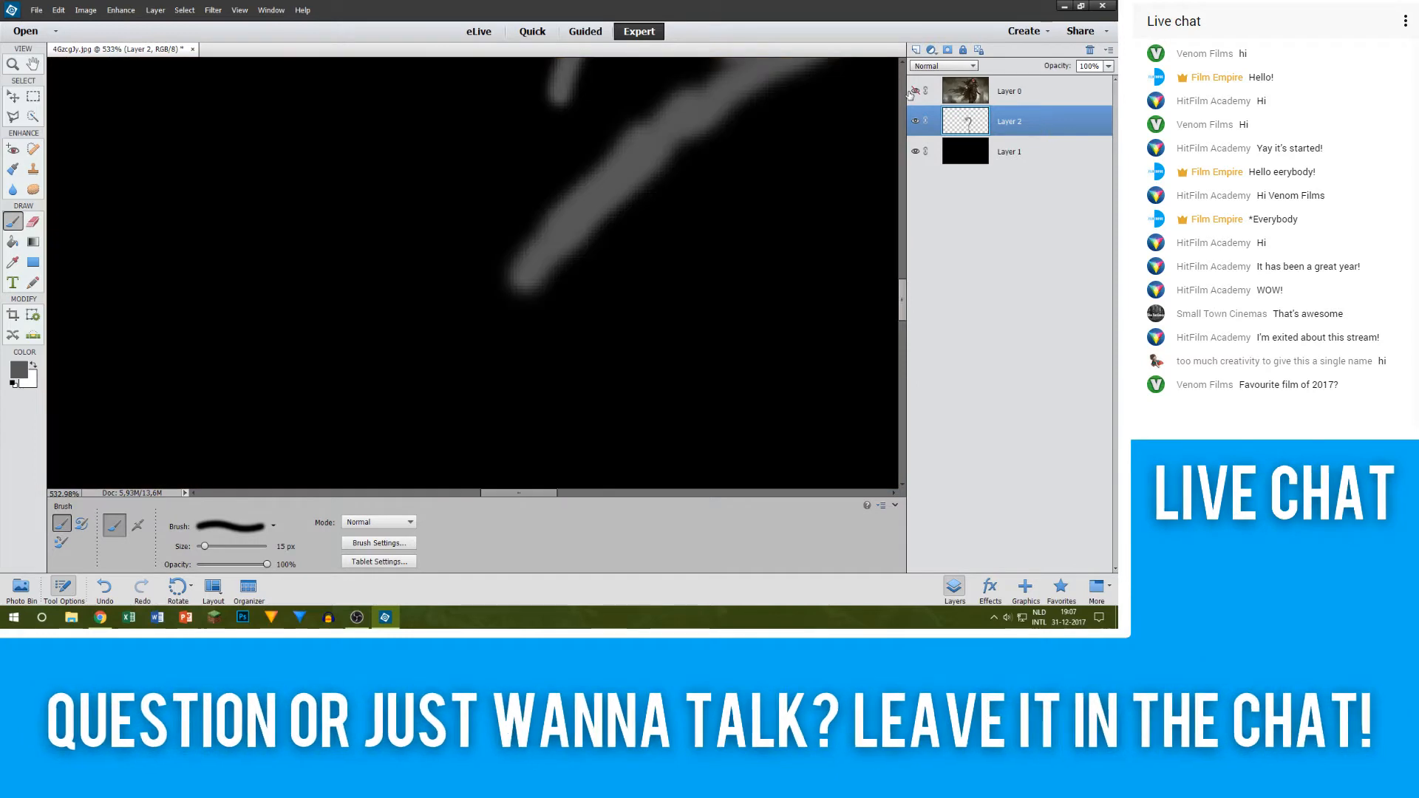
pyautogui.click(914, 91)
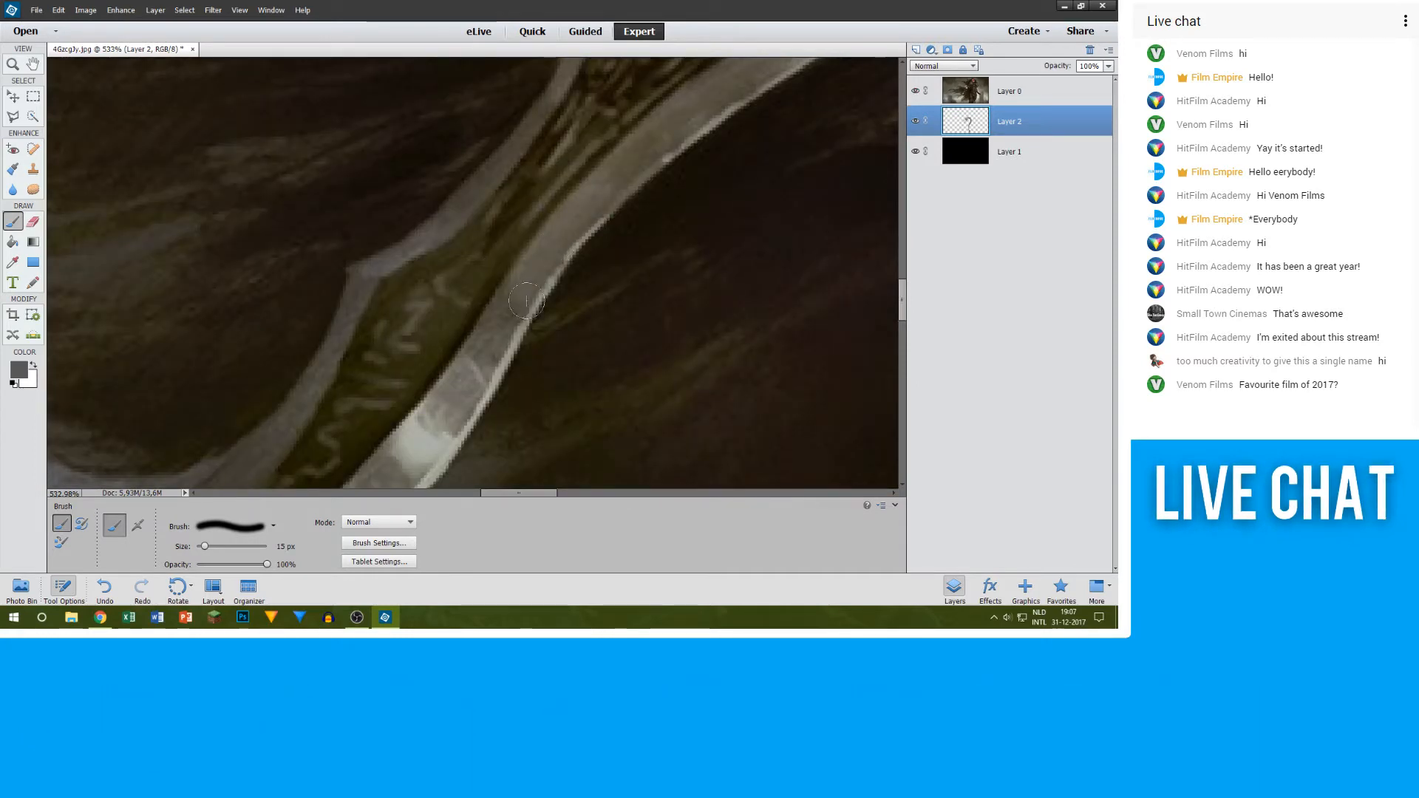
# Step: Lower the opacity of the Layer 0 artwork to 10% and make Layer 2 active again
pyautogui.click(1056, 91)
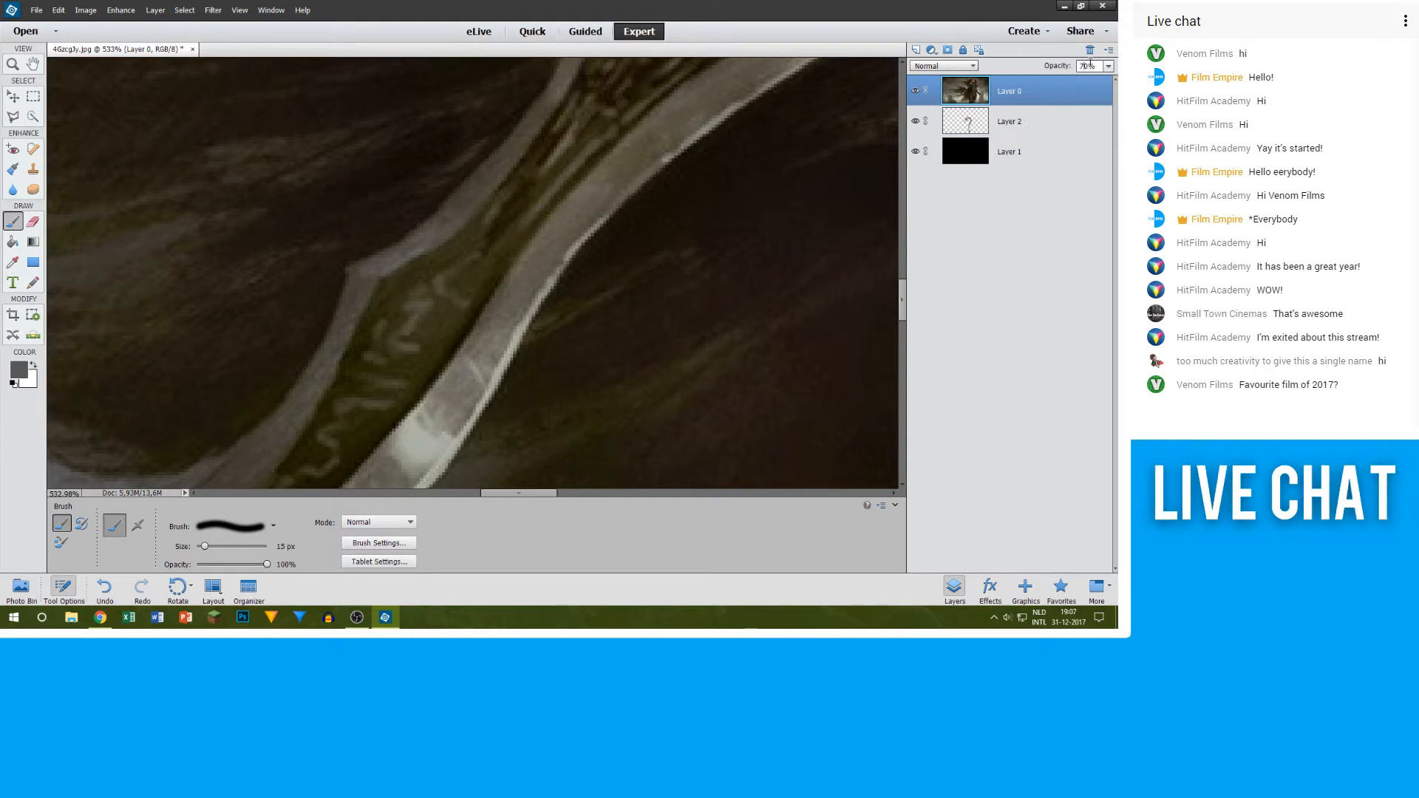
pyautogui.press('BackSpace')
pyautogui.write('4')
pyautogui.click(1060, 121)
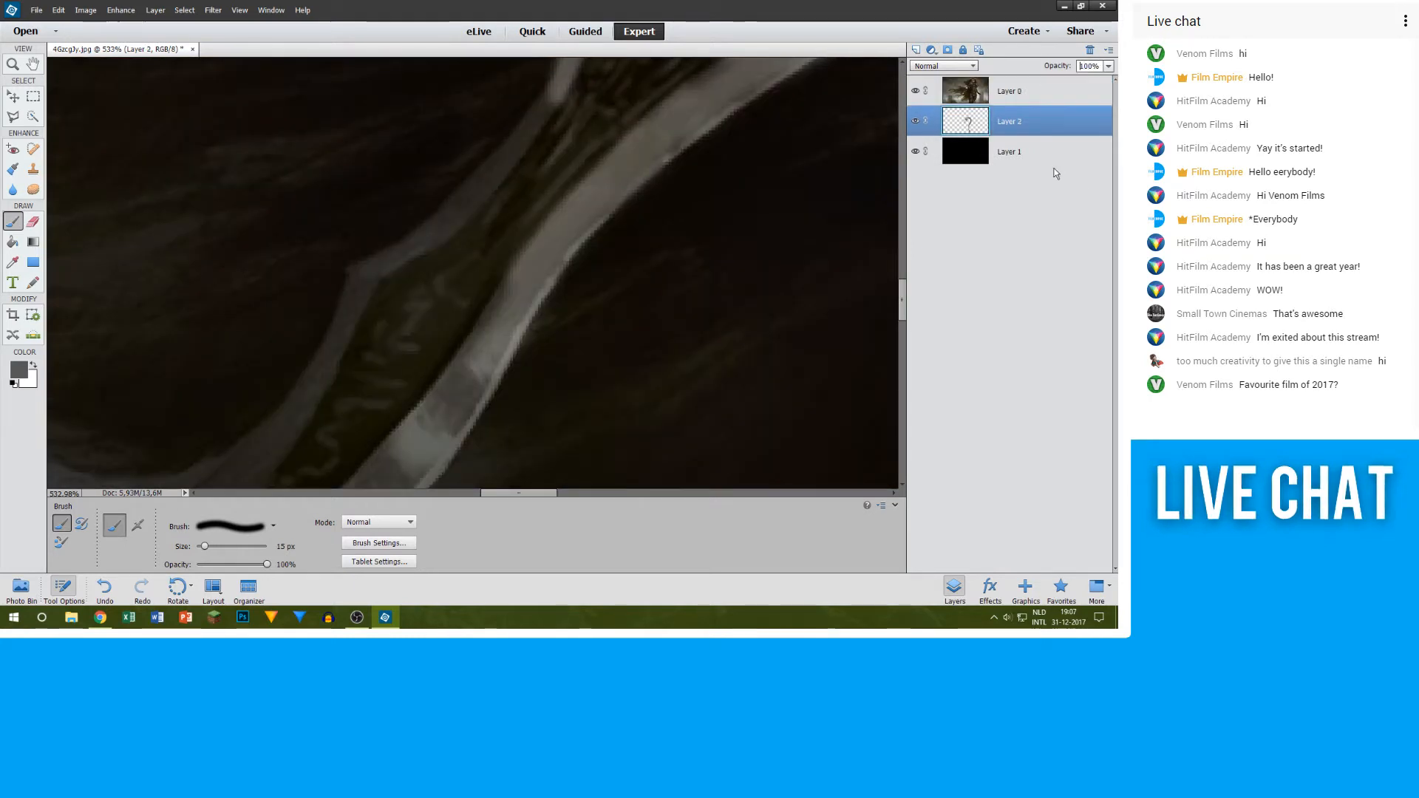
pyautogui.click(1067, 96)
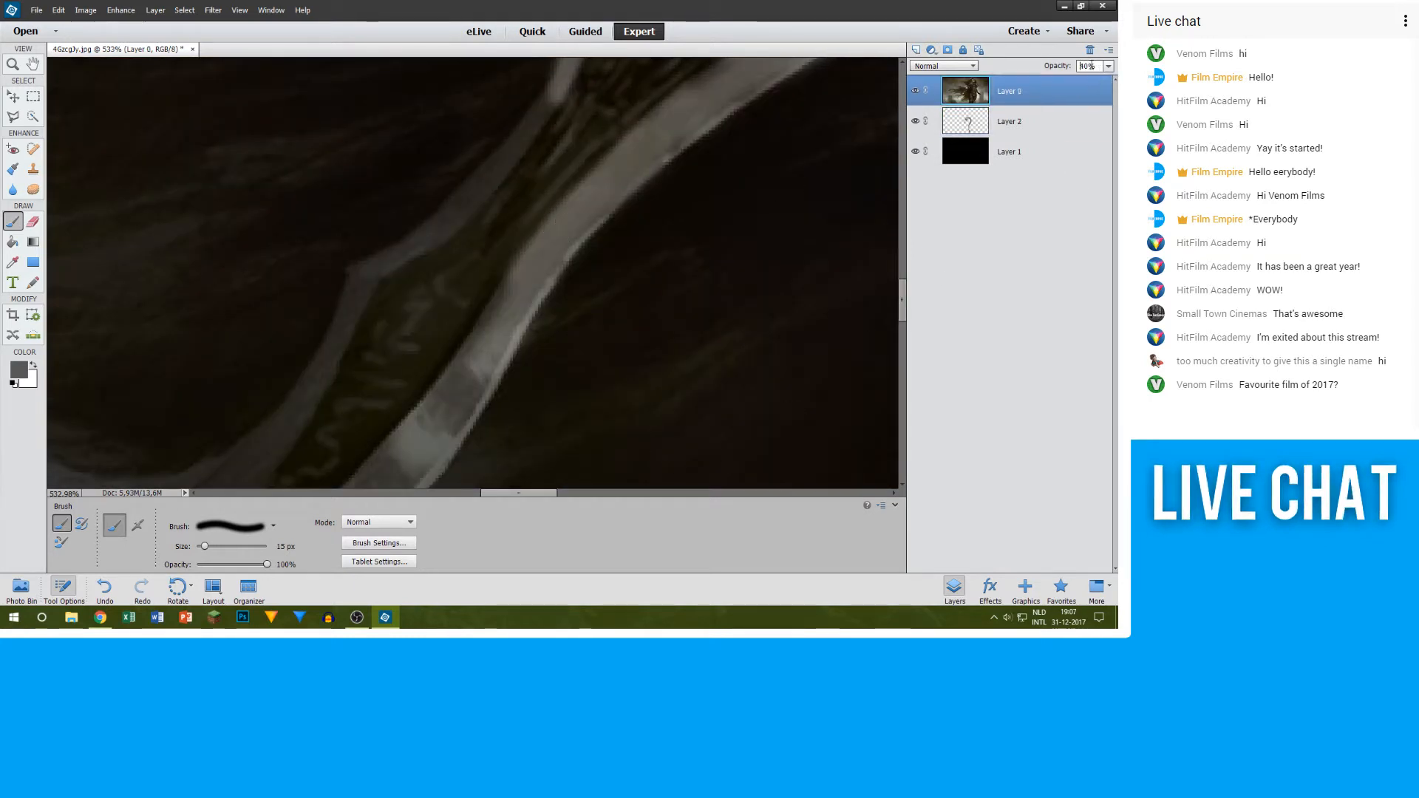
pyautogui.press('BackSpace')
pyautogui.write('1')
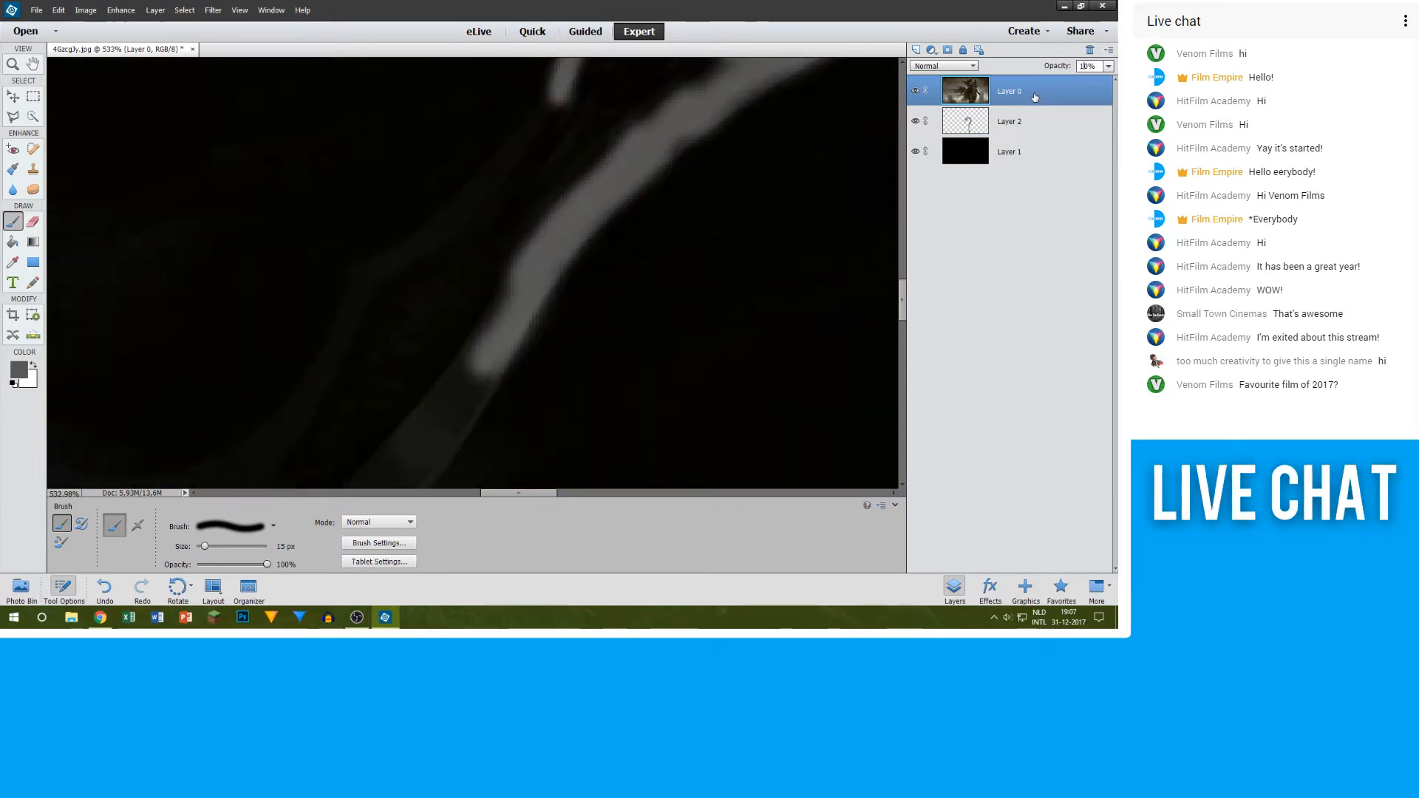
pyautogui.click(1016, 122)
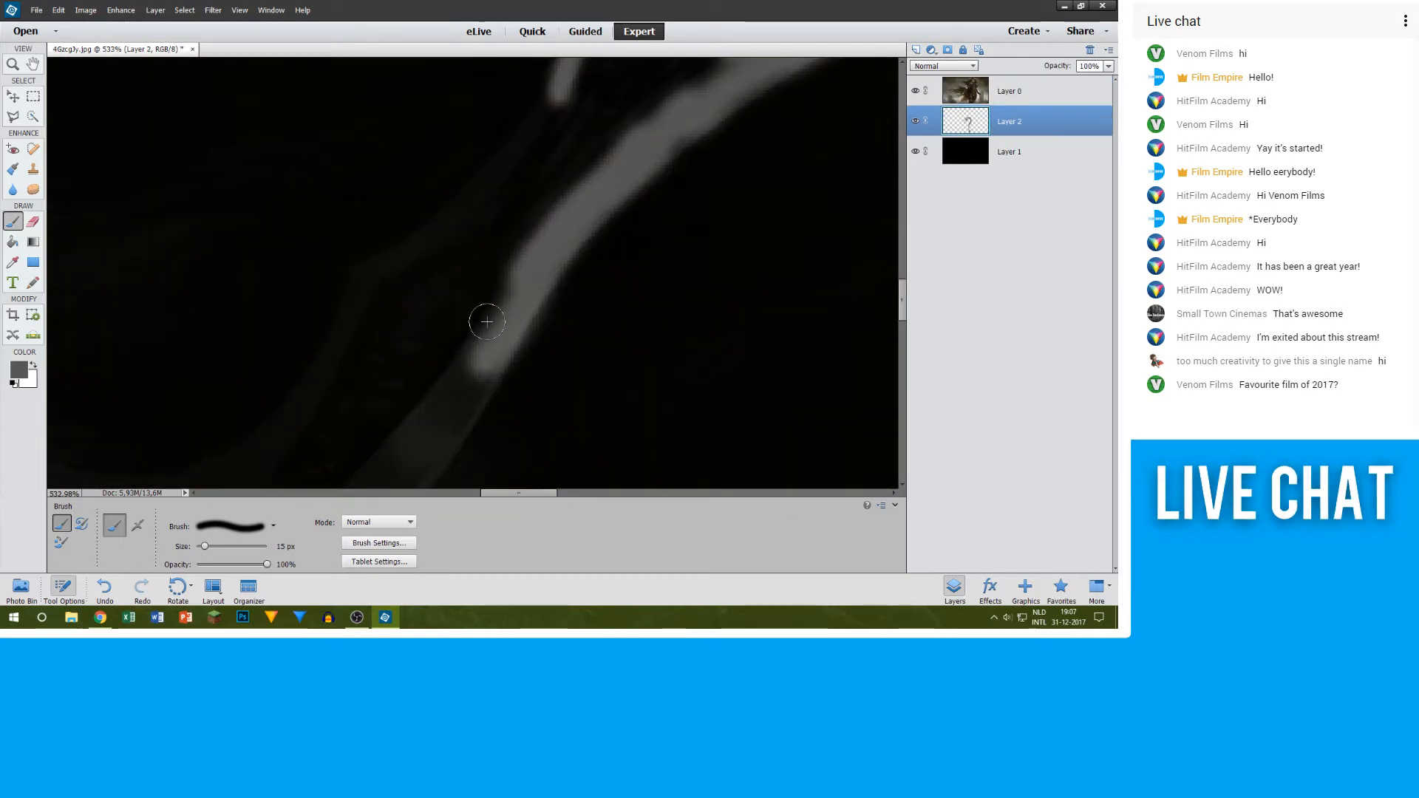
# Step: Extend the grey 15 px stroke on Layer 2 along the middle of the blade, following its lower edge around the bend
pyautogui.press('alt')
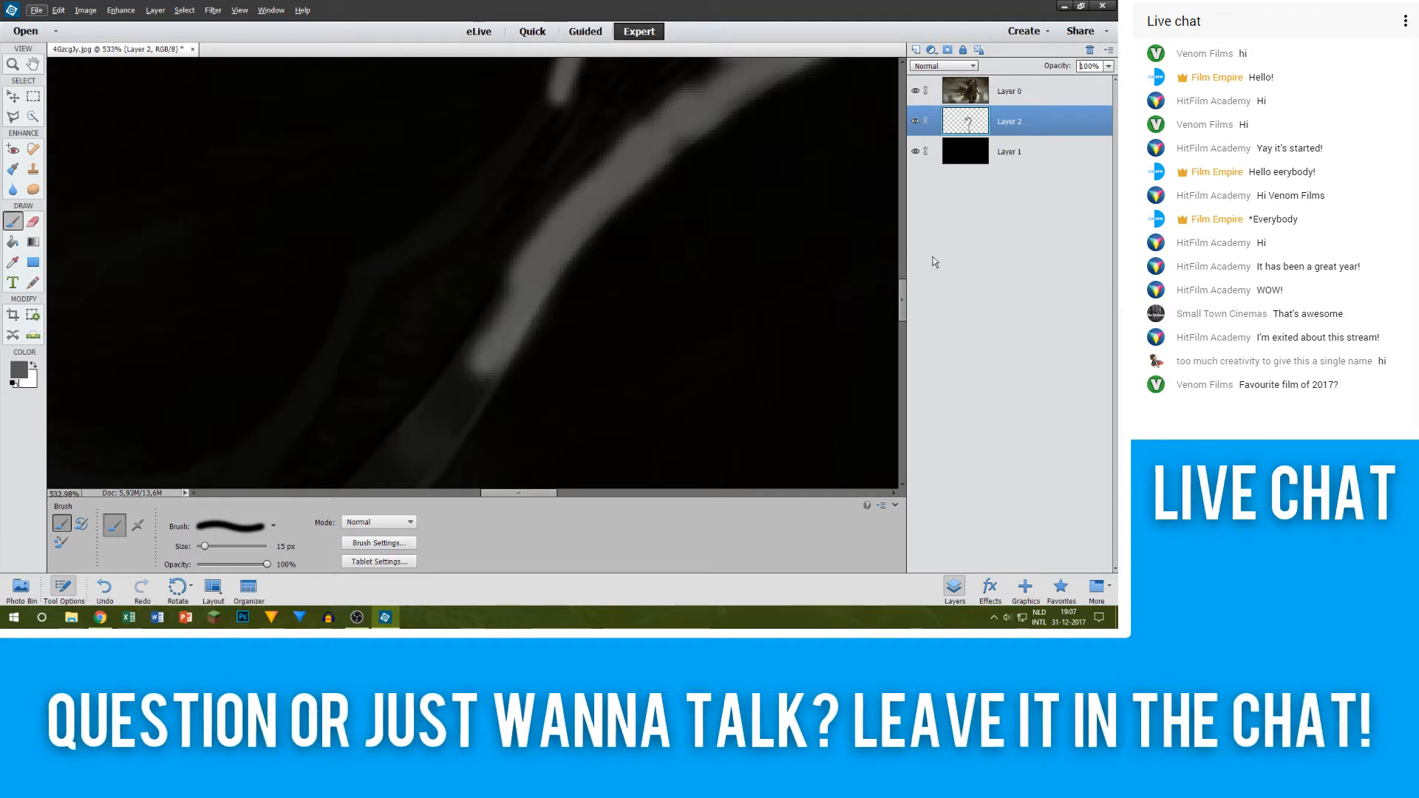
pyautogui.moveTo(900, 308); pyautogui.dragTo(900, 323)
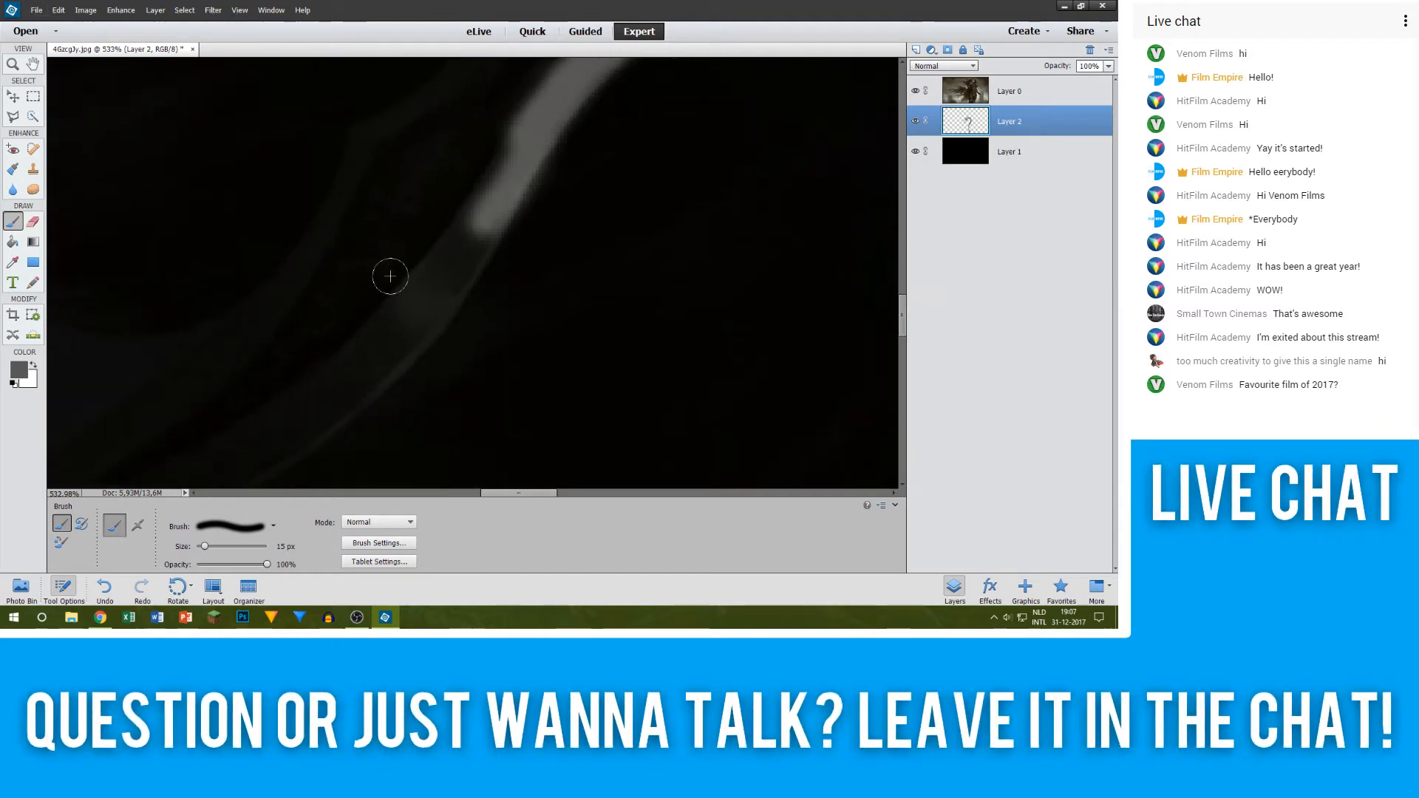
pyautogui.moveTo(386, 353); pyautogui.dragTo(490, 218)
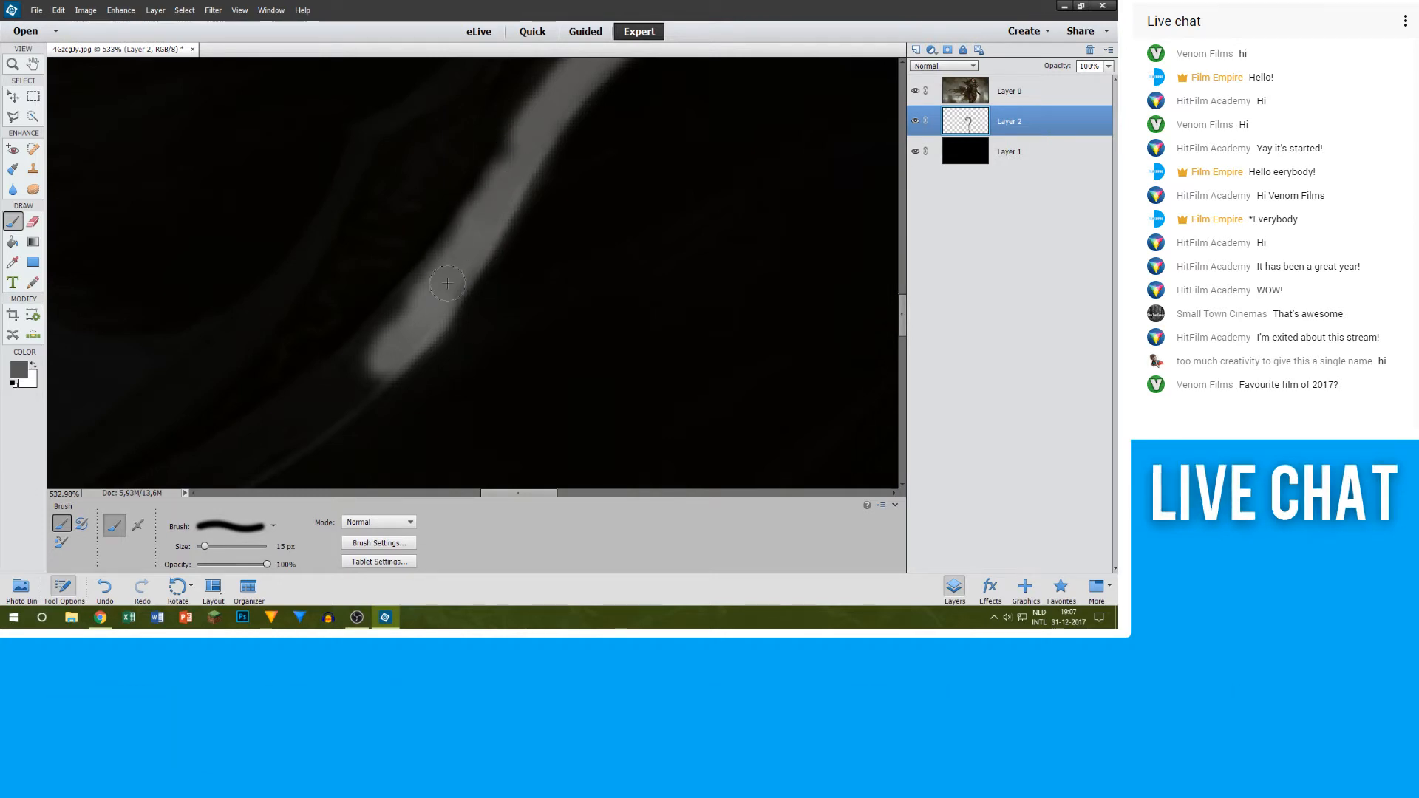
pyautogui.scroll(-4, 416, 319)
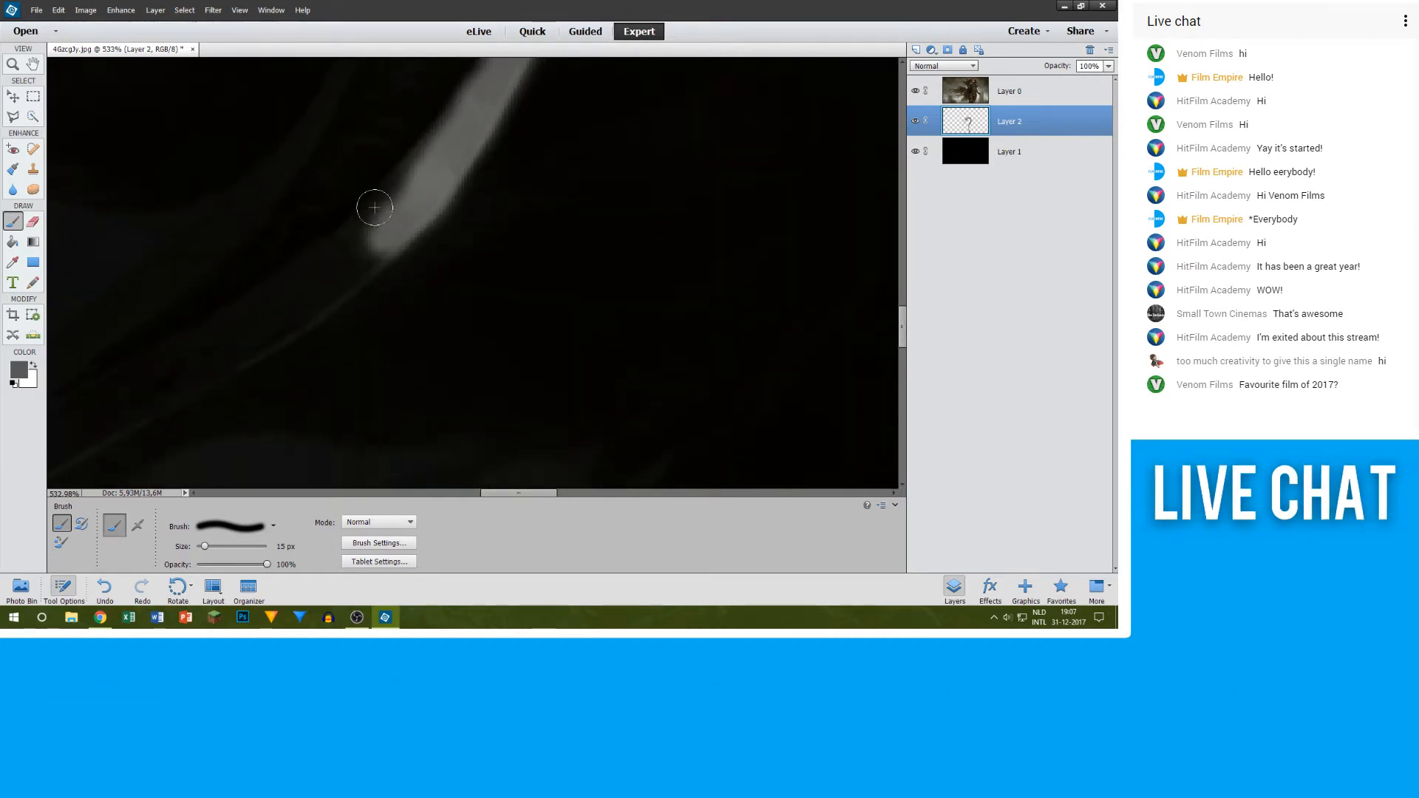
pyautogui.moveTo(241, 345); pyautogui.dragTo(324, 260)
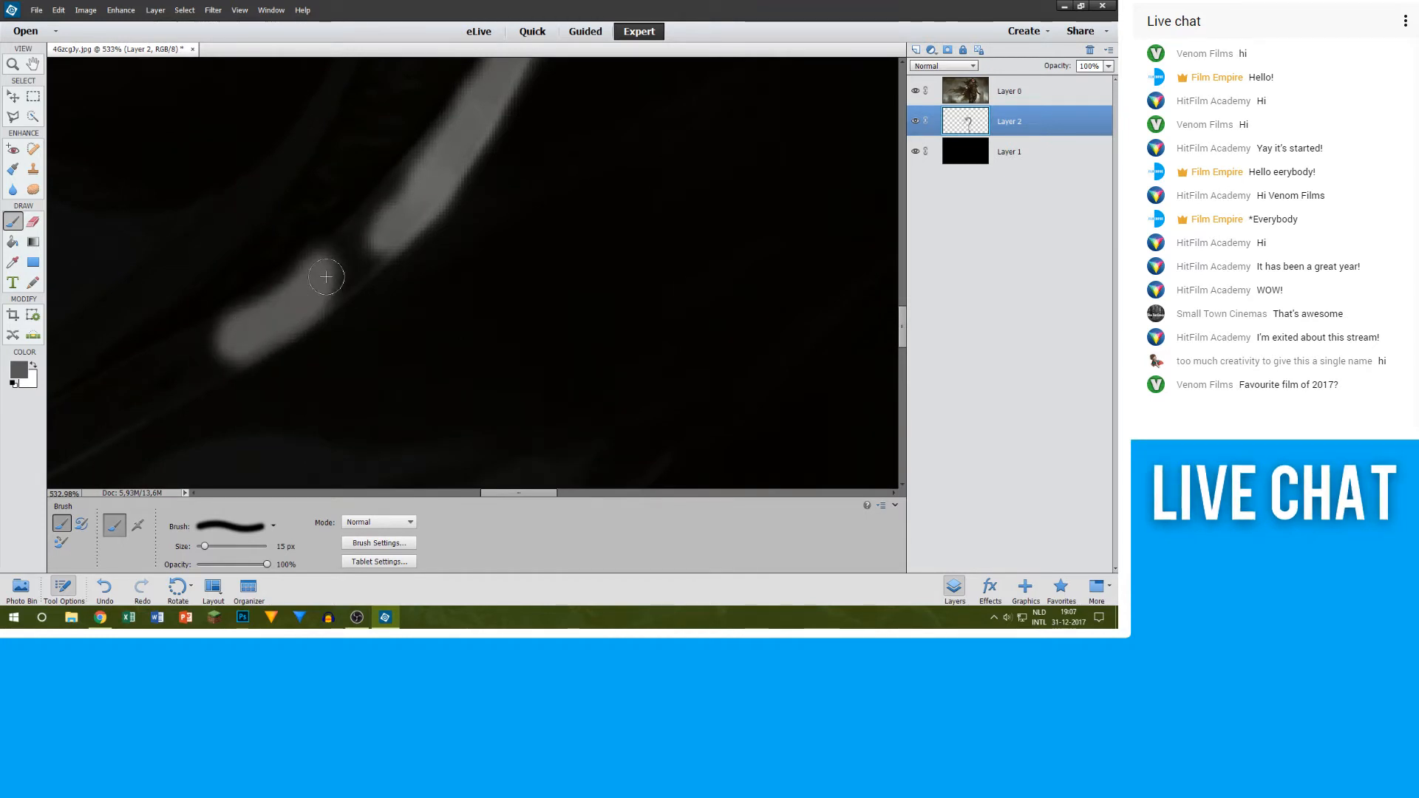
pyautogui.scroll(-1, 433, 177)
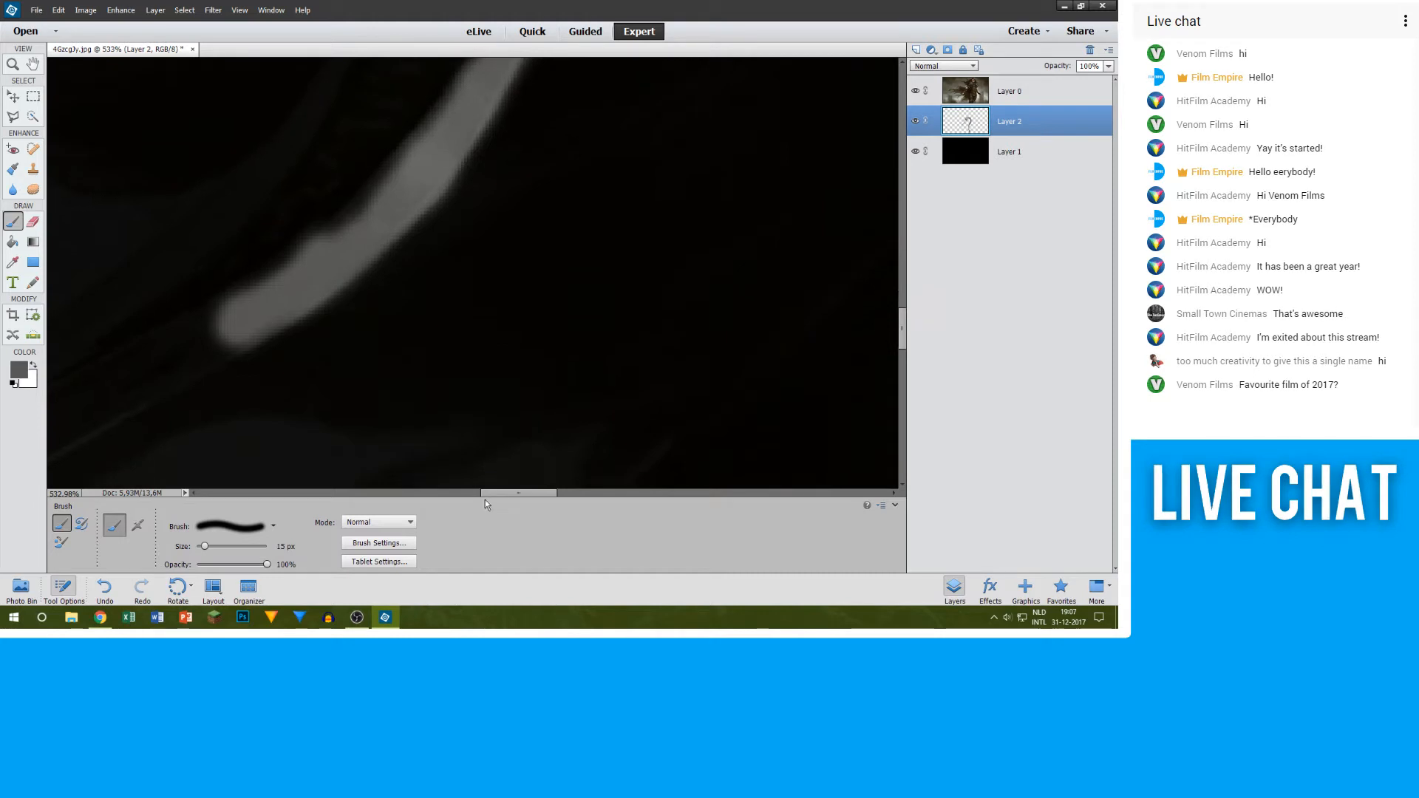
# Step: Continue the grey 15 px stroke along the straighter stretch of the blade, up to where it narrows towards the tip
pyautogui.moveTo(508, 493); pyautogui.dragTo(488, 493)
pyautogui.scroll(-5, 319, 270)
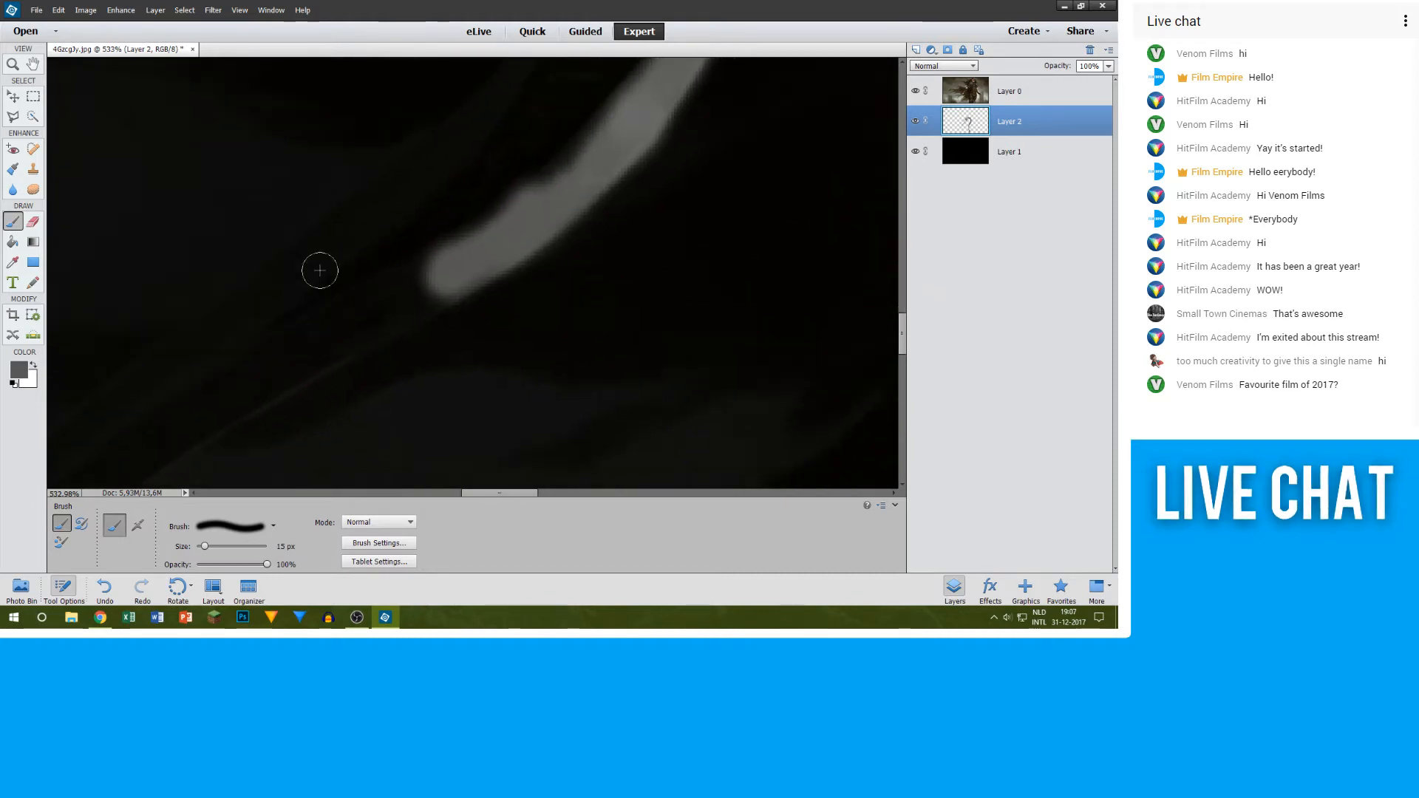
pyautogui.moveTo(238, 358)
pyautogui.mouseDown()
pyautogui.moveTo(347, 275)
pyautogui.moveTo(227, 365)
pyautogui.moveTo(432, 238)
pyautogui.moveTo(201, 366)
pyautogui.moveTo(225, 373)
pyautogui.moveTo(384, 284)
pyautogui.mouseUp()
pyautogui.moveTo(301, 307)
pyautogui.mouseDown()
pyautogui.moveTo(399, 267)
pyautogui.moveTo(459, 215)
pyautogui.mouseUp()
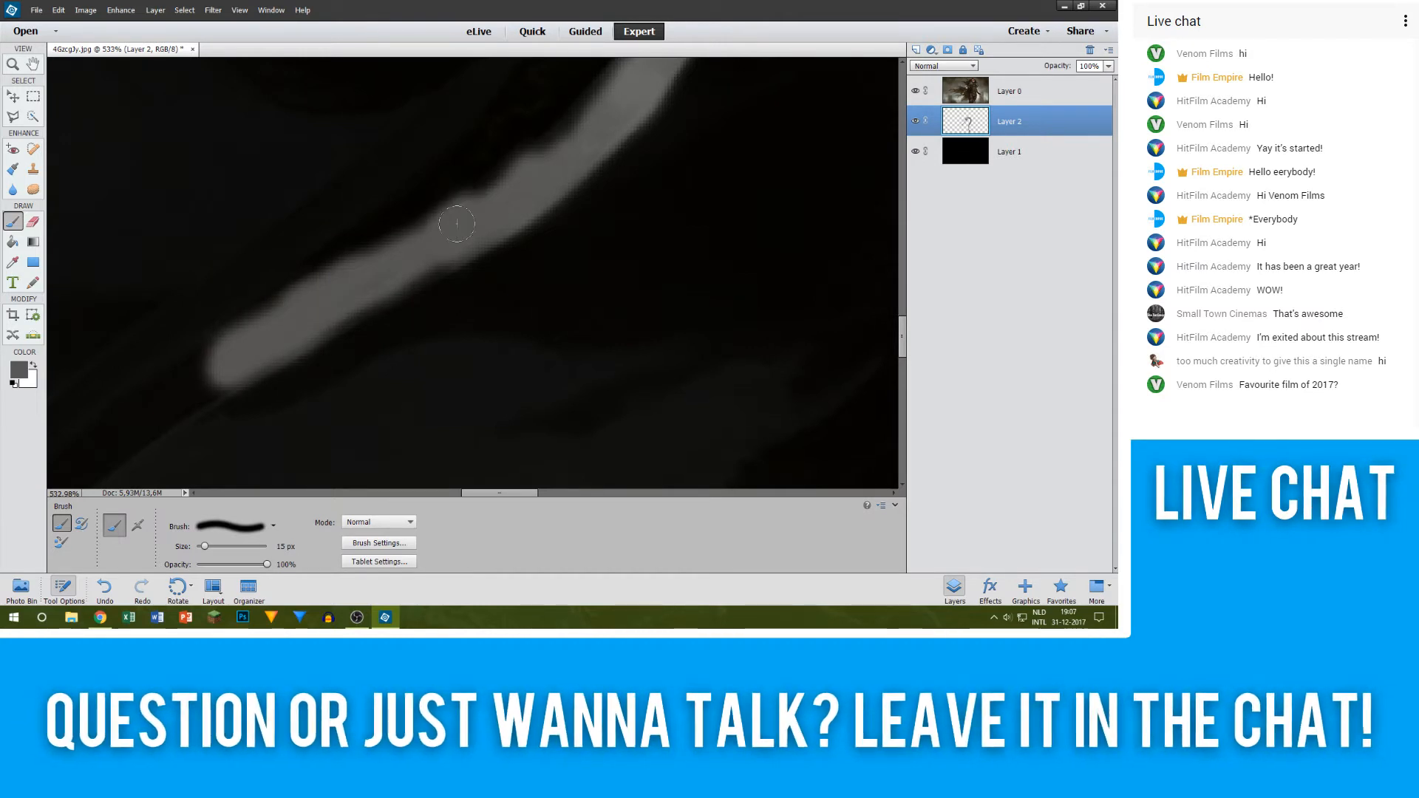
pyautogui.scroll(-3, 433, 263)
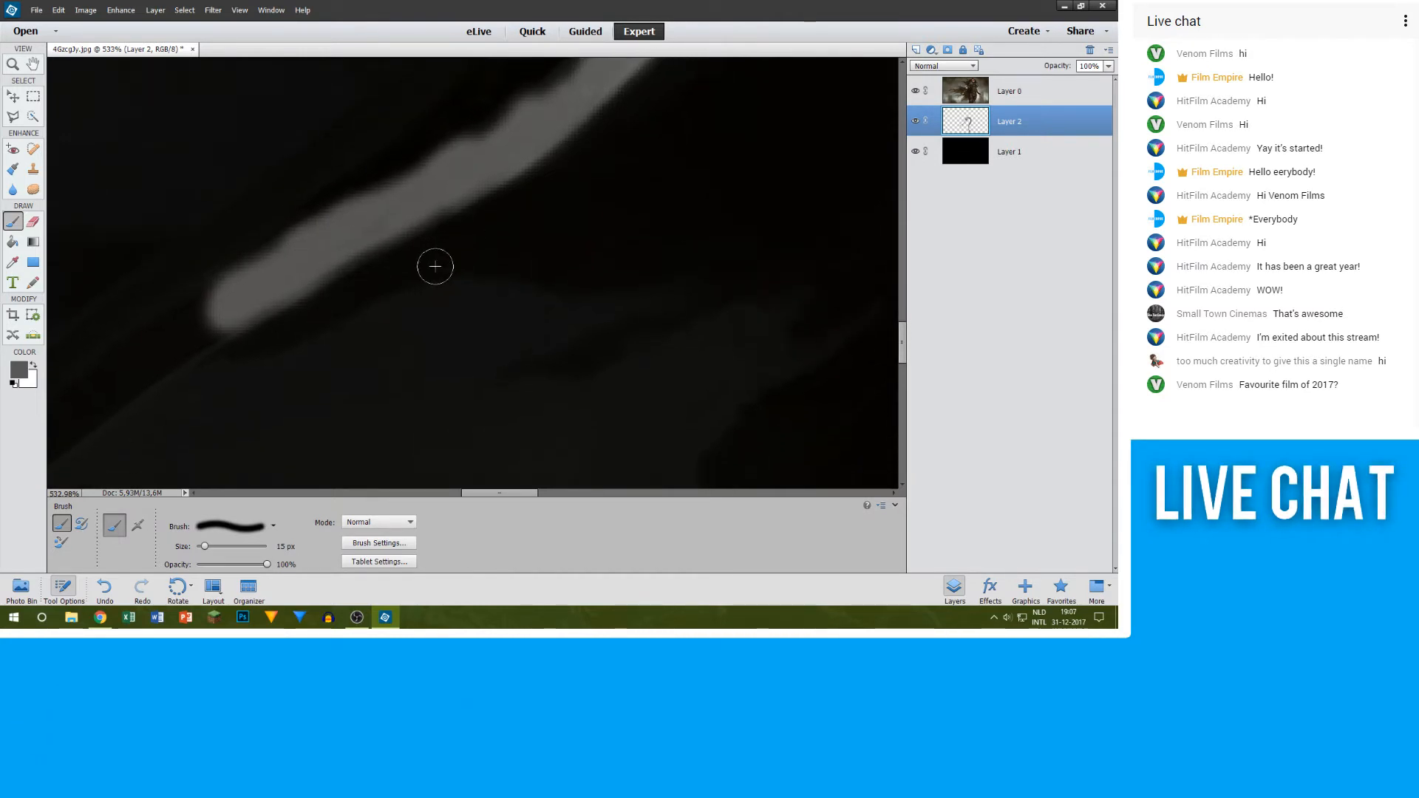
pyautogui.hscroll(-3, 505, 490)
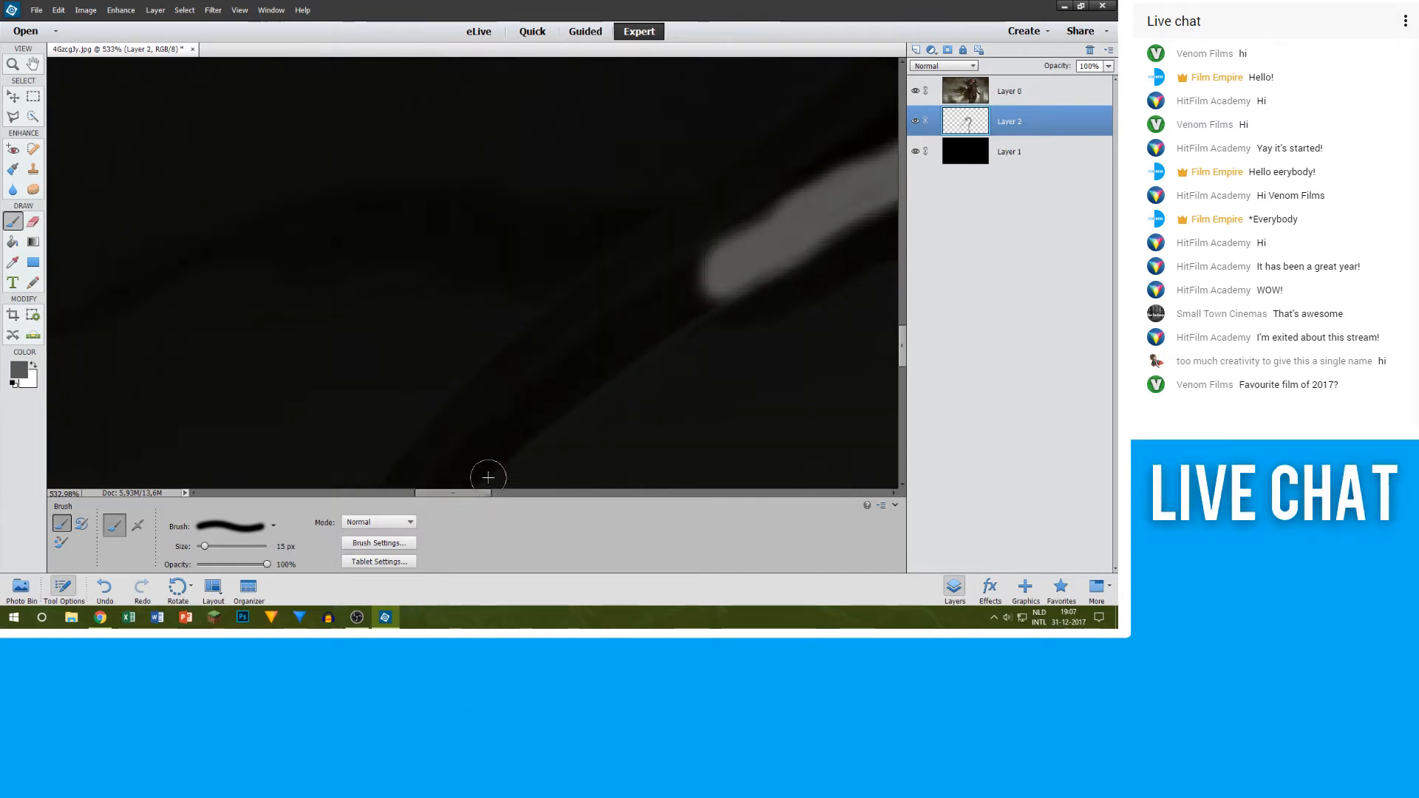
pyautogui.scroll(-2, 538, 248)
pyautogui.moveTo(451, 300); pyautogui.dragTo(566, 220)
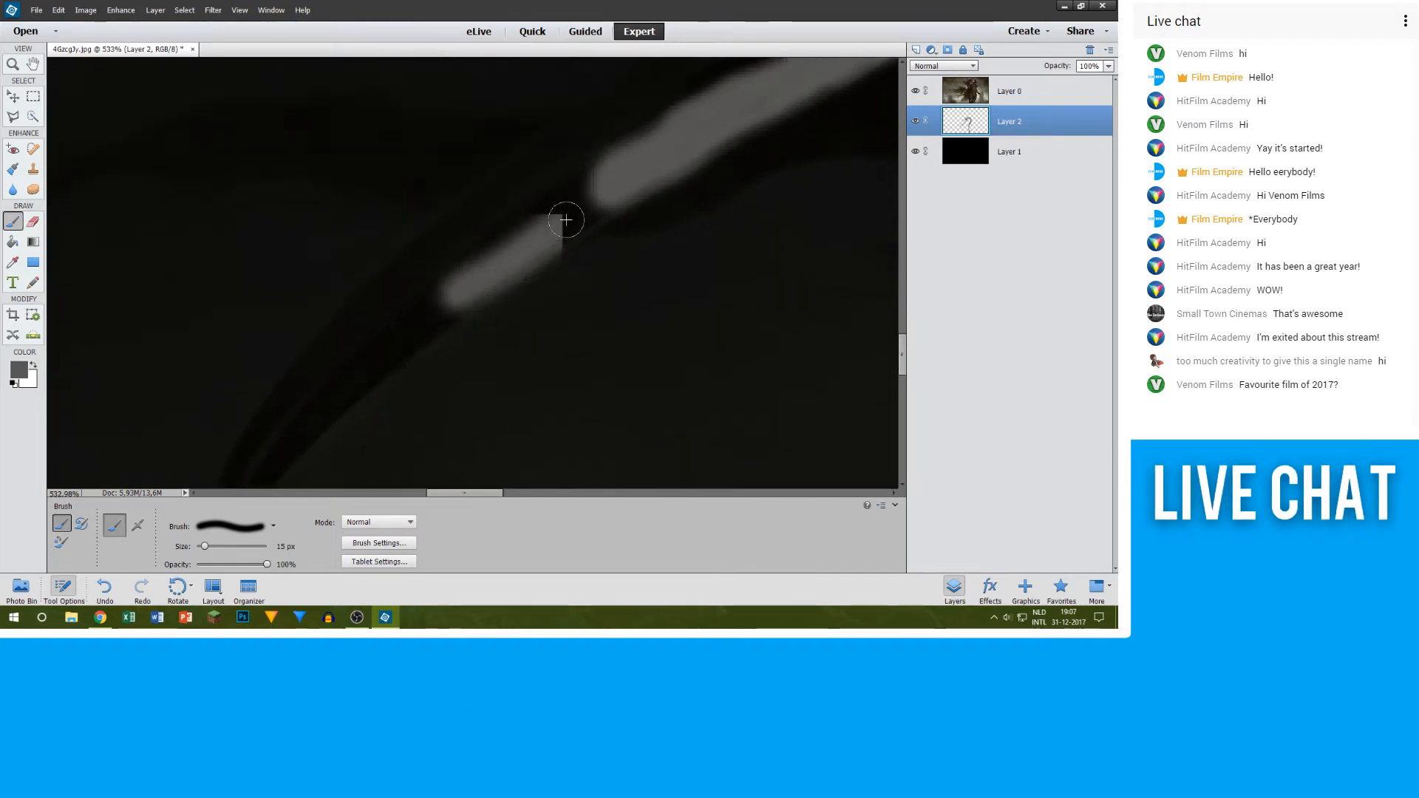
pyautogui.moveTo(489, 271); pyautogui.dragTo(606, 178)
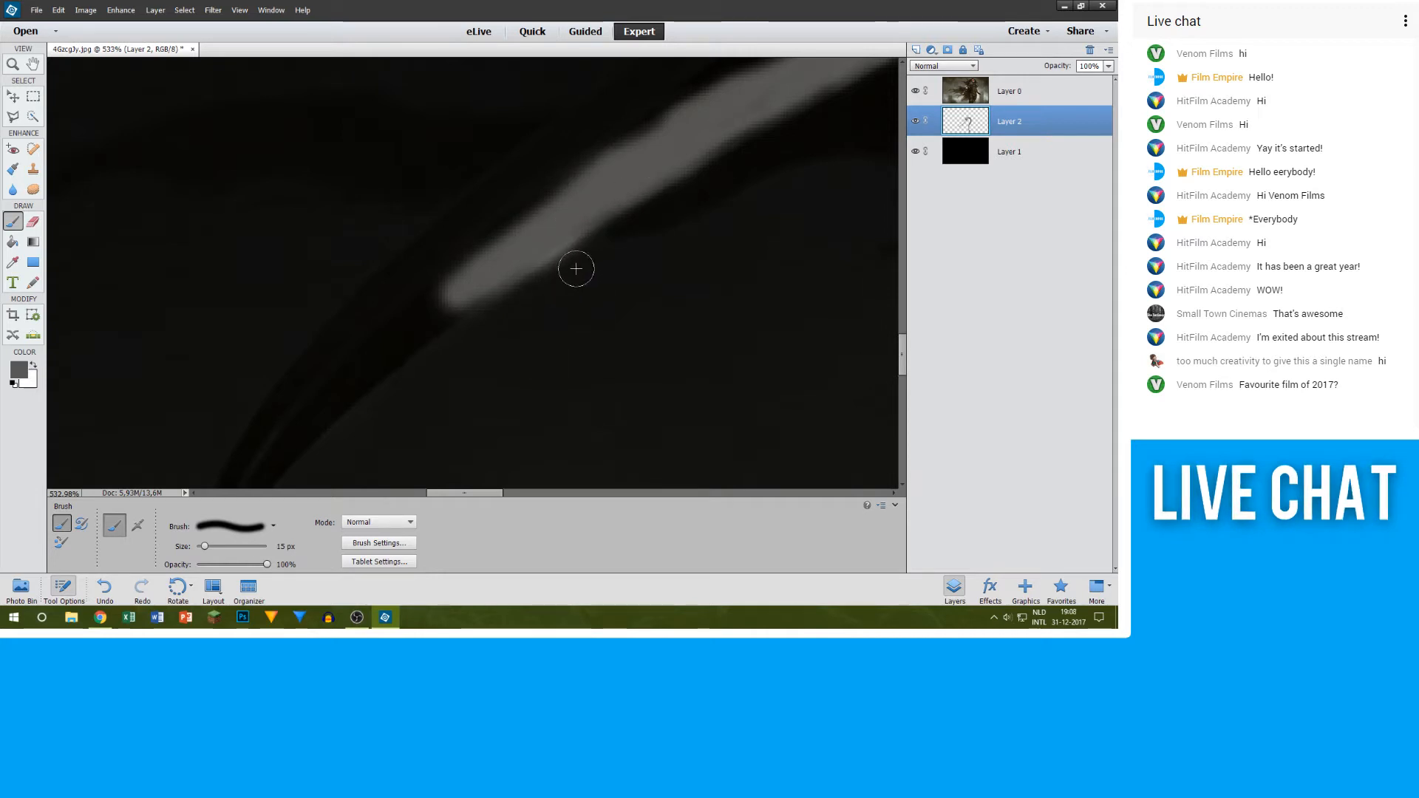
# Step: Paint the narrowing, curved end of the sword blade in grey at 15 px down to its tip
pyautogui.press('e')
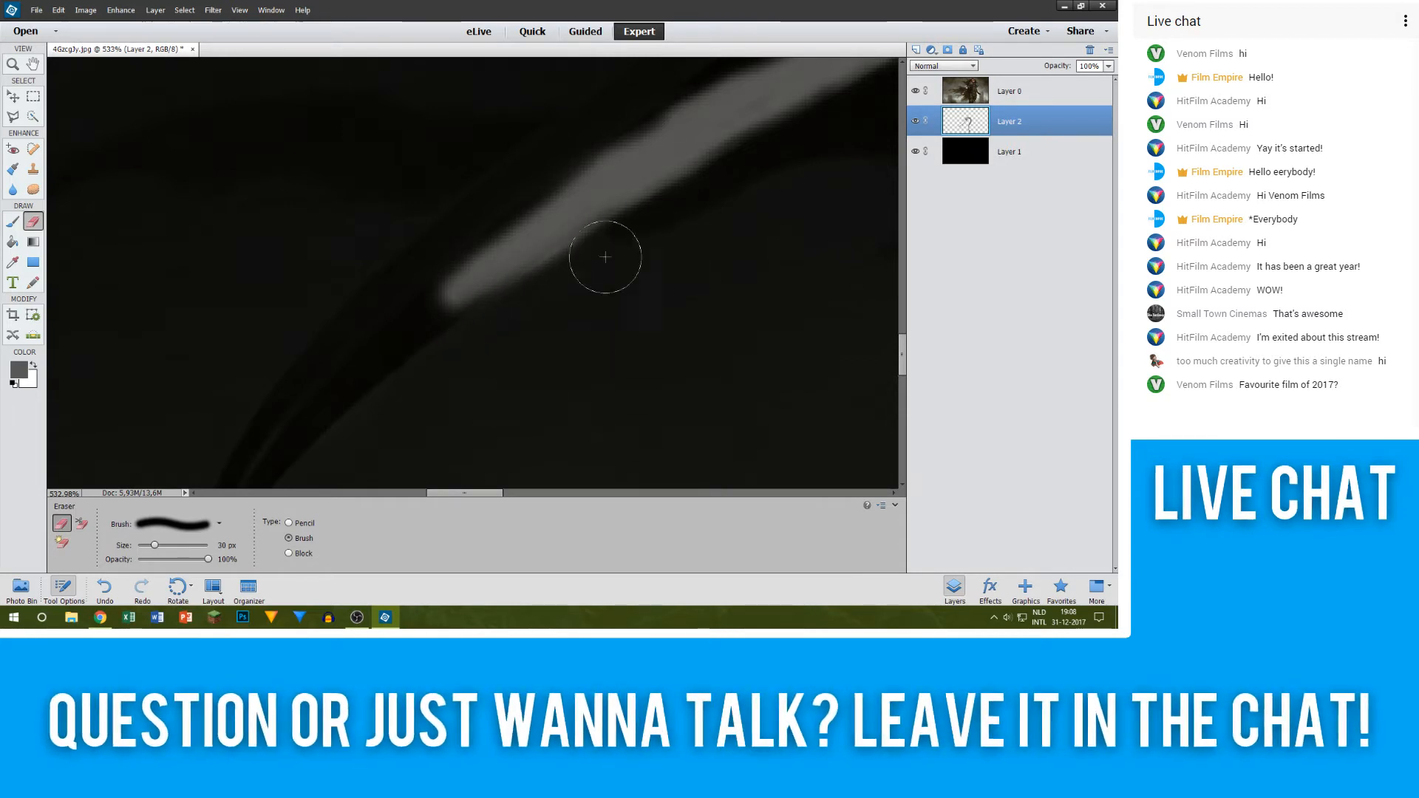
pyautogui.press('b')
pyautogui.moveTo(451, 295)
pyautogui.mouseDown()
pyautogui.moveTo(386, 325)
pyautogui.moveTo(442, 296)
pyautogui.moveTo(402, 348)
pyautogui.moveTo(437, 305)
pyautogui.moveTo(331, 370)
pyautogui.moveTo(432, 258)
pyautogui.mouseUp()
pyautogui.scroll(-1, 450, 247)
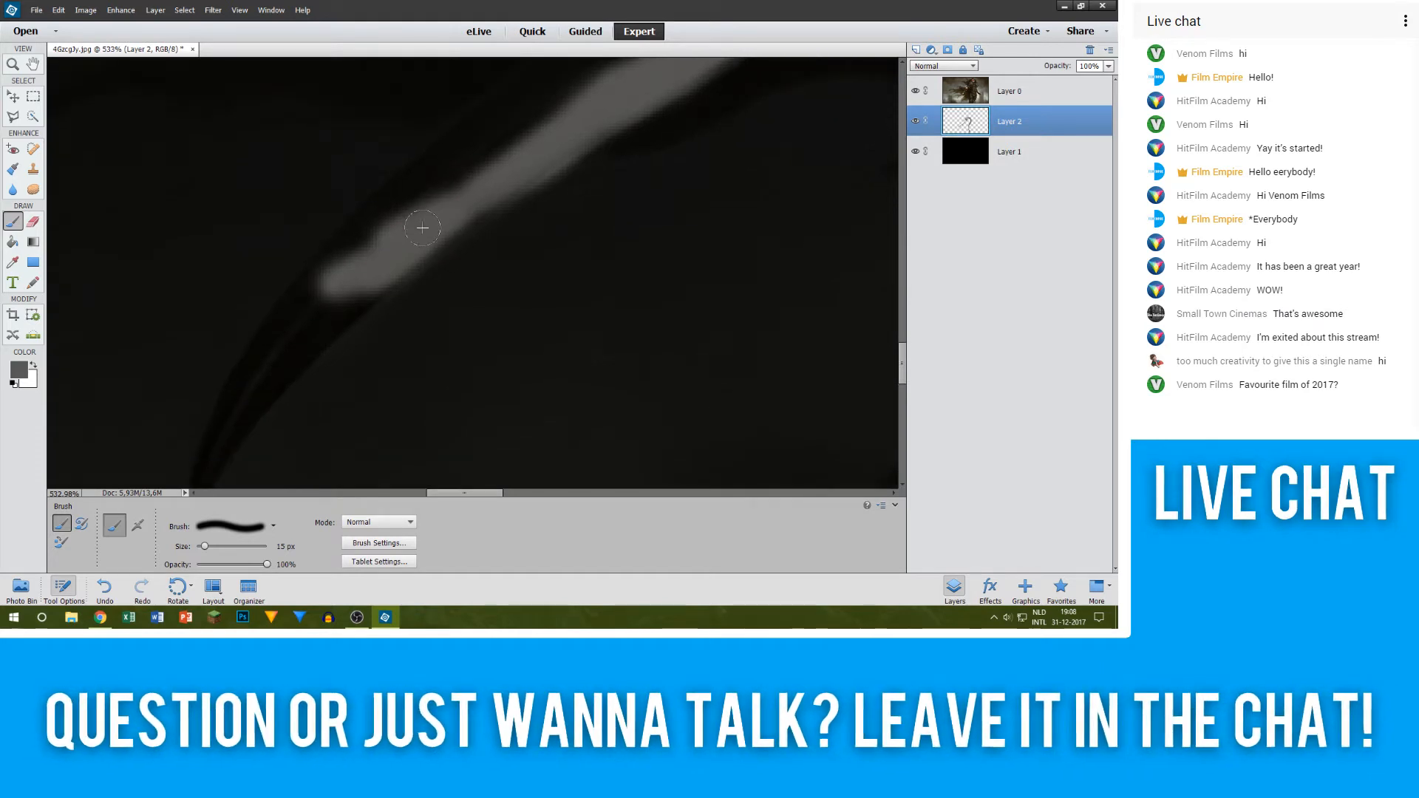
pyautogui.scroll(-1, 323, 248)
pyautogui.moveTo(323, 248); pyautogui.dragTo(255, 295)
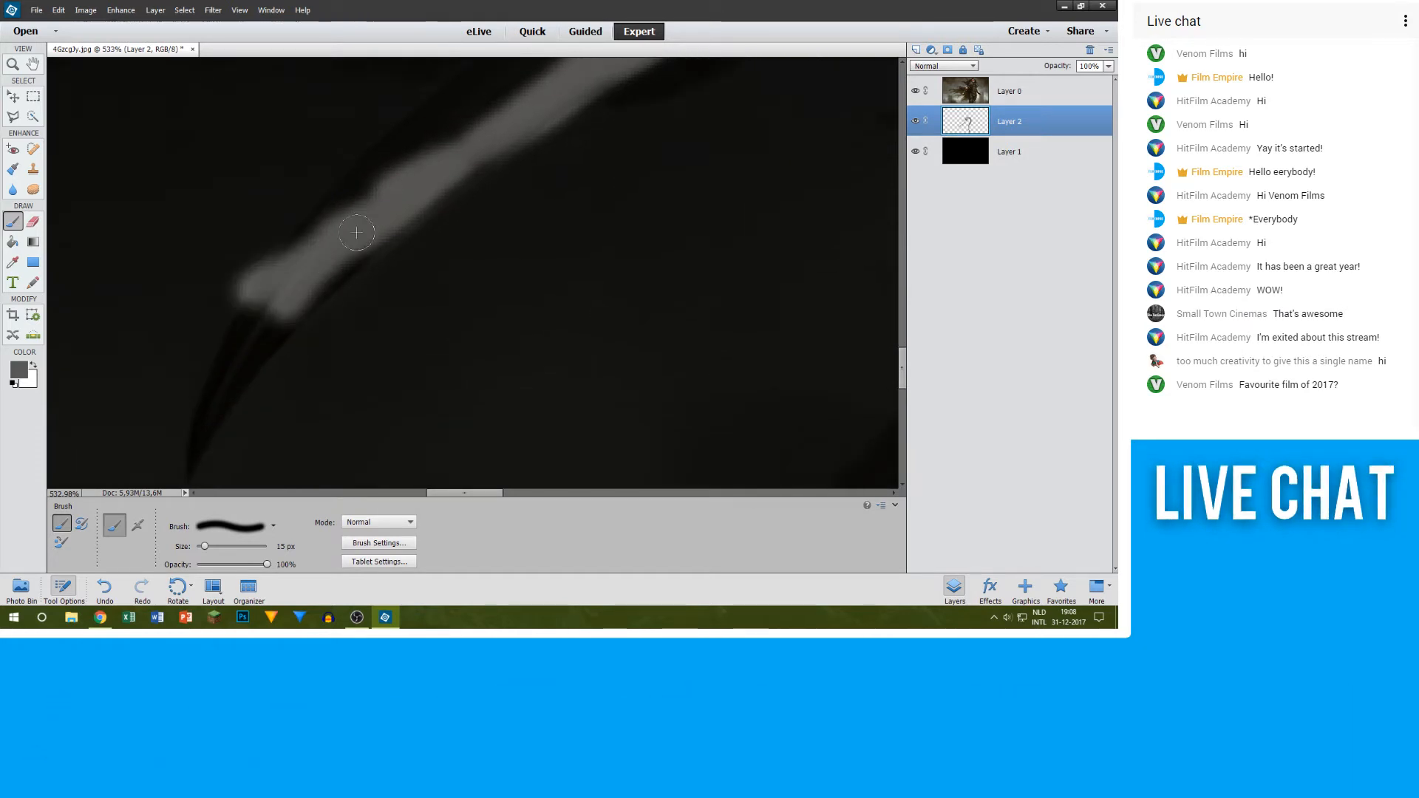
pyautogui.moveTo(346, 244)
pyautogui.mouseDown()
pyautogui.moveTo(226, 348)
pyautogui.moveTo(277, 313)
pyautogui.moveTo(184, 430)
pyautogui.mouseUp()
pyautogui.scroll(-2, 193, 333)
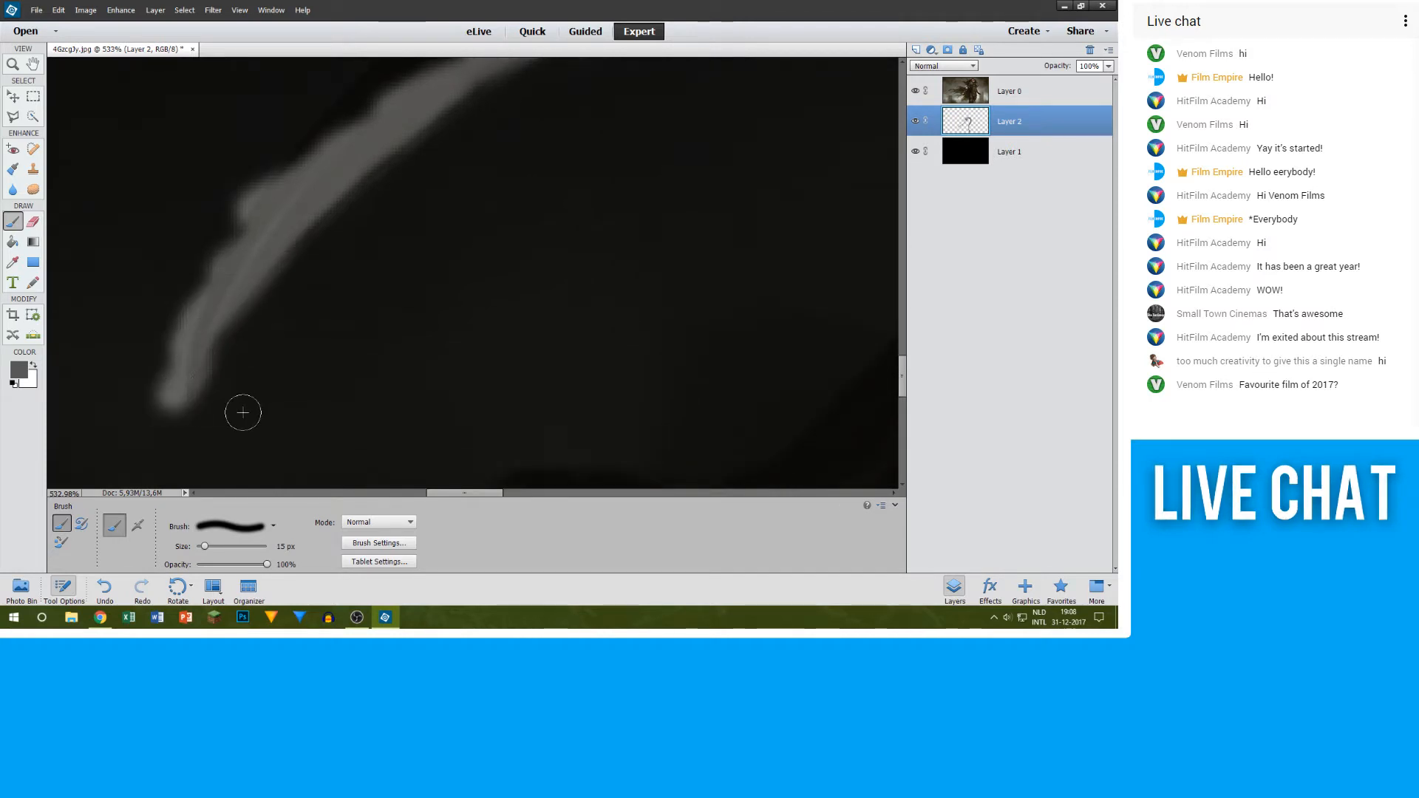
# Step: Erase the ragged grey along the outer edge of the sword tip on Layer 2 with the 30 px eraser
pyautogui.press('e')
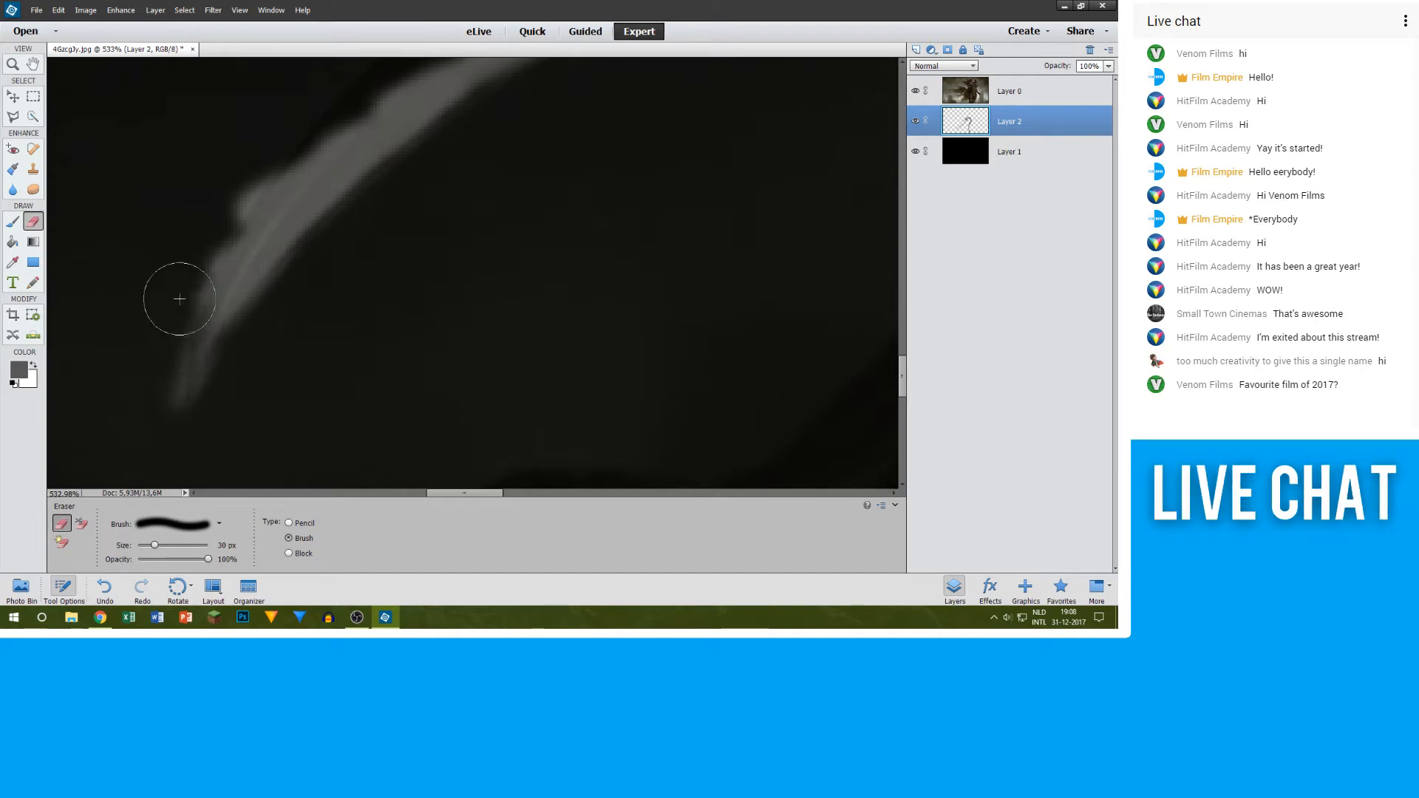
pyautogui.moveTo(179, 298); pyautogui.dragTo(312, 74)
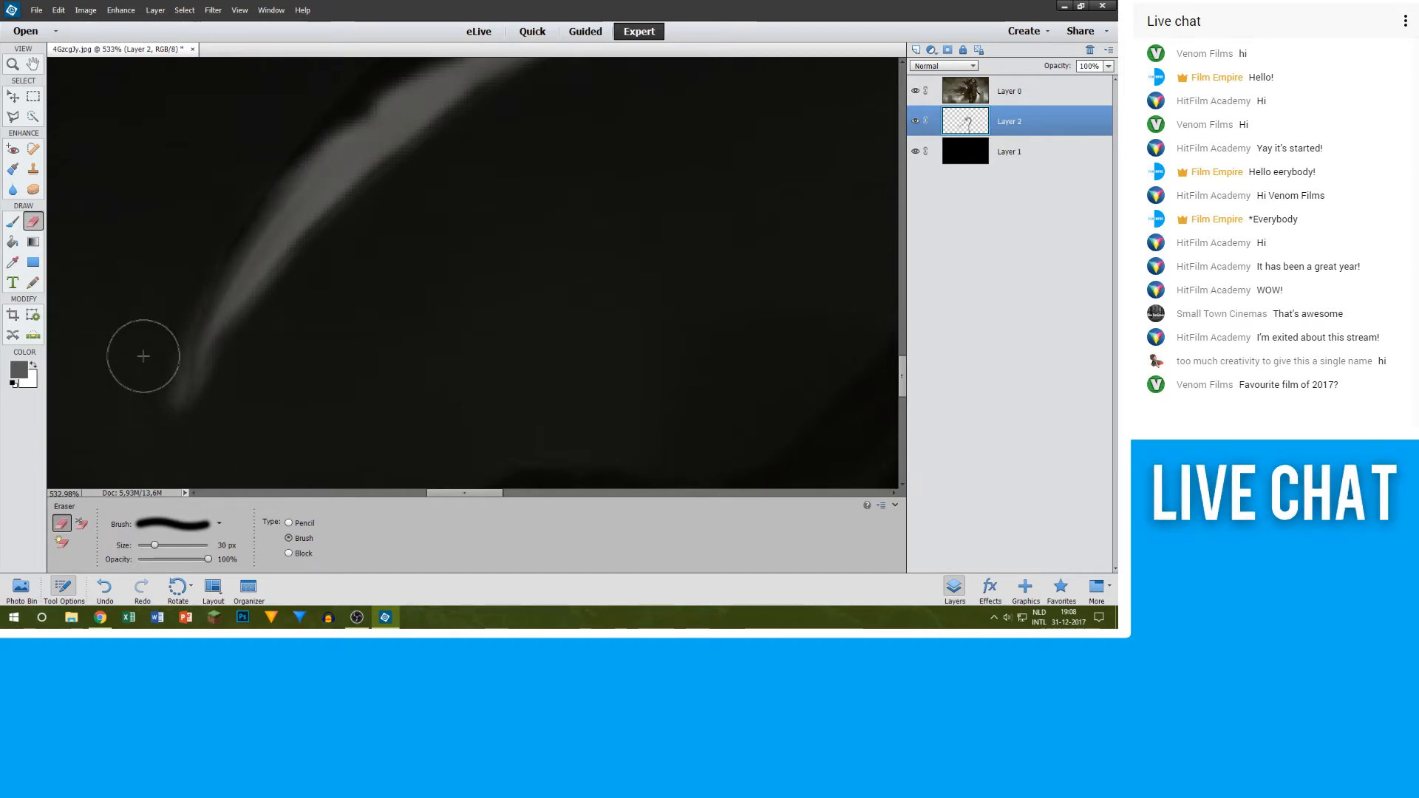
pyautogui.click(916, 94)
pyautogui.click(916, 94)
pyautogui.scroll(3, 318, 300)
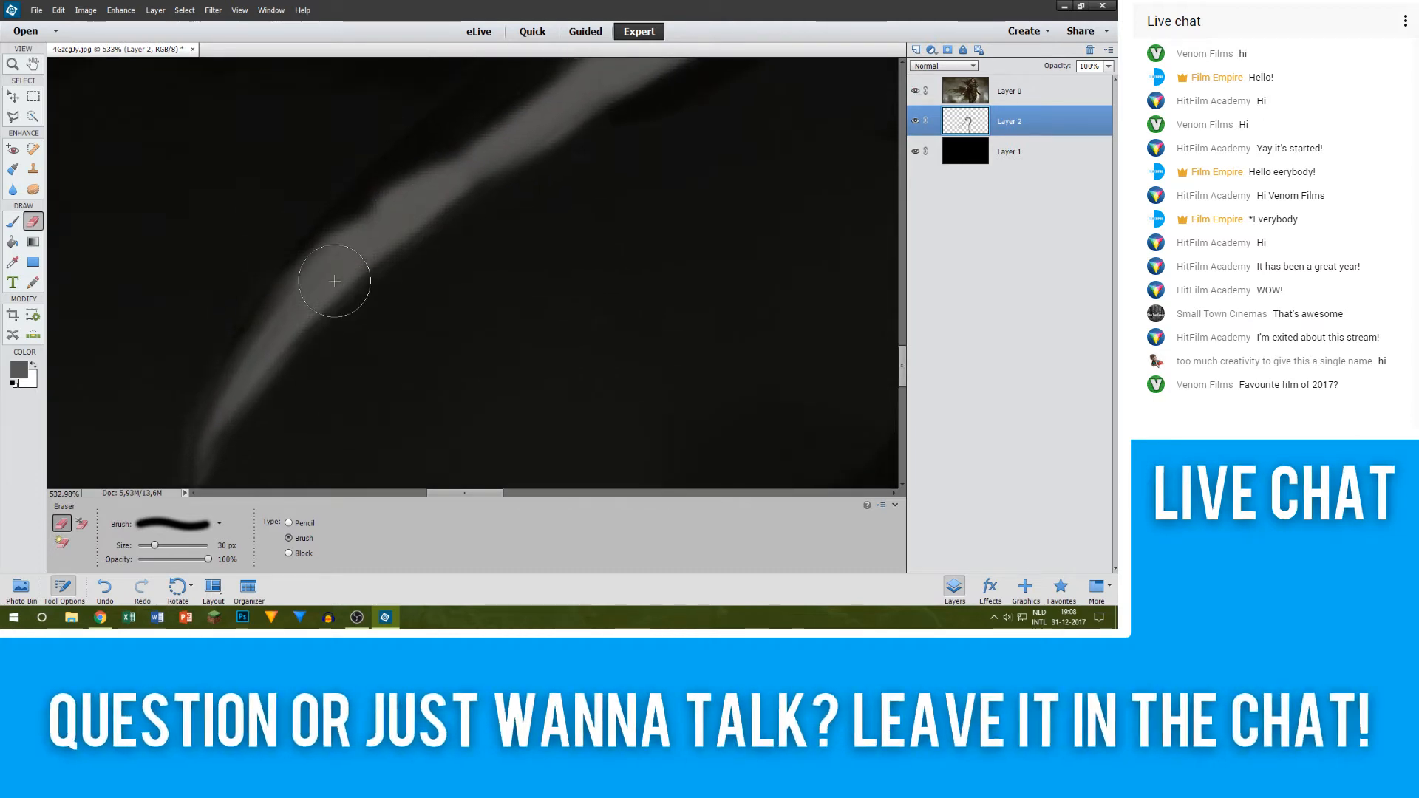
# Step: Widen the narrowing part of the blade with grey 15 px strokes along its upper edge
pyautogui.scroll(1, 335, 281)
pyautogui.press('b')
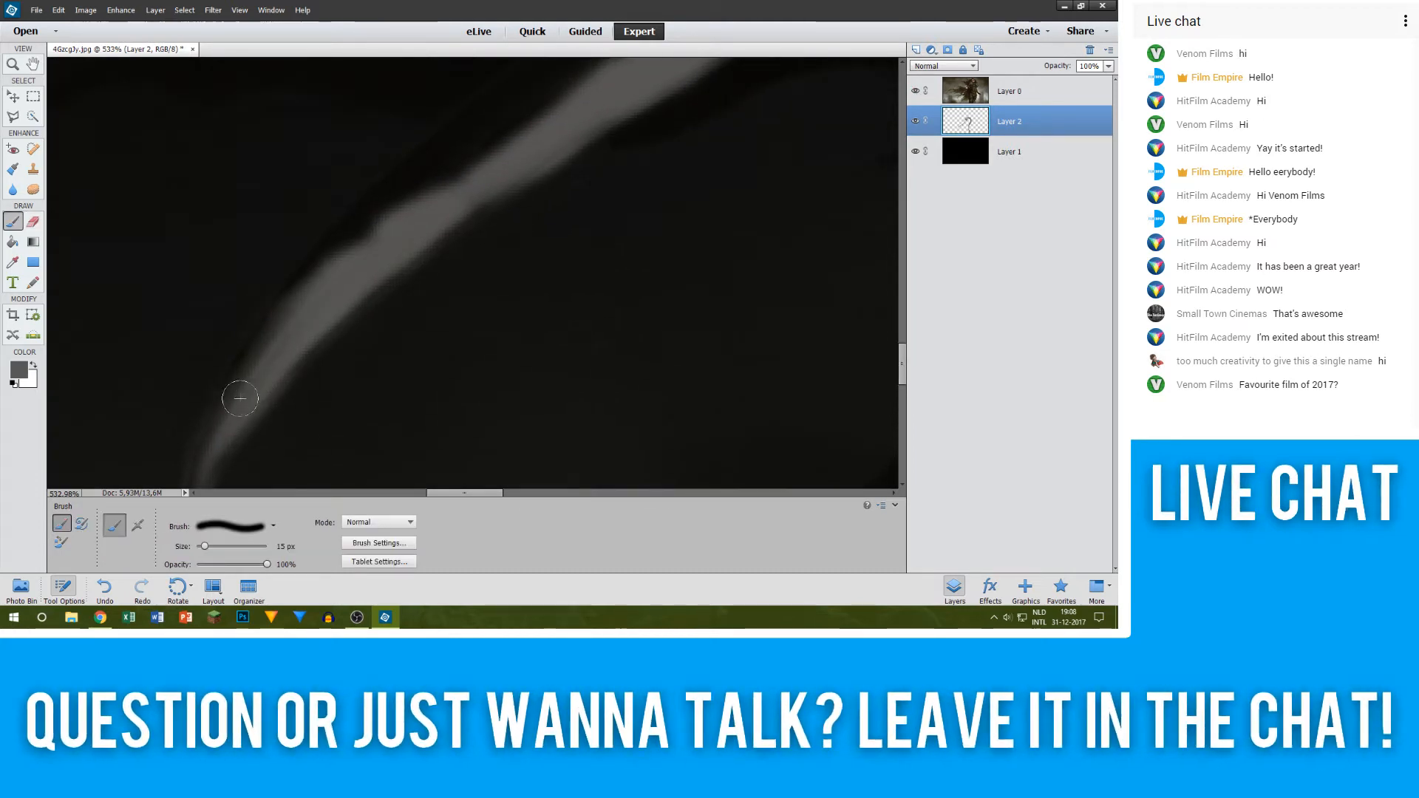
pyautogui.moveTo(240, 399)
pyautogui.mouseDown()
pyautogui.moveTo(343, 273)
pyautogui.moveTo(400, 236)
pyautogui.moveTo(382, 258)
pyautogui.moveTo(434, 311)
pyautogui.mouseUp()
pyautogui.scroll(4, 380, 259)
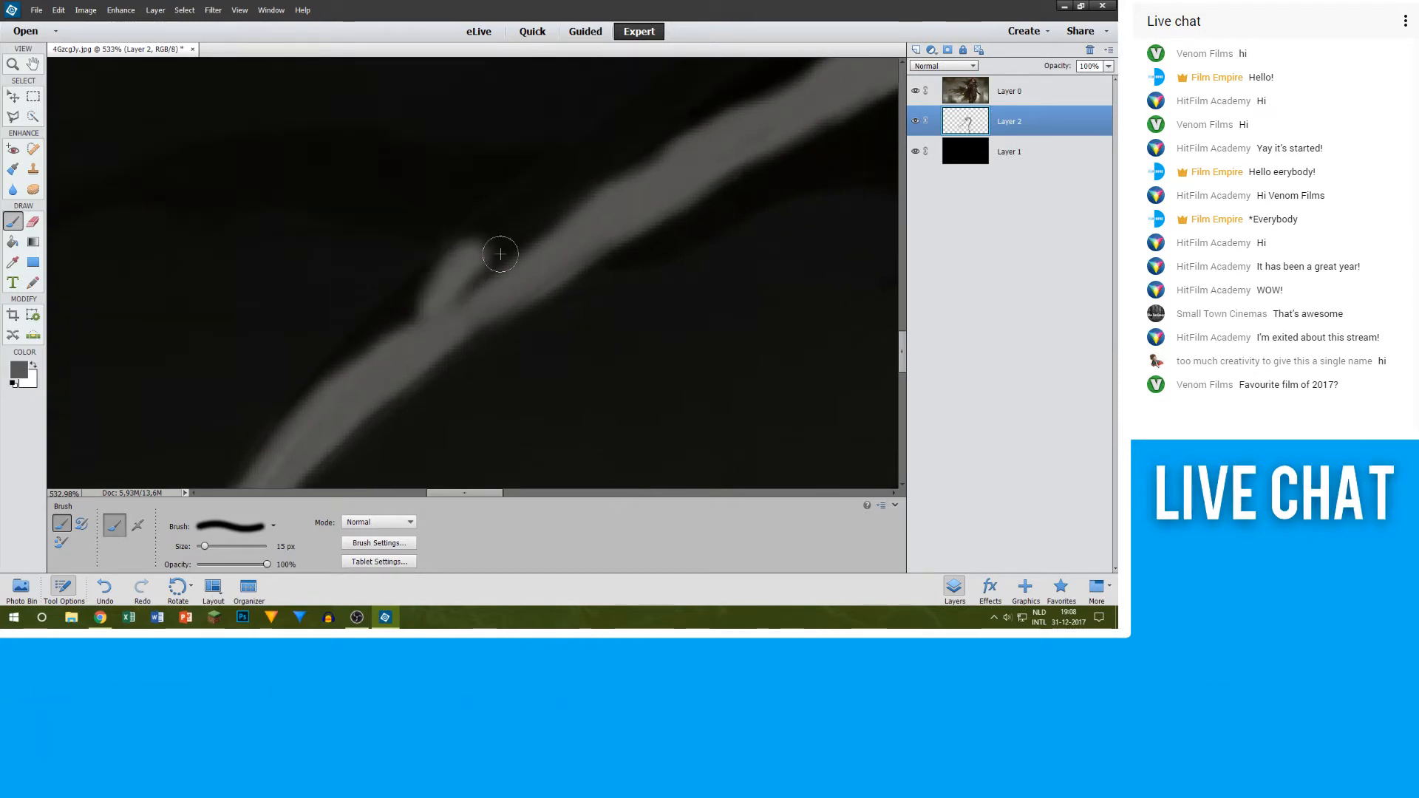
# Step: Trim the excess grey around the outer side of the blade's tip with the 30 px eraser
pyautogui.scroll(-3, 309, 428)
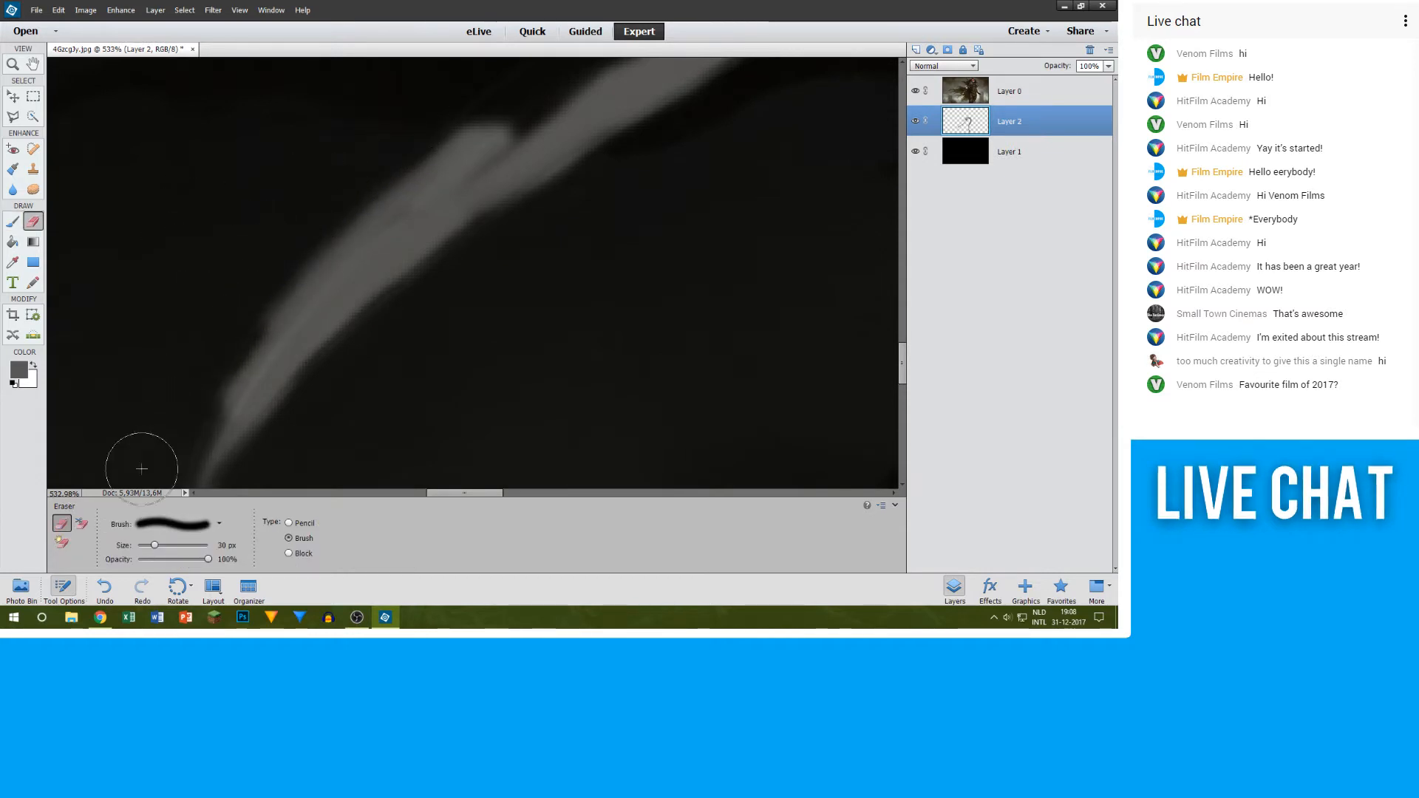
pyautogui.scroll(-2, 140, 276)
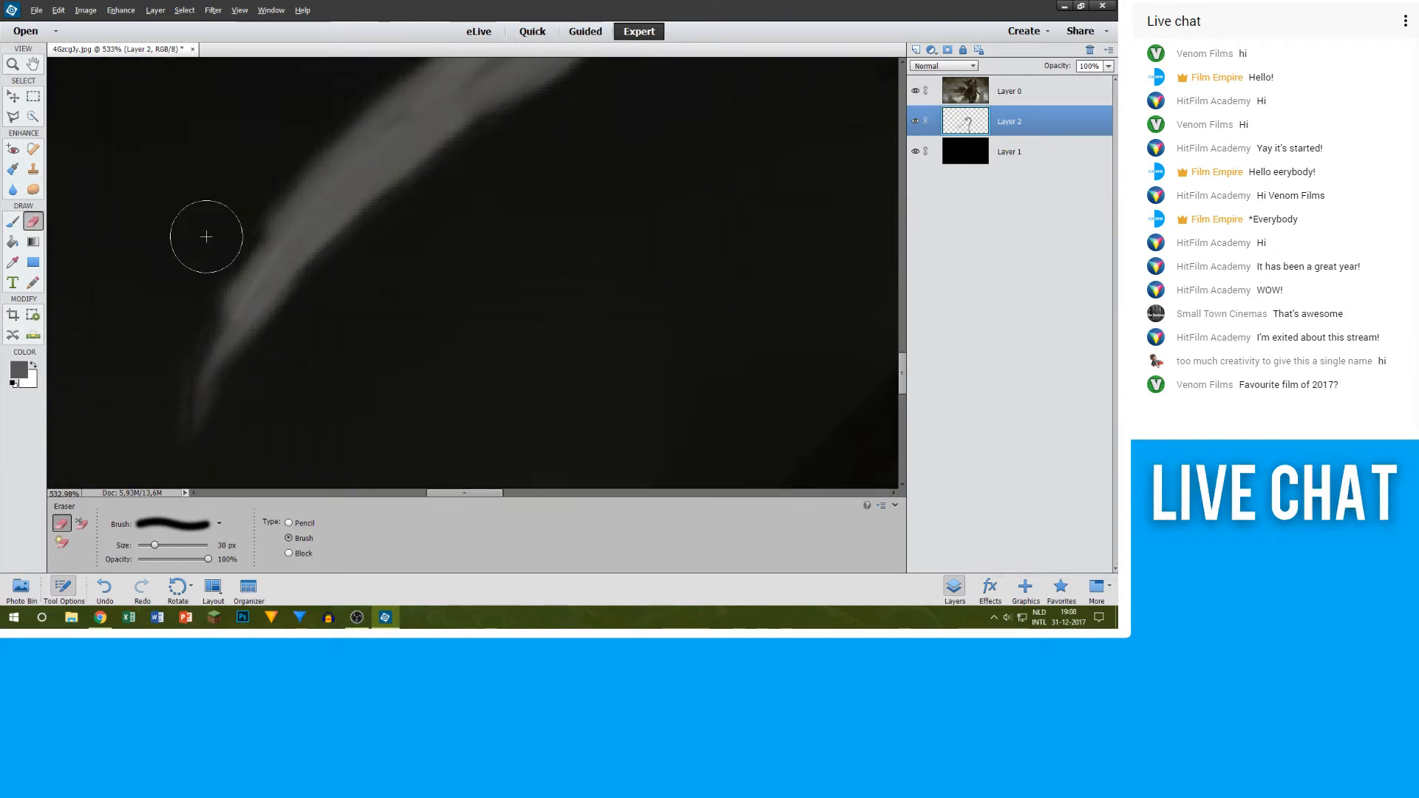
pyautogui.scroll(4, 206, 236)
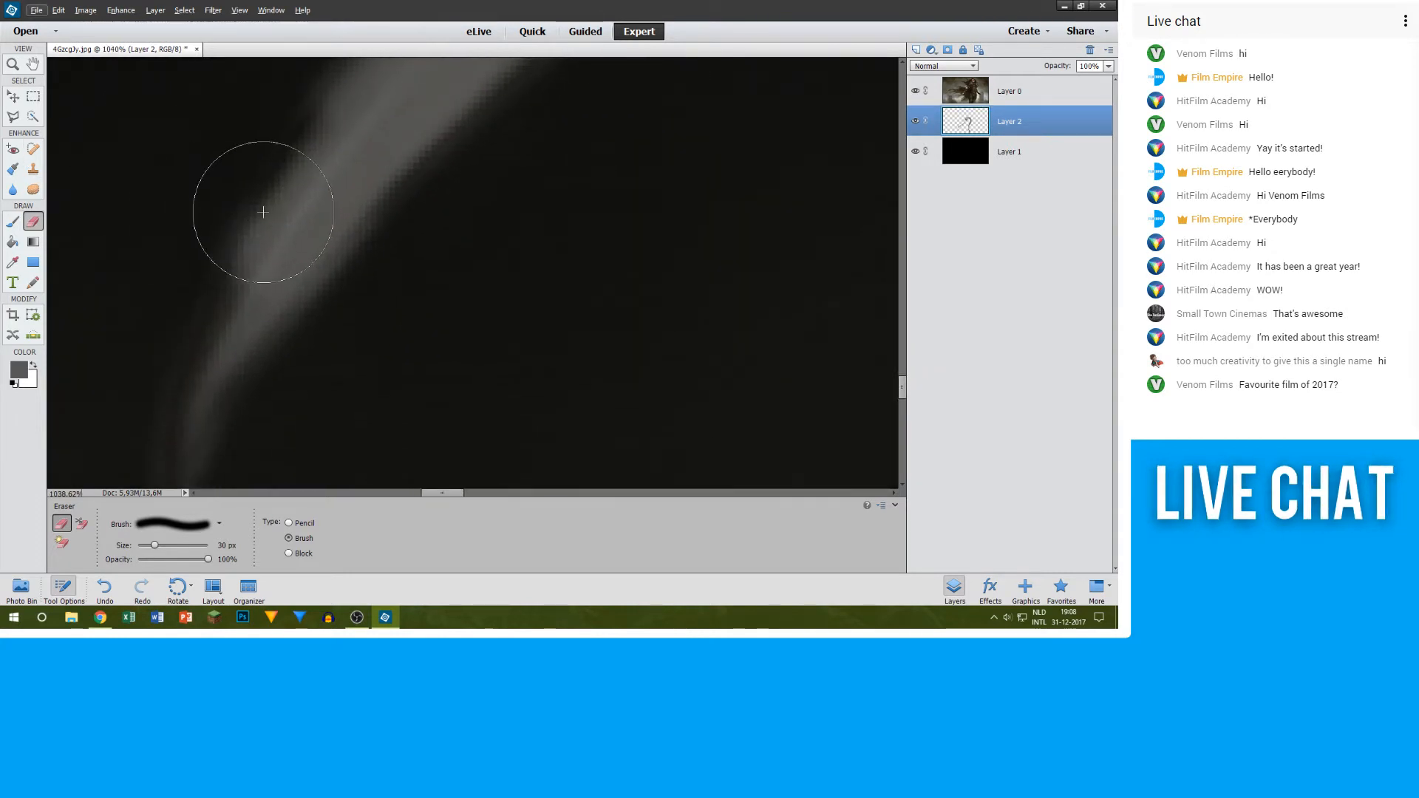
pyautogui.press('[')
pyautogui.press('[')
pyautogui.moveTo(332, 128)
pyautogui.mouseDown()
pyautogui.moveTo(305, 172)
pyautogui.moveTo(348, 132)
pyautogui.moveTo(294, 228)
pyautogui.moveTo(308, 218)
pyautogui.moveTo(315, 185)
pyautogui.moveTo(241, 304)
pyautogui.mouseUp()
pyautogui.hotkey('ctrl', 'z')
# Step: Repaint the outer edge of the blade near its tip in grey with an 8 px brush
pyautogui.press('b')
pyautogui.press('[')
pyautogui.press('[')
pyautogui.press('[')
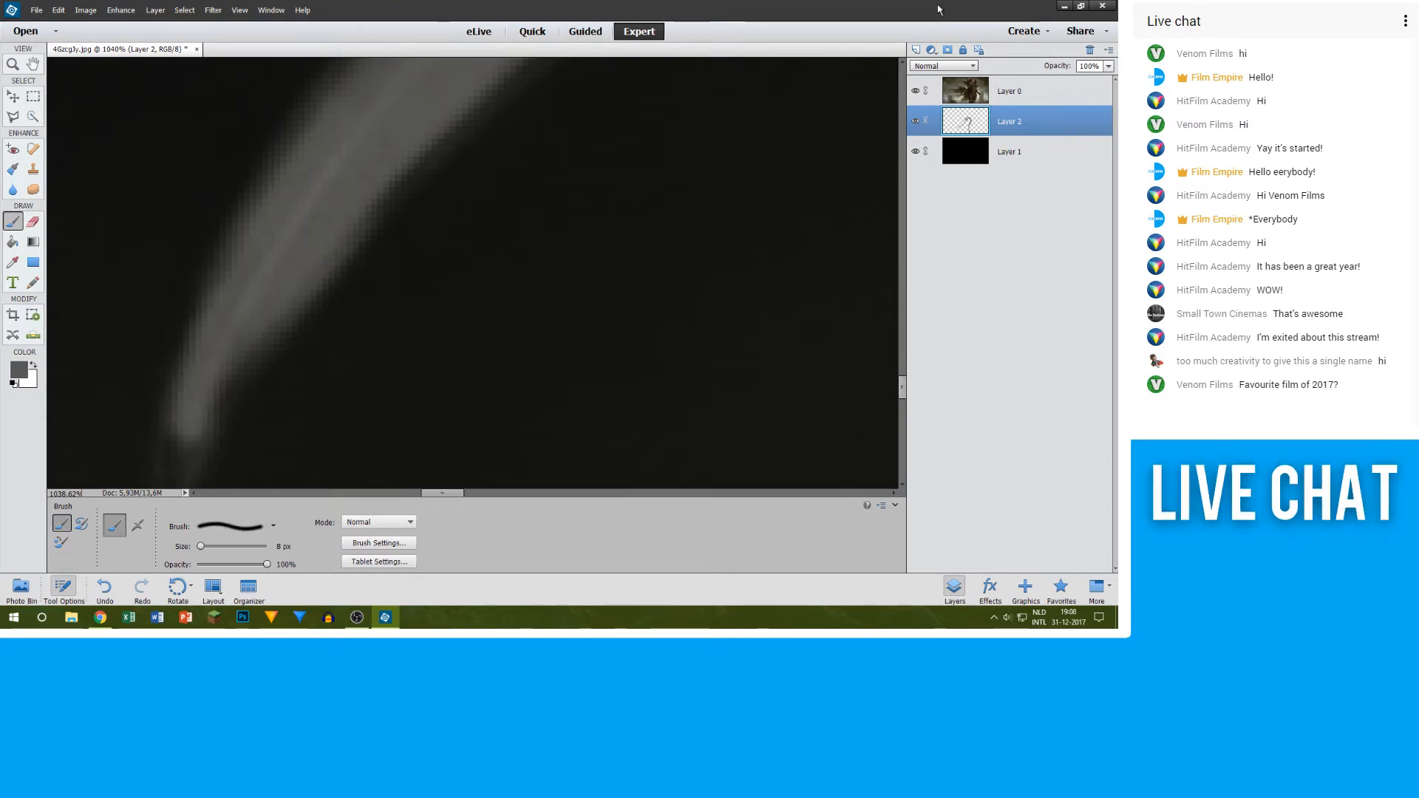
pyautogui.click(917, 92)
pyautogui.scroll(-3, 406, 222)
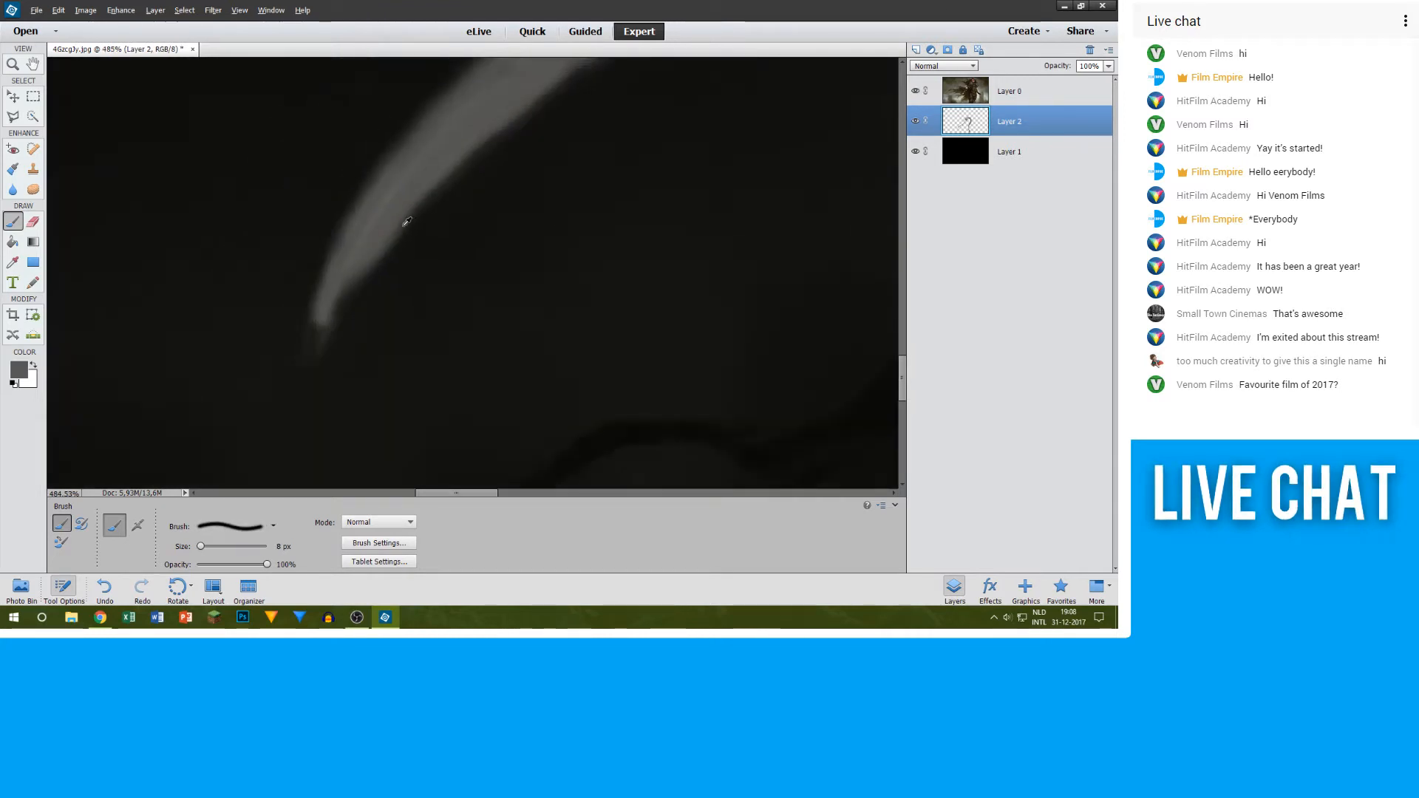
# Step: Extend the grey to the very end of the sword tip at 8 px, checking it by toggling Layer 0's visibility
pyautogui.scroll(3, 313, 334)
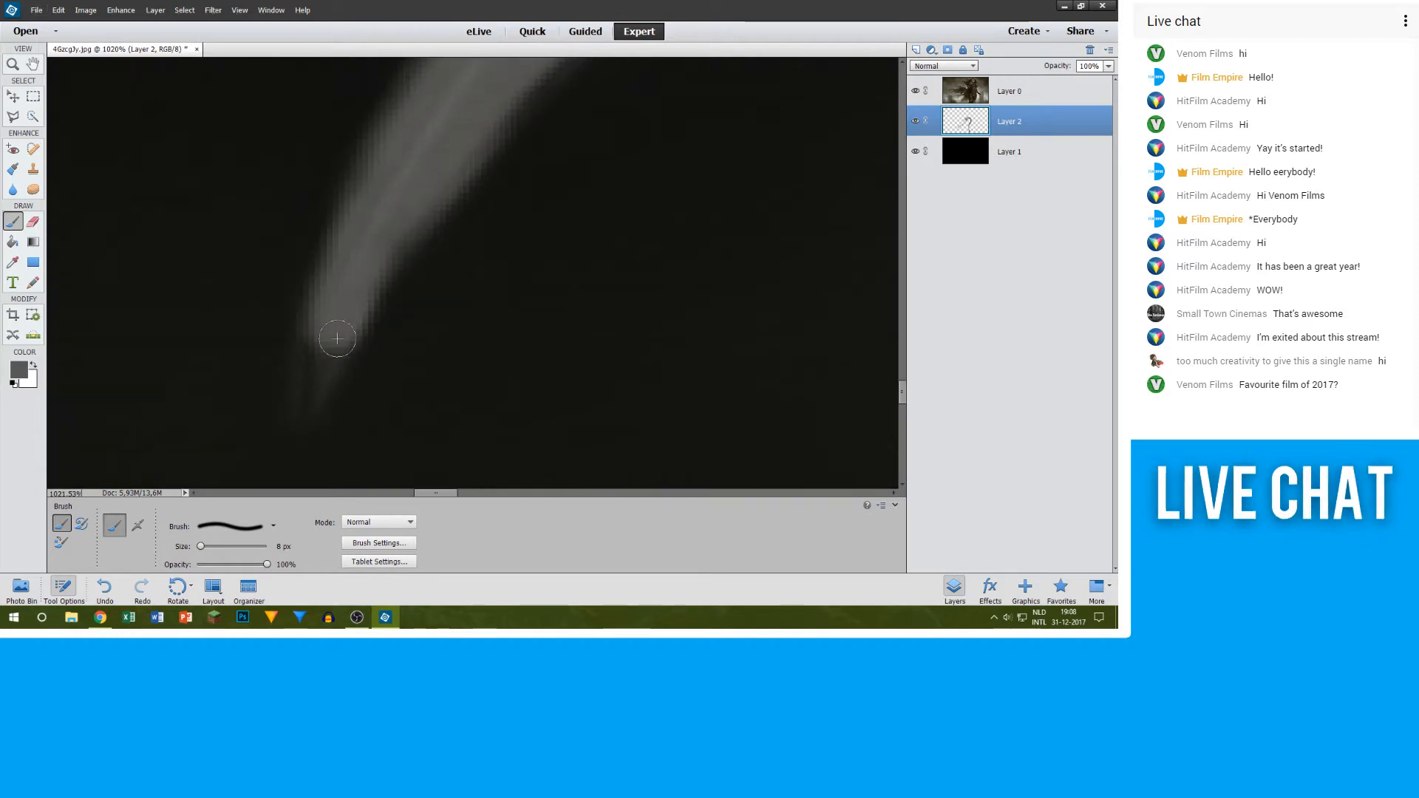
pyautogui.click(915, 90)
pyautogui.click(915, 90)
pyautogui.scroll(-3, 501, 197)
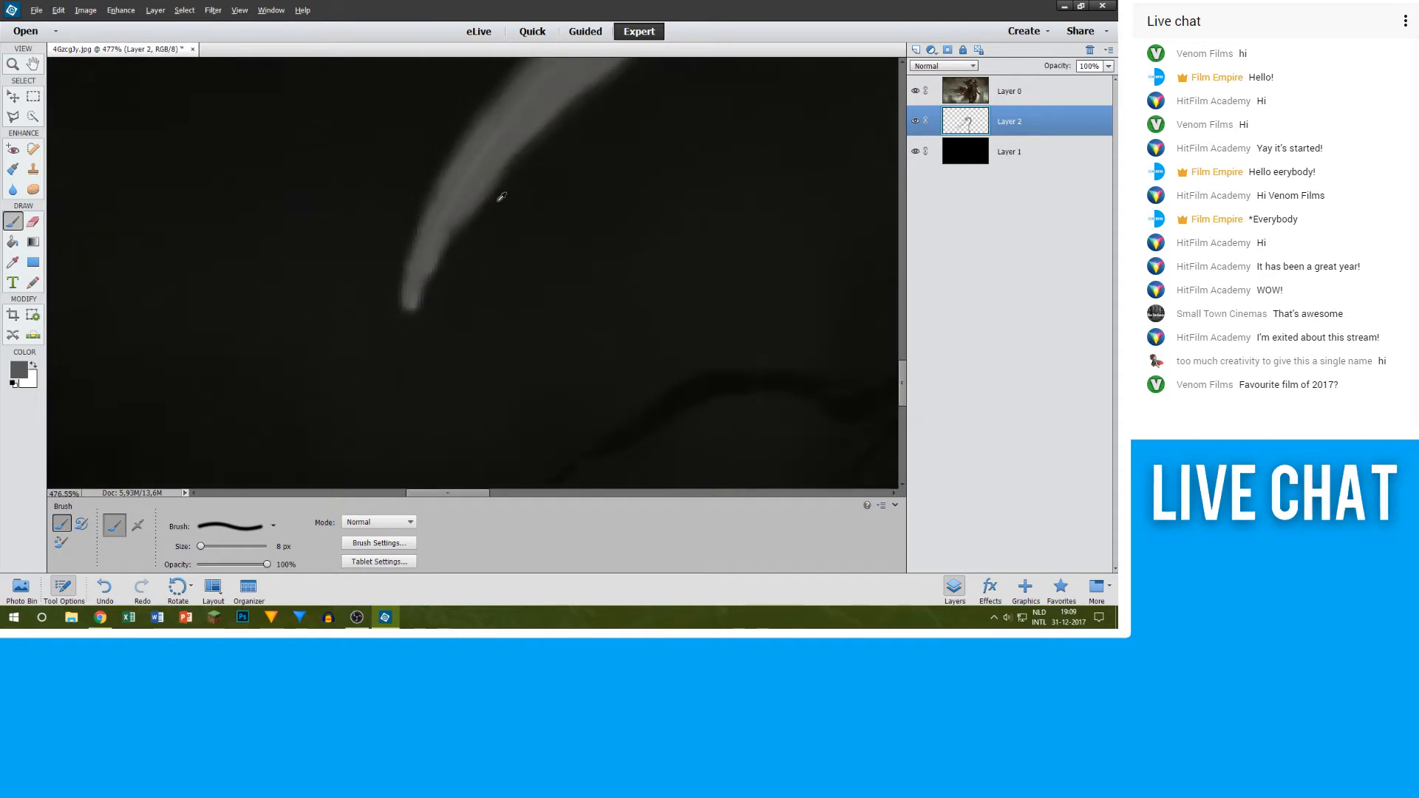
pyautogui.scroll(4, 515, 216)
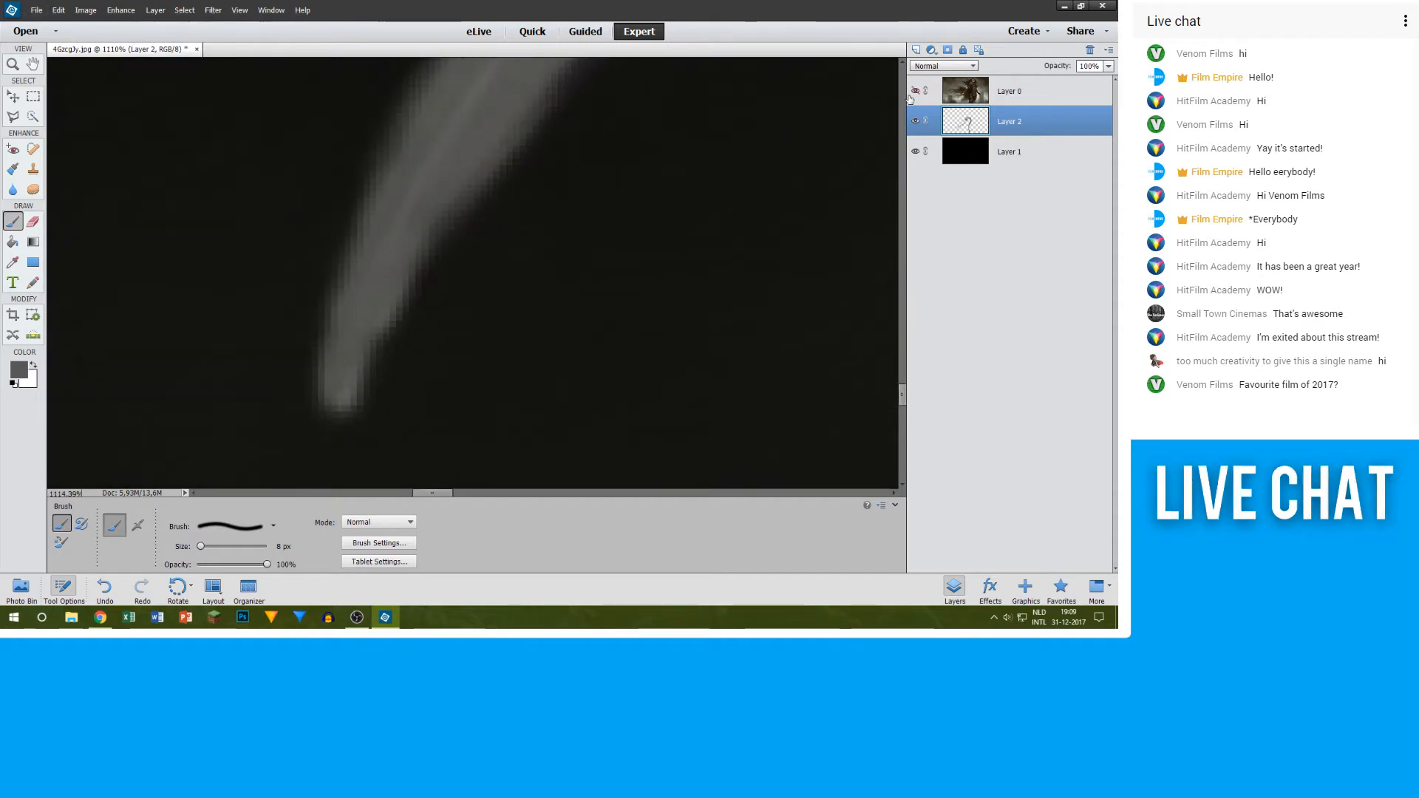
pyautogui.click(916, 90)
pyautogui.click(915, 90)
pyautogui.scroll(-3, 599, 223)
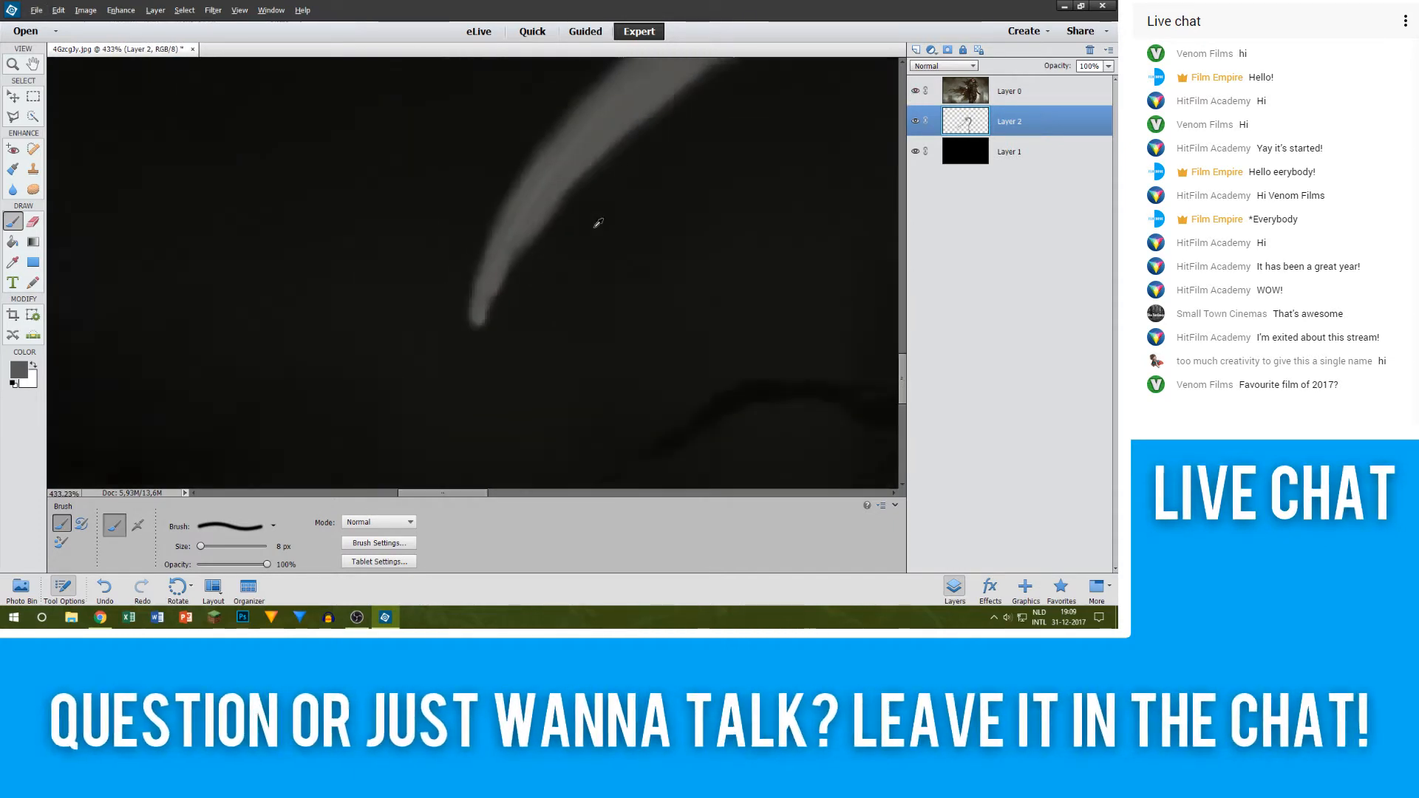
# Step: Enlarge the brush to 25 px and fill the upper side of the blade in grey where it widens beyond the tip
pyautogui.scroll(2, 665, 258)
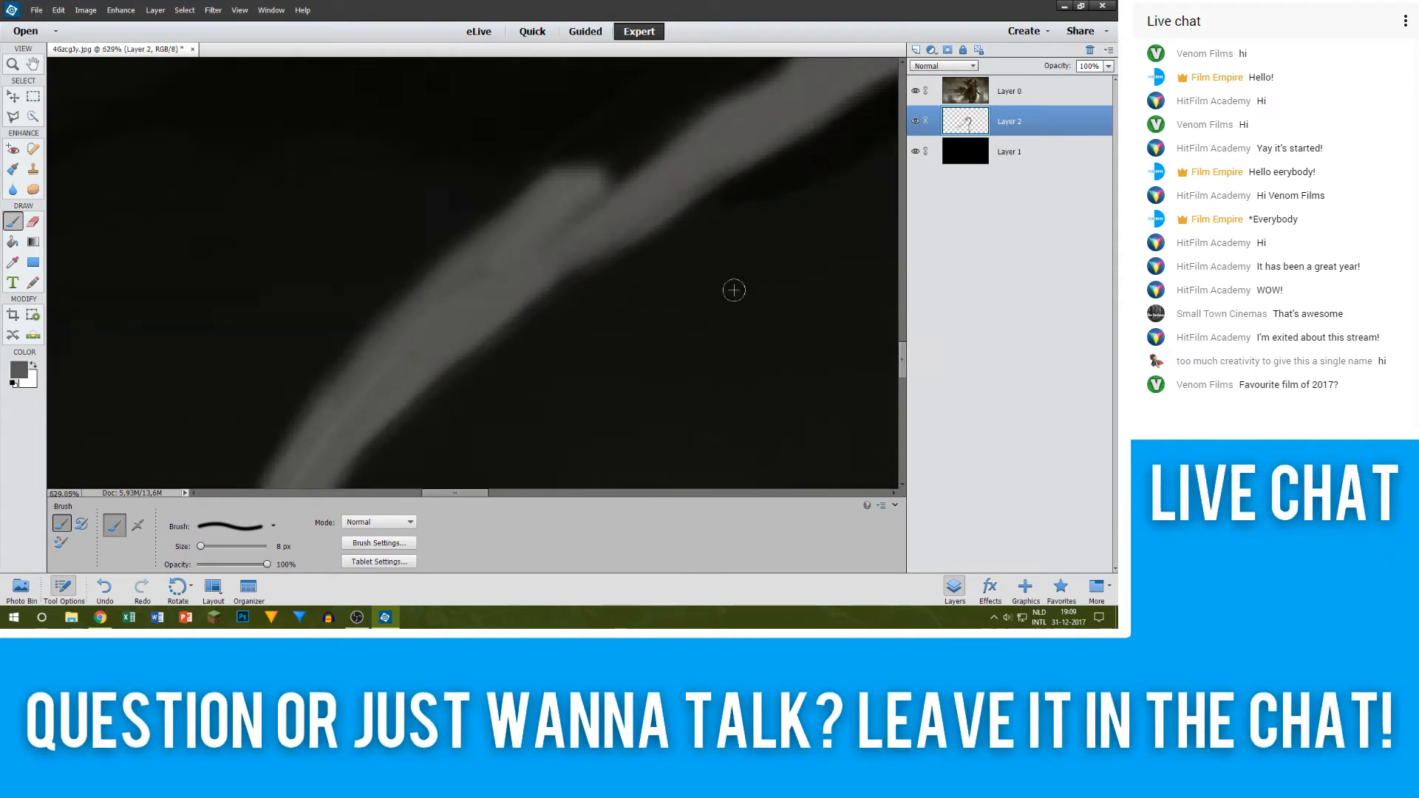
pyautogui.scroll(2, 750, 214)
pyautogui.scroll(1, 757, 211)
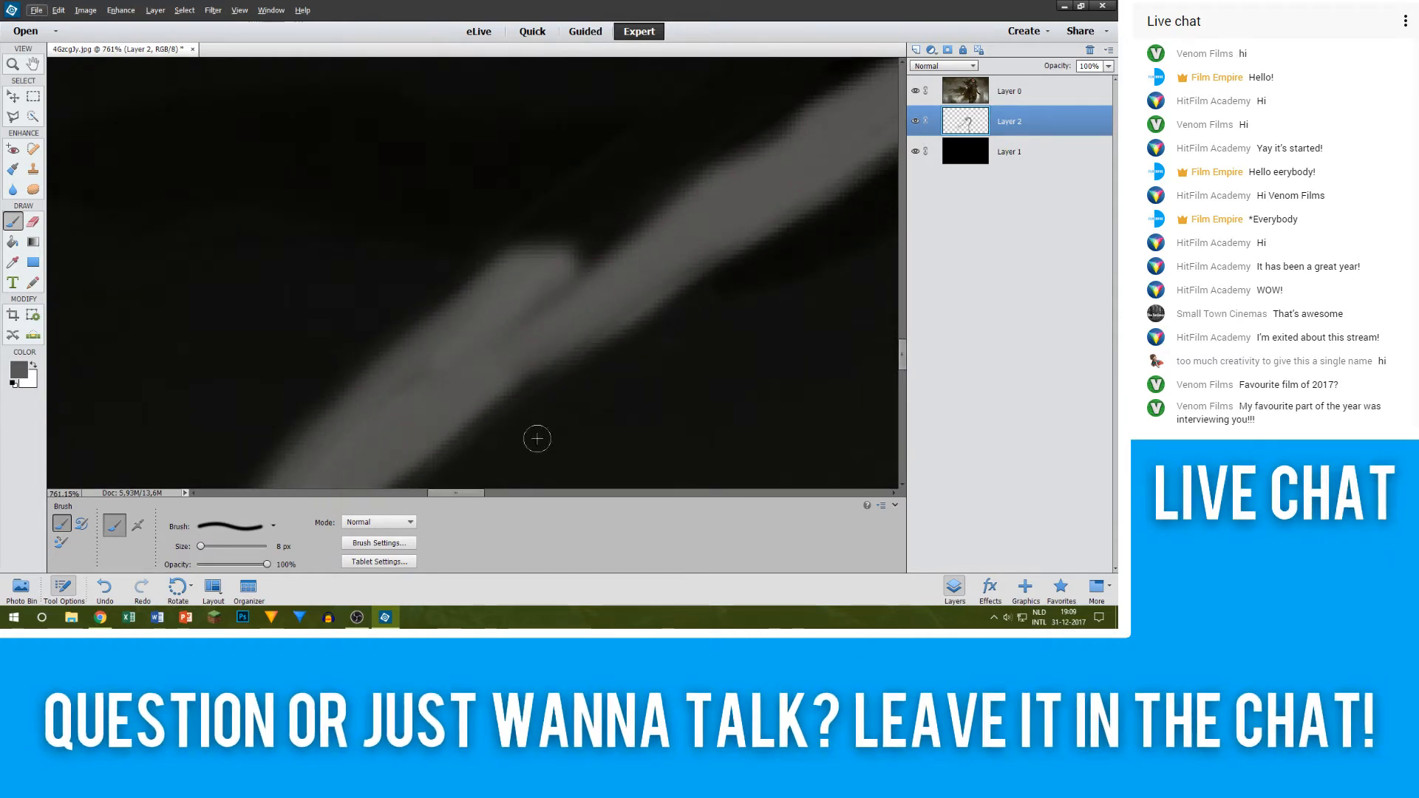
pyautogui.moveTo(463, 492); pyautogui.dragTo(475, 495)
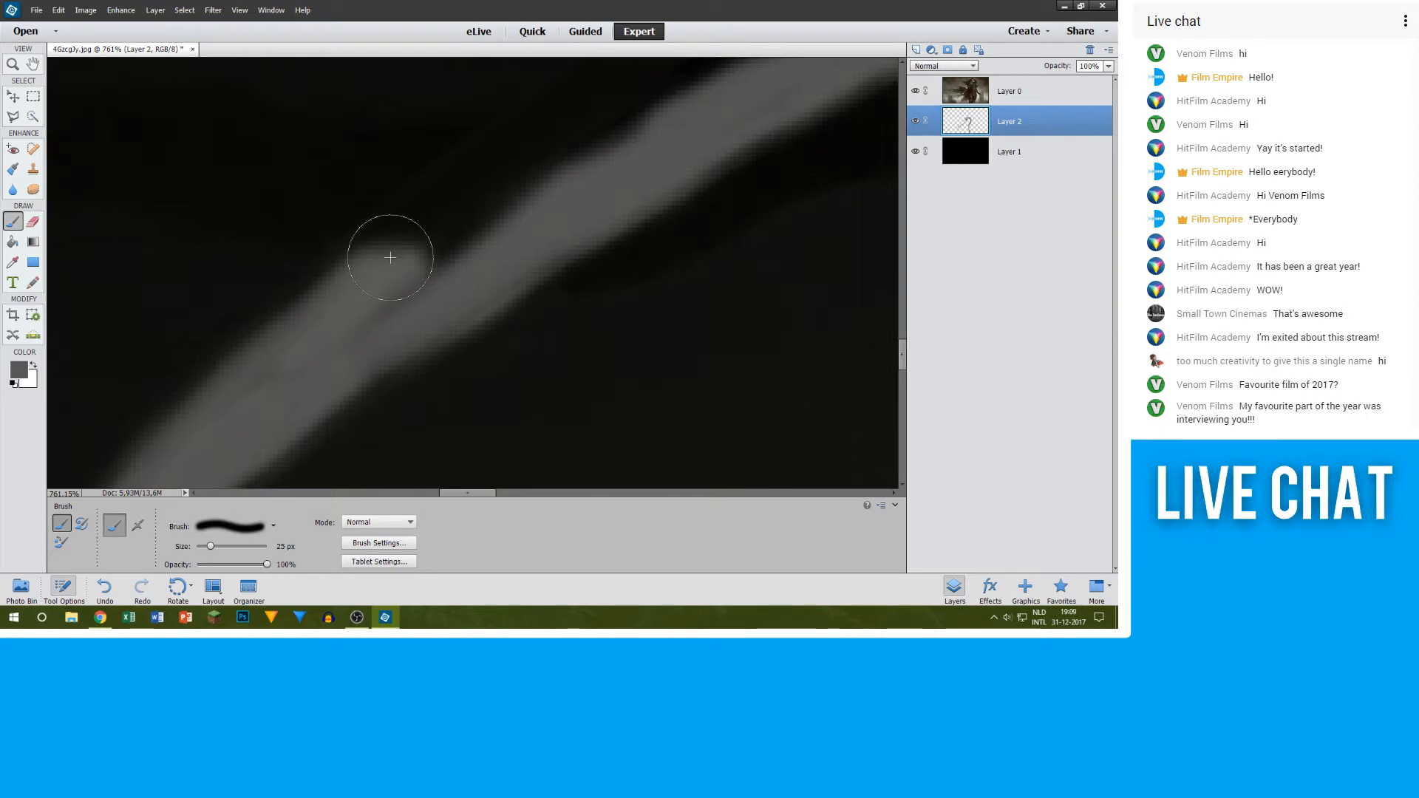
pyautogui.moveTo(385, 291)
pyautogui.mouseDown()
pyautogui.moveTo(470, 194)
pyautogui.moveTo(376, 287)
pyautogui.moveTo(744, 99)
pyautogui.mouseUp()
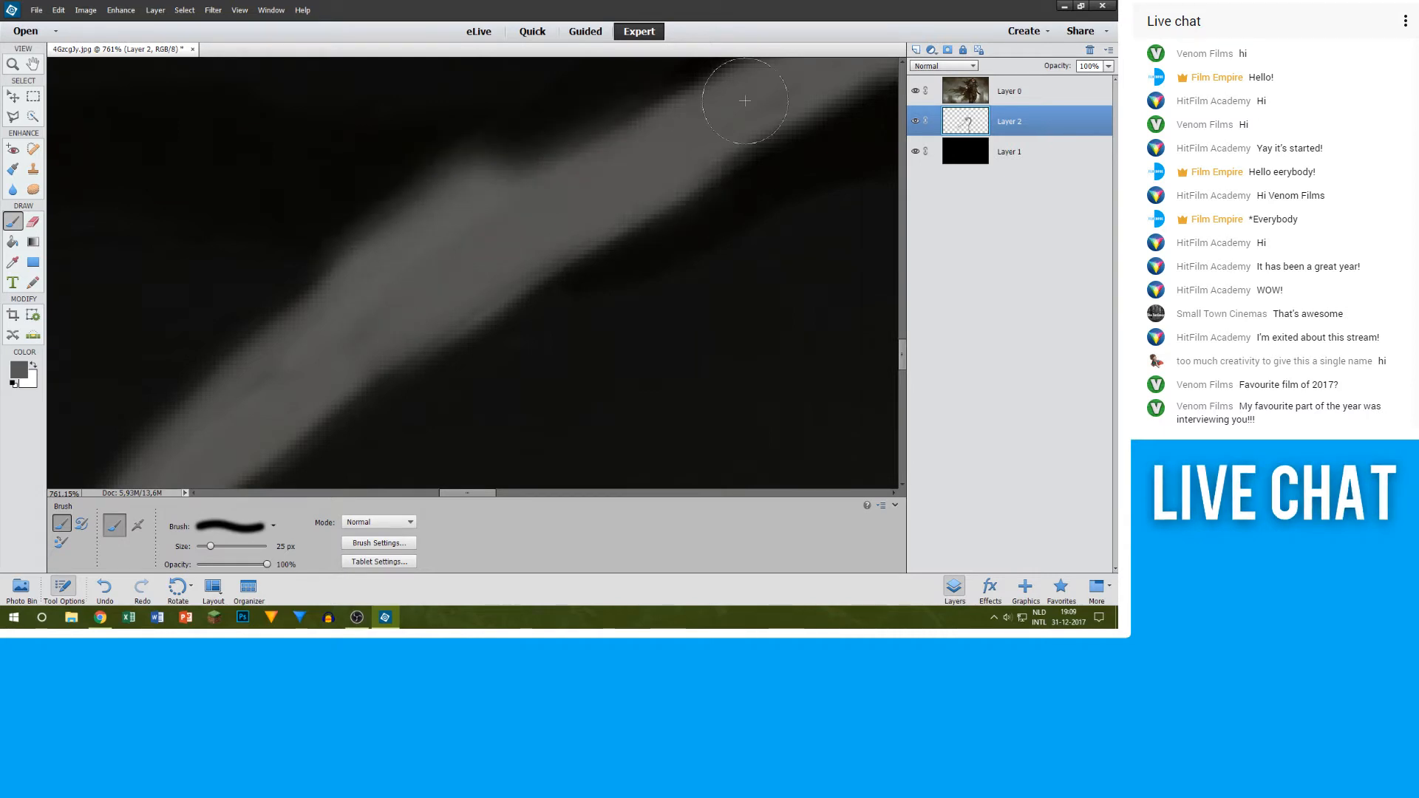
pyautogui.scroll(2, 674, 151)
pyautogui.scroll(5, 642, 173)
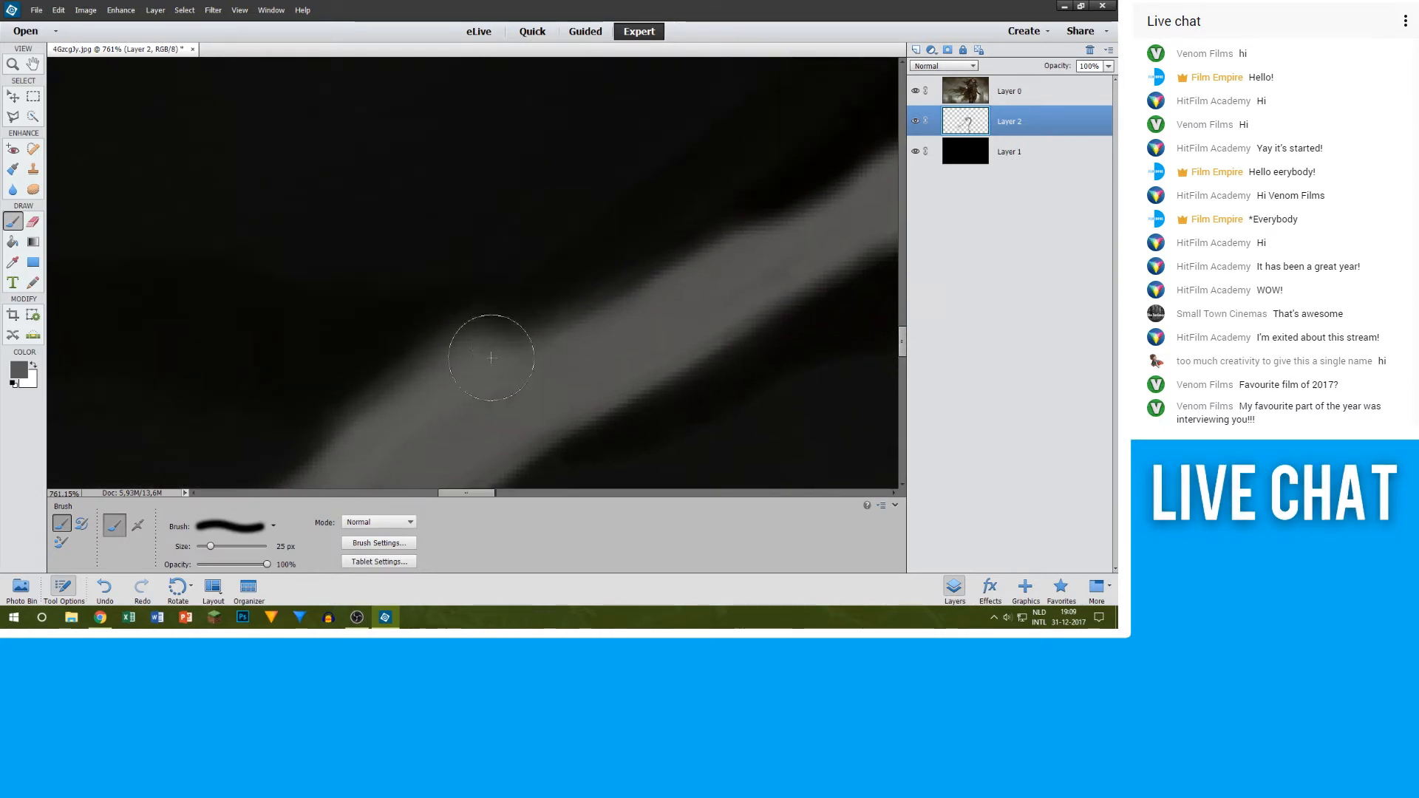
pyautogui.moveTo(490, 350)
pyautogui.mouseDown()
pyautogui.moveTo(796, 196)
pyautogui.moveTo(742, 183)
pyautogui.mouseUp()
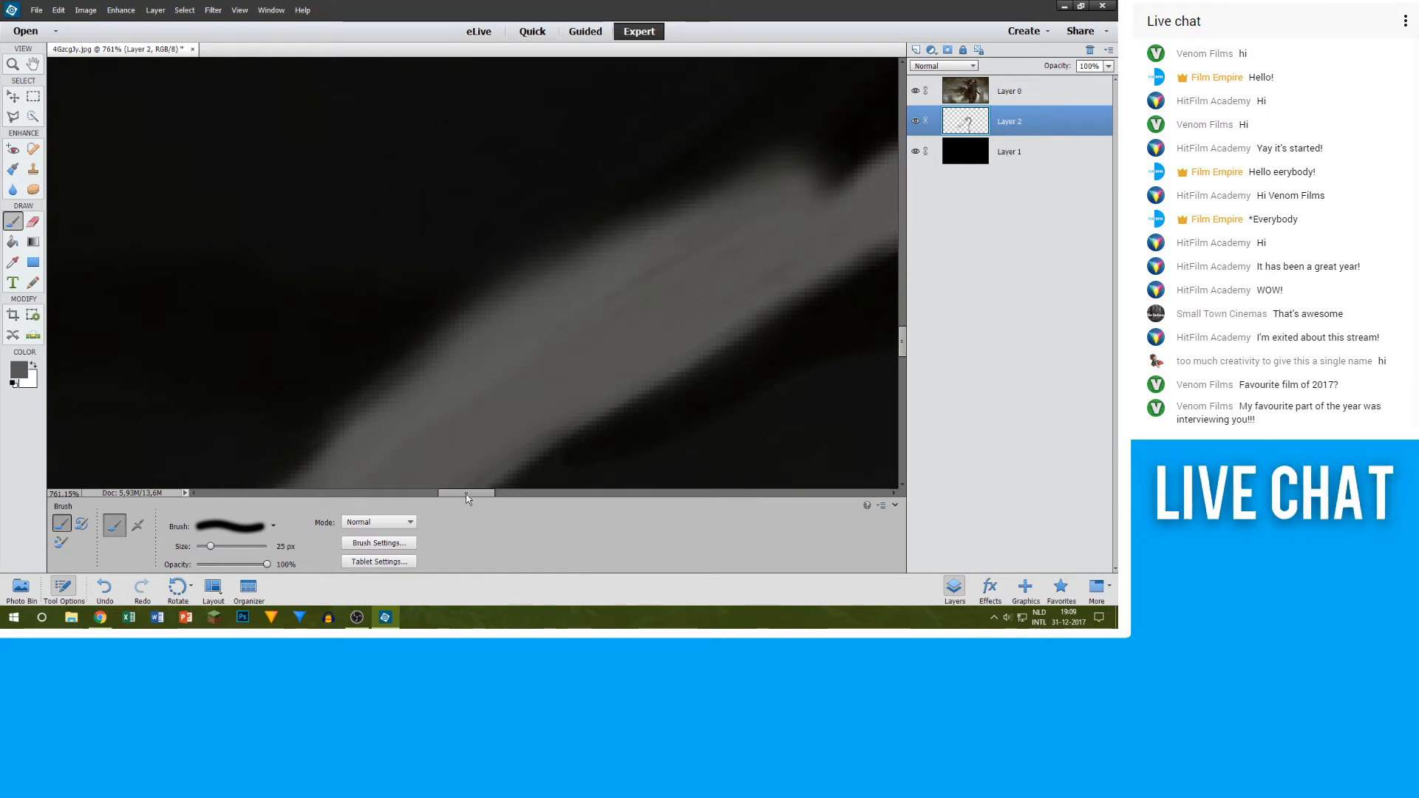
# Step: Continue the grey 25 px fill along the blade's upper side, up to where it turns steeply beside the lower-edge stroke
pyautogui.moveTo(467, 493); pyautogui.dragTo(498, 493)
pyautogui.scroll(4, 352, 212)
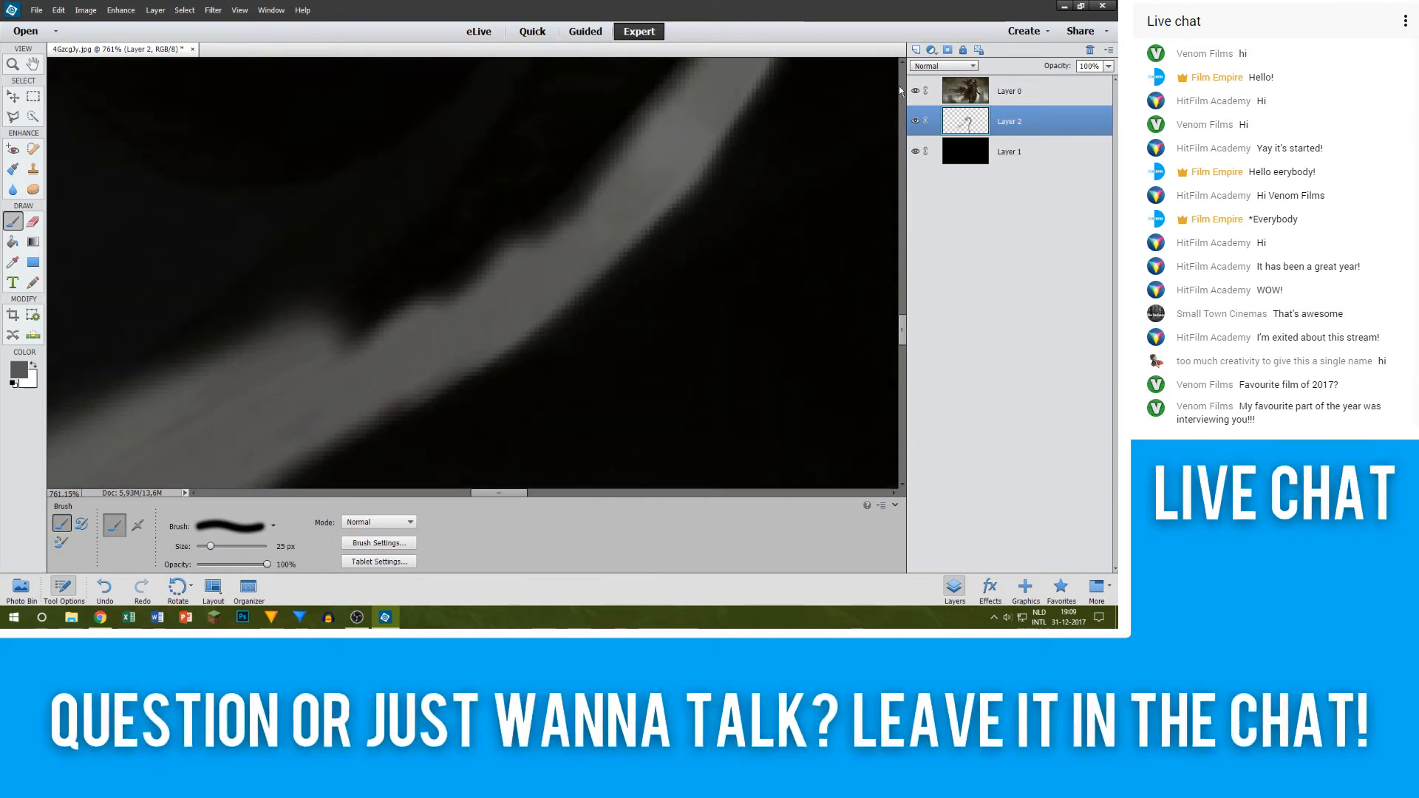
pyautogui.scroll(-5, 610, 159)
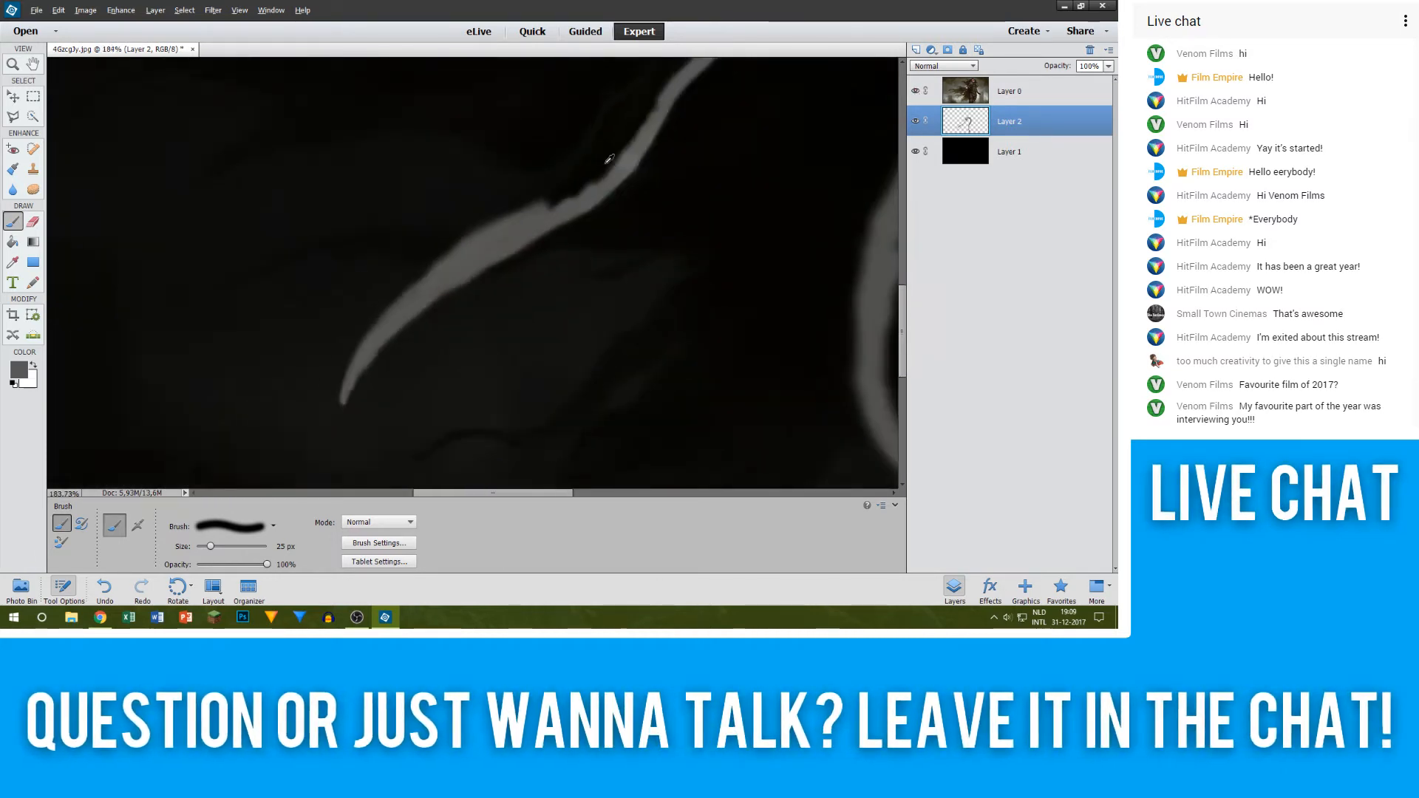
pyautogui.scroll(5, 610, 159)
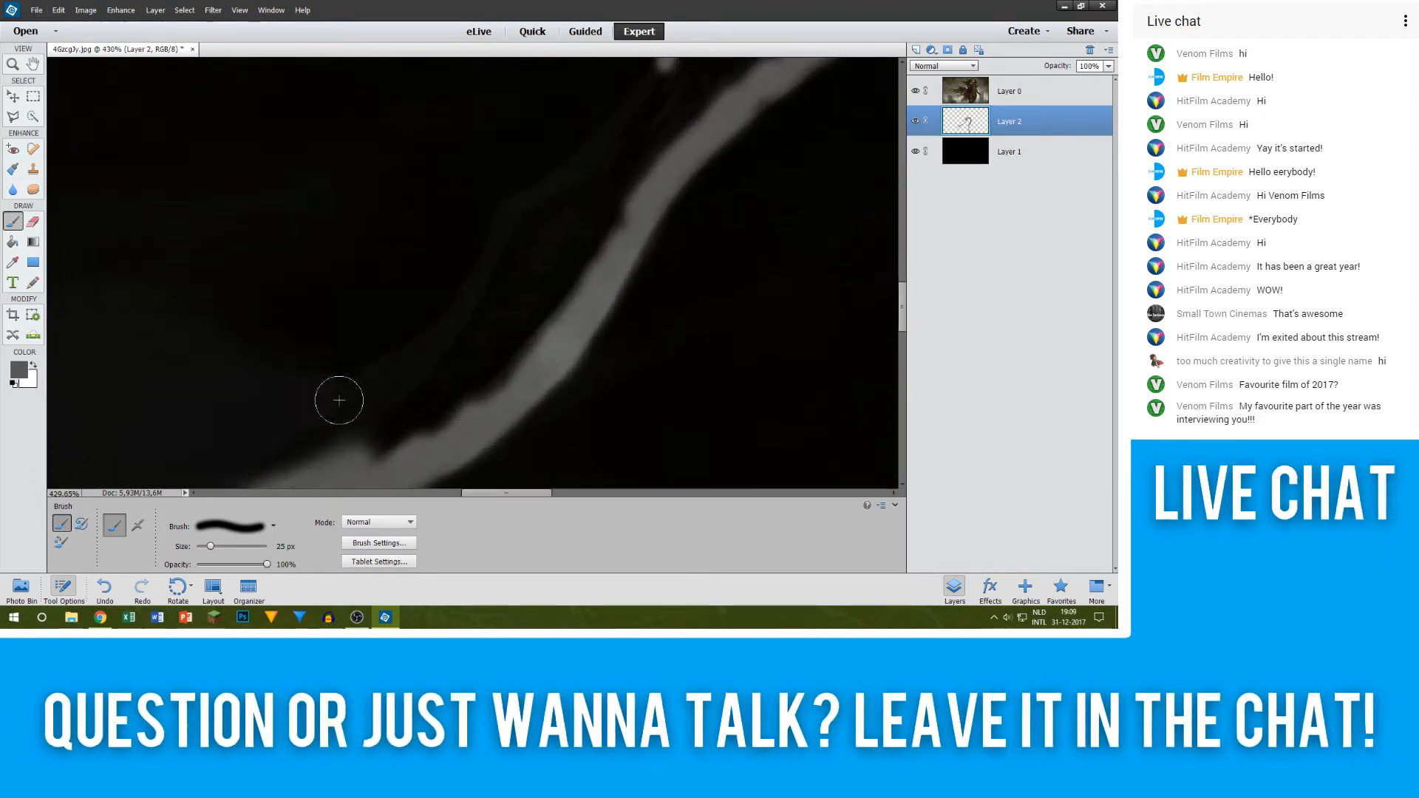
pyautogui.scroll(2, 339, 400)
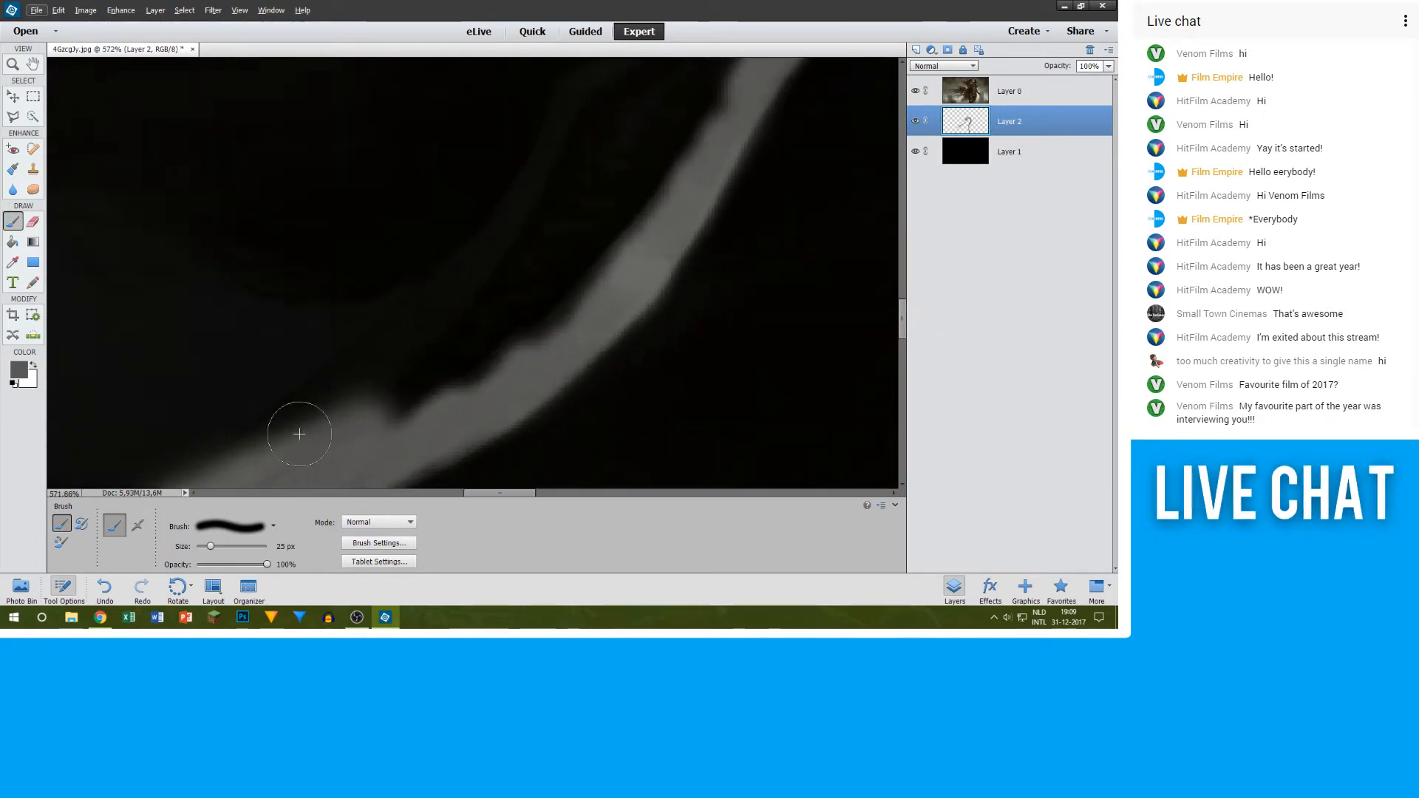
pyautogui.scroll(-2, 296, 432)
pyautogui.moveTo(231, 403); pyautogui.dragTo(471, 289)
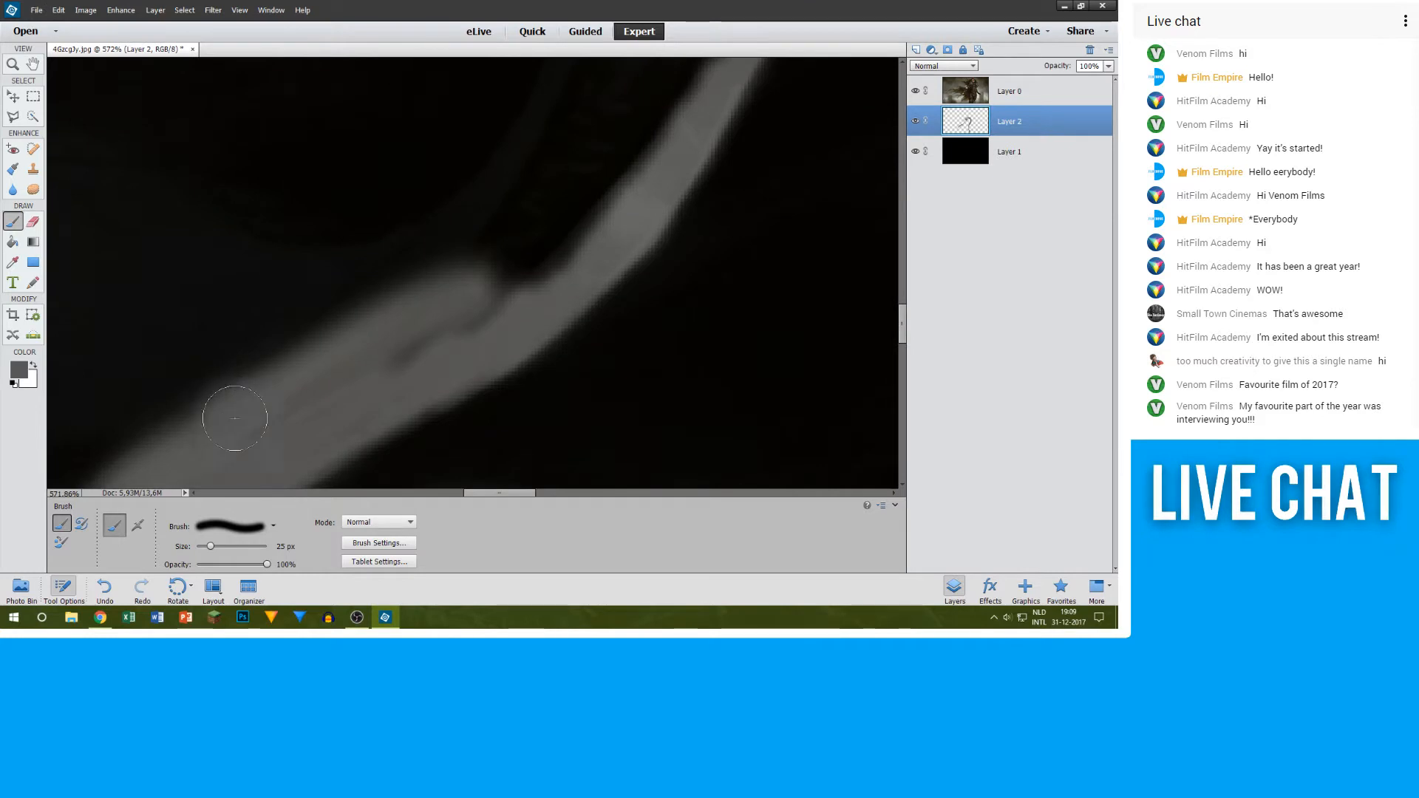
pyautogui.moveTo(361, 337)
pyautogui.mouseDown()
pyautogui.moveTo(434, 254)
pyautogui.moveTo(532, 196)
pyautogui.mouseUp()
pyautogui.scroll(3, 517, 278)
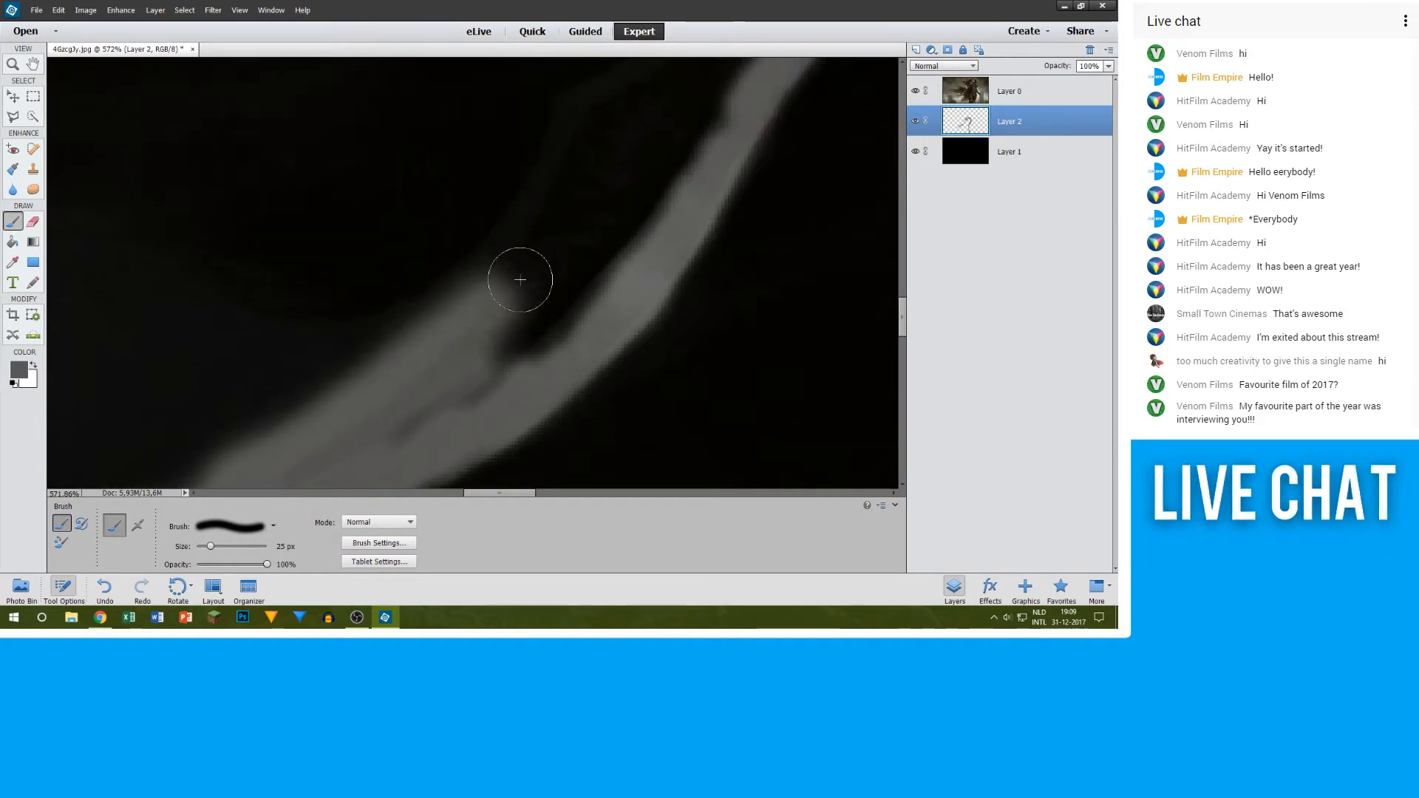
pyautogui.moveTo(486, 374)
pyautogui.mouseDown()
pyautogui.moveTo(578, 278)
pyautogui.moveTo(587, 244)
pyautogui.mouseUp()
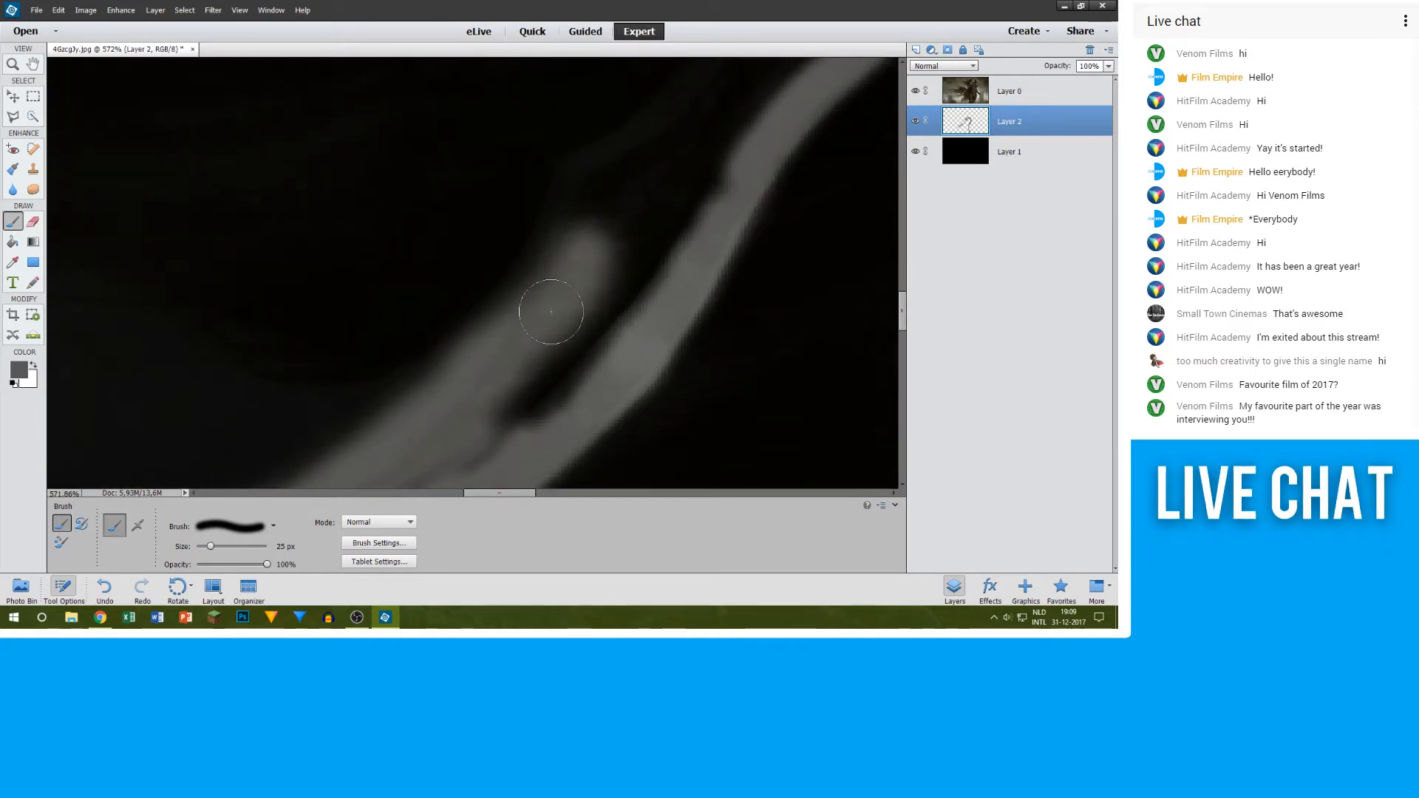
# Step: Reduce the brush to 9 px and trace the blade's upper edge in grey around the steep turn
pyautogui.scroll(3, 605, 269)
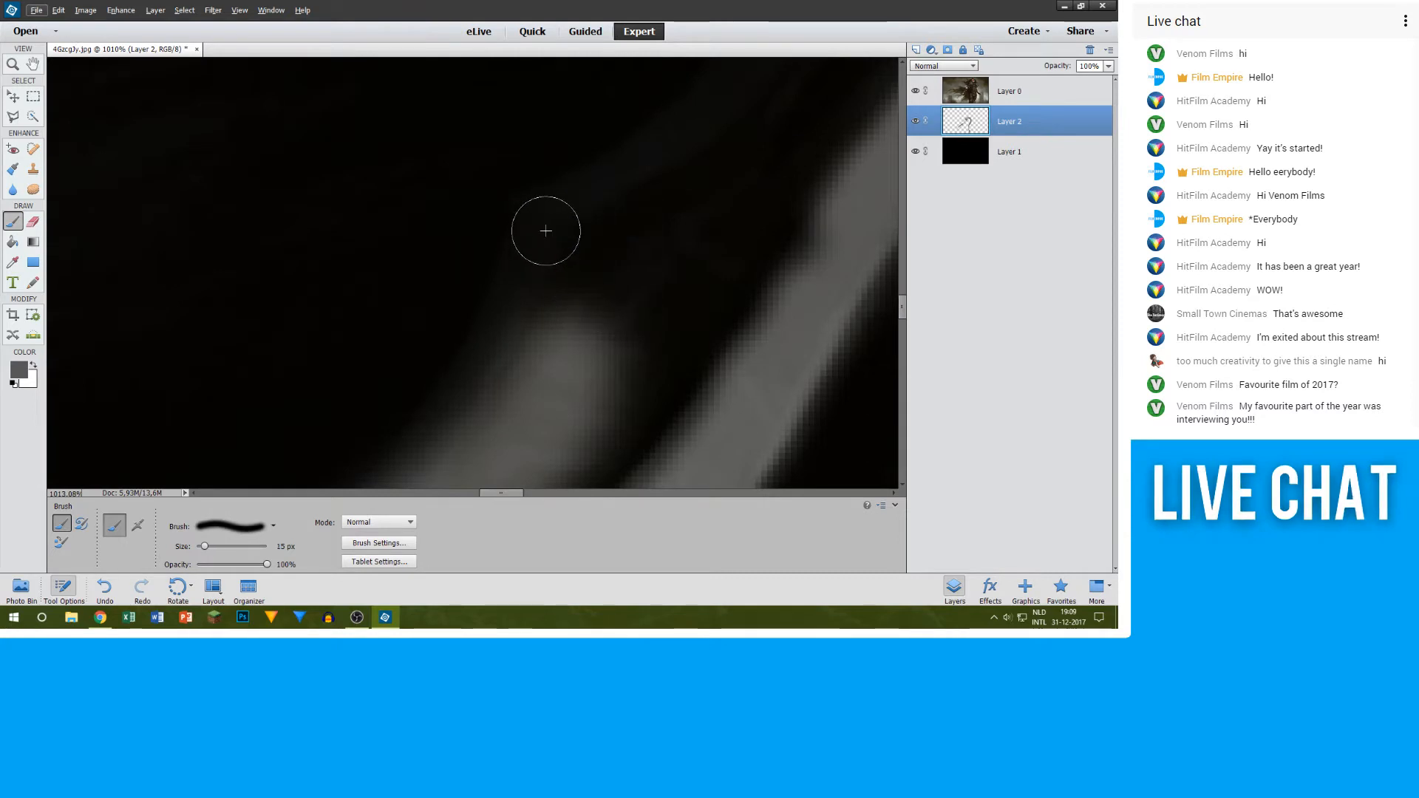
pyautogui.moveTo(499, 321); pyautogui.dragTo(458, 414)
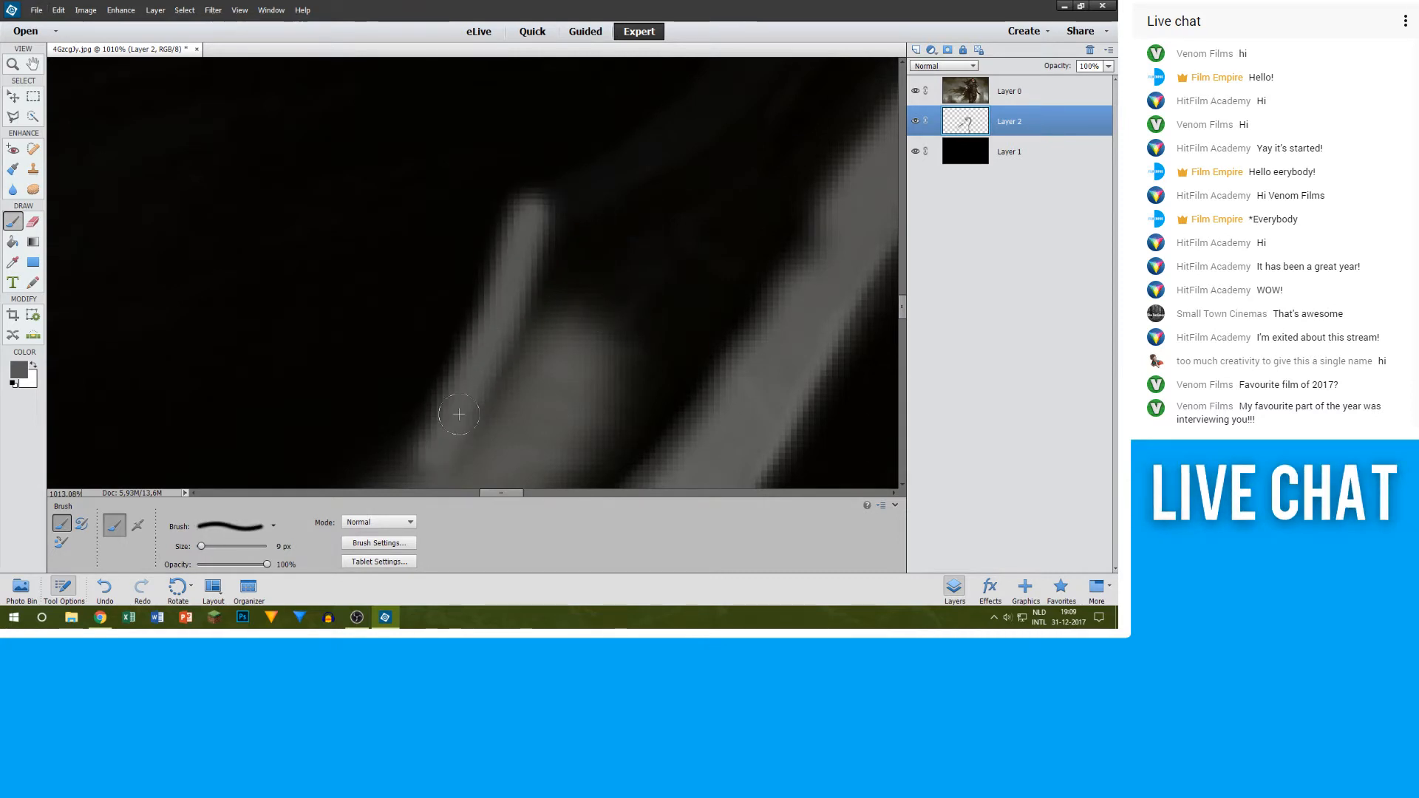
pyautogui.scroll(-7, 492, 344)
pyautogui.scroll(-2, 450, 366)
pyautogui.scroll(8, 429, 400)
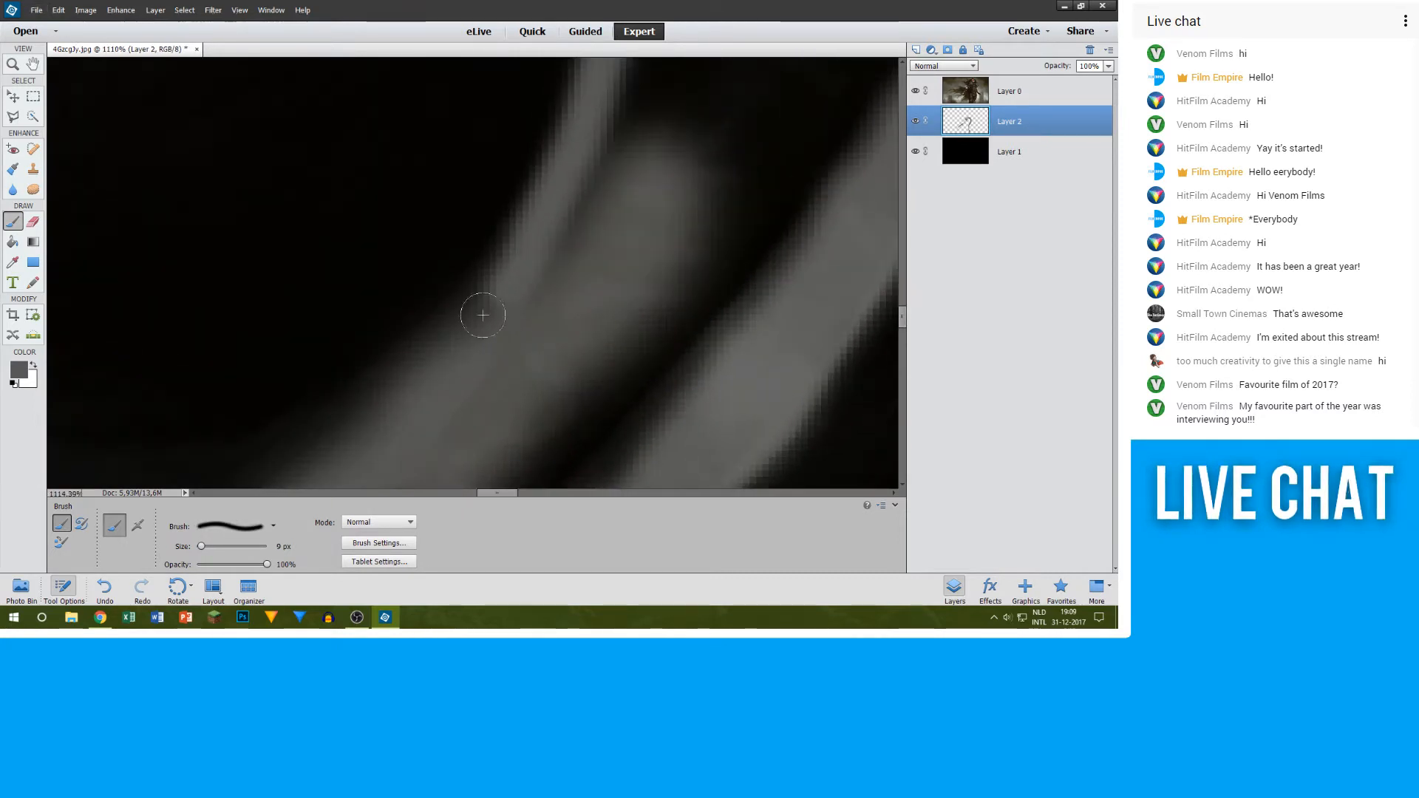
pyautogui.moveTo(492, 280); pyautogui.dragTo(453, 378)
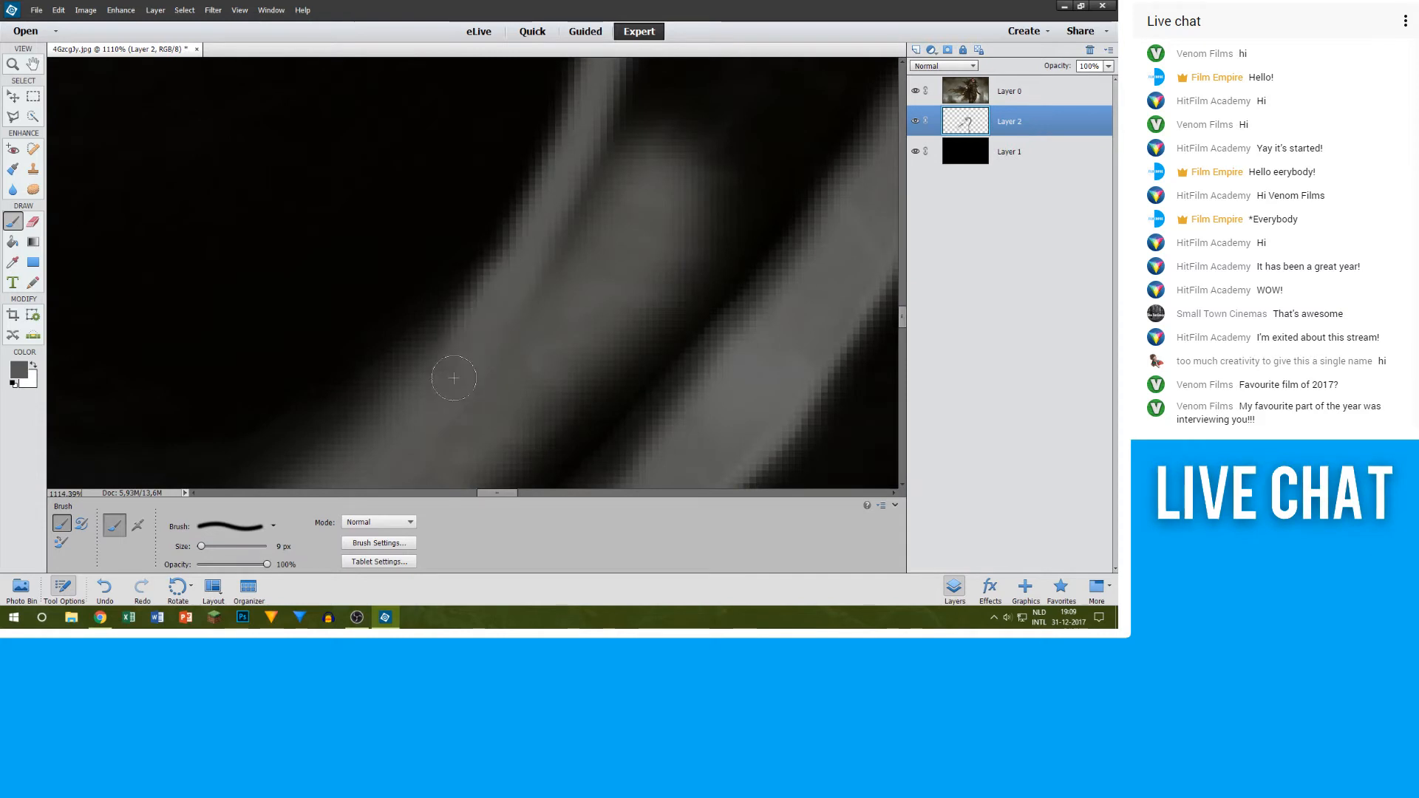
pyautogui.click(915, 90)
pyautogui.scroll(-4, 712, 237)
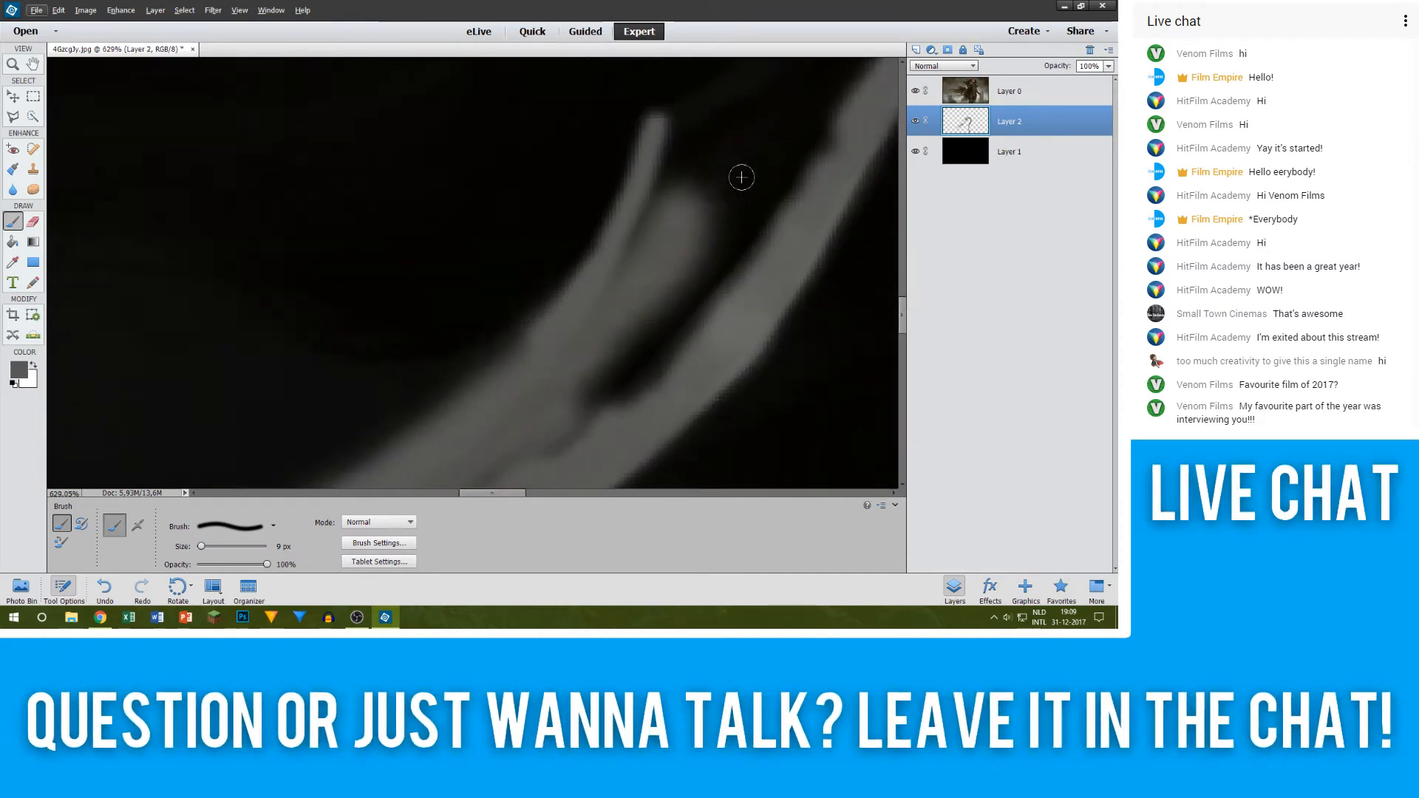
# Step: Continue tracing the blade's upper edge in grey at 9 px, from the sharp corner up towards the hilt, and smooth the joins
pyautogui.scroll(2, 768, 203)
pyautogui.moveTo(487, 493); pyautogui.dragTo(519, 493)
pyautogui.scroll(3, 296, 288)
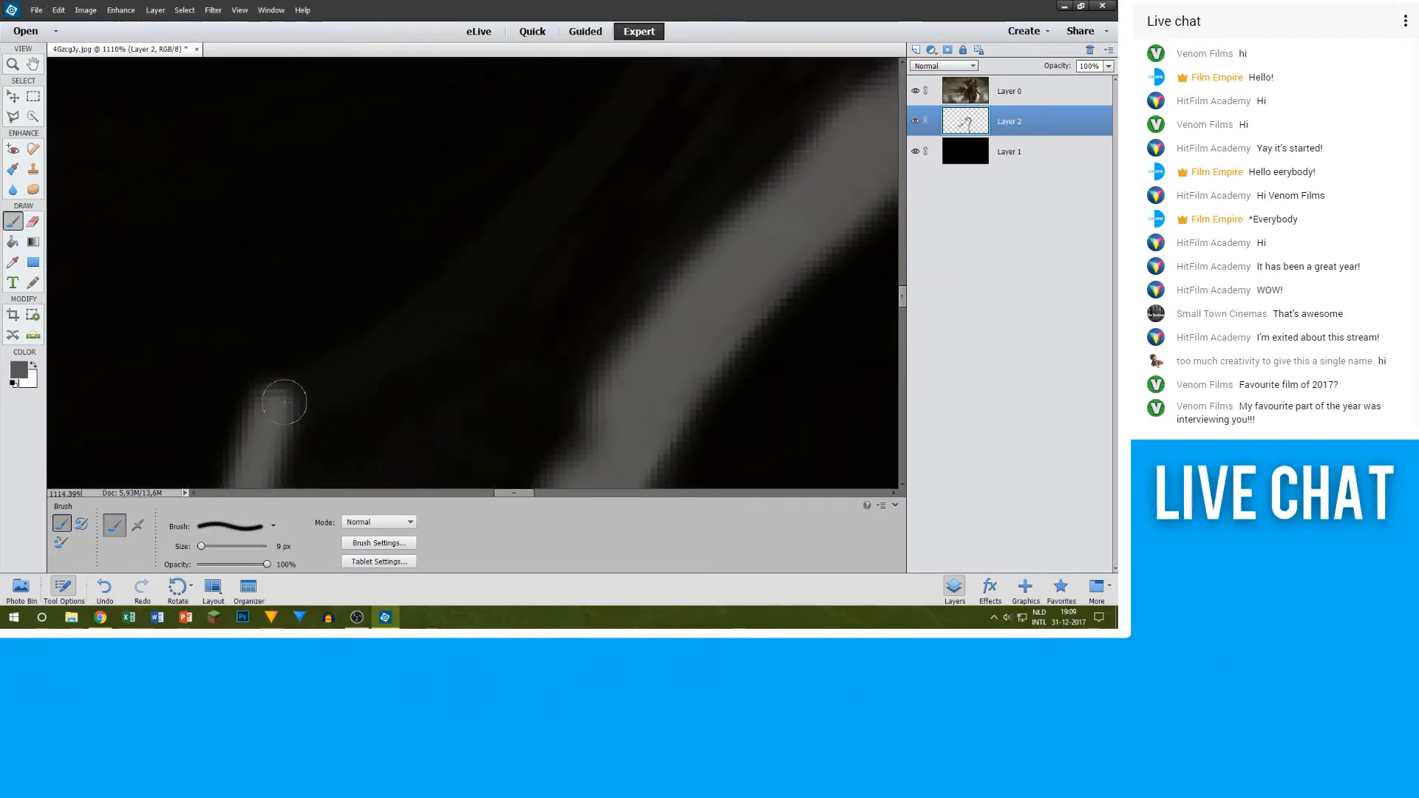
pyautogui.moveTo(366, 375); pyautogui.dragTo(531, 249)
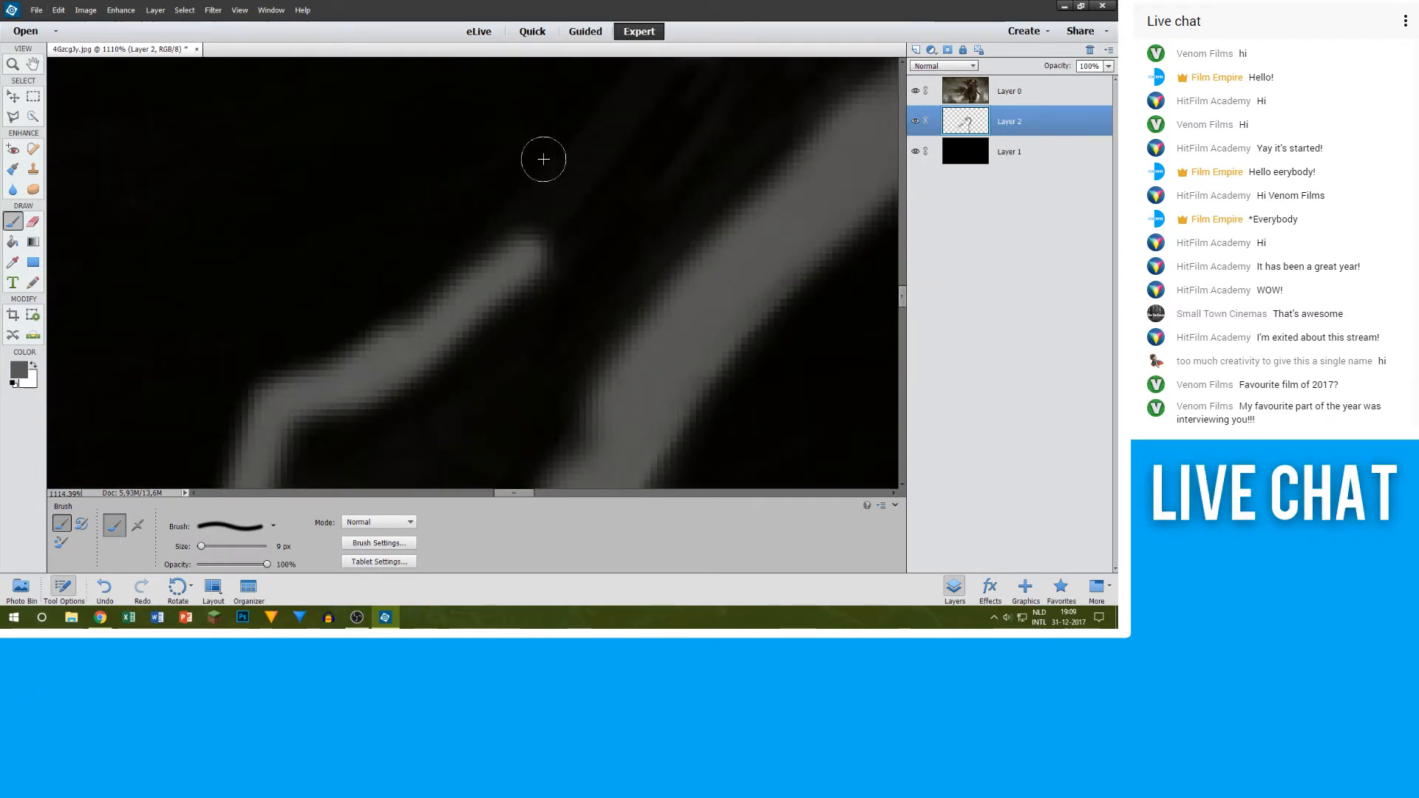
pyautogui.scroll(2, 544, 158)
pyautogui.scroll(1, 659, 135)
pyautogui.moveTo(681, 110)
pyautogui.mouseDown()
pyautogui.moveTo(588, 268)
pyautogui.moveTo(499, 333)
pyautogui.mouseUp()
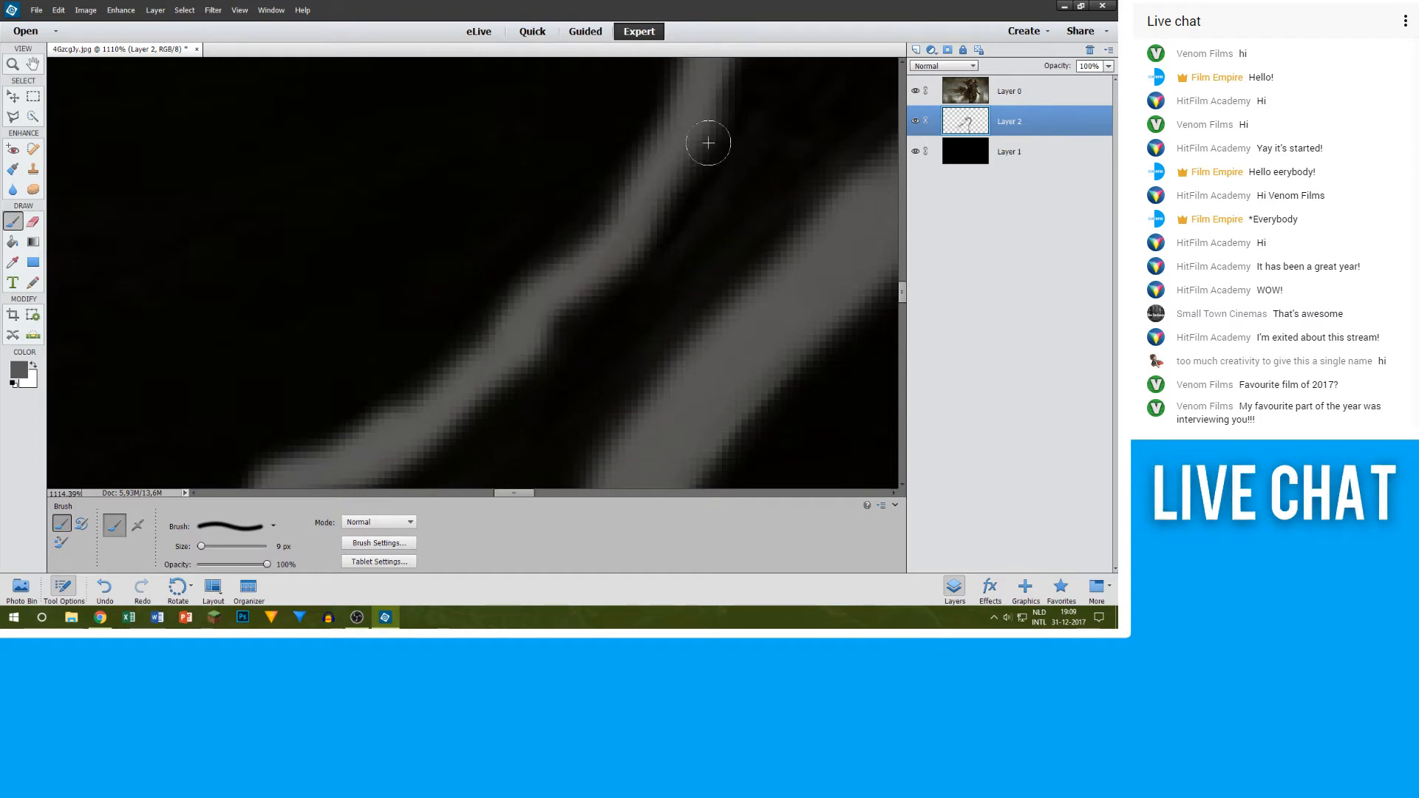
pyautogui.moveTo(688, 115); pyautogui.dragTo(525, 337)
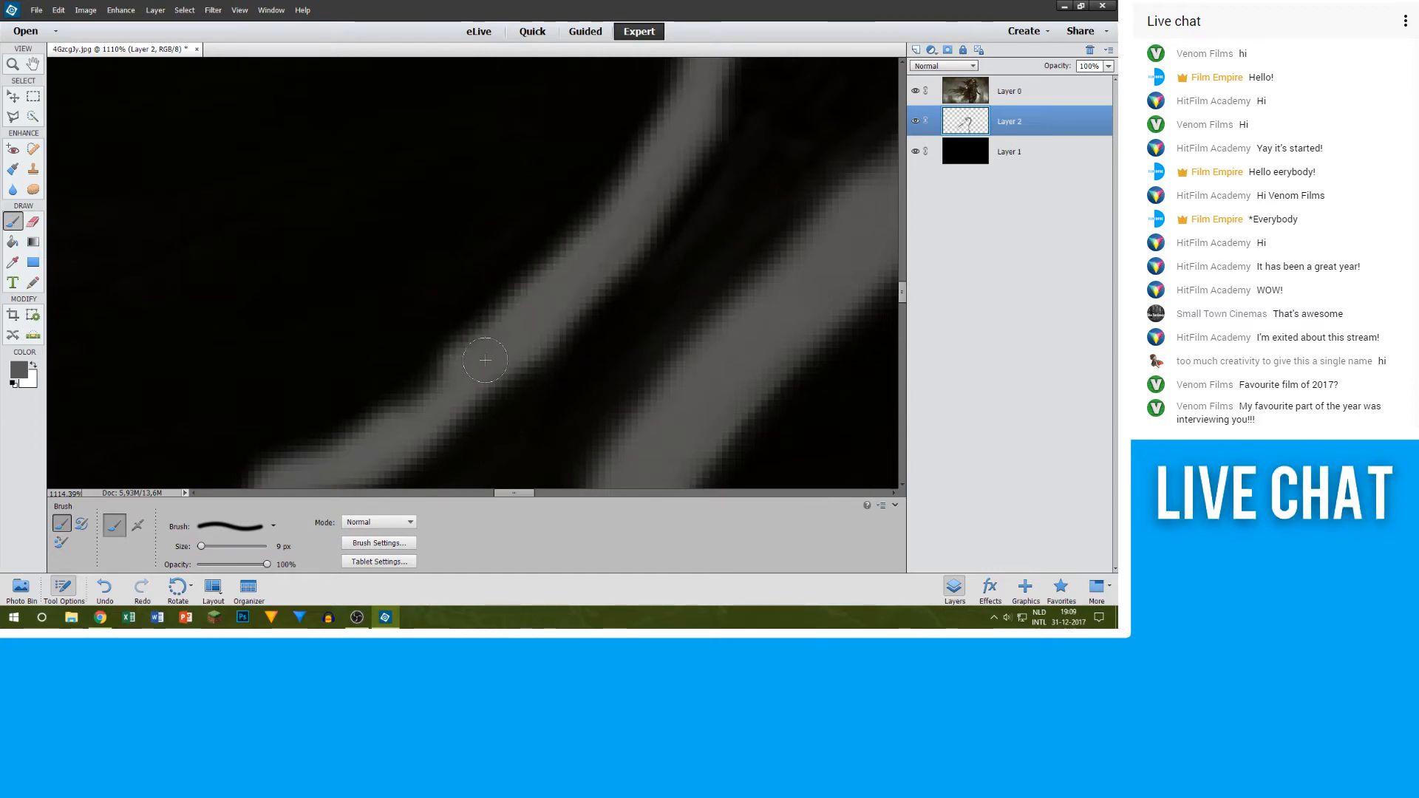
# Step: Even out the blade's lower edge with grey 9 px strokes along its outer side towards the hilt
pyautogui.scroll(-10, 543, 380)
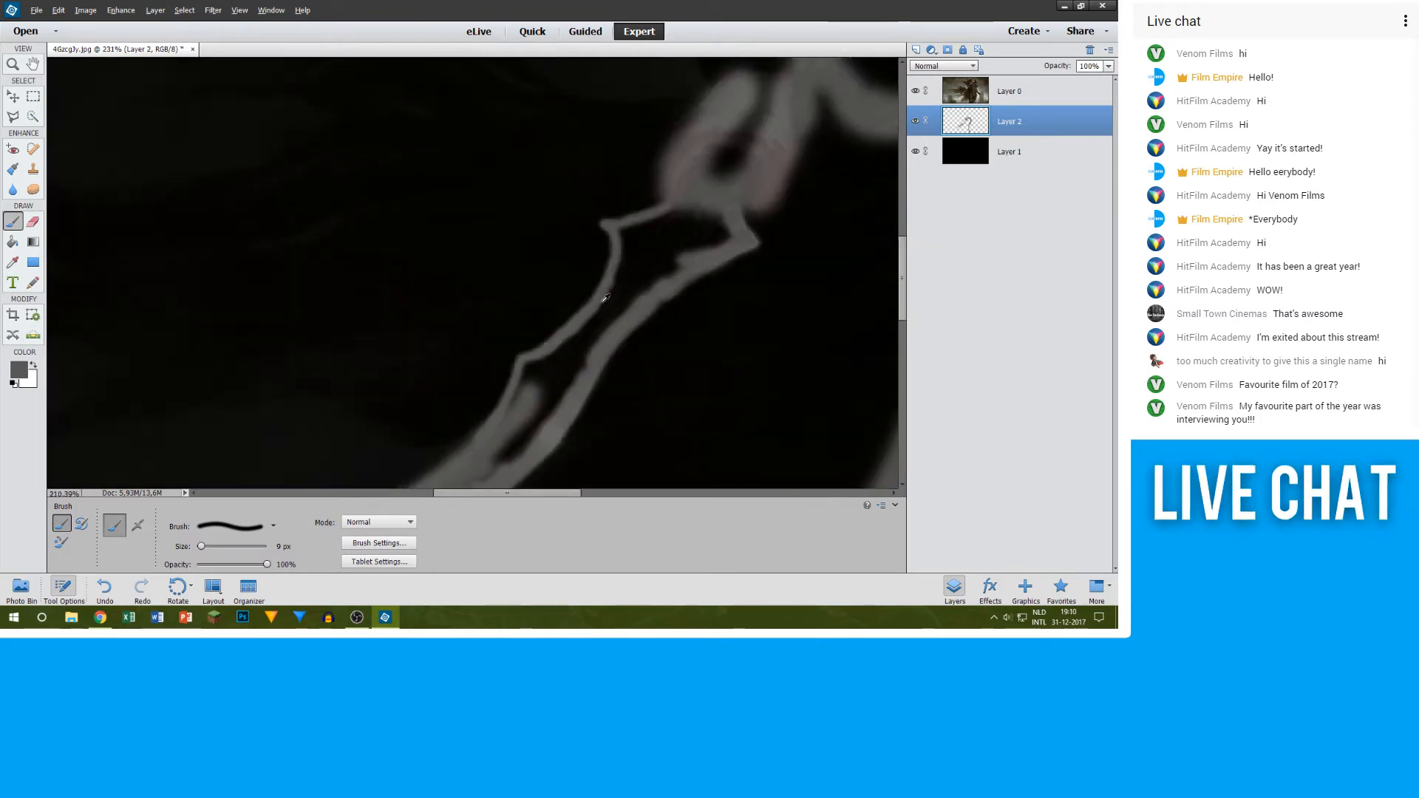
pyautogui.scroll(10, 651, 308)
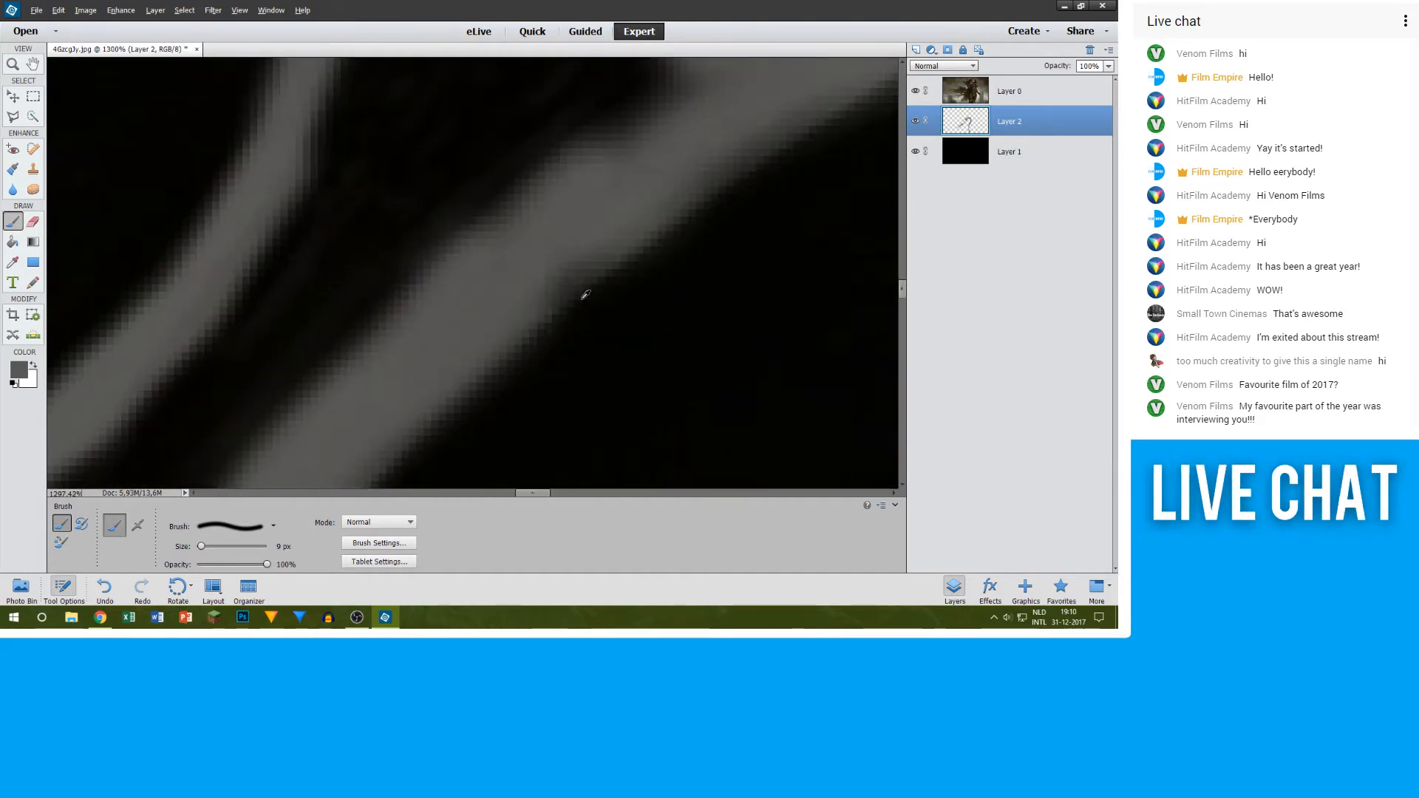
pyautogui.moveTo(523, 308); pyautogui.dragTo(693, 154)
pyautogui.moveTo(626, 222); pyautogui.dragTo(887, 63)
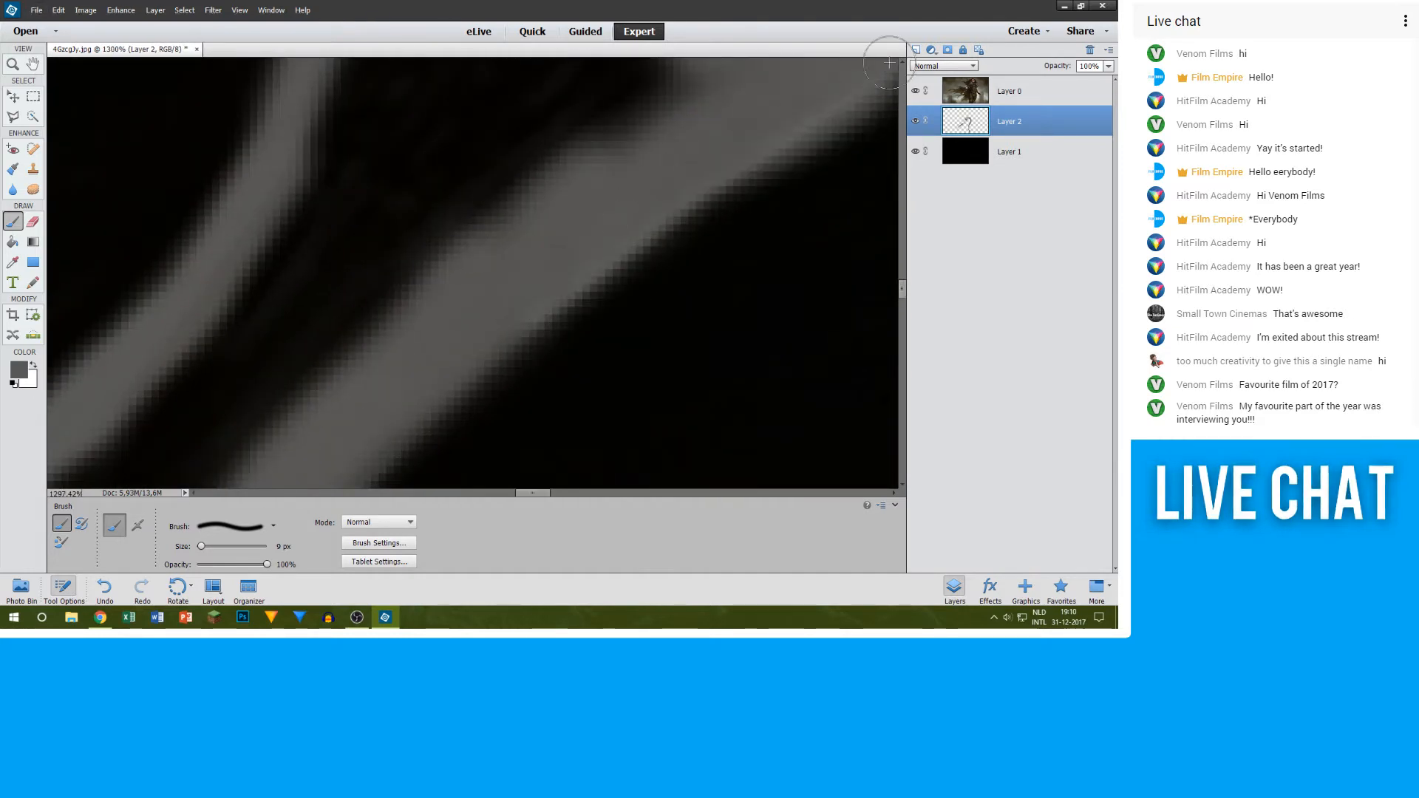
# Step: Check the grey blade shape by hiding Layer 0 and showing it again
pyautogui.scroll(-6, 827, 160)
pyautogui.click(915, 92)
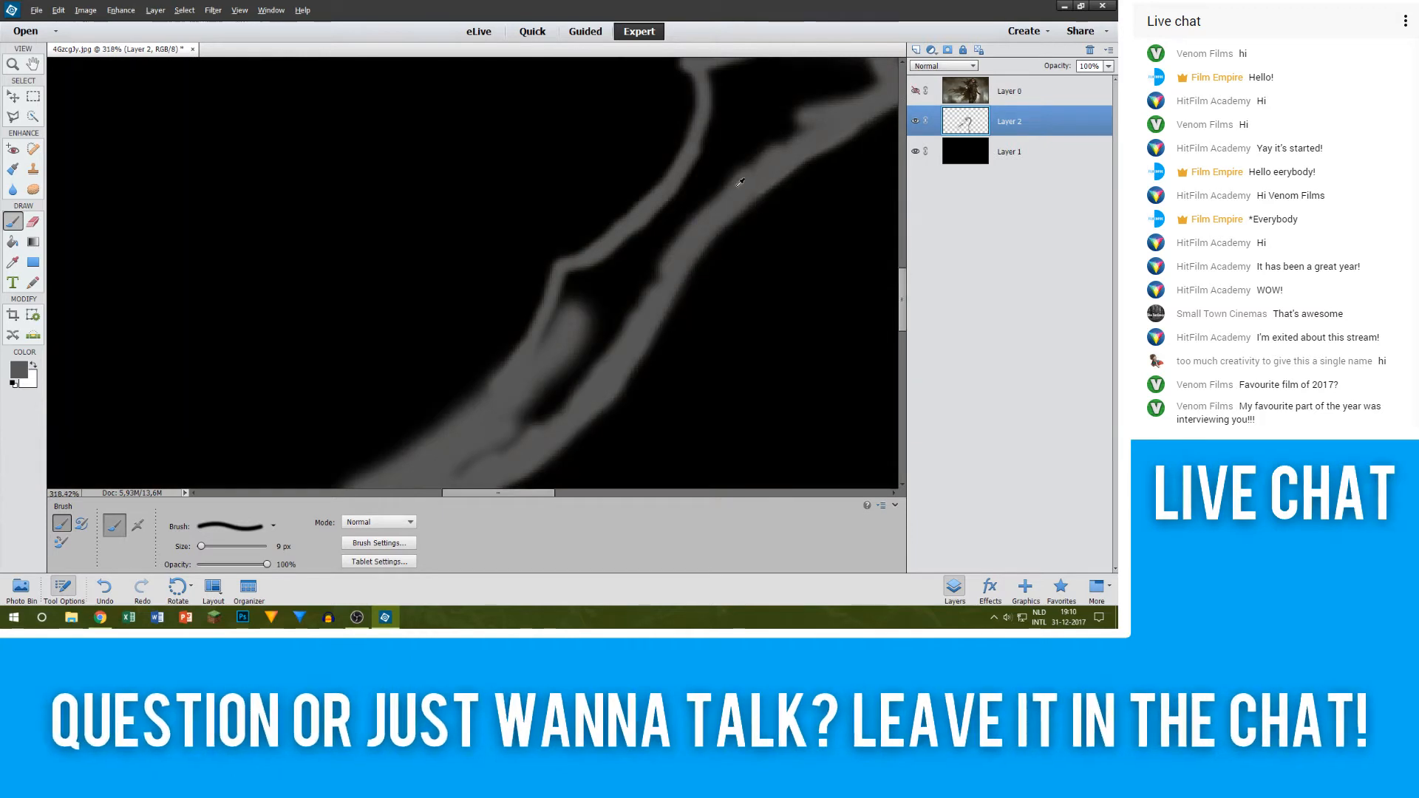
pyautogui.scroll(-2, 574, 311)
pyautogui.scroll(3, 574, 312)
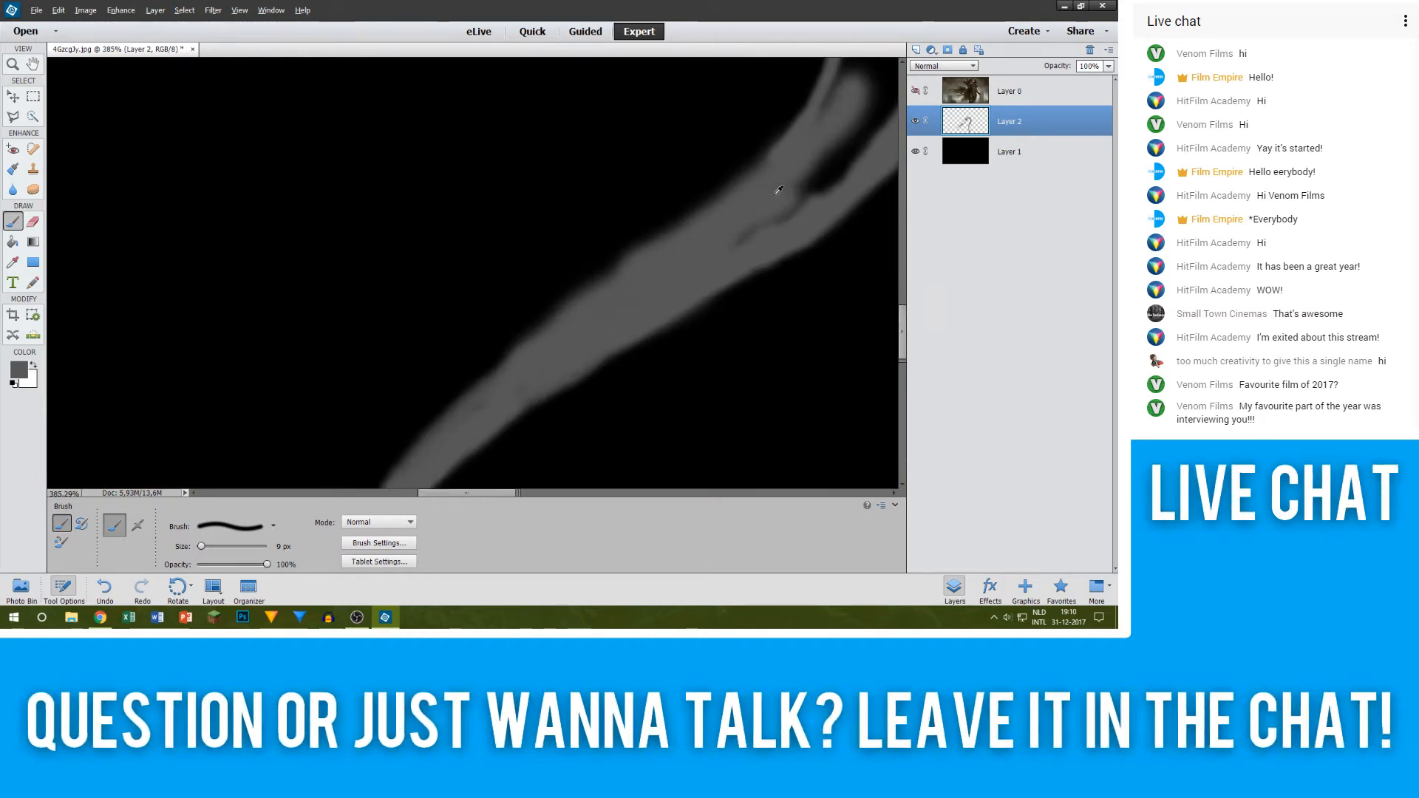
pyautogui.click(915, 92)
pyautogui.scroll(3, 443, 307)
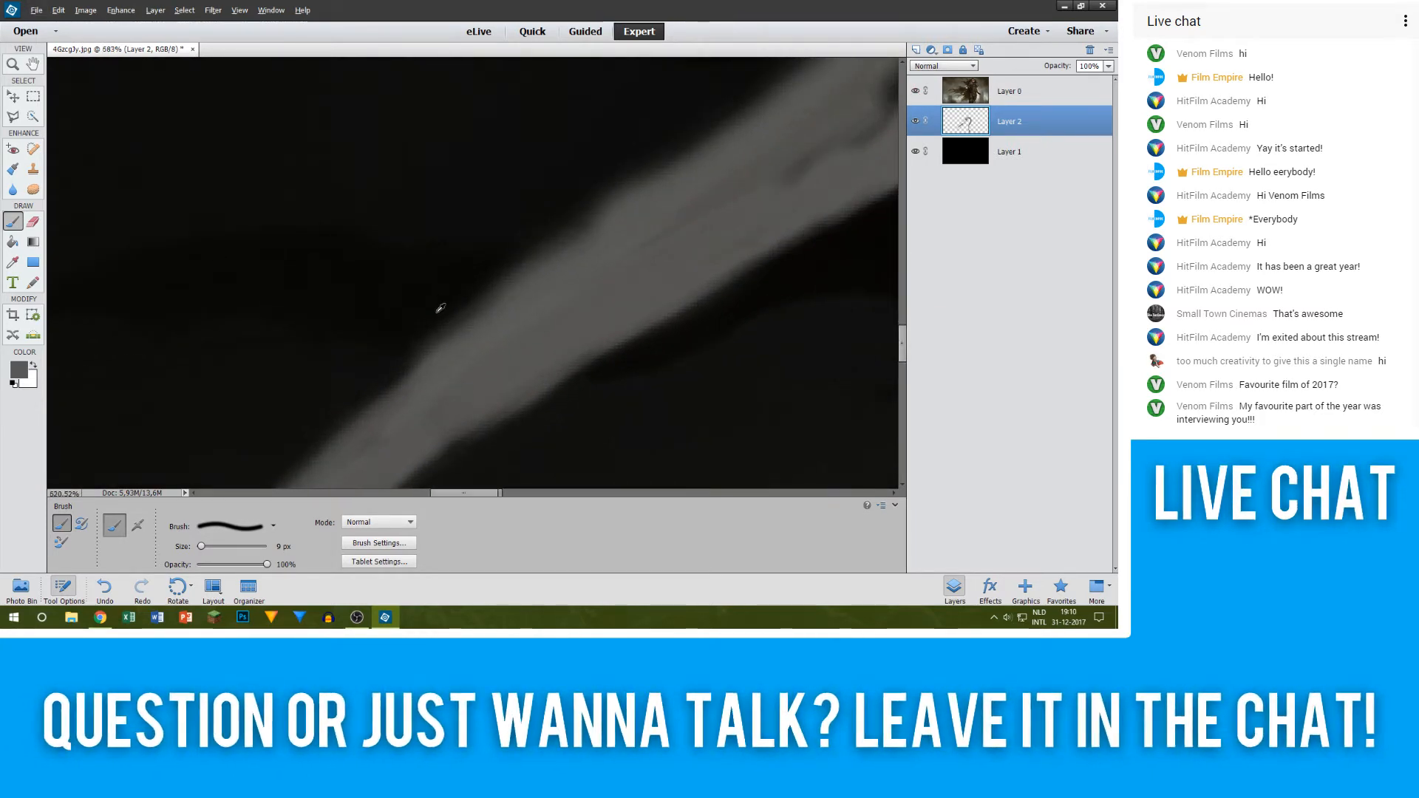
pyautogui.press('e')
pyautogui.hotkey('alt', 'e')
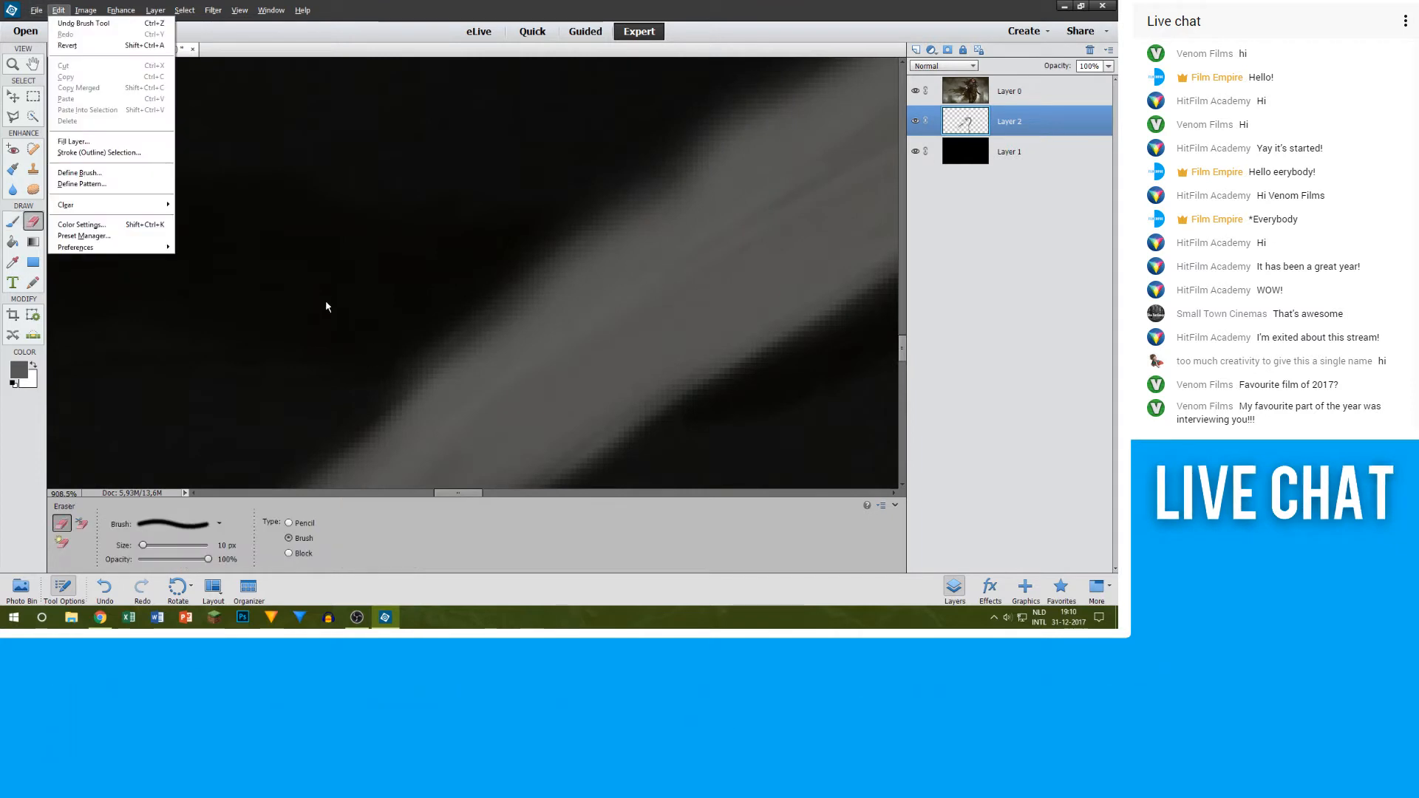
pyautogui.click(1013, 128)
pyautogui.press('e')
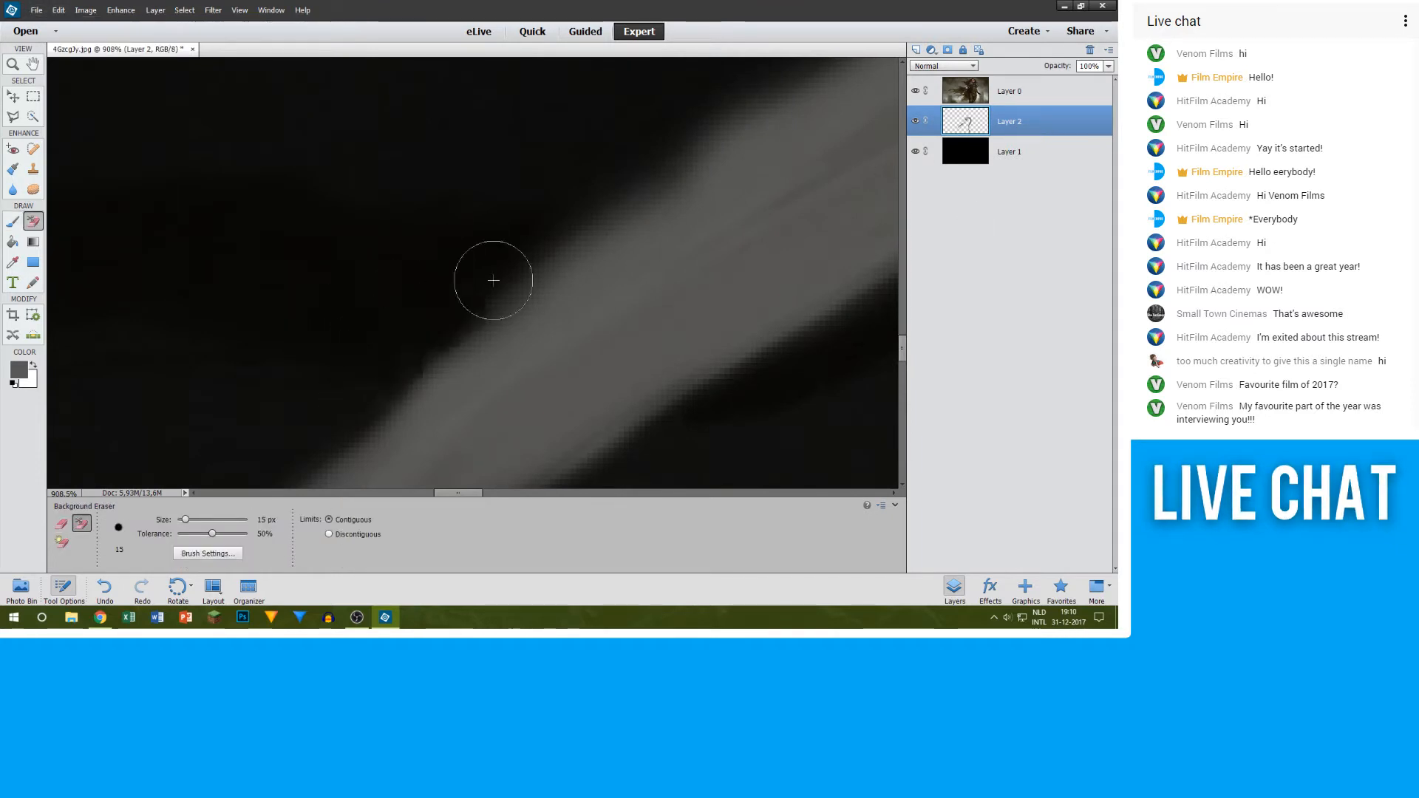
pyautogui.moveTo(494, 280); pyautogui.dragTo(533, 218)
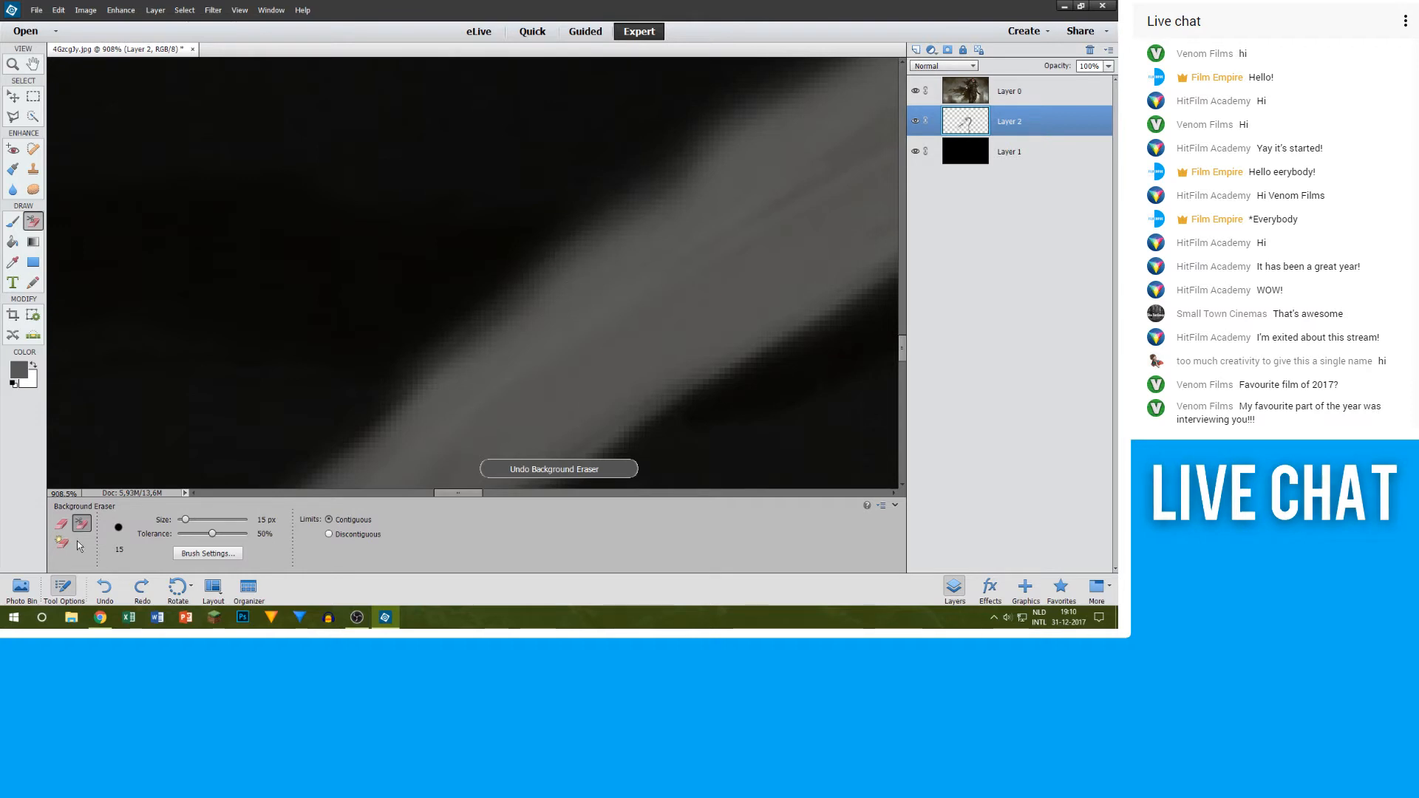
# Step: Switch to the standard Eraser at 10 px and trim the grey spilling over the blade's upper edge
pyautogui.click(61, 523)
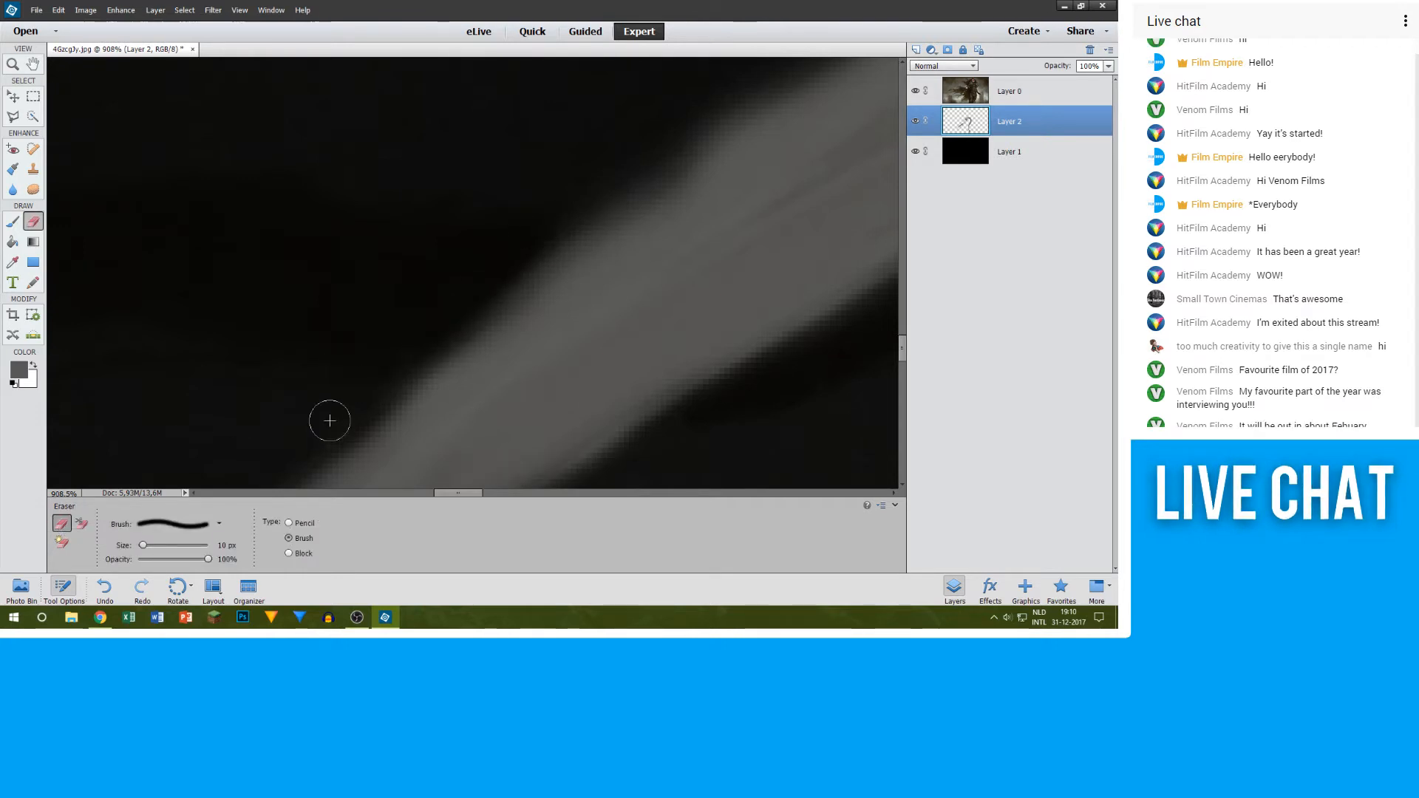
pyautogui.scroll(2, 702, 305)
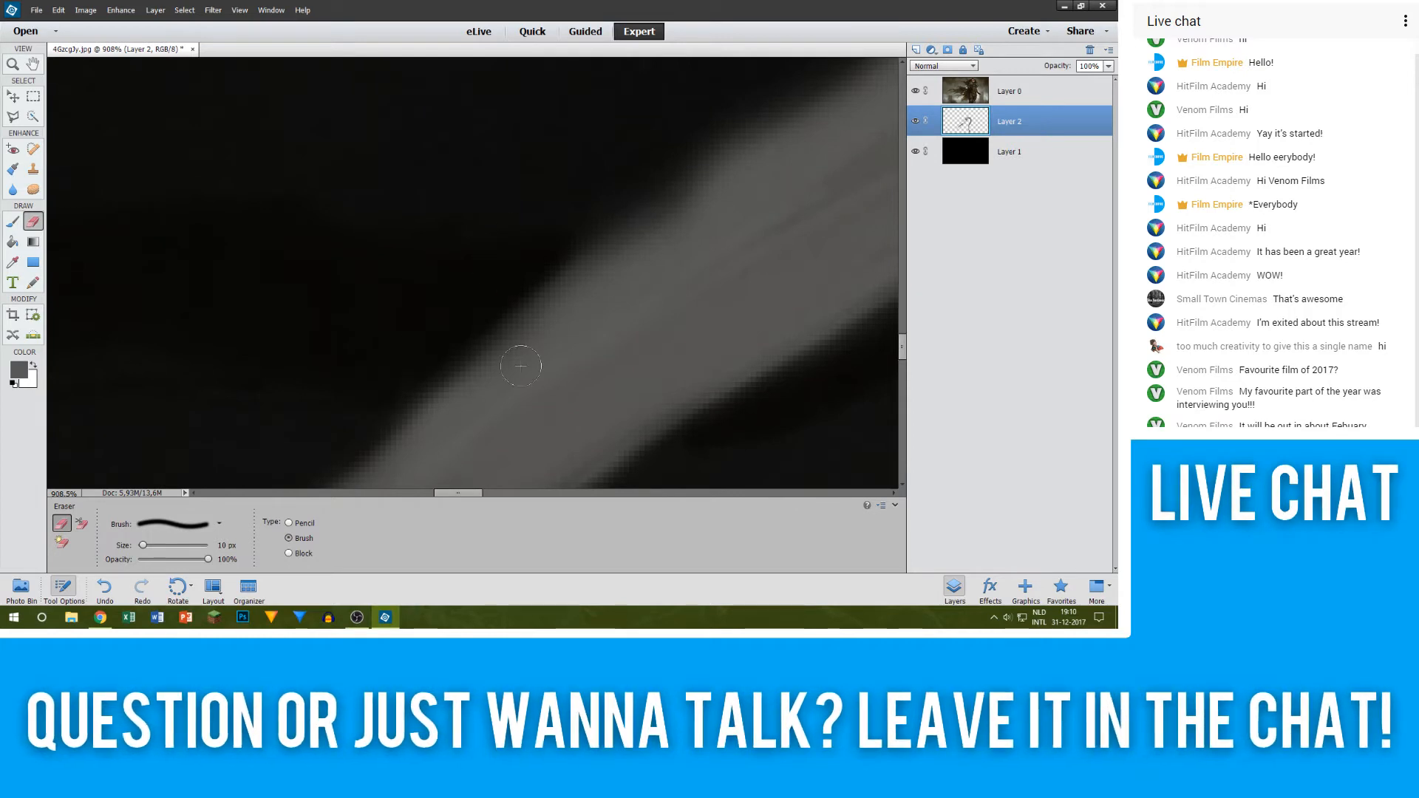
pyautogui.moveTo(482, 493); pyautogui.dragTo(504, 493)
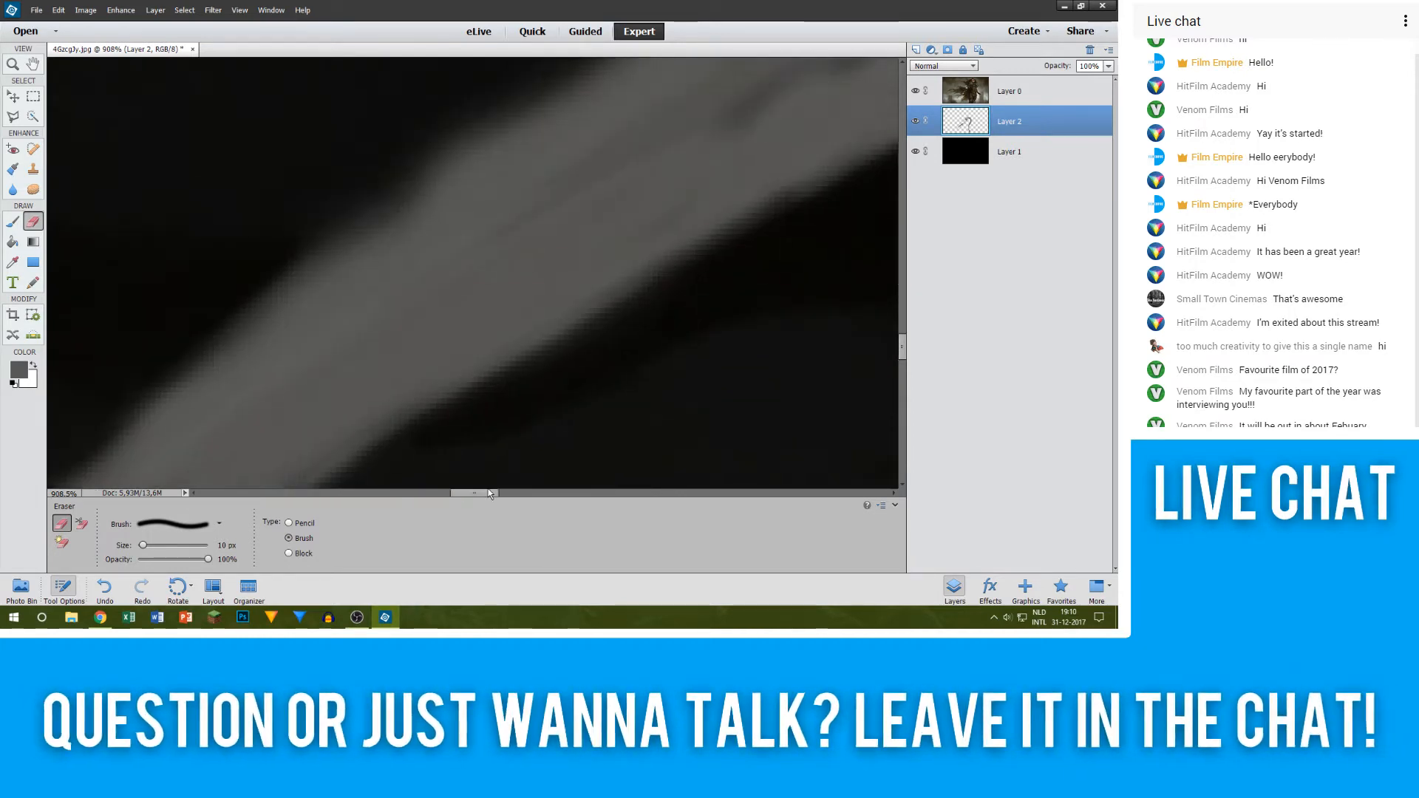
pyautogui.scroll(3, 374, 336)
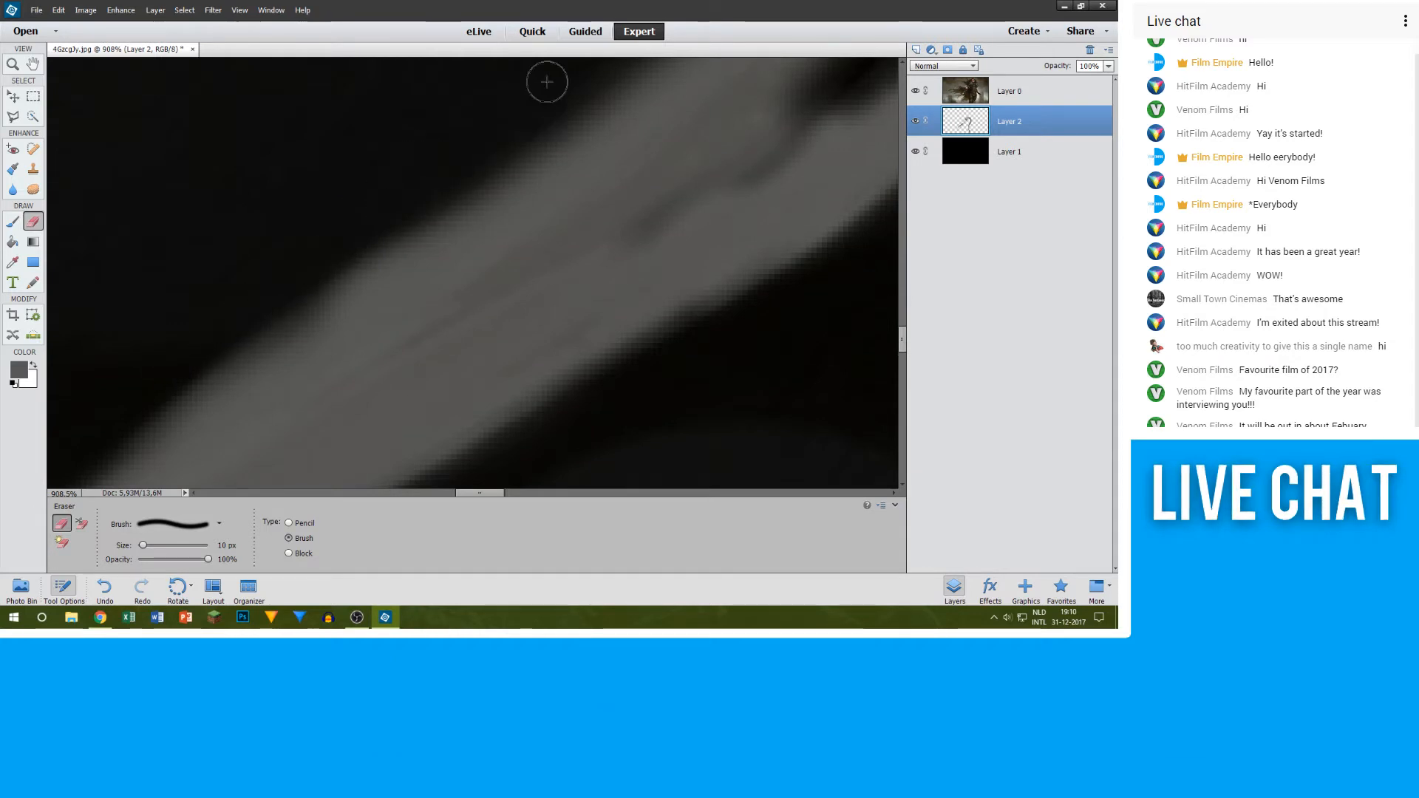
pyautogui.scroll(-5, 509, 181)
pyautogui.scroll(4, 502, 185)
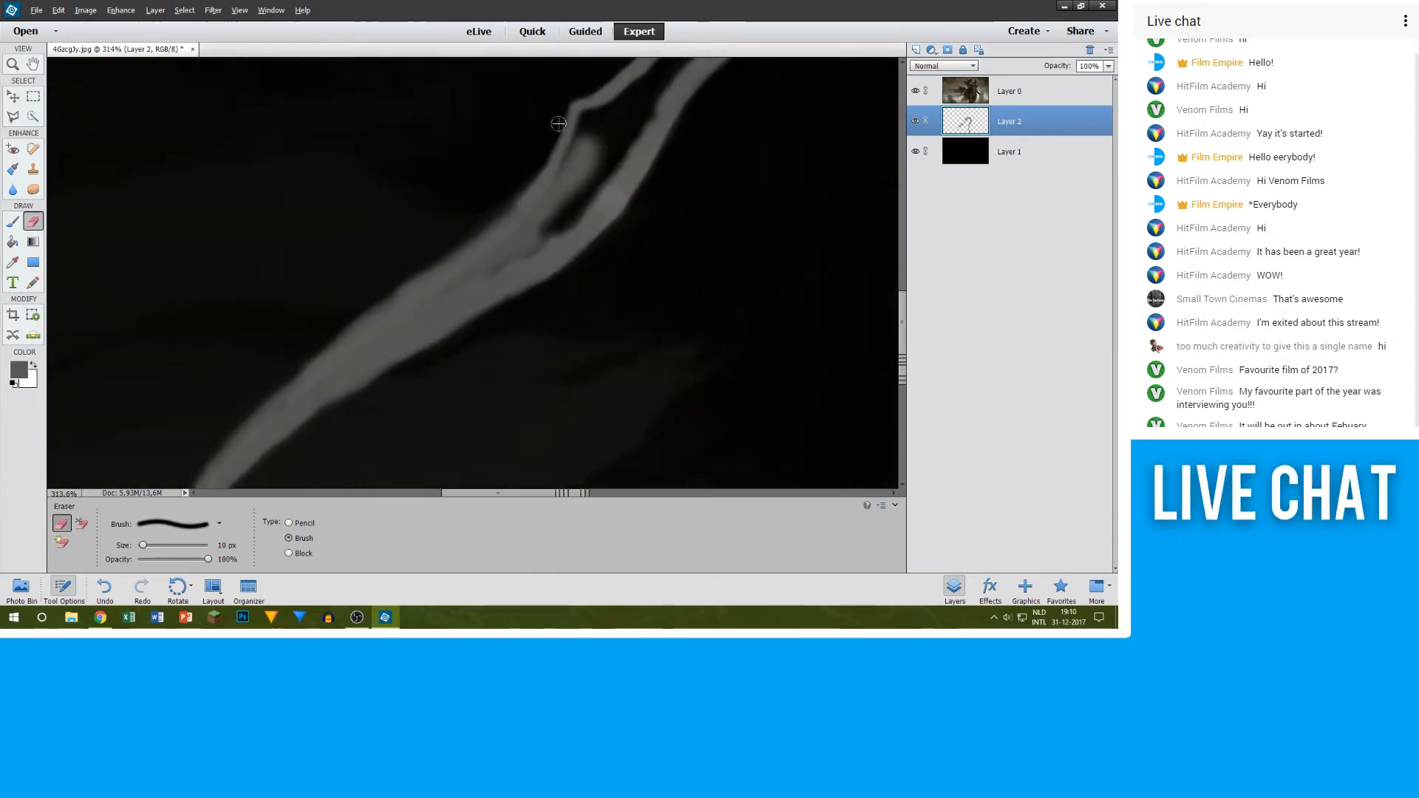
pyautogui.scroll(3, 512, 191)
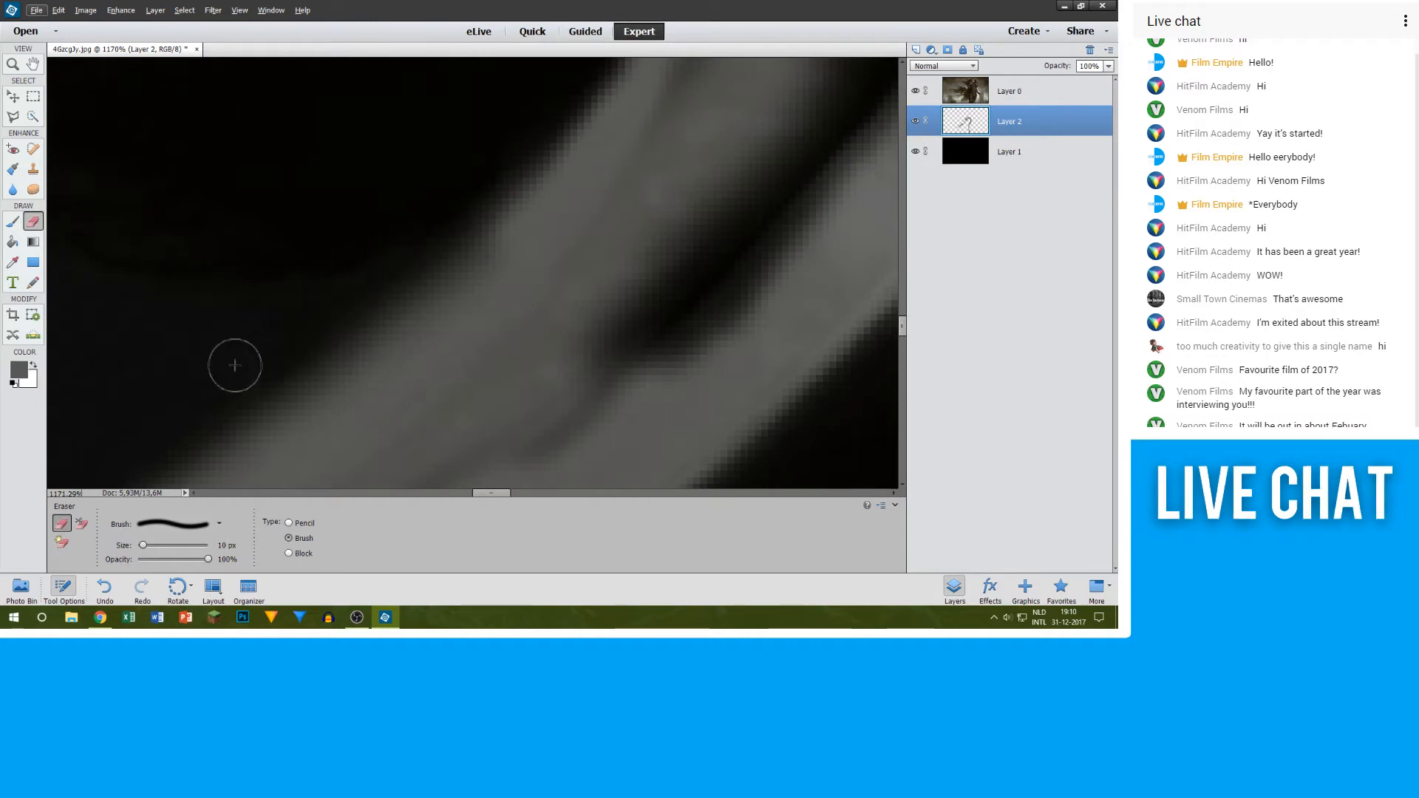
pyautogui.scroll(-8, 235, 365)
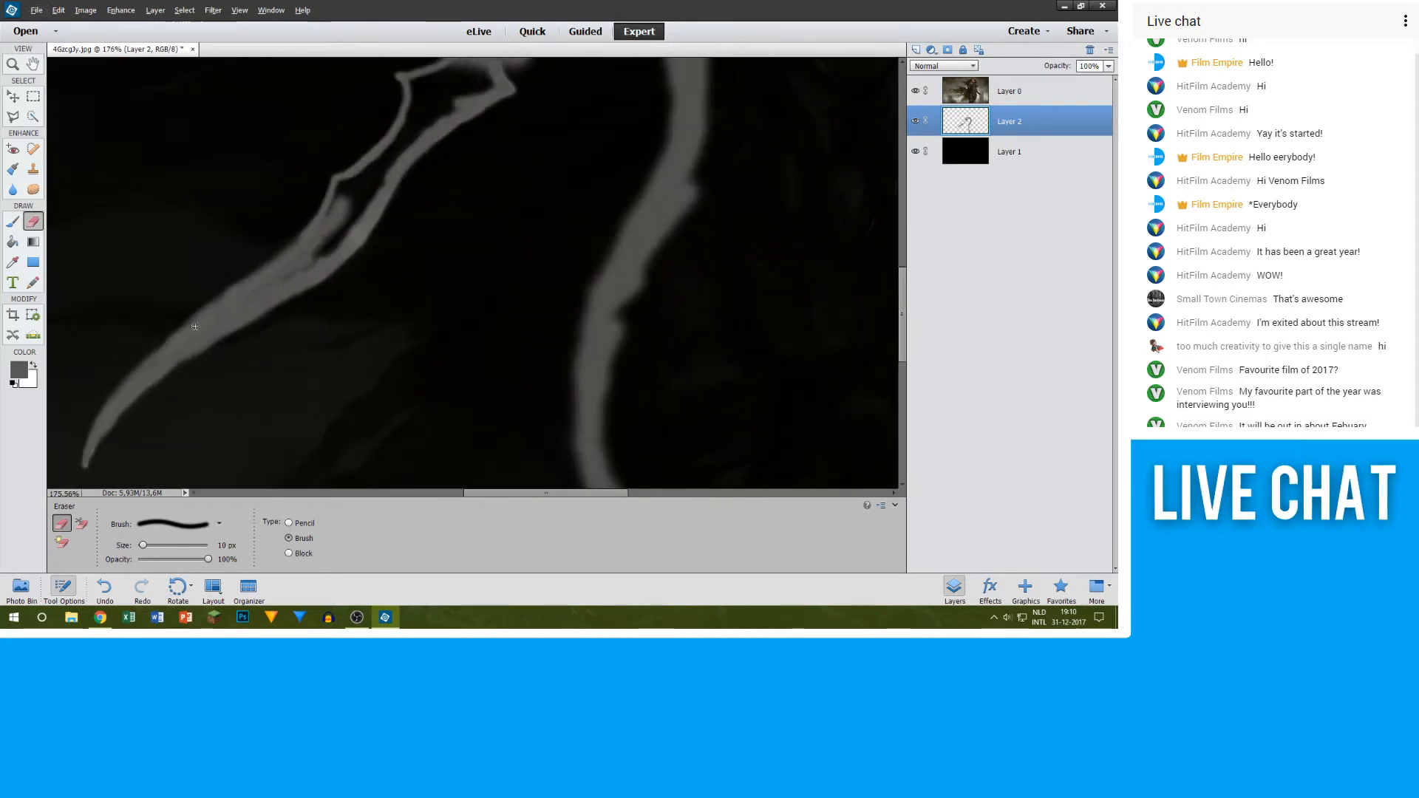
pyautogui.scroll(6, 129, 422)
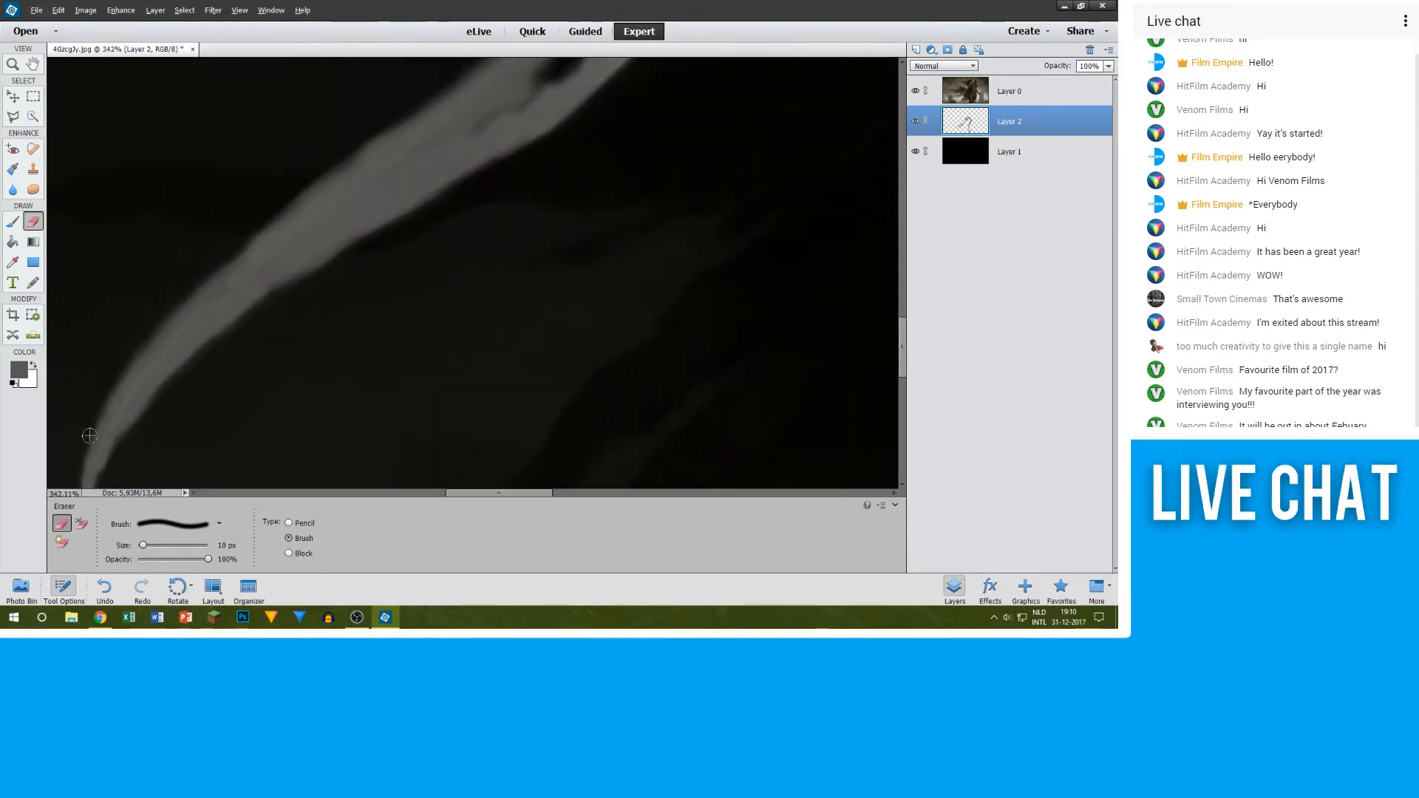
# Step: Hide Layer 0, return to the 9 px brush and inspect the grey from the sword tip along the blade for gaps
pyautogui.click(917, 91)
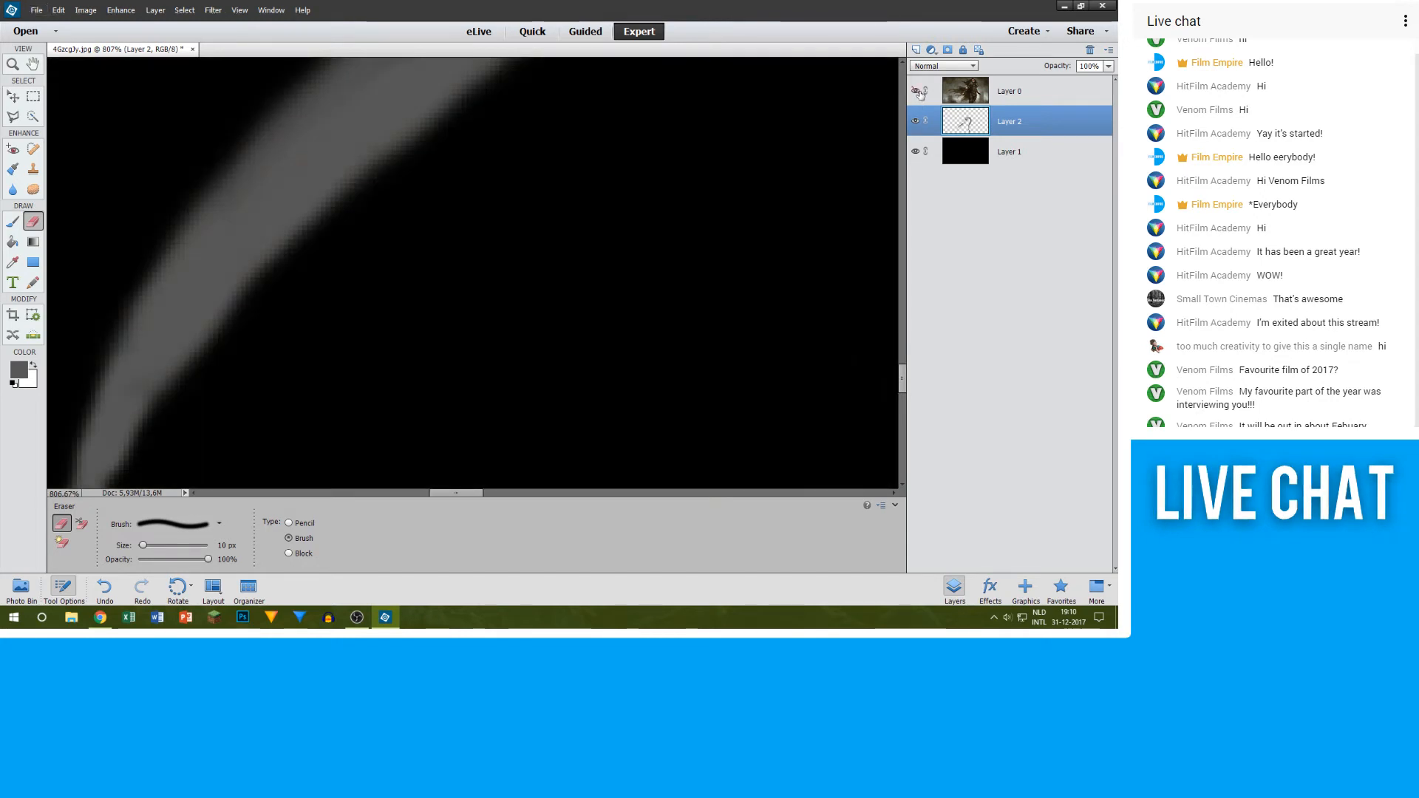
pyautogui.scroll(-3, 222, 384)
pyautogui.scroll(-2, 198, 403)
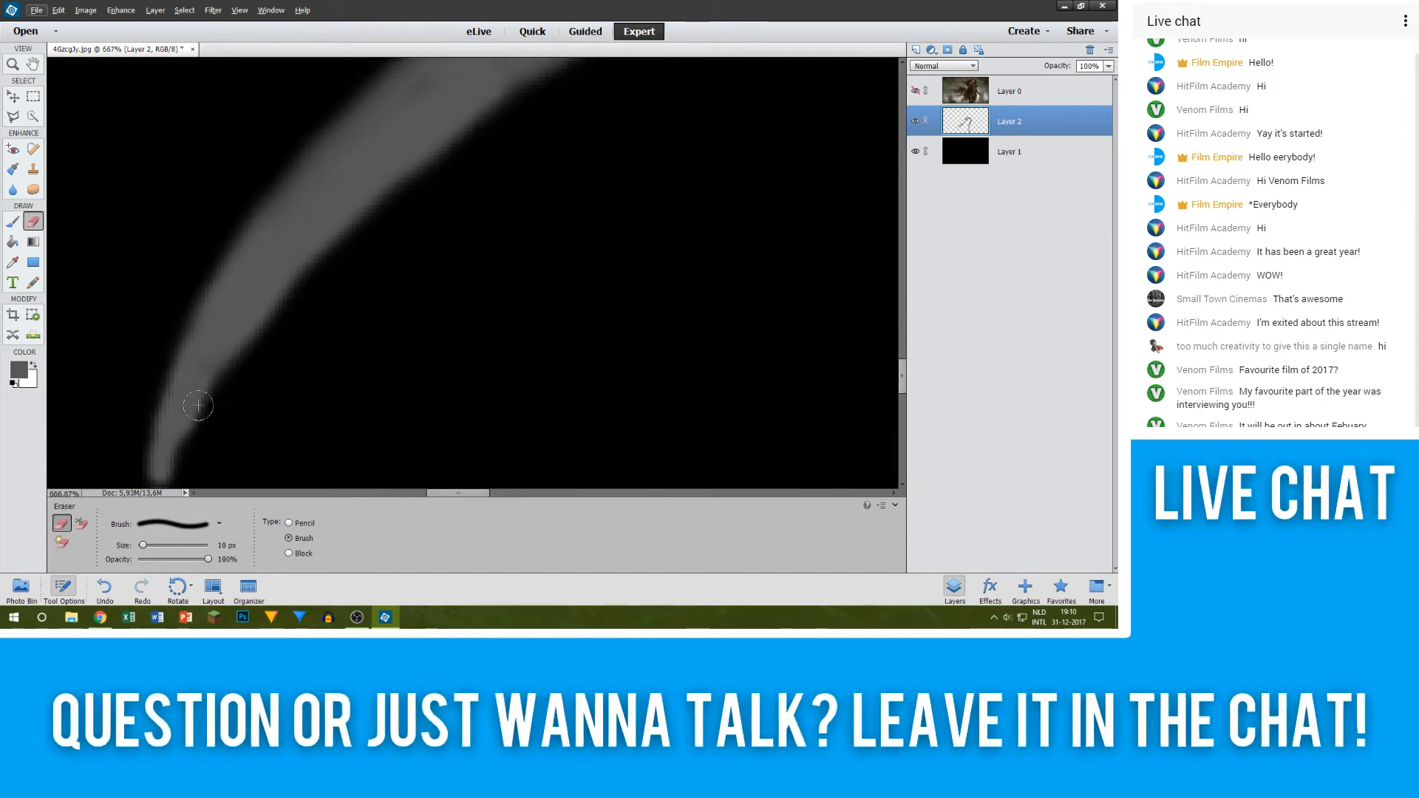
pyautogui.scroll(5, 196, 392)
pyautogui.press('b')
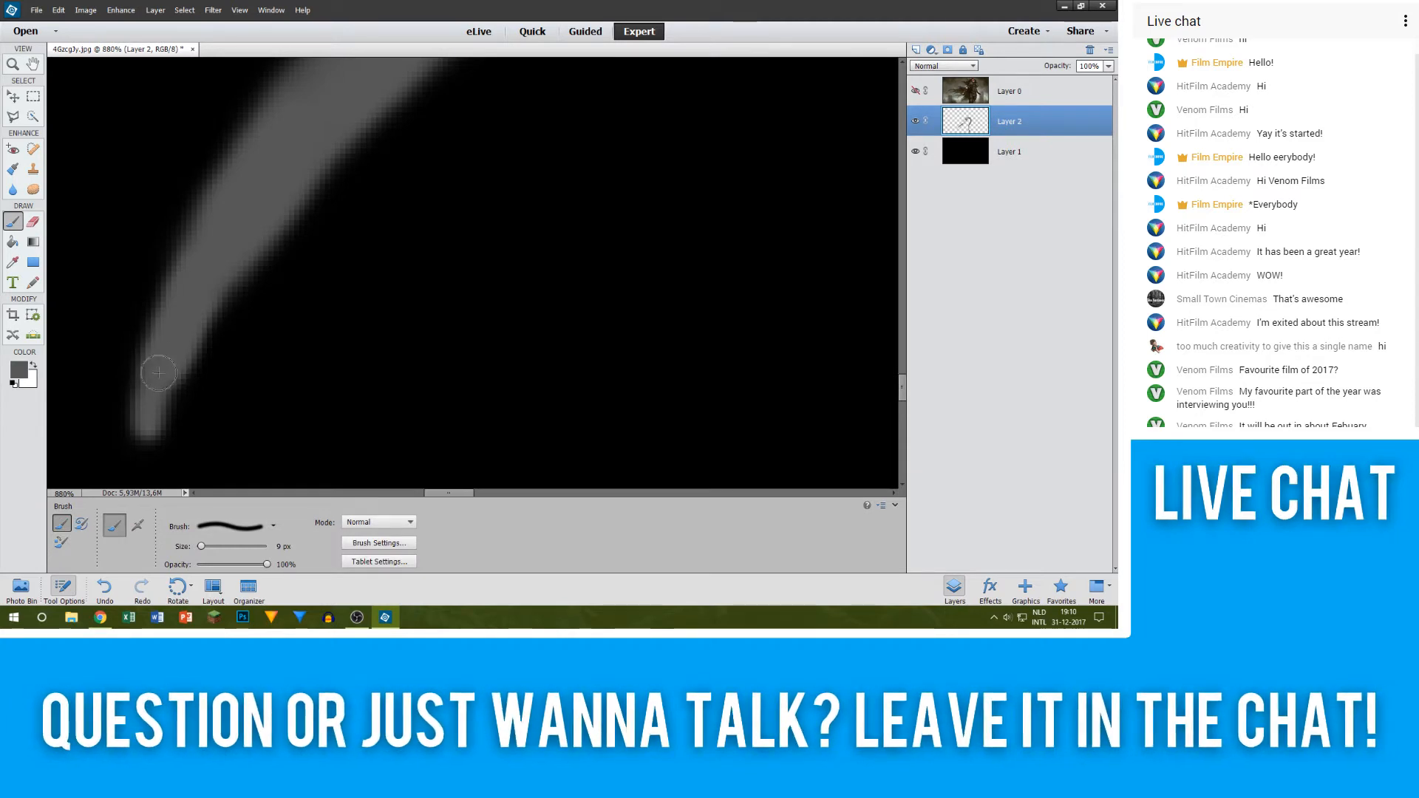
pyautogui.scroll(-2, 425, 146)
pyautogui.scroll(4, 405, 165)
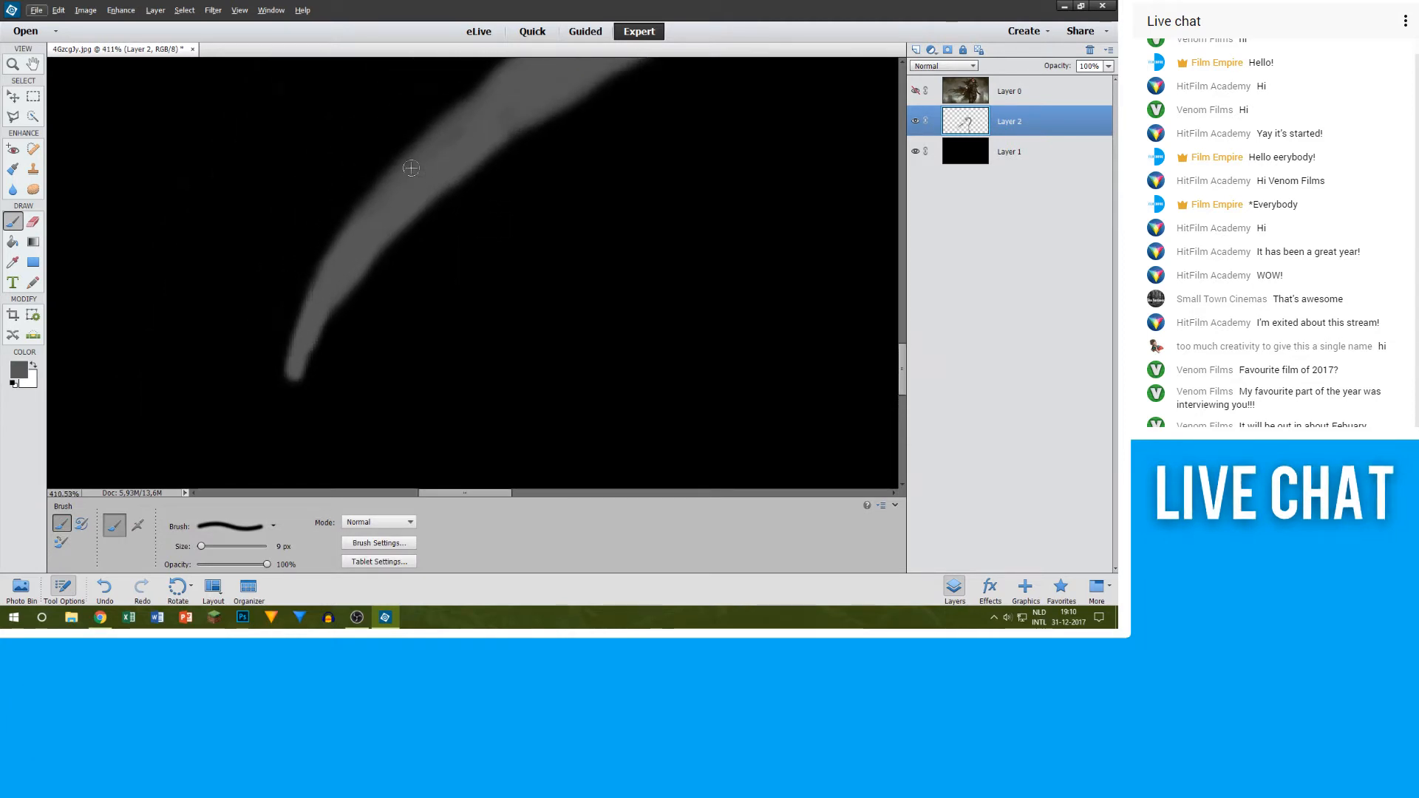
pyautogui.scroll(1, 624, 81)
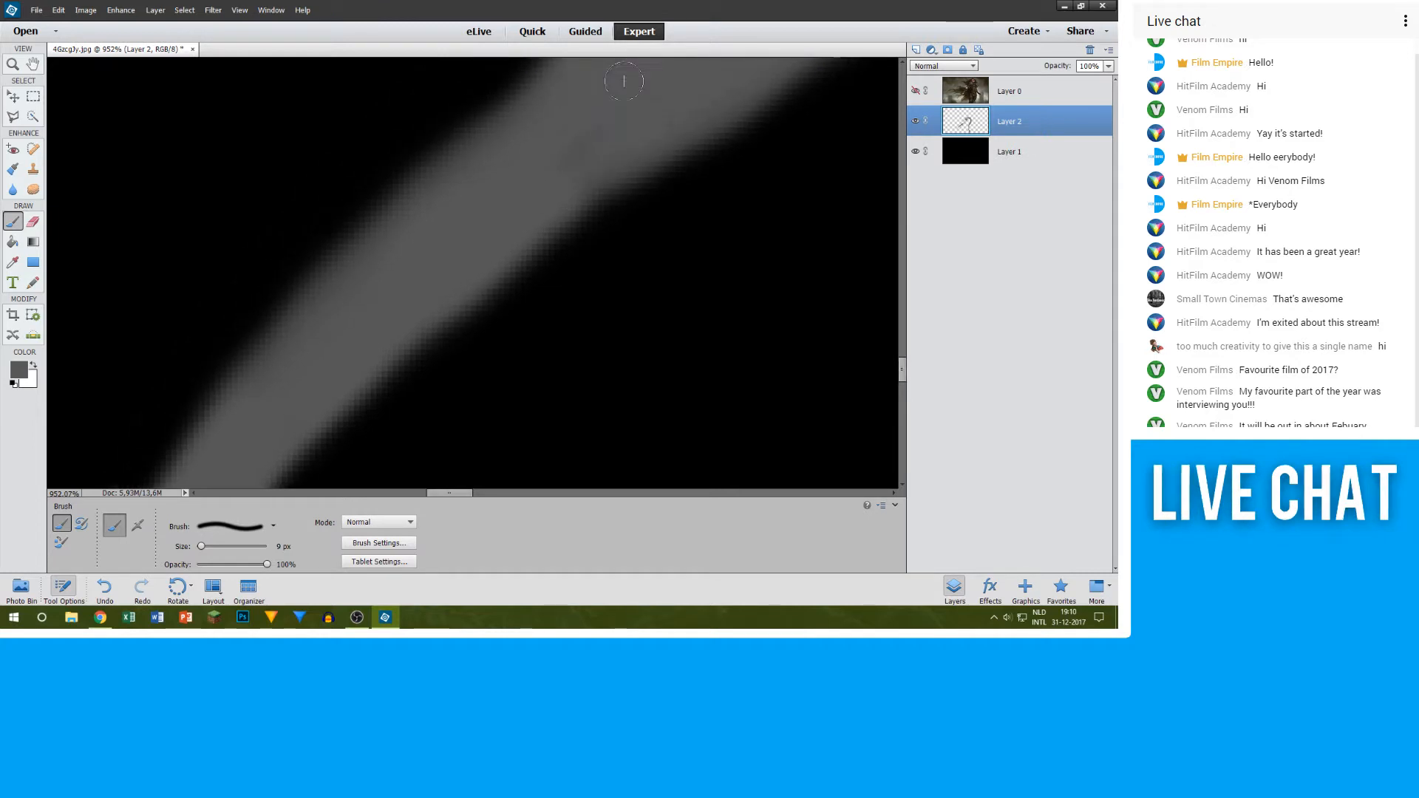
pyautogui.scroll(-5, 628, 150)
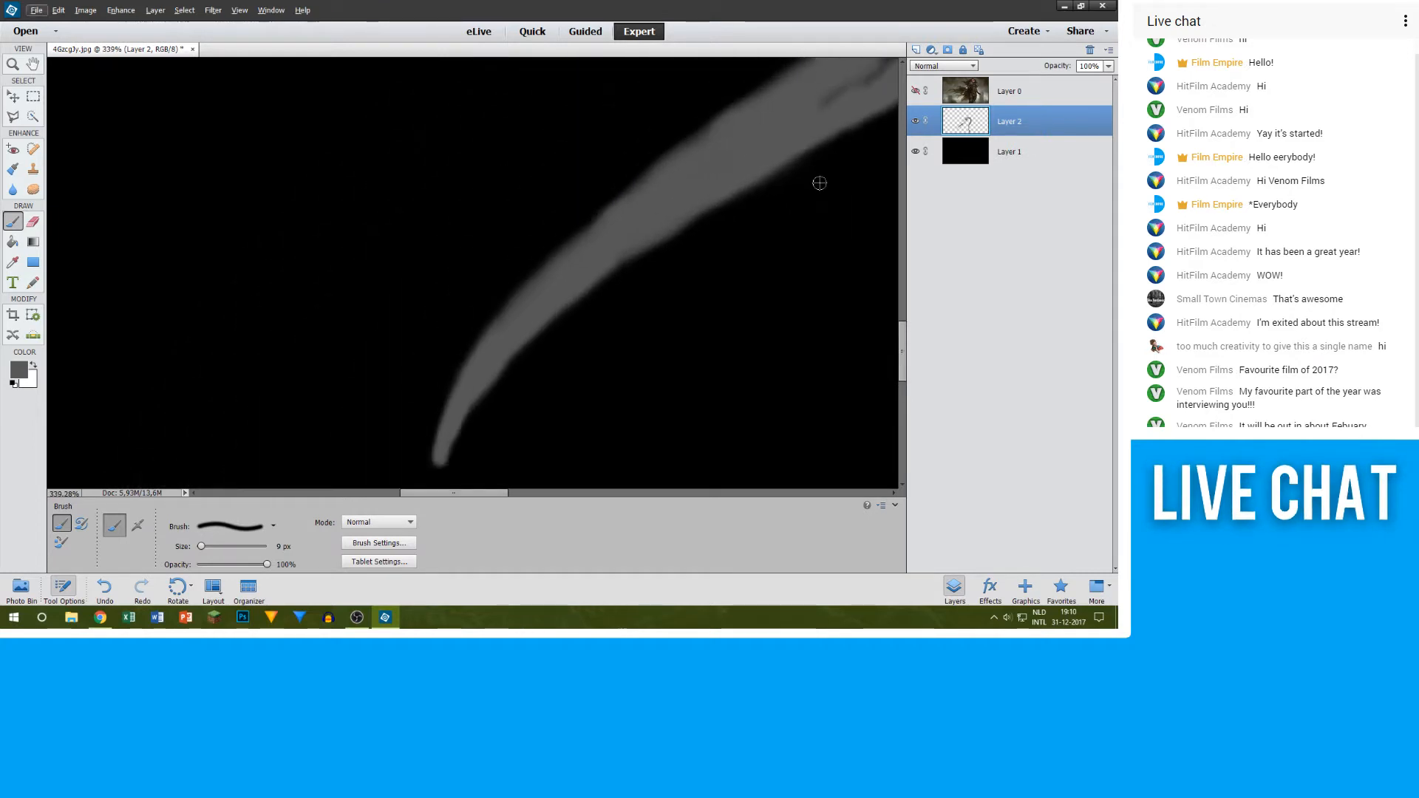
pyautogui.scroll(1, 840, 143)
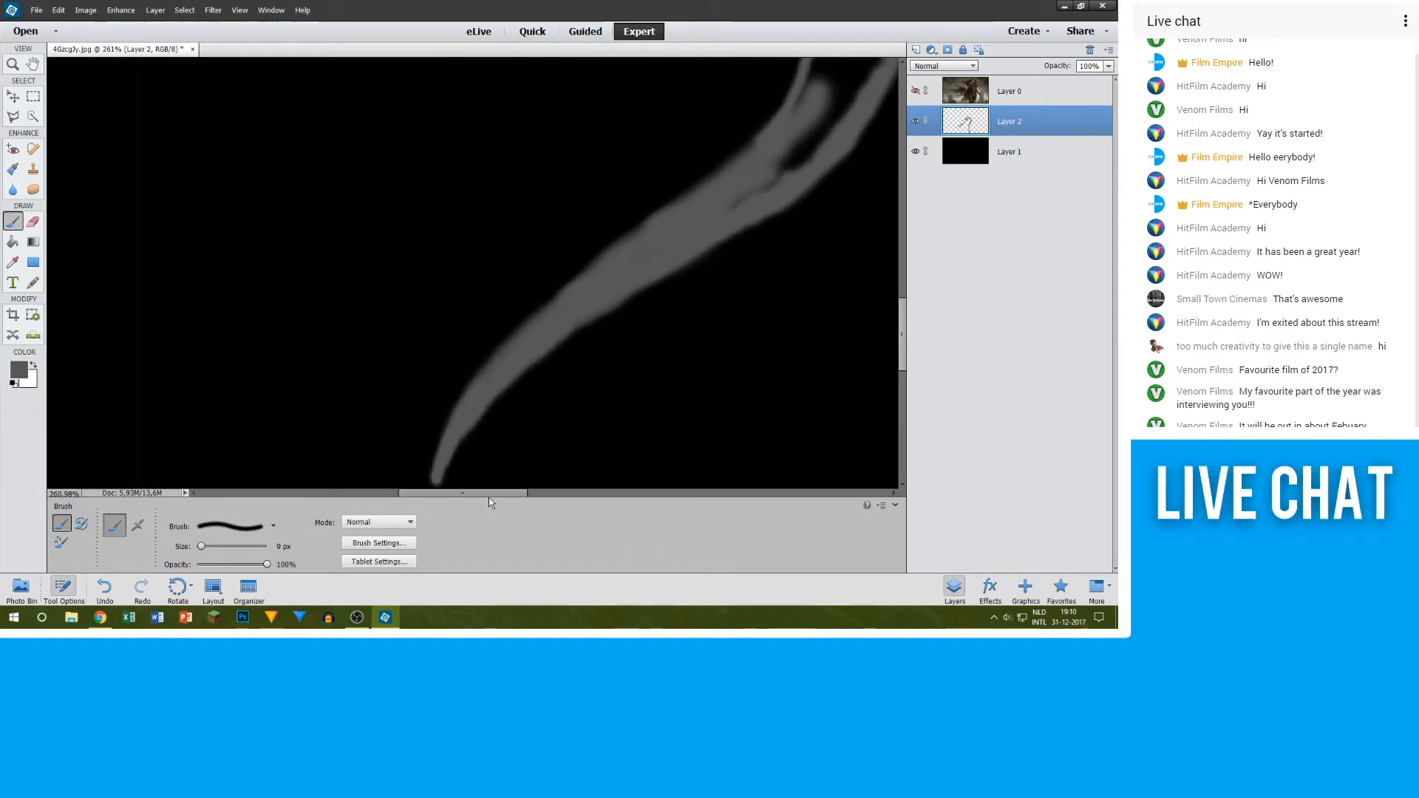
pyautogui.scroll(4, 747, 212)
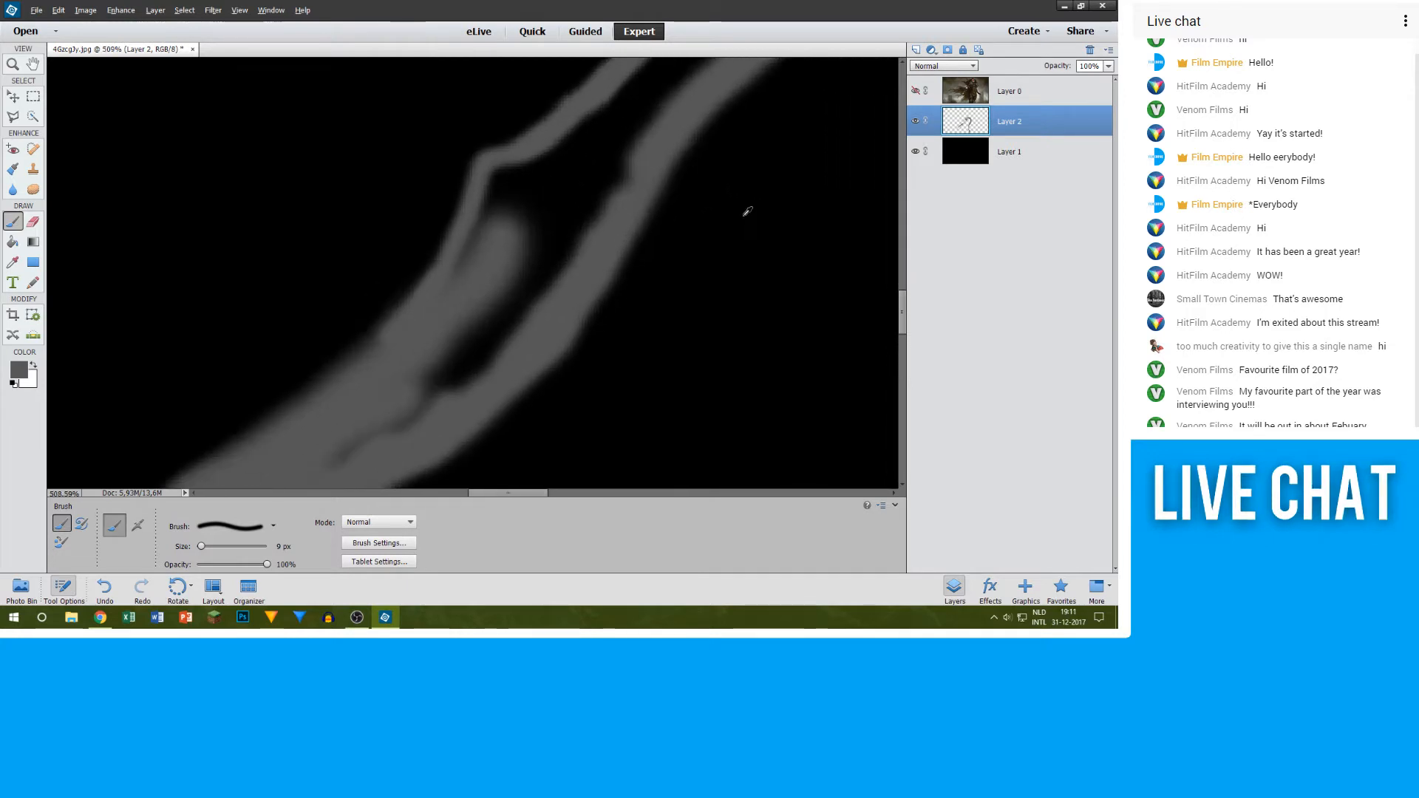
# Step: Enlarge the brush to 20 px and fill the gap between the blade's edge strokes in grey, up past the upper edge's sharp corner
pyautogui.scroll(-1, 678, 215)
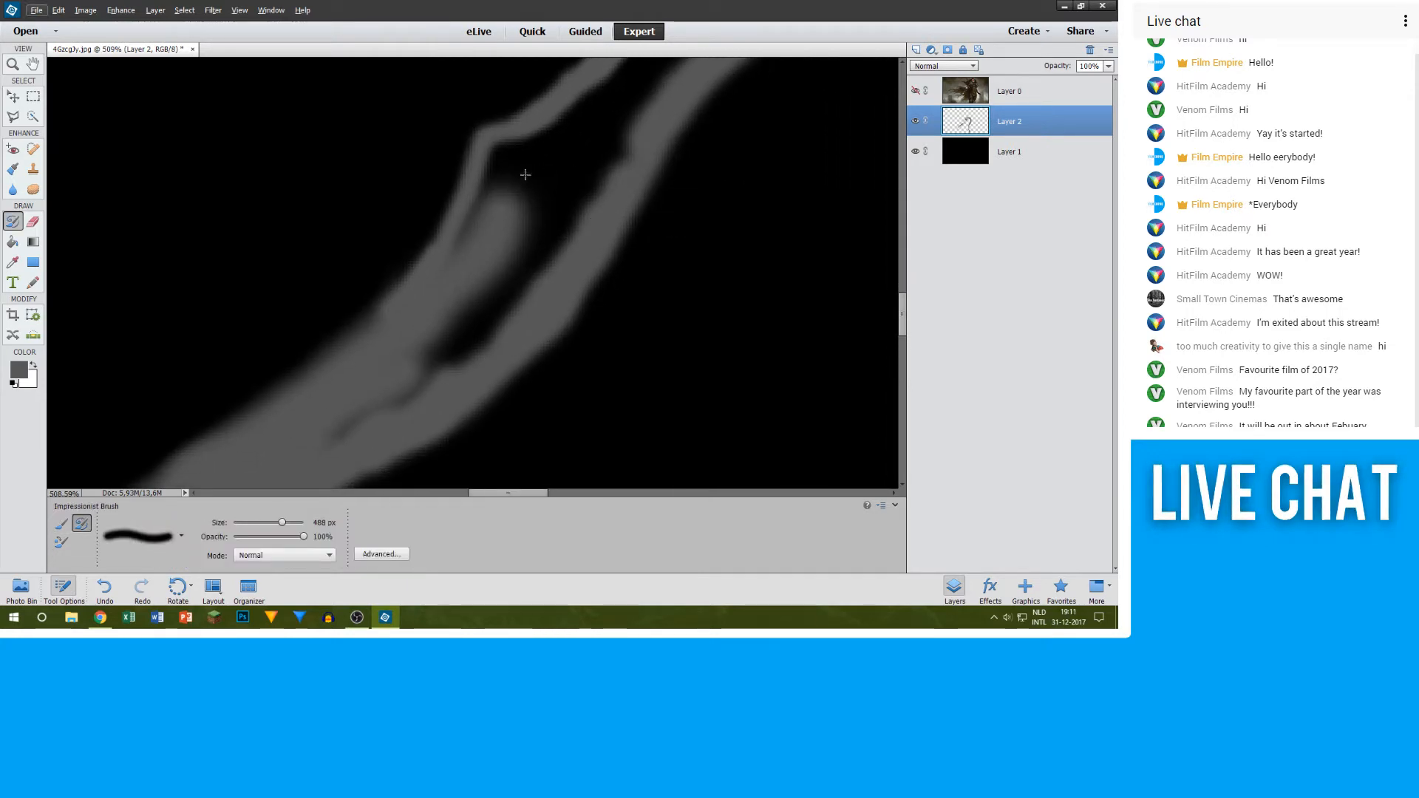
pyautogui.press('b')
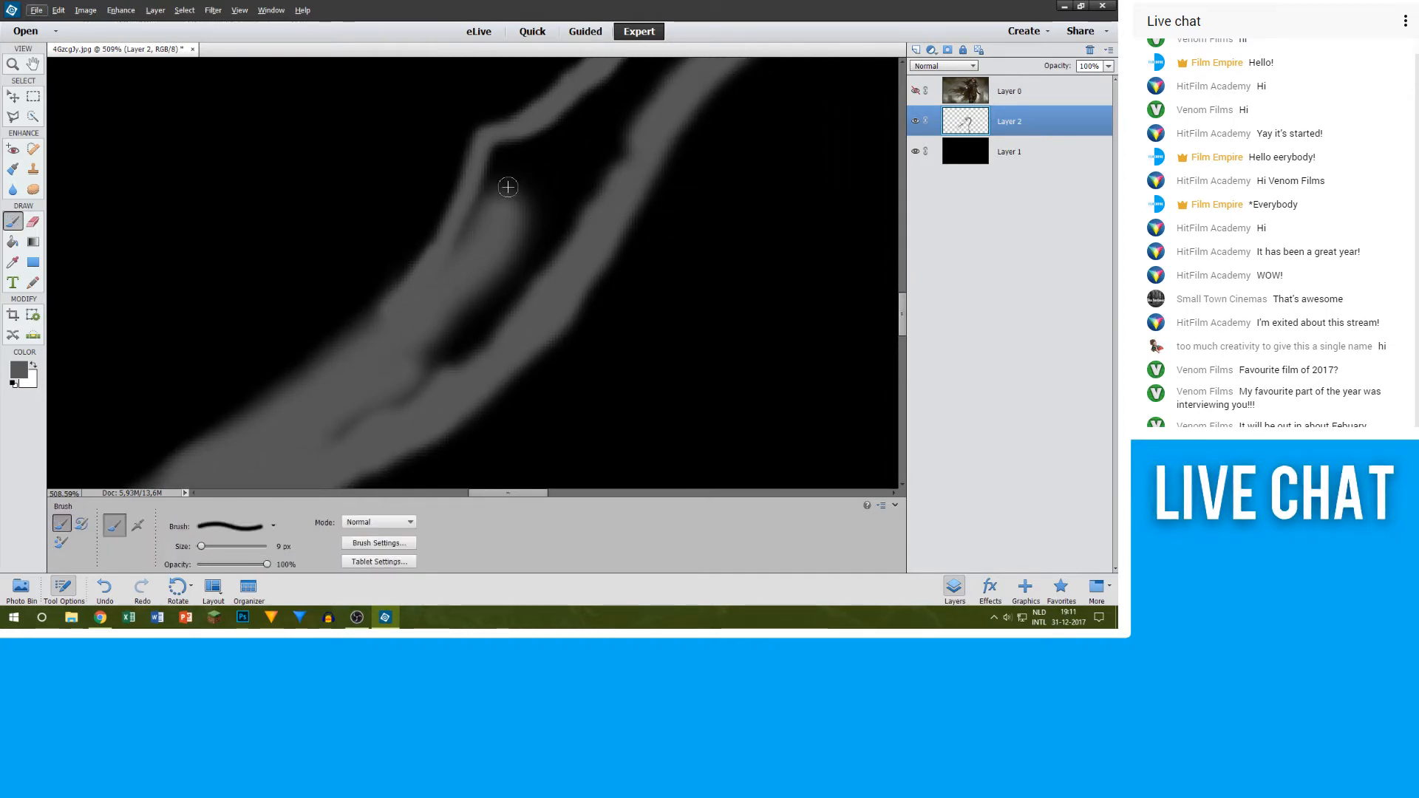
pyautogui.press(']')
pyautogui.press(']')
pyautogui.moveTo(494, 184)
pyautogui.mouseDown()
pyautogui.moveTo(471, 293)
pyautogui.moveTo(464, 258)
pyautogui.moveTo(482, 261)
pyautogui.moveTo(408, 395)
pyautogui.moveTo(333, 436)
pyautogui.moveTo(502, 324)
pyautogui.moveTo(575, 211)
pyautogui.moveTo(458, 360)
pyautogui.mouseUp()
pyautogui.scroll(4, 544, 238)
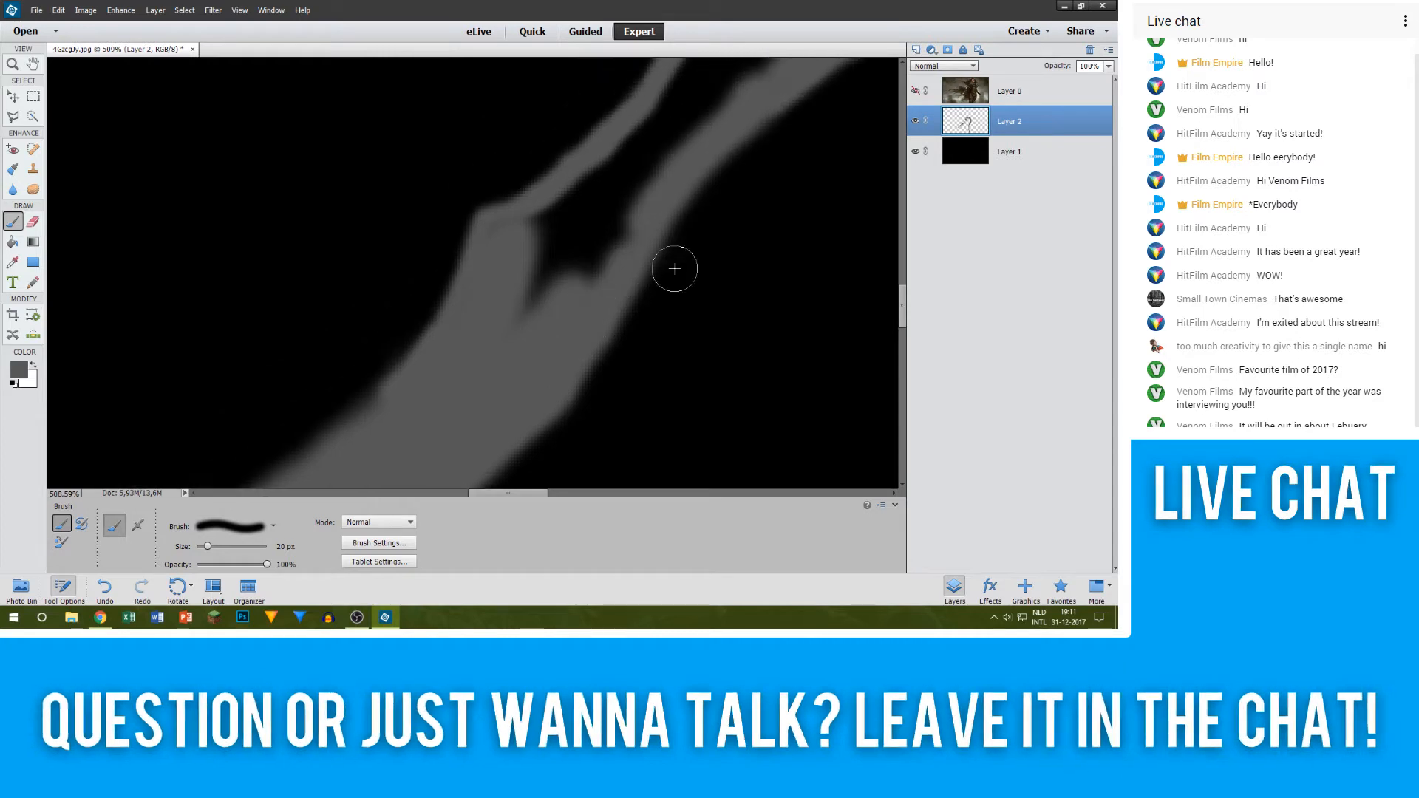
pyautogui.moveTo(594, 330)
pyautogui.mouseDown()
pyautogui.moveTo(605, 273)
pyautogui.moveTo(552, 349)
pyautogui.moveTo(539, 285)
pyautogui.mouseUp()
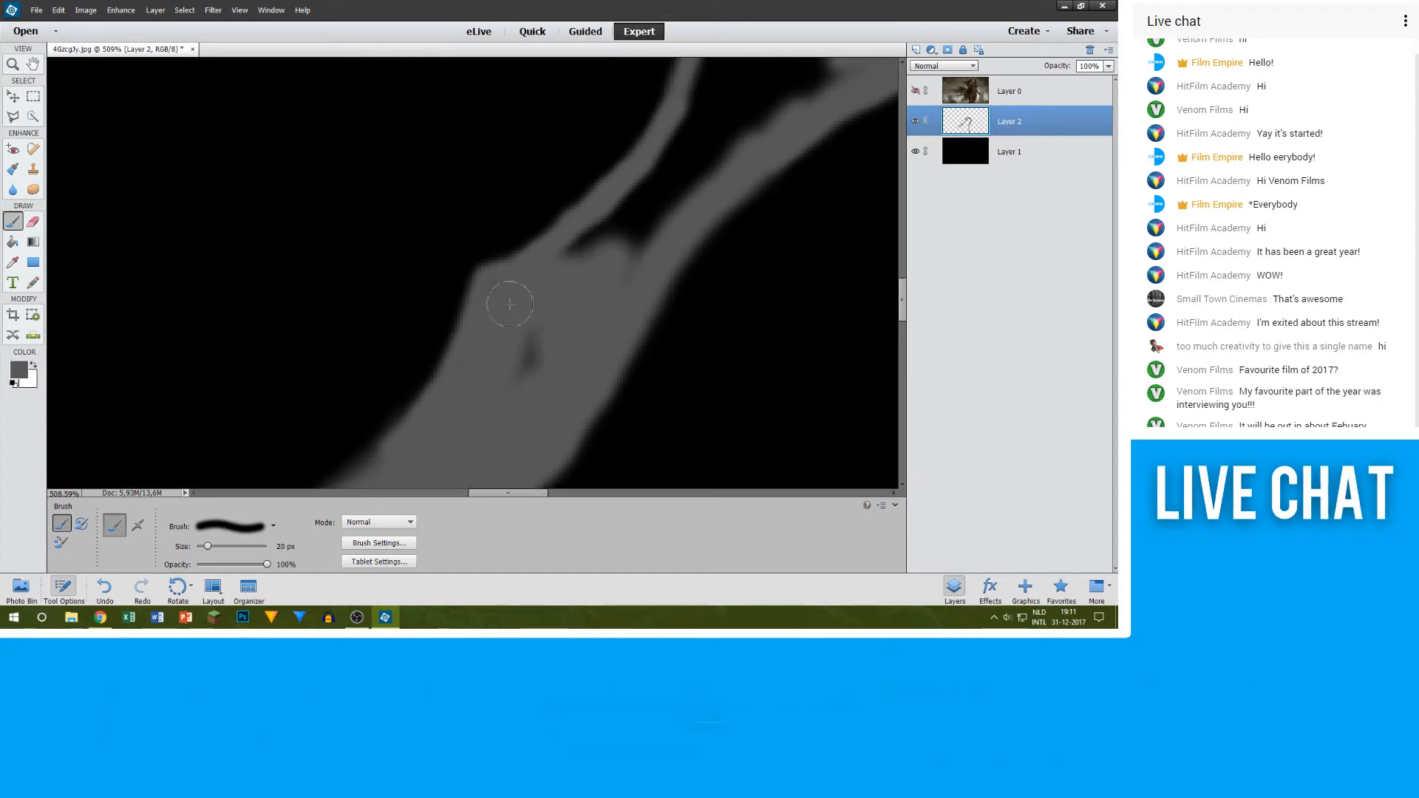
pyautogui.scroll(2, 779, 278)
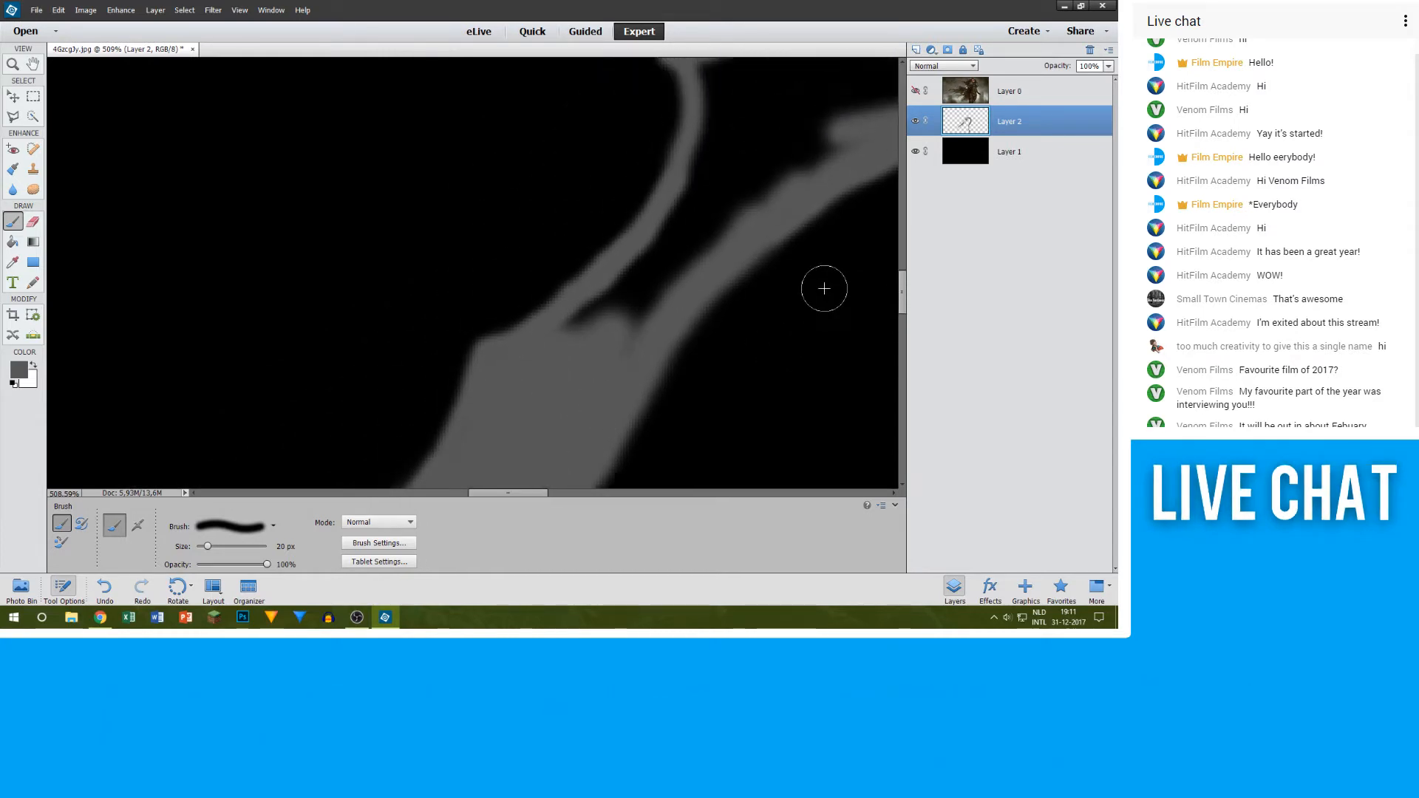
pyautogui.moveTo(516, 493); pyautogui.dragTo(539, 494)
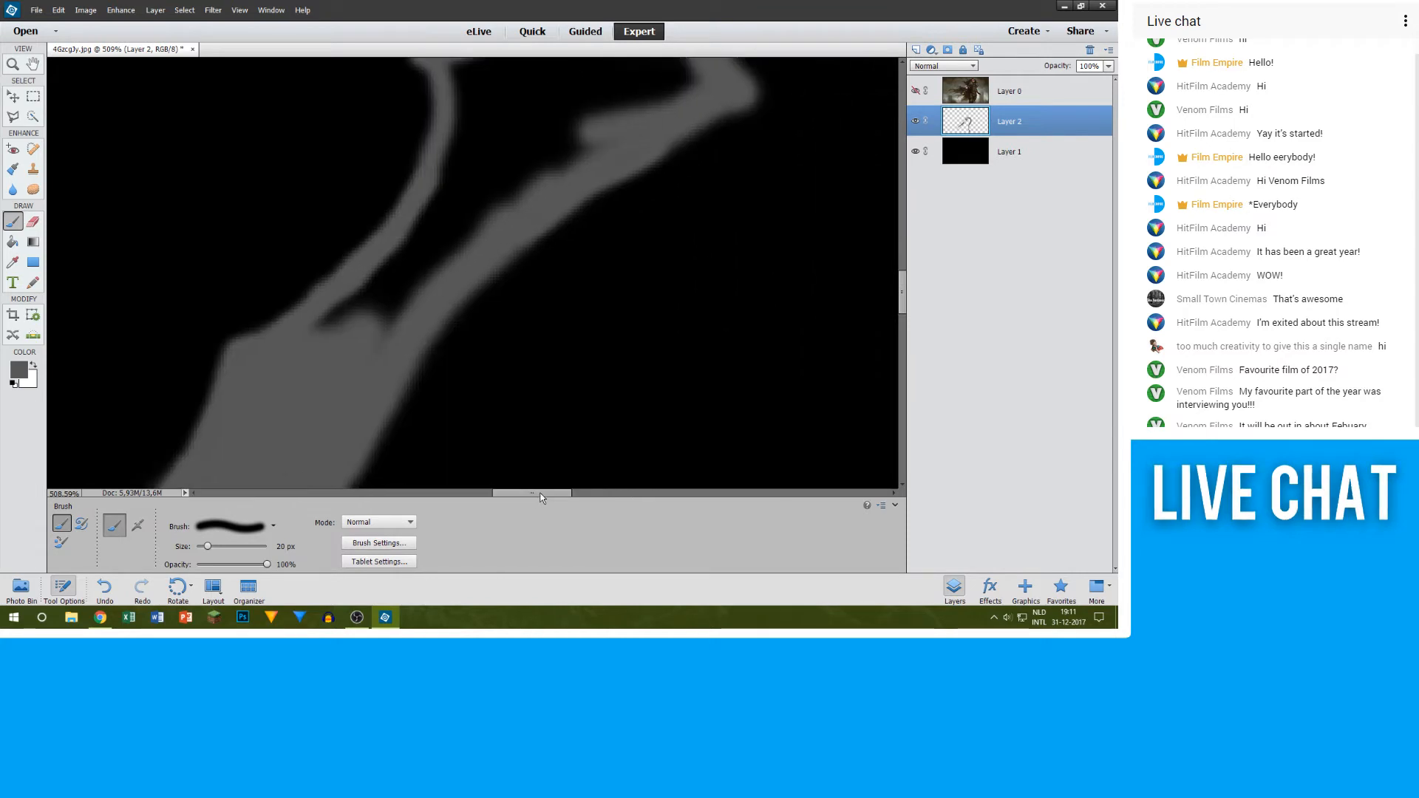
# Step: Fill the blade's remaining dark gap up to the hand in grey at 20 px, and reduce the brush to 10 px for its corner edges
pyautogui.scroll(2, 395, 344)
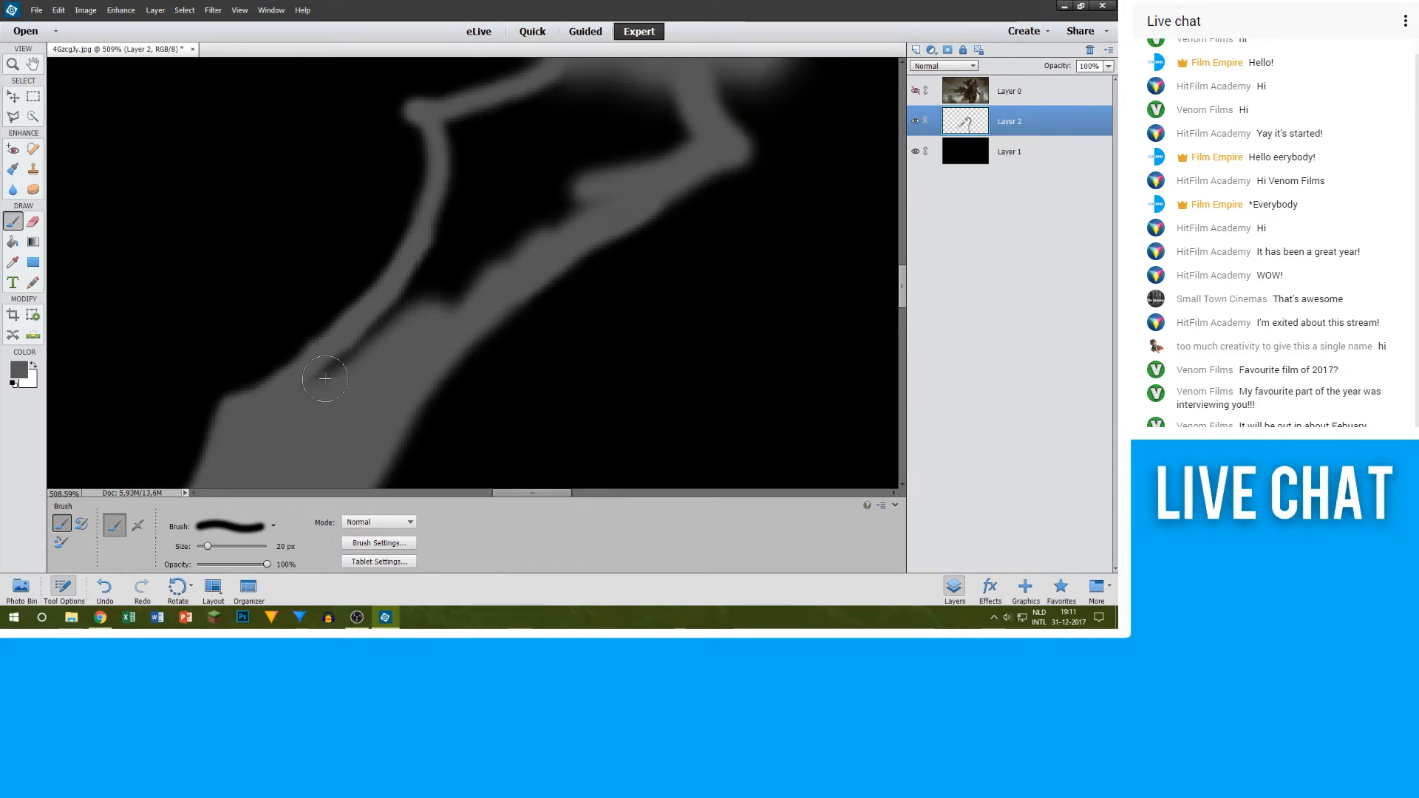
pyautogui.scroll(2, 477, 186)
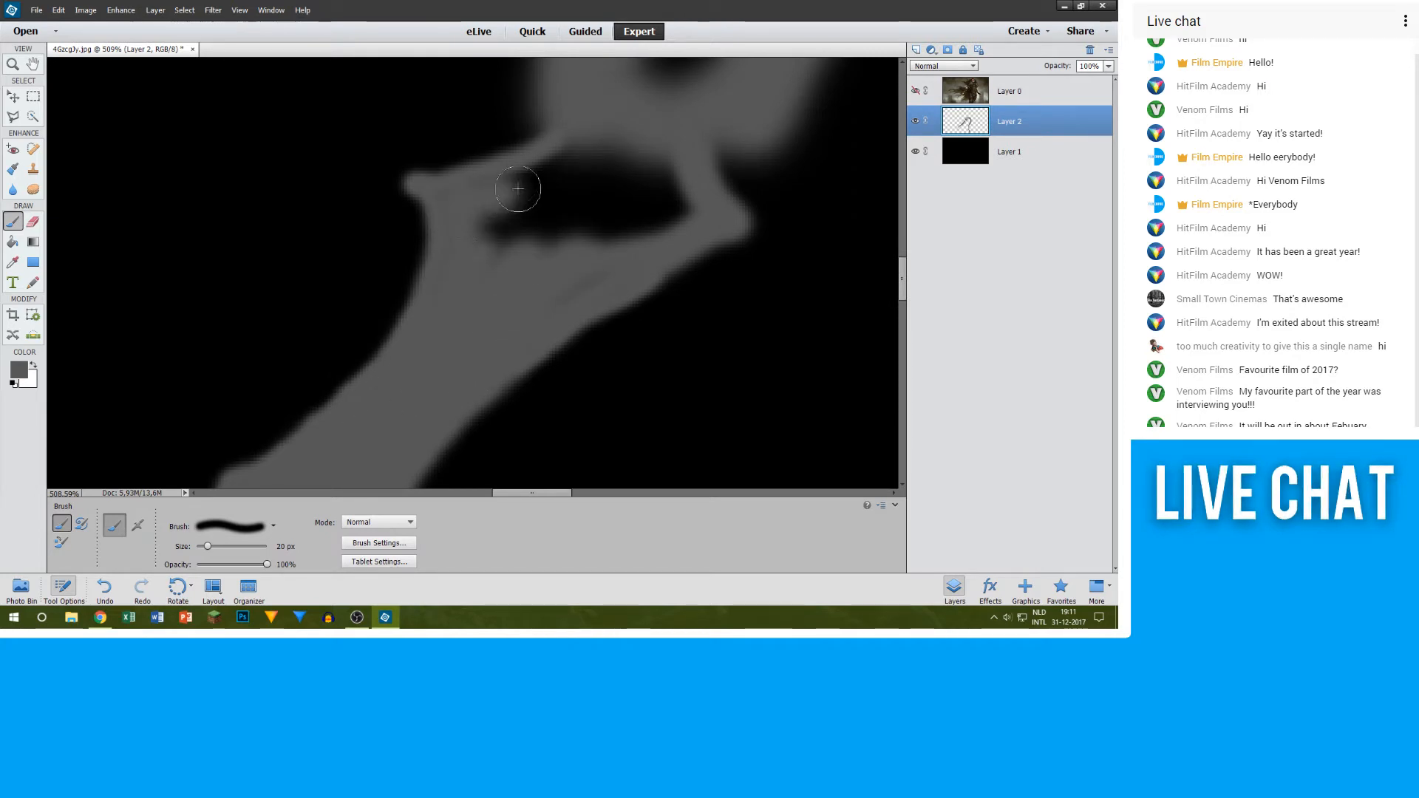
pyautogui.moveTo(573, 156)
pyautogui.mouseDown()
pyautogui.moveTo(481, 235)
pyautogui.moveTo(611, 154)
pyautogui.moveTo(501, 264)
pyautogui.moveTo(617, 164)
pyautogui.moveTo(586, 224)
pyautogui.moveTo(644, 185)
pyautogui.moveTo(641, 169)
pyautogui.moveTo(669, 222)
pyautogui.mouseUp()
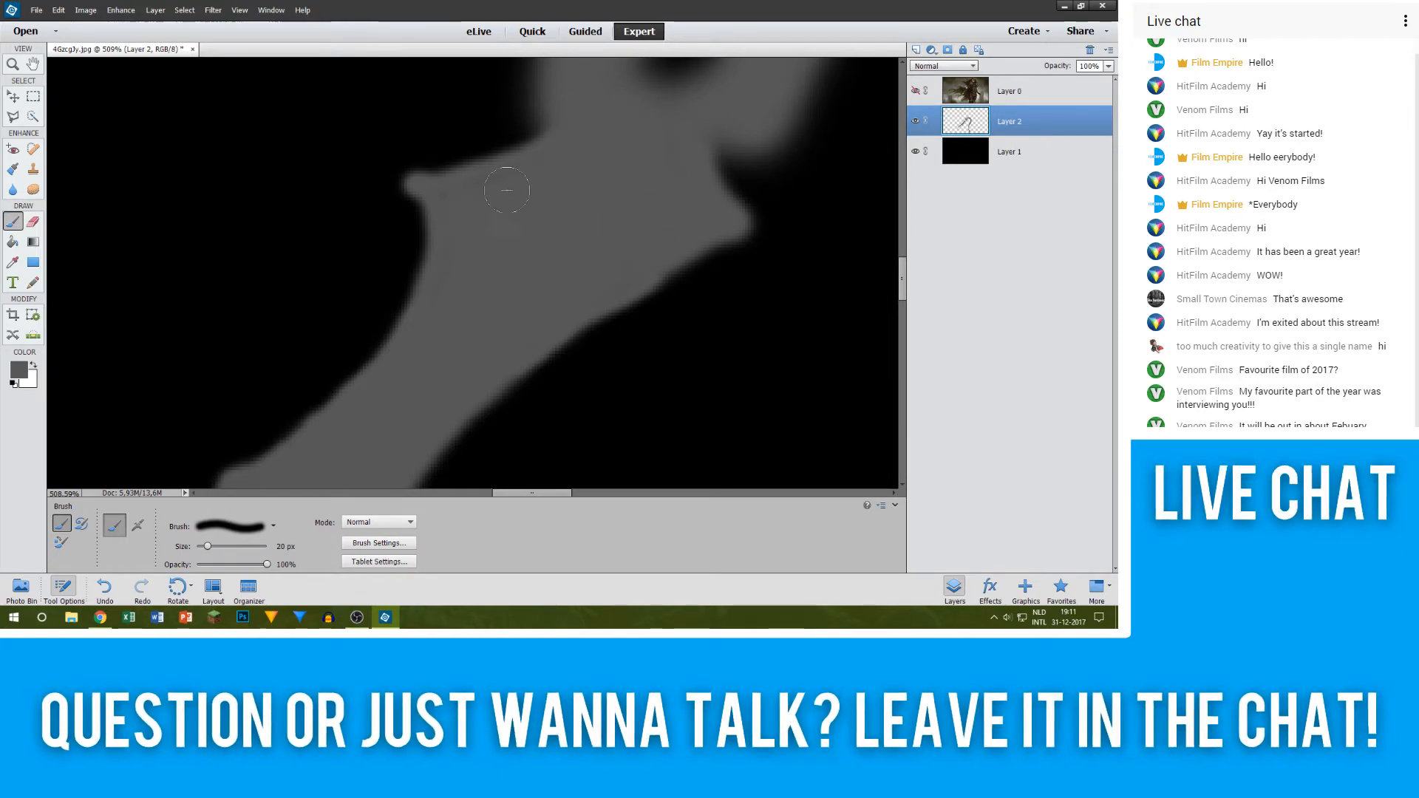
pyautogui.press('[')
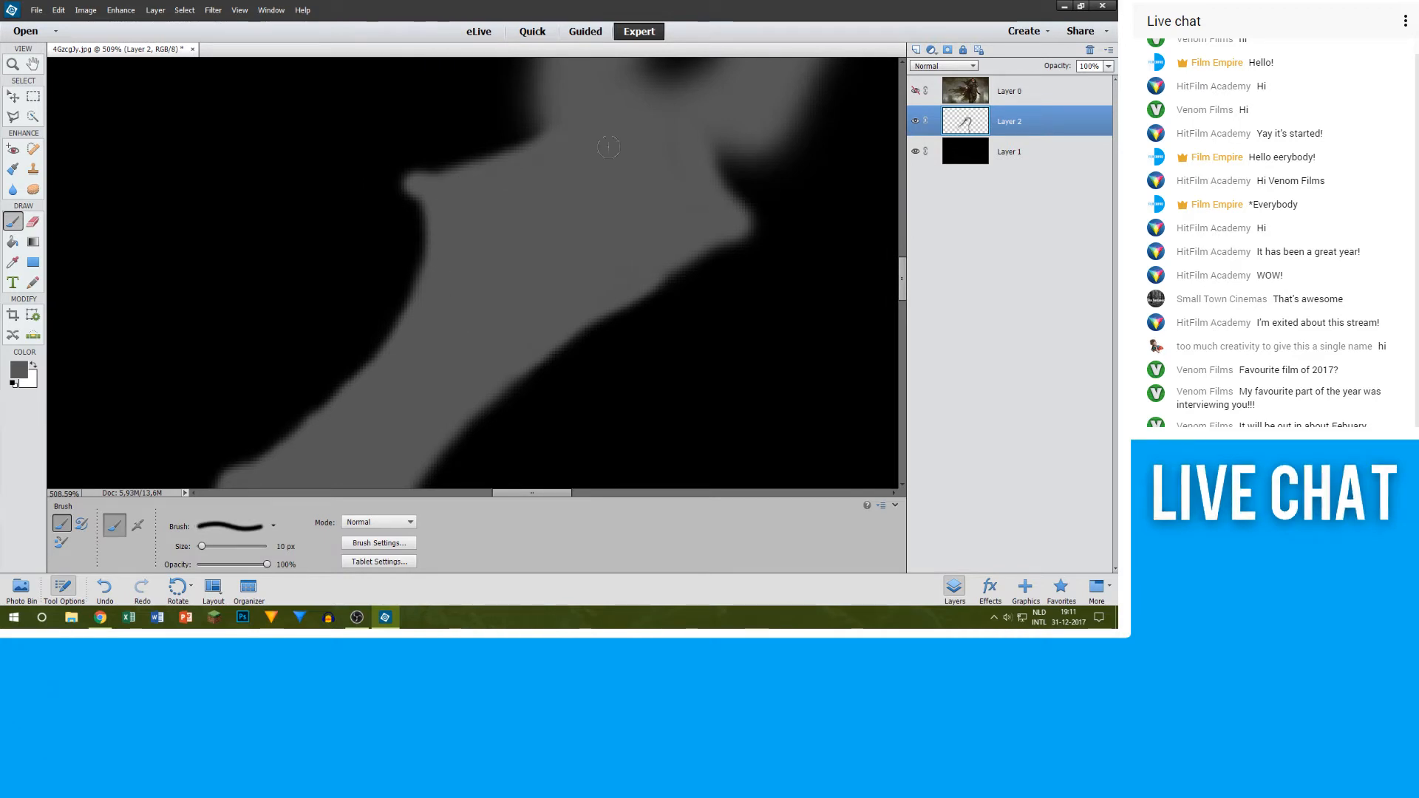
pyautogui.scroll(4, 713, 215)
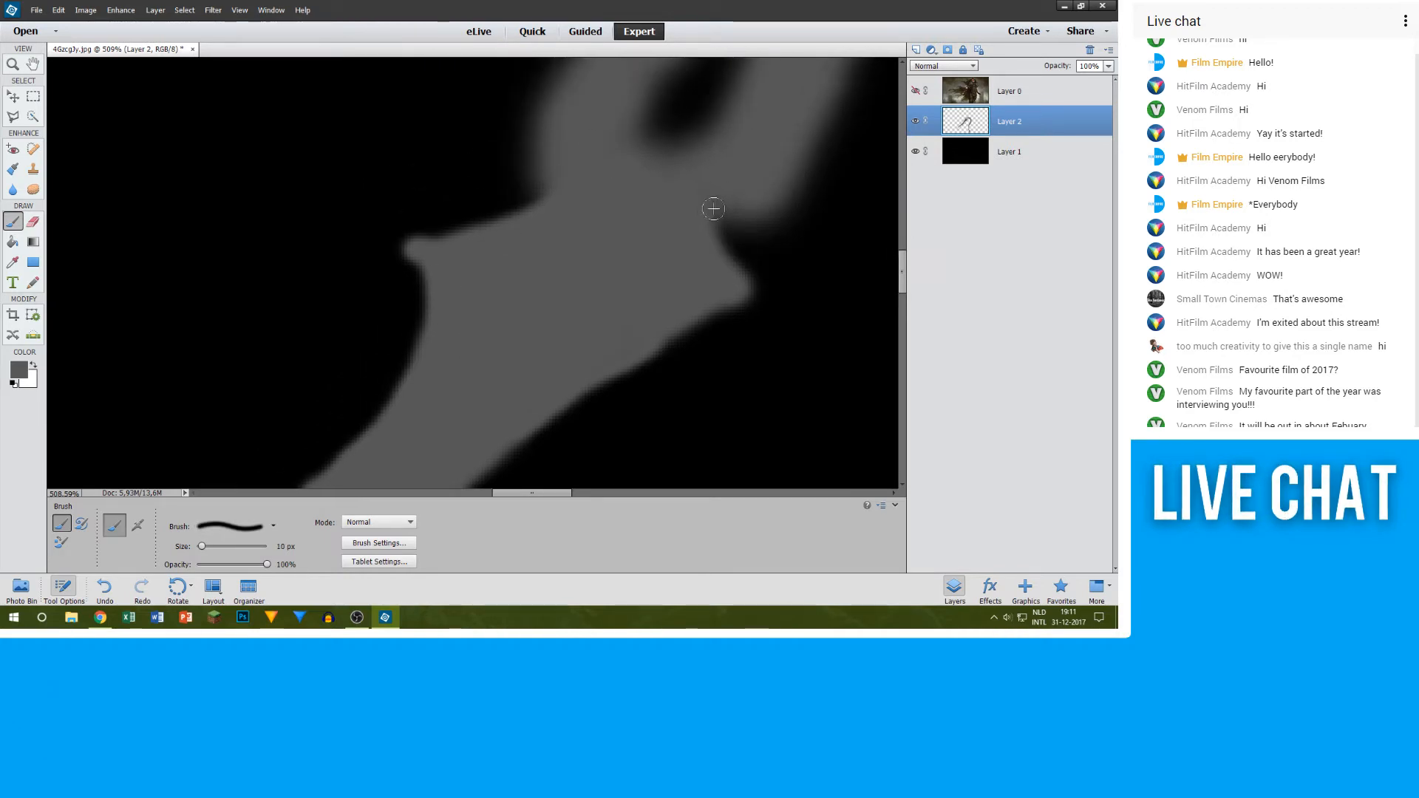
pyautogui.scroll(-10, 739, 252)
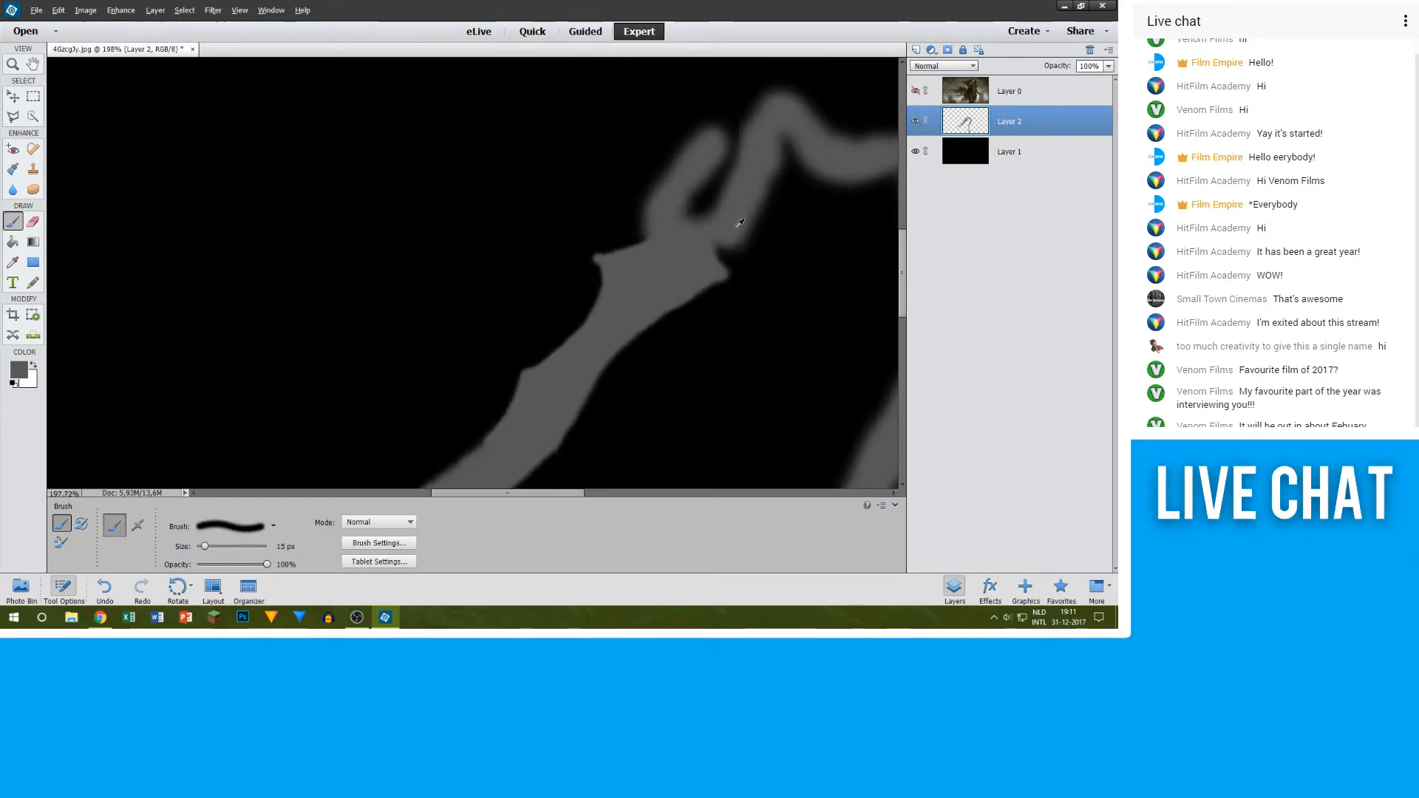
# Step: Show Layer 0 and outline the figure's edge just above the hand in grey with a 15 px brush, ending in an upward diagonal stroke
pyautogui.scroll(2, 528, 186)
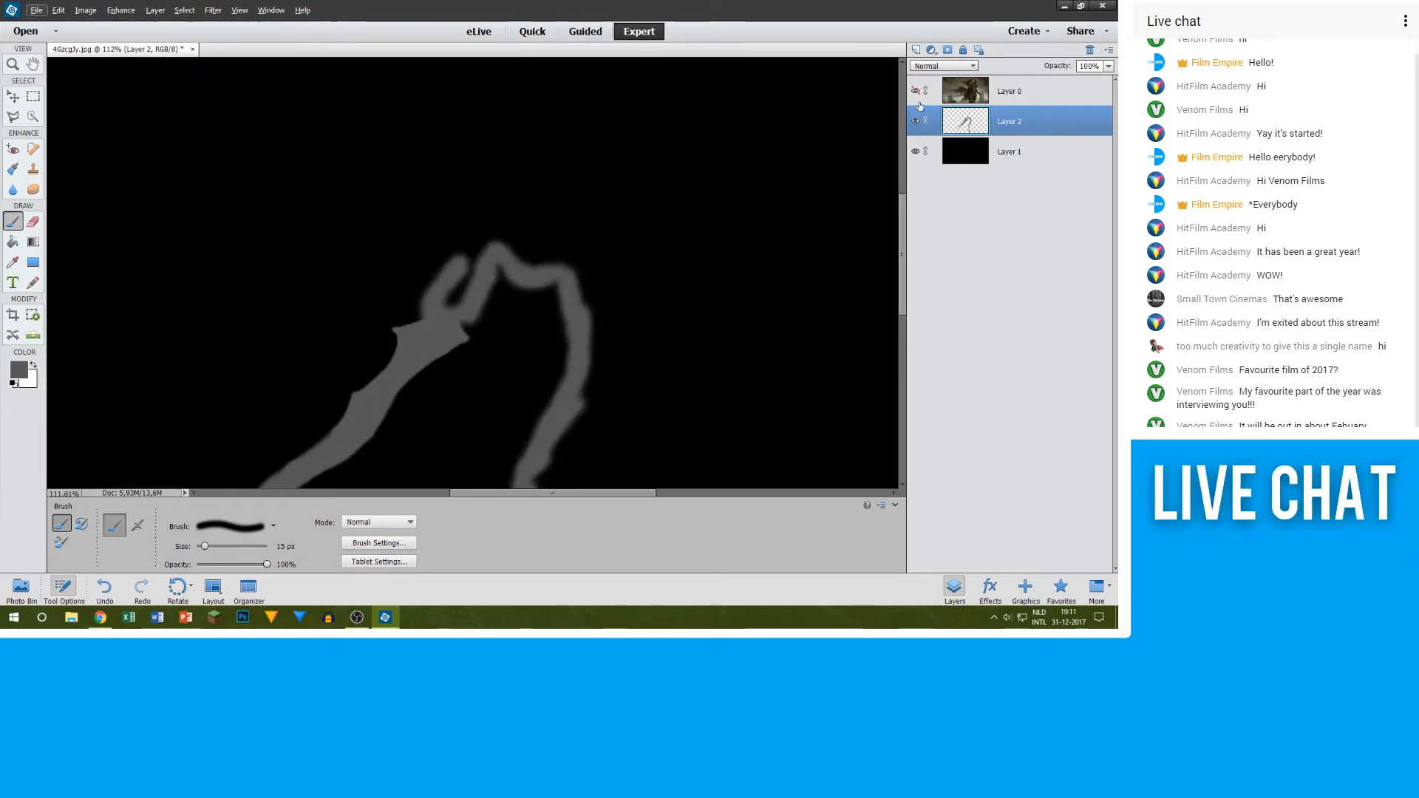
pyautogui.click(916, 91)
pyautogui.scroll(3, 400, 213)
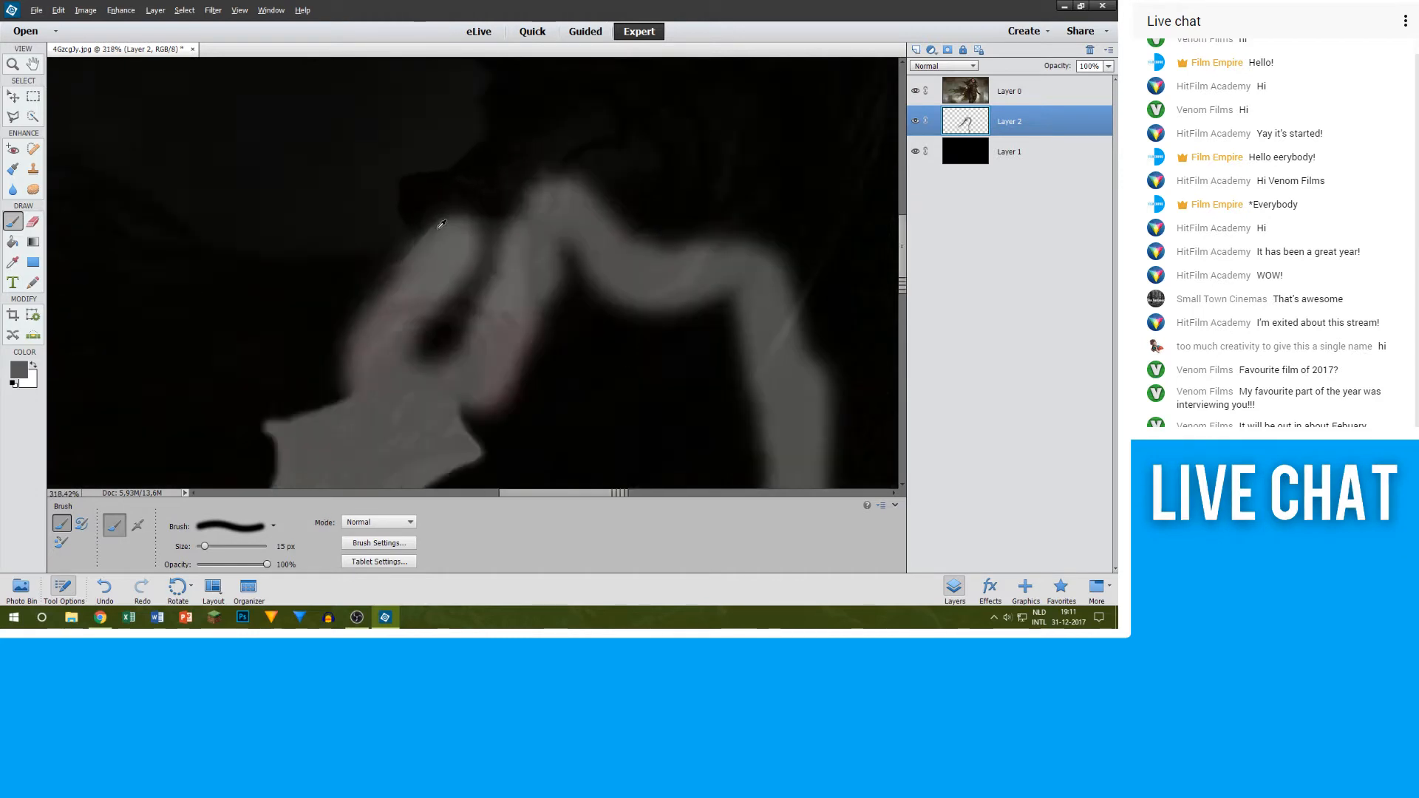
pyautogui.scroll(2, 400, 213)
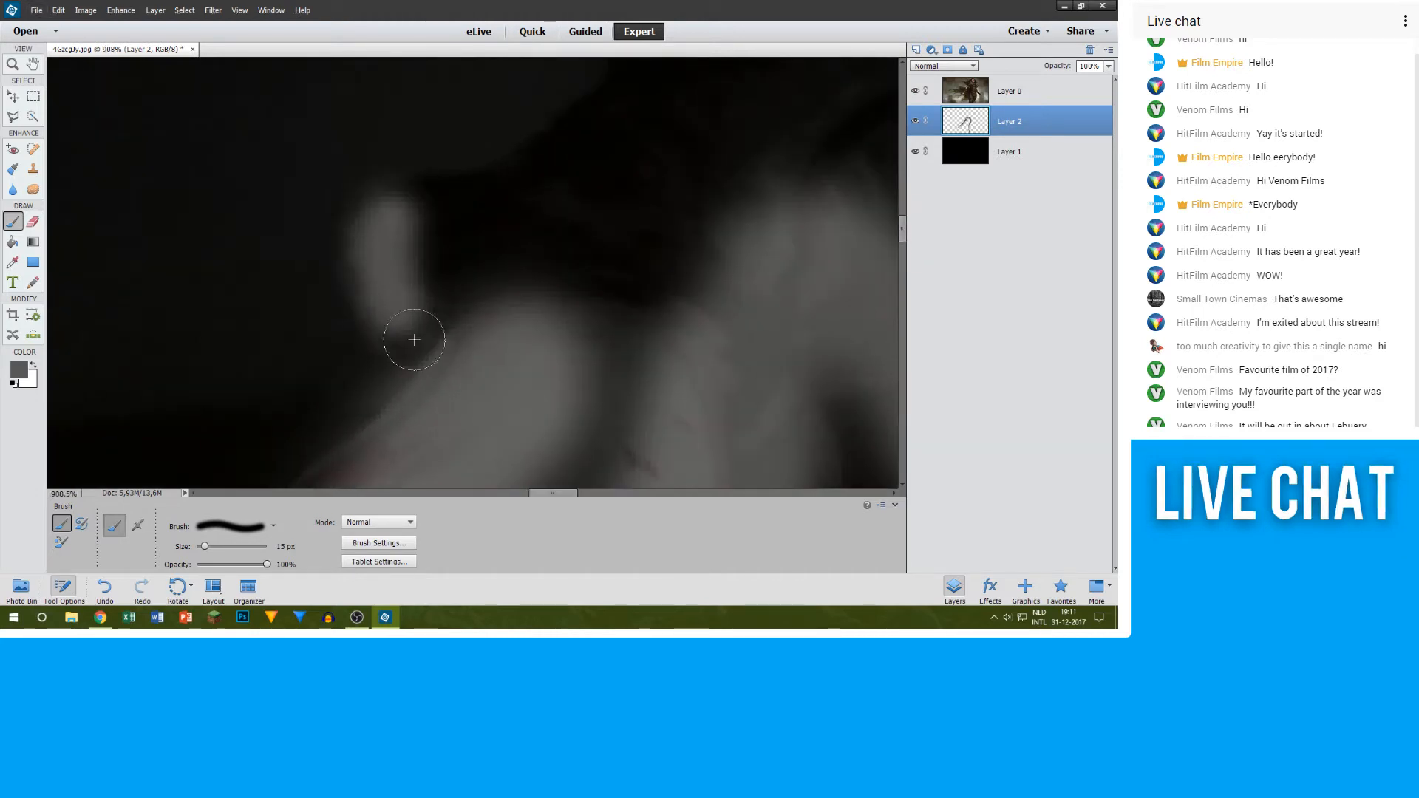
pyautogui.moveTo(409, 214); pyautogui.dragTo(640, 192)
pyautogui.scroll(1, 542, 259)
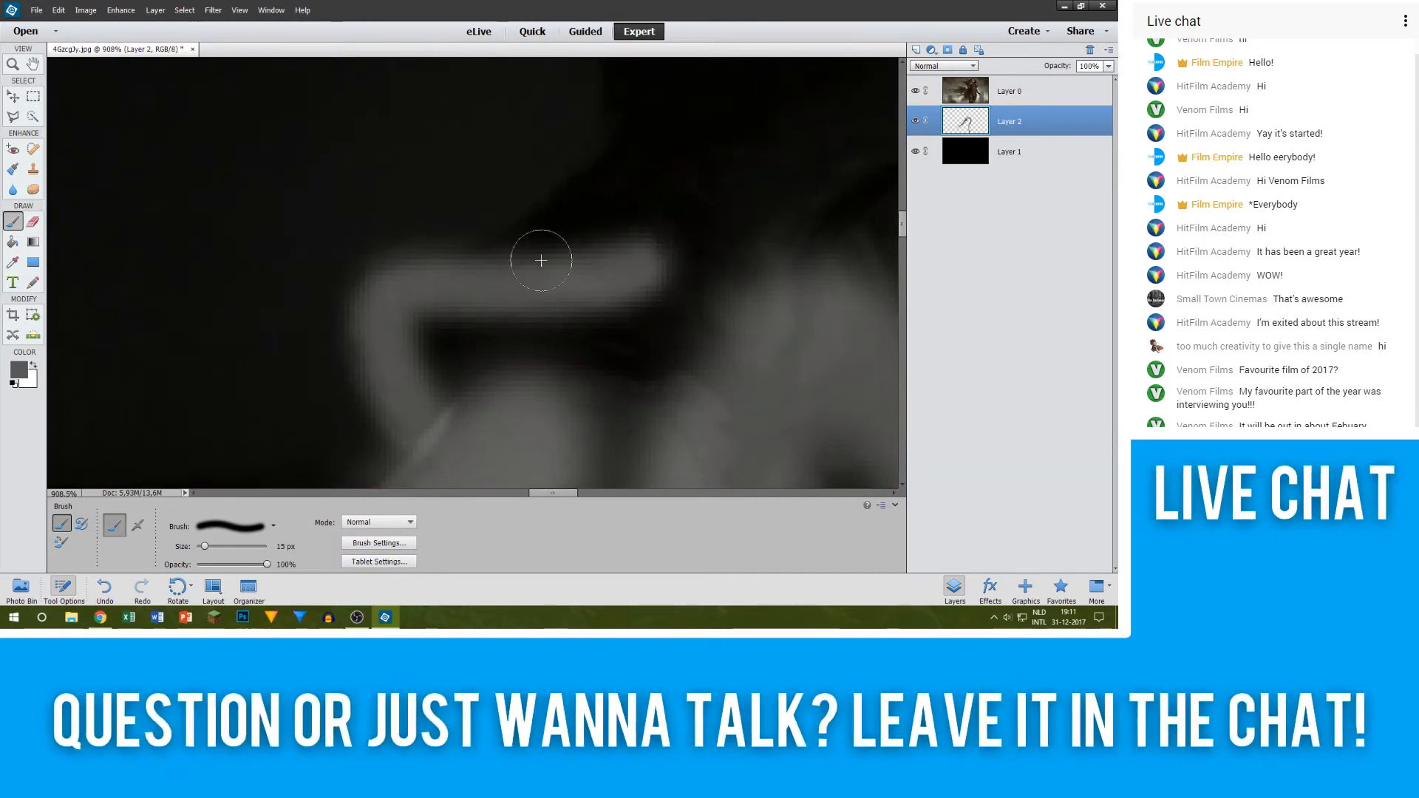
pyautogui.moveTo(519, 266); pyautogui.dragTo(691, 124)
pyautogui.scroll(4, 668, 193)
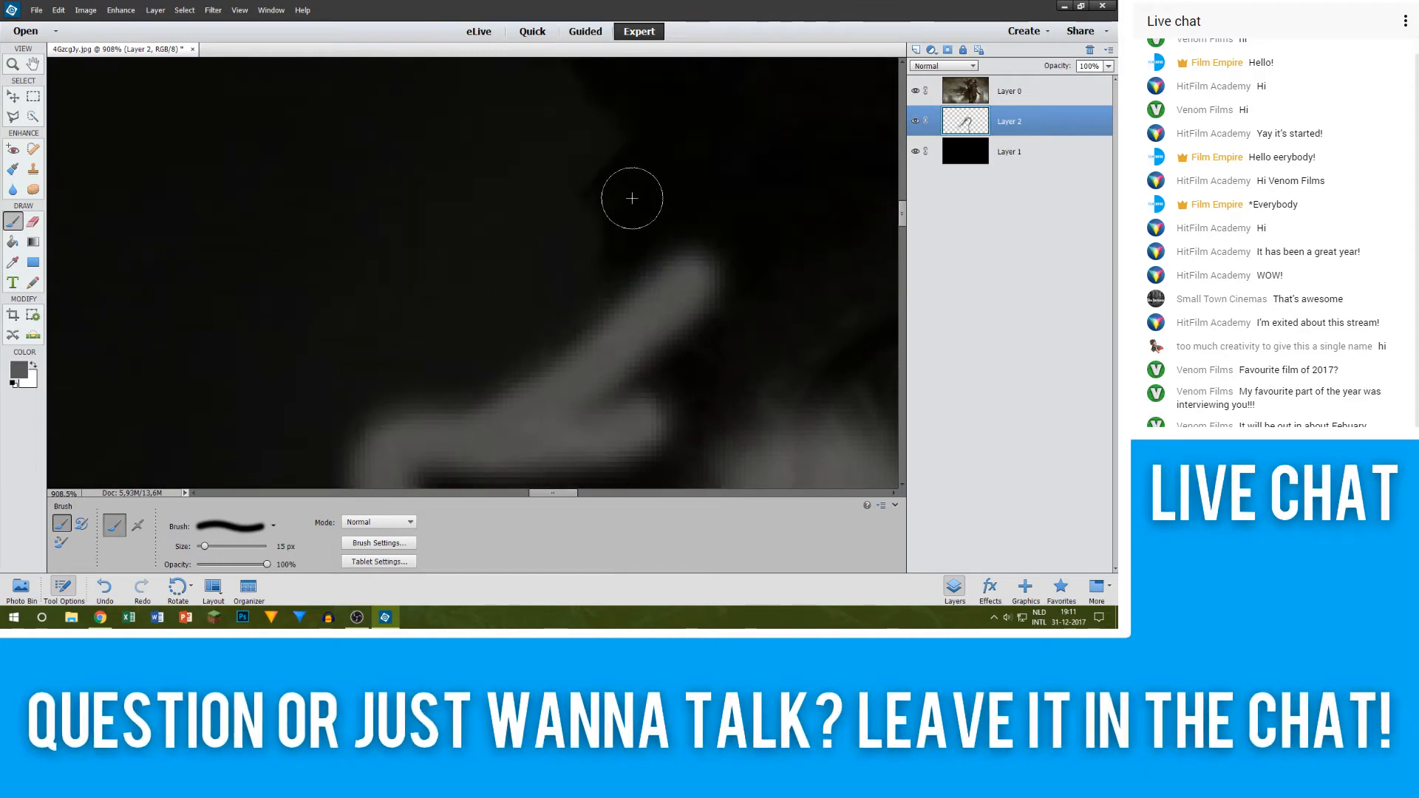
# Step: Reduce the brush to 6 px and extend the grey outline from the diagonal stroke up around the small notch in the figure's edge
pyautogui.press('[')
pyautogui.press('[')
pyautogui.press('[')
pyautogui.press('[')
pyautogui.press('[')
pyautogui.press('[')
pyautogui.press('[')
pyautogui.press('[')
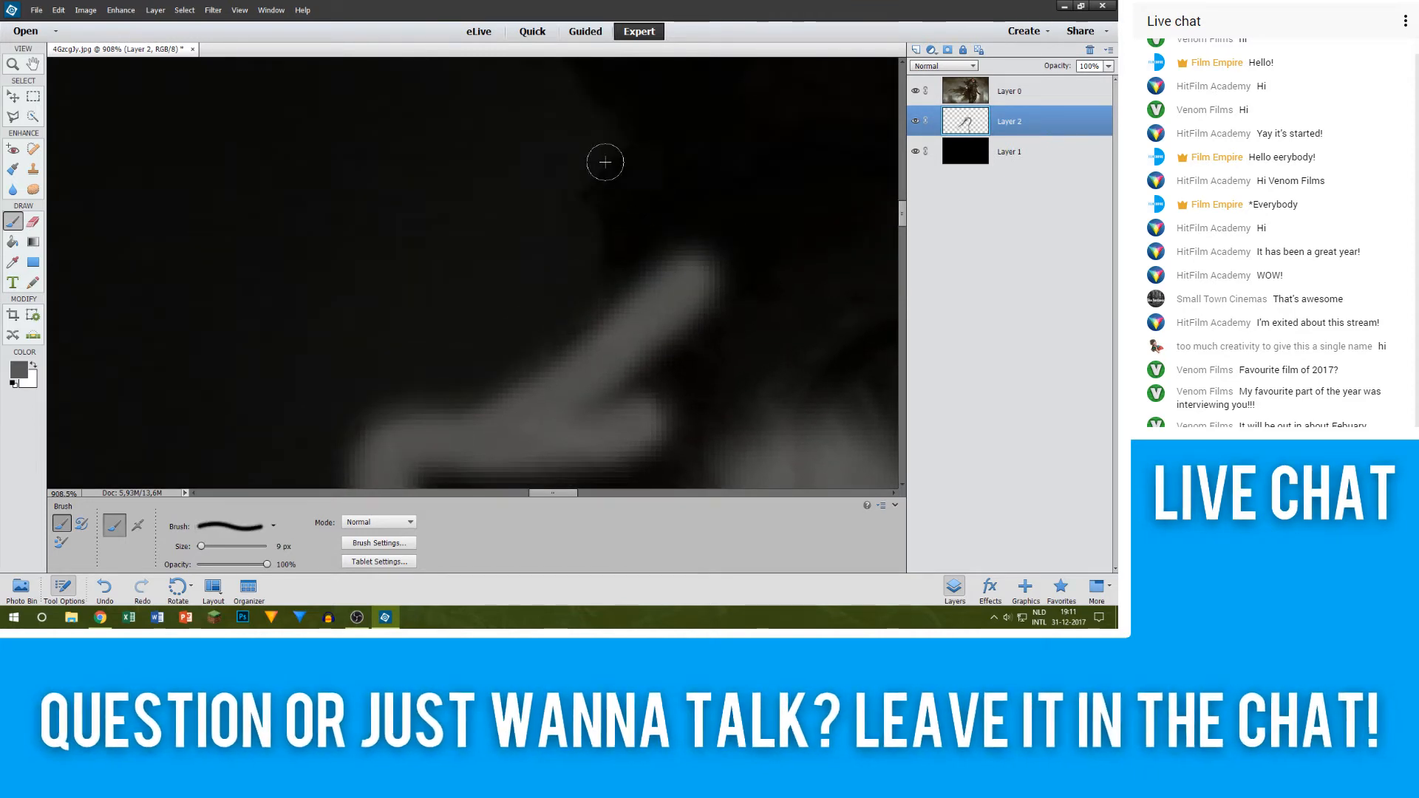
pyautogui.press('[')
pyautogui.moveTo(593, 192); pyautogui.dragTo(611, 222)
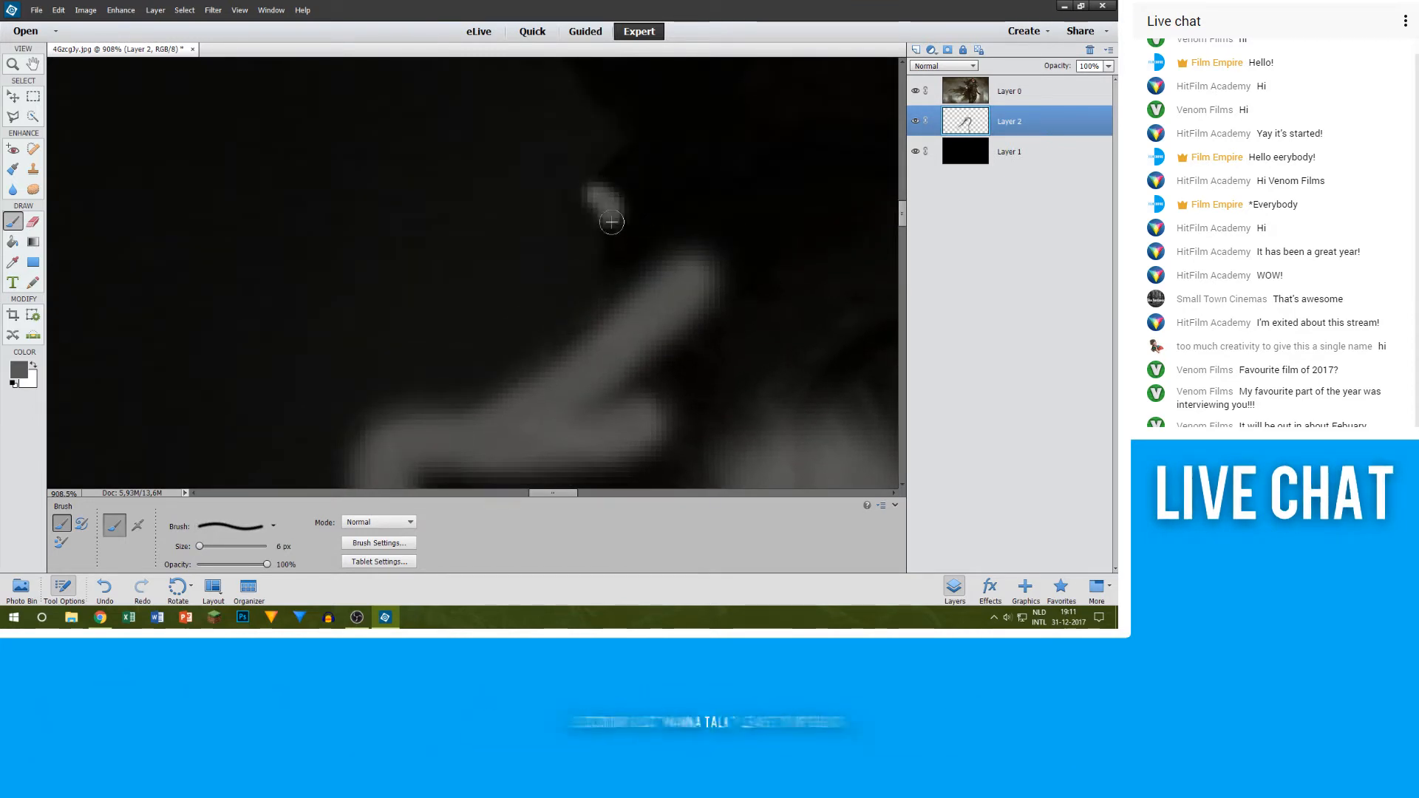
pyautogui.scroll(4, 666, 248)
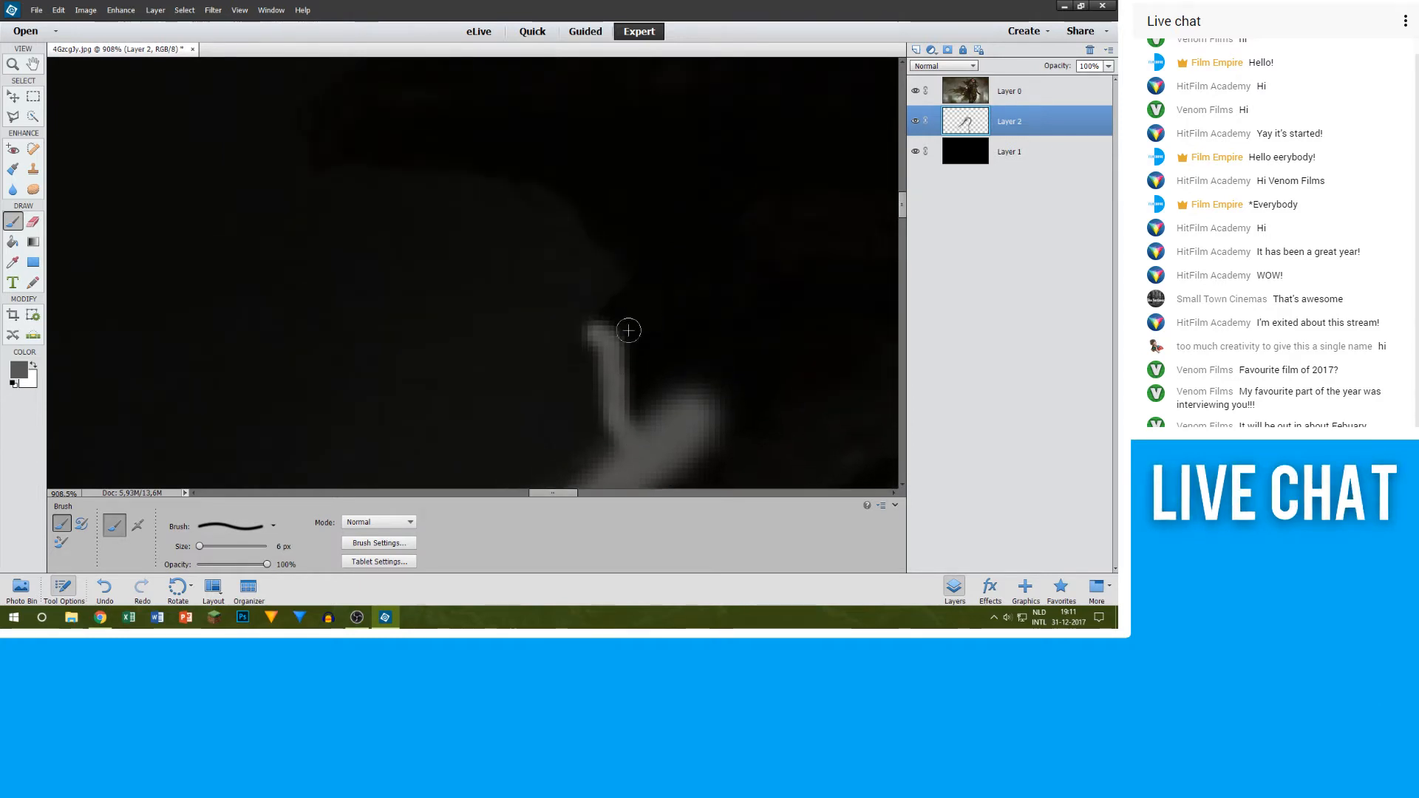
pyautogui.scroll(2, 744, 262)
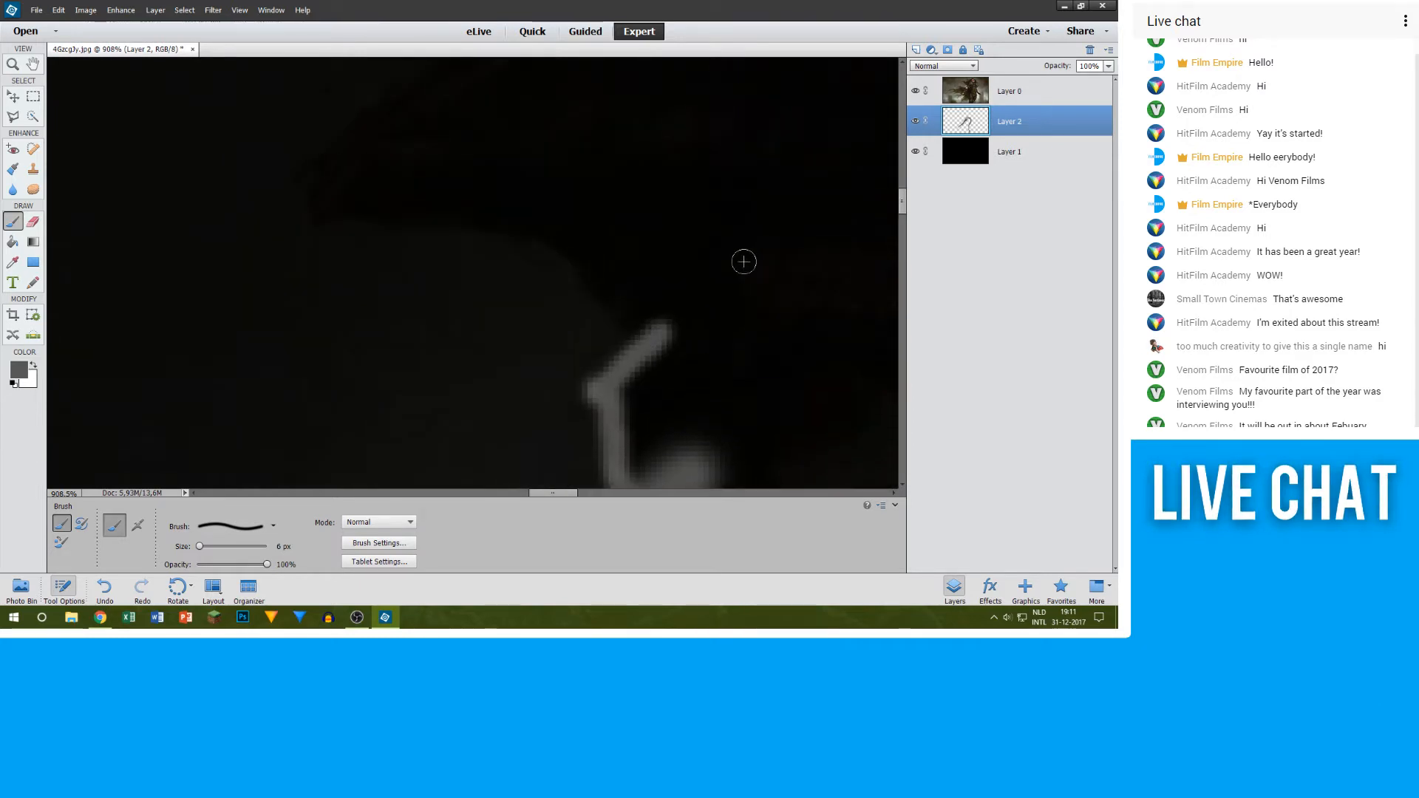
pyautogui.scroll(2, 589, 245)
pyautogui.scroll(-3, 725, 240)
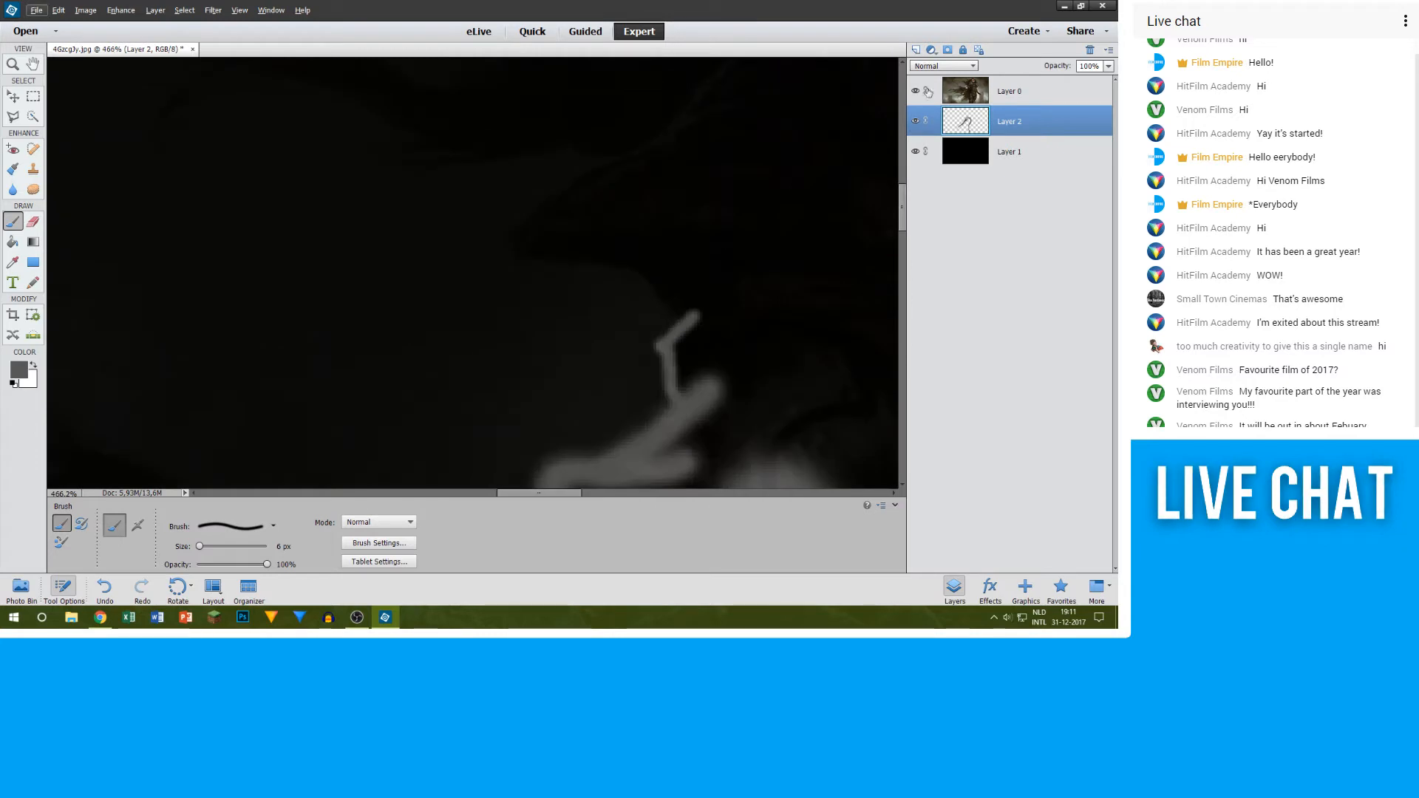
# Step: Trace the curved lower edge of the figure's pointed tip in grey, joining it to the outline above the notch
pyautogui.scroll(-4, 680, 244)
pyautogui.scroll(7, 658, 241)
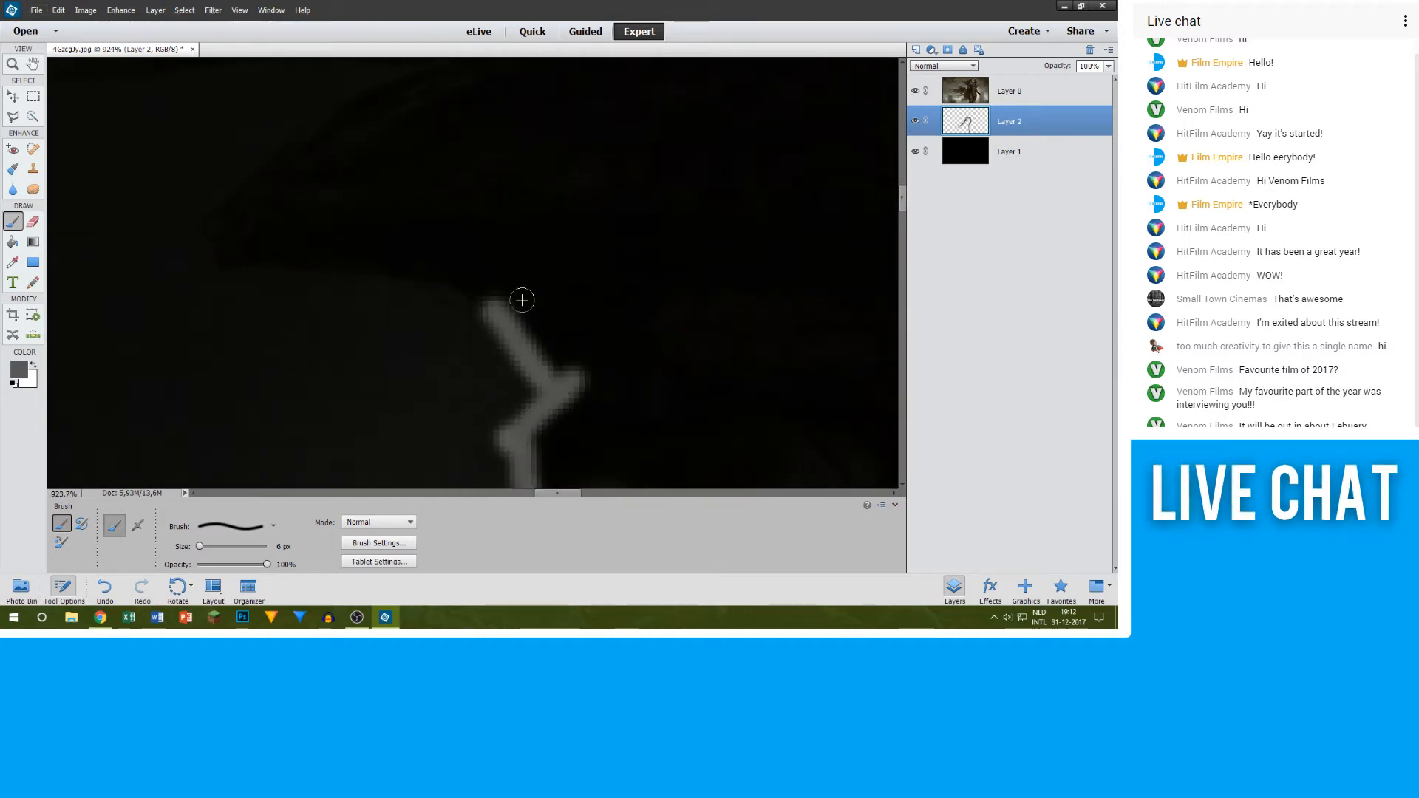
pyautogui.scroll(3, 323, 275)
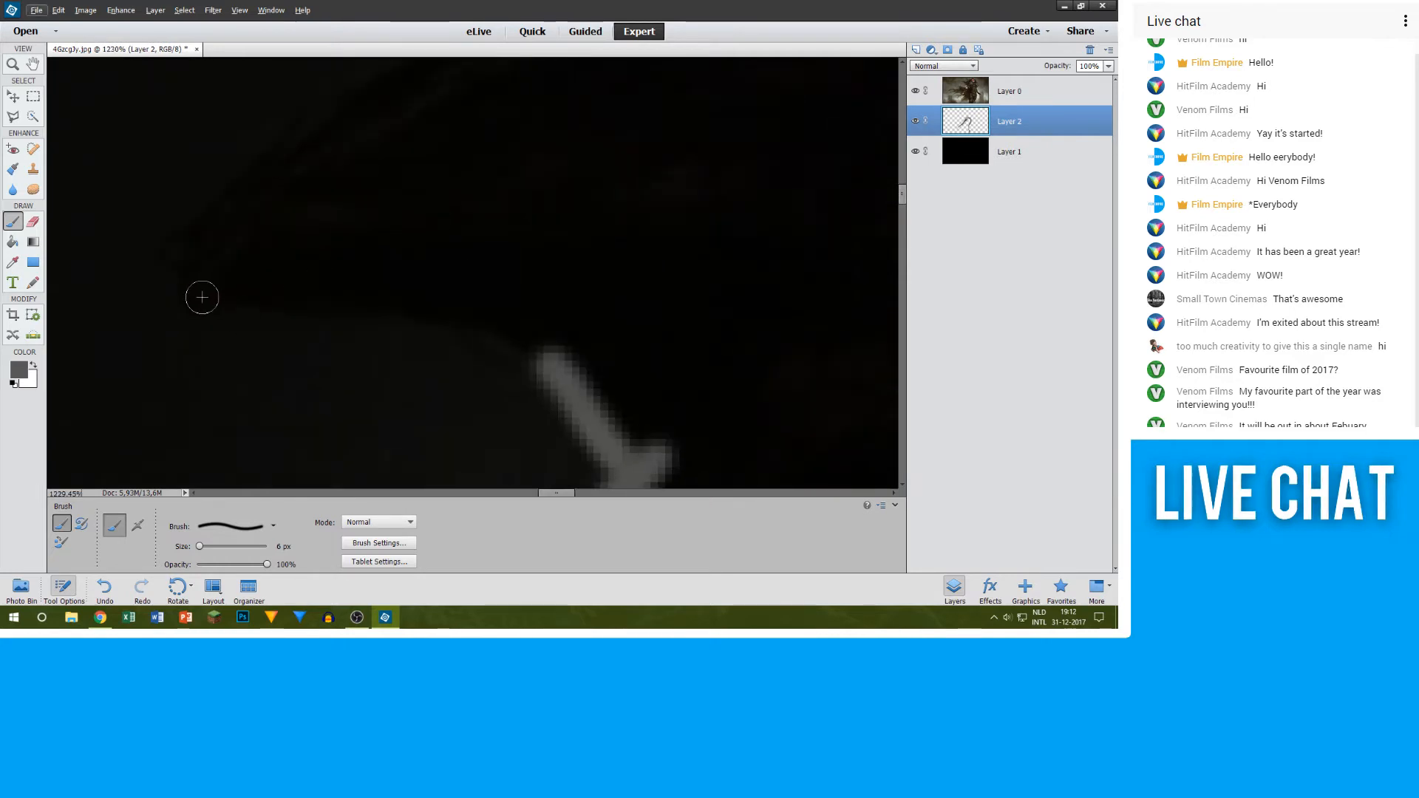
pyautogui.moveTo(326, 296)
pyautogui.mouseDown()
pyautogui.moveTo(490, 336)
pyautogui.moveTo(586, 433)
pyautogui.mouseUp()
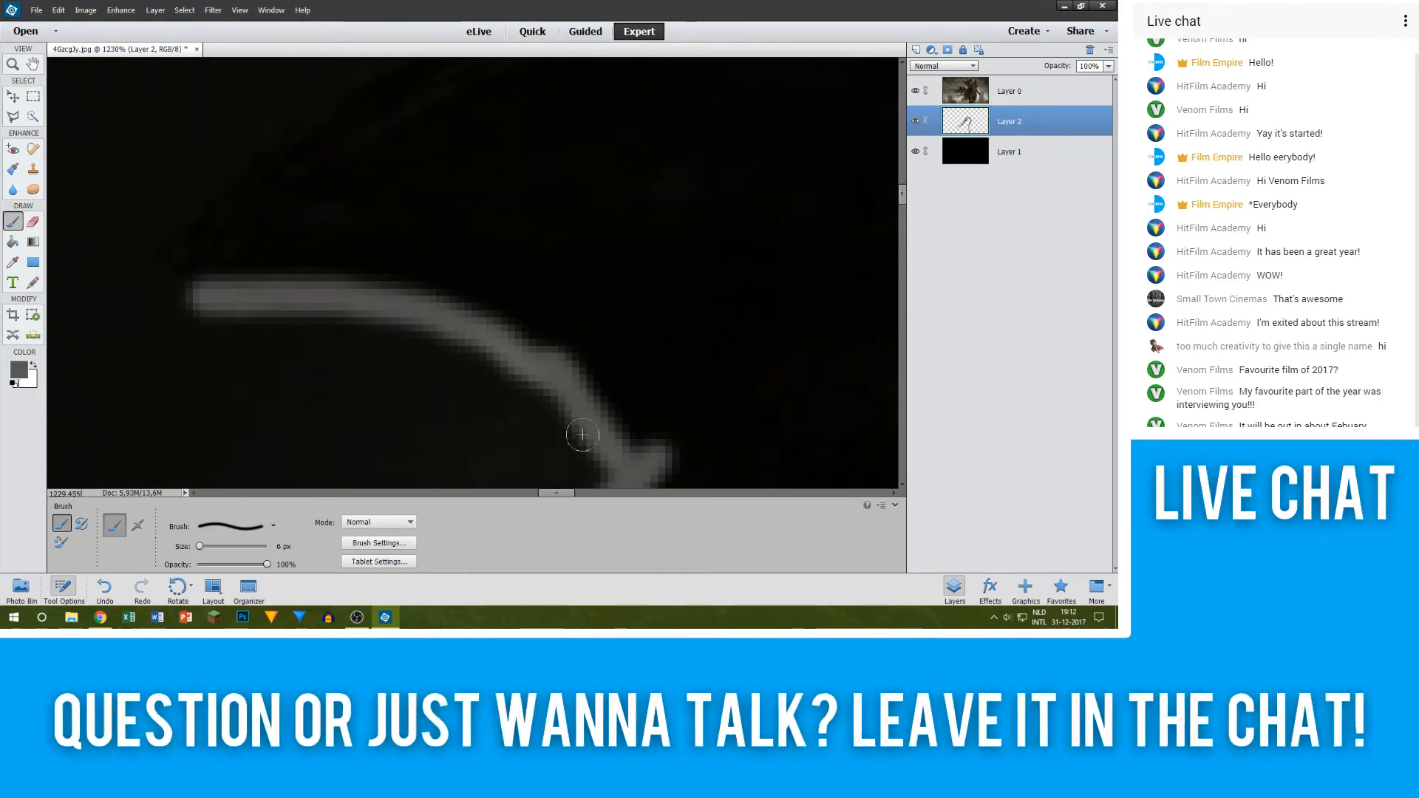
# Step: Trace around the pointed tip and along its upper edge in grey, up to where the thin light strands begin
pyautogui.scroll(1, 237, 241)
pyautogui.scroll(1, 237, 242)
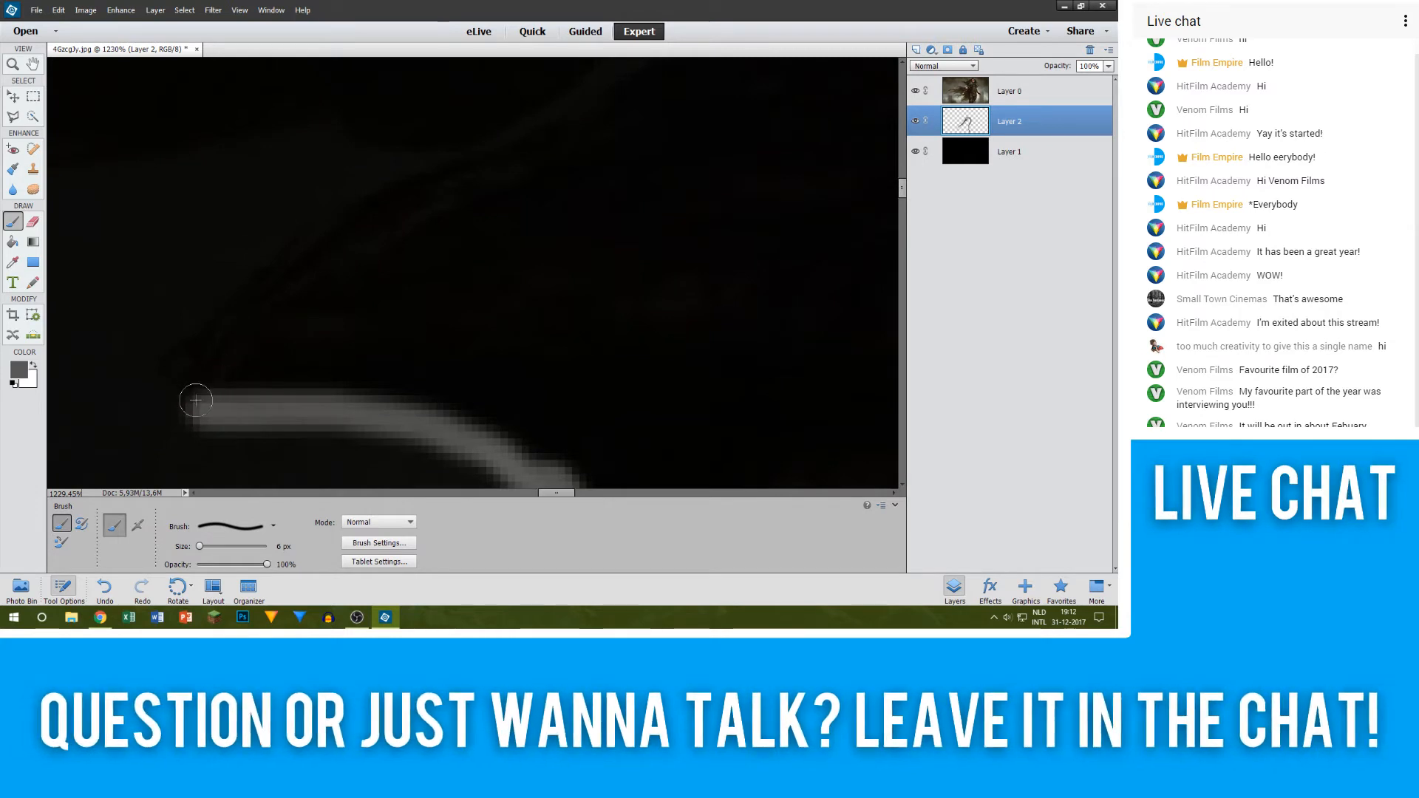
pyautogui.moveTo(196, 400)
pyautogui.mouseDown()
pyautogui.moveTo(196, 364)
pyautogui.moveTo(221, 365)
pyautogui.moveTo(338, 249)
pyautogui.mouseUp()
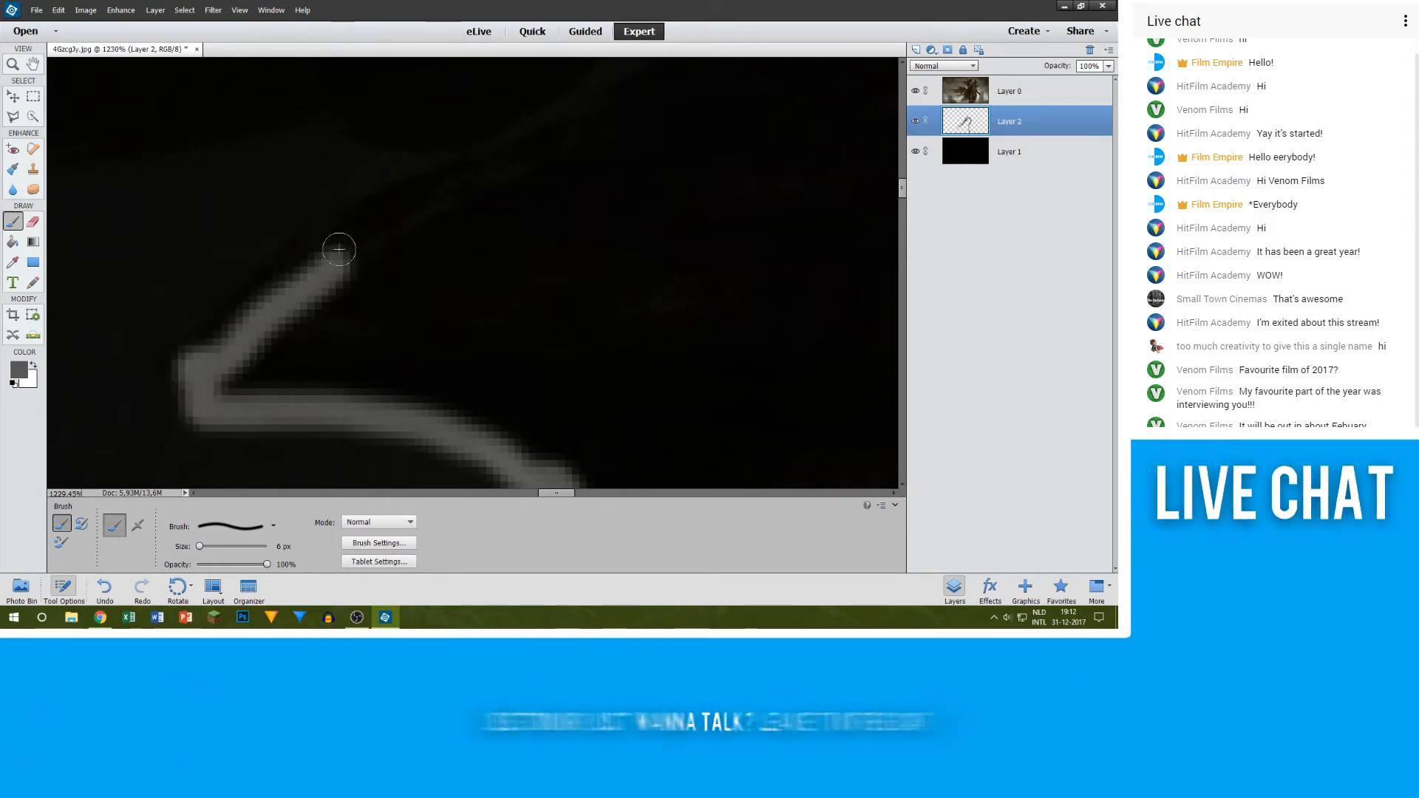
pyautogui.scroll(3, 364, 260)
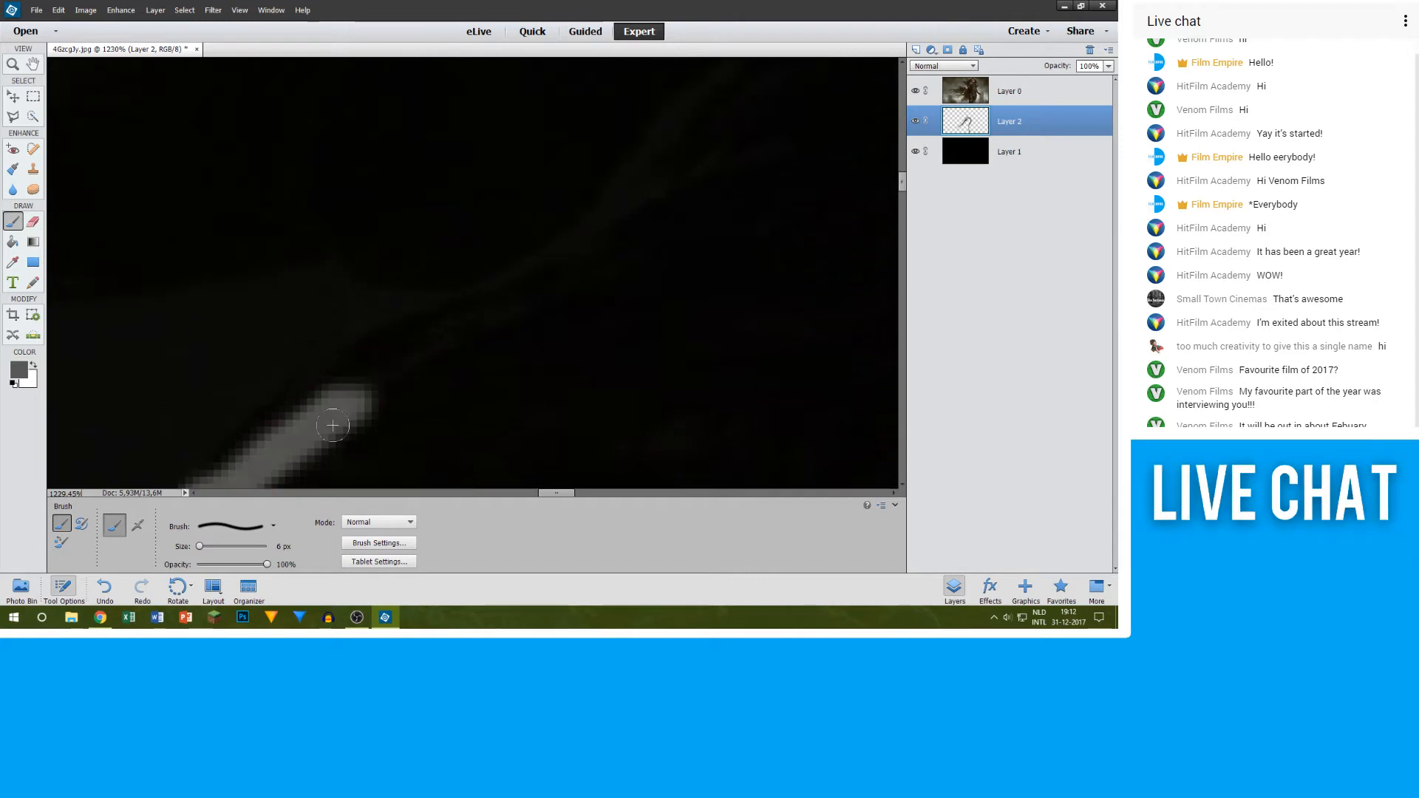
pyautogui.moveTo(364, 353); pyautogui.dragTo(632, 244)
pyautogui.scroll(-1, 304, 335)
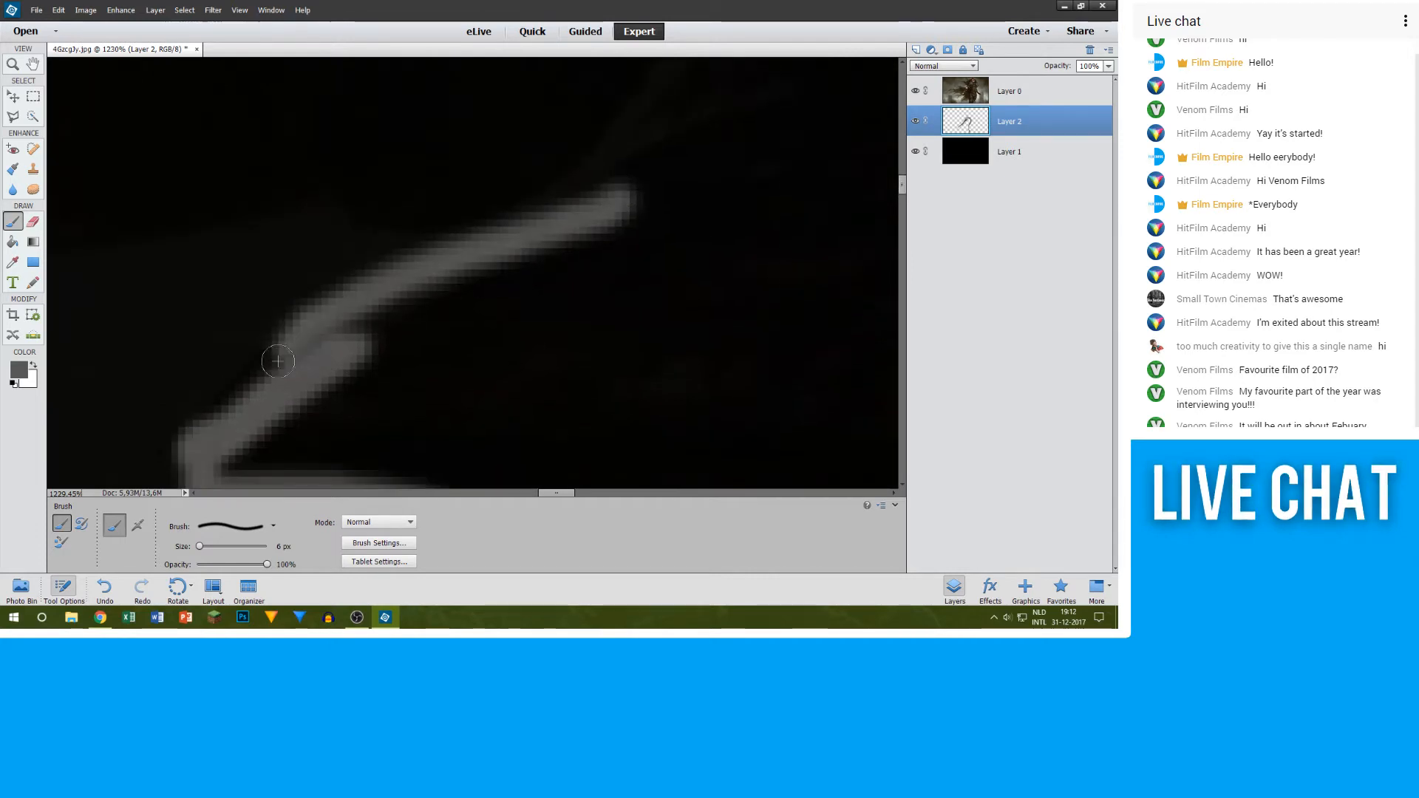
pyautogui.scroll(-5, 510, 291)
pyautogui.scroll(-4, 681, 218)
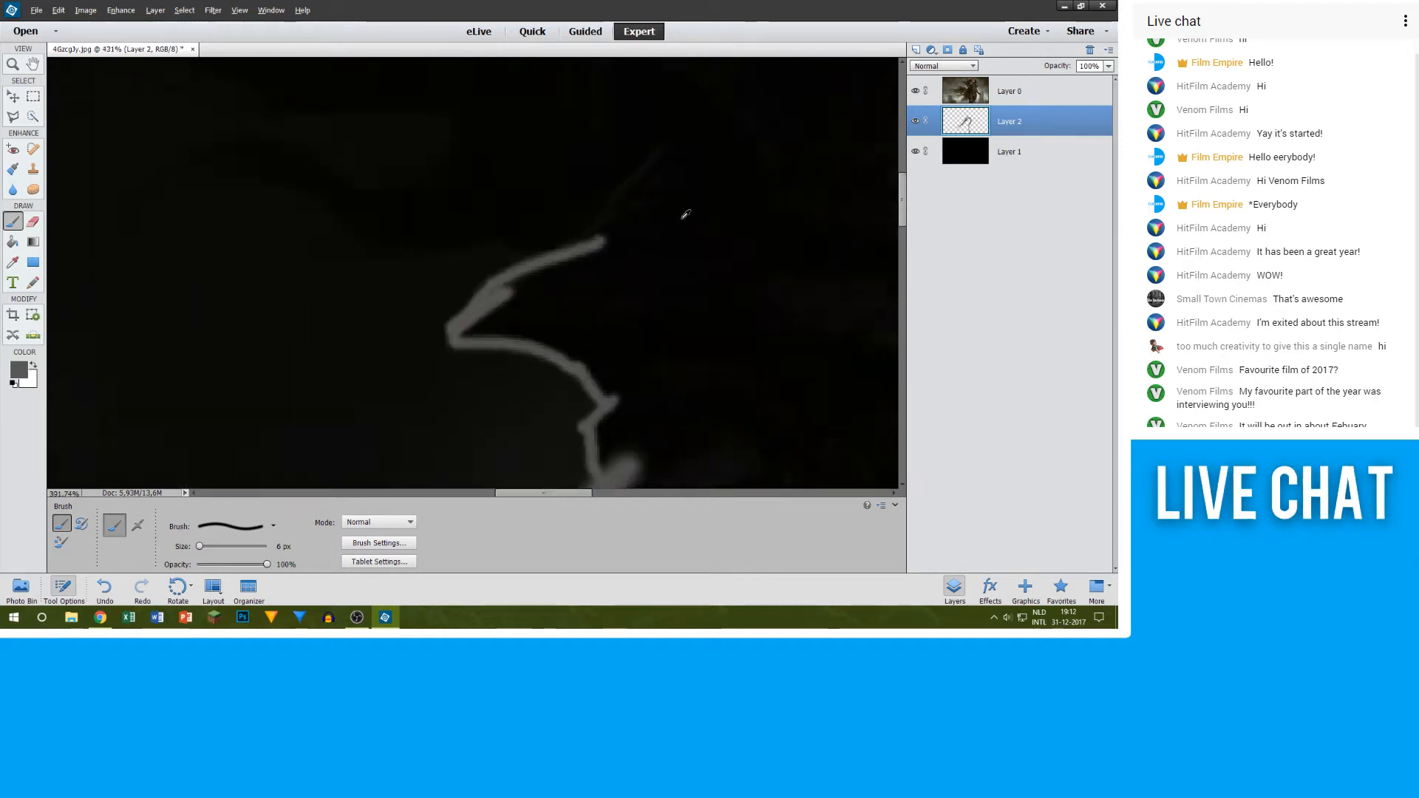
pyautogui.scroll(2, 678, 194)
pyautogui.scroll(5, 653, 269)
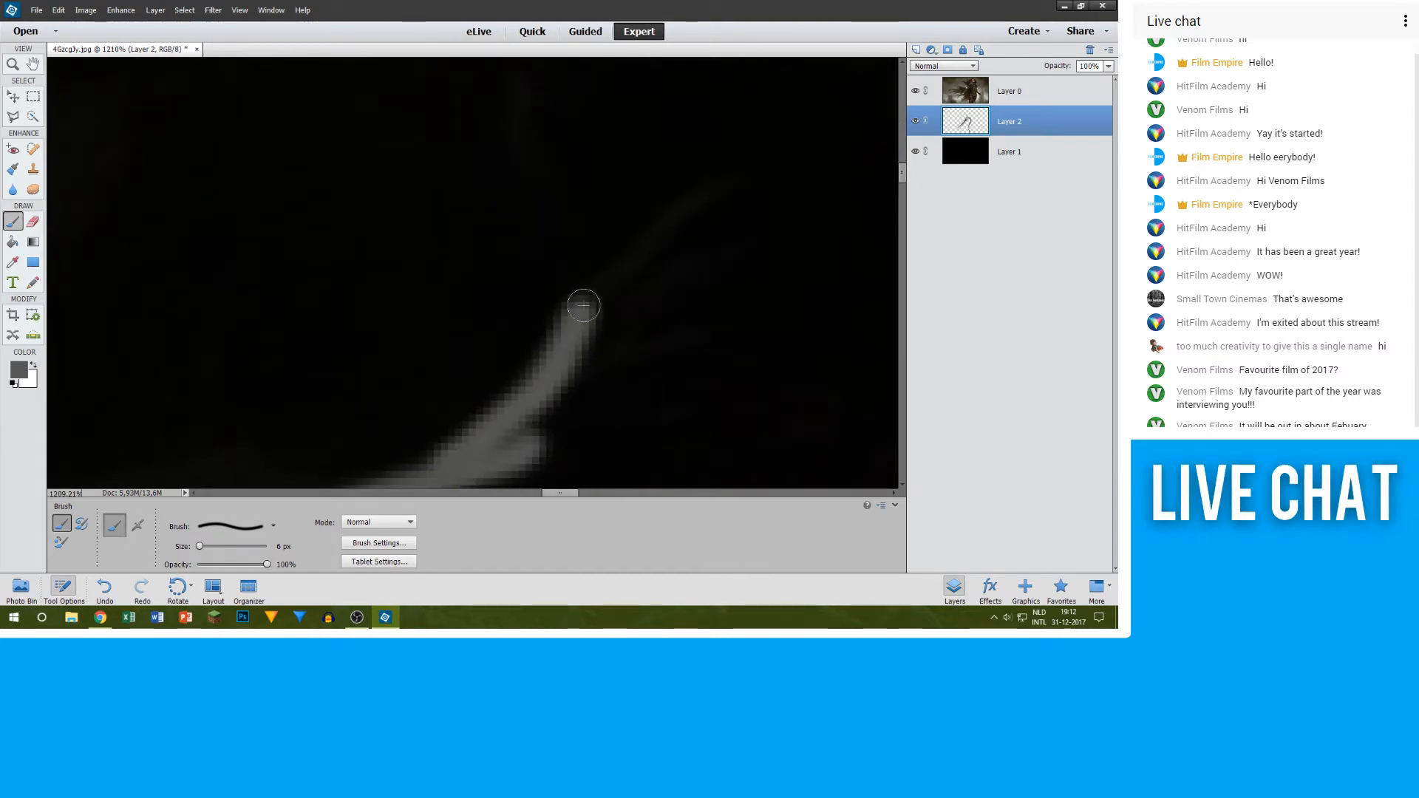
# Step: Duplicate Layer 0 within the same document and set the copy's opacity to 100%
pyautogui.rightClick(1034, 92)
pyautogui.click(1053, 127)
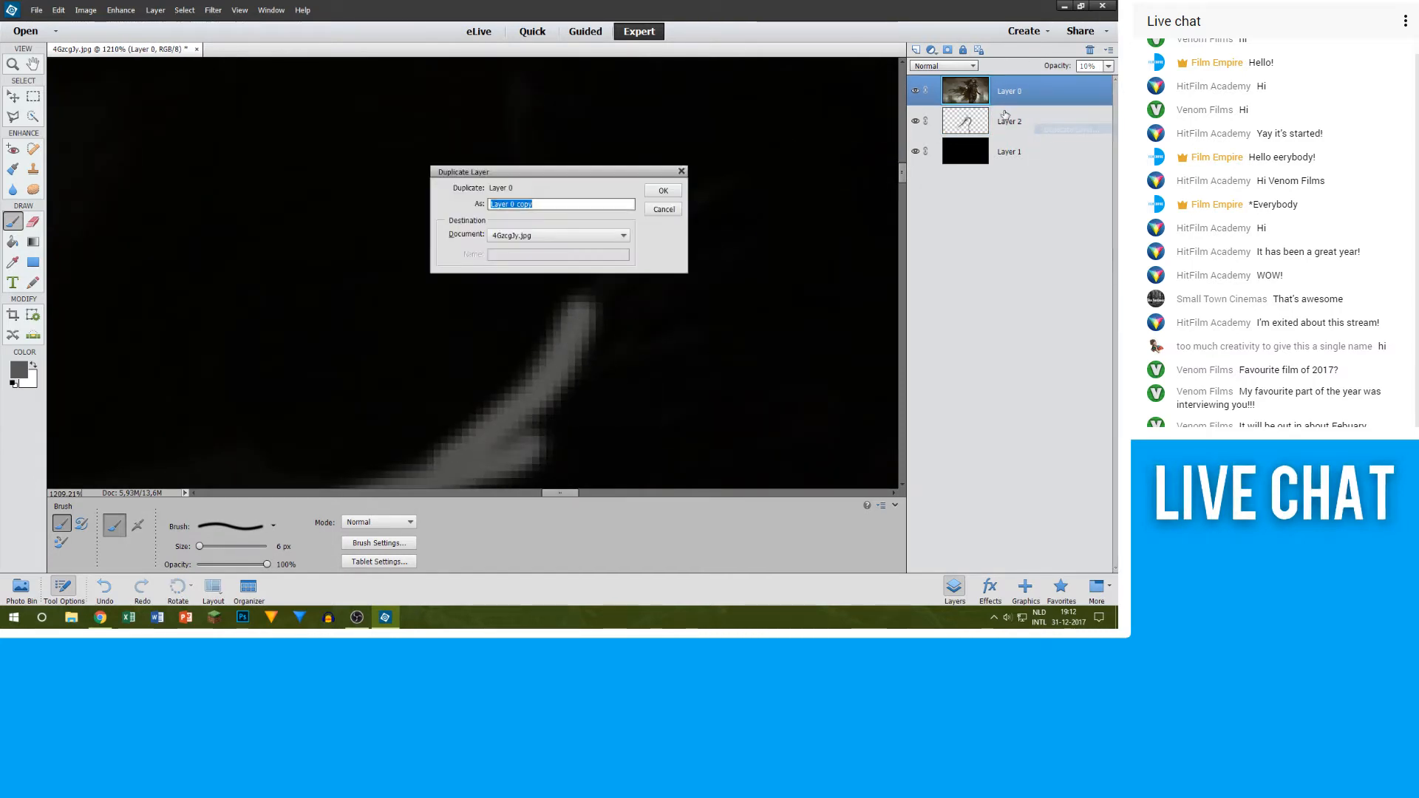
pyautogui.click(663, 190)
pyautogui.click(1108, 66)
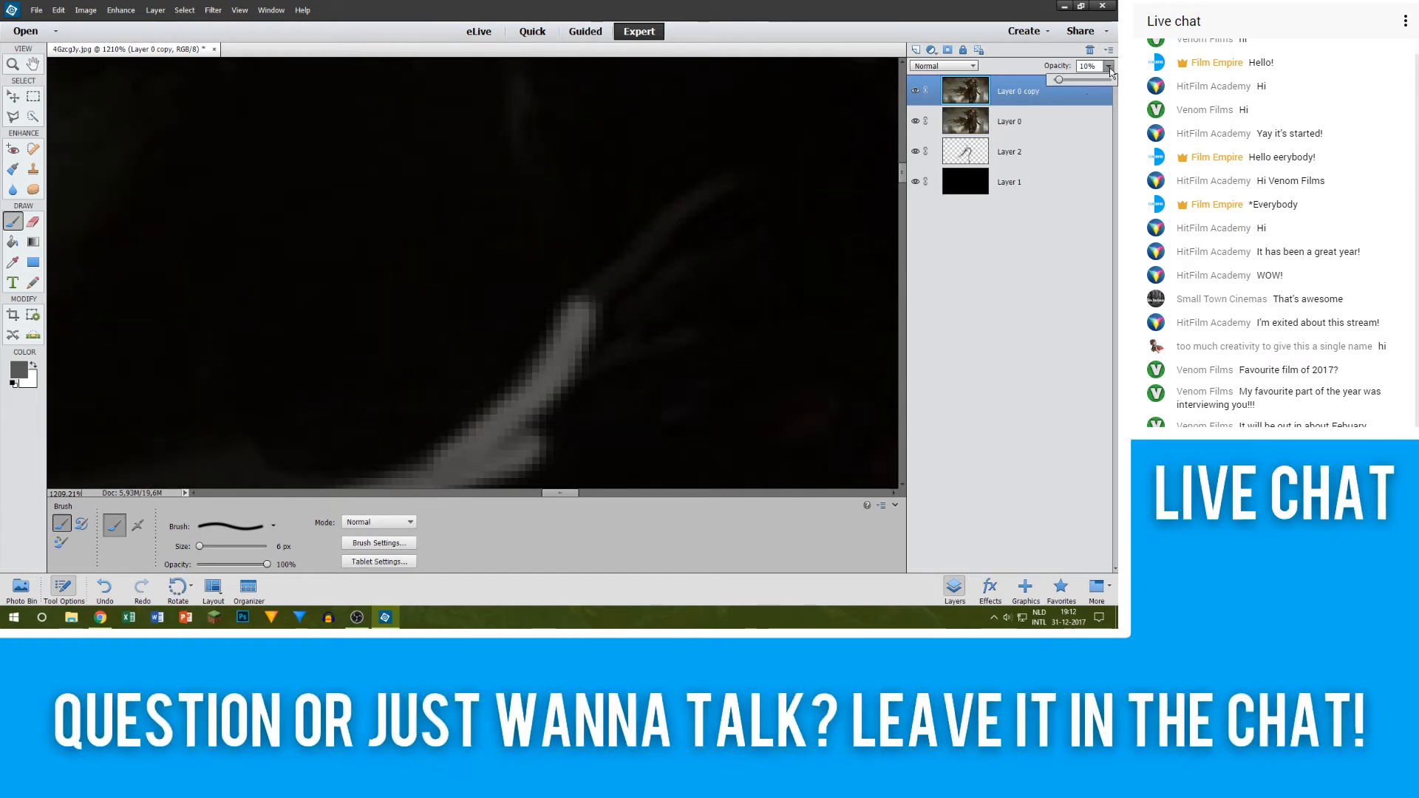
pyautogui.moveTo(1075, 83); pyautogui.dragTo(1117, 73)
# Step: Compare the full-opacity Layer 0 copy with the grey outline around the strands by toggling its visibility, leaving the copy hidden
pyautogui.scroll(-2, 703, 244)
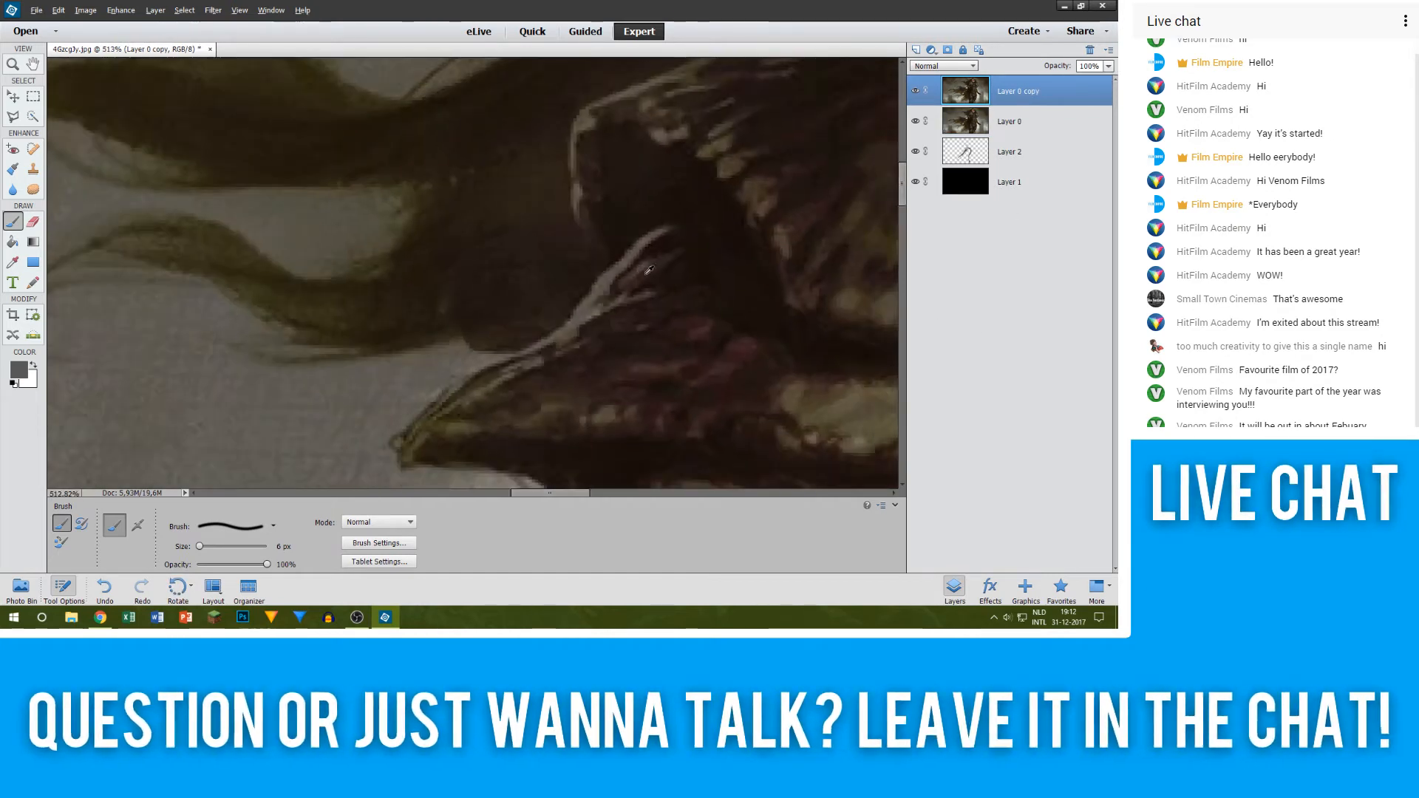
pyautogui.click(915, 90)
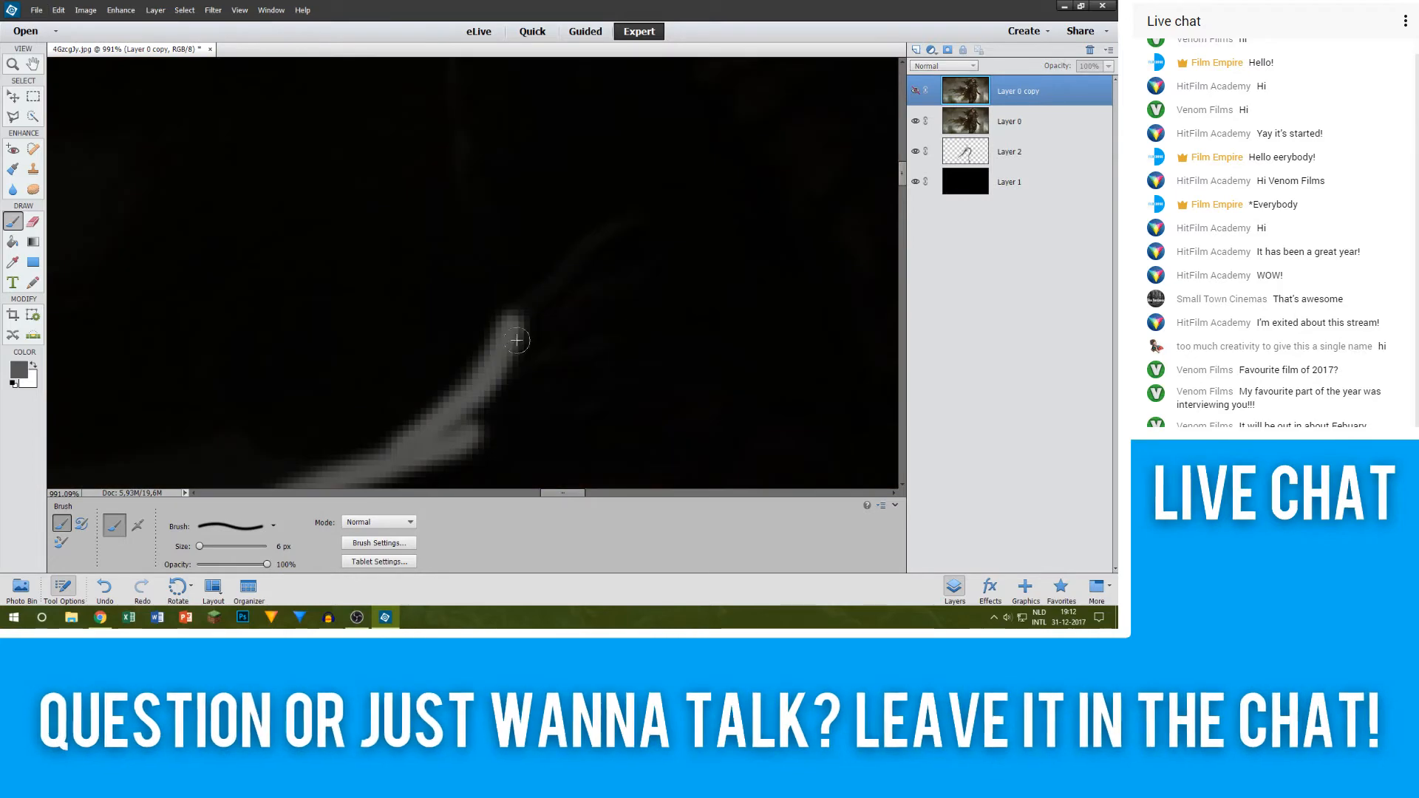
pyautogui.click(917, 90)
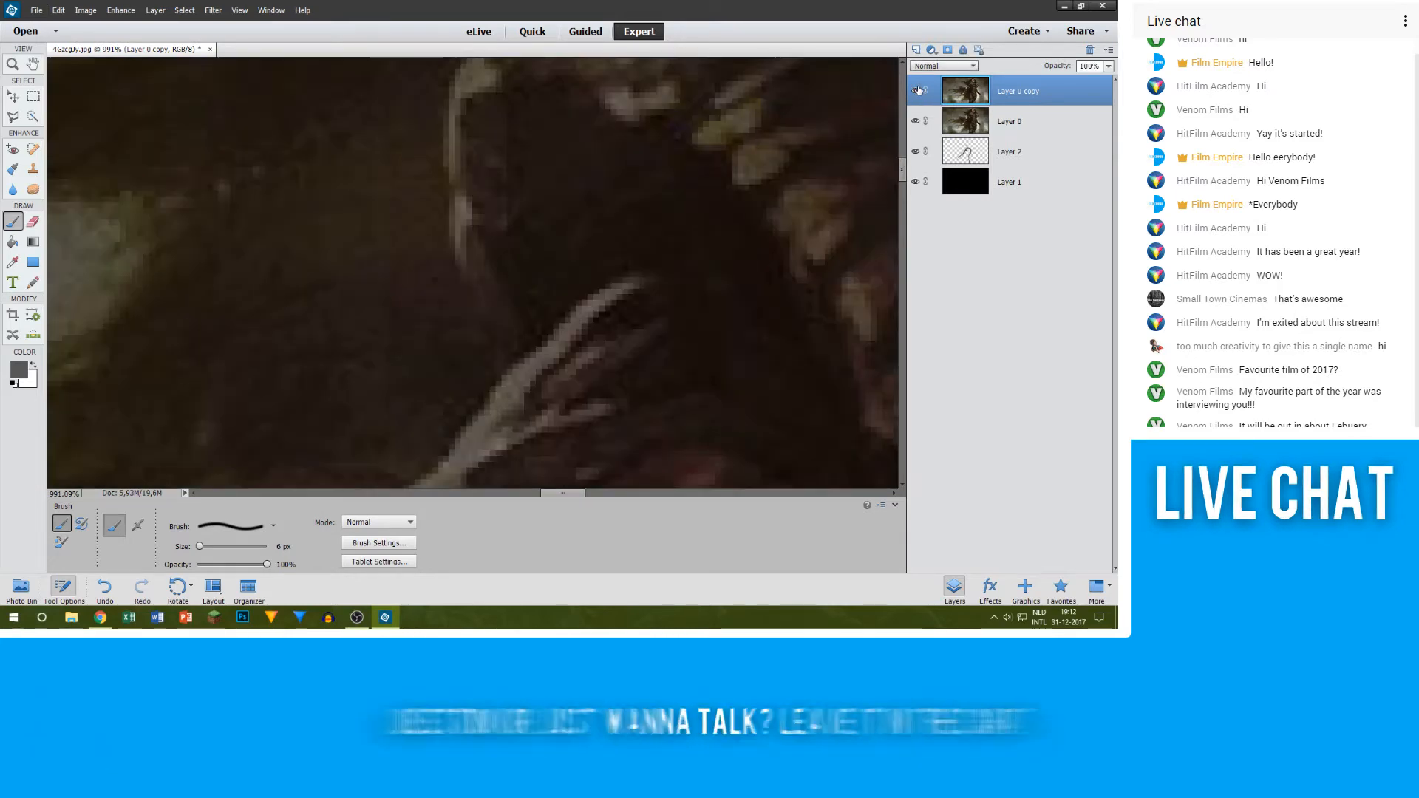
pyautogui.click(917, 90)
pyautogui.click(917, 90)
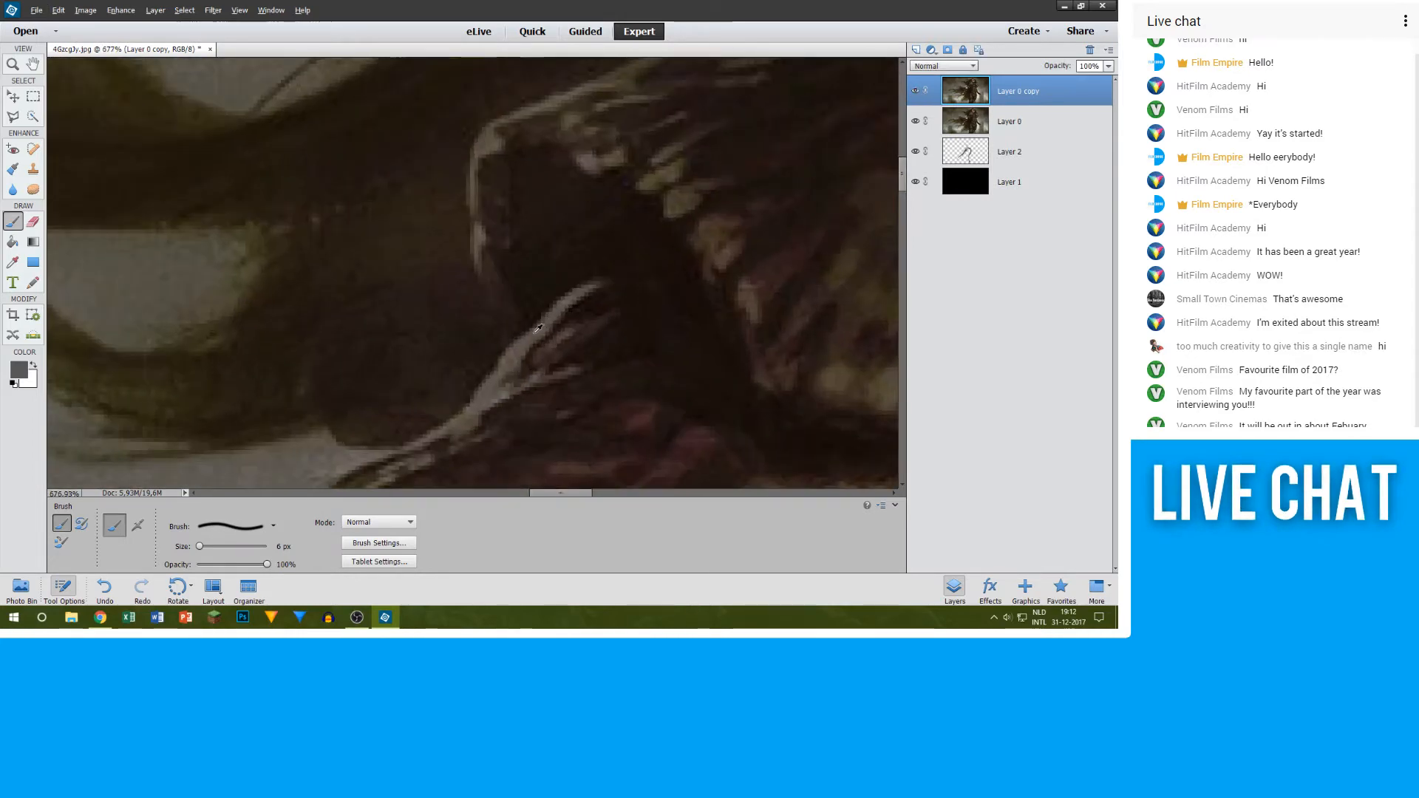
pyautogui.click(917, 90)
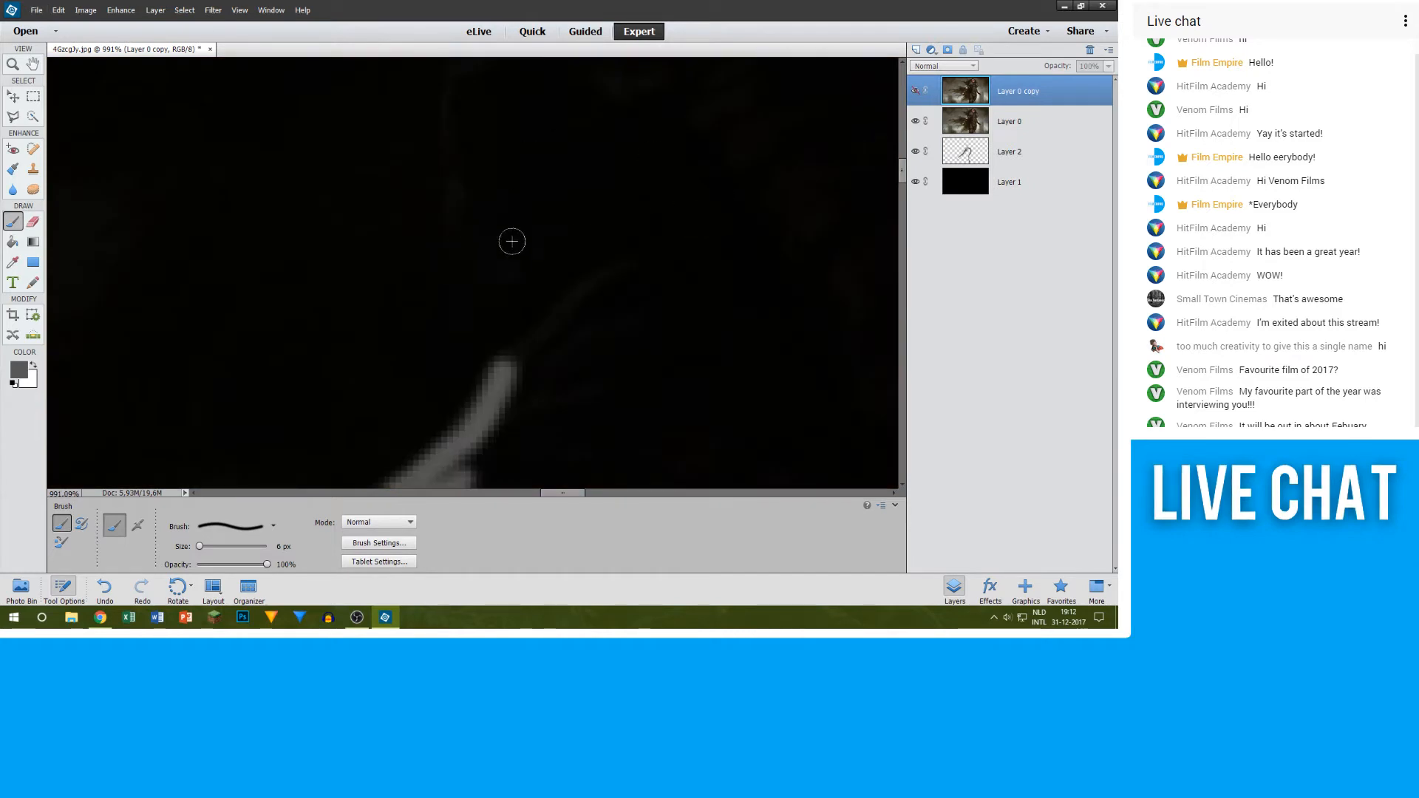
# Step: Keep the Layer 0 copy hidden, make Layer 2 active and extend the 6 px grey outline upward from the strands along the figure's edge
pyautogui.click(468, 212)
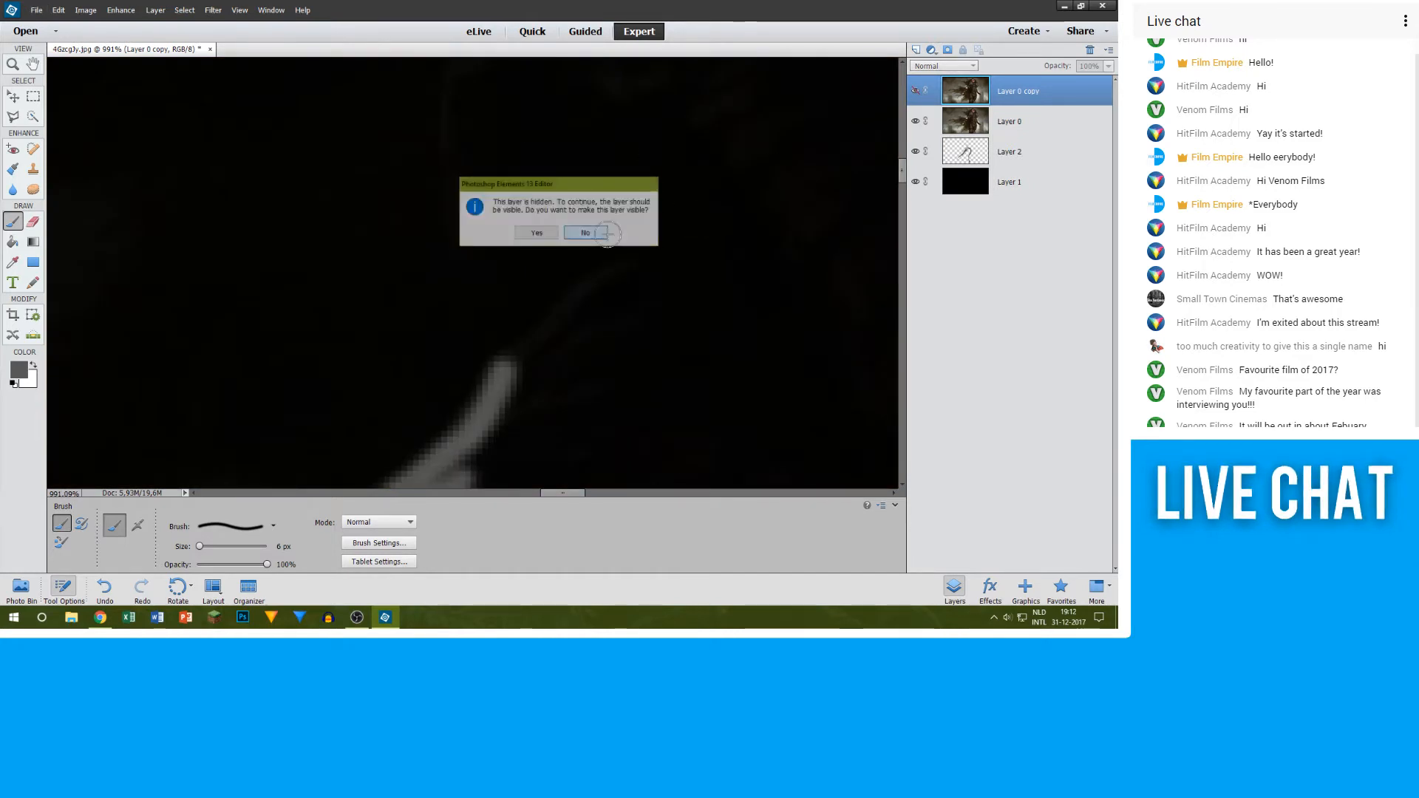
pyautogui.click(603, 233)
pyautogui.click(1001, 157)
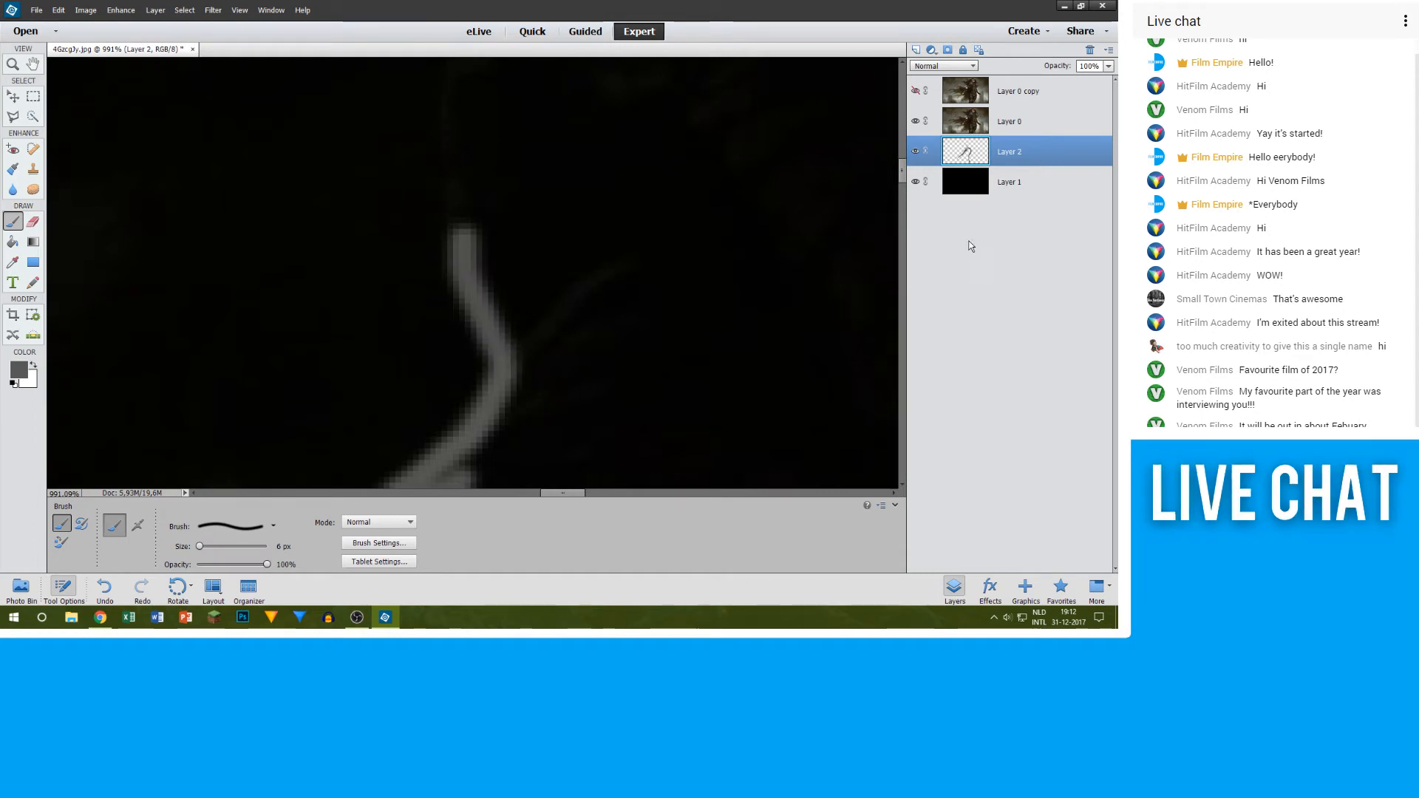
pyautogui.scroll(4, 511, 257)
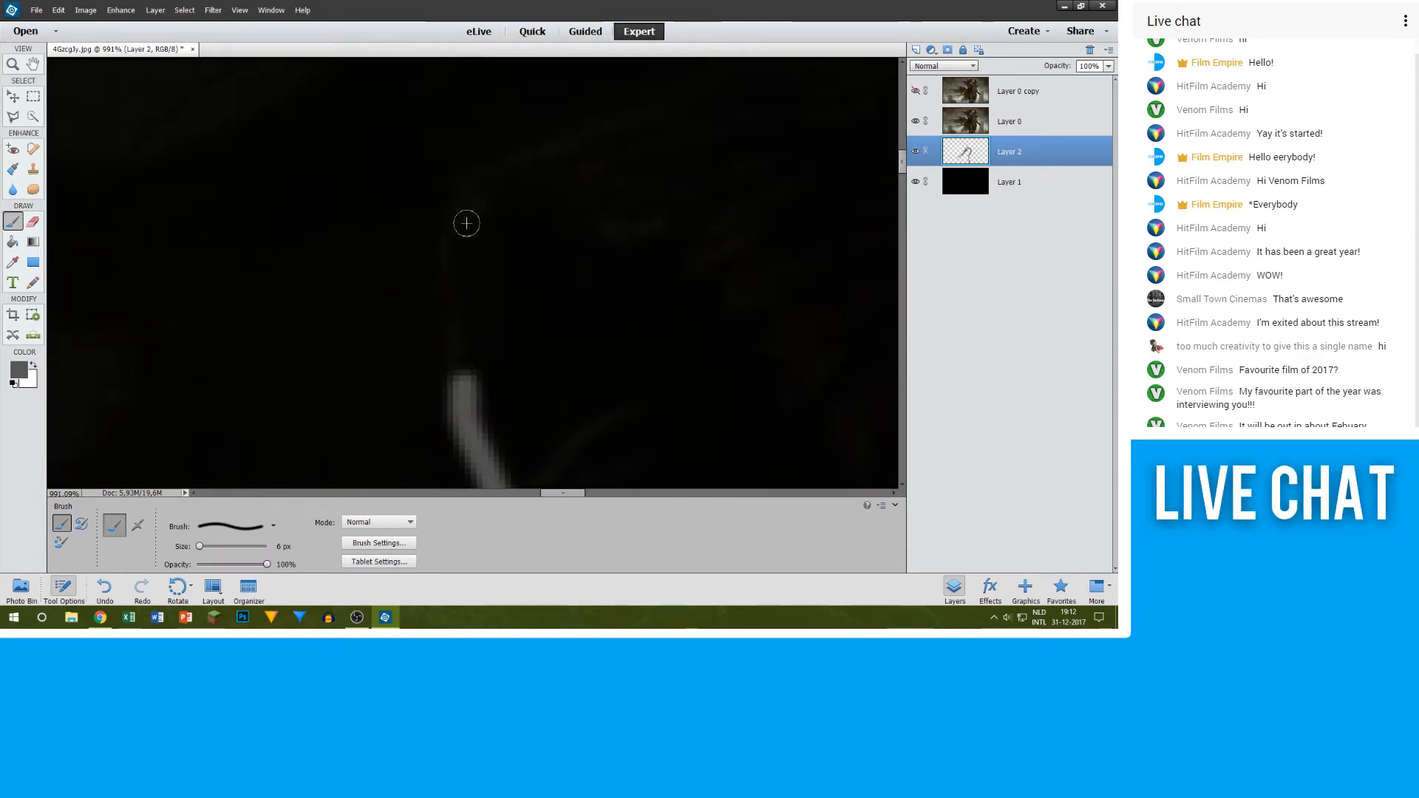
# Step: Extend the 6 px grey outline on Layer 2 upward along the figure's edge and around the curve at the shoulder
pyautogui.moveTo(453, 257); pyautogui.dragTo(449, 412)
pyautogui.scroll(2, 454, 248)
pyautogui.moveTo(448, 297)
pyautogui.mouseDown()
pyautogui.moveTo(480, 257)
pyautogui.moveTo(588, 225)
pyautogui.mouseUp()
pyautogui.scroll(4, 680, 225)
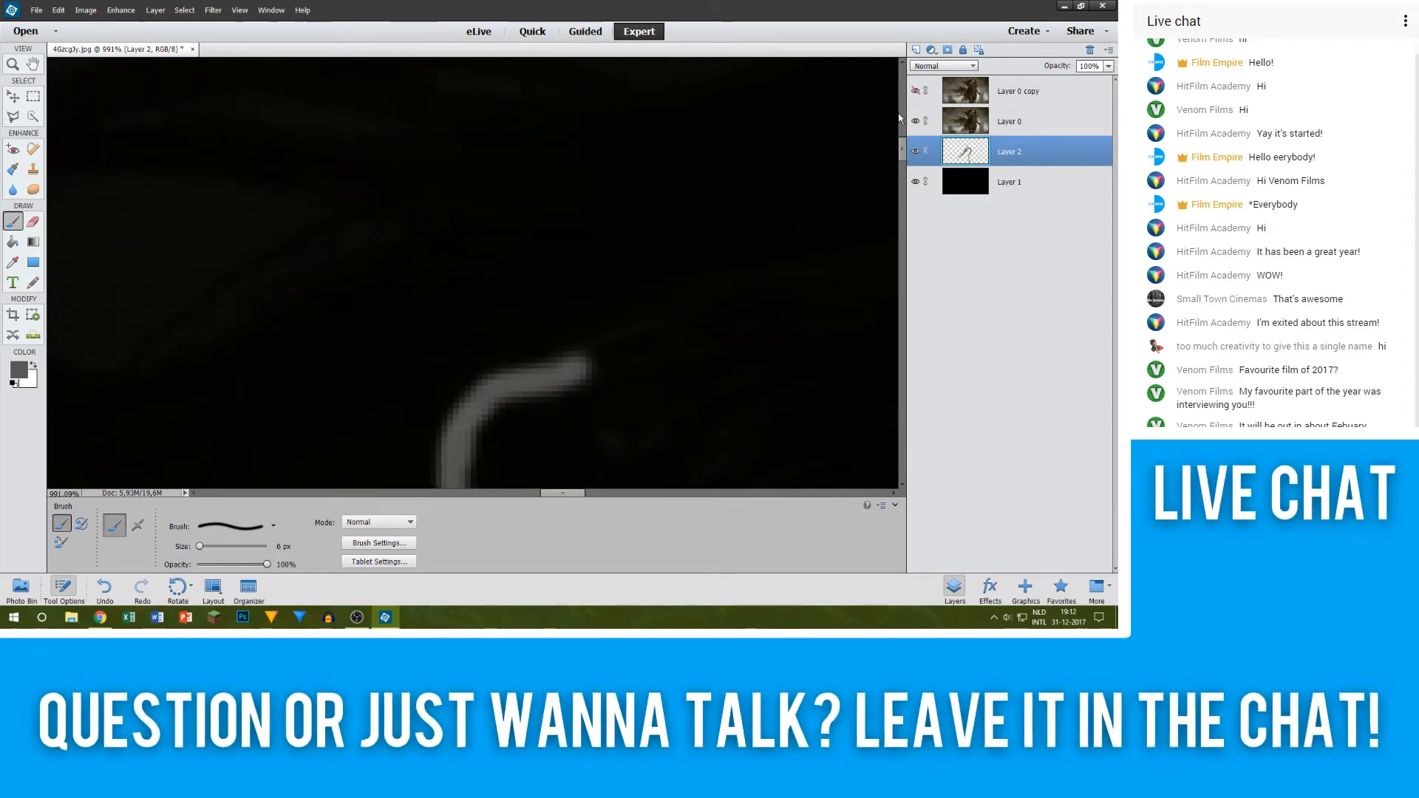
# Step: Check the shoulder edge against the Layer 0 copy, leave that layer hidden, and redo the outline stroke along the shoulder's upper edge
pyautogui.click(915, 91)
pyautogui.moveTo(587, 362); pyautogui.dragTo(772, 289)
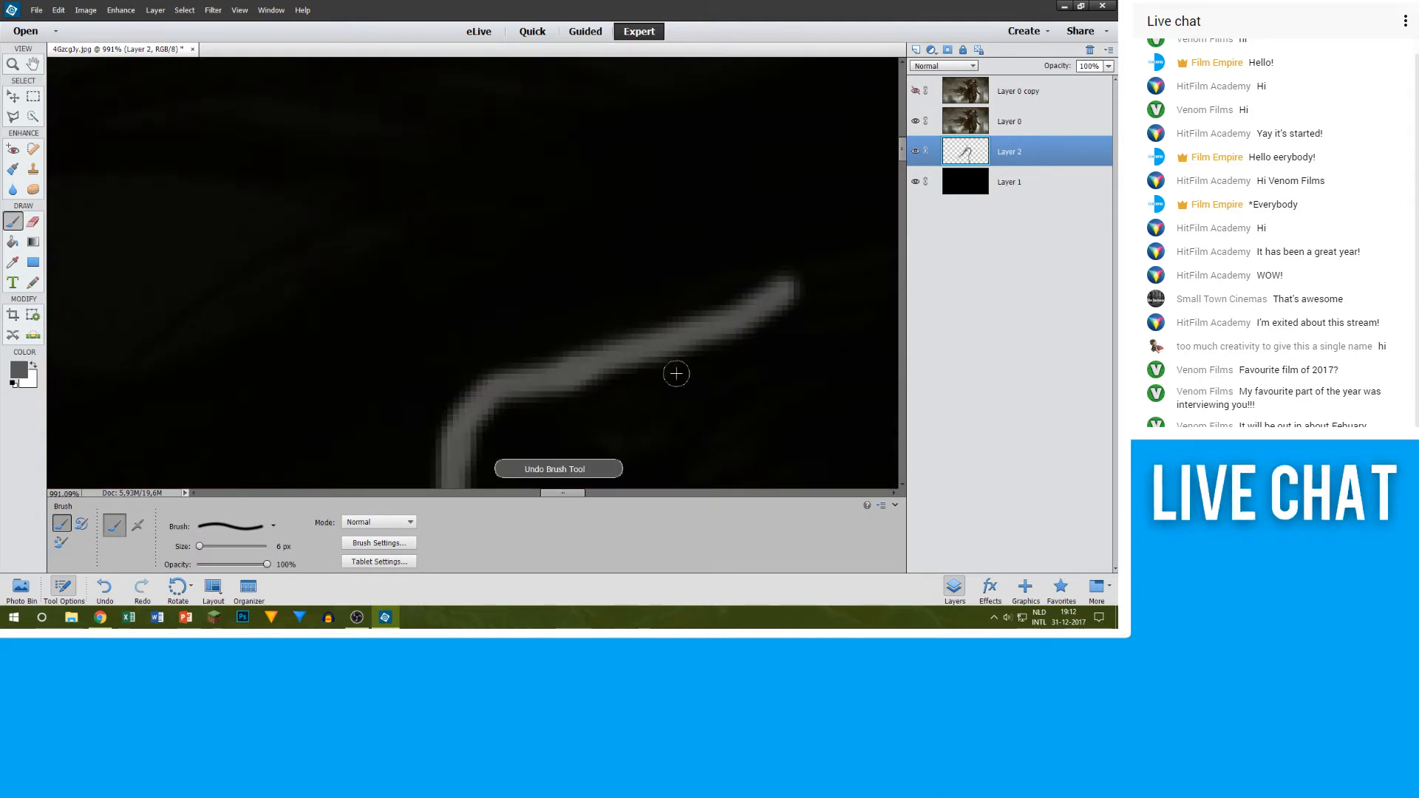
pyautogui.moveTo(561, 493)
pyautogui.mouseDown()
pyautogui.moveTo(603, 493)
pyautogui.moveTo(561, 492)
pyautogui.mouseUp()
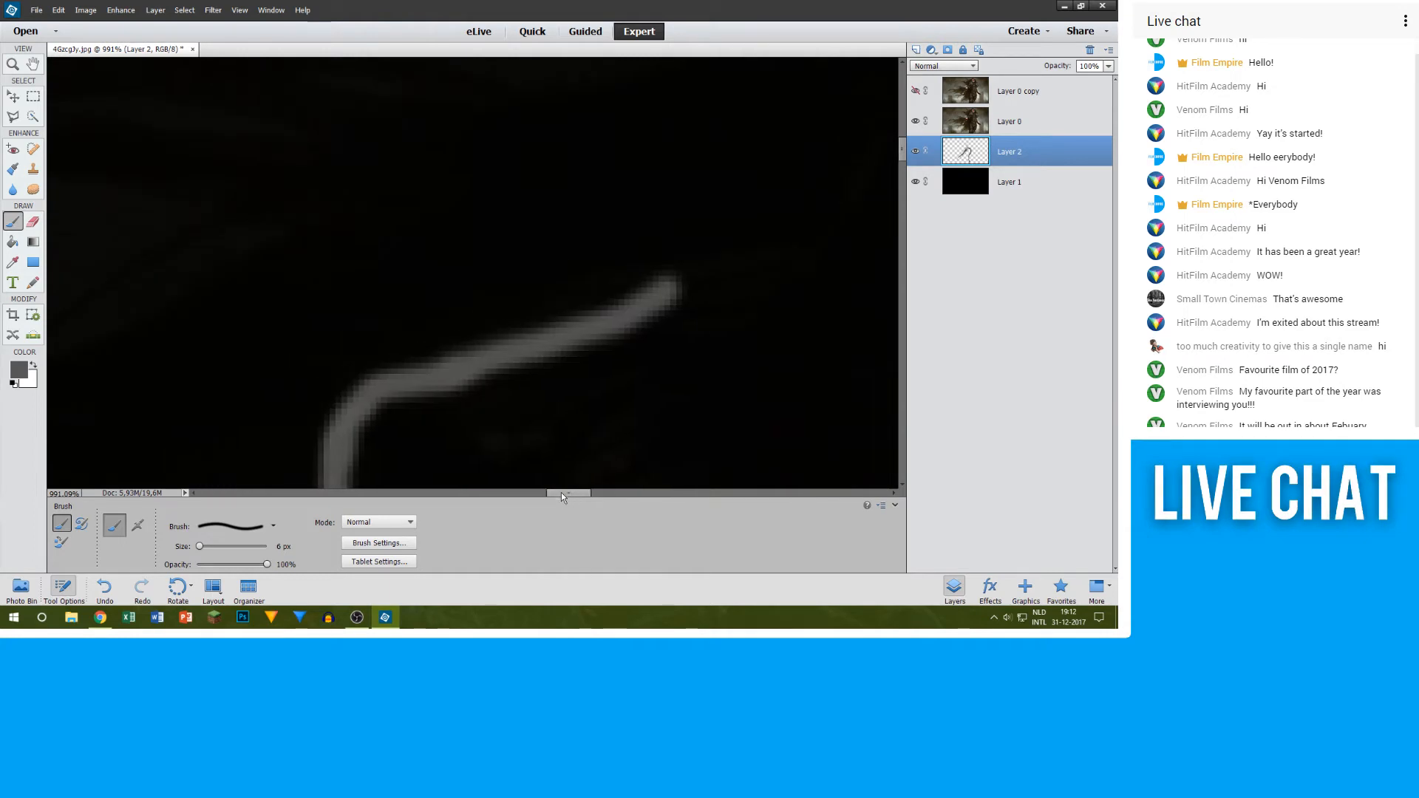
pyautogui.click(913, 91)
pyautogui.click(914, 91)
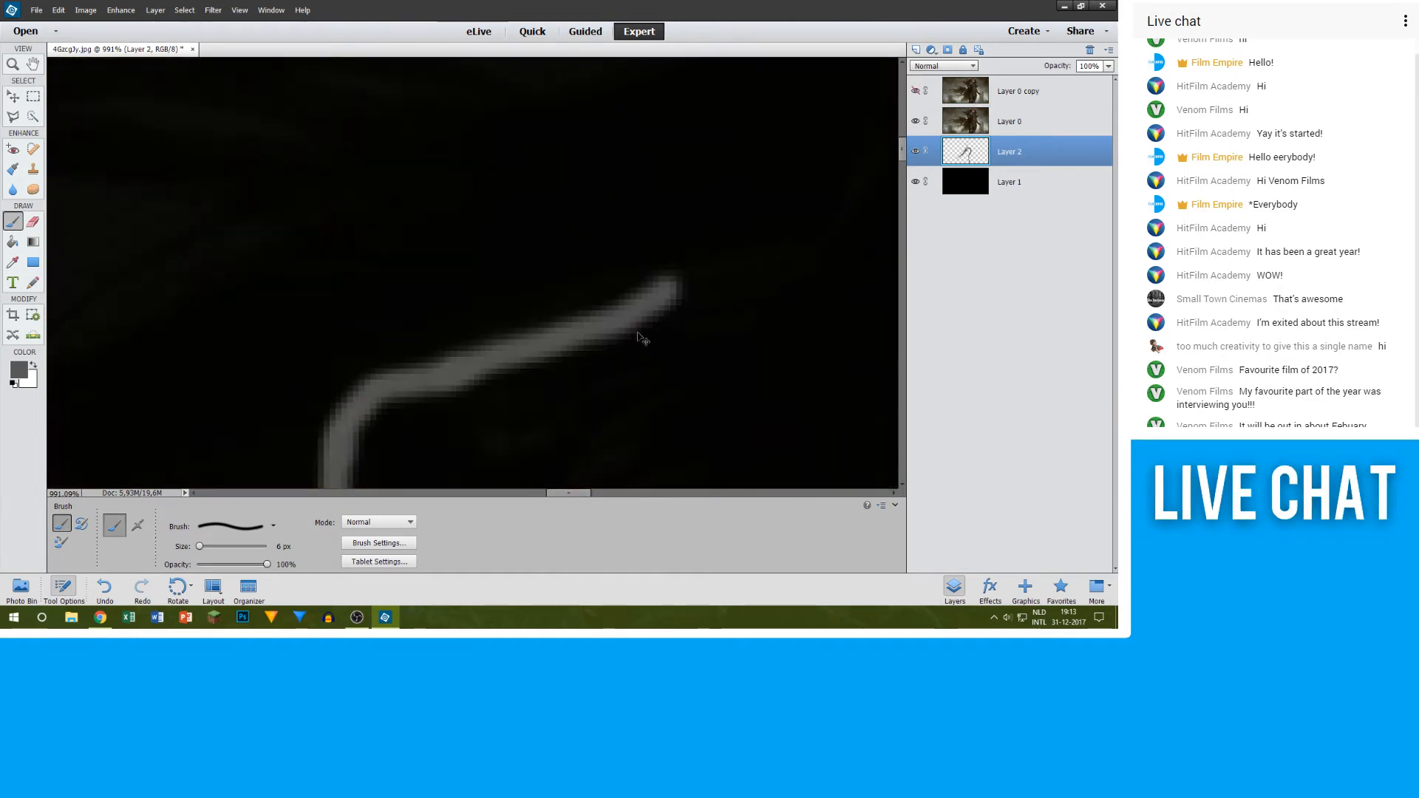
pyautogui.hotkey('ctrl', 'z')
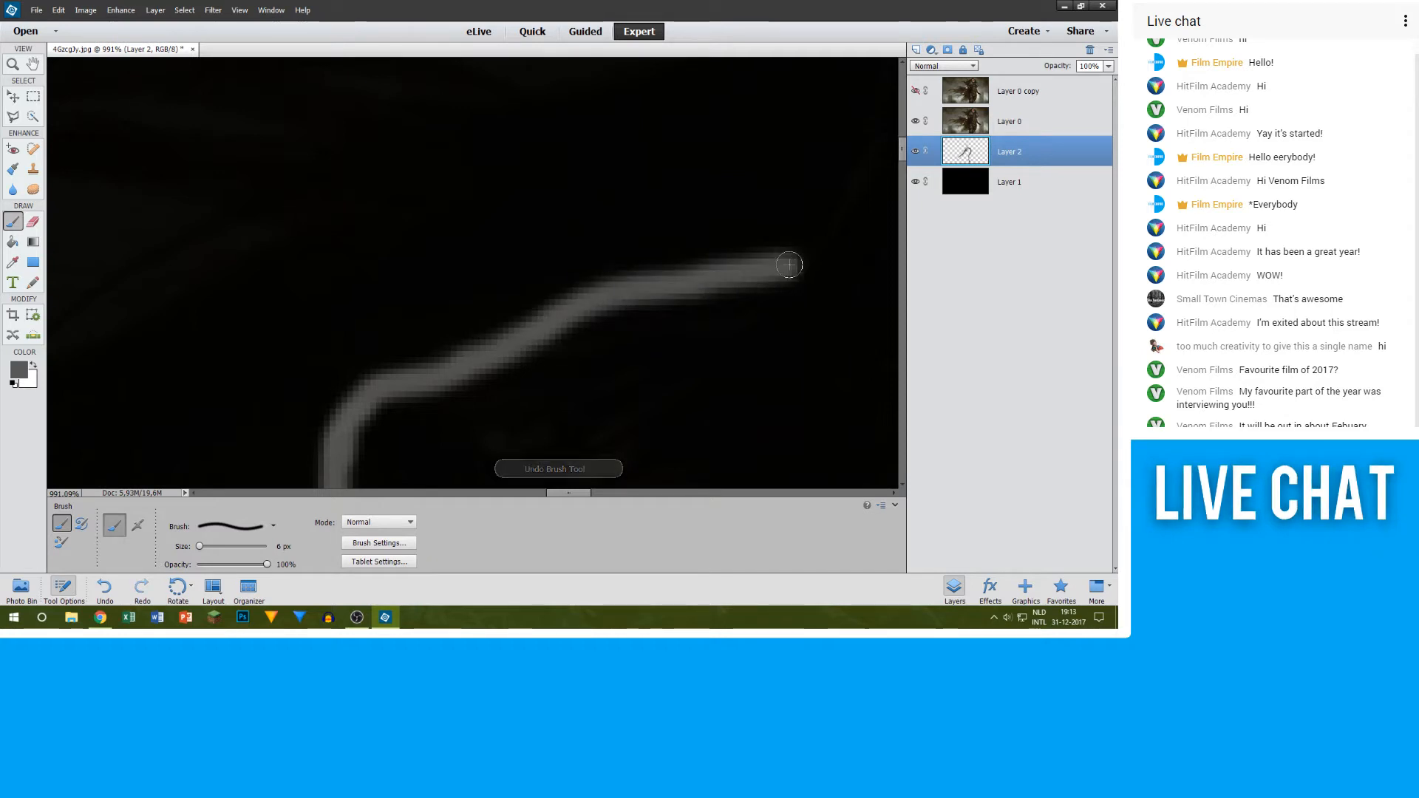
# Step: Continue the grey outline from the shoulder up the steep outer edge to just below the pointed tip of the collar
pyautogui.moveTo(571, 491); pyautogui.dragTo(594, 491)
pyautogui.scroll(2, 478, 219)
pyautogui.scroll(3, 473, 348)
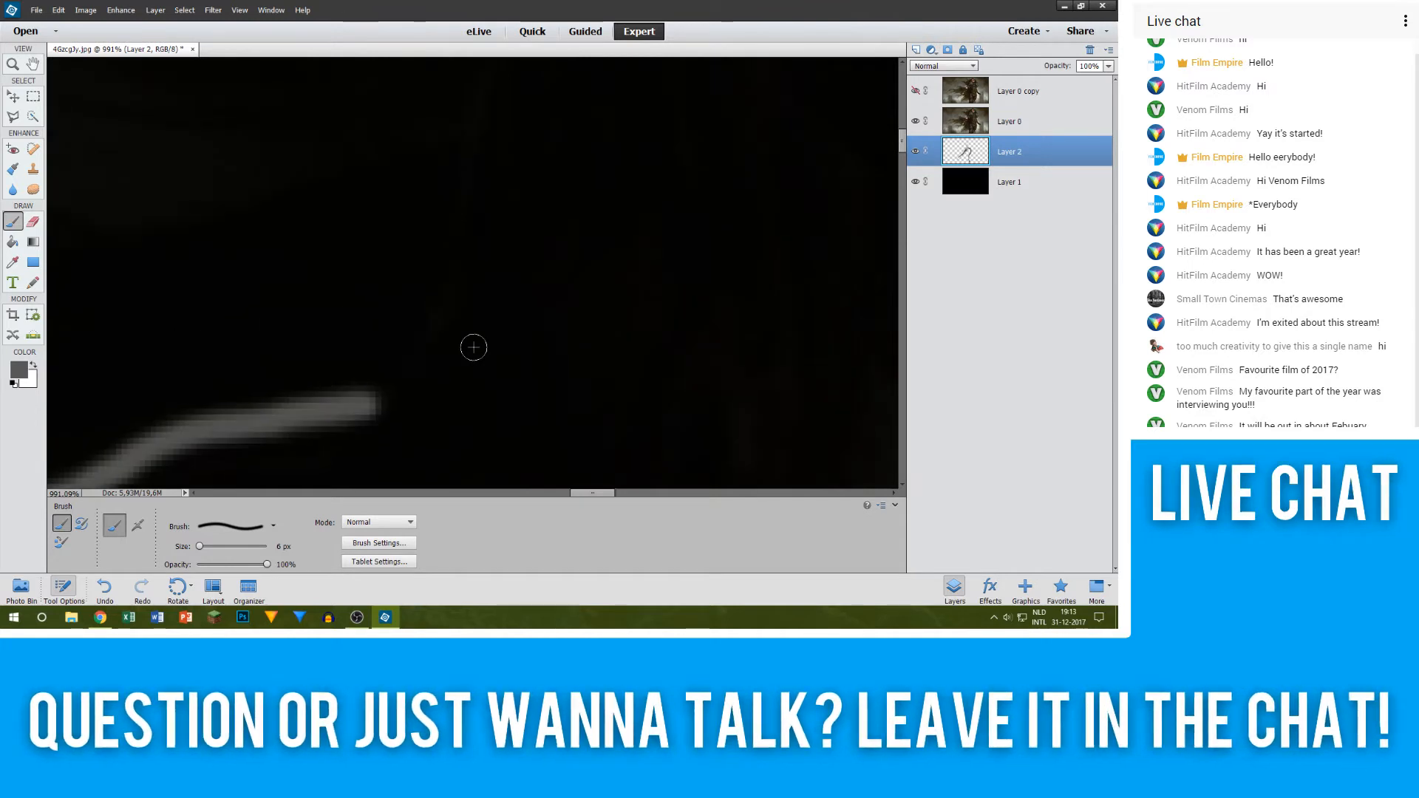
pyautogui.moveTo(470, 295)
pyautogui.mouseDown()
pyautogui.moveTo(449, 399)
pyautogui.moveTo(347, 480)
pyautogui.mouseUp()
pyautogui.scroll(3, 473, 278)
pyautogui.moveTo(499, 238); pyautogui.dragTo(473, 342)
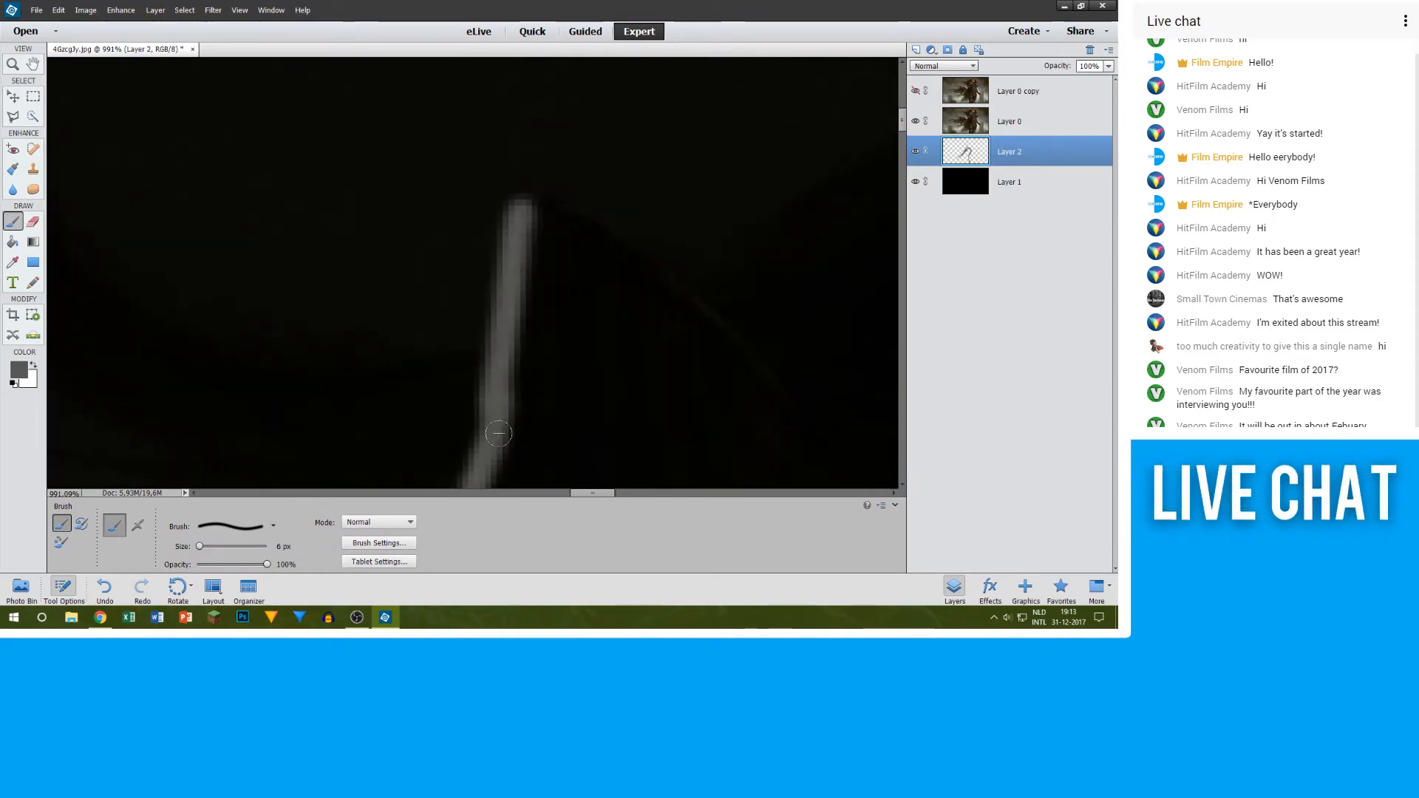
# Step: Trace around the collar's pointed tip and down its inner edge in grey toward the figure's jaw
pyautogui.moveTo(601, 493); pyautogui.dragTo(614, 493)
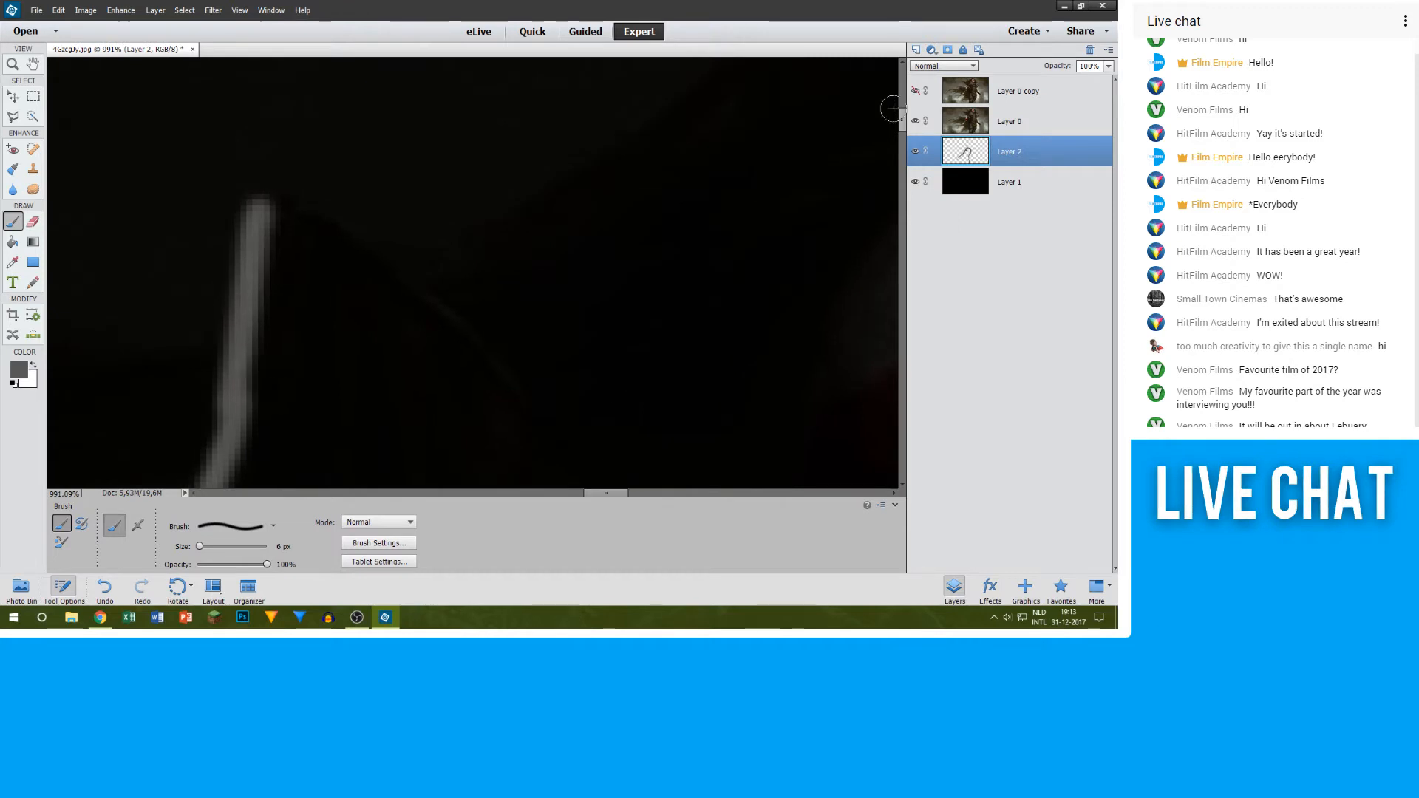
pyautogui.scroll(-7, 662, 196)
pyautogui.scroll(5, 649, 196)
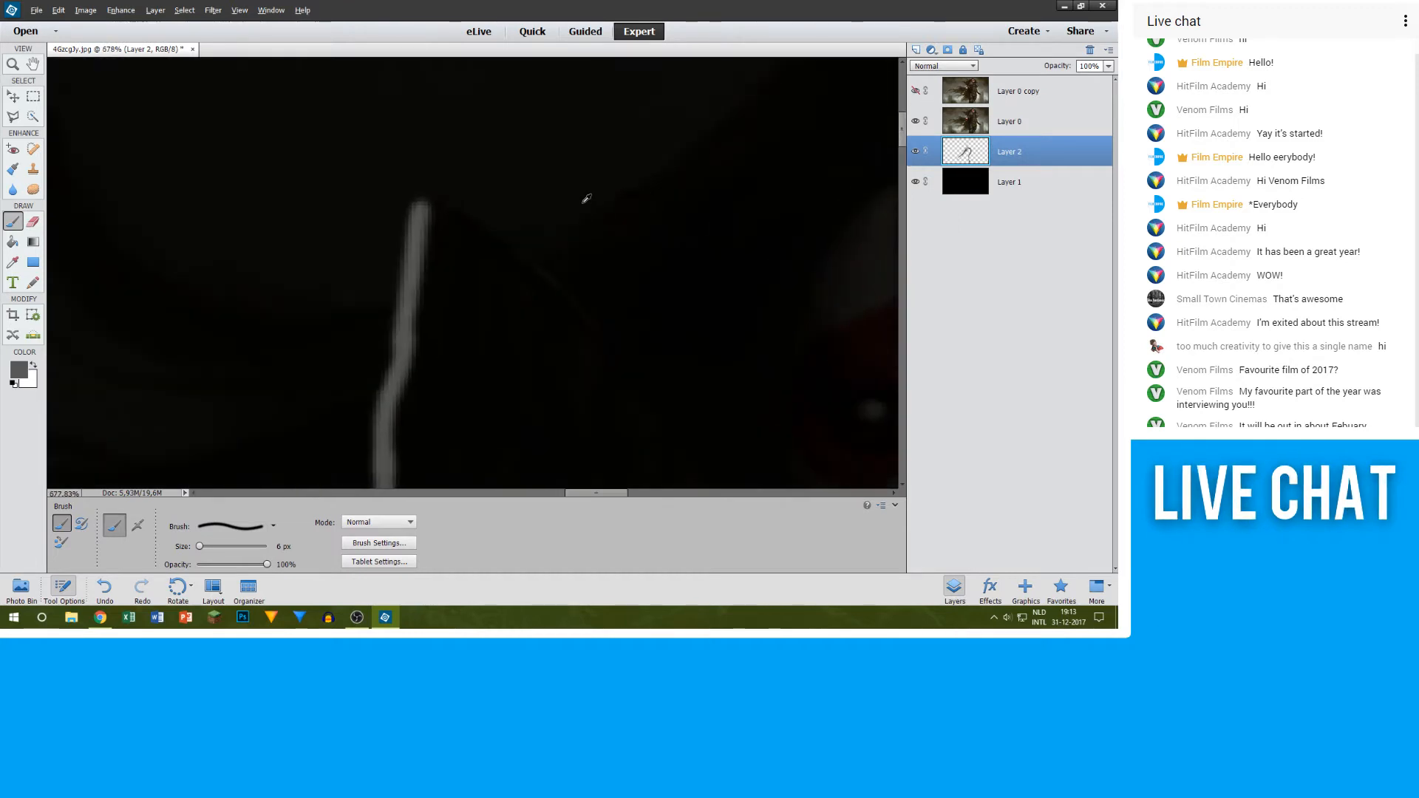
pyautogui.scroll(-4, 628, 222)
pyautogui.scroll(4, 567, 184)
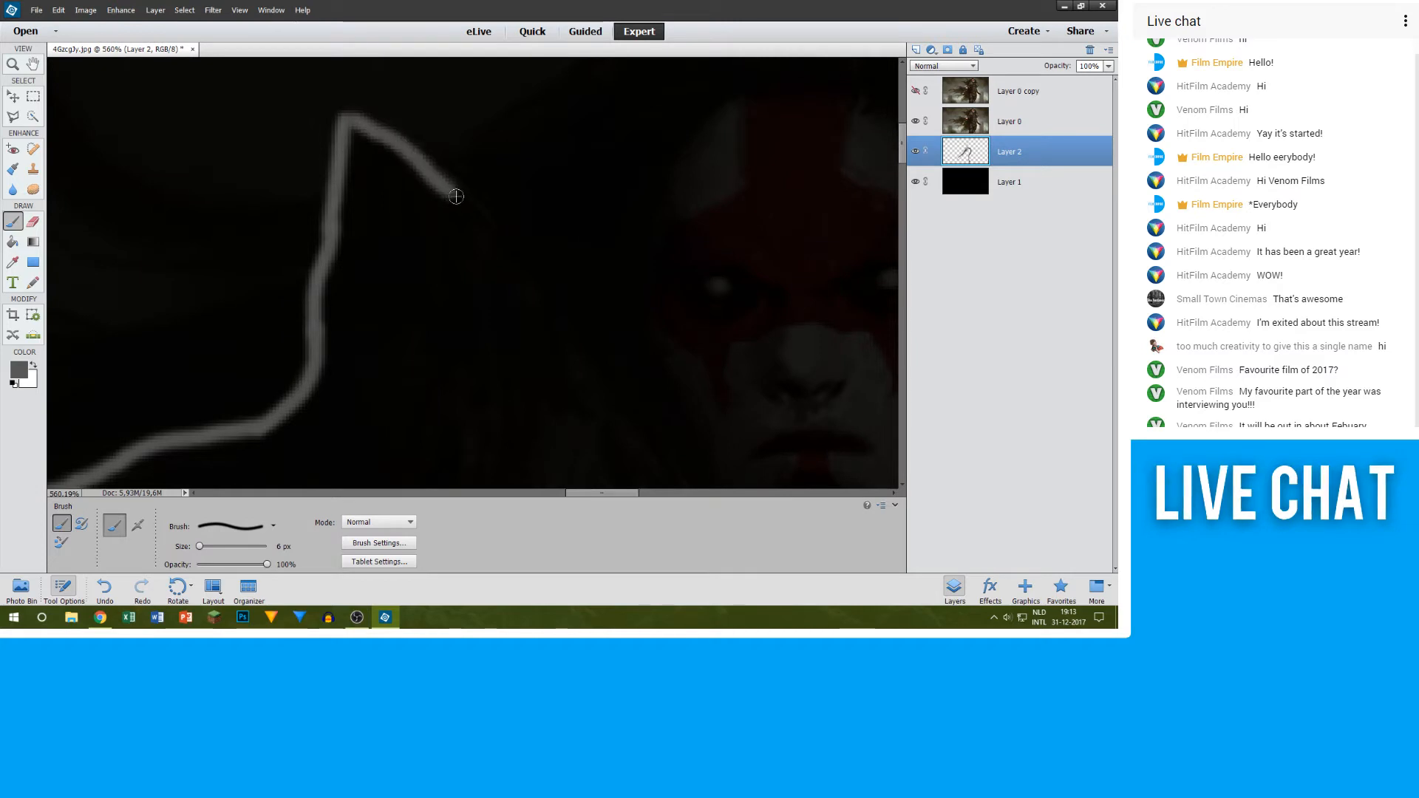
pyautogui.moveTo(499, 251); pyautogui.dragTo(681, 491)
pyautogui.hscroll(3, 643, 384)
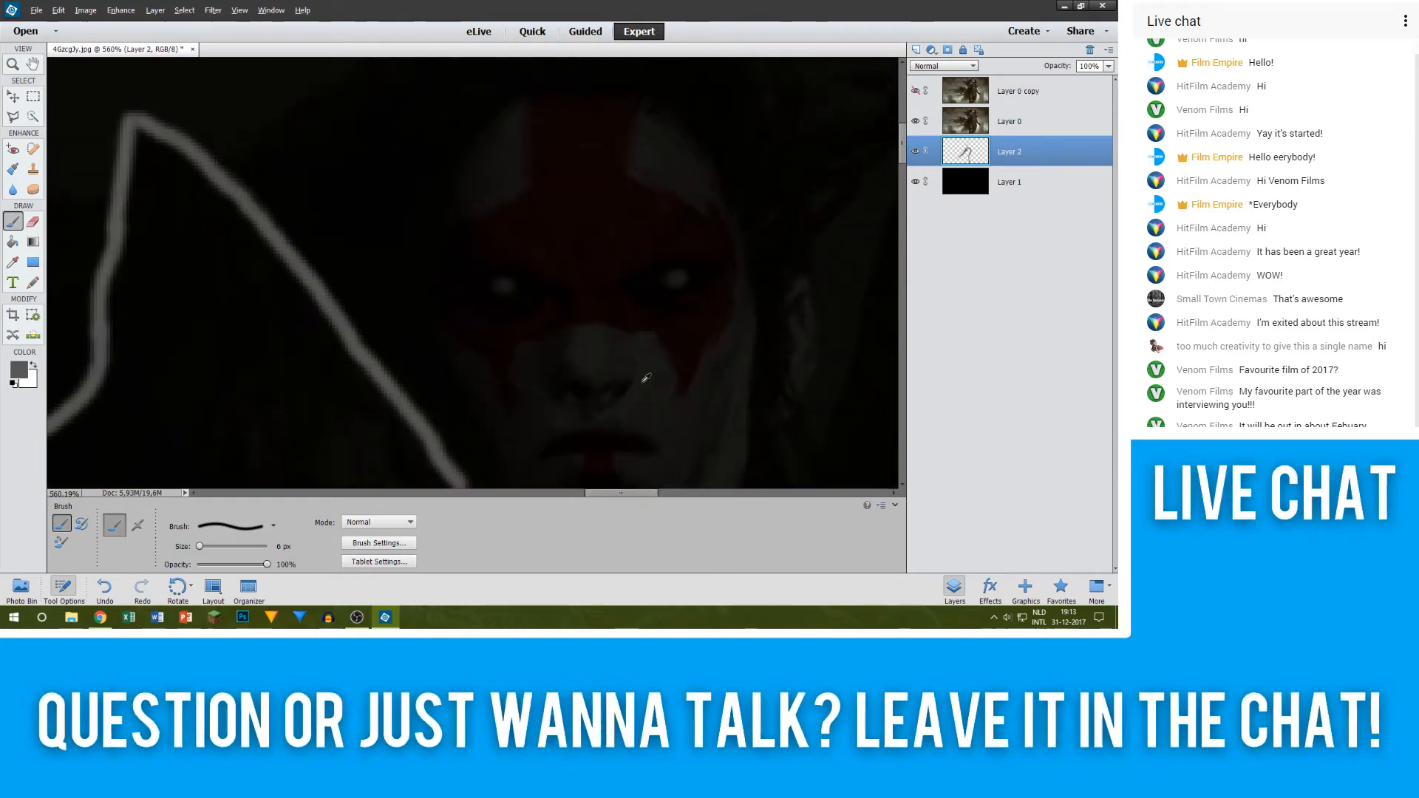
# Step: Outline the near side of the face in grey, from the collar's lower end at the jaw up to the hairline
pyautogui.scroll(-6, 640, 376)
pyautogui.scroll(5, 616, 329)
pyautogui.scroll(4, 545, 306)
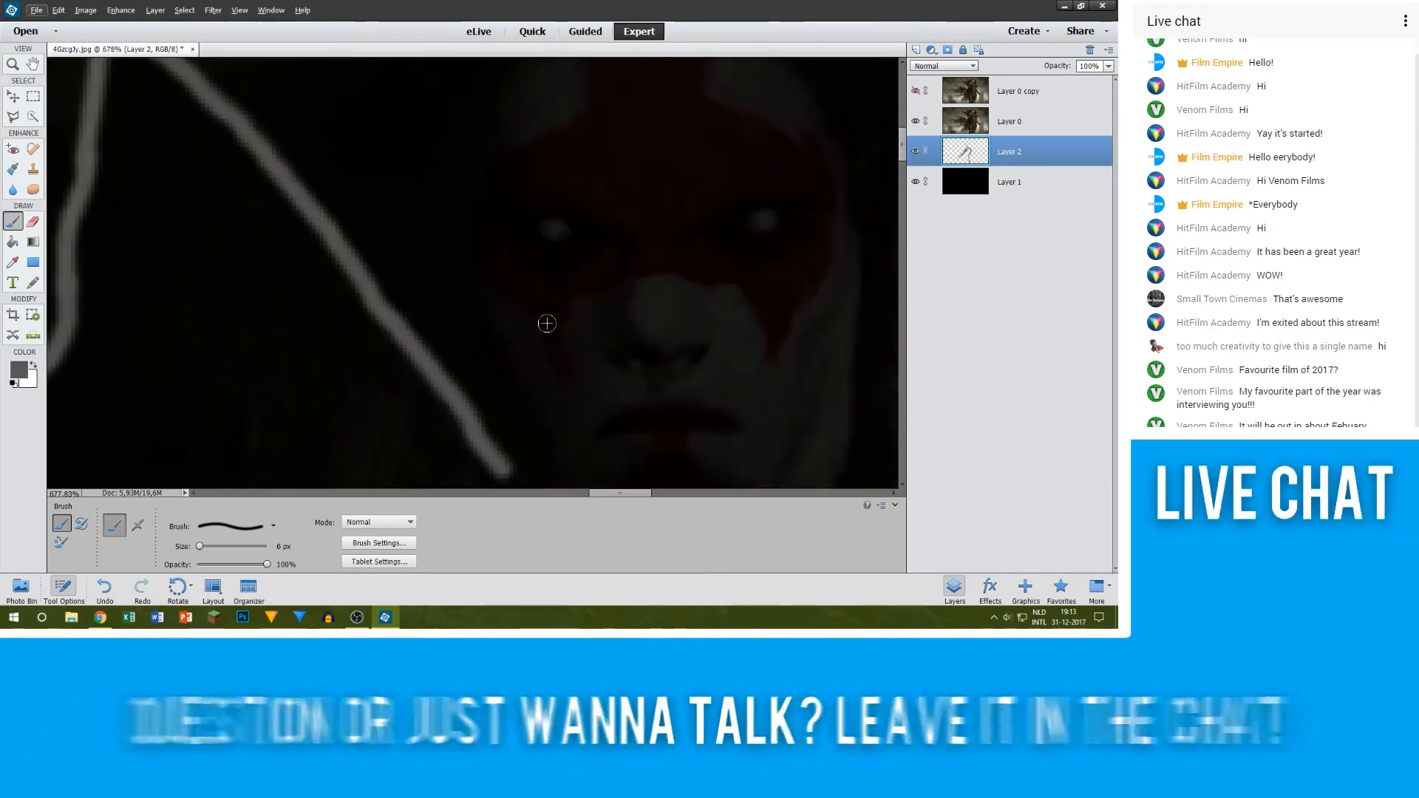
pyautogui.scroll(2, 520, 237)
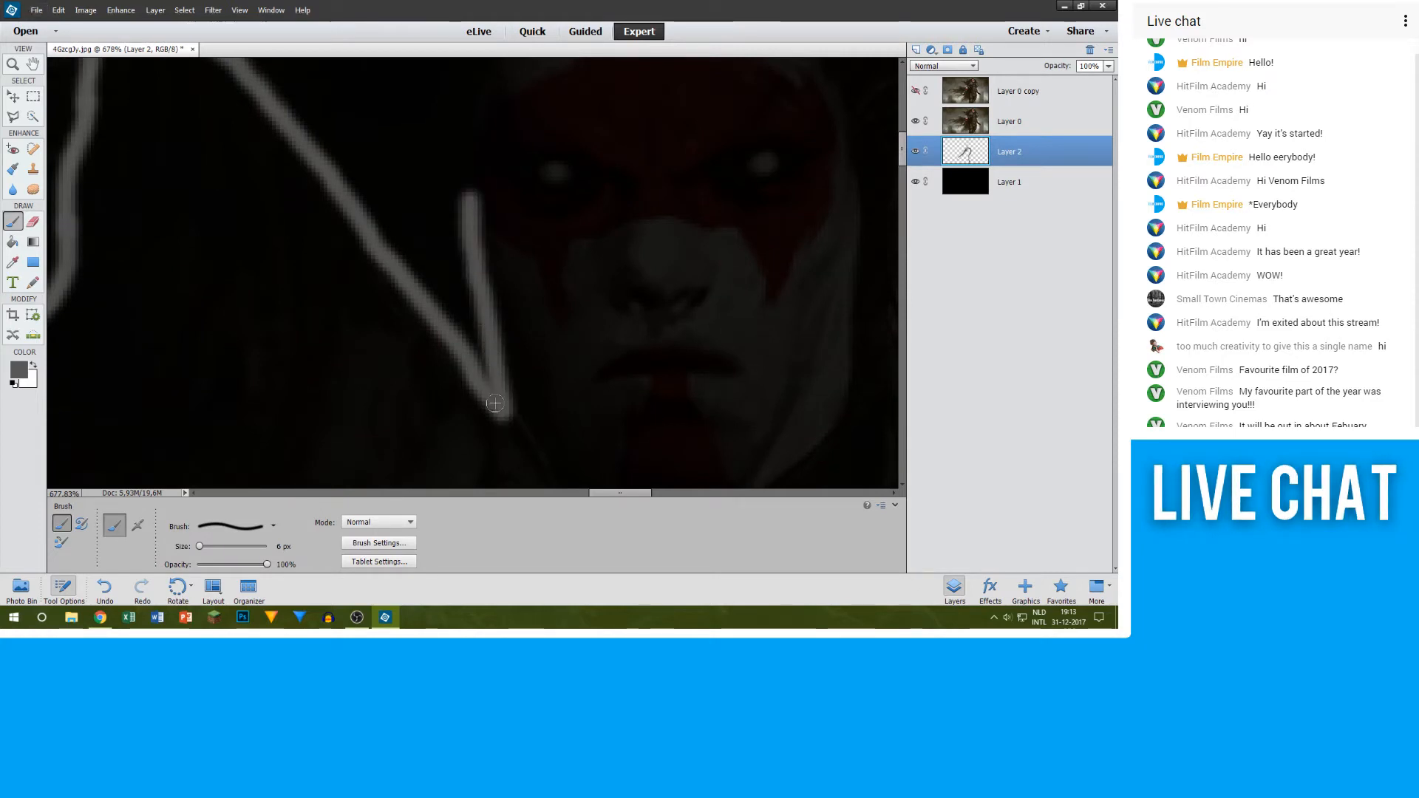
pyautogui.scroll(6, 517, 333)
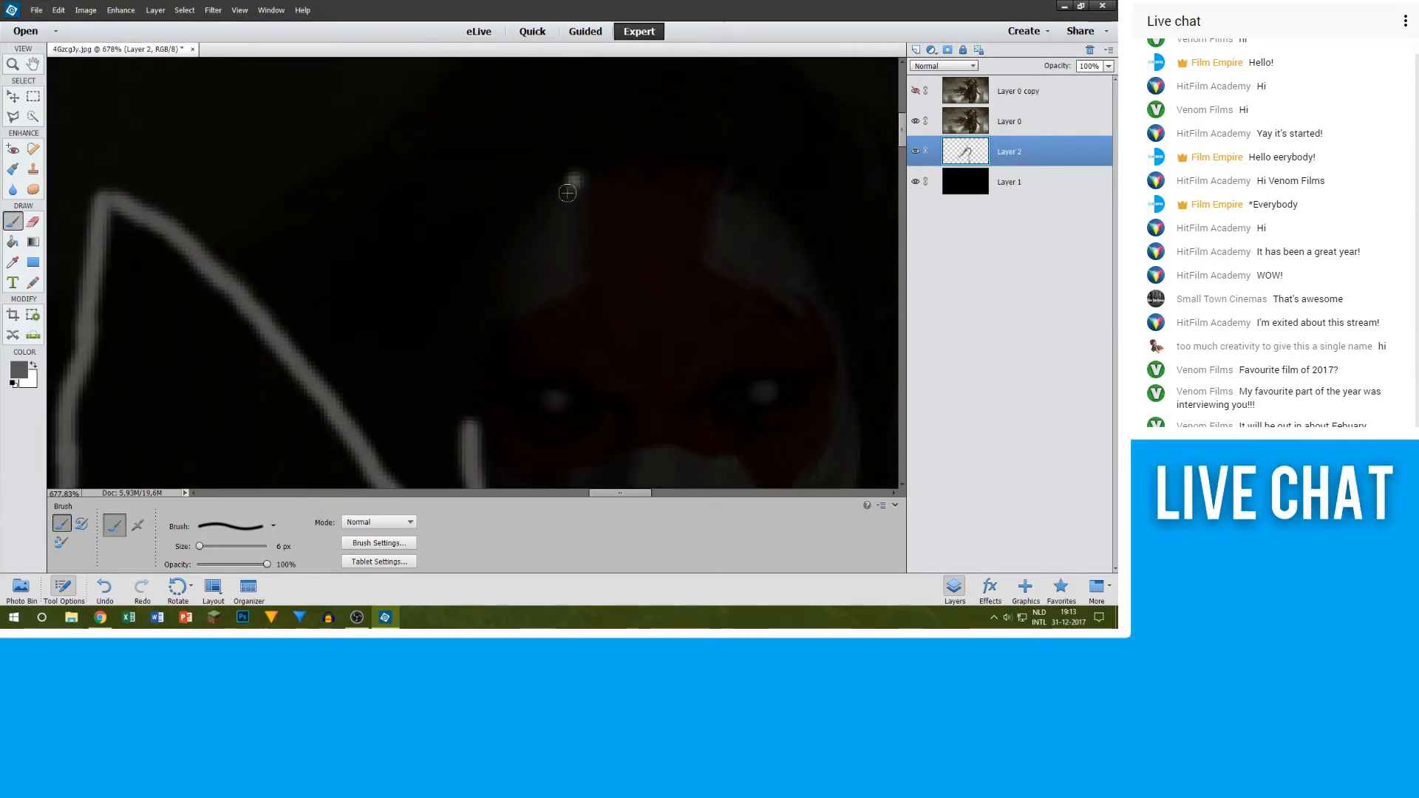
pyautogui.scroll(-10, 600, 197)
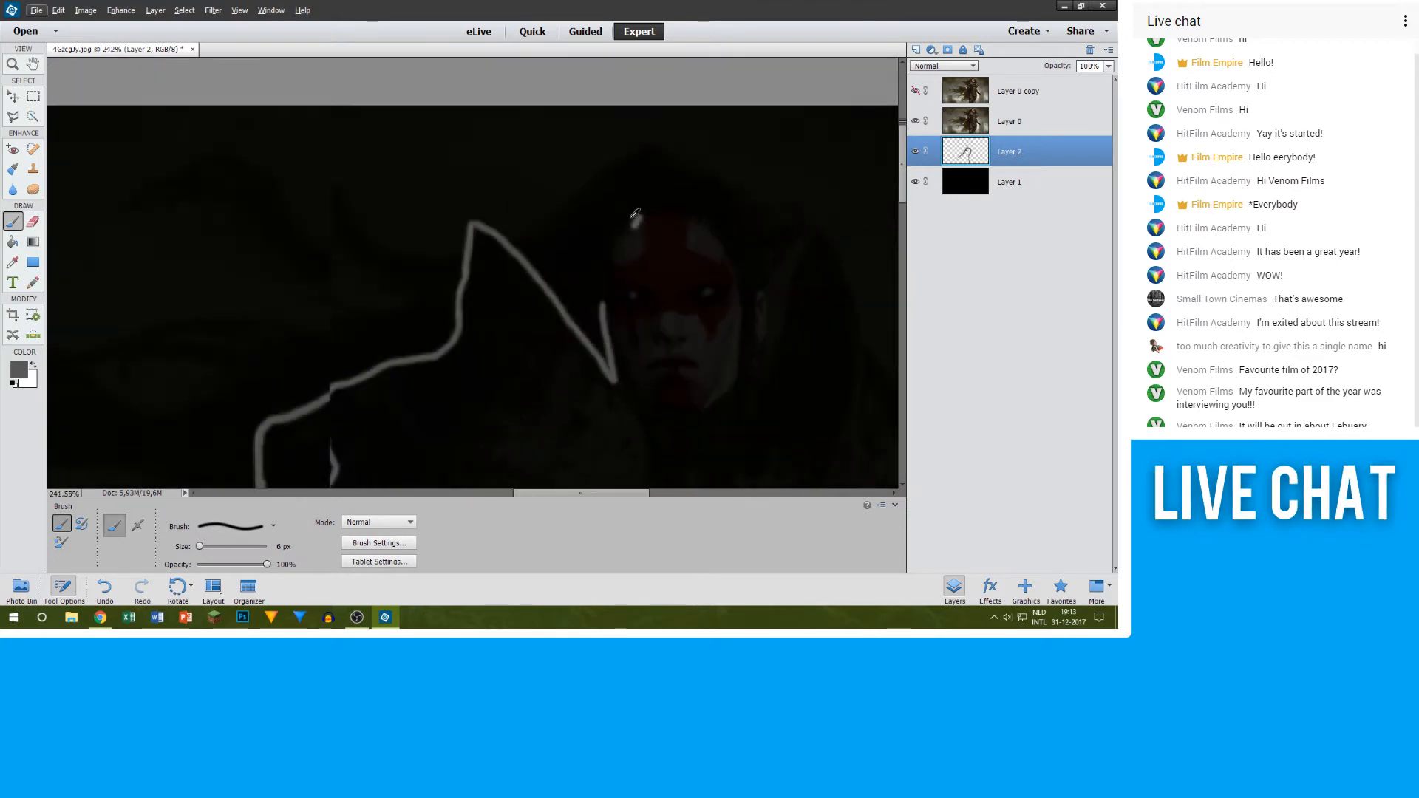
pyautogui.scroll(10, 602, 209)
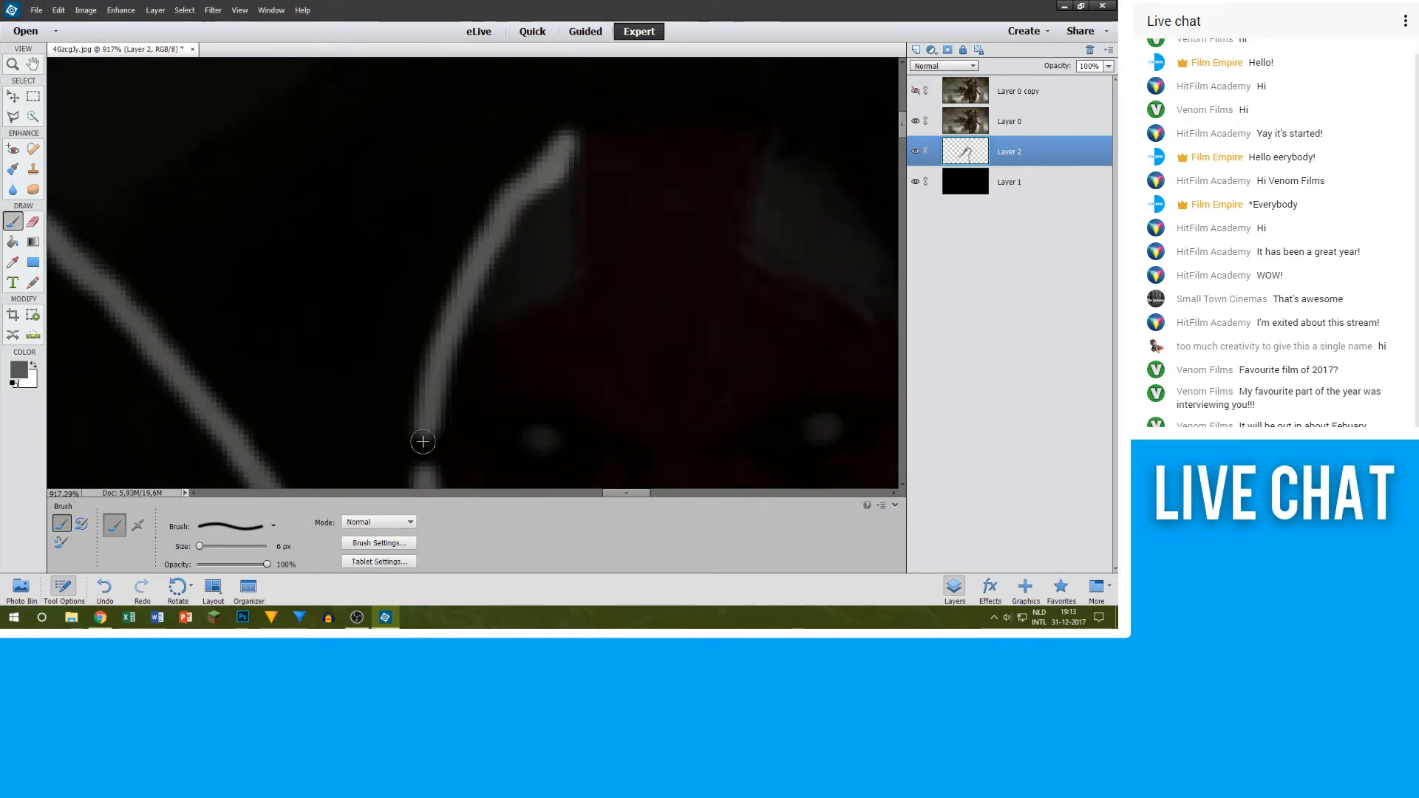
pyautogui.scroll(-12, 570, 427)
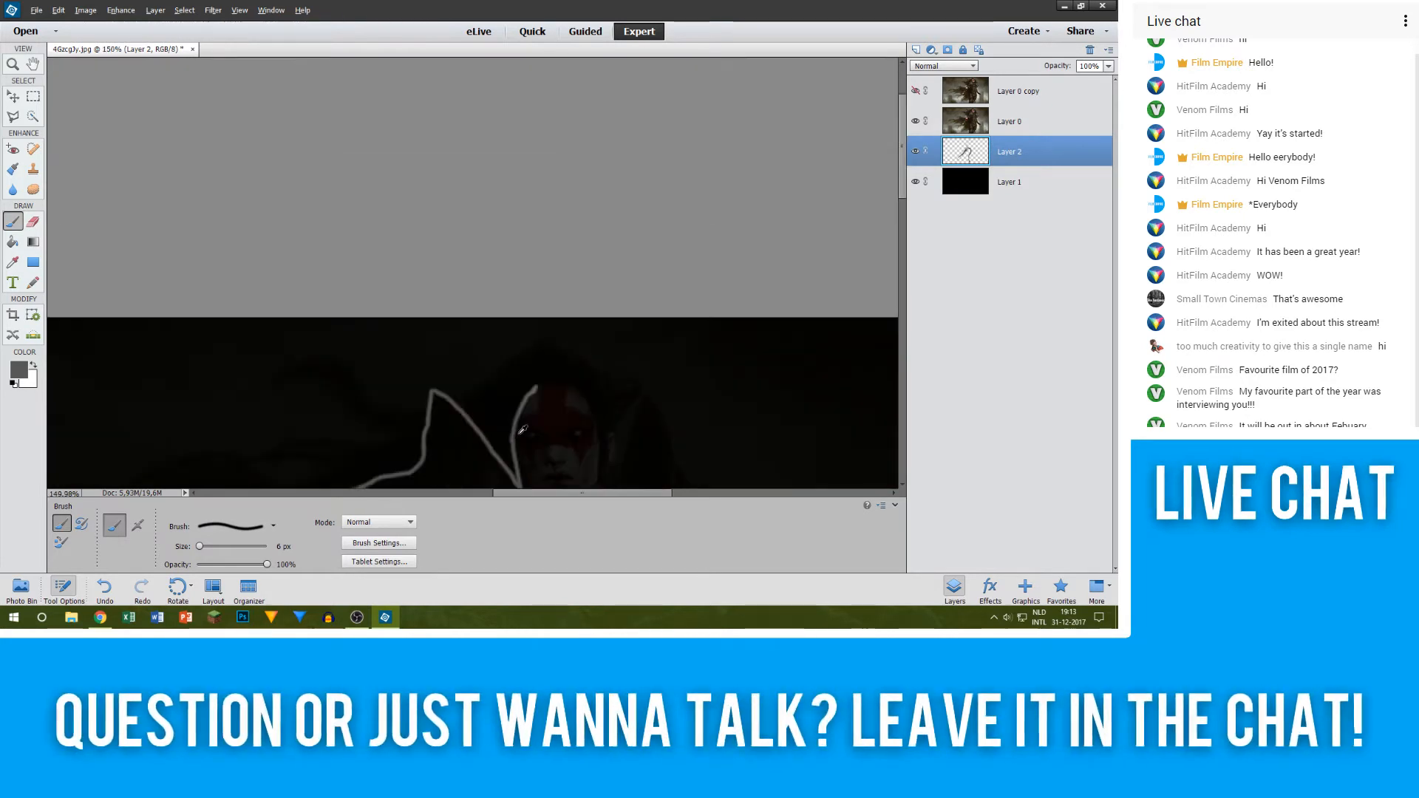
# Step: Trace the grey outline across the top of the forehead and down the far side of the face to the jaw
pyautogui.scroll(-5, 417, 427)
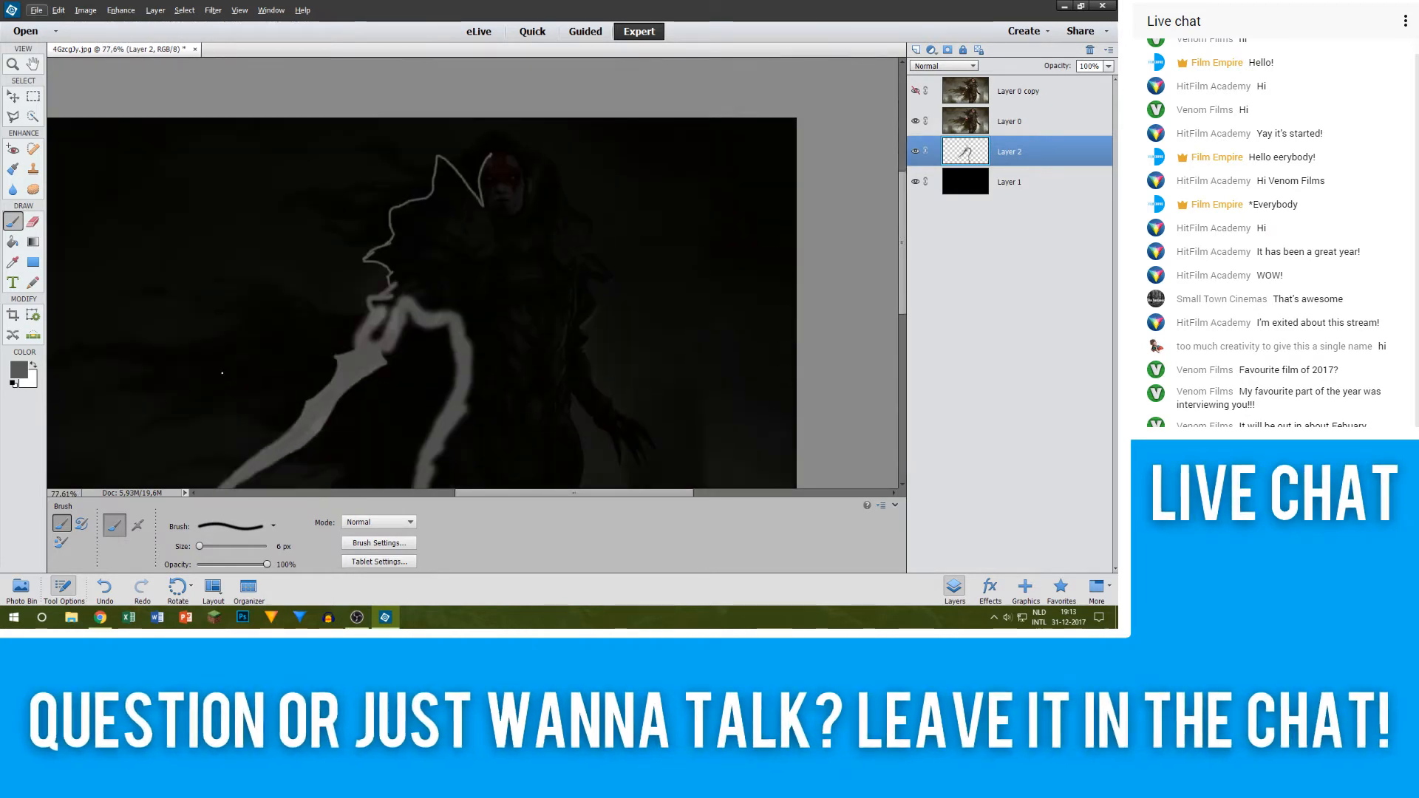
pyautogui.scroll(8, 488, 229)
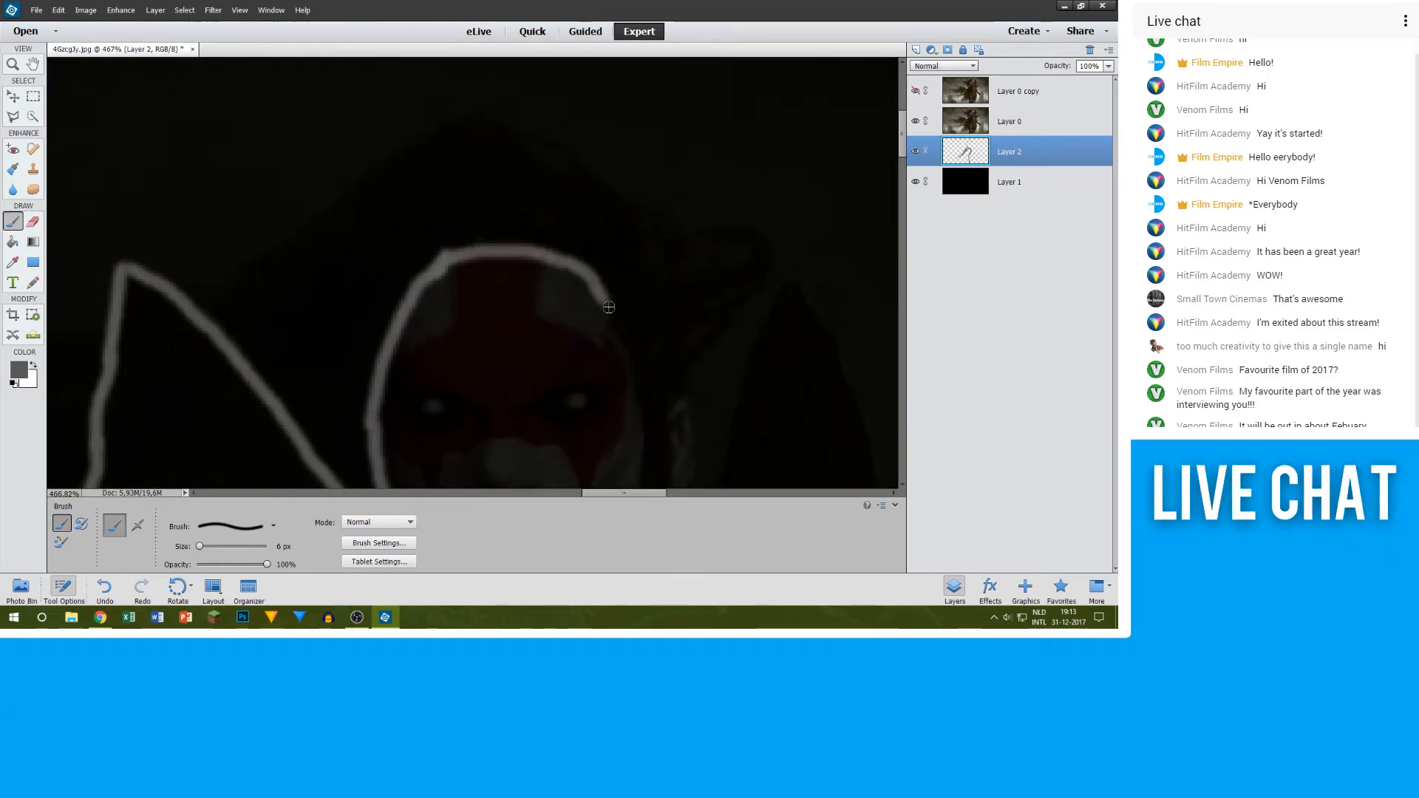
pyautogui.moveTo(630, 354); pyautogui.dragTo(648, 426)
pyautogui.scroll(-3, 654, 385)
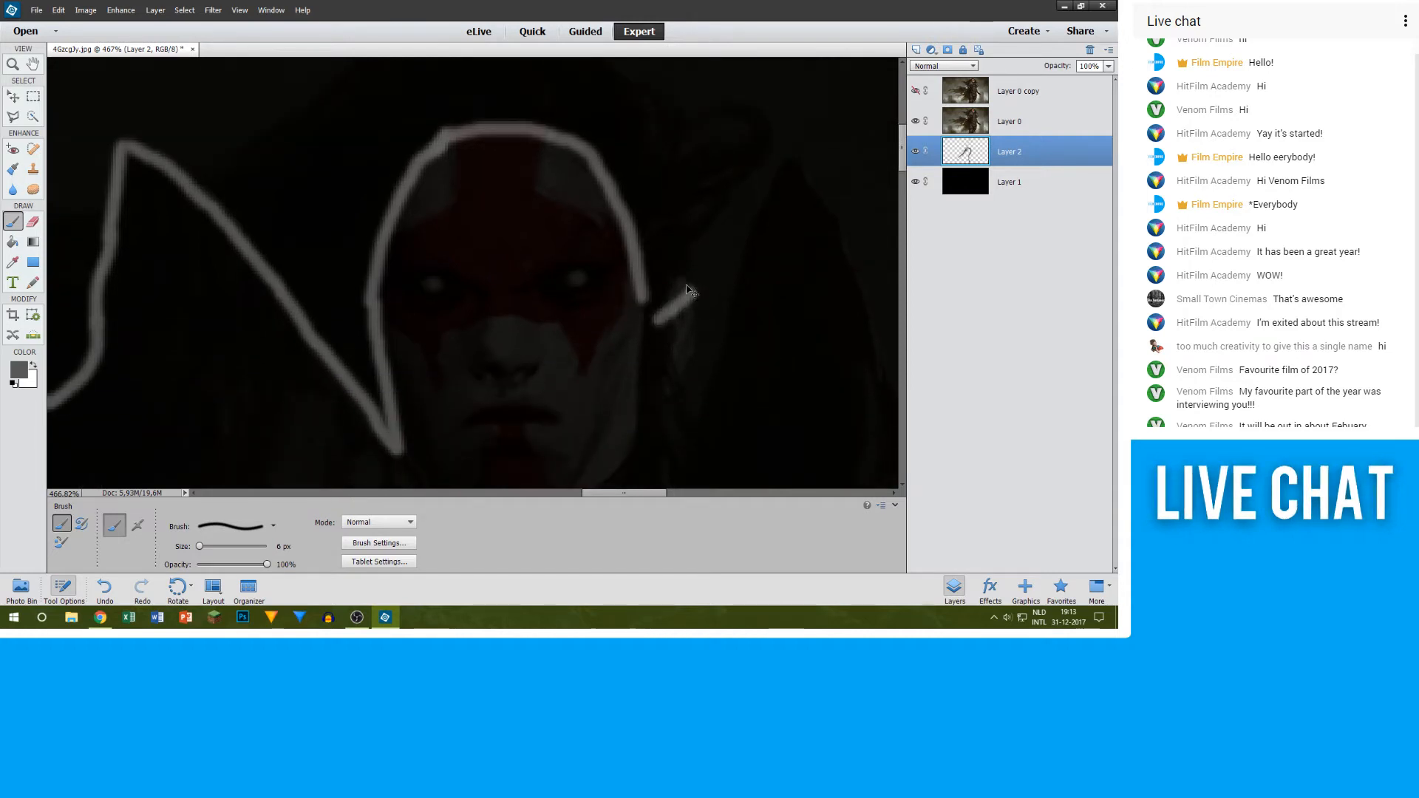
pyautogui.hotkey('ctrl', 'z')
pyautogui.scroll(-3, 642, 413)
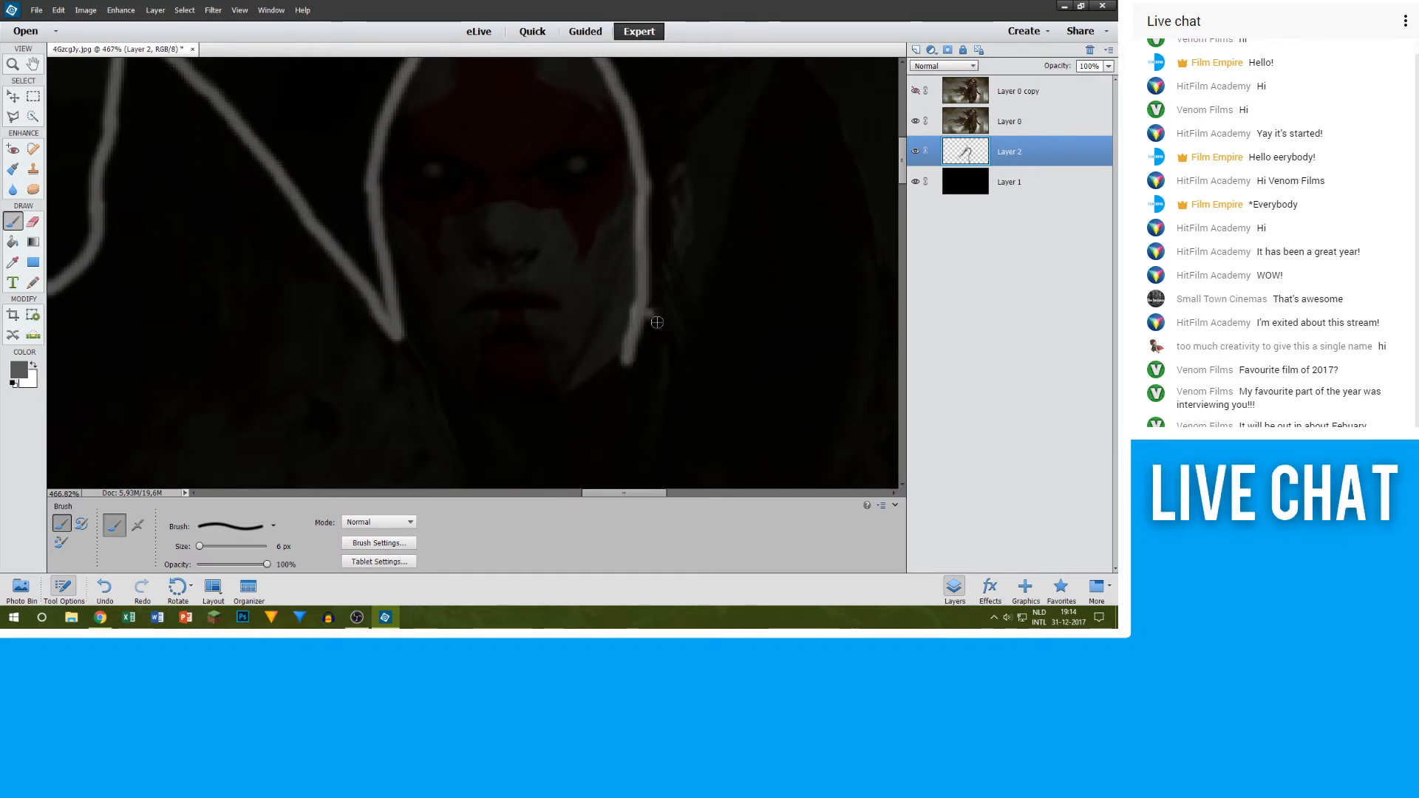
# Step: Connect the jaw to the second collar point with a short curve and outline that collar's inner edge up to its tip
pyautogui.scroll(2, 775, 176)
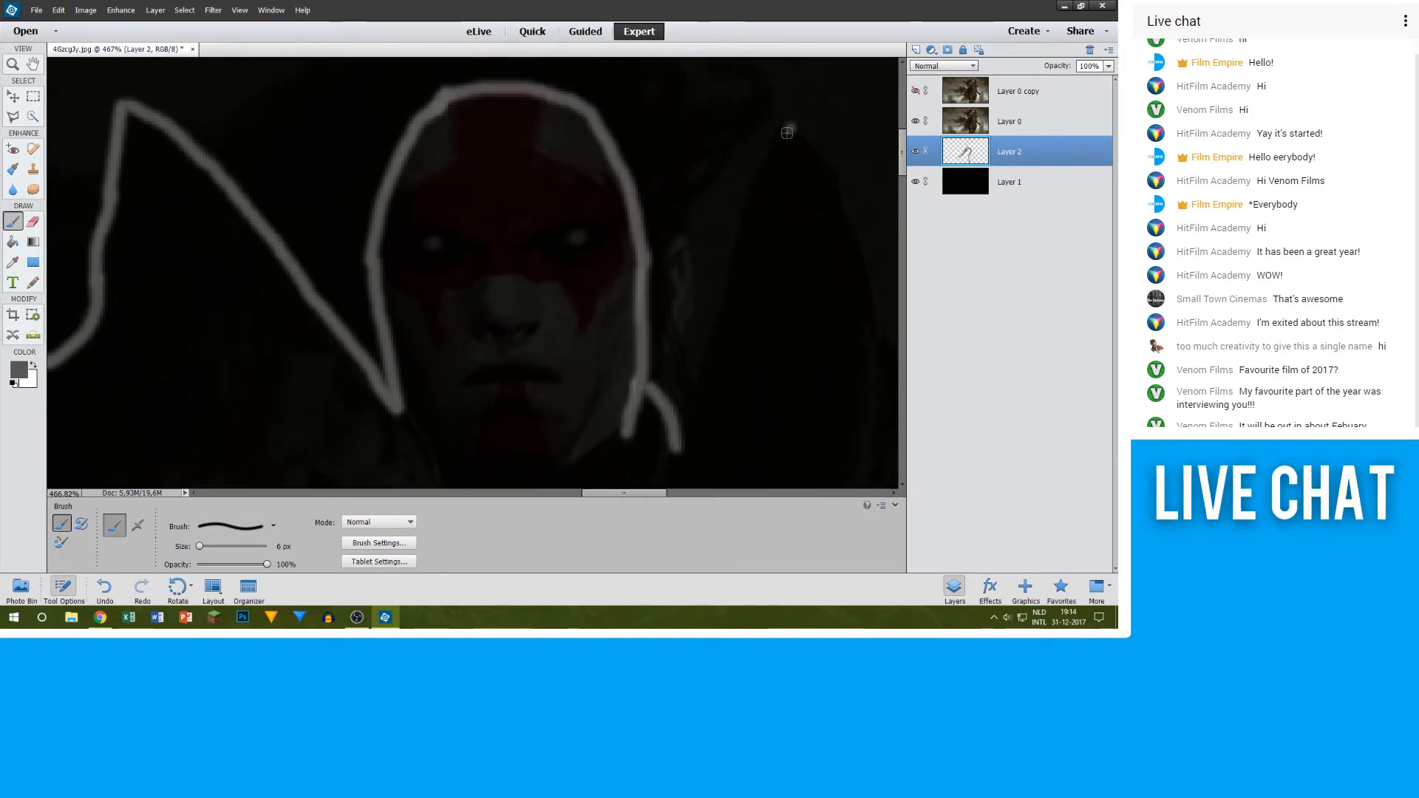
pyautogui.moveTo(787, 132); pyautogui.dragTo(752, 219)
pyautogui.moveTo(735, 292); pyautogui.dragTo(679, 445)
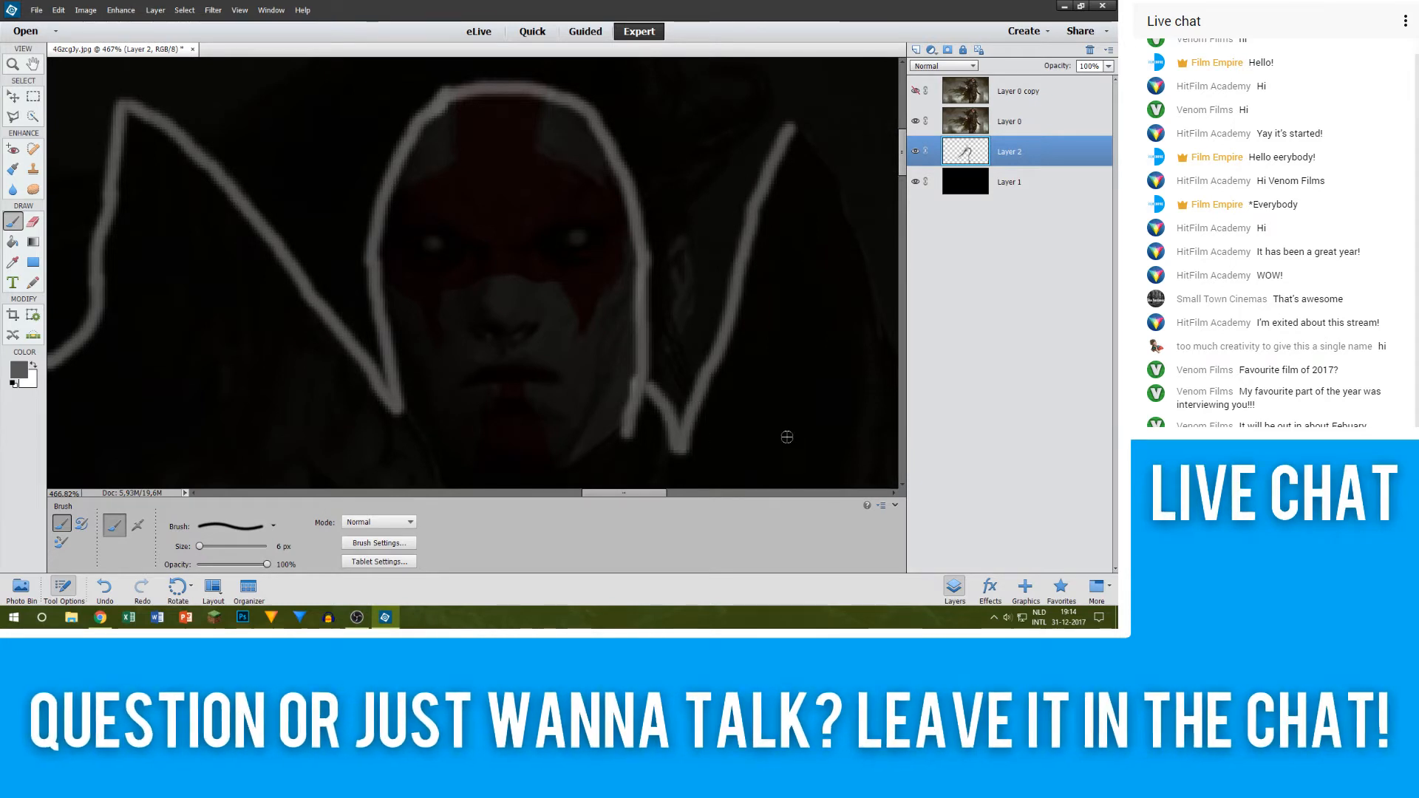
# Step: Outline the figure's visible ear in grey, joining it to the side of the face
pyautogui.scroll(5, 683, 332)
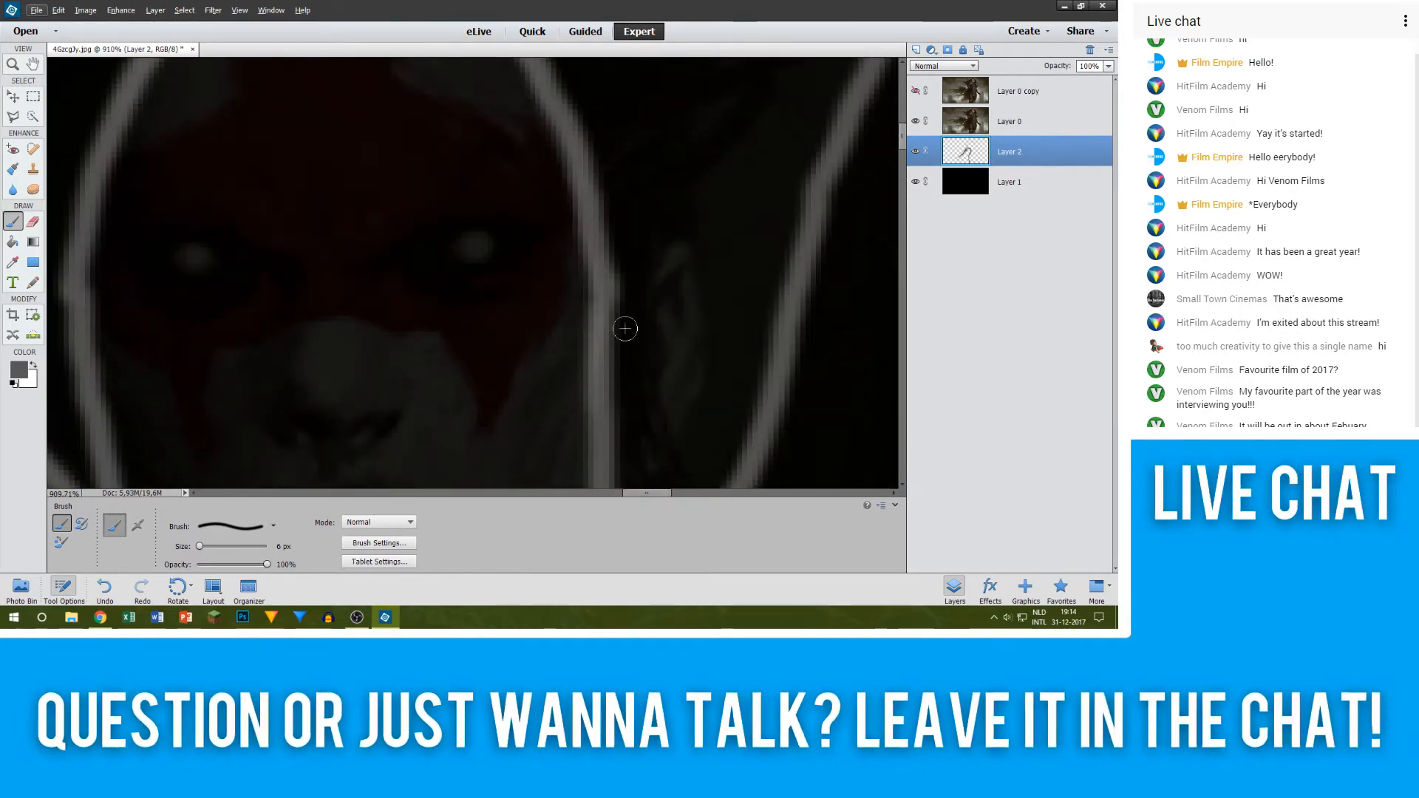
pyautogui.moveTo(621, 336)
pyautogui.mouseDown()
pyautogui.moveTo(655, 261)
pyautogui.moveTo(674, 259)
pyautogui.moveTo(692, 280)
pyautogui.moveTo(673, 418)
pyautogui.moveTo(625, 483)
pyautogui.moveTo(633, 330)
pyautogui.mouseUp()
pyautogui.scroll(-6, 643, 325)
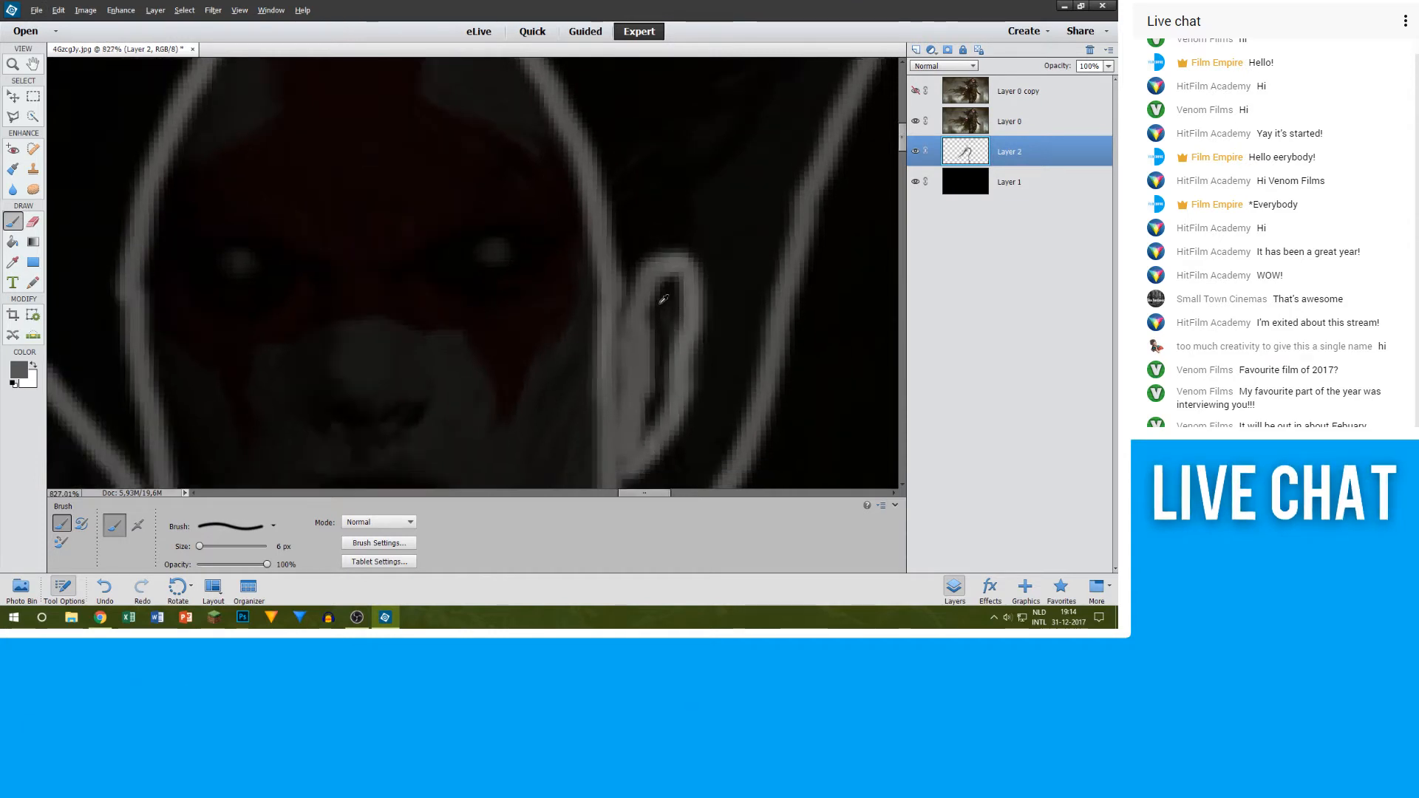
# Step: Trace the outer edge of the collar beside the ear from its tip downward, undoing and repainting the inaccurate stroke
pyautogui.scroll(2, 645, 191)
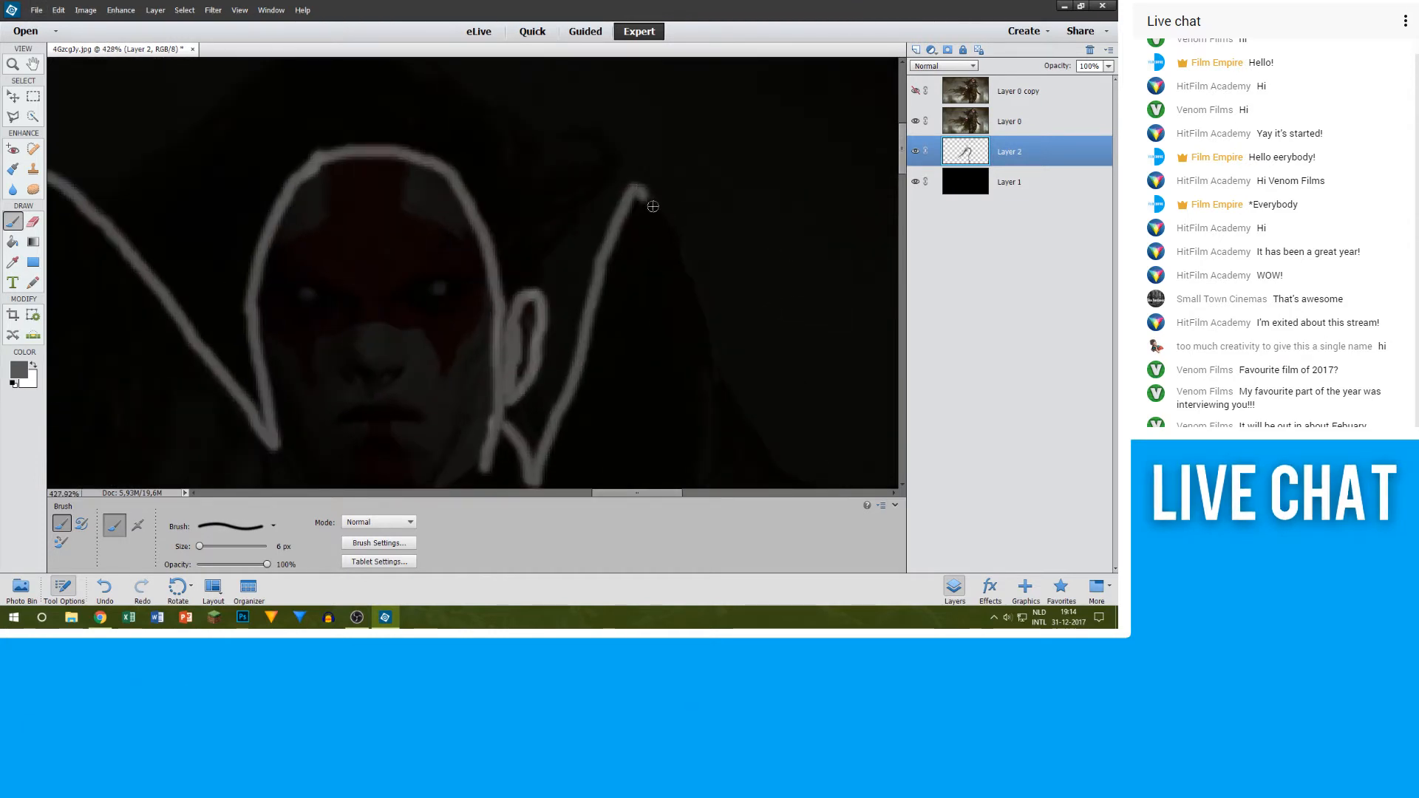
pyautogui.moveTo(653, 206); pyautogui.dragTo(690, 279)
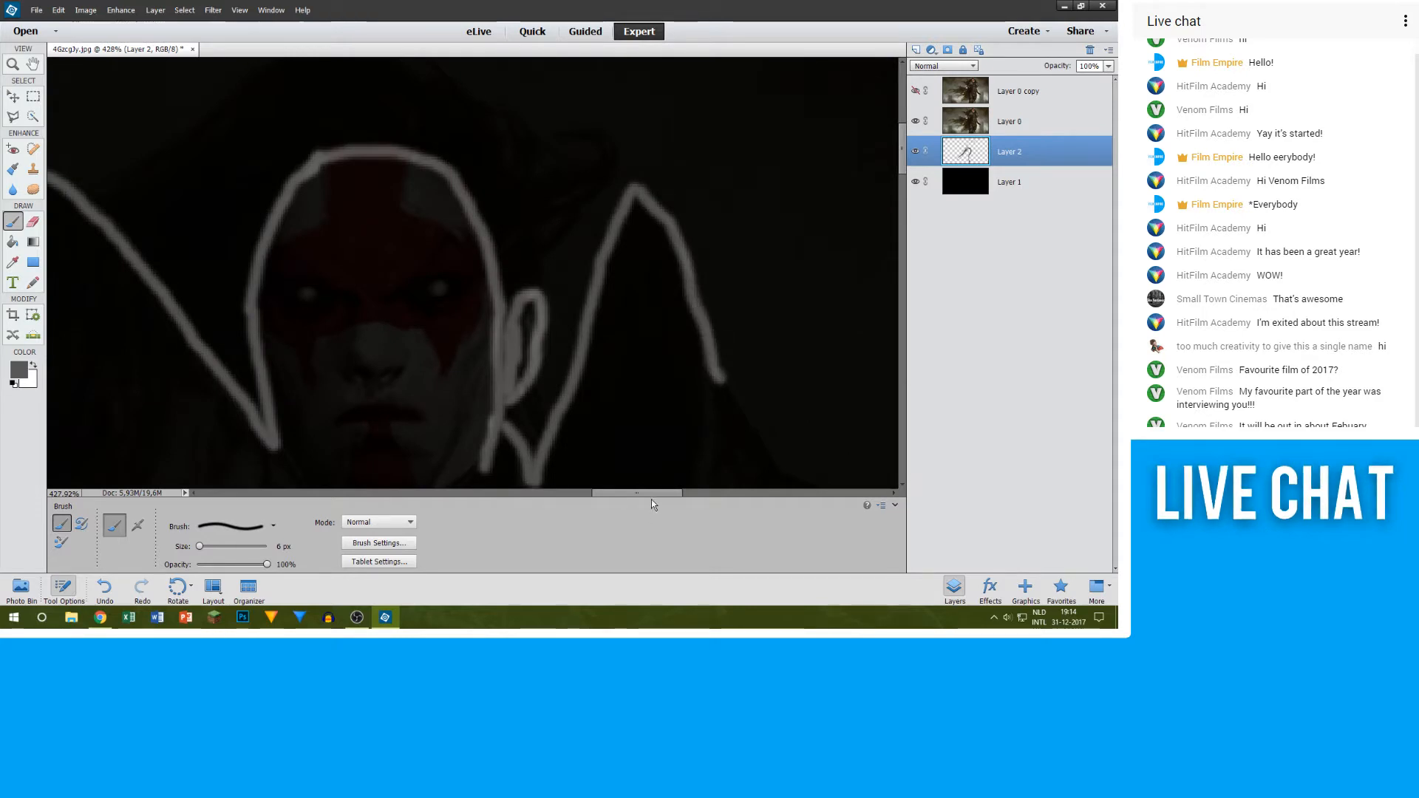
pyautogui.hotkey('ctrl', 'z')
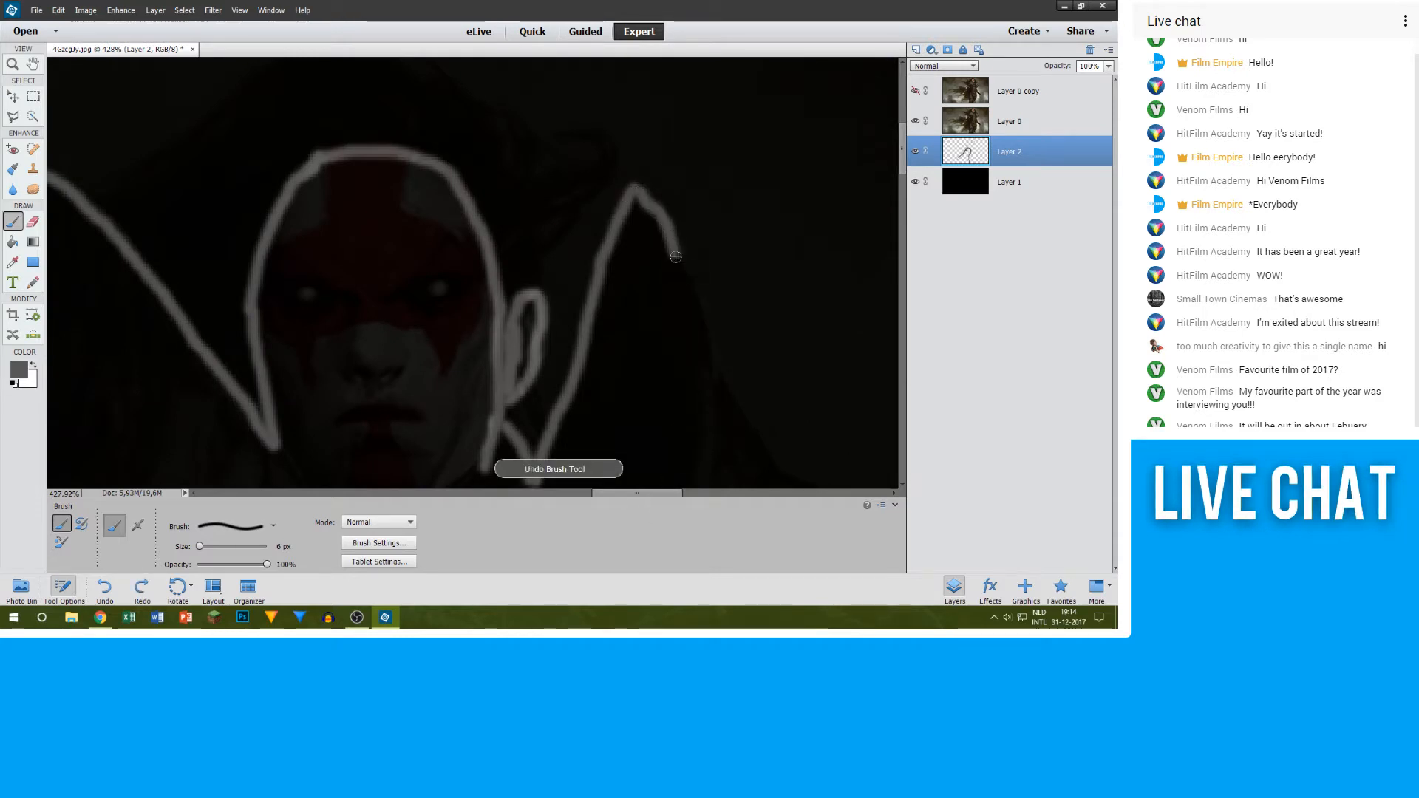
pyautogui.moveTo(702, 339); pyautogui.dragTo(716, 386)
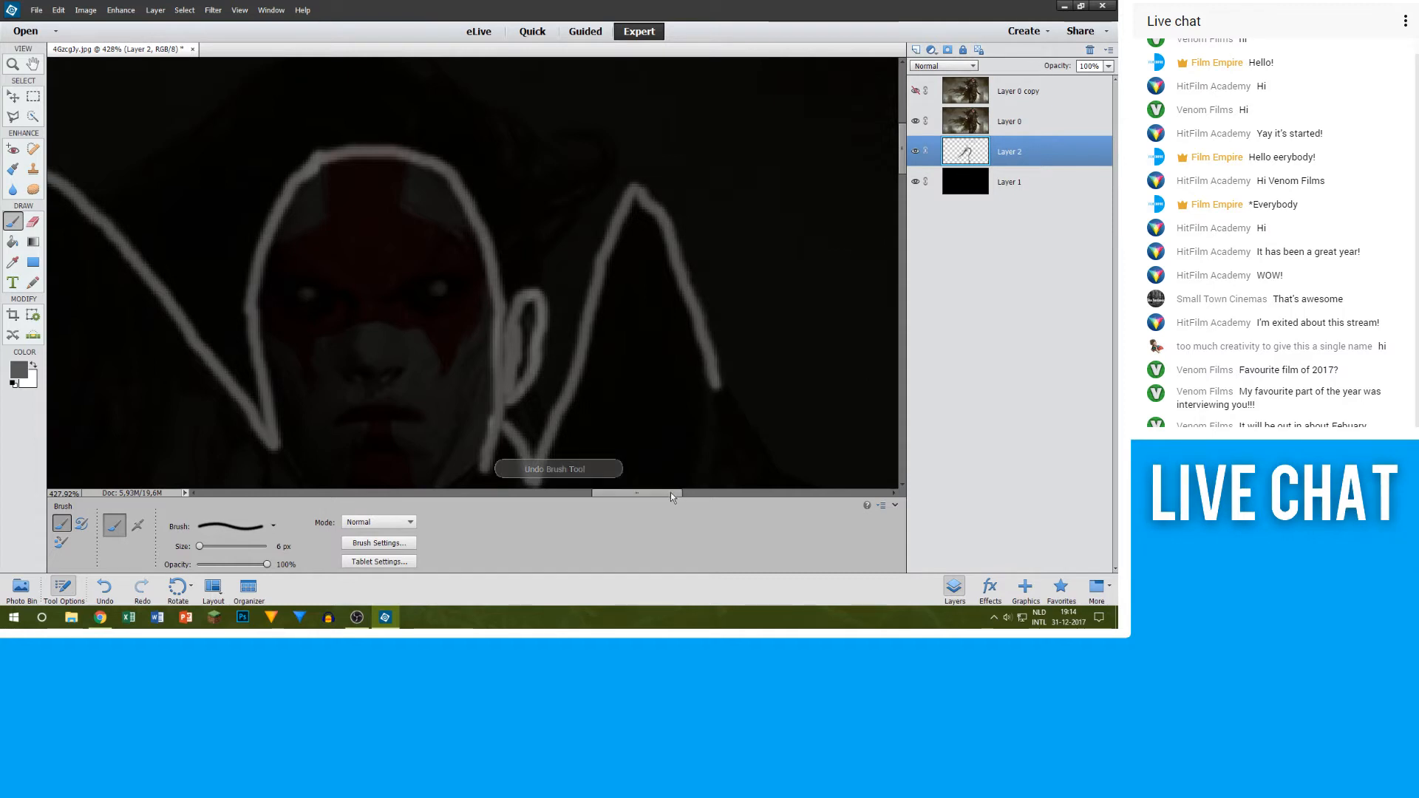
pyautogui.moveTo(671, 492); pyautogui.dragTo(679, 493)
pyautogui.scroll(-4, 782, 394)
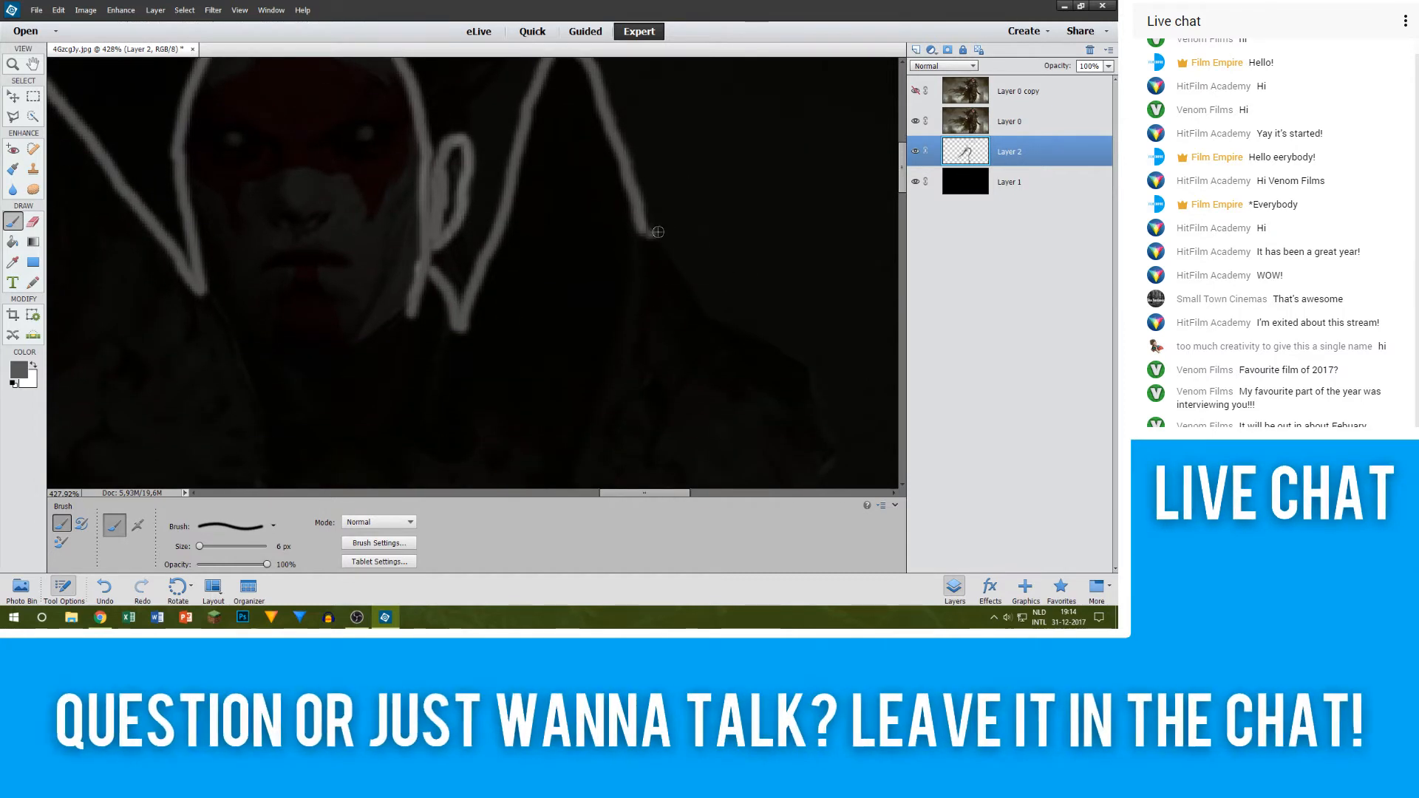
pyautogui.hotkey('ctrl', 'z')
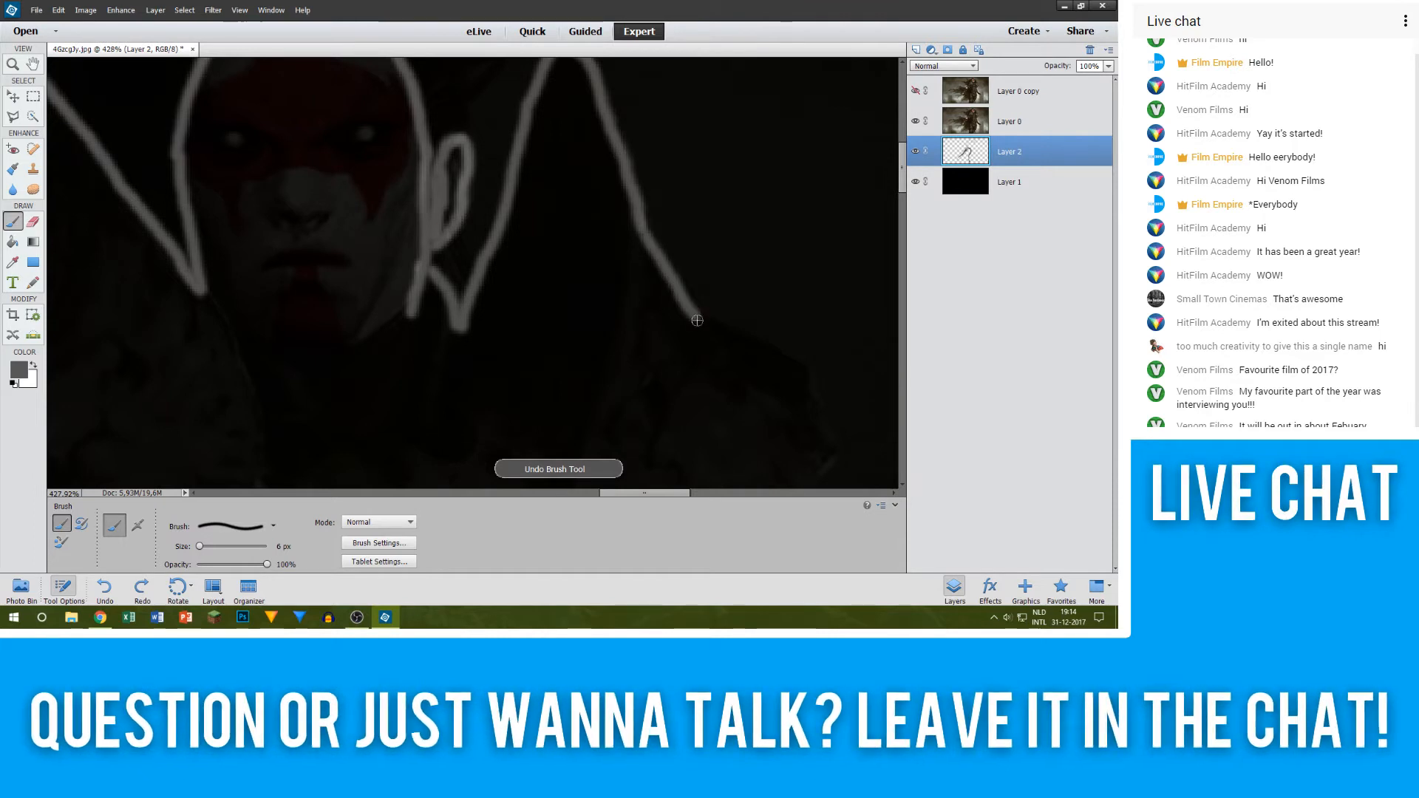
pyautogui.moveTo(656, 251); pyautogui.dragTo(752, 347)
pyautogui.hotkey('ctrl', 'z')
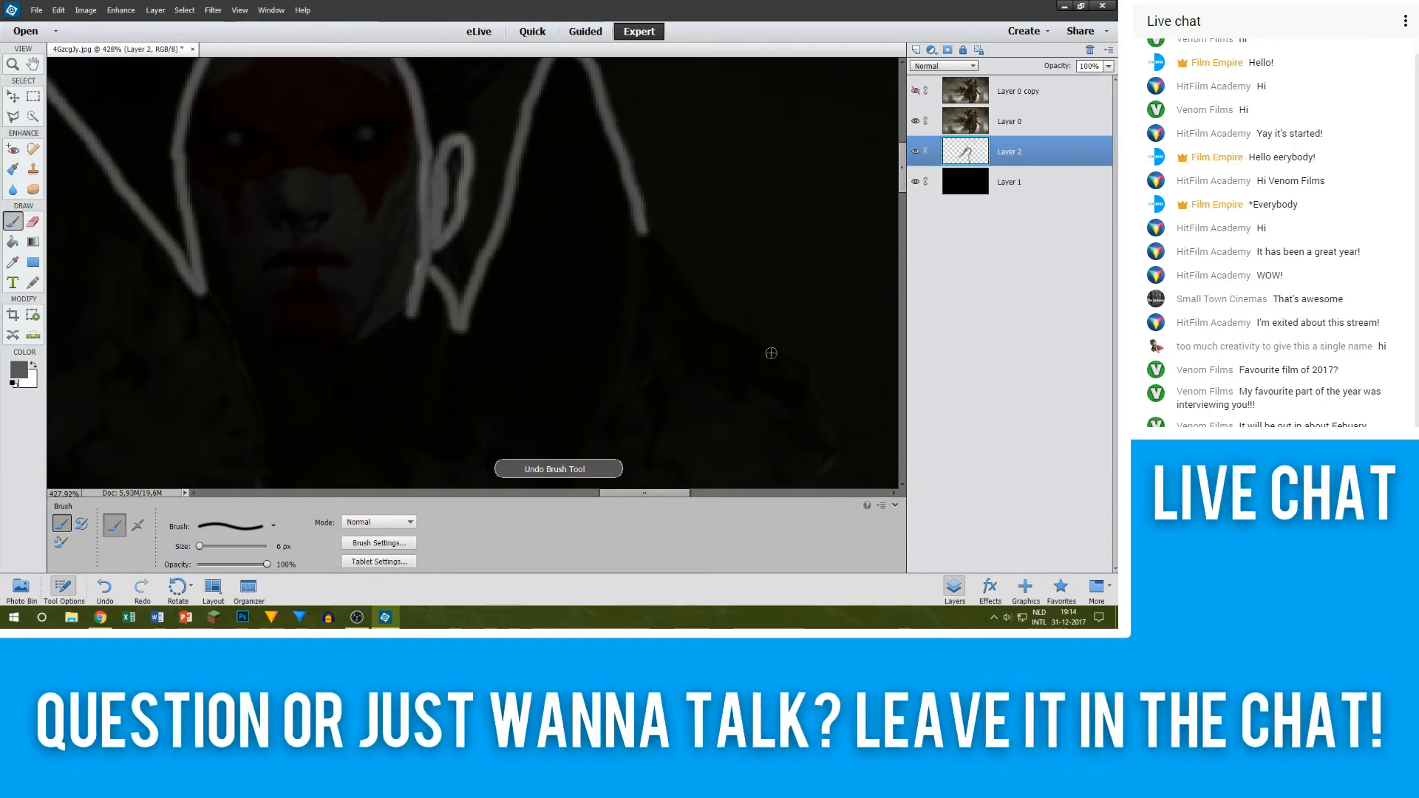
# Step: Extend the grey outline with a straight stroke from the collar's outer edge down to where the shoulder begins
pyautogui.moveTo(632, 494); pyautogui.dragTo(649, 493)
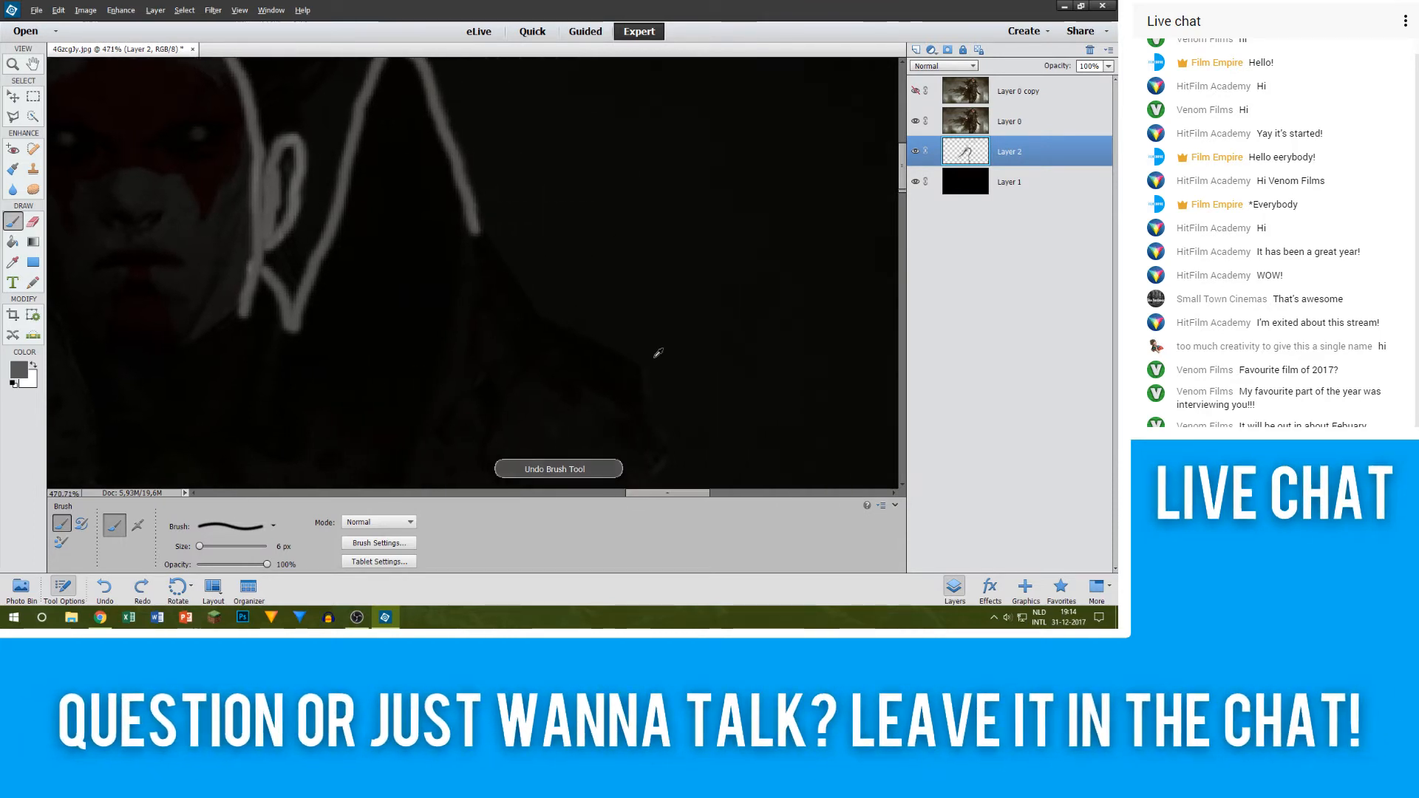
pyautogui.scroll(5, 655, 351)
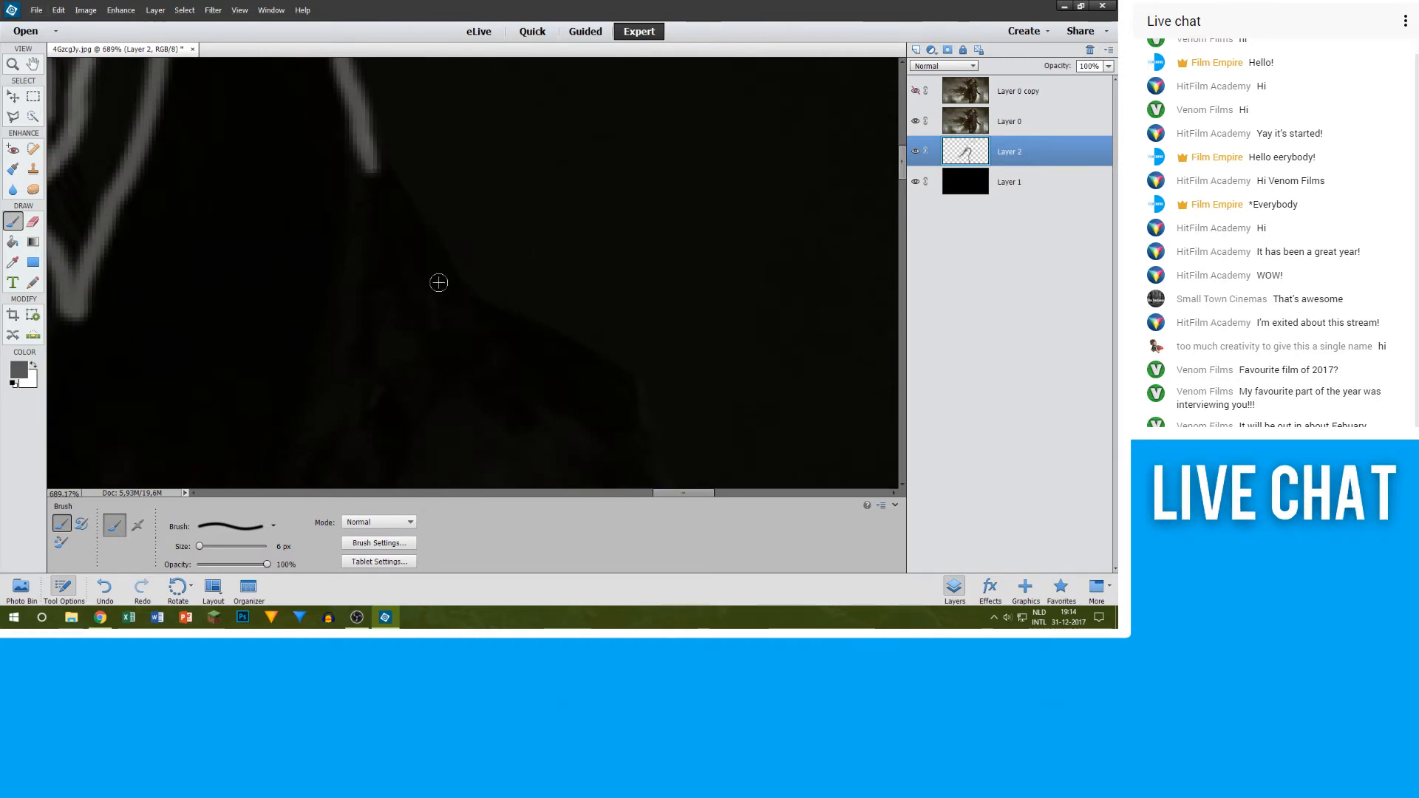
pyautogui.keyDown('shift'); pyautogui.click(448, 291); pyautogui.keyUp('shift')
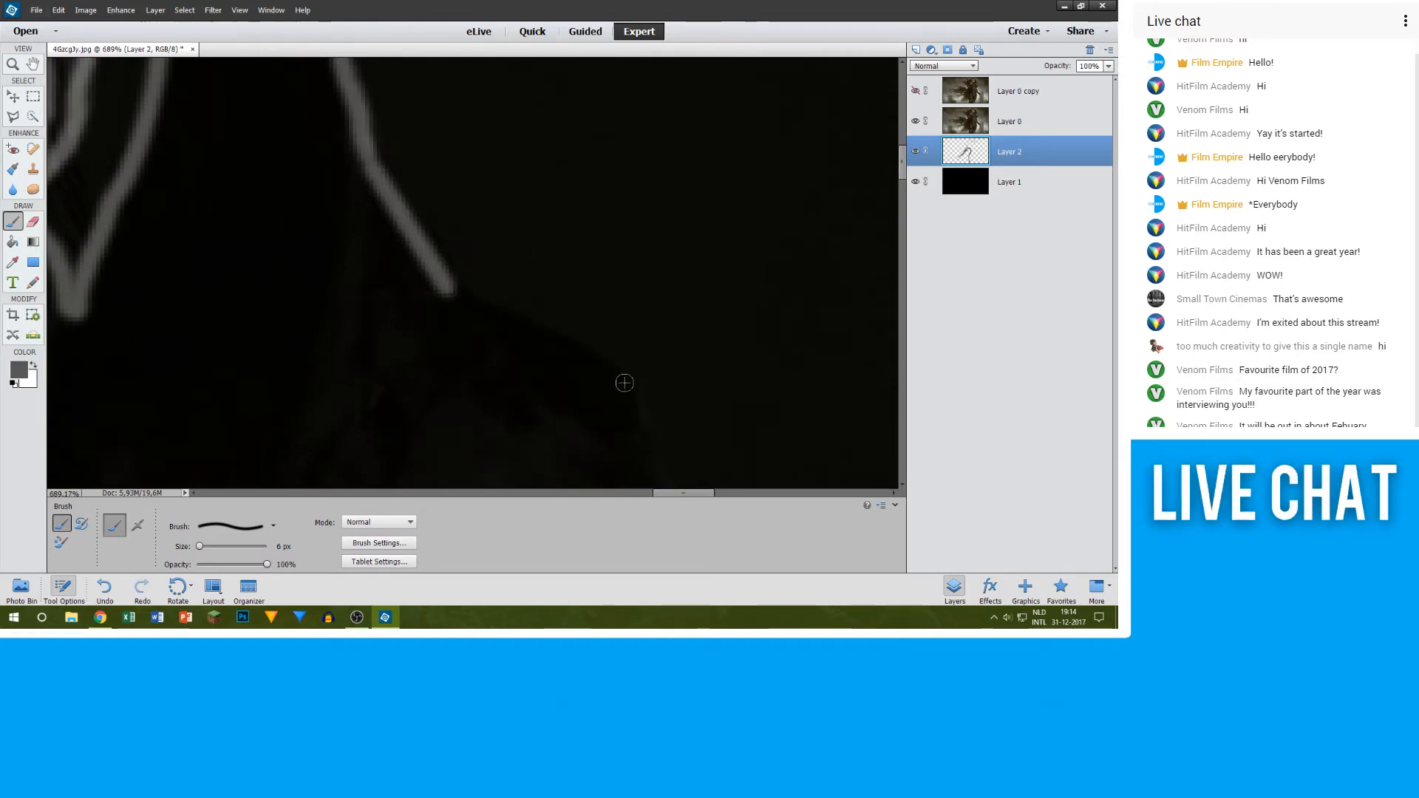
# Step: Outline the figure's shoulder in grey with connected straight strokes, from the collar line around its outer curve to the notch underneath
pyautogui.keyDown('shift'); pyautogui.click(624, 383); pyautogui.keyUp('shift')
pyautogui.scroll(-3, 655, 384)
pyautogui.keyDown('shift'); pyautogui.click(674, 413); pyautogui.keyUp('shift')
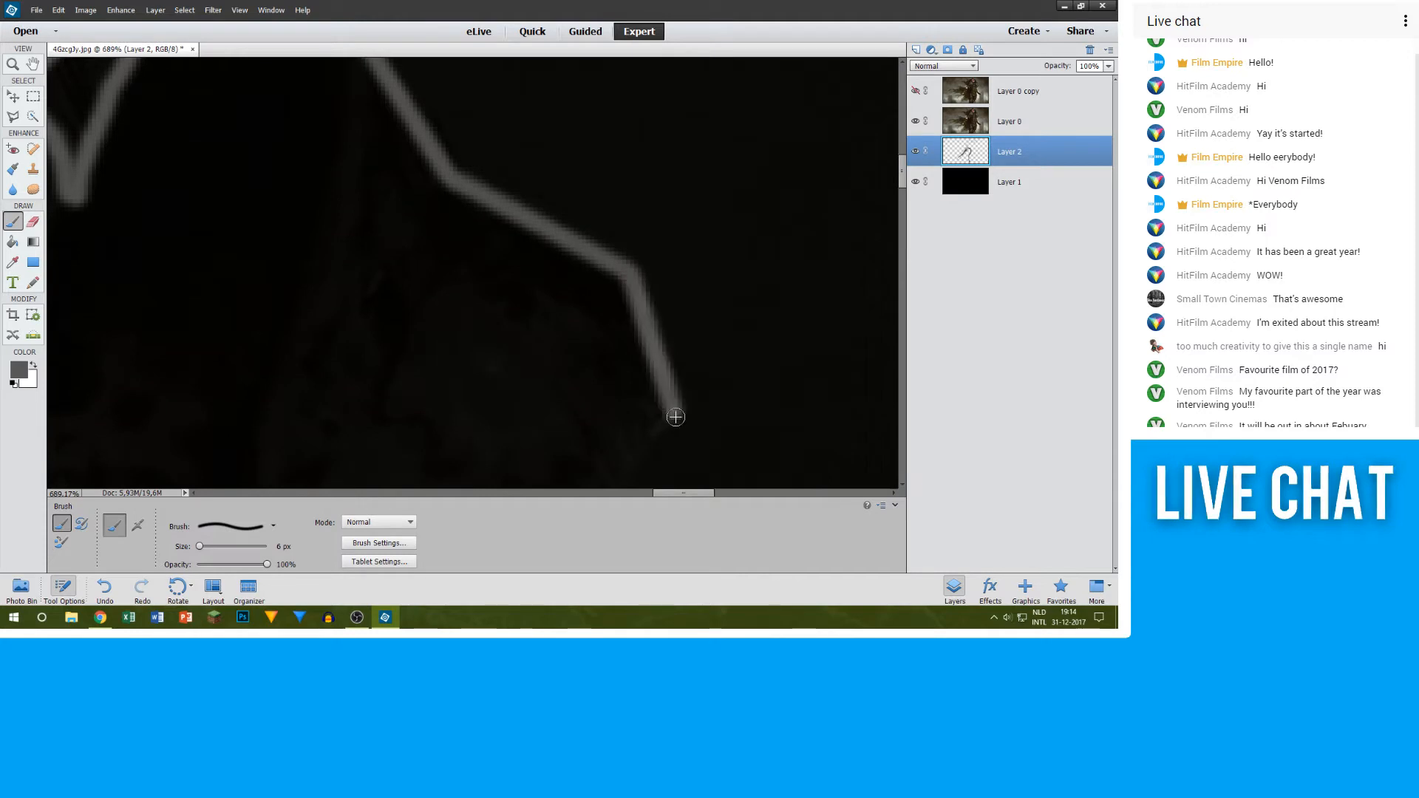
pyautogui.scroll(-3, 676, 417)
pyautogui.keyDown('shift'); pyautogui.click(629, 367); pyautogui.keyUp('shift')
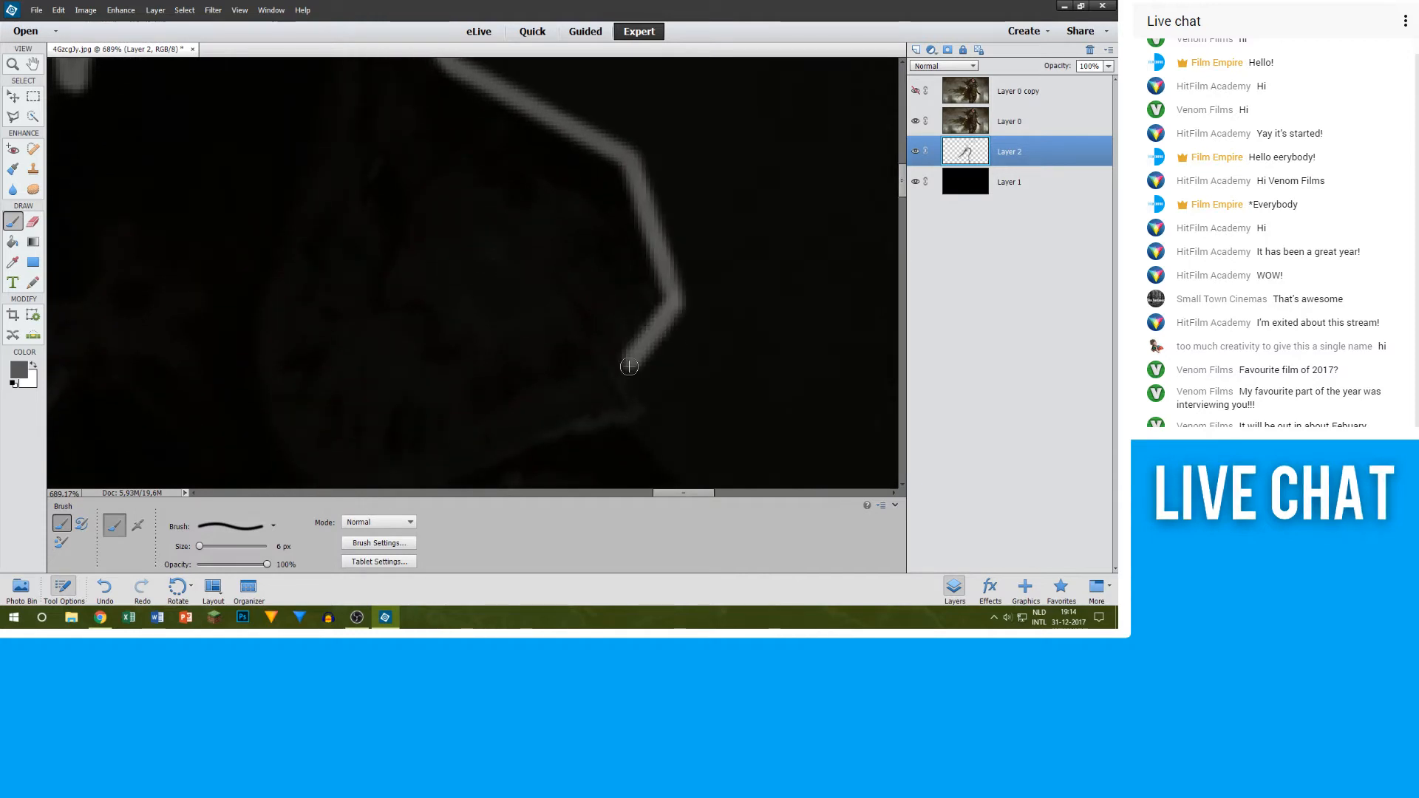
pyautogui.keyDown('shift'); pyautogui.click(638, 404); pyautogui.keyUp('shift')
# Step: Trace the pointed flap below the shoulder in grey, going out to its tip and back inward along its lower edge
pyautogui.scroll(-2, 638, 404)
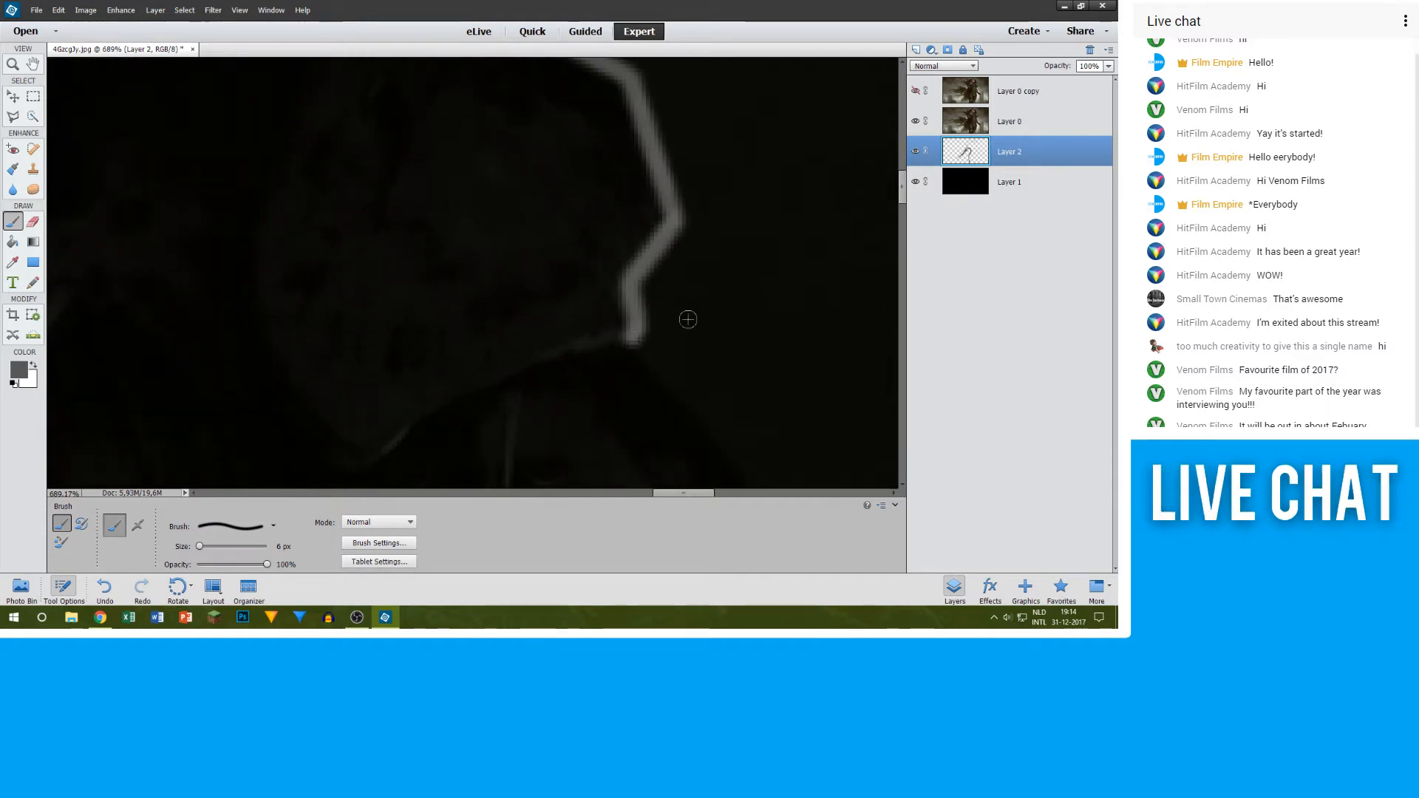
pyautogui.scroll(-5, 688, 319)
pyautogui.scroll(4, 719, 367)
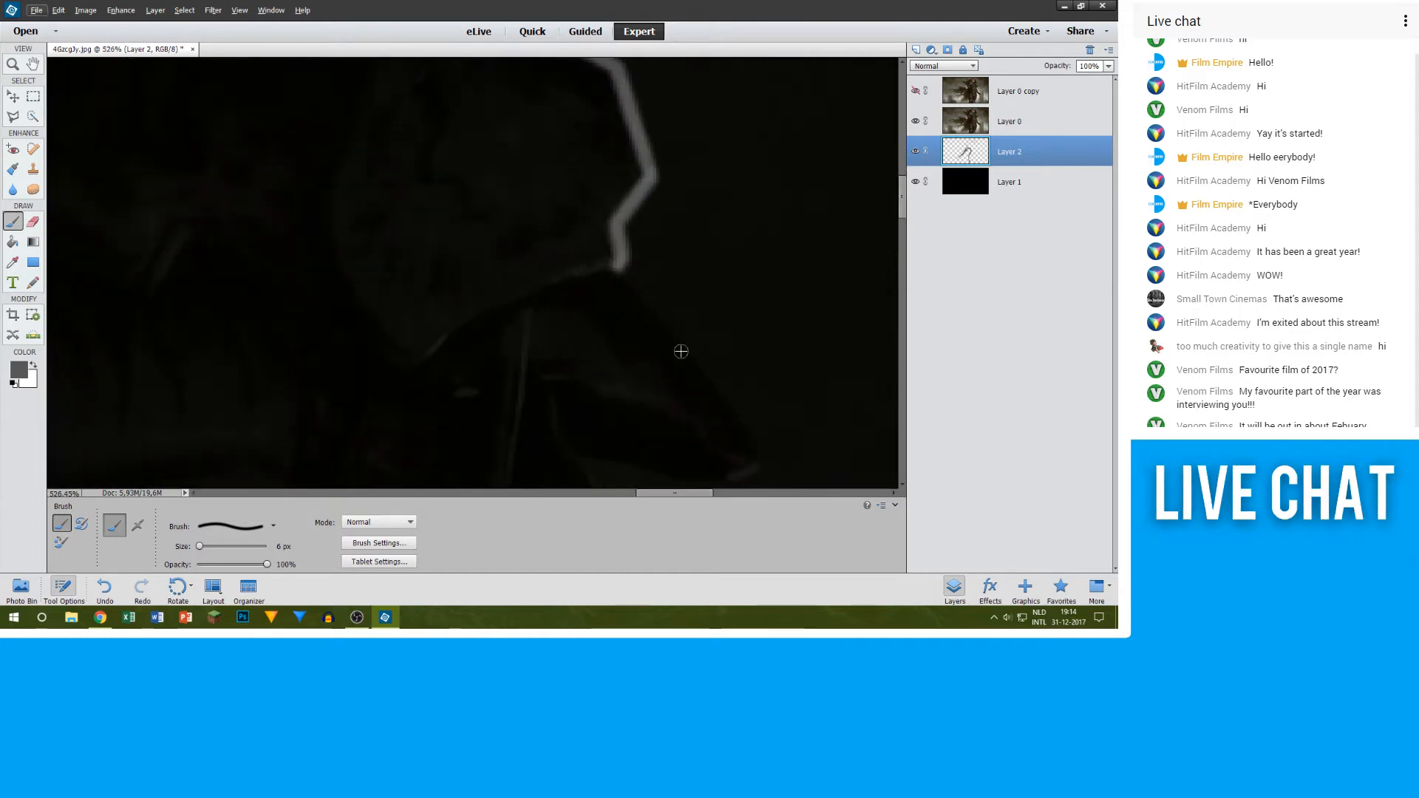
pyautogui.keyDown('shift'); pyautogui.click(679, 345); pyautogui.keyUp('shift')
pyautogui.keyDown('shift'); pyautogui.click(754, 457); pyautogui.keyUp('shift')
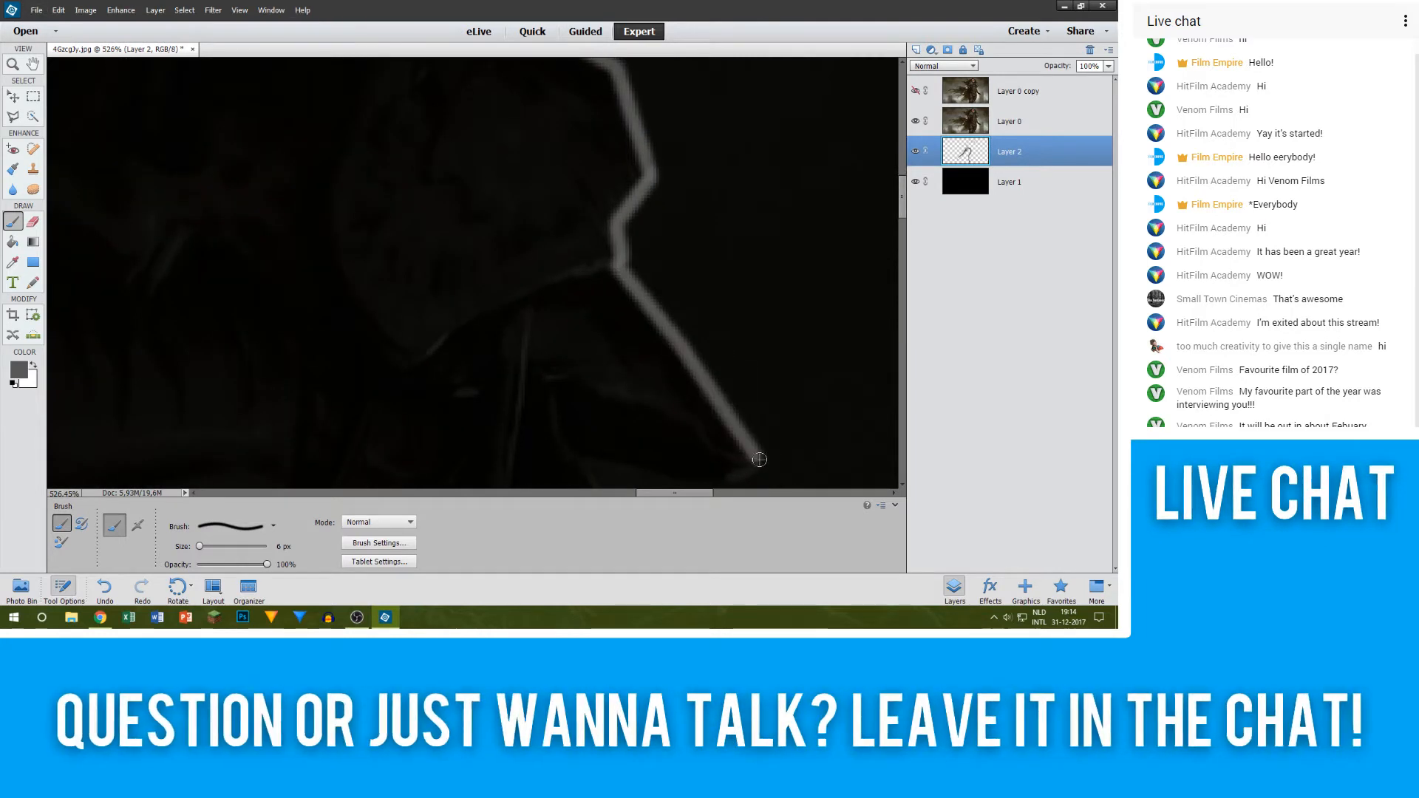
pyautogui.scroll(-1, 734, 436)
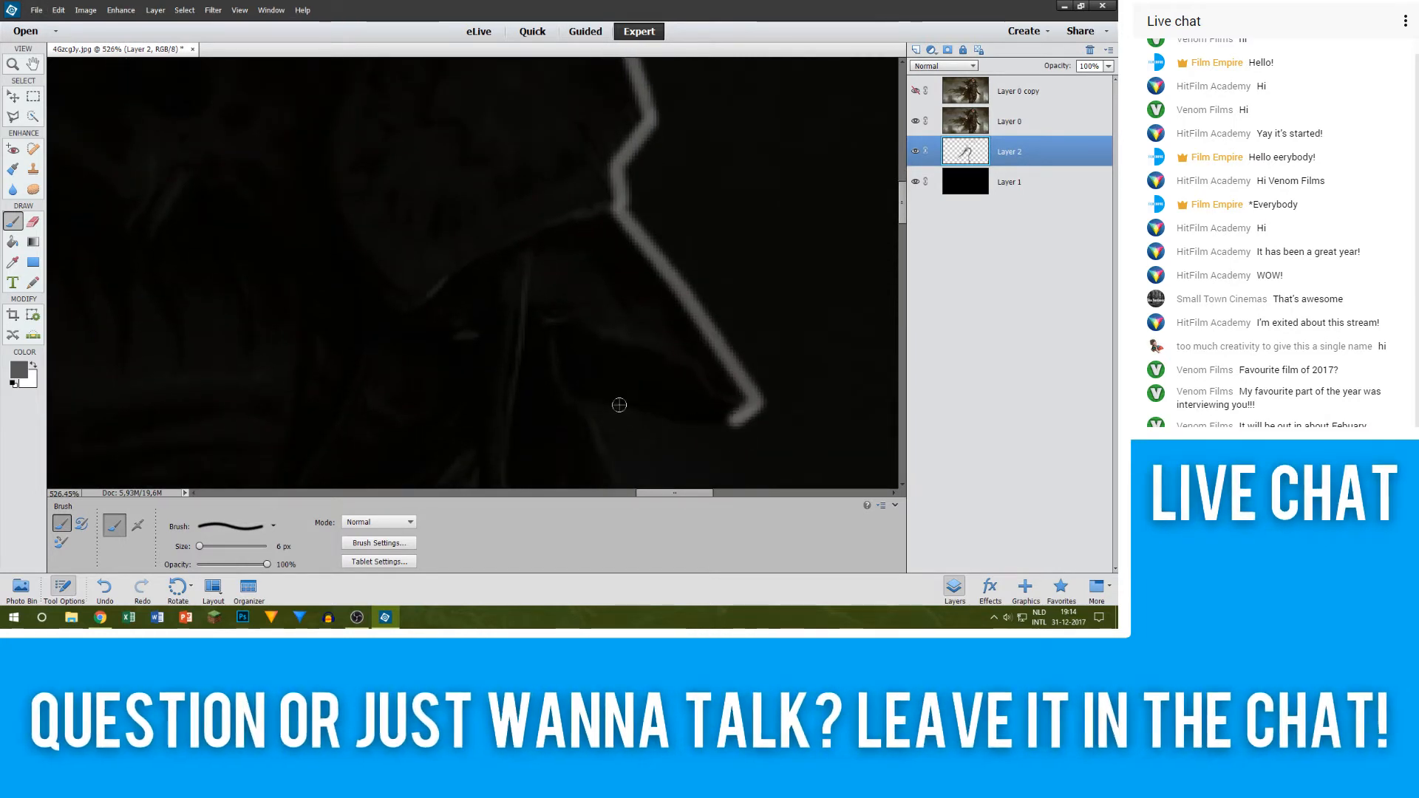
pyautogui.keyDown('shift'); pyautogui.click(679, 425); pyautogui.keyUp('shift')
pyautogui.keyDown('shift'); pyautogui.click(591, 405); pyautogui.keyUp('shift')
# Step: Continue the grey outline down the jagged clothing edge beneath the flap, following its outward points and inward notches
pyautogui.scroll(-3, 602, 392)
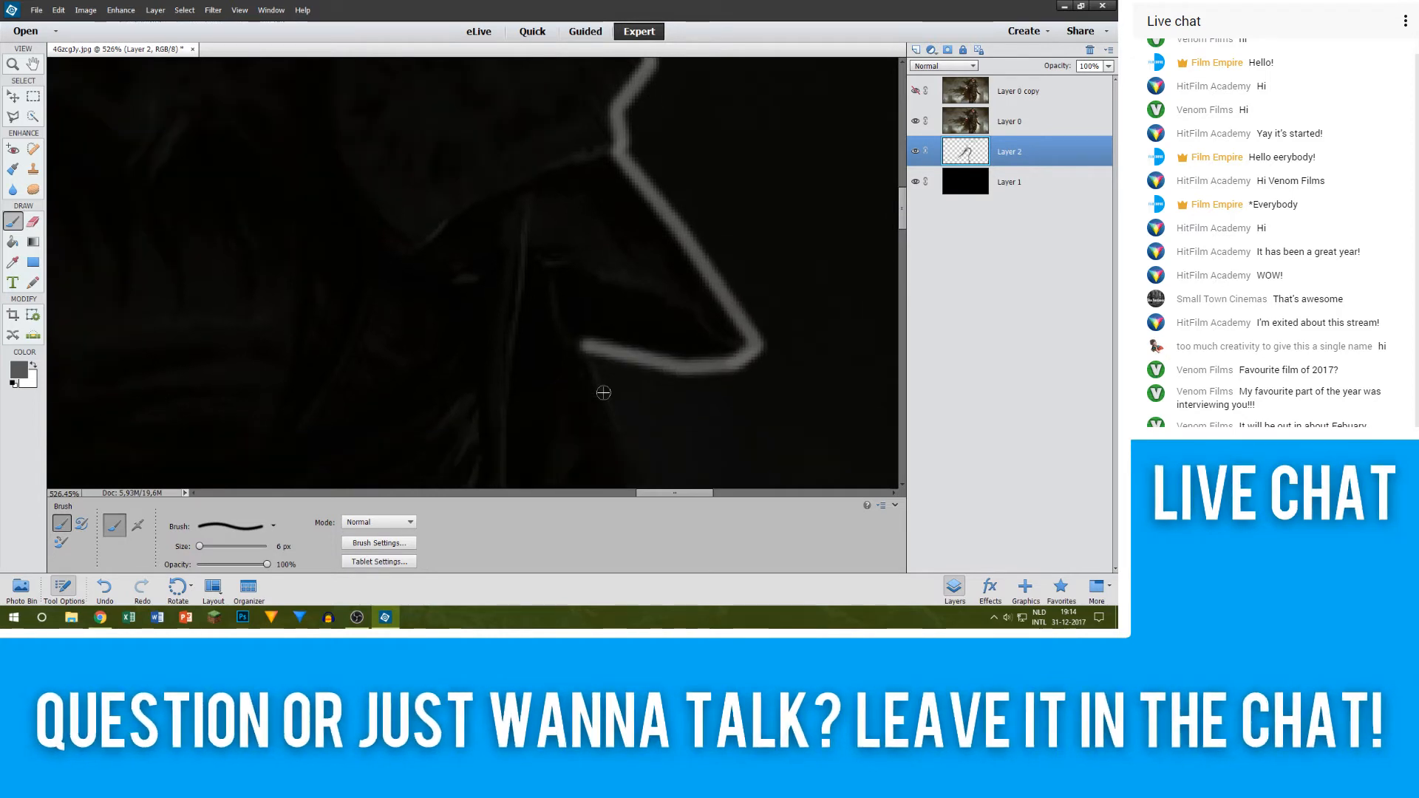
pyautogui.keyDown('shift'); pyautogui.click(666, 413); pyautogui.keyUp('shift')
pyautogui.scroll(-4, 665, 406)
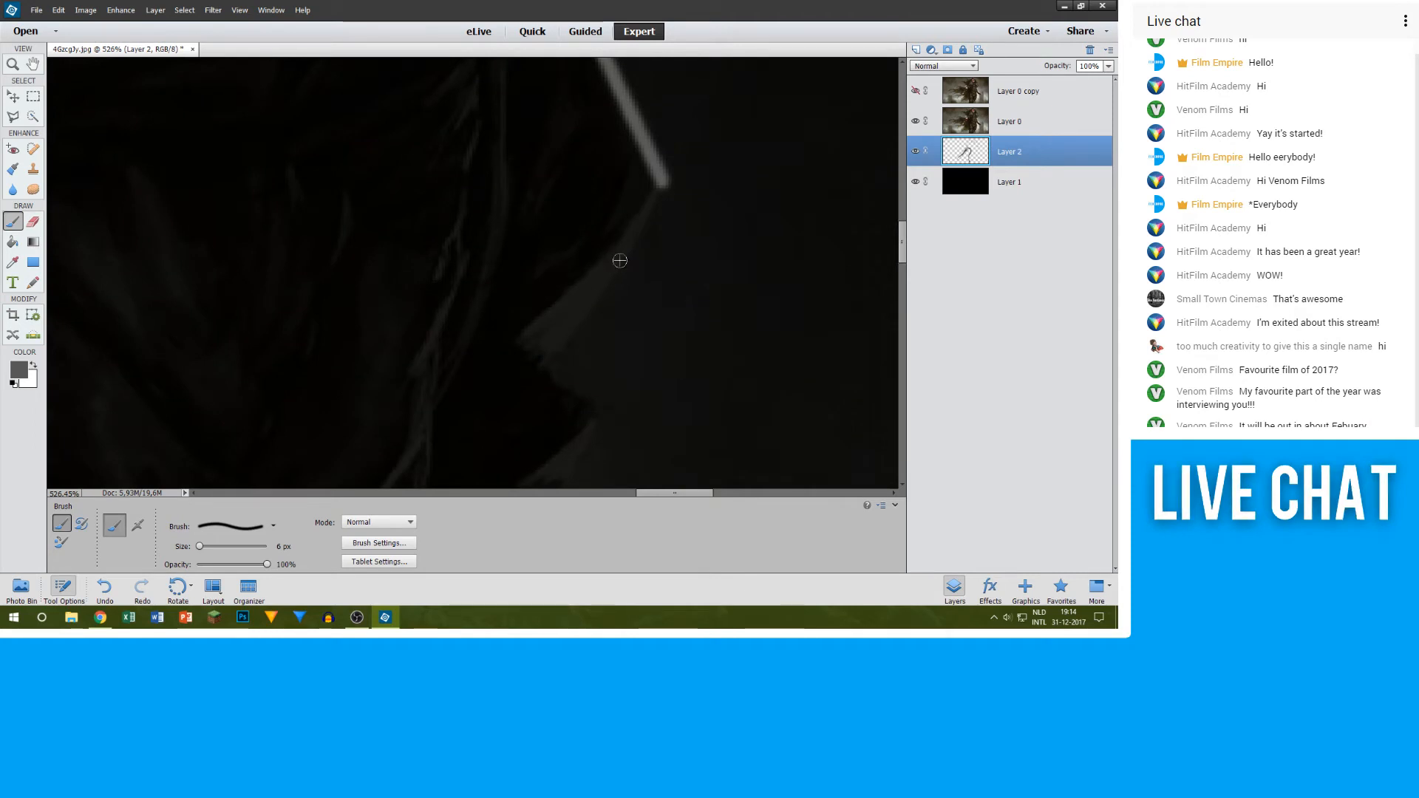
pyautogui.keyDown('shift'); pyautogui.click(613, 270); pyautogui.keyUp('shift')
pyautogui.keyDown('shift'); pyautogui.click(551, 363); pyautogui.keyUp('shift')
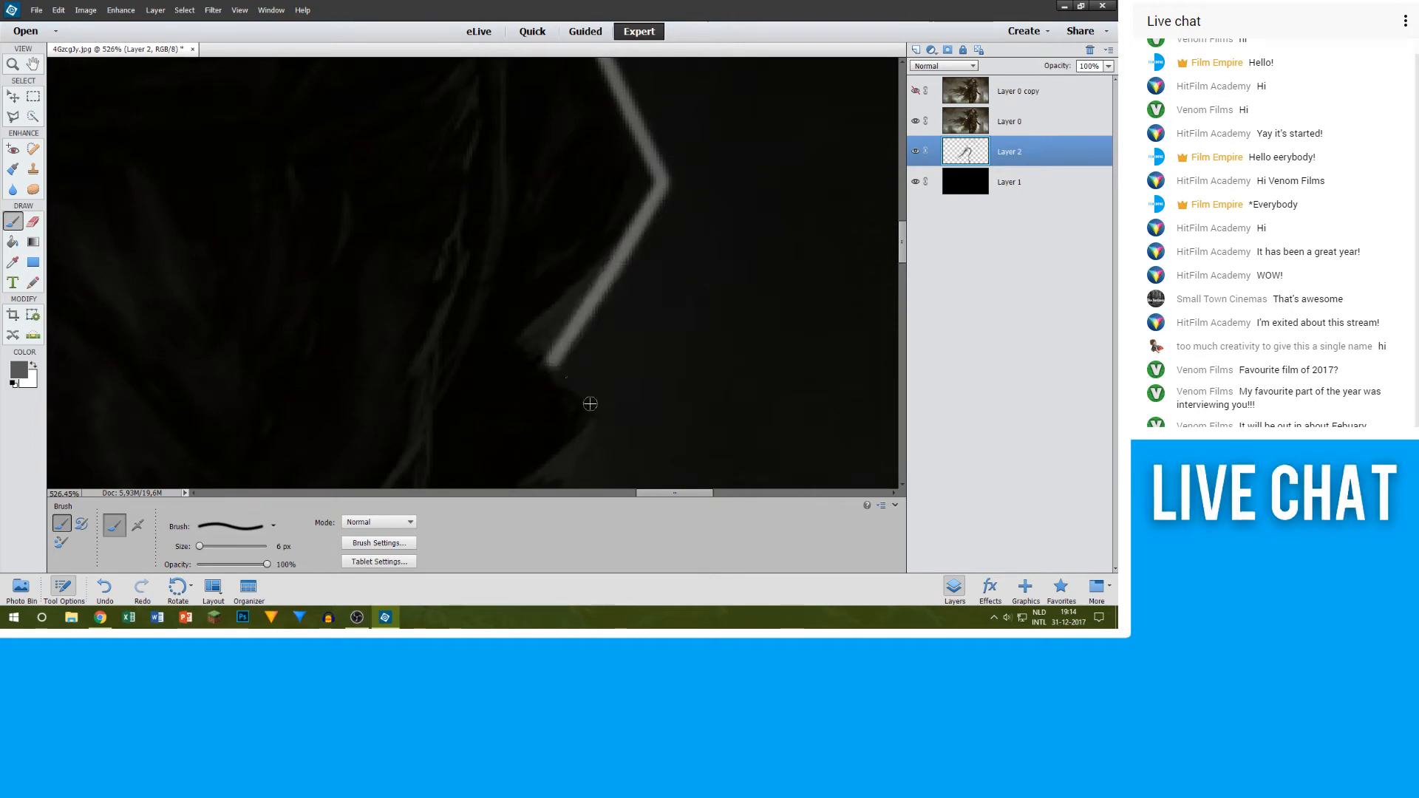
pyautogui.keyDown('shift'); pyautogui.click(595, 412); pyautogui.keyUp('shift')
pyautogui.scroll(-3, 569, 355)
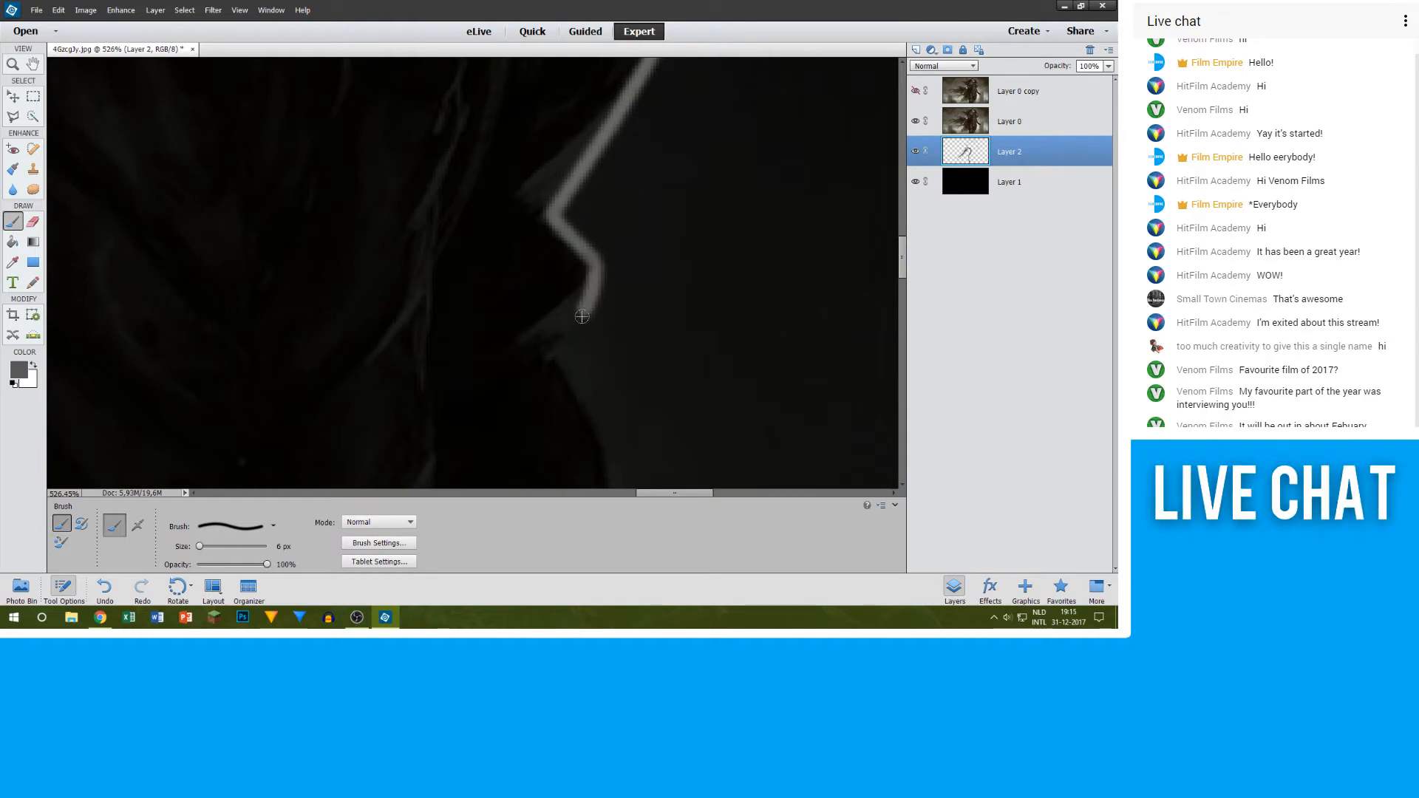
pyautogui.scroll(-2, 573, 352)
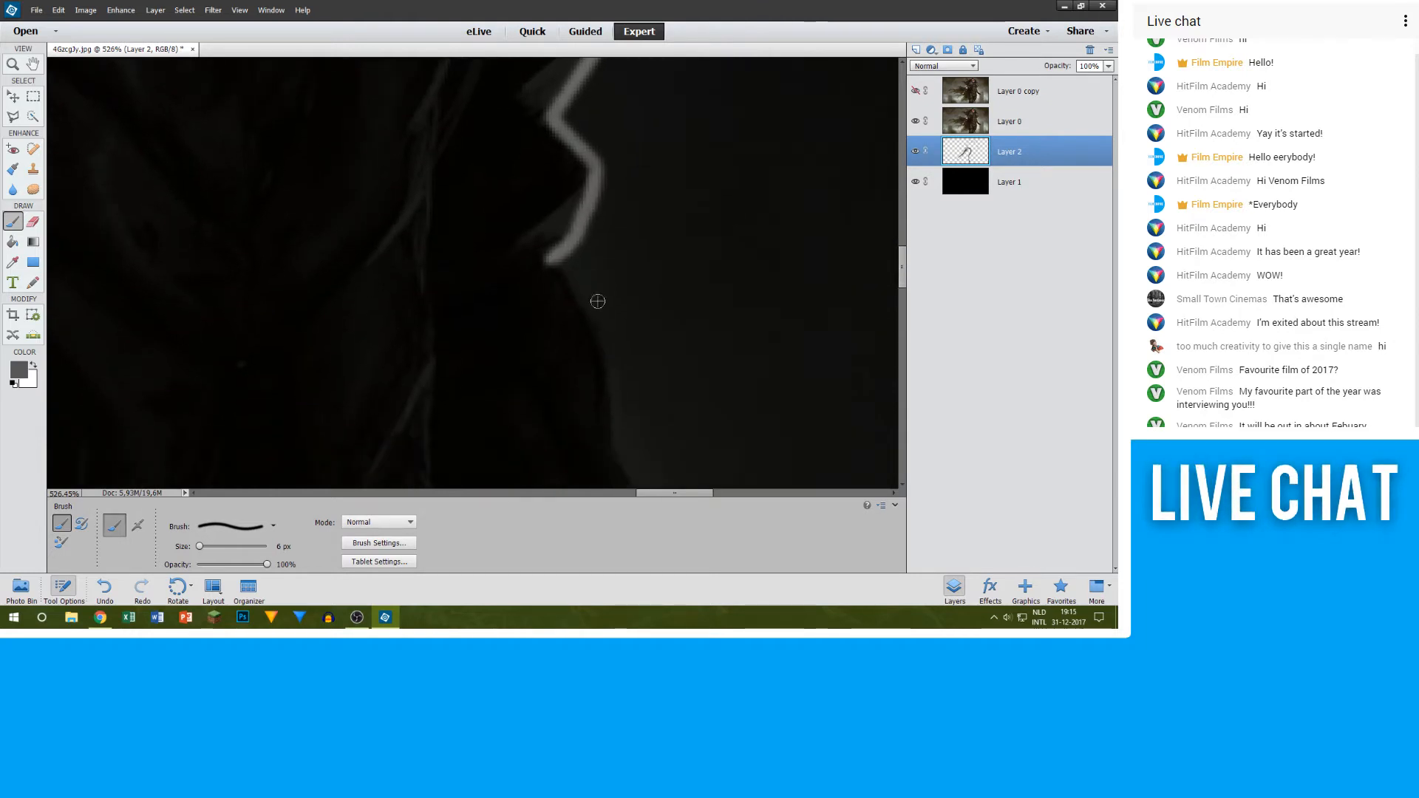
# Step: Trace the curved upper part of the sleeve edge in grey with short connected strokes below the last clothing notch
pyautogui.keyDown('shift'); pyautogui.click(588, 313); pyautogui.keyUp('shift')
pyautogui.keyDown('shift'); pyautogui.click(602, 347); pyautogui.keyUp('shift')
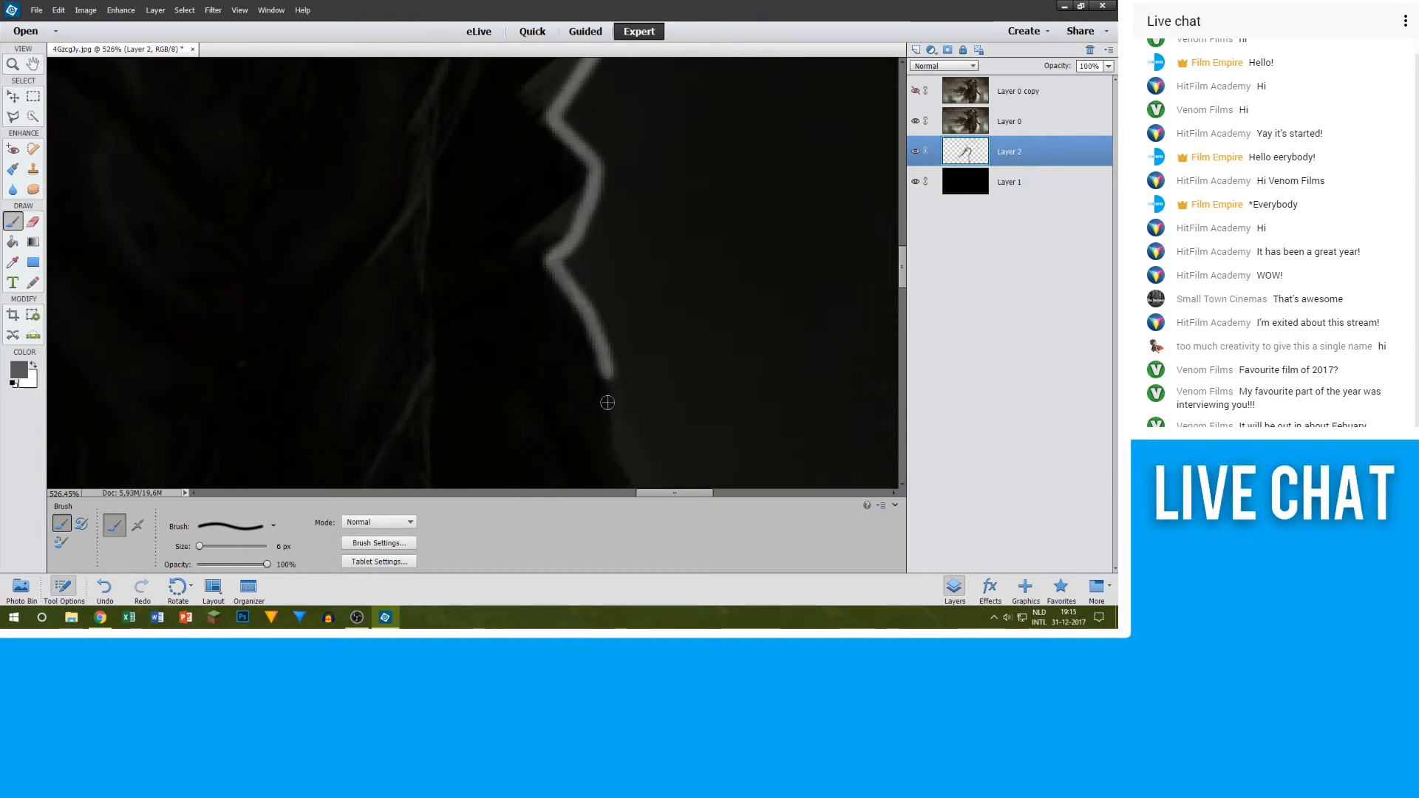
pyautogui.keyDown('shift'); pyautogui.click(608, 402); pyautogui.keyUp('shift')
pyautogui.keyDown('shift'); pyautogui.click(614, 444); pyautogui.keyUp('shift')
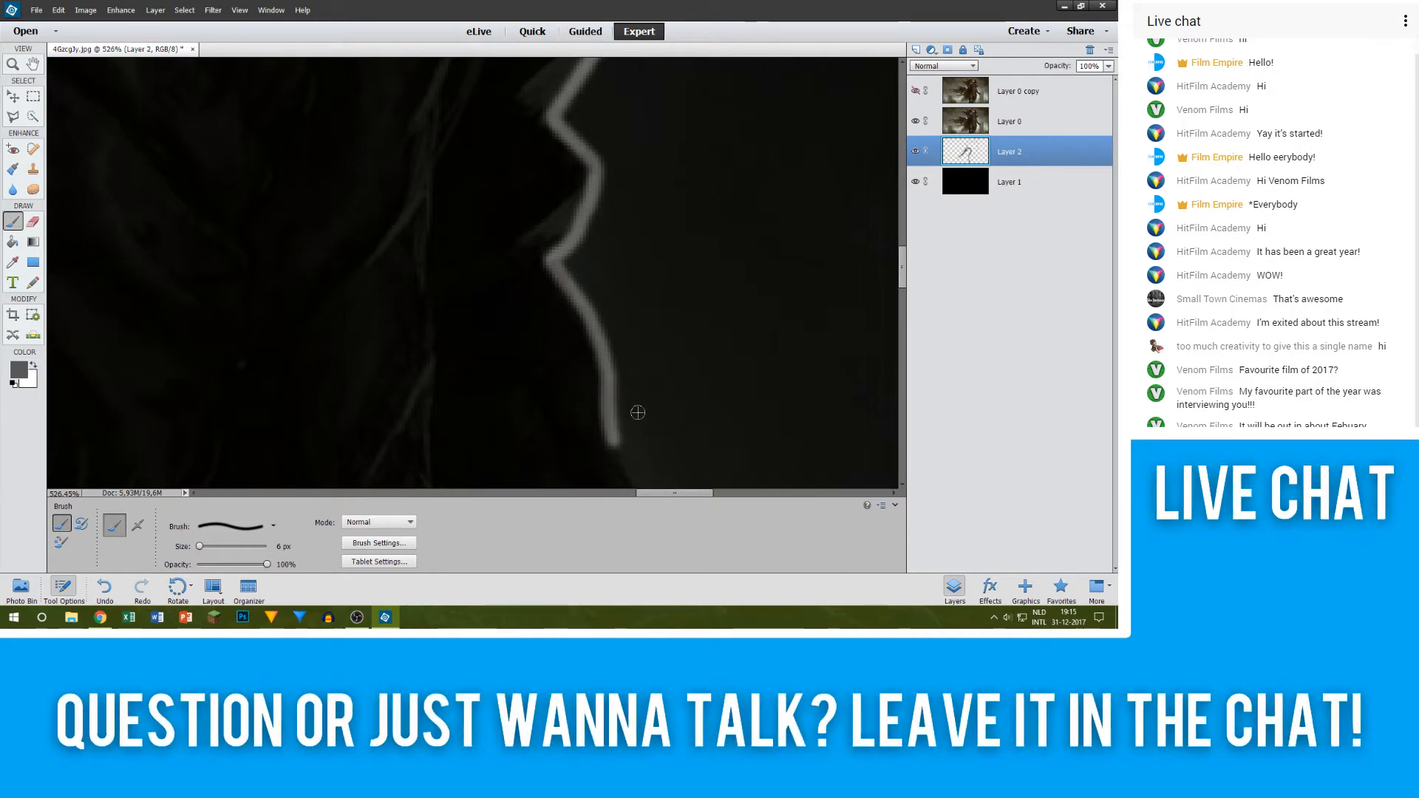
# Step: Extend the grey outline down the lower sleeve to the cuff and around the cuff's protruding corner
pyautogui.scroll(-3, 634, 411)
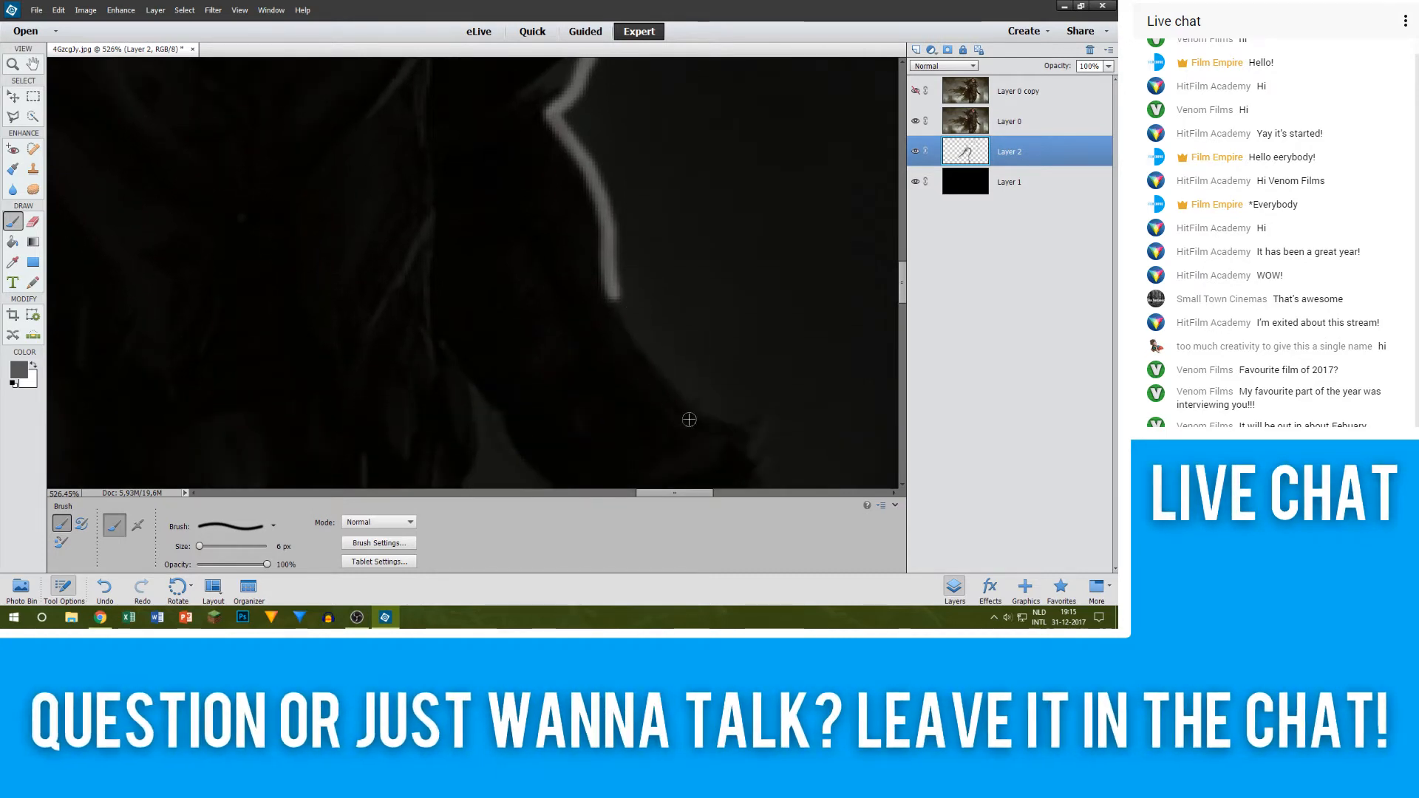
pyautogui.keyDown('shift'); pyautogui.click(691, 412); pyautogui.keyUp('shift')
pyautogui.keyDown('shift'); pyautogui.click(739, 426); pyautogui.keyUp('shift')
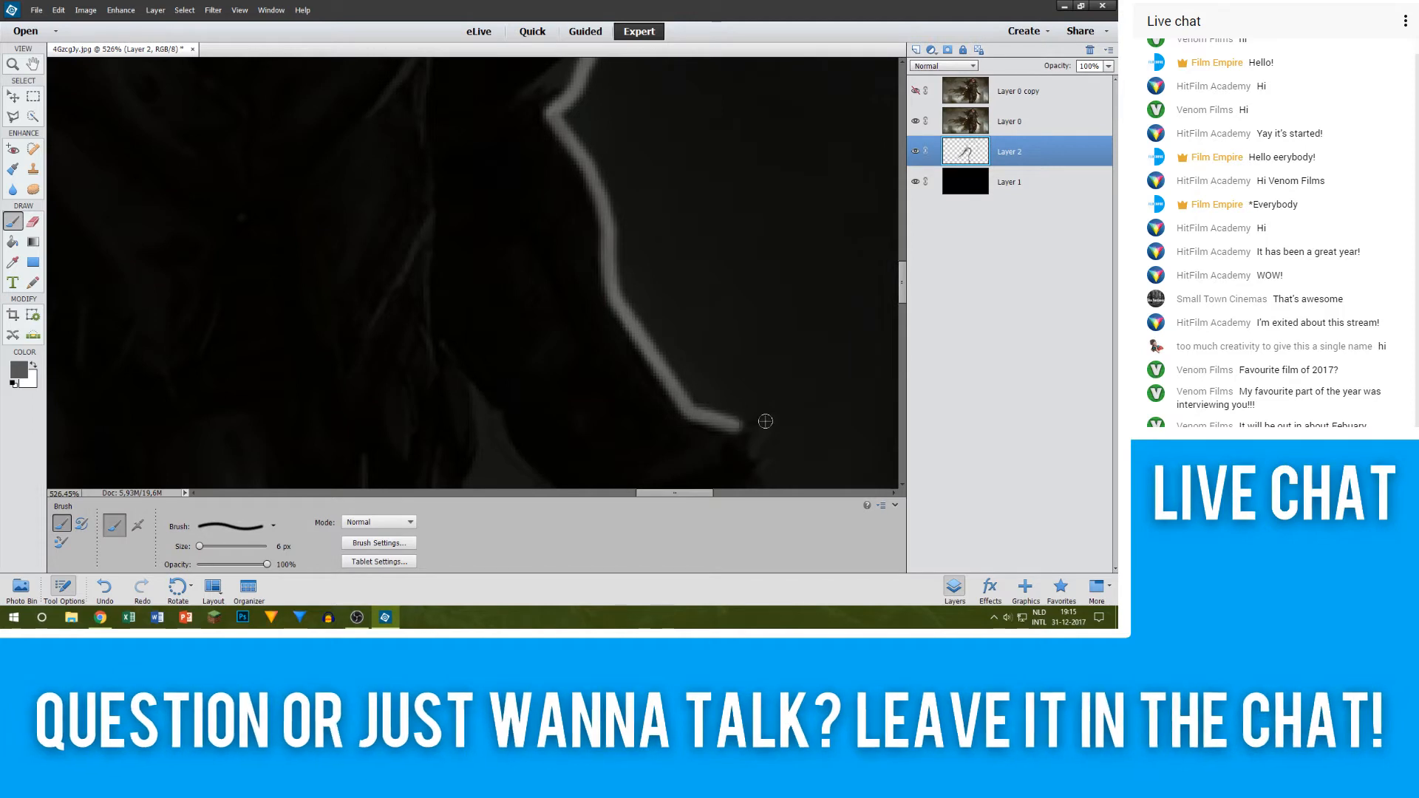
pyautogui.keyDown('shift'); pyautogui.click(764, 421); pyautogui.keyUp('shift')
pyautogui.keyDown('shift'); pyautogui.click(754, 452); pyautogui.keyUp('shift')
pyautogui.scroll(-2, 696, 414)
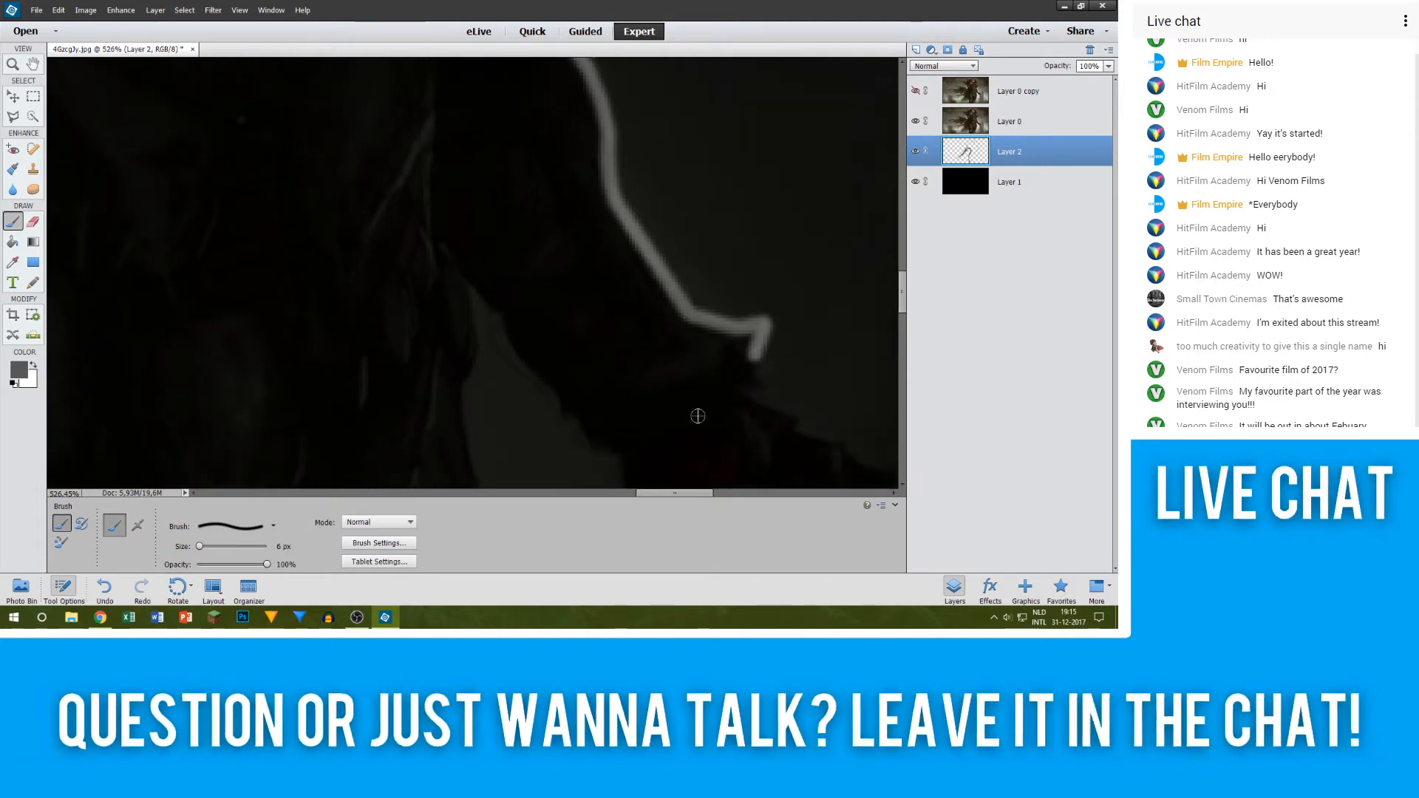
pyautogui.hscroll(3, 671, 474)
pyautogui.scroll(-2, 671, 474)
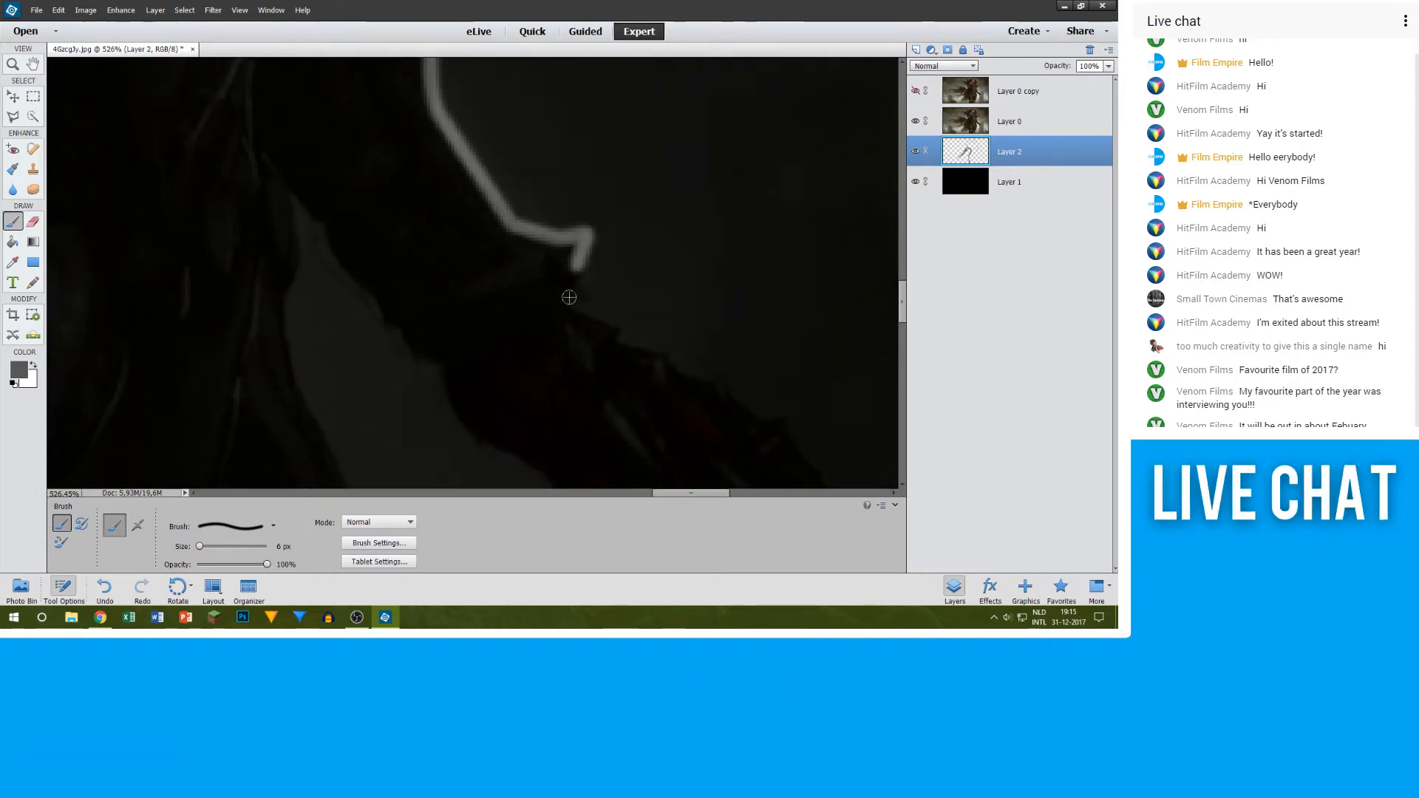
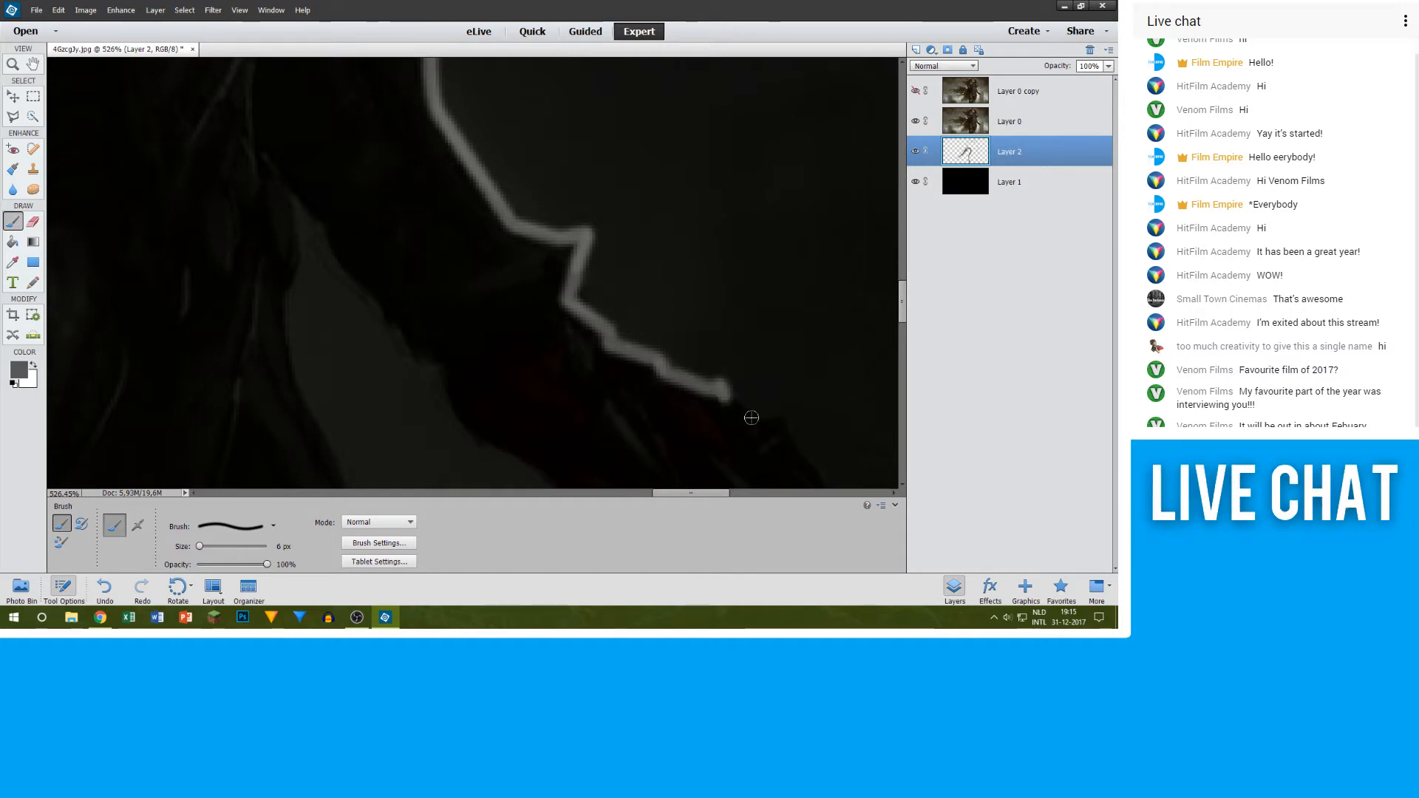
# Step: Outline the outer edge of the hand in grey, down the first pointed finger to its tip and back to the notch
pyautogui.scroll(-1, 761, 424)
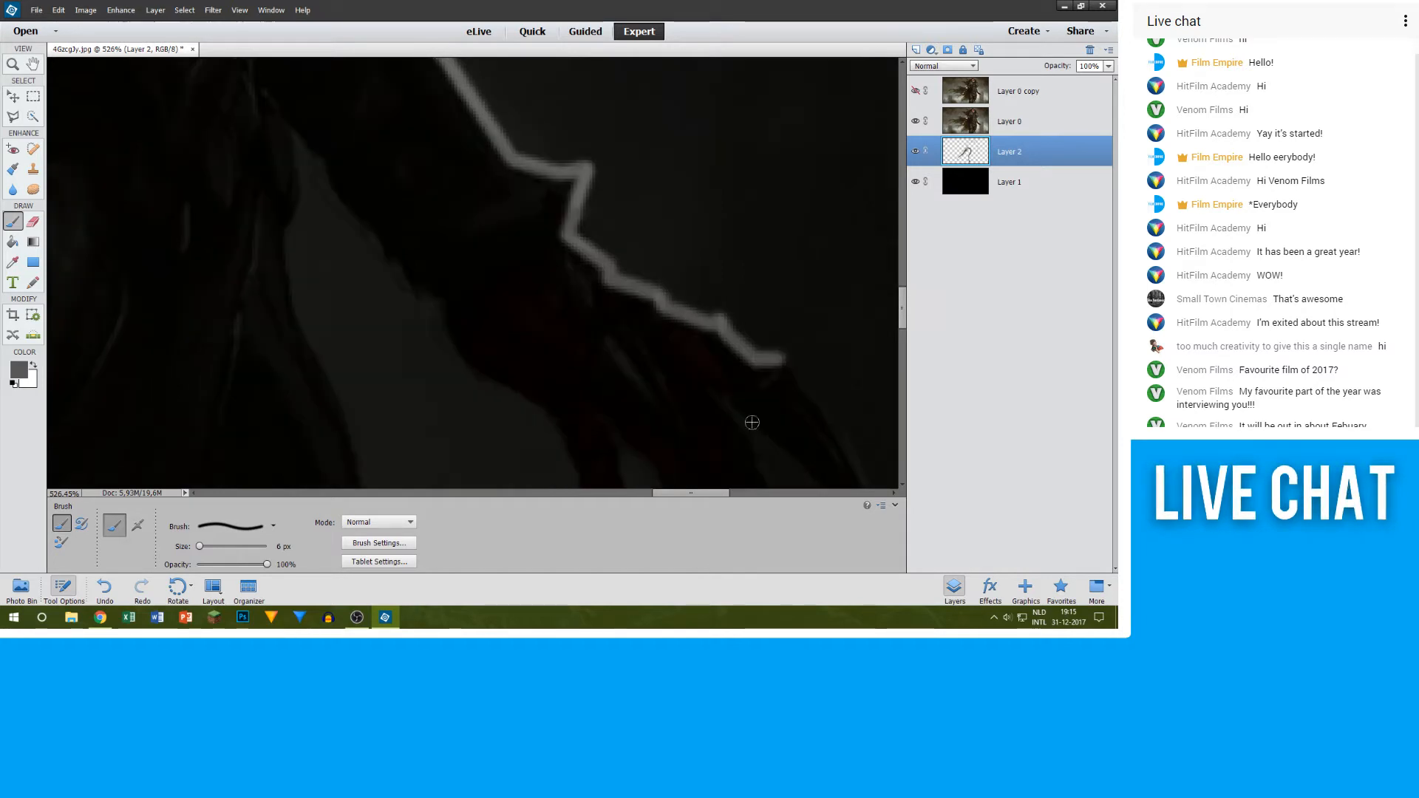
pyautogui.moveTo(714, 496); pyautogui.dragTo(724, 494)
pyautogui.scroll(-2, 698, 373)
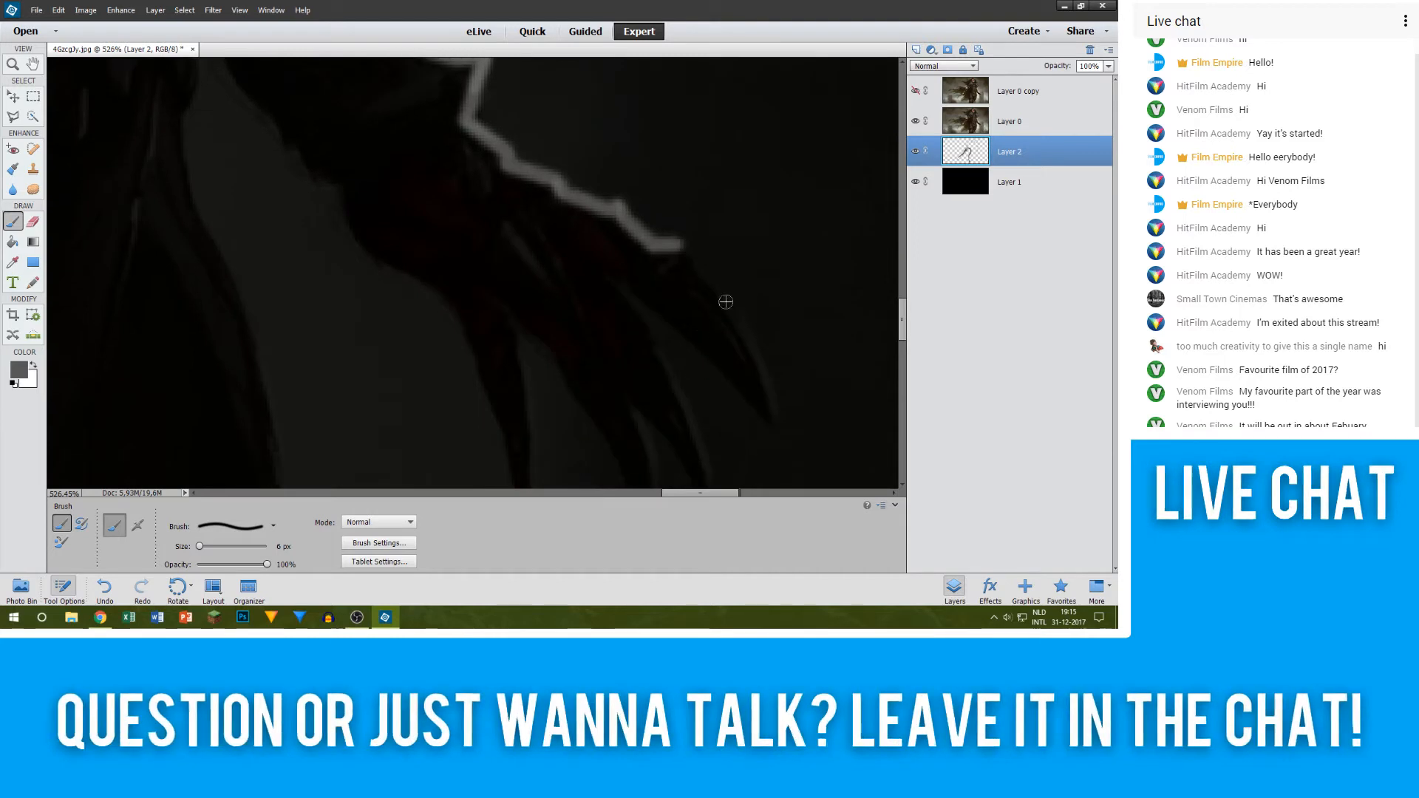
pyautogui.keyDown('shift'); pyautogui.click(727, 306); pyautogui.keyUp('shift')
pyautogui.keyDown('shift'); pyautogui.click(766, 376); pyautogui.keyUp('shift')
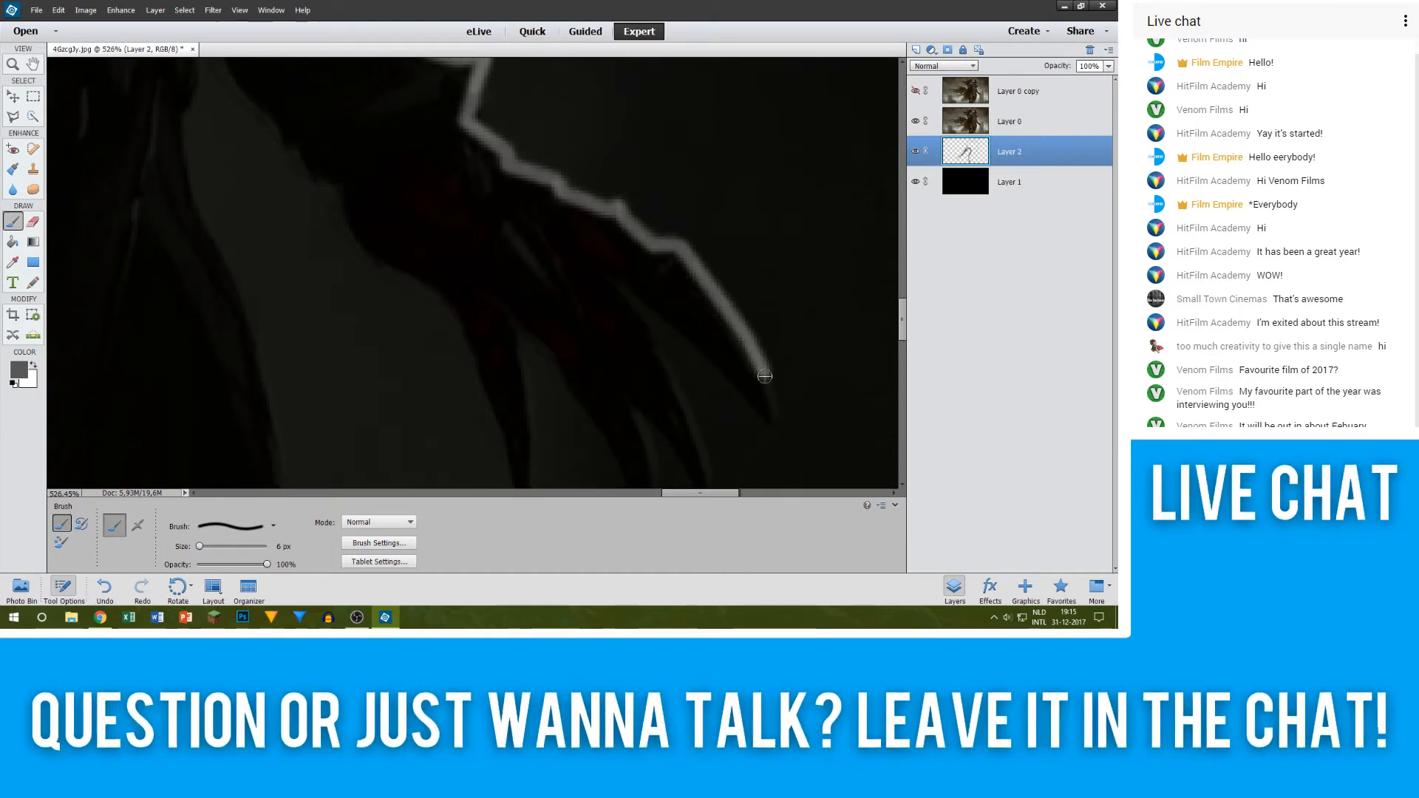
pyautogui.keyDown('shift'); pyautogui.click(772, 420); pyautogui.keyUp('shift')
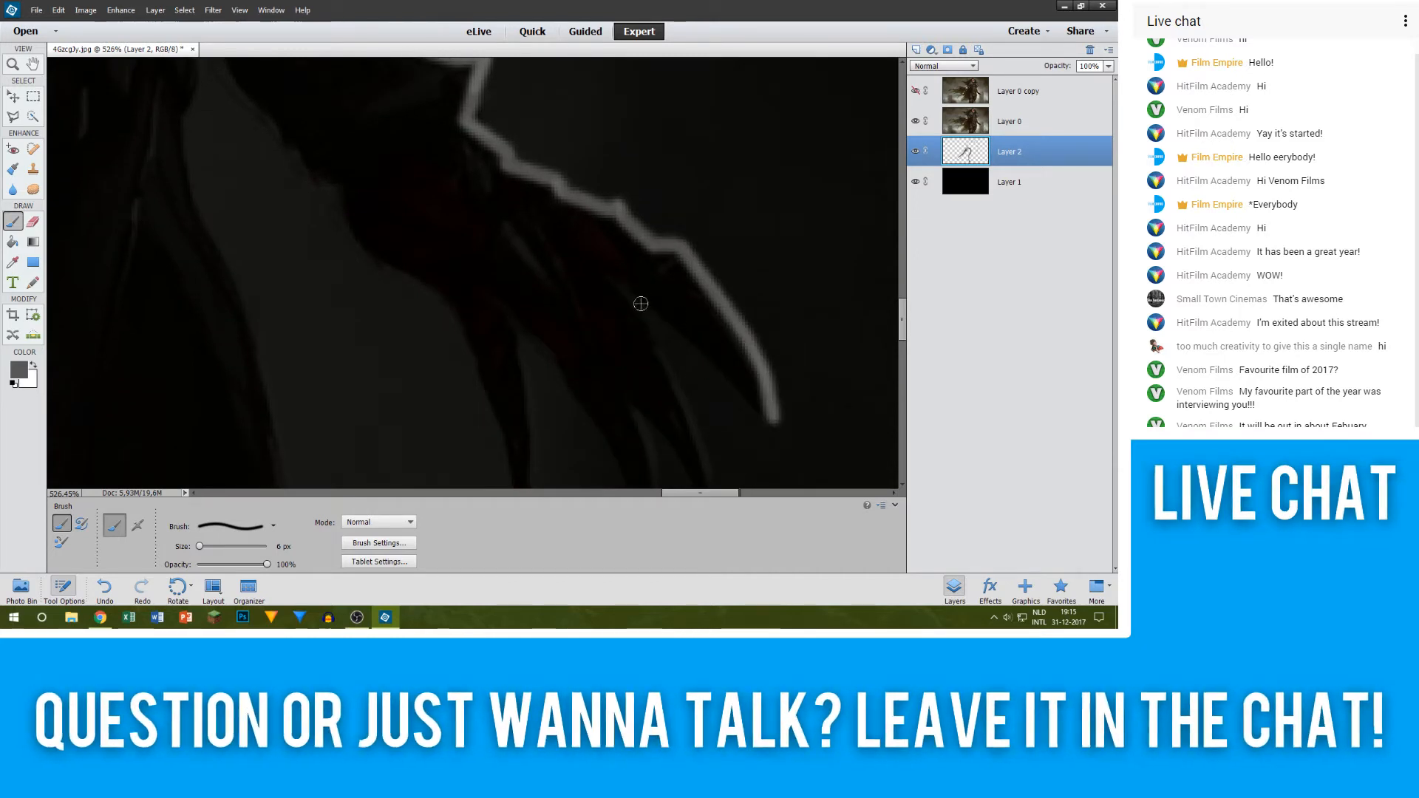
pyautogui.keyDown('shift'); pyautogui.click(640, 288); pyautogui.keyUp('shift')
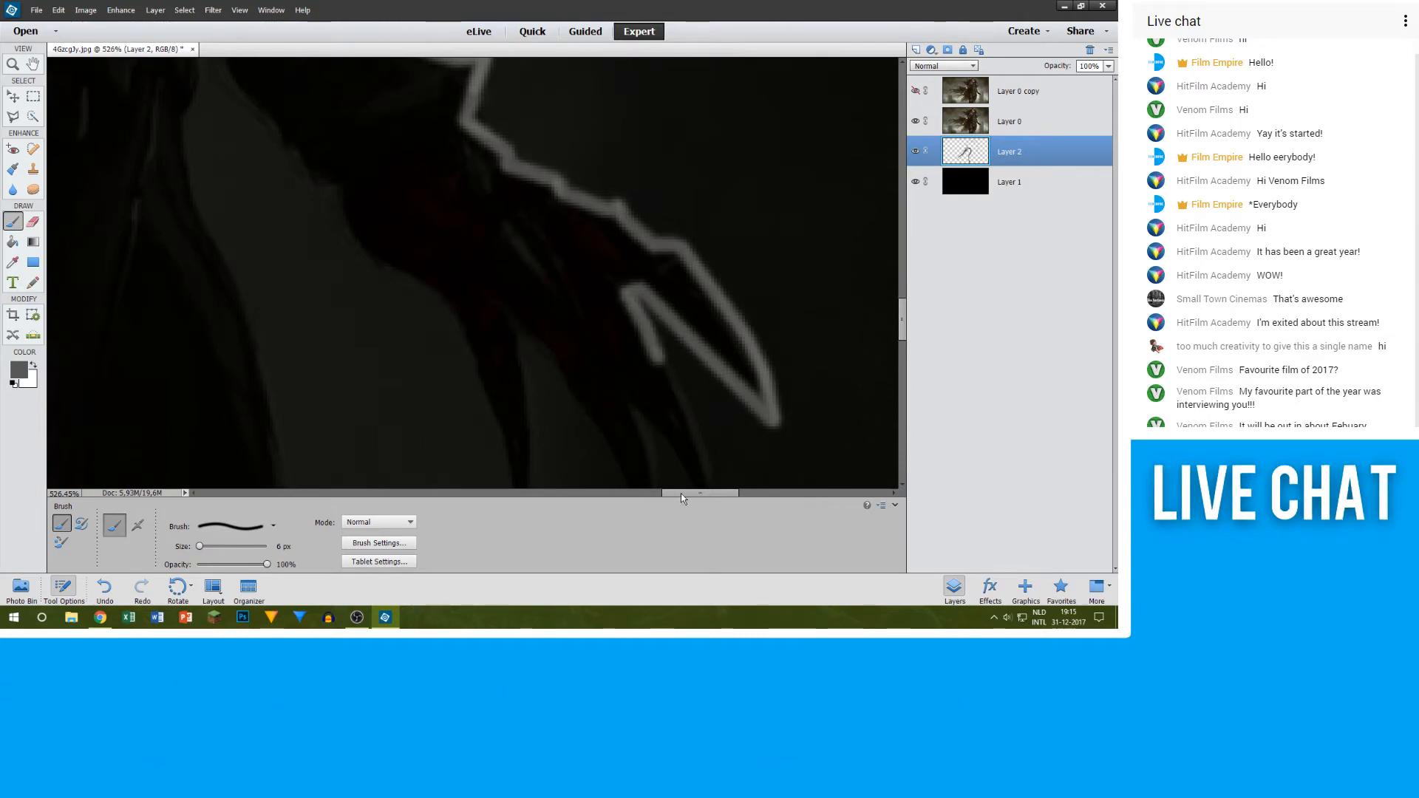
# Step: Trace the second and third pointed fingers in grey, including the short notch between them and the third finger's inner edge
pyautogui.scroll(-2, 709, 377)
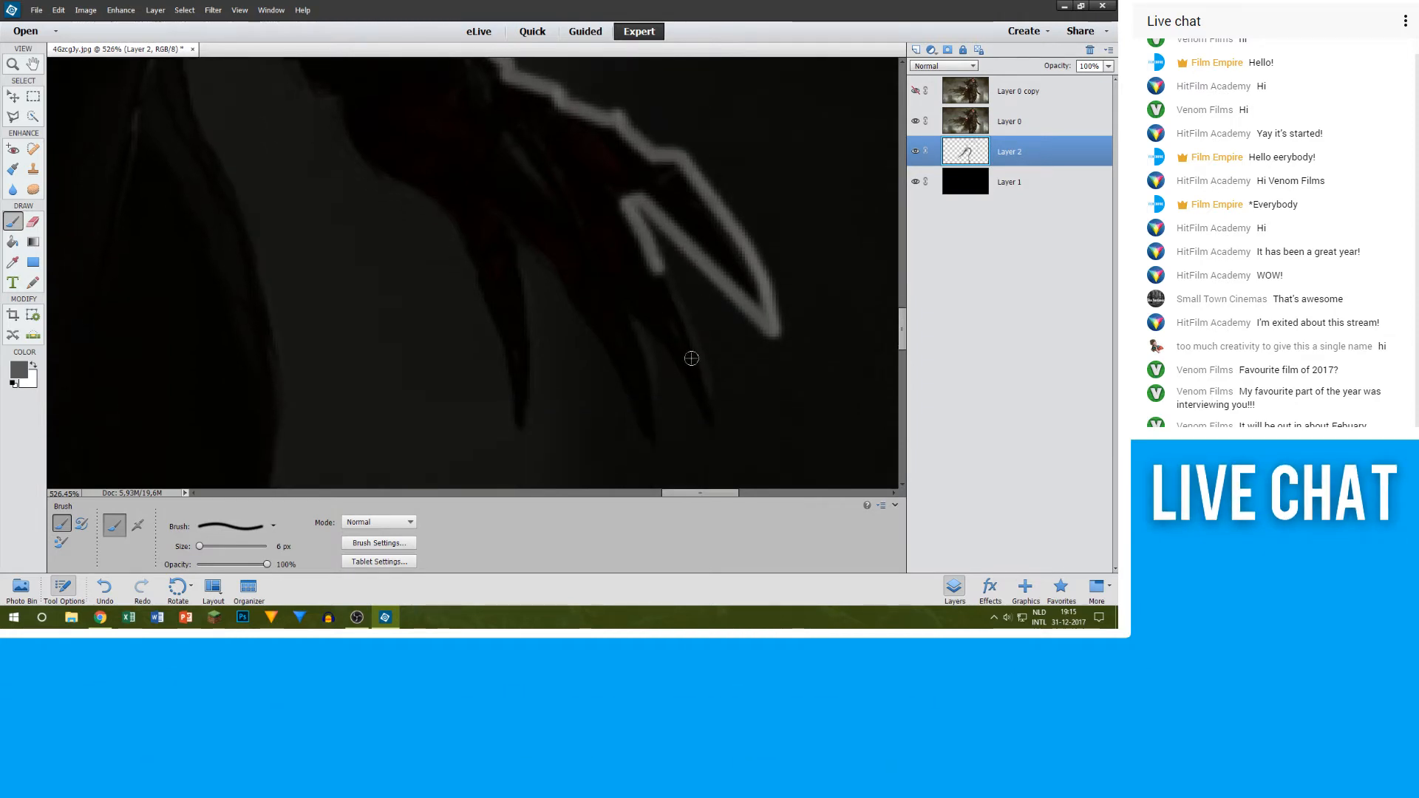
pyautogui.keyDown('shift'); pyautogui.click(698, 355); pyautogui.keyUp('shift')
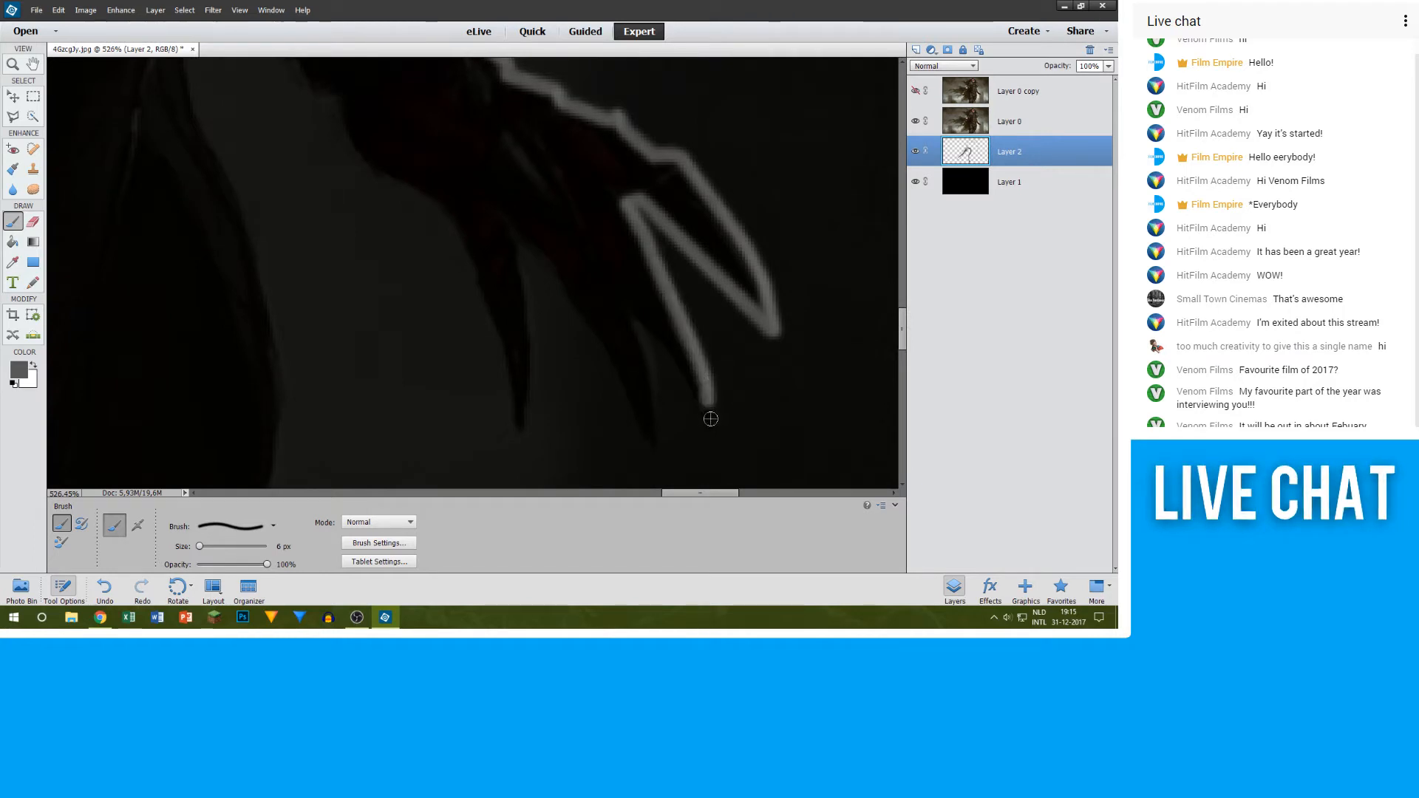
pyautogui.keyDown('shift'); pyautogui.click(634, 312); pyautogui.keyUp('shift')
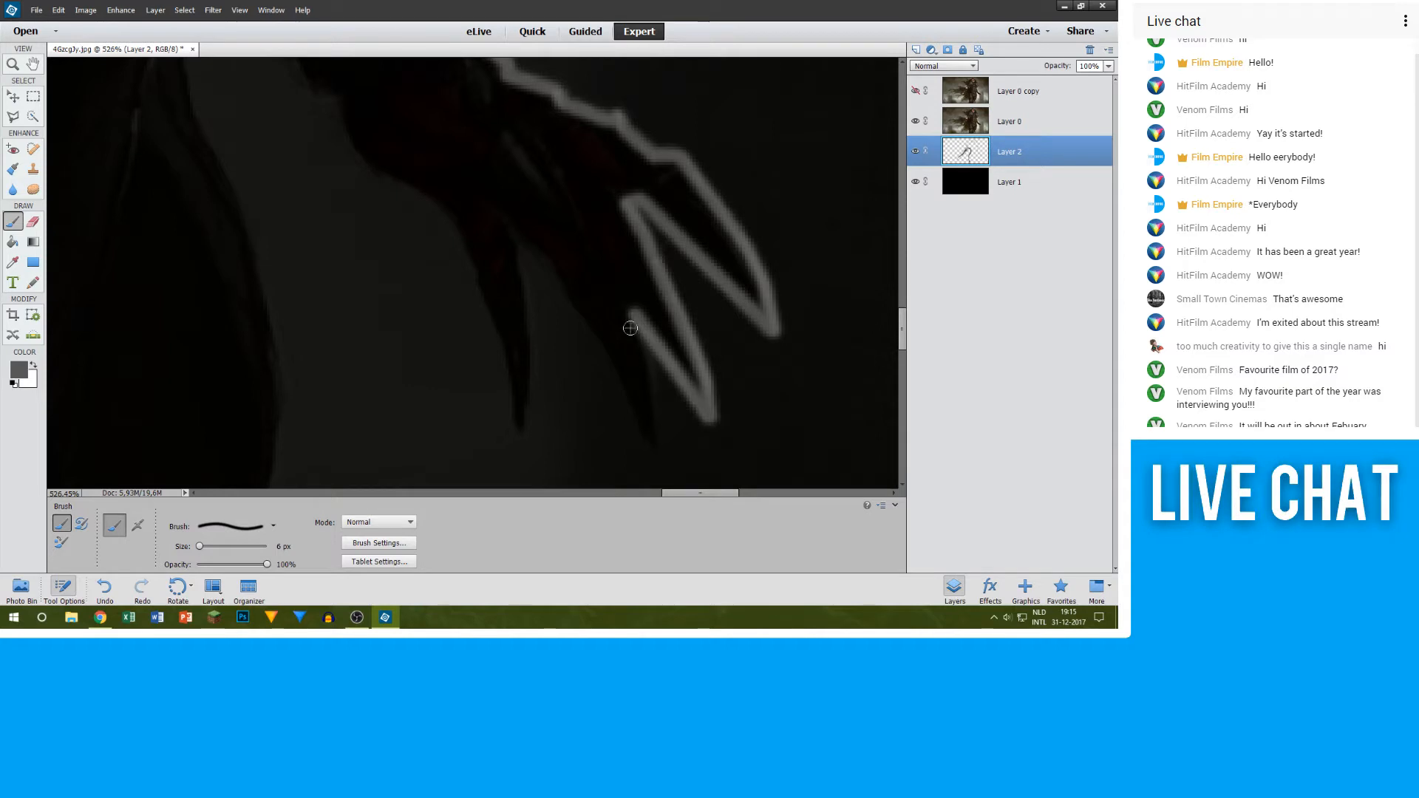
pyautogui.keyDown('shift'); pyautogui.click(654, 388); pyautogui.keyUp('shift')
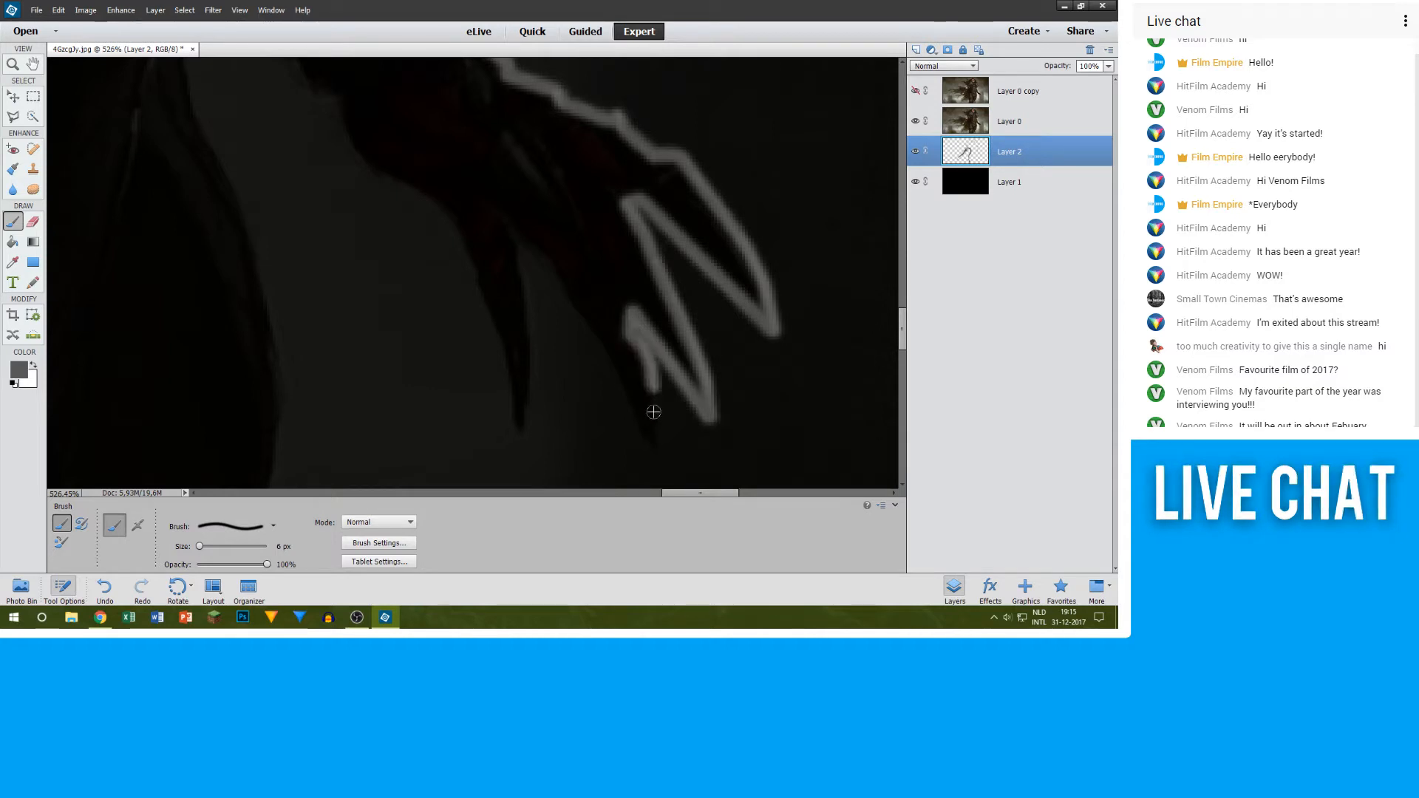
pyautogui.keyDown('shift'); pyautogui.click(653, 441); pyautogui.keyUp('shift')
pyautogui.keyDown('shift'); pyautogui.click(573, 296); pyautogui.keyUp('shift')
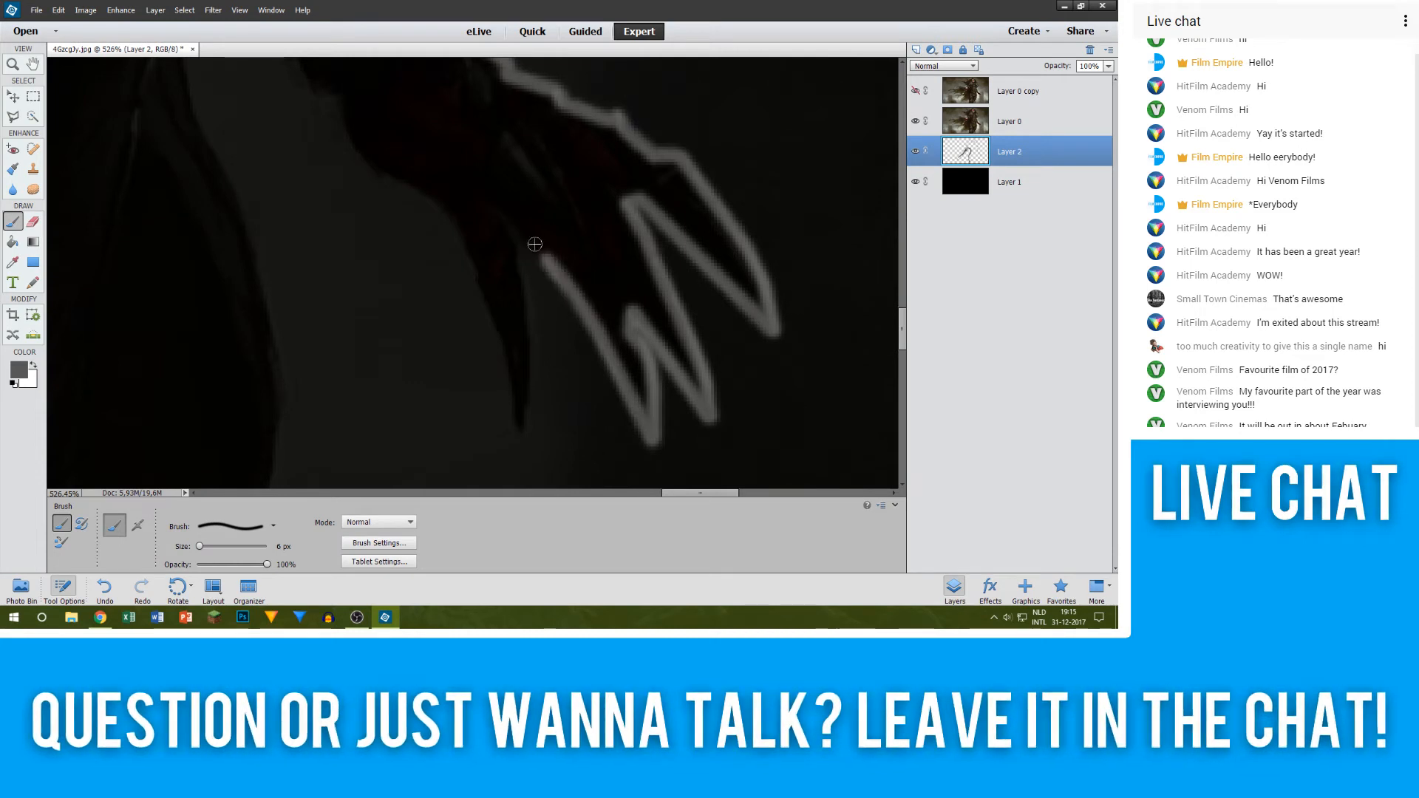
# Step: Outline the innermost finger in grey, from the notch beside it down to its tip and back up its other side
pyautogui.keyDown('shift'); pyautogui.click(519, 239); pyautogui.keyUp('shift')
pyautogui.keyDown('shift'); pyautogui.click(519, 303); pyautogui.keyUp('shift')
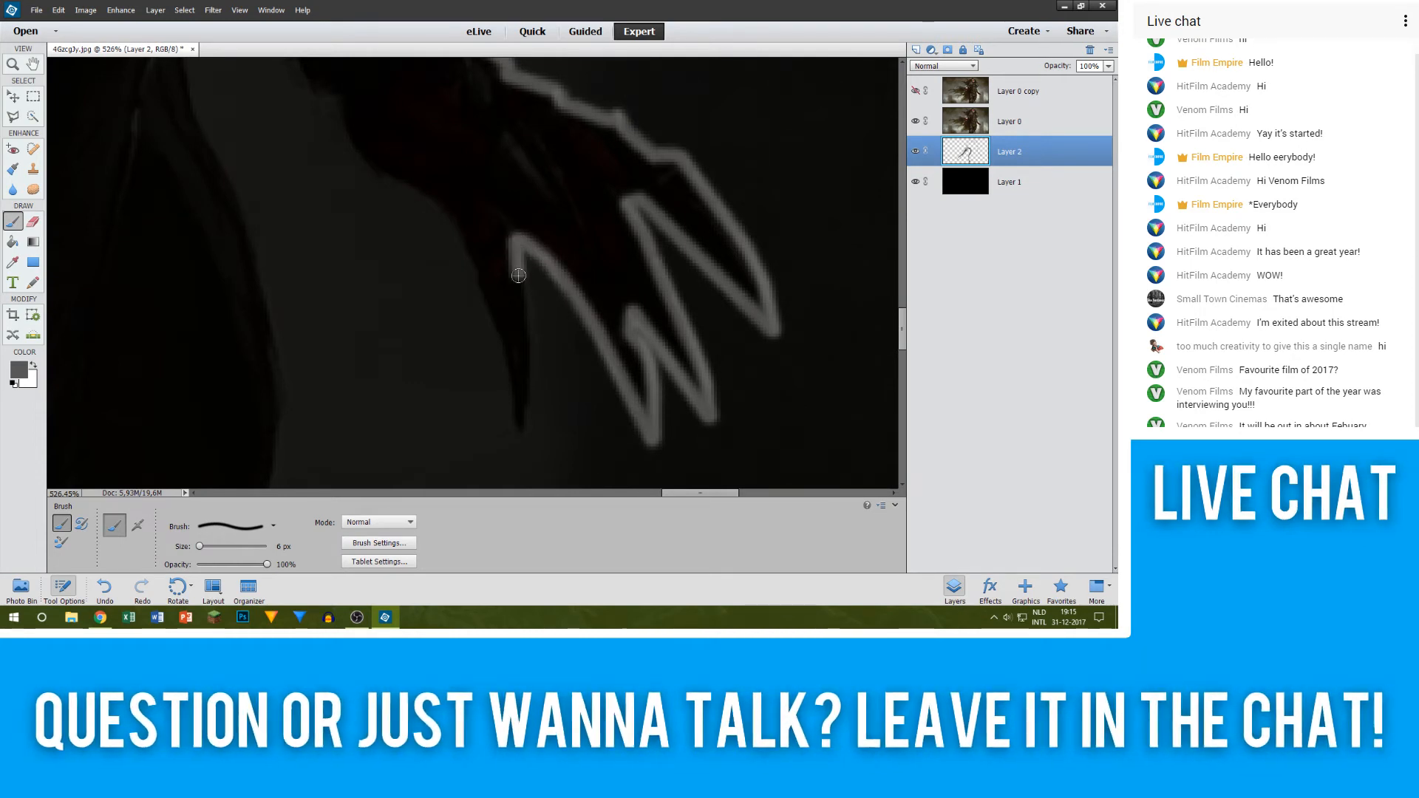
pyautogui.keyDown('shift'); pyautogui.click(525, 345); pyautogui.keyUp('shift')
pyautogui.keyDown('shift'); pyautogui.click(519, 408); pyautogui.keyUp('shift')
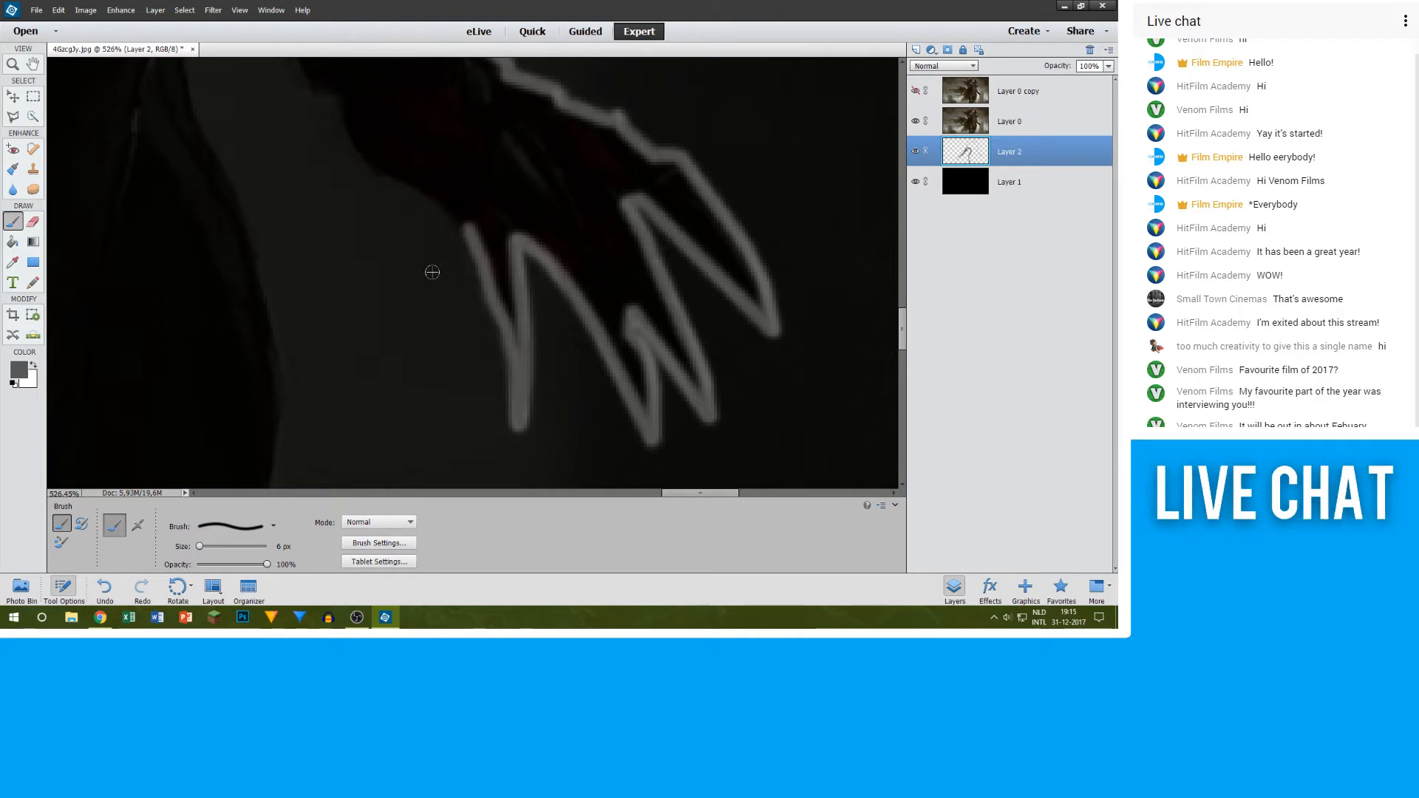
# Step: Continue the grey outline from the innermost finger up the lower edge of the palm to the wrist
pyautogui.scroll(3, 432, 272)
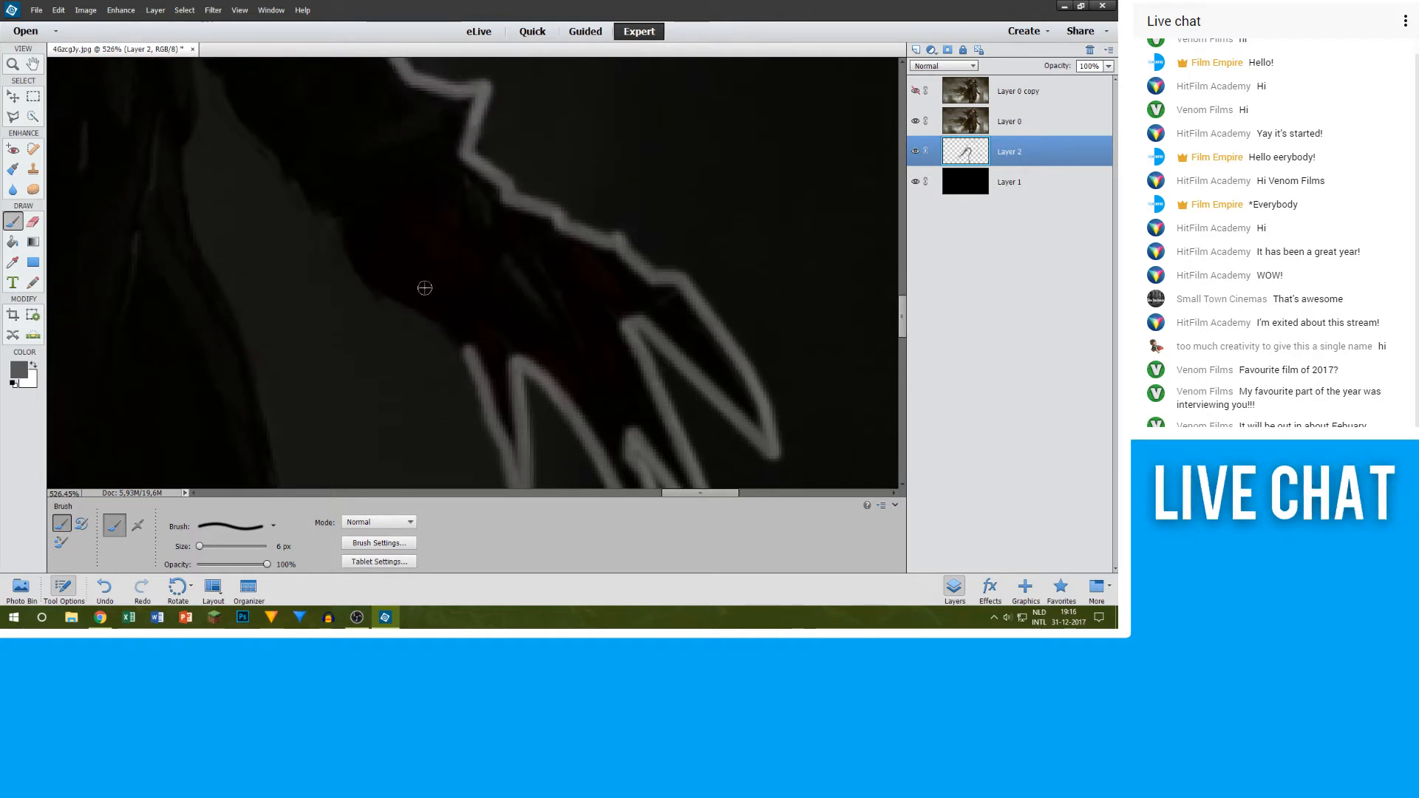
pyautogui.keyDown('shift'); pyautogui.click(399, 297); pyautogui.keyUp('shift')
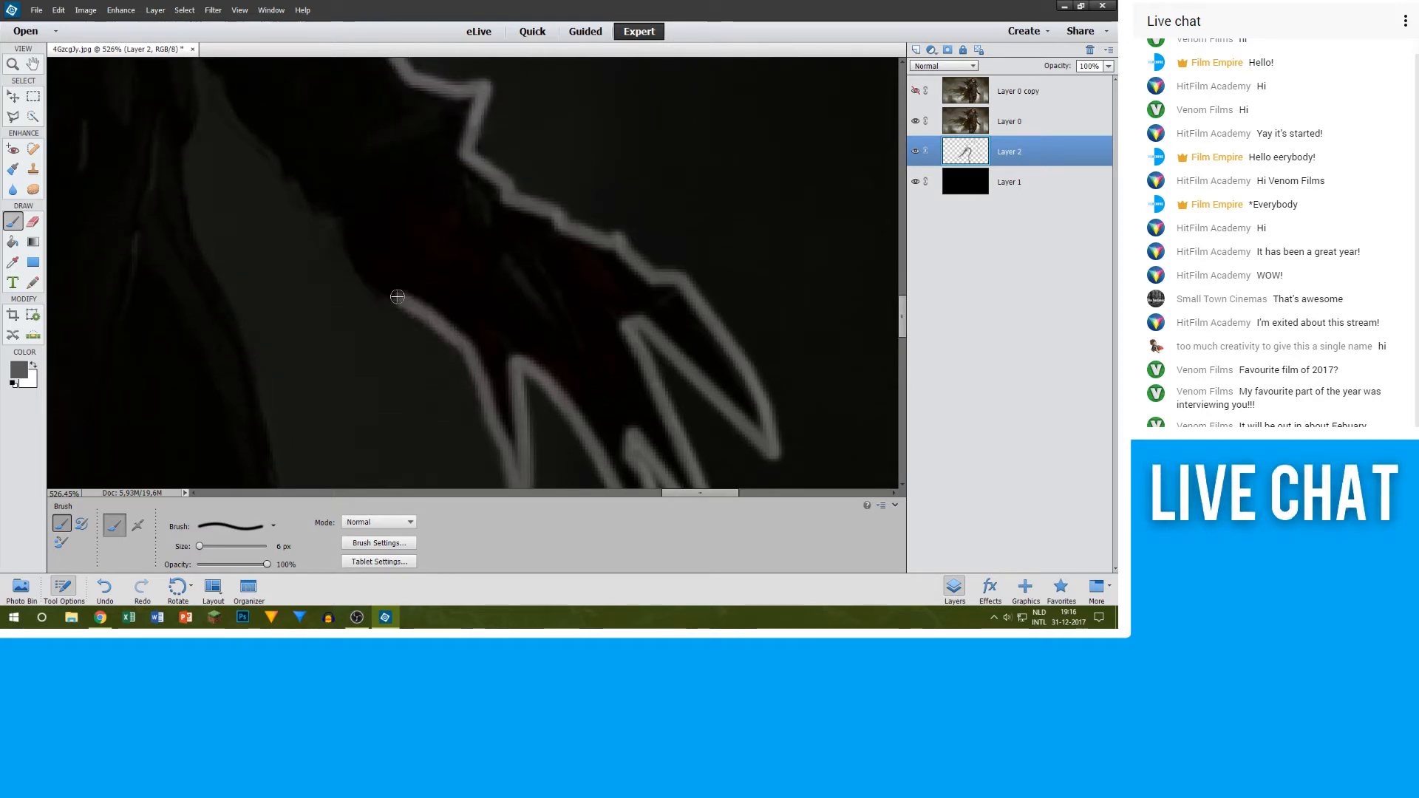
pyautogui.keyDown('shift'); pyautogui.click(353, 253); pyautogui.keyUp('shift')
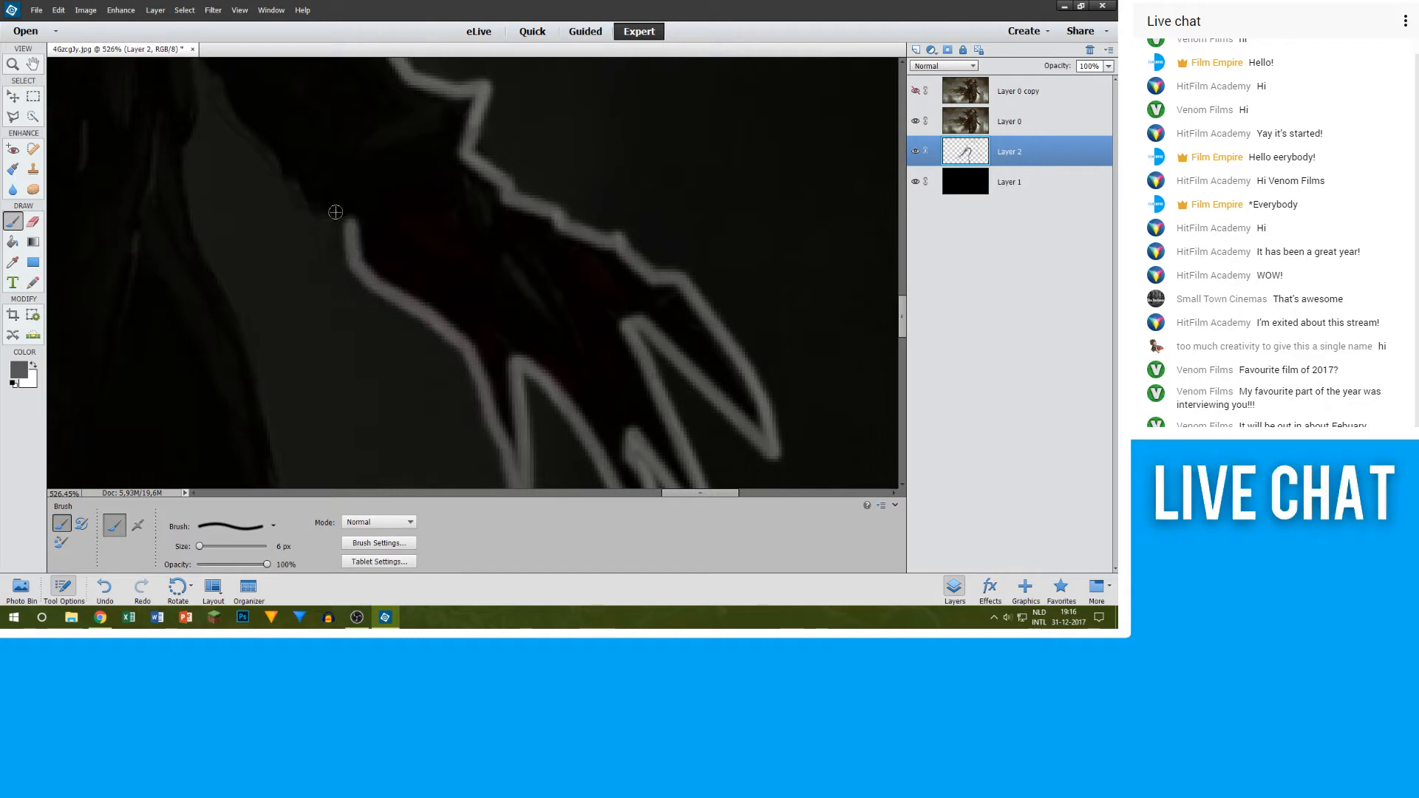
# Step: Extend the grey line from the wrist up the lower half of the sleeve's underside
pyautogui.scroll(-5, 318, 208)
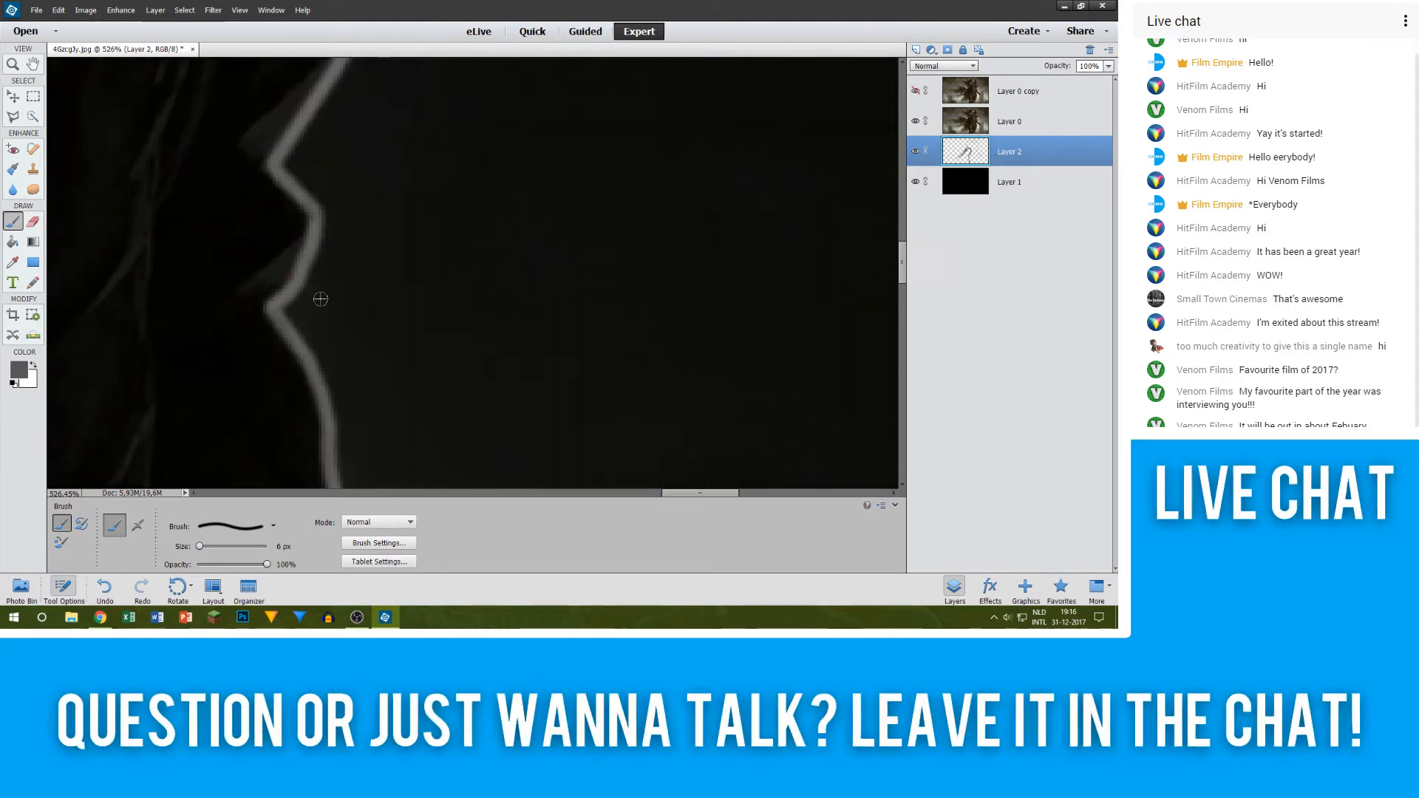
pyautogui.scroll(-5, 367, 291)
pyautogui.scroll(-8, 449, 269)
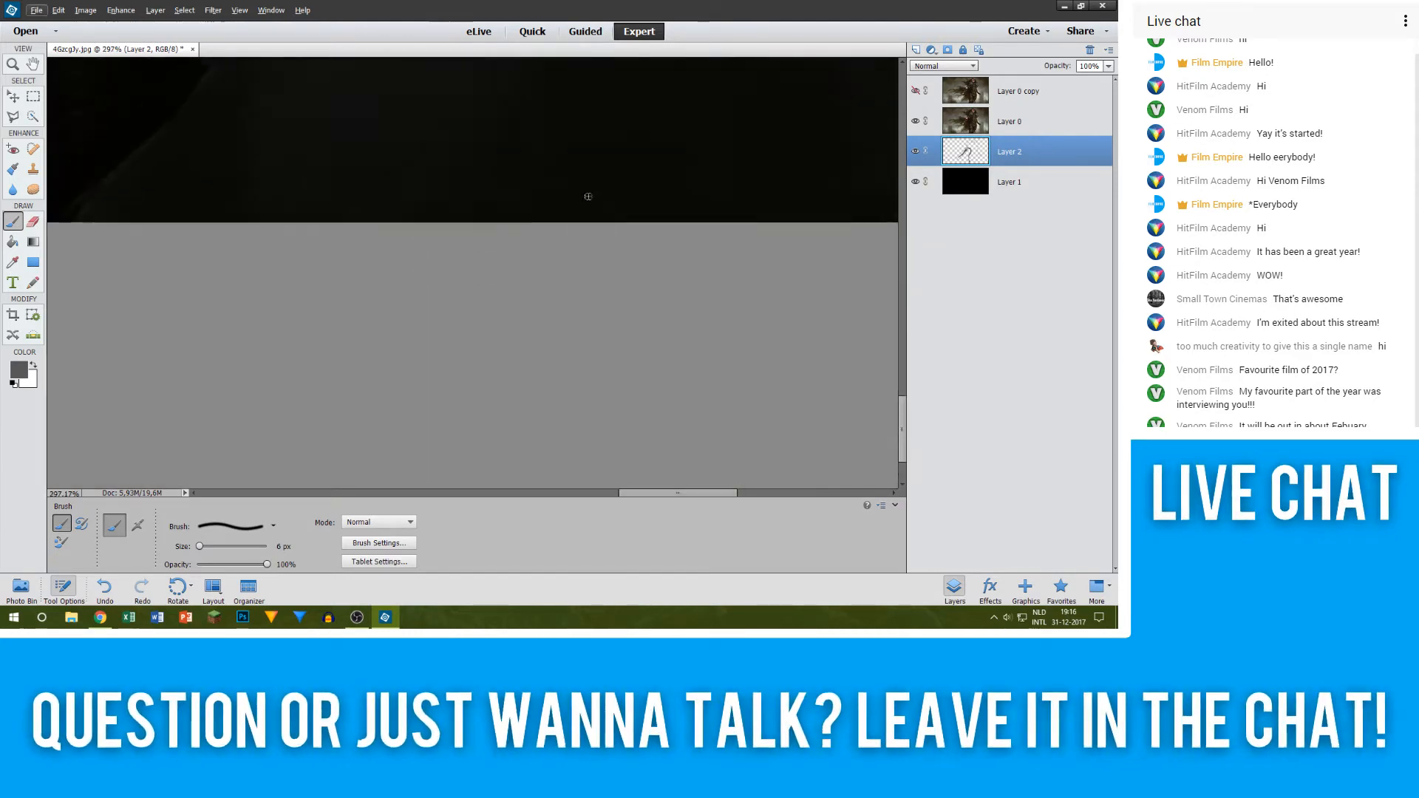
pyautogui.scroll(10, 472, 143)
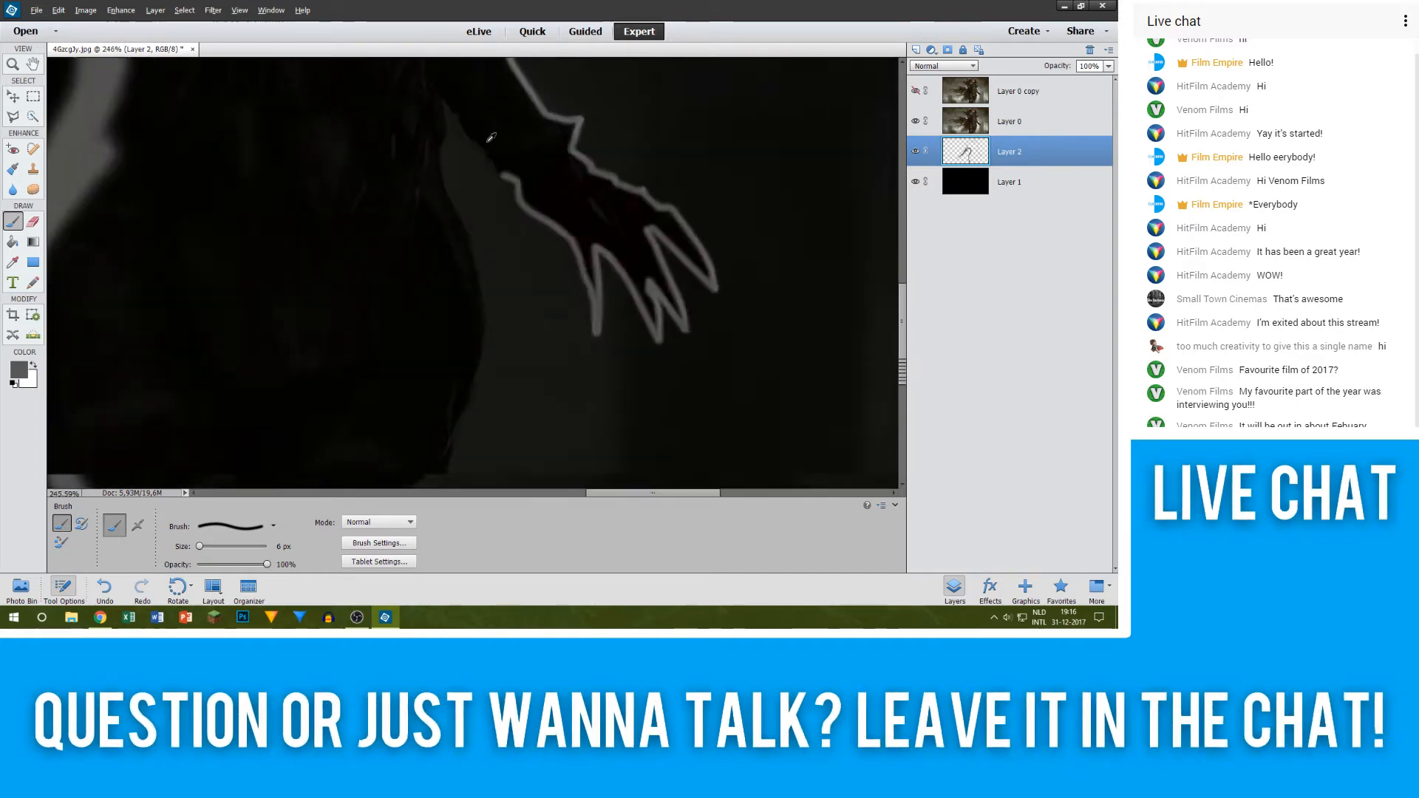
pyautogui.keyDown('shift'); pyautogui.click(497, 245); pyautogui.keyUp('shift')
pyautogui.scroll(2, 412, 165)
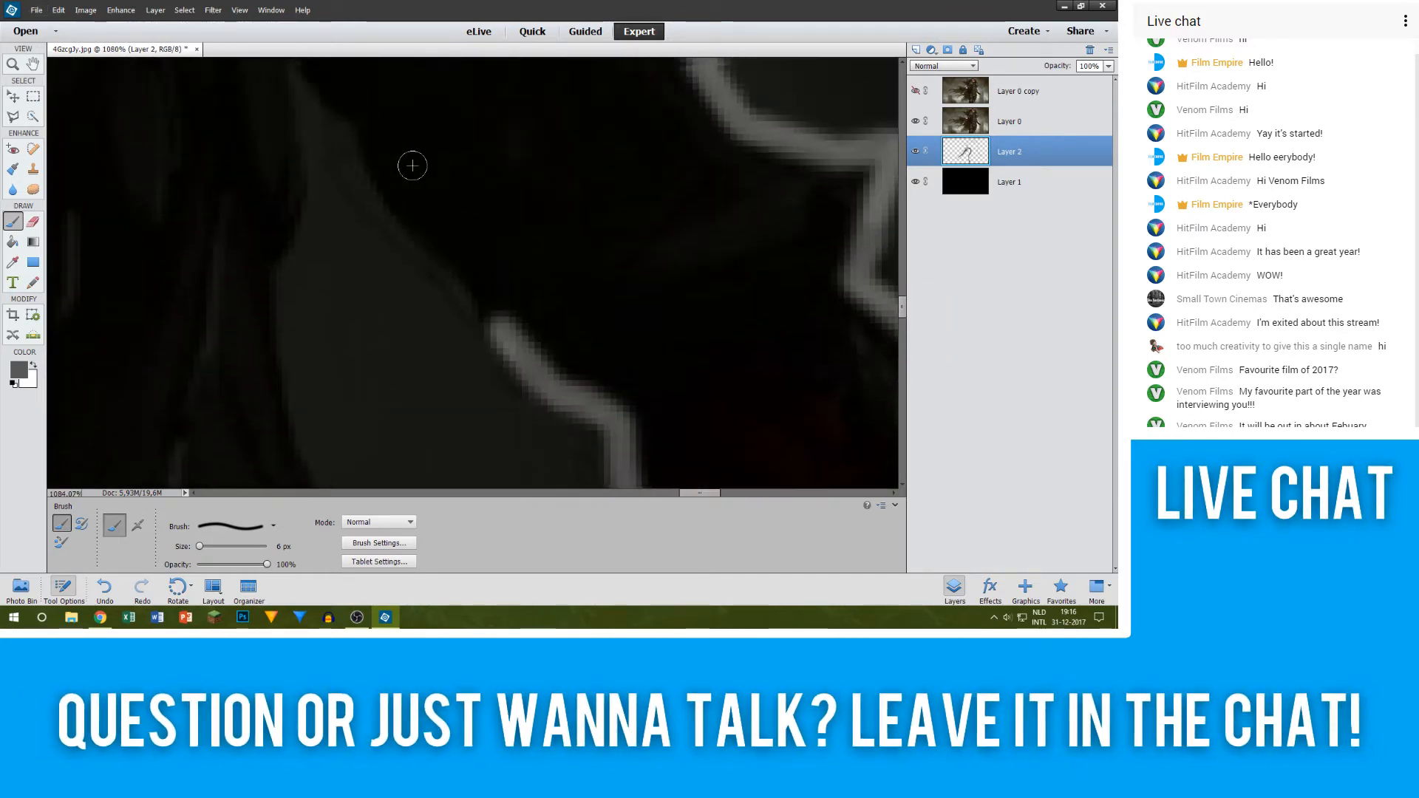
pyautogui.keyDown('shift'); pyautogui.click(444, 293); pyautogui.keyUp('shift')
pyautogui.keyDown('shift'); pyautogui.click(405, 241); pyautogui.keyUp('shift')
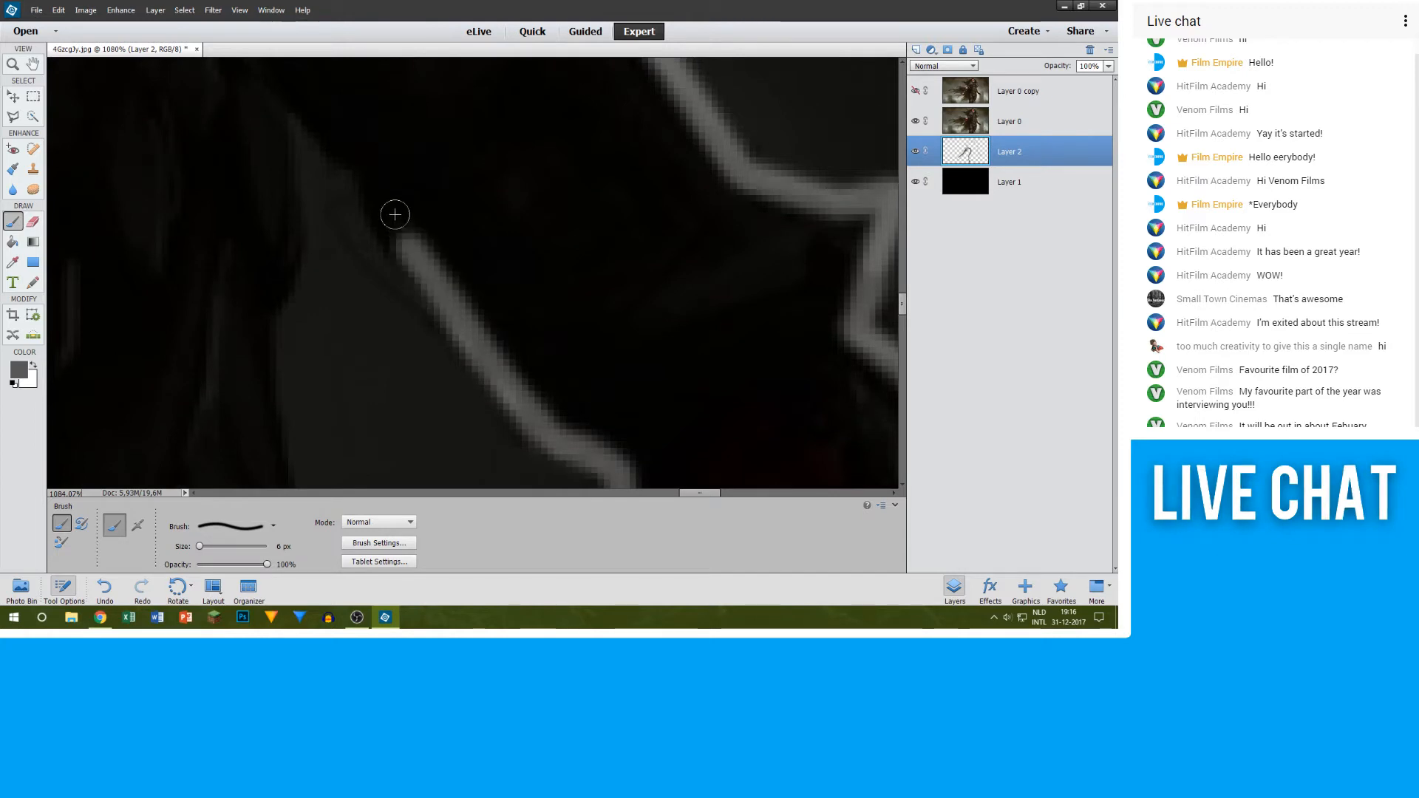
# Step: Trace the upper part of the sleeve's underside in grey up to the corner where it meets the body
pyautogui.keyDown('shift'); pyautogui.click(384, 213); pyautogui.keyUp('shift')
pyautogui.keyDown('shift'); pyautogui.click(371, 184); pyautogui.keyUp('shift')
pyautogui.keyDown('shift'); pyautogui.click(359, 152); pyautogui.keyUp('shift')
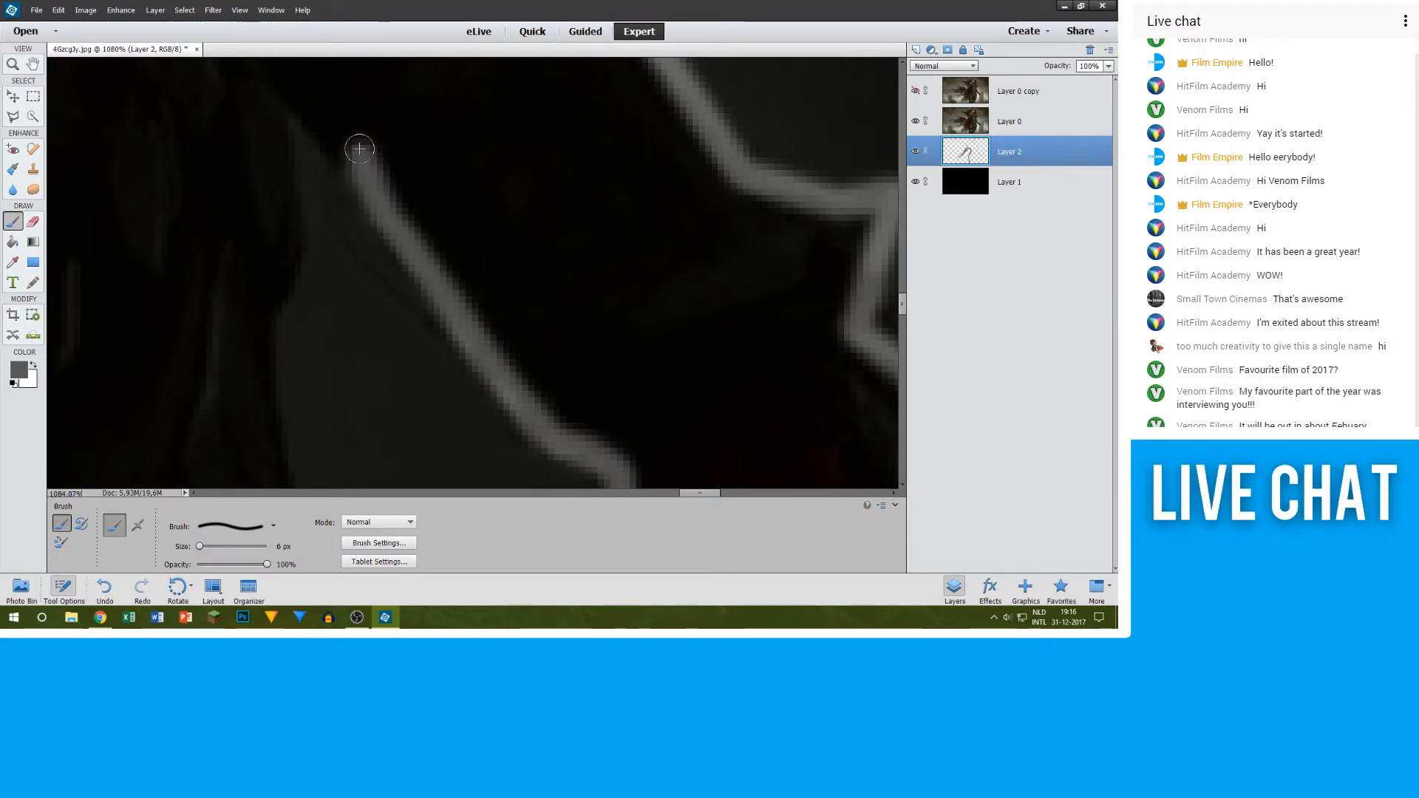
pyautogui.keyDown('shift'); pyautogui.click(332, 127); pyautogui.keyUp('shift')
pyautogui.keyDown('shift'); pyautogui.click(275, 86); pyautogui.keyUp('shift')
pyautogui.keyDown('shift'); pyautogui.click(264, 77); pyautogui.keyUp('shift')
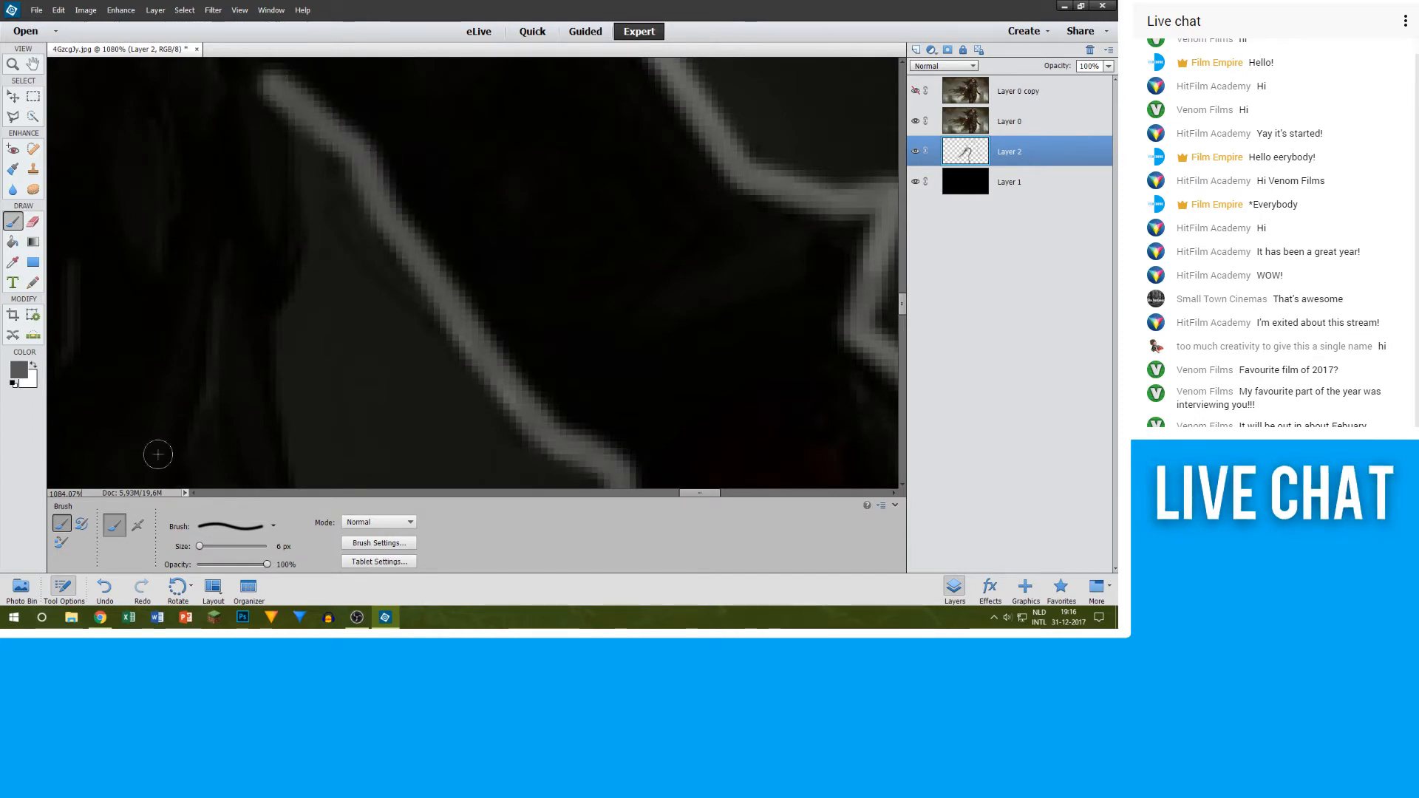
pyautogui.click(350, 620)
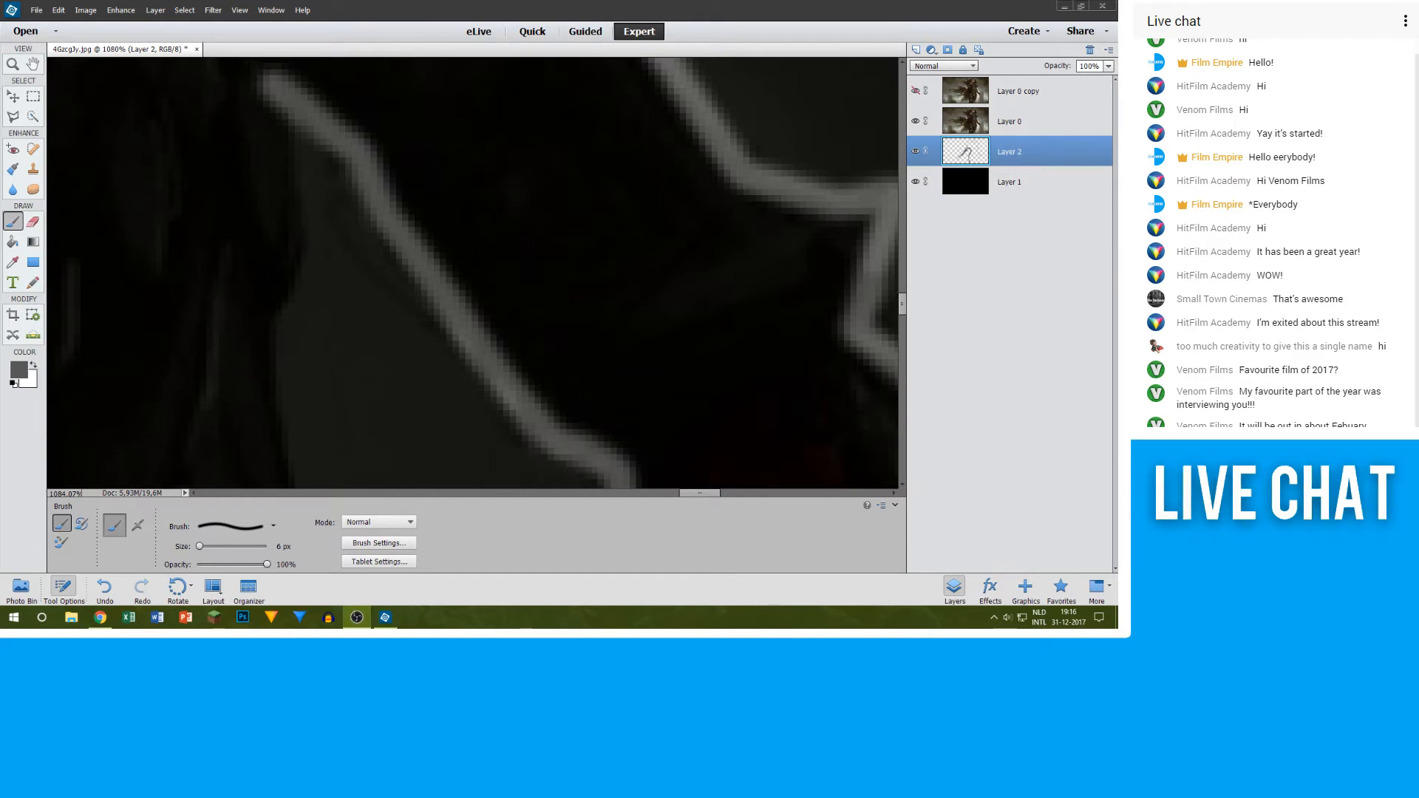
pyautogui.click(385, 617)
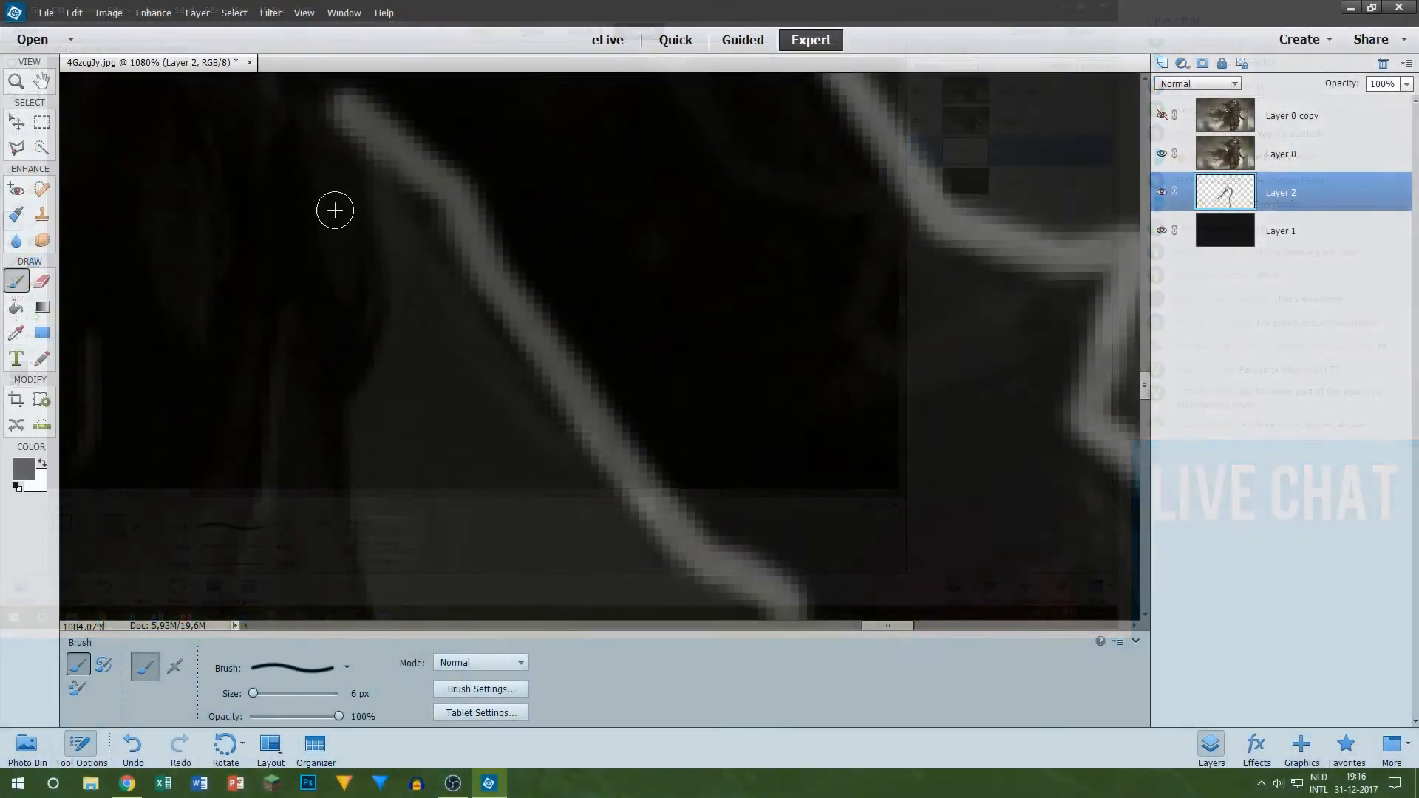
# Step: Trace the body's edge in grey from the corner under the sleeve down the upper part of the robe
pyautogui.moveTo(334, 100)
pyautogui.mouseDown()
pyautogui.moveTo(364, 235)
pyautogui.moveTo(365, 307)
pyautogui.moveTo(339, 379)
pyautogui.mouseUp()
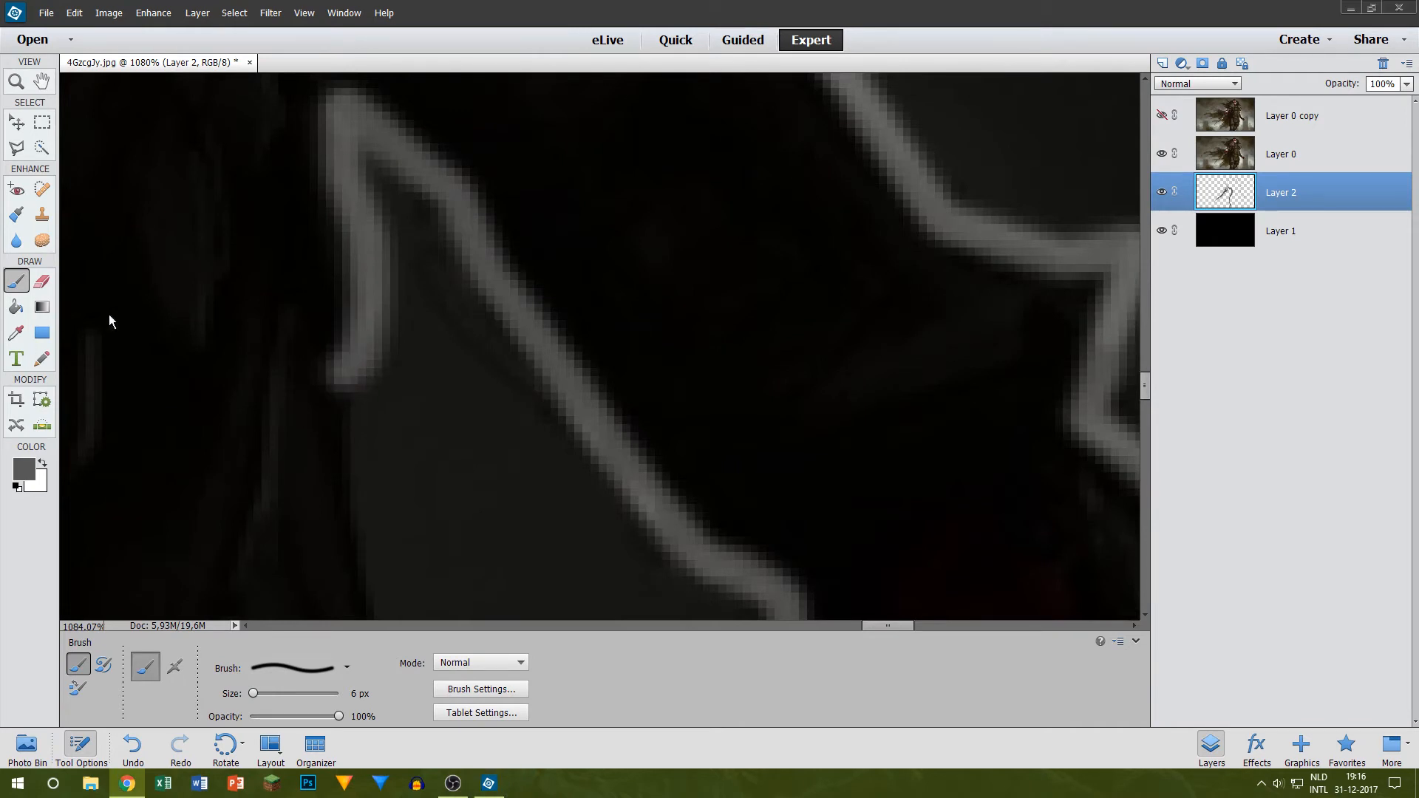
pyautogui.scroll(-4, 255, 355)
pyautogui.keyDown('alt'); pyautogui.scroll(-3, 510, 347); pyautogui.keyUp('alt')
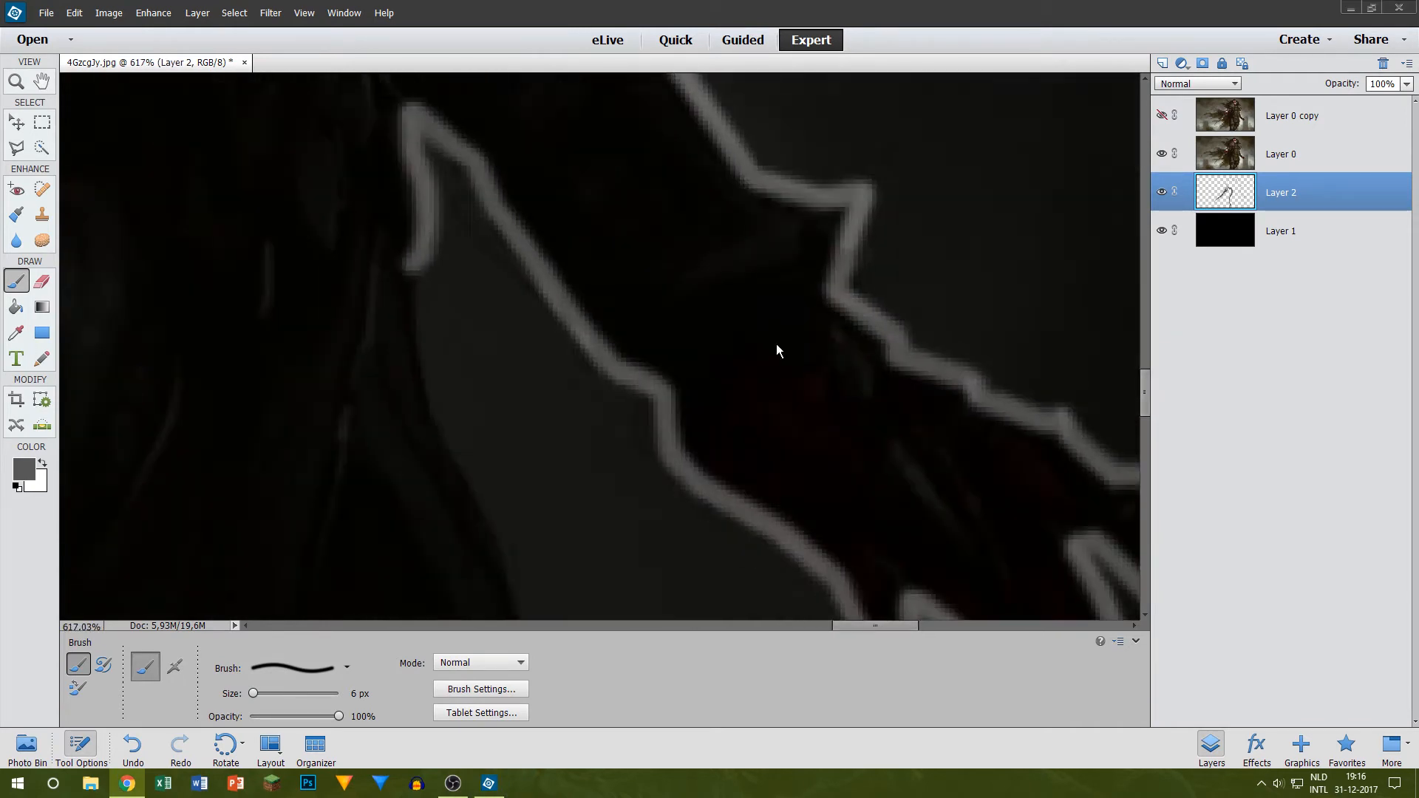
pyautogui.moveTo(412, 269)
pyautogui.mouseDown()
pyautogui.moveTo(421, 422)
pyautogui.moveTo(477, 521)
pyautogui.mouseUp()
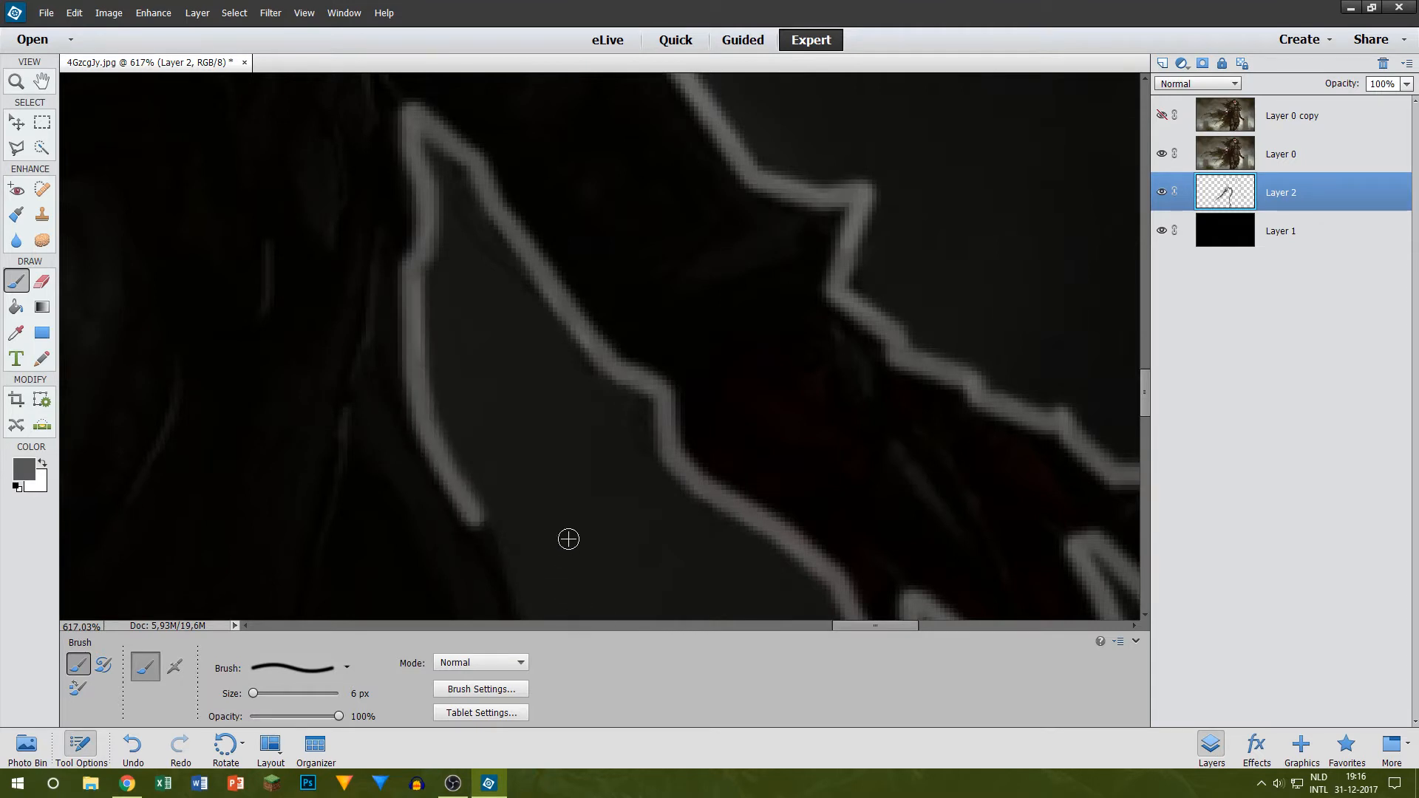
# Step: Continue the grey robe outline down its outward-curving side, level with the fingers
pyautogui.scroll(-4, 562, 517)
pyautogui.keyDown('shift'); pyautogui.click(526, 383); pyautogui.keyUp('shift')
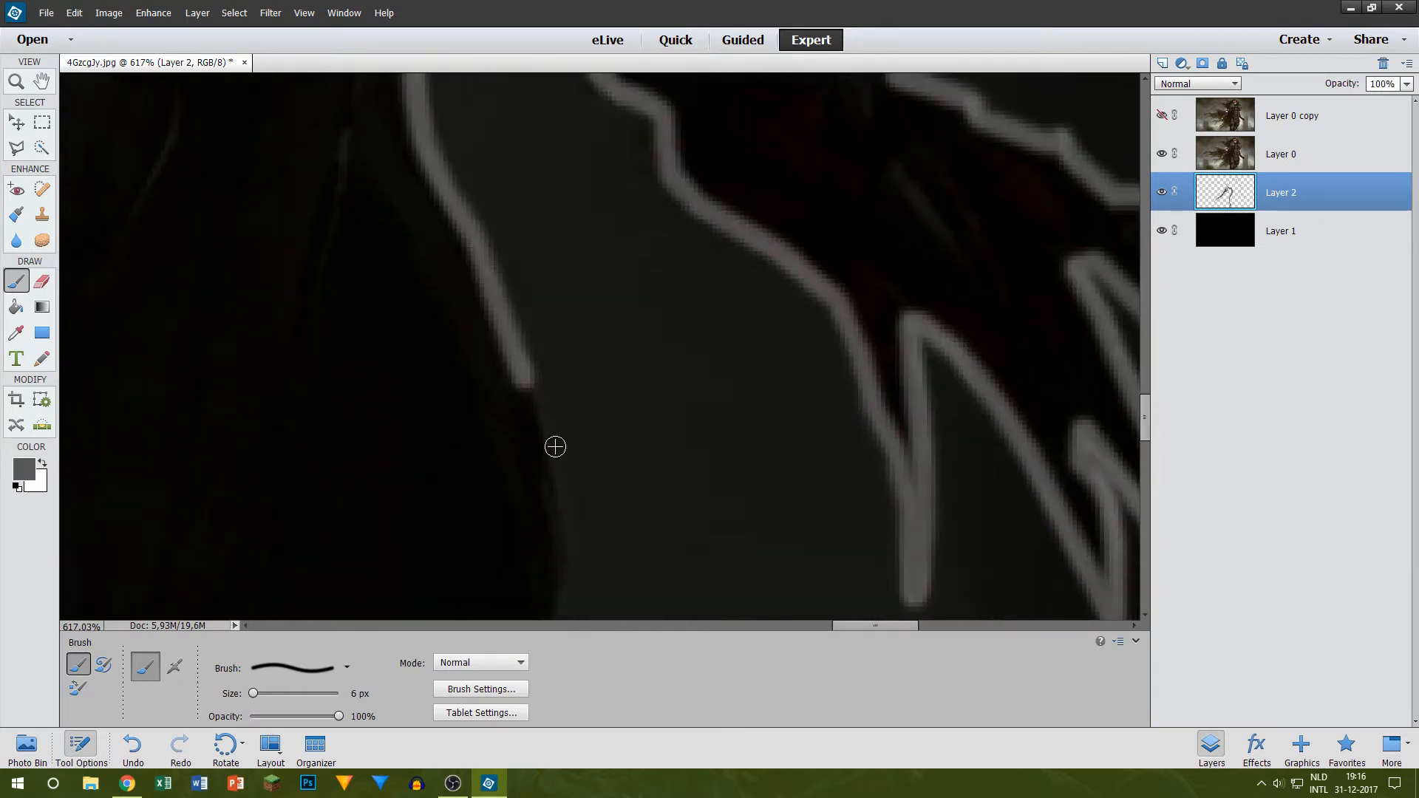
pyautogui.keyDown('shift'); pyautogui.click(546, 501); pyautogui.keyUp('shift')
pyautogui.keyDown('shift'); pyautogui.click(554, 583); pyautogui.keyUp('shift')
# Step: Briefly show Layer 0 copy for reference, and carry the grey outline past the robe's widest point and back inward
pyautogui.scroll(-2, 547, 531)
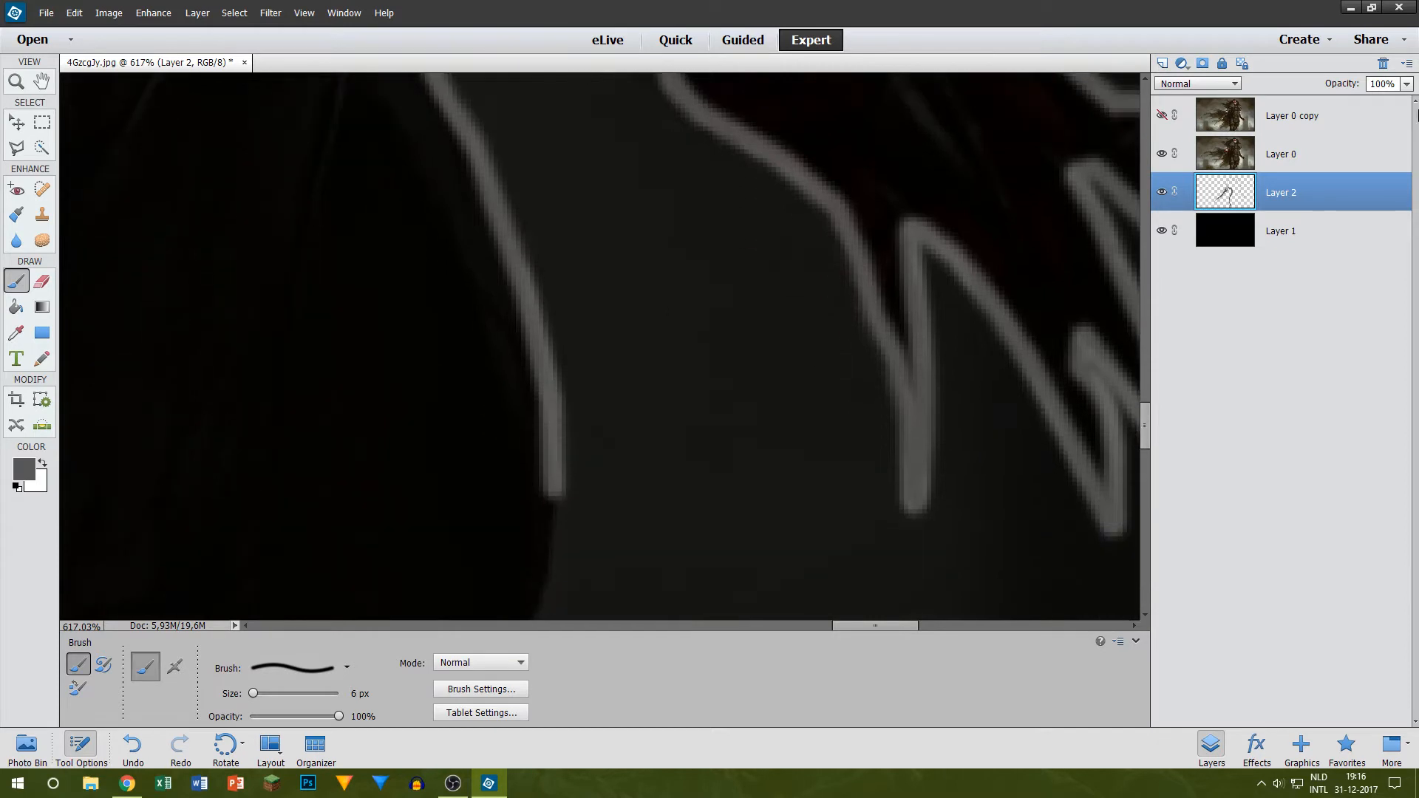
pyautogui.click(1161, 115)
pyautogui.click(1161, 114)
pyautogui.scroll(-5, 601, 389)
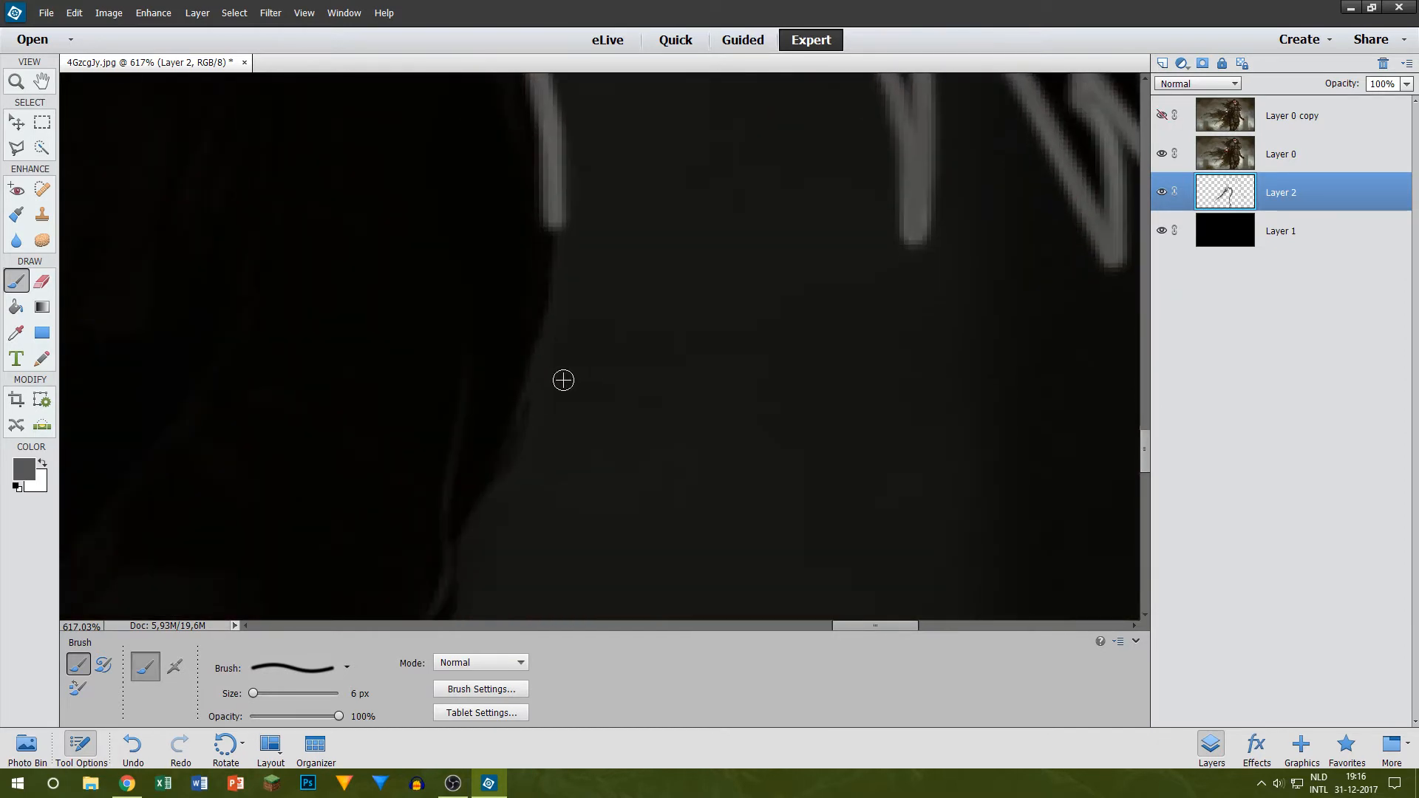
pyautogui.keyDown('shift'); pyautogui.click(528, 403); pyautogui.keyUp('shift')
pyautogui.keyDown('shift'); pyautogui.click(491, 478); pyautogui.keyUp('shift')
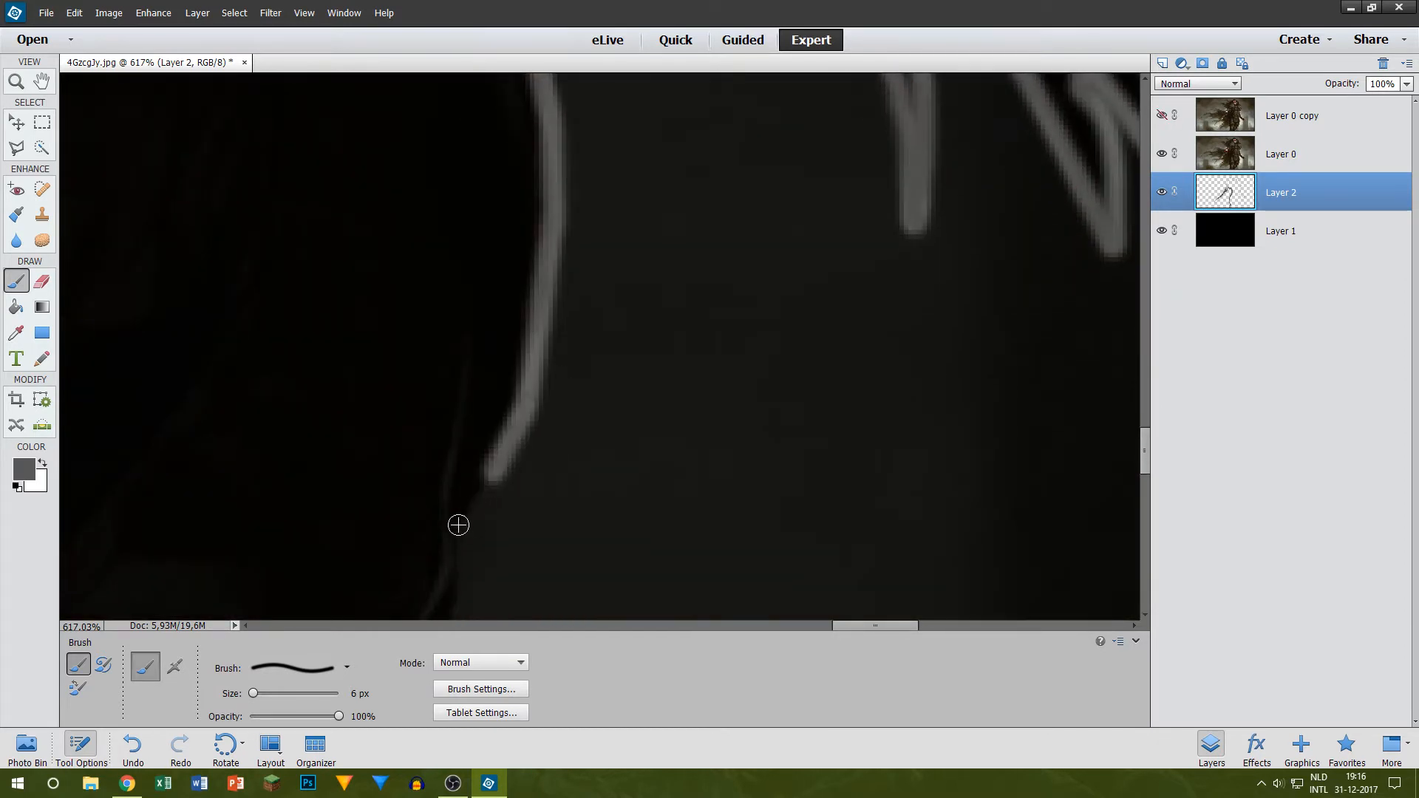
pyautogui.keyDown('shift'); pyautogui.click(458, 531); pyautogui.keyUp('shift')
# Step: Continue the grey robe outline down its short vertical stretch and around the inward bend below it
pyautogui.scroll(-5, 443, 458)
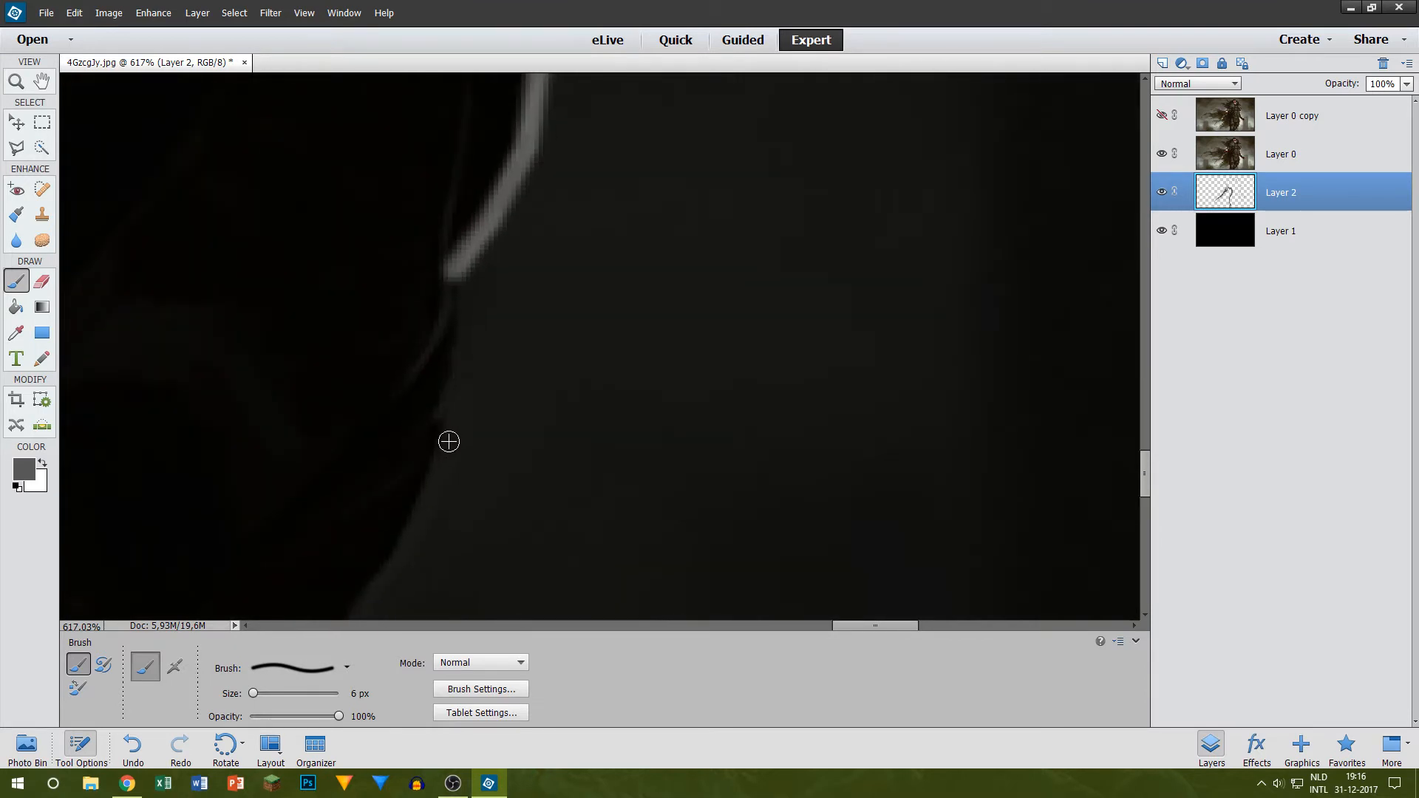
pyautogui.keyDown('shift'); pyautogui.click(449, 441); pyautogui.keyUp('shift')
pyautogui.keyDown('shift'); pyautogui.click(425, 501); pyautogui.keyUp('shift')
pyautogui.keyDown('shift'); pyautogui.click(384, 549); pyautogui.keyUp('shift')
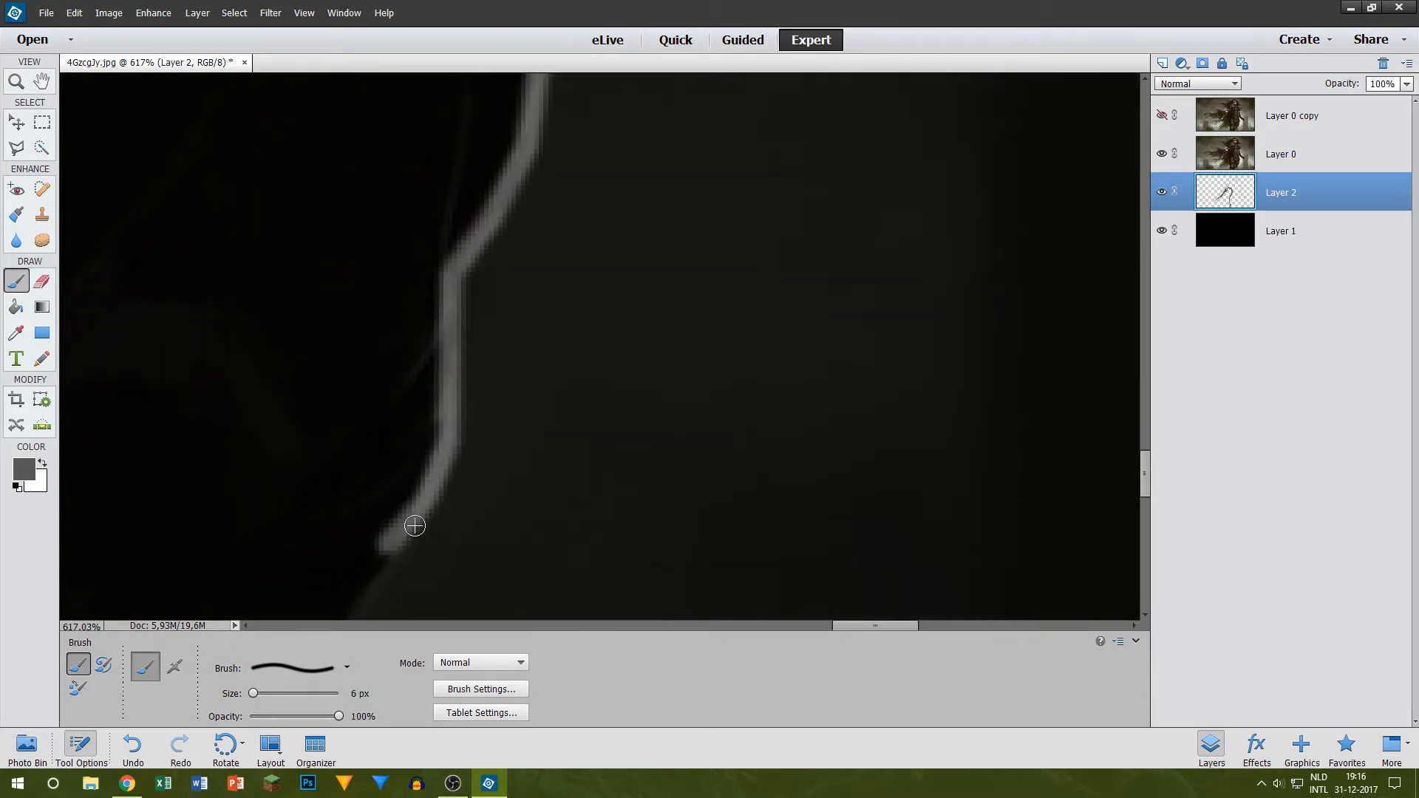
# Step: Extend the grey outline diagonally inward along the lower robe to where the small fold branches off
pyautogui.scroll(-3, 453, 485)
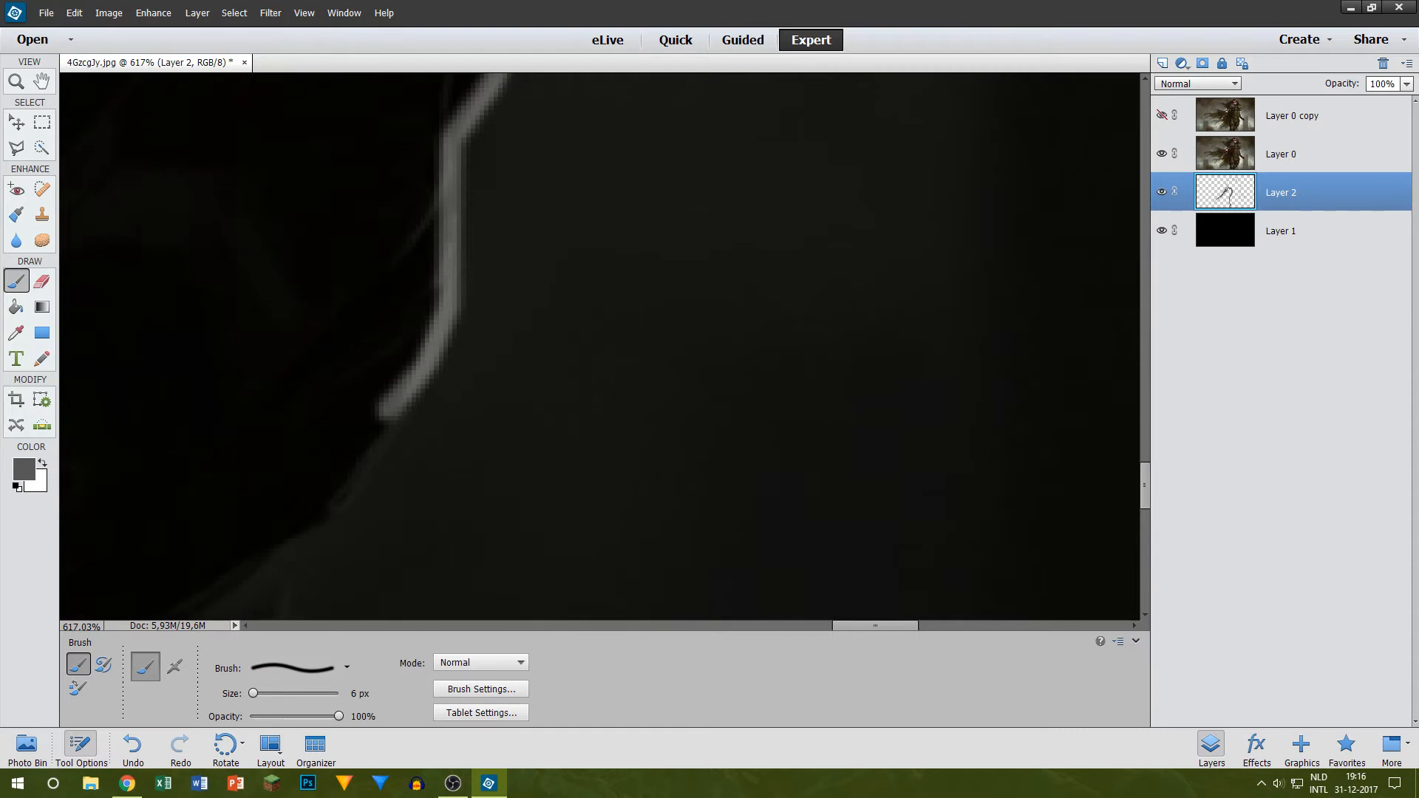
pyautogui.scroll(-2, 550, 509)
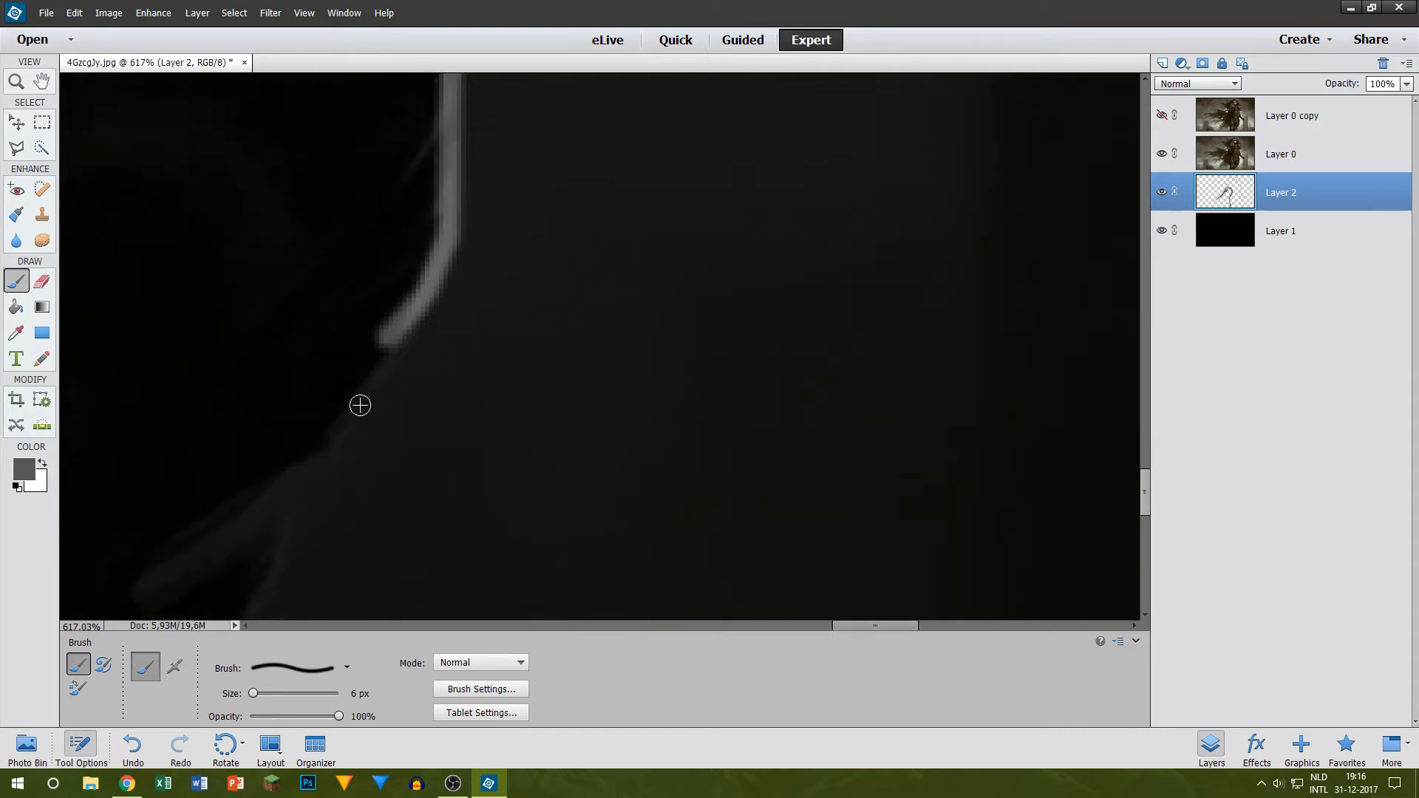
pyautogui.keyDown('shift'); pyautogui.click(330, 440); pyautogui.keyUp('shift')
pyautogui.scroll(-2, 295, 433)
pyautogui.keyDown('shift'); pyautogui.click(290, 422); pyautogui.keyUp('shift')
pyautogui.scroll(-4, 285, 433)
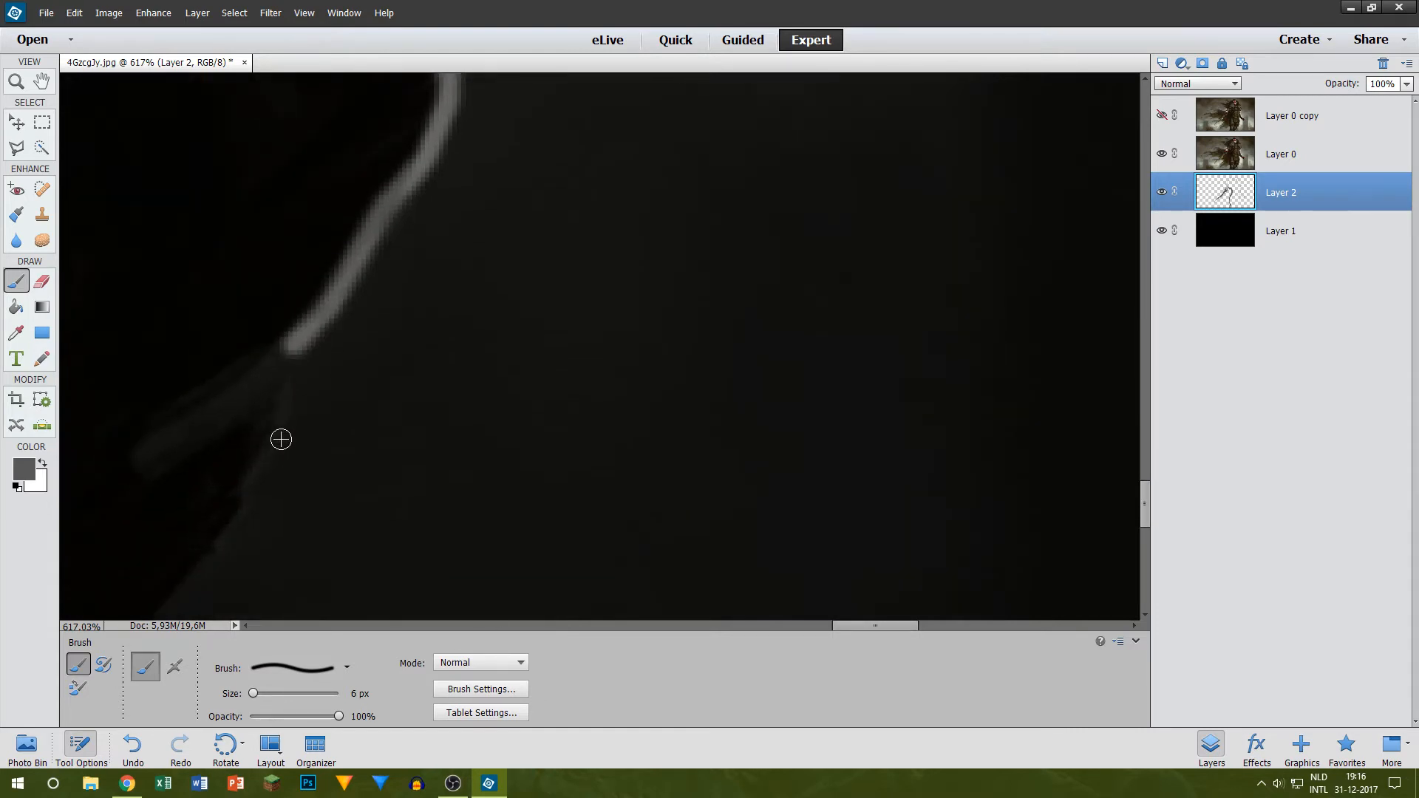
# Step: Trace the robe's edge in grey from the branching fold down past the small notch beneath it
pyautogui.moveTo(886, 626)
pyautogui.mouseDown()
pyautogui.moveTo(806, 628)
pyautogui.moveTo(835, 628)
pyautogui.mouseUp()
pyautogui.scroll(-2, 878, 327)
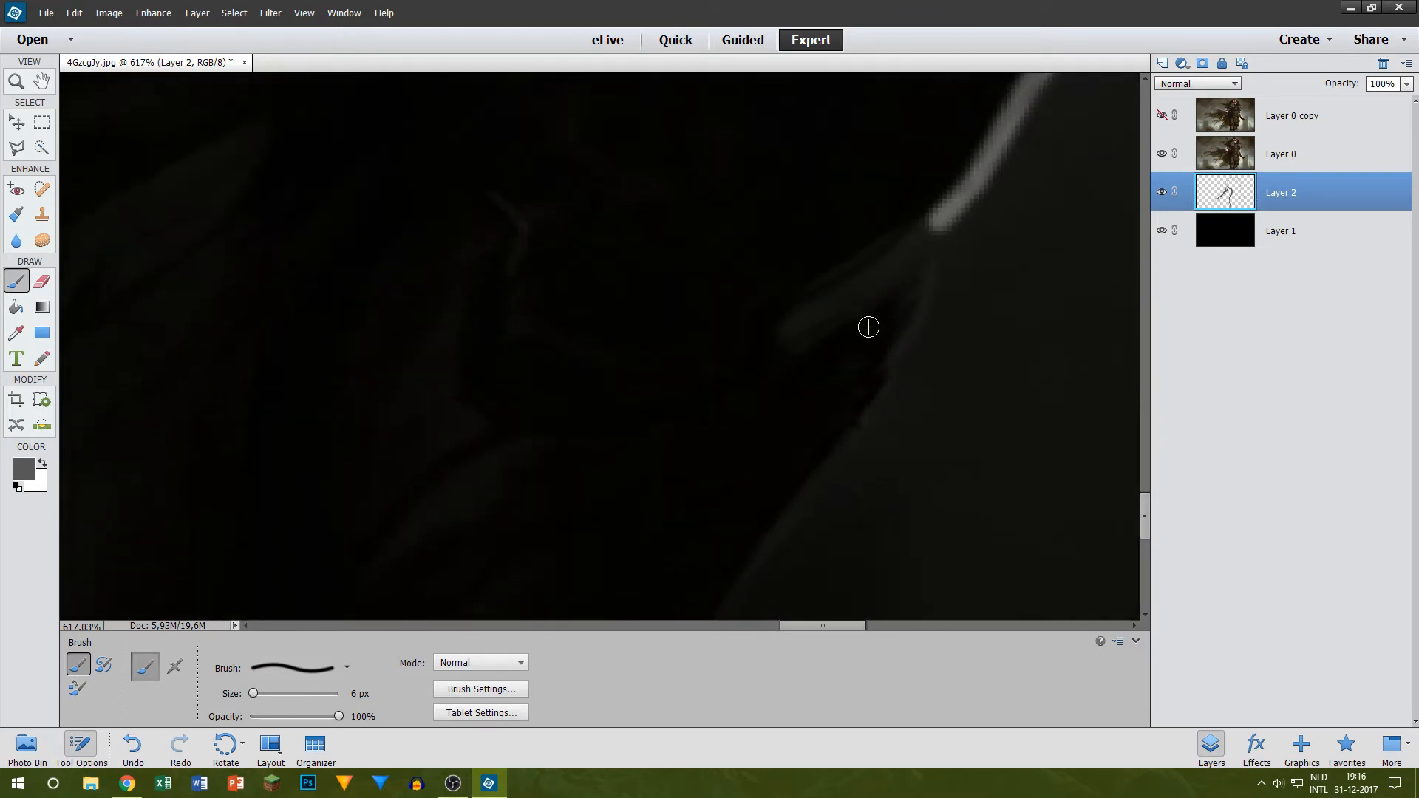
pyautogui.keyDown('shift'); pyautogui.click(901, 348); pyautogui.keyUp('shift')
pyautogui.keyDown('shift'); pyautogui.click(874, 412); pyautogui.keyUp('shift')
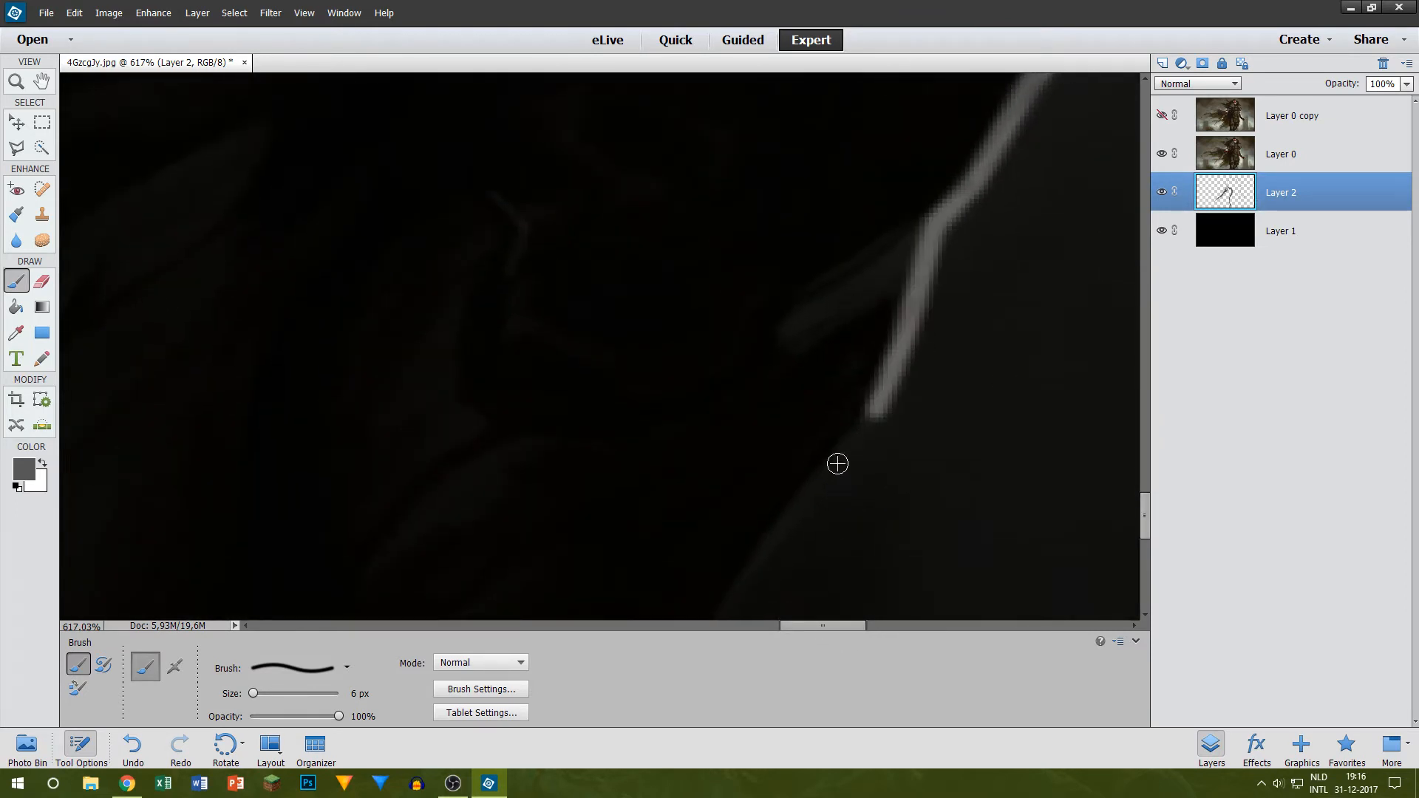
pyautogui.keyDown('shift'); pyautogui.click(836, 465); pyautogui.keyUp('shift')
# Step: Carry the grey outline along the robe's long diagonal edge down to the lower border of the image
pyautogui.scroll(-3, 808, 389)
pyautogui.scroll(-2, 766, 406)
pyautogui.scroll(-2, 767, 407)
pyautogui.keyDown('shift'); pyautogui.click(674, 465); pyautogui.keyUp('shift')
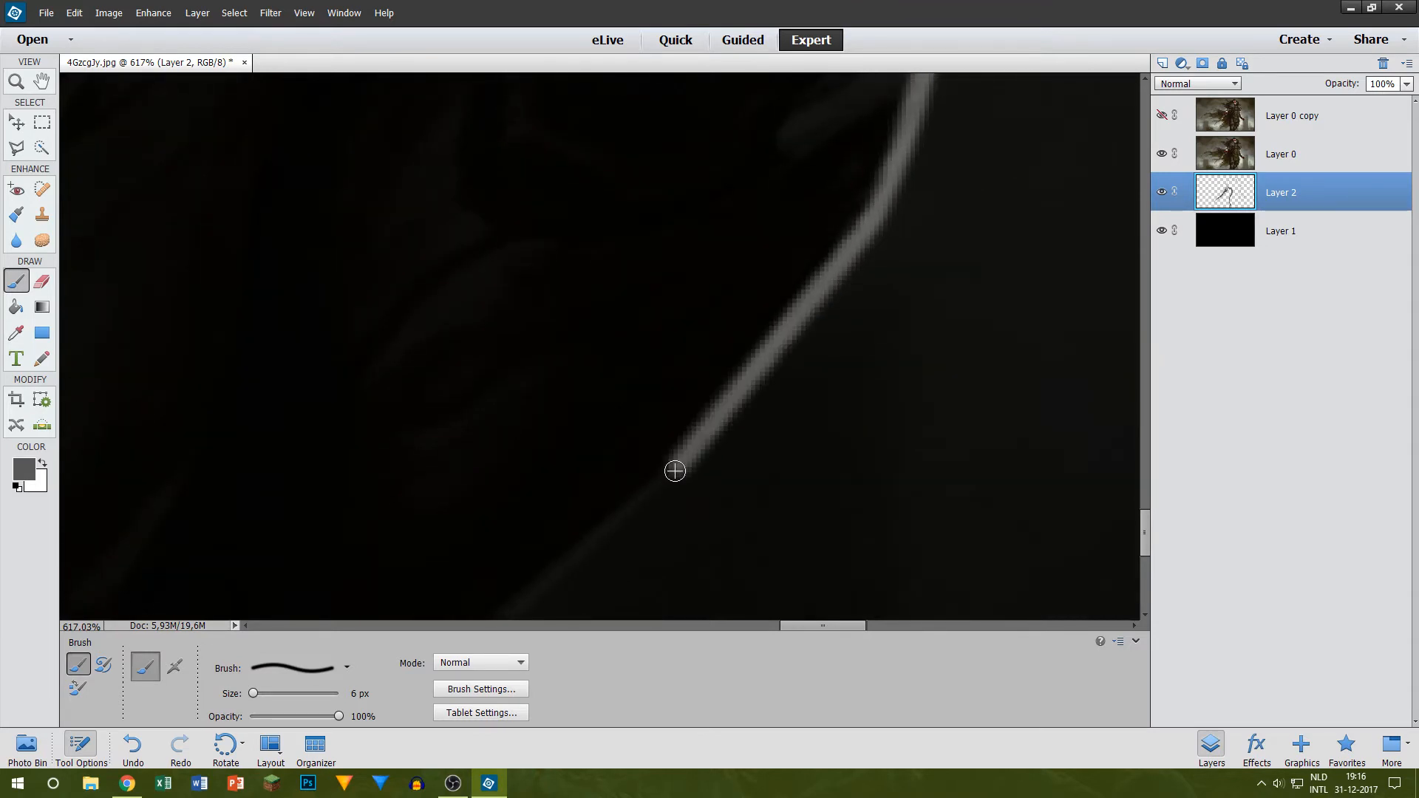
pyautogui.scroll(-5, 484, 463)
pyautogui.keyDown('shift'); pyautogui.click(466, 464); pyautogui.keyUp('shift')
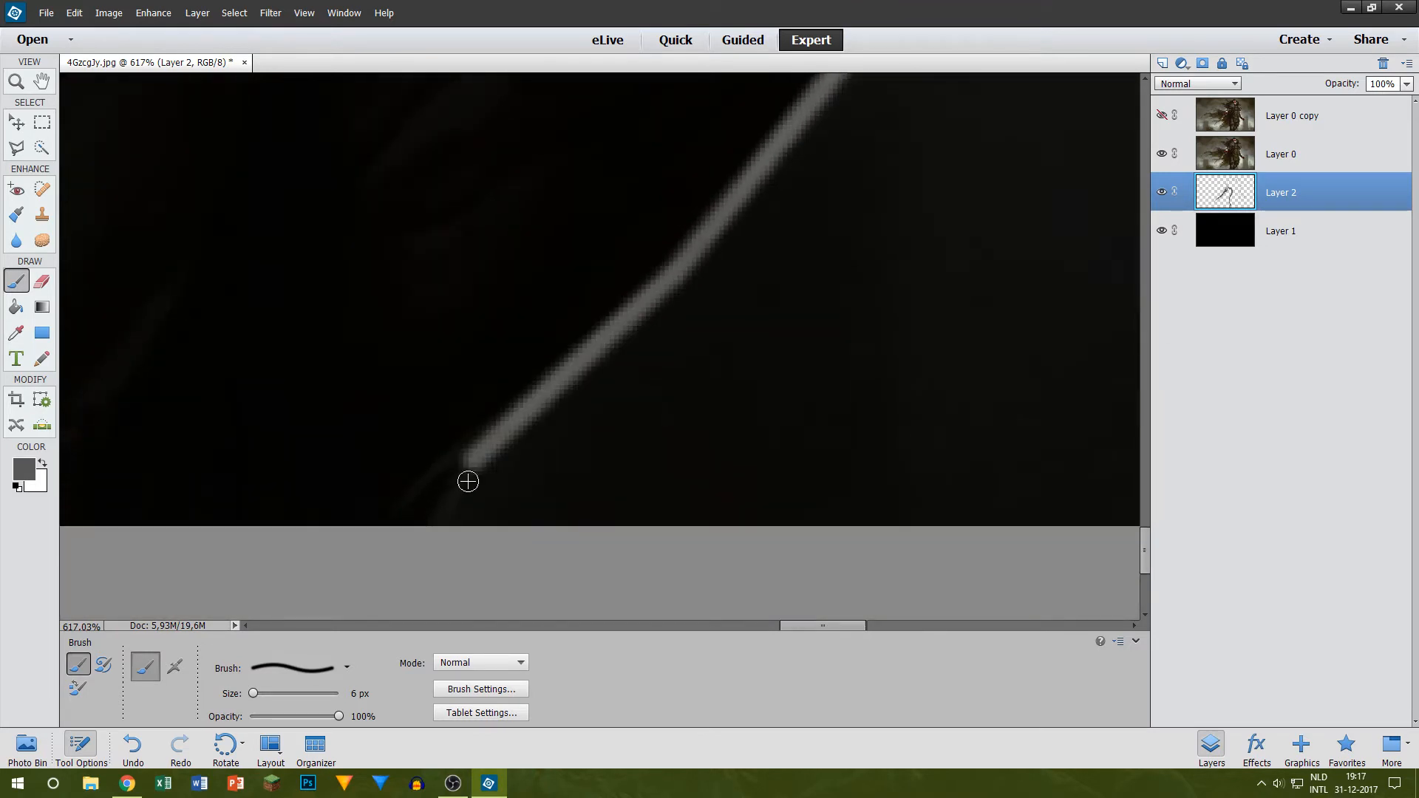
pyautogui.keyDown('shift'); pyautogui.click(446, 529); pyautogui.keyUp('shift')
pyautogui.moveTo(792, 629); pyautogui.dragTo(744, 596)
# Step: Examine the traced outline of the whole figure, temporarily hiding Layer 0 to view it on black
pyautogui.scroll(-4, 767, 364)
pyautogui.scroll(-3, 771, 358)
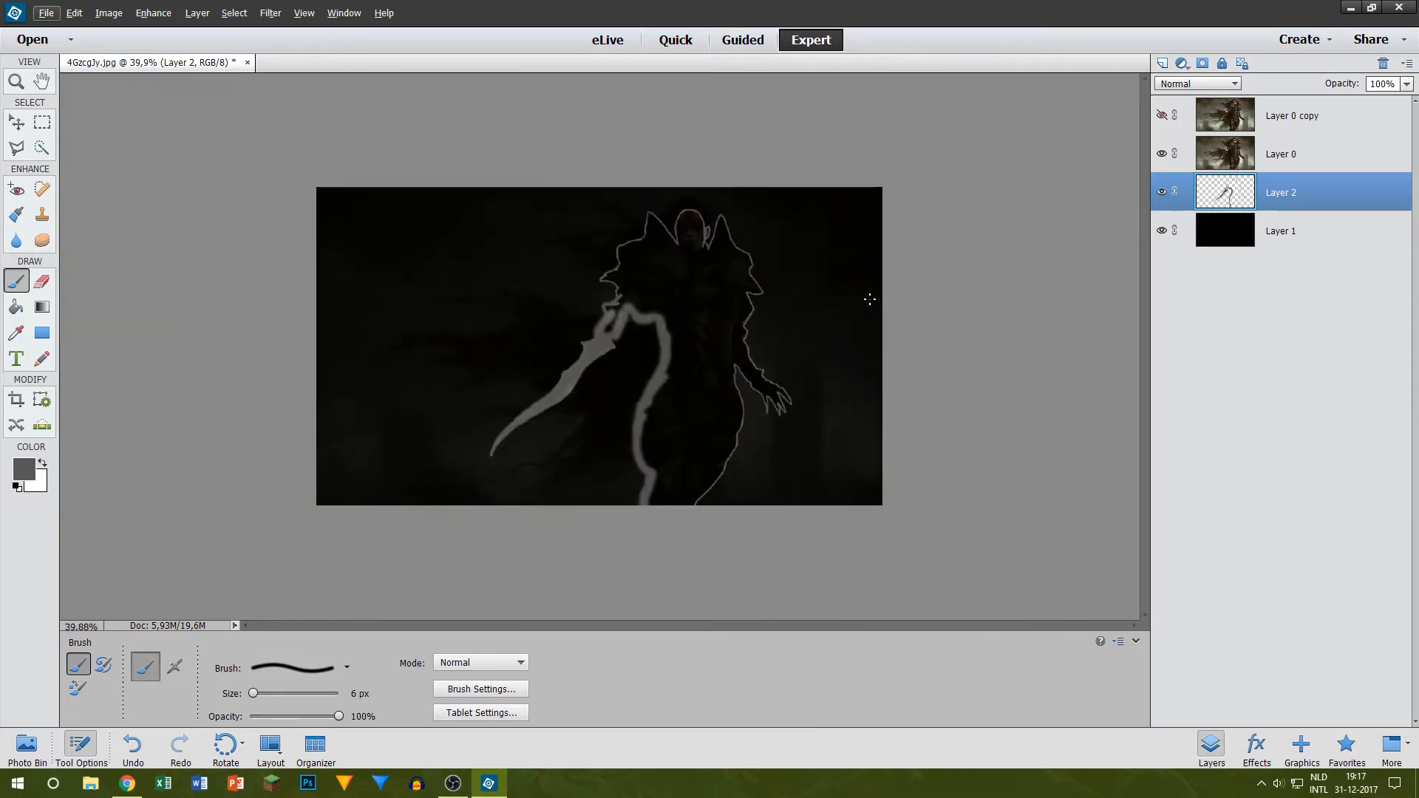
pyautogui.scroll(2, 843, 228)
pyautogui.scroll(4, 844, 228)
pyautogui.scroll(-4, 459, 237)
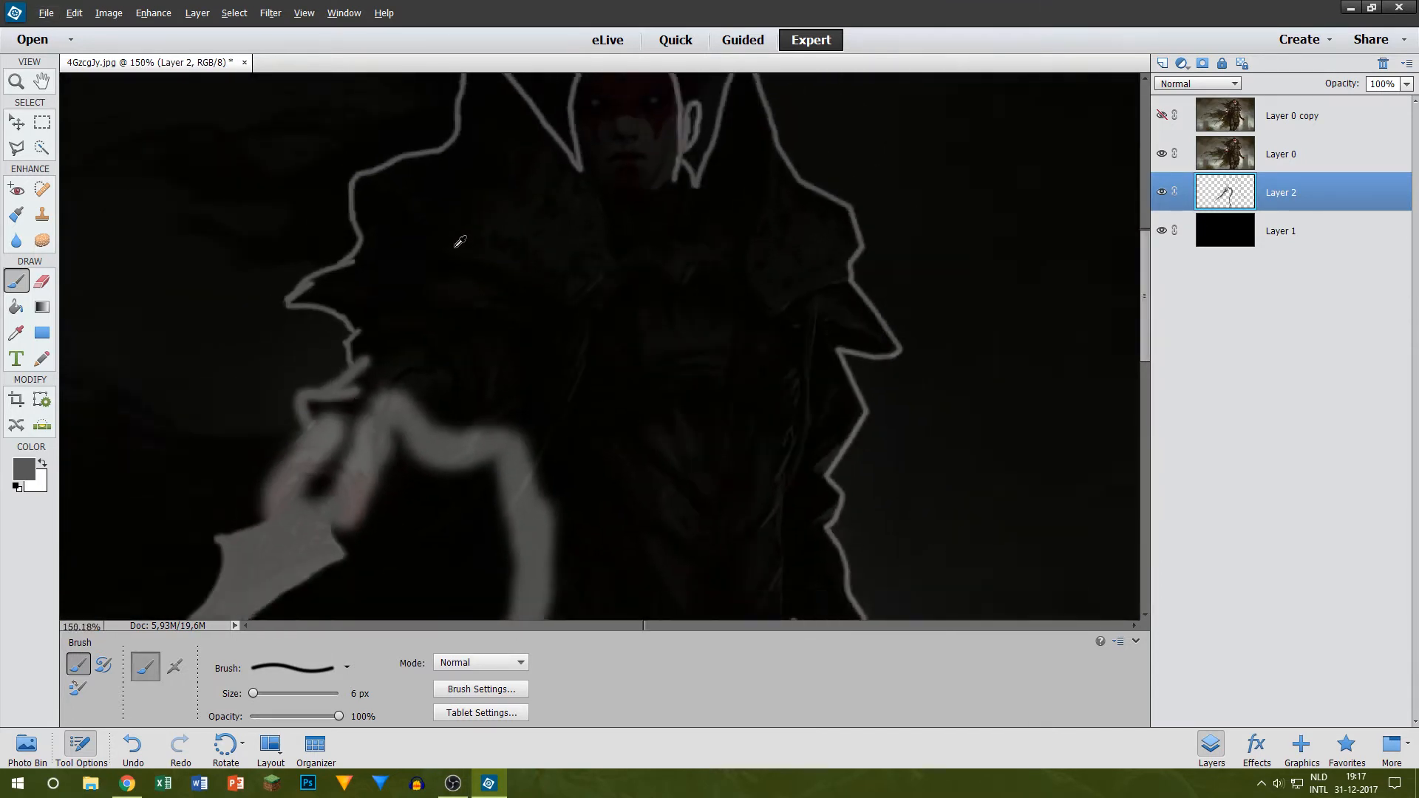
pyautogui.click(1161, 153)
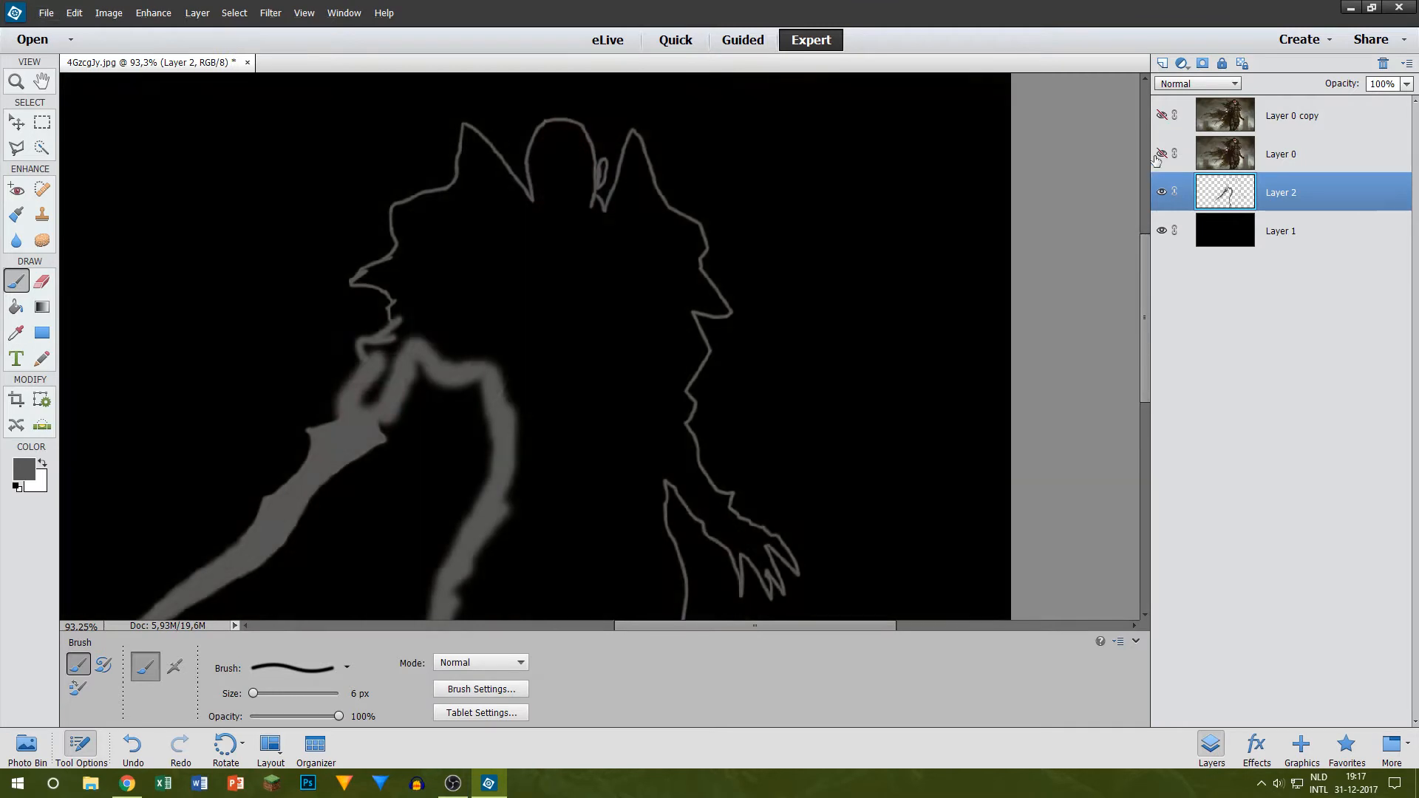
pyautogui.scroll(-1, 961, 179)
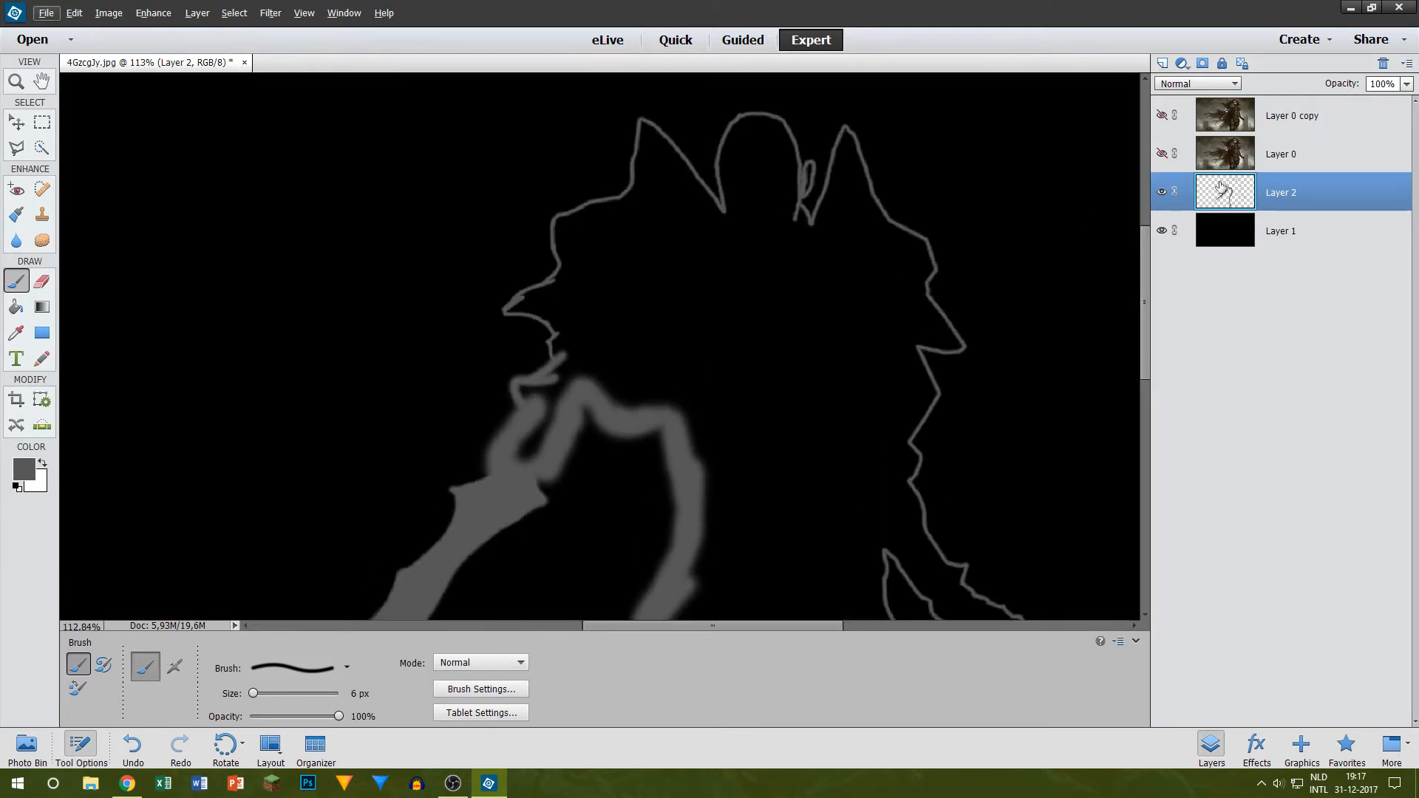
pyautogui.click(1162, 154)
pyautogui.scroll(3, 809, 151)
# Step: Try to erase the ear outline beside the head on Layer 2 with the Background Eraser
pyautogui.scroll(8, 832, 157)
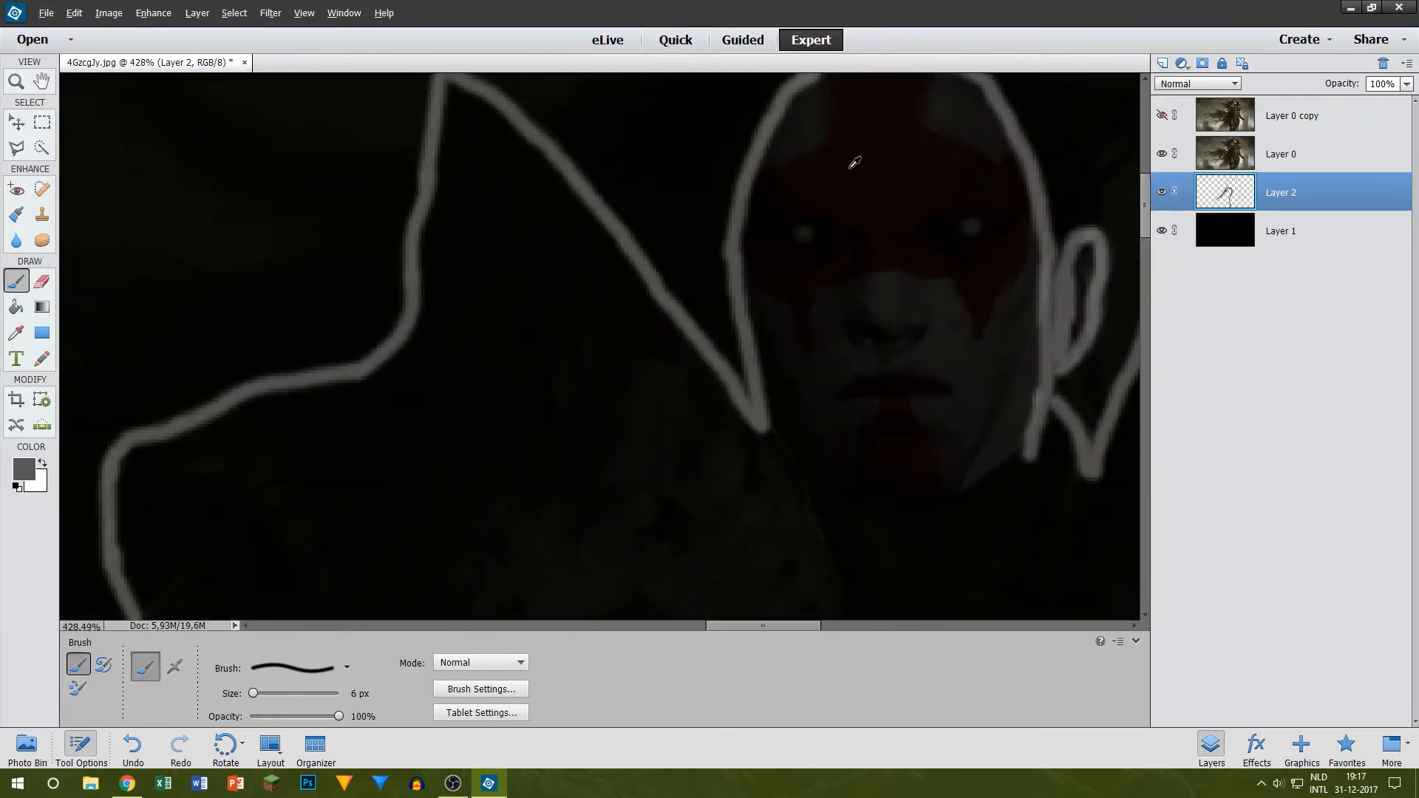
pyautogui.scroll(-13, 879, 166)
pyautogui.scroll(8, 987, 159)
pyautogui.scroll(11, 991, 185)
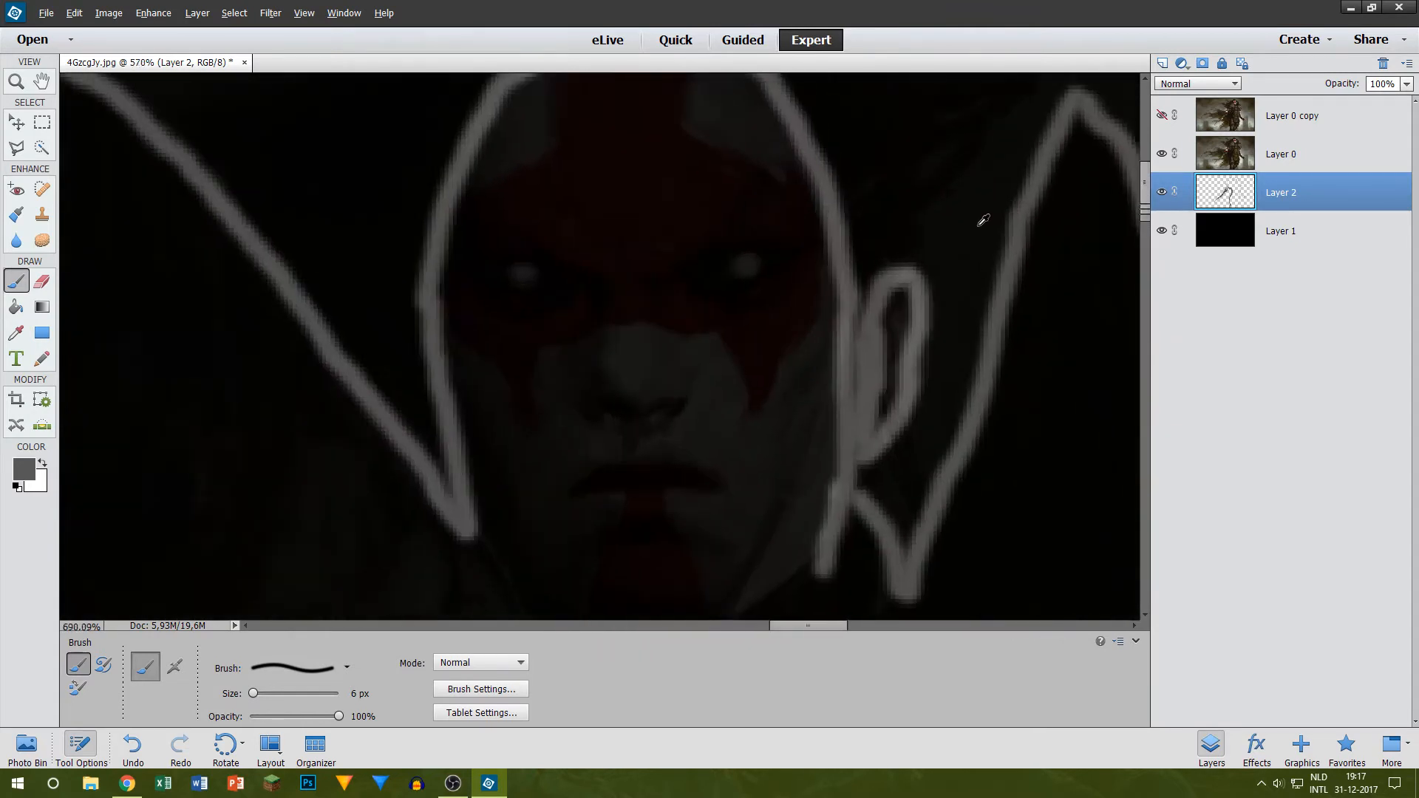
pyautogui.press('e')
pyautogui.hotkey('alt', 'e')
pyautogui.press('e')
pyautogui.click(1269, 185)
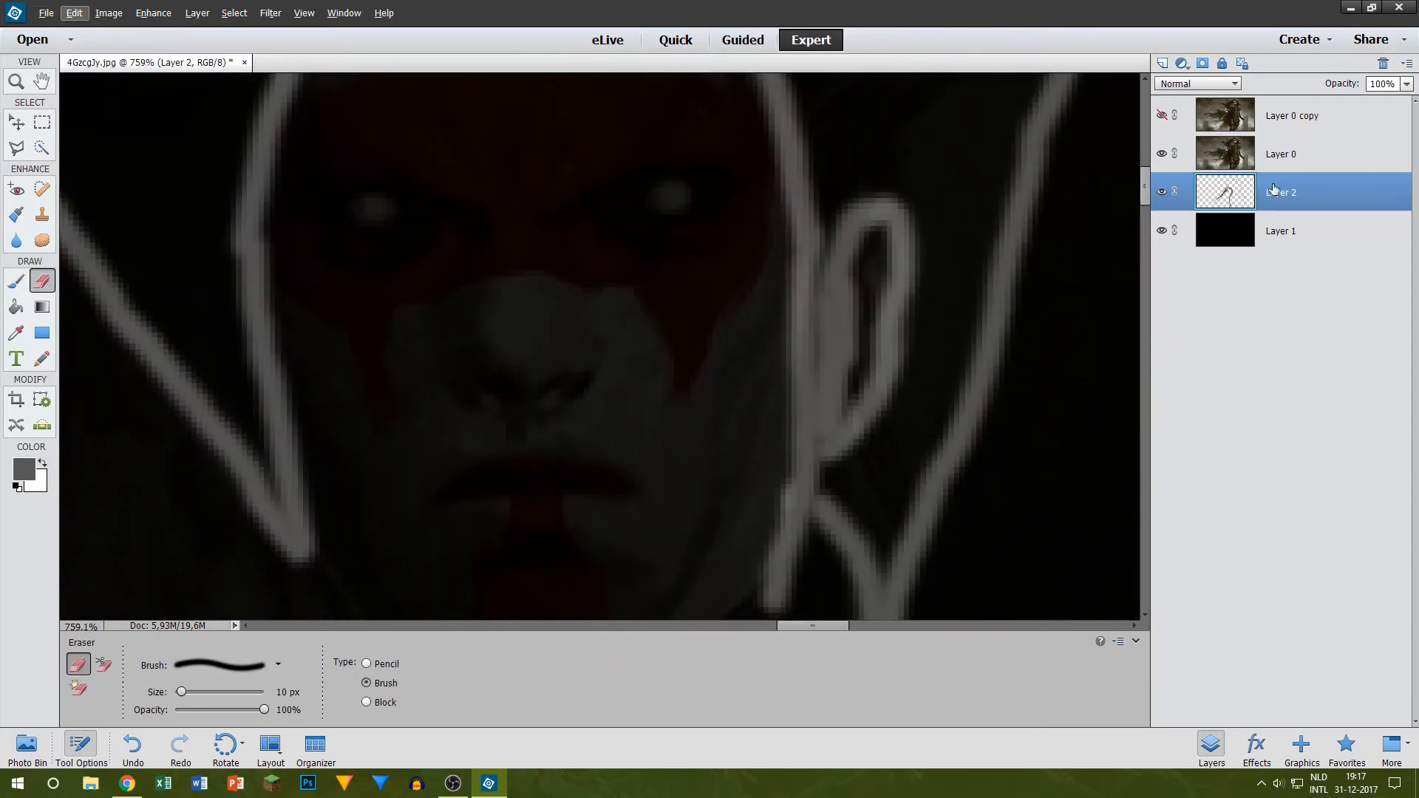
pyautogui.press('e')
pyautogui.moveTo(879, 211)
pyautogui.mouseDown()
pyautogui.moveTo(893, 282)
pyautogui.moveTo(874, 203)
pyautogui.moveTo(863, 322)
pyautogui.moveTo(859, 215)
pyautogui.moveTo(849, 326)
pyautogui.moveTo(859, 314)
pyautogui.moveTo(863, 410)
pyautogui.moveTo(872, 310)
pyautogui.mouseUp()
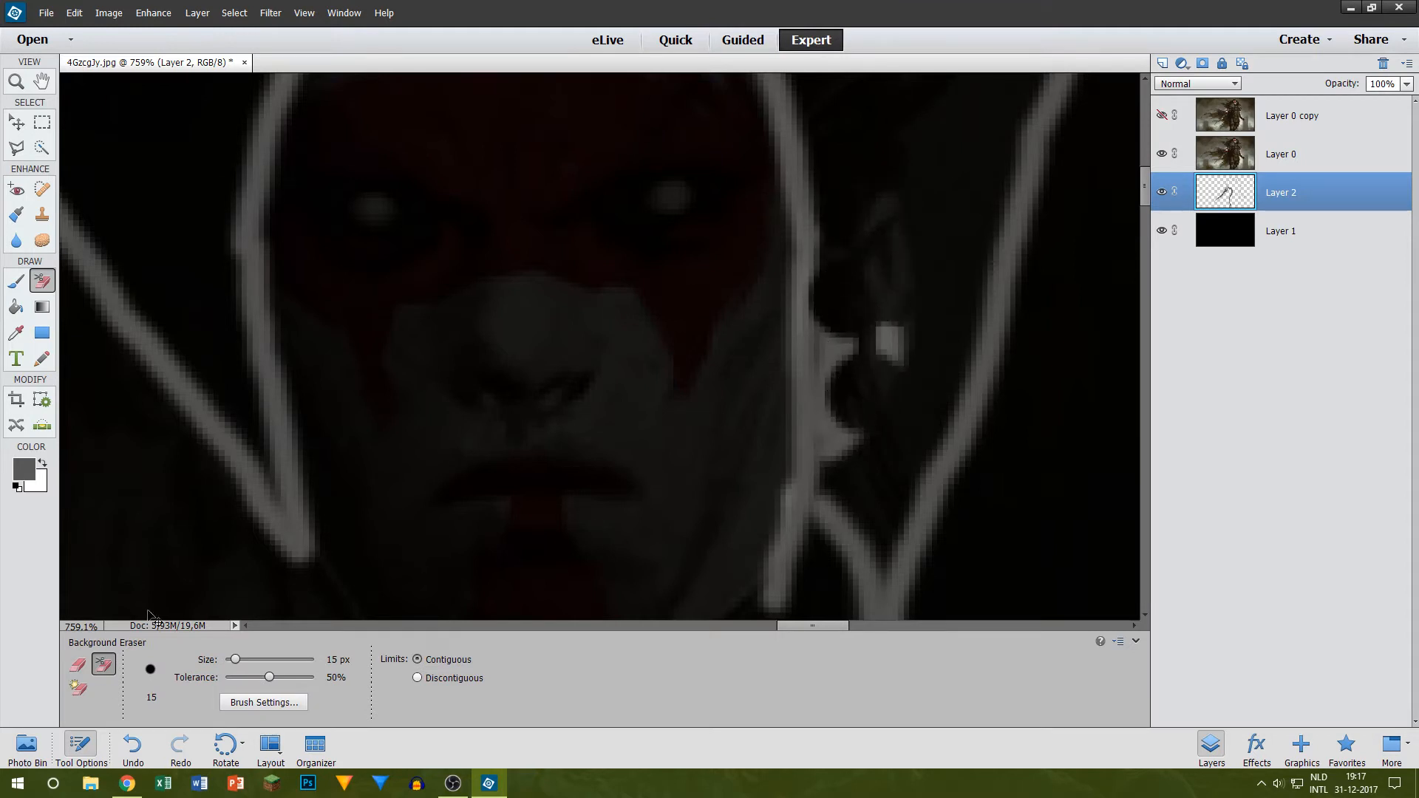
# Step: Undo the background erasing and remove the ear outline beside the head with the standard 10 px Eraser
pyautogui.click(78, 663)
pyautogui.hotkey('ctrl', 'z')
pyautogui.moveTo(894, 188)
pyautogui.mouseDown()
pyautogui.moveTo(894, 311)
pyautogui.moveTo(863, 144)
pyautogui.moveTo(845, 340)
pyautogui.moveTo(843, 272)
pyautogui.moveTo(848, 461)
pyautogui.moveTo(856, 388)
pyautogui.moveTo(858, 449)
pyautogui.moveTo(889, 328)
pyautogui.moveTo(897, 339)
pyautogui.moveTo(840, 374)
pyautogui.moveTo(847, 467)
pyautogui.mouseUp()
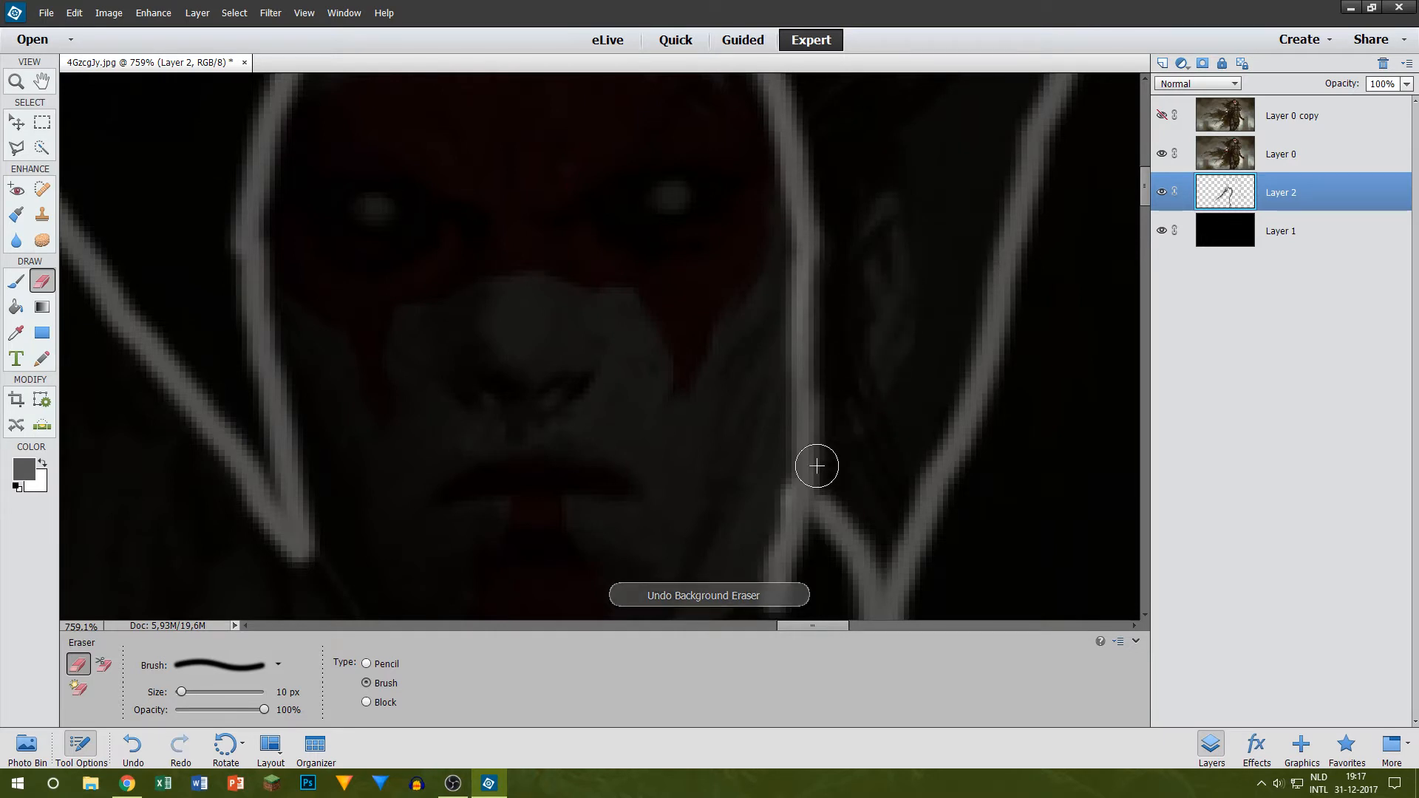
pyautogui.scroll(-3, 793, 381)
pyautogui.scroll(-6, 793, 381)
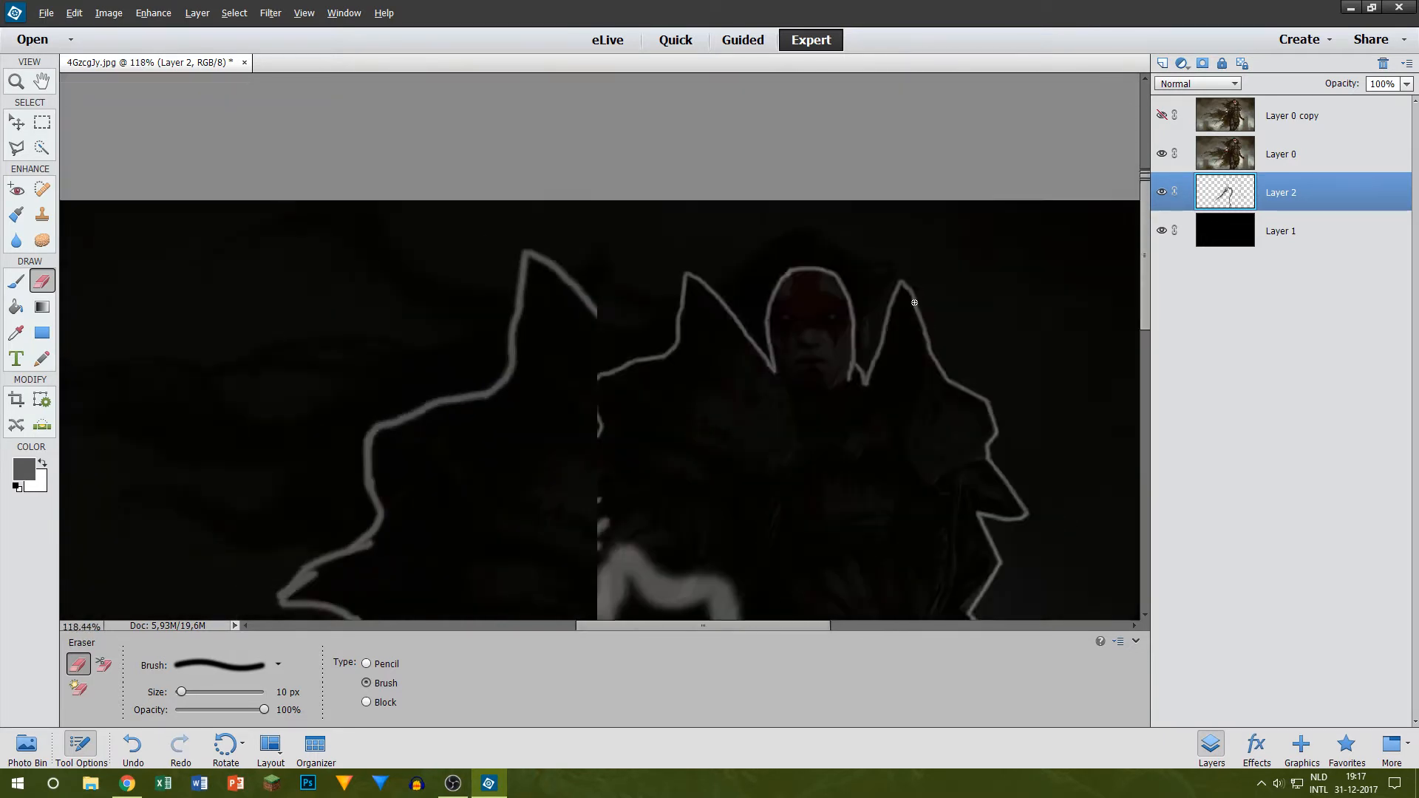
pyautogui.scroll(-2, 872, 325)
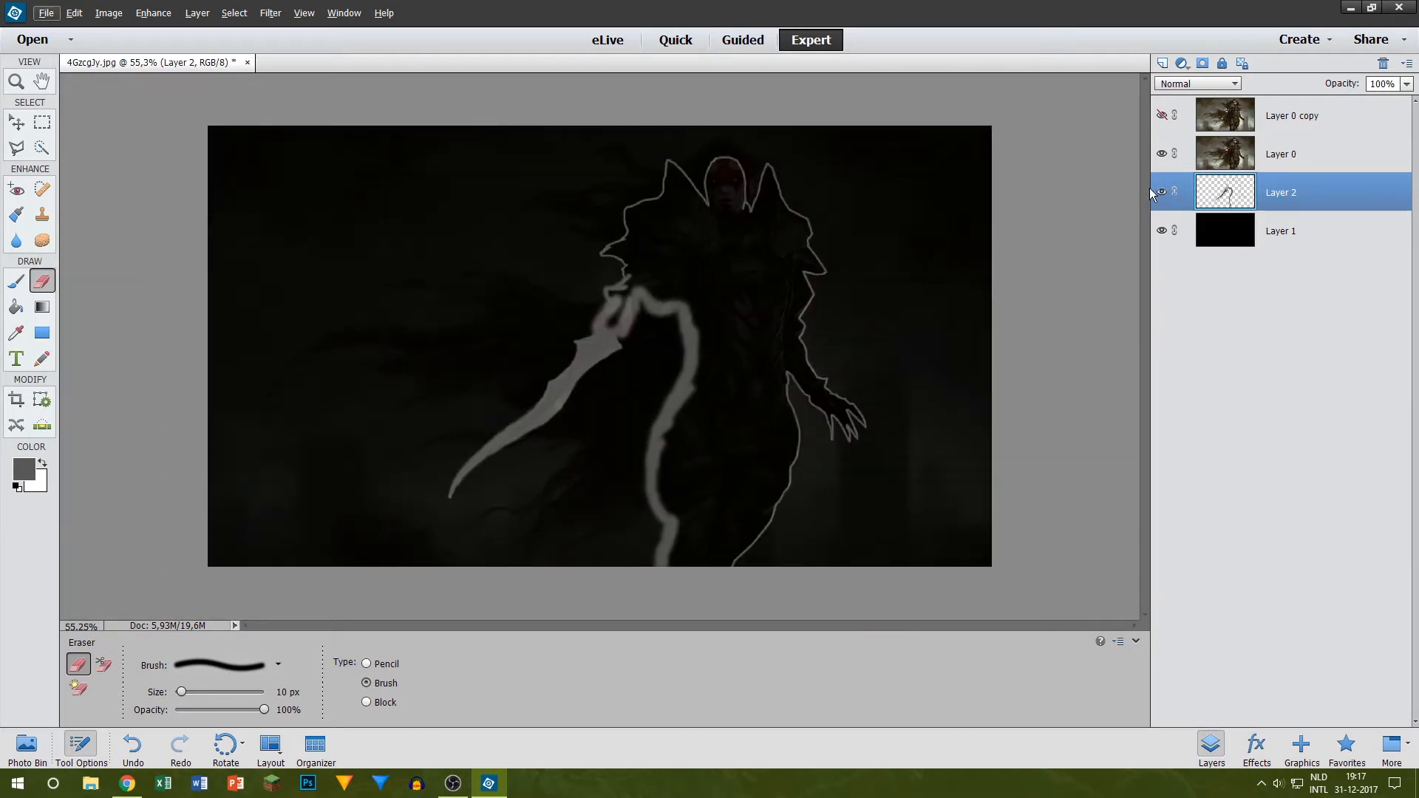
# Step: Hide Layer 0 and start a polygonal lasso selection at the sword hand, following the outline up the forearm
pyautogui.scroll(2, 645, 298)
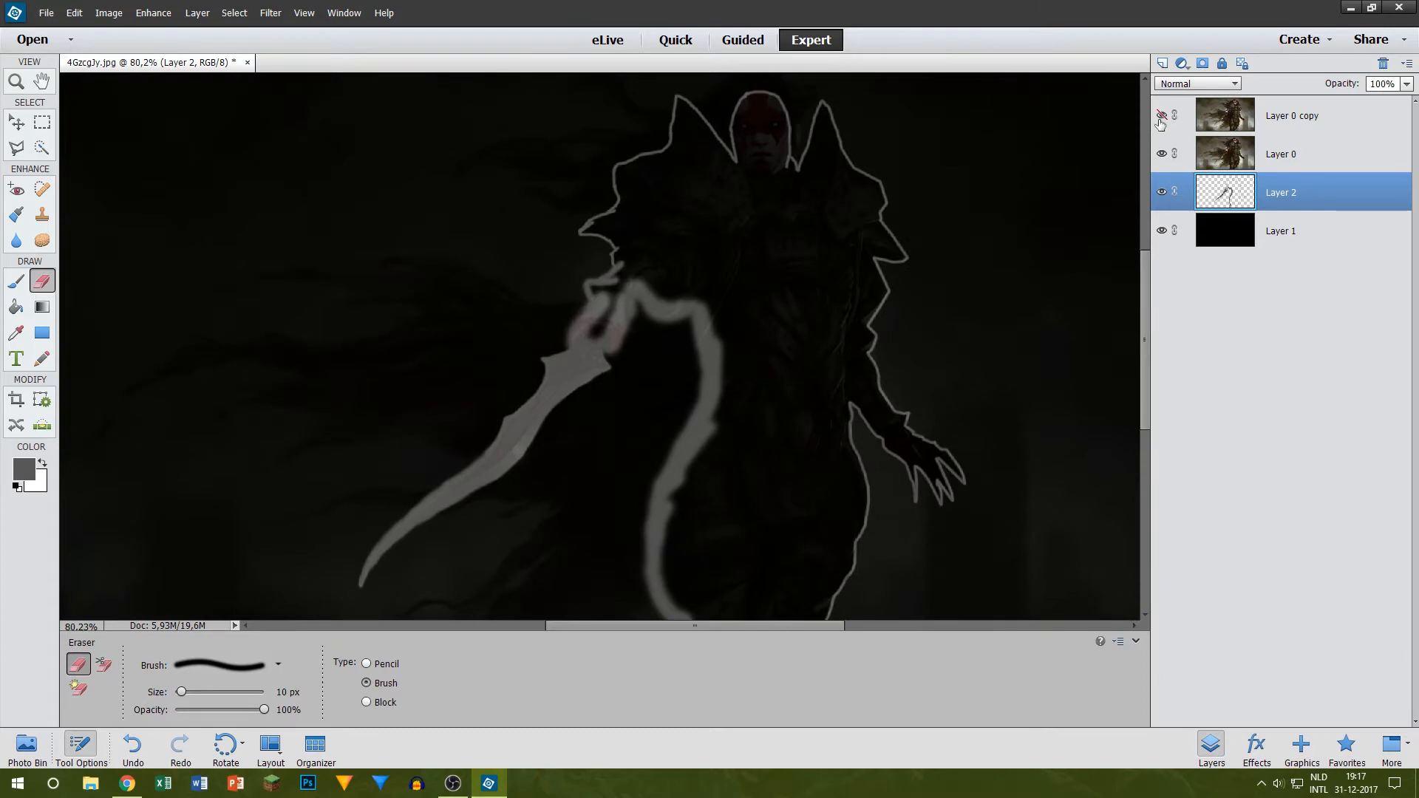
pyautogui.click(1160, 154)
pyautogui.scroll(3, 708, 354)
pyautogui.scroll(2, 707, 354)
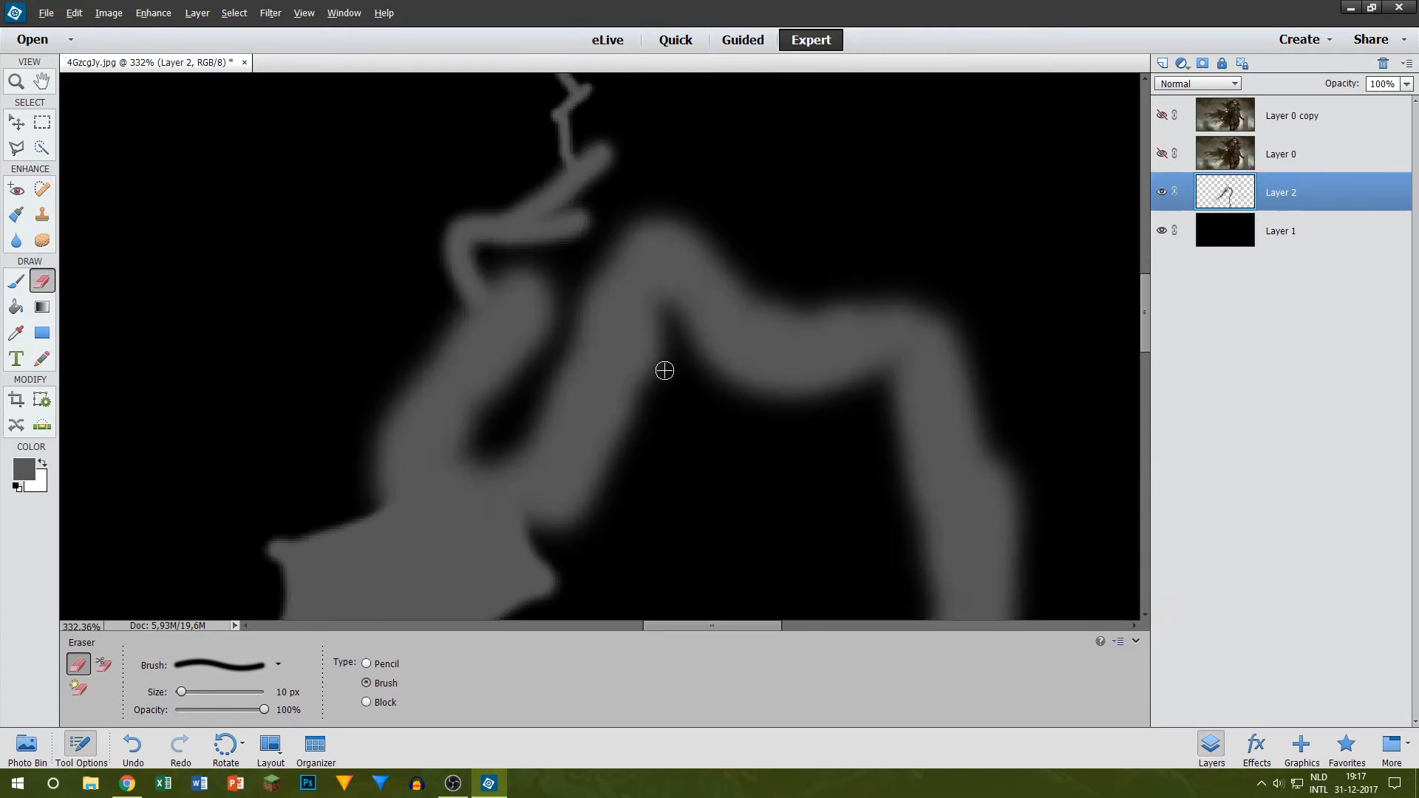
pyautogui.click(17, 148)
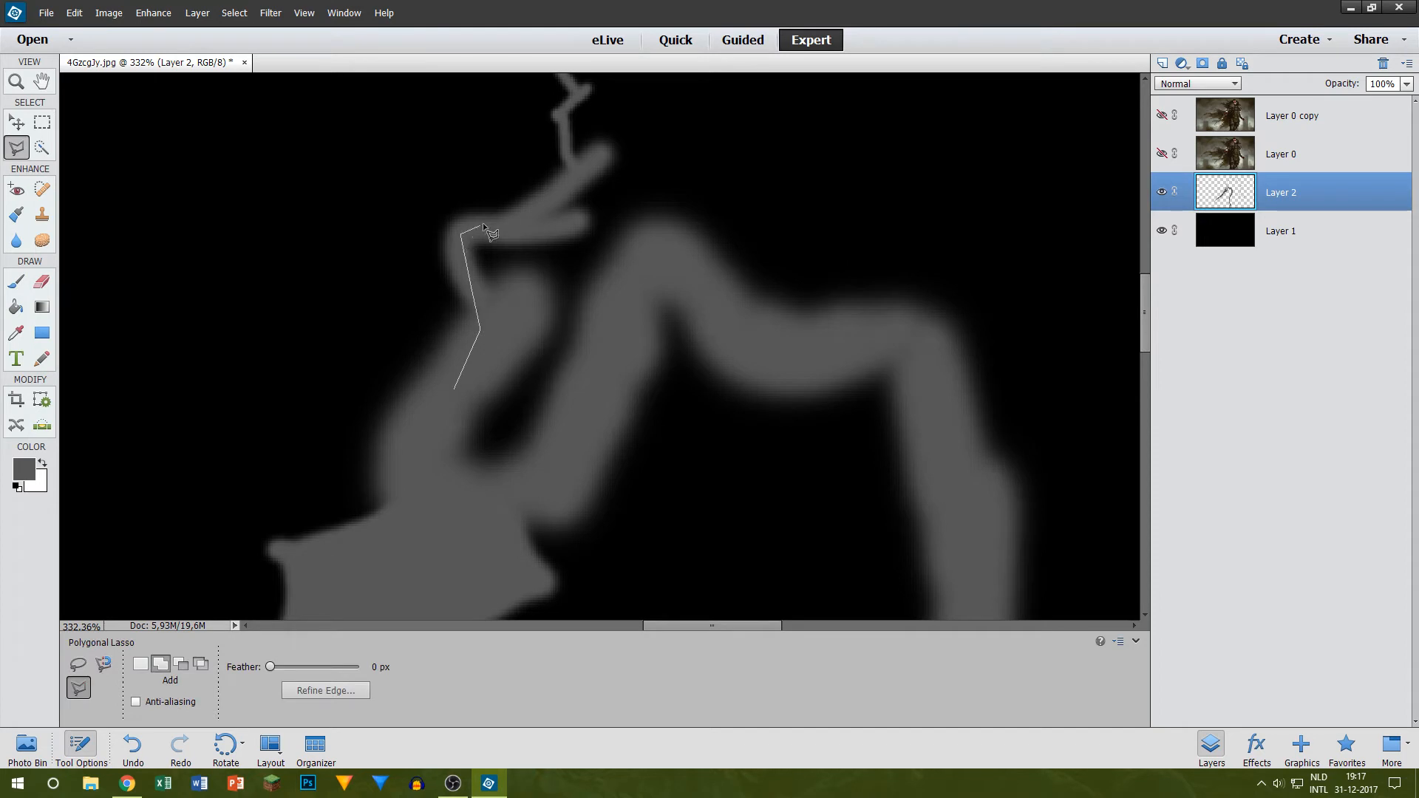
pyautogui.click(563, 153)
# Step: Continue the lasso selection up the sword arm, around its pointed armour spike and back in toward the shoulder
pyautogui.scroll(5, 563, 222)
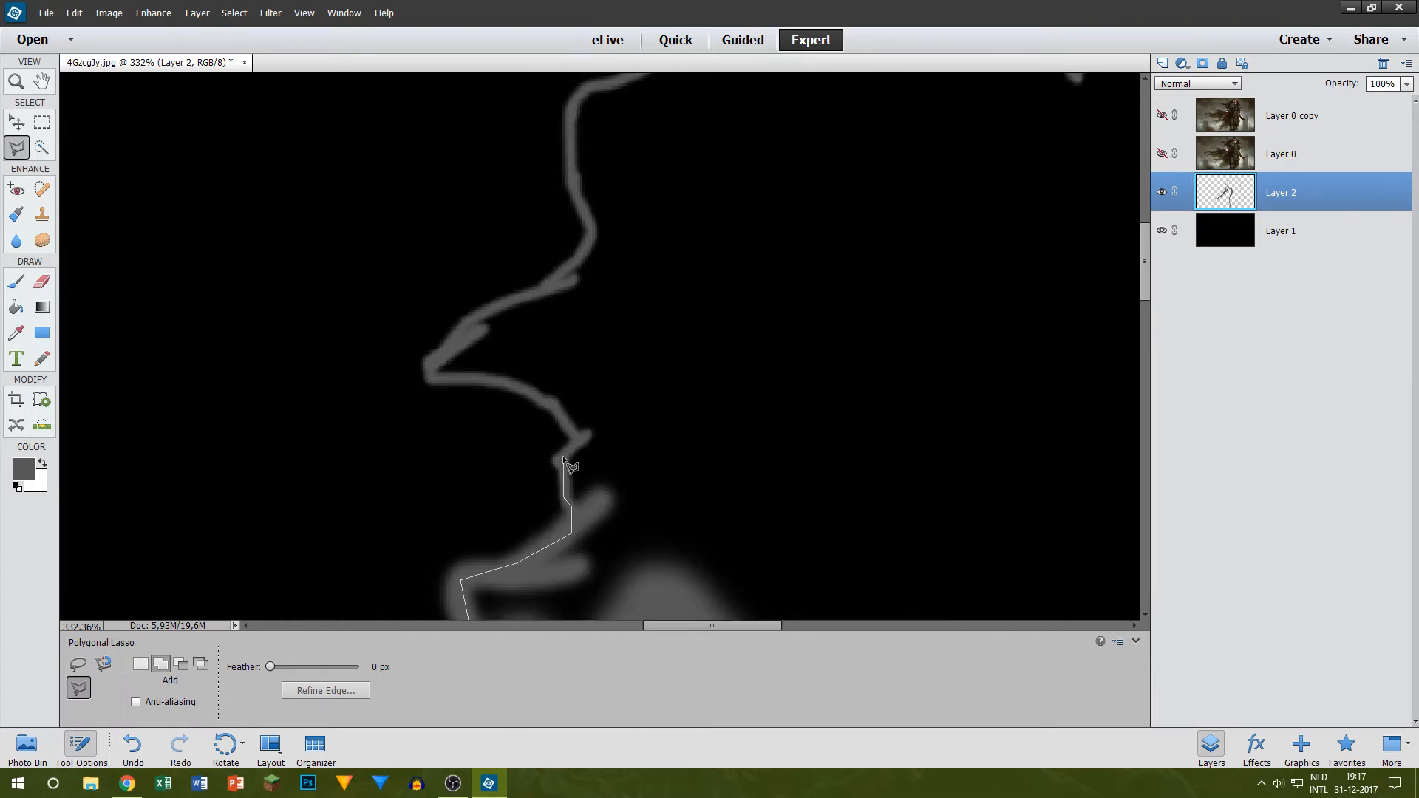
pyautogui.click(561, 456)
pyautogui.click(547, 400)
pyautogui.click(508, 384)
pyautogui.click(431, 382)
pyautogui.click(463, 324)
pyautogui.click(500, 303)
pyautogui.click(560, 277)
pyautogui.click(577, 198)
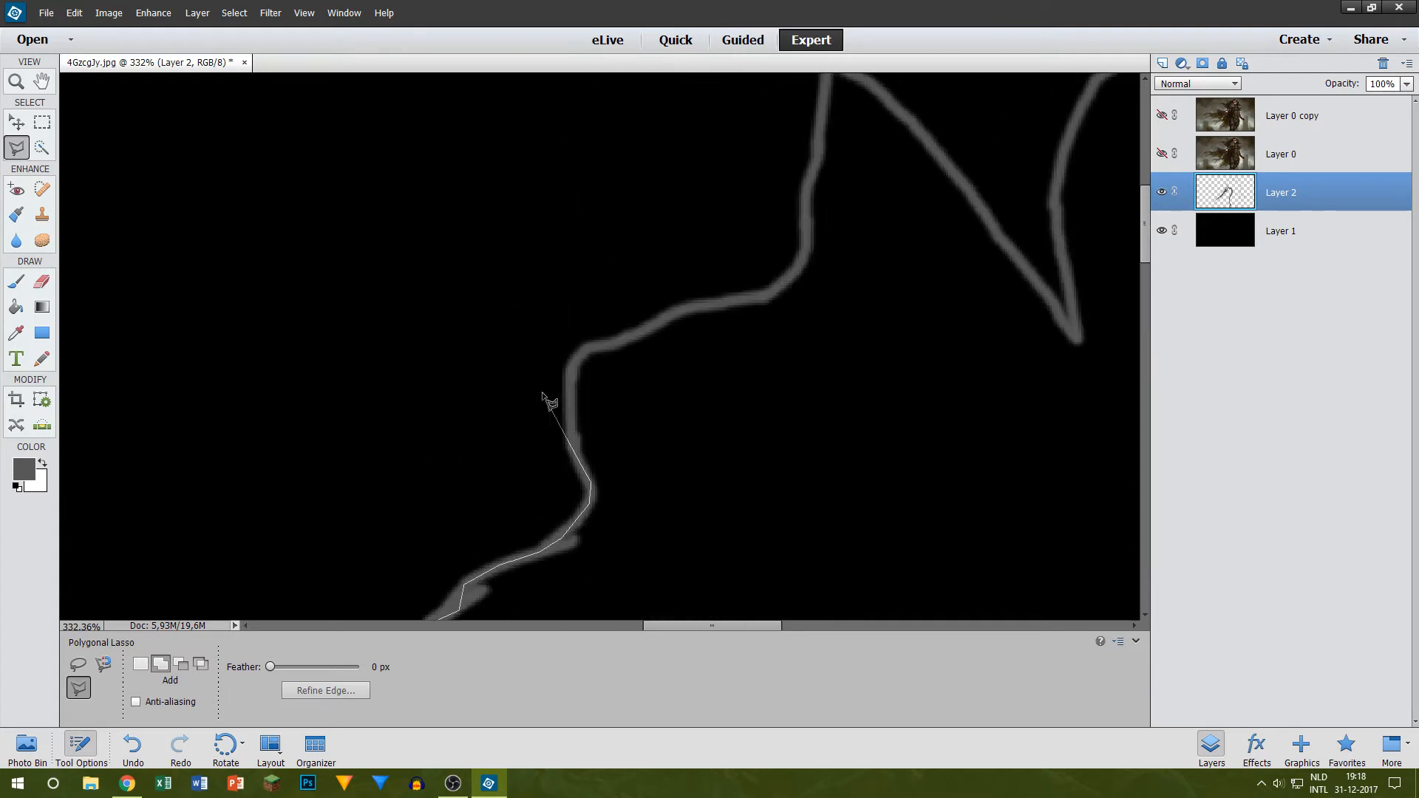
# Step: Follow the outline with the lasso over the sword-side shoulder and up to the base of the collar spike
pyautogui.click(571, 432)
pyautogui.click(571, 376)
pyautogui.click(579, 356)
pyautogui.click(585, 350)
pyautogui.click(622, 341)
pyautogui.click(687, 311)
pyautogui.click(721, 303)
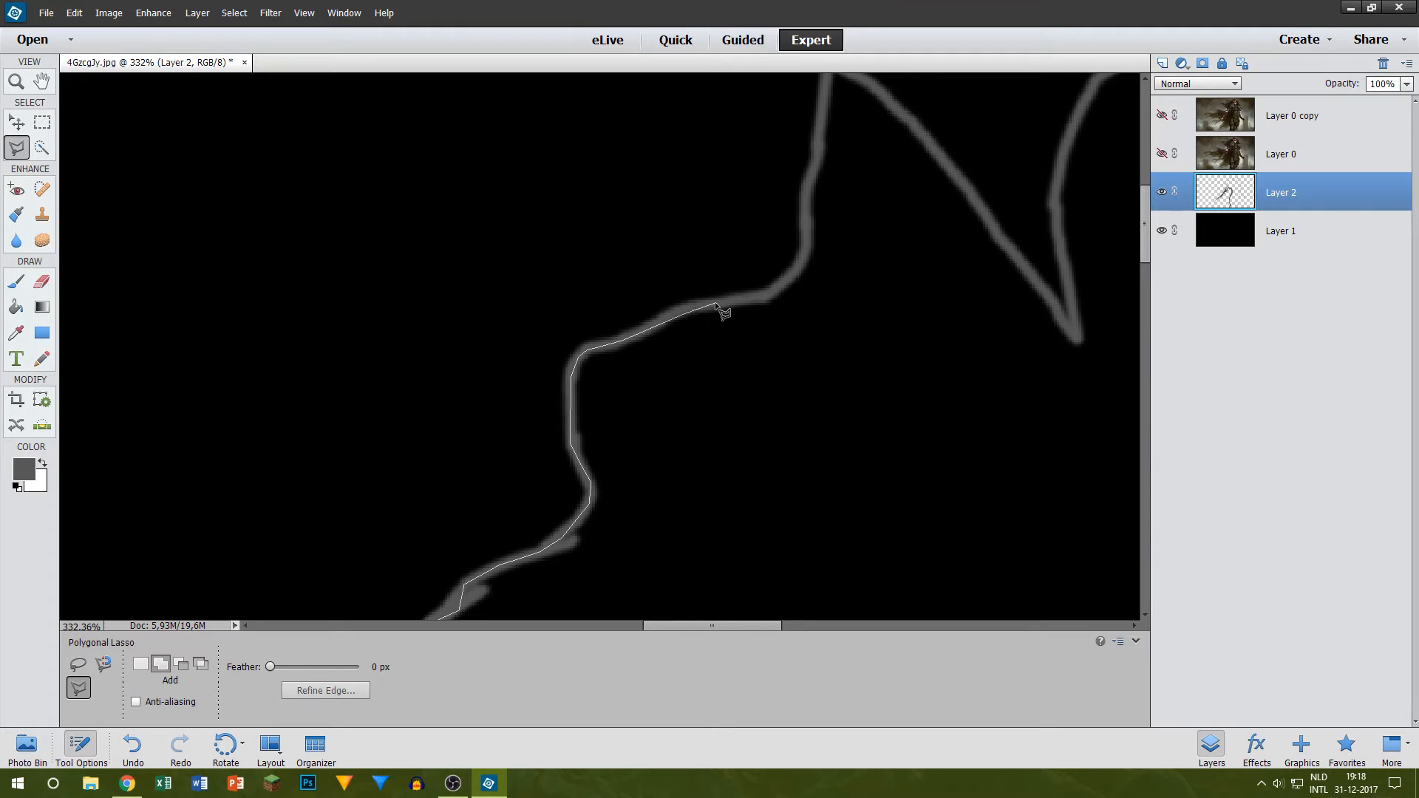
pyautogui.click(764, 295)
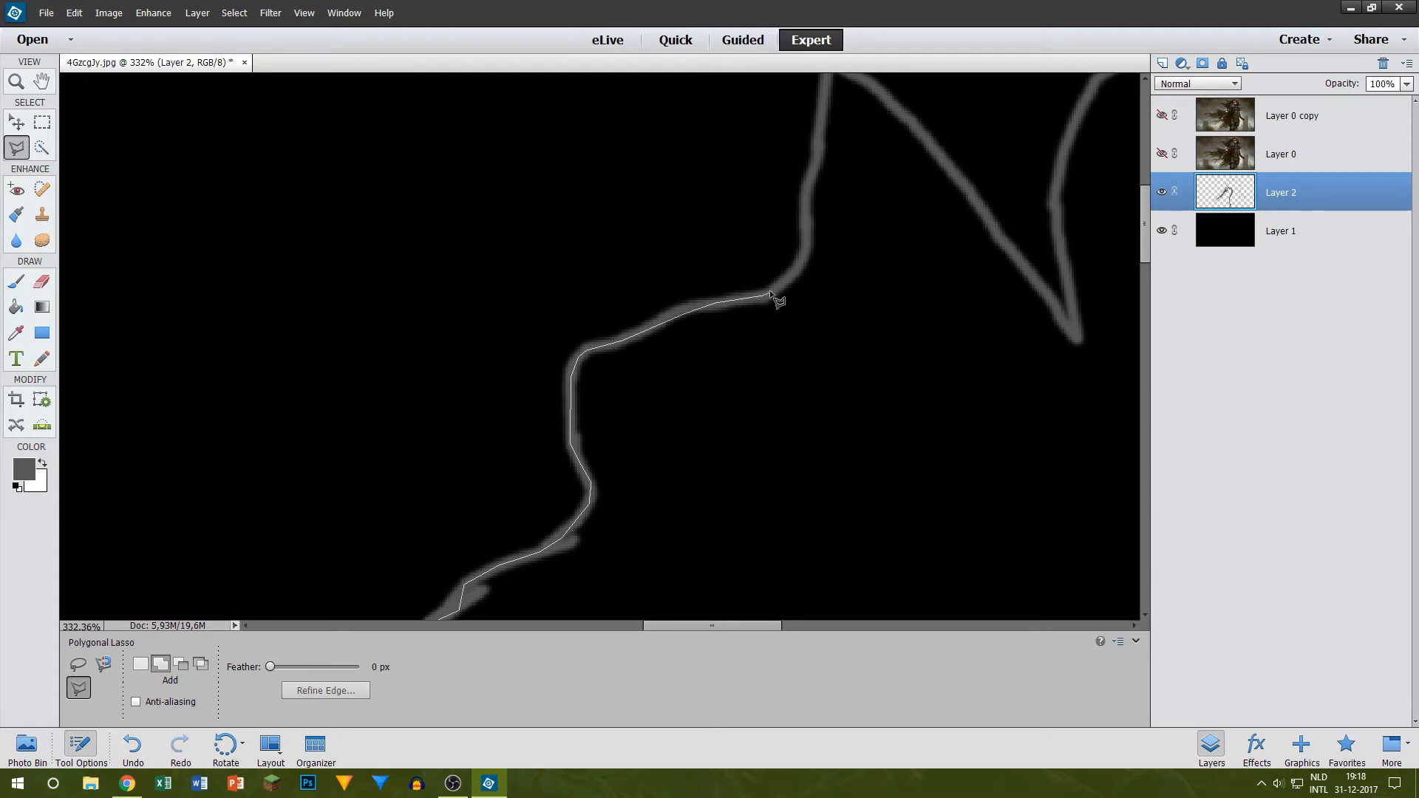
pyautogui.click(807, 237)
pyautogui.click(803, 205)
# Step: Take the lasso selection around the sword-side collar spike and down to the notch beside the head
pyautogui.scroll(5, 827, 92)
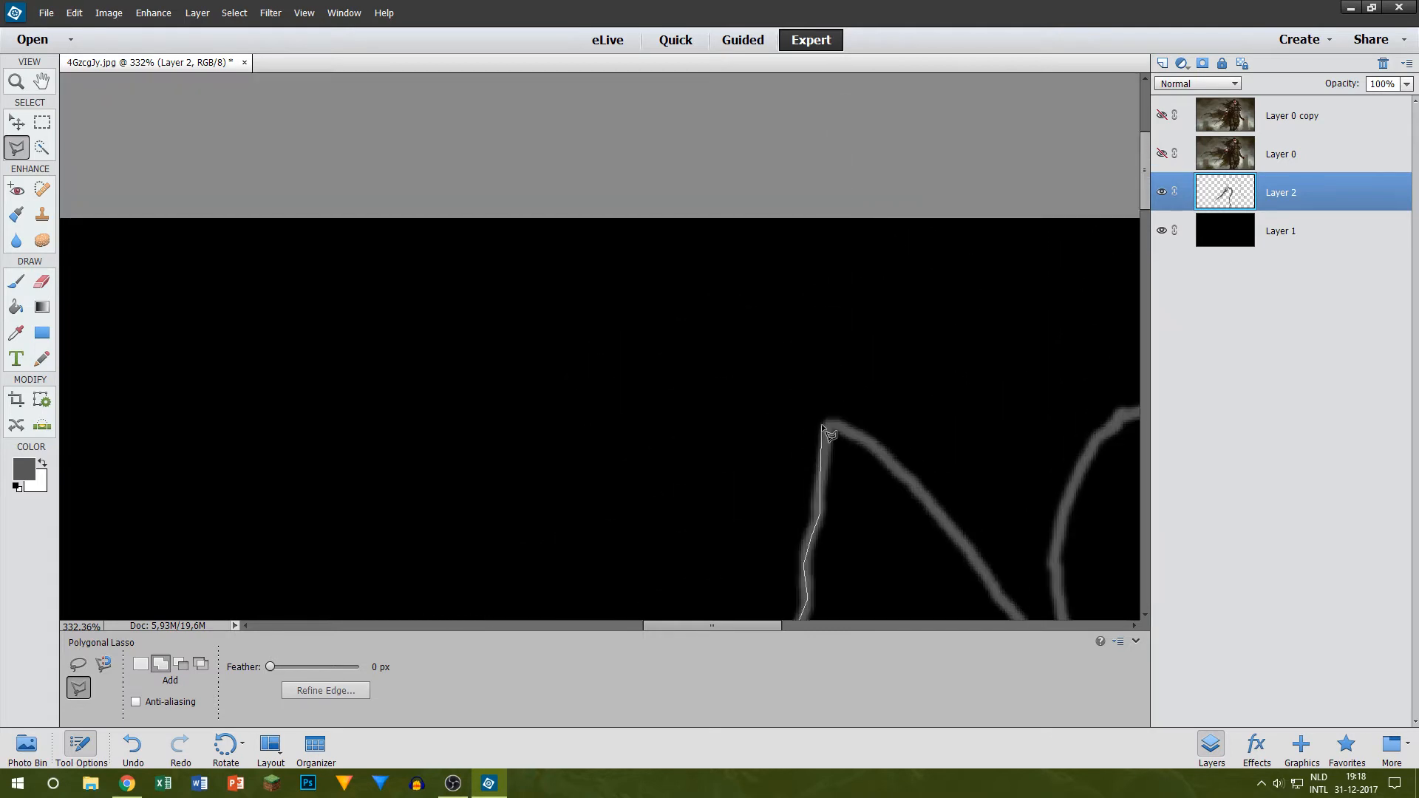
pyautogui.click(916, 484)
pyautogui.scroll(-1, 958, 537)
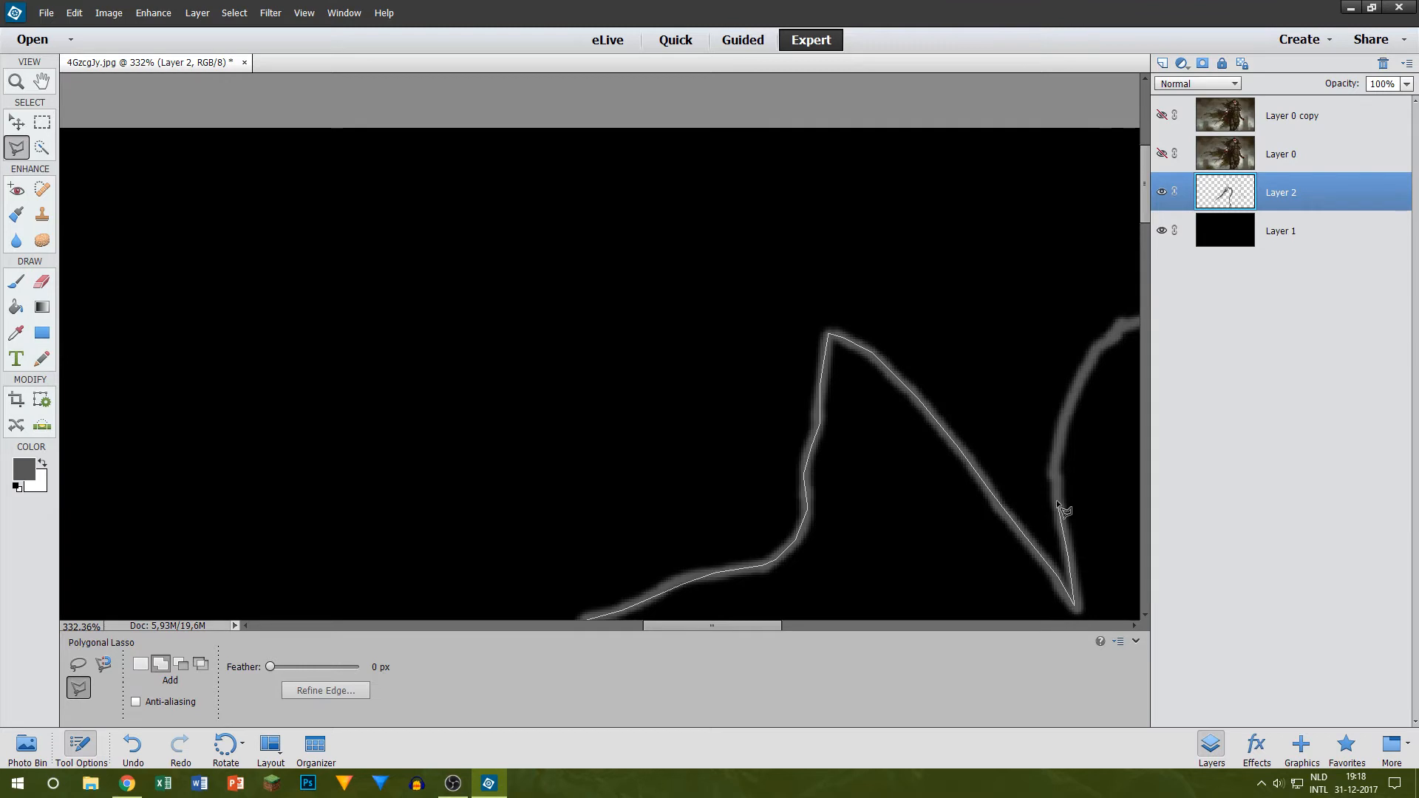
# Step: Trace the lasso selection around the head, from the sword-side notch over the crown and down to the jaw
pyautogui.click(1053, 465)
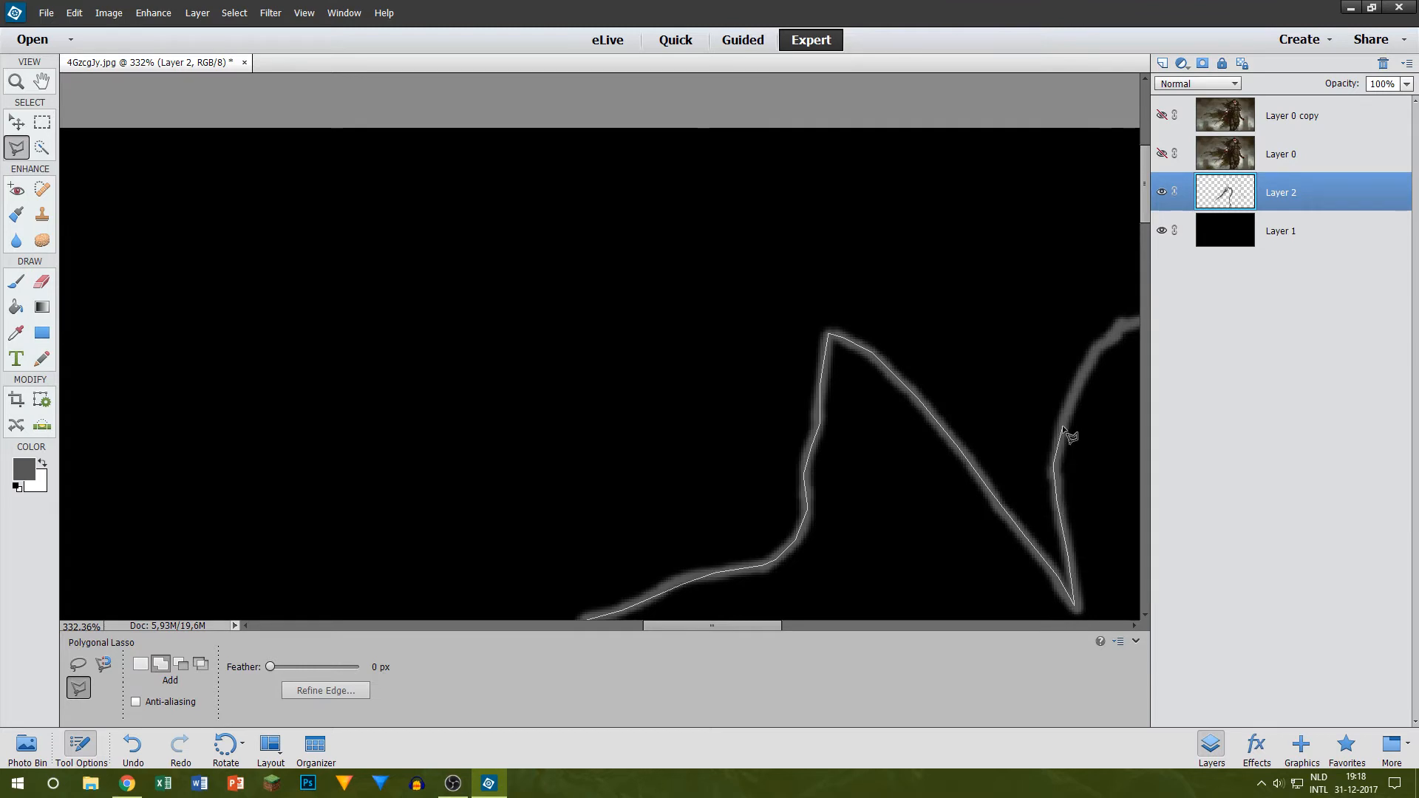
pyautogui.click(1076, 376)
pyautogui.click(1102, 346)
pyautogui.click(1129, 323)
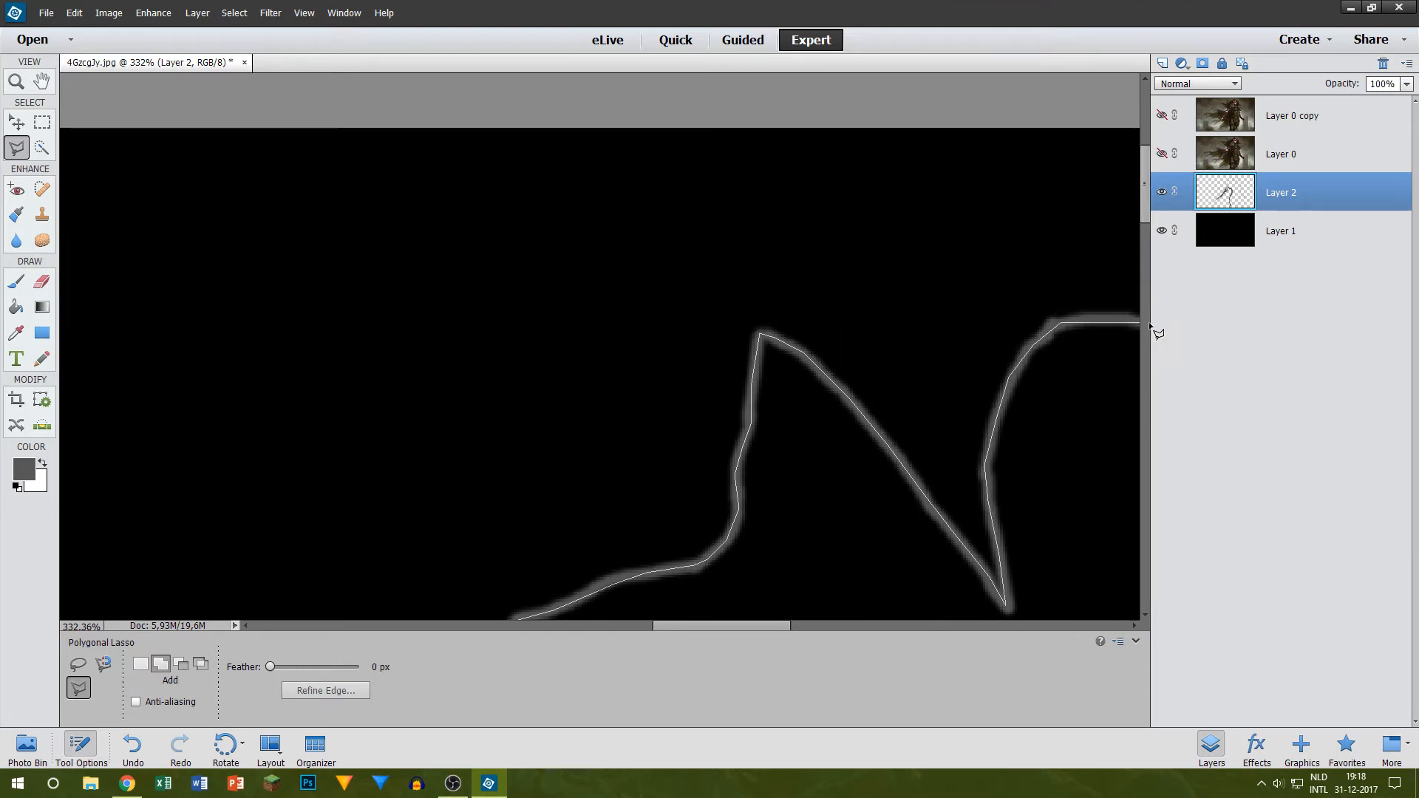
pyautogui.click(755, 316)
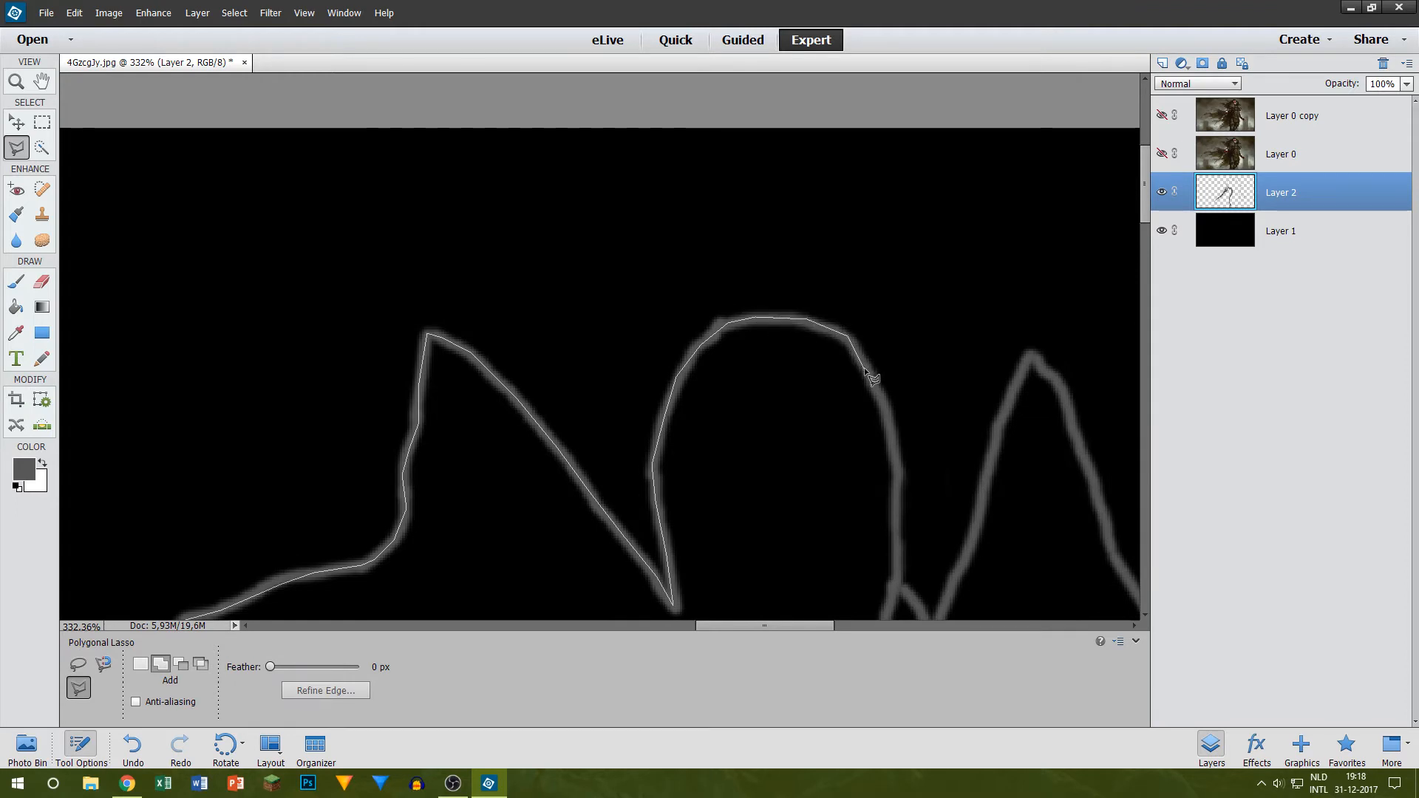
pyautogui.click(887, 411)
pyautogui.click(895, 544)
pyautogui.click(895, 588)
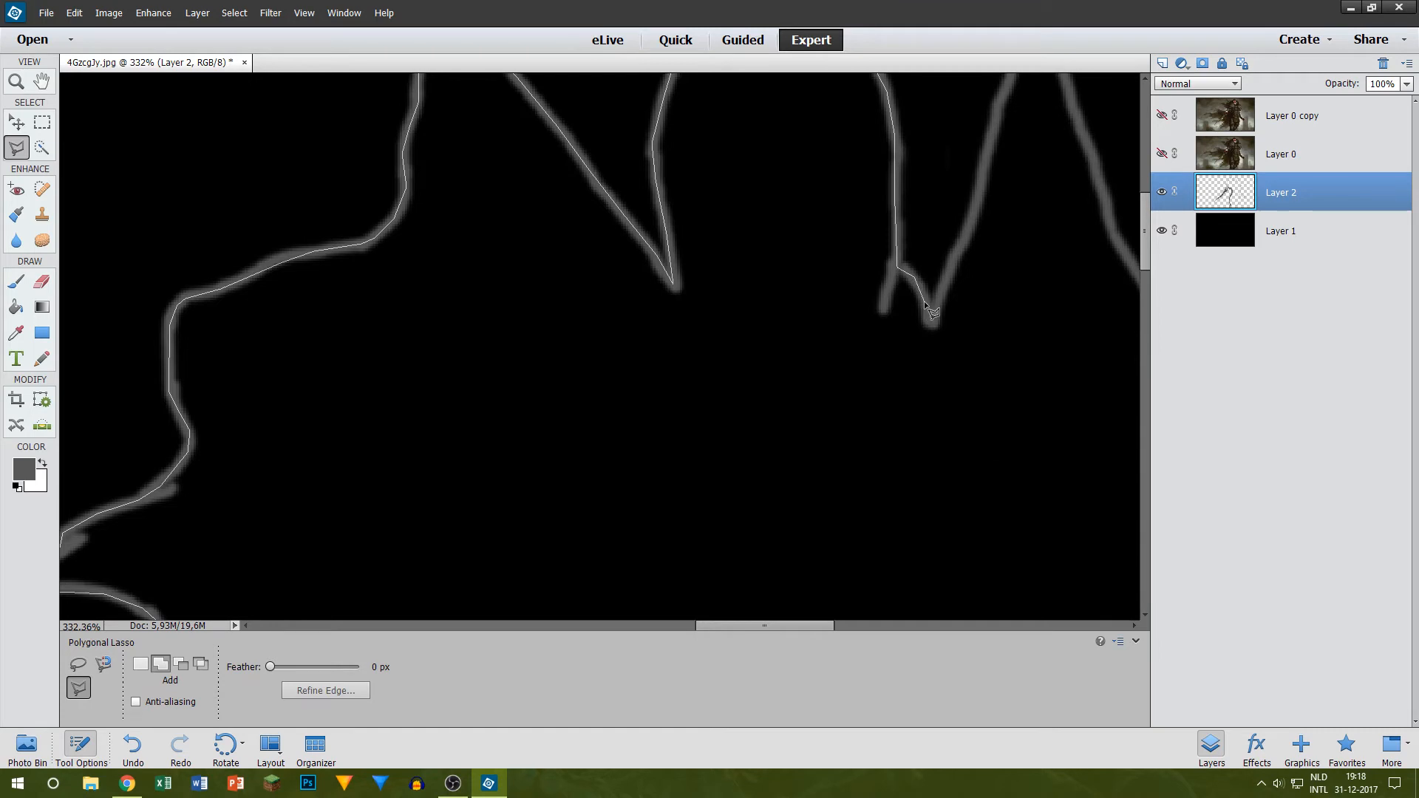
# Step: Continue the lasso selection through the notch beside the jaw and around the other collar spike
pyautogui.click(932, 326)
pyautogui.click(958, 243)
pyautogui.click(972, 227)
pyautogui.scroll(3, 994, 126)
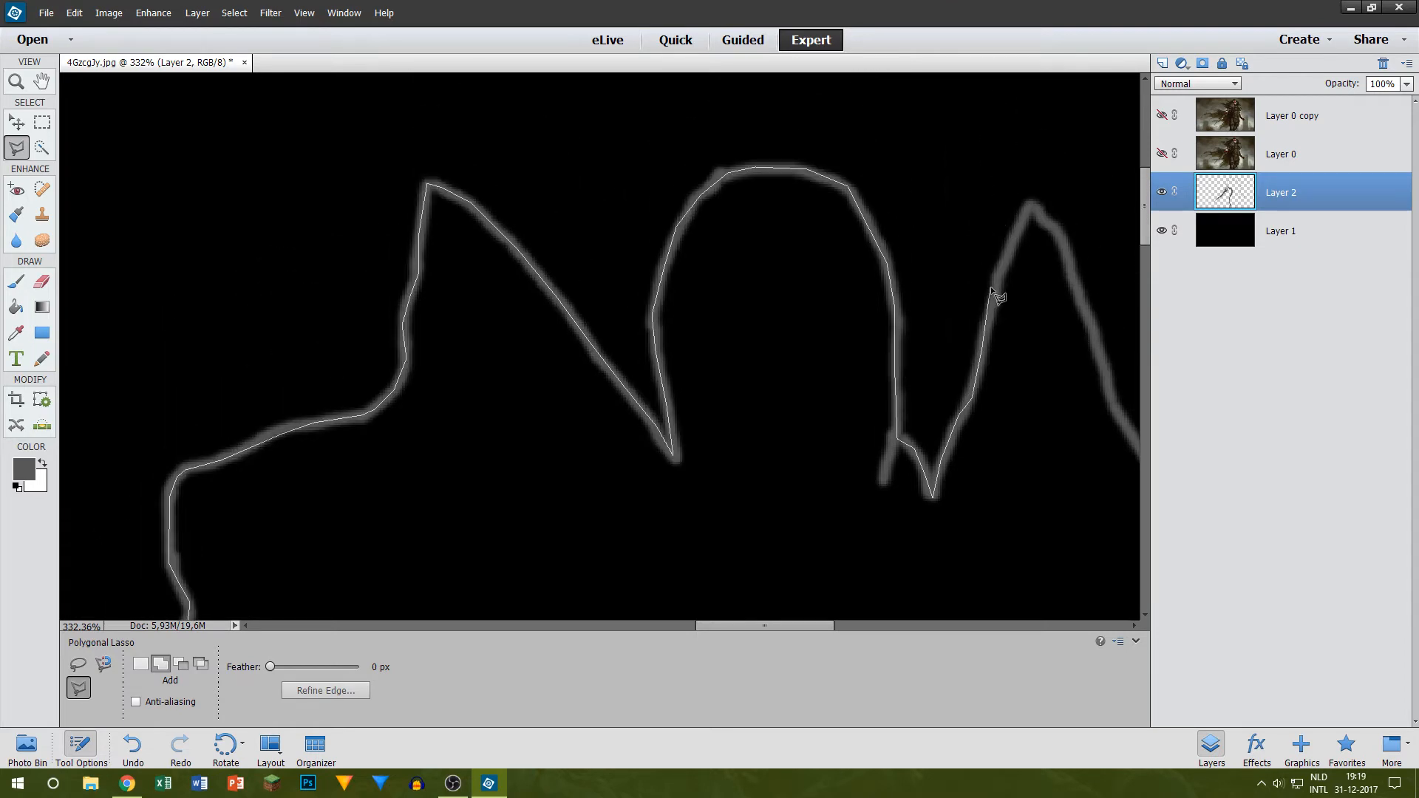
pyautogui.click(995, 284)
pyautogui.click(1030, 209)
pyautogui.click(1064, 241)
pyautogui.click(1106, 367)
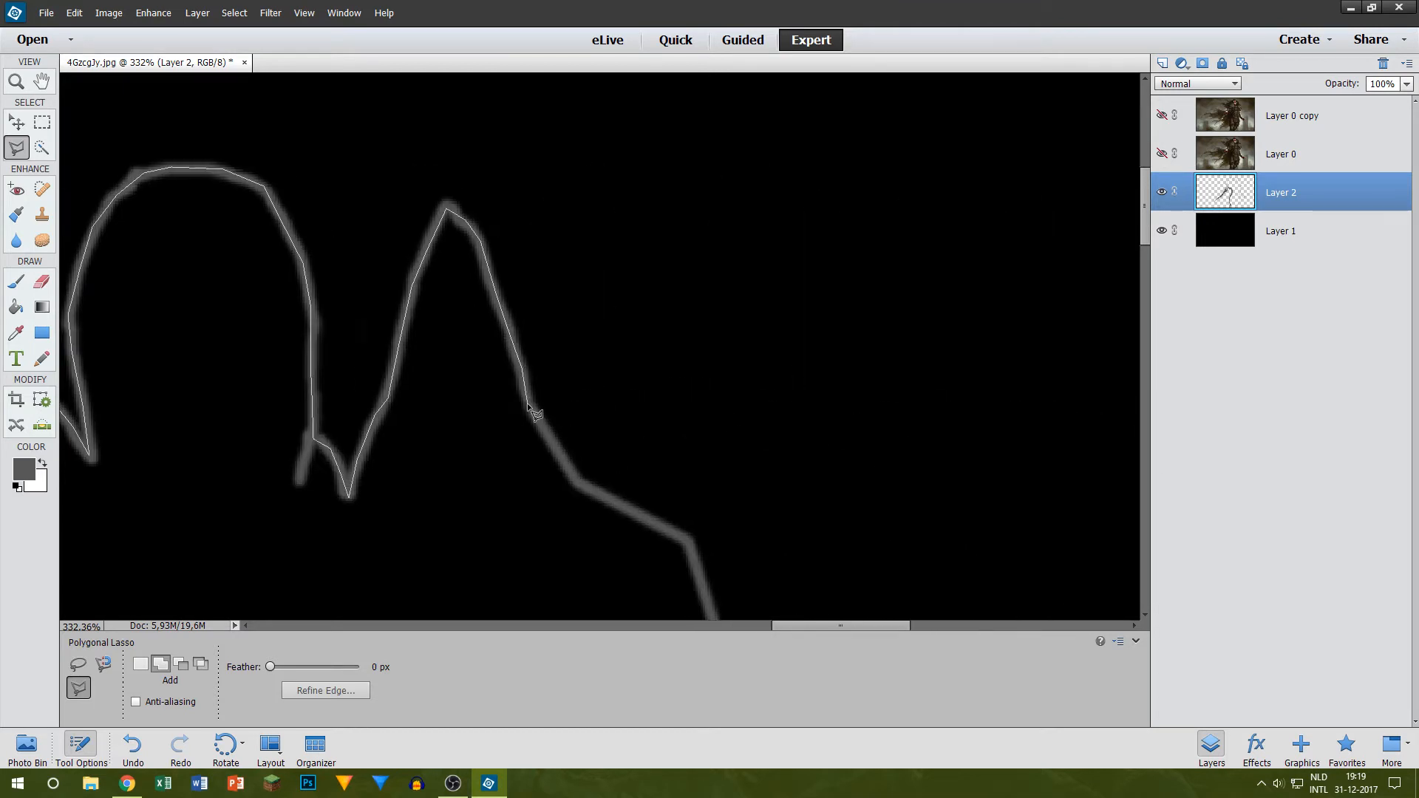
# Step: Continue the lasso selection from the collar spike over the free-arm shoulder and down to its lower outer point
pyautogui.click(526, 402)
pyautogui.click(577, 484)
pyautogui.click(692, 541)
pyautogui.click(715, 497)
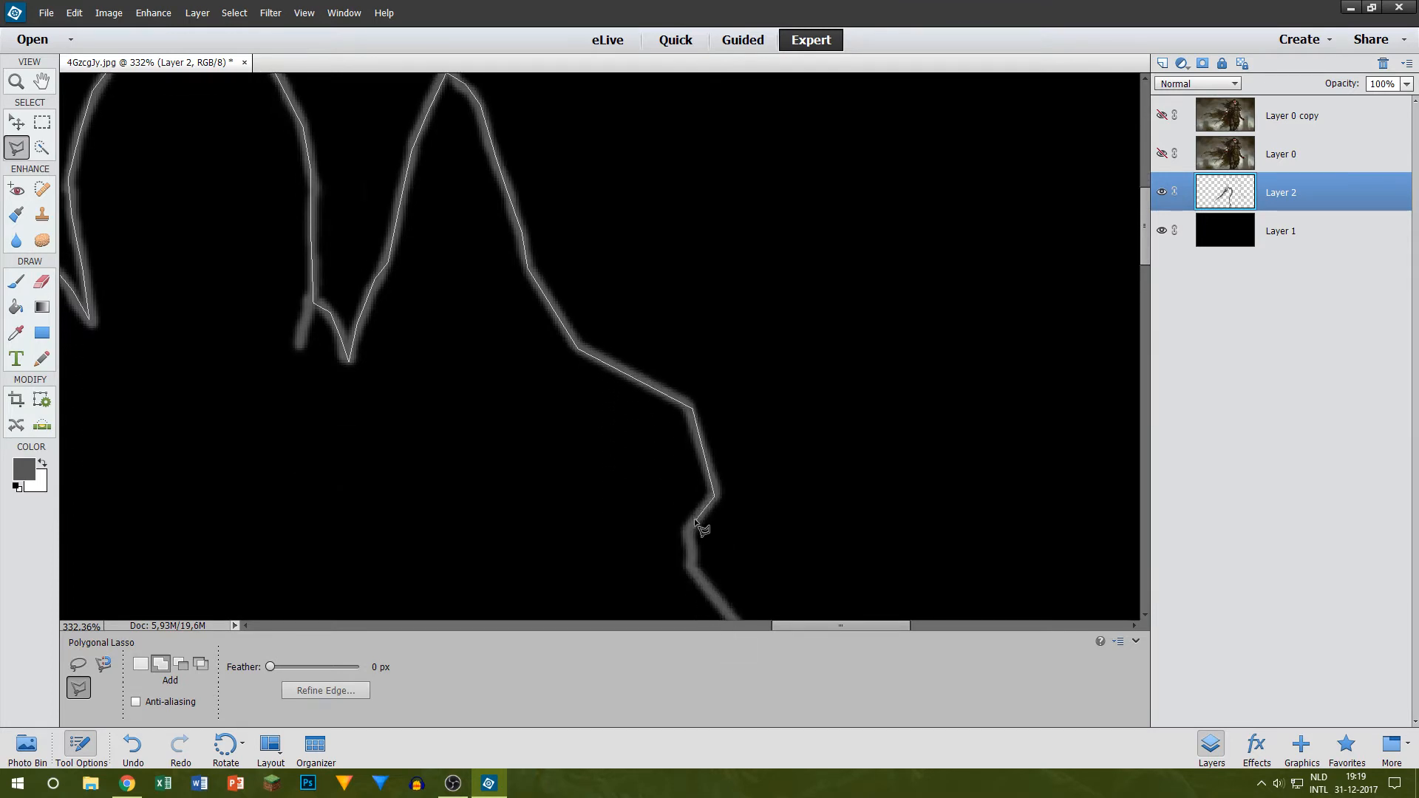
pyautogui.click(690, 565)
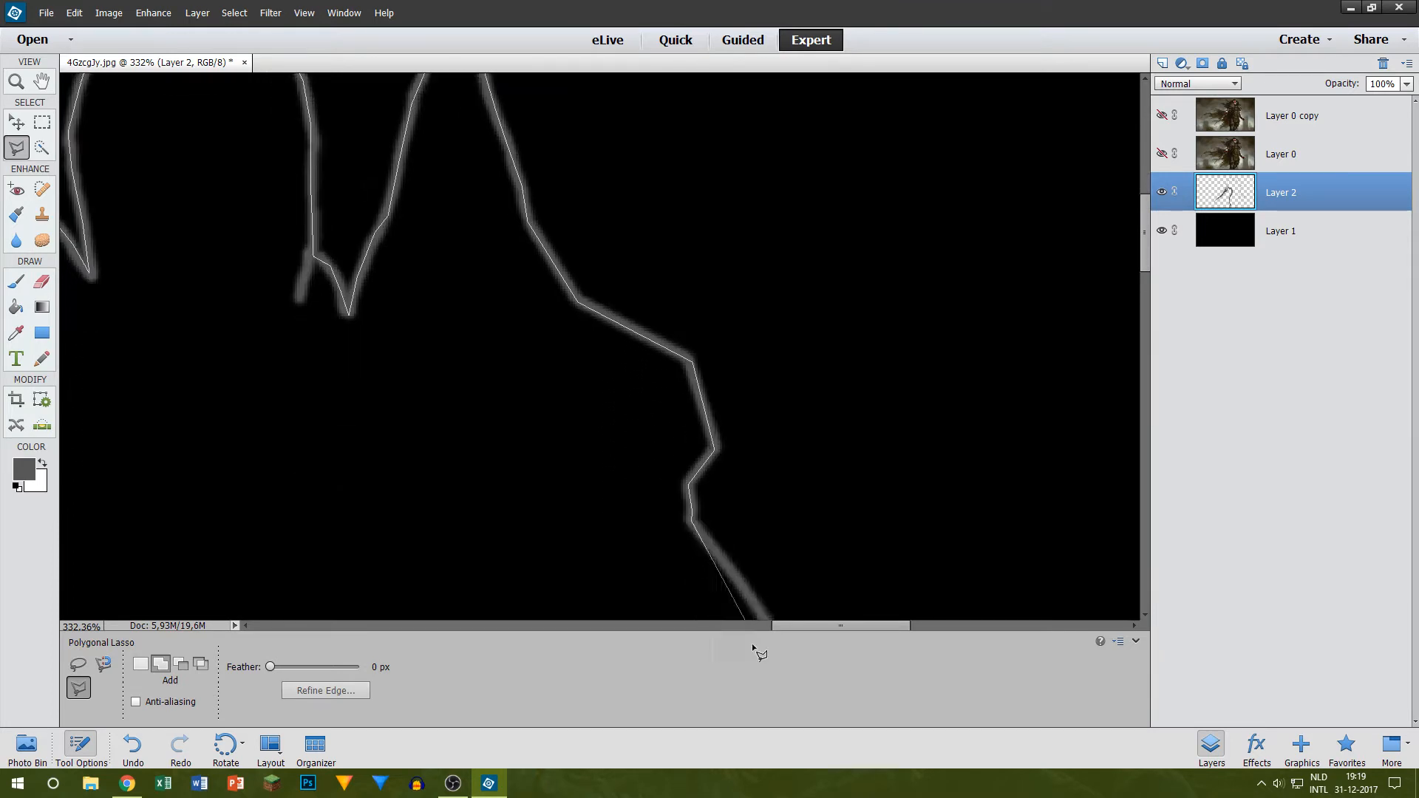
pyautogui.click(801, 194)
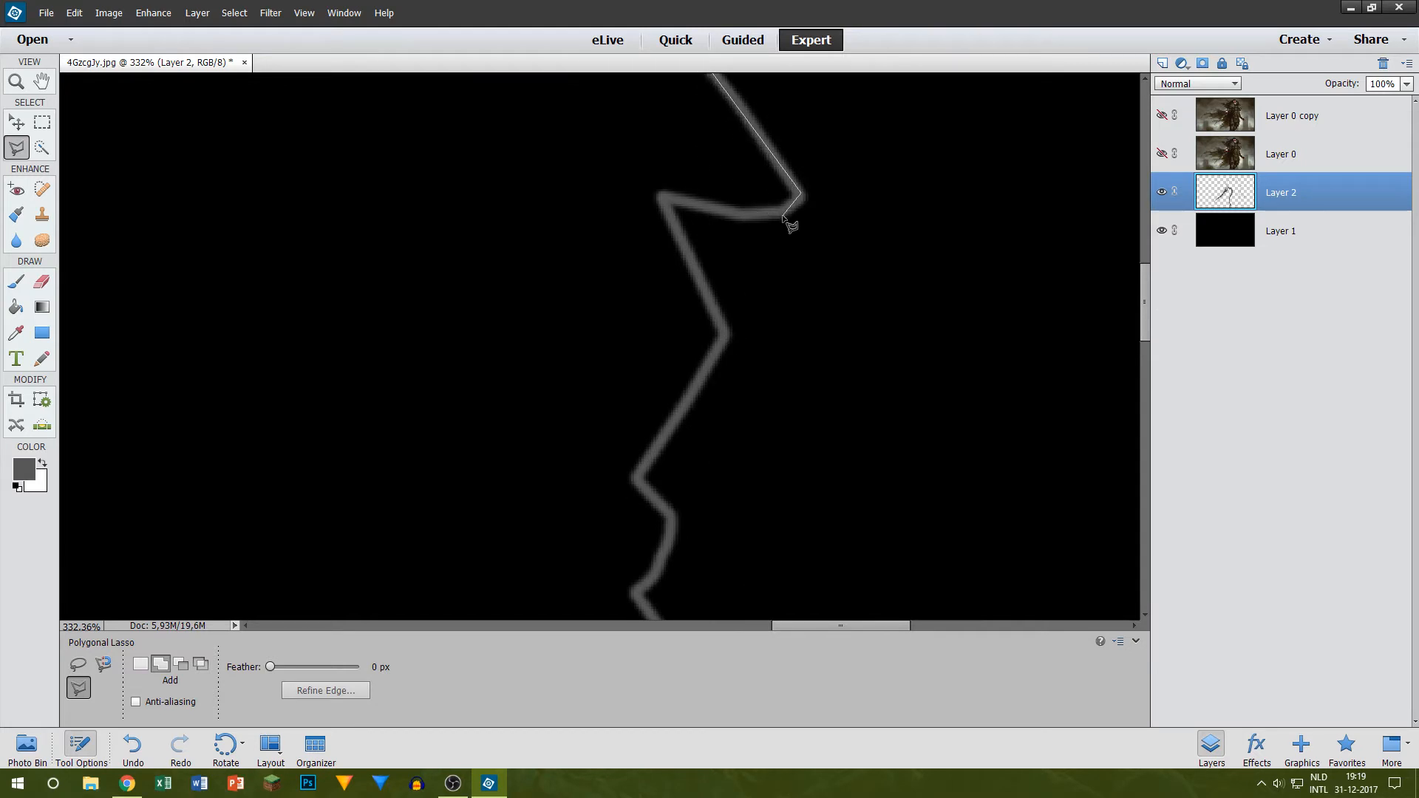
# Step: Trace the lasso selection around the notch under the shoulder and down the upper arm to the inward elbow point
pyautogui.click(784, 211)
pyautogui.click(738, 213)
pyautogui.click(662, 198)
pyautogui.click(726, 336)
pyautogui.click(638, 475)
pyautogui.click(636, 594)
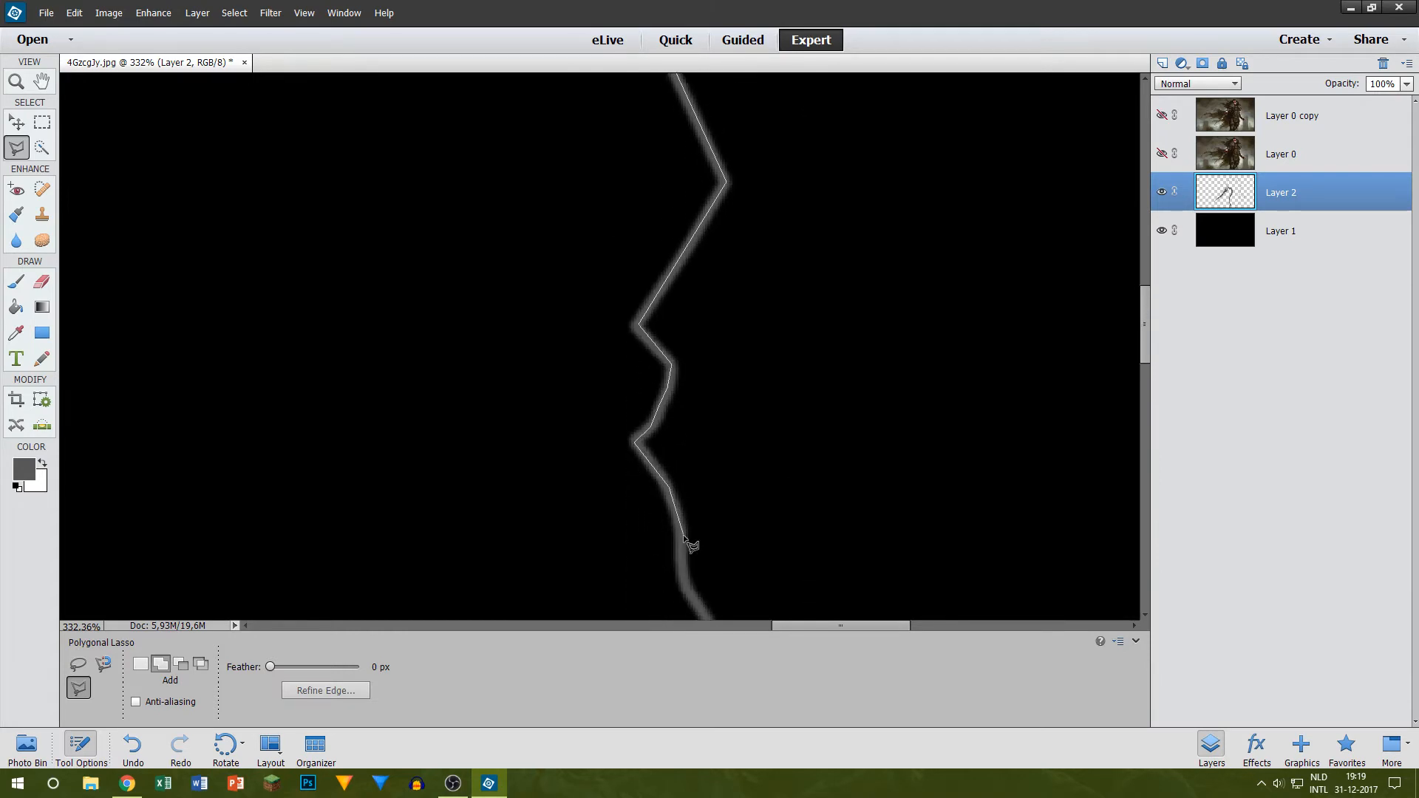
# Step: Follow the outer forearm with the lasso down to and around the pointed tip above the wrist
pyautogui.click(681, 538)
pyautogui.click(679, 569)
pyautogui.click(743, 574)
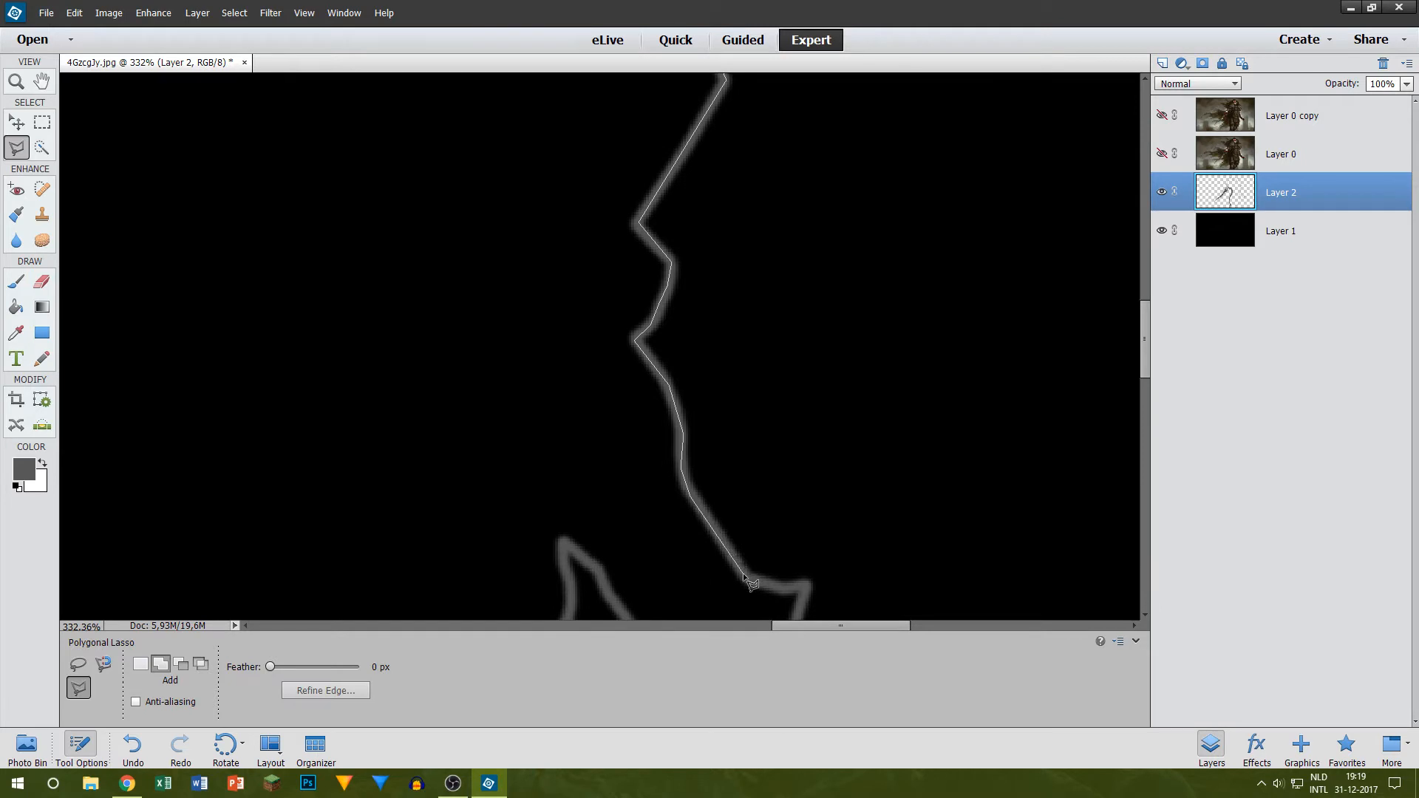
pyautogui.click(805, 586)
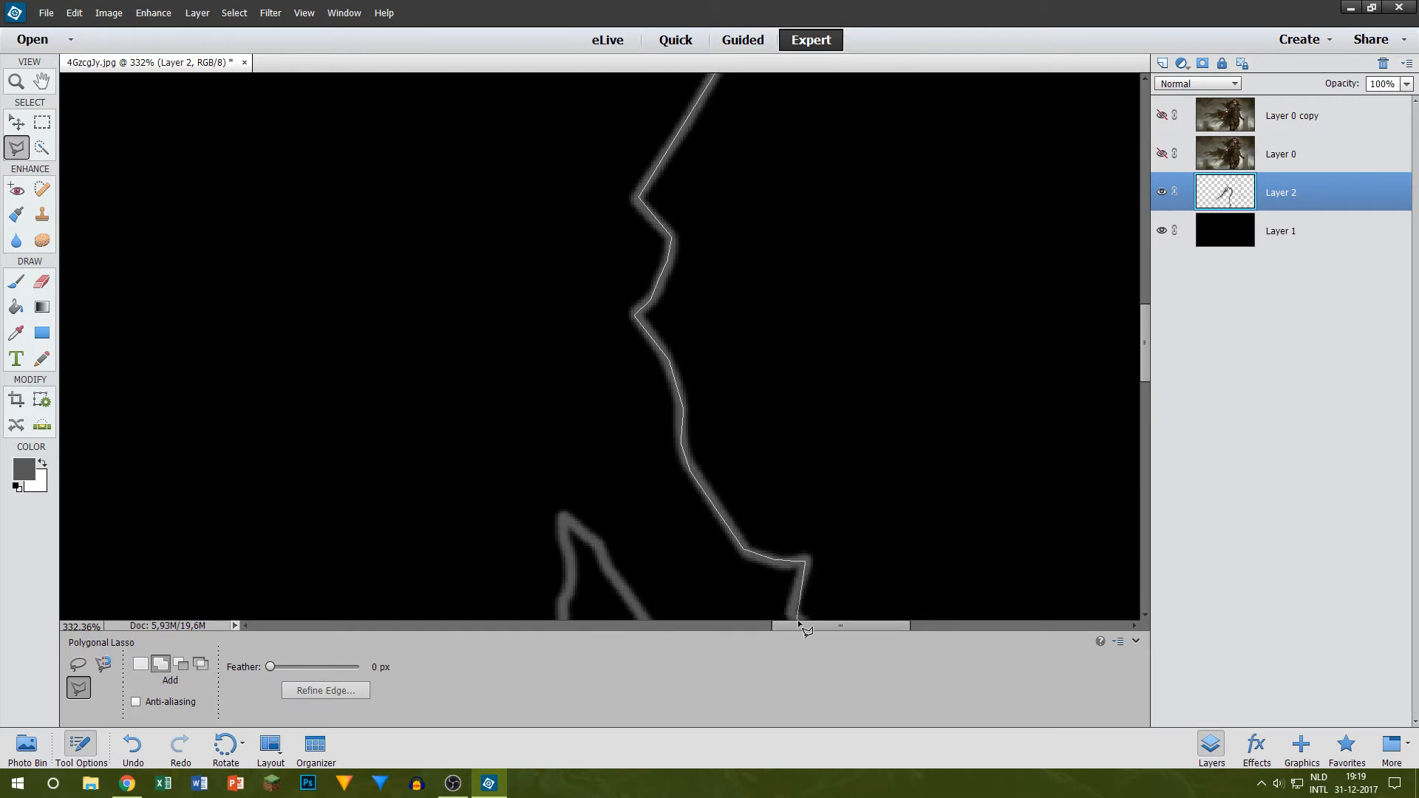
pyautogui.click(793, 510)
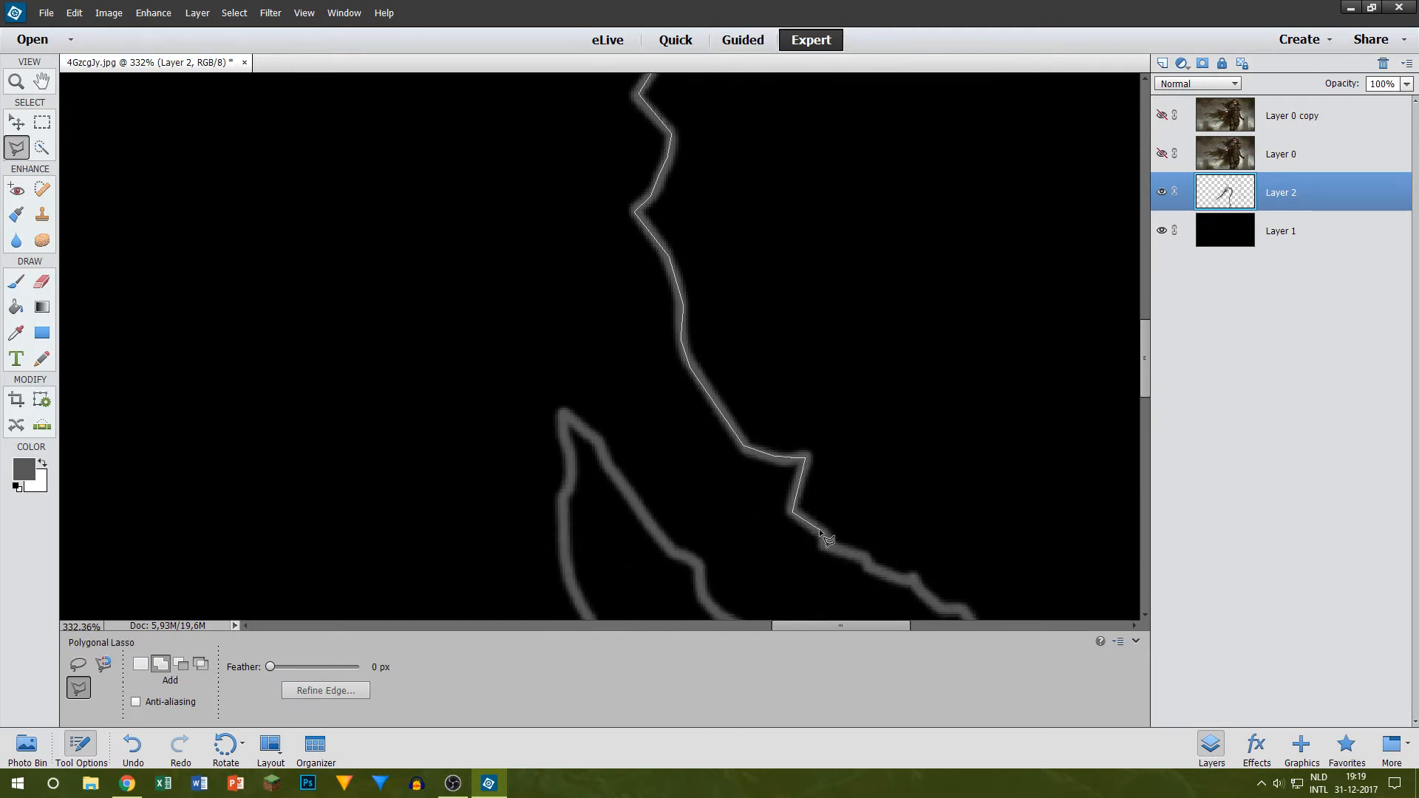
# Step: Take the lasso selection along the jagged steps of the wrist and the back of the hand
pyautogui.click(828, 540)
pyautogui.click(828, 547)
pyautogui.click(866, 556)
pyautogui.click(868, 567)
pyautogui.click(920, 595)
pyautogui.scroll(-7, 939, 631)
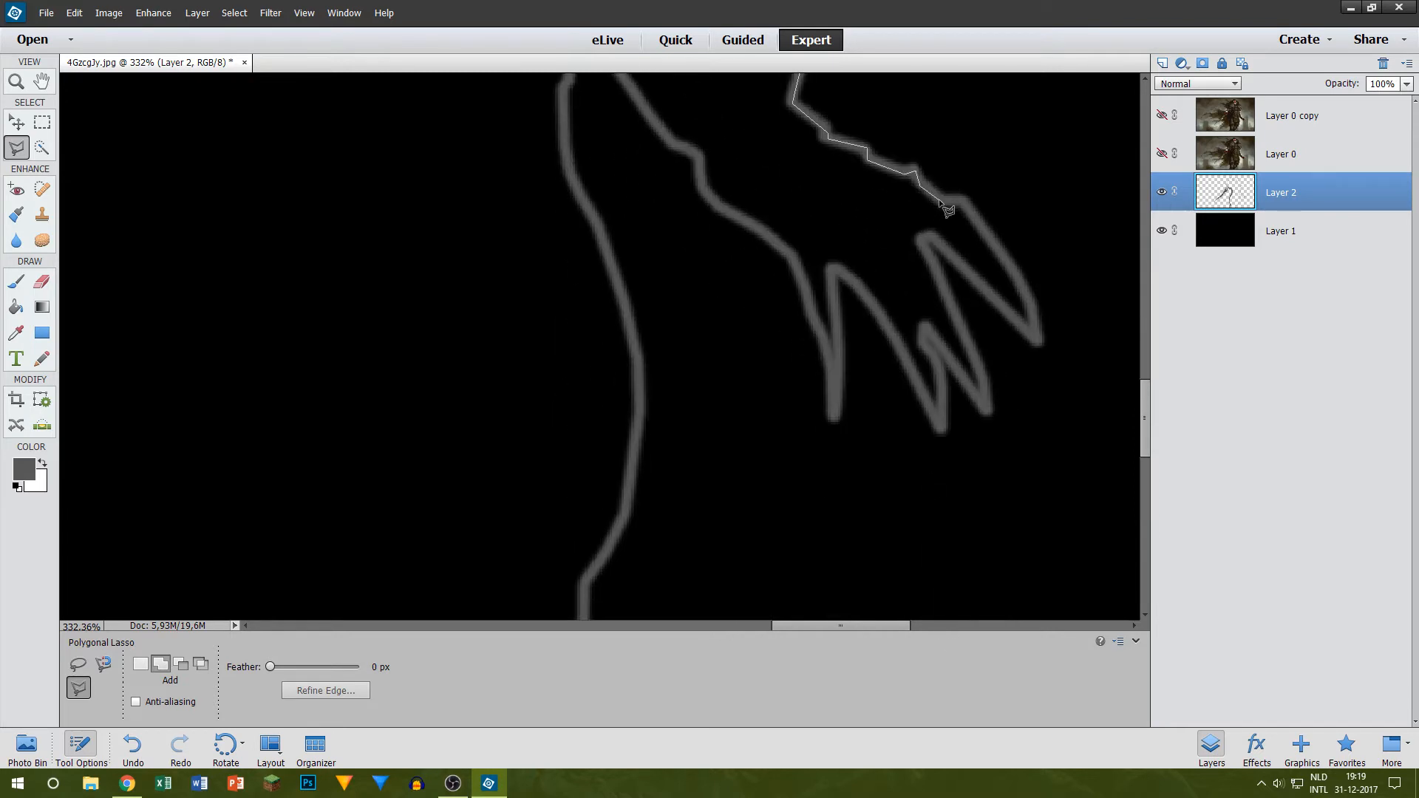
# Step: Trace the lasso selection around the tips and gaps of the clawed fingers
pyautogui.click(961, 198)
pyautogui.click(1035, 338)
pyautogui.click(983, 401)
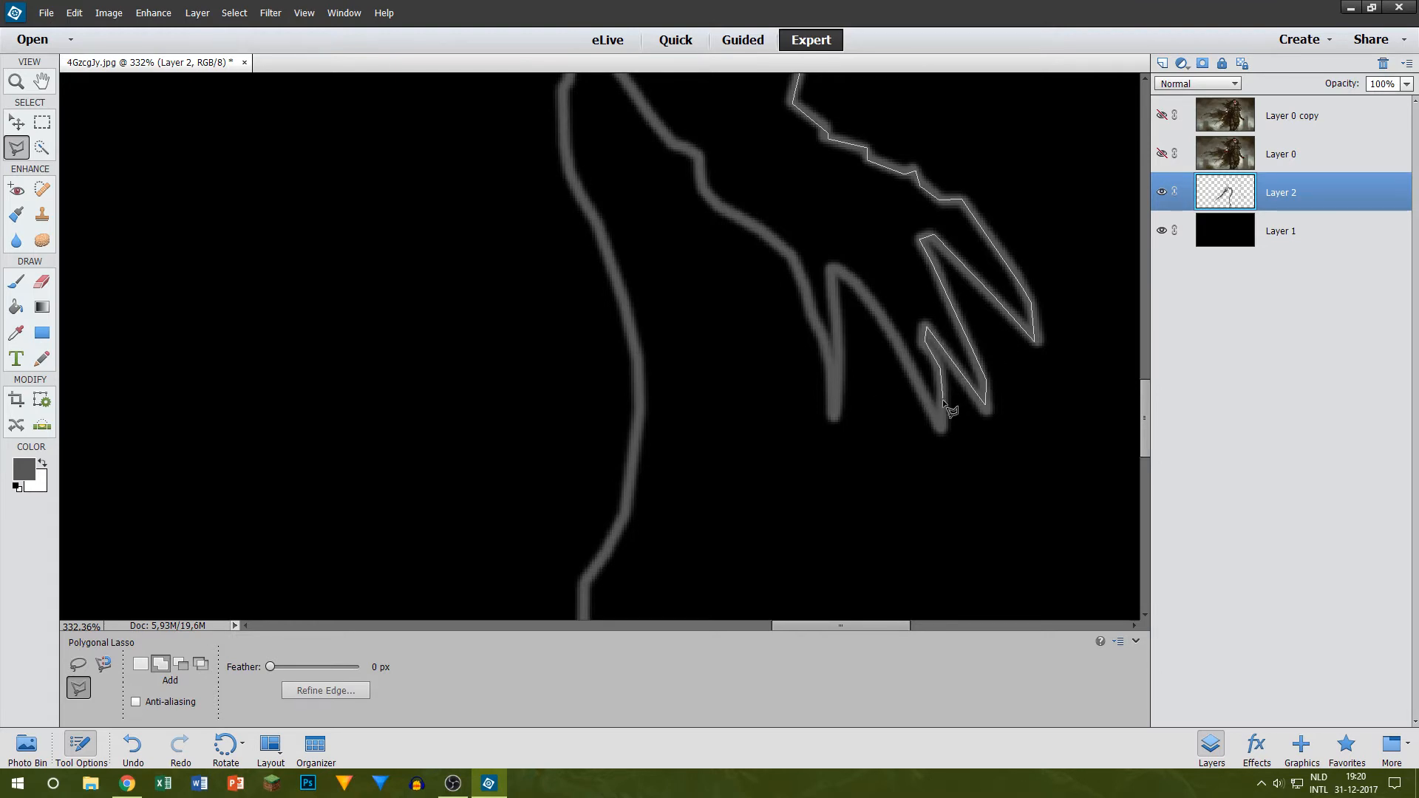
pyautogui.click(941, 420)
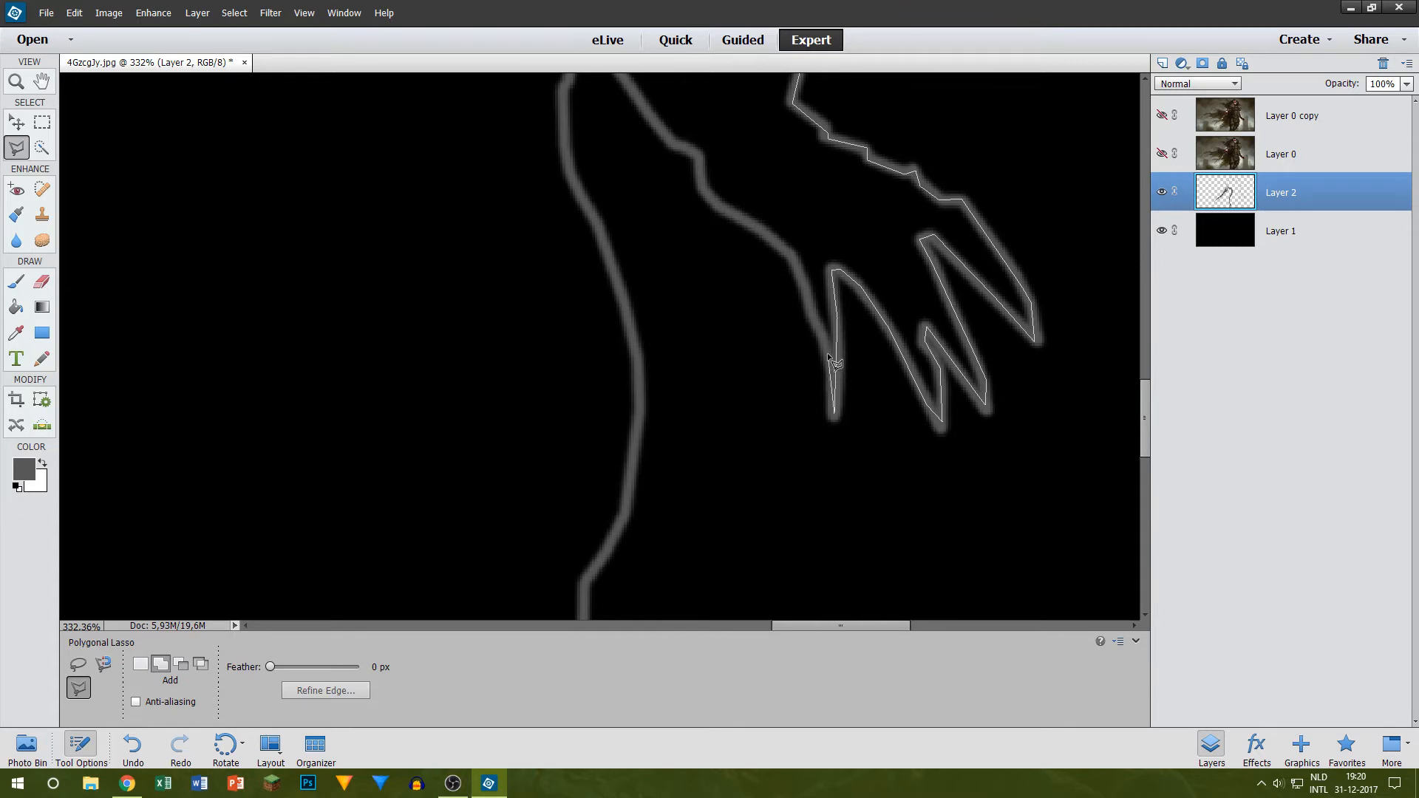
# Step: Follow the inner side of the hand and forearm with the lasso up to the peak between arm and robe
pyautogui.click(815, 322)
pyautogui.click(809, 292)
pyautogui.click(793, 257)
pyautogui.click(698, 153)
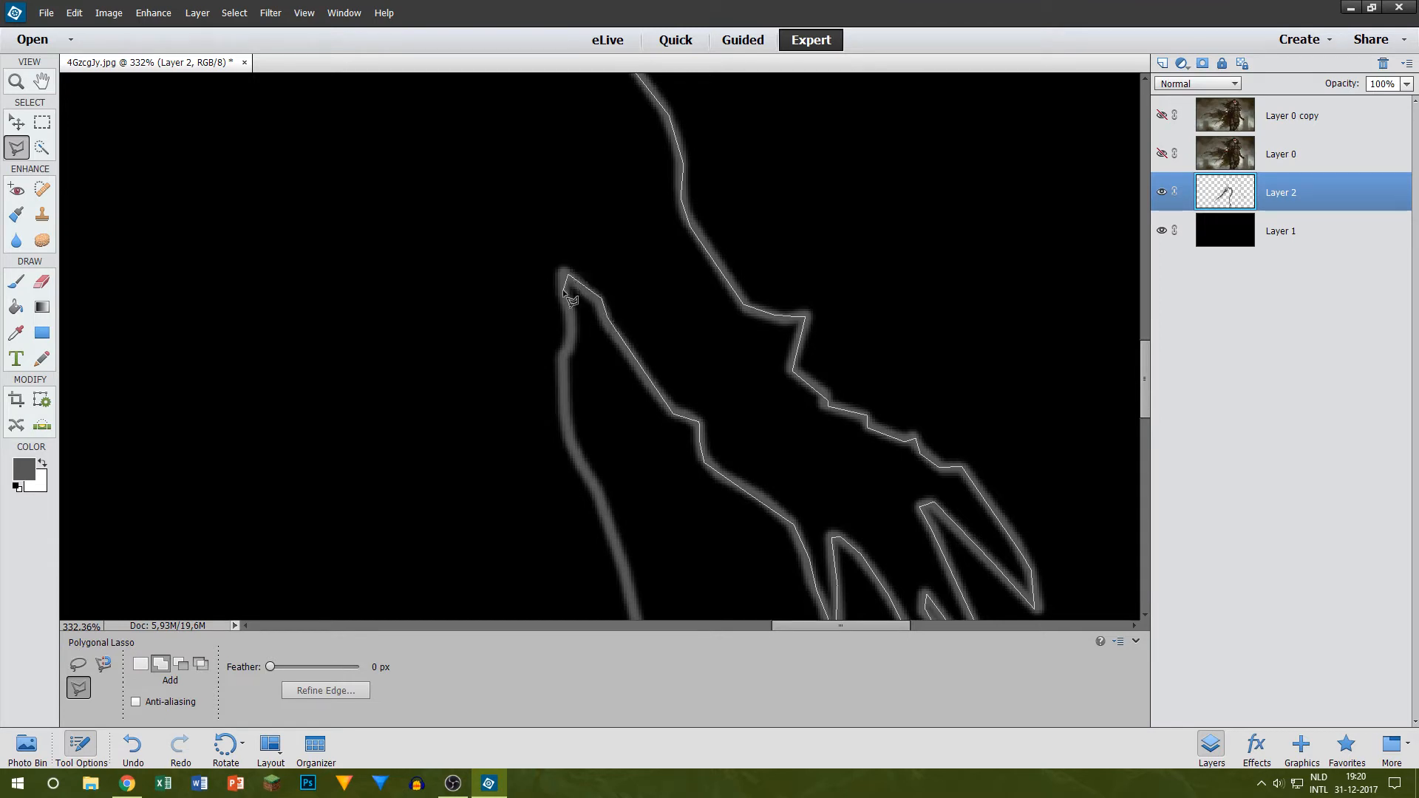
# Step: Run the lasso selection from the peak down the robe edge beside the hand to the lower robe
pyautogui.click(573, 319)
pyautogui.click(632, 593)
pyautogui.scroll(-6, 630, 593)
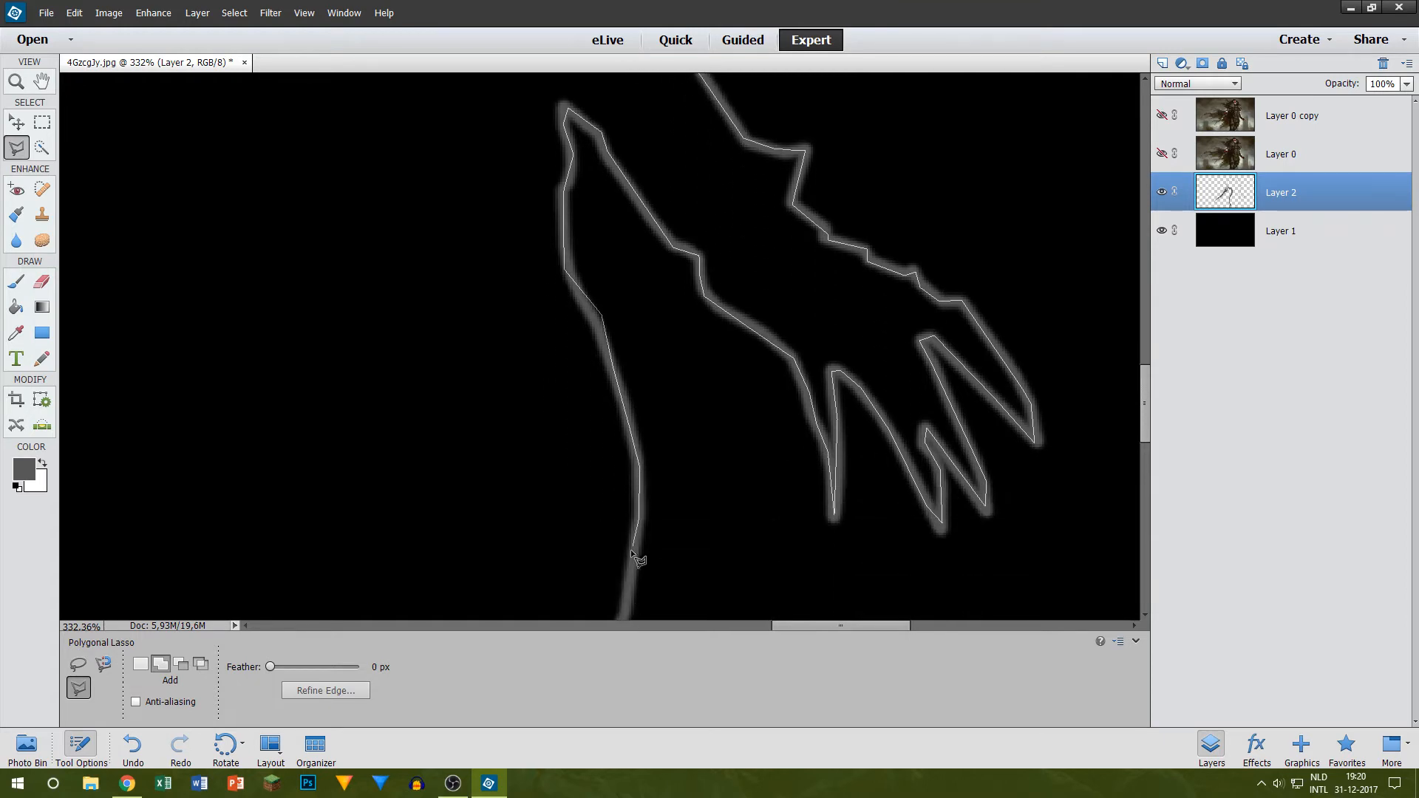
pyautogui.scroll(-4, 626, 619)
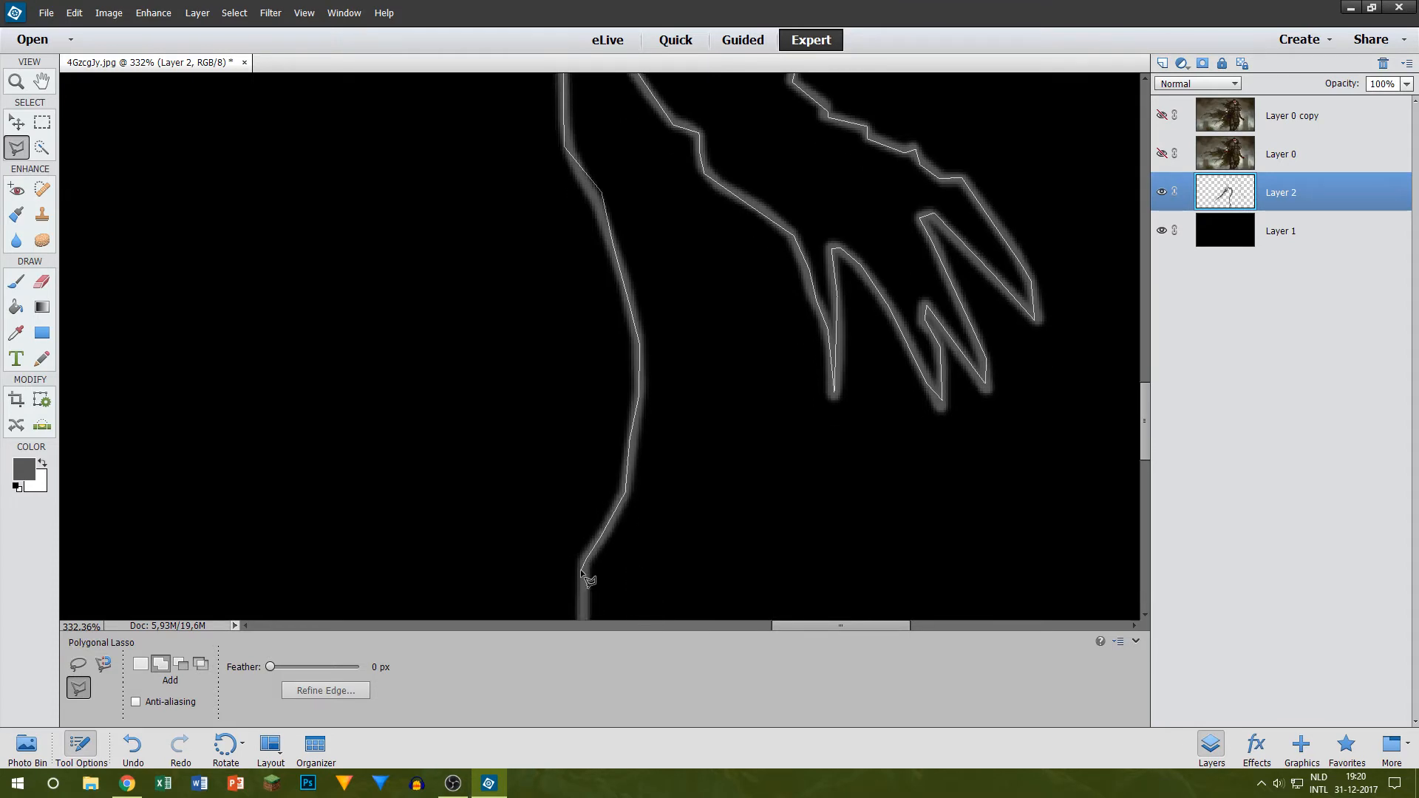
pyautogui.scroll(-5, 588, 616)
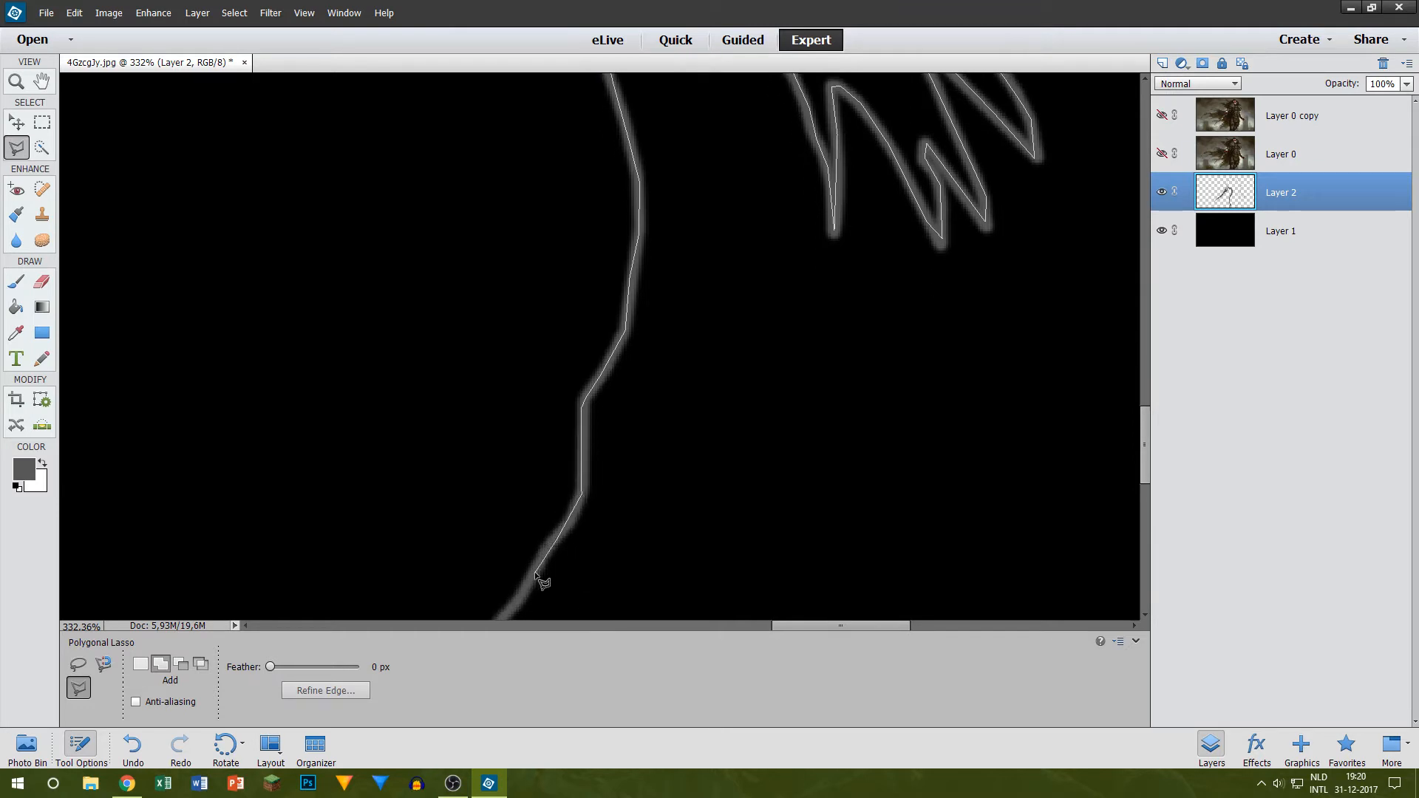
pyautogui.scroll(-4, 496, 617)
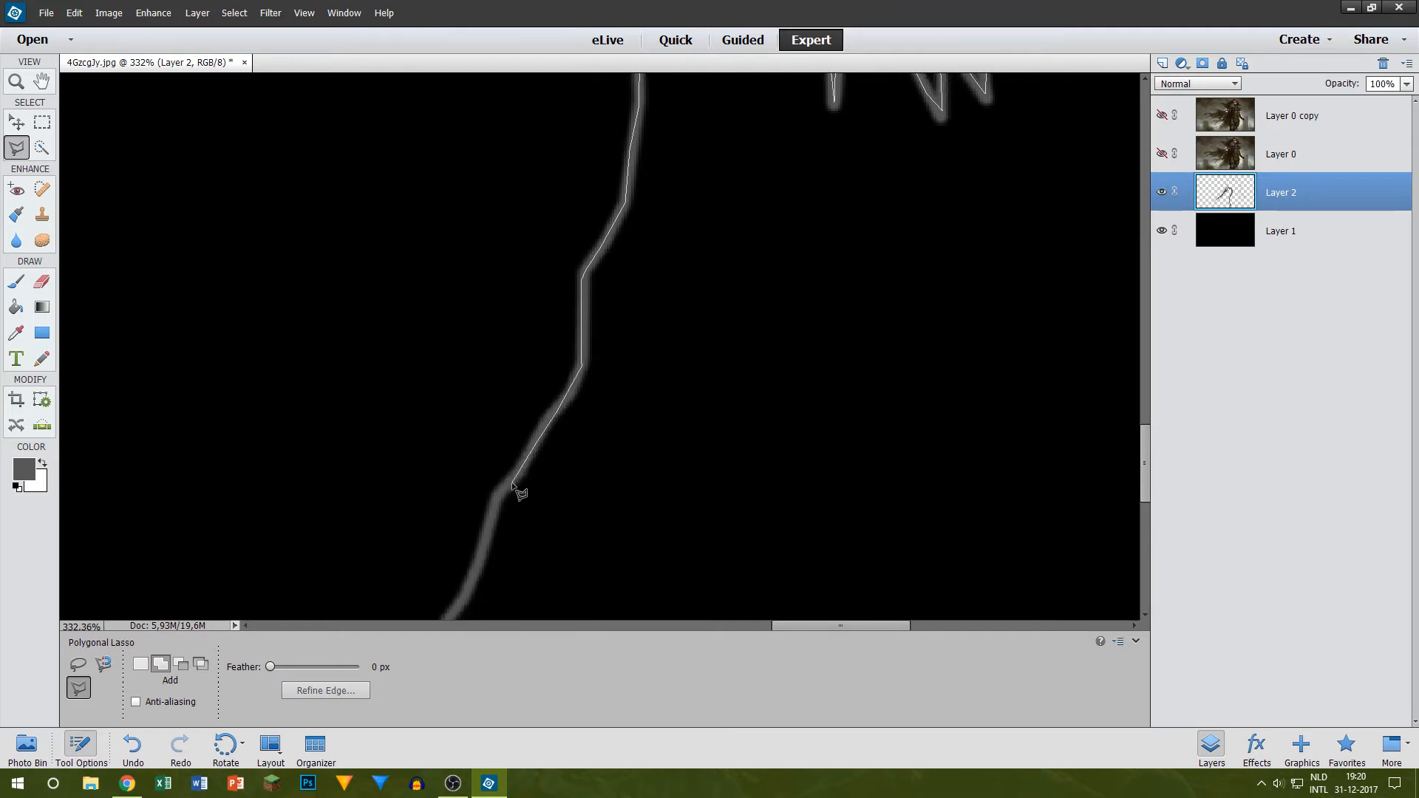
# Step: Continue the lasso selection down the rest of the robe edge and across the canvas's bottom edge to the sword side
pyautogui.click(492, 501)
pyautogui.scroll(-4, 427, 622)
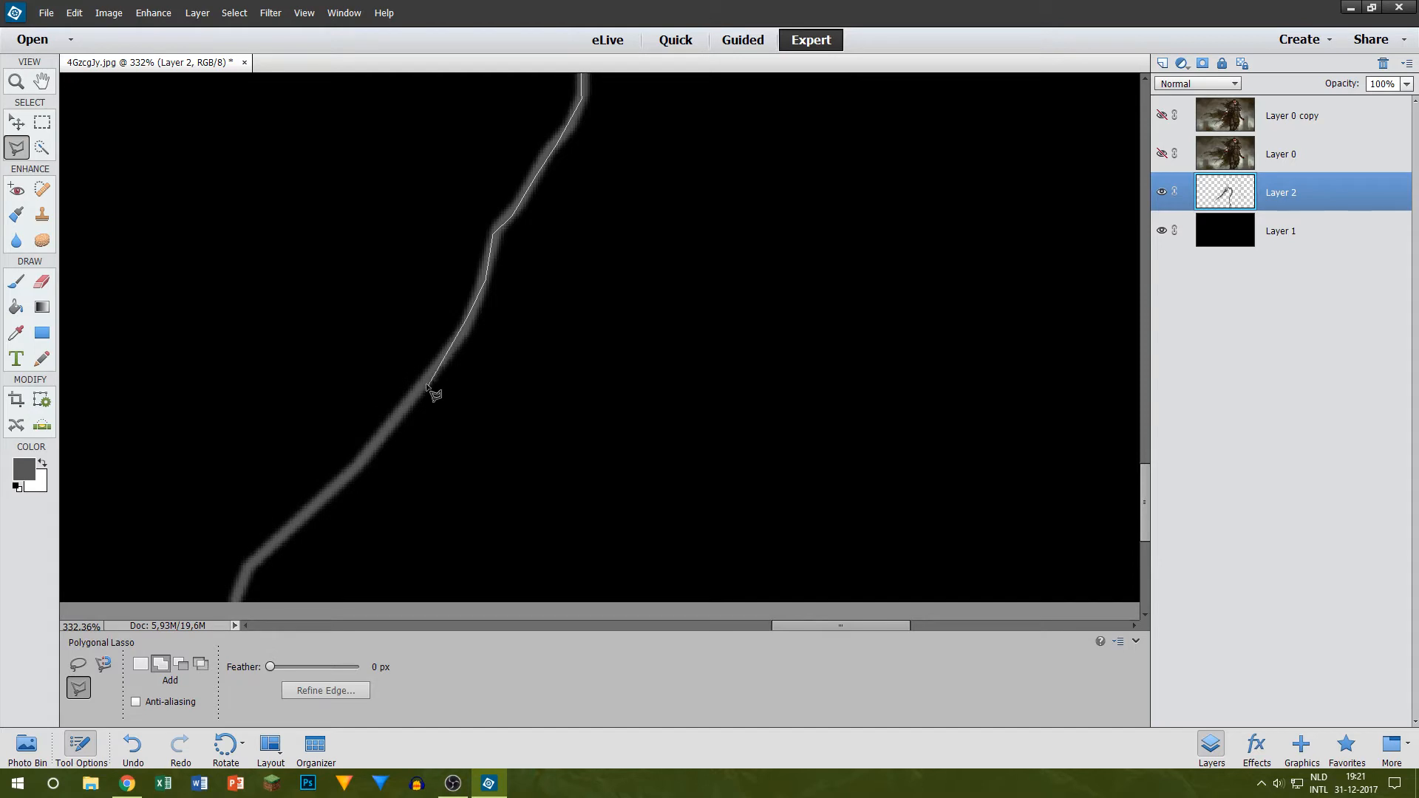
pyautogui.click(378, 439)
pyautogui.click(338, 484)
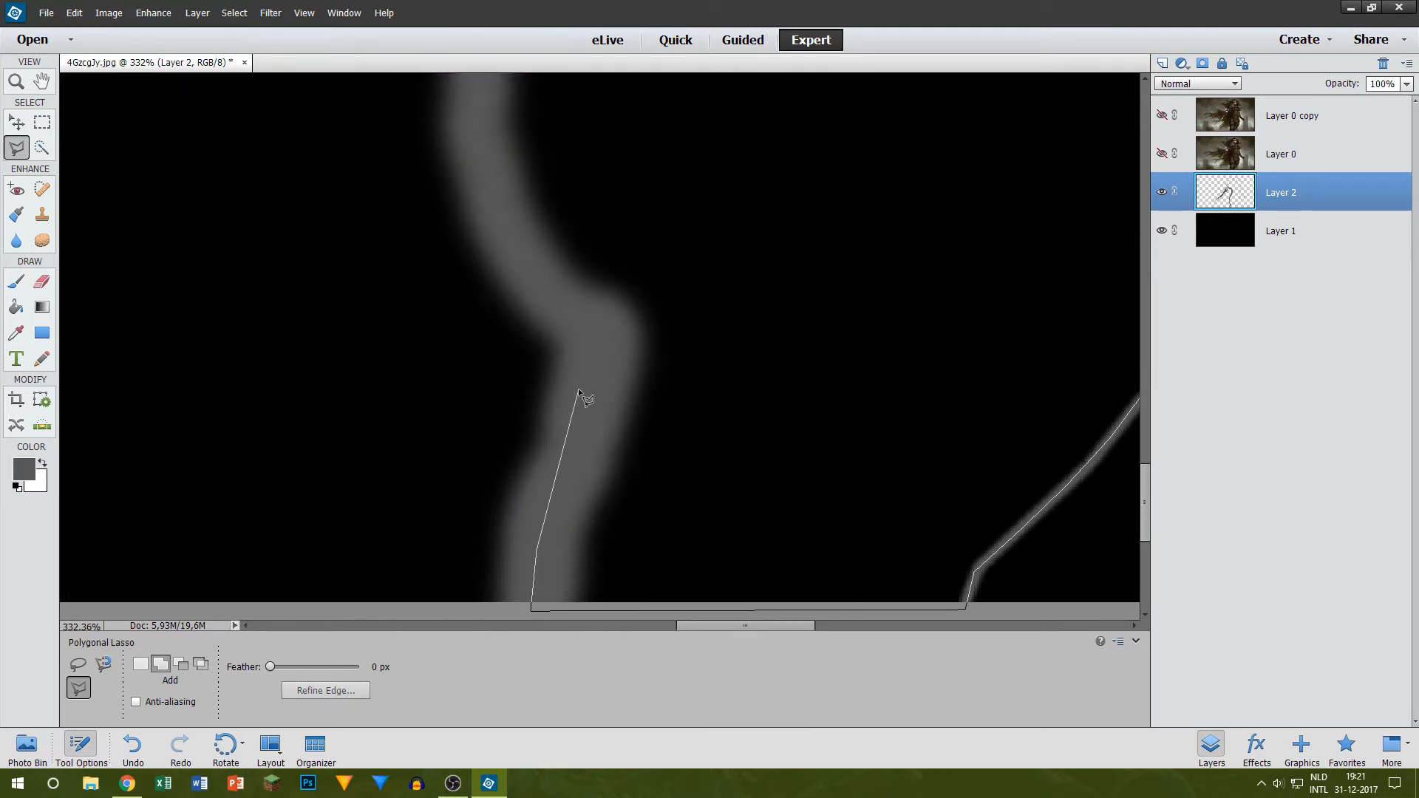
# Step: Trace the lasso selection up the sword-side edge of the robe, inside the thick grey outline, towards the waist
pyautogui.click(482, 175)
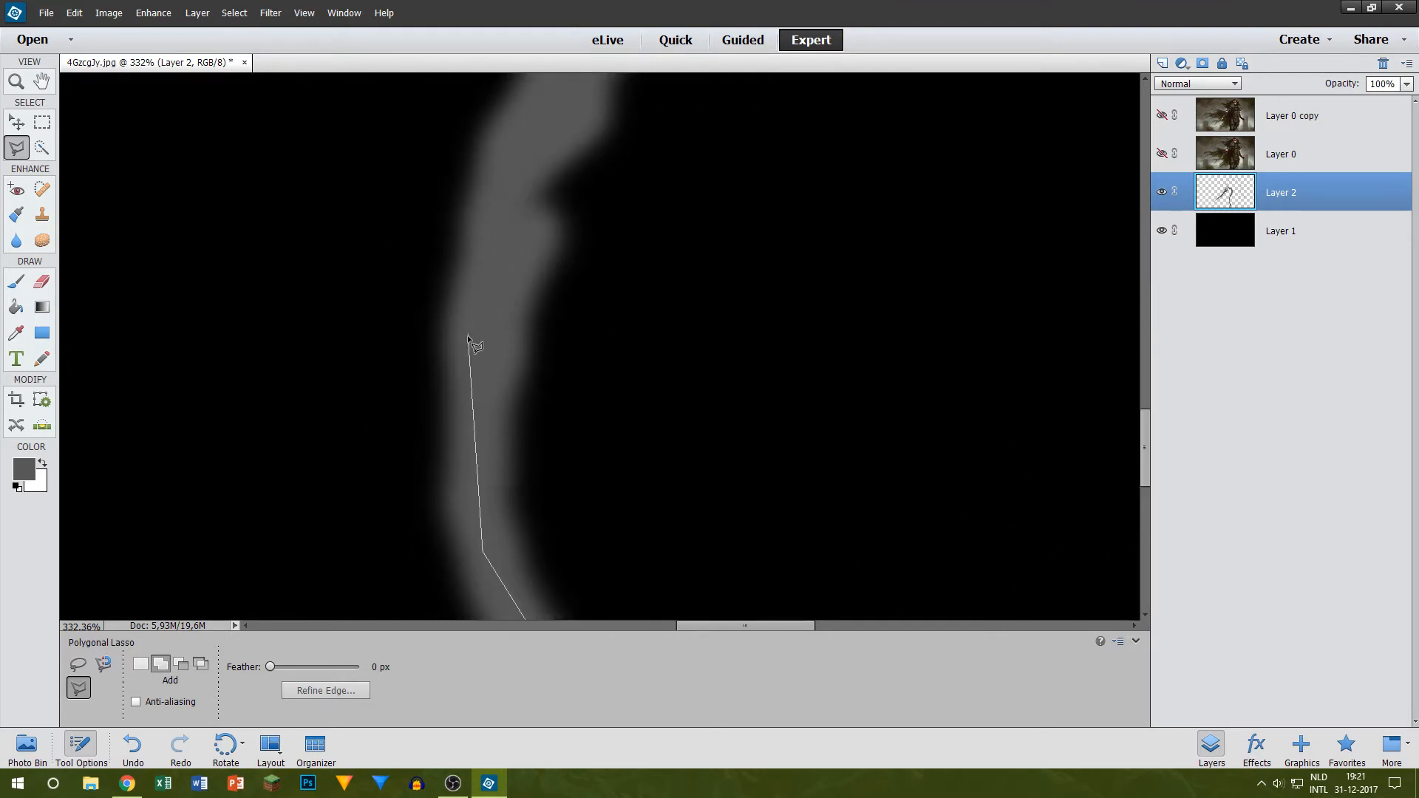
pyautogui.click(567, 90)
pyautogui.click(635, 359)
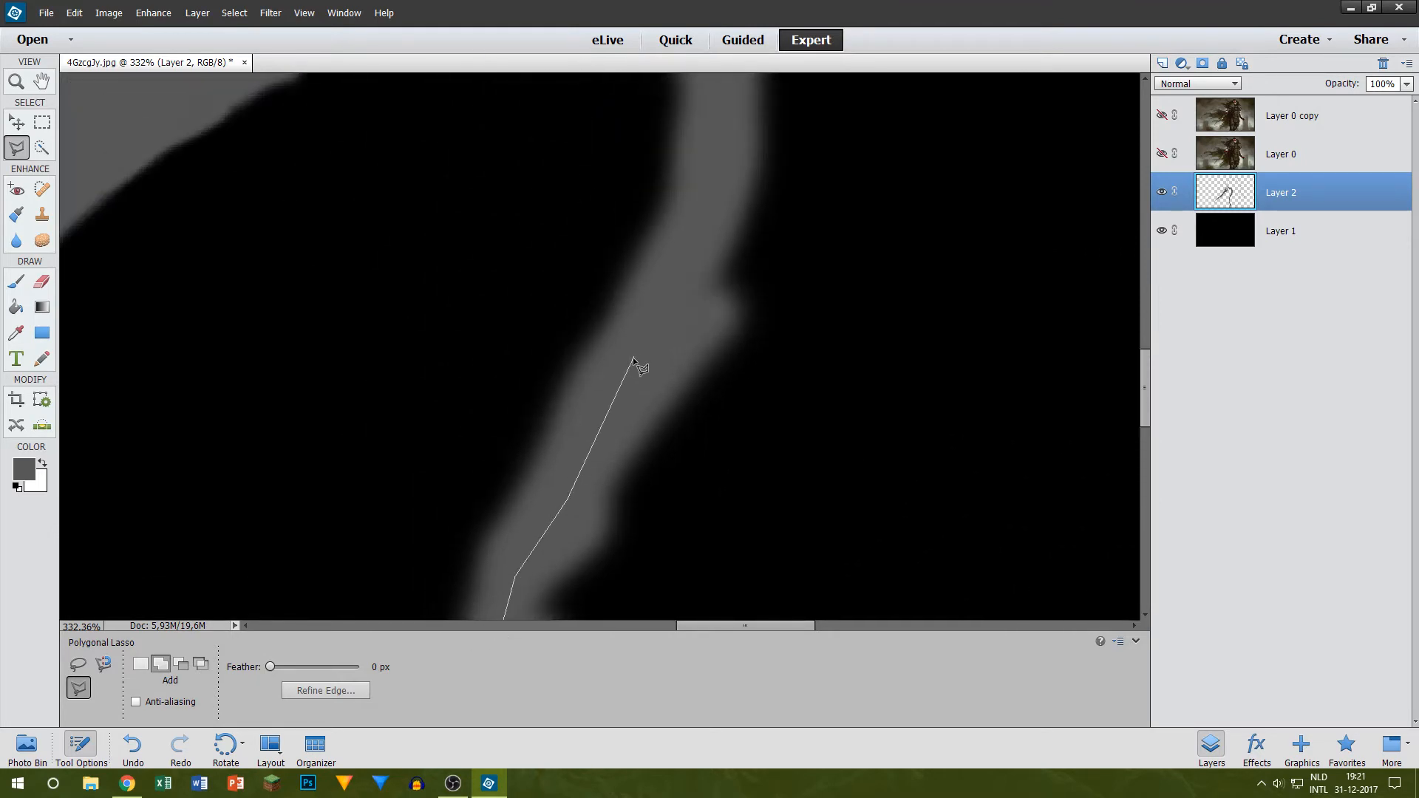
pyautogui.click(695, 251)
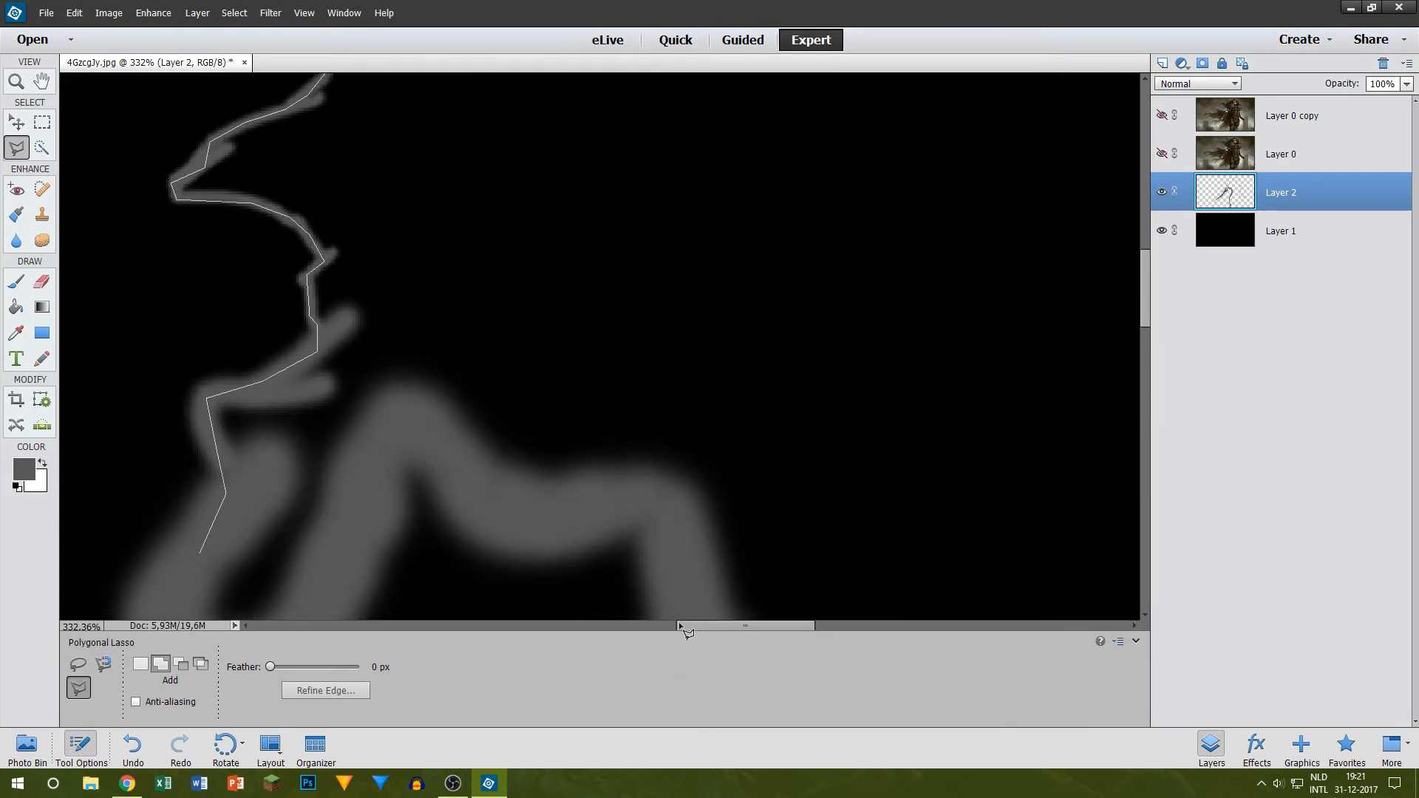
# Step: Take the lasso selection over the waist and along the underside of the sword arm, closing it at its starting point
pyautogui.click(720, 559)
pyautogui.click(631, 237)
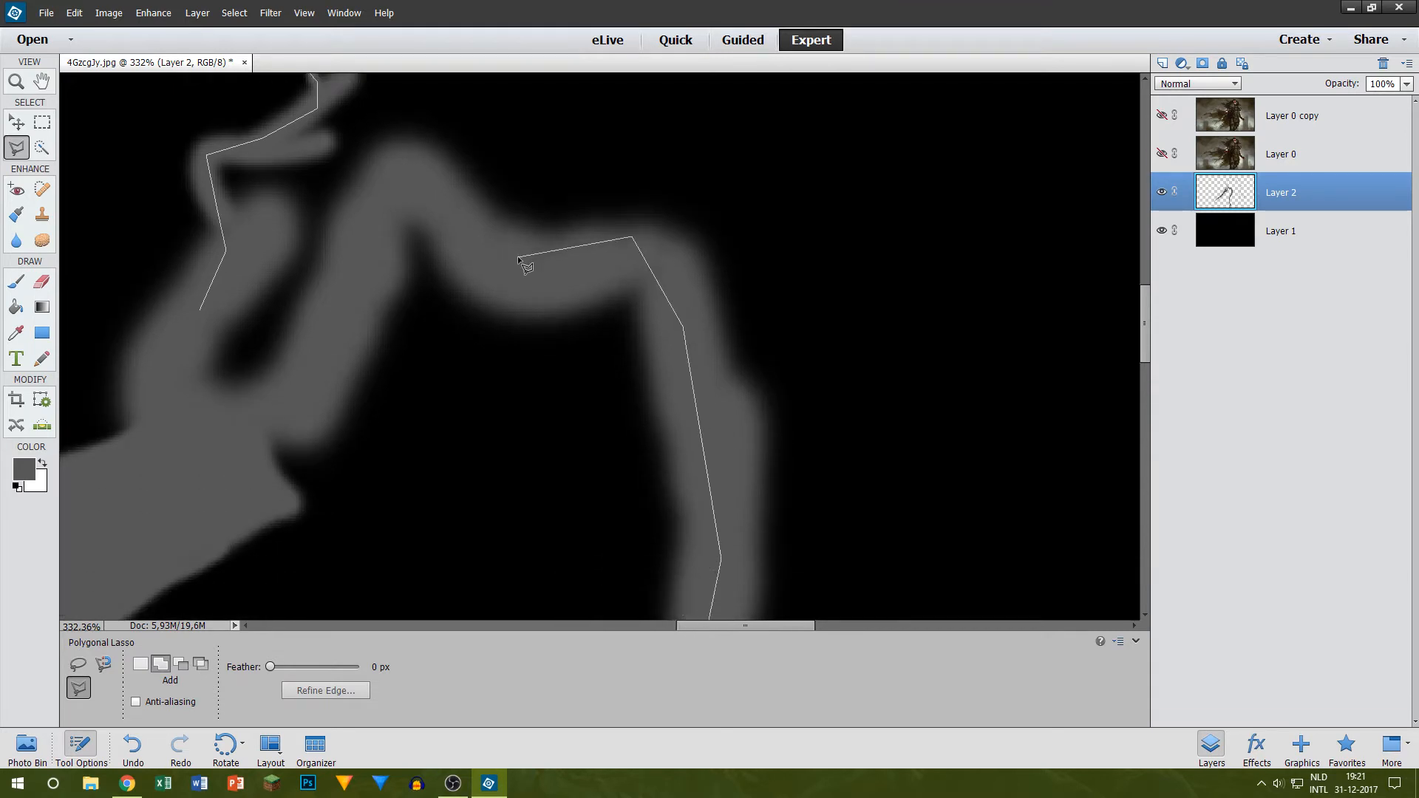
pyautogui.click(533, 276)
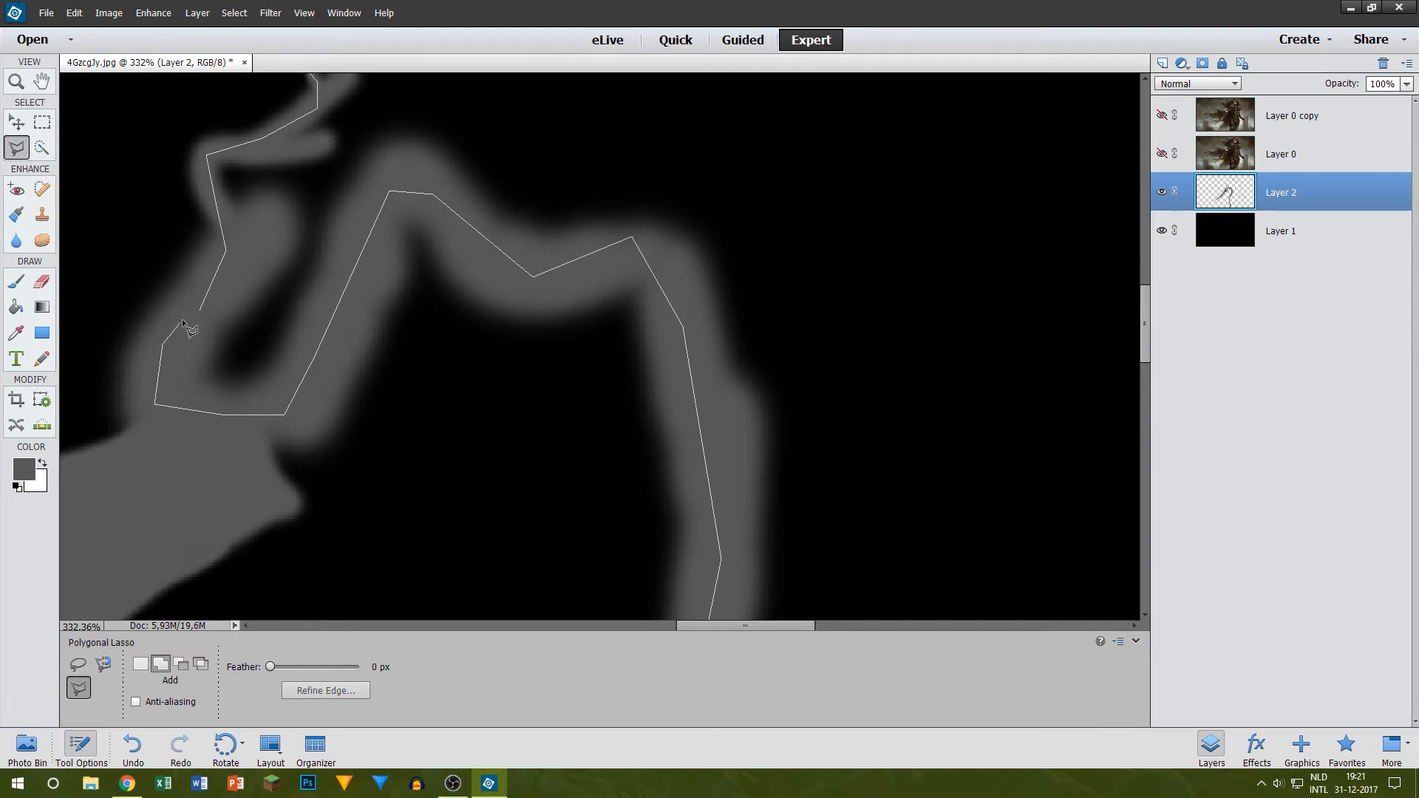
pyautogui.click(201, 309)
# Step: Paint the selected figure solid grey on Layer 2 with a 175 px brush
pyautogui.hotkey('ctrl', '0')
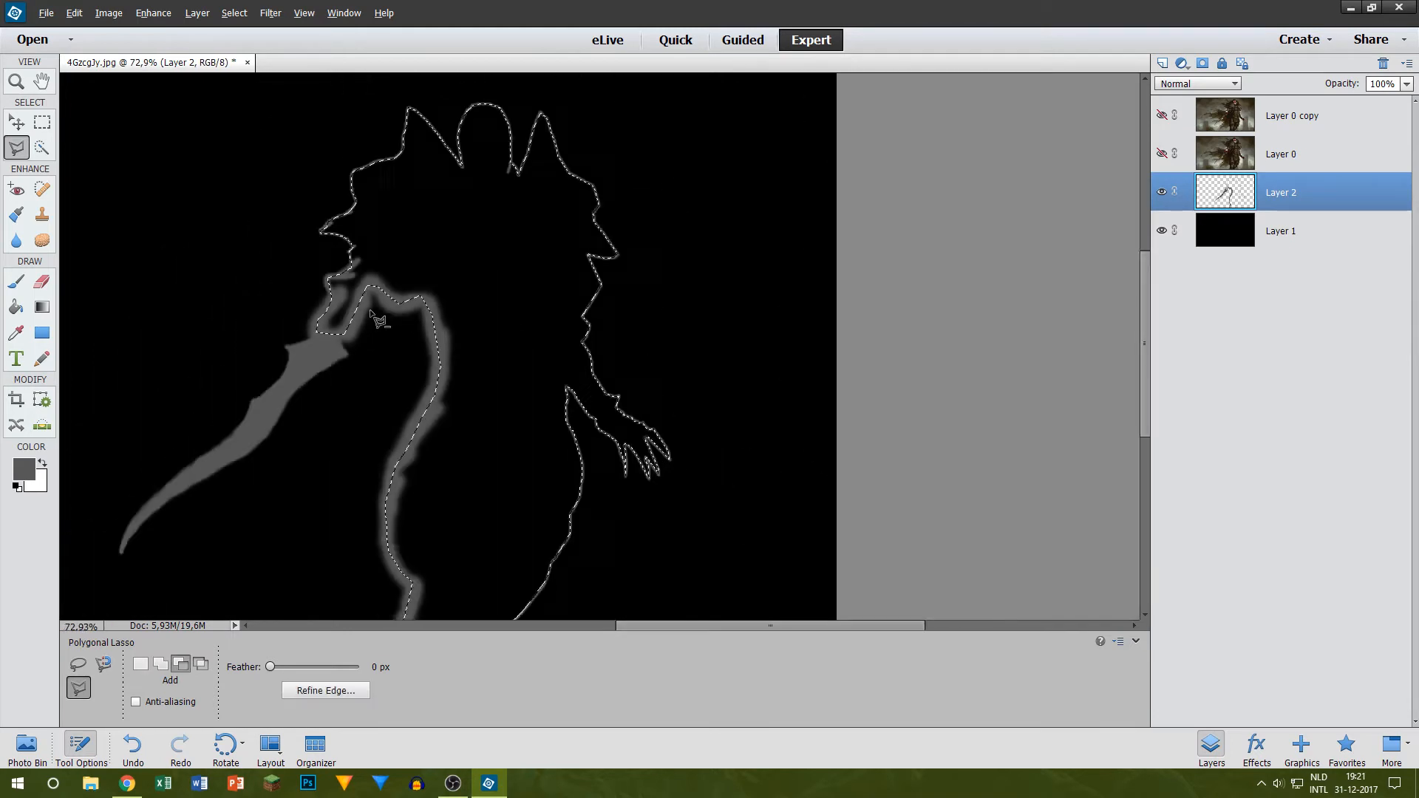
pyautogui.click(16, 281)
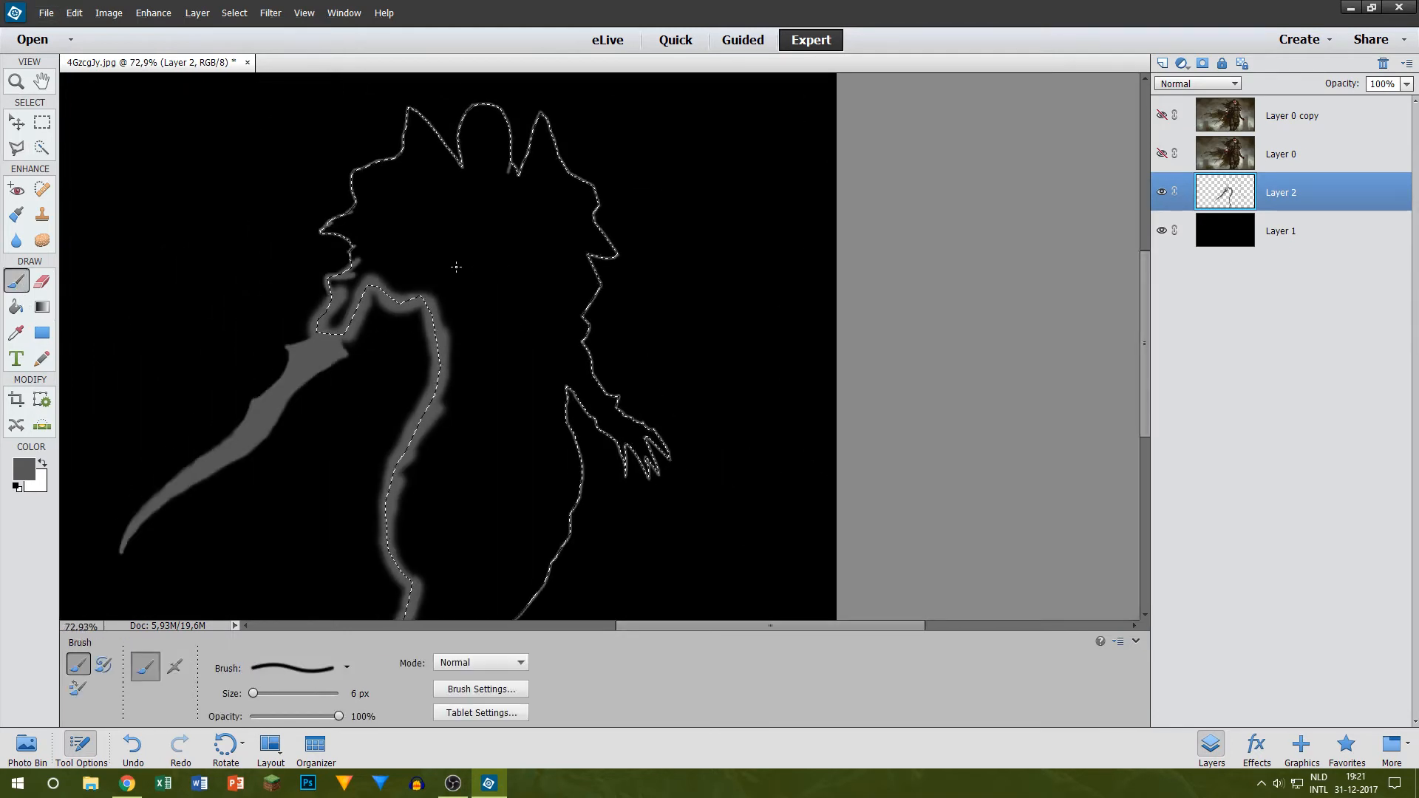
pyautogui.press(']')
pyautogui.press(']')
pyautogui.press(']')
pyautogui.press(']')
pyautogui.press(']')
pyautogui.press(']')
pyautogui.press(']')
pyautogui.press(']')
pyautogui.press(']')
pyautogui.press(']')
pyautogui.press(']')
pyautogui.press(']')
pyautogui.press(']')
pyautogui.press(']')
pyautogui.press(']')
pyautogui.press(']')
pyautogui.press(']')
pyautogui.press(']')
pyautogui.press(']')
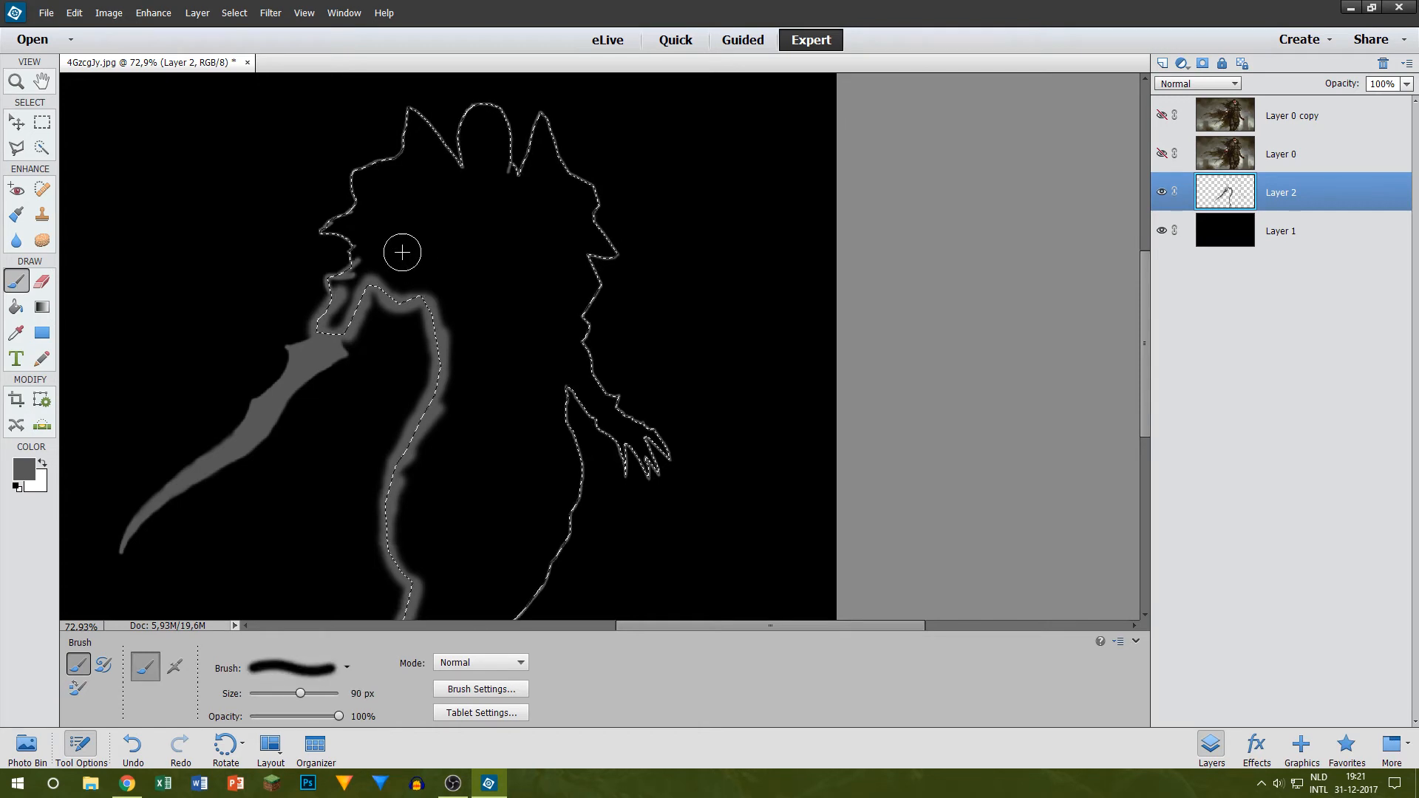
pyautogui.press(']')
pyautogui.moveTo(356, 270)
pyautogui.mouseDown()
pyautogui.moveTo(380, 111)
pyautogui.moveTo(475, 79)
pyautogui.moveTo(544, 504)
pyautogui.moveTo(613, 410)
pyautogui.moveTo(665, 440)
pyautogui.mouseUp()
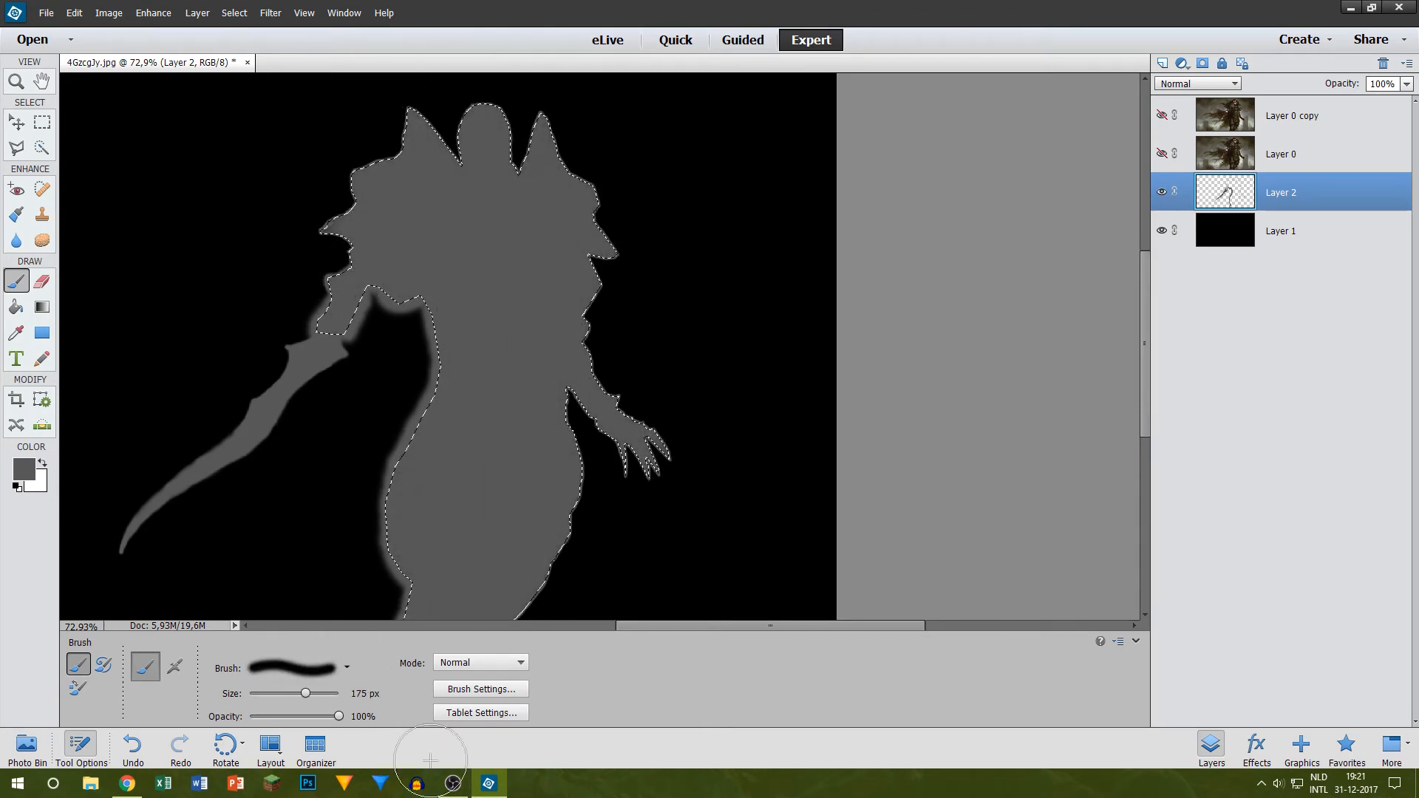
# Step: Clear the selection around the filled figure and inspect the robe edge beside the clawed hand
pyautogui.hotkey('ctrl', 'd')
pyautogui.scroll(3, 539, 465)
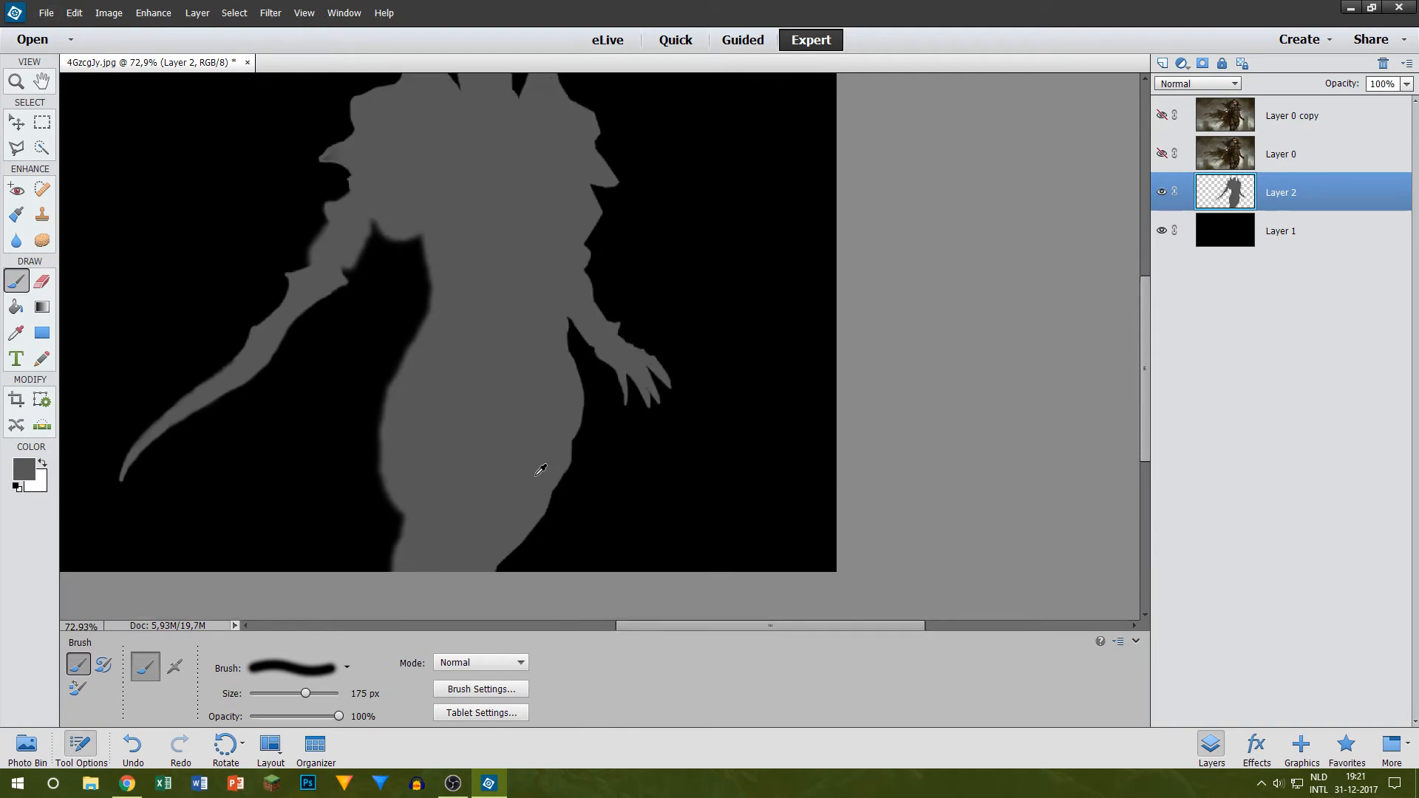
pyautogui.scroll(2, 803, 301)
pyautogui.scroll(5, 685, 226)
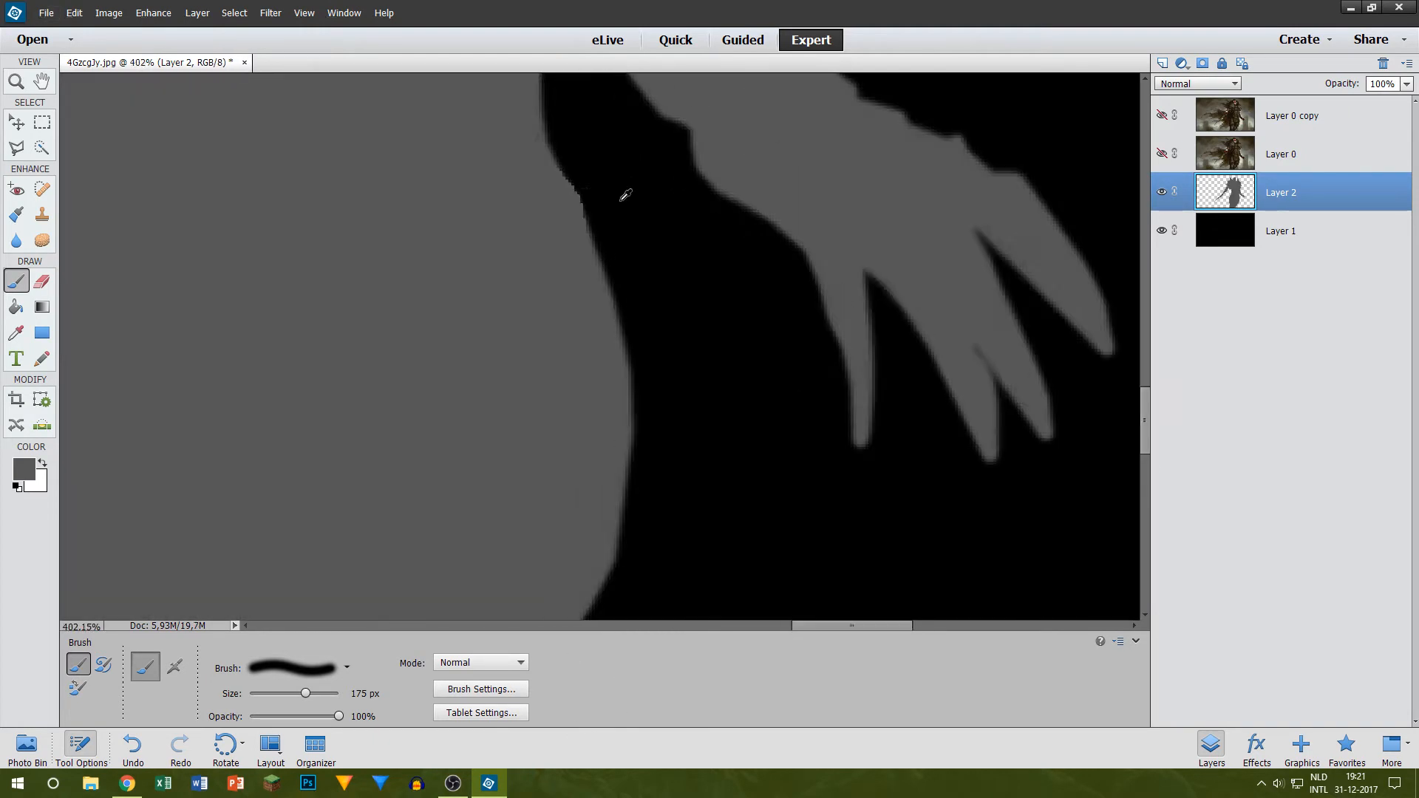
pyautogui.press('b')
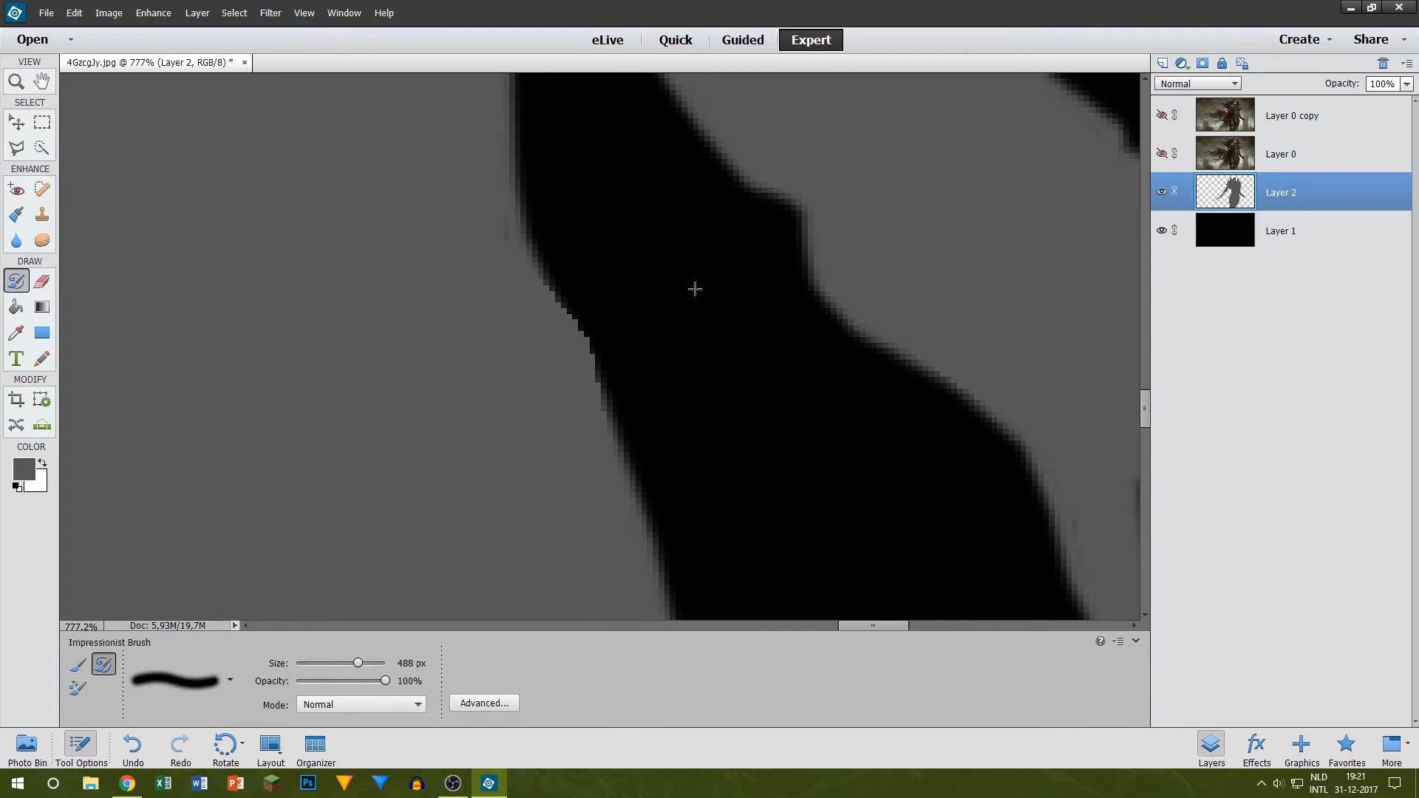
pyautogui.press('[')
pyautogui.press('[')
pyautogui.press('[')
pyautogui.press('[')
pyautogui.press('[')
pyautogui.press('[')
pyautogui.press('[')
pyautogui.press('[')
pyautogui.press('[')
pyautogui.press('[')
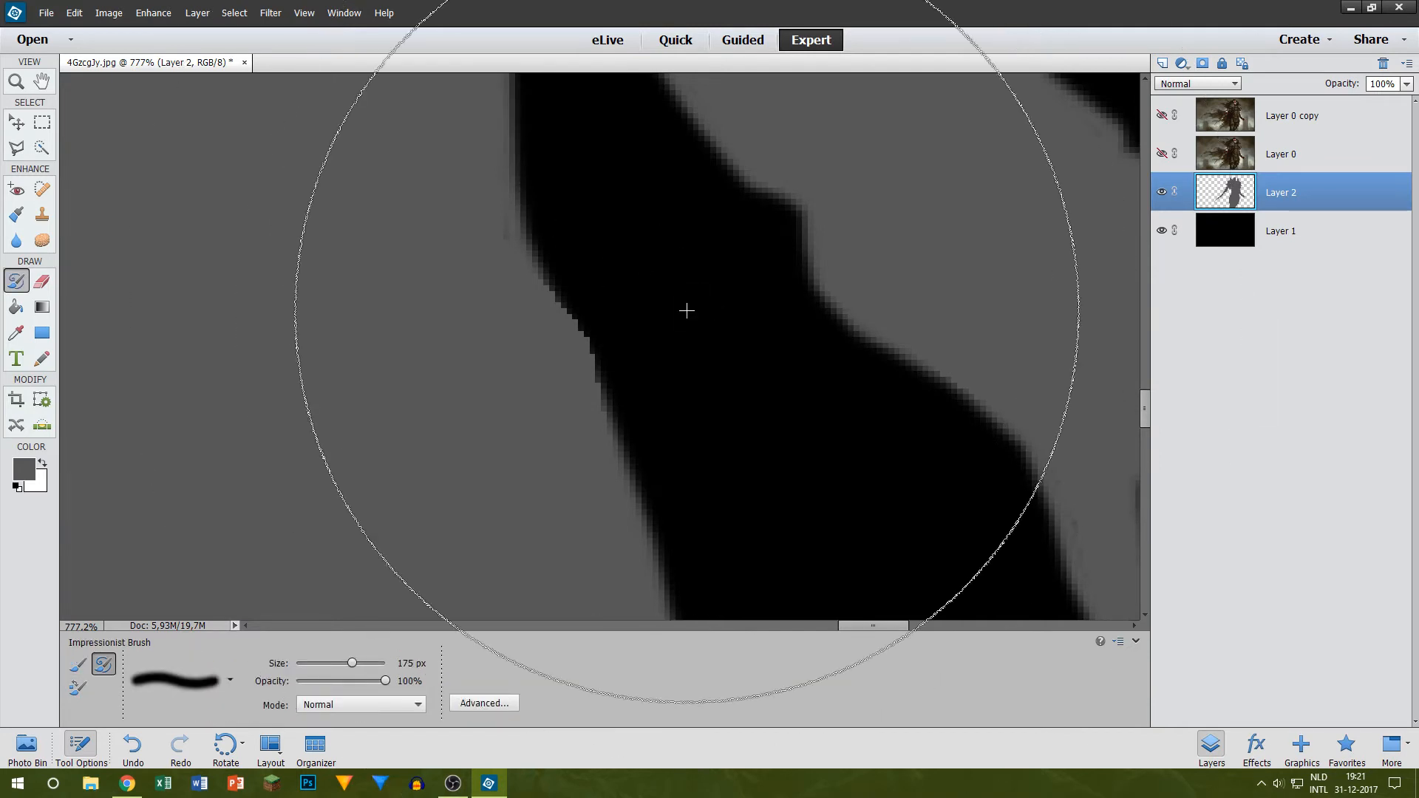
# Step: Smooth the jagged robe edge beside the hand with a 10 px eraser, and show Layer 0 for comparison
pyautogui.press('e')
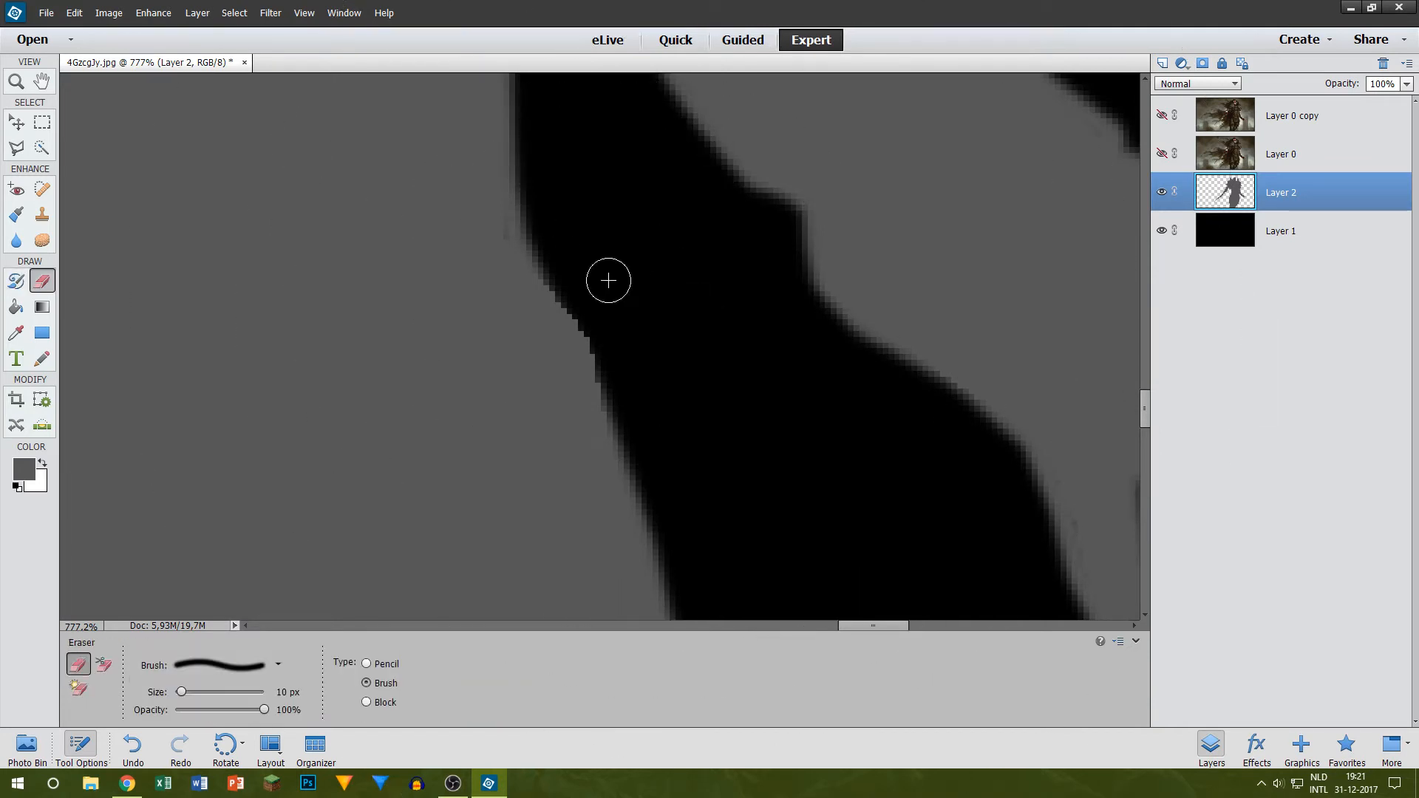
pyautogui.moveTo(542, 224); pyautogui.dragTo(617, 421)
pyautogui.click(1161, 153)
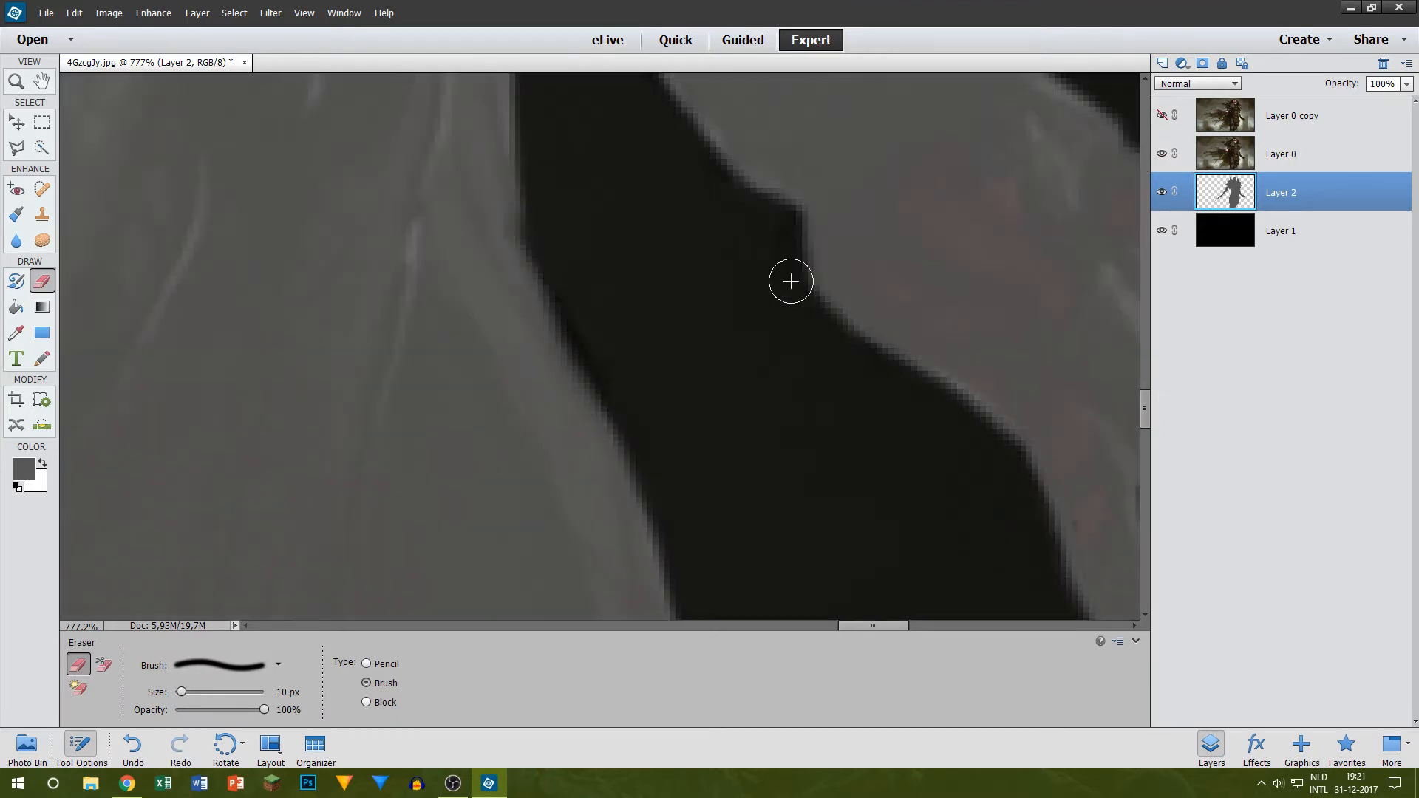
# Step: Try a 70 px Impressionist Brush stroke on the robe near the cleaned edge, and undo it
pyautogui.press('b')
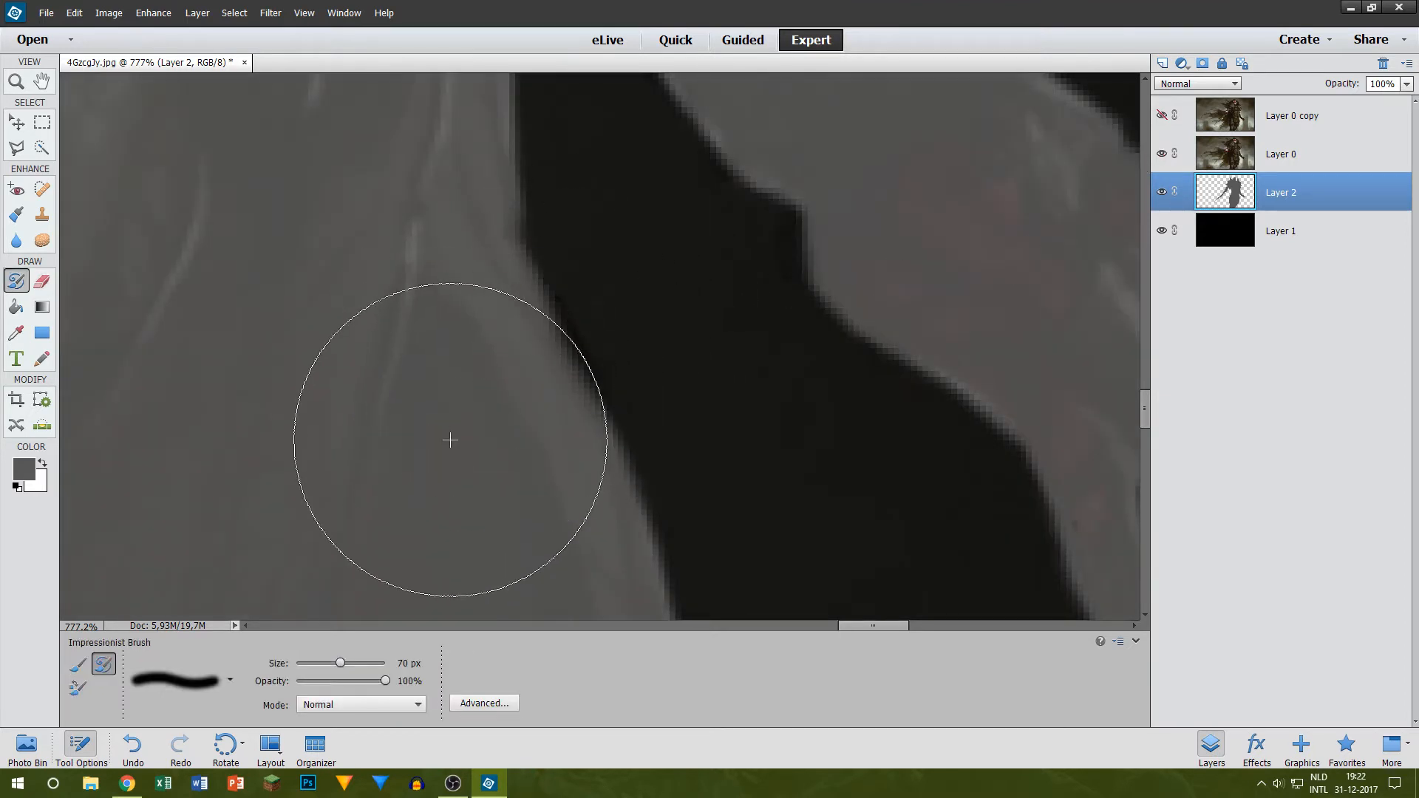
pyautogui.moveTo(441, 427); pyautogui.dragTo(485, 449)
pyautogui.hotkey('ctrl', 'z')
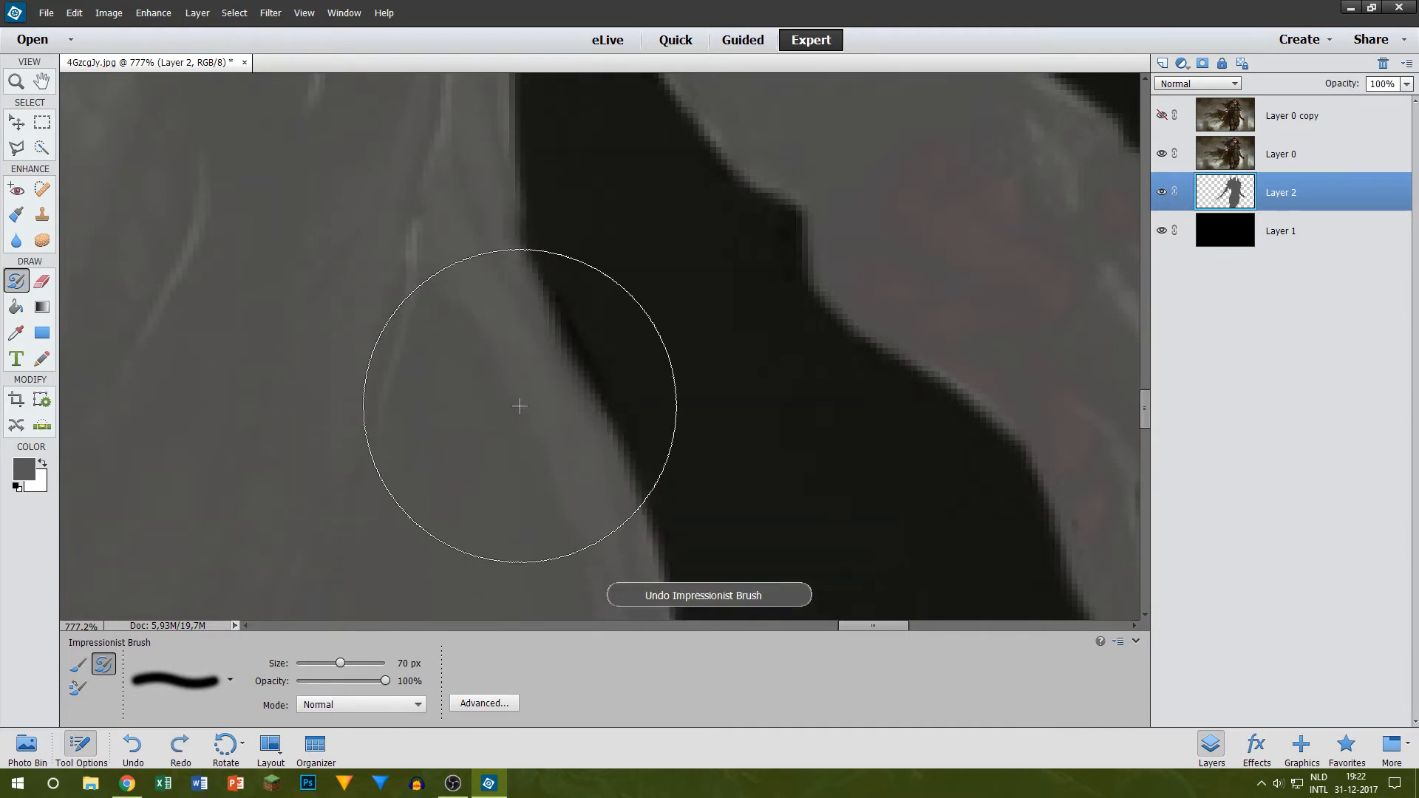
# Step: Try a 15 px Impressionist Brush stroke on the robe edge beside the clawed hand, and undo it
pyautogui.press('[')
pyautogui.press('[')
pyautogui.press('[')
pyautogui.press('[')
pyautogui.press('[')
pyautogui.press('[')
pyautogui.press('[')
pyautogui.press('[')
pyautogui.press('[')
pyautogui.press('[')
pyautogui.press('[')
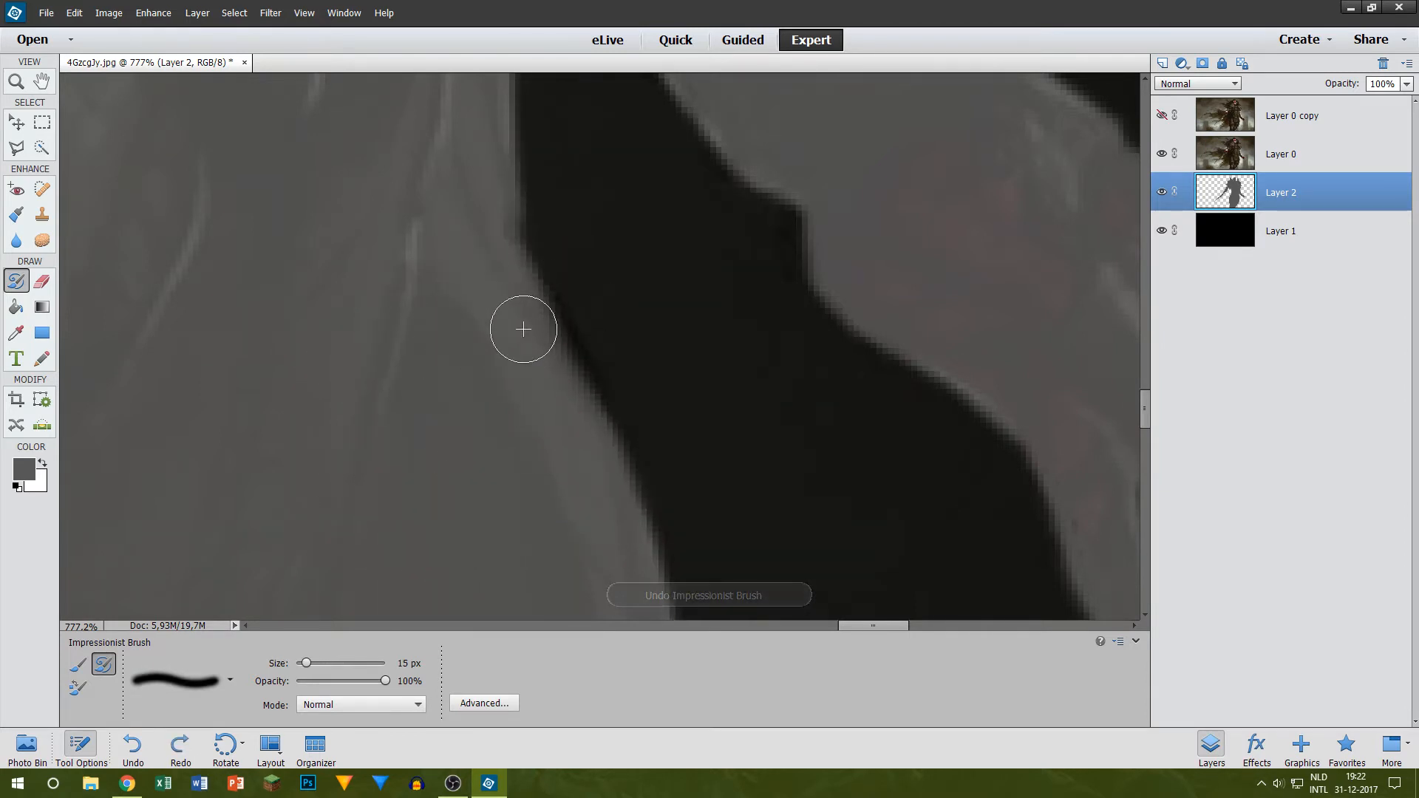
pyautogui.moveTo(528, 323); pyautogui.dragTo(539, 354)
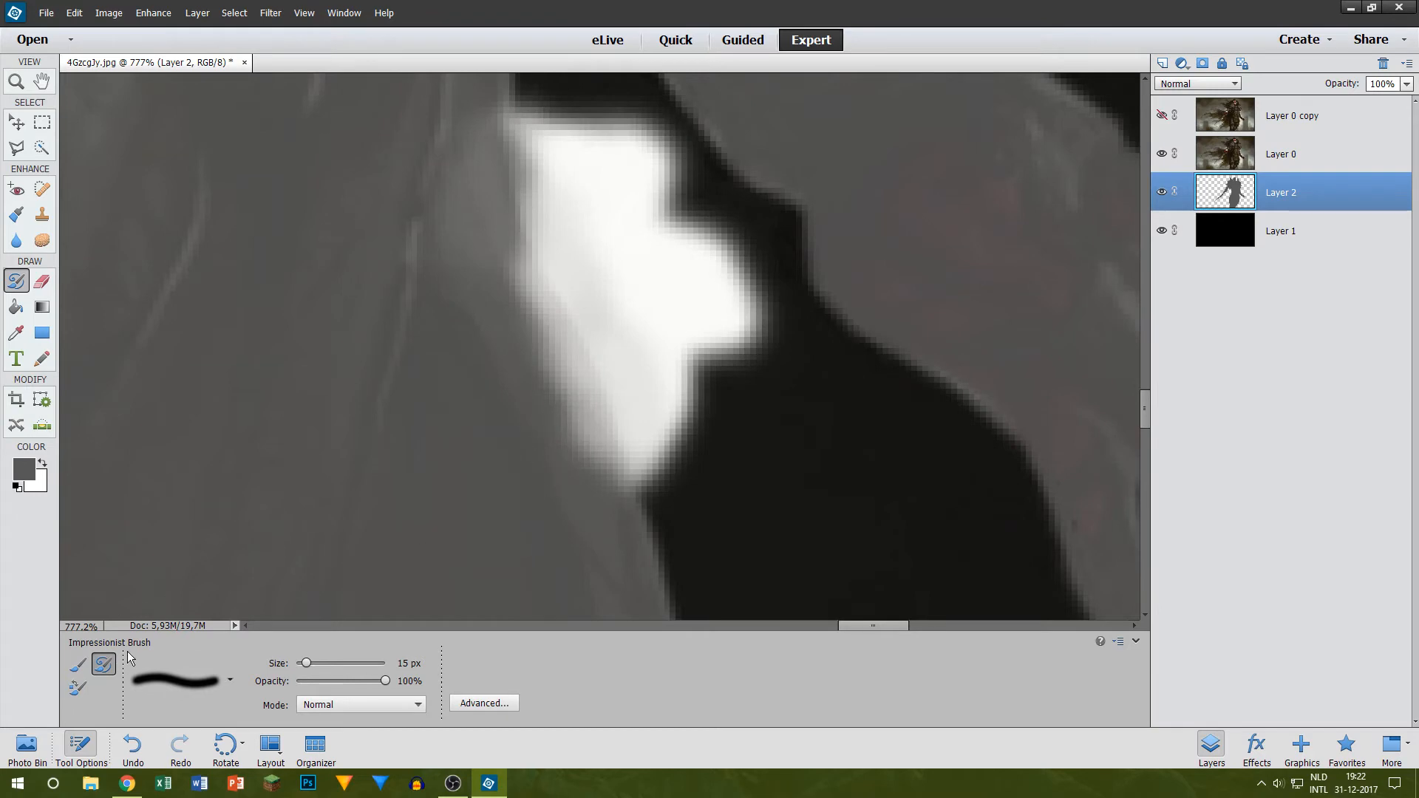
pyautogui.hotkey('ctrl', 'z')
# Step: Touch up the grey robe edge beside the clawed hand on Layer 2 with a regular 10 px brush
pyautogui.click(78, 664)
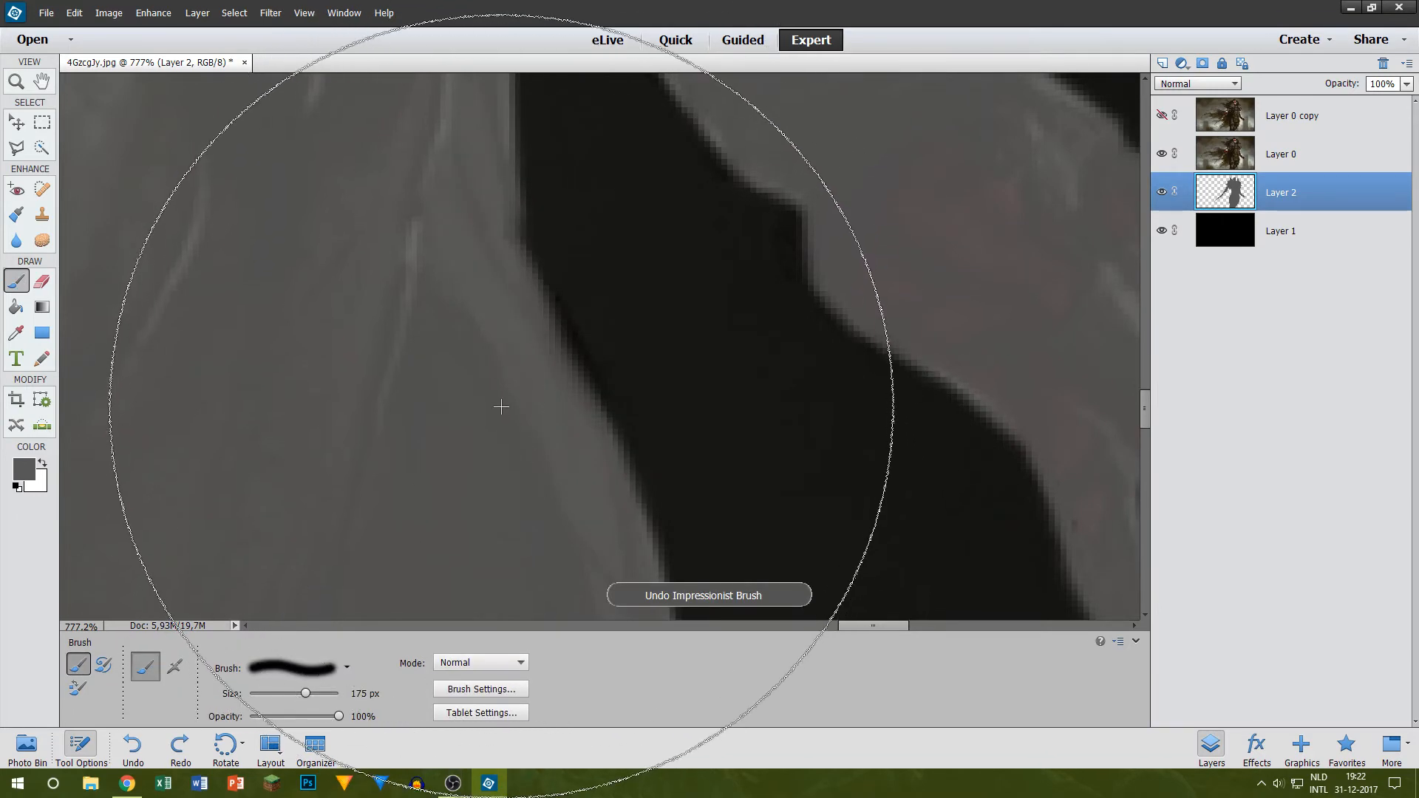
pyautogui.press('[')
pyautogui.press('[')
pyautogui.press('[')
pyautogui.press('[')
pyautogui.press('[')
pyautogui.press('[')
pyautogui.press('[')
pyautogui.press('[')
pyautogui.press('[')
pyautogui.press('[')
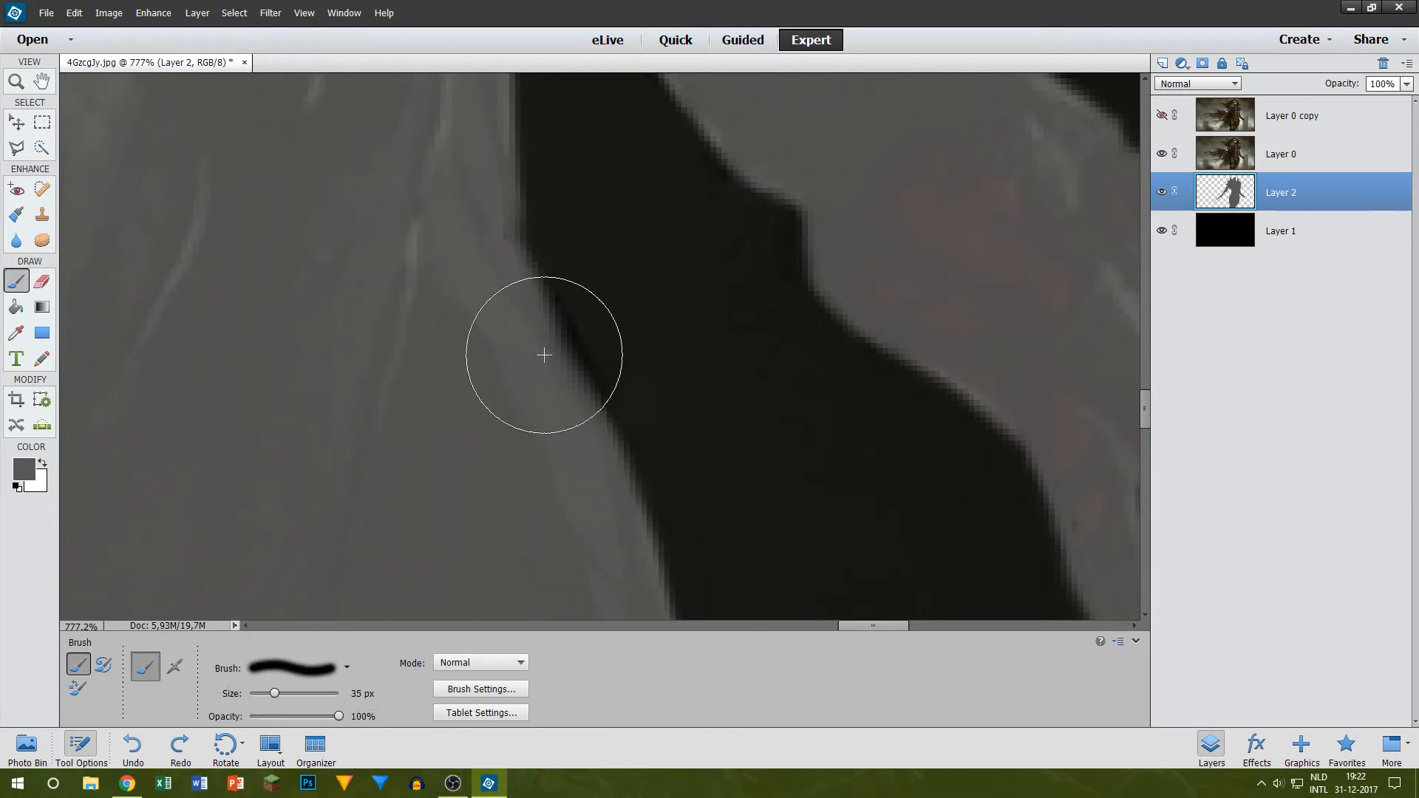
pyautogui.press('[')
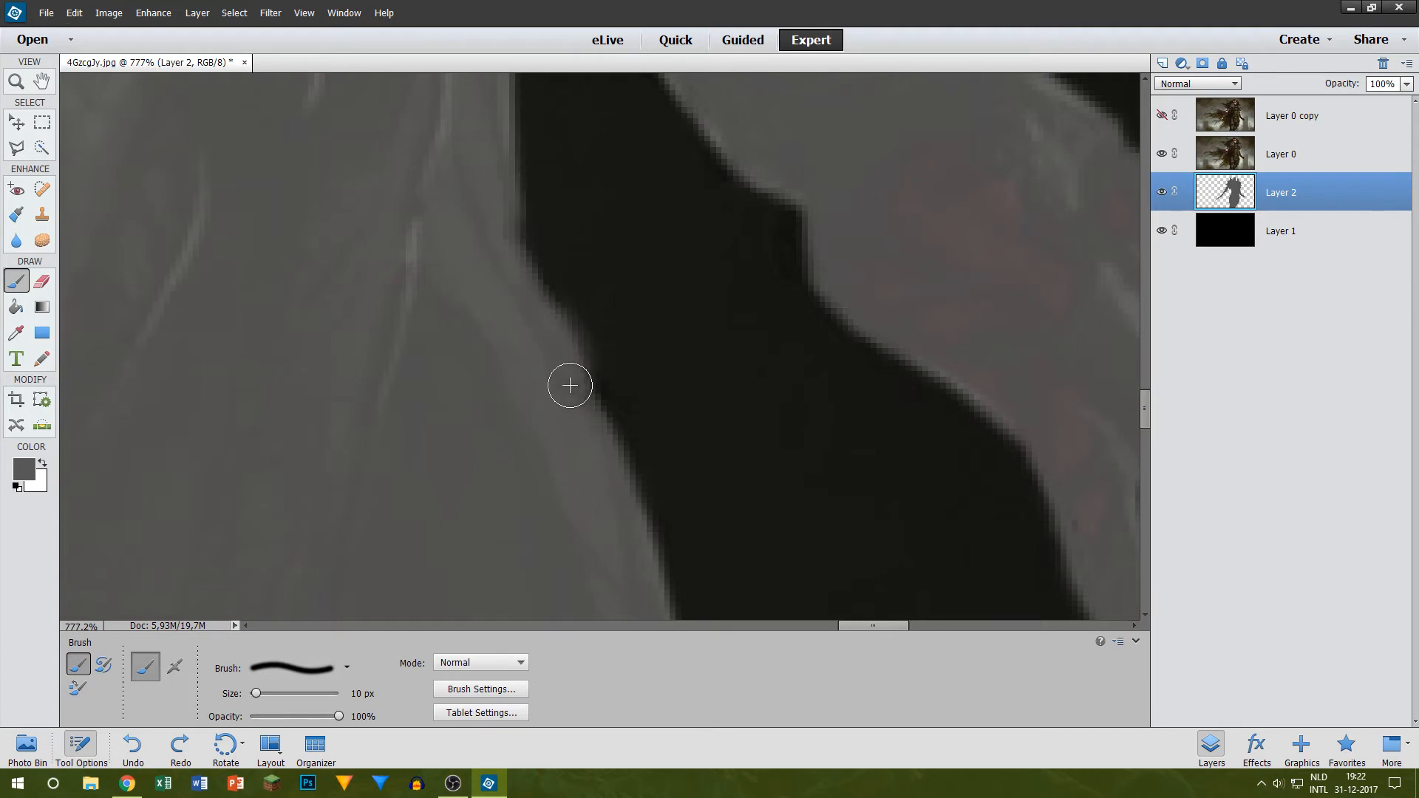
pyautogui.hotkey('ctrl', 'z')
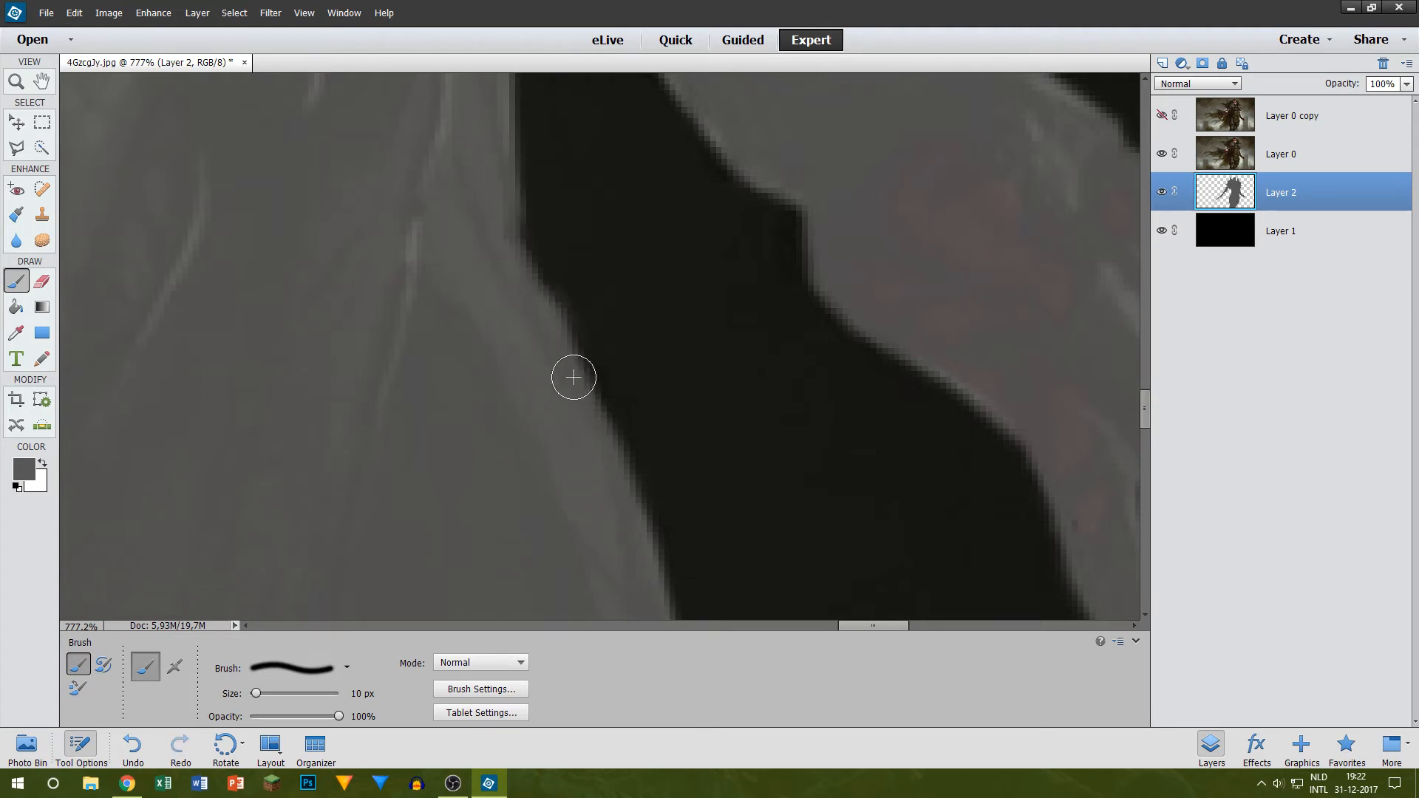
pyautogui.press('e')
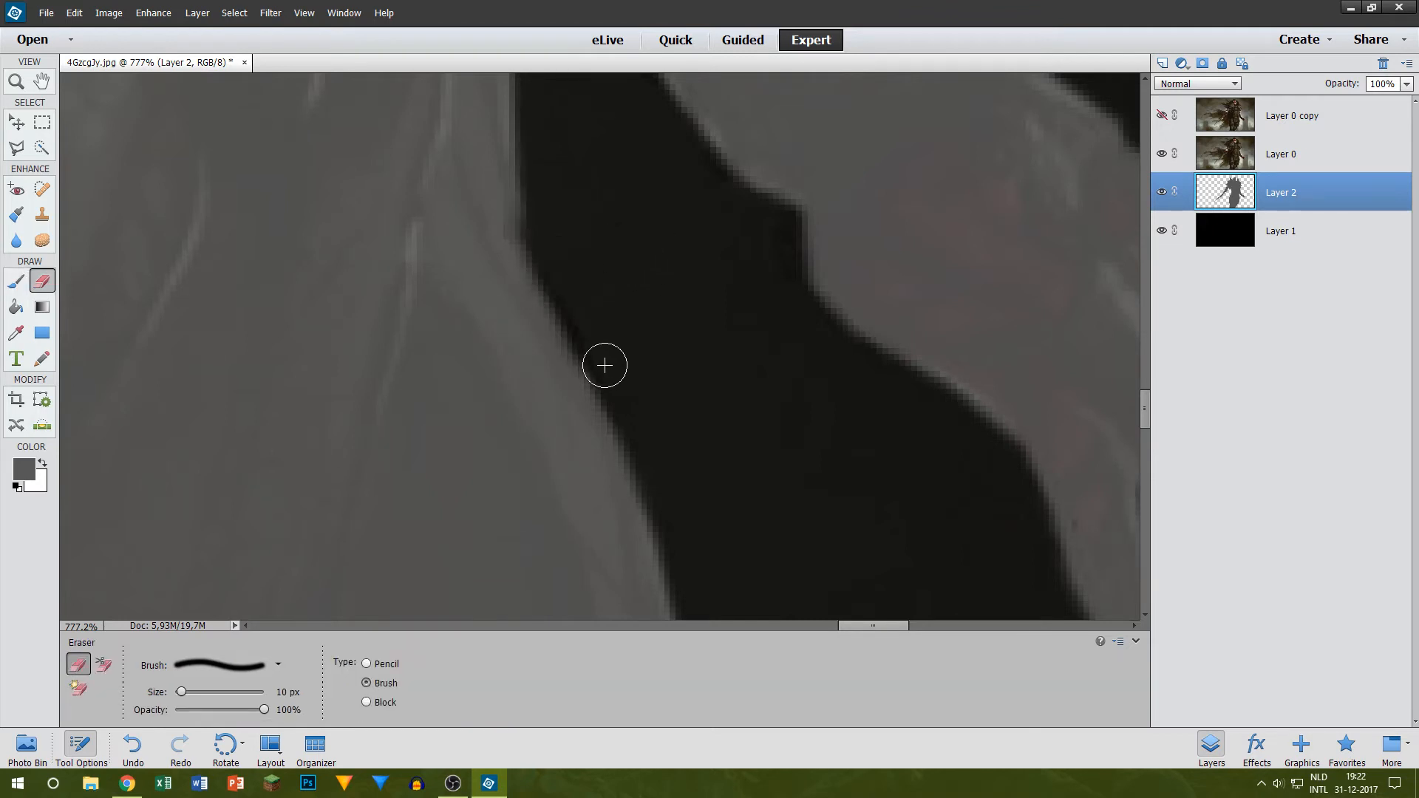
pyautogui.press('b')
pyautogui.moveTo(527, 283); pyautogui.dragTo(581, 444)
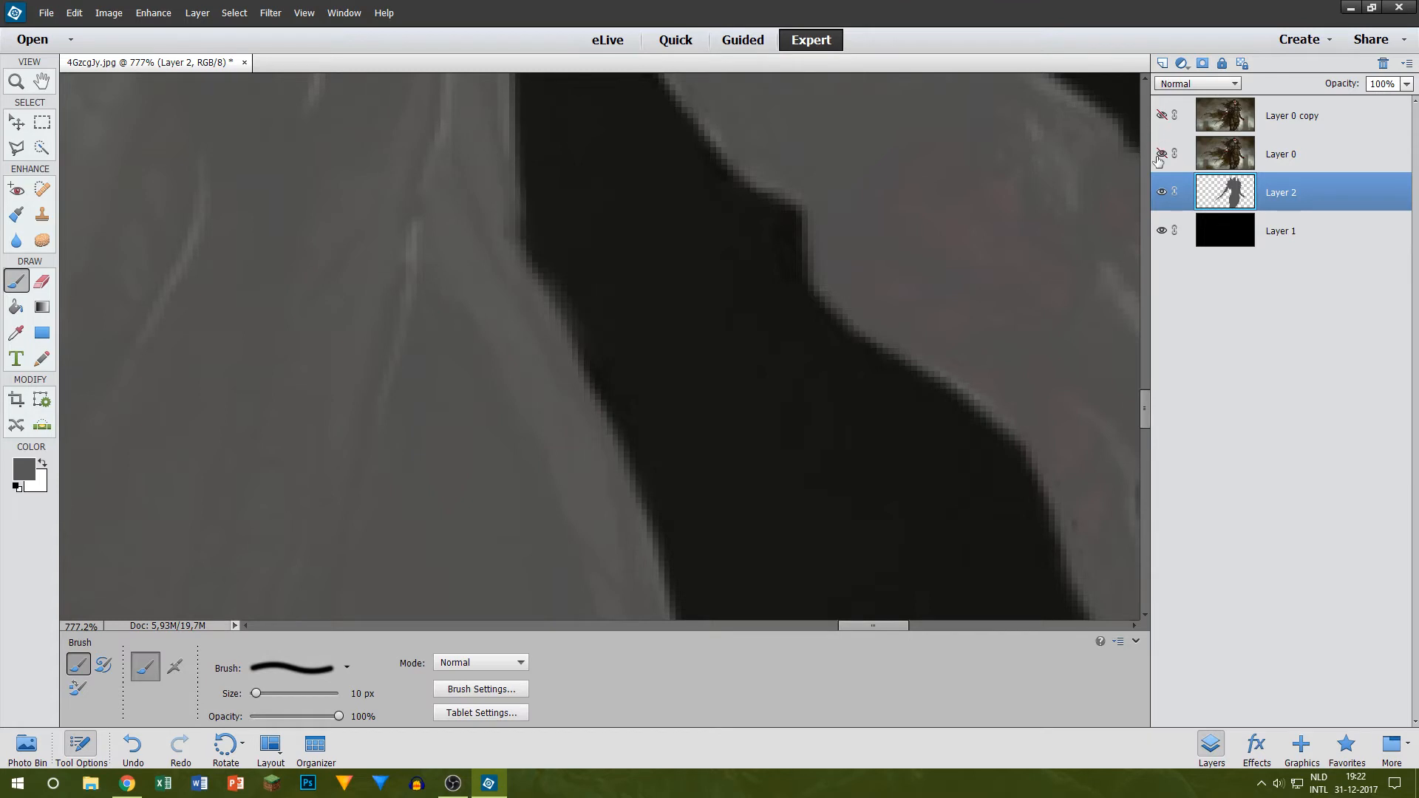
# Step: Hide Layer 0 and inspect the grey silhouette's edges along the robe and around the clawed fingers
pyautogui.scroll(-5, 738, 184)
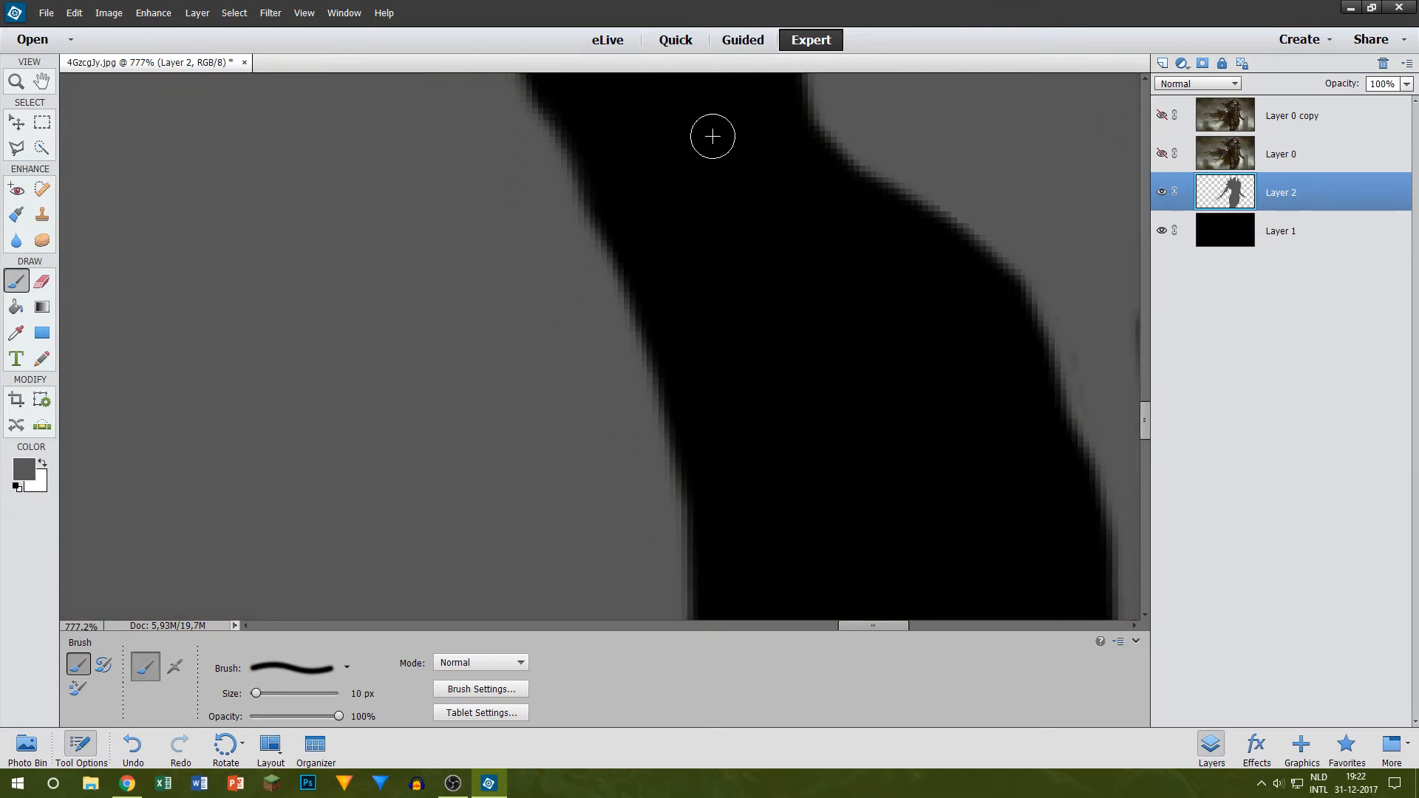
pyautogui.scroll(-5, 712, 120)
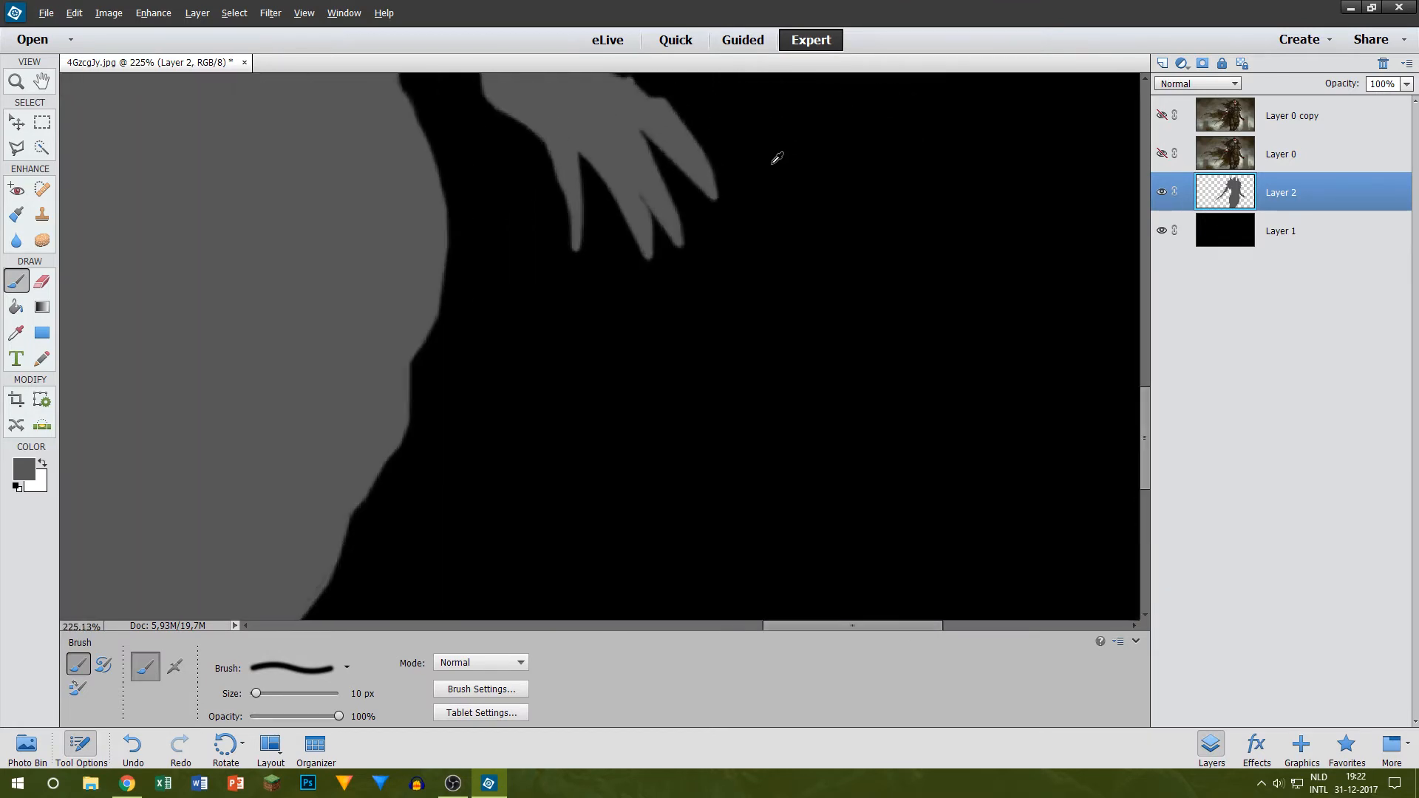
pyautogui.scroll(4, 614, 173)
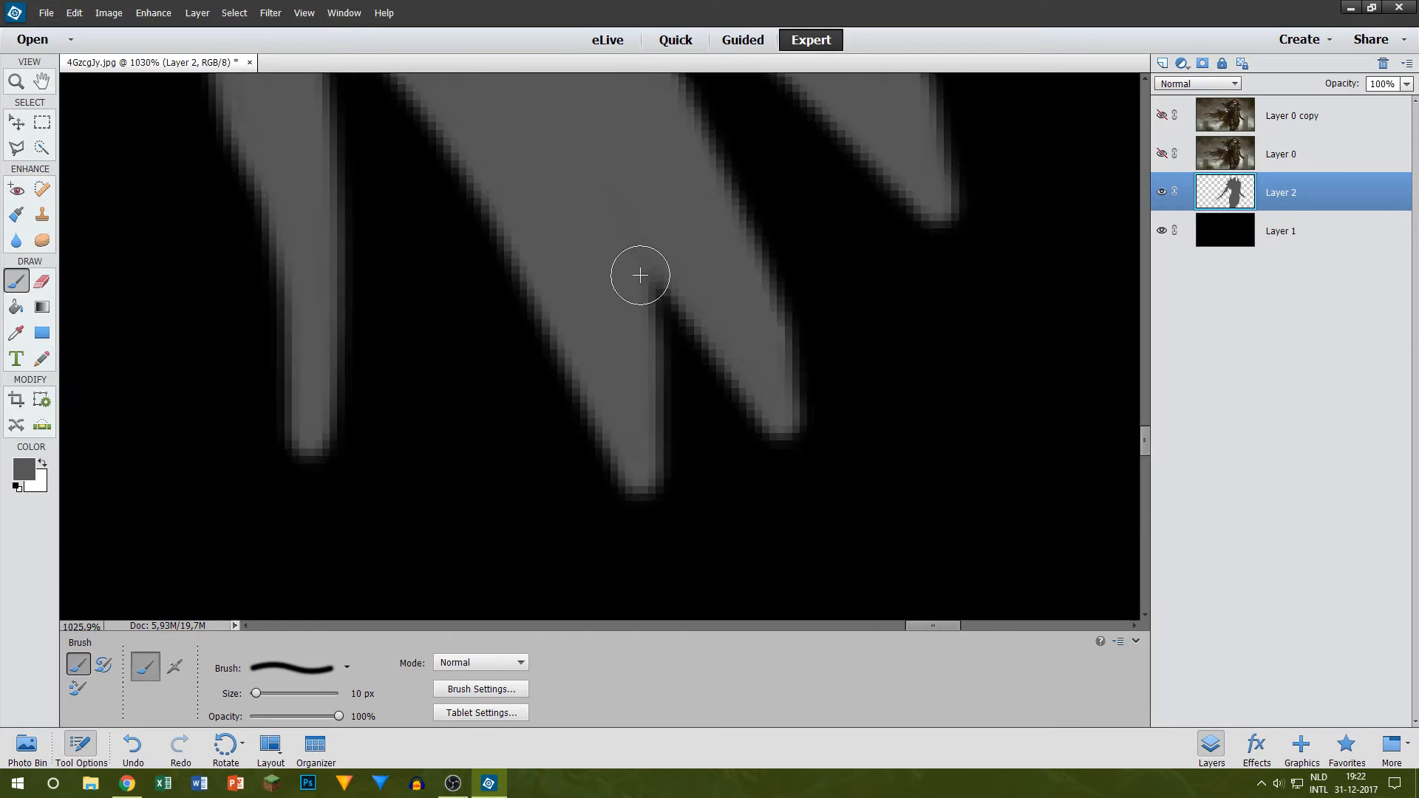
pyautogui.scroll(-2, 495, 145)
pyautogui.scroll(-1, 443, 144)
pyautogui.scroll(4, 436, 137)
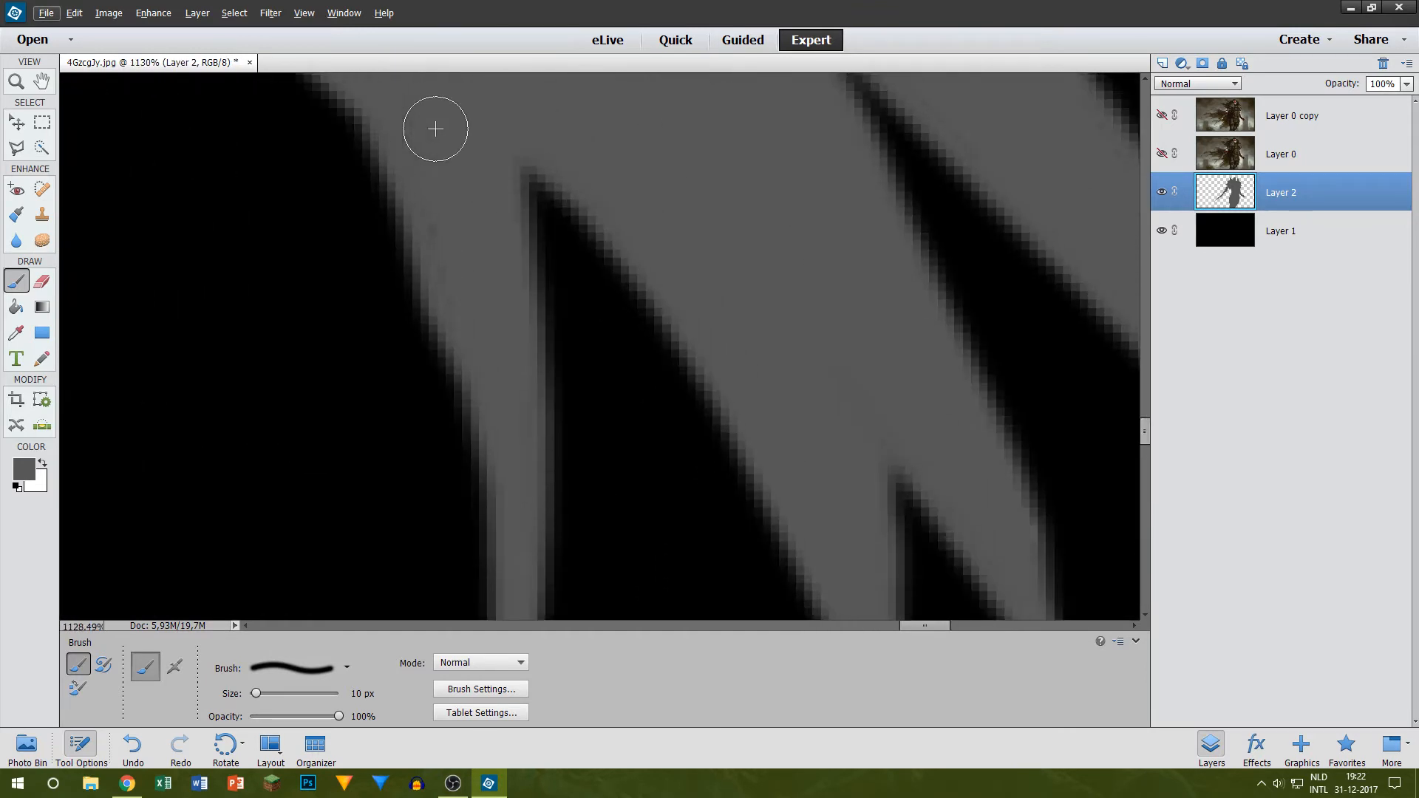
pyautogui.scroll(-10, 450, 163)
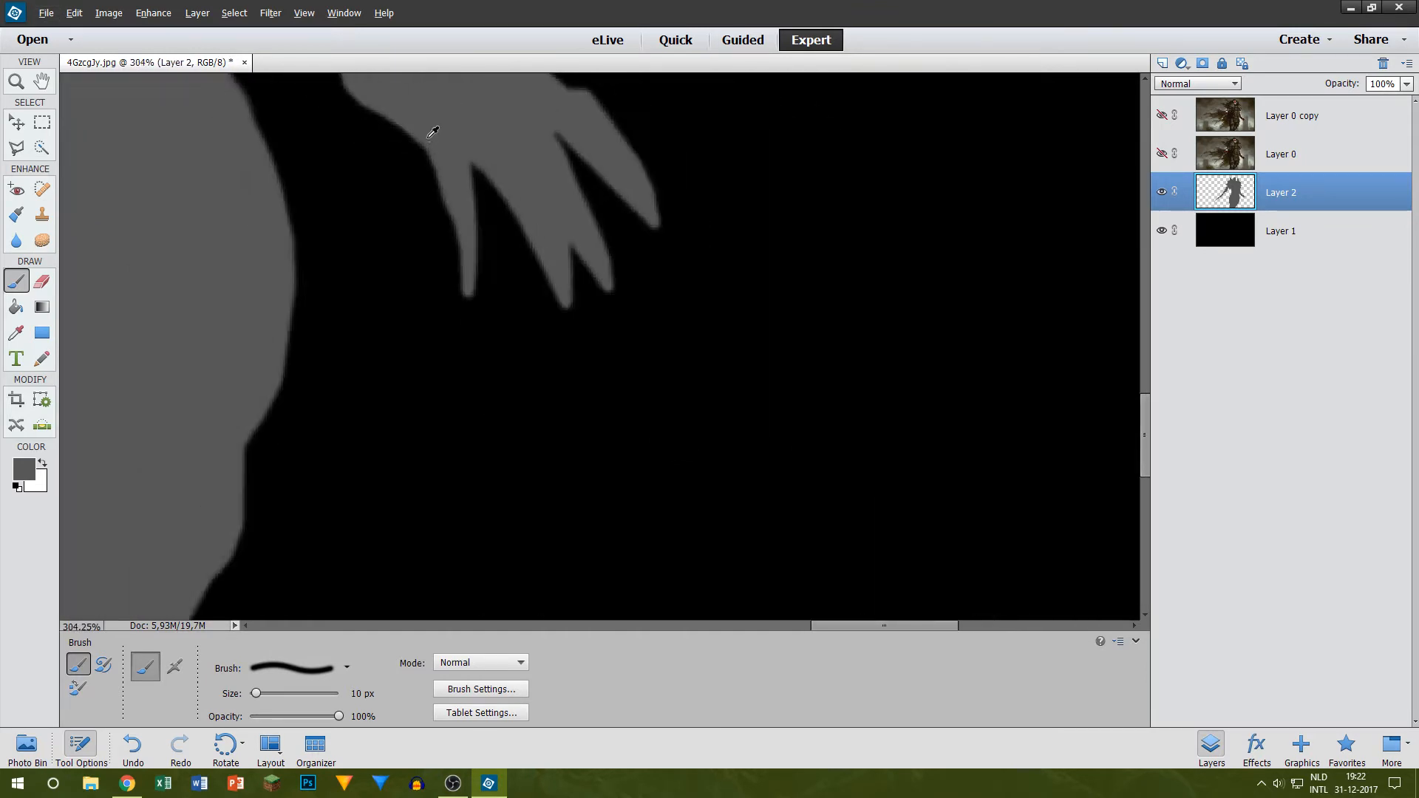
pyautogui.scroll(-3, 443, 185)
pyautogui.scroll(3, 702, 325)
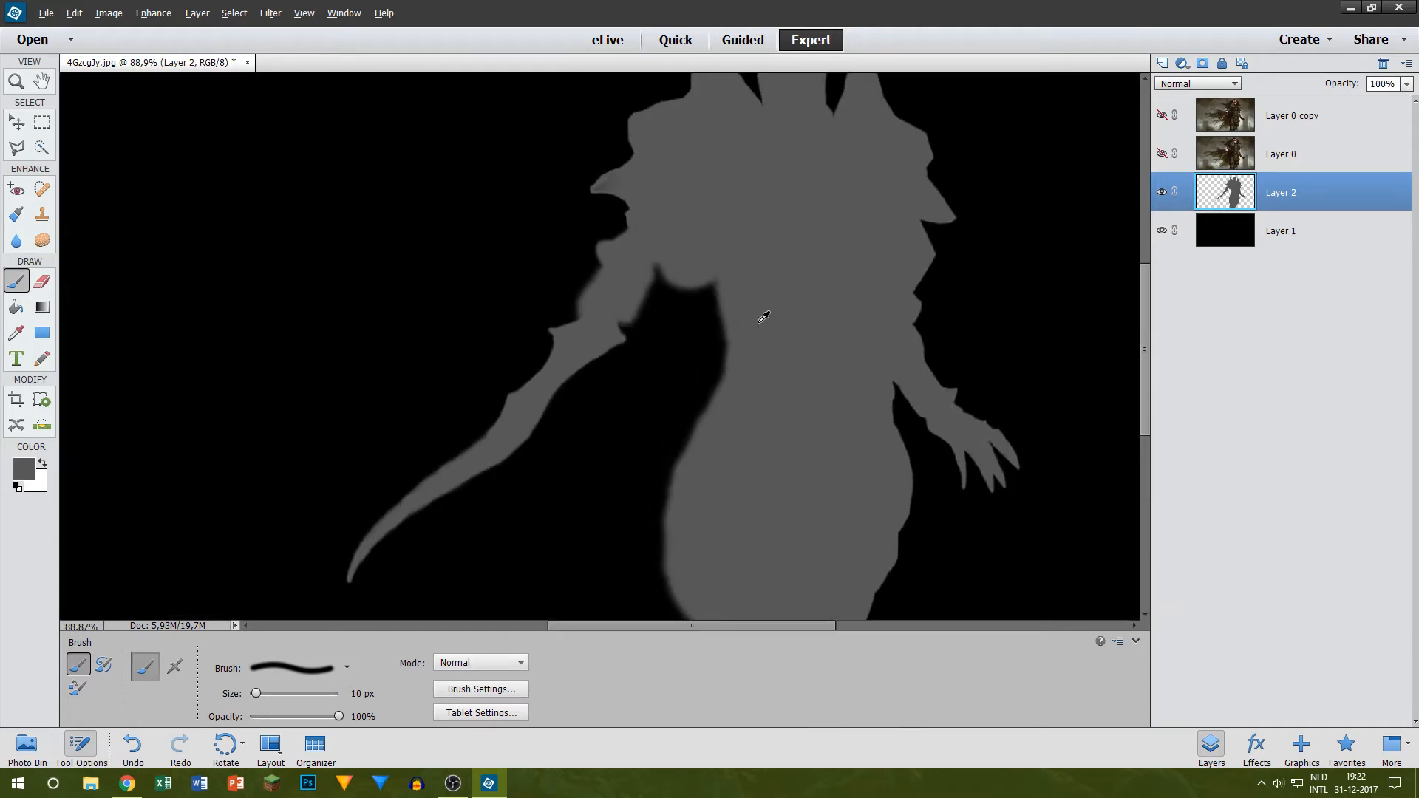
# Step: Show Layer 0 again and erase the grey spill between the sword arm and the torso with a 30 px eraser
pyautogui.click(1161, 153)
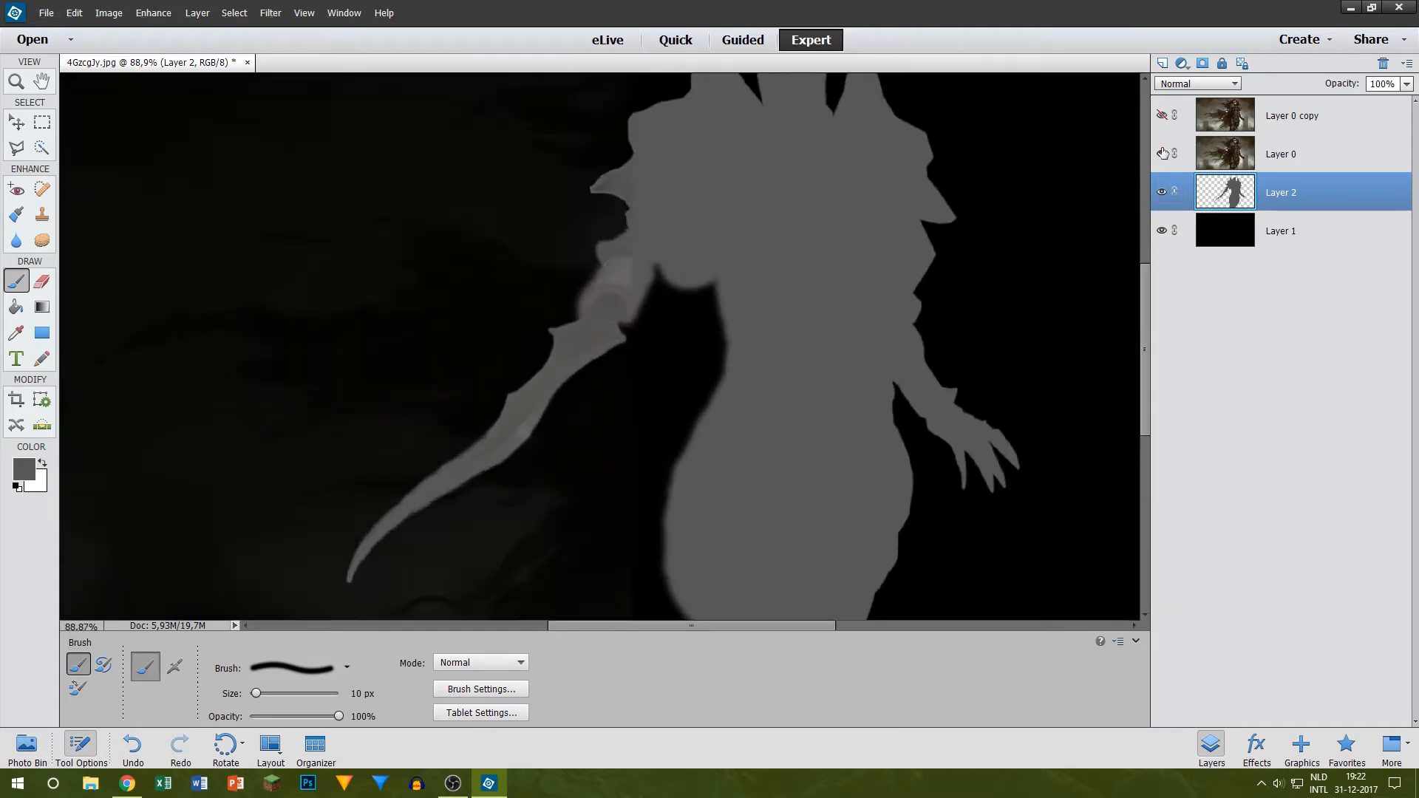
pyautogui.scroll(5, 614, 296)
pyautogui.scroll(3, 545, 281)
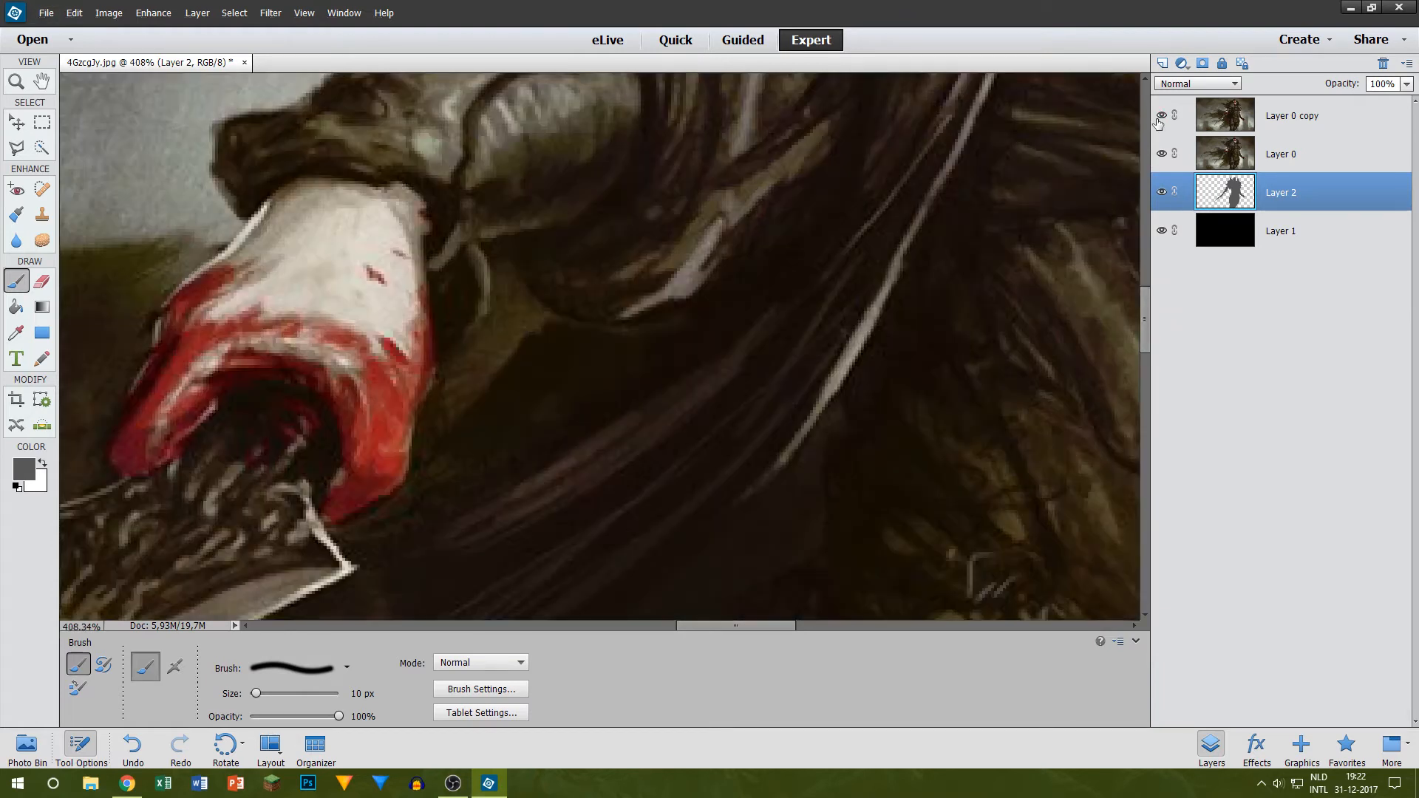
pyautogui.click(1159, 116)
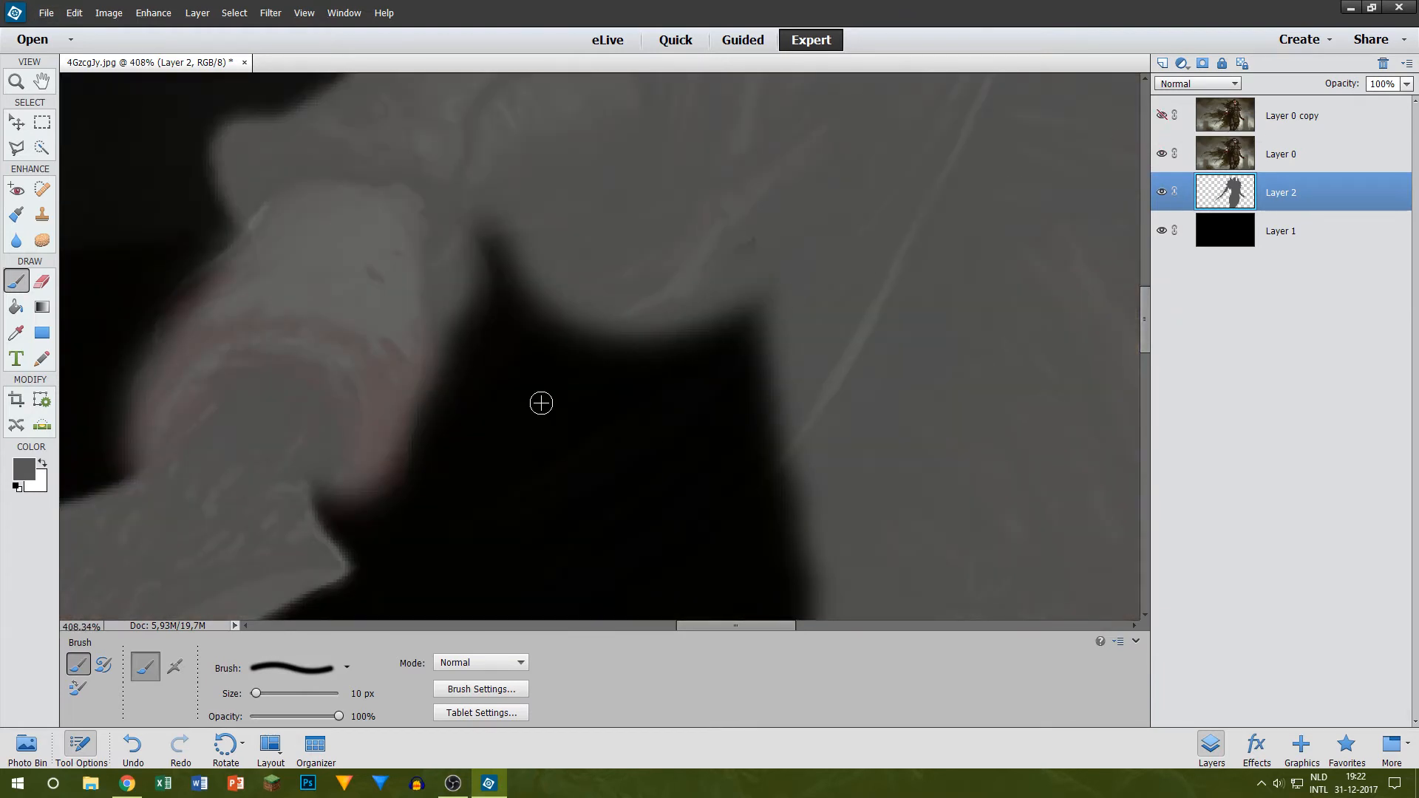
pyautogui.press('e')
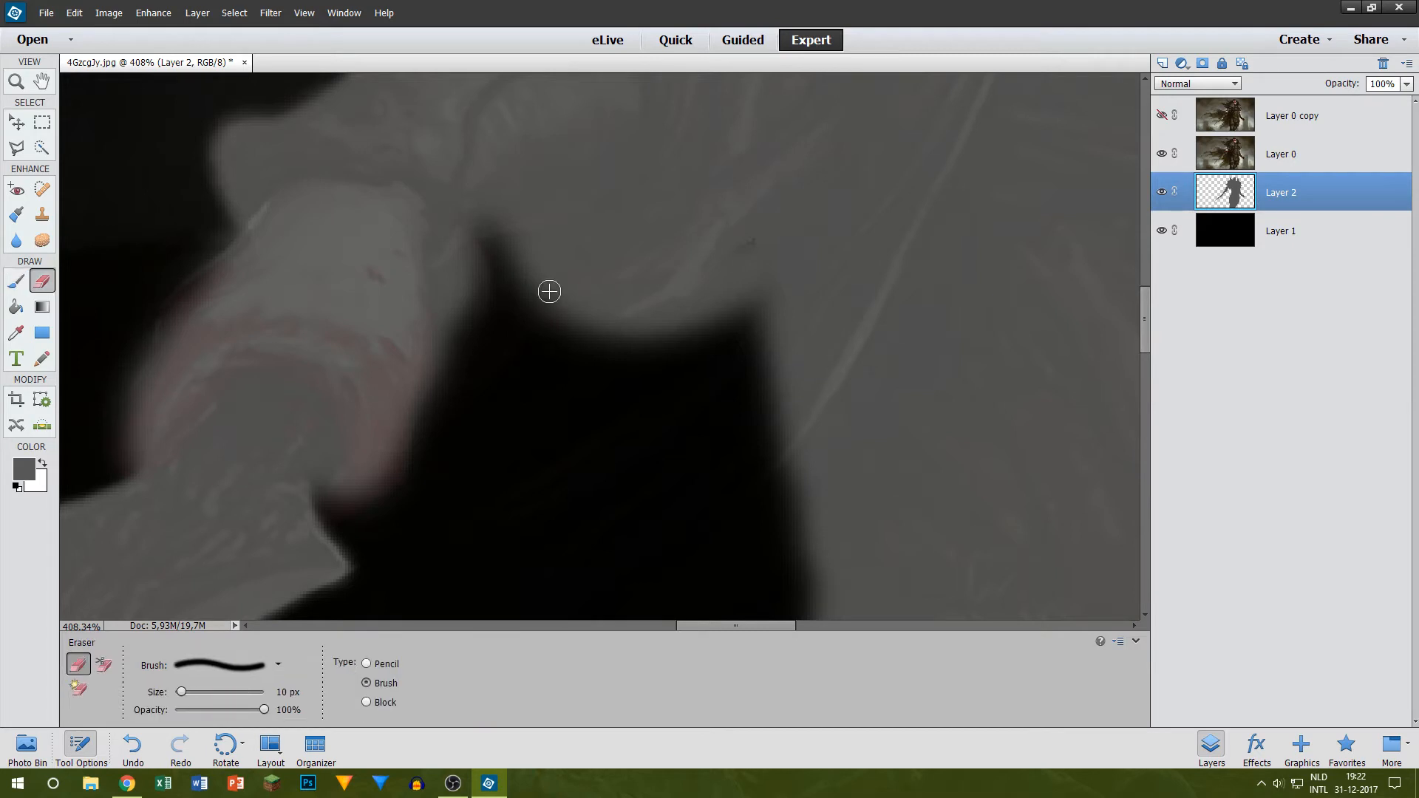
pyautogui.press(']')
pyautogui.press(']')
pyautogui.moveTo(544, 273)
pyautogui.mouseDown()
pyautogui.moveTo(577, 318)
pyautogui.moveTo(516, 253)
pyautogui.moveTo(548, 312)
pyautogui.moveTo(602, 326)
pyautogui.moveTo(621, 290)
pyautogui.moveTo(669, 332)
pyautogui.moveTo(725, 288)
pyautogui.moveTo(762, 362)
pyautogui.moveTo(794, 586)
pyautogui.mouseUp()
# Step: Compare the cleared gap with Layer 0 copy, hide that copy, and erase more grey along the torso's side
pyautogui.click(1162, 115)
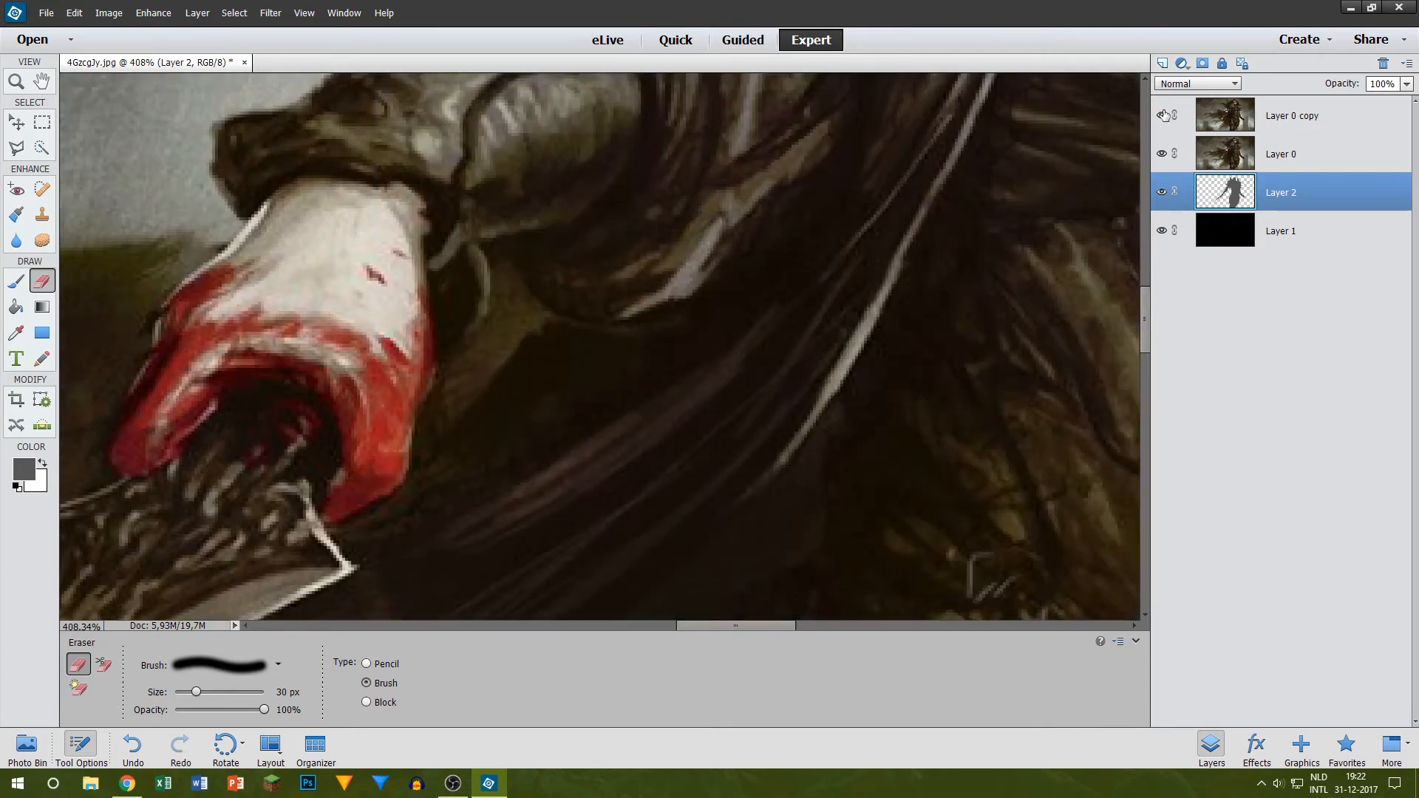
pyautogui.scroll(-3, 763, 215)
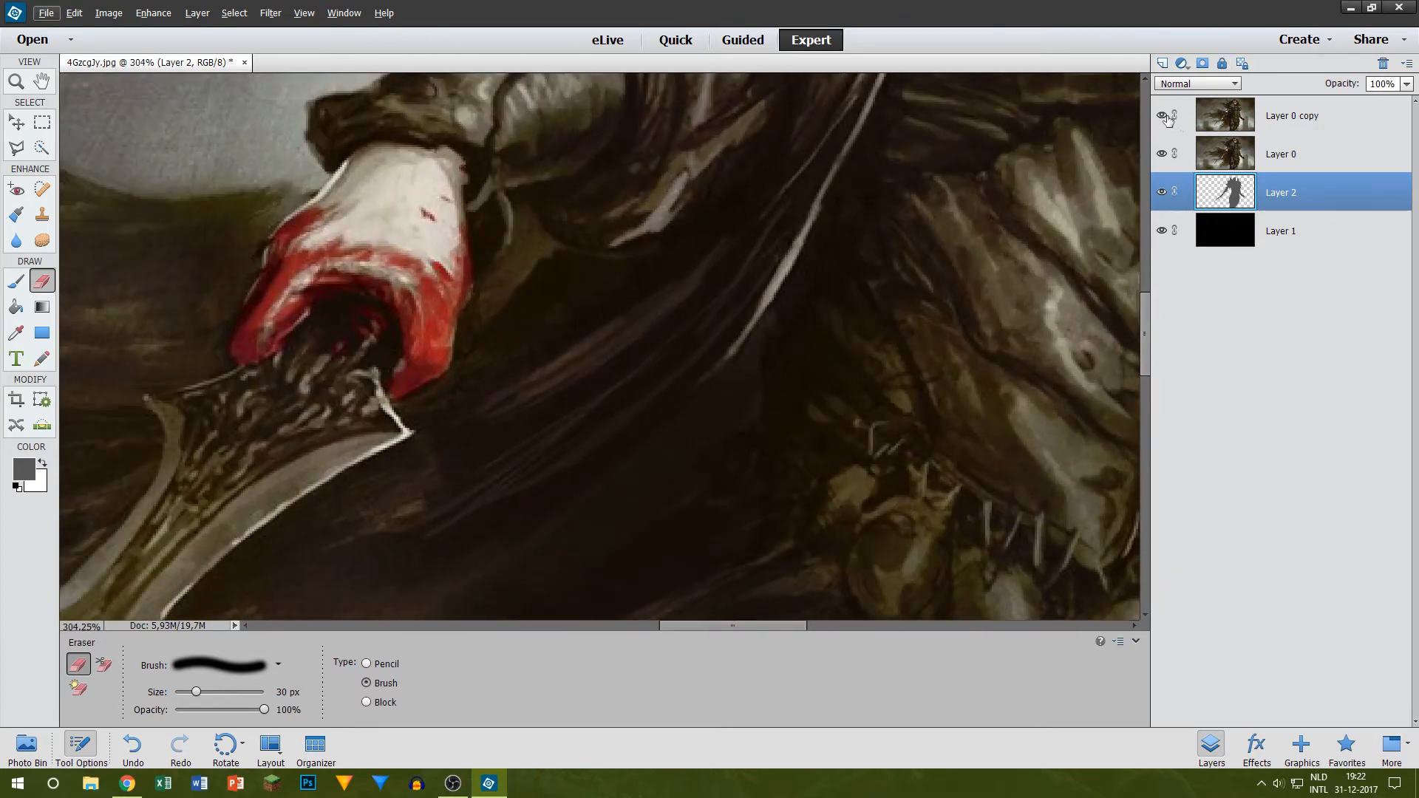
pyautogui.click(1161, 115)
pyautogui.click(1161, 116)
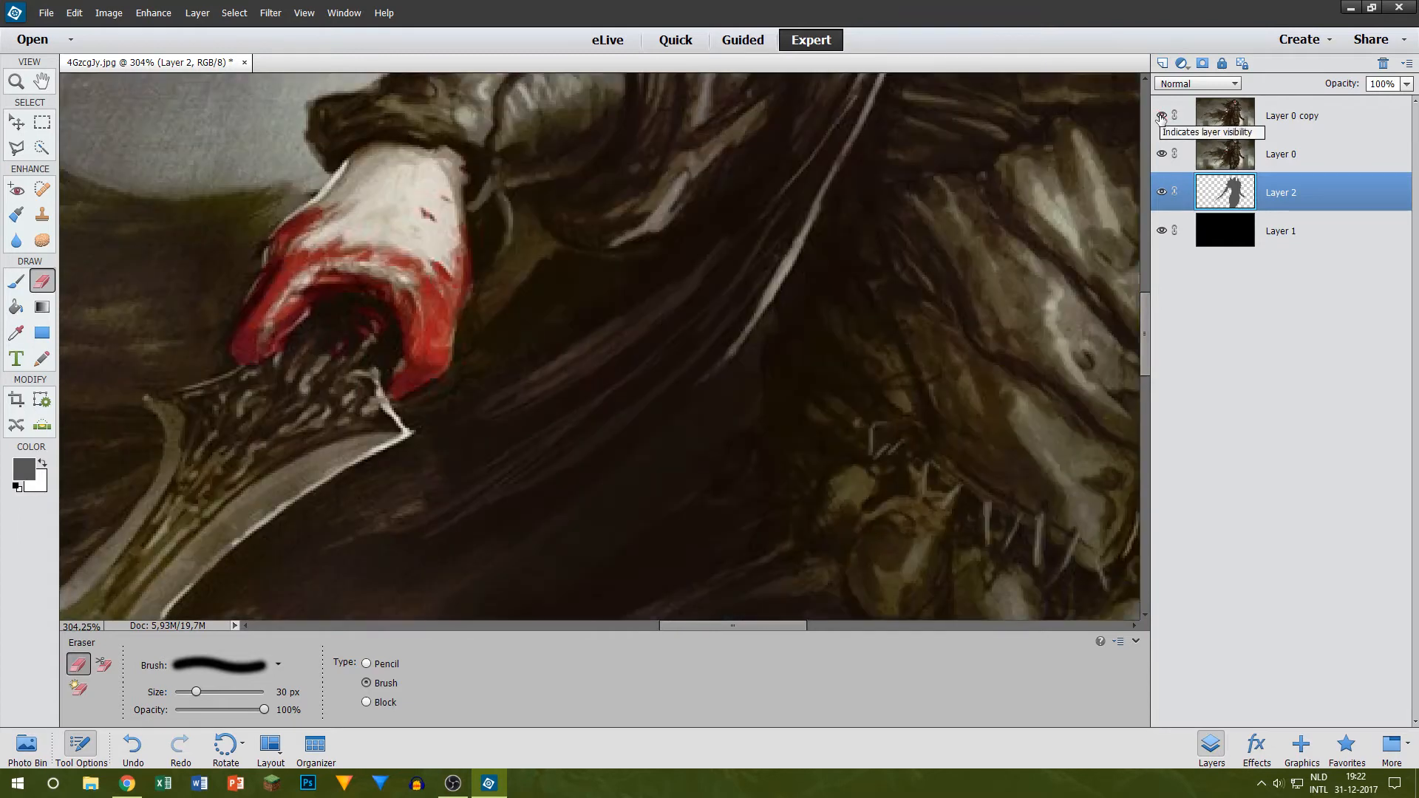
pyautogui.click(1161, 116)
pyautogui.click(1161, 115)
pyautogui.click(1161, 116)
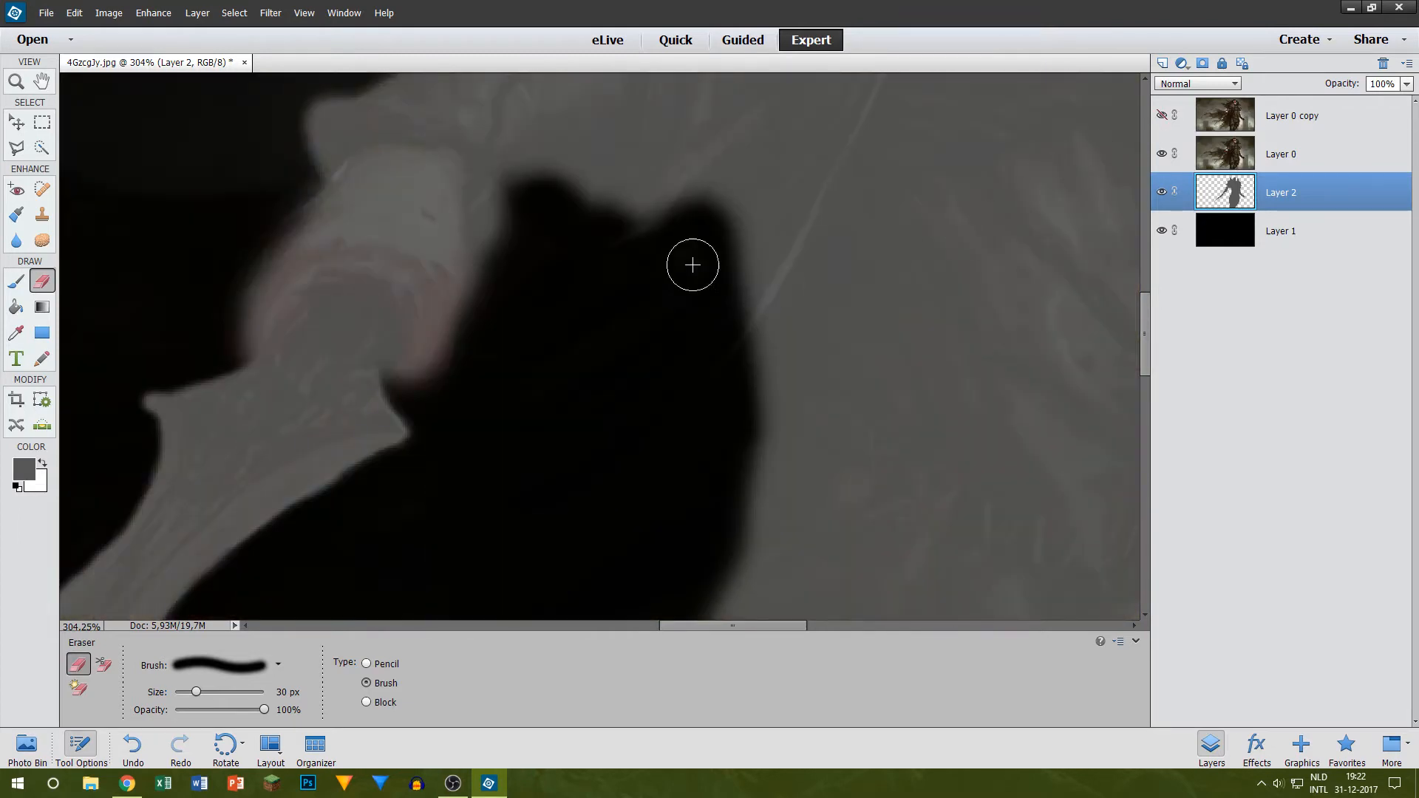
pyautogui.moveTo(723, 216)
pyautogui.mouseDown()
pyautogui.moveTo(768, 224)
pyautogui.moveTo(764, 365)
pyautogui.moveTo(744, 342)
pyautogui.moveTo(738, 257)
pyautogui.moveTo(742, 380)
pyautogui.moveTo(757, 296)
pyautogui.moveTo(770, 305)
pyautogui.moveTo(732, 506)
pyautogui.mouseUp()
pyautogui.scroll(-1, 766, 301)
pyautogui.scroll(-7, 728, 337)
pyautogui.scroll(5, 849, 315)
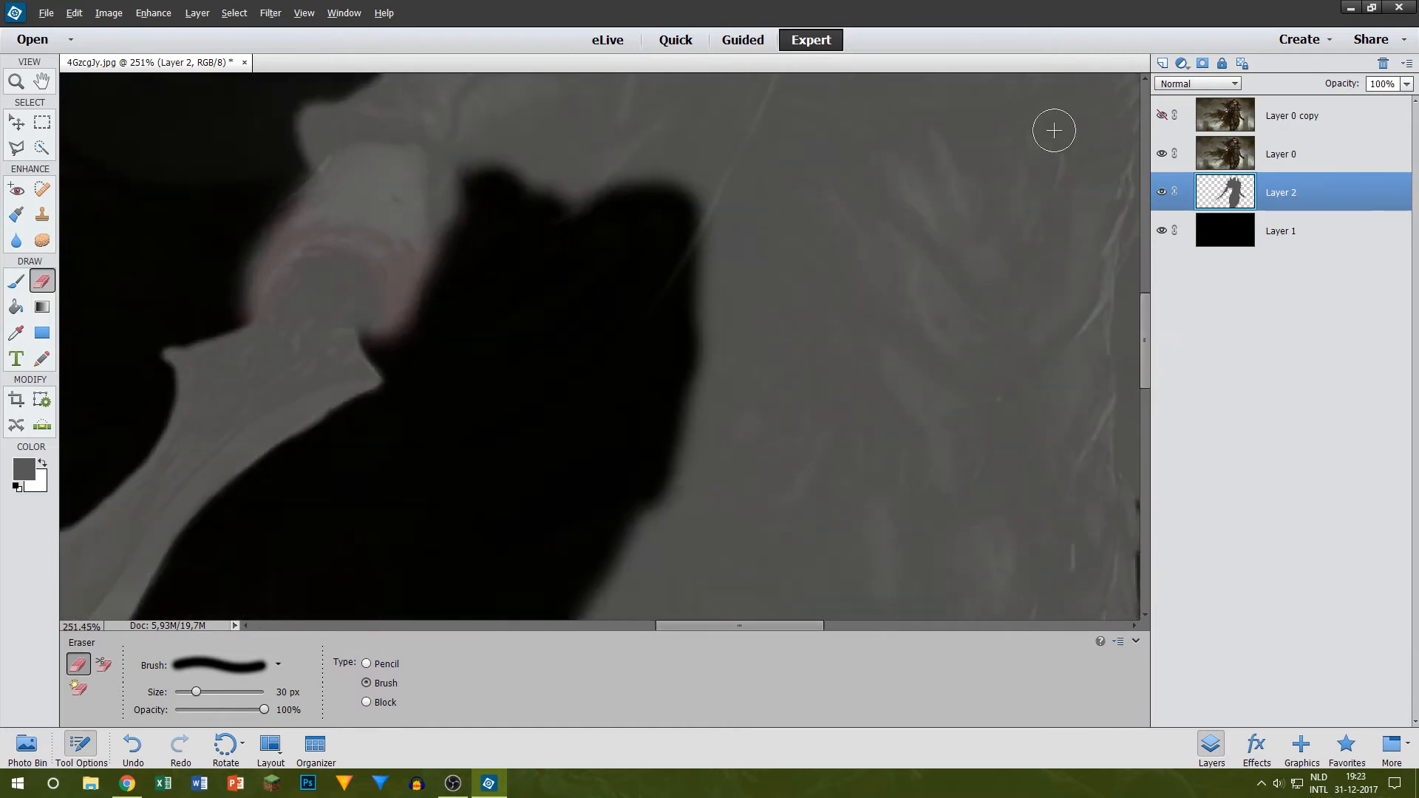
# Step: Check against Layer 0 copy, set Layer 0's opacity to 30%, and make Layer 2 active
pyautogui.click(1161, 116)
pyautogui.click(1161, 116)
pyautogui.click(1283, 147)
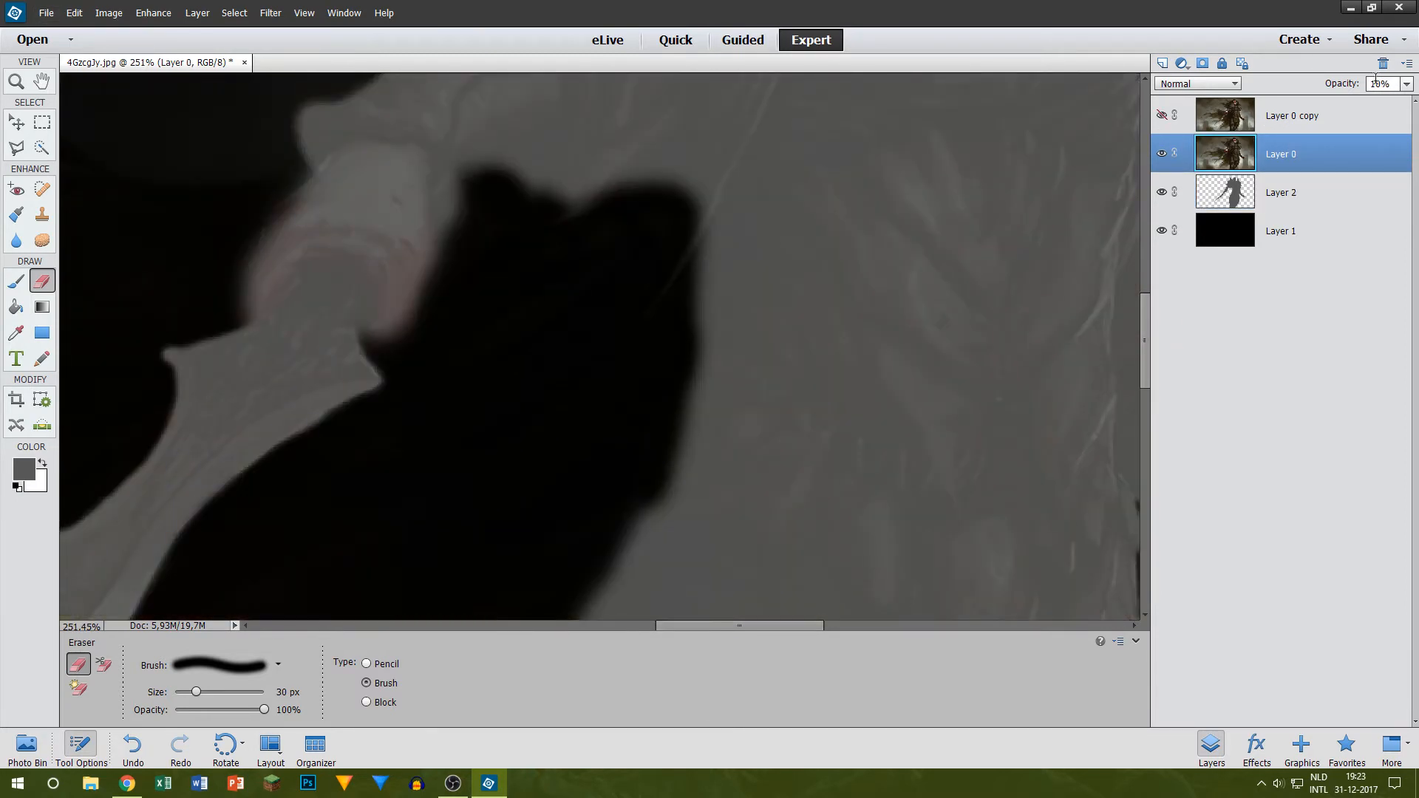
pyautogui.press('3')
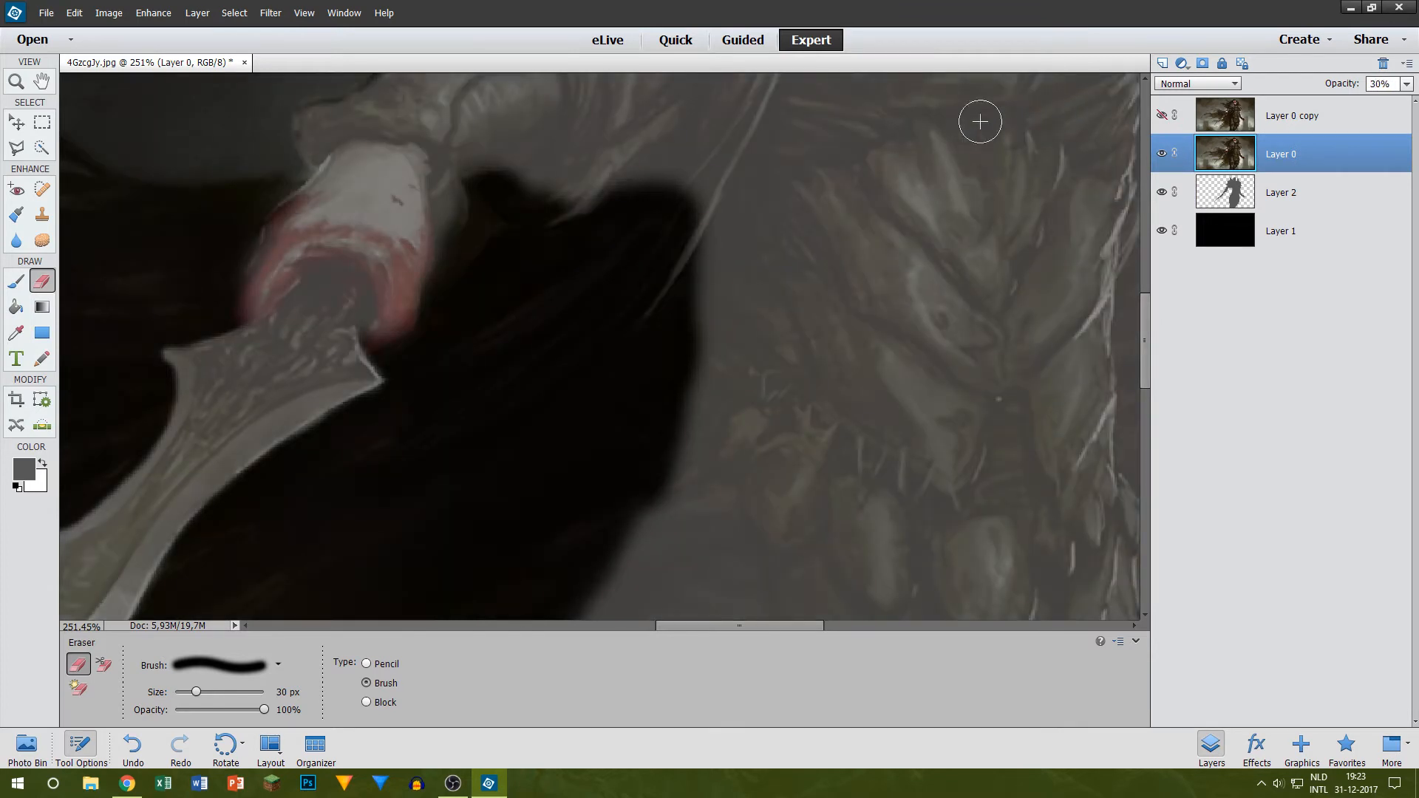
pyautogui.click(1279, 211)
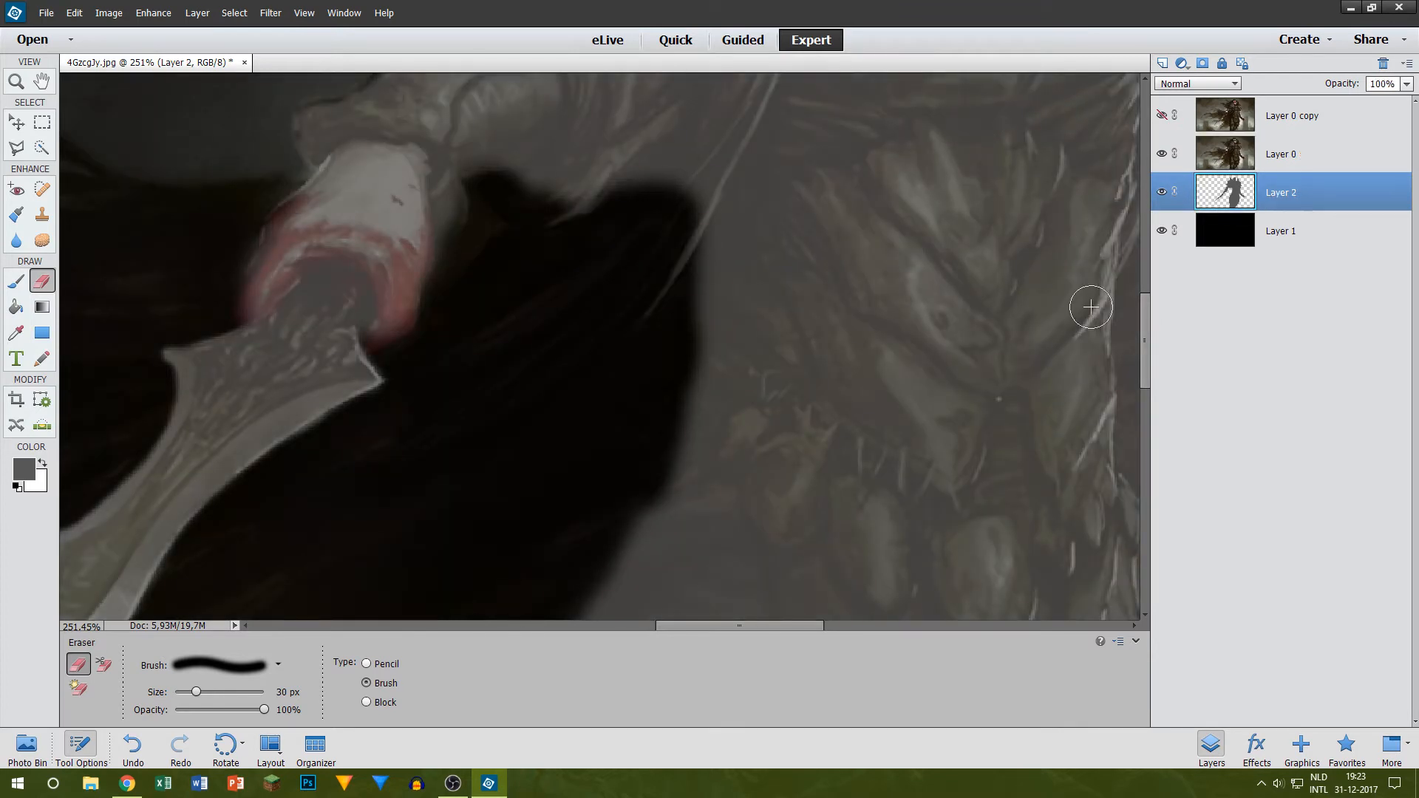
# Step: Try 10 px and 30 px grey brush strokes along the torso's edge facing the sword arm, and undo them
pyautogui.scroll(2, 1055, 332)
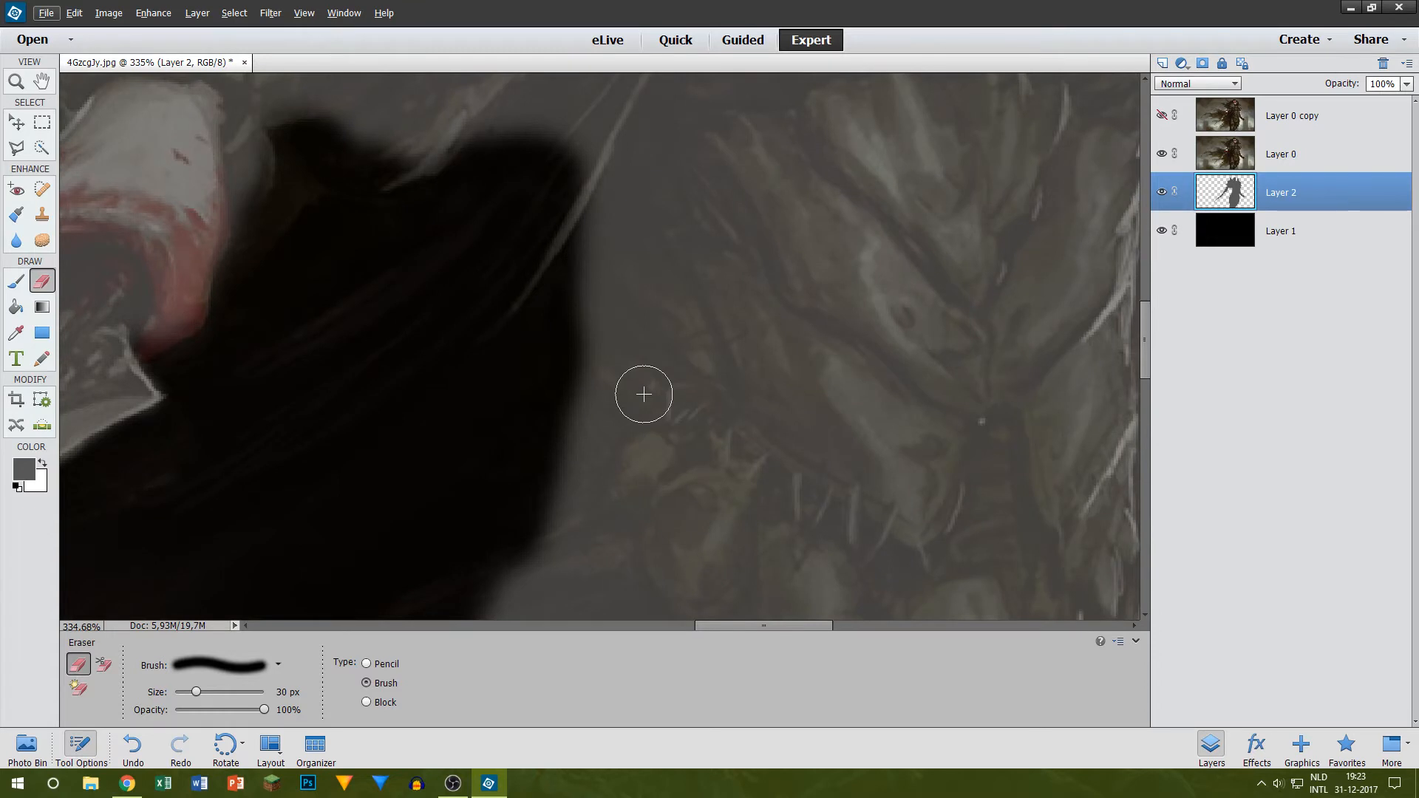
pyautogui.press('b')
pyautogui.scroll(2, 538, 532)
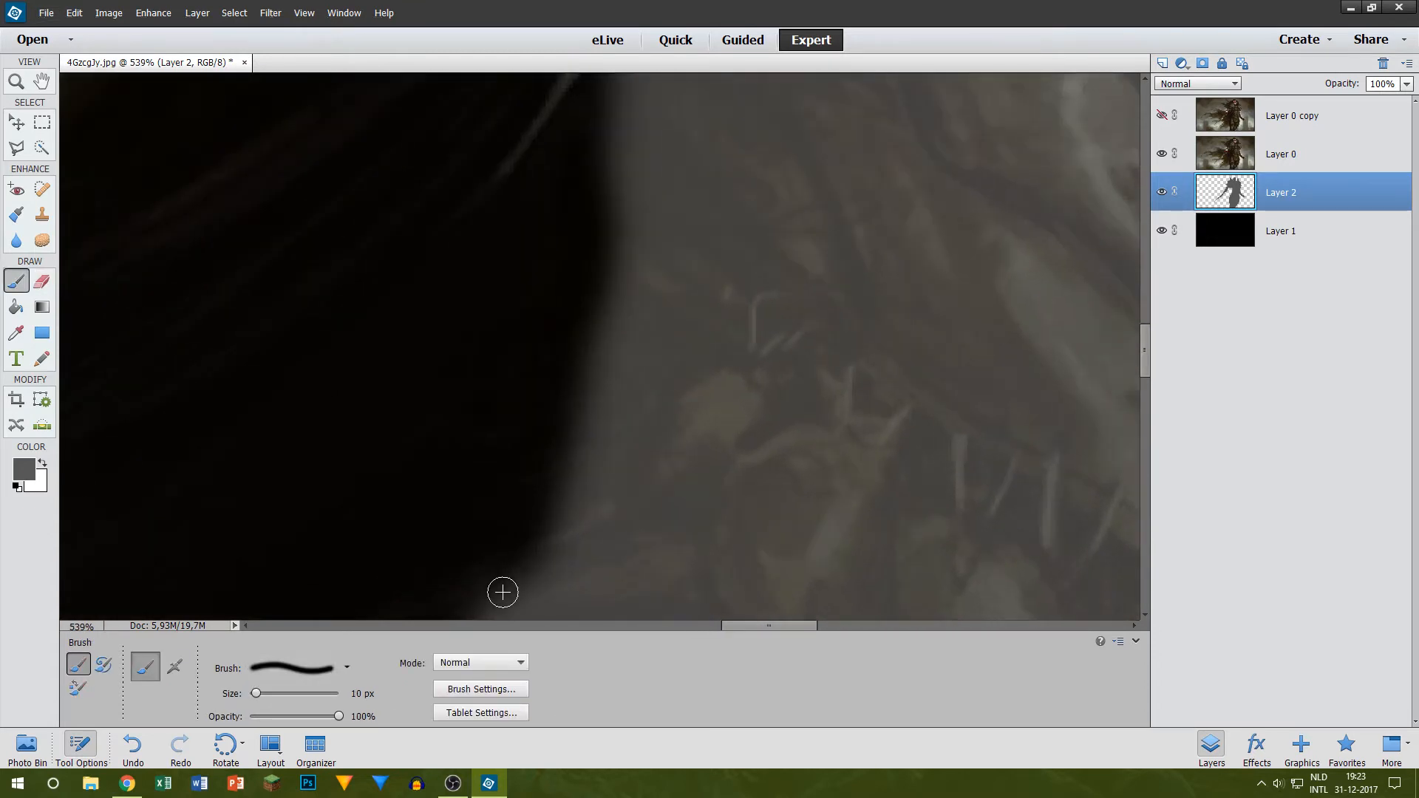
pyautogui.moveTo(502, 592); pyautogui.dragTo(634, 323)
pyautogui.hotkey('ctrl', 'z')
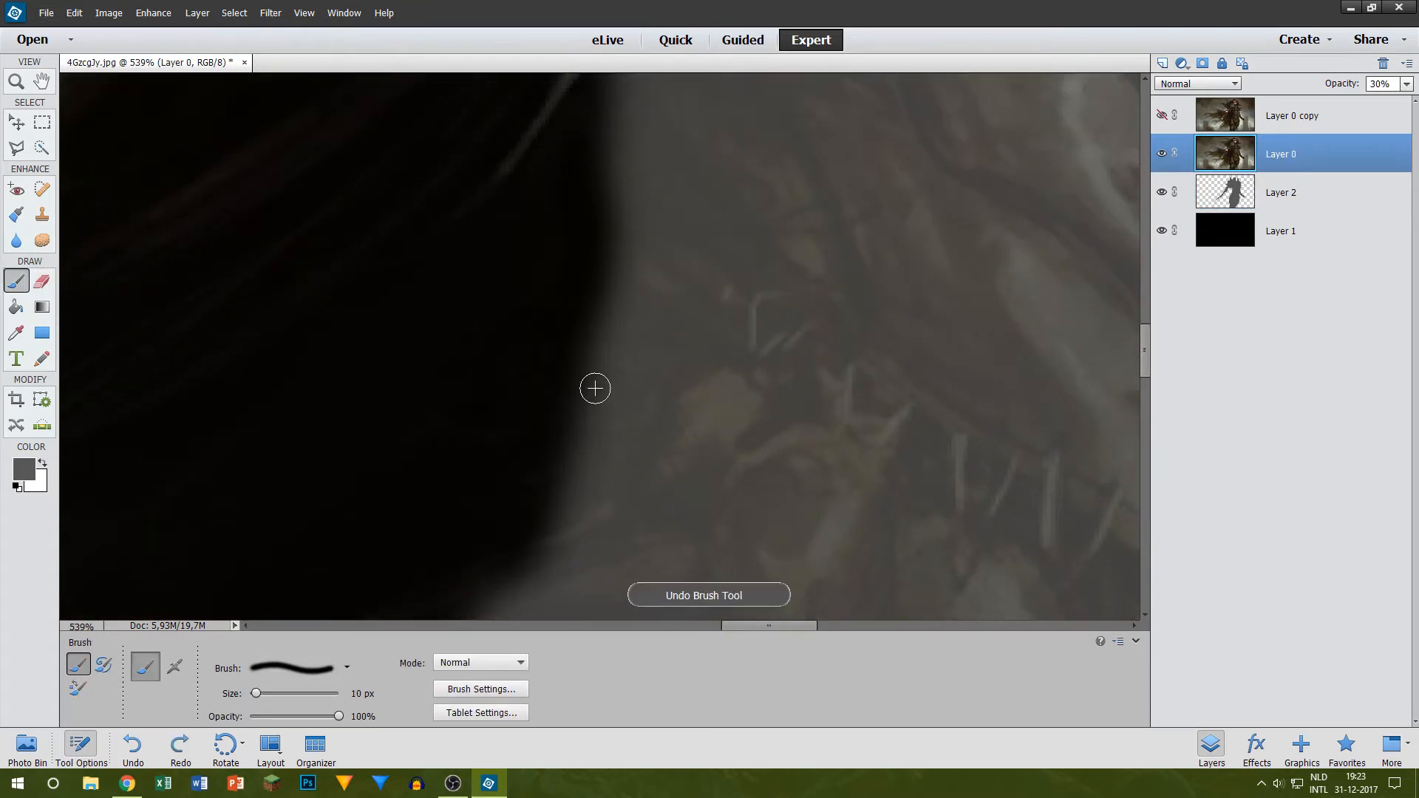
pyautogui.press(']')
pyautogui.press(']')
pyautogui.moveTo(517, 595); pyautogui.dragTo(643, 279)
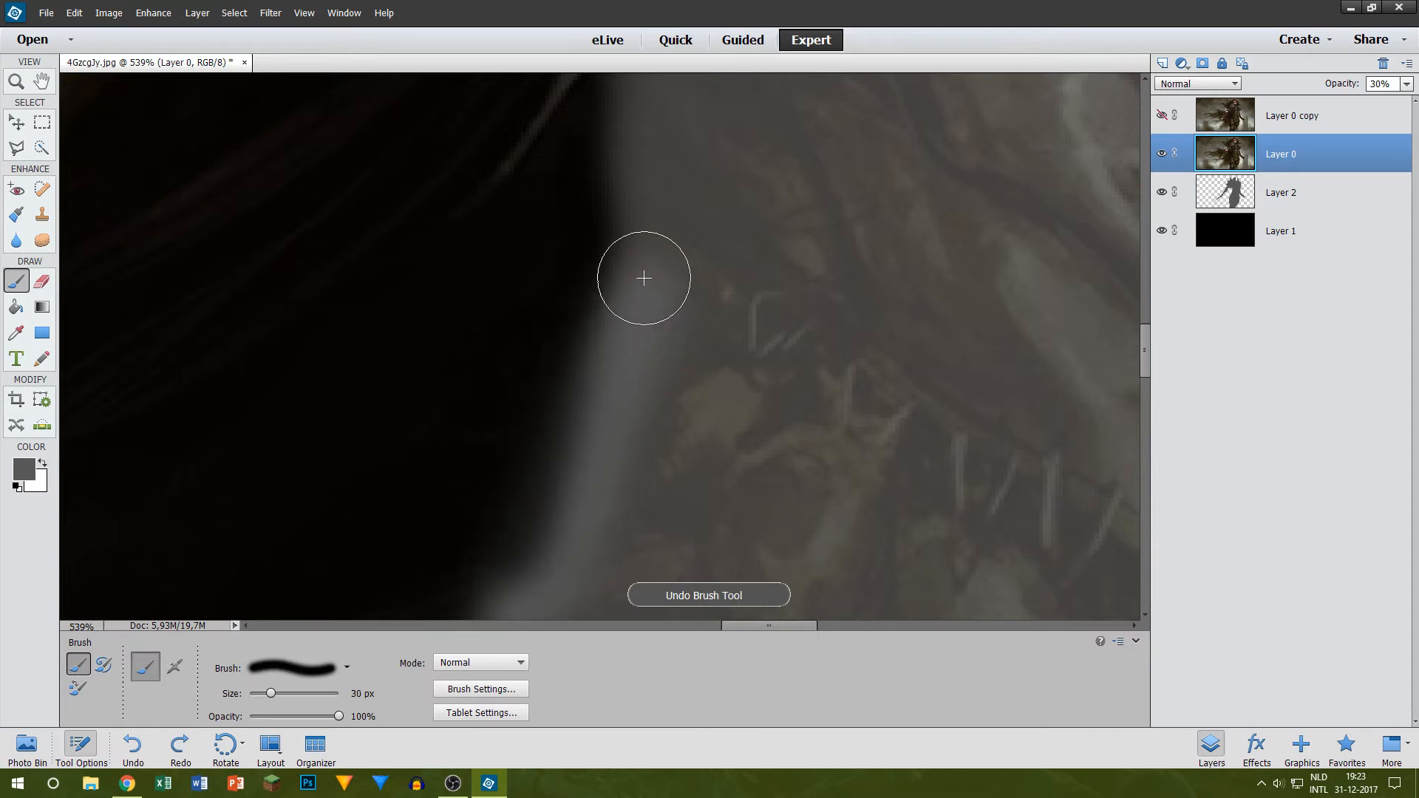
pyautogui.hotkey('ctrl', 'z')
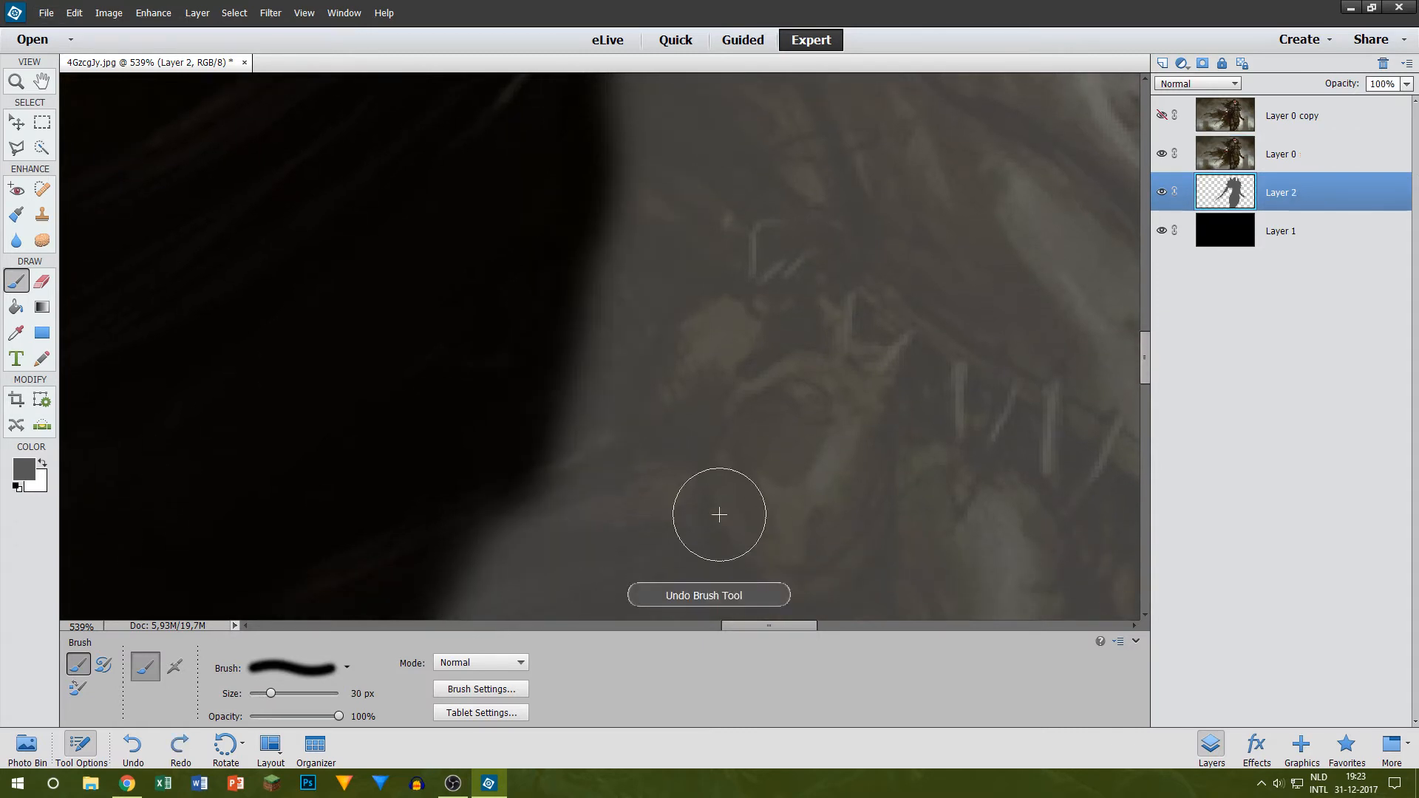
# Step: Repaint the torso's edge and the underside of the upper sword arm in grey on Layer 2 with a 30 px brush
pyautogui.moveTo(529, 549); pyautogui.dragTo(617, 199)
pyautogui.scroll(5, 597, 260)
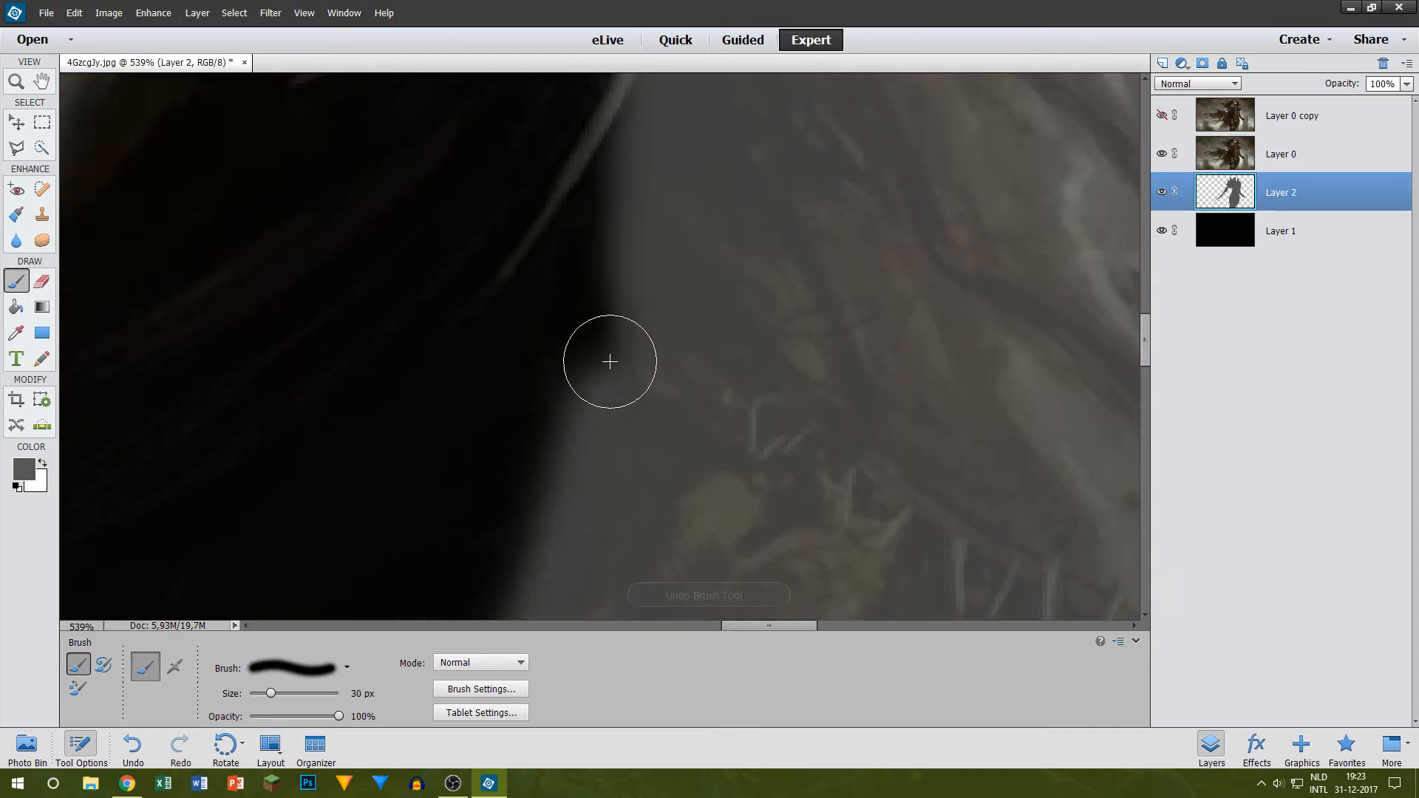
pyautogui.moveTo(610, 490); pyautogui.dragTo(662, 209)
pyautogui.scroll(7, 619, 315)
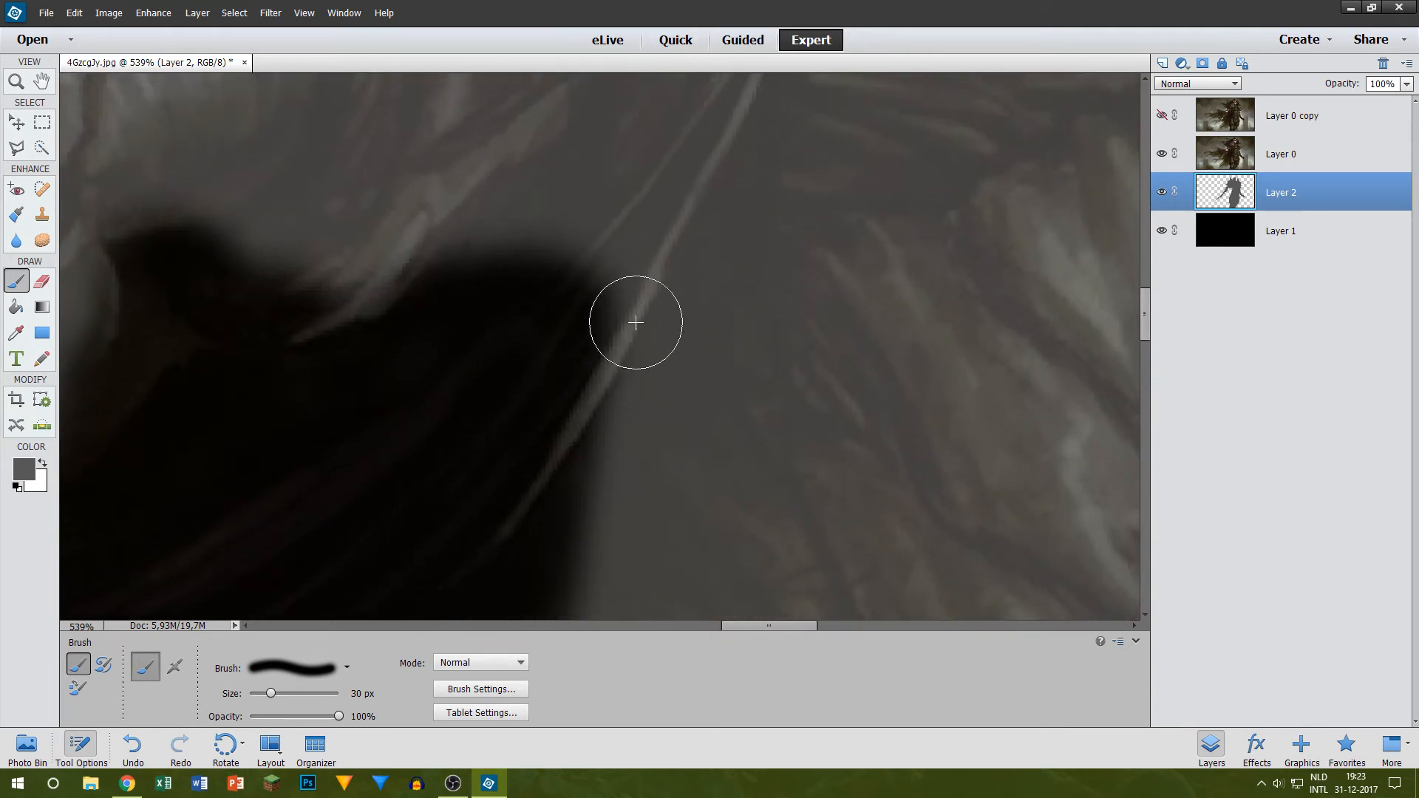
pyautogui.moveTo(635, 262); pyautogui.dragTo(646, 543)
pyautogui.moveTo(356, 198)
pyautogui.mouseDown()
pyautogui.moveTo(608, 195)
pyautogui.moveTo(536, 225)
pyautogui.moveTo(168, 207)
pyautogui.moveTo(245, 277)
pyautogui.moveTo(350, 264)
pyautogui.moveTo(219, 256)
pyautogui.moveTo(223, 275)
pyautogui.moveTo(373, 264)
pyautogui.mouseUp()
pyautogui.scroll(-10, 570, 256)
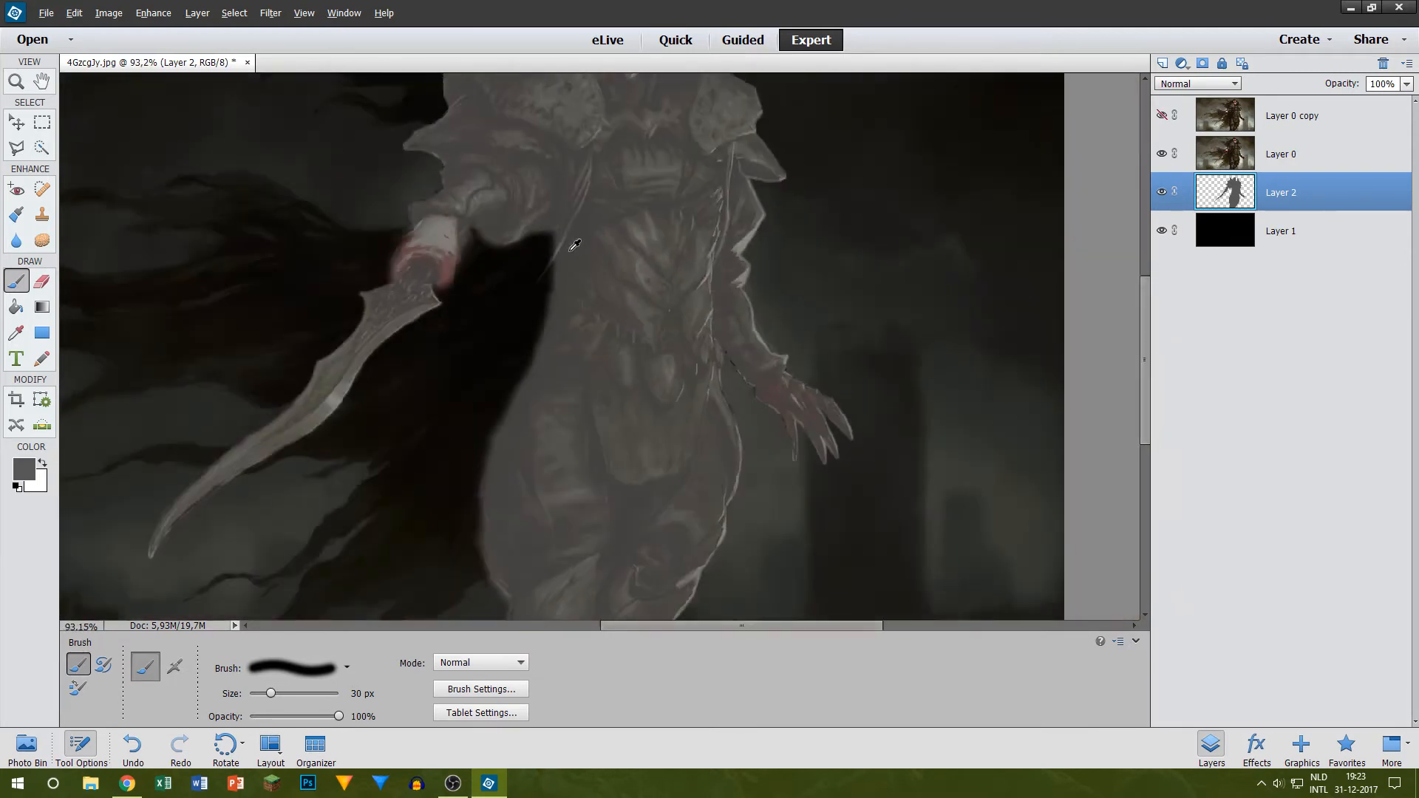
pyautogui.scroll(8, 570, 257)
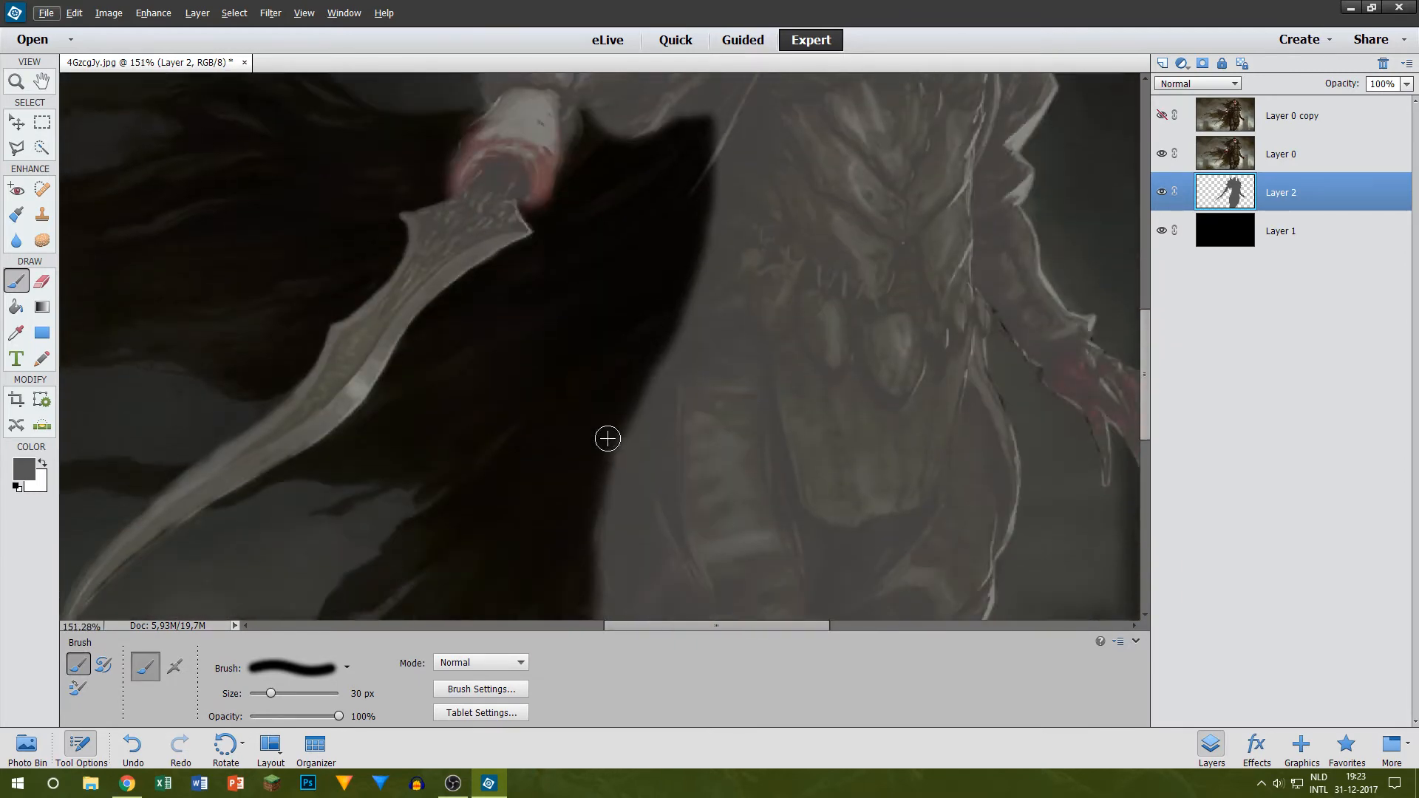
# Step: Inspect the grey figure's edge down the torso and leg, and compare the mask with Layer 0 hidden and shown
pyautogui.press('e')
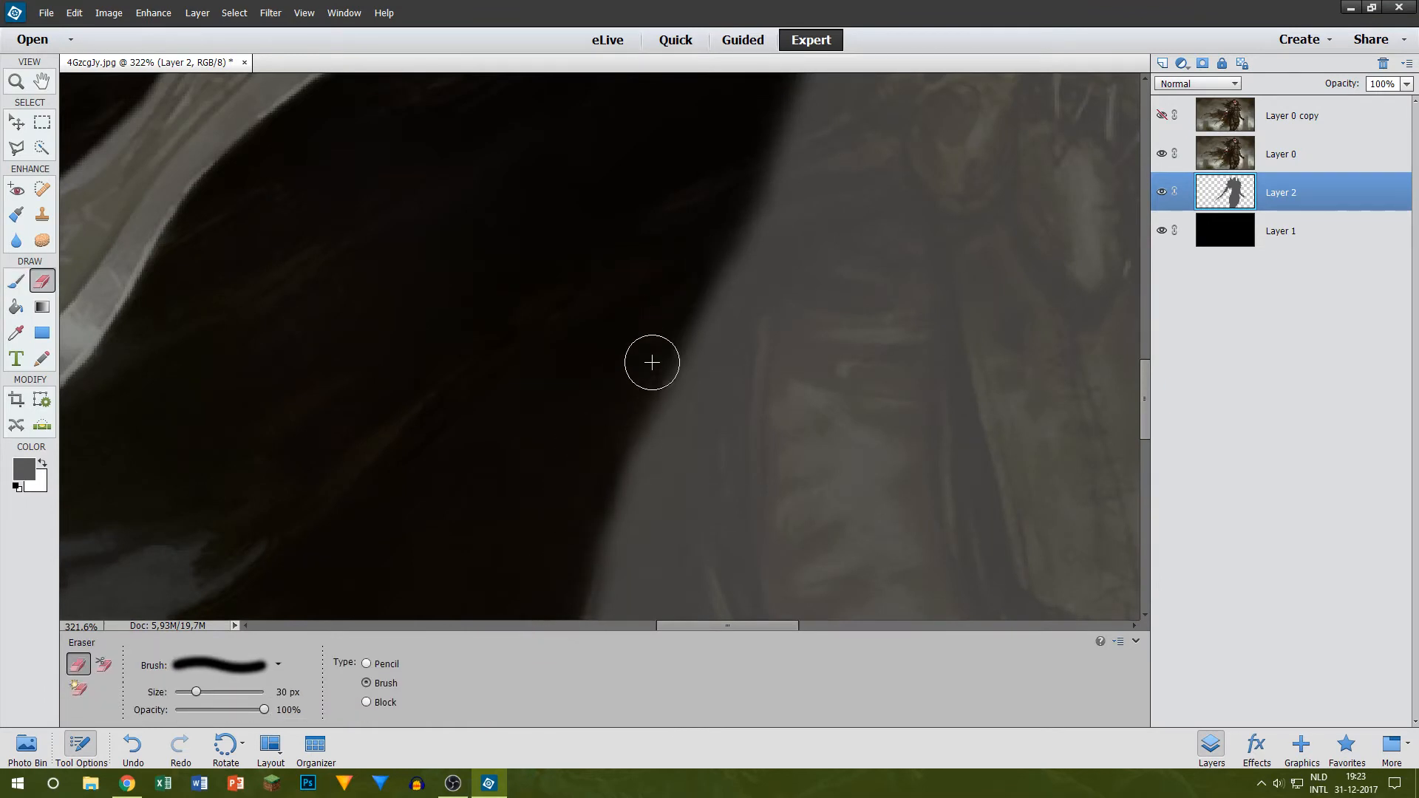
pyautogui.scroll(-6, 564, 428)
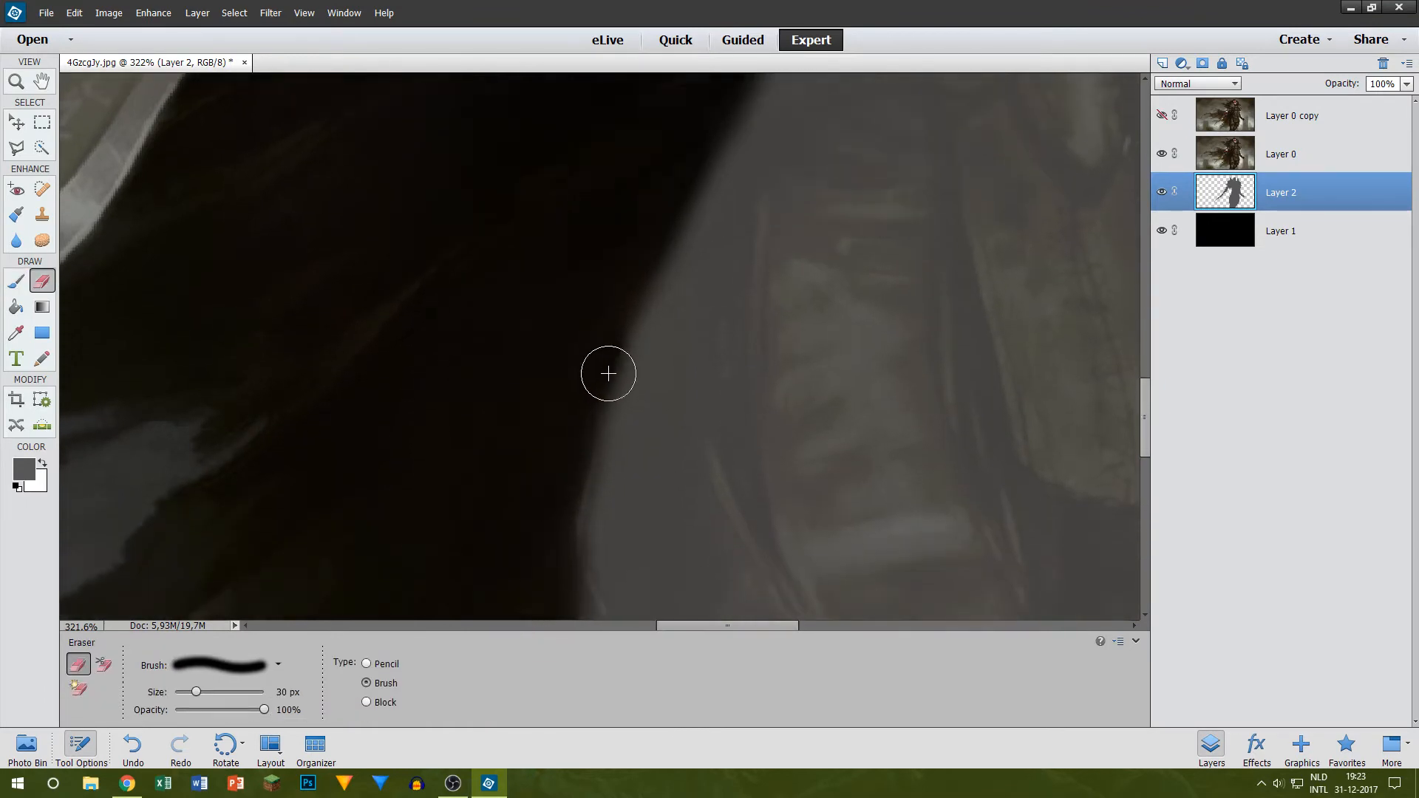
pyautogui.scroll(-4, 547, 329)
pyautogui.scroll(-6, 563, 399)
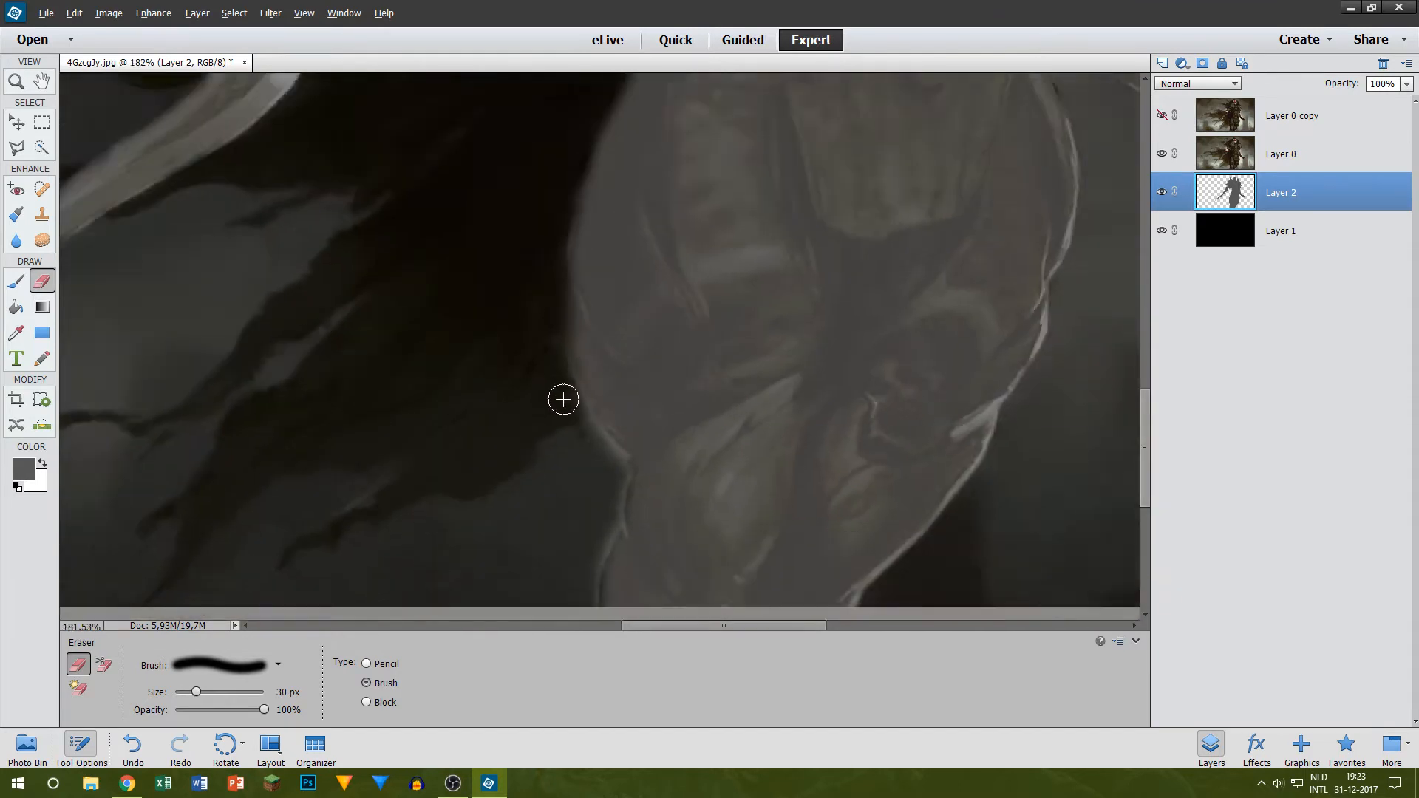
pyautogui.scroll(9, 564, 399)
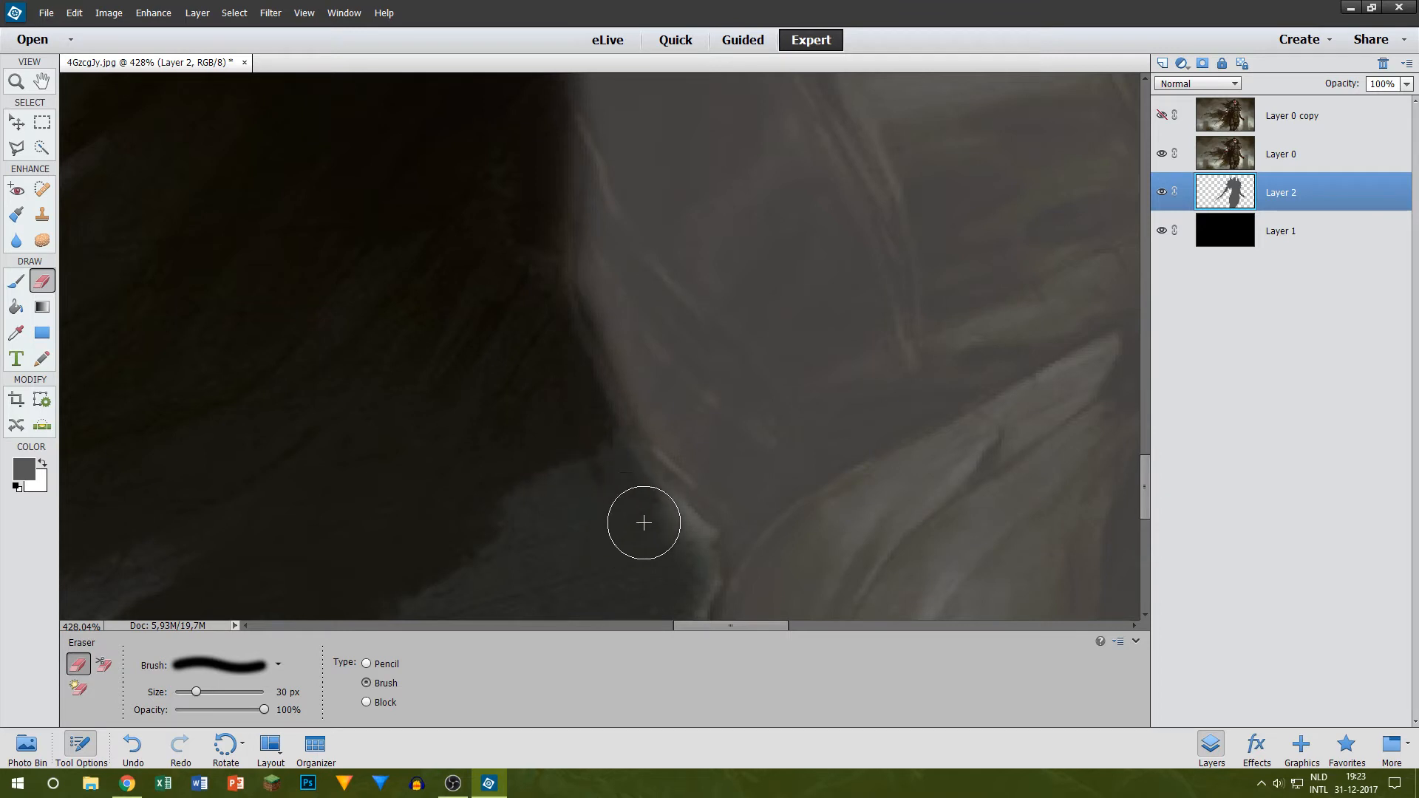
pyautogui.scroll(-5, 640, 499)
pyautogui.scroll(5, 640, 499)
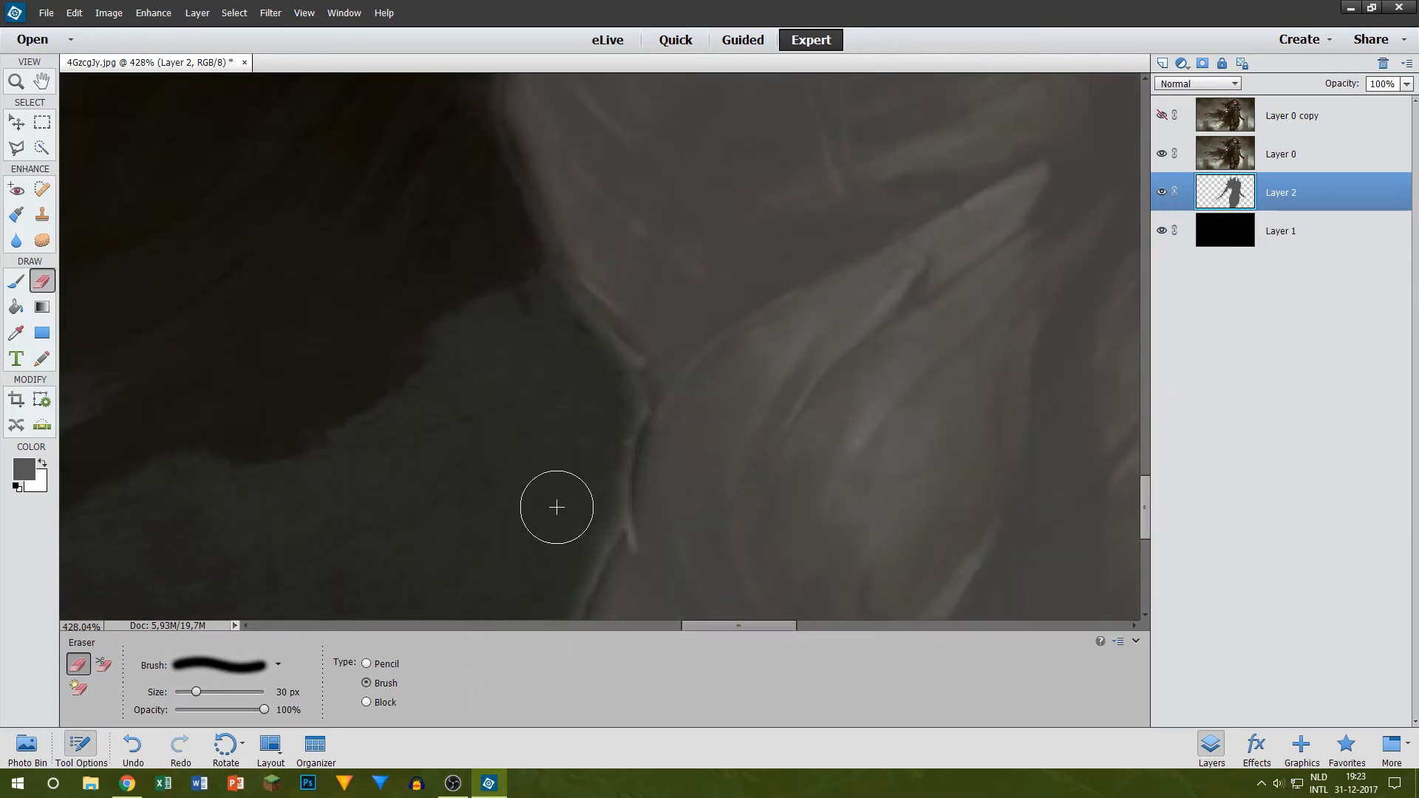
pyautogui.scroll(-15, 579, 469)
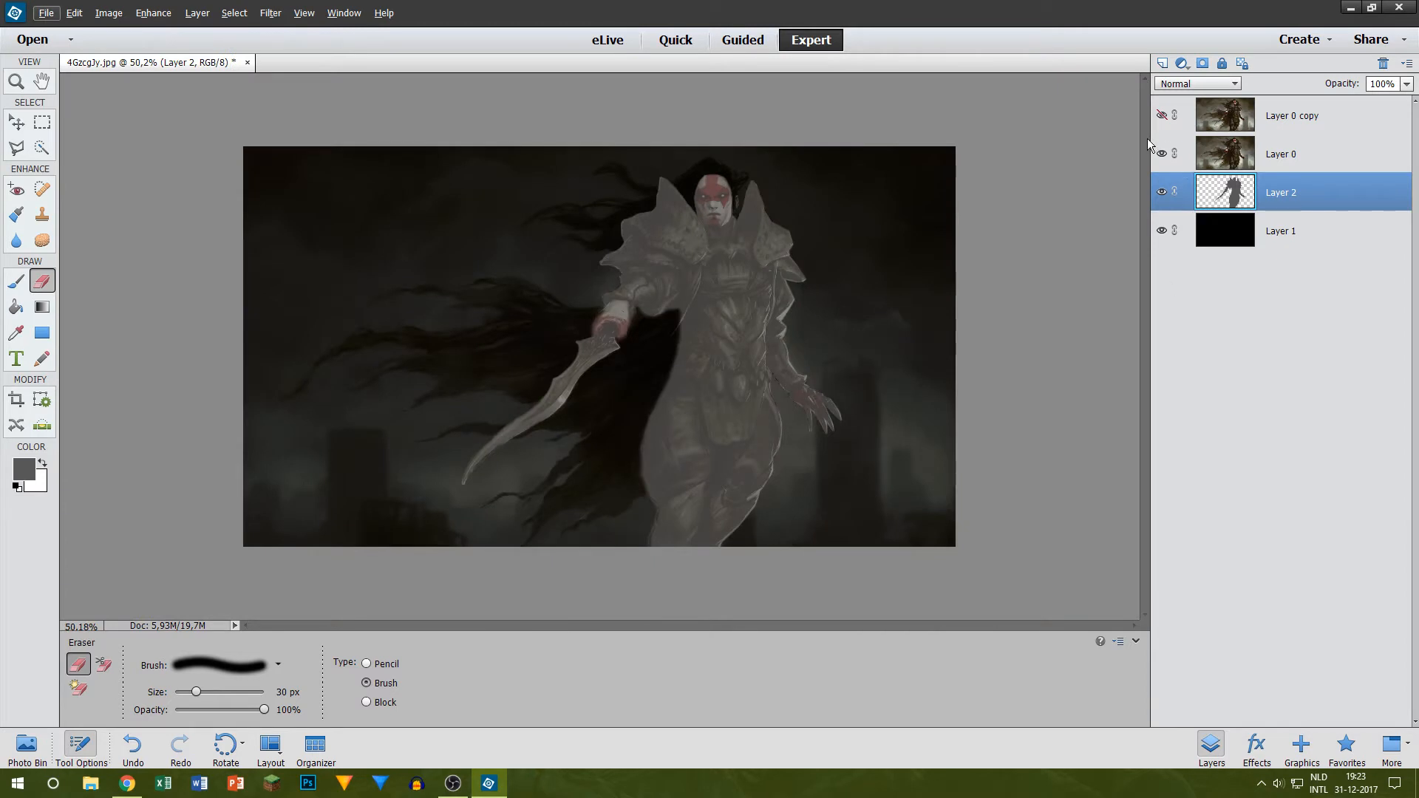
pyautogui.click(1161, 153)
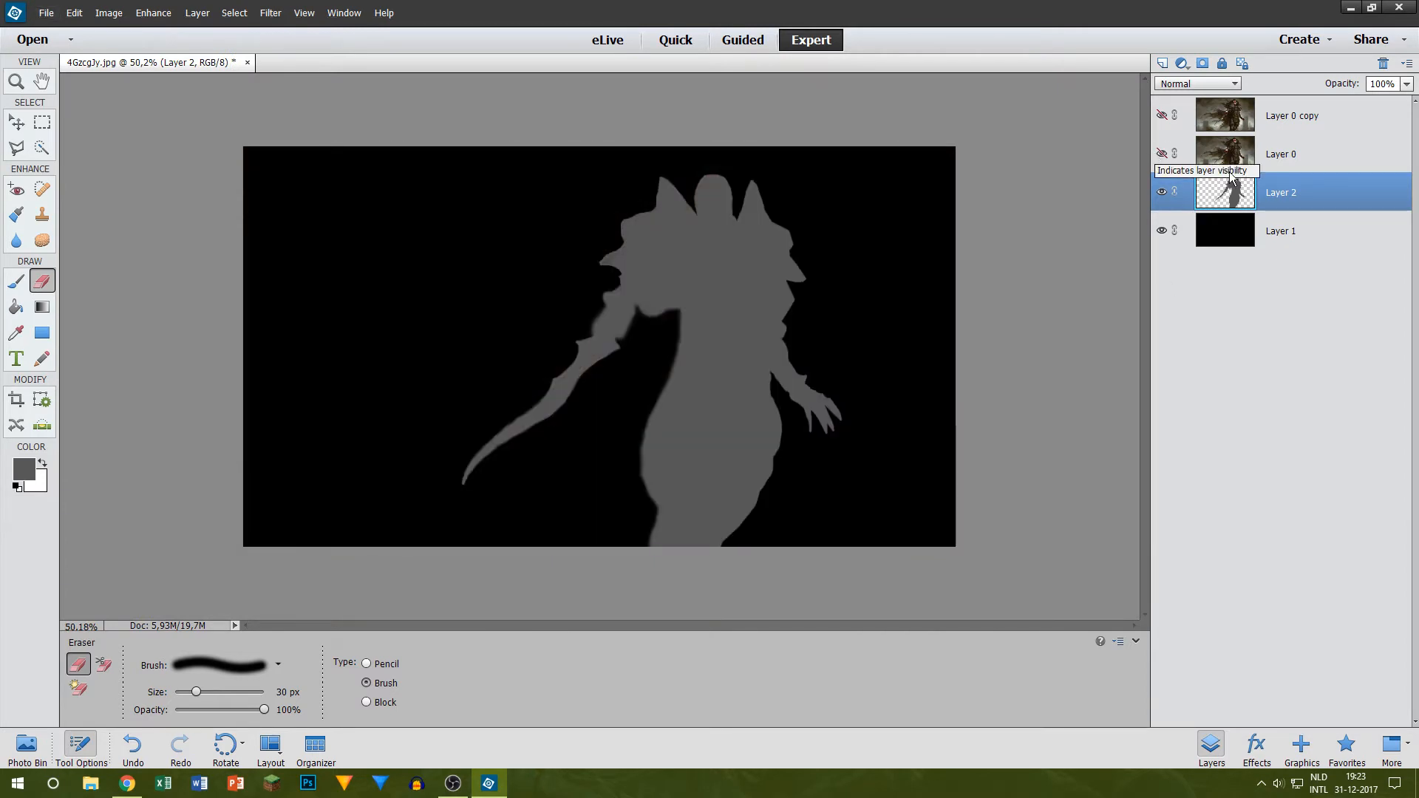
pyautogui.click(1162, 153)
# Step: Set the foreground colour to #323232 and add a new layer between Layer 2 and Layer 1
pyautogui.click(1256, 153)
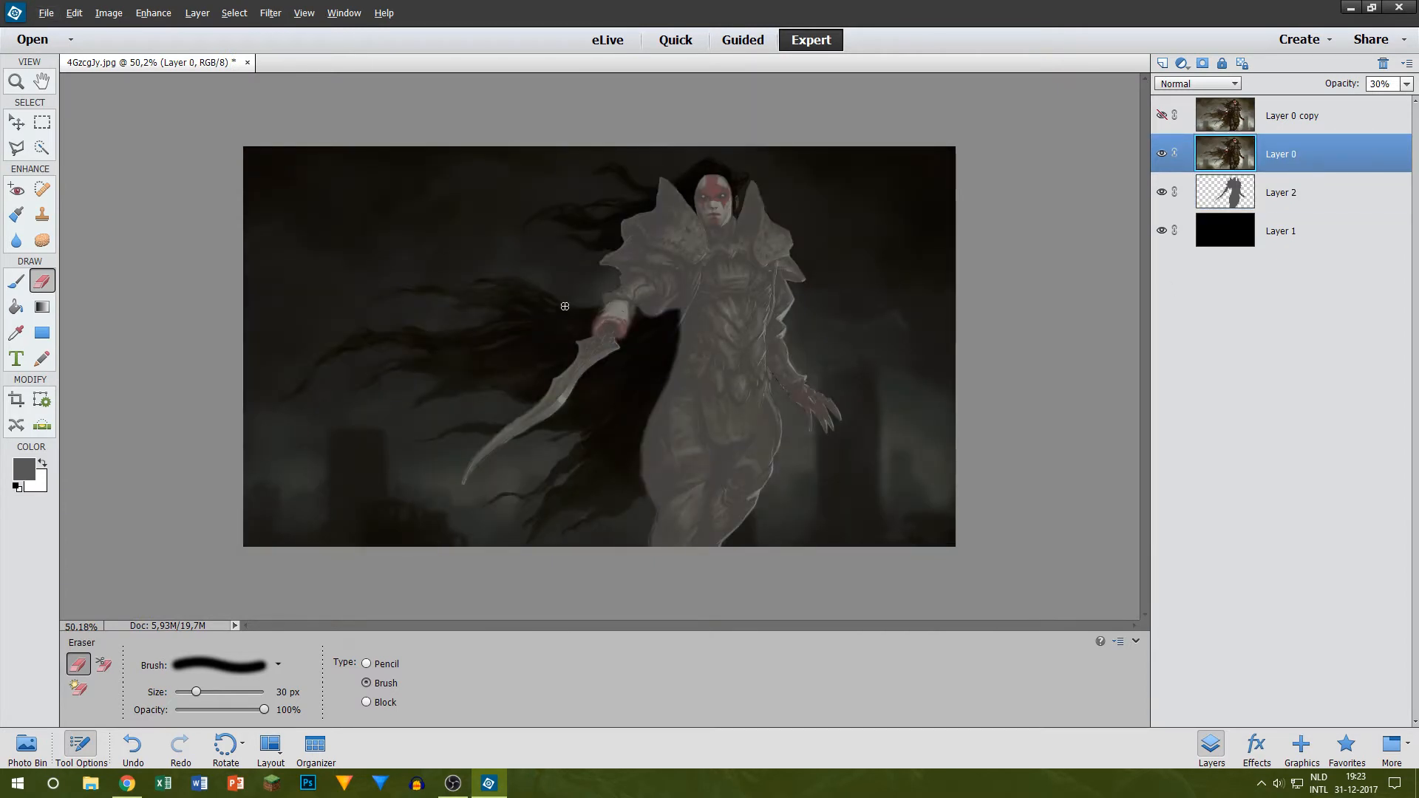
pyautogui.click(1314, 185)
pyautogui.click(29, 479)
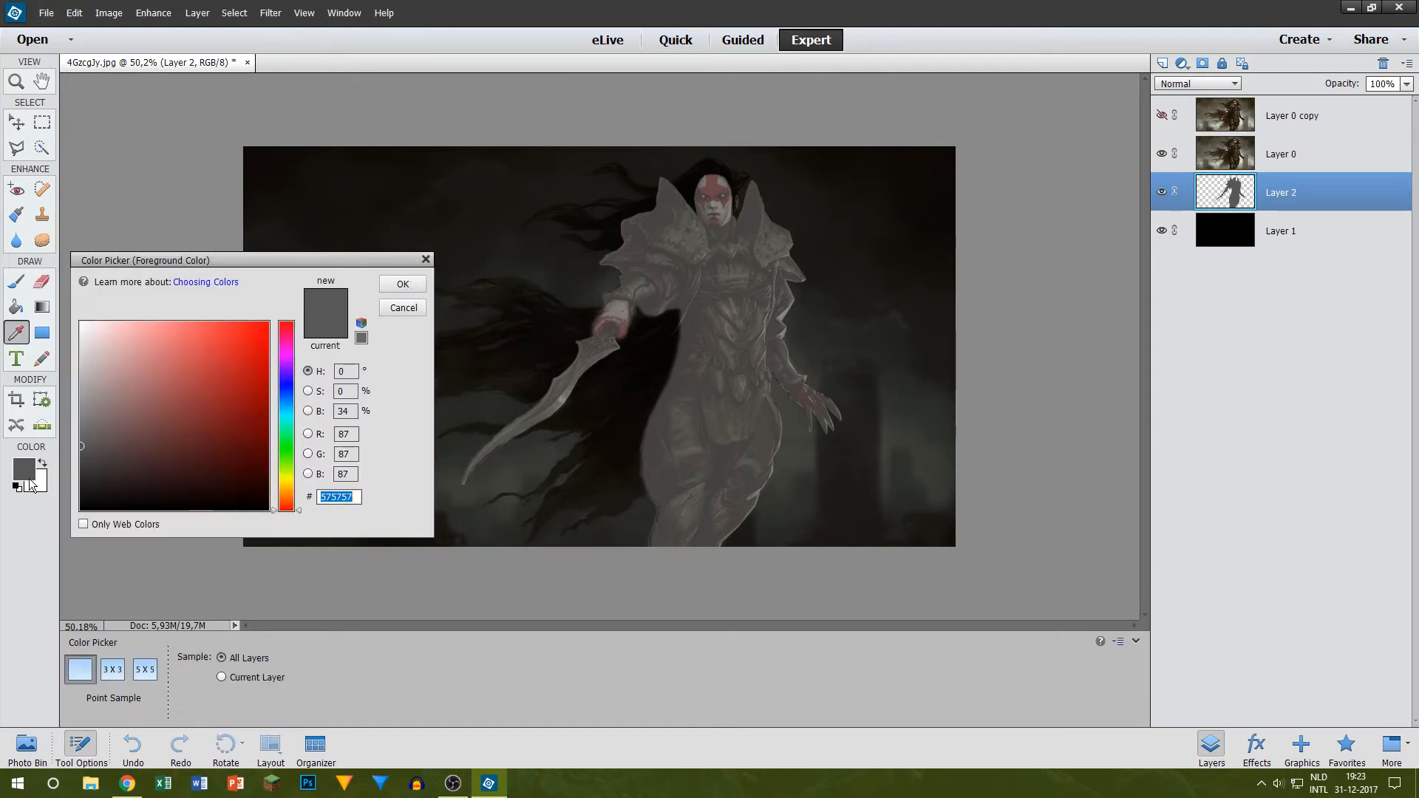
pyautogui.write('323232')
pyautogui.click(401, 287)
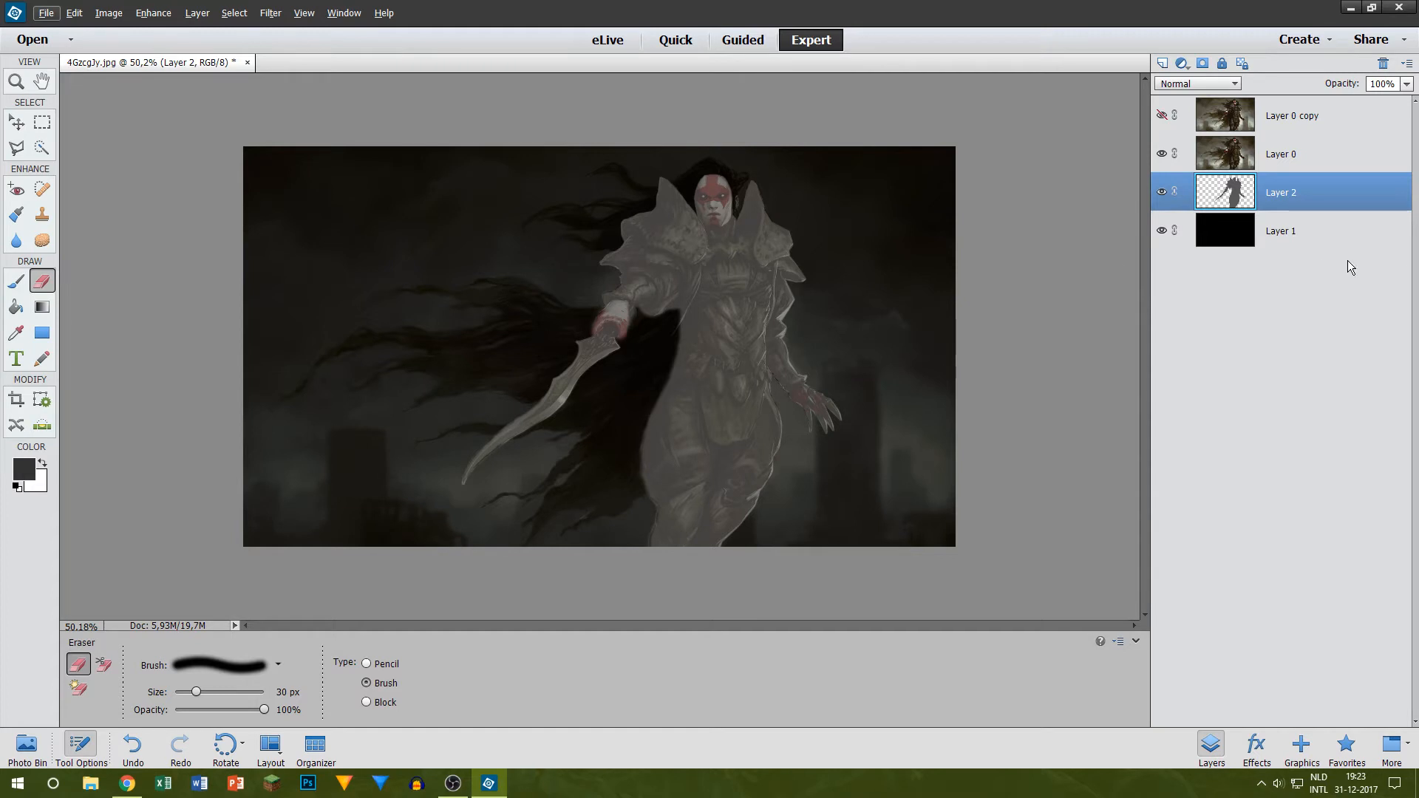
pyautogui.click(1163, 63)
pyautogui.moveTo(1265, 195); pyautogui.dragTo(1245, 256)
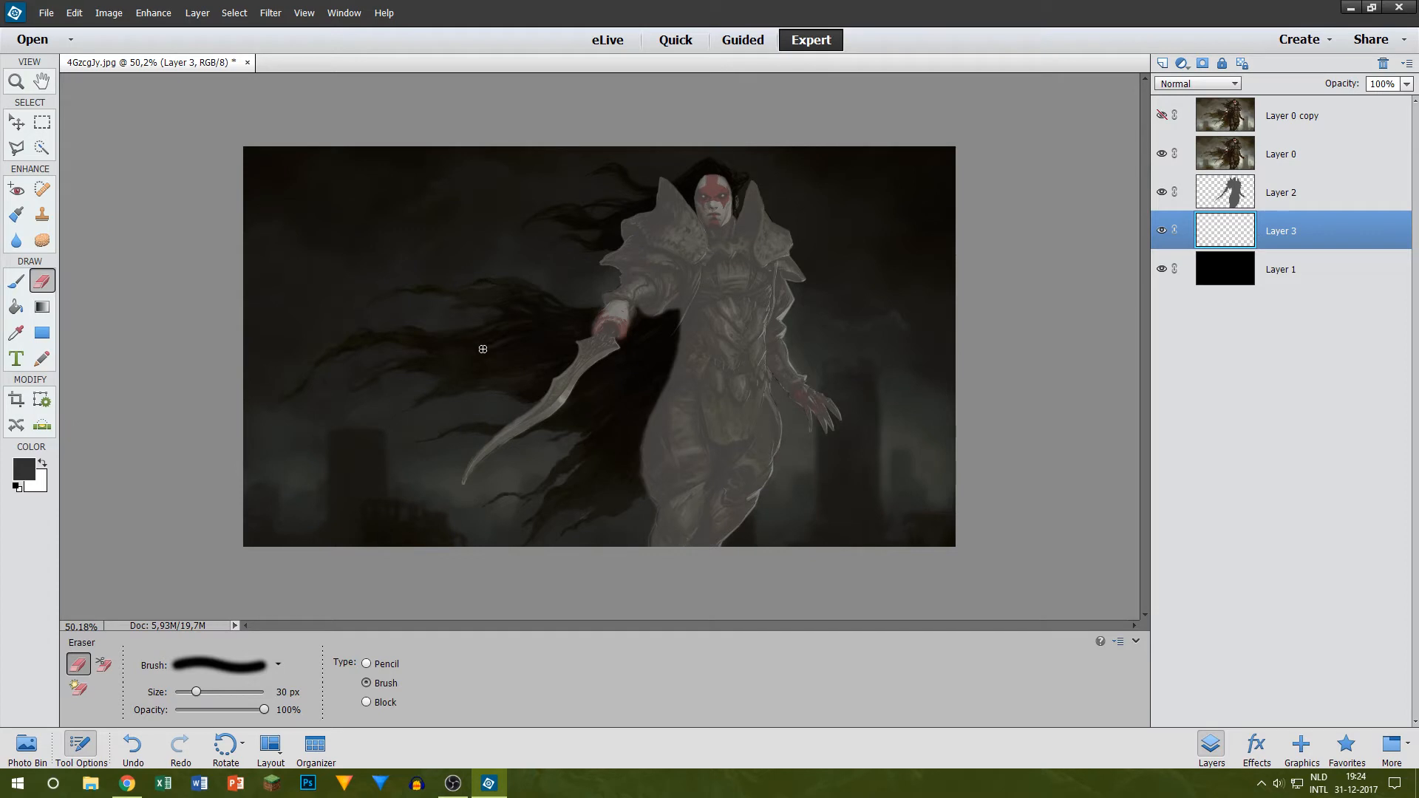
# Step: Hide Layer 0, try a 30 px dark grey brush stroke between the sword and torso, and undo it
pyautogui.scroll(3, 317, 410)
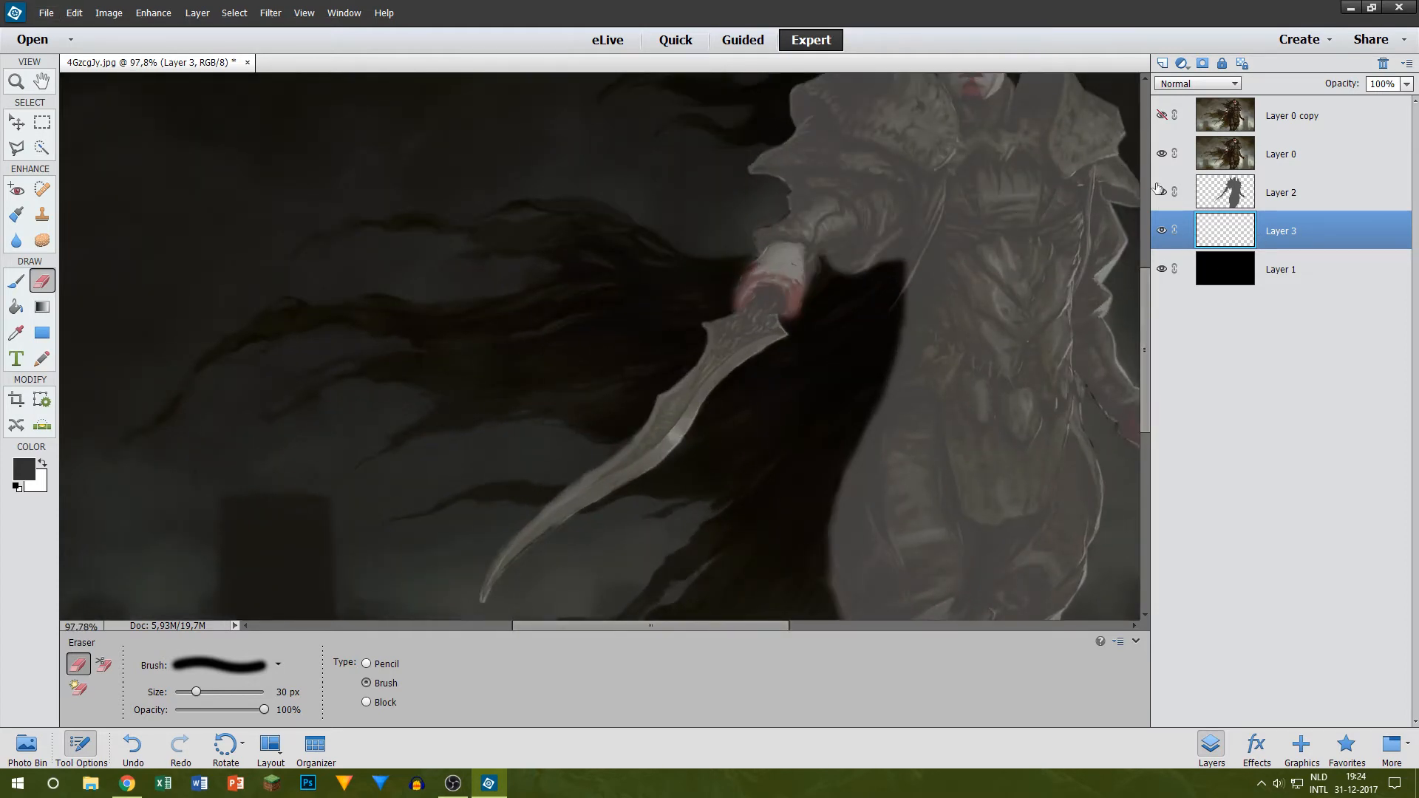
pyautogui.click(1161, 153)
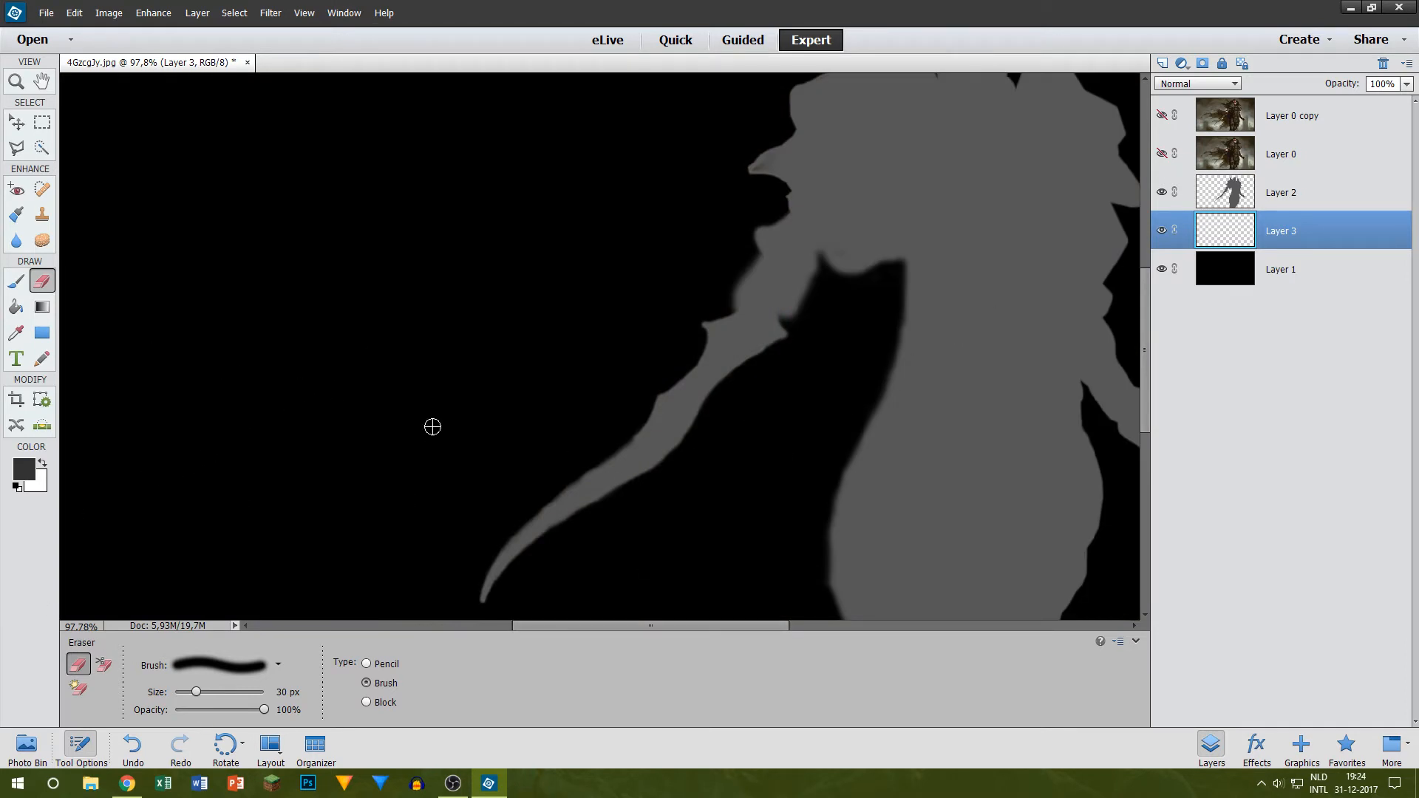
pyautogui.press('b')
pyautogui.moveTo(735, 529)
pyautogui.mouseDown()
pyautogui.moveTo(716, 498)
pyautogui.moveTo(725, 465)
pyautogui.mouseUp()
pyautogui.hotkey('ctrl', 'z')
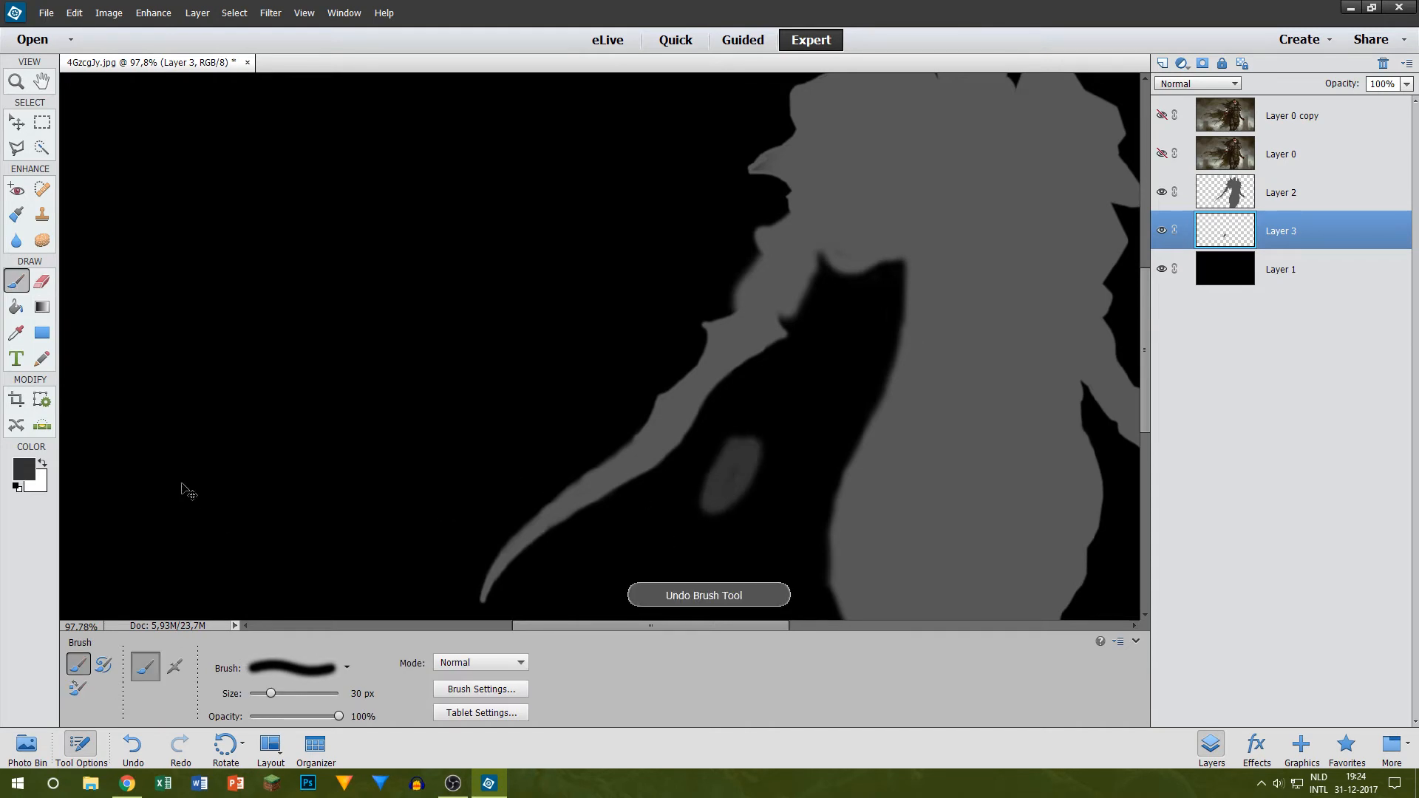
# Step: Set the foreground colour to #242424, test it with a stroke between the sword and torso, and undo that stroke
pyautogui.click(27, 469)
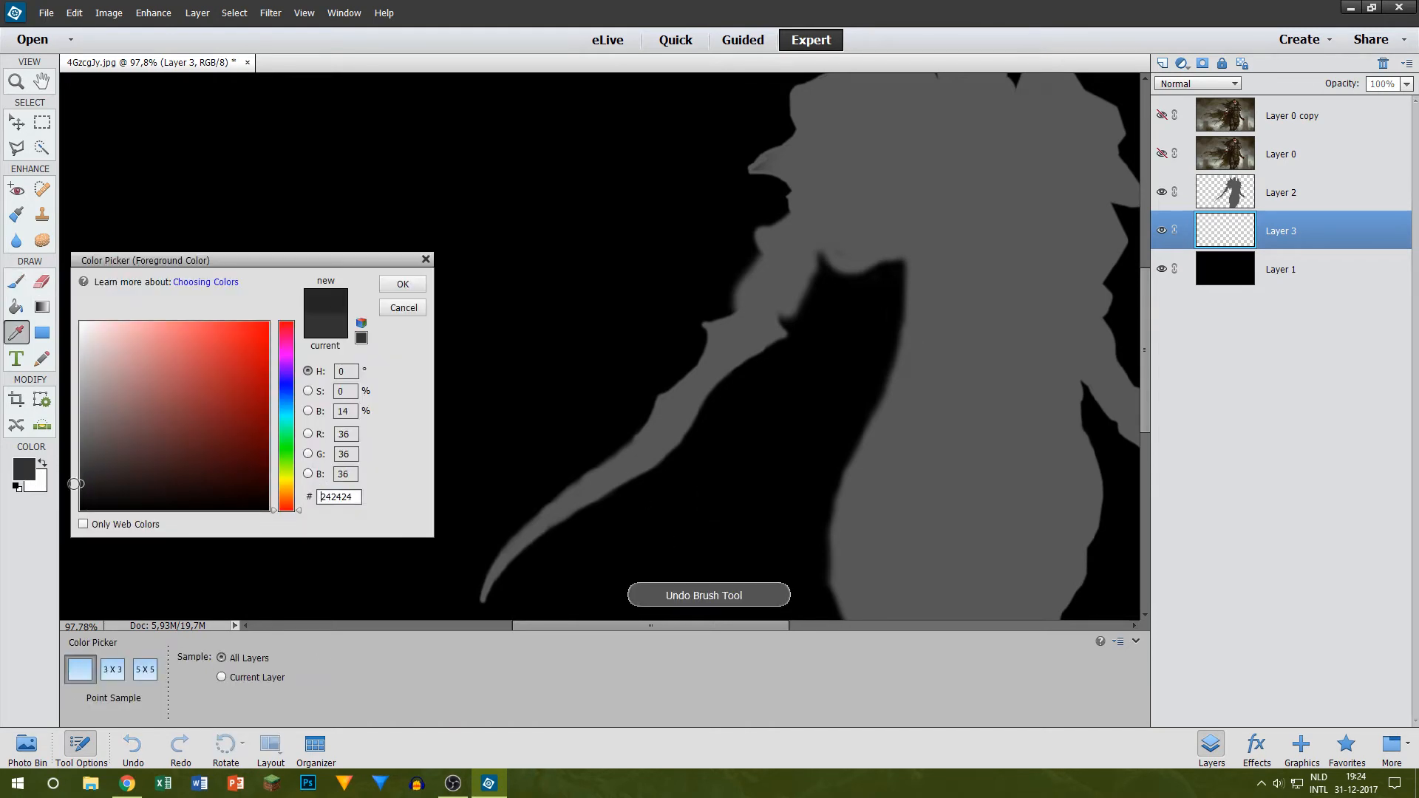
pyautogui.click(402, 284)
pyautogui.moveTo(725, 509)
pyautogui.mouseDown()
pyautogui.moveTo(738, 466)
pyautogui.moveTo(736, 480)
pyautogui.mouseUp()
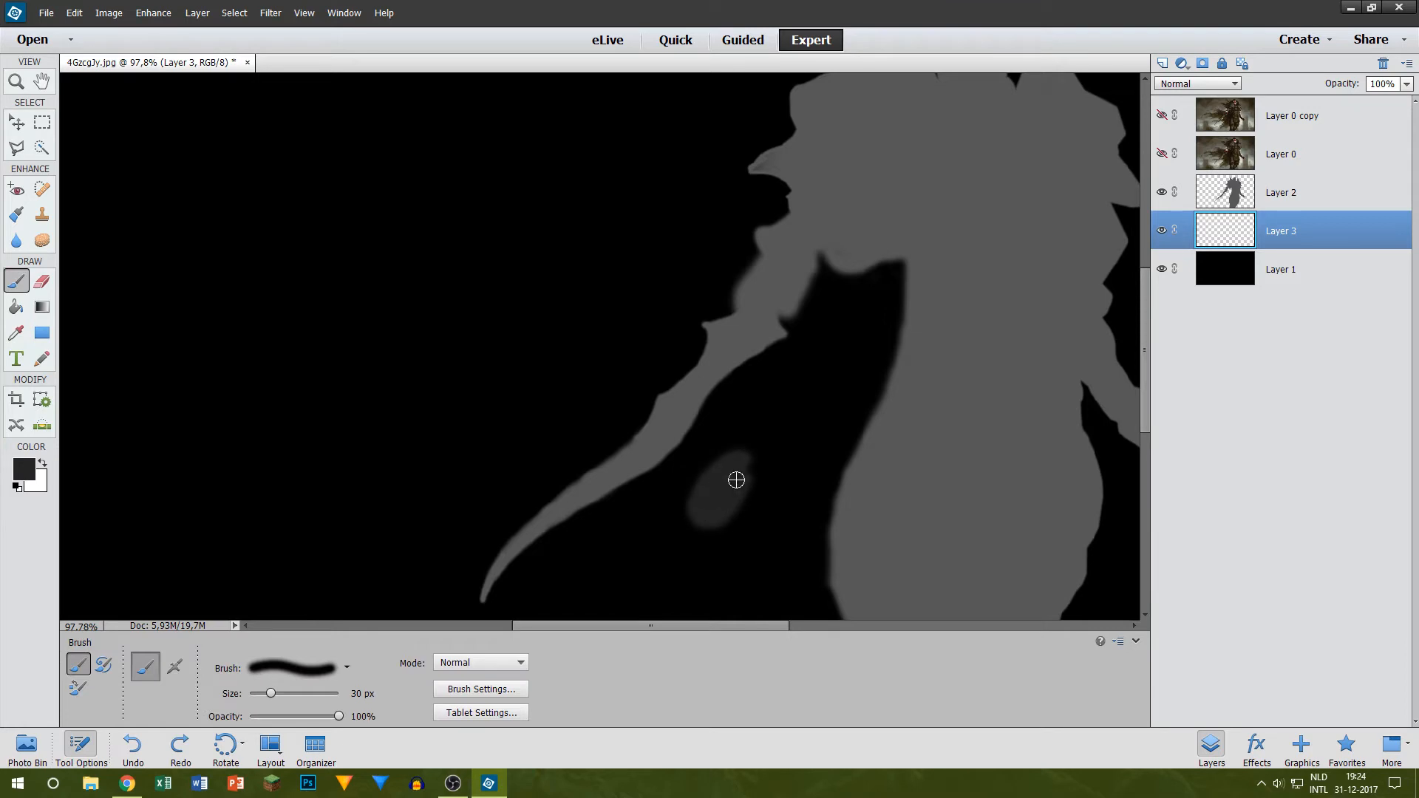
pyautogui.hotkey('ctrl', 'z')
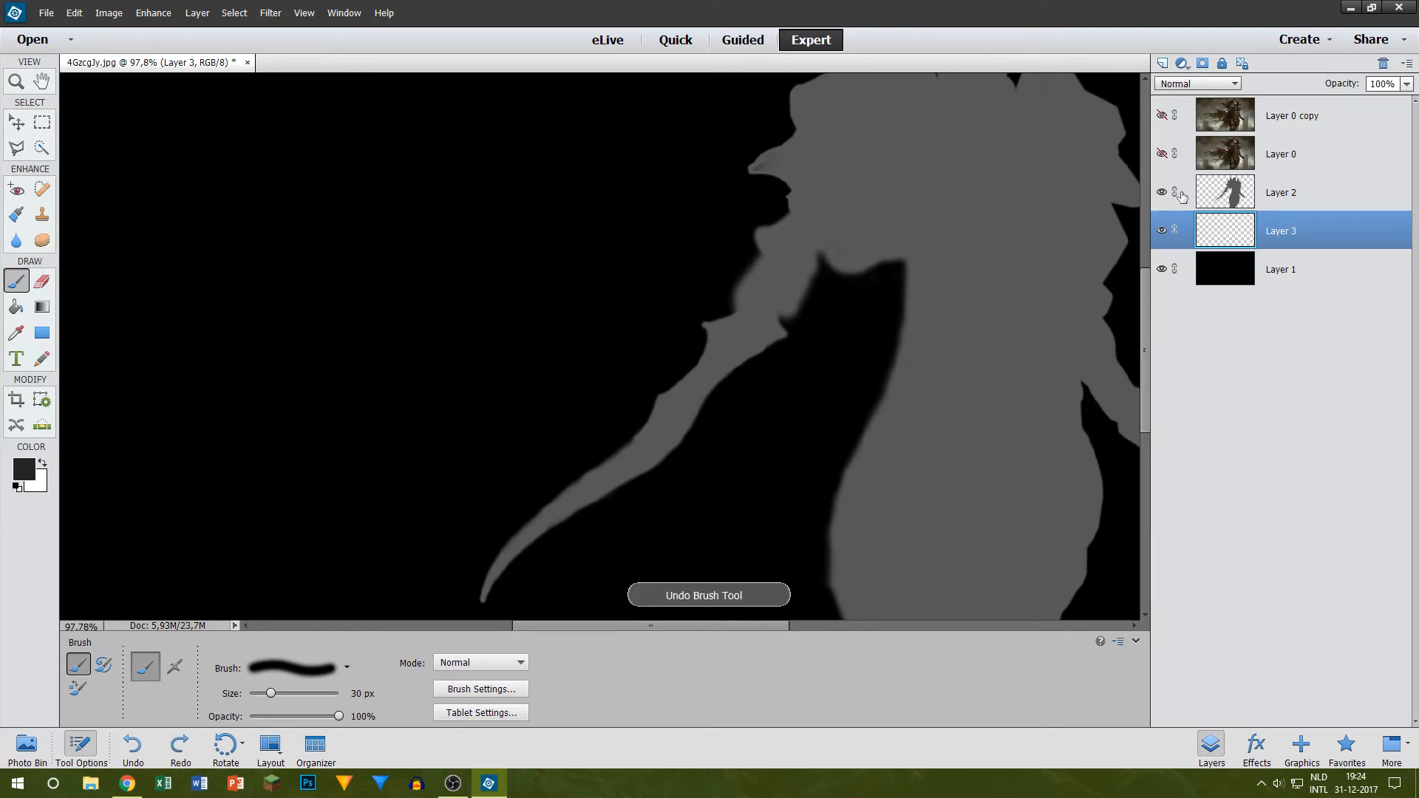
# Step: Show Layer 0 again and paint the cape strand crossing behind the lower sword blade on Layer 3 with a 30 px brush
pyautogui.click(1161, 154)
pyautogui.scroll(5, 459, 459)
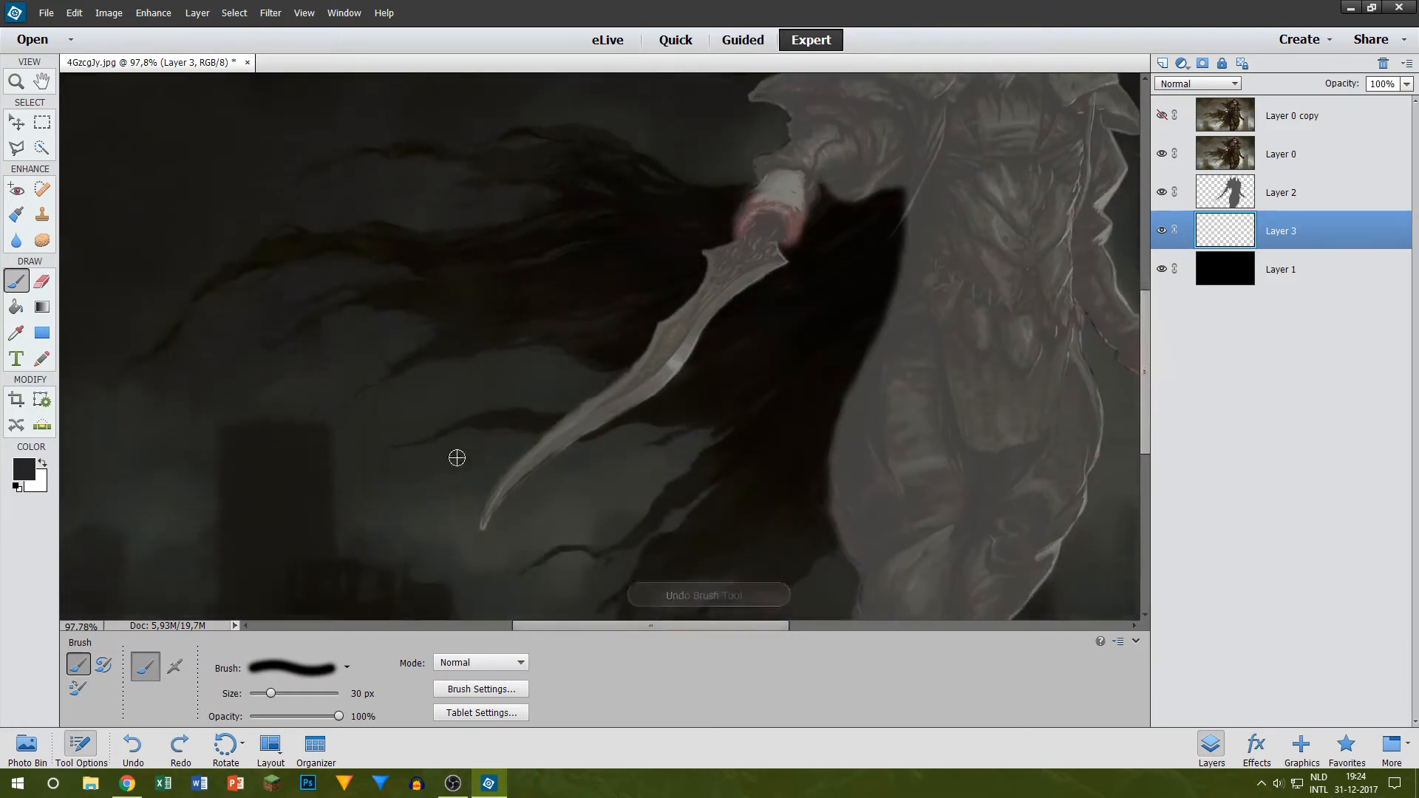
pyautogui.click(342, 441)
pyautogui.hotkey('ctrl', 'z')
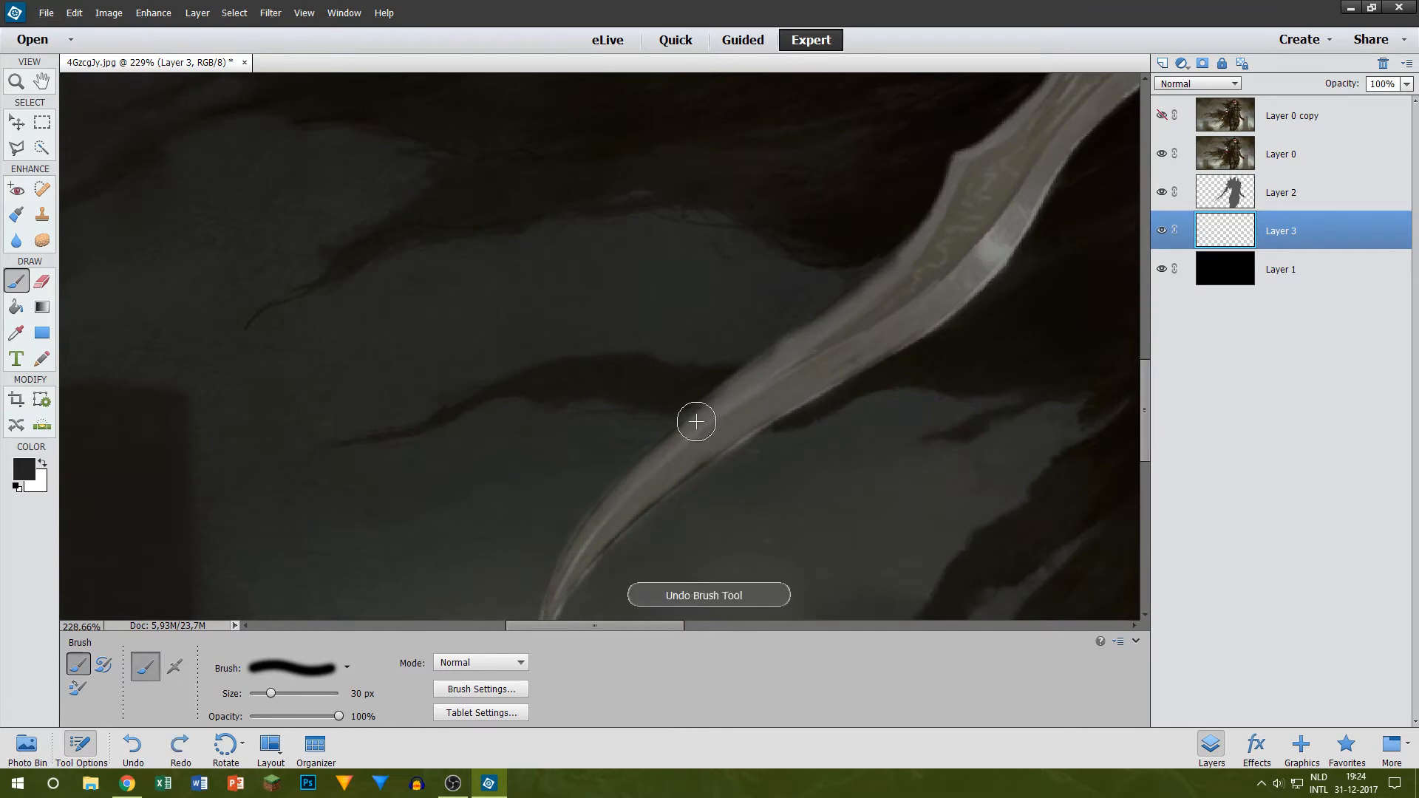
pyautogui.moveTo(544, 384)
pyautogui.mouseDown()
pyautogui.moveTo(780, 392)
pyautogui.moveTo(634, 386)
pyautogui.moveTo(792, 410)
pyautogui.moveTo(891, 369)
pyautogui.moveTo(810, 395)
pyautogui.moveTo(852, 374)
pyautogui.moveTo(1045, 366)
pyautogui.mouseUp()
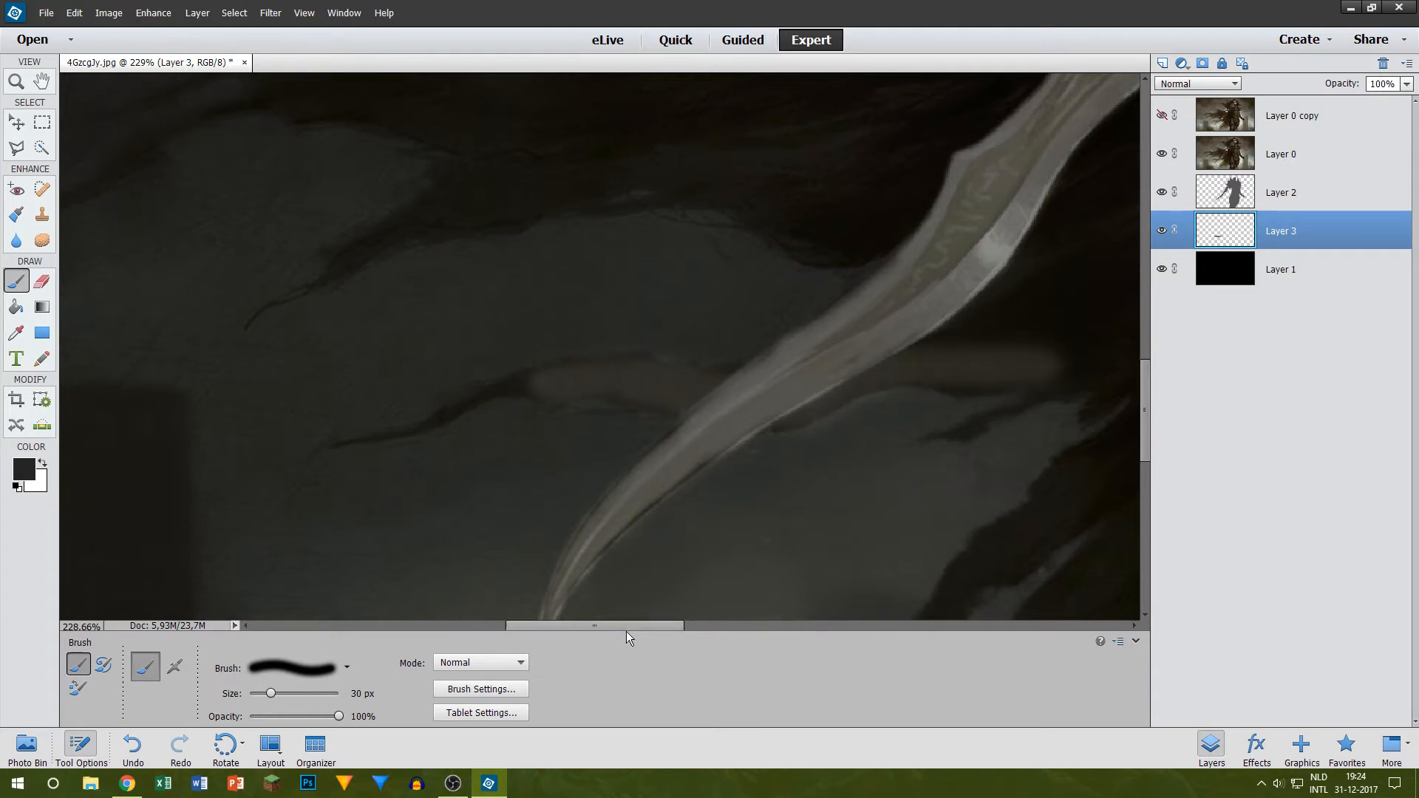
# Step: Reduce the brush to 9 px and extend the dark grey along the cape strand to its thin outer tip
pyautogui.moveTo(630, 627); pyautogui.dragTo(601, 623)
pyautogui.scroll(3, 574, 506)
pyautogui.press('[')
pyautogui.press('[')
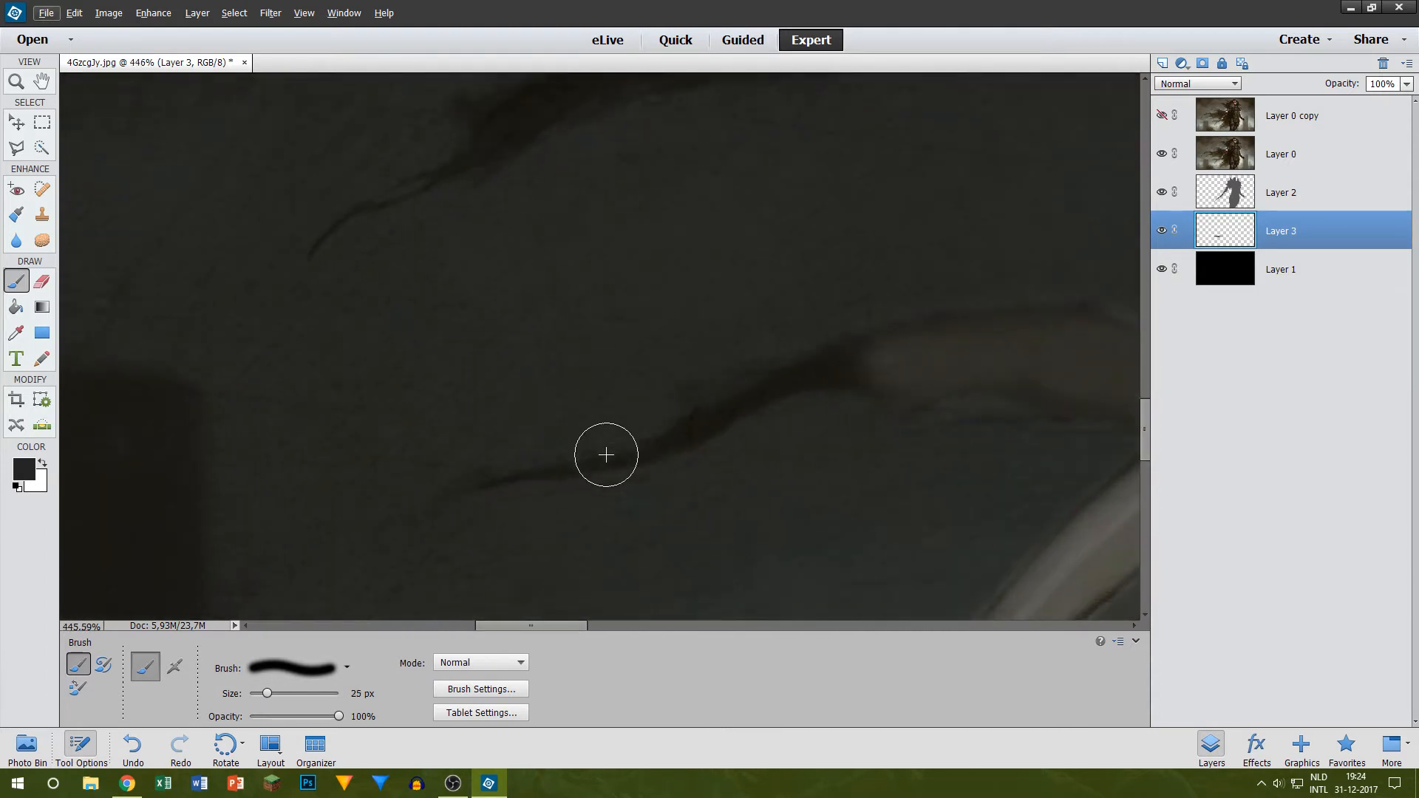
pyautogui.moveTo(491, 481)
pyautogui.mouseDown()
pyautogui.moveTo(592, 470)
pyautogui.moveTo(814, 385)
pyautogui.moveTo(889, 383)
pyautogui.moveTo(817, 400)
pyautogui.mouseUp()
pyautogui.hotkey('ctrl', 'z')
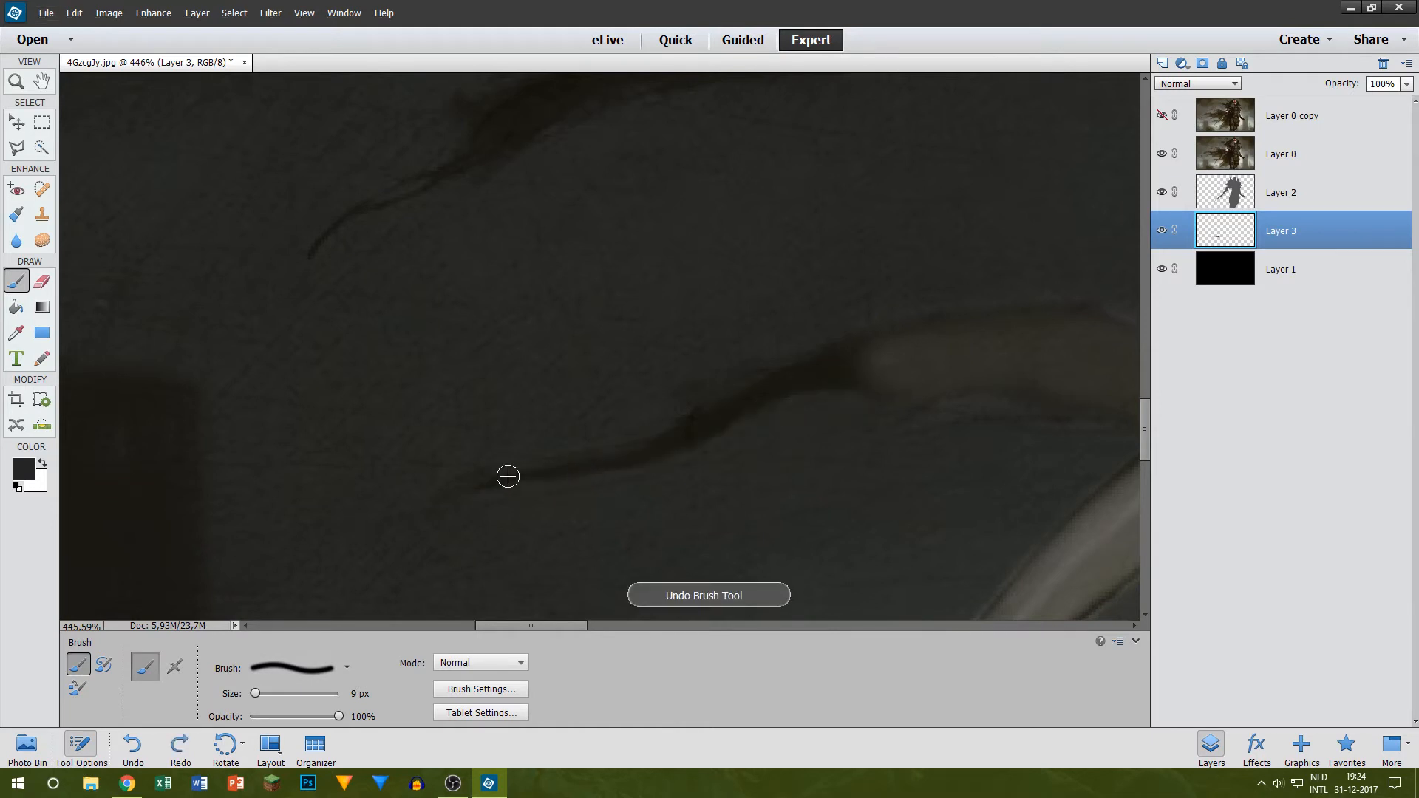
pyautogui.moveTo(486, 487)
pyautogui.mouseDown()
pyautogui.moveTo(624, 464)
pyautogui.moveTo(901, 333)
pyautogui.moveTo(806, 392)
pyautogui.moveTo(865, 360)
pyautogui.moveTo(768, 385)
pyautogui.moveTo(620, 462)
pyautogui.mouseUp()
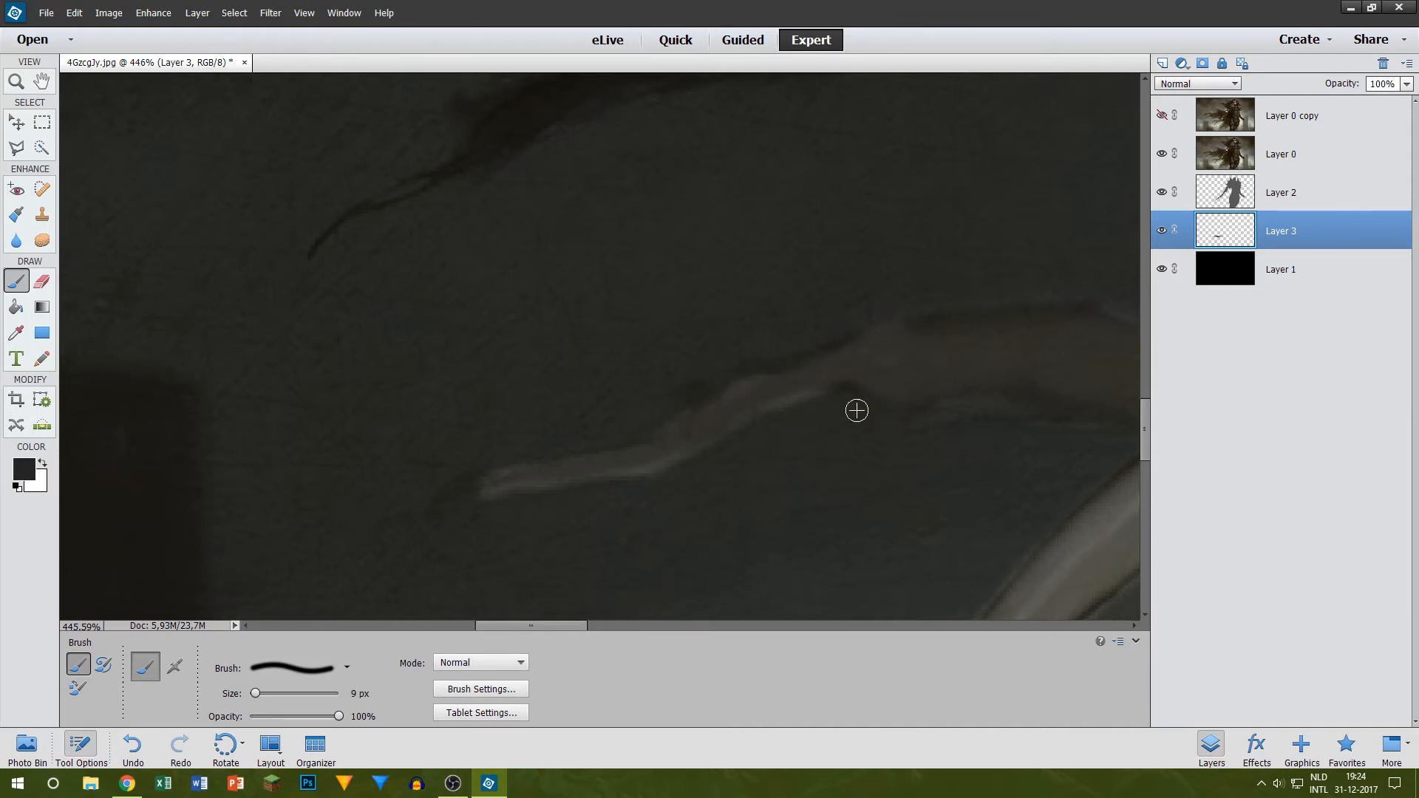
# Step: Paint the lower edge of the same cape strand on the torso side of the sword blade
pyautogui.moveTo(526, 625); pyautogui.dragTo(579, 626)
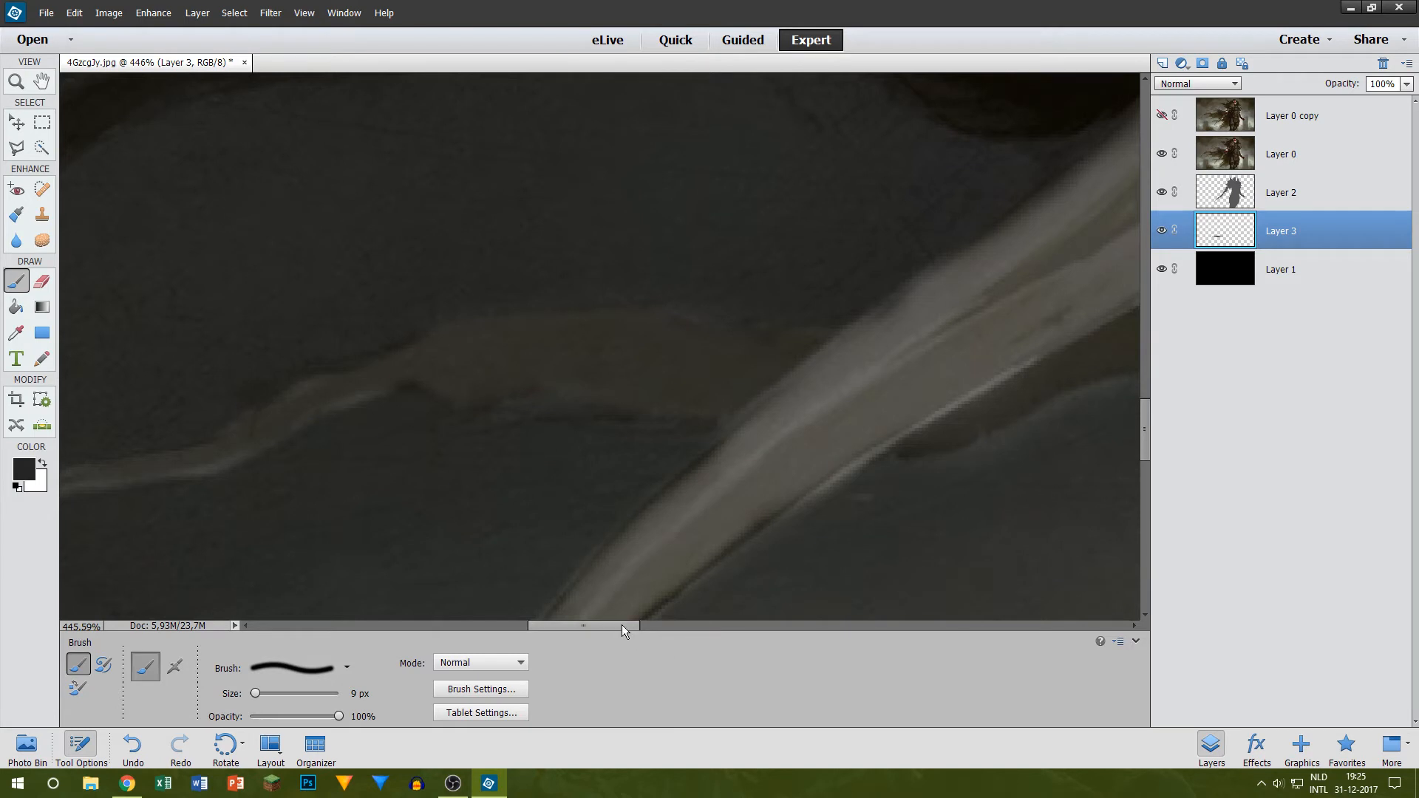
pyautogui.moveTo(622, 628); pyautogui.dragTo(670, 626)
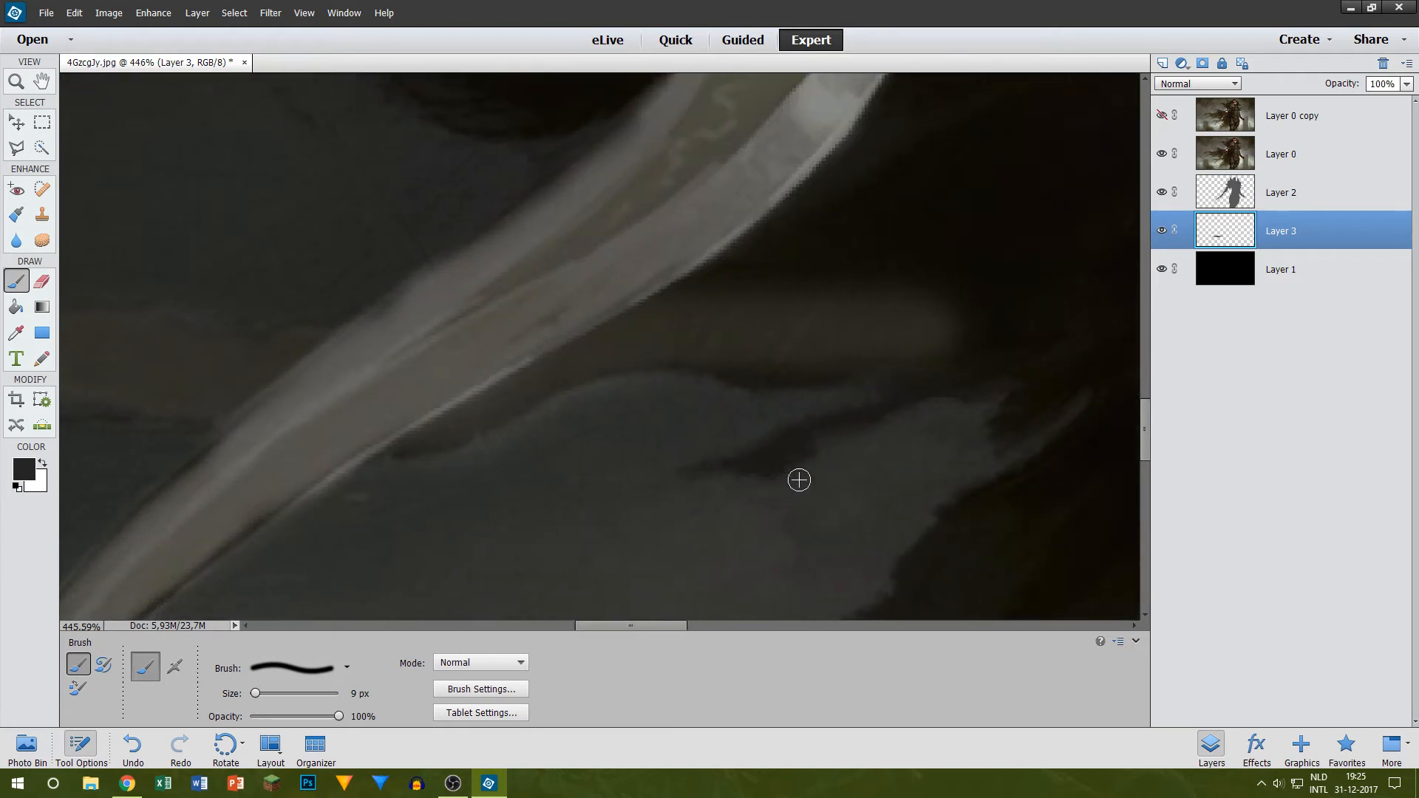
pyautogui.scroll(3, 824, 415)
pyautogui.scroll(4, 823, 415)
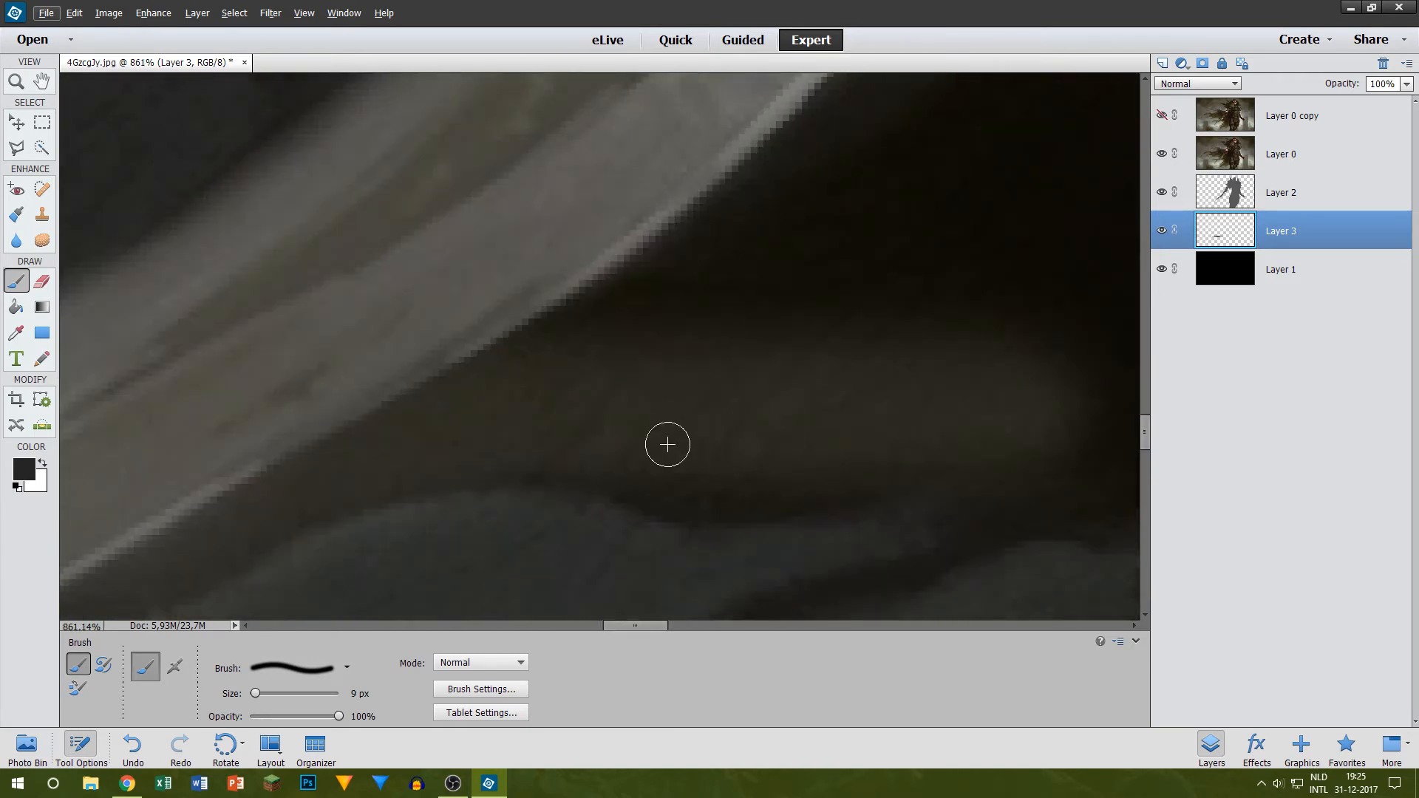
pyautogui.moveTo(662, 481)
pyautogui.mouseDown()
pyautogui.moveTo(742, 502)
pyautogui.moveTo(996, 458)
pyautogui.mouseUp()
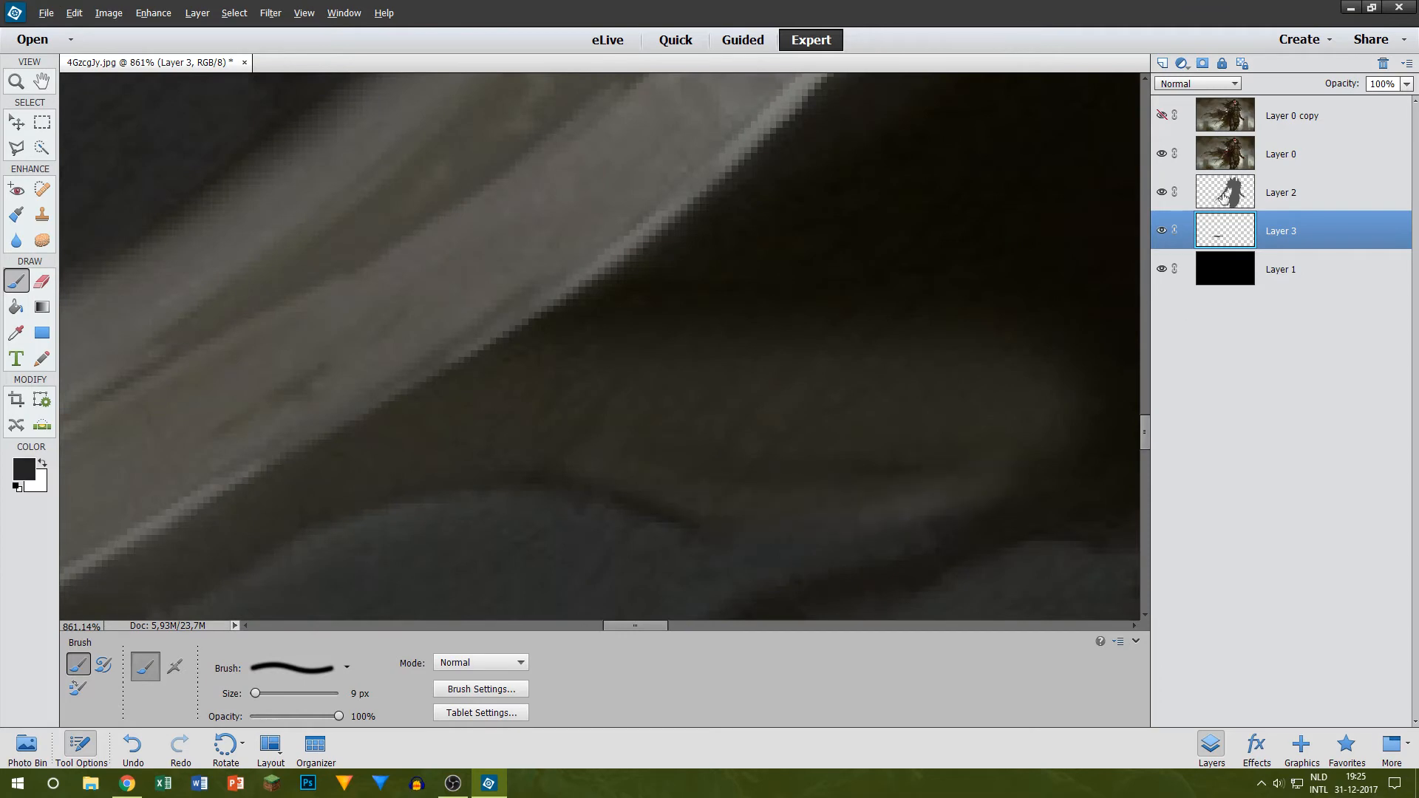
pyautogui.scroll(-5, 618, 295)
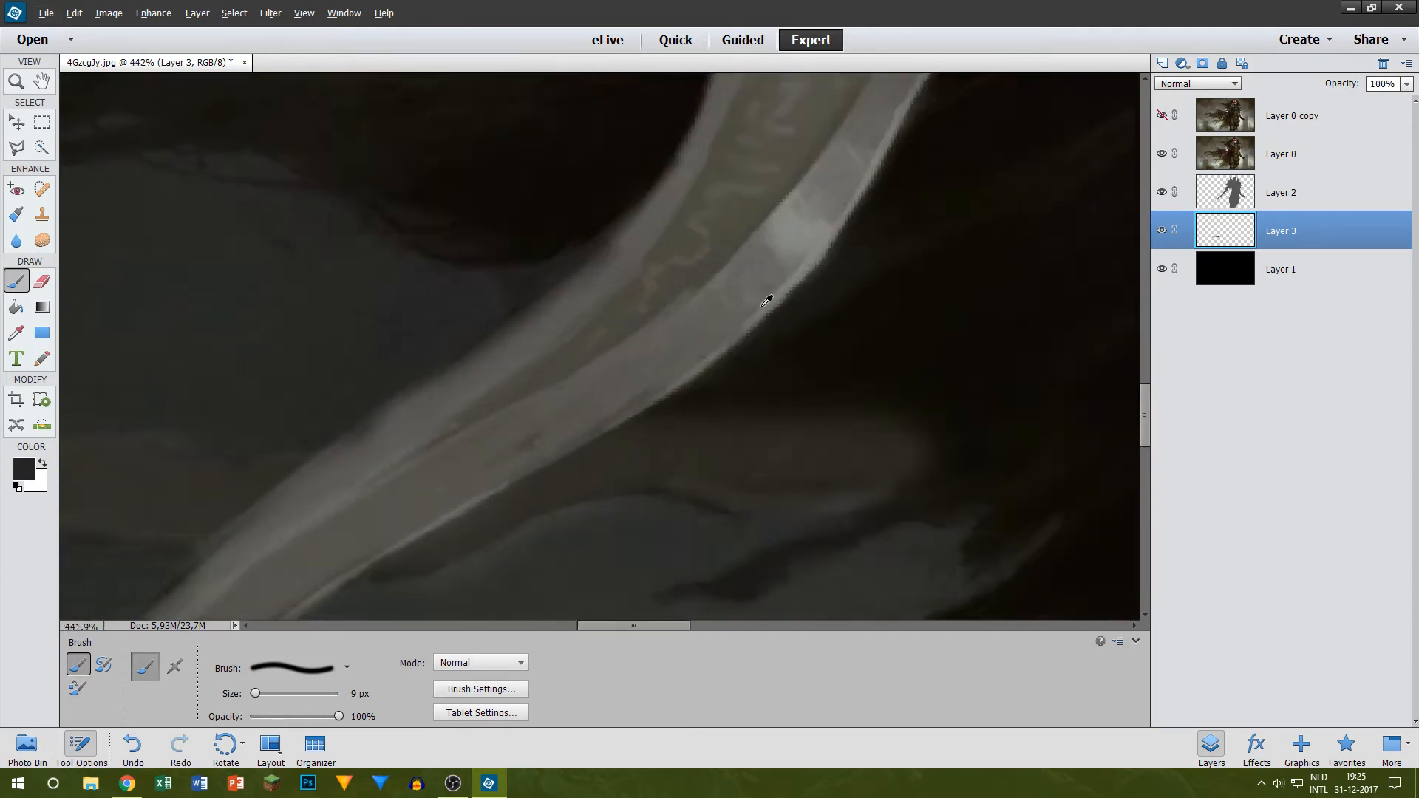
# Step: Paint the small wisp branching below that cape strand and check the result by toggling Layer 0's visibility
pyautogui.scroll(-7, 766, 302)
pyautogui.scroll(6, 960, 394)
pyautogui.moveTo(472, 462); pyautogui.dragTo(742, 361)
pyautogui.moveTo(479, 465); pyautogui.dragTo(765, 363)
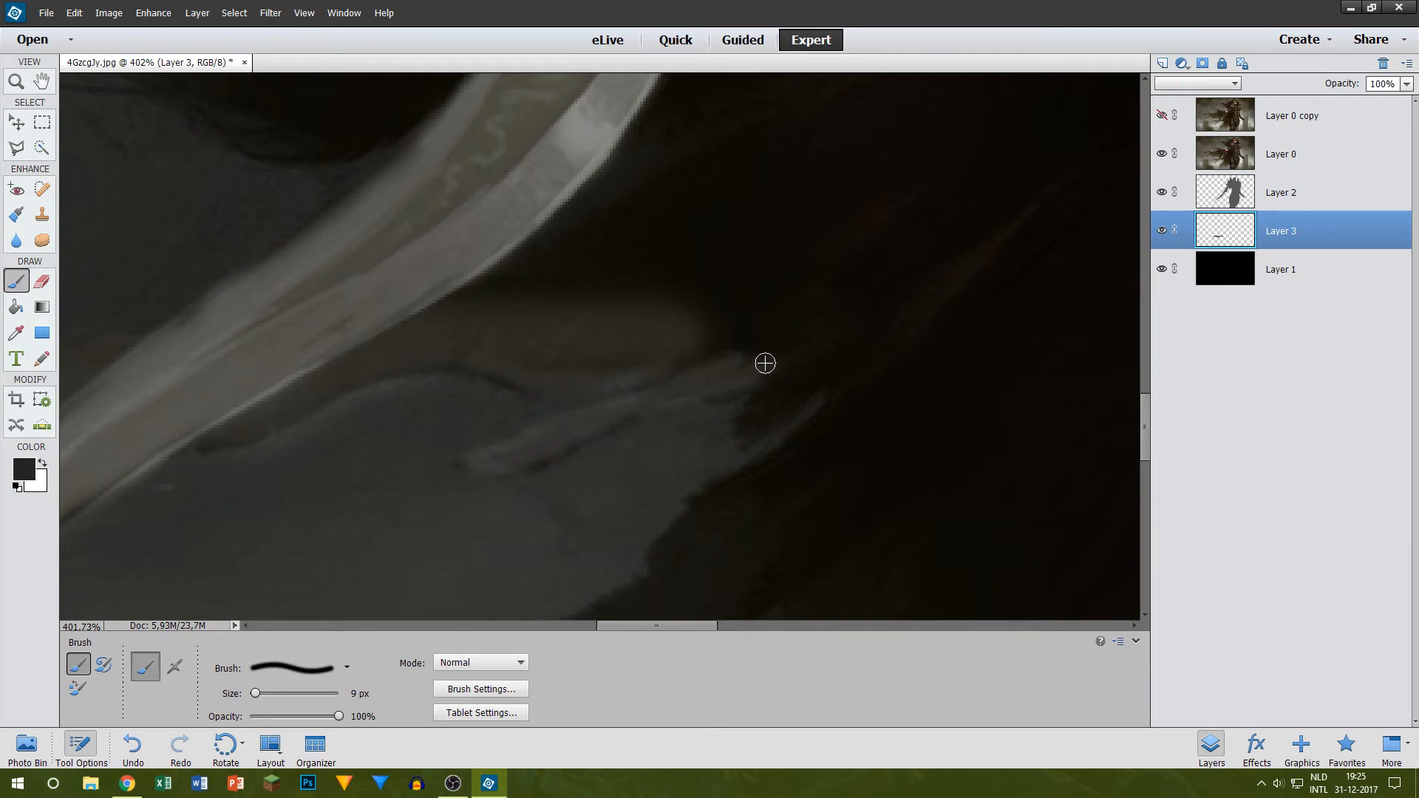
pyautogui.click(1173, 153)
pyautogui.click(1174, 153)
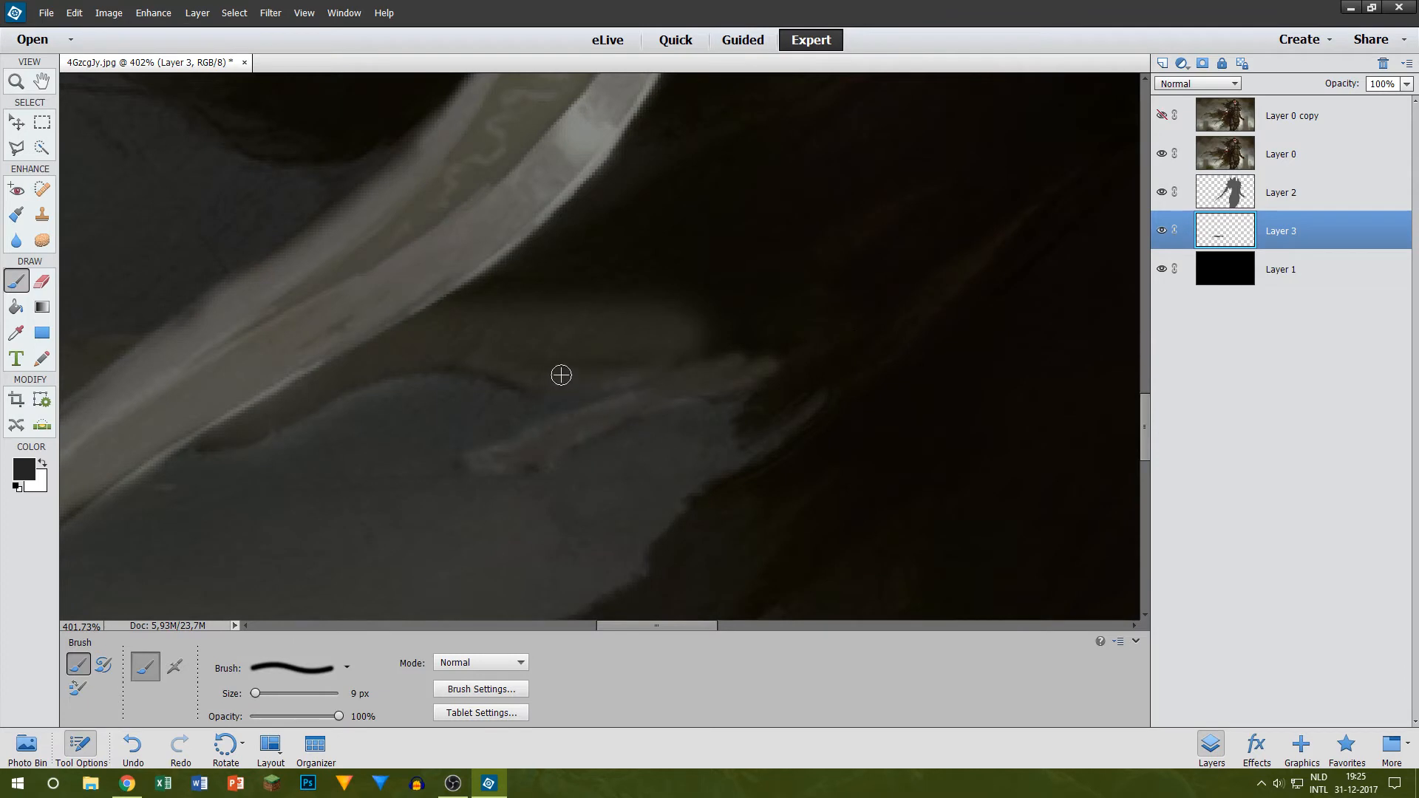
# Step: Paint the notch beside the wisp and the jagged cape edge running down from it in dark grey
pyautogui.scroll(-2, 776, 367)
pyautogui.scroll(3, 752, 385)
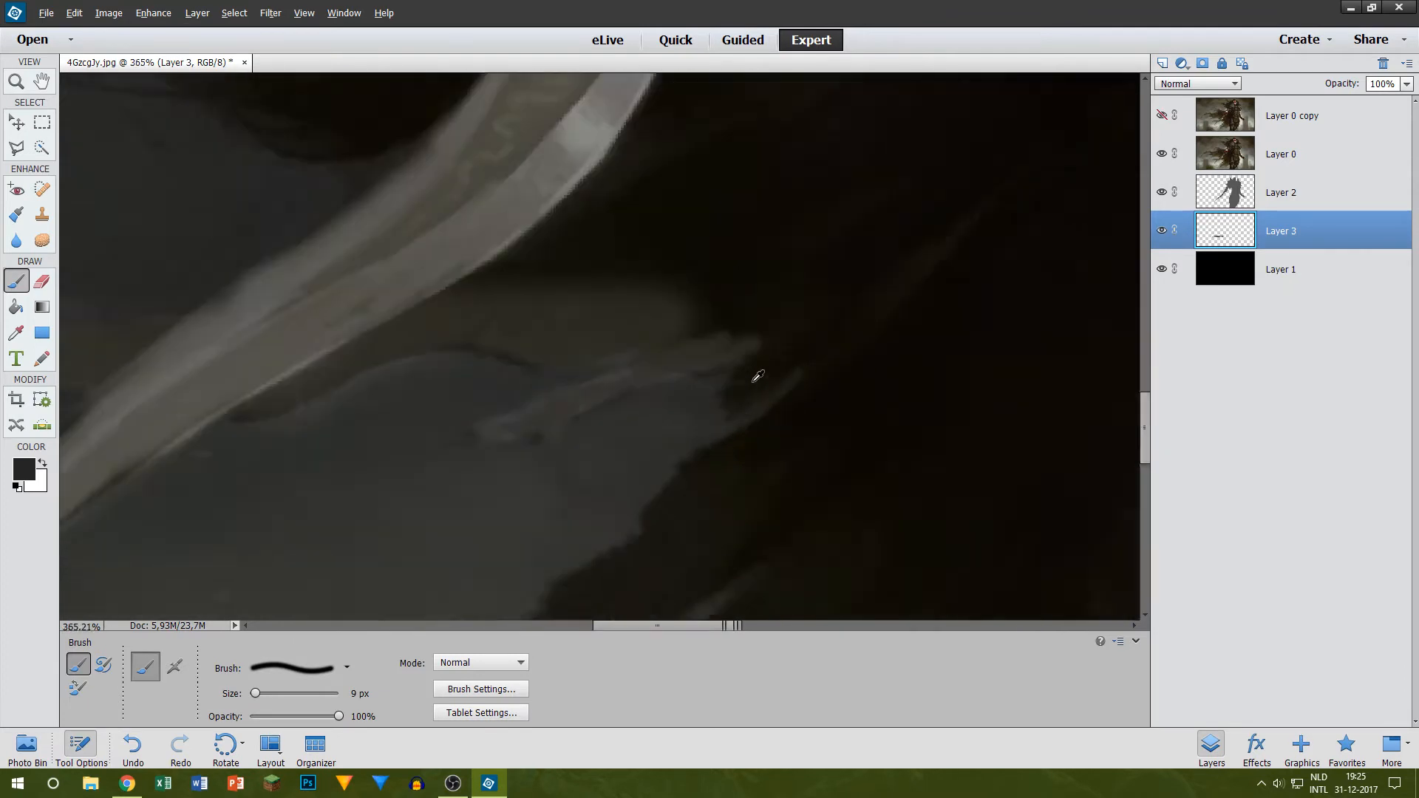
pyautogui.moveTo(722, 374)
pyautogui.mouseDown()
pyautogui.moveTo(717, 418)
pyautogui.moveTo(750, 391)
pyautogui.mouseUp()
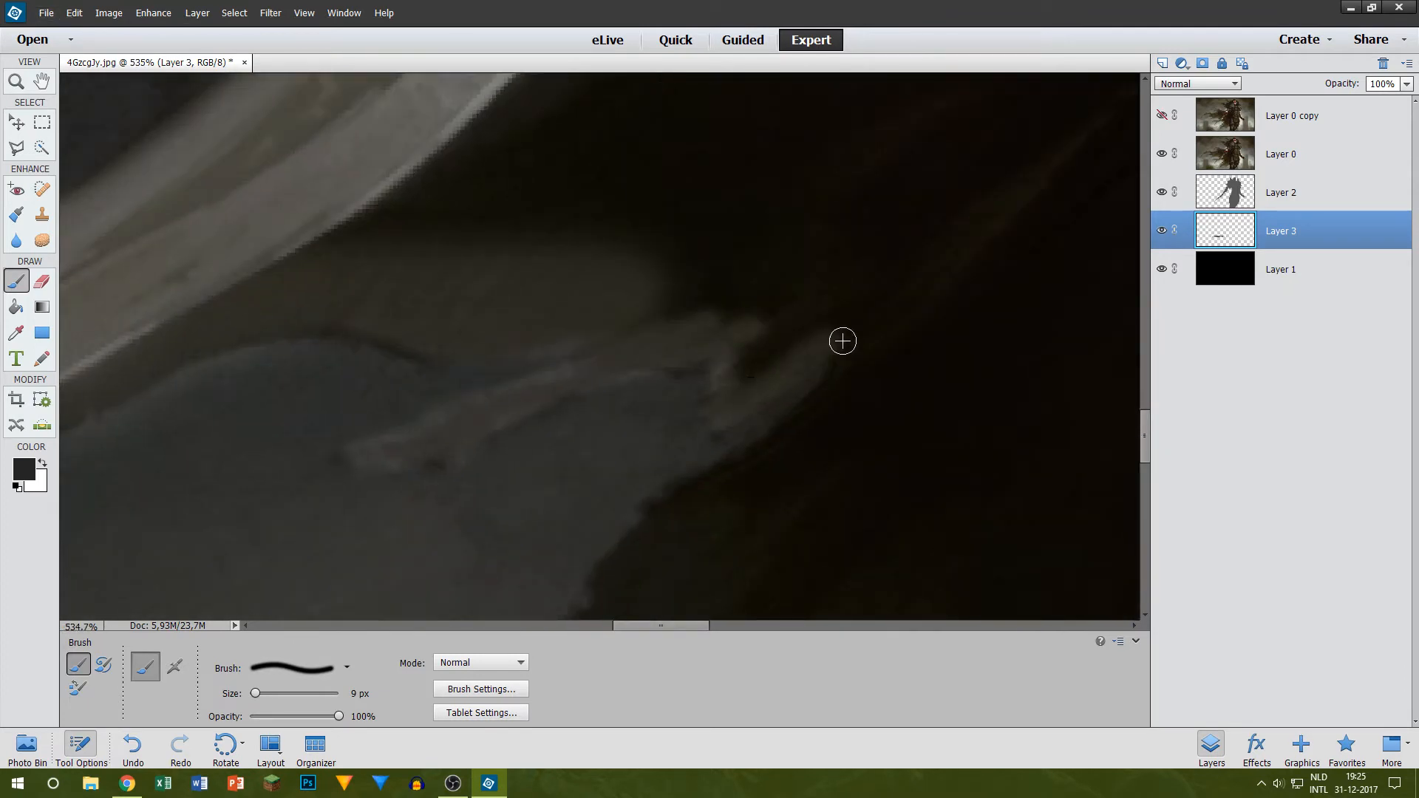
pyautogui.moveTo(843, 340)
pyautogui.mouseDown()
pyautogui.moveTo(827, 415)
pyautogui.moveTo(766, 470)
pyautogui.mouseUp()
pyautogui.moveTo(817, 390)
pyautogui.mouseDown()
pyautogui.moveTo(698, 489)
pyautogui.moveTo(652, 497)
pyautogui.moveTo(680, 390)
pyautogui.moveTo(683, 321)
pyautogui.moveTo(668, 301)
pyautogui.moveTo(563, 432)
pyautogui.moveTo(488, 454)
pyautogui.moveTo(567, 430)
pyautogui.moveTo(478, 457)
pyautogui.mouseUp()
# Step: Continue the dark grey along the jagged cape edge, down to where the thin tendril branches off
pyautogui.scroll(-2, 478, 458)
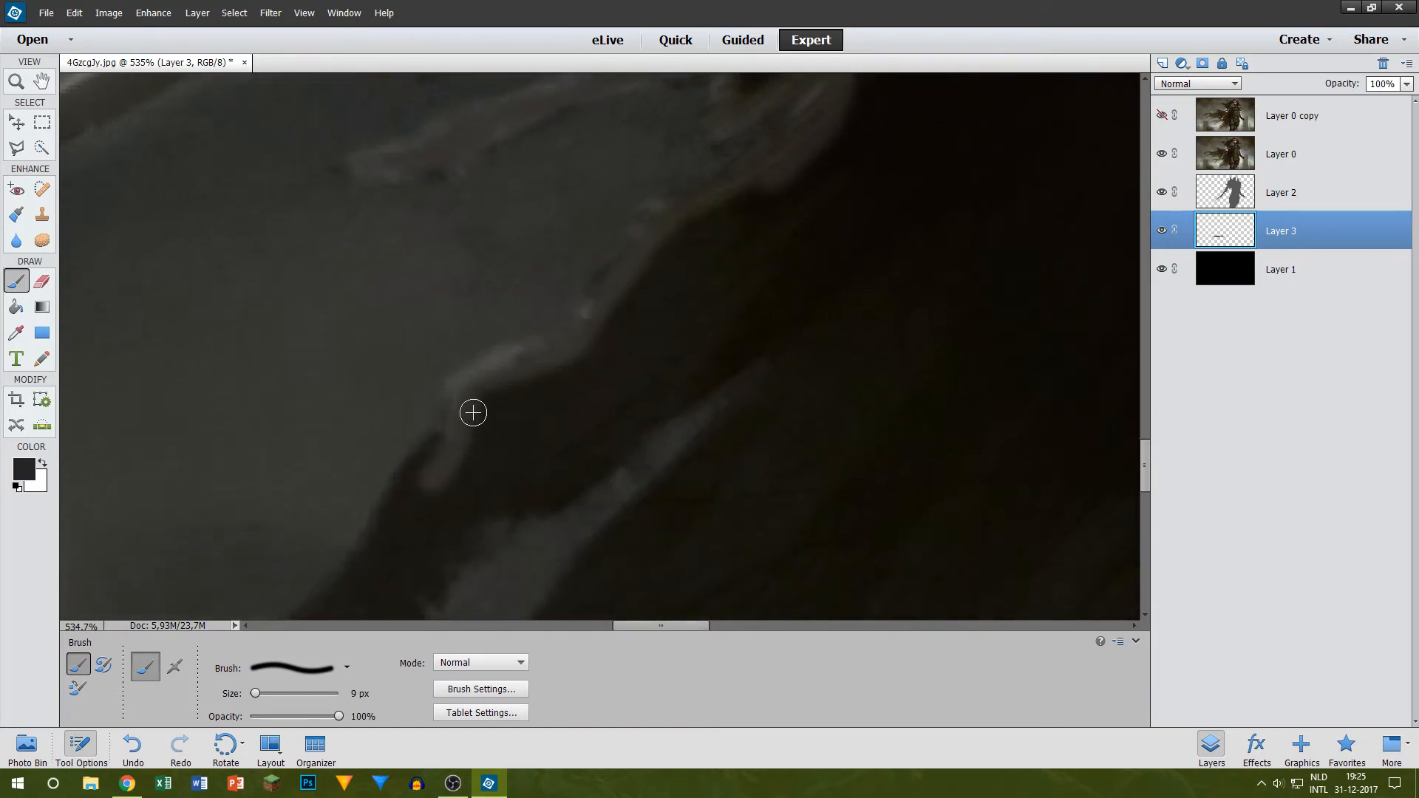
pyautogui.scroll(-2, 472, 412)
pyautogui.moveTo(466, 367)
pyautogui.mouseDown()
pyautogui.moveTo(426, 379)
pyautogui.moveTo(362, 512)
pyautogui.mouseUp()
pyautogui.scroll(-9, 402, 450)
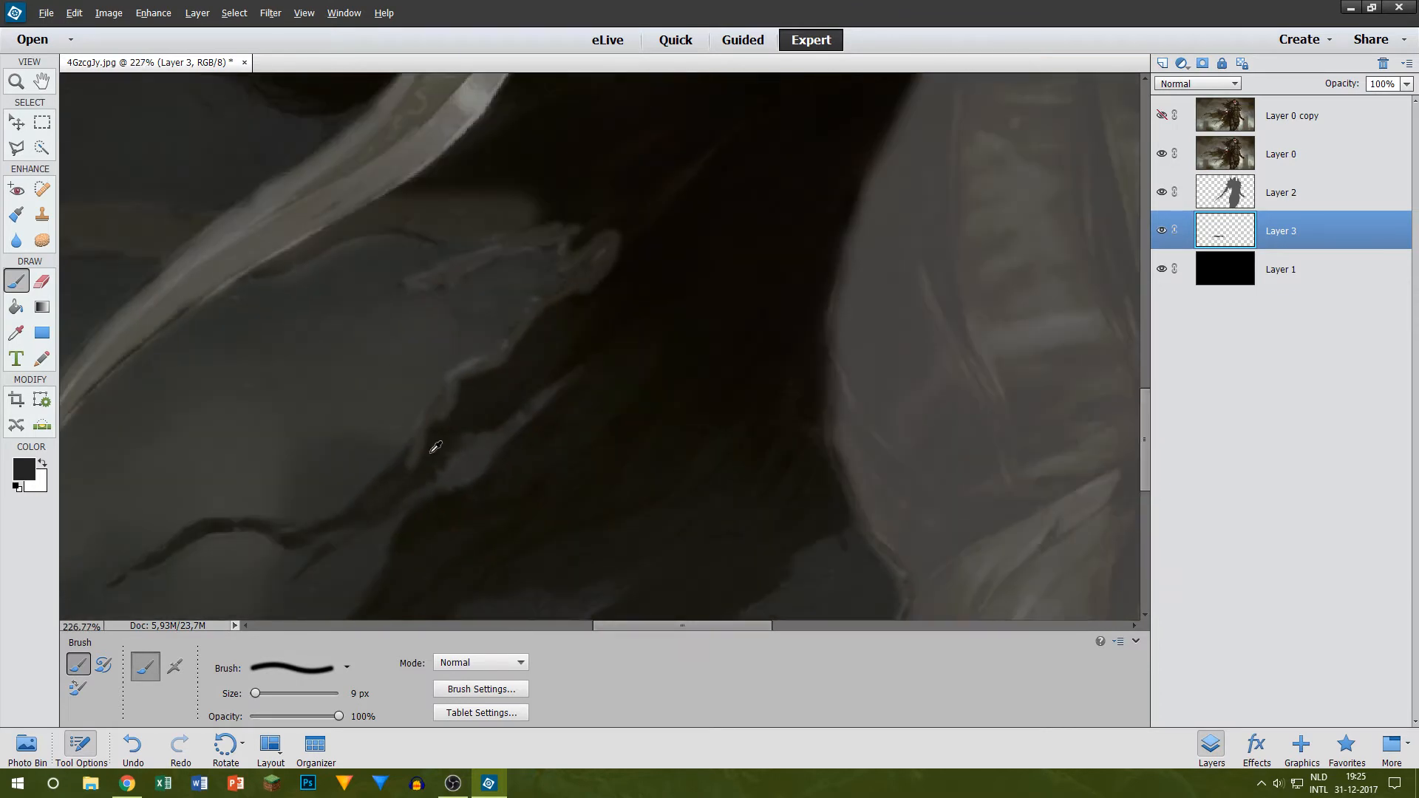
pyautogui.scroll(8, 339, 510)
pyautogui.scroll(-1, 296, 517)
pyautogui.moveTo(280, 489)
pyautogui.mouseDown()
pyautogui.moveTo(436, 415)
pyautogui.moveTo(501, 343)
pyautogui.moveTo(458, 314)
pyautogui.moveTo(396, 399)
pyautogui.moveTo(300, 459)
pyautogui.moveTo(388, 404)
pyautogui.moveTo(308, 469)
pyautogui.moveTo(460, 398)
pyautogui.moveTo(424, 385)
pyautogui.moveTo(381, 425)
pyautogui.moveTo(416, 399)
pyautogui.mouseUp()
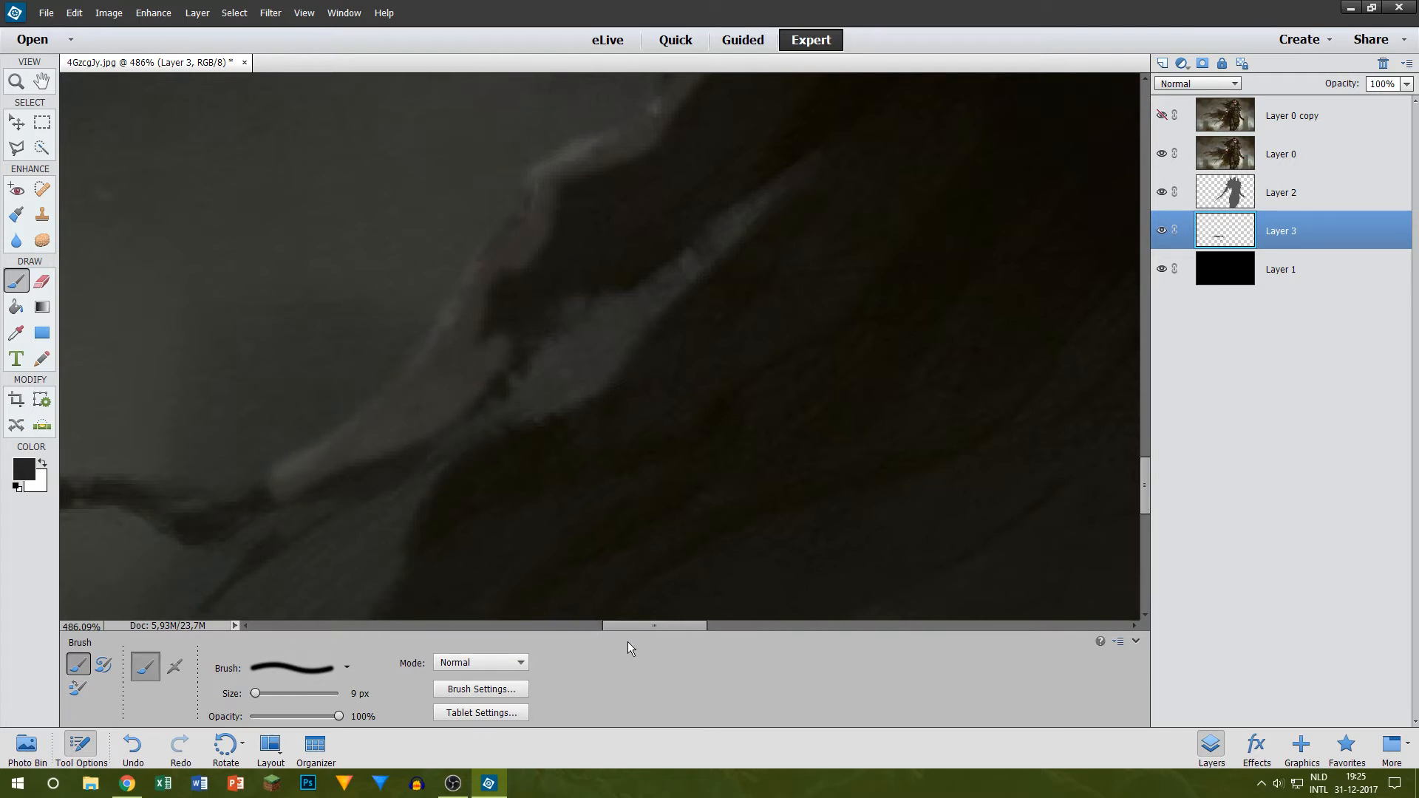
# Step: Paint the thin wavy tendril below the sword tip in dark grey and check it by toggling Layer 0's visibility
pyautogui.moveTo(631, 628); pyautogui.dragTo(574, 627)
pyautogui.scroll(-1, 402, 545)
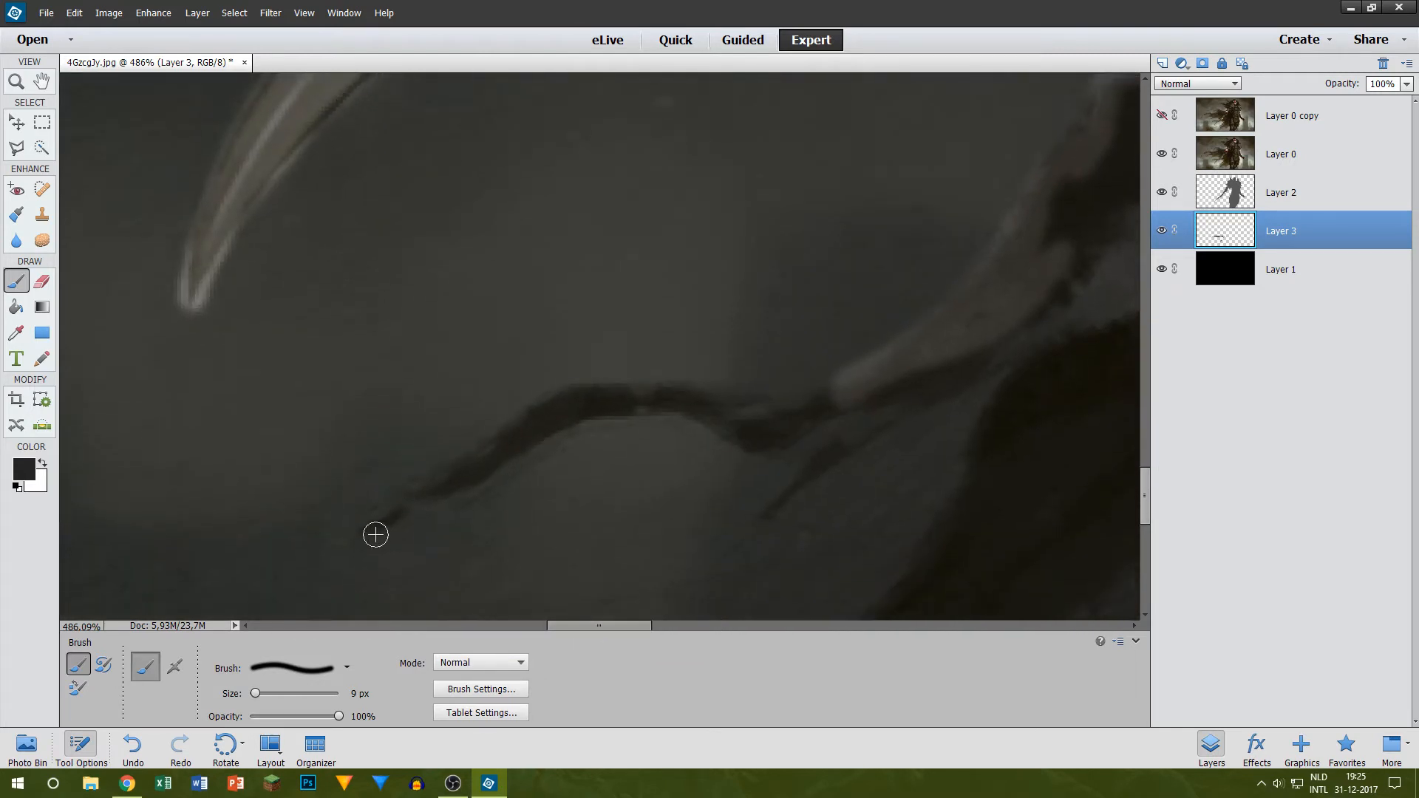
pyautogui.hotkey('ctrl', 'z')
pyautogui.moveTo(362, 528)
pyautogui.mouseDown()
pyautogui.moveTo(493, 464)
pyautogui.moveTo(534, 427)
pyautogui.moveTo(473, 467)
pyautogui.moveTo(564, 407)
pyautogui.moveTo(662, 397)
pyautogui.moveTo(772, 421)
pyautogui.moveTo(849, 390)
pyautogui.moveTo(781, 442)
pyautogui.moveTo(718, 429)
pyautogui.moveTo(765, 436)
pyautogui.moveTo(818, 411)
pyautogui.mouseUp()
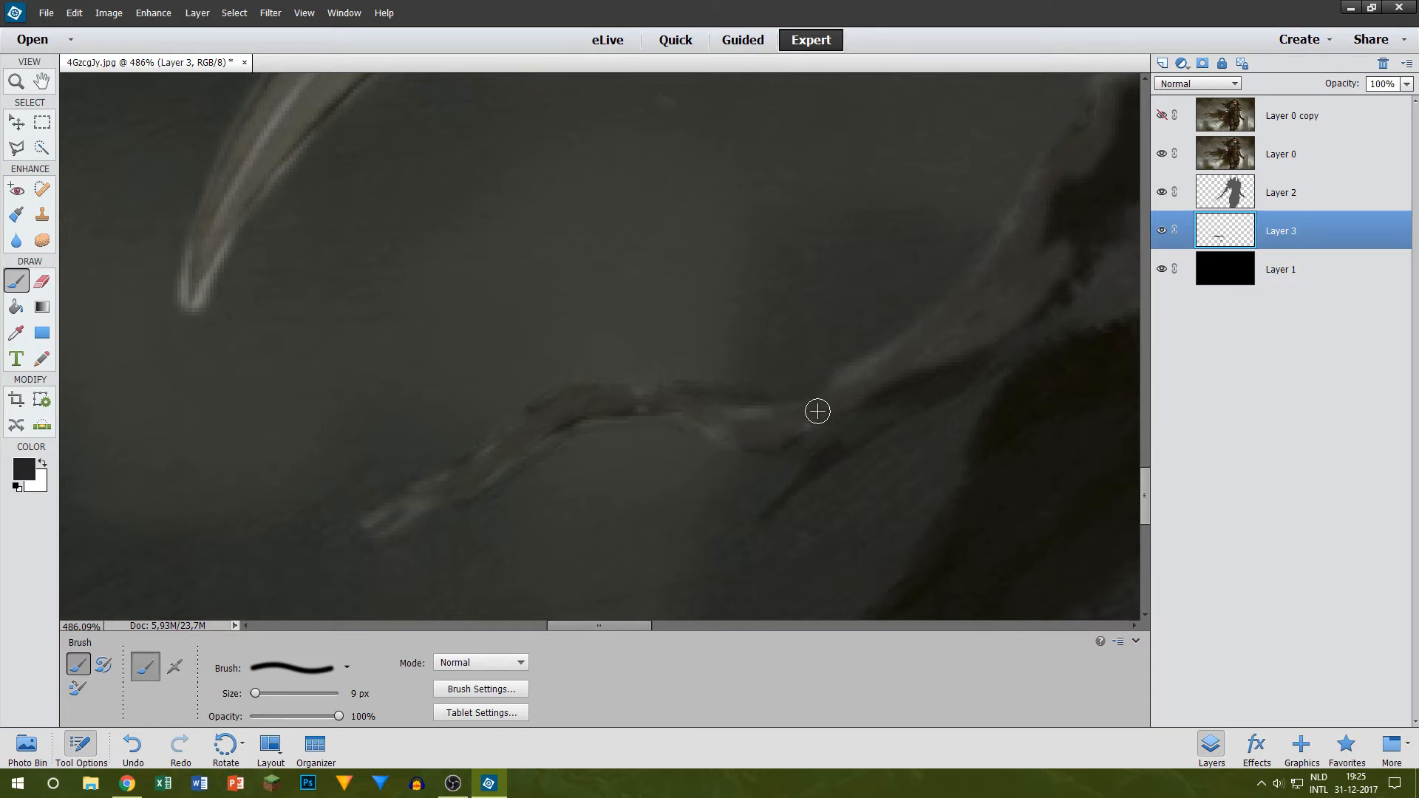
pyautogui.click(1162, 154)
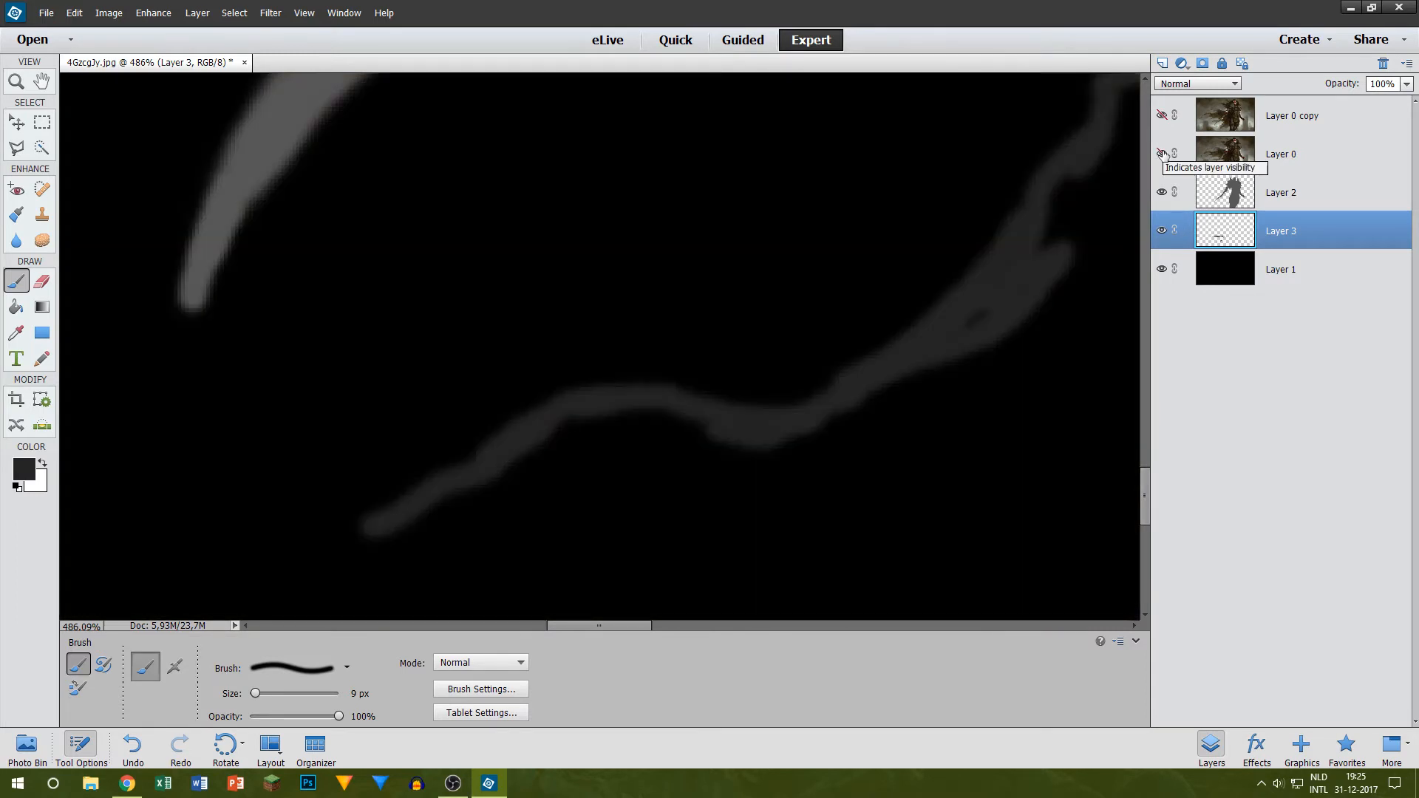
pyautogui.click(1161, 154)
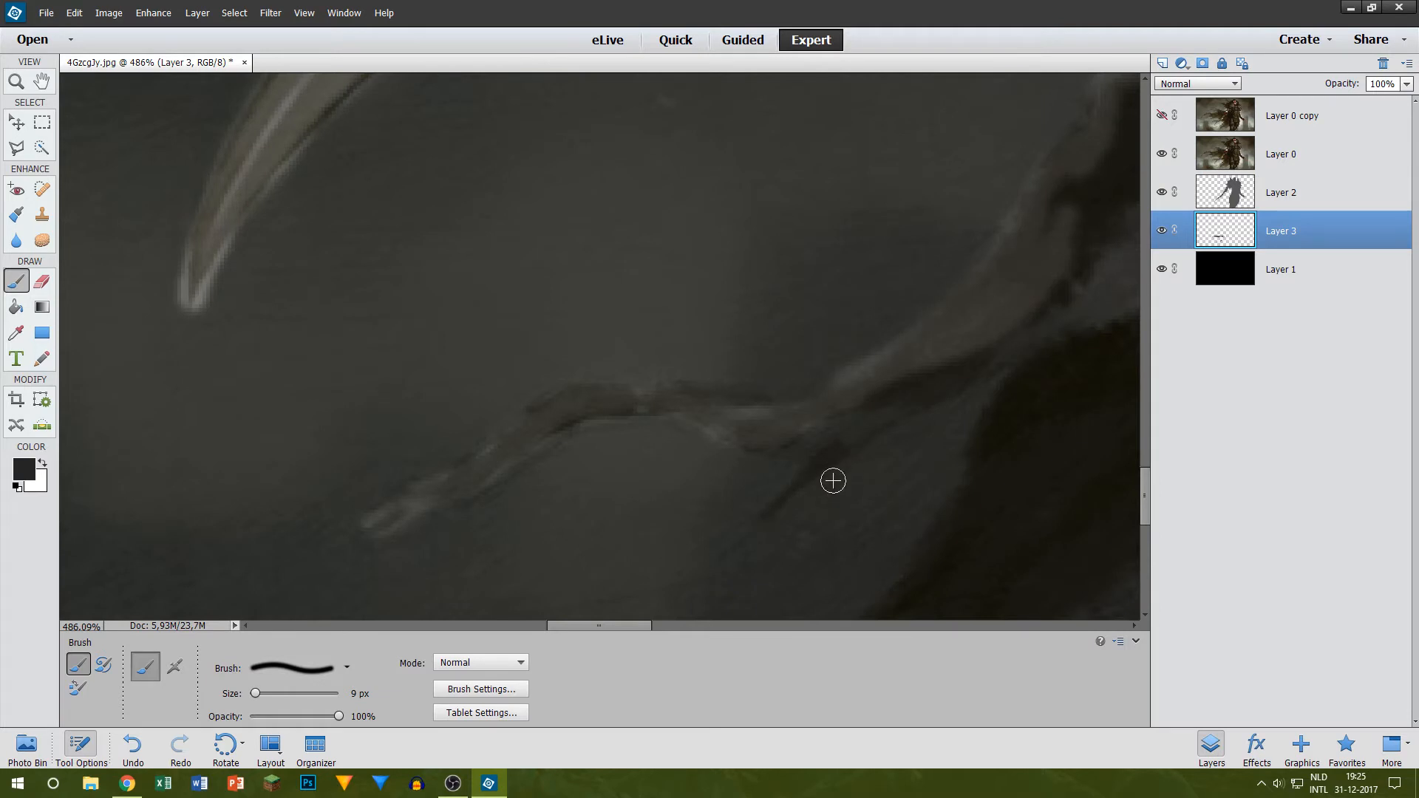
# Step: Paint the short spur beneath the tendril and the strand's inner edge rising from it toward the dark cape
pyautogui.moveTo(775, 506); pyautogui.dragTo(956, 371)
pyautogui.moveTo(876, 418); pyautogui.dragTo(871, 403)
pyautogui.moveTo(605, 627); pyautogui.dragTo(648, 627)
pyautogui.scroll(2, 518, 428)
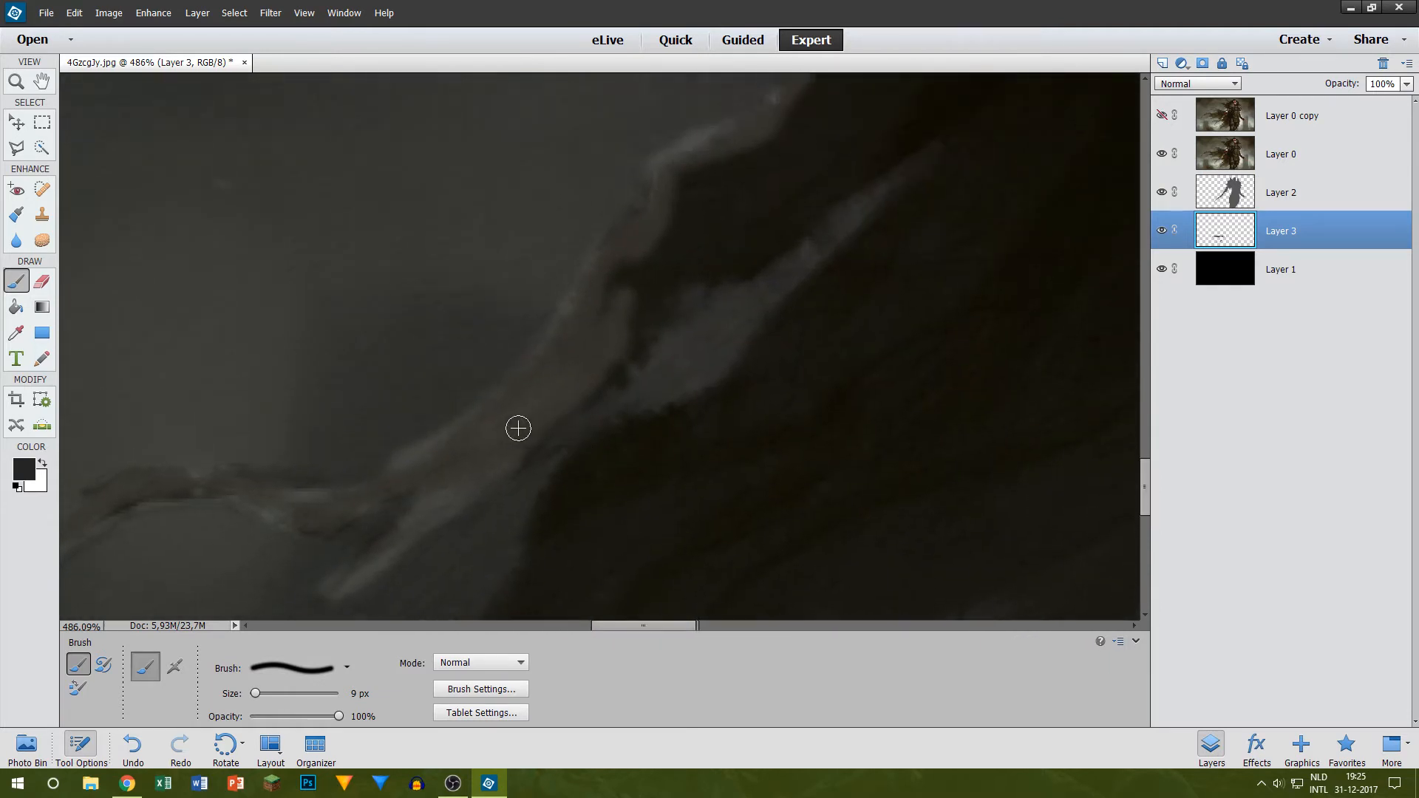
pyautogui.moveTo(525, 458)
pyautogui.mouseDown()
pyautogui.moveTo(672, 328)
pyautogui.moveTo(692, 285)
pyautogui.mouseUp()
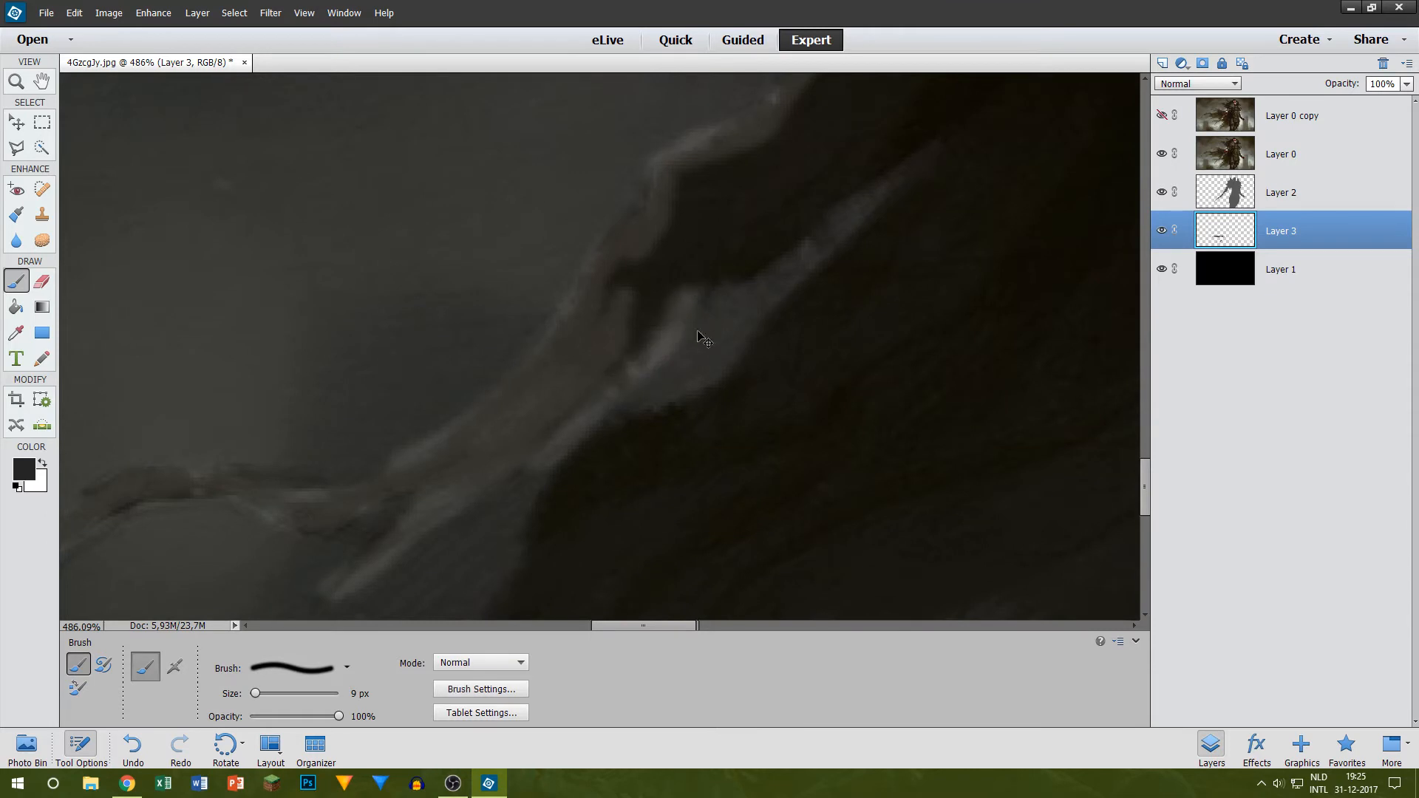
pyautogui.hotkey('ctrl', 'z')
pyautogui.moveTo(521, 455)
pyautogui.mouseDown()
pyautogui.moveTo(653, 351)
pyautogui.moveTo(715, 248)
pyautogui.moveTo(748, 221)
pyautogui.moveTo(725, 278)
pyautogui.moveTo(806, 201)
pyautogui.mouseUp()
pyautogui.scroll(4, 813, 238)
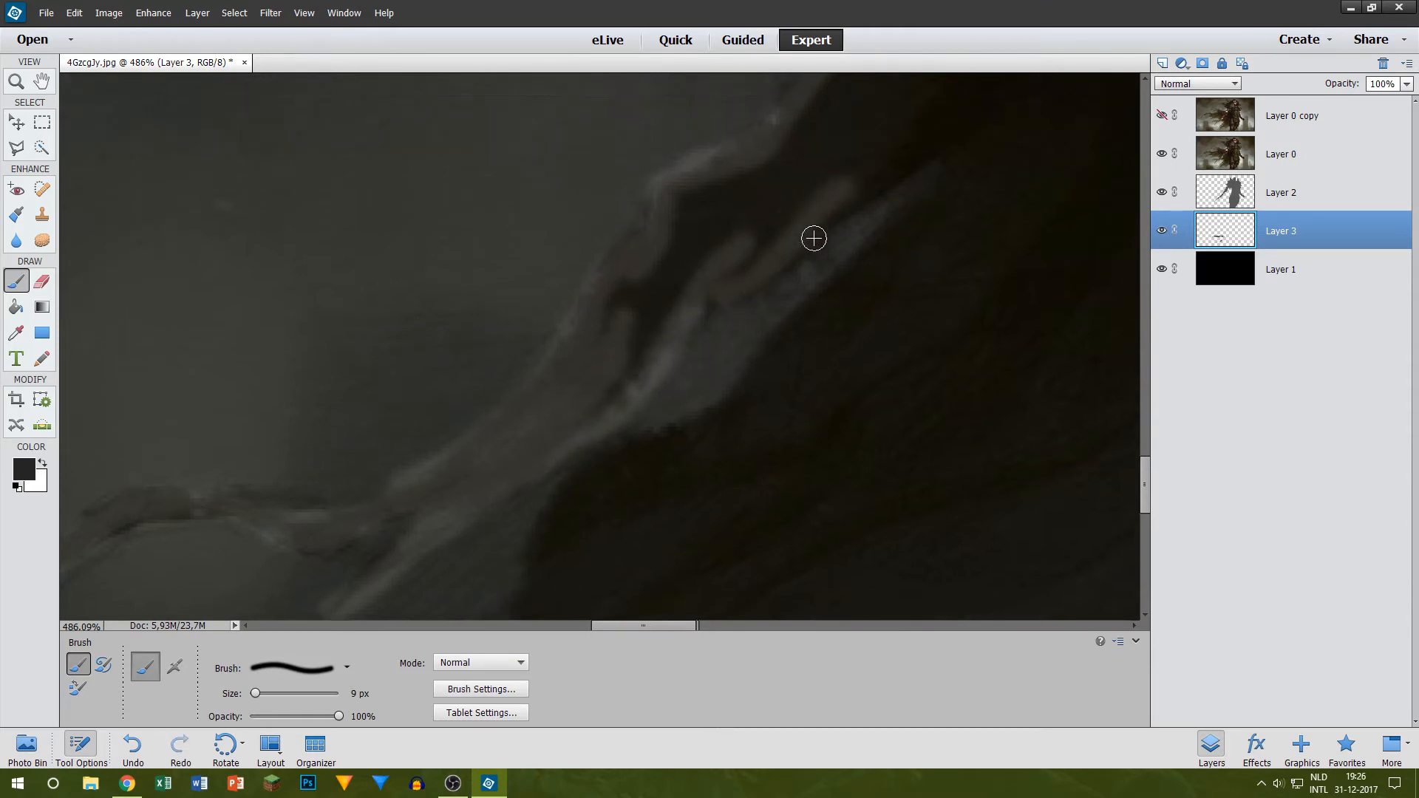
pyautogui.moveTo(774, 334)
pyautogui.mouseDown()
pyautogui.moveTo(837, 277)
pyautogui.moveTo(1007, 196)
pyautogui.mouseUp()
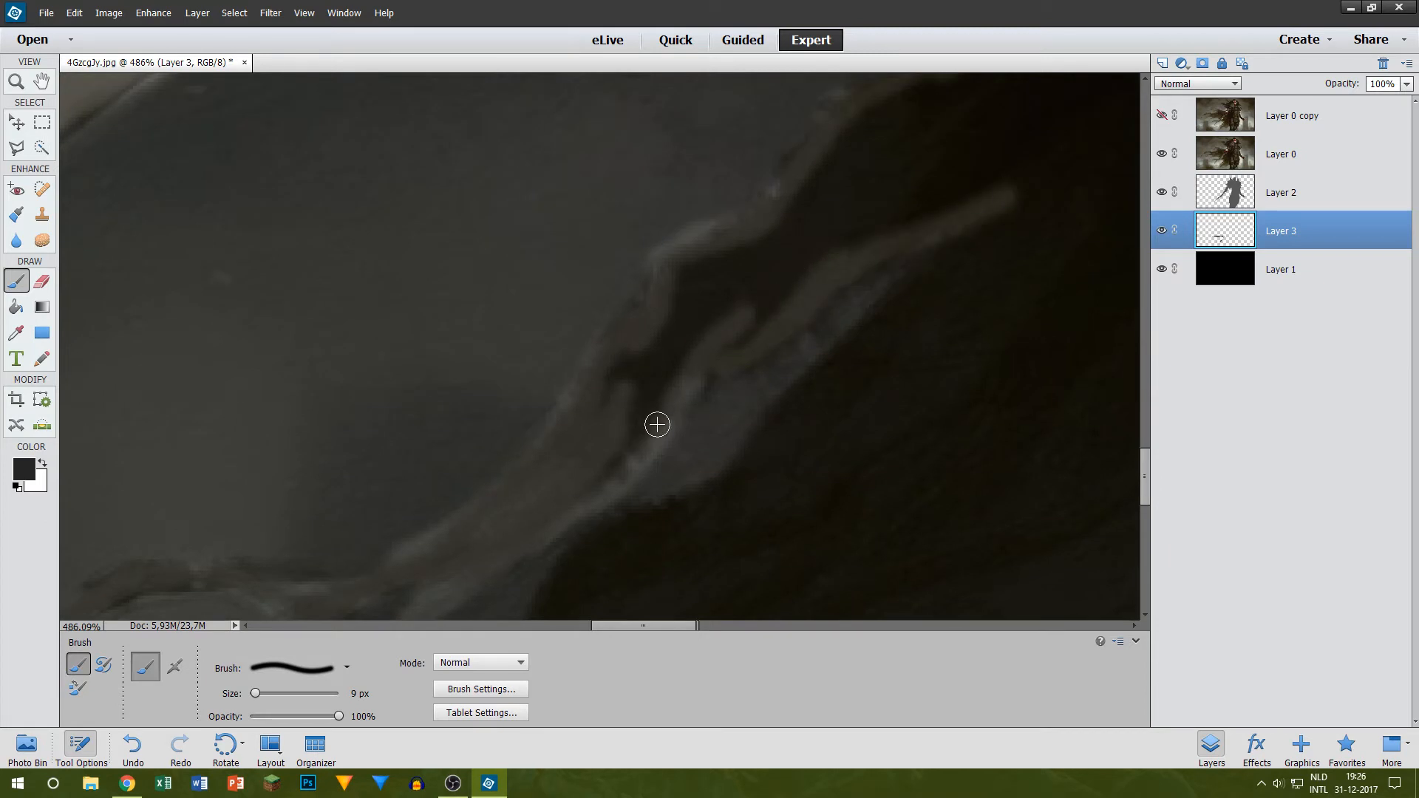
# Step: Enlarge the brush to 20 px and fill the strand between its two painted edges with dark grey
pyautogui.press(']')
pyautogui.press(']')
pyautogui.moveTo(582, 468)
pyautogui.mouseDown()
pyautogui.moveTo(636, 422)
pyautogui.moveTo(730, 286)
pyautogui.moveTo(612, 379)
pyautogui.moveTo(680, 332)
pyautogui.moveTo(766, 238)
pyautogui.moveTo(695, 280)
pyautogui.moveTo(719, 324)
pyautogui.moveTo(871, 231)
pyautogui.moveTo(790, 286)
pyautogui.moveTo(923, 130)
pyautogui.moveTo(780, 230)
pyautogui.mouseUp()
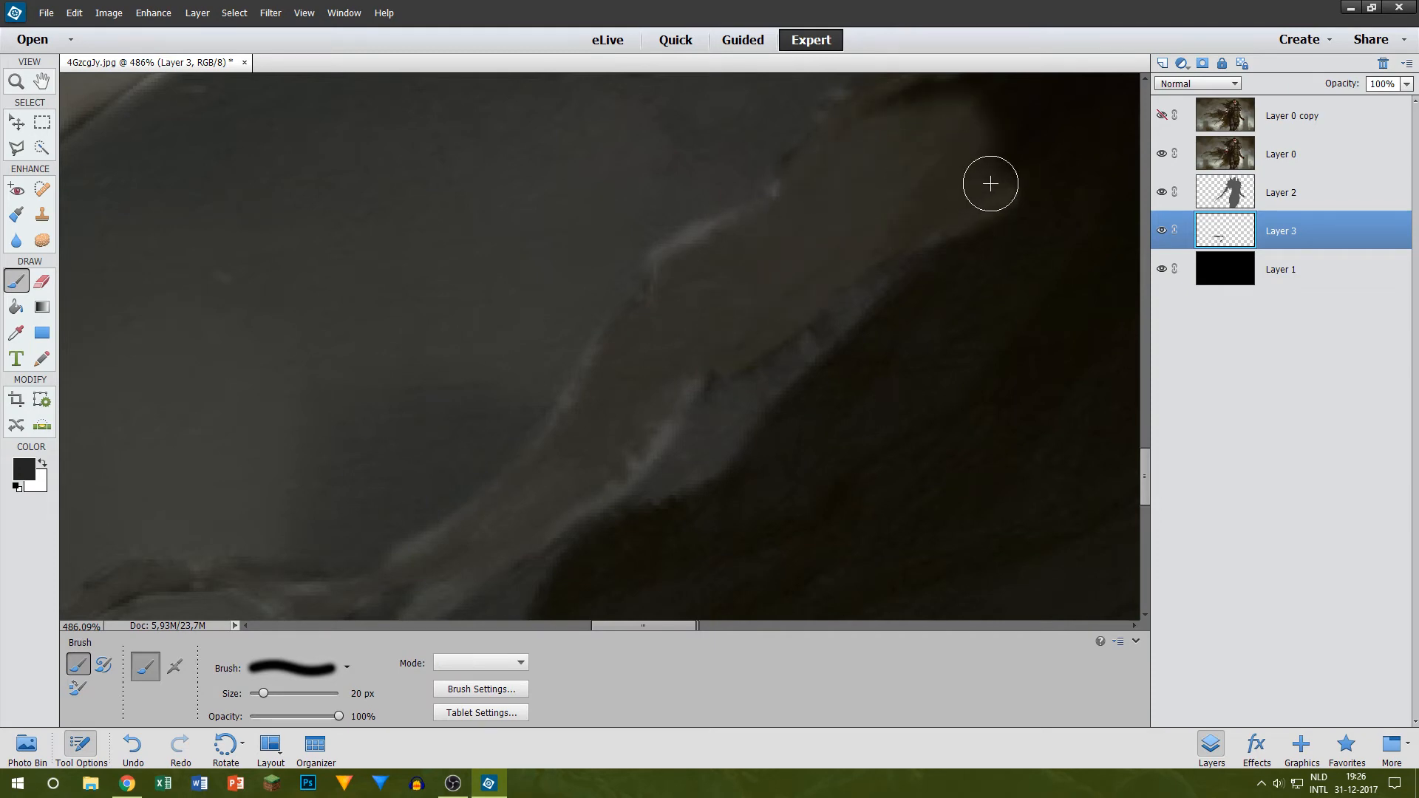
# Step: Paint the next cape strand below the filled one in dark grey, including the fold between them
pyautogui.scroll(-3, 766, 333)
pyautogui.scroll(3, 770, 355)
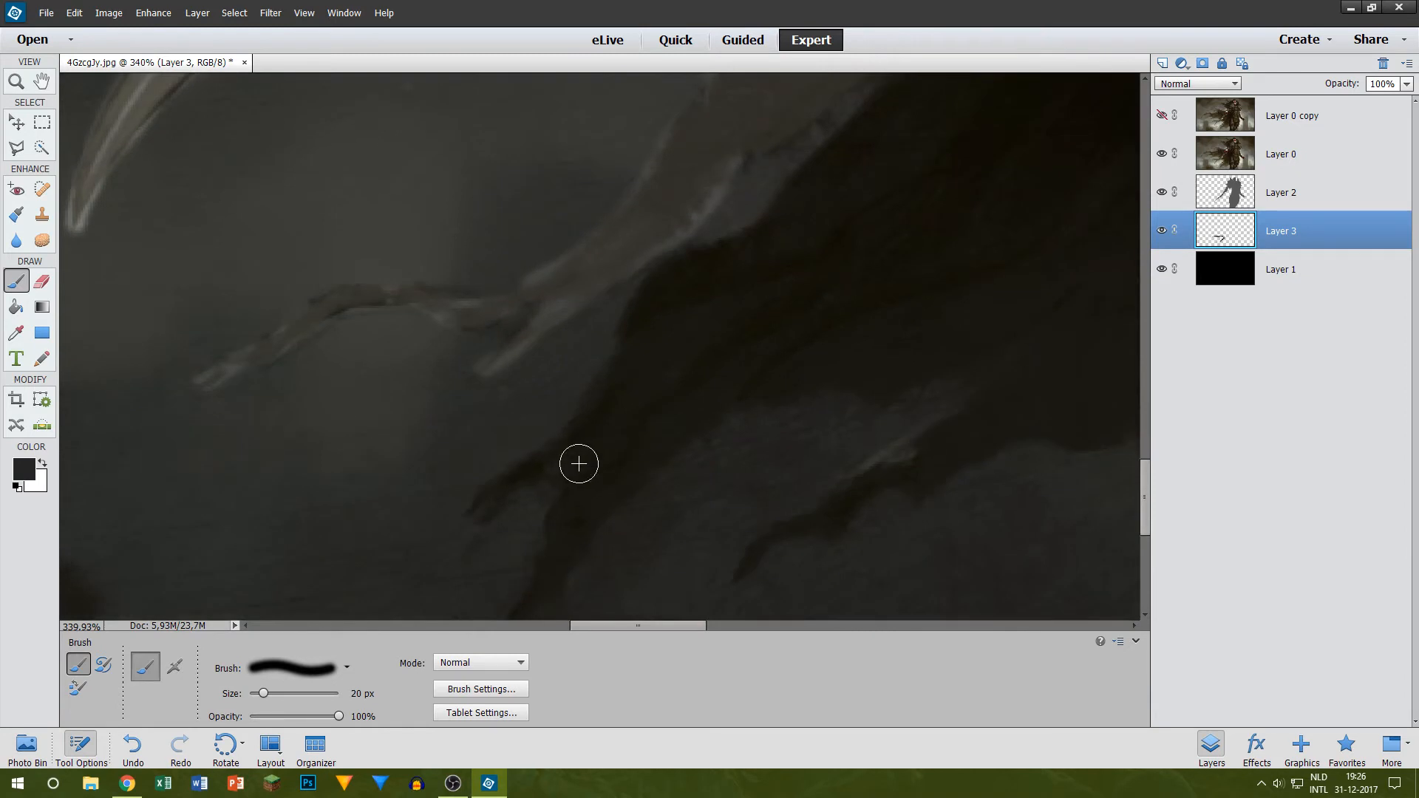
pyautogui.moveTo(579, 464)
pyautogui.mouseDown()
pyautogui.moveTo(702, 271)
pyautogui.moveTo(694, 300)
pyautogui.moveTo(641, 343)
pyautogui.moveTo(708, 270)
pyautogui.moveTo(839, 228)
pyautogui.mouseUp()
pyautogui.scroll(3, 810, 310)
pyautogui.moveTo(767, 394); pyautogui.dragTo(968, 210)
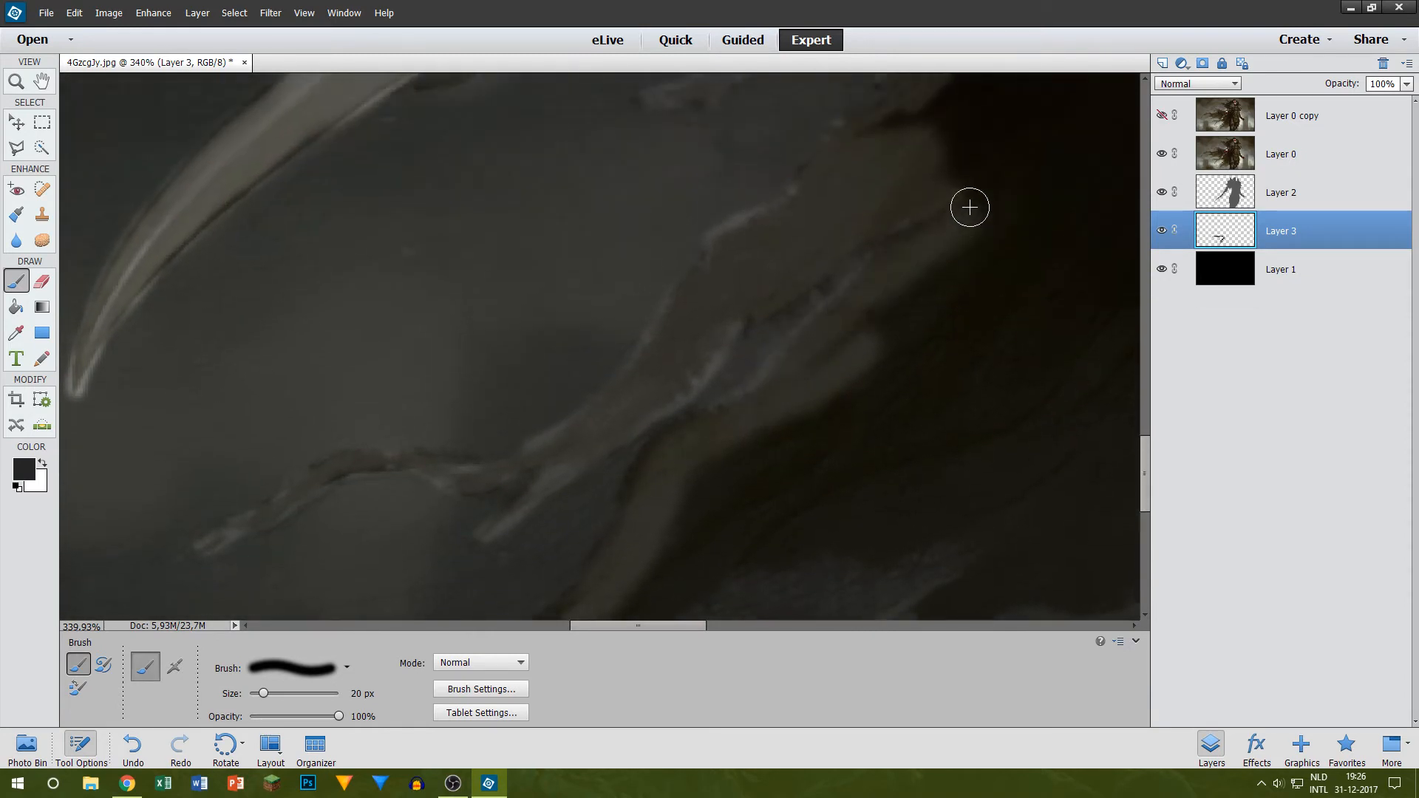
# Step: Reduce the brush to 10 px and paint the pointed lower tip of that strand
pyautogui.scroll(-3, 497, 513)
pyautogui.scroll(8, 511, 486)
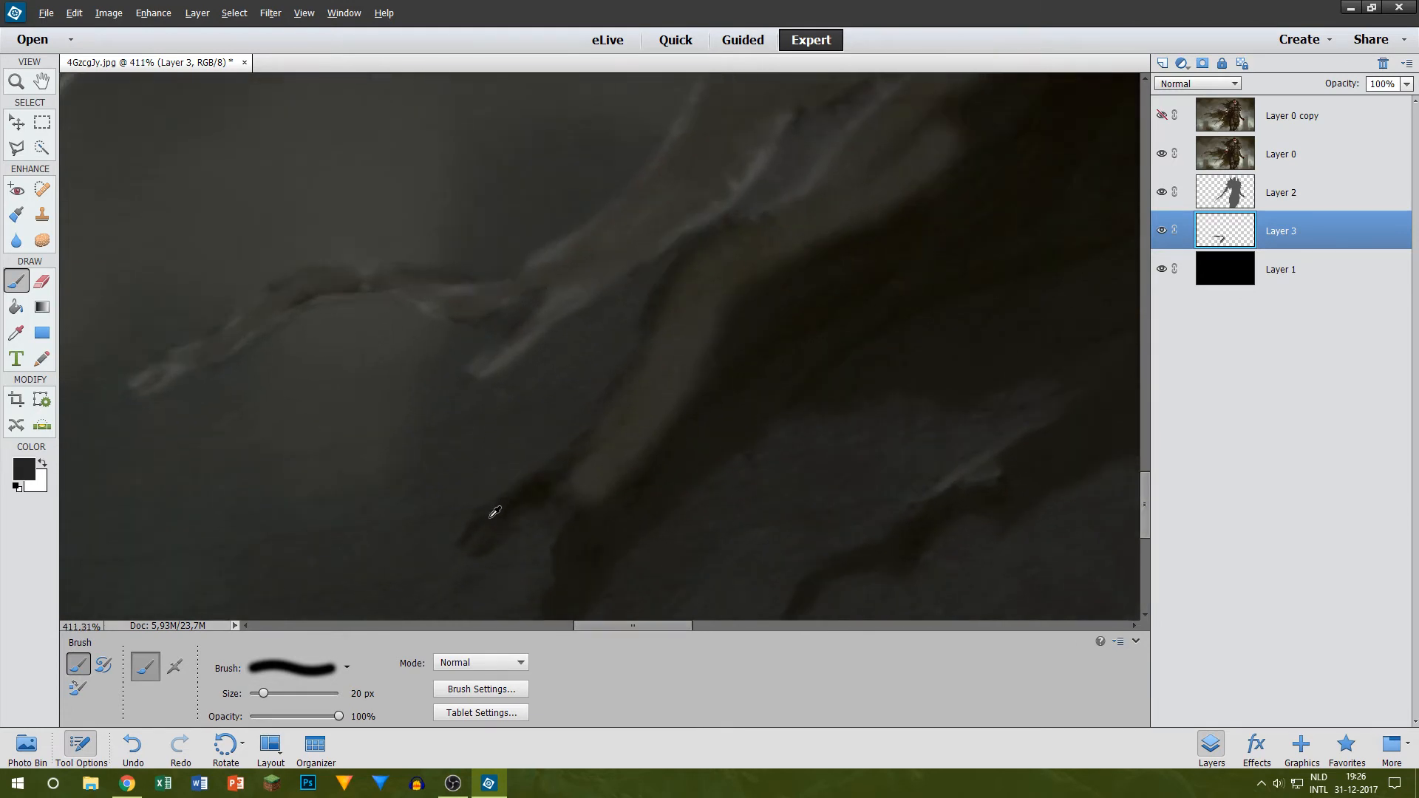
pyautogui.scroll(-1, 475, 518)
pyautogui.press('[')
pyautogui.press('[')
pyautogui.moveTo(456, 431)
pyautogui.mouseDown()
pyautogui.moveTo(675, 260)
pyautogui.moveTo(481, 432)
pyautogui.moveTo(836, 257)
pyautogui.mouseUp()
# Step: Paint the narrow tail from the strand down to the canvas's bottom edge, with its outer edge rising toward the cape
pyautogui.scroll(-1, 678, 295)
pyautogui.scroll(-1, 679, 296)
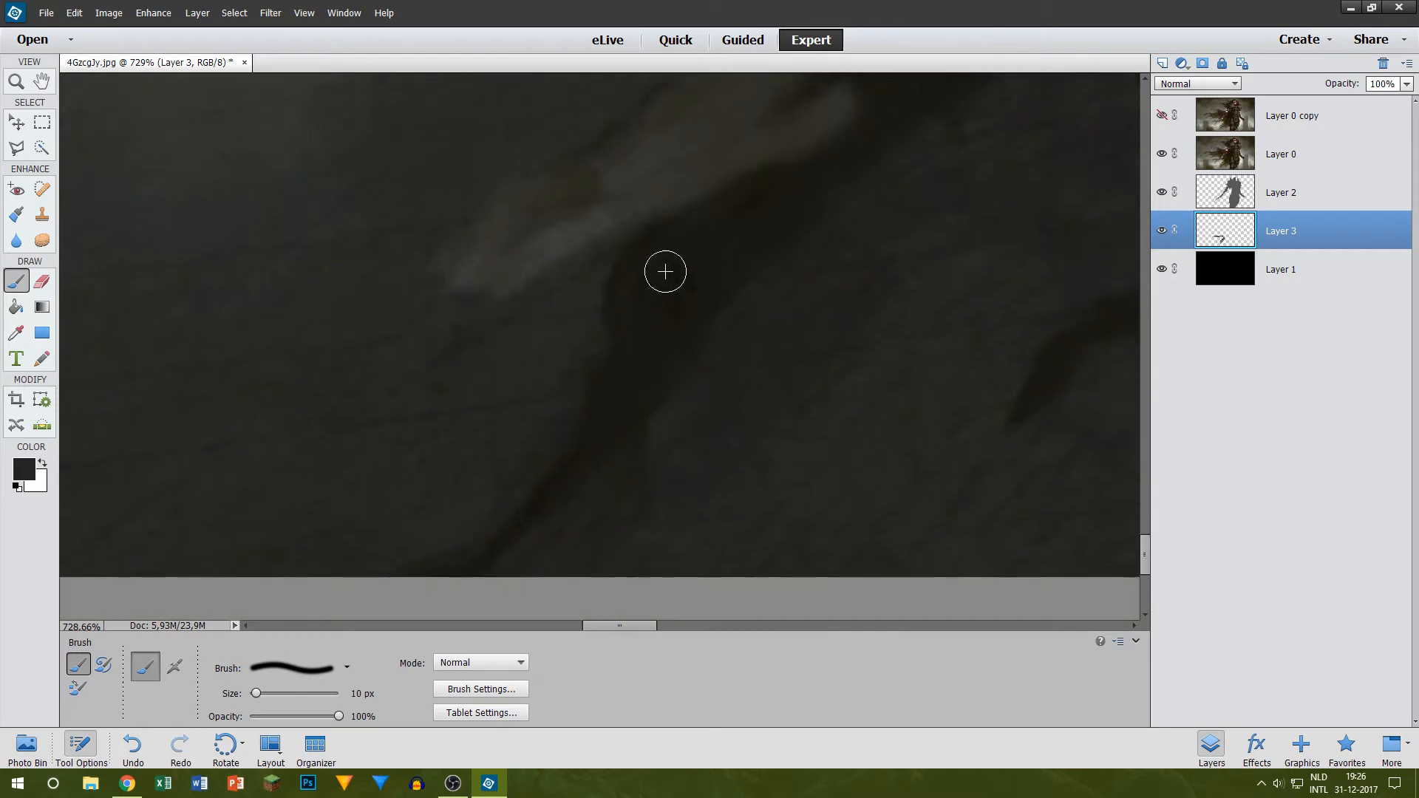
pyautogui.moveTo(643, 237)
pyautogui.mouseDown()
pyautogui.moveTo(621, 382)
pyautogui.moveTo(621, 307)
pyautogui.moveTo(553, 489)
pyautogui.moveTo(374, 620)
pyautogui.mouseUp()
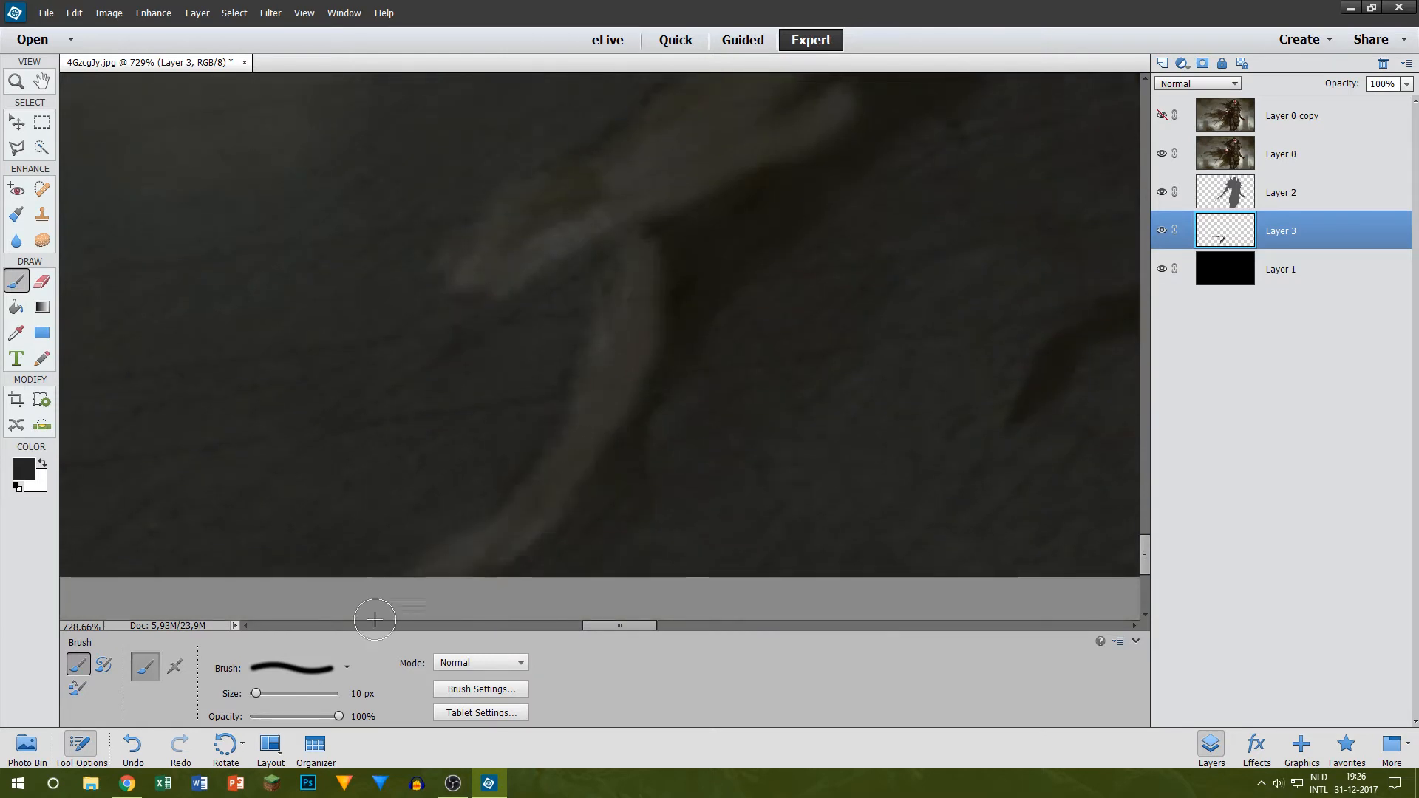
pyautogui.moveTo(605, 443); pyautogui.dragTo(943, 73)
pyautogui.scroll(1, 754, 250)
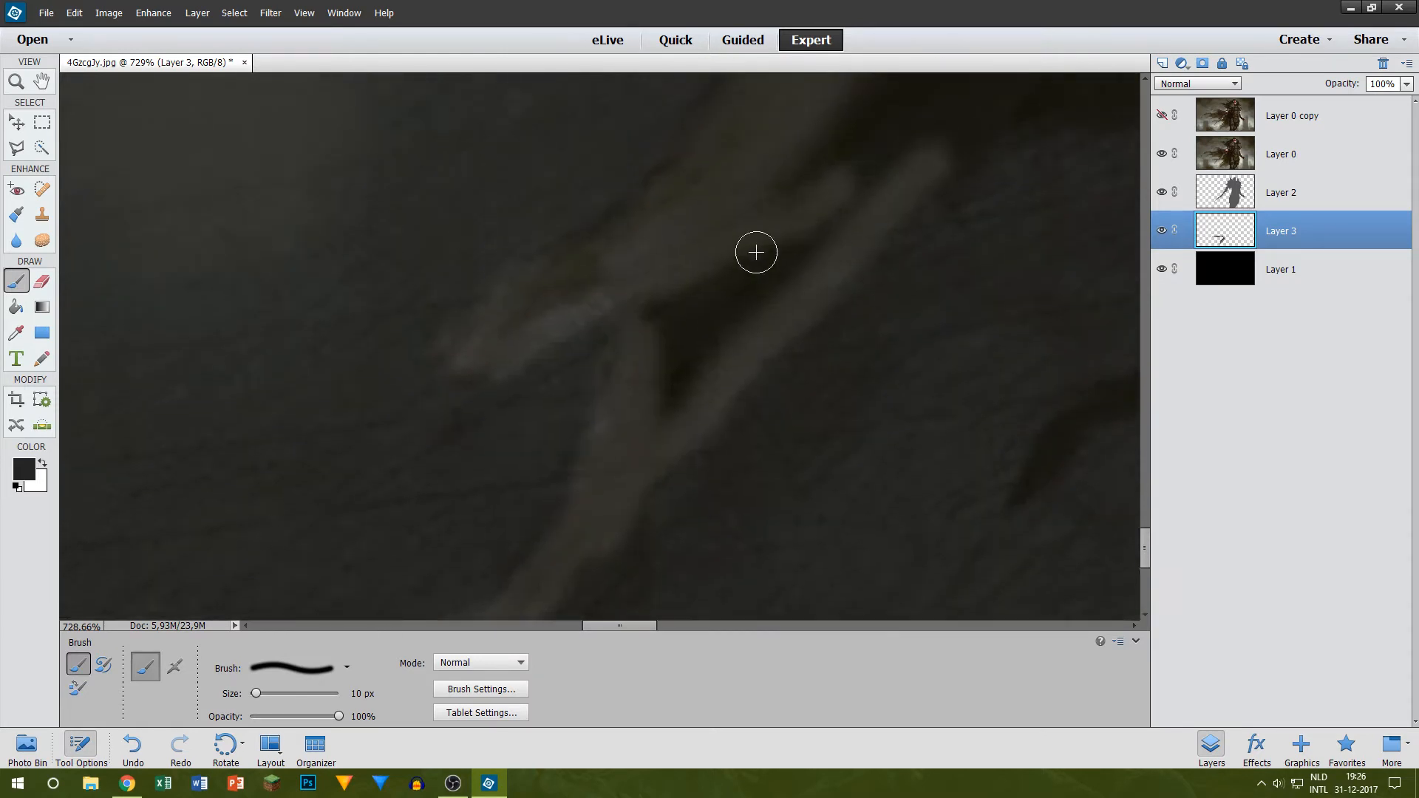
pyautogui.scroll(1, 843, 317)
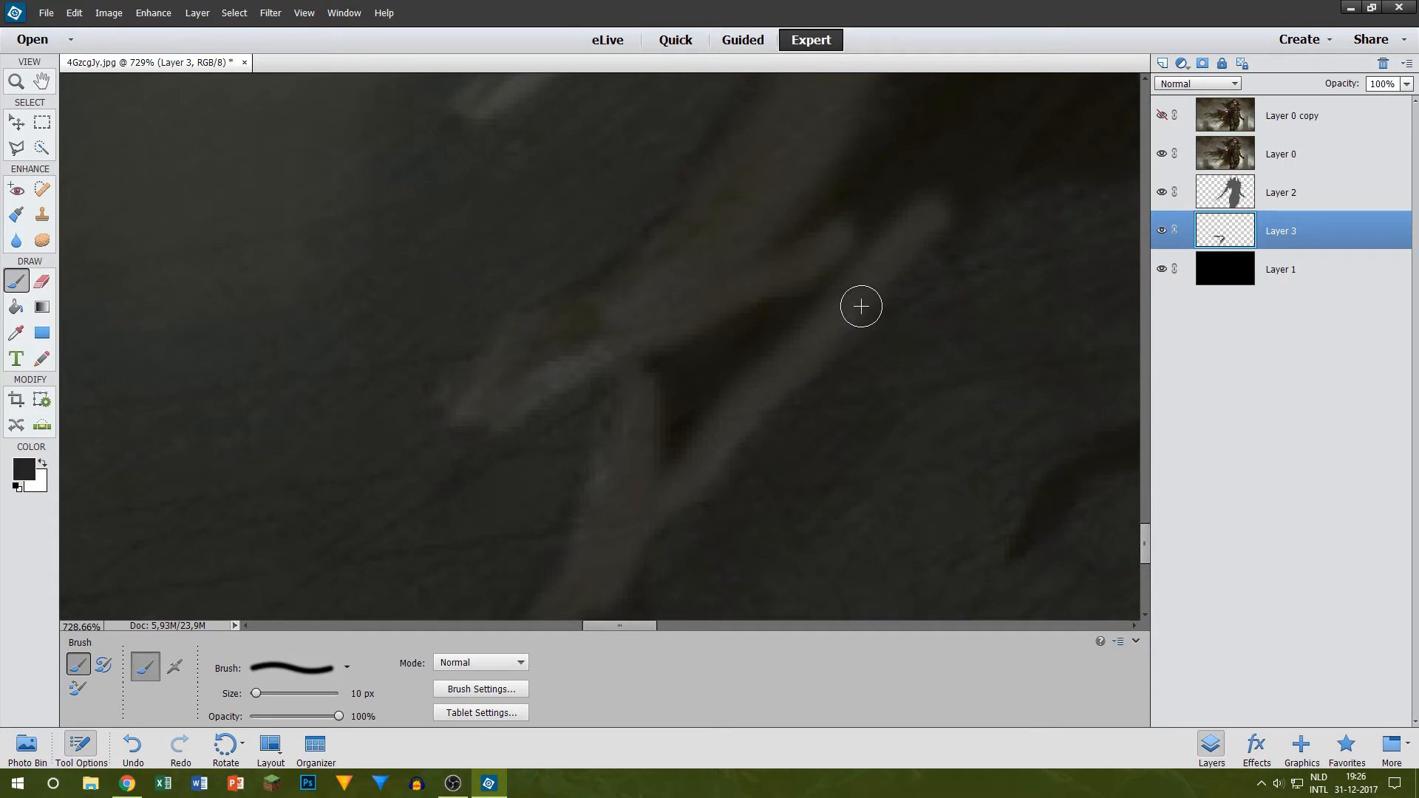
# Step: Set the brush to 15 px and paint the arched cape edge across to the next strand and partway down it
pyautogui.press(']')
pyautogui.scroll(-2, 912, 270)
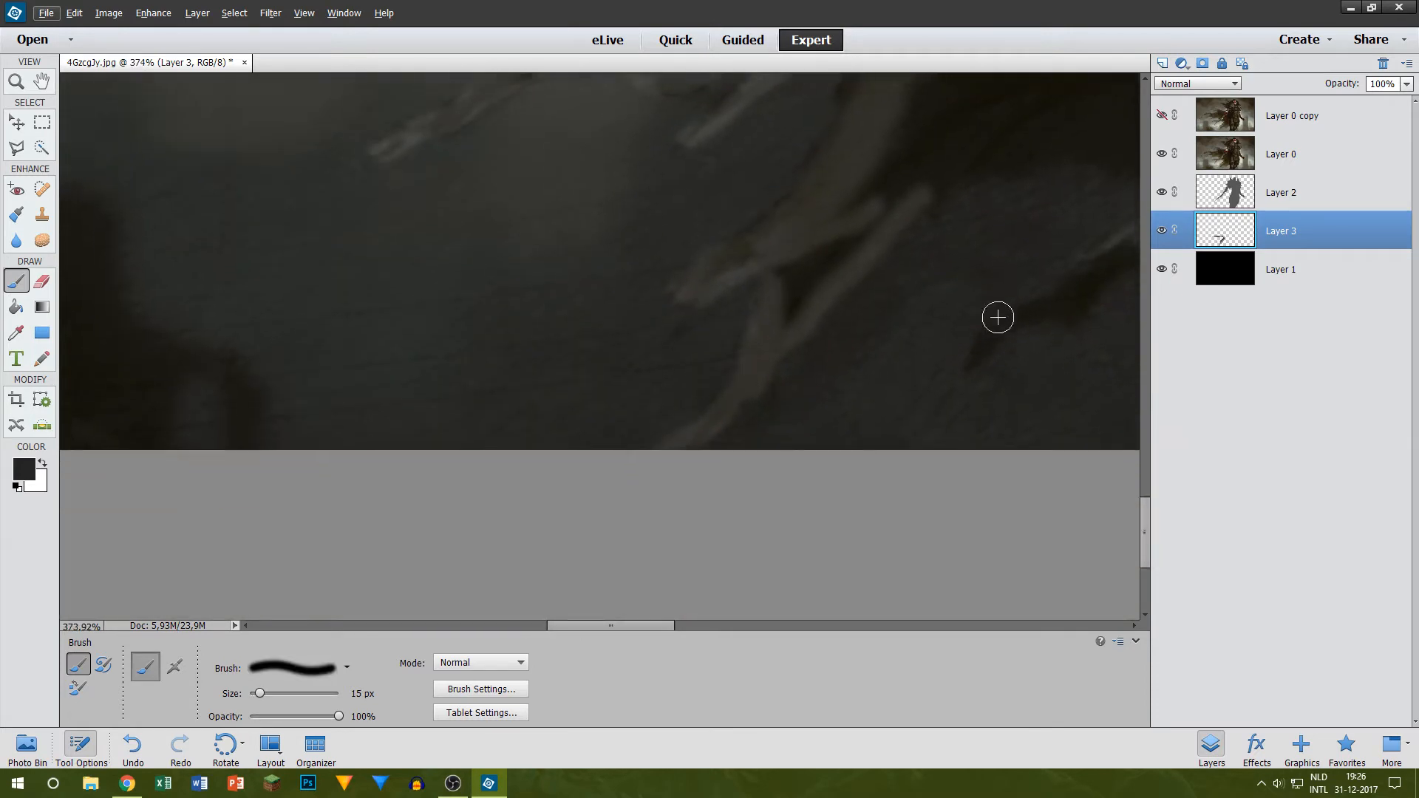
pyautogui.scroll(2, 809, 498)
pyautogui.moveTo(652, 625); pyautogui.dragTo(727, 626)
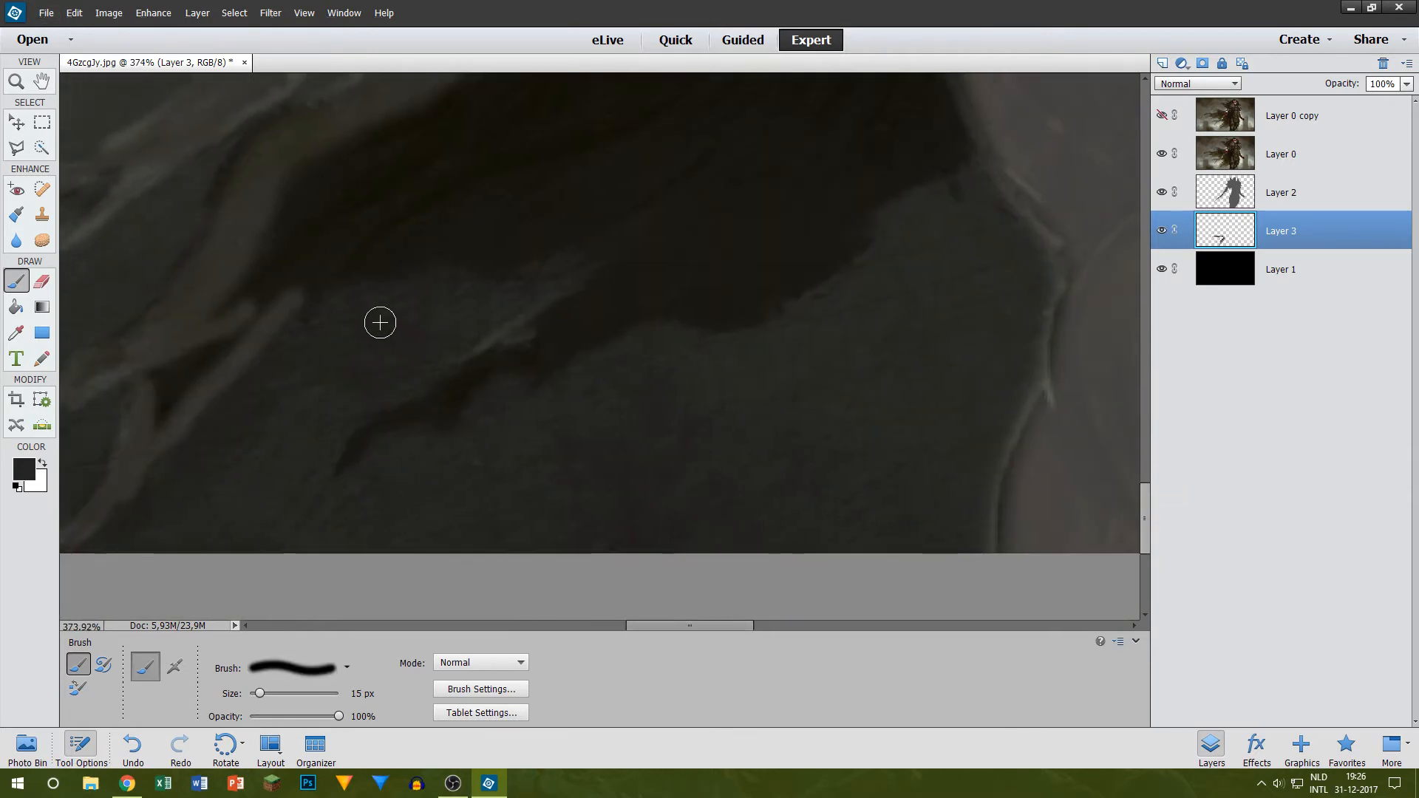
pyautogui.scroll(2, 354, 331)
pyautogui.moveTo(284, 378)
pyautogui.mouseDown()
pyautogui.moveTo(362, 338)
pyautogui.moveTo(598, 322)
pyautogui.moveTo(278, 349)
pyautogui.moveTo(279, 382)
pyautogui.moveTo(412, 336)
pyautogui.moveTo(612, 320)
pyautogui.moveTo(524, 334)
pyautogui.moveTo(539, 337)
pyautogui.moveTo(635, 313)
pyautogui.moveTo(437, 490)
pyautogui.mouseUp()
# Step: Reduce the brush to 9 px and paint that strand's thin curved tip in dark grey
pyautogui.scroll(5, 414, 468)
pyautogui.press('[')
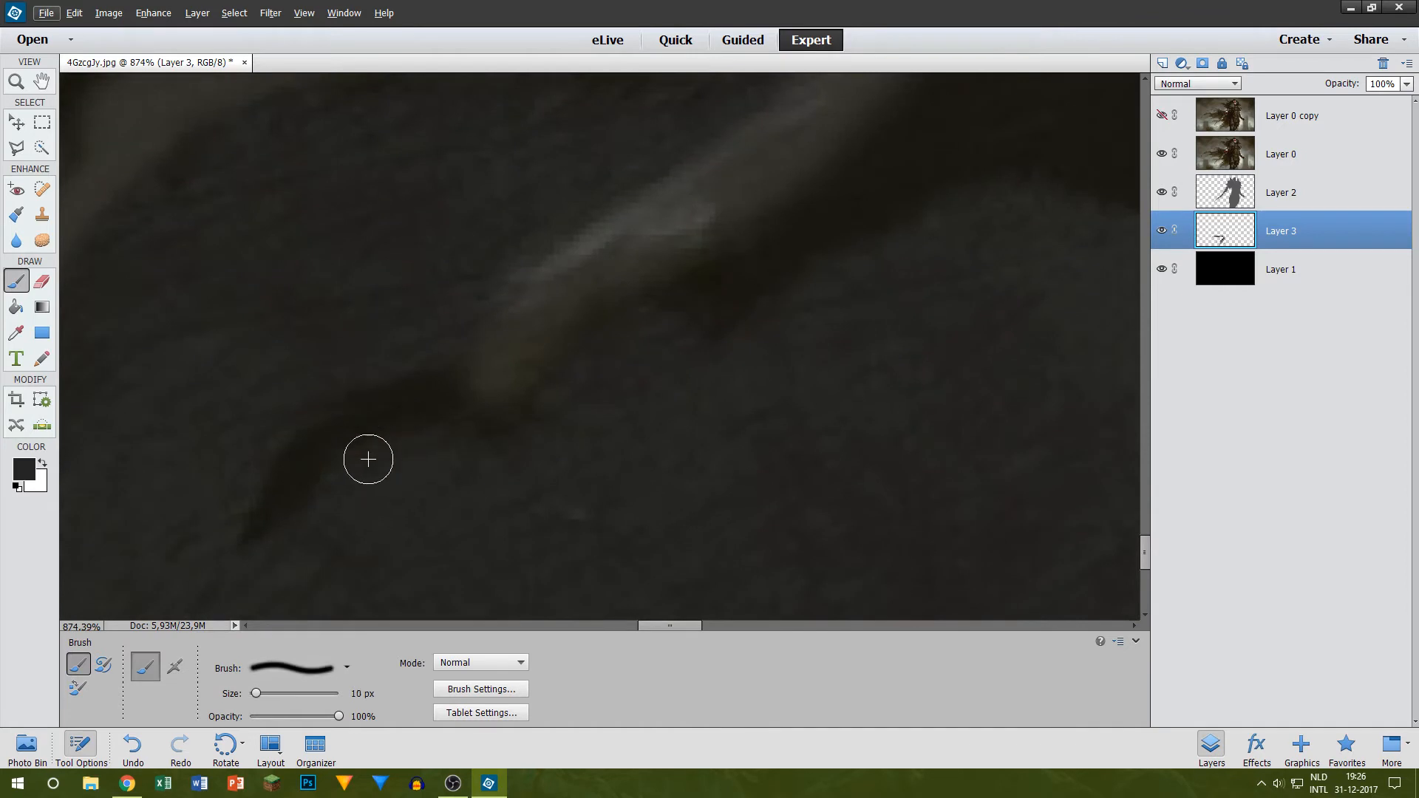
pyautogui.press('[')
pyautogui.moveTo(245, 546)
pyautogui.mouseDown()
pyautogui.moveTo(348, 428)
pyautogui.moveTo(438, 402)
pyautogui.mouseUp()
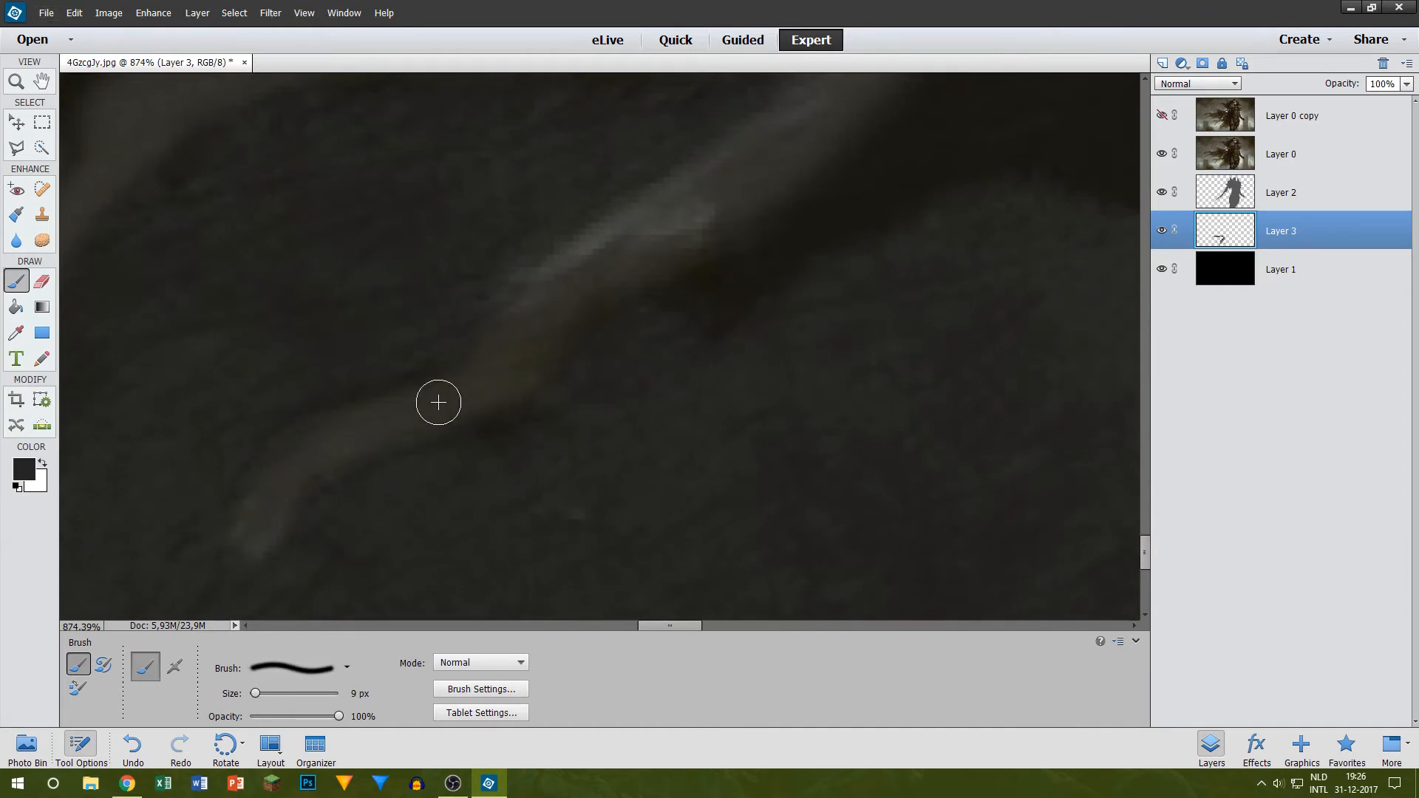
# Step: Paint the cape's lower edge from that strand across to the figure's outline in dark grey
pyautogui.scroll(-5, 665, 310)
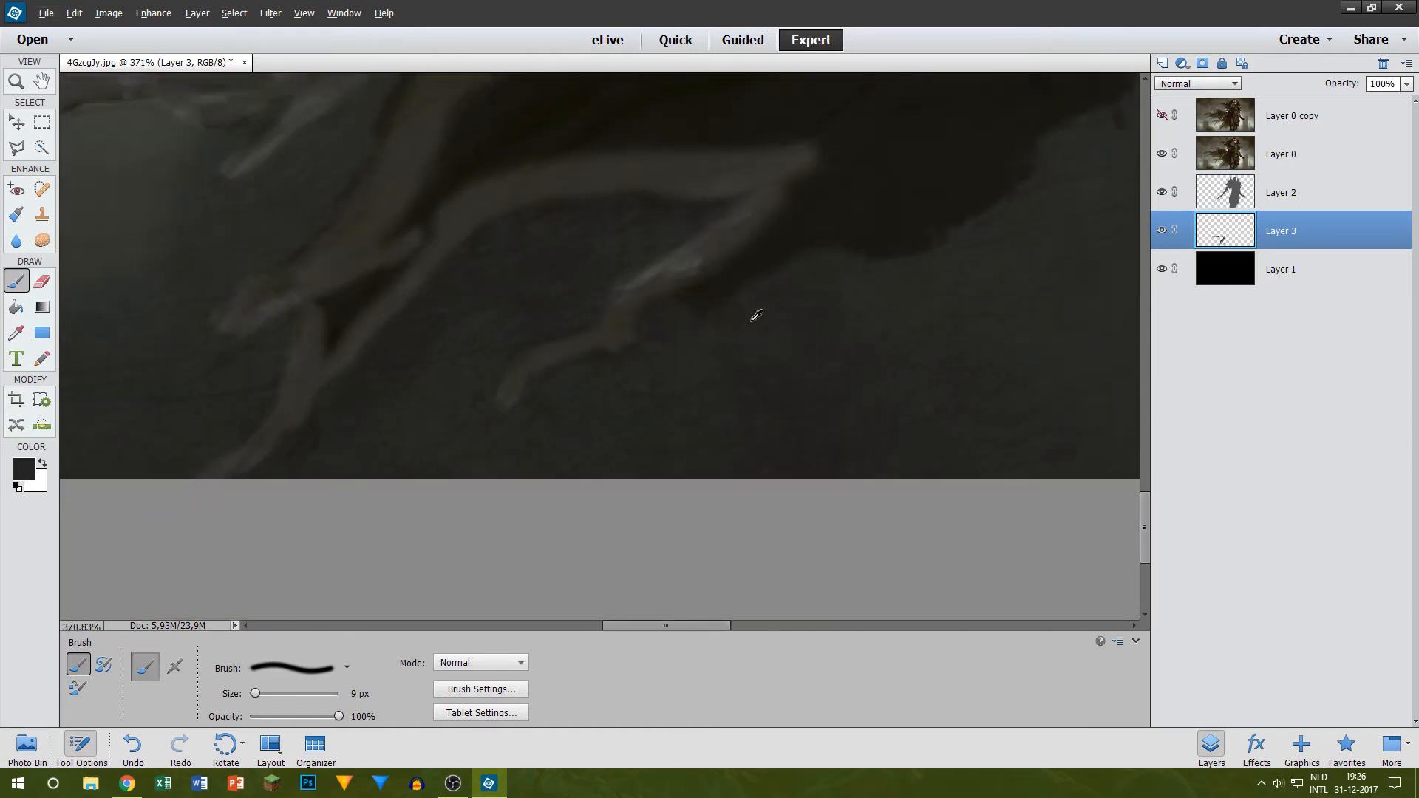
pyautogui.scroll(4, 756, 315)
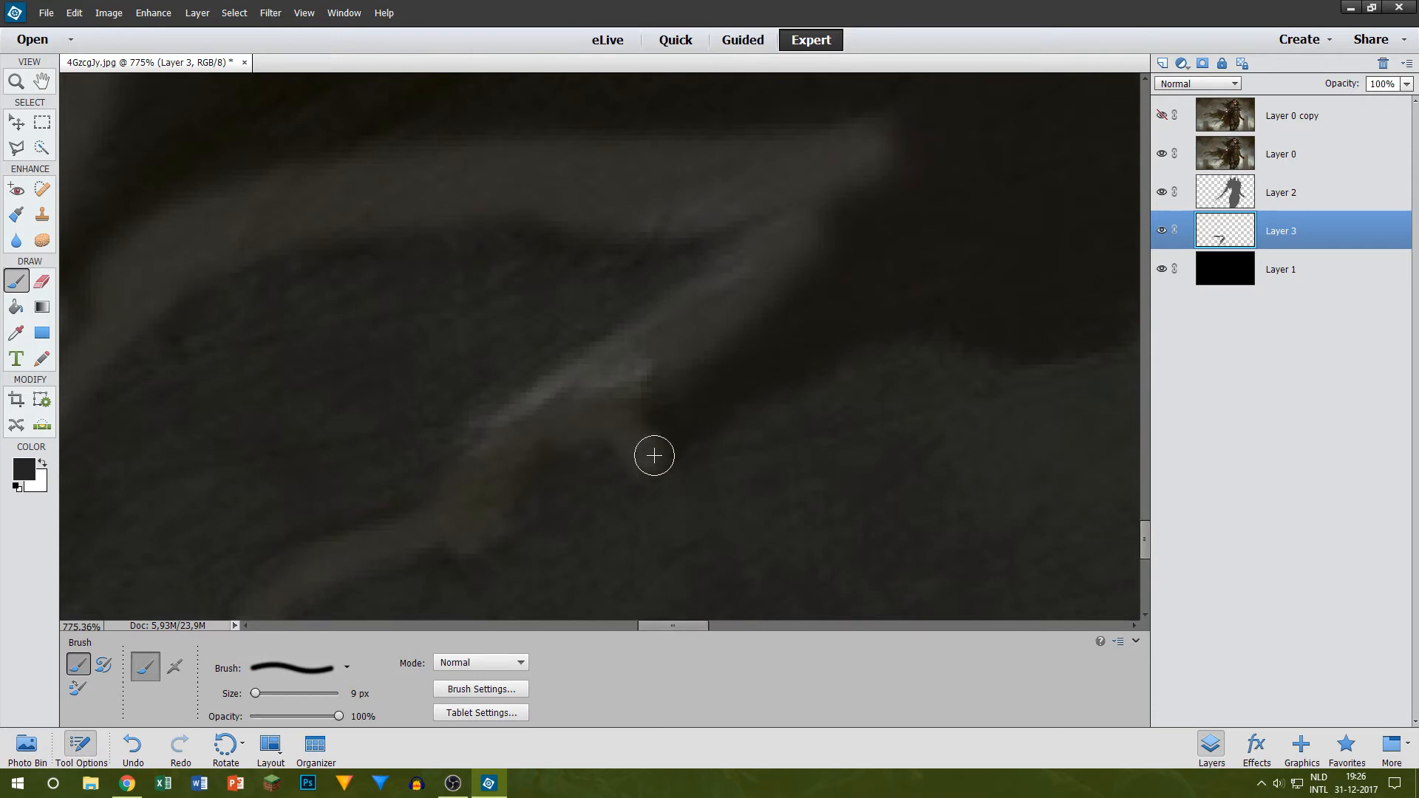
pyautogui.moveTo(643, 461); pyautogui.dragTo(979, 281)
pyautogui.moveTo(676, 627); pyautogui.dragTo(721, 627)
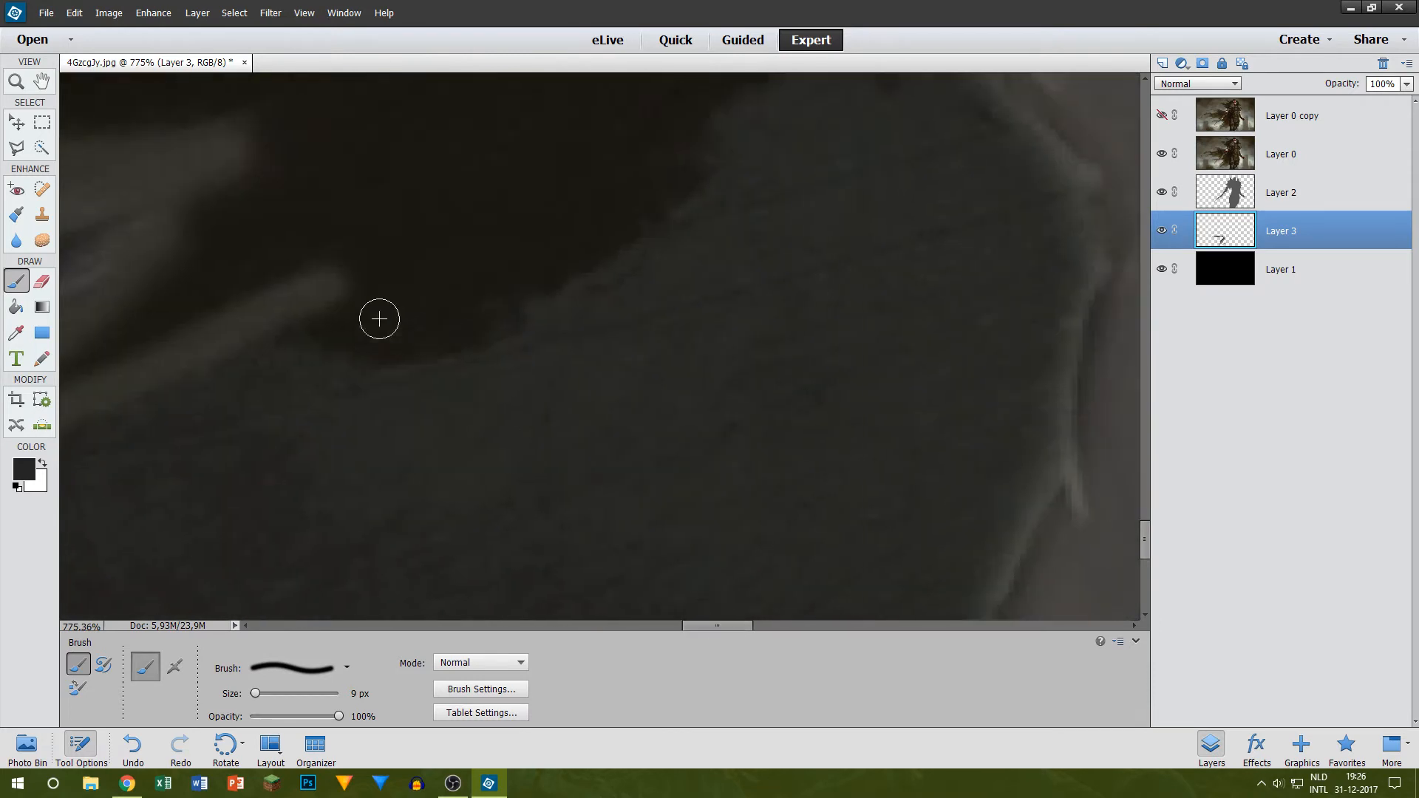
pyautogui.moveTo(291, 315)
pyautogui.mouseDown()
pyautogui.moveTo(395, 341)
pyautogui.moveTo(538, 272)
pyautogui.moveTo(411, 320)
pyautogui.moveTo(500, 300)
pyautogui.moveTo(623, 236)
pyautogui.moveTo(706, 140)
pyautogui.mouseUp()
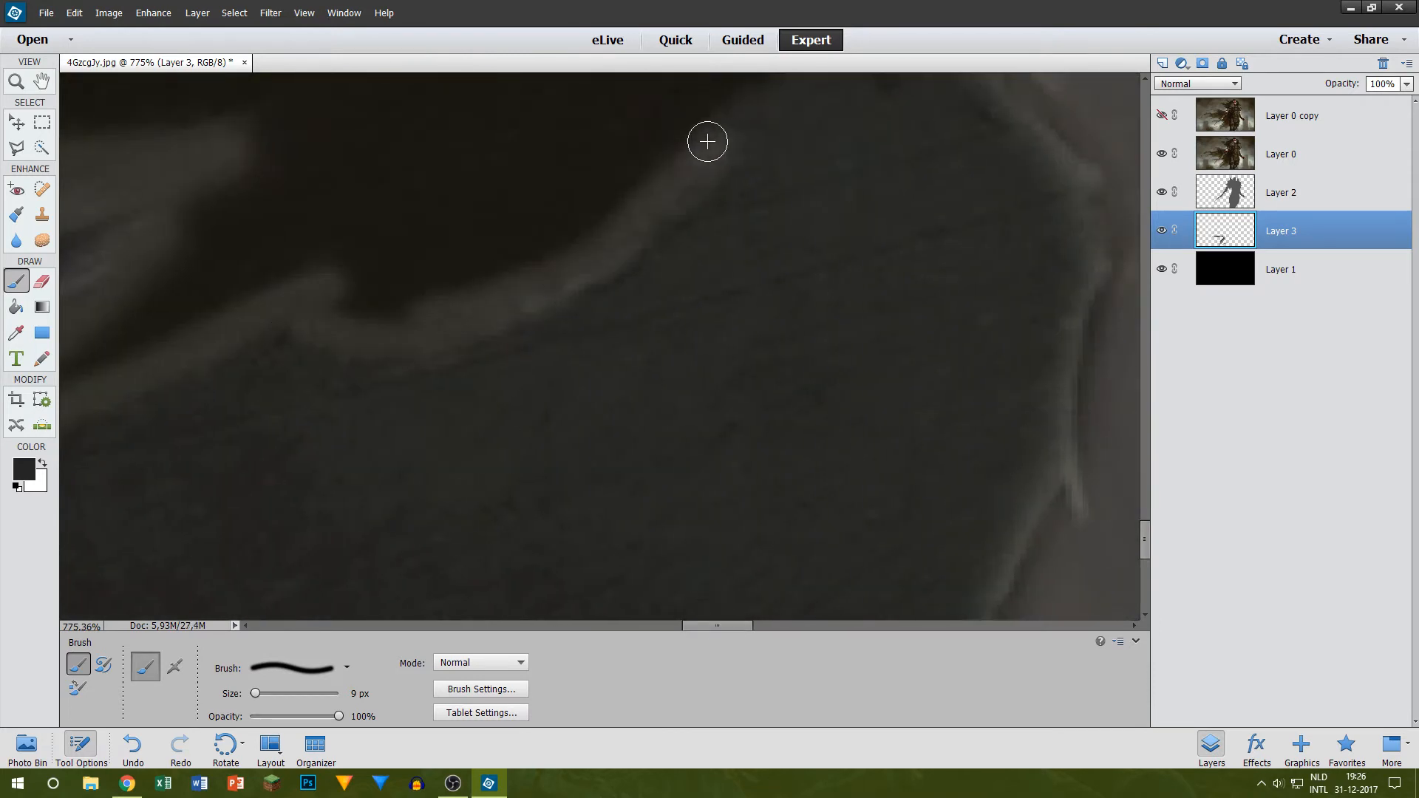
pyautogui.scroll(3, 706, 185)
pyautogui.moveTo(739, 275); pyautogui.dragTo(880, 165)
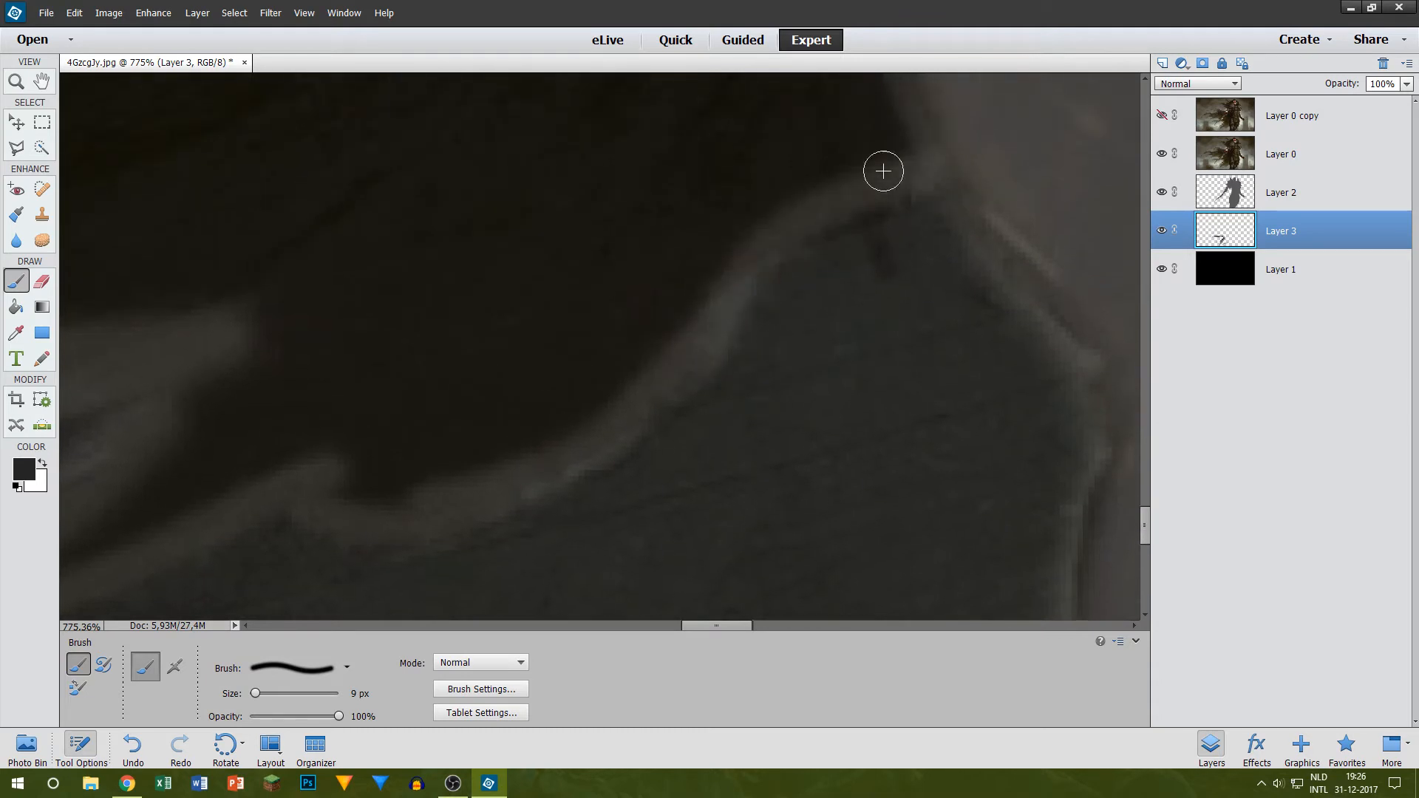
# Step: Examine the painted cape outline by toggling the visibility of Layer 0 and Layer 2, then view the unpainted cape beyond the sword
pyautogui.scroll(-5, 808, 229)
pyautogui.scroll(2, 777, 249)
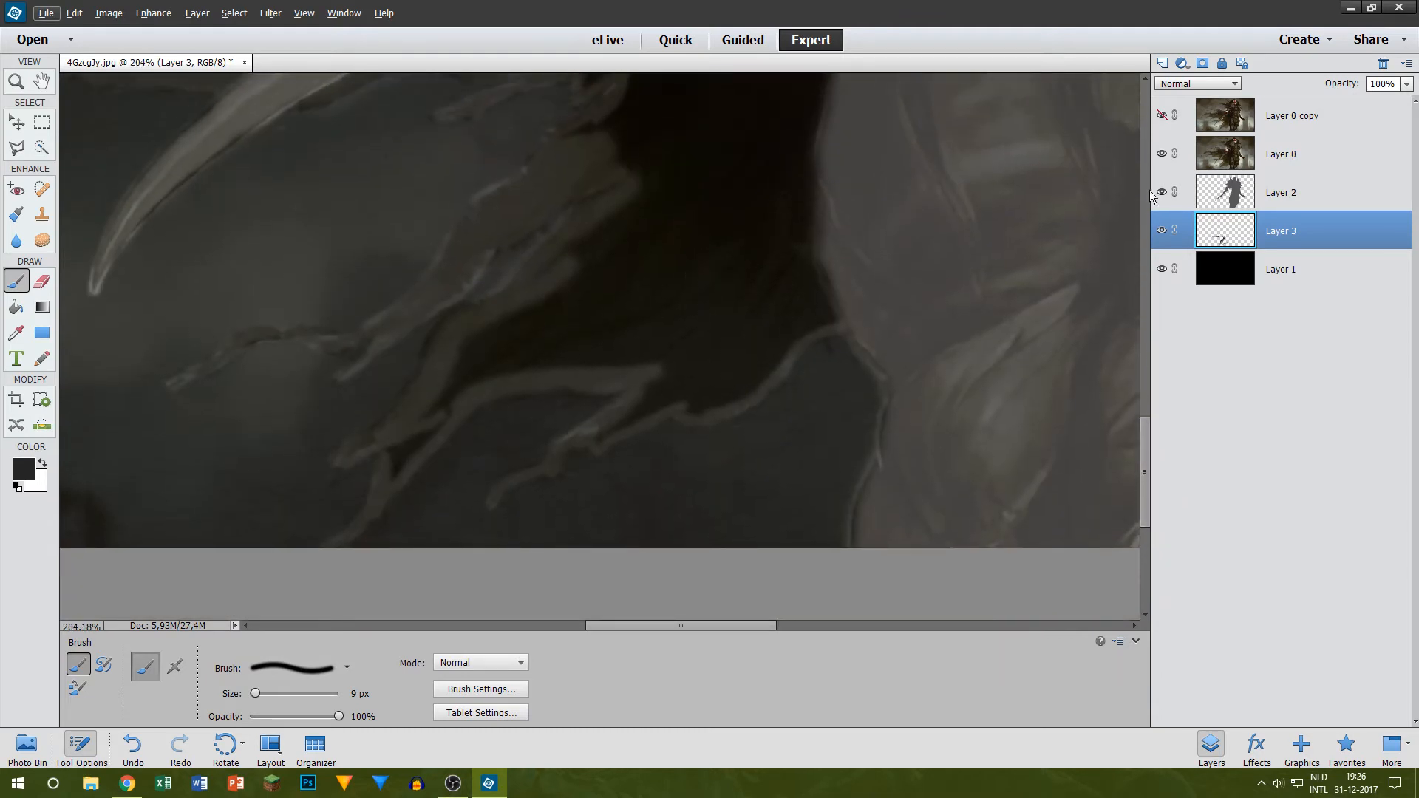
pyautogui.click(1161, 154)
pyautogui.scroll(5, 690, 408)
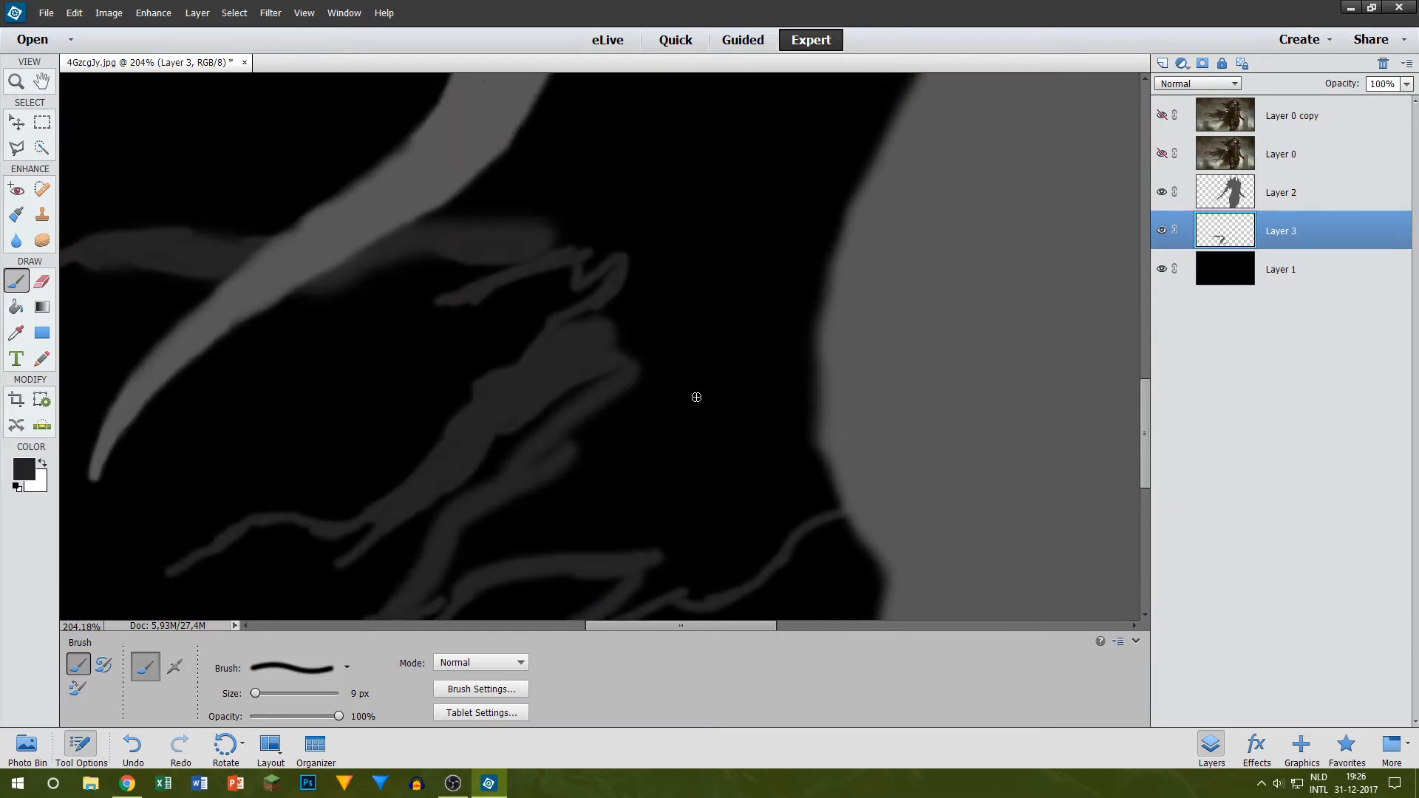
pyautogui.scroll(5, 631, 354)
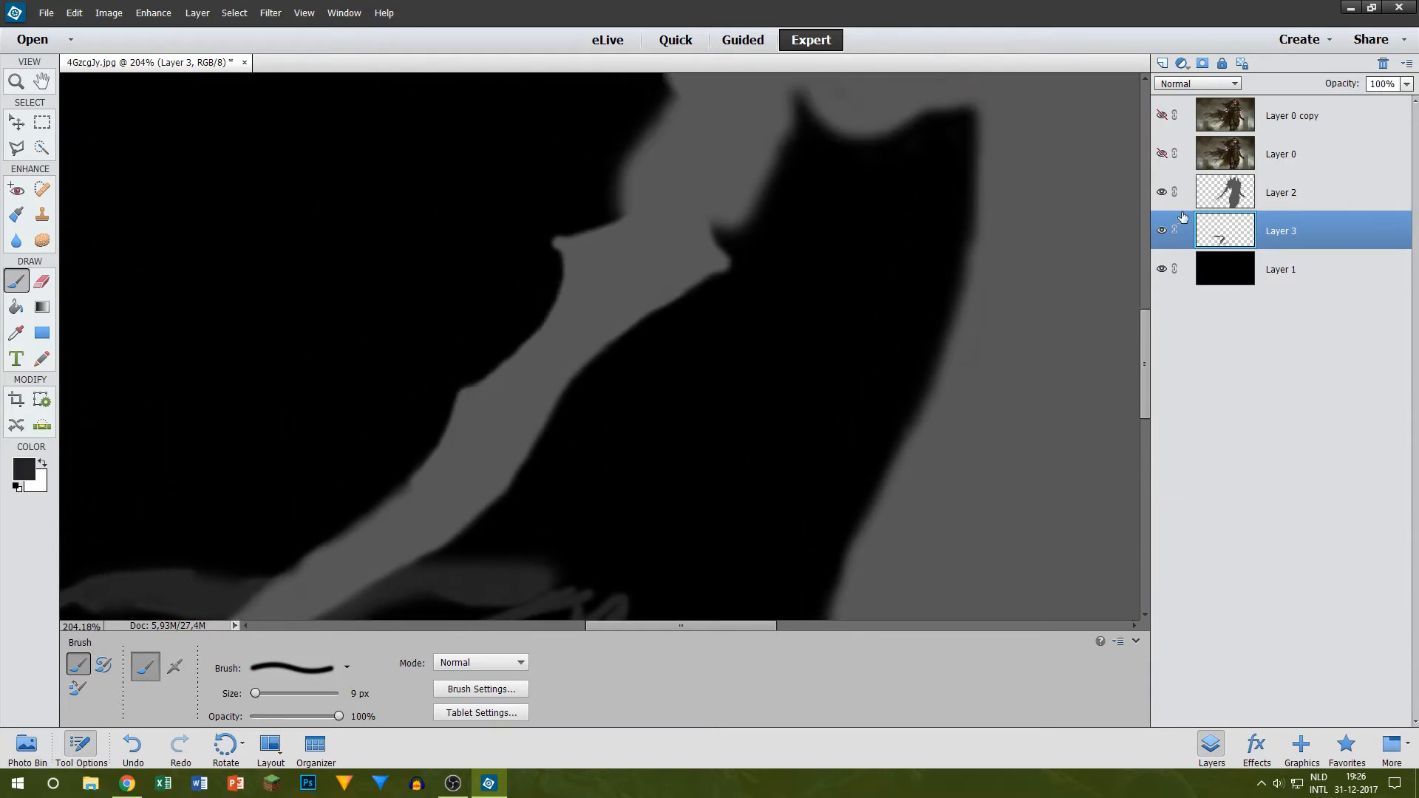
pyautogui.click(1163, 193)
pyautogui.click(1163, 193)
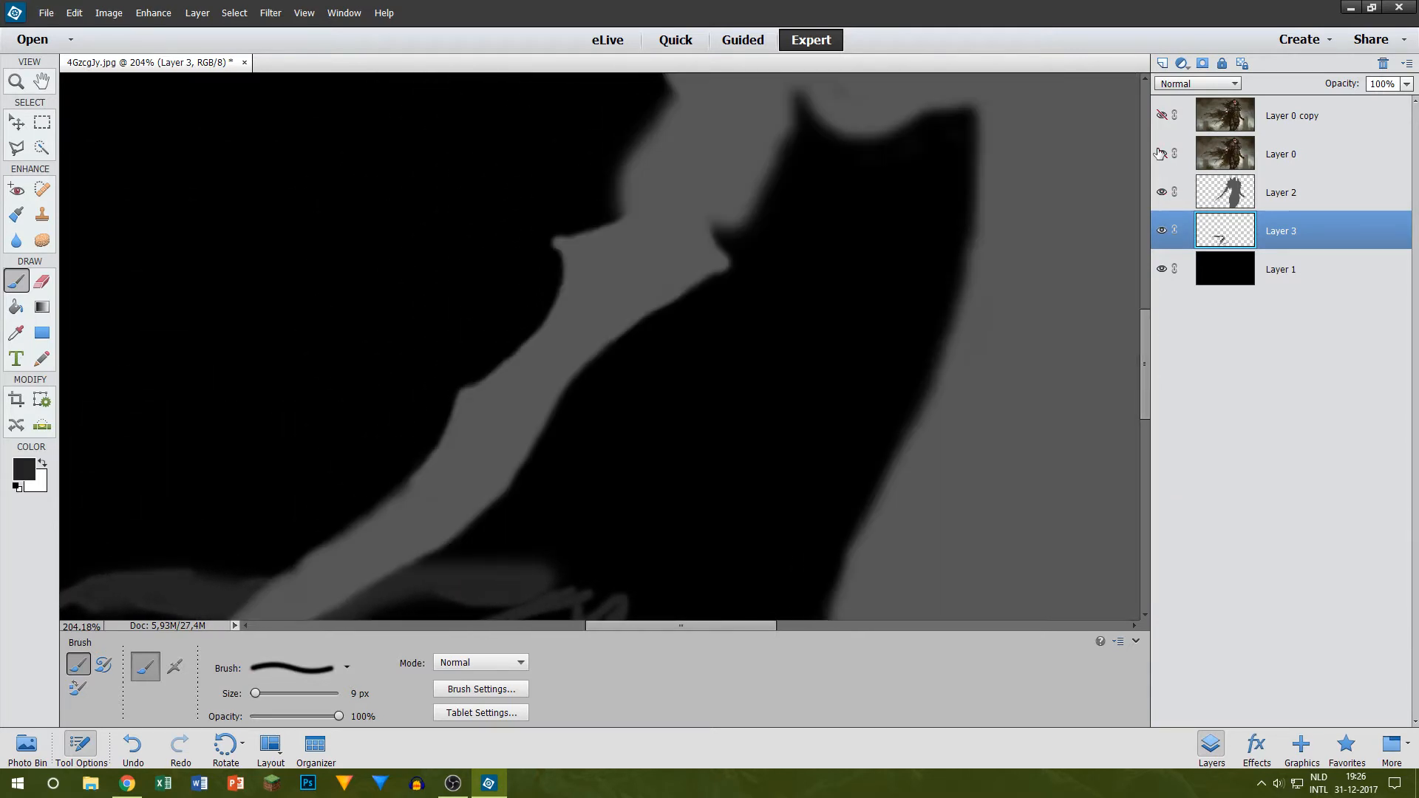
pyautogui.click(1161, 153)
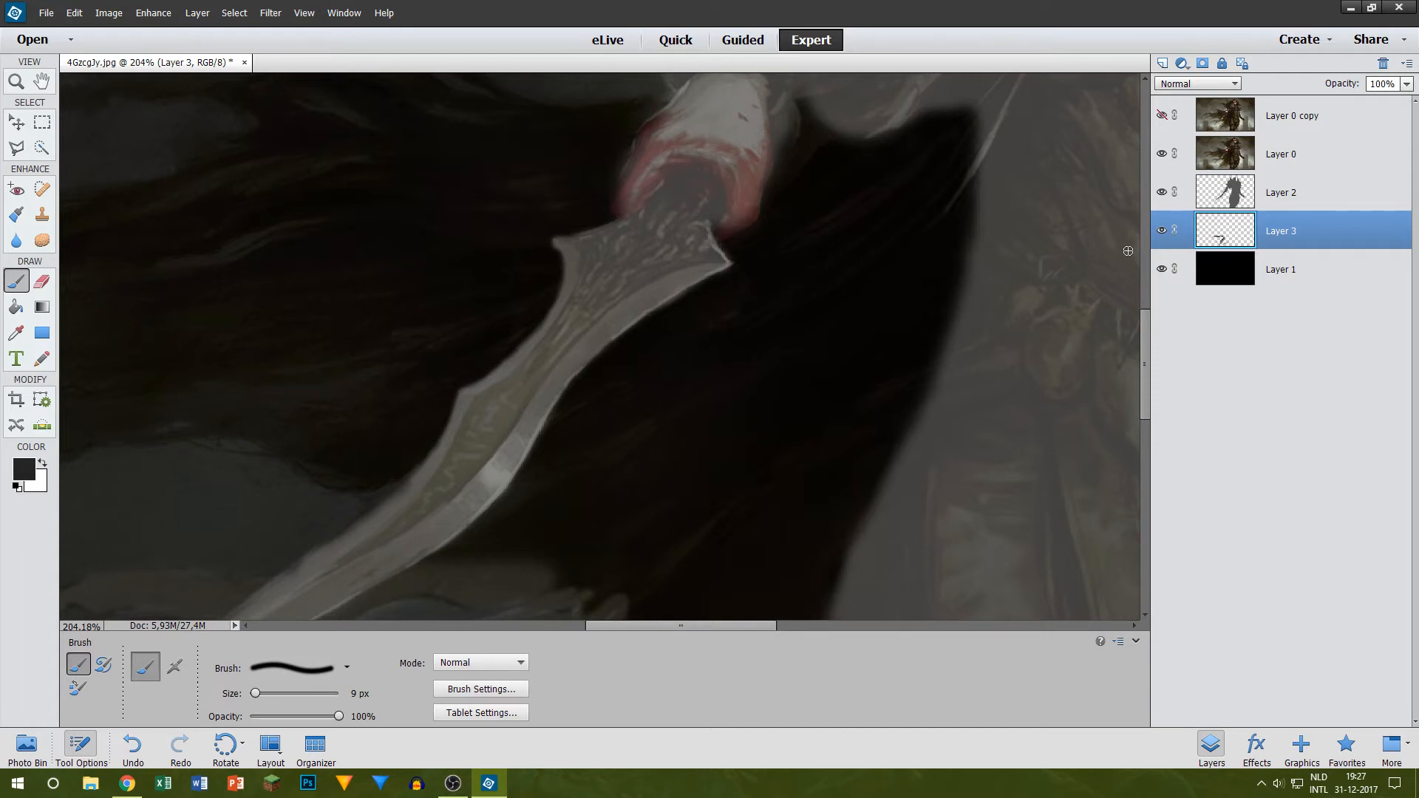
pyautogui.moveTo(649, 628); pyautogui.dragTo(559, 625)
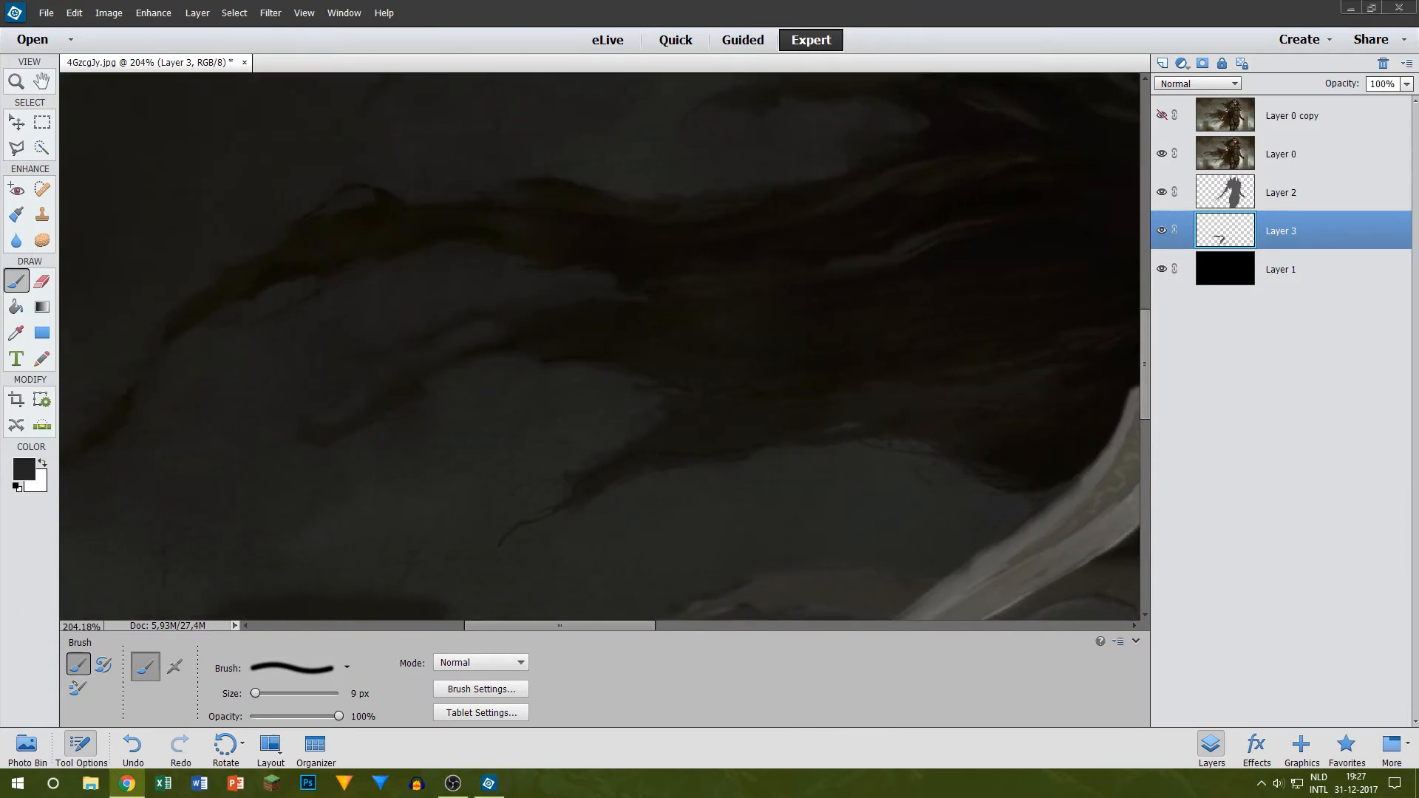
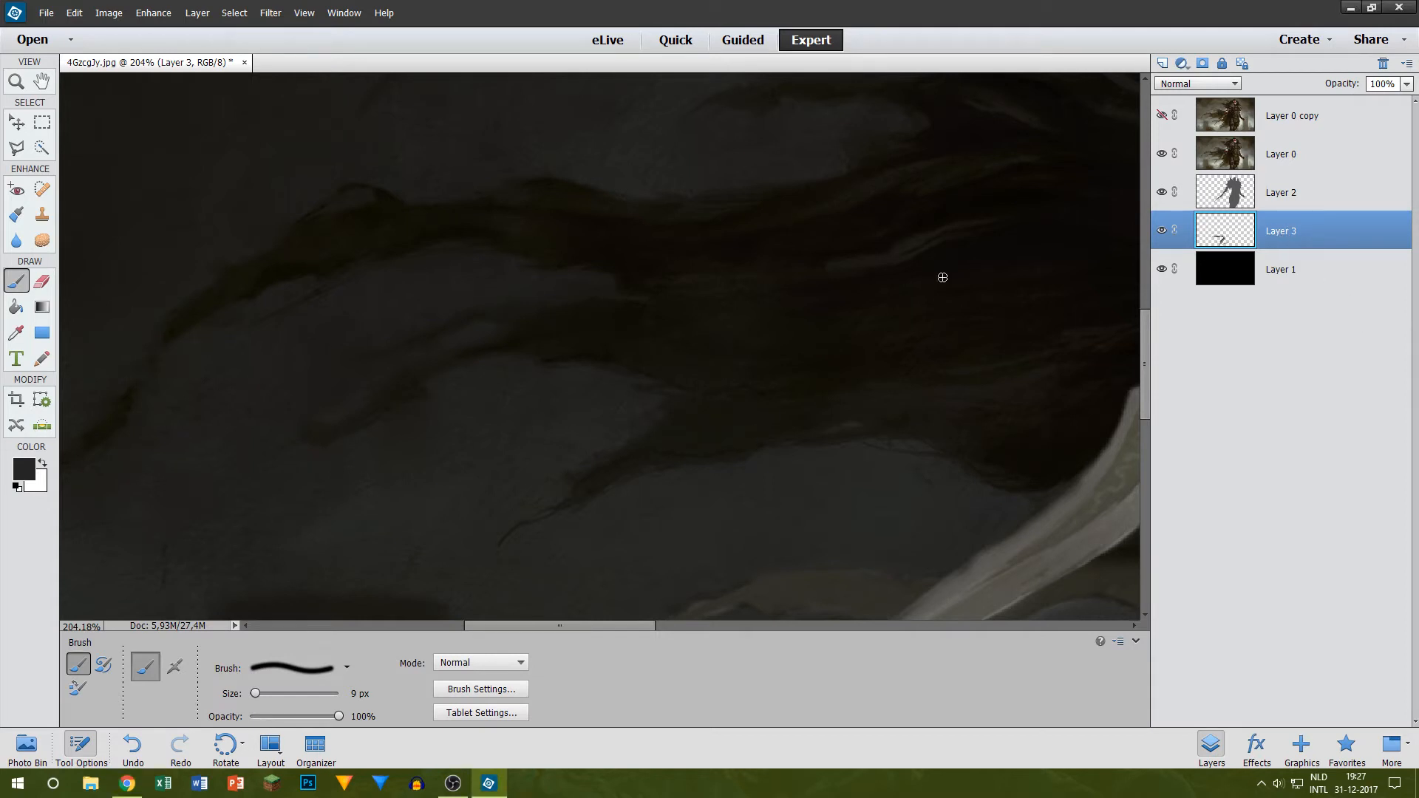
# Step: Outline the lowest thin cape strand and its pointed tip in dark grey with the 9 px brush on Layer 3
pyautogui.scroll(2, 645, 434)
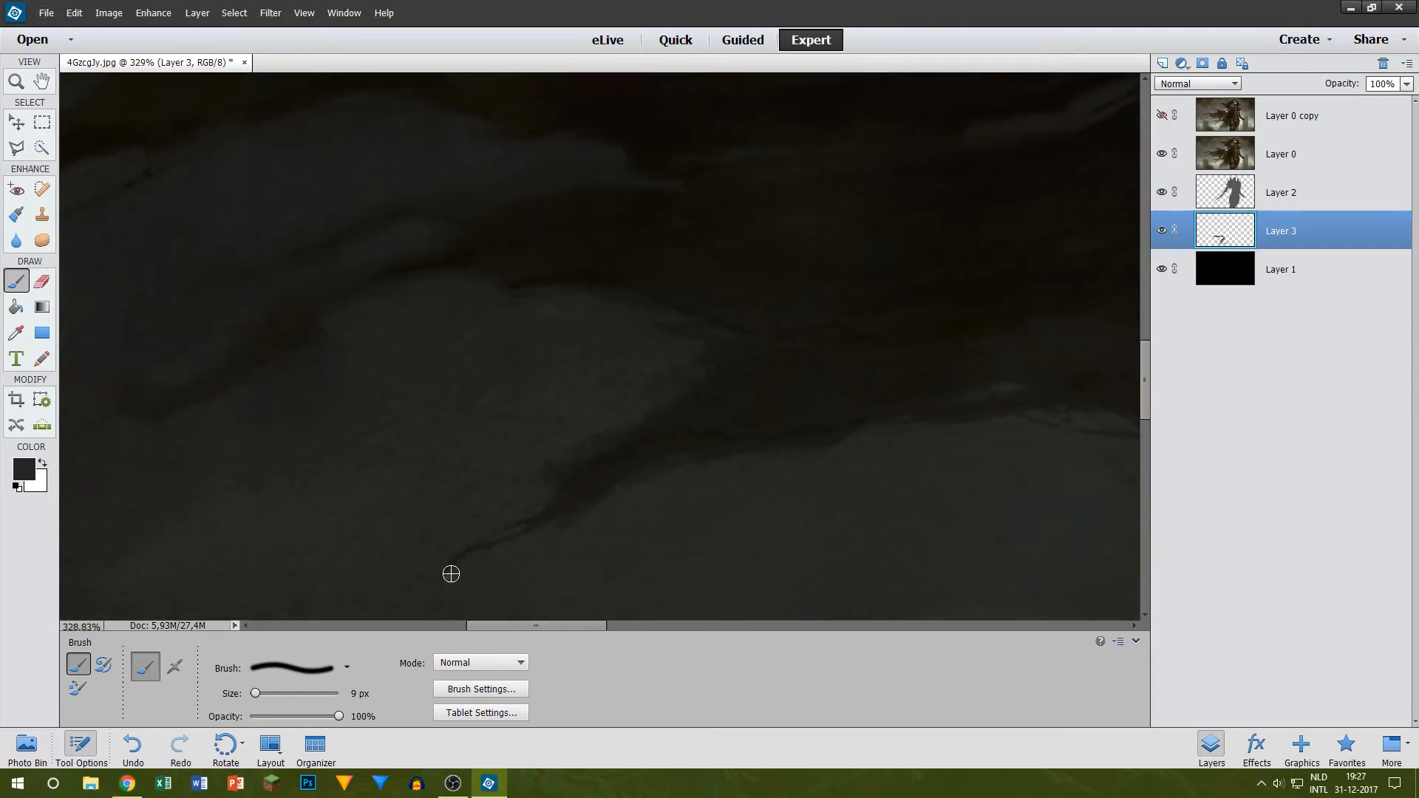
pyautogui.moveTo(450, 574); pyautogui.dragTo(600, 467)
pyautogui.moveTo(553, 521); pyautogui.dragTo(697, 433)
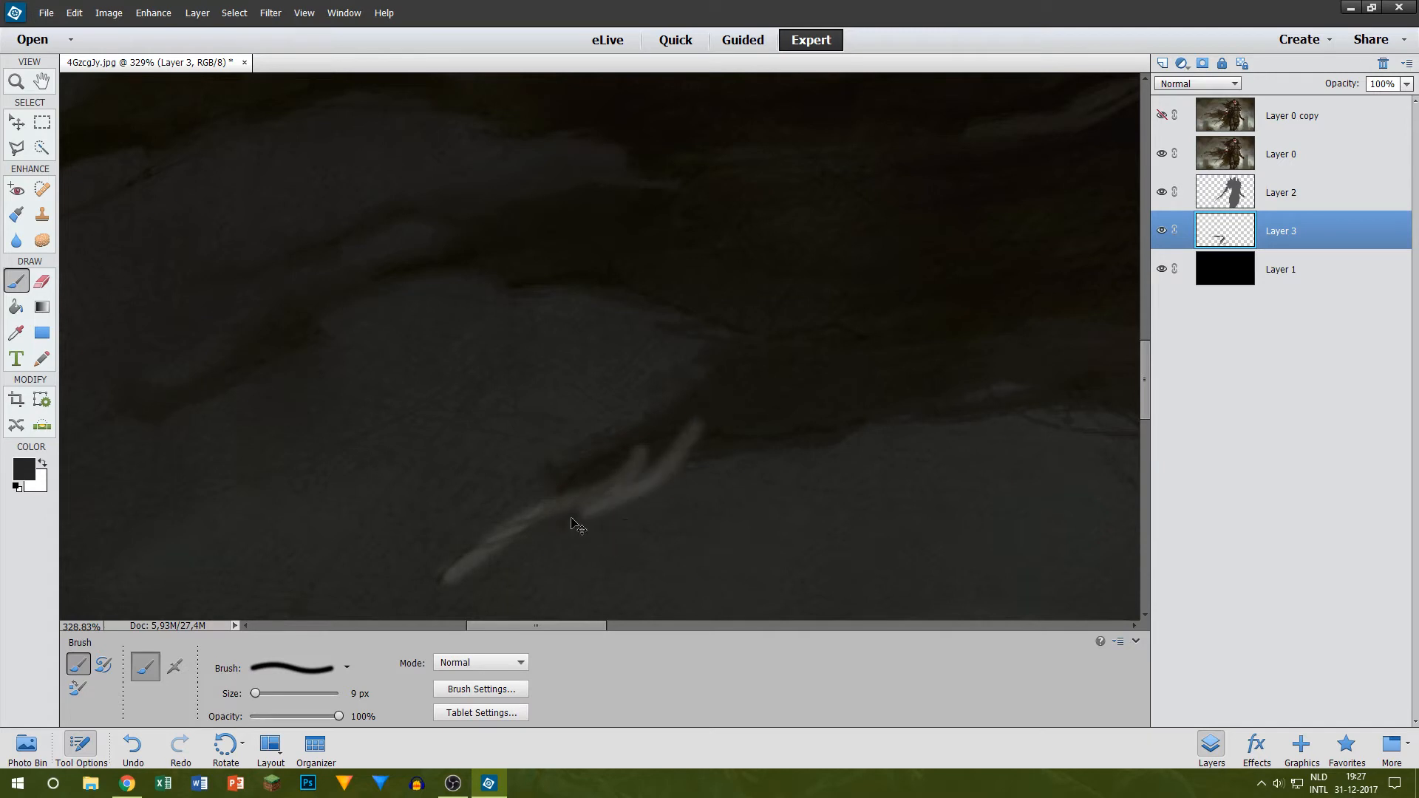
pyautogui.hotkey('ctrl', 'z')
pyautogui.moveTo(591, 497); pyautogui.dragTo(797, 393)
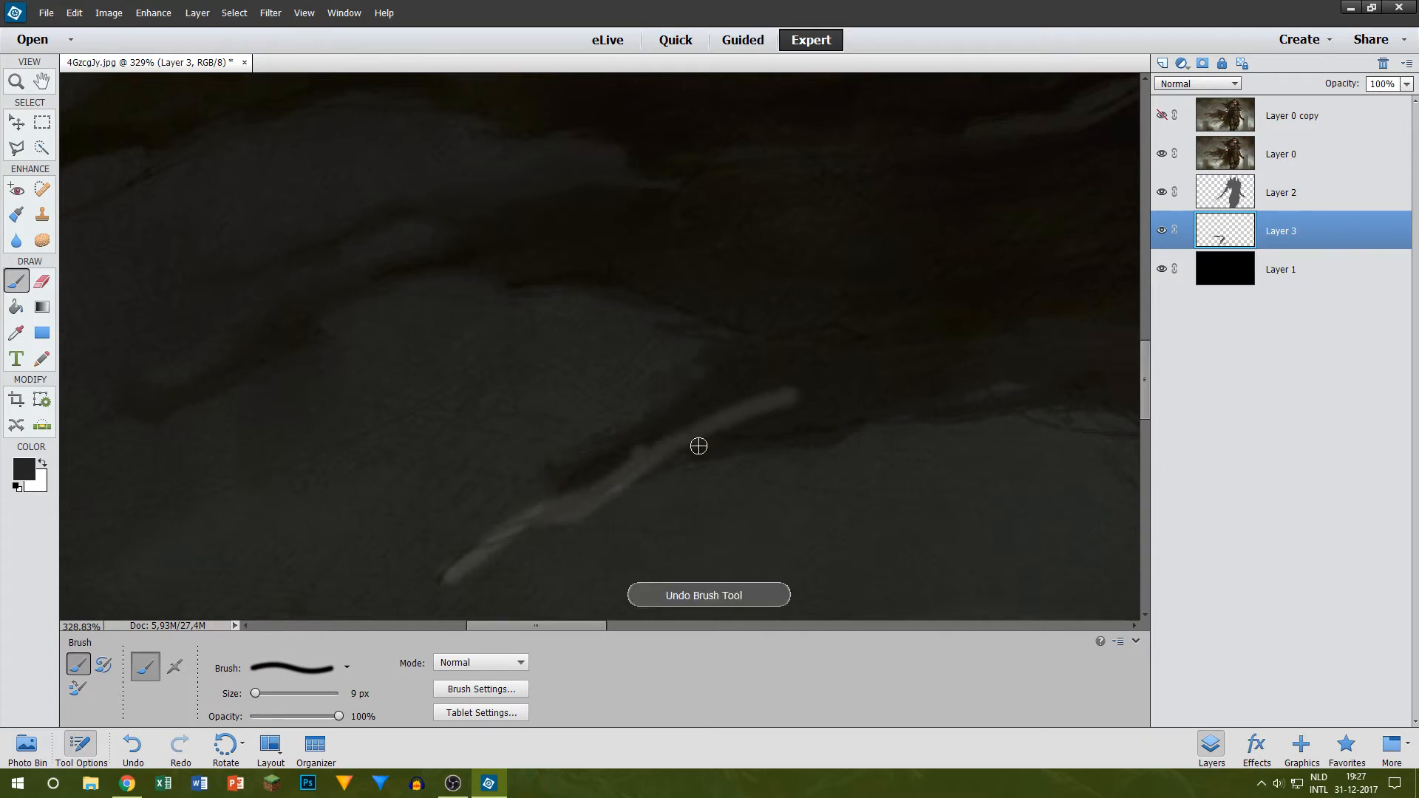
pyautogui.scroll(2, 576, 459)
pyautogui.moveTo(532, 475); pyautogui.dragTo(558, 521)
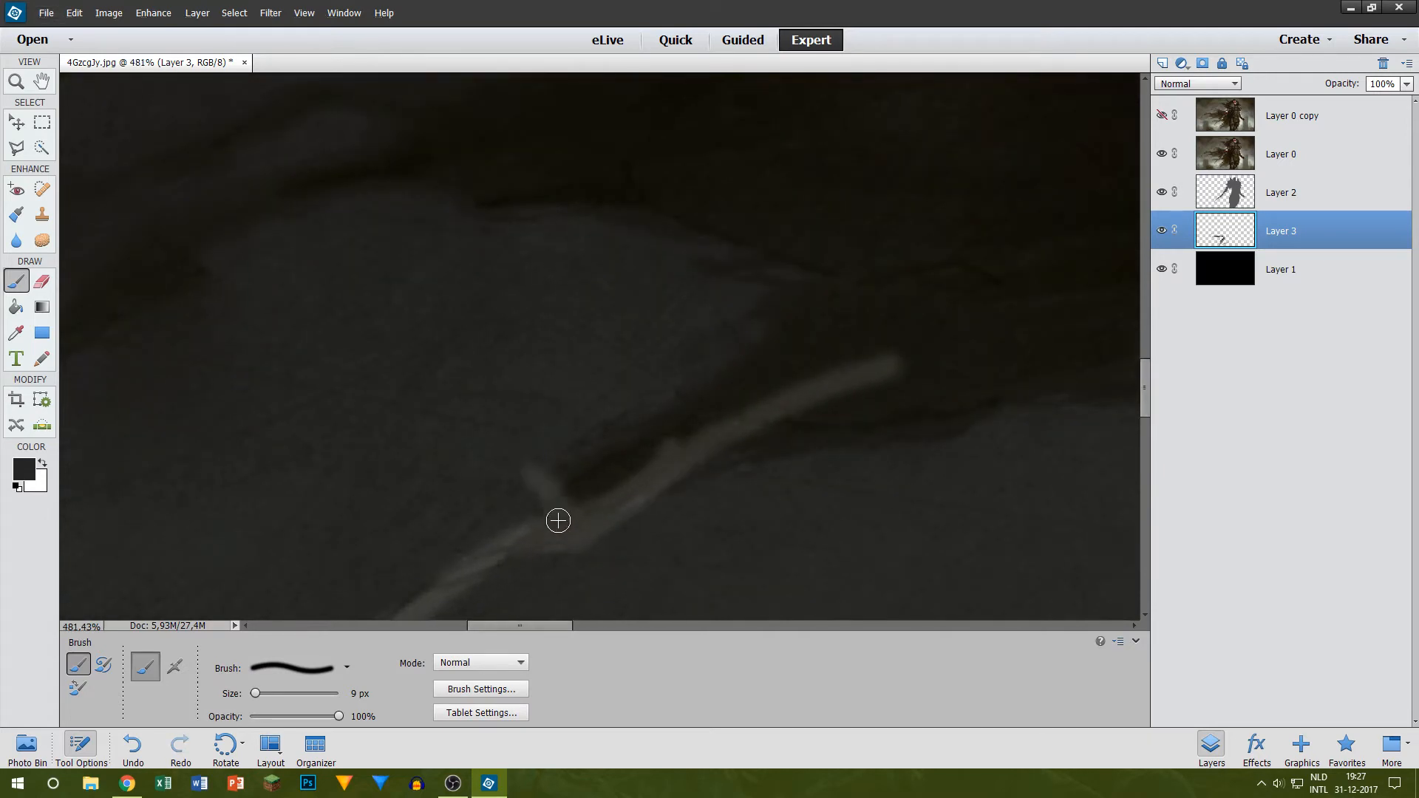
pyautogui.moveTo(537, 470); pyautogui.dragTo(972, 284)
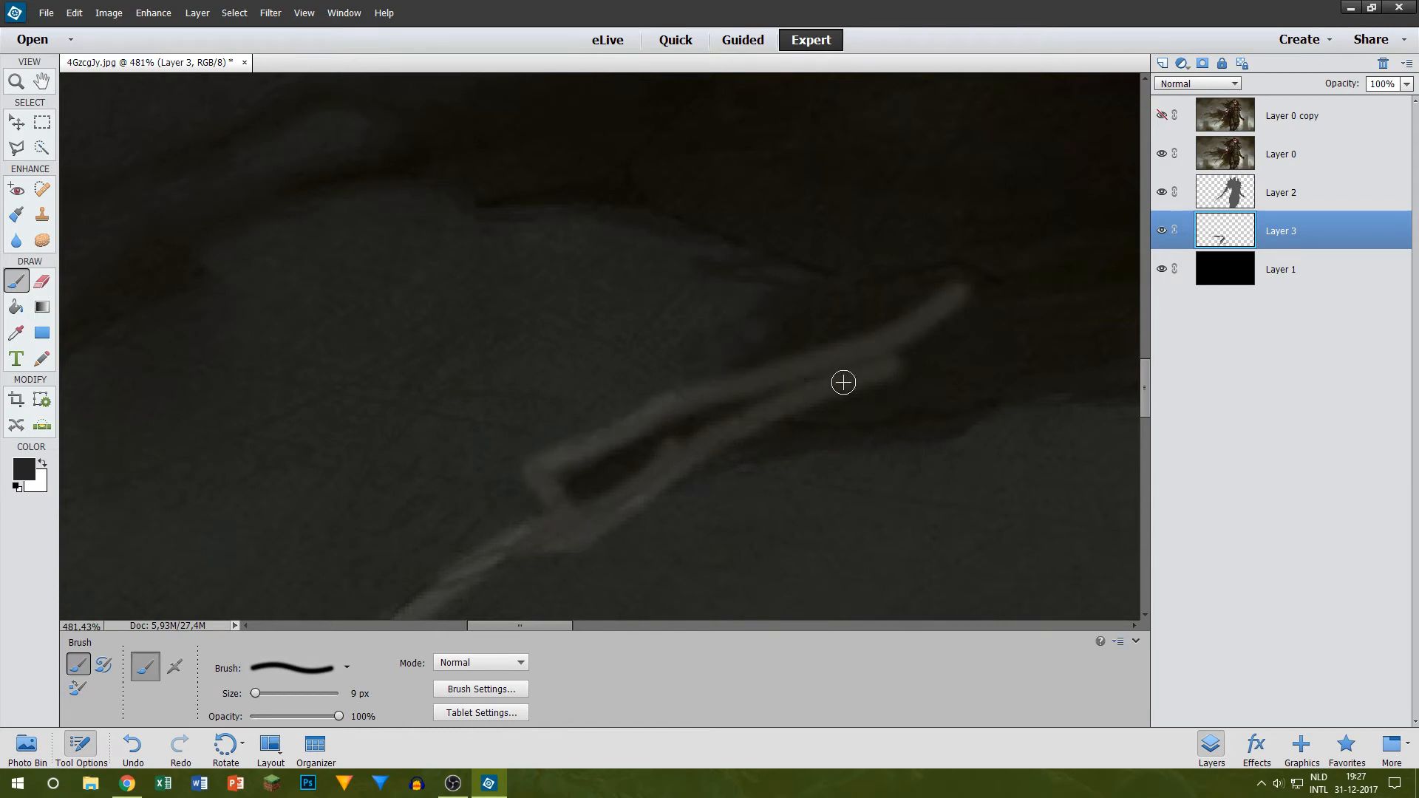
# Step: Paint the curved cape edge around the inner end of the gap just above the lowest strand
pyautogui.scroll(-1, 843, 308)
pyautogui.scroll(-3, 923, 319)
pyautogui.scroll(4, 1038, 311)
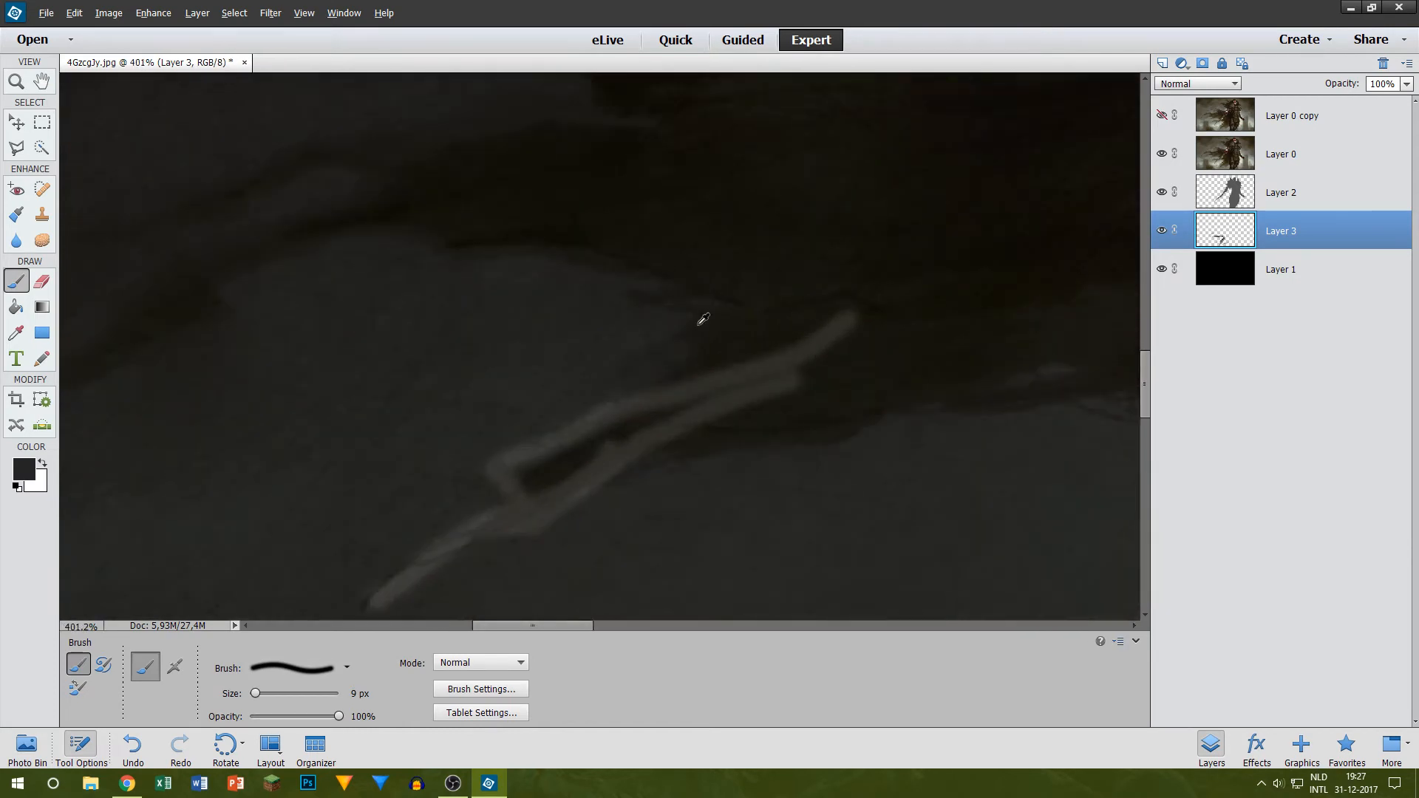
pyautogui.moveTo(667, 399)
pyautogui.mouseDown()
pyautogui.moveTo(696, 316)
pyautogui.moveTo(593, 248)
pyautogui.moveTo(452, 242)
pyautogui.moveTo(707, 270)
pyautogui.mouseUp()
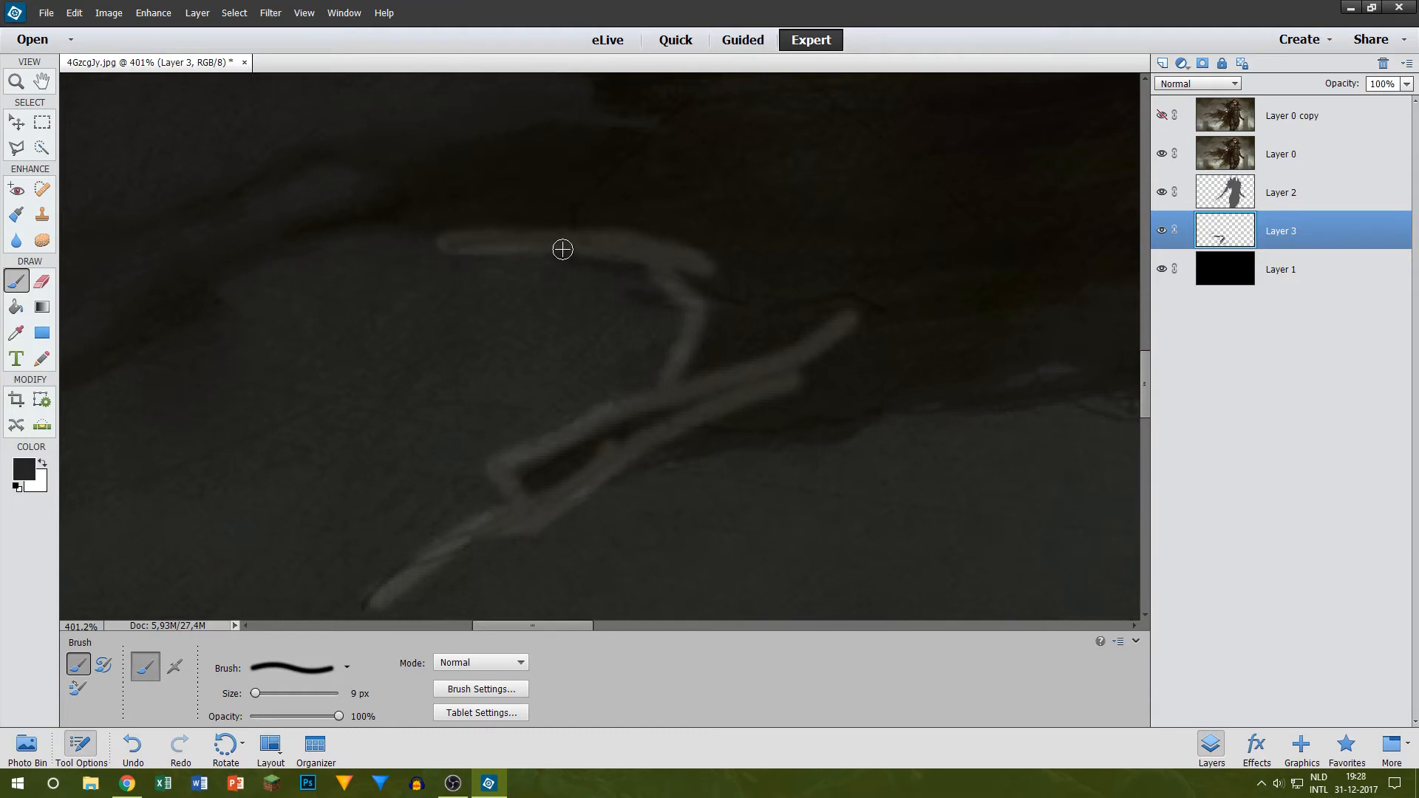
pyautogui.moveTo(563, 249); pyautogui.dragTo(693, 271)
# Step: Paint the lower edge, hooked tip and upper edges of the next cape strand up in dark grey
pyautogui.scroll(1, 576, 276)
pyautogui.scroll(1, 374, 310)
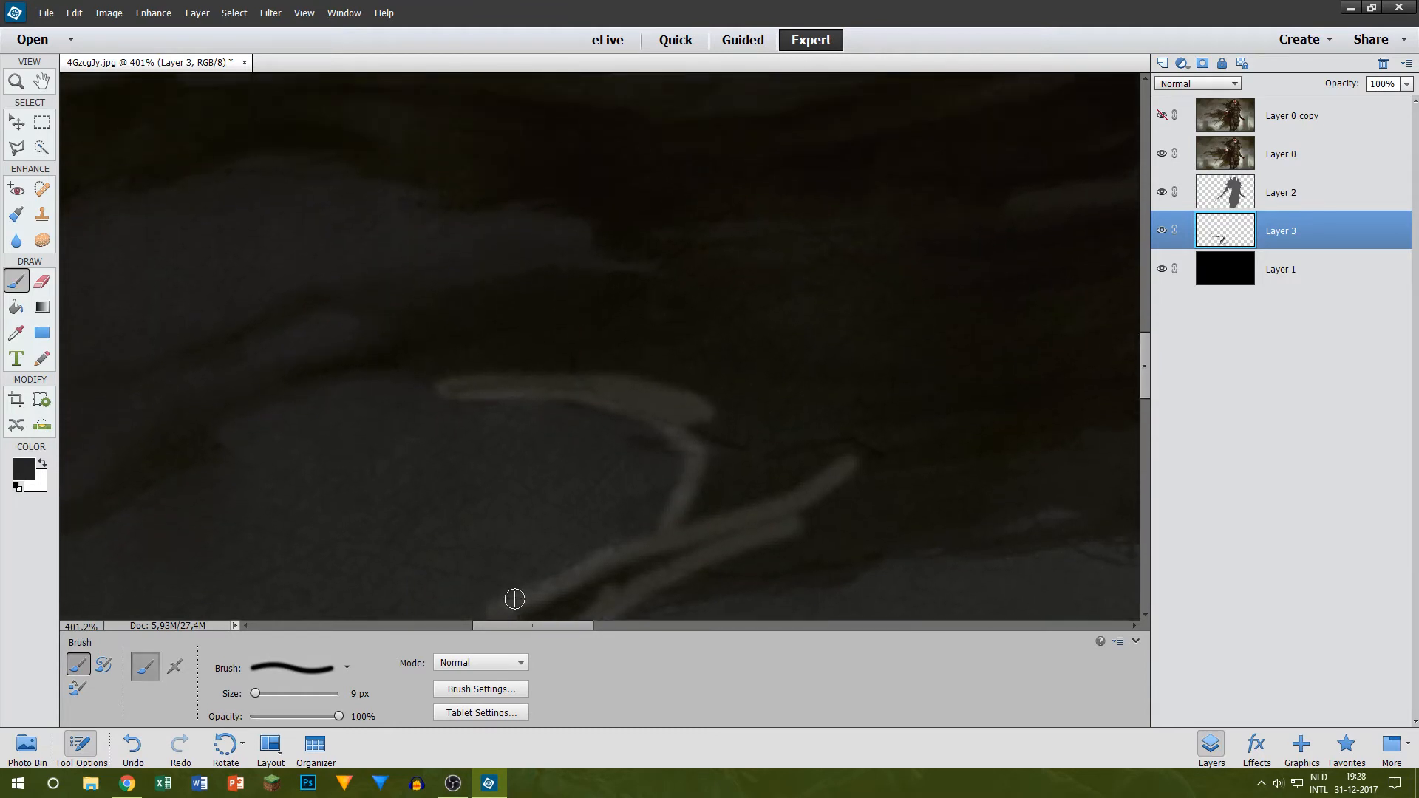
pyautogui.moveTo(560, 626); pyautogui.dragTo(508, 625)
pyautogui.moveTo(411, 508)
pyautogui.mouseDown()
pyautogui.moveTo(448, 546)
pyautogui.moveTo(665, 459)
pyautogui.moveTo(661, 425)
pyautogui.moveTo(886, 386)
pyautogui.mouseUp()
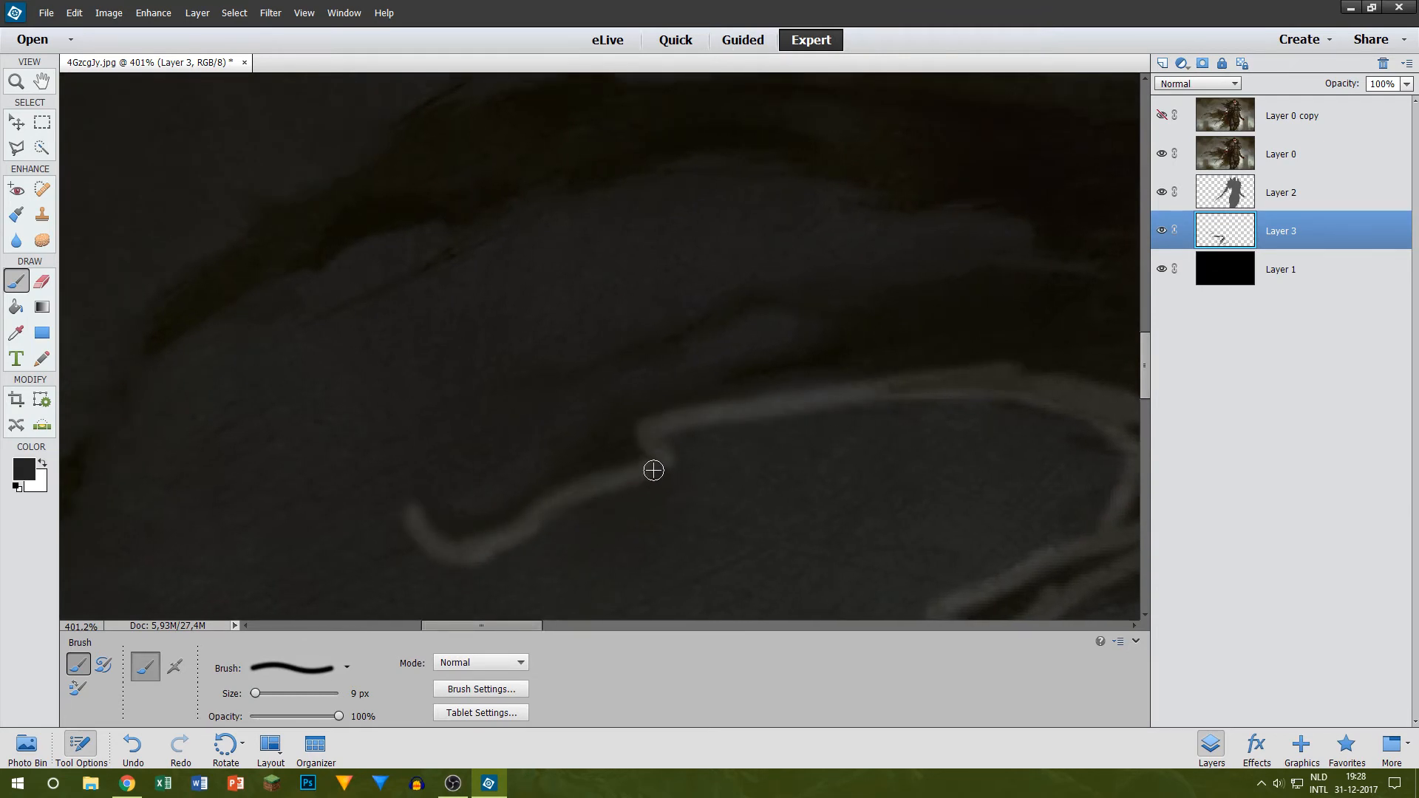
pyautogui.moveTo(410, 511)
pyautogui.mouseDown()
pyautogui.moveTo(446, 523)
pyautogui.moveTo(525, 497)
pyautogui.moveTo(589, 436)
pyautogui.moveTo(831, 331)
pyautogui.mouseUp()
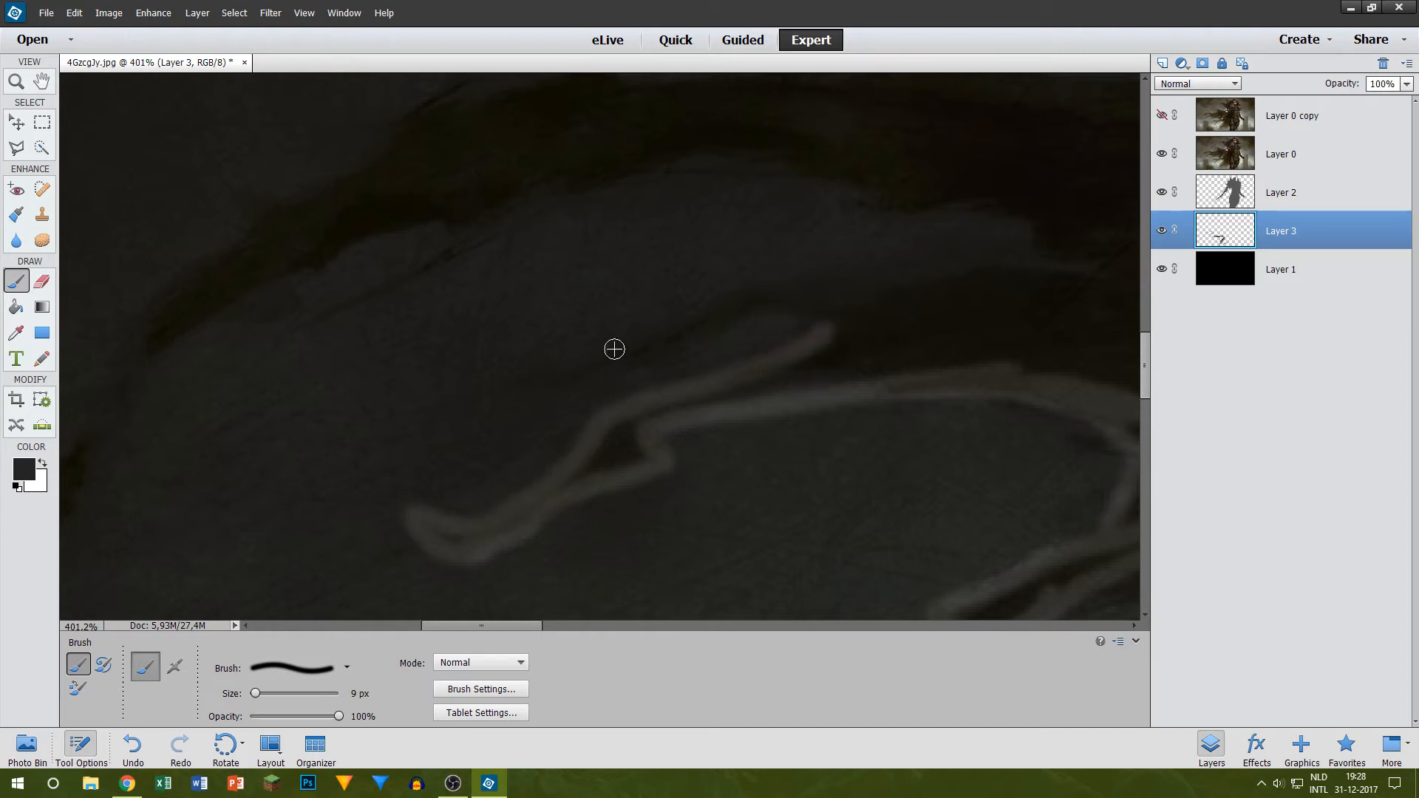
pyautogui.moveTo(526, 375)
pyautogui.mouseDown()
pyautogui.moveTo(792, 308)
pyautogui.moveTo(862, 344)
pyautogui.mouseUp()
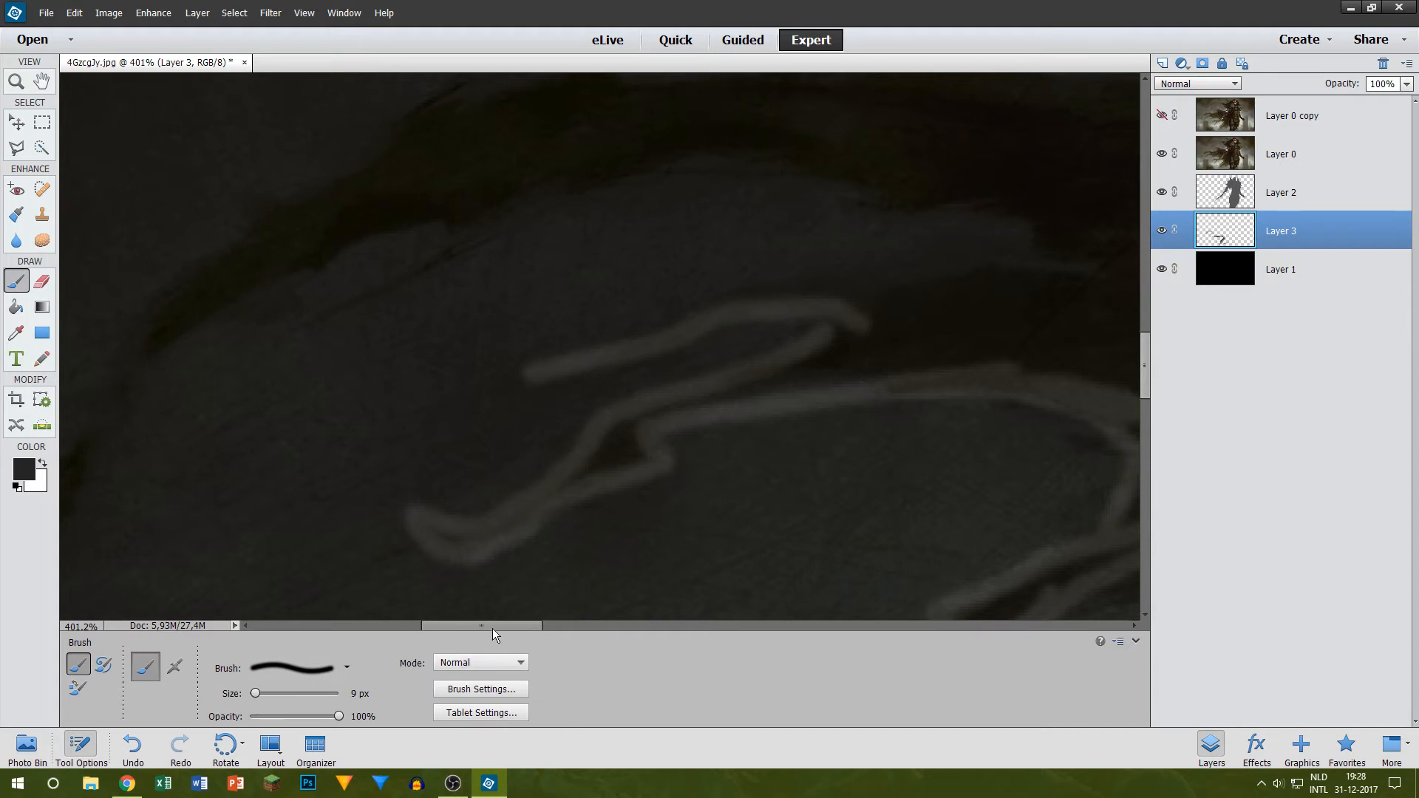
# Step: Extend that strand's upper edge into the cape body and paint the inner end of the gap above it
pyautogui.moveTo(492, 629); pyautogui.dragTo(534, 613)
pyautogui.scroll(3, 463, 435)
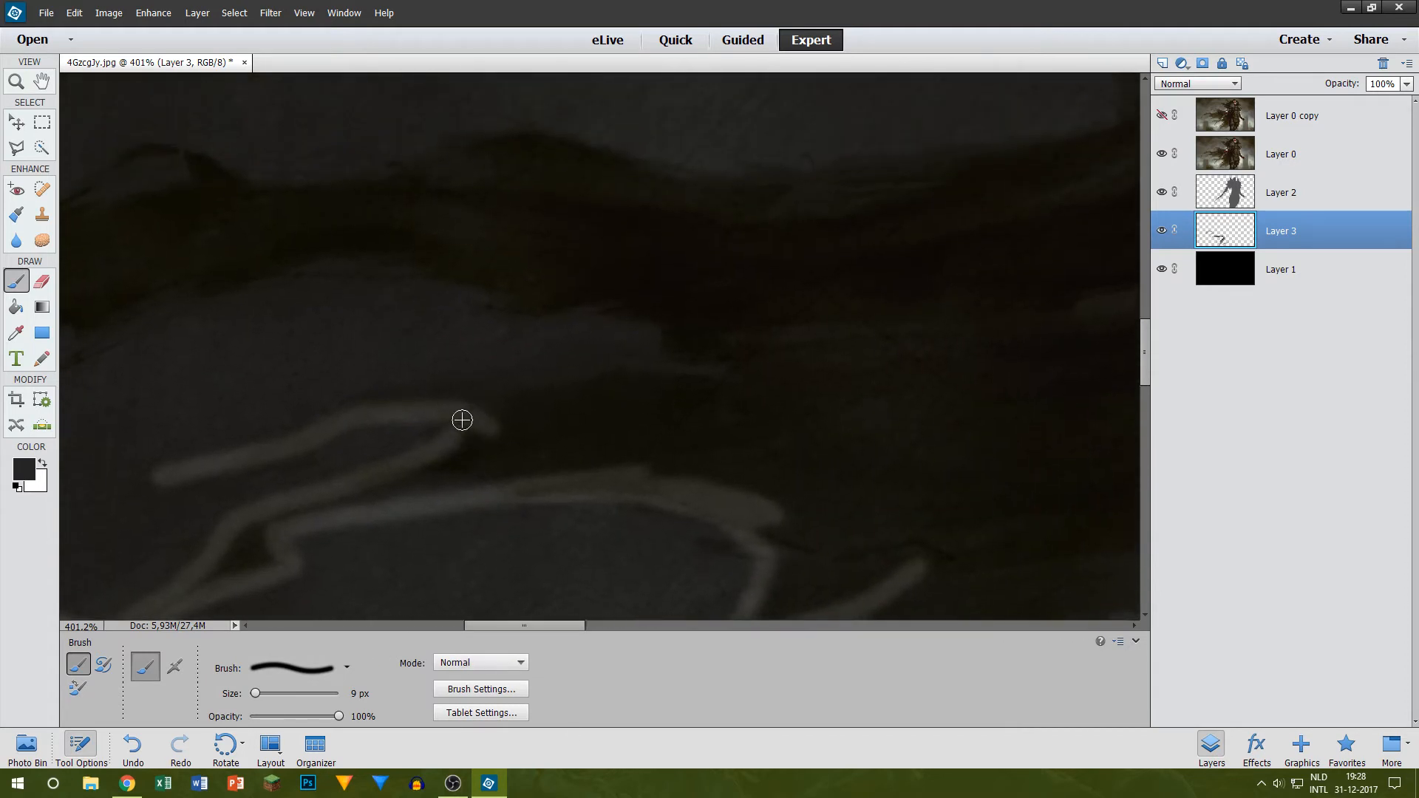
pyautogui.moveTo(462, 420); pyautogui.dragTo(883, 355)
pyautogui.scroll(2, 601, 368)
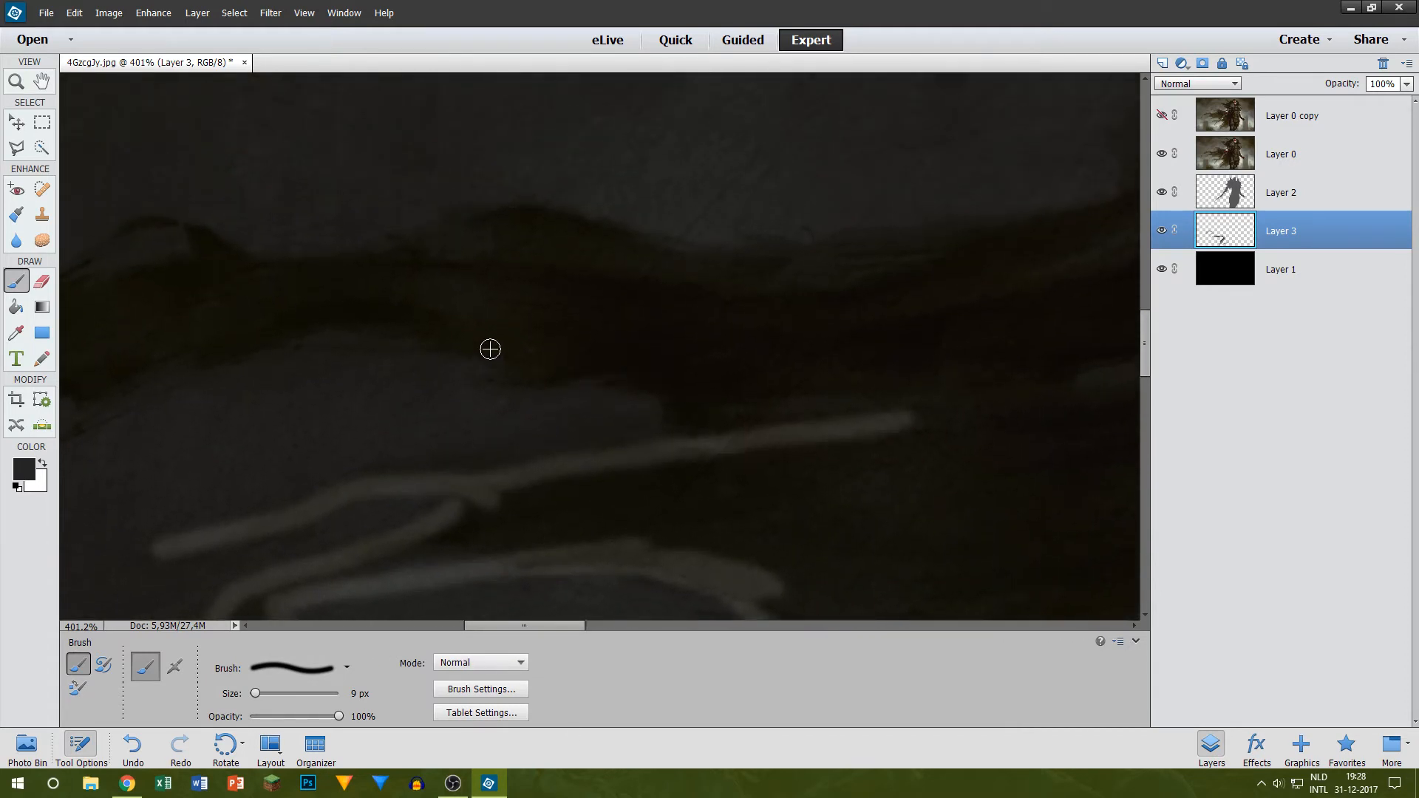
pyautogui.moveTo(490, 349)
pyautogui.mouseDown()
pyautogui.moveTo(583, 358)
pyautogui.moveTo(513, 379)
pyautogui.moveTo(583, 357)
pyautogui.moveTo(680, 437)
pyautogui.mouseUp()
pyautogui.scroll(2, 611, 583)
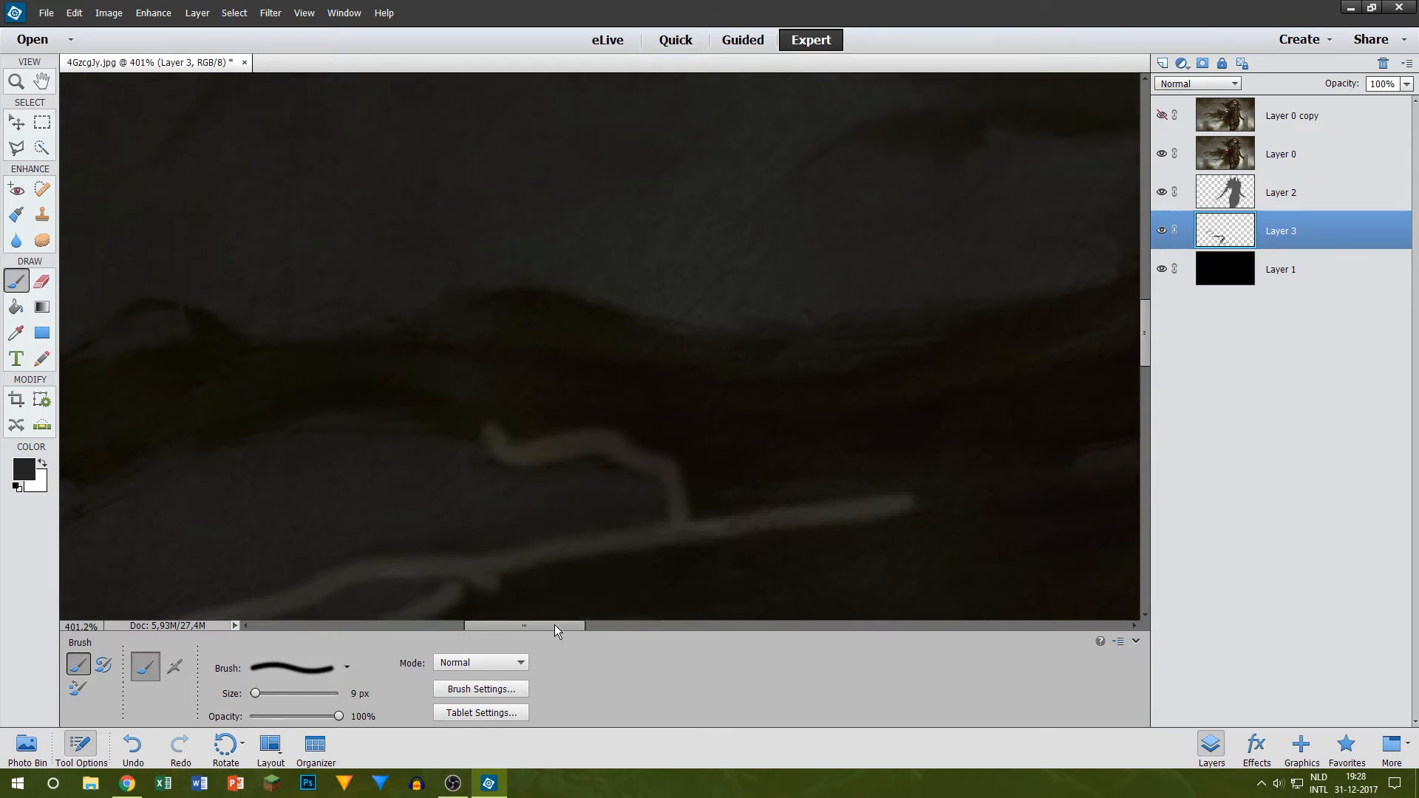
# Step: Paint the long arched strand's underside and pointed tip, and start its upper edge in dark grey
pyautogui.moveTo(555, 624); pyautogui.dragTo(511, 623)
pyautogui.moveTo(468, 485)
pyautogui.mouseDown()
pyautogui.moveTo(649, 438)
pyautogui.moveTo(909, 428)
pyautogui.mouseUp()
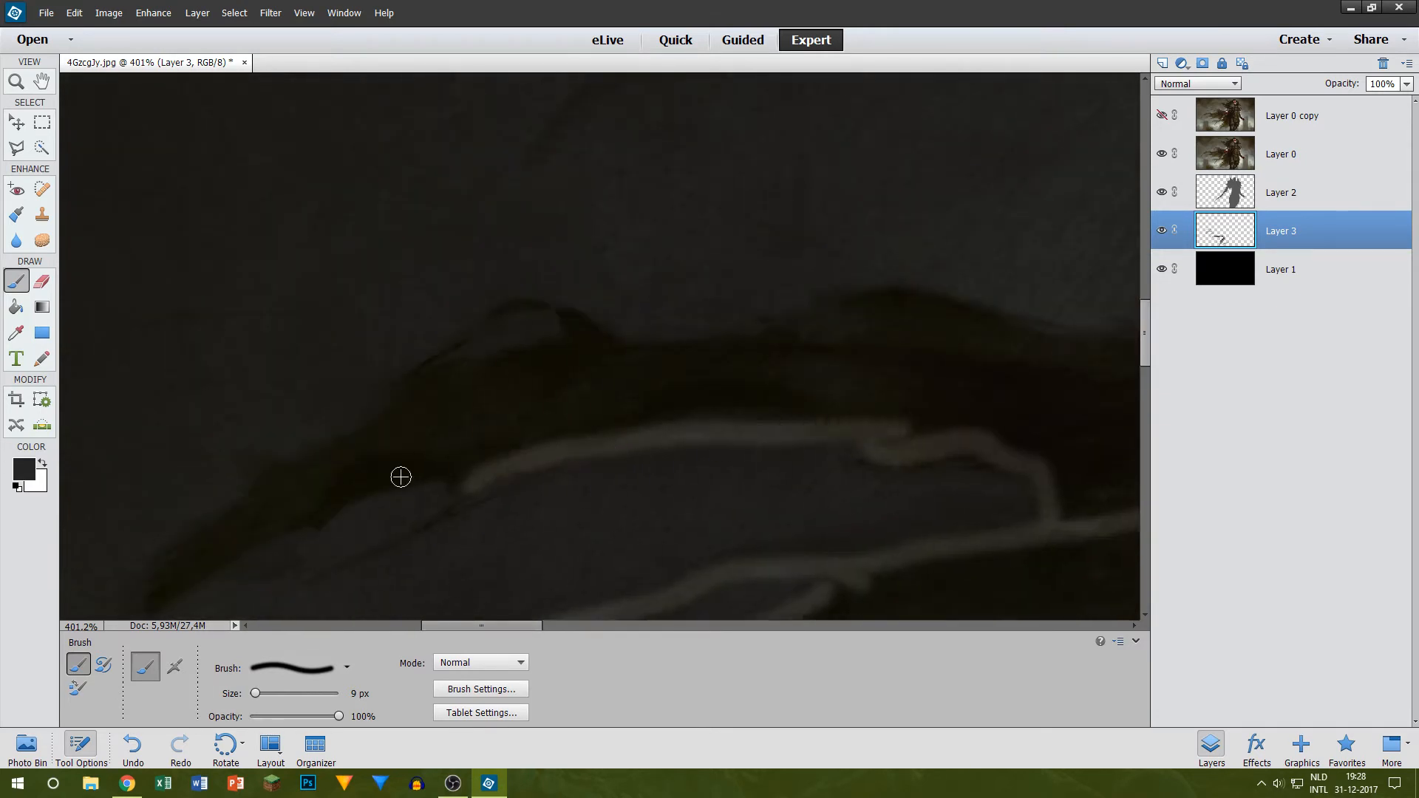
pyautogui.scroll(-2, 238, 503)
pyautogui.moveTo(137, 550)
pyautogui.mouseDown()
pyautogui.moveTo(344, 417)
pyautogui.moveTo(473, 397)
pyautogui.mouseUp()
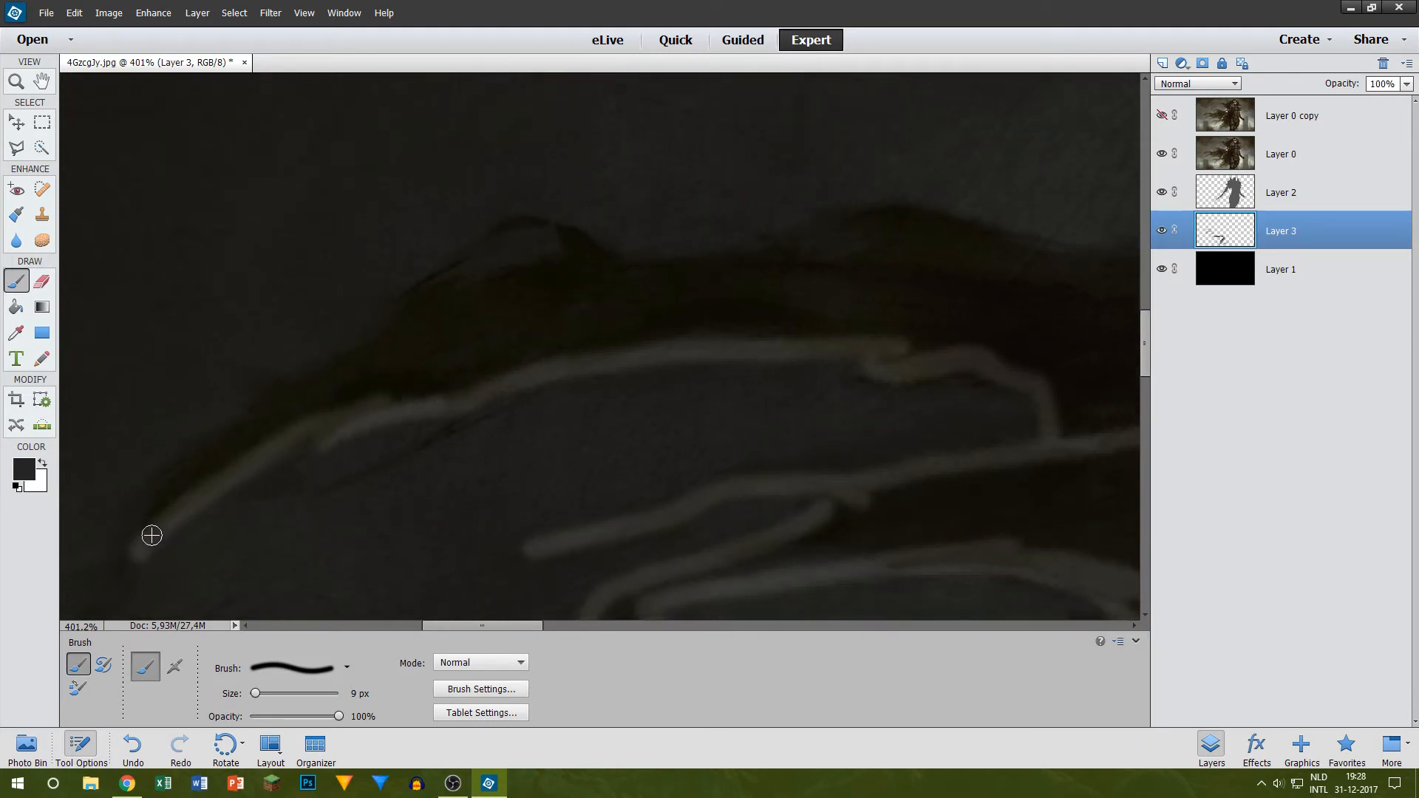
pyautogui.moveTo(141, 548)
pyautogui.mouseDown()
pyautogui.moveTo(145, 507)
pyautogui.moveTo(200, 447)
pyautogui.moveTo(349, 416)
pyautogui.mouseUp()
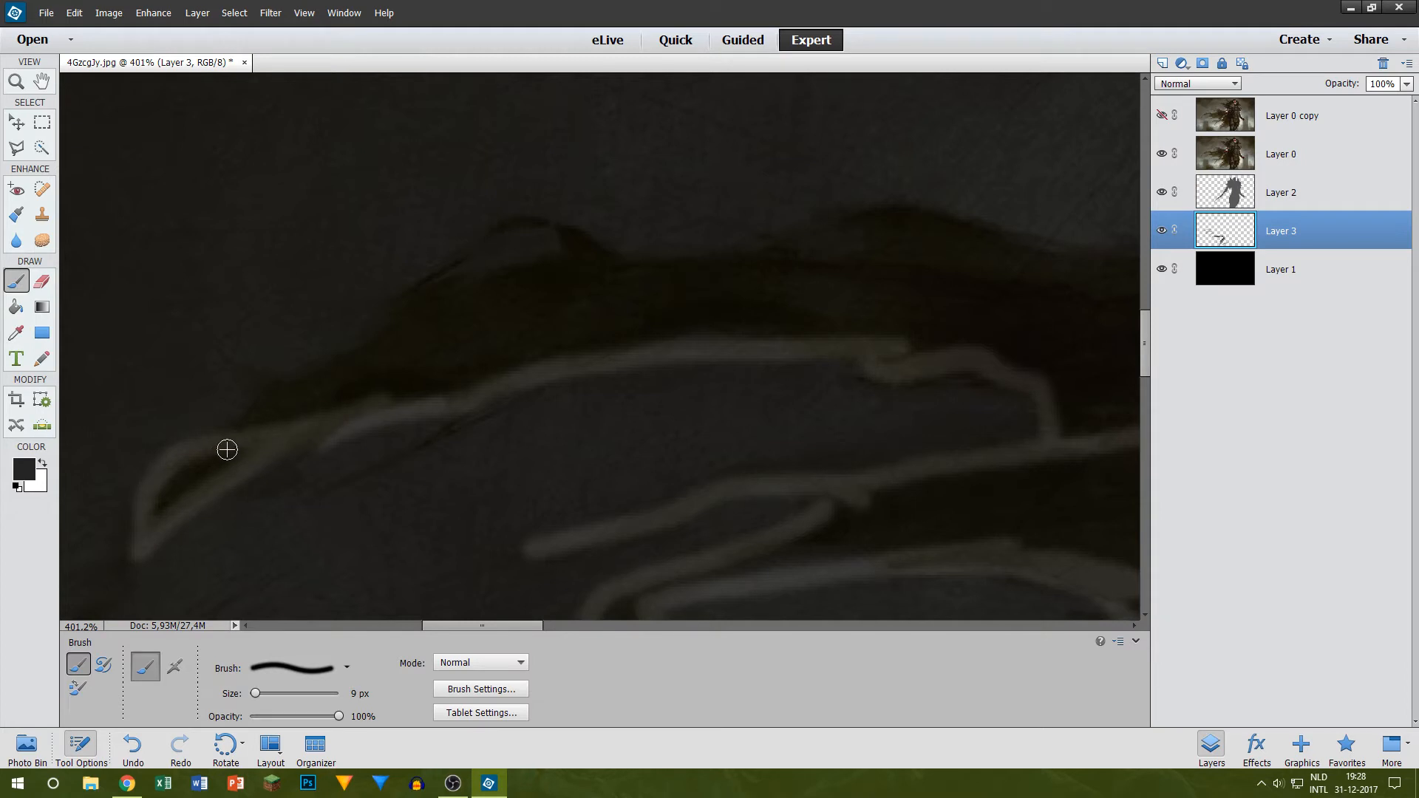
pyautogui.moveTo(247, 427)
pyautogui.mouseDown()
pyautogui.moveTo(307, 362)
pyautogui.moveTo(289, 393)
pyautogui.moveTo(450, 298)
pyautogui.mouseUp()
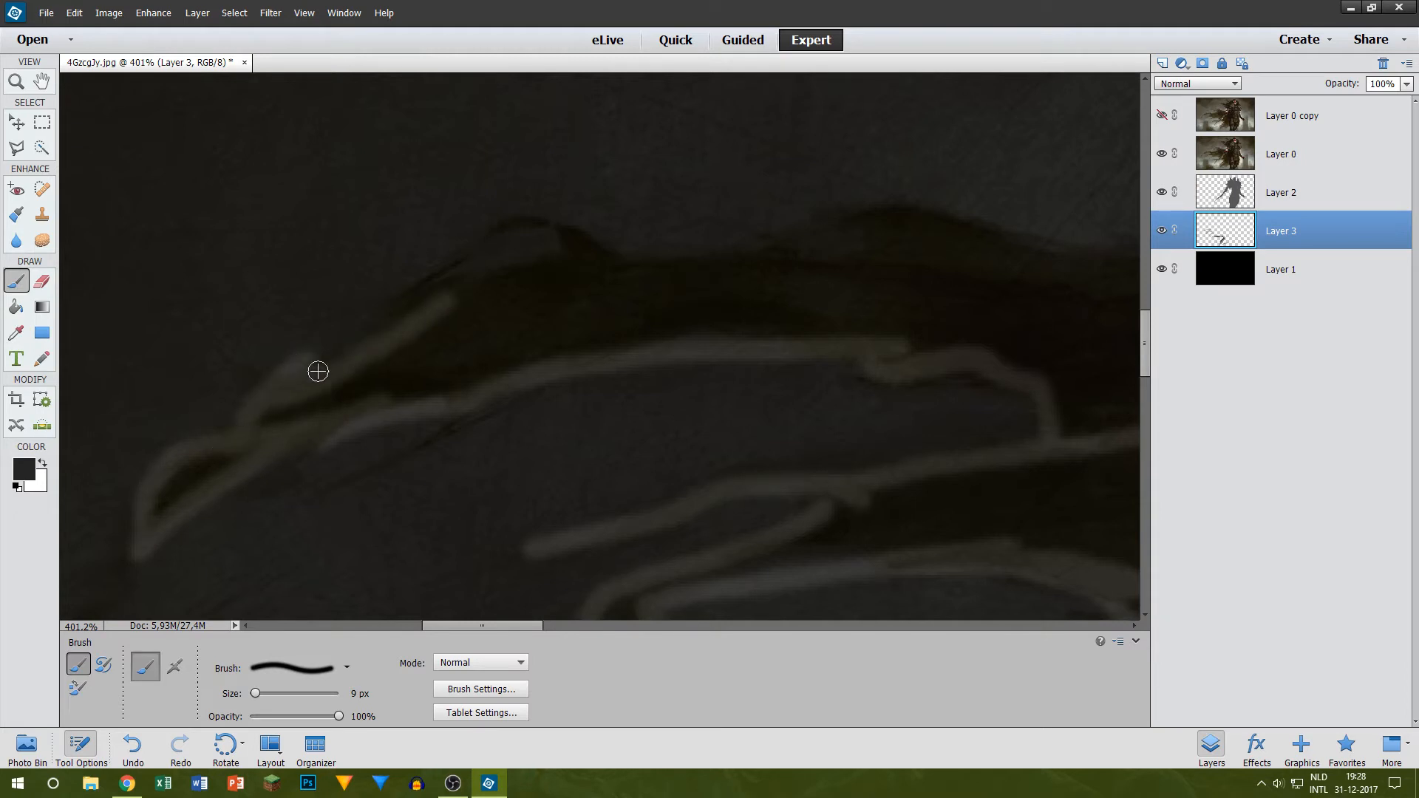
# Step: Paint the long arched strand's upper edge beneath the small loop of cloth, redoing the last stroke farther along the strand
pyautogui.moveTo(317, 370); pyautogui.dragTo(473, 300)
pyautogui.scroll(1, 432, 319)
pyautogui.moveTo(401, 366)
pyautogui.mouseDown()
pyautogui.moveTo(432, 350)
pyautogui.moveTo(541, 323)
pyautogui.mouseUp()
pyautogui.moveTo(422, 330); pyautogui.dragTo(611, 301)
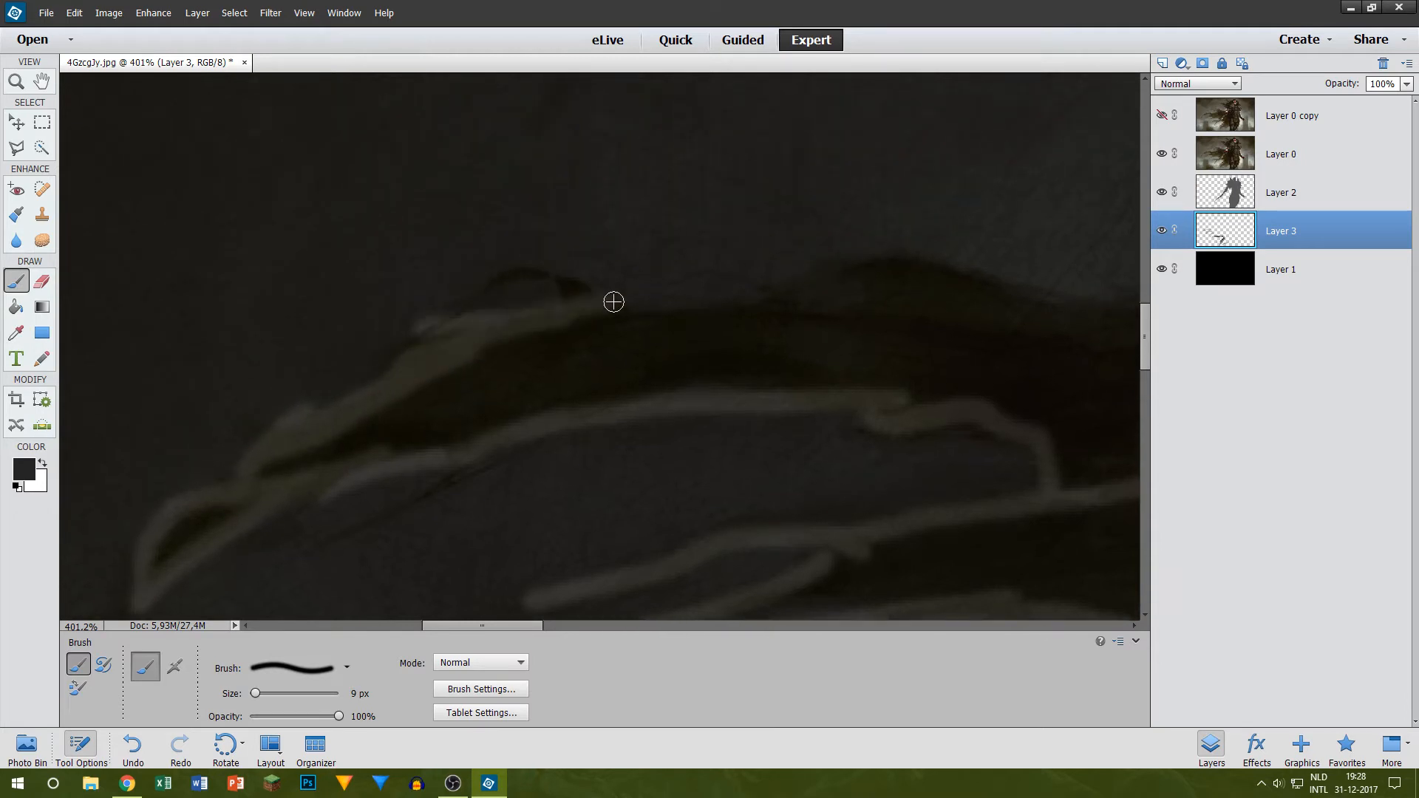
pyautogui.hotkey('ctrl', 'z')
pyautogui.moveTo(494, 338); pyautogui.dragTo(726, 316)
pyautogui.hotkey('alt', 'Tab')
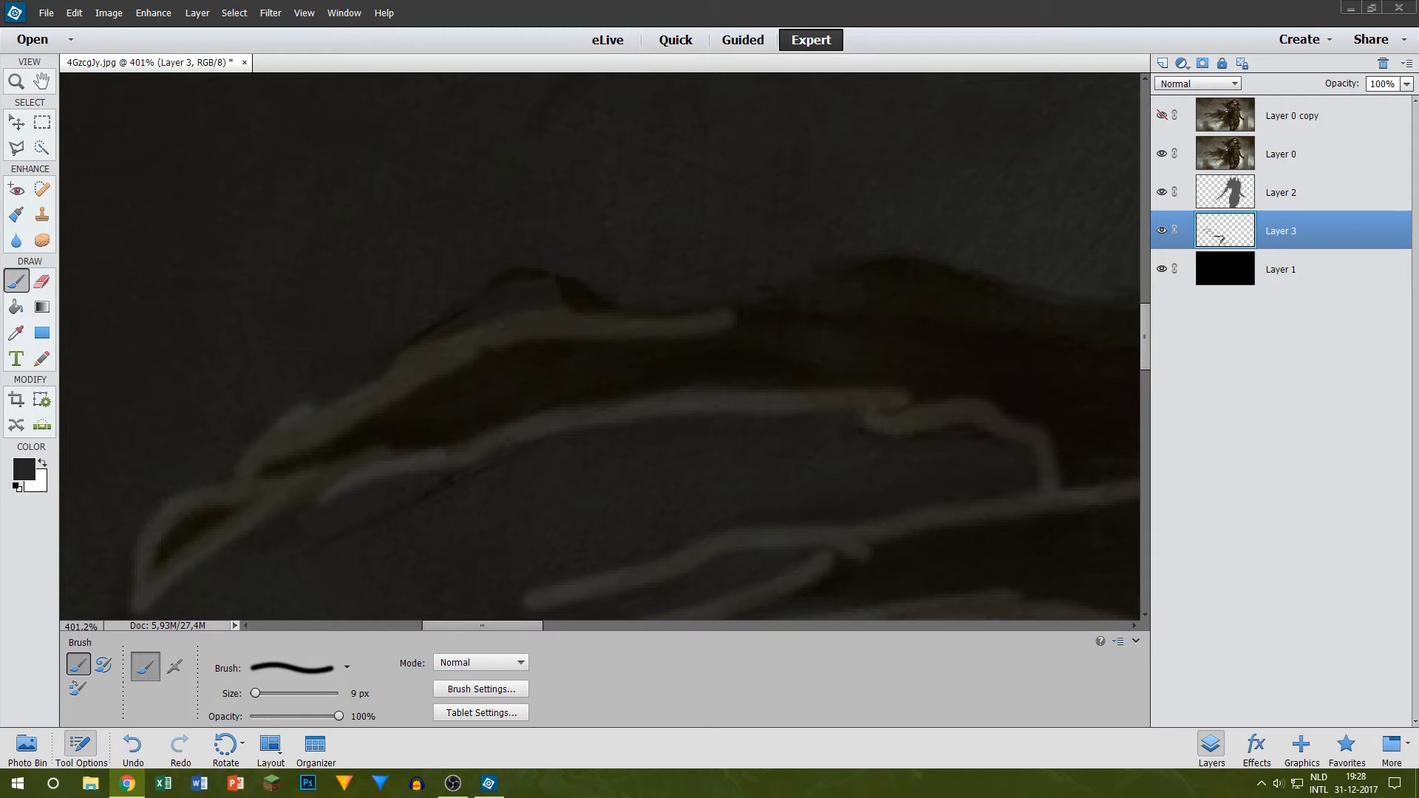
# Step: Continue the arched strand's upper edge over its hump and along the underside of the large gap
pyautogui.scroll(2, 684, 236)
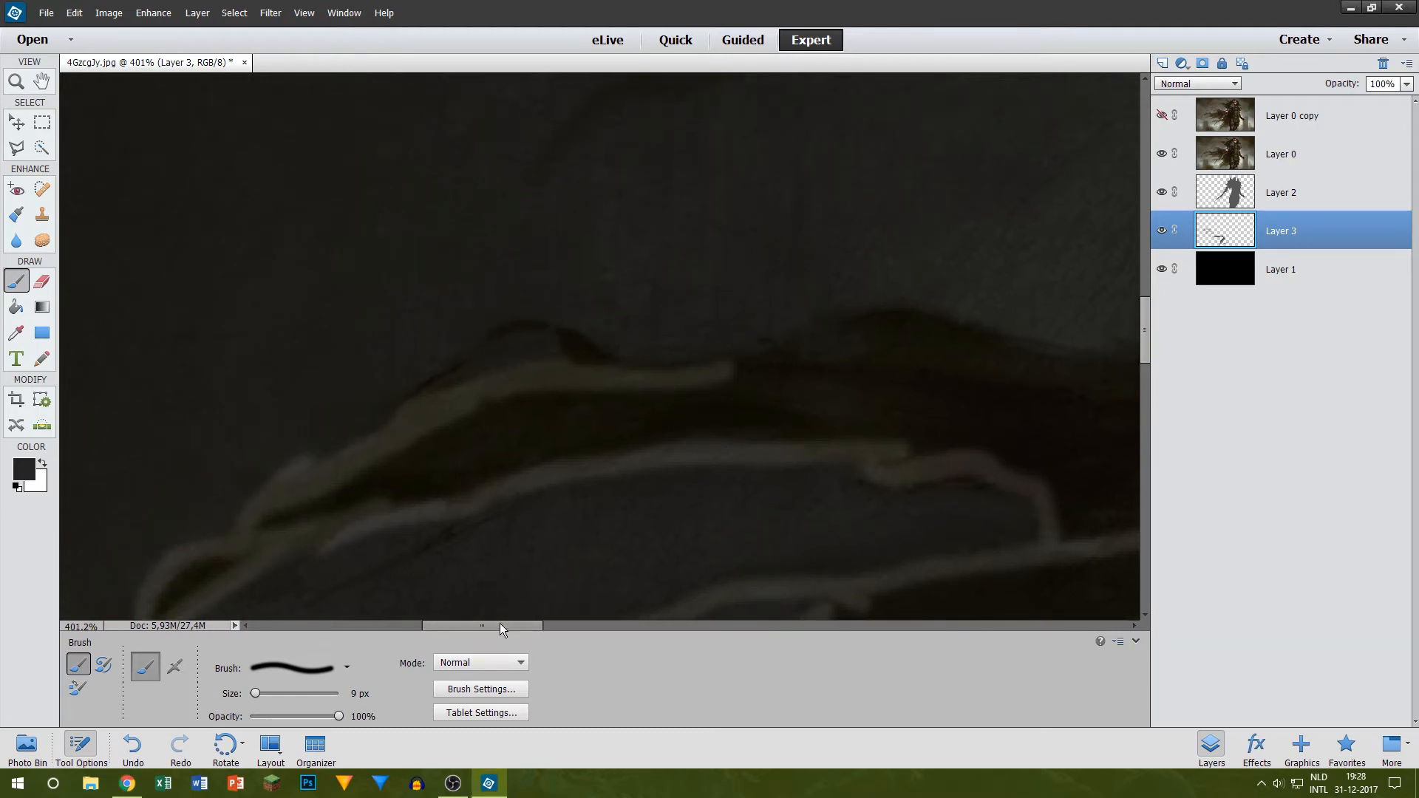
pyautogui.moveTo(498, 626); pyautogui.dragTo(512, 627)
pyautogui.moveTo(624, 383)
pyautogui.mouseDown()
pyautogui.moveTo(764, 330)
pyautogui.moveTo(829, 317)
pyautogui.mouseUp()
pyautogui.moveTo(489, 627); pyautogui.dragTo(559, 626)
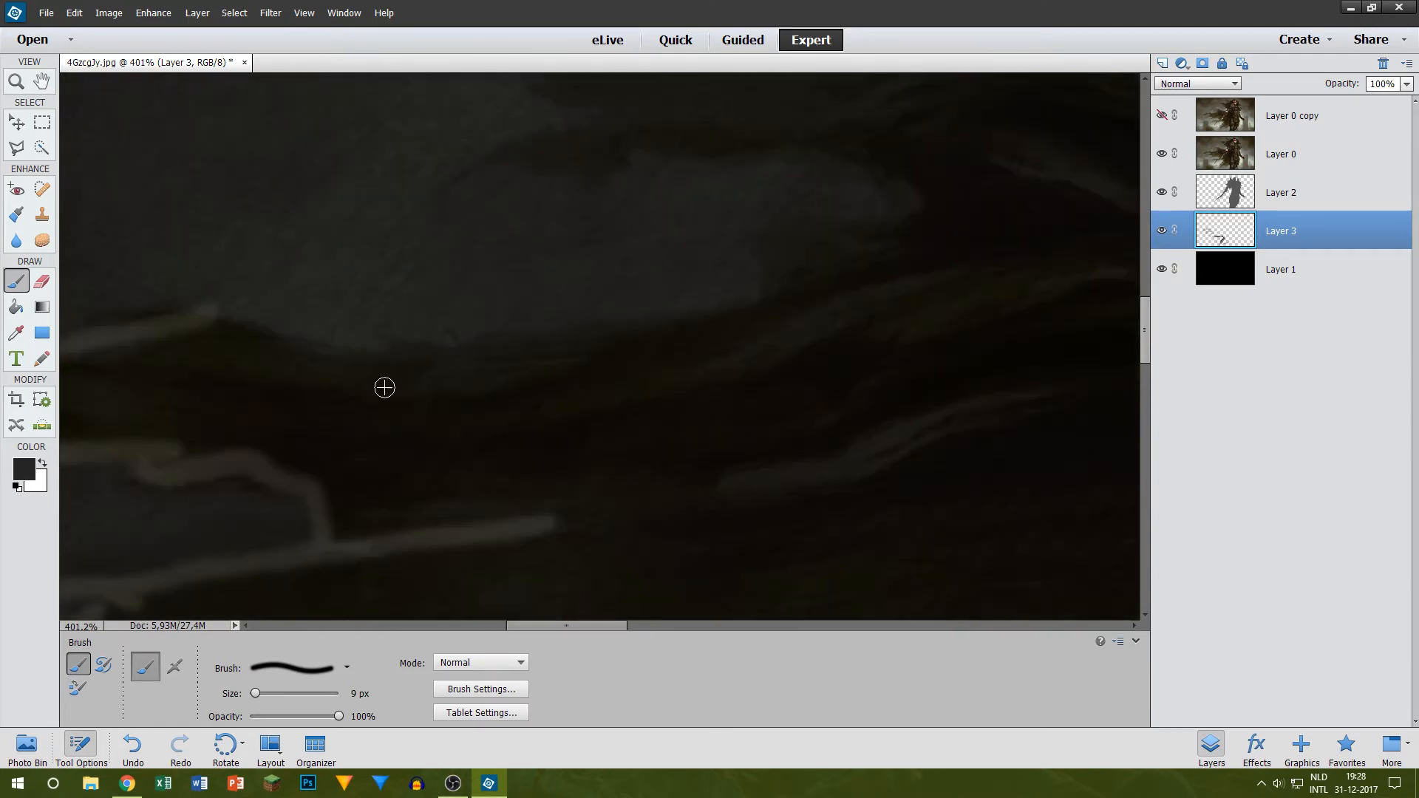
pyautogui.moveTo(207, 320); pyautogui.dragTo(520, 367)
pyautogui.moveTo(433, 364); pyautogui.dragTo(827, 313)
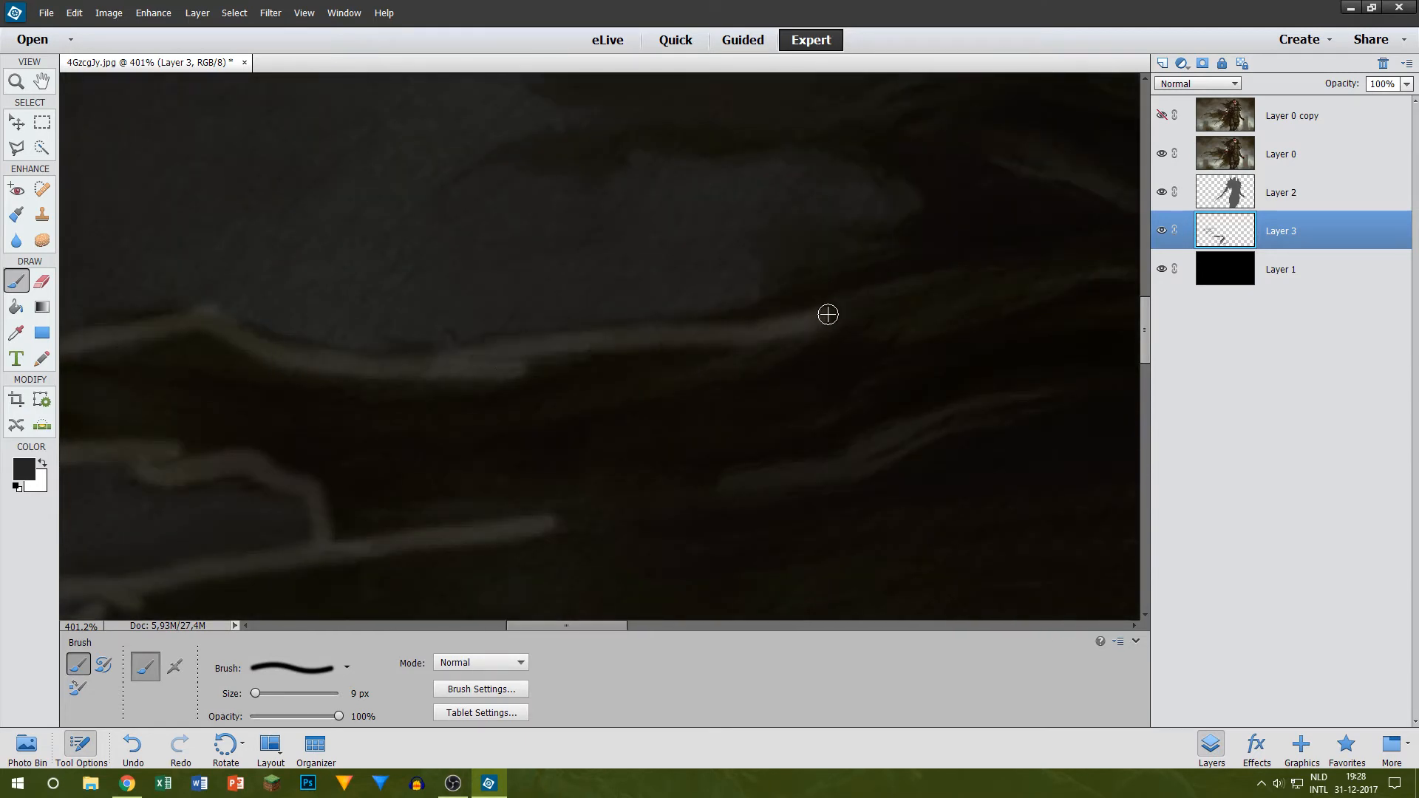
# Step: Extend the dark grey edge line from the large gap through the cape folds to the figure's shoulder
pyautogui.moveTo(500, 627); pyautogui.dragTo(573, 623)
pyautogui.scroll(2, 335, 358)
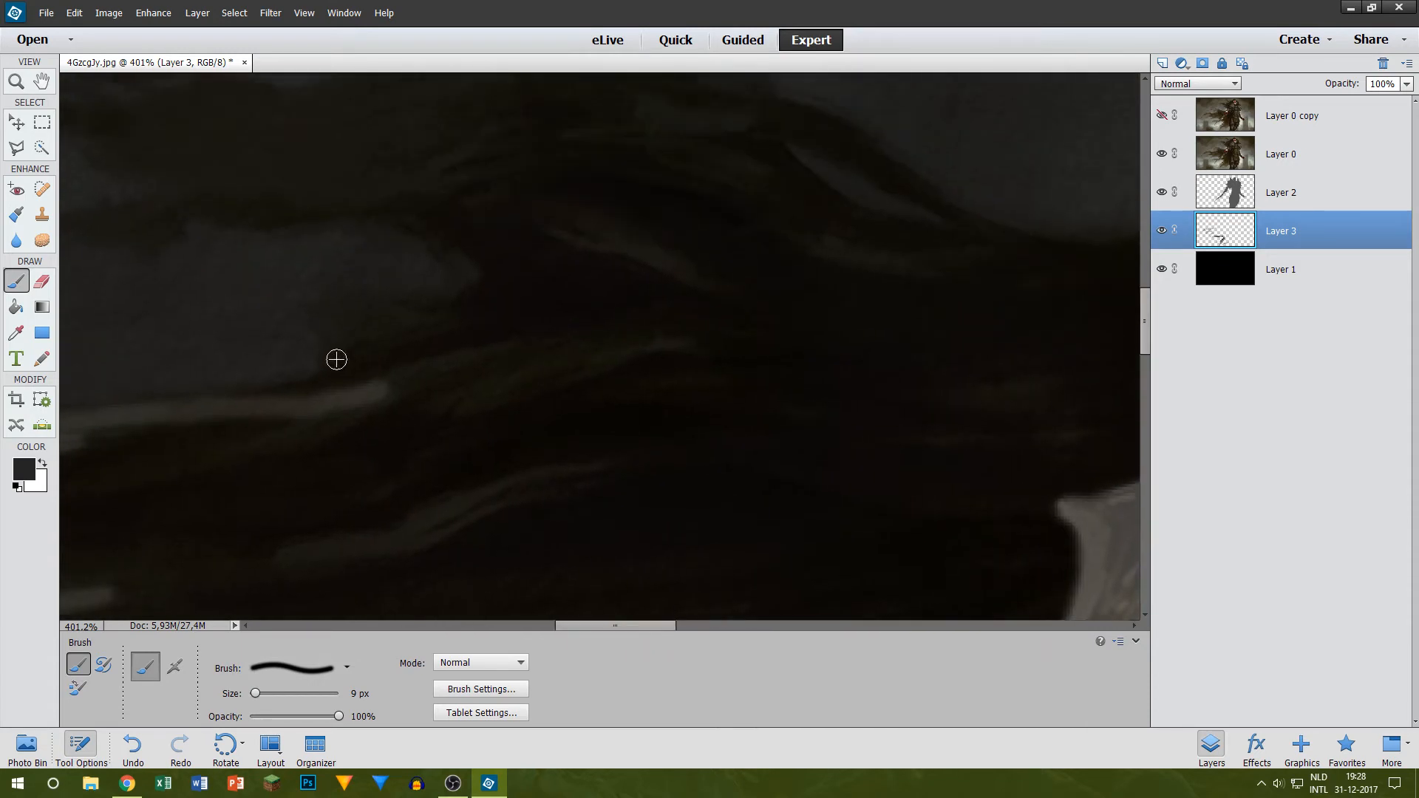
pyautogui.moveTo(230, 400); pyautogui.dragTo(491, 338)
pyautogui.moveTo(288, 398); pyautogui.dragTo(696, 313)
pyautogui.moveTo(491, 348); pyautogui.dragTo(1033, 265)
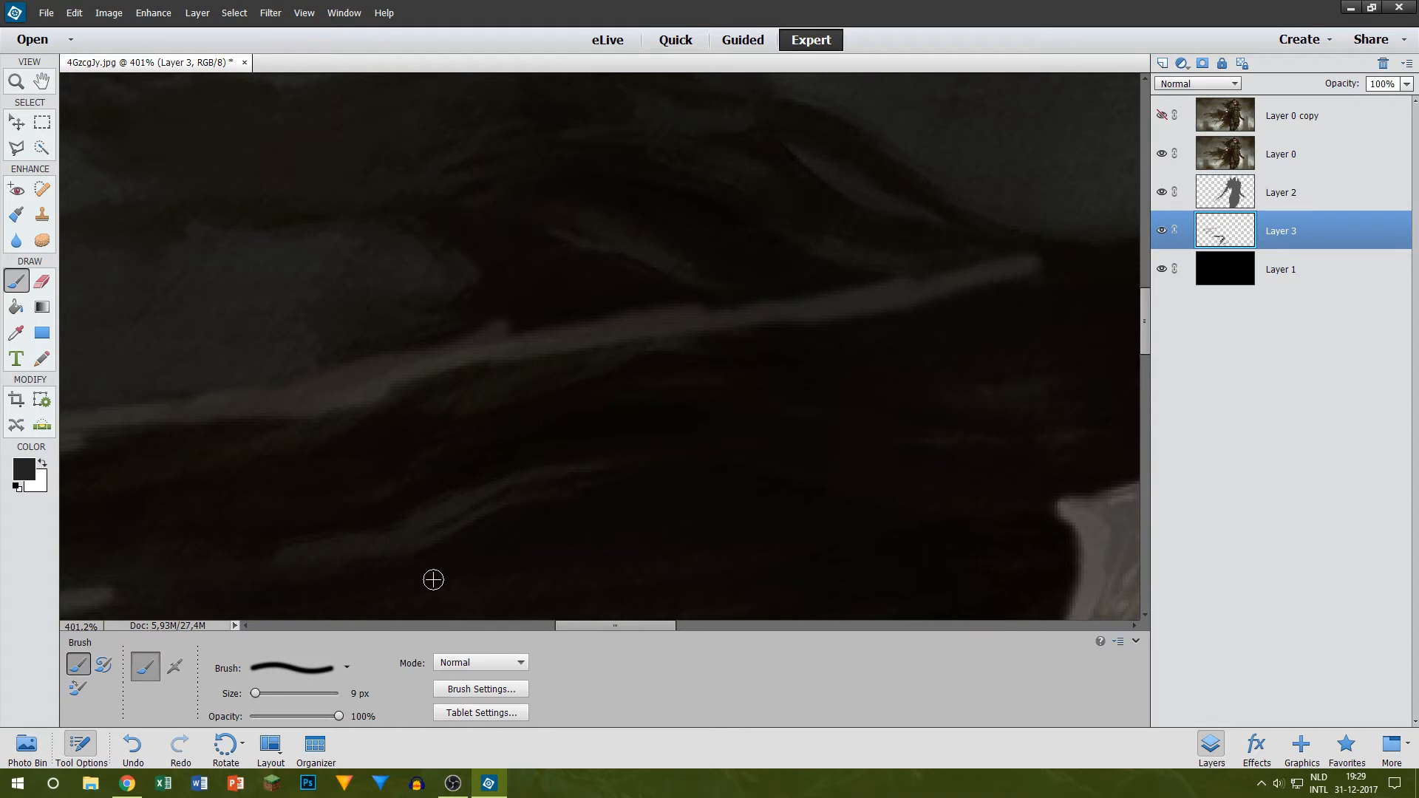
pyautogui.moveTo(576, 624); pyautogui.dragTo(608, 624)
pyautogui.scroll(2, 779, 339)
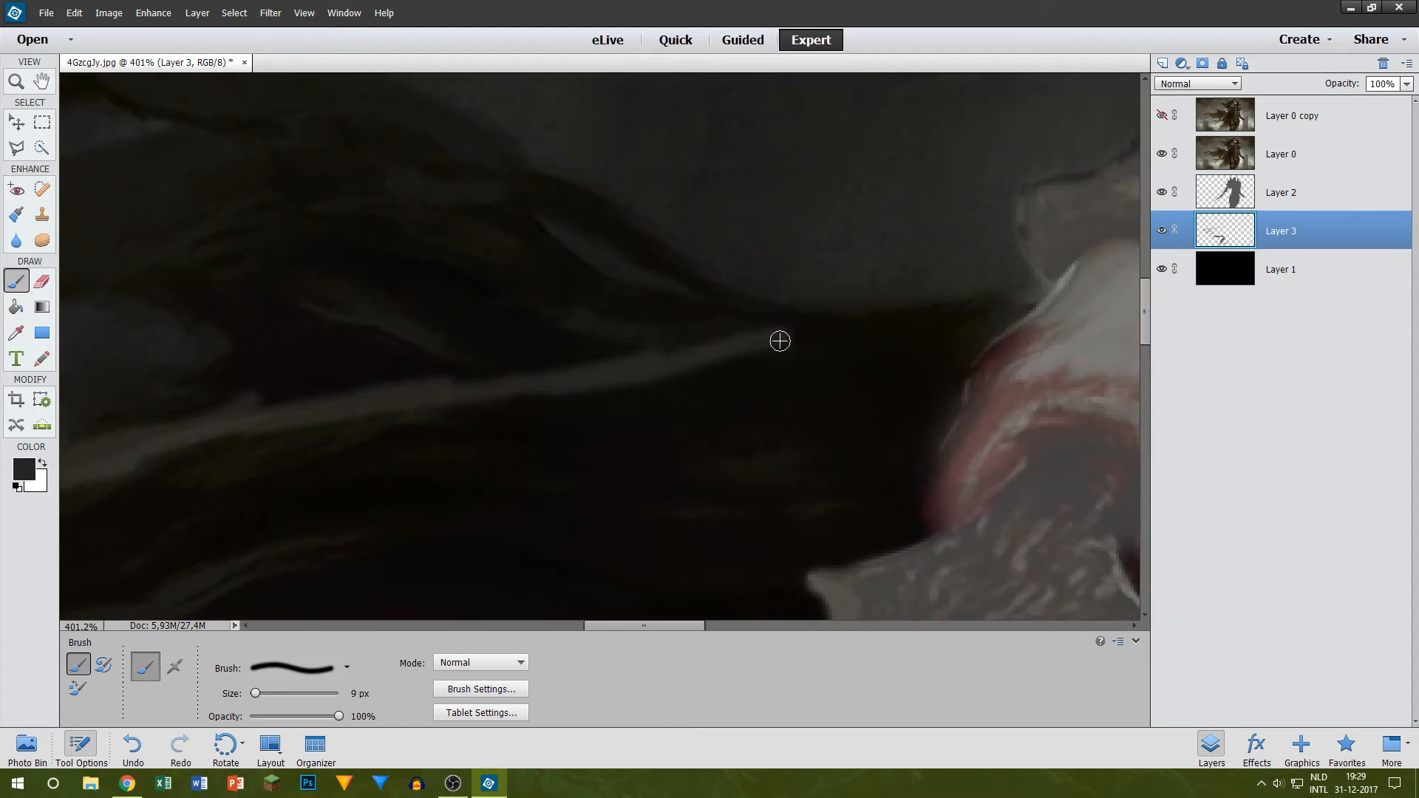
pyautogui.moveTo(779, 339)
pyautogui.mouseDown()
pyautogui.moveTo(972, 313)
pyautogui.moveTo(1042, 330)
pyautogui.mouseUp()
# Step: Paint the upper edge and rounded inner end of the large gap down to the painted edge line
pyautogui.scroll(-3, 529, 464)
pyautogui.scroll(3, 375, 437)
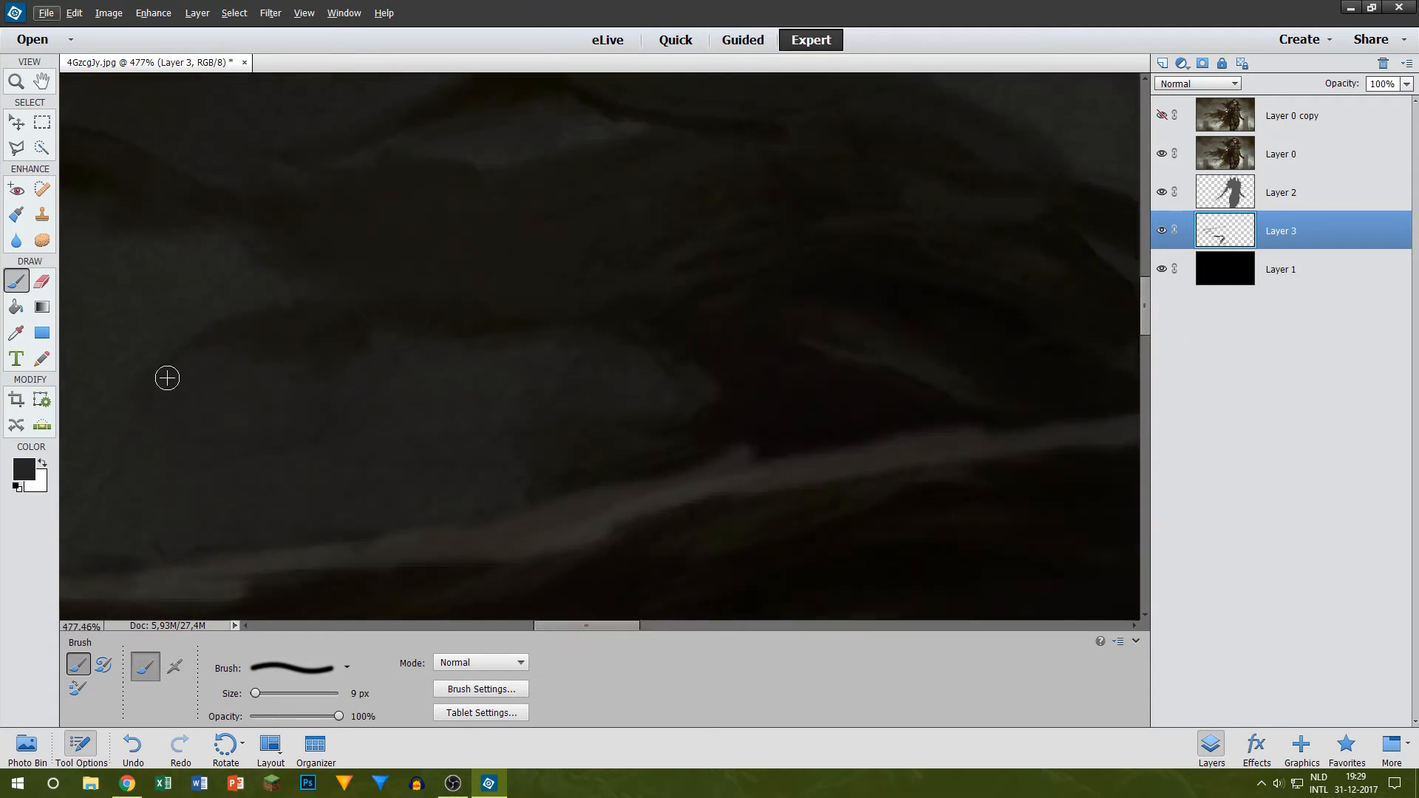
pyautogui.moveTo(164, 377)
pyautogui.mouseDown()
pyautogui.moveTo(496, 316)
pyautogui.moveTo(322, 357)
pyautogui.moveTo(179, 367)
pyautogui.moveTo(248, 337)
pyautogui.moveTo(611, 282)
pyautogui.mouseUp()
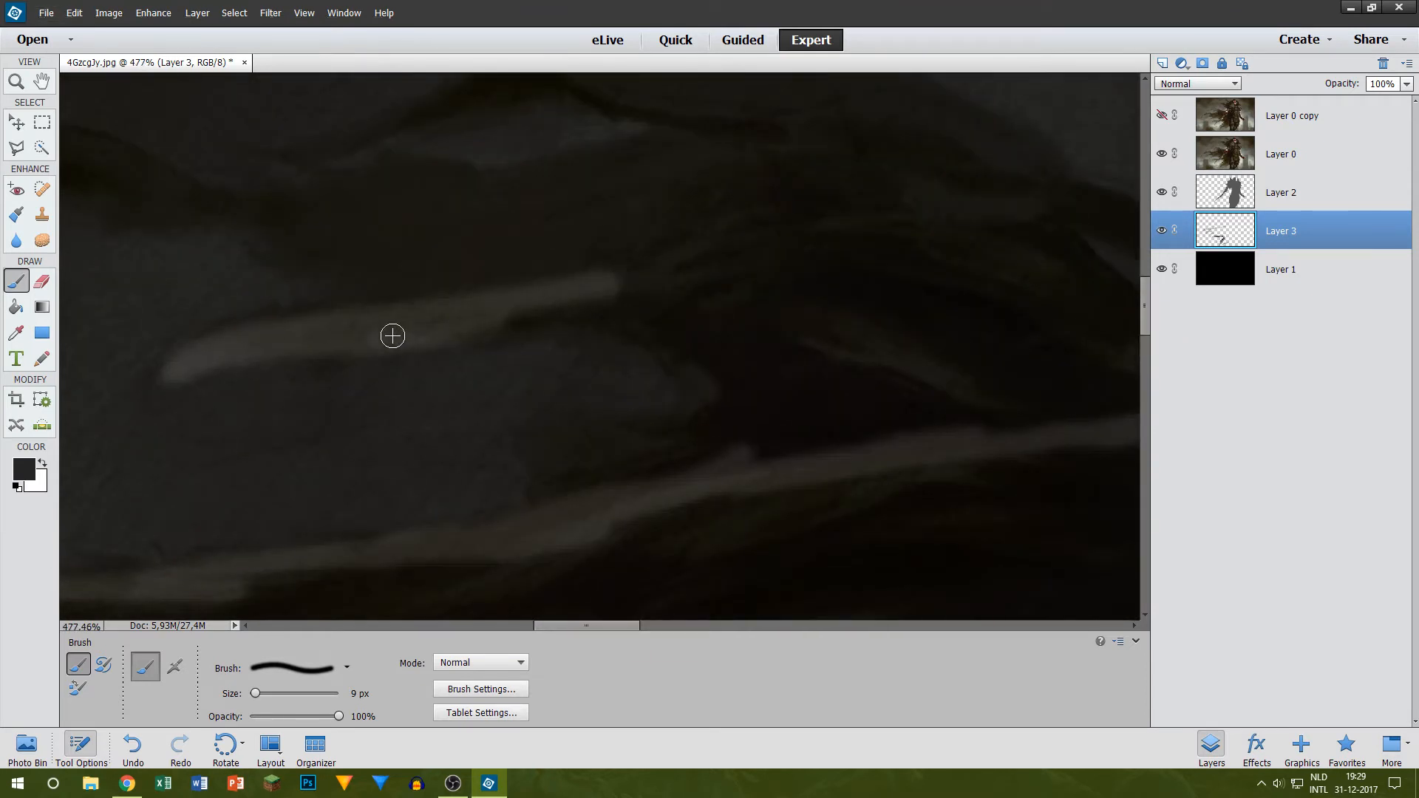
pyautogui.moveTo(476, 325); pyautogui.dragTo(785, 285)
pyautogui.moveTo(661, 328)
pyautogui.mouseDown()
pyautogui.moveTo(709, 391)
pyautogui.moveTo(664, 426)
pyautogui.moveTo(527, 447)
pyautogui.moveTo(703, 437)
pyautogui.moveTo(543, 471)
pyautogui.moveTo(548, 518)
pyautogui.mouseUp()
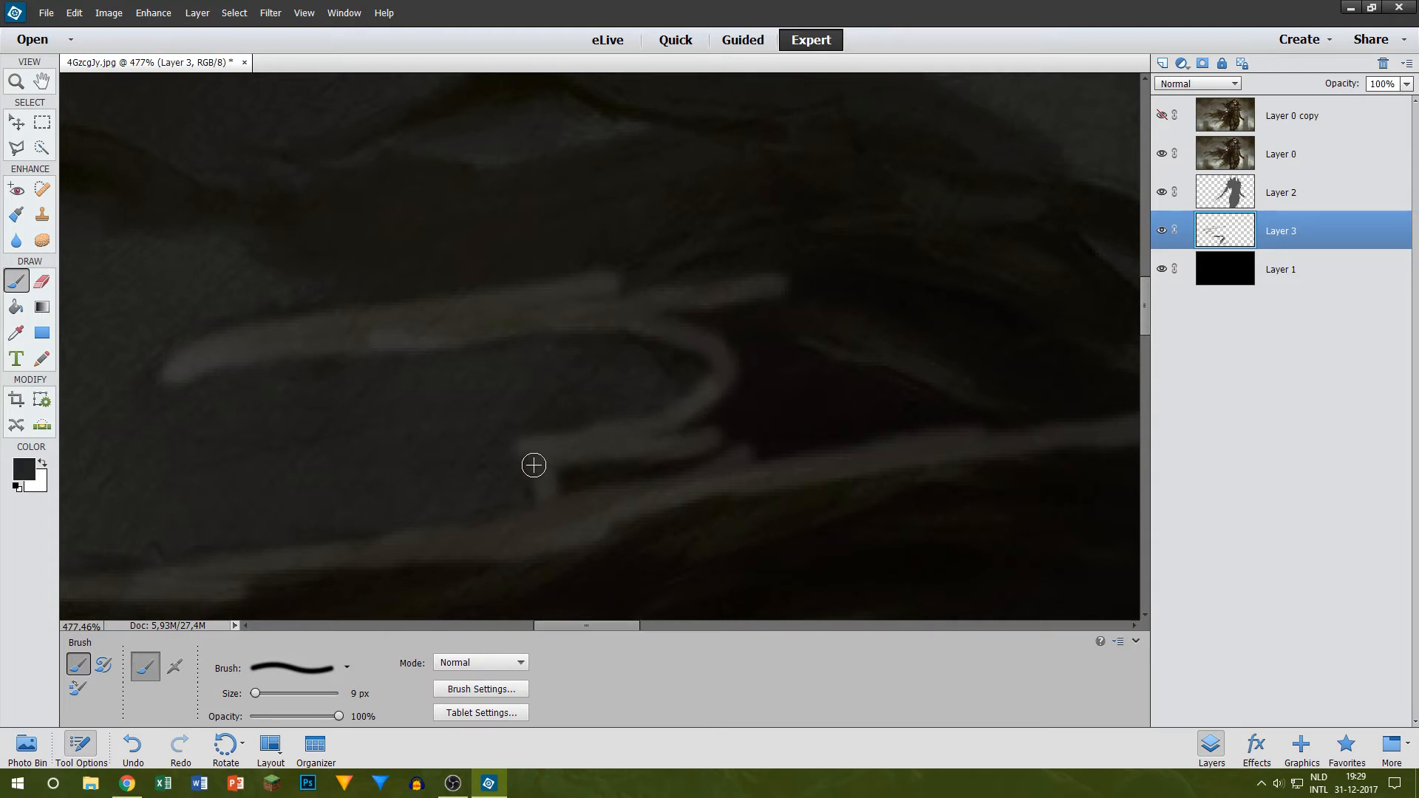
# Step: Paint the uppermost wavy strand from its thin tip to the underside of its hump, undoing the first trial strokes
pyautogui.scroll(3, 333, 352)
pyautogui.scroll(1, 465, 559)
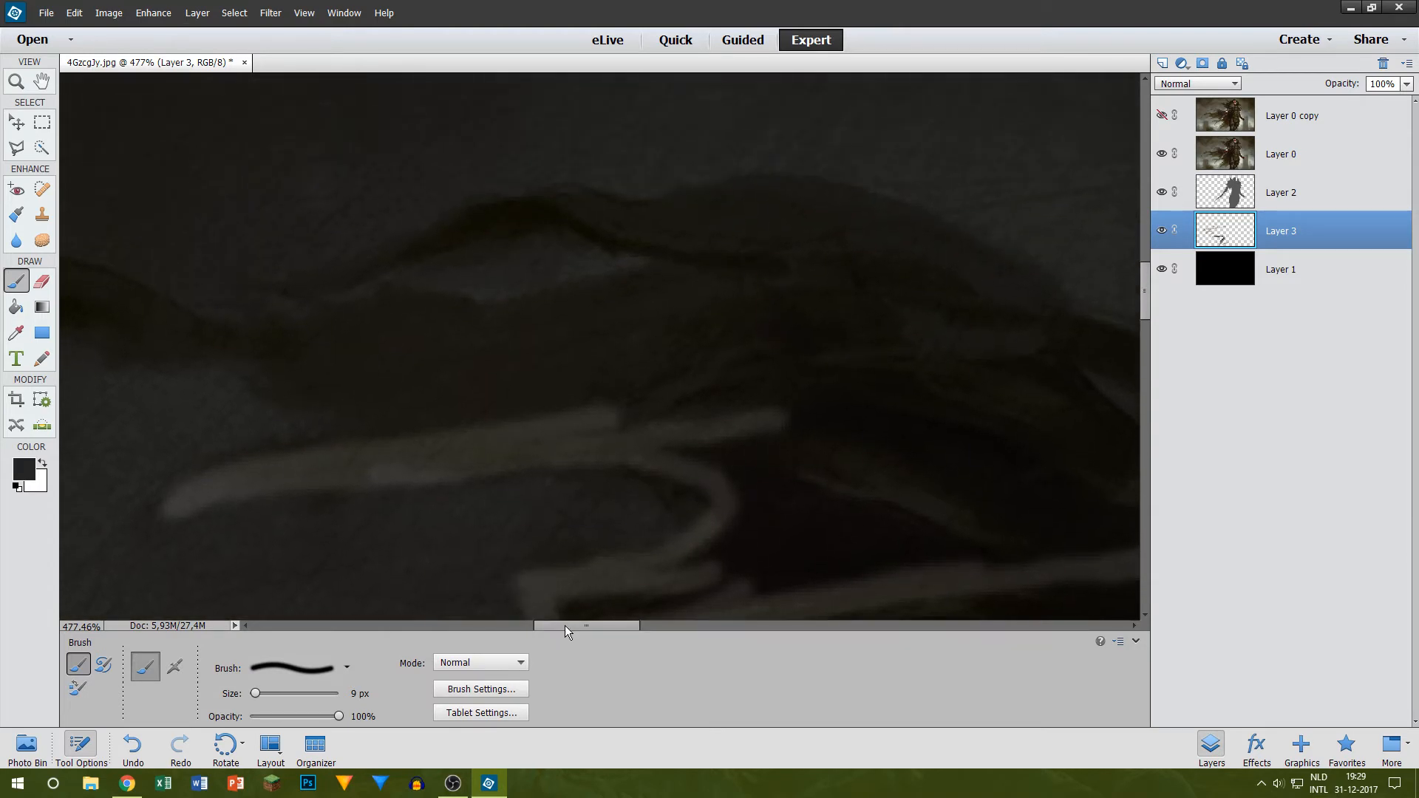
pyautogui.moveTo(564, 625); pyautogui.dragTo(491, 618)
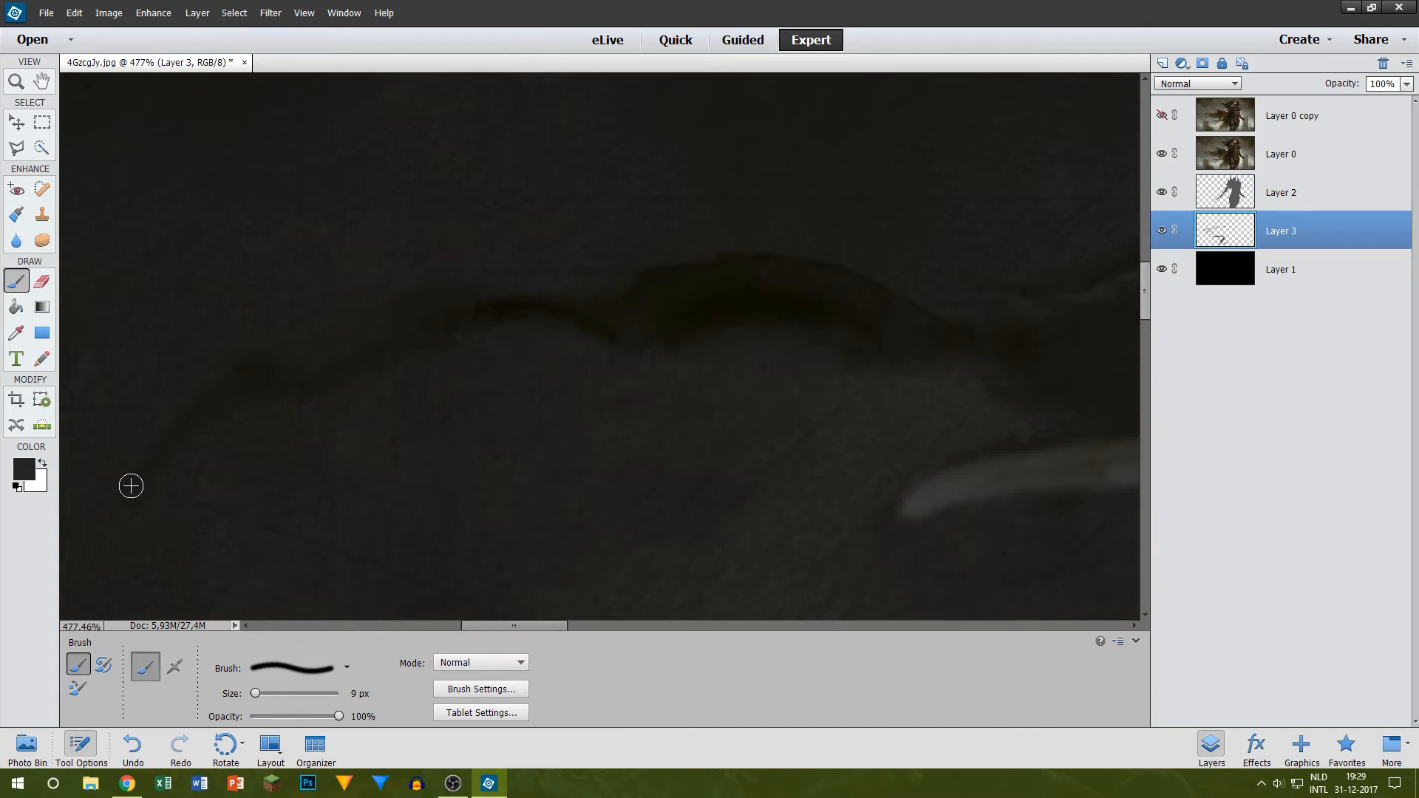
pyautogui.moveTo(131, 485)
pyautogui.mouseDown()
pyautogui.moveTo(572, 299)
pyautogui.moveTo(621, 316)
pyautogui.mouseUp()
pyautogui.hotkey('ctrl', 'z')
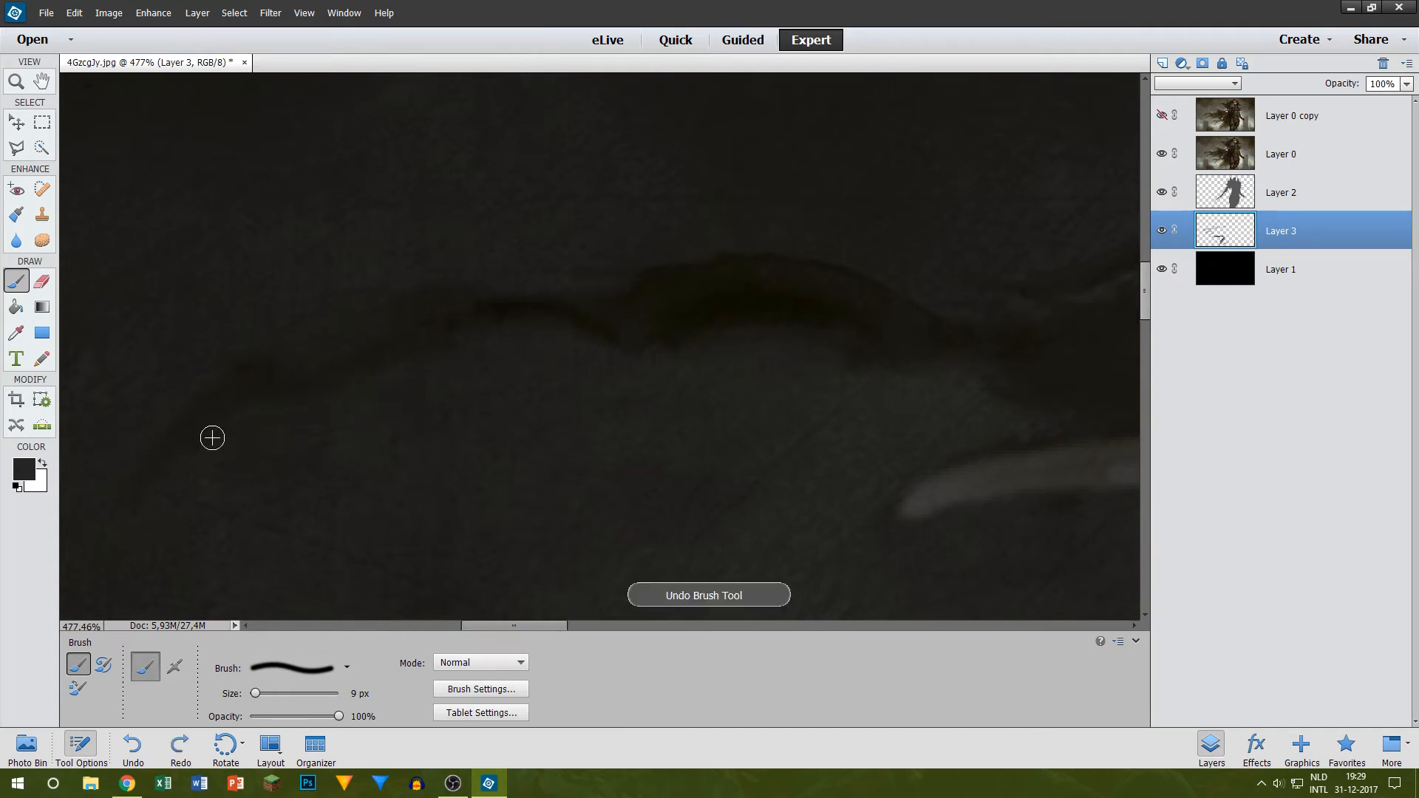
pyautogui.moveTo(142, 484); pyautogui.dragTo(266, 415)
pyautogui.hotkey('ctrl', 'z')
pyautogui.moveTo(155, 478)
pyautogui.mouseDown()
pyautogui.moveTo(230, 416)
pyautogui.moveTo(311, 395)
pyautogui.moveTo(179, 439)
pyautogui.moveTo(245, 372)
pyautogui.moveTo(283, 389)
pyautogui.moveTo(241, 410)
pyautogui.moveTo(278, 390)
pyautogui.moveTo(241, 401)
pyautogui.moveTo(240, 376)
pyautogui.moveTo(311, 400)
pyautogui.moveTo(286, 433)
pyautogui.moveTo(308, 385)
pyautogui.moveTo(207, 402)
pyautogui.moveTo(278, 384)
pyautogui.moveTo(271, 398)
pyautogui.moveTo(409, 334)
pyautogui.moveTo(398, 328)
pyautogui.moveTo(416, 298)
pyautogui.moveTo(658, 287)
pyautogui.moveTo(647, 316)
pyautogui.moveTo(409, 335)
pyautogui.moveTo(623, 295)
pyautogui.moveTo(584, 327)
pyautogui.moveTo(653, 343)
pyautogui.moveTo(687, 316)
pyautogui.moveTo(823, 310)
pyautogui.moveTo(660, 359)
pyautogui.moveTo(729, 322)
pyautogui.moveTo(884, 358)
pyautogui.mouseUp()
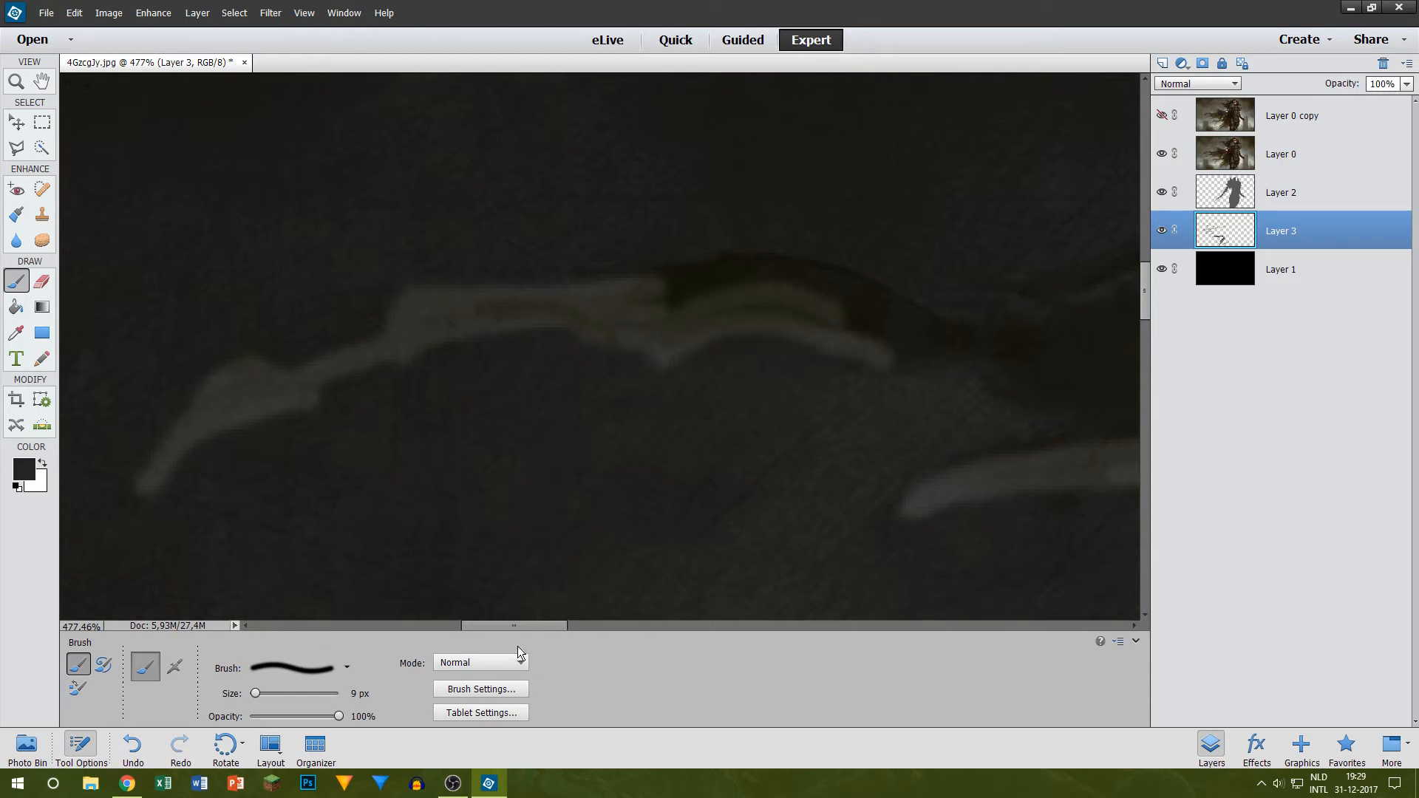
# Step: Fill the uppermost strand's hump in dark grey and extend its edges to where it joins the cape body
pyautogui.moveTo(521, 626); pyautogui.dragTo(545, 624)
pyautogui.scroll(2, 478, 329)
pyautogui.moveTo(372, 378)
pyautogui.mouseDown()
pyautogui.moveTo(458, 357)
pyautogui.moveTo(617, 380)
pyautogui.moveTo(662, 424)
pyautogui.moveTo(519, 383)
pyautogui.moveTo(394, 393)
pyautogui.moveTo(408, 364)
pyautogui.moveTo(494, 380)
pyautogui.moveTo(463, 354)
pyautogui.moveTo(398, 390)
pyautogui.moveTo(424, 412)
pyautogui.moveTo(672, 431)
pyautogui.moveTo(659, 428)
pyautogui.moveTo(811, 494)
pyautogui.mouseUp()
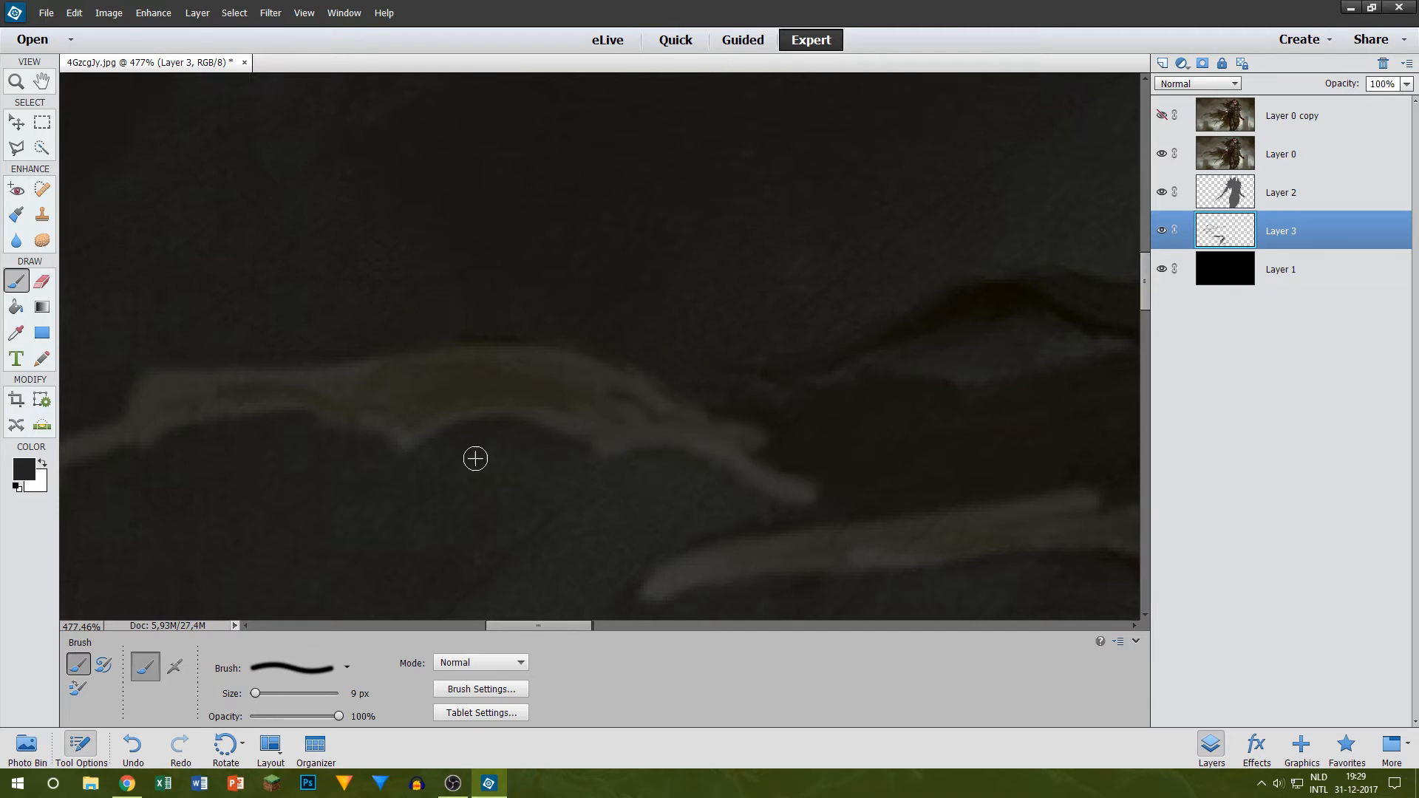
pyautogui.hotkey('alt', 'Tab')
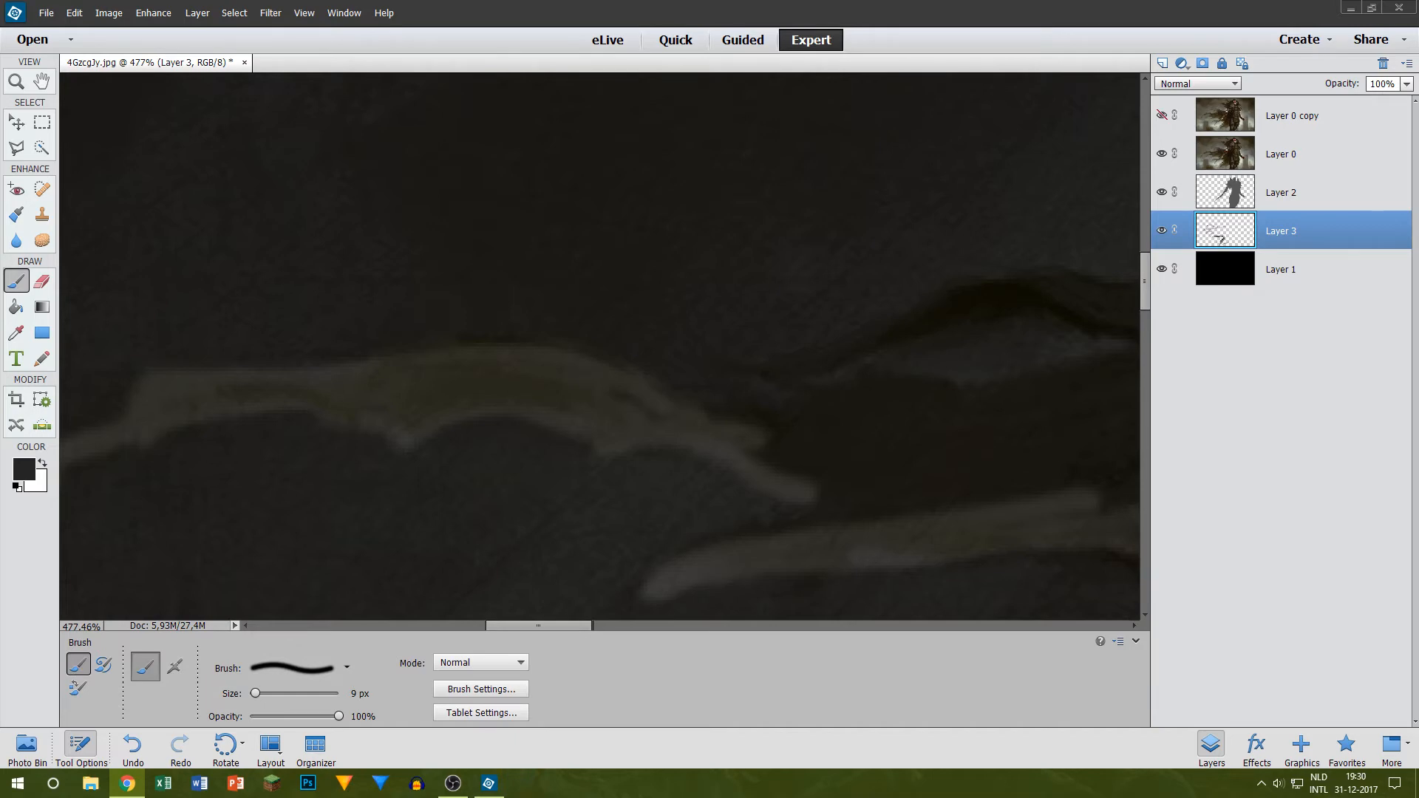
# Step: Switch to the Chrome browser and look over the product page of the Devine USB-1 condensator USB studiomicrofoon
pyautogui.moveTo(0, 244); pyautogui.dragTo(272, 3)
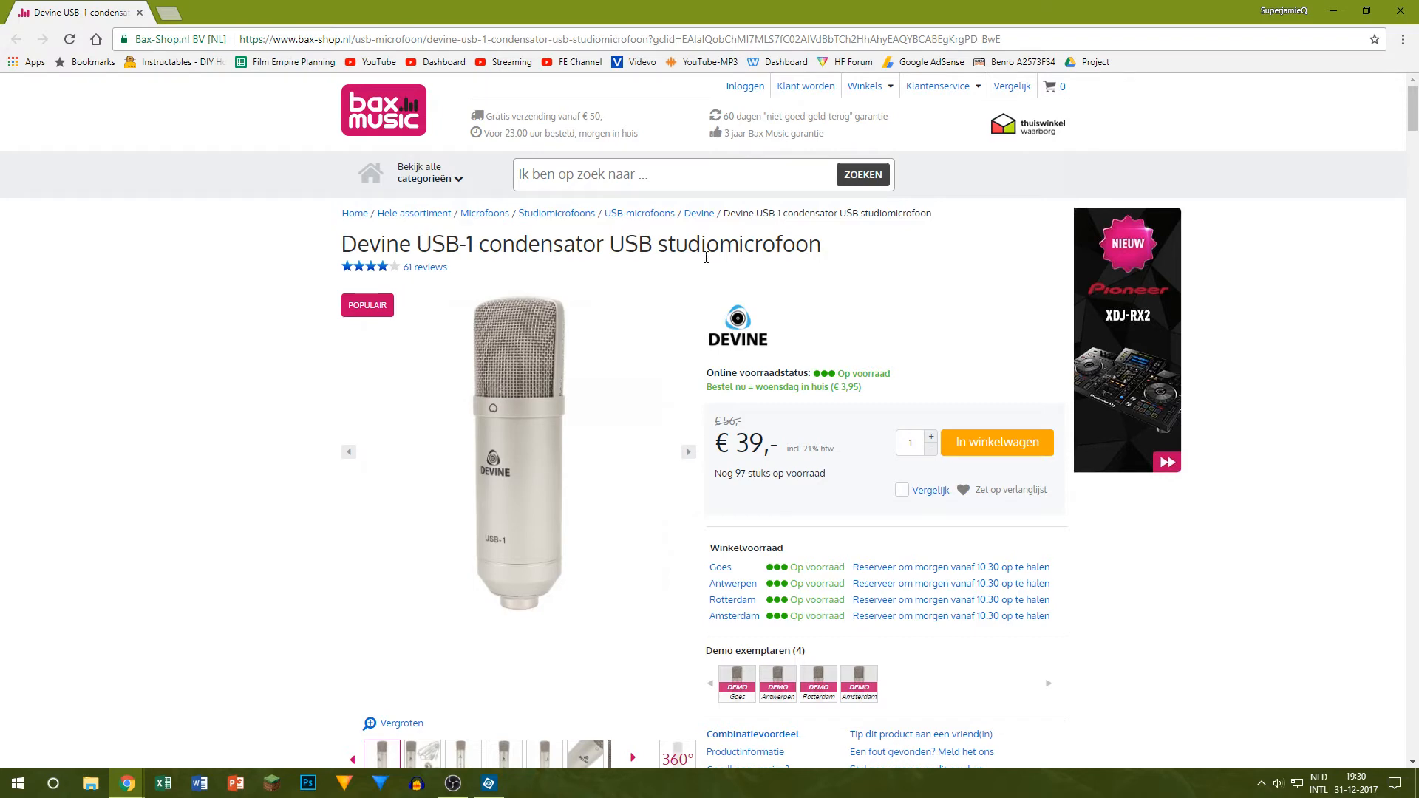
pyautogui.scroll(-2, 706, 257)
pyautogui.scroll(2, 705, 257)
pyautogui.moveTo(345, 247); pyautogui.dragTo(921, 251)
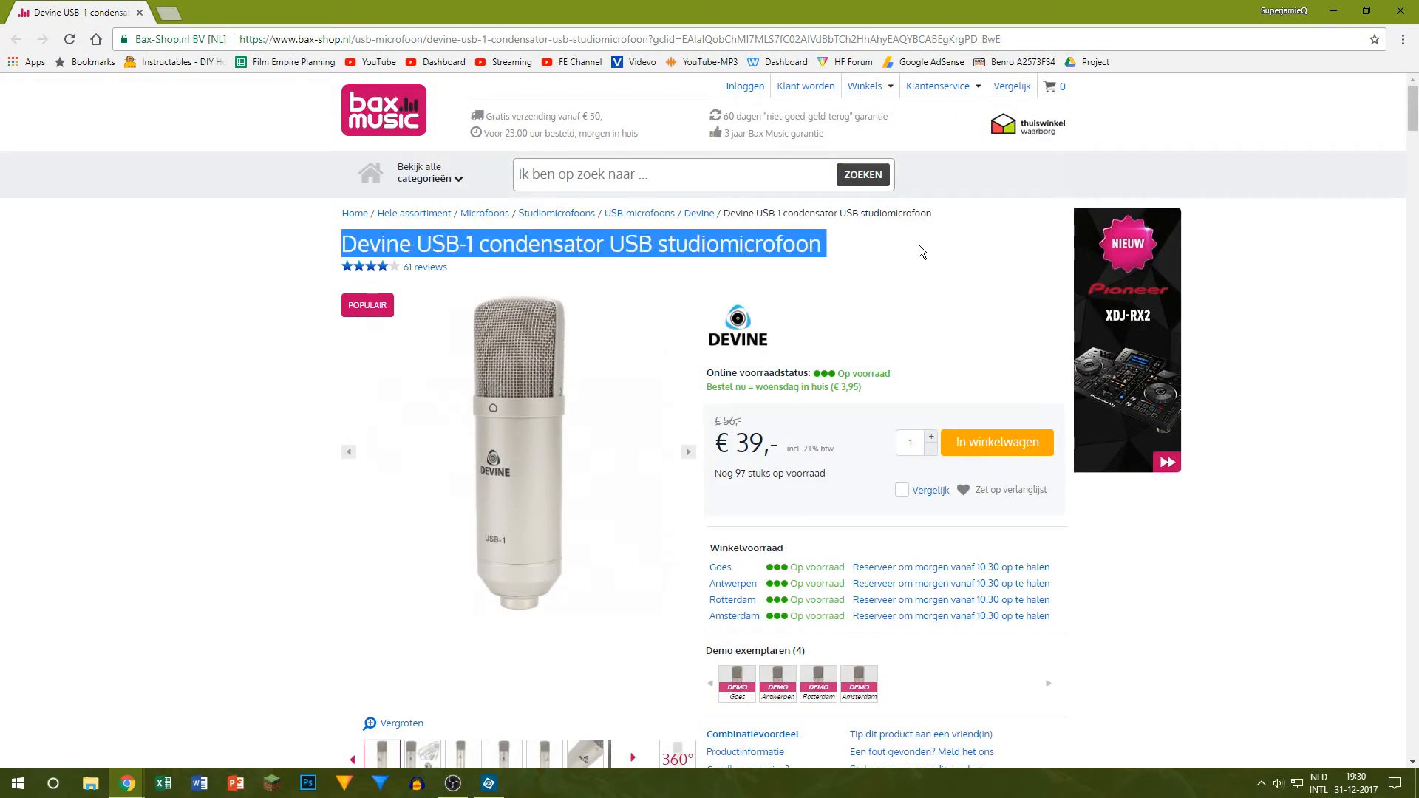
pyautogui.click(905, 245)
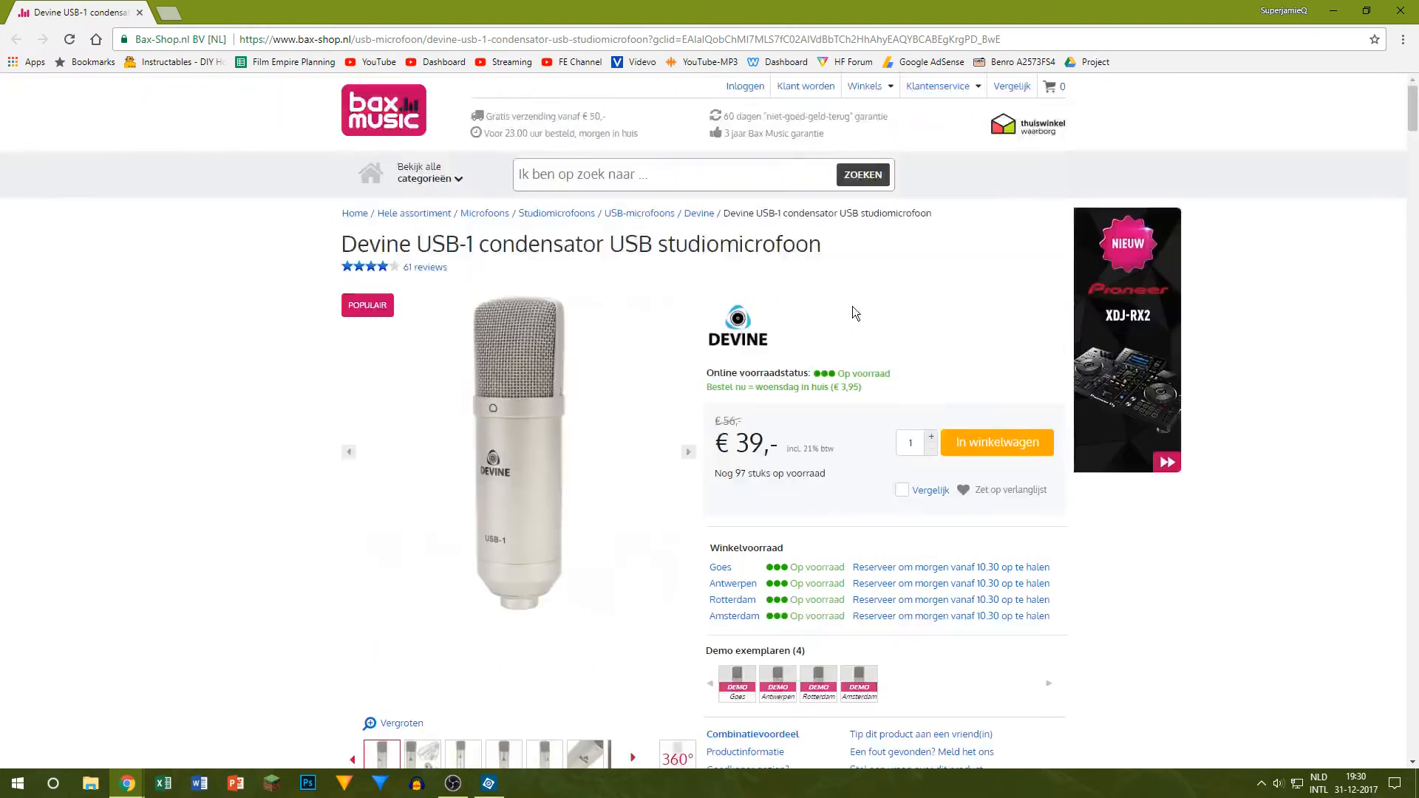
pyautogui.scroll(-8, 839, 233)
pyautogui.scroll(8, 700, 199)
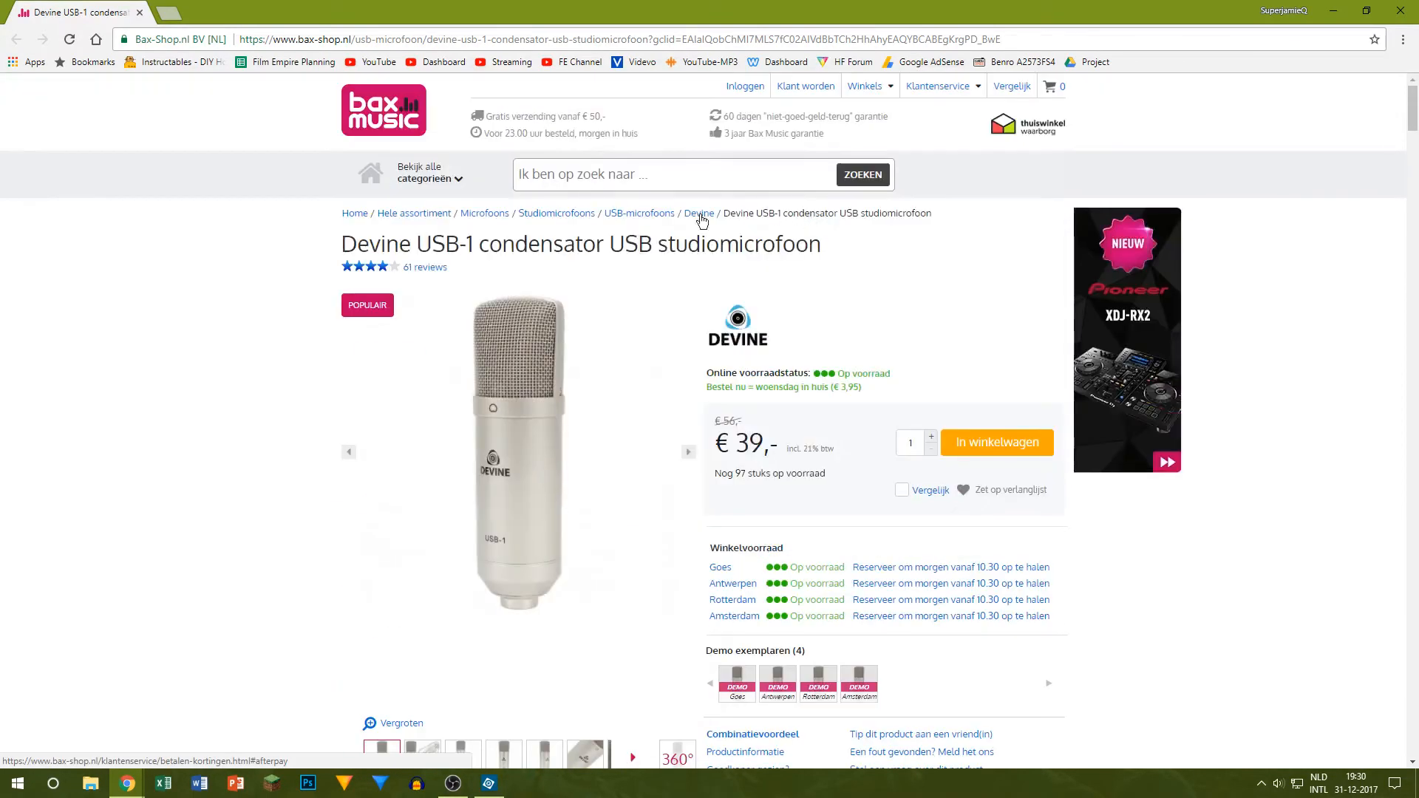
pyautogui.moveTo(336, 250); pyautogui.dragTo(599, 250)
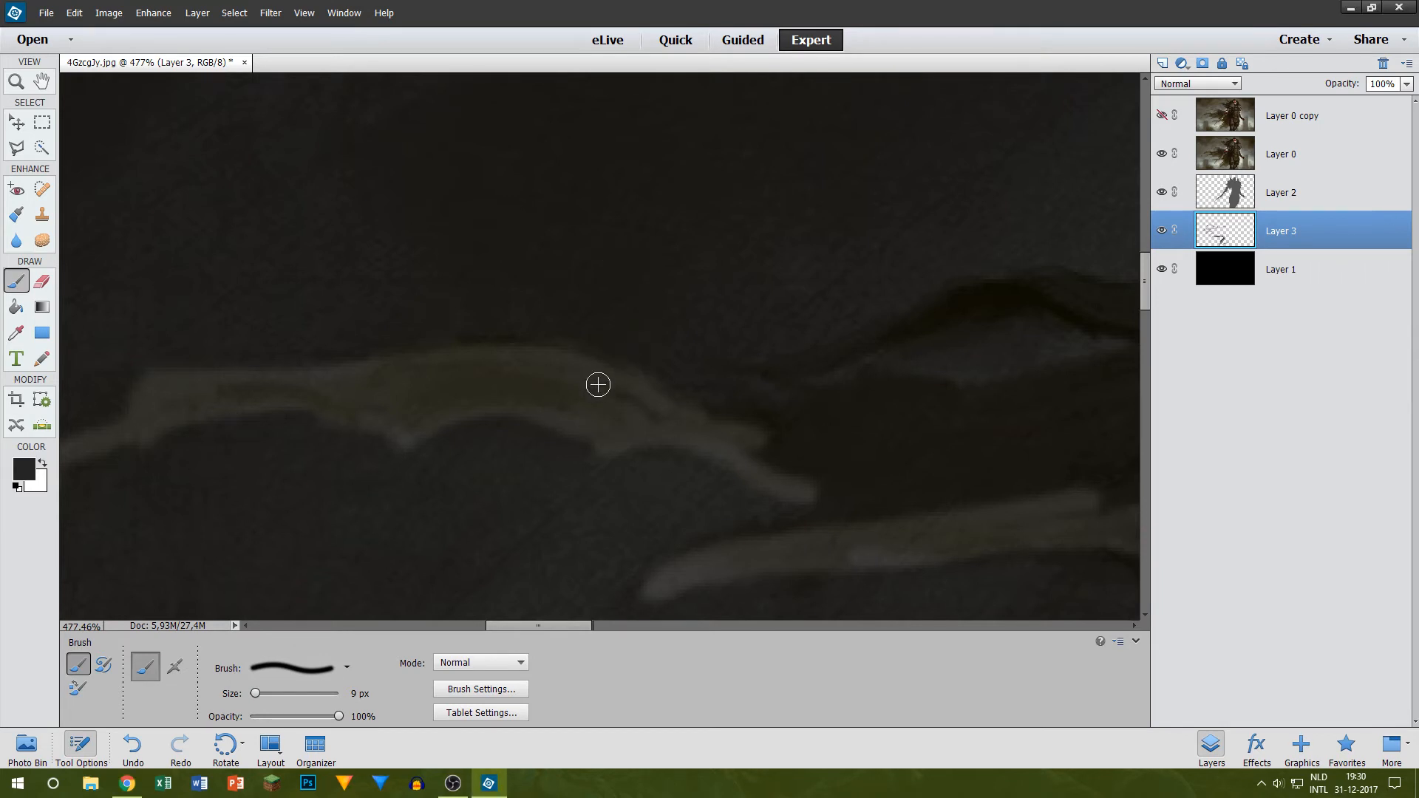
# Step: Outline the cape's upper edge beside the uppermost strand and the small eye-shaped gap beneath it in dark grey
pyautogui.scroll(1, 994, 385)
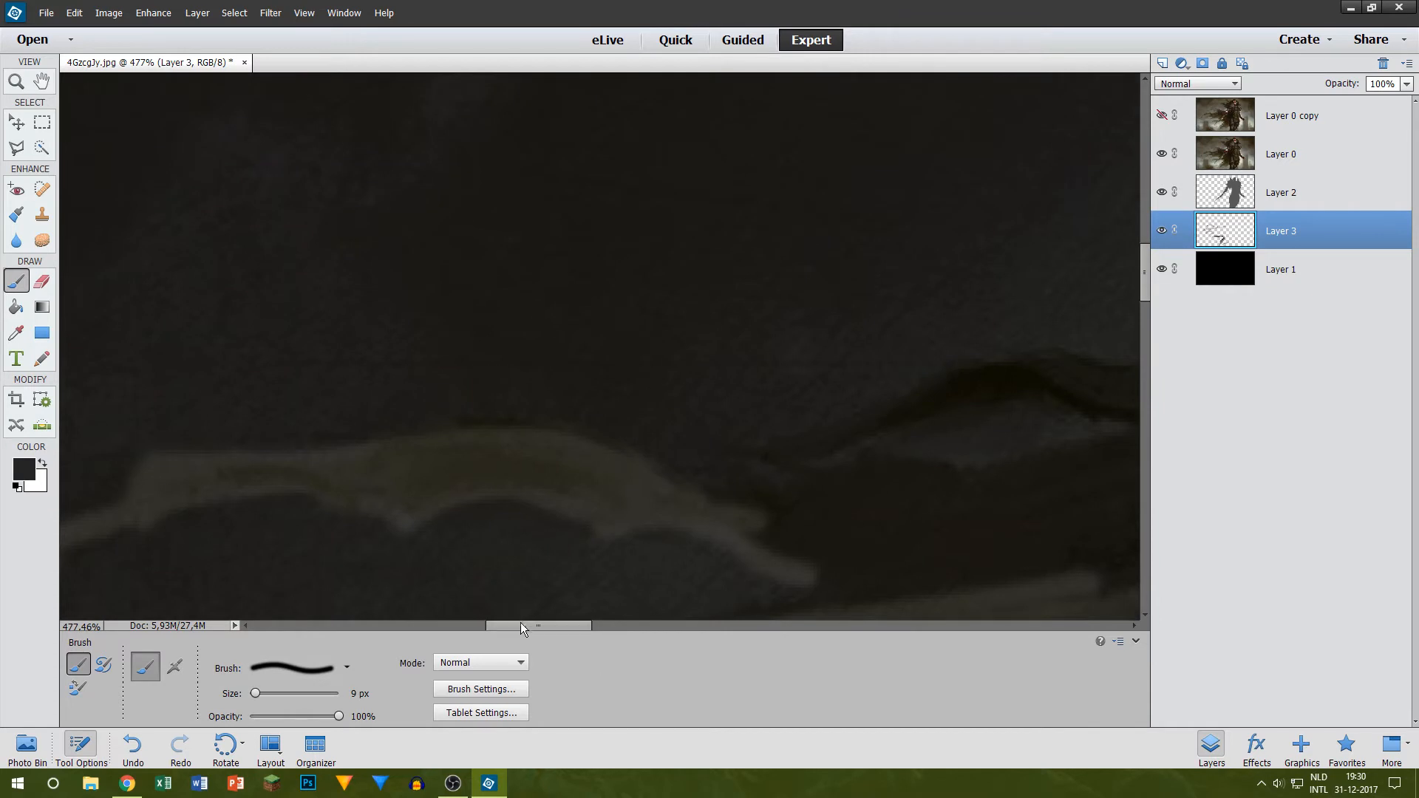
pyautogui.moveTo(521, 625); pyautogui.dragTo(574, 626)
pyautogui.moveTo(177, 474)
pyautogui.mouseDown()
pyautogui.moveTo(465, 377)
pyautogui.moveTo(686, 387)
pyautogui.mouseUp()
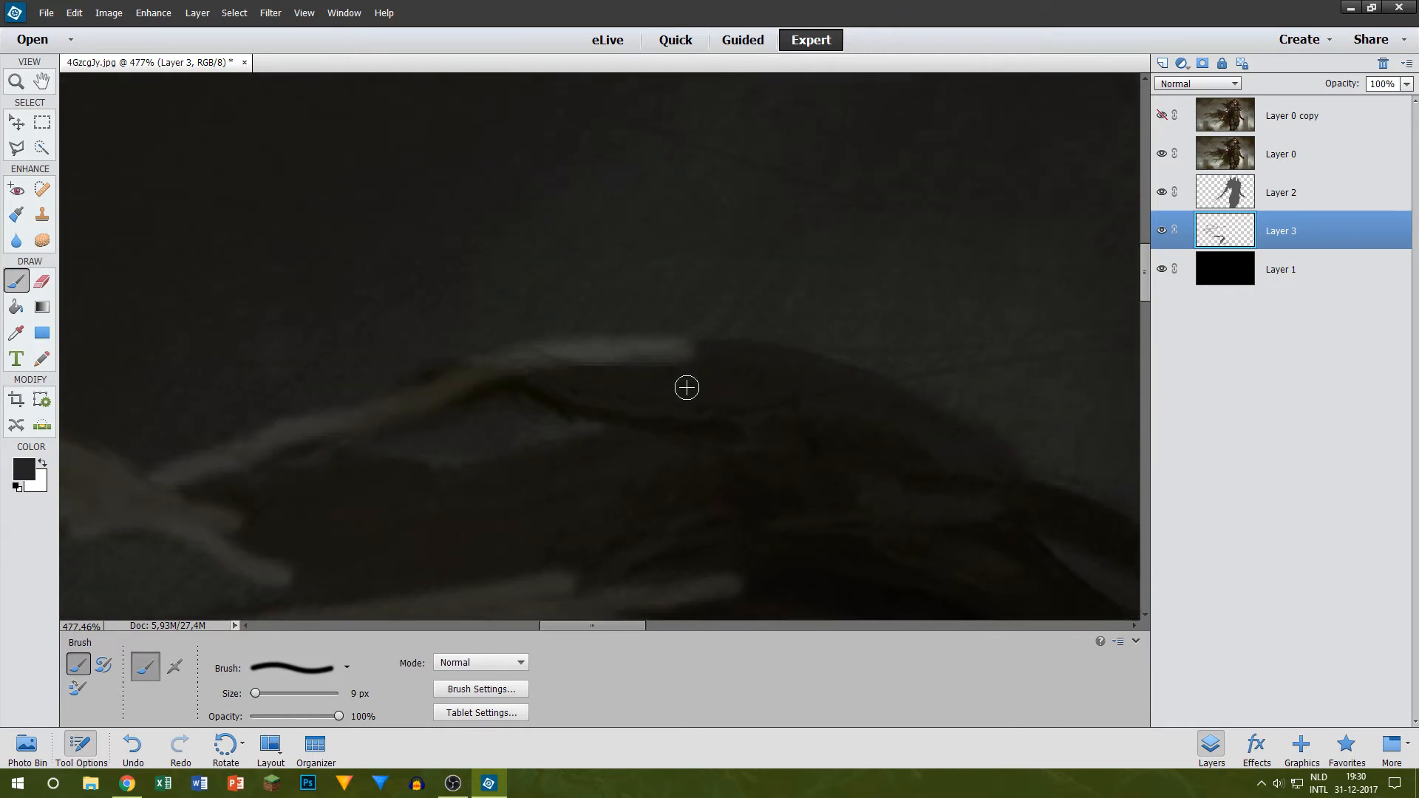
pyautogui.moveTo(390, 392); pyautogui.dragTo(459, 370)
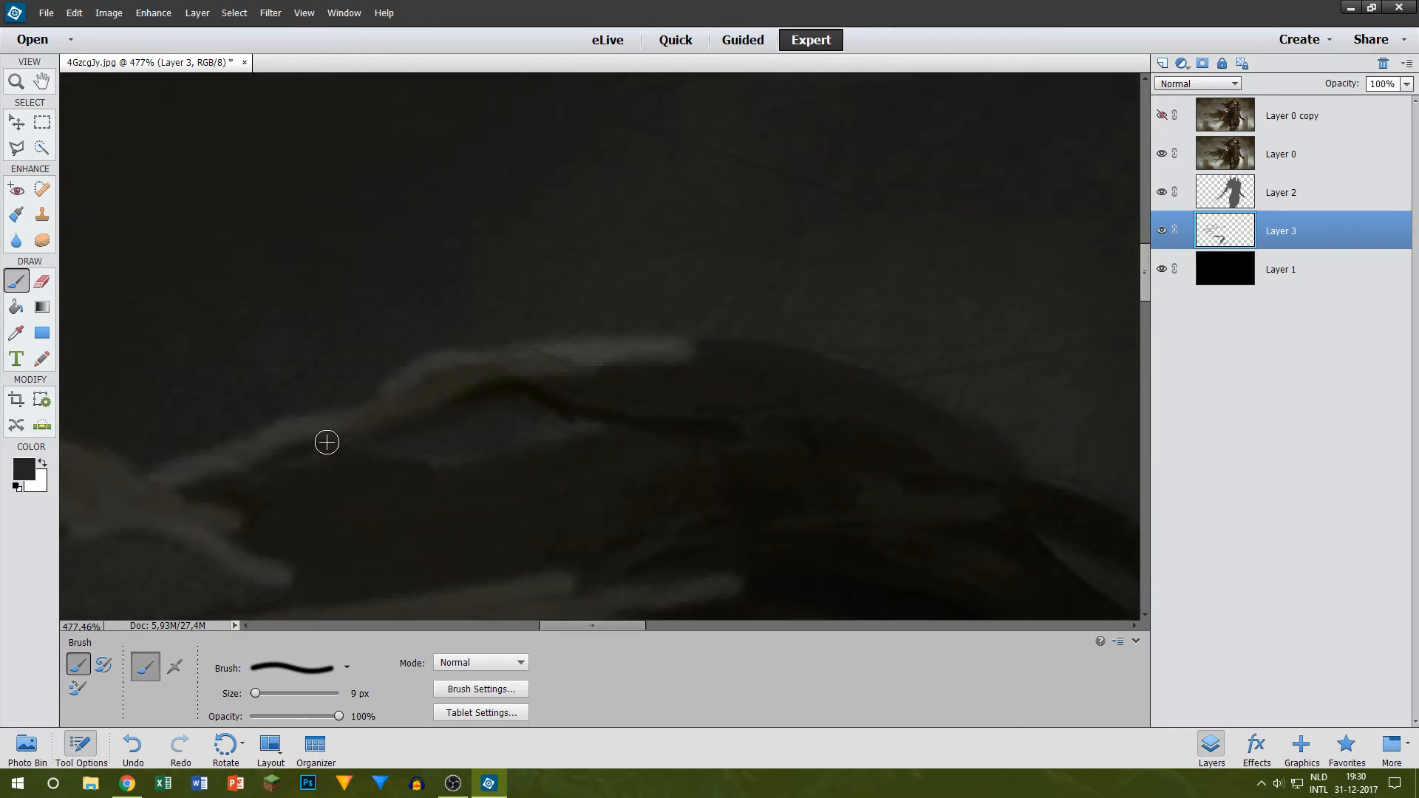
pyautogui.moveTo(327, 441)
pyautogui.mouseDown()
pyautogui.moveTo(438, 475)
pyautogui.moveTo(529, 468)
pyautogui.moveTo(608, 434)
pyautogui.mouseUp()
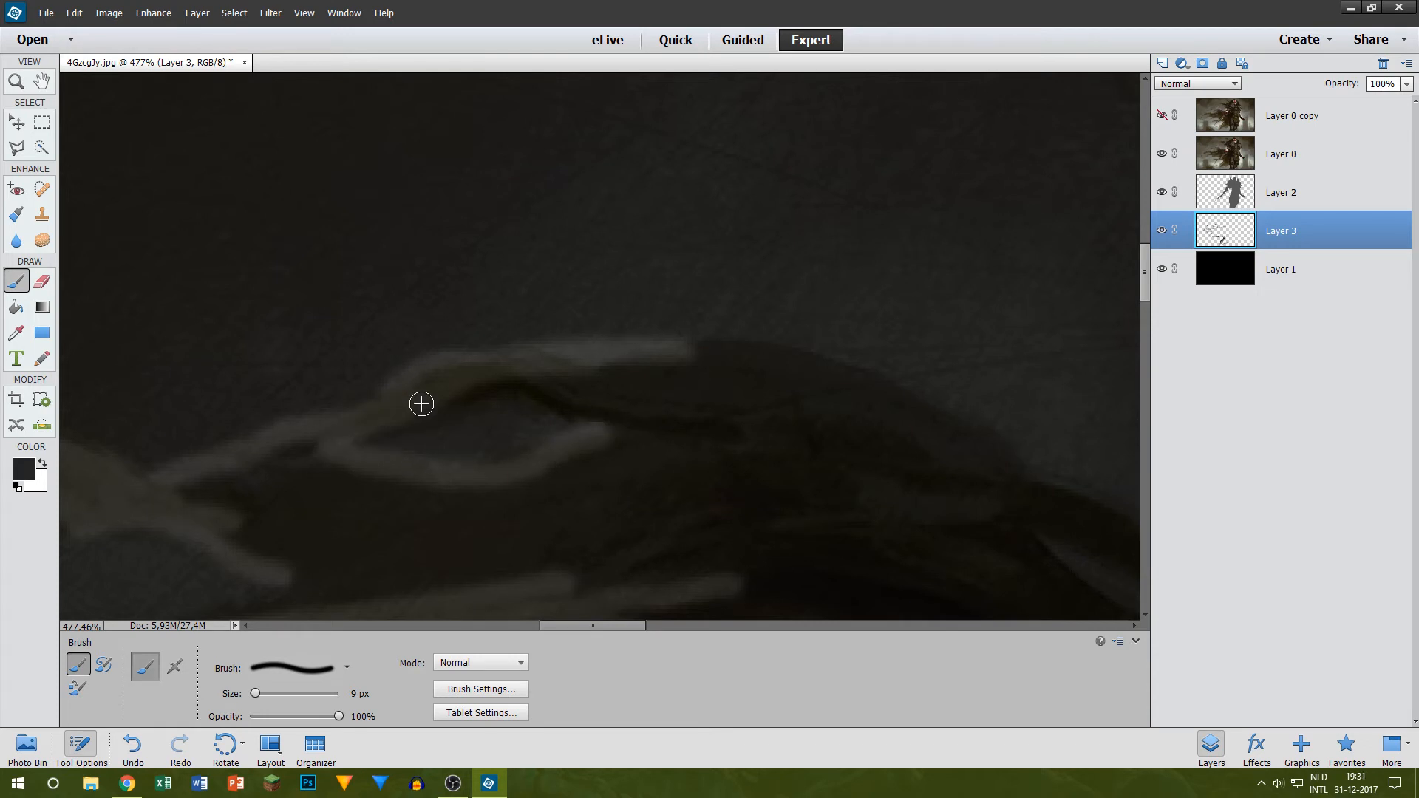
pyautogui.moveTo(421, 404)
pyautogui.mouseDown()
pyautogui.moveTo(476, 383)
pyautogui.moveTo(586, 408)
pyautogui.moveTo(577, 434)
pyautogui.moveTo(492, 389)
pyautogui.moveTo(566, 409)
pyautogui.moveTo(558, 374)
pyautogui.moveTo(689, 365)
pyautogui.mouseUp()
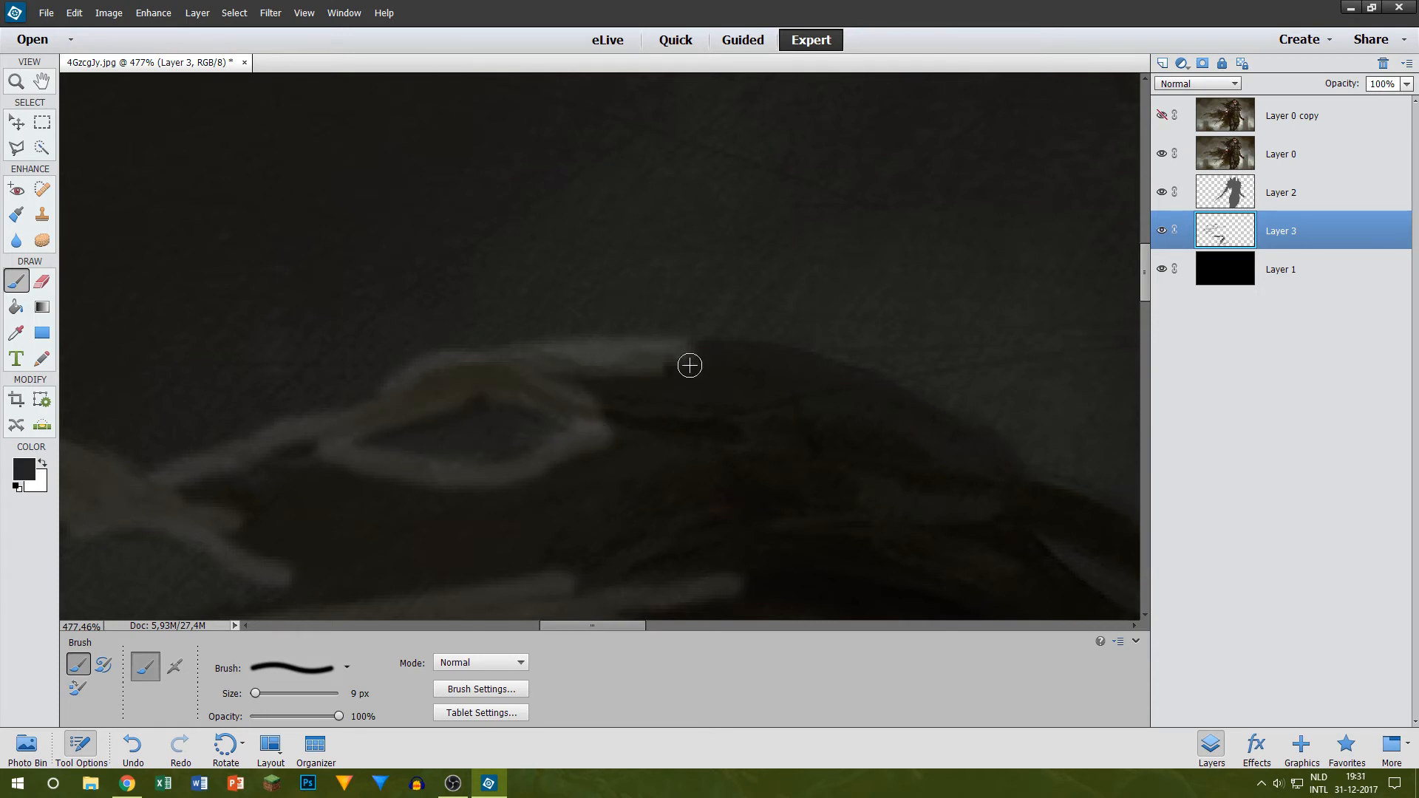
# Step: Extend the cape's upper edge line over the hump and down until it meets the painted line near the figure's arm
pyautogui.scroll(1, 653, 396)
pyautogui.moveTo(561, 625); pyautogui.dragTo(597, 623)
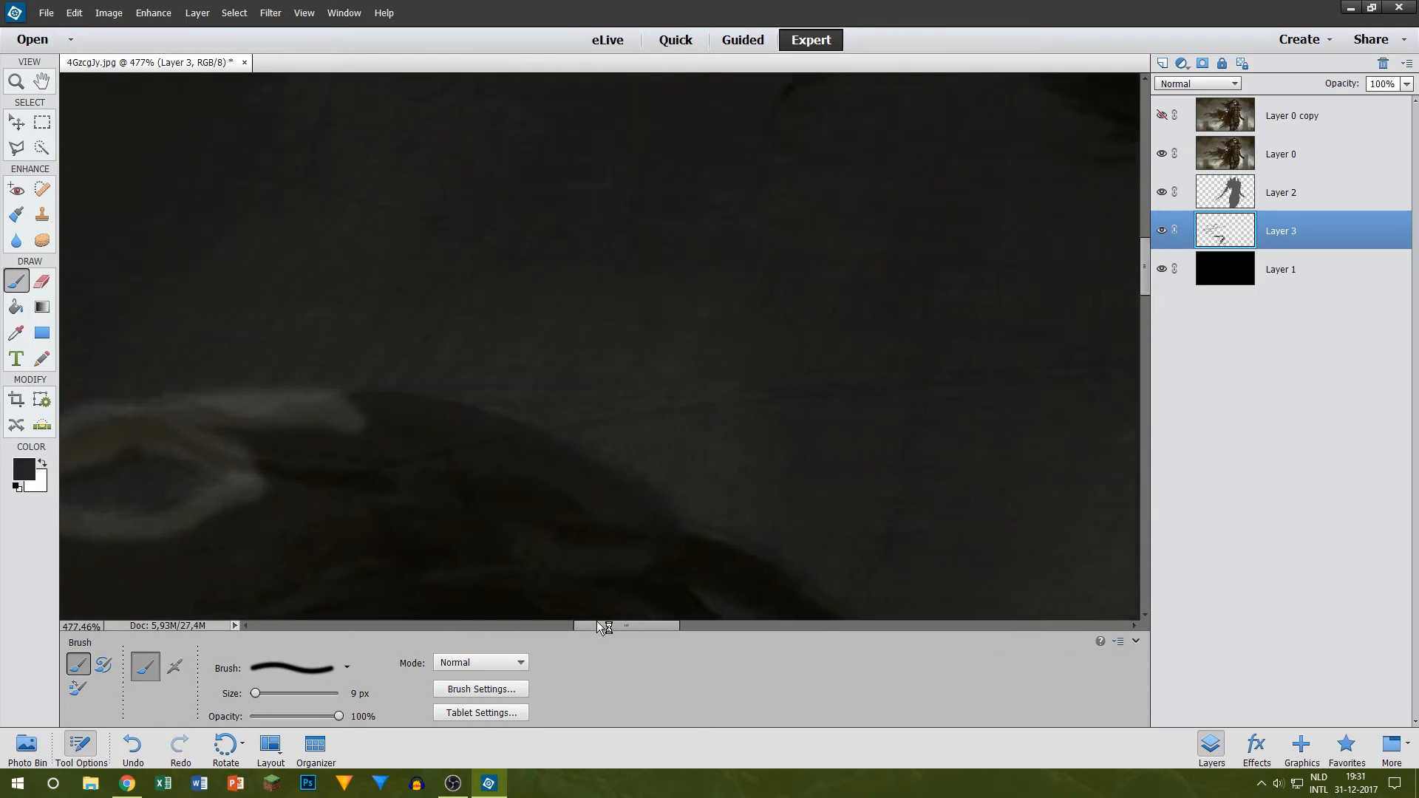
pyautogui.moveTo(354, 411)
pyautogui.mouseDown()
pyautogui.moveTo(464, 414)
pyautogui.moveTo(565, 454)
pyautogui.moveTo(650, 514)
pyautogui.moveTo(680, 569)
pyautogui.mouseUp()
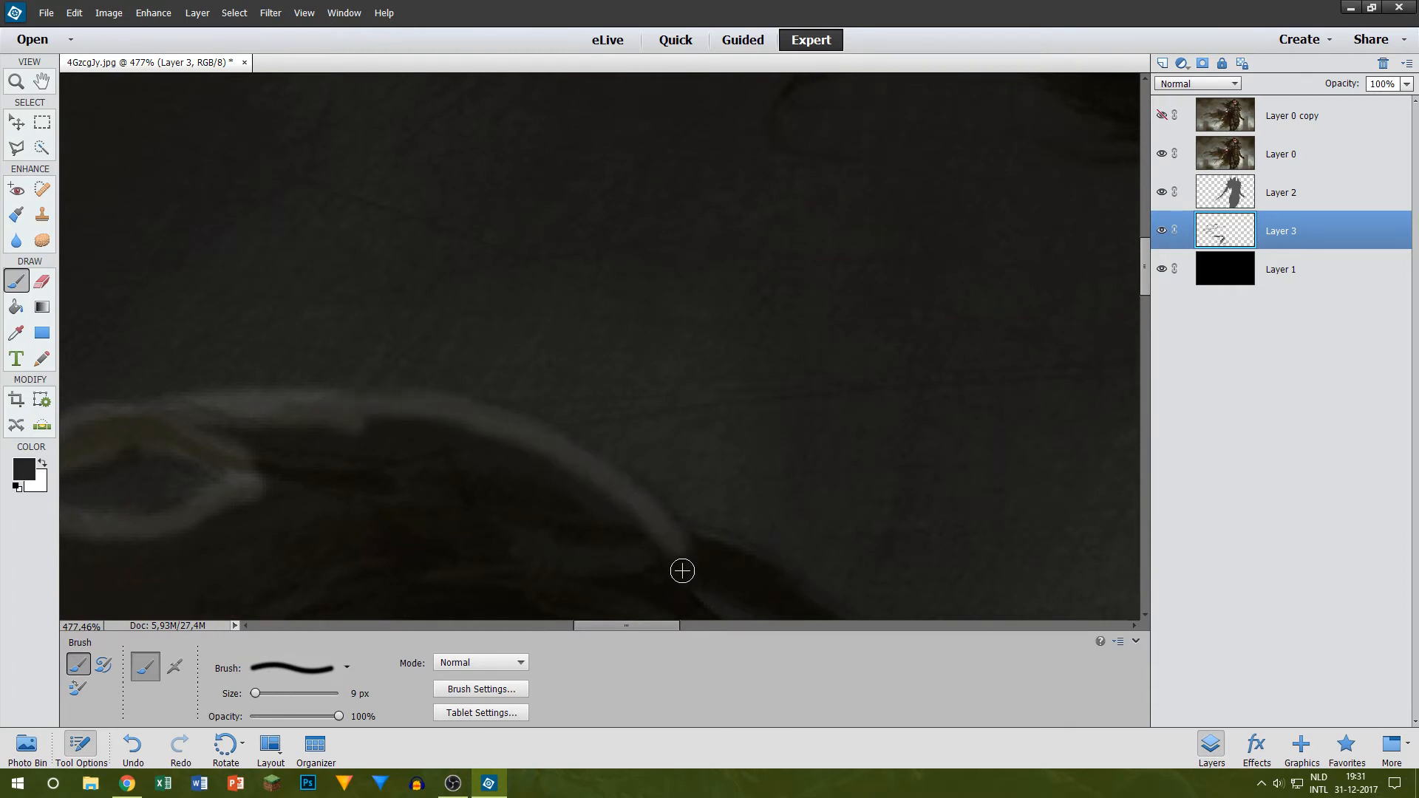
pyautogui.scroll(-1, 602, 608)
pyautogui.scroll(-2, 602, 608)
pyautogui.moveTo(668, 352)
pyautogui.mouseDown()
pyautogui.moveTo(738, 367)
pyautogui.moveTo(871, 453)
pyautogui.moveTo(1032, 516)
pyautogui.mouseUp()
# Step: Paint the upper edge of the wide lower gap from the cape strand across to the sword blade
pyautogui.scroll(-6, 902, 463)
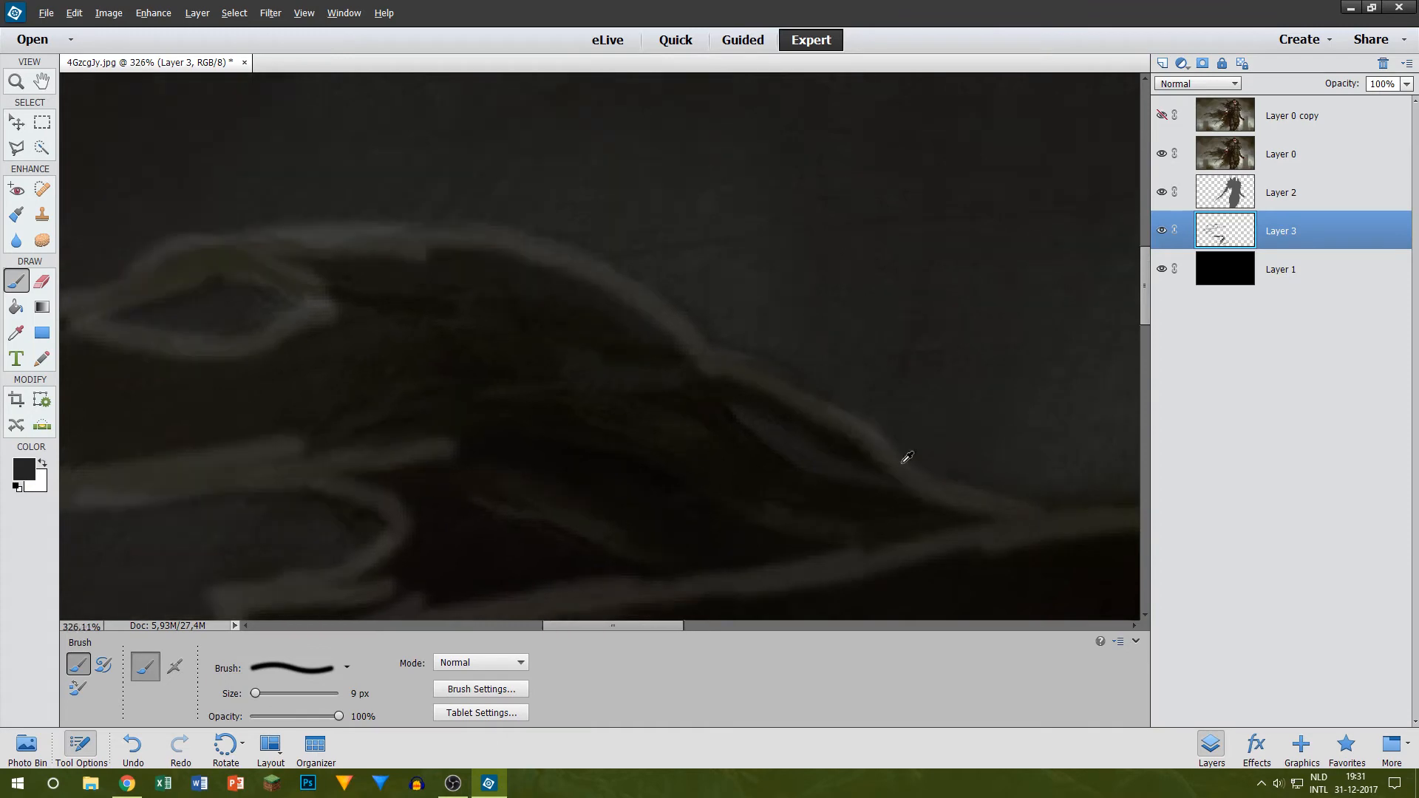
pyautogui.scroll(-4, 528, 452)
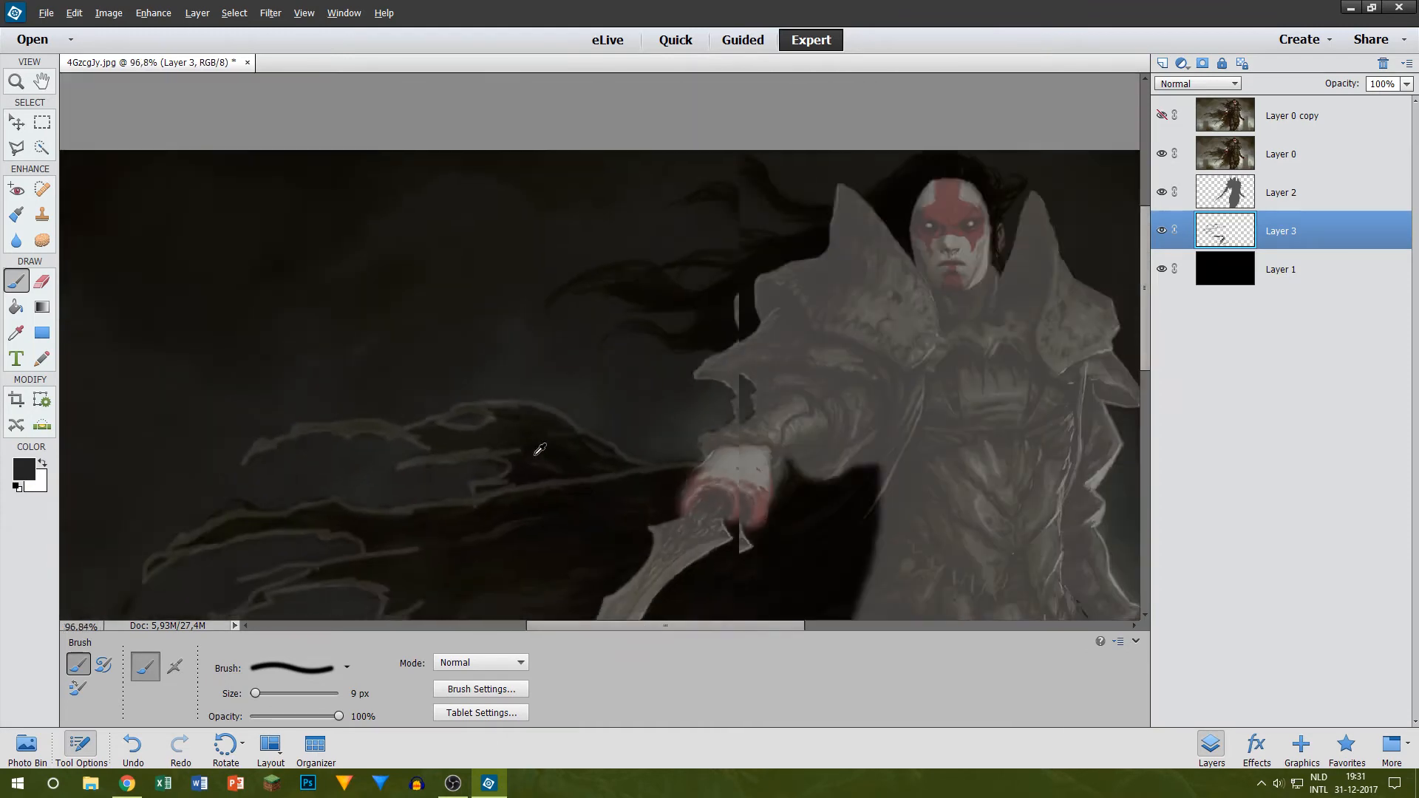
pyautogui.scroll(4, 356, 423)
pyautogui.scroll(3, 355, 422)
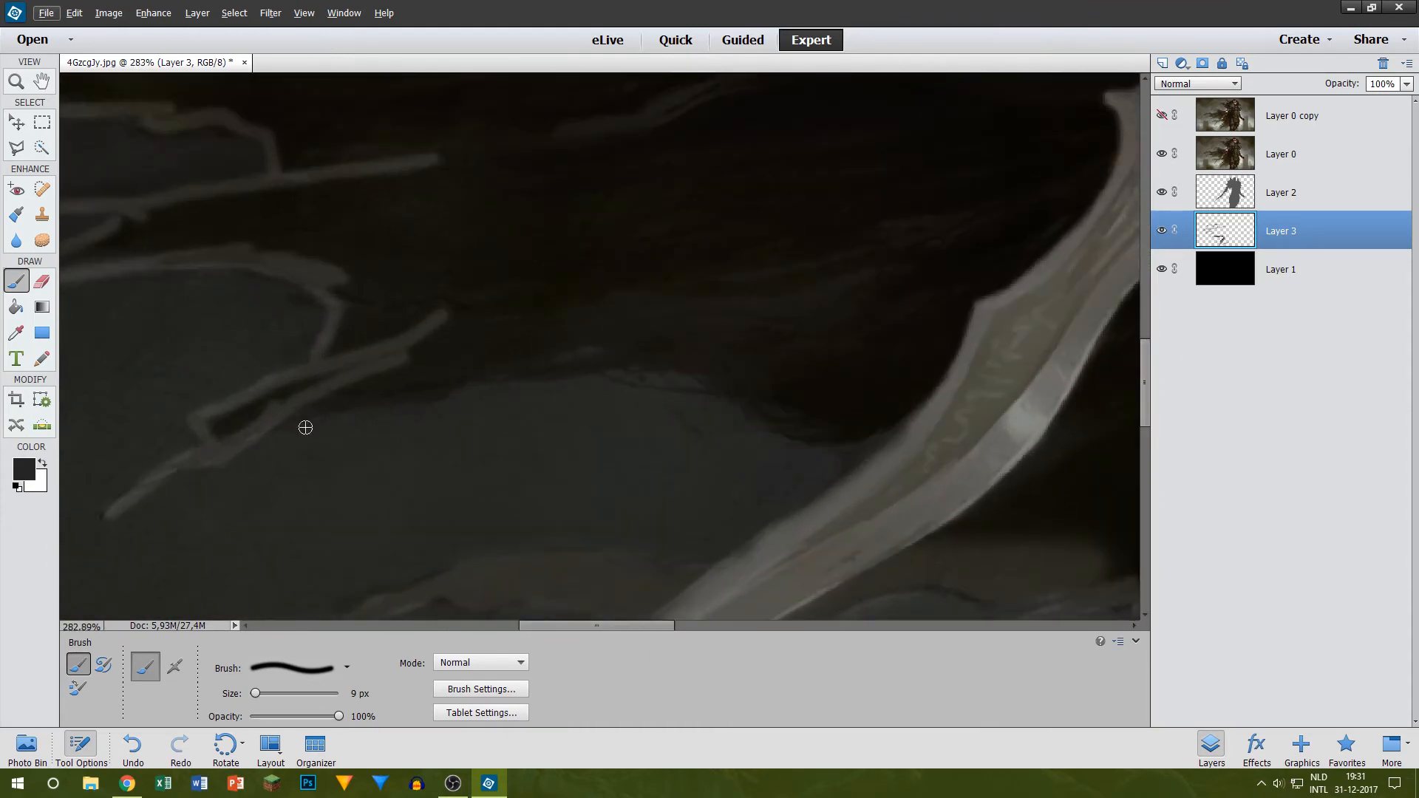
pyautogui.moveTo(253, 427)
pyautogui.mouseDown()
pyautogui.moveTo(445, 382)
pyautogui.moveTo(647, 368)
pyautogui.mouseUp()
pyautogui.moveTo(455, 381)
pyautogui.mouseDown()
pyautogui.moveTo(667, 373)
pyautogui.moveTo(685, 376)
pyautogui.moveTo(637, 389)
pyautogui.moveTo(742, 394)
pyautogui.moveTo(831, 438)
pyautogui.mouseUp()
pyautogui.moveTo(741, 405); pyautogui.dragTo(879, 447)
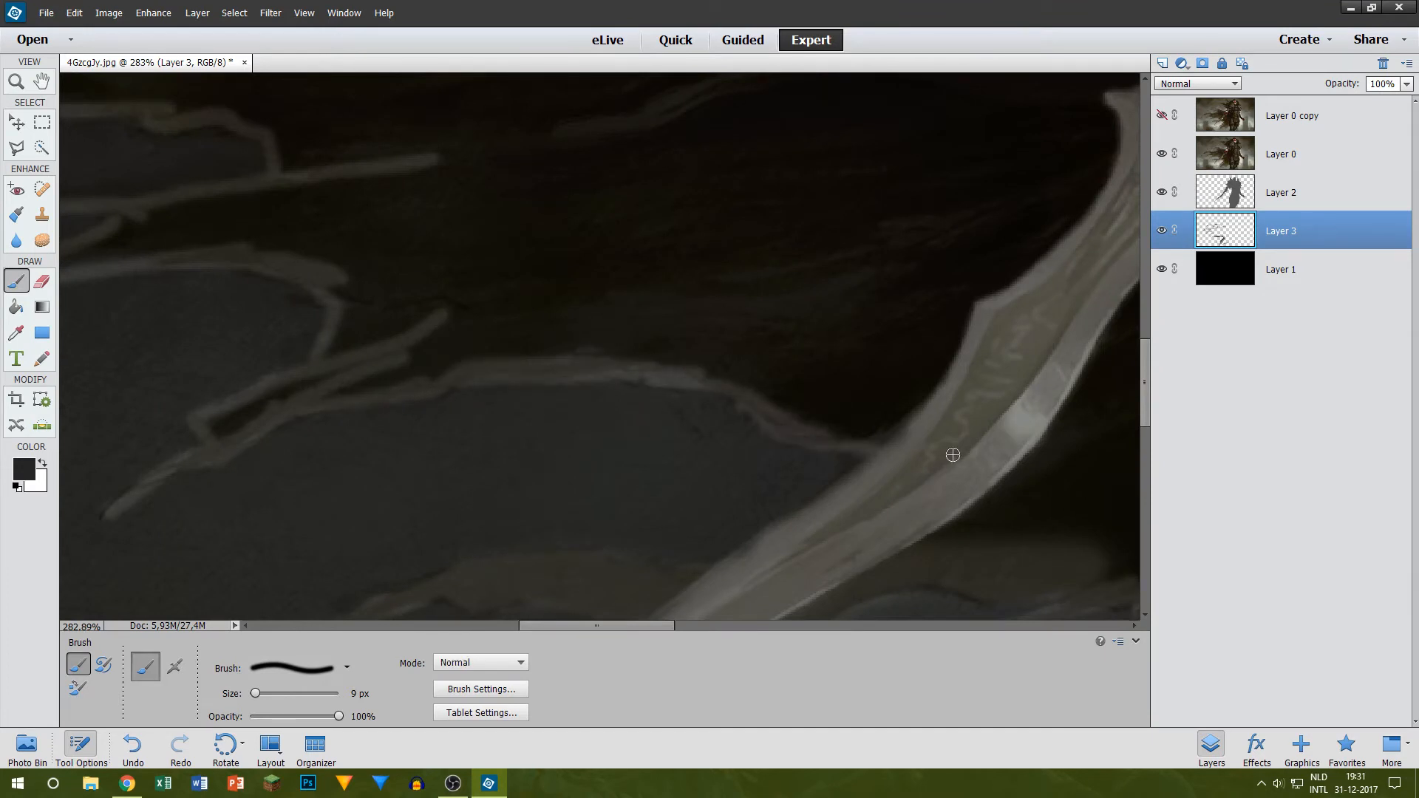
# Step: Check the outlines with Layer 0 hidden, and with it shown again join the uppermost strand's lower edge to the strand below
pyautogui.click(1161, 154)
pyautogui.scroll(-4, 1032, 222)
pyautogui.scroll(2, 738, 384)
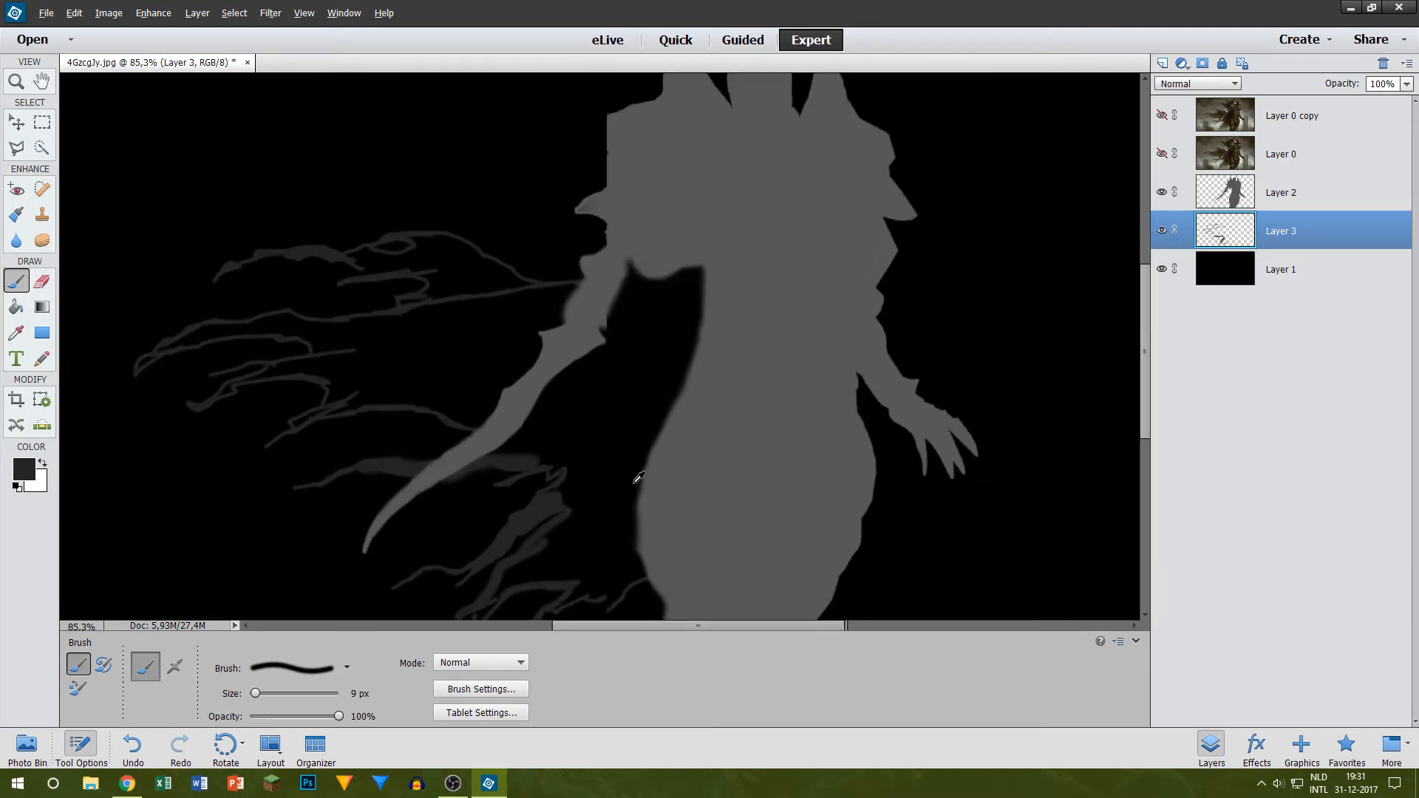
pyautogui.scroll(2, 320, 256)
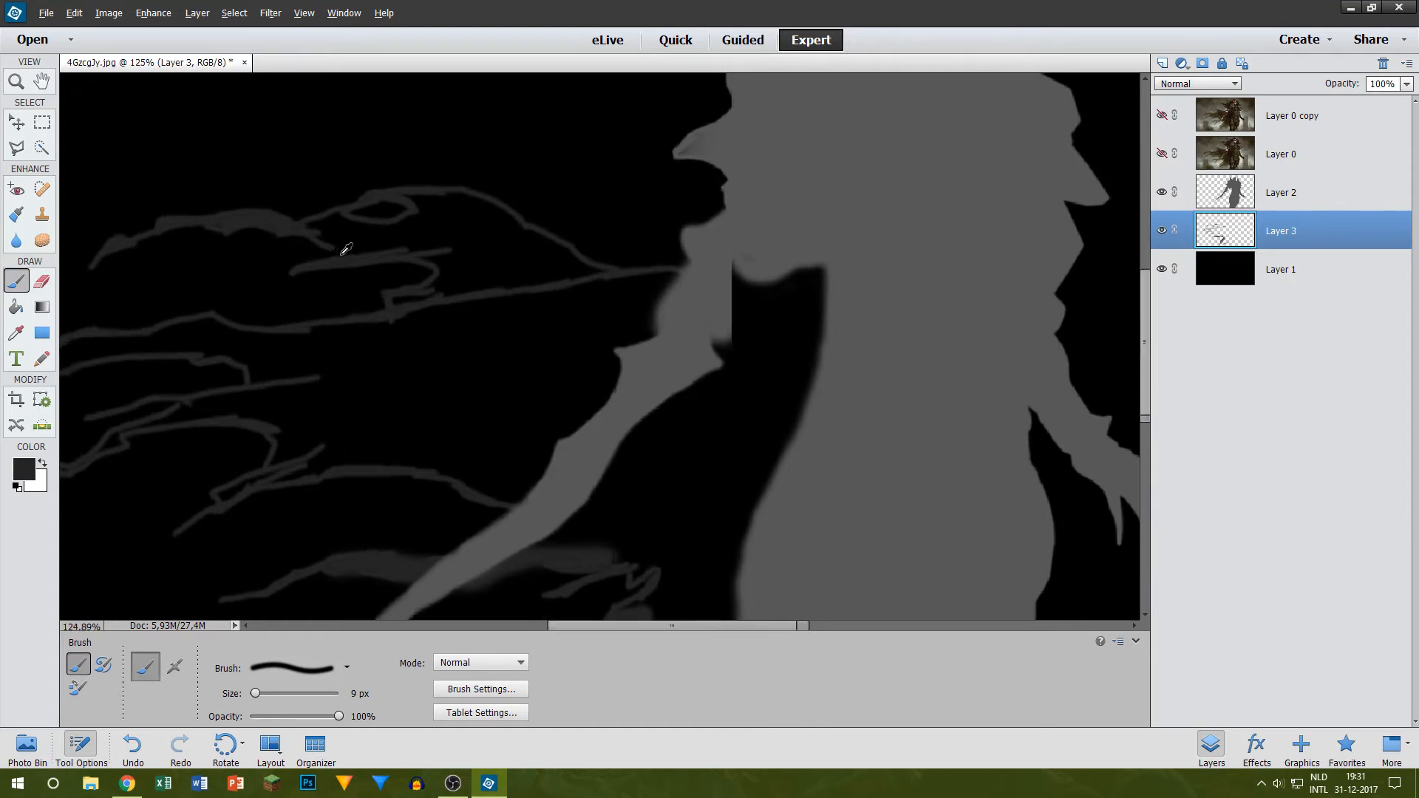
pyautogui.scroll(4, 346, 249)
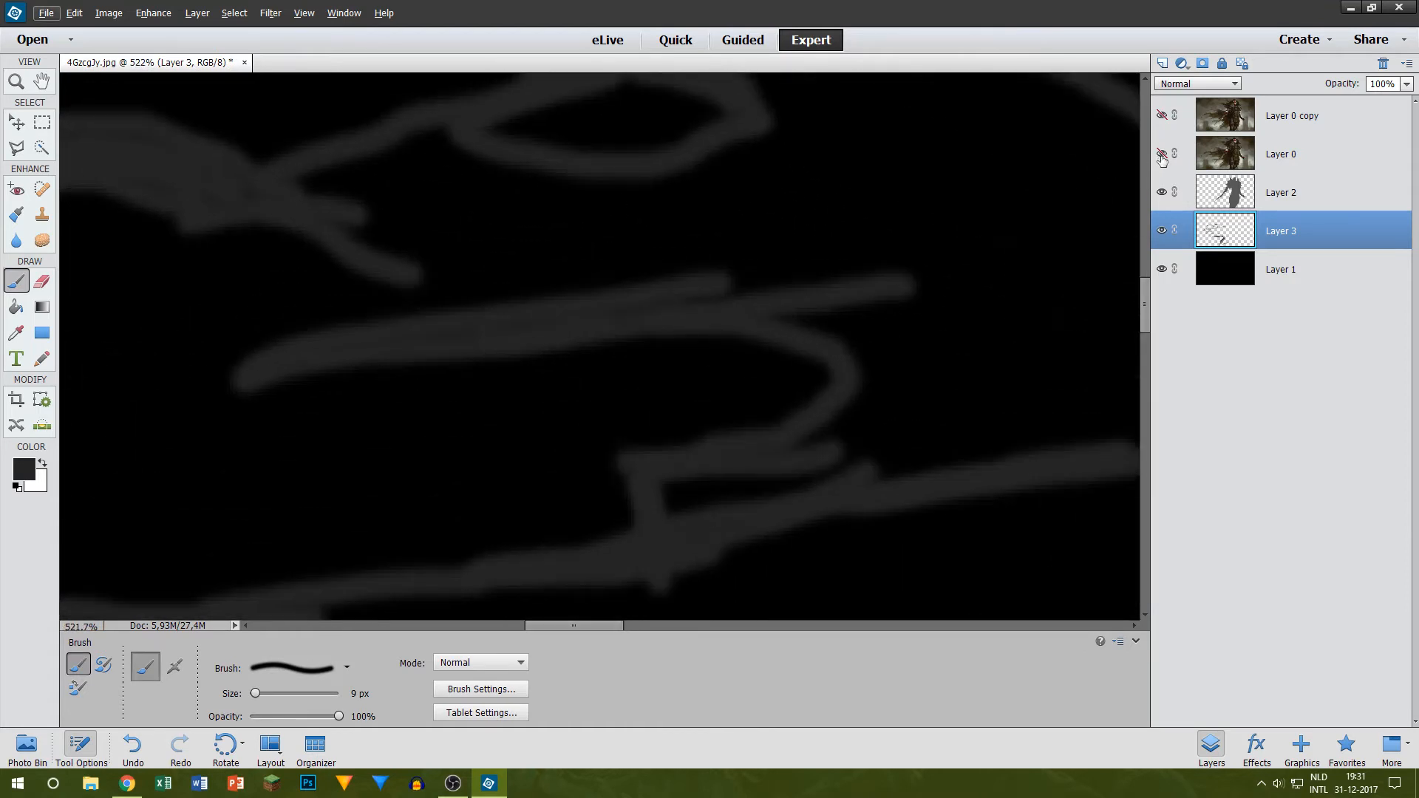
pyautogui.click(1162, 154)
pyautogui.moveTo(424, 287); pyautogui.dragTo(496, 341)
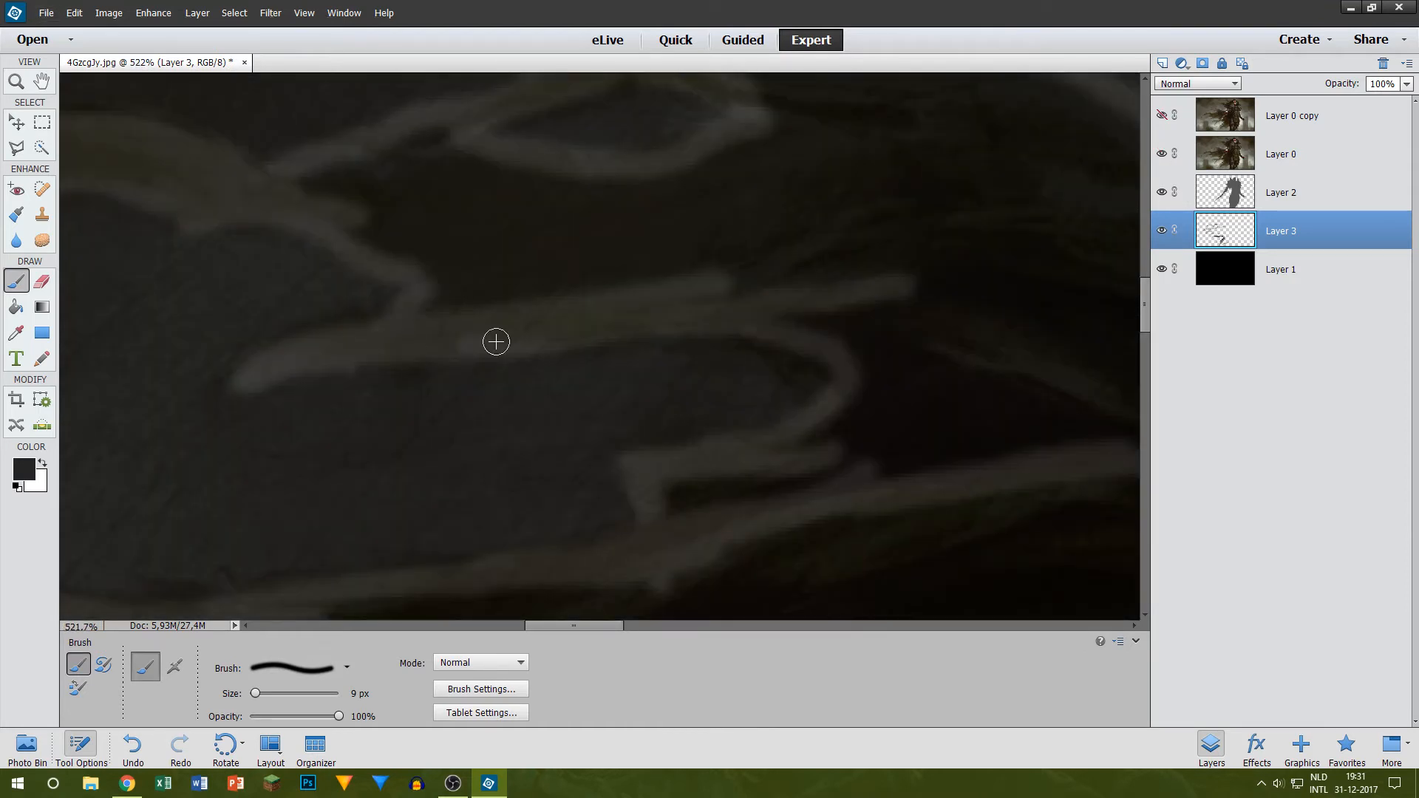
# Step: Hide Layer 0 and fill the narrow junction where the uppermost strand meets the cape body in dark grey
pyautogui.click(1161, 147)
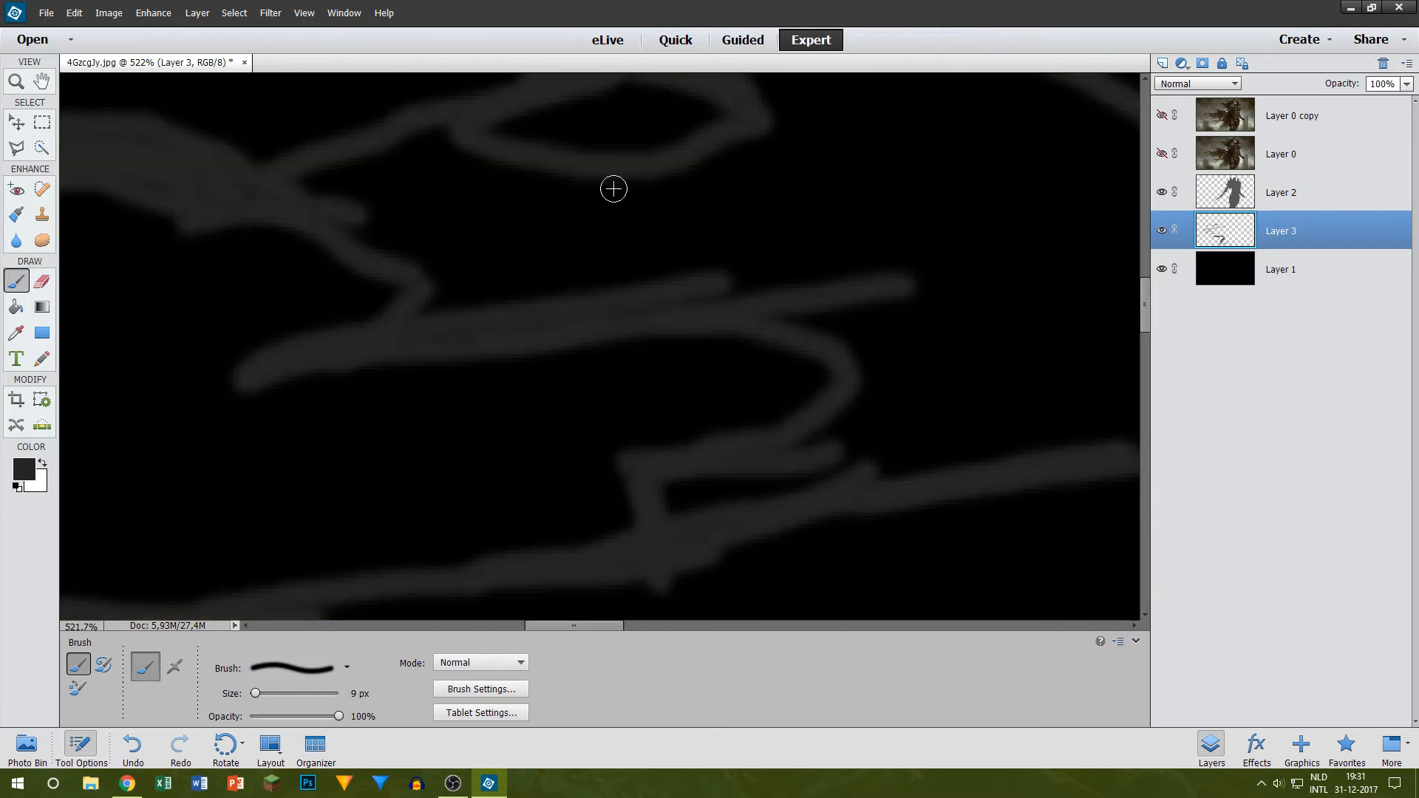
pyautogui.scroll(2, 256, 259)
pyautogui.scroll(2, 144, 259)
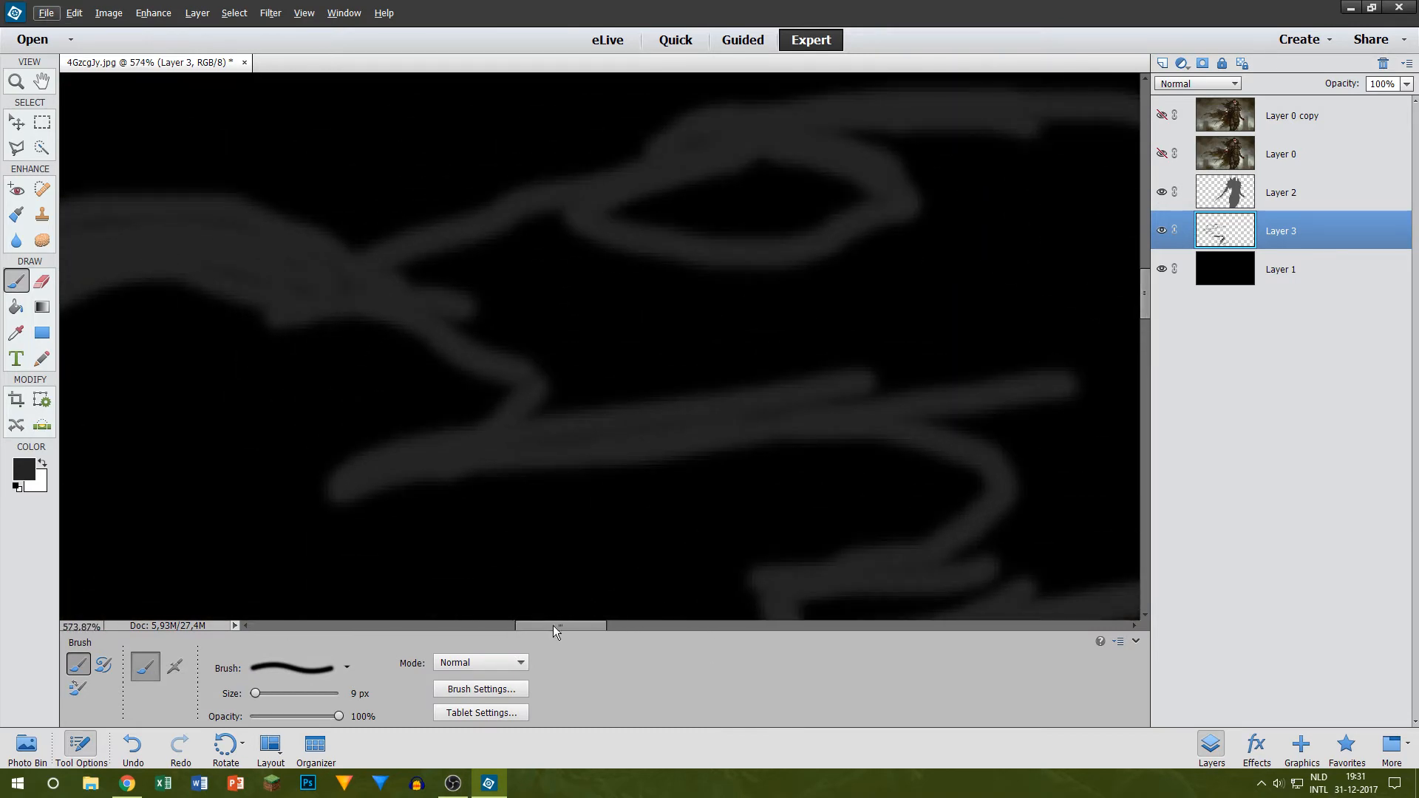
pyautogui.moveTo(553, 625); pyautogui.dragTo(526, 625)
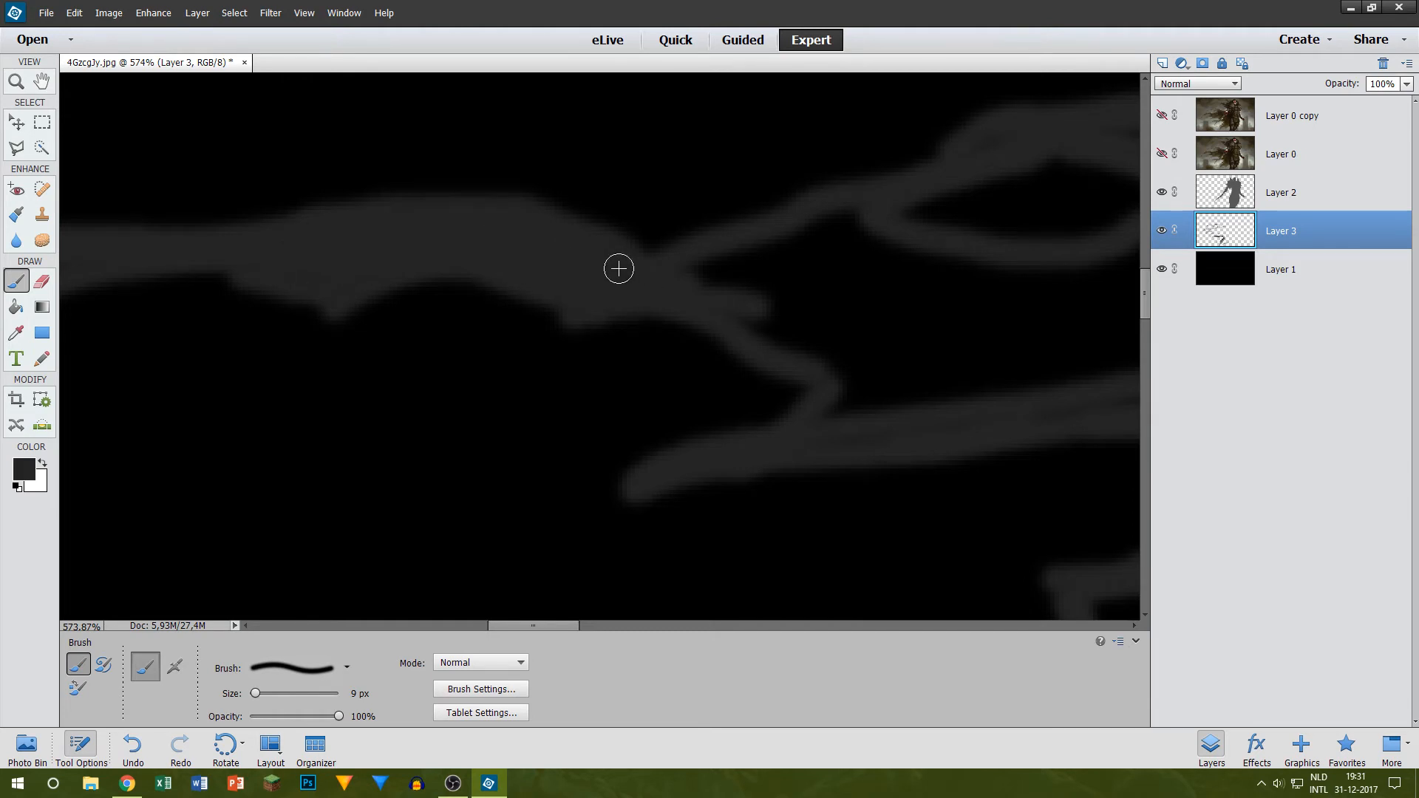
pyautogui.scroll(2, 912, 380)
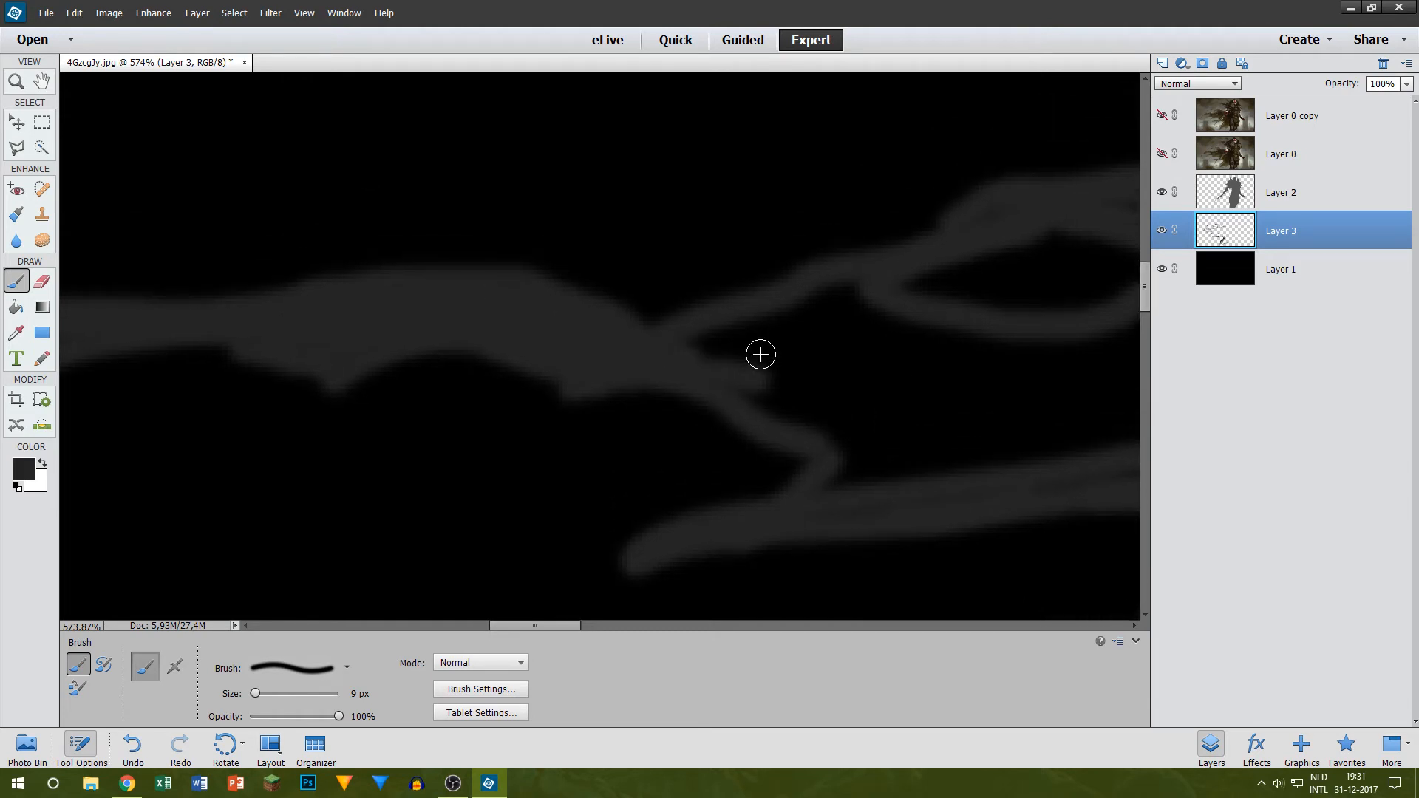
pyautogui.moveTo(706, 351); pyautogui.dragTo(740, 337)
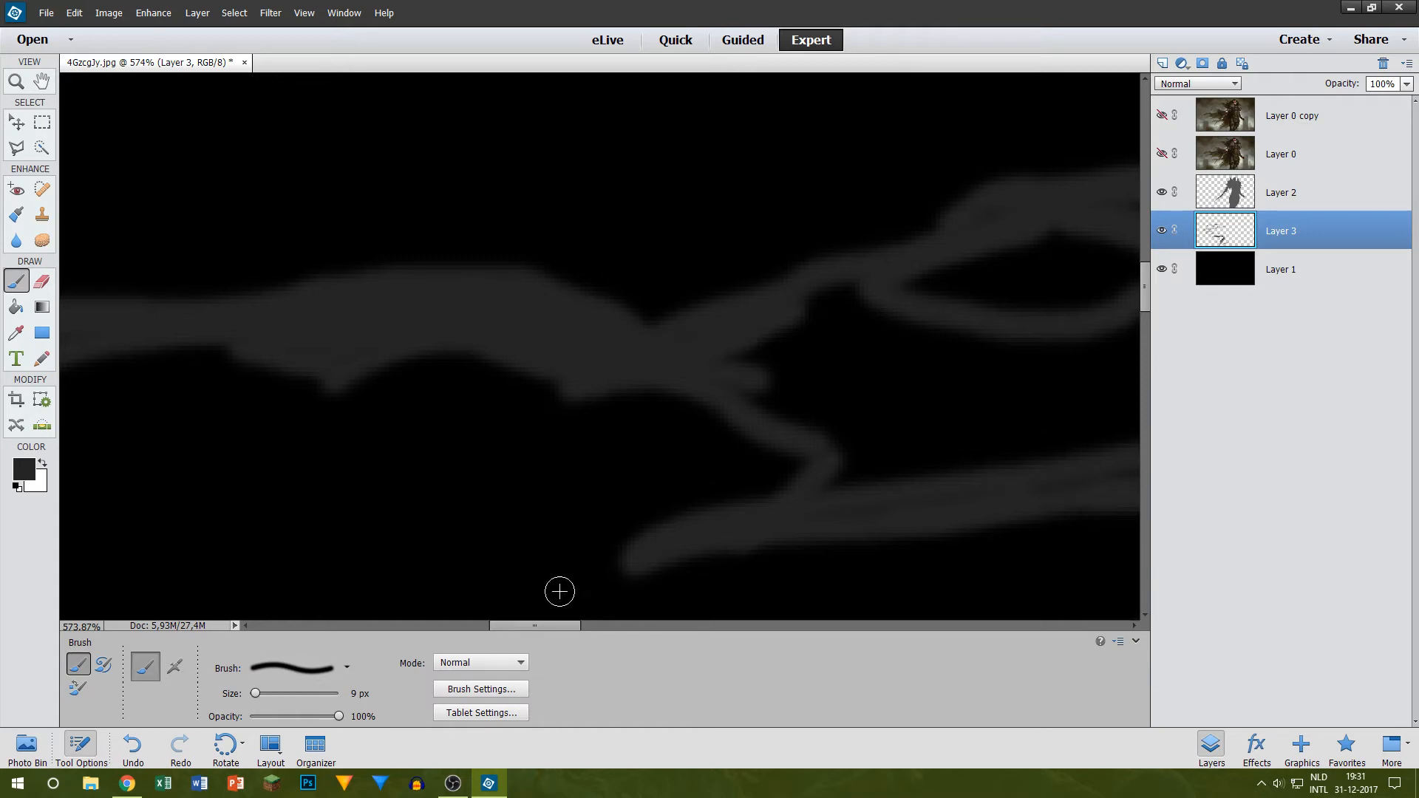
# Step: Fill the cape body between the eye-shaped gap and the strand below in dark grey with a 15 px brush
pyautogui.moveTo(514, 625); pyautogui.dragTo(568, 625)
pyautogui.press(']')
pyautogui.press(']')
pyautogui.press(']')
pyautogui.press(']')
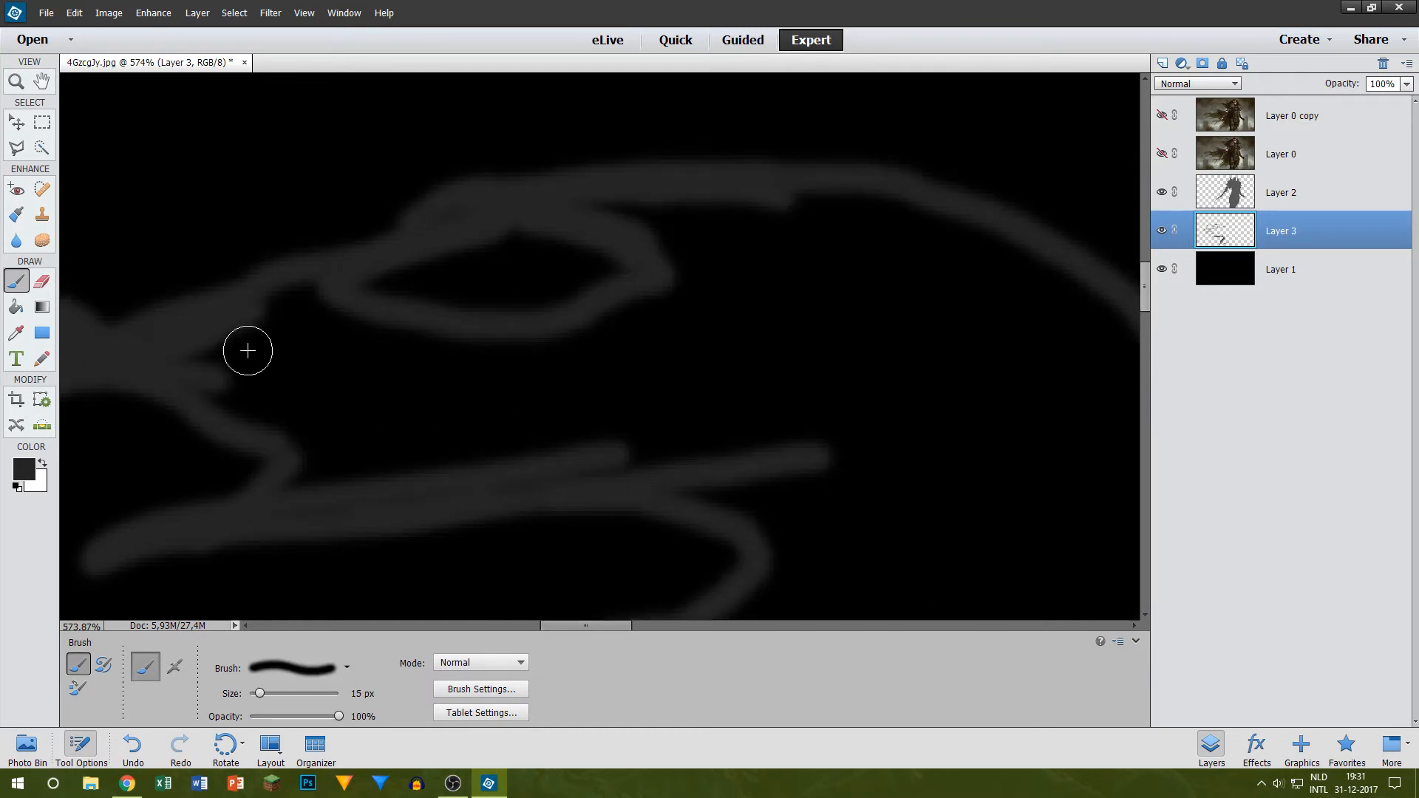
pyautogui.moveTo(216, 358)
pyautogui.mouseDown()
pyautogui.moveTo(260, 363)
pyautogui.moveTo(294, 388)
pyautogui.moveTo(250, 376)
pyautogui.moveTo(340, 428)
pyautogui.moveTo(318, 457)
pyautogui.moveTo(344, 451)
pyautogui.moveTo(335, 478)
pyautogui.moveTo(659, 426)
pyautogui.moveTo(499, 470)
pyautogui.moveTo(289, 489)
pyautogui.moveTo(334, 498)
pyautogui.moveTo(251, 390)
pyautogui.moveTo(302, 407)
pyautogui.moveTo(267, 312)
pyautogui.moveTo(305, 344)
pyautogui.moveTo(297, 316)
pyautogui.moveTo(471, 400)
pyautogui.moveTo(430, 360)
pyautogui.moveTo(258, 325)
pyautogui.moveTo(311, 336)
pyautogui.mouseUp()
pyautogui.press('[')
pyautogui.press('[')
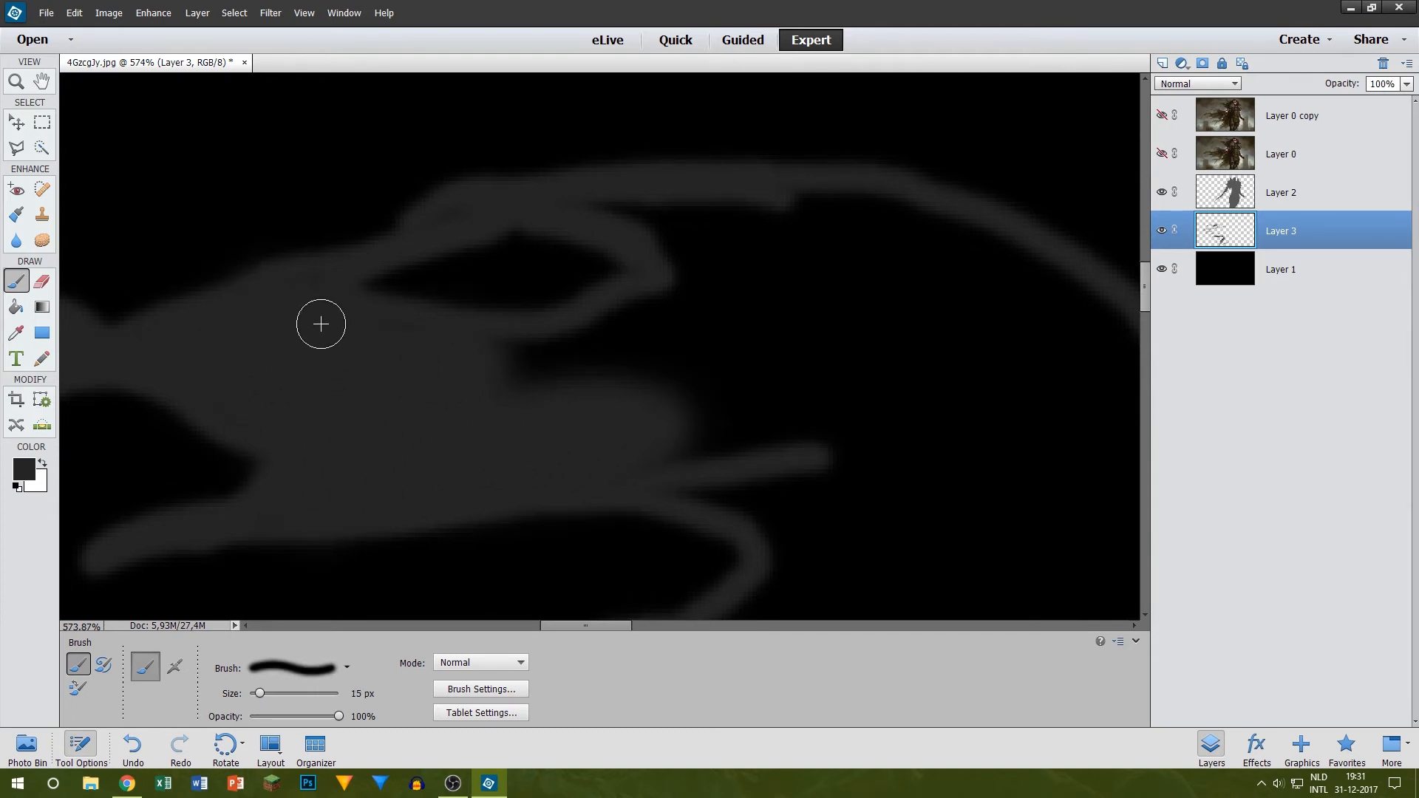
# Step: Extend the dark grey cape fill past the inner ends of the eye-shaped gap and lower gap with a 25 px brush
pyautogui.press(']')
pyautogui.press(']')
pyautogui.press(']')
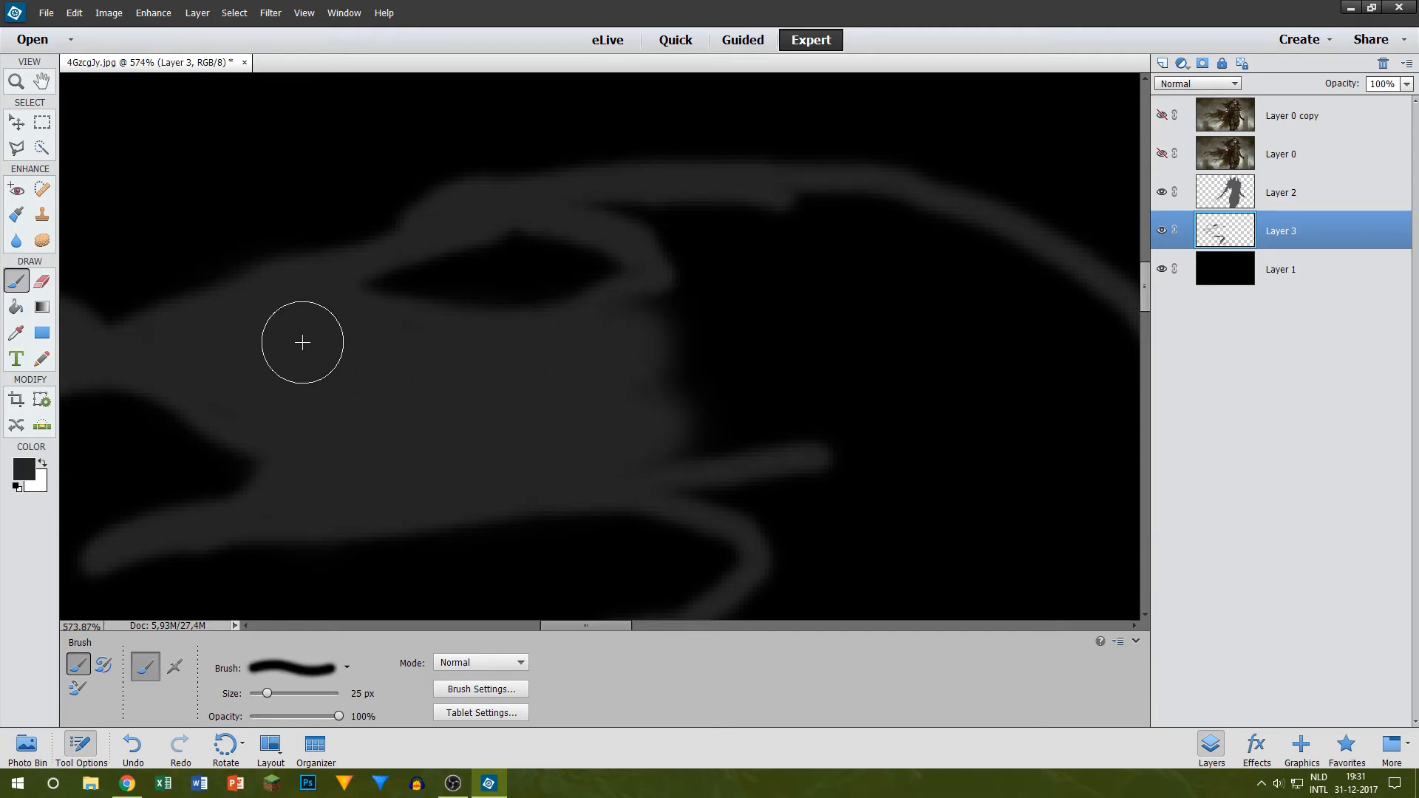
pyautogui.moveTo(572, 629); pyautogui.dragTo(587, 623)
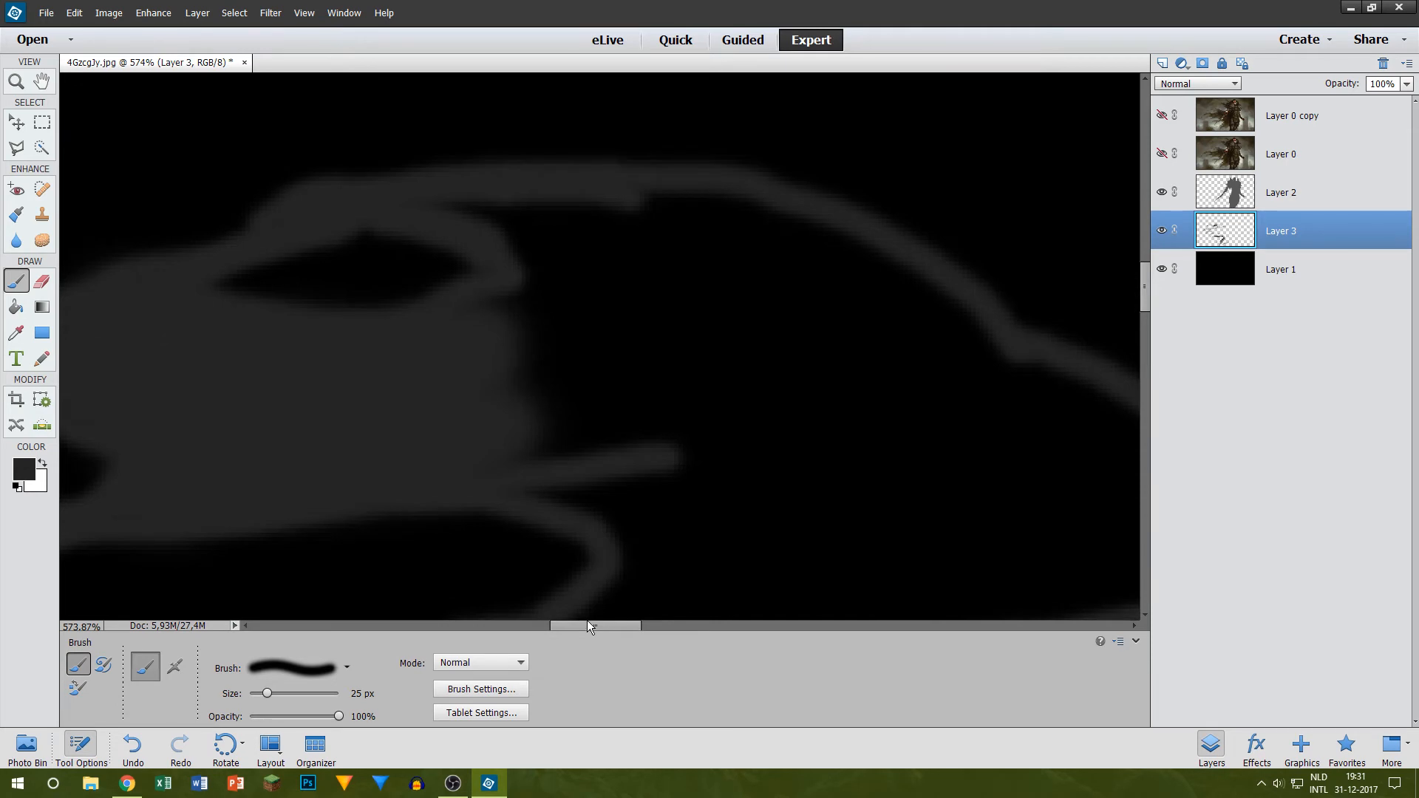
pyautogui.scroll(-2, 551, 512)
pyautogui.moveTo(596, 402); pyautogui.dragTo(543, 381)
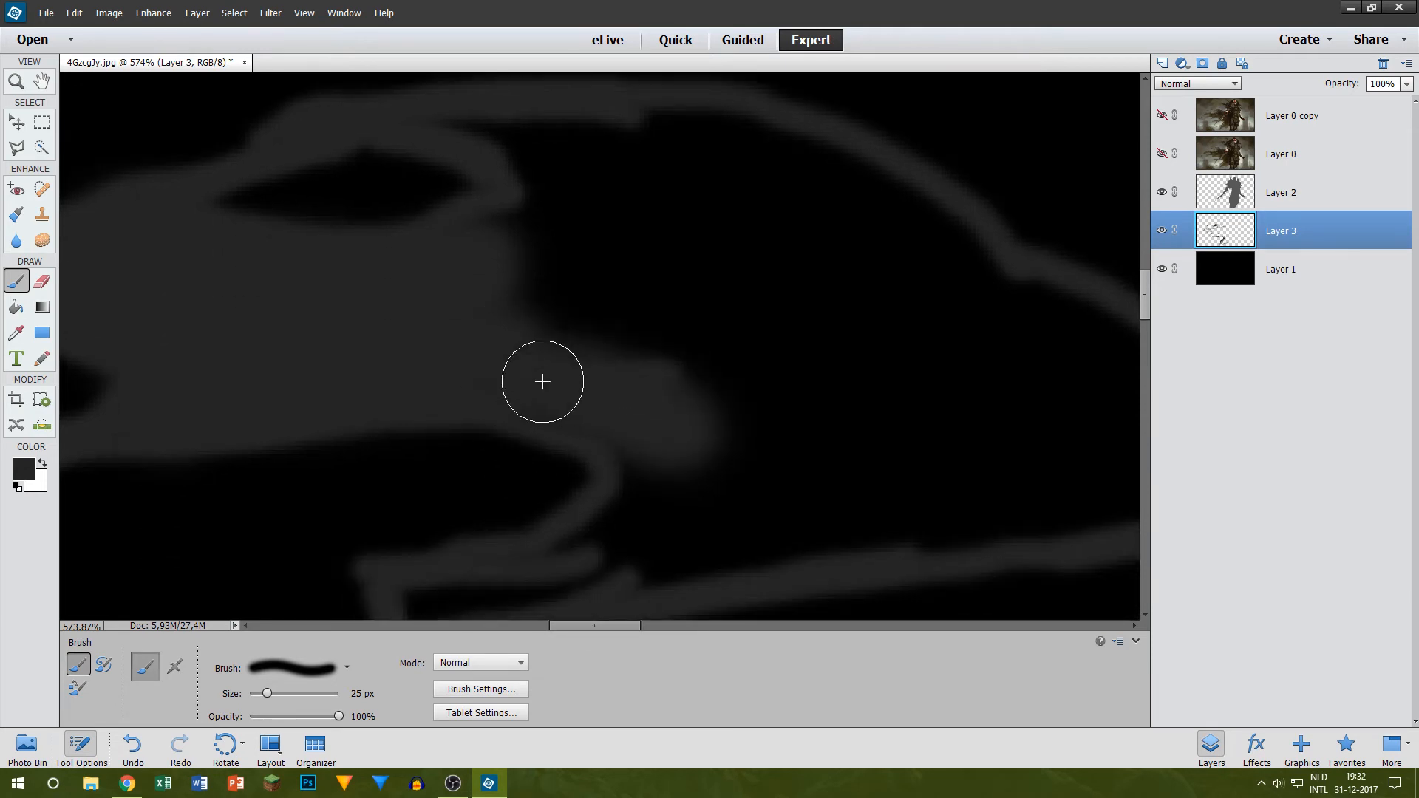
pyautogui.scroll(2, 507, 228)
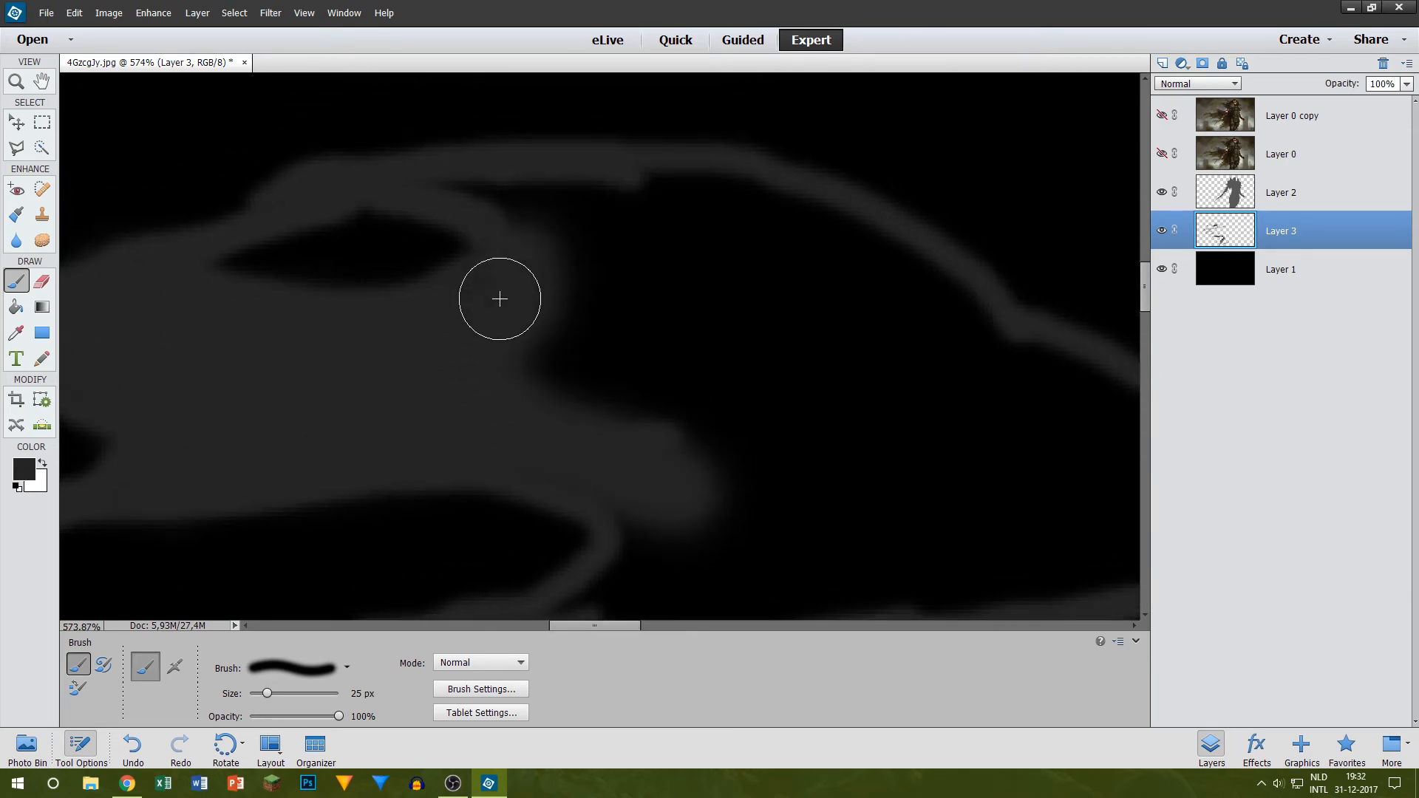
pyautogui.scroll(1, 500, 298)
# Step: Fill the pocket above the eye-shaped gap with a 10 px brush and widen the cape fill with sizes up to 35 px
pyautogui.press('[')
pyautogui.press('[')
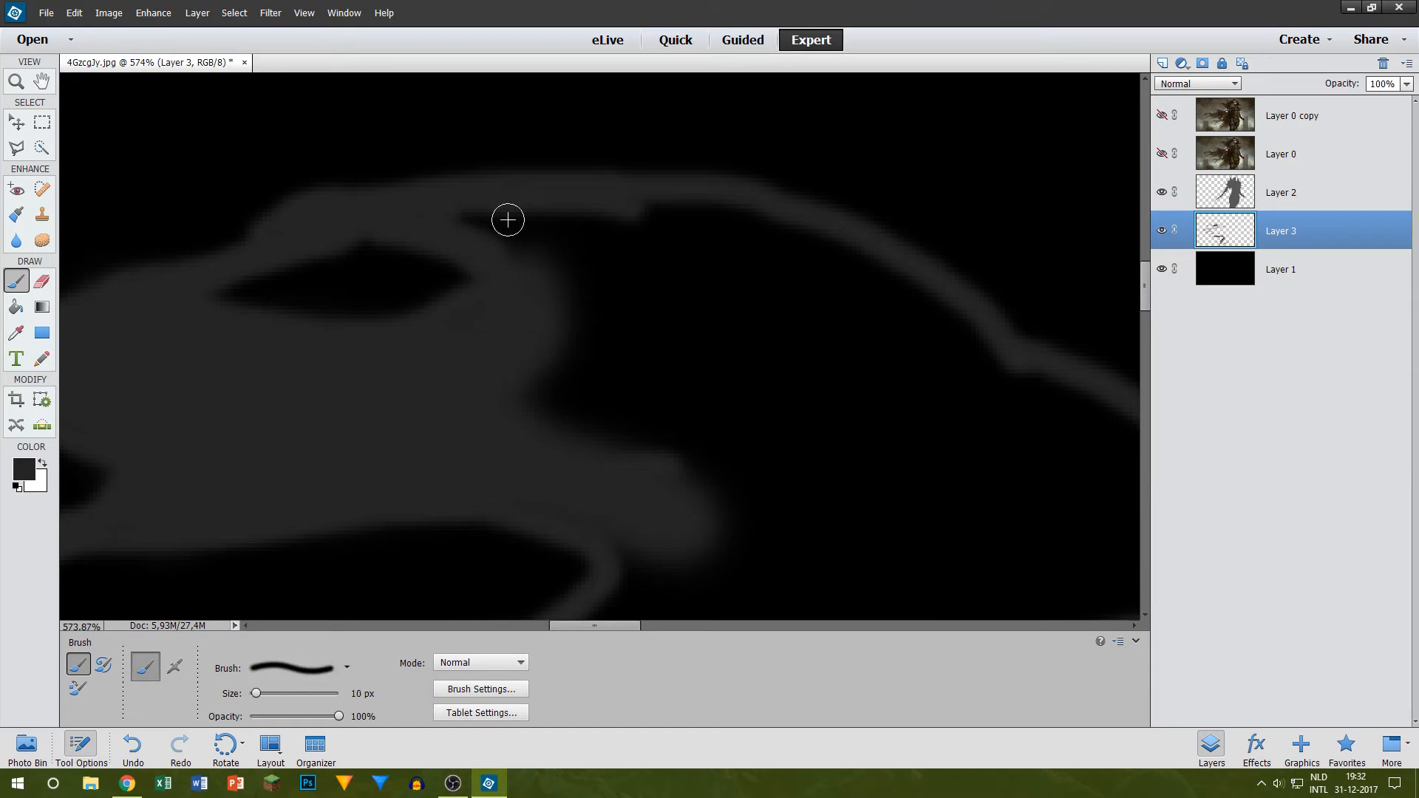
pyautogui.moveTo(507, 220)
pyautogui.mouseDown()
pyautogui.moveTo(530, 244)
pyautogui.moveTo(463, 214)
pyautogui.moveTo(586, 259)
pyautogui.moveTo(515, 239)
pyautogui.moveTo(562, 291)
pyautogui.moveTo(572, 360)
pyautogui.moveTo(554, 360)
pyautogui.moveTo(583, 279)
pyautogui.moveTo(546, 396)
pyautogui.moveTo(536, 386)
pyautogui.moveTo(619, 337)
pyautogui.moveTo(705, 355)
pyautogui.moveTo(546, 260)
pyautogui.moveTo(669, 265)
pyautogui.moveTo(554, 259)
pyautogui.moveTo(703, 249)
pyautogui.moveTo(691, 246)
pyautogui.moveTo(750, 272)
pyautogui.moveTo(527, 250)
pyautogui.moveTo(525, 316)
pyautogui.mouseUp()
pyautogui.press(']')
pyautogui.press(']')
pyautogui.press(']')
pyautogui.press(']')
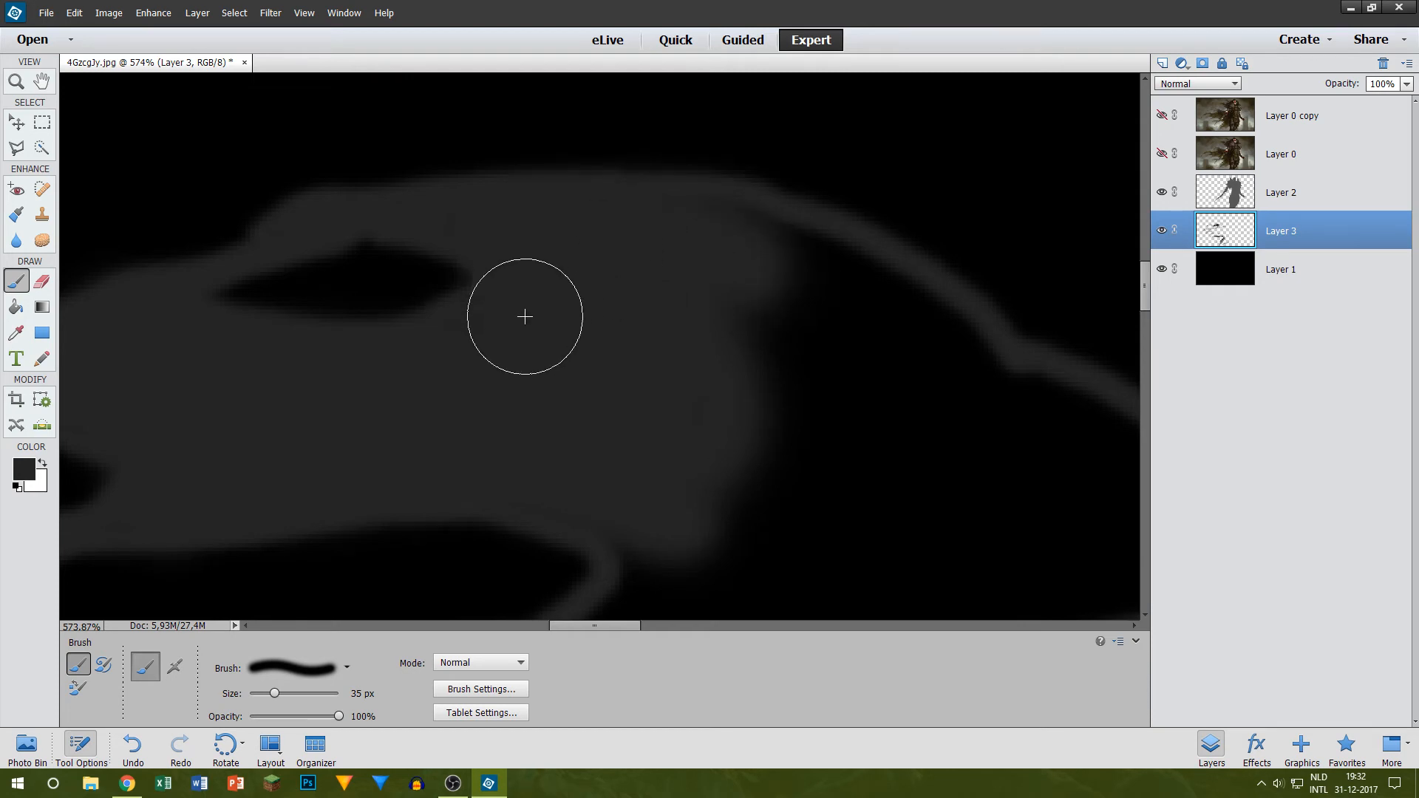
# Step: Extend the dark grey cape fill along the inside of the upper outline towards the figure with a 30 px brush
pyautogui.press('[')
pyautogui.press('[')
pyautogui.press('[')
pyautogui.press('[')
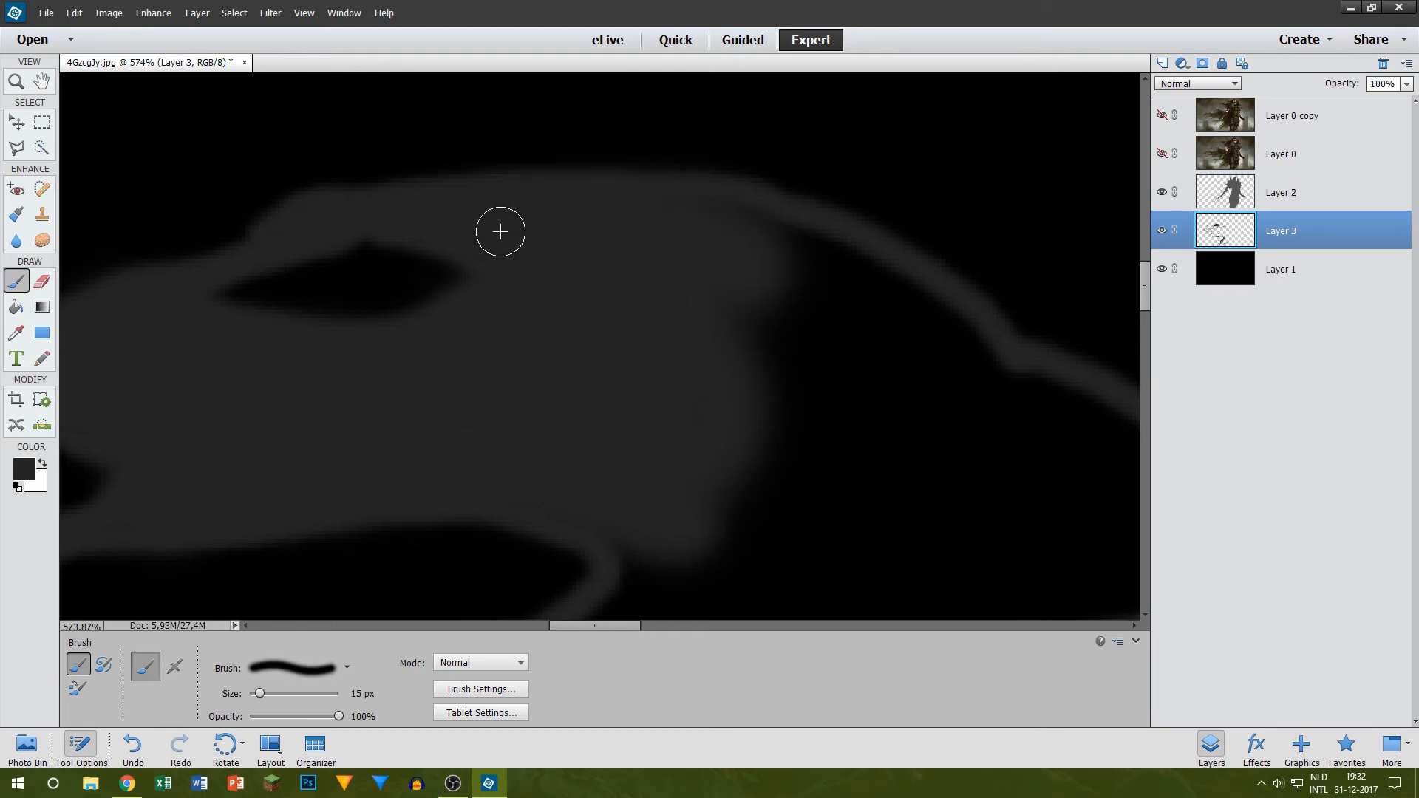
pyautogui.moveTo(615, 621); pyautogui.dragTo(640, 627)
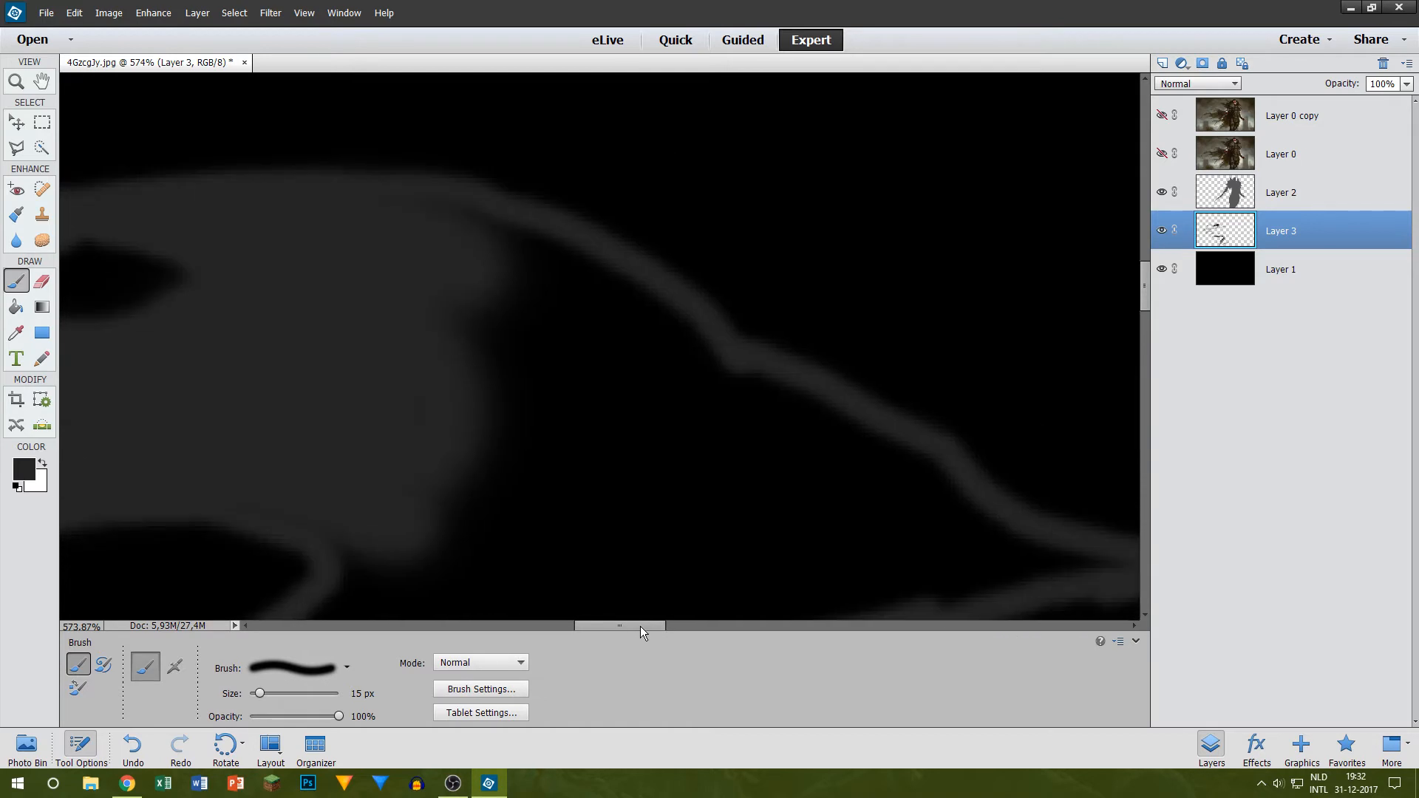
pyautogui.press(']')
pyautogui.press(']')
pyautogui.press(']')
pyautogui.moveTo(472, 250); pyautogui.dragTo(665, 355)
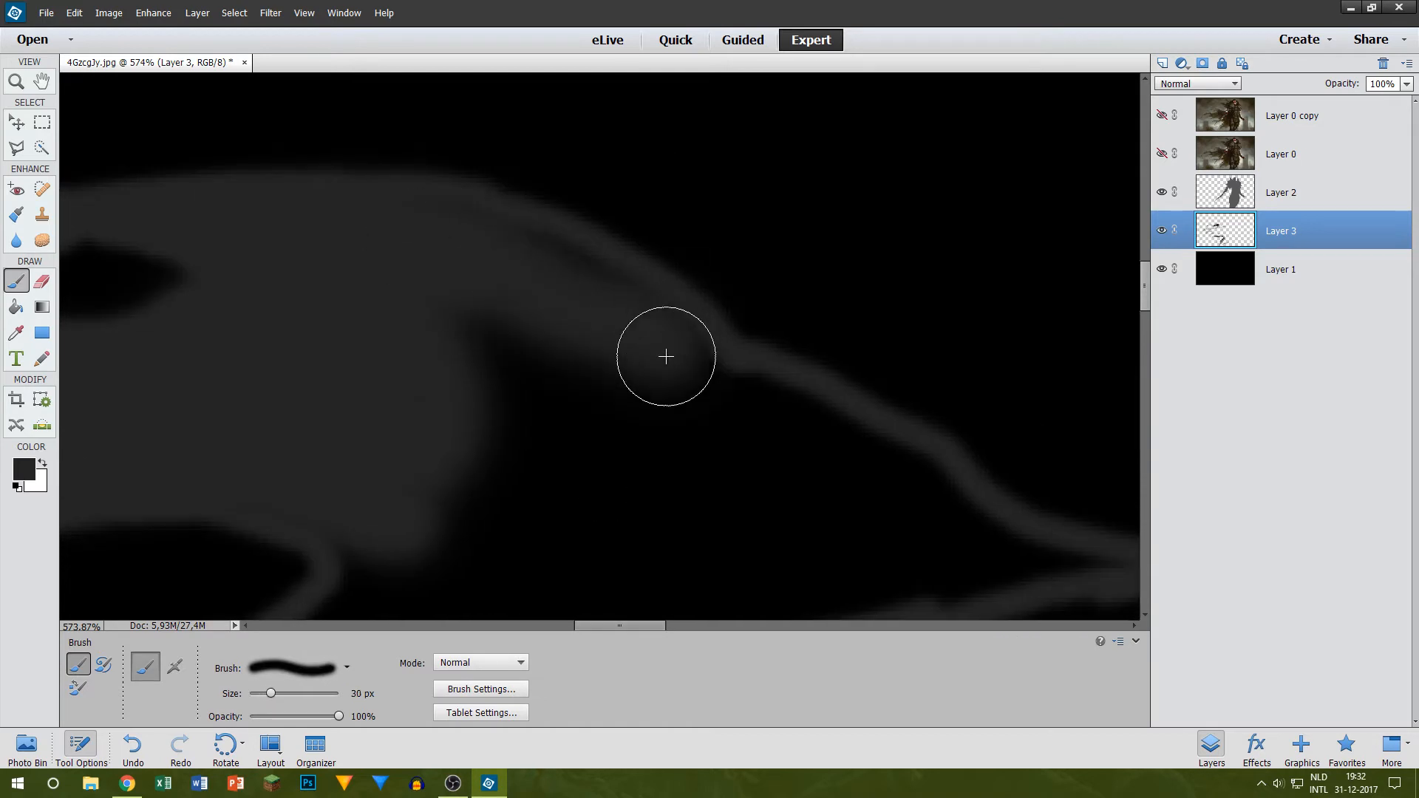
pyautogui.moveTo(529, 280)
pyautogui.mouseDown()
pyautogui.moveTo(611, 320)
pyautogui.moveTo(577, 309)
pyautogui.moveTo(718, 415)
pyautogui.moveTo(640, 368)
pyautogui.moveTo(848, 458)
pyautogui.moveTo(1023, 557)
pyautogui.mouseUp()
# Step: Fill the narrow point where the upper and lower cape outlines converge in dark grey, using 15 px and 20 px brushes
pyautogui.press('[')
pyautogui.press('[')
pyautogui.press('[')
pyautogui.press('[')
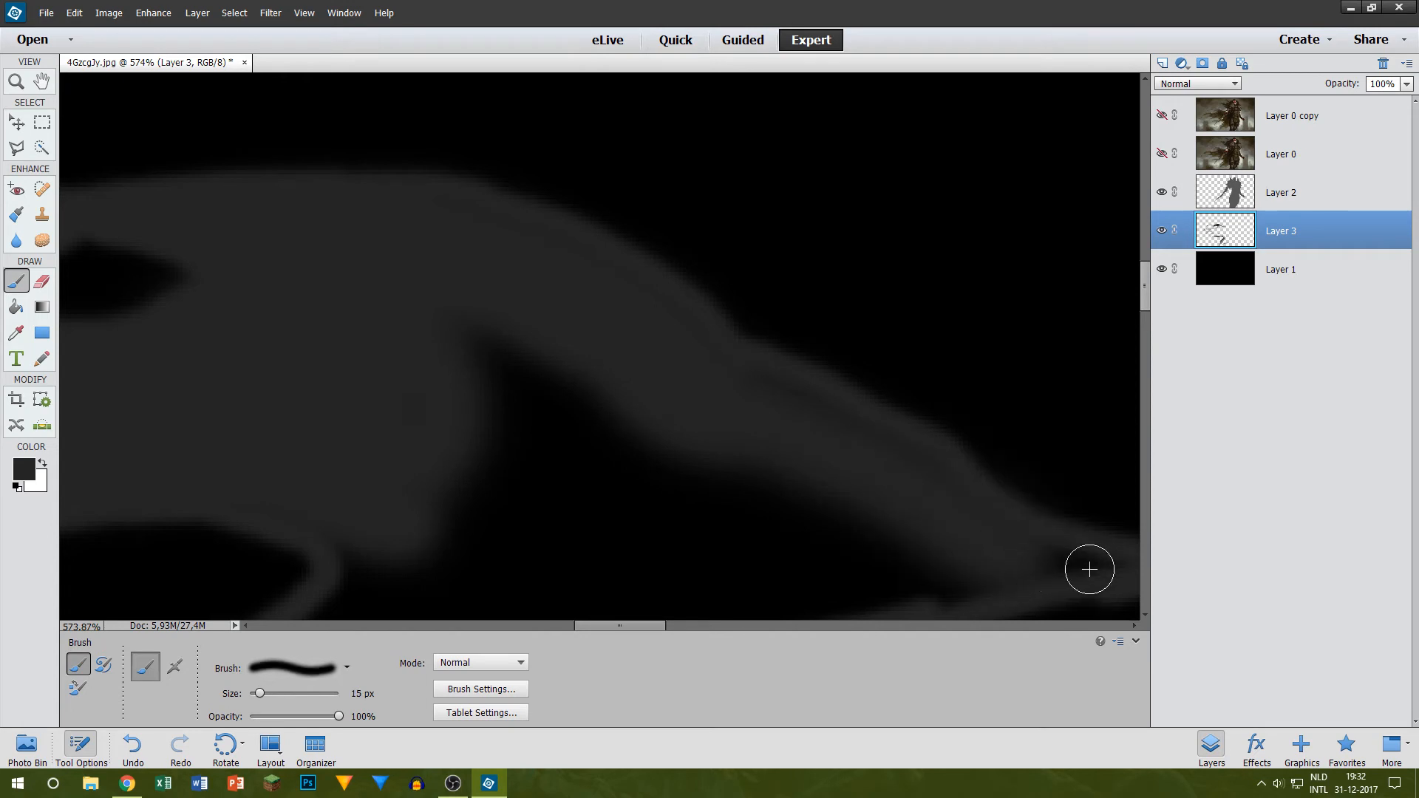
pyautogui.press(']')
pyautogui.press(']')
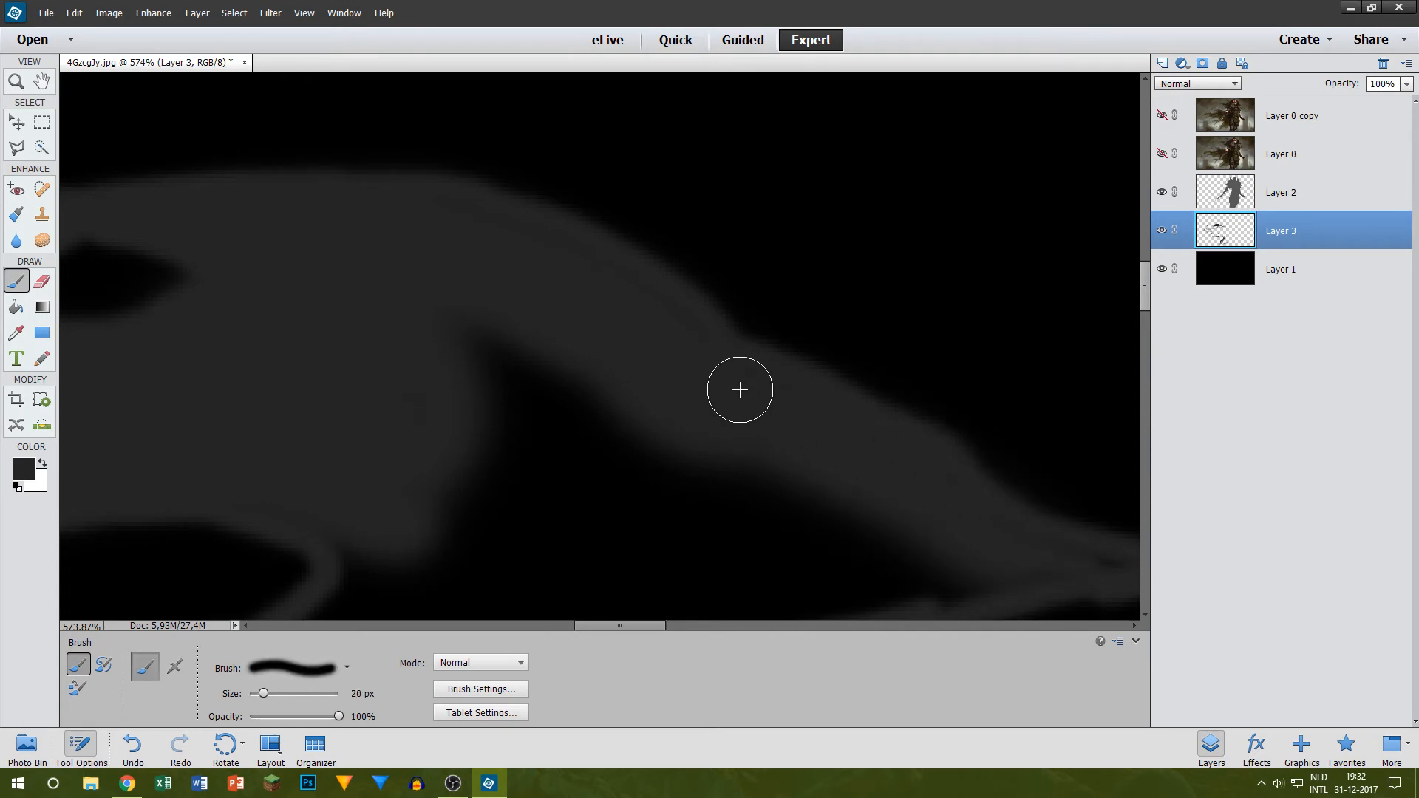
# Step: Fill the triangular gap between the upper cape section and its lower outline in dark grey with 20 px and 40 px brushes
pyautogui.scroll(-5, 444, 326)
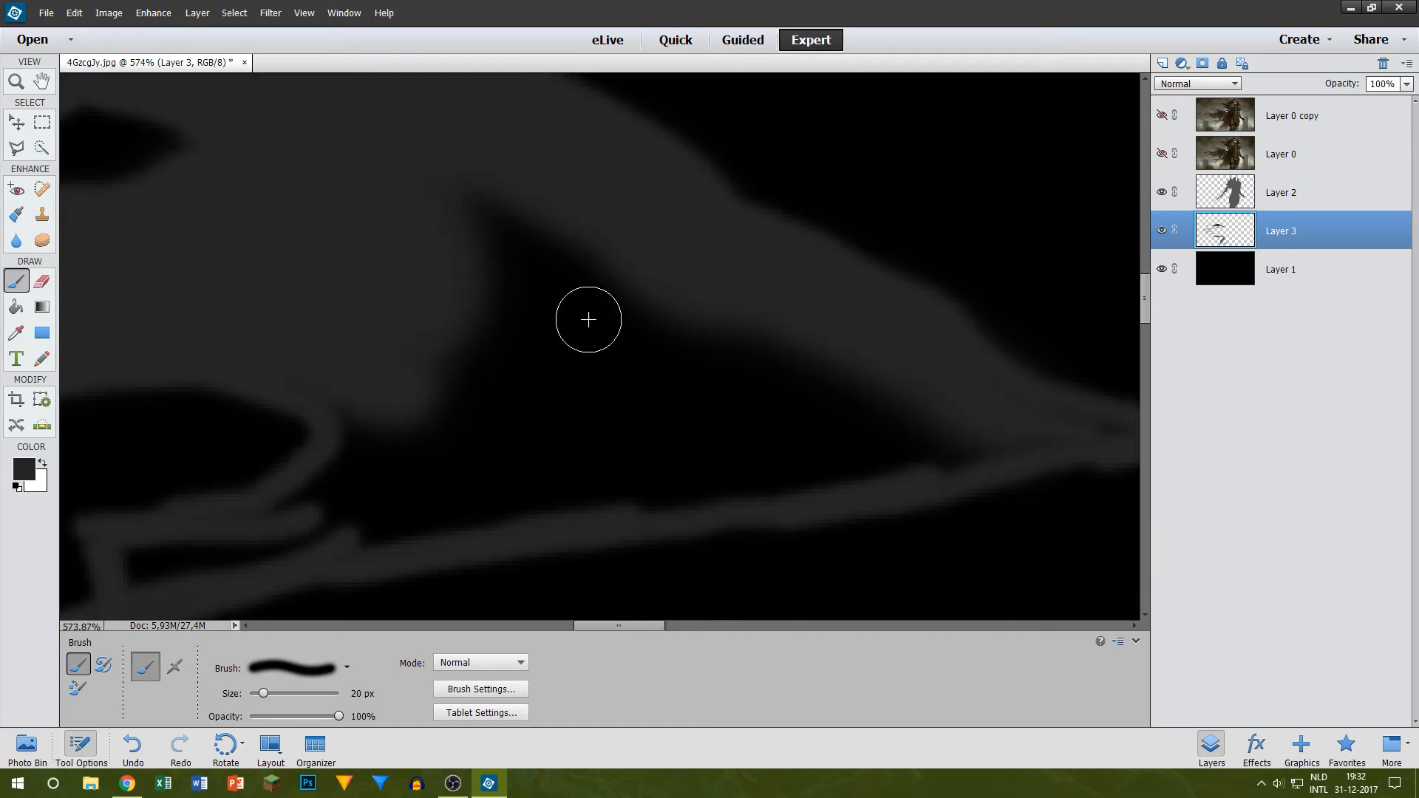
pyautogui.moveTo(392, 368)
pyautogui.mouseDown()
pyautogui.moveTo(377, 399)
pyautogui.moveTo(293, 466)
pyautogui.moveTo(371, 364)
pyautogui.moveTo(349, 347)
pyautogui.moveTo(332, 464)
pyautogui.moveTo(811, 399)
pyautogui.moveTo(449, 440)
pyautogui.moveTo(371, 471)
pyautogui.mouseUp()
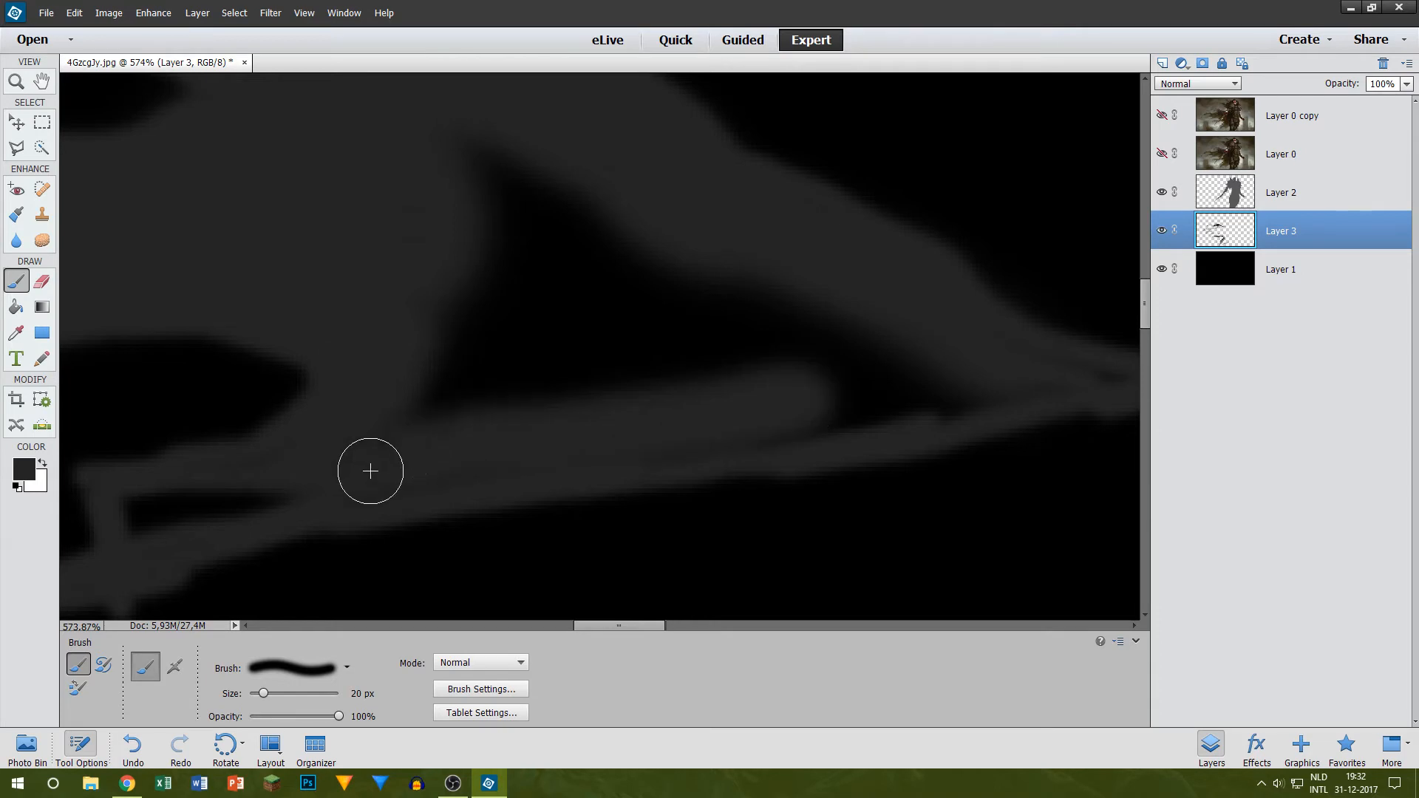
pyautogui.moveTo(739, 441)
pyautogui.mouseDown()
pyautogui.moveTo(924, 395)
pyautogui.moveTo(923, 355)
pyautogui.moveTo(821, 348)
pyautogui.moveTo(1058, 360)
pyautogui.mouseUp()
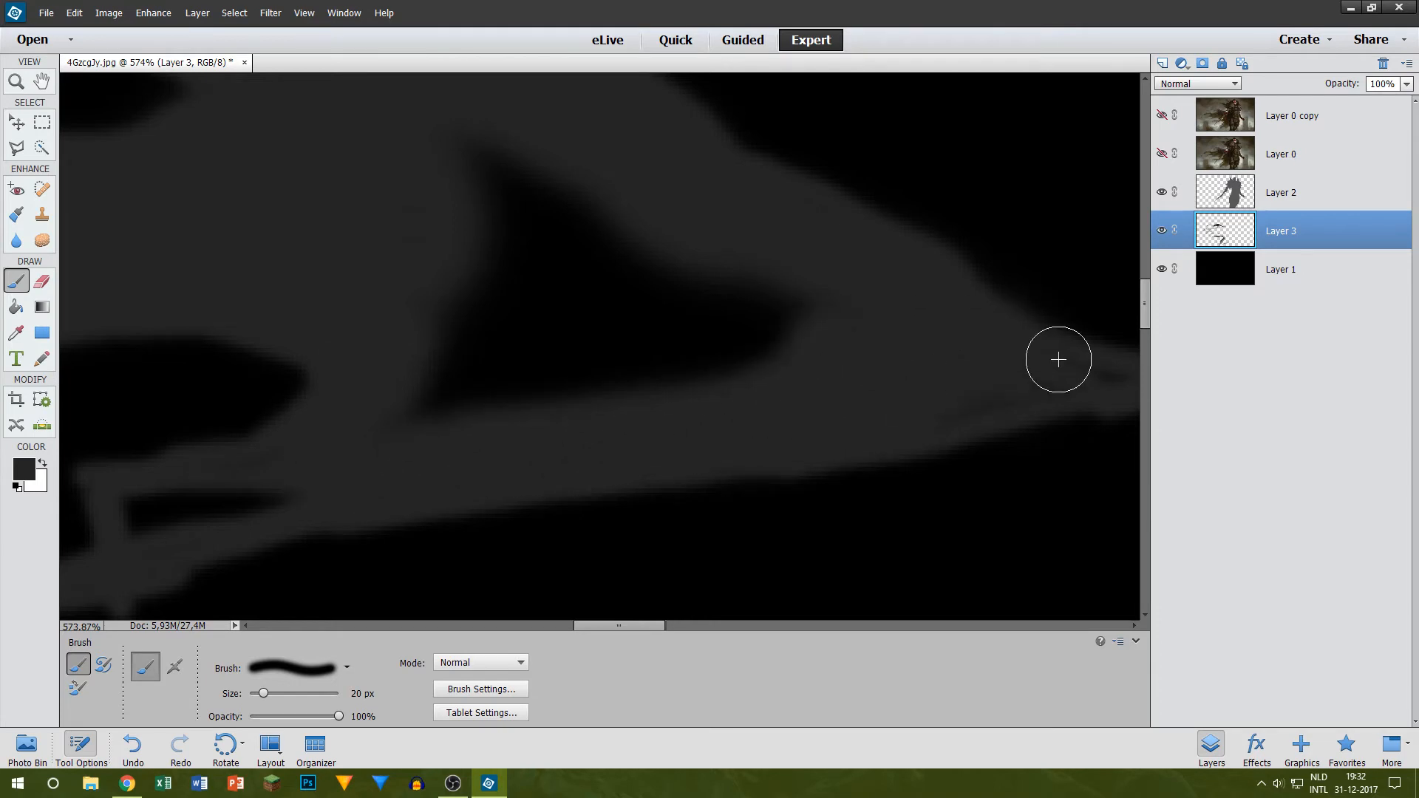
pyautogui.moveTo(878, 397)
pyautogui.mouseDown()
pyautogui.moveTo(698, 347)
pyautogui.moveTo(769, 309)
pyautogui.moveTo(582, 385)
pyautogui.moveTo(470, 354)
pyautogui.moveTo(438, 400)
pyautogui.moveTo(439, 358)
pyautogui.moveTo(589, 179)
pyautogui.moveTo(475, 199)
pyautogui.moveTo(573, 367)
pyautogui.mouseUp()
pyautogui.press(']')
pyautogui.press(']')
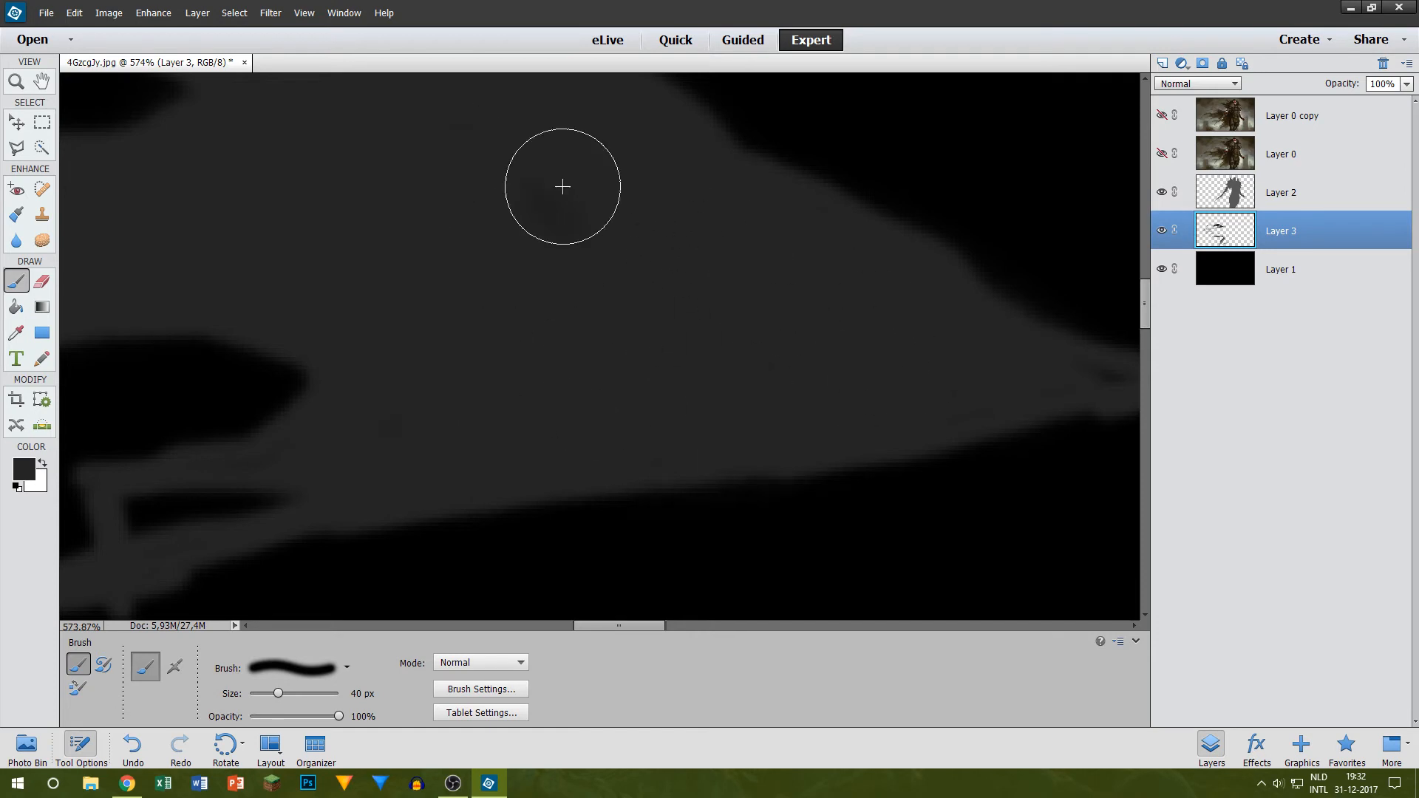
pyautogui.moveTo(509, 336); pyautogui.dragTo(378, 440)
# Step: Smooth the dark grey fill in the tapering tip that joins the figure, using brushes down to 15 px
pyautogui.hotkey('shift', ']')
pyautogui.moveTo(624, 629); pyautogui.dragTo(656, 625)
pyautogui.press('[')
pyautogui.press('[')
pyautogui.press('[')
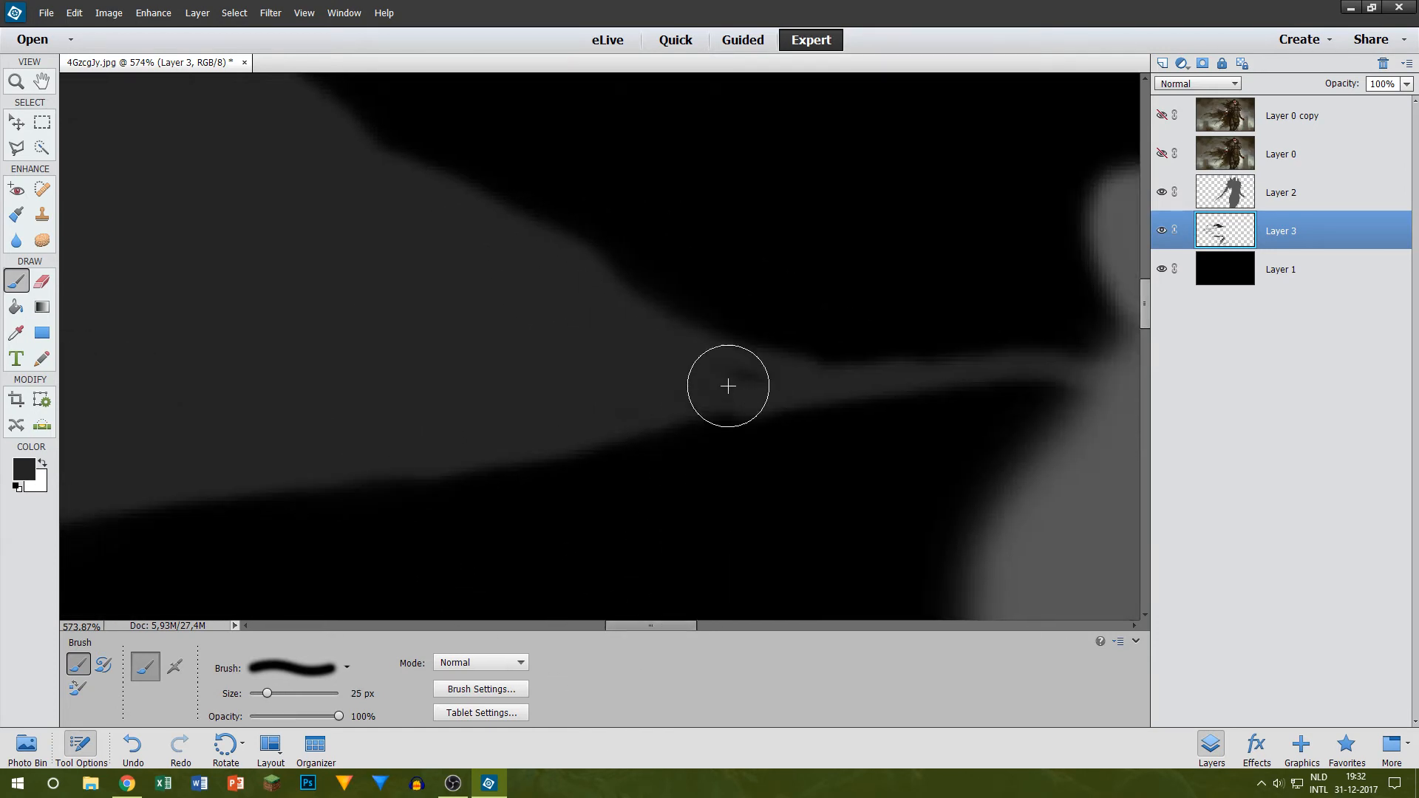
pyautogui.scroll(-7, 907, 315)
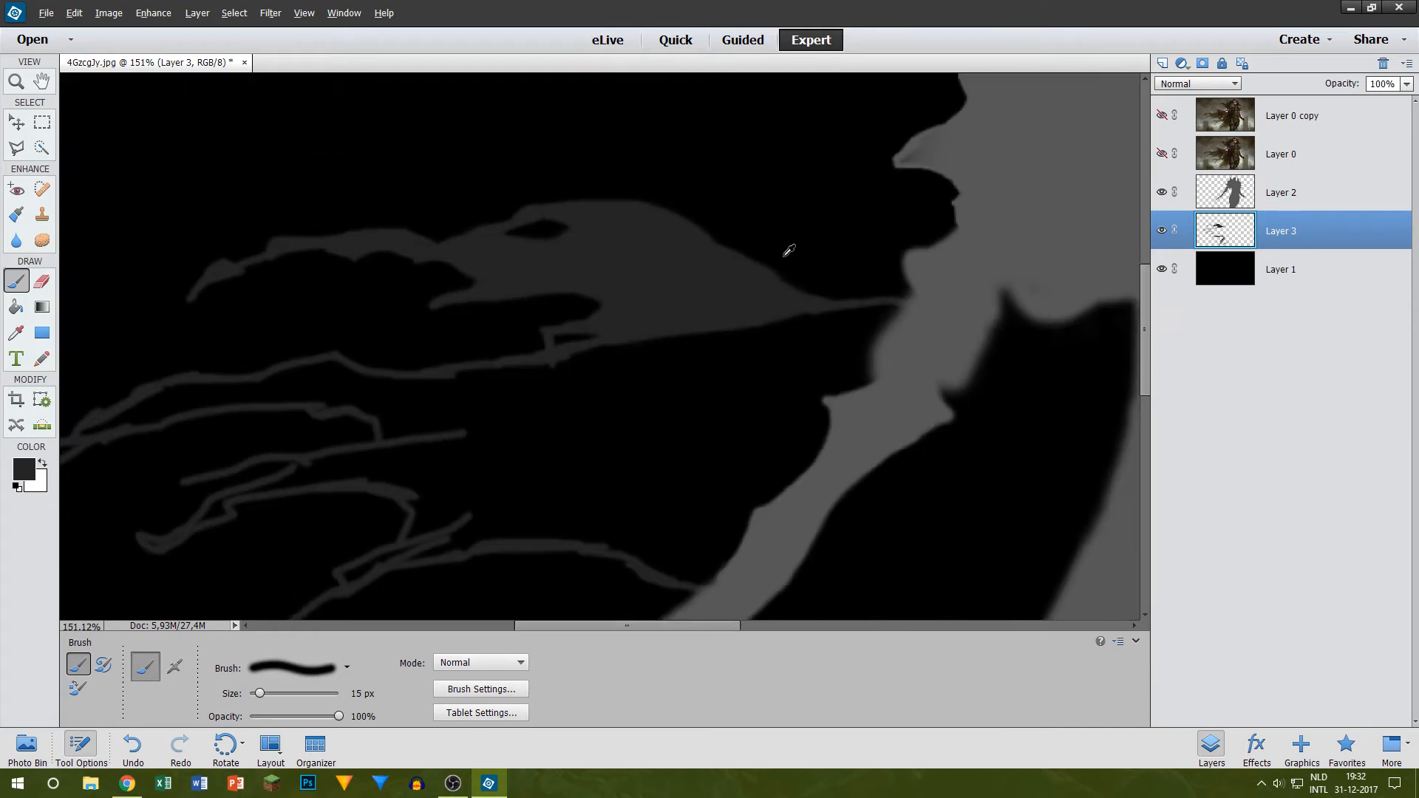
# Step: Fill the thin slit beside the short vertical strand on the cape's lower outline with a 30 px brush
pyautogui.scroll(6, 579, 322)
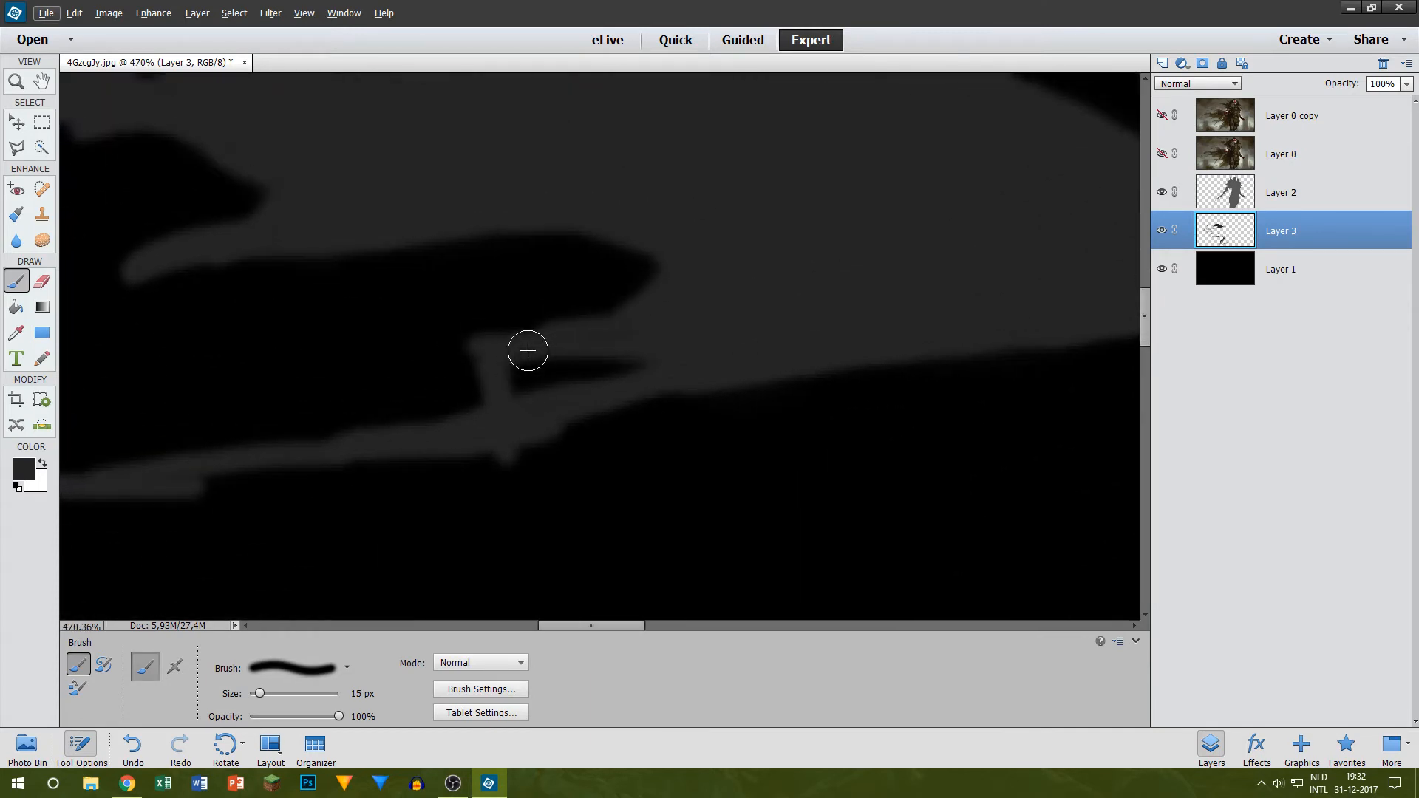
pyautogui.press(']')
pyautogui.press(']')
pyautogui.press(']')
pyautogui.moveTo(527, 351)
pyautogui.mouseDown()
pyautogui.moveTo(553, 396)
pyautogui.moveTo(534, 402)
pyautogui.moveTo(551, 381)
pyautogui.moveTo(625, 369)
pyautogui.mouseUp()
# Step: Paint a dark grey boundary from the lower outline down to the strand below and along it to the figure's arm, using 30 px and 25 px brushes
pyautogui.scroll(-3, 626, 370)
pyautogui.moveTo(582, 416); pyautogui.dragTo(582, 571)
pyautogui.scroll(-3, 512, 399)
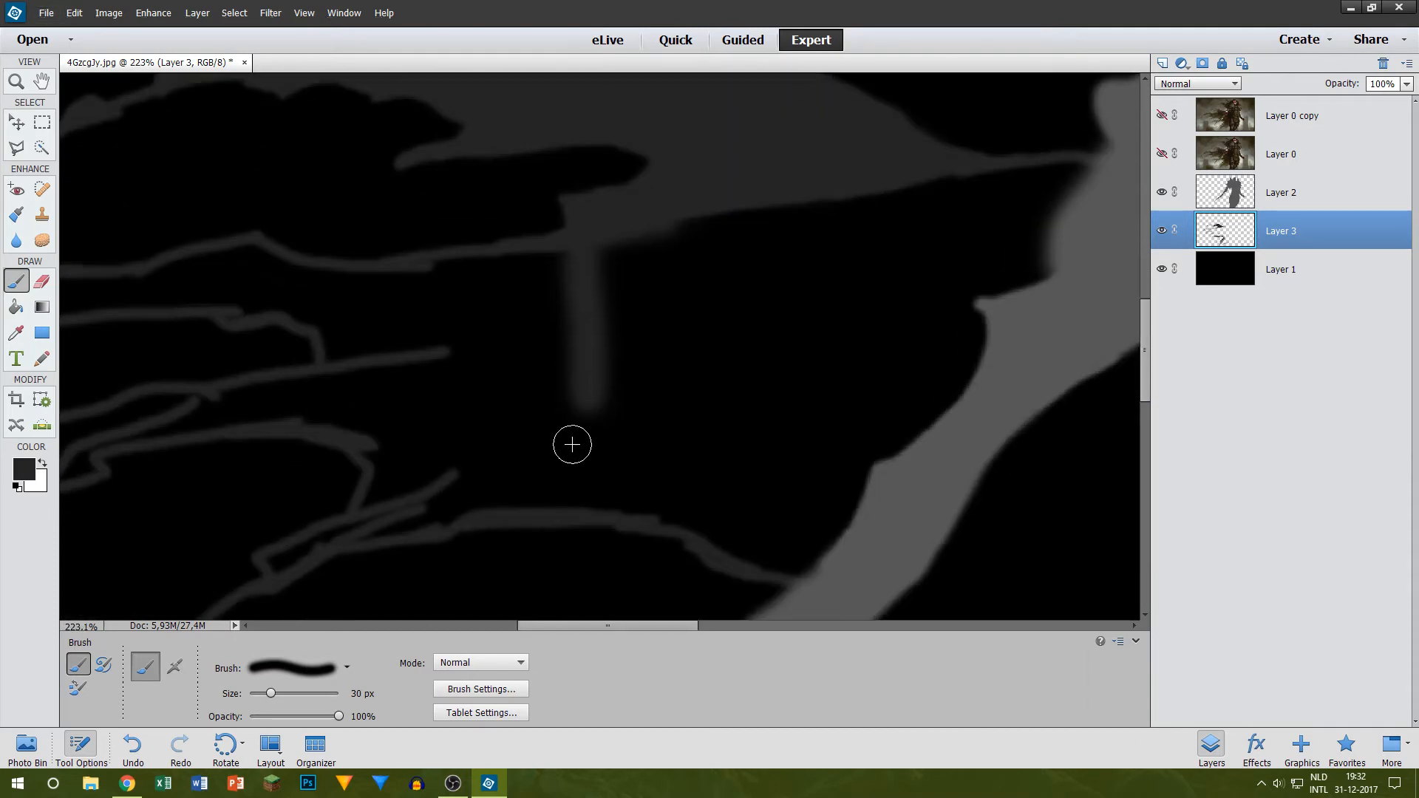
pyautogui.moveTo(586, 402)
pyautogui.mouseDown()
pyautogui.moveTo(586, 494)
pyautogui.moveTo(795, 564)
pyautogui.mouseUp()
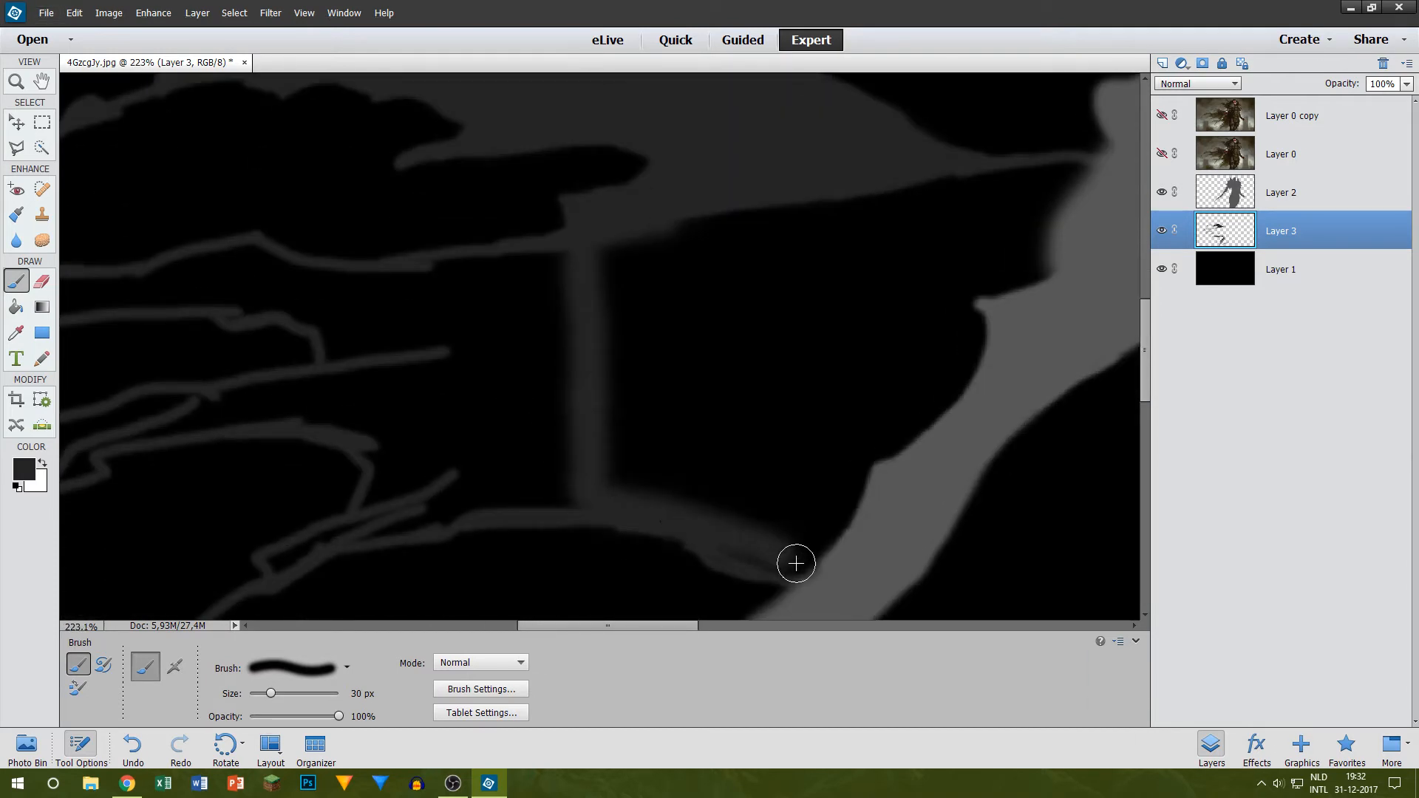
pyautogui.scroll(2, 728, 520)
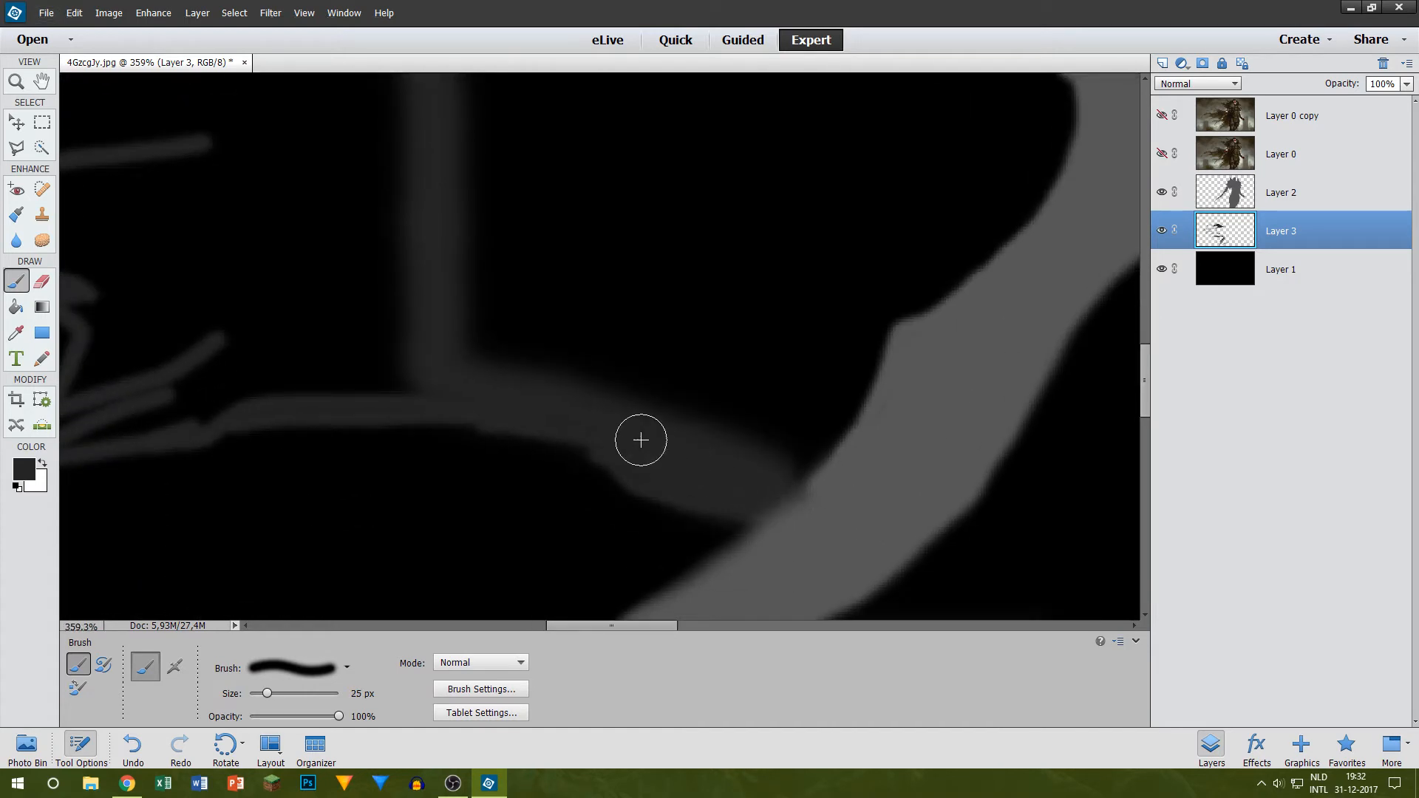
pyautogui.scroll(-1, 656, 256)
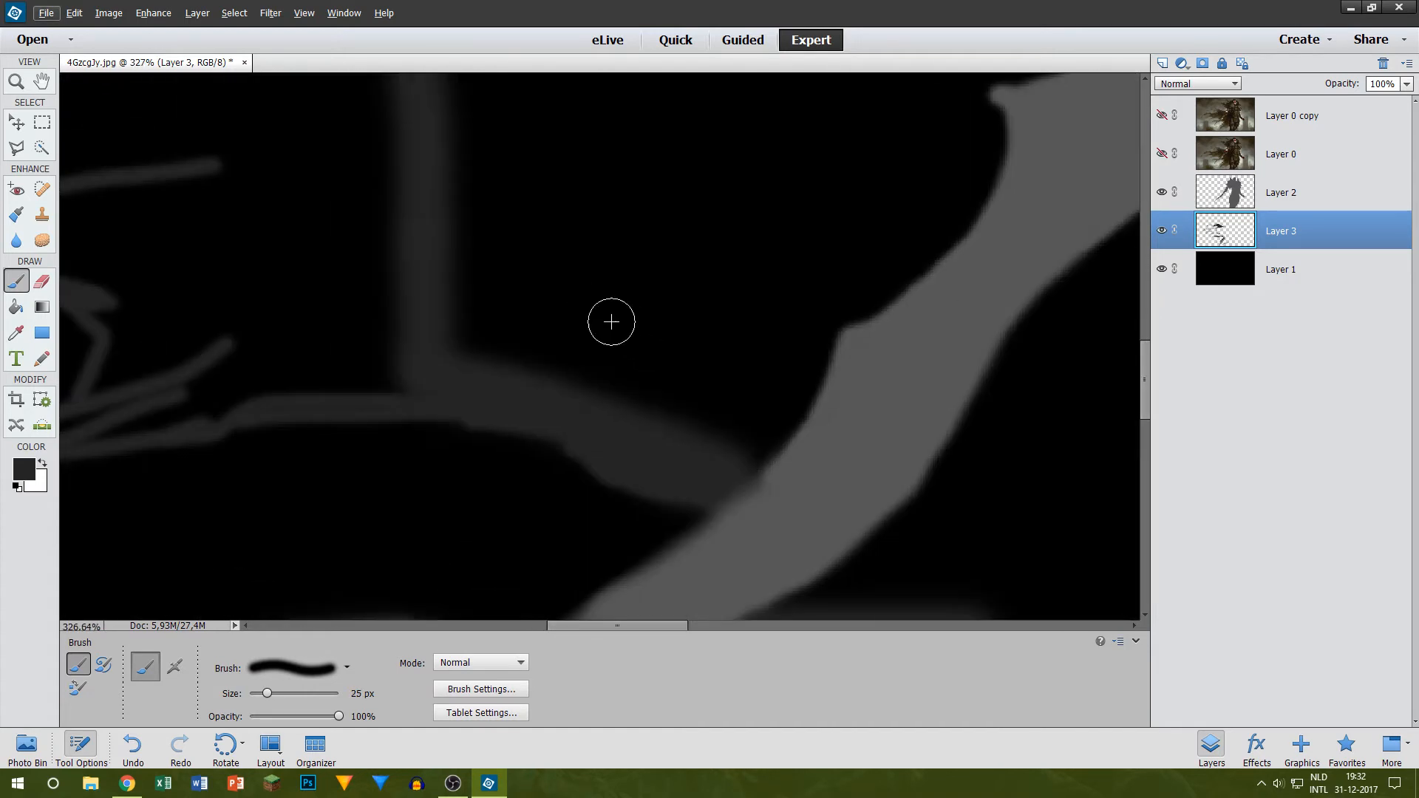
# Step: Fill the lower part of the enclosed cape area up to the figure's arm in dark grey with a 50 px brush
pyautogui.scroll(-2, 594, 317)
pyautogui.scroll(6, 601, 301)
pyautogui.scroll(-12, 593, 303)
pyautogui.scroll(5, 595, 302)
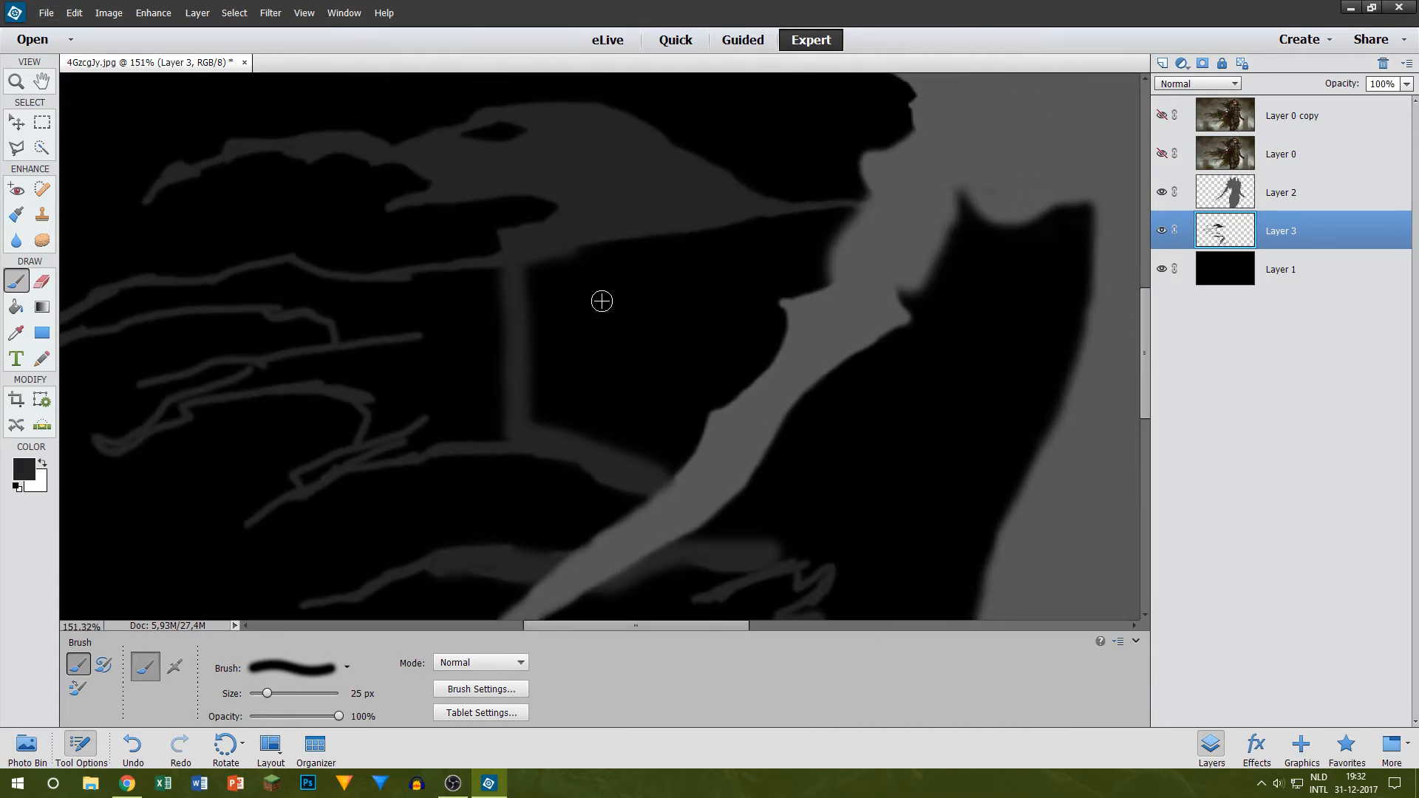
pyautogui.press(']')
pyautogui.press(']')
pyautogui.press(']')
pyautogui.moveTo(585, 335)
pyautogui.mouseDown()
pyautogui.moveTo(552, 348)
pyautogui.moveTo(558, 394)
pyautogui.moveTo(543, 407)
pyautogui.moveTo(496, 396)
pyautogui.mouseUp()
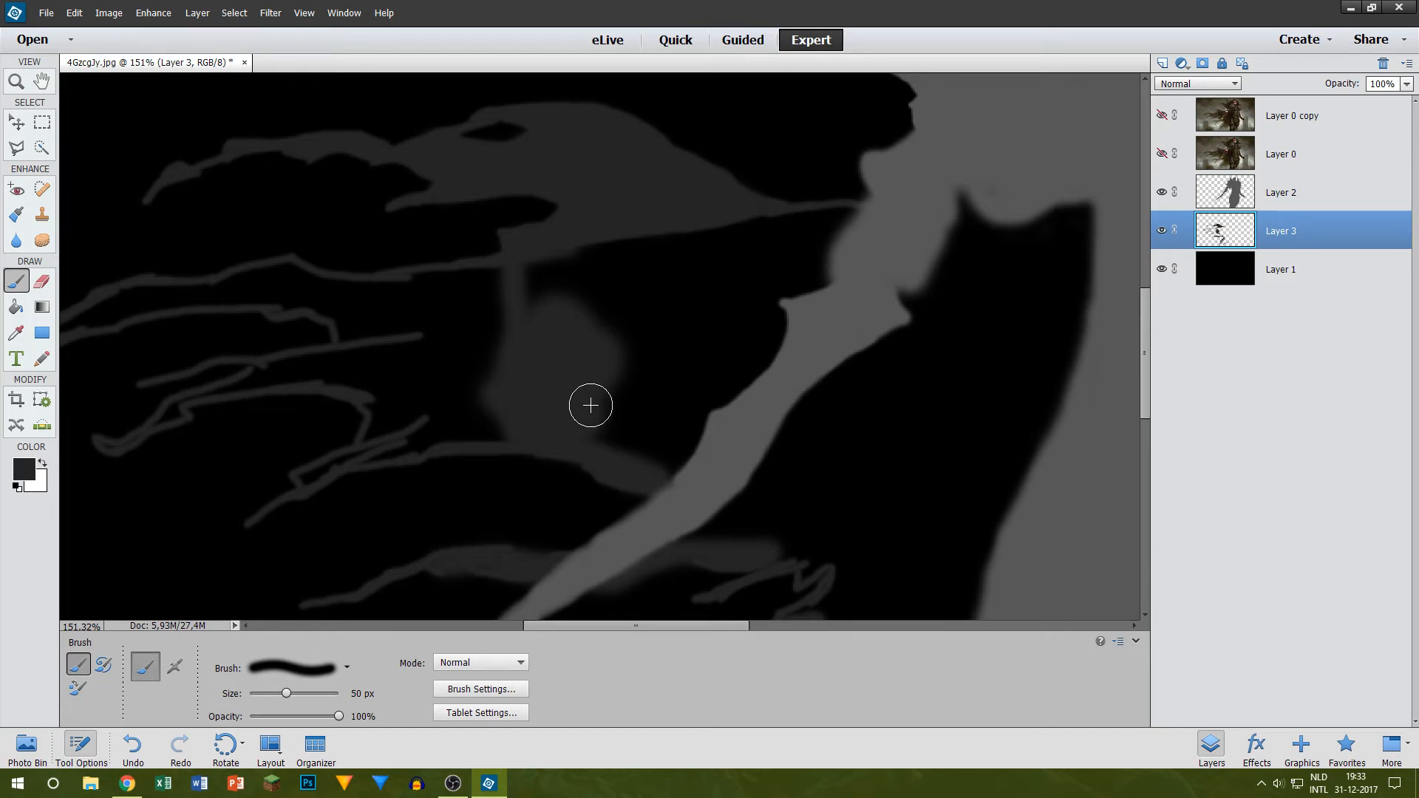
pyautogui.moveTo(590, 405)
pyautogui.mouseDown()
pyautogui.moveTo(640, 456)
pyautogui.moveTo(664, 453)
pyautogui.mouseUp()
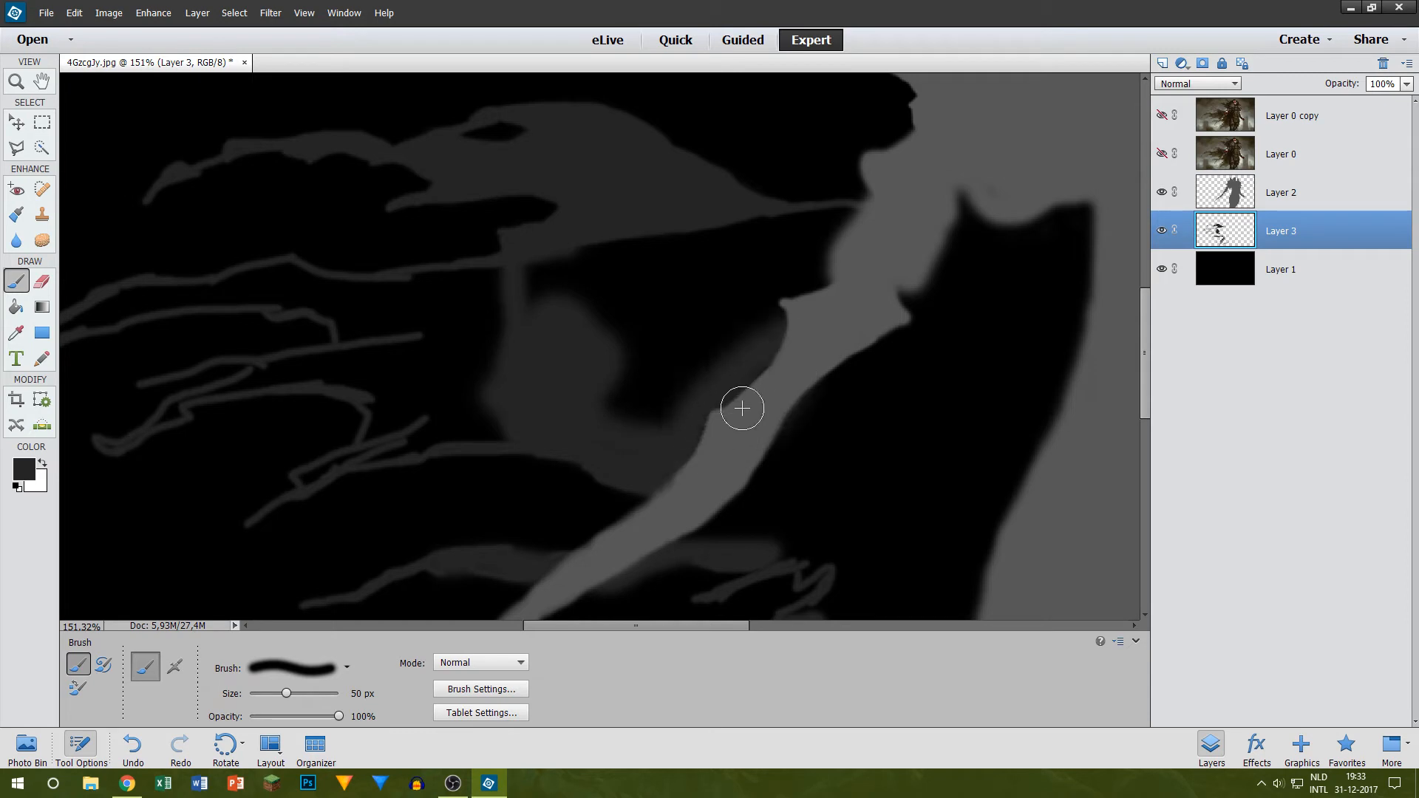
pyautogui.moveTo(753, 377)
pyautogui.mouseDown()
pyautogui.moveTo(622, 414)
pyautogui.moveTo(607, 380)
pyautogui.moveTo(569, 378)
pyautogui.mouseUp()
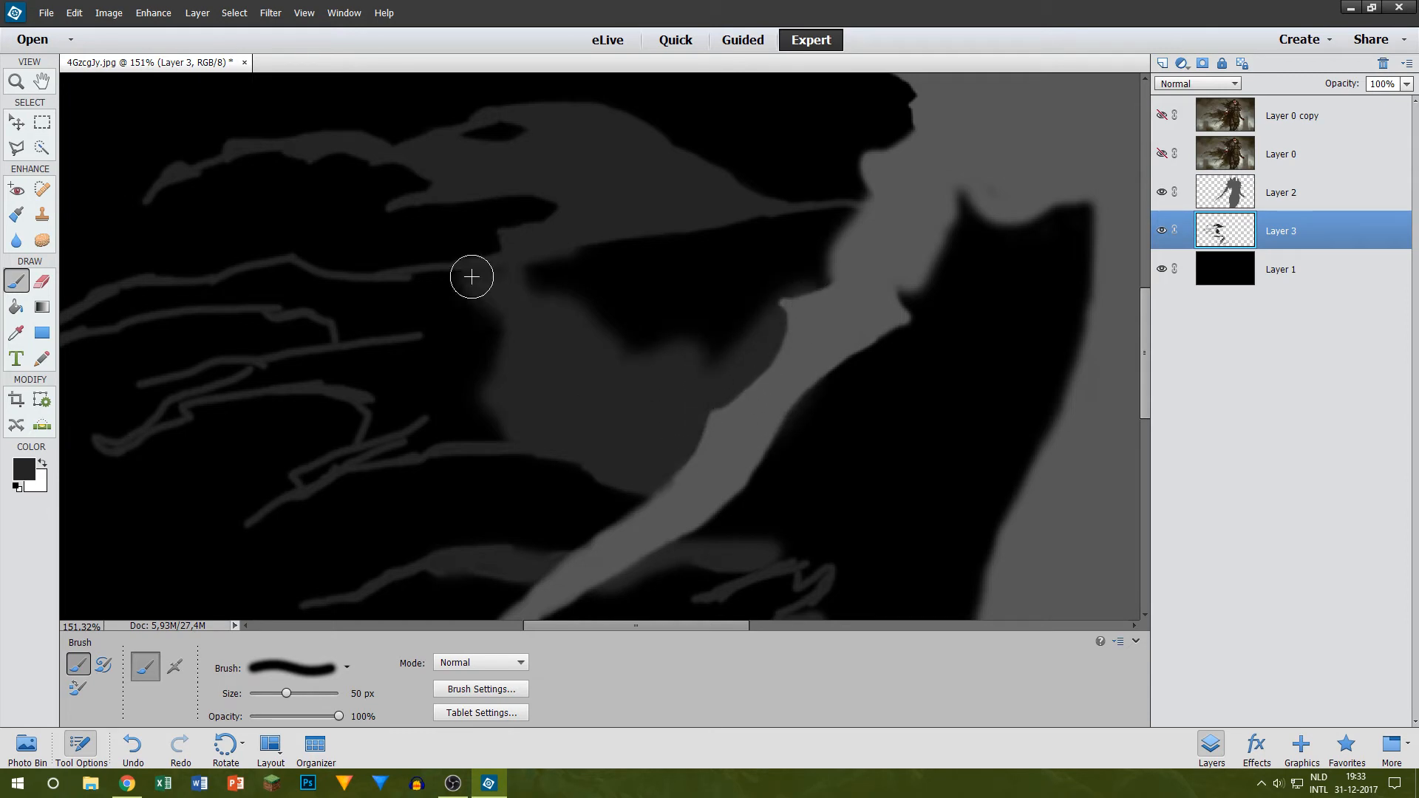
# Step: Fill the remaining black gap between the upper cape section and the figure's arm with the 50 px brush
pyautogui.moveTo(536, 306)
pyautogui.mouseDown()
pyautogui.moveTo(573, 246)
pyautogui.moveTo(561, 276)
pyautogui.moveTo(564, 255)
pyautogui.moveTo(663, 235)
pyautogui.moveTo(866, 245)
pyautogui.moveTo(654, 358)
pyautogui.moveTo(689, 375)
pyautogui.mouseUp()
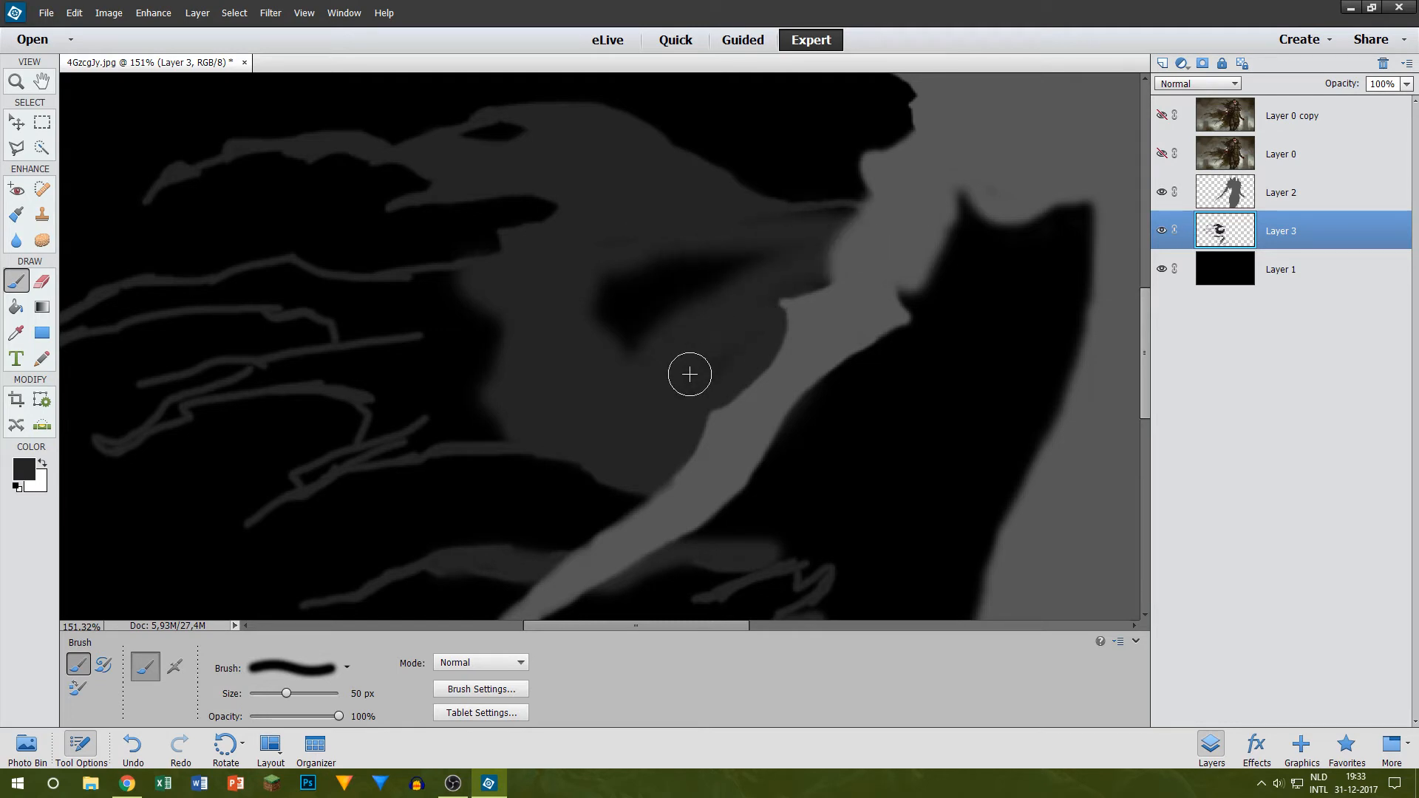
pyautogui.moveTo(787, 343)
pyautogui.mouseDown()
pyautogui.moveTo(641, 357)
pyautogui.moveTo(623, 292)
pyautogui.moveTo(592, 333)
pyautogui.mouseUp()
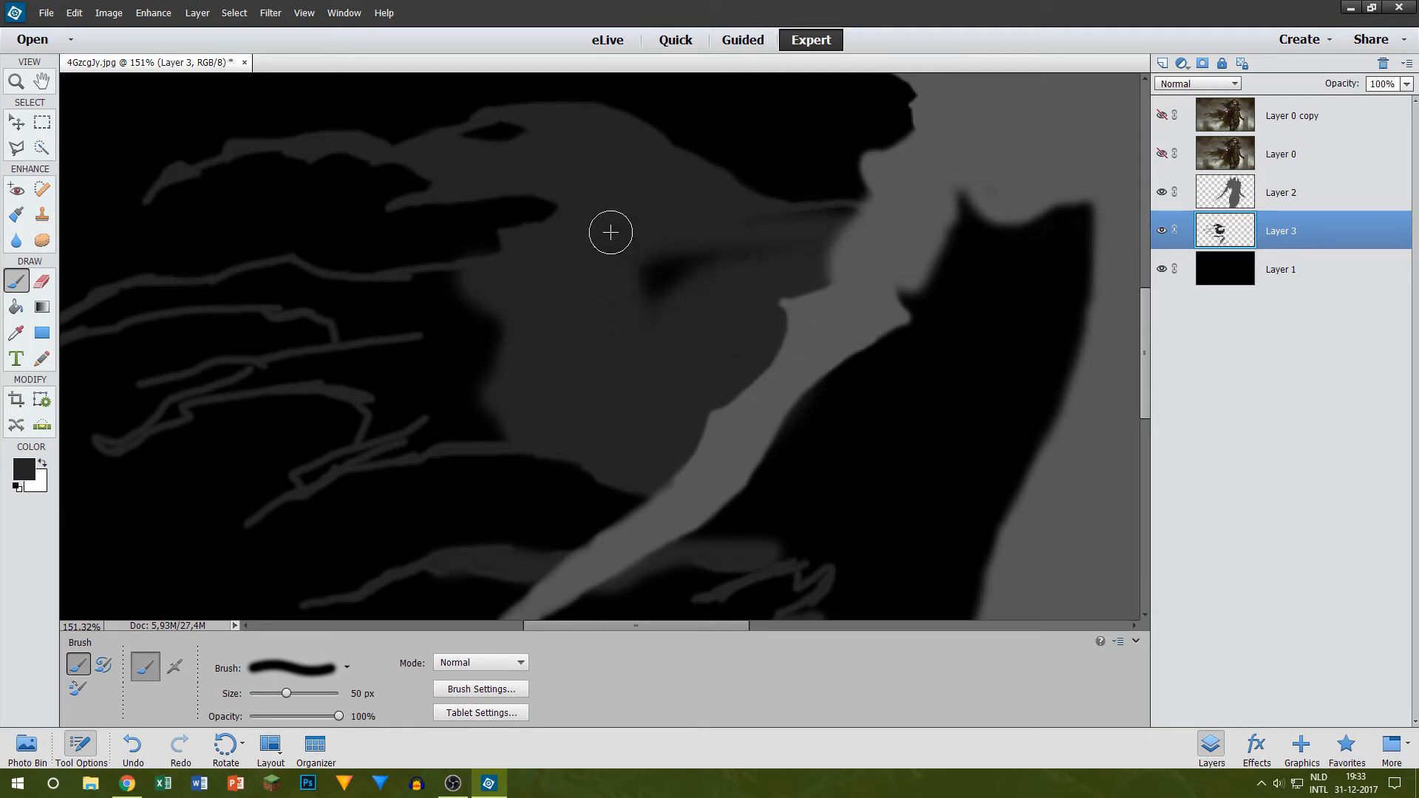
pyautogui.moveTo(610, 233); pyautogui.dragTo(664, 315)
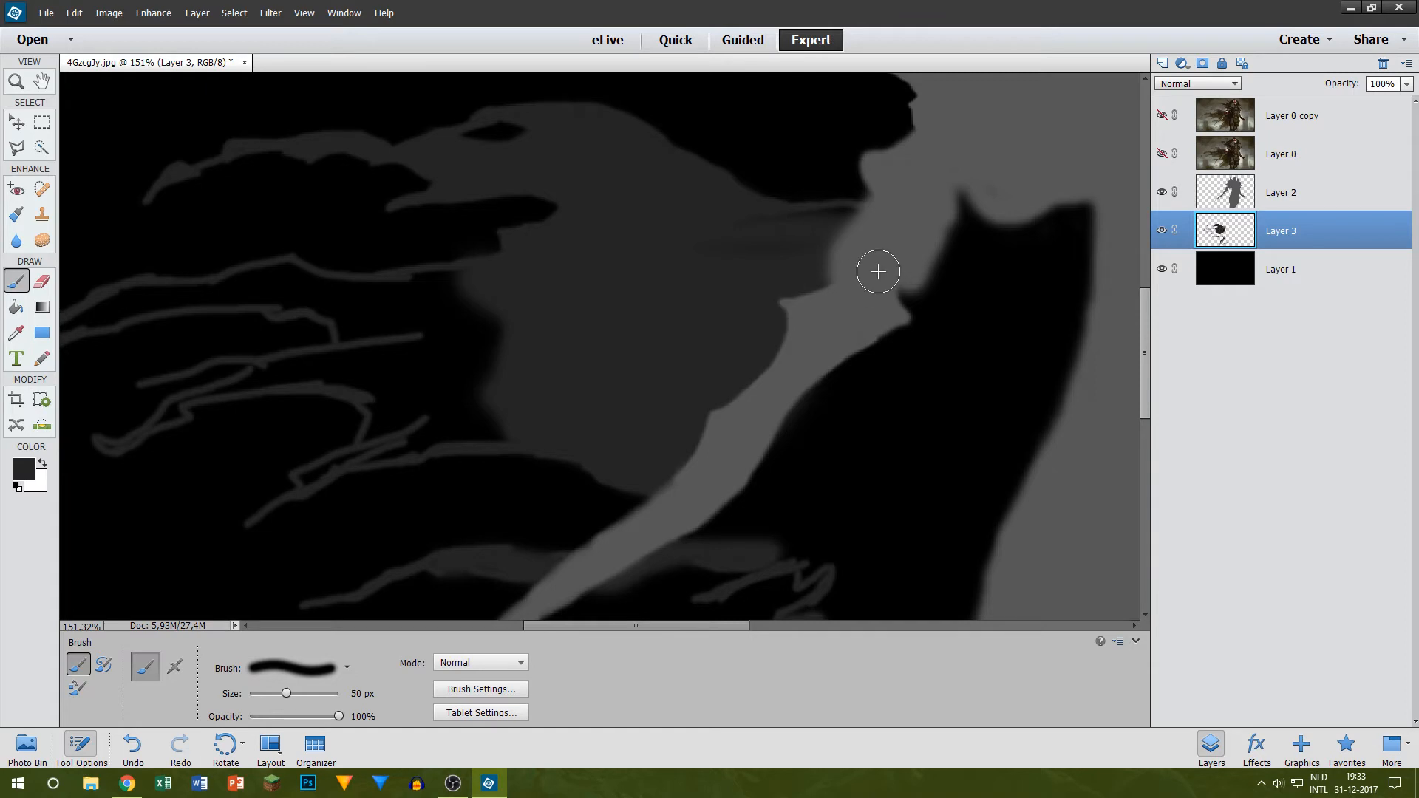
# Step: Cover the dark streaks where the cape meets the figure's shoulder with dark grey, using 50 px and 35 px brushes
pyautogui.scroll(4, 878, 271)
pyautogui.scroll(1, 801, 305)
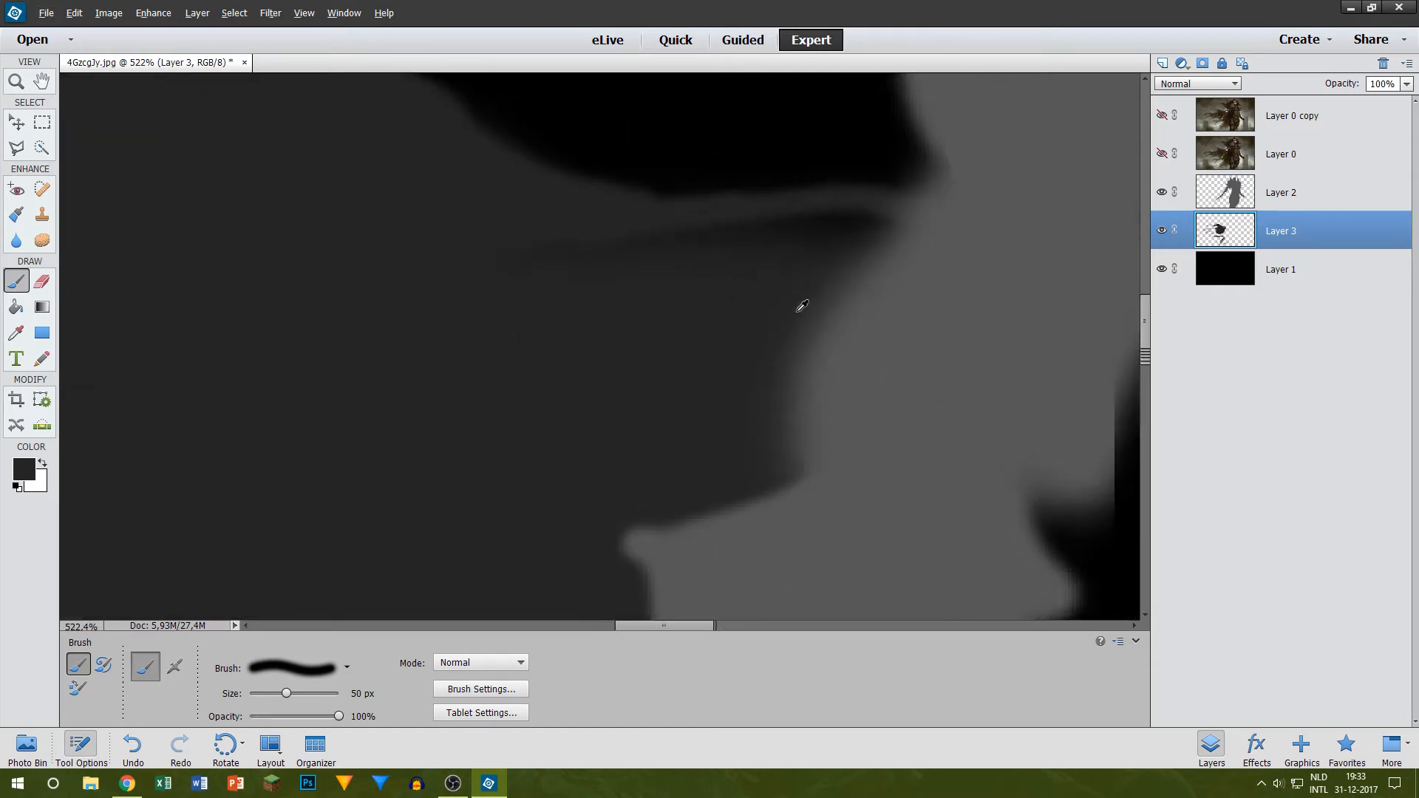
pyautogui.scroll(1, 802, 306)
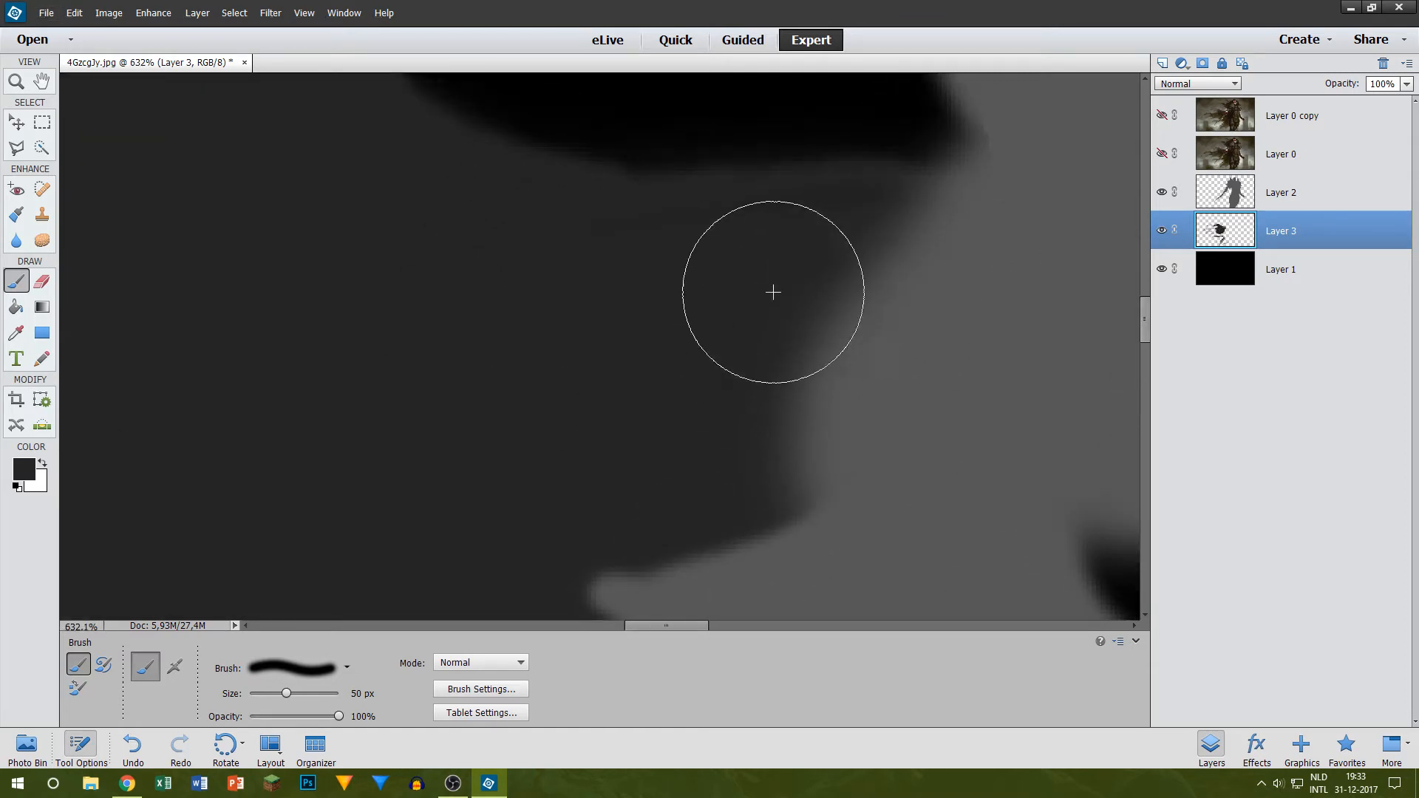
pyautogui.press('[')
pyautogui.press('[')
pyautogui.press('[')
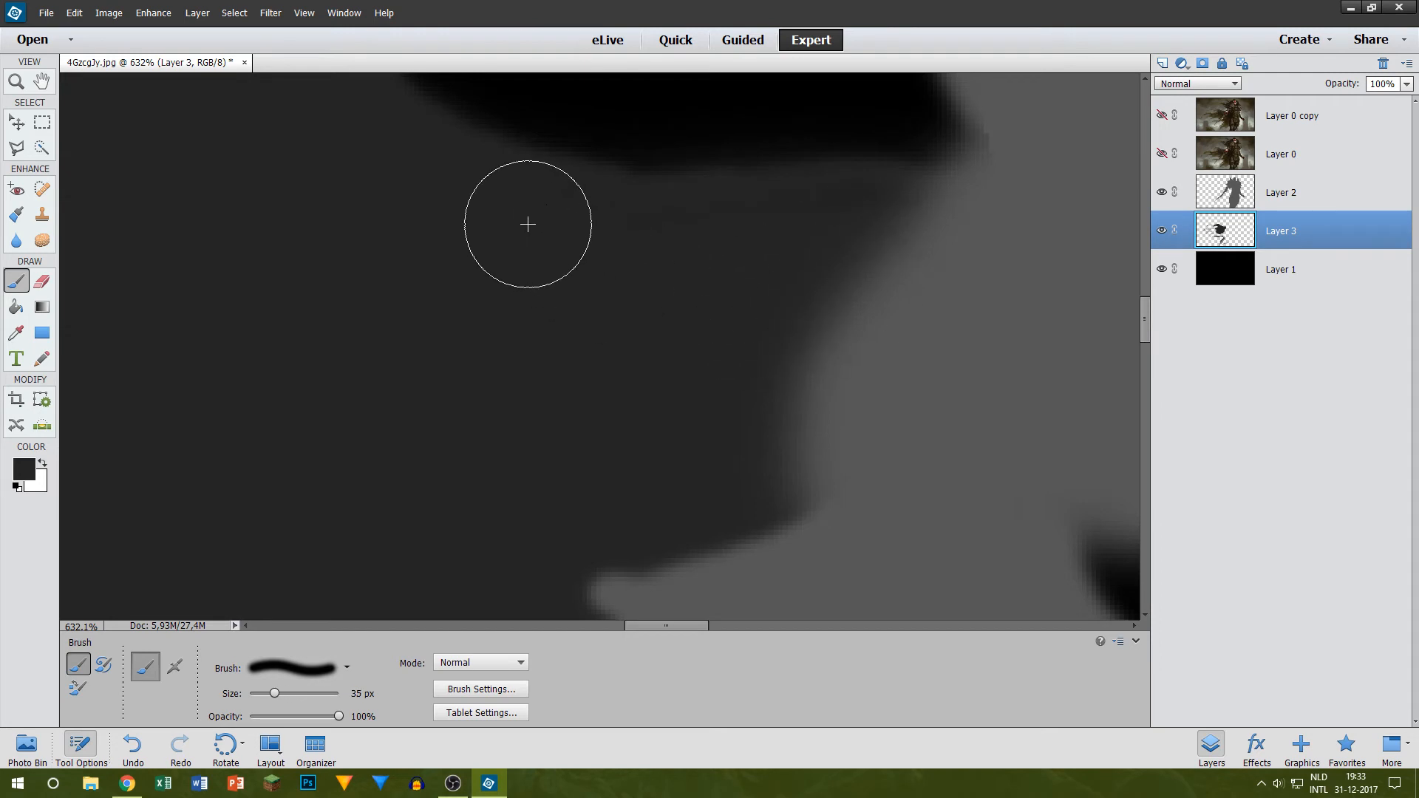
# Step: Fill the area between the middle strands' inner ends and the cape body in dark grey with a 35 px brush
pyautogui.scroll(-4, 713, 399)
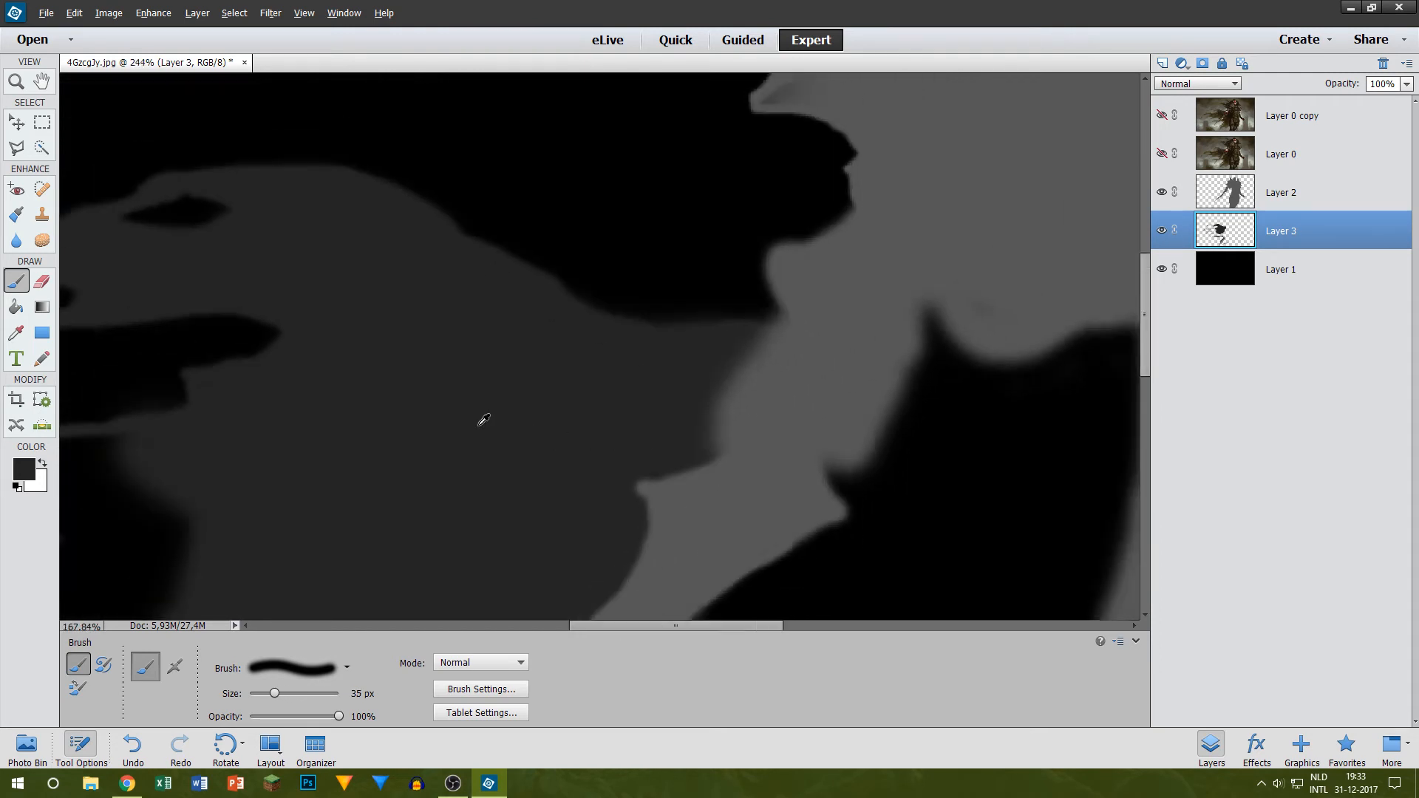
pyautogui.scroll(5, 244, 428)
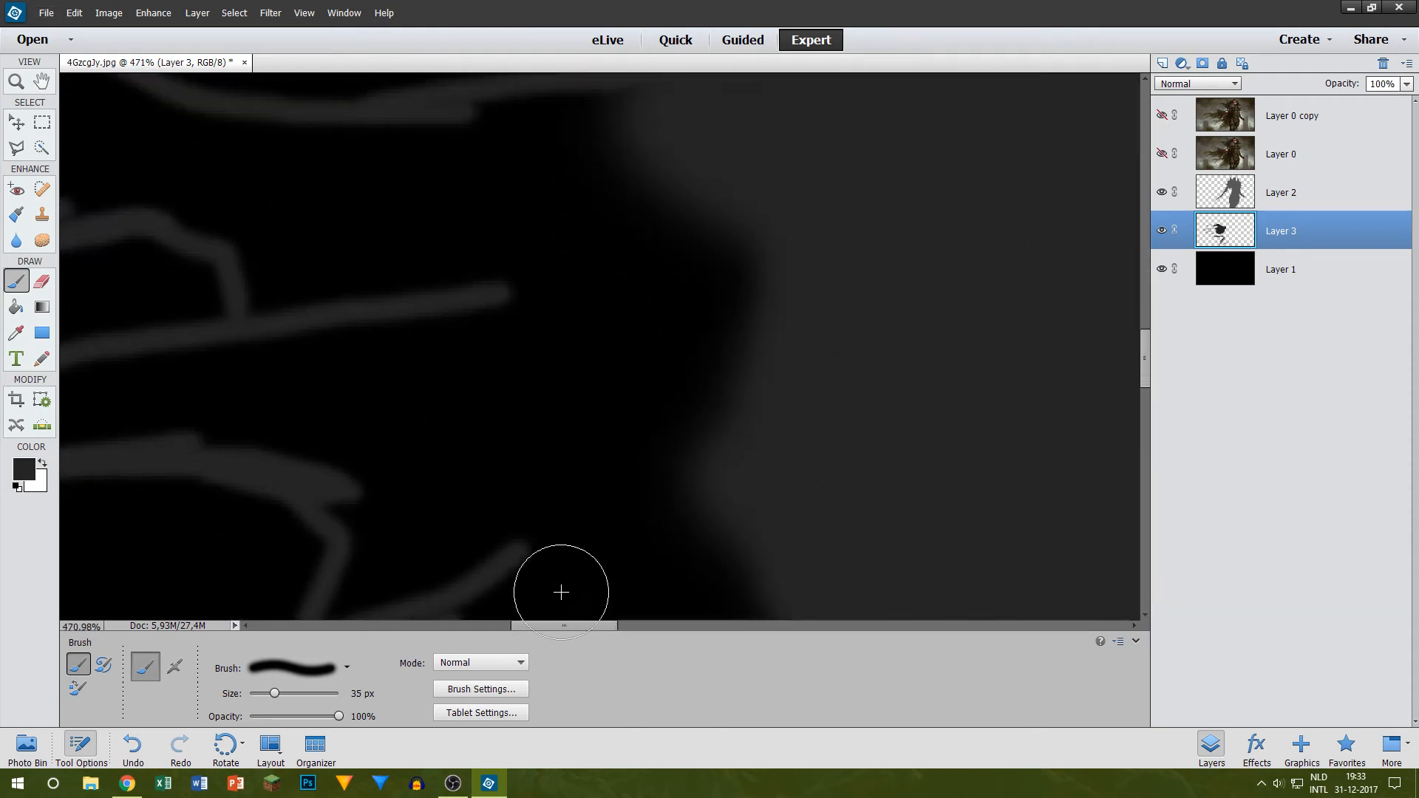
pyautogui.moveTo(310, 384)
pyautogui.mouseDown()
pyautogui.moveTo(341, 356)
pyautogui.moveTo(485, 357)
pyautogui.moveTo(636, 291)
pyautogui.mouseUp()
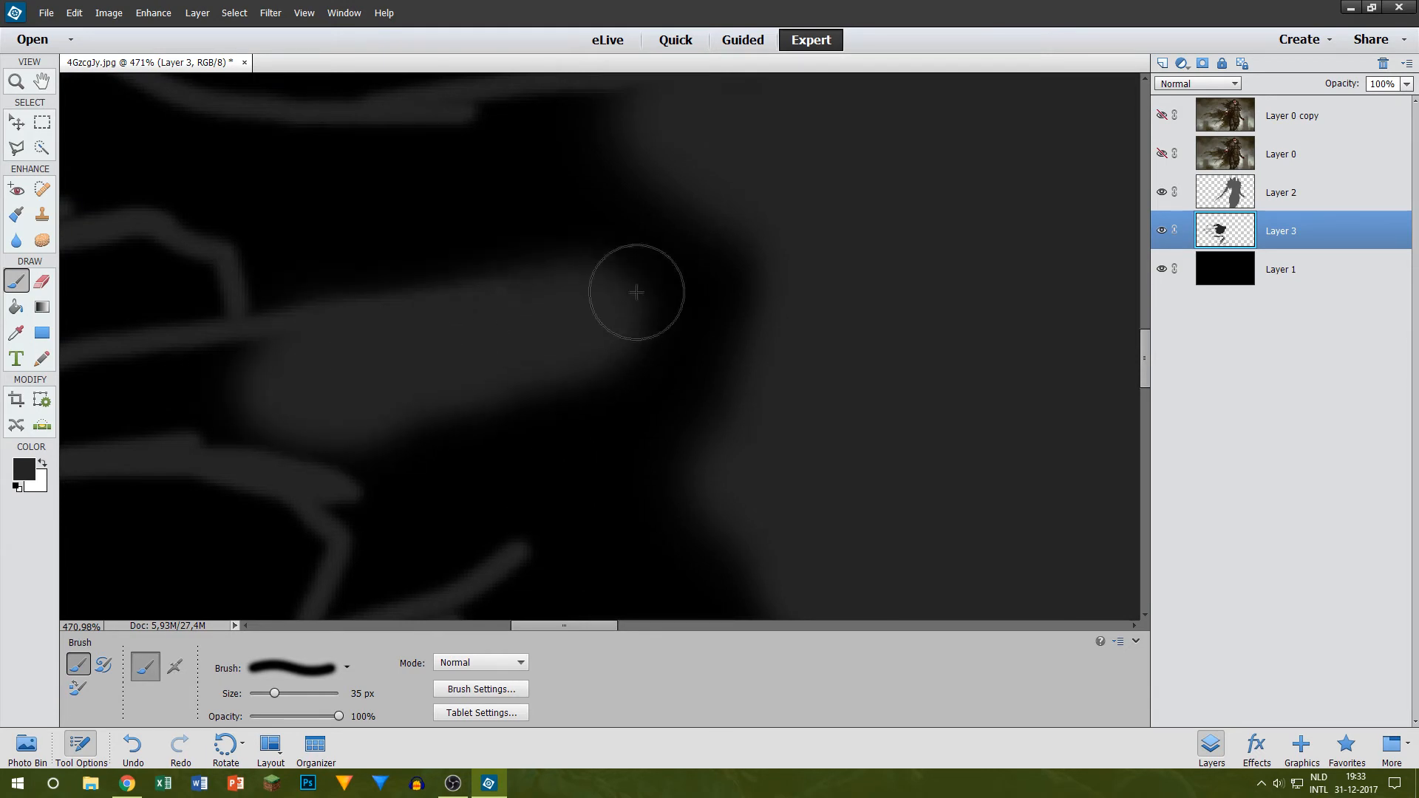
pyautogui.scroll(1, 315, 262)
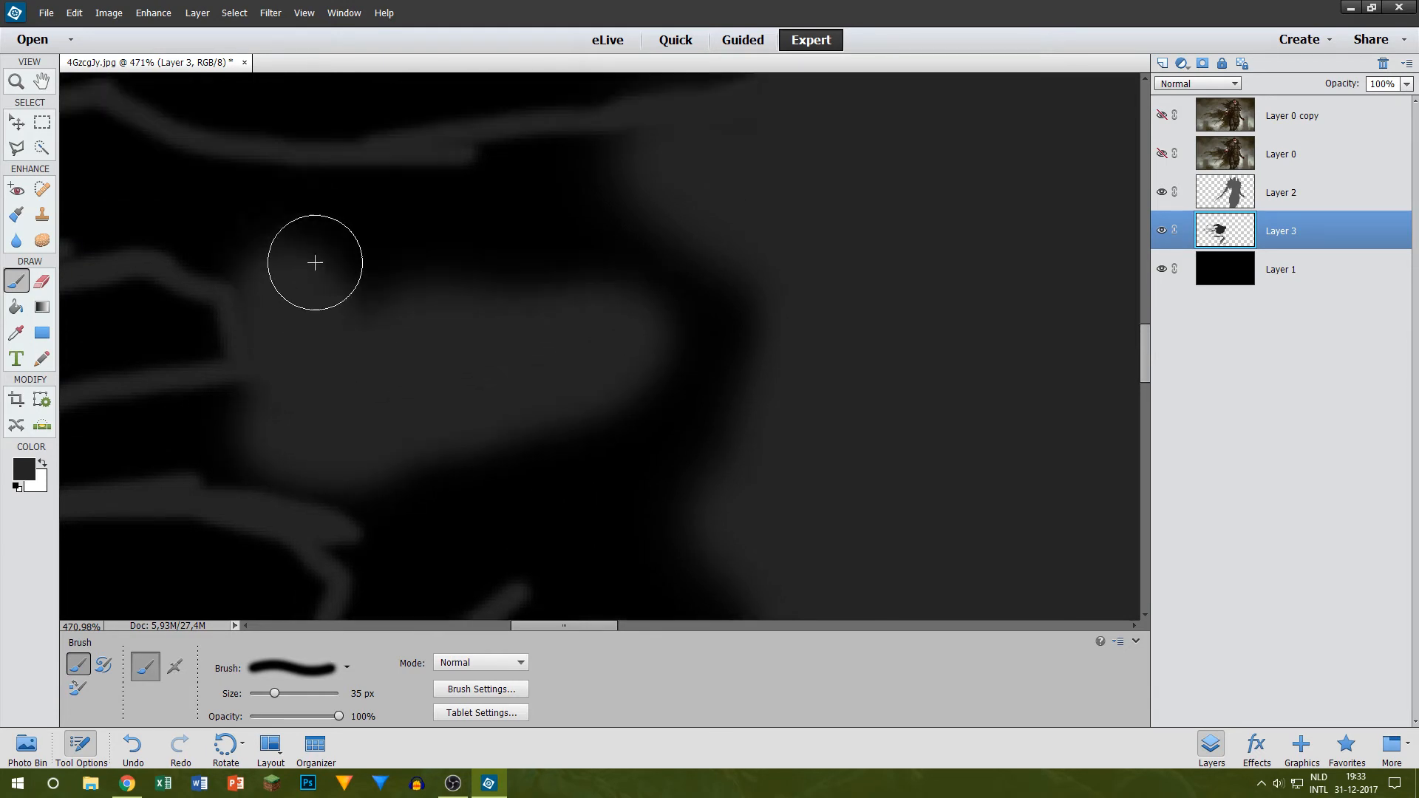
pyautogui.scroll(4, 310, 270)
pyautogui.moveTo(300, 279)
pyautogui.mouseDown()
pyautogui.moveTo(359, 298)
pyautogui.moveTo(640, 264)
pyautogui.moveTo(501, 296)
pyautogui.moveTo(463, 272)
pyautogui.moveTo(657, 275)
pyautogui.moveTo(474, 355)
pyautogui.moveTo(399, 407)
pyautogui.moveTo(373, 384)
pyautogui.moveTo(518, 418)
pyautogui.moveTo(735, 436)
pyautogui.moveTo(703, 401)
pyautogui.moveTo(632, 433)
pyautogui.moveTo(579, 351)
pyautogui.moveTo(623, 346)
pyautogui.moveTo(779, 438)
pyautogui.mouseUp()
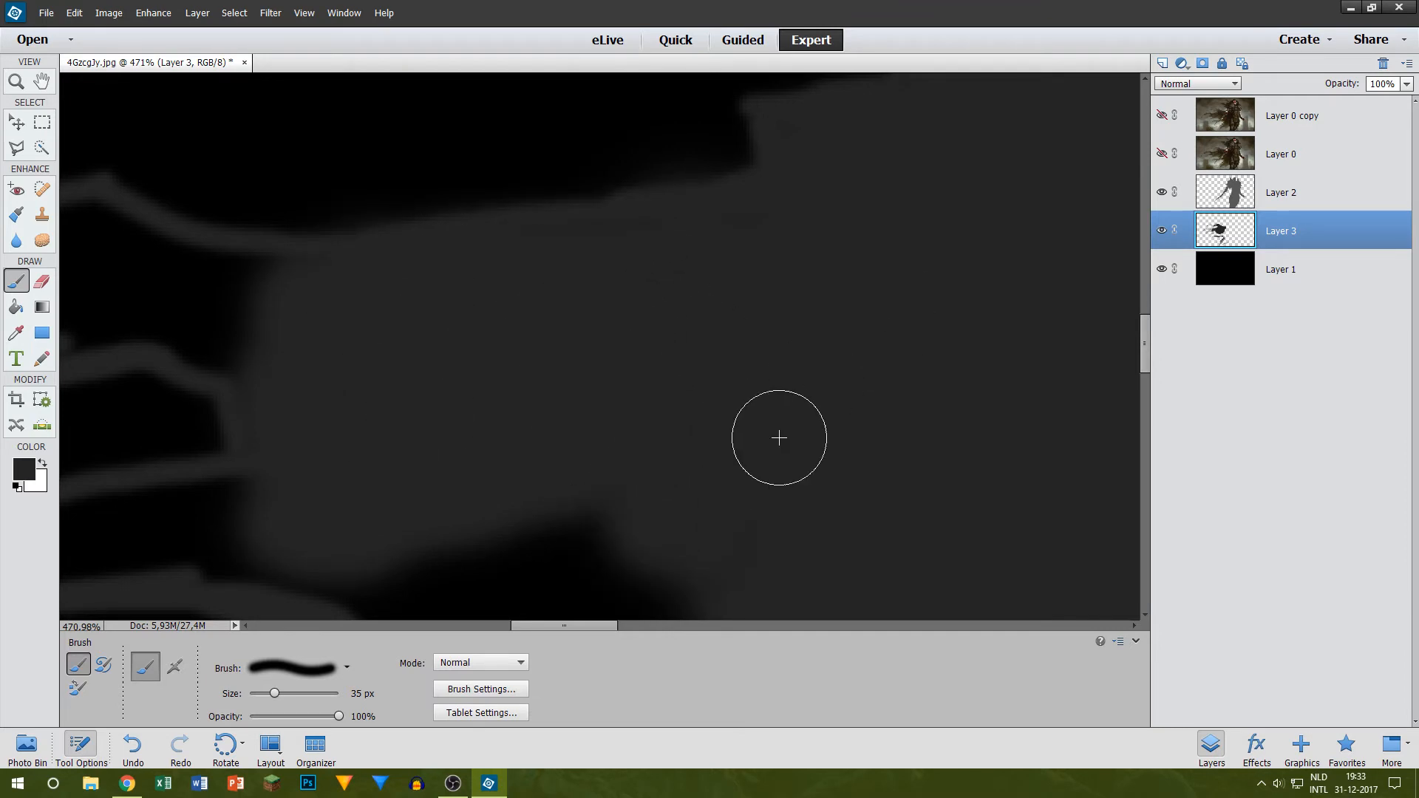
# Step: Fill the small closed pocket where the lower strands join in dark grey with a 15 px brush
pyautogui.scroll(-5, 779, 203)
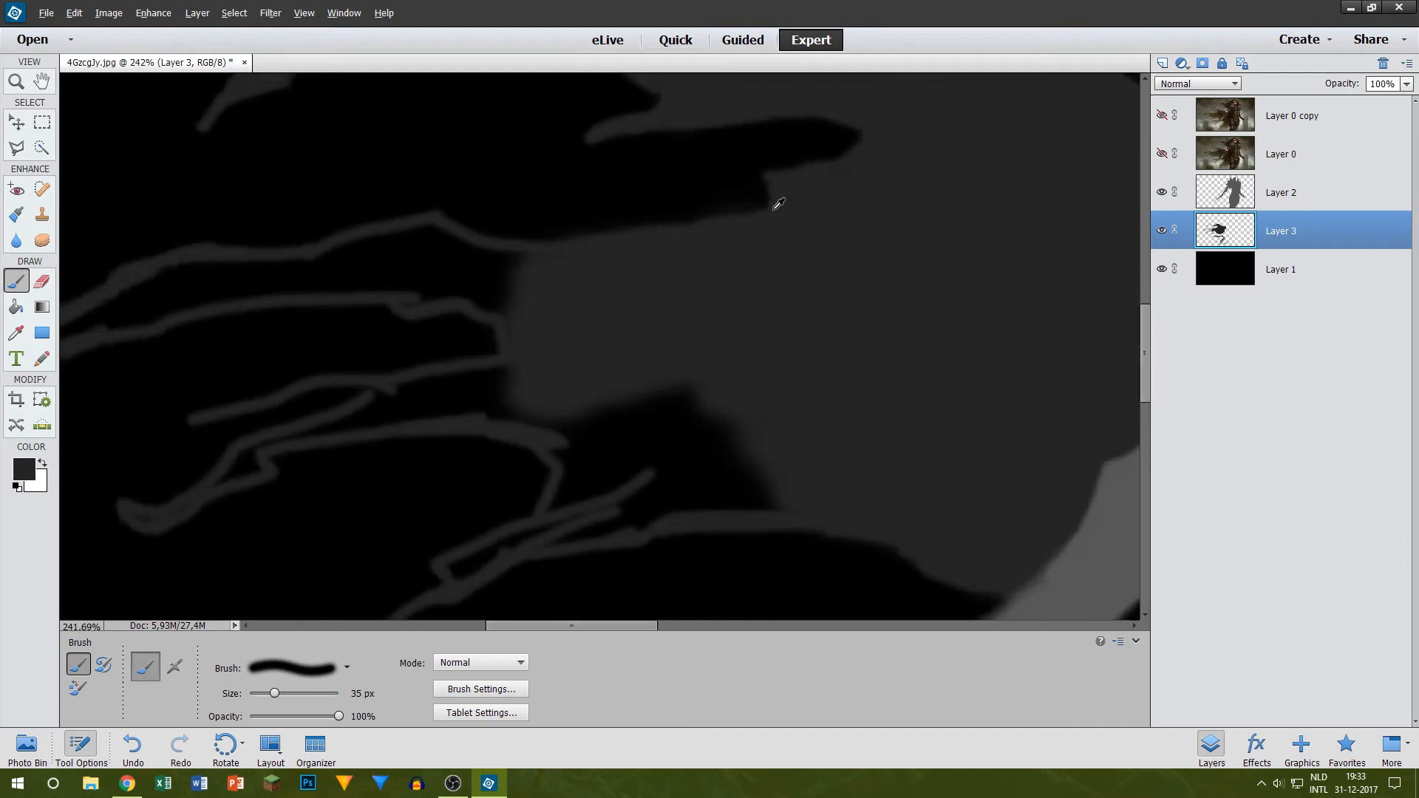
pyautogui.scroll(2, 820, 237)
pyautogui.scroll(-5, 839, 342)
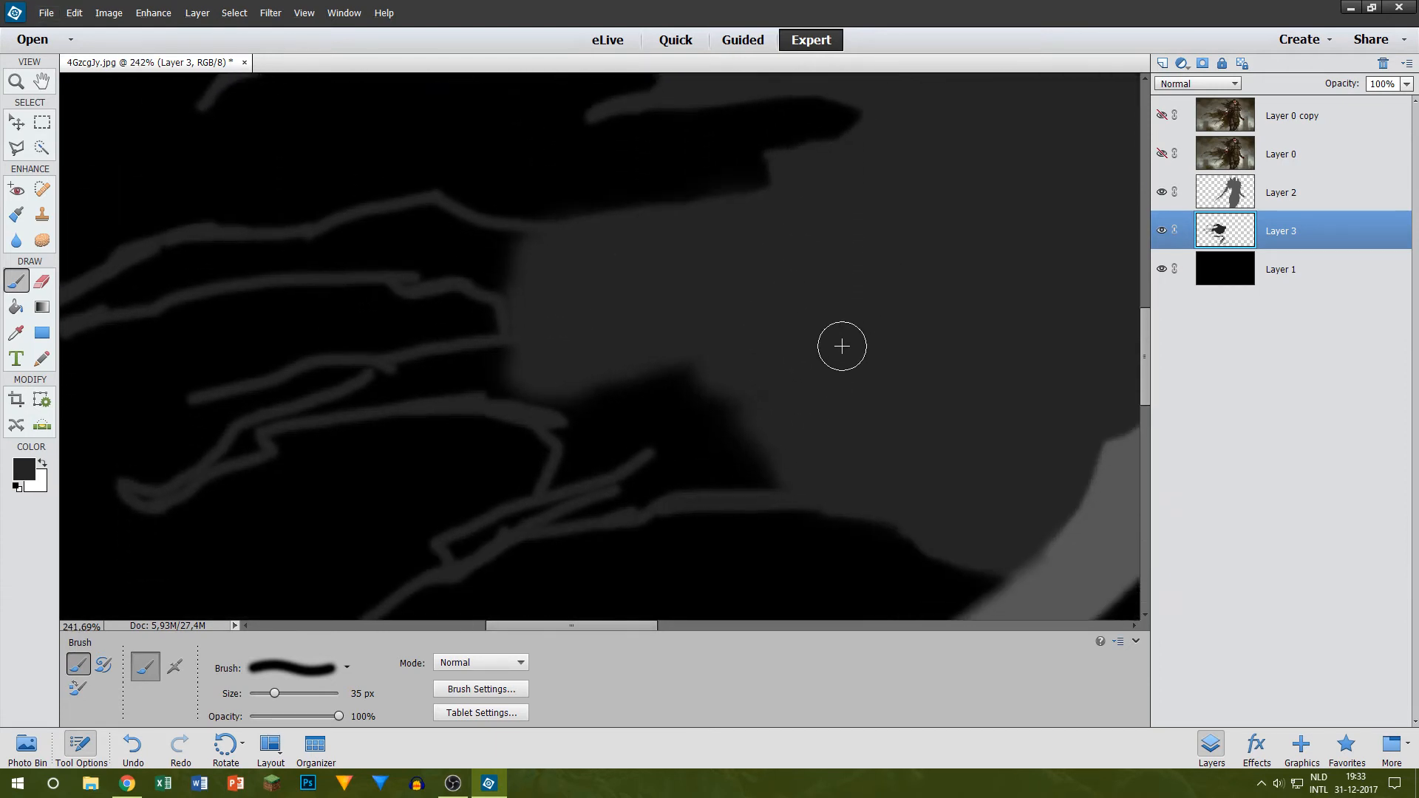
pyautogui.scroll(4, 662, 355)
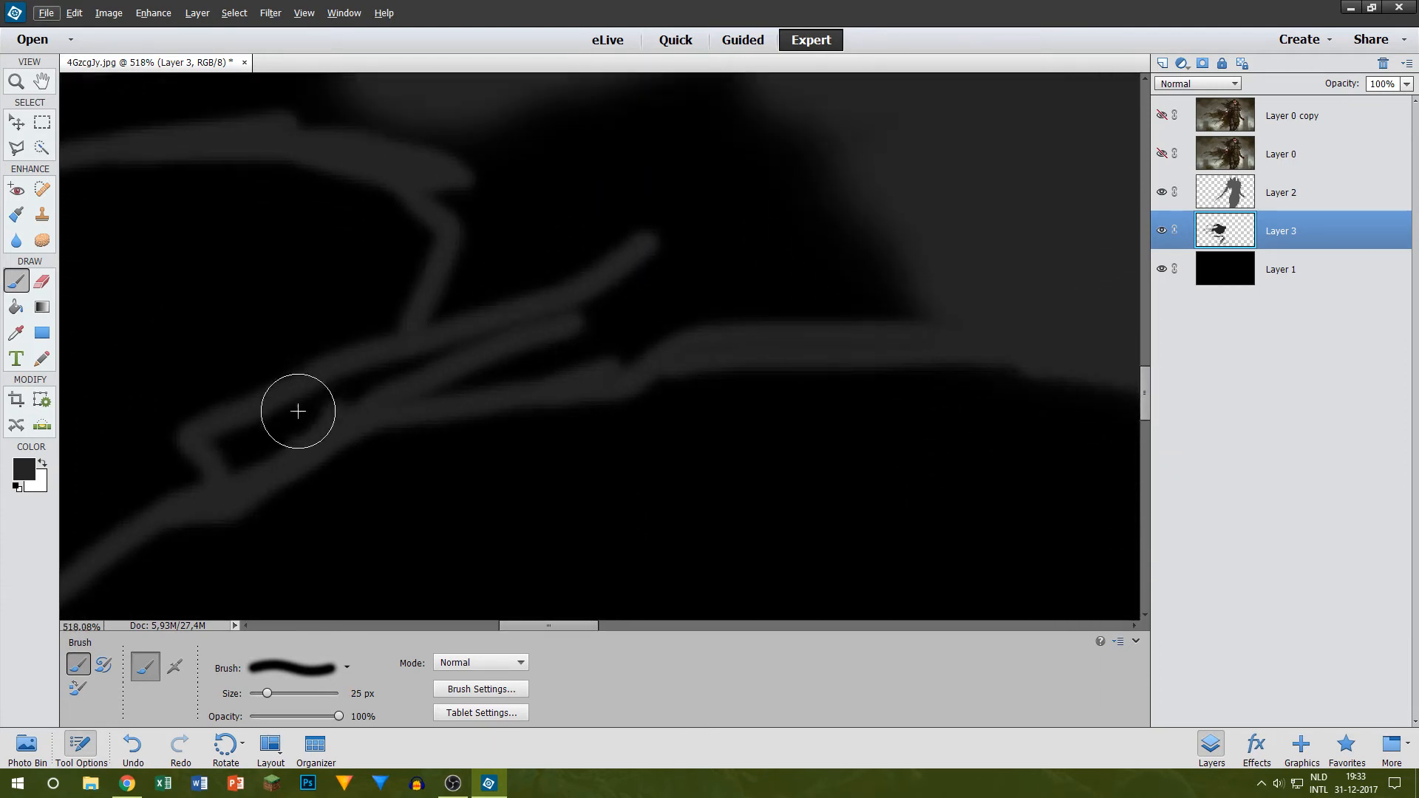
pyautogui.press('[')
pyautogui.press('[')
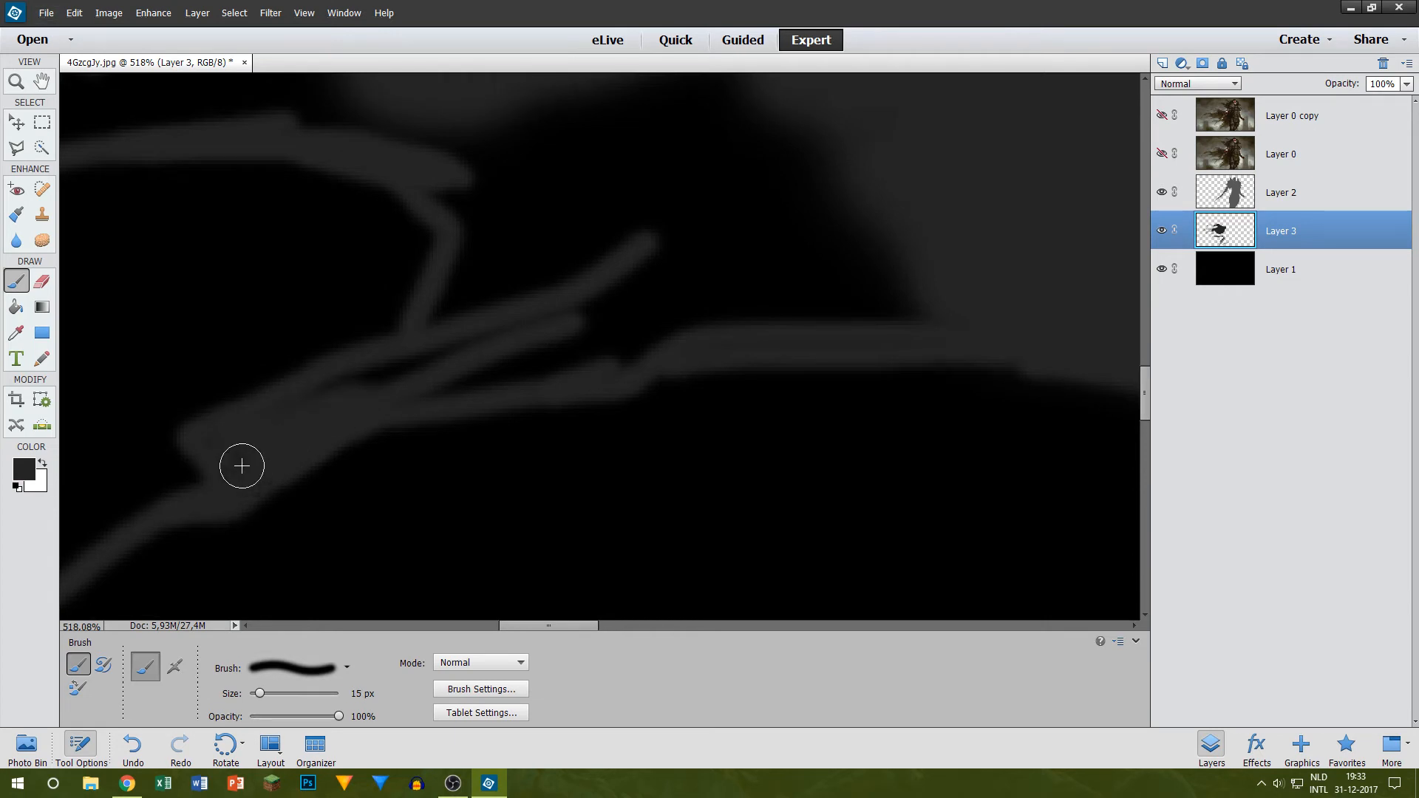
# Step: Fill the gaps between the lower strand's outlines and the cape body in dark grey with 15 px and 30 px brushes
pyautogui.moveTo(268, 432)
pyautogui.mouseDown()
pyautogui.moveTo(404, 352)
pyautogui.moveTo(350, 384)
pyautogui.moveTo(431, 365)
pyautogui.moveTo(390, 393)
pyautogui.moveTo(678, 334)
pyautogui.moveTo(502, 390)
pyautogui.moveTo(447, 382)
pyautogui.moveTo(815, 309)
pyautogui.mouseUp()
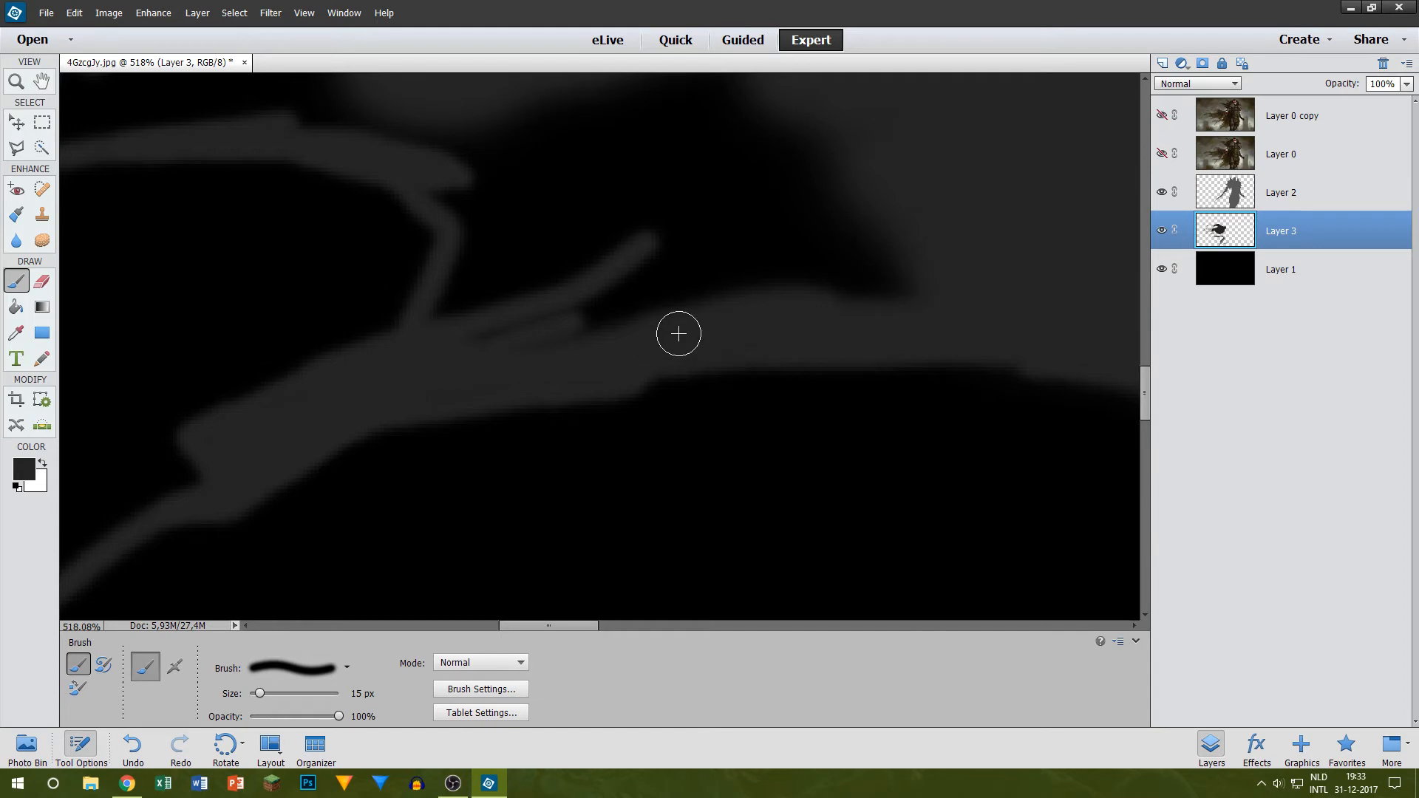
pyautogui.press(']')
pyautogui.moveTo(611, 303)
pyautogui.mouseDown()
pyautogui.moveTo(851, 237)
pyautogui.moveTo(748, 262)
pyautogui.moveTo(786, 288)
pyautogui.moveTo(481, 263)
pyautogui.moveTo(484, 304)
pyautogui.moveTo(450, 346)
pyautogui.moveTo(517, 192)
pyautogui.moveTo(507, 220)
pyautogui.moveTo(434, 240)
pyautogui.moveTo(479, 283)
pyautogui.moveTo(460, 246)
pyautogui.moveTo(443, 256)
pyautogui.moveTo(472, 256)
pyautogui.moveTo(506, 309)
pyautogui.moveTo(573, 358)
pyautogui.moveTo(599, 230)
pyautogui.moveTo(634, 340)
pyautogui.moveTo(666, 338)
pyautogui.moveTo(796, 280)
pyautogui.moveTo(760, 158)
pyautogui.mouseUp()
pyautogui.scroll(2, 509, 207)
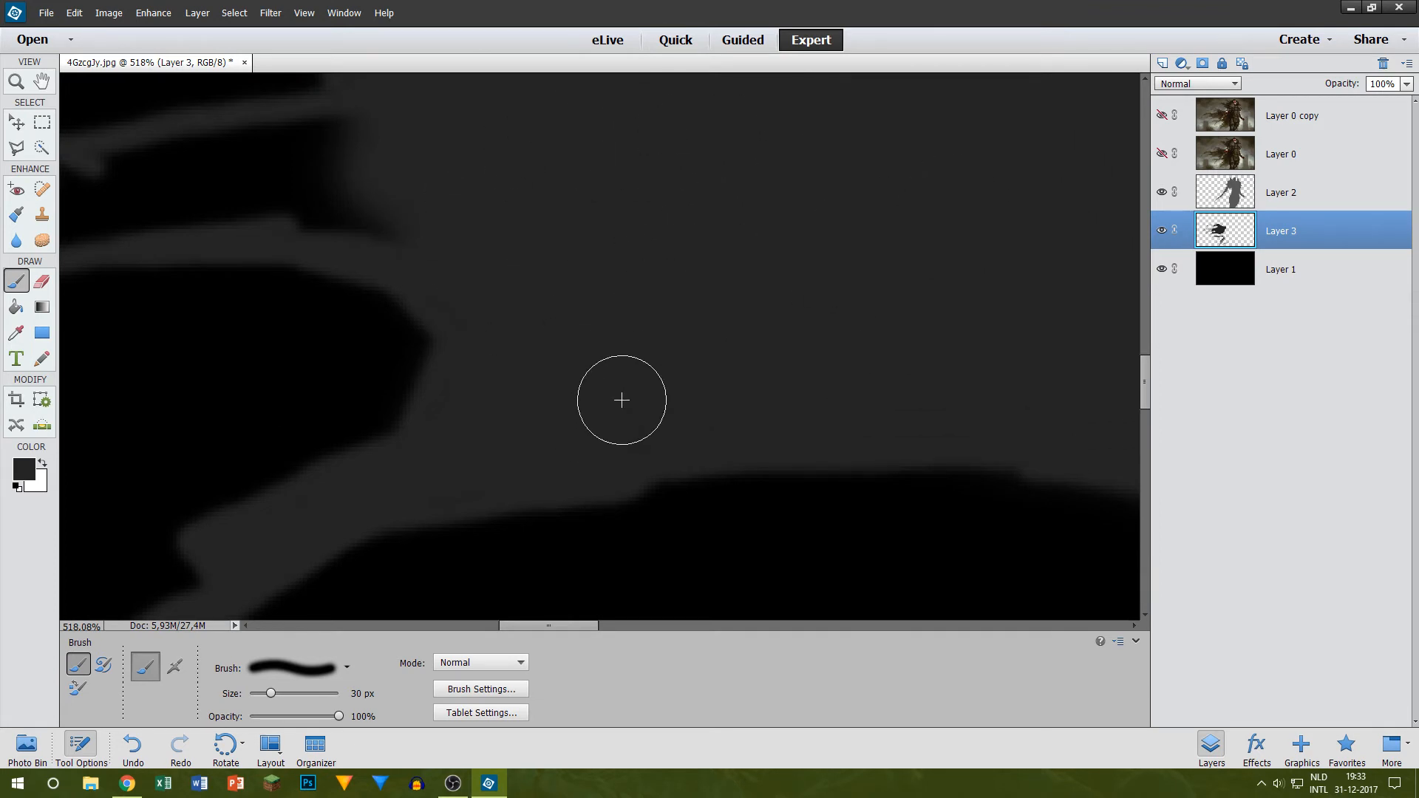
pyautogui.scroll(4, 654, 348)
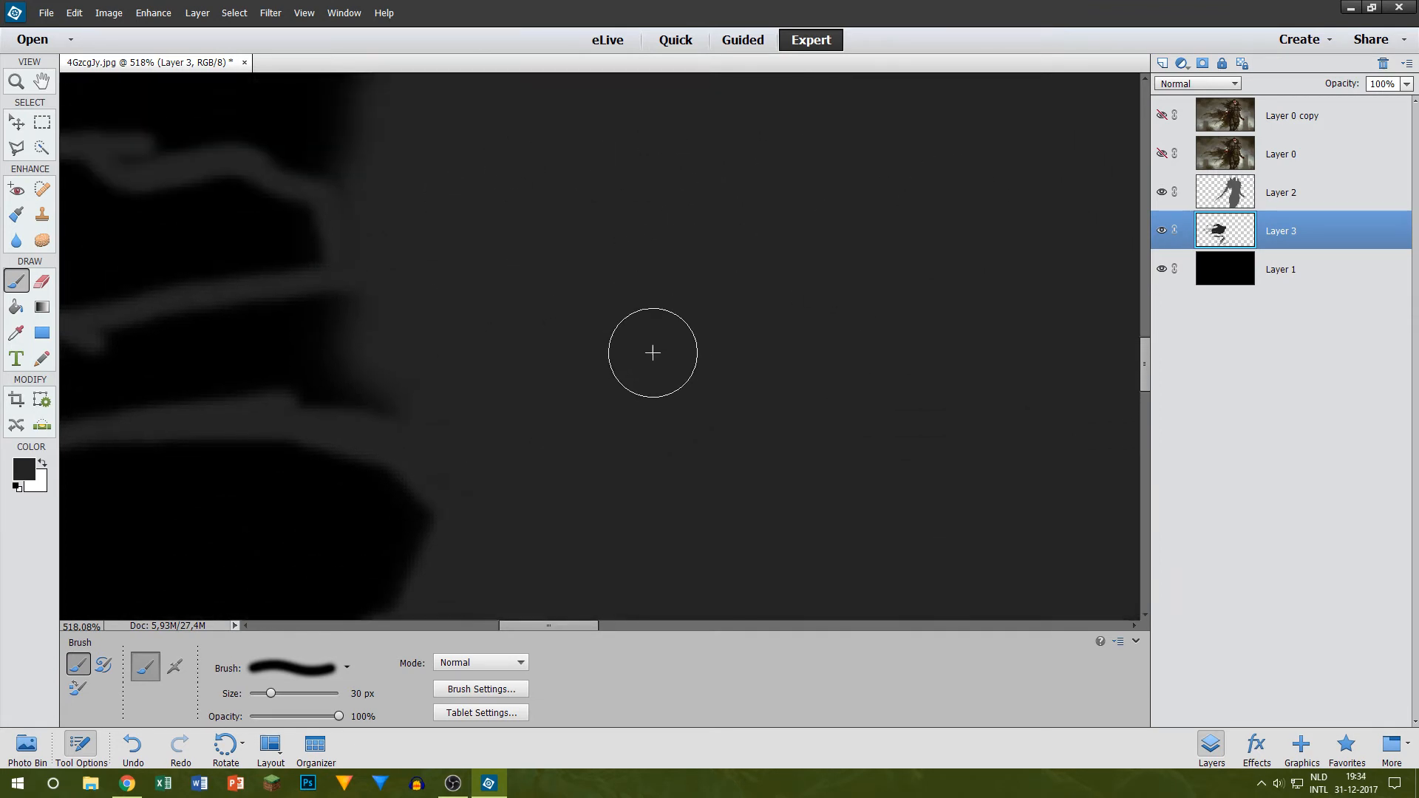
# Step: Undo the last brush strokes and fill around the inner ends of the forked strand below the long one with a 10 px brush
pyautogui.moveTo(562, 626)
pyautogui.mouseDown()
pyautogui.moveTo(493, 628)
pyautogui.moveTo(542, 625)
pyautogui.mouseUp()
pyautogui.hotkey('ctrl', 'z')
pyautogui.hotkey('ctrl', 'z')
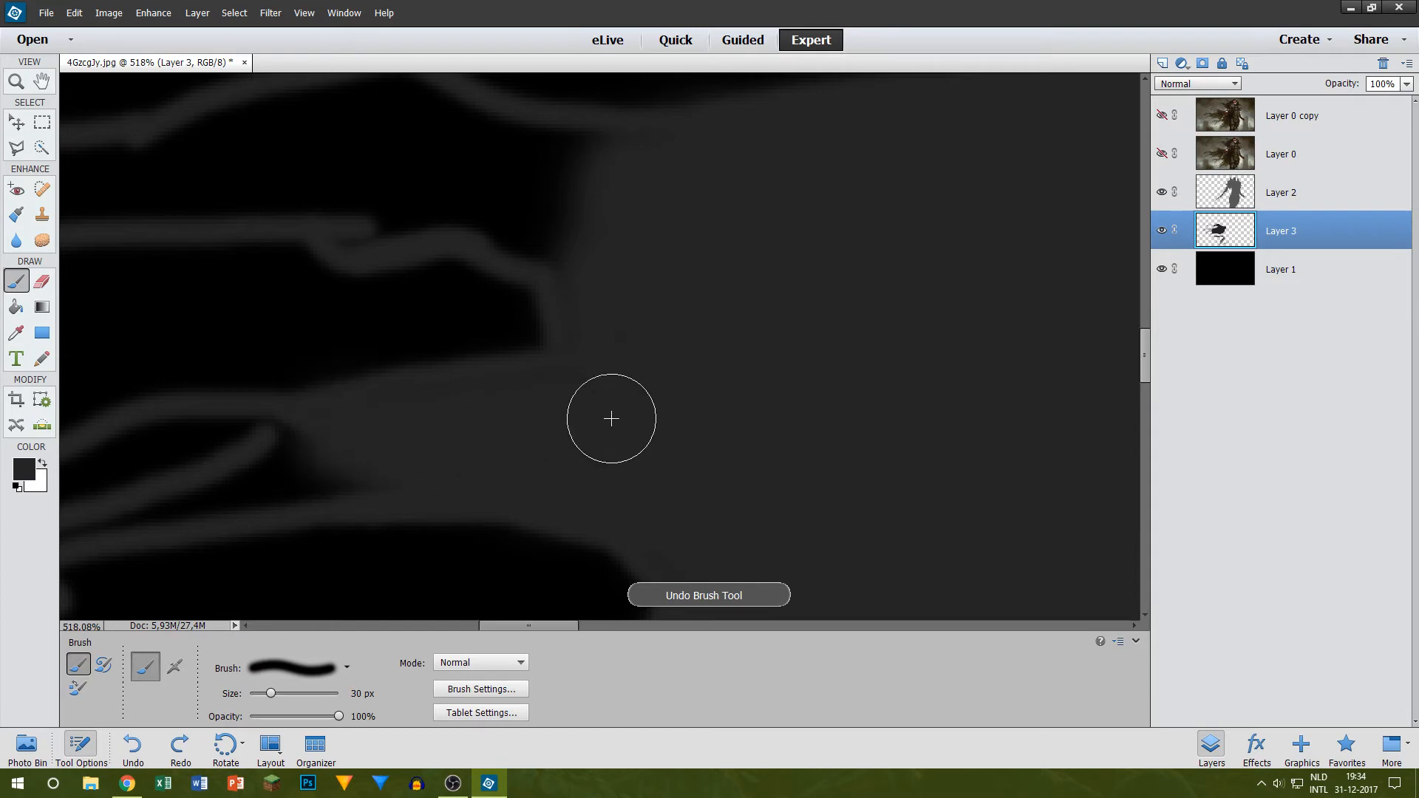
pyautogui.scroll(-1, 318, 448)
pyautogui.press('[')
pyautogui.press('[')
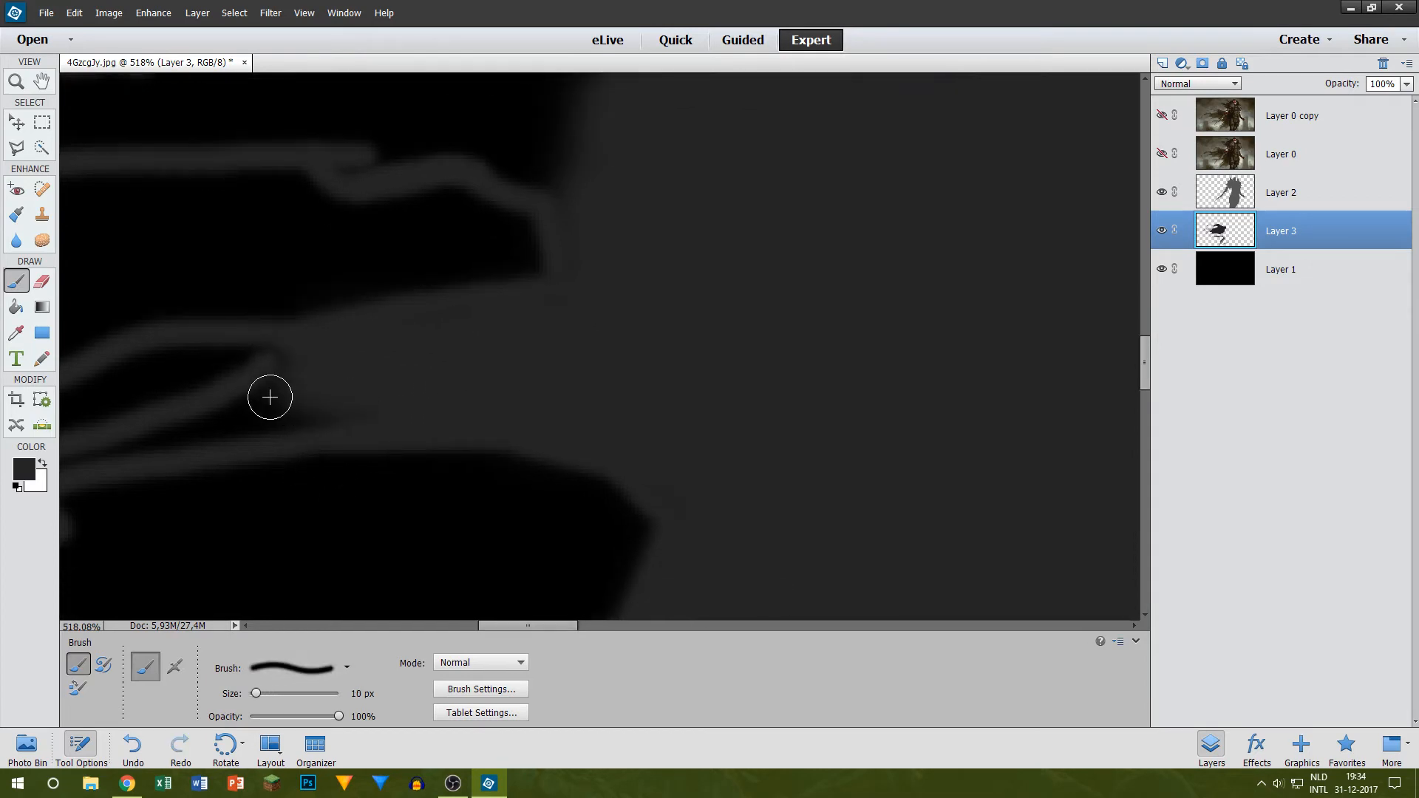
pyautogui.moveTo(251, 422); pyautogui.dragTo(256, 418)
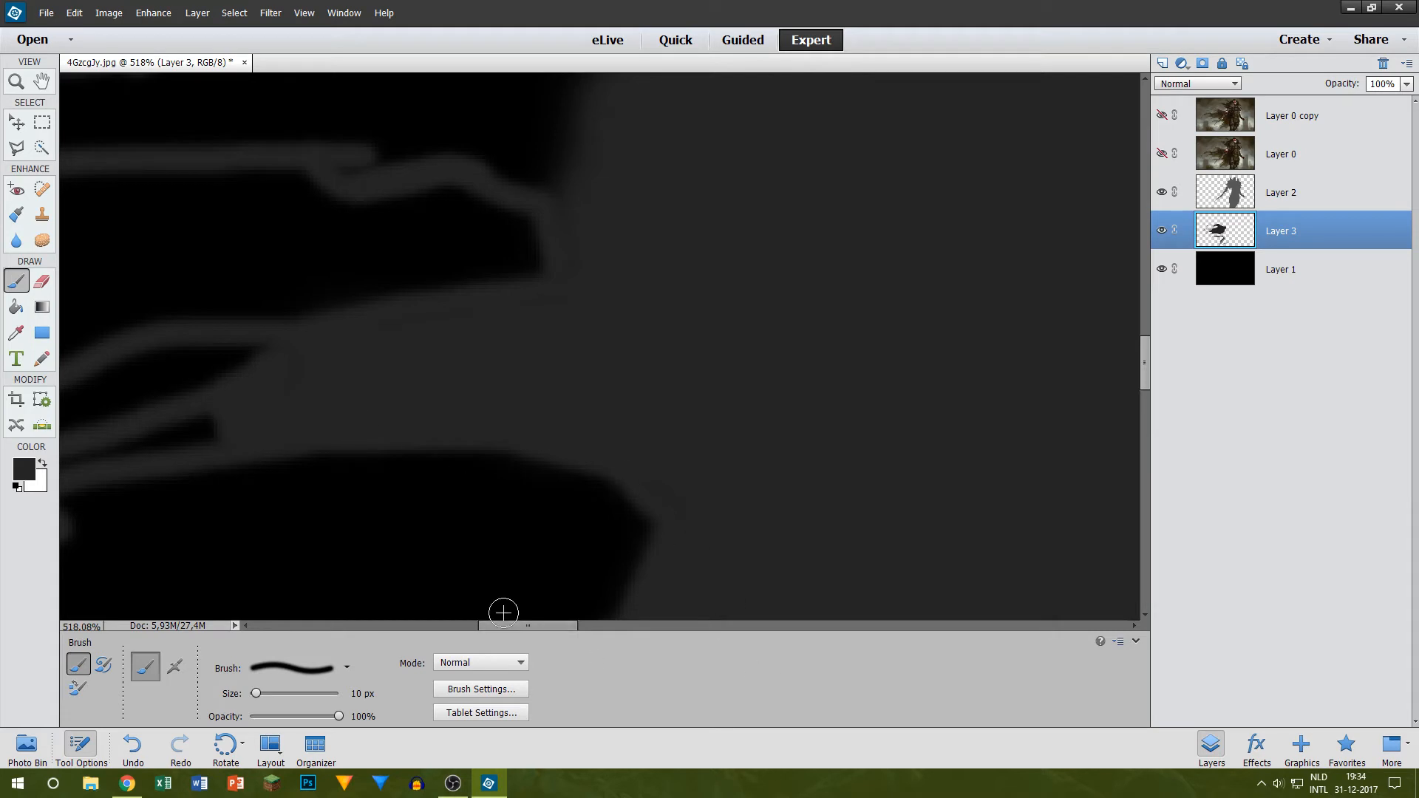
# Step: Fill the narrow slit in the forked strand with the 10 px brush and compare the shape with the Layer 0 artwork
pyautogui.moveTo(503, 625); pyautogui.dragTo(456, 625)
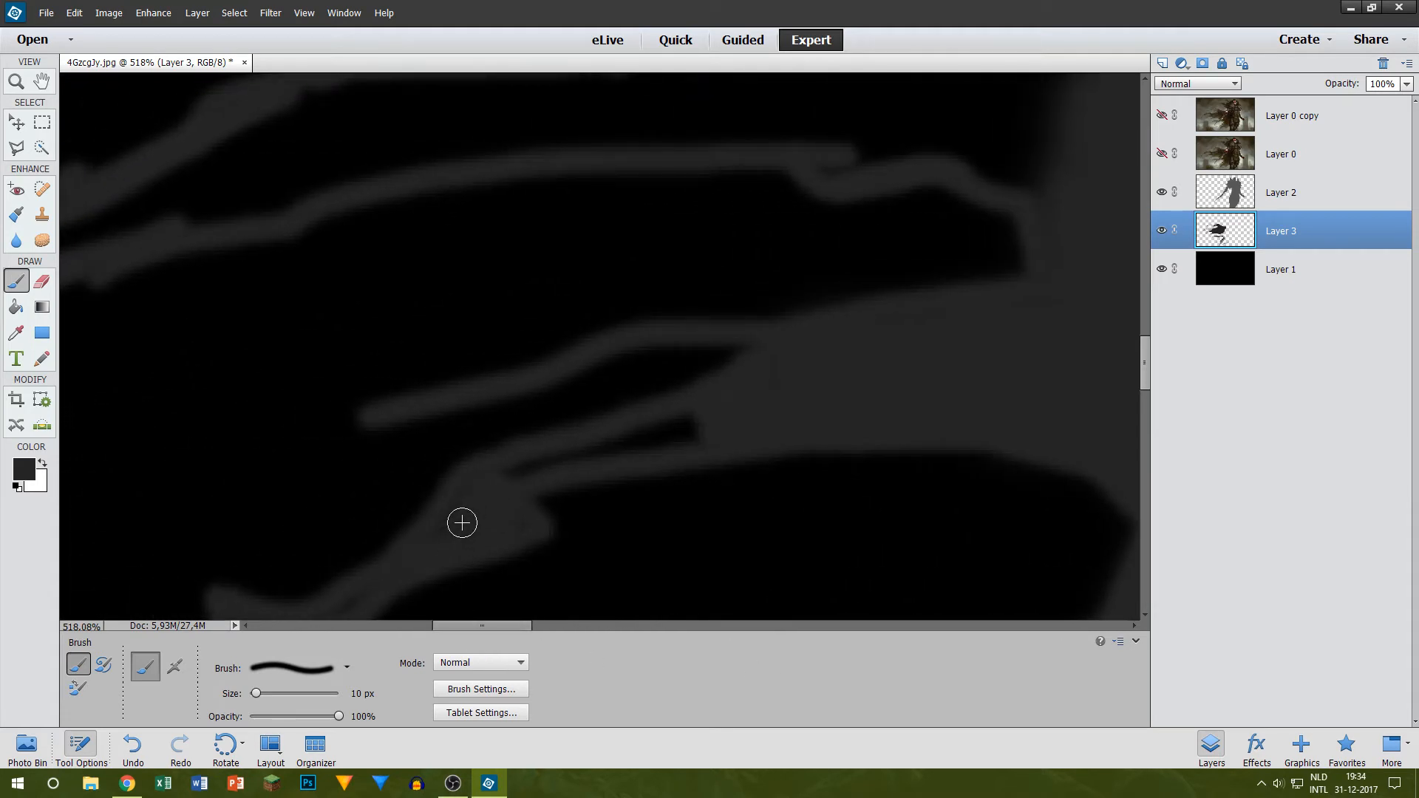
pyautogui.moveTo(501, 490)
pyautogui.mouseDown()
pyautogui.moveTo(539, 468)
pyautogui.moveTo(746, 430)
pyautogui.mouseUp()
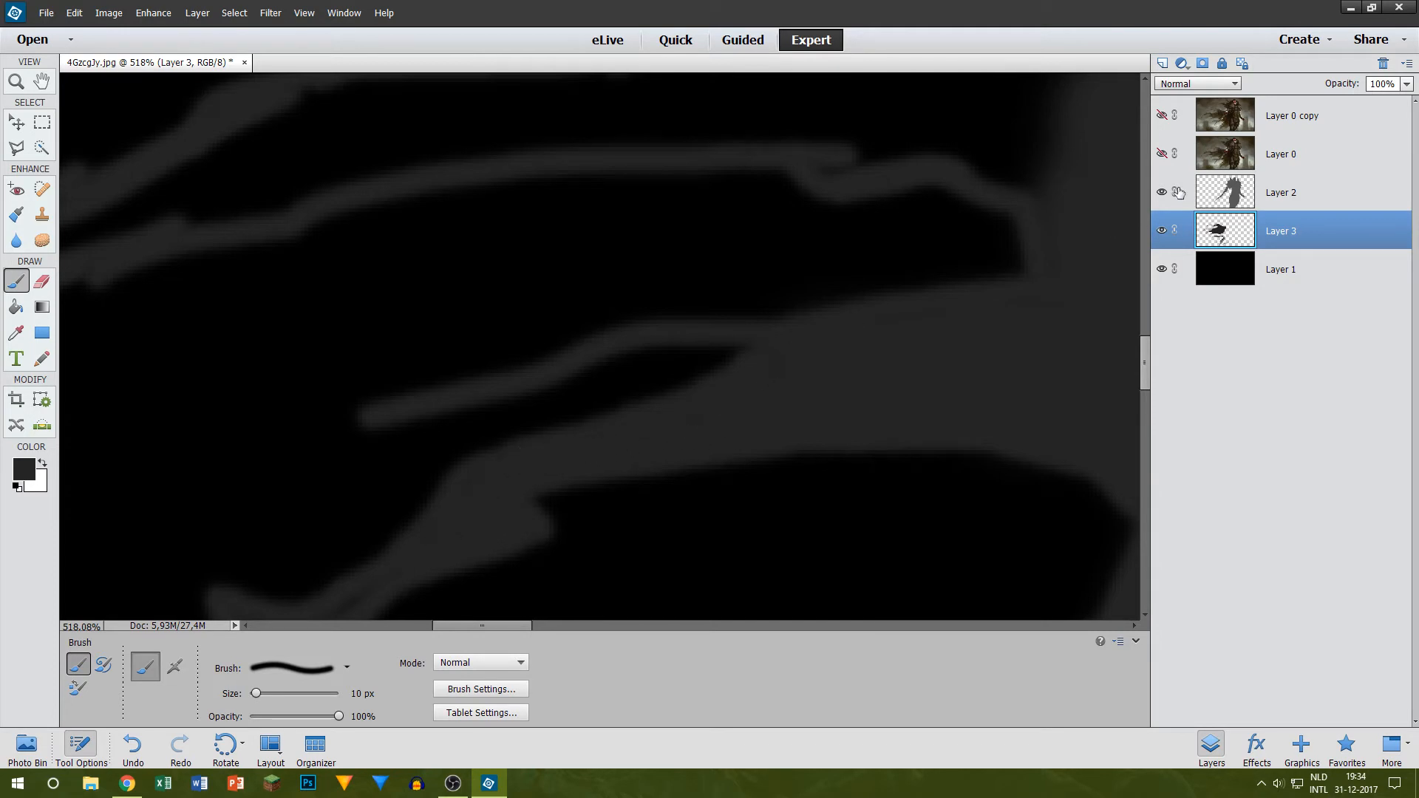
pyautogui.click(1161, 153)
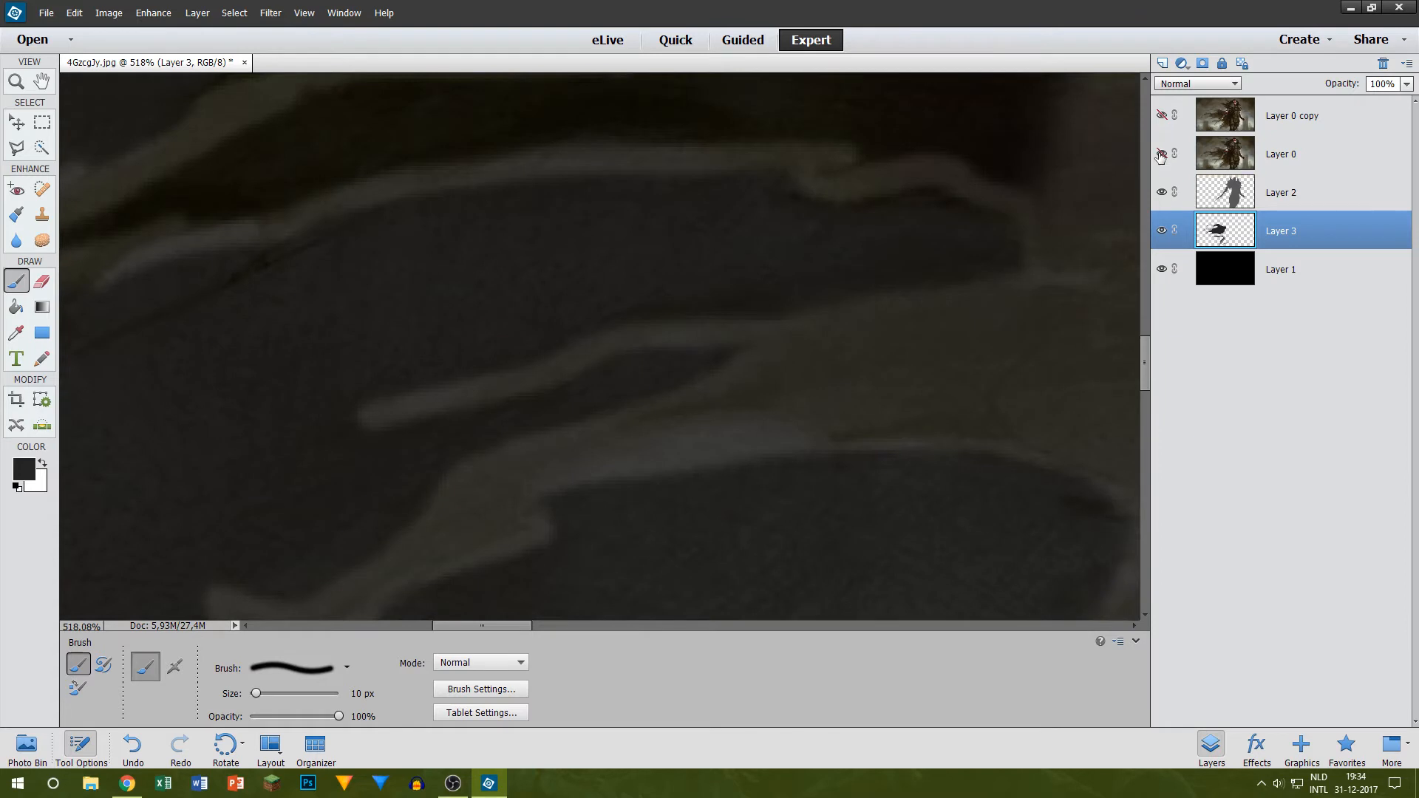
pyautogui.click(1161, 154)
pyautogui.scroll(-3, 424, 415)
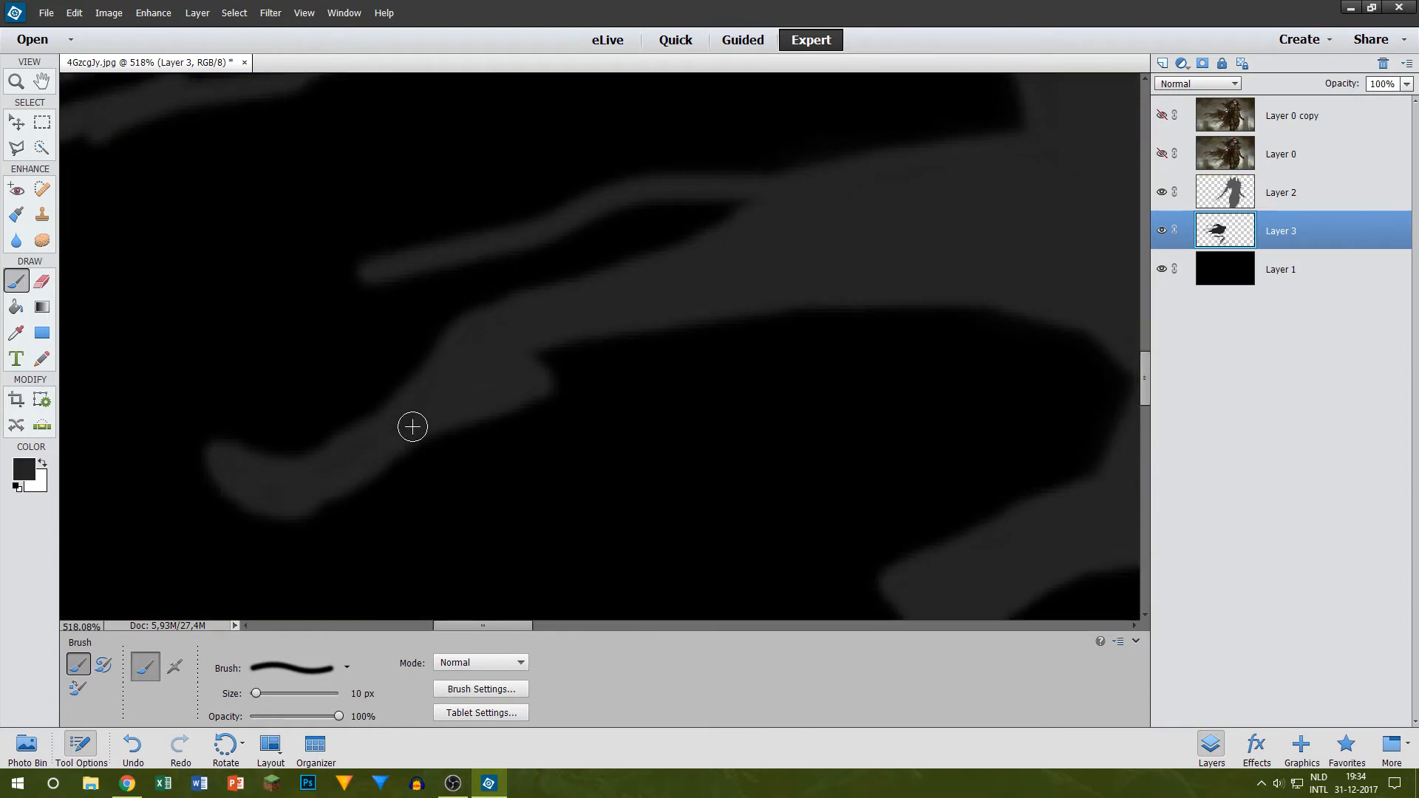
pyautogui.scroll(-7, 635, 369)
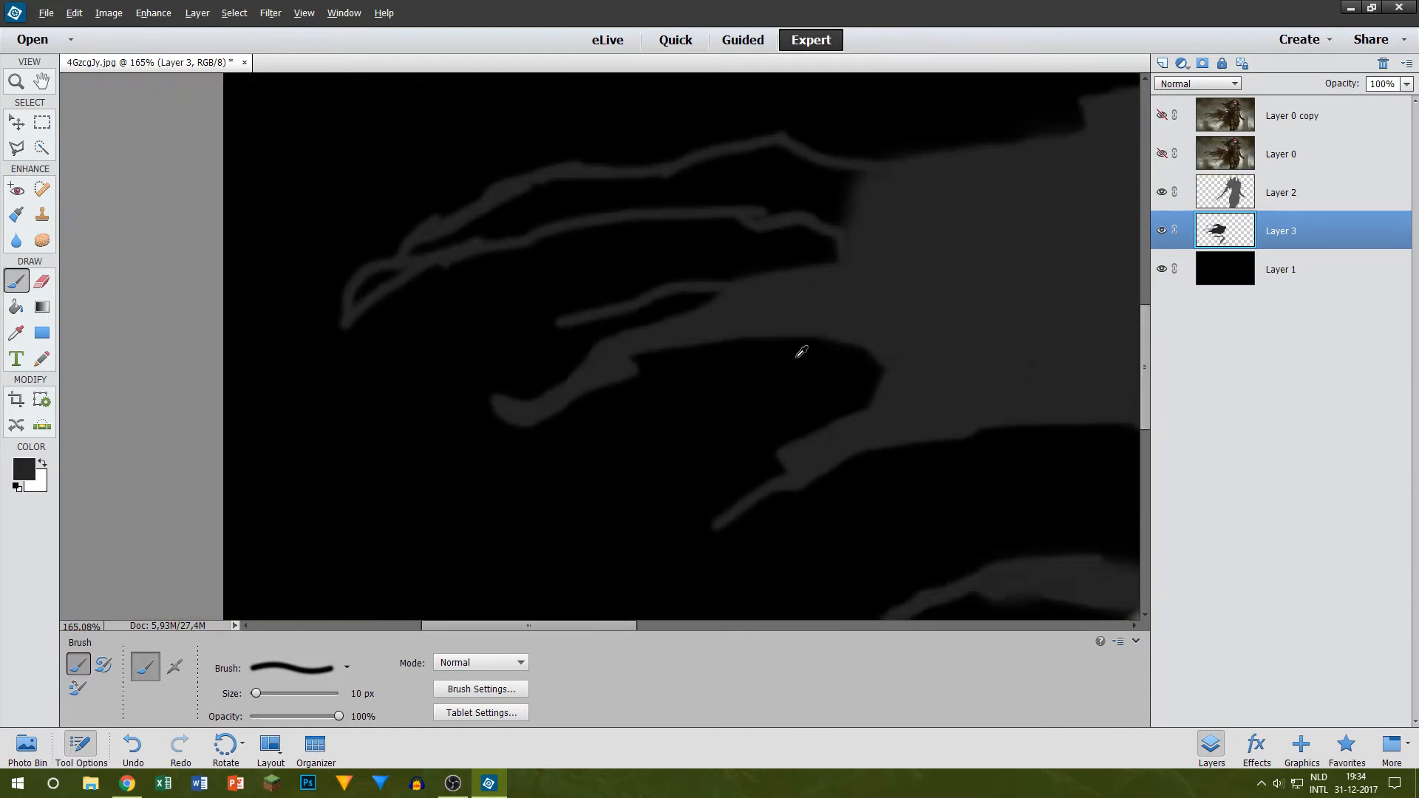
# Step: Fill the outer tip of the long strand and the space where its two outlines converge using the 10 px brush
pyautogui.scroll(9, 498, 297)
pyautogui.moveTo(492, 317)
pyautogui.mouseDown()
pyautogui.moveTo(475, 354)
pyautogui.moveTo(621, 241)
pyautogui.moveTo(515, 331)
pyautogui.moveTo(676, 220)
pyautogui.mouseUp()
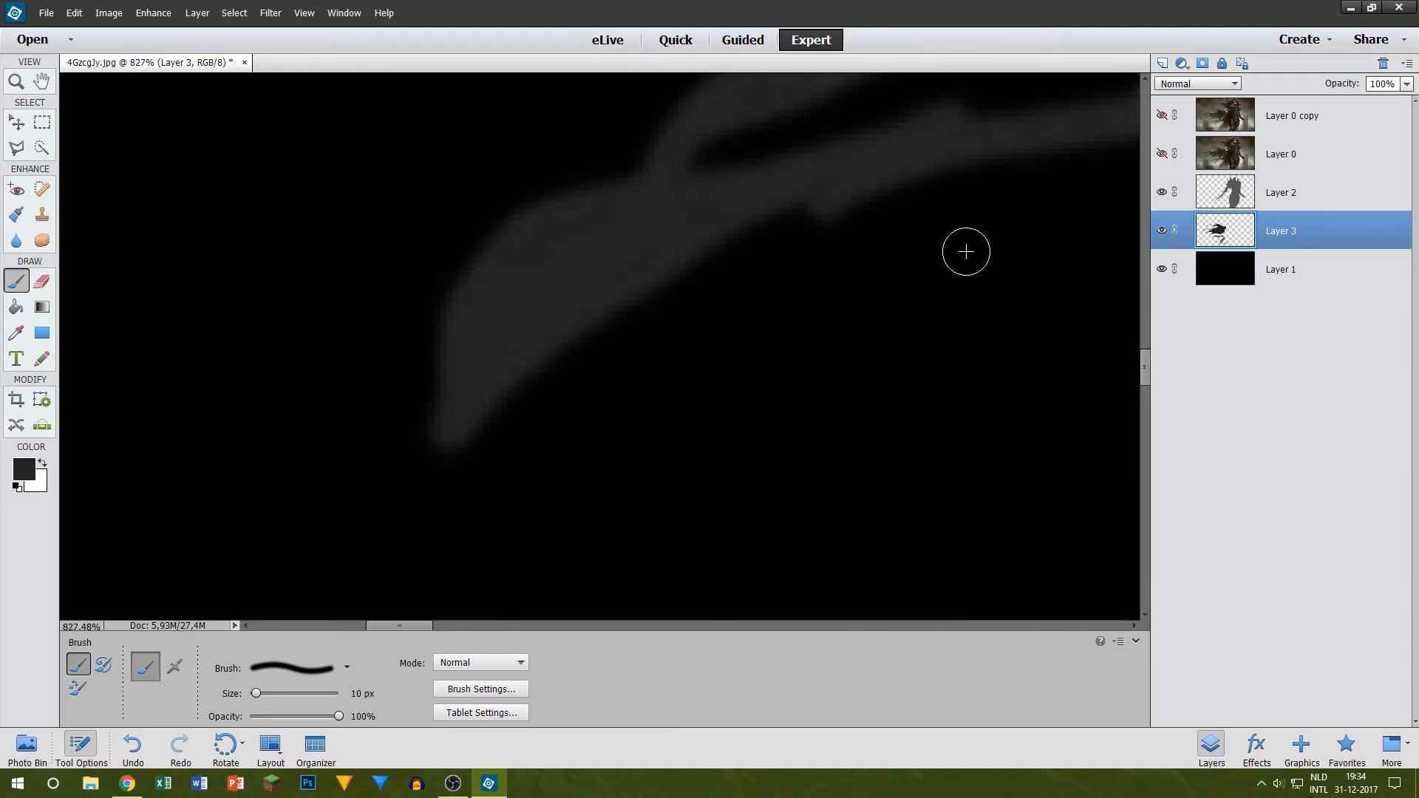
pyautogui.scroll(2, 961, 252)
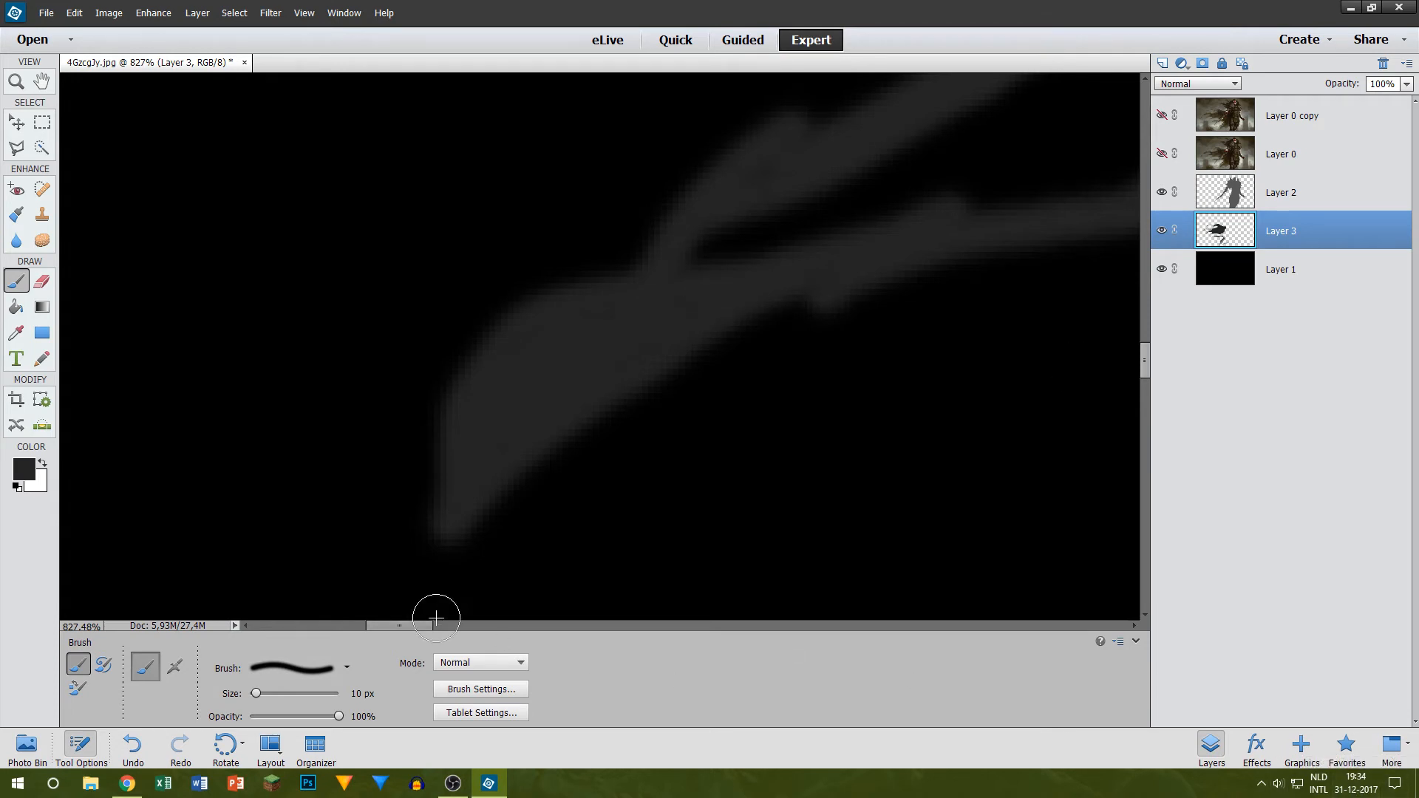
pyautogui.hscroll(10, 416, 628)
pyautogui.scroll(2, 391, 506)
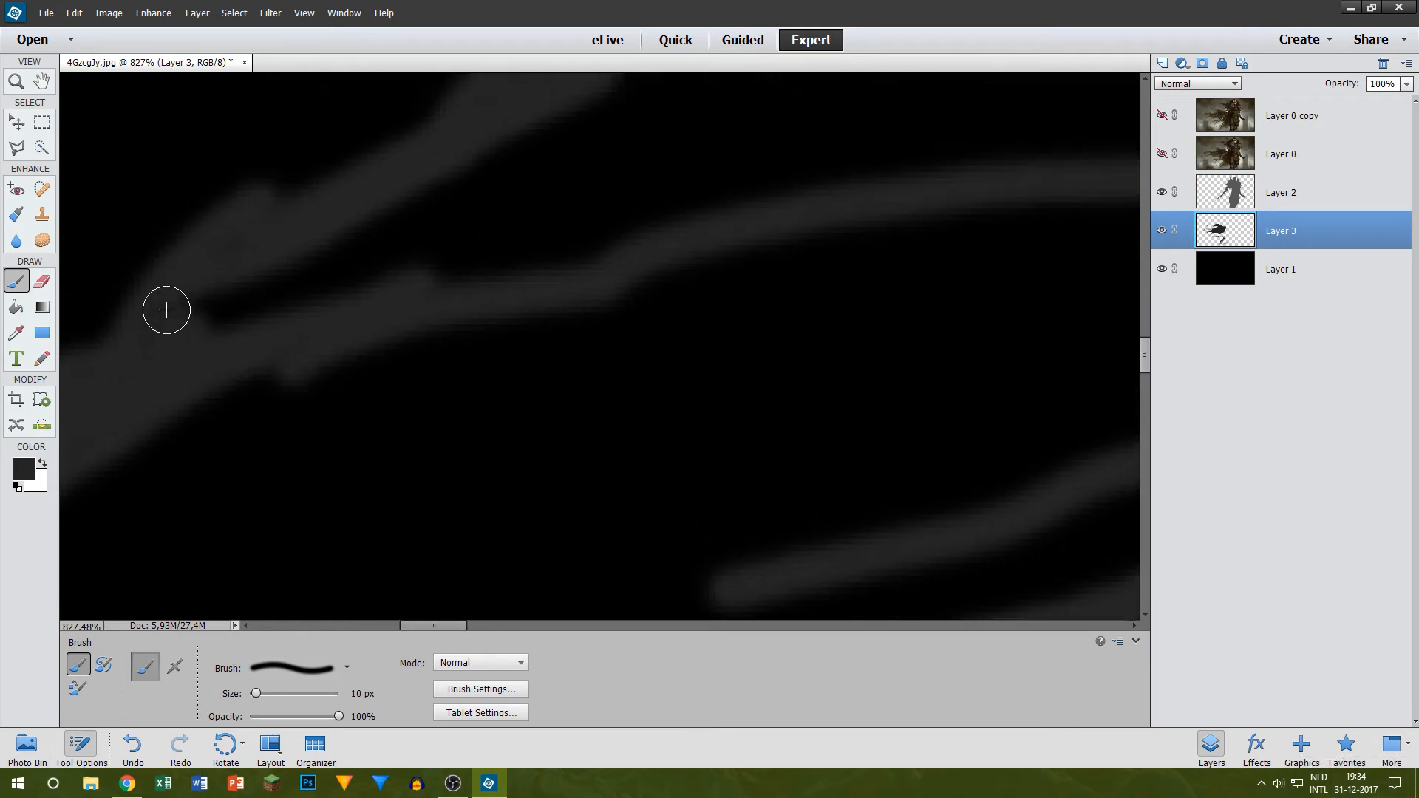
pyautogui.moveTo(260, 294); pyautogui.dragTo(251, 325)
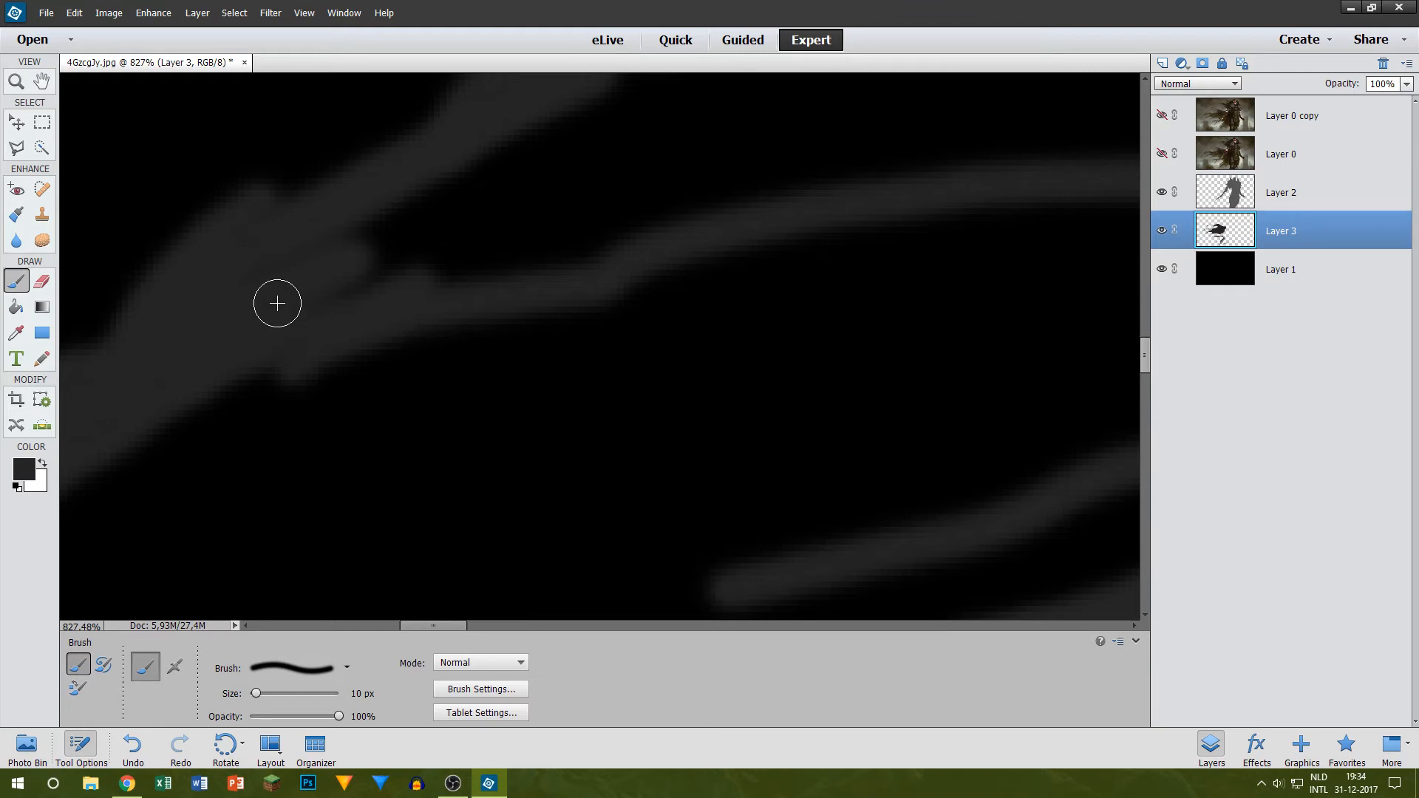
pyautogui.scroll(4, 406, 320)
pyautogui.moveTo(242, 439)
pyautogui.mouseDown()
pyautogui.moveTo(441, 366)
pyautogui.moveTo(359, 421)
pyautogui.moveTo(293, 442)
pyautogui.moveTo(590, 367)
pyautogui.moveTo(566, 404)
pyautogui.moveTo(510, 413)
pyautogui.moveTo(577, 348)
pyautogui.moveTo(670, 323)
pyautogui.moveTo(398, 387)
pyautogui.mouseUp()
pyautogui.scroll(3, 760, 346)
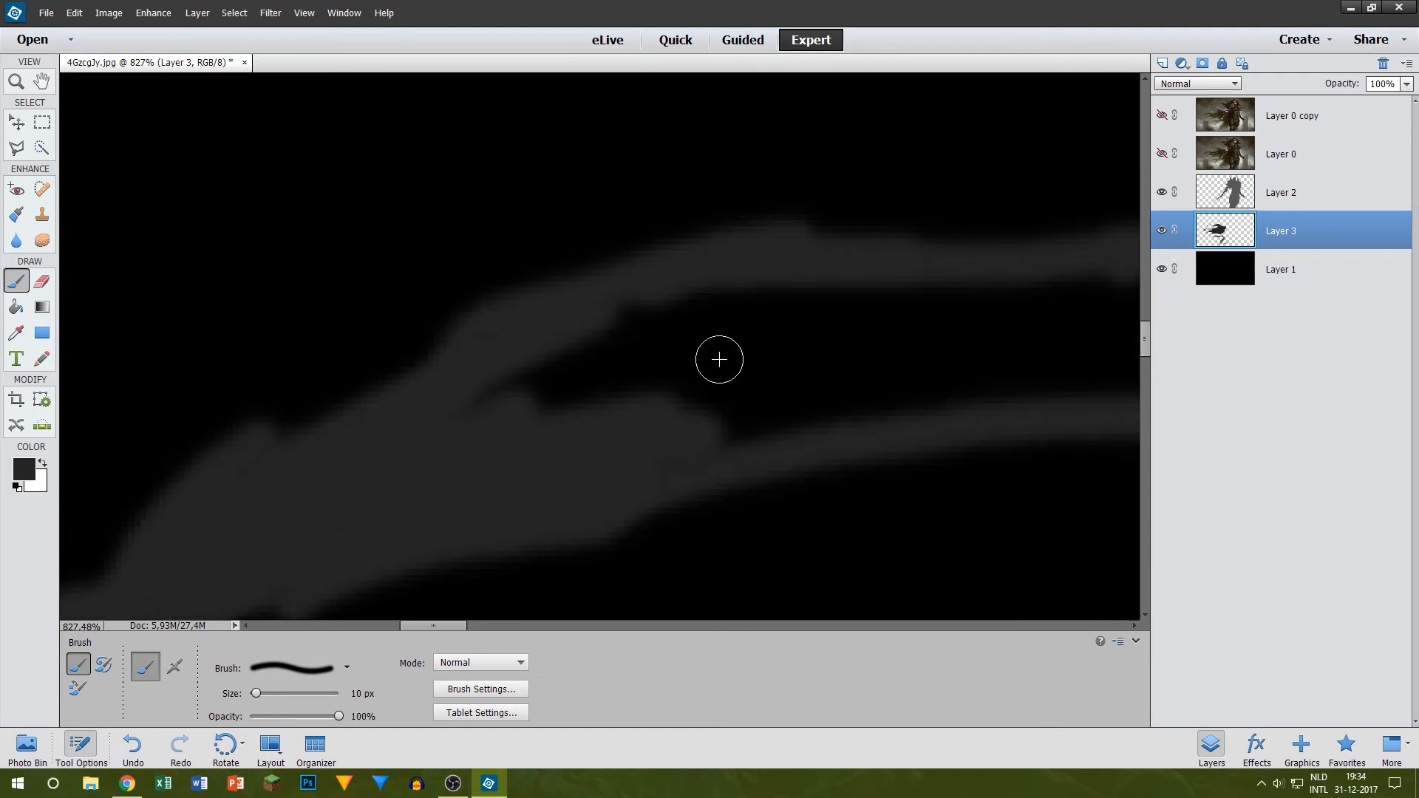
# Step: Fill the middle stretch between the long strand's upper and lower outlines in dark grey with a 25 px brush
pyautogui.press(']')
pyautogui.press(']')
pyautogui.press(']')
pyautogui.moveTo(512, 366)
pyautogui.mouseDown()
pyautogui.moveTo(525, 395)
pyautogui.moveTo(657, 344)
pyautogui.moveTo(534, 392)
pyautogui.moveTo(813, 358)
pyautogui.mouseUp()
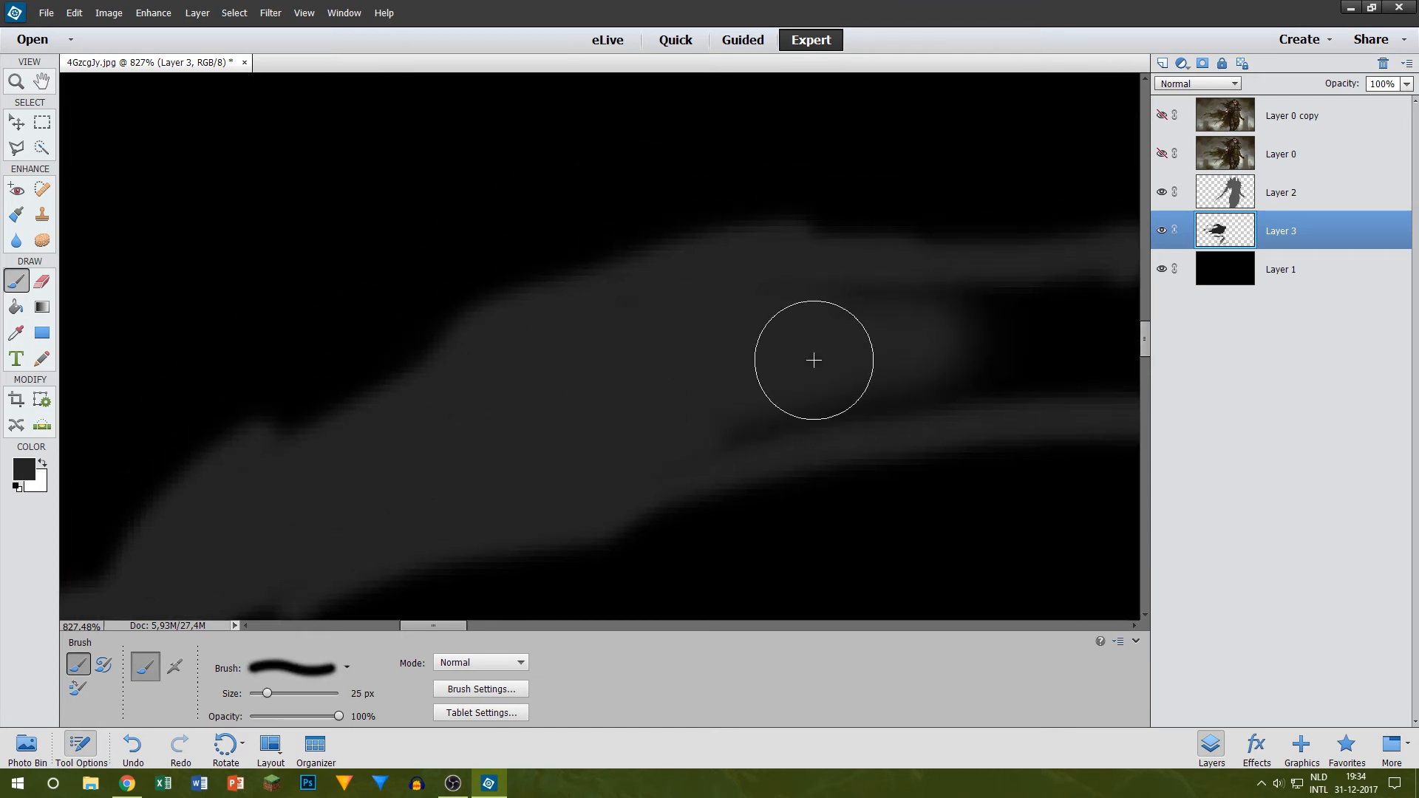
pyautogui.moveTo(464, 624); pyautogui.dragTo(511, 615)
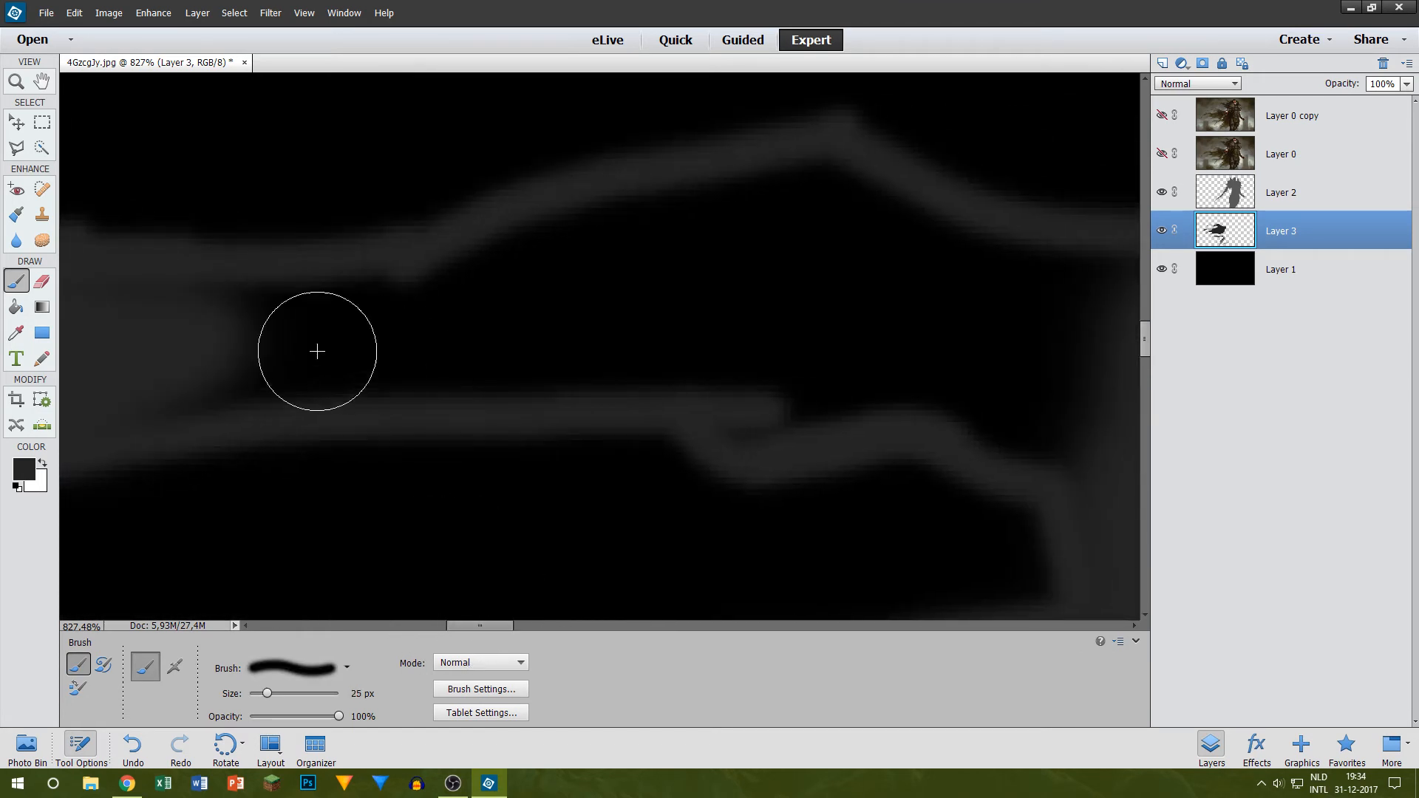
pyautogui.moveTo(159, 362)
pyautogui.mouseDown()
pyautogui.moveTo(472, 357)
pyautogui.moveTo(118, 380)
pyautogui.moveTo(326, 351)
pyautogui.moveTo(15, 347)
pyautogui.moveTo(126, 324)
pyautogui.moveTo(380, 324)
pyautogui.moveTo(678, 244)
pyautogui.moveTo(426, 314)
pyautogui.moveTo(239, 325)
pyautogui.moveTo(565, 273)
pyautogui.moveTo(807, 214)
pyautogui.moveTo(510, 282)
pyautogui.moveTo(500, 337)
pyautogui.moveTo(968, 321)
pyautogui.moveTo(507, 335)
pyautogui.mouseUp()
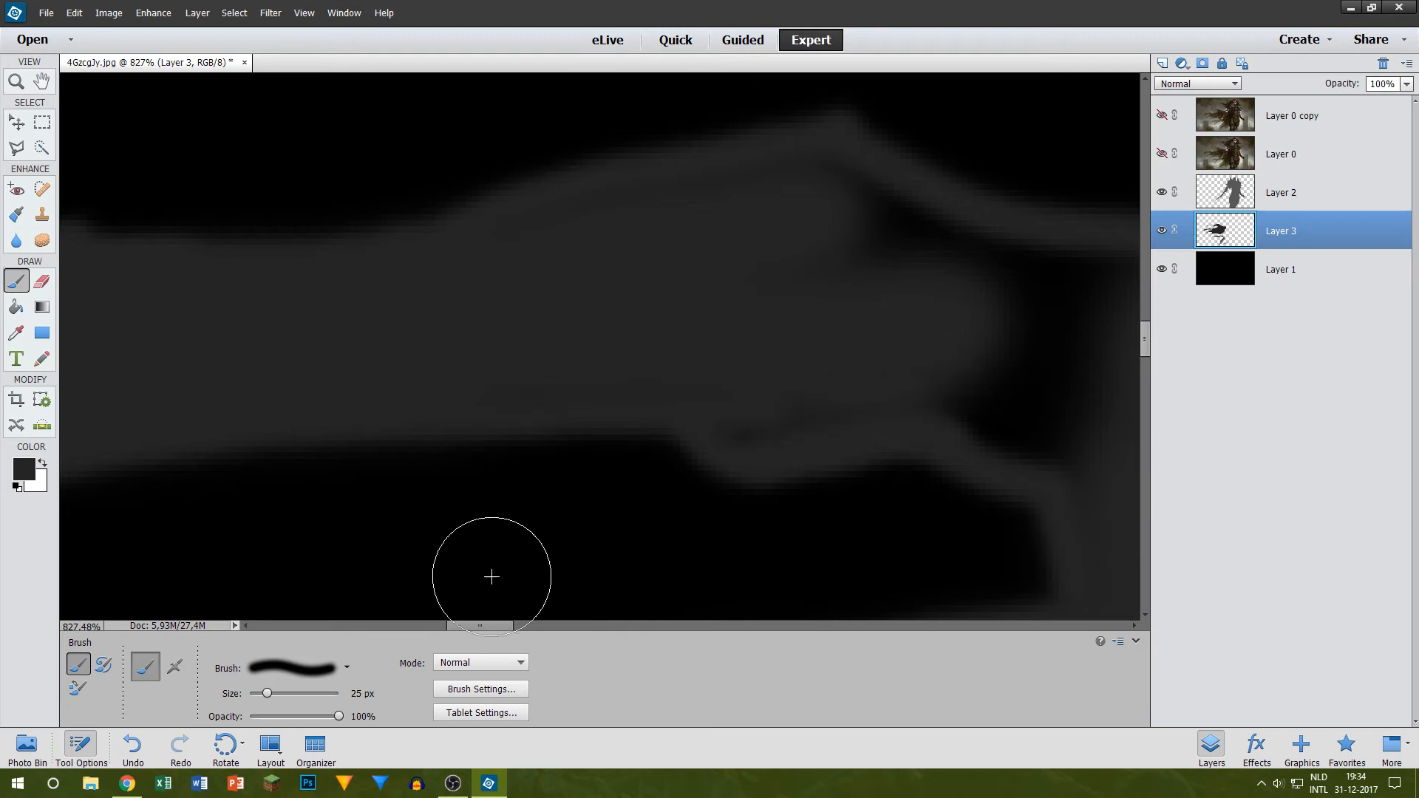
# Step: Close the remaining black gap where the long strand meets the cape body with the 25 px brush
pyautogui.moveTo(481, 626)
pyautogui.mouseDown()
pyautogui.moveTo(551, 628)
pyautogui.moveTo(497, 628)
pyautogui.mouseUp()
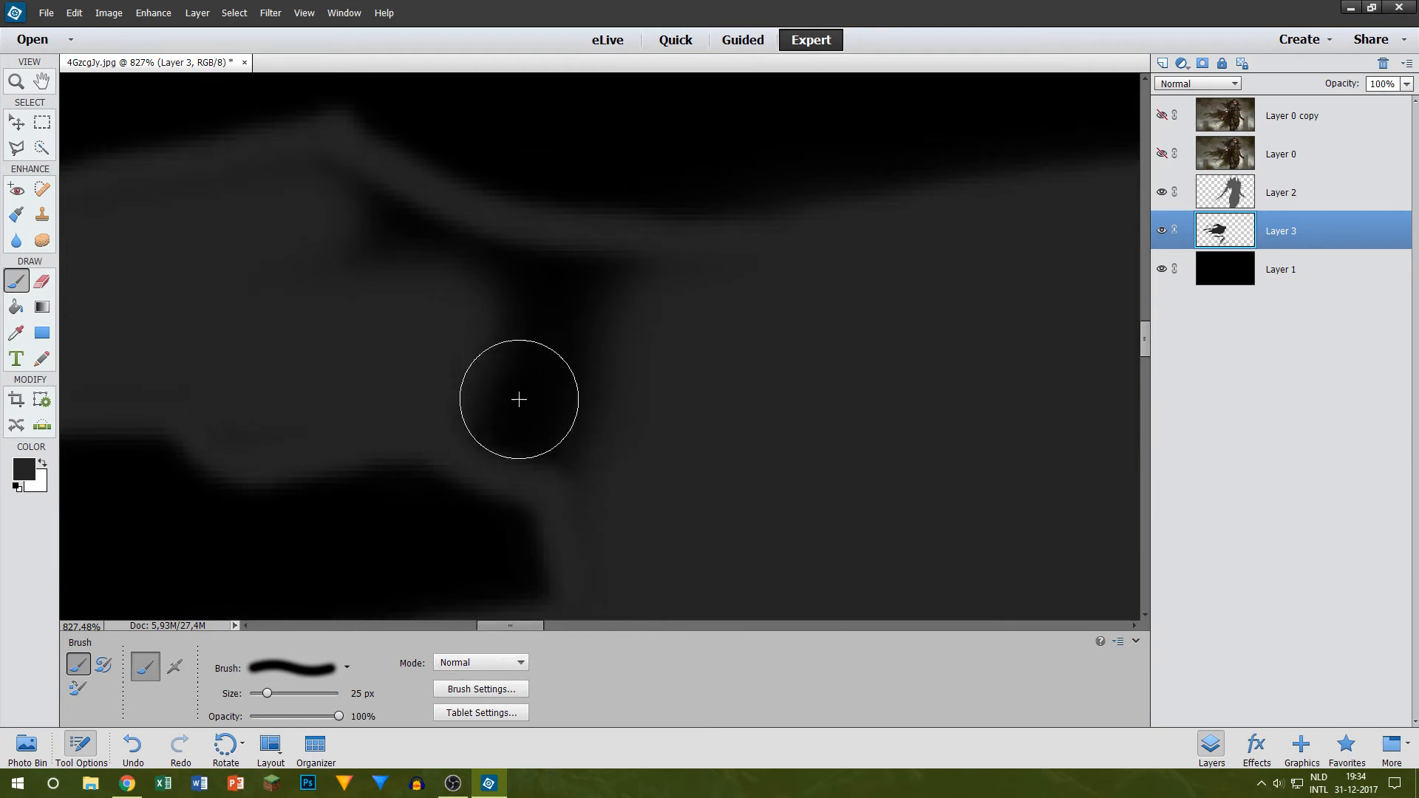
pyautogui.moveTo(423, 340)
pyautogui.mouseDown()
pyautogui.moveTo(636, 335)
pyautogui.moveTo(460, 287)
pyautogui.moveTo(329, 221)
pyautogui.mouseUp()
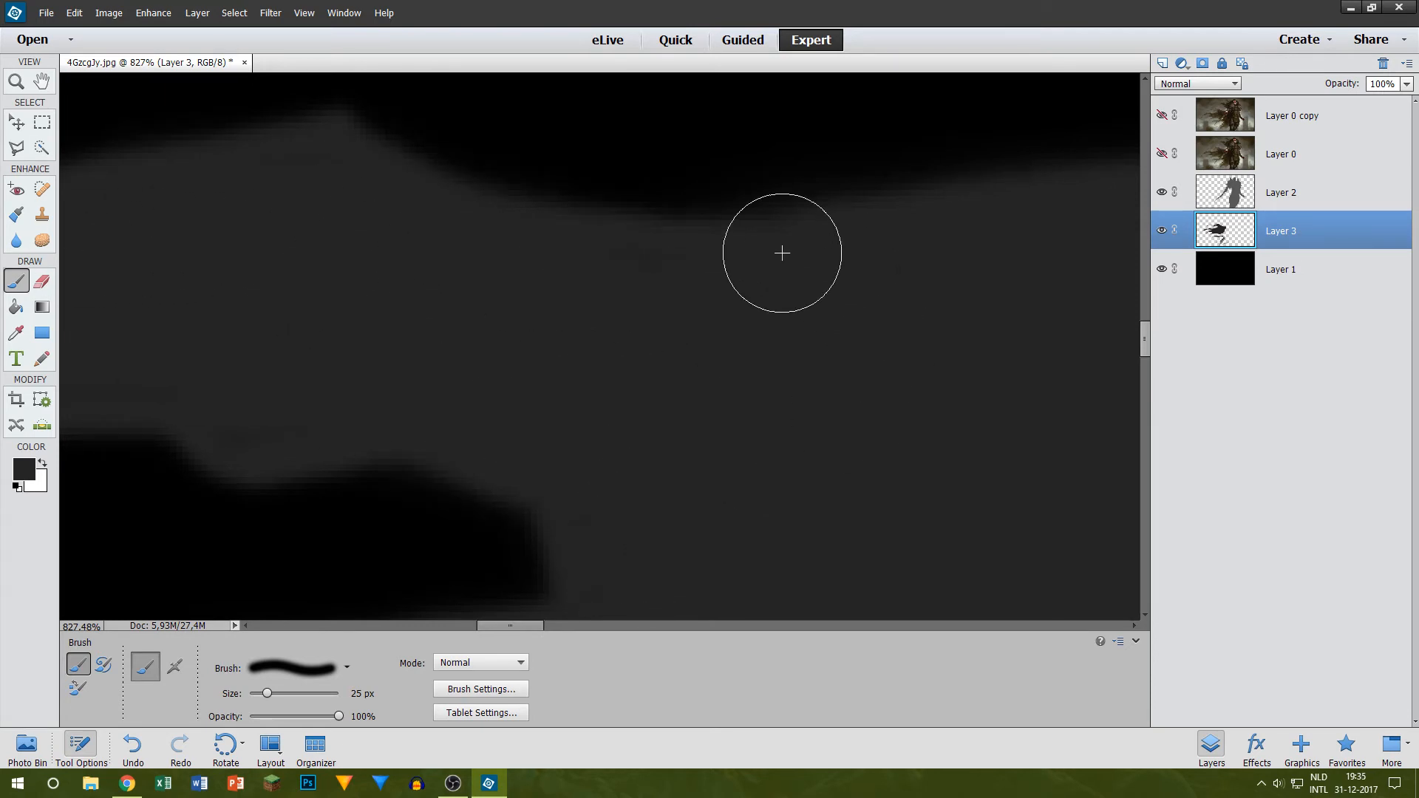
pyautogui.scroll(-5, 492, 350)
pyautogui.scroll(3, 492, 350)
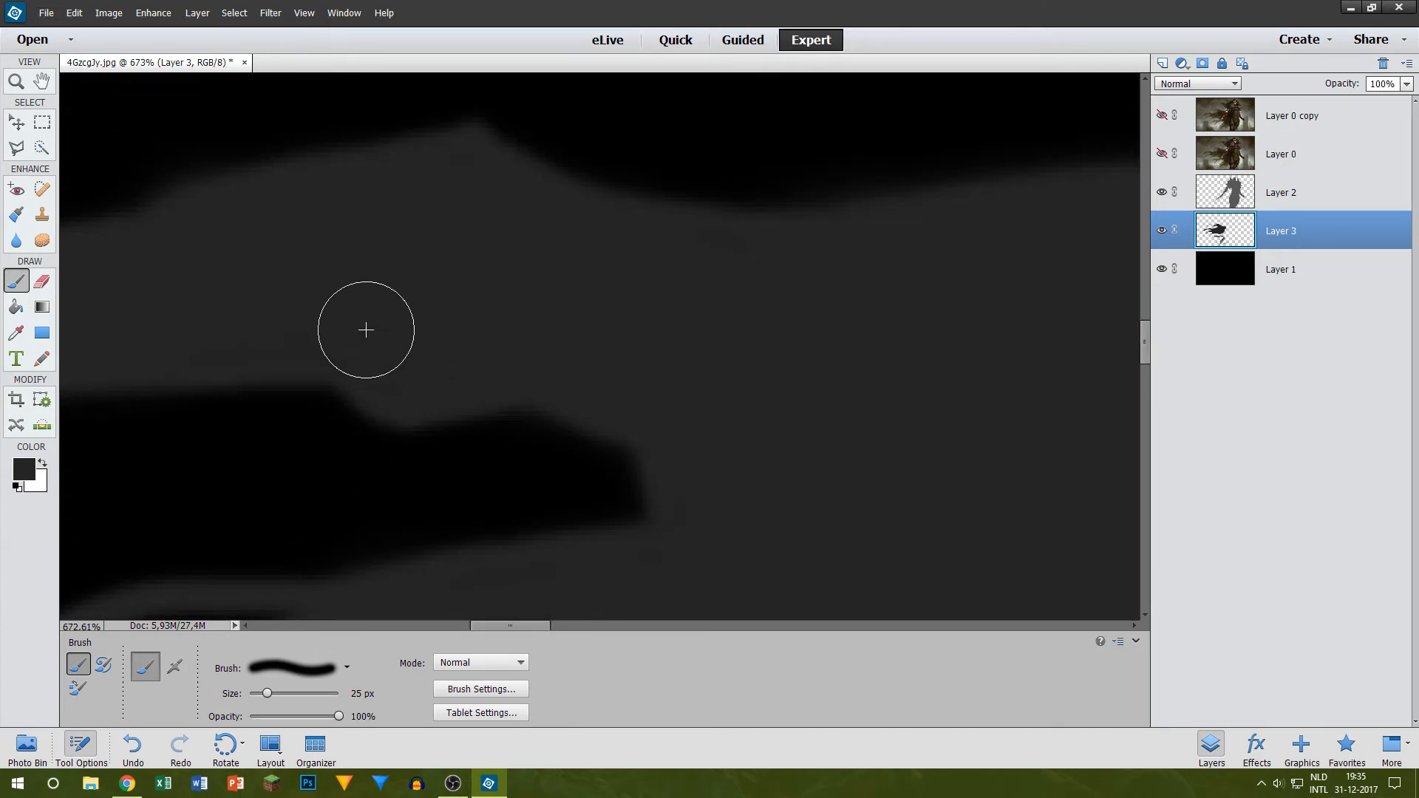
pyautogui.scroll(-6, 392, 276)
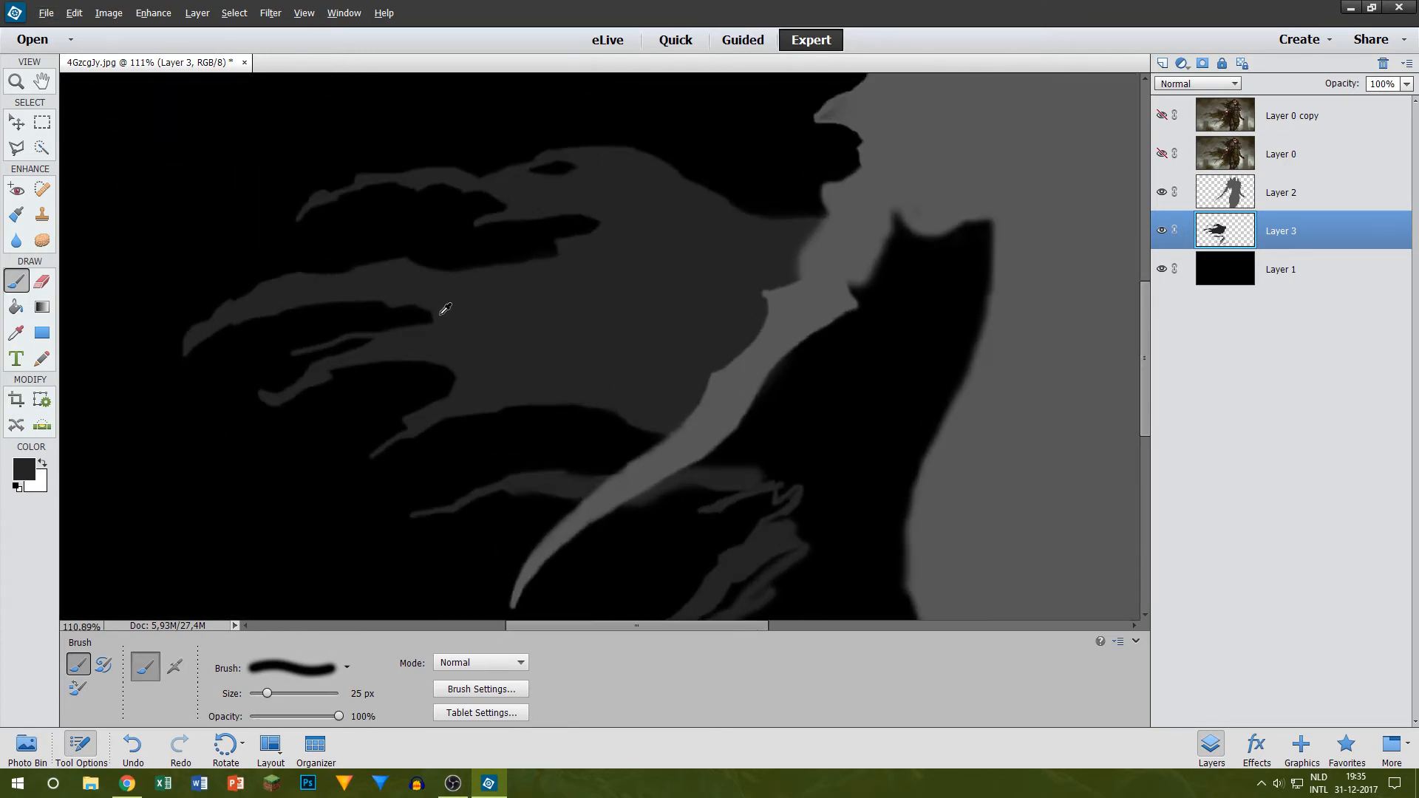
# Step: Compare the strand crossing behind the curved blade with the Layer 0 artwork and review the whole silhouette
pyautogui.scroll(7, 654, 307)
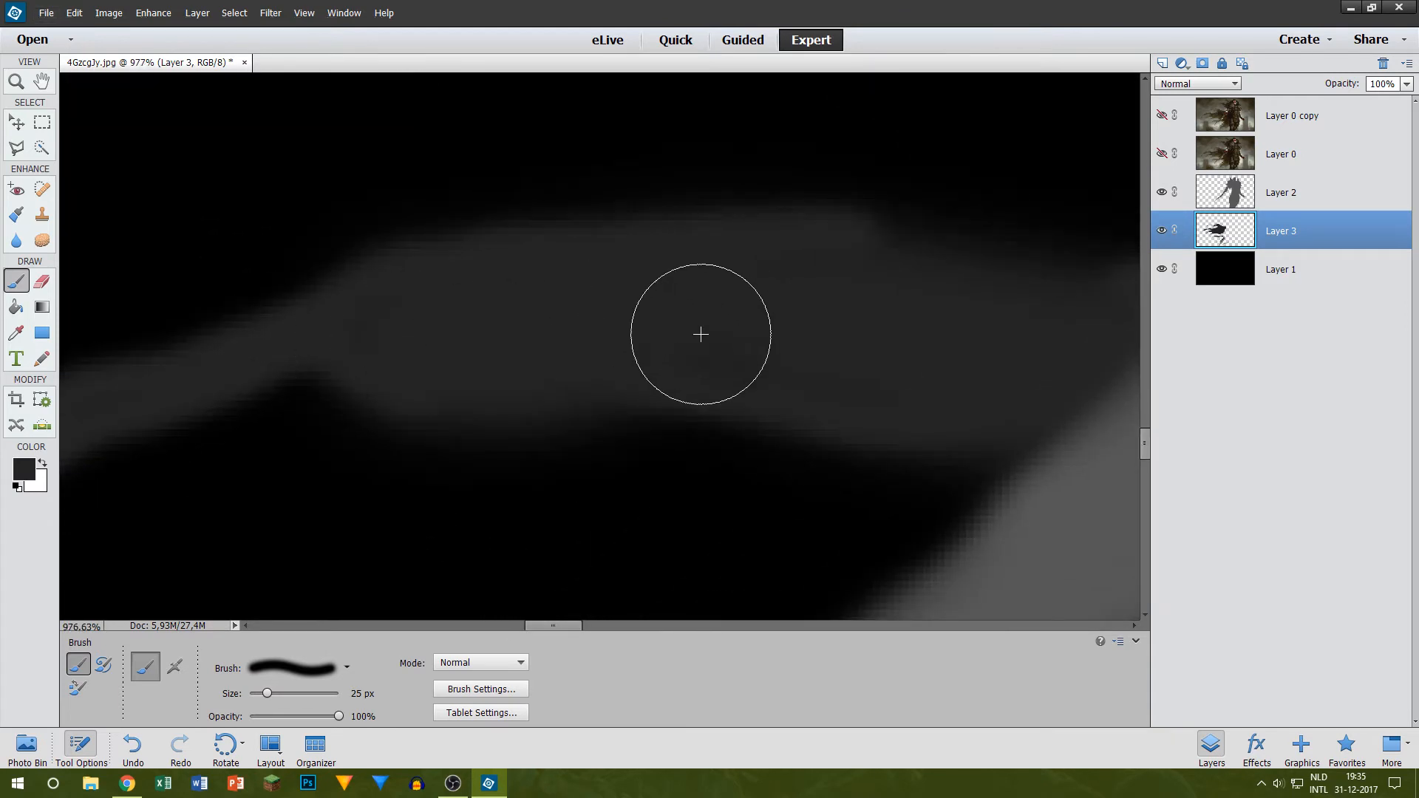
pyautogui.click(1162, 153)
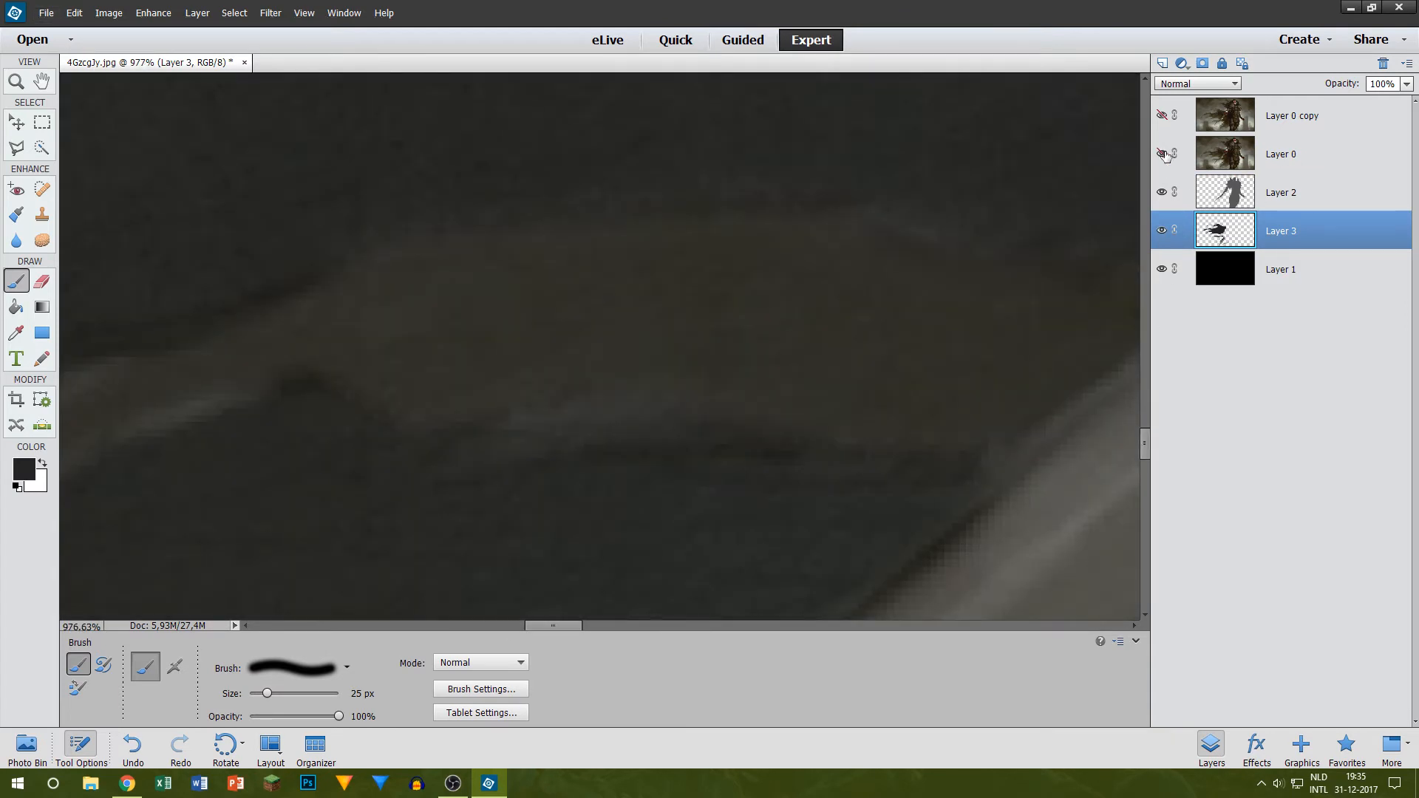
pyautogui.click(1162, 153)
pyautogui.scroll(-6, 804, 288)
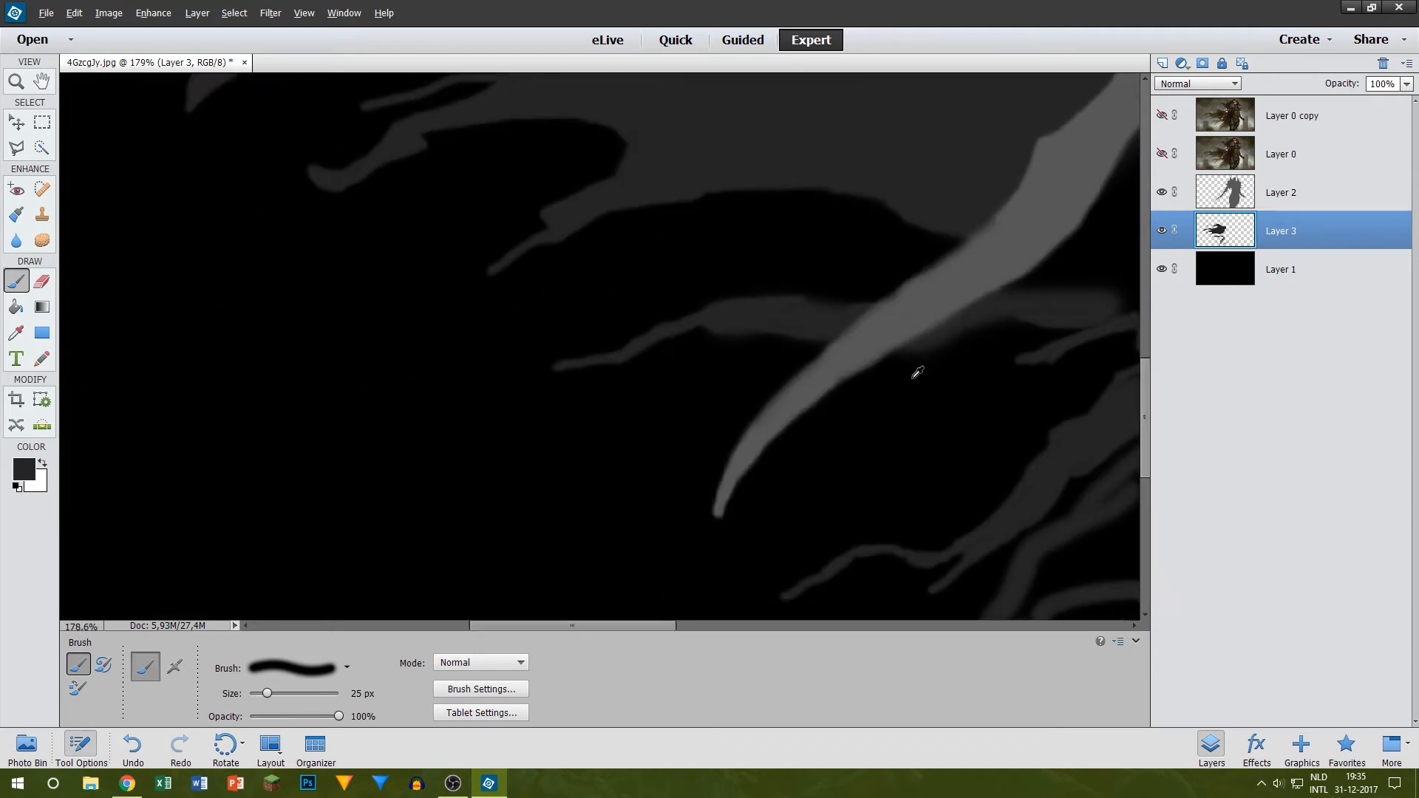
pyautogui.scroll(-5, 1057, 358)
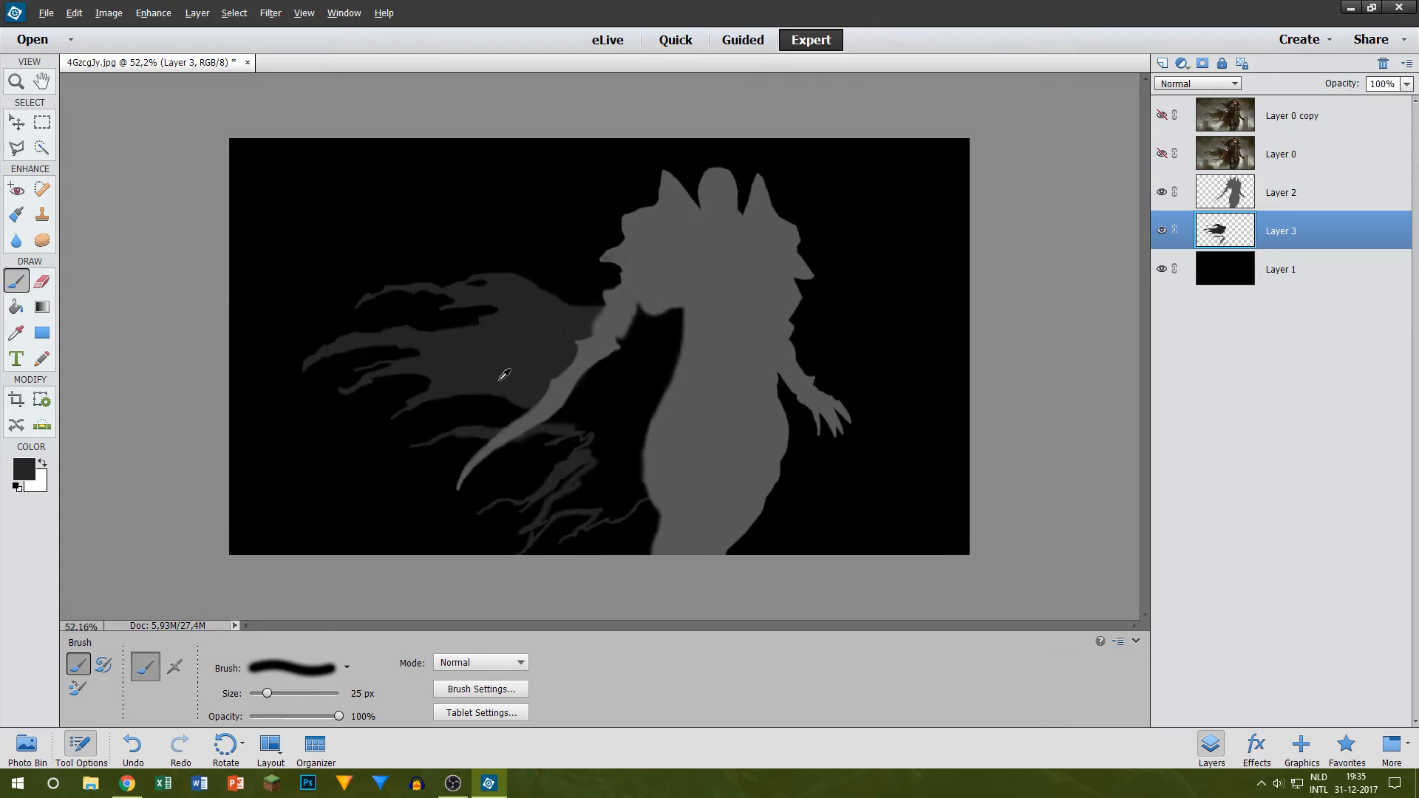
# Step: Paint the black area between the blade arm and the figure's body dark grey on Layer 3 with a 125 px brush
pyautogui.scroll(5, 602, 414)
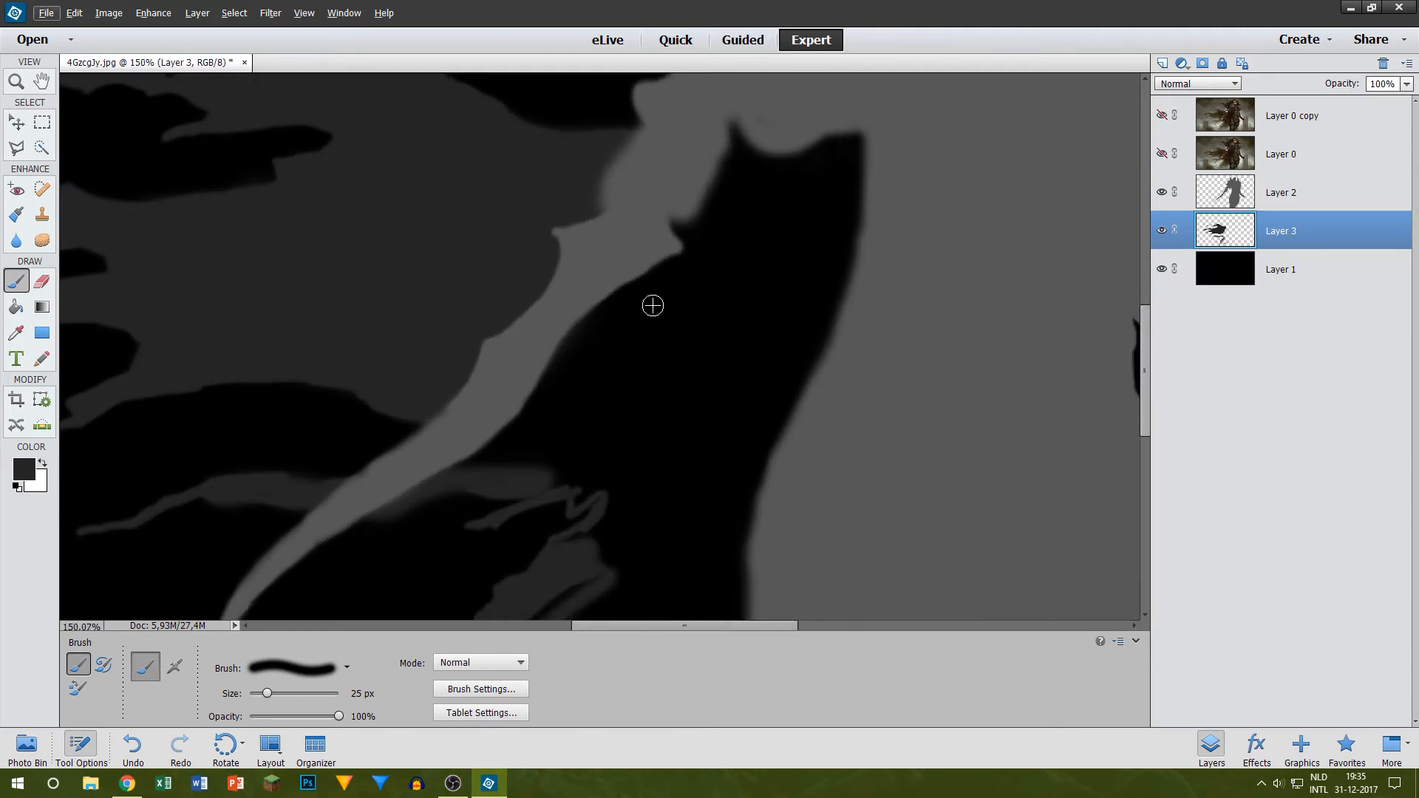
pyautogui.press(']')
pyautogui.press(']')
pyautogui.moveTo(627, 327)
pyautogui.mouseDown()
pyautogui.moveTo(603, 305)
pyautogui.moveTo(701, 281)
pyautogui.moveTo(850, 349)
pyautogui.moveTo(645, 352)
pyautogui.moveTo(579, 317)
pyautogui.moveTo(862, 251)
pyautogui.moveTo(832, 213)
pyautogui.moveTo(654, 232)
pyautogui.moveTo(732, 135)
pyautogui.moveTo(731, 217)
pyautogui.moveTo(779, 215)
pyautogui.moveTo(862, 175)
pyautogui.moveTo(840, 218)
pyautogui.moveTo(793, 254)
pyautogui.mouseUp()
pyautogui.scroll(-3, 792, 254)
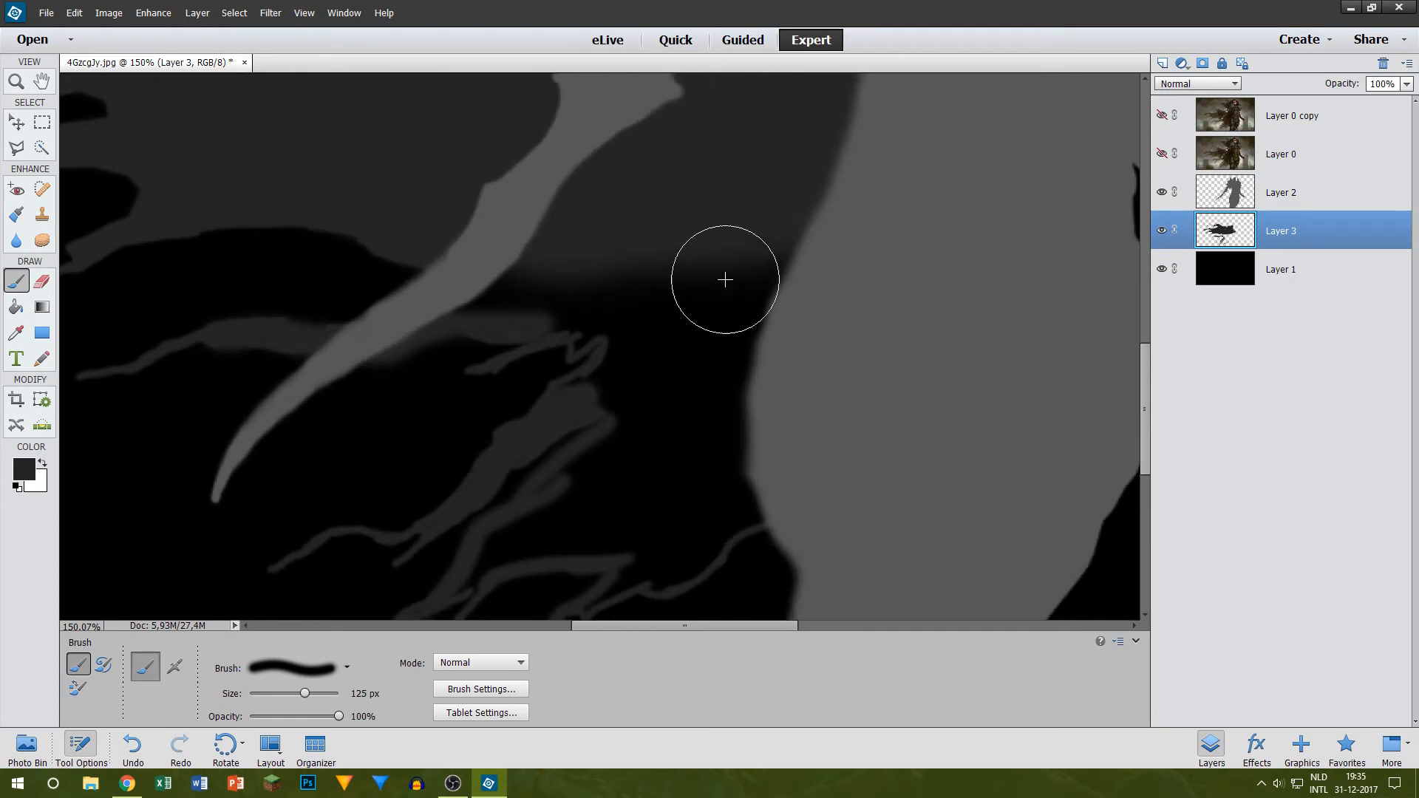
pyautogui.moveTo(677, 260)
pyautogui.mouseDown()
pyautogui.moveTo(654, 288)
pyautogui.moveTo(672, 362)
pyautogui.moveTo(636, 263)
pyautogui.moveTo(541, 247)
pyautogui.moveTo(595, 245)
pyautogui.mouseUp()
pyautogui.scroll(-2, 754, 291)
pyautogui.moveTo(724, 311)
pyautogui.mouseDown()
pyautogui.moveTo(657, 383)
pyautogui.moveTo(644, 418)
pyautogui.moveTo(761, 362)
pyautogui.mouseUp()
pyautogui.scroll(4, 761, 361)
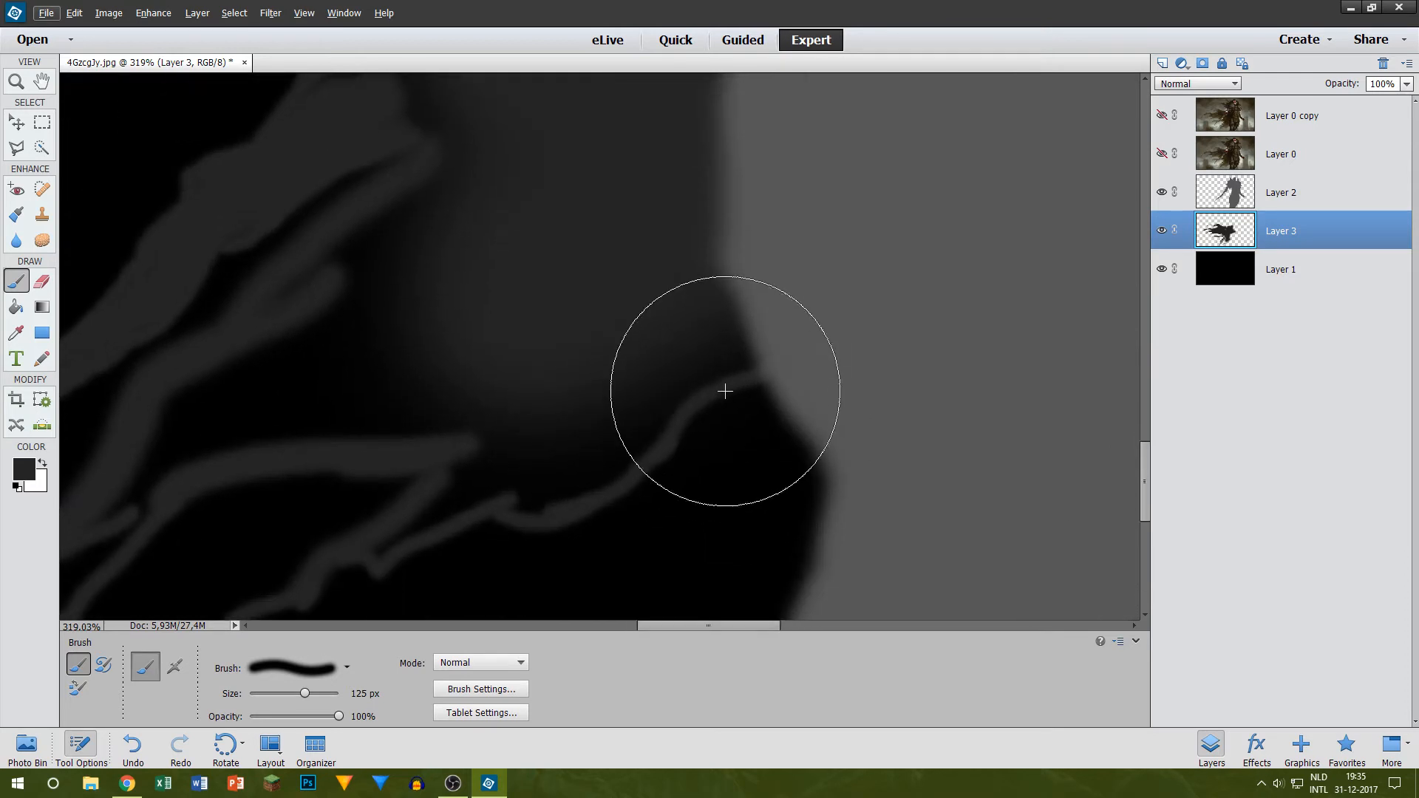
# Step: Extend the dark grey fill down to the lowest strand and outward between the lower strands with a 45 px brush
pyautogui.press('[')
pyautogui.press('[')
pyautogui.press('[')
pyautogui.press('[')
pyautogui.press('[')
pyautogui.press('[')
pyautogui.press('[')
pyautogui.moveTo(552, 456)
pyautogui.mouseDown()
pyautogui.moveTo(527, 485)
pyautogui.moveTo(784, 315)
pyautogui.mouseUp()
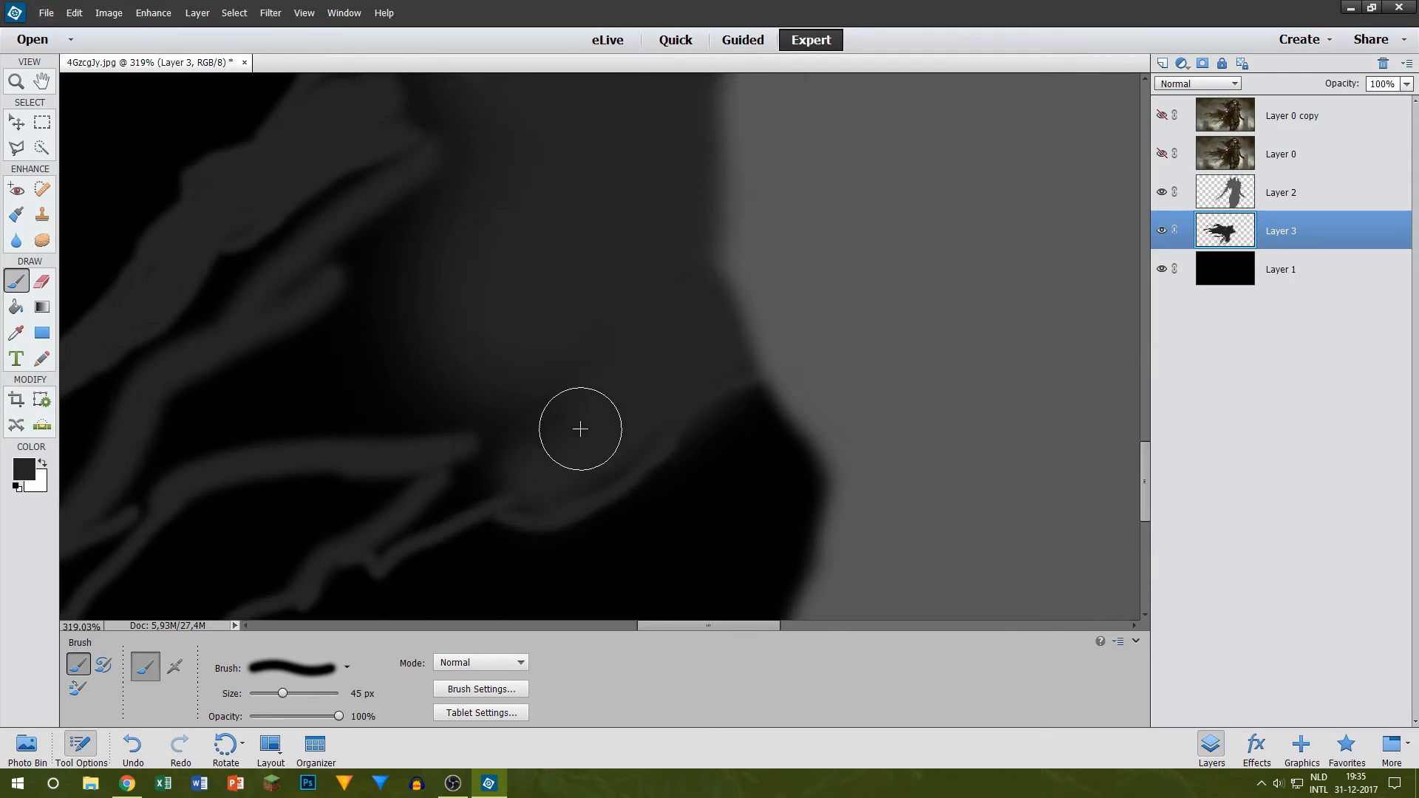
pyautogui.moveTo(555, 484)
pyautogui.mouseDown()
pyautogui.moveTo(504, 465)
pyautogui.moveTo(463, 367)
pyautogui.moveTo(462, 405)
pyautogui.moveTo(188, 396)
pyautogui.moveTo(535, 367)
pyautogui.moveTo(358, 322)
pyautogui.moveTo(332, 291)
pyautogui.moveTo(411, 223)
pyautogui.moveTo(486, 207)
pyautogui.mouseUp()
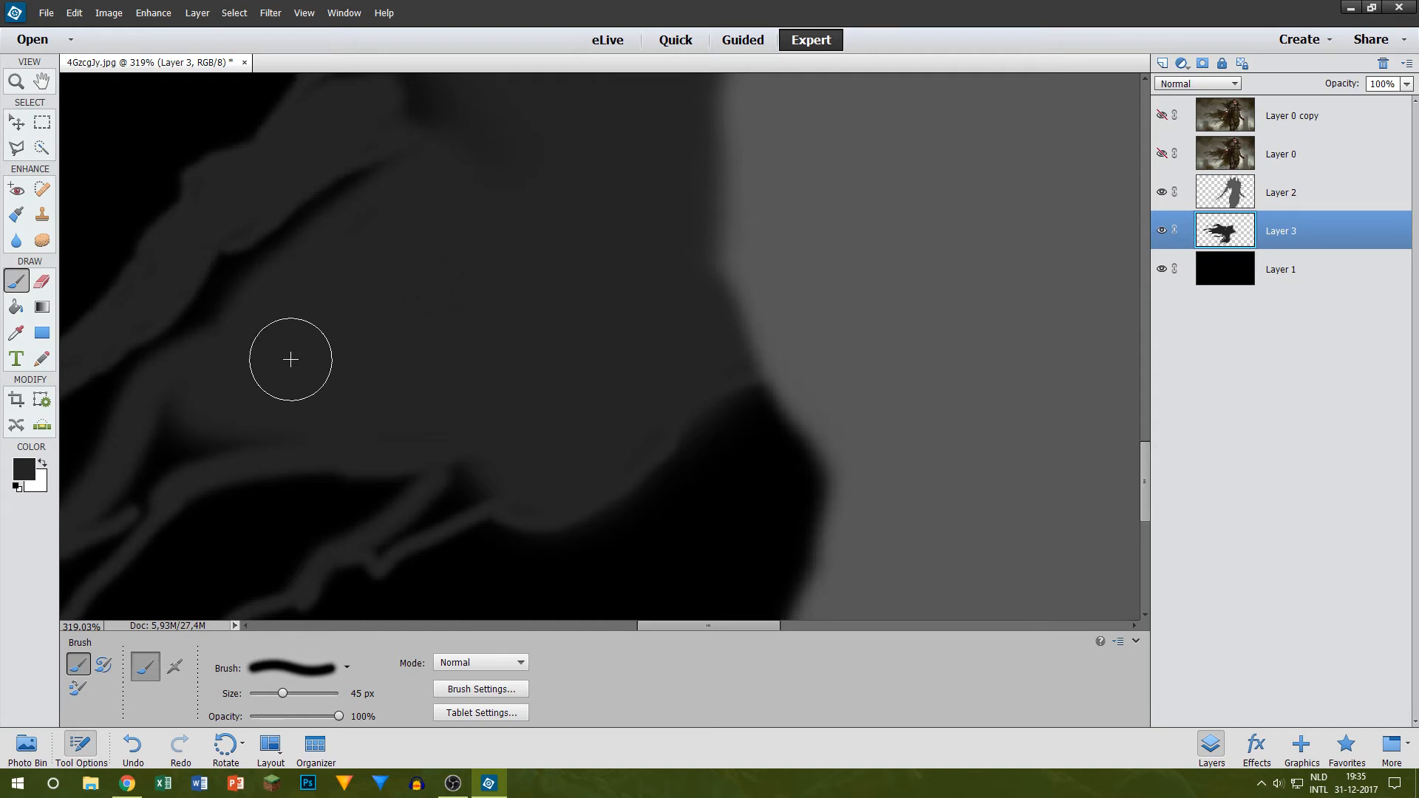
# Step: Examine the filled lower cape and its strands against the Layer 0 artwork
pyautogui.scroll(2, 290, 360)
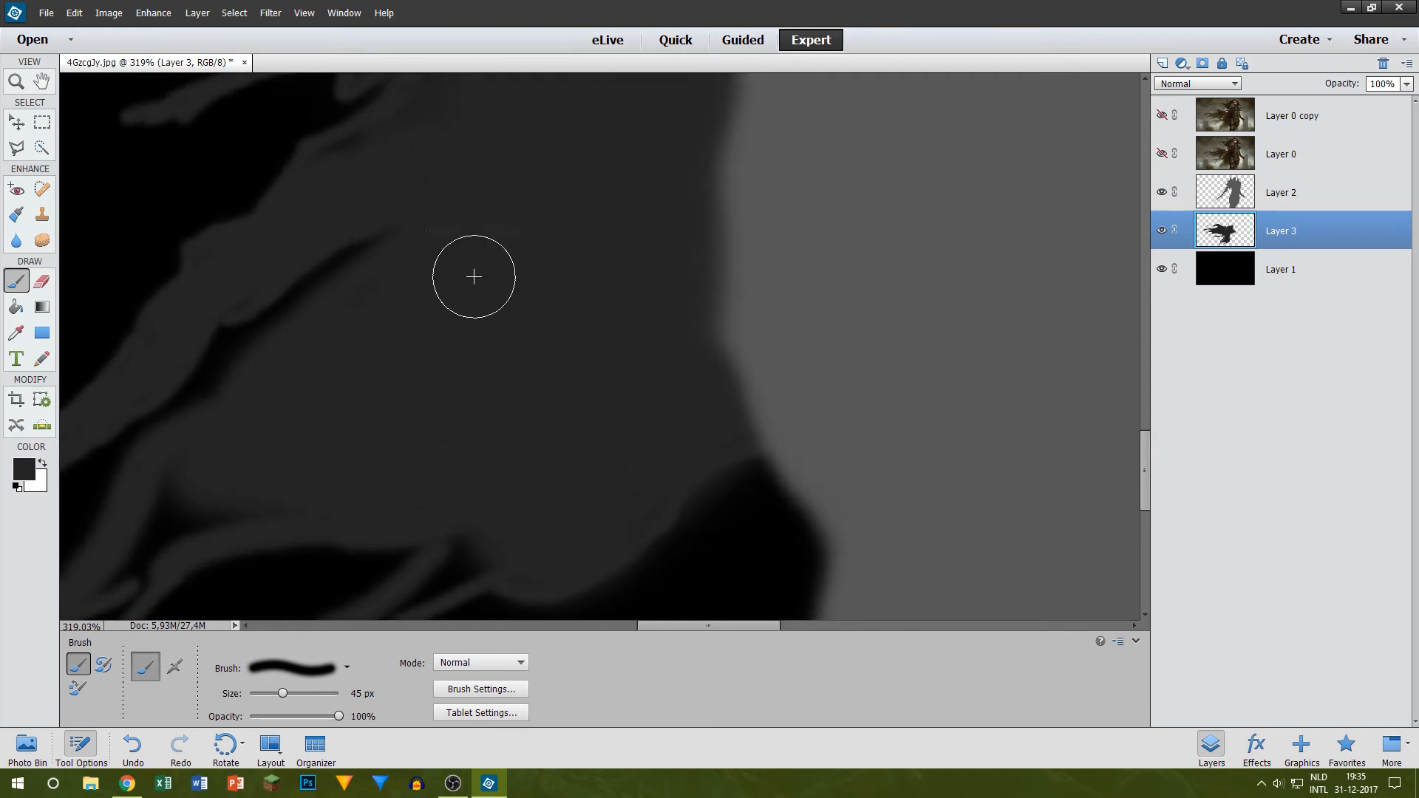
pyautogui.scroll(-2, 377, 362)
pyautogui.scroll(6, 118, 477)
pyautogui.scroll(-4, 421, 362)
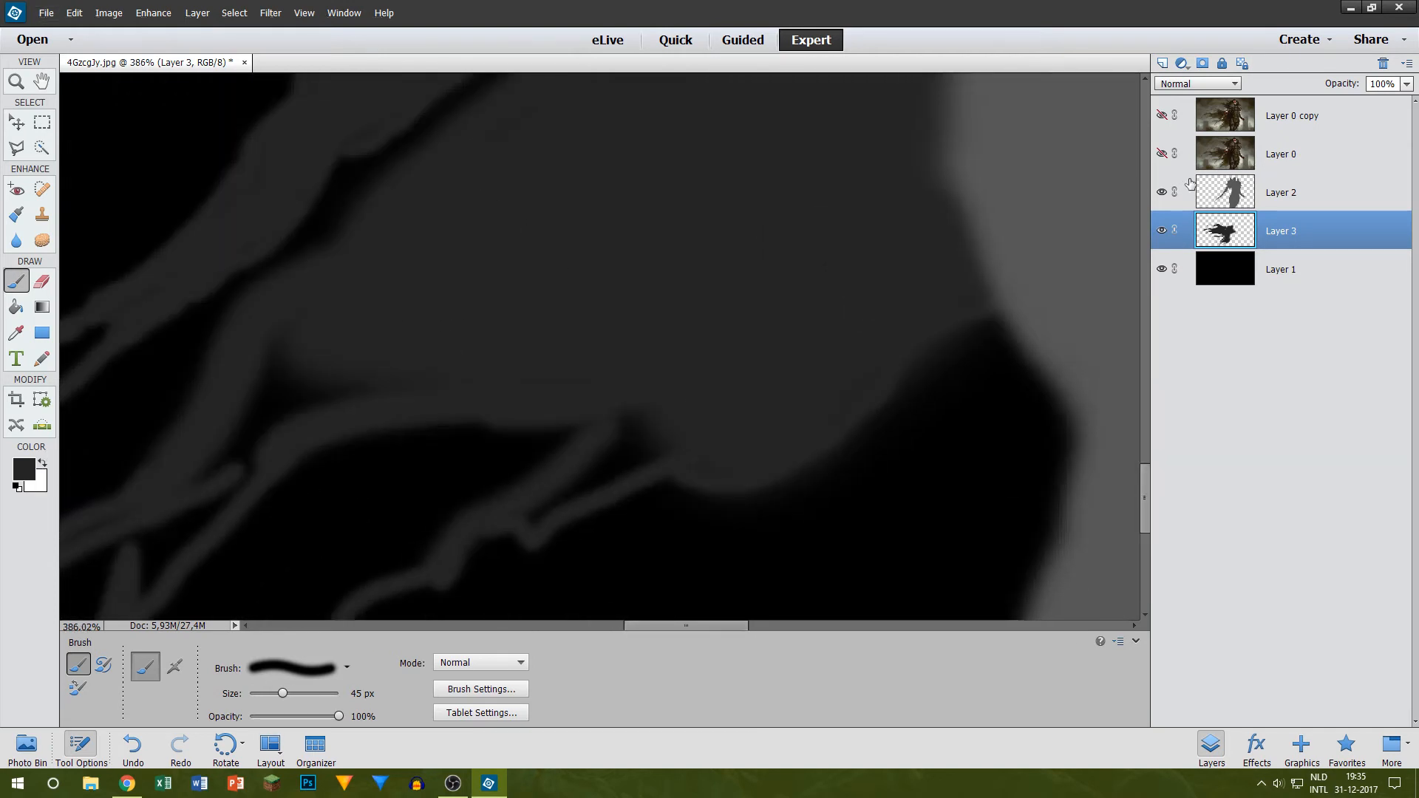
pyautogui.click(1158, 152)
pyautogui.click(1159, 153)
pyautogui.scroll(6, 165, 546)
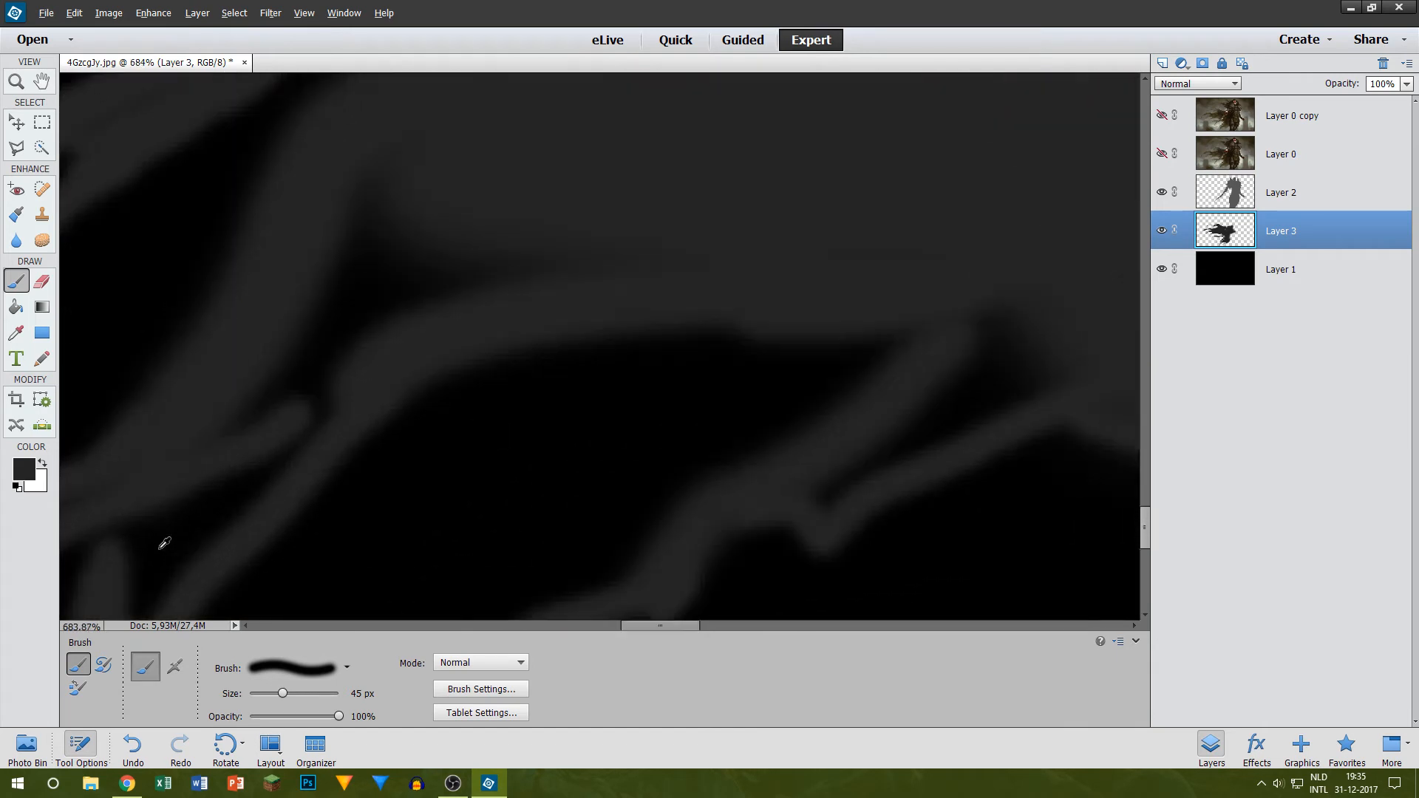
# Step: Fill the black gaps between the crossing lower cape strands on Layer 3 in dark grey with a 15 px brush
pyautogui.scroll(-2, 585, 580)
pyautogui.moveTo(665, 627); pyautogui.dragTo(630, 626)
pyautogui.scroll(-2, 596, 406)
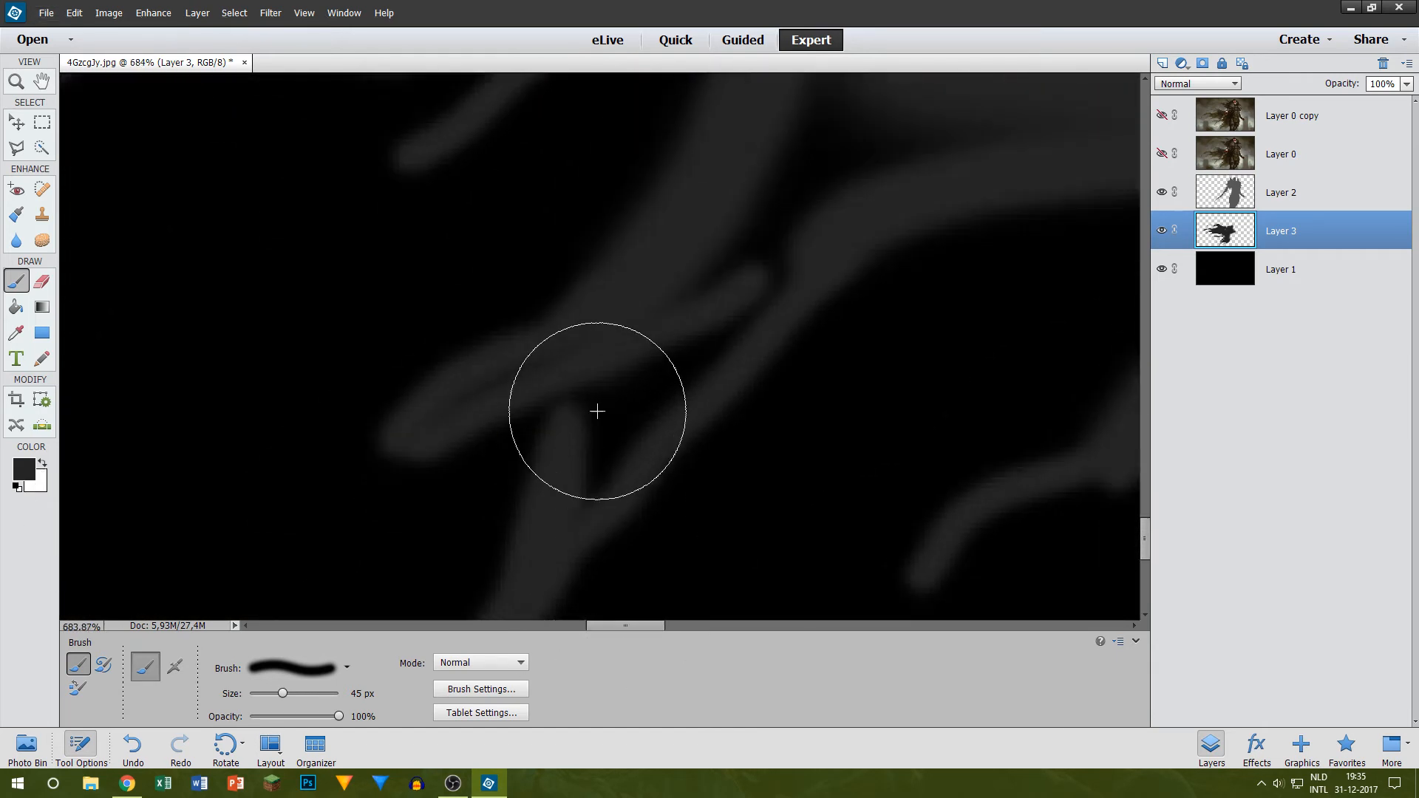
pyautogui.press('[')
pyautogui.press('[')
pyautogui.press('[')
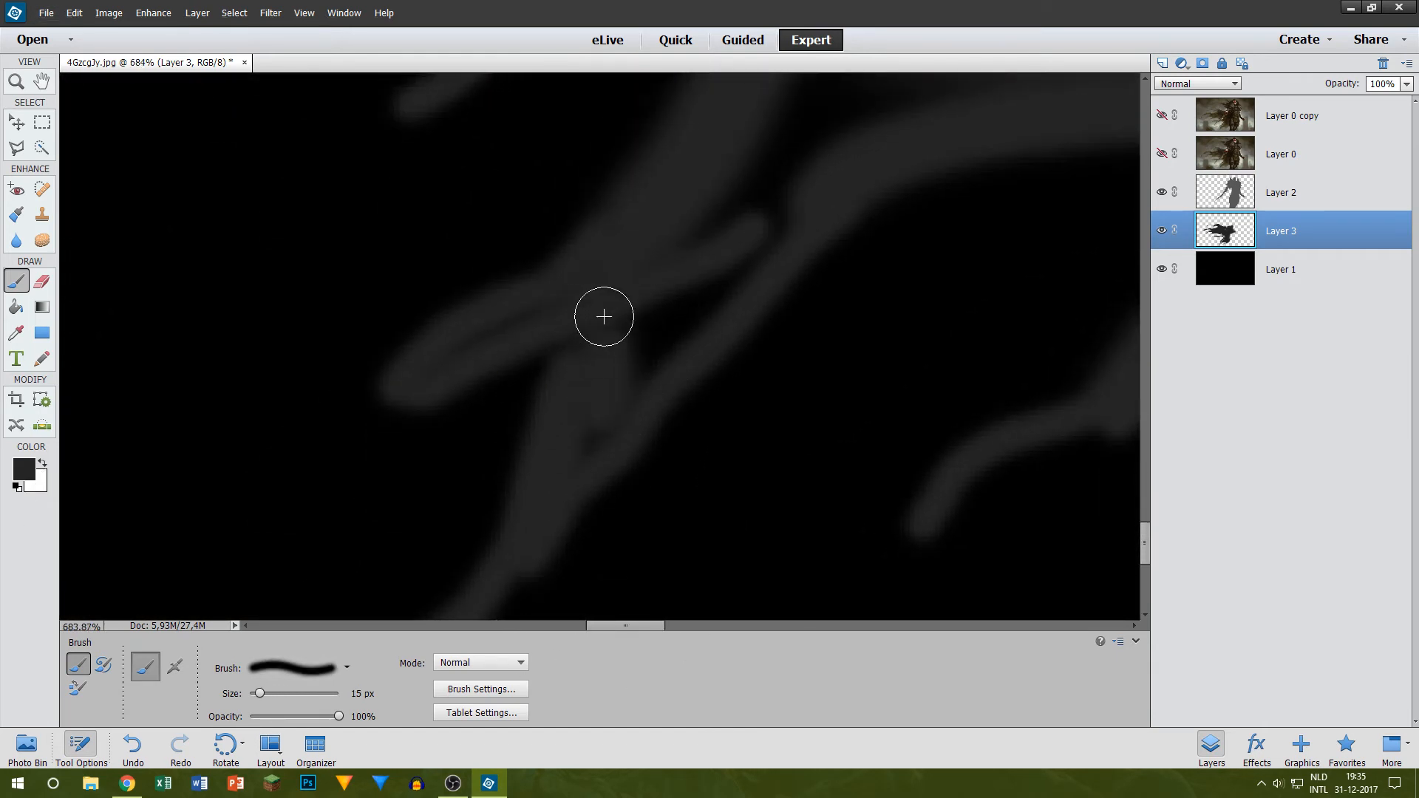
pyautogui.hotkey('ctrl', 'z')
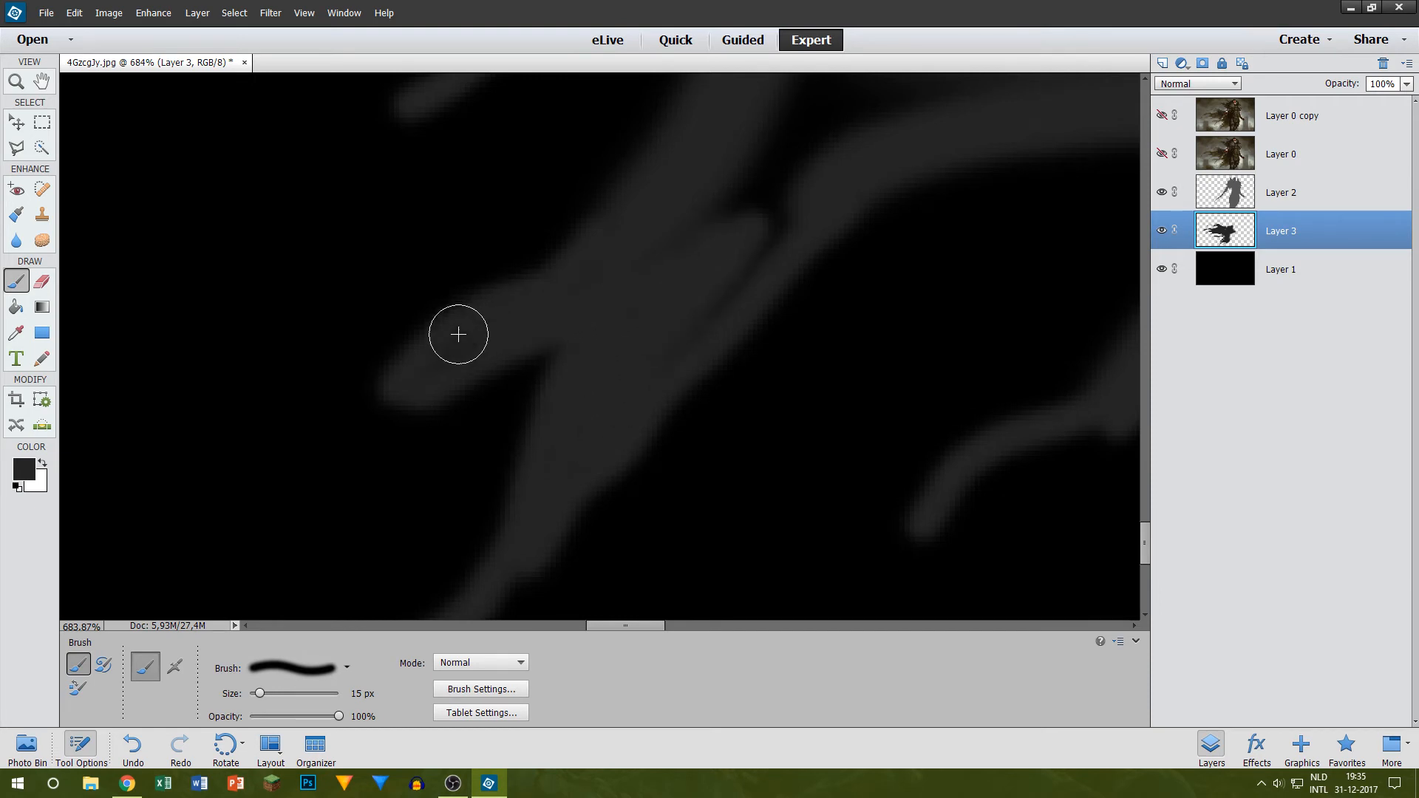
pyautogui.scroll(2, 742, 321)
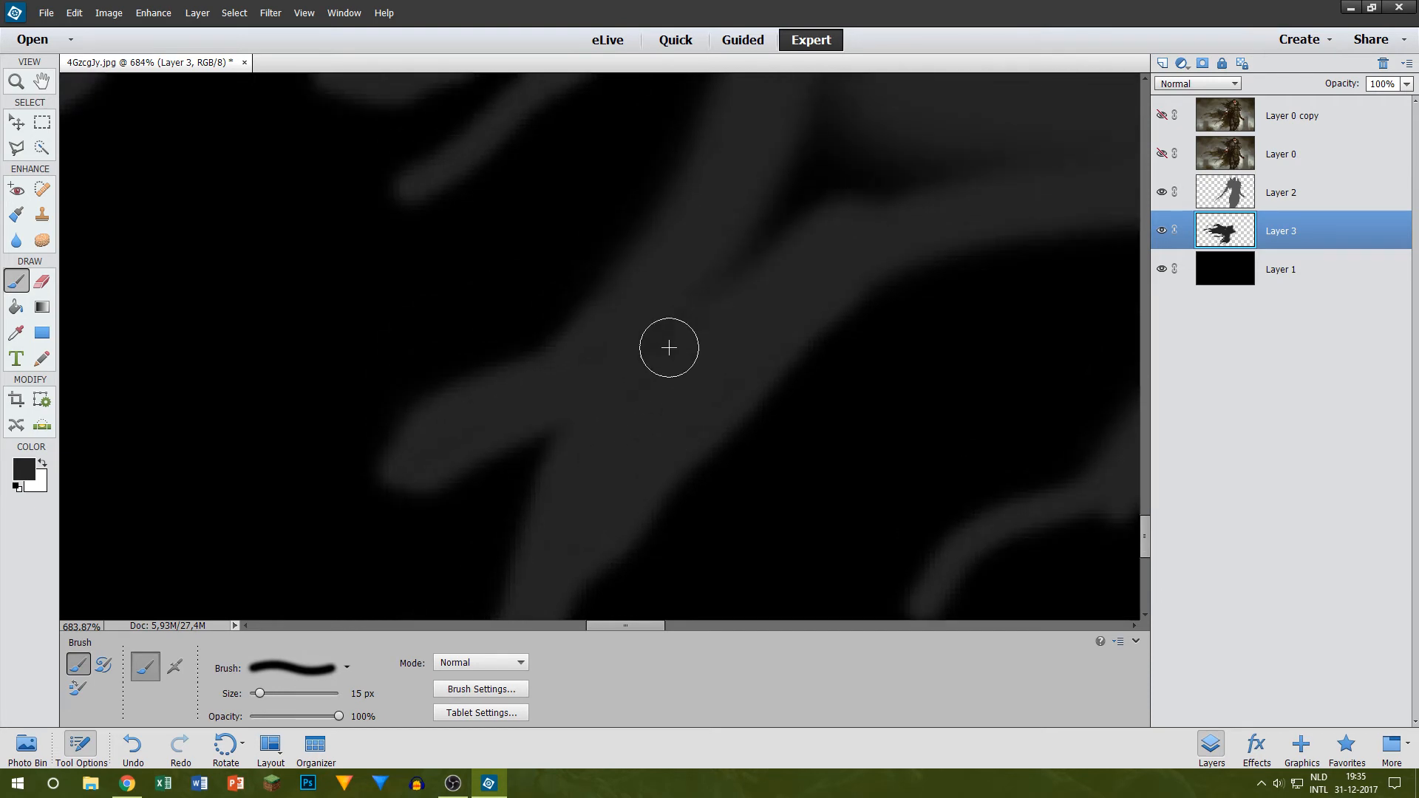
pyautogui.scroll(2, 835, 202)
pyautogui.moveTo(775, 333)
pyautogui.mouseDown()
pyautogui.moveTo(812, 193)
pyautogui.moveTo(868, 88)
pyautogui.moveTo(760, 335)
pyautogui.moveTo(1047, 202)
pyautogui.mouseUp()
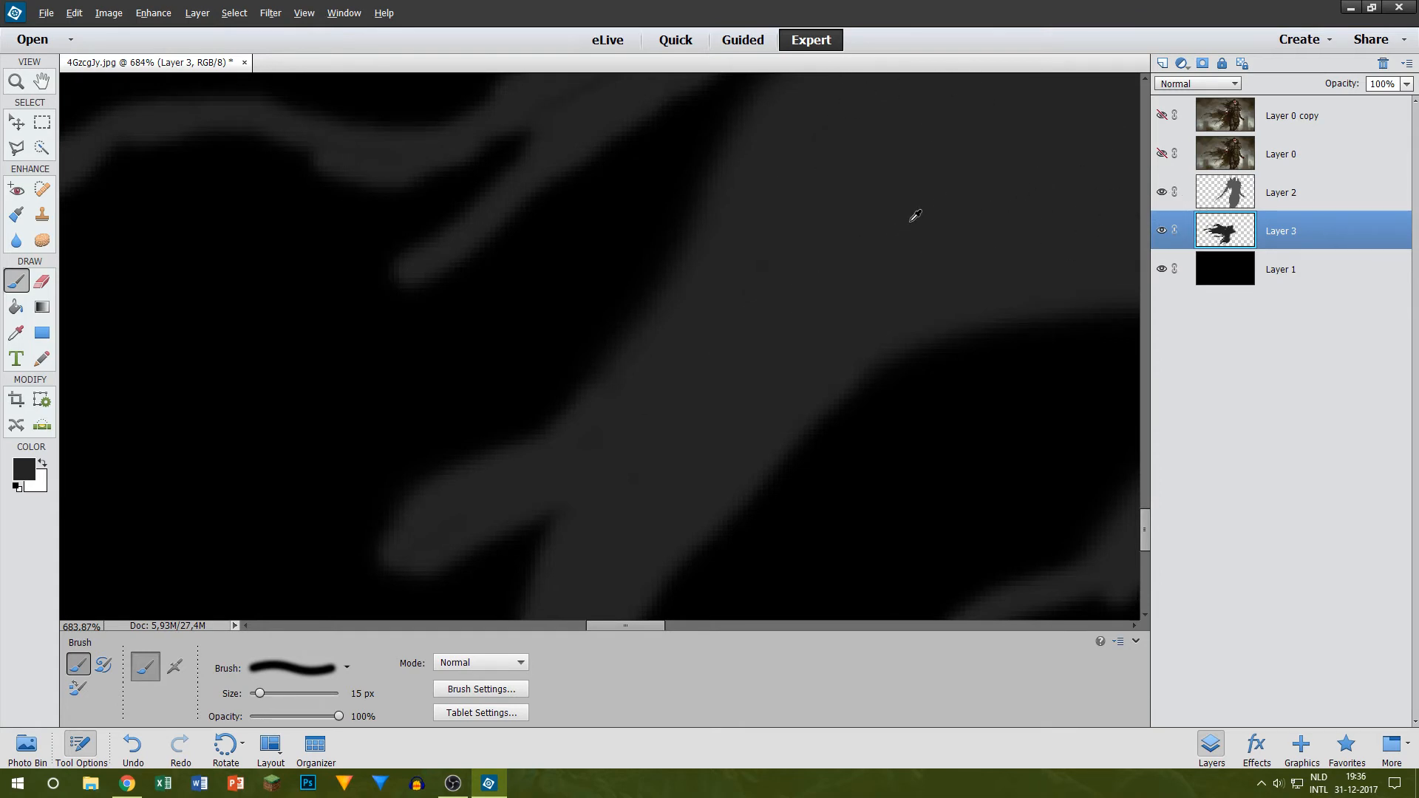
# Step: Fill the notch between the two short lower strands and even out the cape's bottom edge in dark grey
pyautogui.scroll(-4, 916, 222)
pyautogui.scroll(4, 1083, 301)
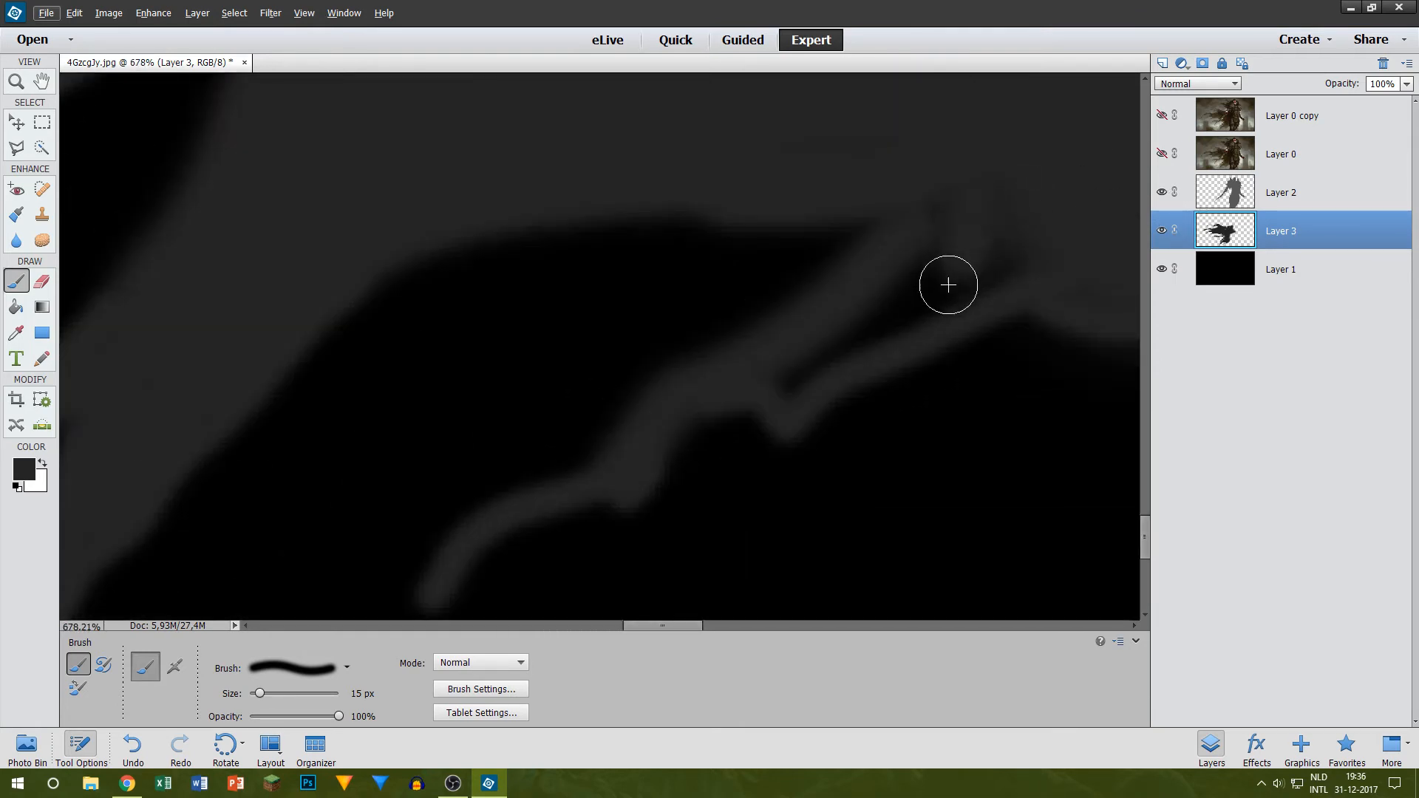
pyautogui.moveTo(948, 285)
pyautogui.mouseDown()
pyautogui.moveTo(753, 392)
pyautogui.moveTo(927, 271)
pyautogui.moveTo(988, 270)
pyautogui.moveTo(919, 327)
pyautogui.mouseUp()
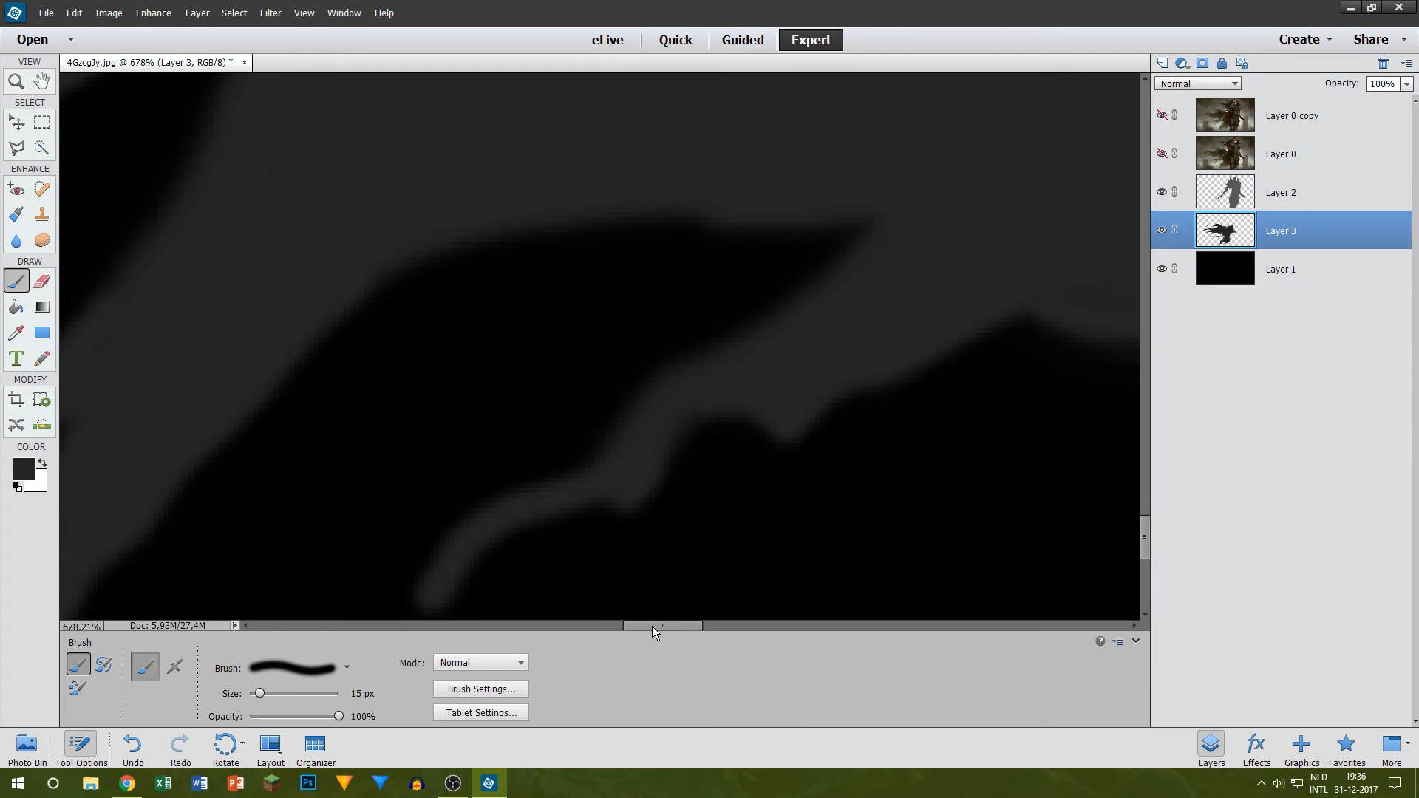
pyautogui.moveTo(652, 627); pyautogui.dragTo(689, 626)
pyautogui.moveTo(645, 293); pyautogui.dragTo(952, 110)
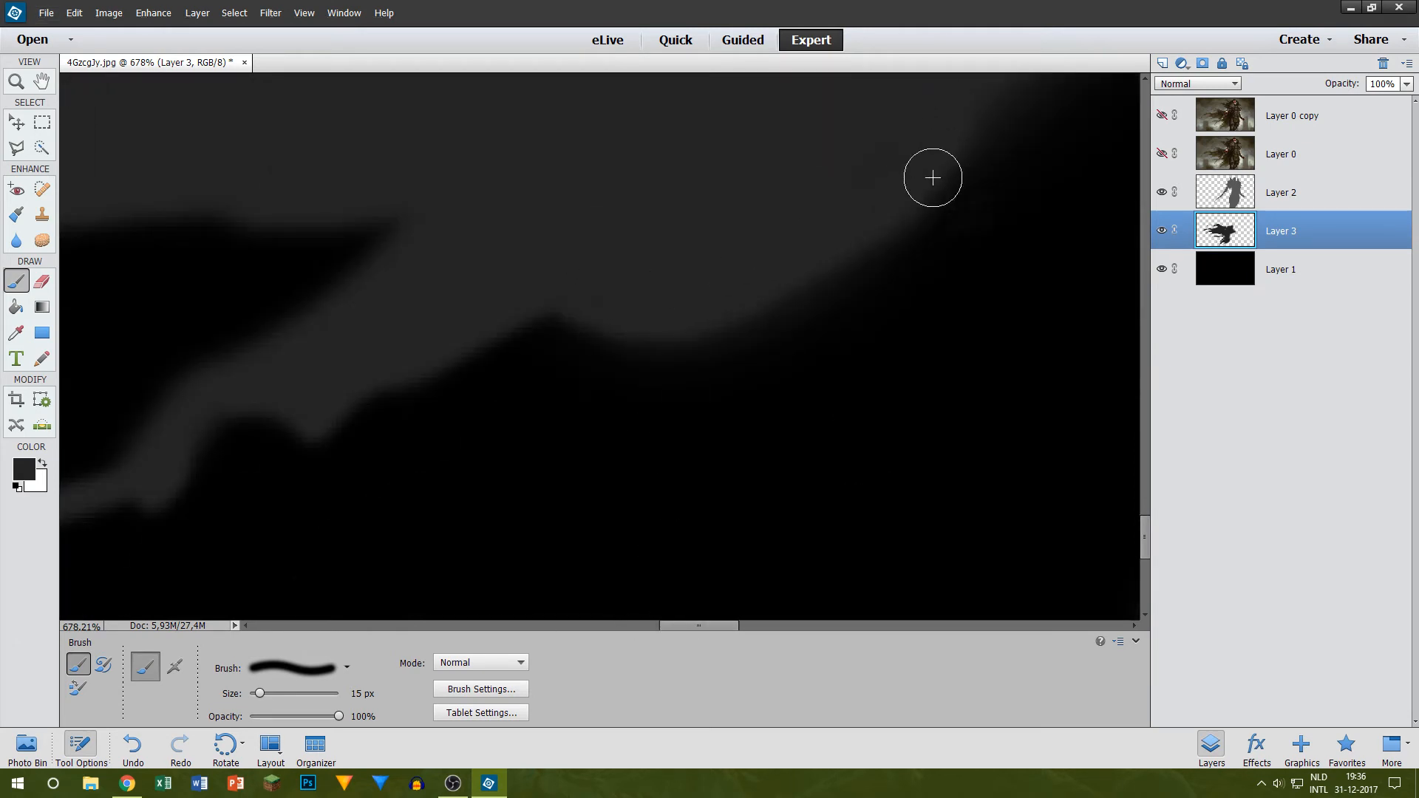
pyautogui.scroll(3, 818, 324)
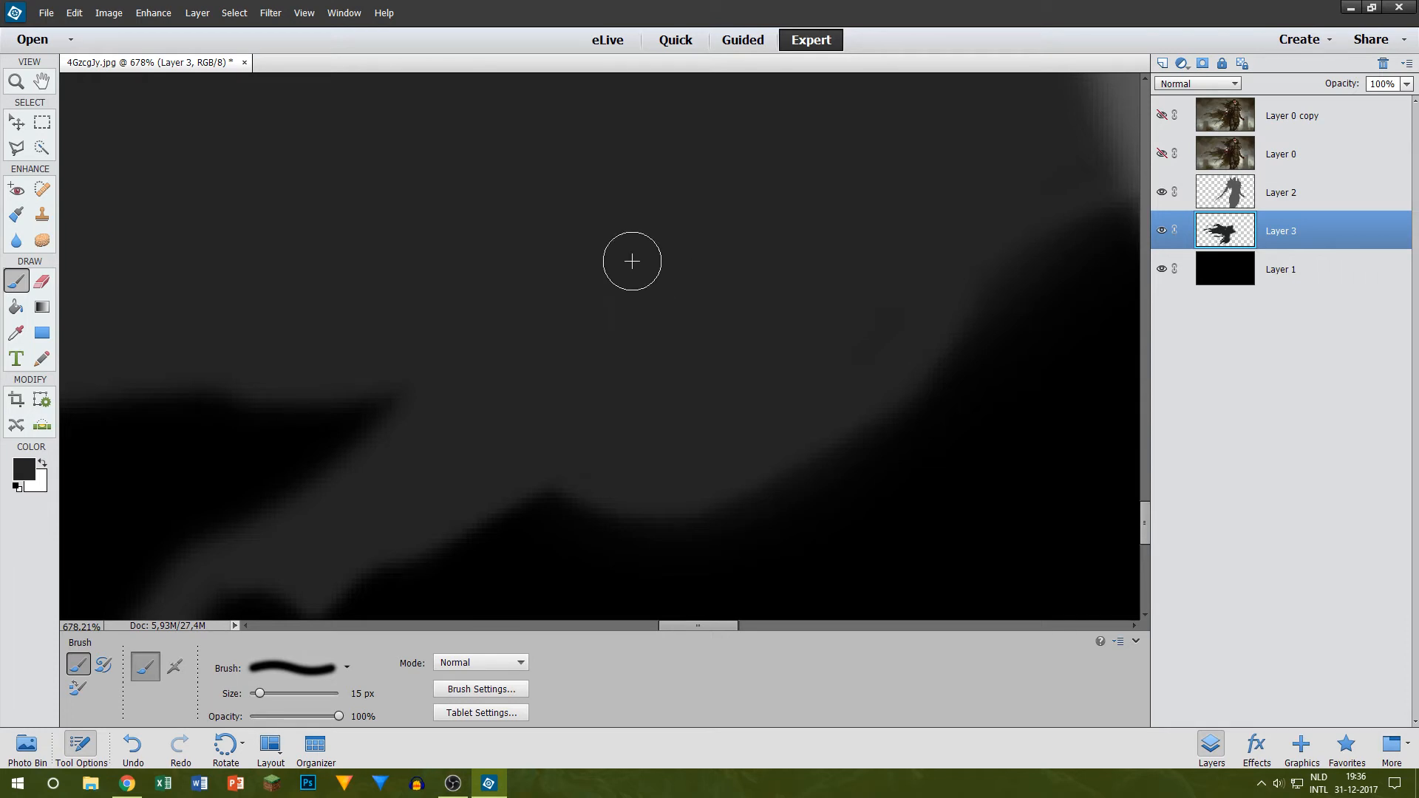
pyautogui.scroll(-1, 471, 290)
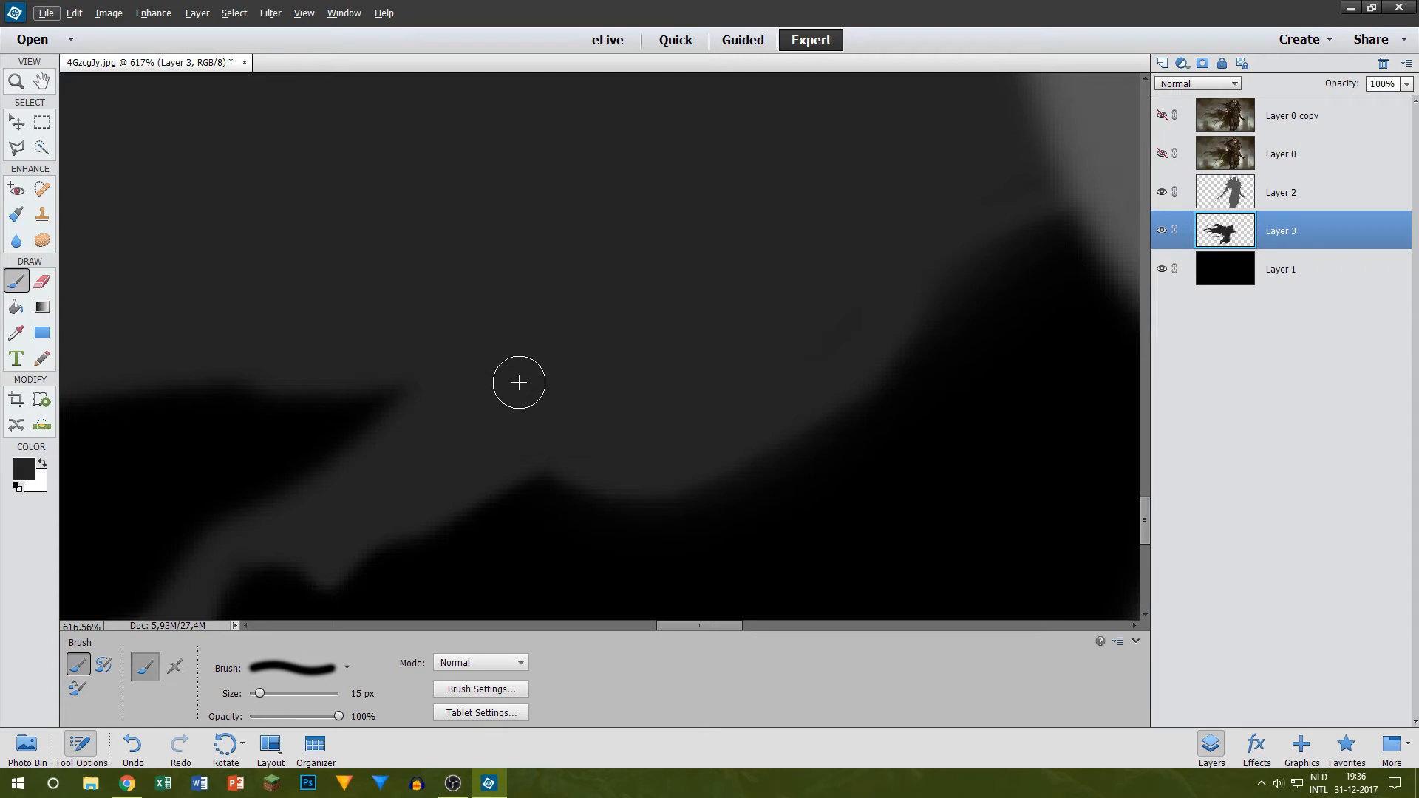
# Step: Add a new layer above all the others and fill it with white
pyautogui.click(1163, 68)
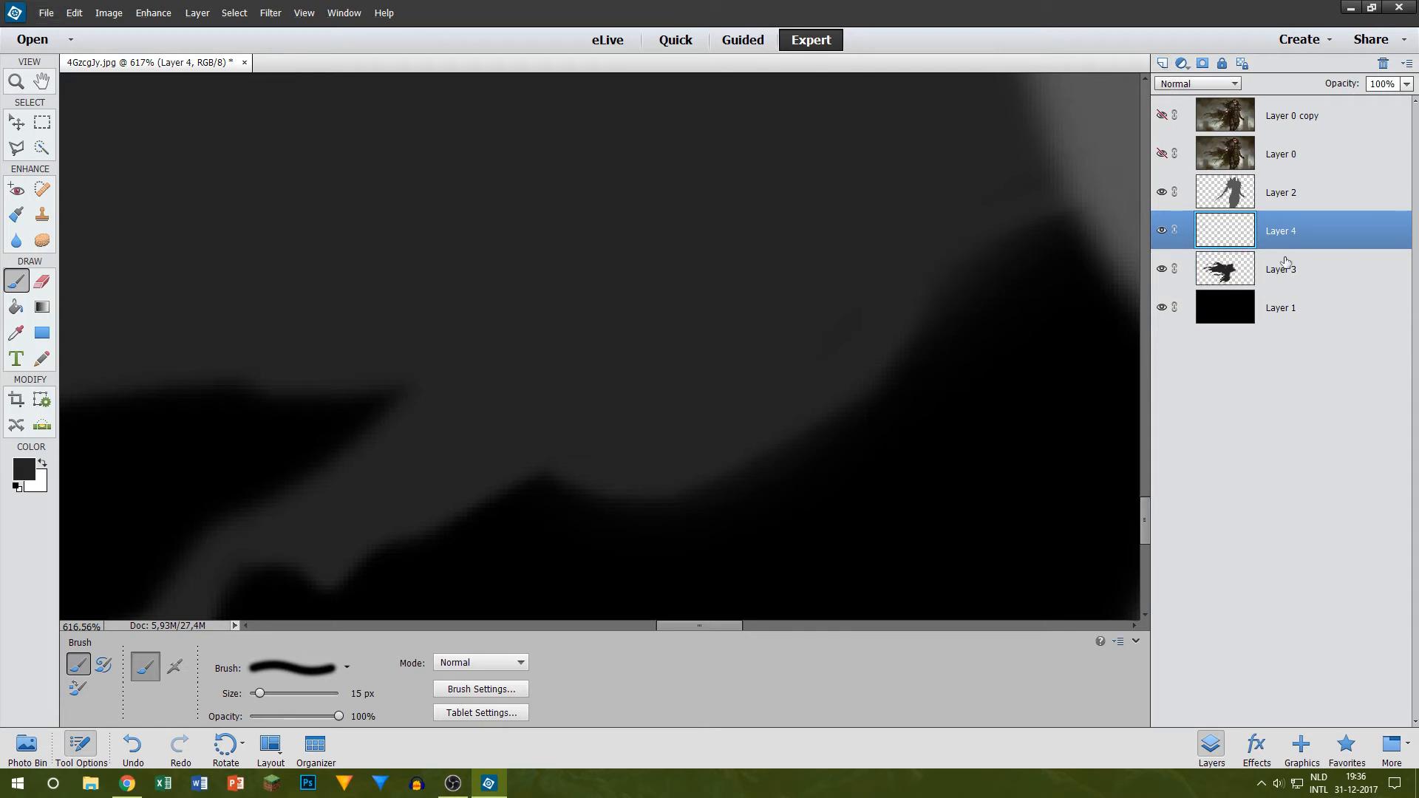
pyautogui.moveTo(1282, 231); pyautogui.dragTo(1281, 94)
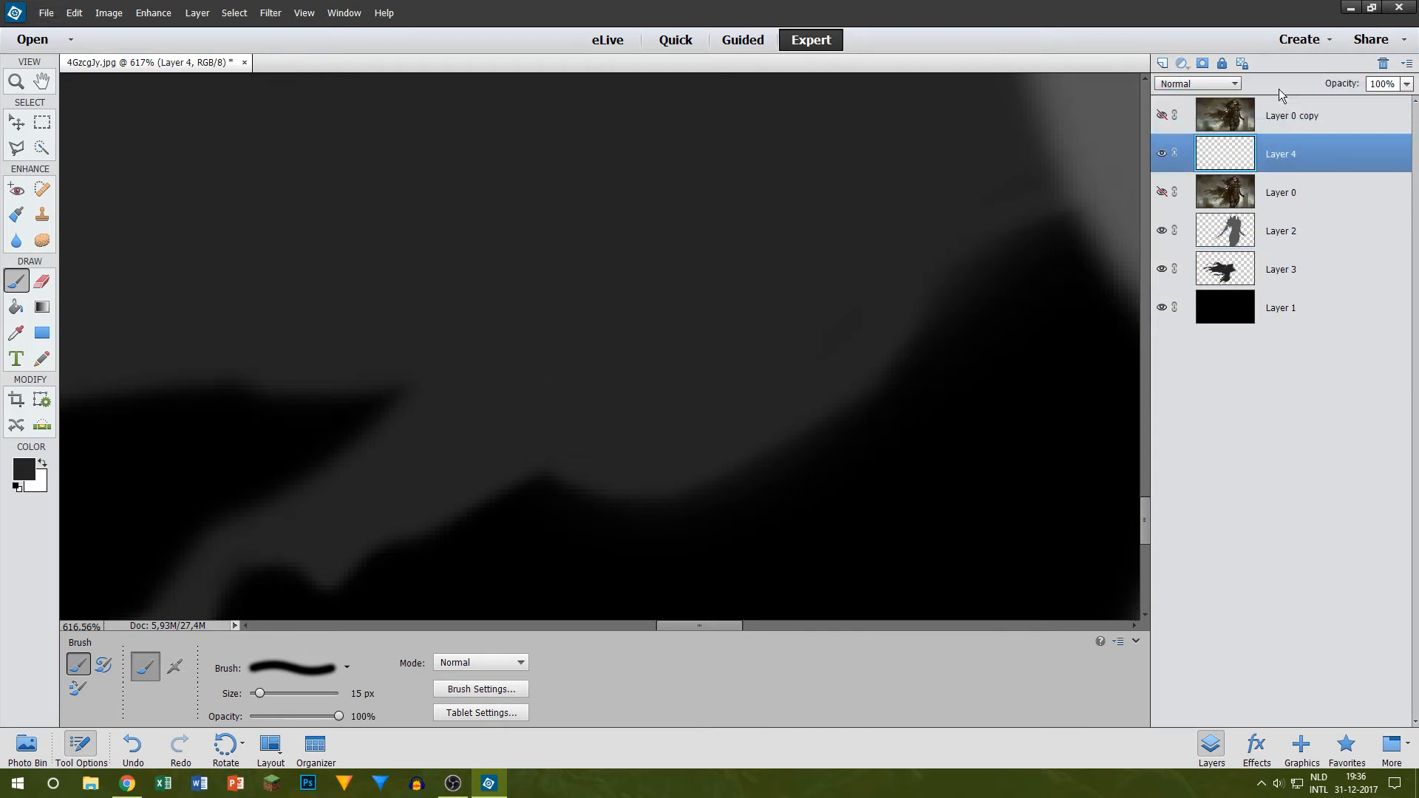
pyautogui.moveTo(1287, 171); pyautogui.dragTo(1284, 112)
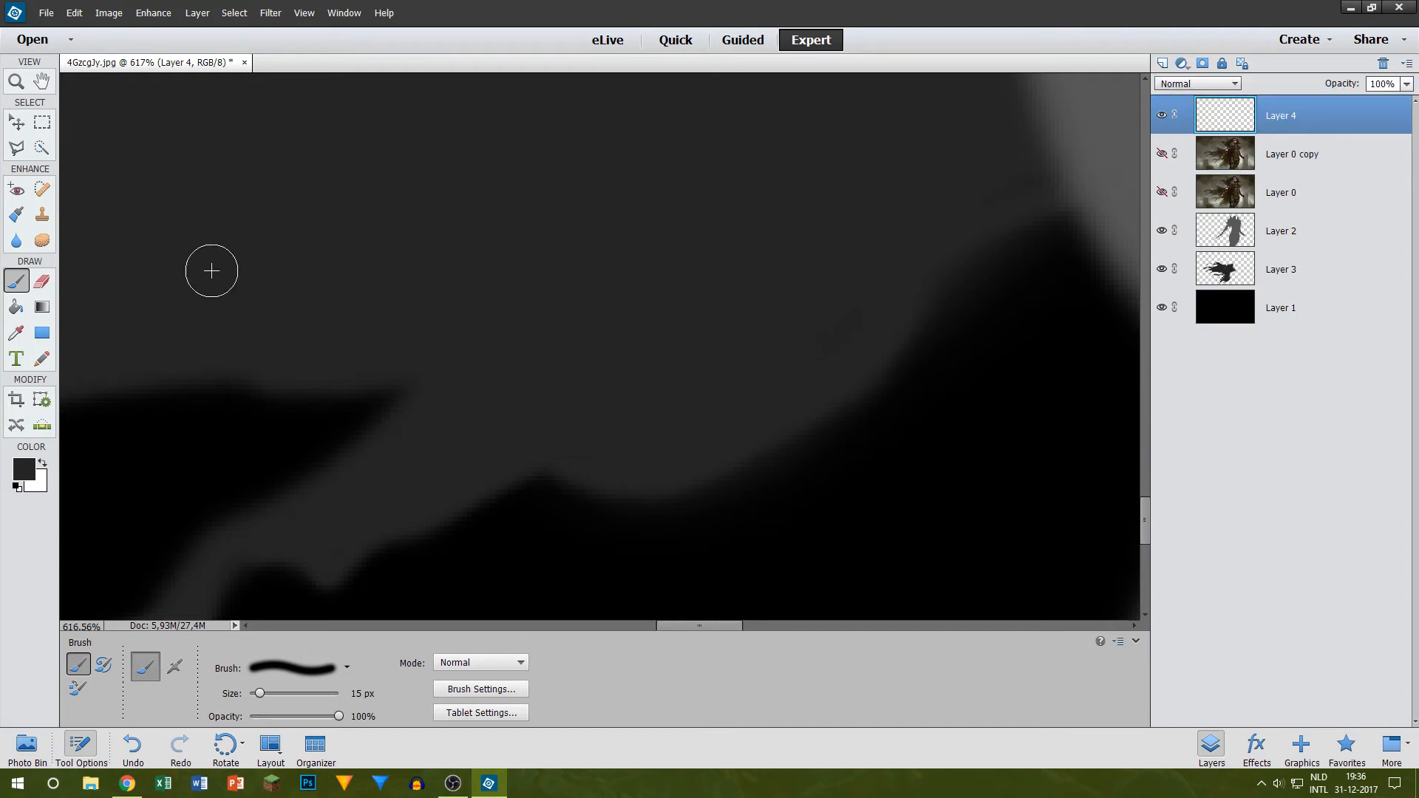
pyautogui.click(16, 307)
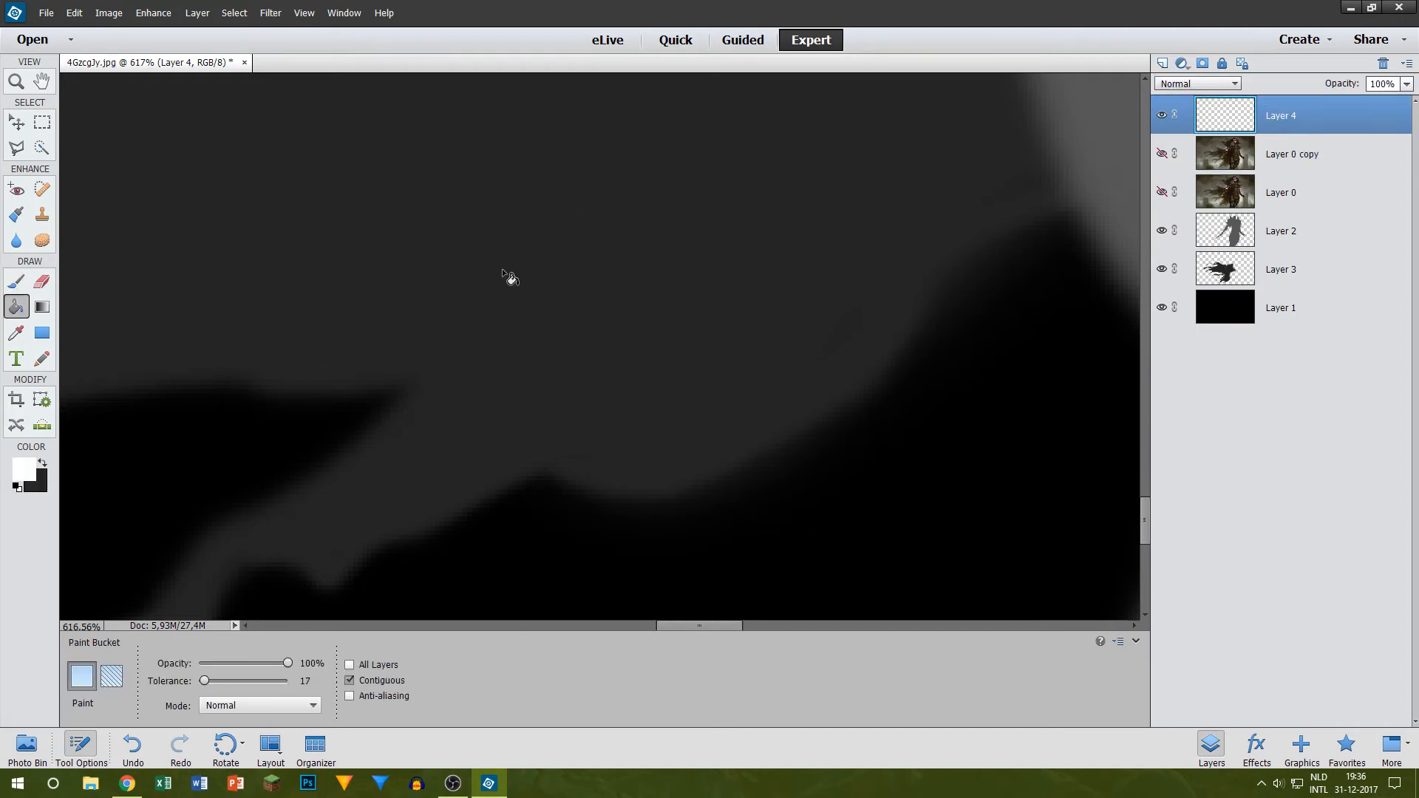
pyautogui.click(509, 277)
pyautogui.scroll(-5, 274, 264)
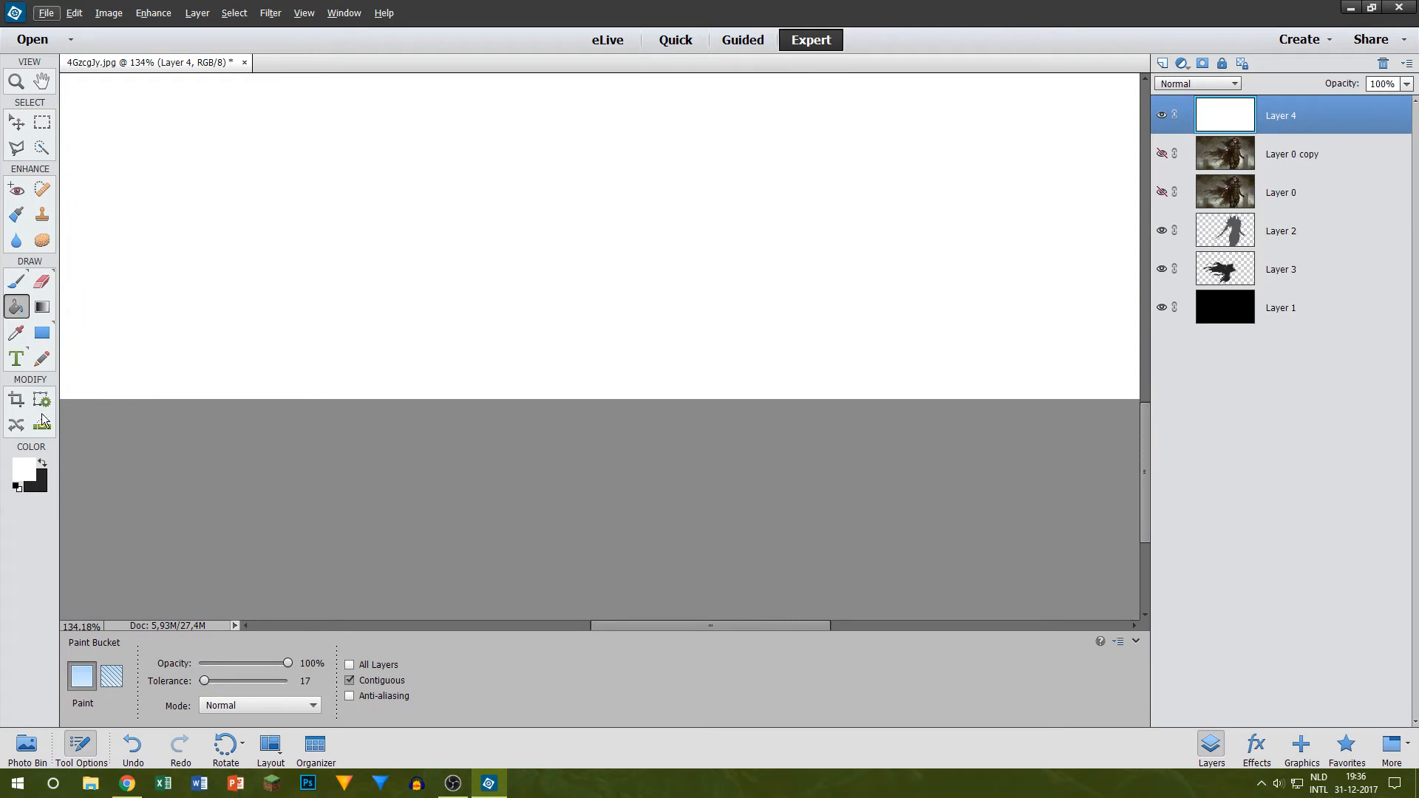
# Step: Paint a closed black ring on the white layer with a soft 90 px brush
pyautogui.click(16, 282)
pyautogui.scroll(3, 434, 292)
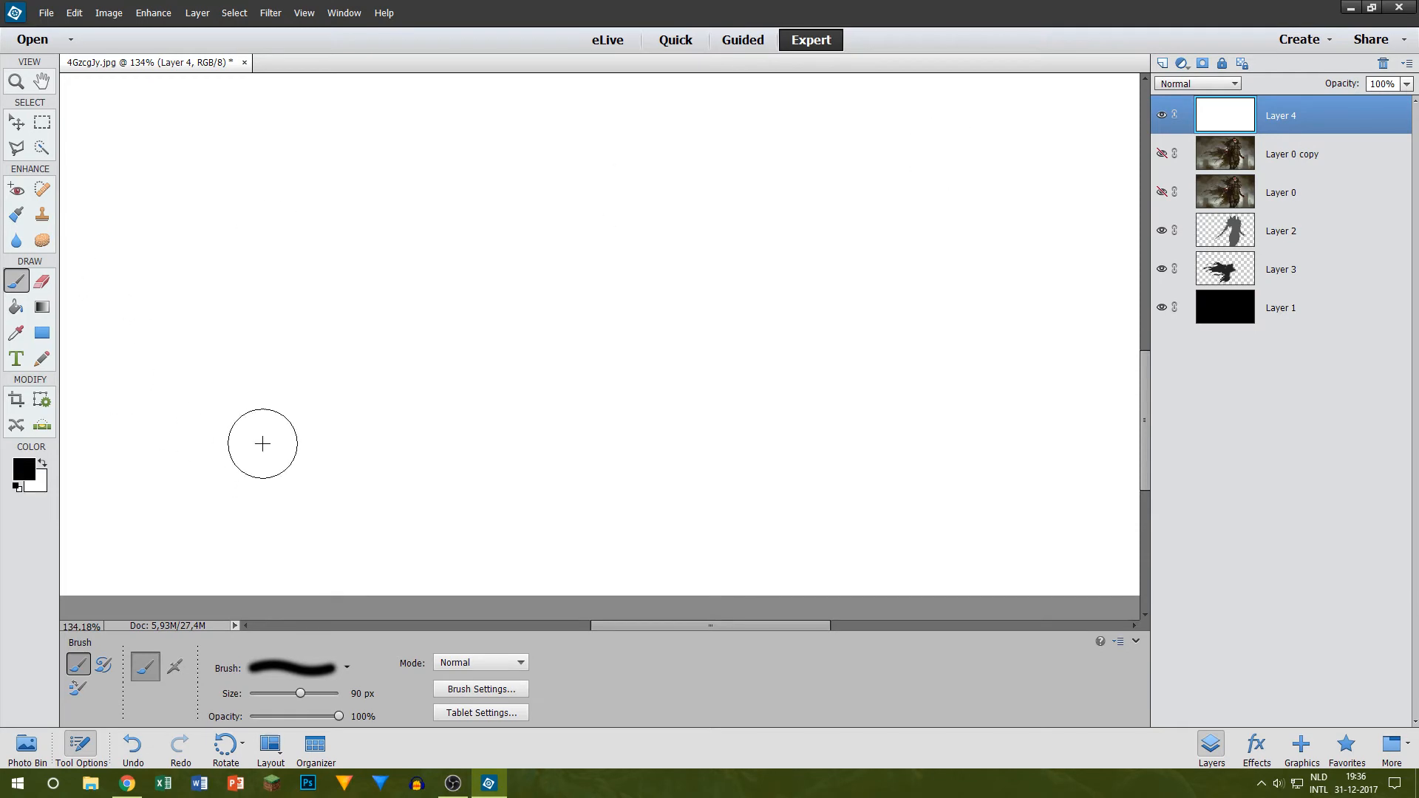
pyautogui.moveTo(325, 215)
pyautogui.mouseDown()
pyautogui.moveTo(263, 281)
pyautogui.moveTo(229, 199)
pyautogui.mouseUp()
pyautogui.scroll(3, 348, 347)
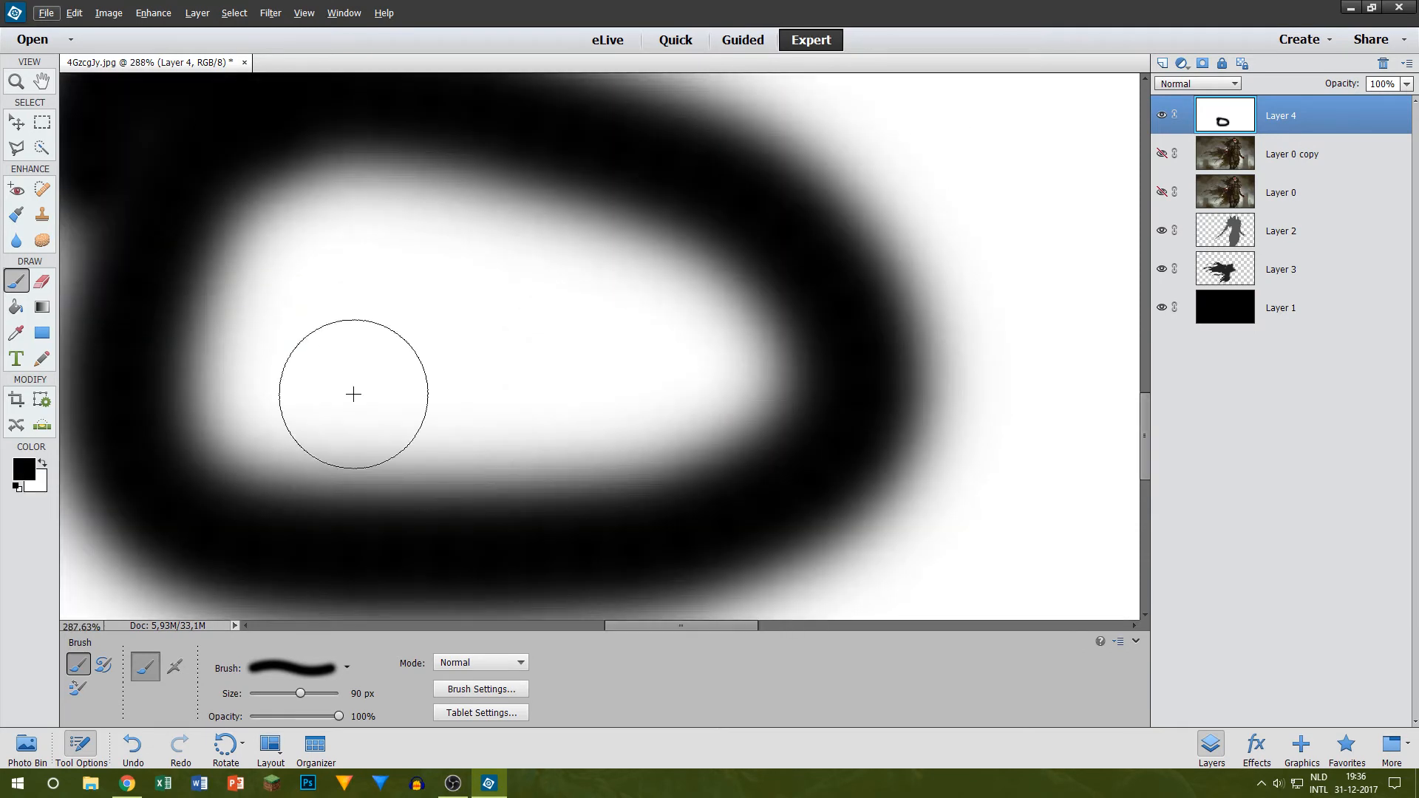
pyautogui.scroll(3, 197, 320)
pyautogui.scroll(-4, 192, 358)
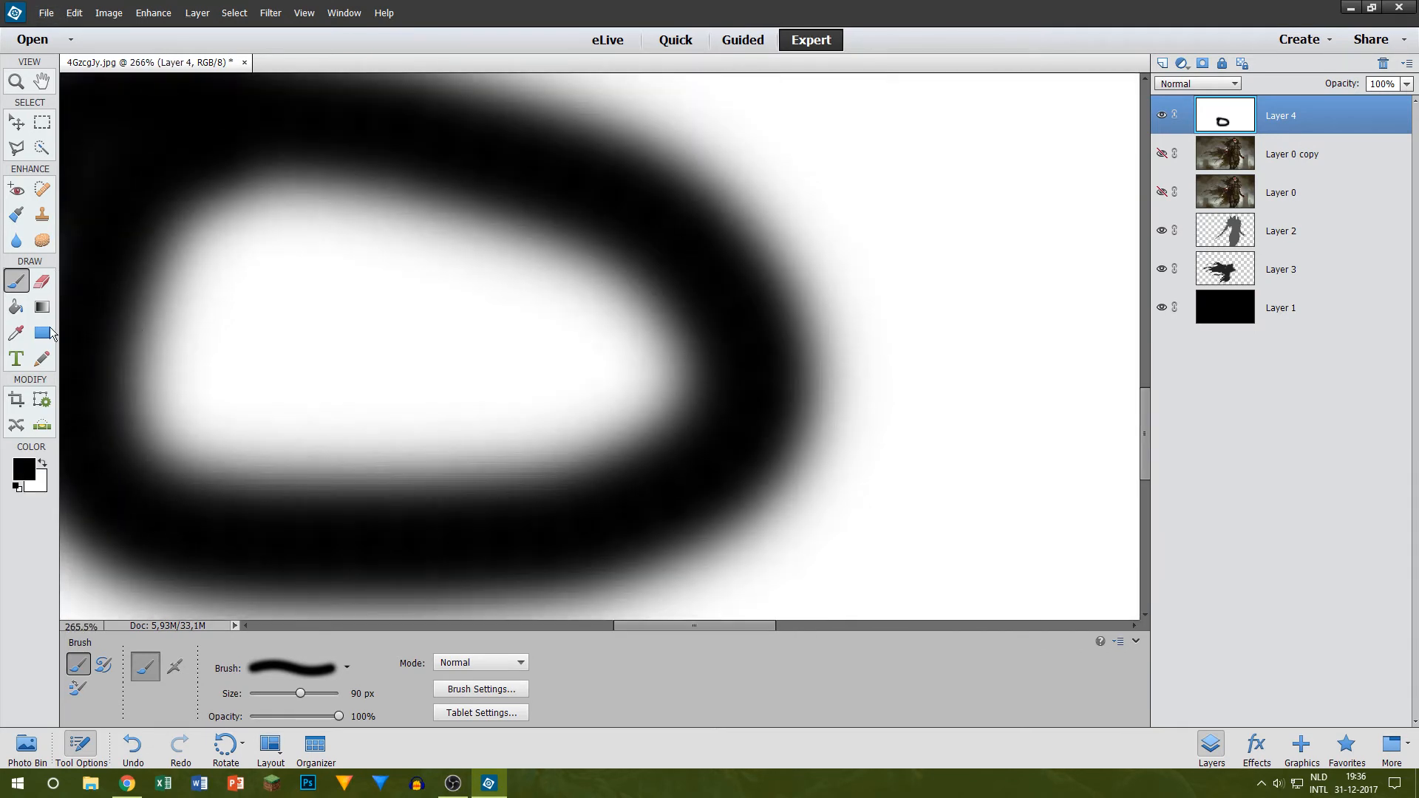
# Step: Try filling the ring's interior with black using the Paint Bucket at tolerance 17, inspect the fill's edge and undo it
pyautogui.click(13, 312)
pyautogui.click(329, 398)
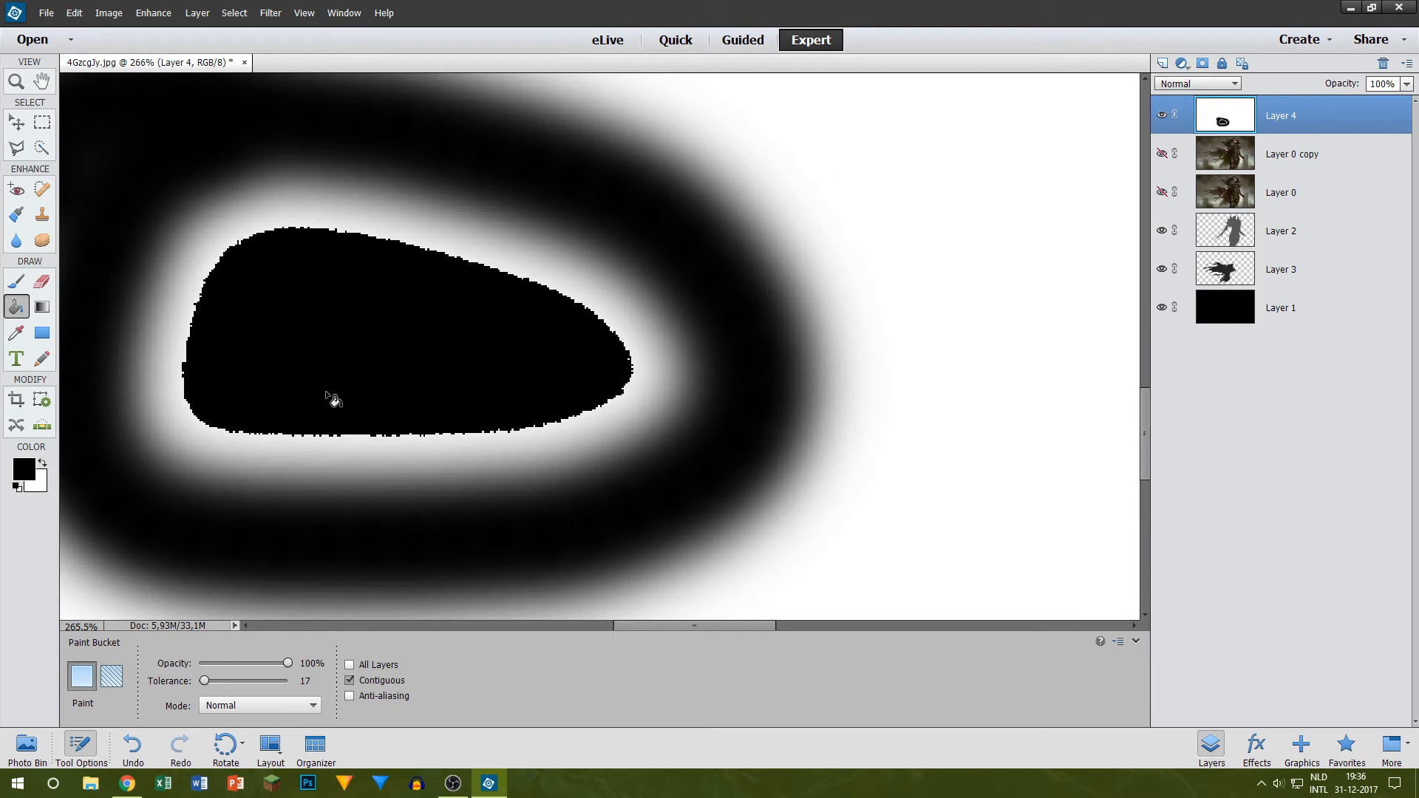
pyautogui.scroll(10, 656, 387)
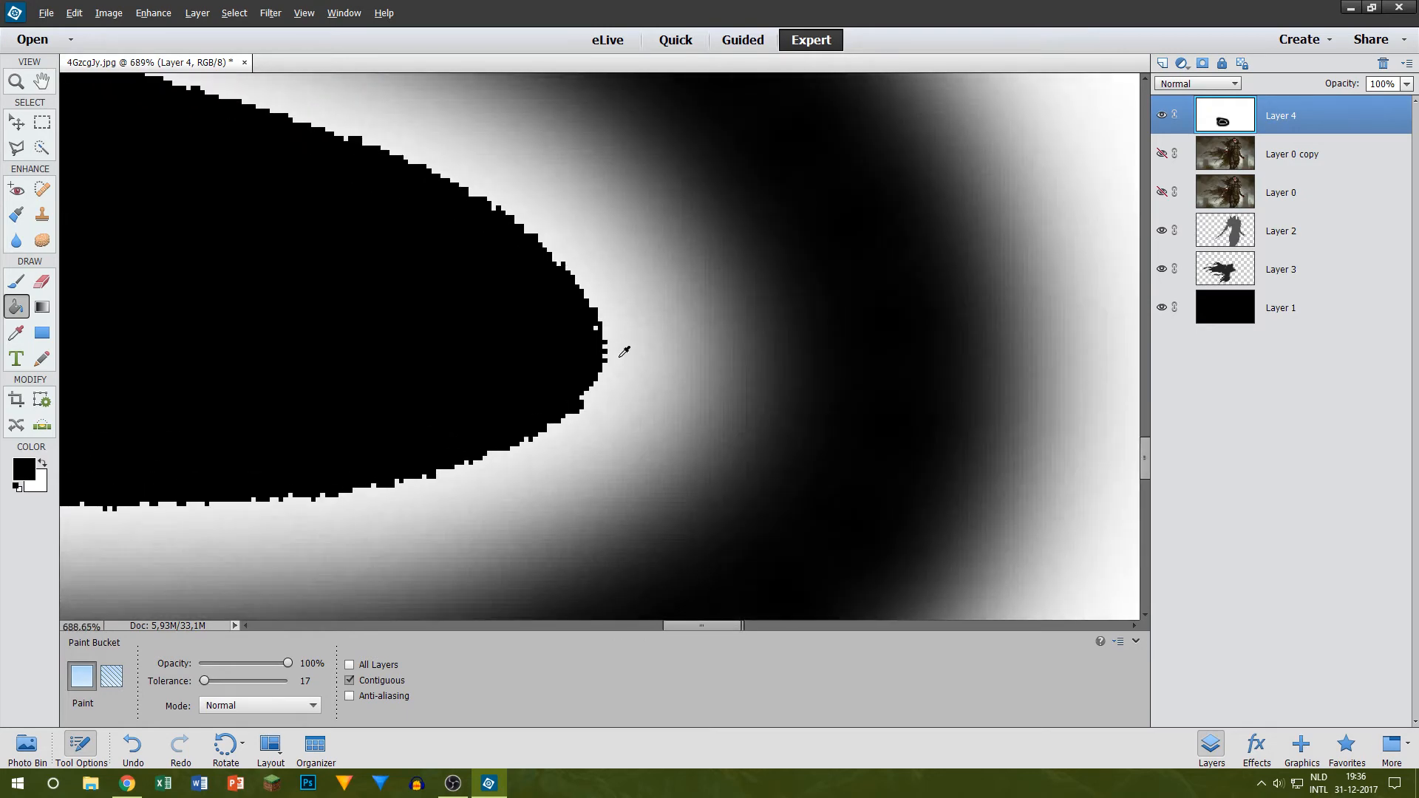
pyautogui.hotkey('ctrl', 'z')
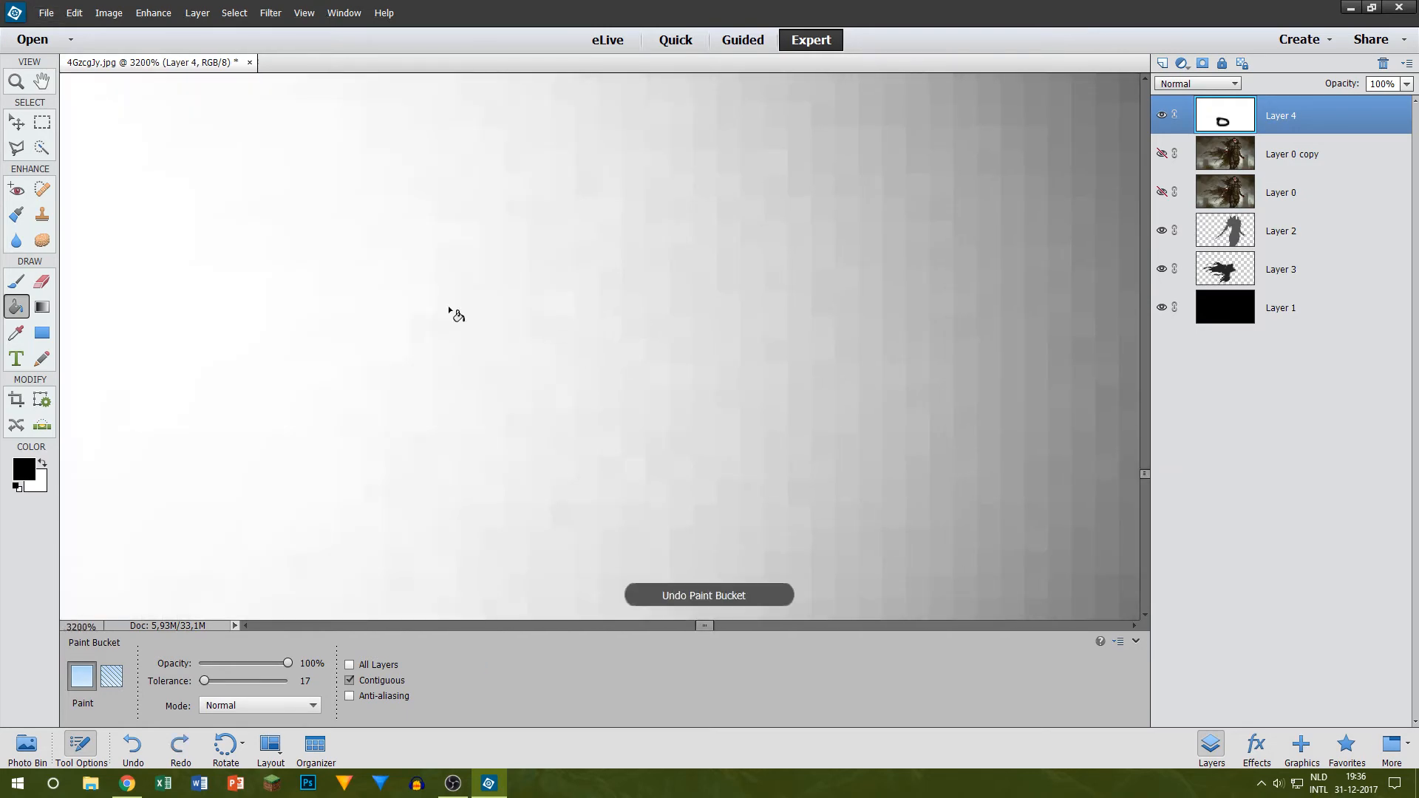
pyautogui.scroll(-3, 170, 284)
pyautogui.click(134, 300)
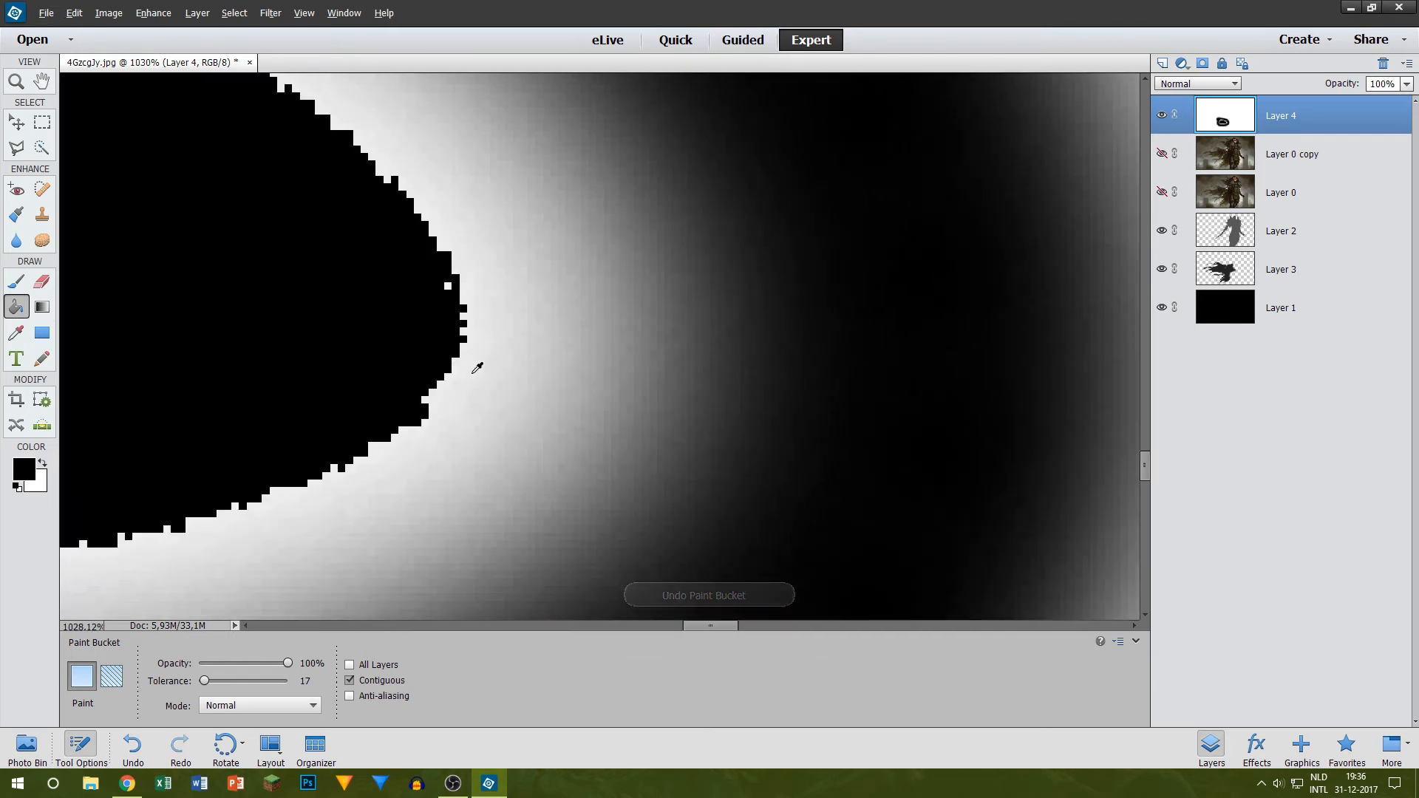
pyautogui.scroll(2, 518, 274)
pyautogui.scroll(-4, 957, 330)
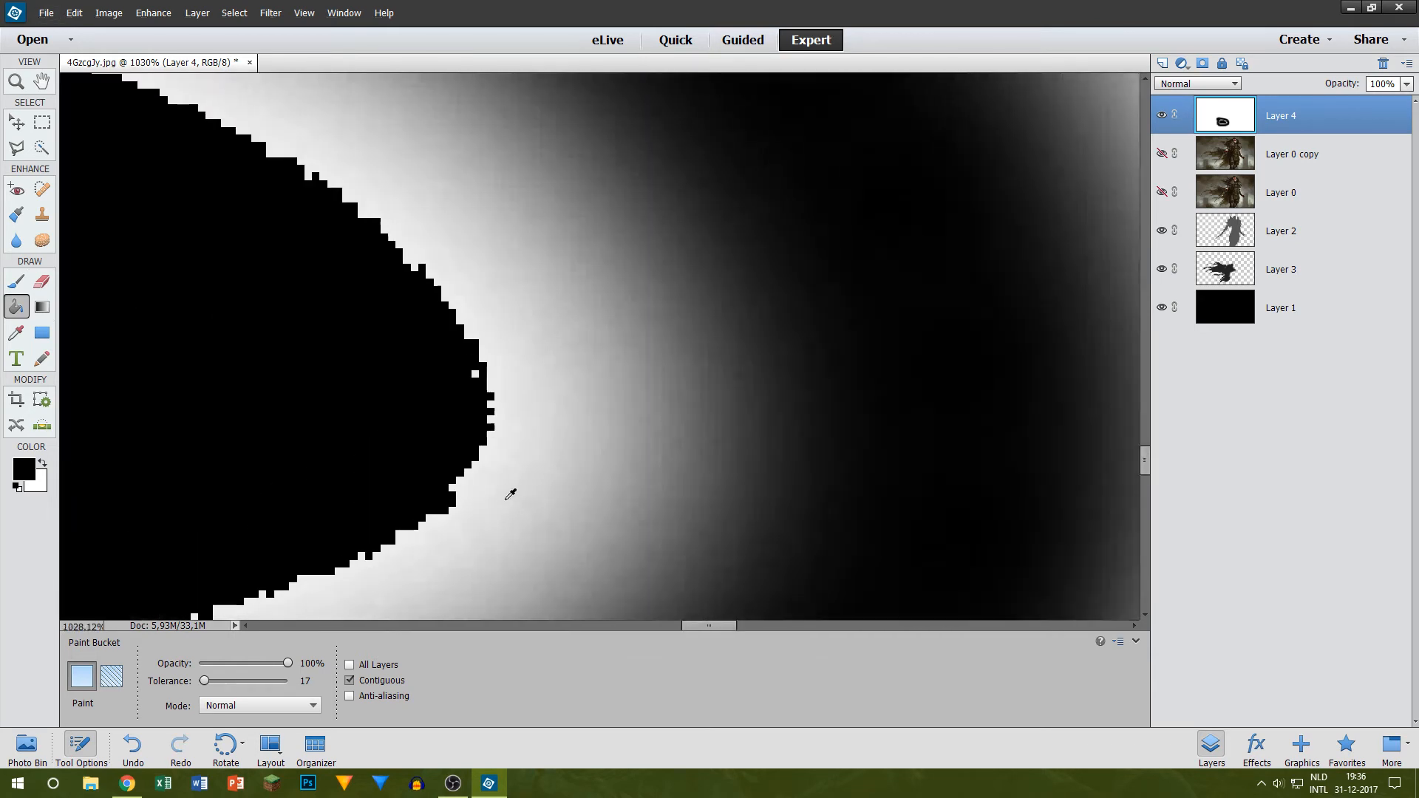
pyautogui.hotkey('ctrl', 'z')
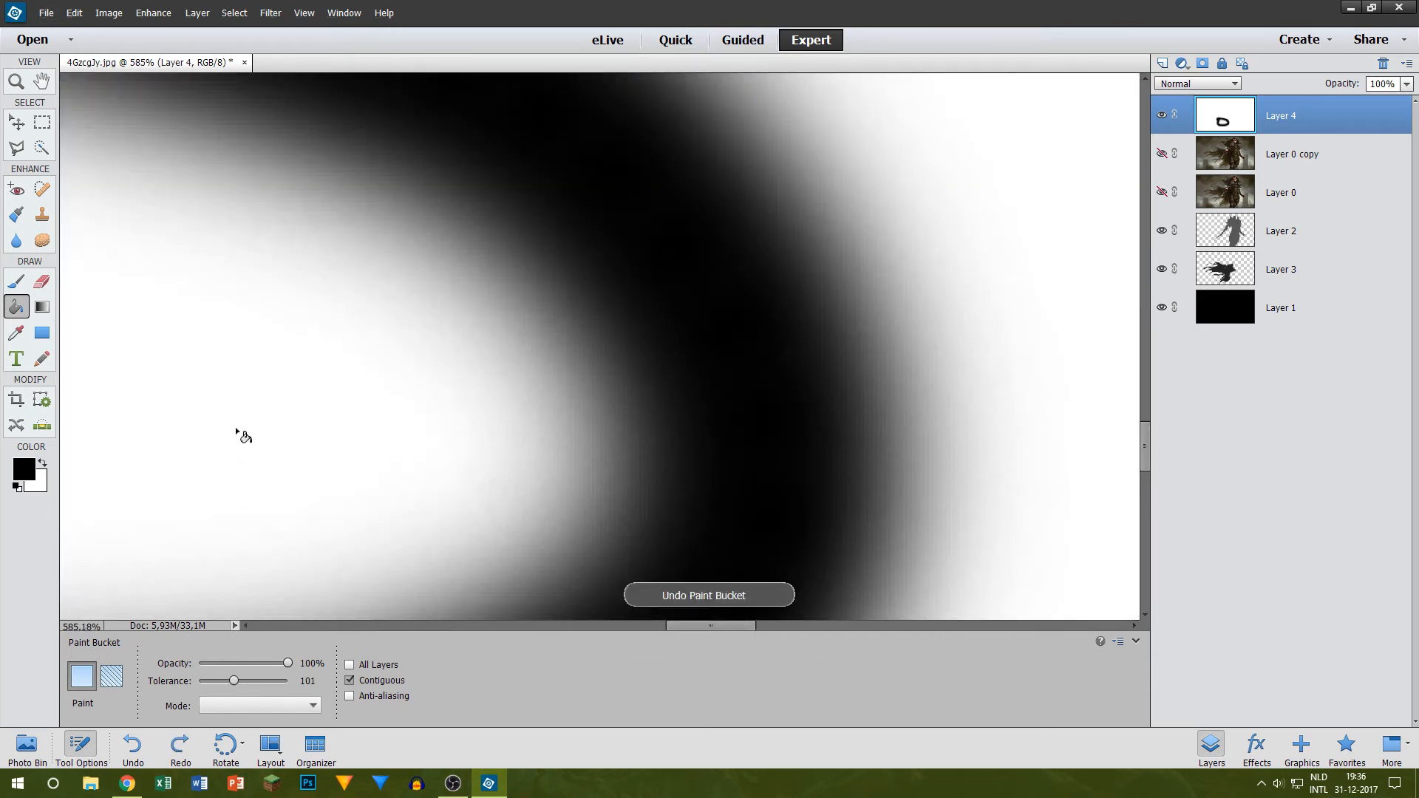
# Step: Try filling the ring's interior from several points with the Paint Bucket at tolerance 101, undoing each fill
pyautogui.click(236, 435)
pyautogui.hotkey('ctrl', 'z')
pyautogui.click(302, 481)
pyautogui.hotkey('ctrl', 'z')
pyautogui.click(265, 410)
pyautogui.hotkey('ctrl', 'z')
# Step: Undo the painted black ring and delete Layer 4
pyautogui.click(16, 280)
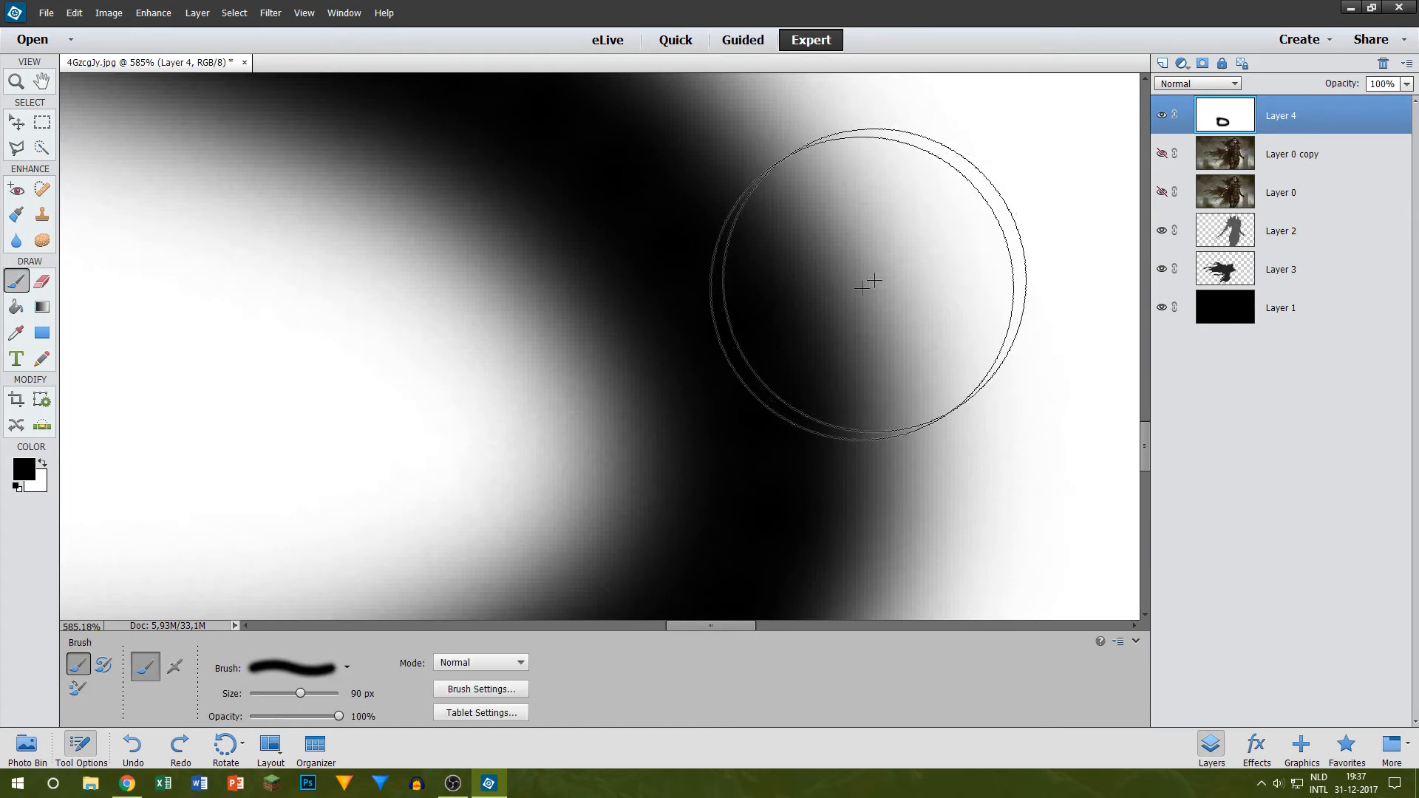
pyautogui.hotkey('ctrl', 'z')
pyautogui.press('Delete')
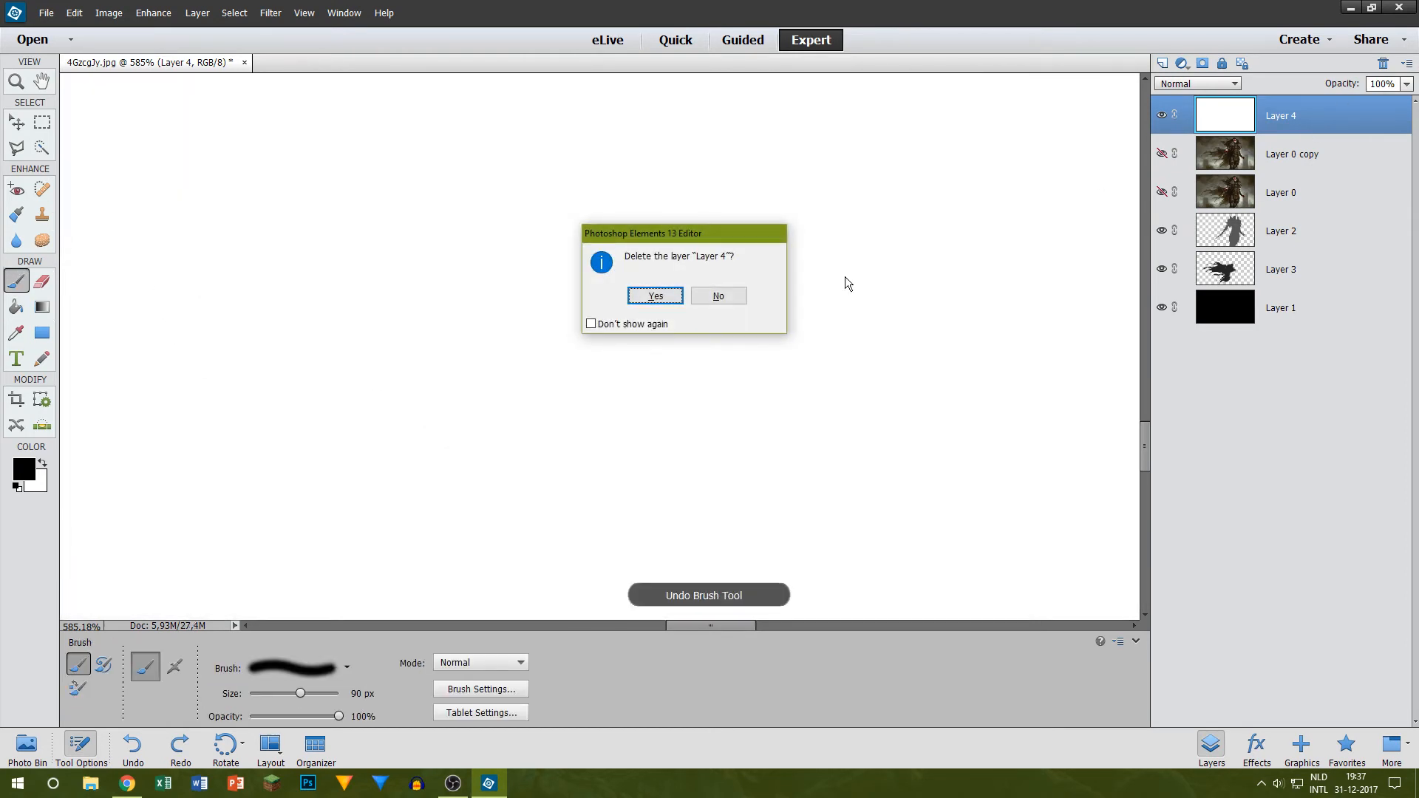
pyautogui.click(665, 295)
# Step: Paint over the darker patches at the base of the middle cape strand on Layer 3 in dark grey, using 35 px and 20 px brushes
pyautogui.click(1299, 231)
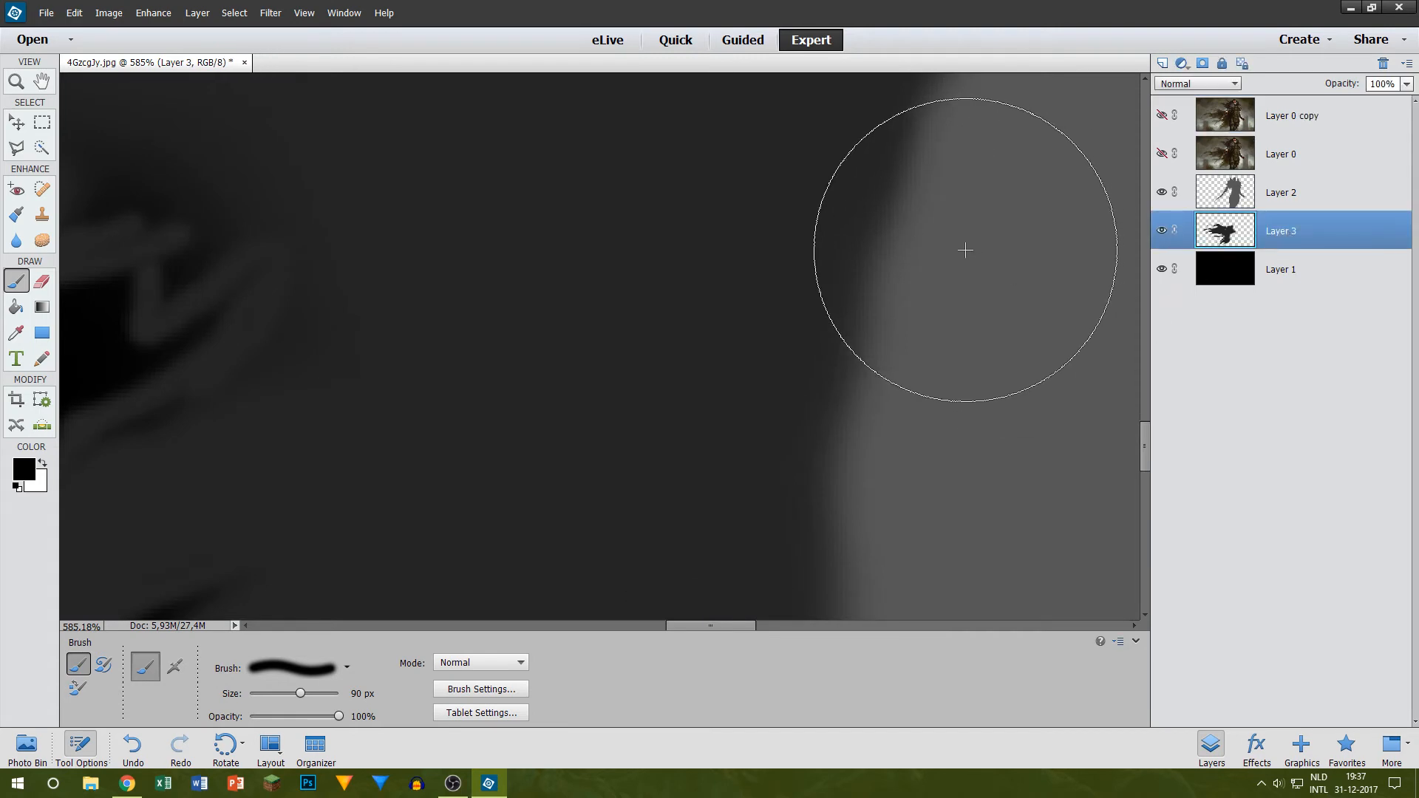
pyautogui.scroll(-3, 688, 270)
pyautogui.scroll(6, 630, 315)
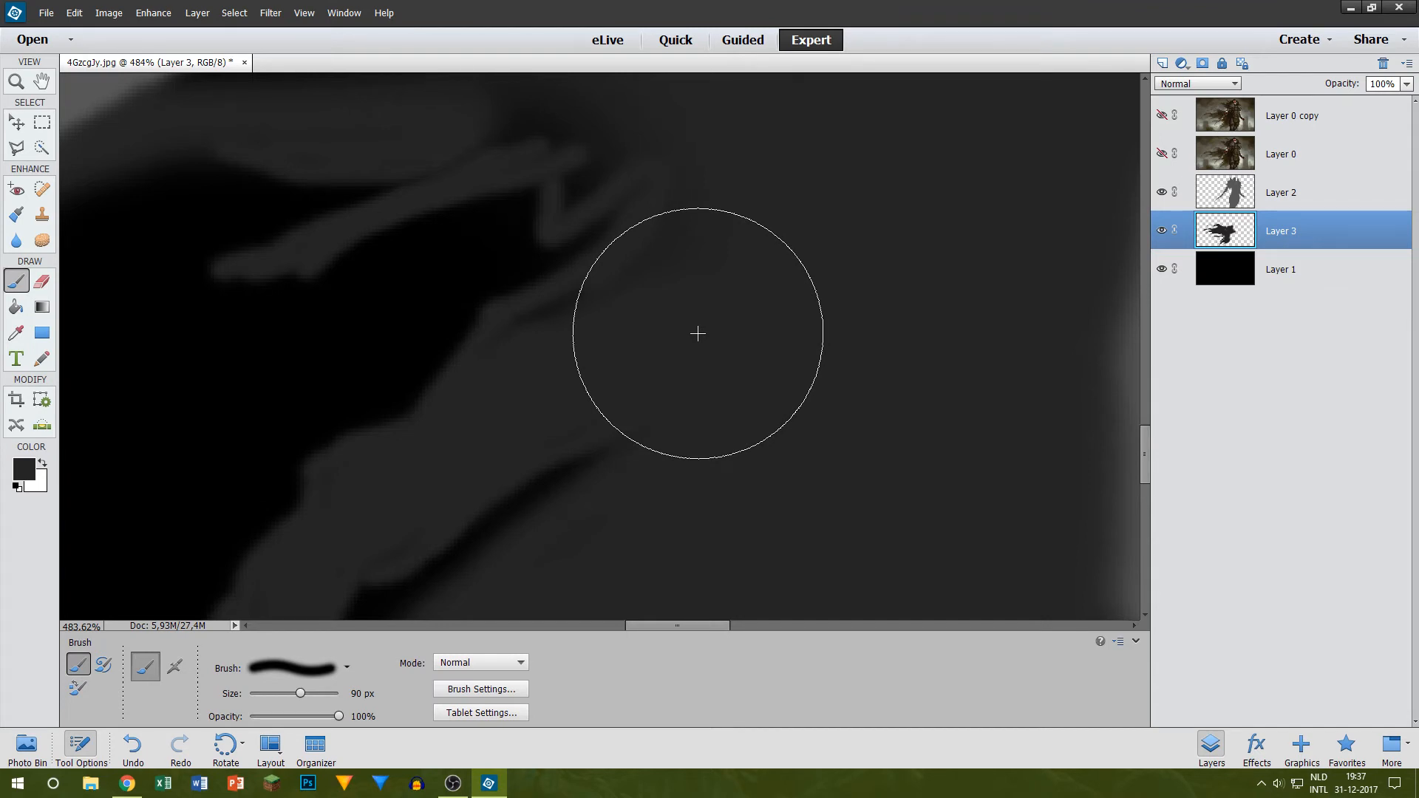
pyautogui.press('[')
pyautogui.press('[')
pyautogui.press('[')
pyautogui.press('[')
pyautogui.press('[')
pyautogui.press('[')
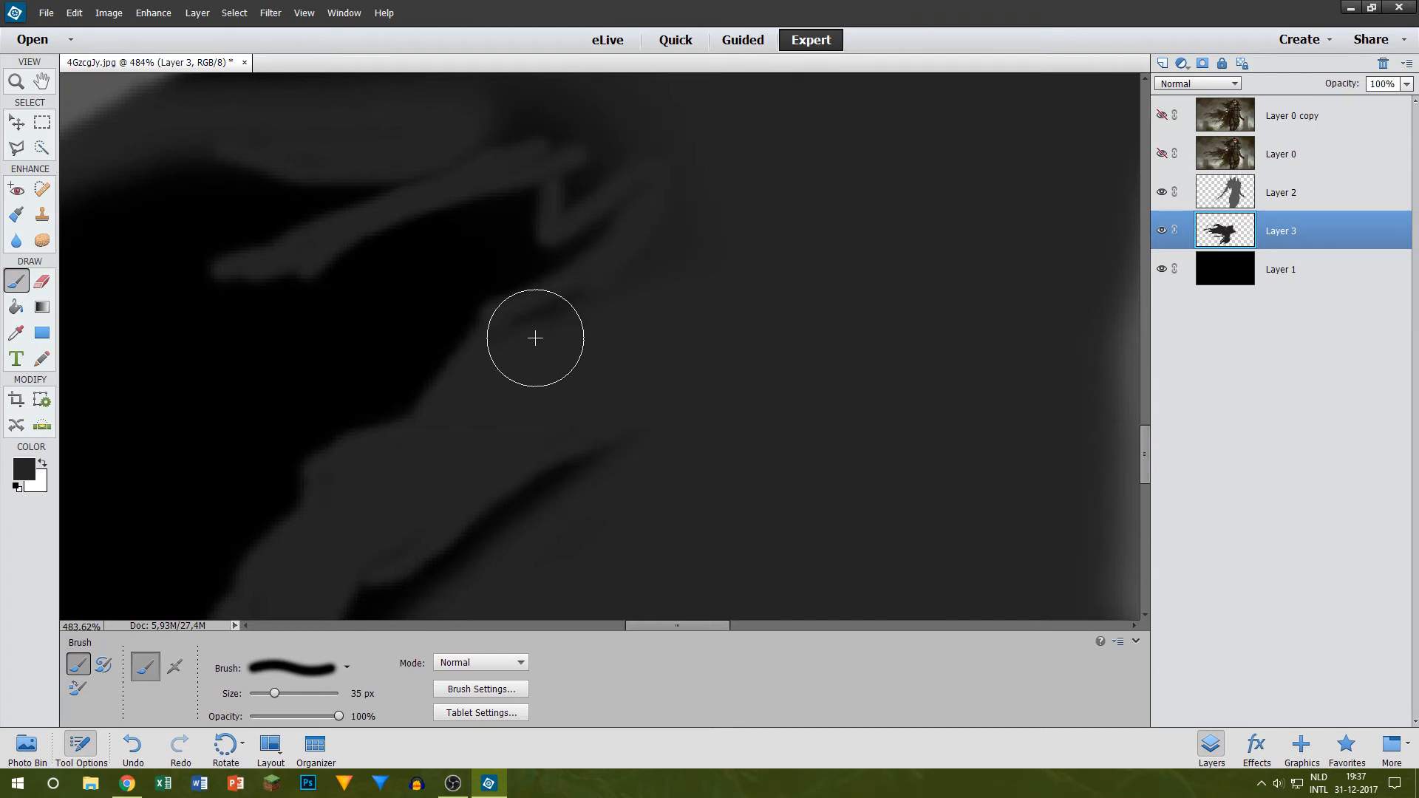
pyautogui.press('[')
pyautogui.press('[')
pyautogui.press('[')
pyautogui.scroll(4, 534, 336)
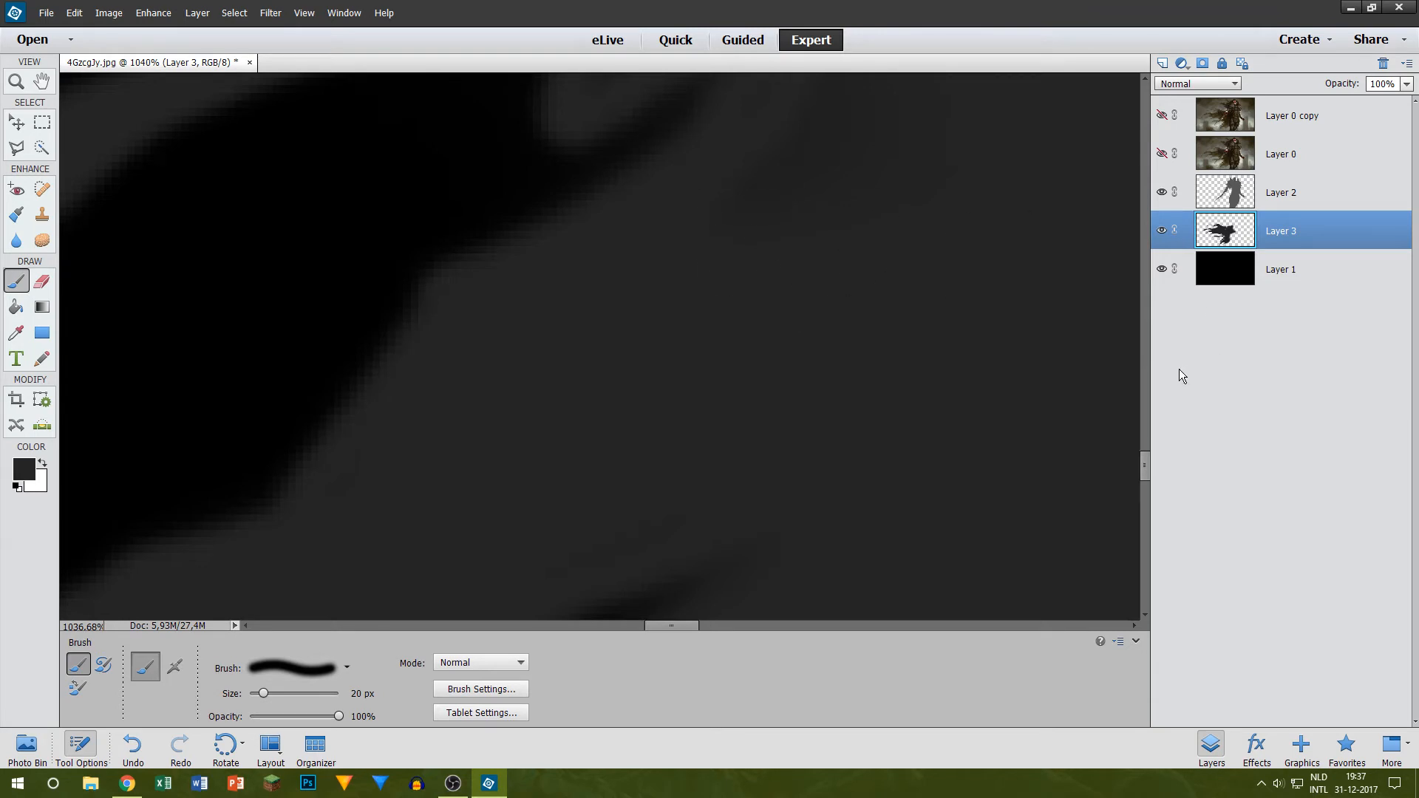
pyautogui.scroll(-3, 921, 352)
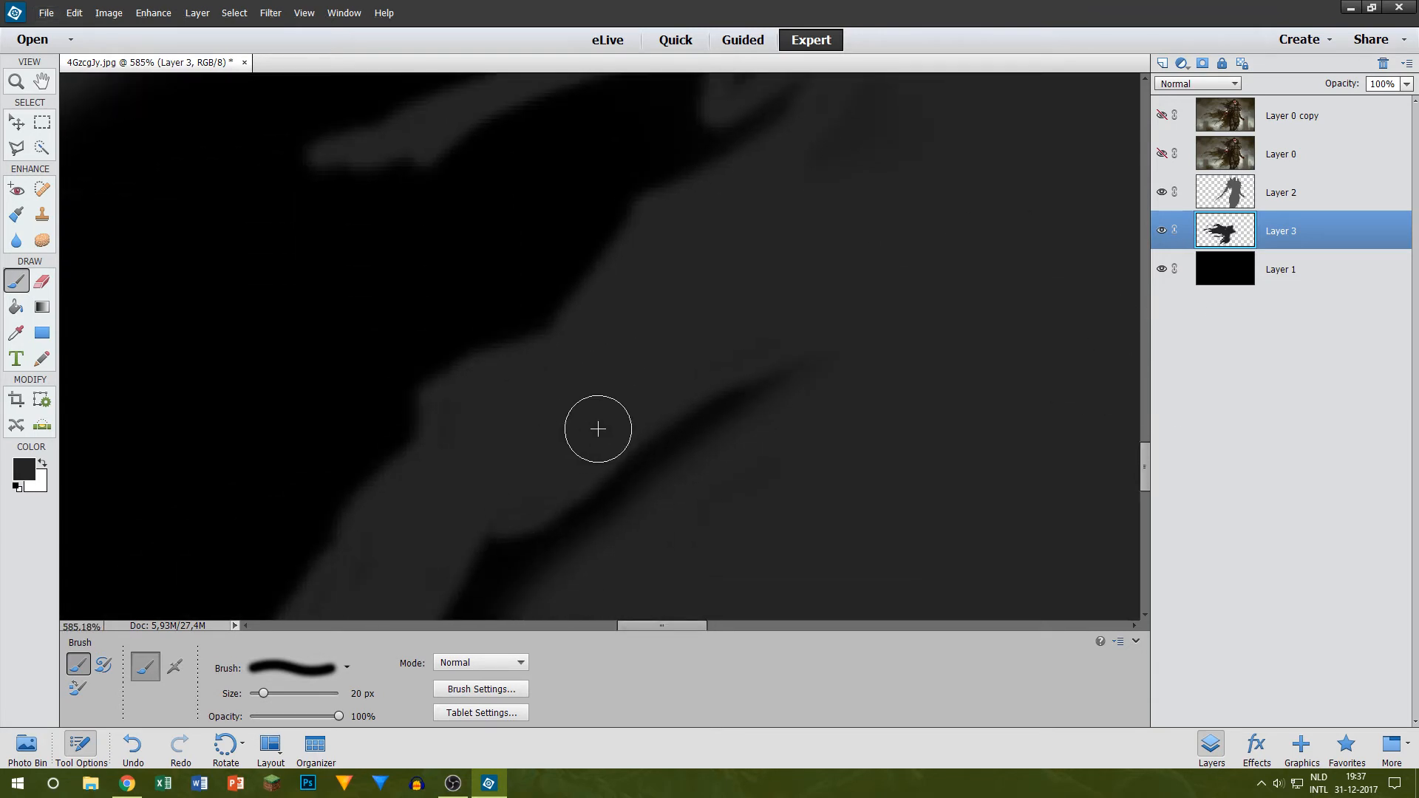
# Step: Fill the upper end of the dark gap beside the middle strand and touch up the strand in dark grey with the 20 px brush
pyautogui.moveTo(595, 425); pyautogui.dragTo(850, 364)
pyautogui.scroll(-2, 463, 435)
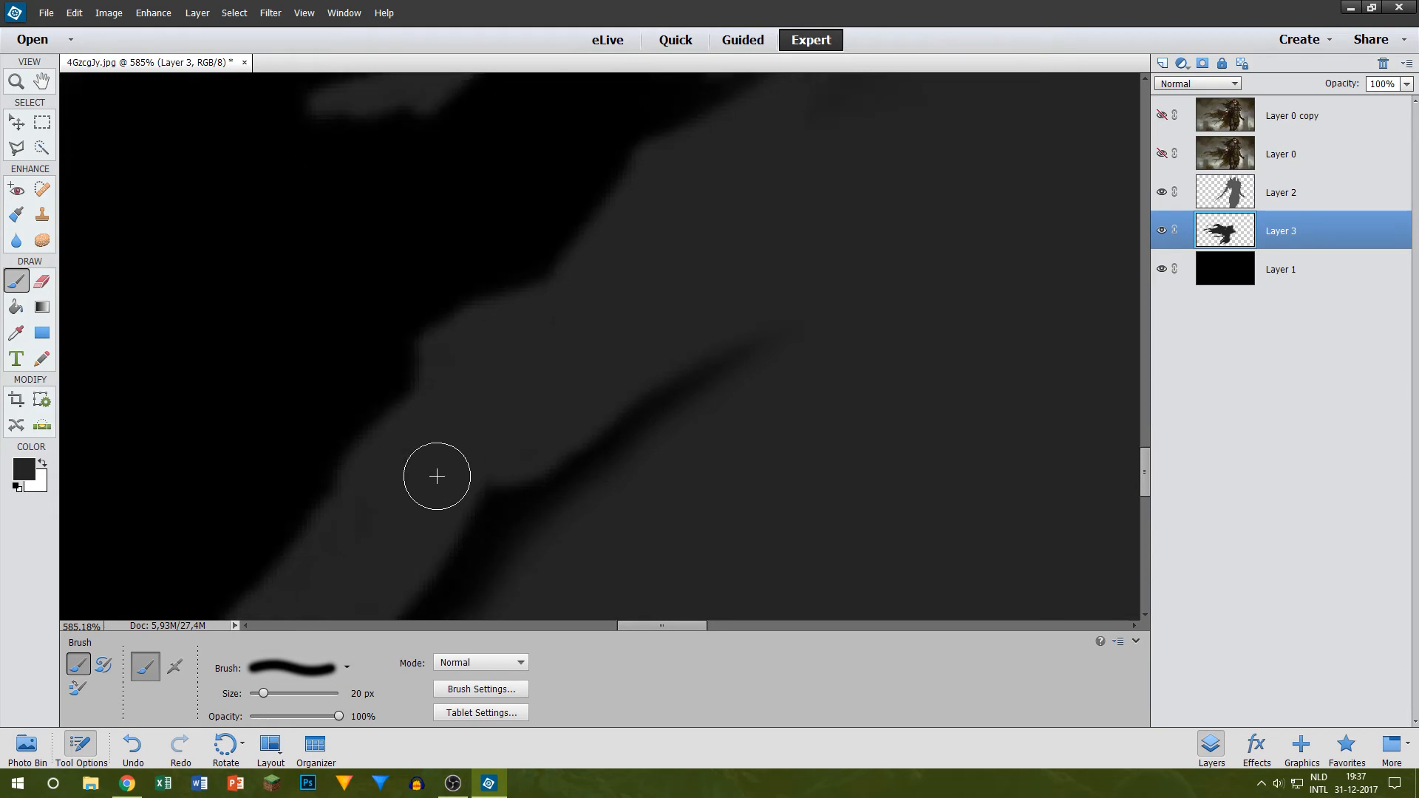
pyautogui.scroll(-4, 471, 418)
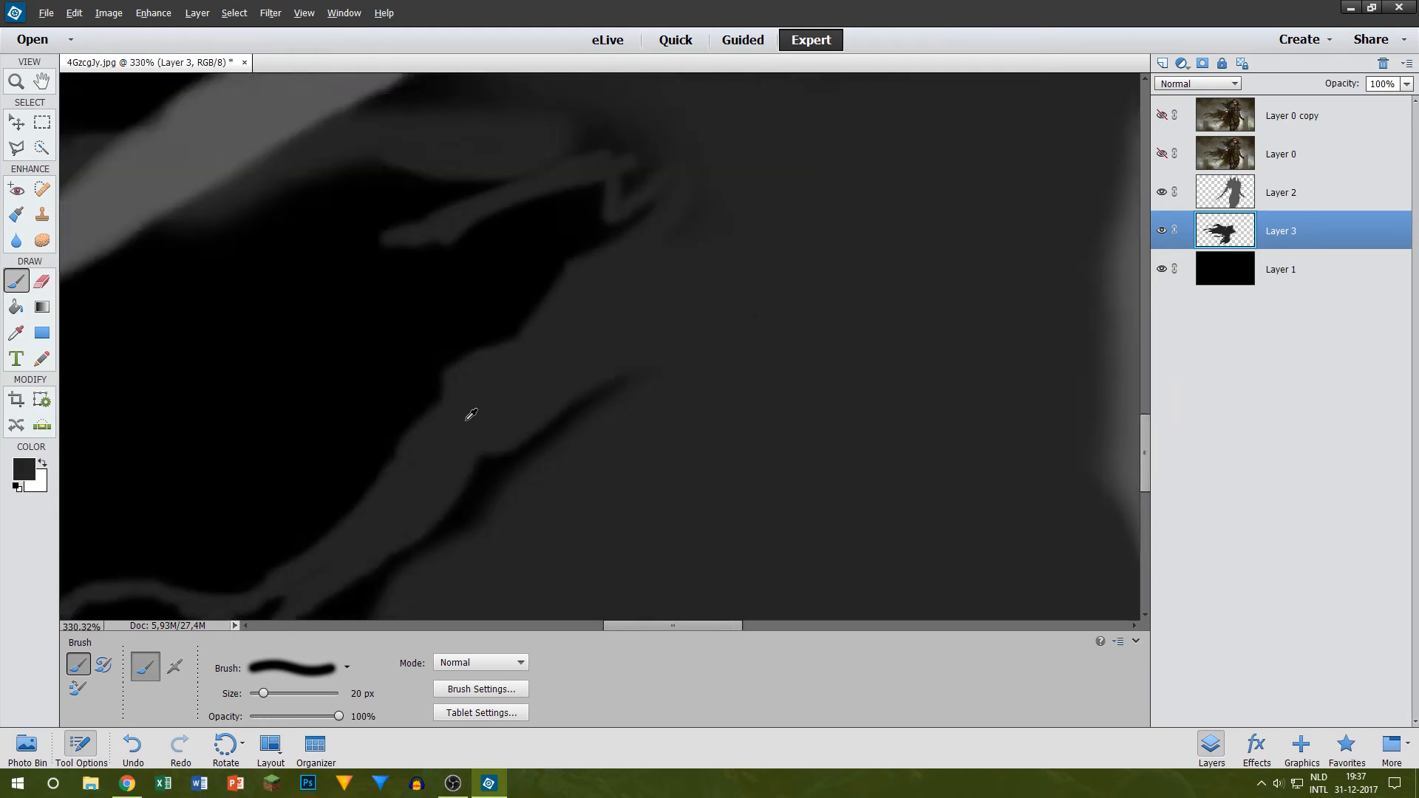
pyautogui.scroll(4, 317, 481)
pyautogui.scroll(1, 368, 528)
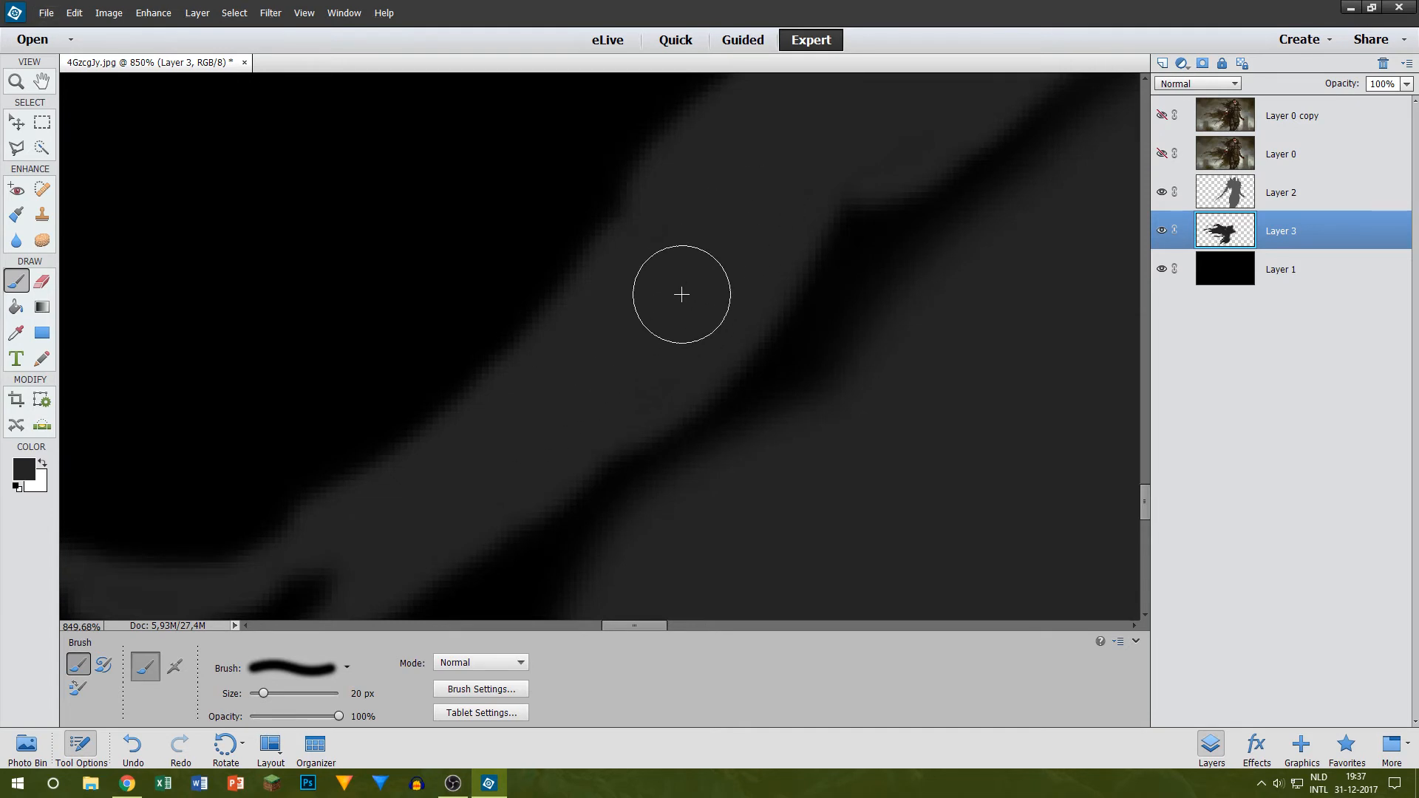
pyautogui.scroll(-4, 683, 296)
pyautogui.scroll(-2, 674, 305)
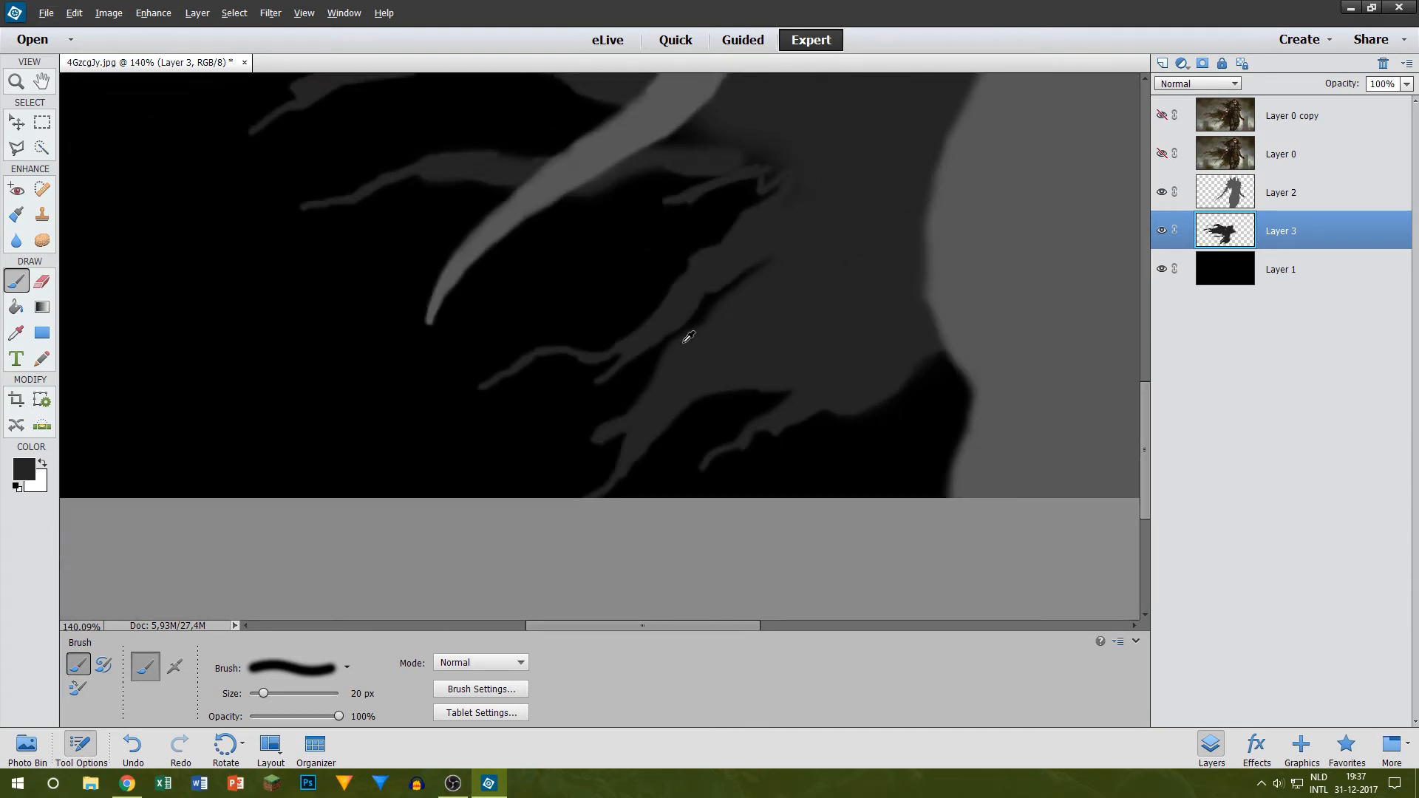
# Step: Fill the dark gaps at the root of the small strand below the sword on Layer 3 in dark grey, using 20 px and 10 px brushes
pyautogui.scroll(5, 779, 287)
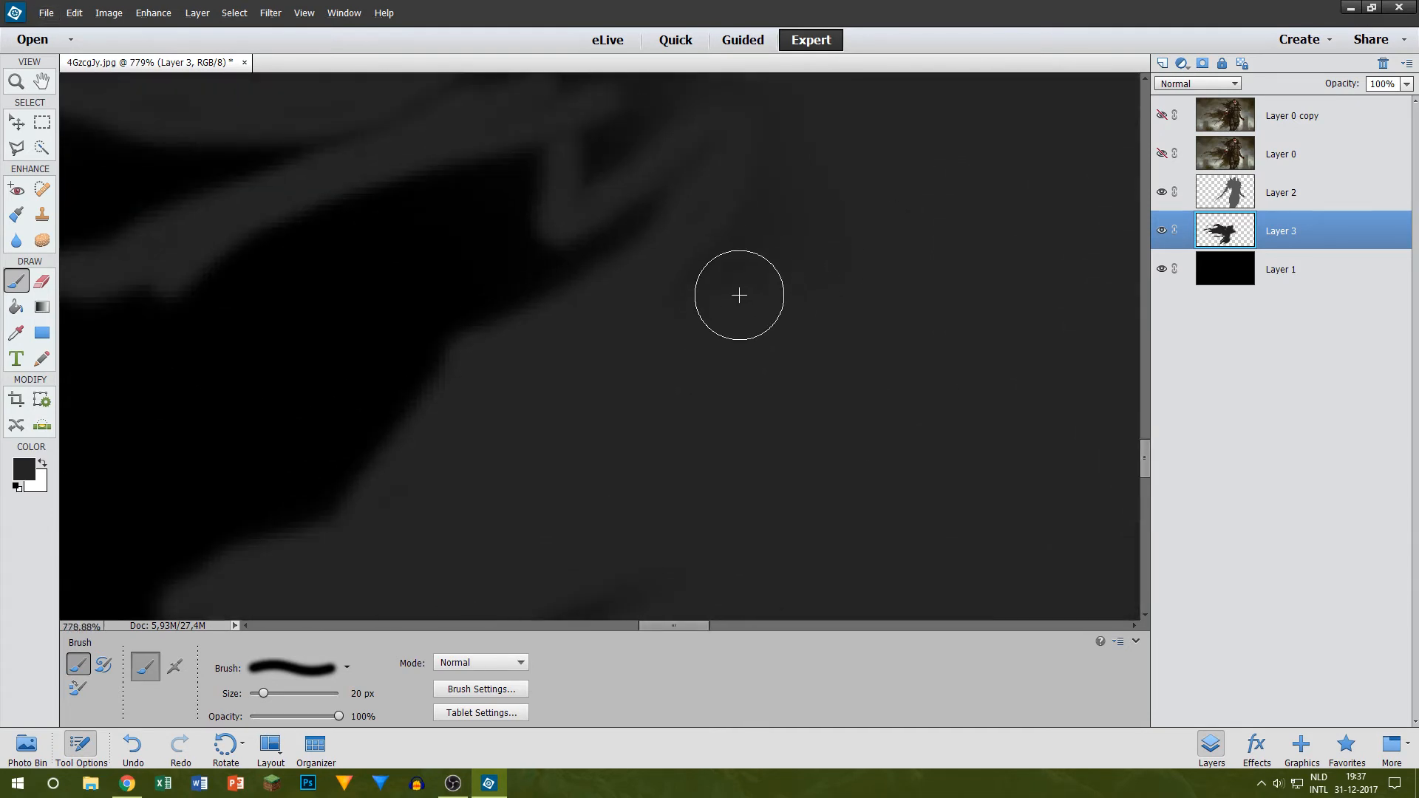
pyautogui.scroll(3, 643, 212)
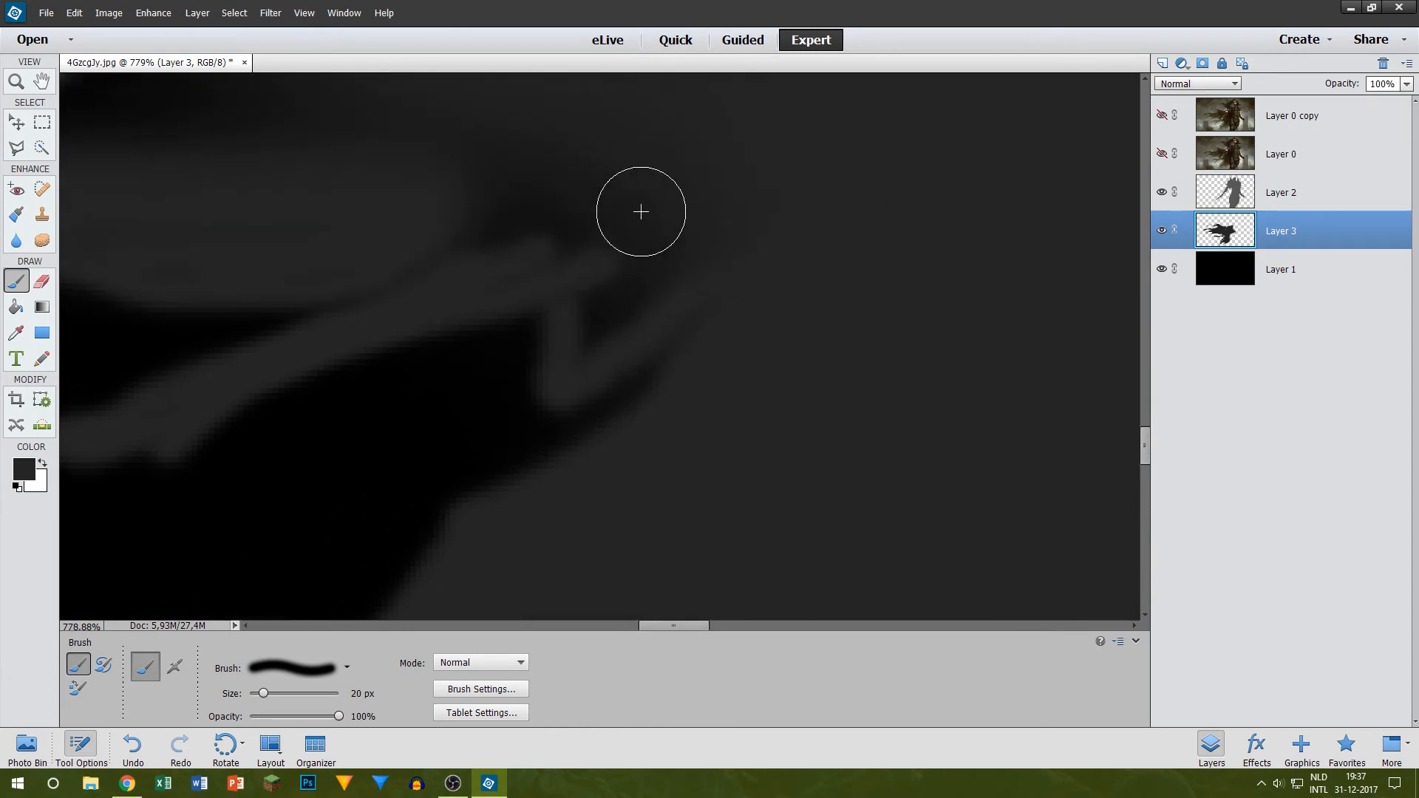
pyautogui.scroll(2, 654, 234)
pyautogui.press('[')
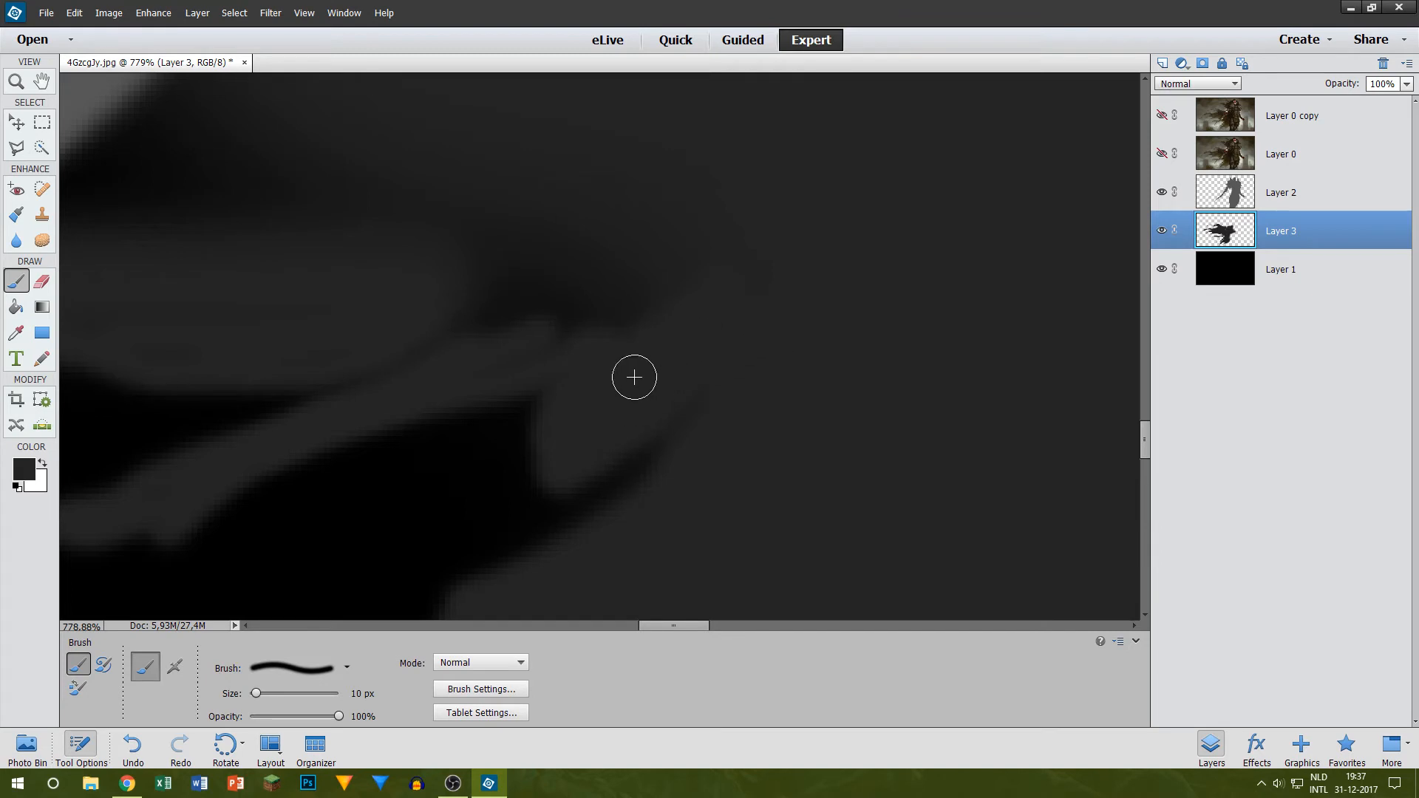
pyautogui.scroll(3, 634, 378)
# Step: Paint the shadowed cape area between the small strand and the sword's edge in solid dark grey with a 25 px brush
pyautogui.press(']')
pyautogui.press(']')
pyautogui.press(']')
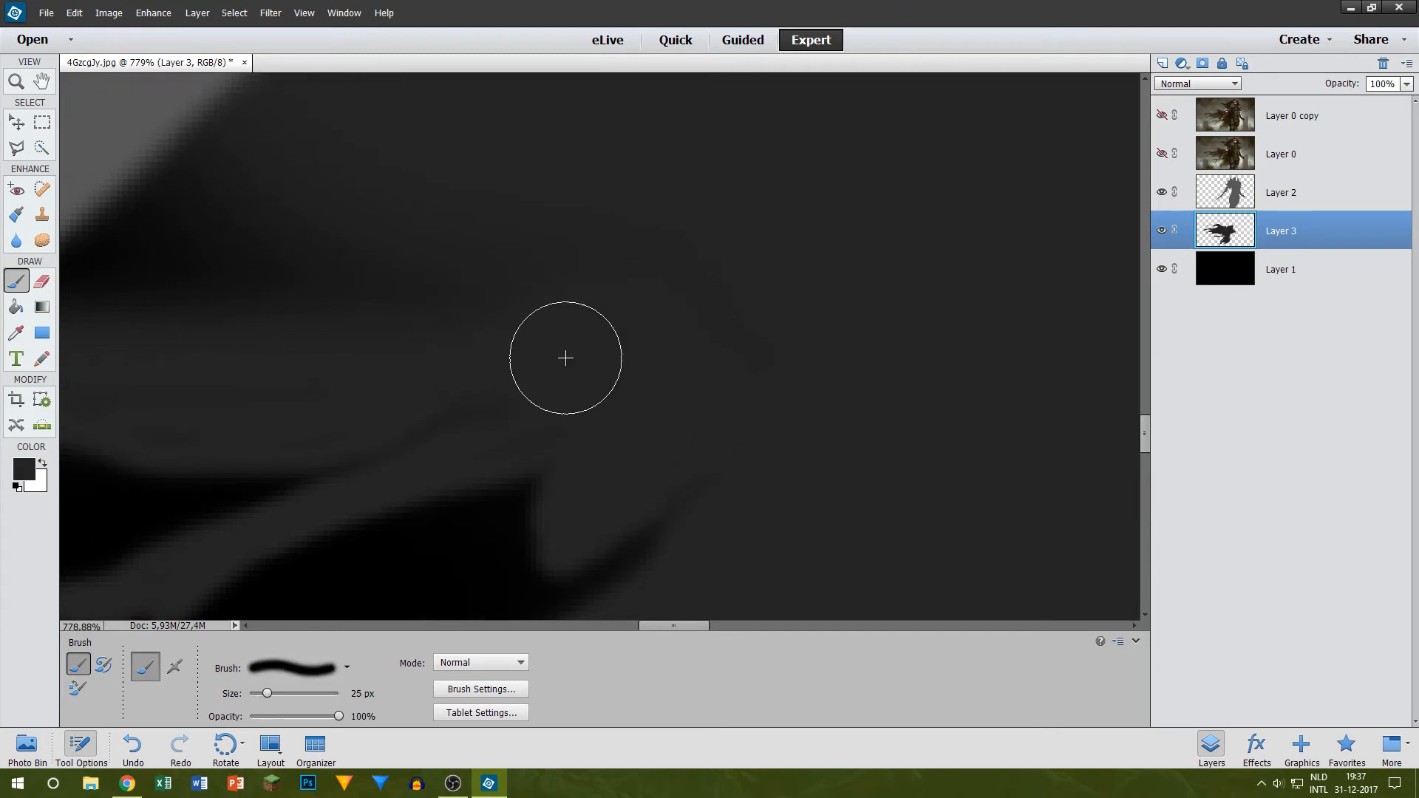
pyautogui.moveTo(566, 358)
pyautogui.mouseDown()
pyautogui.moveTo(389, 412)
pyautogui.moveTo(521, 412)
pyautogui.moveTo(727, 337)
pyautogui.moveTo(467, 243)
pyautogui.moveTo(234, 268)
pyautogui.mouseUp()
pyautogui.scroll(-4, 235, 268)
pyautogui.scroll(3, 118, 294)
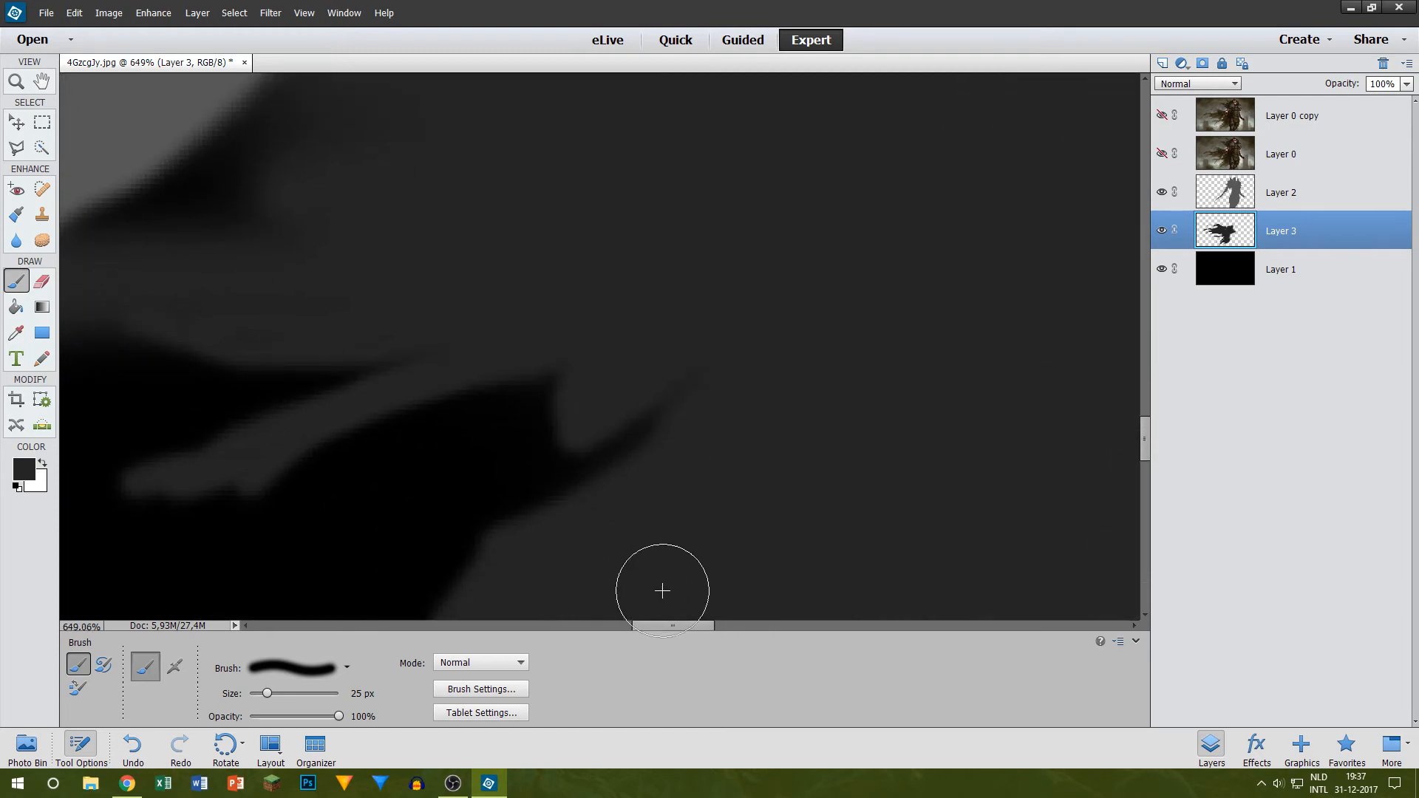
pyautogui.moveTo(649, 626); pyautogui.dragTo(623, 626)
pyautogui.scroll(2, 443, 298)
pyautogui.moveTo(434, 250)
pyautogui.mouseDown()
pyautogui.moveTo(614, 182)
pyautogui.moveTo(577, 306)
pyautogui.moveTo(505, 334)
pyautogui.moveTo(546, 367)
pyautogui.moveTo(662, 355)
pyautogui.mouseUp()
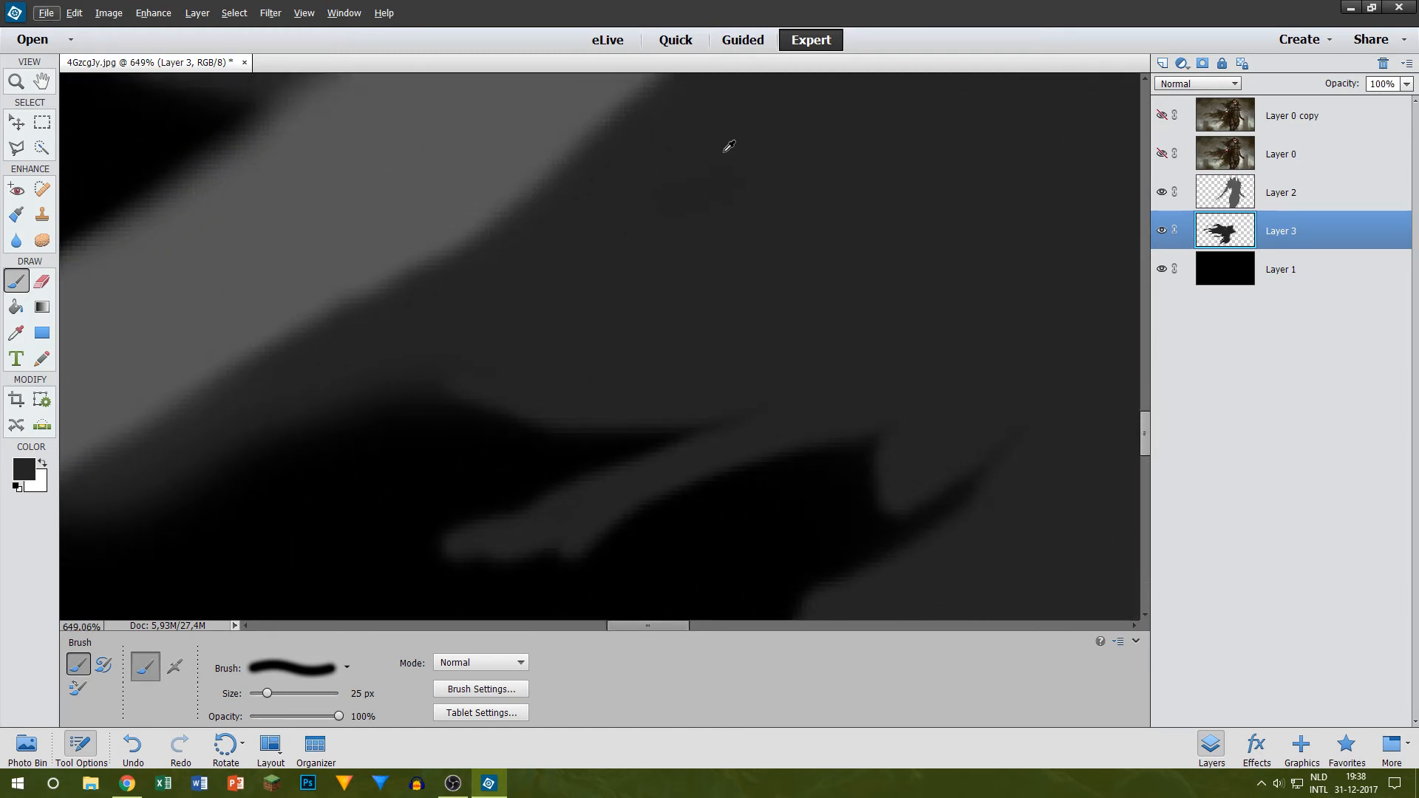
pyautogui.scroll(-10, 554, 198)
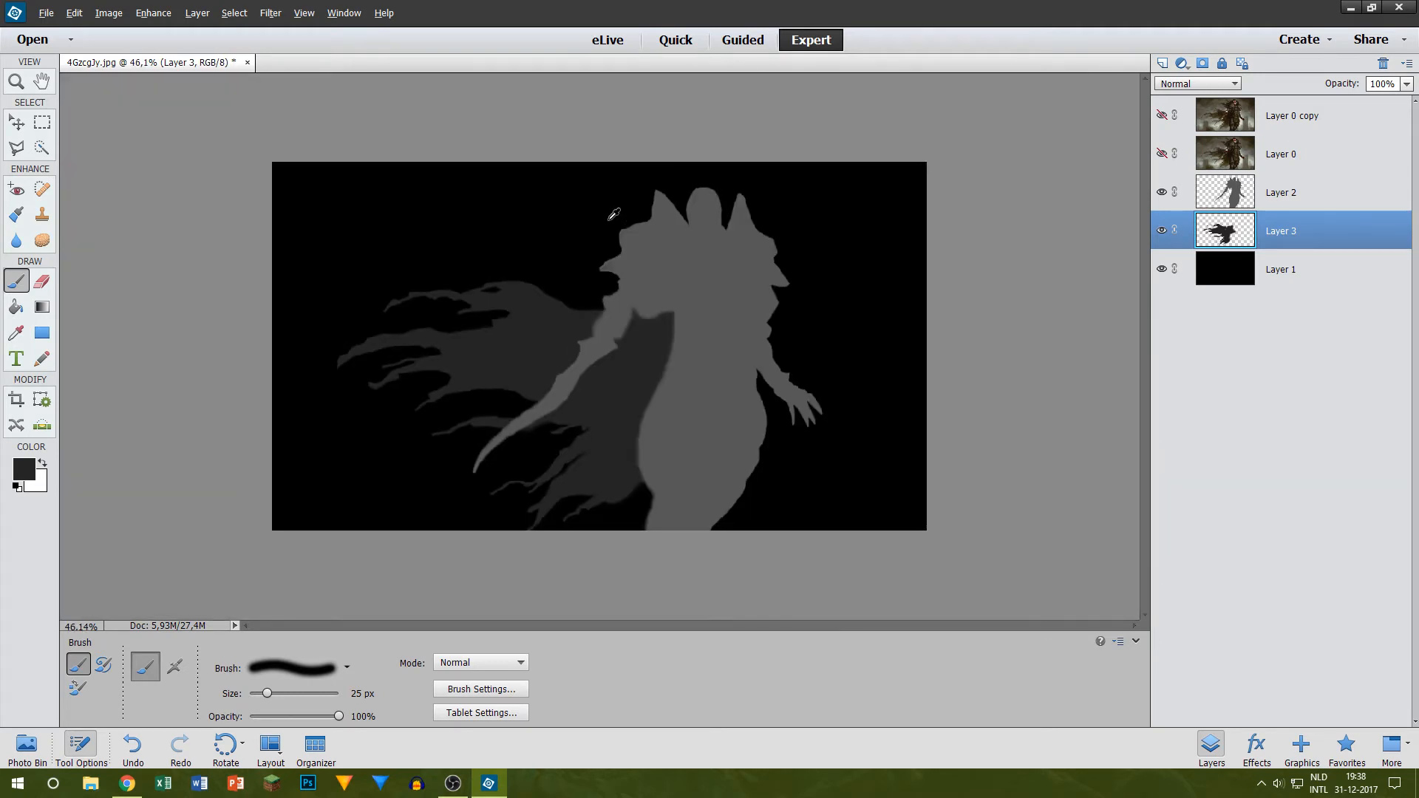
# Step: Show Layer 0 and paint the lower hair strands beside the shoulder armour on Layer 3 in dark grey with the 25 px brush
pyautogui.click(1161, 155)
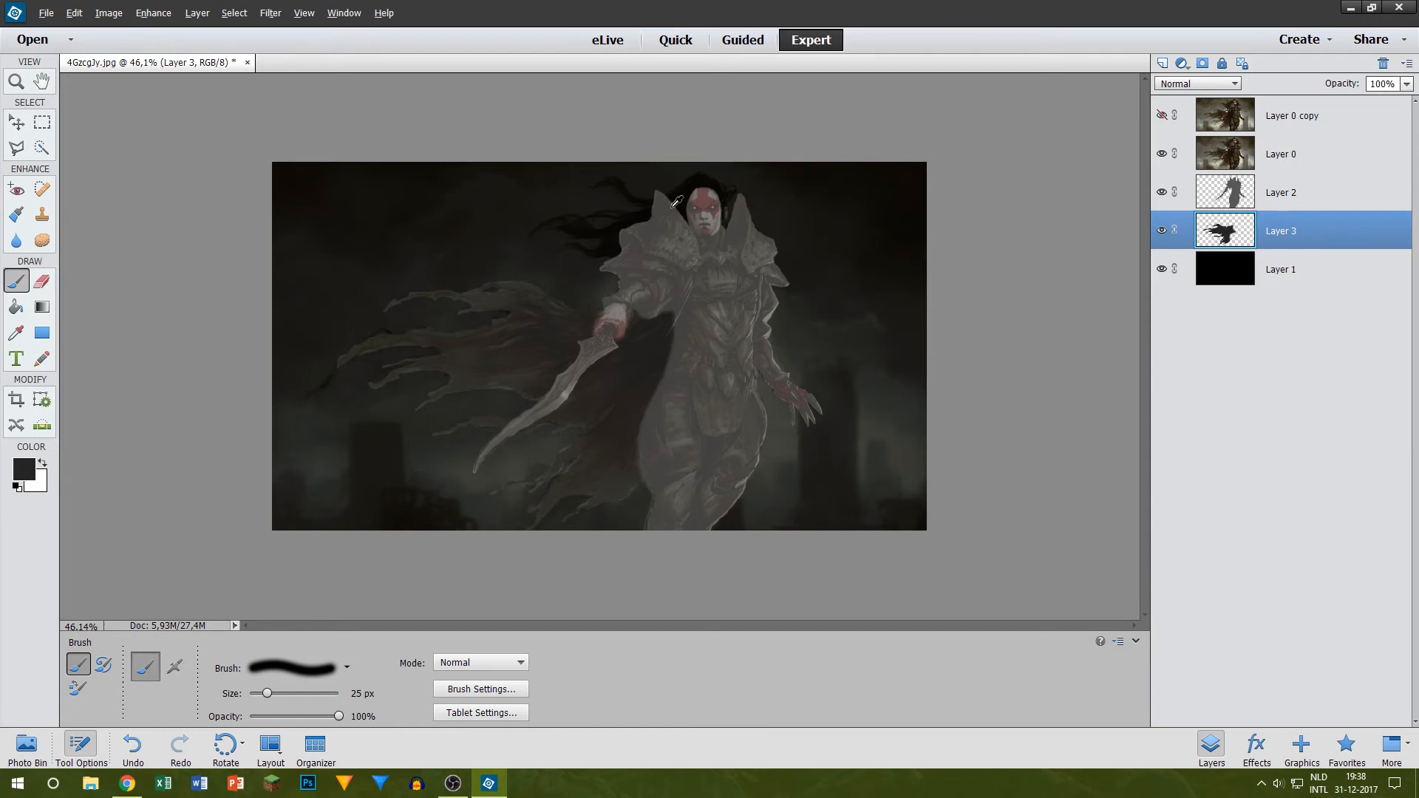
pyautogui.scroll(8, 677, 201)
pyautogui.scroll(1, 752, 216)
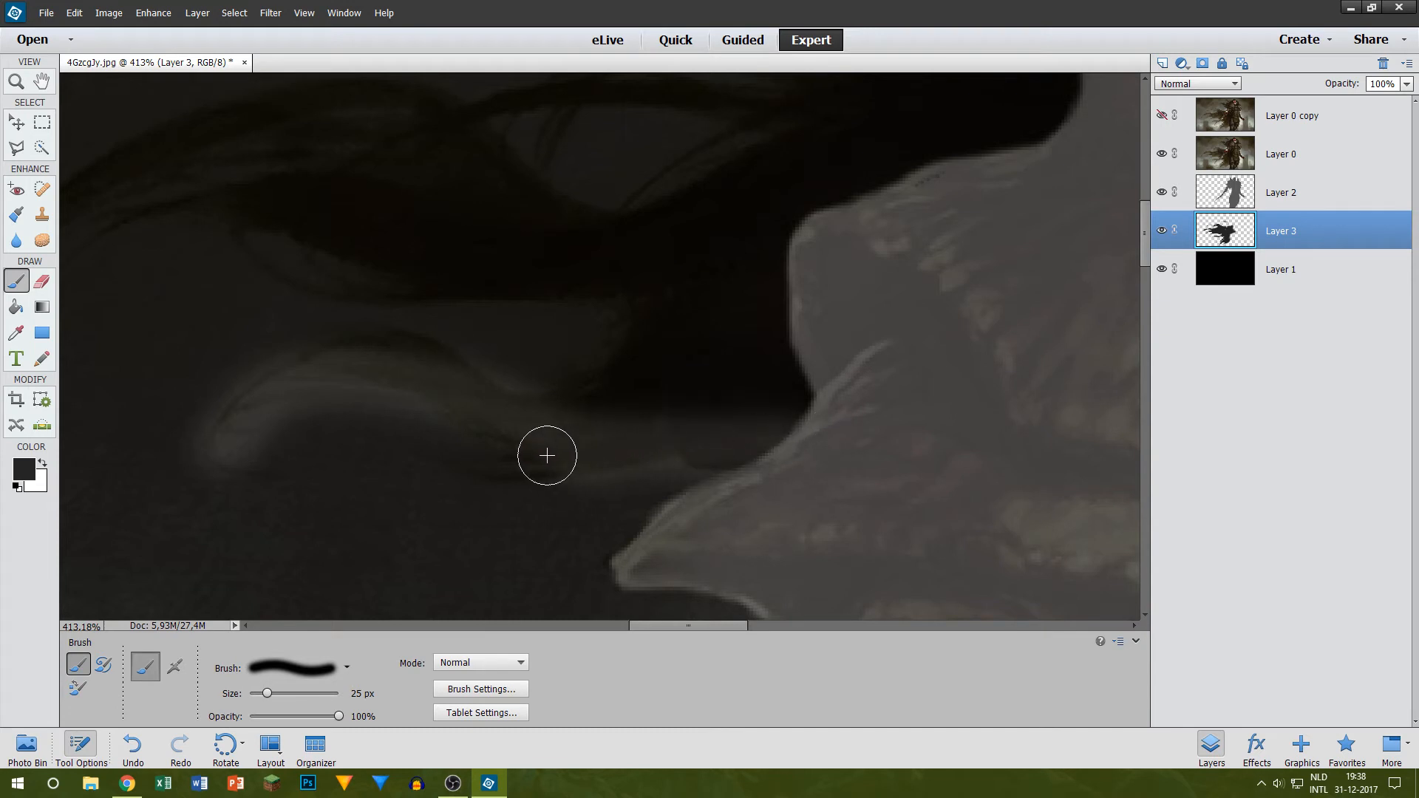
pyautogui.moveTo(589, 419); pyautogui.dragTo(703, 225)
pyautogui.scroll(1, 450, 281)
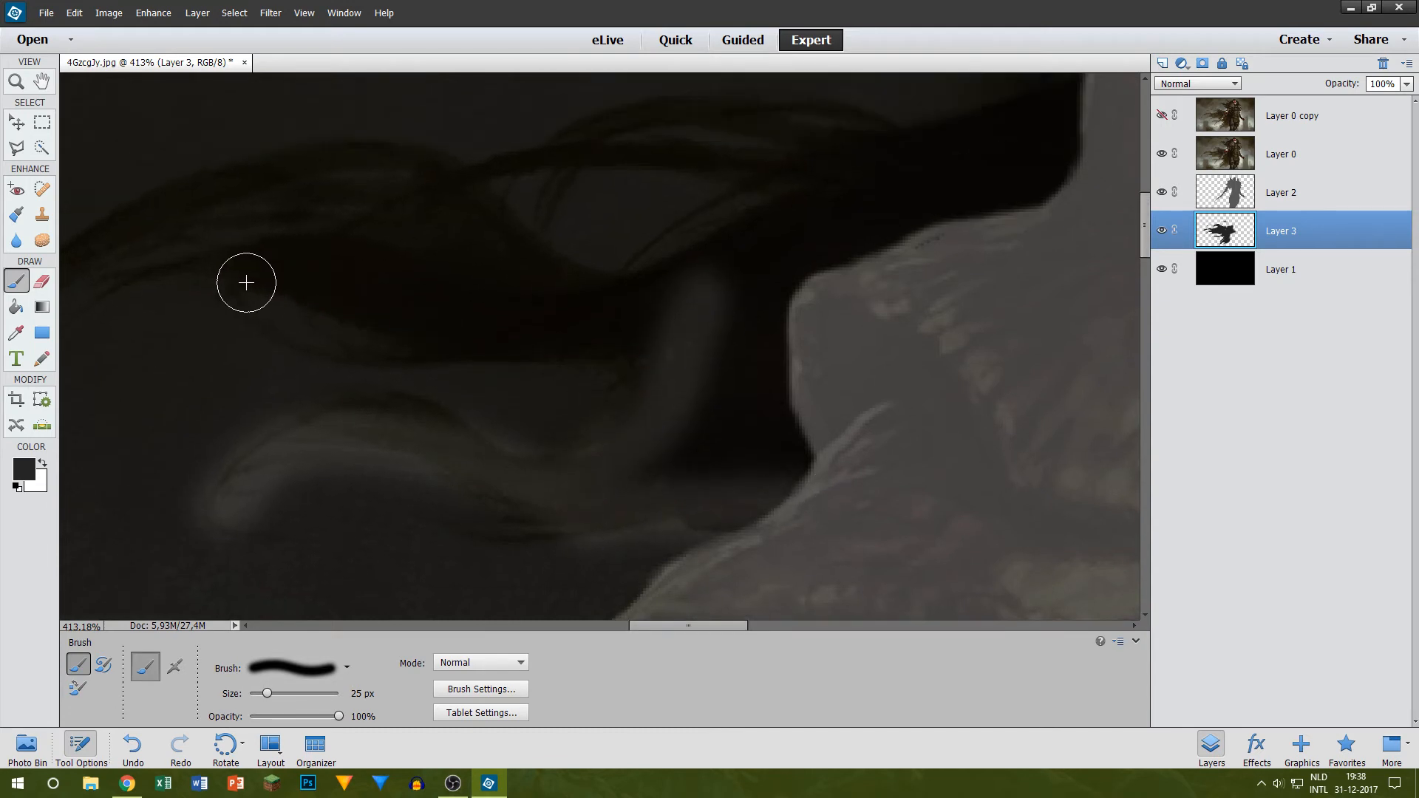
pyautogui.moveTo(248, 282)
pyautogui.mouseDown()
pyautogui.moveTo(586, 334)
pyautogui.moveTo(769, 317)
pyautogui.mouseUp()
pyautogui.moveTo(712, 627); pyautogui.dragTo(660, 625)
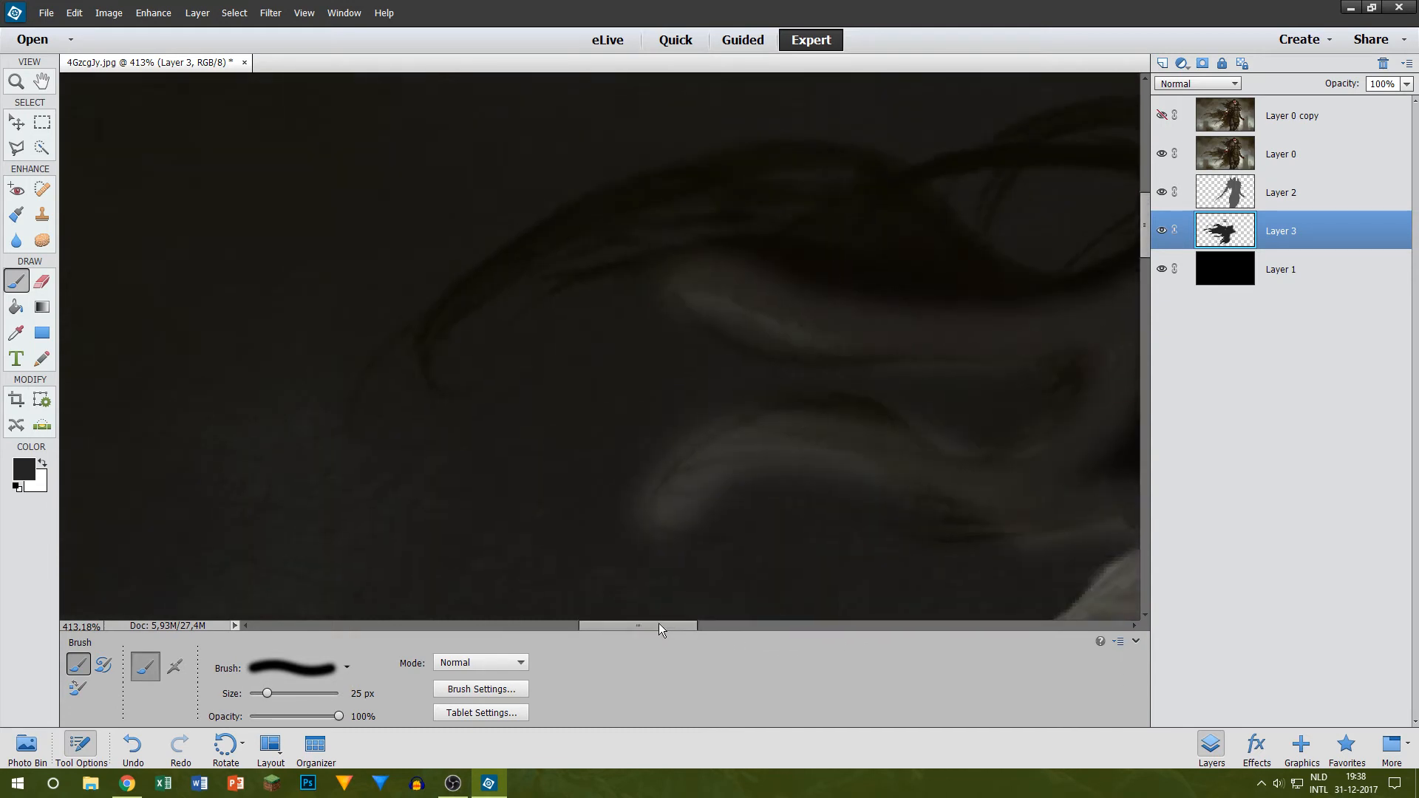
pyautogui.moveTo(411, 366)
pyautogui.mouseDown()
pyautogui.moveTo(826, 251)
pyautogui.moveTo(857, 255)
pyautogui.mouseUp()
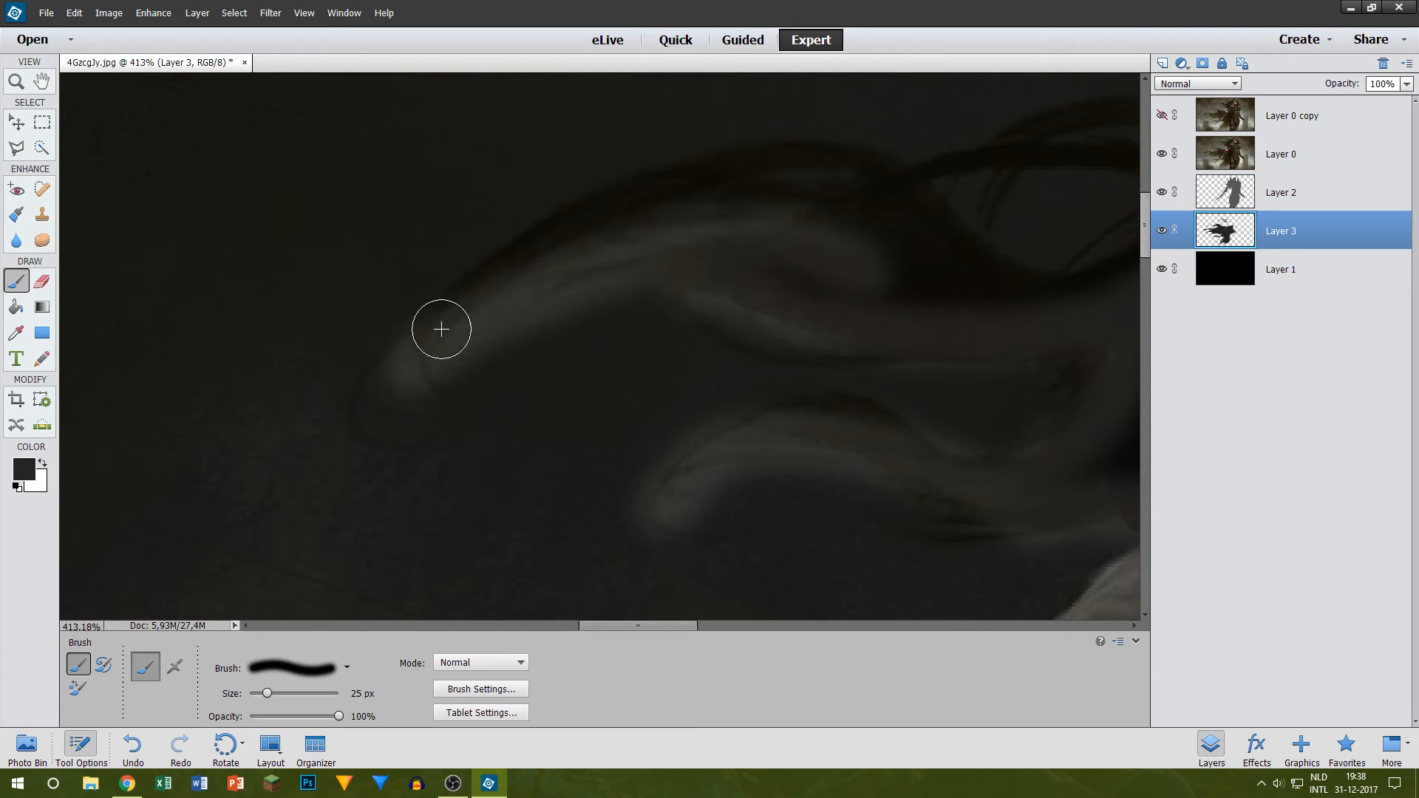
pyautogui.moveTo(440, 326)
pyautogui.mouseDown()
pyautogui.moveTo(817, 180)
pyautogui.moveTo(1123, 329)
pyautogui.mouseUp()
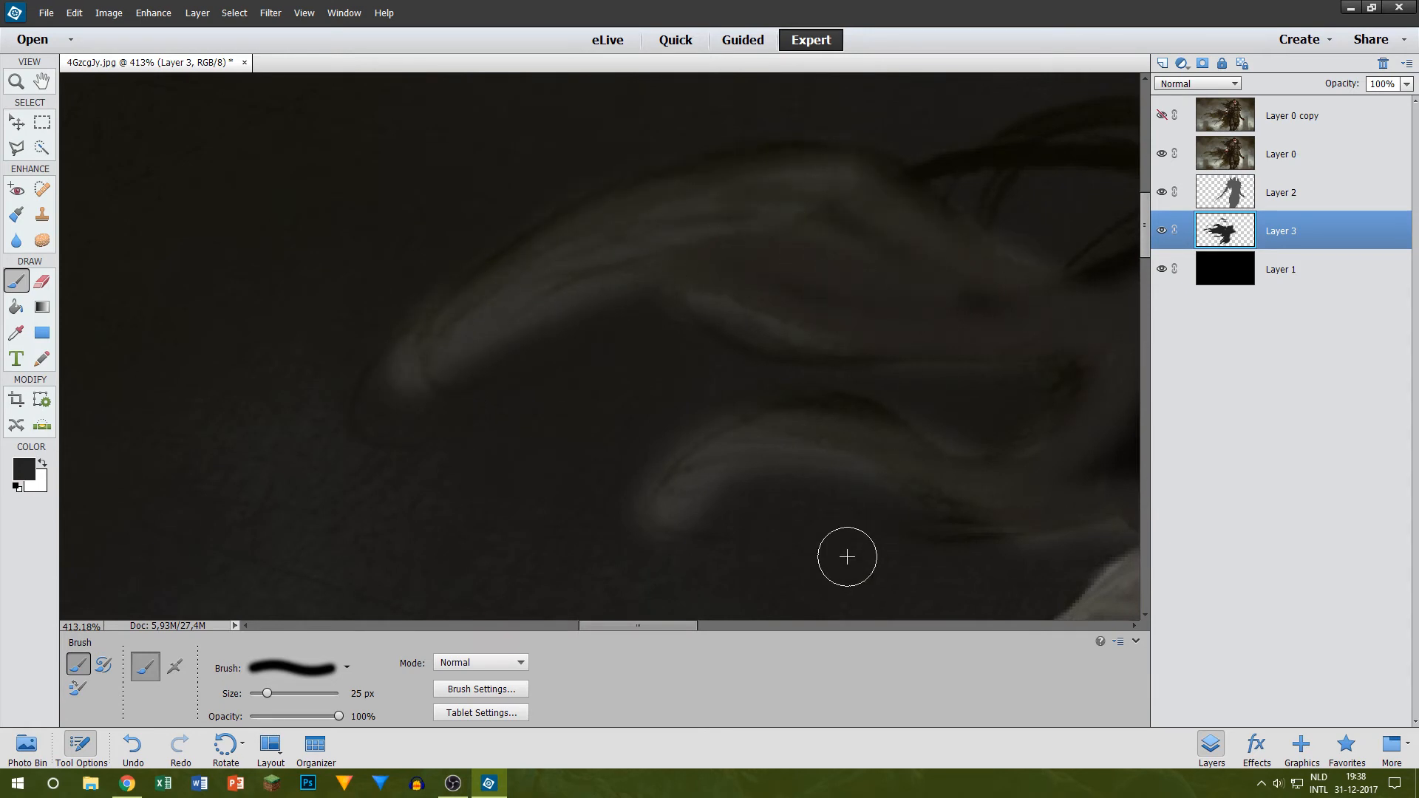
# Step: Paint the middle and upper hair strands running into the left shoulder spike in dark grey on Layer 3
pyautogui.moveTo(624, 625); pyautogui.dragTo(706, 614)
pyautogui.scroll(4, 320, 345)
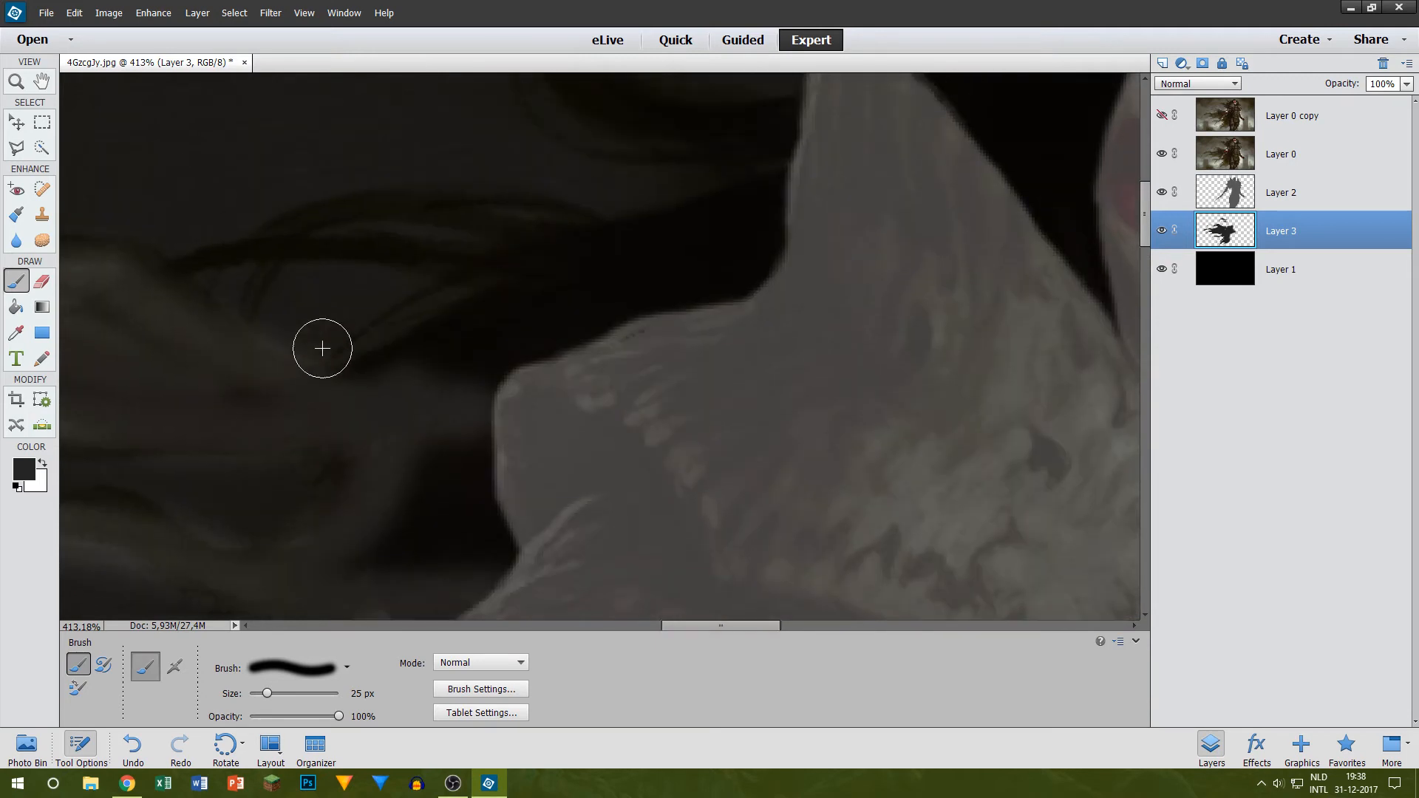
pyautogui.moveTo(216, 305)
pyautogui.mouseDown()
pyautogui.moveTo(238, 286)
pyautogui.moveTo(621, 313)
pyautogui.mouseUp()
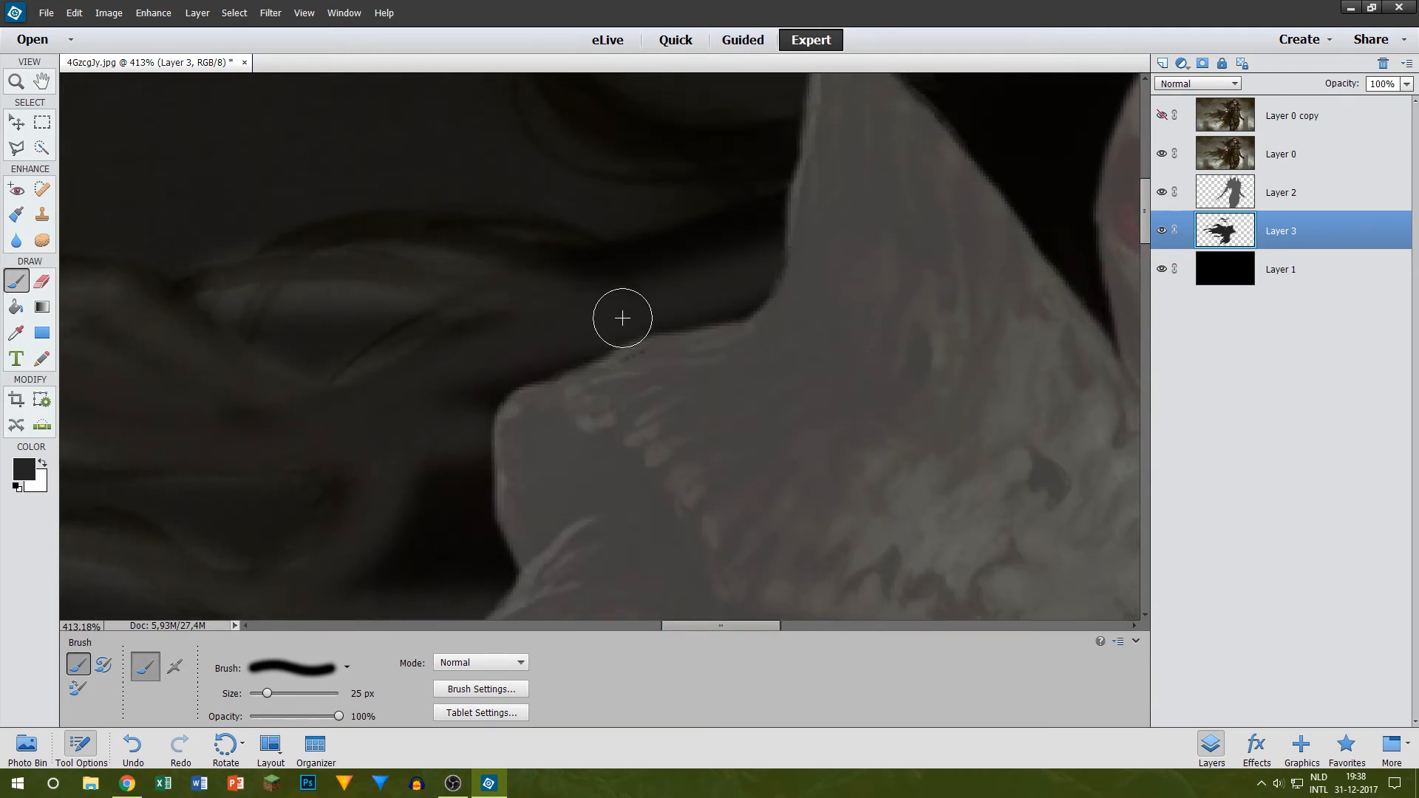
pyautogui.moveTo(326, 256); pyautogui.dragTo(738, 269)
pyautogui.scroll(3, 702, 295)
pyautogui.scroll(3, 635, 266)
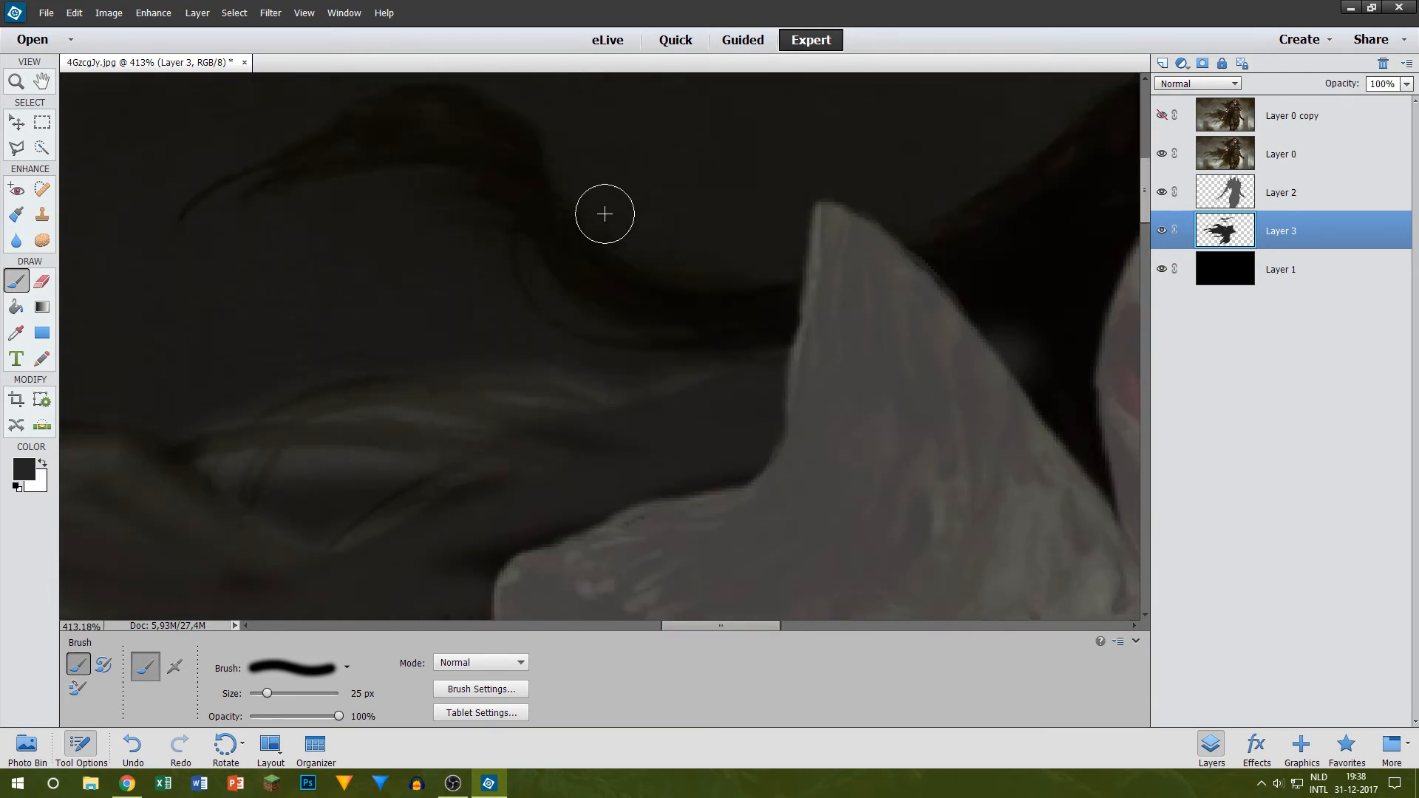
pyautogui.moveTo(215, 202)
pyautogui.mouseDown()
pyautogui.moveTo(248, 187)
pyautogui.moveTo(544, 199)
pyautogui.mouseUp()
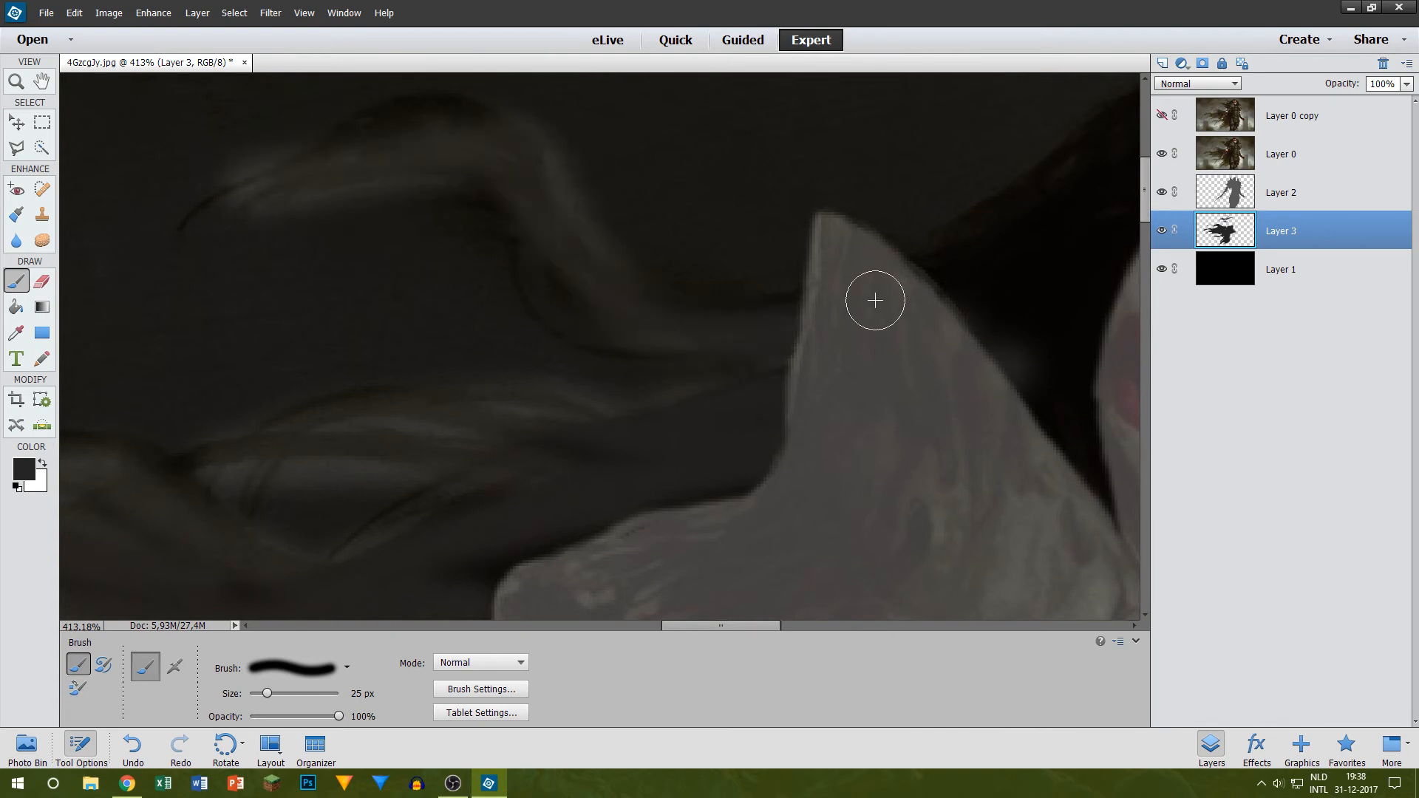
# Step: Paint the hair over the top of the head and down between the face and the right shoulder spike in dark grey
pyautogui.scroll(2, 1045, 329)
pyautogui.moveTo(727, 630); pyautogui.dragTo(761, 630)
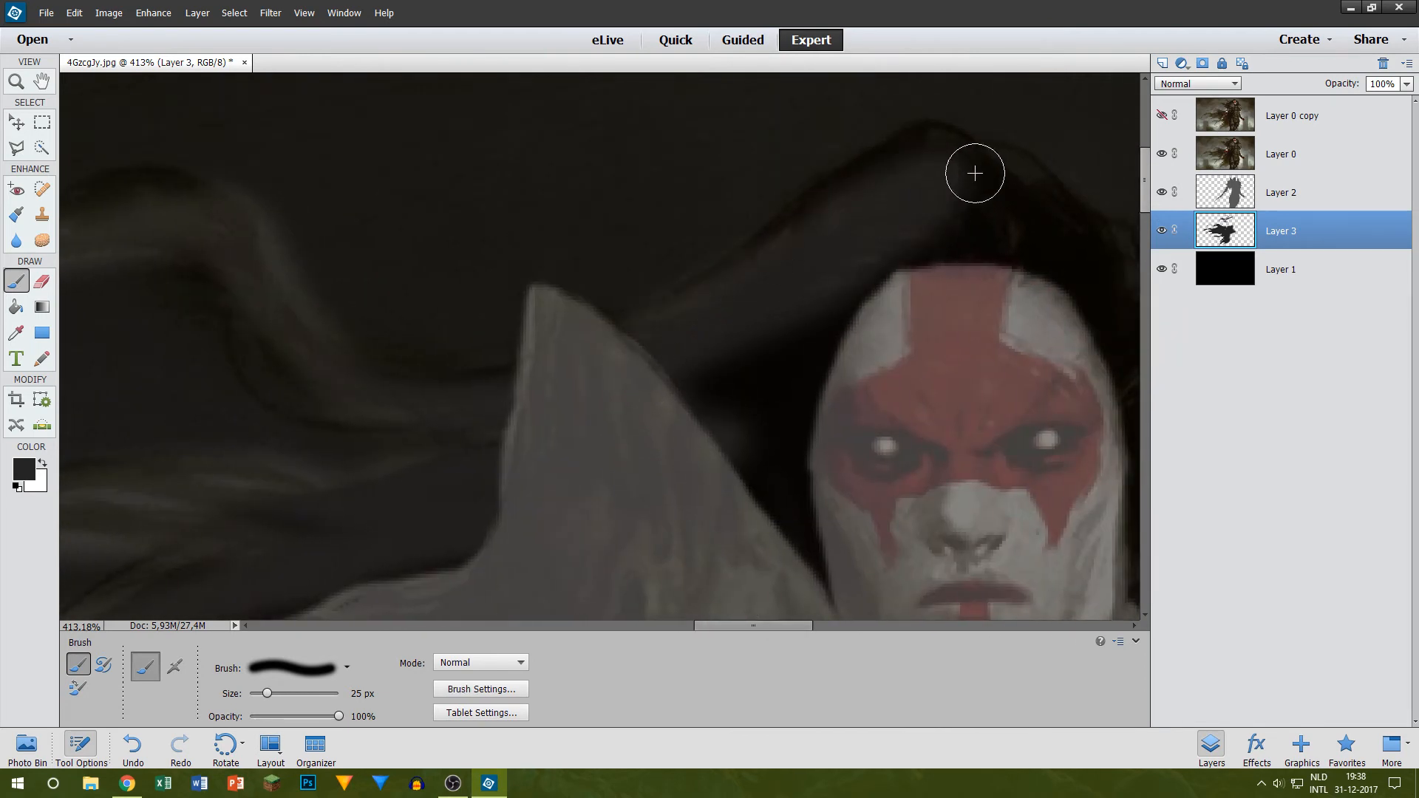
pyautogui.moveTo(731, 624); pyautogui.dragTo(770, 619)
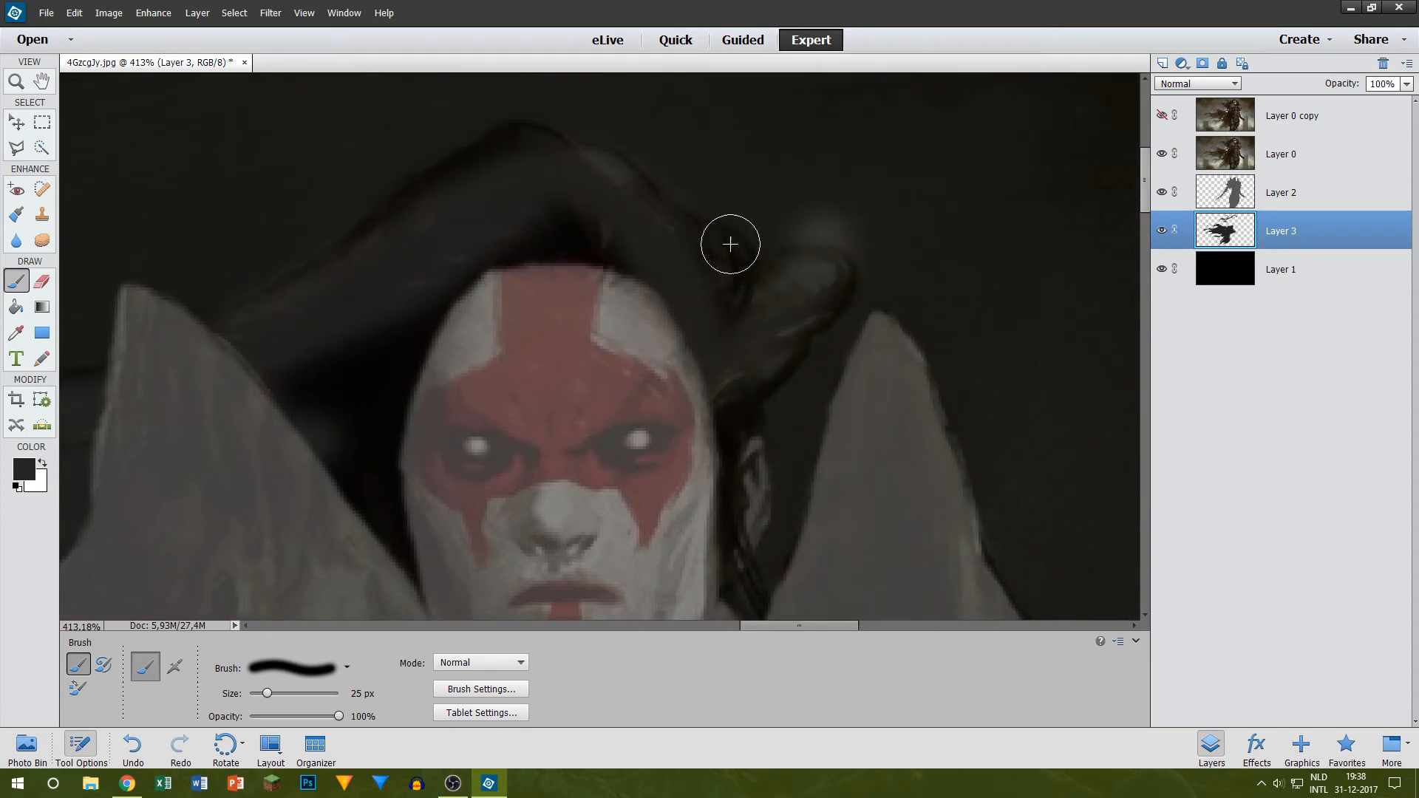
pyautogui.scroll(-3, 726, 406)
pyautogui.moveTo(726, 406)
pyautogui.mouseDown()
pyautogui.moveTo(716, 479)
pyautogui.moveTo(737, 598)
pyautogui.mouseUp()
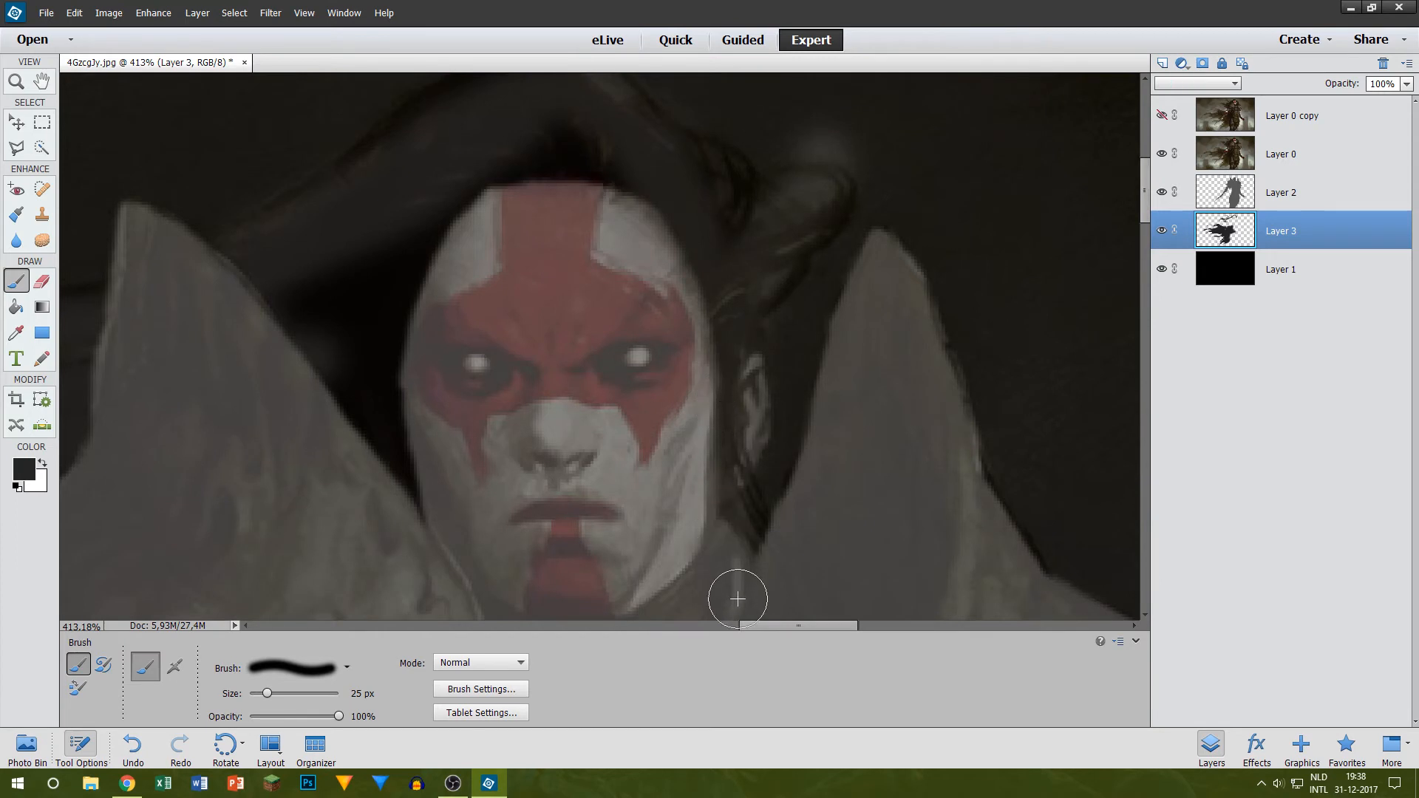
# Step: Hide Layer 0, fill the gaps between the hair roots along the left shoulder in dark grey, and undo the last brush stroke
pyautogui.click(1161, 153)
pyautogui.scroll(-3, 569, 323)
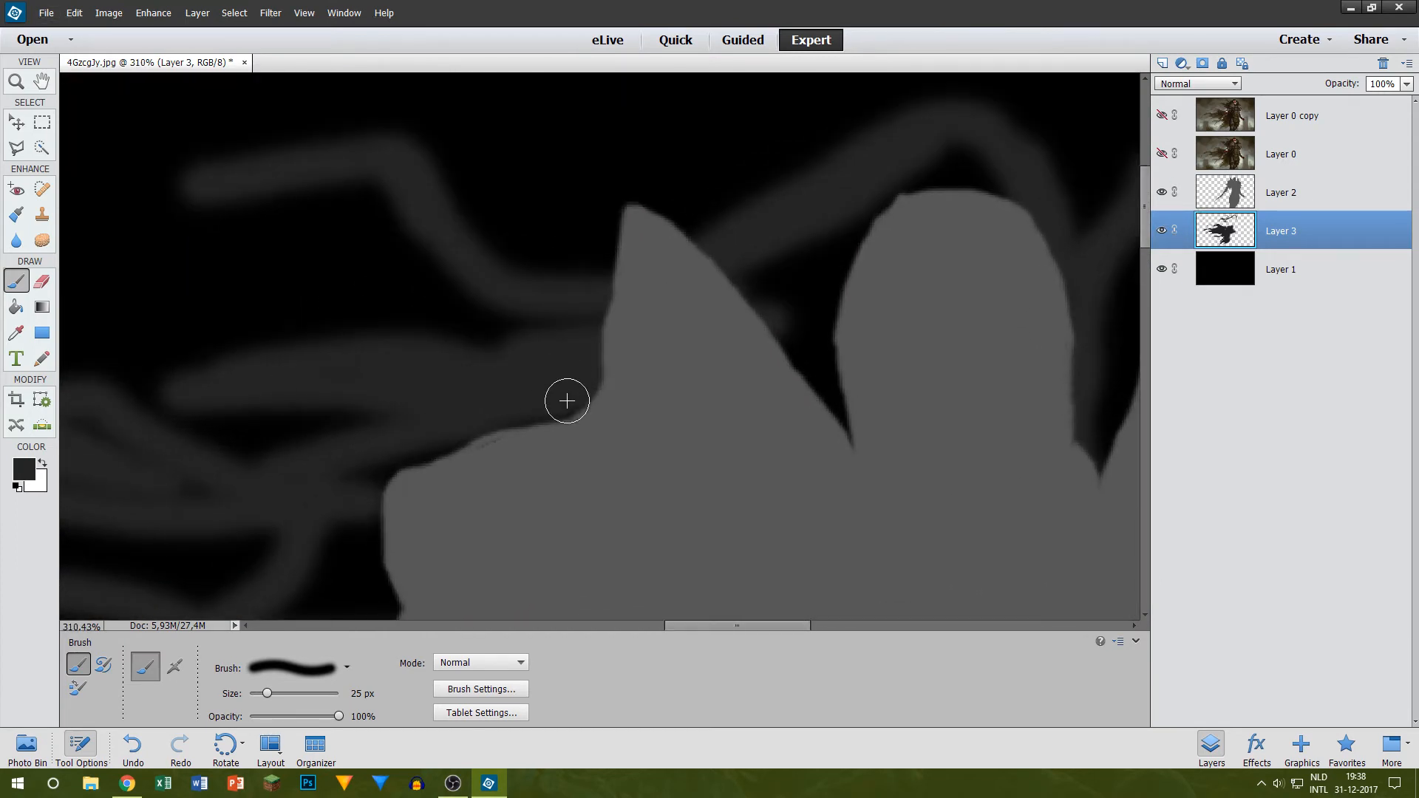
pyautogui.scroll(-5, 327, 495)
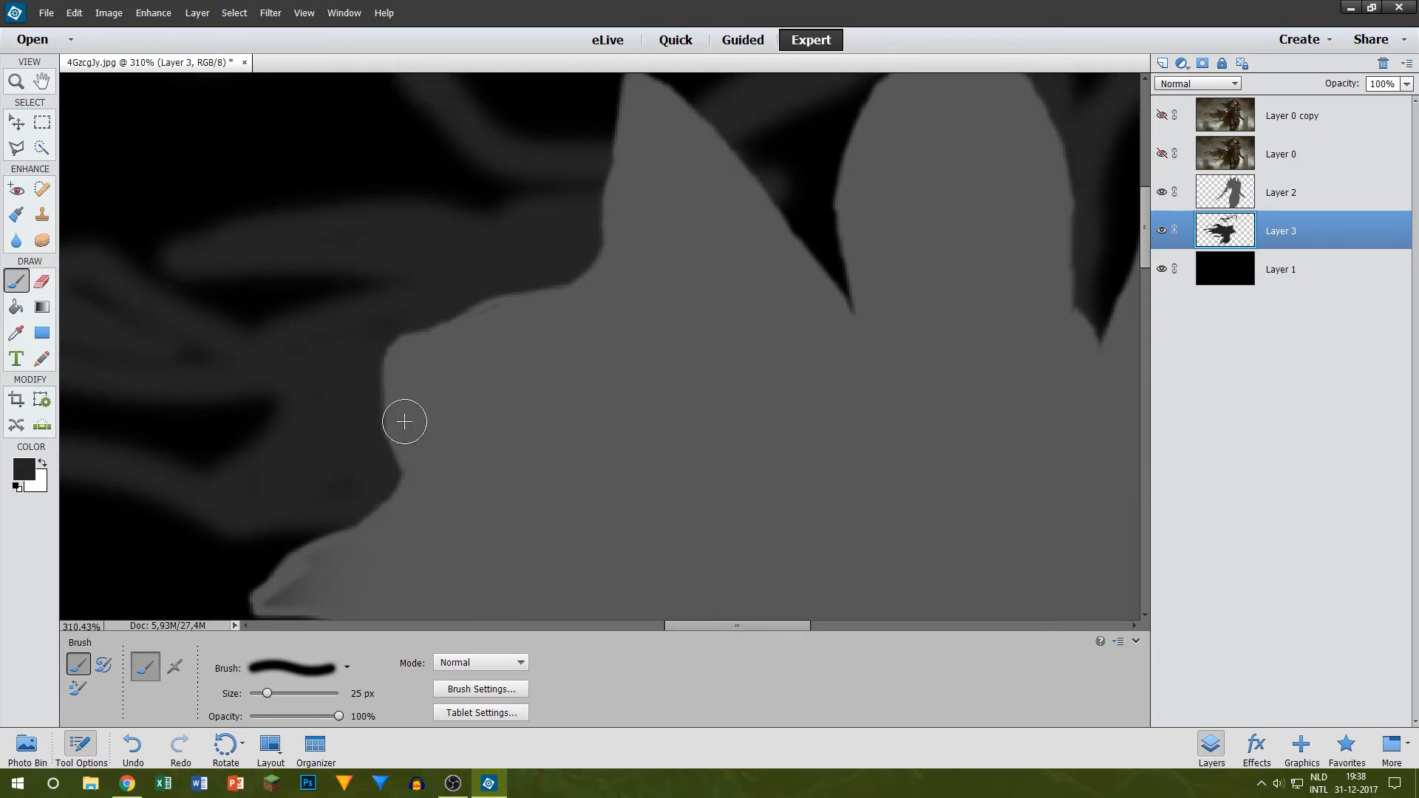
pyautogui.hscroll(-5, 569, 529)
pyautogui.scroll(-3, 463, 504)
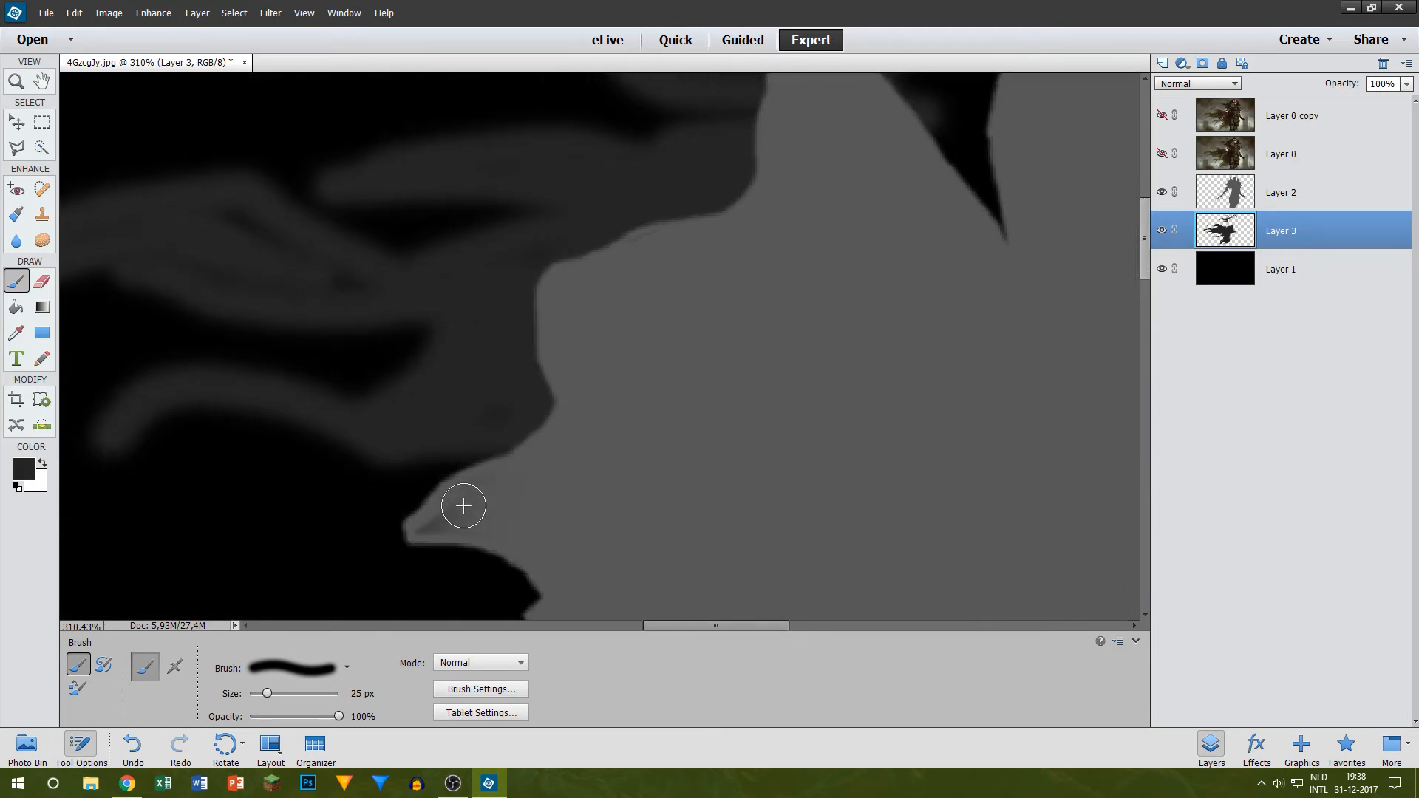
pyautogui.hotkey('ctrl', 'z')
pyautogui.scroll(3, 443, 451)
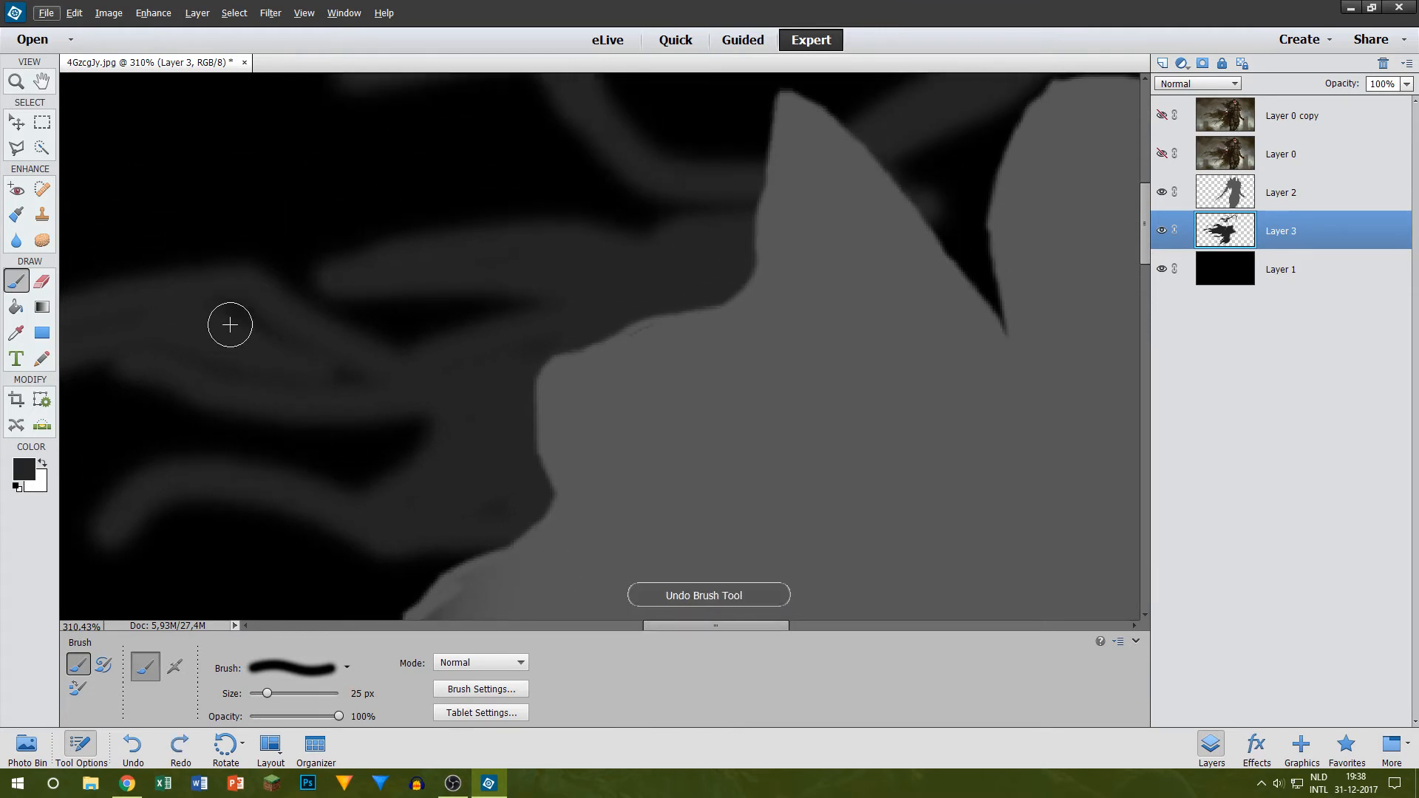
# Step: Fill the gap inside the long hair strand and the dark area between the left shoulder spike and the head in dark grey
pyautogui.moveTo(288, 371); pyautogui.dragTo(234, 325)
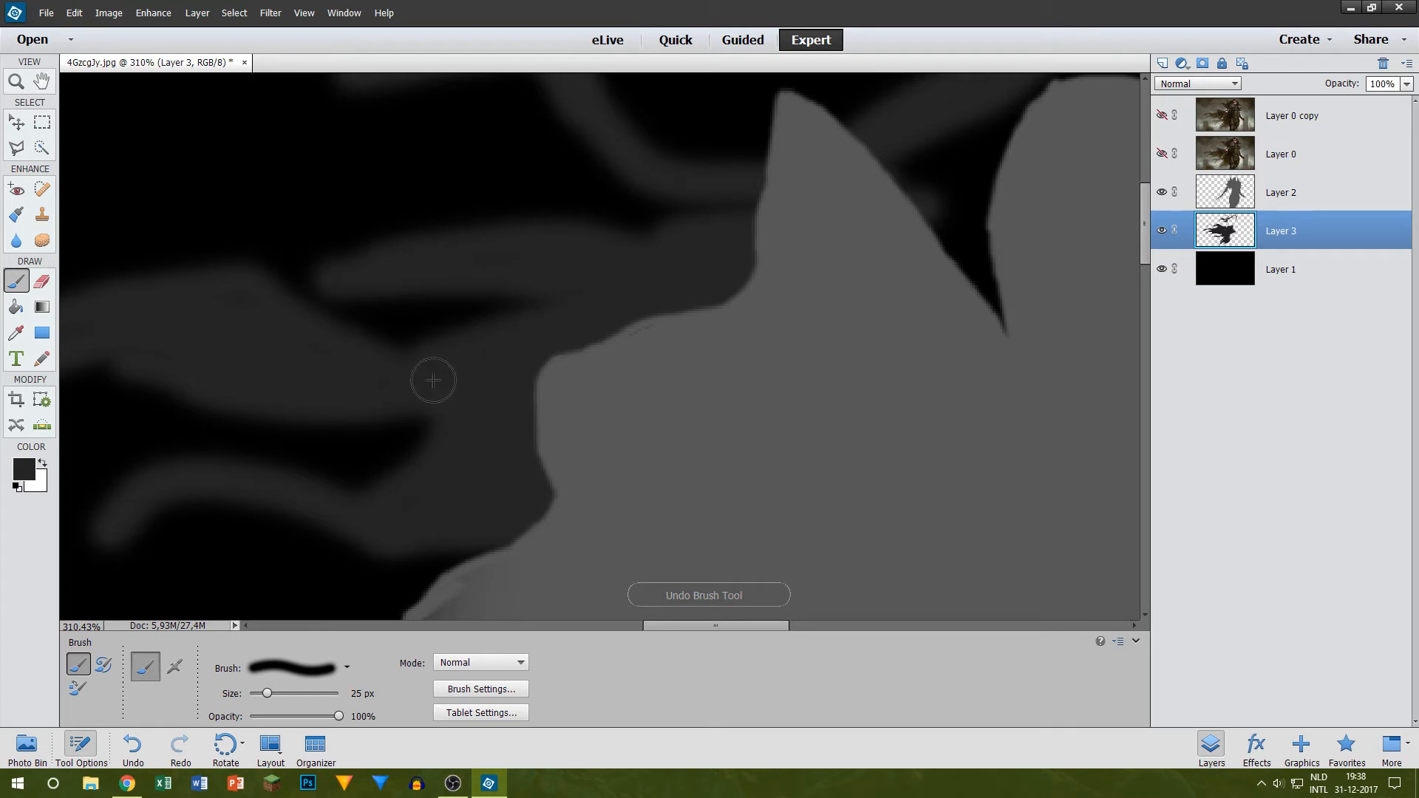
pyautogui.scroll(-3, 690, 228)
pyautogui.scroll(2, 659, 229)
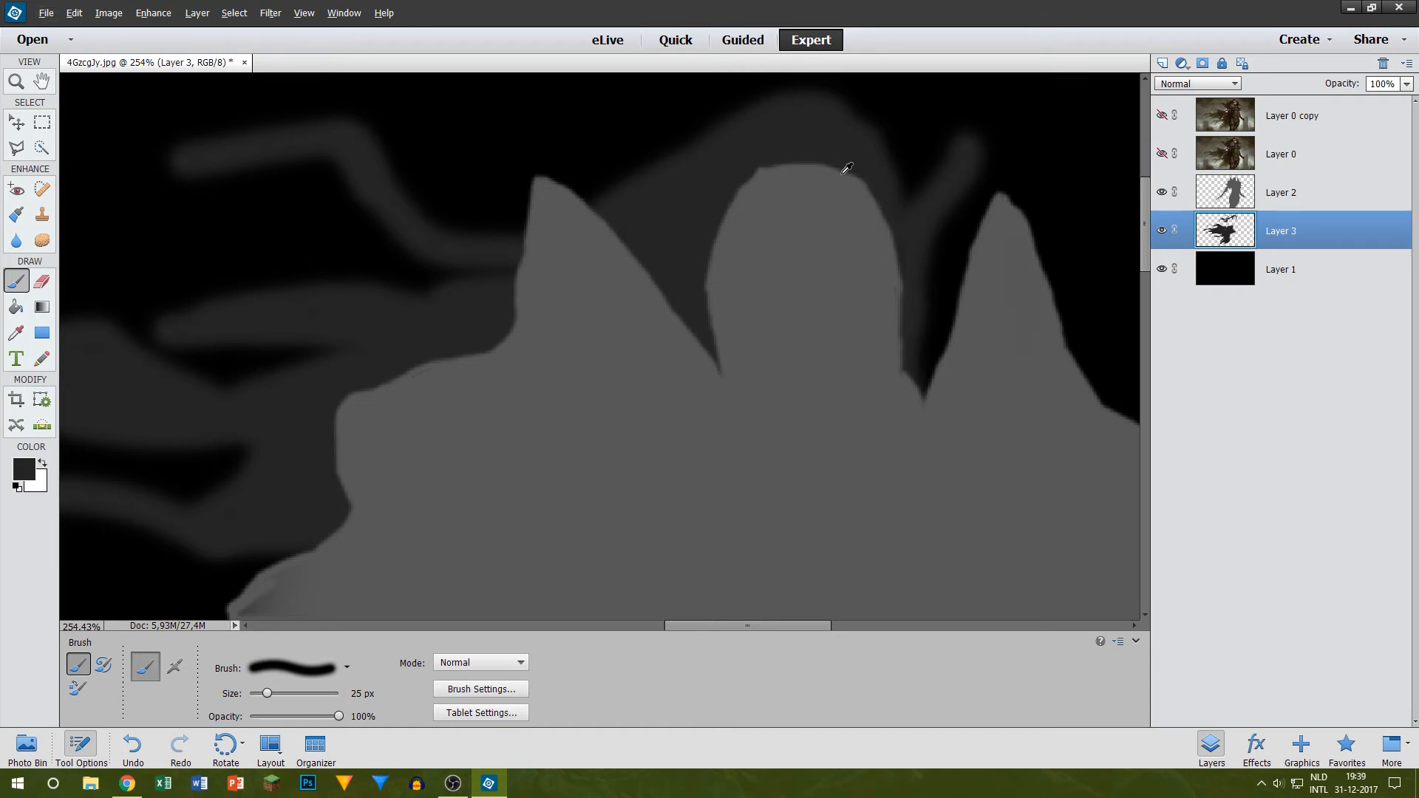
pyautogui.scroll(-5, 846, 168)
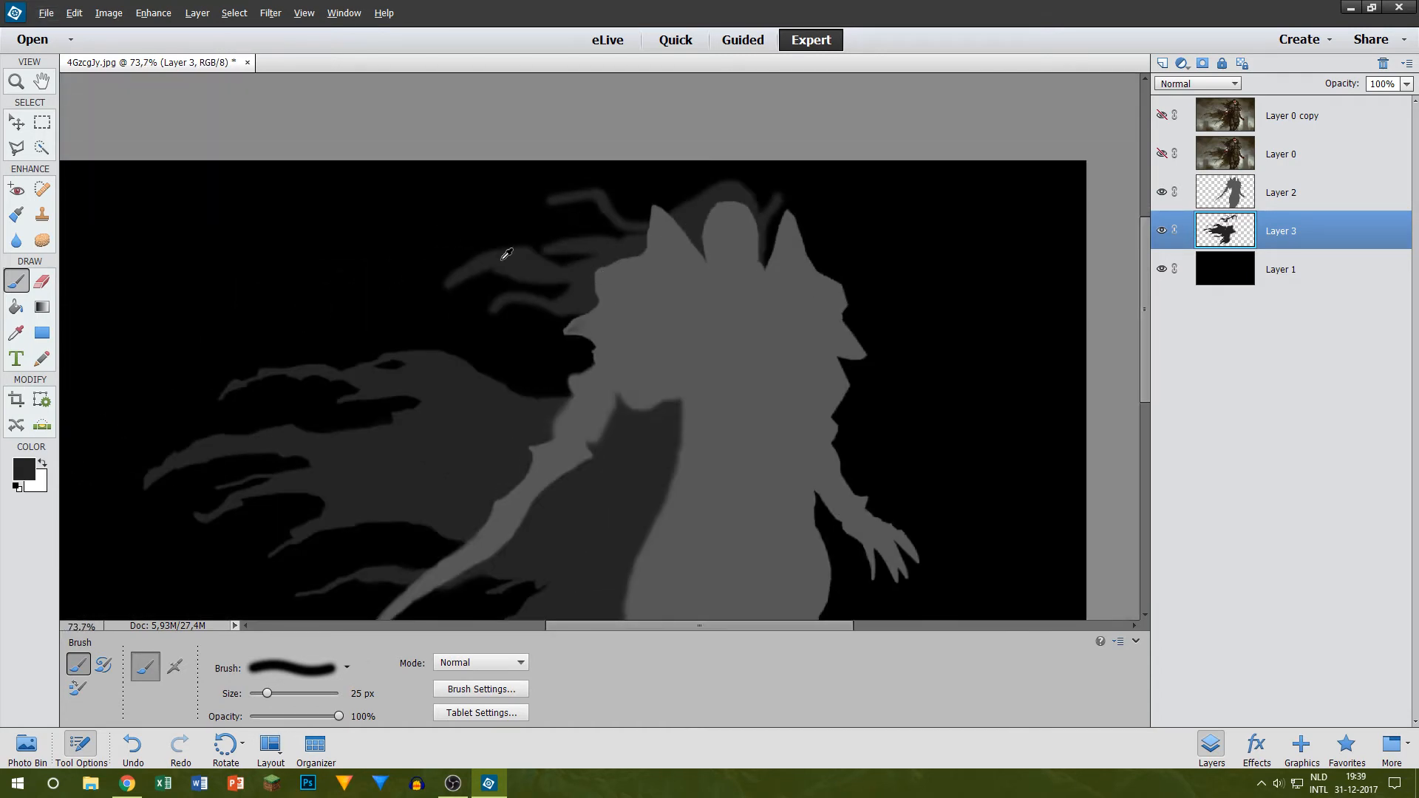
# Step: Paint over the dark patch on the pointed shoulder tip on Layer 2 in the figure's mid grey, using a 15 px brush
pyautogui.scroll(5, 506, 253)
pyautogui.click(1311, 191)
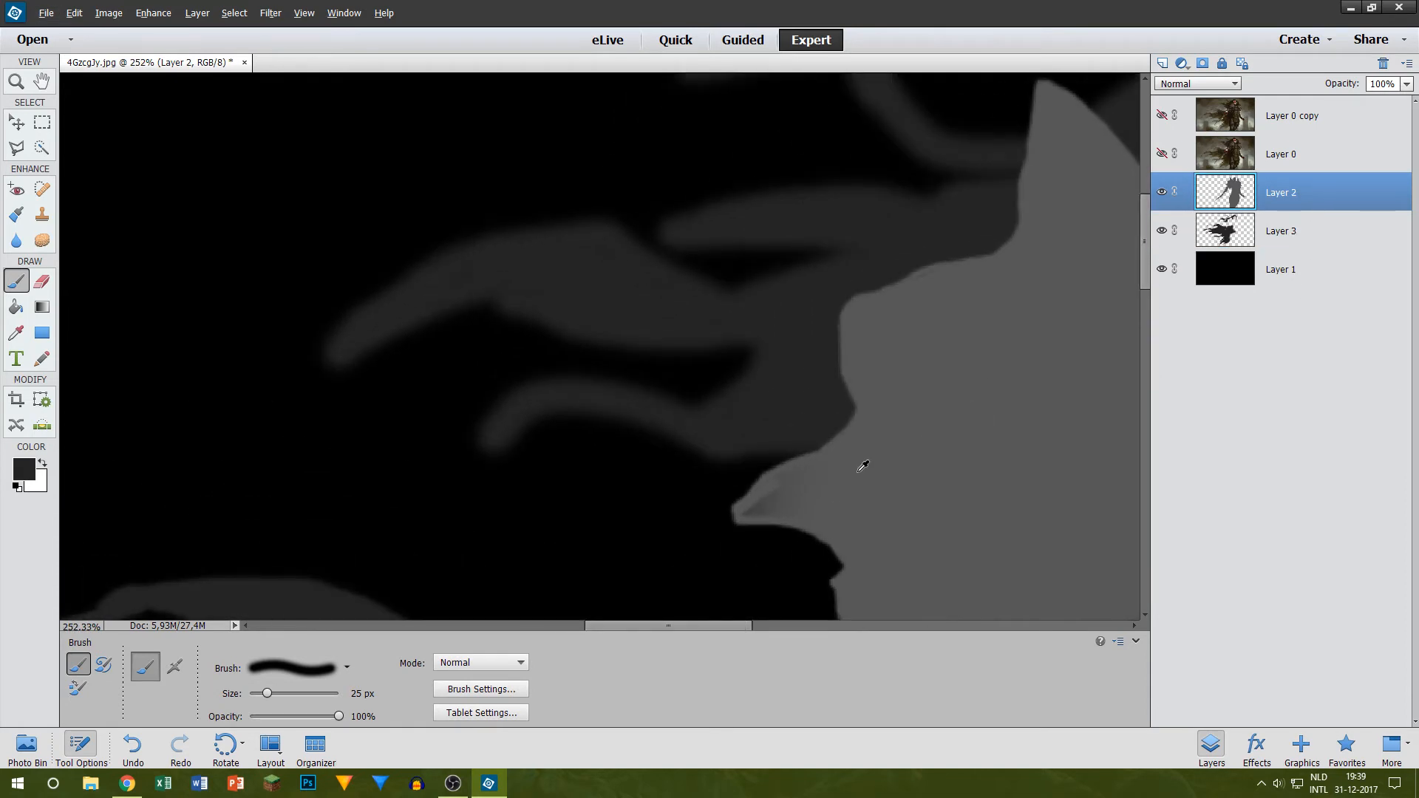
pyautogui.scroll(3, 781, 506)
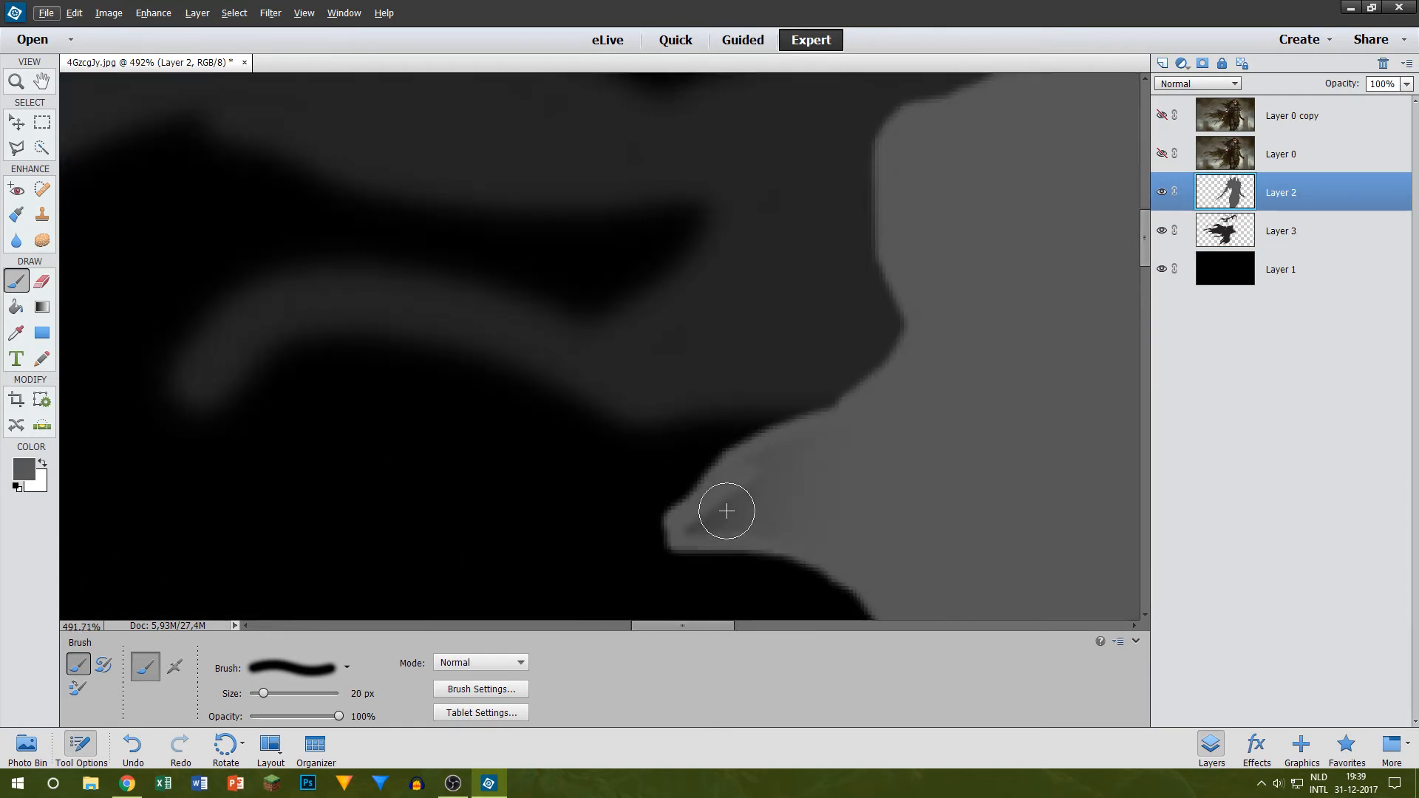
pyautogui.press('[')
pyautogui.moveTo(705, 529)
pyautogui.mouseDown()
pyautogui.moveTo(742, 481)
pyautogui.moveTo(745, 515)
pyautogui.mouseUp()
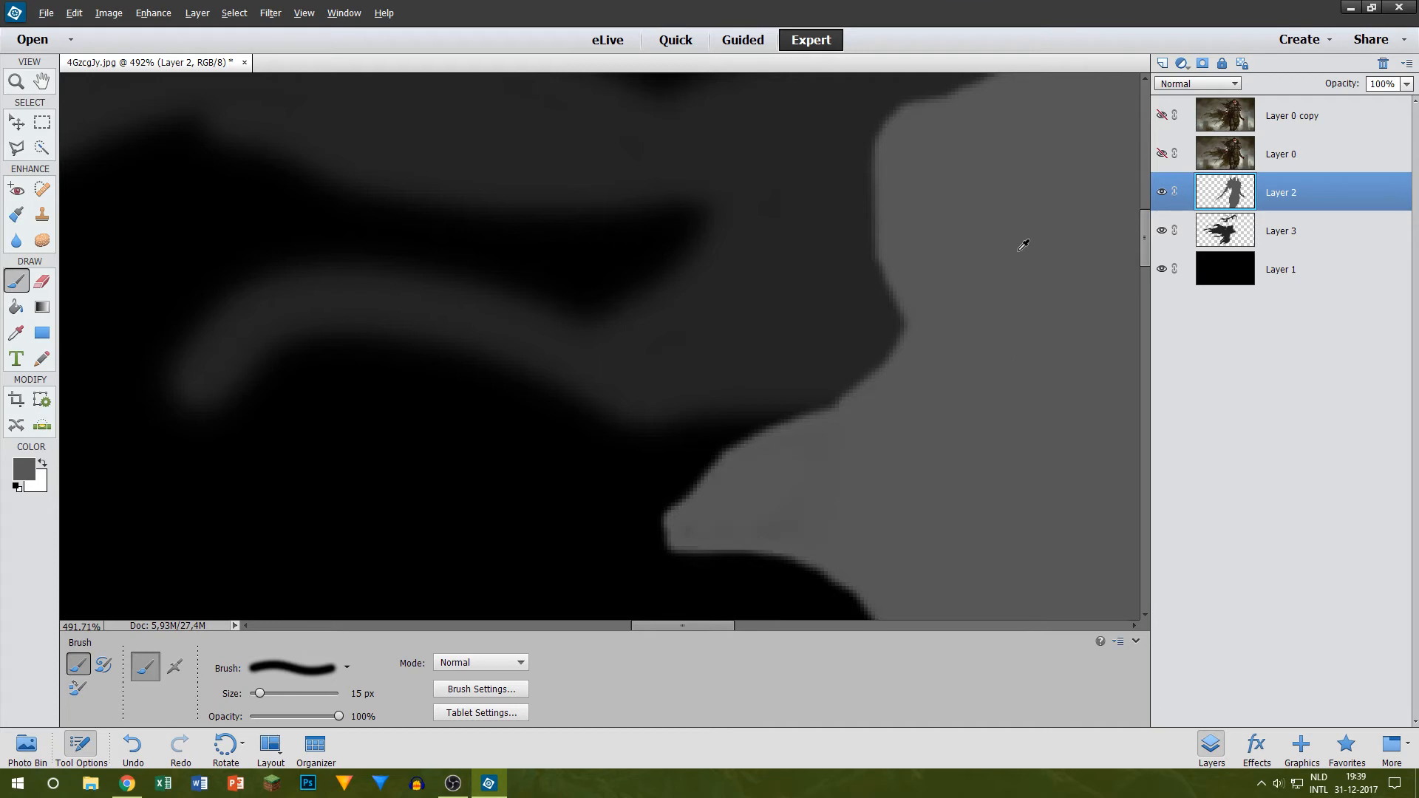
pyautogui.scroll(-6, 1022, 244)
pyautogui.scroll(2, 699, 281)
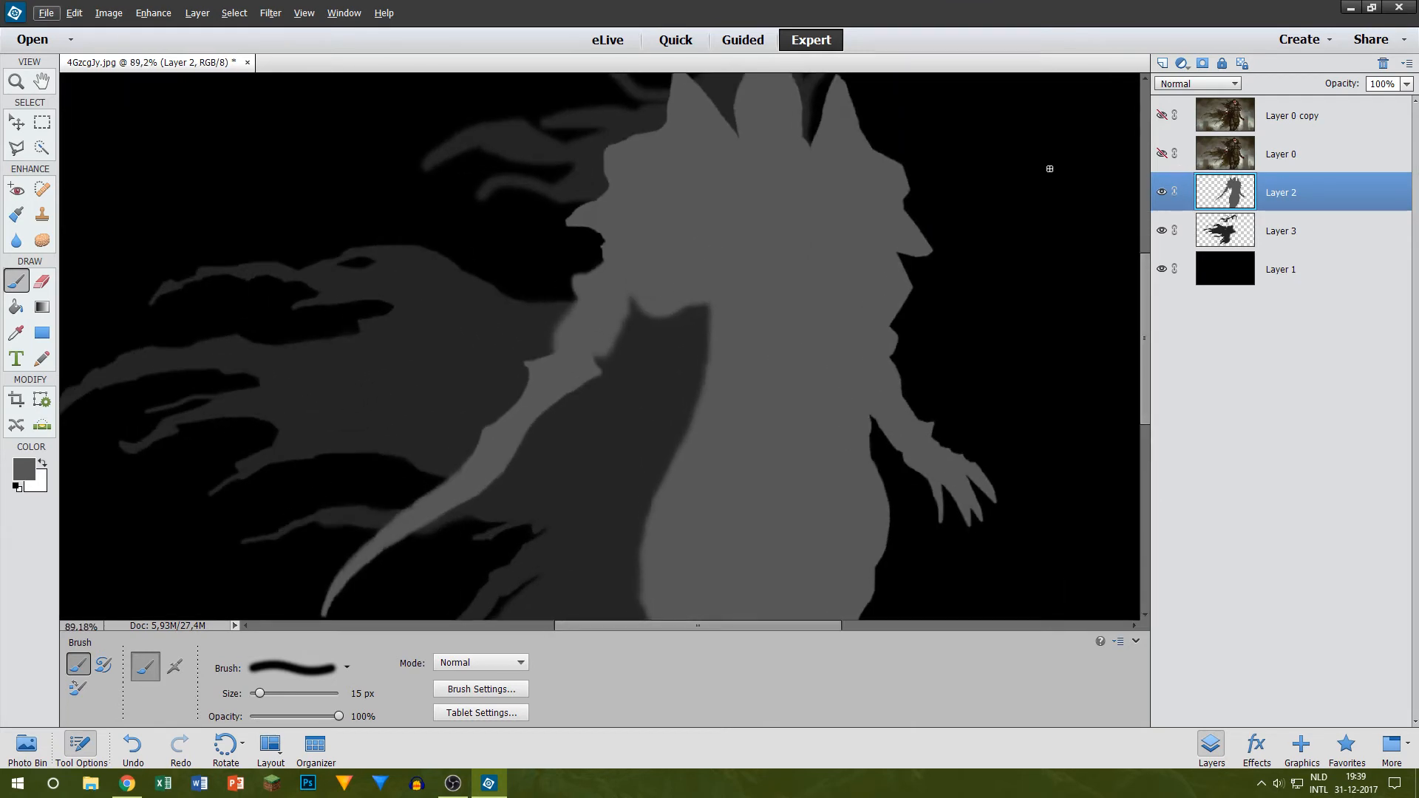
pyautogui.click(1161, 153)
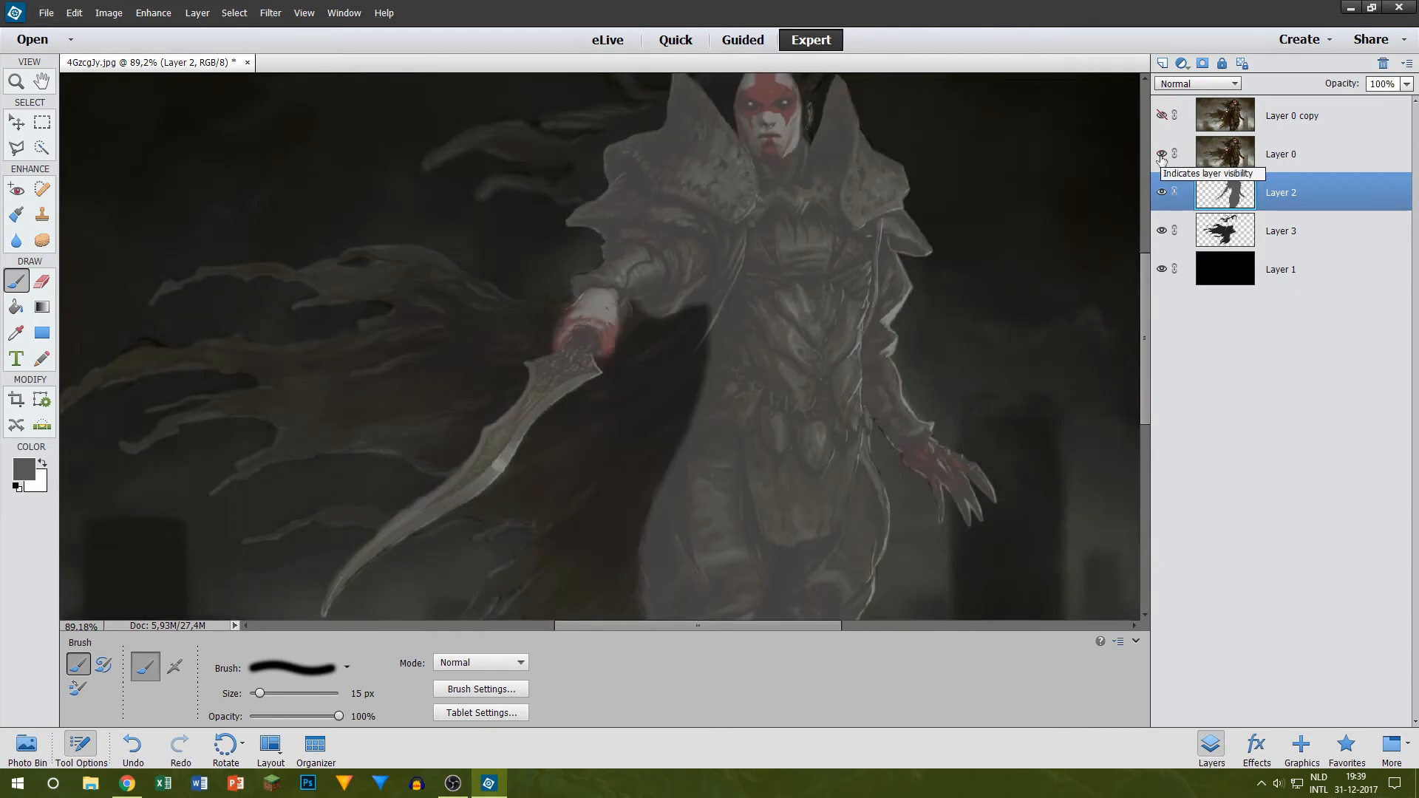
pyautogui.click(1160, 155)
pyautogui.click(1160, 155)
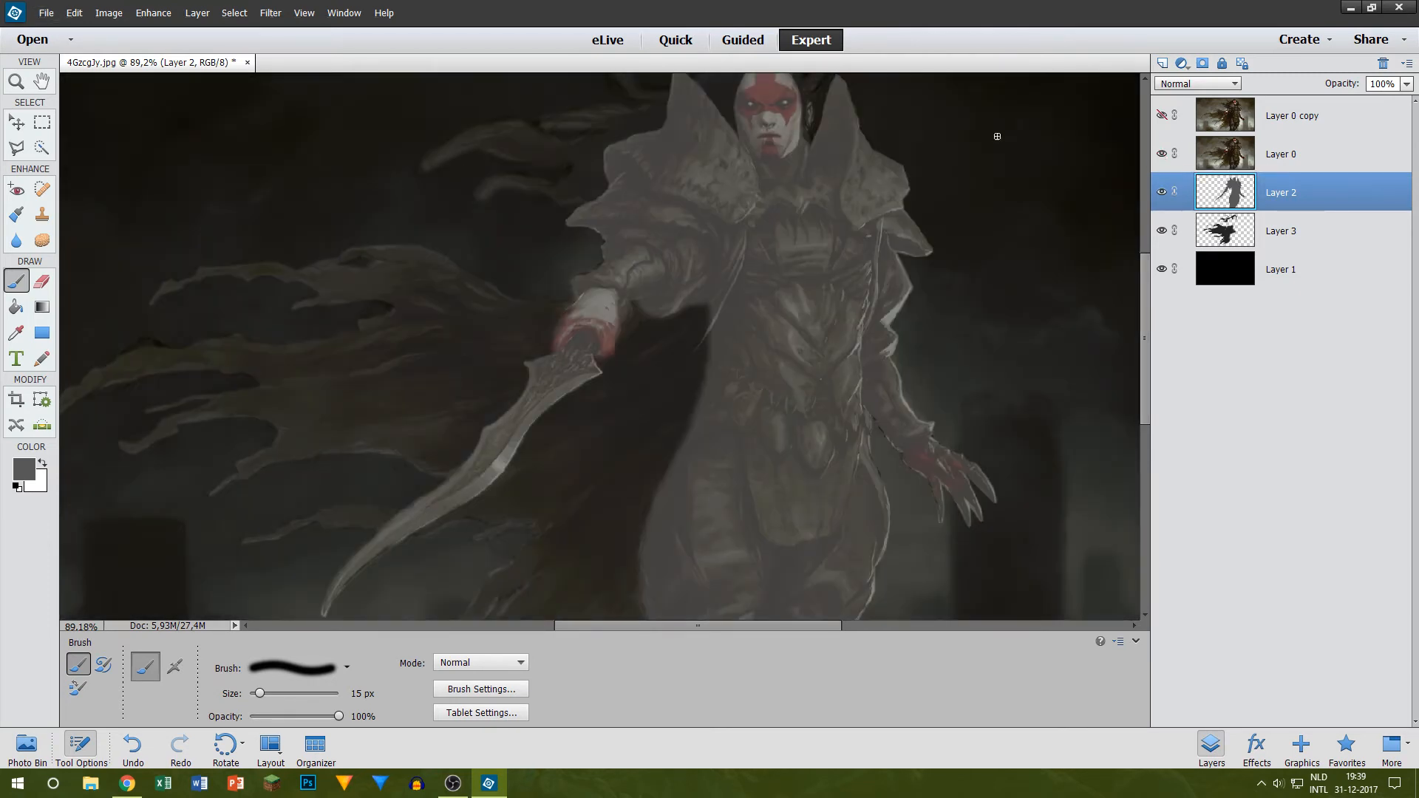
pyautogui.click(15, 148)
pyautogui.scroll(-3, 292, 330)
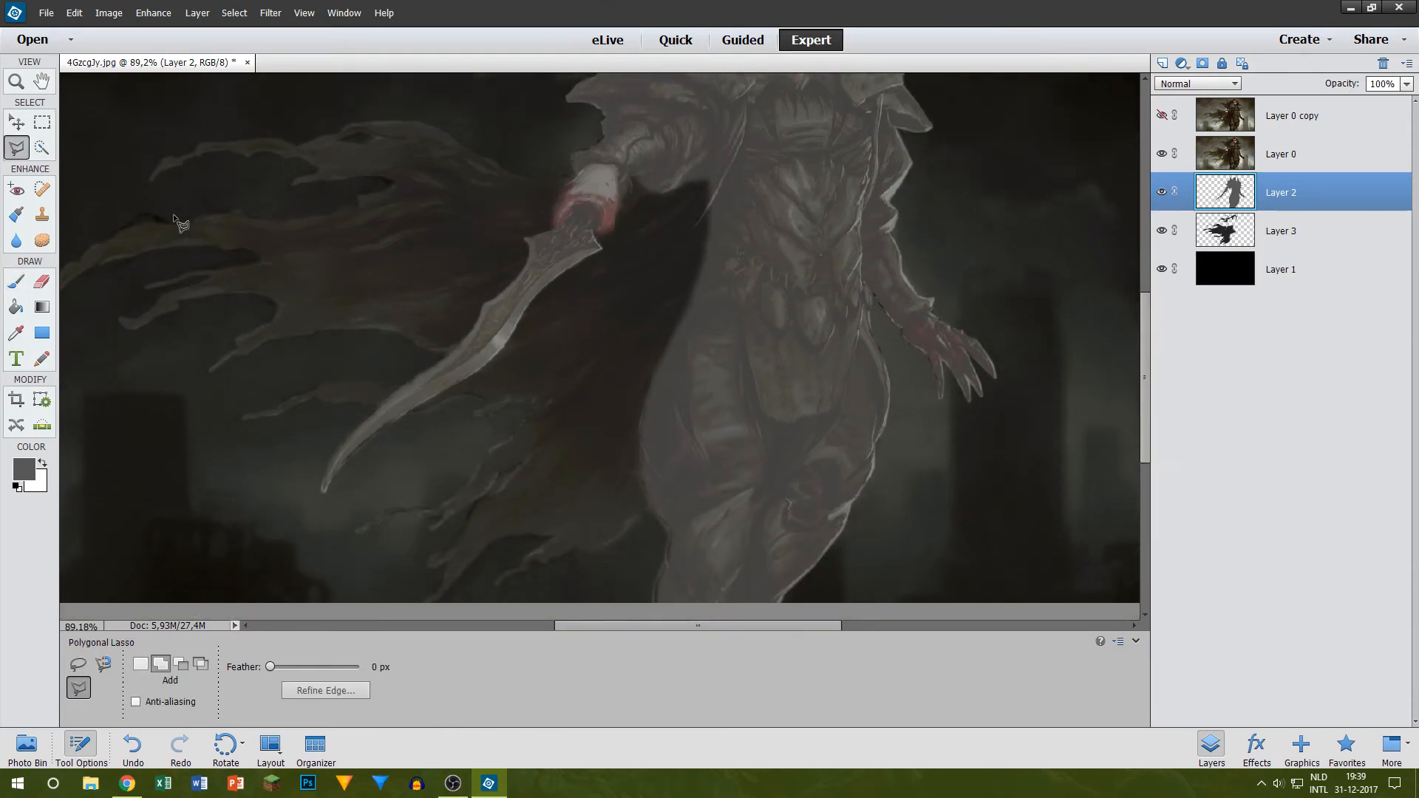
pyautogui.scroll(5, 587, 227)
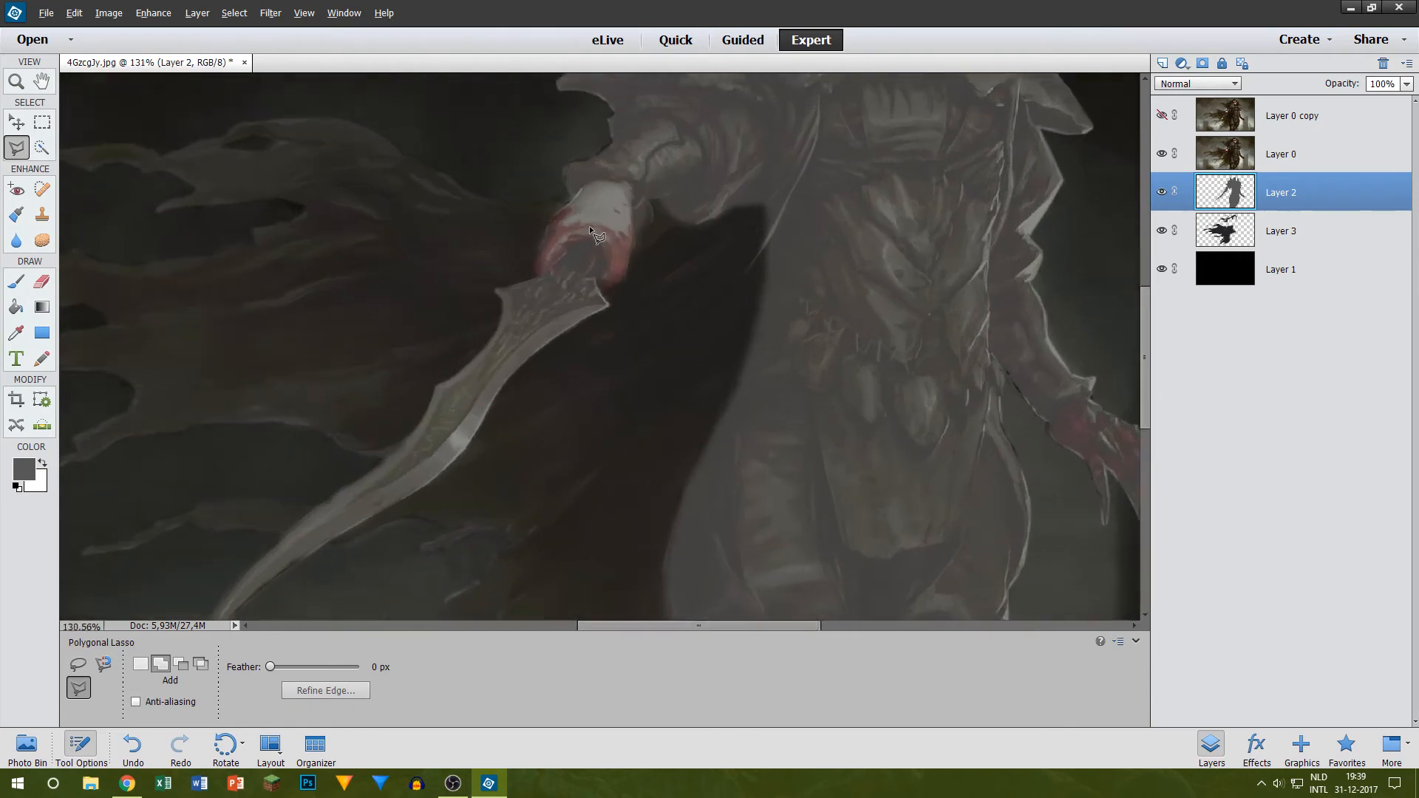
pyautogui.scroll(3, 499, 317)
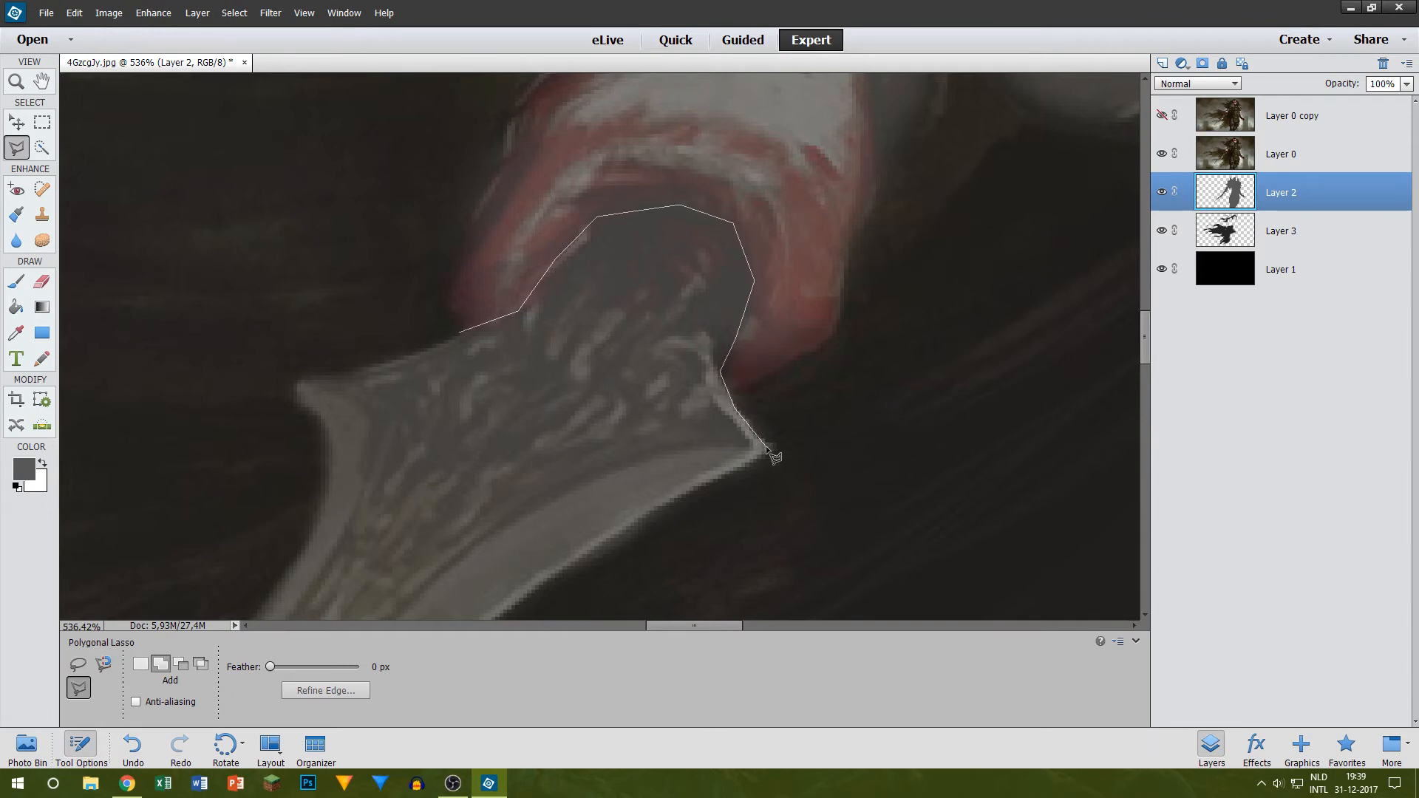
pyautogui.press('Escape')
pyautogui.scroll(-10, 894, 295)
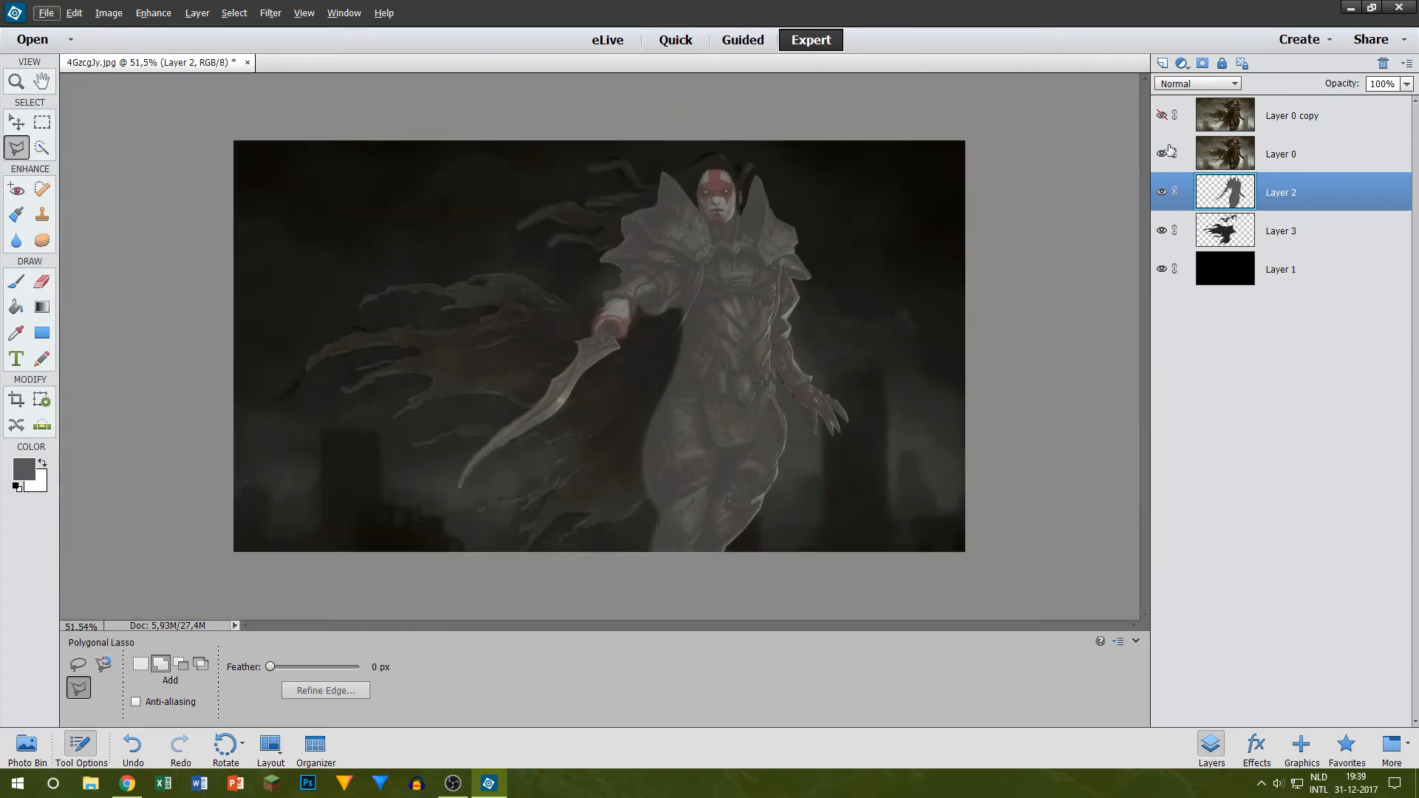
# Step: Show Layer 0 copy briefly to view the original artwork, and hide it together with Layer 0
pyautogui.click(1161, 116)
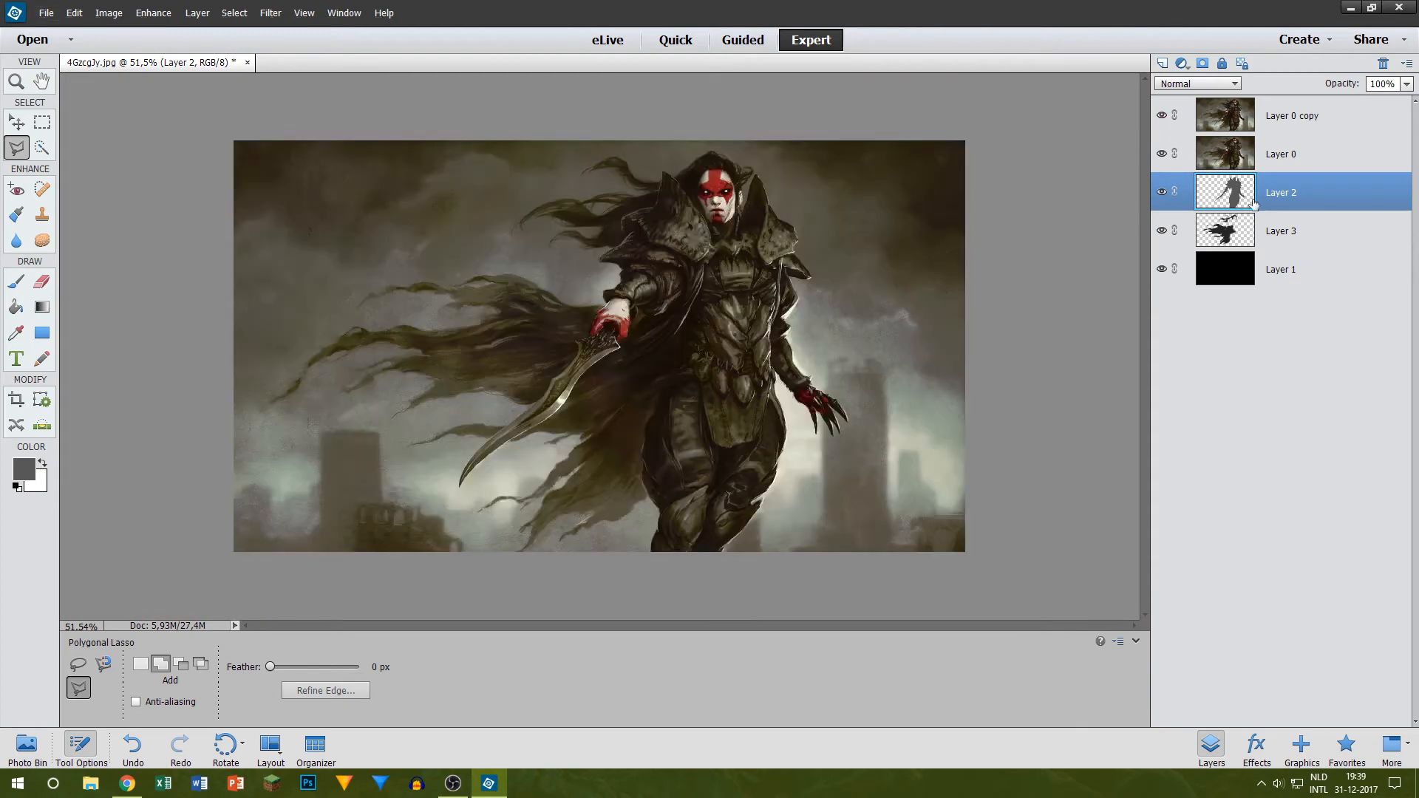
pyautogui.click(1161, 116)
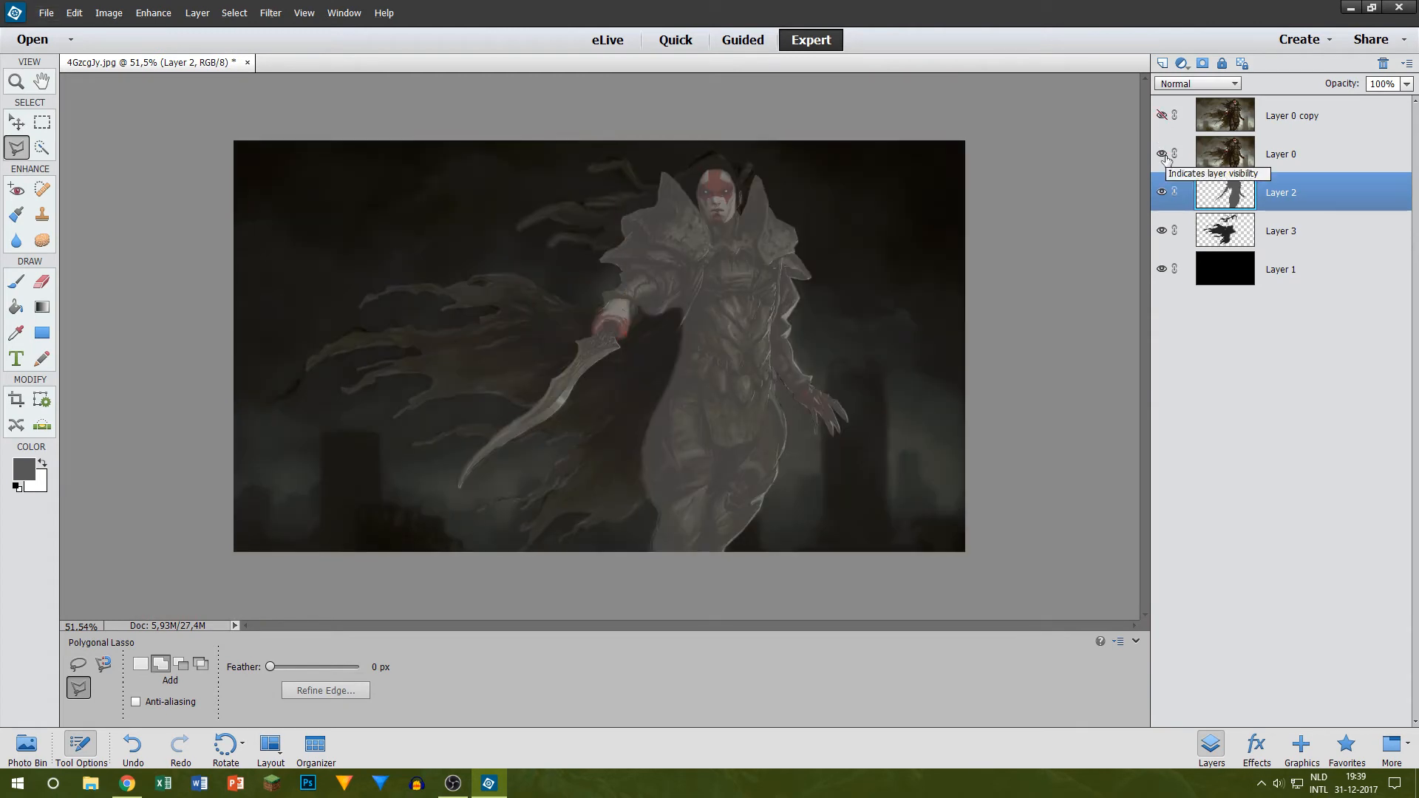
pyautogui.click(1161, 154)
# Step: Duplicate Layer 2 and brighten the figure on the copy with a Brightness/Contrast adjustment
pyautogui.rightClick(1301, 187)
pyautogui.click(1323, 229)
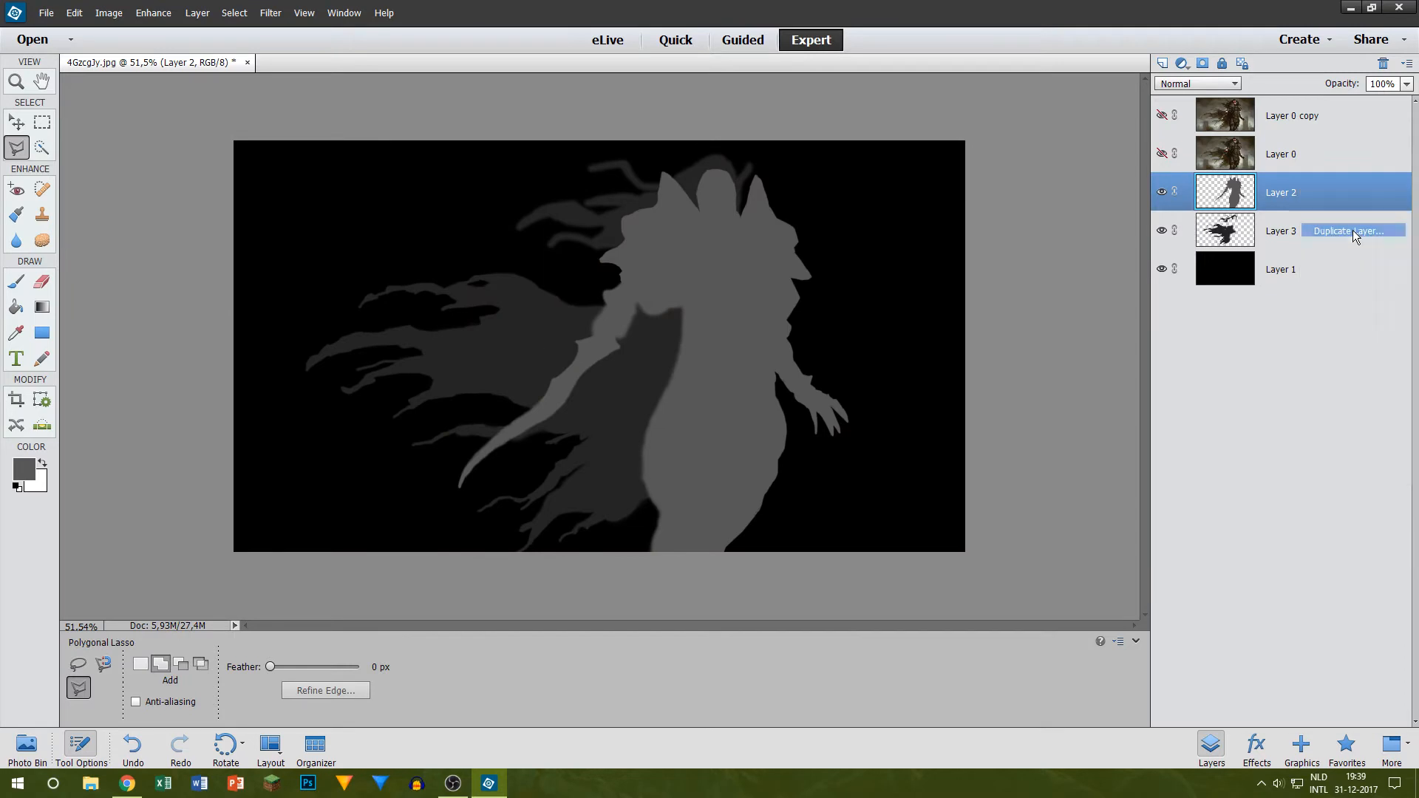
pyautogui.click(840, 243)
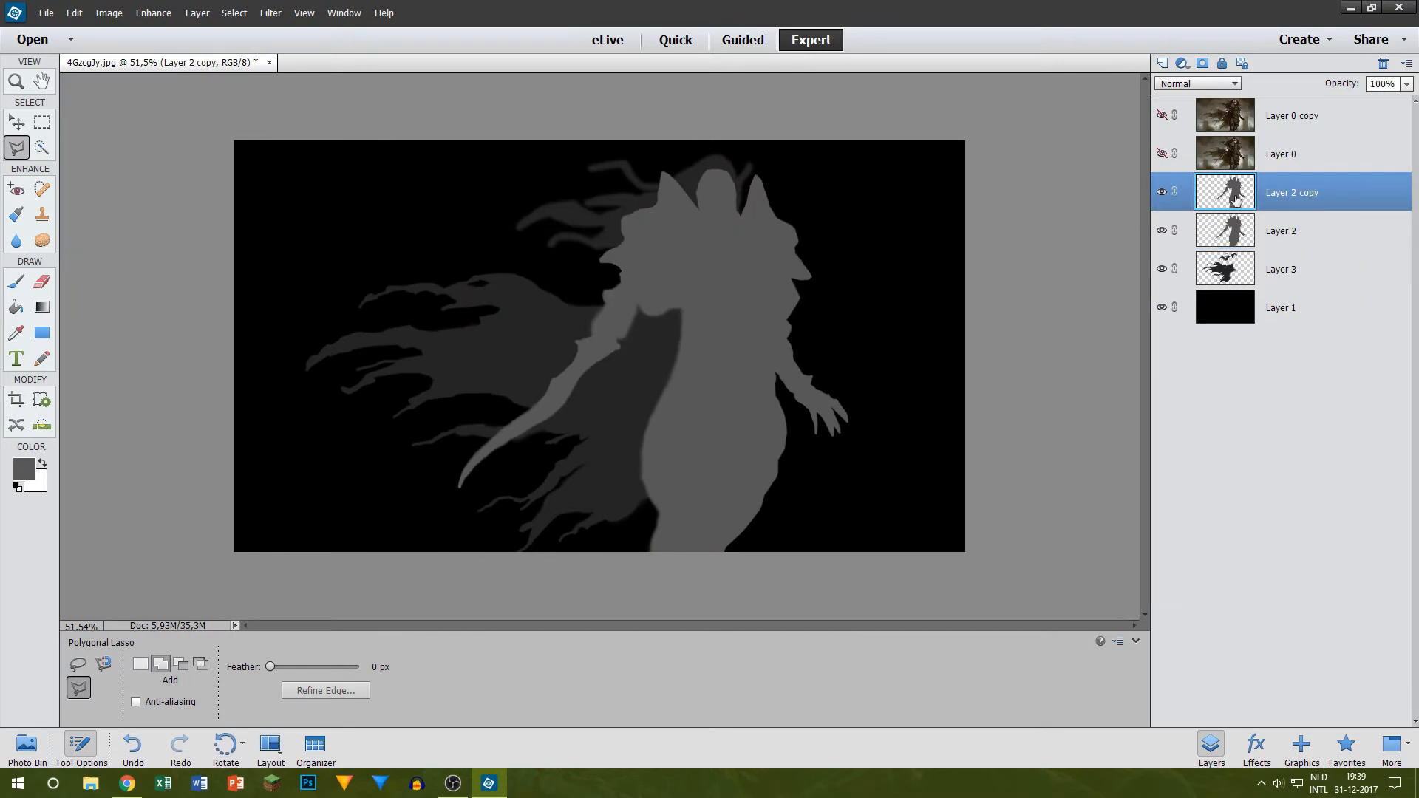
pyautogui.click(105, 7)
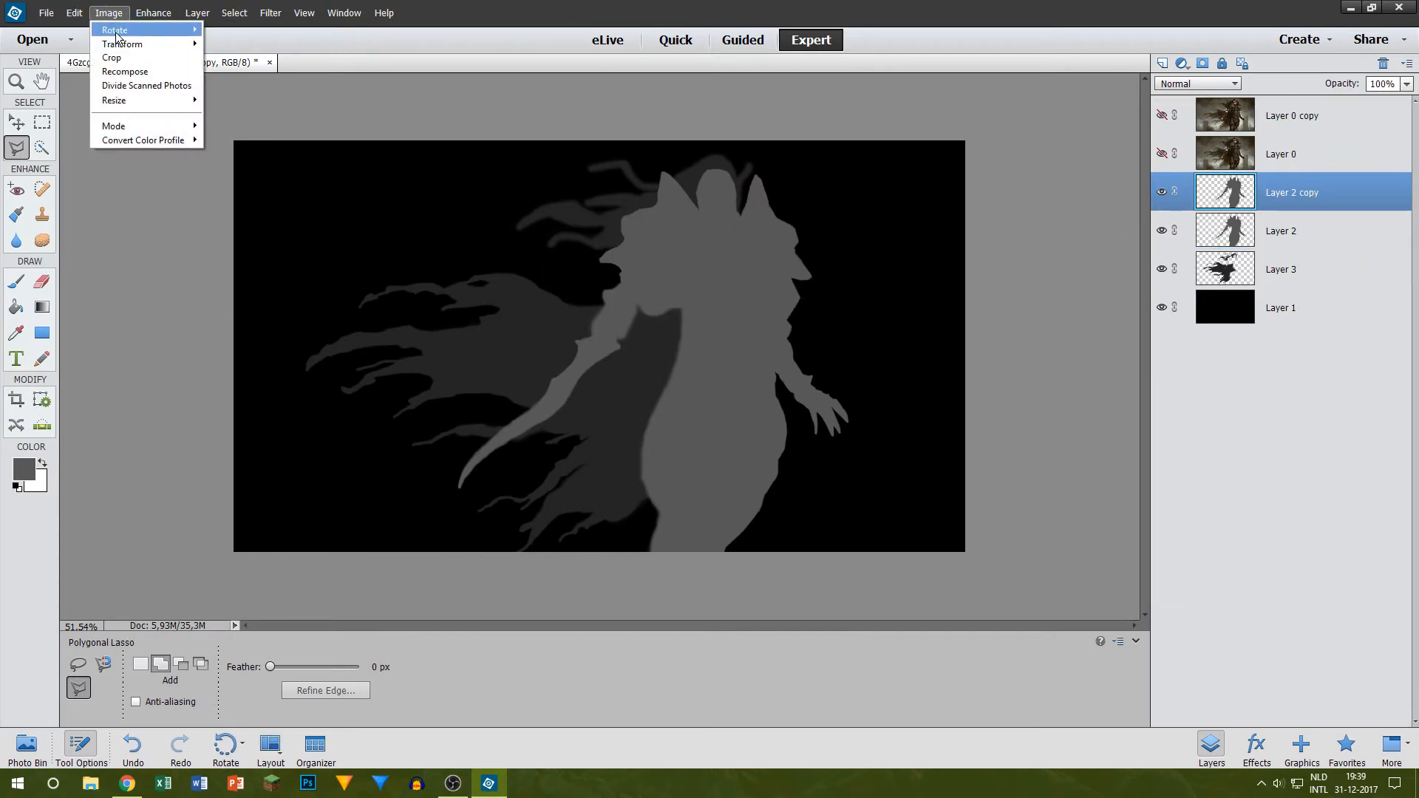
pyautogui.moveTo(198, 161)
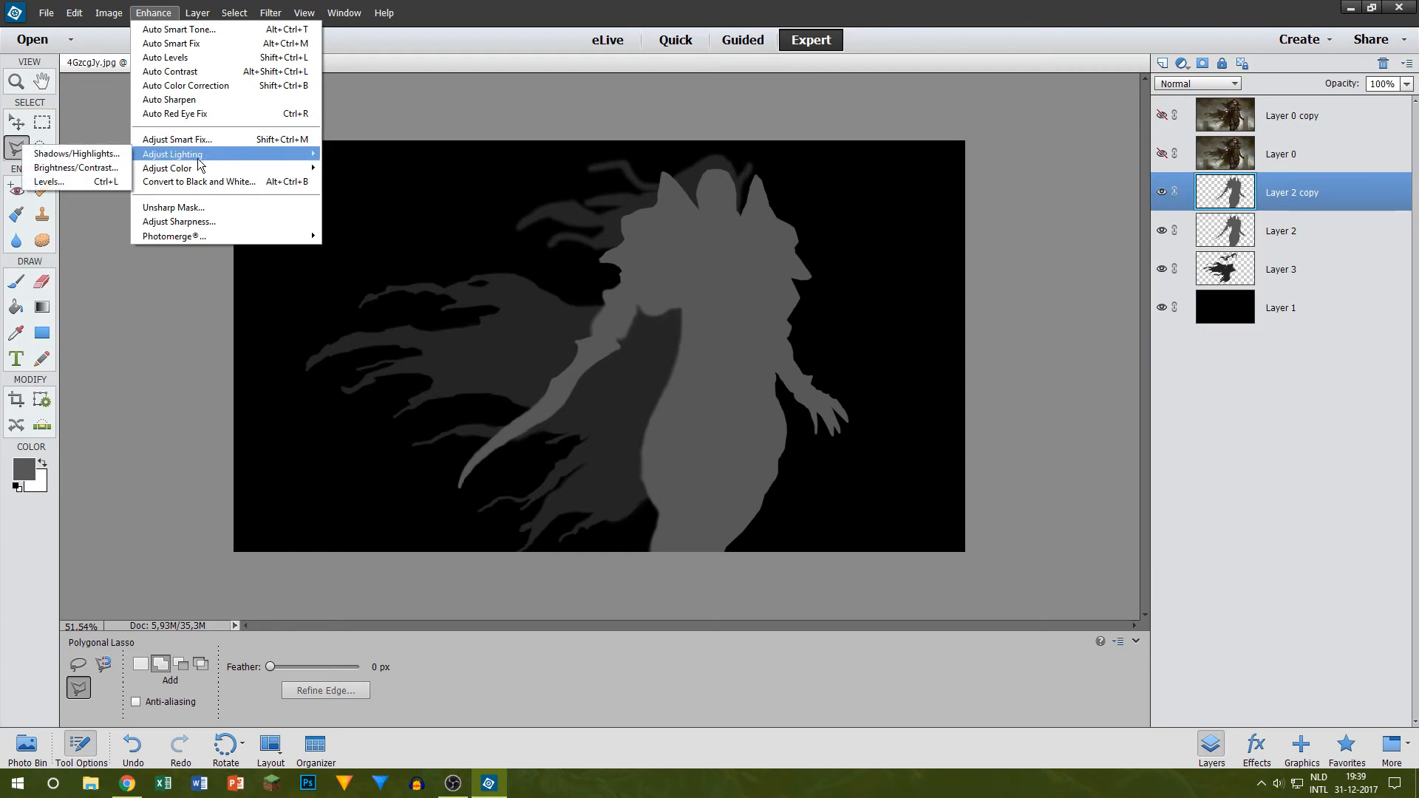
pyautogui.click(84, 168)
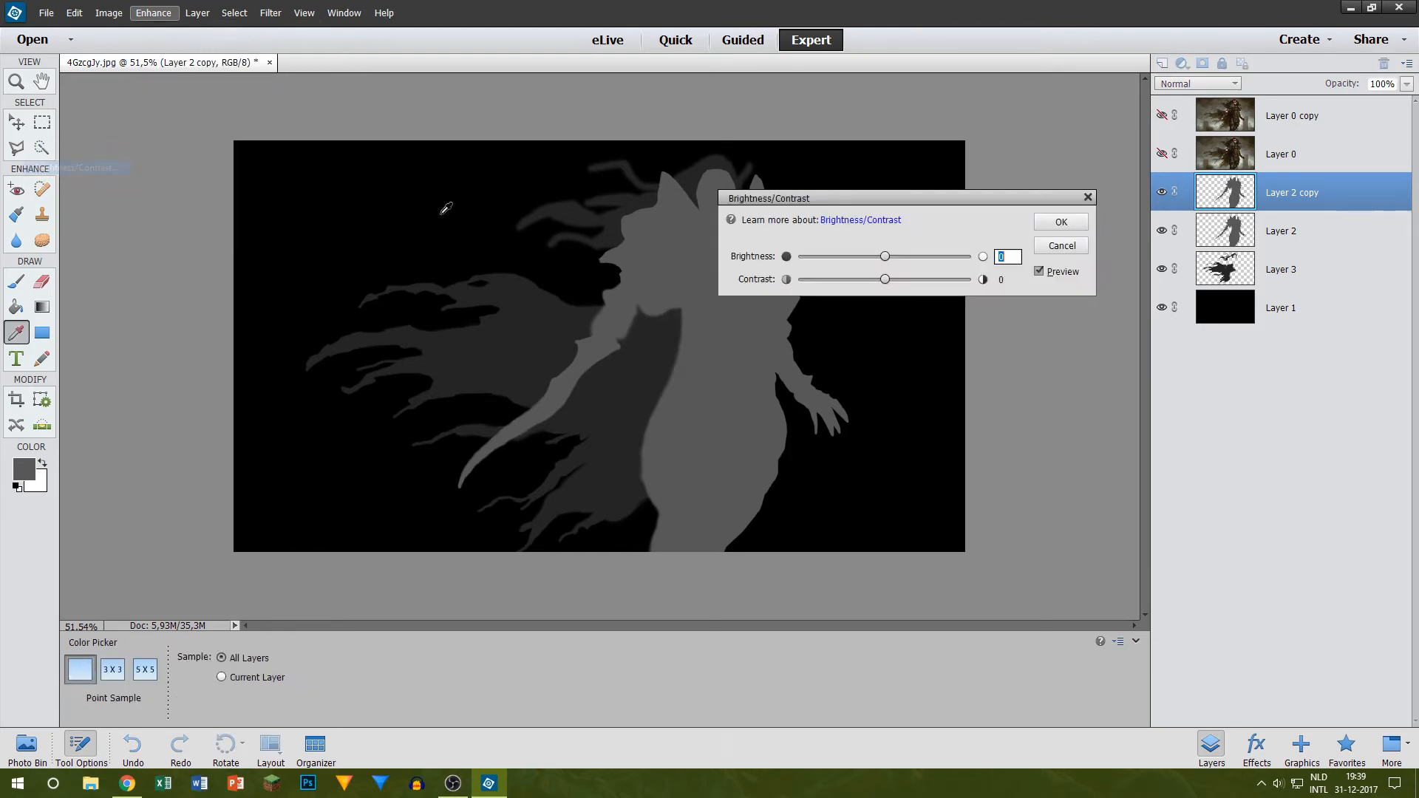
pyautogui.click(900, 256)
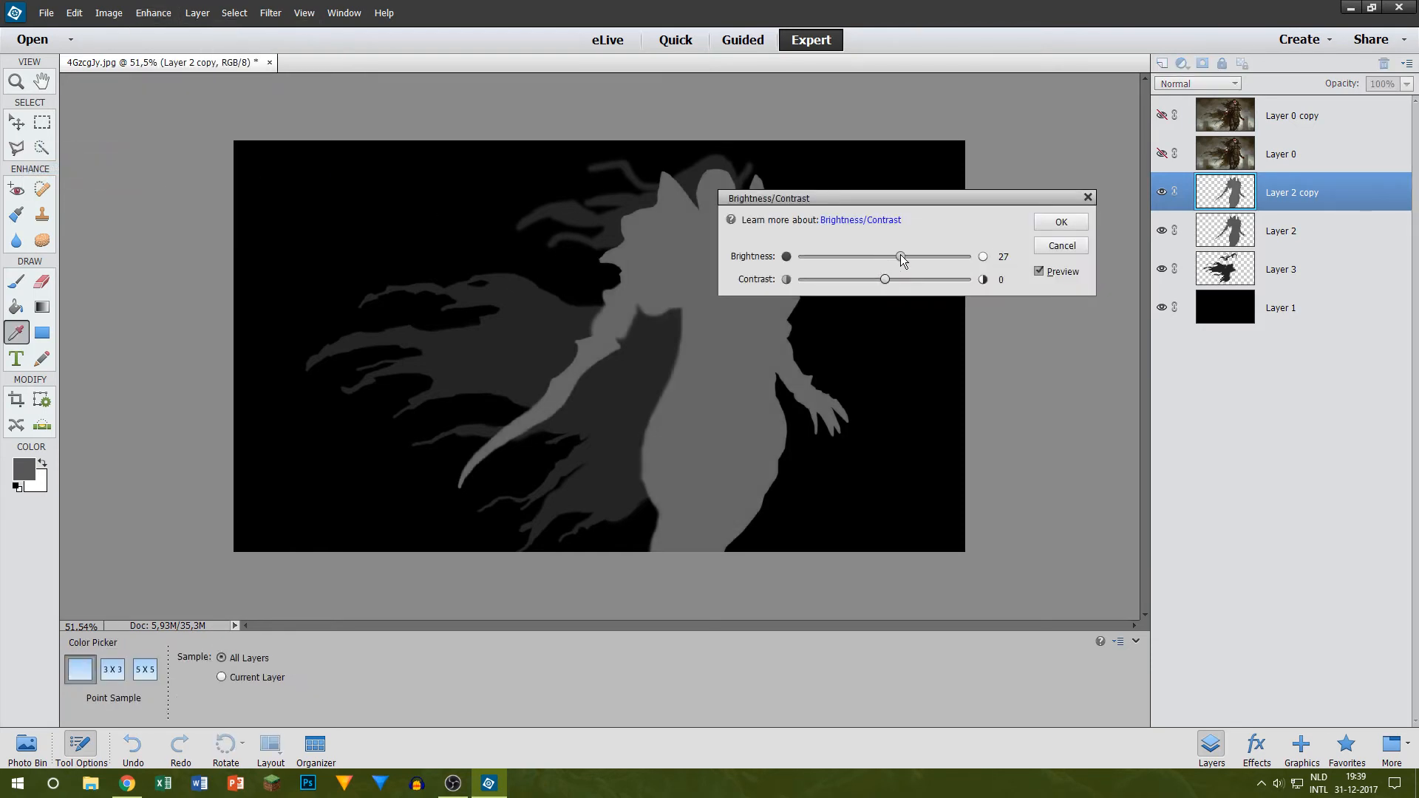
pyautogui.click(916, 256)
pyautogui.click(1060, 228)
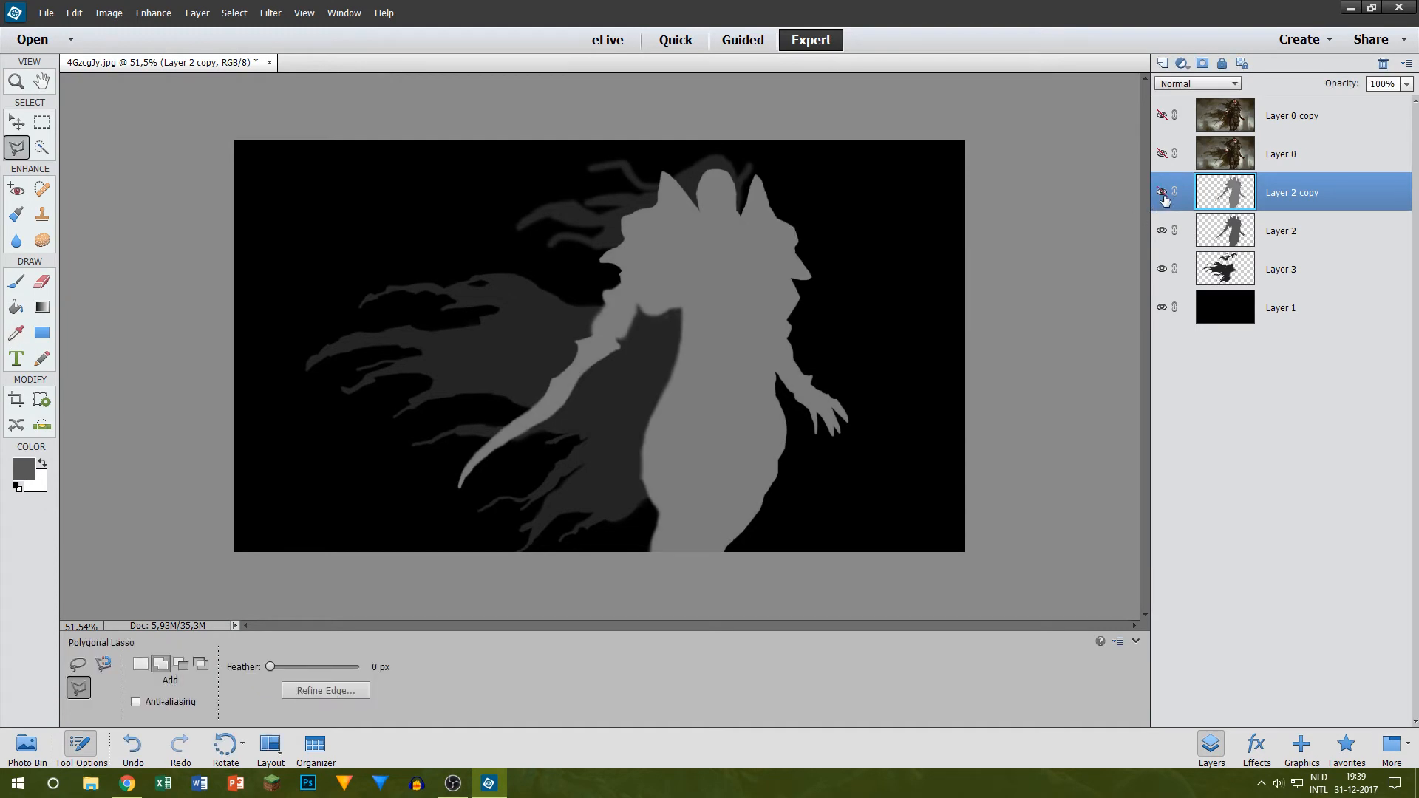
# Step: Compare the figure's grey with Layer 2 copy shown and hidden, leaving the copy hidden and Layer 0 shown
pyautogui.click(1163, 197)
pyautogui.click(1163, 197)
pyautogui.click(1163, 197)
pyautogui.click(1163, 197)
pyautogui.click(1163, 197)
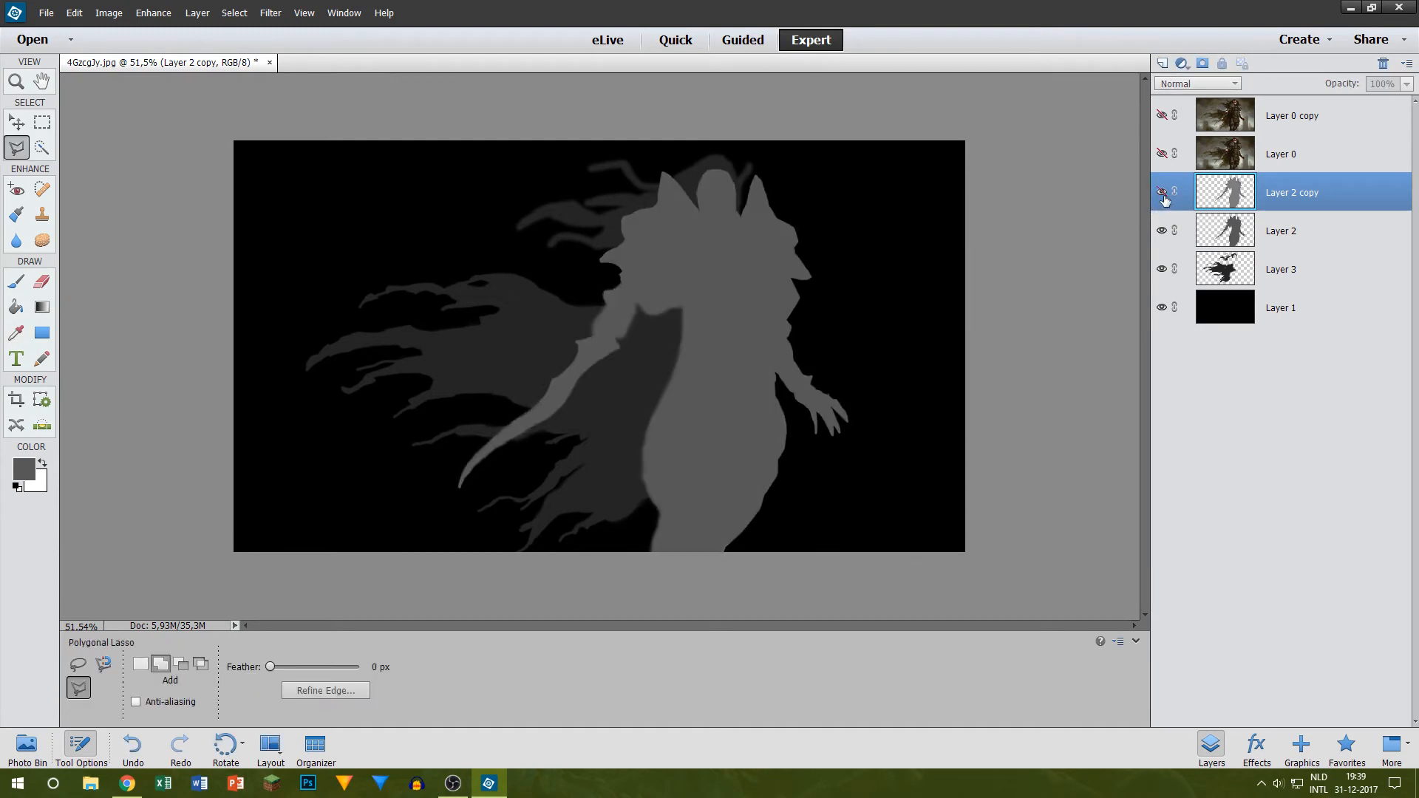
pyautogui.click(1161, 157)
pyautogui.scroll(1, 848, 305)
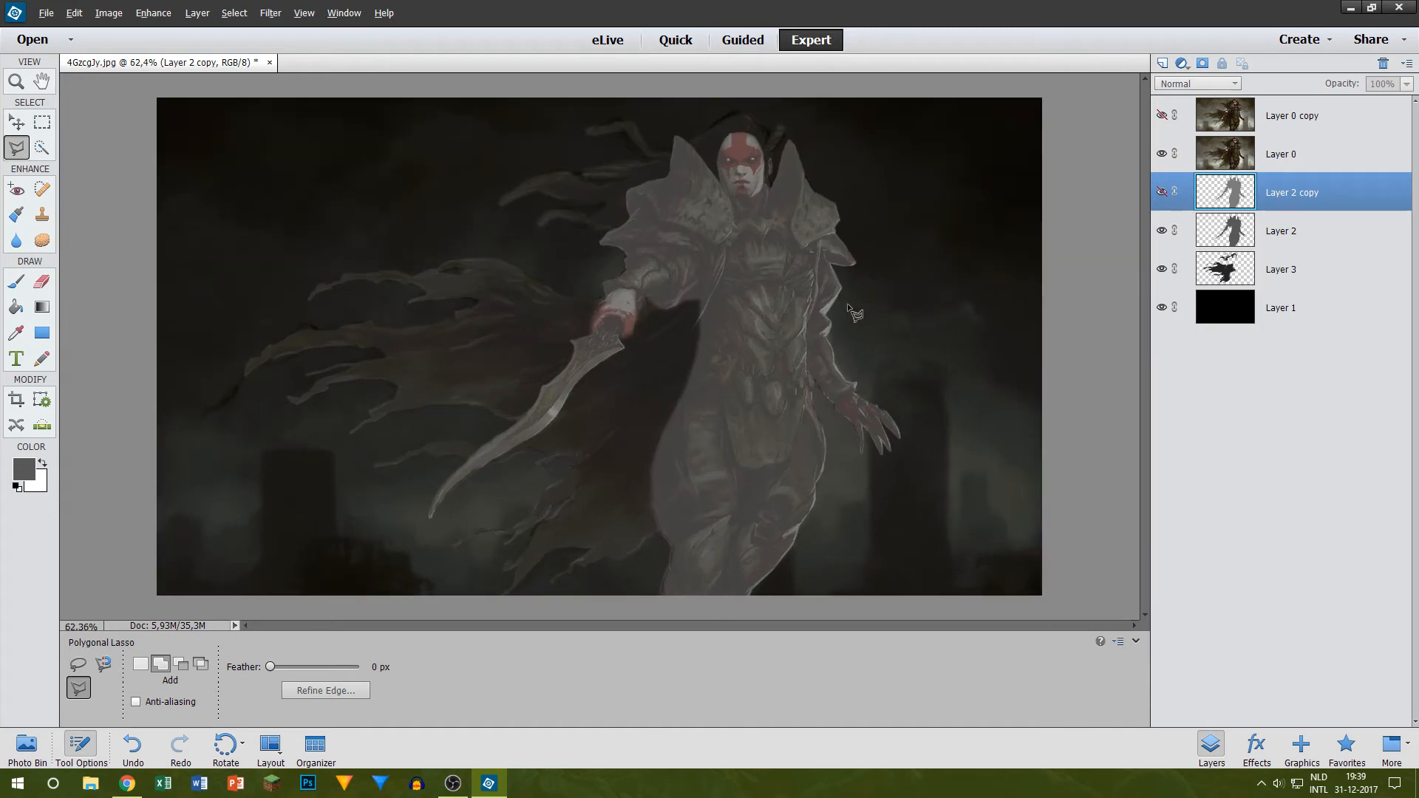
pyautogui.scroll(1, 745, 254)
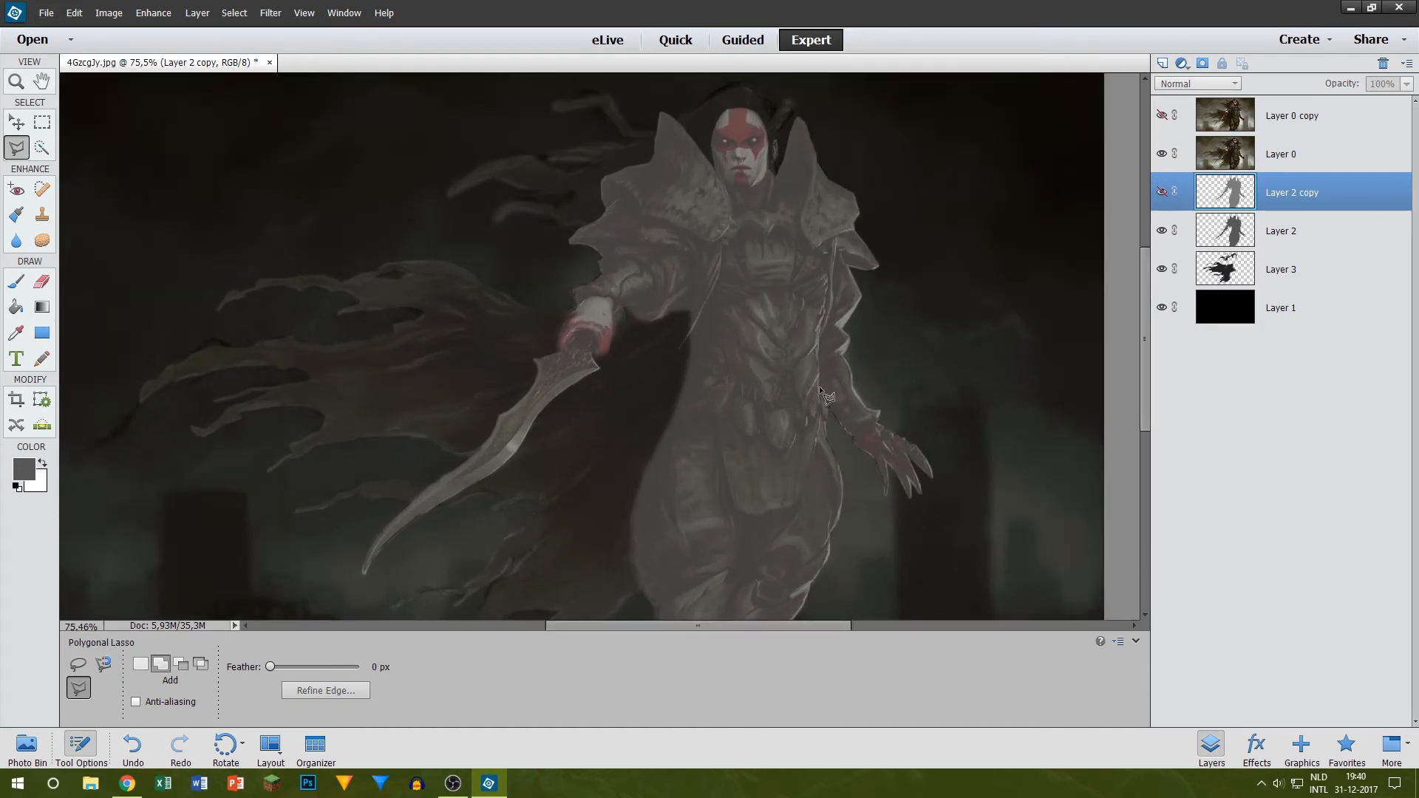
# Step: Show Layer 2 copy, hide Layer 0, and erase the copy's lowered arm and shoulder edge with a 150 px eraser
pyautogui.click(42, 281)
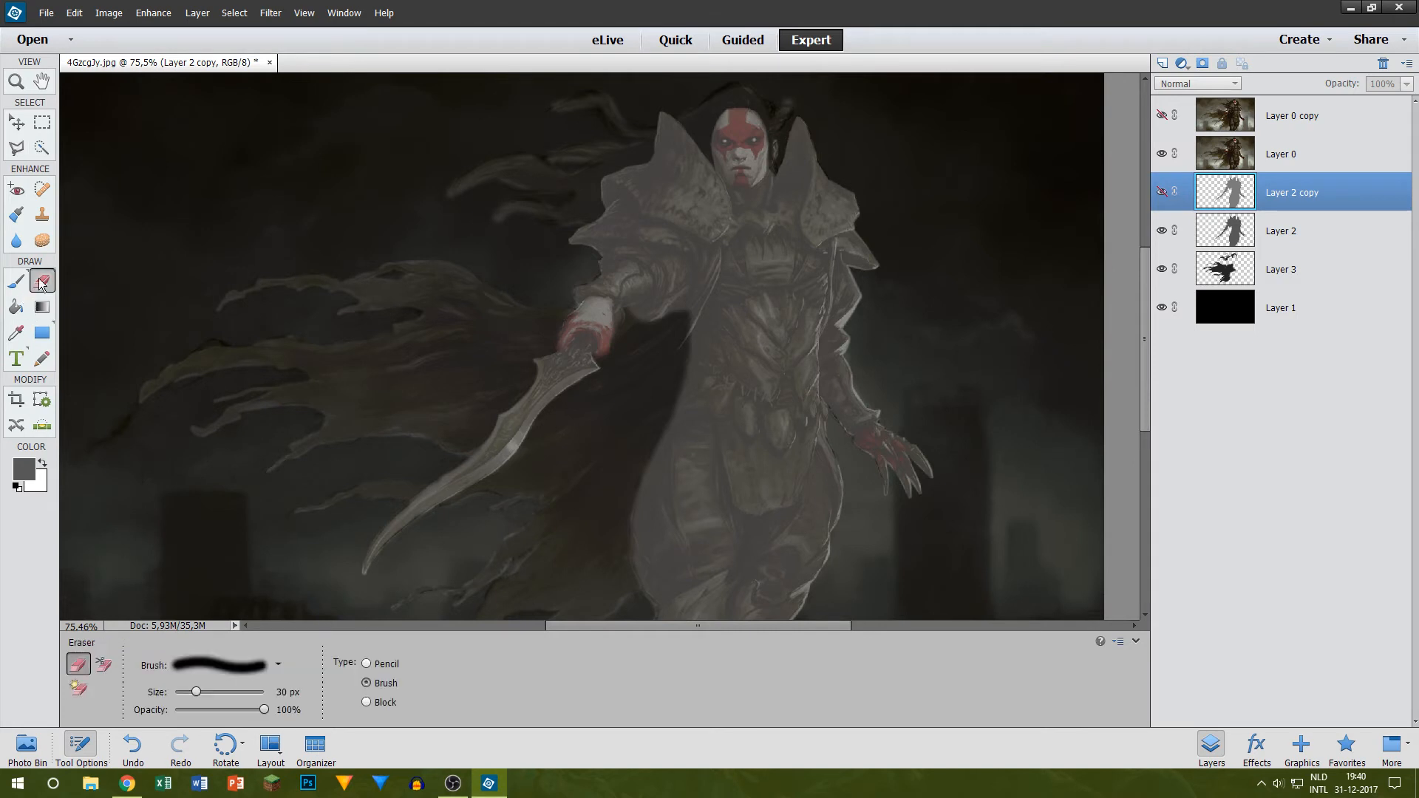
pyautogui.press(']')
pyautogui.press(']')
pyautogui.press(']')
pyautogui.press(']')
pyautogui.press(']')
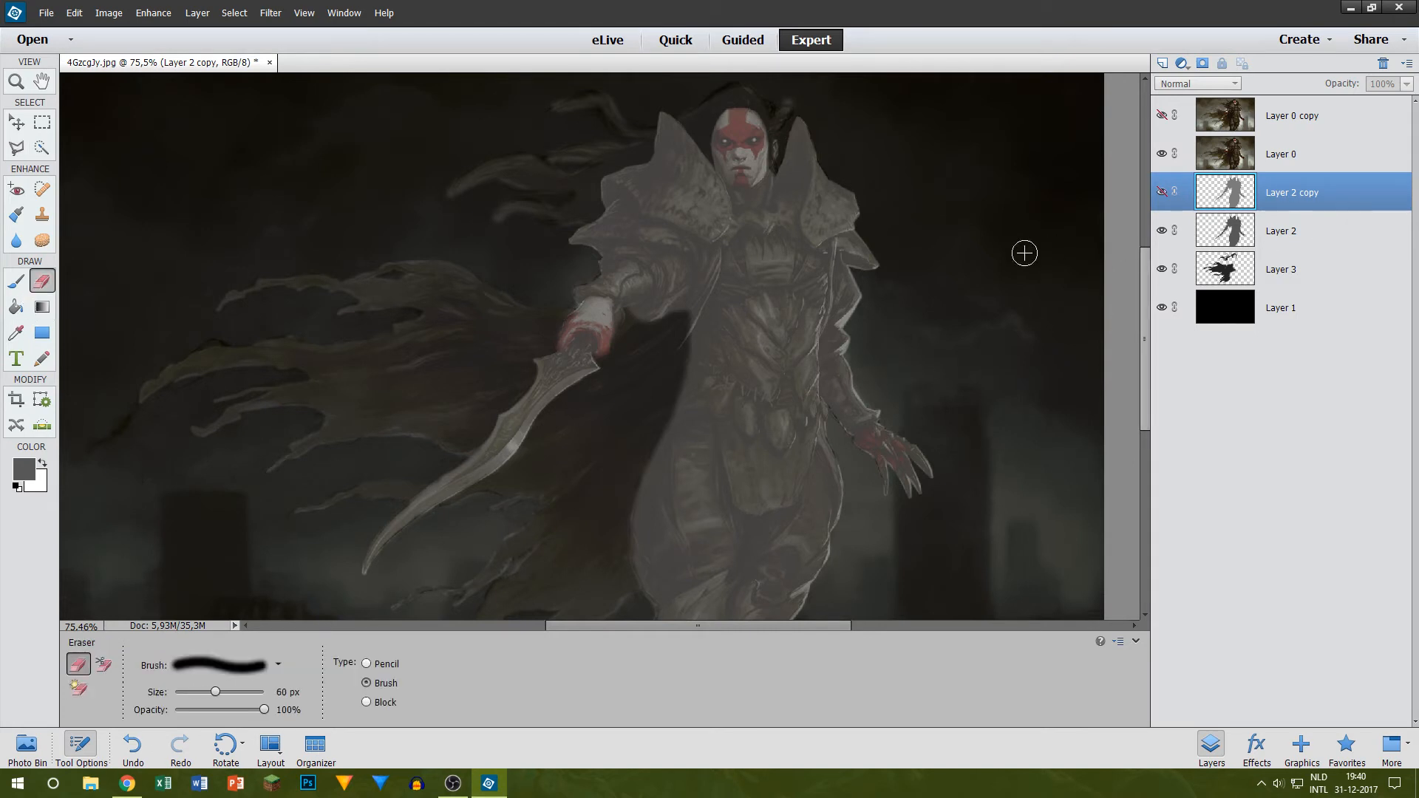
pyautogui.press(']')
pyautogui.press(']')
pyautogui.press(']')
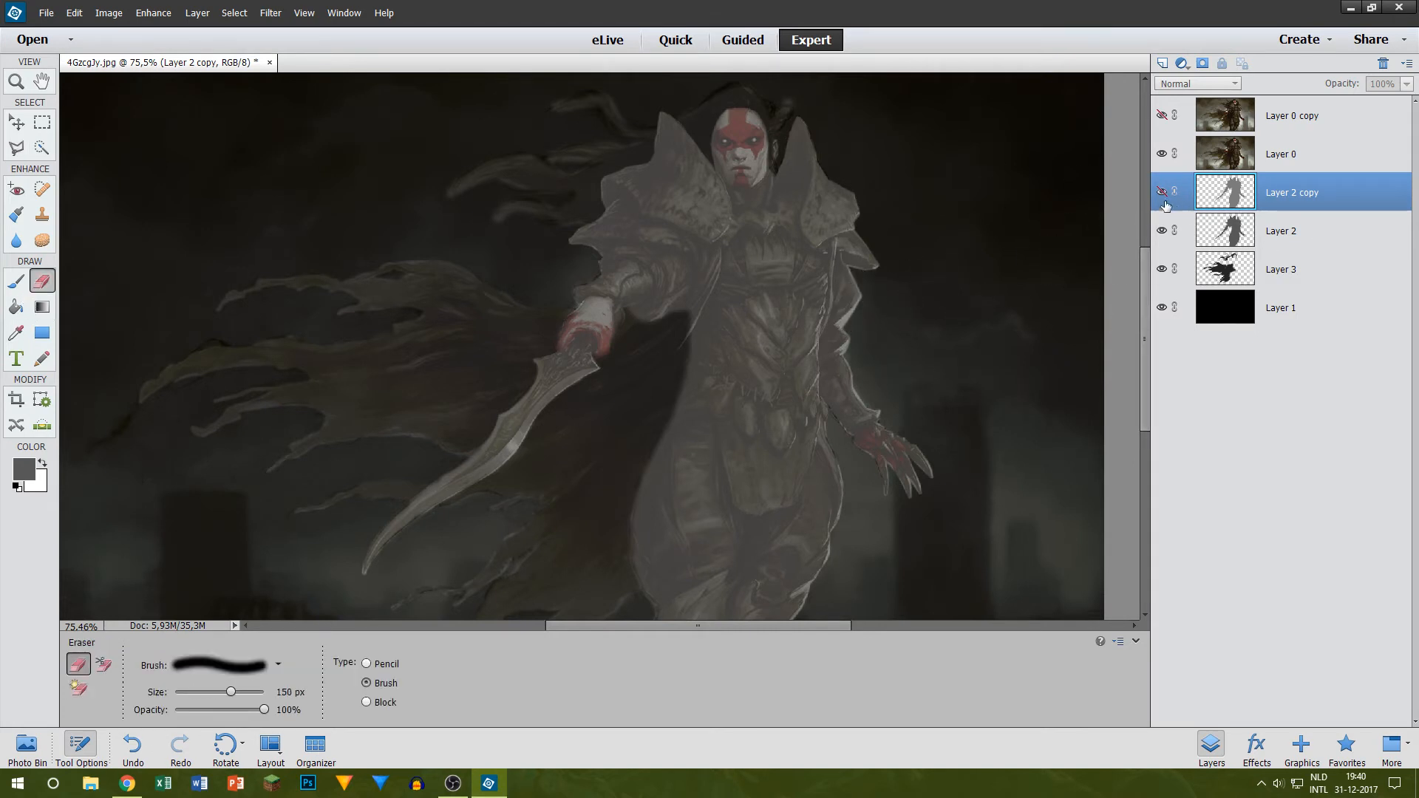
pyautogui.click(1163, 195)
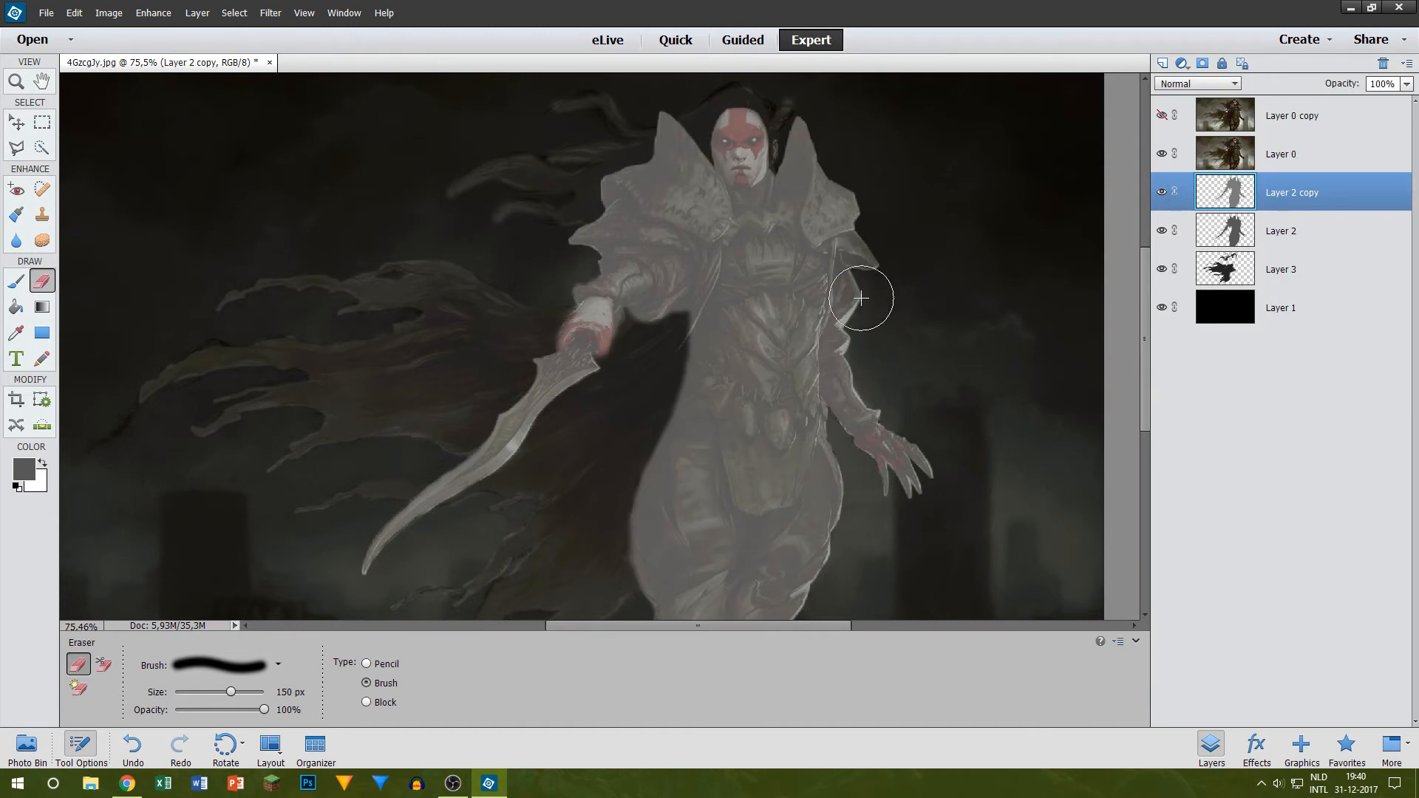
pyautogui.moveTo(861, 298)
pyautogui.mouseDown()
pyautogui.moveTo(850, 400)
pyautogui.moveTo(936, 498)
pyautogui.moveTo(891, 459)
pyautogui.mouseUp()
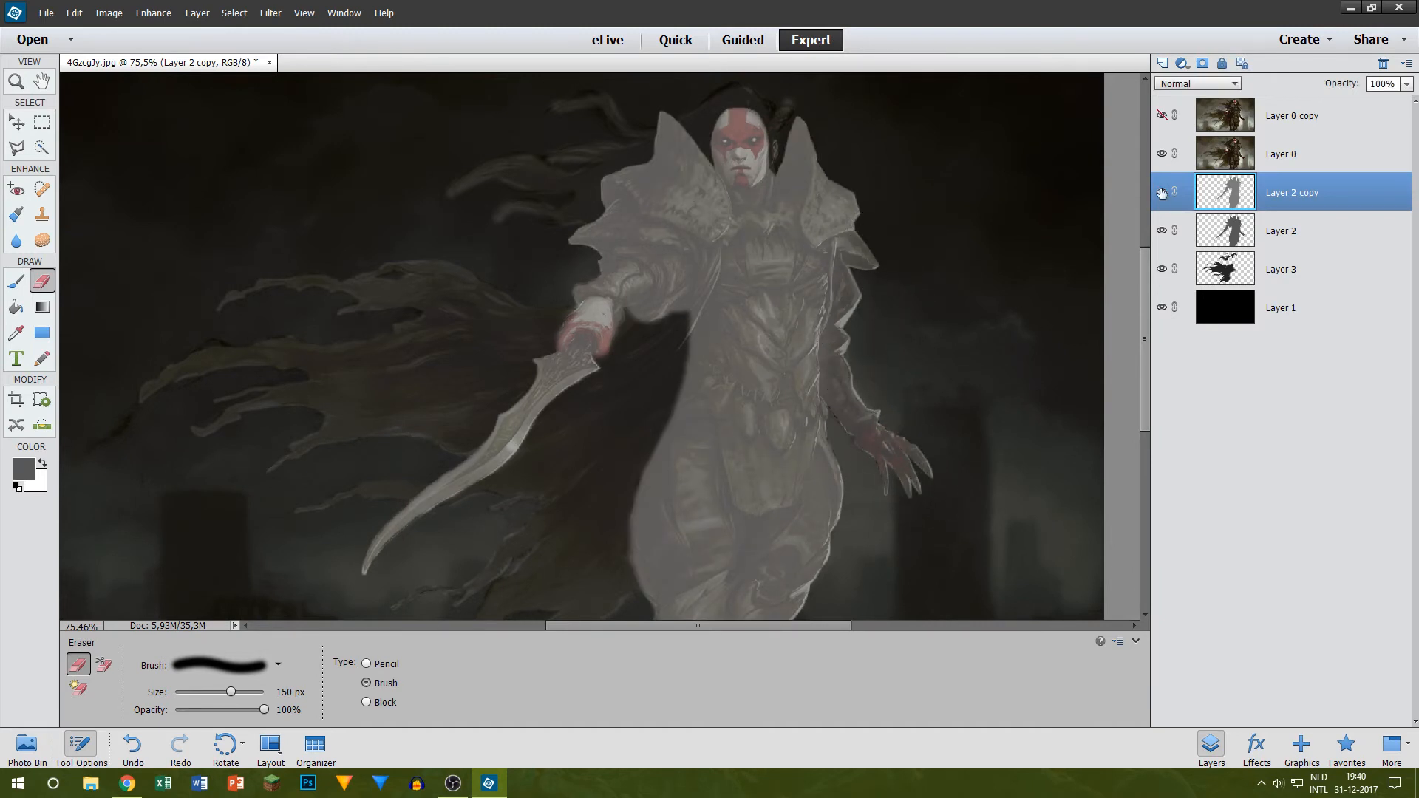
pyautogui.click(1164, 154)
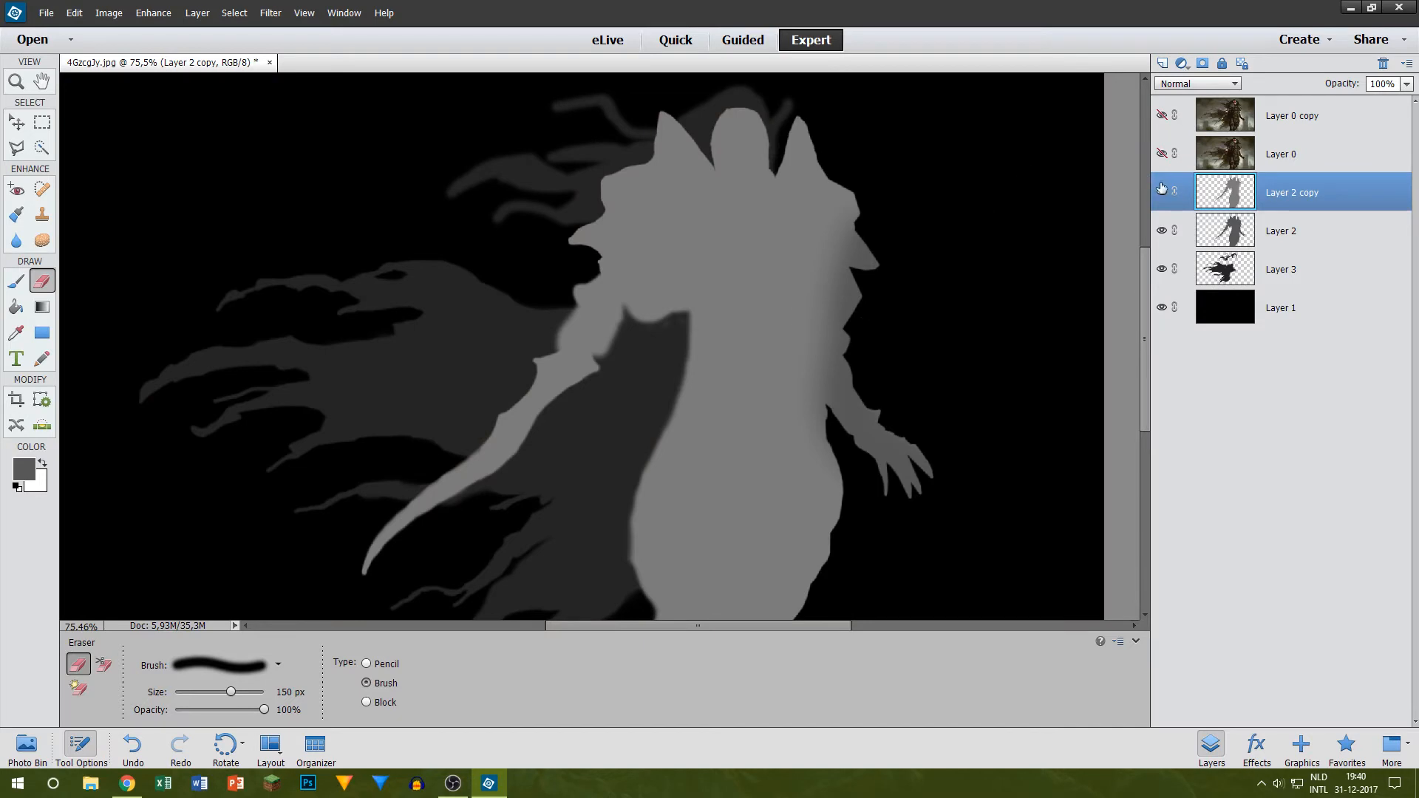
pyautogui.moveTo(912, 493)
pyautogui.mouseDown()
pyautogui.moveTo(876, 416)
pyautogui.moveTo(854, 318)
pyautogui.moveTo(878, 159)
pyautogui.mouseUp()
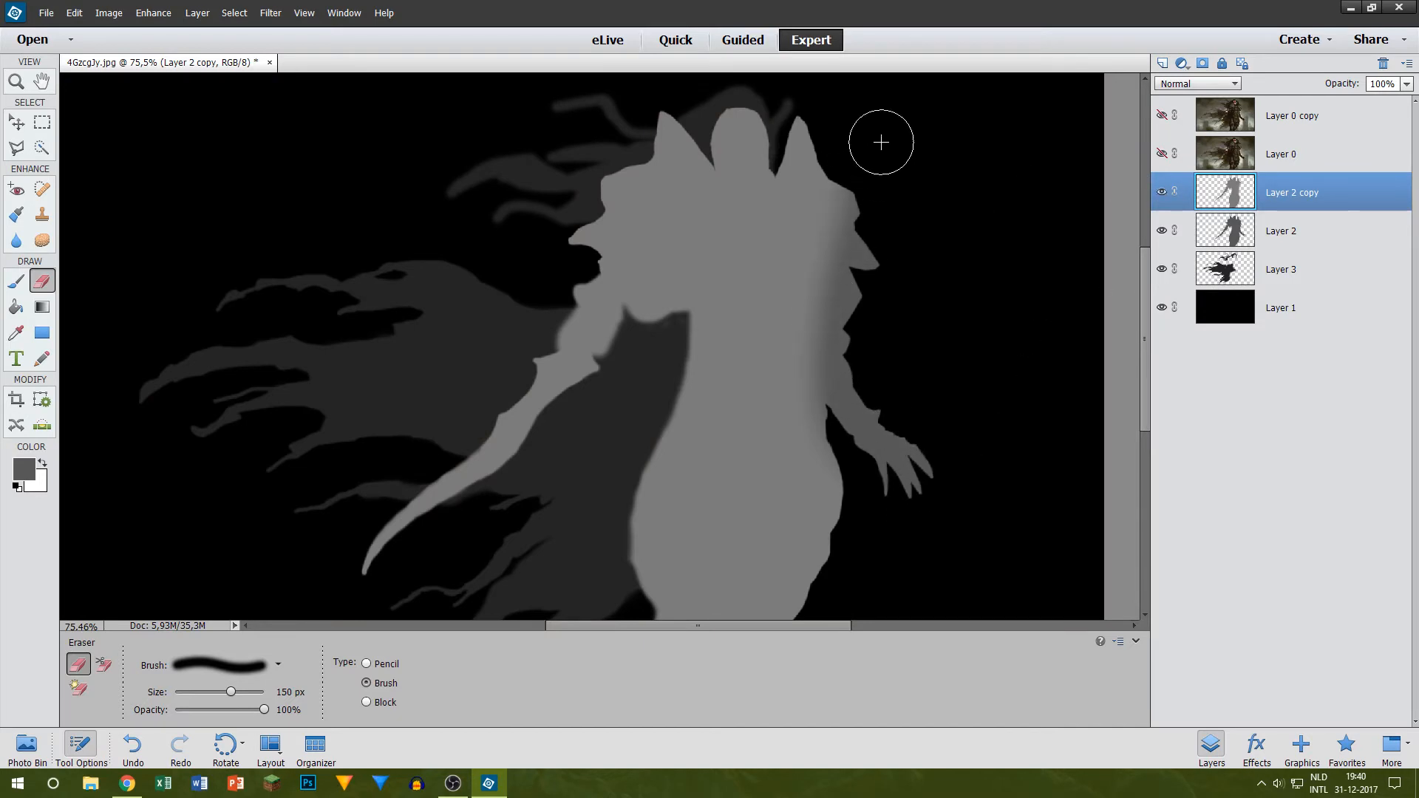
# Step: Inspect the erased arm area with Layer 2 copy shown and hidden, and against Layer 0
pyautogui.click(1161, 193)
pyautogui.click(1161, 191)
pyautogui.click(1159, 155)
pyautogui.scroll(-2, 850, 266)
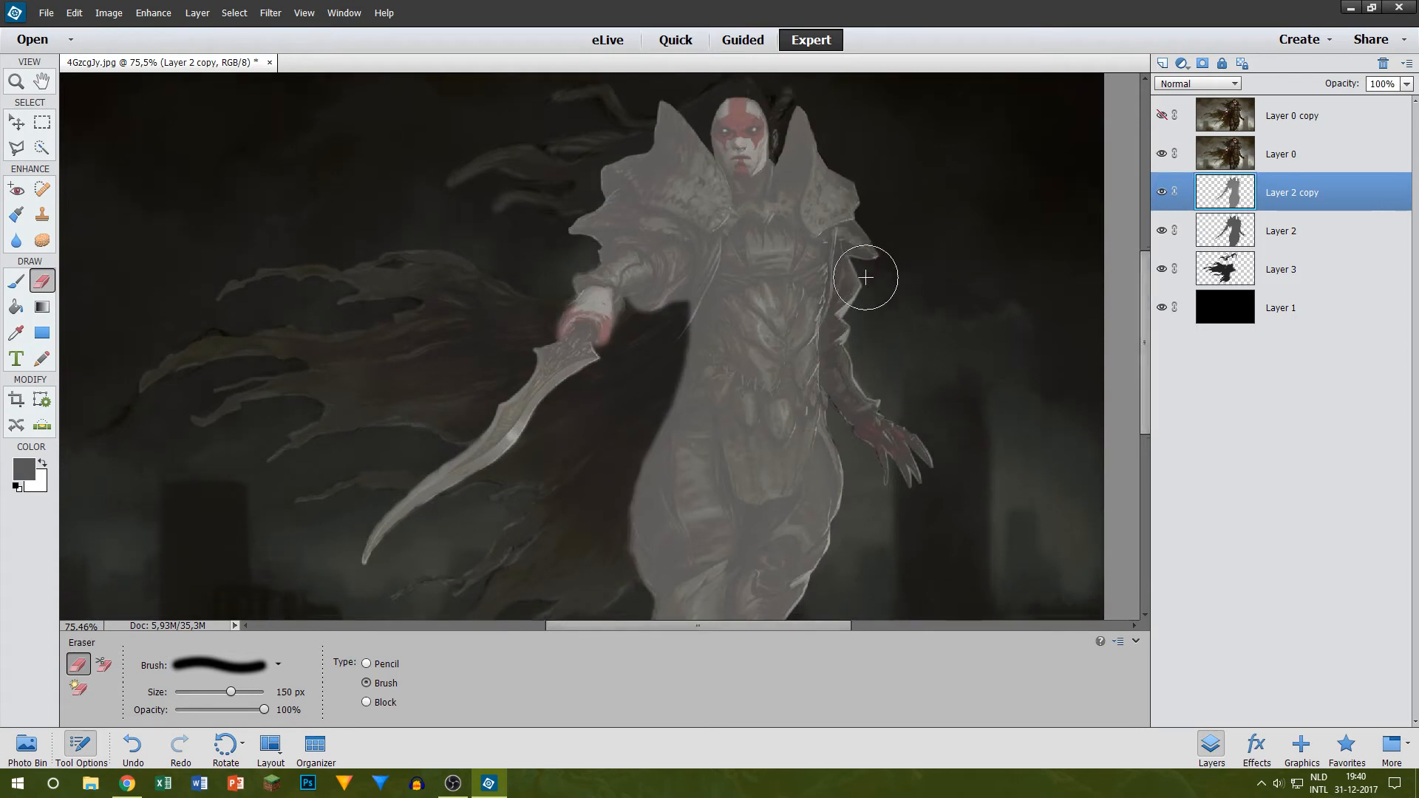
pyautogui.click(1162, 192)
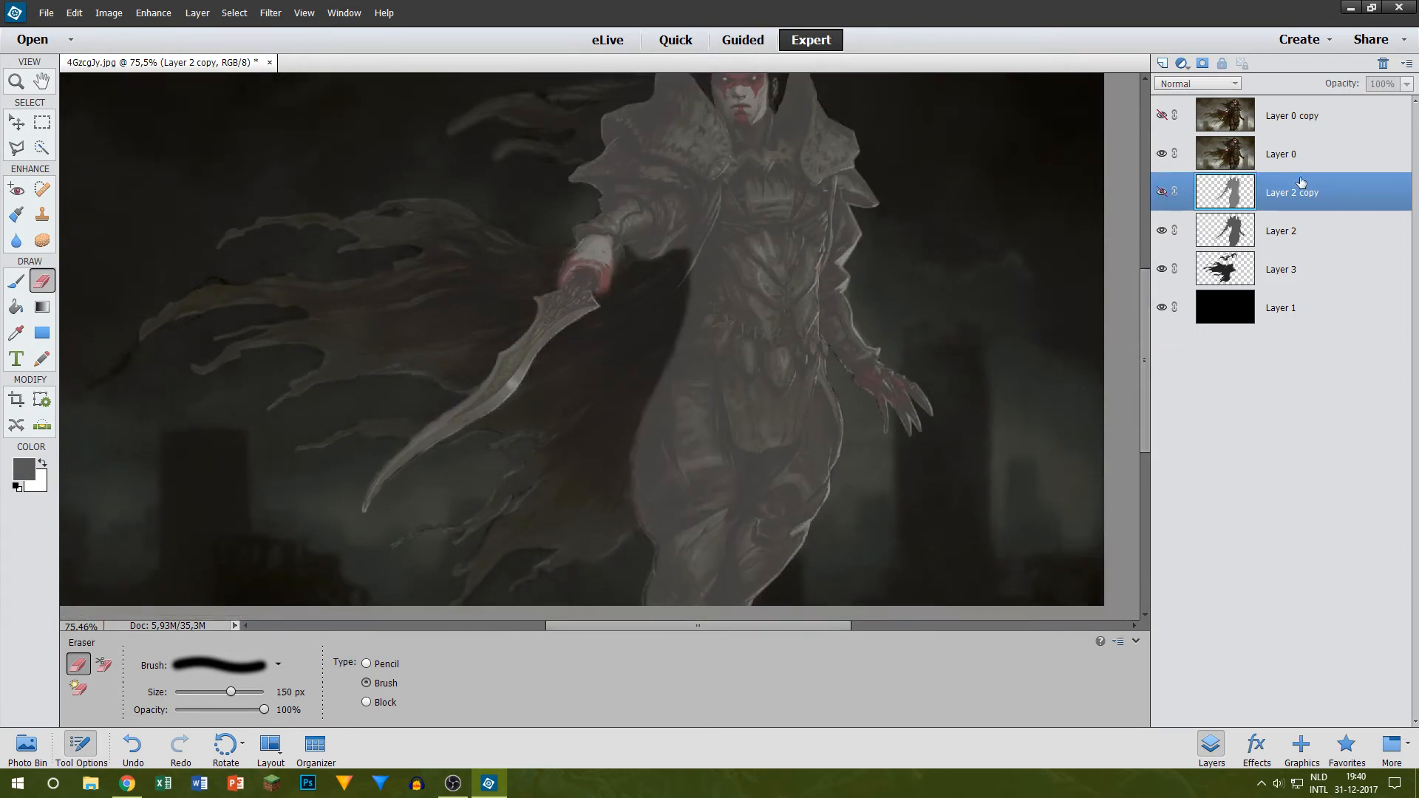
# Step: Undo the erasing, the brightness adjustment and the duplication of Layer 2
pyautogui.rightClick(1313, 203)
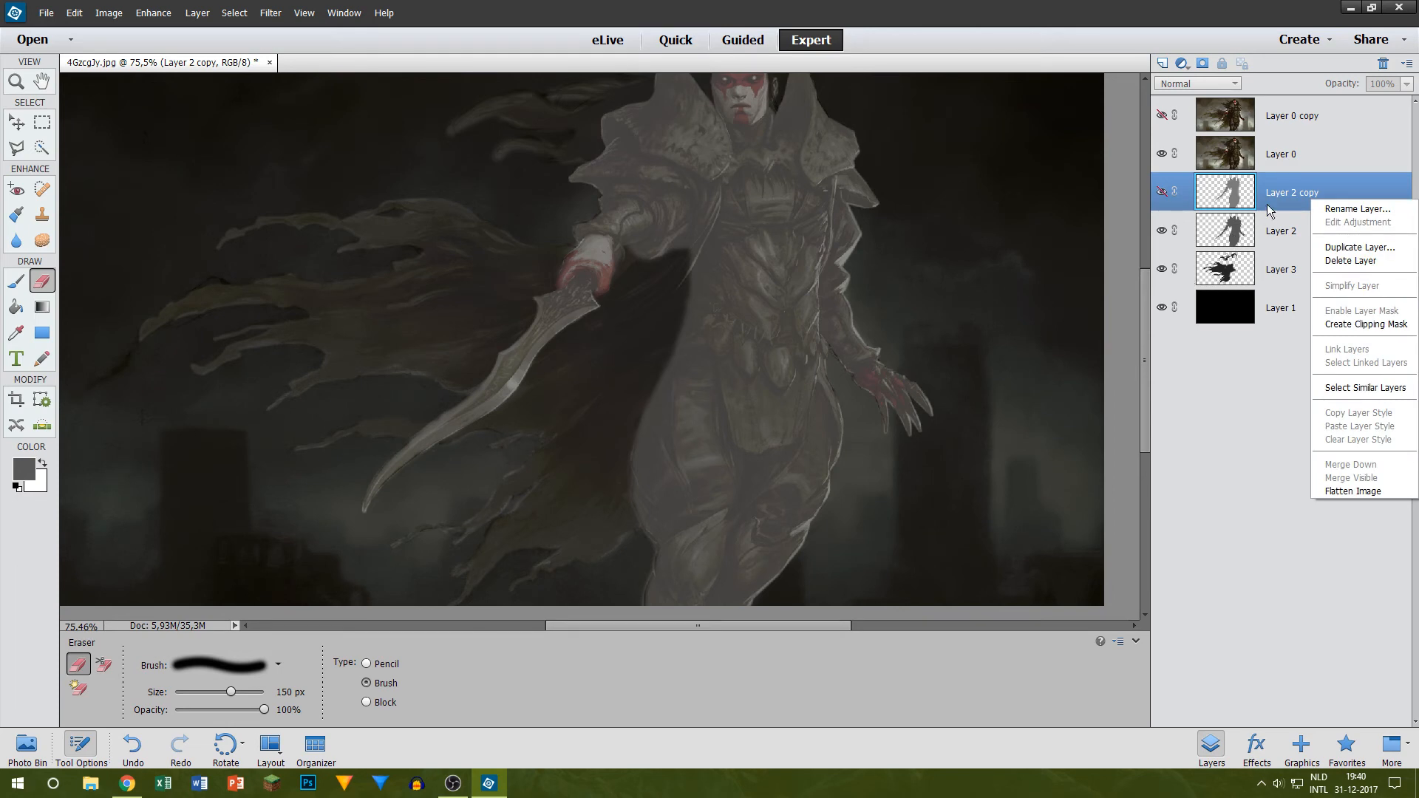
pyautogui.click(1249, 189)
pyautogui.hotkey('ctrl', 'z')
pyautogui.hotkey('ctrl', 'z')
pyautogui.hotkey('ctrl', 'z')
pyautogui.hotkey('ctrl', 'z')
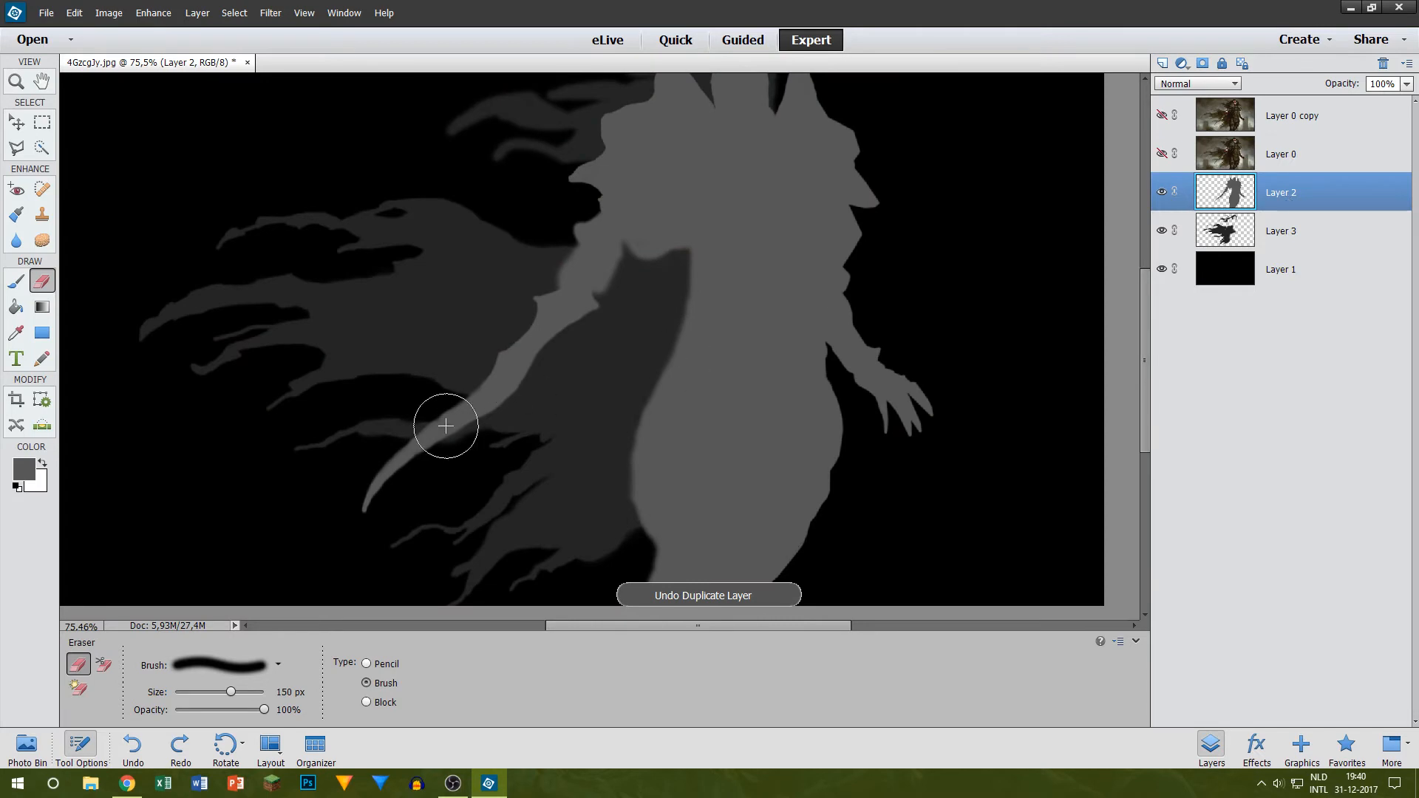
# Step: Try to outline the sword on Layer 2 with the Polygonal Lasso, and show Layer 0 as a tracing reference
pyautogui.click(16, 147)
pyautogui.press('alt')
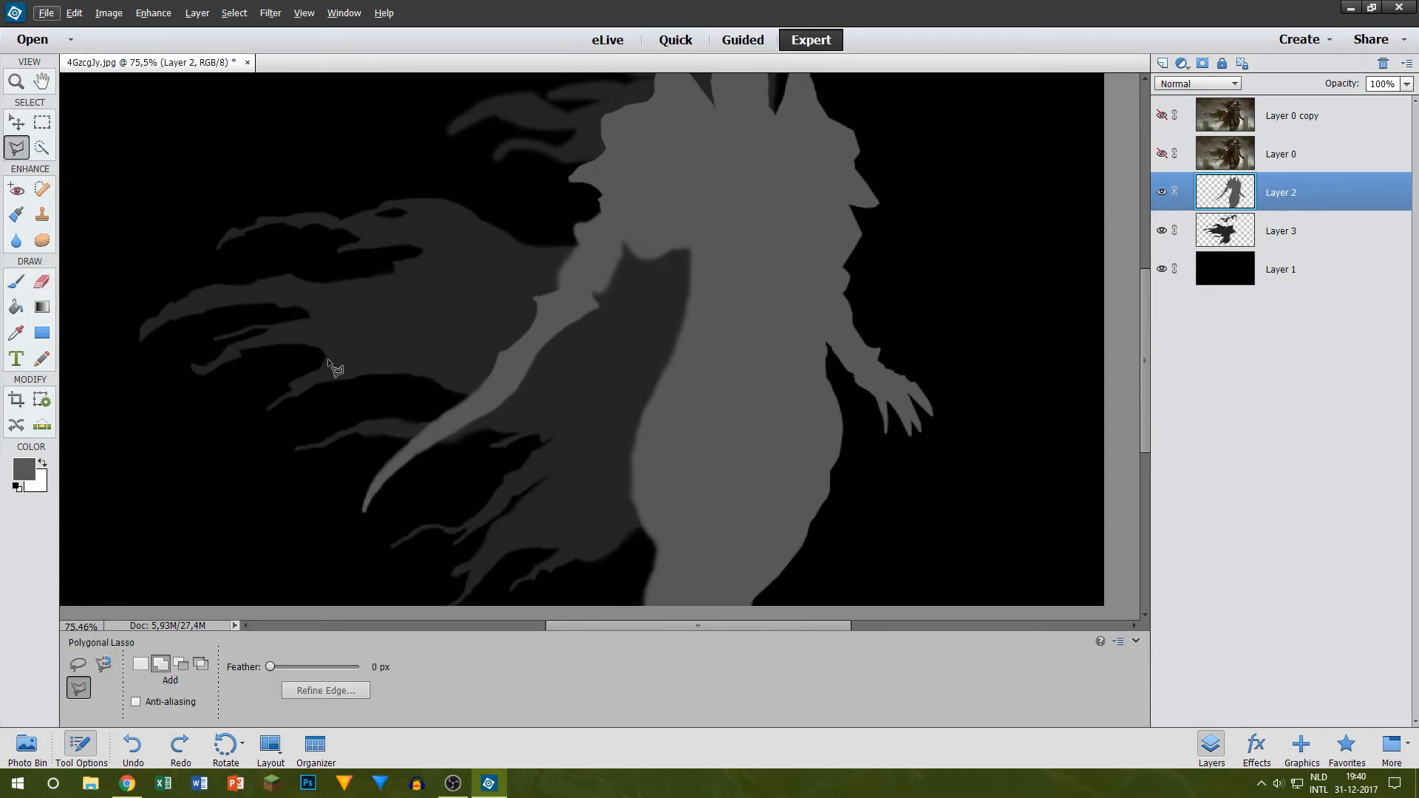
pyautogui.scroll(5, 339, 384)
pyautogui.click(335, 580)
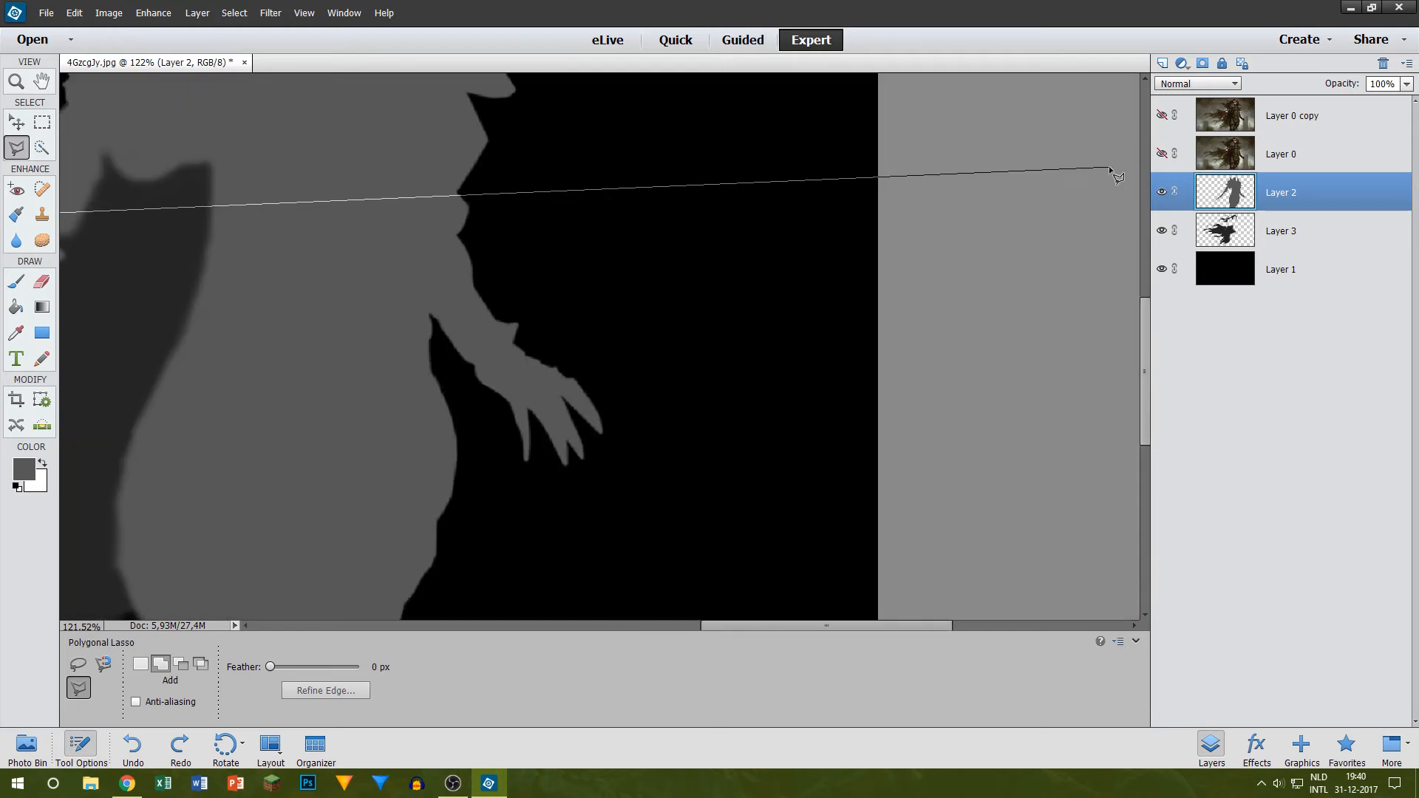
pyautogui.click(1161, 153)
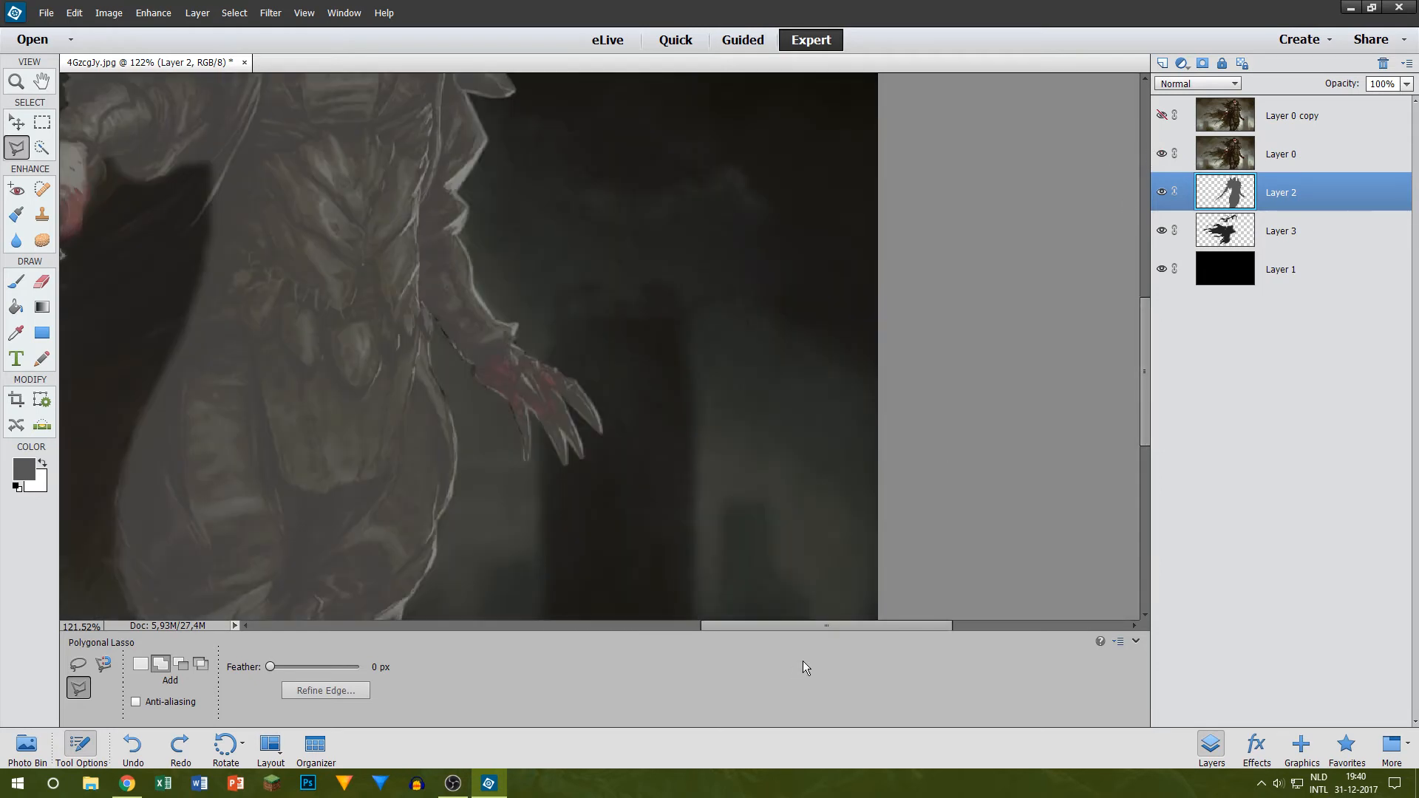
# Step: Outline the whole sword loosely from tip to hilt with the Polygonal Lasso, cut it from Layer 2 and paste it onto a new layer
pyautogui.moveTo(823, 625); pyautogui.dragTo(502, 609)
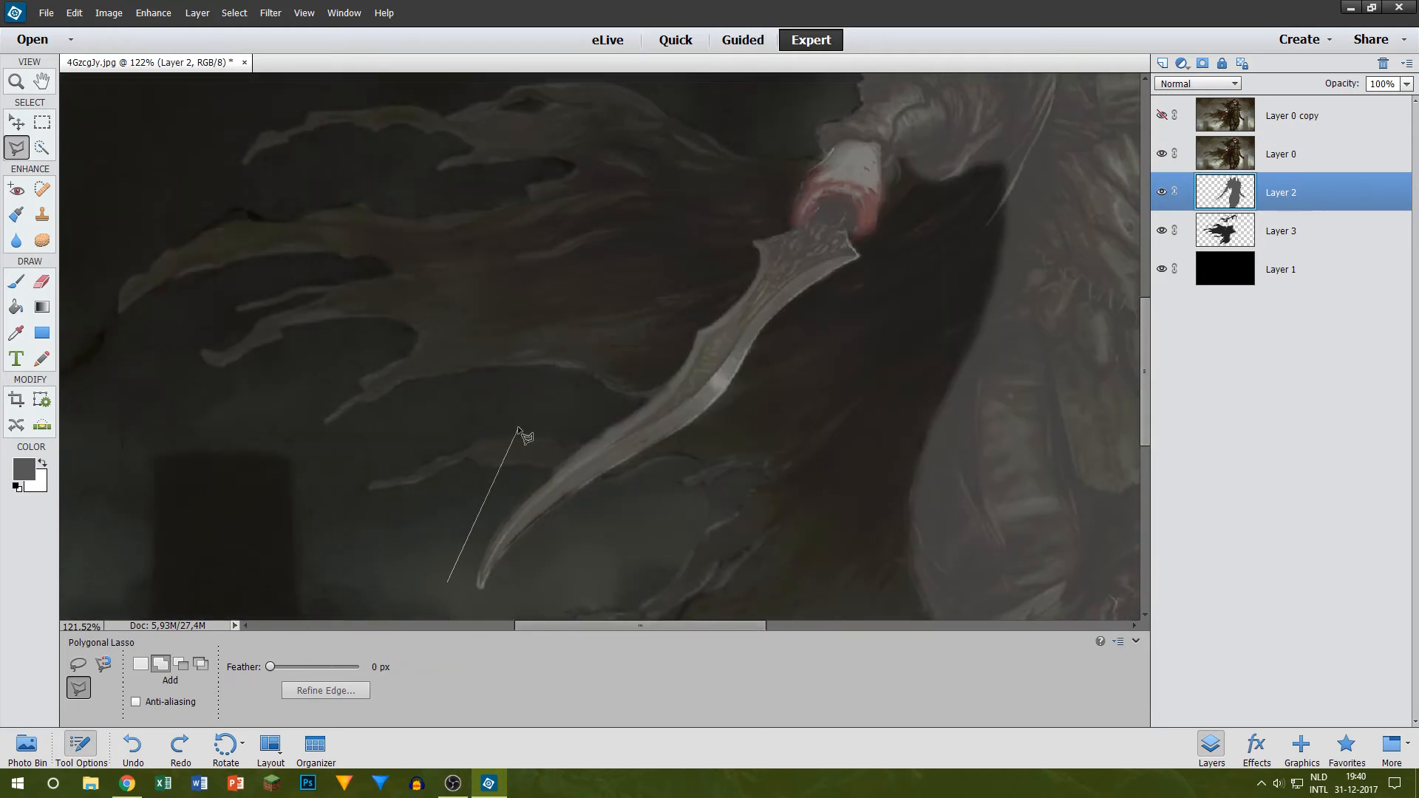
pyautogui.click(537, 399)
pyautogui.click(680, 257)
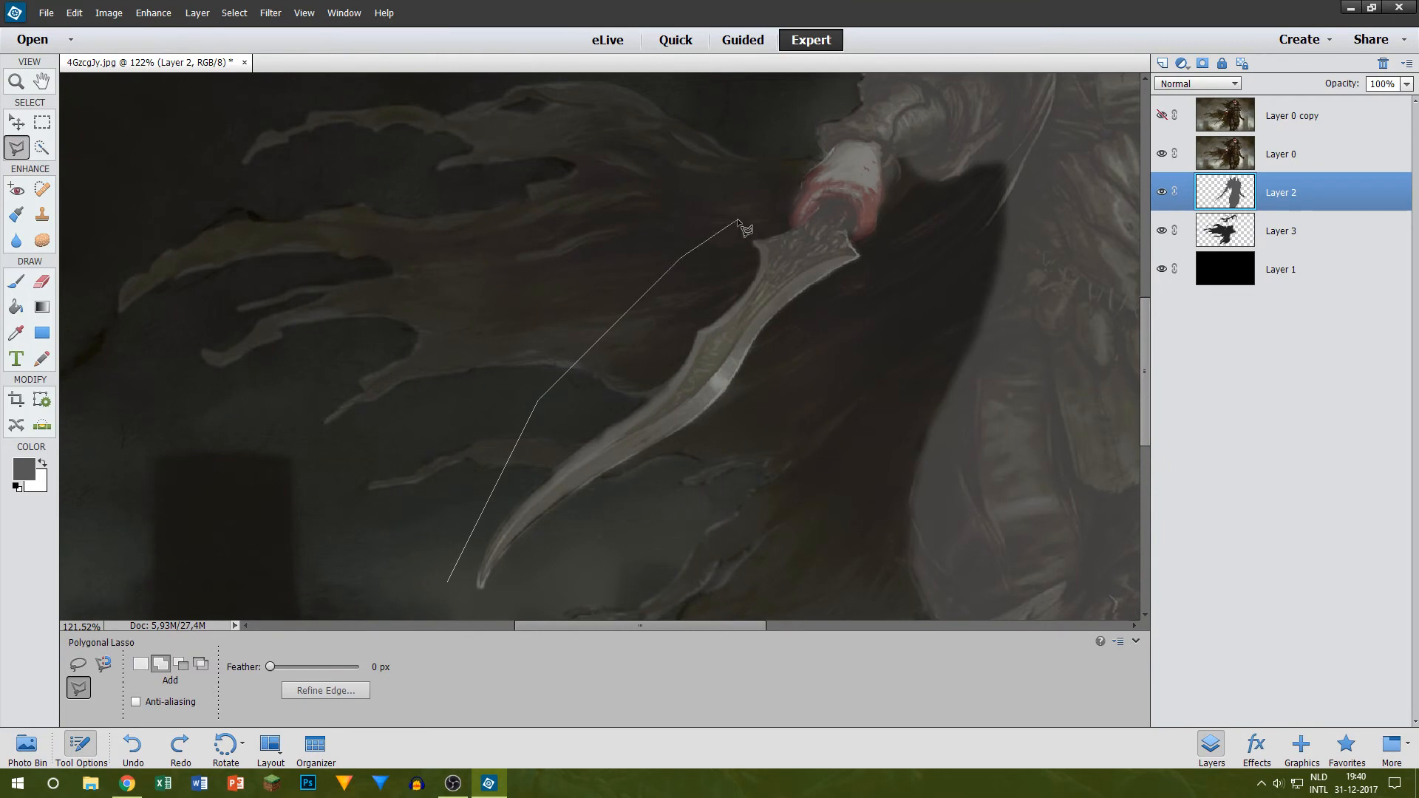
pyautogui.click(812, 211)
pyautogui.click(823, 205)
pyautogui.click(878, 269)
pyautogui.scroll(-3, 571, 593)
pyautogui.click(462, 444)
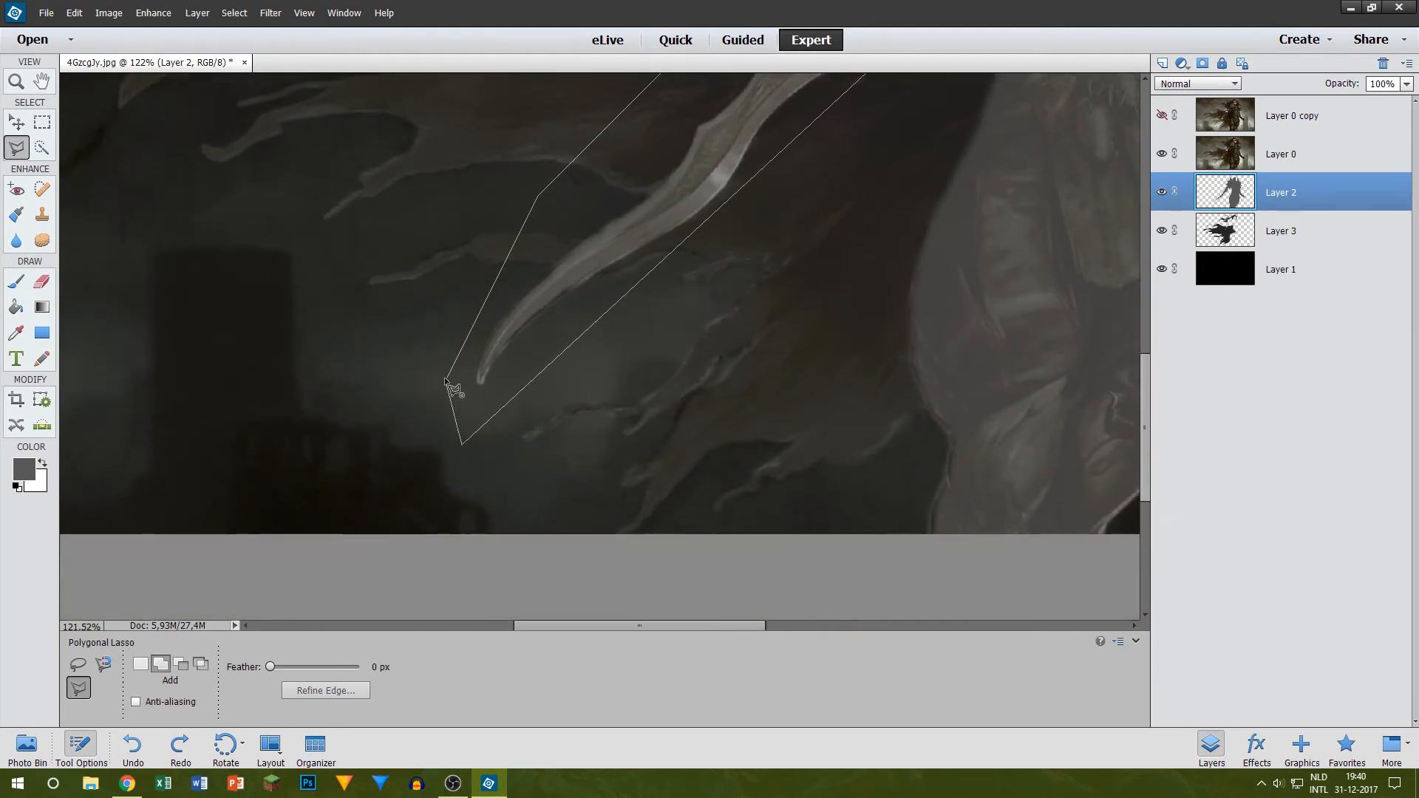
pyautogui.click(445, 380)
pyautogui.press('Delete')
pyautogui.hotkey('ctrl', 'v')
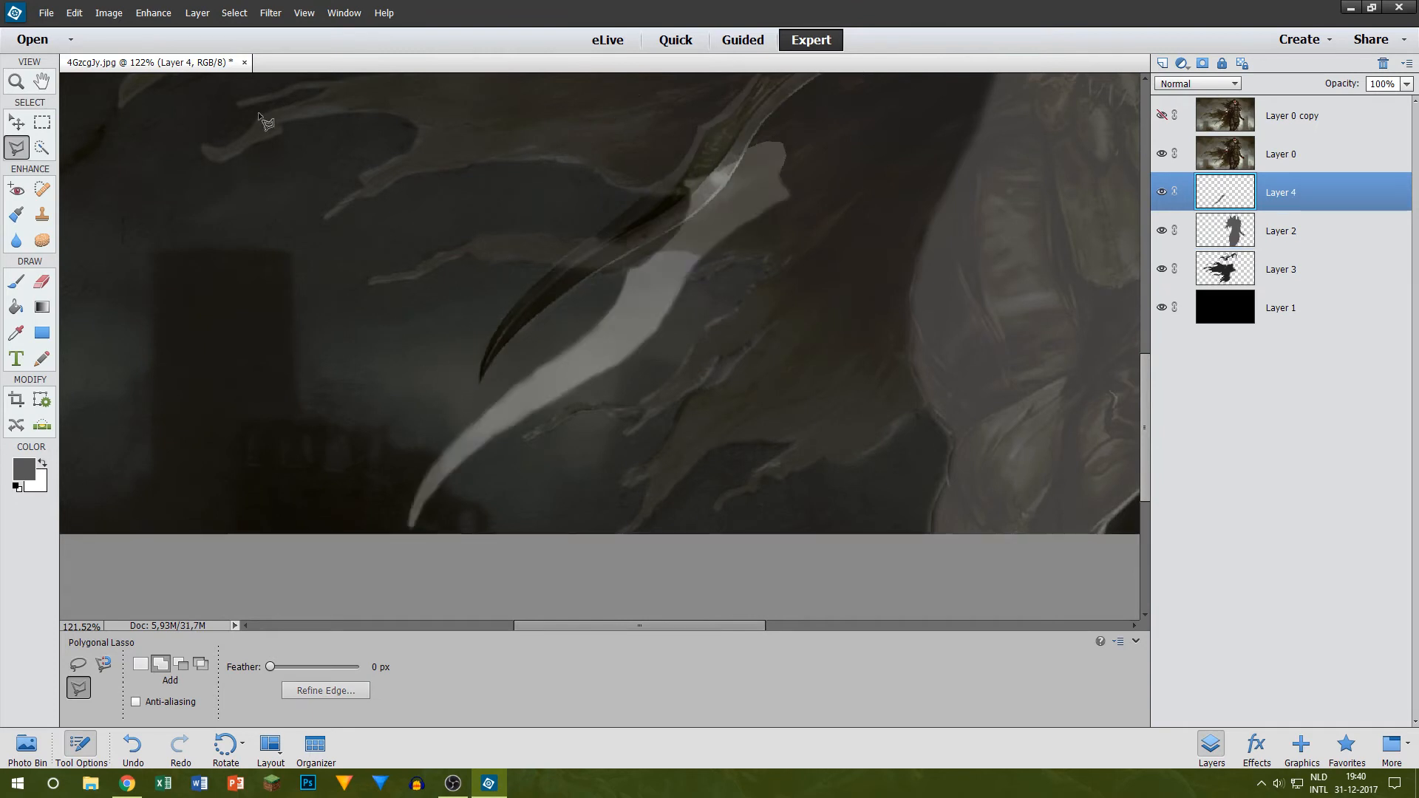
# Step: Try several times to reposition the cut-out sword on Layer 4 against the artwork's sword, undoing each move
pyautogui.click(13, 124)
pyautogui.scroll(3, 701, 320)
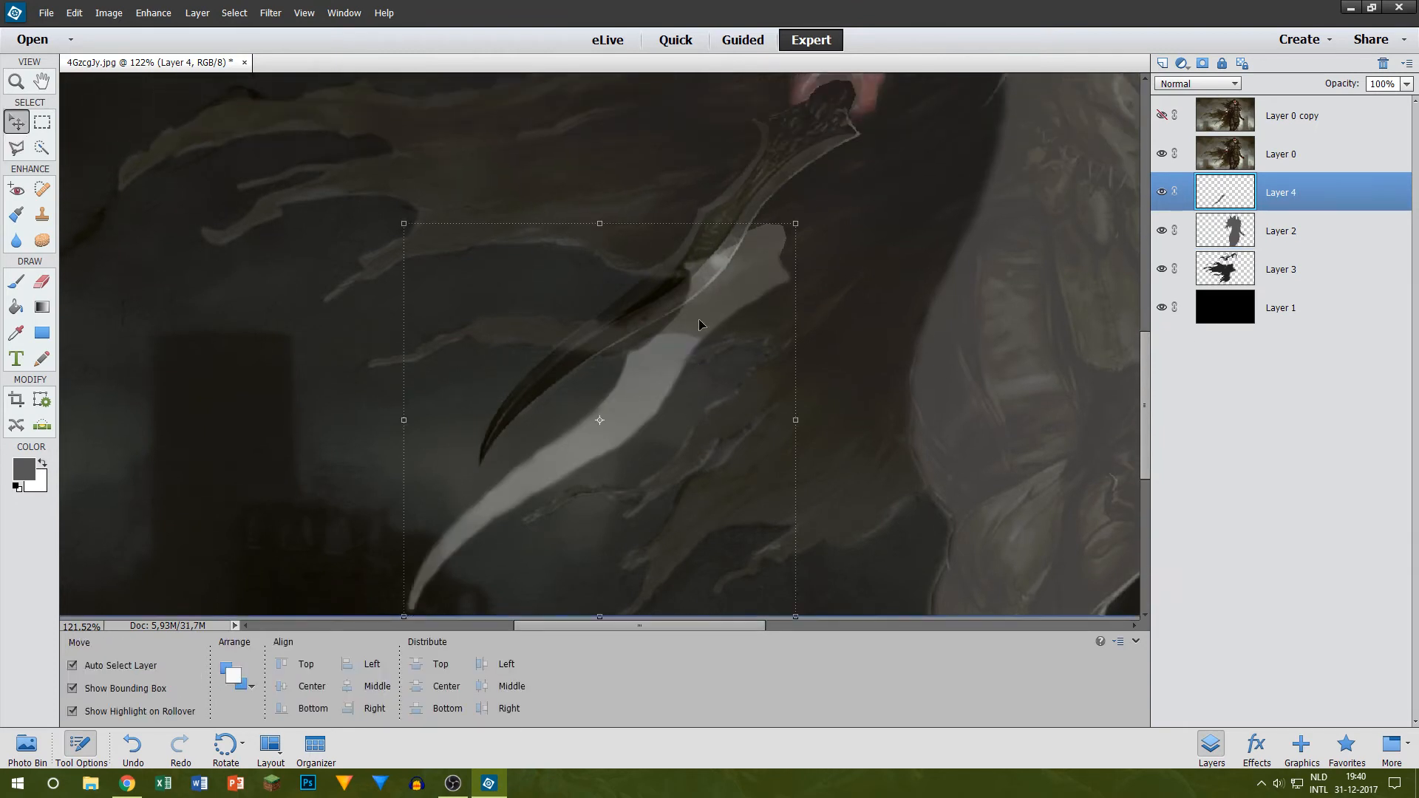
pyautogui.moveTo(751, 359); pyautogui.dragTo(807, 277)
pyautogui.hotkey('ctrl', 'z')
pyautogui.click(1162, 193)
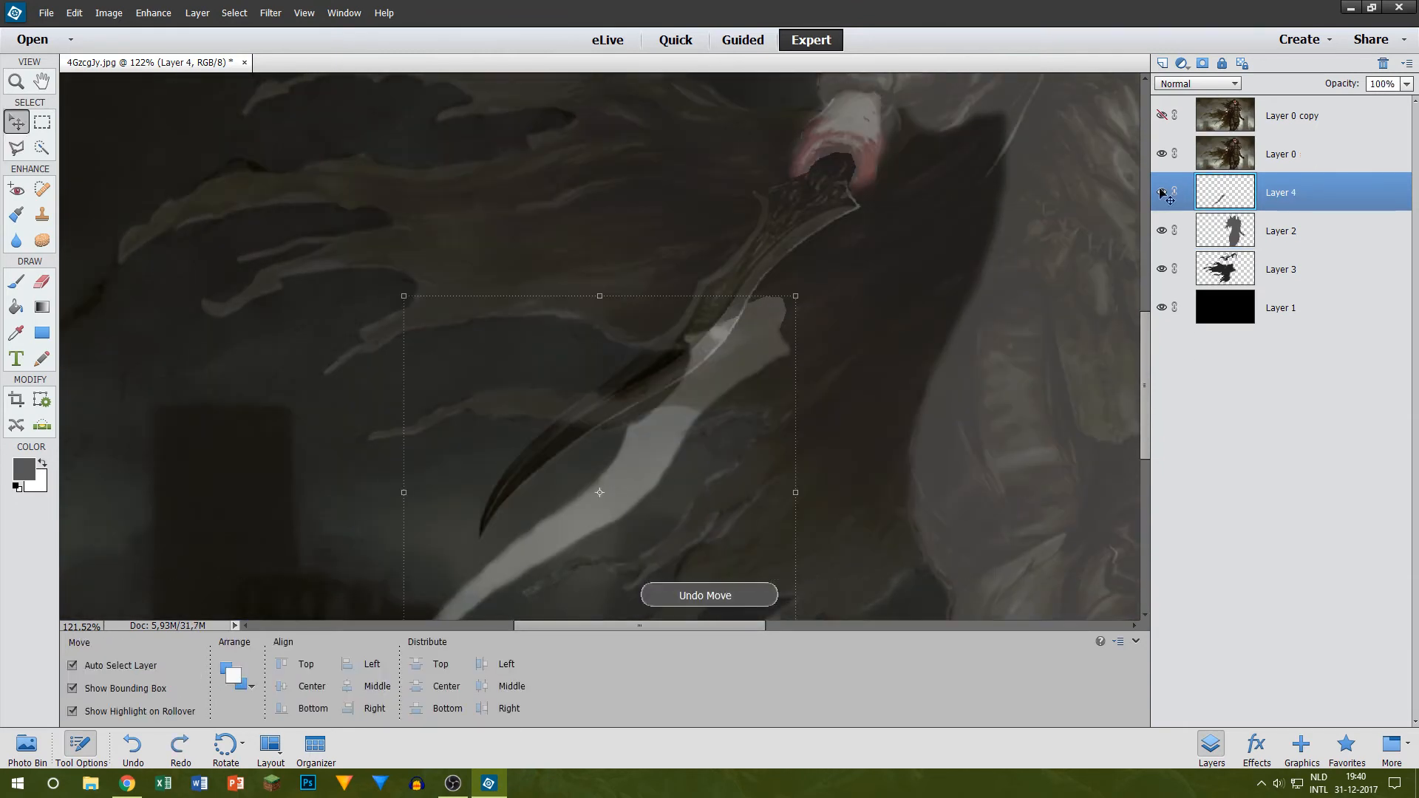
pyautogui.moveTo(617, 490); pyautogui.dragTo(632, 451)
pyautogui.hotkey('ctrl', 'z')
pyautogui.moveTo(467, 591); pyautogui.dragTo(484, 549)
pyautogui.hotkey('ctrl', 'z')
pyautogui.scroll(-6, 723, 374)
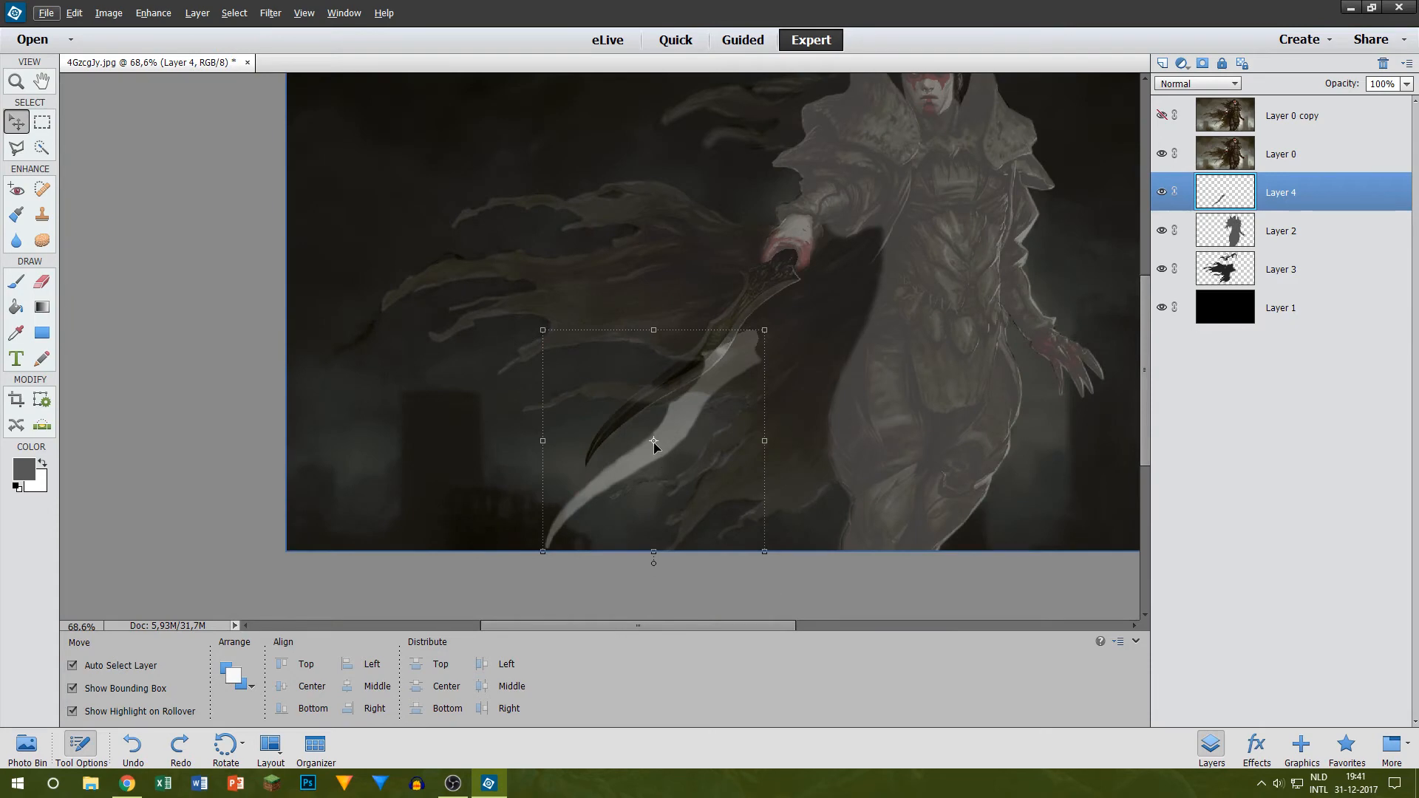
pyautogui.moveTo(653, 441); pyautogui.dragTo(658, 433)
pyautogui.hotkey('ctrl', 'z')
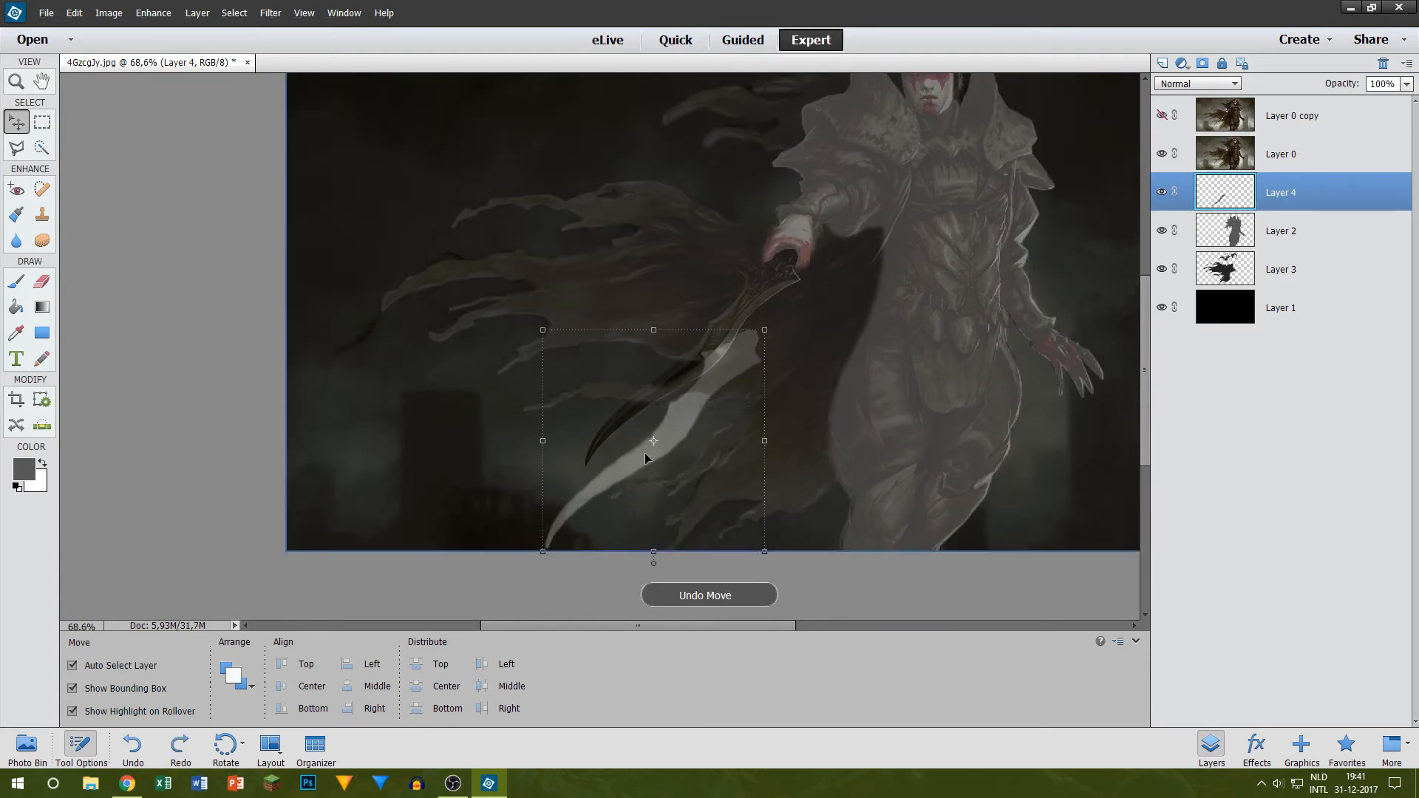
pyautogui.moveTo(569, 511); pyautogui.dragTo(509, 481)
pyautogui.hotkey('ctrl', 'z')
# Step: Hide Layer 0 and move the grey sword on Layer 4 up so its hilt meets the figure's hand
pyautogui.click(1161, 153)
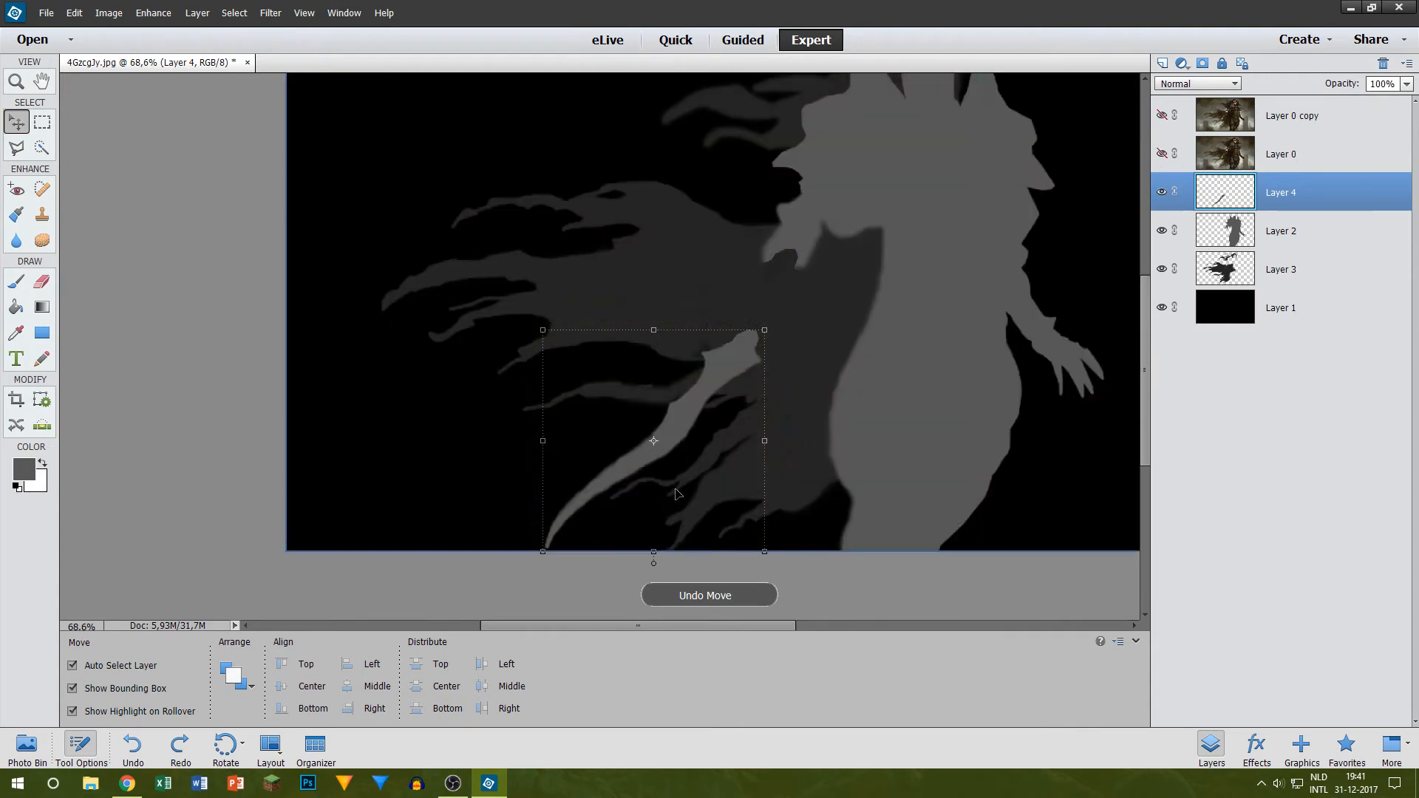
pyautogui.moveTo(655, 464); pyautogui.dragTo(693, 383)
pyautogui.scroll(5, 853, 192)
pyautogui.scroll(5, 707, 318)
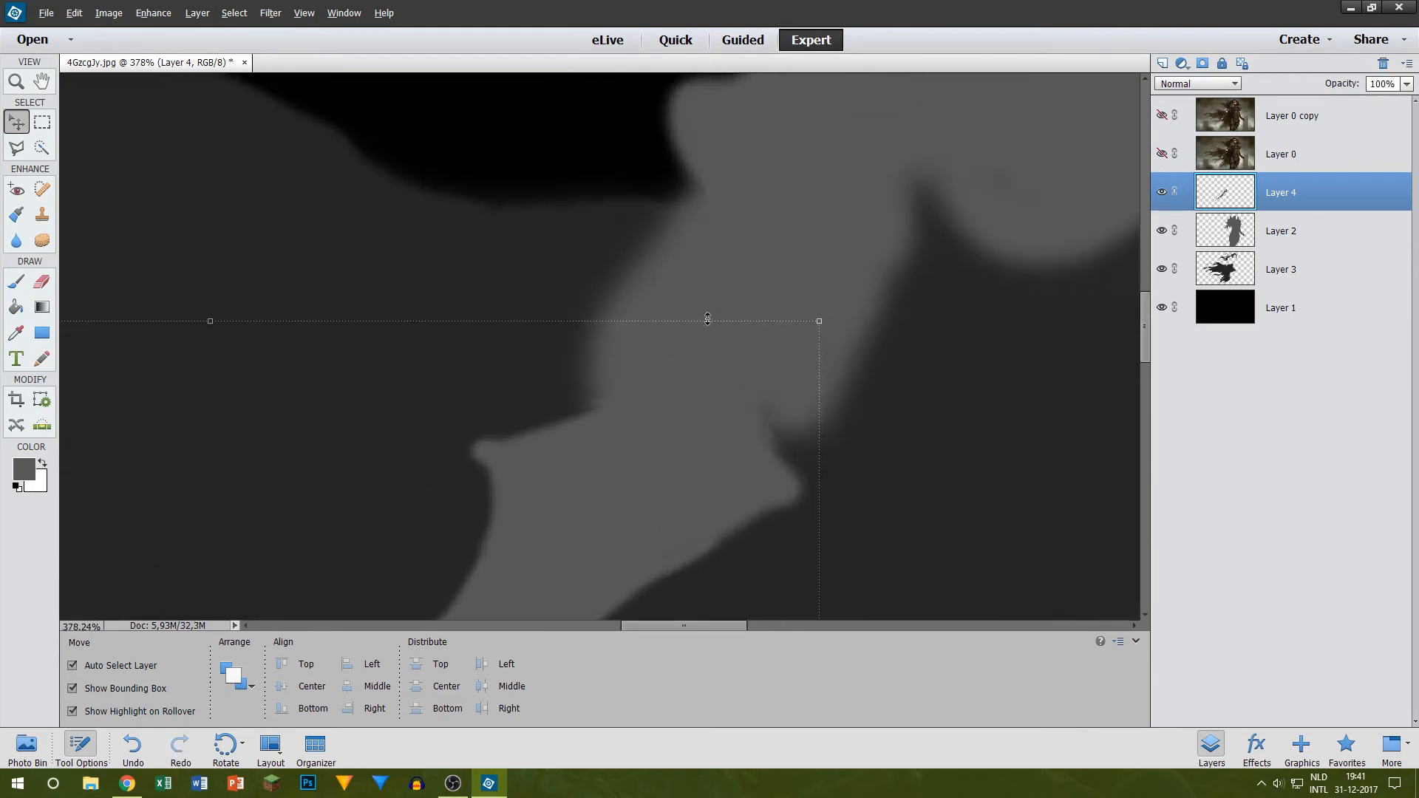
# Step: Hide Layer 4, rename it Sword and send it to the back of the layer stack, below Layer 1
pyautogui.click(1156, 193)
pyautogui.doubleClick(1290, 191)
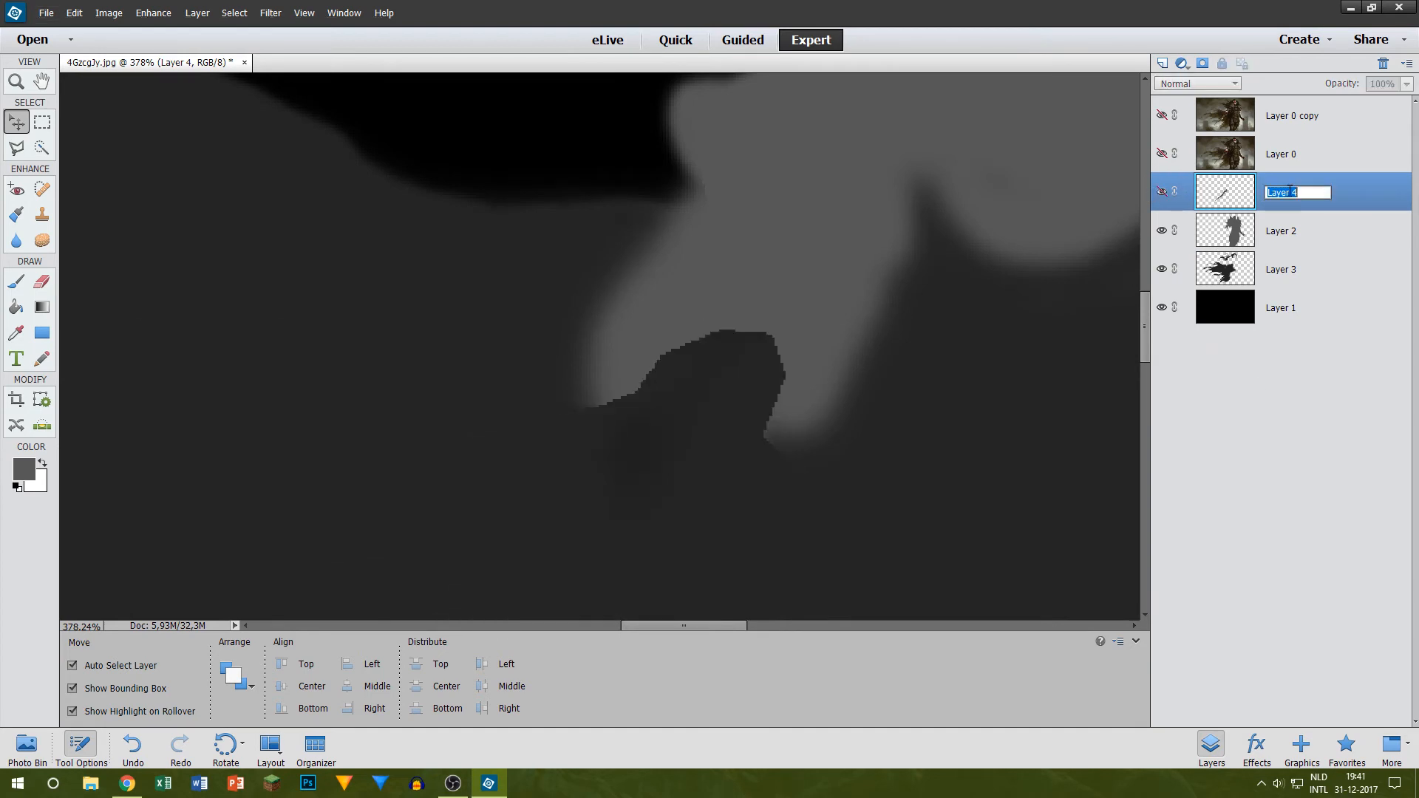
pyautogui.press('Return')
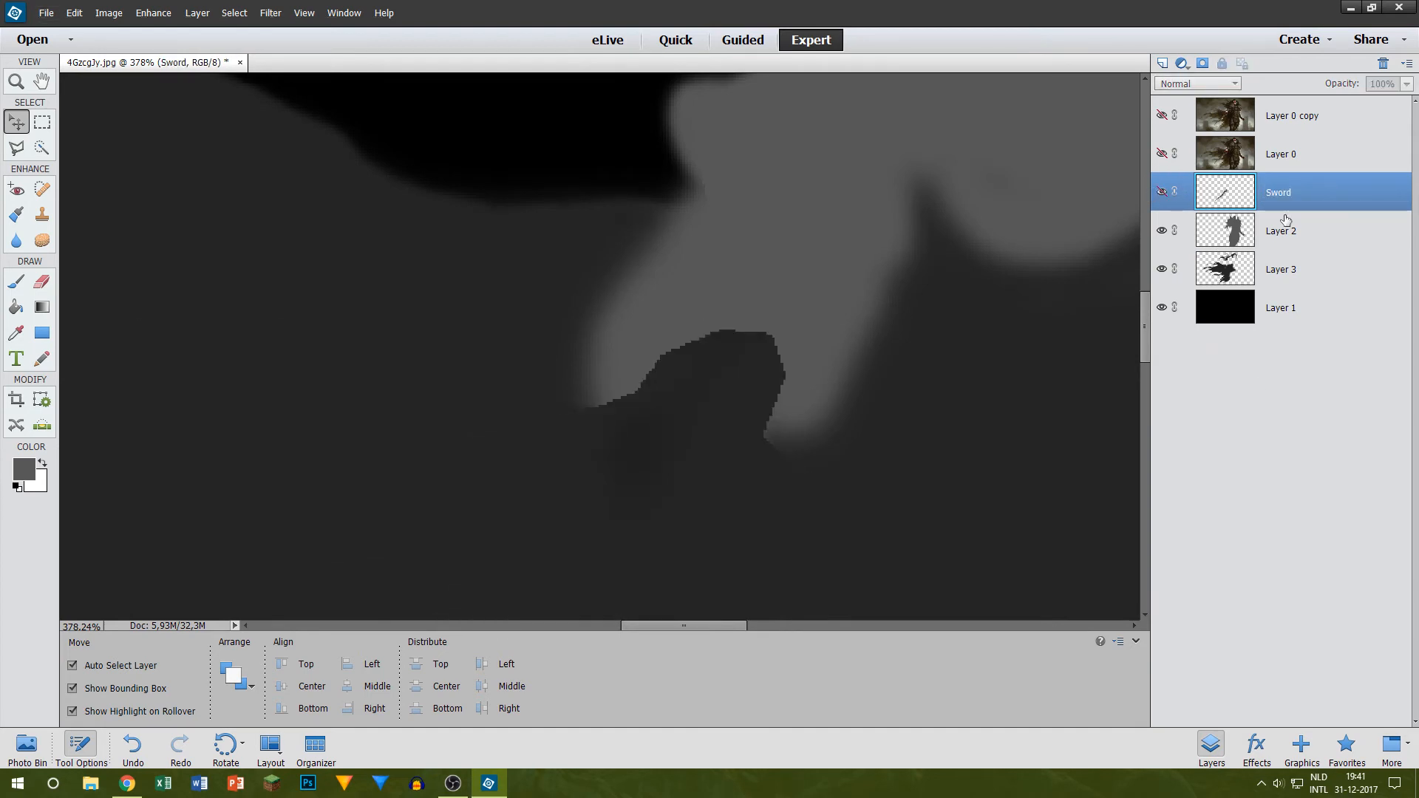
pyautogui.hotkey('ctrl', 'shift', '[')
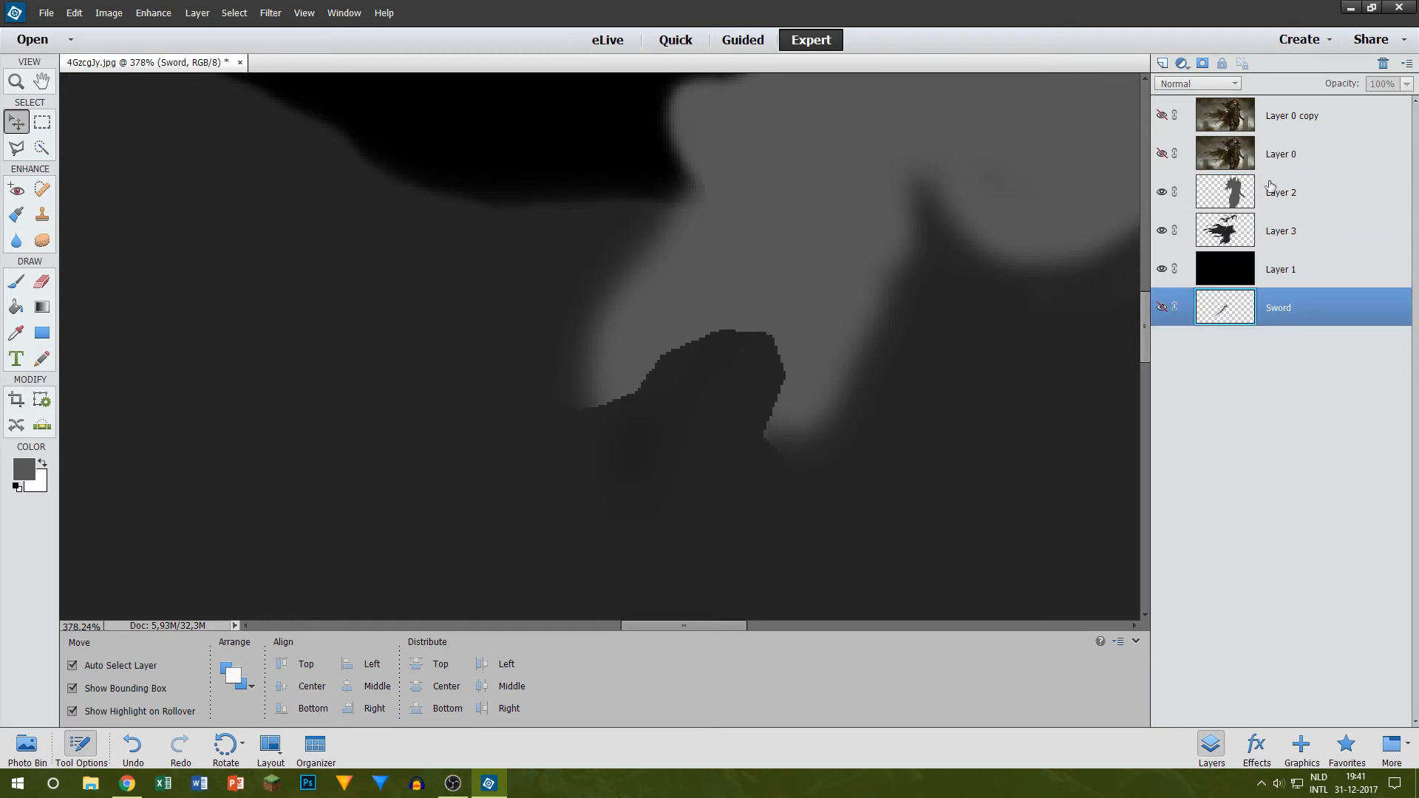
# Step: Duplicate the figure's Layer 2 within the same document under the suggested name
pyautogui.scroll(-10, 751, 307)
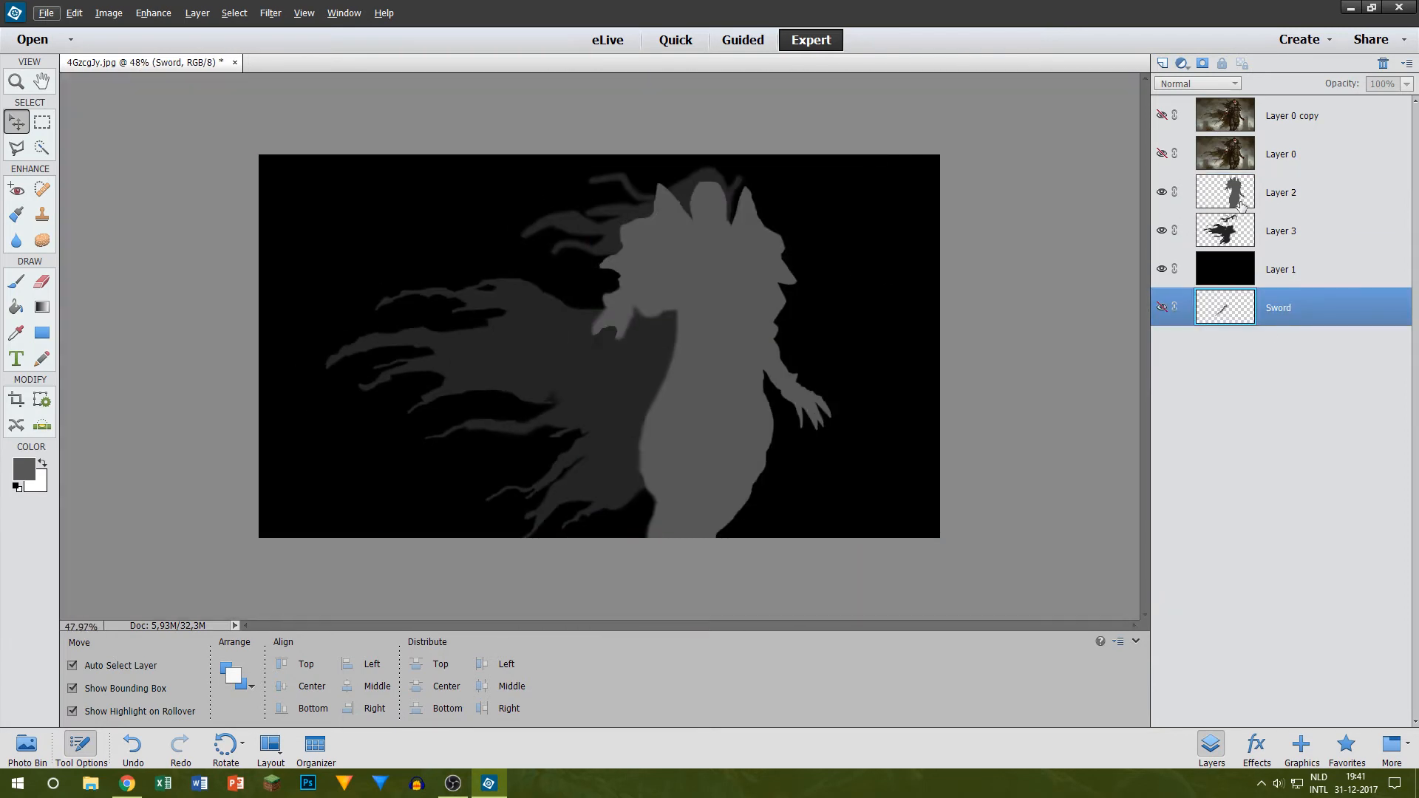
pyautogui.rightClick(1289, 200)
pyautogui.click(1318, 245)
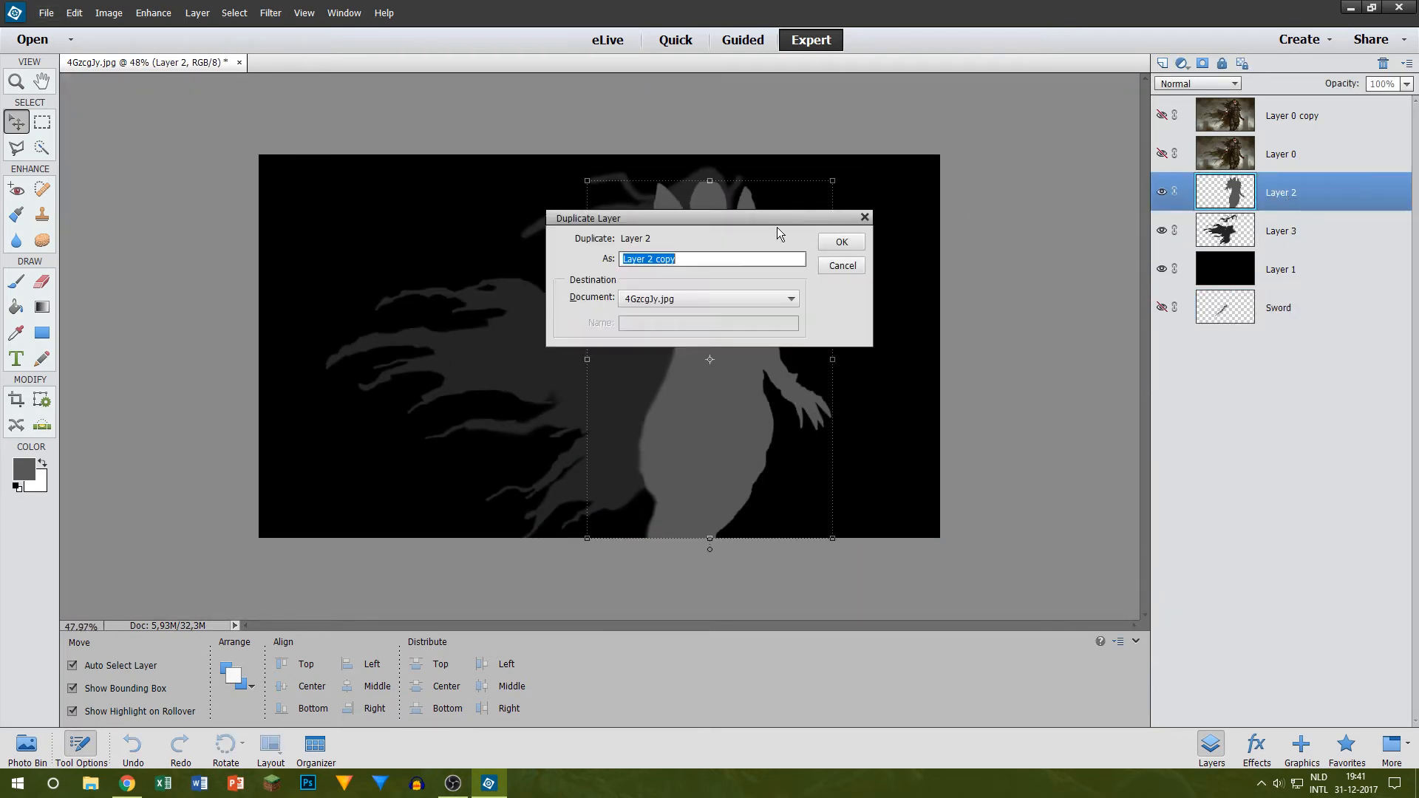
pyautogui.click(842, 244)
# Step: Raise the brightness of Layer 2 copy to 64 with the Brightness/Contrast adjustment, leaving contrast at 0
pyautogui.click(167, 16)
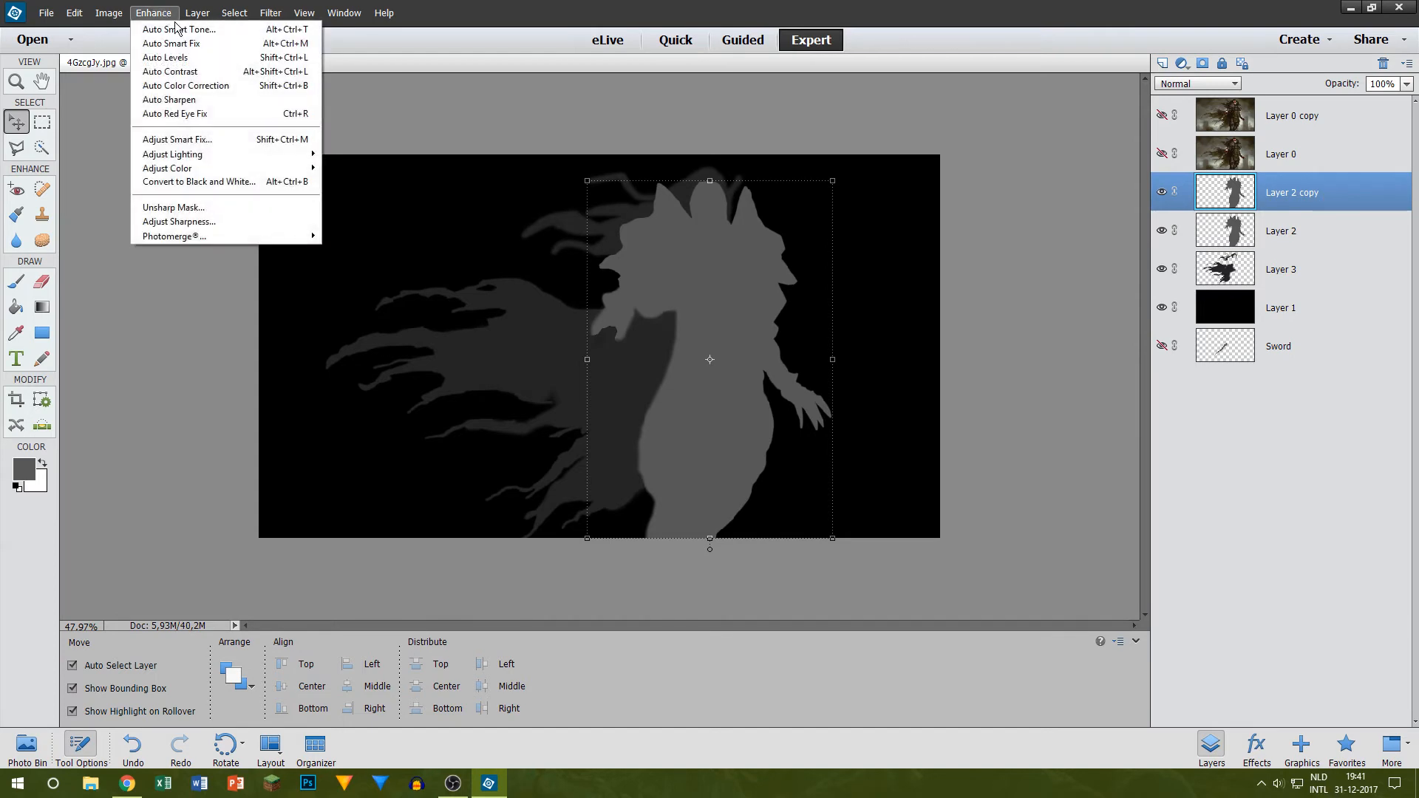
pyautogui.moveTo(191, 155)
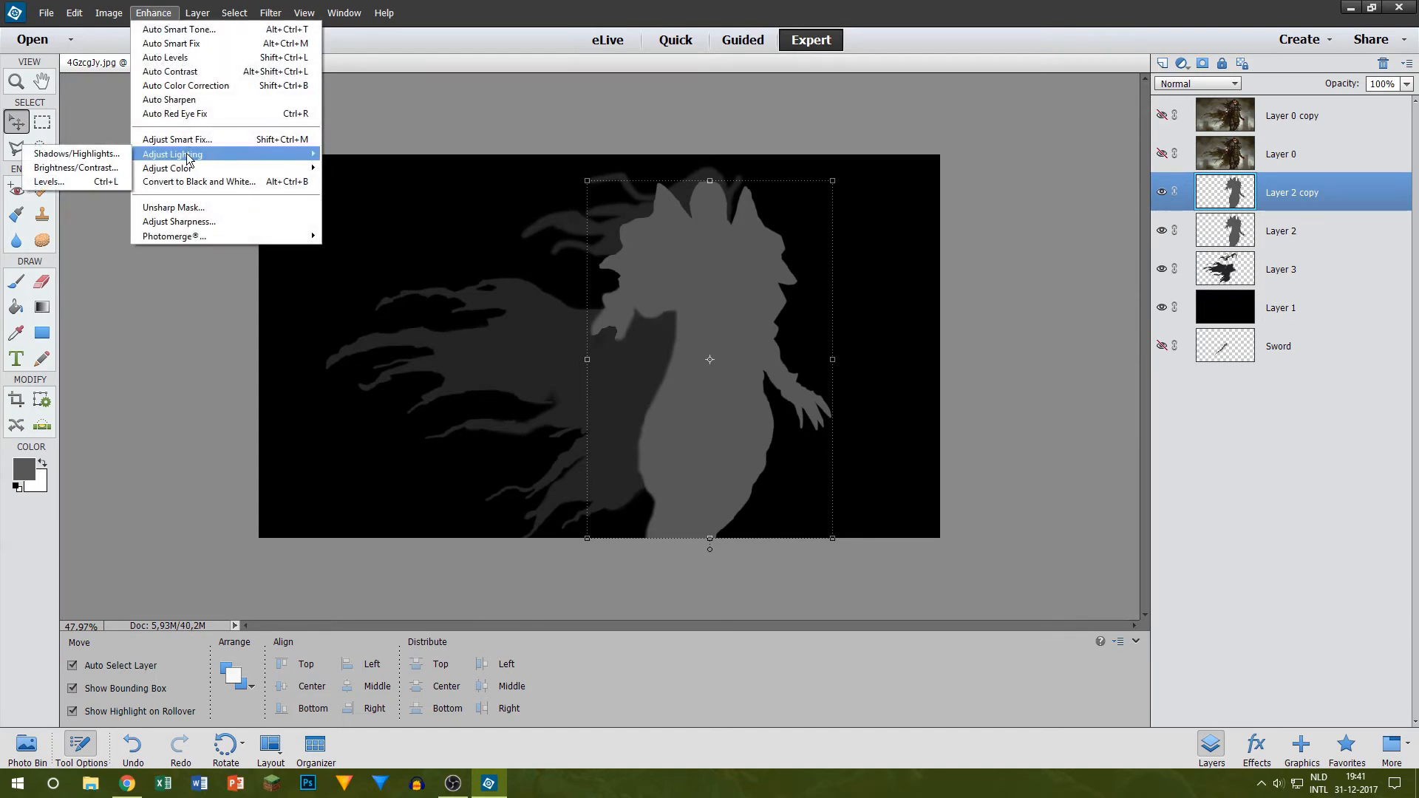
pyautogui.click(74, 167)
pyautogui.click(895, 256)
pyautogui.moveTo(895, 255); pyautogui.dragTo(930, 254)
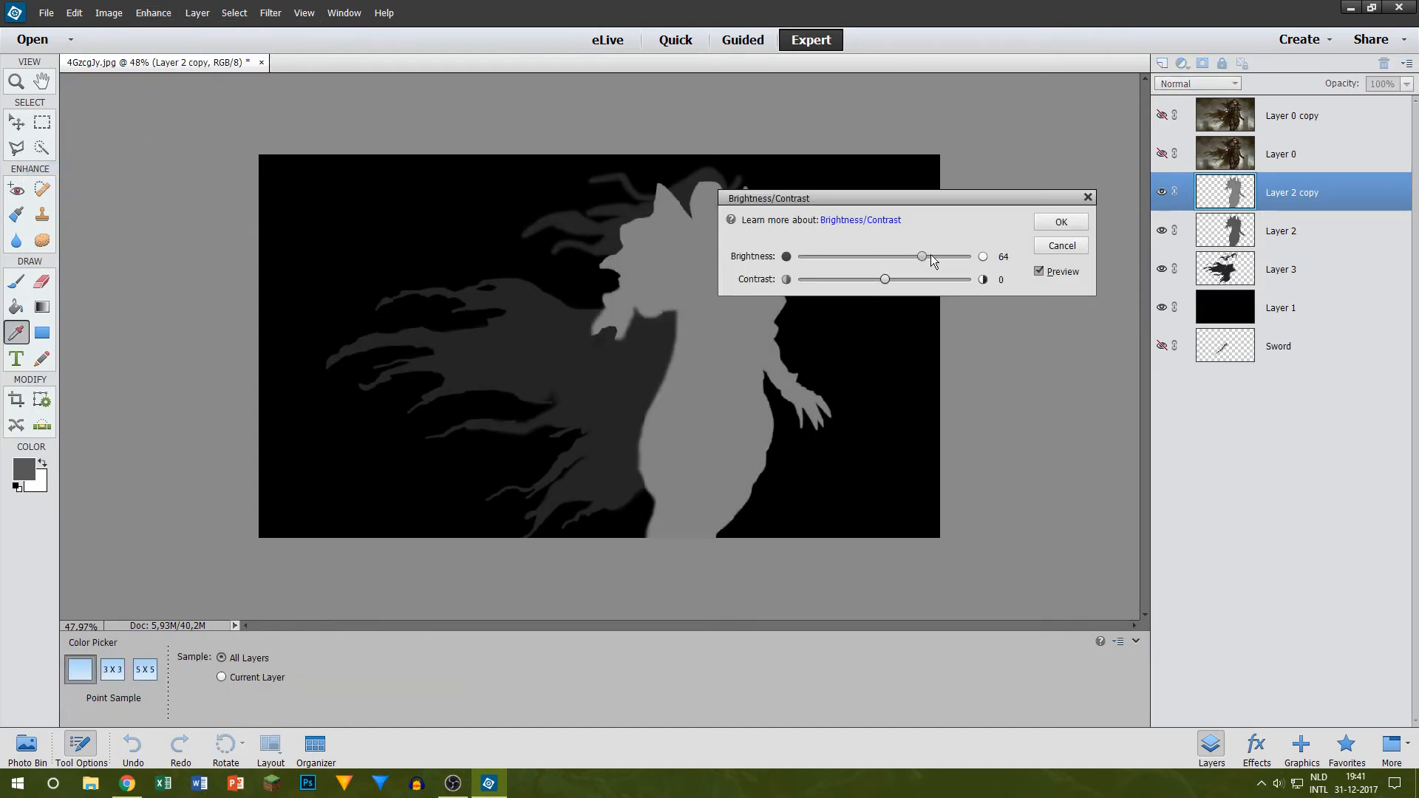
pyautogui.click(1060, 223)
# Step: Erase the lowered arm and the outer shoulder edge beside it from Layer 2 copy with a soft 150 px Eraser brush
pyautogui.click(42, 281)
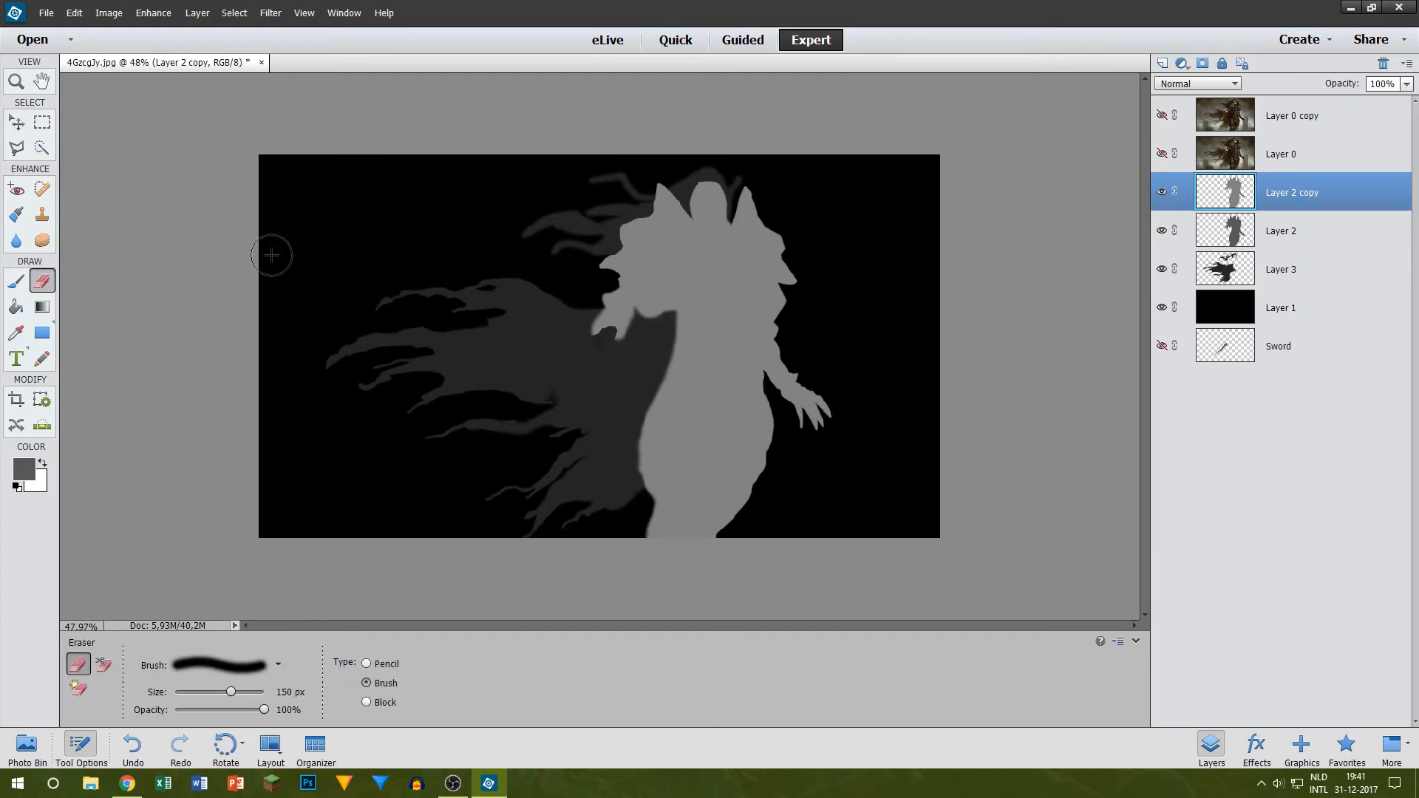
pyautogui.scroll(3, 669, 329)
pyautogui.moveTo(840, 165)
pyautogui.mouseDown()
pyautogui.moveTo(842, 349)
pyautogui.moveTo(915, 503)
pyautogui.moveTo(844, 258)
pyautogui.moveTo(861, 189)
pyautogui.moveTo(901, 493)
pyautogui.mouseUp()
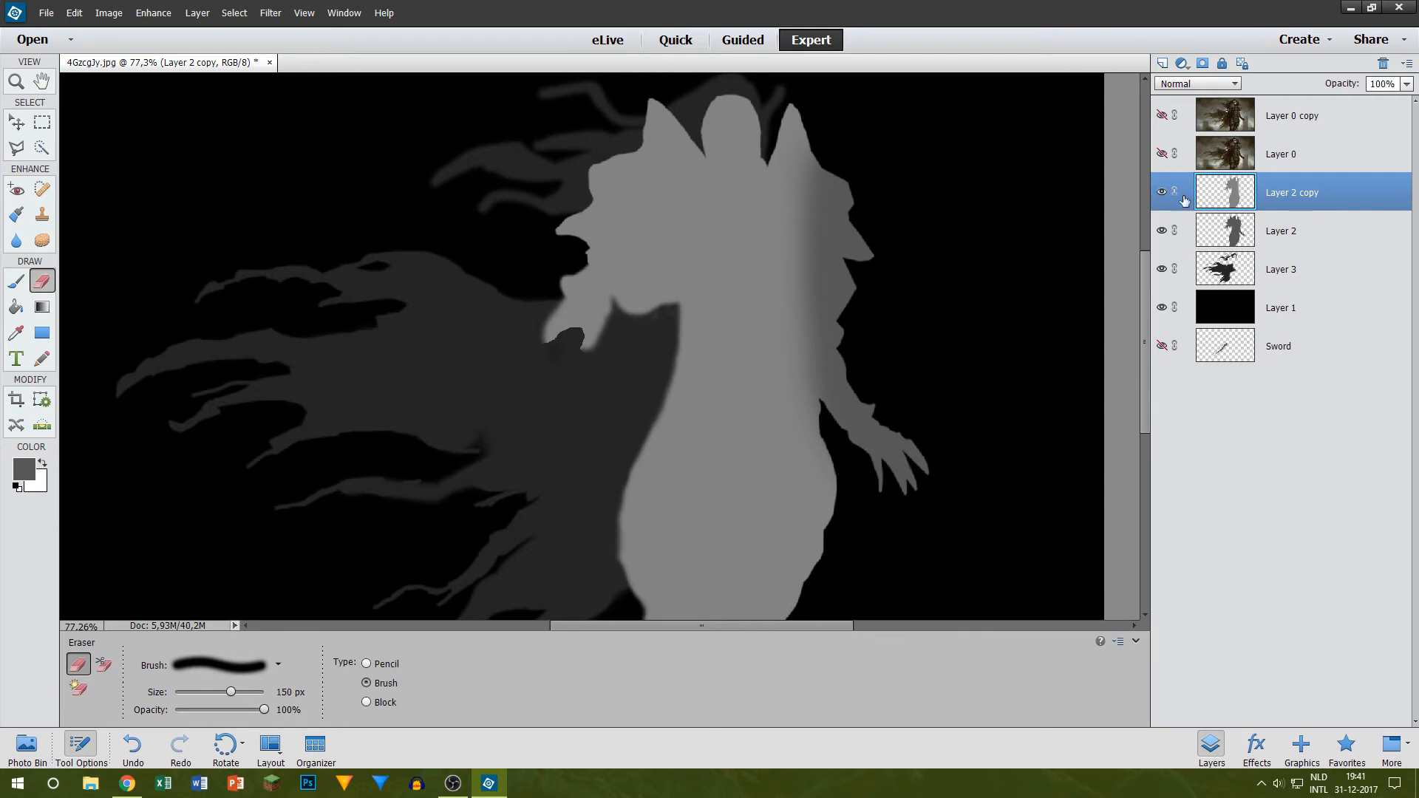
# Step: Show Layer 0 over the map as a reference and duplicate Layer 2 copy within the same document
pyautogui.rightClick(1295, 197)
pyautogui.click(1158, 154)
pyautogui.click(1160, 154)
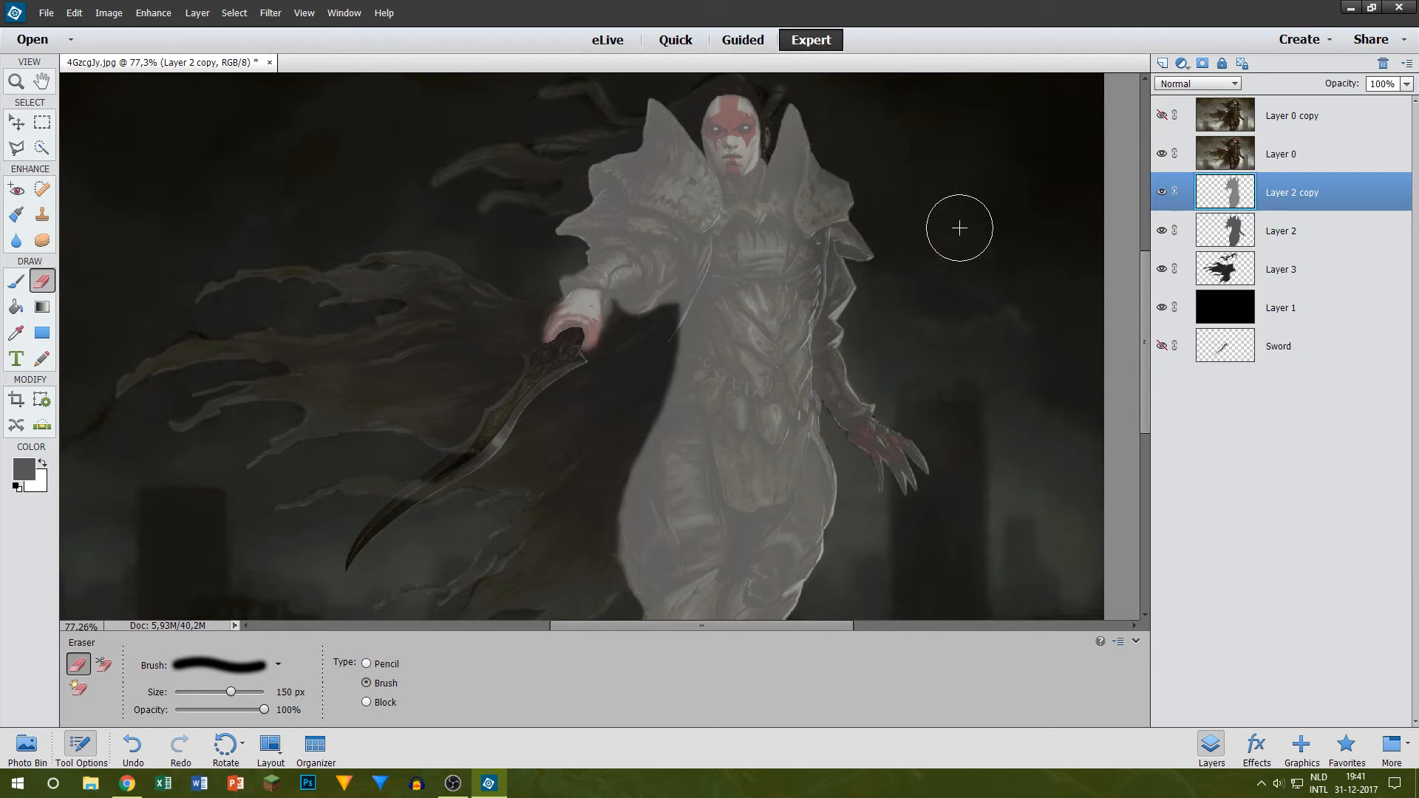
pyautogui.rightClick(1265, 198)
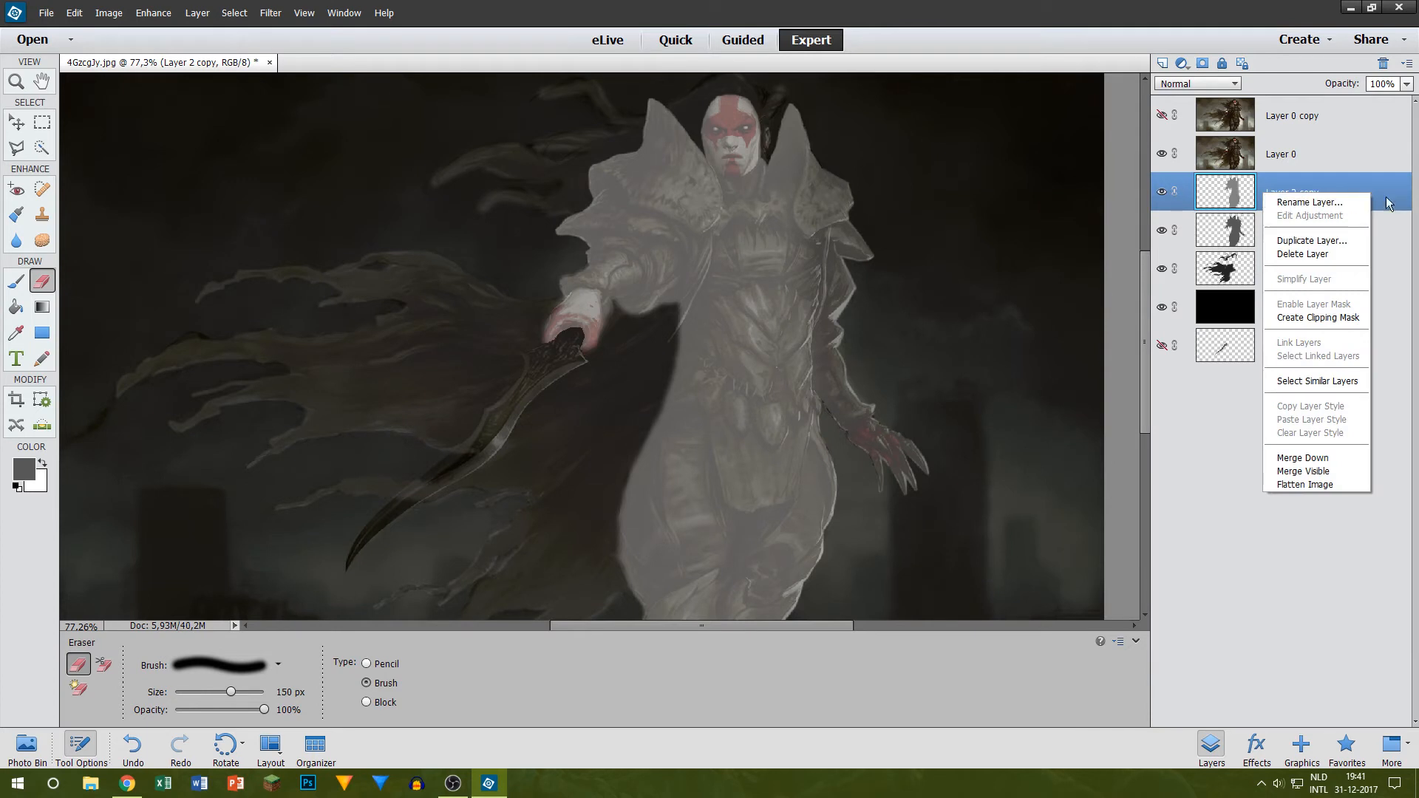
pyautogui.click(1312, 240)
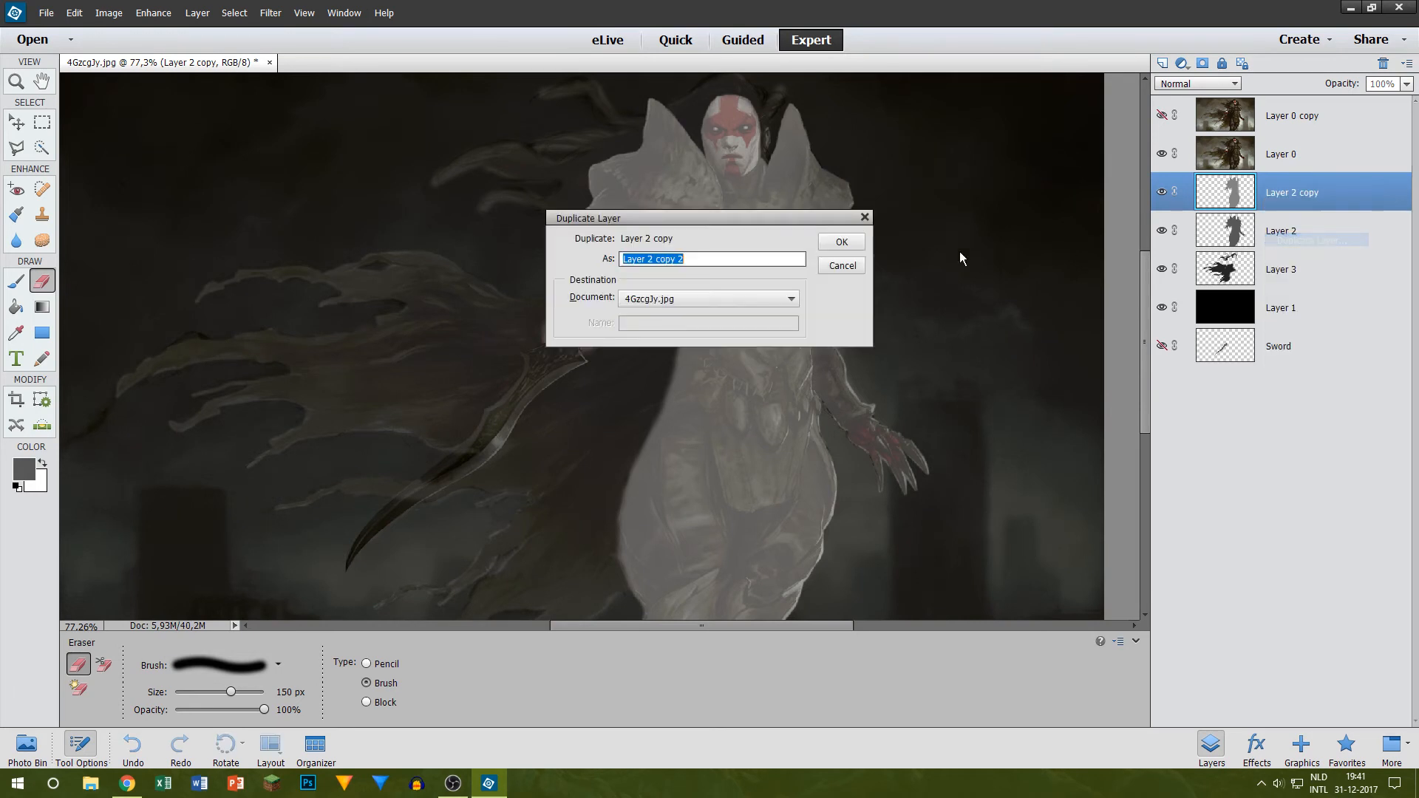
pyautogui.click(850, 241)
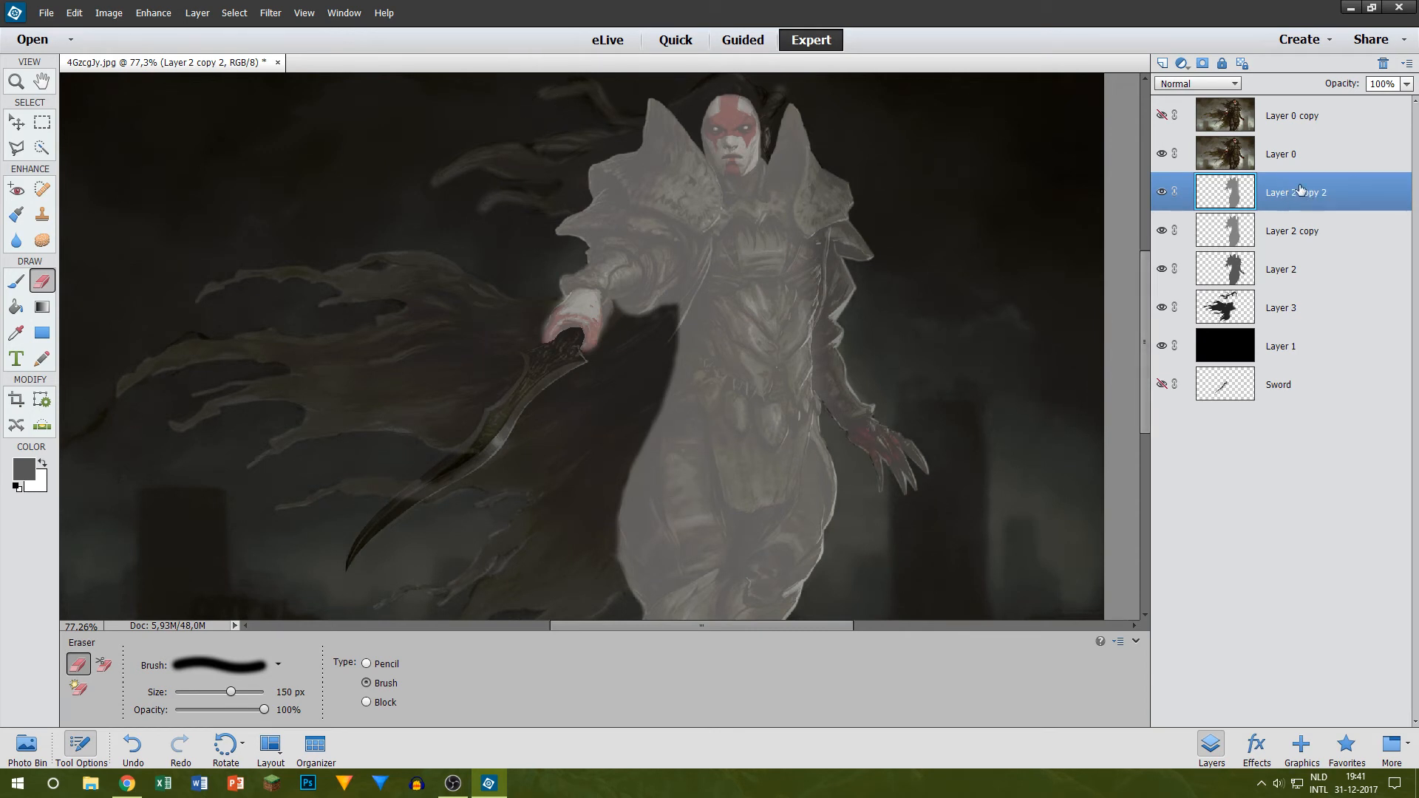
# Step: Raise the brightness of Layer 2 copy 2 to 27 with the Brightness/Contrast adjustment, leaving contrast at 0
pyautogui.click(109, 12)
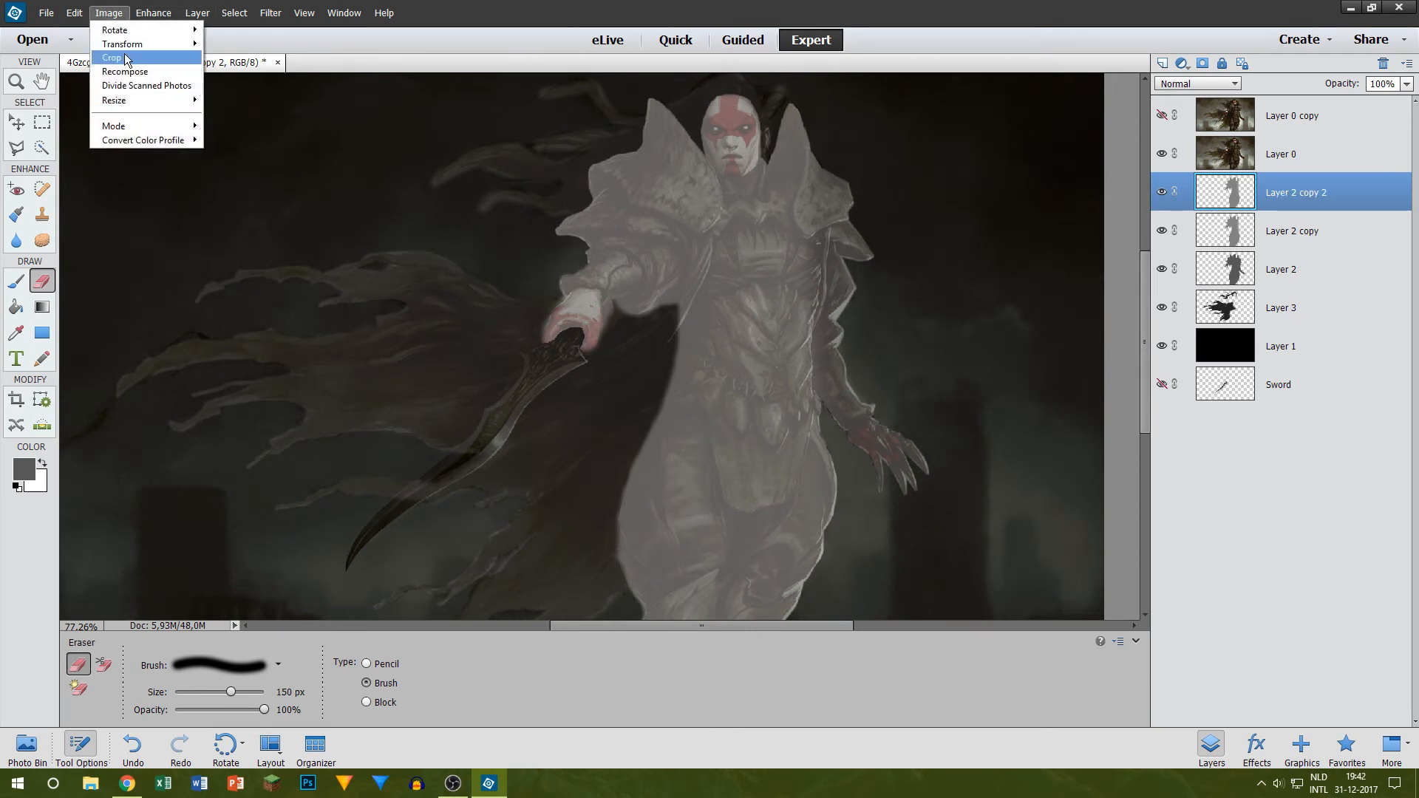
pyautogui.moveTo(153, 12)
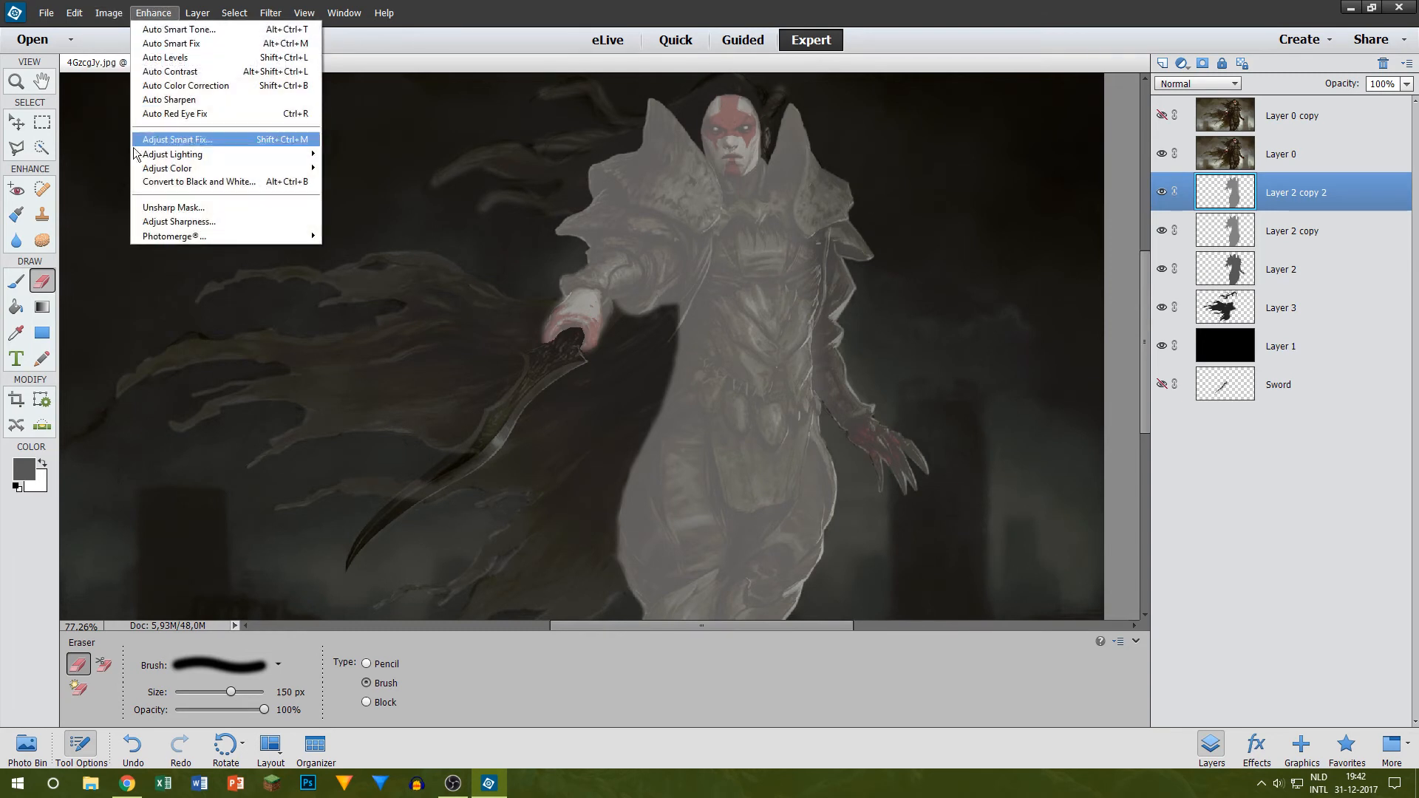
pyautogui.moveTo(155, 154)
pyautogui.click(74, 167)
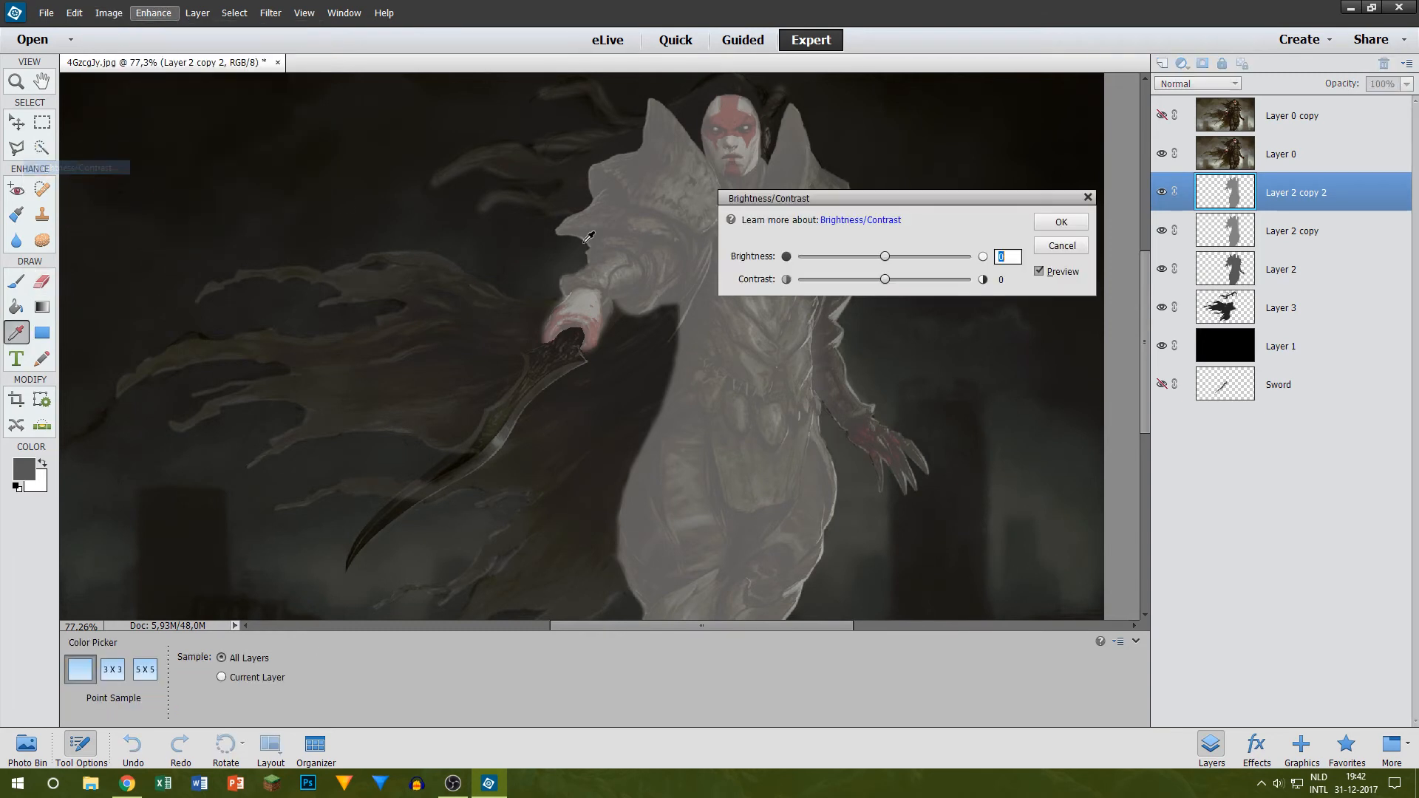
pyautogui.click(900, 256)
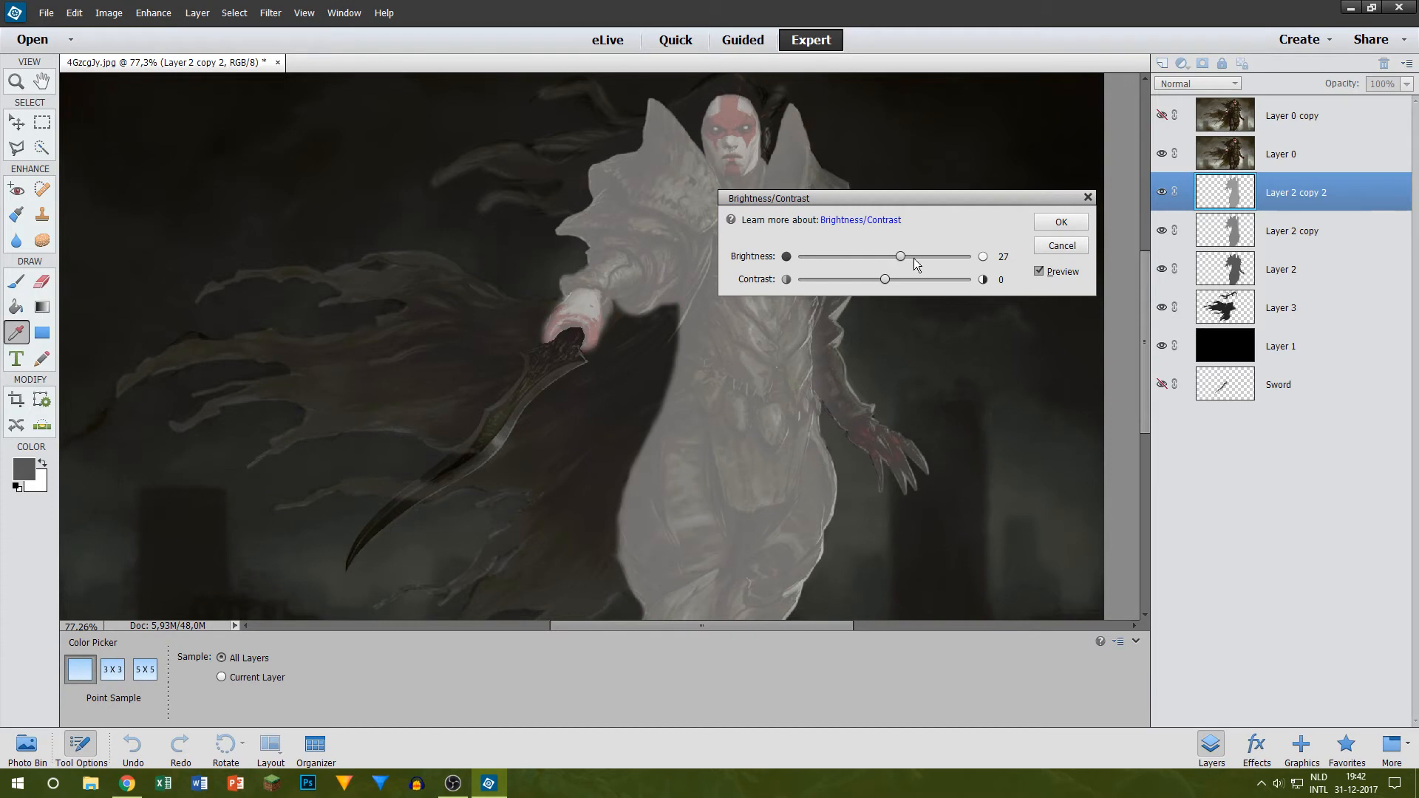
pyautogui.click(1049, 226)
# Step: Erase the torso's centre and the lowered-arm side from Layer 2 copy 2 with a soft 150 px Eraser brush
pyautogui.press('e')
pyautogui.scroll(-3, 858, 212)
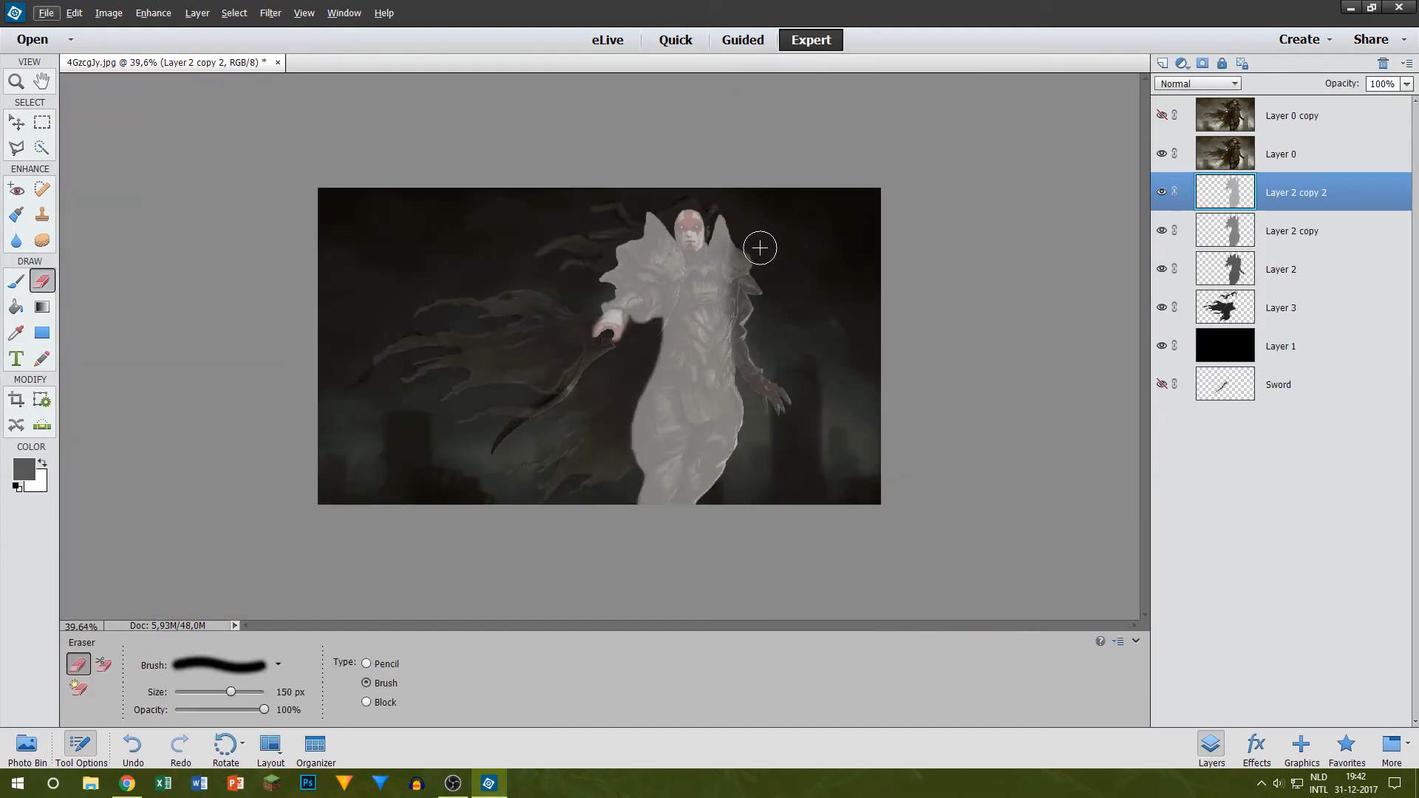
pyautogui.scroll(3, 730, 259)
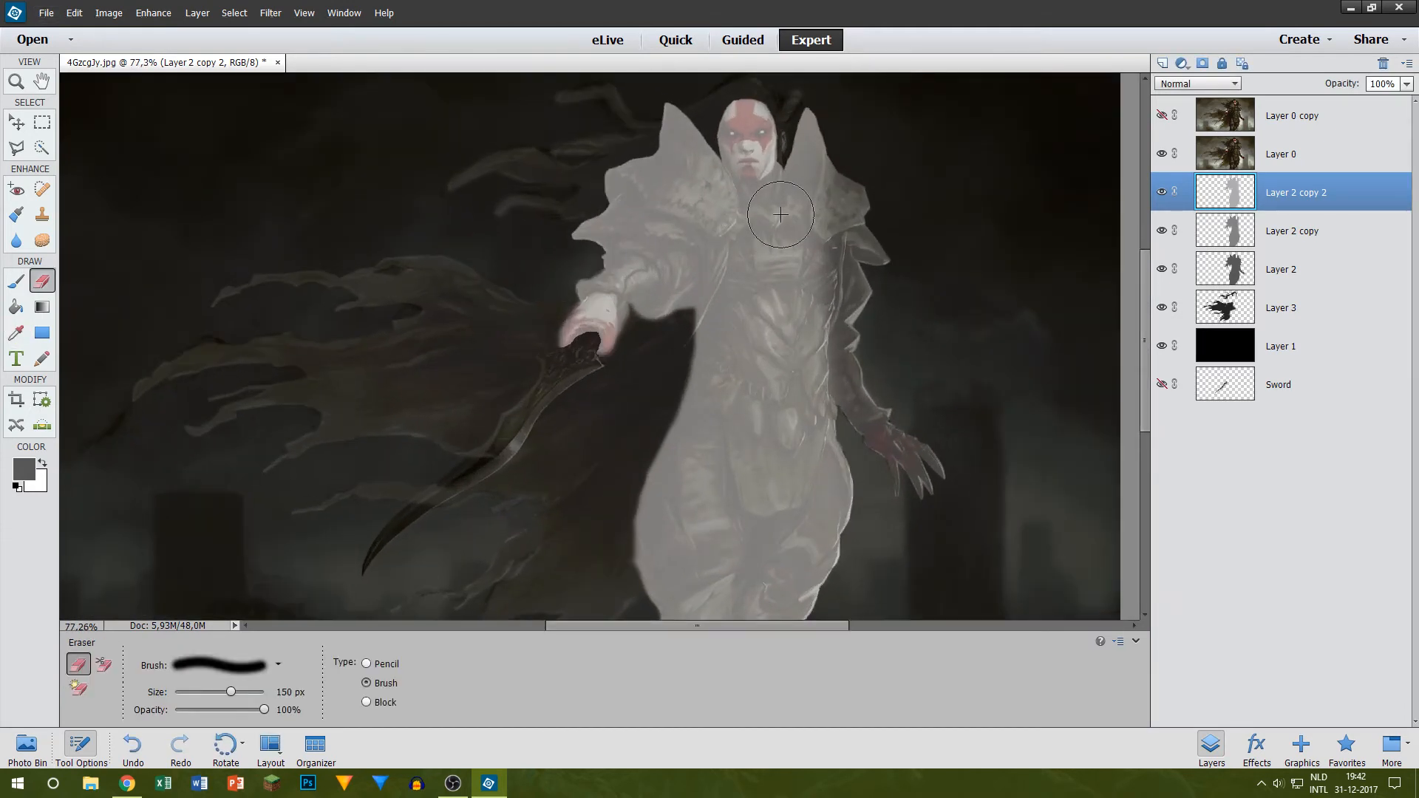
pyautogui.moveTo(762, 405); pyautogui.dragTo(751, 640)
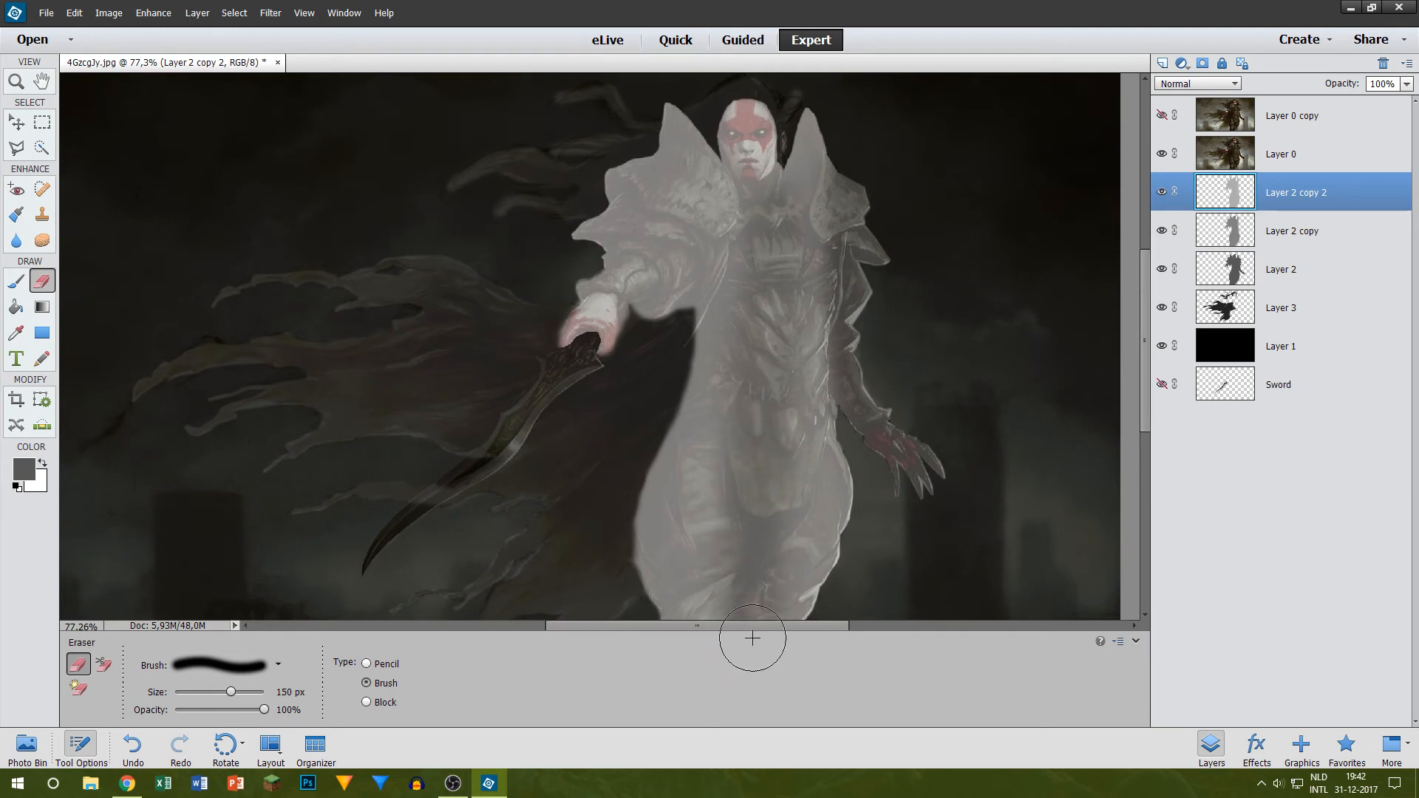
pyautogui.click(1160, 155)
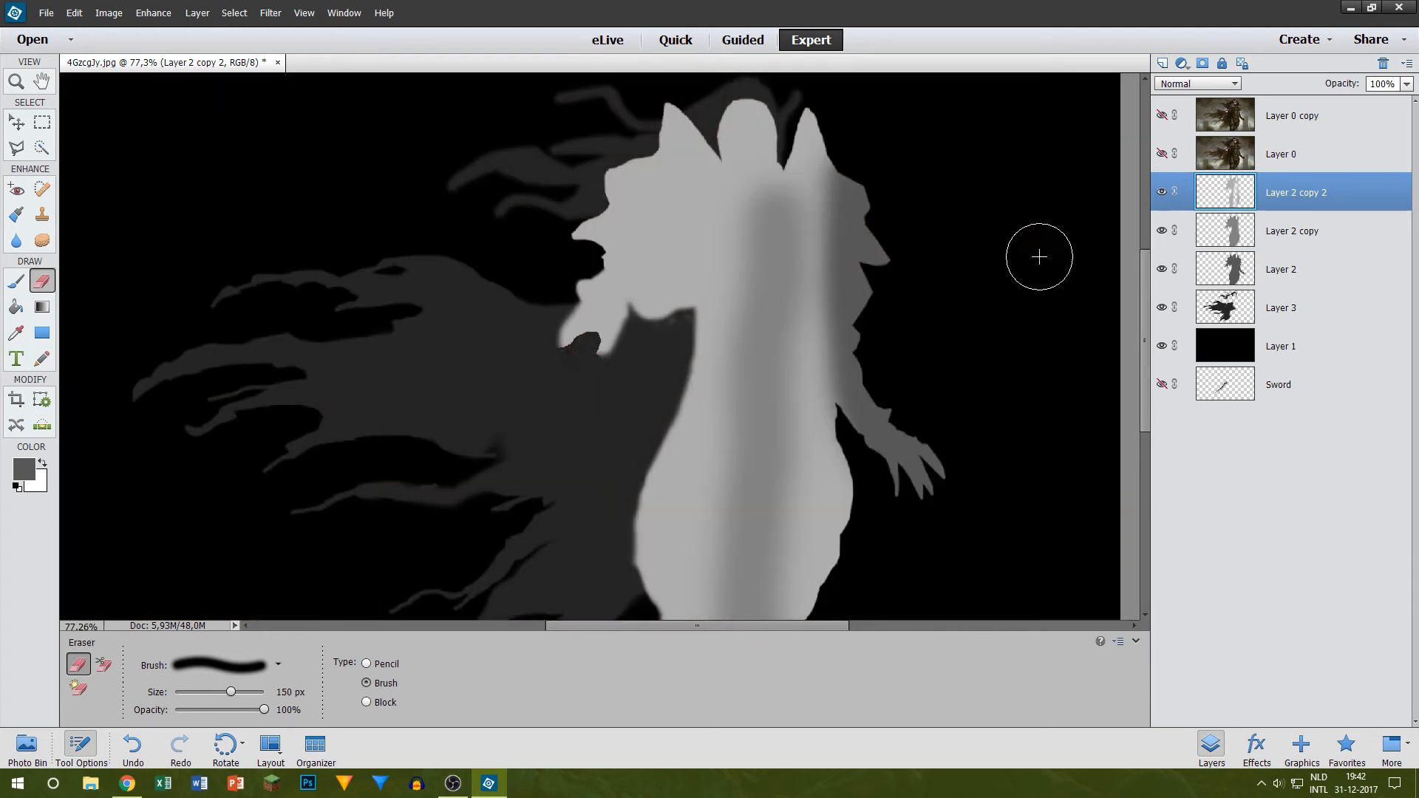
pyautogui.moveTo(826, 131)
pyautogui.mouseDown()
pyautogui.moveTo(800, 254)
pyautogui.moveTo(773, 620)
pyautogui.moveTo(798, 356)
pyautogui.mouseUp()
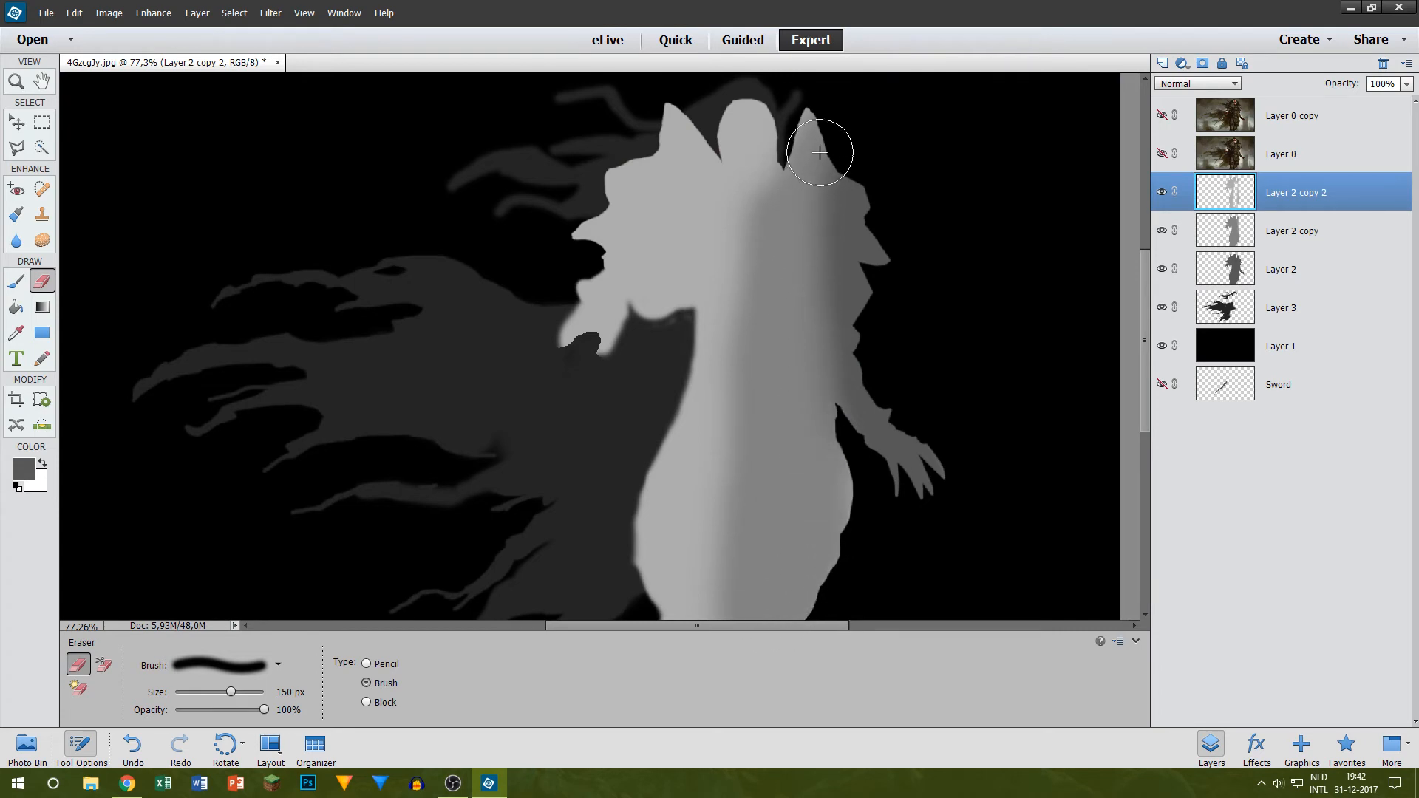
# Step: Compare the map with Layer 0, leave Layer 0 visible, and duplicate Layer 2 copy 2 as Layer 2 copy 3 in 4GzcgJy.jpg
pyautogui.click(1160, 154)
pyautogui.scroll(2, 784, 230)
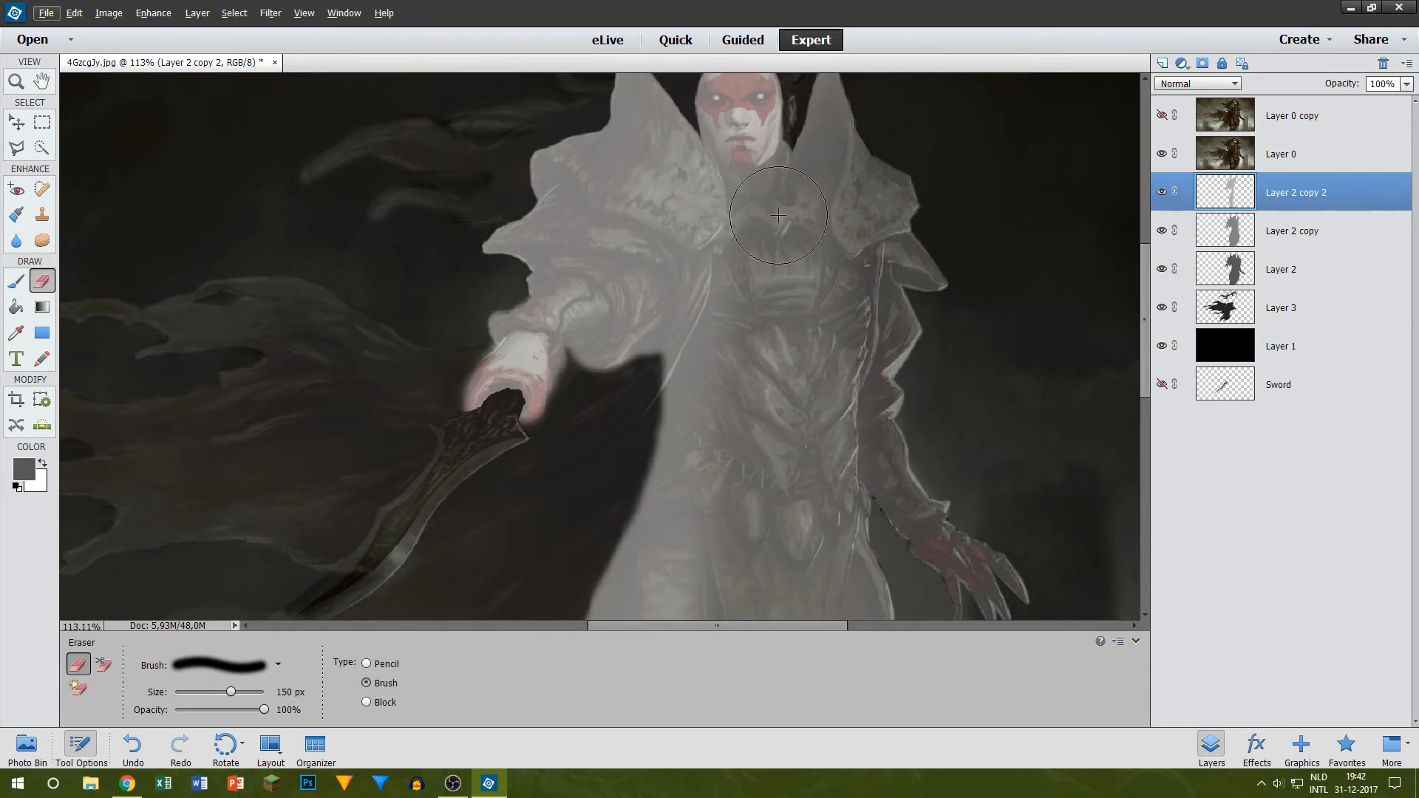
pyautogui.scroll(-2, 902, 86)
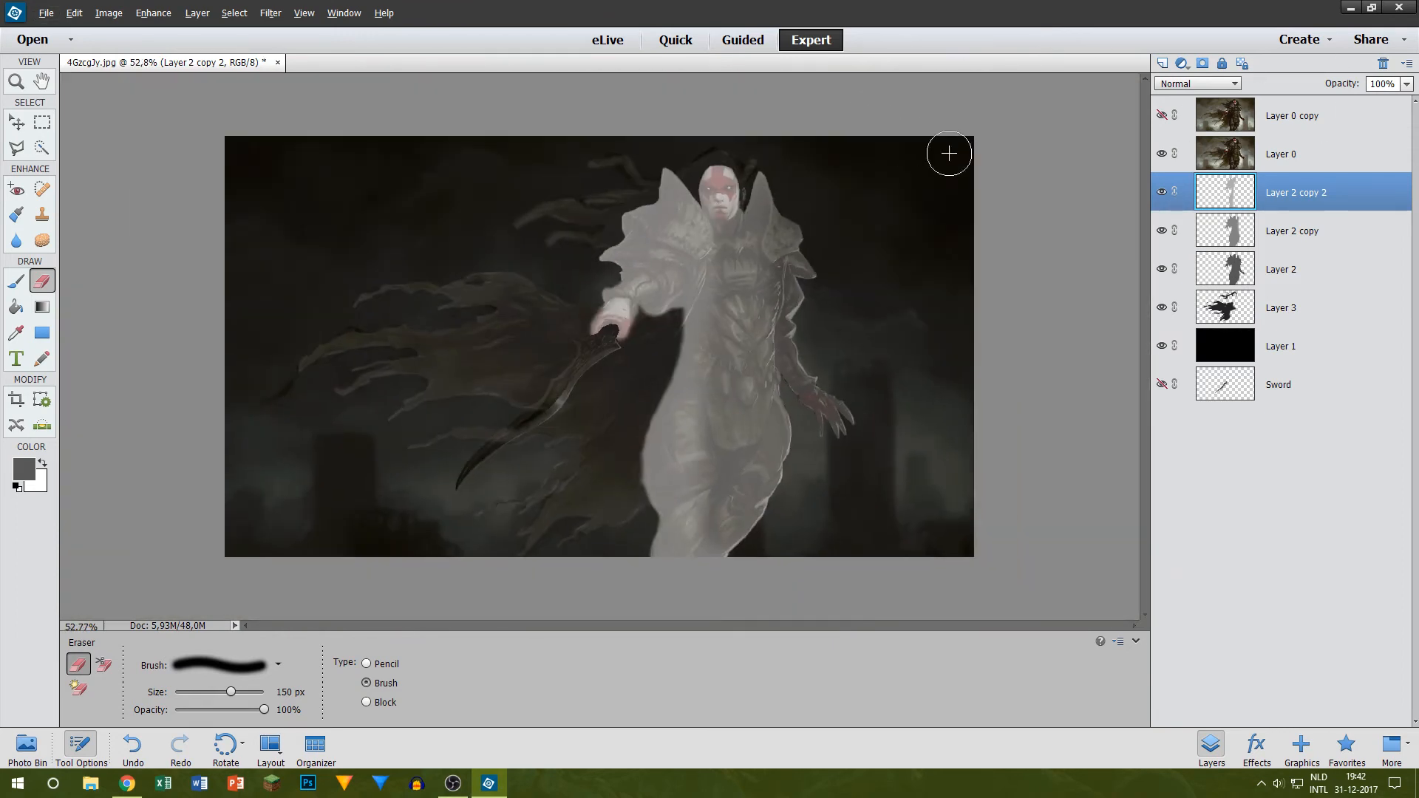
pyautogui.click(1160, 154)
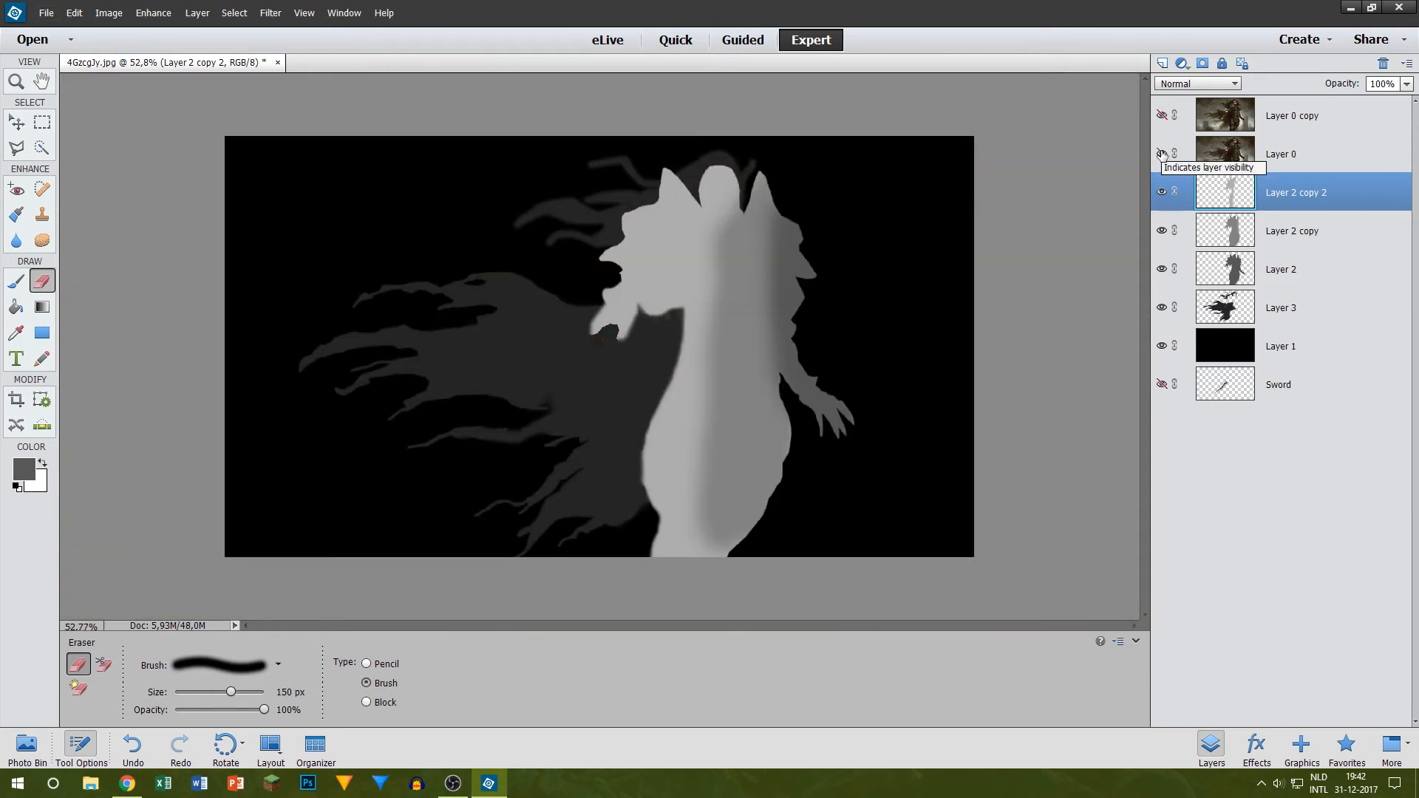
pyautogui.click(1161, 154)
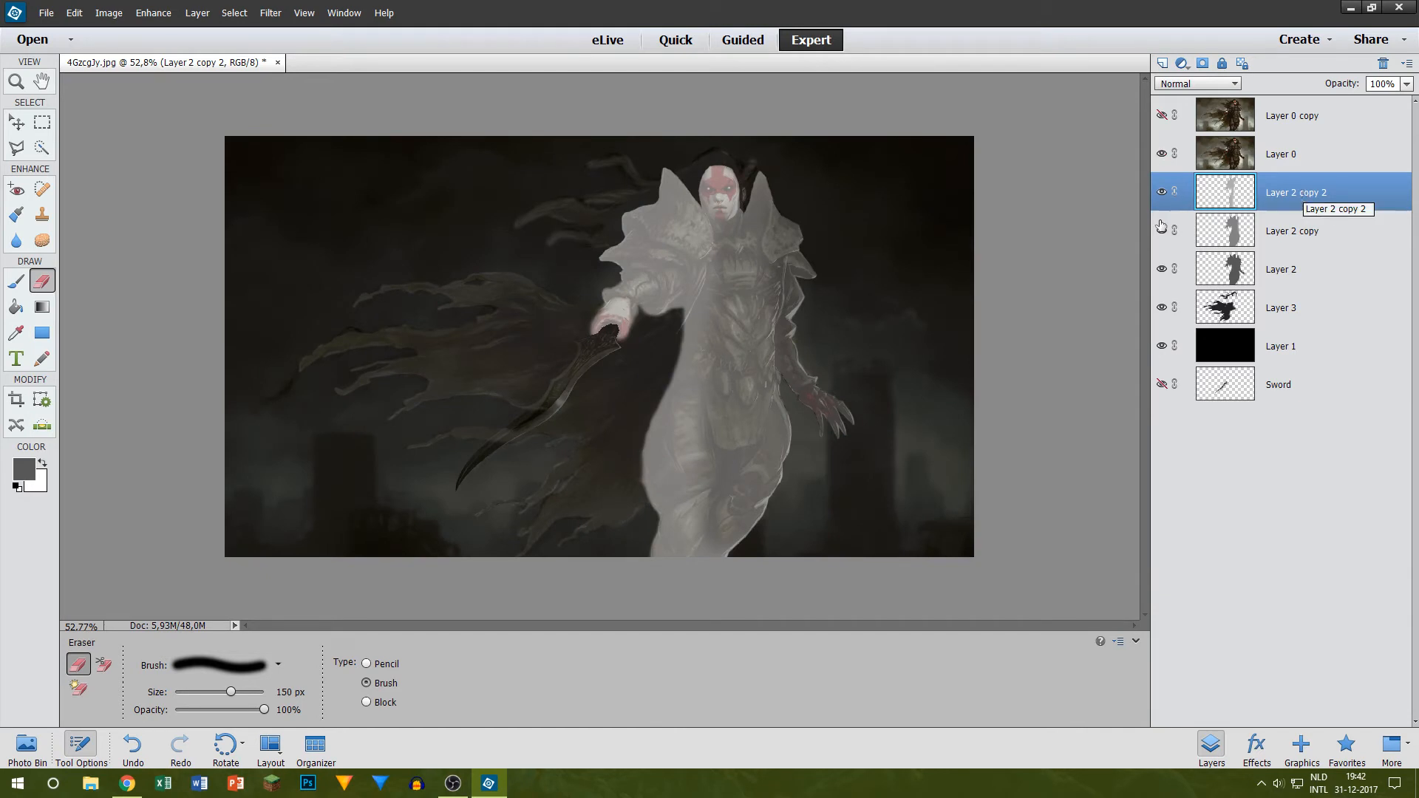
pyautogui.scroll(3, 654, 294)
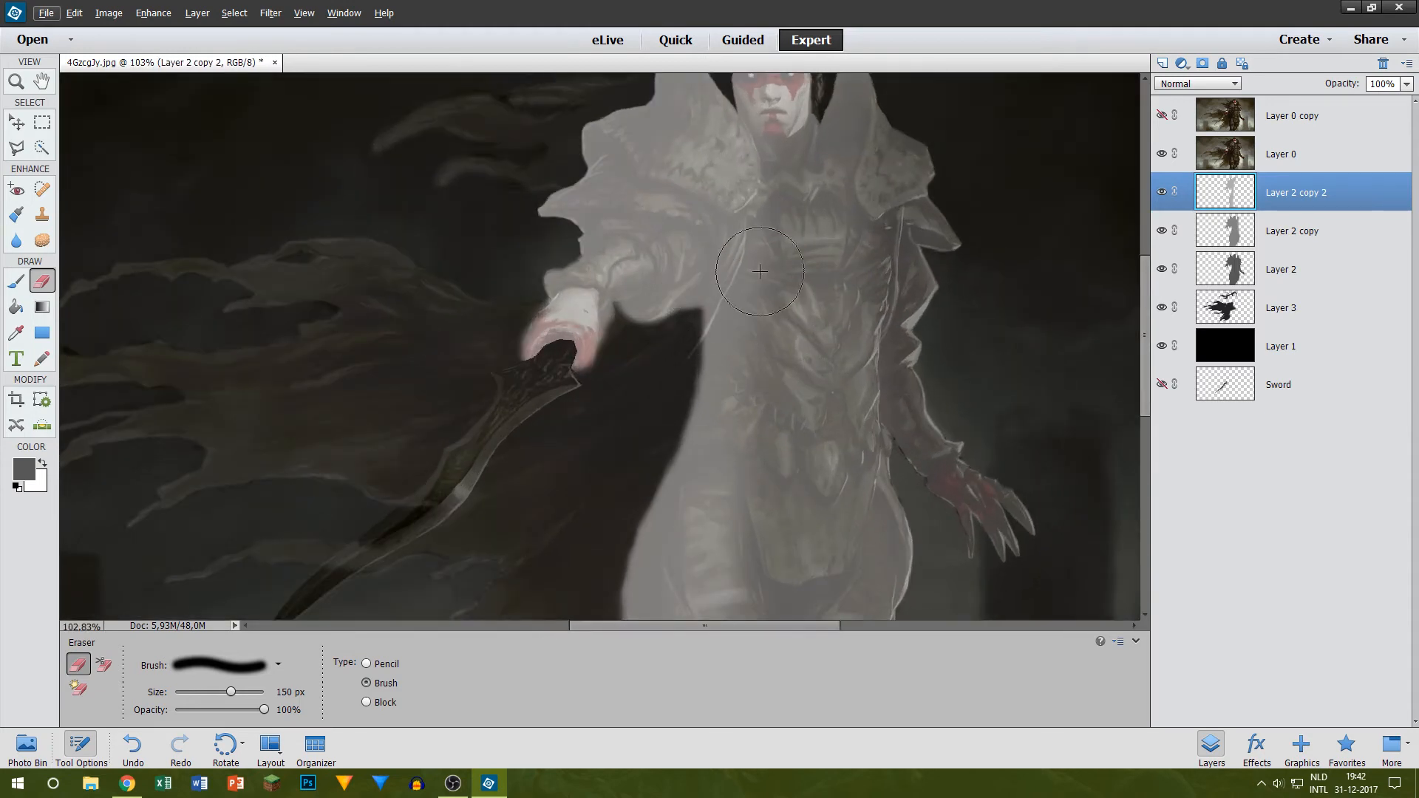
pyautogui.rightClick(1258, 186)
pyautogui.click(1289, 232)
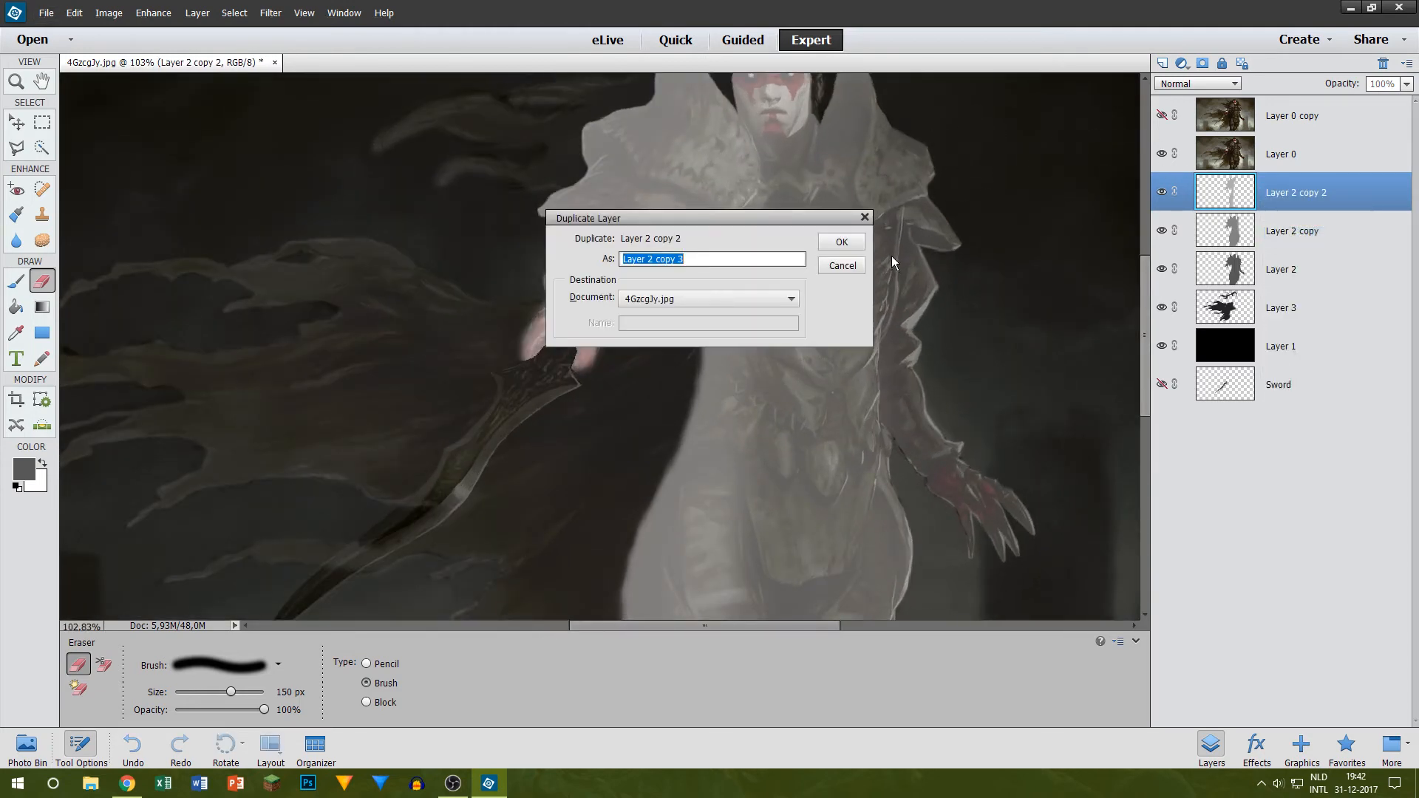
pyautogui.click(841, 242)
# Step: Brighten Layer 2 copy 3 with the Brightness/Contrast adjustment, leaving contrast at 0
pyautogui.click(138, 16)
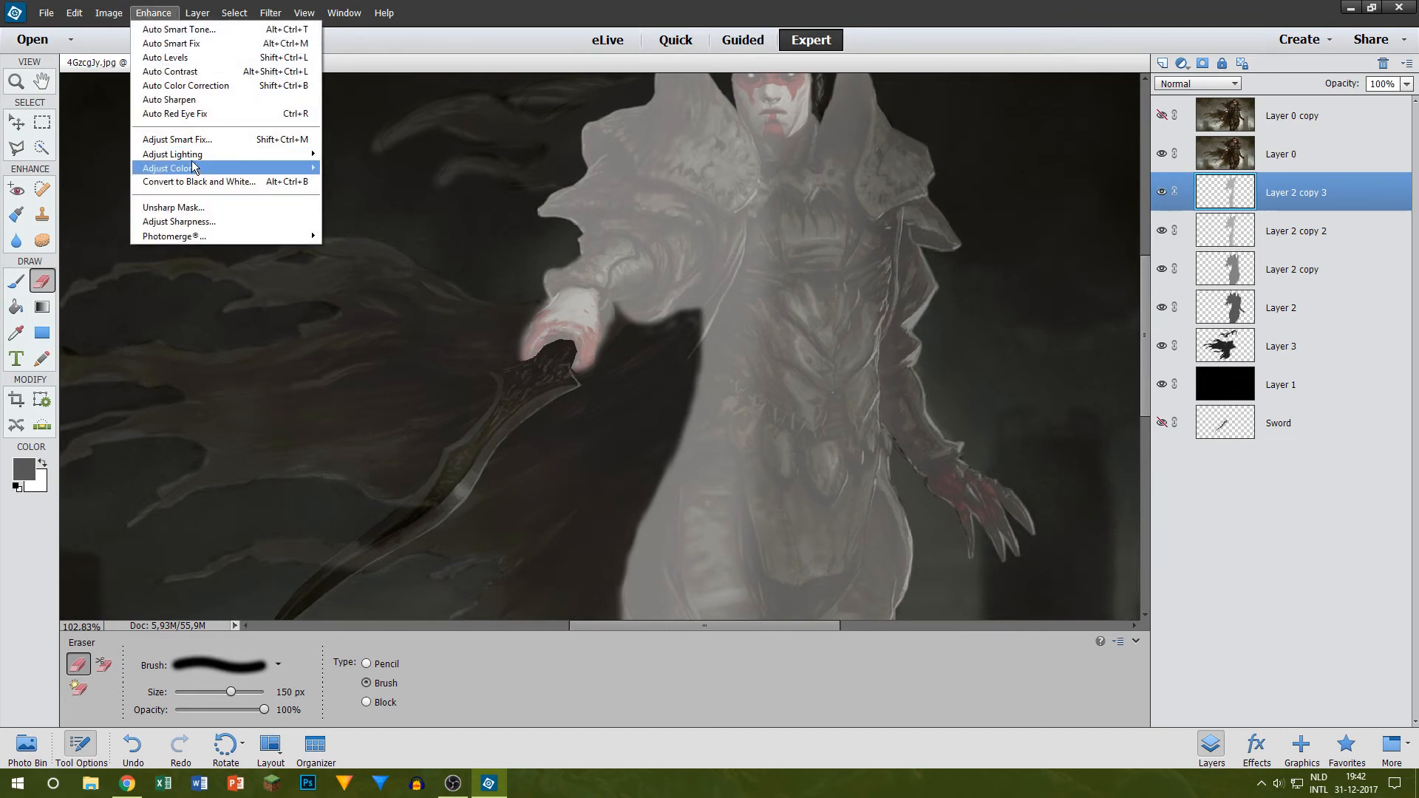
pyautogui.moveTo(192, 167)
pyautogui.click(82, 167)
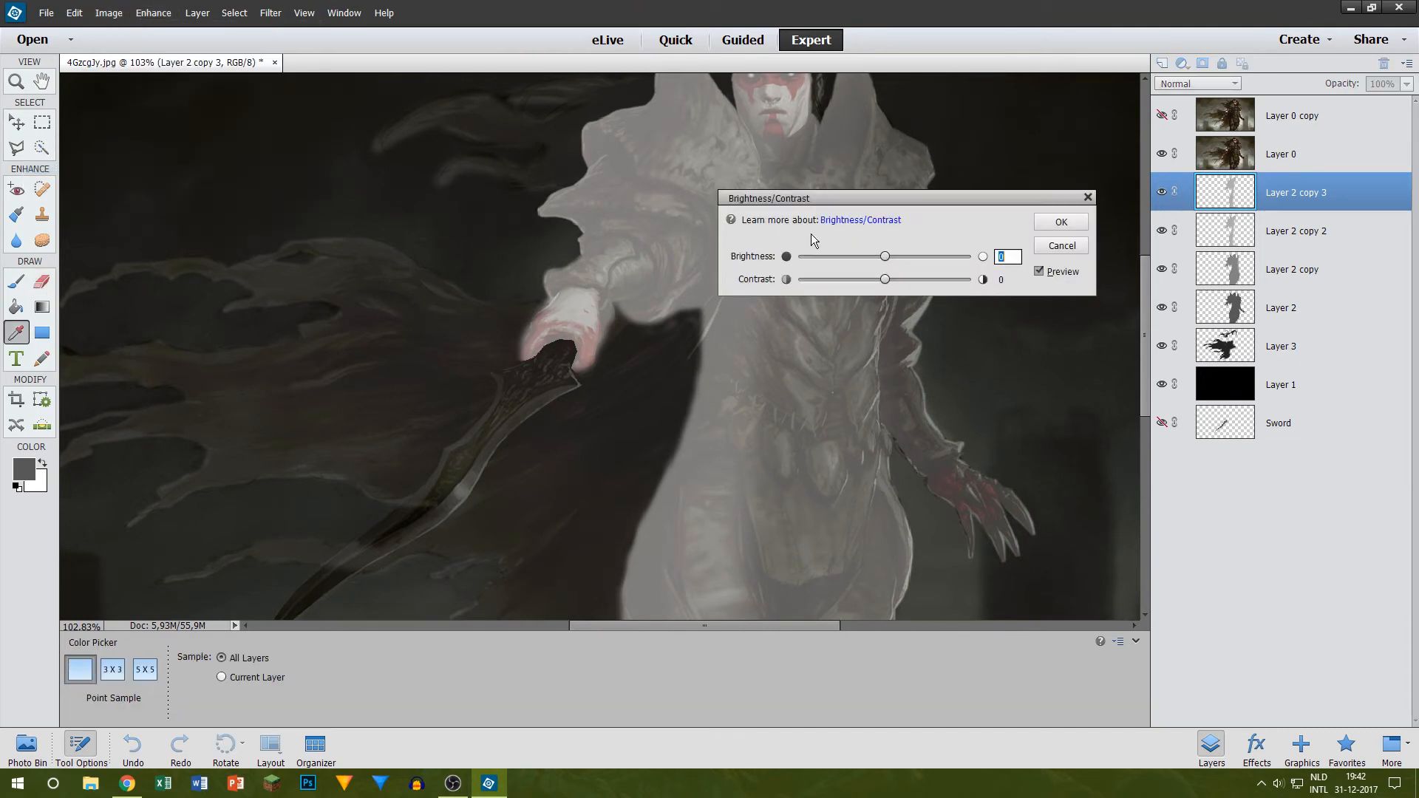
pyautogui.click(912, 254)
pyautogui.click(1060, 222)
# Step: Erase the waist, hip and legs from Layer 2 copy 3 with the 150 px Eraser, hiding Layer 0 to check the lower edge
pyautogui.press('e')
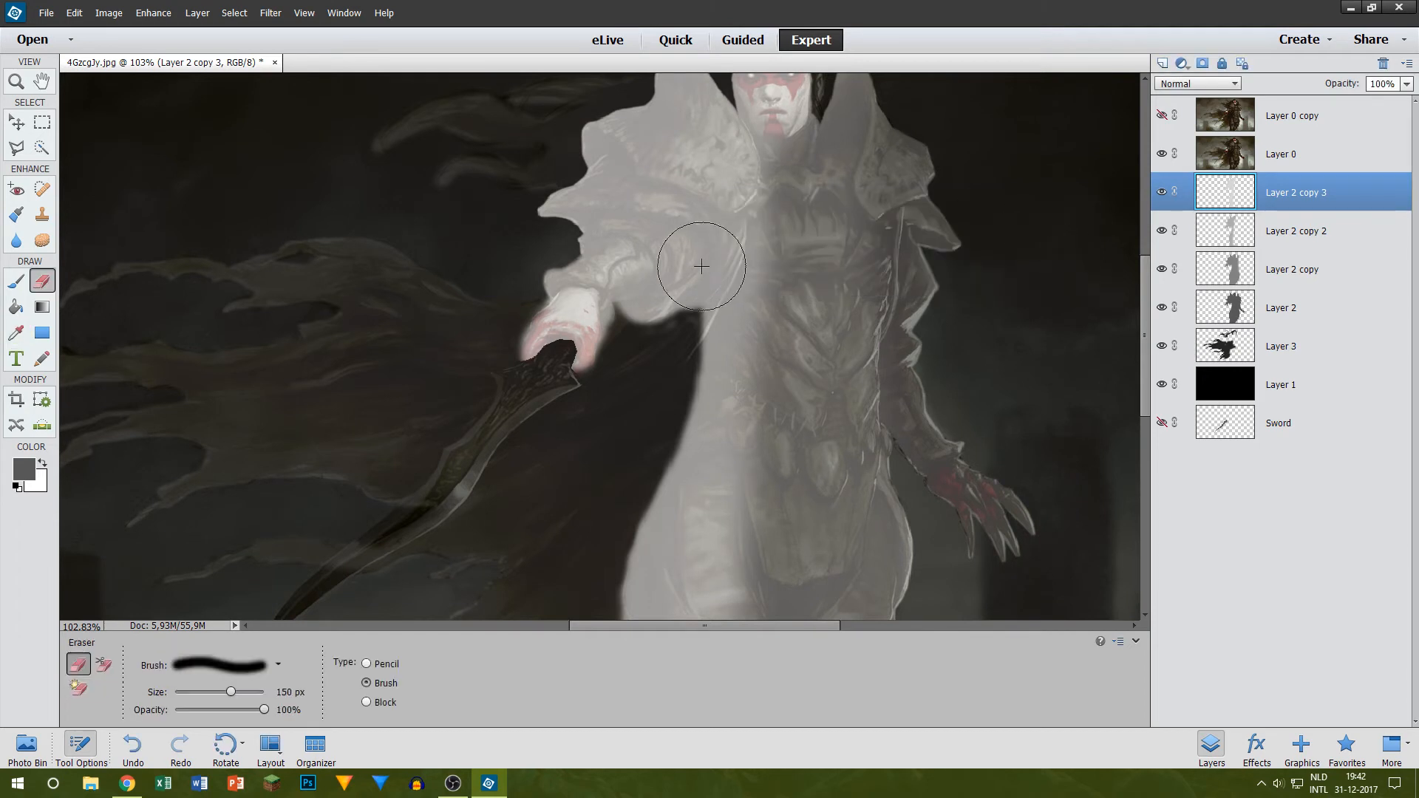
pyautogui.scroll(-1, 731, 255)
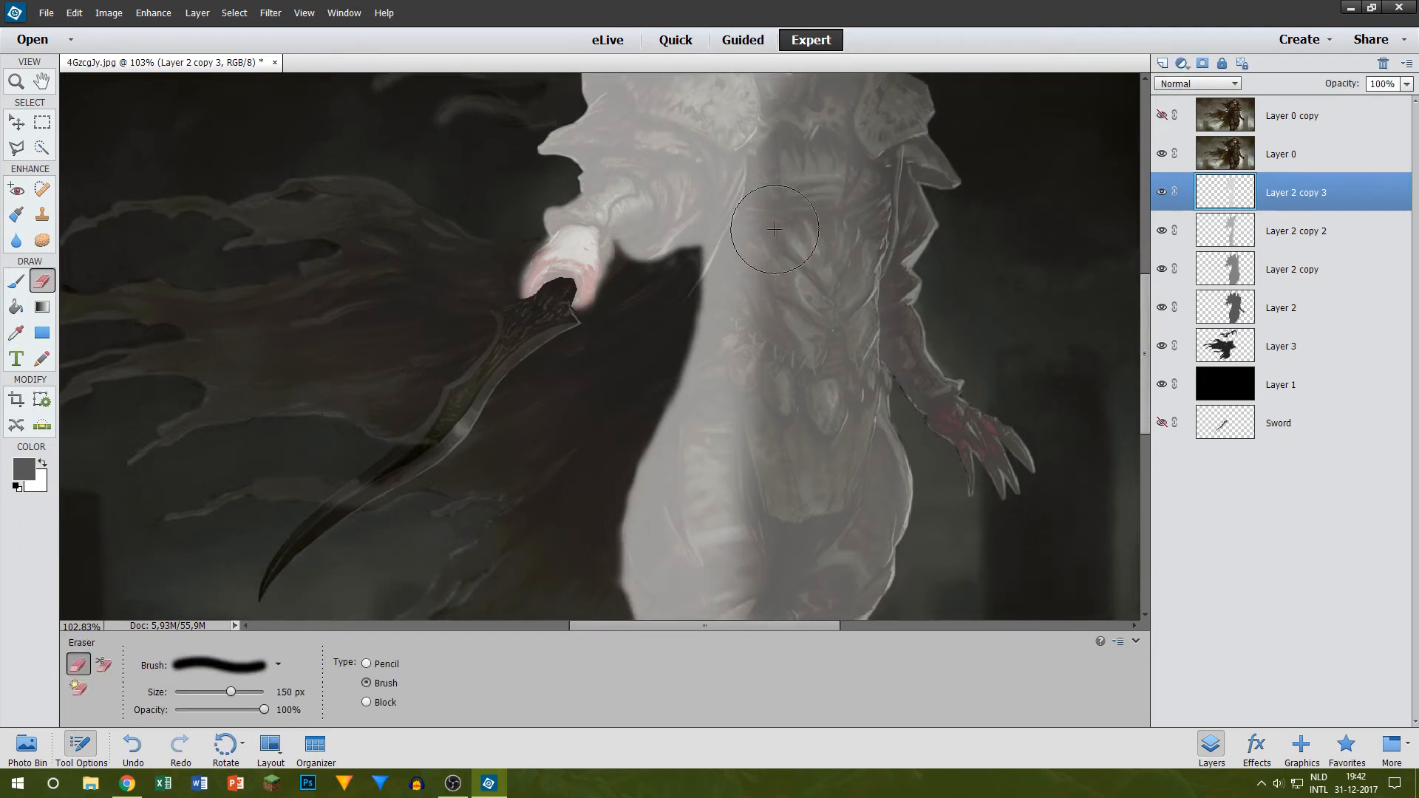
pyautogui.moveTo(774, 229)
pyautogui.mouseDown()
pyautogui.moveTo(649, 583)
pyautogui.moveTo(684, 495)
pyautogui.mouseUp()
pyautogui.scroll(-3, 647, 376)
pyautogui.moveTo(724, 296)
pyautogui.mouseDown()
pyautogui.moveTo(741, 620)
pyautogui.moveTo(732, 610)
pyautogui.mouseUp()
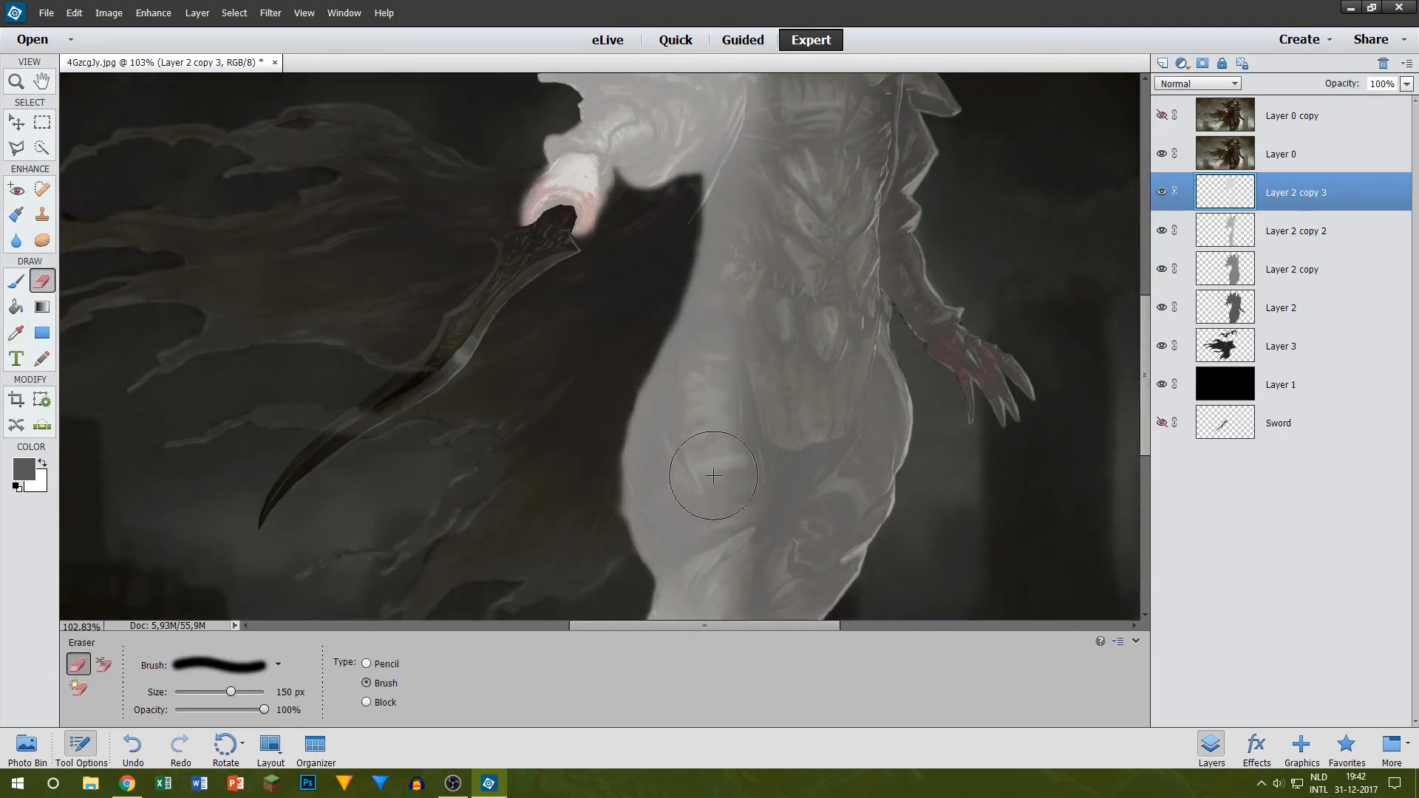
pyautogui.click(1161, 153)
pyautogui.scroll(-3, 722, 361)
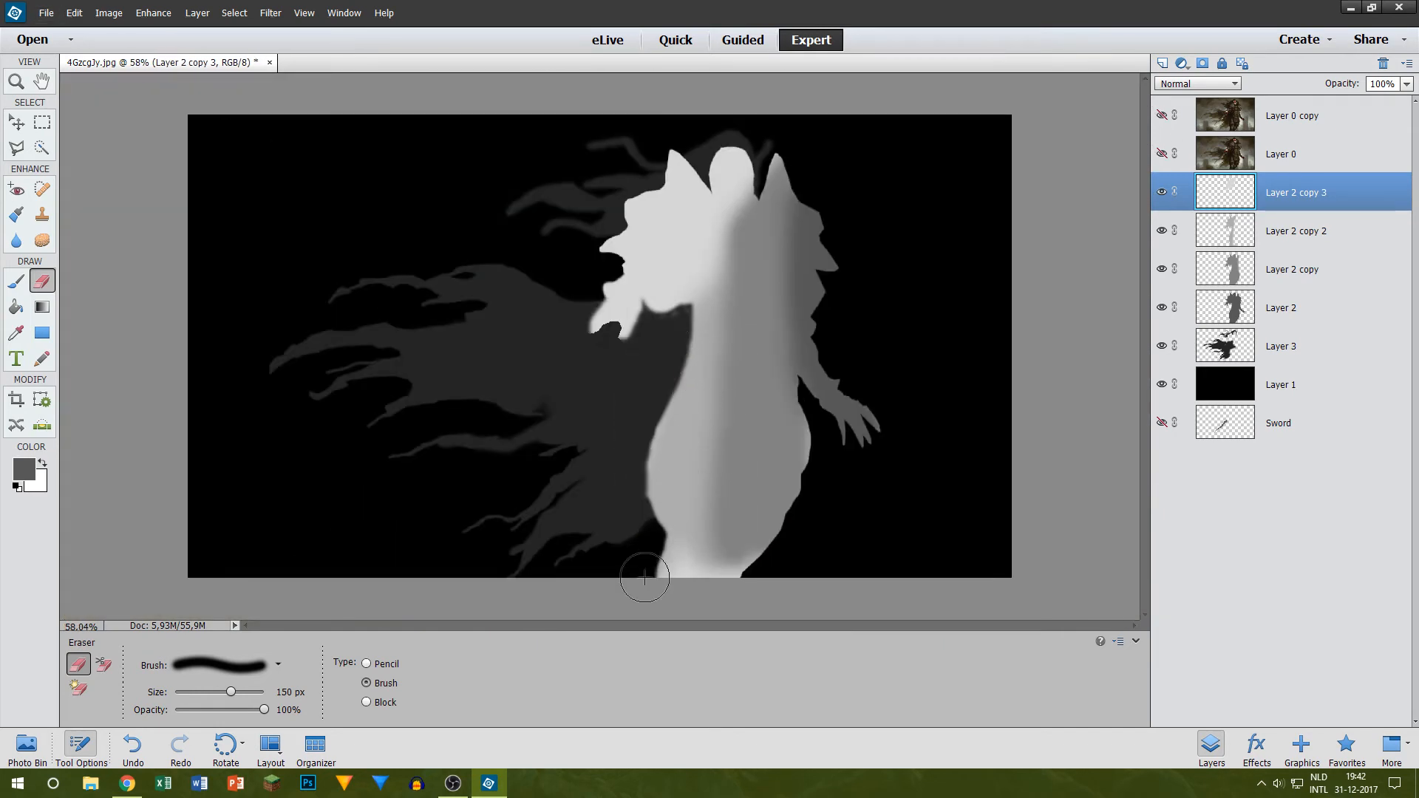
pyautogui.moveTo(645, 578); pyautogui.dragTo(725, 545)
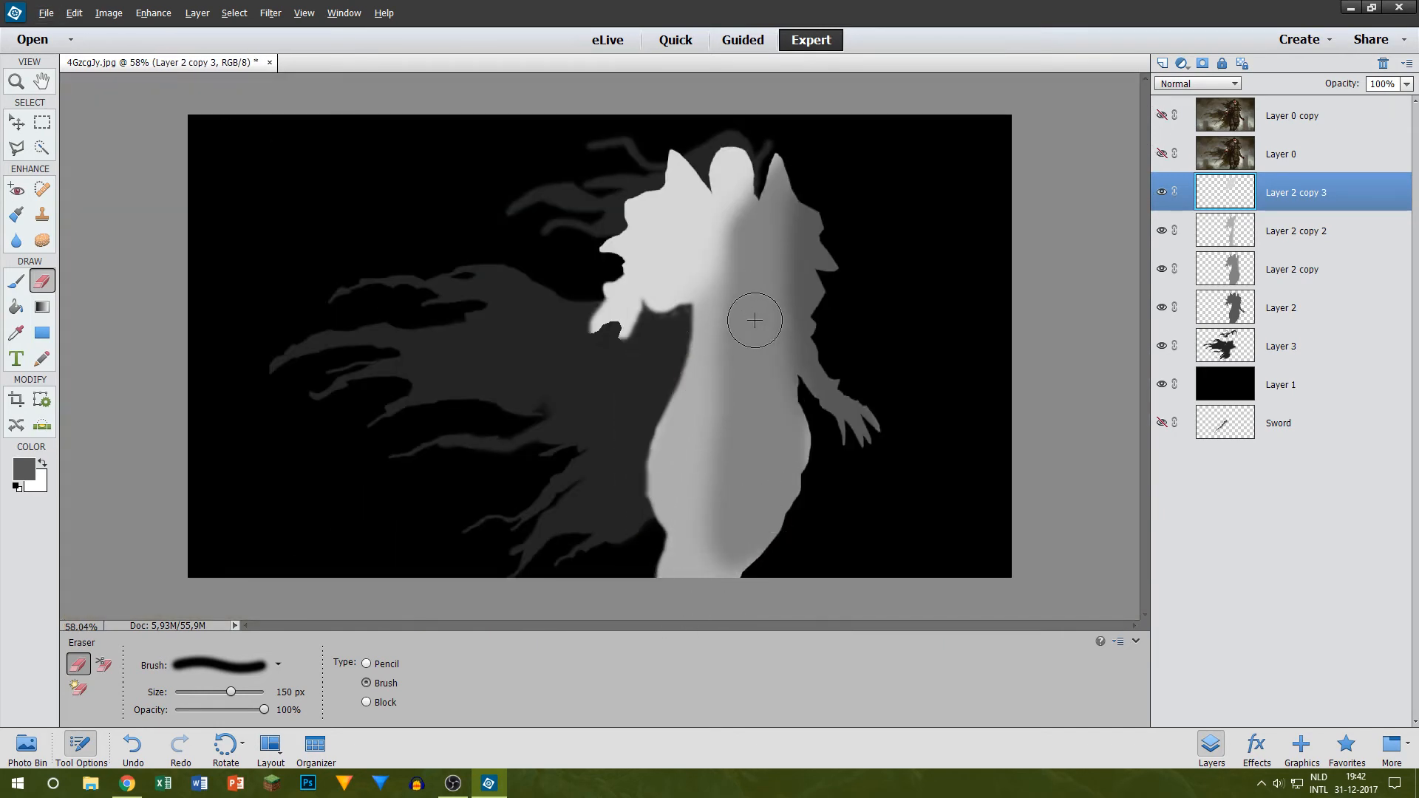
# Step: Erase the head and the neck area below it from Layer 2 copy 3 with the soft Eraser
pyautogui.scroll(3, 753, 320)
pyautogui.scroll(3, 768, 162)
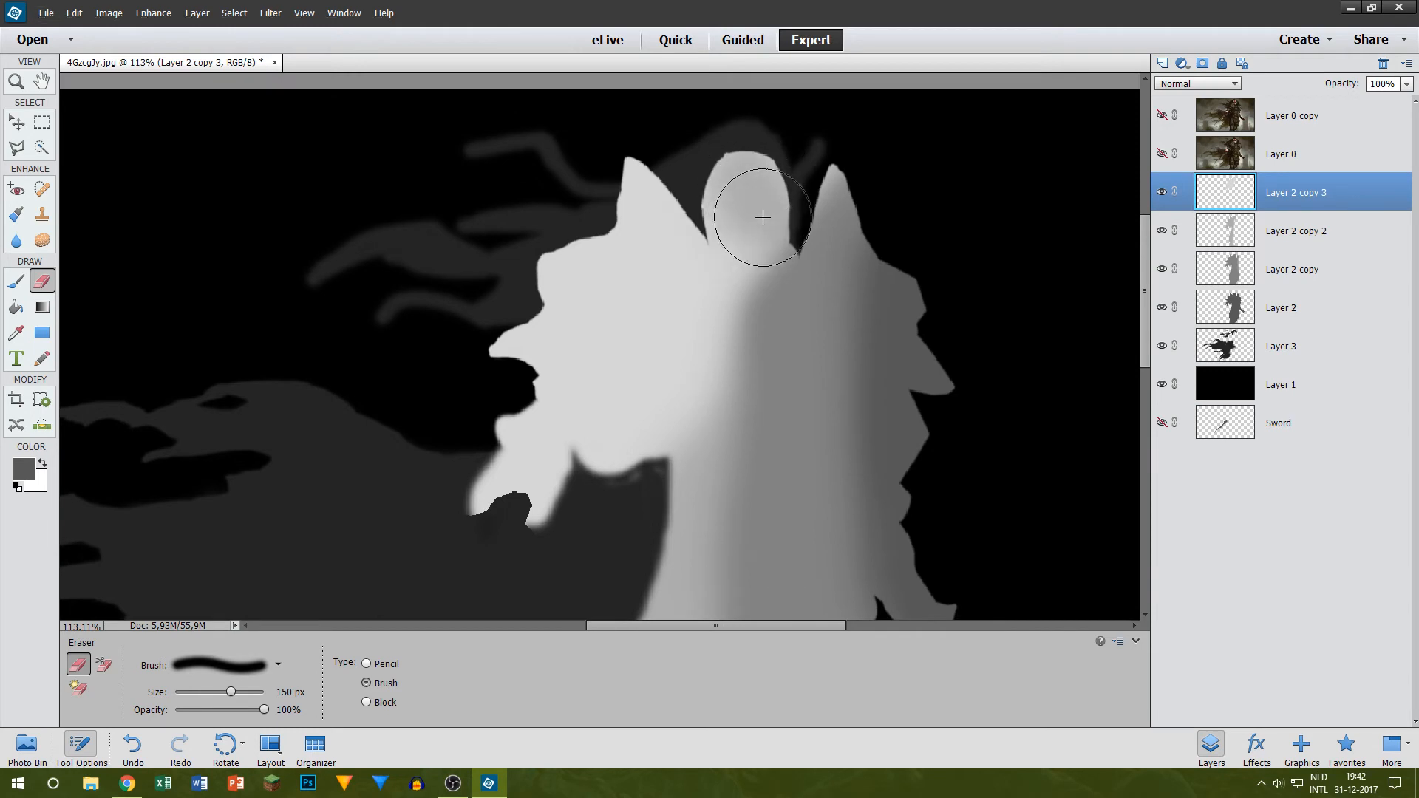
pyautogui.moveTo(762, 217)
pyautogui.mouseDown()
pyautogui.moveTo(767, 178)
pyautogui.moveTo(747, 187)
pyautogui.moveTo(750, 303)
pyautogui.mouseUp()
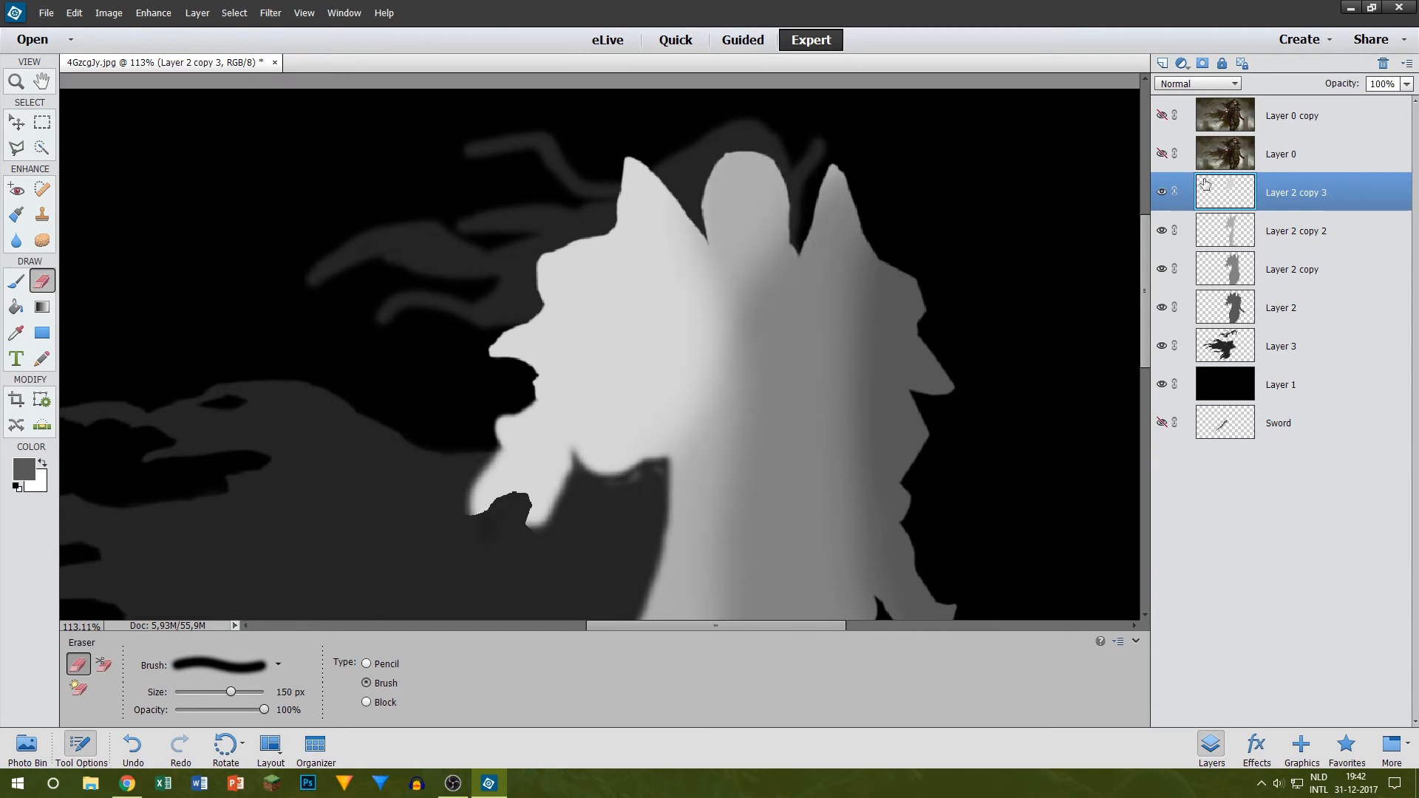
# Step: Show Layer 0 over the map and examine the raised arm, shoulder and sword against the painted layers
pyautogui.click(1160, 155)
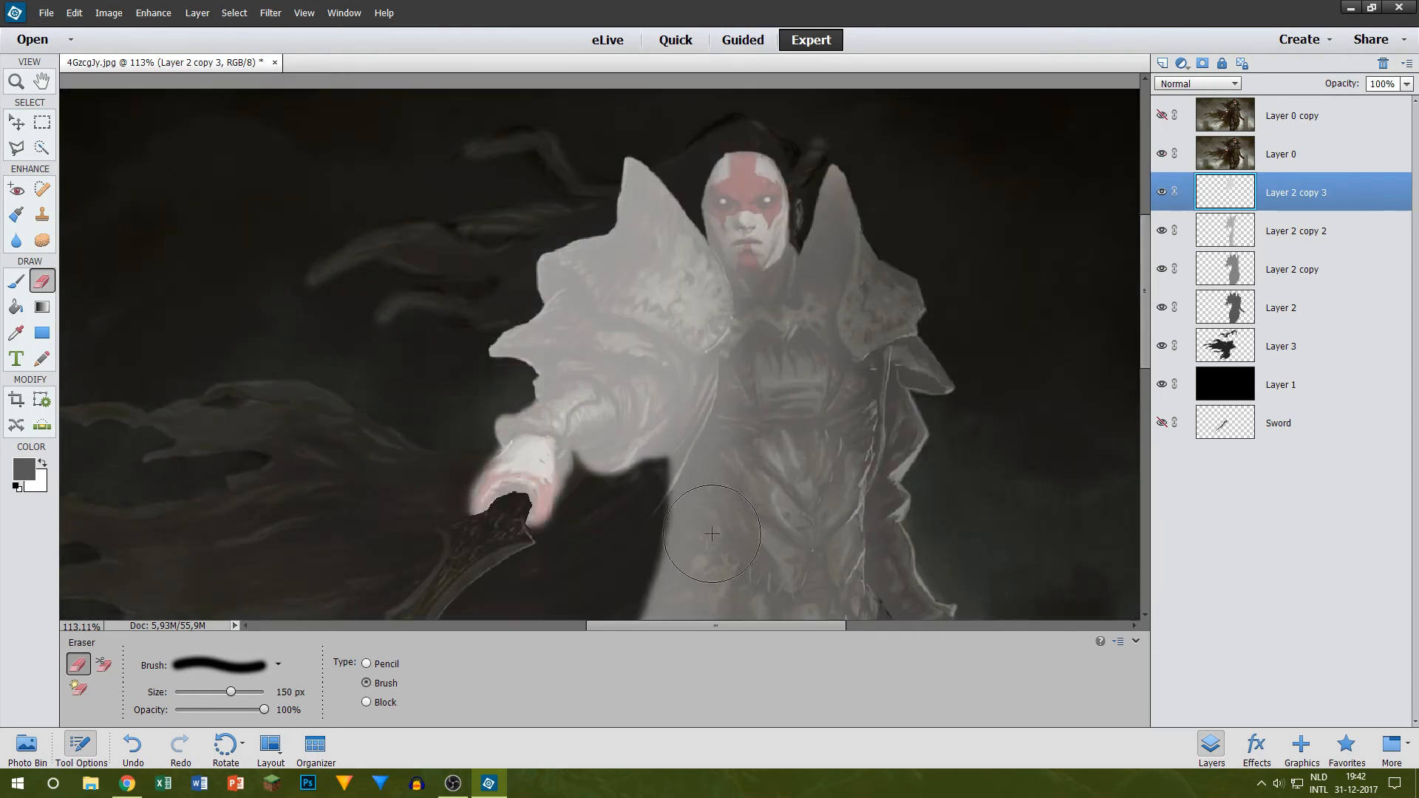
pyautogui.scroll(-1, 823, 451)
pyautogui.scroll(-3, 823, 451)
pyautogui.scroll(4, 665, 365)
pyautogui.scroll(4, 783, 277)
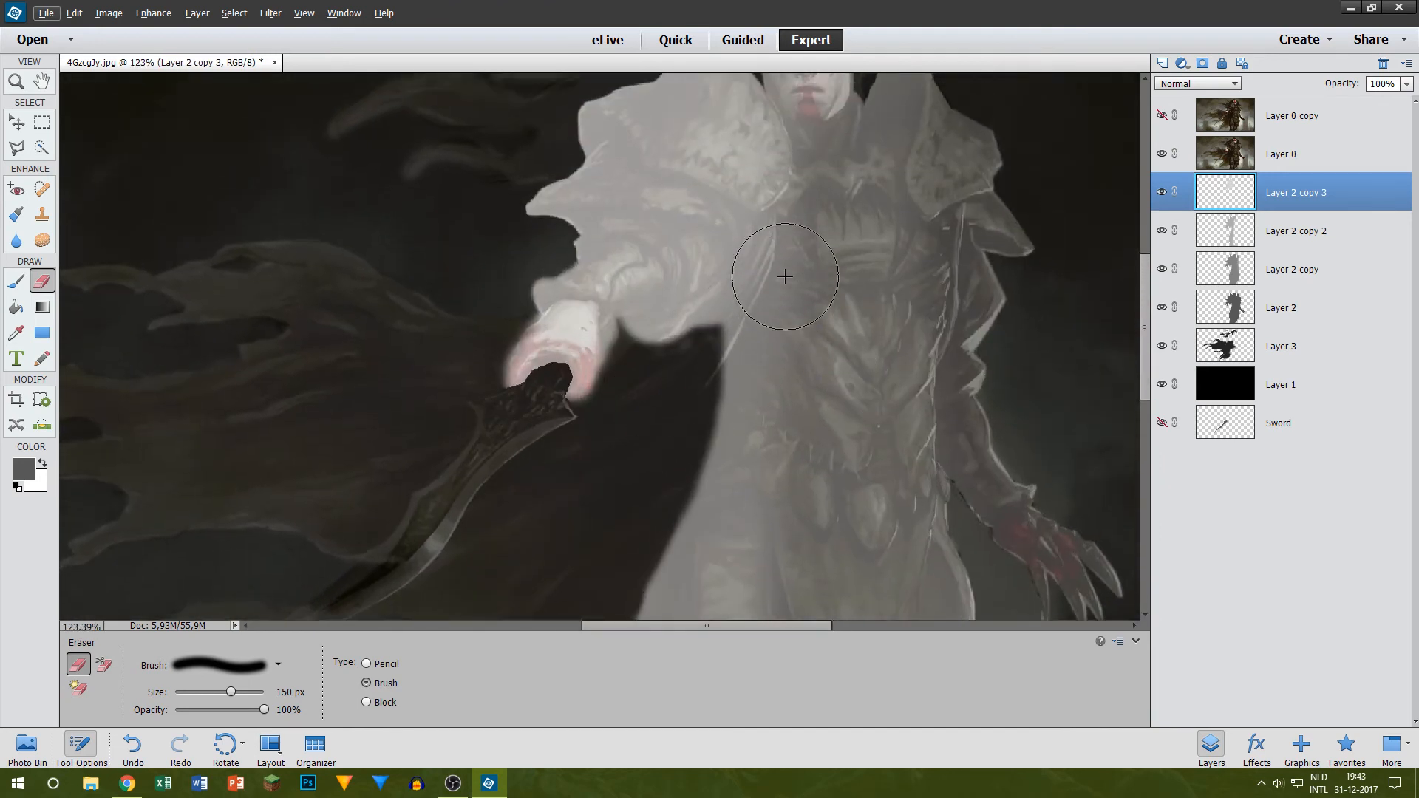
pyautogui.scroll(1, 774, 280)
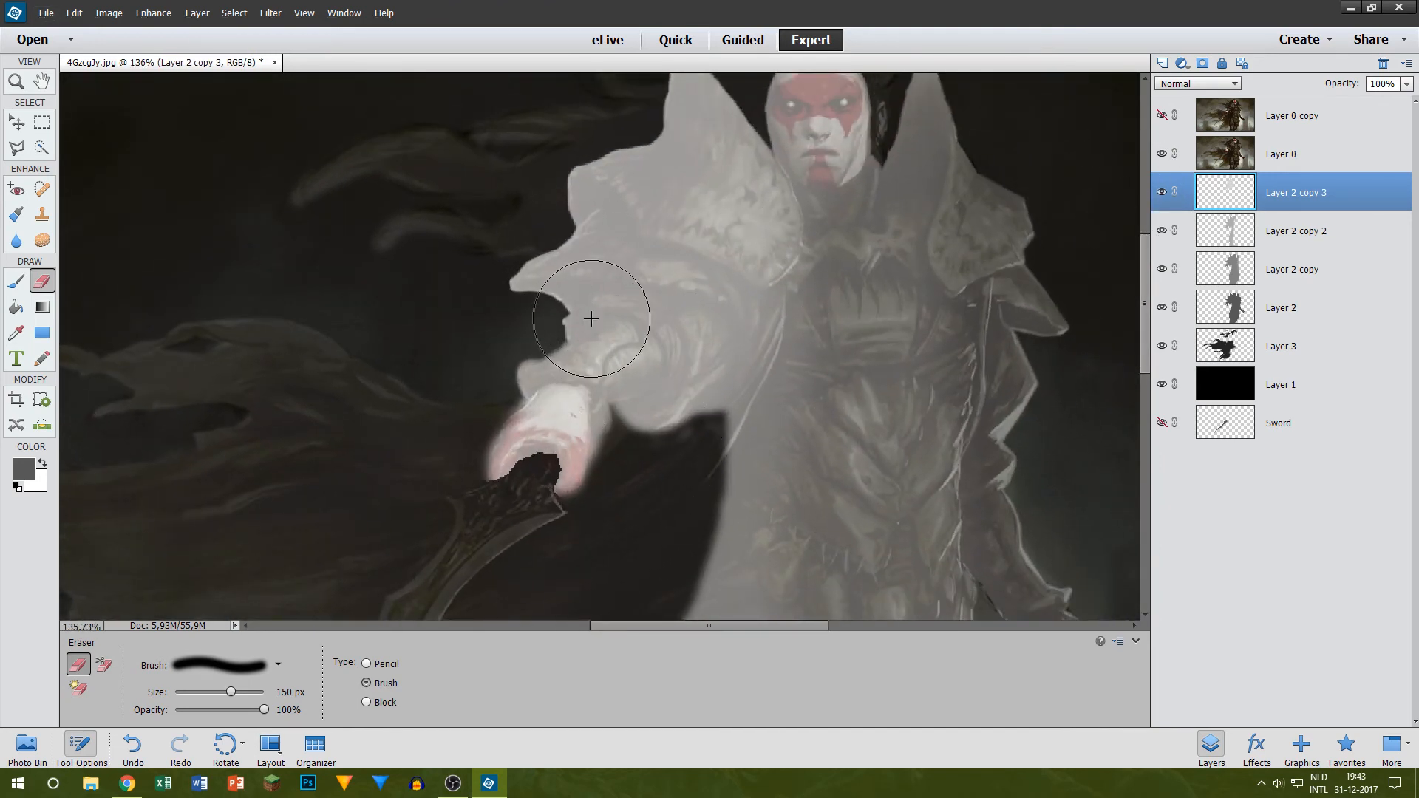
pyautogui.scroll(-2, 586, 316)
pyautogui.scroll(-3, 975, 230)
pyautogui.scroll(-2, 939, 259)
pyautogui.scroll(3, 554, 345)
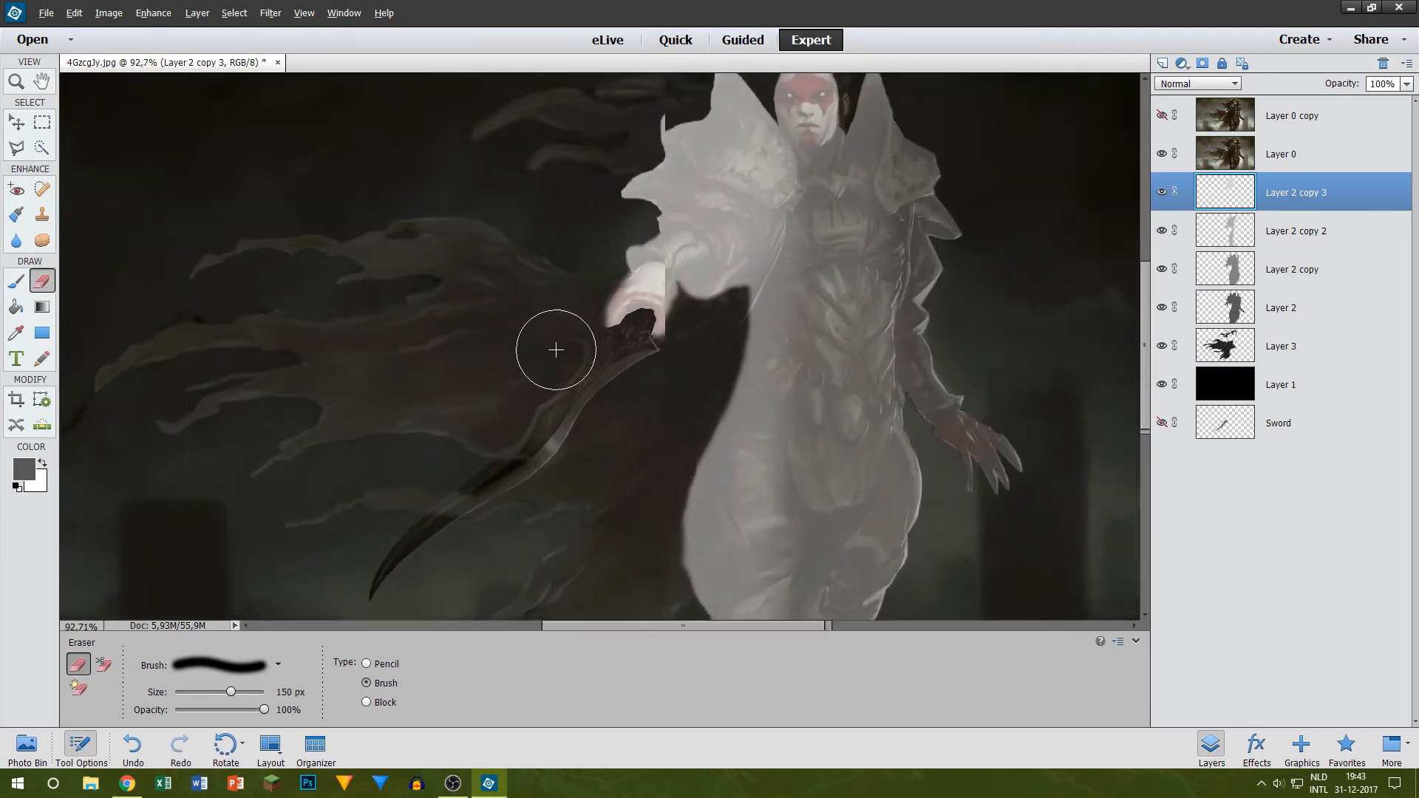
# Step: Make the Sword layer visible, move it directly above Layer 2 copy 3, and hide Layer 0
pyautogui.click(1295, 418)
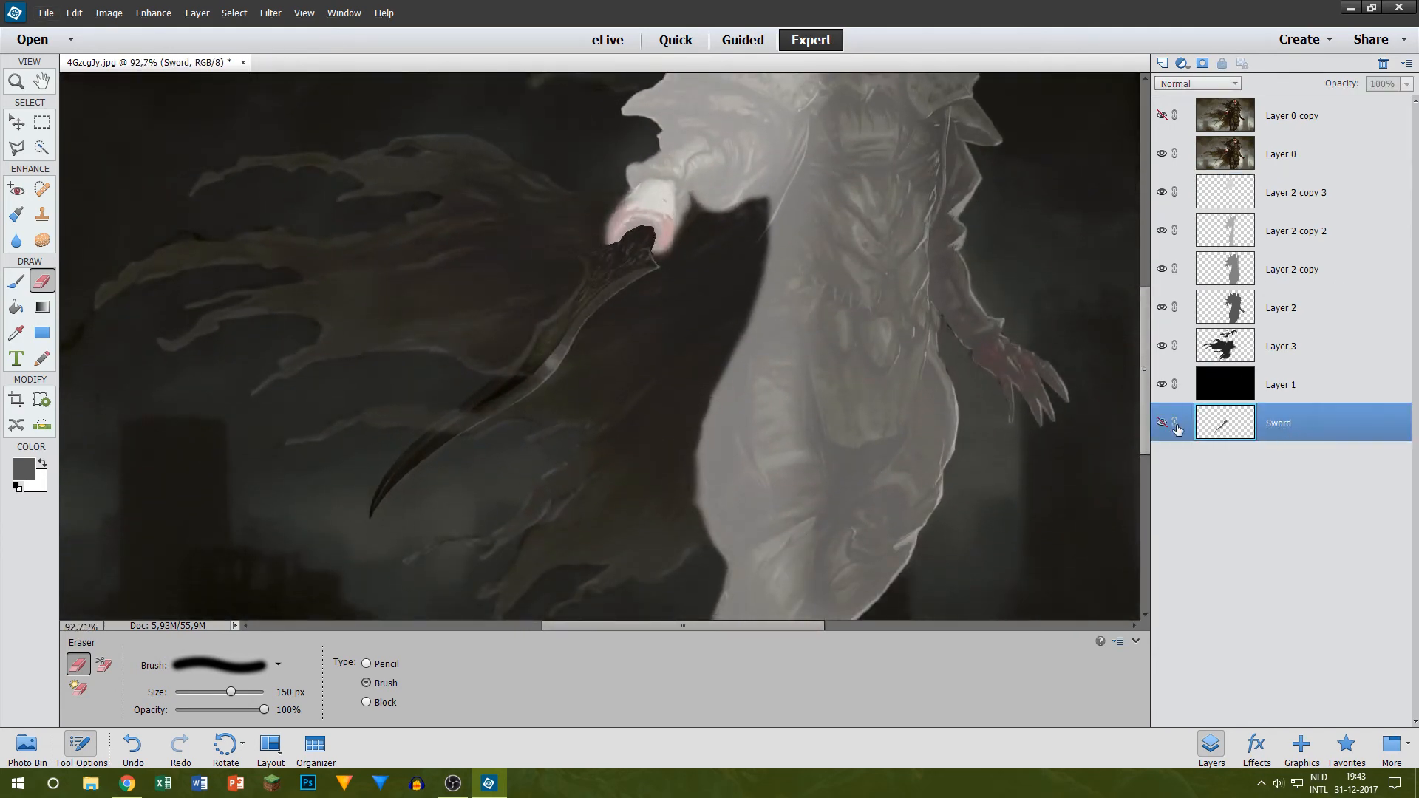
pyautogui.click(1163, 424)
pyautogui.moveTo(1299, 430); pyautogui.dragTo(1319, 189)
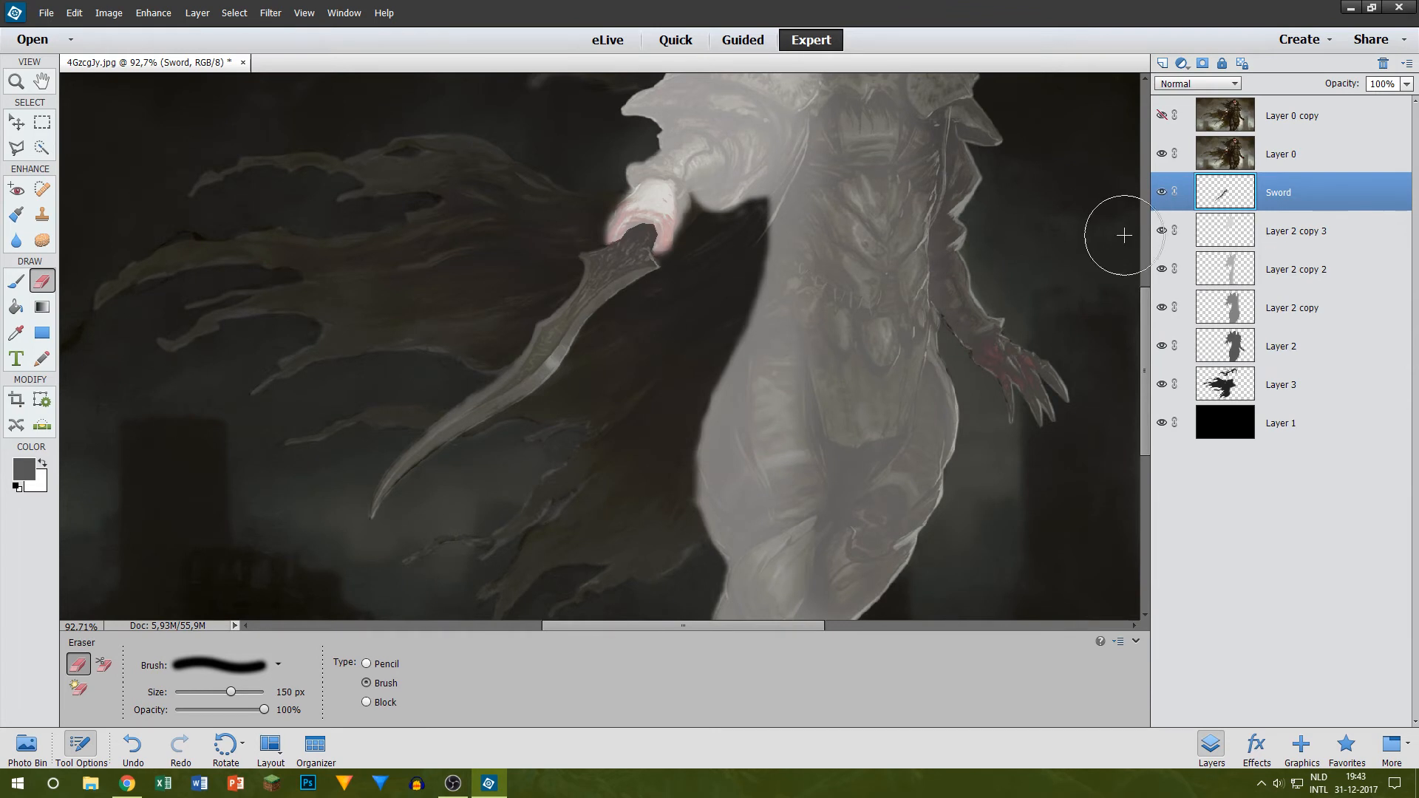
pyautogui.click(1161, 154)
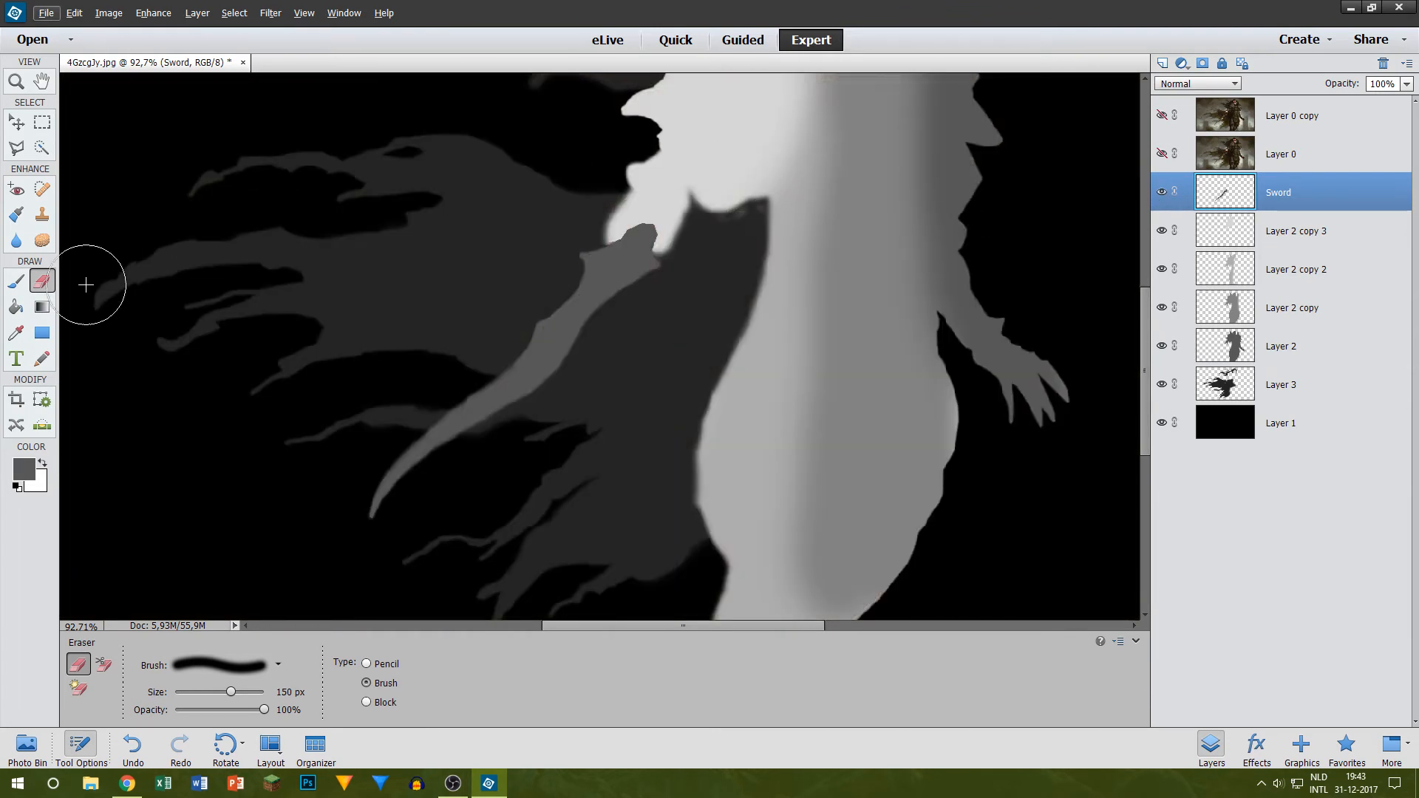
# Step: Lower the brightness of Layer 2 copy 3 to -17 with Brightness/Contrast
pyautogui.click(18, 279)
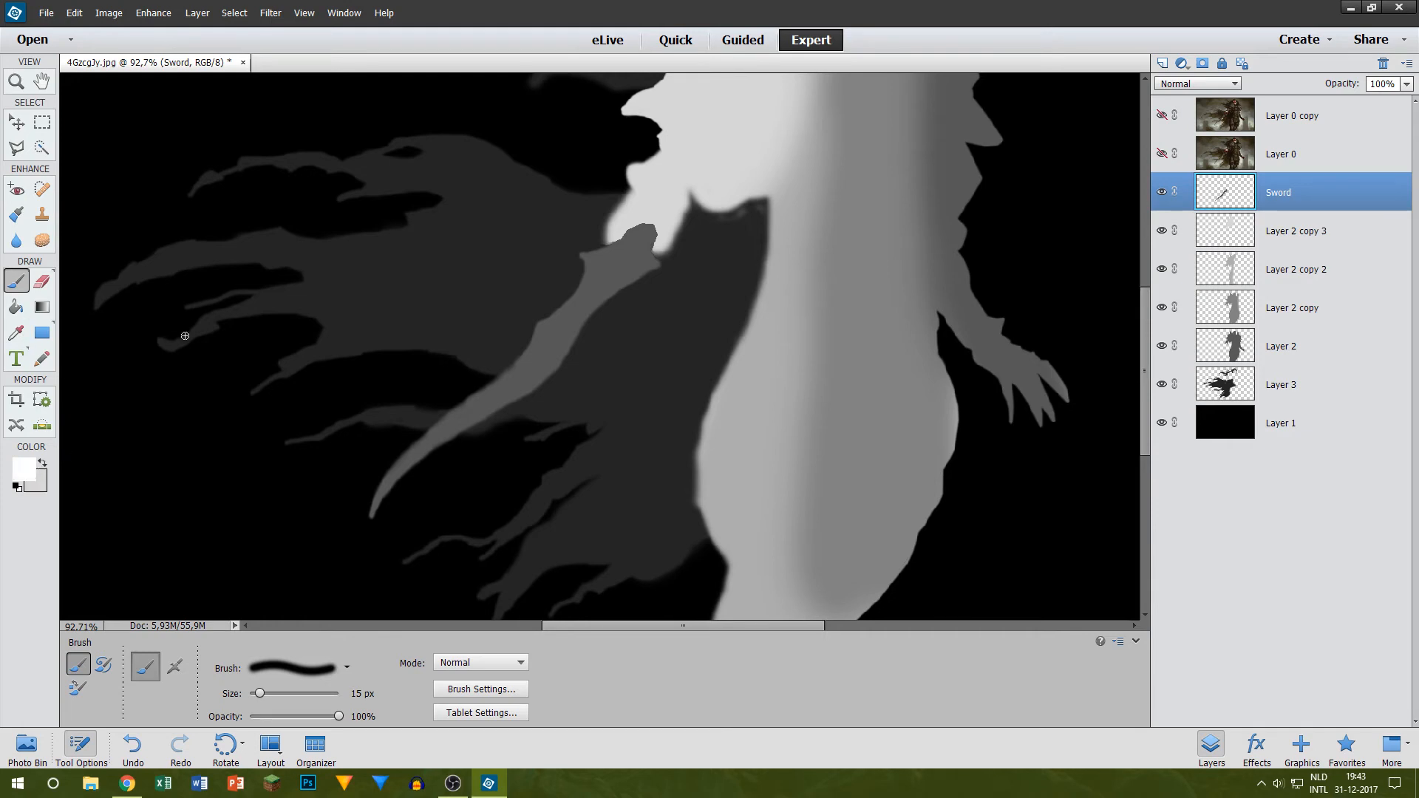
pyautogui.click(1295, 237)
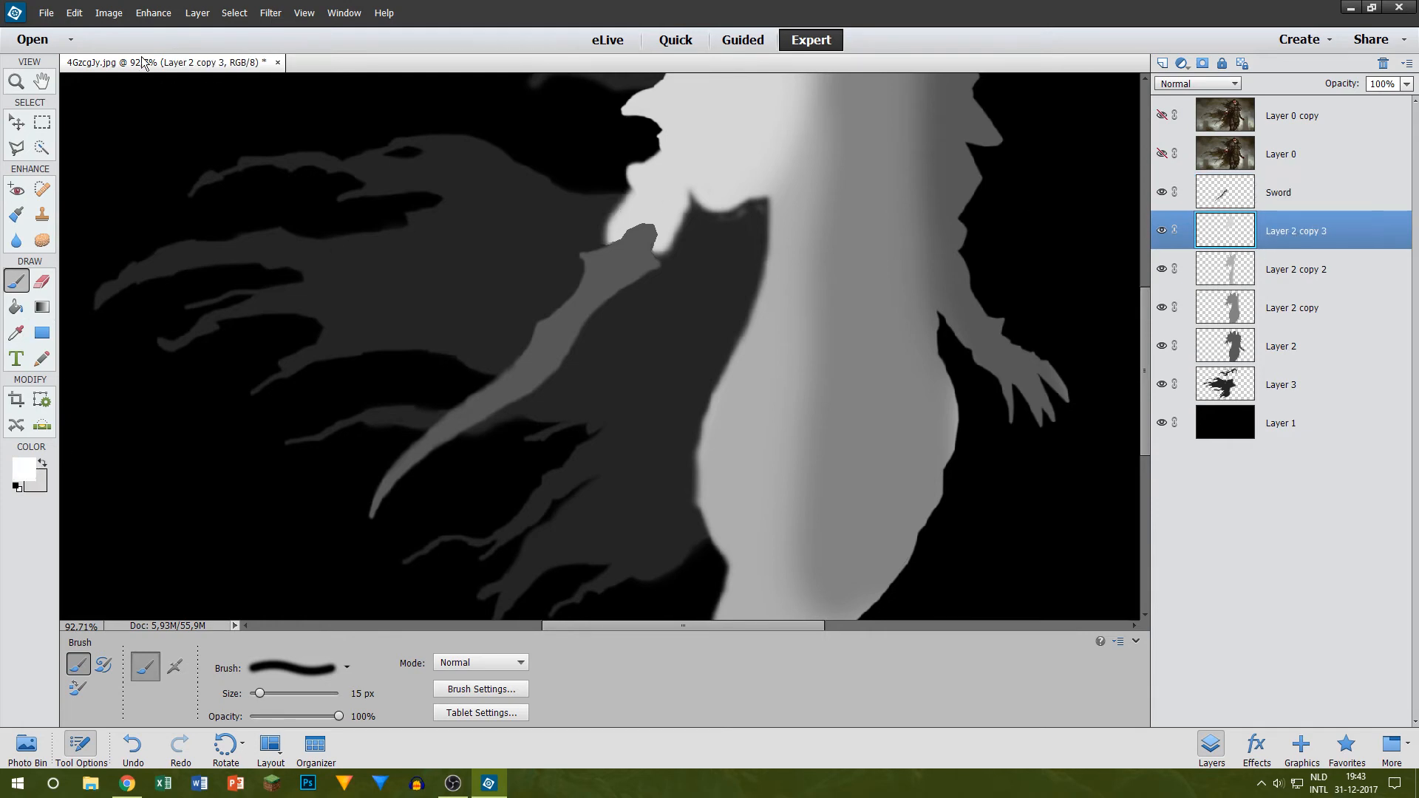
pyautogui.click(109, 13)
pyautogui.moveTo(152, 12)
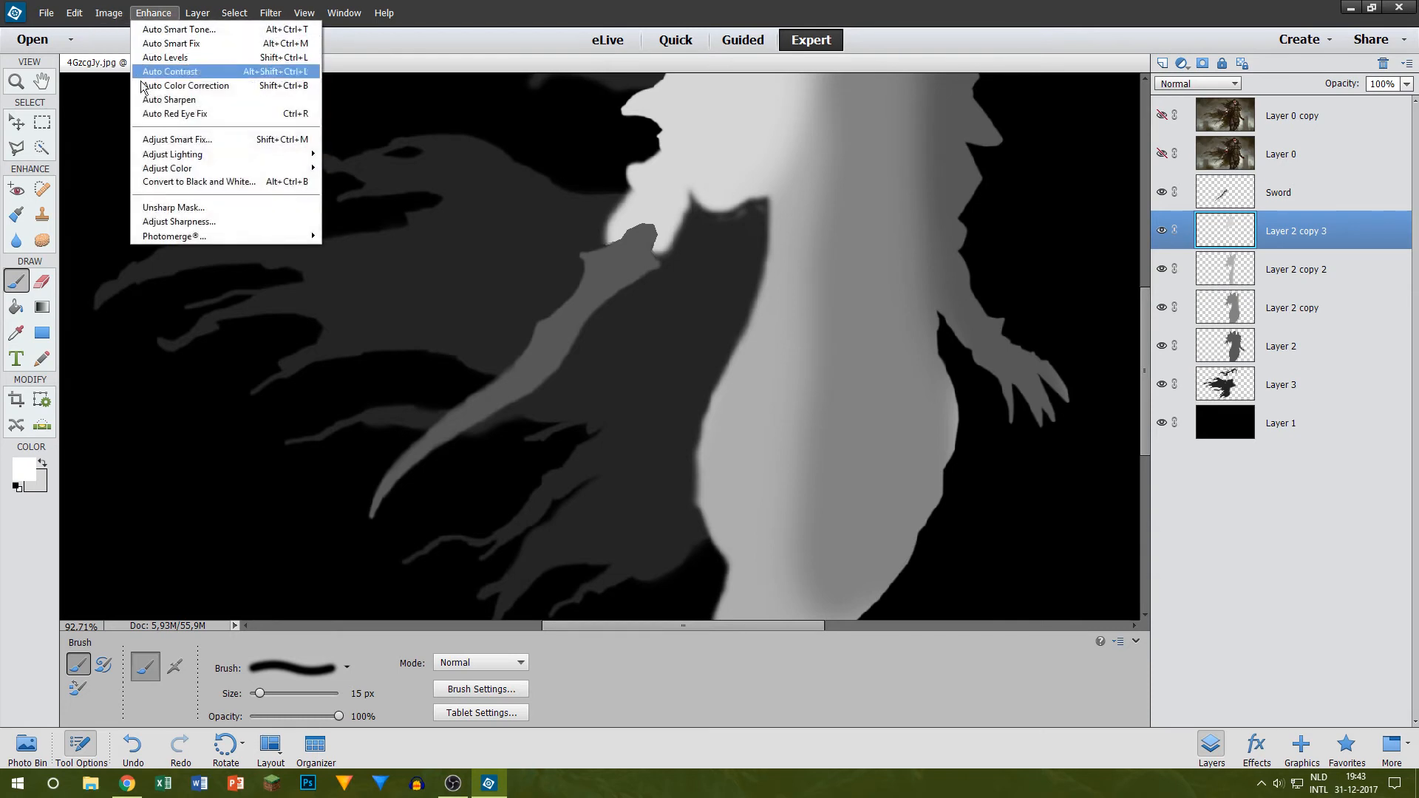
pyautogui.moveTo(184, 161)
pyautogui.click(87, 170)
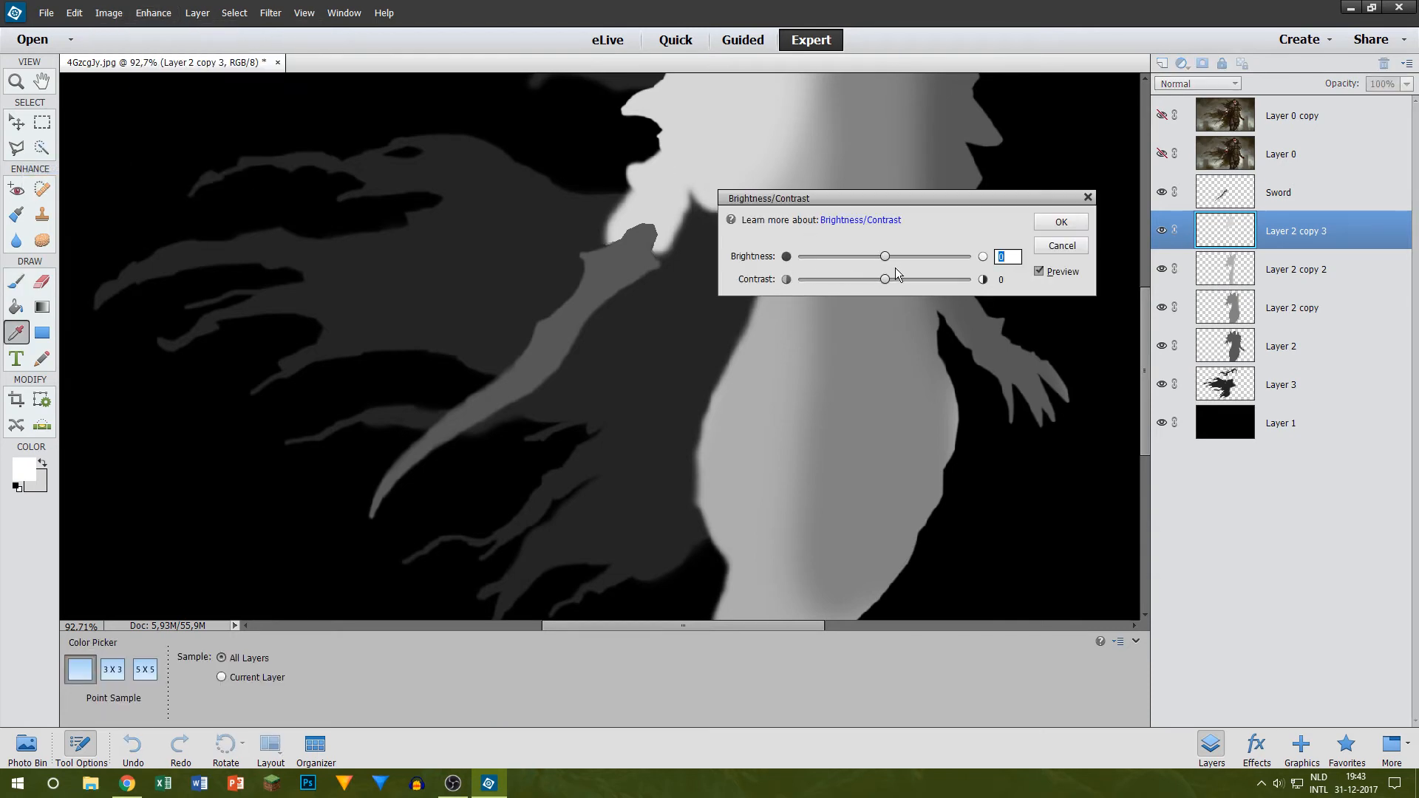
pyautogui.moveTo(883, 257)
pyautogui.mouseDown()
pyautogui.moveTo(909, 258)
pyautogui.moveTo(864, 258)
pyautogui.moveTo(875, 248)
pyautogui.mouseUp()
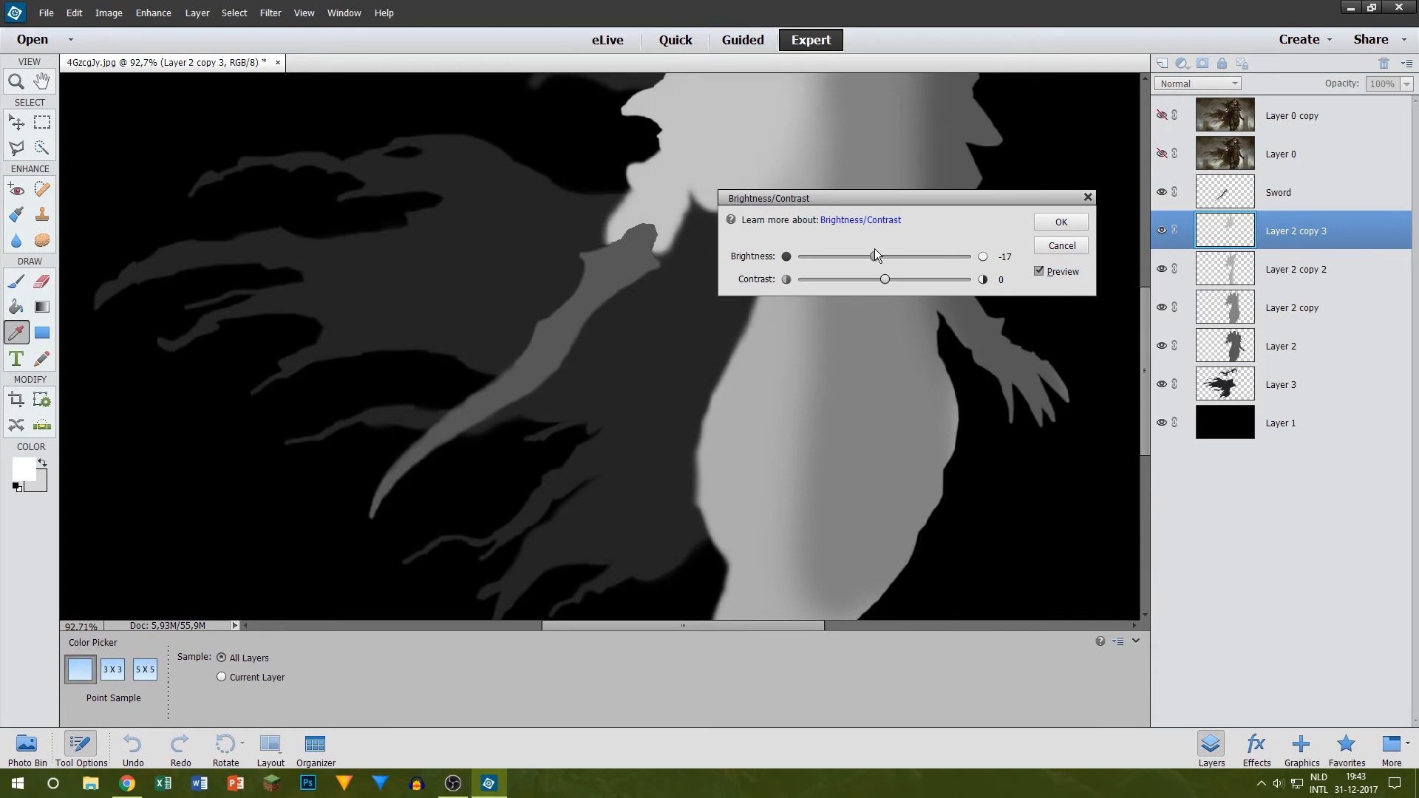
pyautogui.click(1071, 227)
# Step: Set the foreground colour to the raised arm's light gray and the background colour to white, ffffff
pyautogui.scroll(-8, 791, 148)
pyautogui.scroll(9, 696, 200)
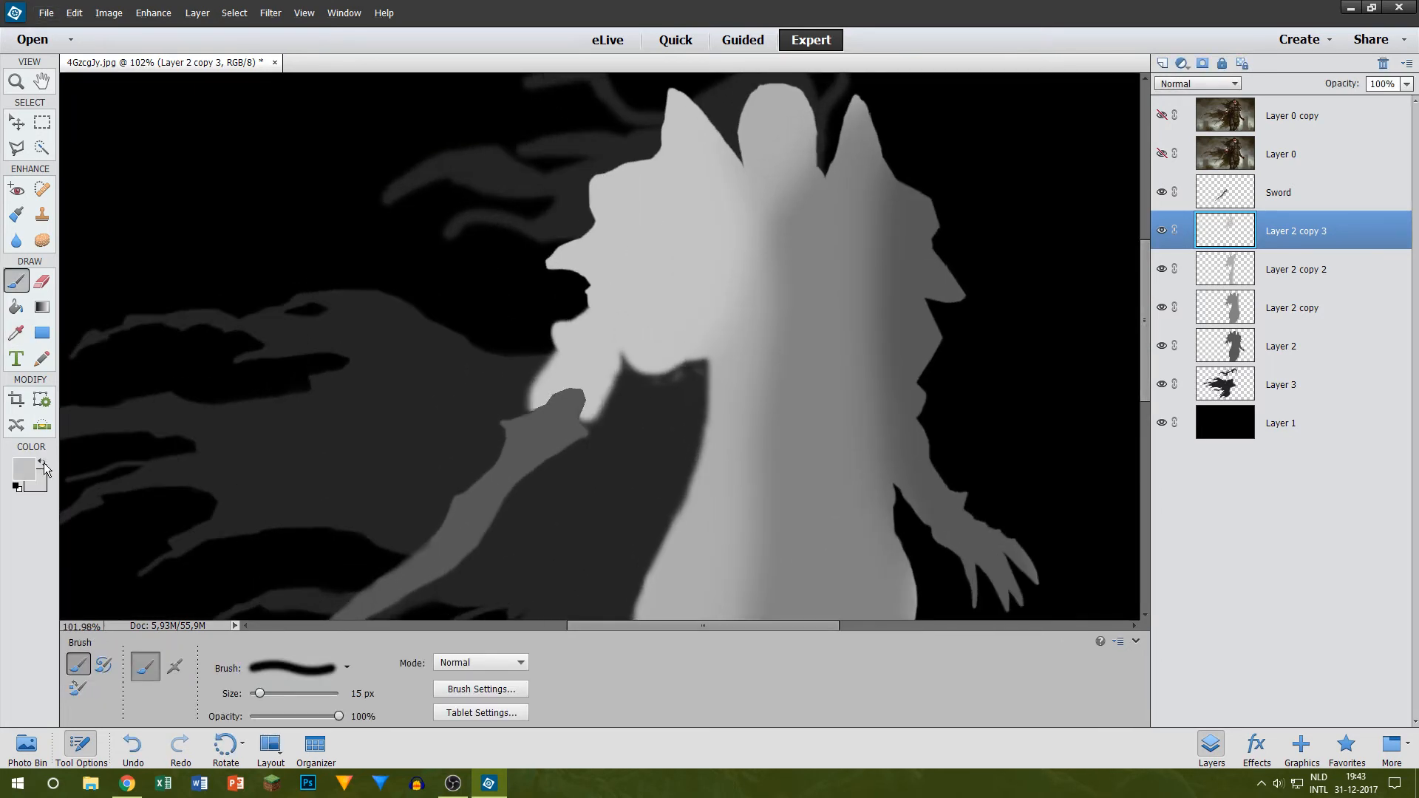
pyautogui.click(24, 468)
pyautogui.write('ffffff')
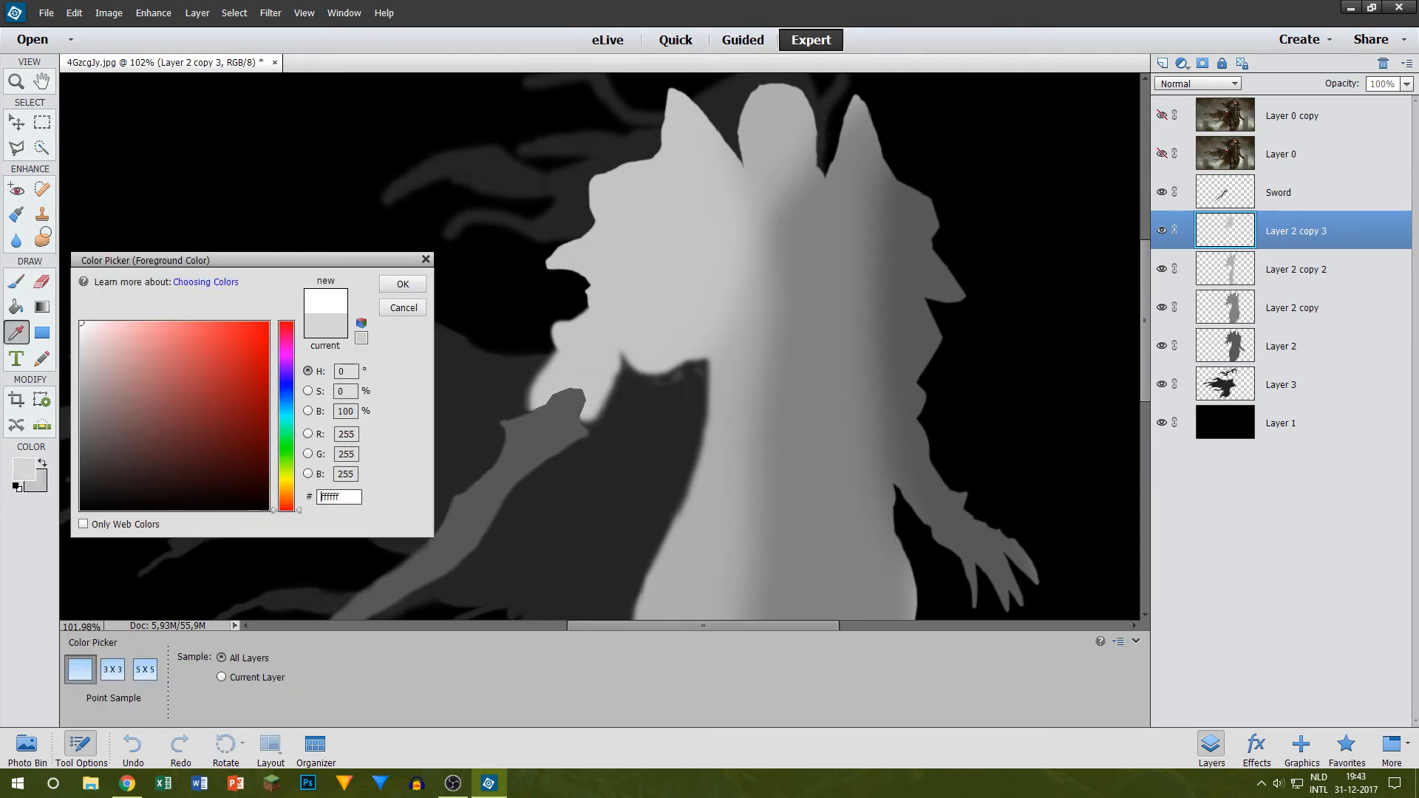
pyautogui.click(403, 284)
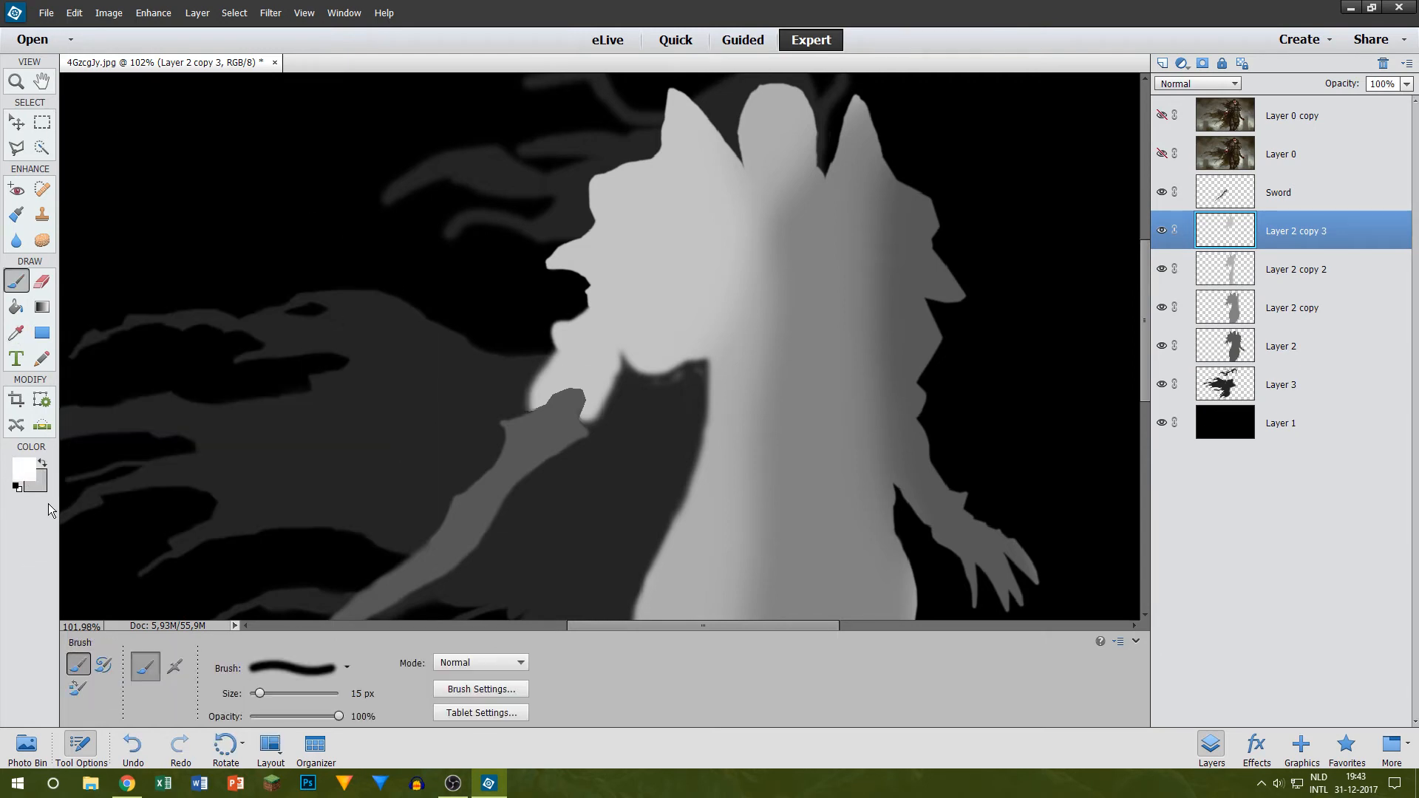
pyautogui.click(44, 466)
# Step: Hide the Sword layer and add a new empty layer directly above it
pyautogui.scroll(-5, 1096, 304)
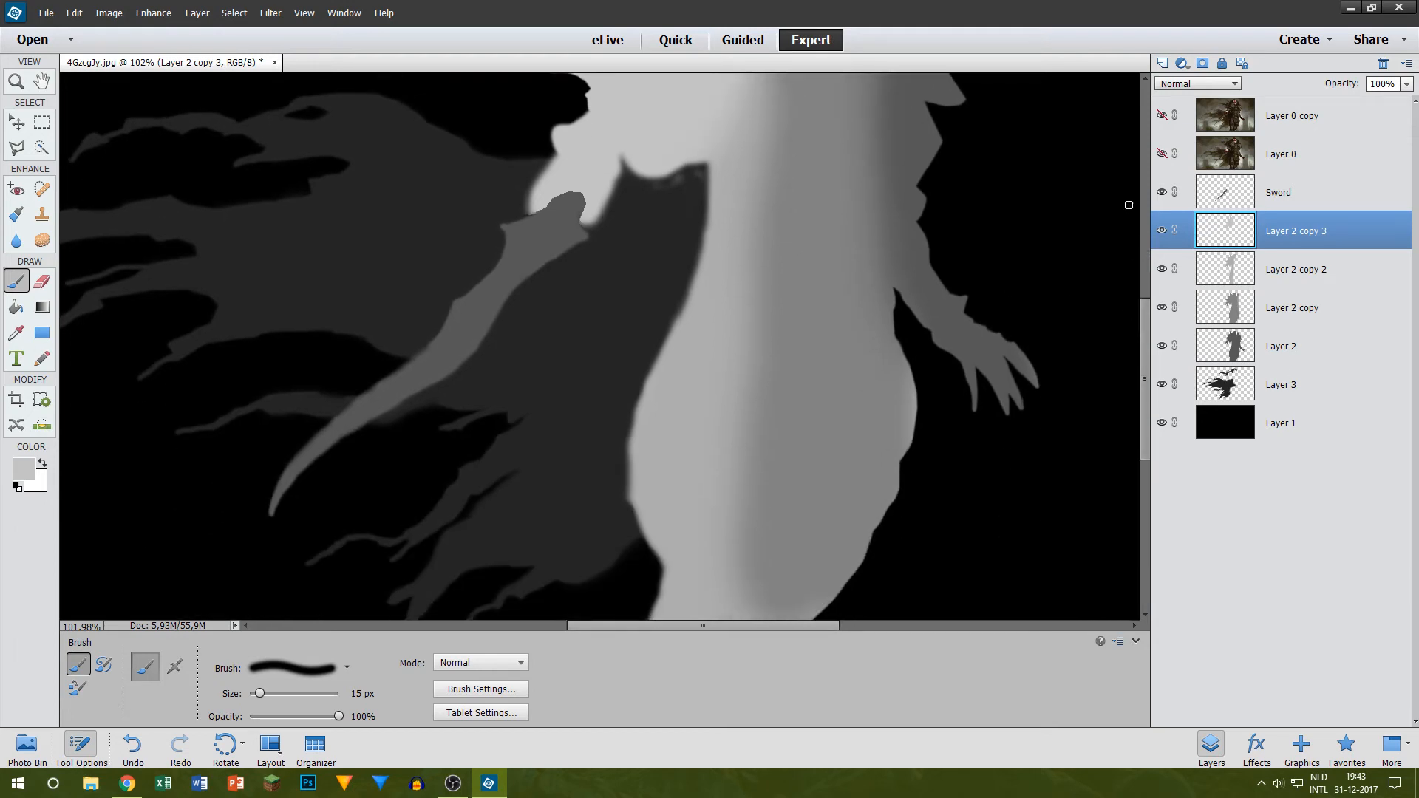
pyautogui.click(1162, 192)
pyautogui.click(1301, 198)
pyautogui.click(1160, 64)
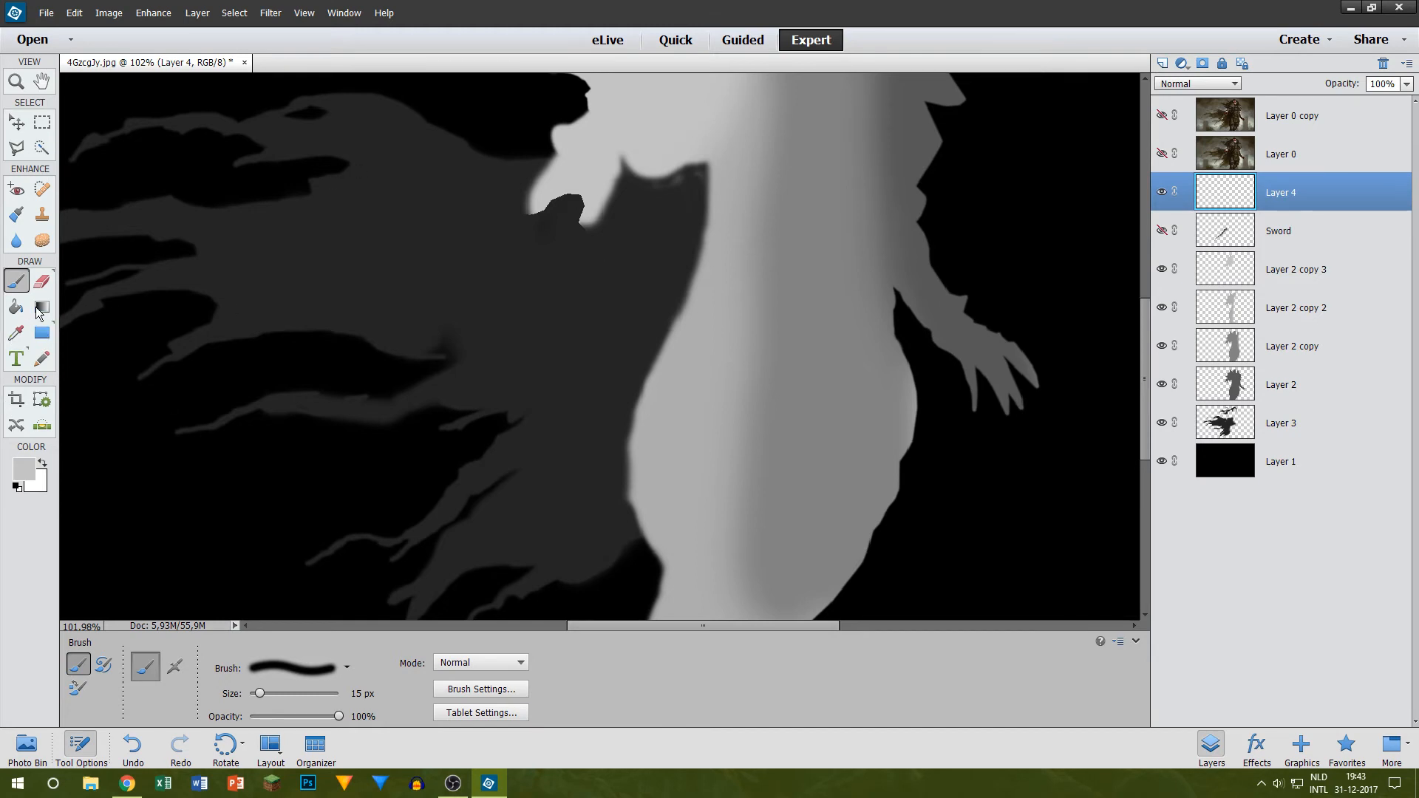
# Step: Set the linear Gradient tool to the foreground-to-background preset running from light gray to white
pyautogui.click(40, 308)
pyautogui.moveTo(571, 204); pyautogui.dragTo(445, 387)
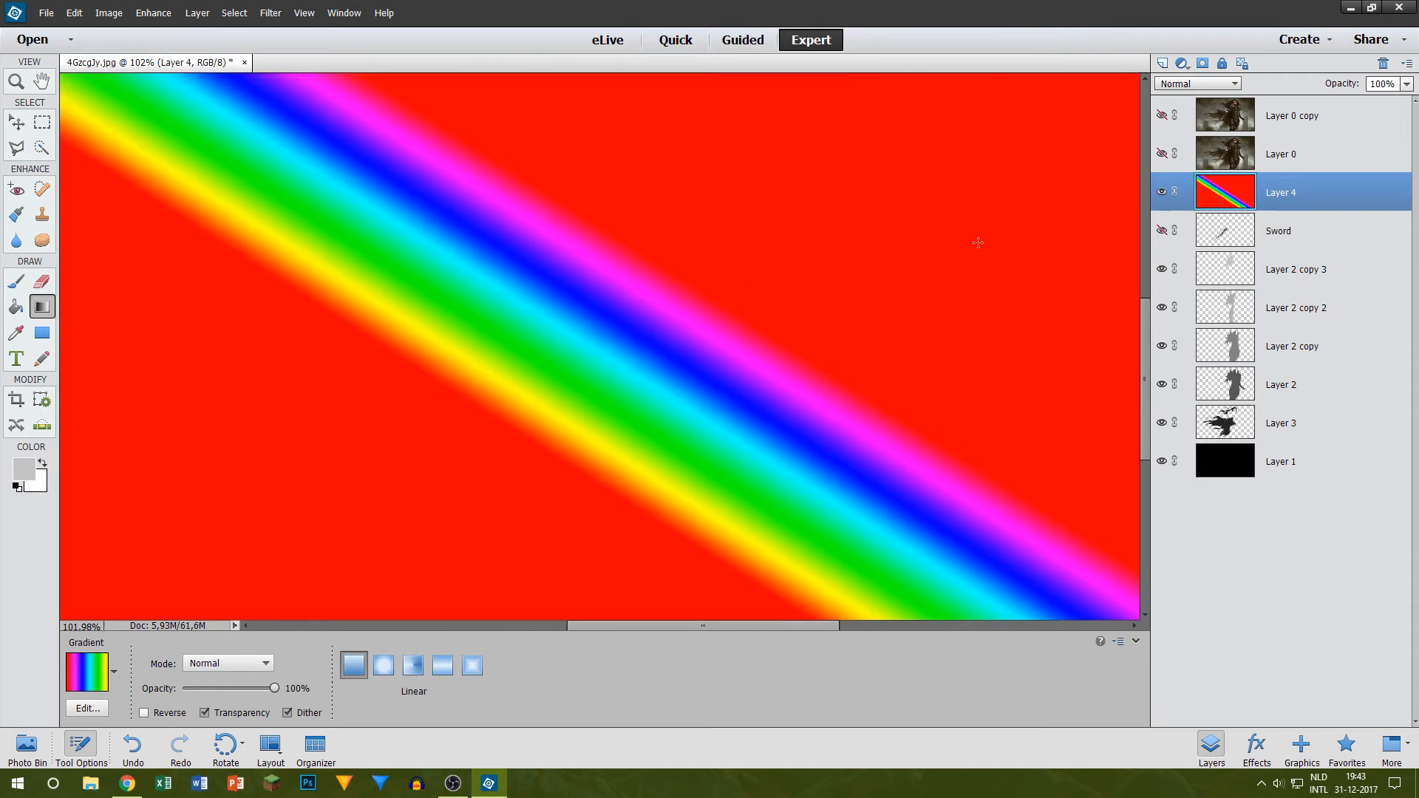
pyautogui.hotkey('ctrl', 'z')
pyautogui.click(95, 706)
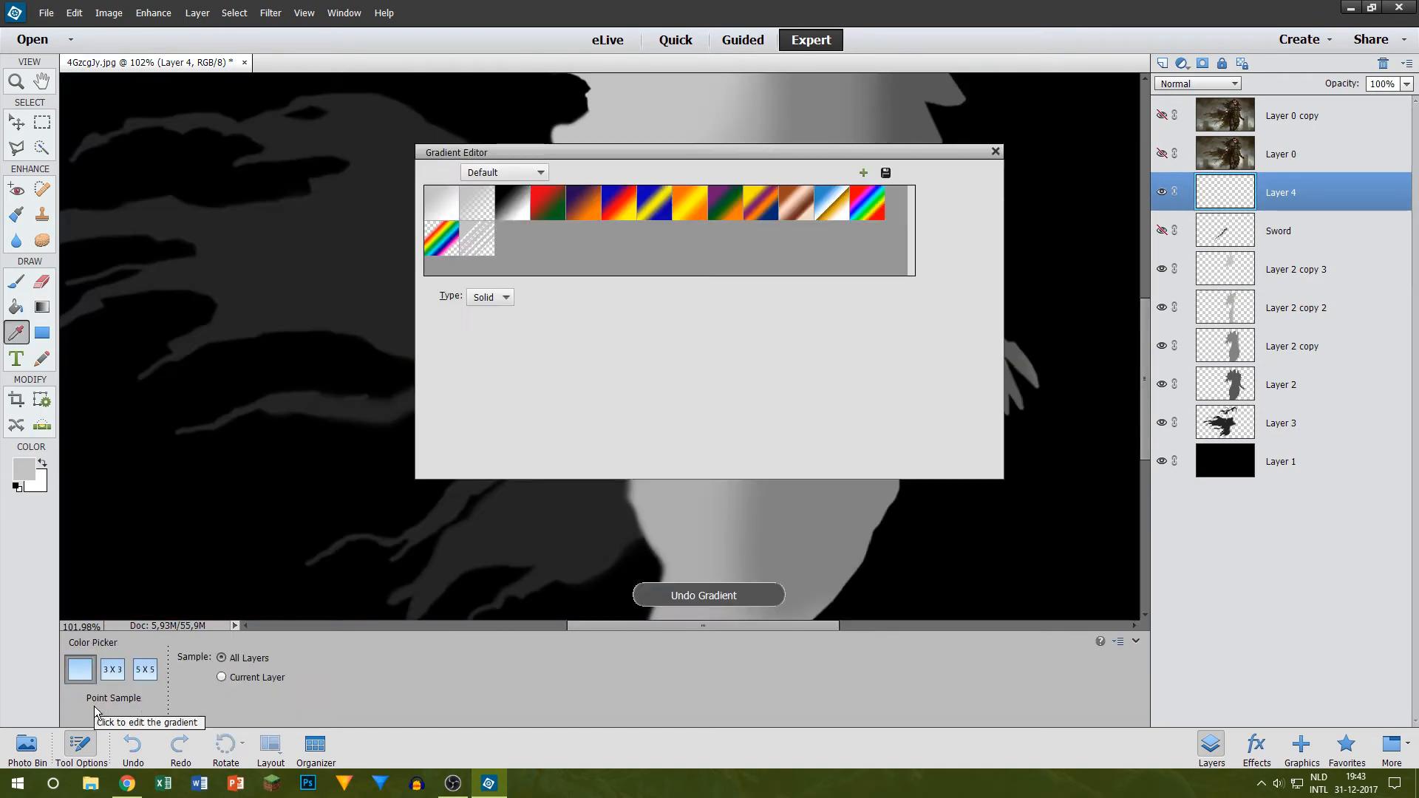
pyautogui.click(433, 203)
pyautogui.click(961, 193)
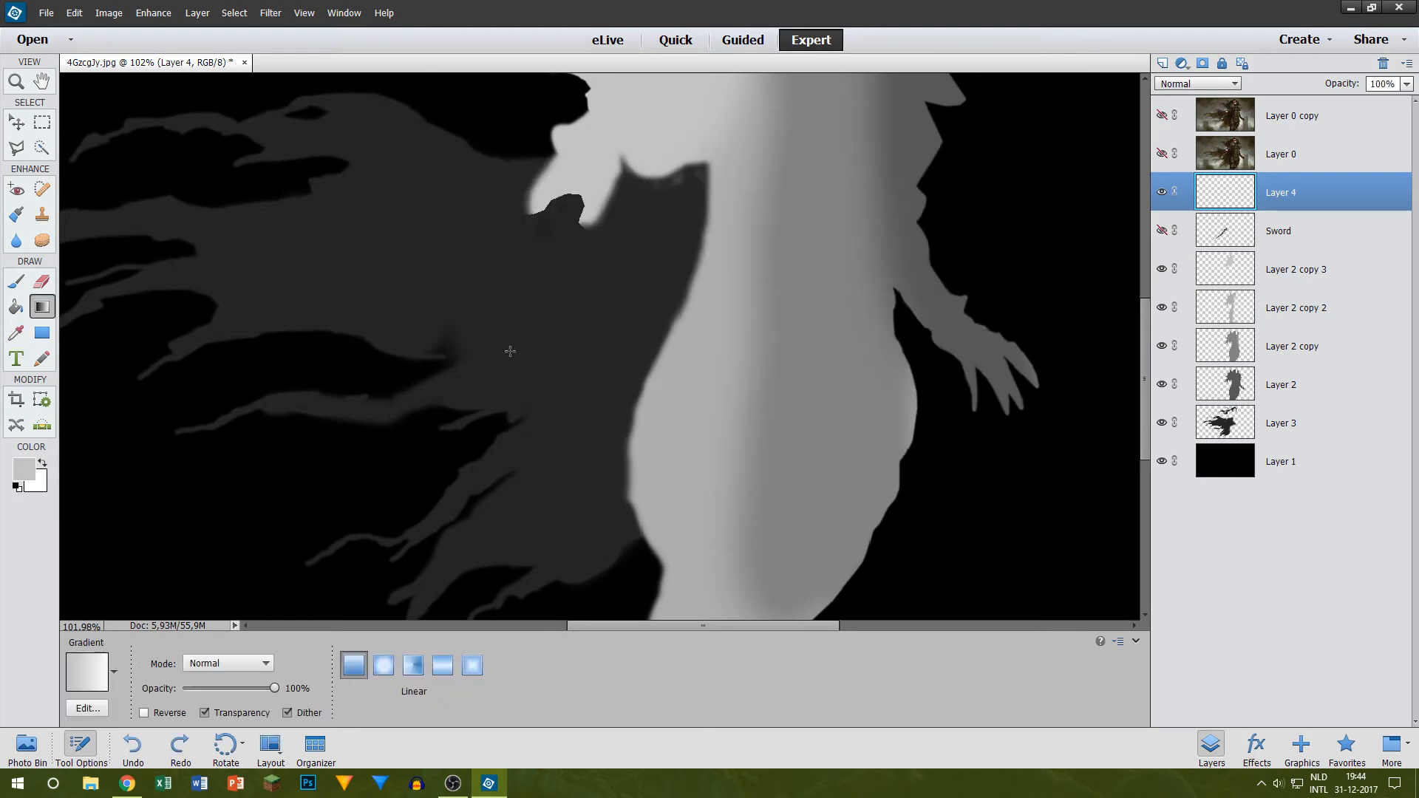
pyautogui.moveTo(444, 332); pyautogui.dragTo(435, 442)
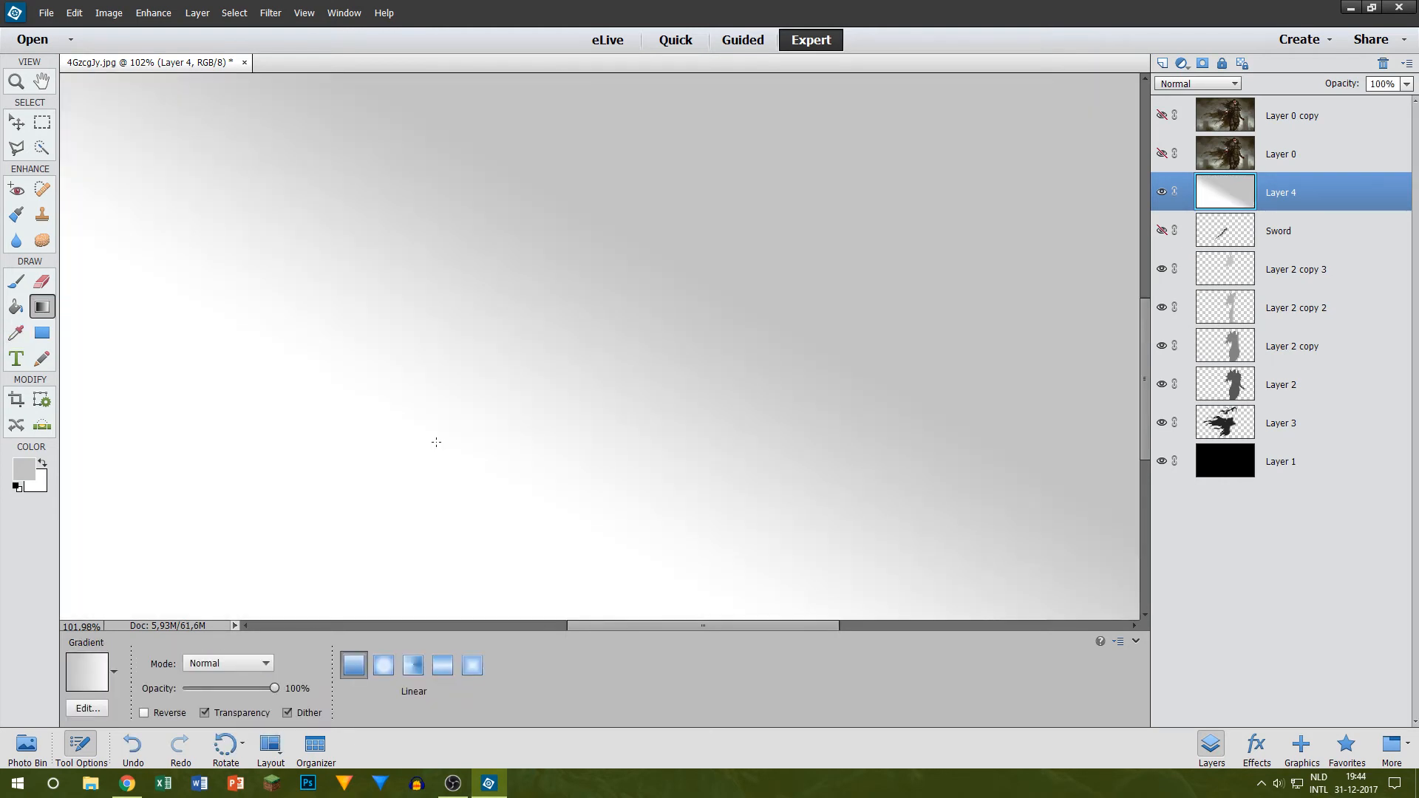
pyautogui.hotkey('ctrl', 'z')
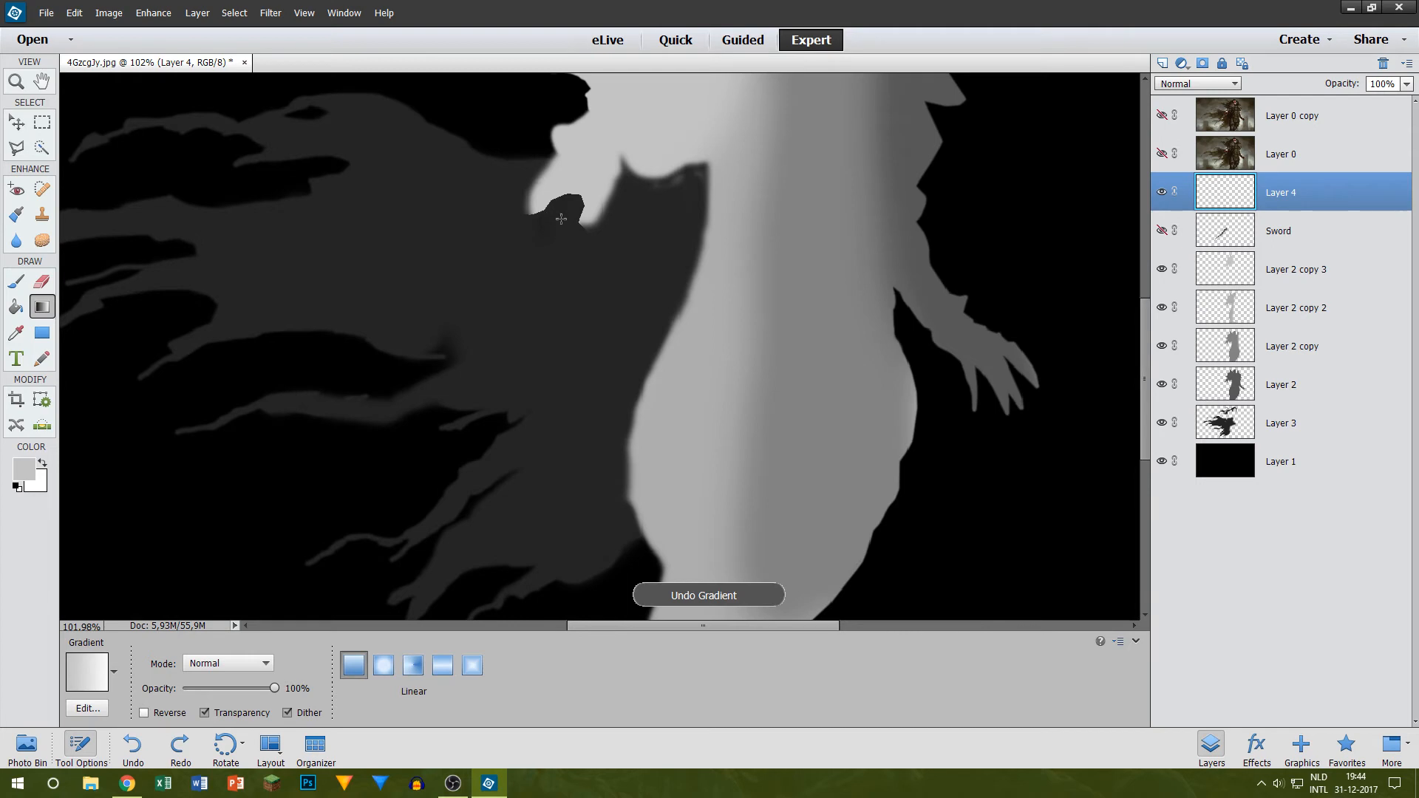
pyautogui.moveTo(561, 219); pyautogui.dragTo(464, 401)
pyautogui.hotkey('ctrl', 'z')
# Step: Show the Sword layer, fill Layer 4 with a gray-to-white linear gradient from the sword's hilt to its tip, and hide Layer 4
pyautogui.click(1166, 232)
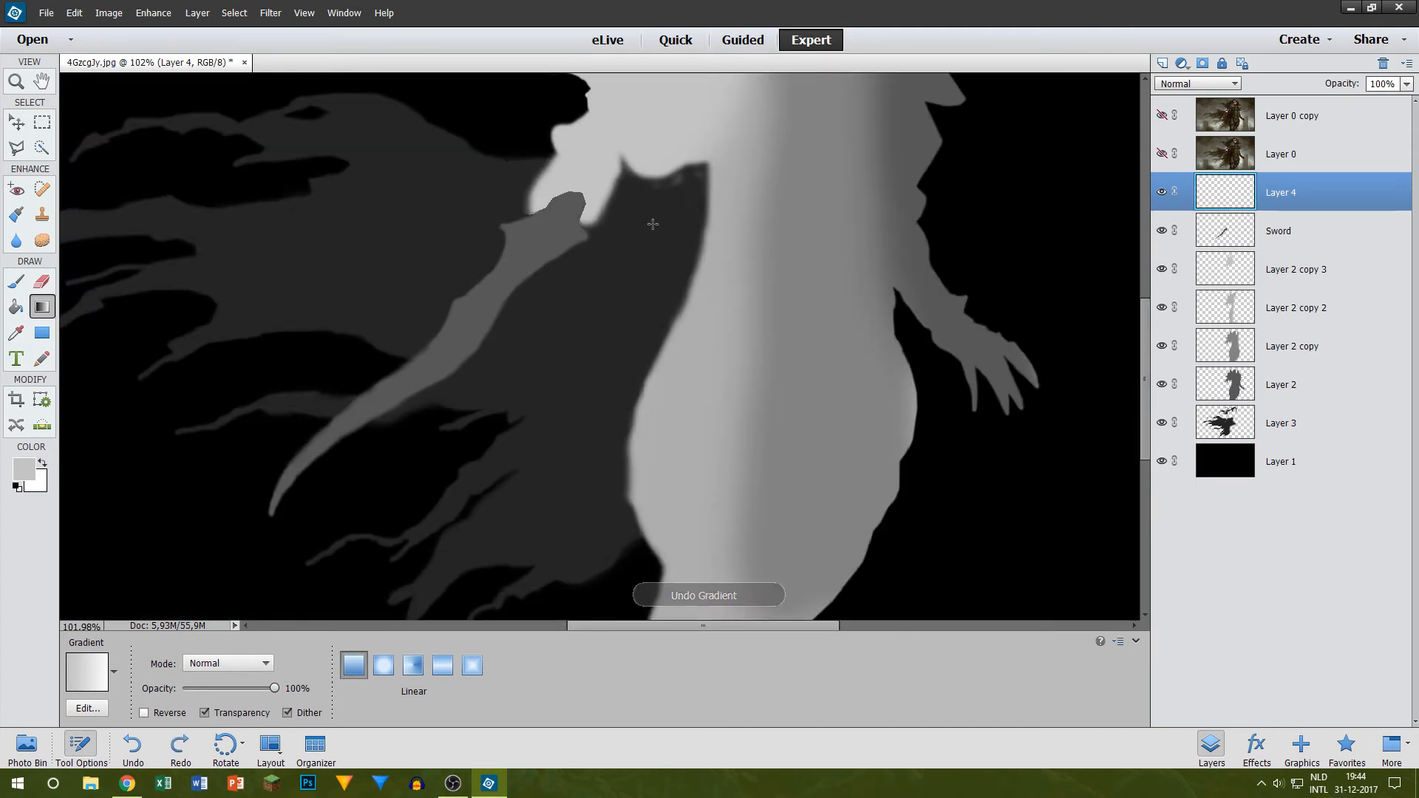
pyautogui.moveTo(581, 194); pyautogui.dragTo(270, 512)
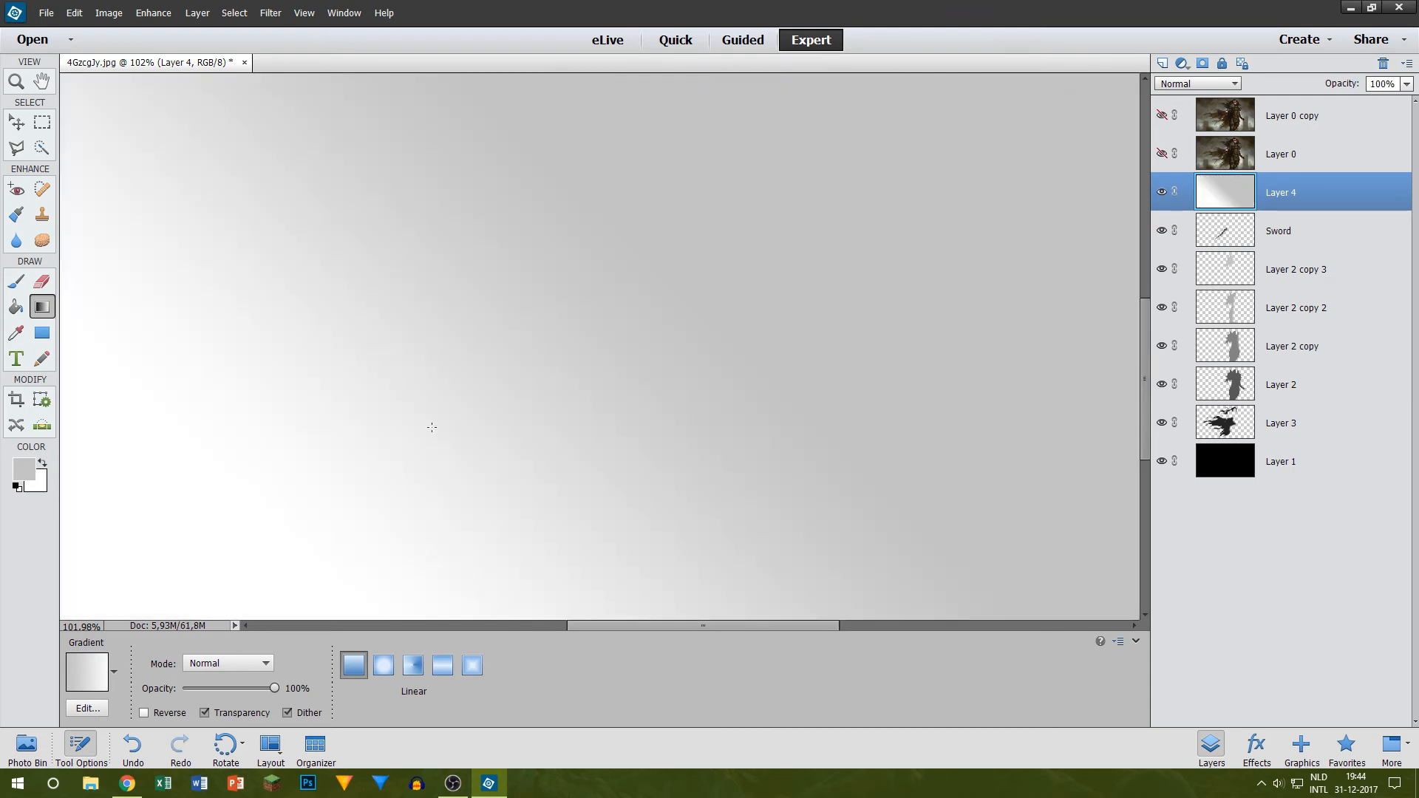
pyautogui.scroll(-5, 443, 370)
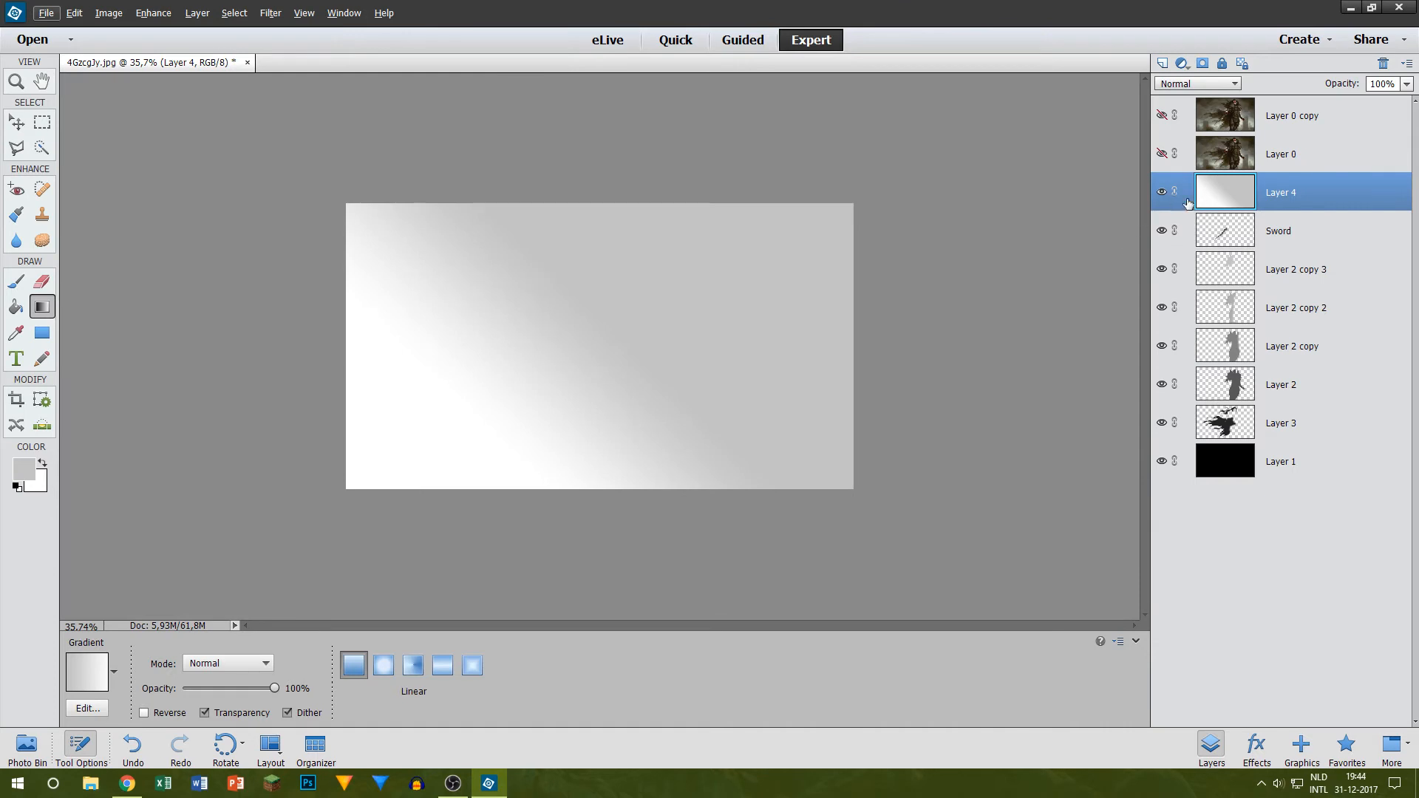
pyautogui.click(1160, 192)
pyautogui.click(1278, 231)
pyautogui.scroll(6, 601, 345)
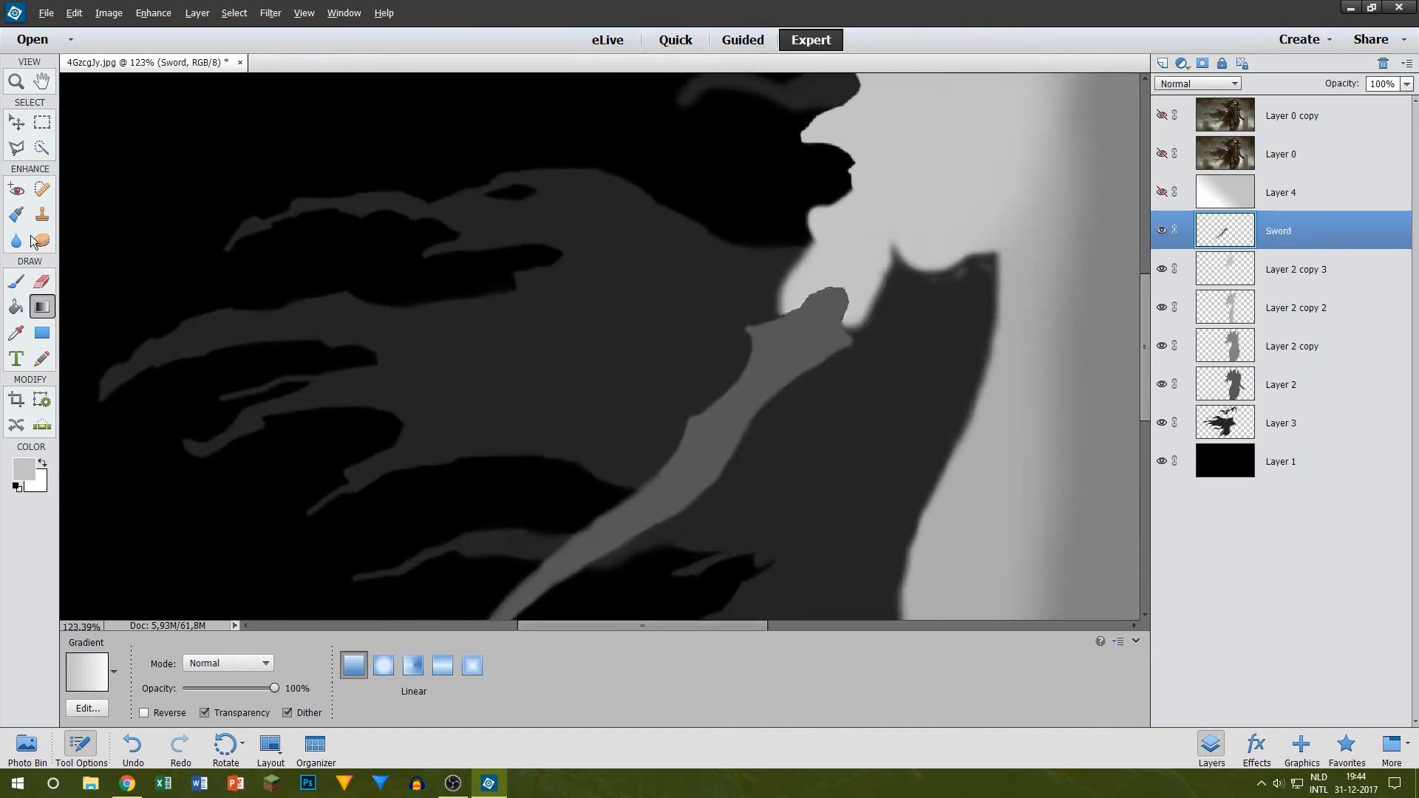
pyautogui.click(42, 148)
pyautogui.scroll(3, 518, 480)
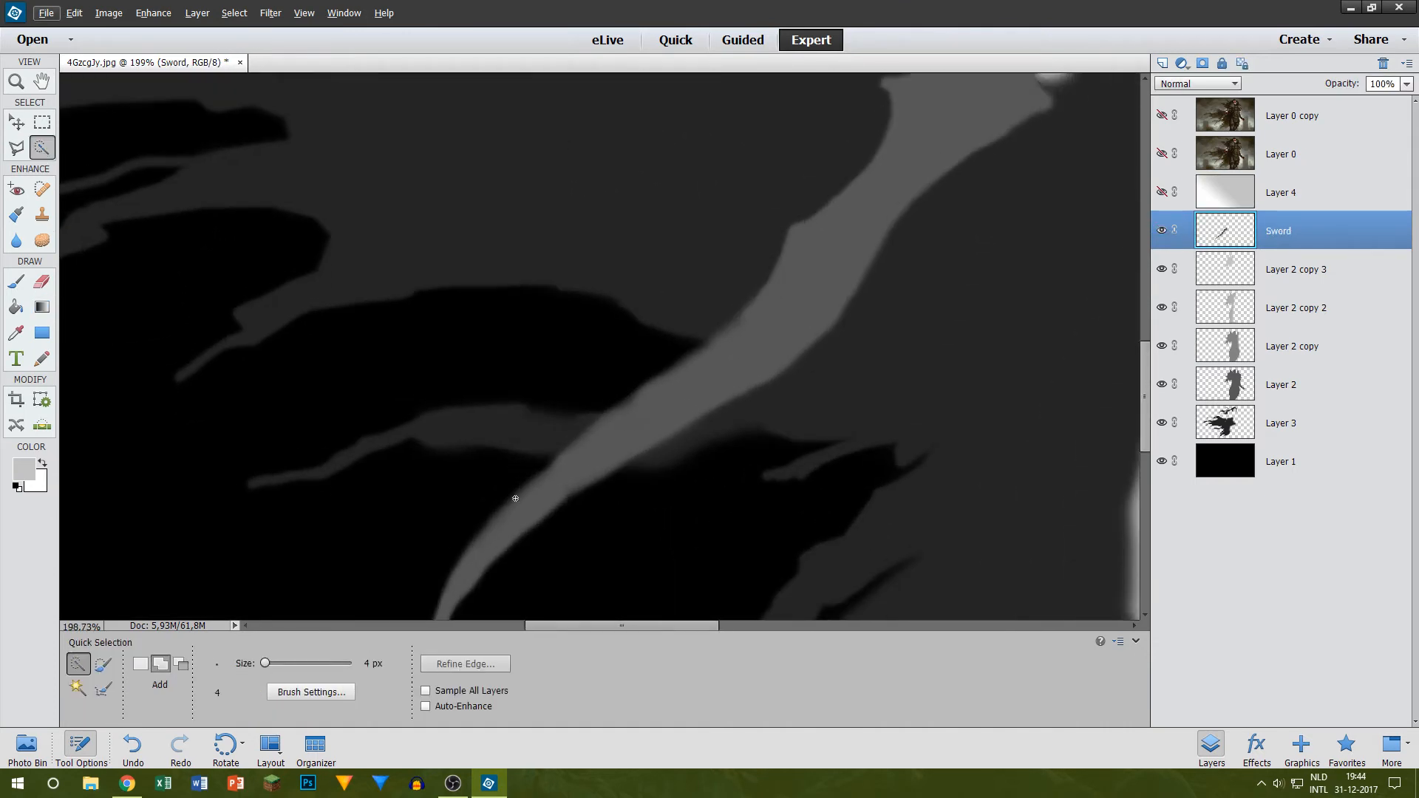
pyautogui.click(484, 522)
pyautogui.hotkey('ctrl', 'z')
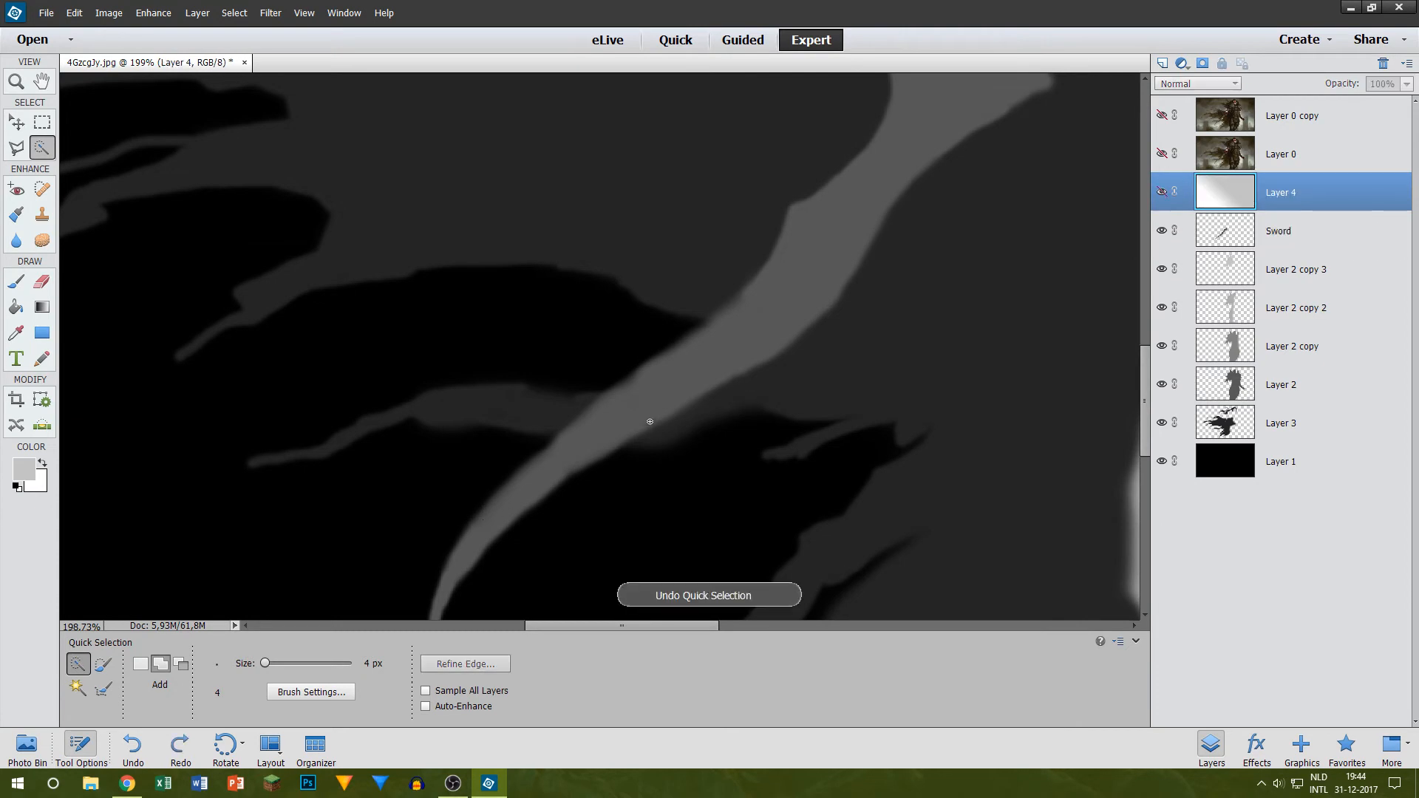
# Step: Select the whole sword shape on the Sword layer with the Magic Wand at tolerance 21
pyautogui.scroll(-3, 662, 403)
pyautogui.click(77, 687)
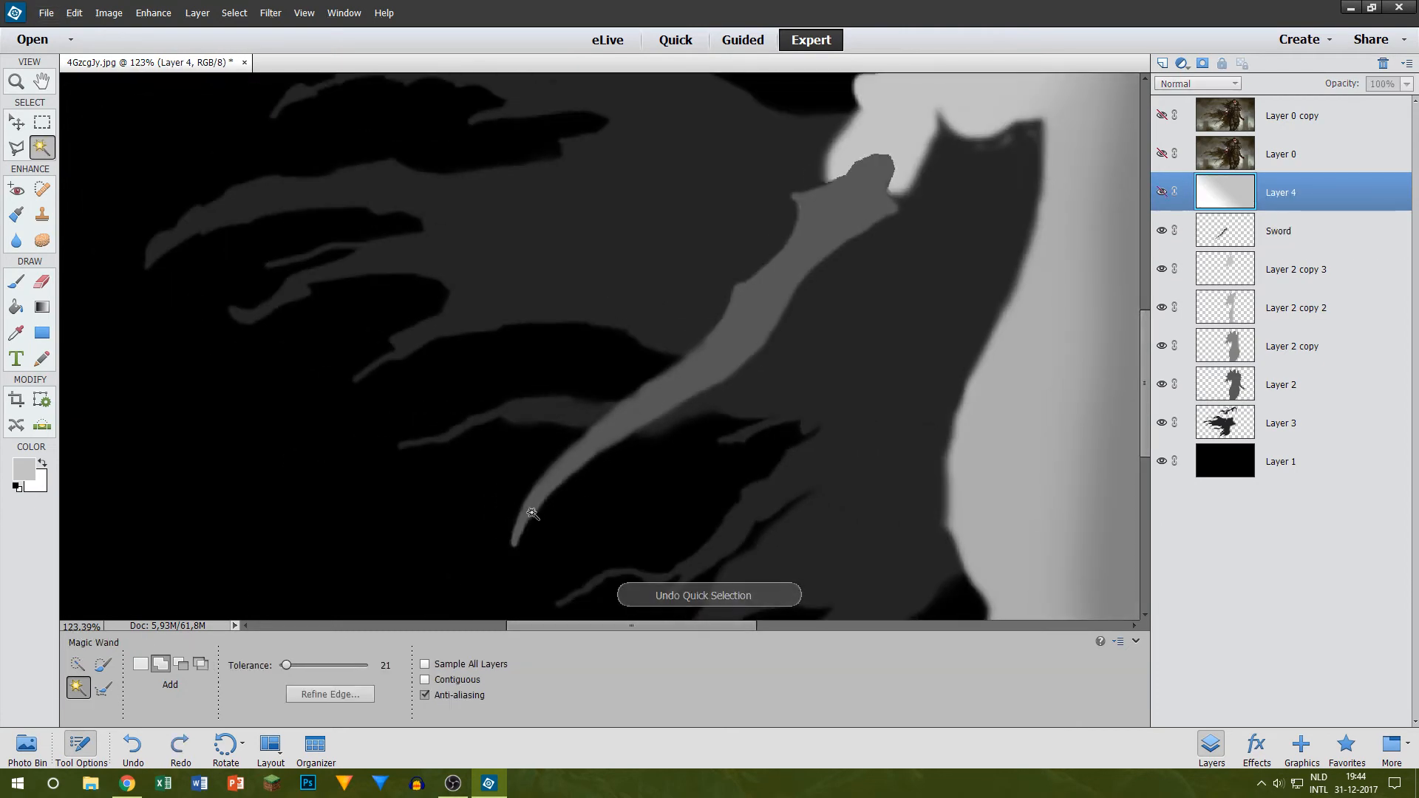
pyautogui.click(635, 409)
pyautogui.scroll(-6, 785, 290)
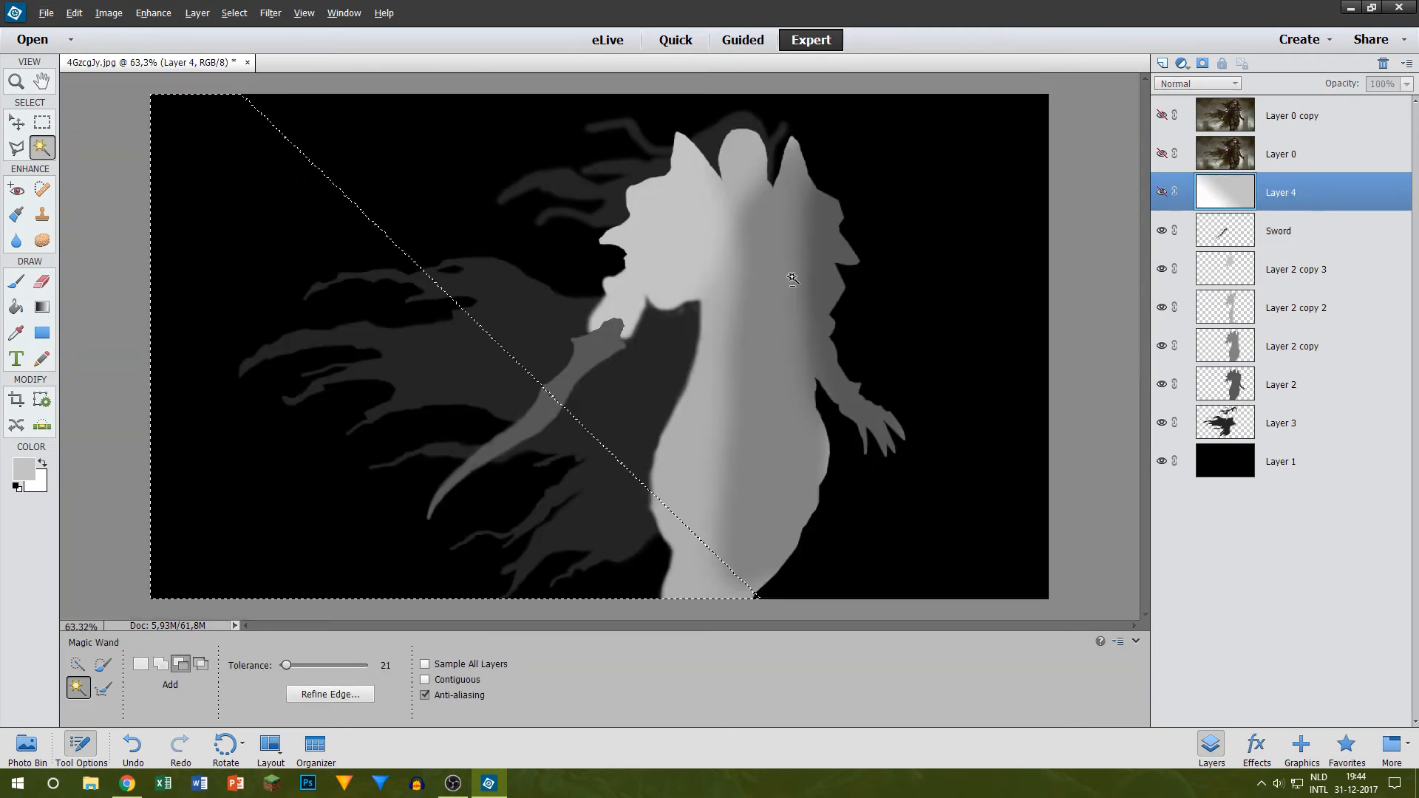
pyautogui.hotkey('ctrl', 'z')
pyautogui.click(1281, 230)
pyautogui.scroll(4, 543, 411)
pyautogui.click(540, 412)
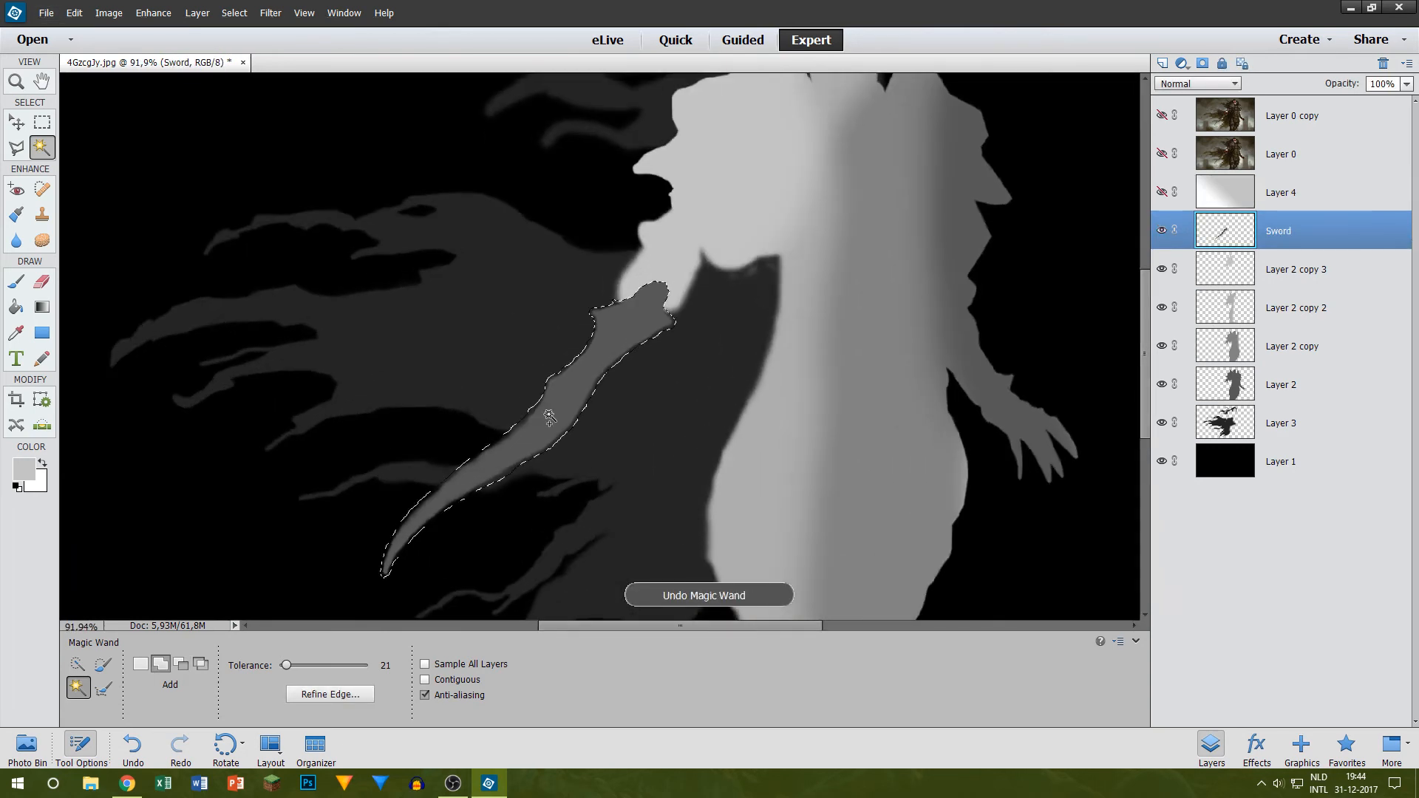
# Step: Try to trim the gradient on Layer 4 to the sword shape by inverting the selection and deleting everything outside the sword
pyautogui.scroll(2, 584, 392)
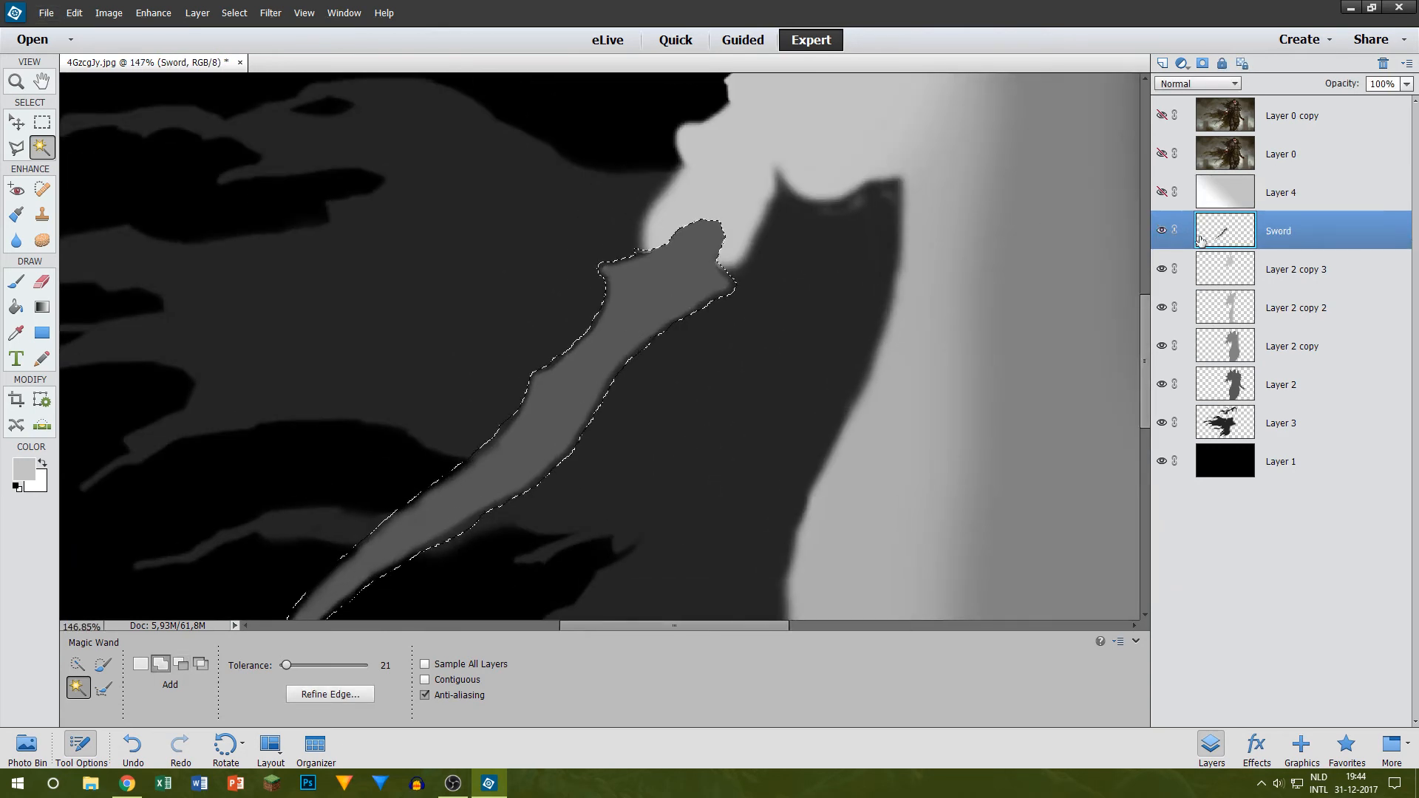
pyautogui.click(1161, 192)
pyautogui.click(1346, 207)
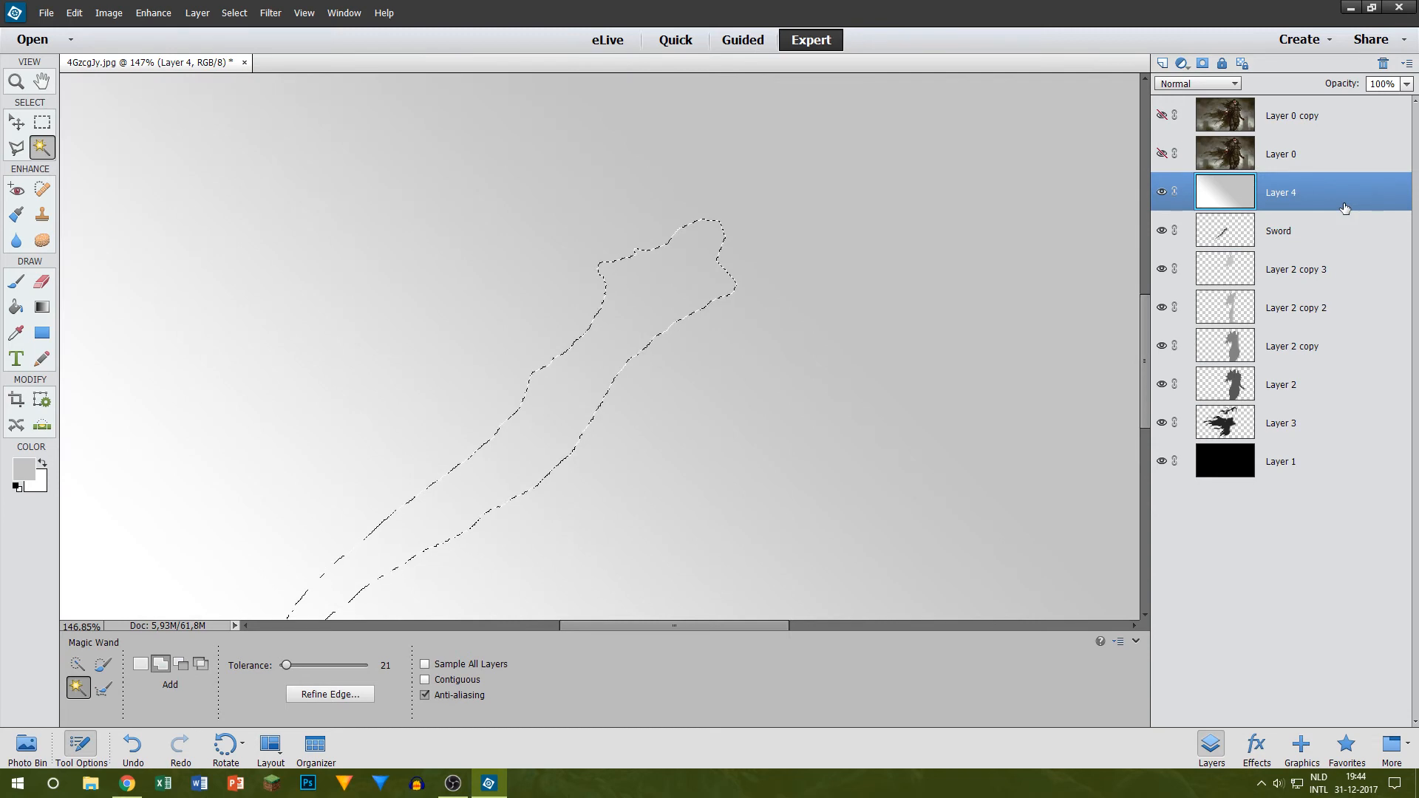
pyautogui.hotkey('ctrl', 'shift', 'i')
pyautogui.press('Delete')
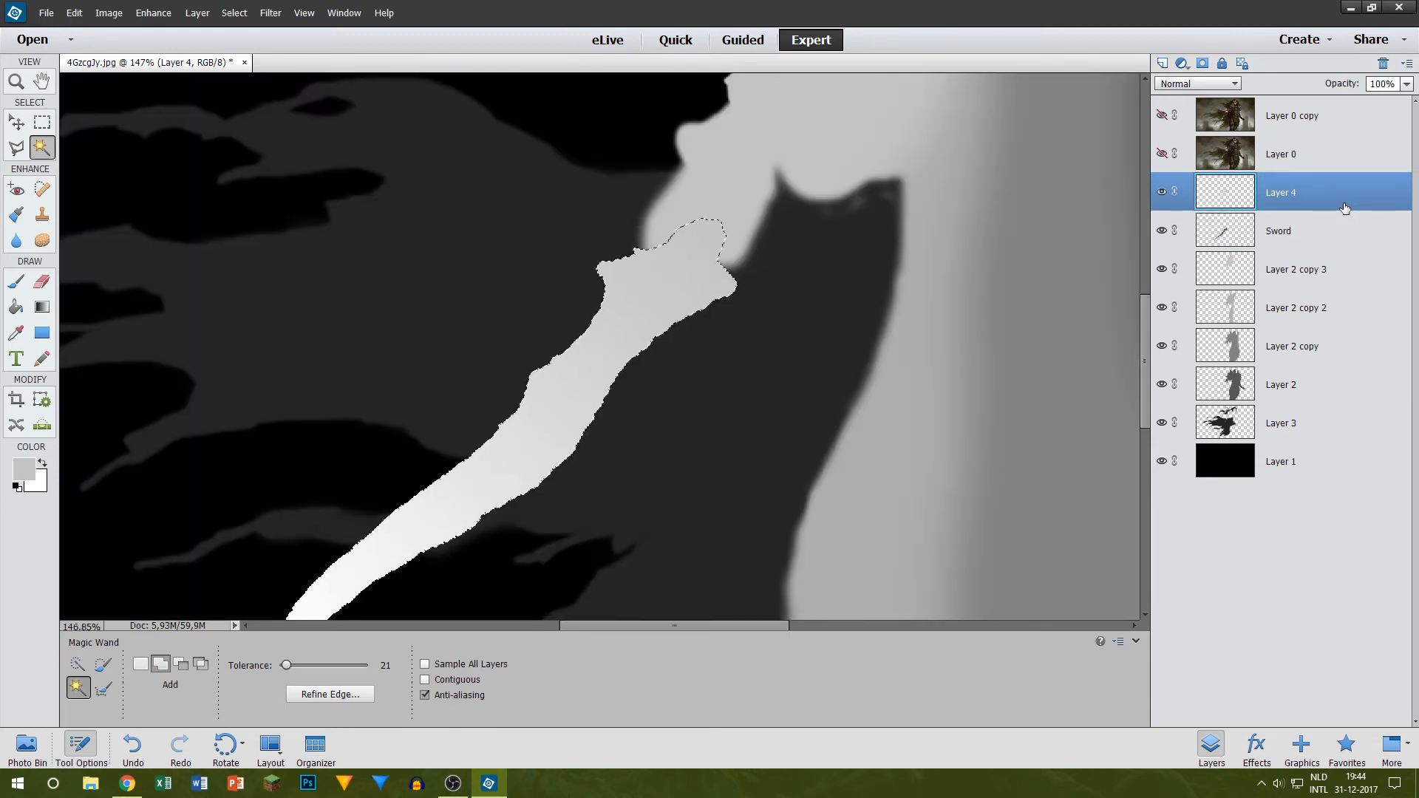
# Step: Undo the gradient trimming and reselect the sword shape on the Sword layer with the Magic Wand
pyautogui.hotkey('ctrl', 'z')
pyautogui.click(1284, 221)
pyautogui.hotkey('ctrl', 'z')
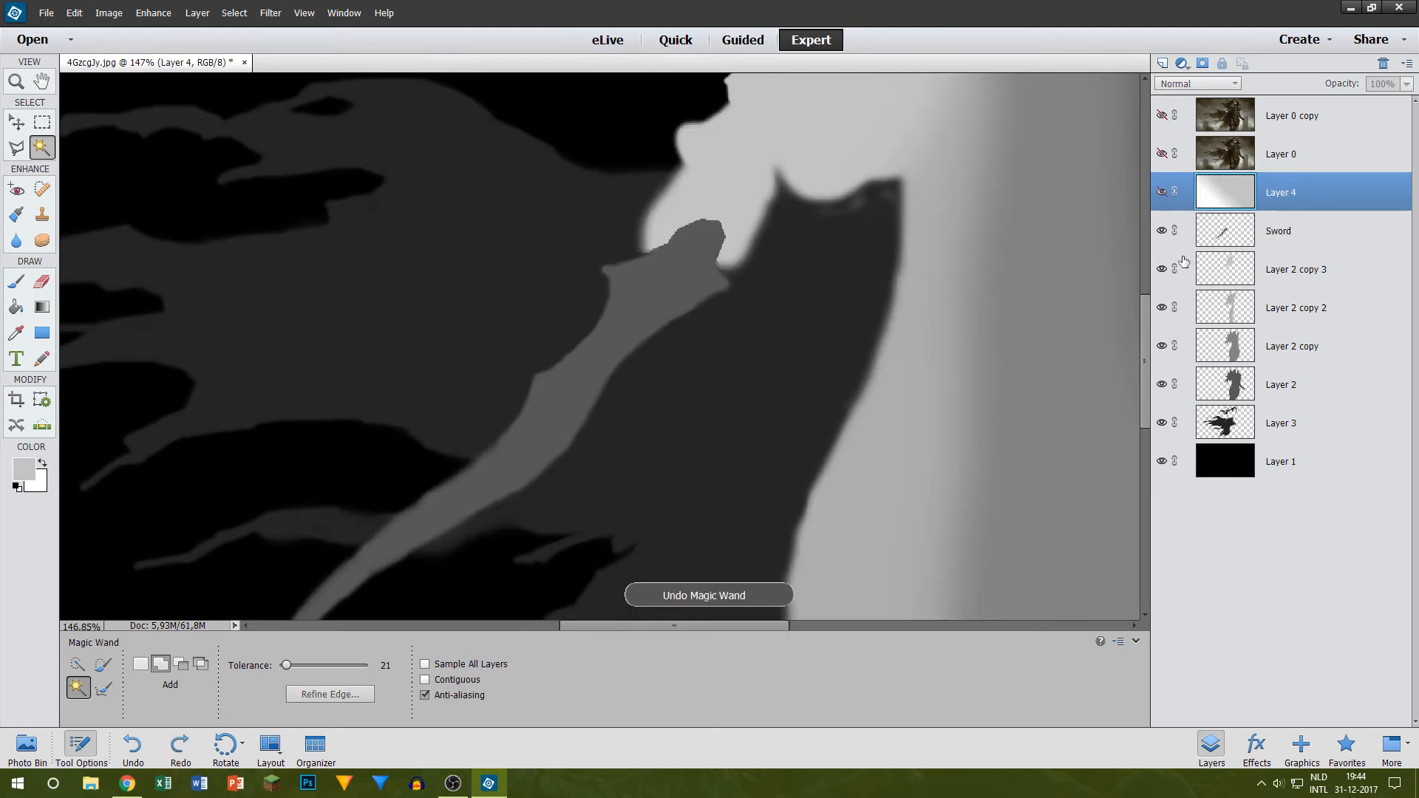
pyautogui.click(1248, 227)
pyautogui.click(545, 415)
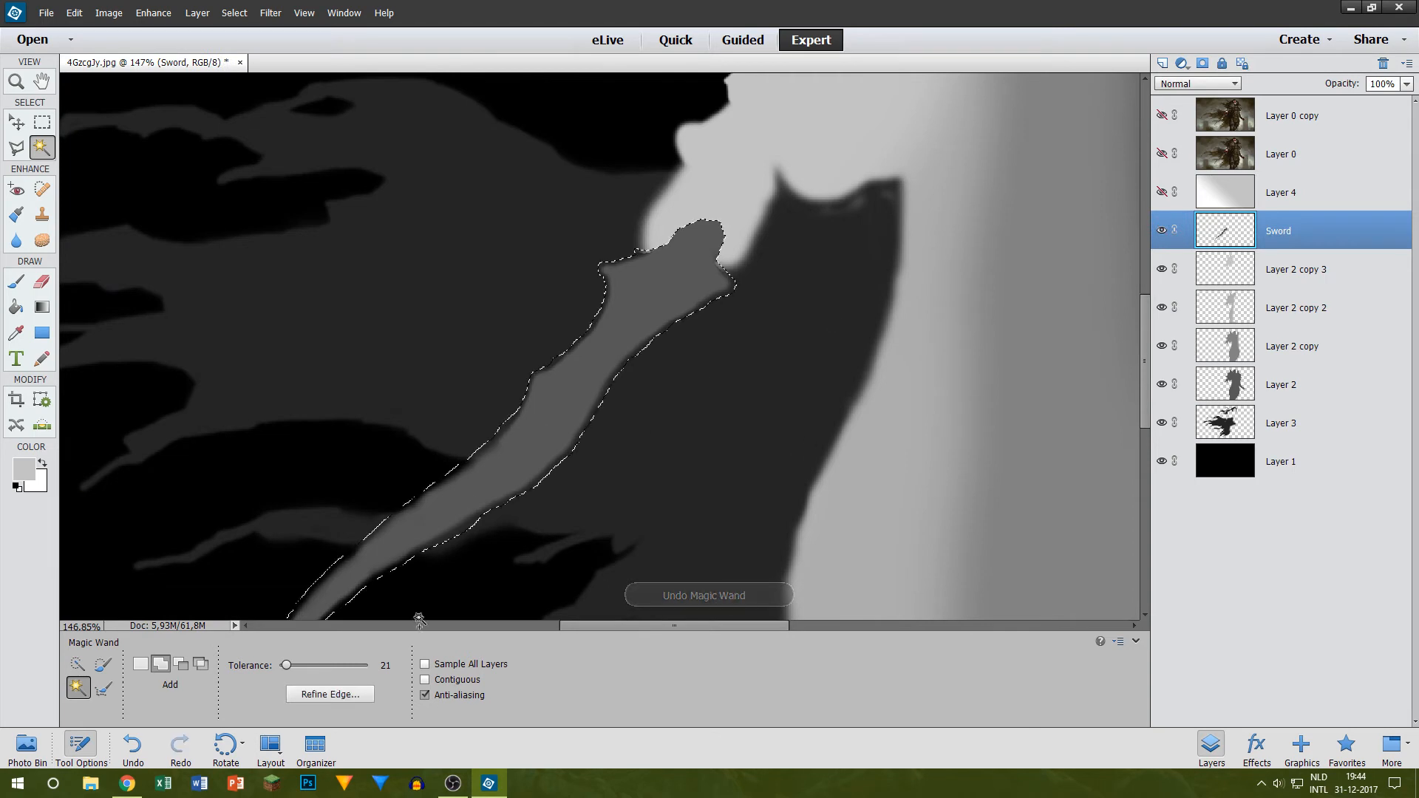
# Step: Contract the sword selection using Refine Edge with Shift Edge at -100%
pyautogui.click(330, 694)
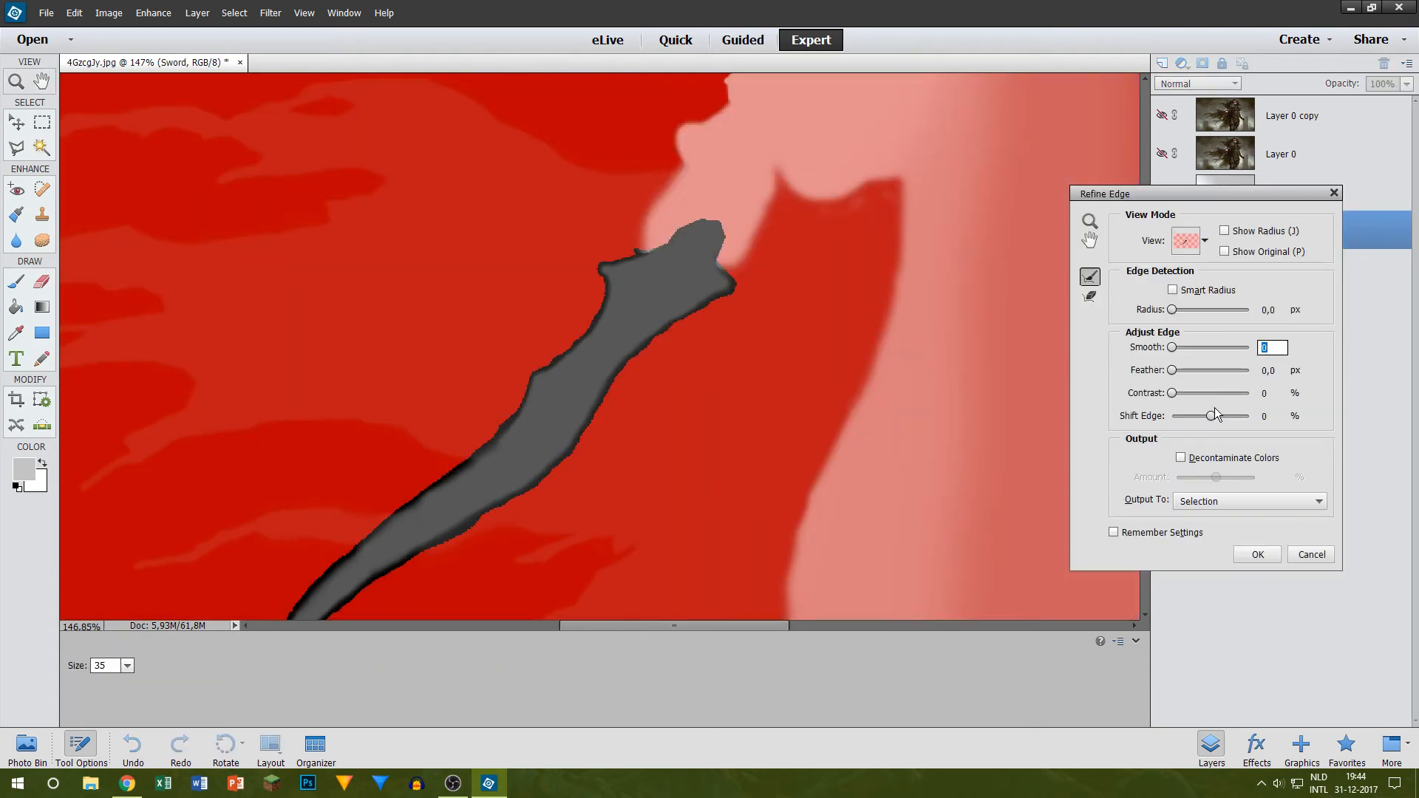
pyautogui.moveTo(1200, 421); pyautogui.dragTo(1045, 417)
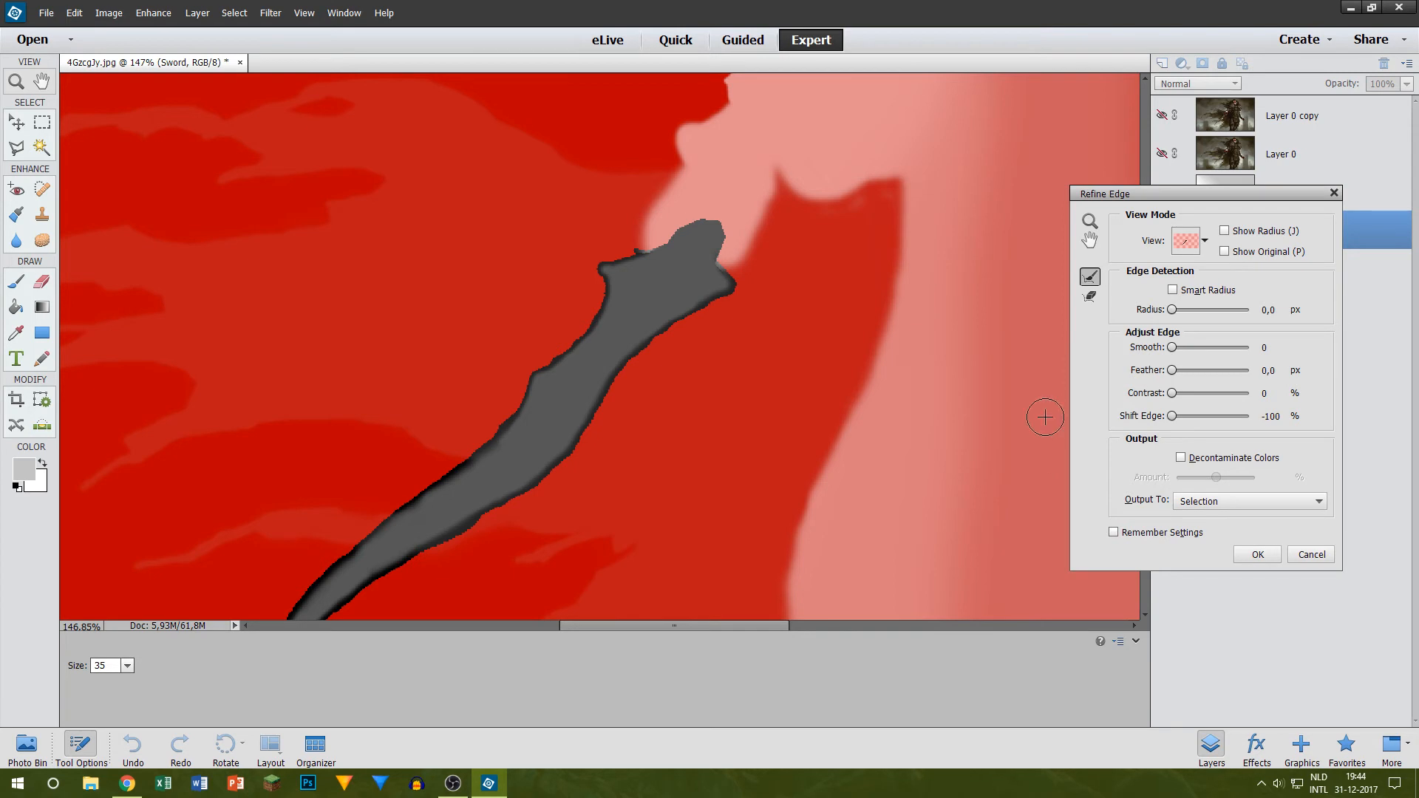
pyautogui.click(1256, 559)
# Step: Refine the sword selection's edge once more with Radius 0, Smooth 10 and Shift Edge -100%
pyautogui.click(316, 698)
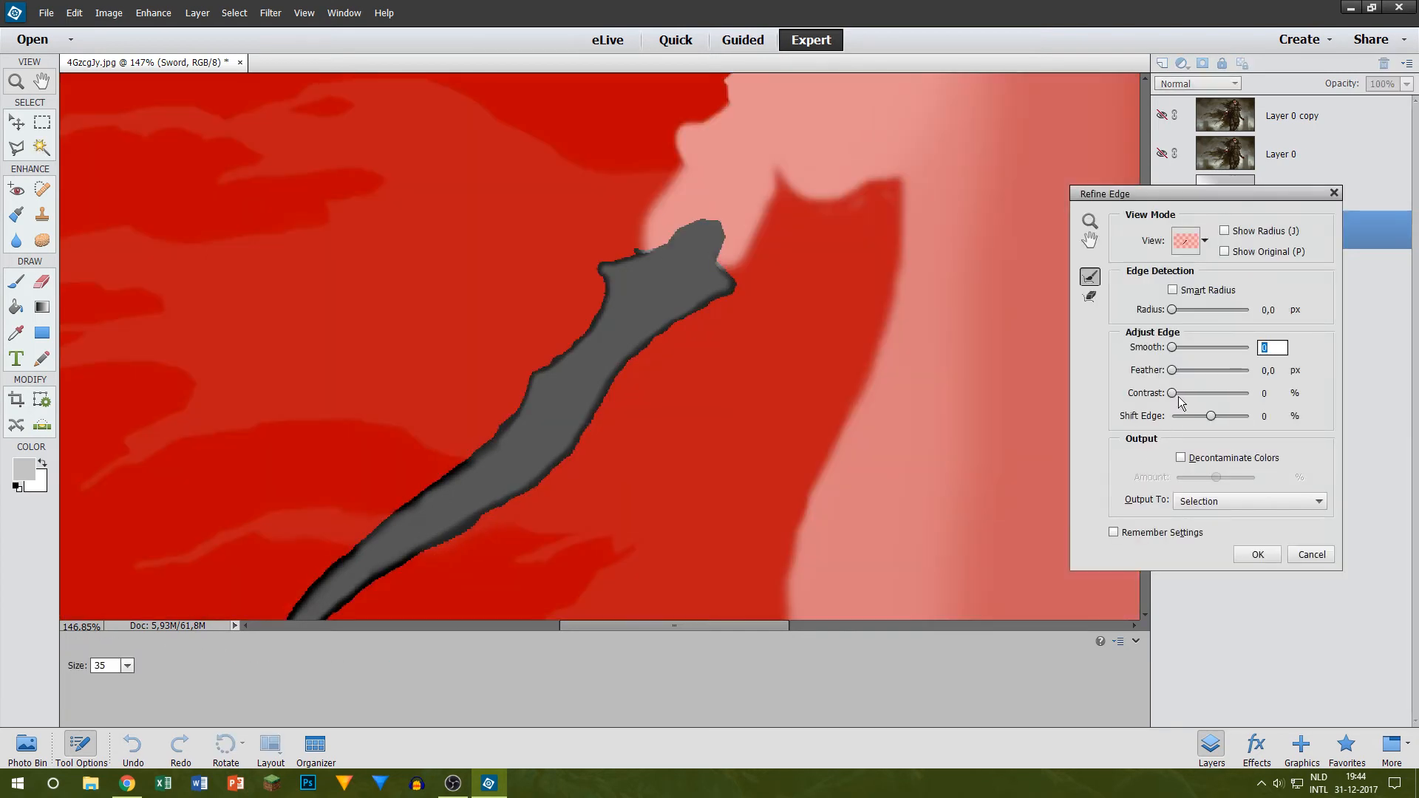
pyautogui.moveTo(1211, 418); pyautogui.dragTo(808, 439)
pyautogui.moveTo(1173, 314); pyautogui.dragTo(1180, 343)
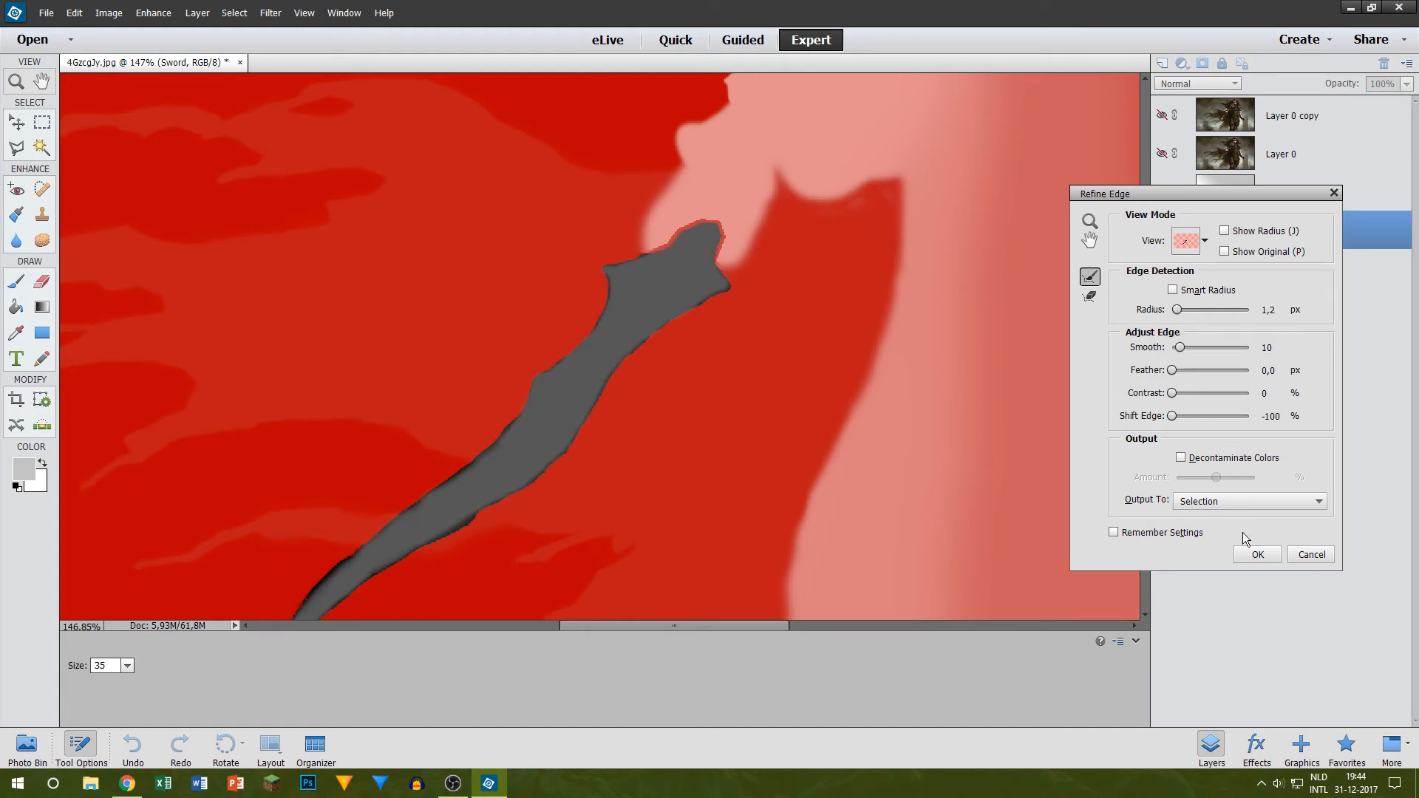
pyautogui.click(1179, 311)
pyautogui.moveTo(1185, 315); pyautogui.dragTo(1138, 315)
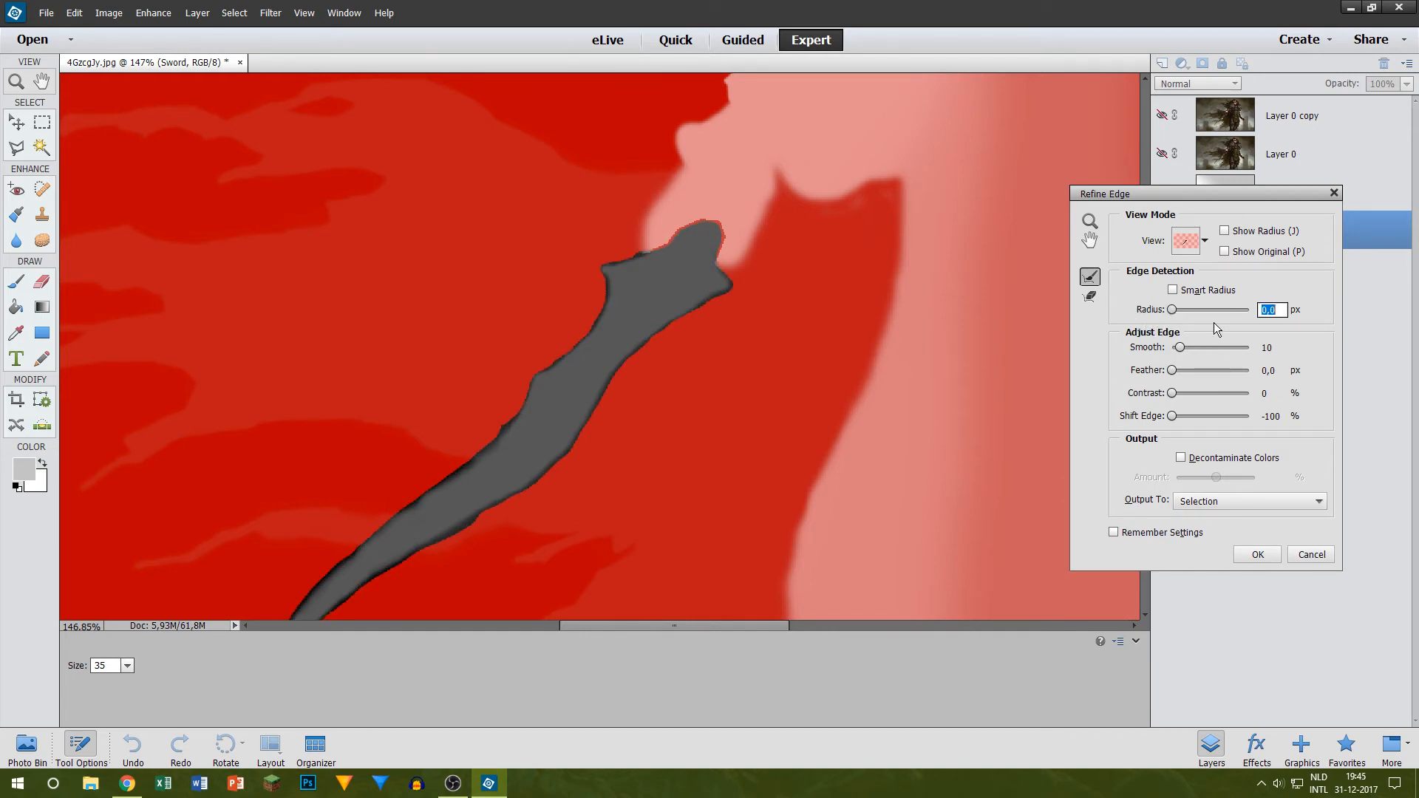
pyautogui.press('Return')
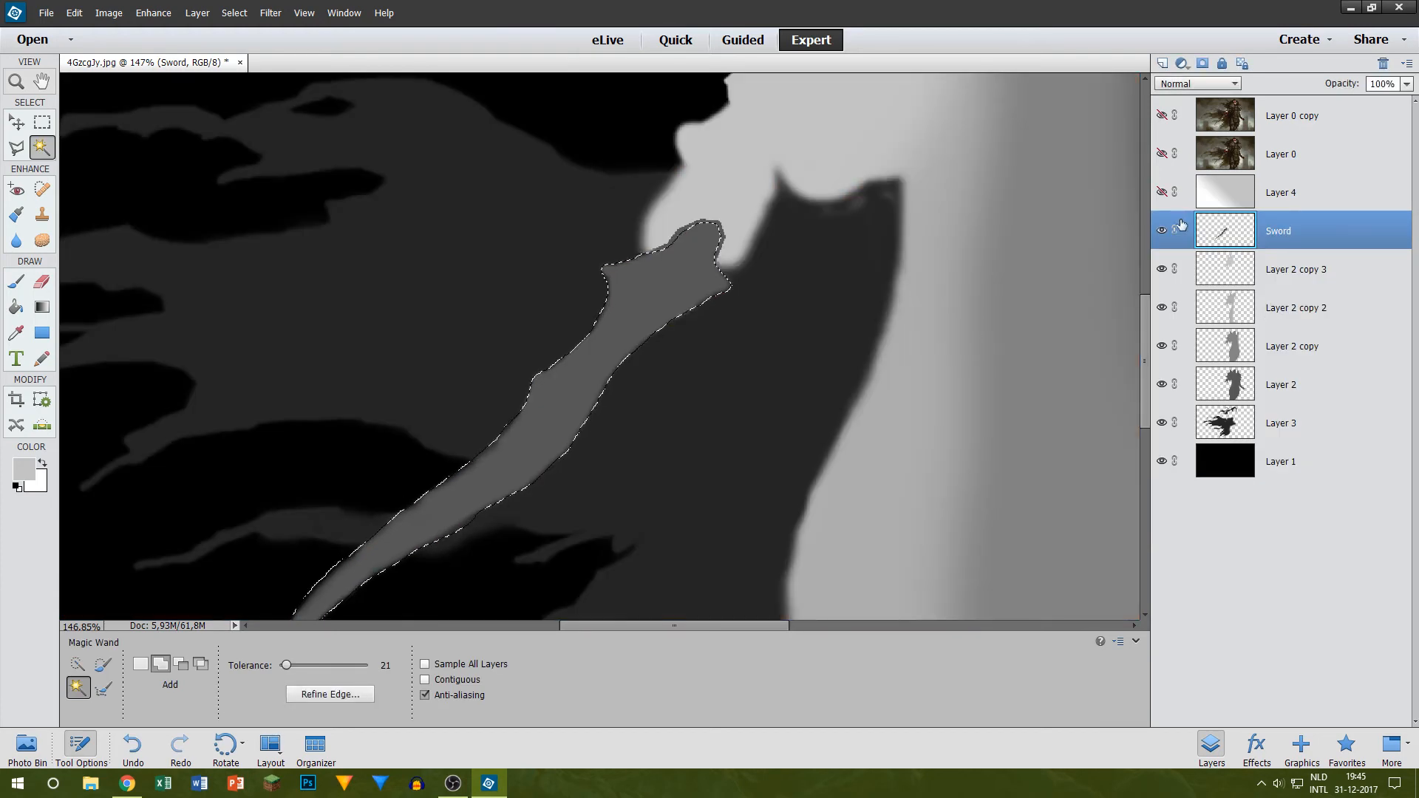
# Step: Show Layer 4, delete its gradient outside the refined sword selection, and clear the selection
pyautogui.click(1162, 193)
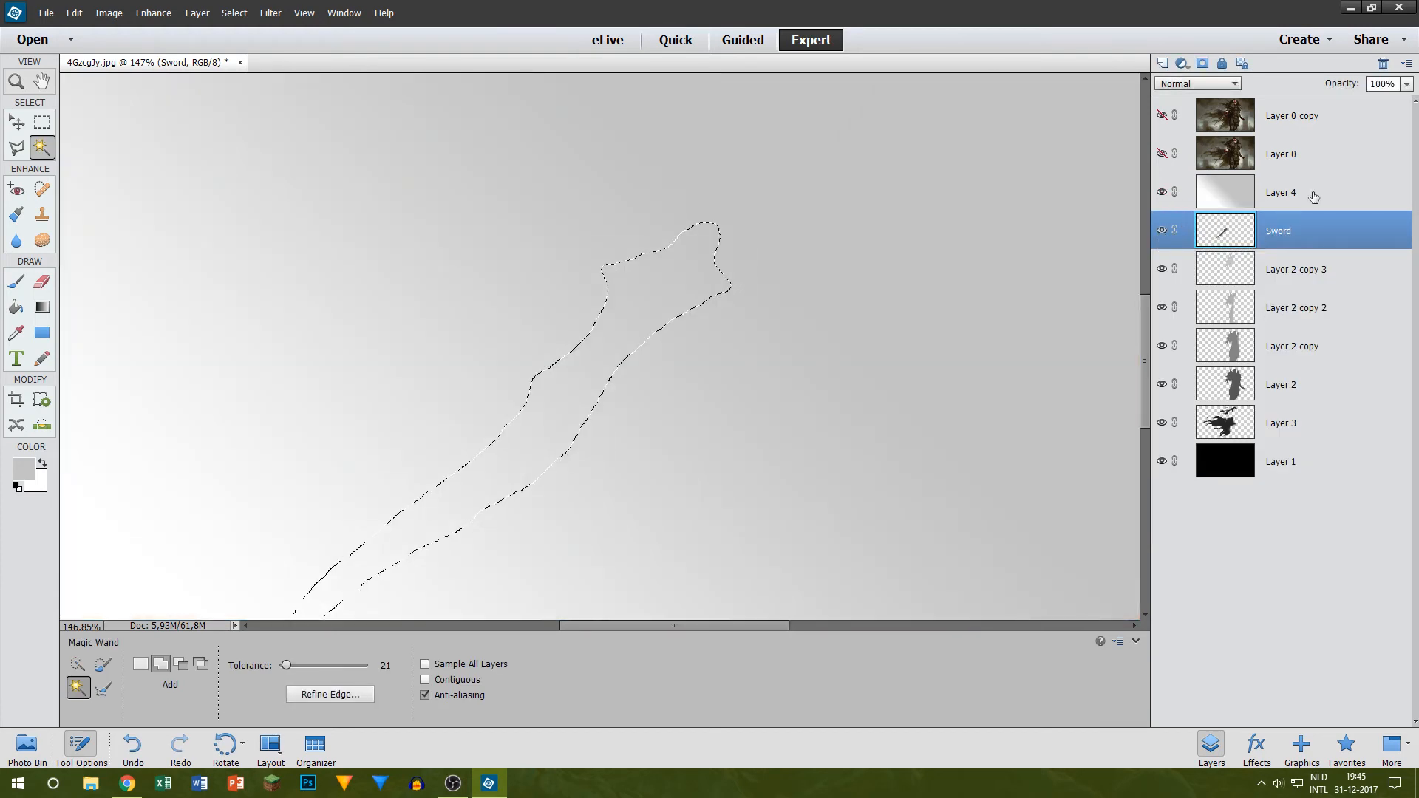
pyautogui.click(1311, 195)
pyautogui.press('Delete')
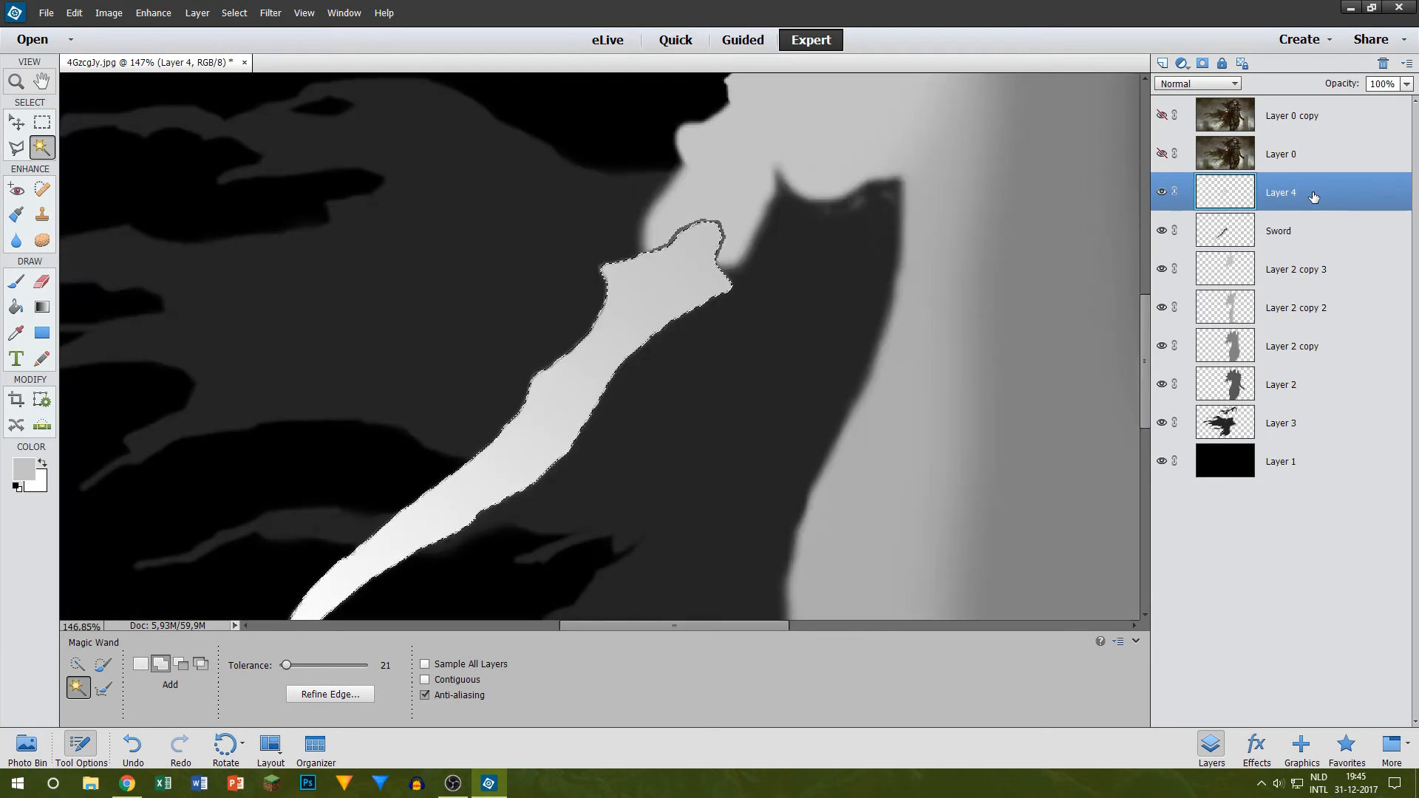
pyautogui.hotkey('ctrl', 'd')
# Step: Delete the original Sword layer beneath the gradient-filled sword
pyautogui.click(1260, 226)
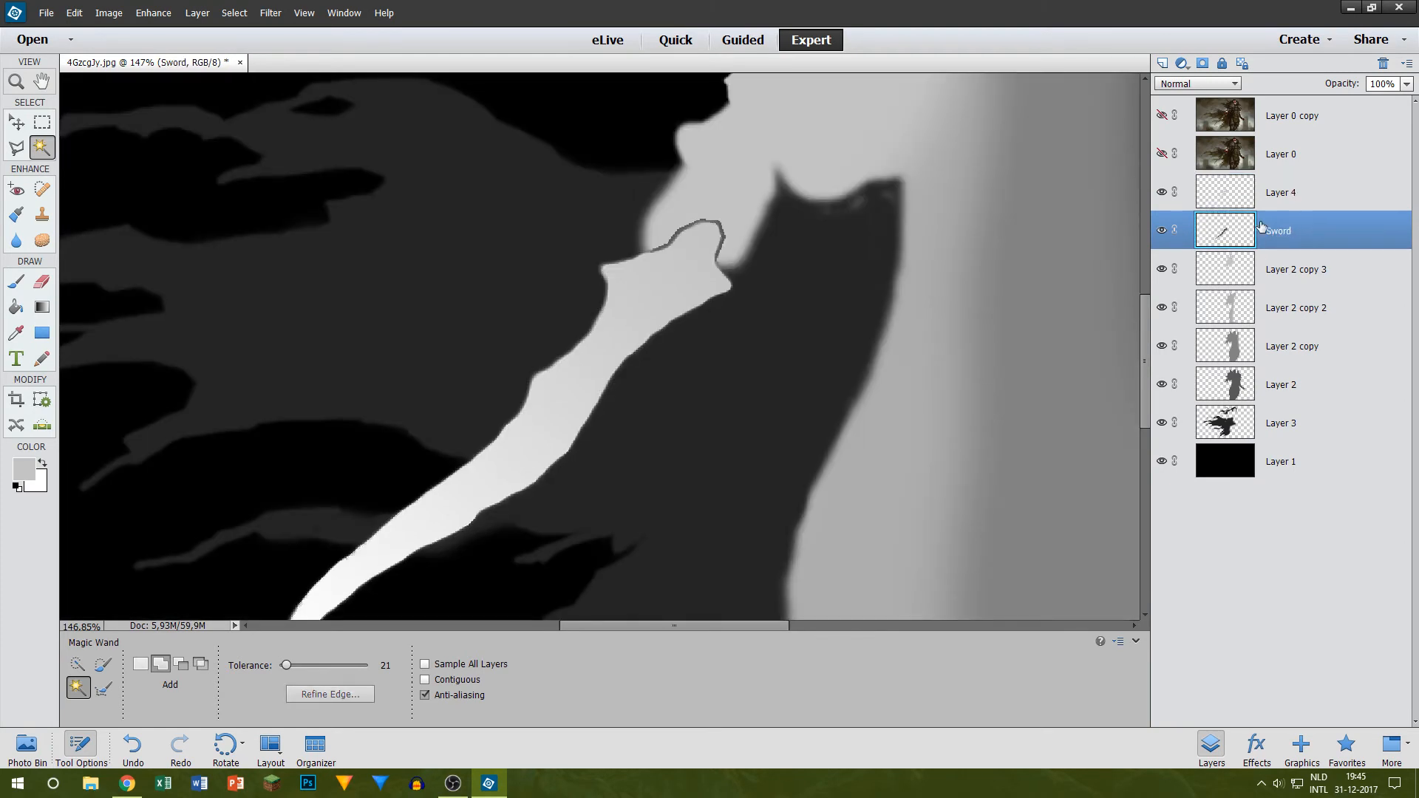
pyautogui.press('Delete')
pyautogui.click(650, 291)
# Step: Merge Layer 4 with Layer 2 copy 3 into a single layer
pyautogui.scroll(5, 657, 292)
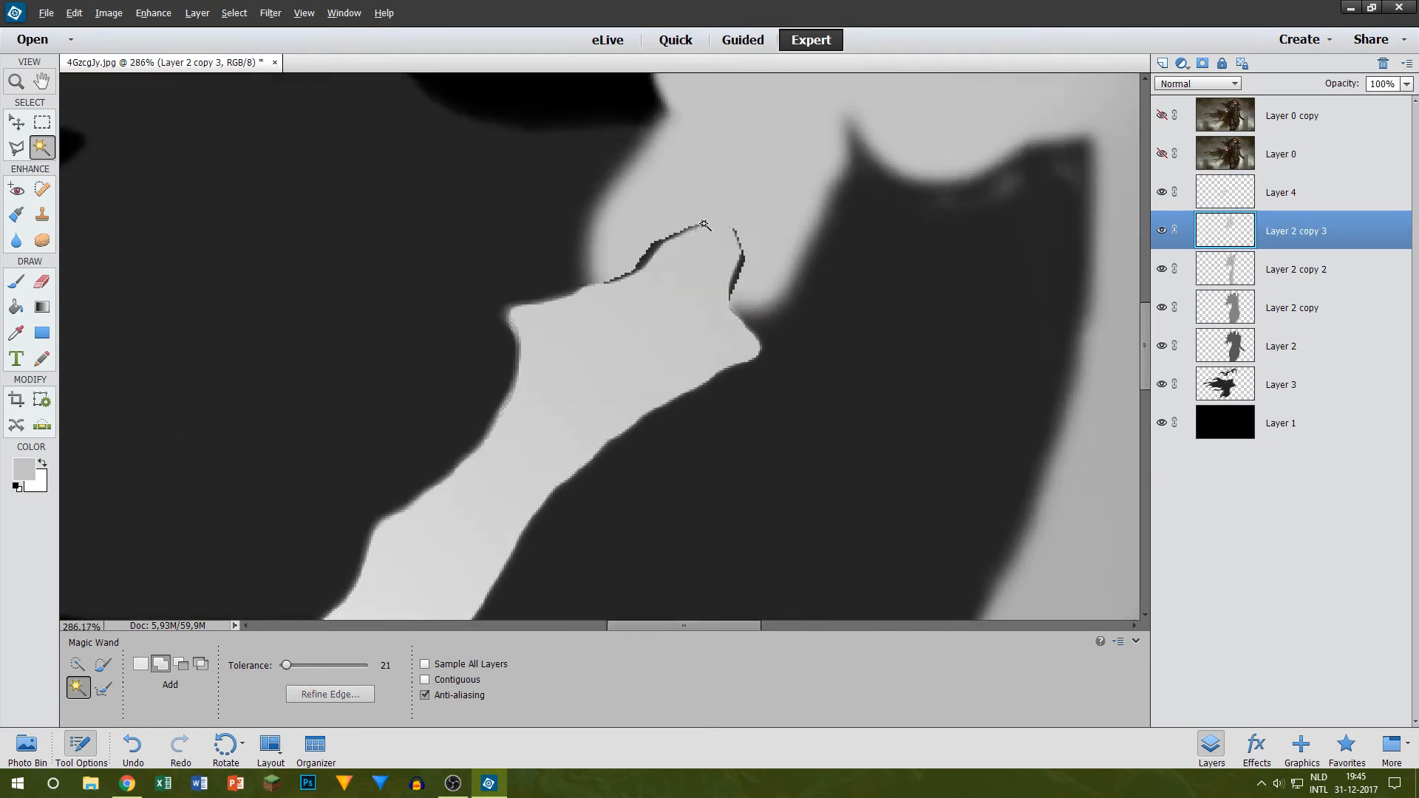
pyautogui.click(1272, 196)
pyautogui.keyDown('ctrl'); pyautogui.click(1287, 235); pyautogui.keyUp('ctrl')
pyautogui.rightClick(1287, 235)
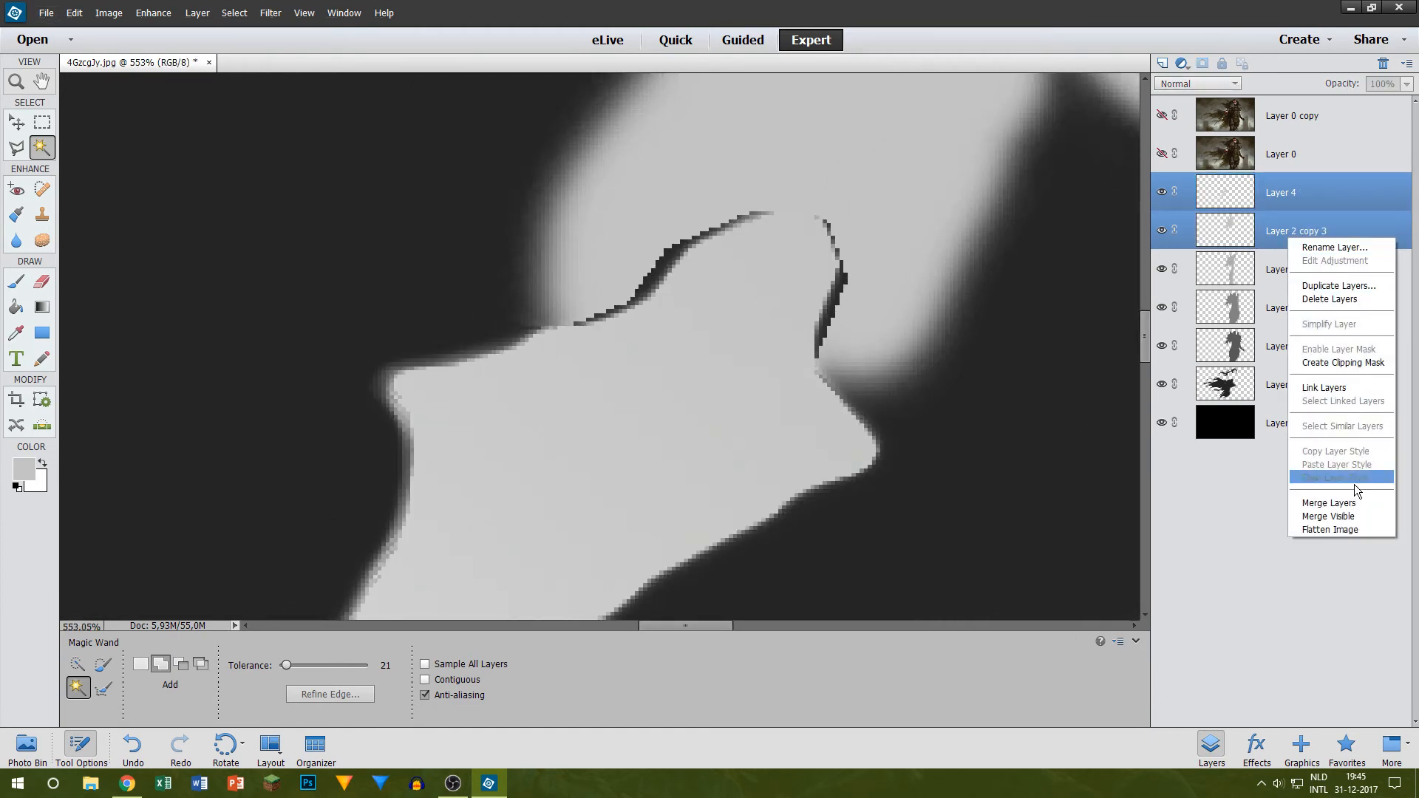
pyautogui.click(1327, 501)
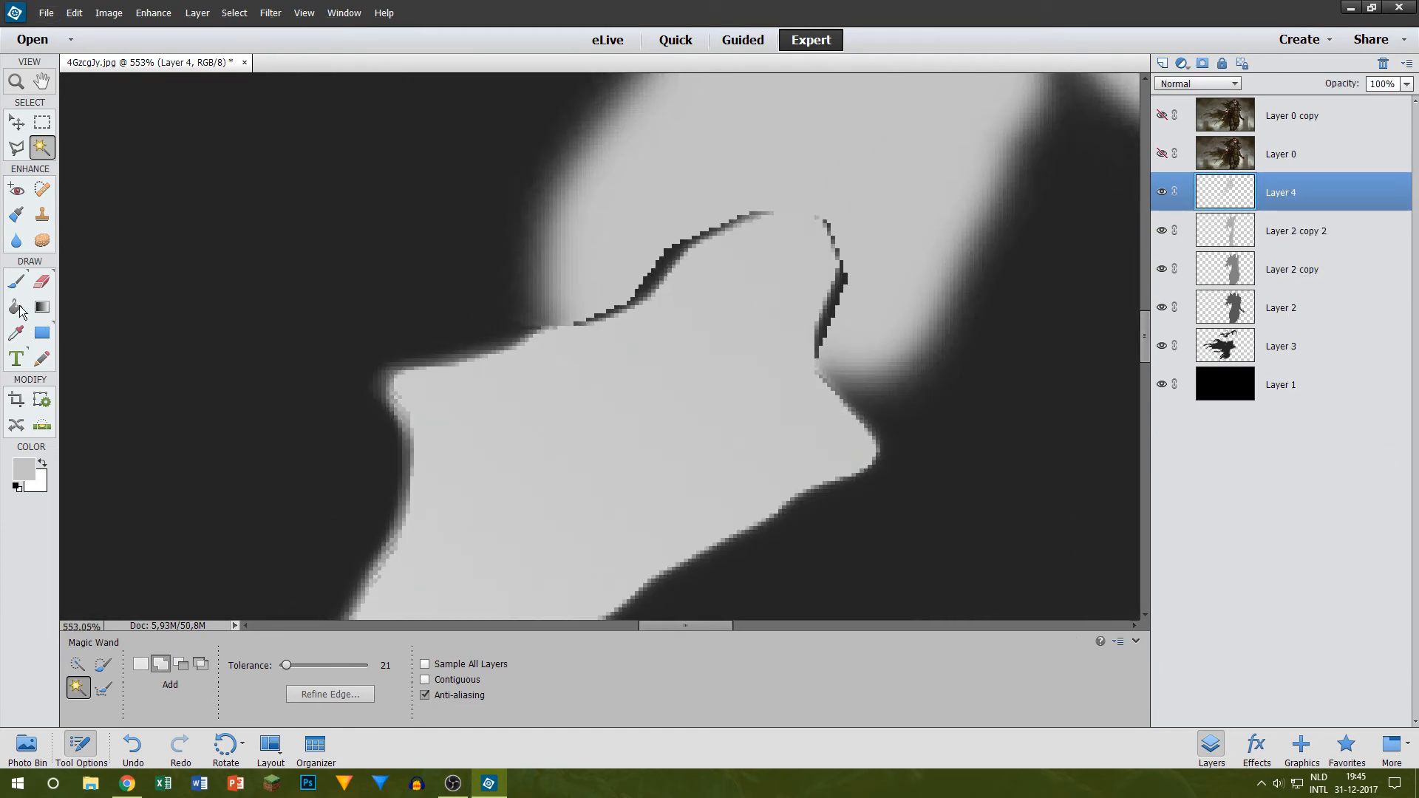
# Step: Paint light gray over the dark outline between the hand and the sword hilt on Layer 4 with a 15 px brush
pyautogui.click(17, 281)
pyautogui.scroll(2, 770, 286)
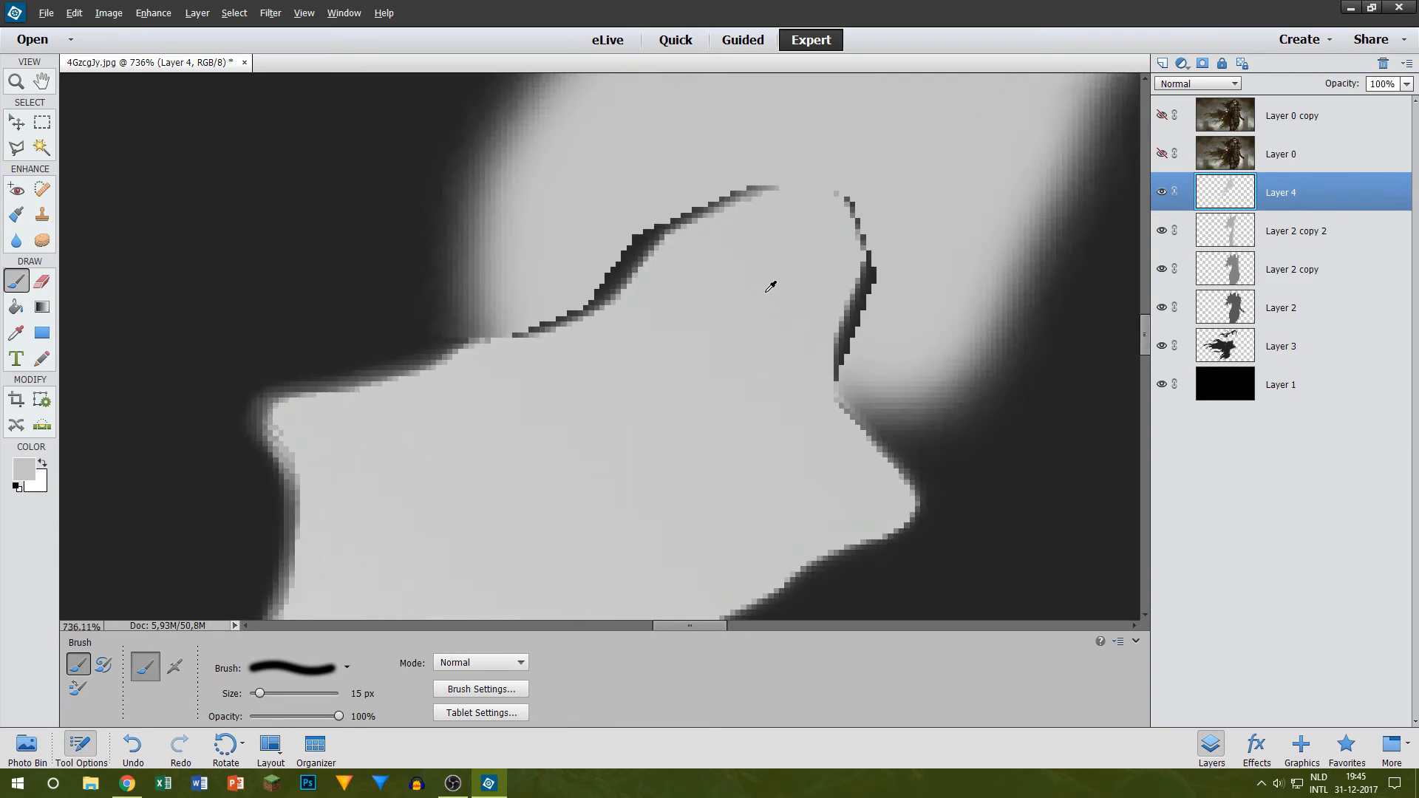
pyautogui.scroll(1, 770, 286)
pyautogui.moveTo(550, 299)
pyautogui.mouseDown()
pyautogui.moveTo(518, 307)
pyautogui.moveTo(653, 208)
pyautogui.moveTo(560, 321)
pyautogui.moveTo(650, 234)
pyautogui.moveTo(840, 188)
pyautogui.moveTo(808, 183)
pyautogui.moveTo(886, 290)
pyautogui.moveTo(822, 368)
pyautogui.moveTo(863, 218)
pyautogui.moveTo(814, 392)
pyautogui.mouseUp()
pyautogui.scroll(-9, 792, 335)
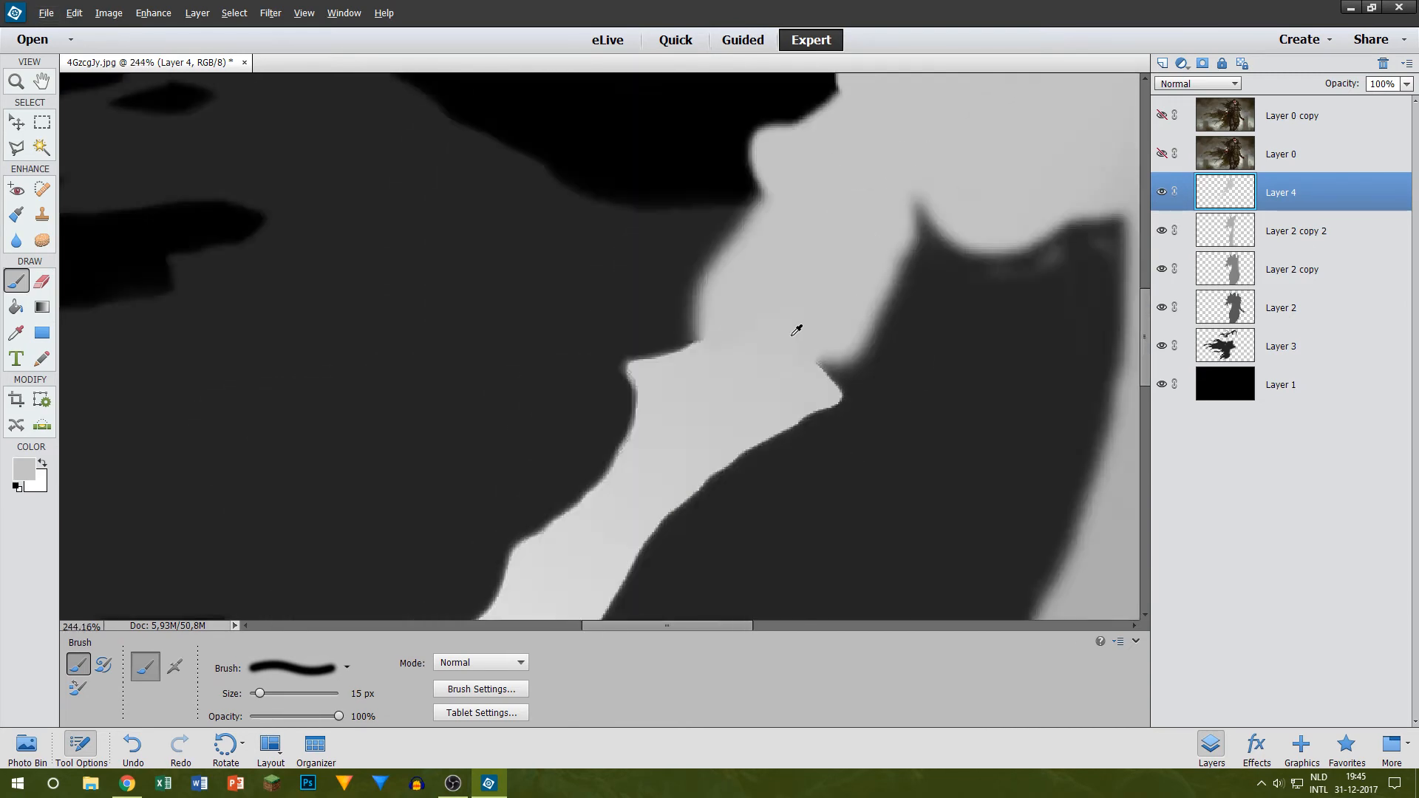
# Step: Examine the sword's edges and its transition into the hand, and then the complete displacement map
pyautogui.scroll(-5, 796, 329)
pyautogui.scroll(3, 600, 343)
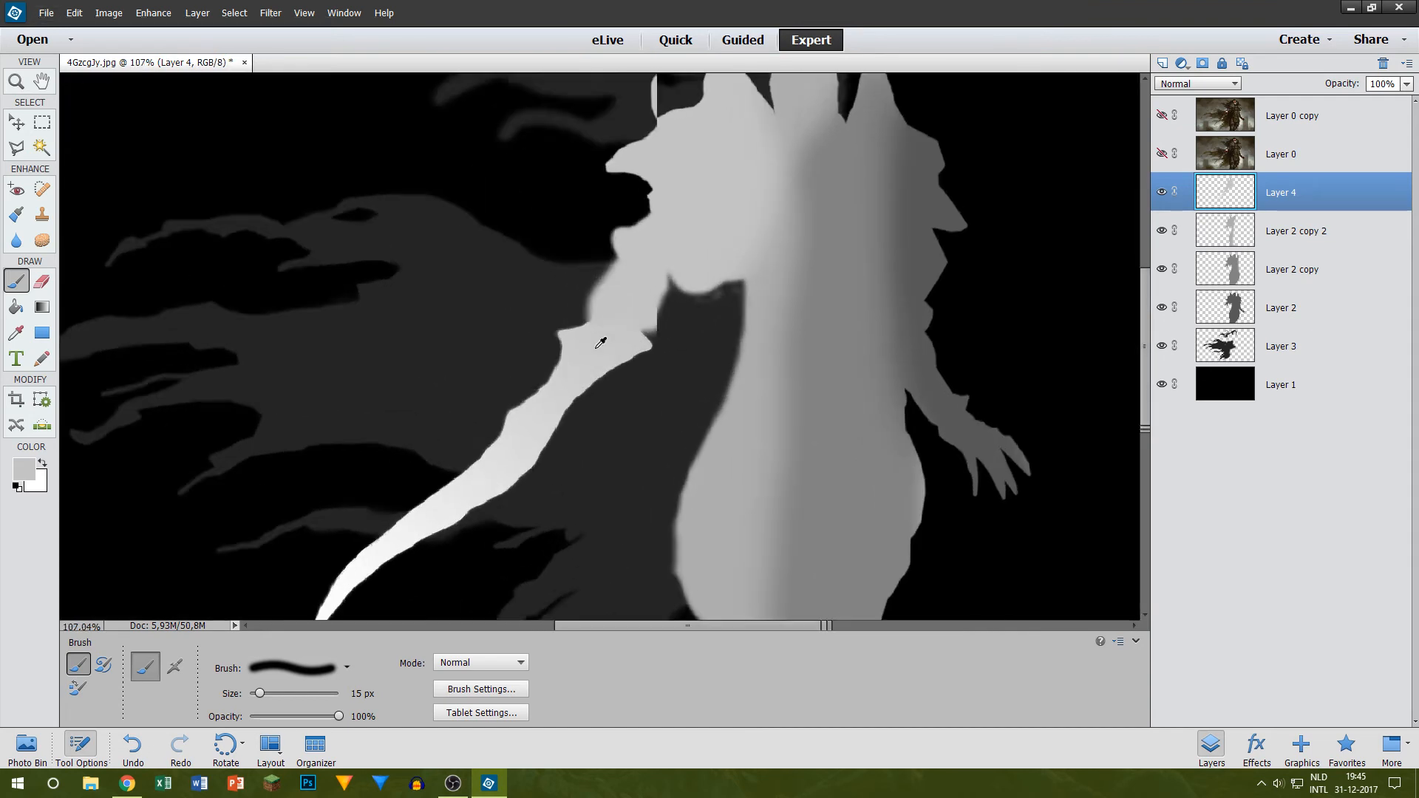
pyautogui.scroll(1, 600, 342)
pyautogui.click(1260, 235)
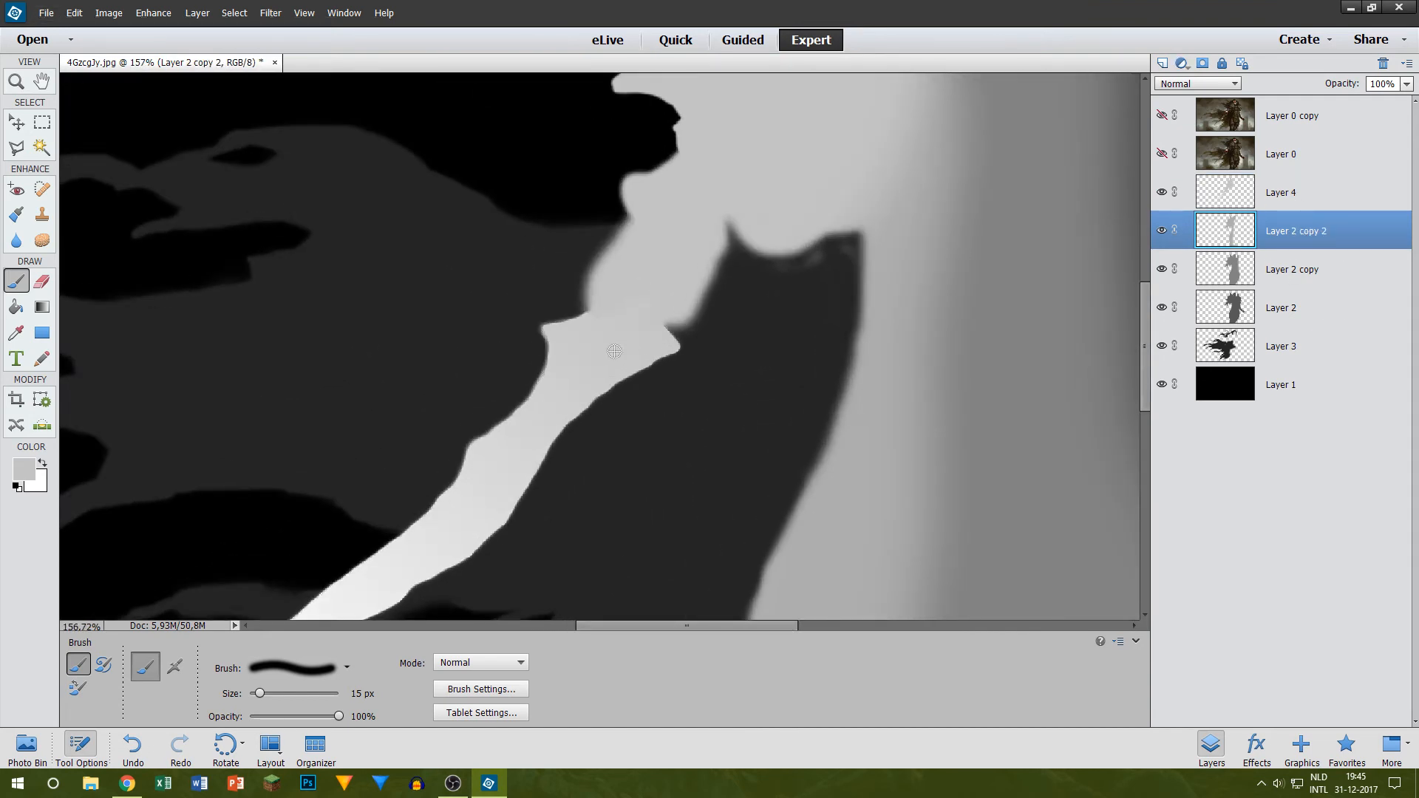
pyautogui.scroll(-2, 503, 352)
pyautogui.scroll(6, 517, 377)
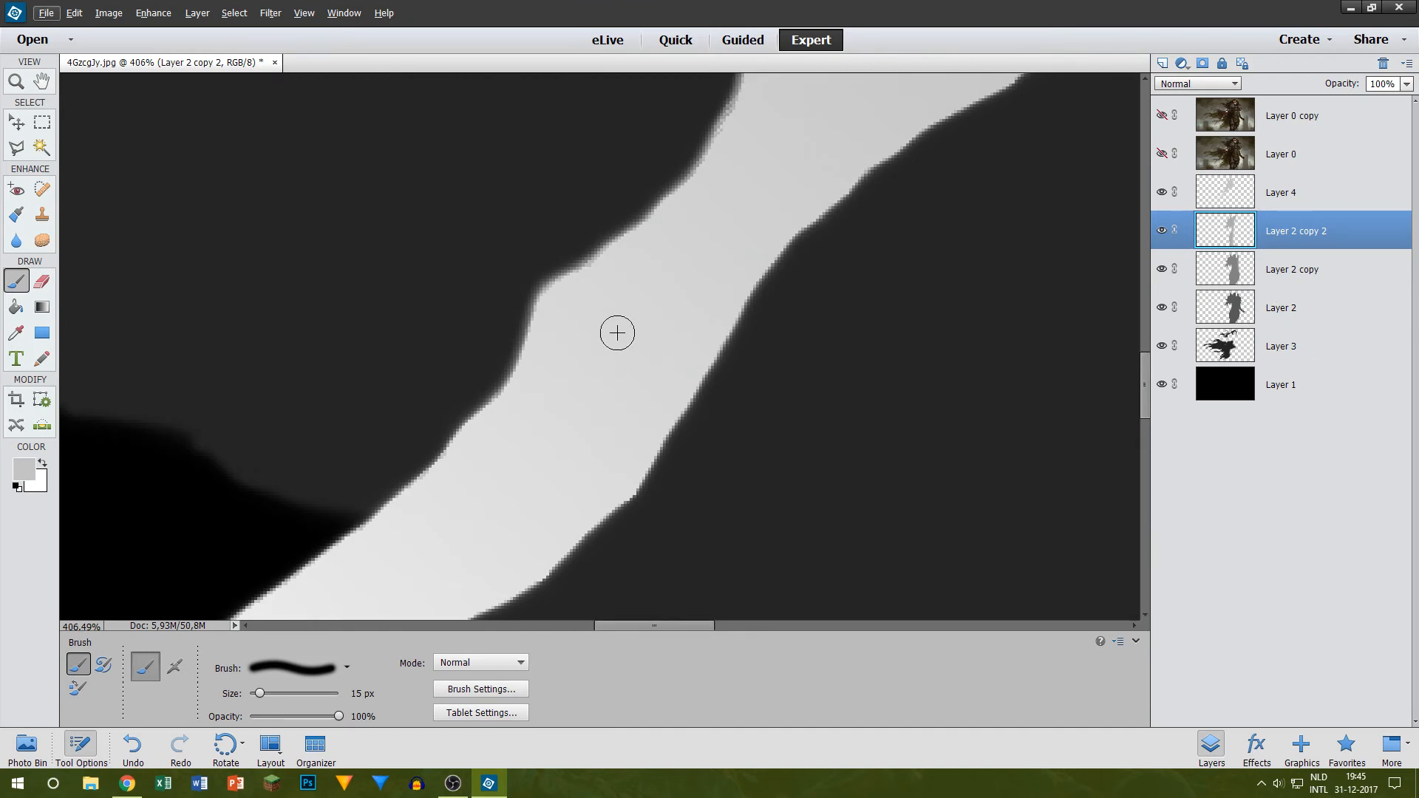
pyautogui.scroll(-7, 540, 299)
pyautogui.scroll(-2, 533, 288)
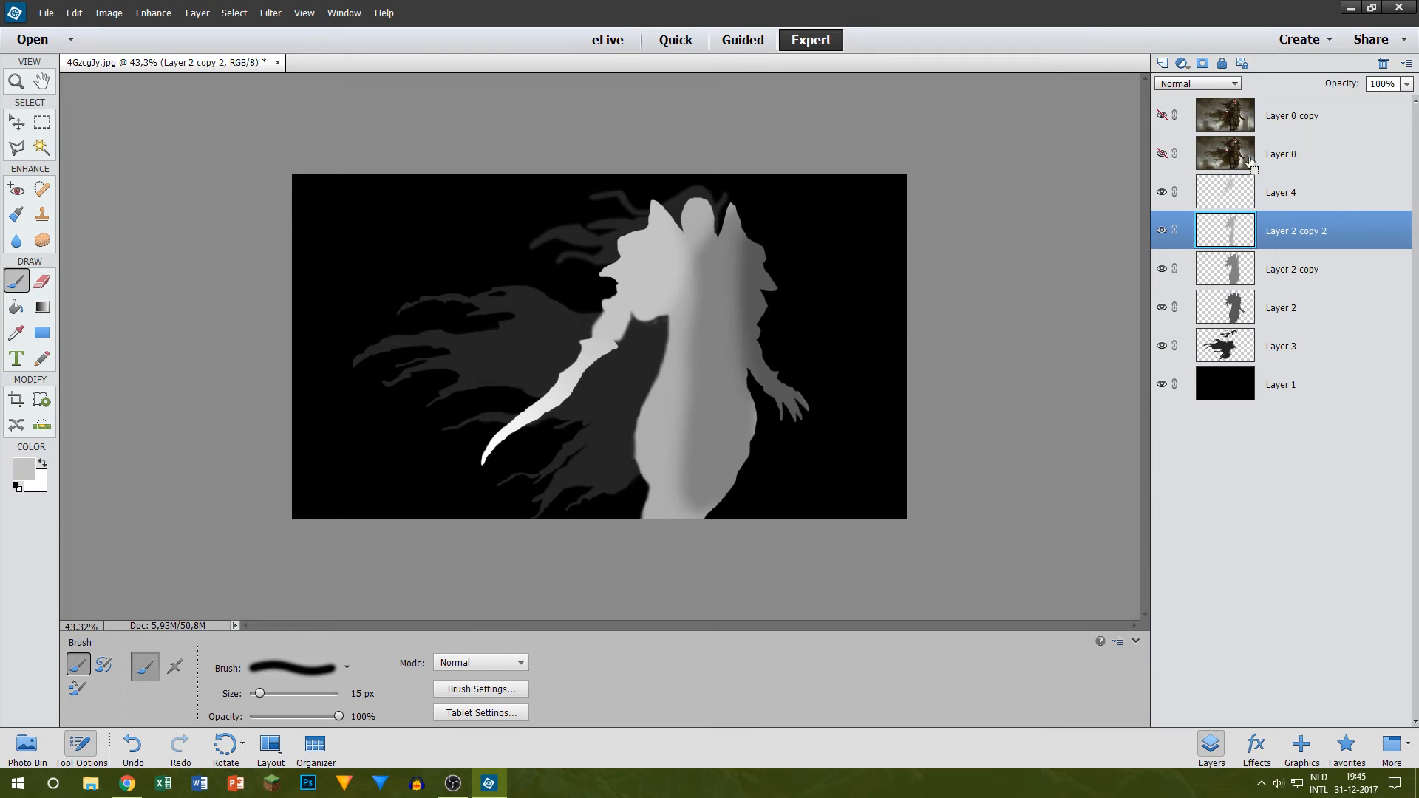
# Step: Save the layered document to the desktop as 4GzcgJy.psd and export a PNG copy named DisplacementMap2.png with smallest compression
pyautogui.hotkey('ctrl', 's')
pyautogui.click(1060, 633)
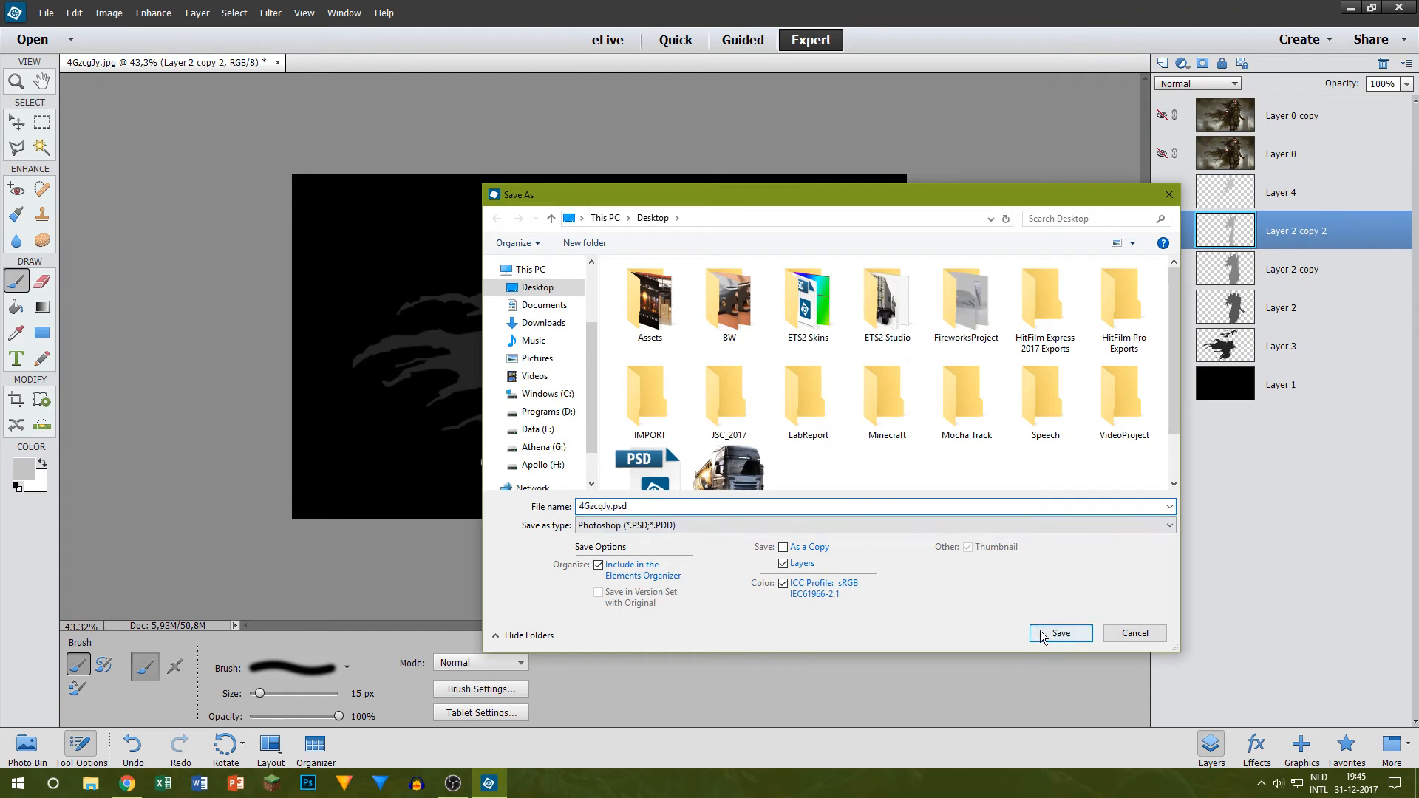
pyautogui.hotkey('ctrl', 'shift', 's')
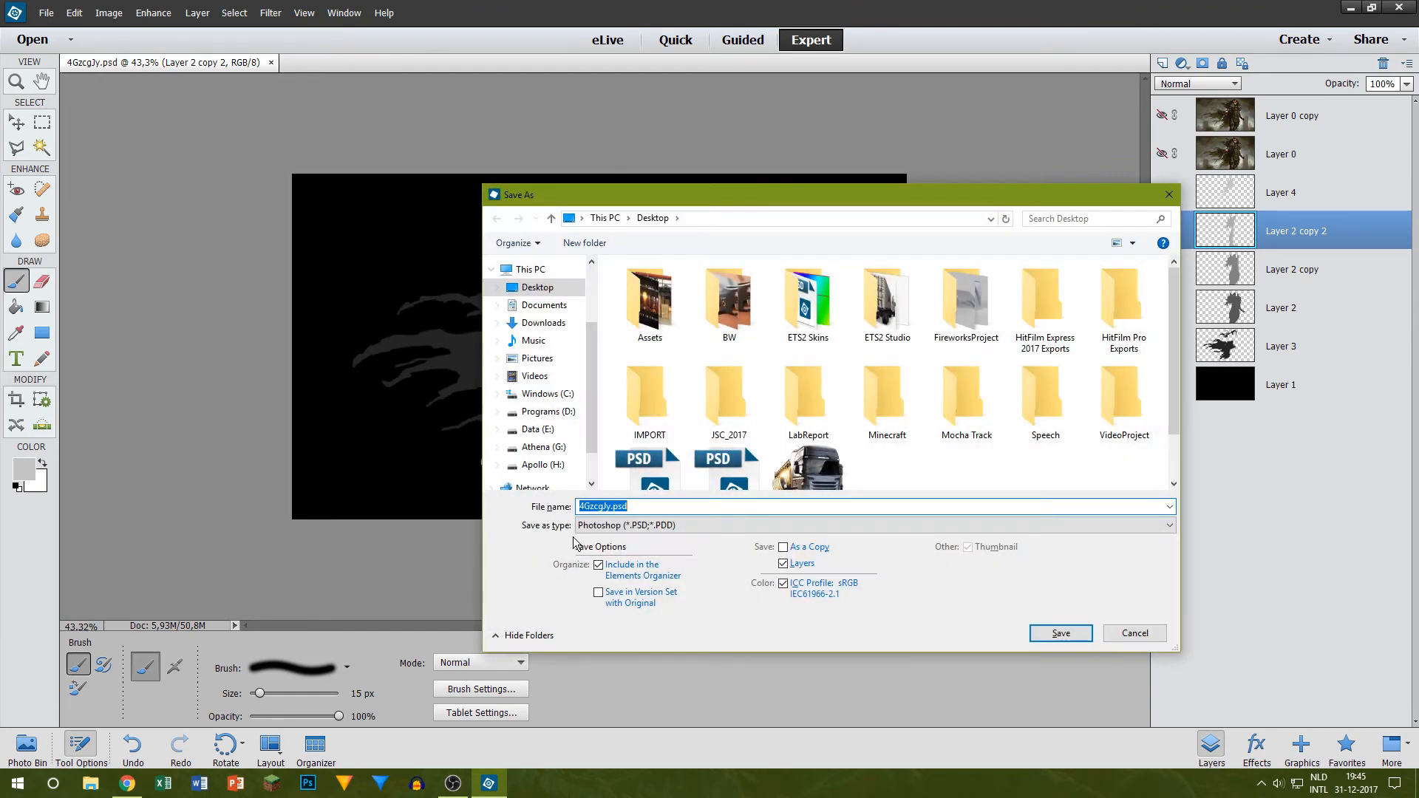
pyautogui.click(629, 525)
pyautogui.click(624, 622)
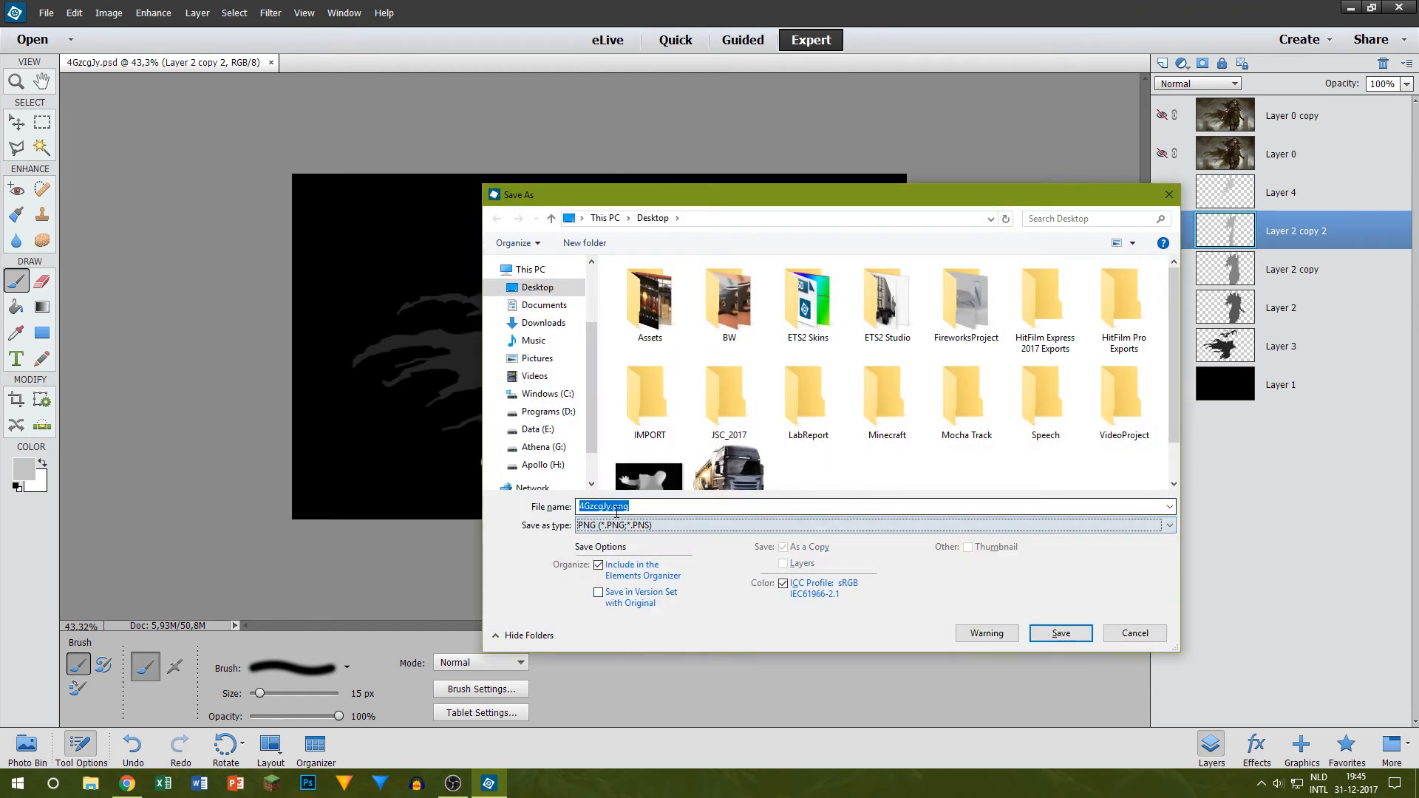
pyautogui.click(607, 506)
pyautogui.doubleClick(610, 507)
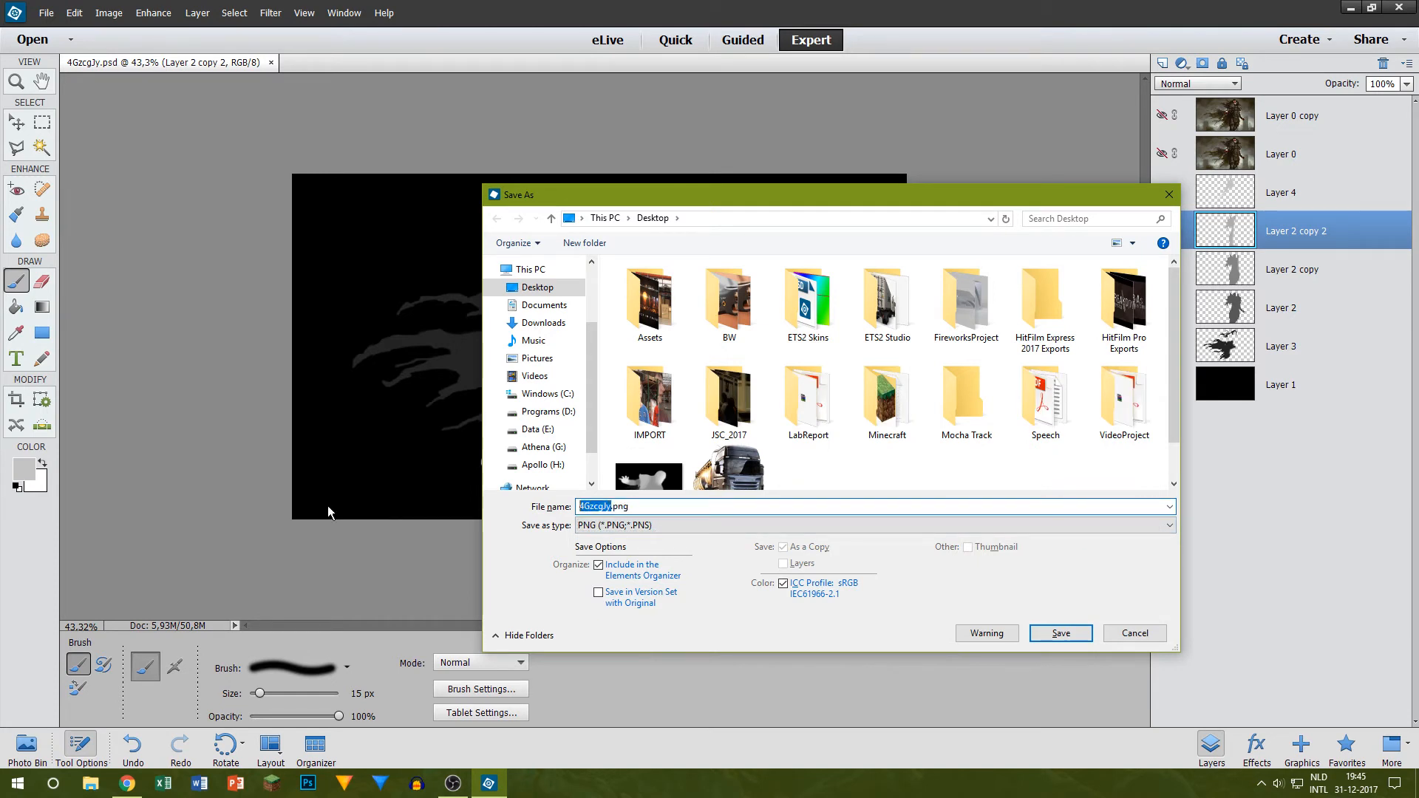
pyautogui.write('DisplacementMap2')
pyautogui.click(1060, 633)
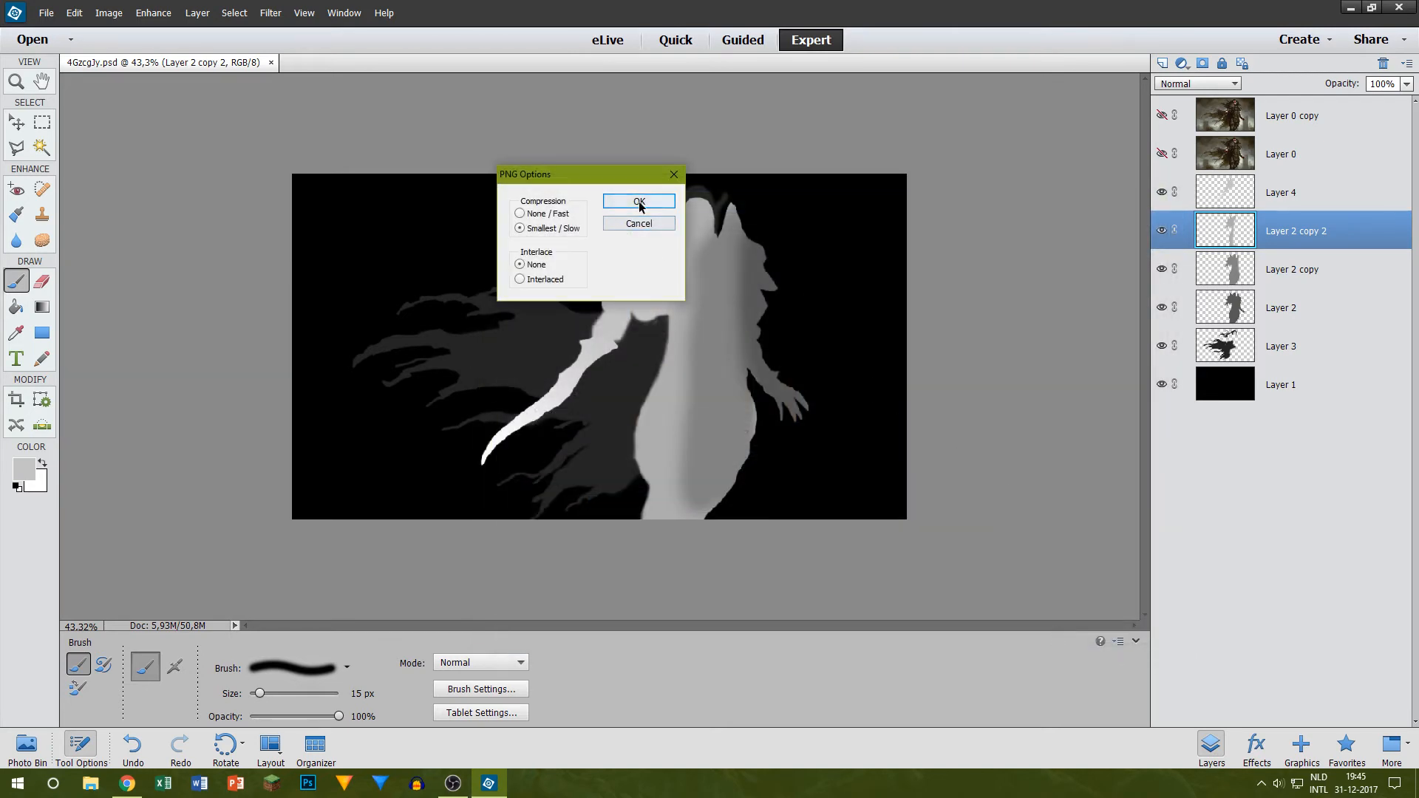
pyautogui.click(639, 203)
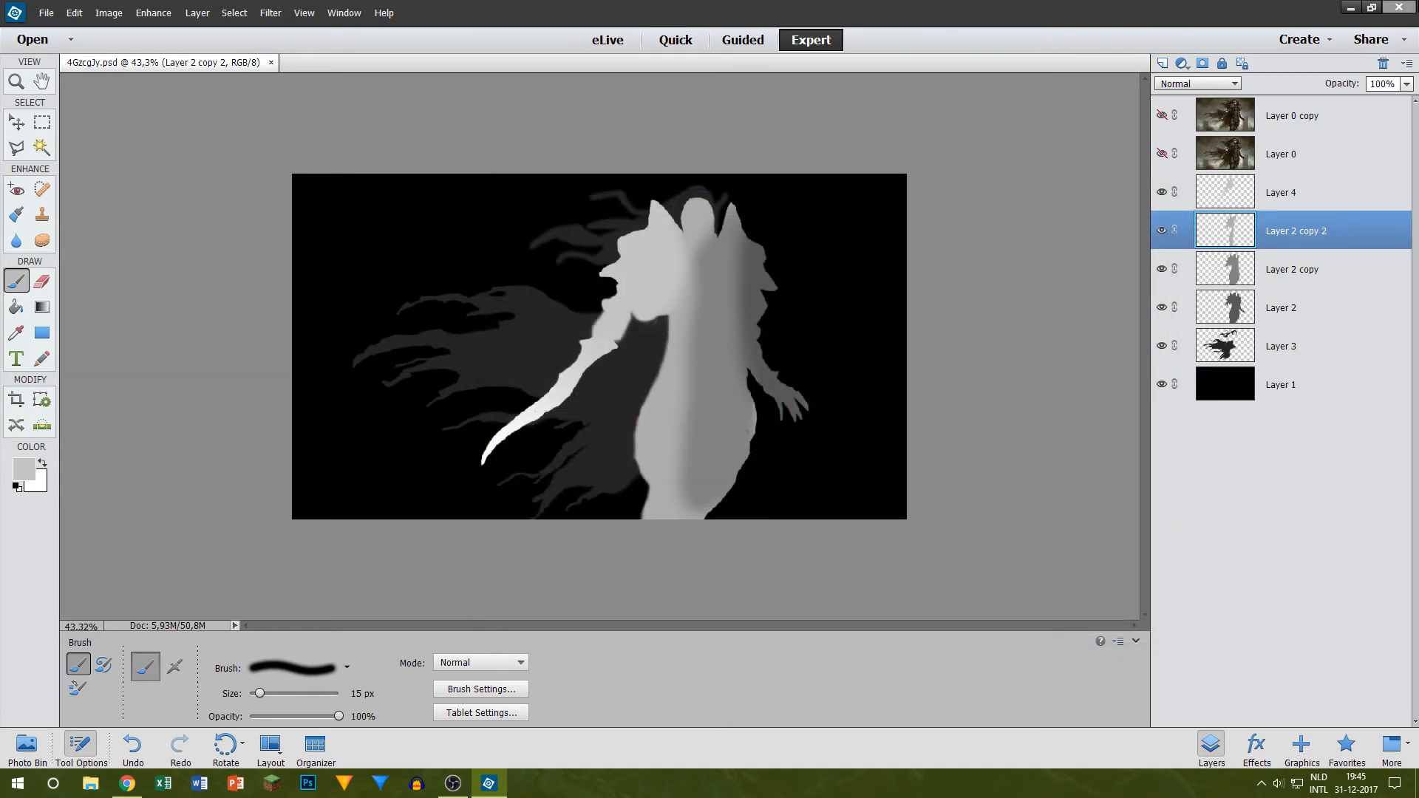
# Step: Close the image editor and start a new project in HitFilm Pro
pyautogui.click(1399, 7)
pyautogui.moveTo(74, 348); pyautogui.dragTo(25, 268)
pyautogui.moveTo(31, 326); pyautogui.dragTo(663, 183)
pyautogui.click(705, 259)
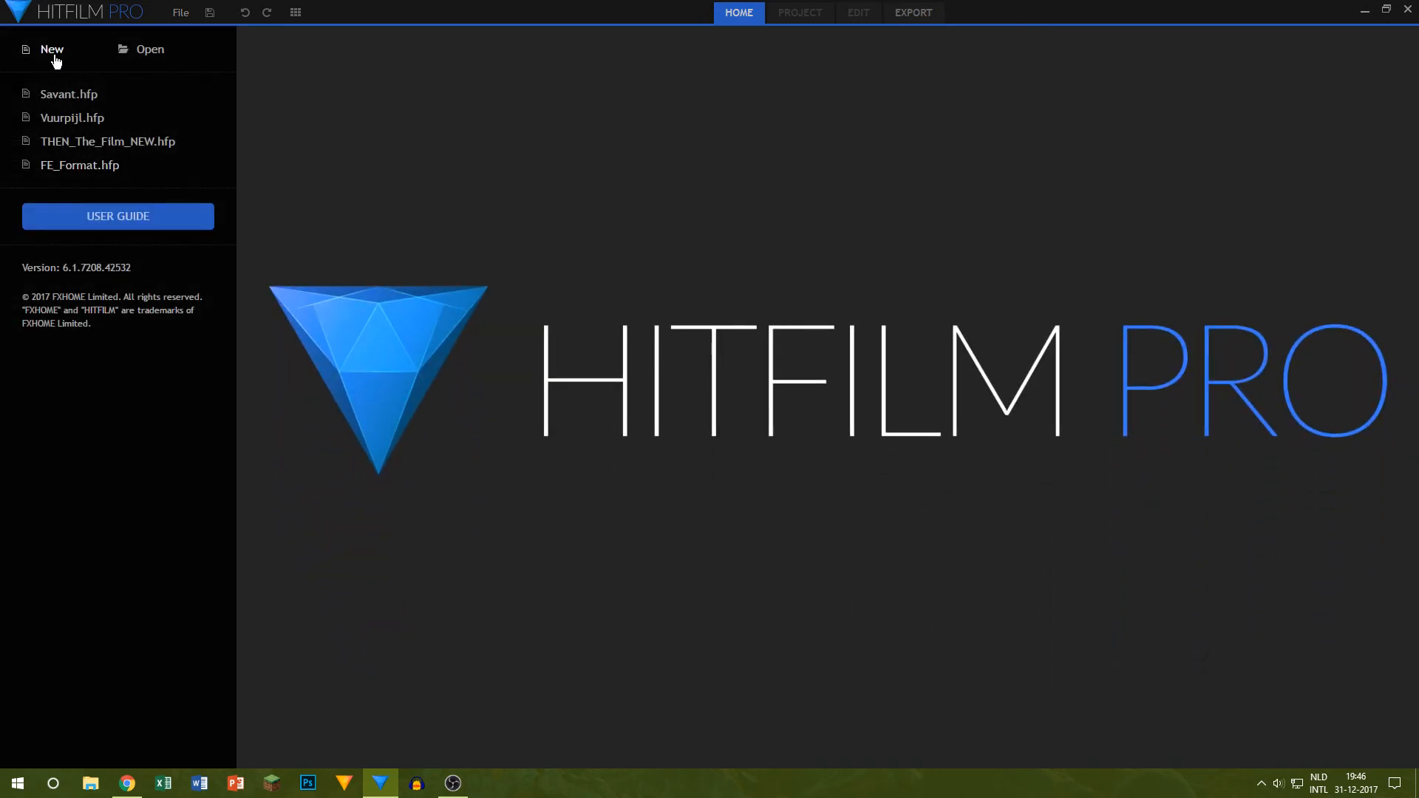
pyautogui.click(53, 54)
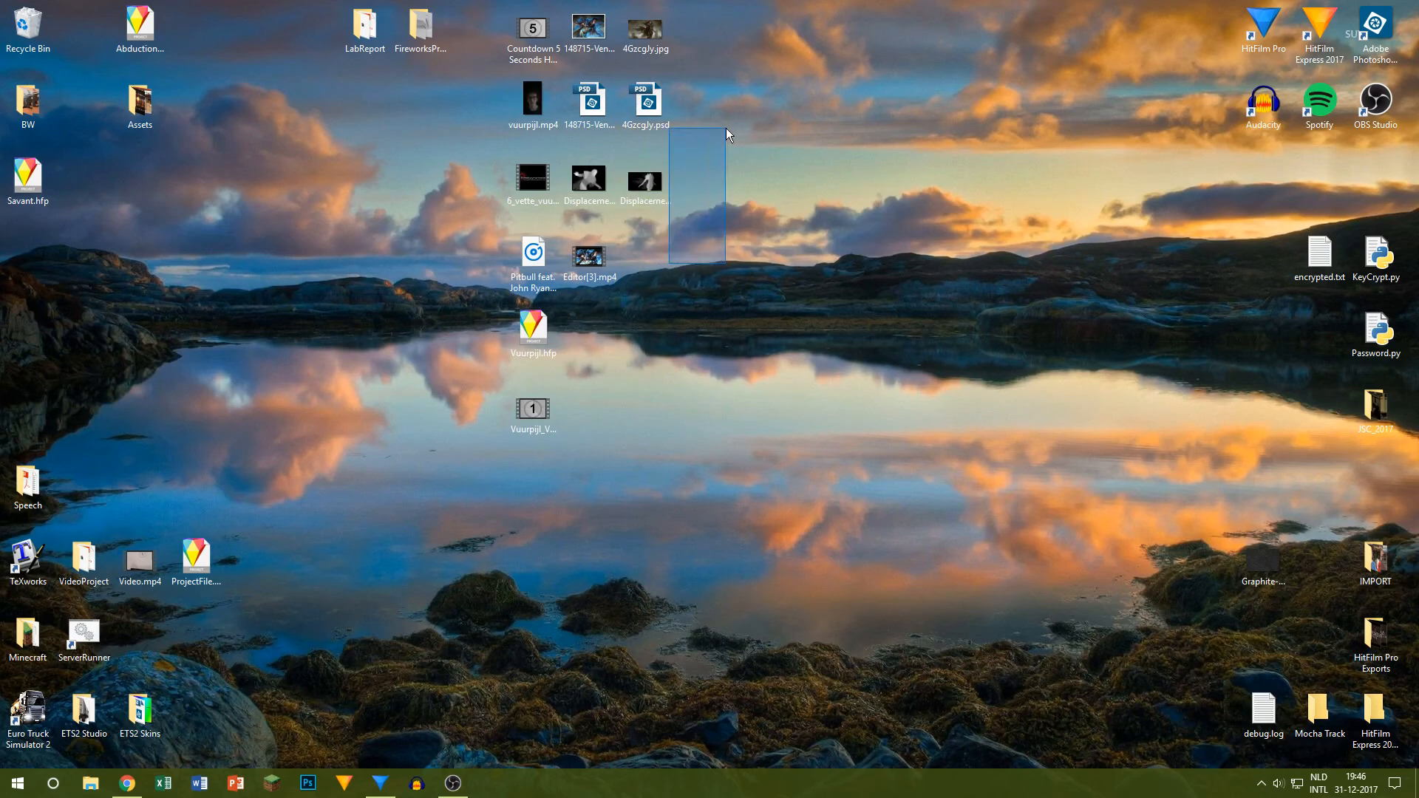
# Step: Import 4GzcgJy.jpg and DisplacementMap2.png from the desktop into the HitFilm Pro project media
pyautogui.click(665, 179)
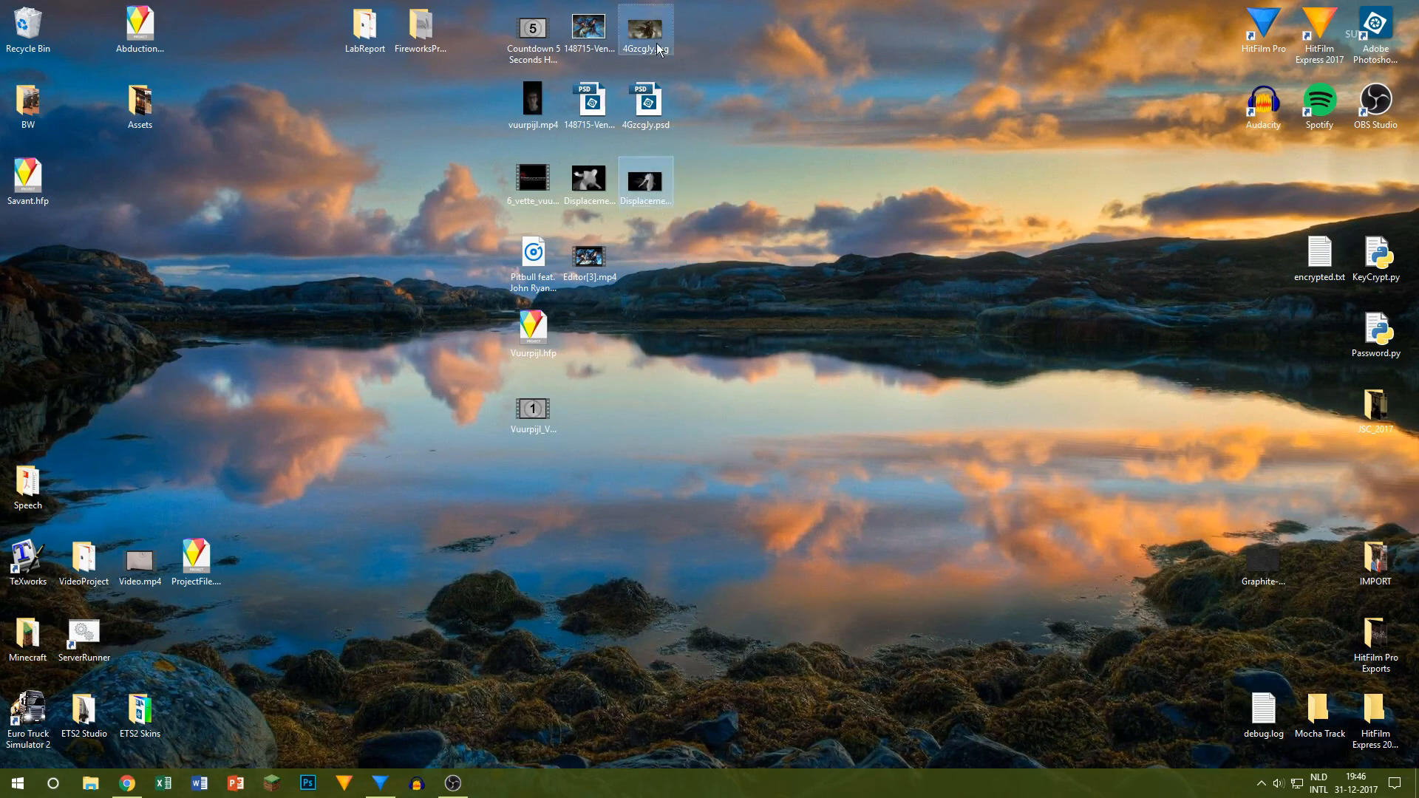
pyautogui.click(380, 784)
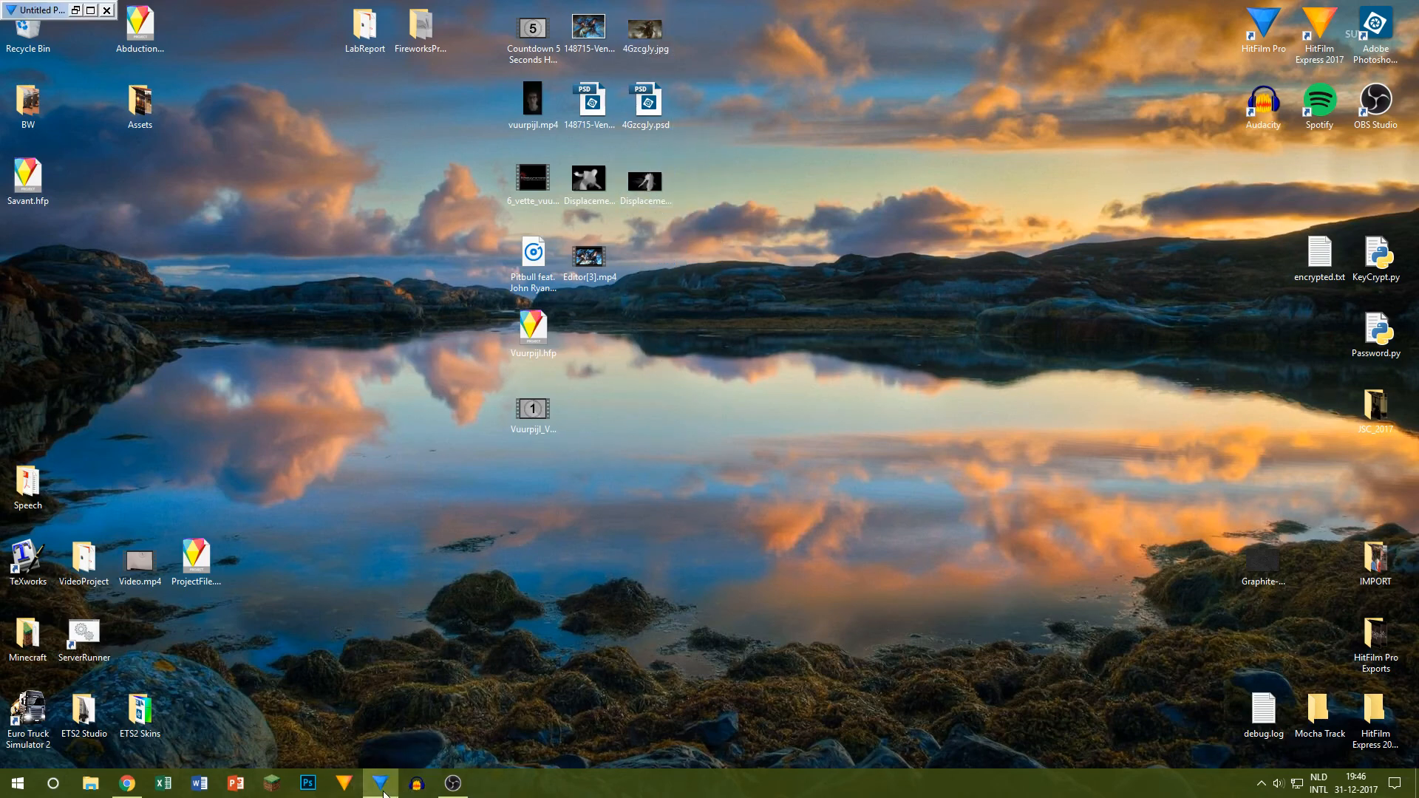
pyautogui.moveTo(383, 794); pyautogui.dragTo(159, 497)
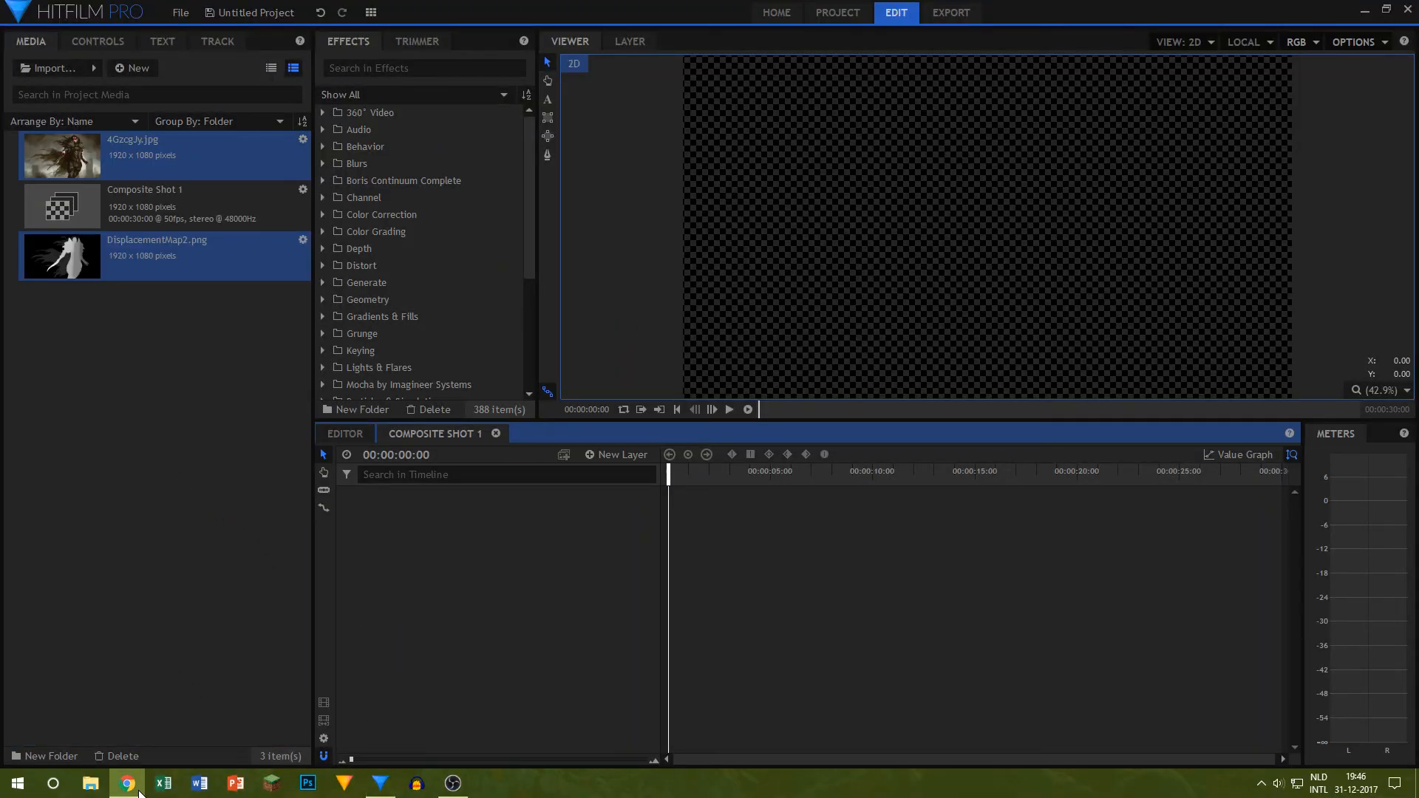
# Step: Add 4GzcgJy.jpg to the Composite Shot 1 timeline and place DisplacementMap2.png on the layer beneath it
pyautogui.click(143, 121)
pyautogui.click(159, 172)
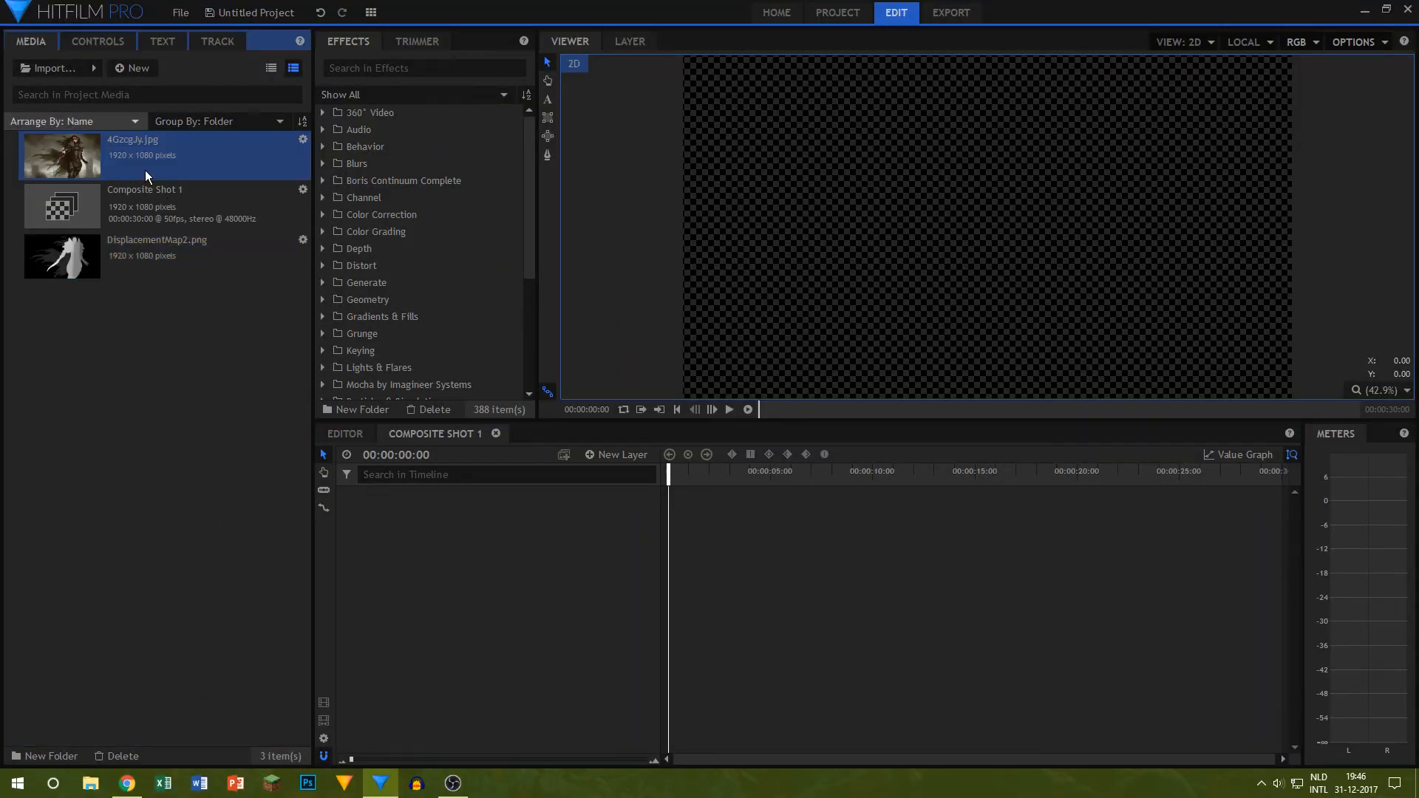
pyautogui.moveTo(145, 170); pyautogui.dragTo(526, 516)
pyautogui.click(112, 469)
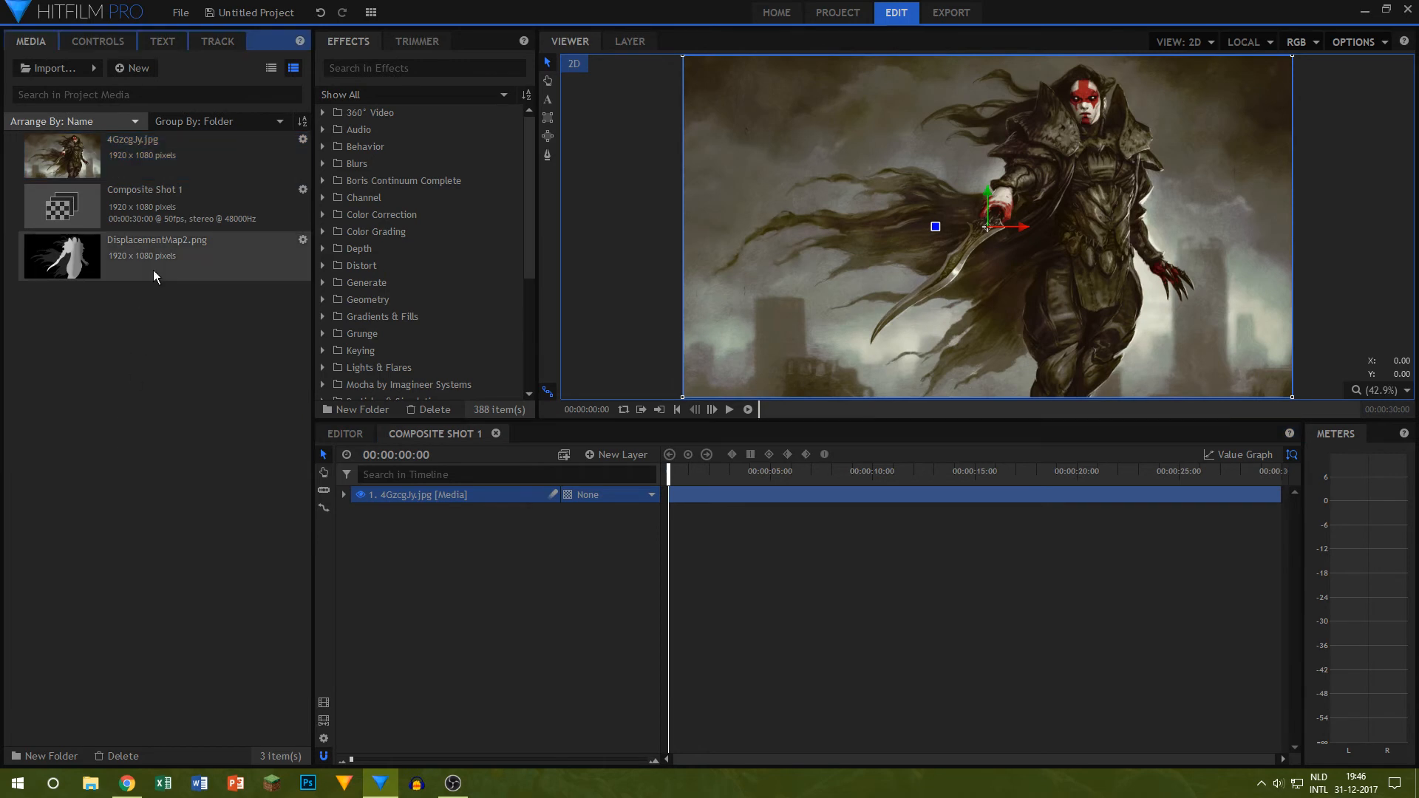
pyautogui.moveTo(397, 481); pyautogui.dragTo(391, 508)
# Step: Compare the artwork with the displacement map by repeatedly toggling the visibility of the 4GzcgJy.jpg layer
pyautogui.click(360, 494)
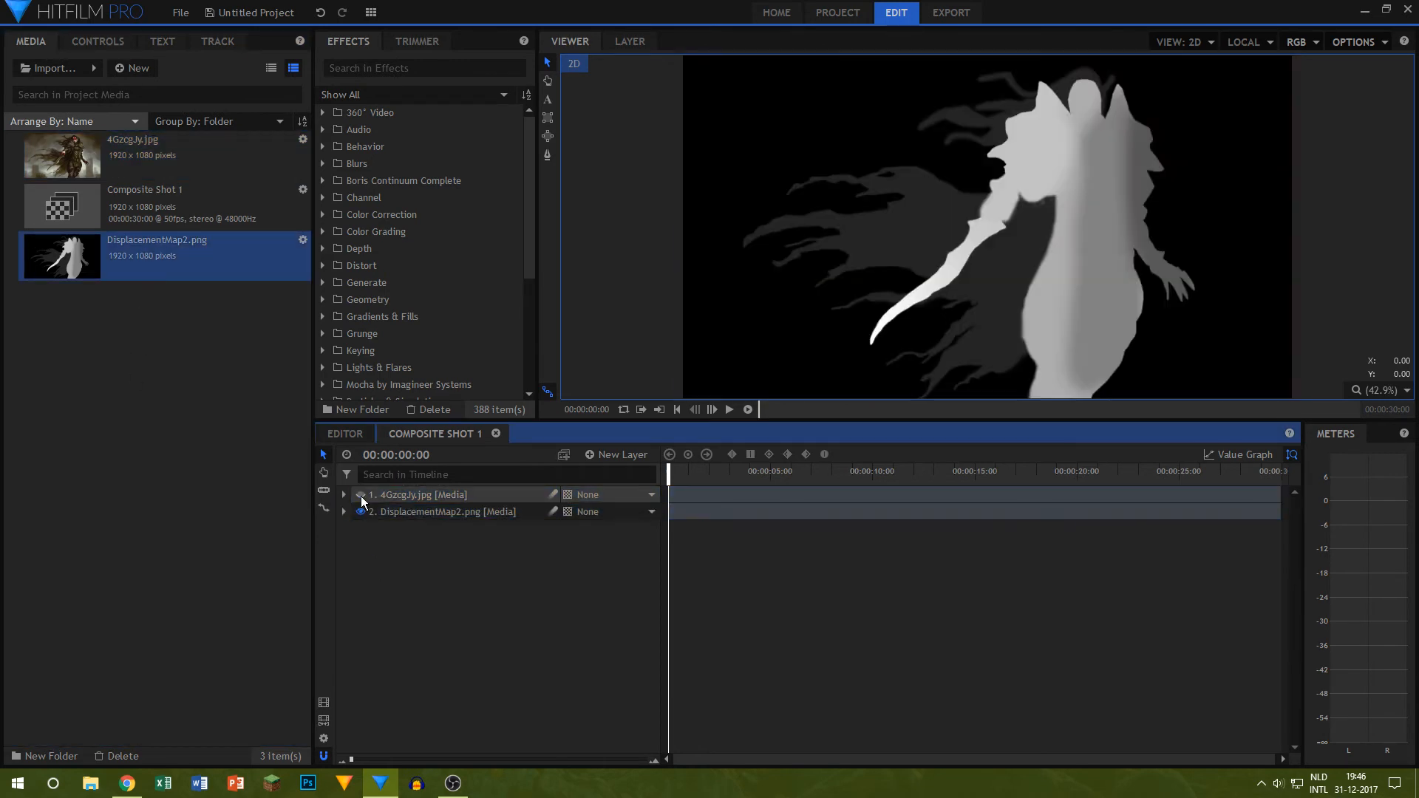
pyautogui.click(361, 494)
pyautogui.click(361, 497)
pyautogui.click(361, 498)
pyautogui.click(361, 498)
pyautogui.click(361, 498)
pyautogui.click(362, 498)
pyautogui.click(360, 495)
pyautogui.click(360, 495)
pyautogui.click(361, 495)
# Step: Save the HitFilm project to the desktop as Animation
pyautogui.hotkey('ctrl', 's')
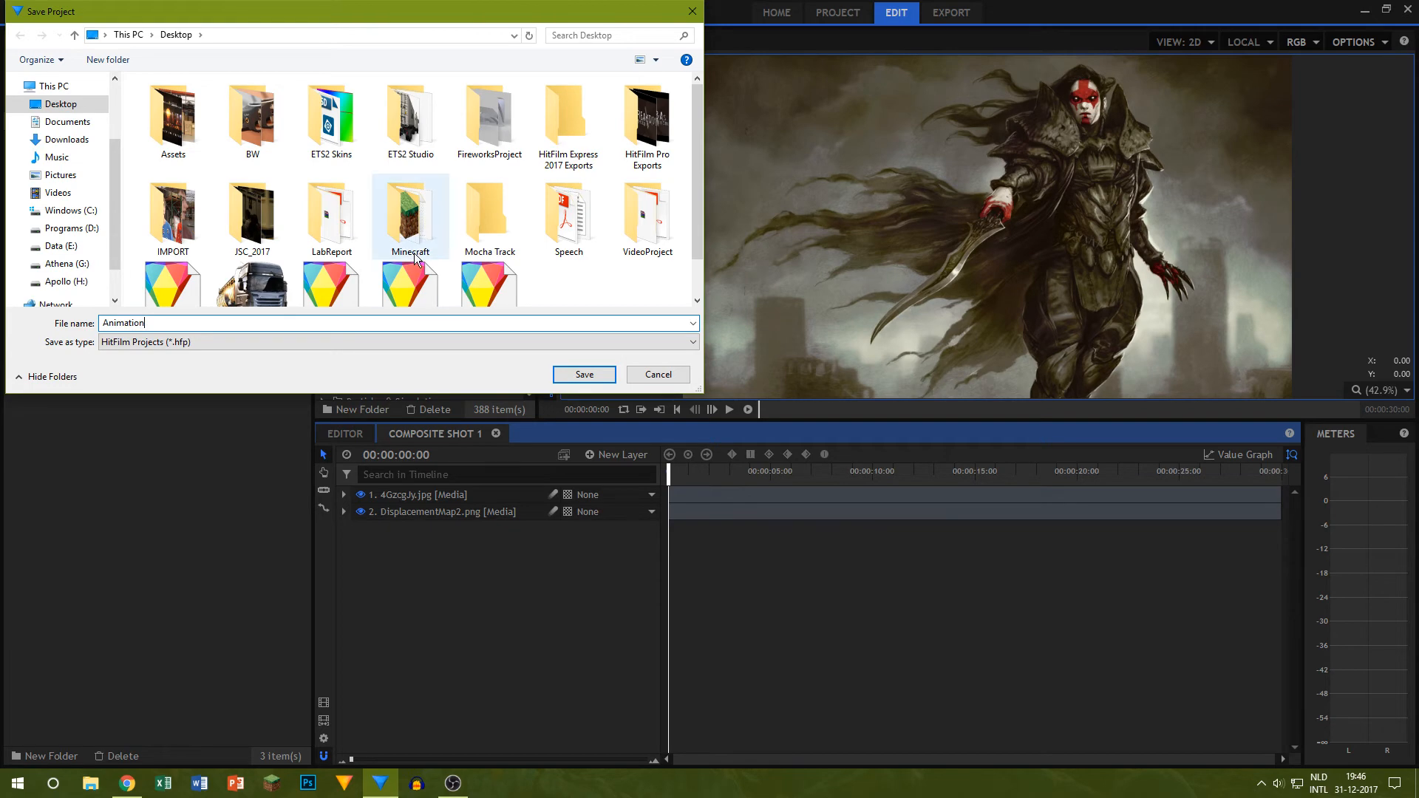
pyautogui.click(584, 374)
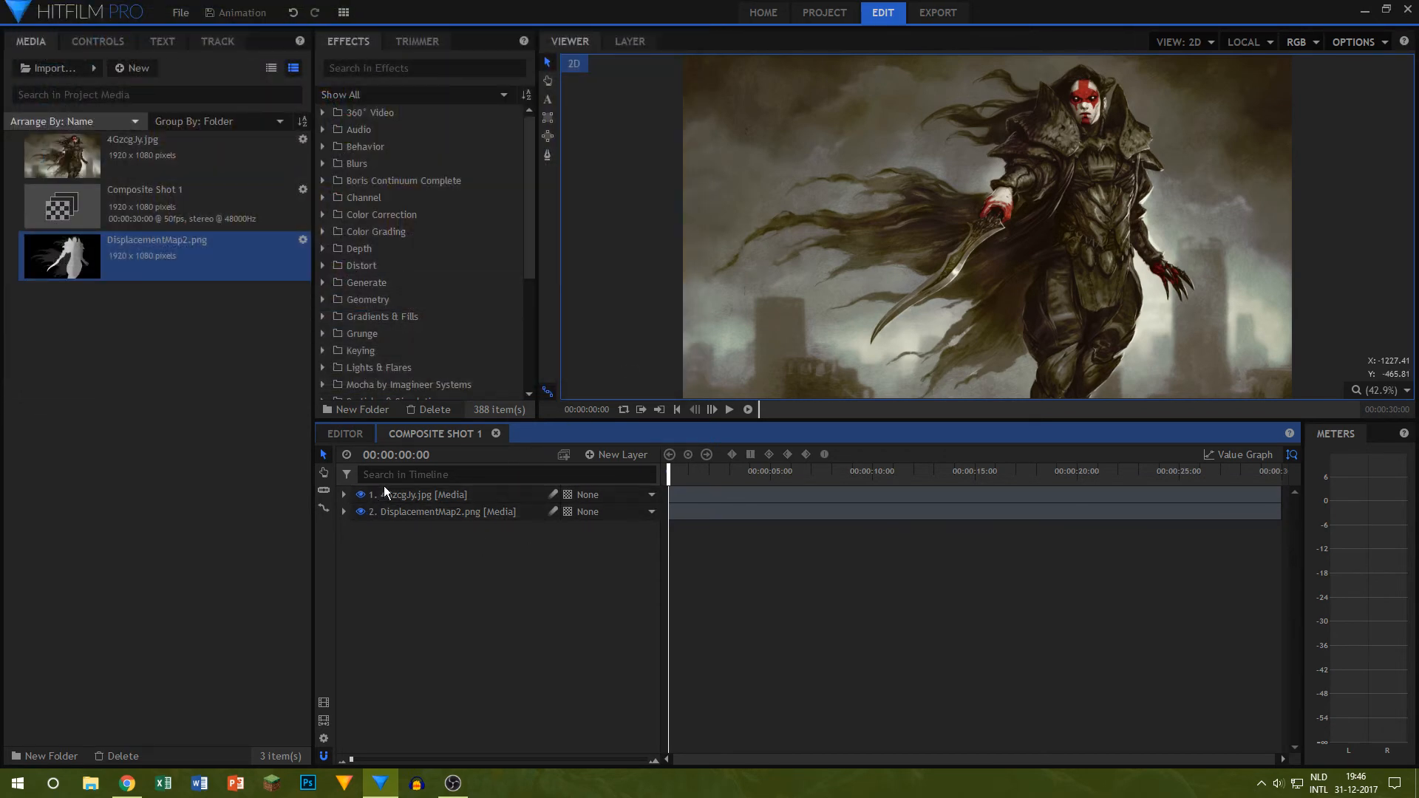
# Step: Search the effects for "displa" and apply the Displacement effect to the 4GzcgJy.jpg layer
pyautogui.click(381, 67)
pyautogui.write('displa')
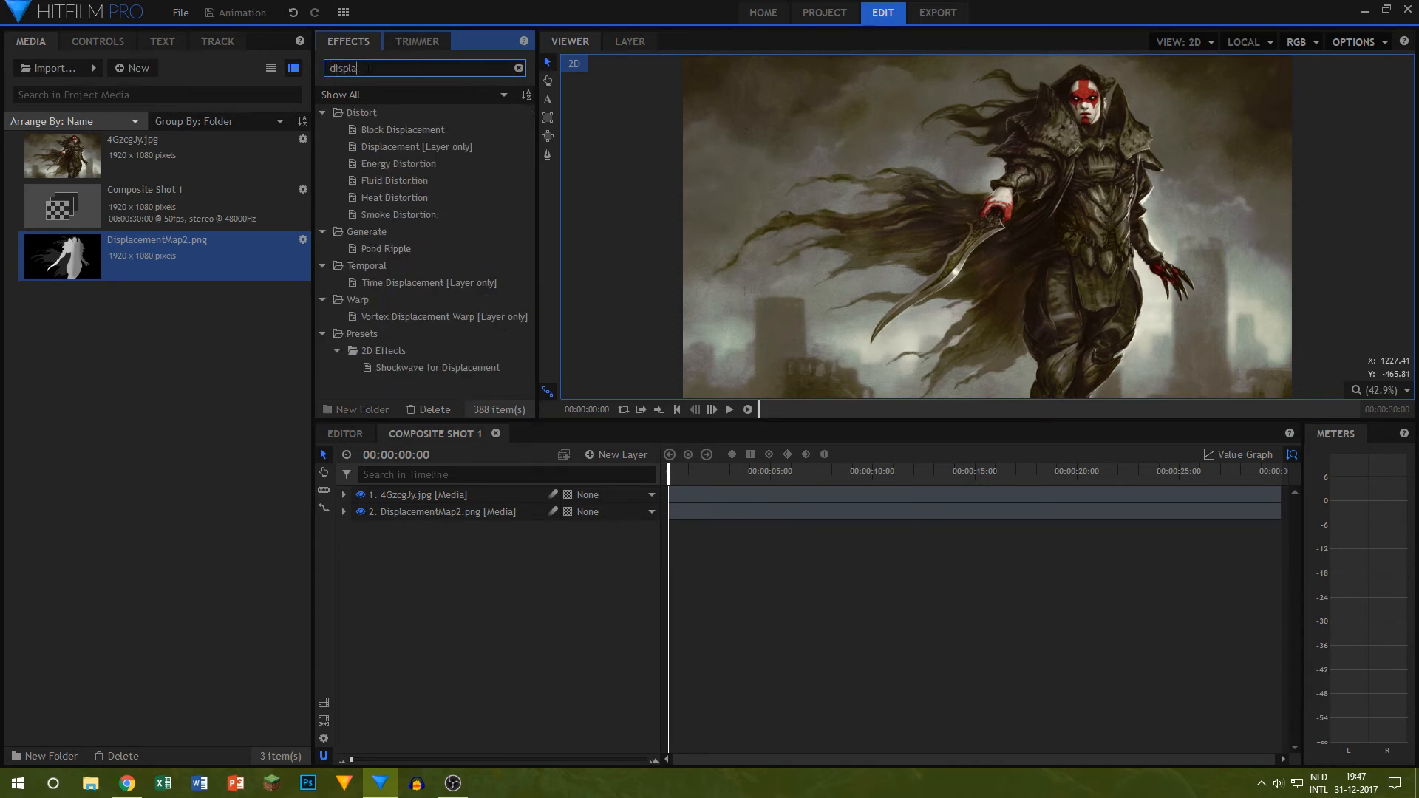
pyautogui.moveTo(425, 144); pyautogui.dragTo(456, 496)
# Step: Set the Displacement source layer to DisplacementMap2.png and both the horizontal and vertical displacement channels to Lightness
pyautogui.click(374, 546)
pyautogui.click(532, 581)
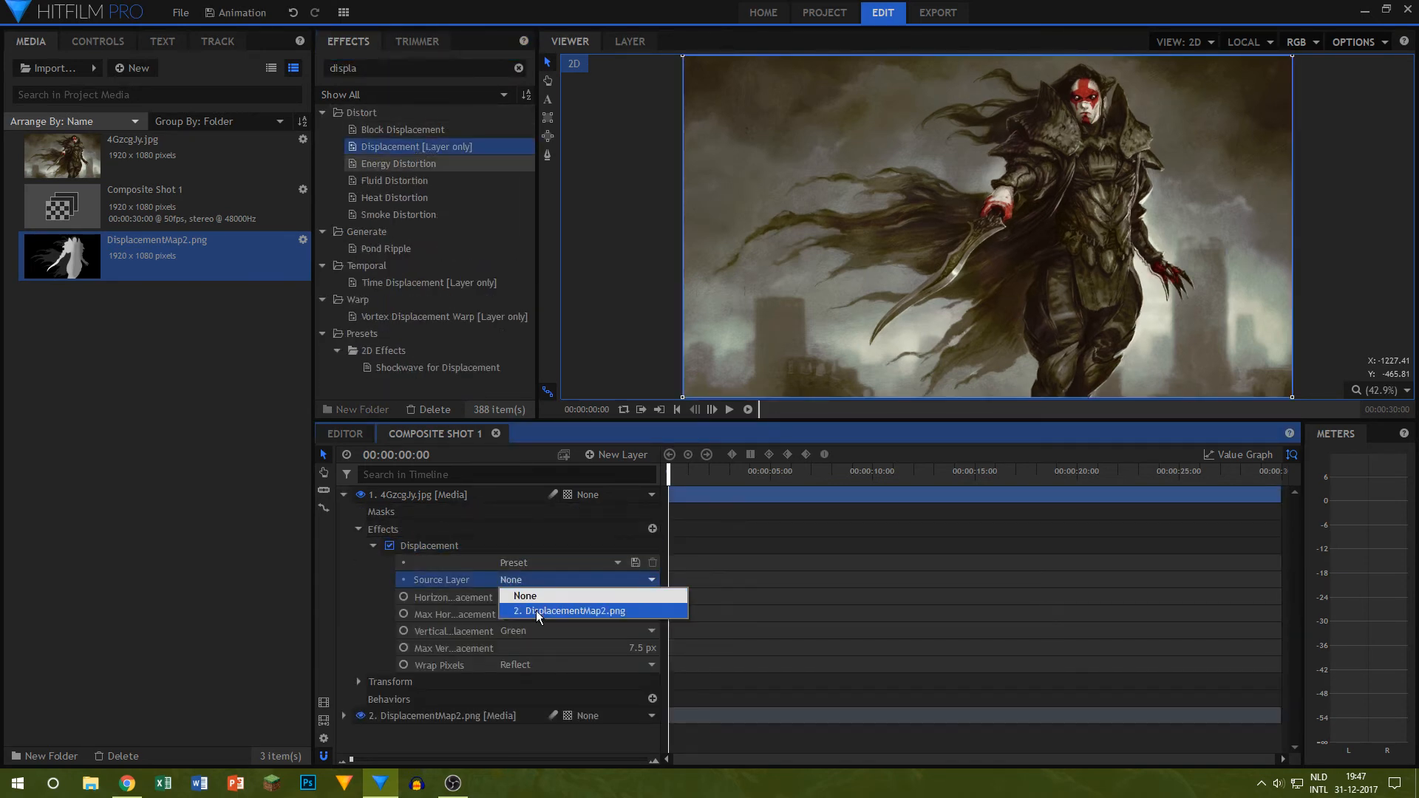
pyautogui.click(535, 610)
pyautogui.click(539, 598)
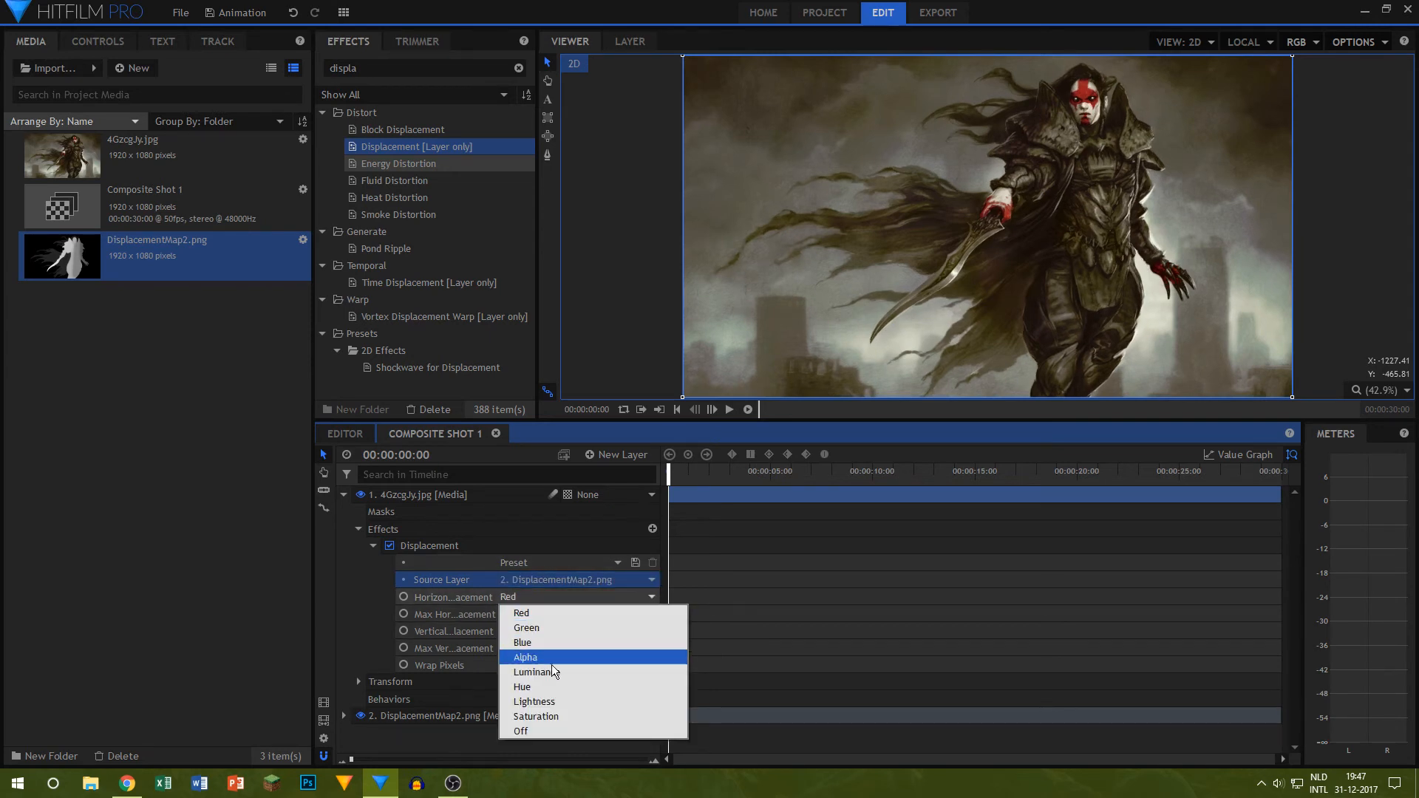
pyautogui.click(545, 701)
pyautogui.click(539, 632)
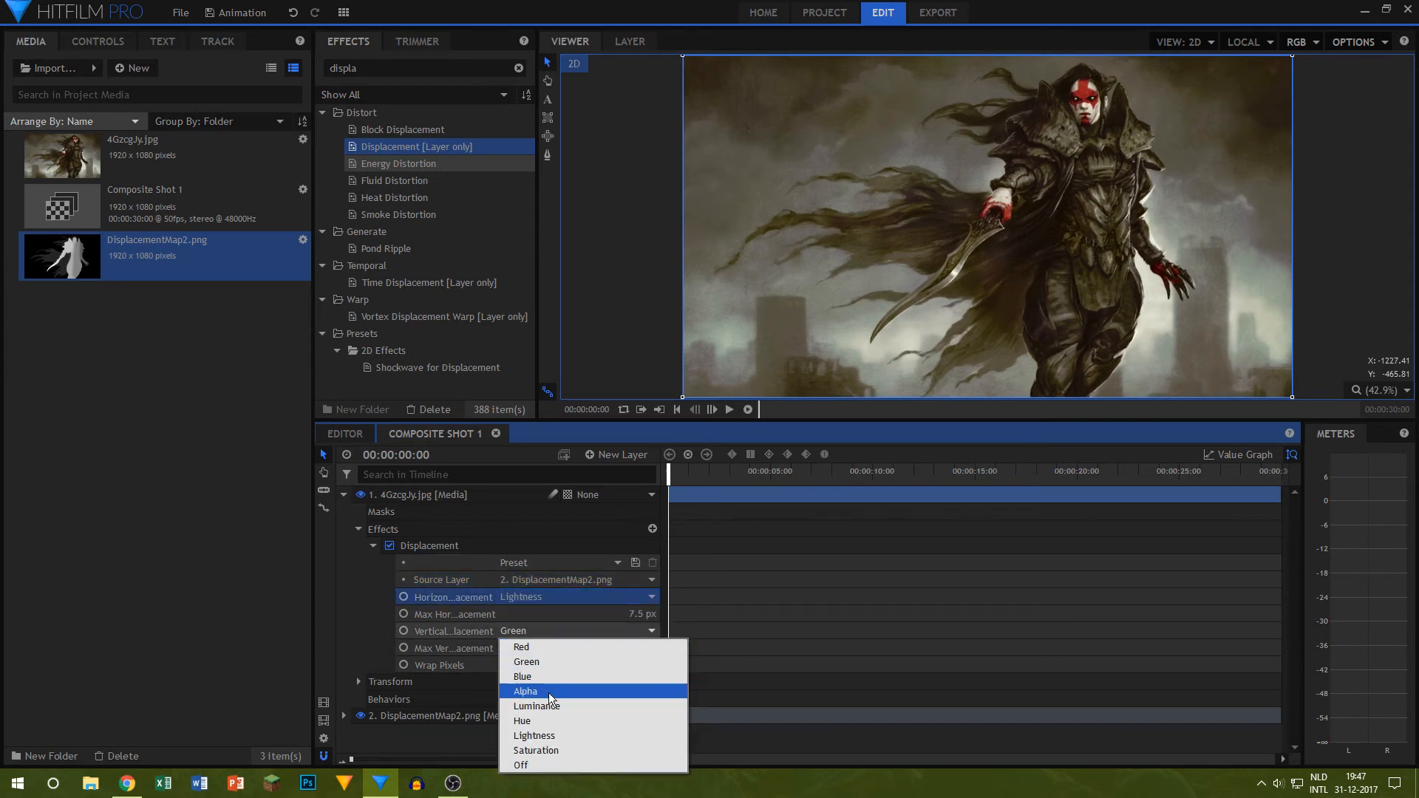
pyautogui.click(549, 736)
# Step: Set the maximum horizontal and maximum vertical displacement to 0 px
pyautogui.moveTo(642, 619); pyautogui.dragTo(658, 667)
pyautogui.click(641, 614)
pyautogui.write('0')
pyautogui.press('Return')
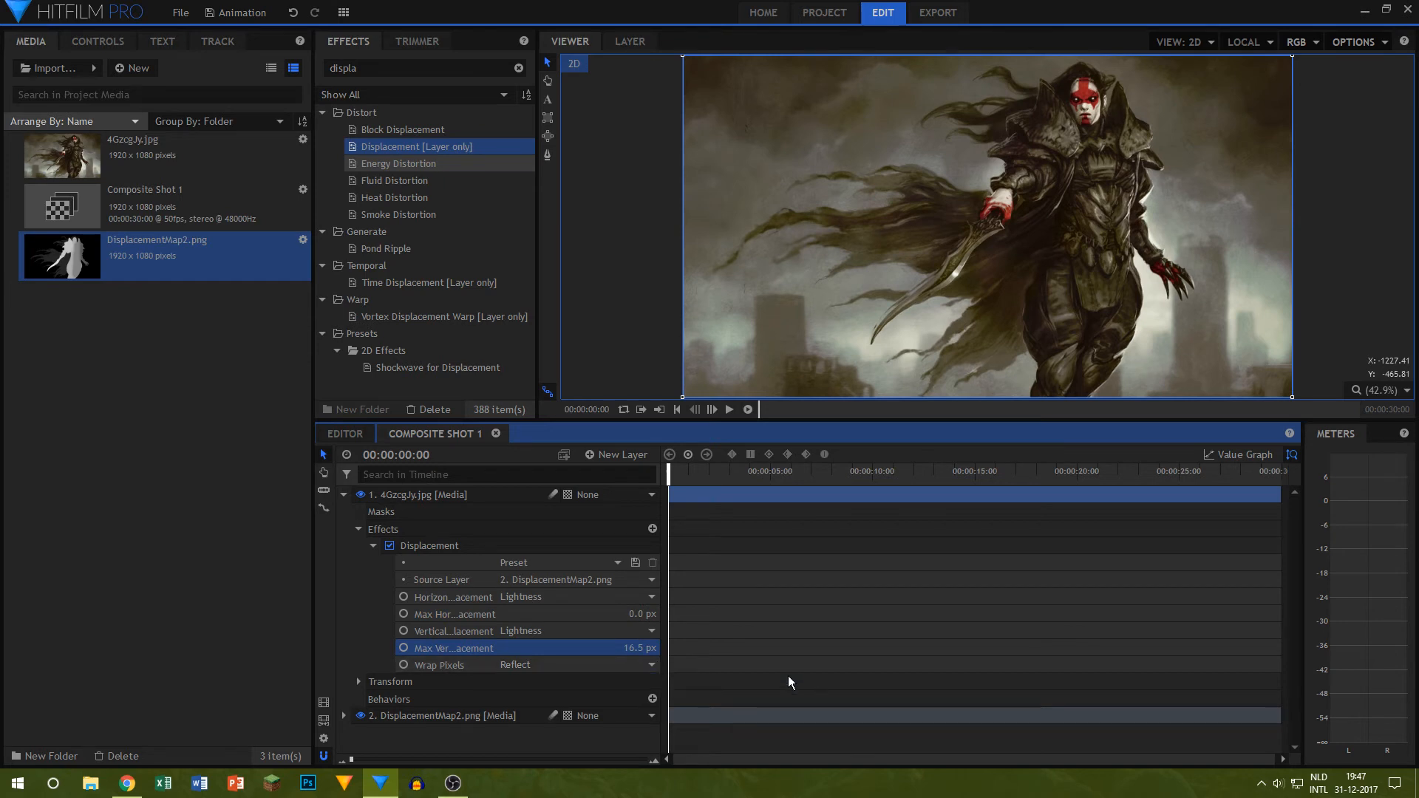
pyautogui.click(639, 646)
pyautogui.write('0')
pyautogui.press('Return')
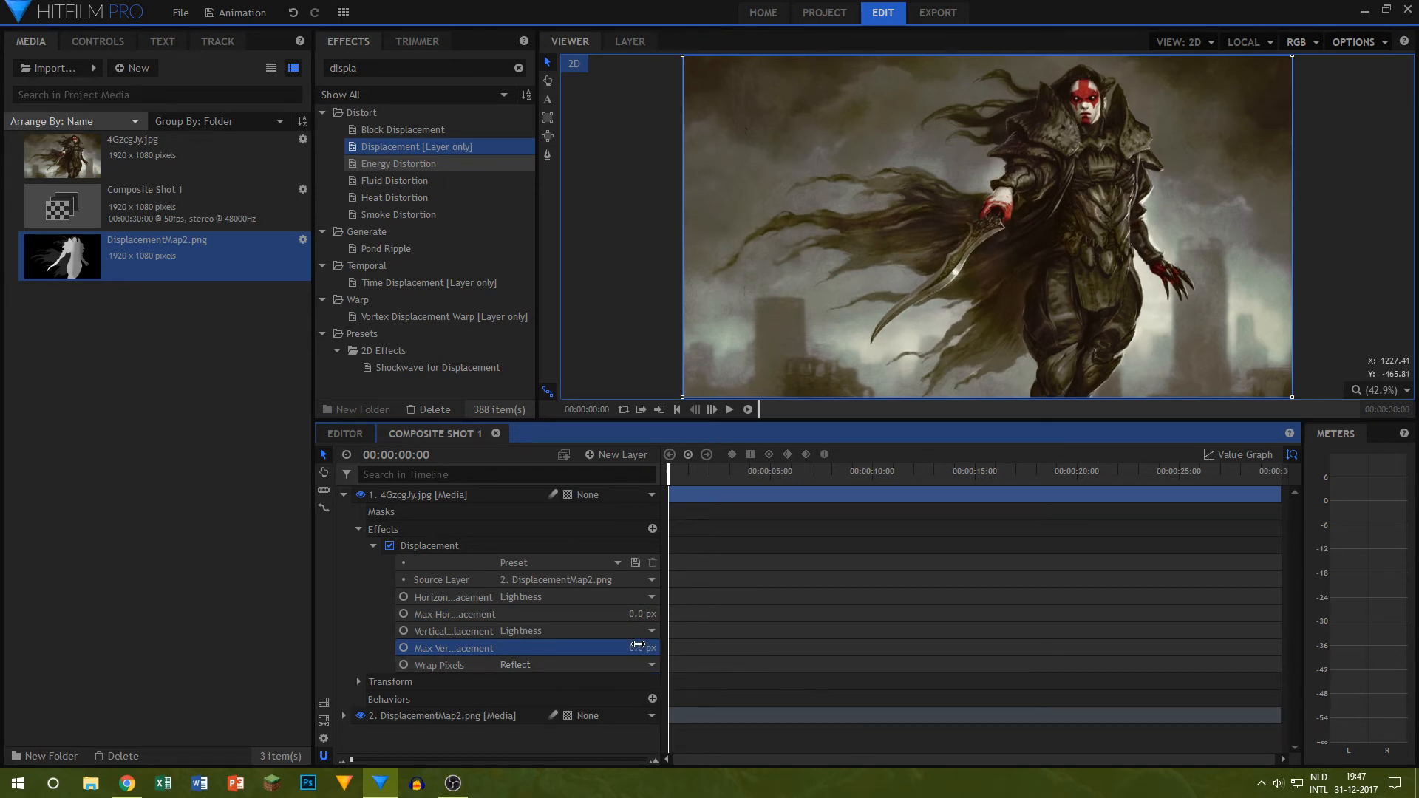
pyautogui.scroll(7, 1059, 208)
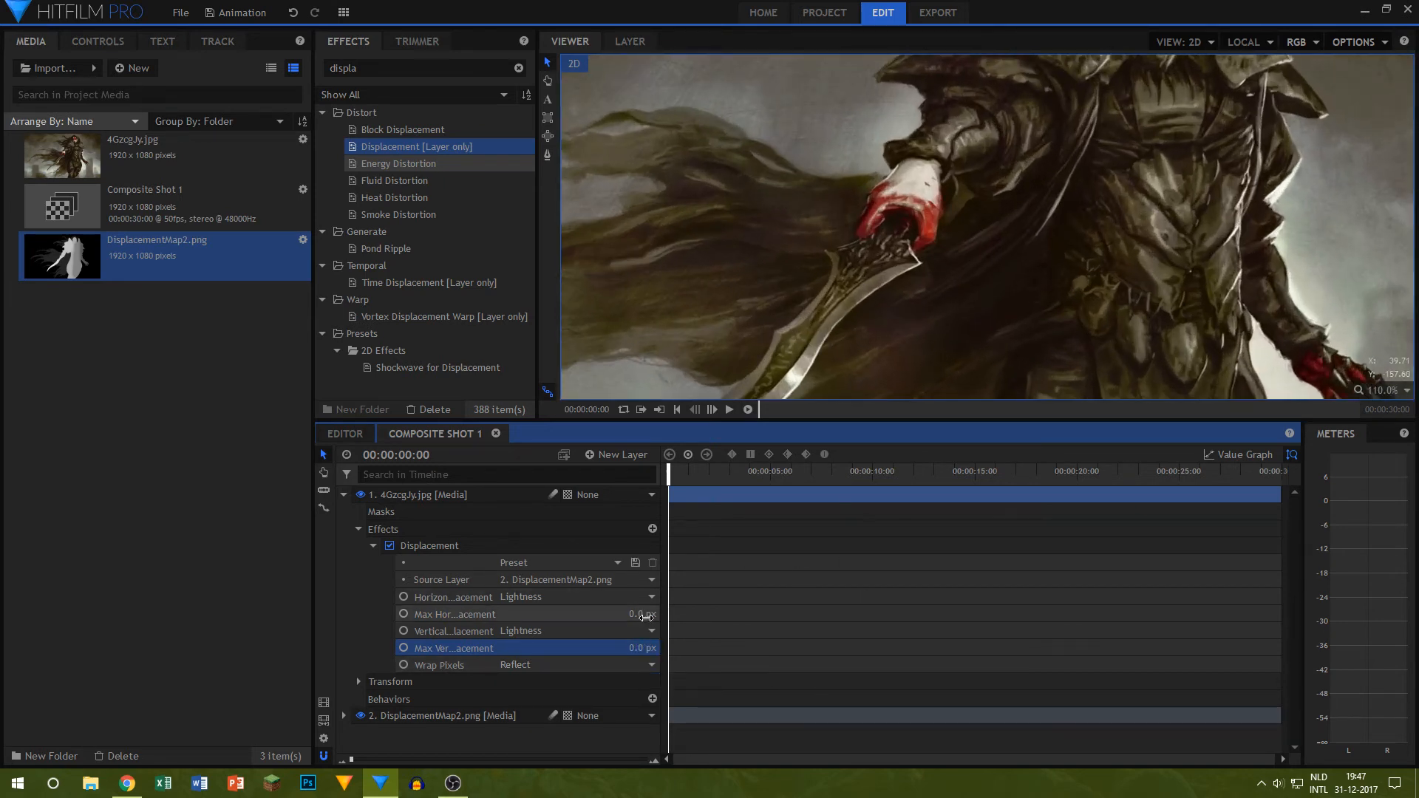
# Step: Try a maximum horizontal displacement of 8 px, switch Wrap Pixels to No and back to Reflect, and return the displacement to 0 px
pyautogui.moveTo(645, 615)
pyautogui.mouseDown()
pyautogui.moveTo(672, 615)
pyautogui.moveTo(618, 615)
pyautogui.moveTo(657, 615)
pyautogui.mouseUp()
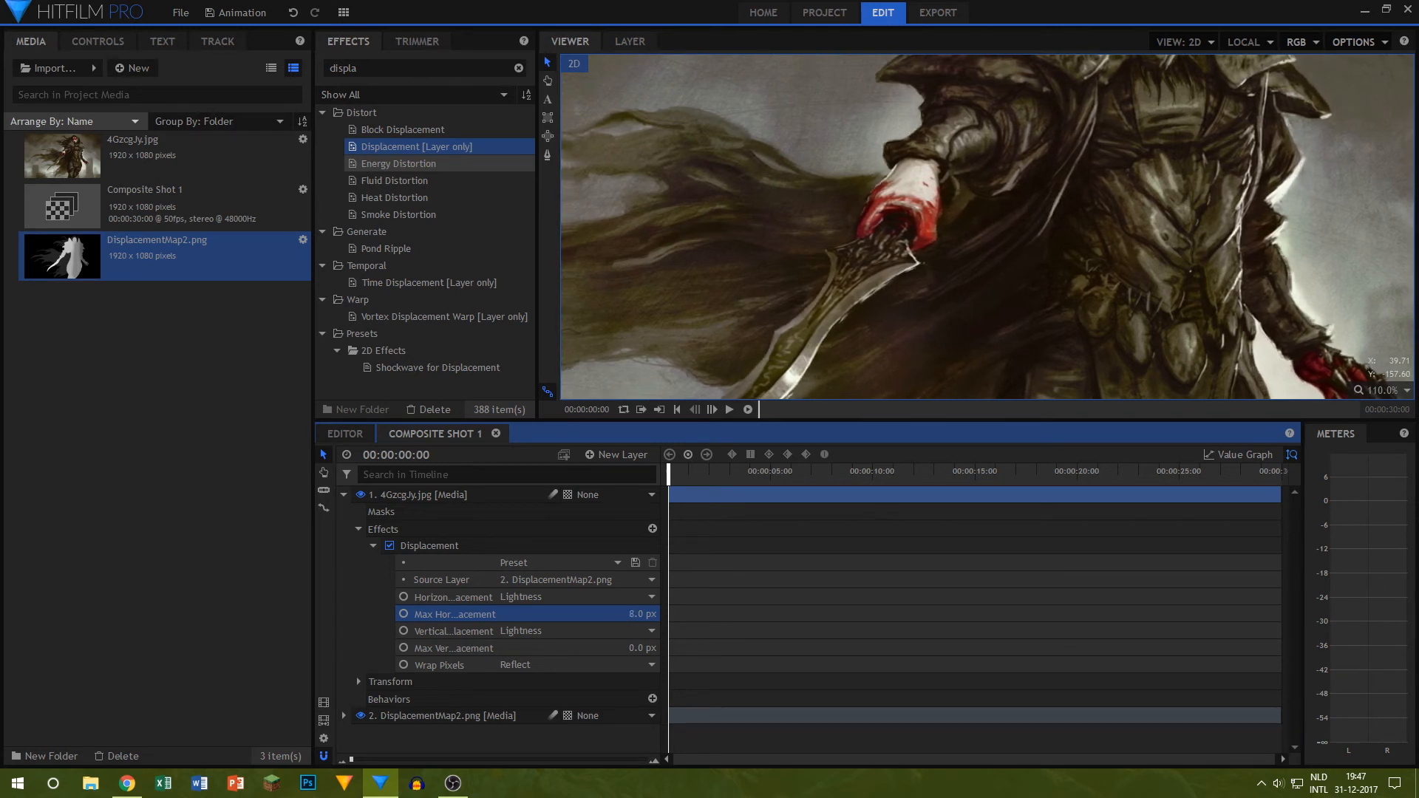
pyautogui.click(570, 661)
pyautogui.click(566, 677)
pyautogui.click(566, 660)
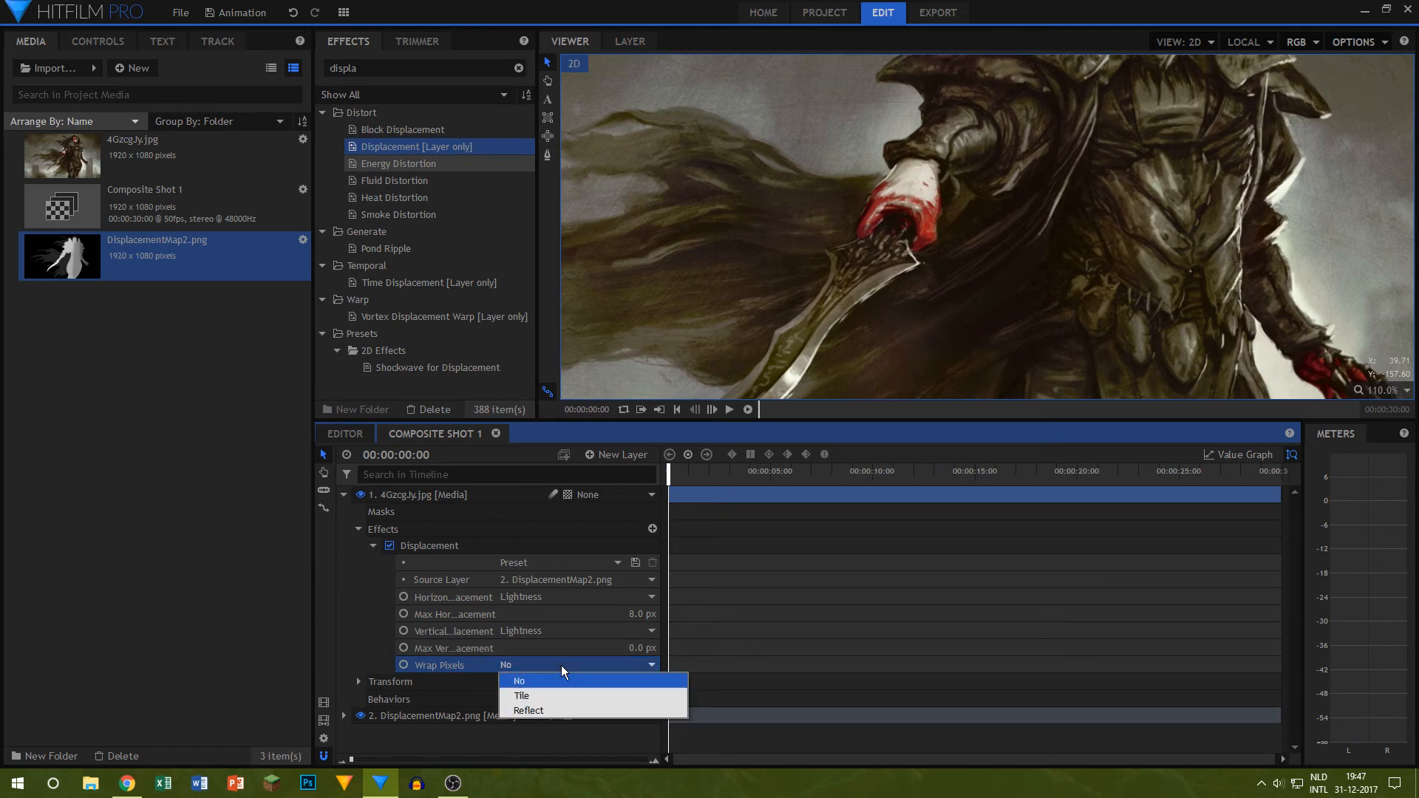
pyautogui.click(551, 704)
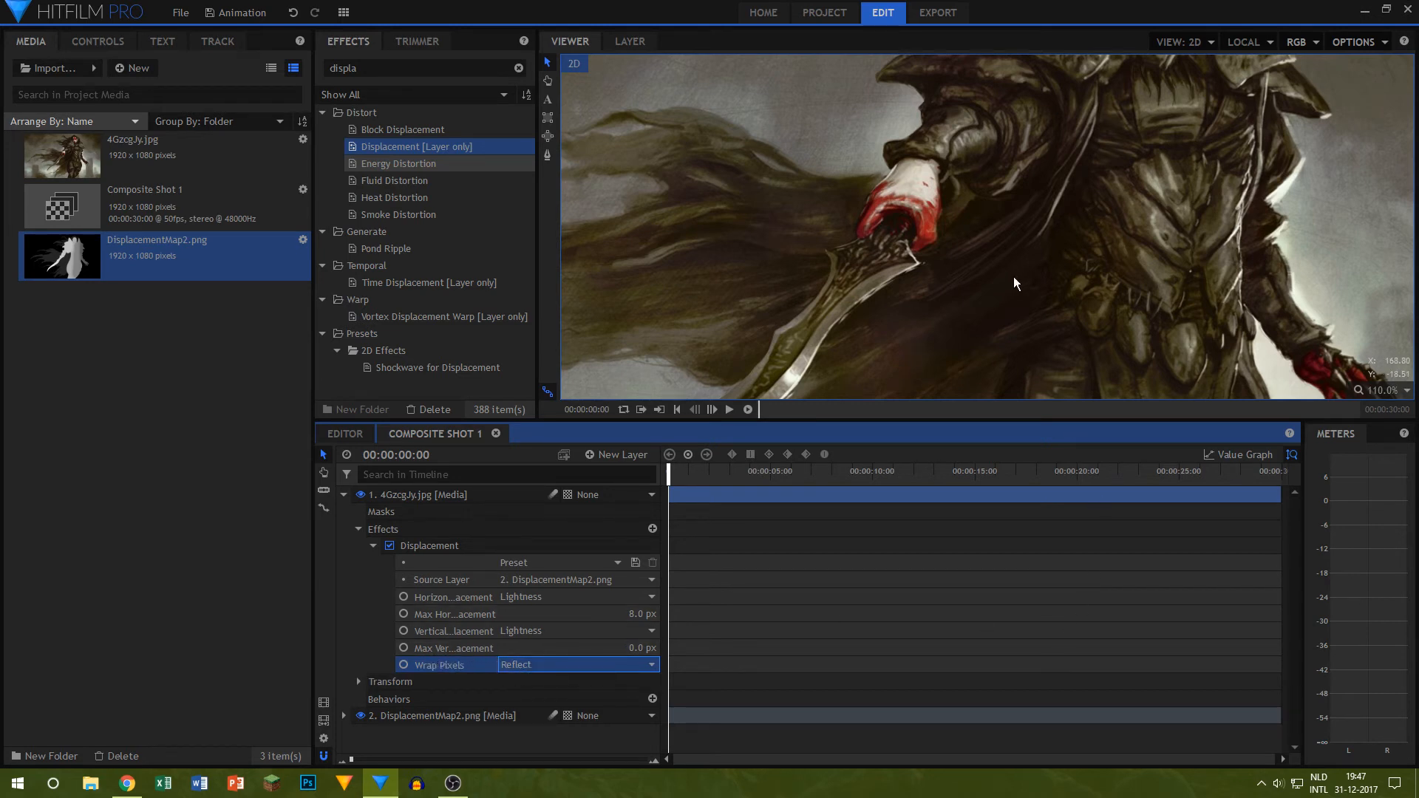
pyautogui.moveTo(650, 614); pyautogui.dragTo(643, 614)
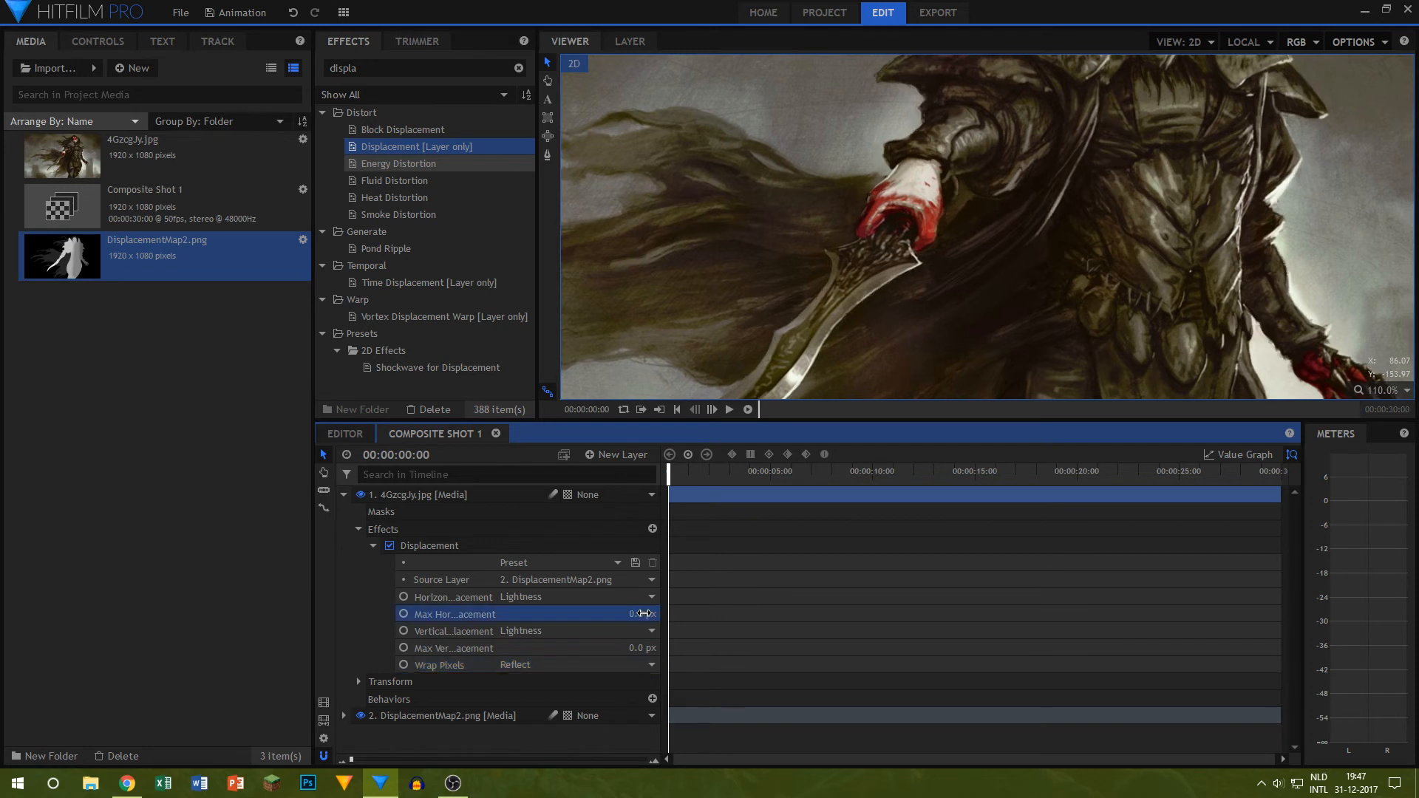
# Step: Set the duration of Composite Shot 1 to 00:00:05:00
pyautogui.click(323, 738)
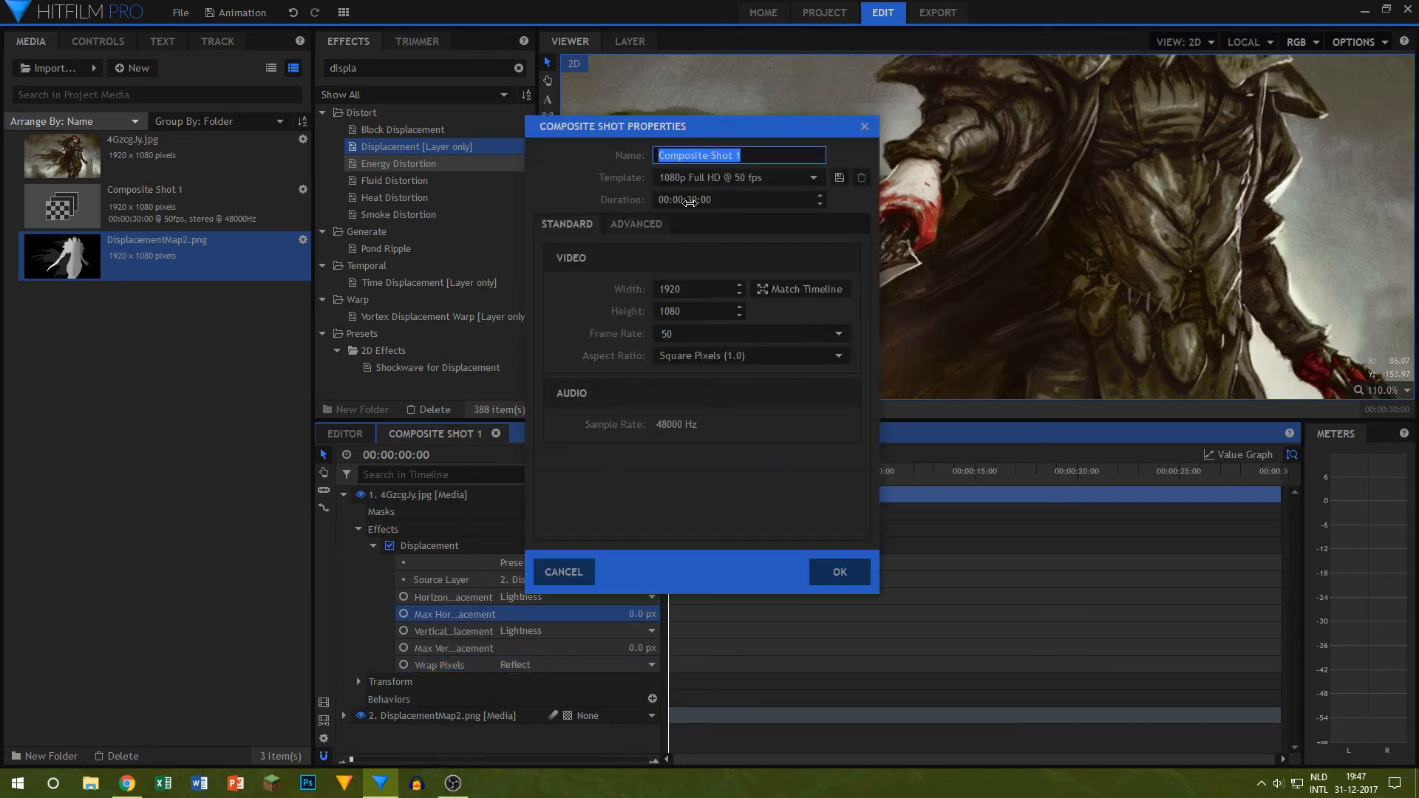
pyautogui.click(697, 200)
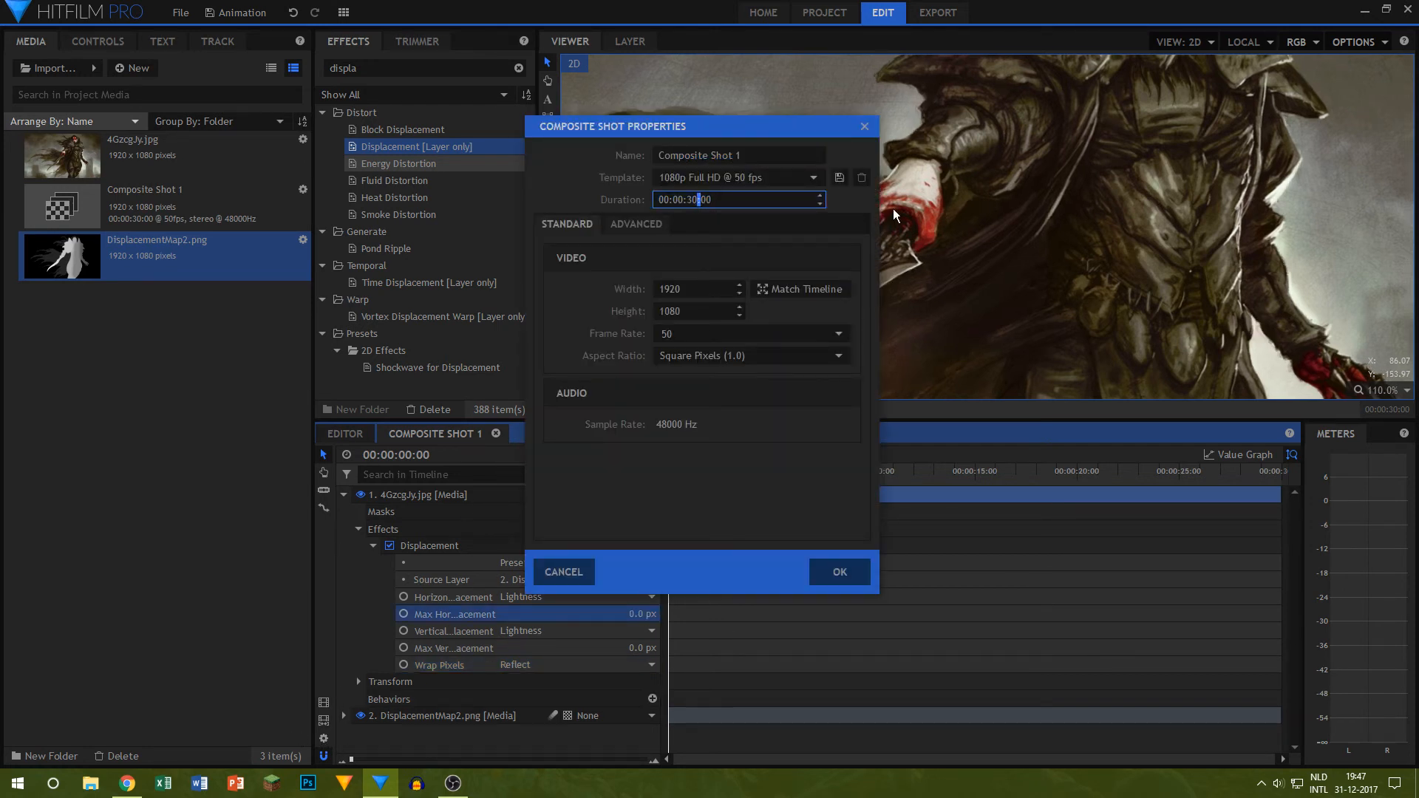
pyautogui.press('BackSpace')
pyautogui.press('BackSpace')
pyautogui.write('05')
pyautogui.click(822, 574)
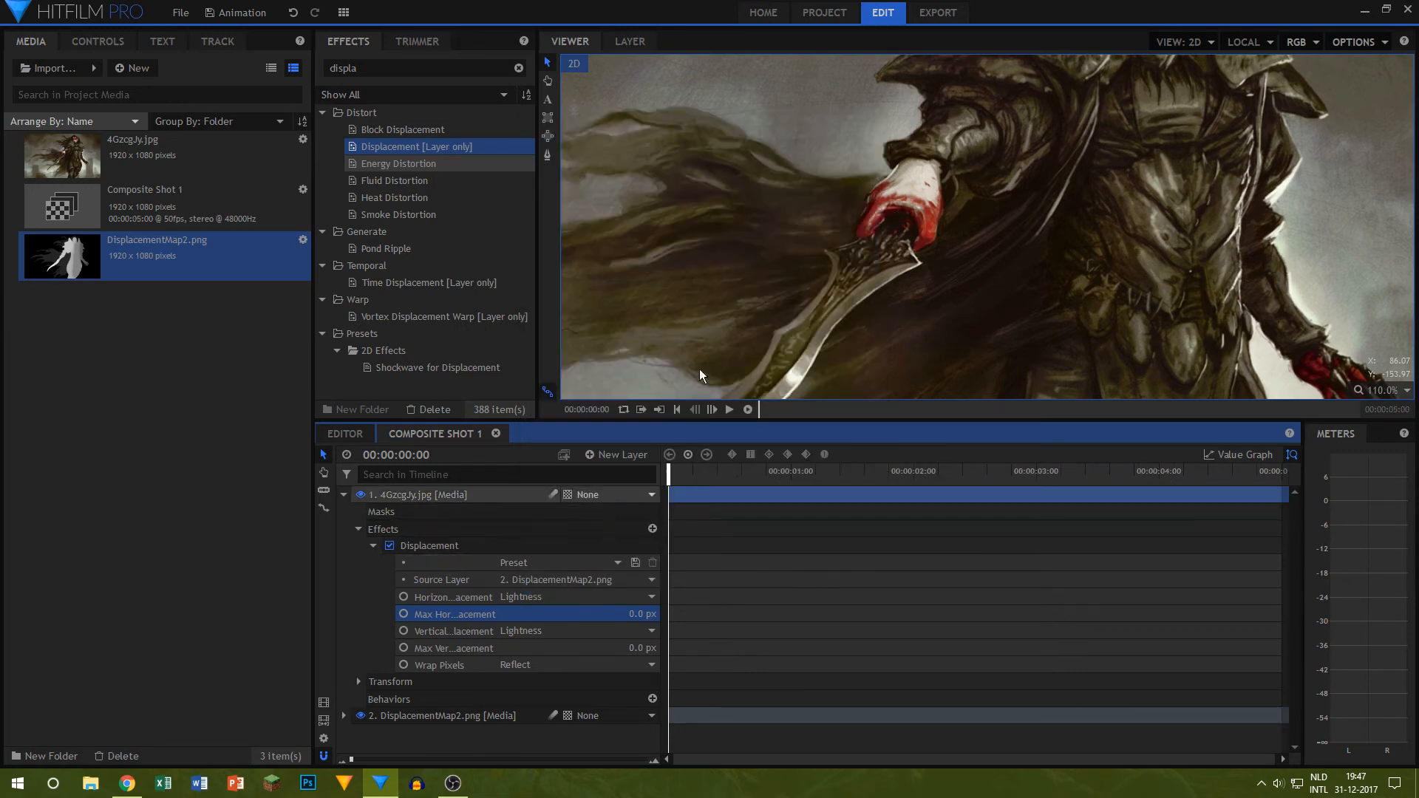
# Step: Try a maximum horizontal displacement of 99 px on the artwork and reset it to 0 px
pyautogui.scroll(-3, 995, 250)
pyautogui.scroll(5, 995, 250)
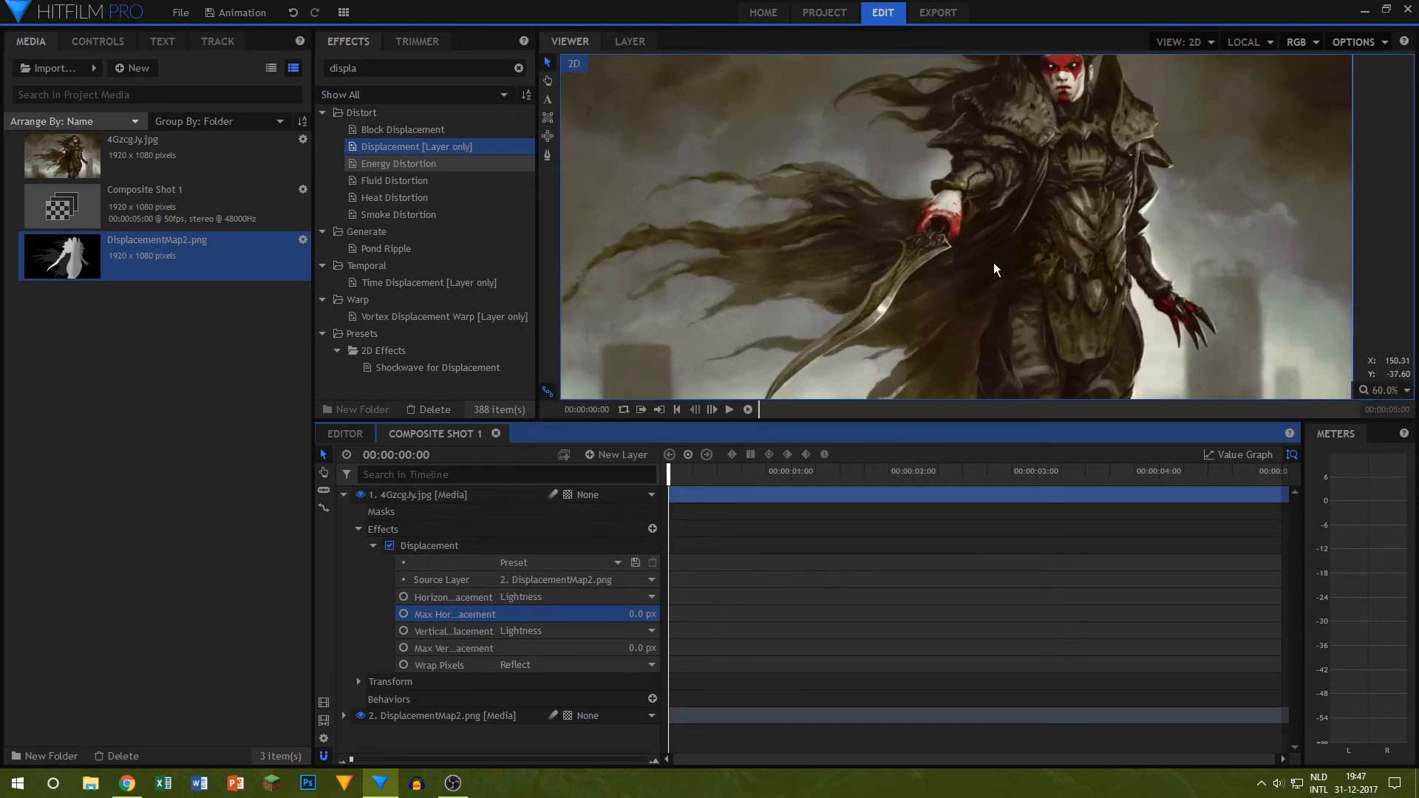
pyautogui.scroll(-6, 983, 252)
pyautogui.scroll(3, 984, 253)
pyautogui.moveTo(641, 614); pyautogui.dragTo(939, 614)
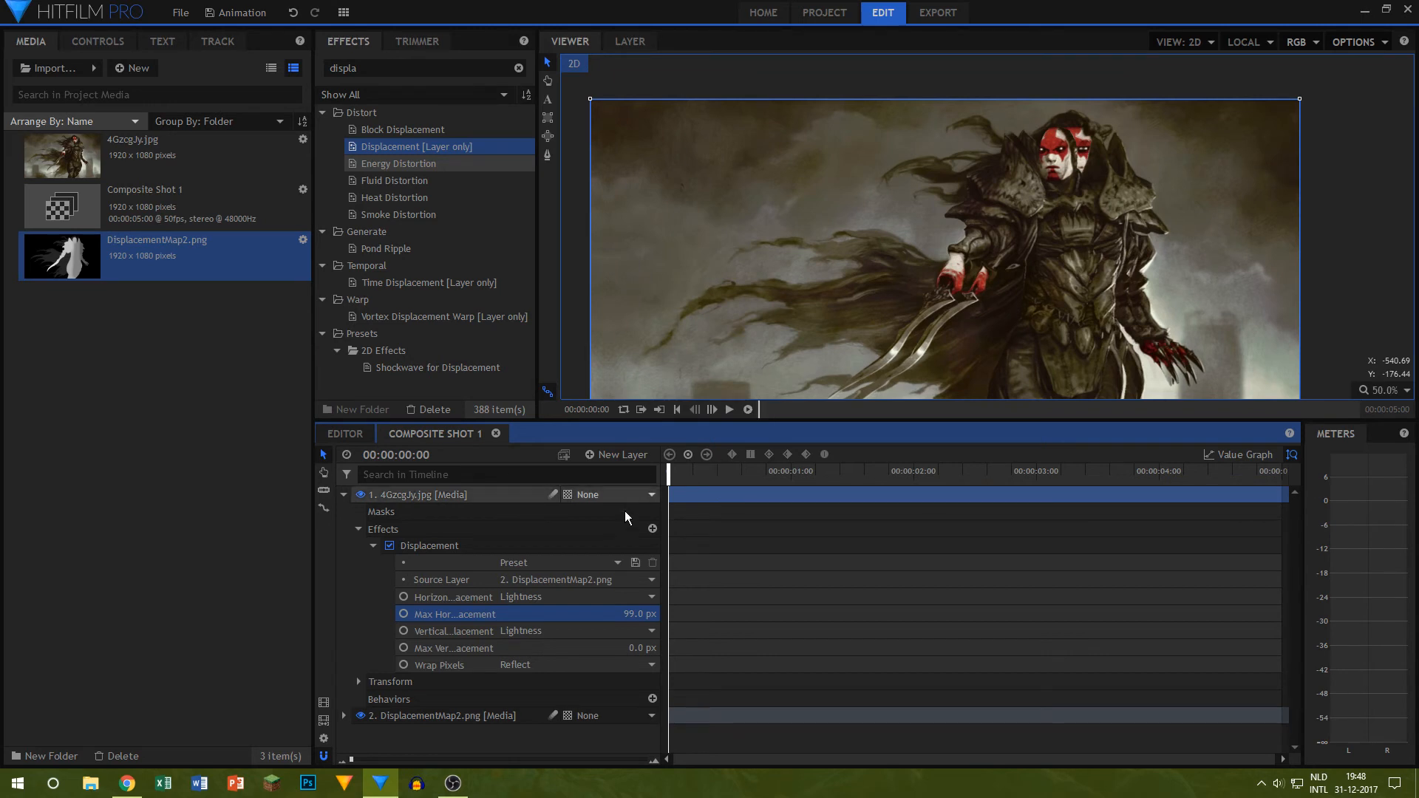
pyautogui.click(629, 614)
pyautogui.write('0')
pyautogui.press('Return')
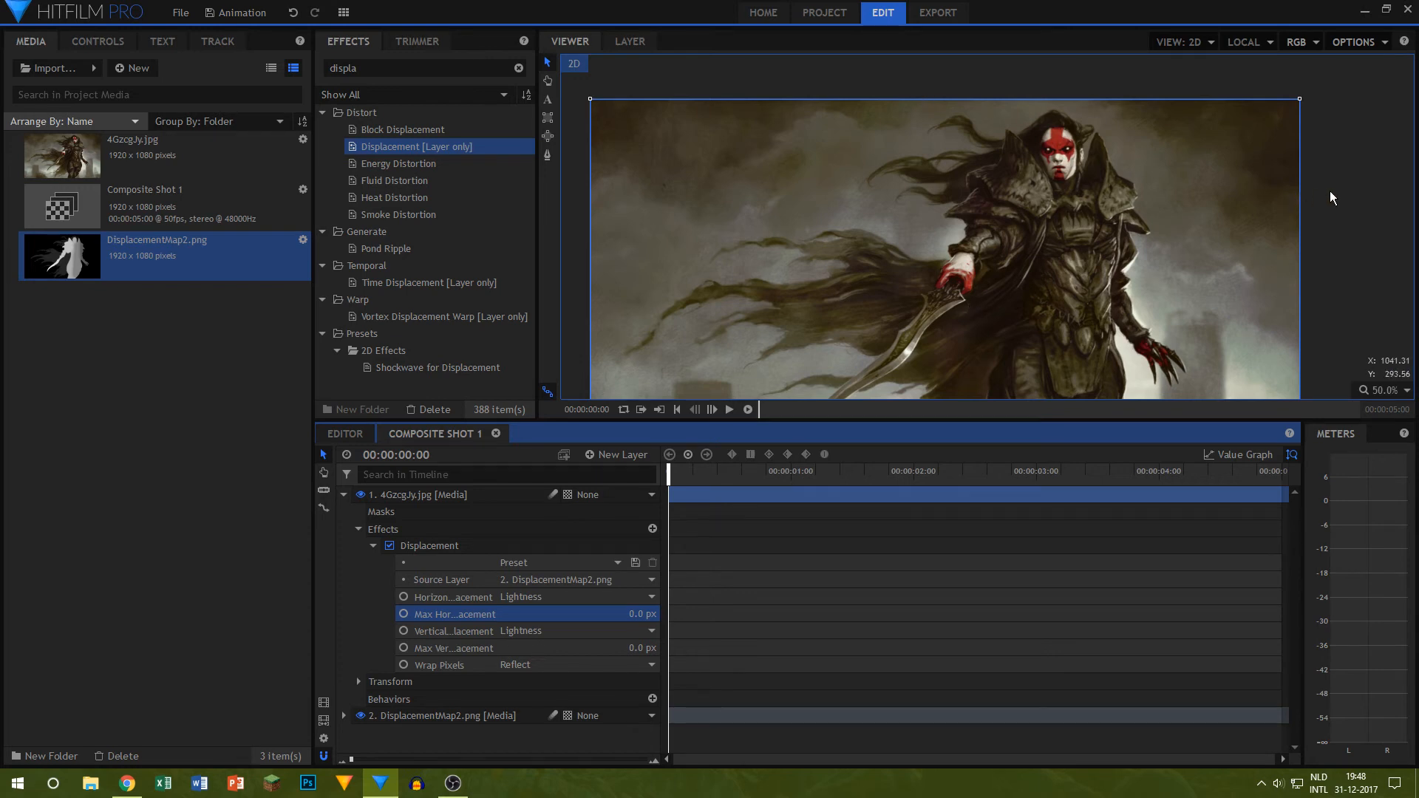
# Step: Examine the undisplaced artwork, comparing the whole picture with close views of the cloak, figure and background
pyautogui.scroll(-4, 1182, 249)
pyautogui.scroll(5, 1183, 249)
pyautogui.scroll(-3, 1208, 248)
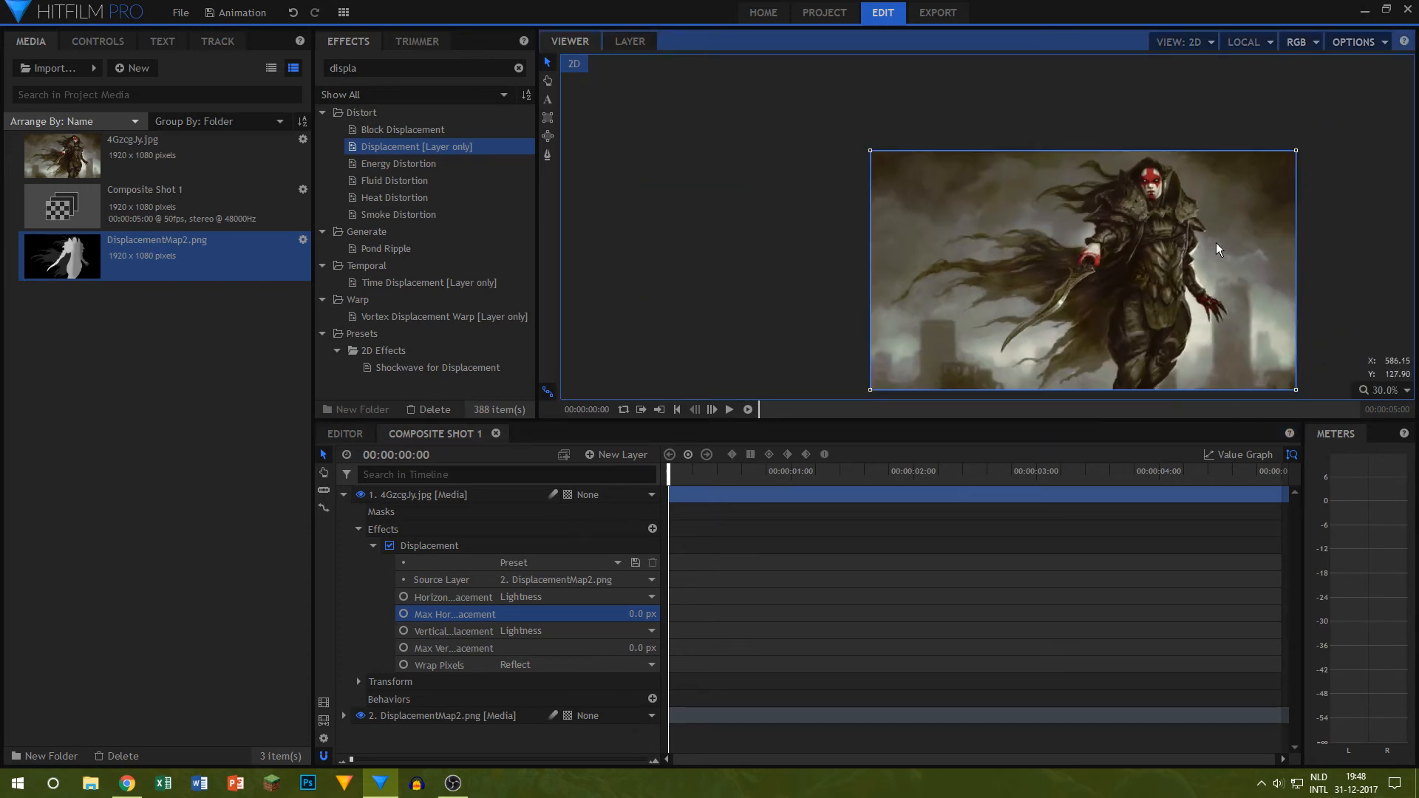
pyautogui.moveTo(1310, 242); pyautogui.dragTo(1224, 189)
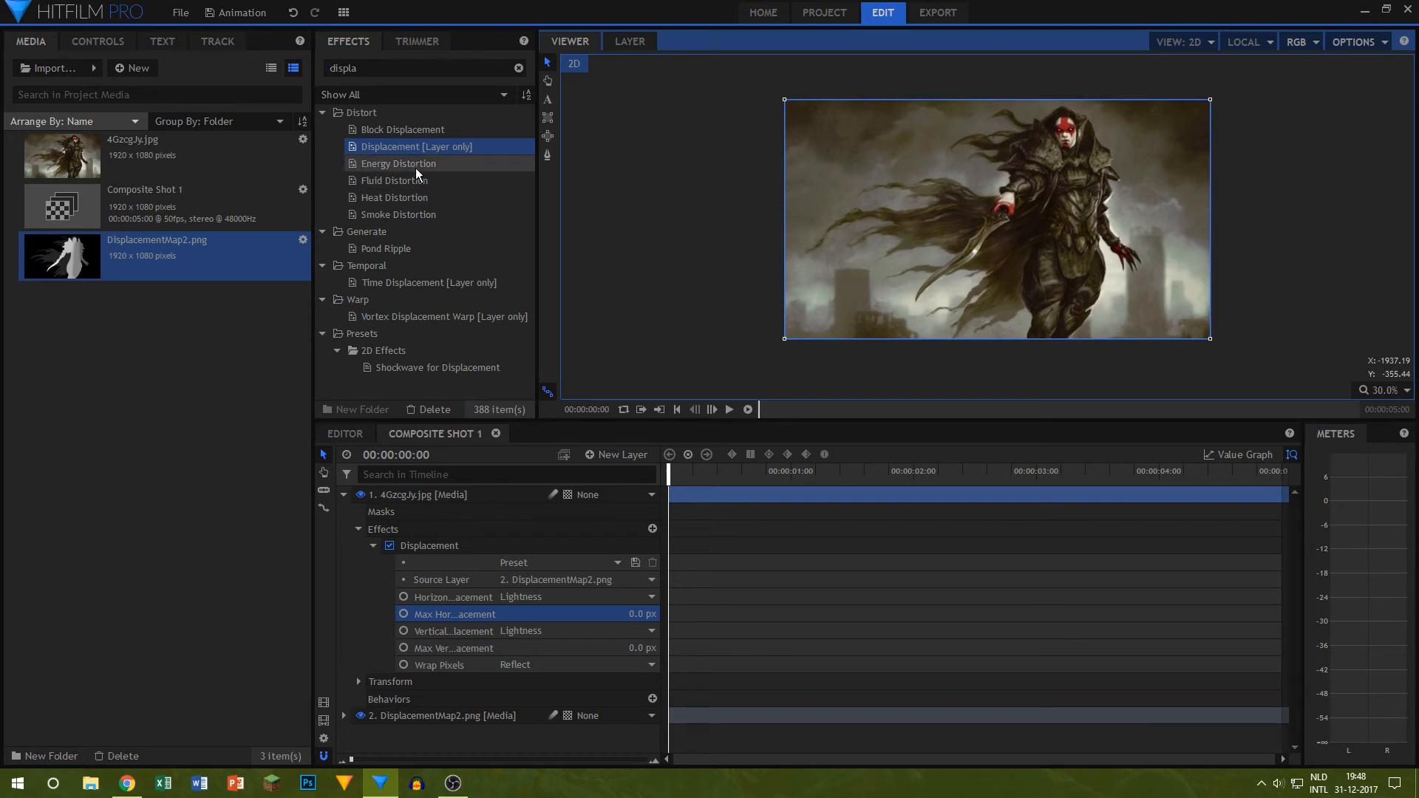
pyautogui.scroll(3, 940, 209)
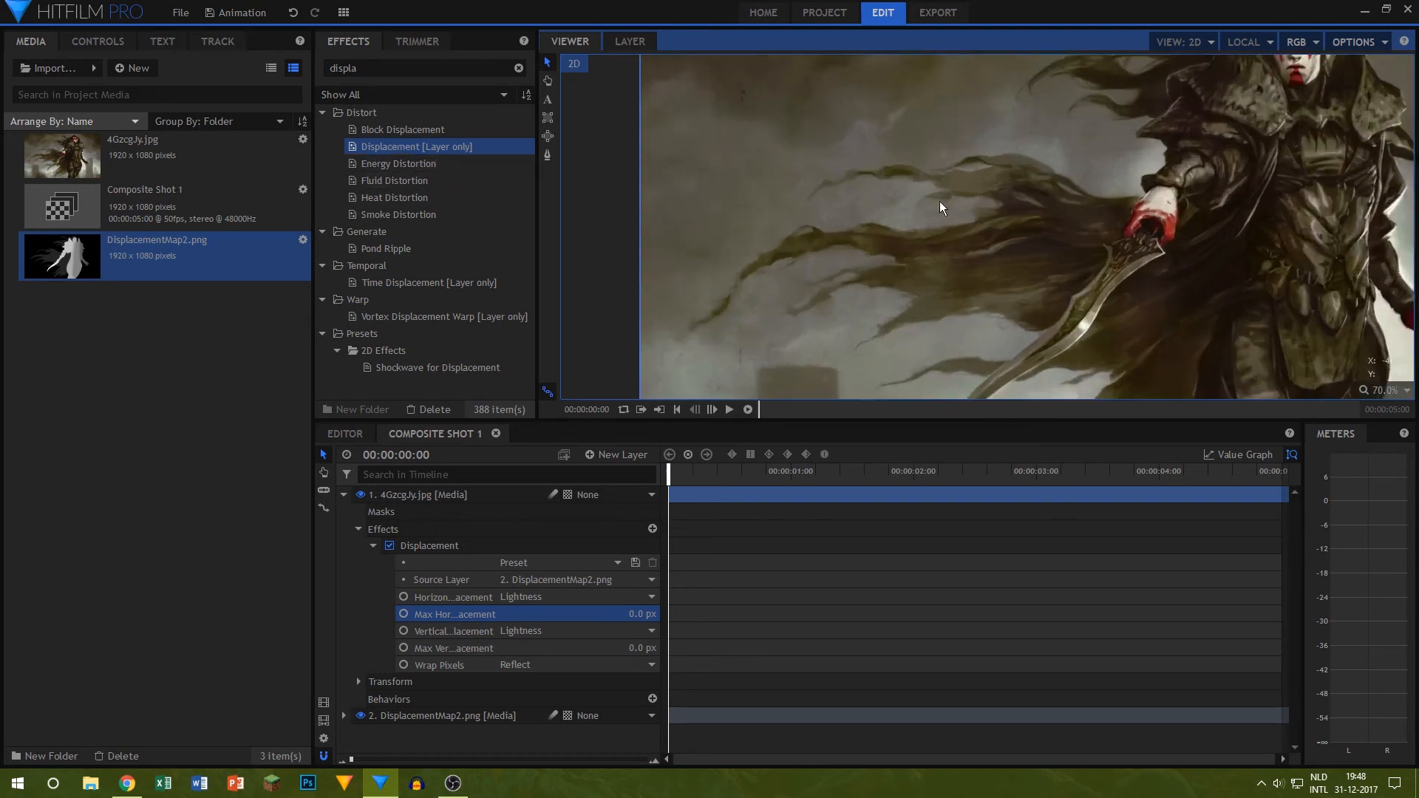
pyautogui.scroll(-3, 1134, 209)
pyautogui.moveTo(1269, 211); pyautogui.dragTo(1154, 218)
pyautogui.click(1271, 233)
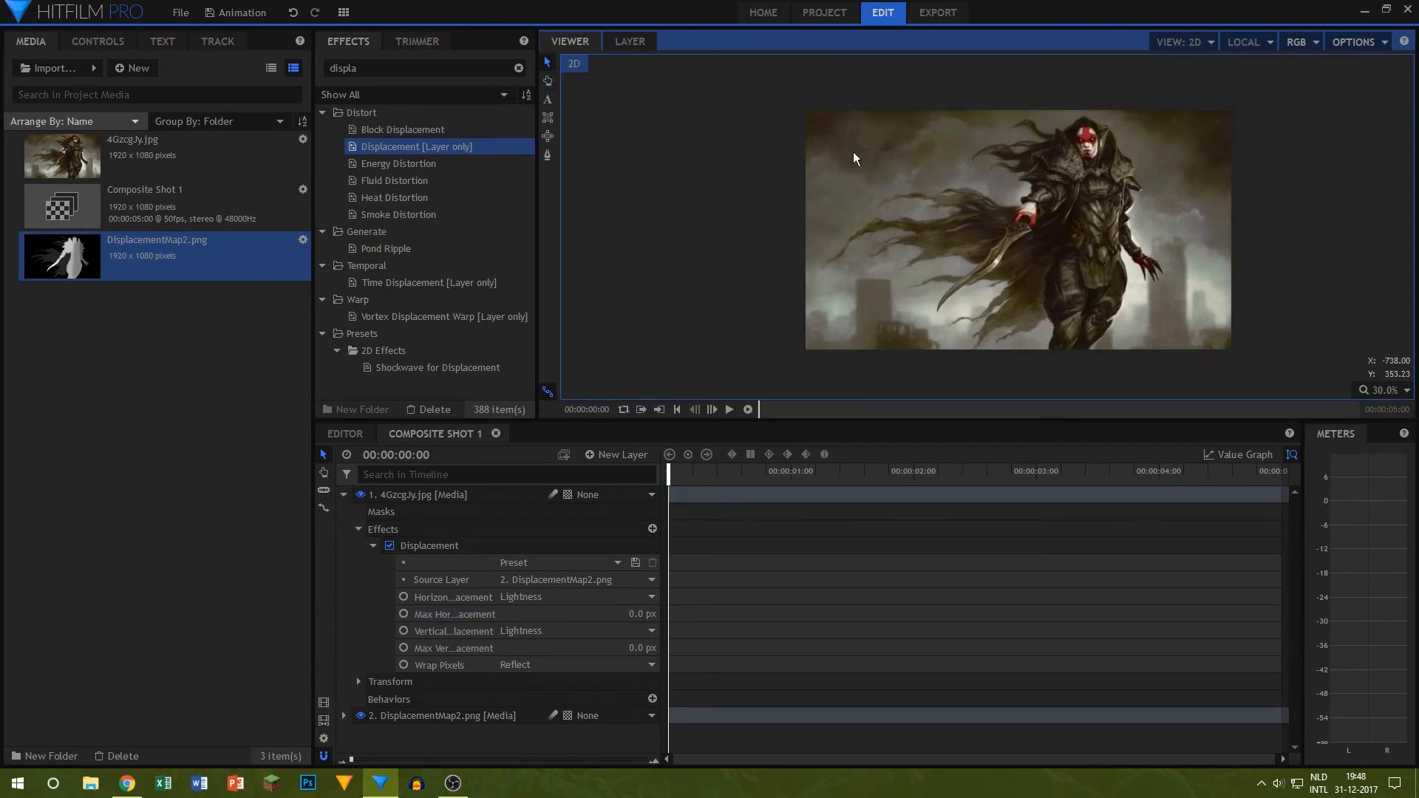
pyautogui.scroll(2, 1356, 183)
pyautogui.scroll(-1, 1284, 184)
pyautogui.moveTo(1280, 183); pyautogui.dragTo(1103, 214)
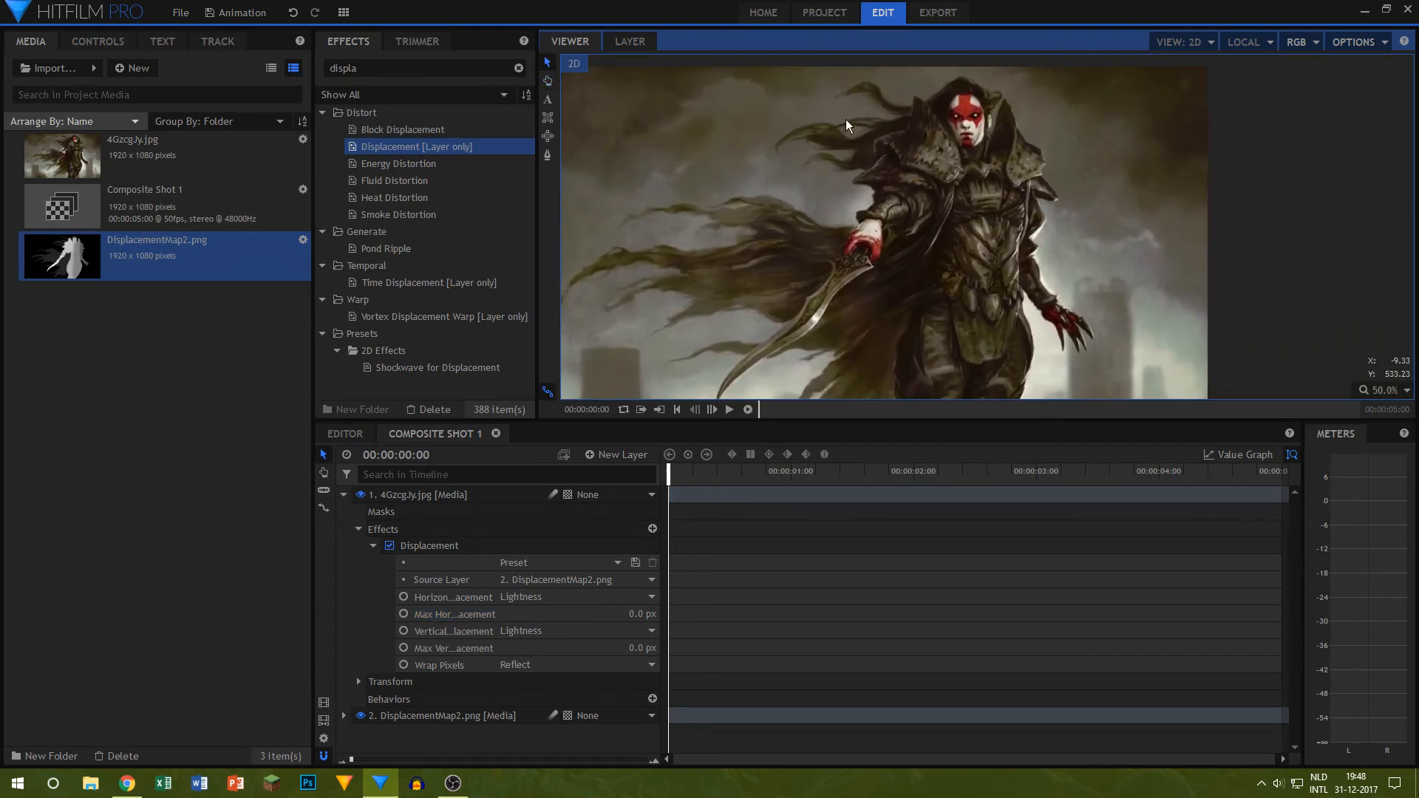
pyautogui.moveTo(1009, 261); pyautogui.dragTo(949, 275)
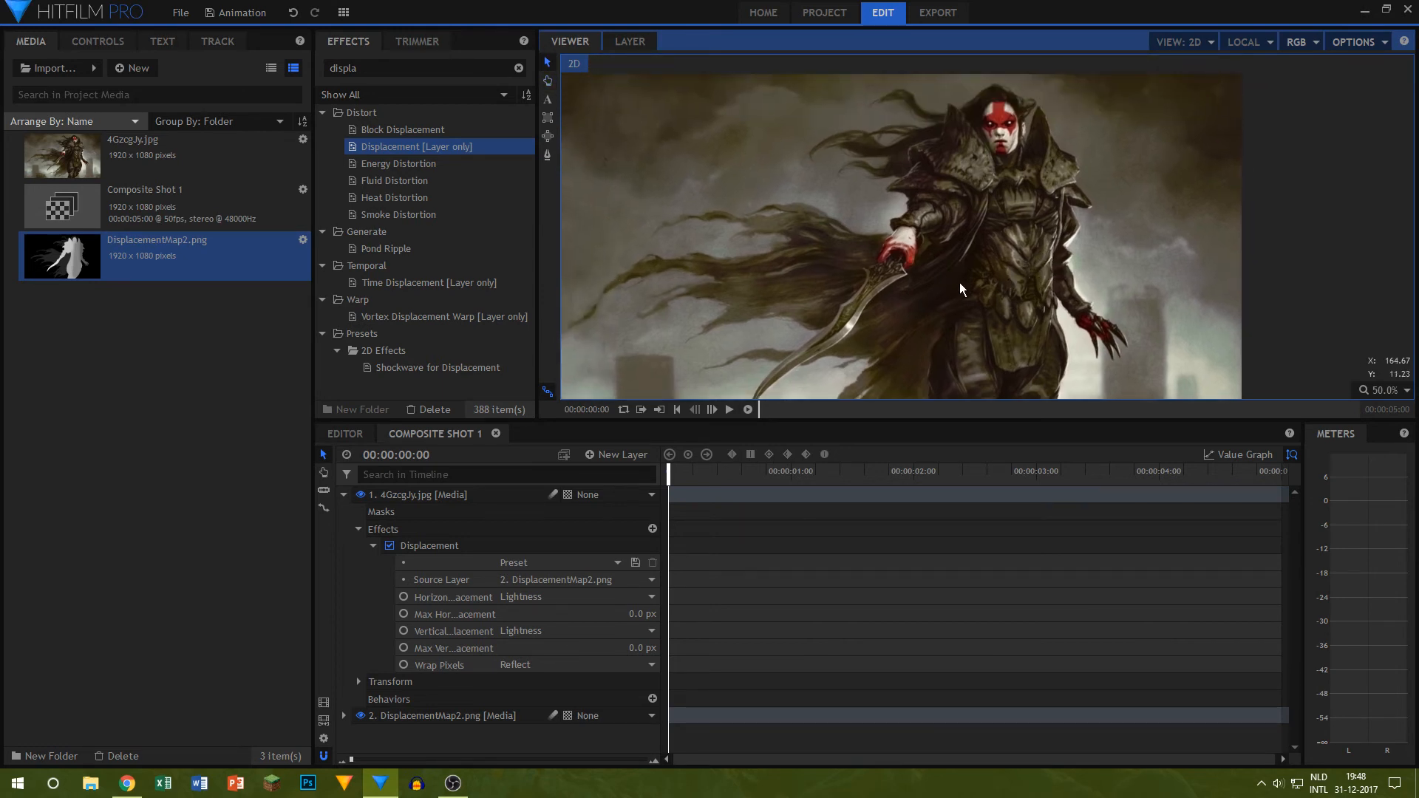
# Step: Add 0 px keyframes for both maximum horizontal and maximum vertical displacement at 00:00:00:00 and 00:00:04:49
pyautogui.click(403, 614)
pyautogui.click(403, 648)
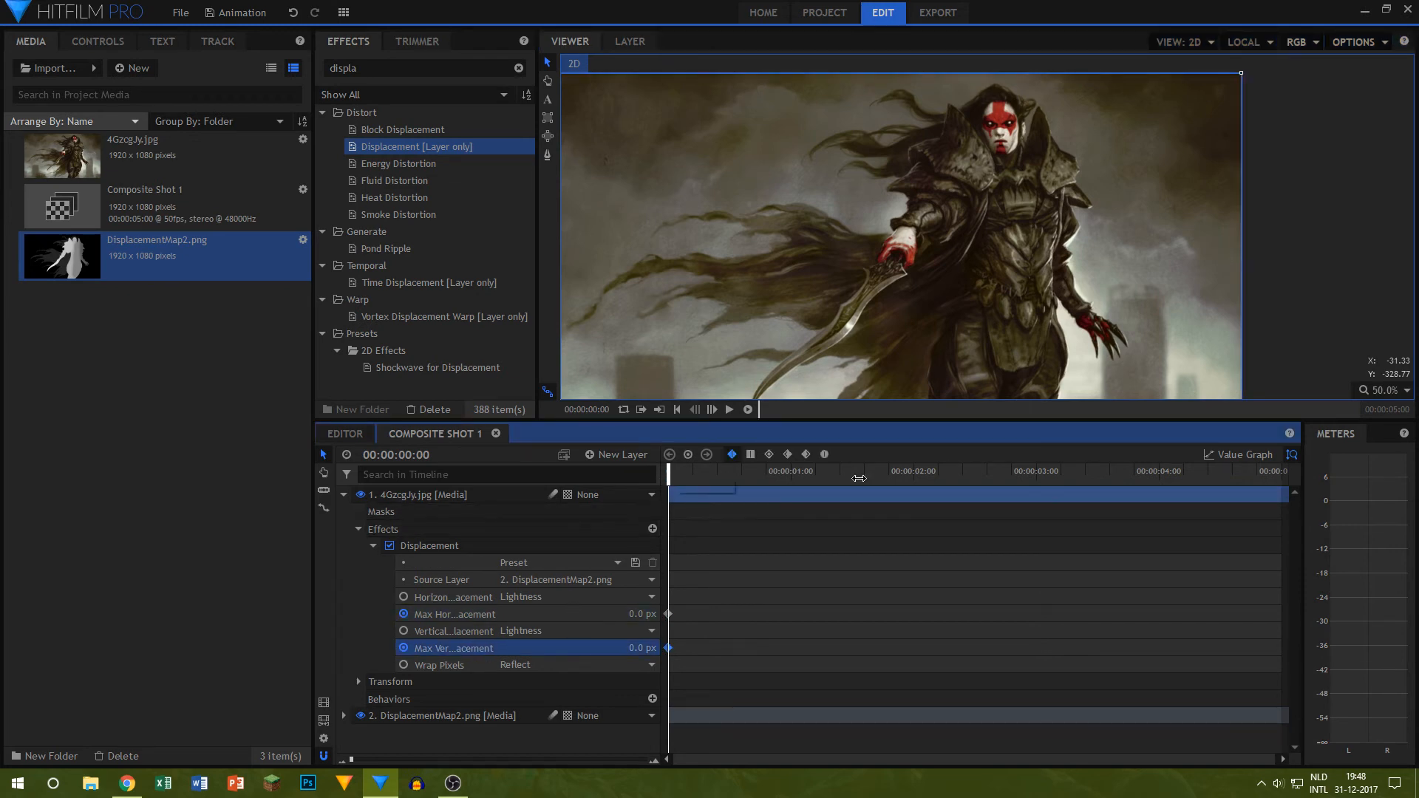
pyautogui.moveTo(860, 478); pyautogui.dragTo(1298, 480)
pyautogui.click(433, 614)
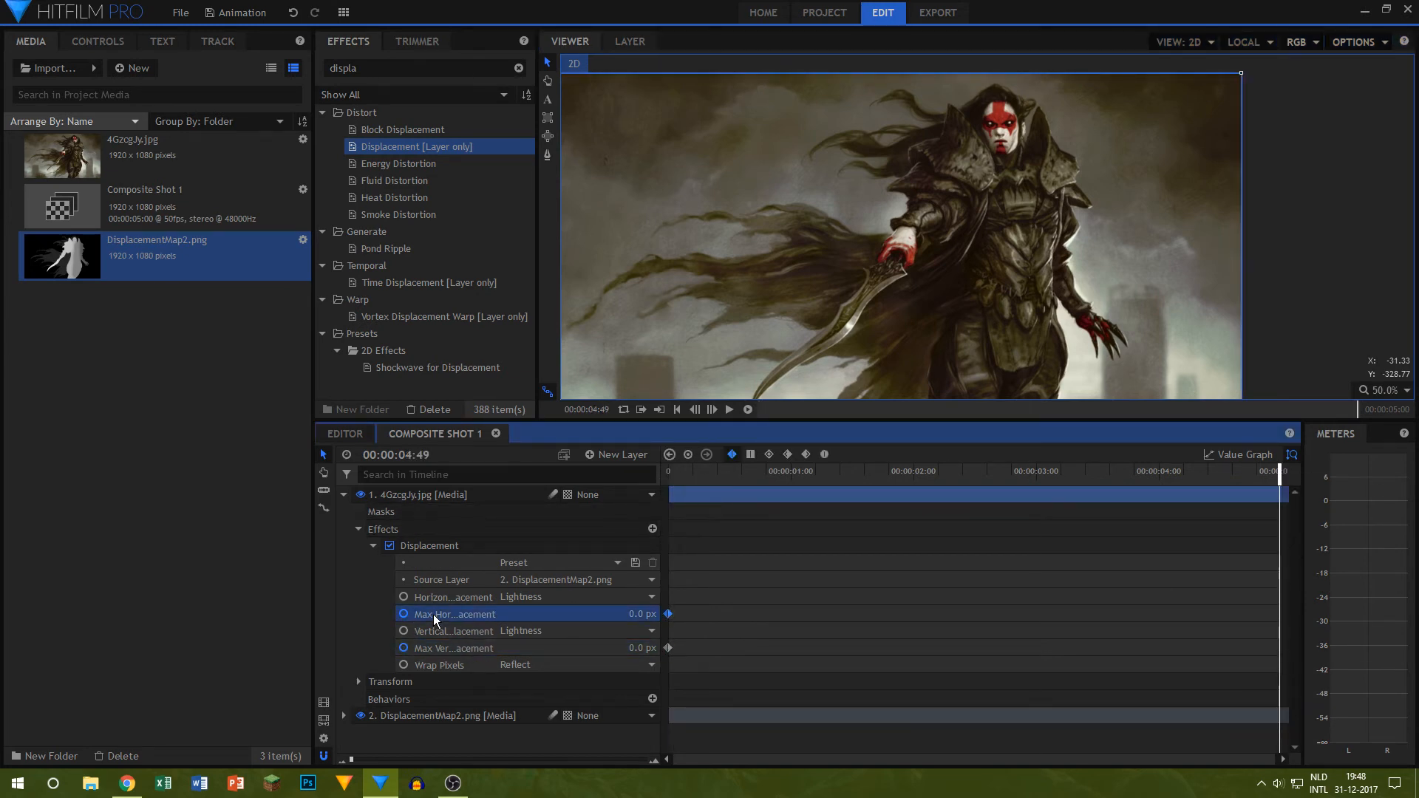
pyautogui.click(445, 648)
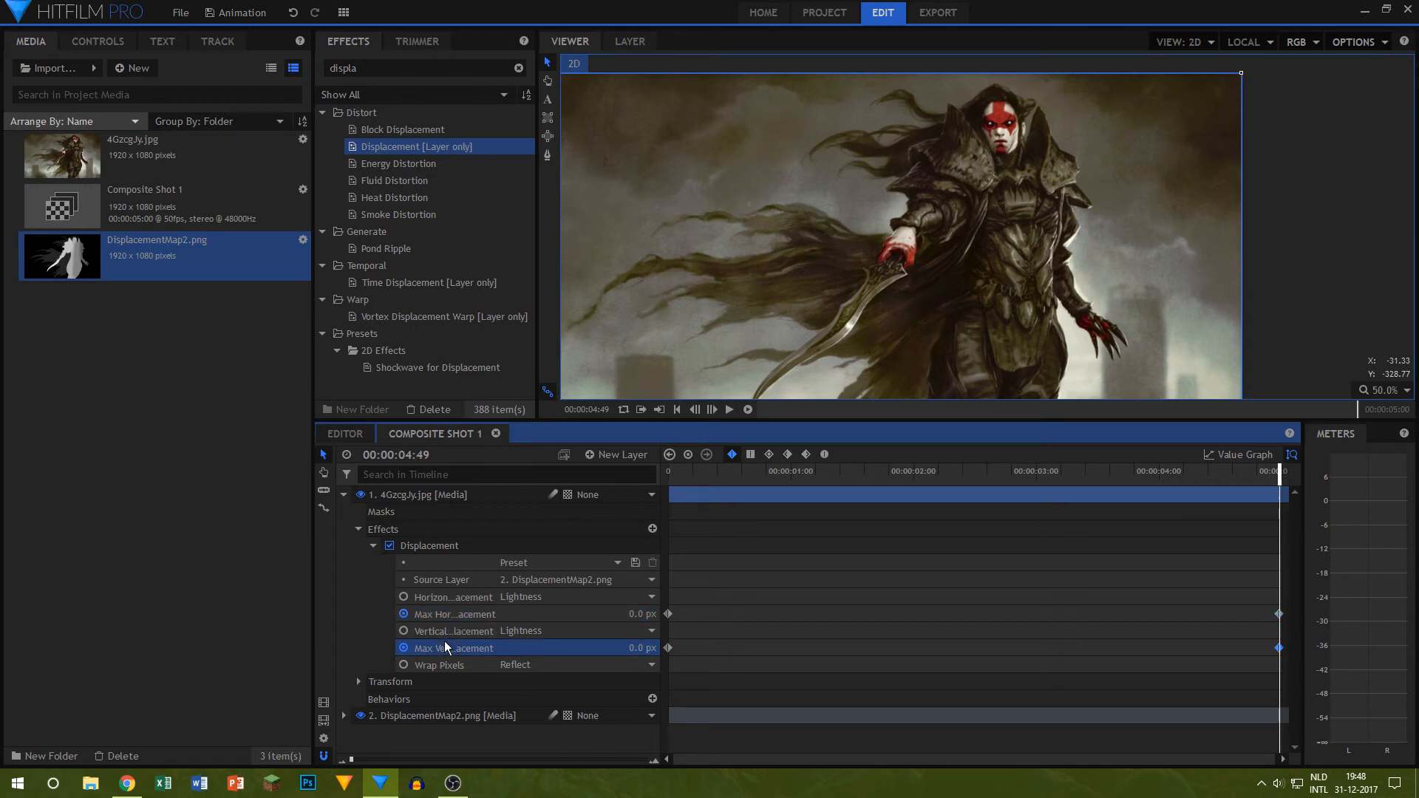
# Step: Keyframe the maximum horizontal displacement at 14 px at 00:00:01:13 and -14 px at 00:00:02:34, and play the animation from the start
pyautogui.moveTo(693, 472); pyautogui.dragTo(822, 479)
pyautogui.moveTo(642, 614); pyautogui.dragTo(651, 614)
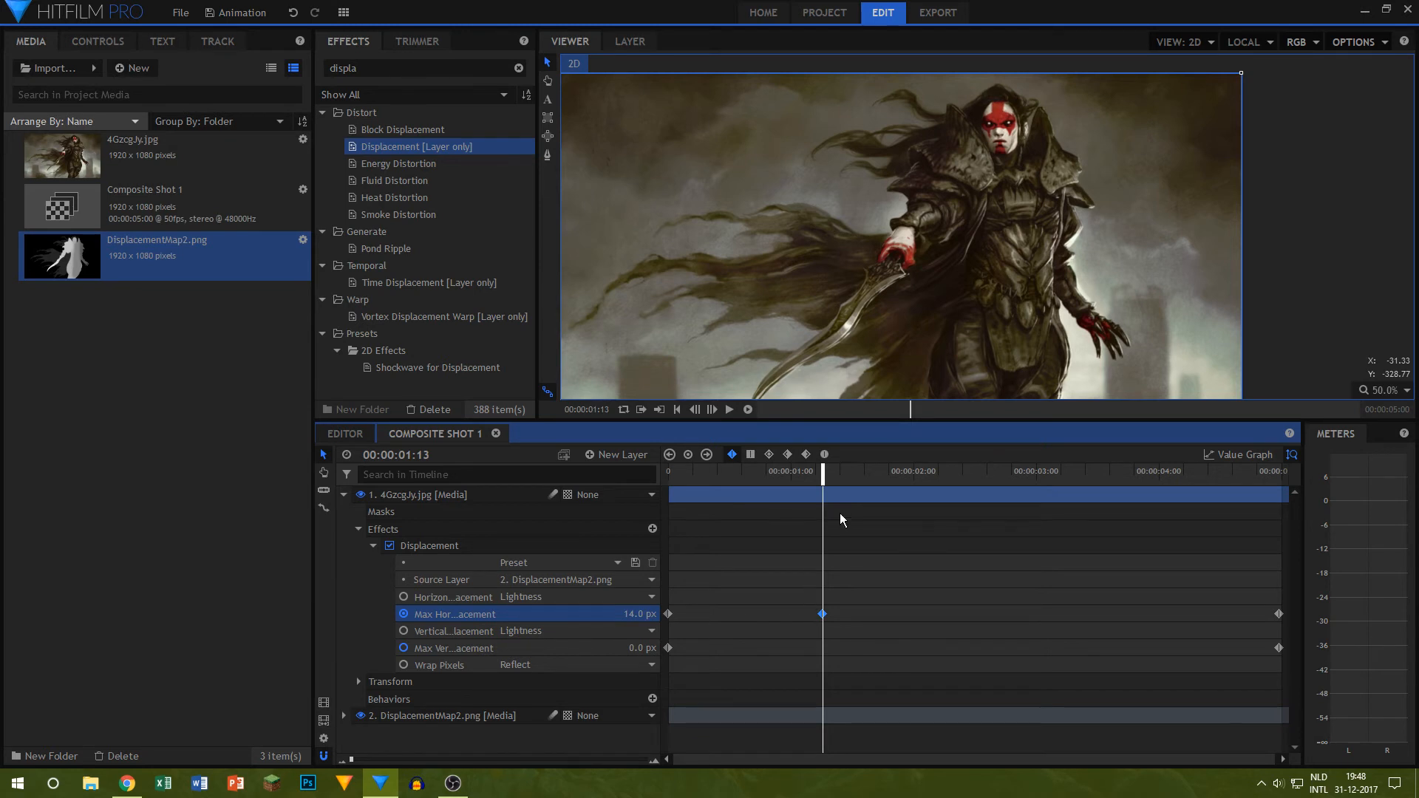
pyautogui.moveTo(819, 479); pyautogui.dragTo(997, 477)
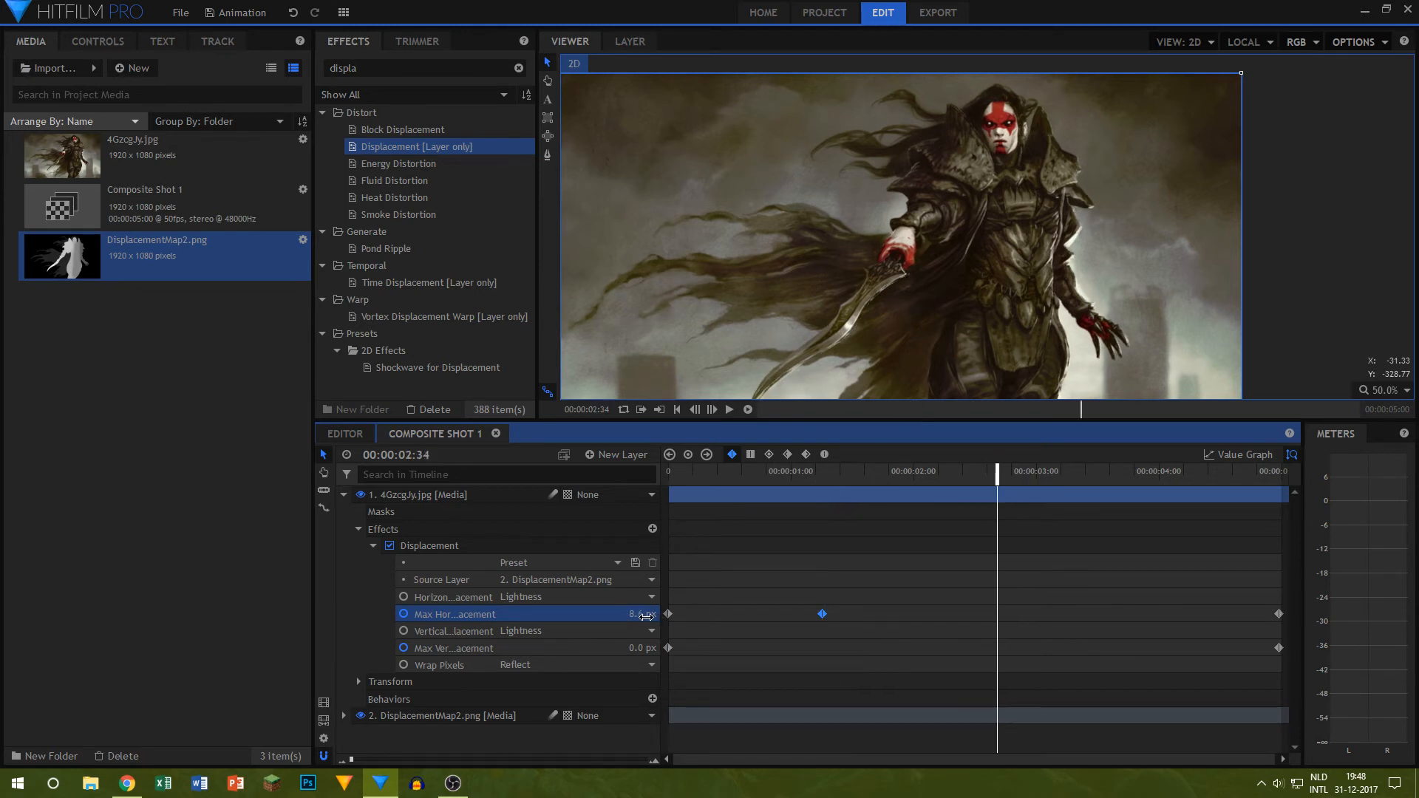
pyautogui.click(644, 614)
pyautogui.press('BackSpace')
pyautogui.write('-14')
pyautogui.press('Return')
pyautogui.moveTo(773, 475); pyautogui.dragTo(662, 473)
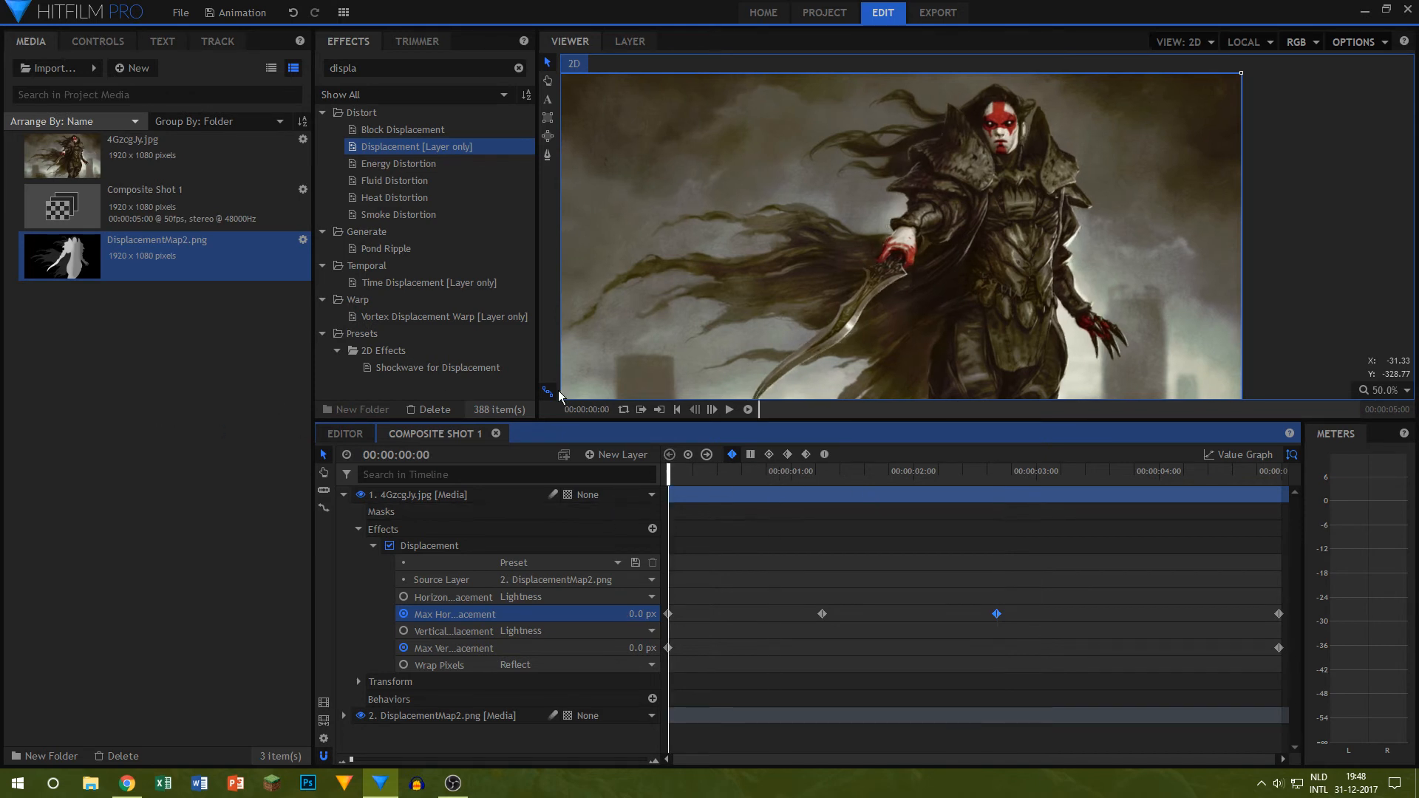
pyautogui.click(727, 411)
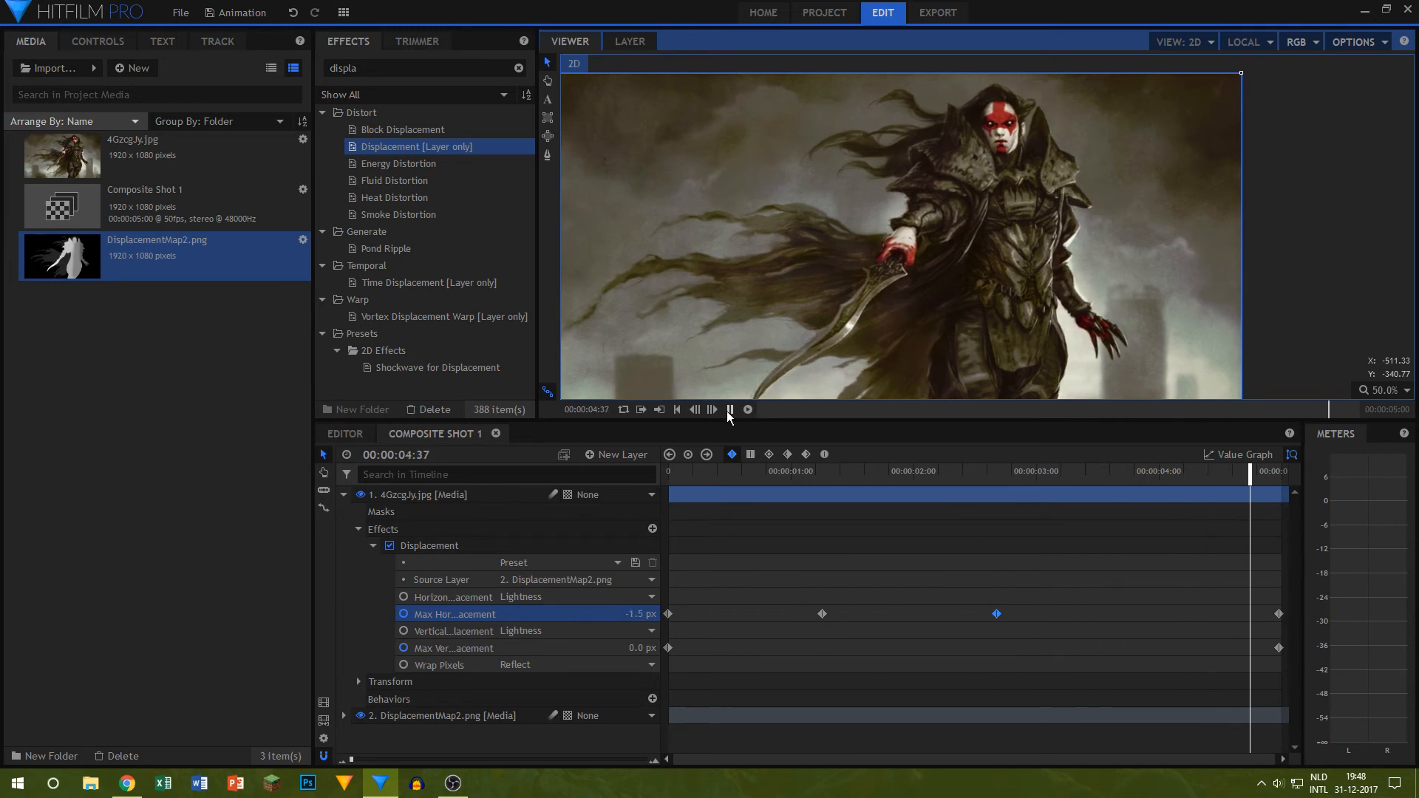
# Step: Keyframe the maximum vertical displacement at 7 px at 00:00:01:13 and -17.9 px at 00:00:03:19, and shift the 7 px keyframe forward in time
pyautogui.moveTo(813, 471); pyautogui.dragTo(822, 470)
pyautogui.moveTo(641, 648); pyautogui.dragTo(658, 653)
pyautogui.moveTo(855, 303); pyautogui.dragTo(864, 181)
pyautogui.moveTo(642, 648); pyautogui.dragTo(666, 648)
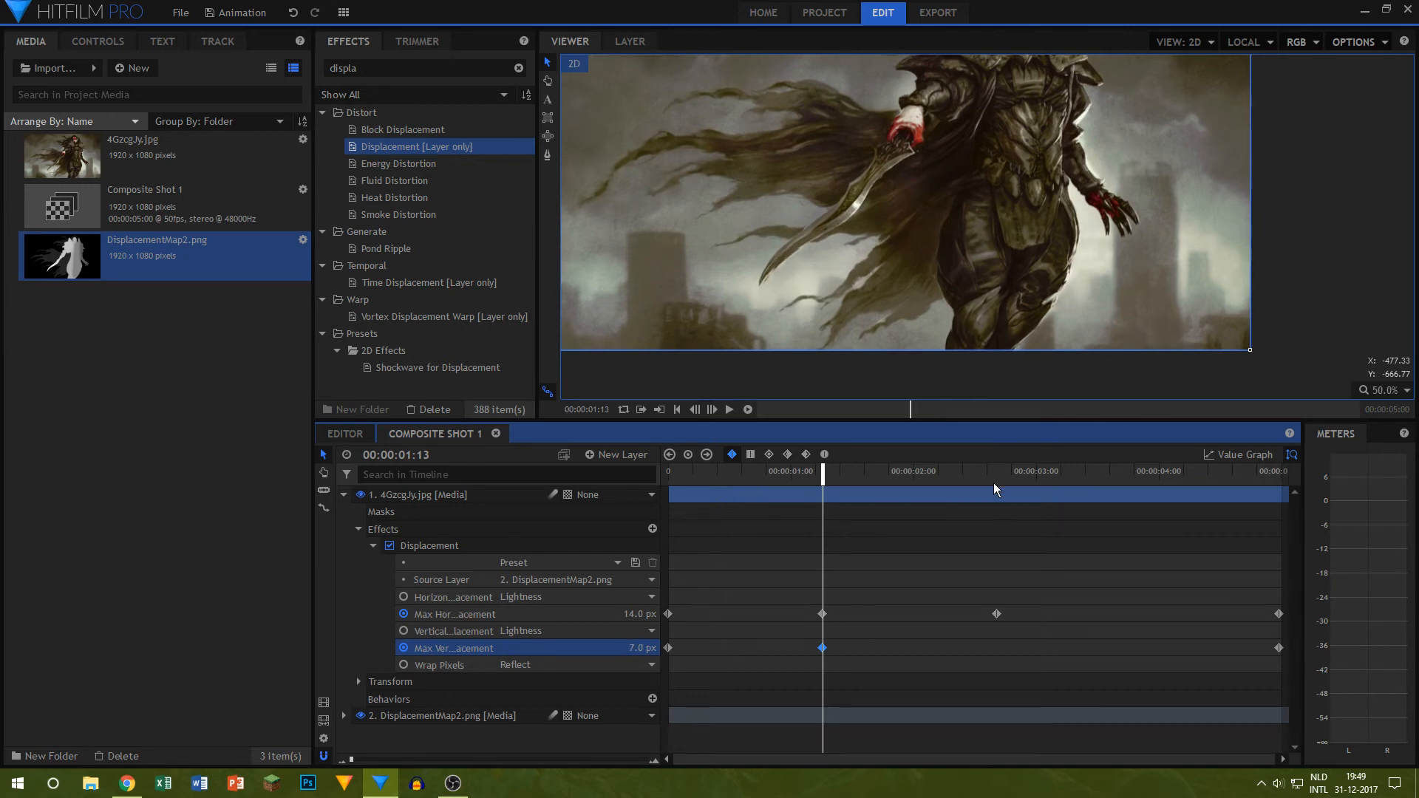
pyautogui.moveTo(1000, 473); pyautogui.dragTo(1083, 473)
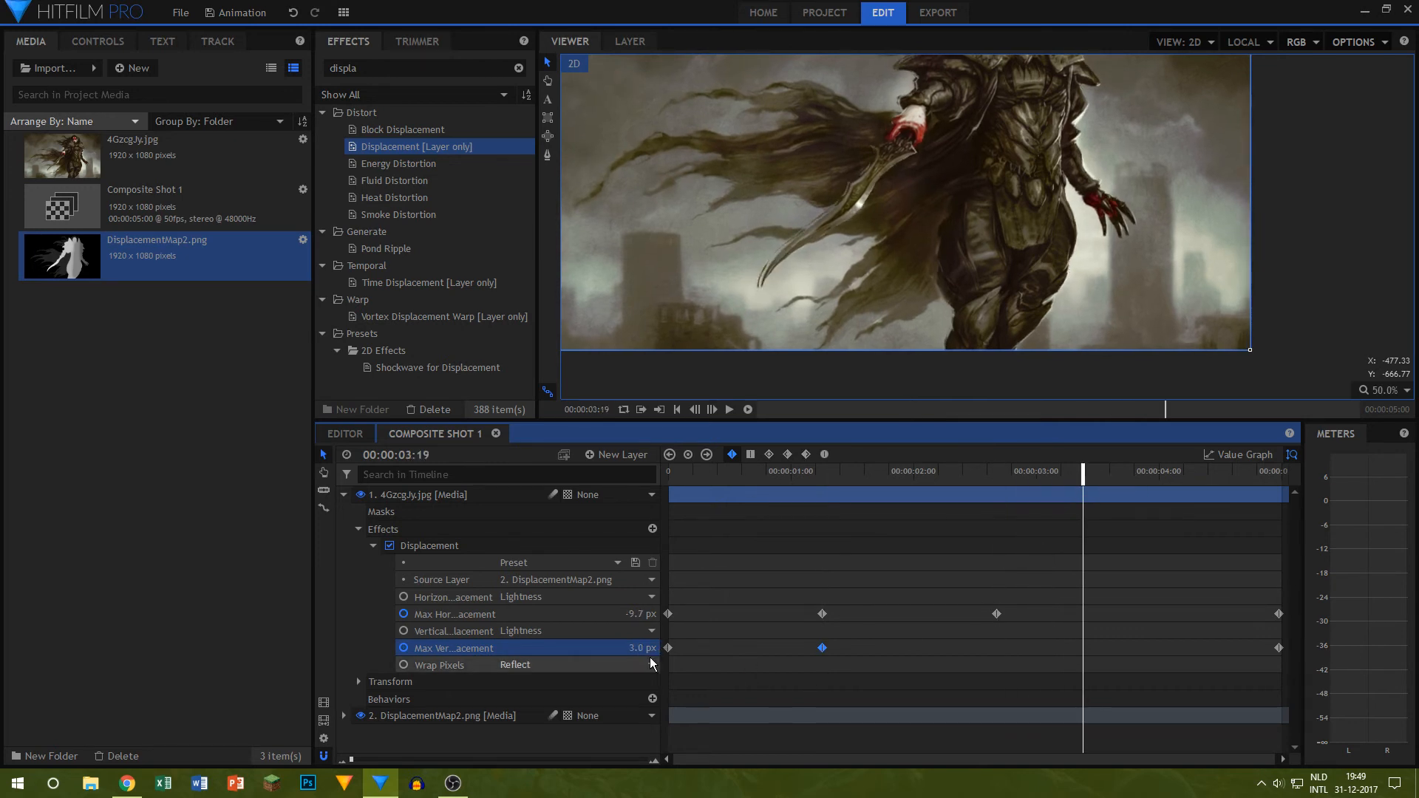
pyautogui.moveTo(642, 648); pyautogui.dragTo(627, 648)
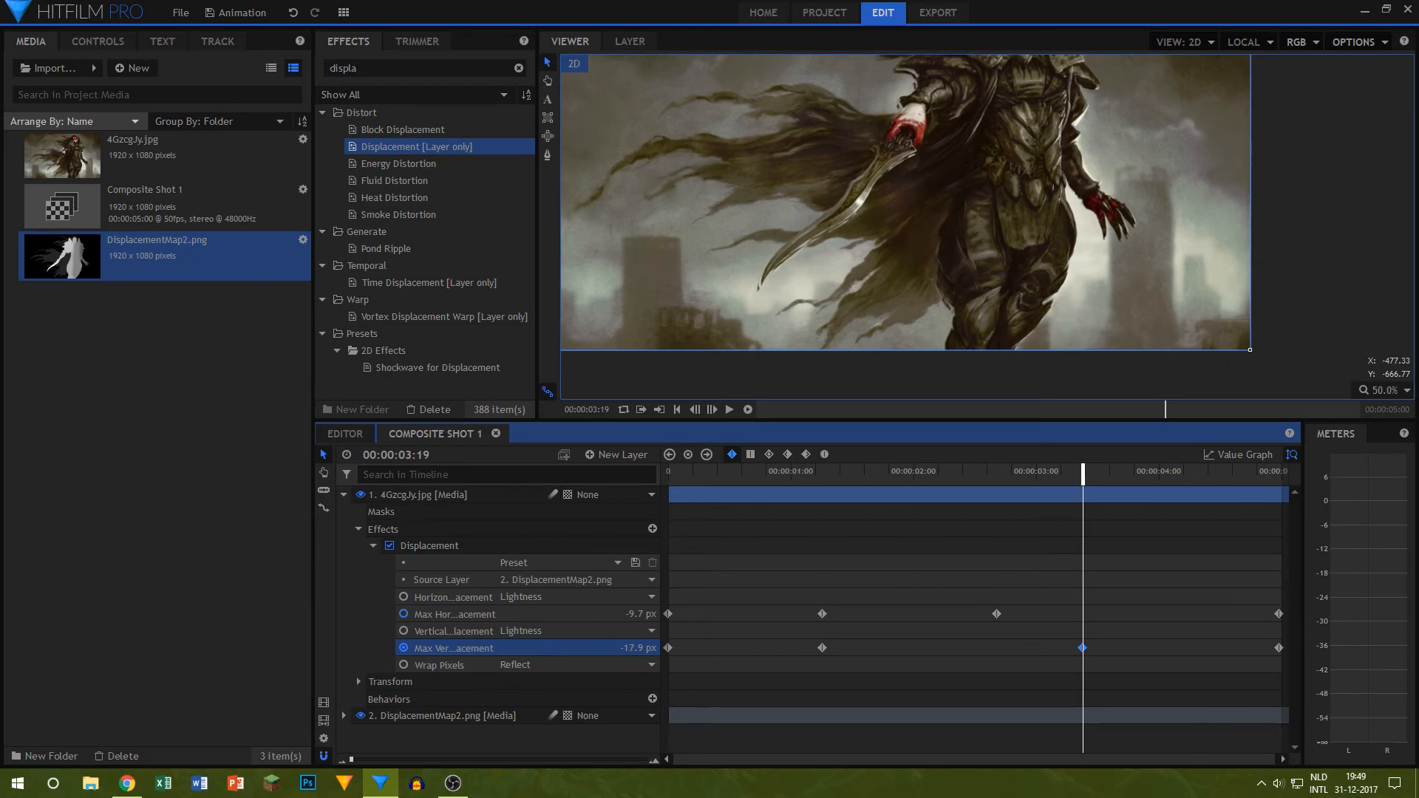
pyautogui.moveTo(822, 648); pyautogui.dragTo(880, 648)
# Step: Convert all horizontal and vertical displacement keyframes to Manual Bezier and return the playhead to the start
pyautogui.moveTo(671, 600); pyautogui.dragTo(1285, 662)
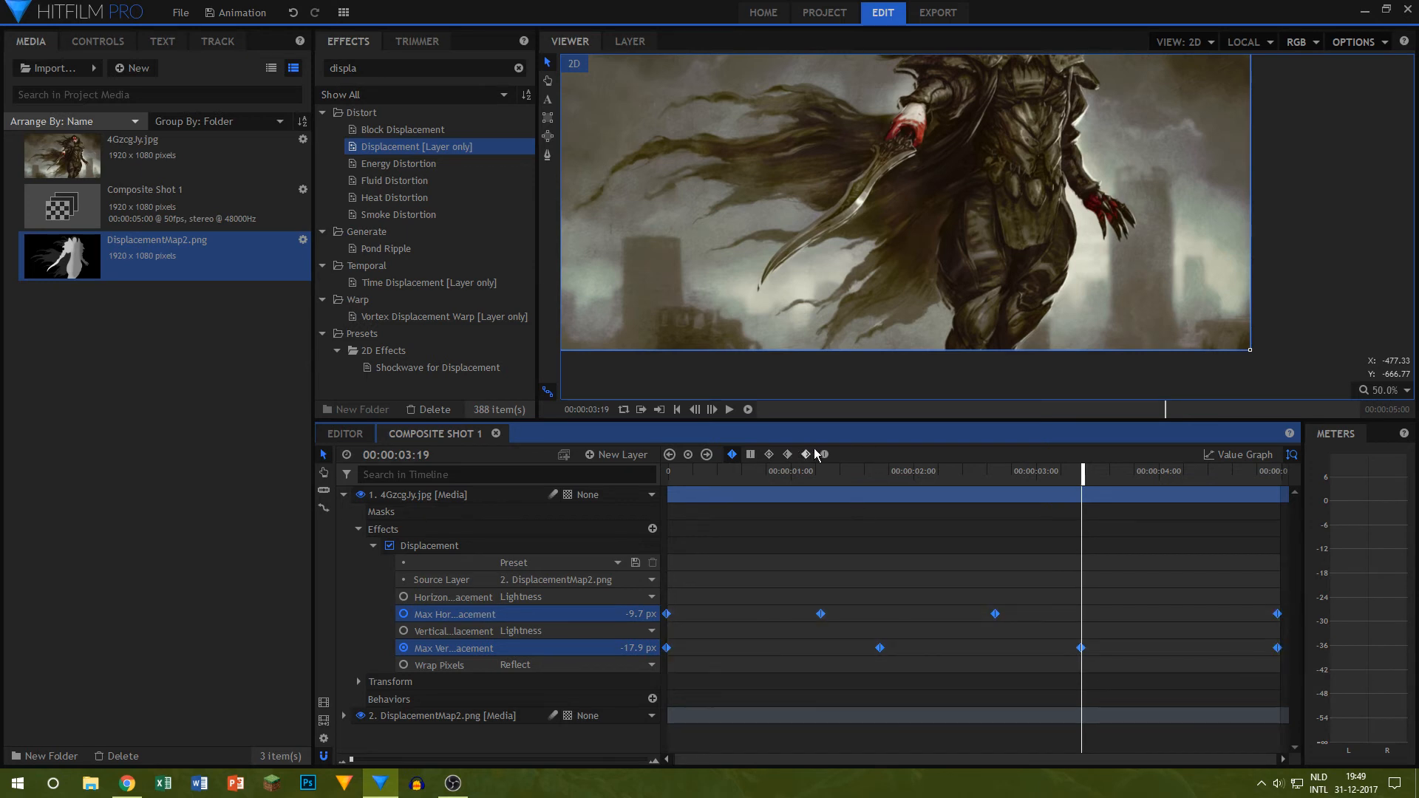
pyautogui.click(698, 520)
pyautogui.press('Home')
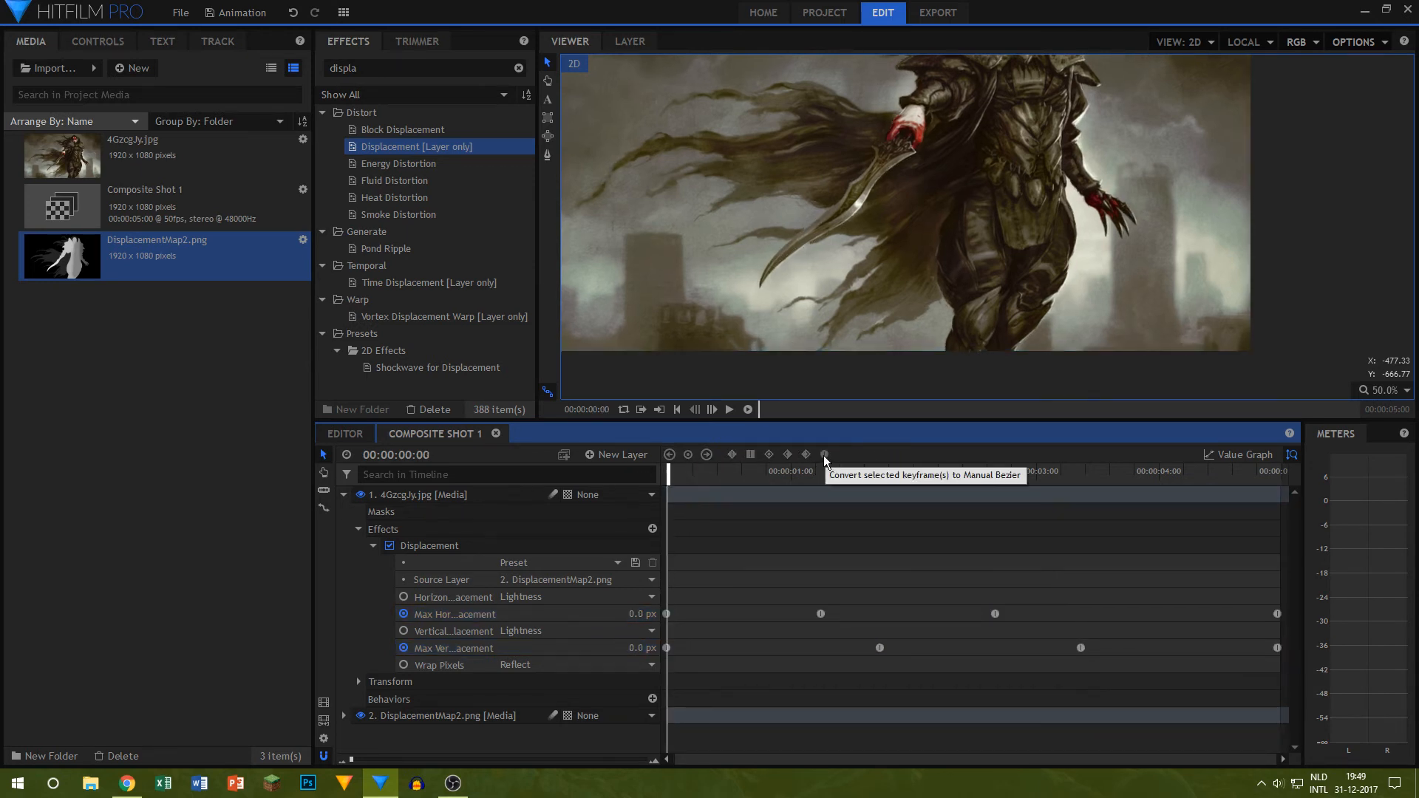
# Step: Fit the picture to the viewer, play back the smoothed displacement animation and return the playhead to 00:00:00:00
pyautogui.scroll(-2, 1217, 196)
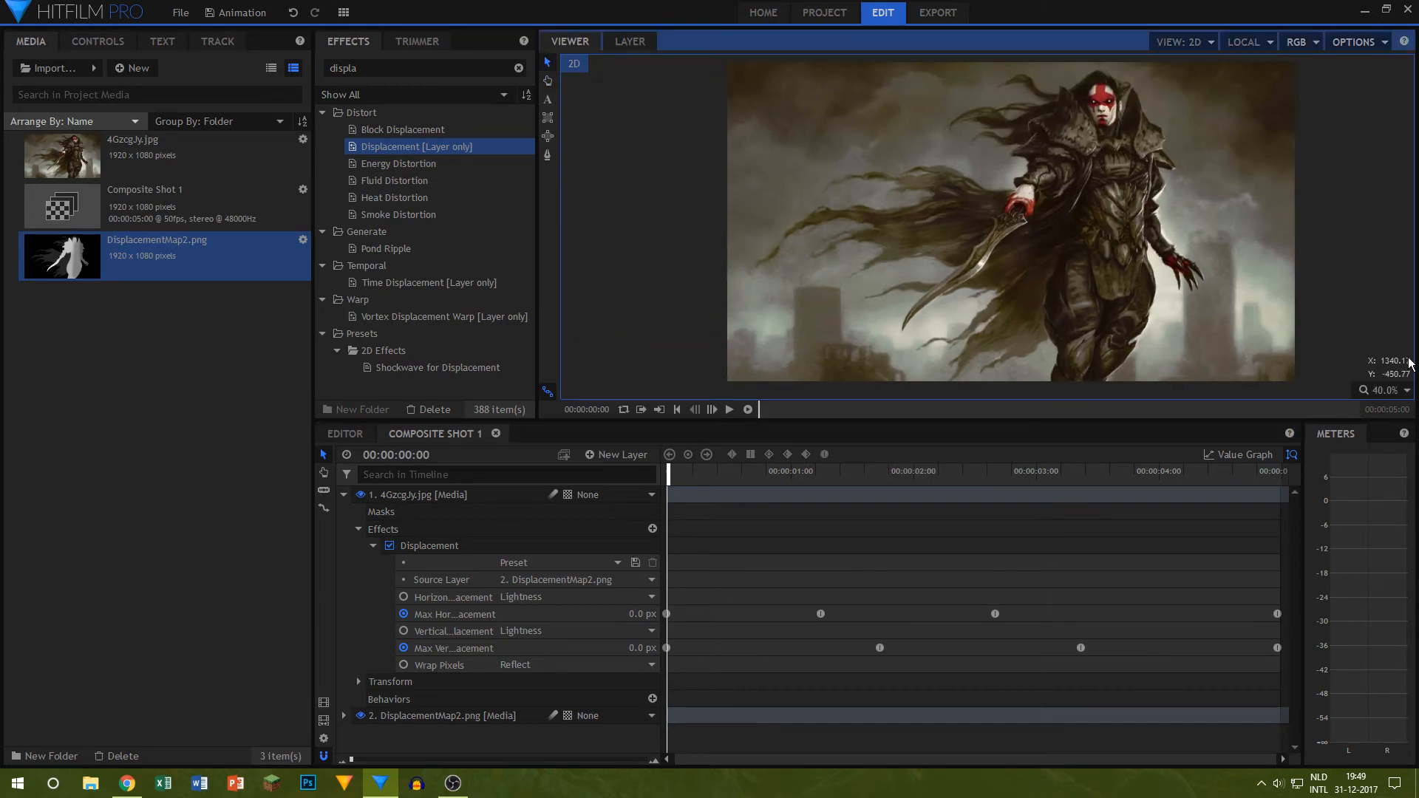
pyautogui.click(1383, 390)
pyautogui.click(1375, 564)
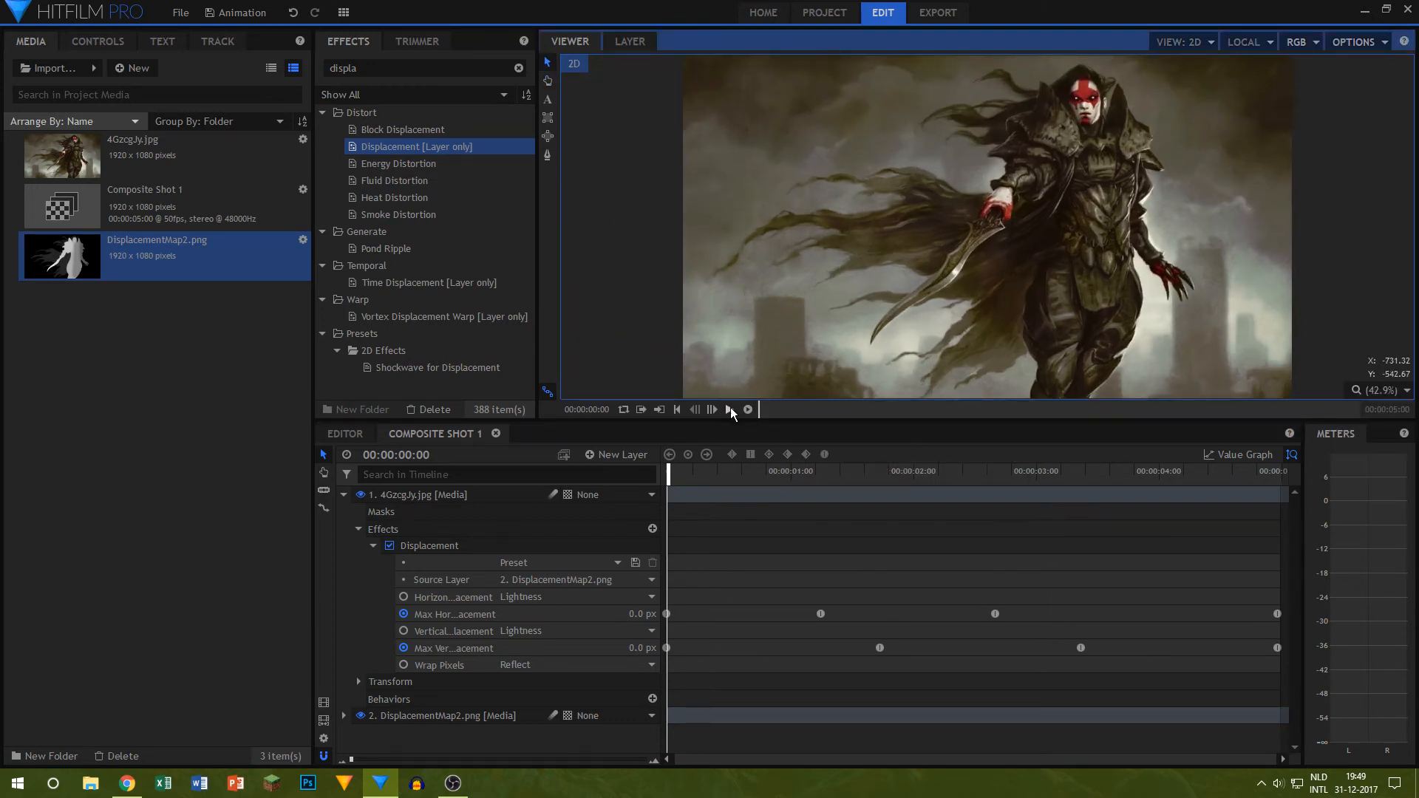
pyautogui.click(730, 408)
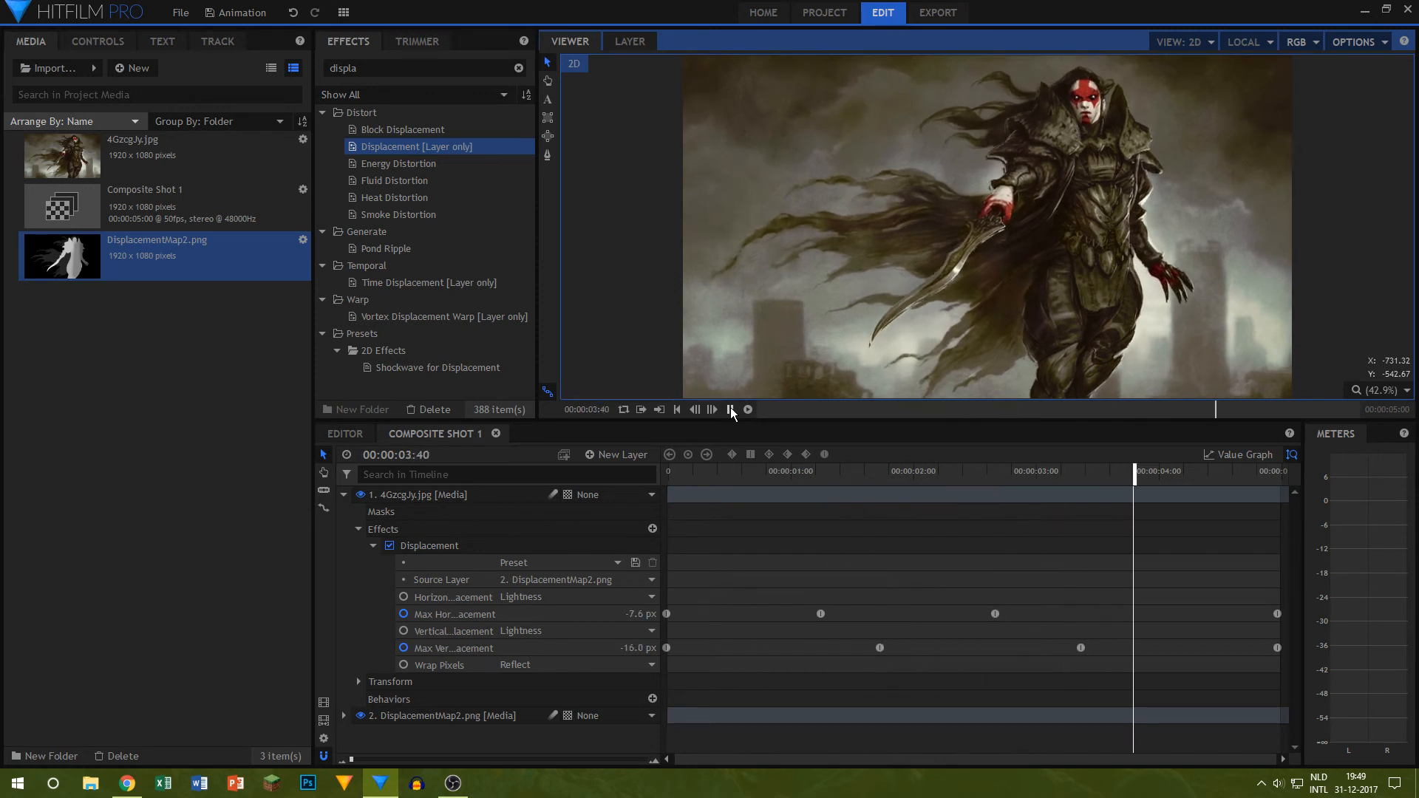
pyautogui.click(730, 408)
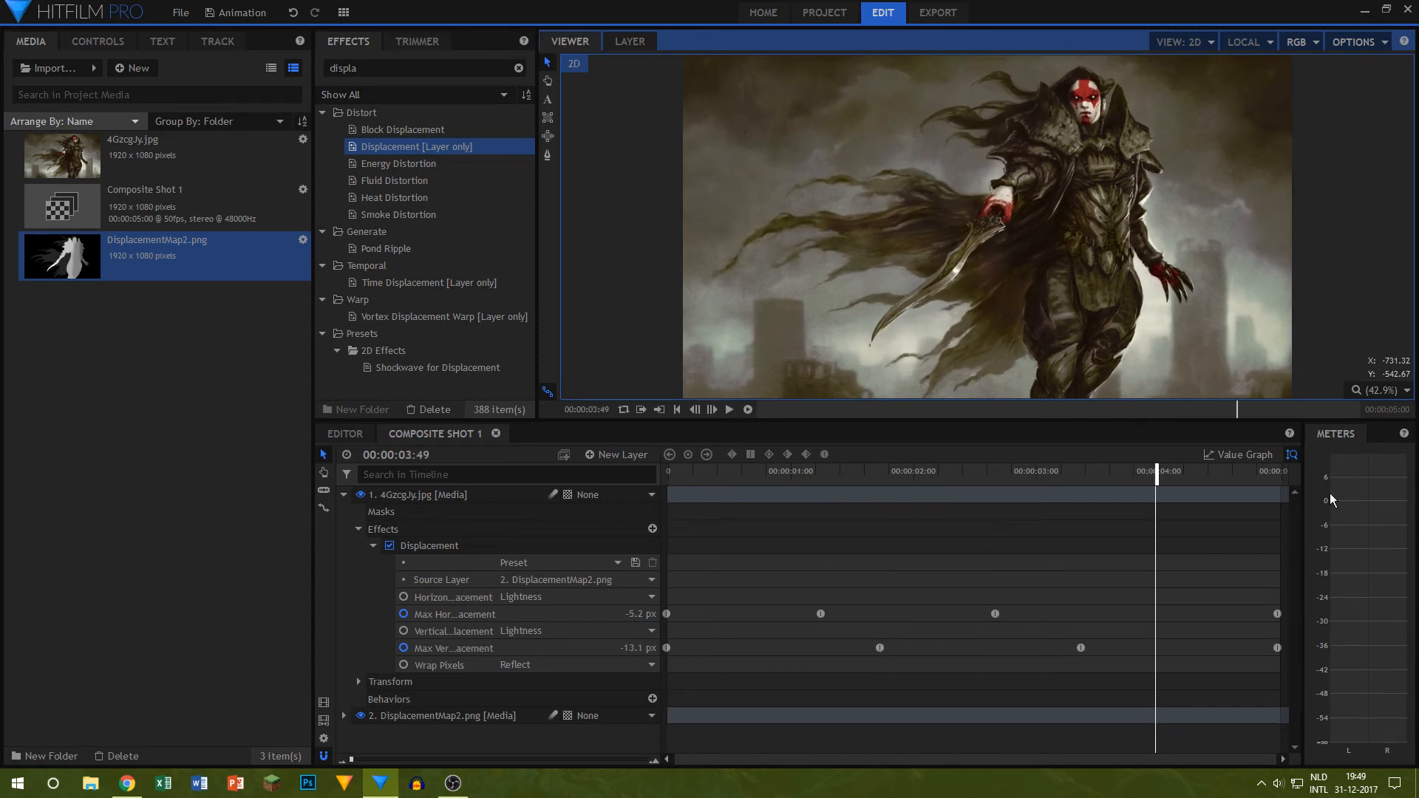
pyautogui.moveTo(1154, 479); pyautogui.dragTo(325, 393)
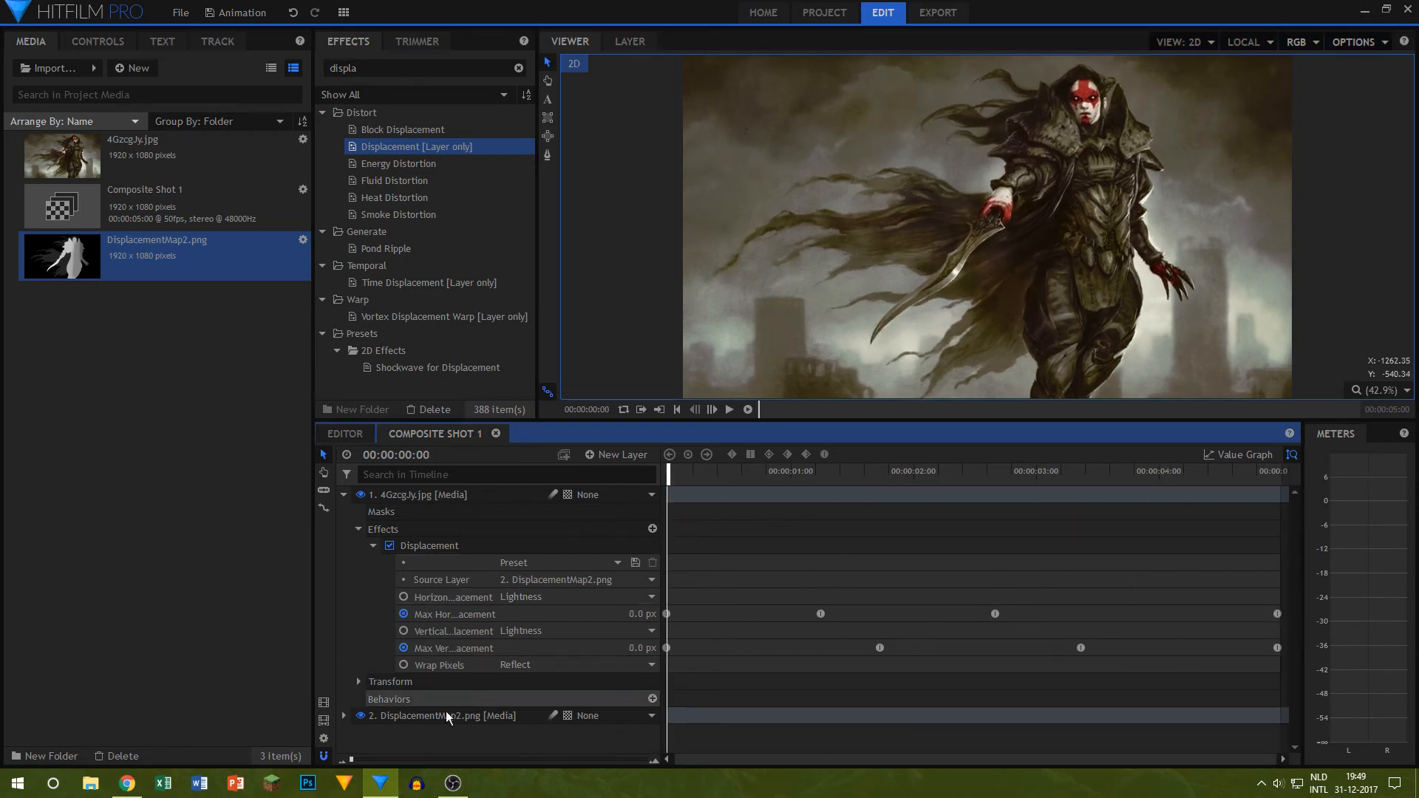
# Step: Collapse the 4GzcgJy.jpg layer and duplicate it together with its keyframed Displacement effect
pyautogui.click(343, 494)
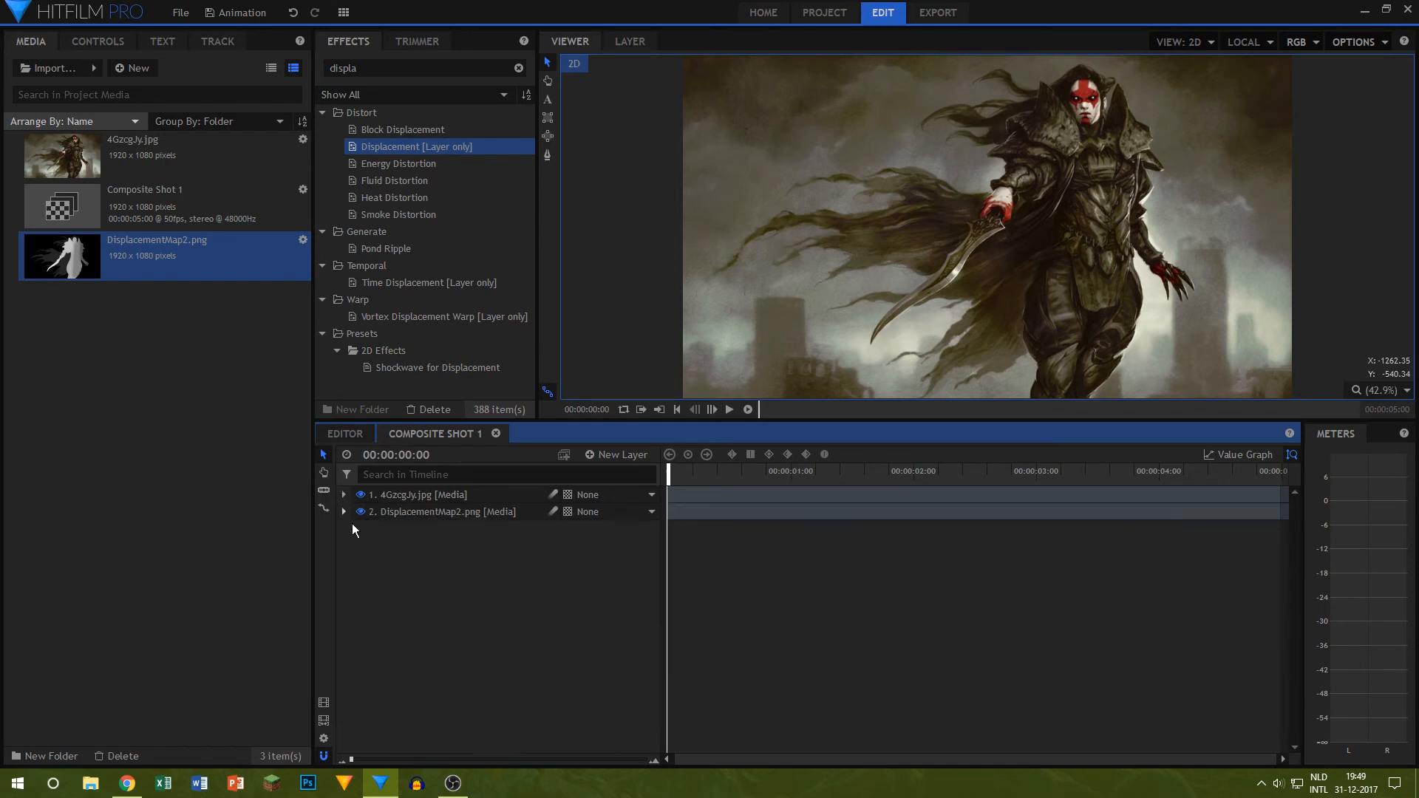
pyautogui.click(414, 493)
pyautogui.rightClick(415, 492)
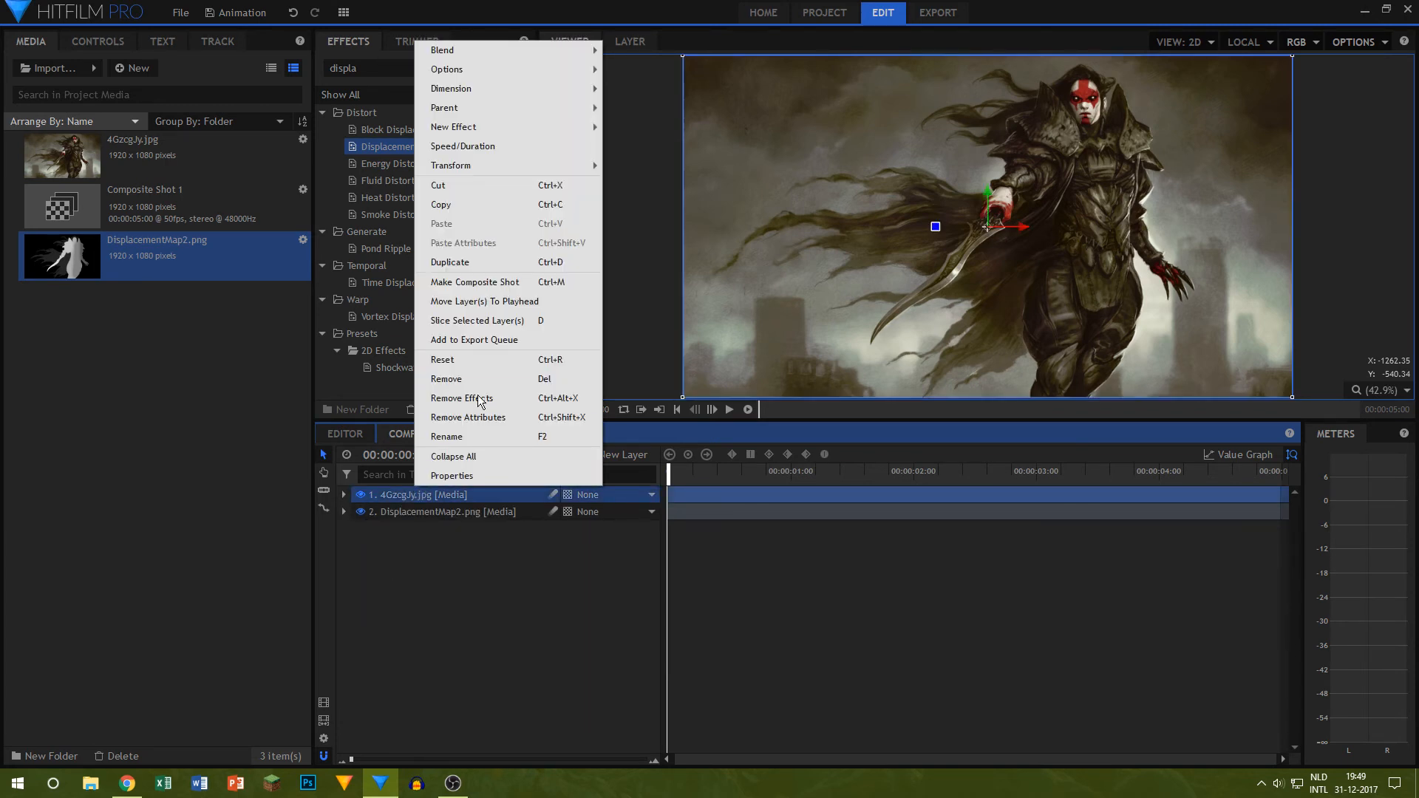
pyautogui.click(387, 495)
pyautogui.hotkey('ctrl', 'd')
pyautogui.click(450, 609)
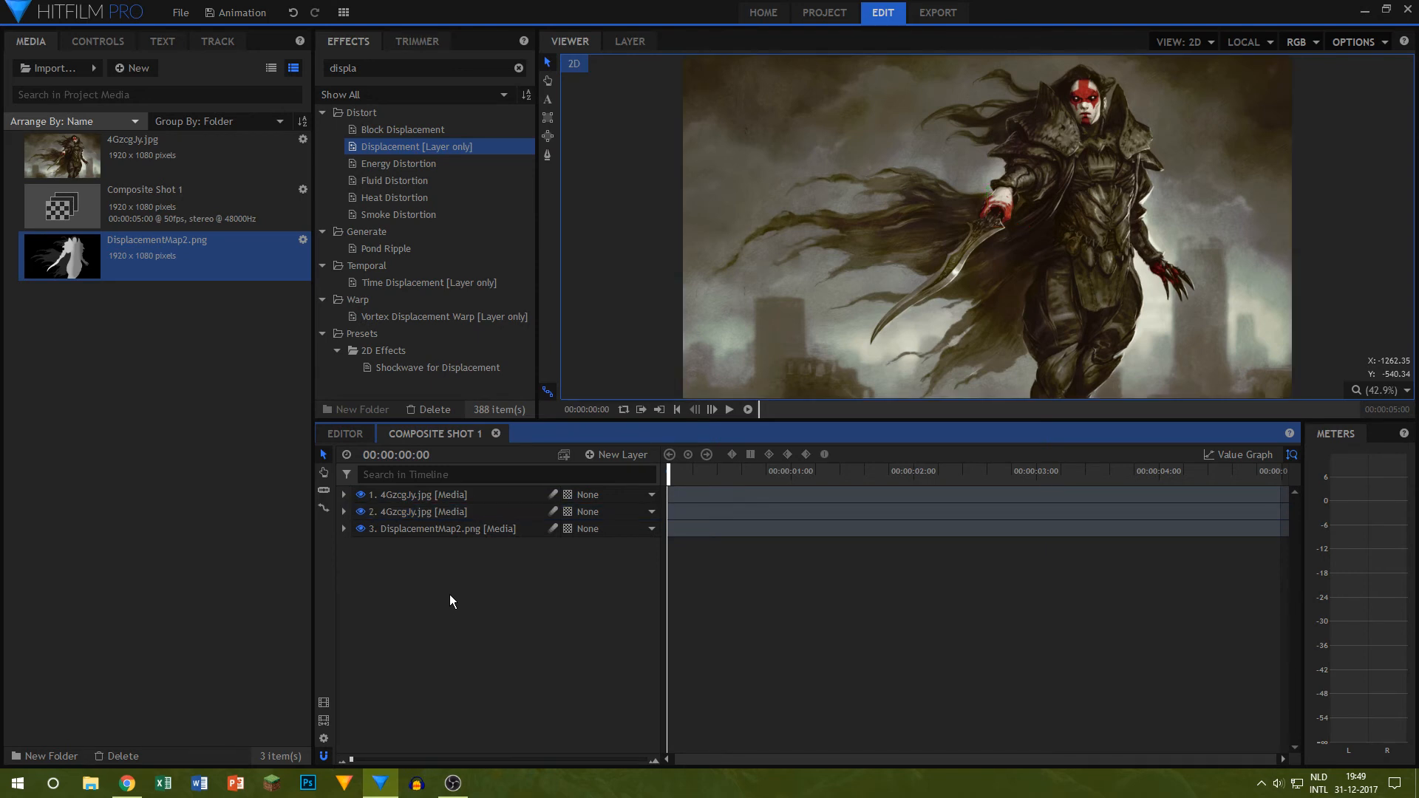
# Step: Rename the lower artwork layer Main and the upper copy Distort1
pyautogui.click(431, 497)
pyautogui.click(416, 512)
pyautogui.doubleClick(417, 511)
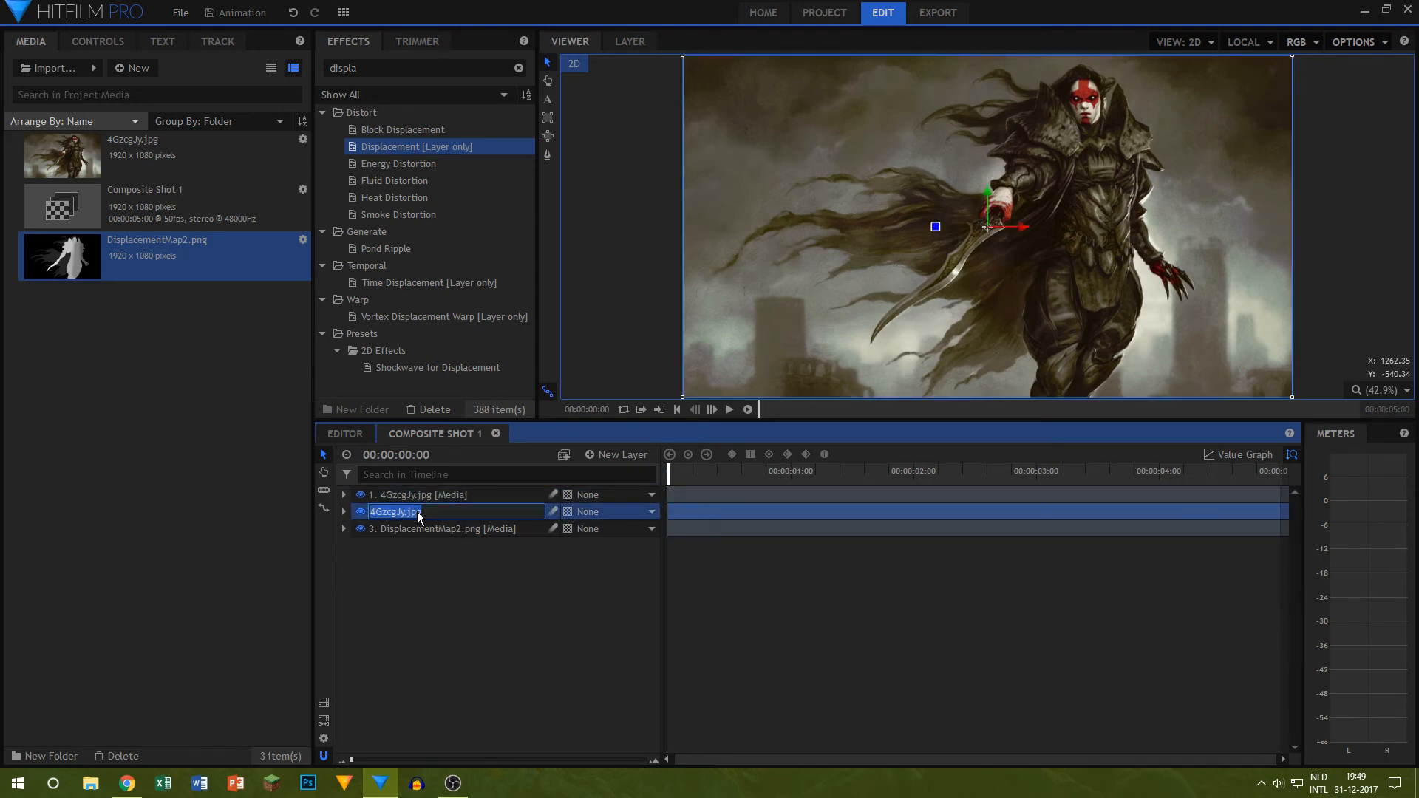
pyautogui.write('Main')
pyautogui.press('Return')
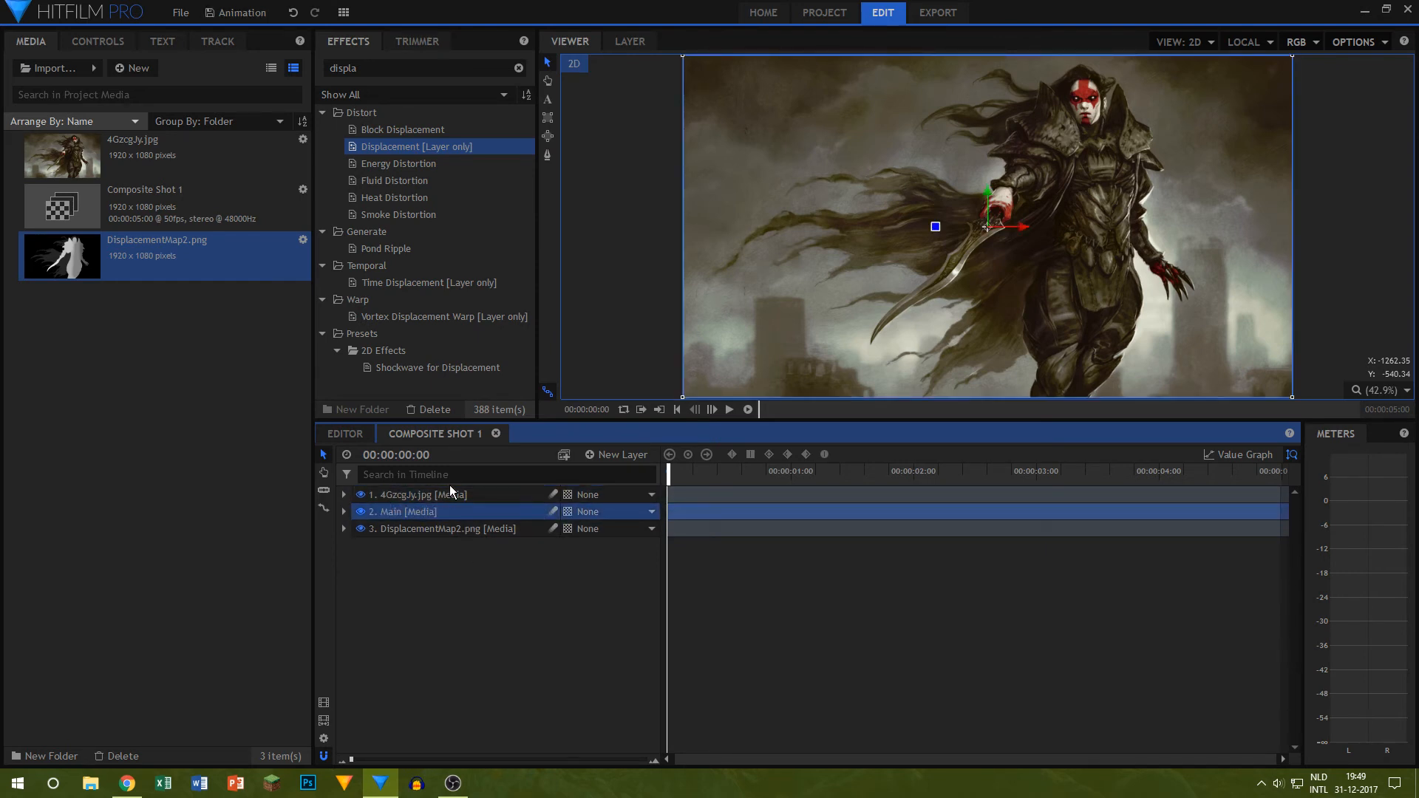
pyautogui.click(449, 494)
pyautogui.doubleClick(446, 494)
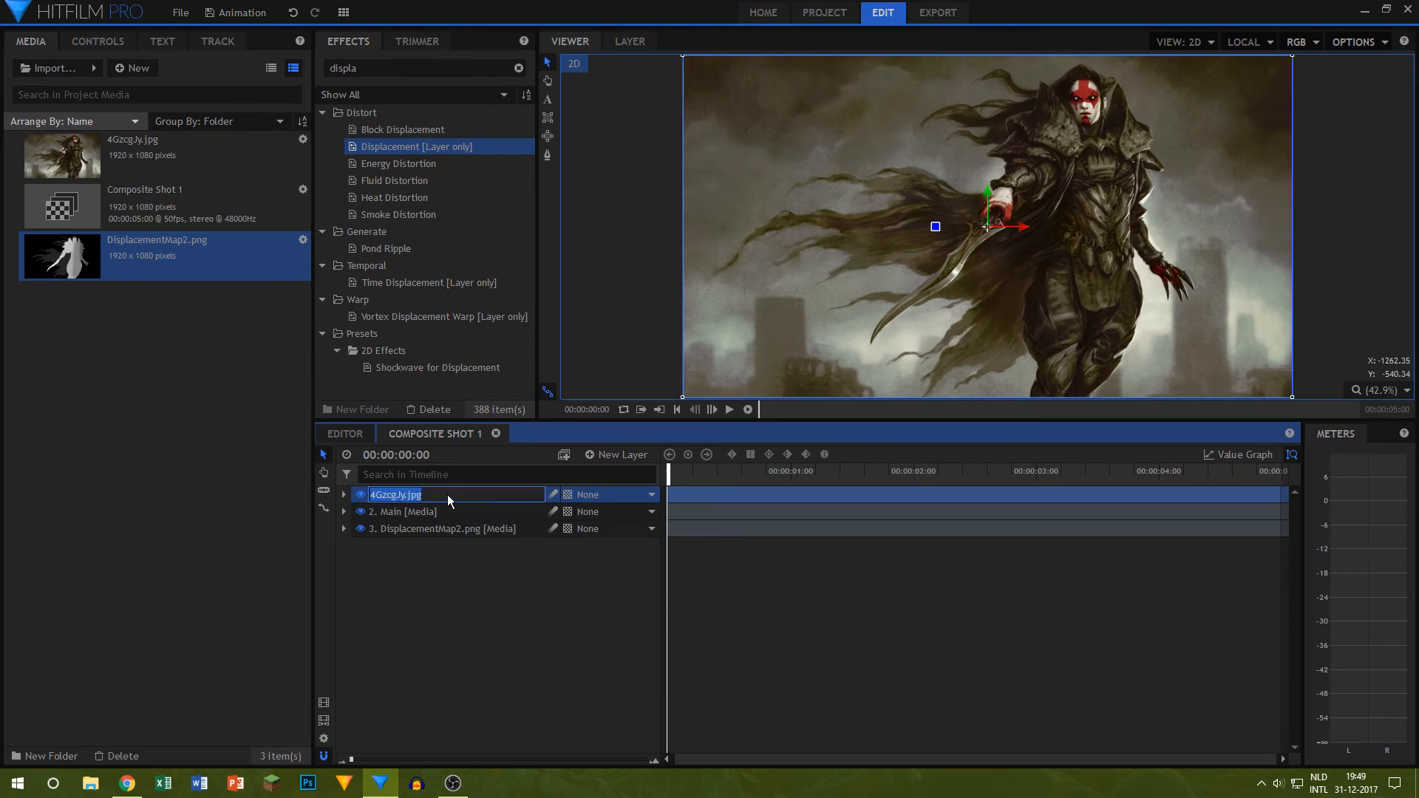
pyautogui.write('Distort1')
pyautogui.press('Return')
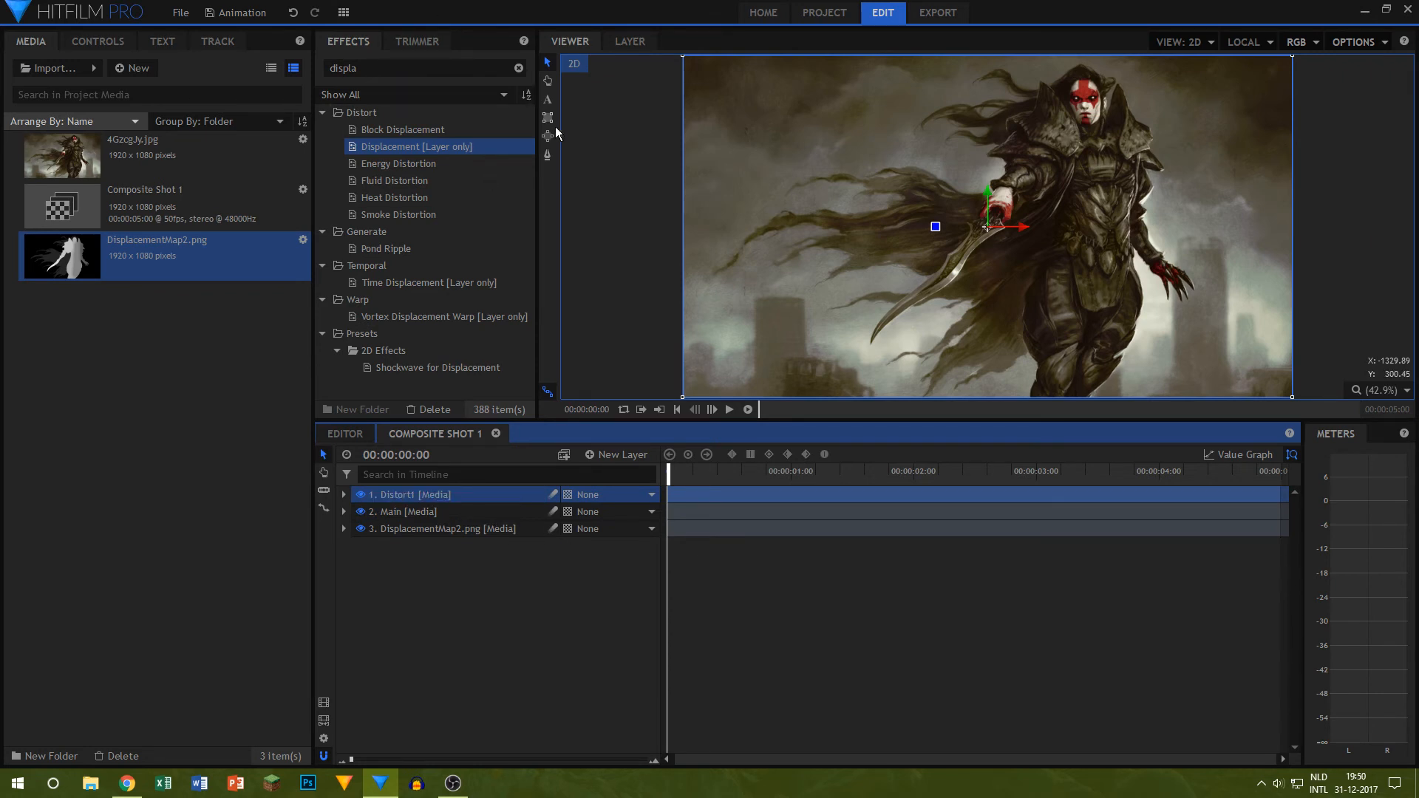
# Step: Draw a closed freehand mask on Distort1 around the flowing upper cape, following its ragged strands, the sword hand and the blade's edge
pyautogui.click(548, 155)
pyautogui.scroll(4, 971, 280)
pyautogui.scroll(-4, 687, 250)
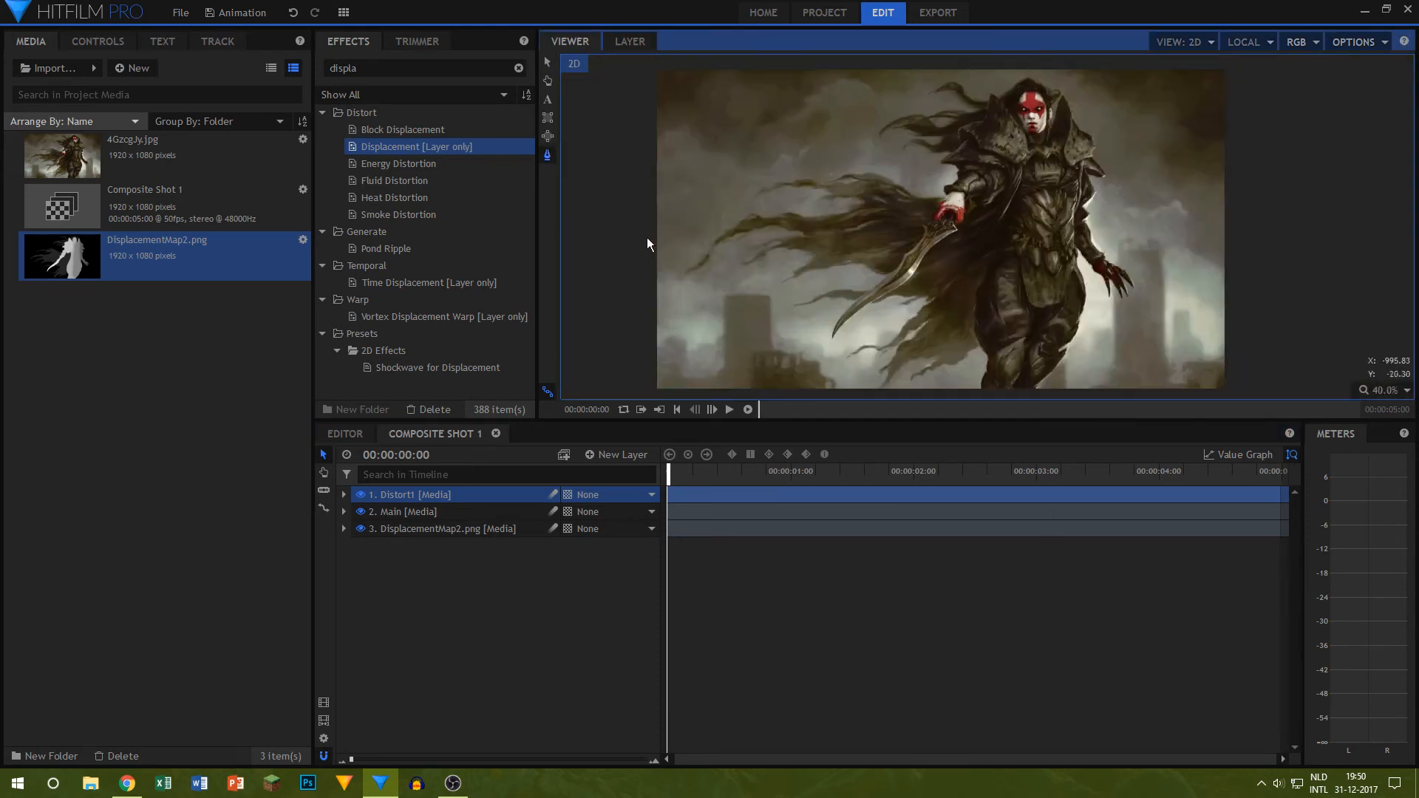
pyautogui.scroll(3, 680, 238)
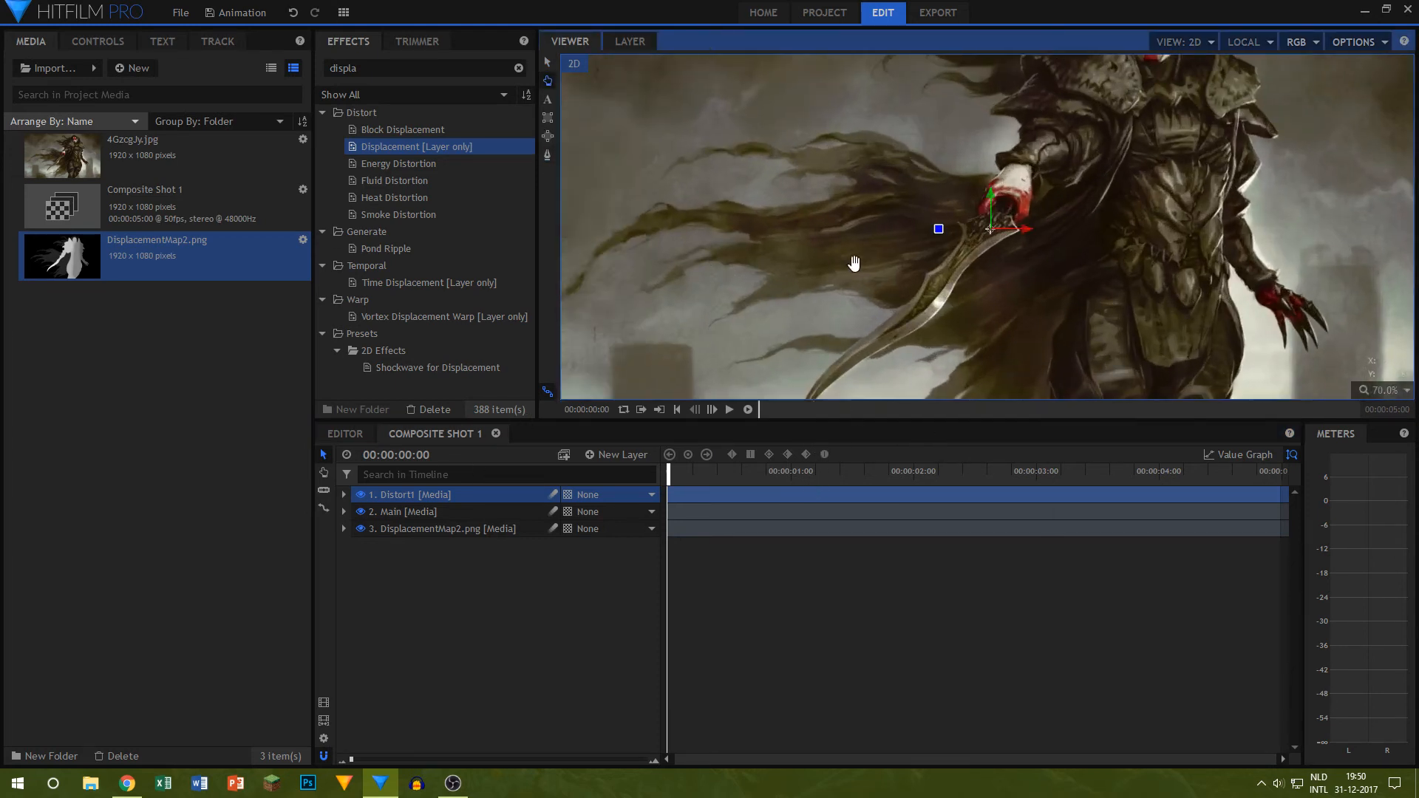
pyautogui.click(634, 311)
pyautogui.click(690, 277)
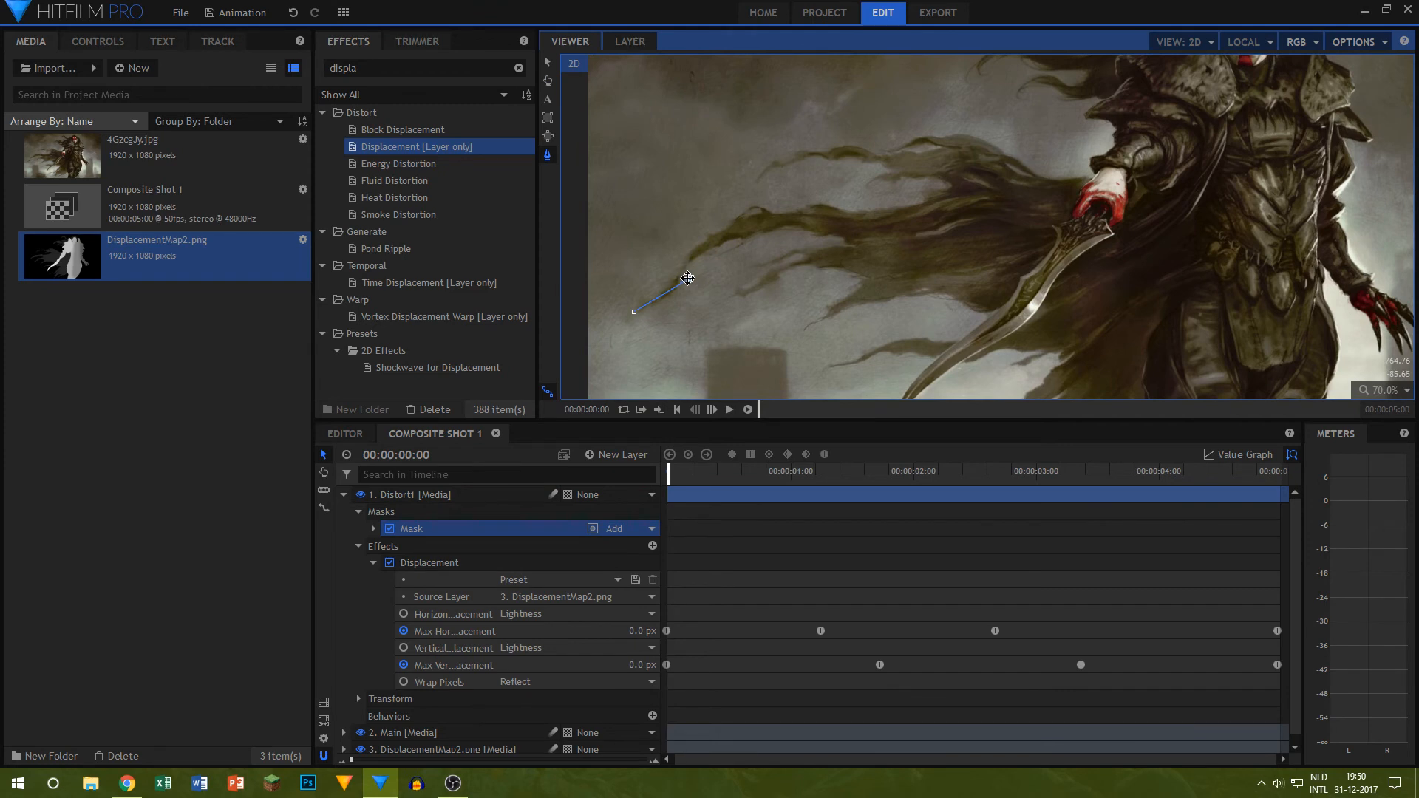
pyautogui.moveTo(687, 279); pyautogui.dragTo(674, 277)
pyautogui.click(692, 245)
pyautogui.click(730, 219)
pyautogui.click(777, 205)
pyautogui.click(829, 204)
pyautogui.click(877, 202)
pyautogui.click(931, 195)
pyautogui.click(944, 182)
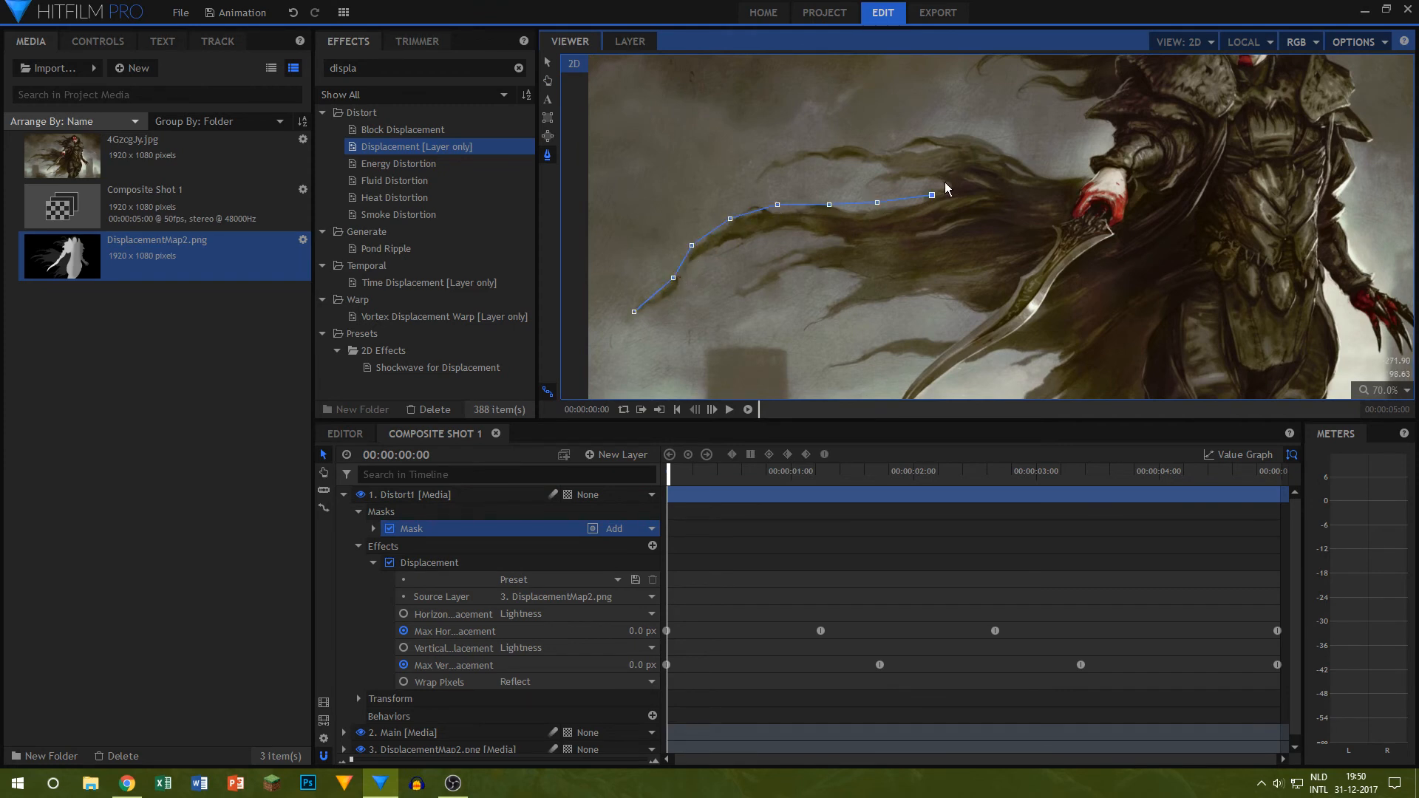
pyautogui.click(901, 181)
pyautogui.click(867, 182)
pyautogui.click(891, 169)
pyautogui.click(869, 164)
pyautogui.click(814, 160)
pyautogui.click(768, 161)
pyautogui.click(801, 158)
pyautogui.click(823, 148)
pyautogui.click(863, 147)
pyautogui.click(895, 151)
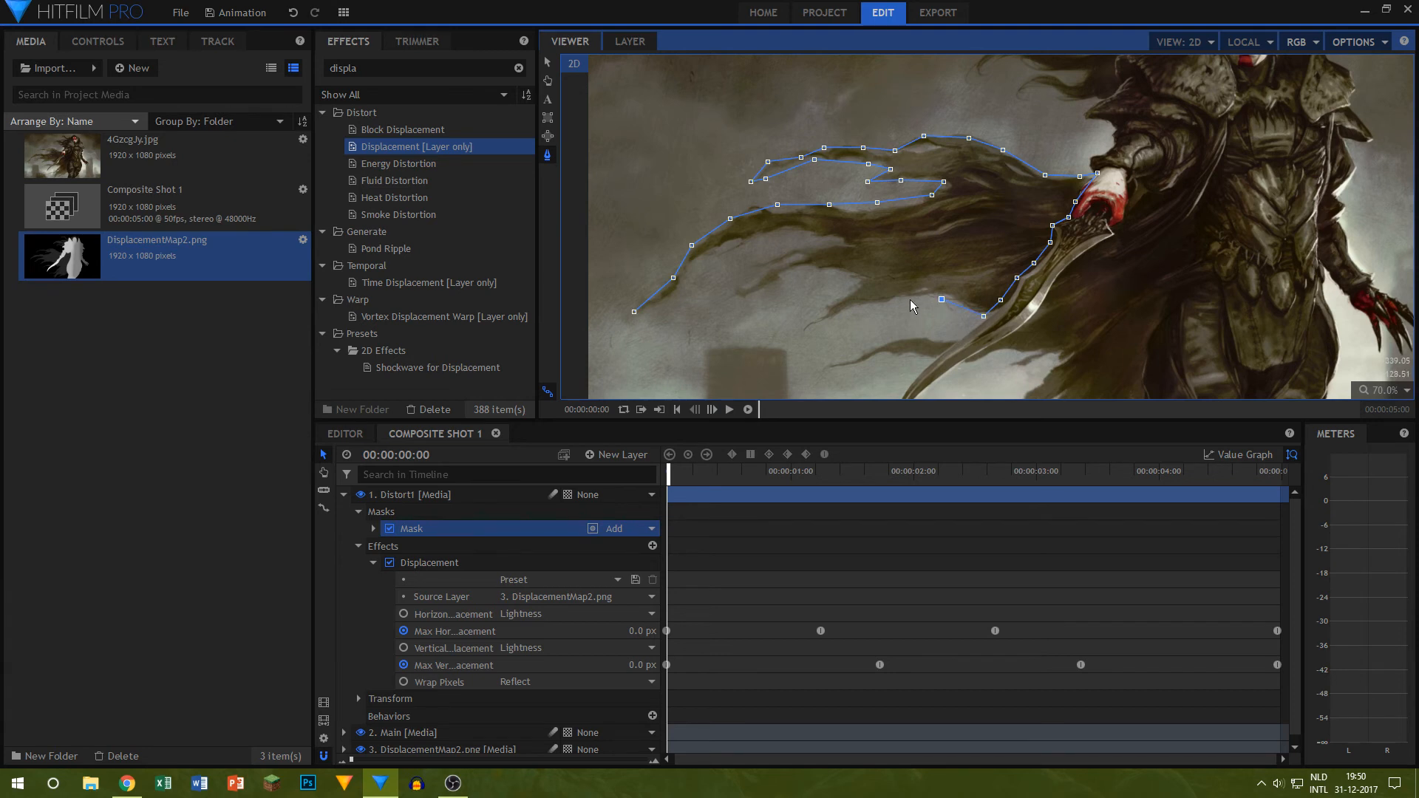
pyautogui.click(811, 326)
pyautogui.click(851, 292)
pyautogui.click(860, 278)
pyautogui.click(814, 267)
pyautogui.moveTo(750, 286); pyautogui.dragTo(782, 276)
pyautogui.click(760, 273)
pyautogui.click(790, 261)
pyautogui.click(823, 250)
pyautogui.click(843, 244)
pyautogui.click(830, 235)
pyautogui.click(796, 226)
pyautogui.click(758, 232)
pyautogui.click(725, 239)
pyautogui.click(699, 254)
pyautogui.click(687, 265)
pyautogui.click(680, 287)
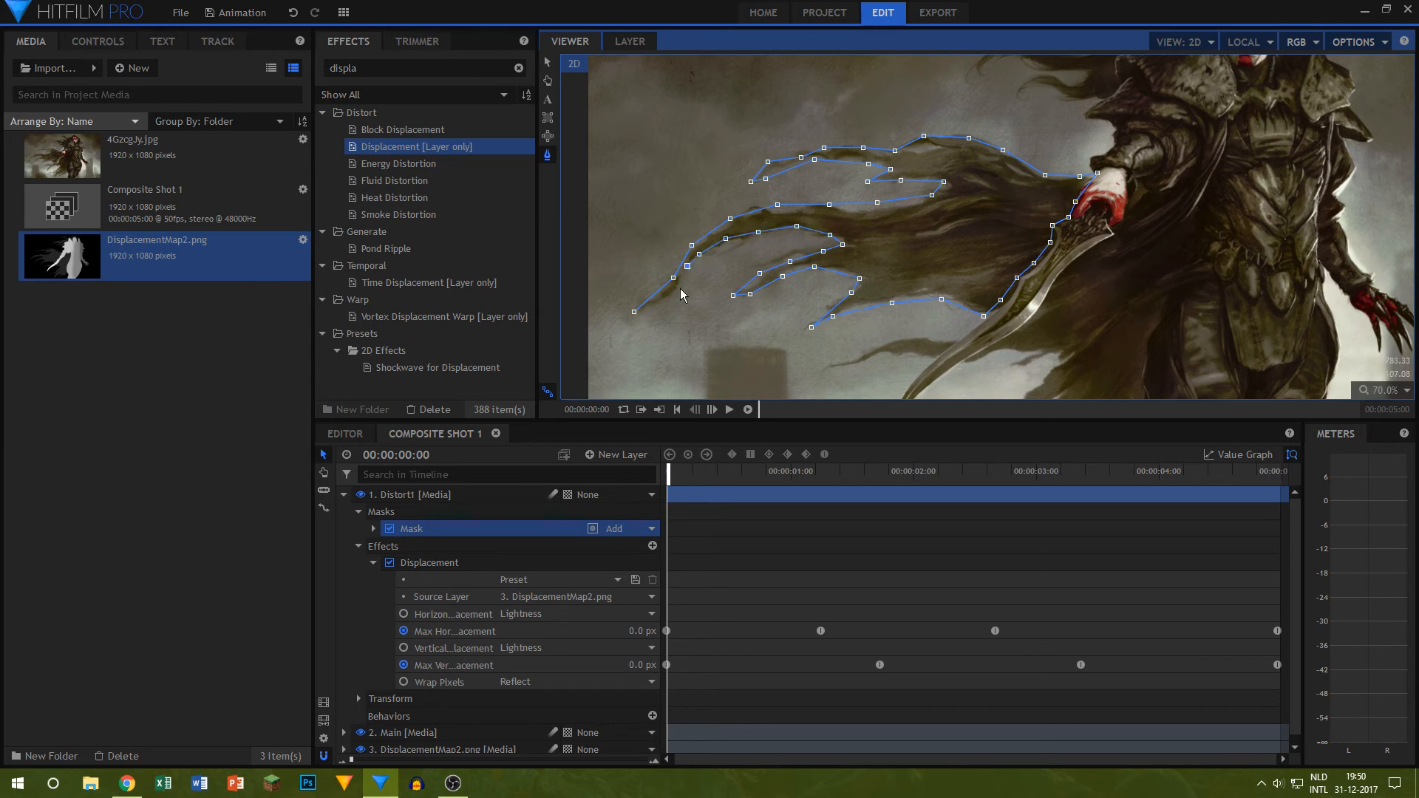
pyautogui.click(634, 311)
# Step: Hide the Main layer to isolate the masked cape and set the mask's feather strength to 25 px
pyautogui.click(344, 494)
pyautogui.click(361, 511)
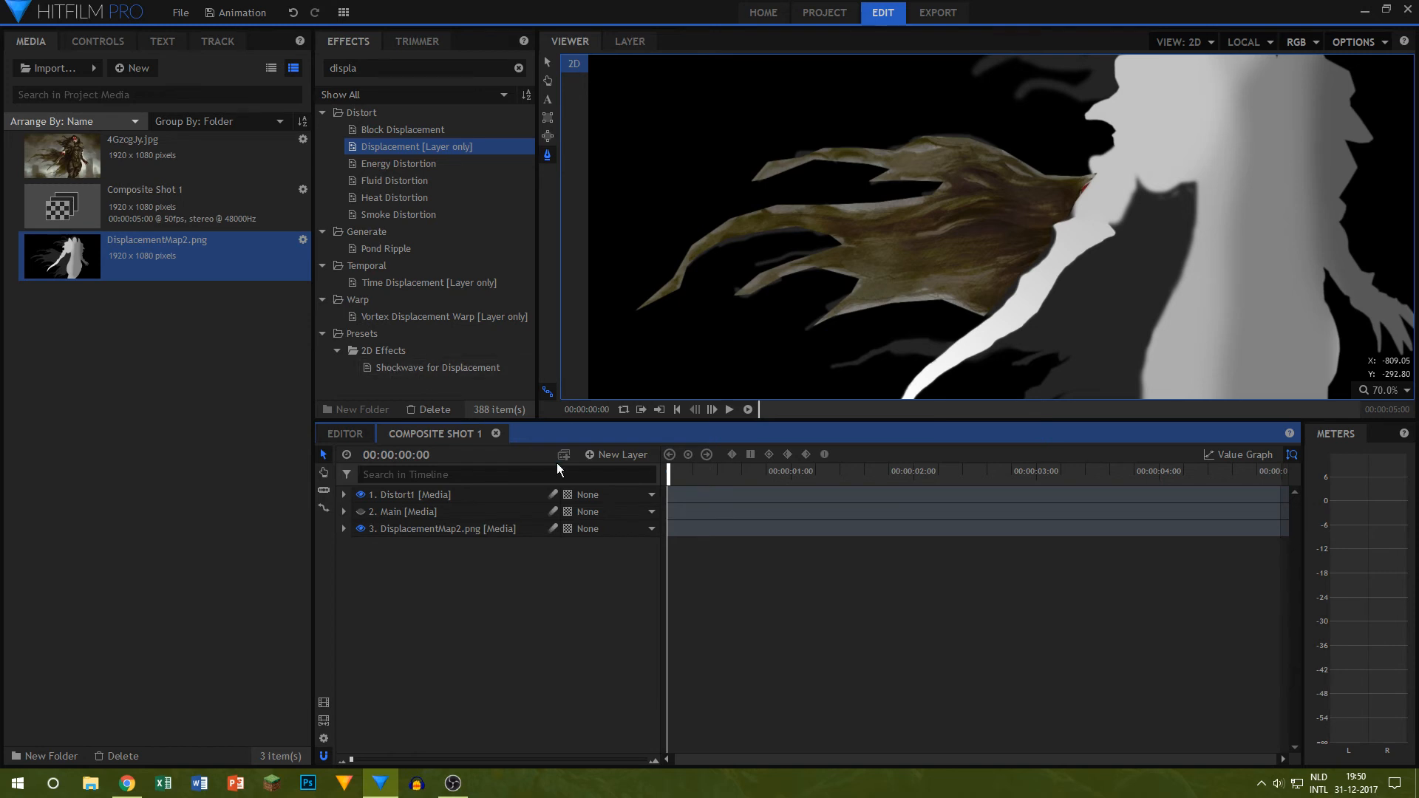
pyautogui.click(344, 495)
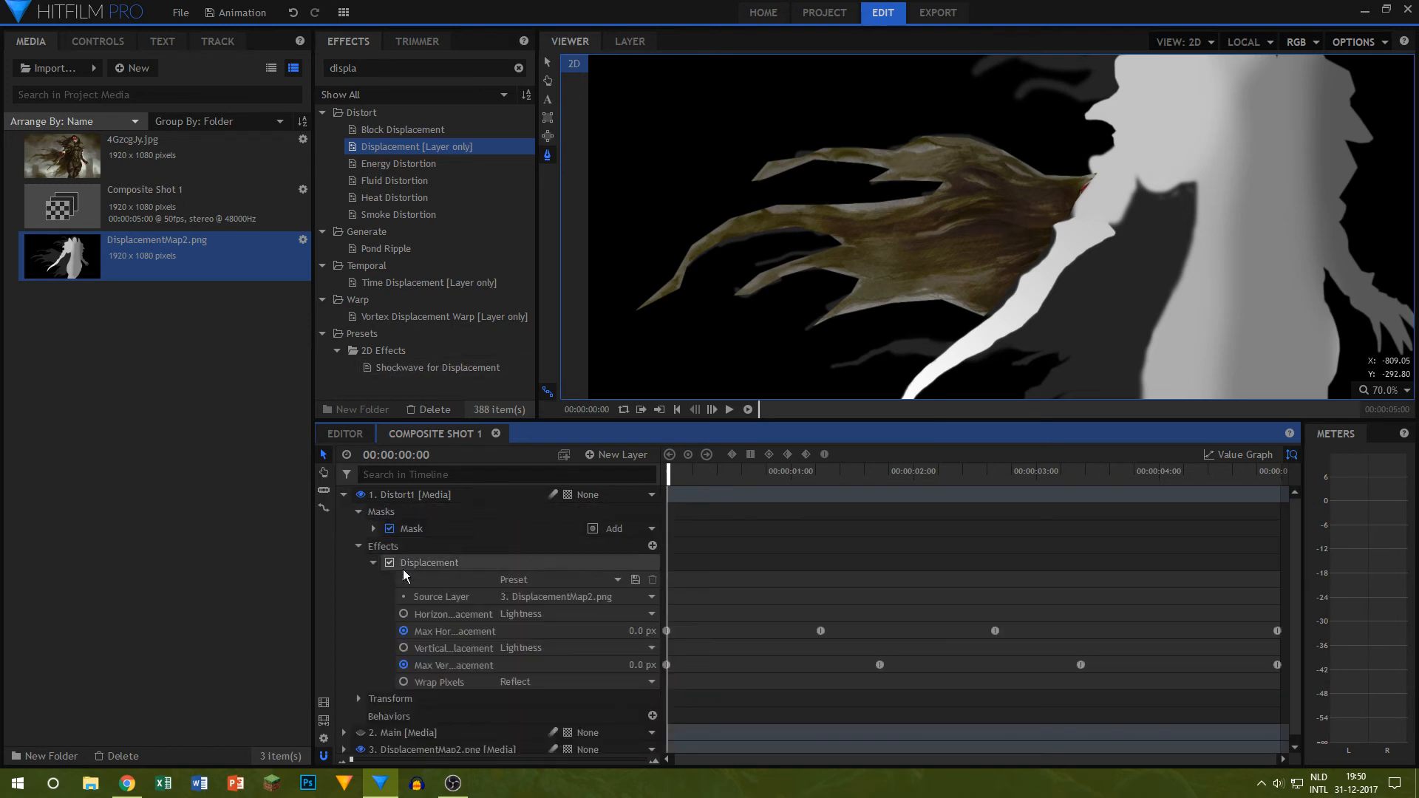
pyautogui.click(360, 546)
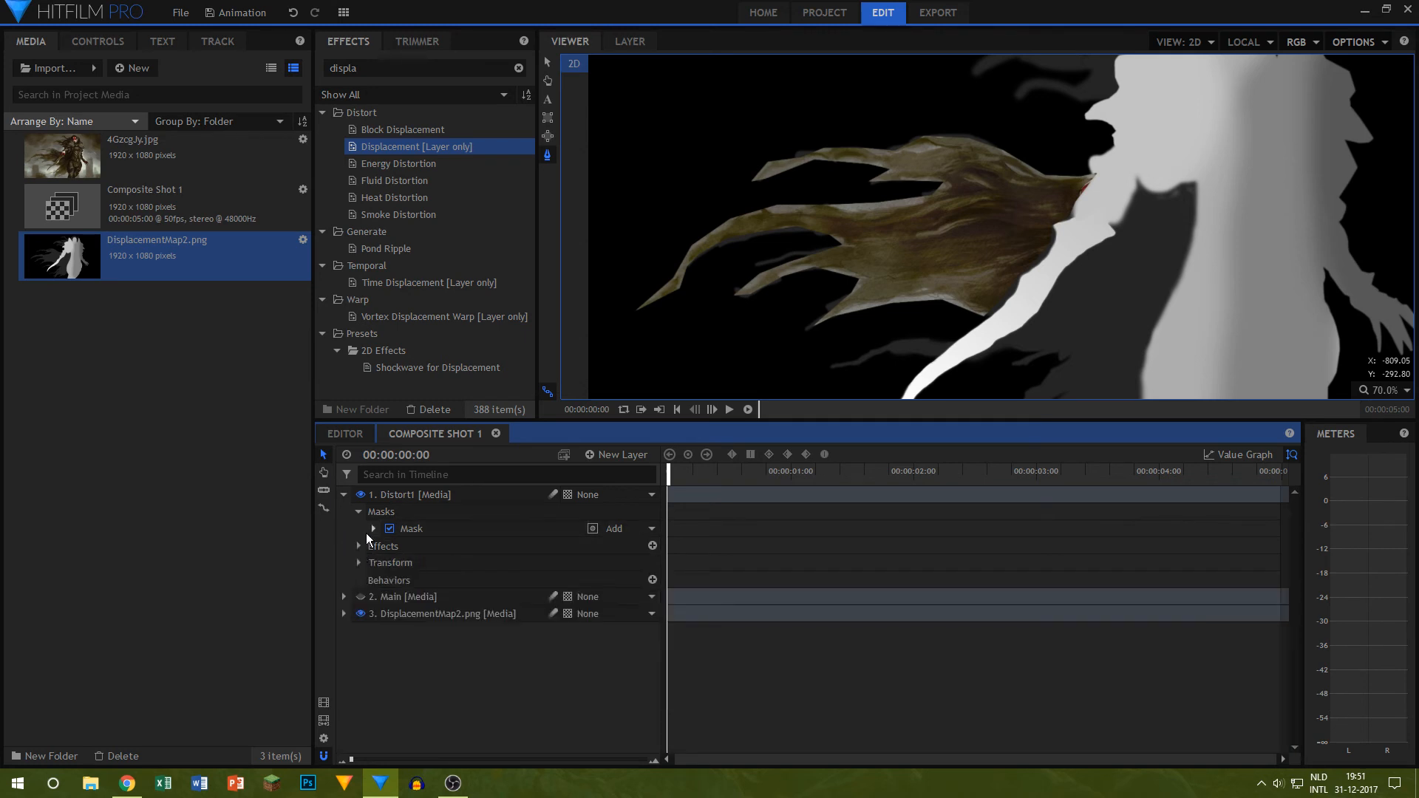
pyautogui.click(372, 529)
pyautogui.click(392, 546)
pyautogui.click(390, 546)
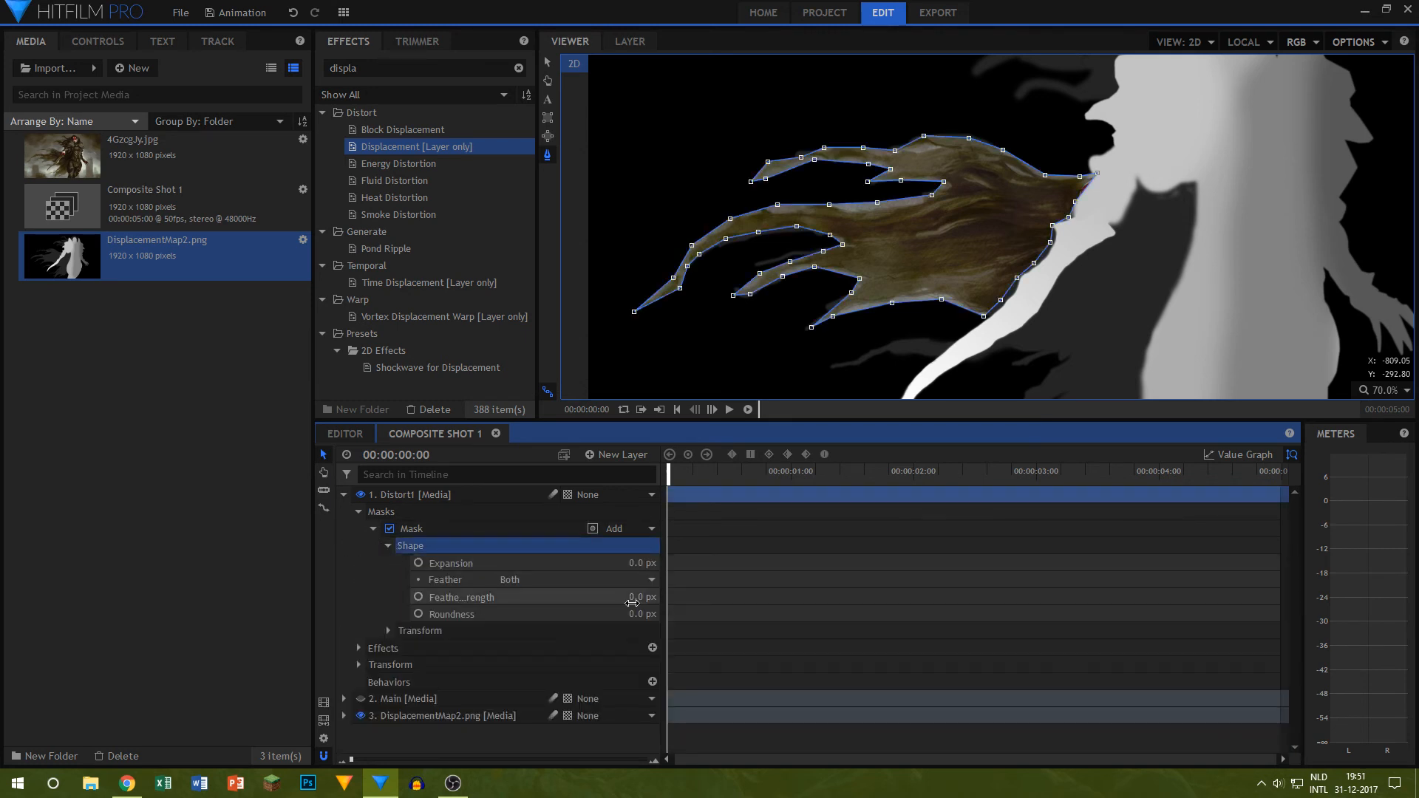
pyautogui.moveTo(631, 597); pyautogui.dragTo(646, 597)
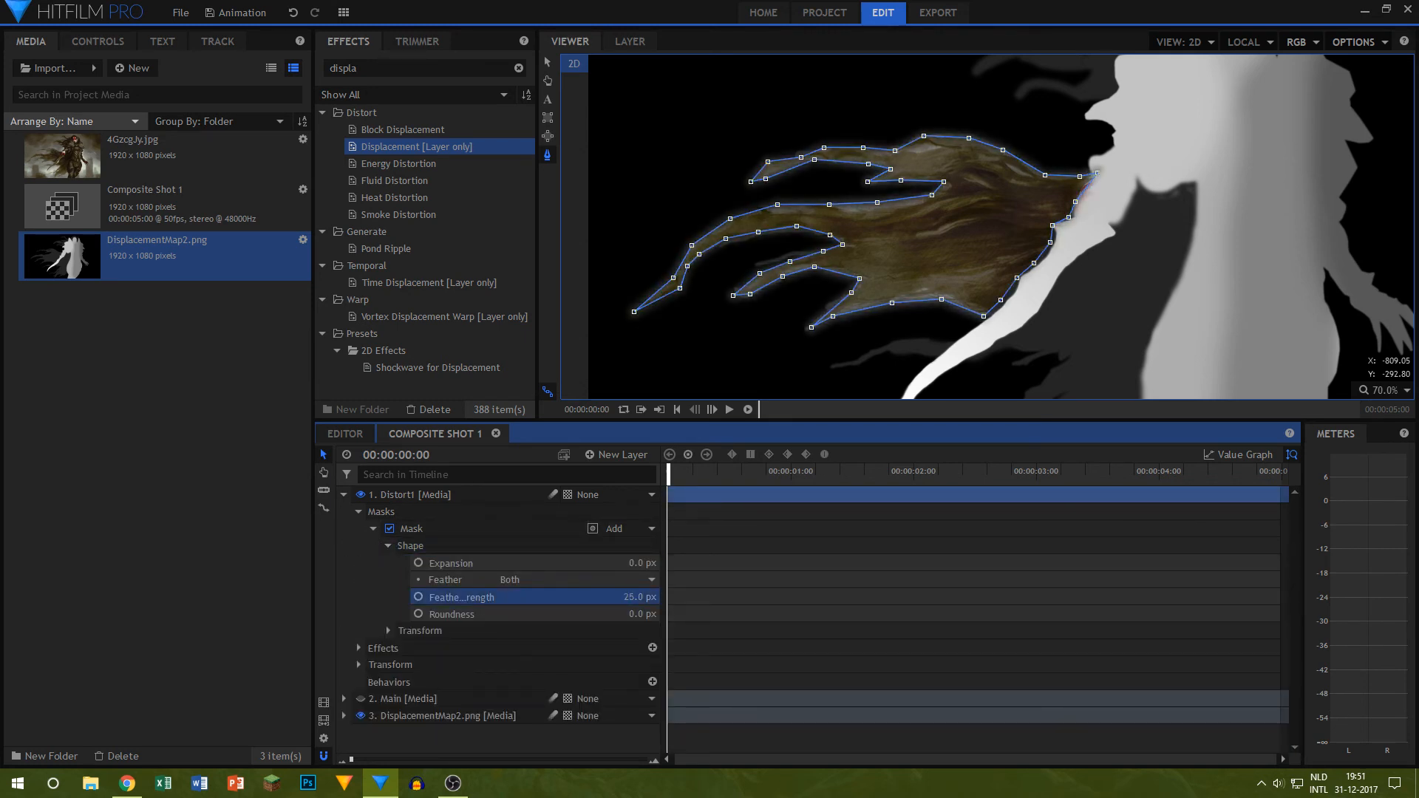
pyautogui.click(761, 327)
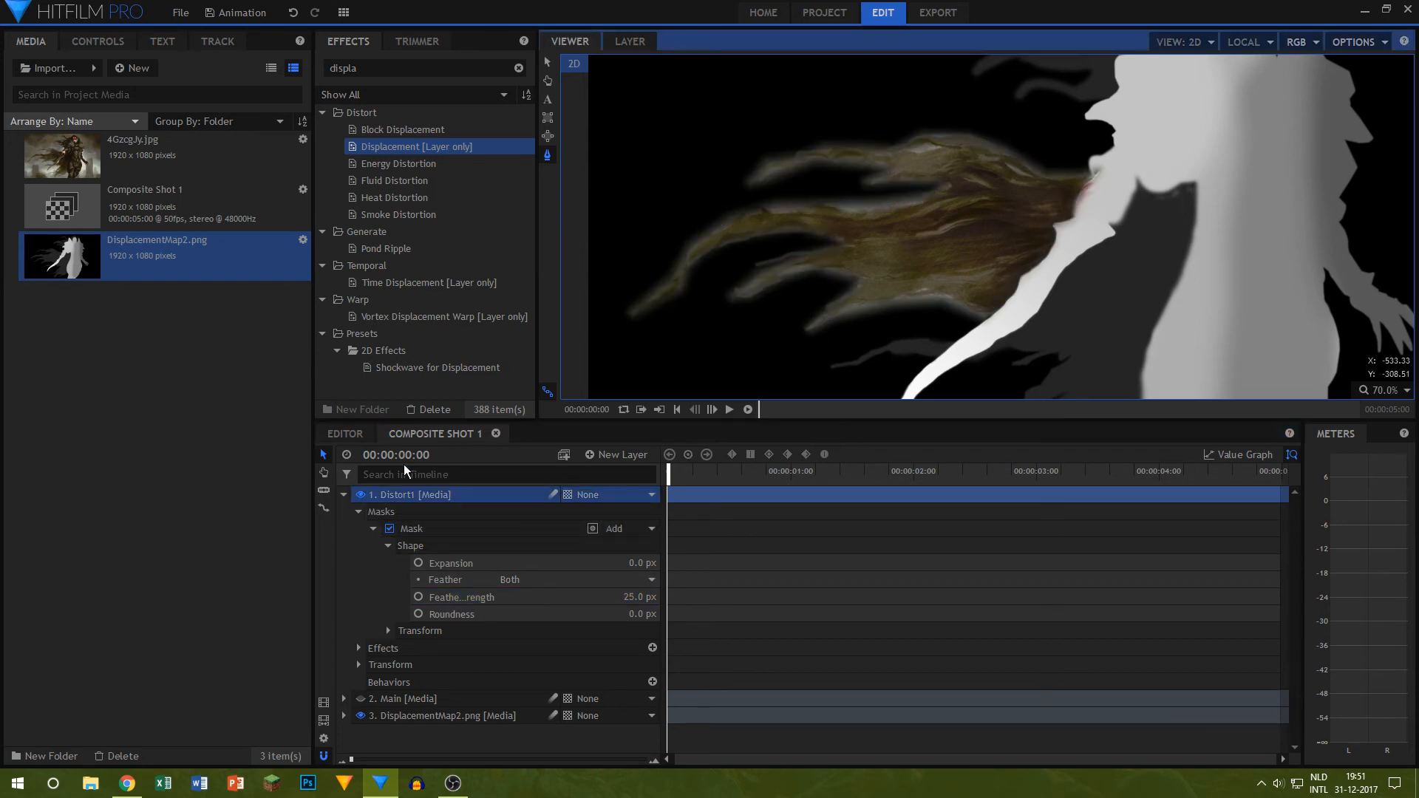
# Step: Show the Main layer again and draw a second closed mask on Distort1 around the thin cape strand beside the lower blade
pyautogui.click(373, 698)
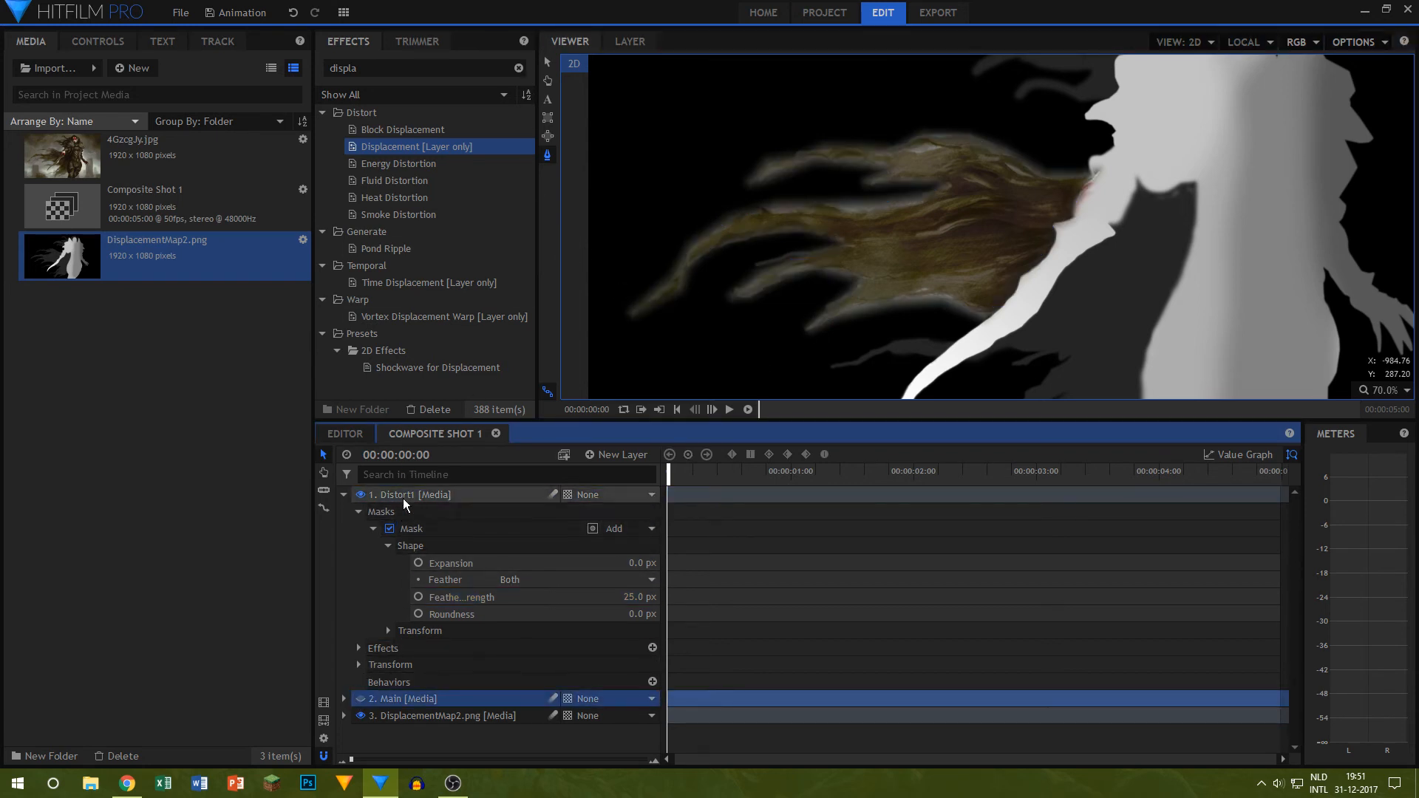
pyautogui.click(361, 698)
pyautogui.click(455, 499)
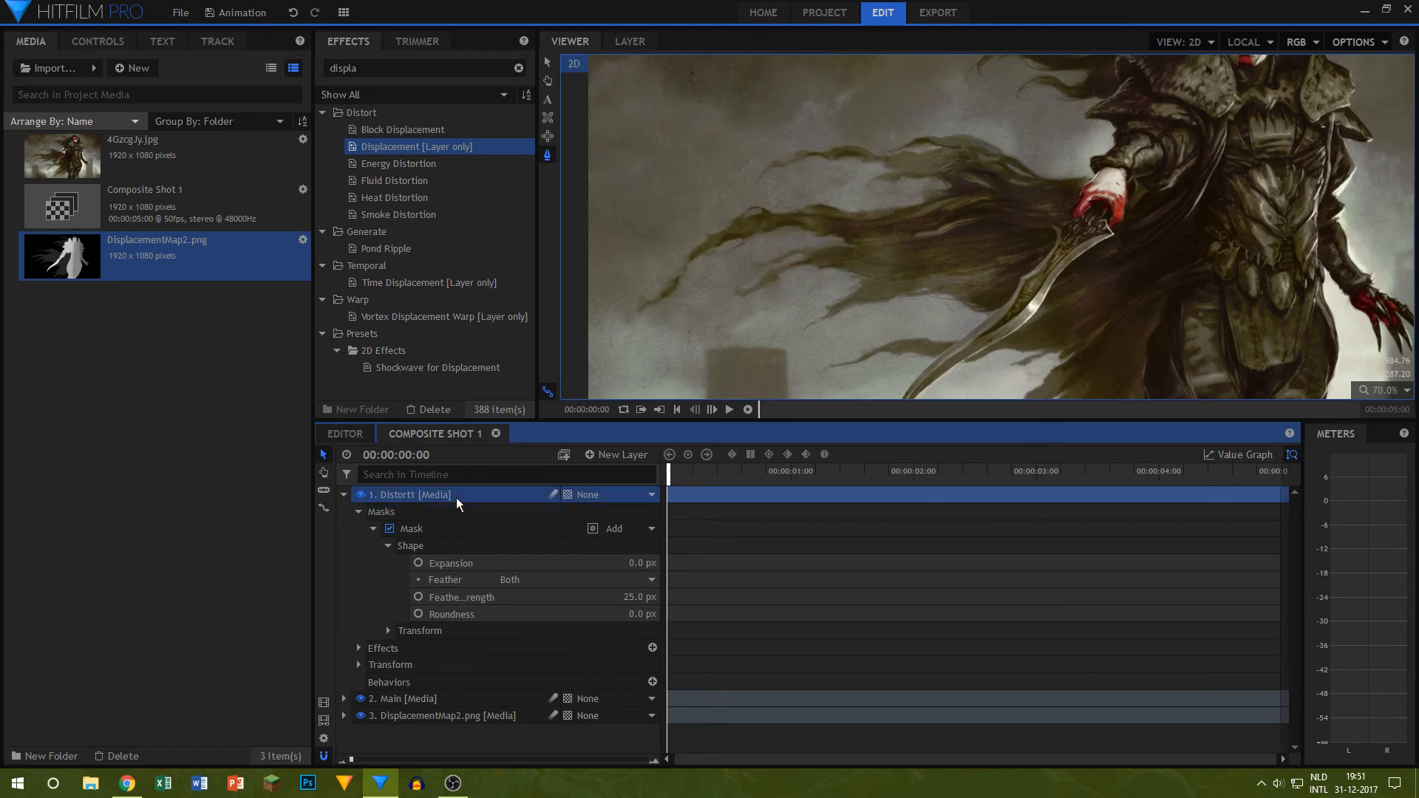
pyautogui.scroll(4, 938, 301)
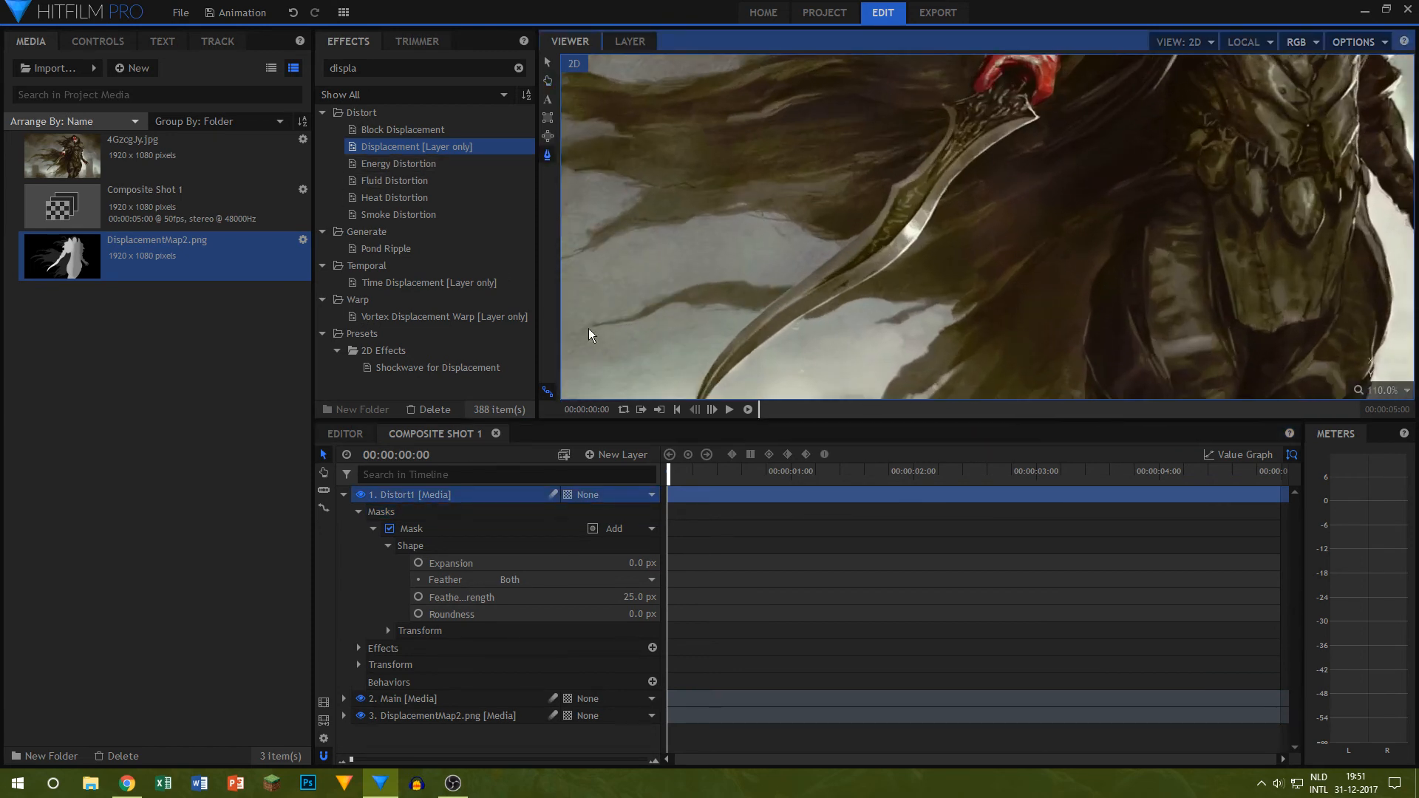
pyautogui.click(587, 327)
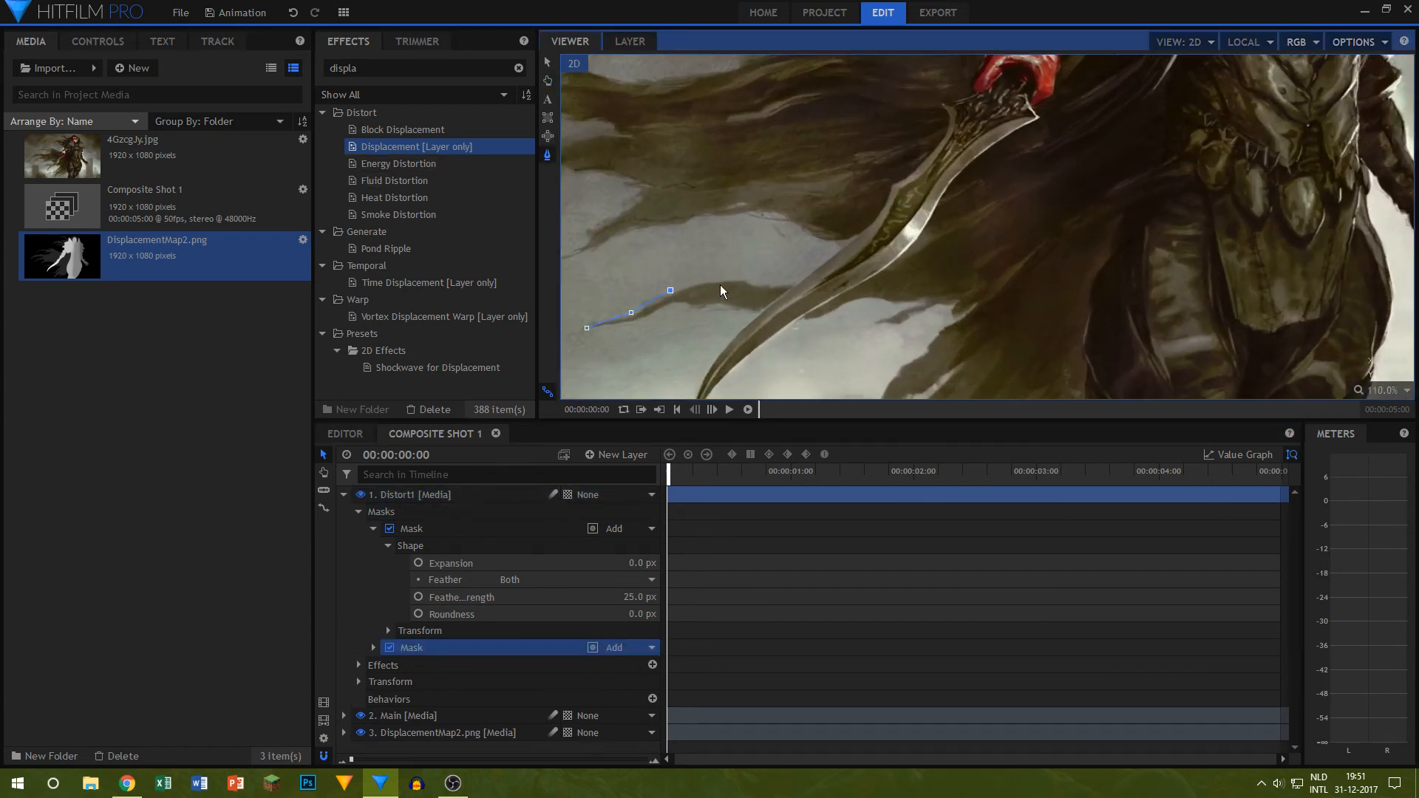
pyautogui.click(796, 284)
pyautogui.click(754, 311)
pyautogui.click(695, 307)
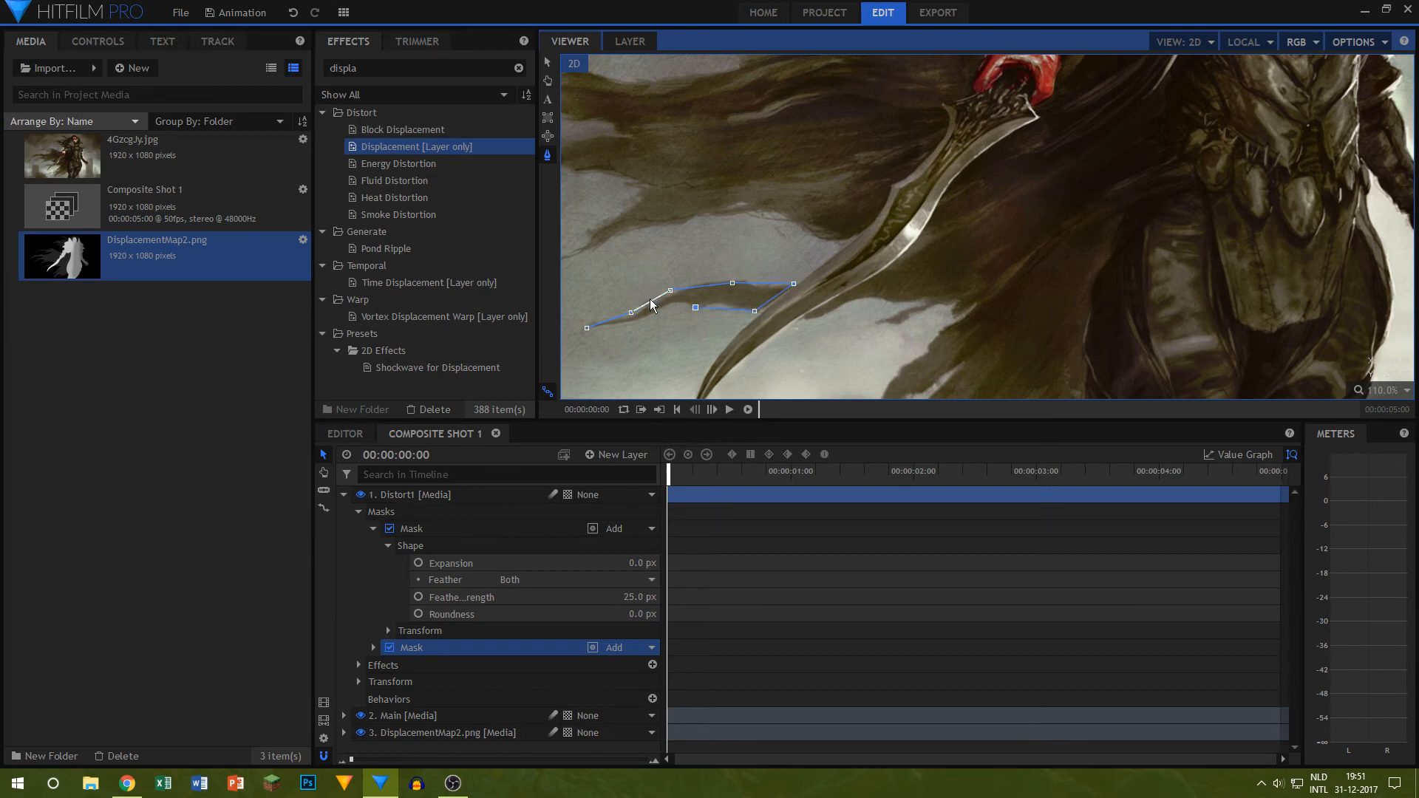
pyautogui.click(587, 328)
# Step: Set the feather strength of the second Distort1 mask to 25 px and collapse both masks
pyautogui.click(373, 647)
pyautogui.click(386, 667)
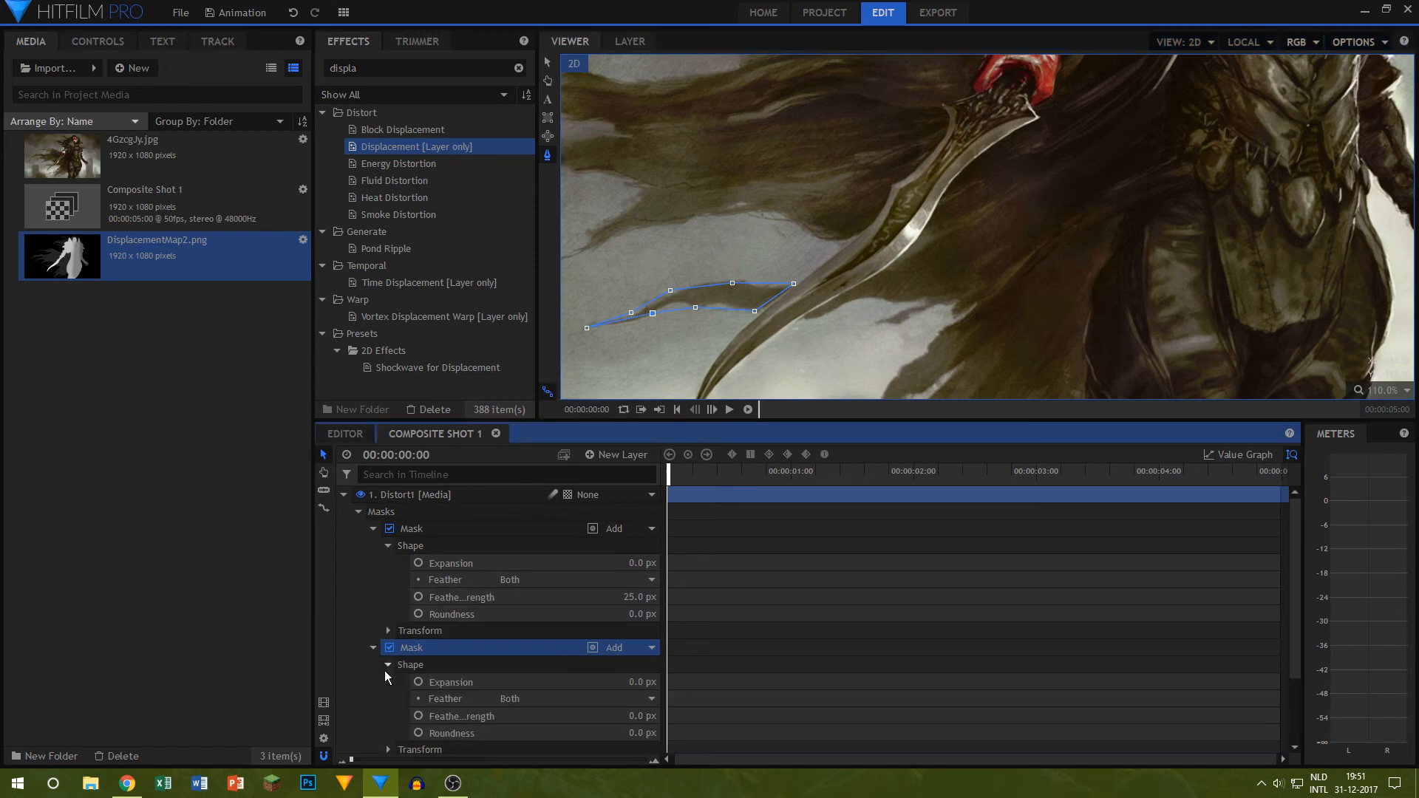
pyautogui.scroll(-3, 386, 665)
pyautogui.scroll(3, 428, 628)
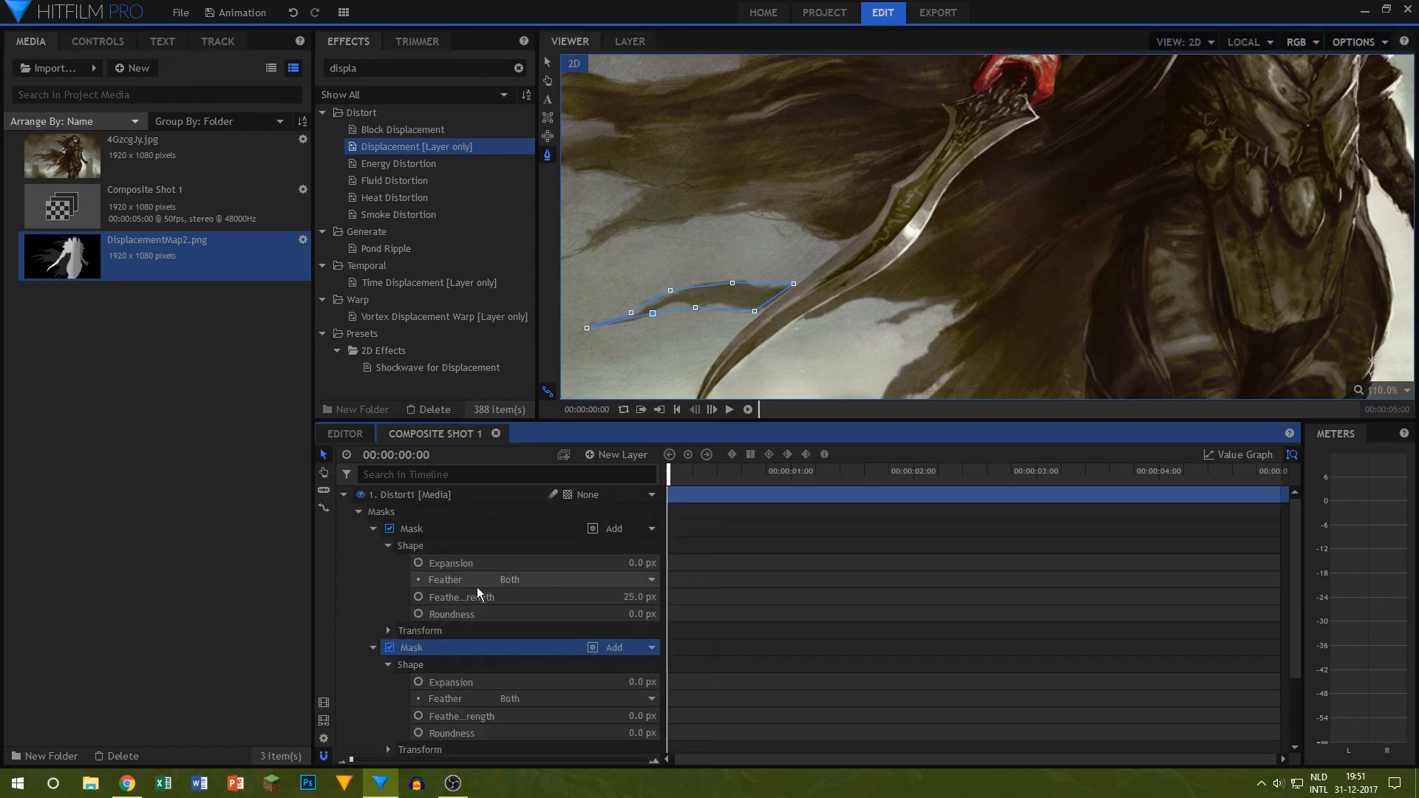
pyautogui.click(374, 529)
pyautogui.click(631, 611)
pyautogui.write('25')
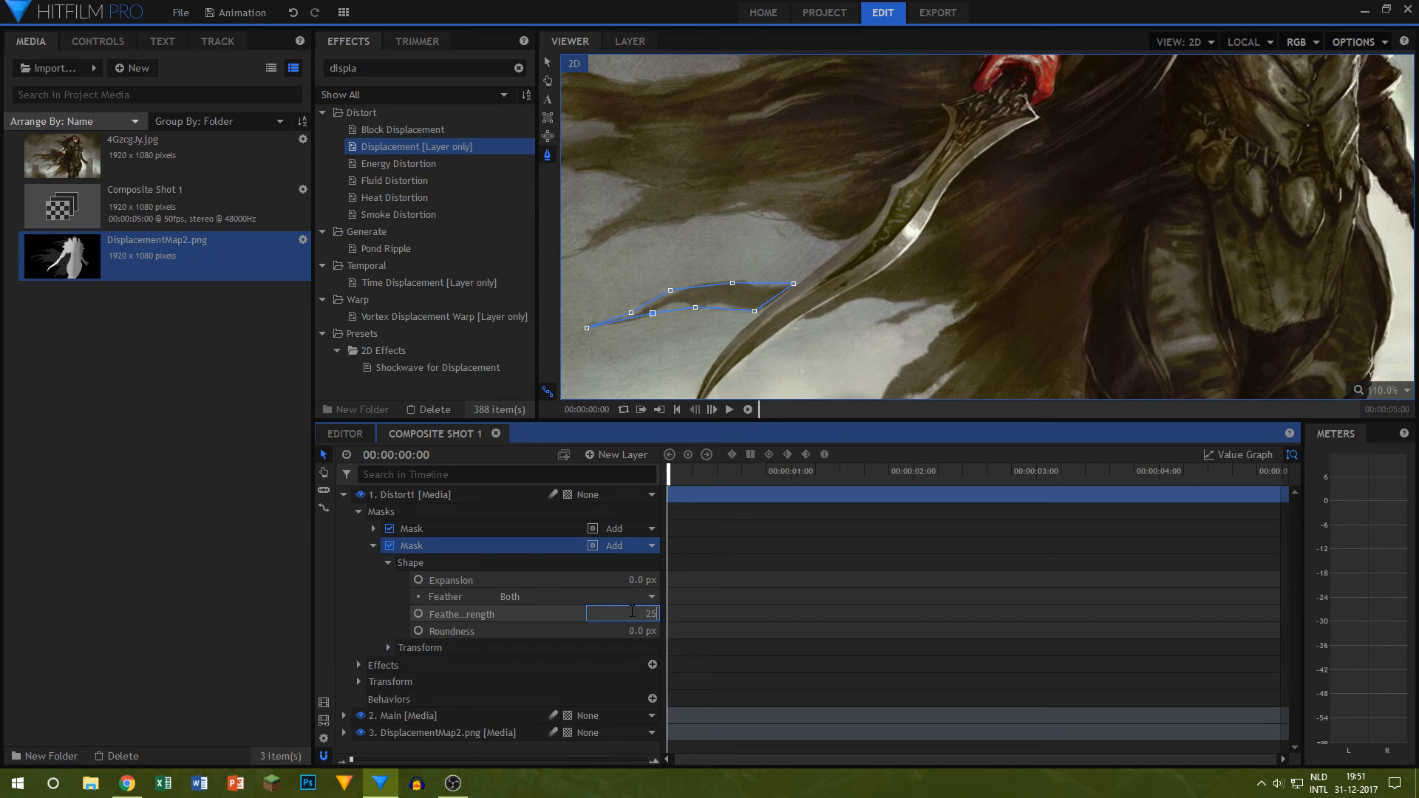
pyautogui.press('Return')
pyautogui.click(374, 546)
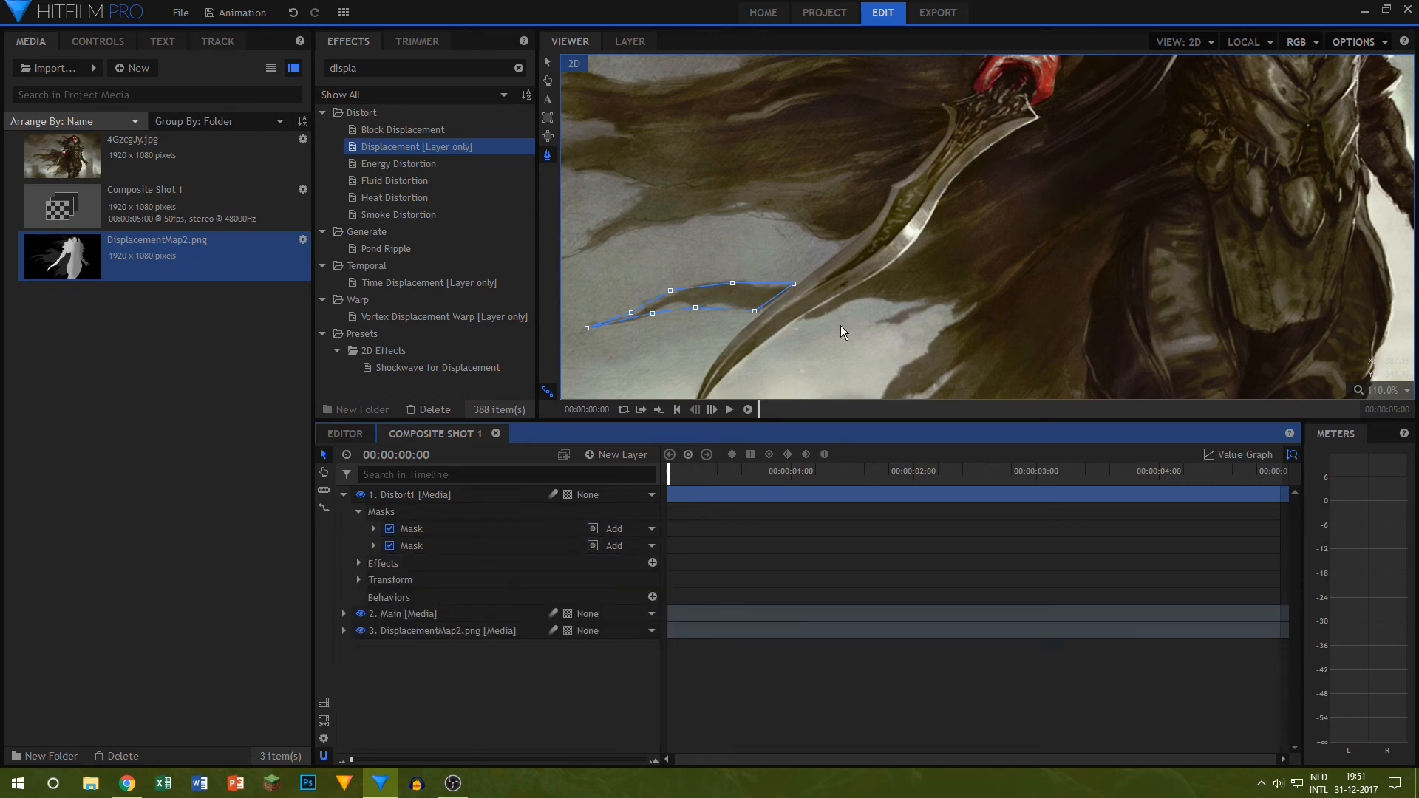
# Step: Draw a third freehand mask on Distort1 around the lower cape between the blade and the body, tracing its tattered ends
pyautogui.moveTo(927, 294); pyautogui.dragTo(840, 254)
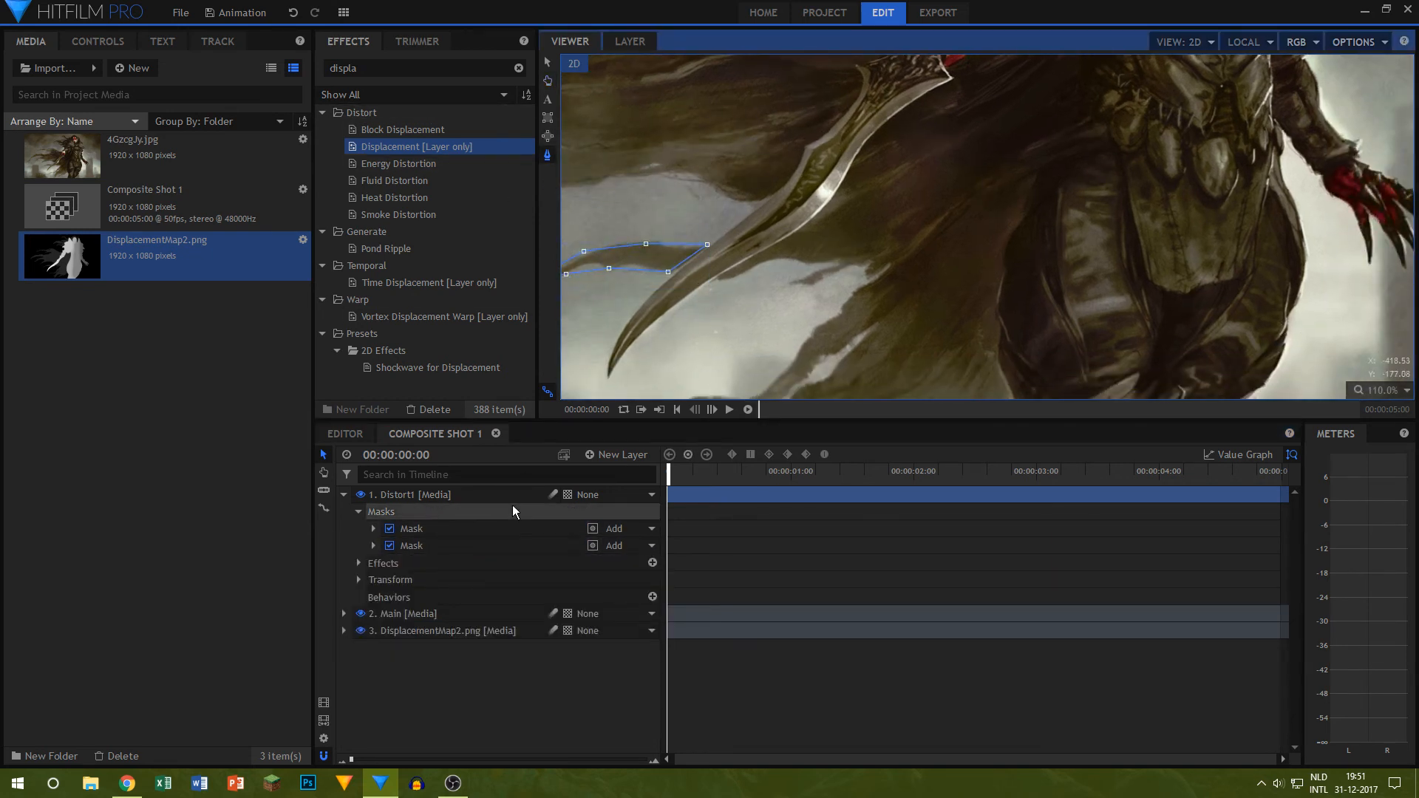
pyautogui.click(420, 494)
pyautogui.click(714, 279)
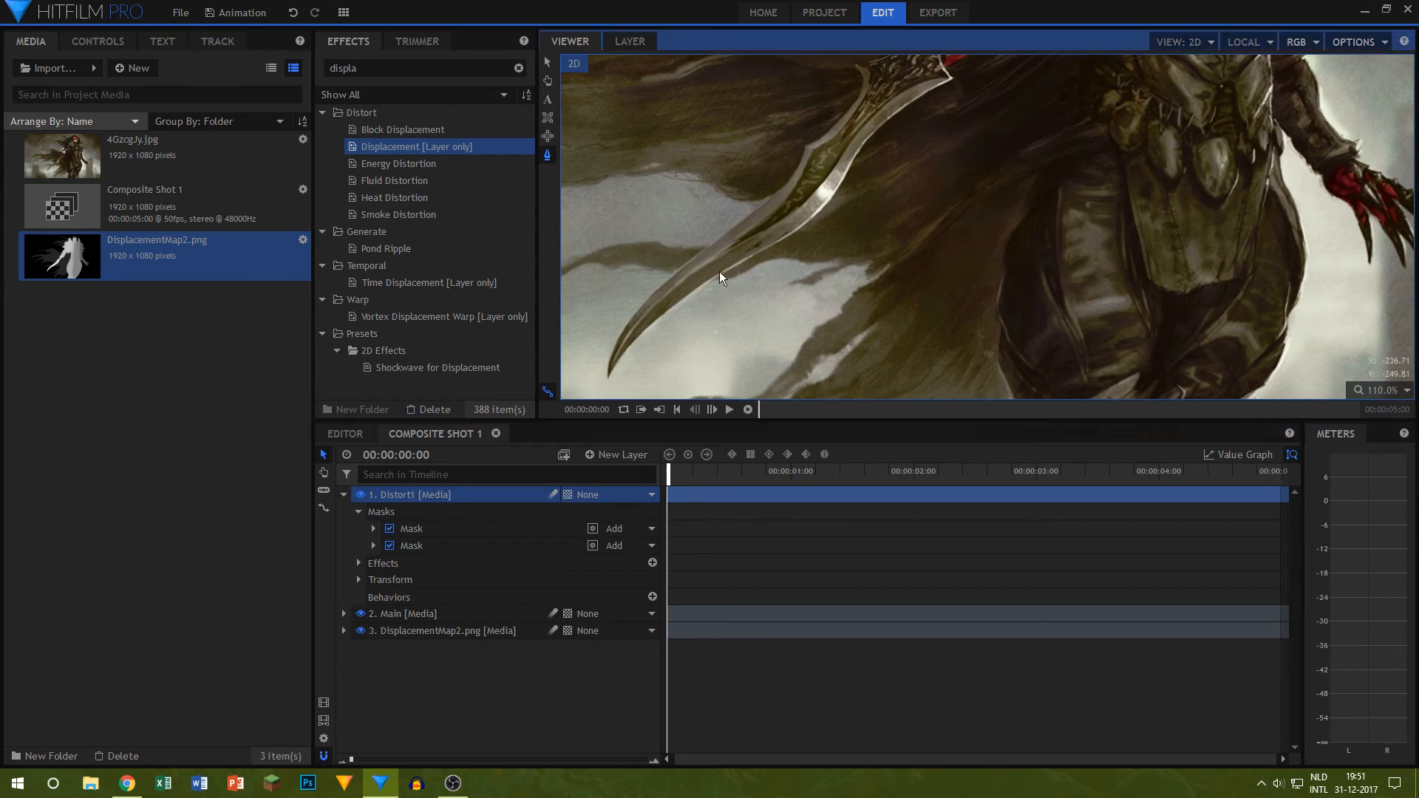
pyautogui.click(763, 253)
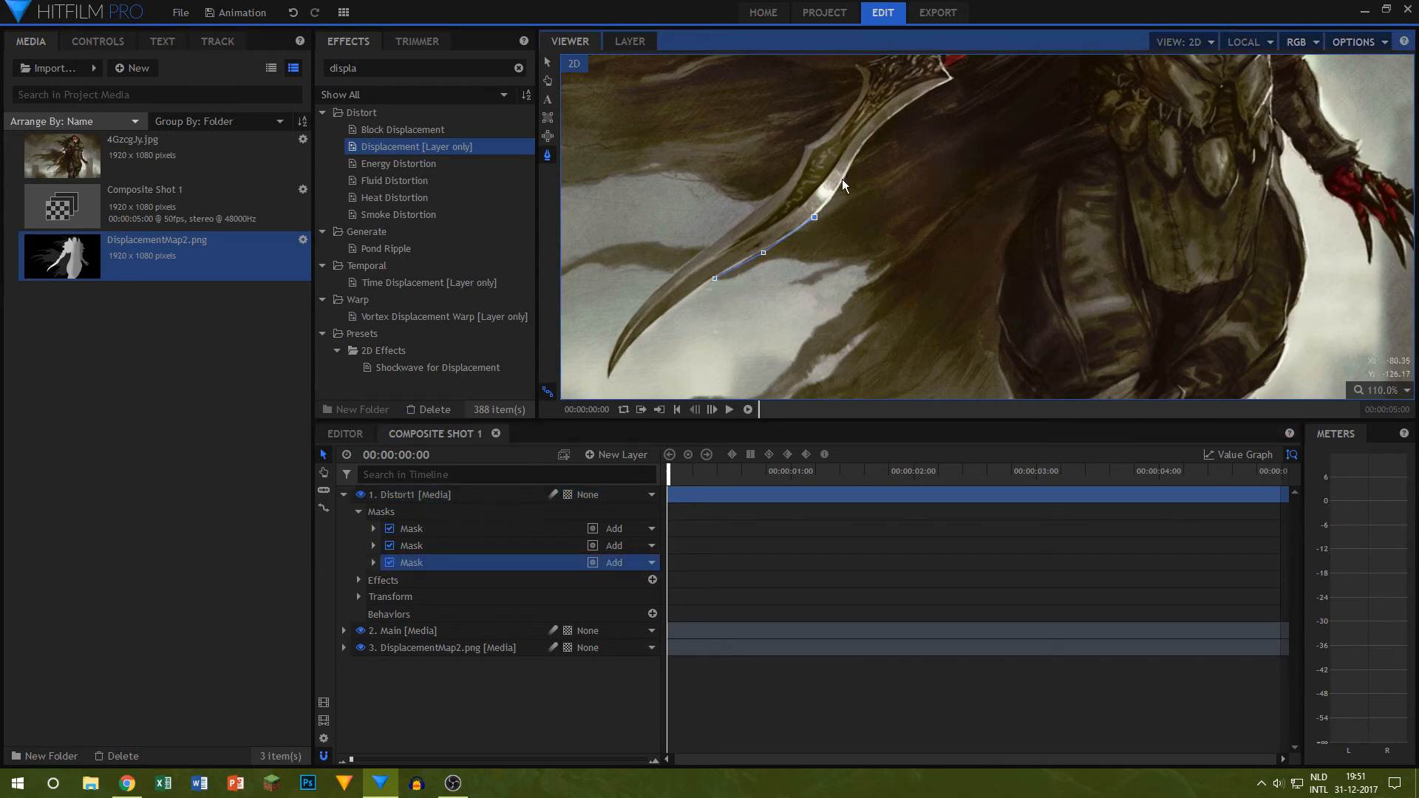
pyautogui.click(953, 79)
pyautogui.moveTo(972, 91); pyautogui.dragTo(974, 238)
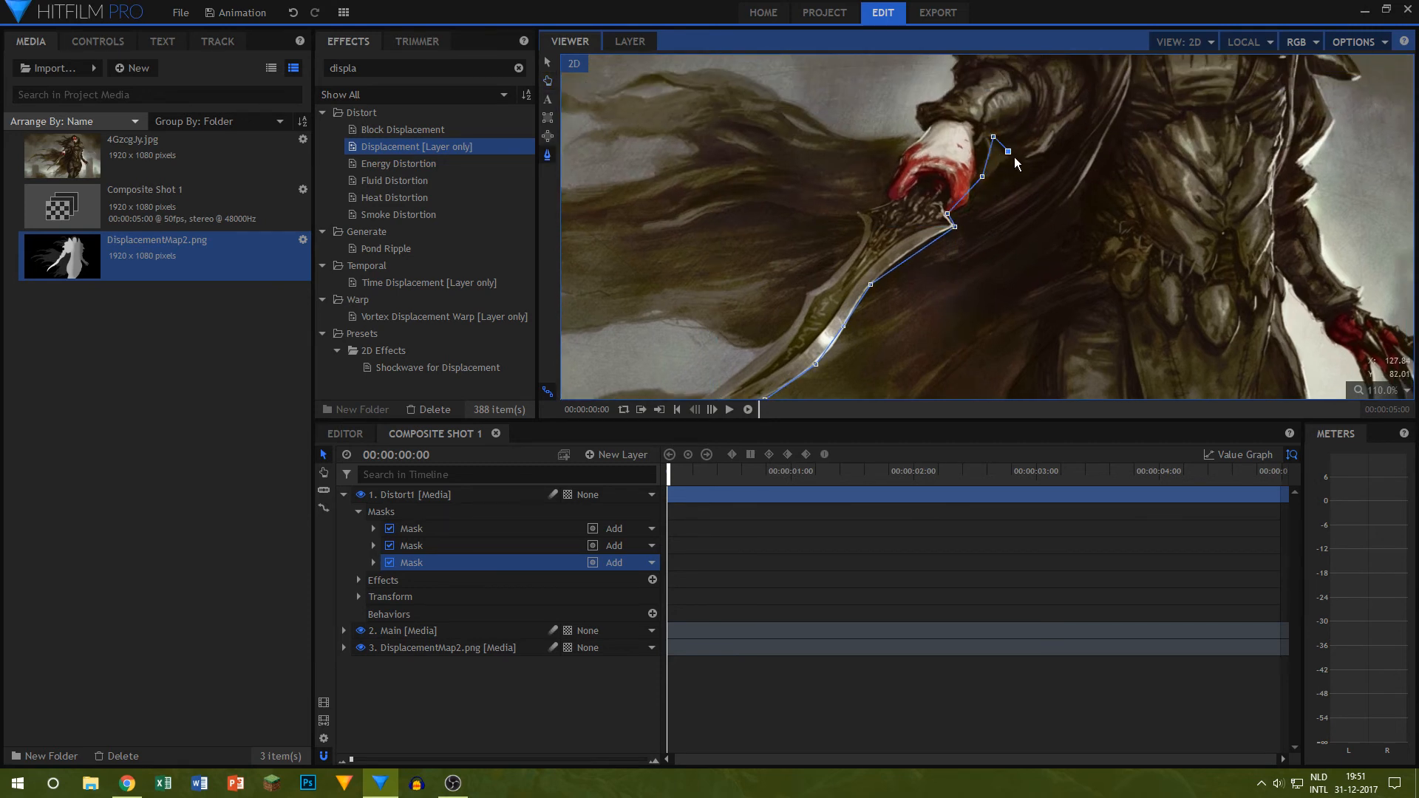
pyautogui.click(1083, 122)
pyautogui.click(1084, 193)
pyautogui.click(1070, 262)
pyautogui.click(1052, 335)
pyautogui.moveTo(1052, 335); pyautogui.dragTo(1058, 197)
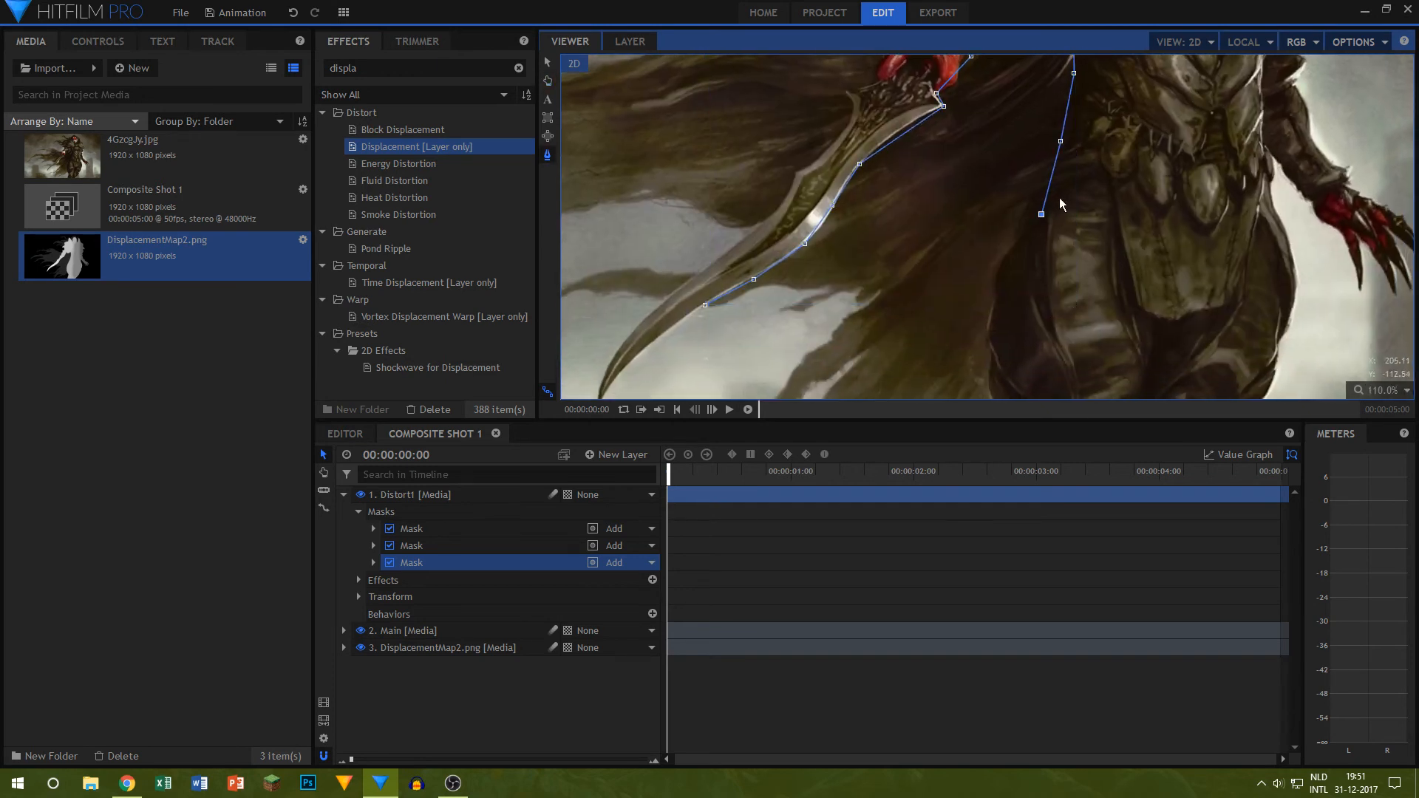
pyautogui.click(999, 272)
pyautogui.click(990, 328)
pyautogui.click(987, 362)
pyautogui.moveTo(992, 368); pyautogui.dragTo(958, 237)
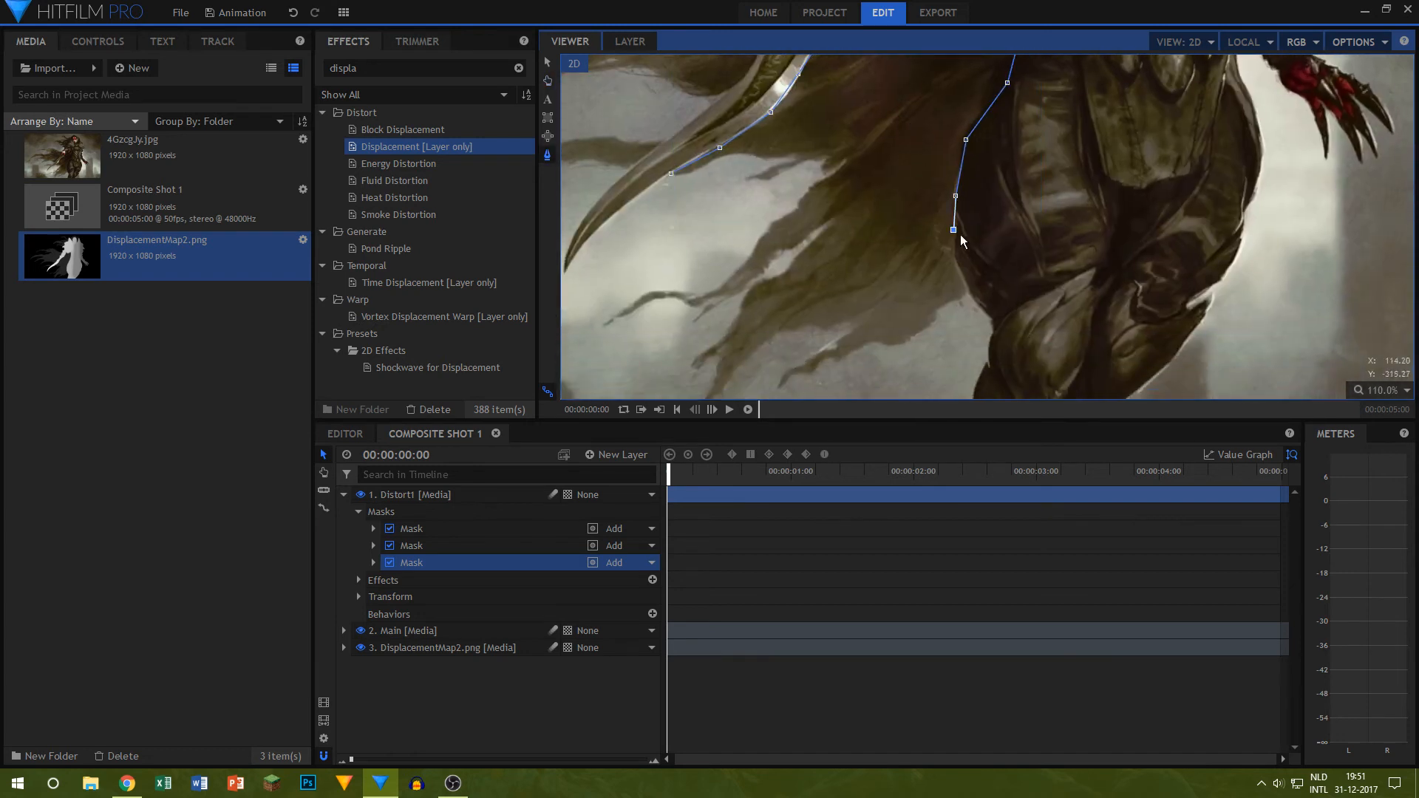
pyautogui.click(966, 293)
pyautogui.click(776, 380)
pyautogui.click(745, 358)
pyautogui.scroll(-1, 712, 375)
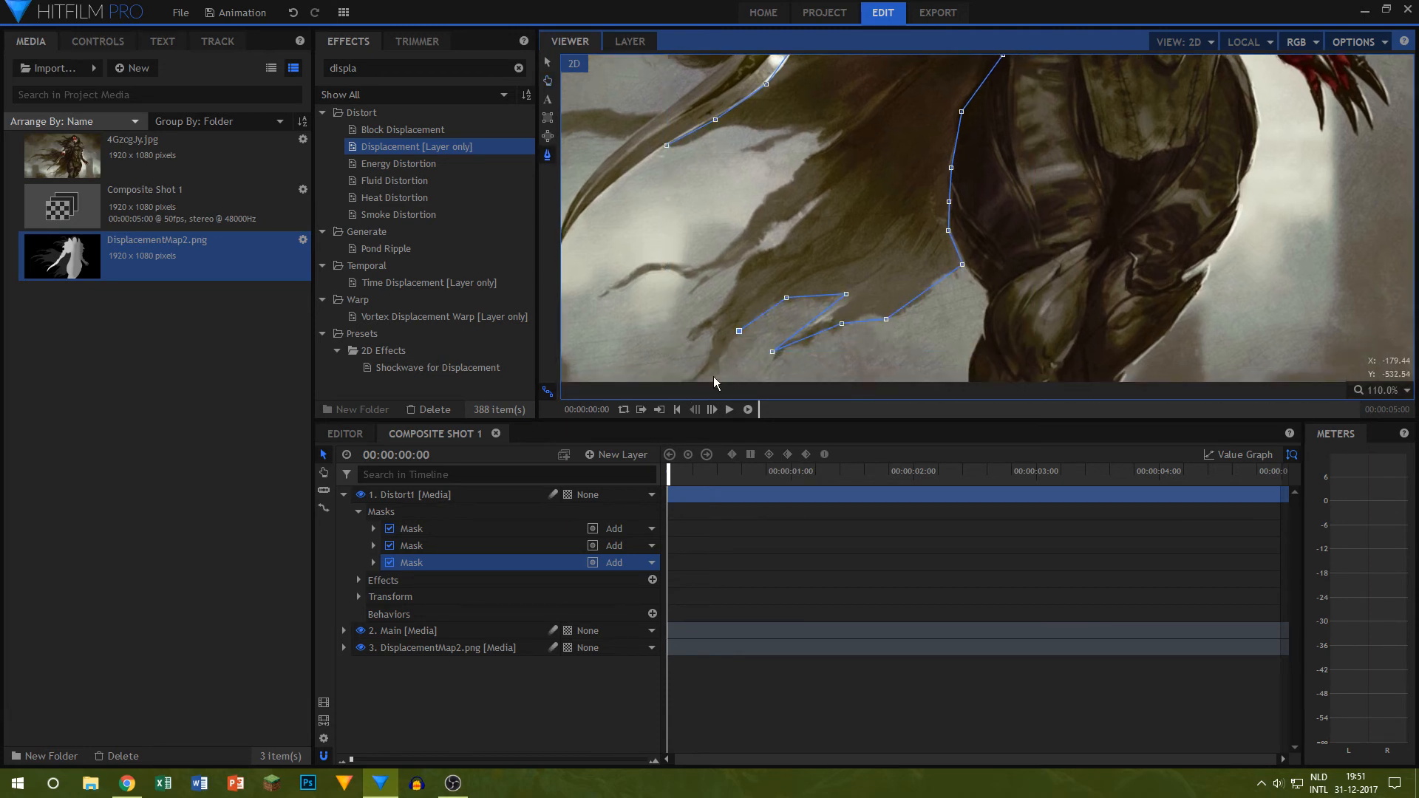
pyautogui.click(709, 326)
pyautogui.click(694, 338)
pyautogui.click(683, 332)
pyautogui.click(721, 302)
pyautogui.click(767, 250)
pyautogui.click(781, 243)
pyautogui.click(833, 188)
pyautogui.click(775, 224)
pyautogui.click(722, 272)
pyautogui.click(623, 284)
pyautogui.click(600, 294)
pyautogui.click(640, 261)
pyautogui.click(694, 267)
pyautogui.click(736, 232)
pyautogui.click(726, 126)
# Step: Set the feather strength of the third Distort1 mask to 25 px
pyautogui.click(374, 562)
pyautogui.click(389, 595)
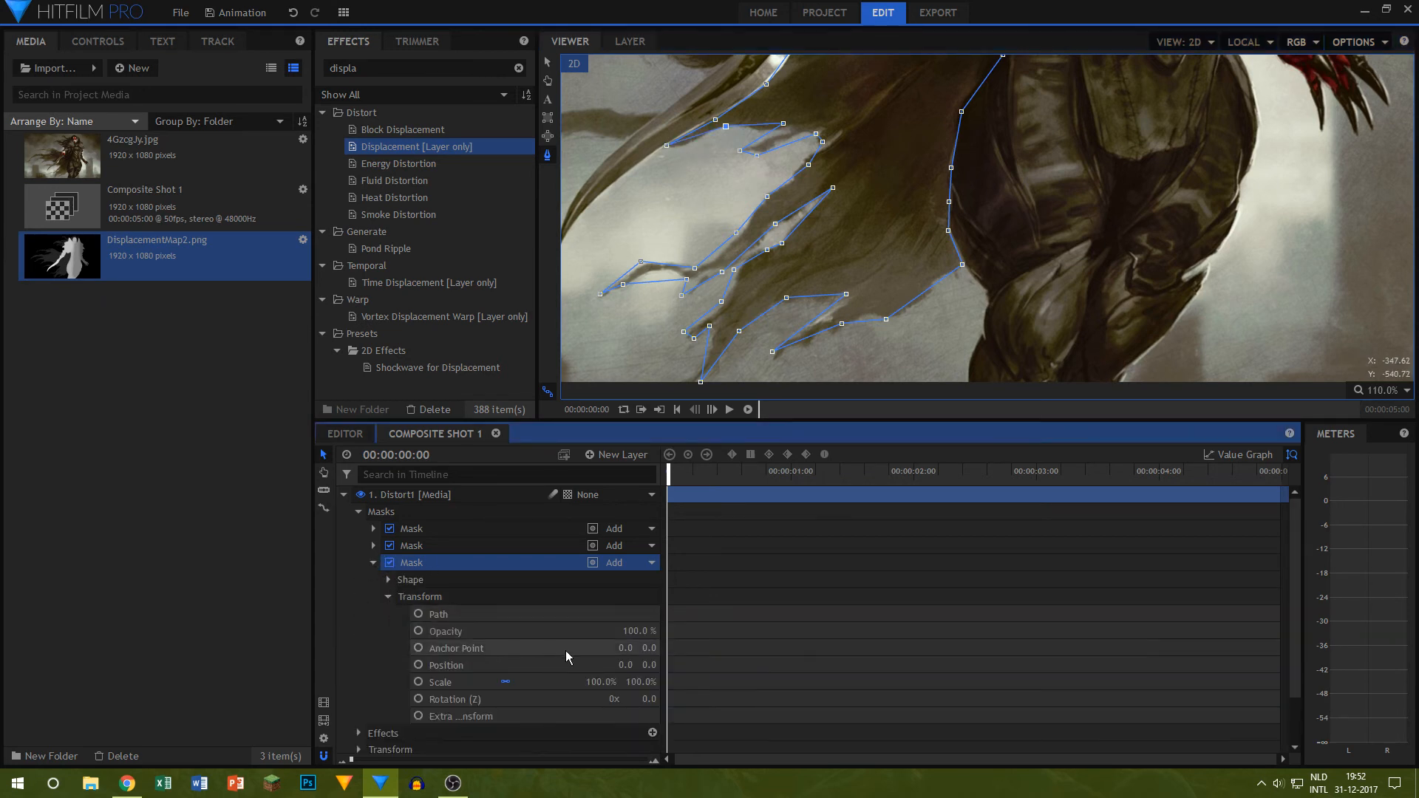
pyautogui.click(388, 596)
pyautogui.click(388, 580)
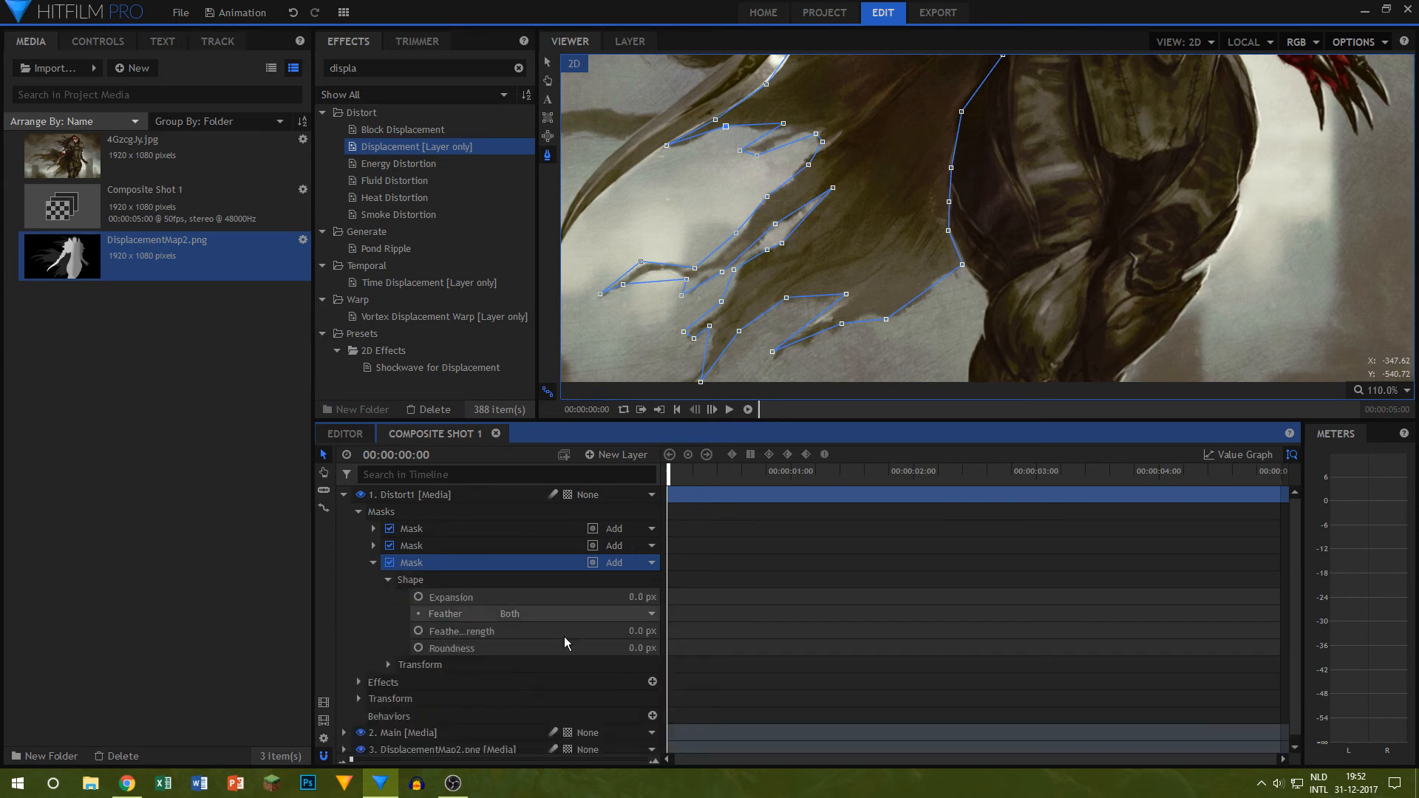
pyautogui.click(637, 628)
pyautogui.write('25')
pyautogui.press('Return')
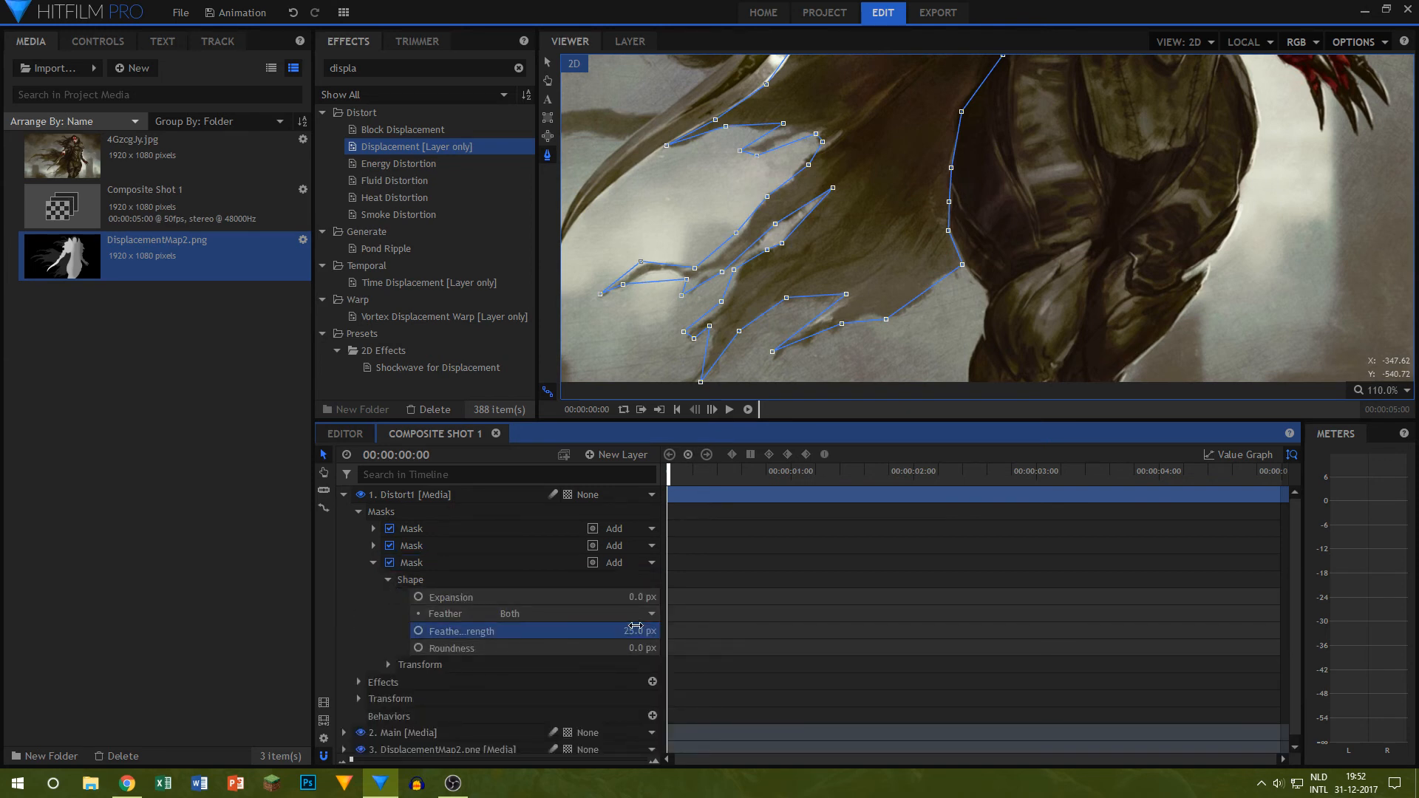
# Step: Hide the Main layer and reshape the third Distort1 mask's edge to exclude the red hand beside the blade's grip
pyautogui.click(374, 562)
pyautogui.click(360, 630)
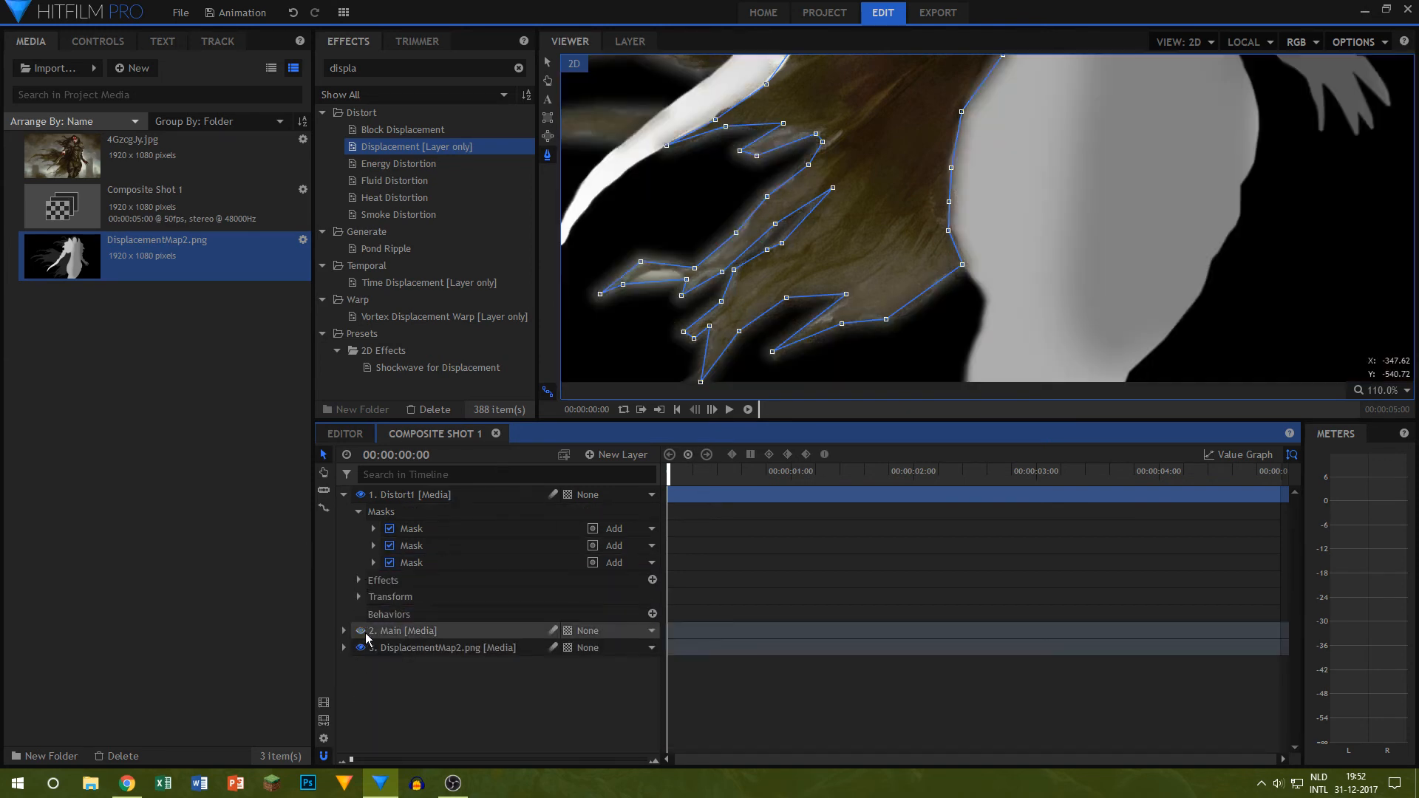
pyautogui.scroll(-4, 723, 278)
pyautogui.click(1155, 201)
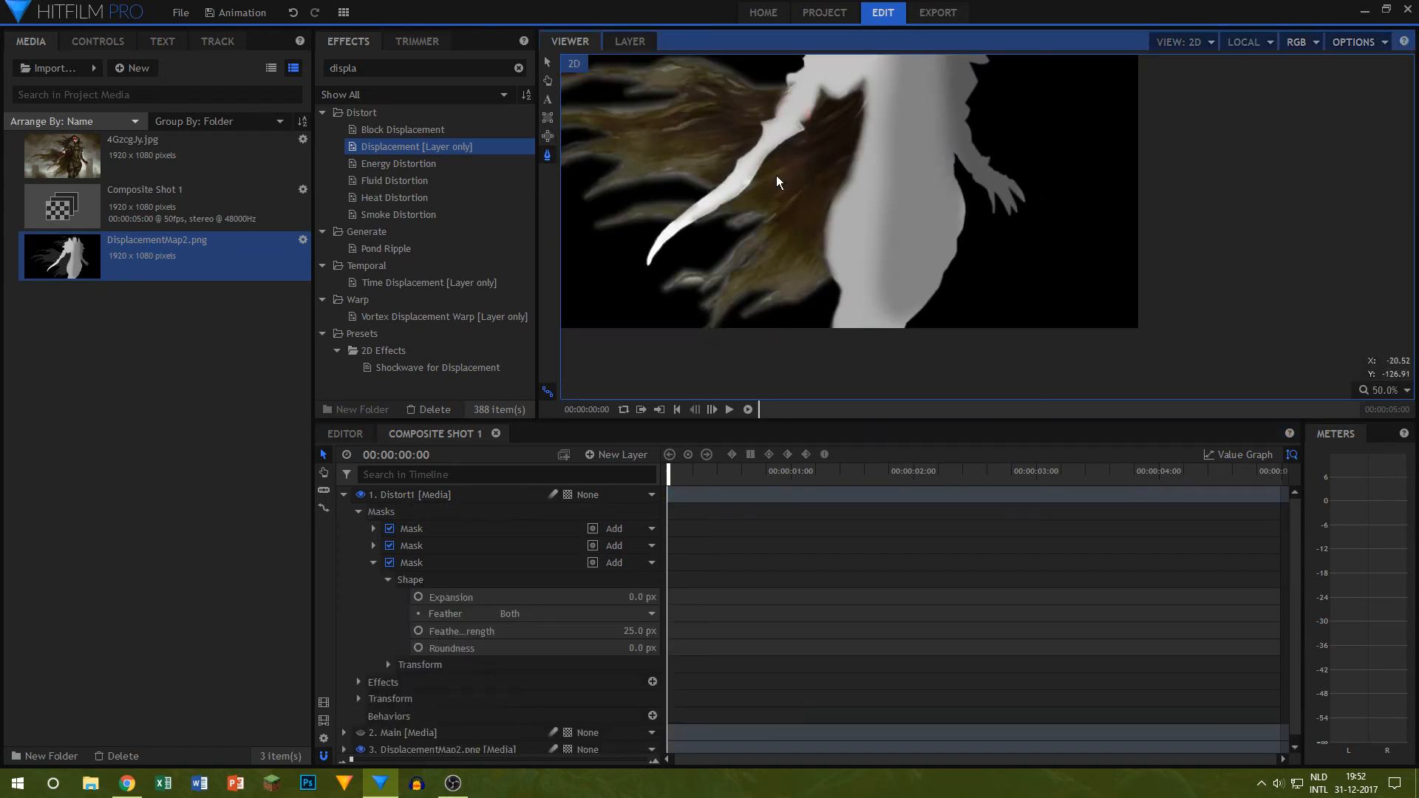
pyautogui.scroll(2, 791, 115)
pyautogui.moveTo(920, 134); pyautogui.dragTo(931, 244)
pyautogui.scroll(4, 852, 212)
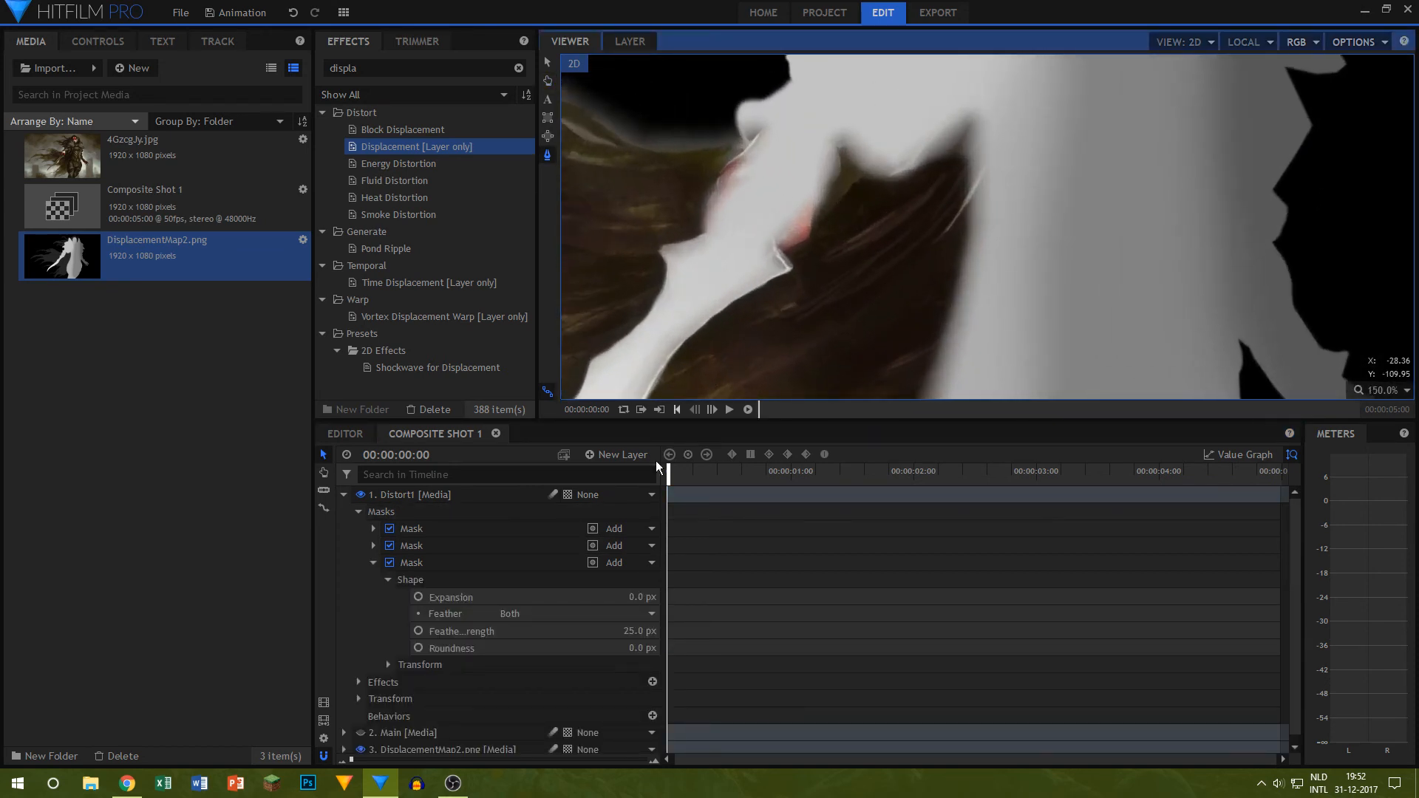
pyautogui.click(412, 564)
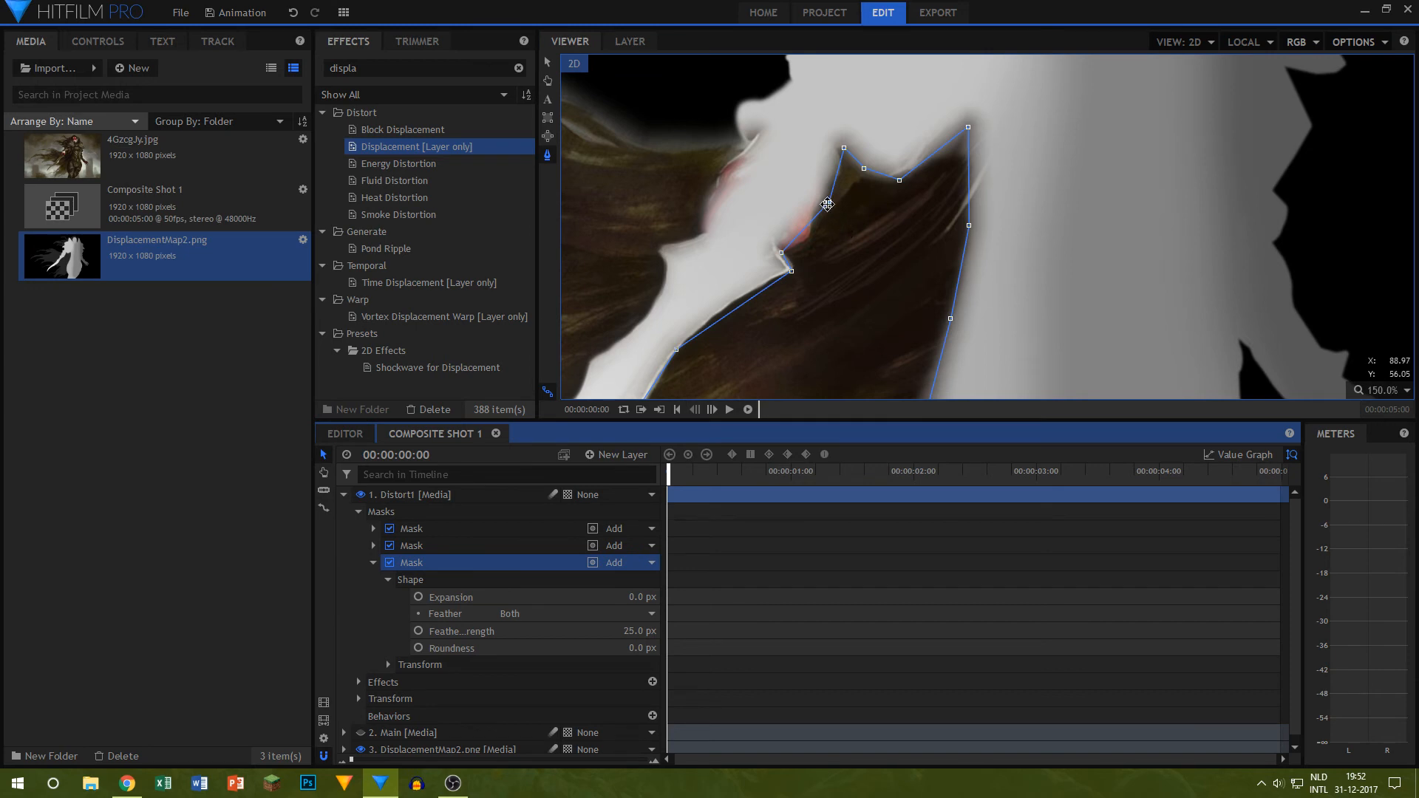
pyautogui.moveTo(828, 203); pyautogui.dragTo(821, 266)
# Step: Reshape the first Distort1 mask's edge to exclude the red fingers on the outer side of the blade's grip
pyautogui.click(443, 546)
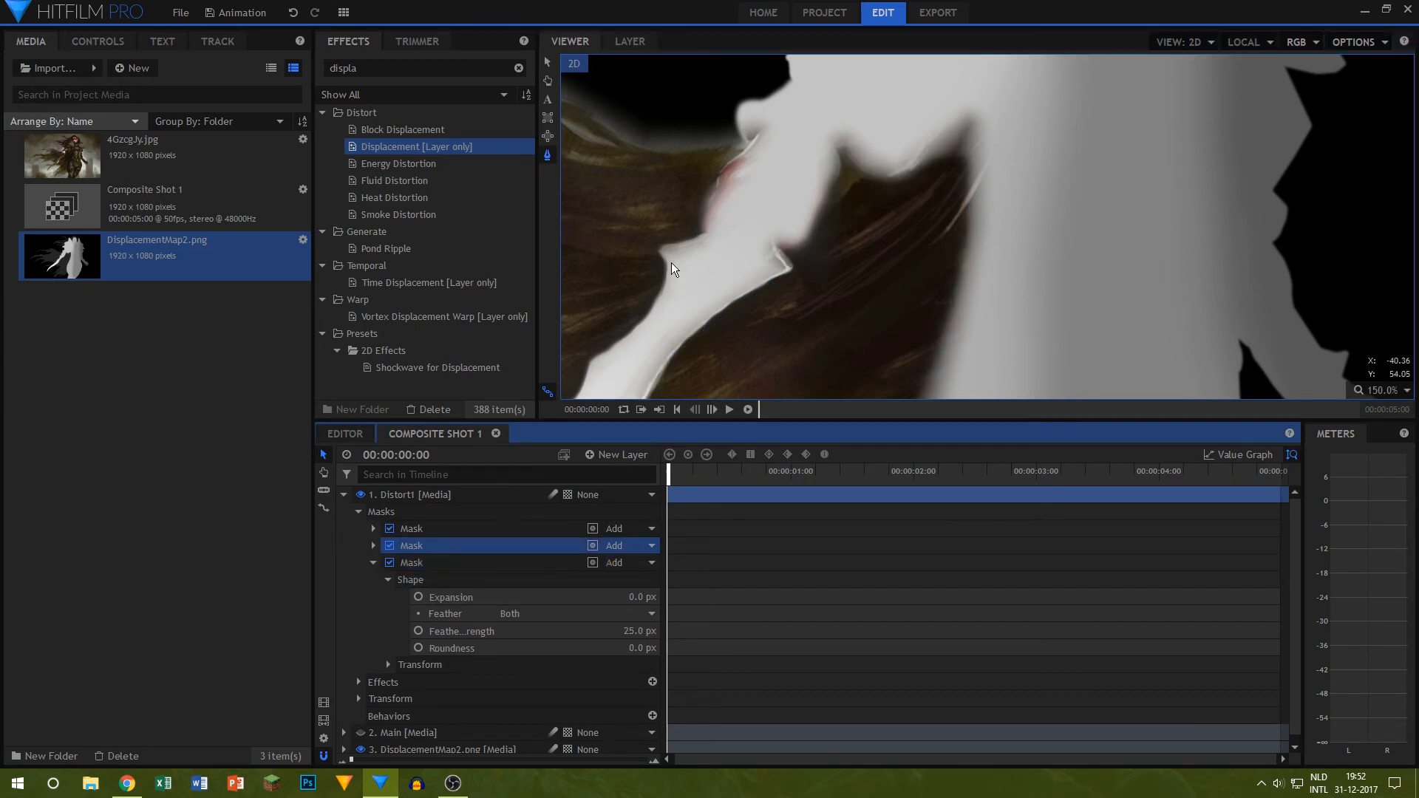
pyautogui.click(441, 530)
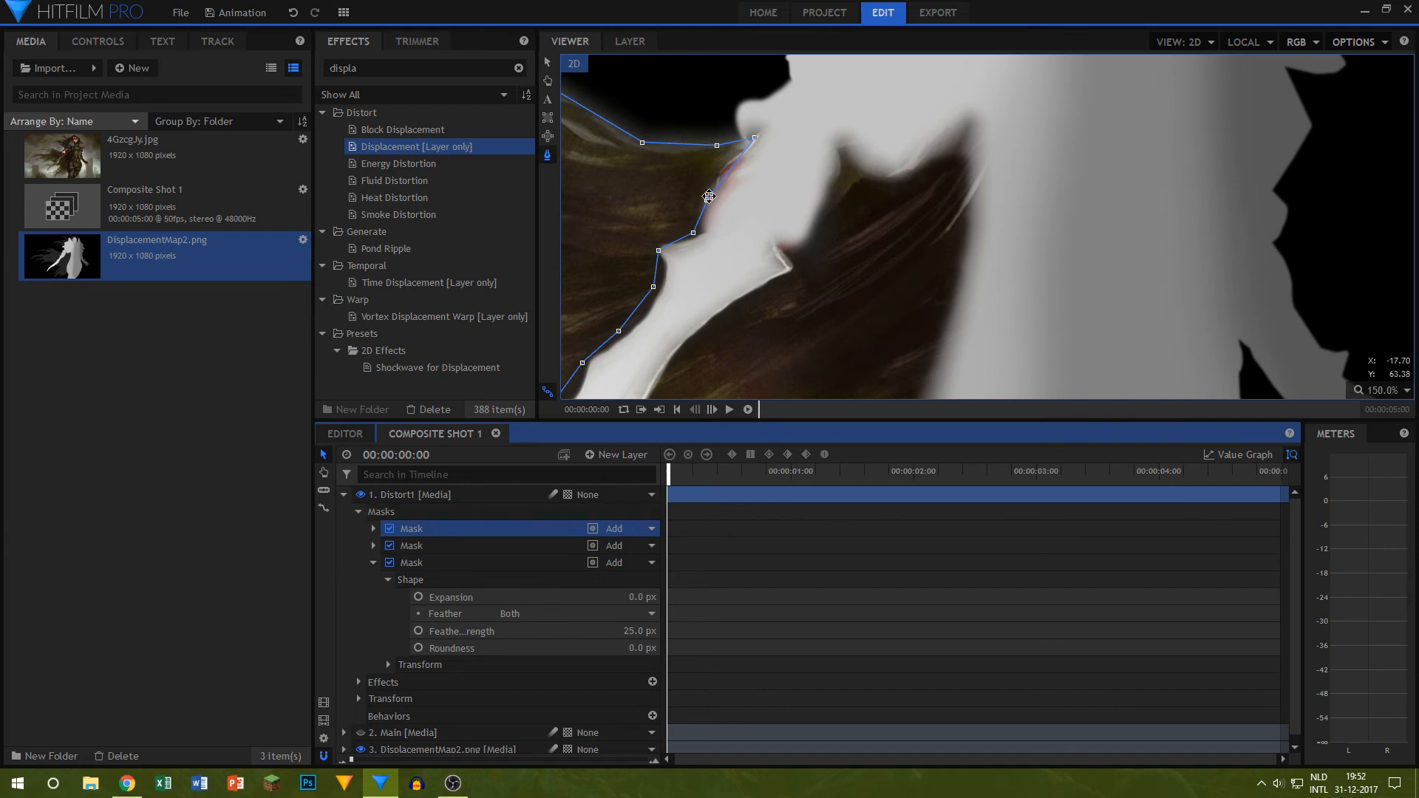
pyautogui.moveTo(709, 196); pyautogui.dragTo(698, 173)
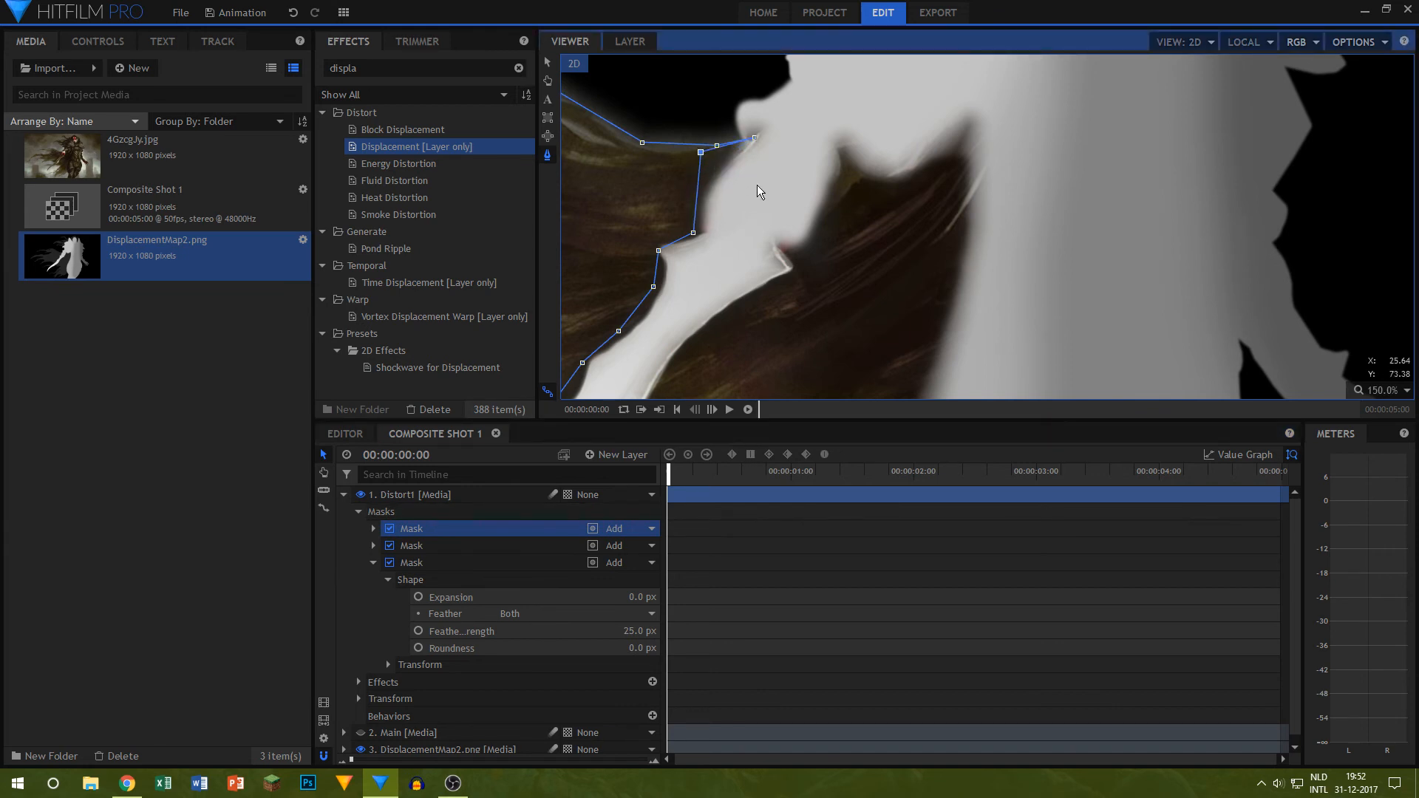
pyautogui.scroll(-5, 761, 188)
pyautogui.scroll(5, 840, 214)
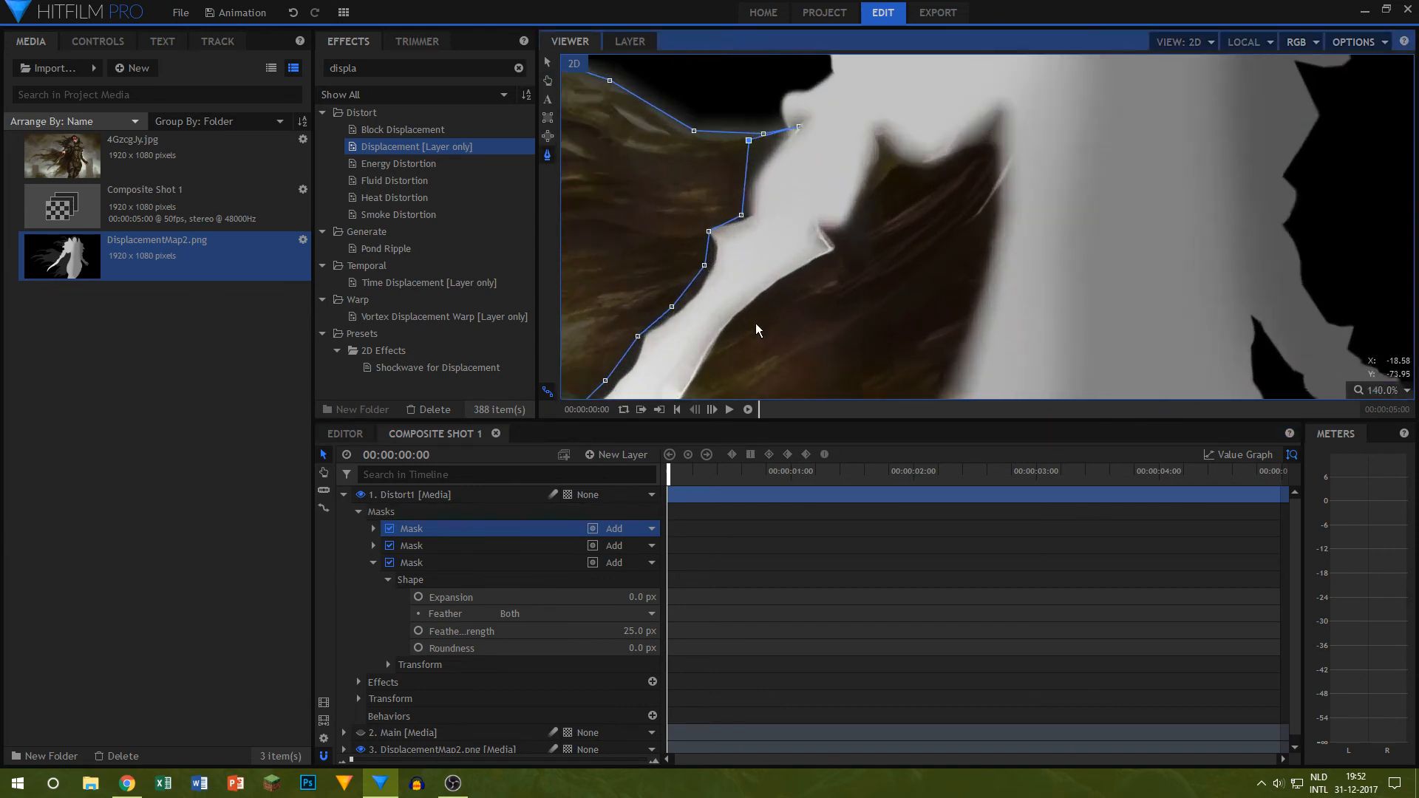
# Step: Adjust the third mask's points along the blade's lower edge, show the Main layer again and collapse the mask
pyautogui.click(477, 553)
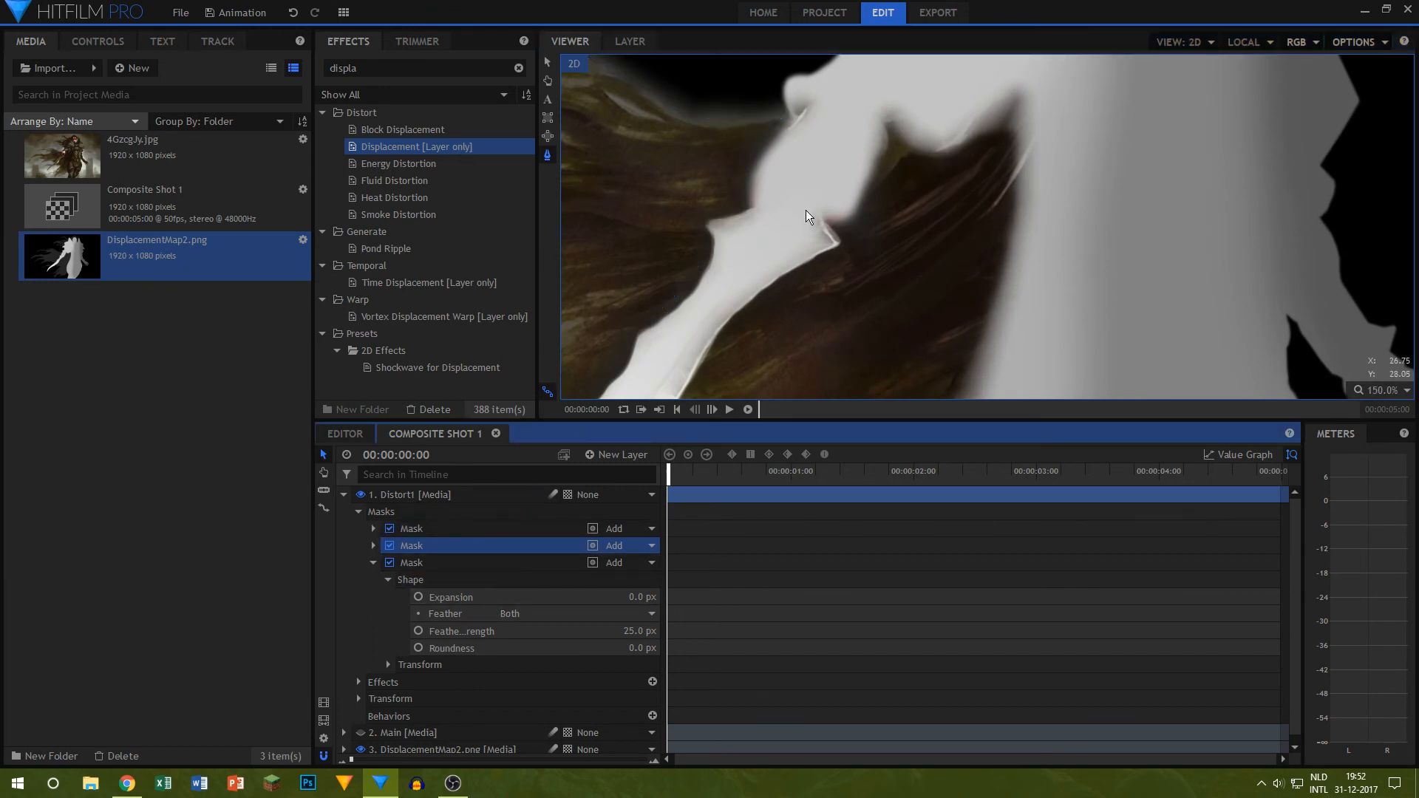
pyautogui.click(466, 564)
pyautogui.moveTo(829, 226); pyautogui.dragTo(854, 257)
pyautogui.moveTo(723, 326); pyautogui.dragTo(911, 259)
pyautogui.press('h')
pyautogui.moveTo(808, 313); pyautogui.dragTo(850, 258)
pyautogui.scroll(-3, 773, 278)
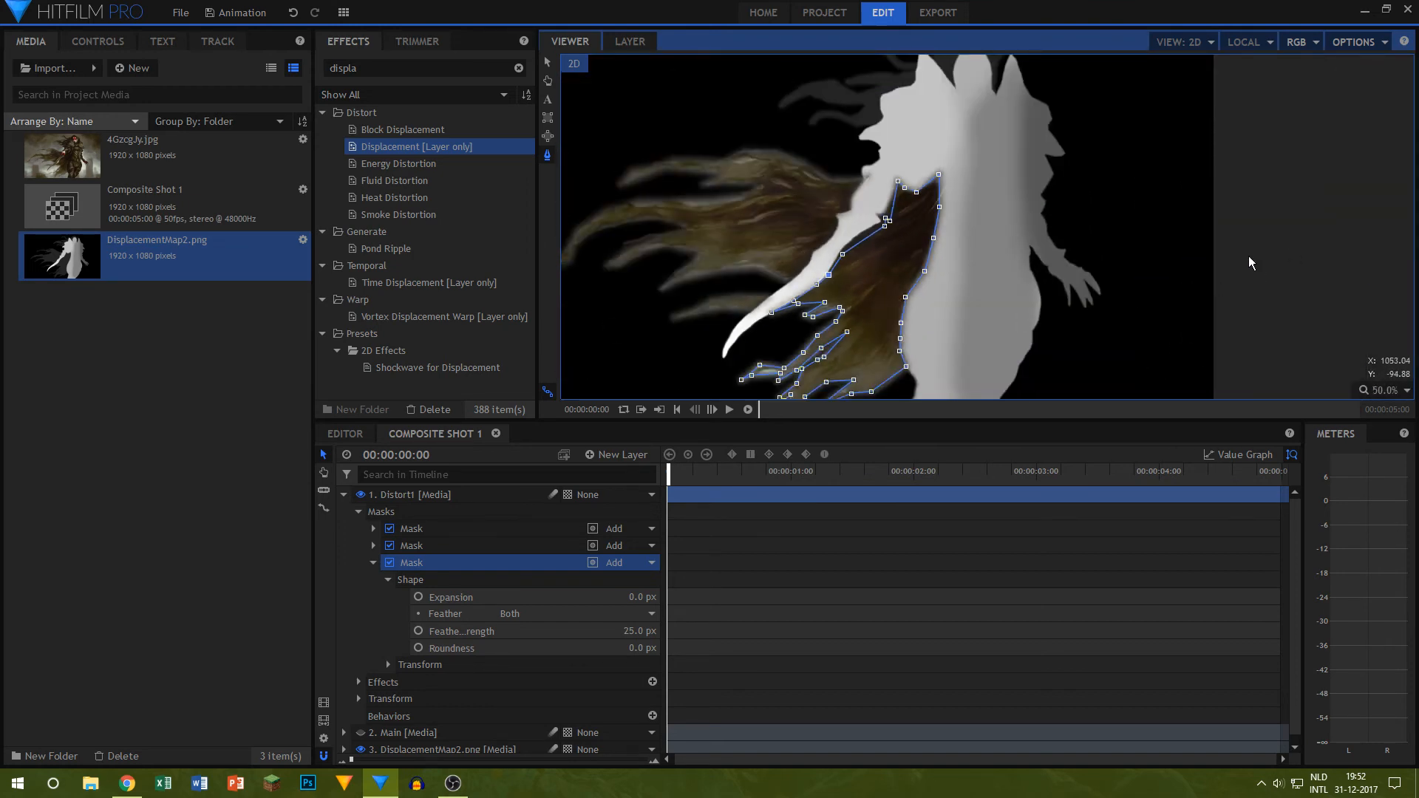
pyautogui.scroll(-1, 973, 309)
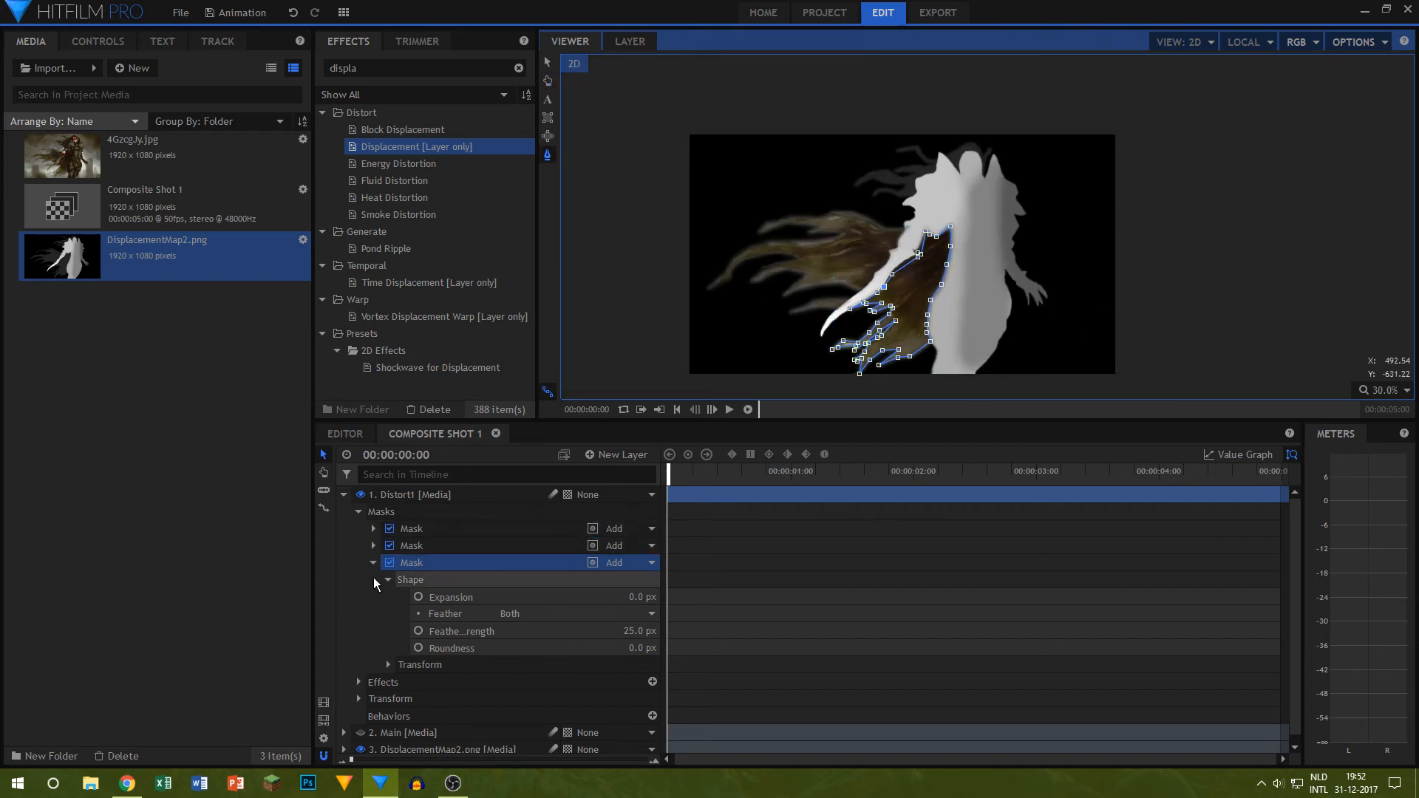
pyautogui.click(360, 732)
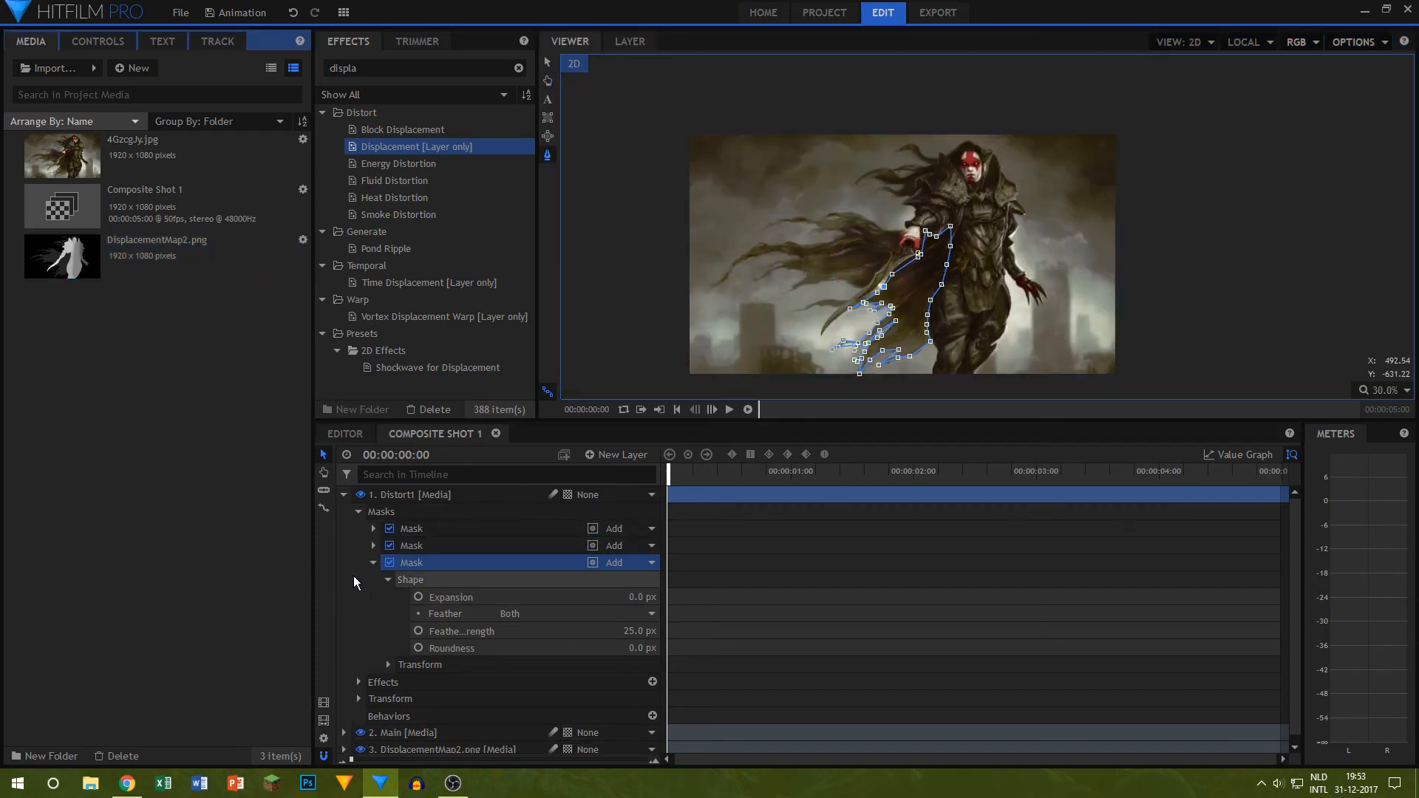
pyautogui.click(374, 562)
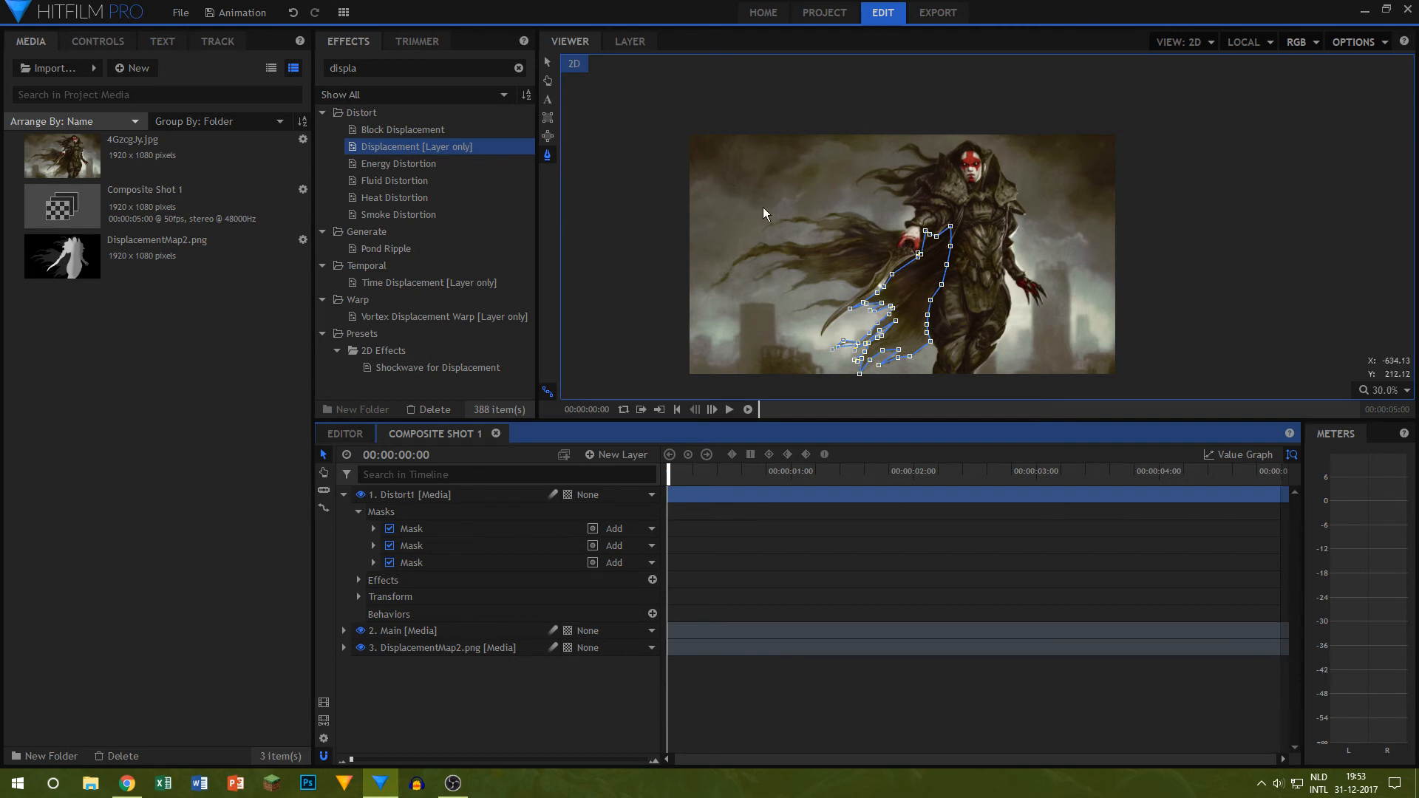
# Step: Start a fourth freehand mask on Distort1 at the shoulder armor, tracing the lowest hair strand and the gap above it
pyautogui.scroll(5, 910, 193)
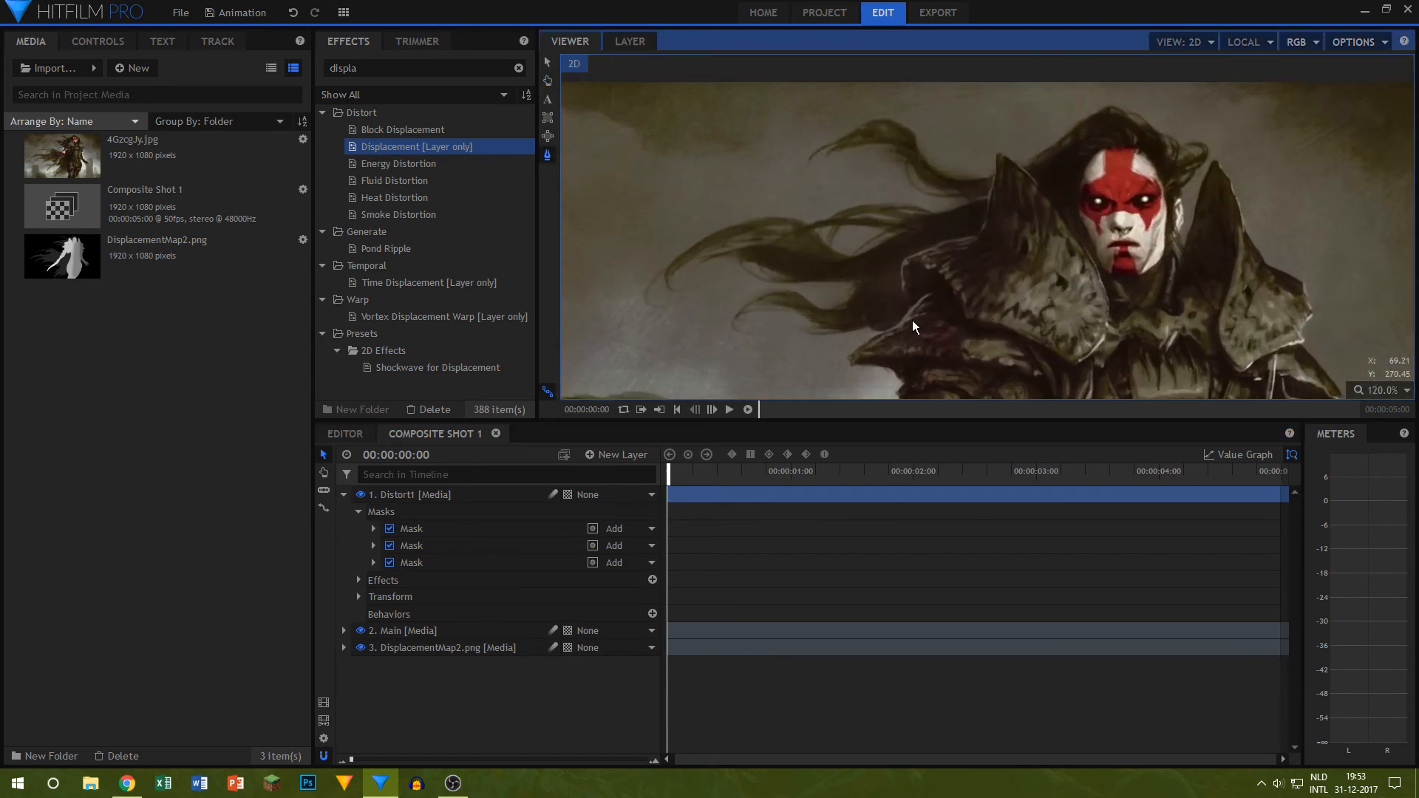
pyautogui.scroll(1, 912, 300)
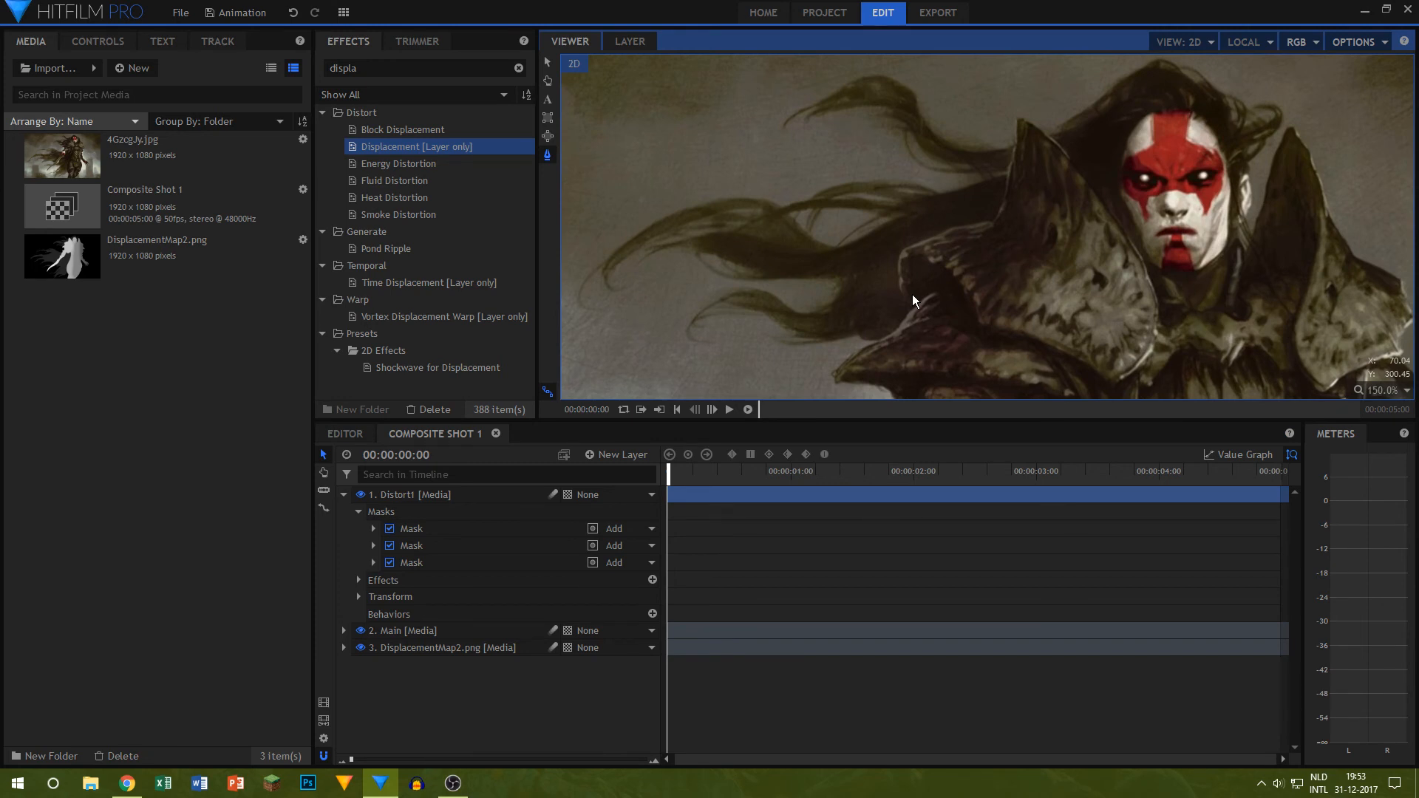
pyautogui.scroll(2, 912, 295)
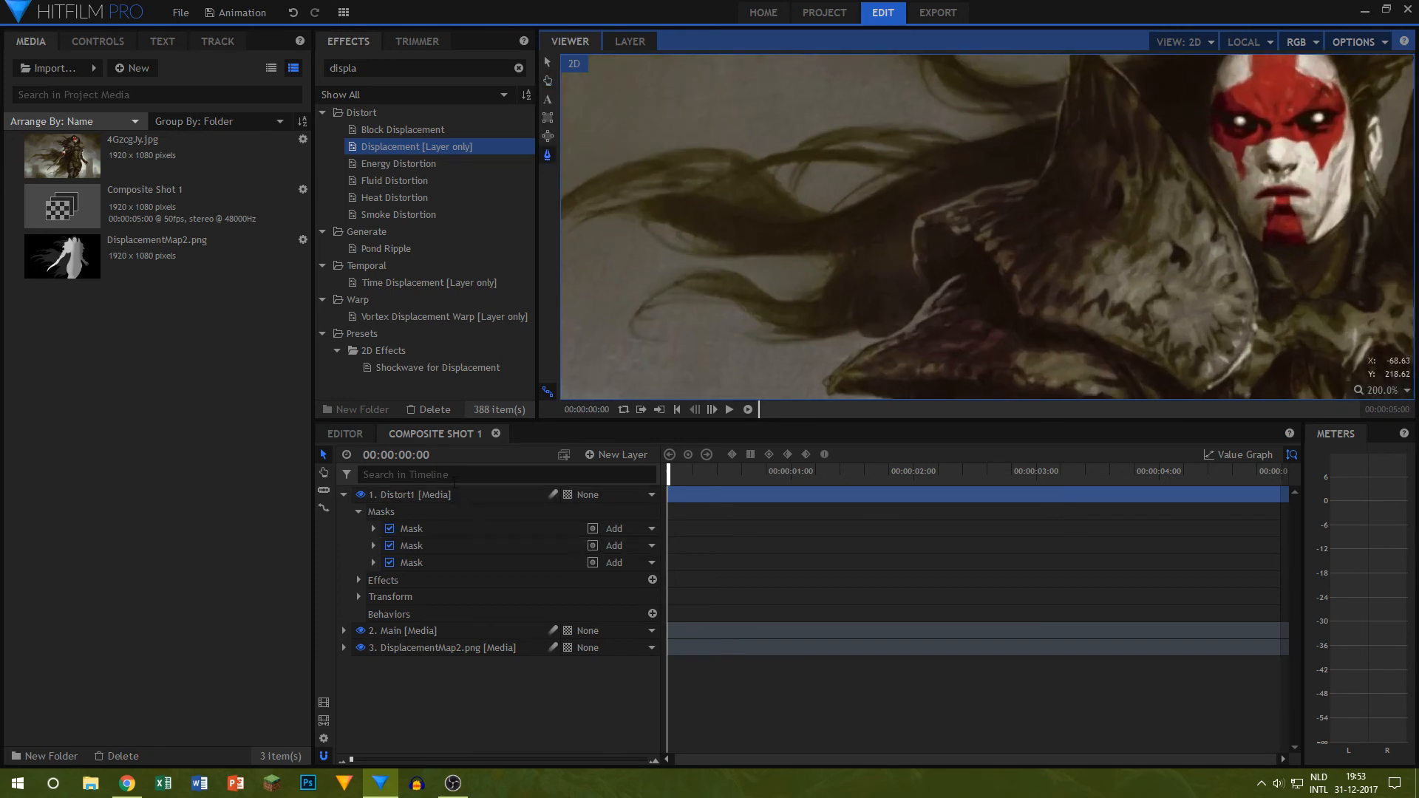
pyautogui.click(473, 494)
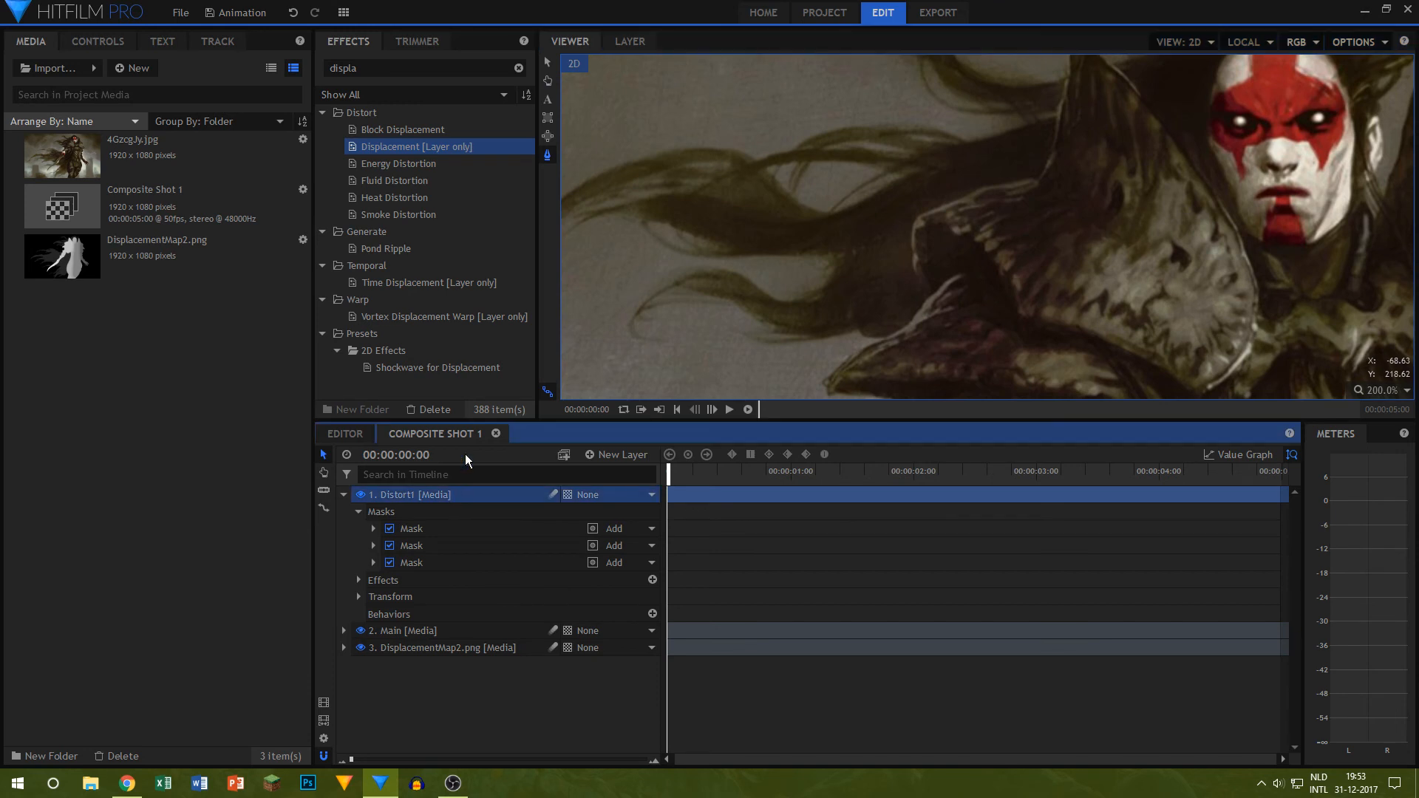
pyautogui.click(892, 334)
pyautogui.click(850, 326)
pyautogui.click(785, 348)
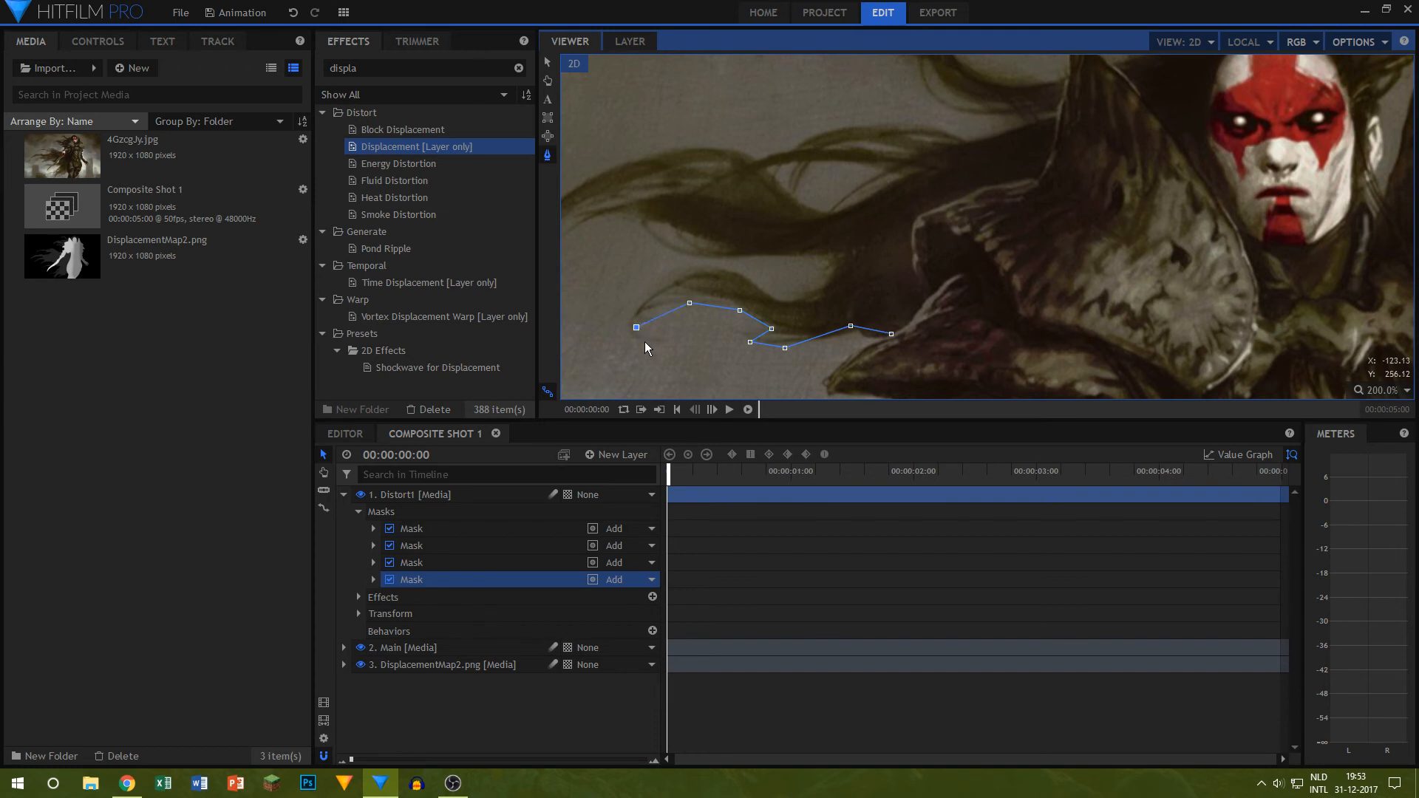
pyautogui.click(824, 252)
pyautogui.click(703, 259)
pyautogui.click(635, 225)
pyautogui.moveTo(663, 193); pyautogui.dragTo(887, 251)
pyautogui.click(756, 302)
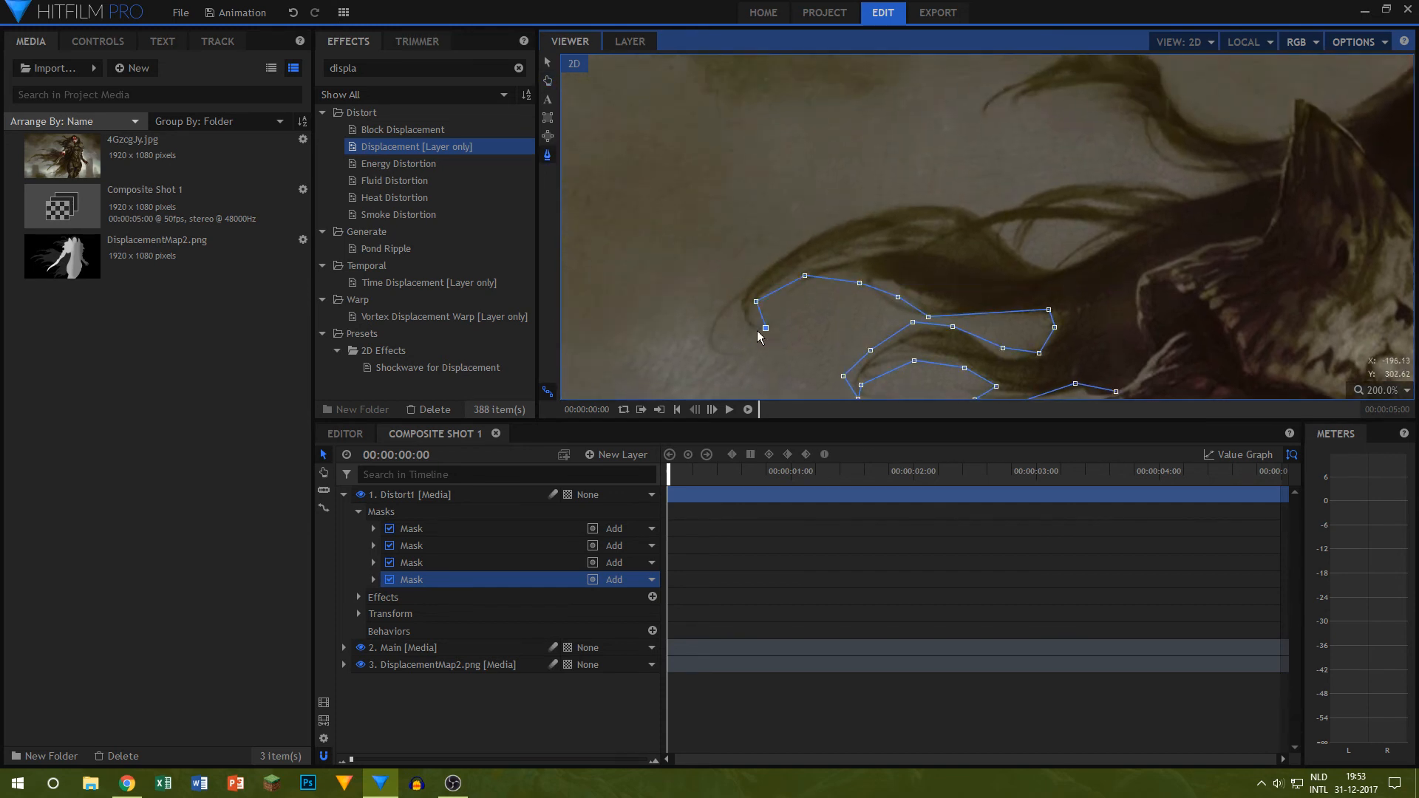
# Step: Continue the fourth mask around the tip of the long hair strand and the curled upper strand to the shoulder spike
pyautogui.click(766, 328)
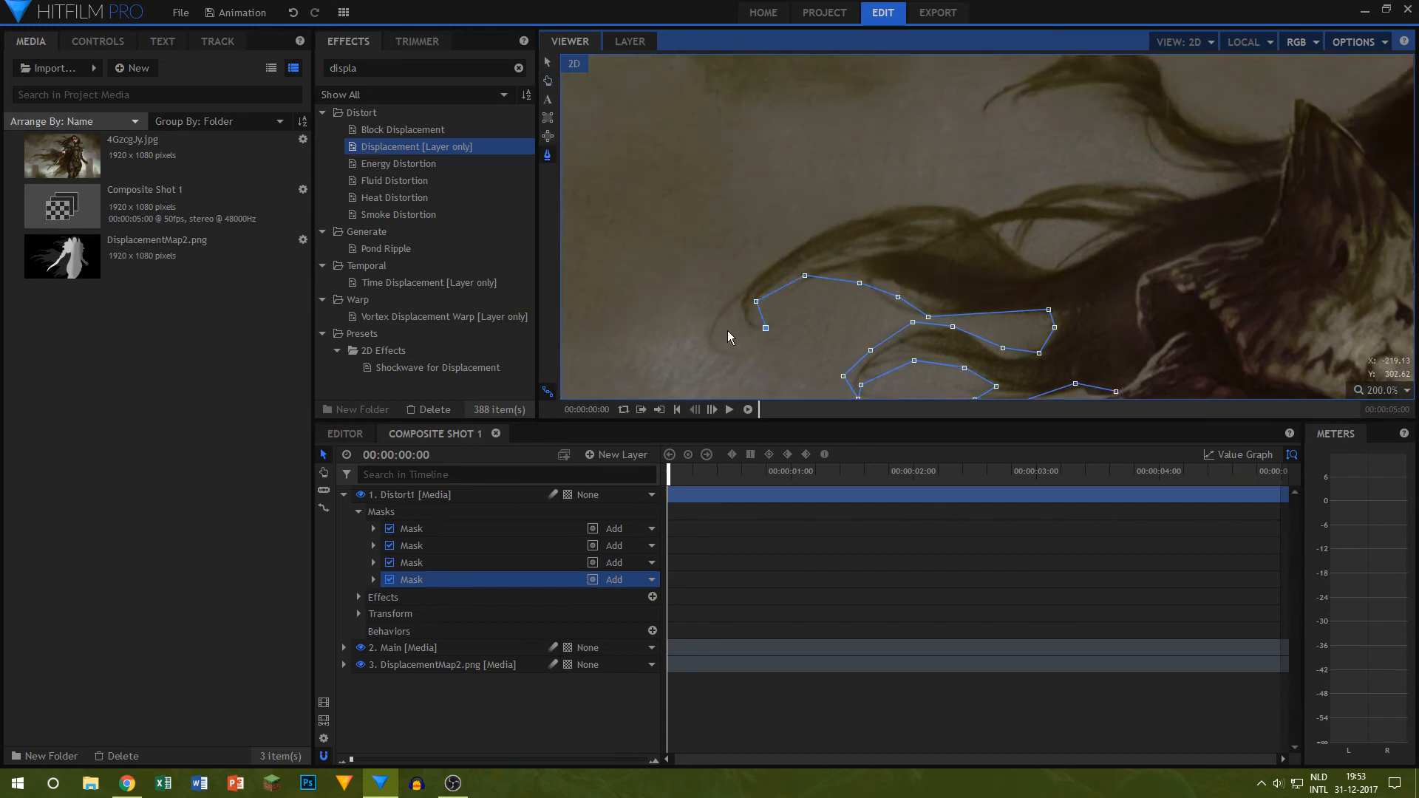
pyautogui.click(888, 196)
pyautogui.click(1151, 187)
pyautogui.click(1282, 175)
pyautogui.click(1189, 163)
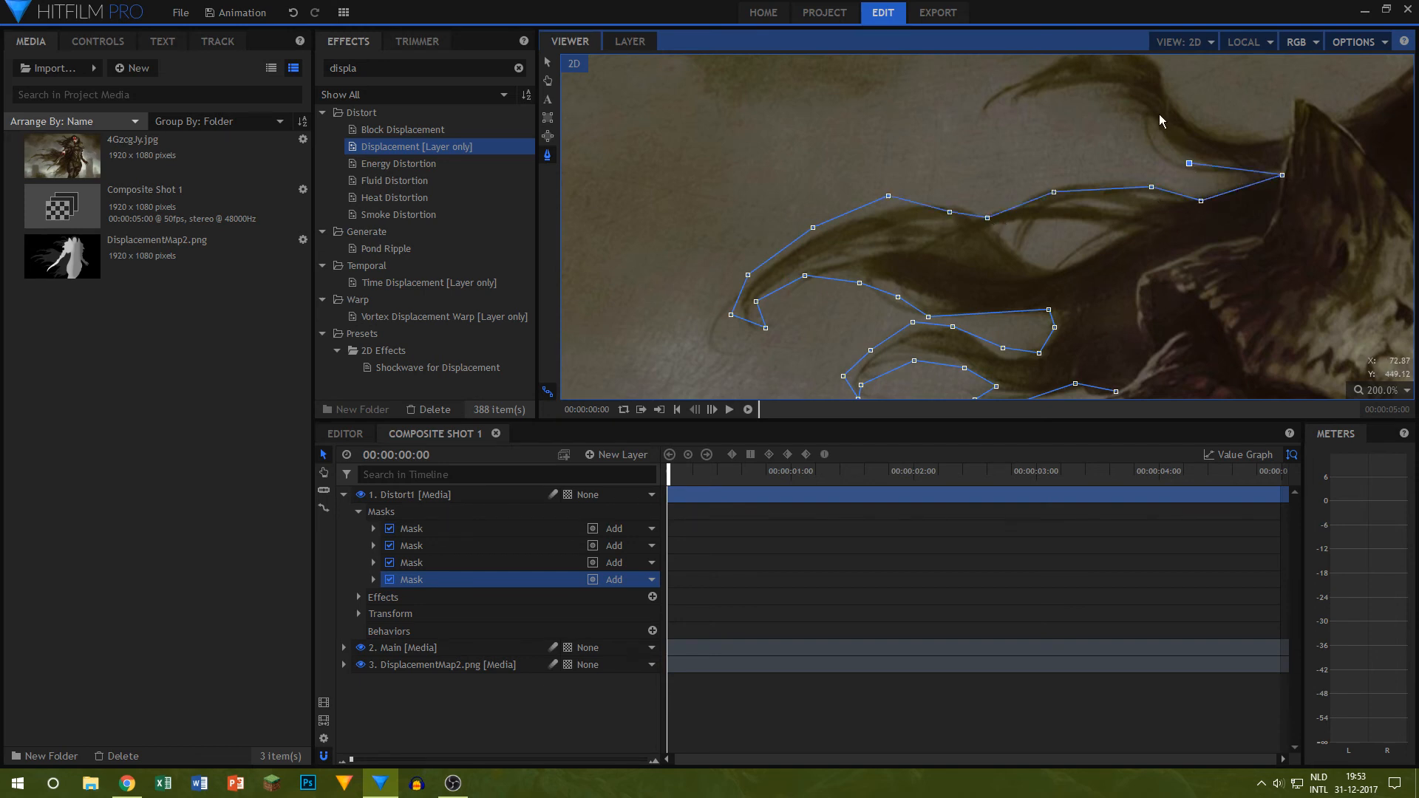
pyautogui.click(1159, 114)
pyautogui.press('h')
pyautogui.moveTo(1196, 113); pyautogui.dragTo(1193, 290)
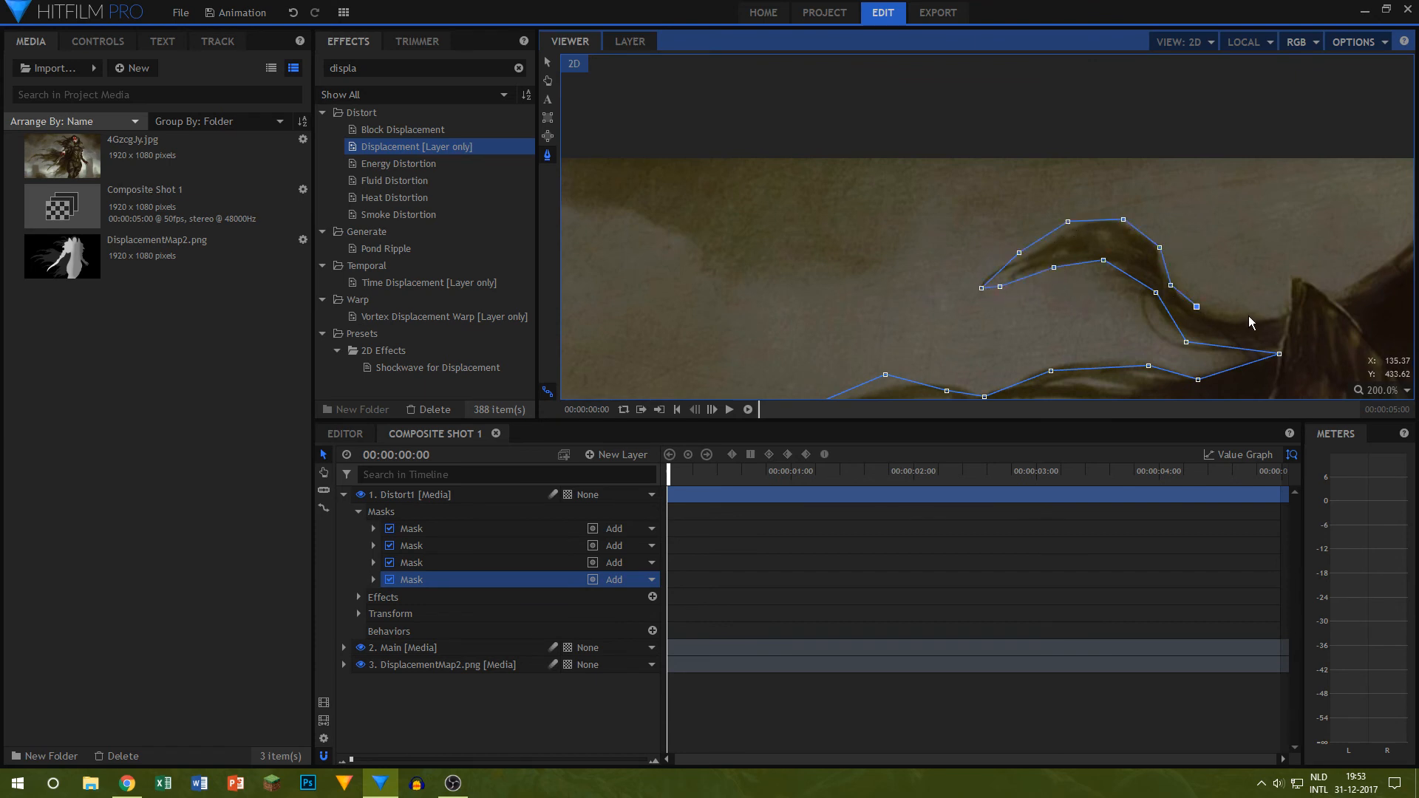
pyautogui.moveTo(1284, 319)
pyautogui.mouseDown()
pyautogui.moveTo(880, 350)
pyautogui.moveTo(904, 181)
pyautogui.mouseUp()
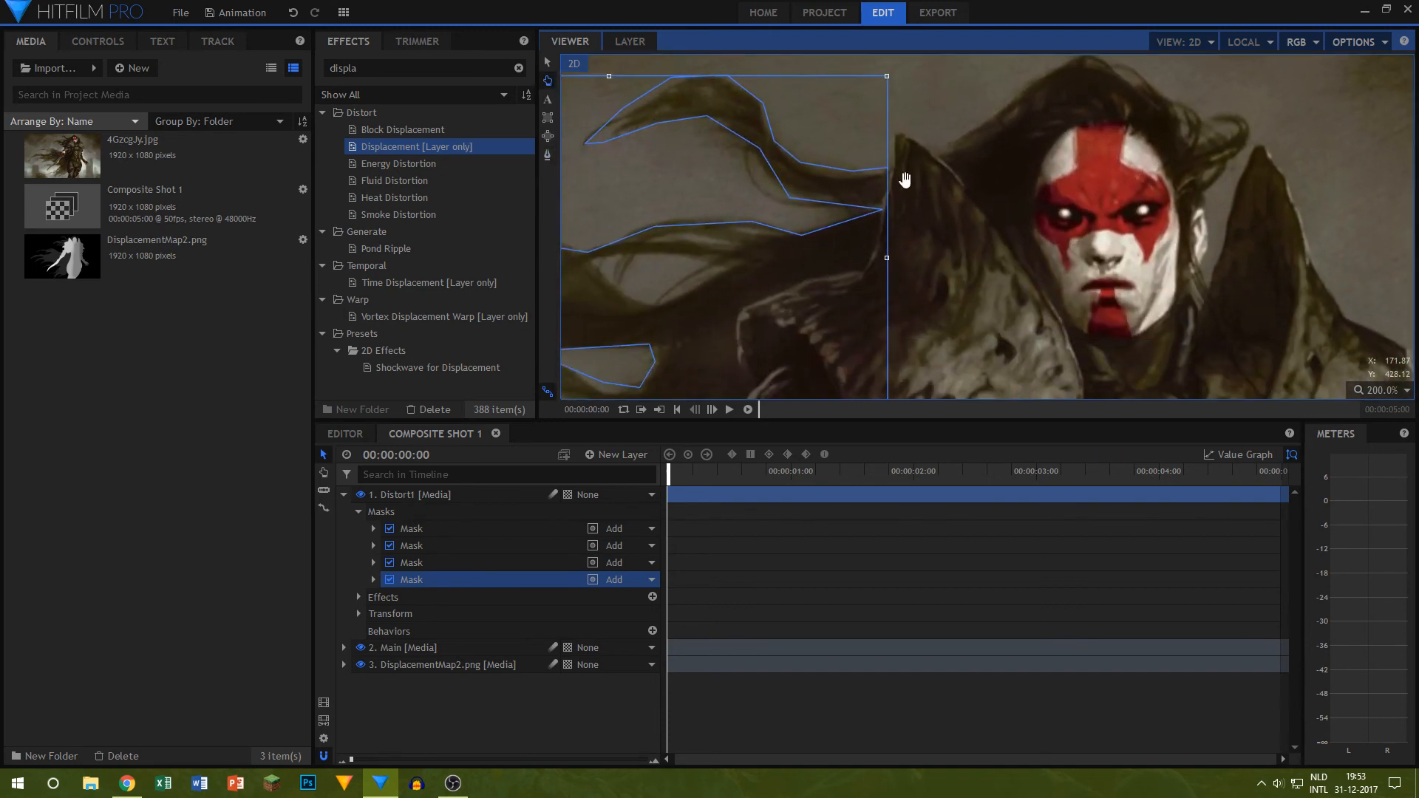
# Step: Trace the fourth mask down the shoulder armor's edge and close it at its starting point
pyautogui.click(866, 277)
pyautogui.click(811, 287)
pyautogui.click(744, 315)
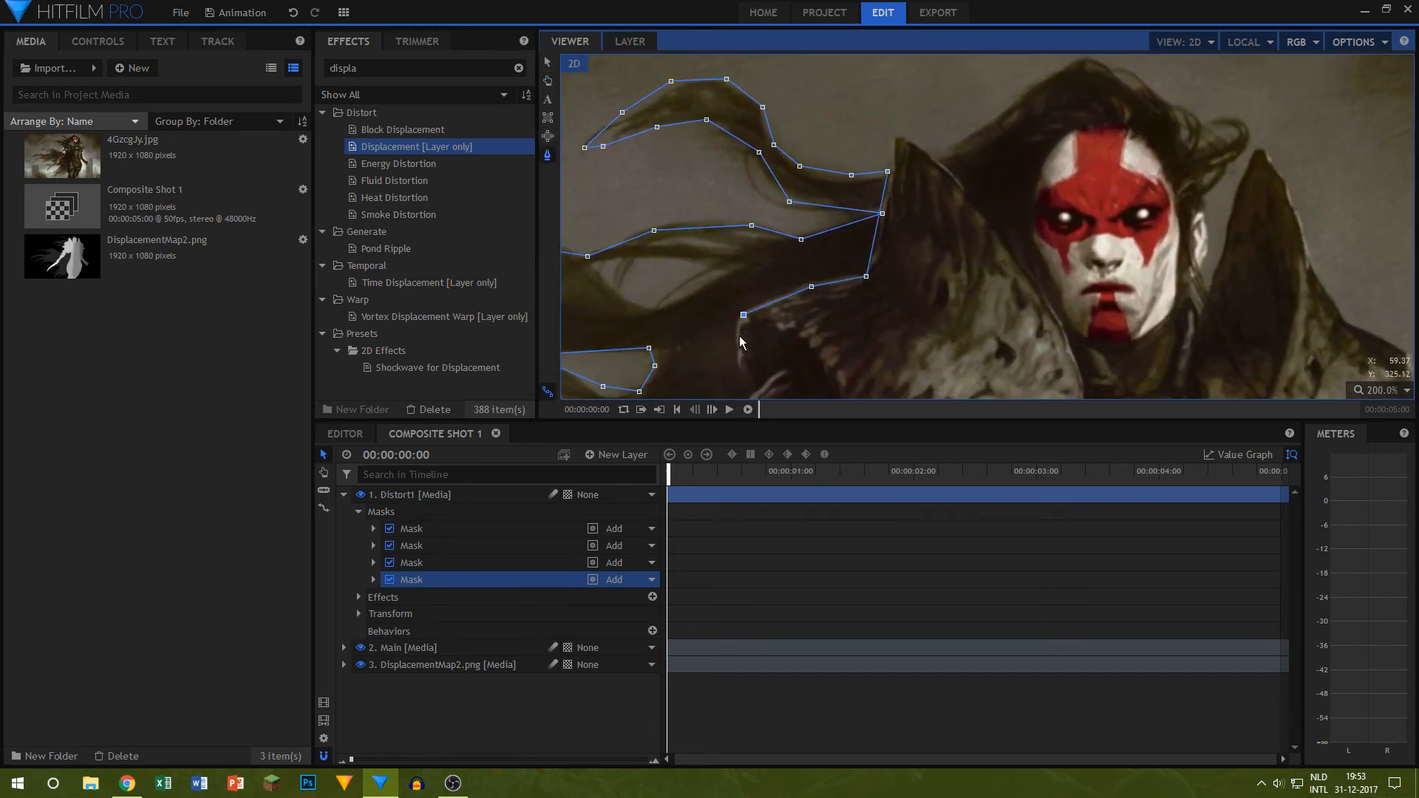
pyautogui.click(739, 339)
pyautogui.moveTo(735, 369); pyautogui.dragTo(731, 276)
pyautogui.click(747, 294)
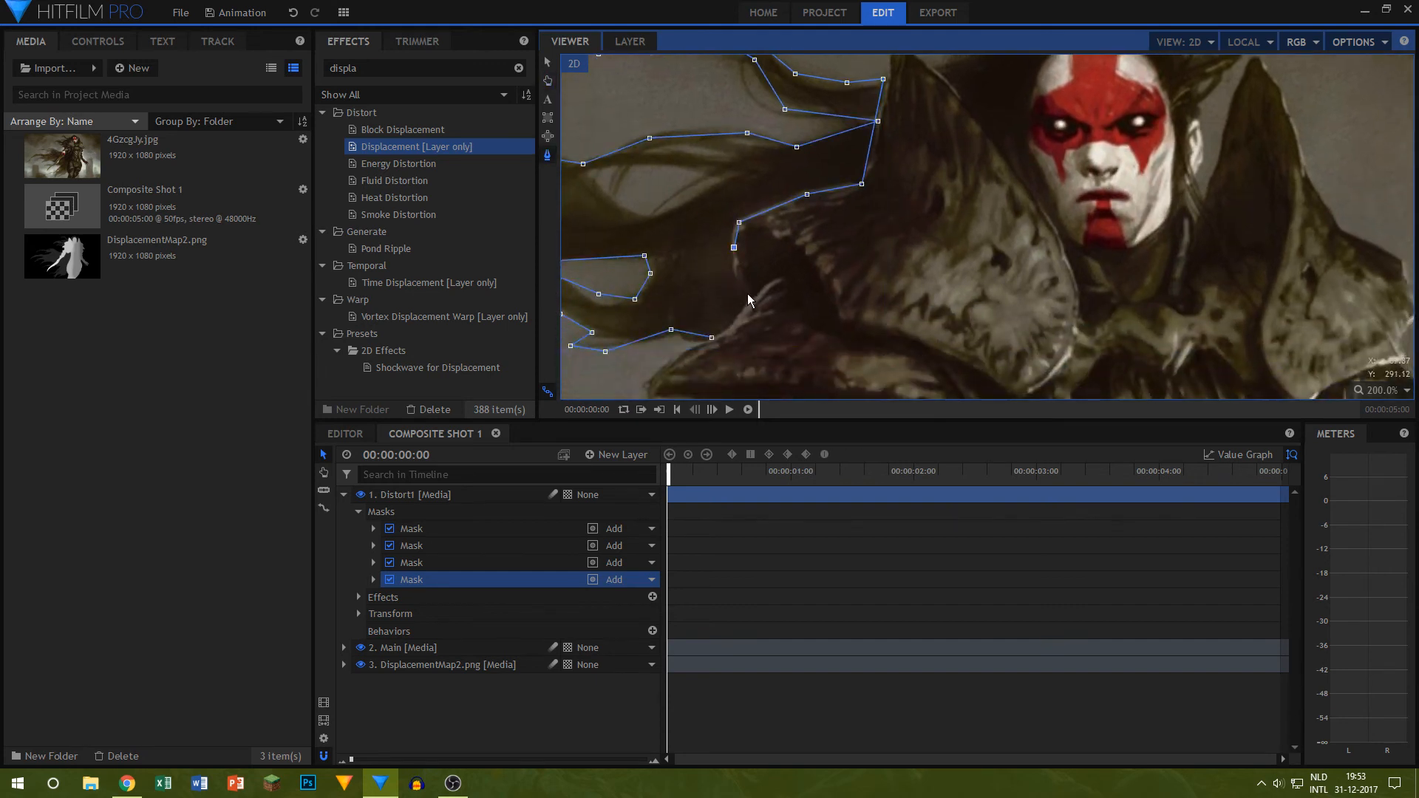
pyautogui.click(710, 338)
# Step: Set the feather strength of the fourth Distort1 mask to 25 px and hide the Main layer to check the hair cutout
pyautogui.click(368, 583)
pyautogui.click(646, 647)
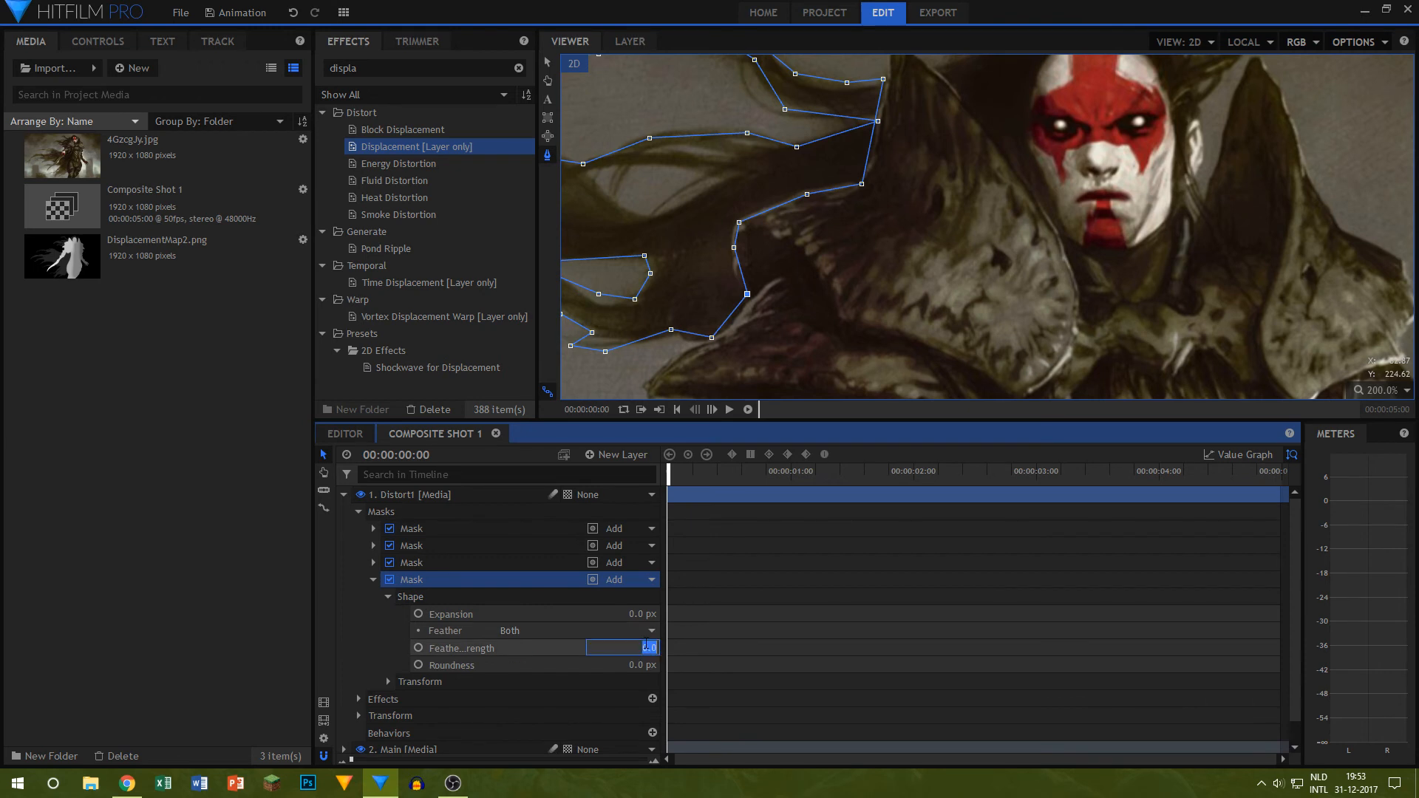
pyautogui.write('25')
pyautogui.press('Return')
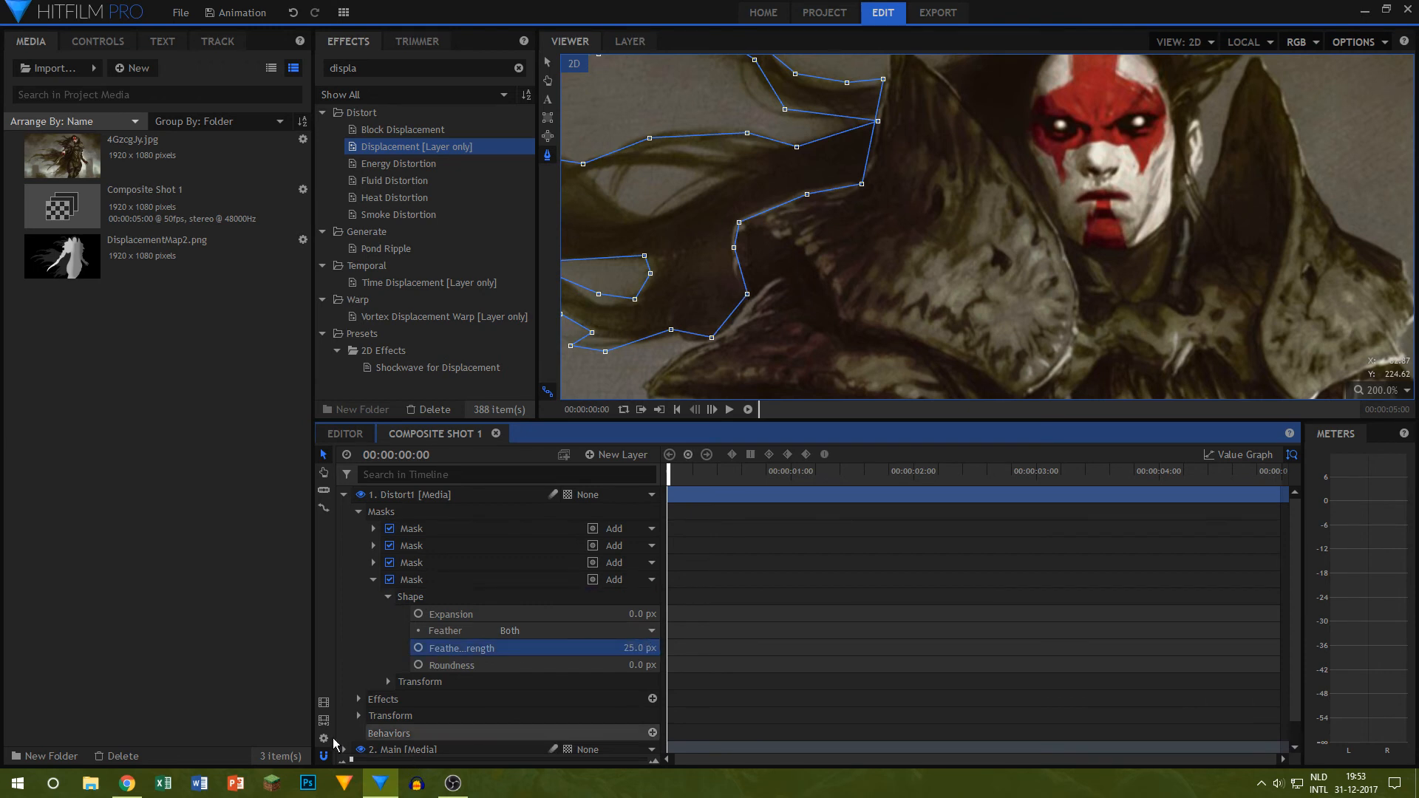
pyautogui.click(360, 750)
pyautogui.click(901, 190)
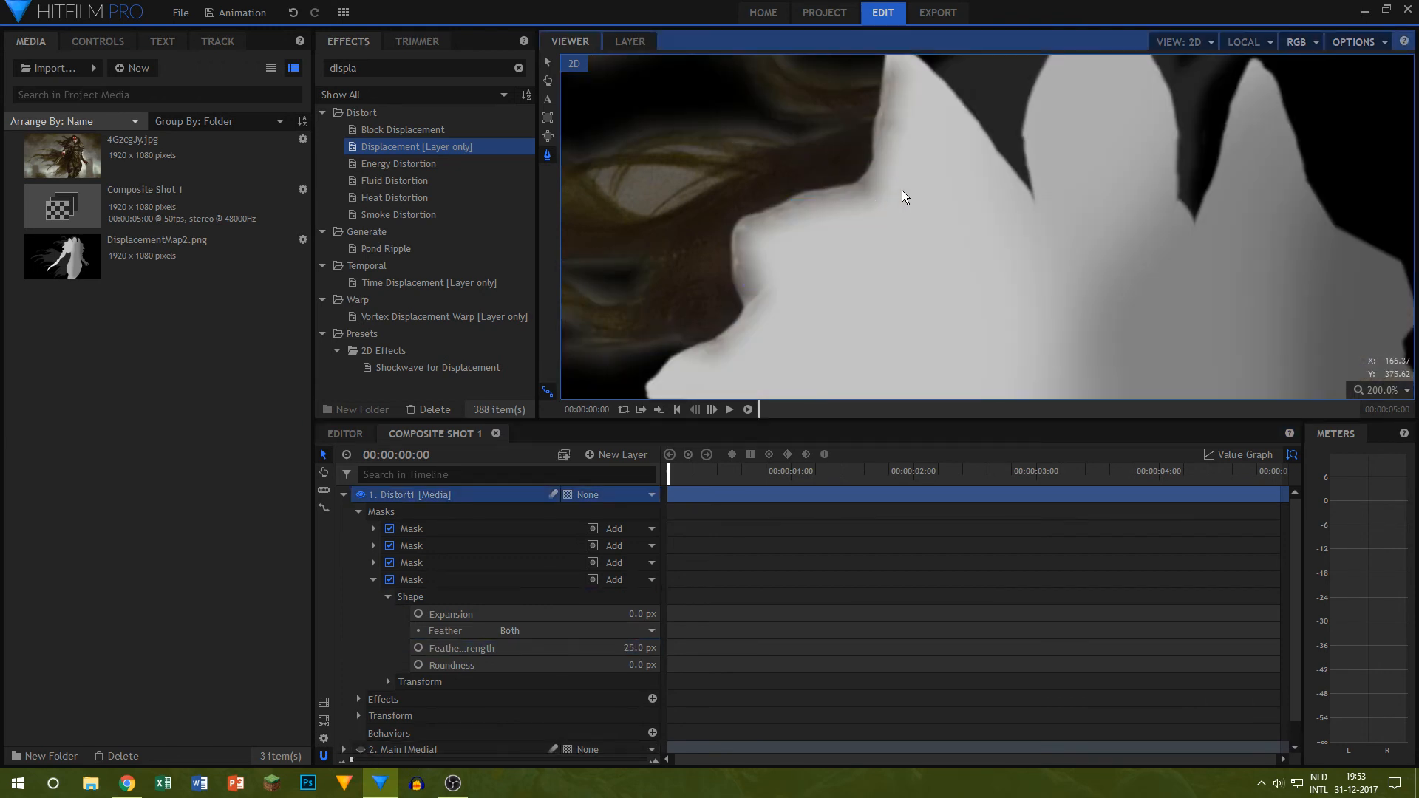
pyautogui.scroll(-5, 910, 238)
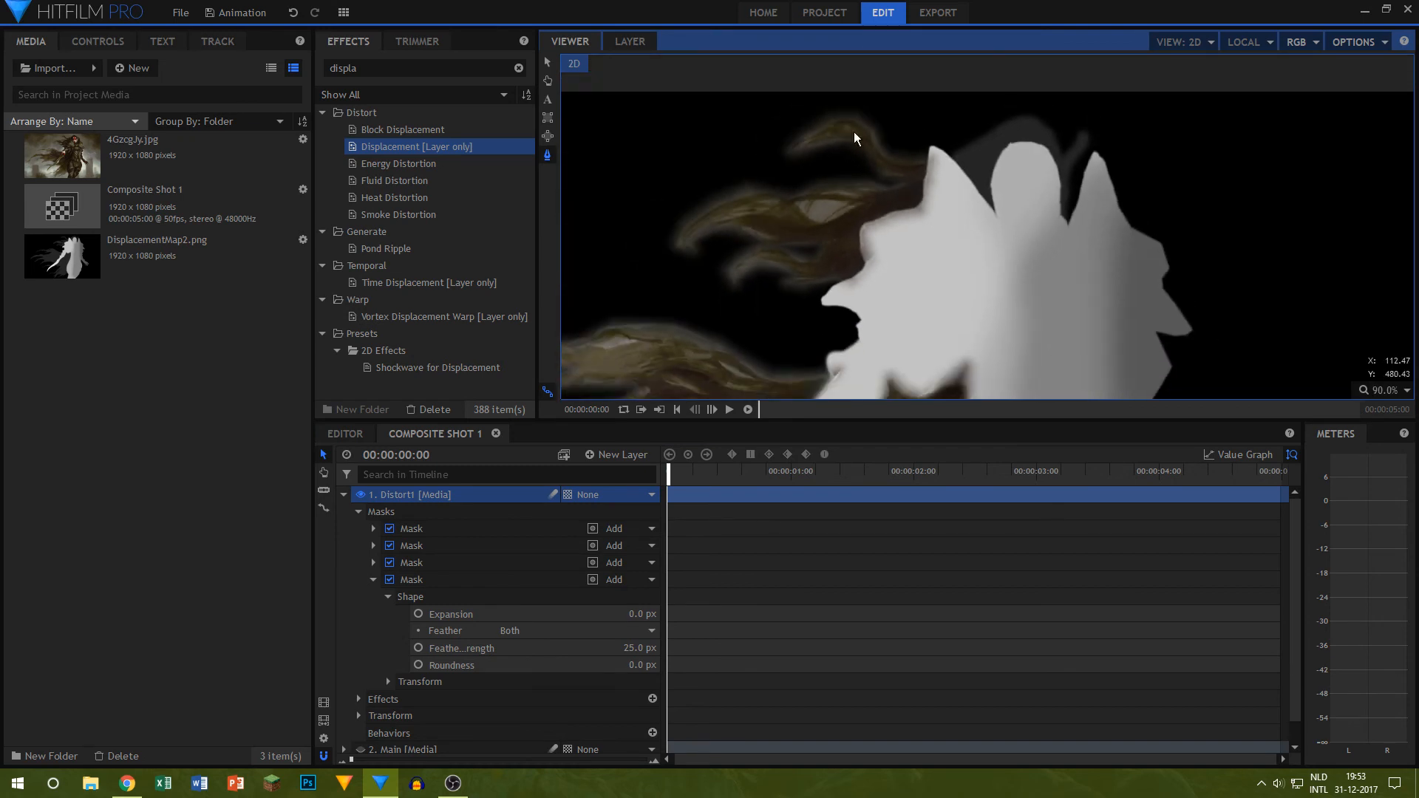
pyautogui.scroll(-2, 923, 172)
pyautogui.scroll(5, 984, 192)
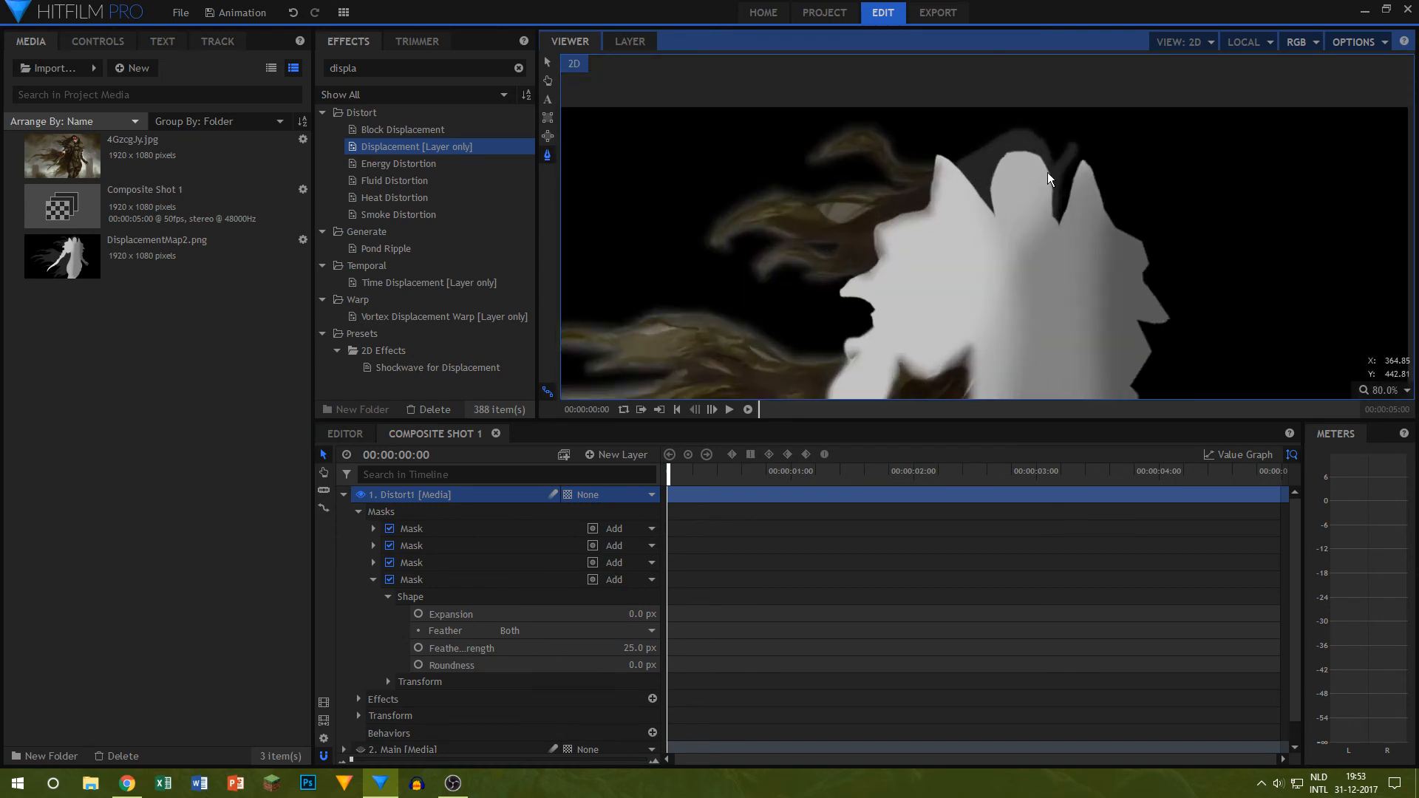
pyautogui.click(397, 582)
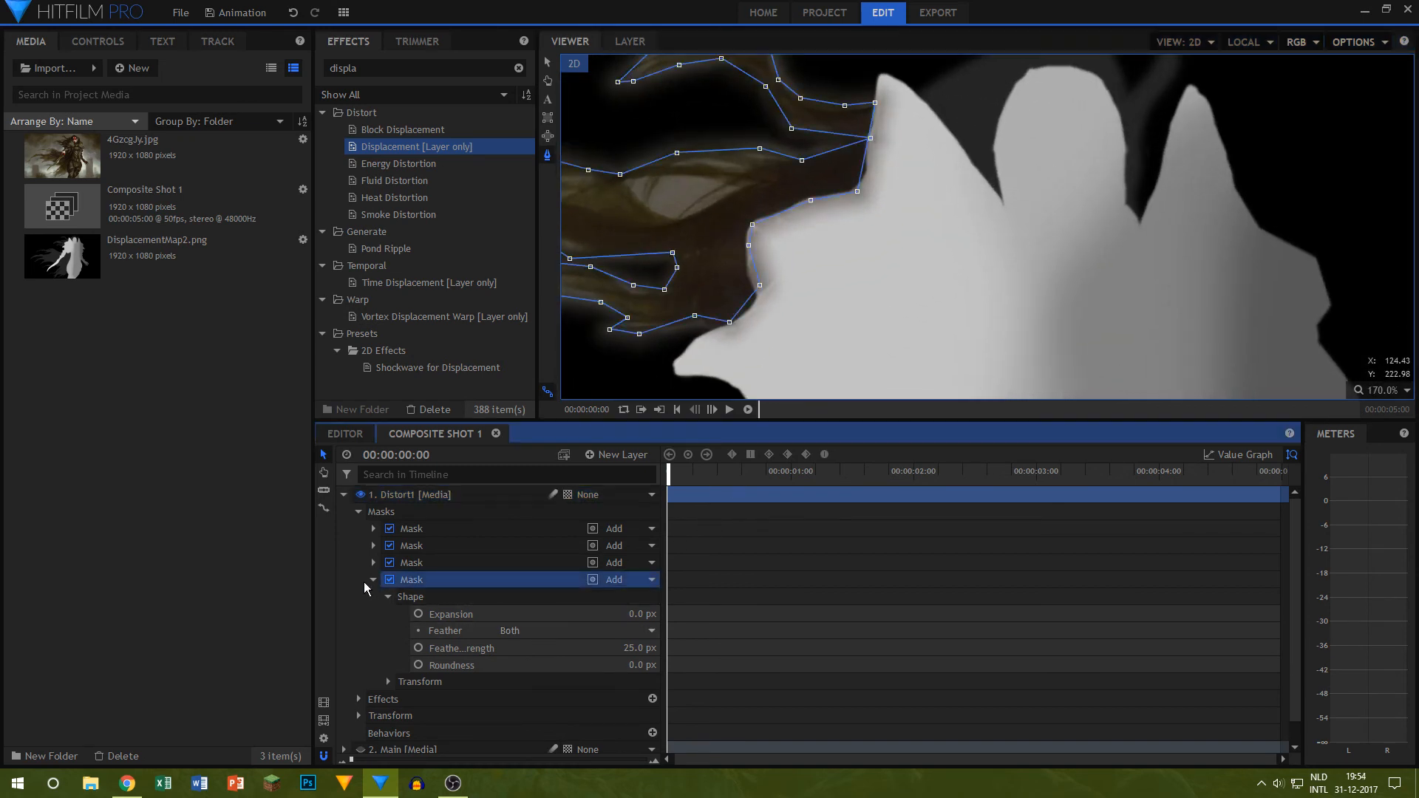
# Step: Collapse the fourth mask, hide the DisplacementMap2.png layer and show the Main layer again
pyautogui.click(373, 579)
pyautogui.click(361, 664)
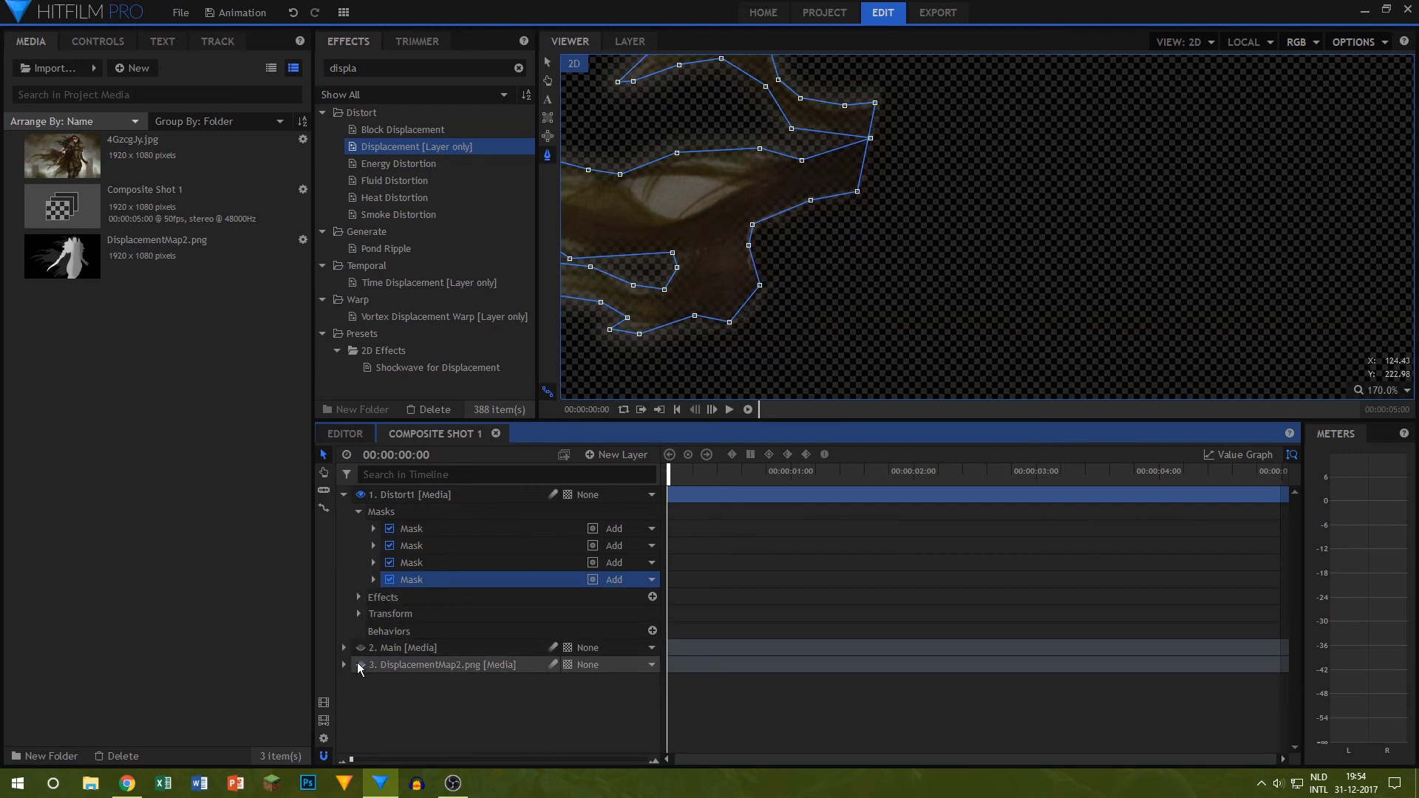
pyautogui.click(359, 664)
pyautogui.click(359, 664)
pyautogui.click(360, 648)
# Step: Start a fifth freehand mask on Distort1, tracing the hair from the shoulder spike around the face and past the ear
pyautogui.moveTo(910, 190); pyautogui.dragTo(788, 377)
pyautogui.scroll(3, 760, 274)
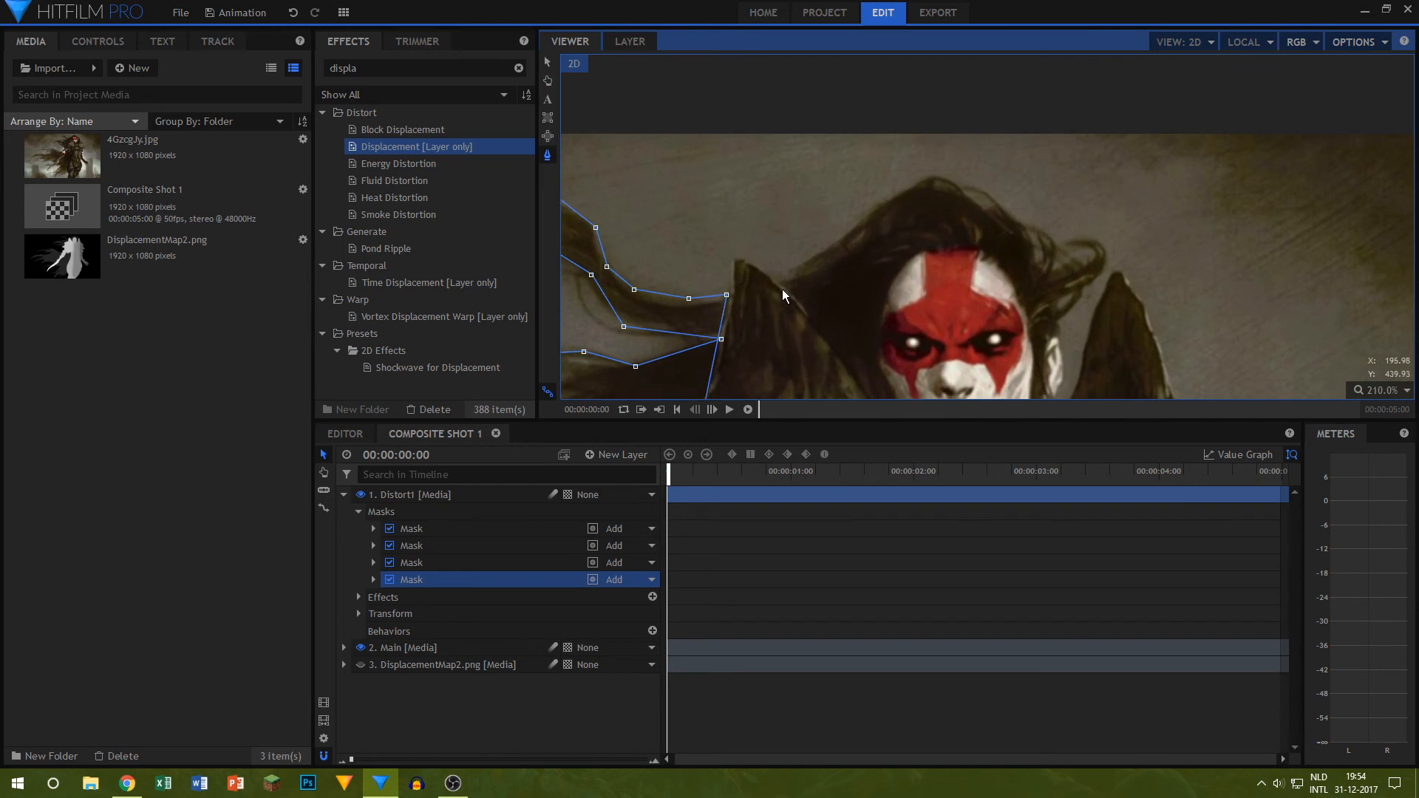
pyautogui.click(779, 285)
pyautogui.moveTo(873, 309); pyautogui.dragTo(833, 249)
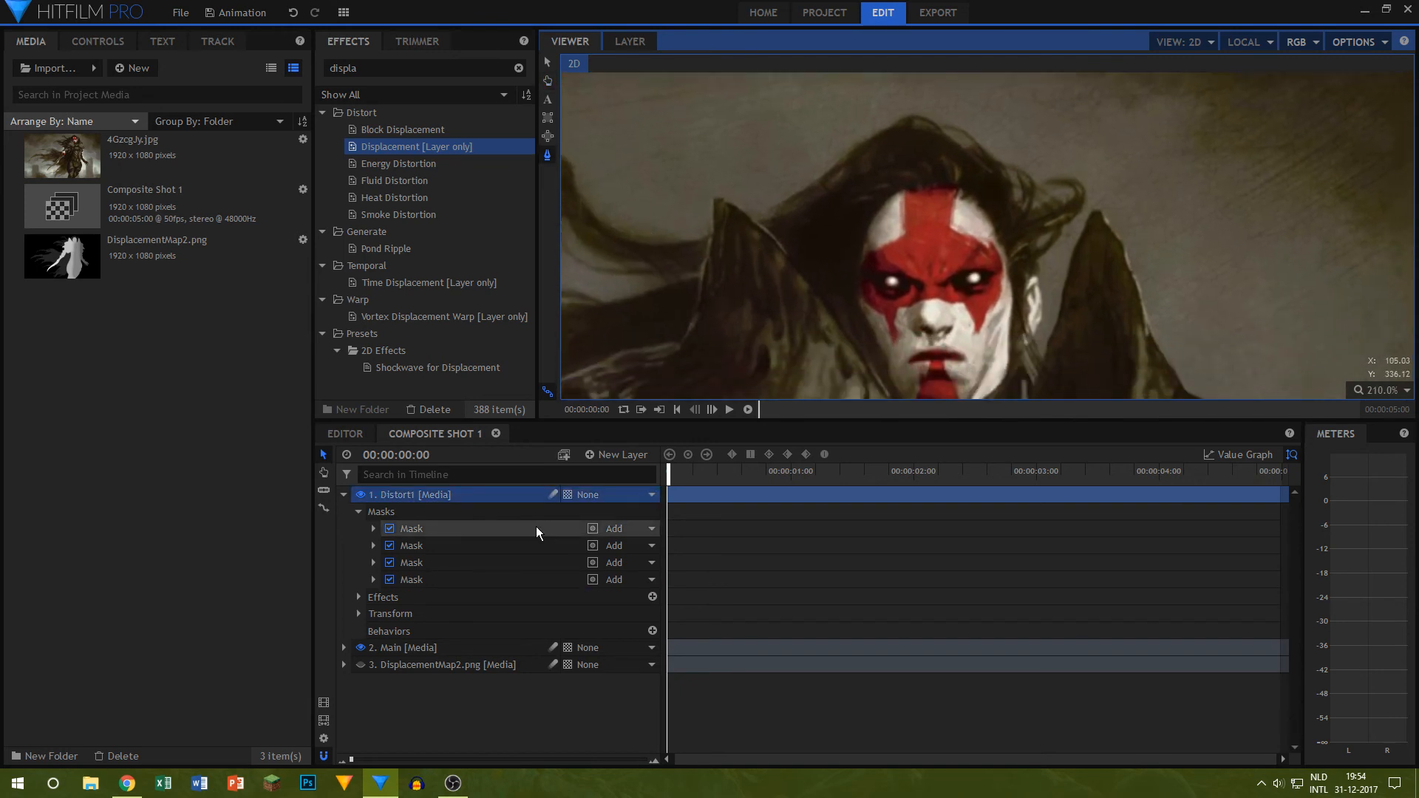
pyautogui.click(756, 219)
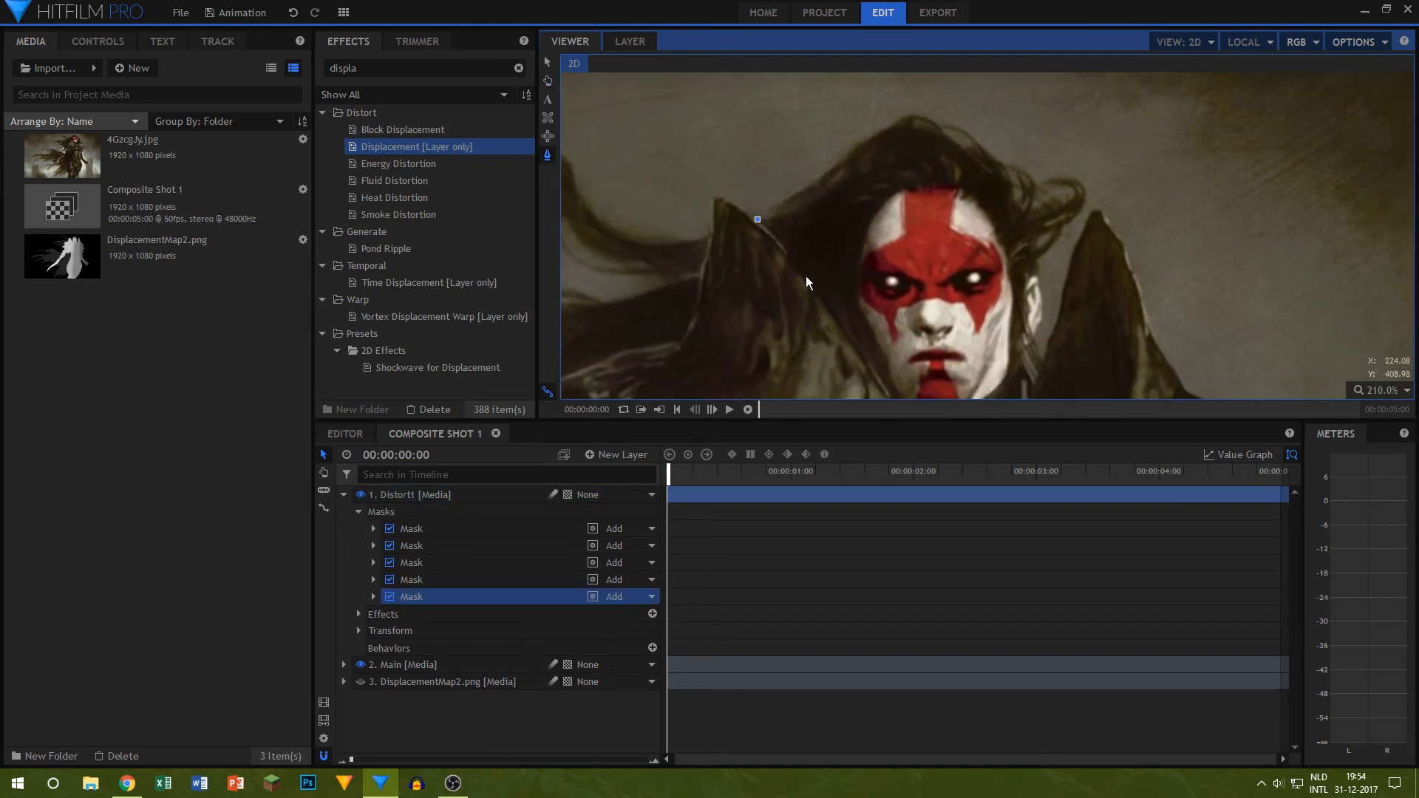
pyautogui.click(806, 276)
pyautogui.click(890, 390)
pyautogui.click(858, 305)
pyautogui.click(858, 253)
pyautogui.click(1010, 349)
pyautogui.scroll(-2, 1011, 311)
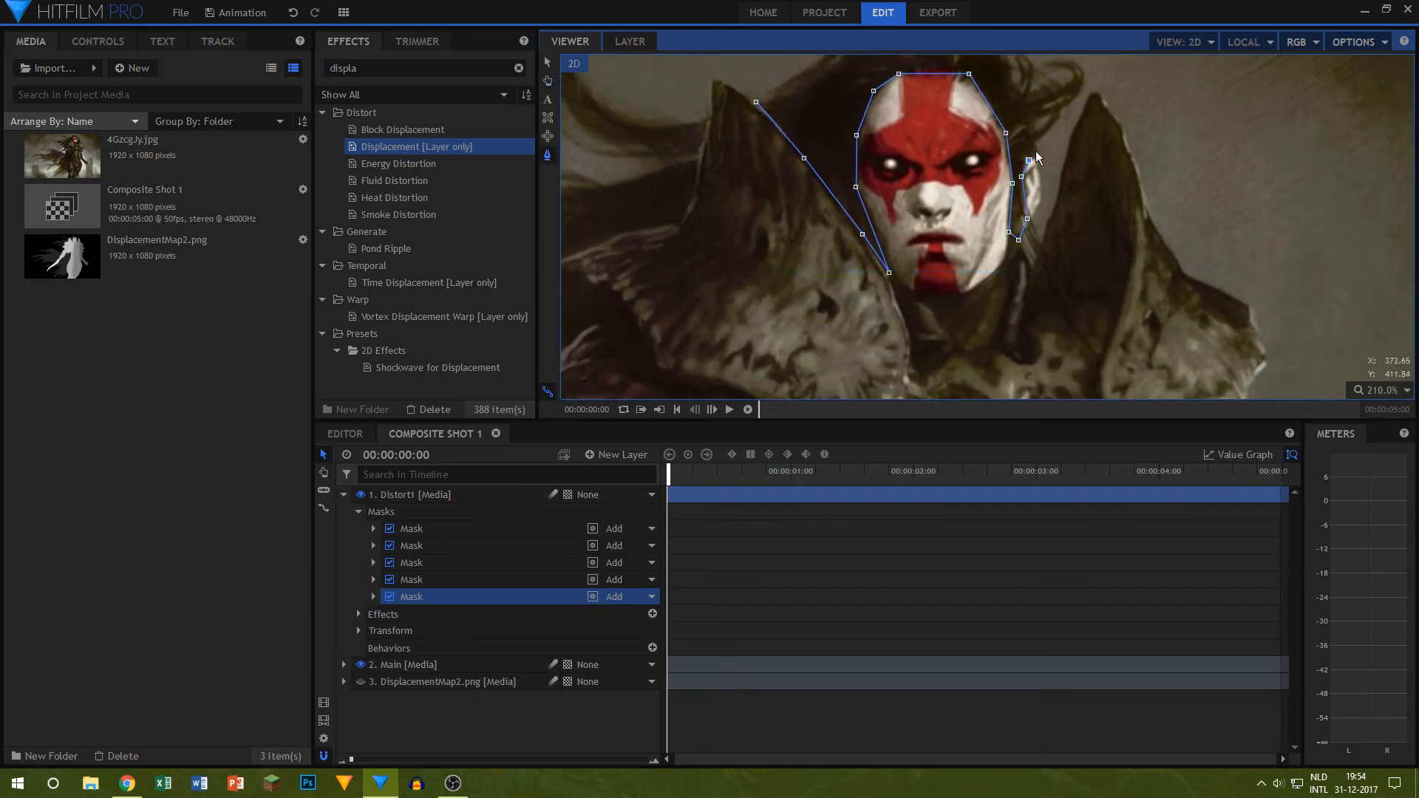
pyautogui.click(1080, 74)
pyautogui.scroll(2, 1081, 74)
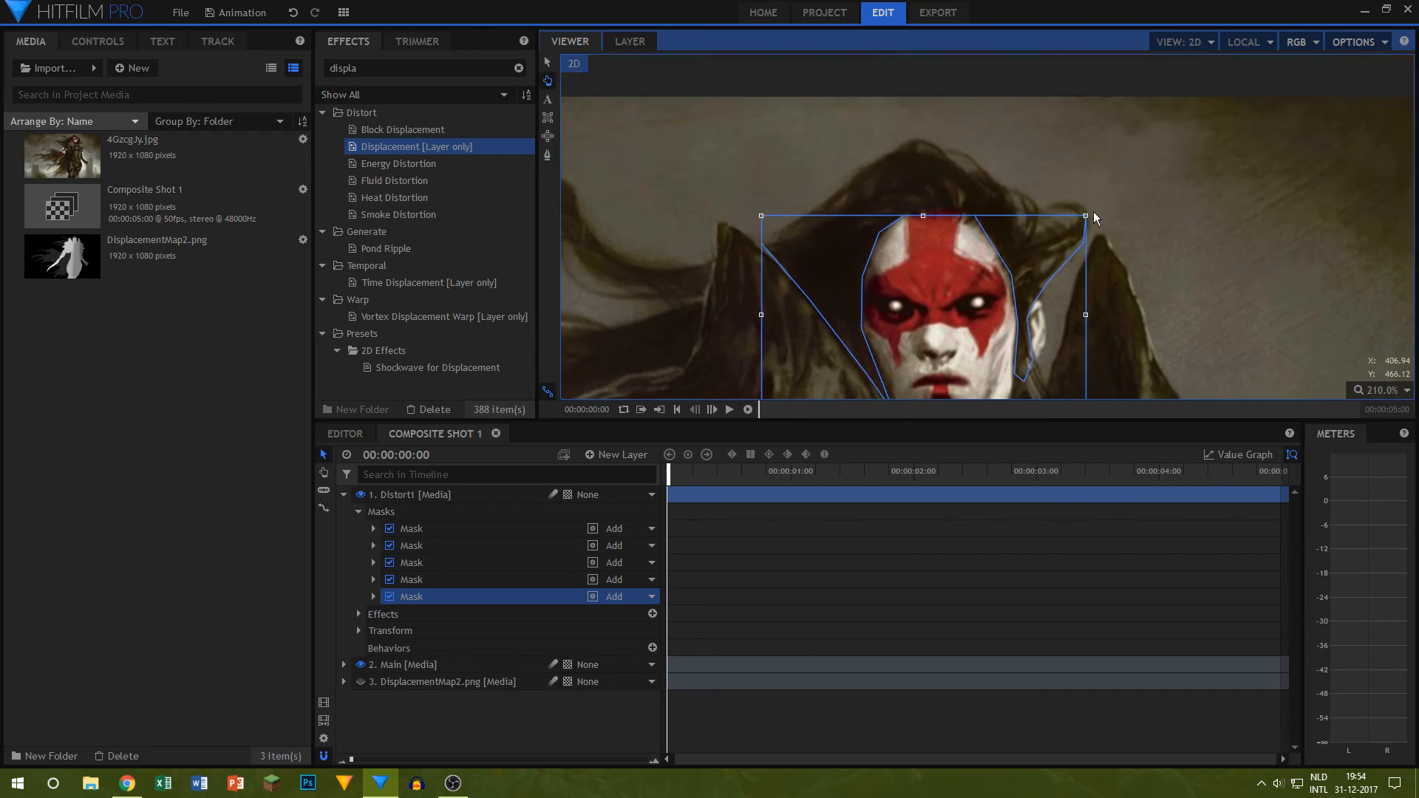
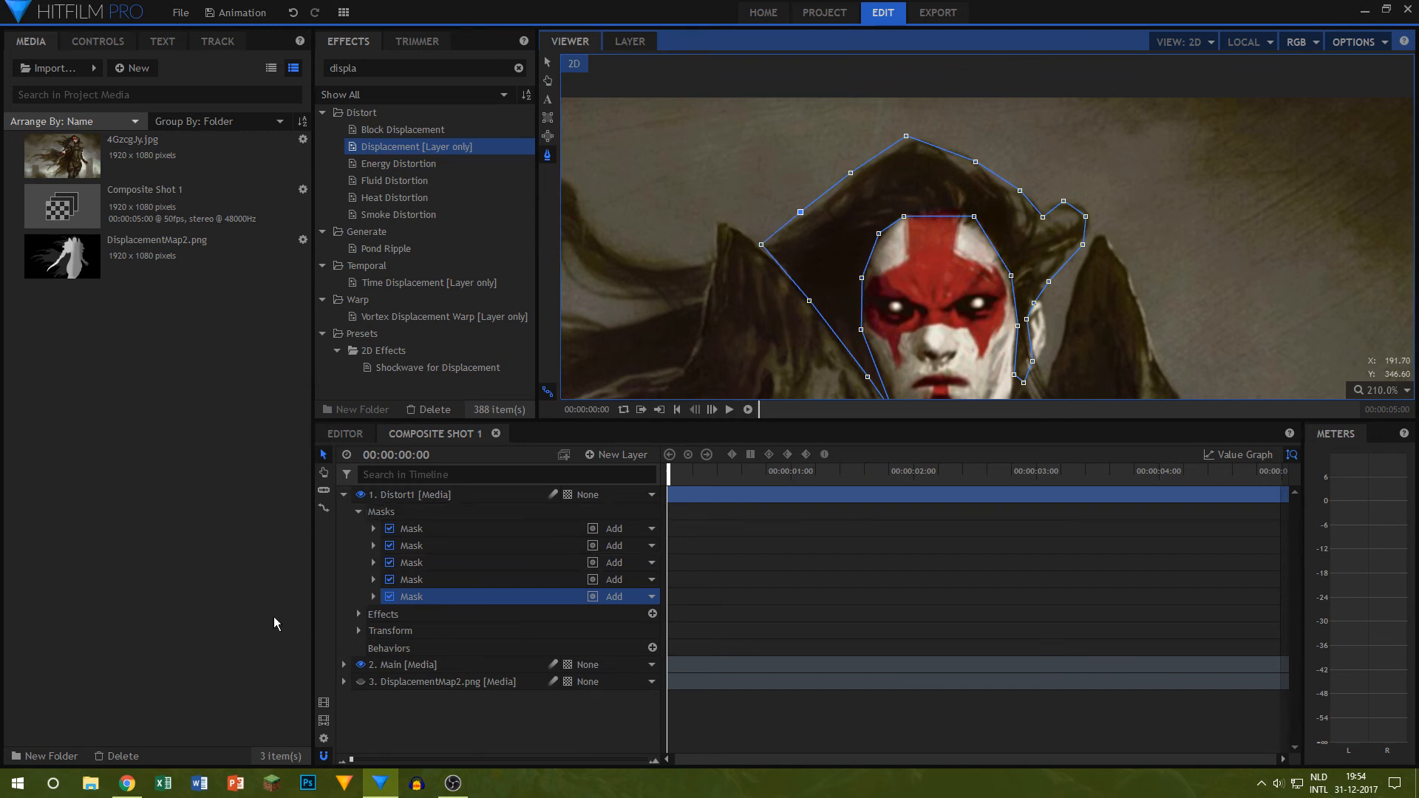
# Step: Set the feather strength of the fifth mask on the Distort1 layer to 25 px
pyautogui.click(373, 596)
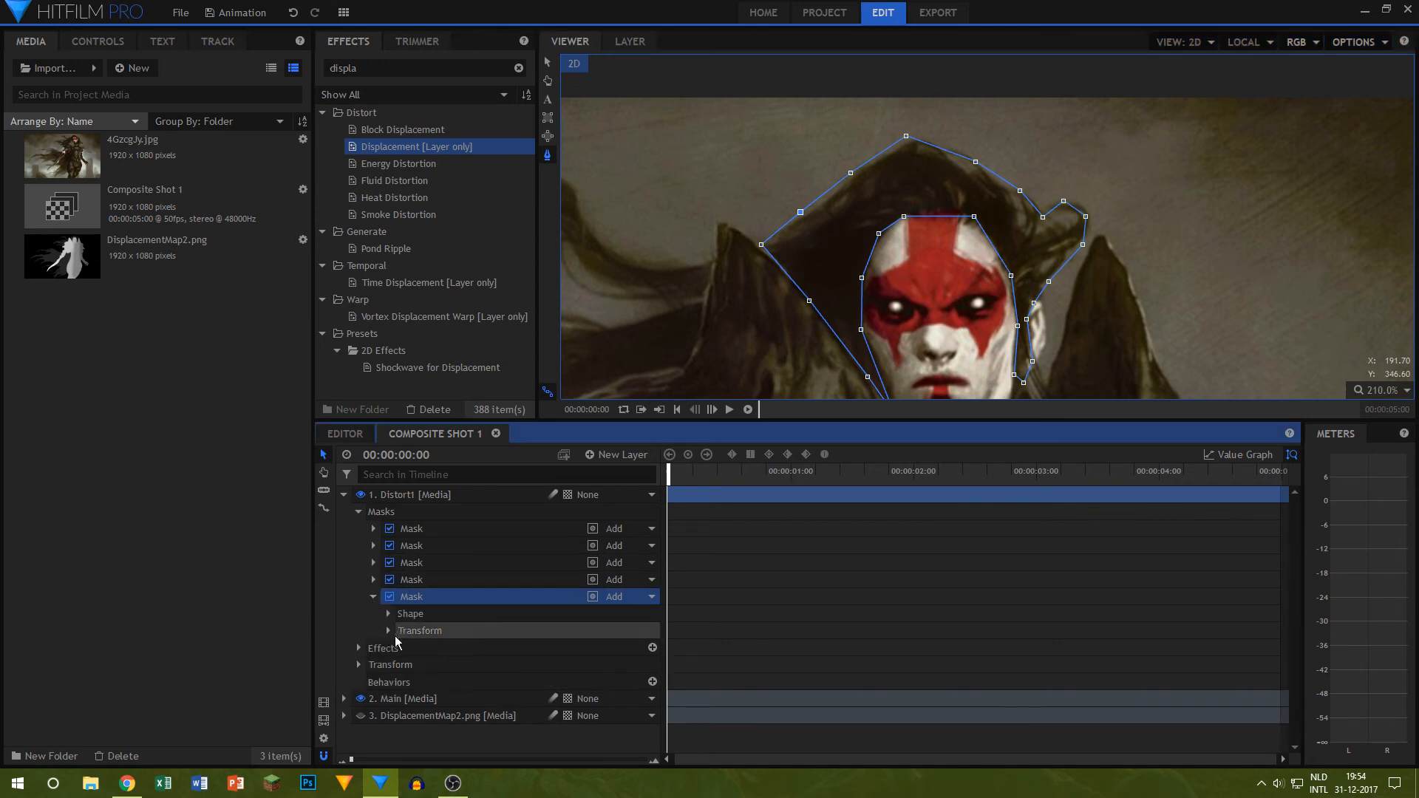
pyautogui.click(388, 614)
pyautogui.click(635, 667)
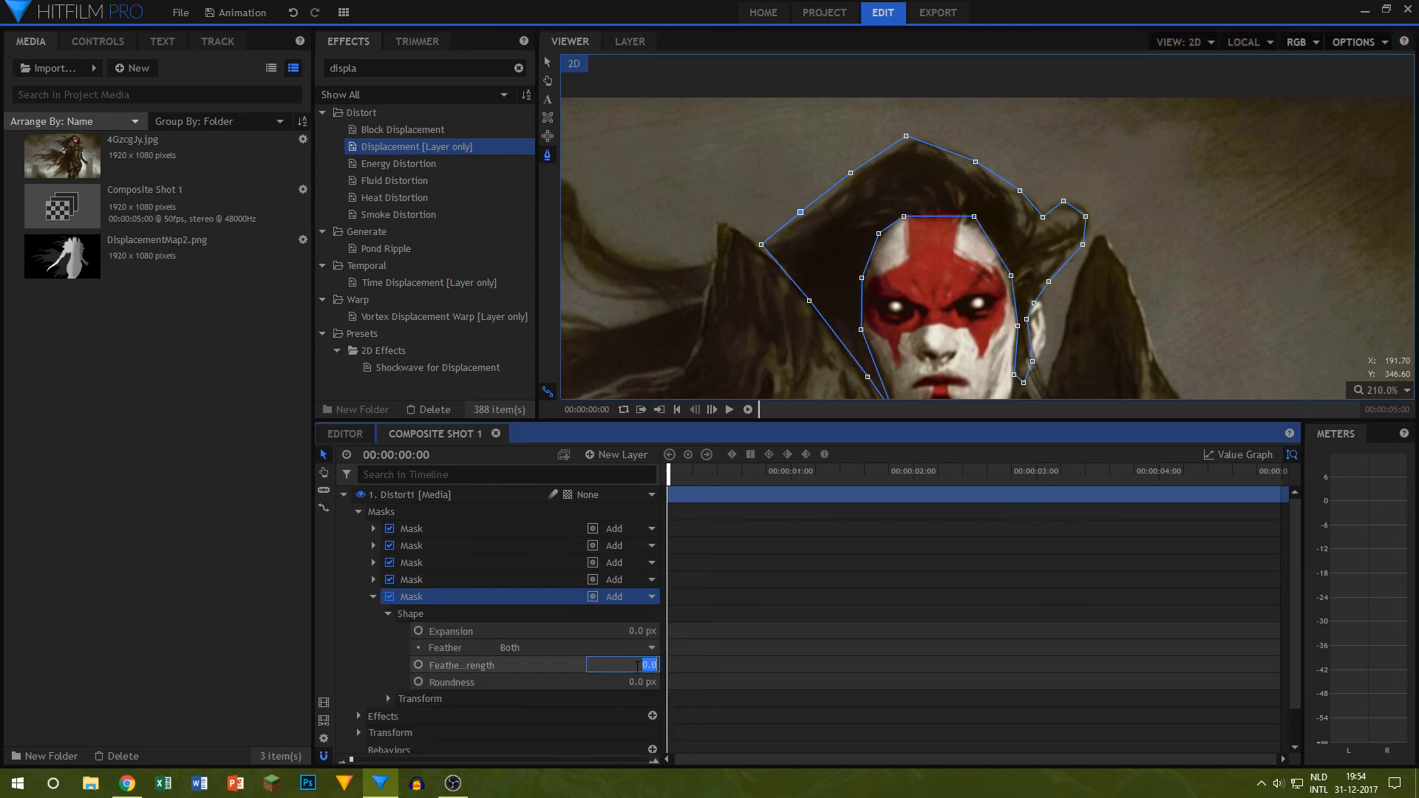
pyautogui.write('25')
pyautogui.press('Return')
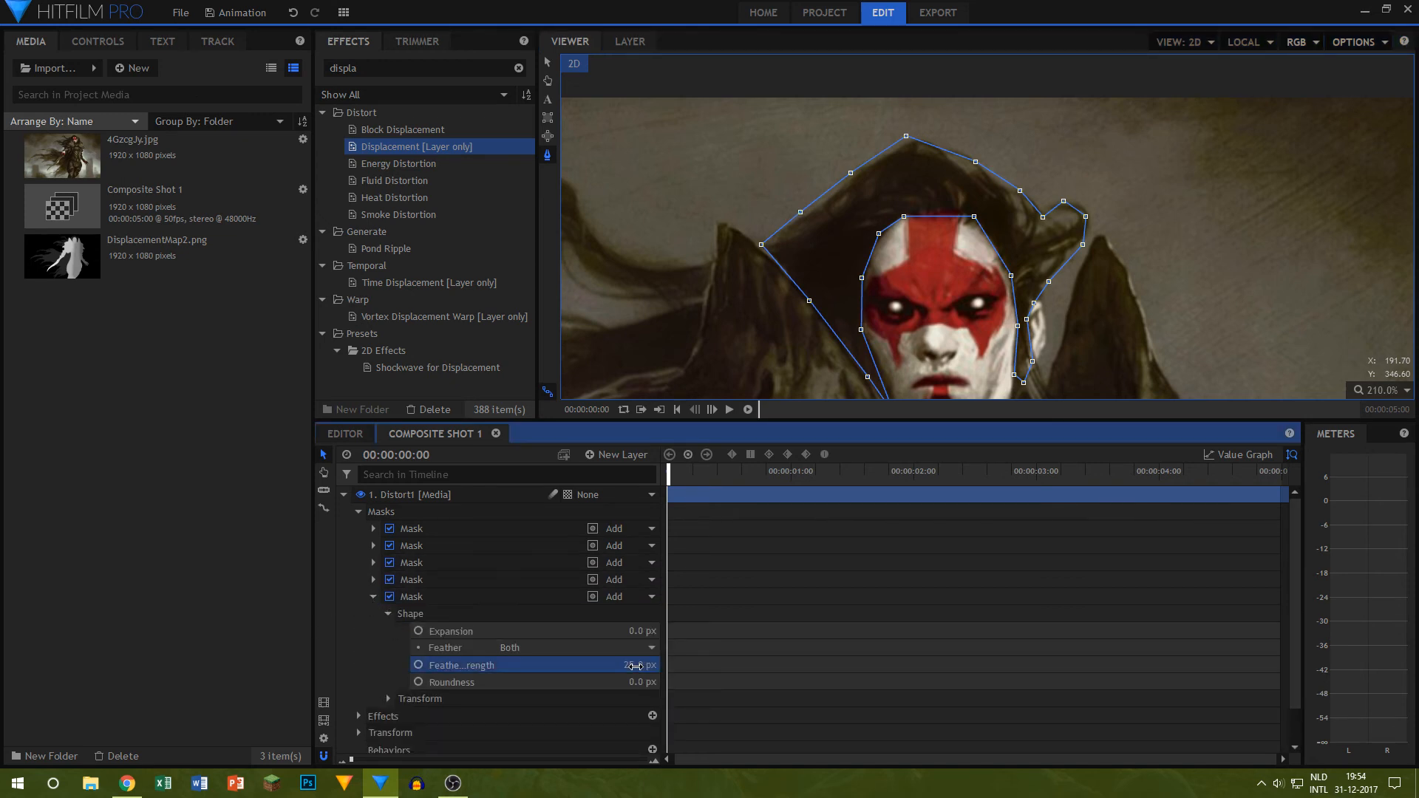
pyautogui.click(373, 597)
pyautogui.click(380, 708)
# Step: Hide the Main layer and move the inner points of the Distort1 head mask outward, away from the face
pyautogui.click(345, 665)
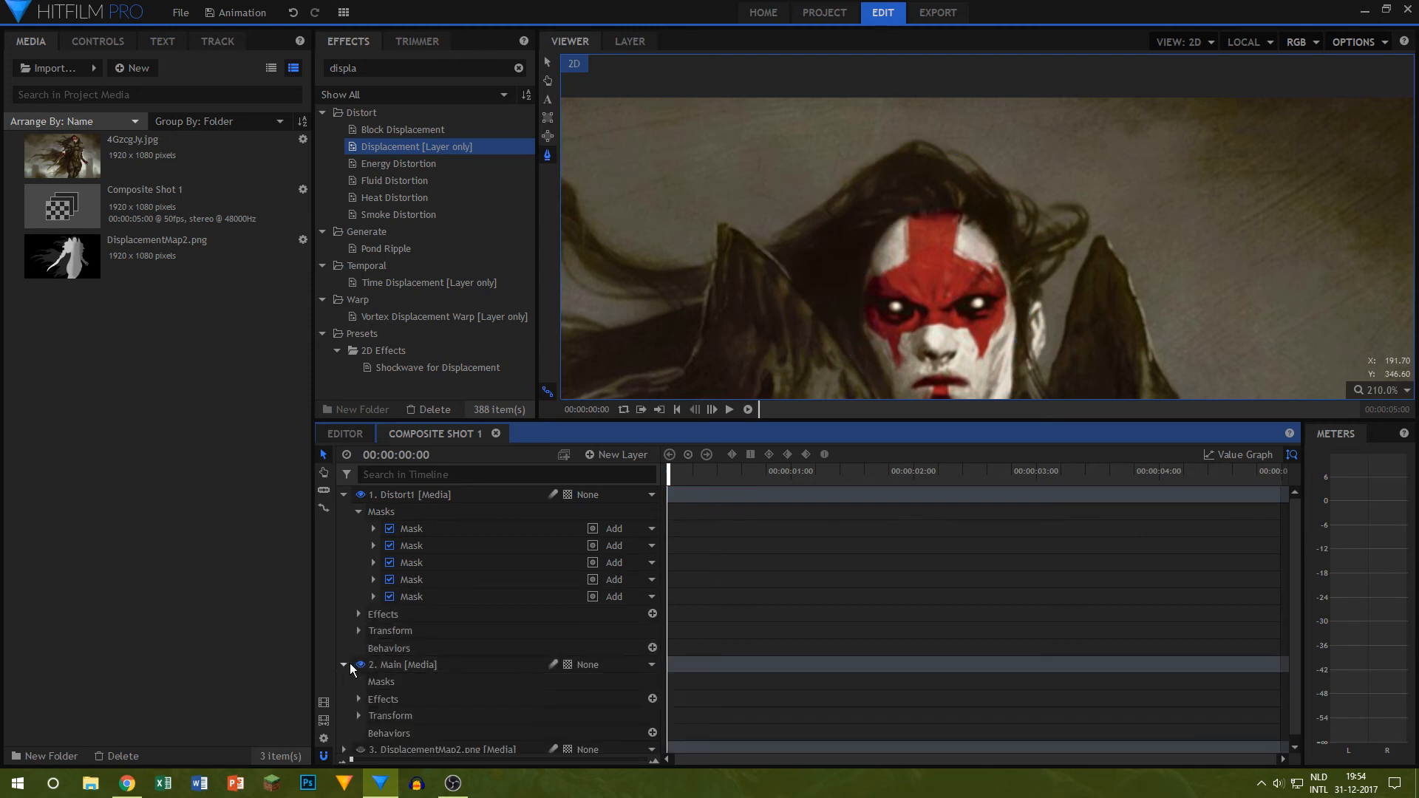
pyautogui.click(360, 665)
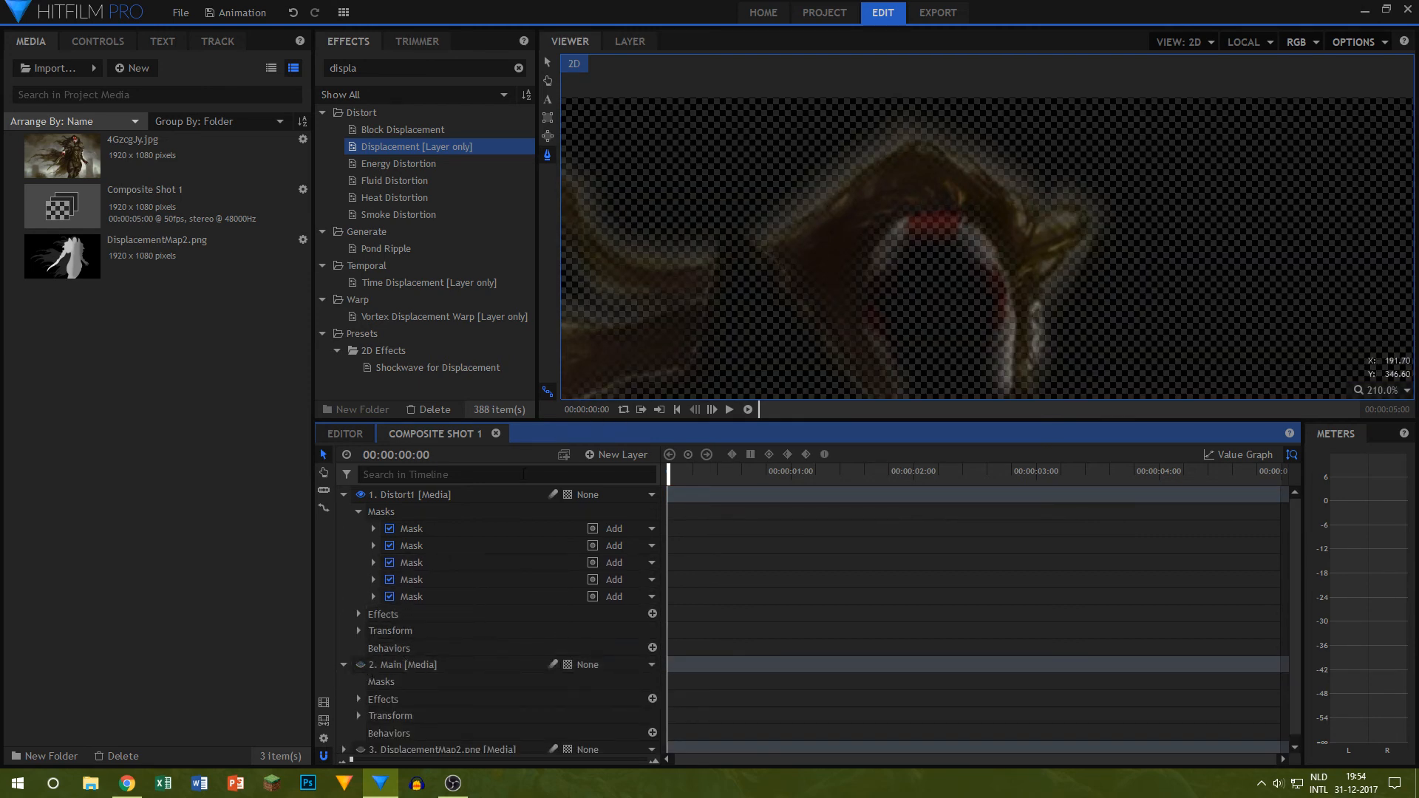
pyautogui.click(455, 595)
pyautogui.moveTo(862, 281); pyautogui.dragTo(846, 273)
pyautogui.moveTo(901, 218); pyautogui.dragTo(984, 197)
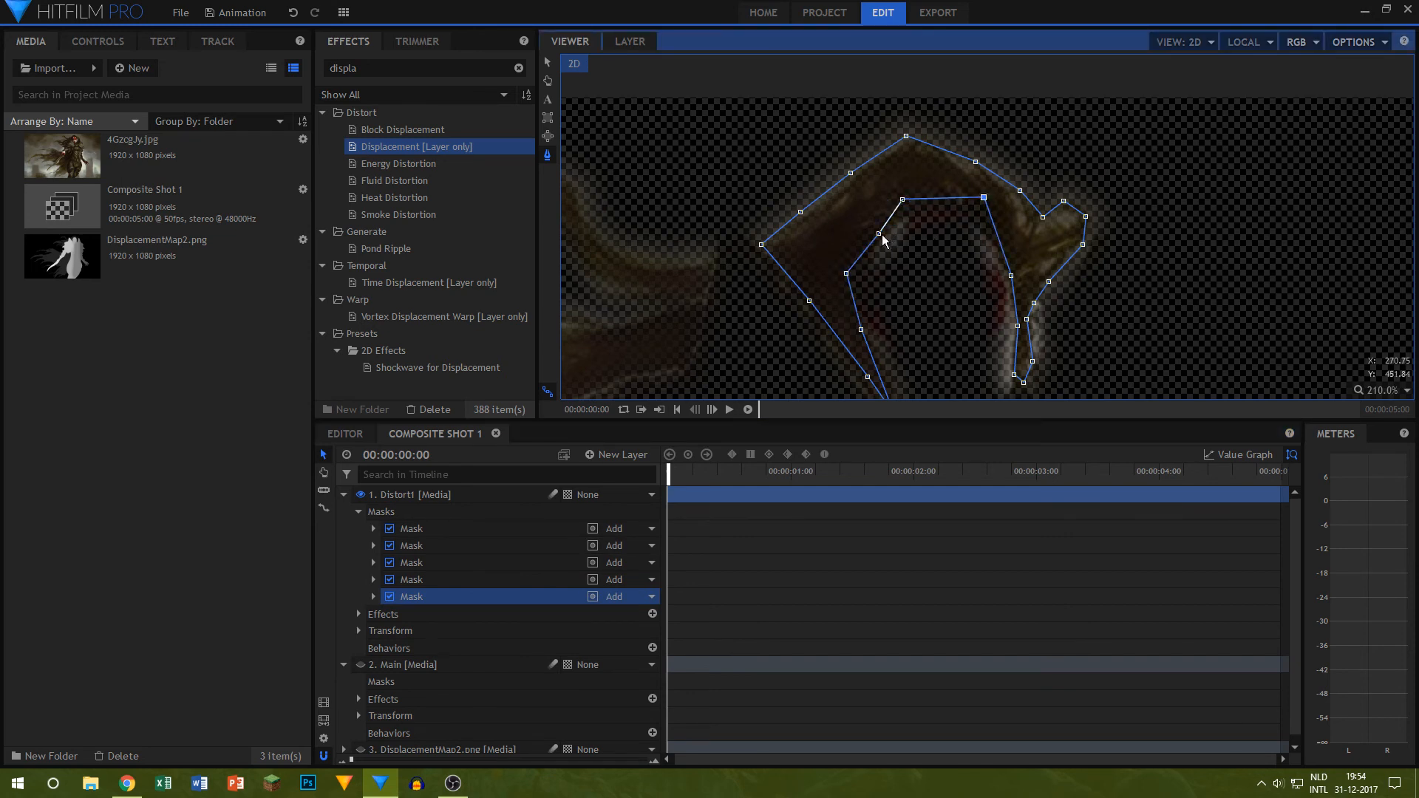
pyautogui.moveTo(878, 234); pyautogui.dragTo(868, 238)
pyautogui.moveTo(861, 328); pyautogui.dragTo(852, 334)
pyautogui.moveTo(1011, 273); pyautogui.dragTo(1023, 263)
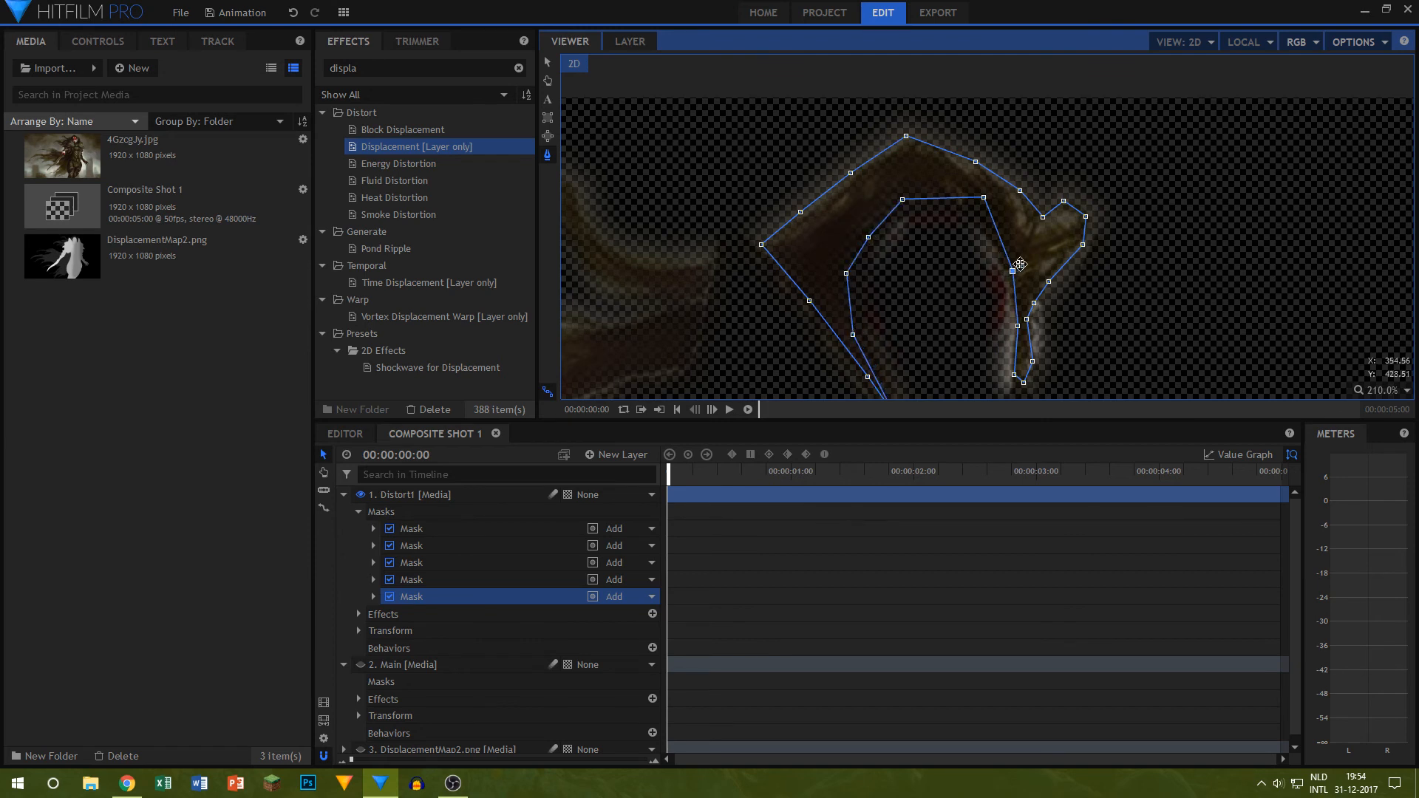
pyautogui.moveTo(1017, 326); pyautogui.dragTo(1017, 385)
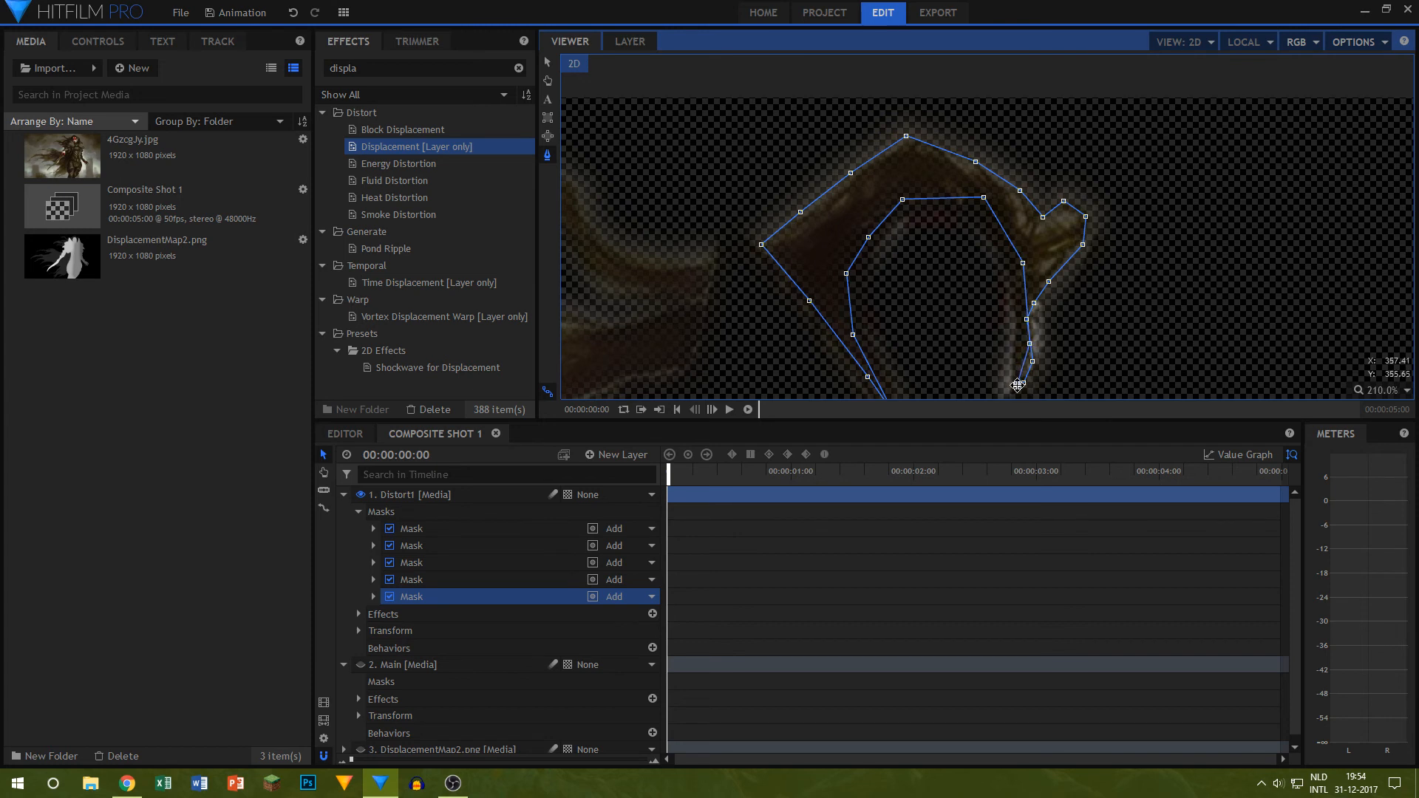
# Step: Make the Main layer visible again and collapse the Distort1 and Main layers
pyautogui.click(1133, 332)
pyautogui.scroll(-8, 1023, 281)
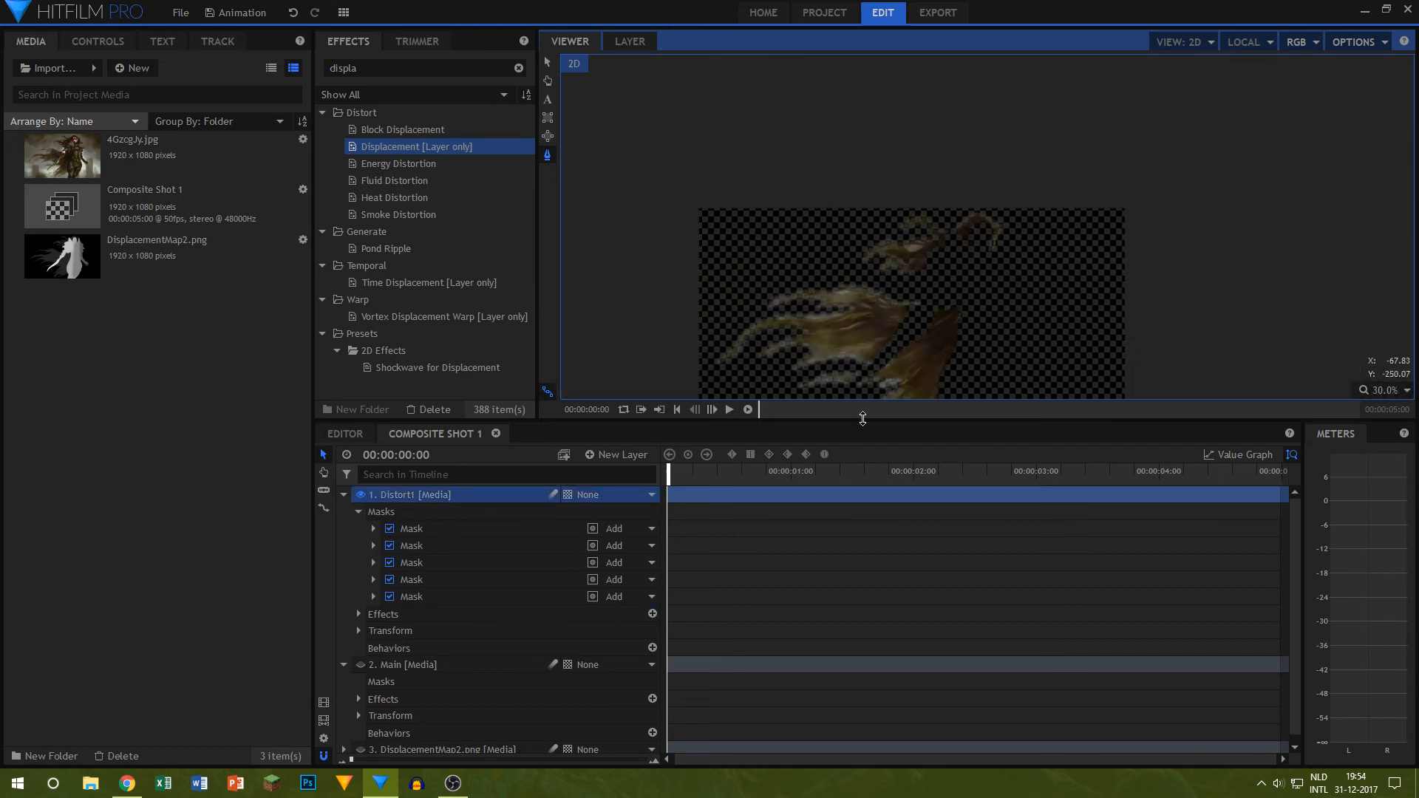
pyautogui.click(344, 495)
pyautogui.click(360, 511)
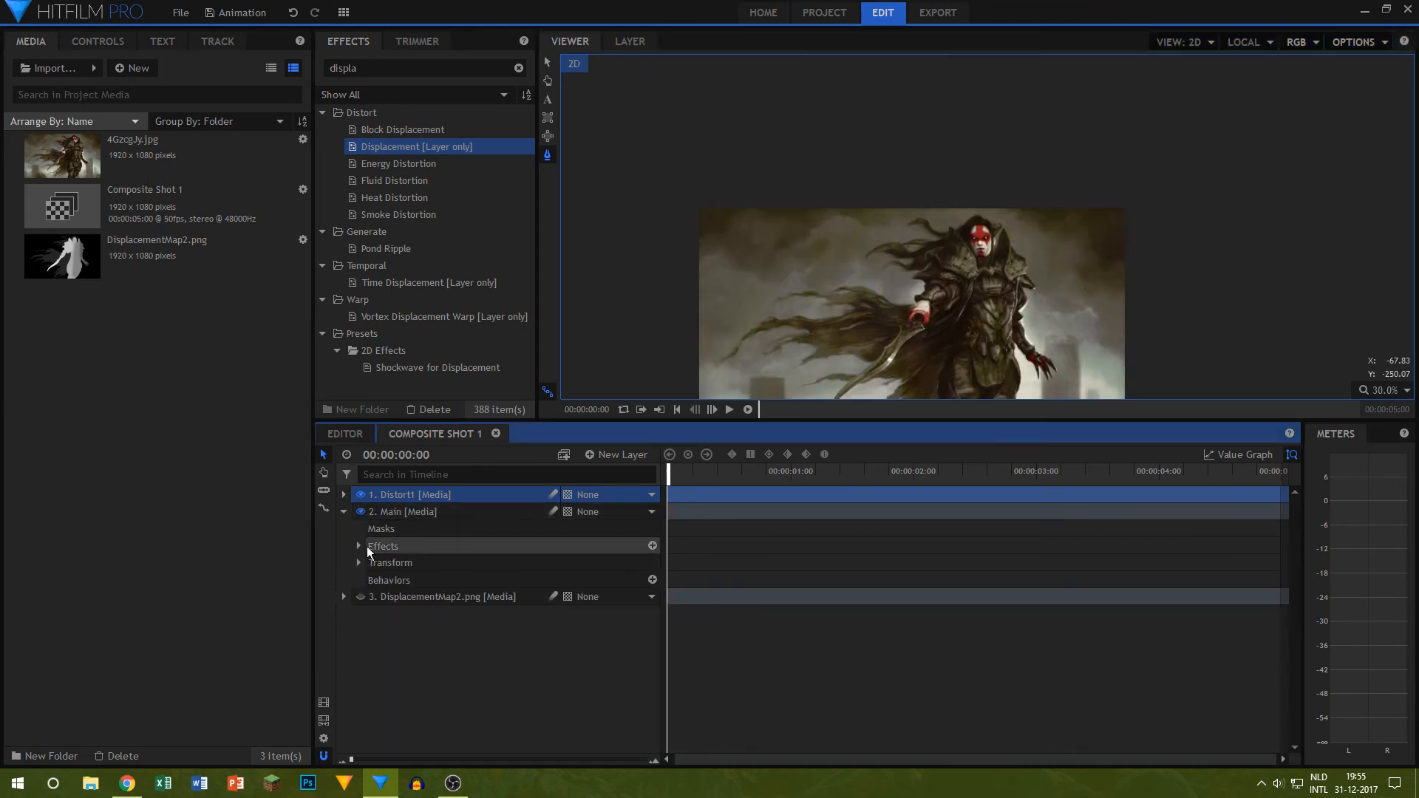
pyautogui.click(343, 511)
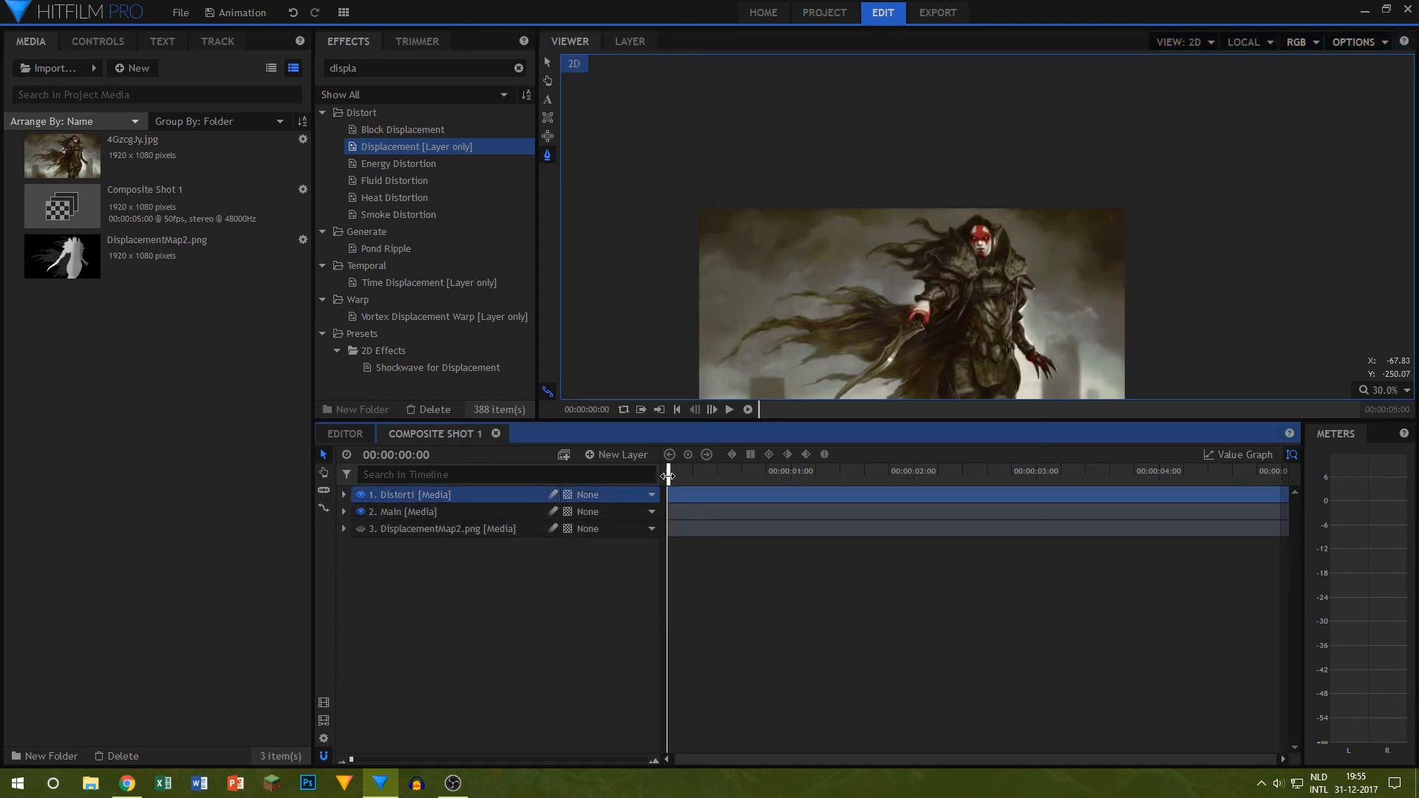
# Step: Try the Heat Distortion effect on the Distort1 layer with a short playback, and remove it again
pyautogui.moveTo(668, 473)
pyautogui.mouseDown()
pyautogui.moveTo(1301, 482)
pyautogui.moveTo(699, 497)
pyautogui.moveTo(668, 484)
pyautogui.mouseUp()
pyautogui.scroll(3, 959, 329)
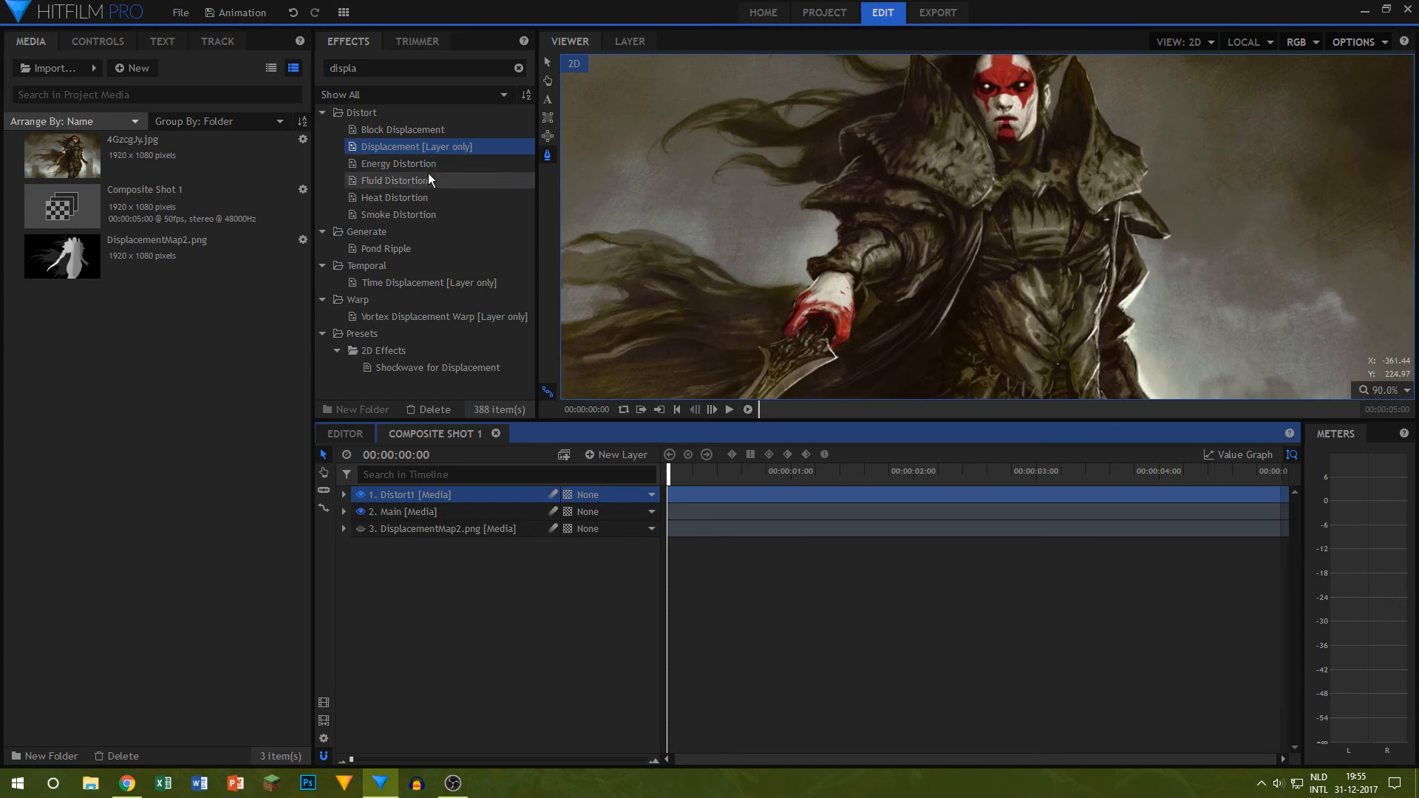
pyautogui.click(400, 177)
pyautogui.moveTo(399, 197); pyautogui.dragTo(427, 492)
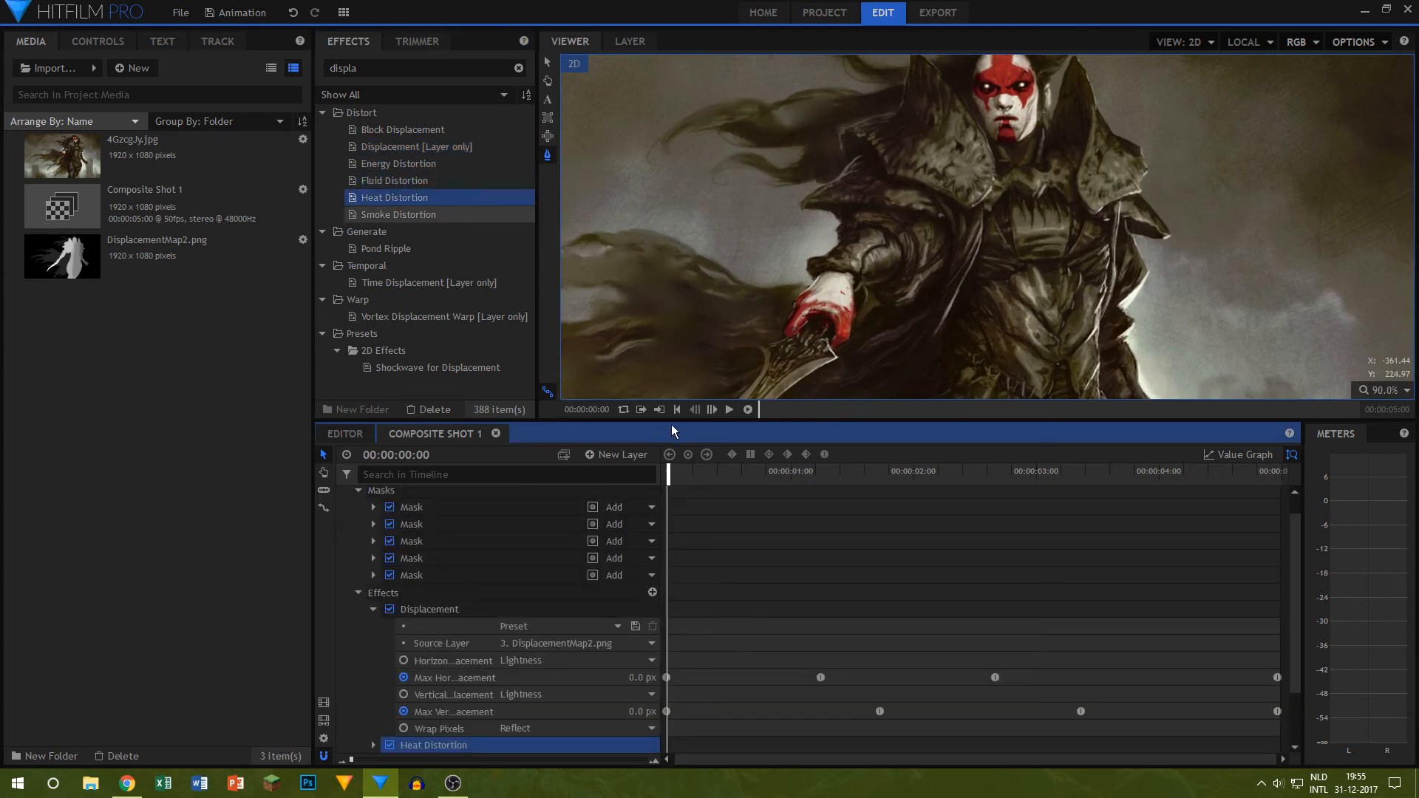
pyautogui.click(726, 409)
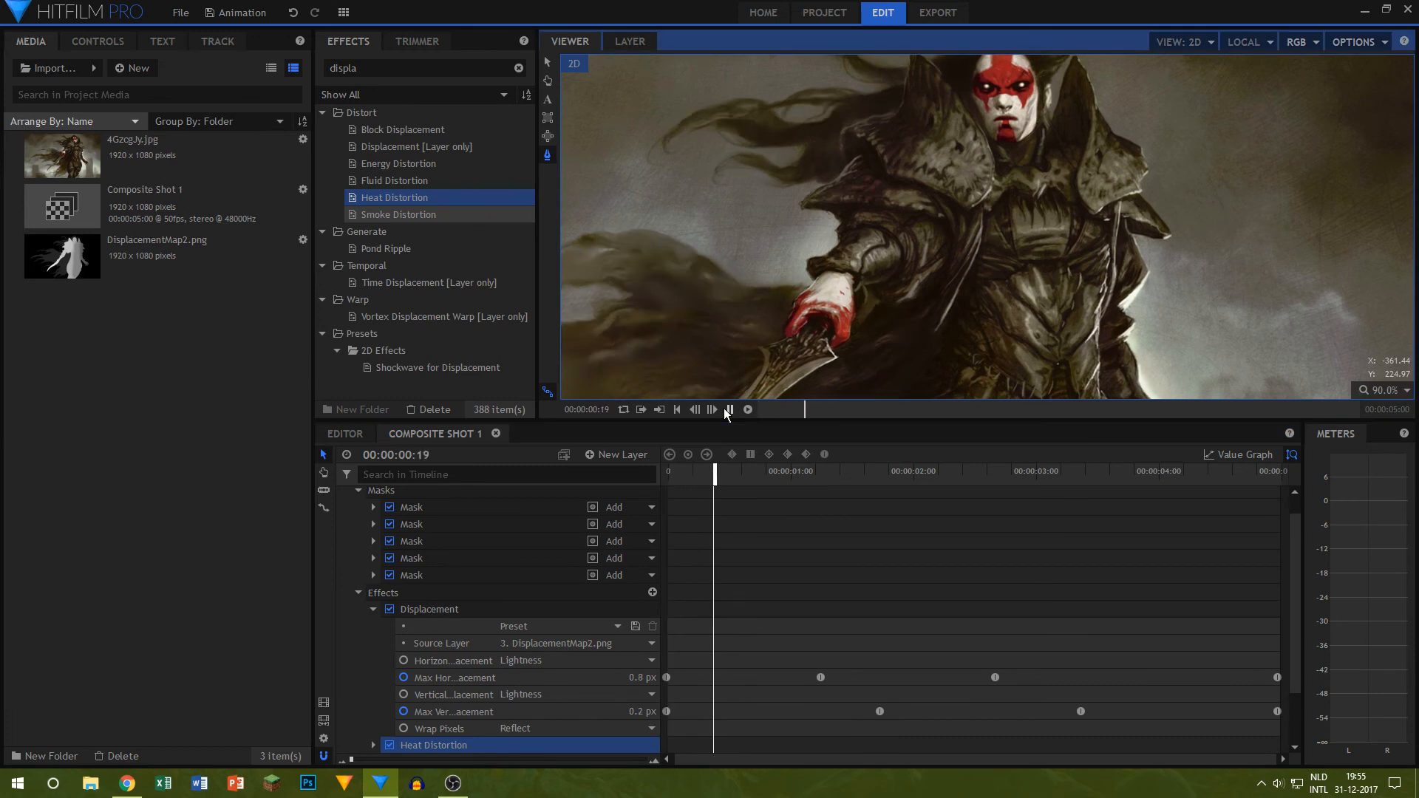
pyautogui.click(727, 408)
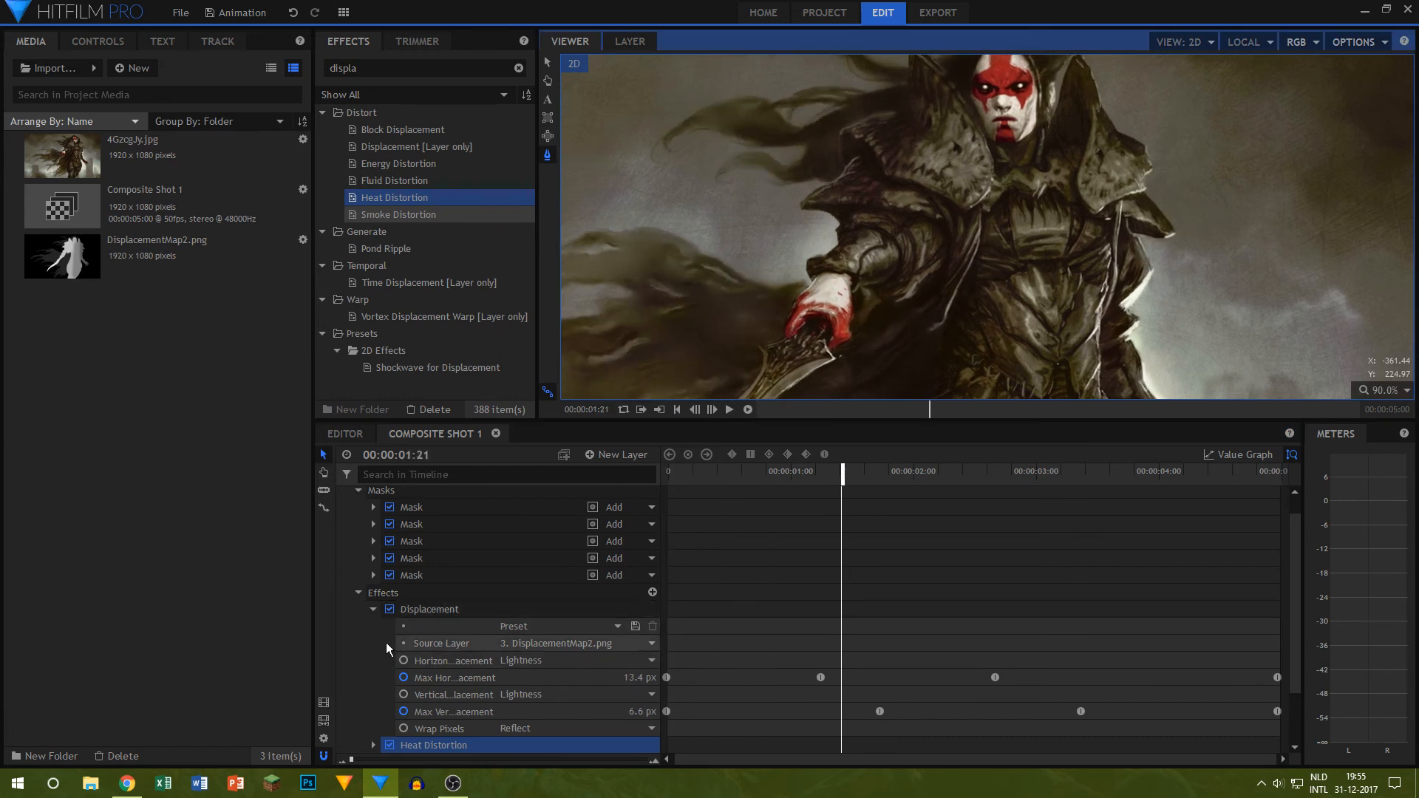
pyautogui.click(374, 610)
pyautogui.press('Delete')
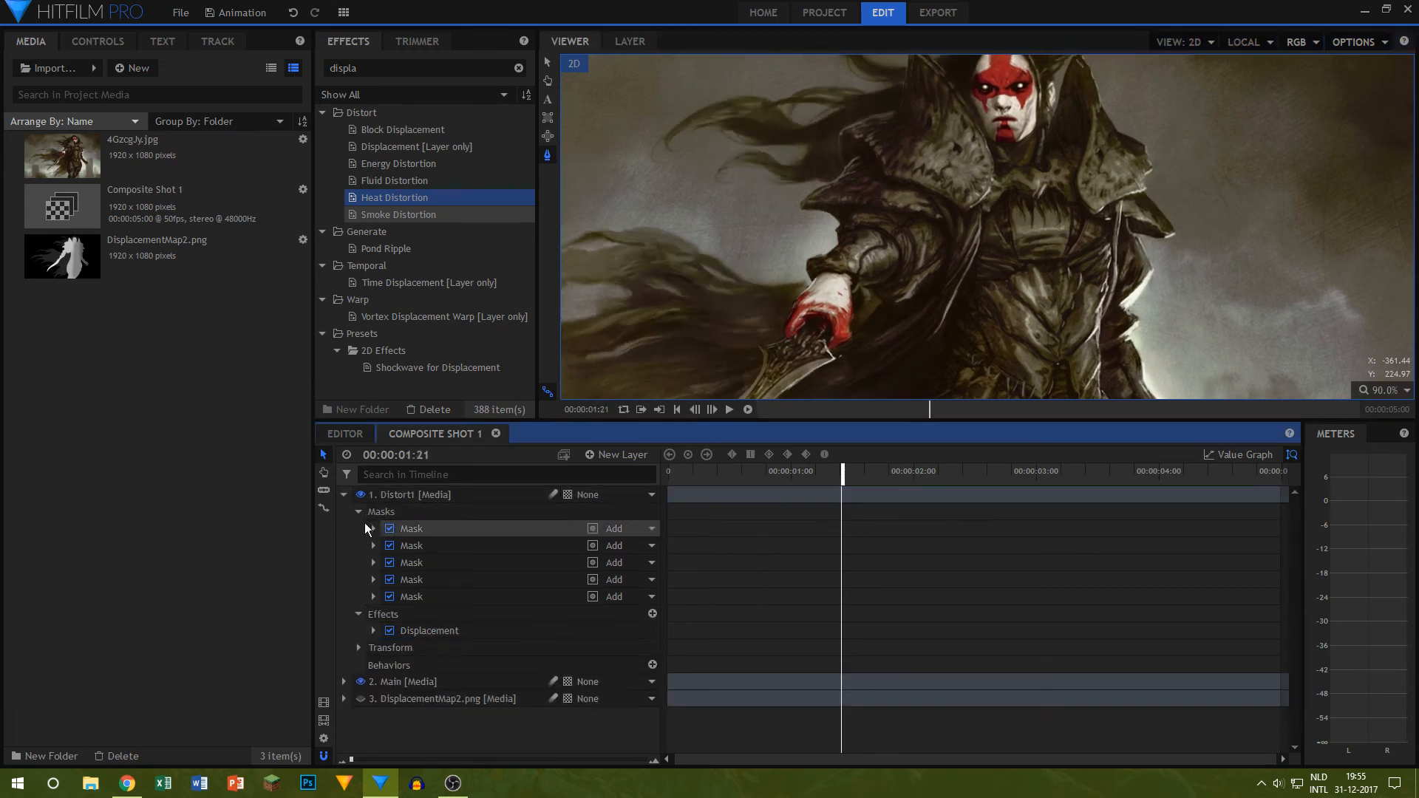
# Step: Apply the Energy Distortion effect to the Distort1 layer and return the playhead to the start
pyautogui.click(358, 510)
pyautogui.click(386, 163)
pyautogui.moveTo(386, 163); pyautogui.dragTo(442, 551)
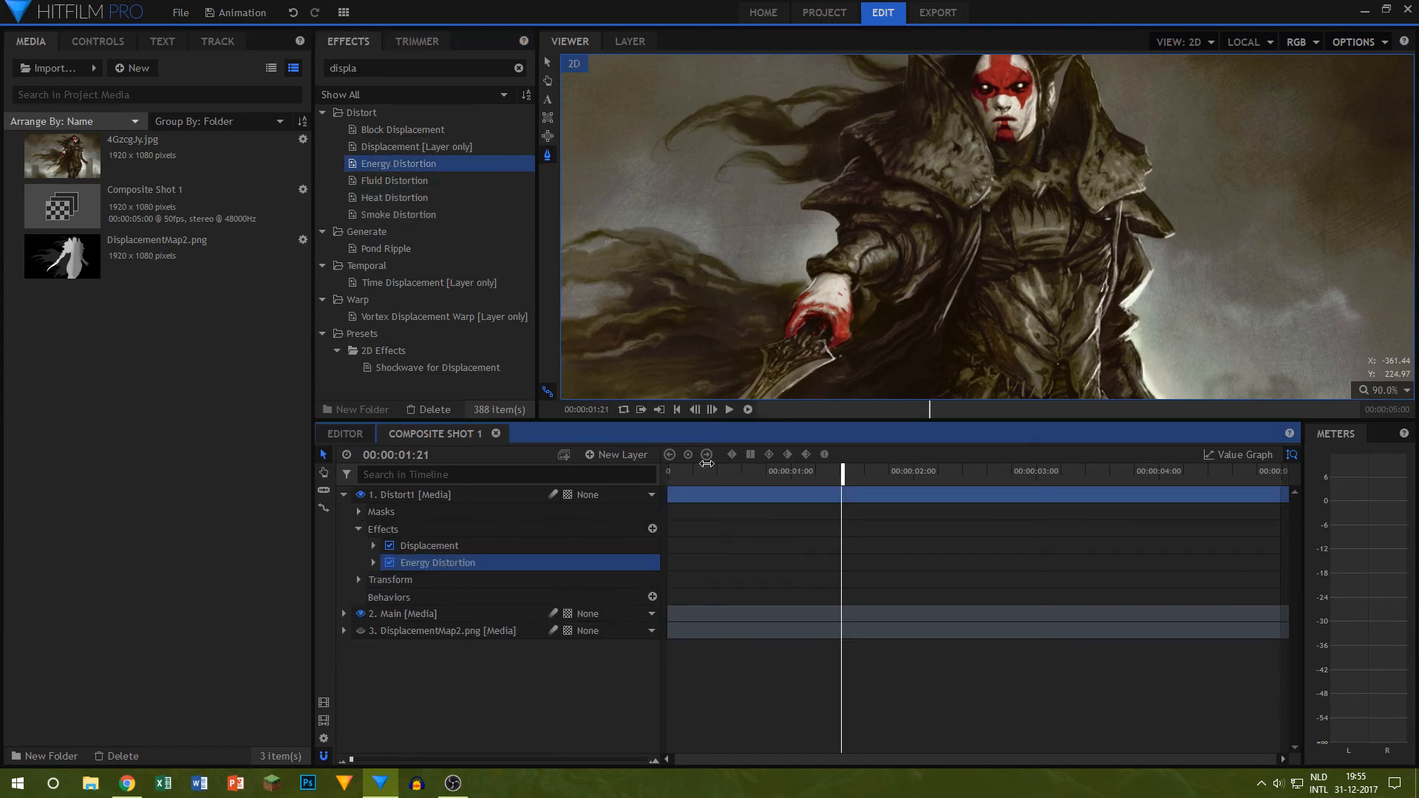
pyautogui.moveTo(706, 463); pyautogui.dragTo(171, 428)
pyautogui.click(373, 563)
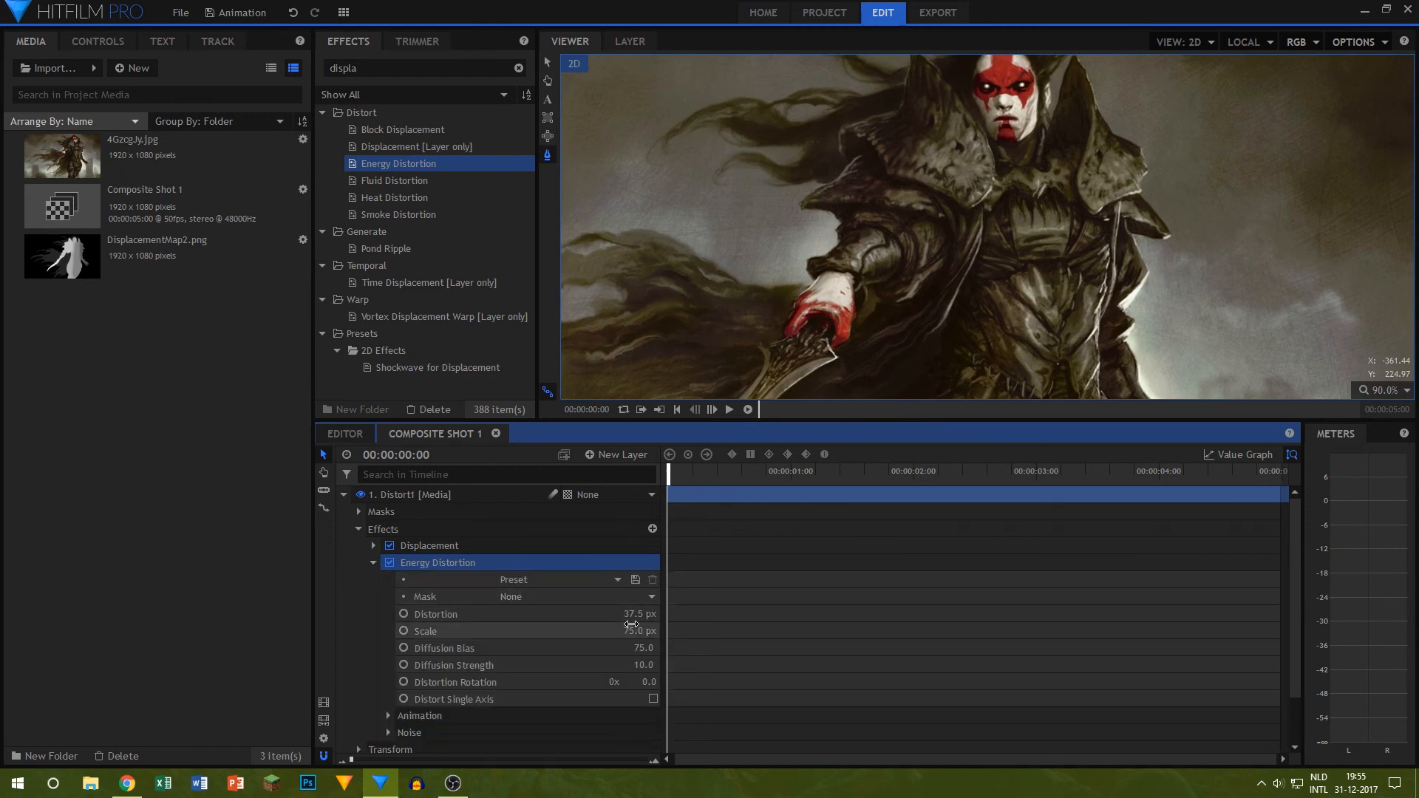
# Step: Try a Distortion of 0 px in the Energy Distortion effect and play back the animation
pyautogui.moveTo(631, 619); pyautogui.dragTo(582, 620)
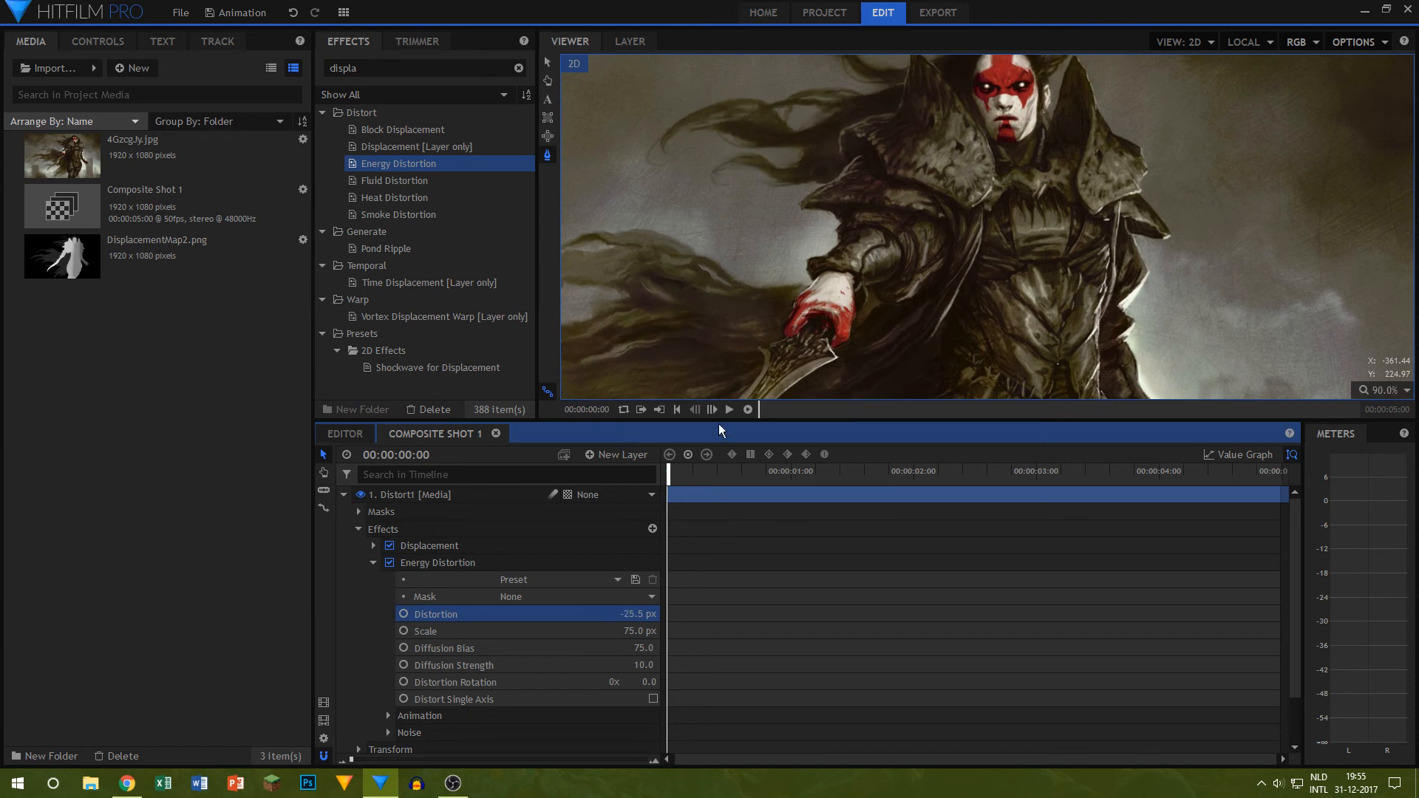
pyautogui.click(638, 615)
pyautogui.write('0')
pyautogui.press('Return')
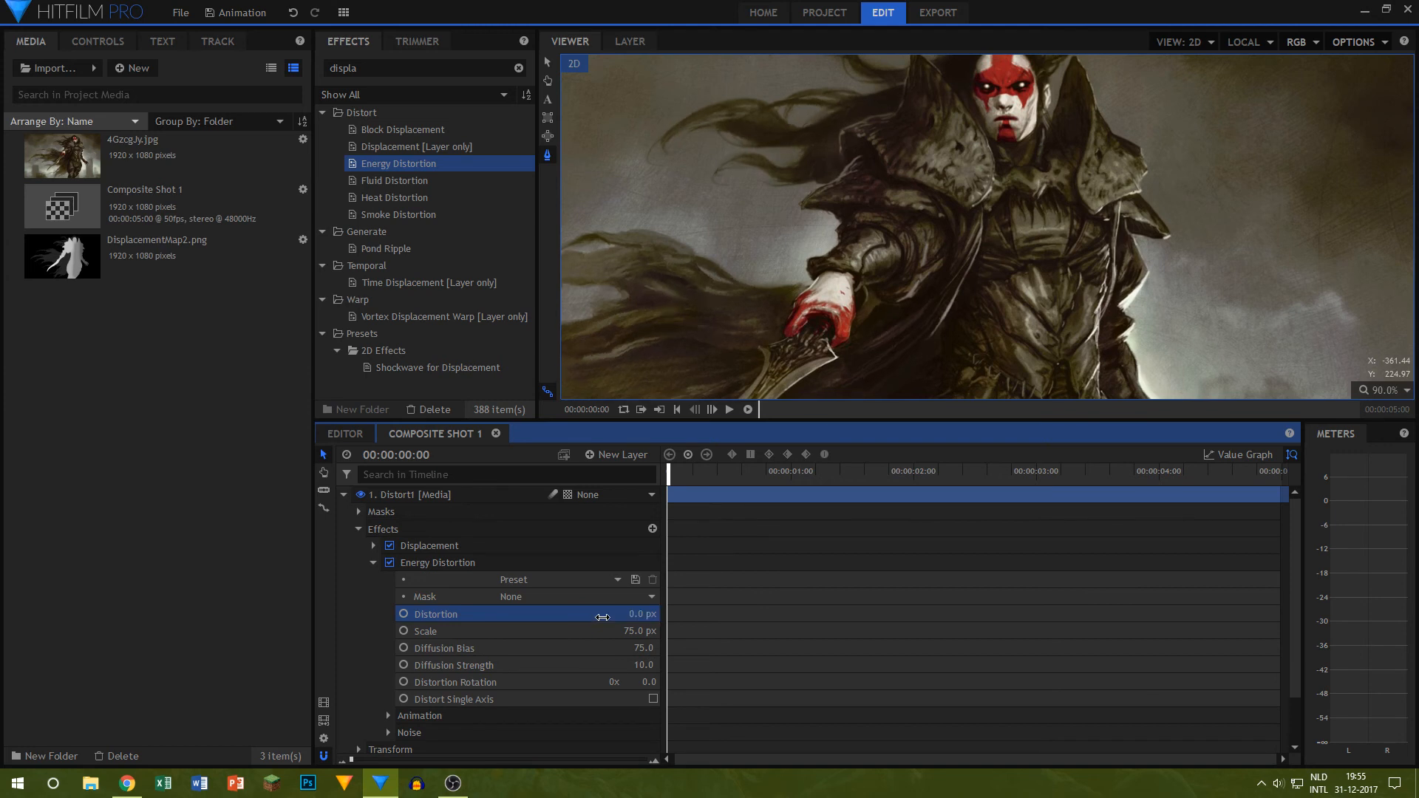
pyautogui.click(725, 416)
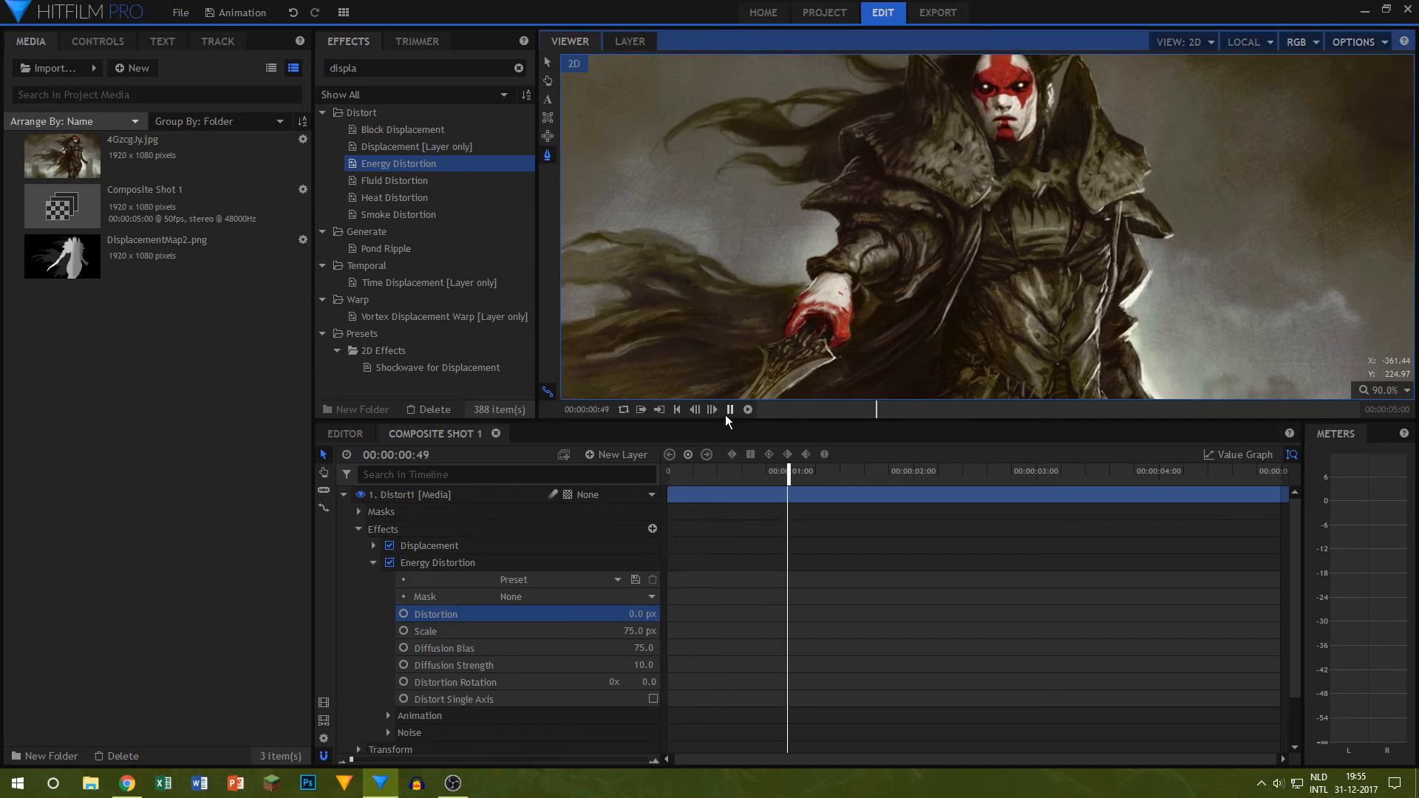
pyautogui.press('space')
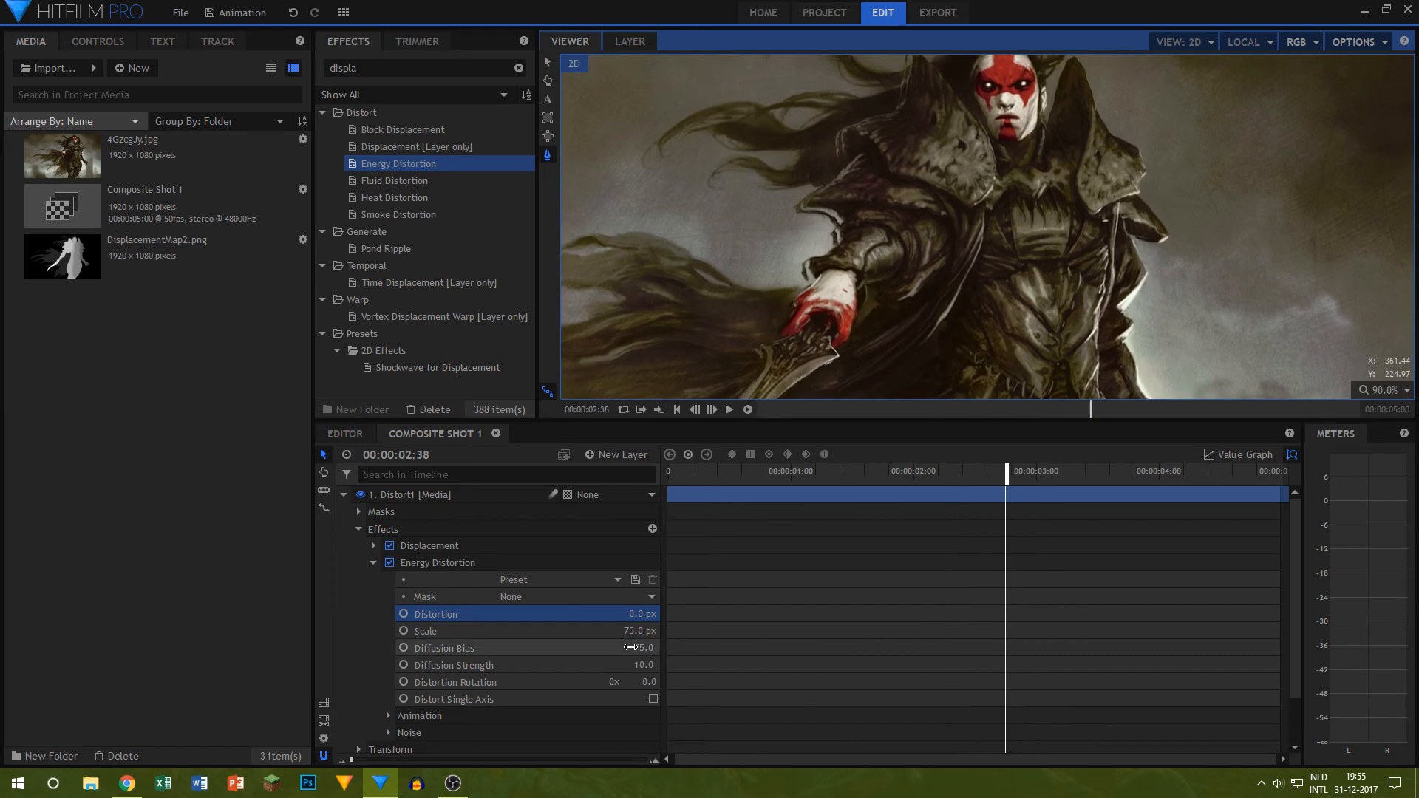
# Step: Set the Energy Distortion's Diffusion Bias to 0, Distortion to 20 px and Diffusion Strength to 0
pyautogui.click(631, 647)
pyautogui.write('0')
pyautogui.press('Return')
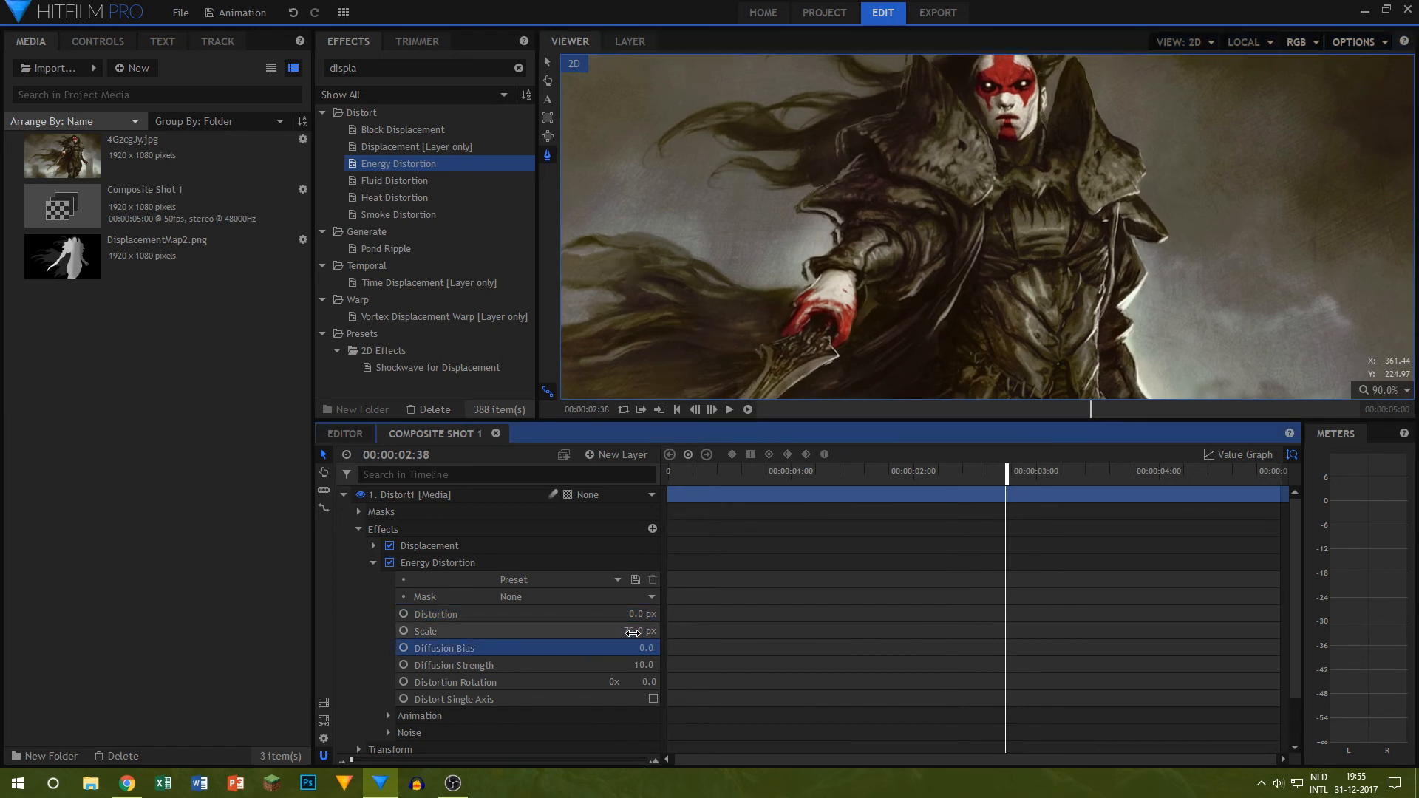
pyautogui.click(623, 614)
pyautogui.write('20')
pyautogui.press('Return')
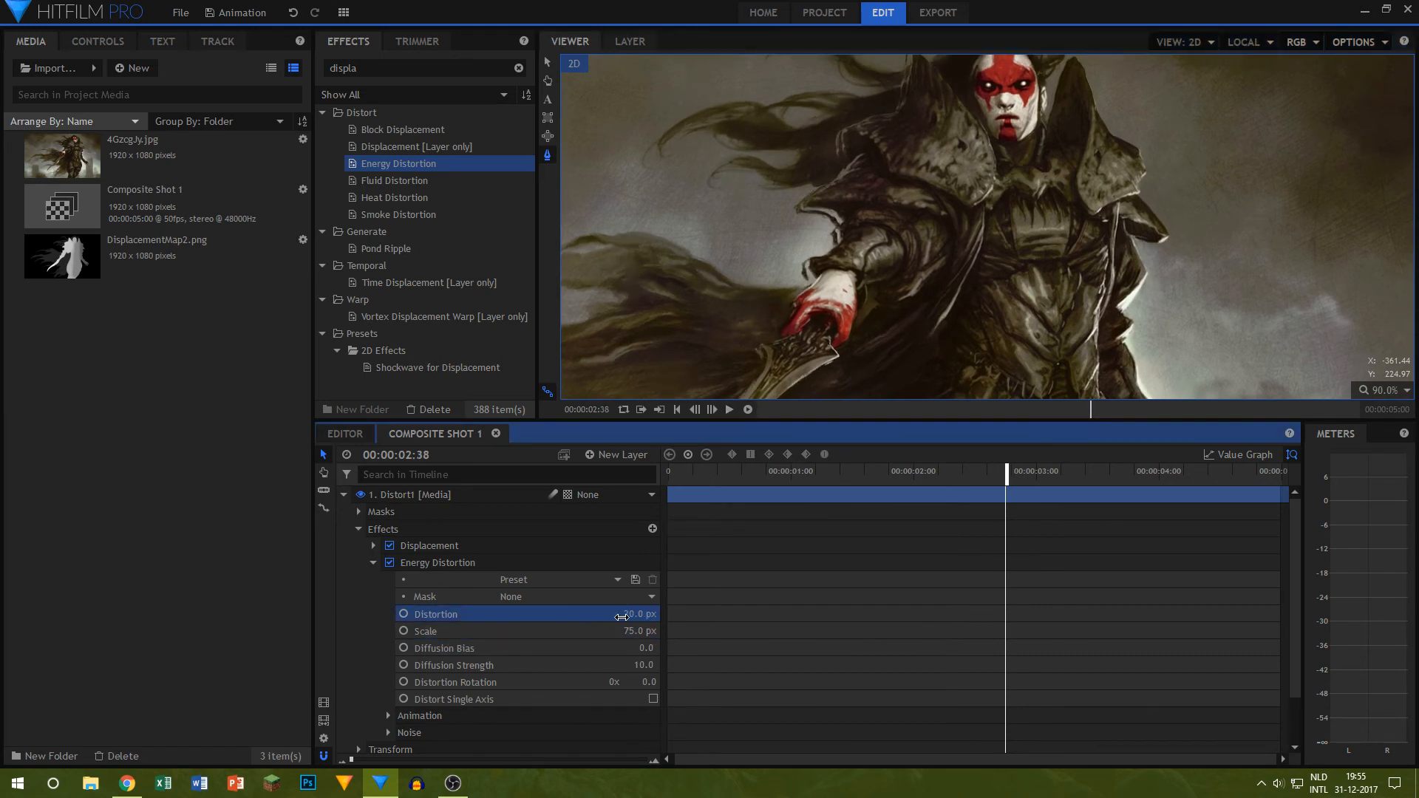
pyautogui.click(641, 665)
pyautogui.write('0')
pyautogui.press('Return')
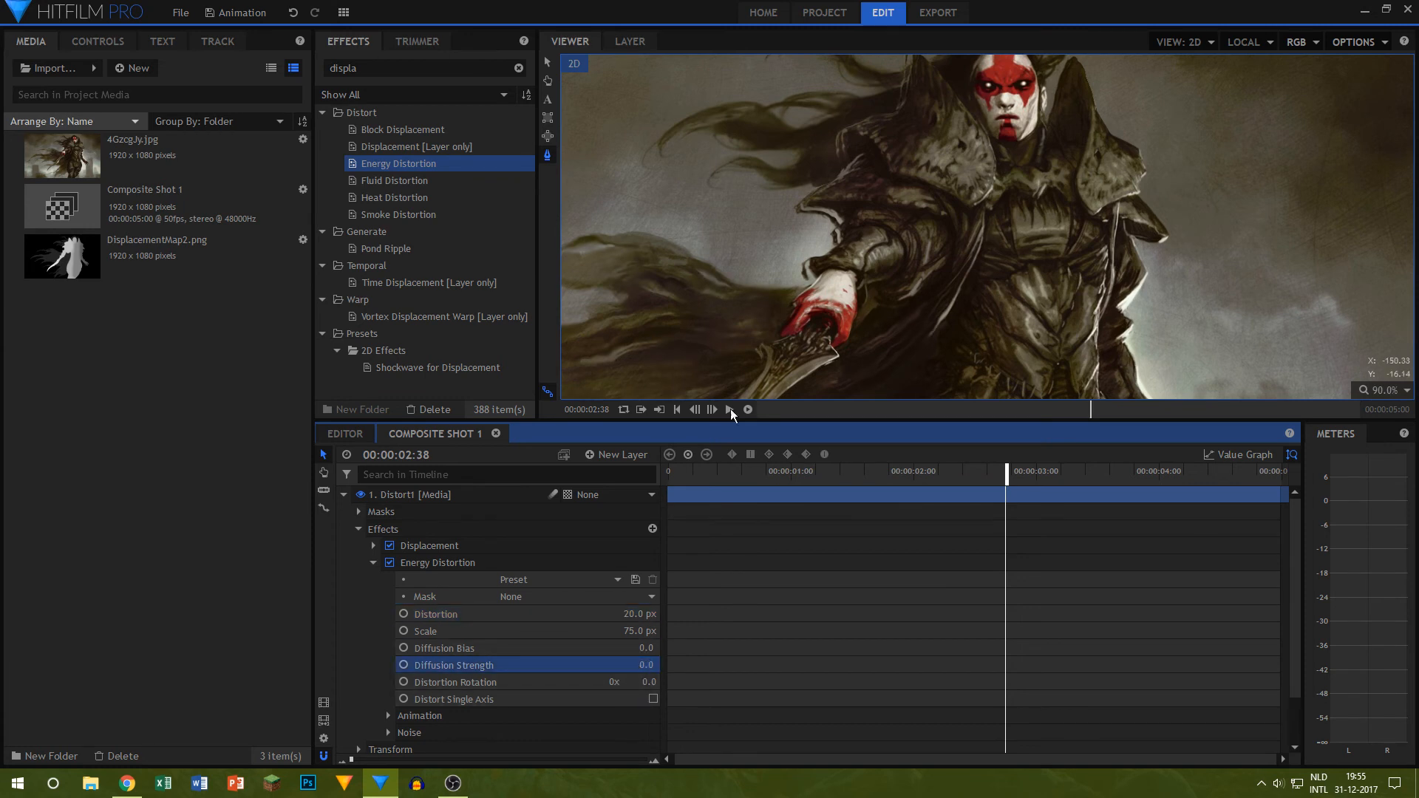
# Step: Preview the distorted hair and cloak animation from the start of the composite shot, including a RAM preview
pyautogui.click(696, 470)
pyautogui.moveTo(768, 470); pyautogui.dragTo(356, 481)
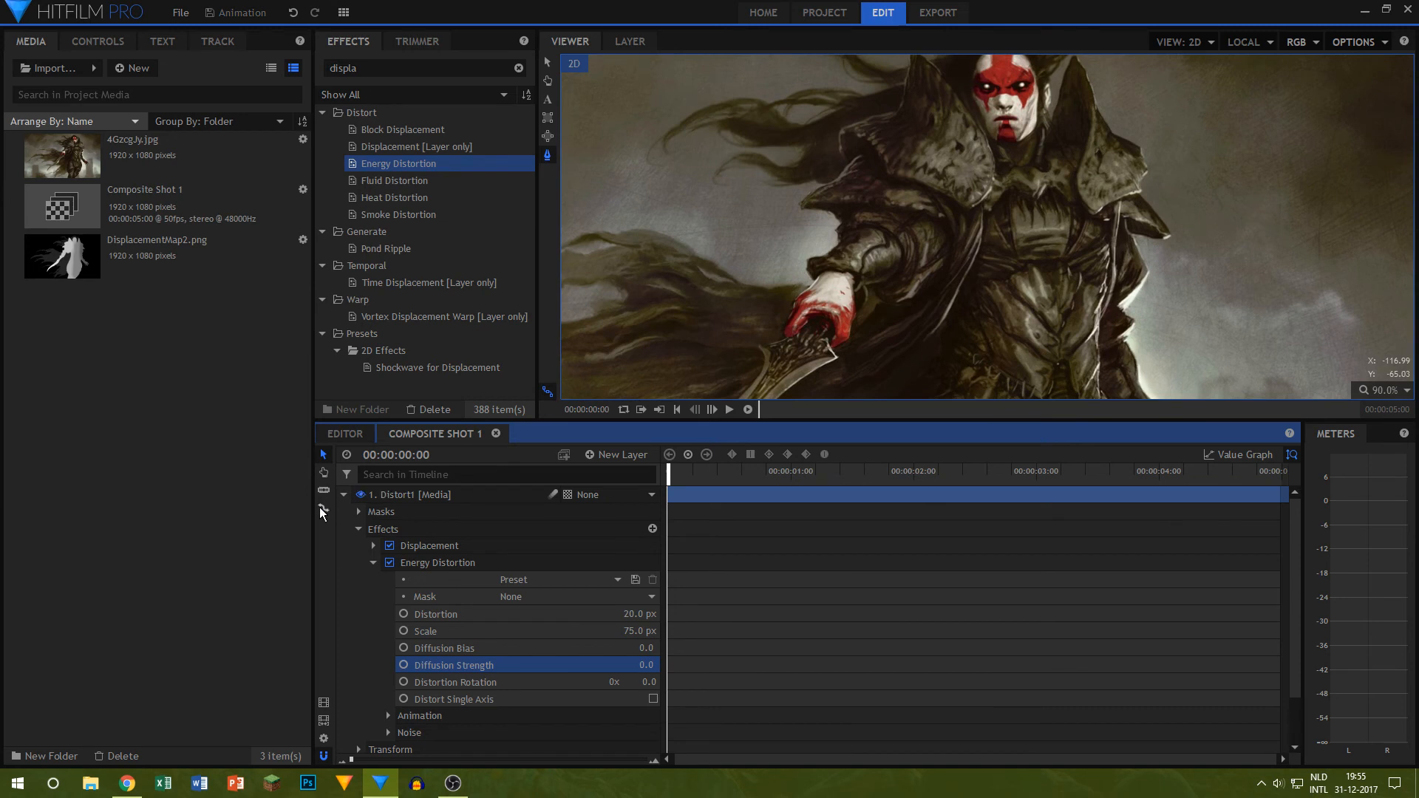
pyautogui.click(748, 409)
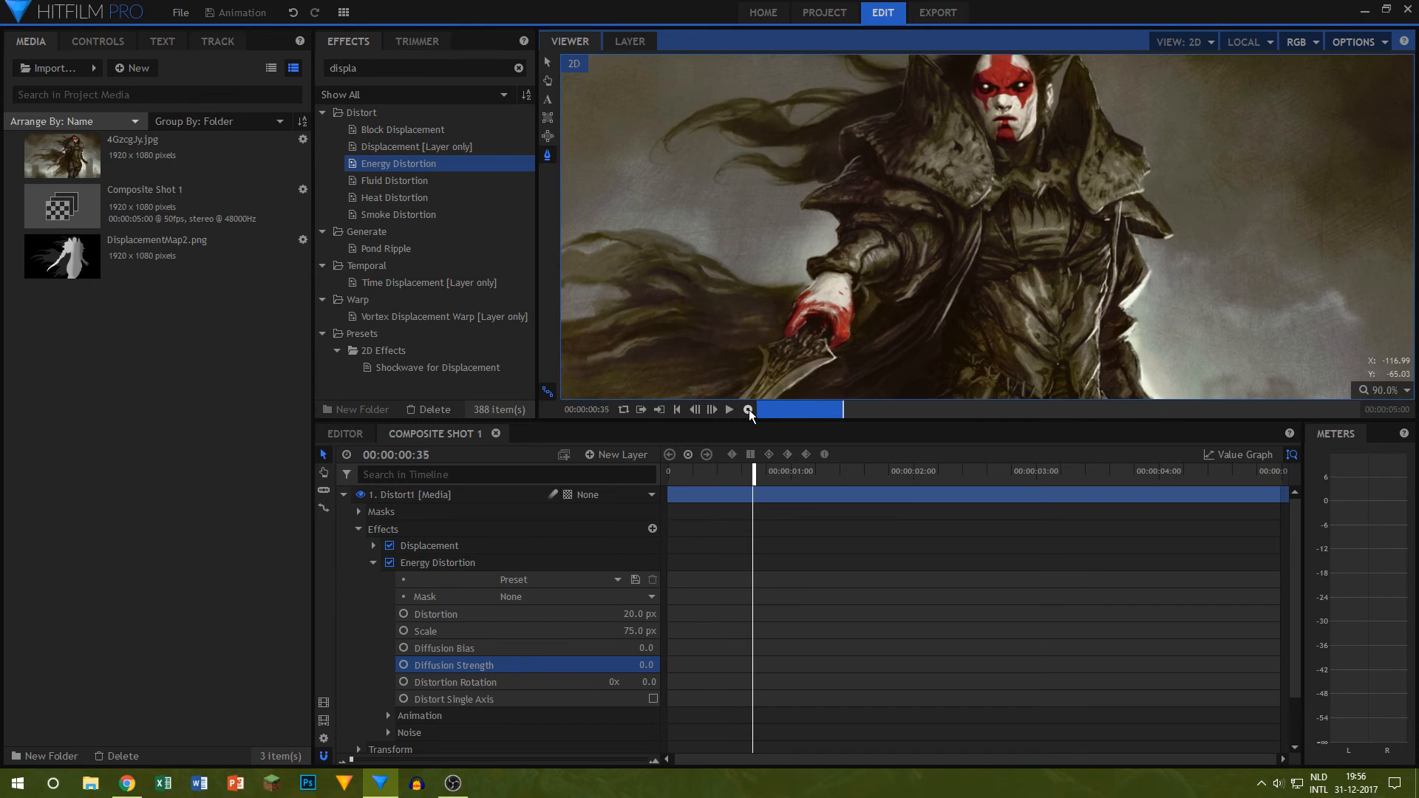
pyautogui.moveTo(758, 473); pyautogui.dragTo(512, 459)
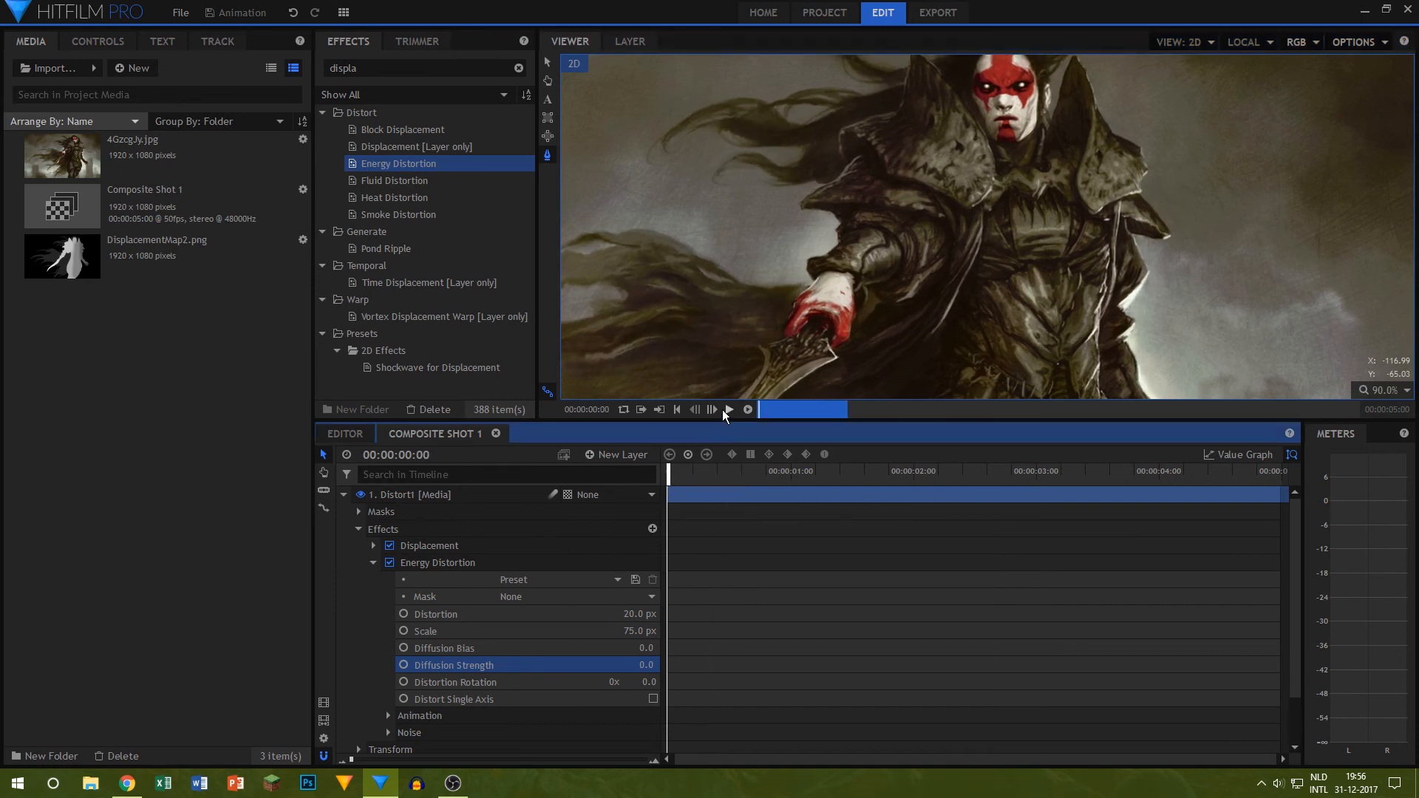
pyautogui.click(722, 411)
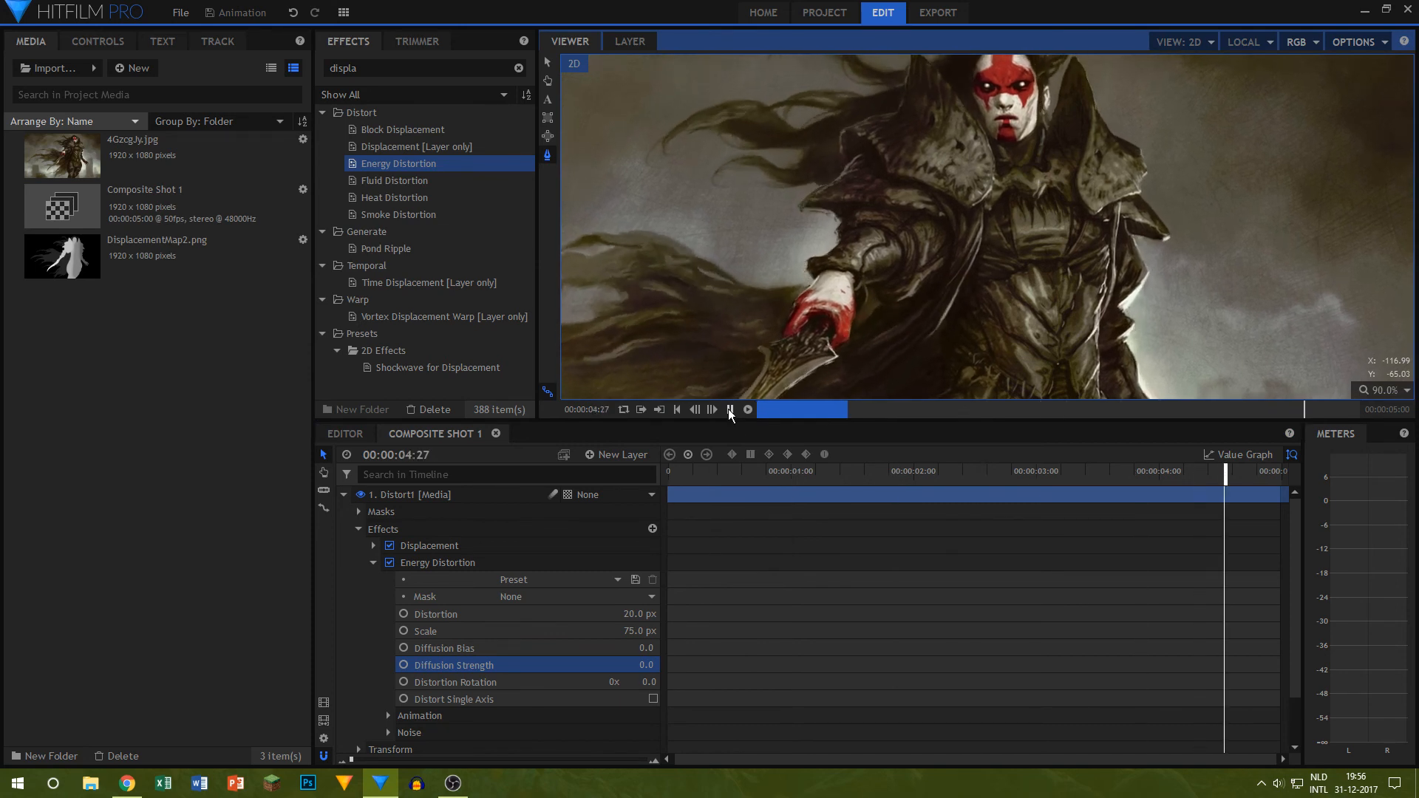
pyautogui.click(728, 409)
pyautogui.scroll(-2, 991, 300)
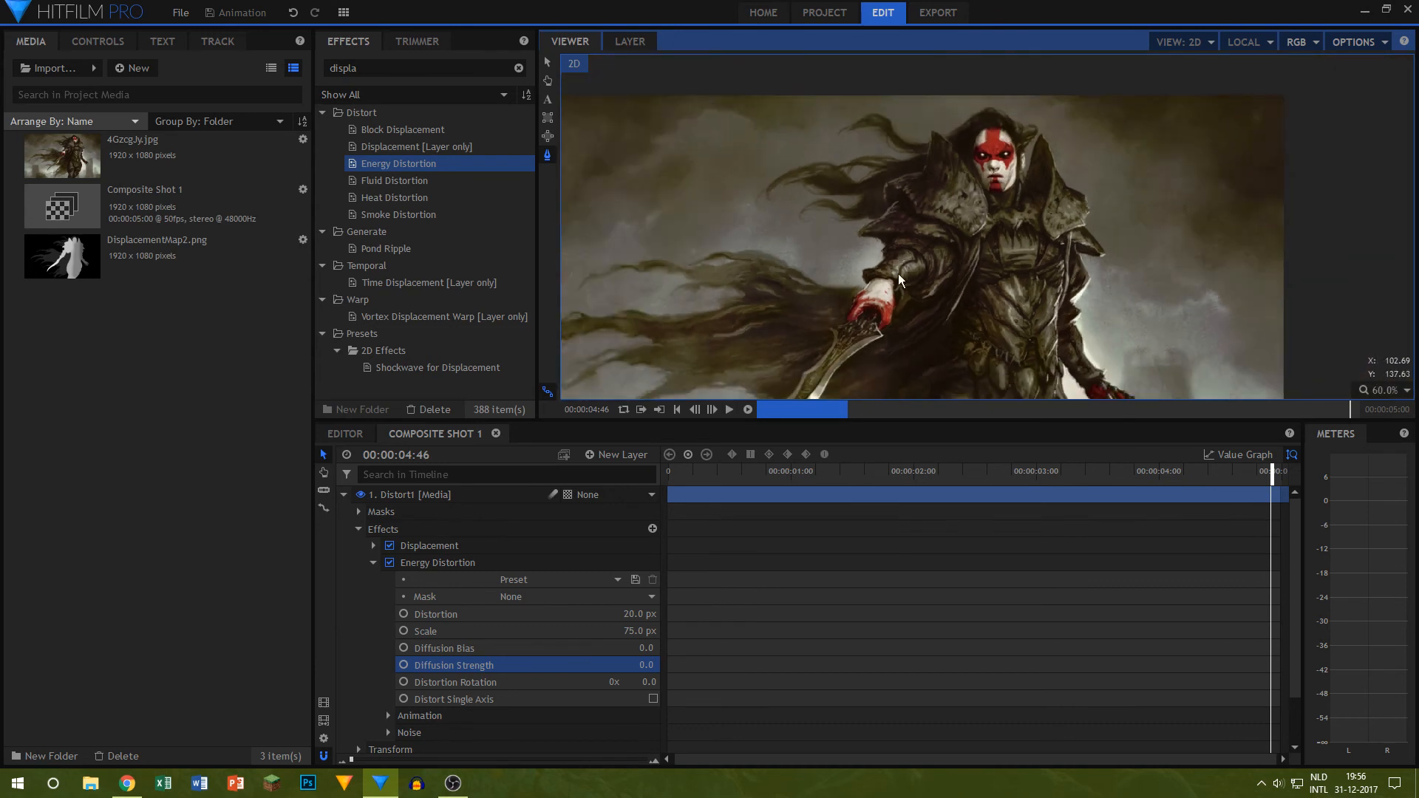
pyautogui.moveTo(726, 473); pyautogui.dragTo(669, 473)
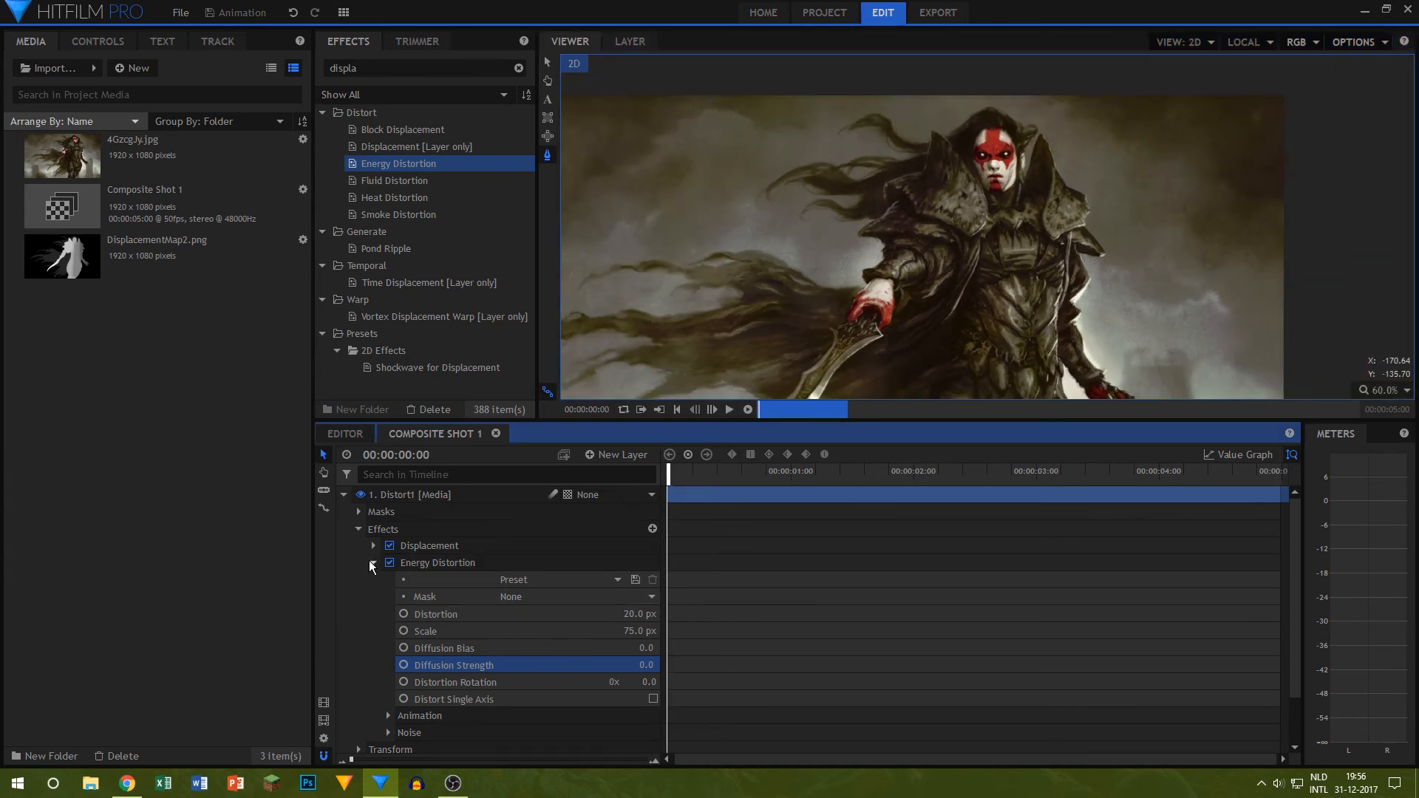
# Step: Set the Wind Direction in the Energy Distortion's animation settings to 270
pyautogui.click(389, 715)
pyautogui.scroll(-3, 501, 659)
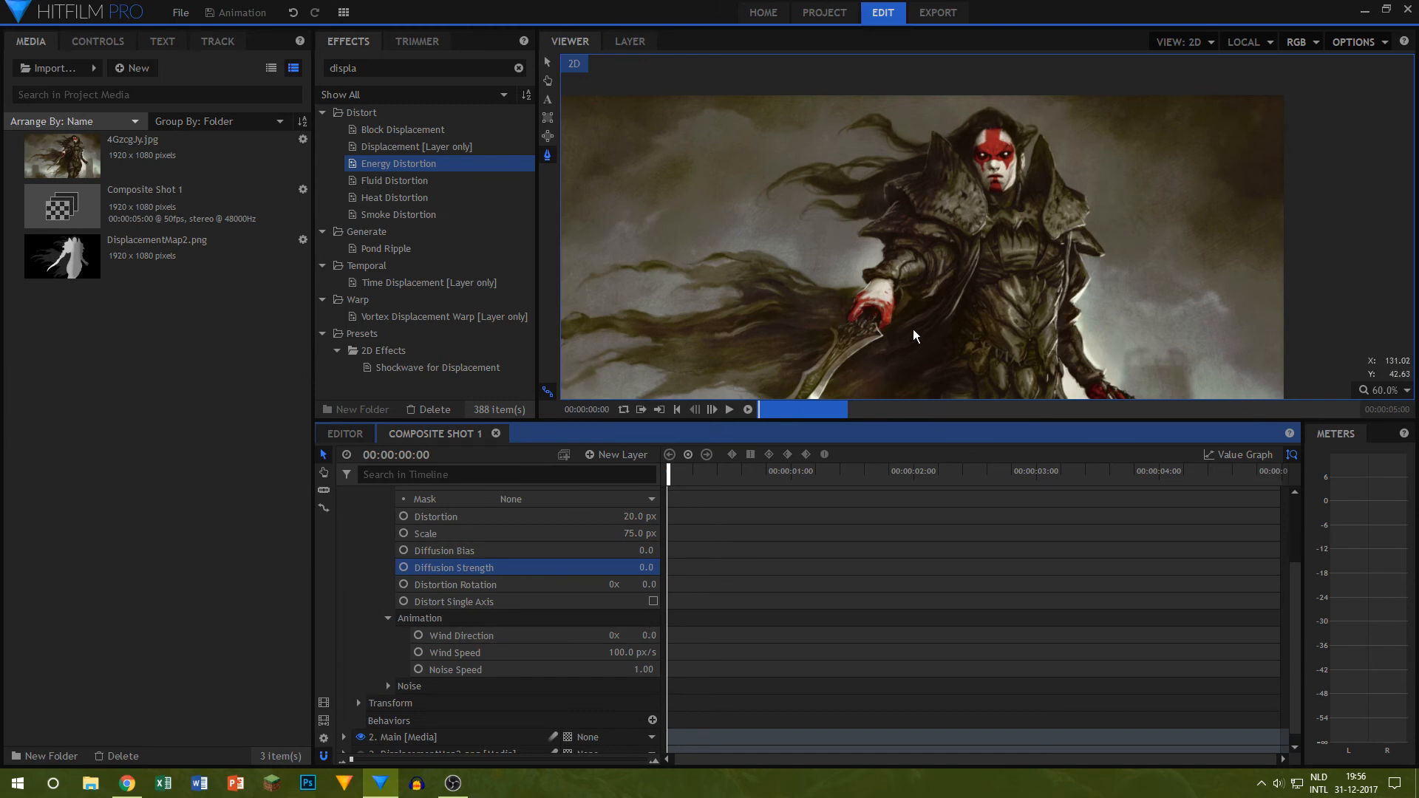
pyautogui.click(635, 568)
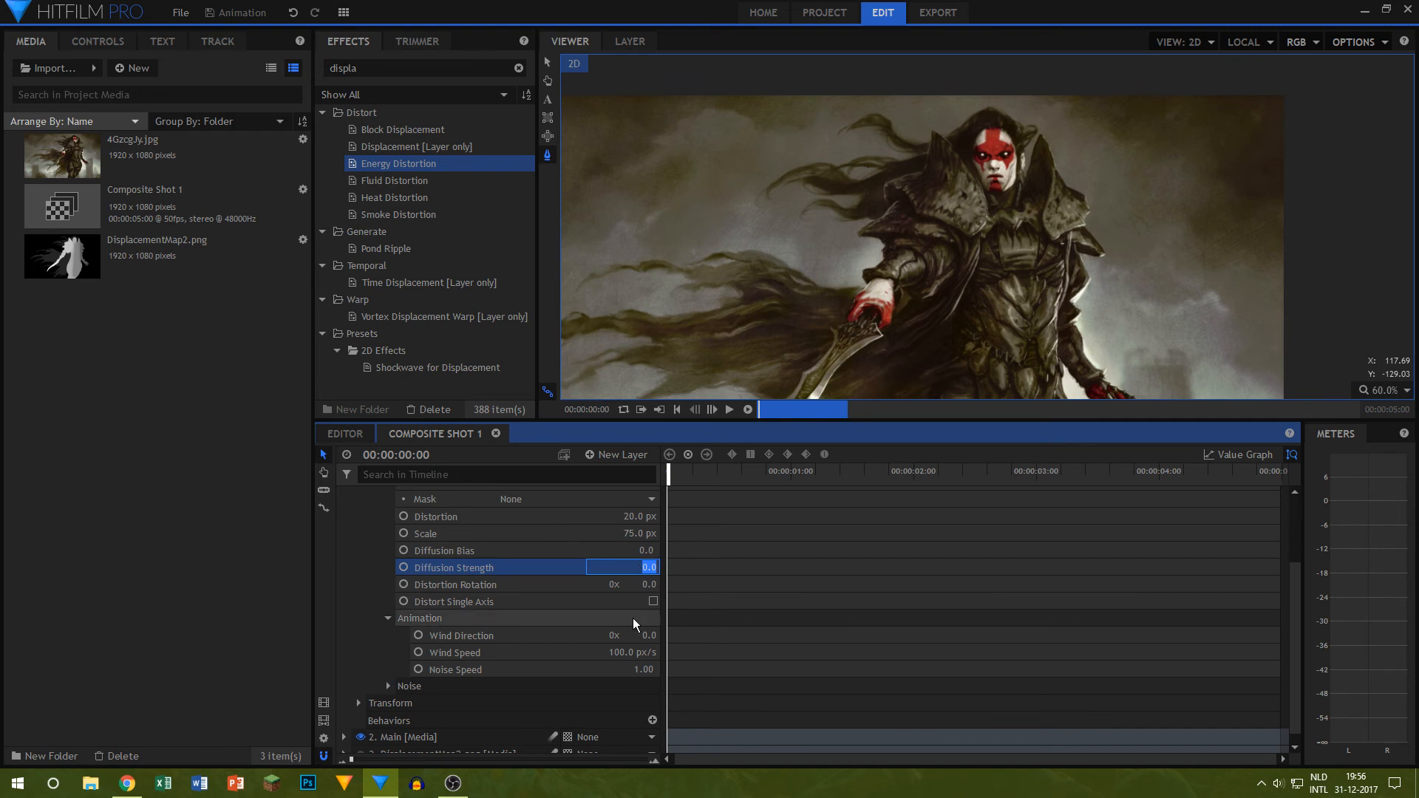
pyautogui.click(640, 634)
pyautogui.write('2')
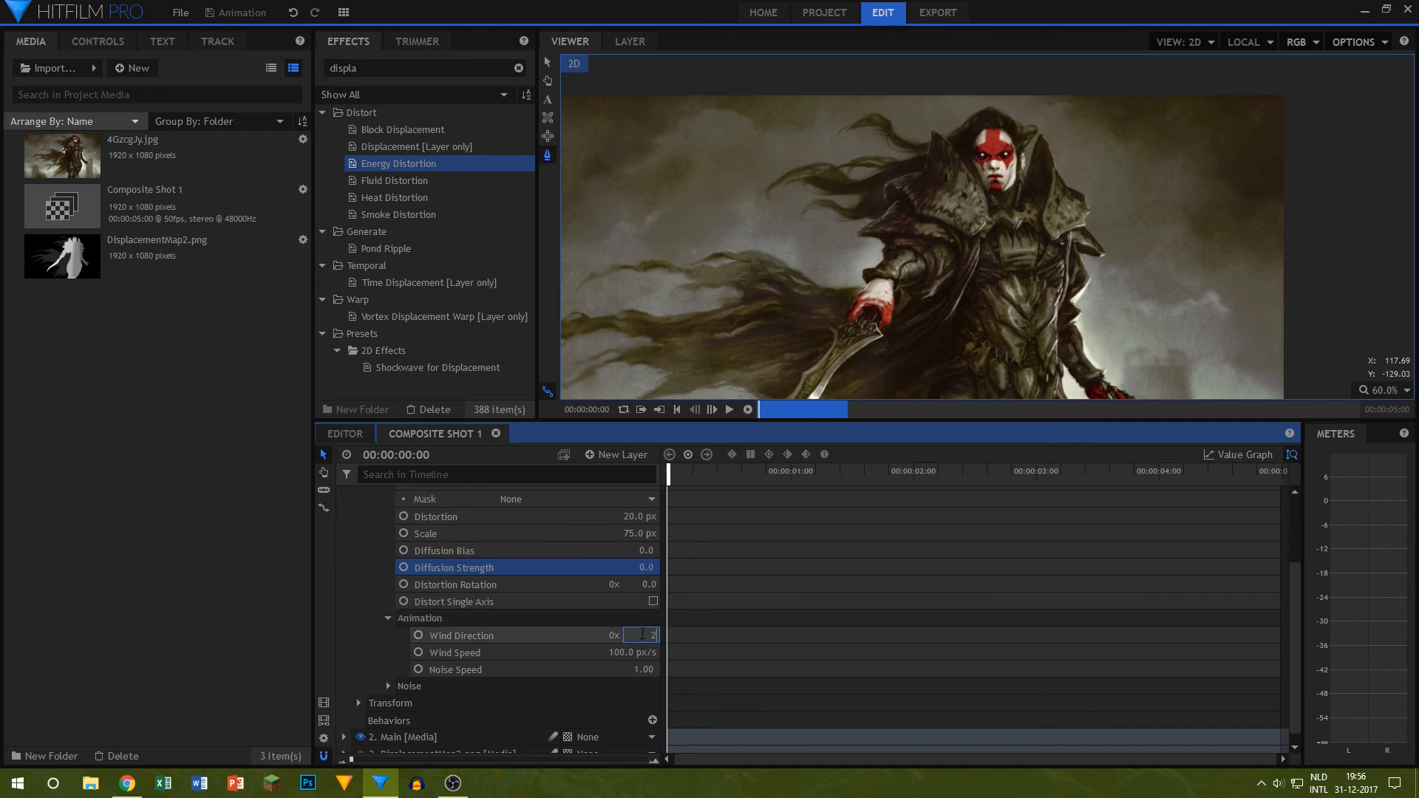
pyautogui.write('70')
pyautogui.press('Return')
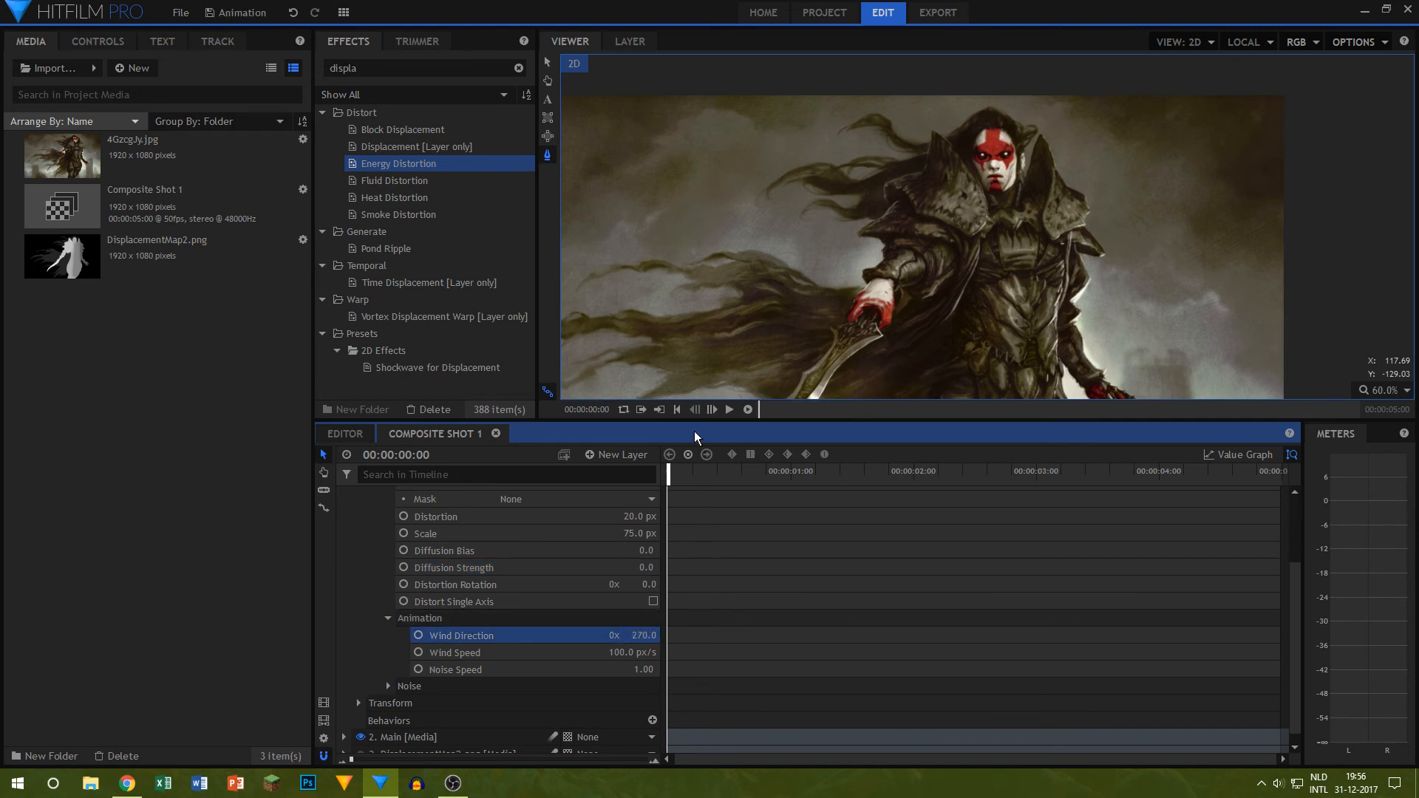
# Step: Play back the animation and set the Energy Distortion's Wind Speed to 30 px/s
pyautogui.click(729, 409)
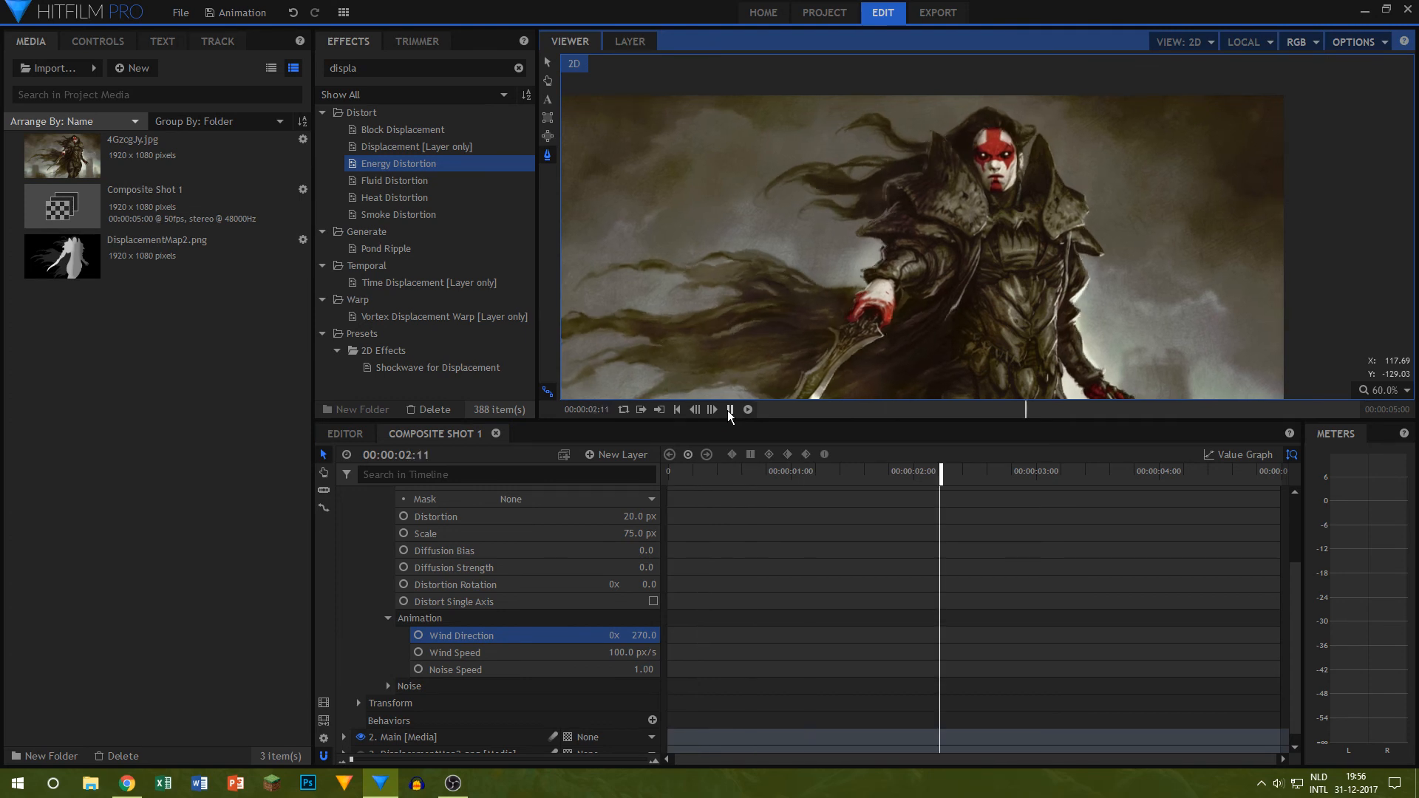
pyautogui.click(623, 652)
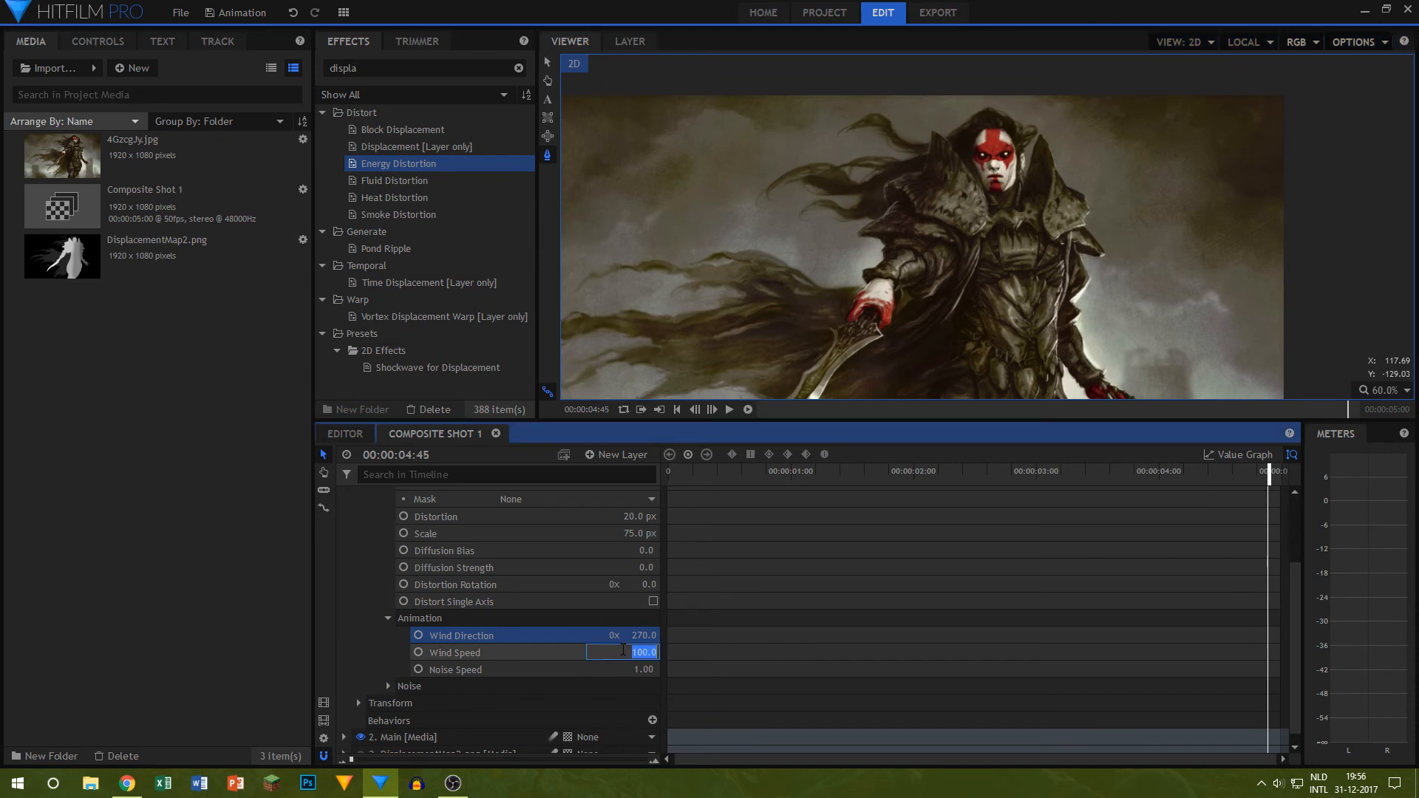
pyautogui.write('30')
pyautogui.press('Return')
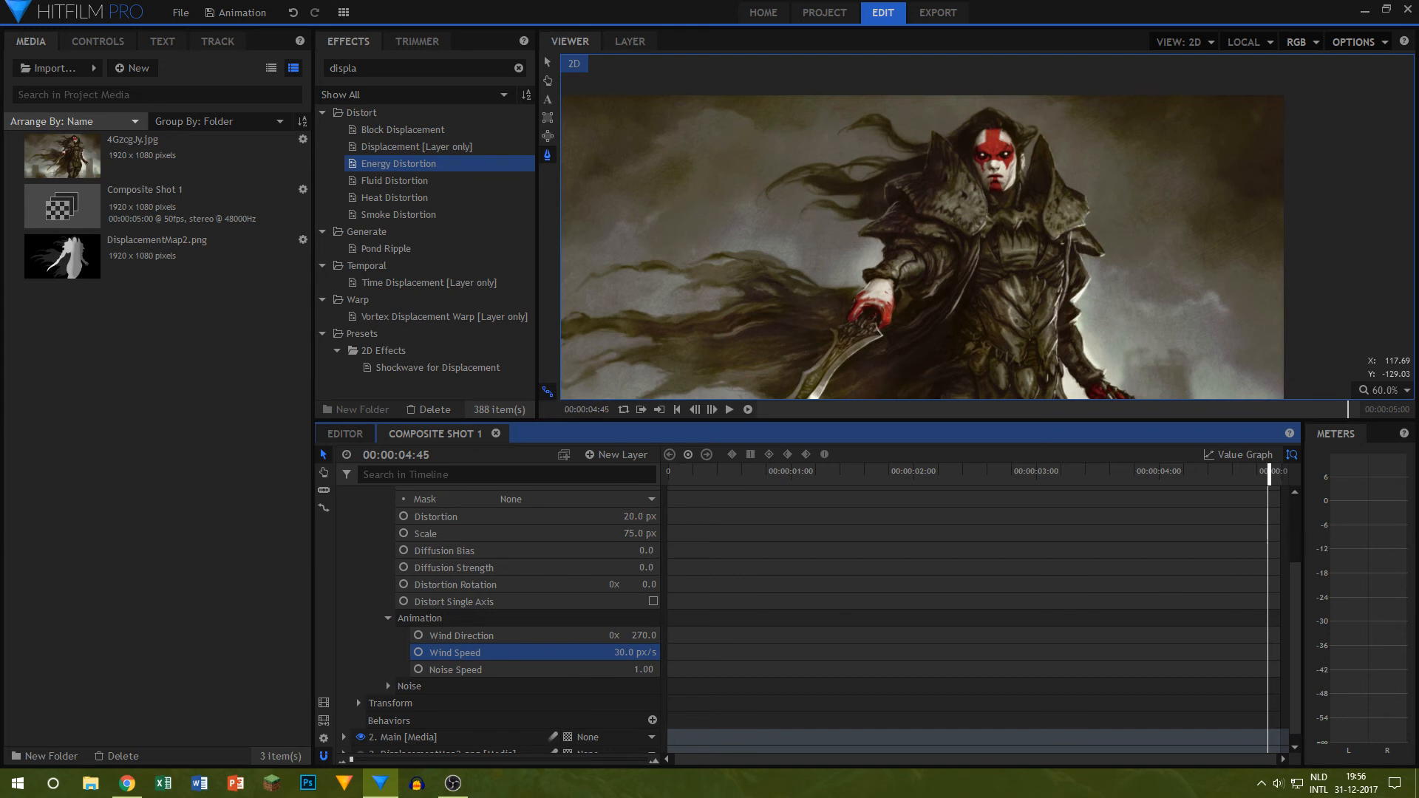
# Step: Switch to the browser, view the Devine USB-1 microphone's product page, close both tabs and return to HitFilm Pro
pyautogui.hotkey('alt', 'Tab')
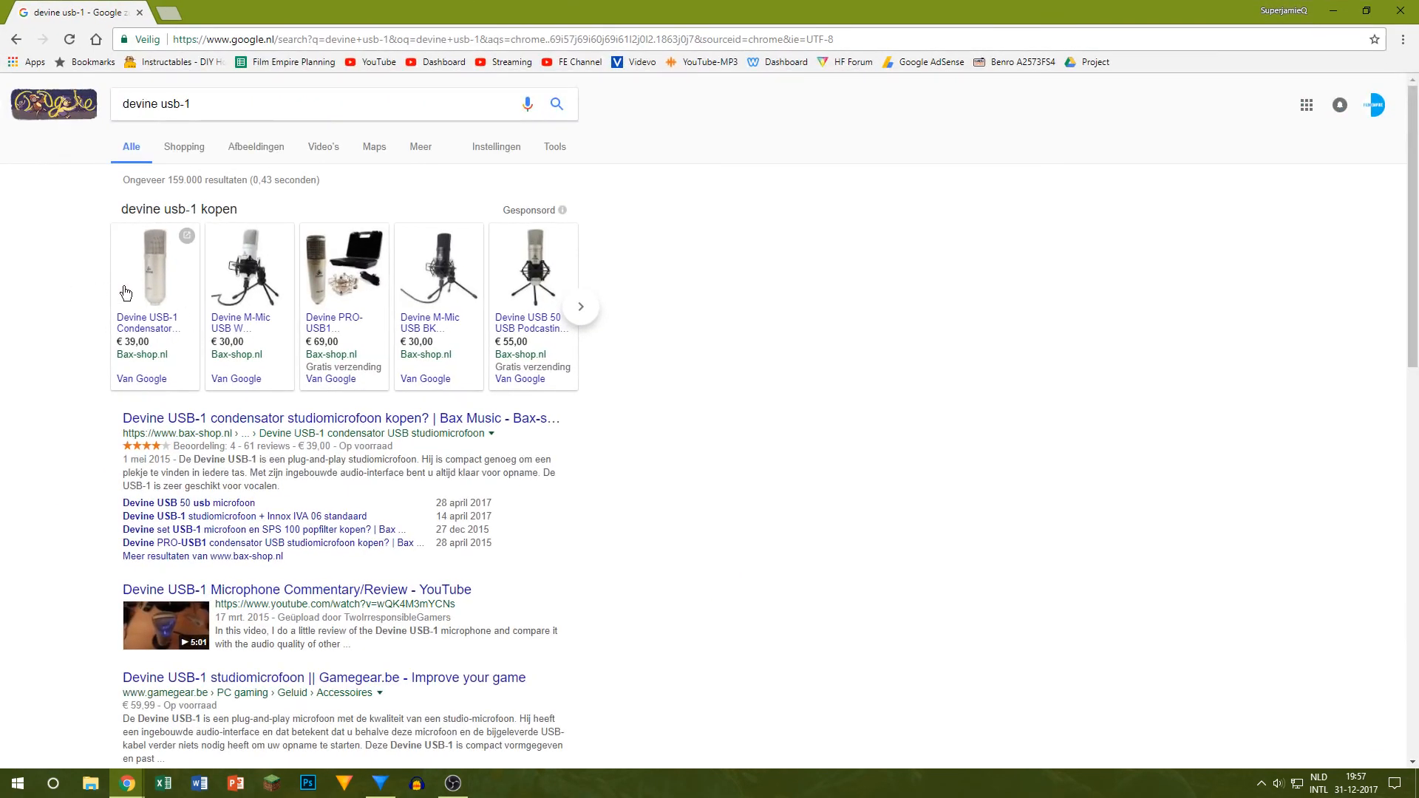
pyautogui.click(158, 286)
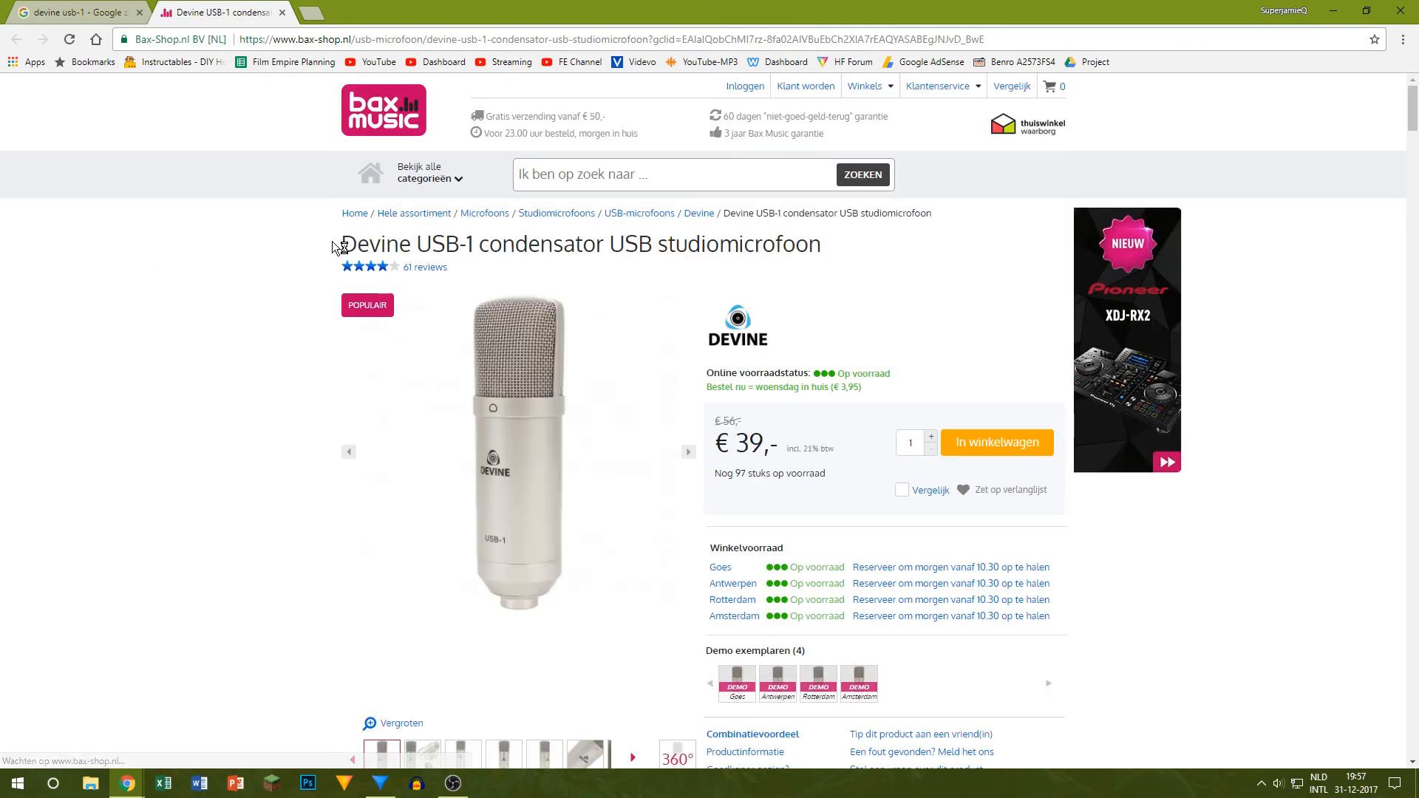
pyautogui.moveTo(340, 242); pyautogui.dragTo(654, 243)
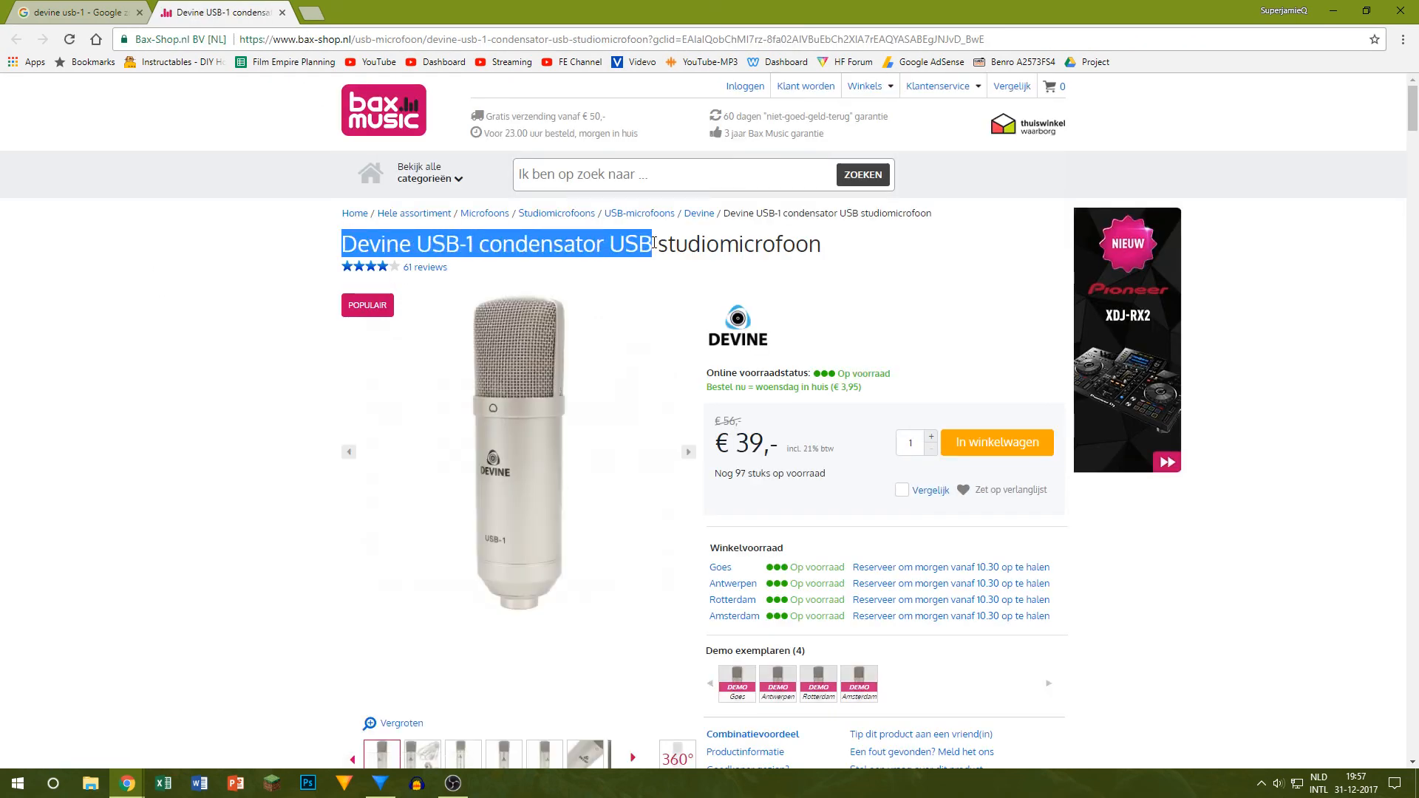
pyautogui.click(282, 12)
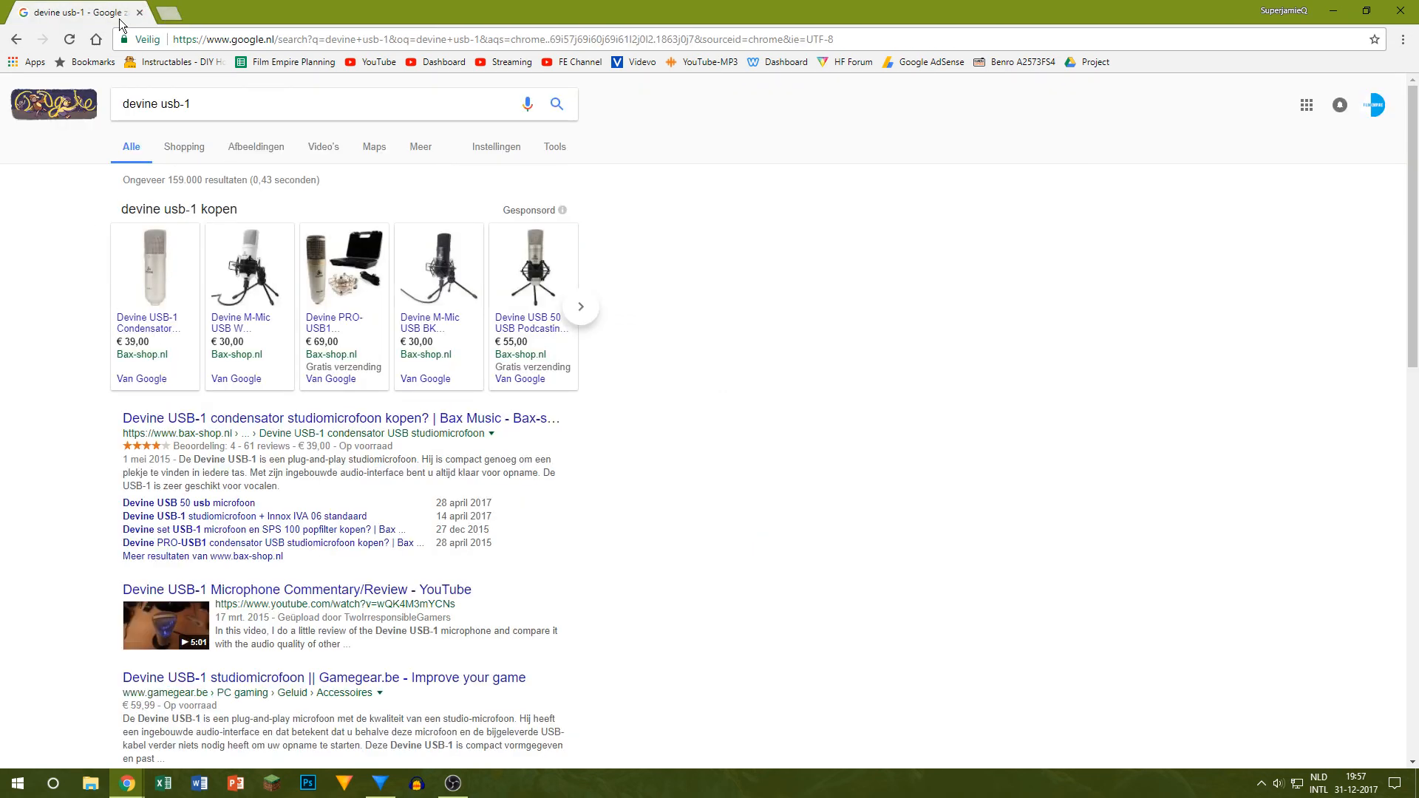
pyautogui.click(139, 13)
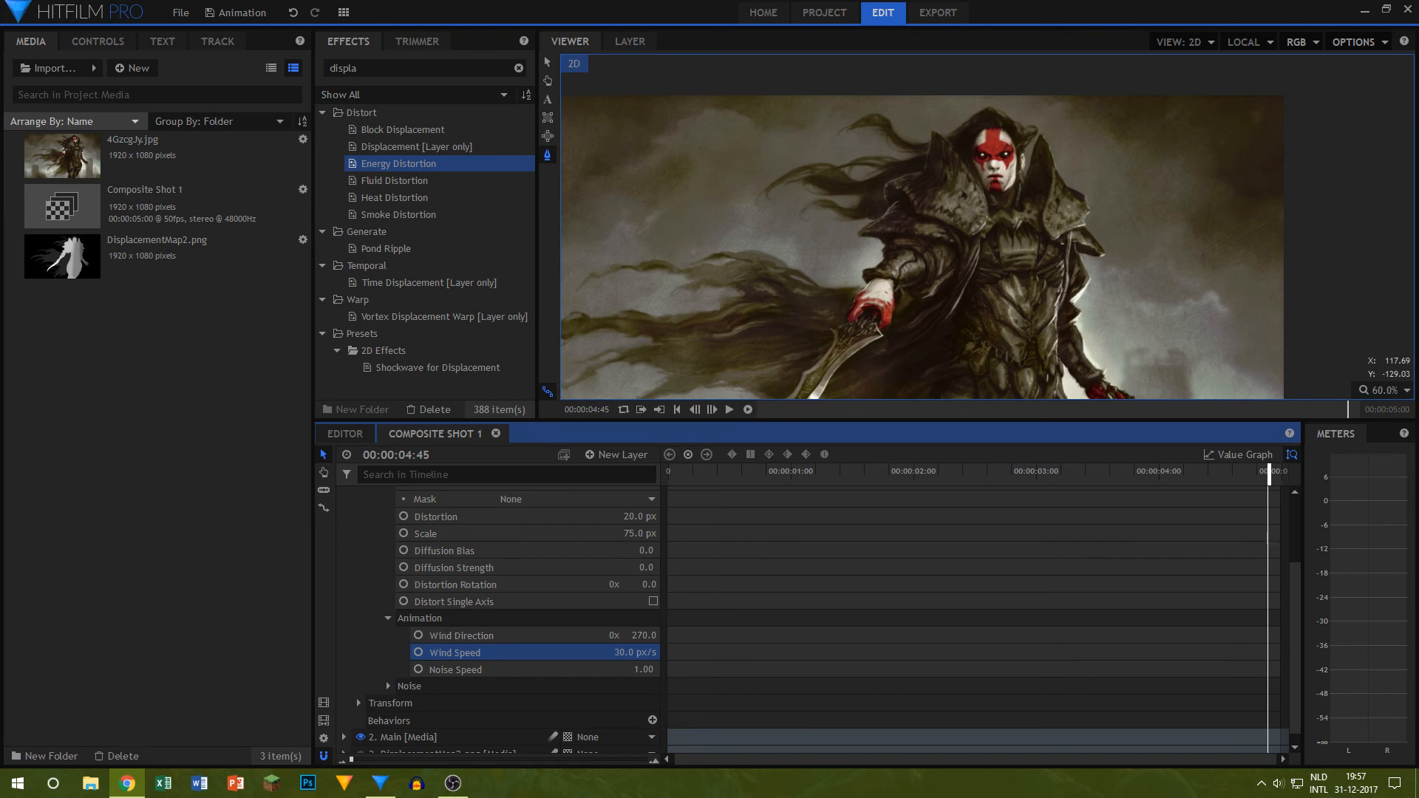
pyautogui.click(176, 622)
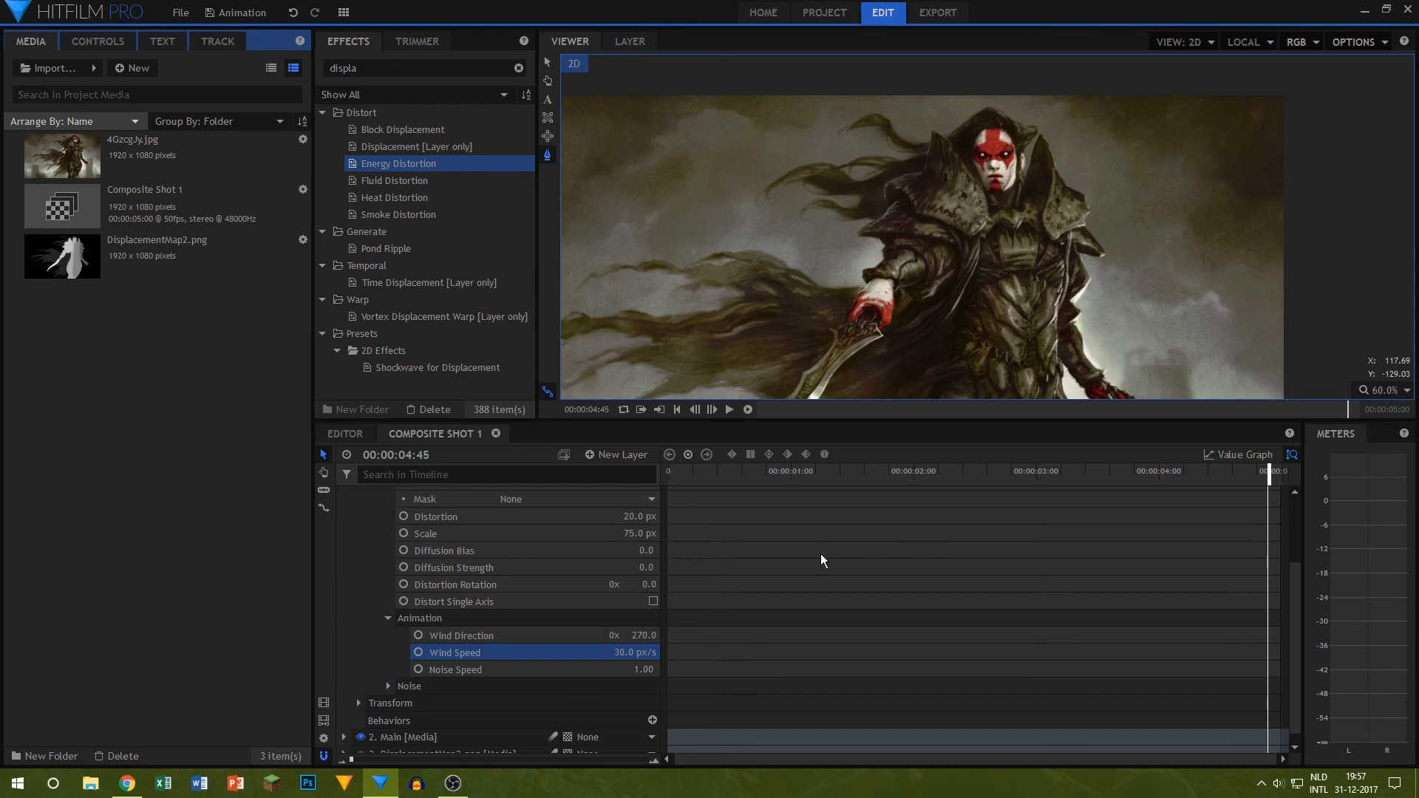
# Step: Play back the distorted hair and cloak animation from the start of the composite shot
pyautogui.click(722, 467)
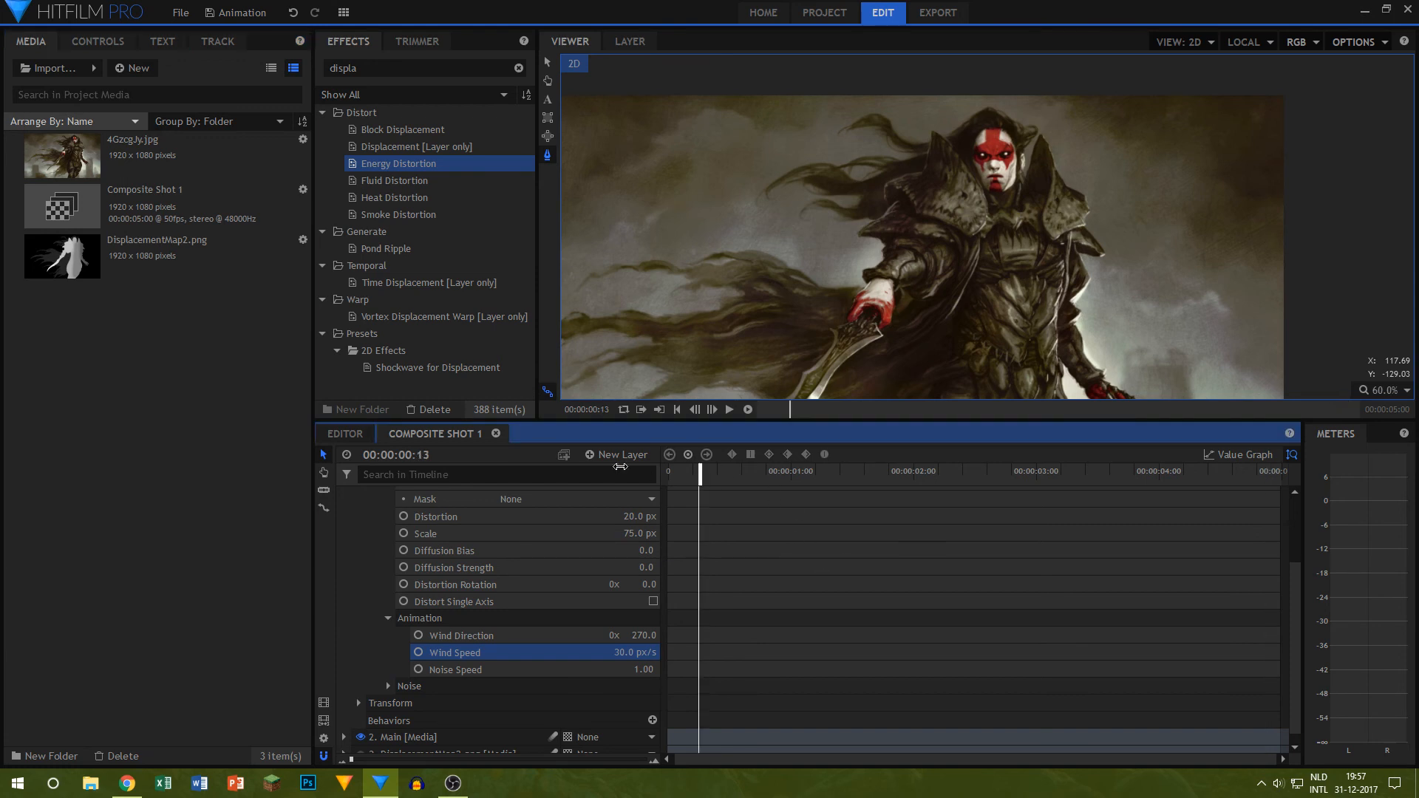
pyautogui.press('Home')
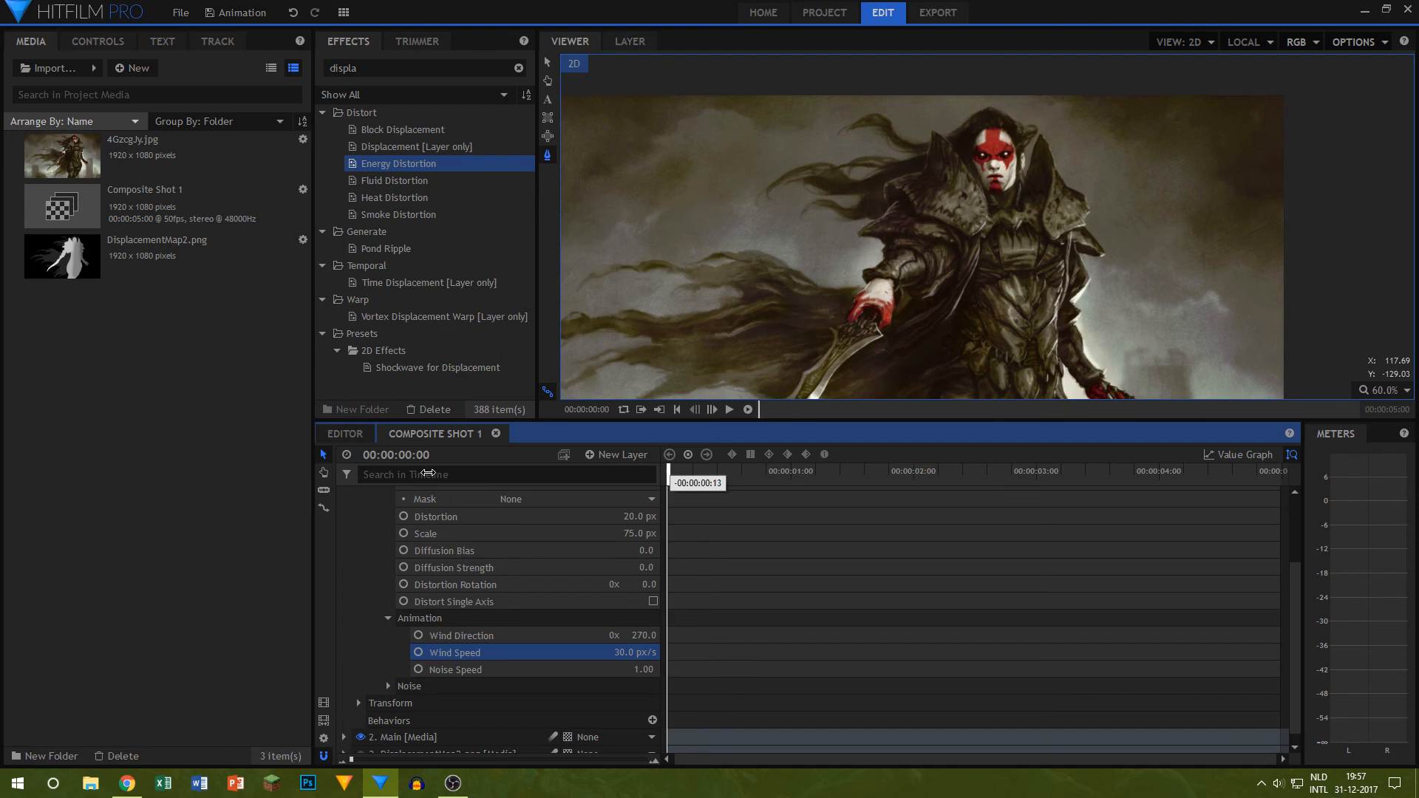
pyautogui.click(729, 411)
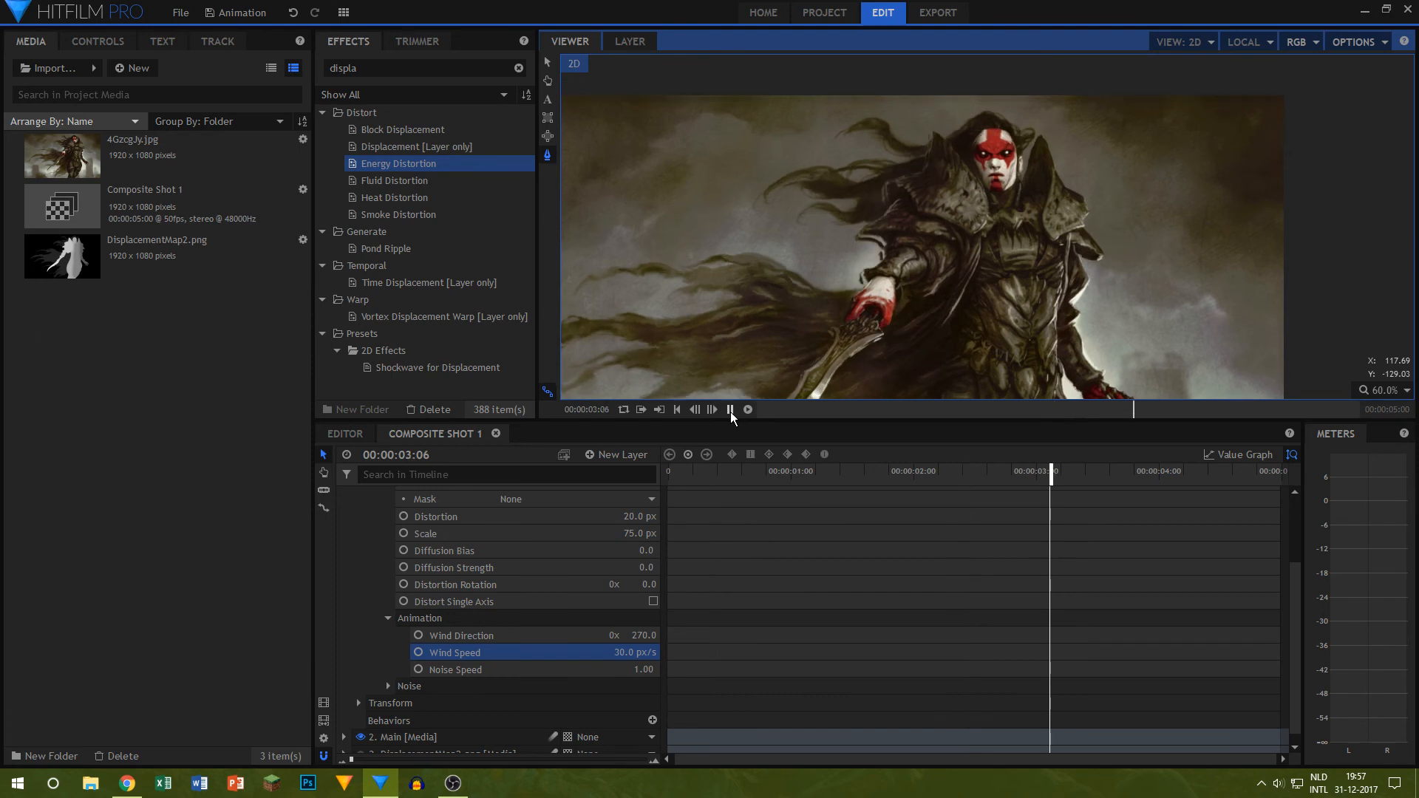
pyautogui.click(730, 411)
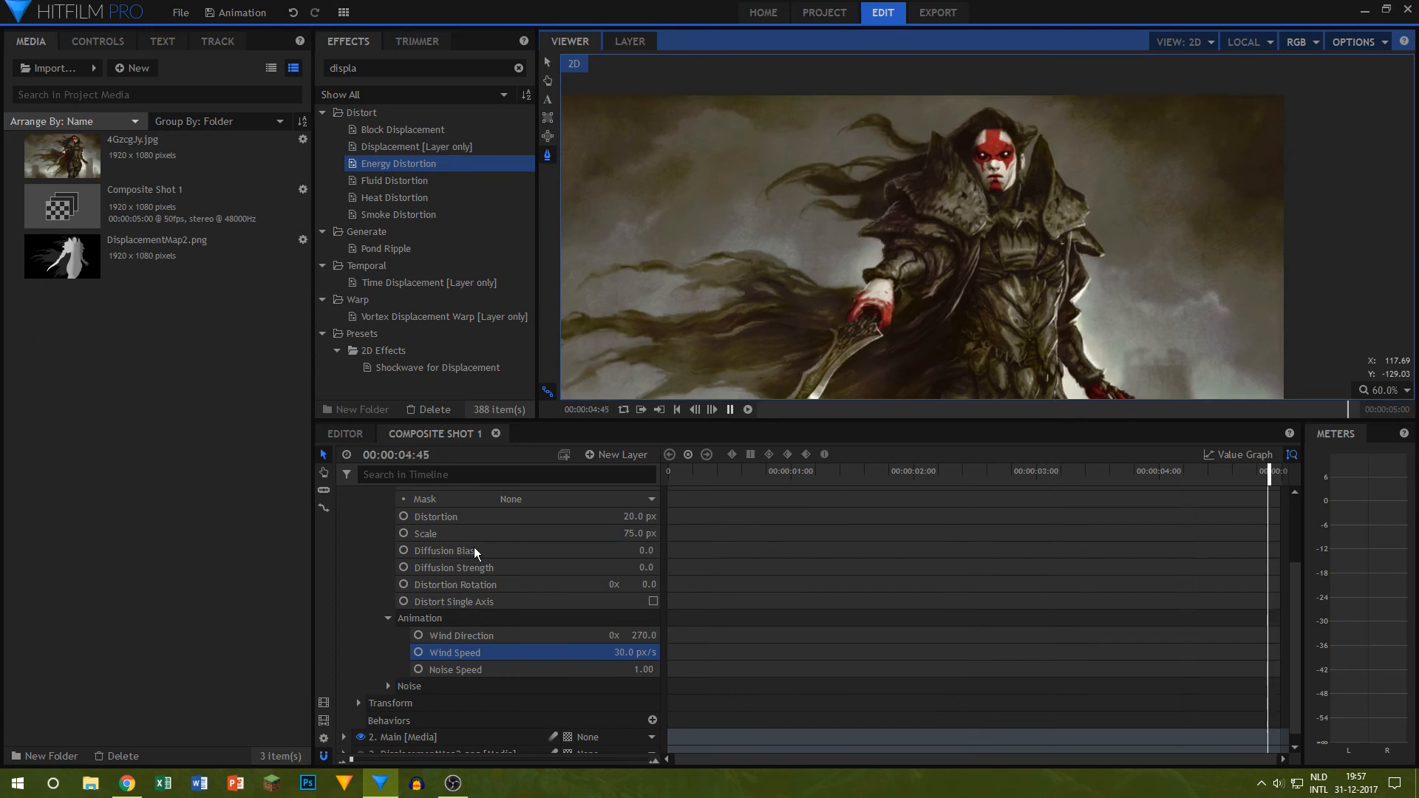
# Step: Collapse the Distort1 layer in the timeline and return the playhead to the start of the composite shot
pyautogui.scroll(3, 401, 539)
pyautogui.click(358, 529)
pyautogui.click(392, 637)
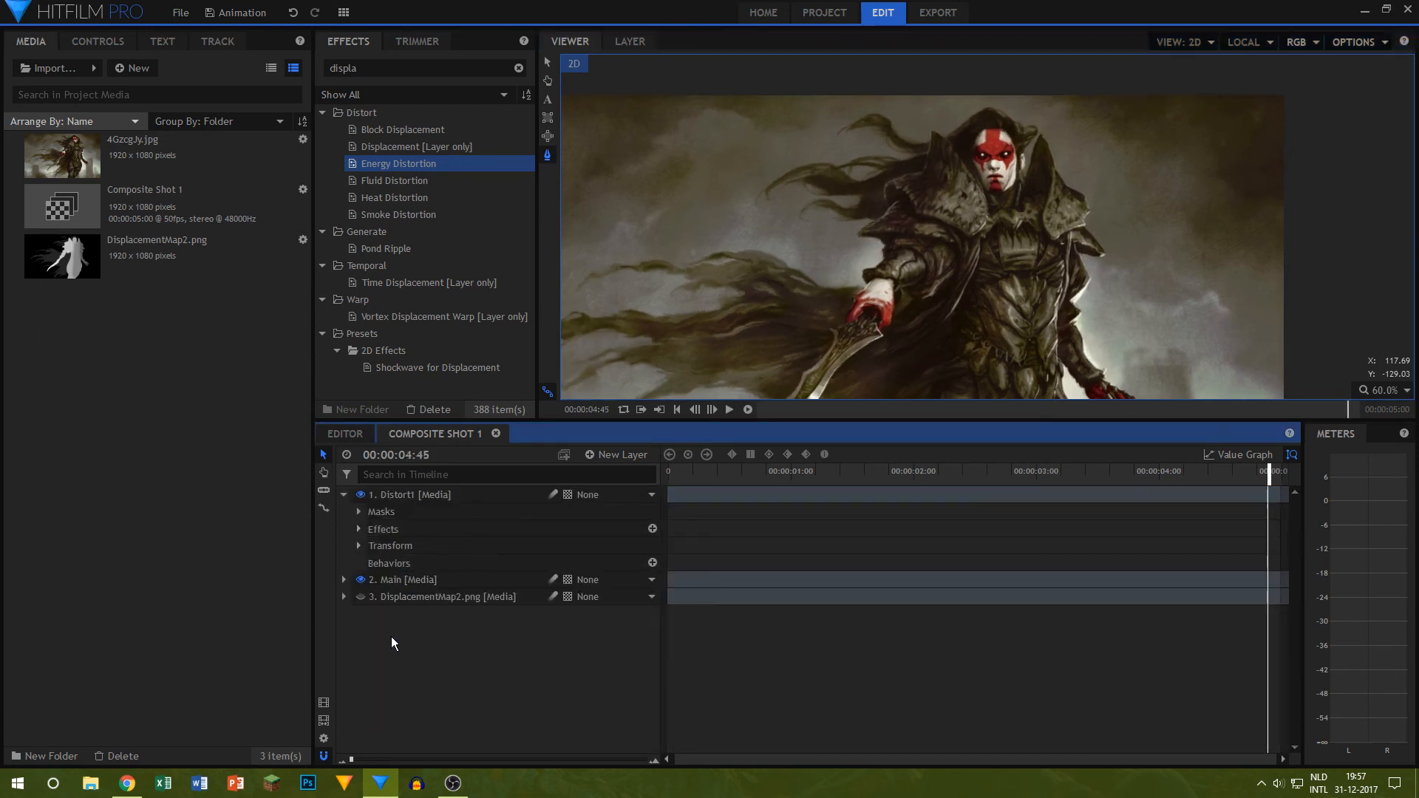
pyautogui.click(350, 500)
pyautogui.scroll(-4, 849, 348)
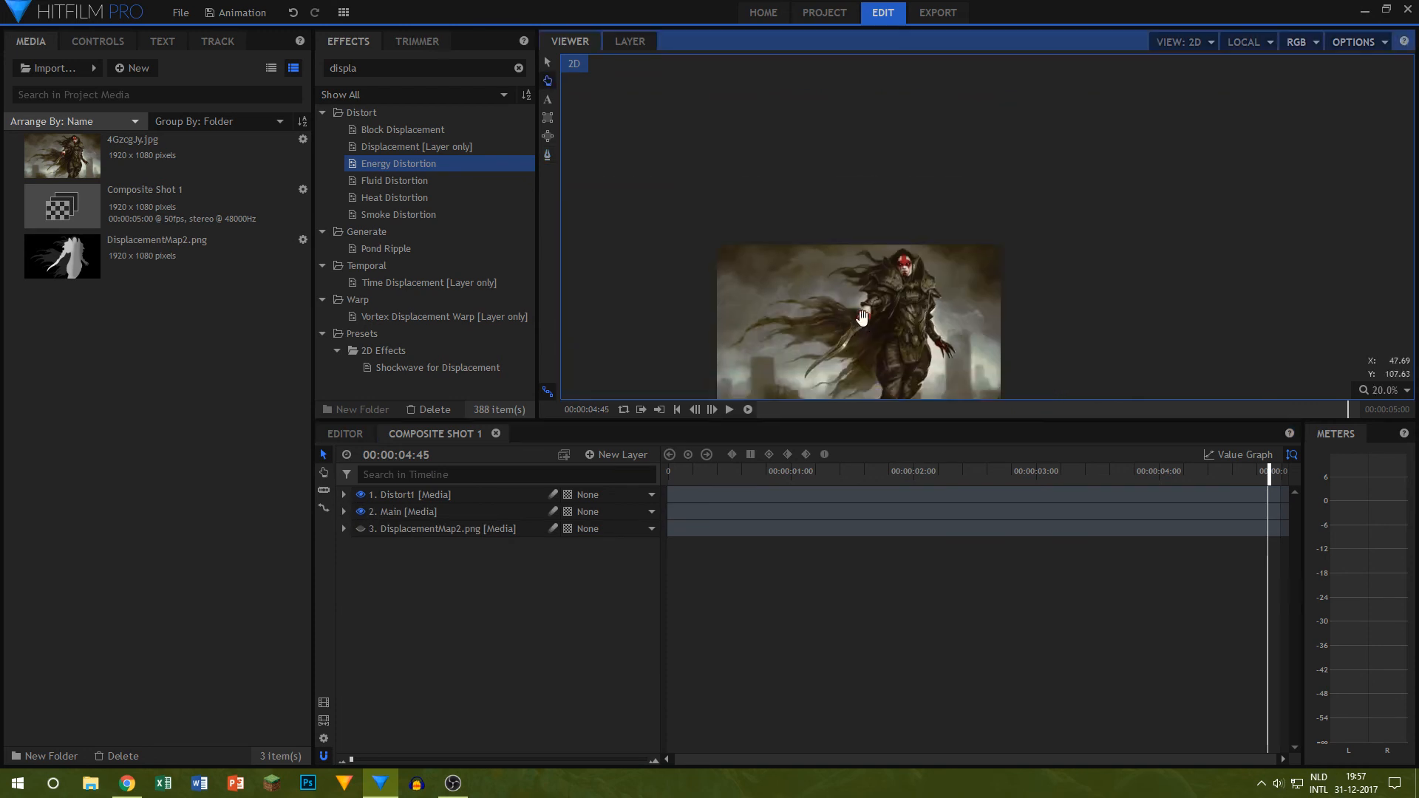
pyautogui.scroll(3, 907, 271)
pyautogui.scroll(-1, 928, 295)
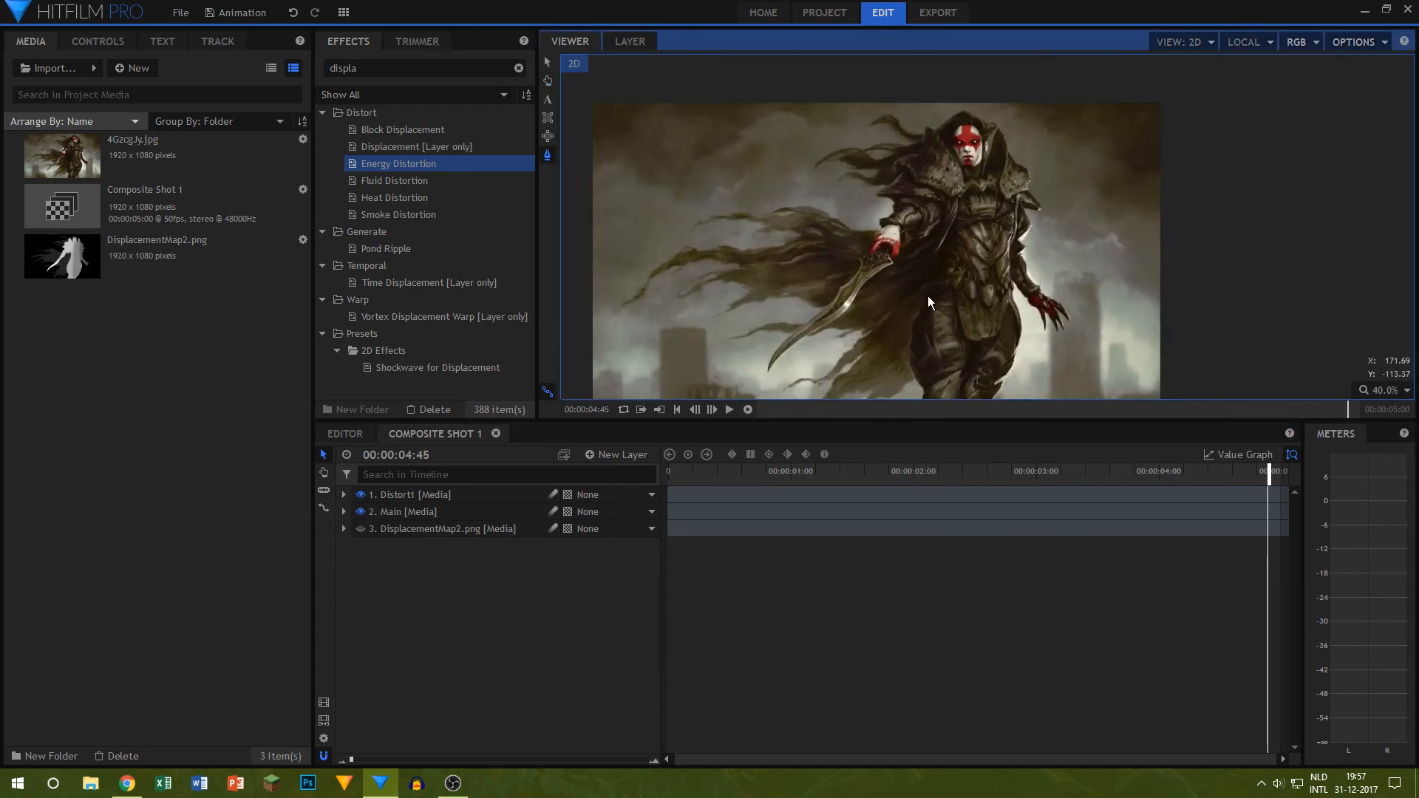
pyautogui.moveTo(928, 295); pyautogui.dragTo(962, 273)
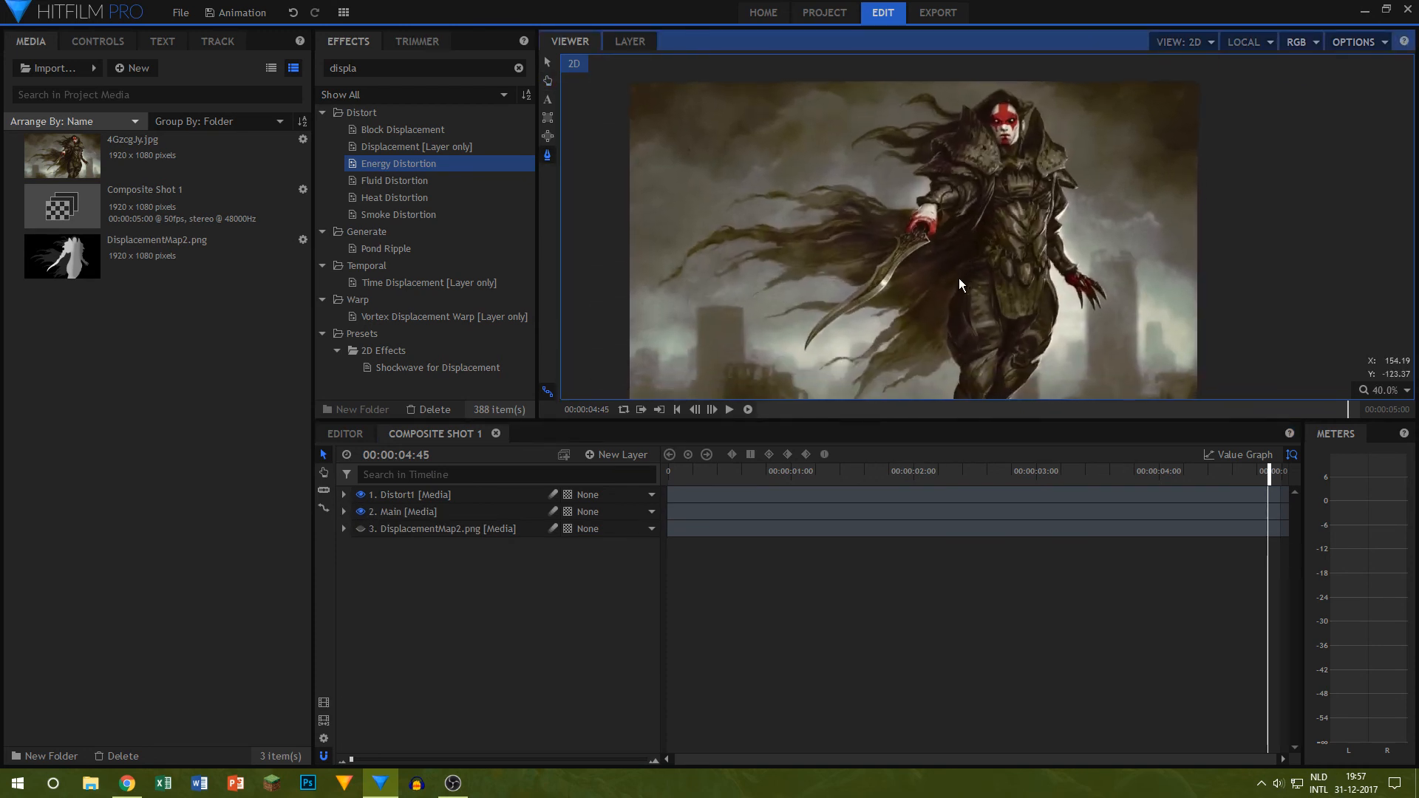
pyautogui.scroll(-1, 962, 280)
pyautogui.scroll(1, 961, 281)
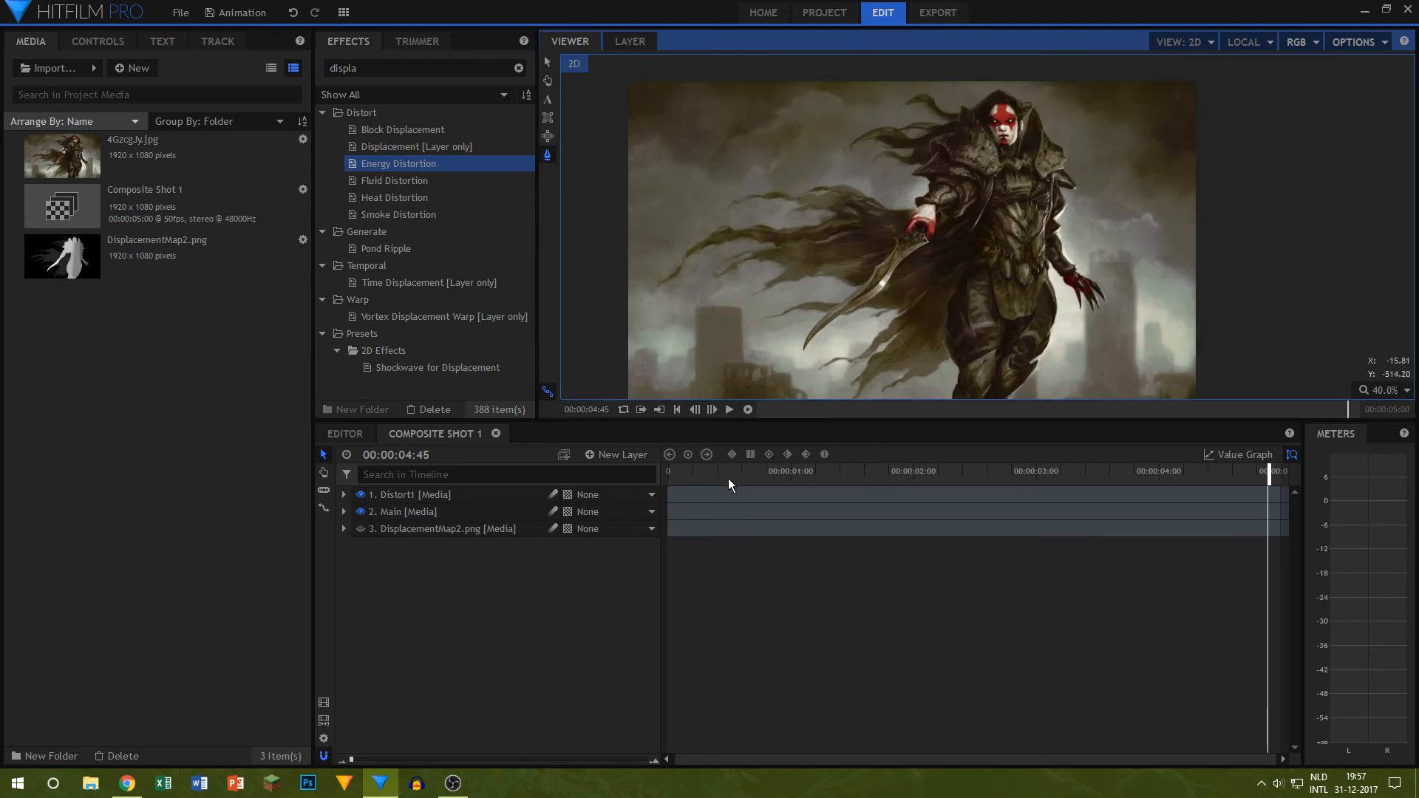
pyautogui.moveTo(728, 477); pyautogui.dragTo(226, 369)
# Step: Clear the effects search and apply the Light Flares effect to the Distort1 layer
pyautogui.moveTo(391, 71); pyautogui.dragTo(2, 85)
pyautogui.press('BackSpace')
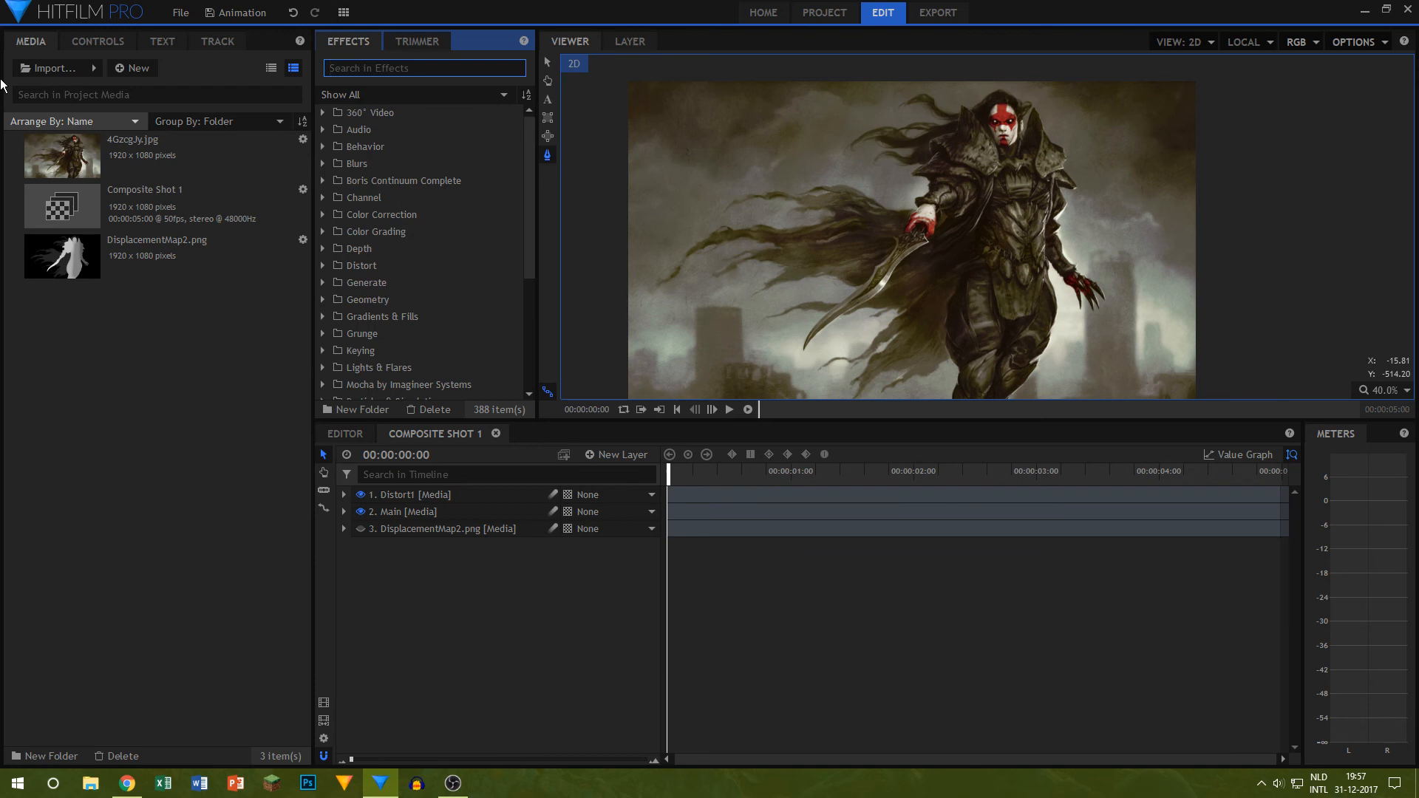
pyautogui.hotkey('alt', 'Tab')
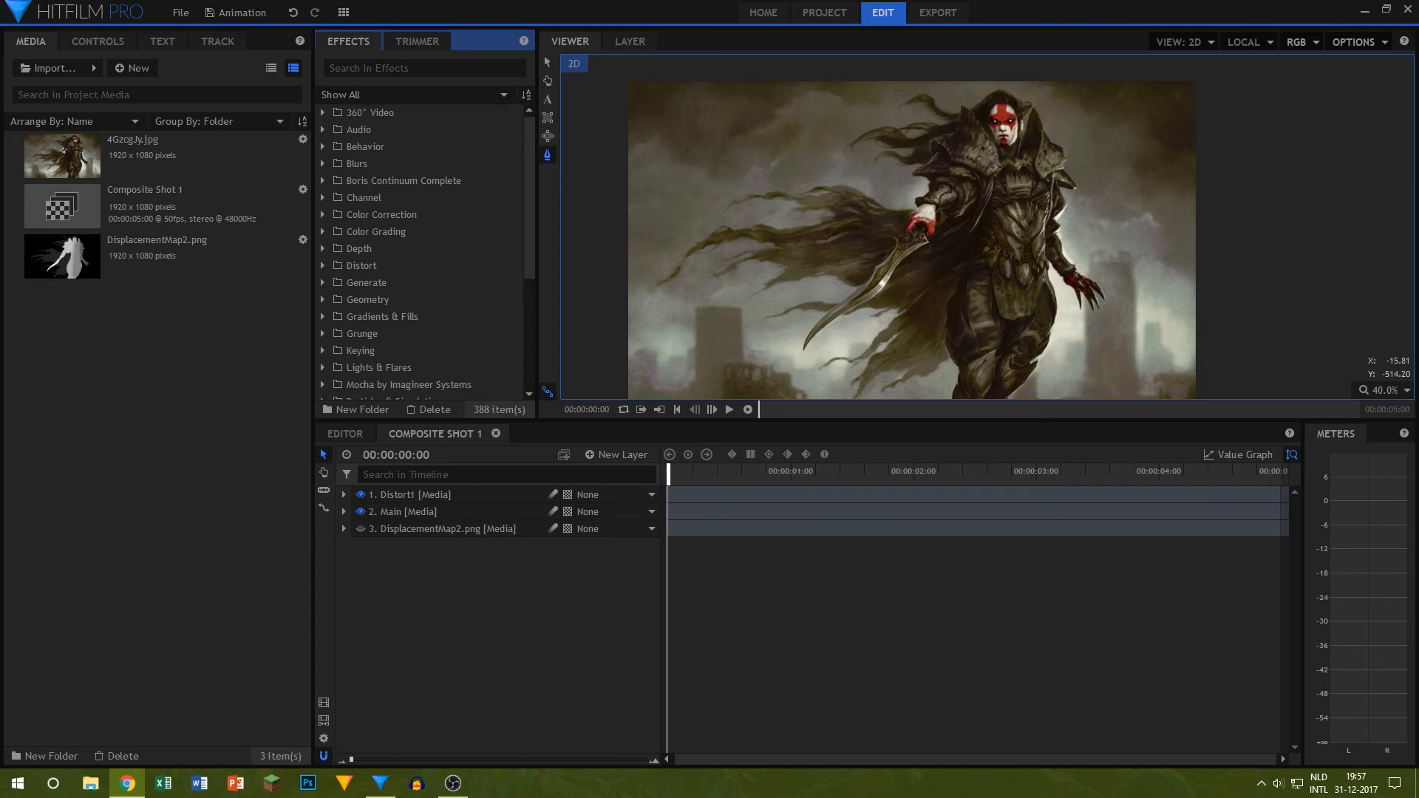
pyautogui.hotkey('alt', 'Tab')
pyautogui.scroll(-3, 381, 171)
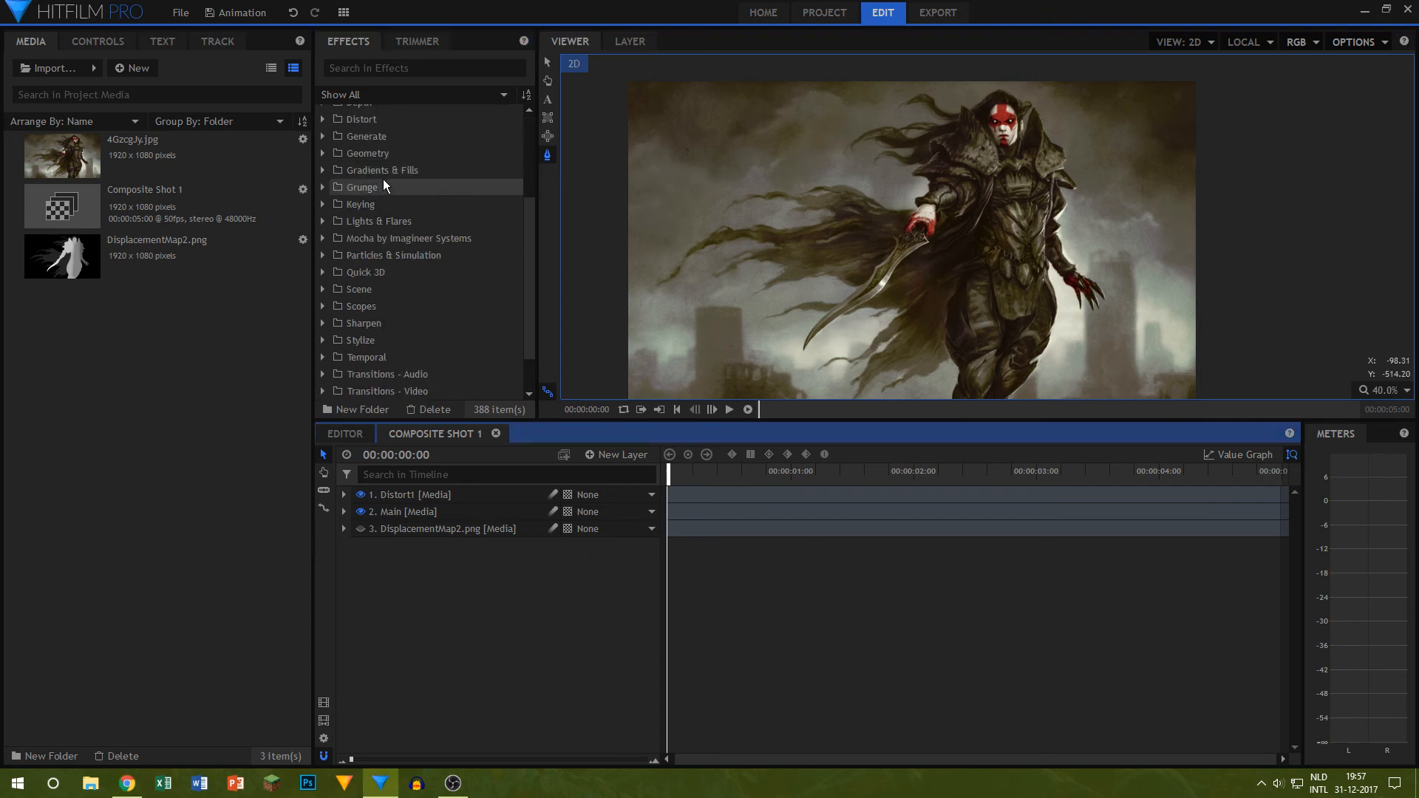
pyautogui.click(322, 223)
pyautogui.scroll(-1, 370, 236)
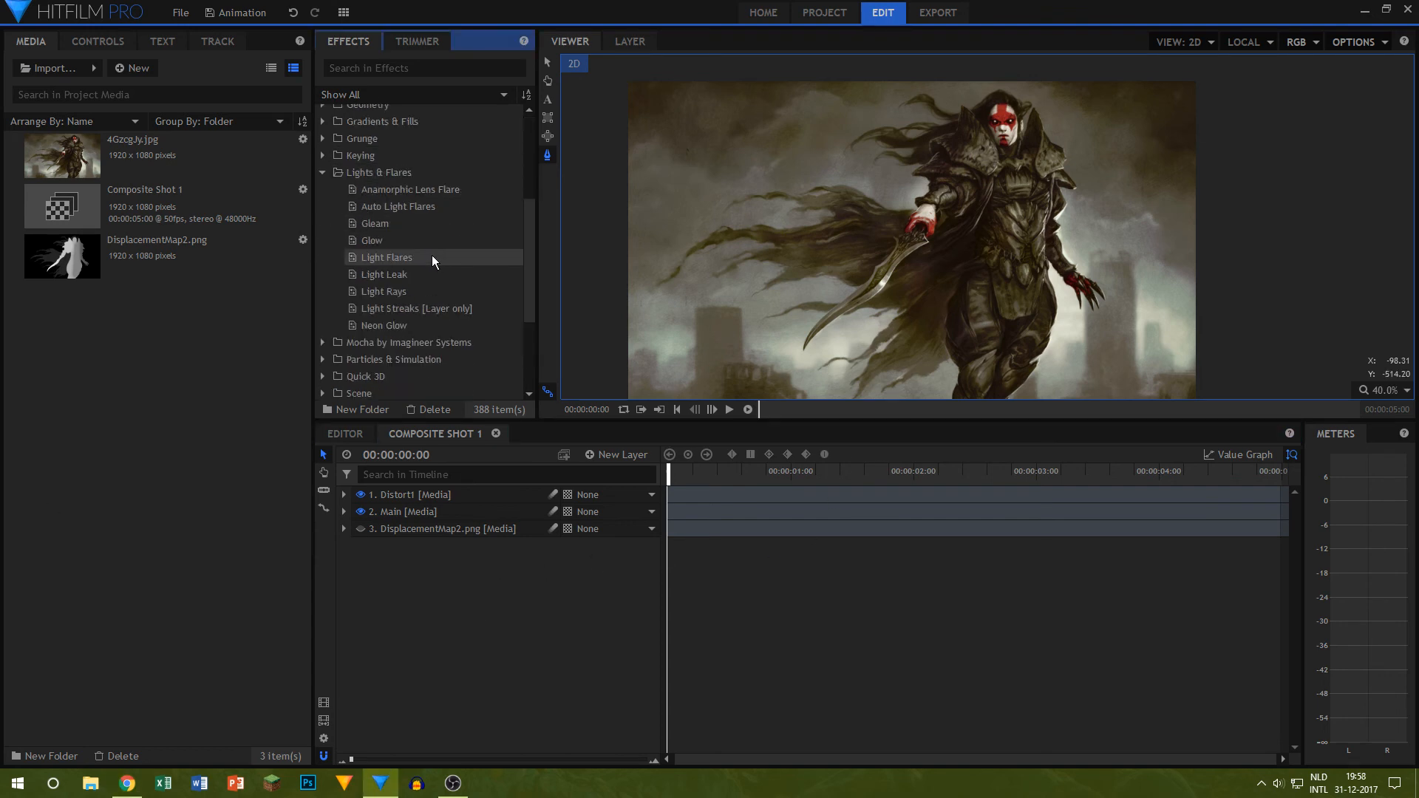
pyautogui.click(402, 308)
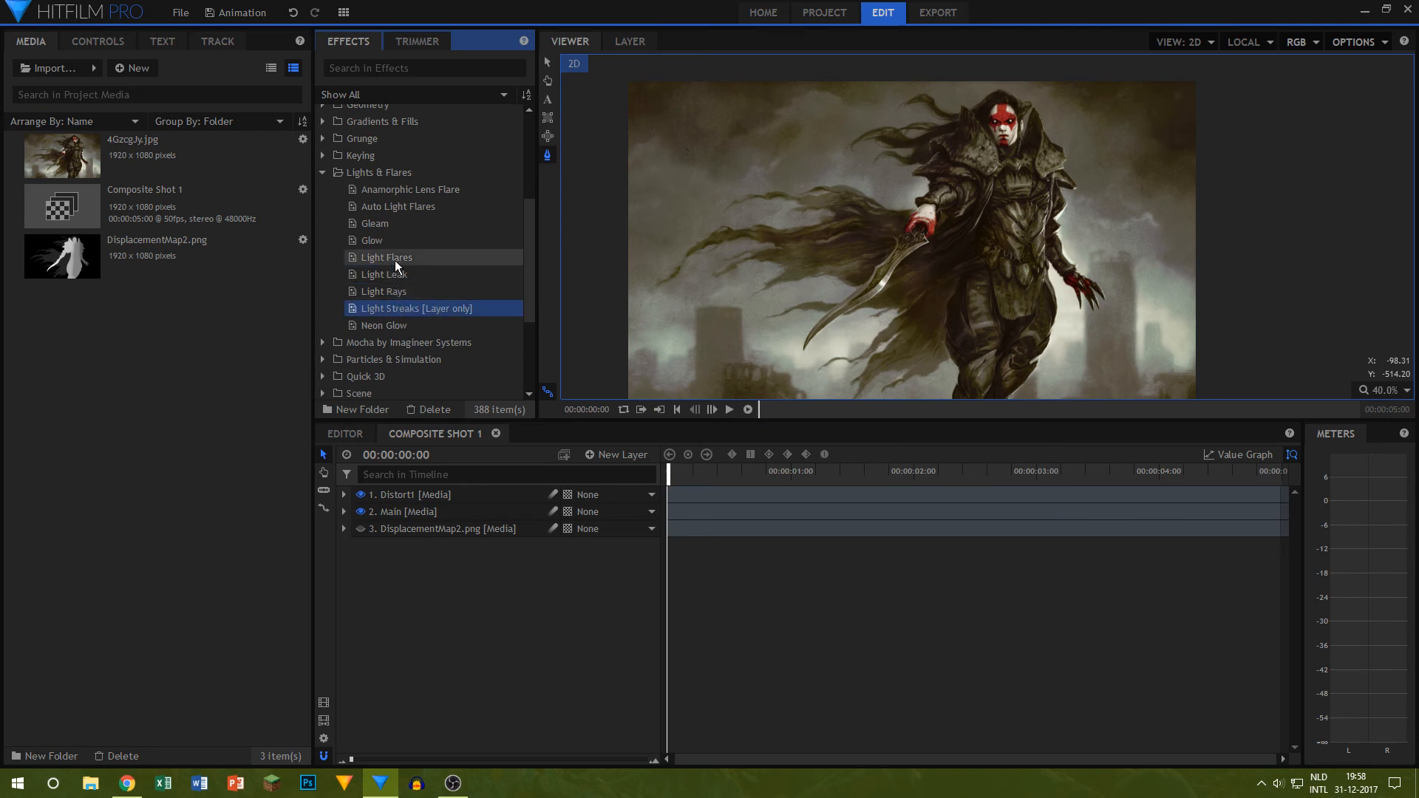
pyautogui.moveTo(395, 260); pyautogui.dragTo(392, 496)
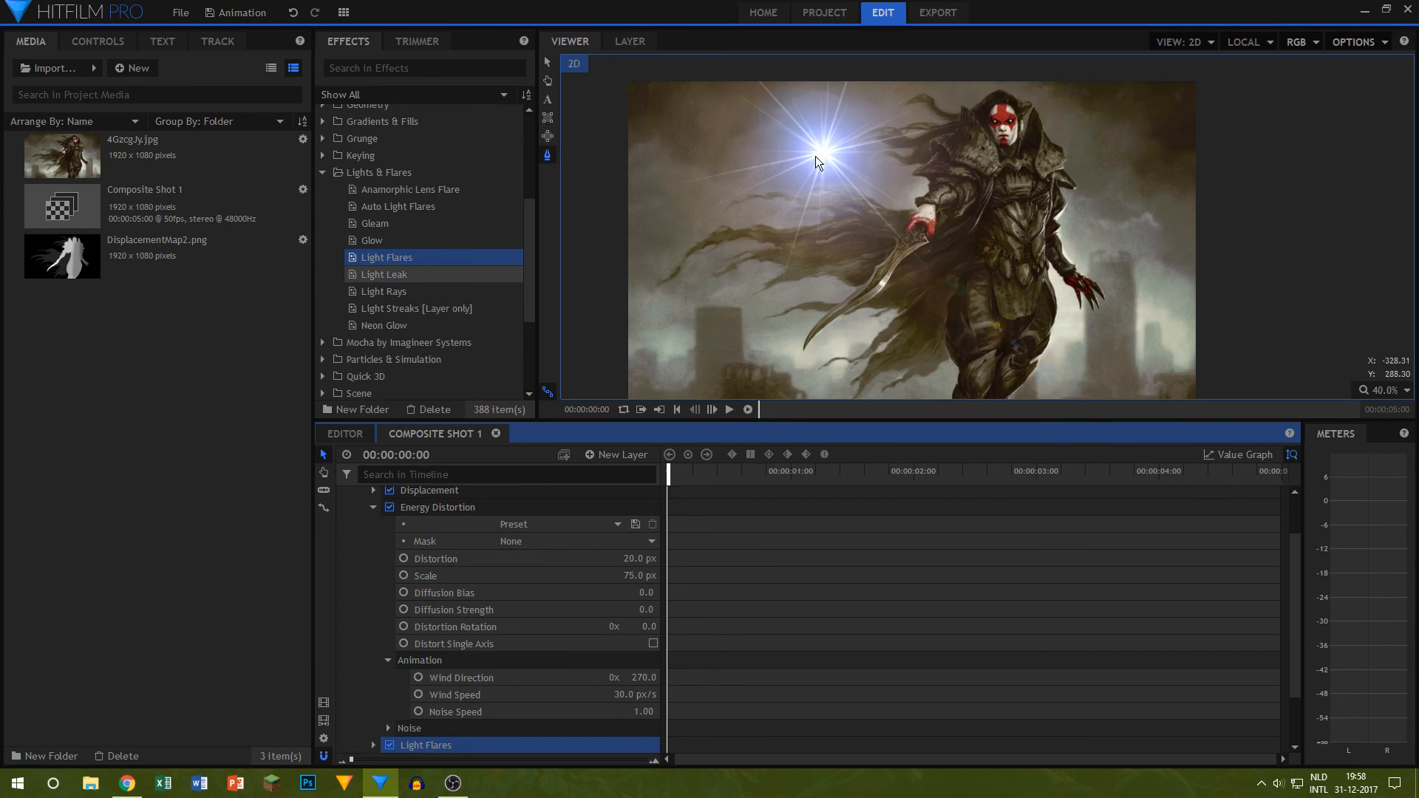
# Step: Collapse the Energy Distortion settings and expand the Light Flares settings on the Distort1 layer
pyautogui.scroll(-2, 387, 574)
pyautogui.scroll(4, 377, 554)
pyautogui.click(372, 561)
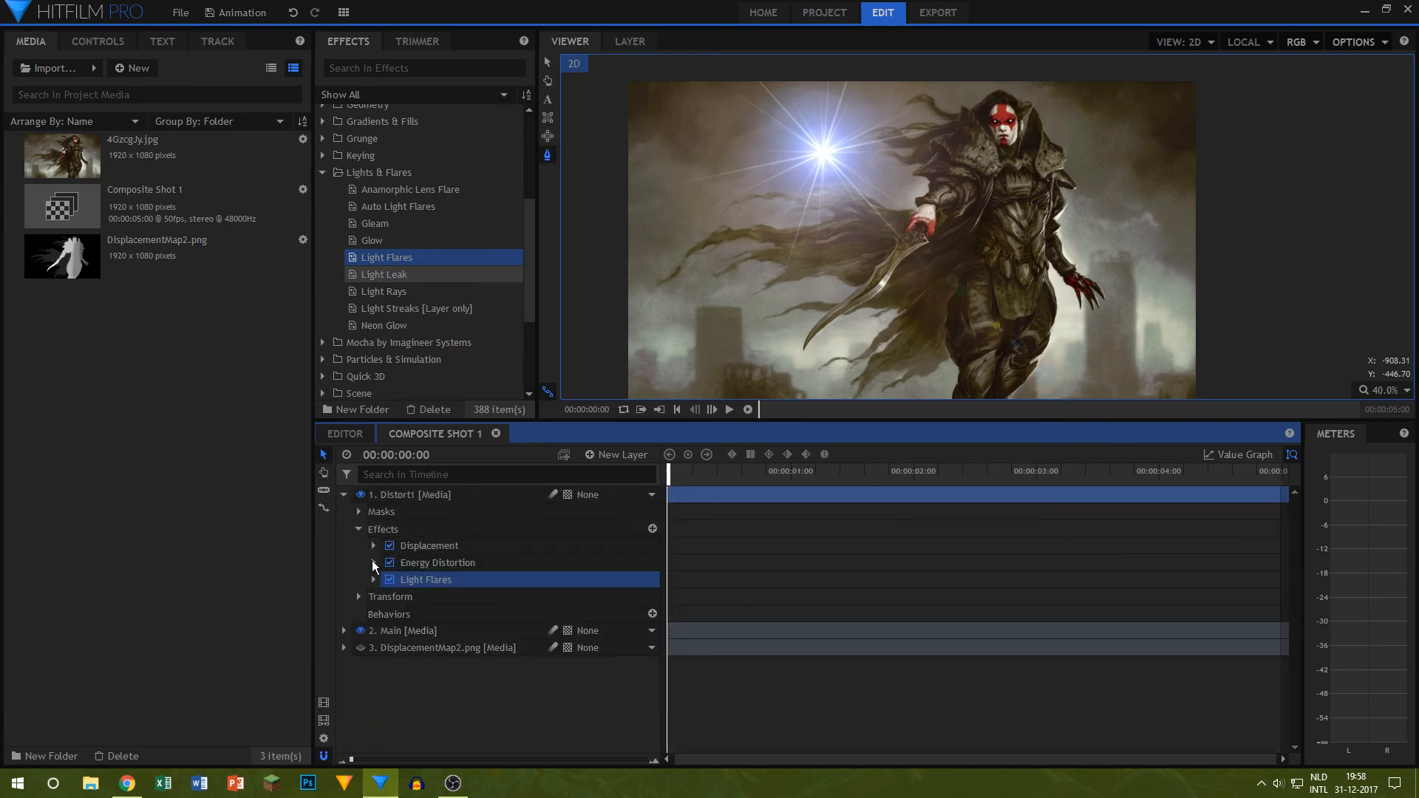
pyautogui.click(370, 572)
pyautogui.scroll(-3, 391, 592)
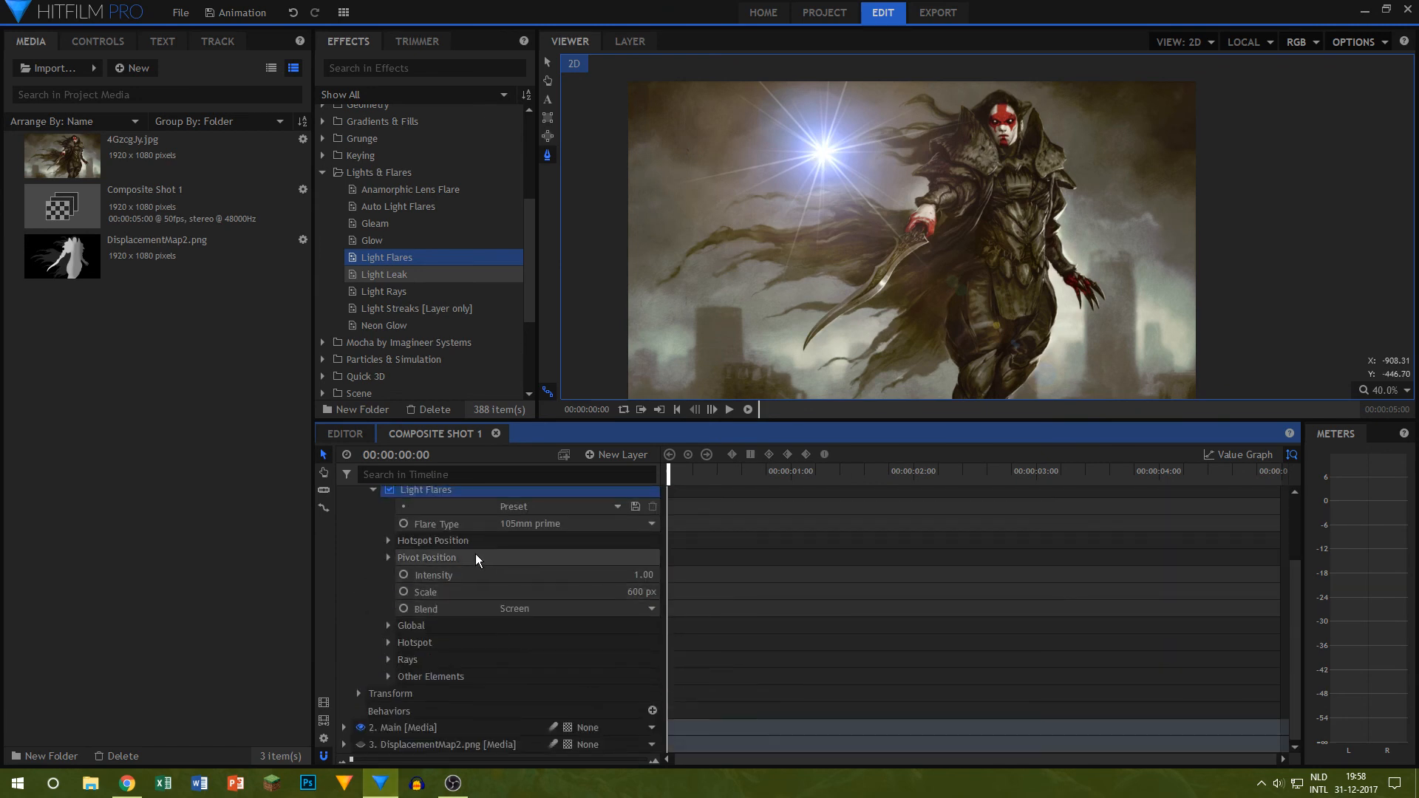
# Step: Try the Diffraction hoops, Diffraction chromatic and Diffraction spike flare types in the Light Flares effect
pyautogui.click(543, 528)
pyautogui.click(568, 405)
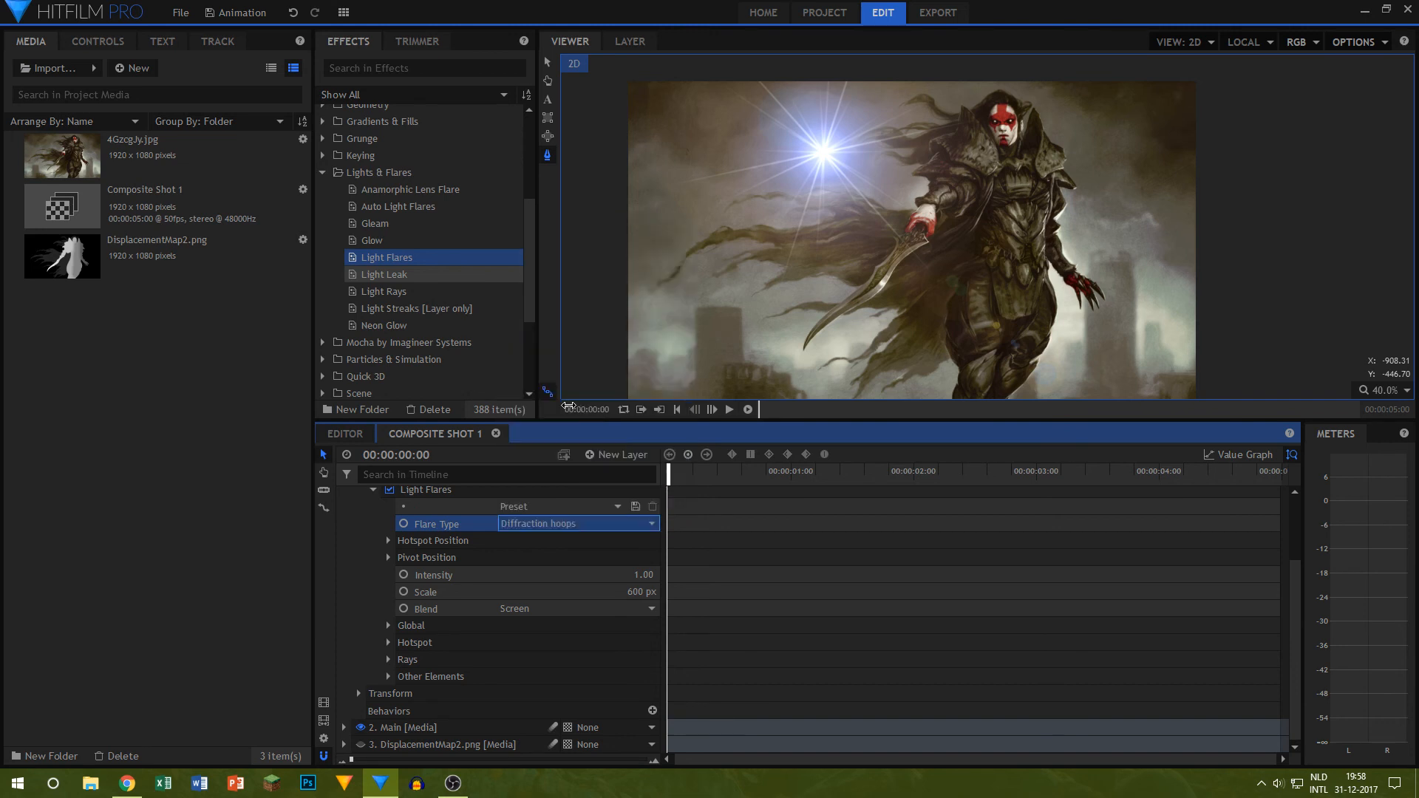
pyautogui.click(532, 525)
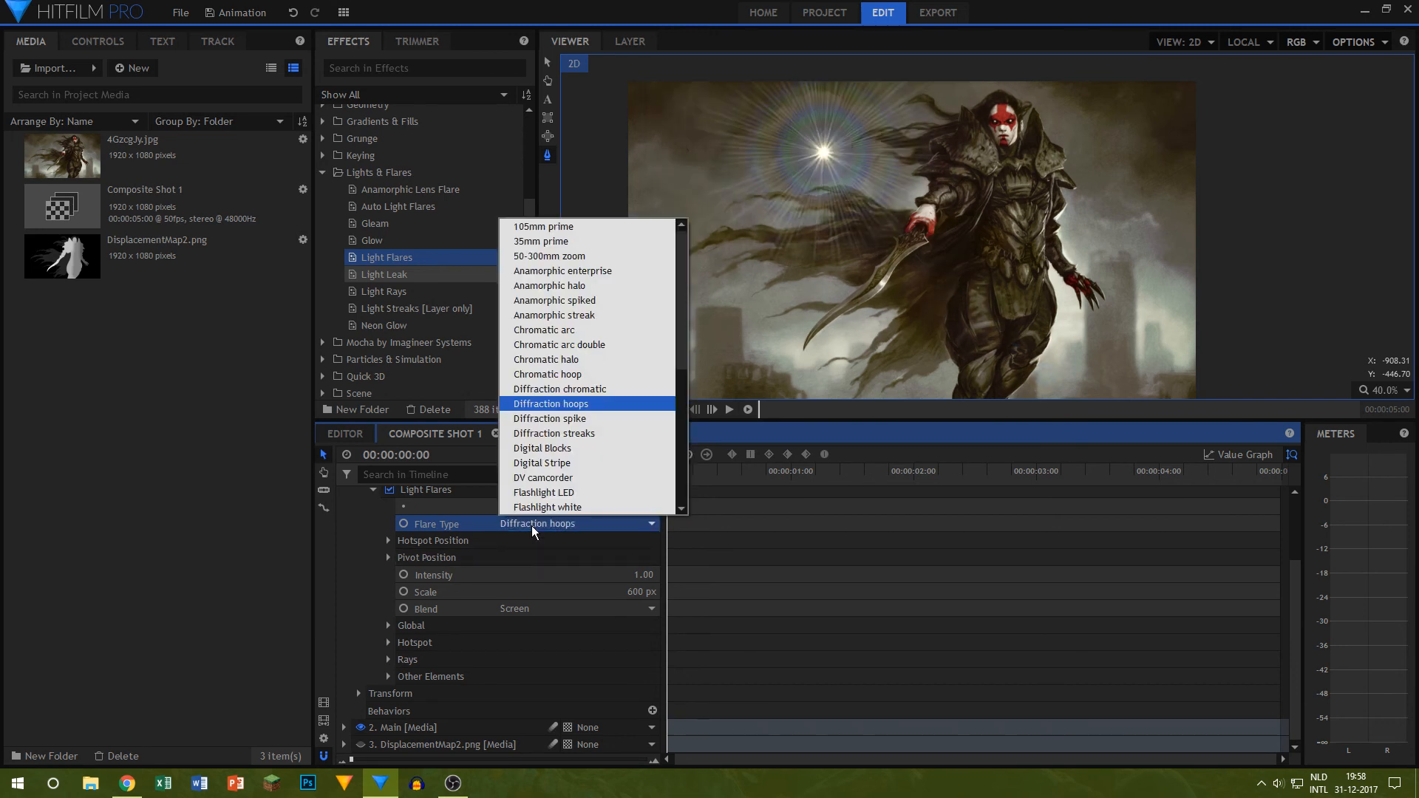
pyautogui.click(553, 390)
pyautogui.click(546, 524)
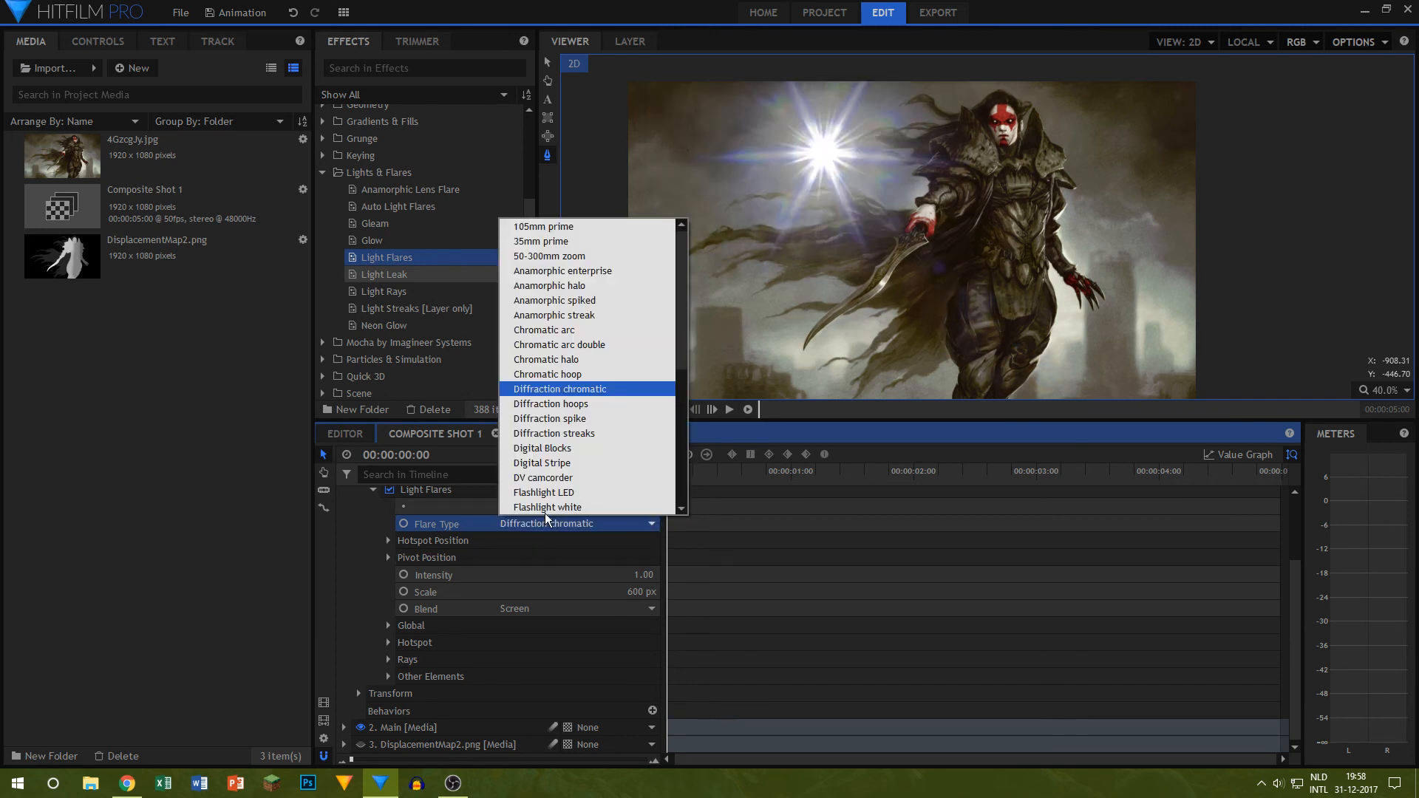
pyautogui.click(550, 418)
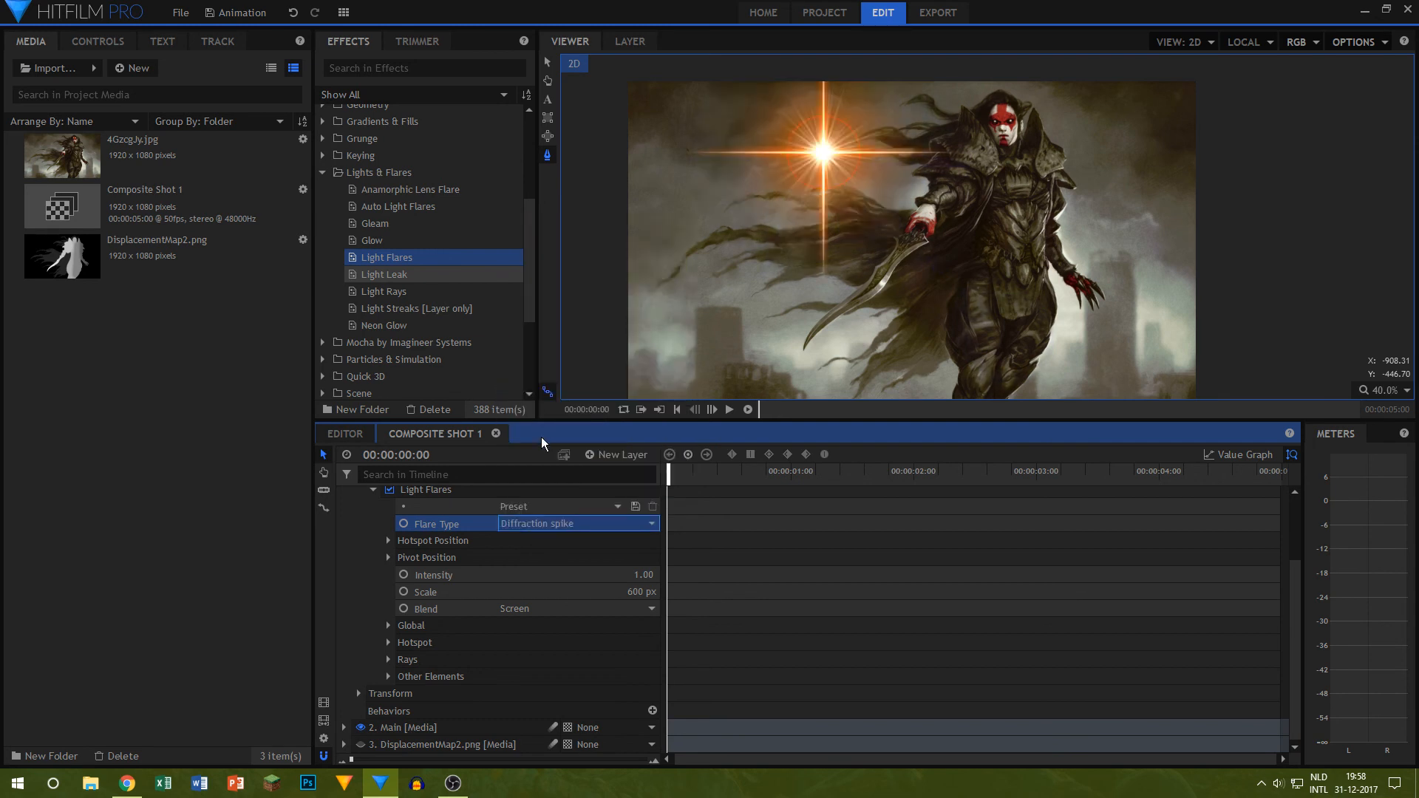
# Step: Set the Flare Type to Chromatic halo and position the hotspot on the painted face's left-hand eye, temporarily disabling Light Flares for alignment
pyautogui.click(556, 523)
pyautogui.click(559, 347)
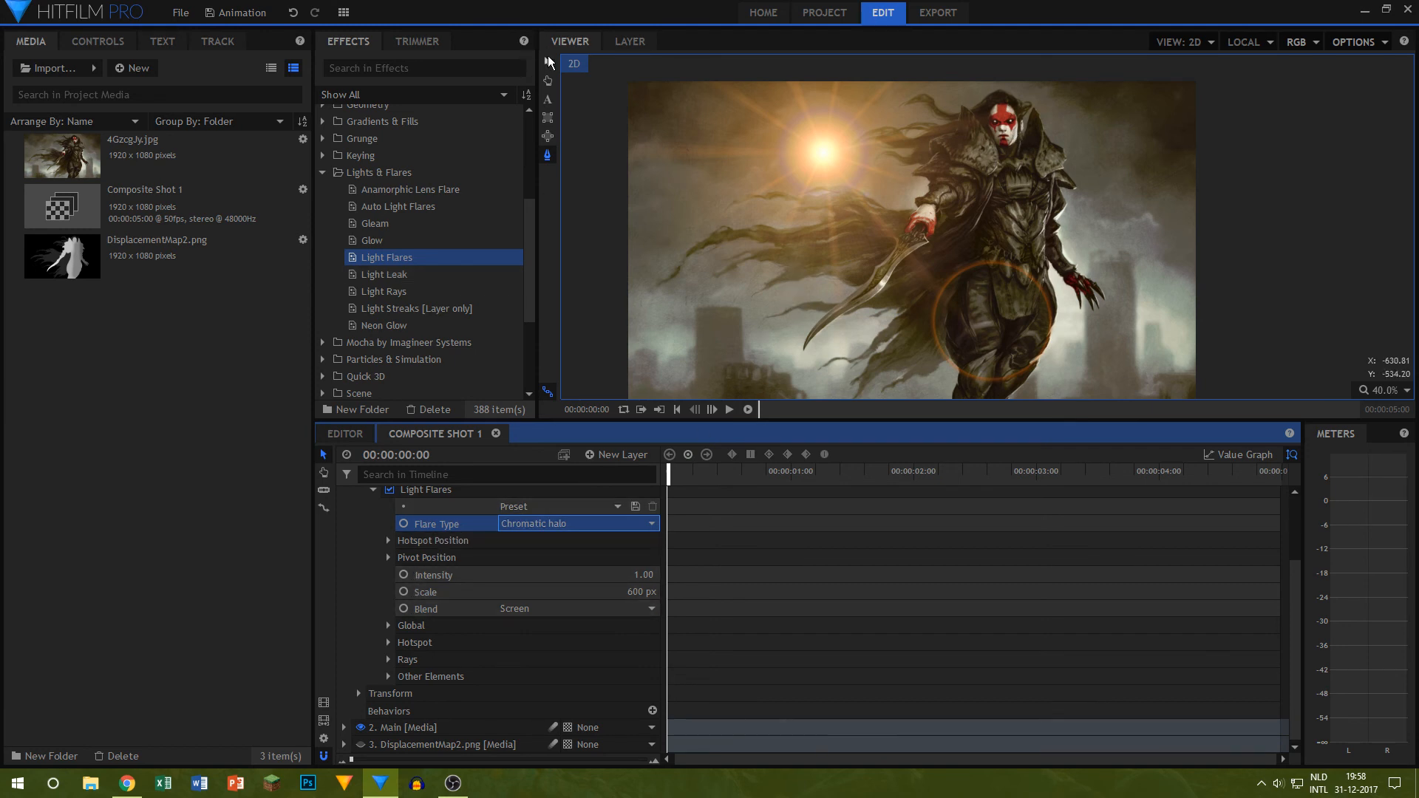
pyautogui.click(841, 151)
pyautogui.scroll(8, 843, 151)
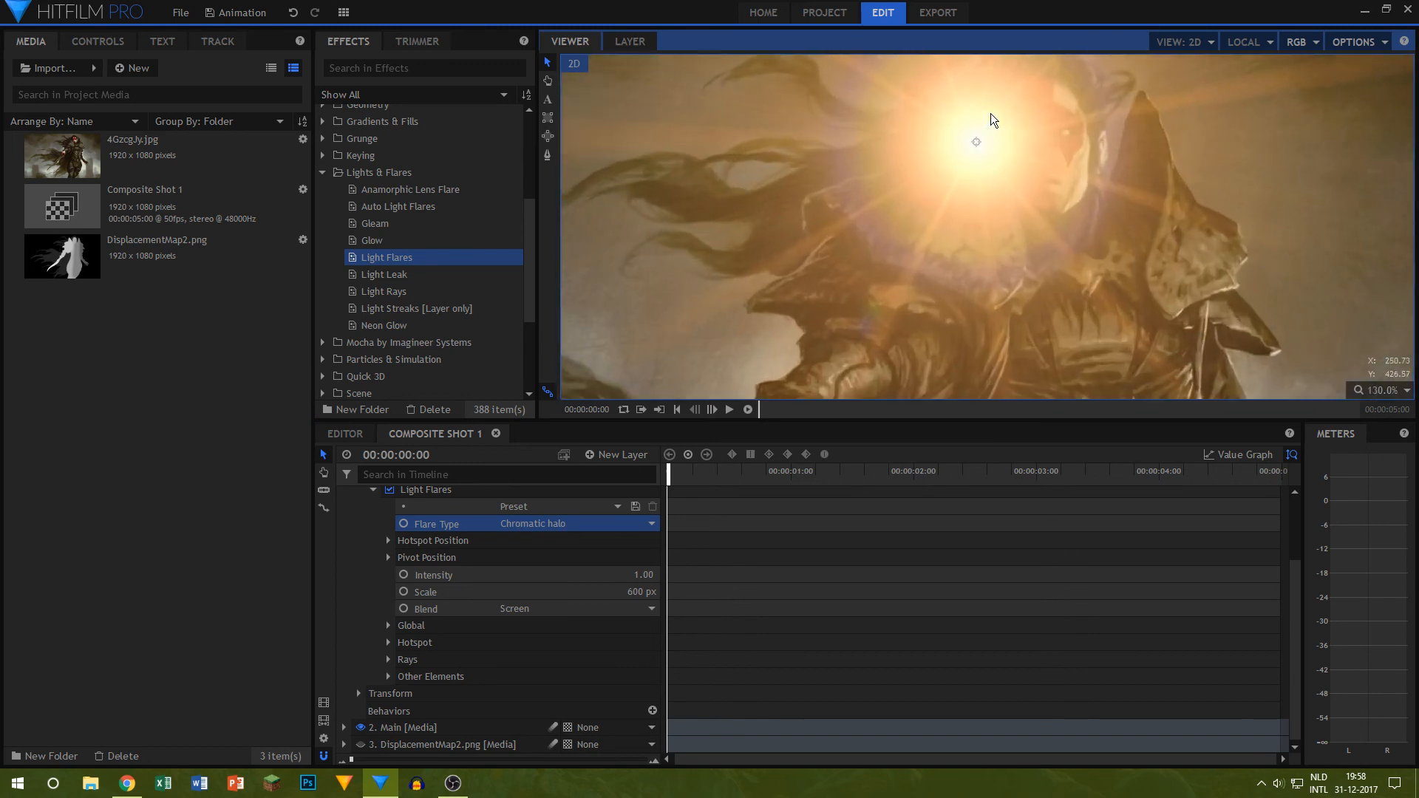
pyautogui.scroll(3, 436, 617)
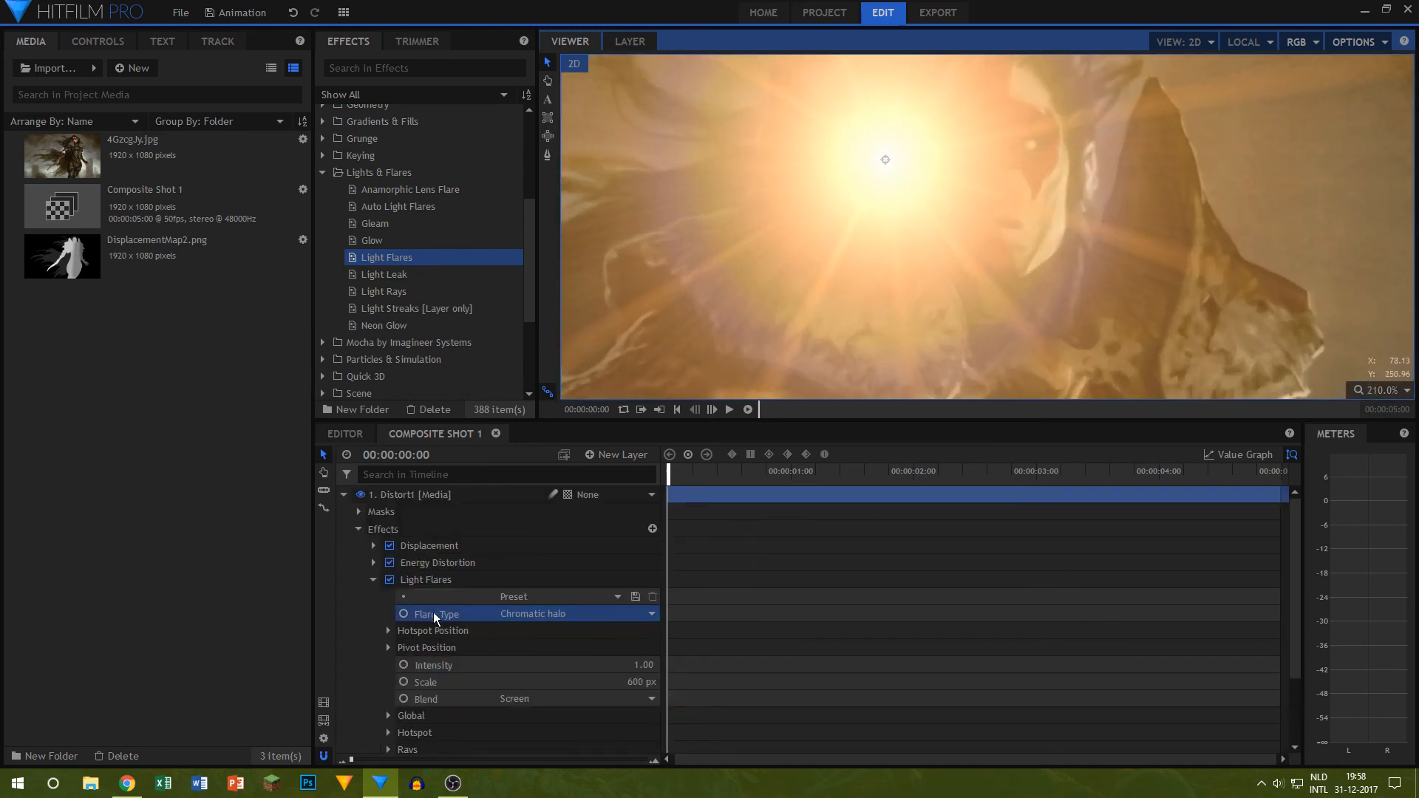
pyautogui.click(390, 580)
pyautogui.moveTo(885, 159); pyautogui.dragTo(951, 159)
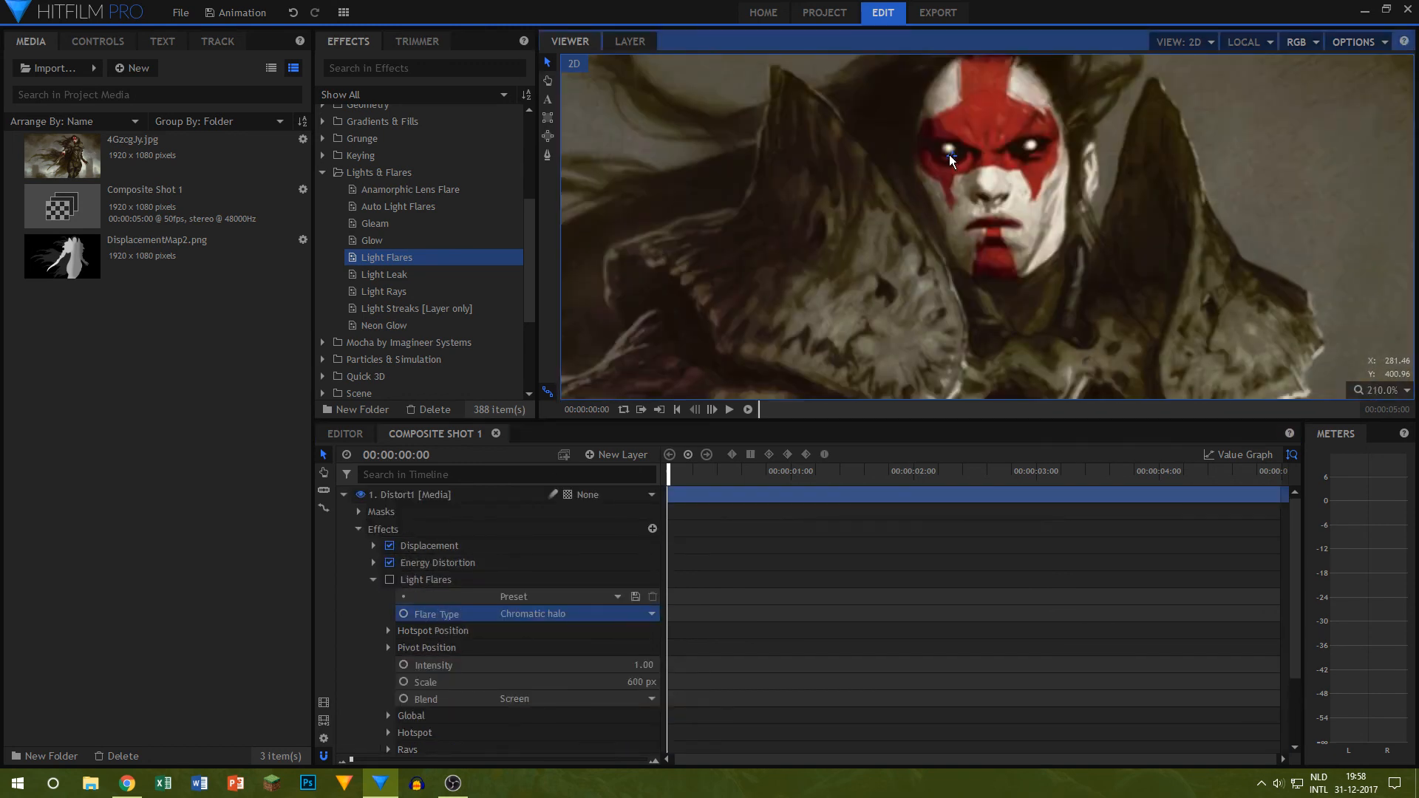
pyautogui.click(389, 580)
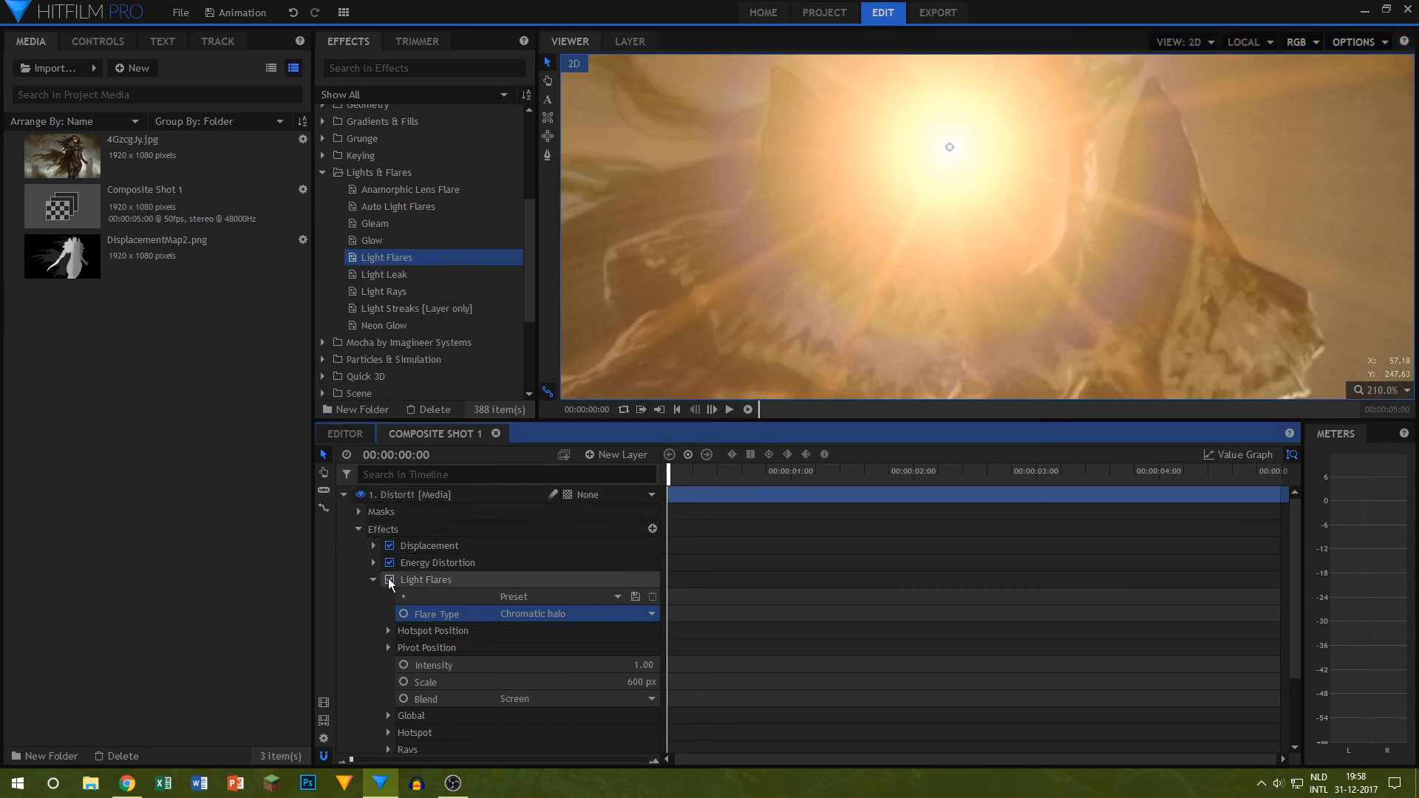
# Step: Lower the Light Flares intensity to 0.37 and inspect the flare over the whole painting
pyautogui.moveTo(634, 665); pyautogui.dragTo(597, 665)
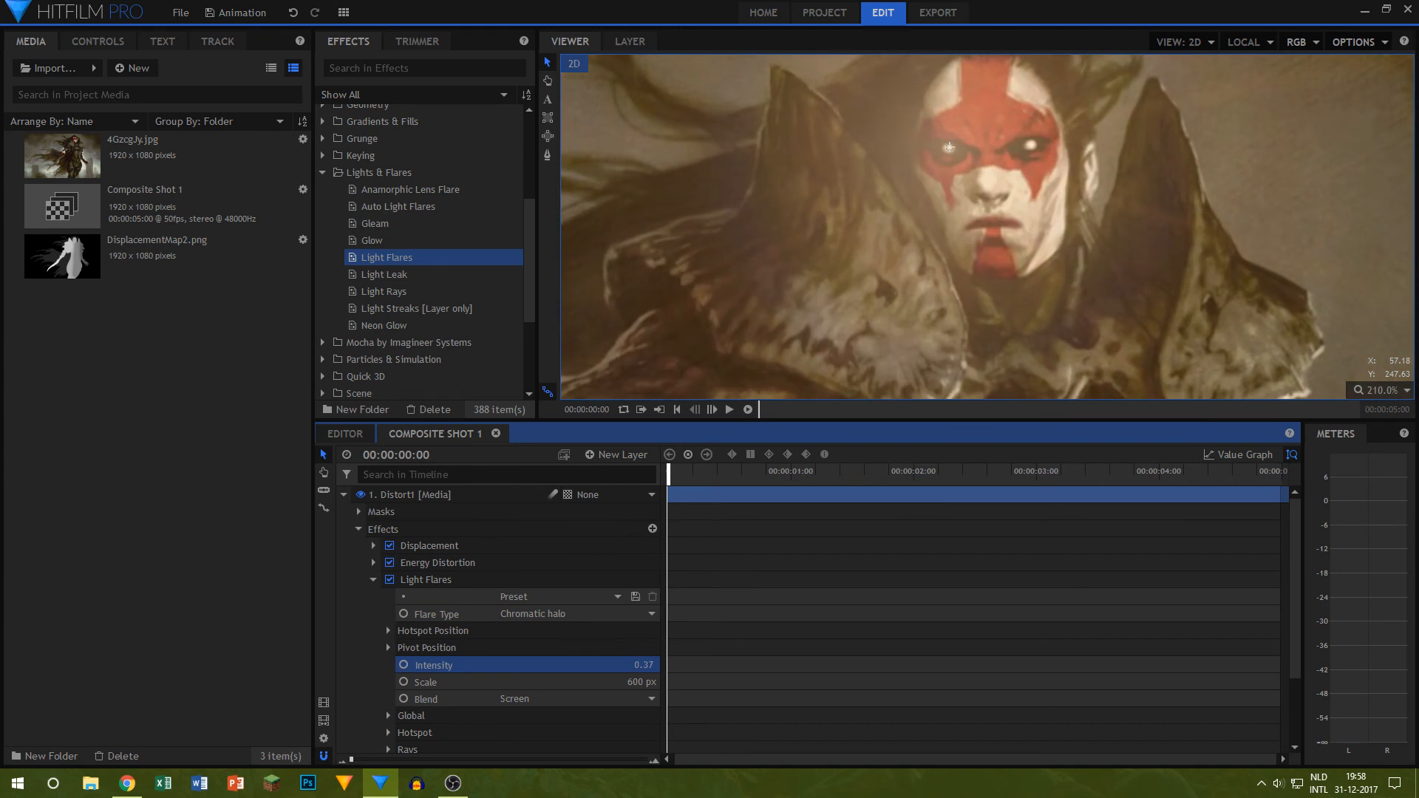
pyautogui.scroll(-6, 884, 275)
pyautogui.scroll(-3, 885, 274)
pyautogui.click(887, 154)
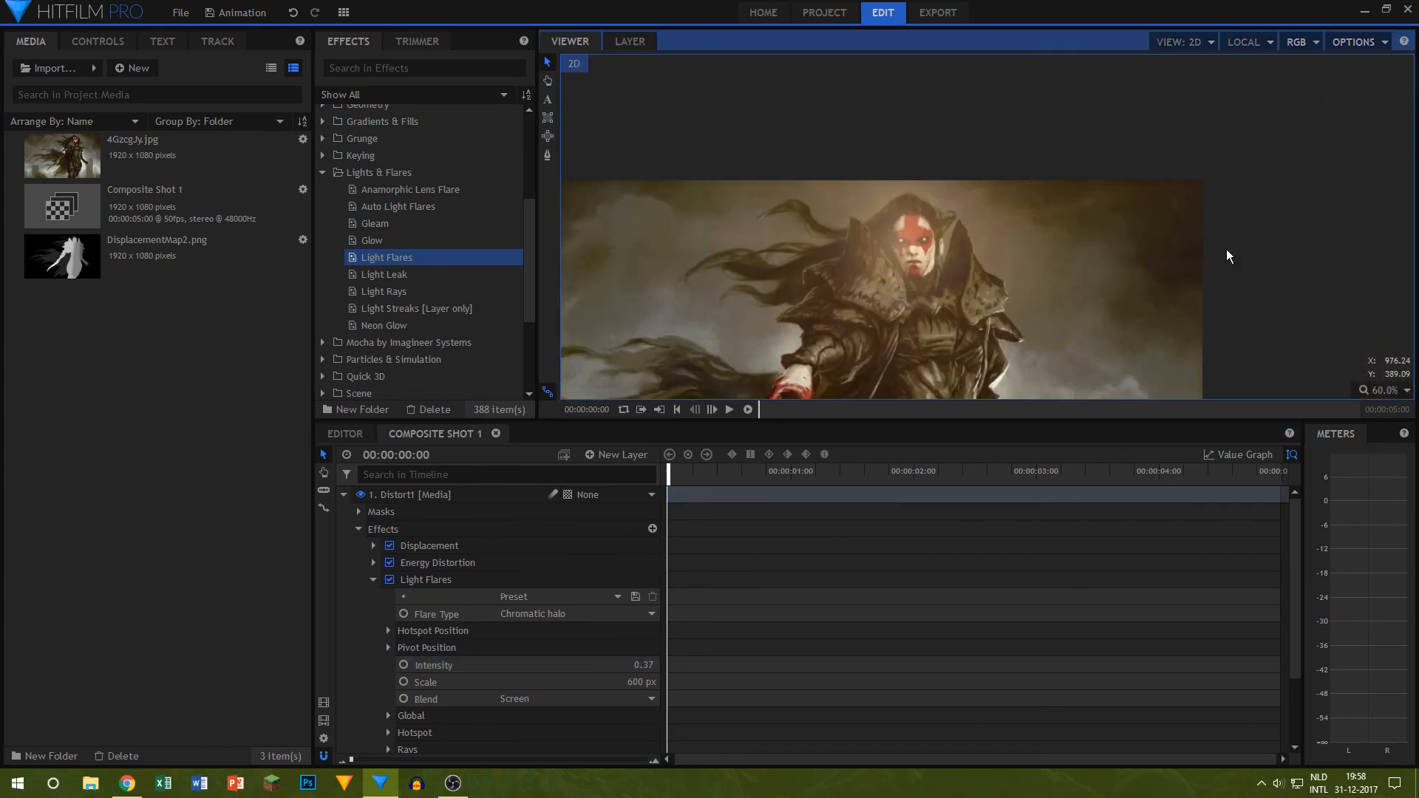
pyautogui.press('h')
pyautogui.moveTo(1287, 253); pyautogui.dragTo(1329, 122)
pyautogui.scroll(5, 1102, 183)
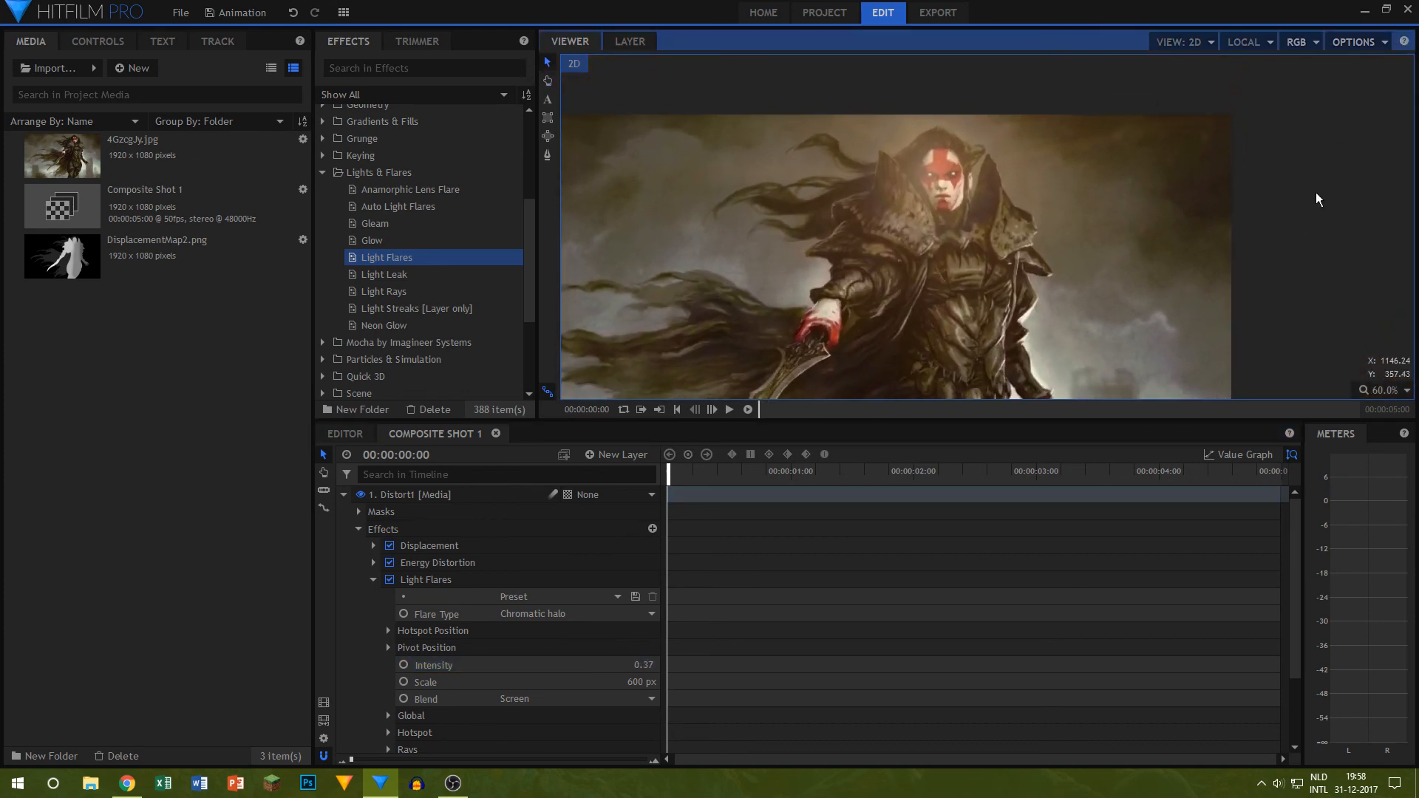
# Step: Duplicate the Light Flares effect on the Distort1 layer and move the copy's hotspot onto the face's right-hand eye
pyautogui.click(424, 579)
pyautogui.hotkey('ctrl', 'd')
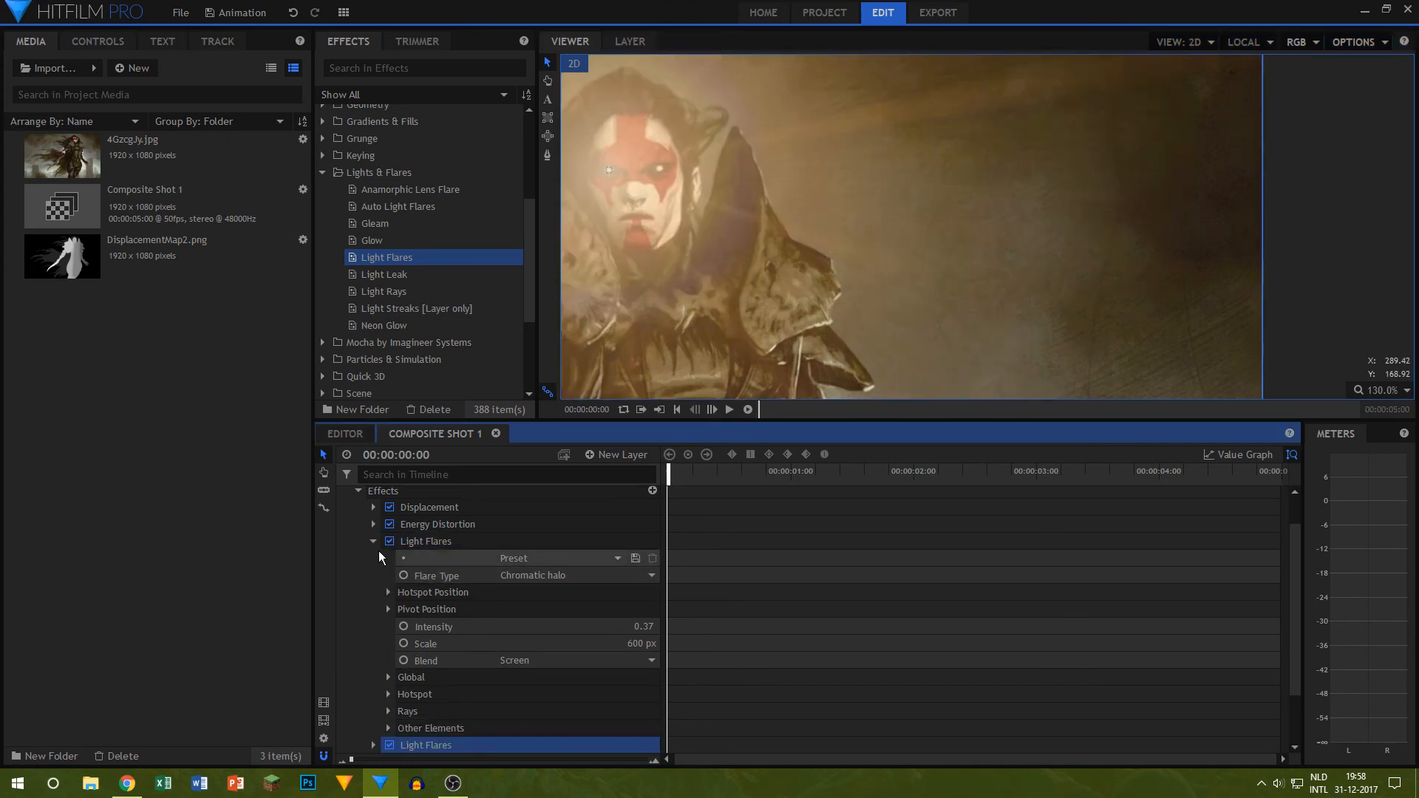
pyautogui.click(374, 542)
pyautogui.moveTo(609, 170); pyautogui.dragTo(641, 173)
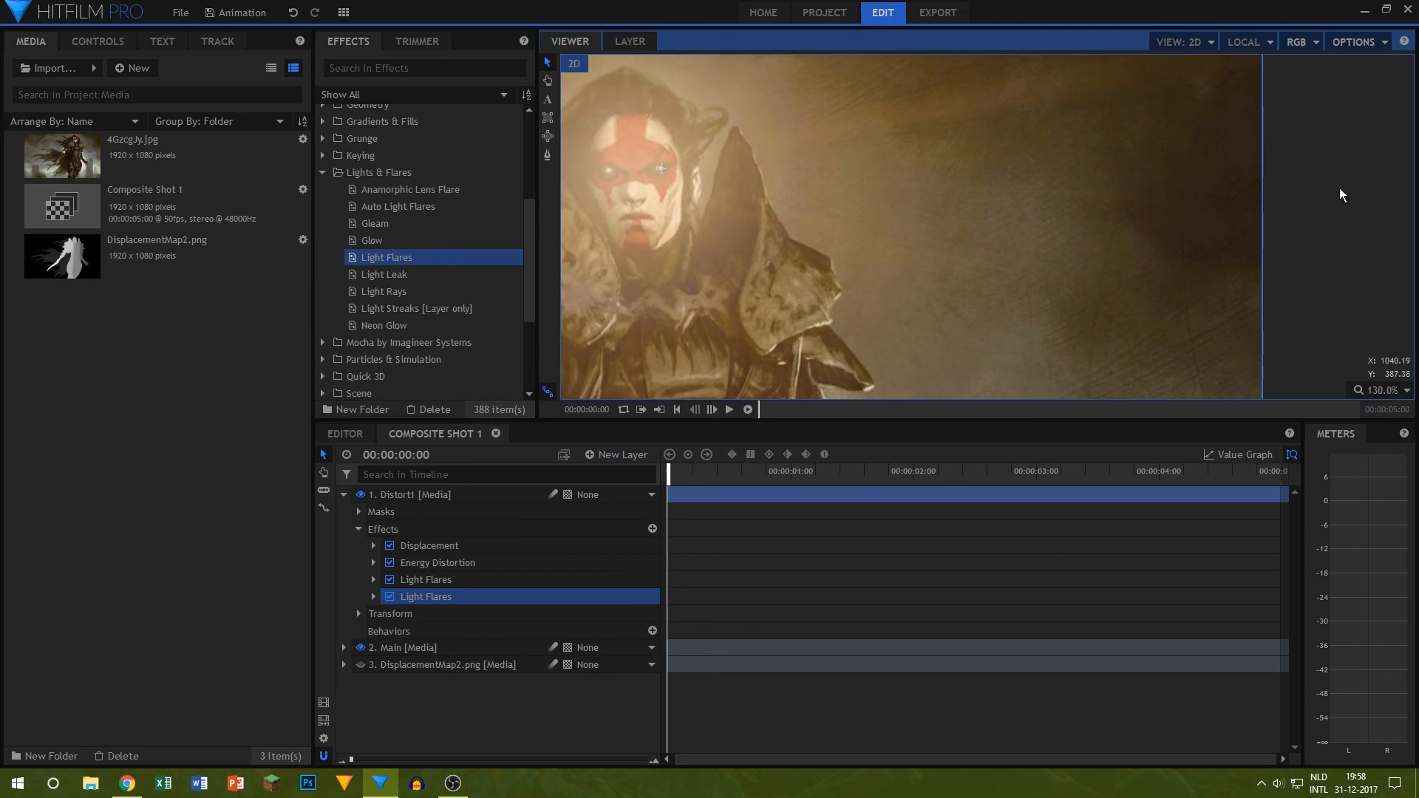
pyautogui.click(1340, 189)
pyautogui.scroll(-10, 876, 219)
pyautogui.moveTo(1100, 249); pyautogui.dragTo(1167, 200)
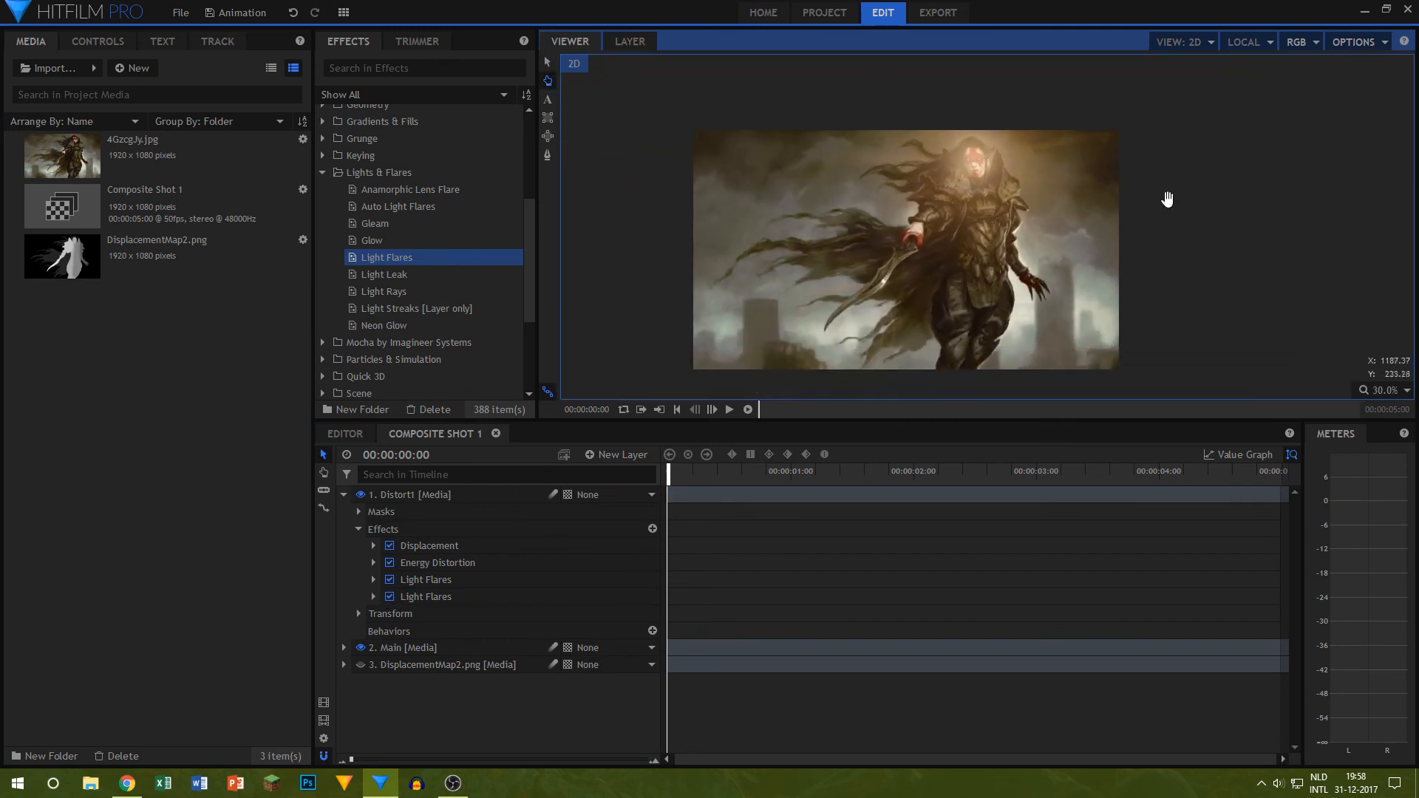
pyautogui.scroll(5, 1093, 119)
# Step: Scrub through the composite shot and play it from the start to check both eye flares
pyautogui.moveTo(669, 472); pyautogui.dragTo(937, 492)
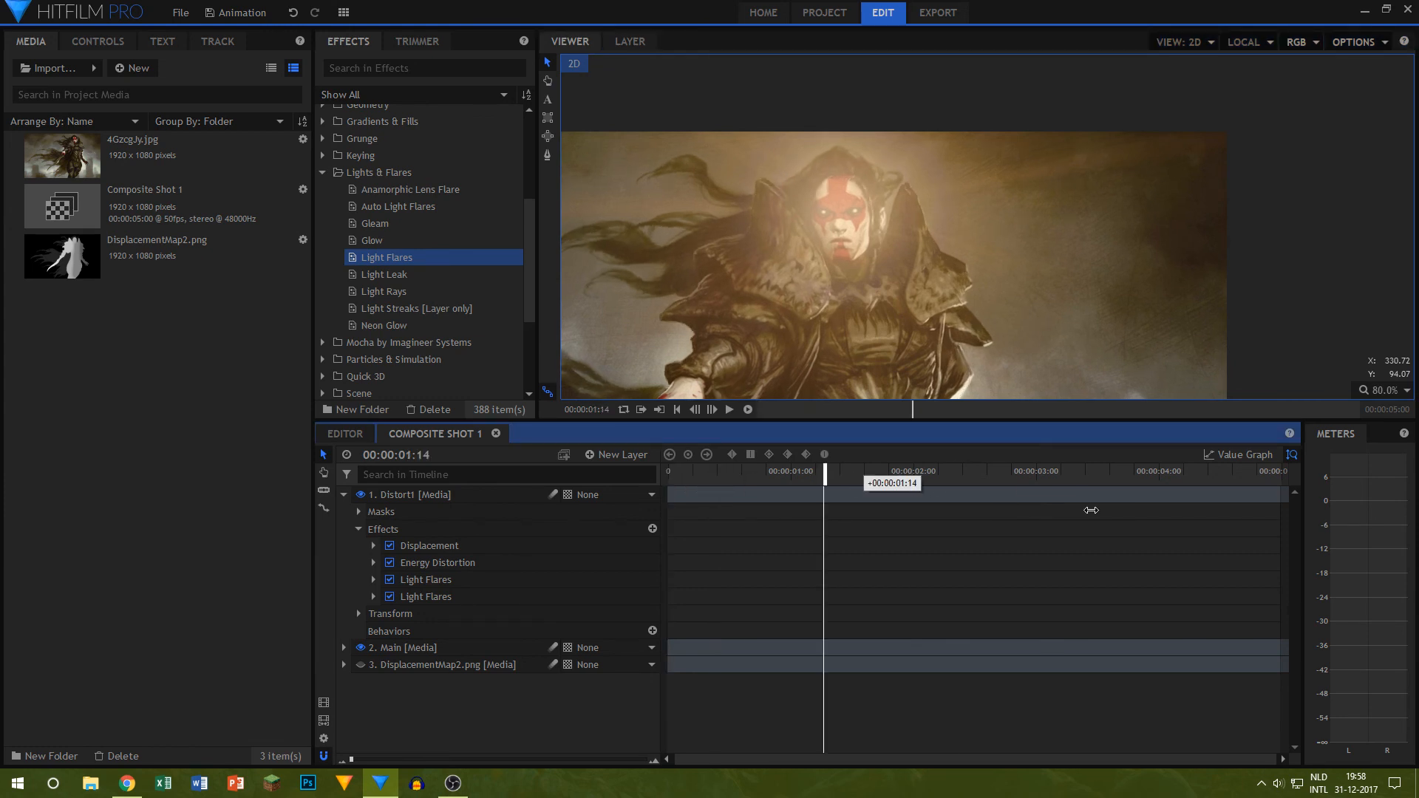
pyautogui.moveTo(1090, 510); pyautogui.dragTo(1356, 521)
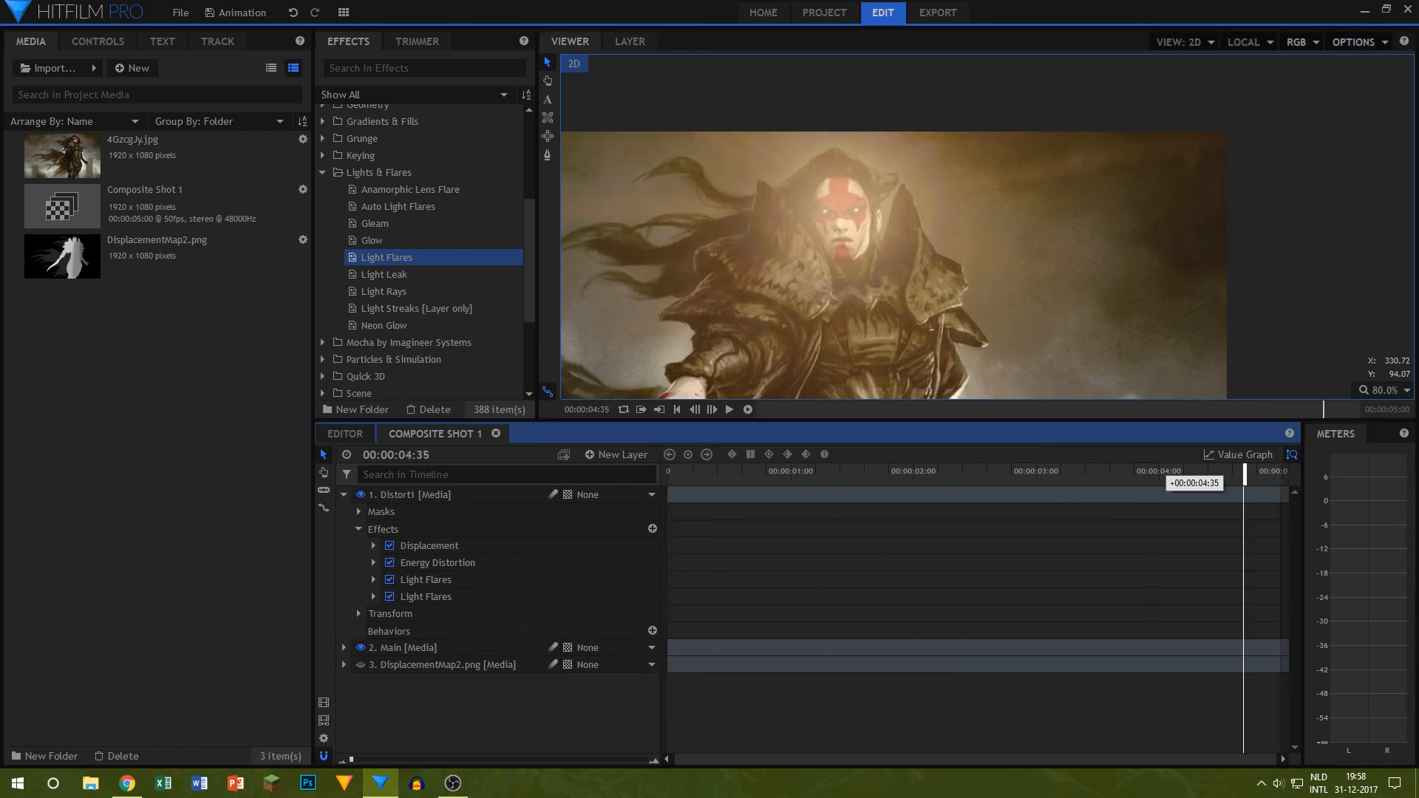
pyautogui.press('Home')
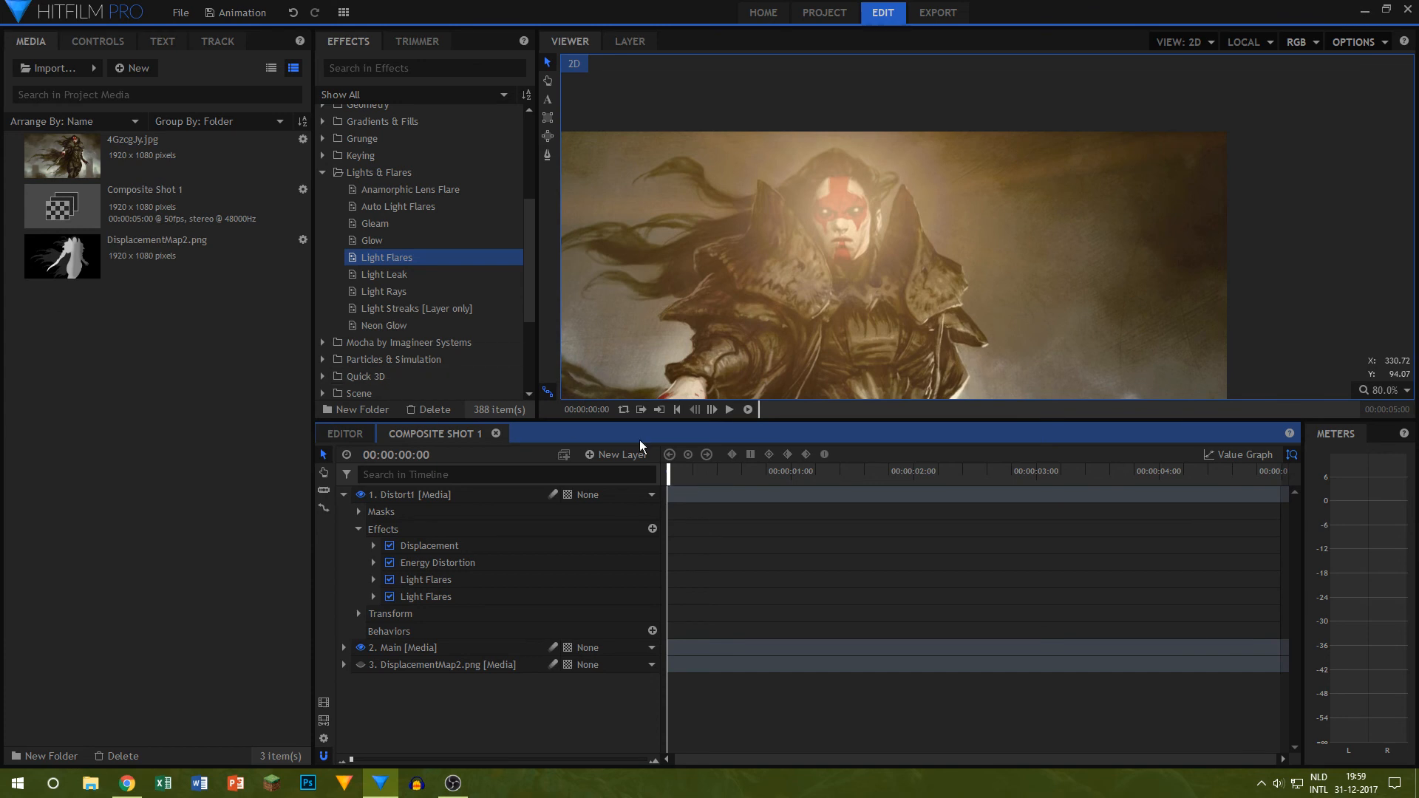
pyautogui.click(726, 410)
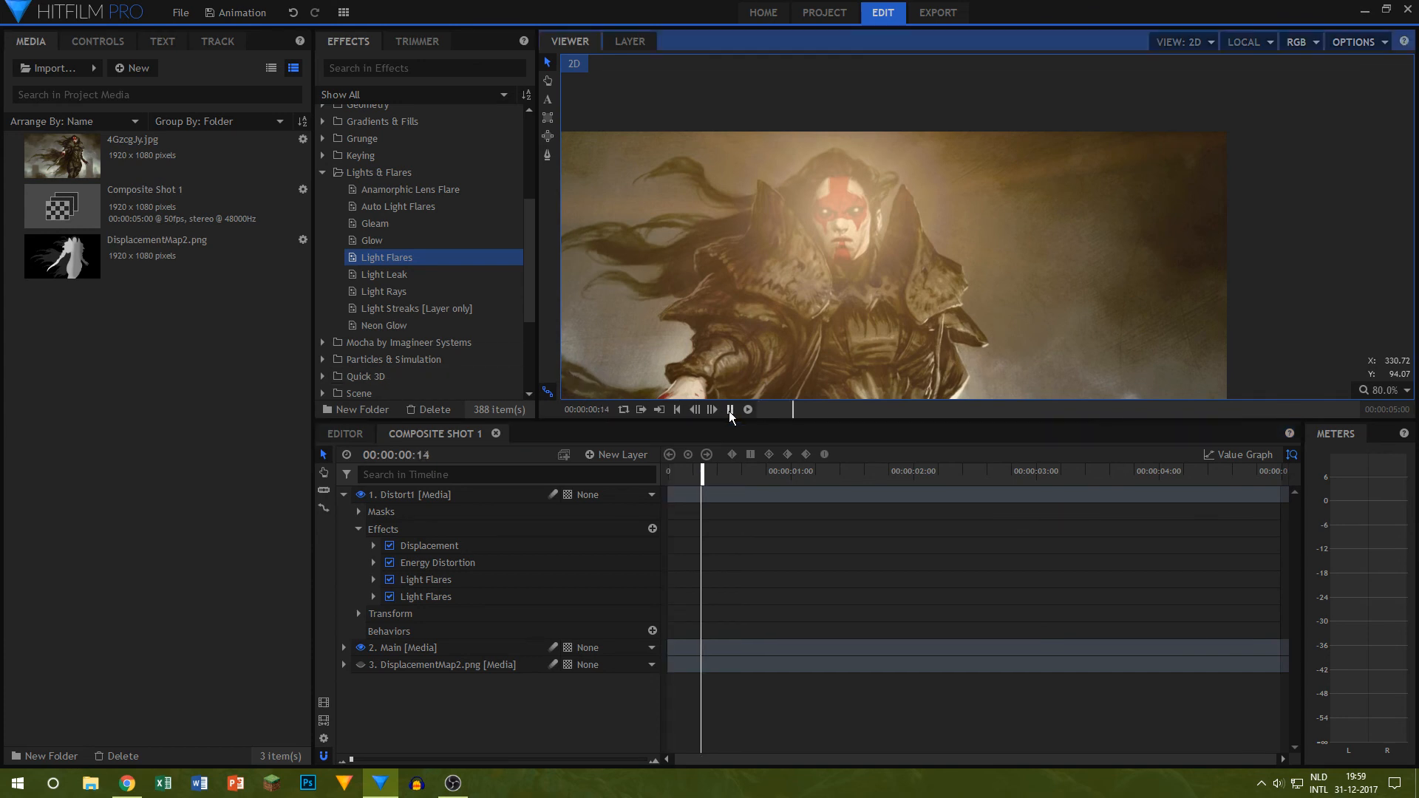
pyautogui.click(729, 409)
pyautogui.scroll(-1, 627, 264)
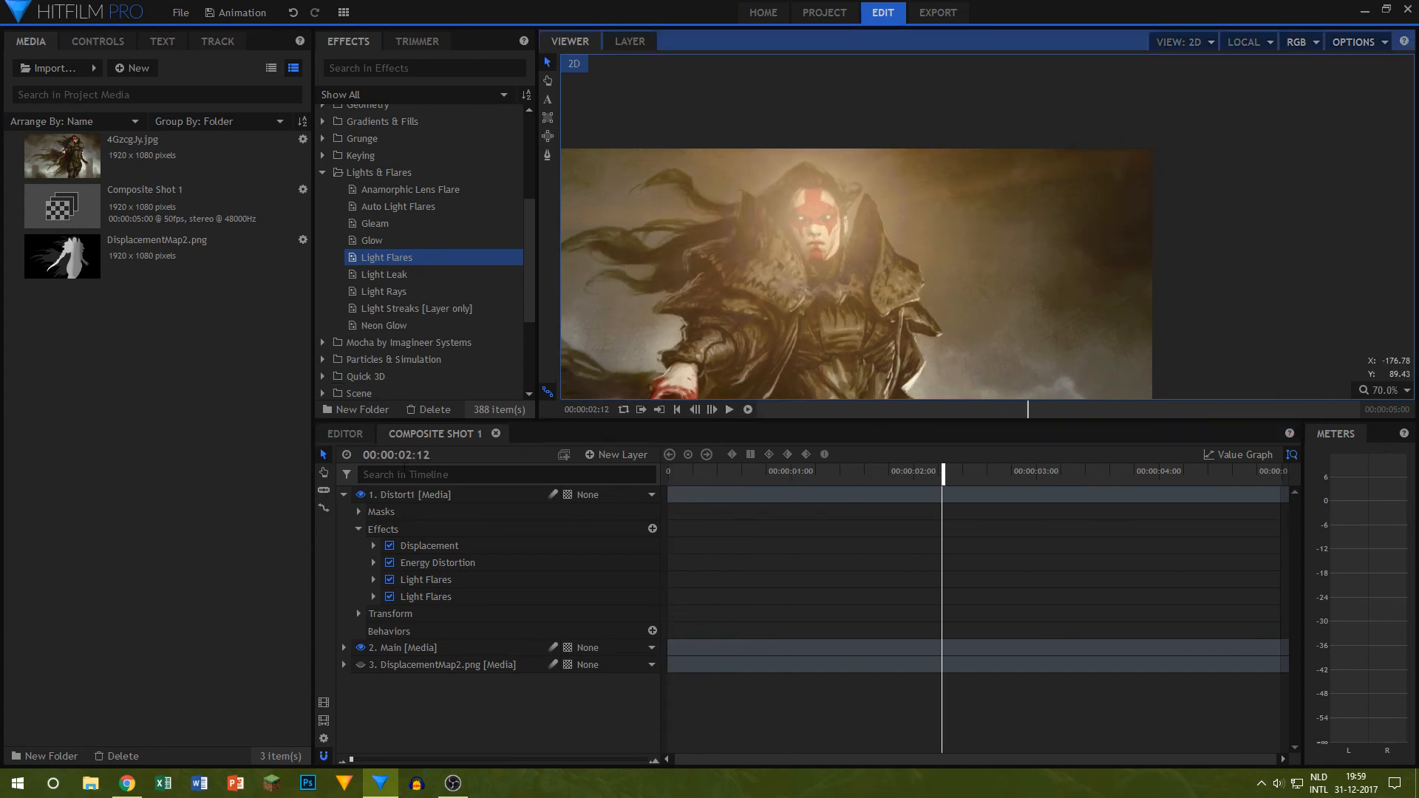
# Step: Collapse the Distort1 layer, add a new grade layer and rename it Grade1
pyautogui.click(342, 499)
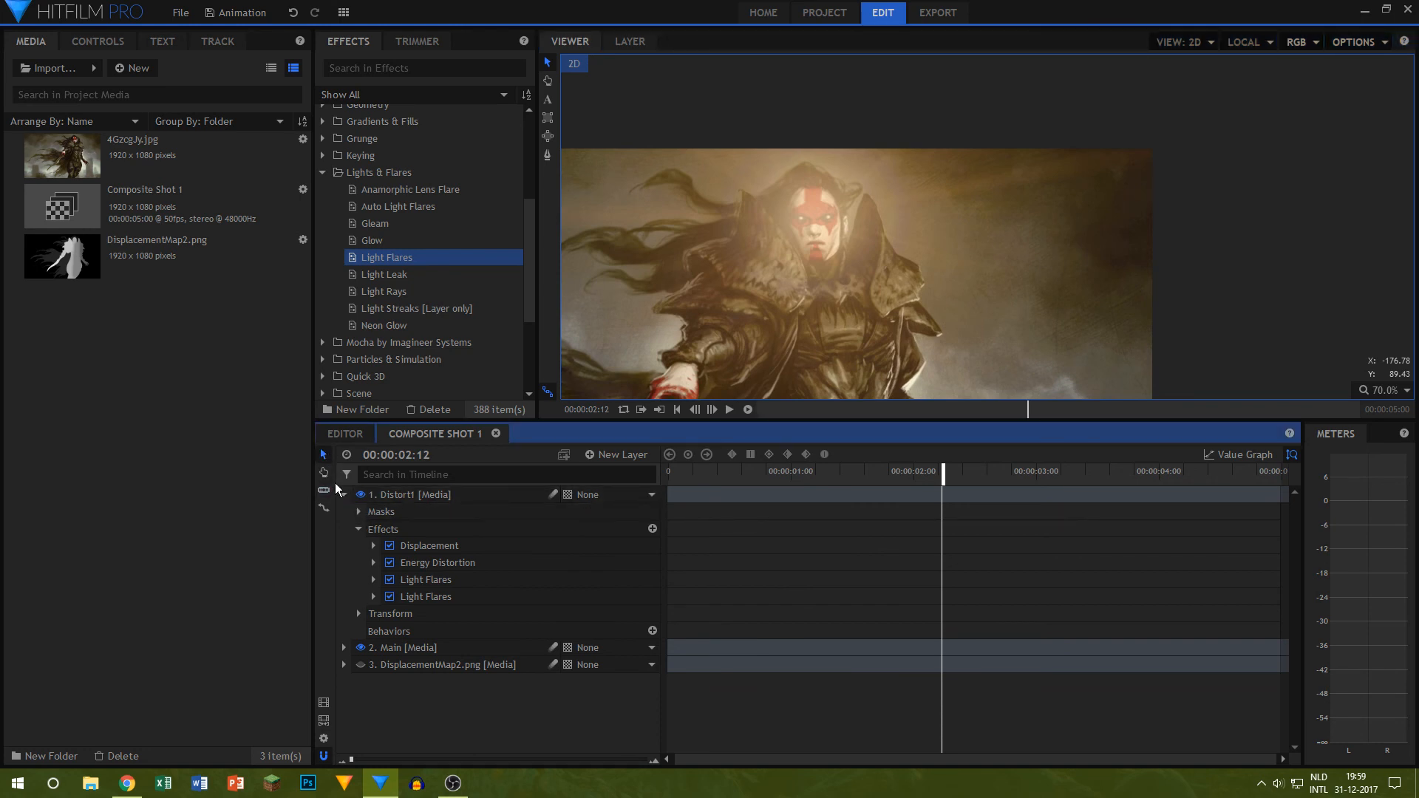
pyautogui.click(342, 495)
pyautogui.click(617, 454)
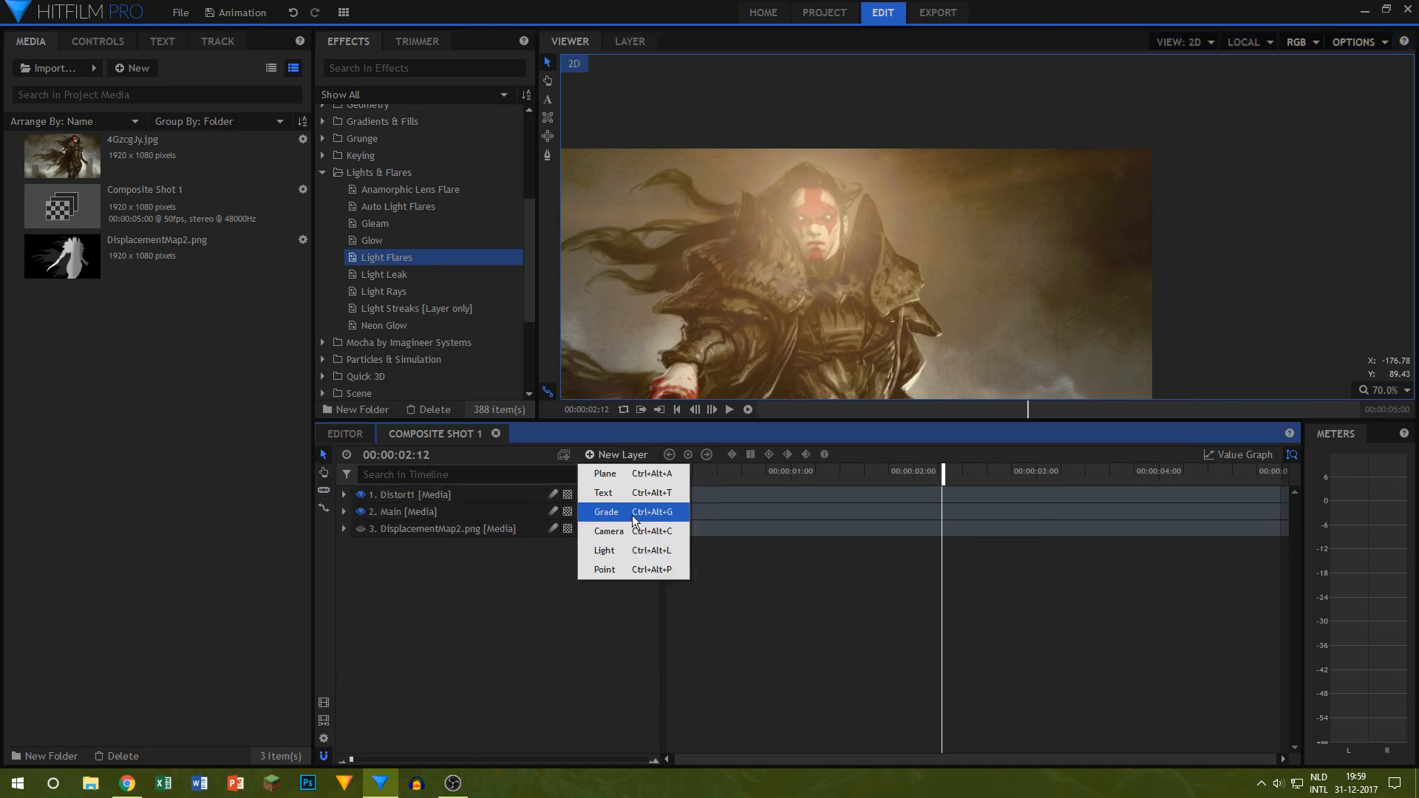
pyautogui.click(603, 510)
pyautogui.press('F2')
pyautogui.write('G')
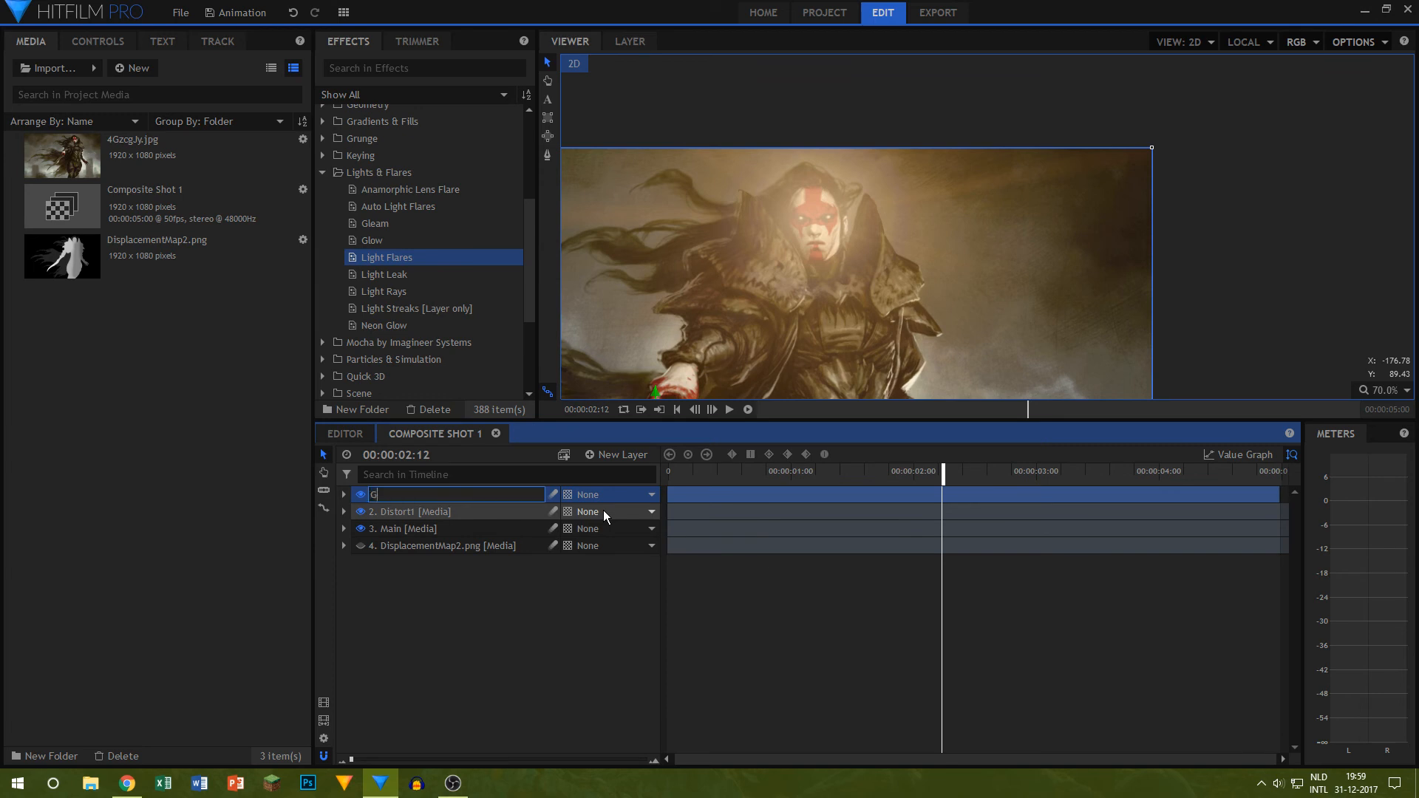
pyautogui.write('rade1')
pyautogui.press('Return')
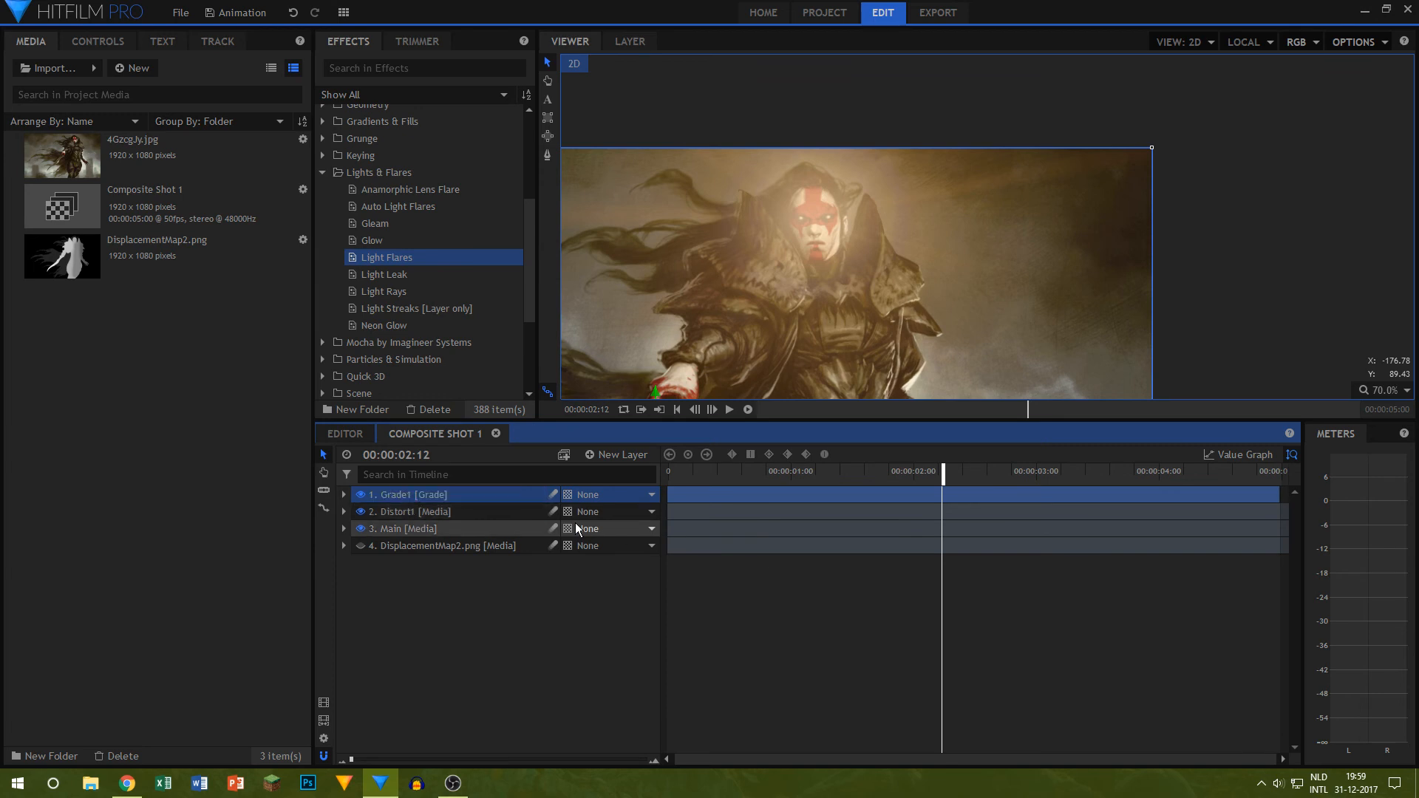
# Step: Try the Light Rays effect on the Grade1 layer and return the playhead to the start
pyautogui.click(402, 275)
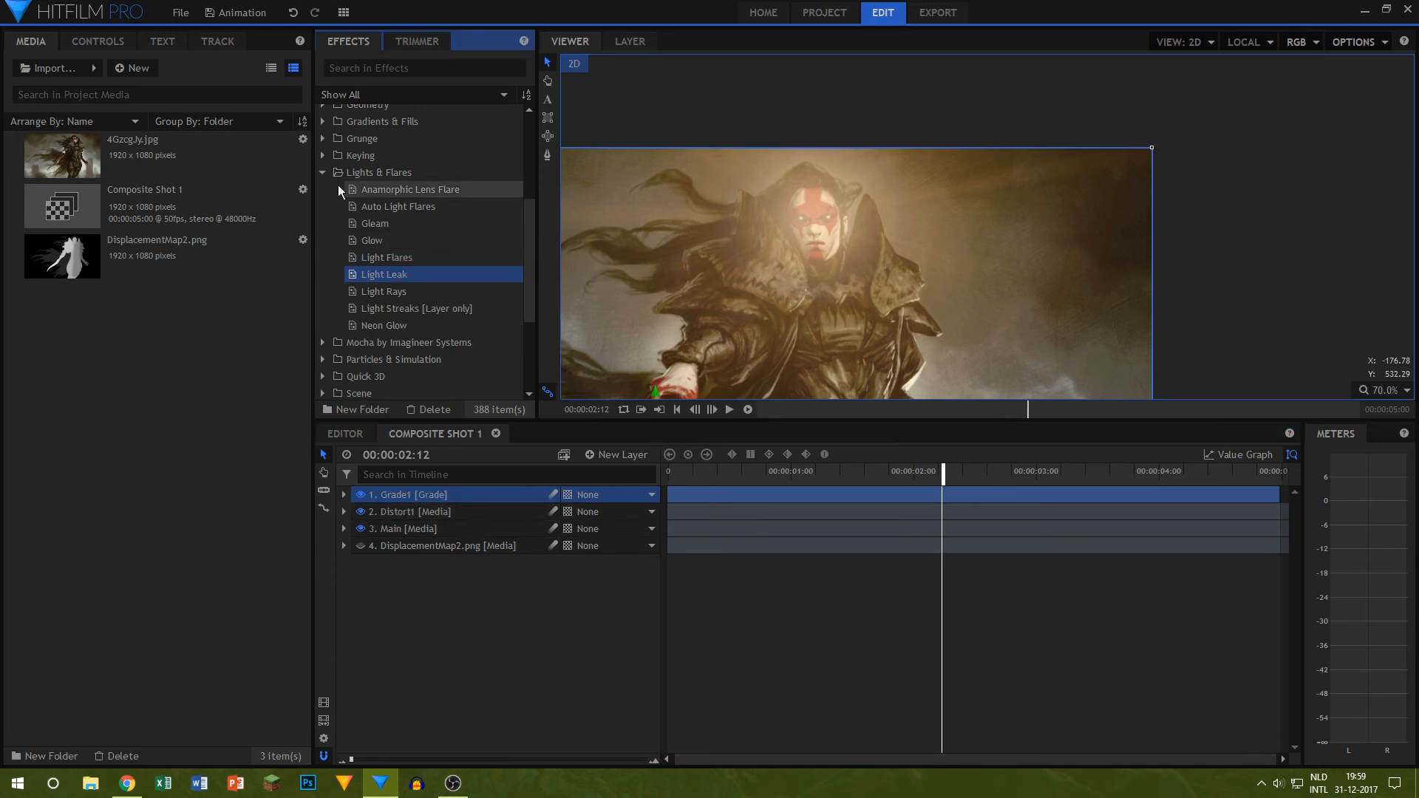
pyautogui.moveTo(409, 294); pyautogui.dragTo(432, 493)
pyautogui.moveTo(888, 229); pyautogui.dragTo(1126, 83)
pyautogui.scroll(-4, 1052, 157)
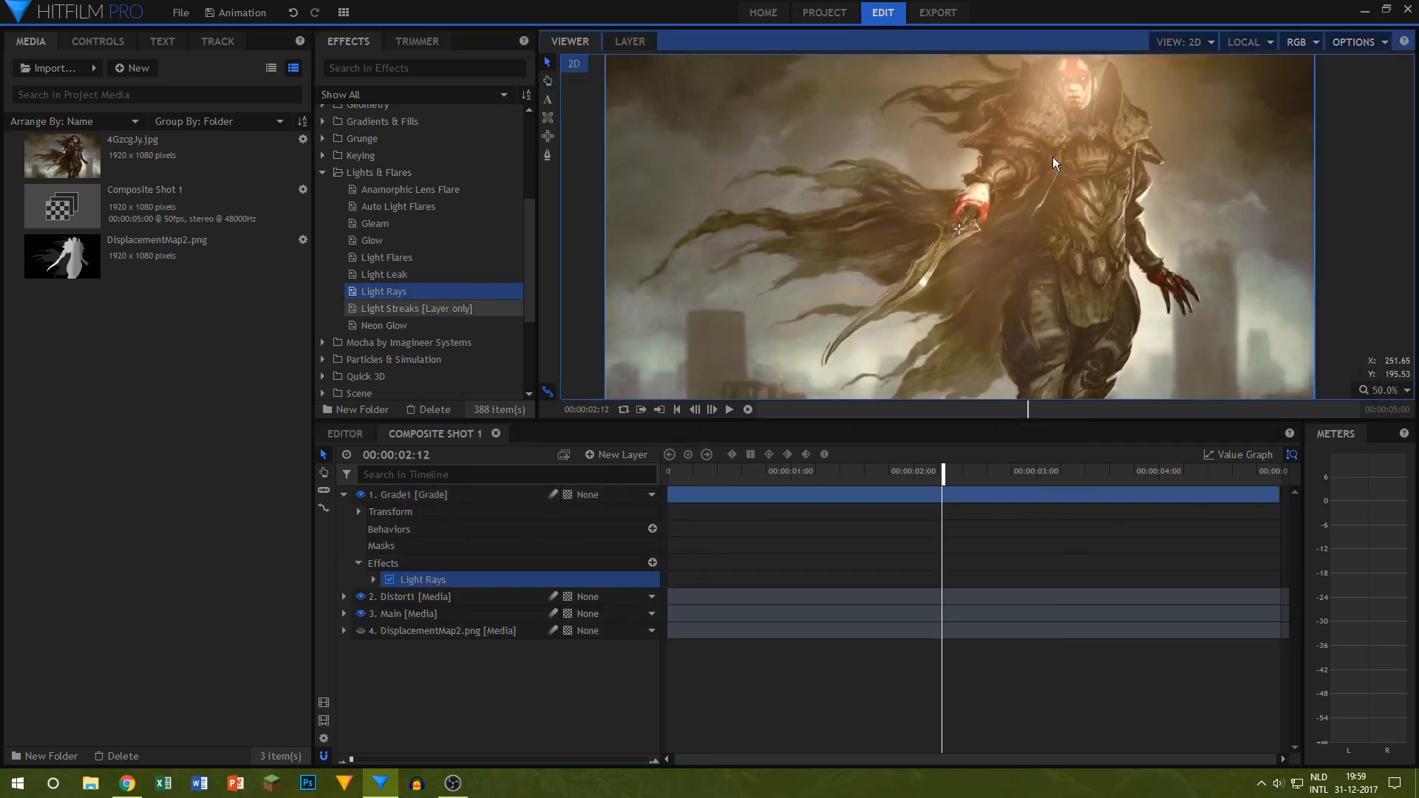
pyautogui.moveTo(1043, 170); pyautogui.dragTo(1022, 220)
pyautogui.moveTo(954, 473); pyautogui.dragTo(334, 455)
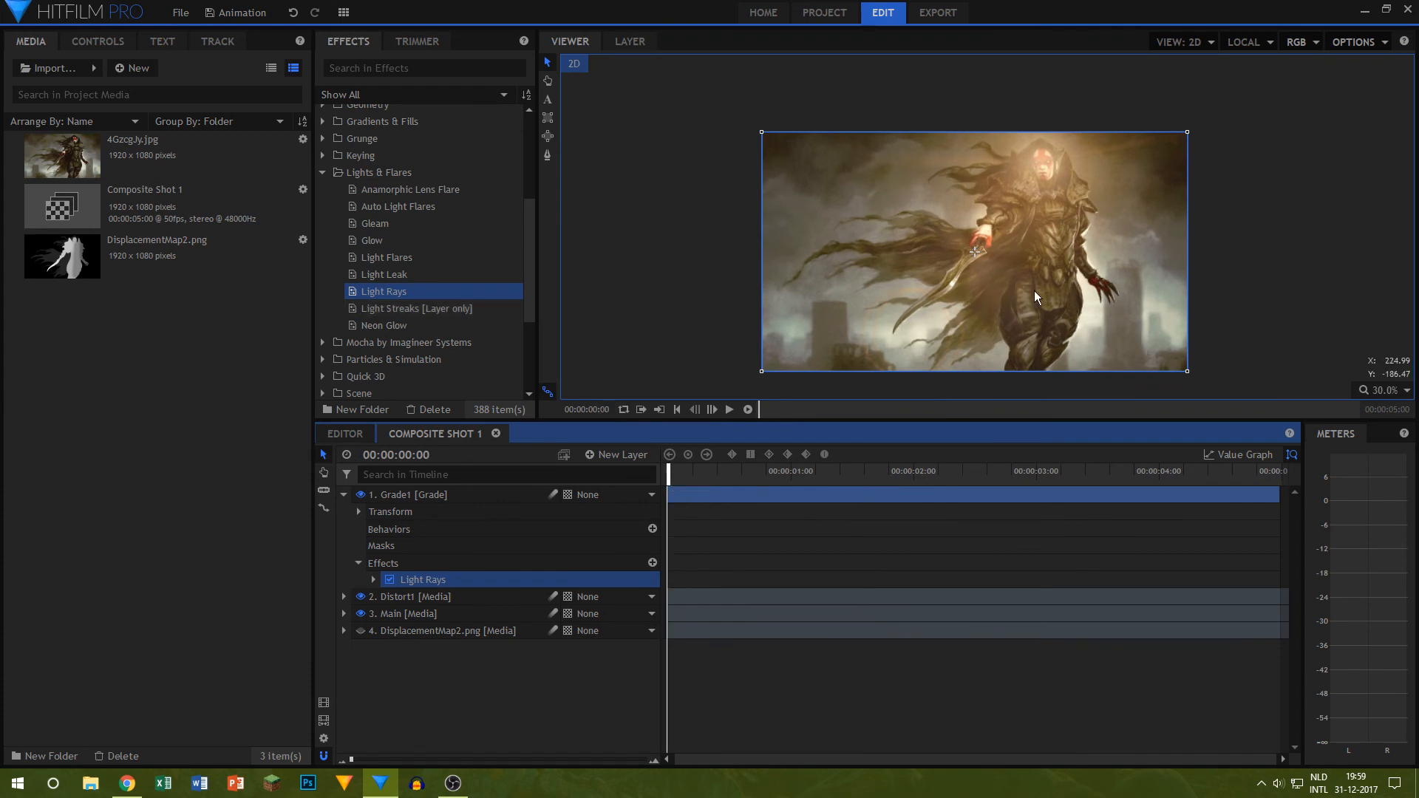
# Step: Move the light rays' centre just below the character's face, preview the shot, and delete the Light Rays effect
pyautogui.moveTo(977, 255); pyautogui.dragTo(1044, 196)
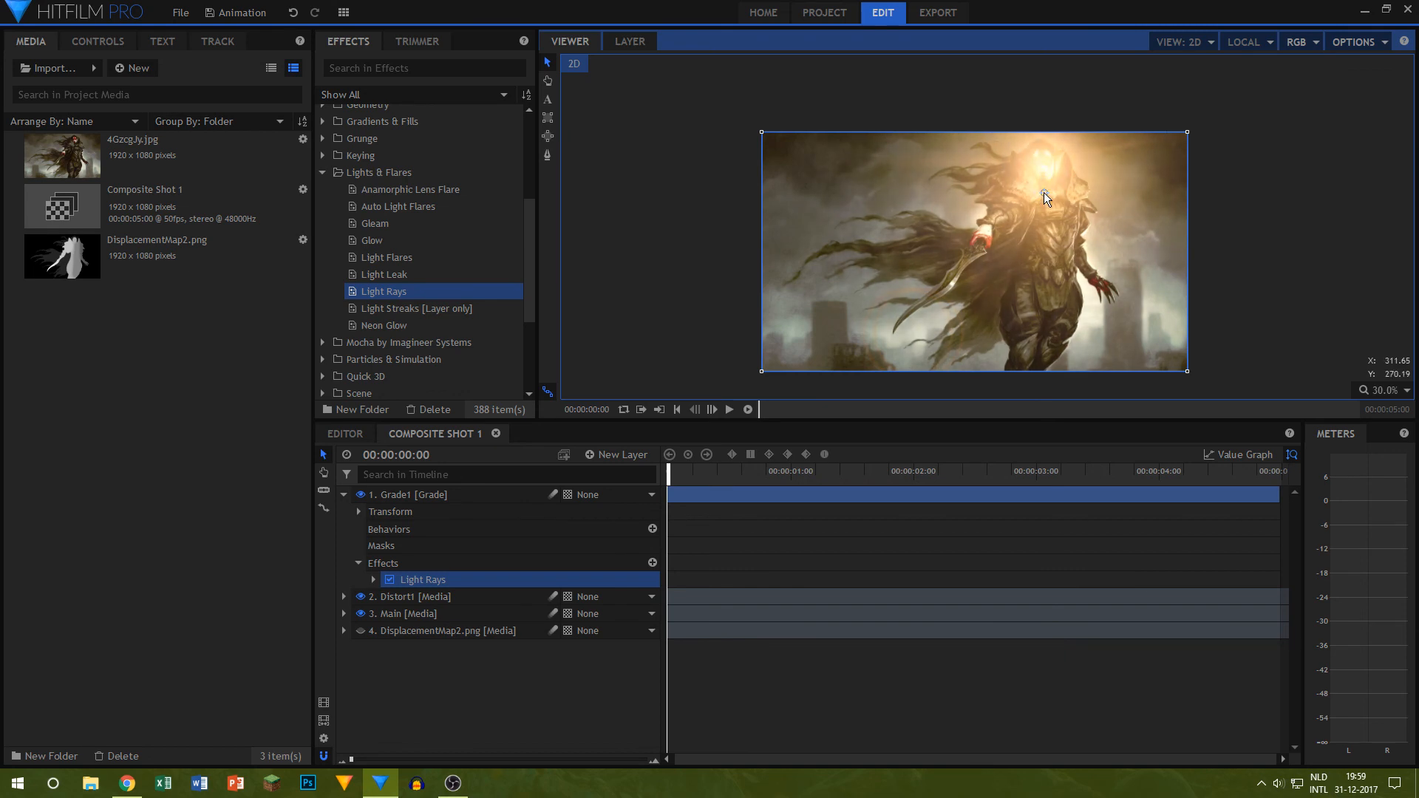
pyautogui.click(730, 410)
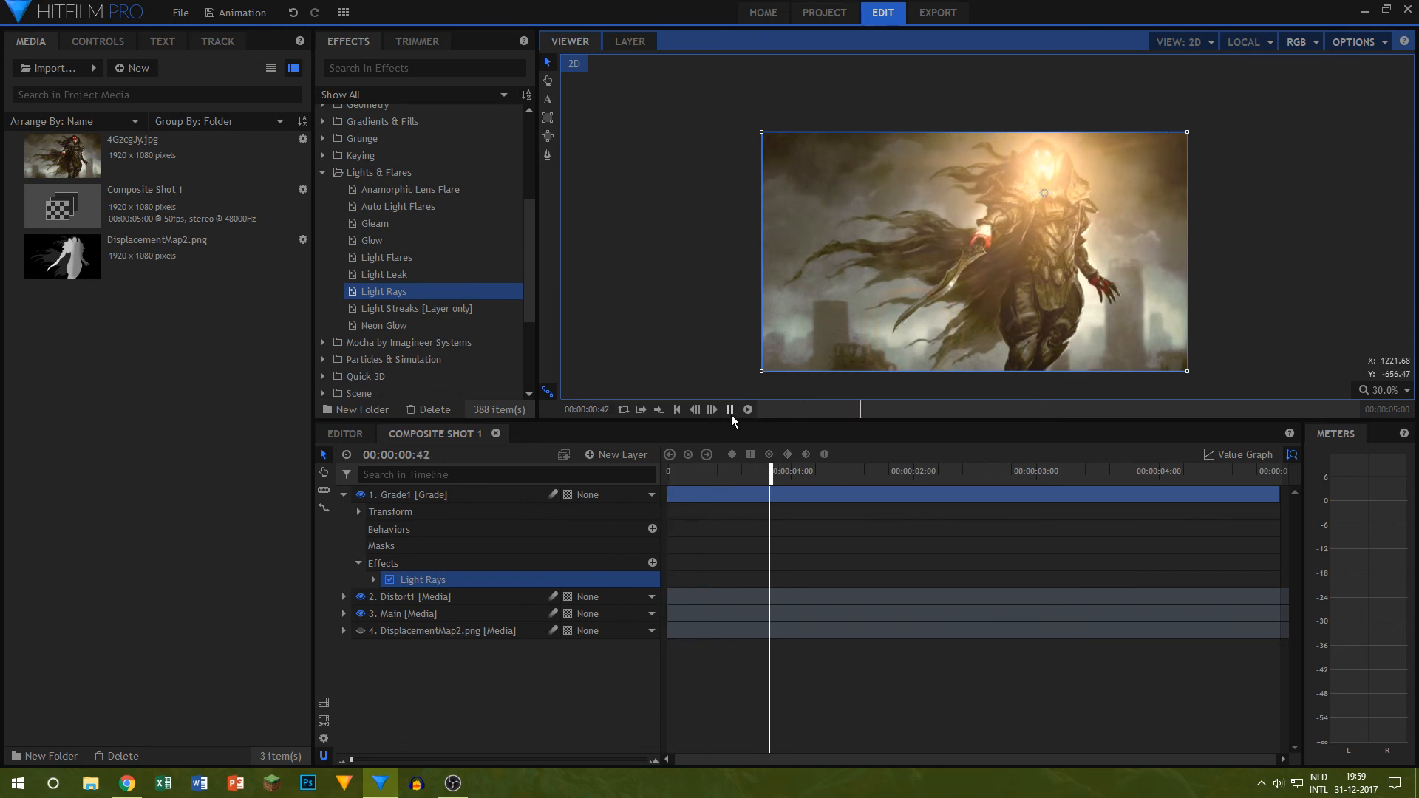
pyautogui.click(1380, 226)
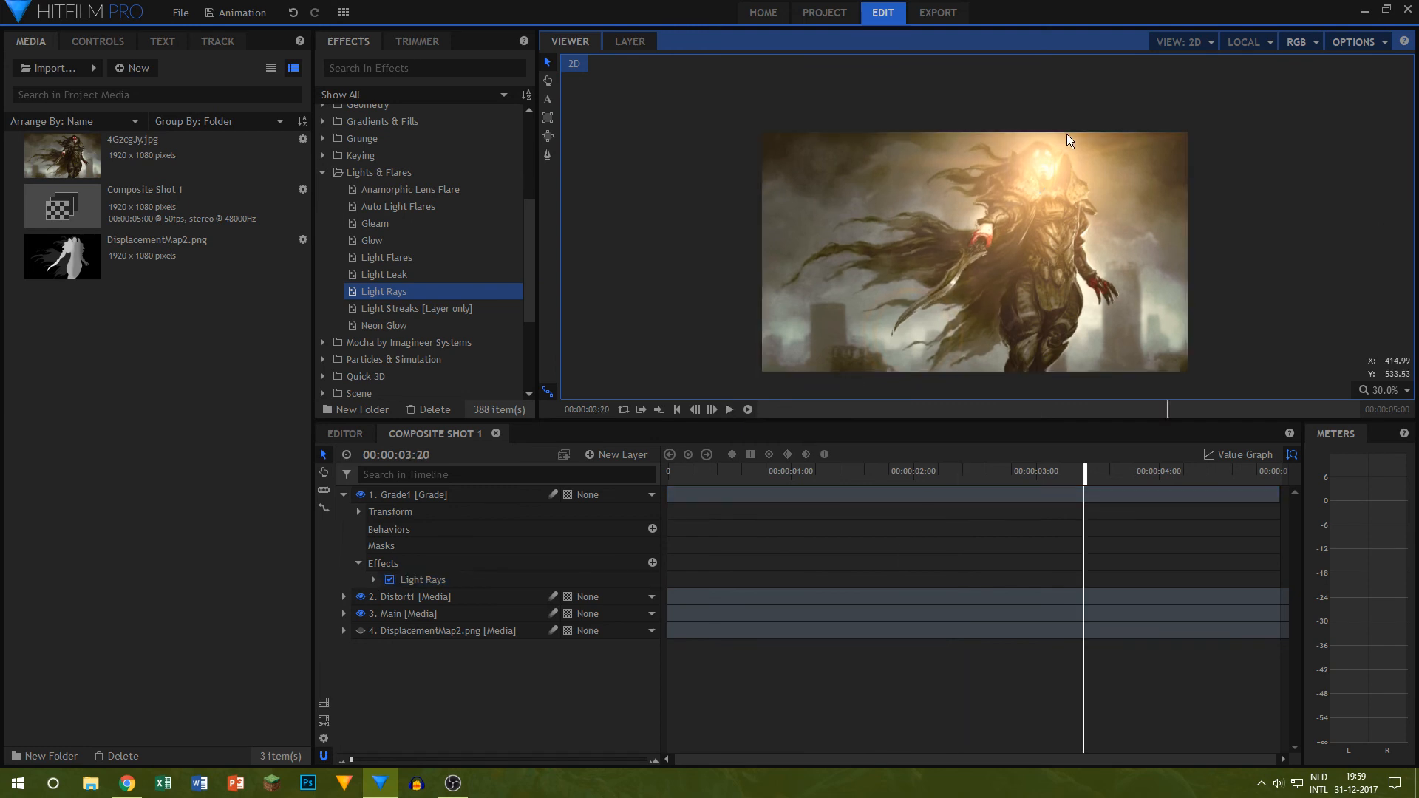
pyautogui.scroll(5, 1070, 137)
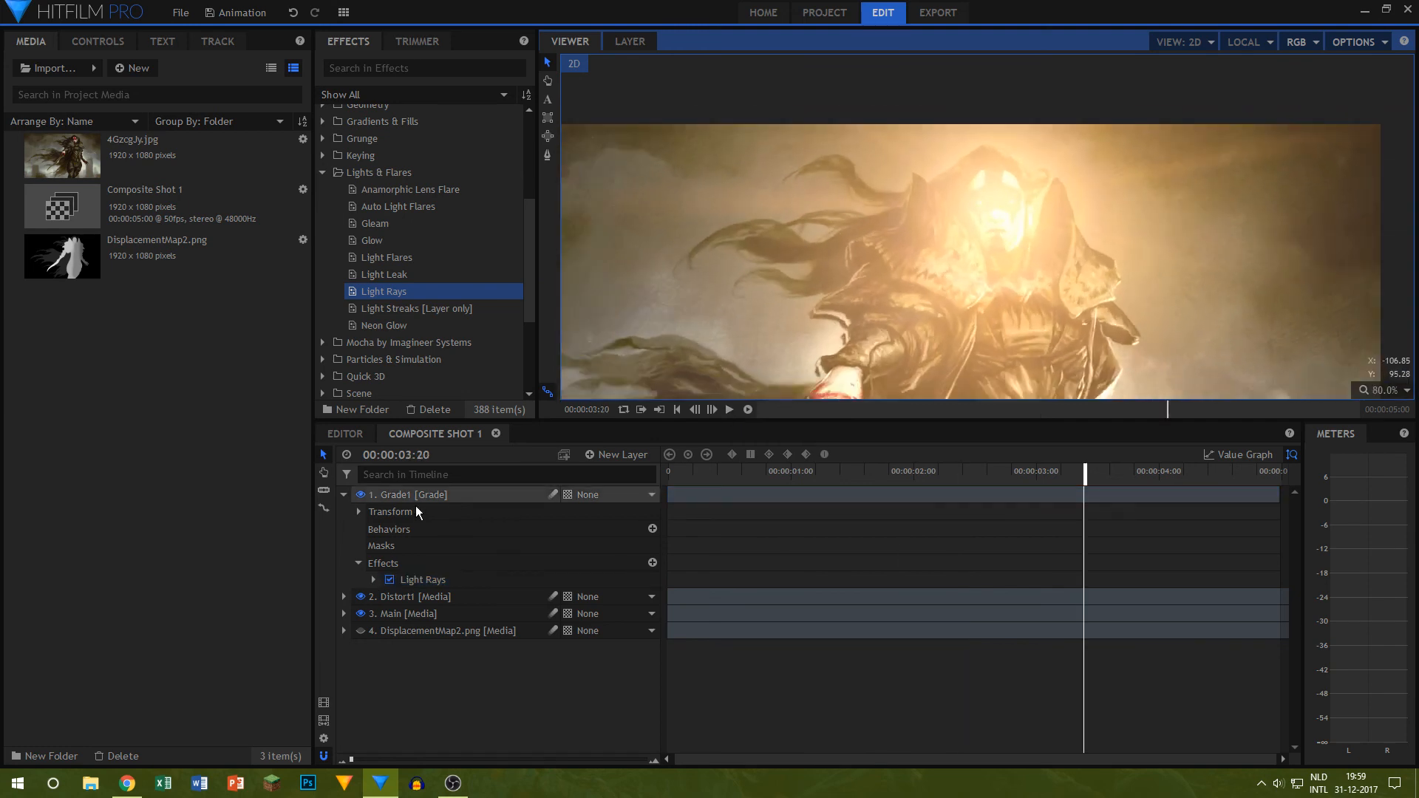
pyautogui.click(412, 580)
pyautogui.press('Delete')
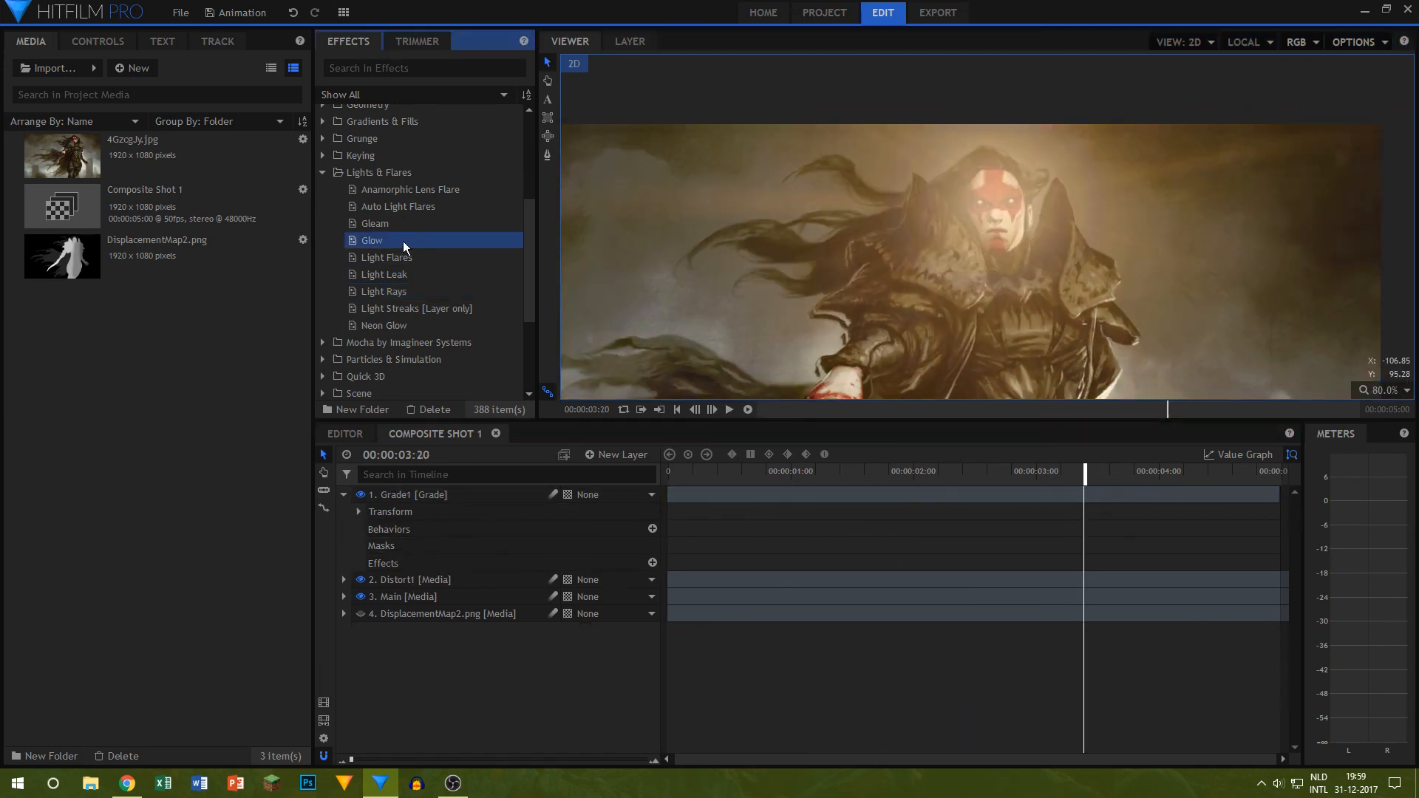
# Step: Apply the Gleam effect to the Grade1 layer and place its centre on the character's face
pyautogui.moveTo(389, 224); pyautogui.dragTo(416, 495)
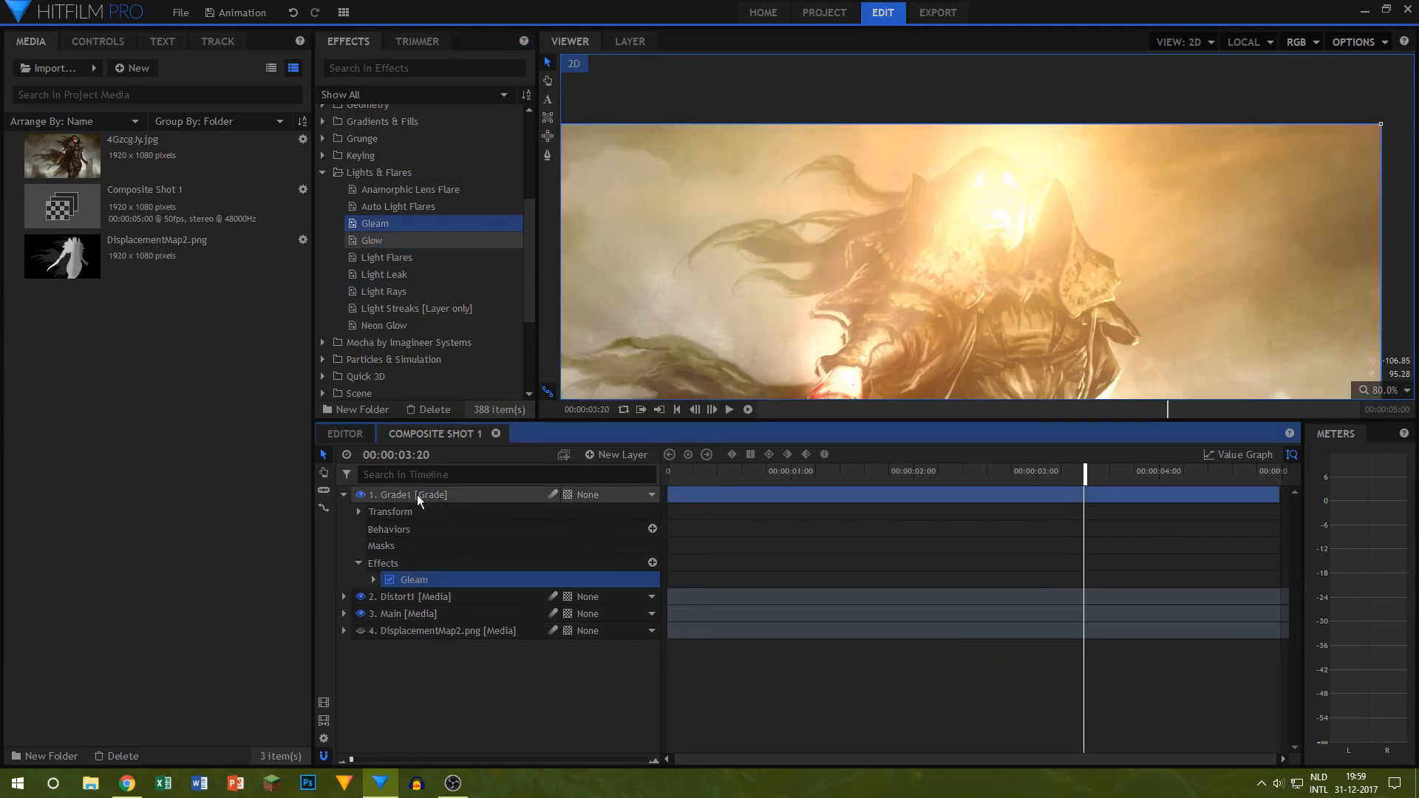
pyautogui.scroll(-3, 836, 333)
pyautogui.moveTo(835, 331); pyautogui.dragTo(883, 209)
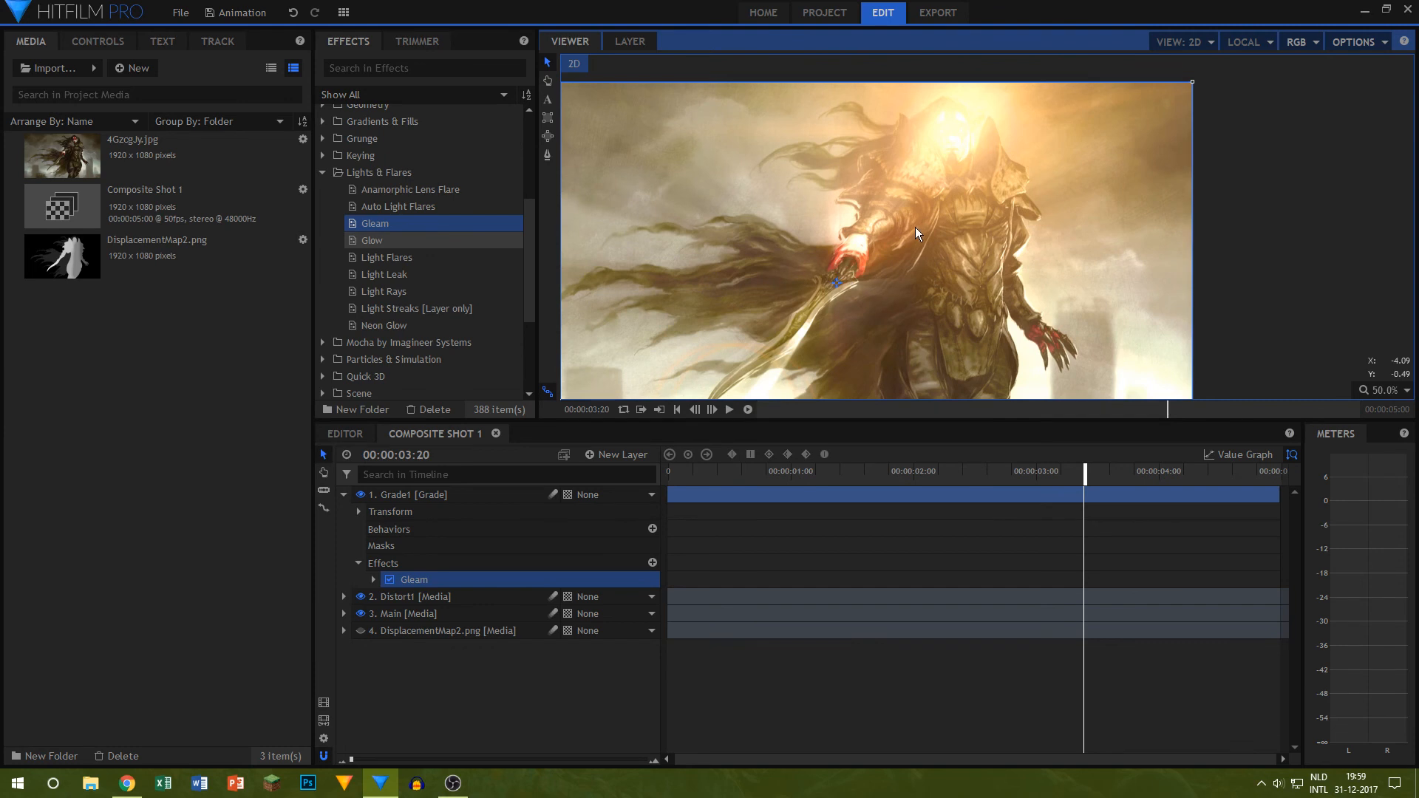
pyautogui.click(951, 145)
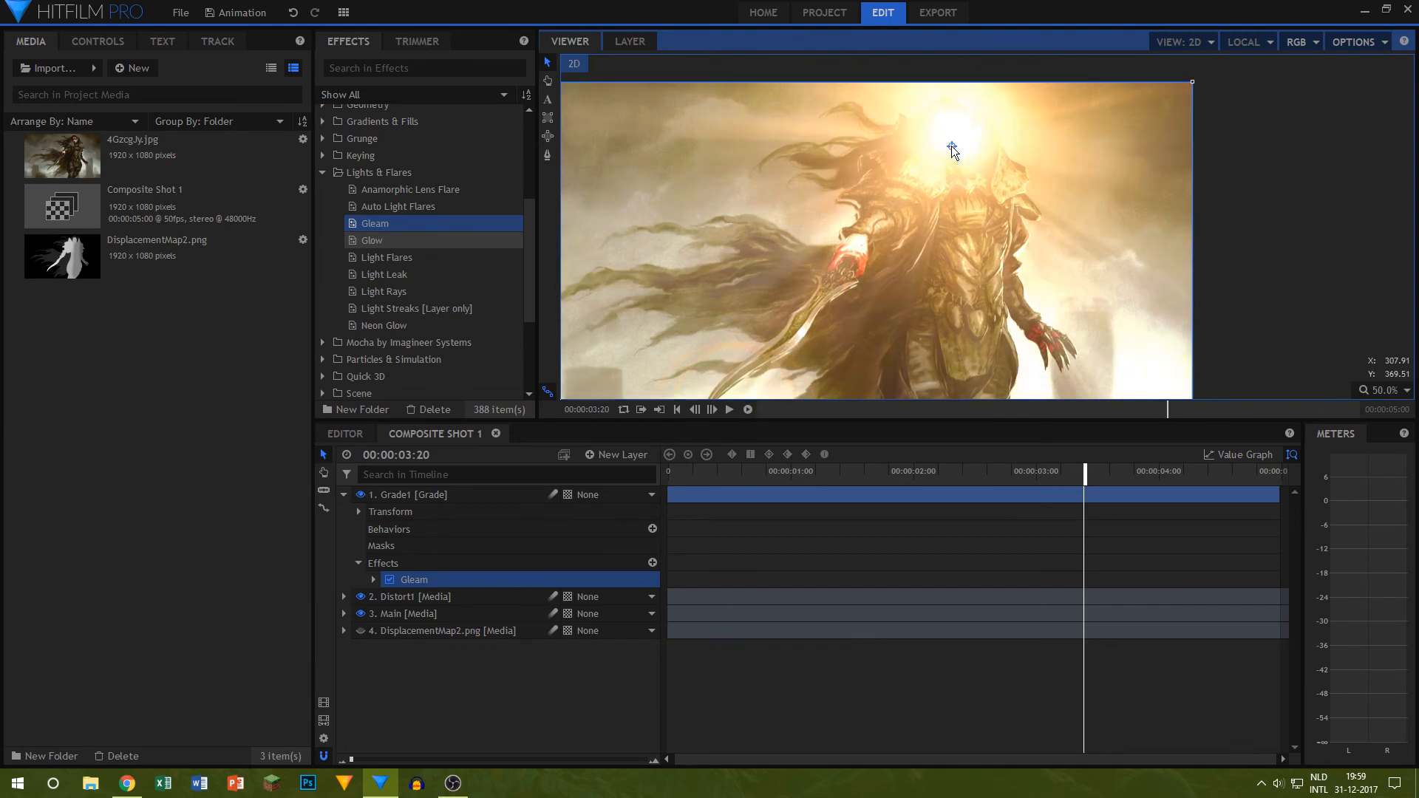
# Step: Set the Gleam intensity to 0.1 and scrub the timeline to check the glow
pyautogui.click(373, 579)
pyautogui.moveTo(645, 632); pyautogui.dragTo(621, 632)
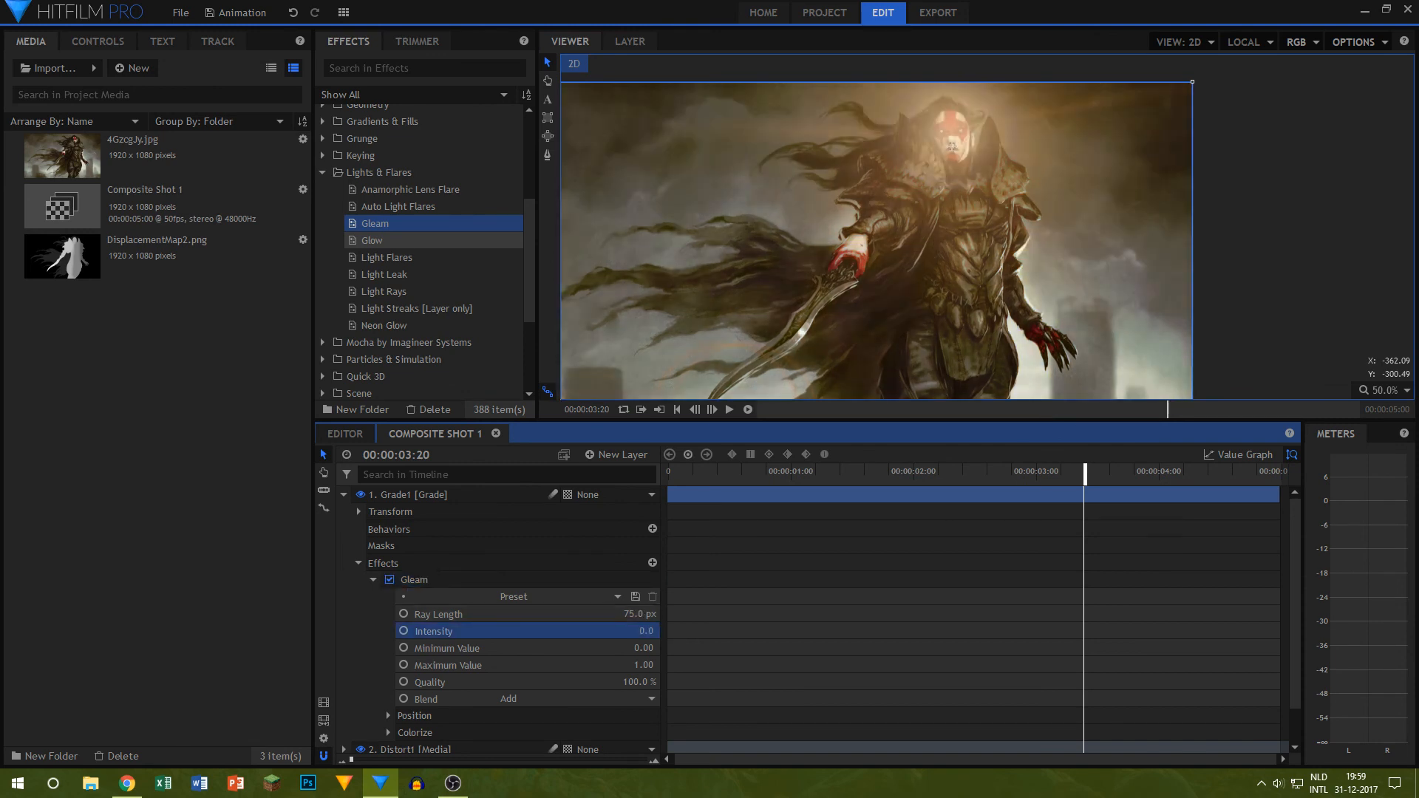
pyautogui.click(644, 633)
pyautogui.write('0.1')
pyautogui.press('Return')
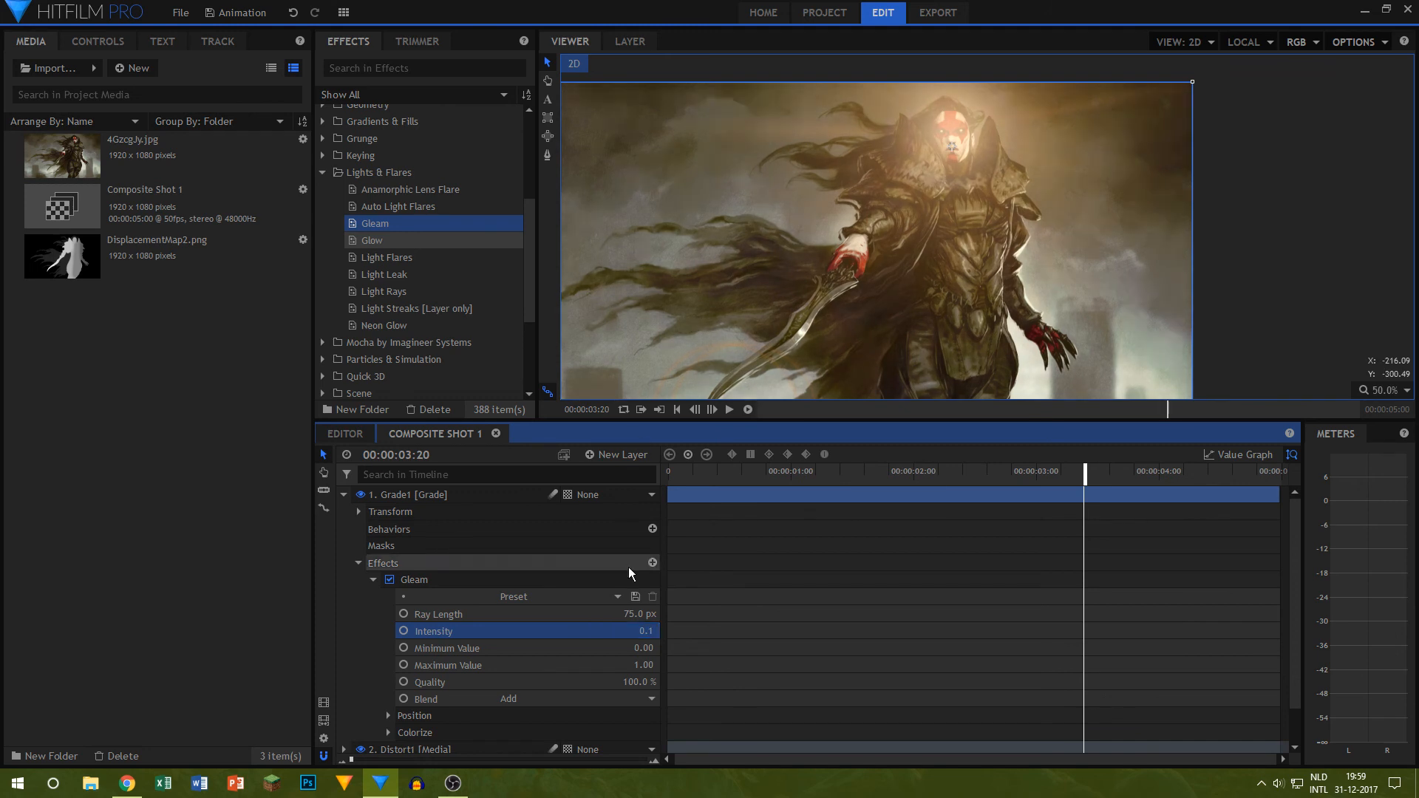
pyautogui.moveTo(685, 471); pyautogui.dragTo(774, 469)
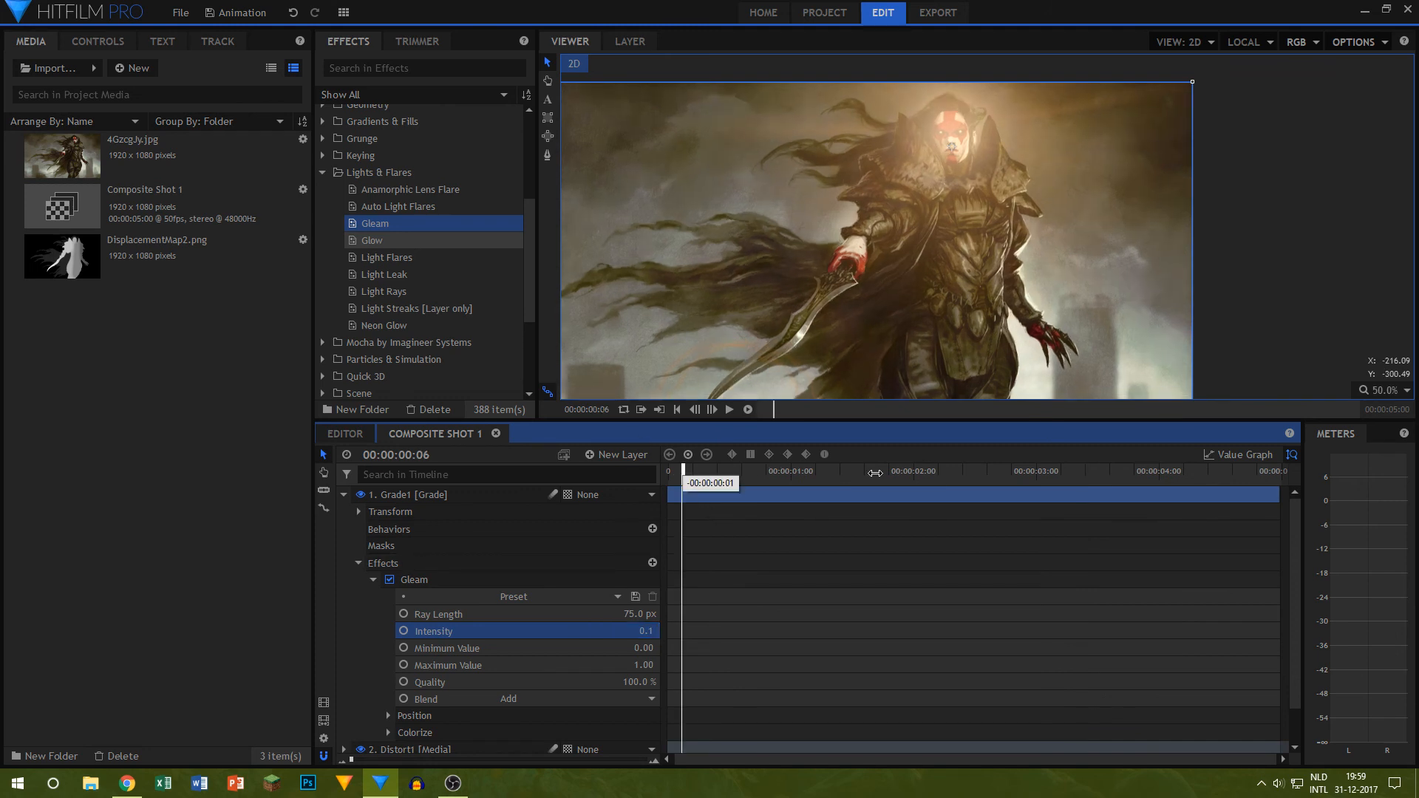
pyautogui.moveTo(875, 473); pyautogui.dragTo(668, 471)
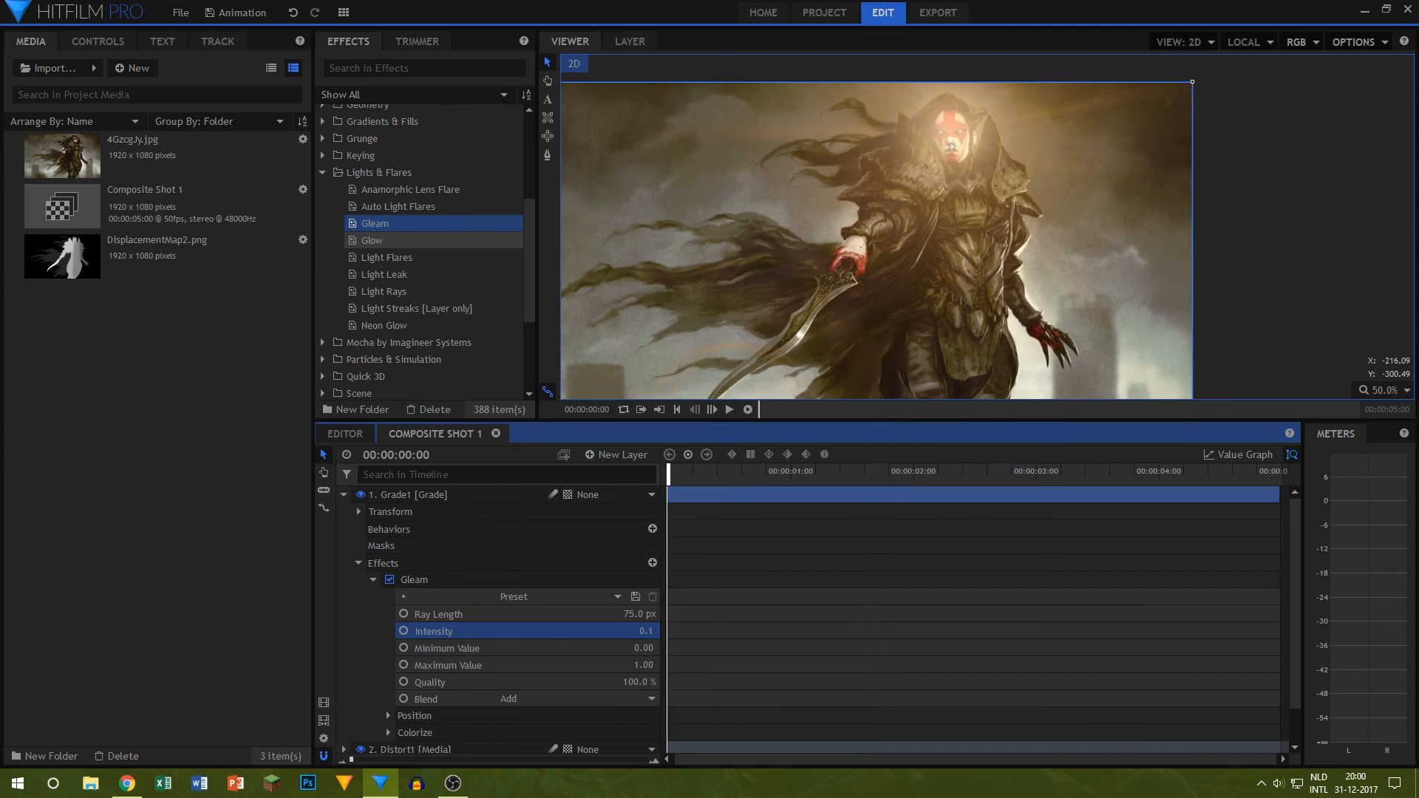
# Step: Collapse the Gleam settings and the Grade1 layer, add another grade layer and rename it Grade
pyautogui.click(373, 579)
pyautogui.click(243, 517)
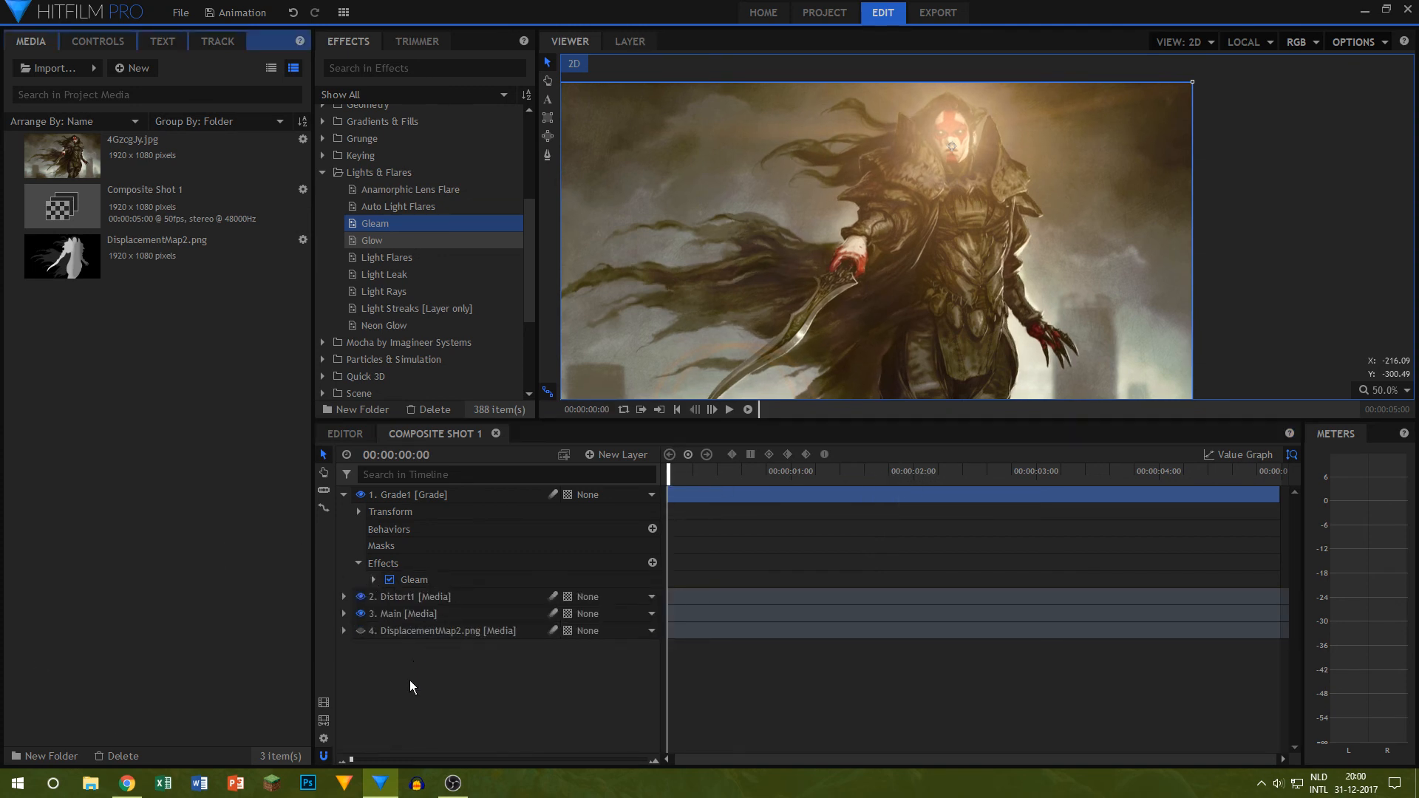
pyautogui.click(410, 680)
pyautogui.click(342, 495)
pyautogui.click(611, 456)
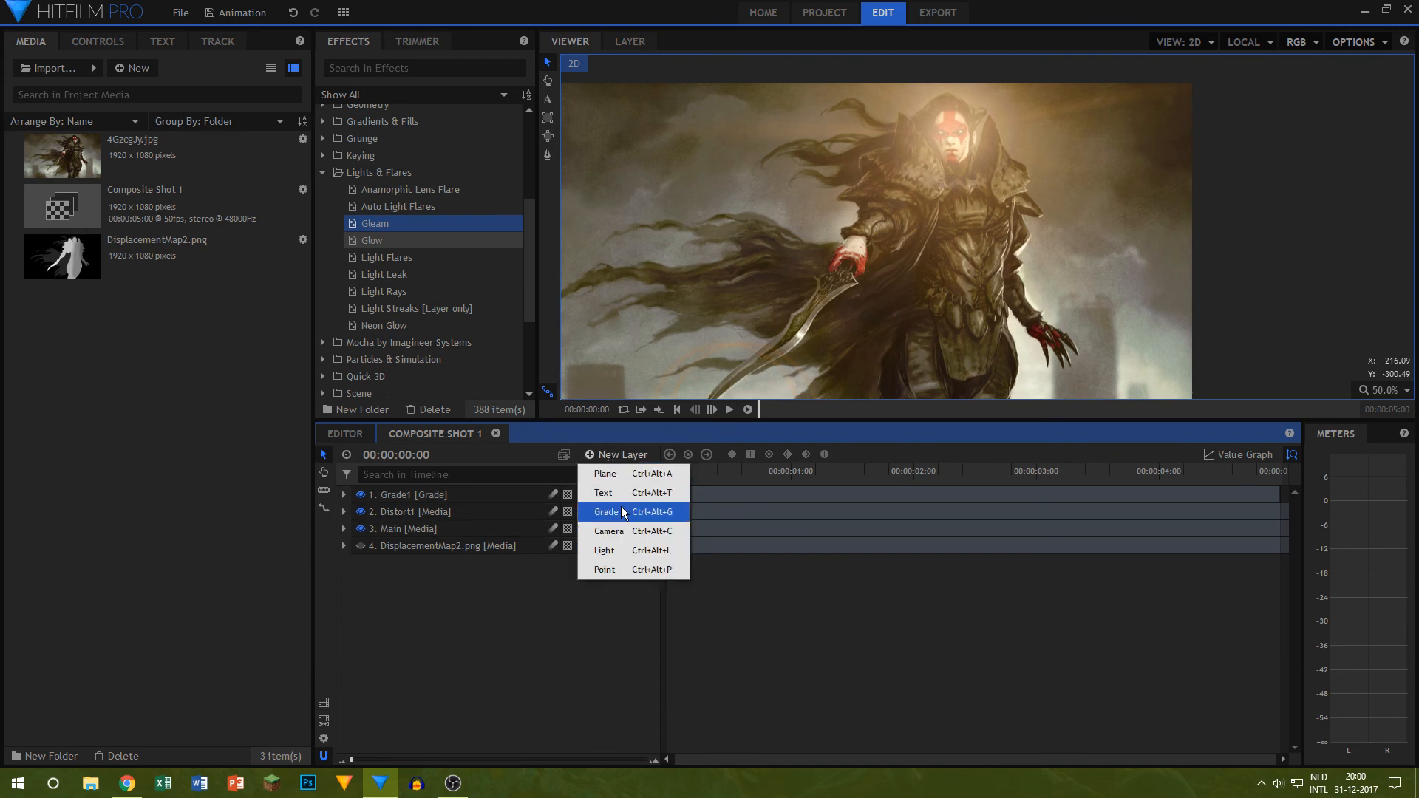
pyautogui.click(595, 513)
pyautogui.press('F2')
pyautogui.write('Grade')
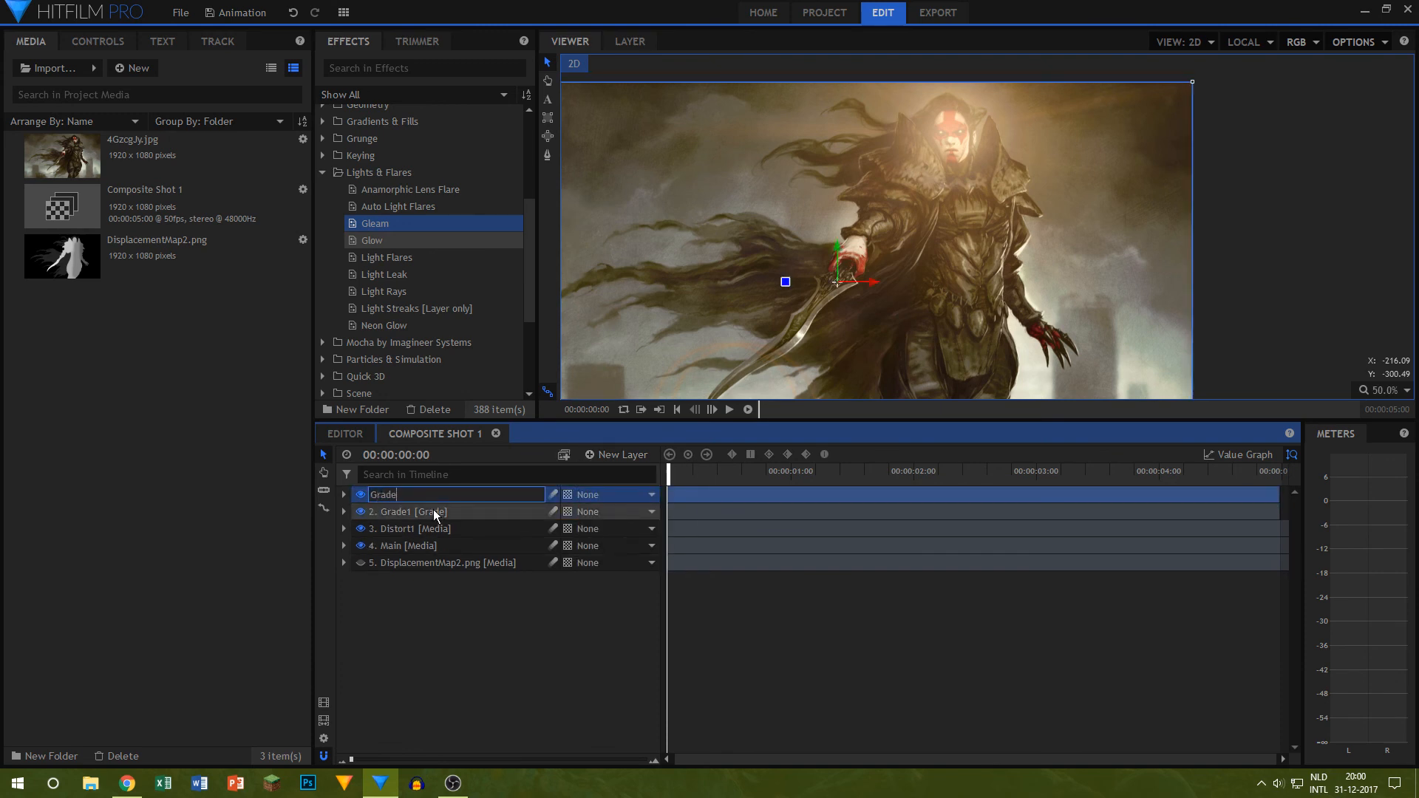
pyautogui.press('Return')
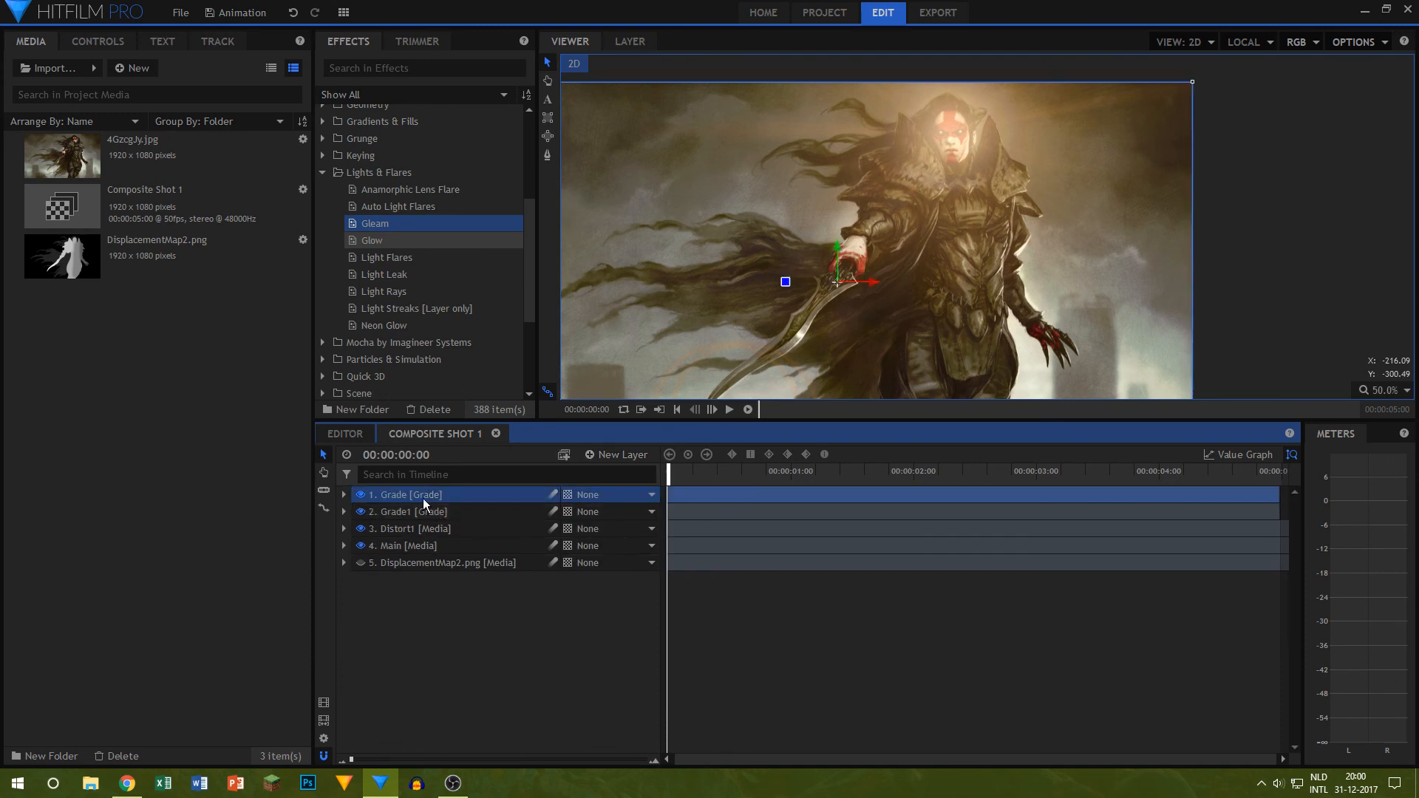
# Step: Apply the Brightness & Contrast effect to the Grade layer and set its contrast to 21
pyautogui.click(323, 172)
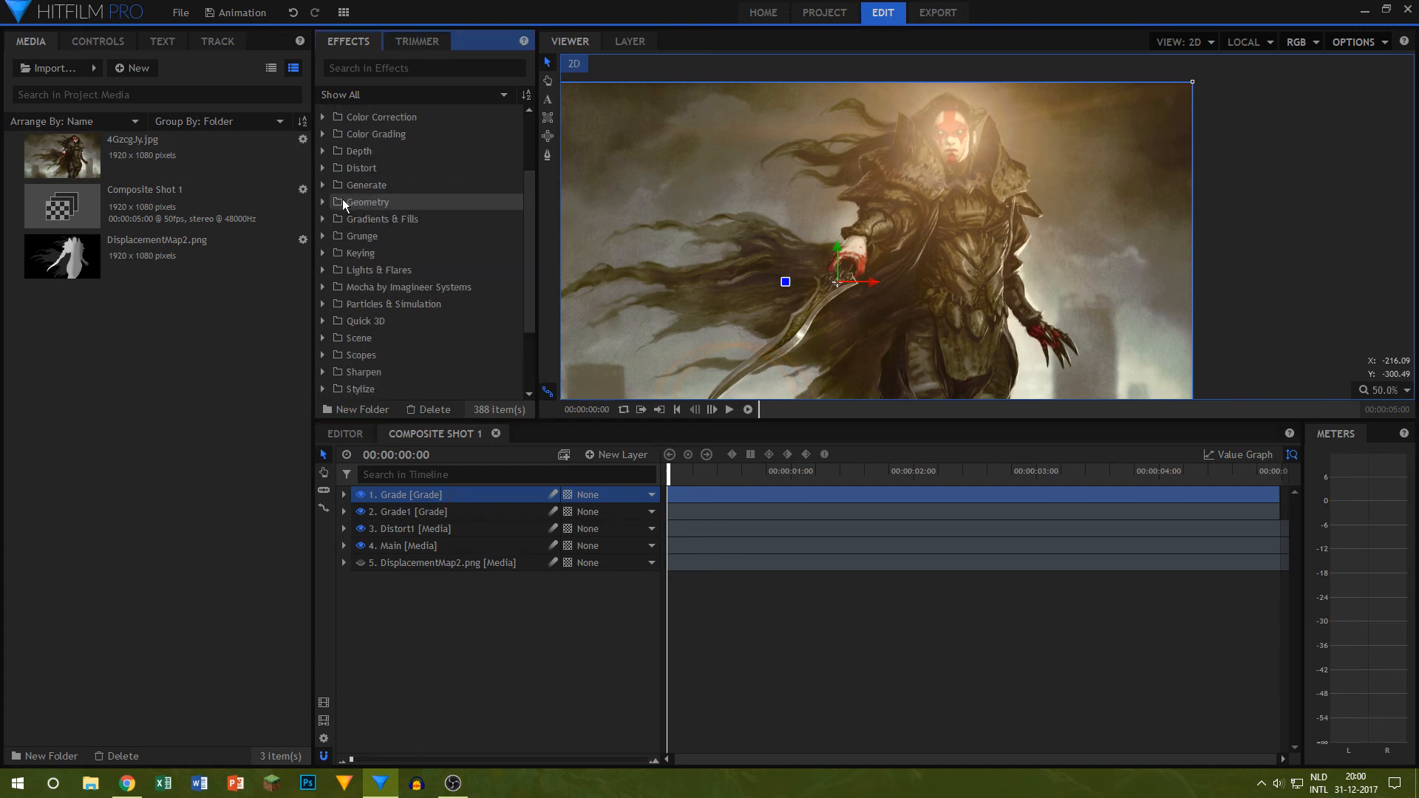
pyautogui.click(323, 214)
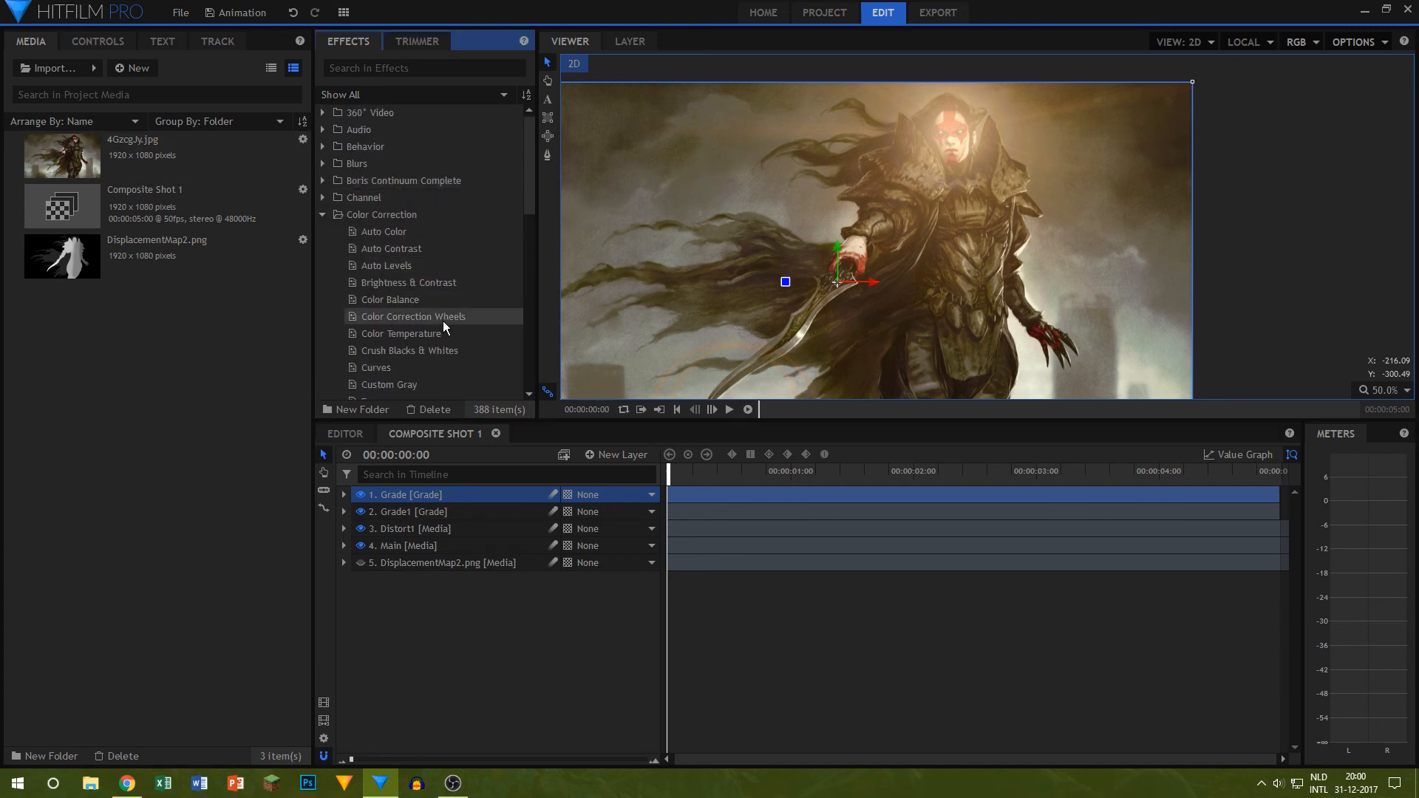
pyautogui.moveTo(402, 285); pyautogui.dragTo(436, 493)
pyautogui.click(373, 580)
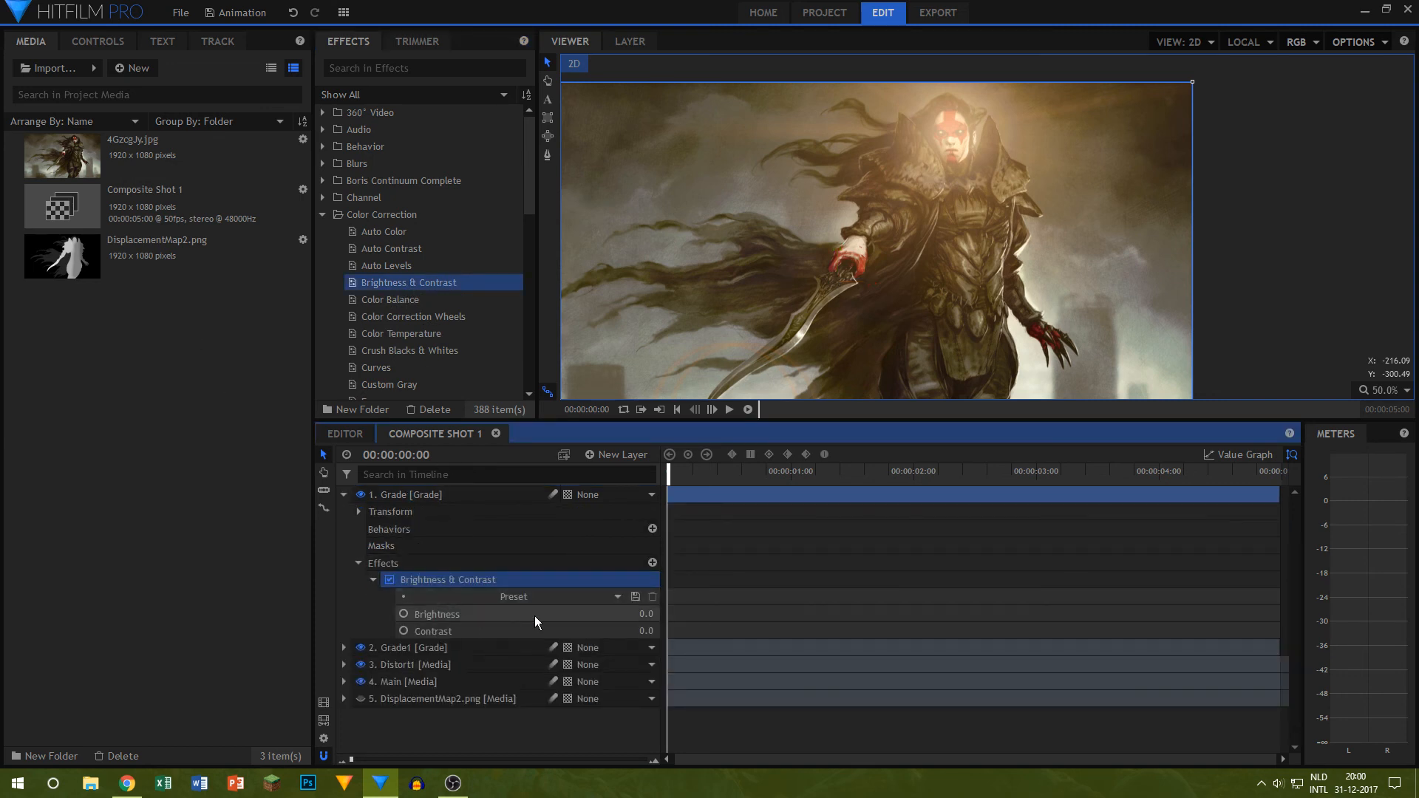
pyautogui.moveTo(640, 630); pyautogui.dragTo(655, 630)
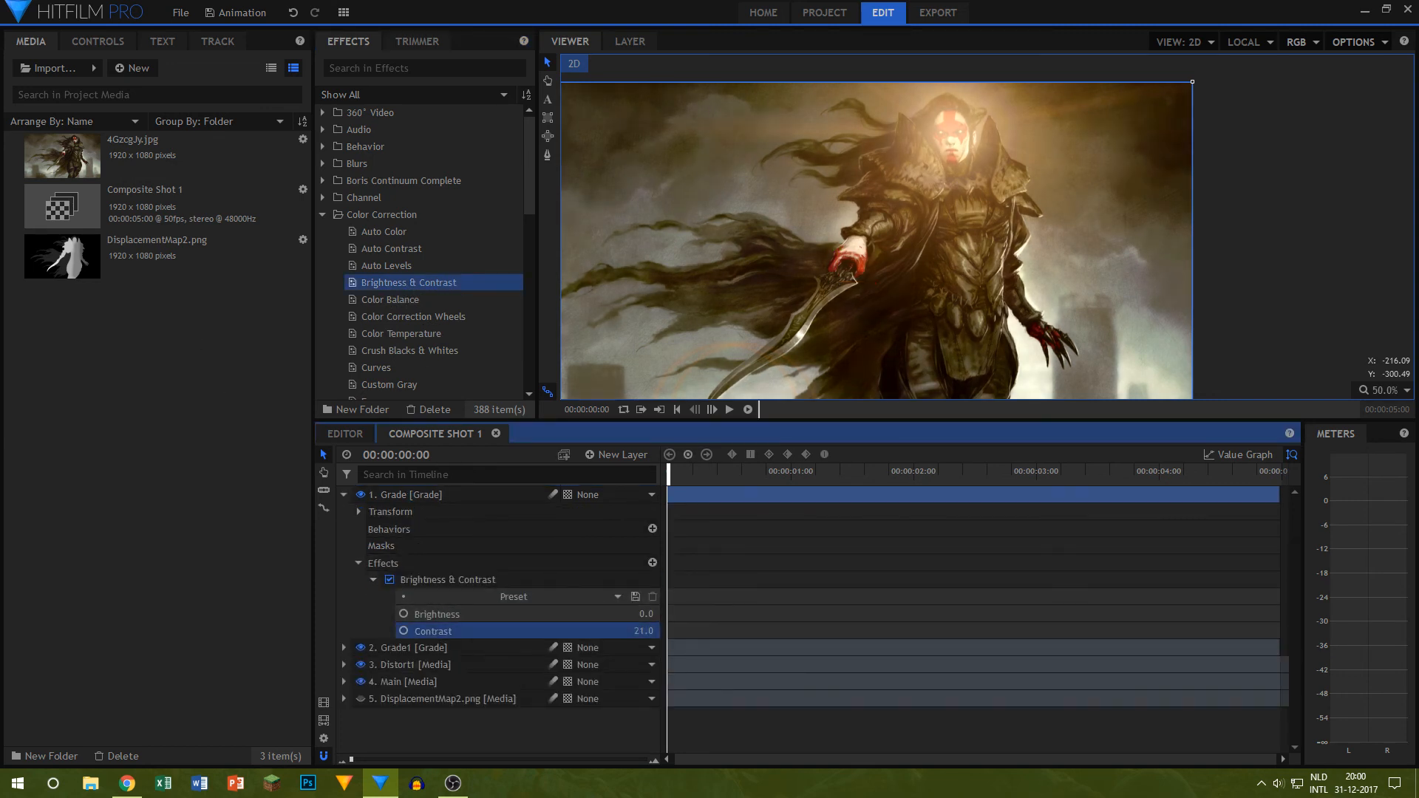
# Step: Compare the picture with Brightness & Contrast off and on, and preview the shot
pyautogui.scroll(-4, 846, 272)
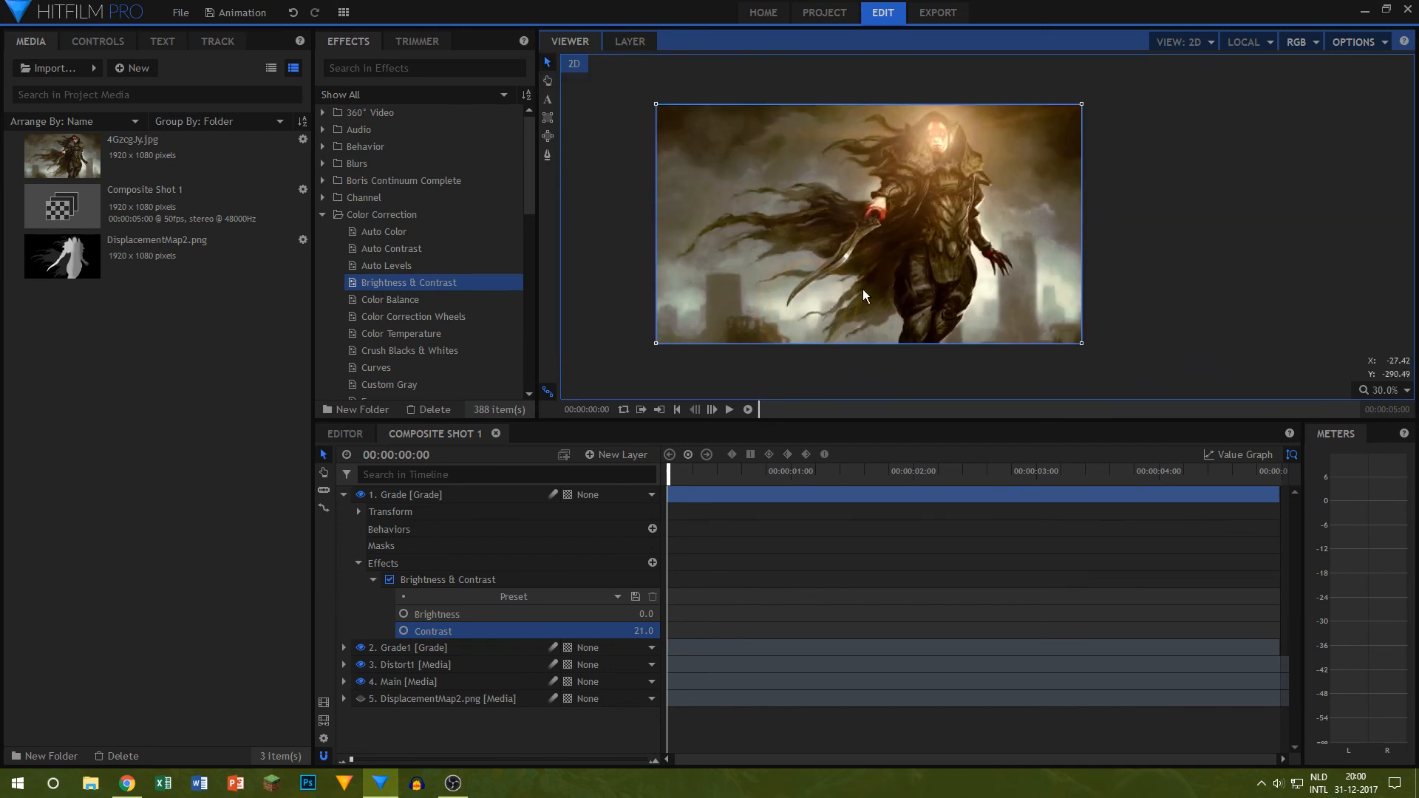
pyautogui.scroll(3, 873, 278)
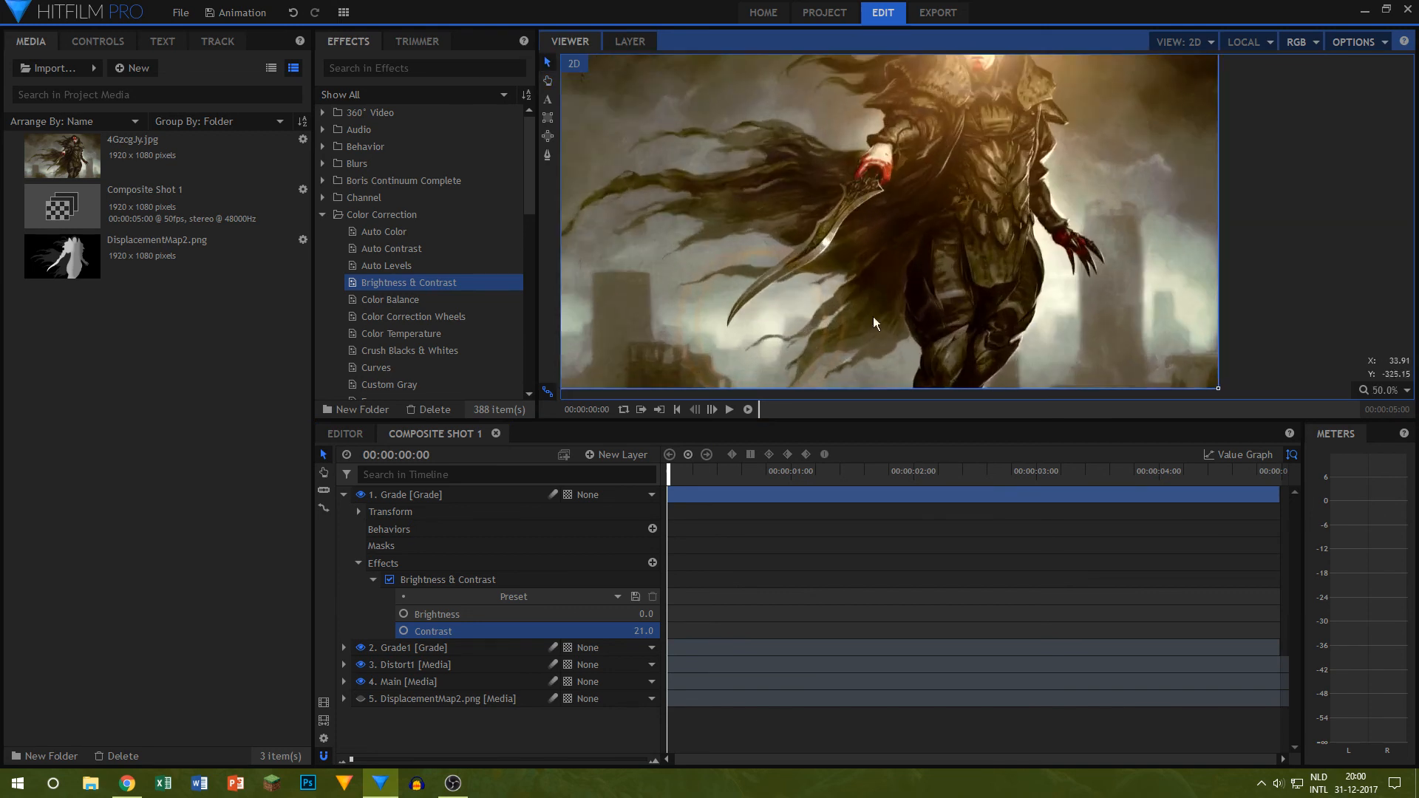
pyautogui.click(390, 579)
pyautogui.click(391, 580)
pyautogui.click(391, 579)
pyautogui.click(391, 579)
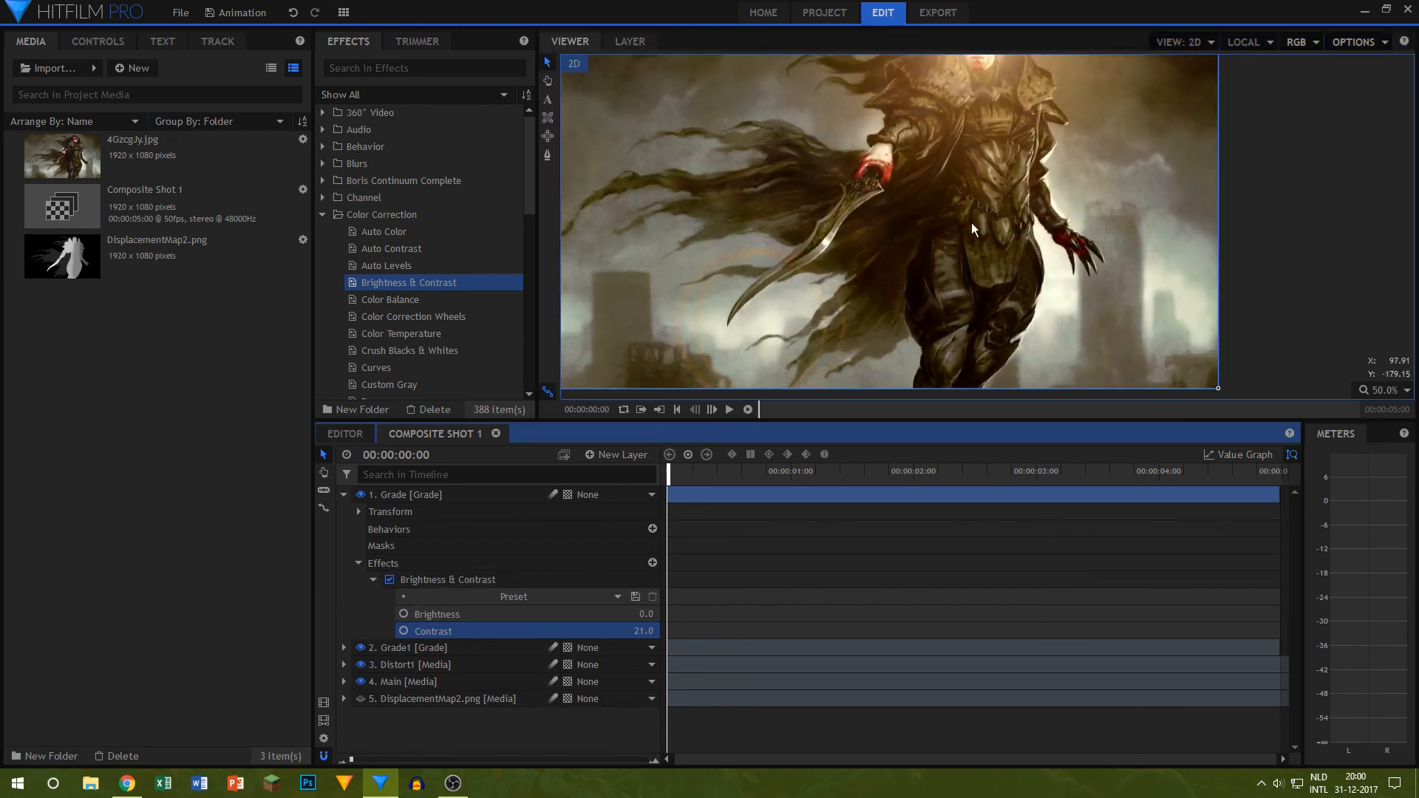
pyautogui.moveTo(1006, 191); pyautogui.dragTo(1012, 294)
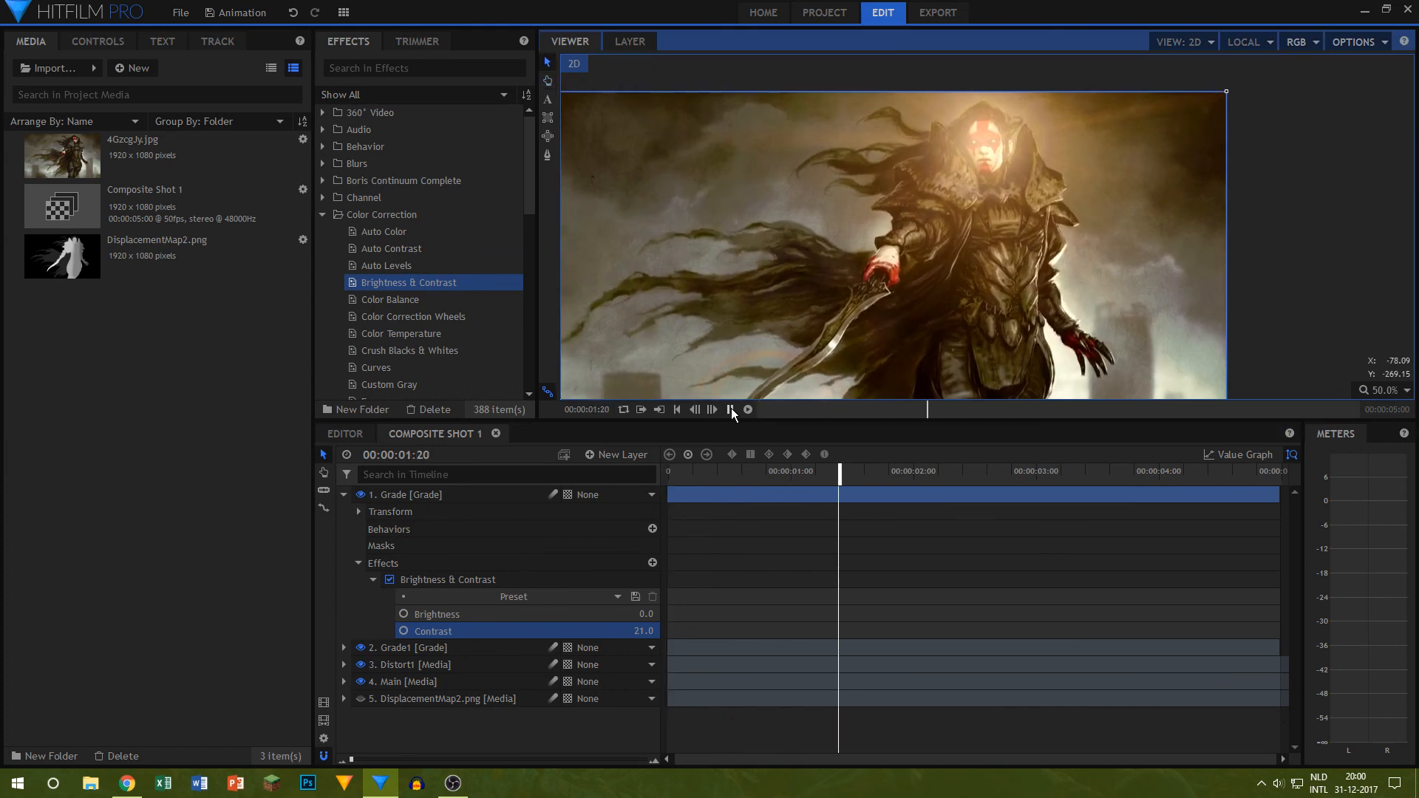
pyautogui.click(731, 410)
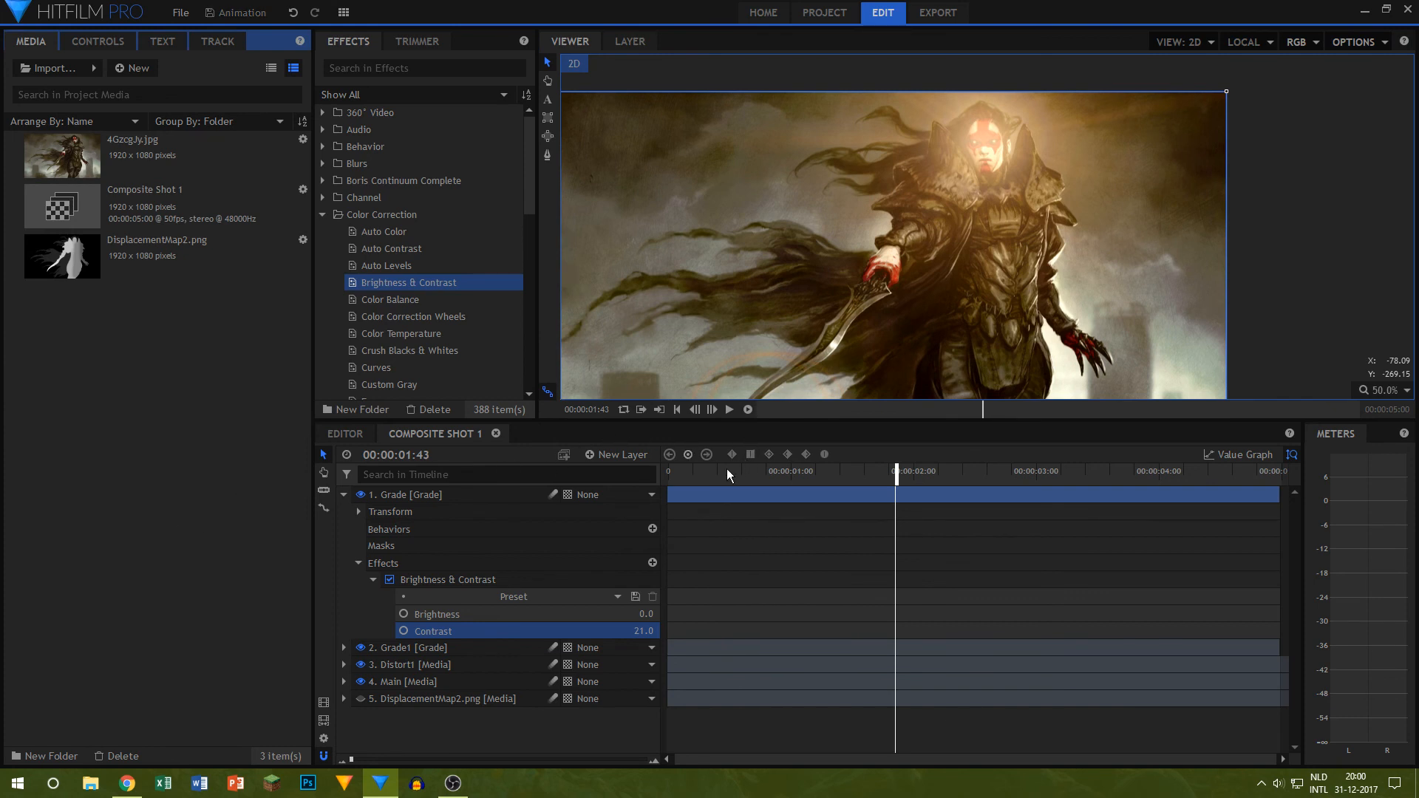
# Step: Collapse Brightness & Contrast, apply Crush Blacks & Whites to the Grade layer and set its Black value to 0.01
pyautogui.click(373, 579)
pyautogui.press('Home')
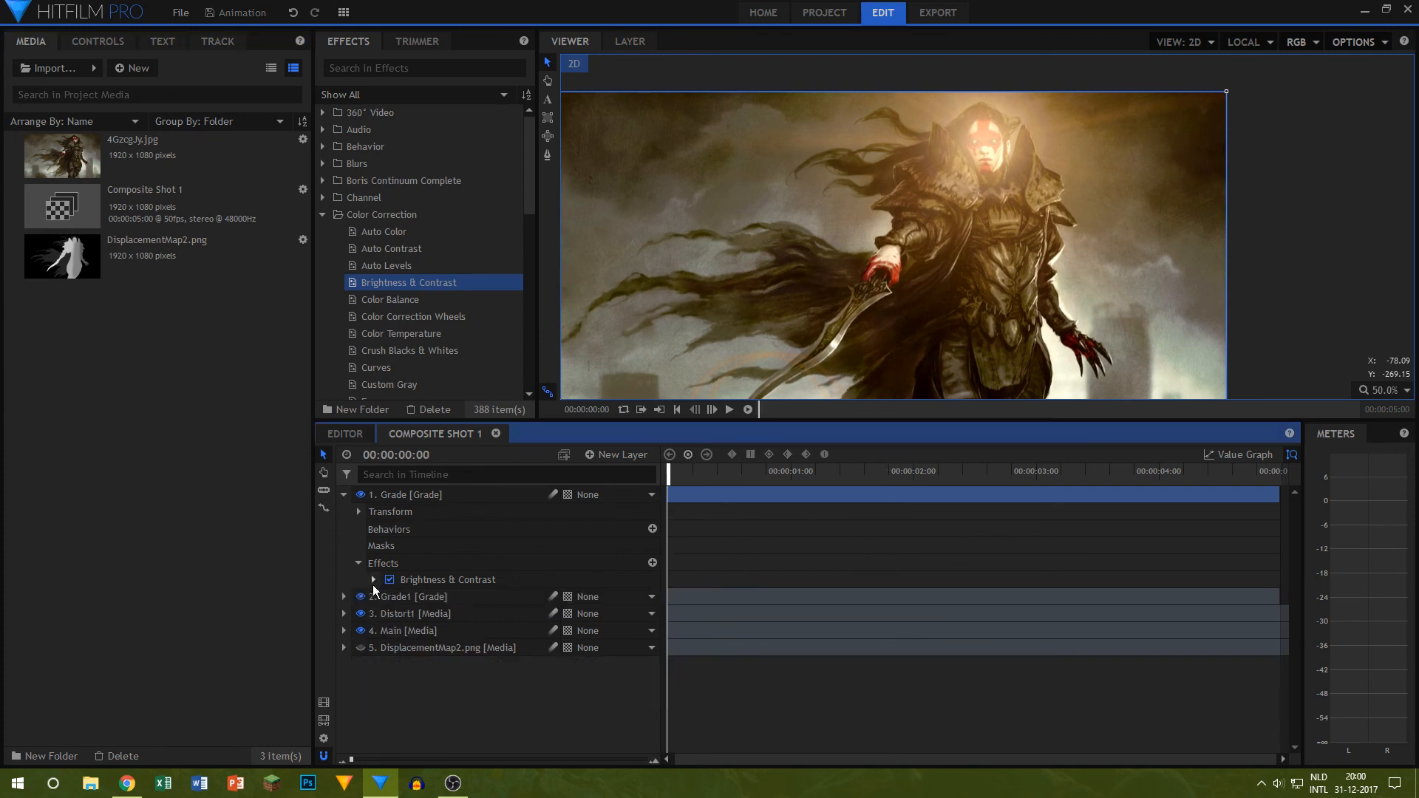
pyautogui.scroll(-1, 384, 286)
pyautogui.scroll(-2, 385, 285)
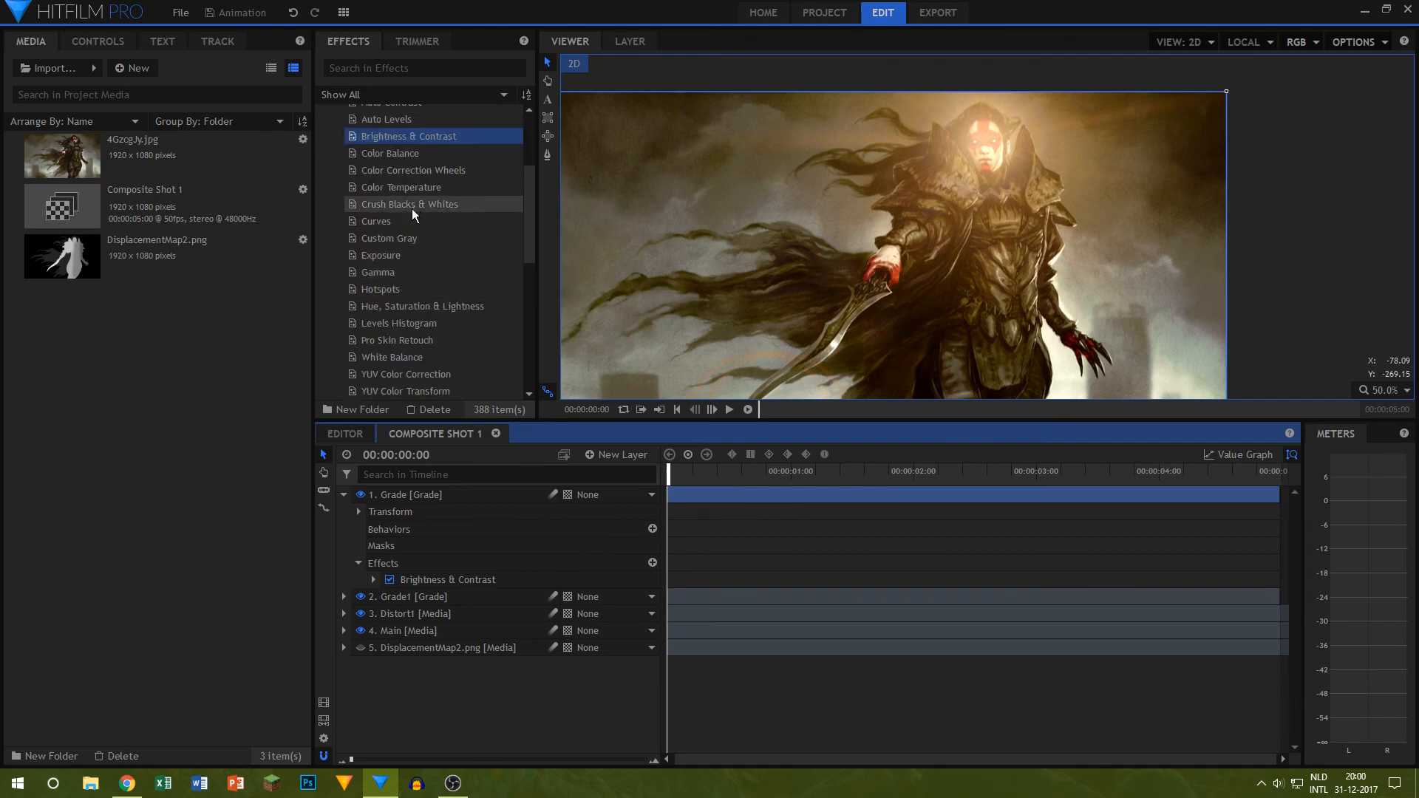
pyautogui.moveTo(411, 207); pyautogui.dragTo(370, 601)
pyautogui.click(372, 597)
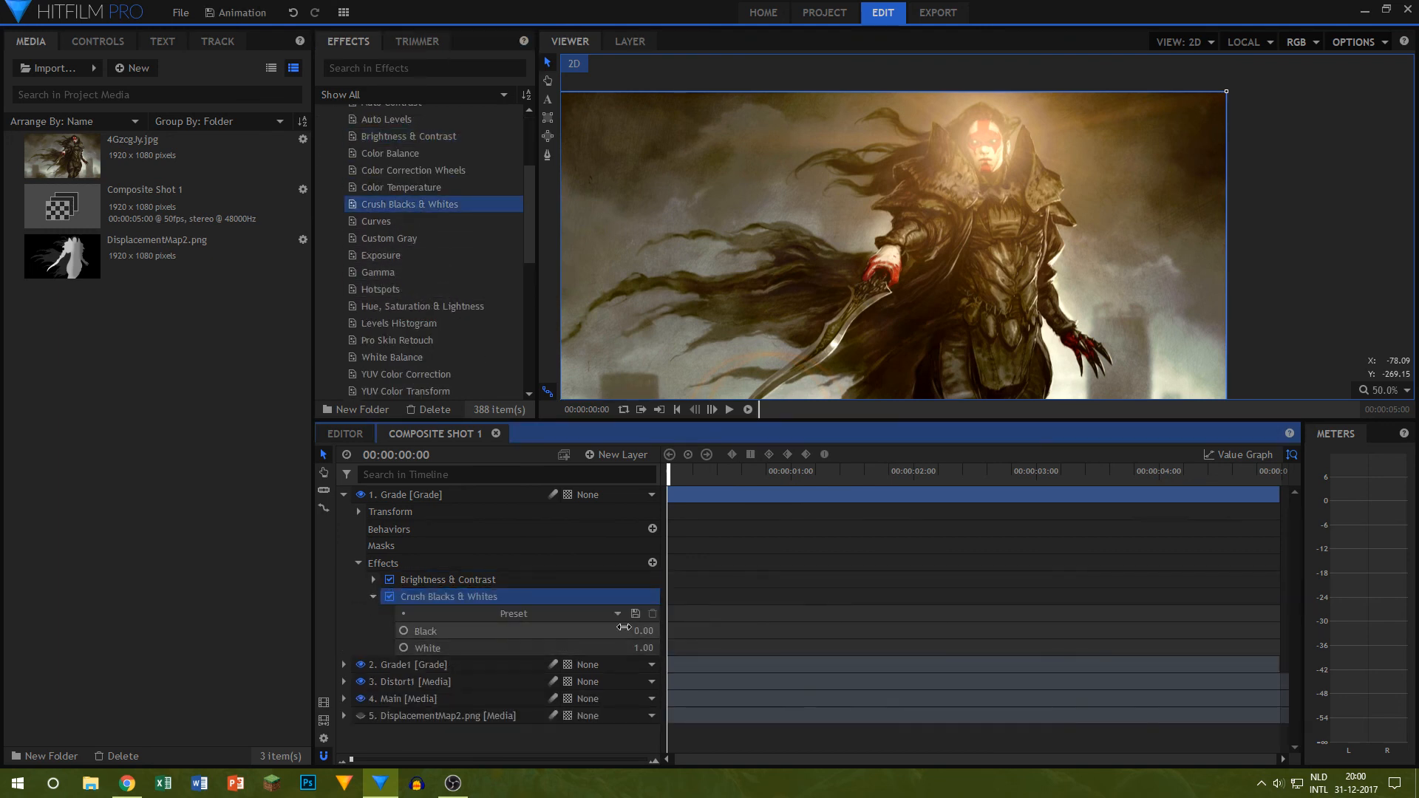
pyautogui.moveTo(637, 631); pyautogui.dragTo(643, 631)
pyautogui.moveTo(903, 298); pyautogui.dragTo(894, 175)
pyautogui.moveTo(643, 632); pyautogui.dragTo(638, 632)
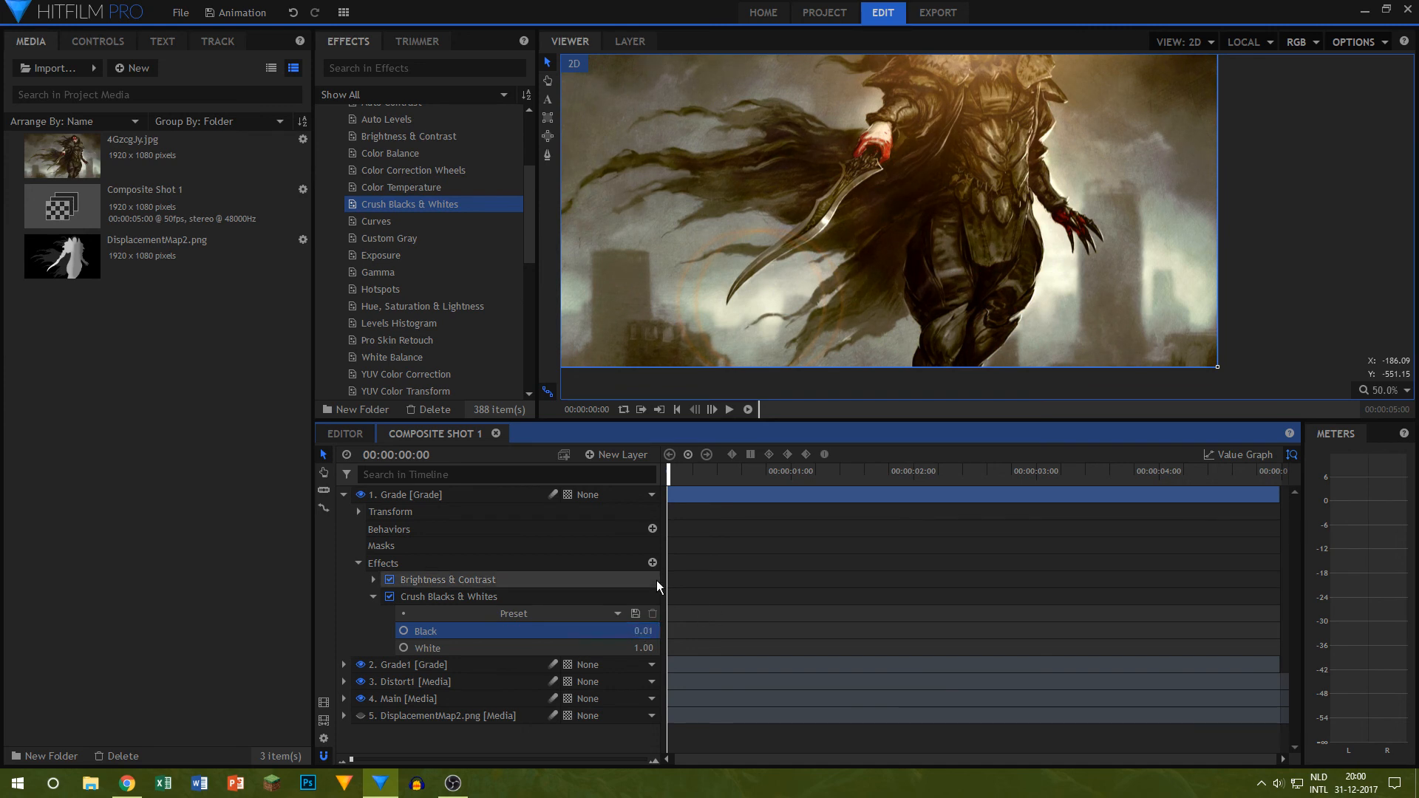
# Step: Set the White value of Crush Blacks & Whites to 0.93
pyautogui.moveTo(643, 630); pyautogui.dragTo(638, 649)
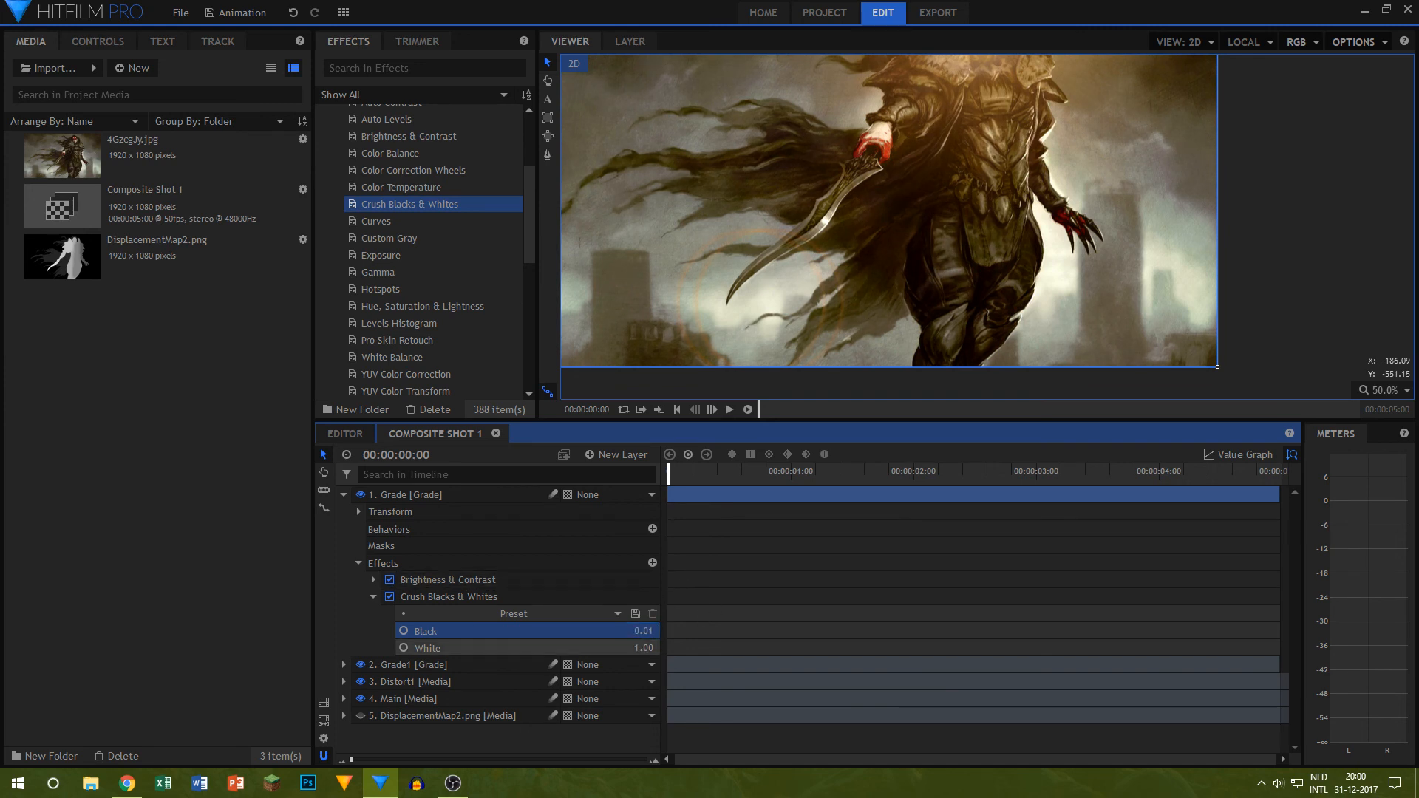
pyautogui.click(638, 650)
pyautogui.moveTo(914, 114); pyautogui.dragTo(895, 198)
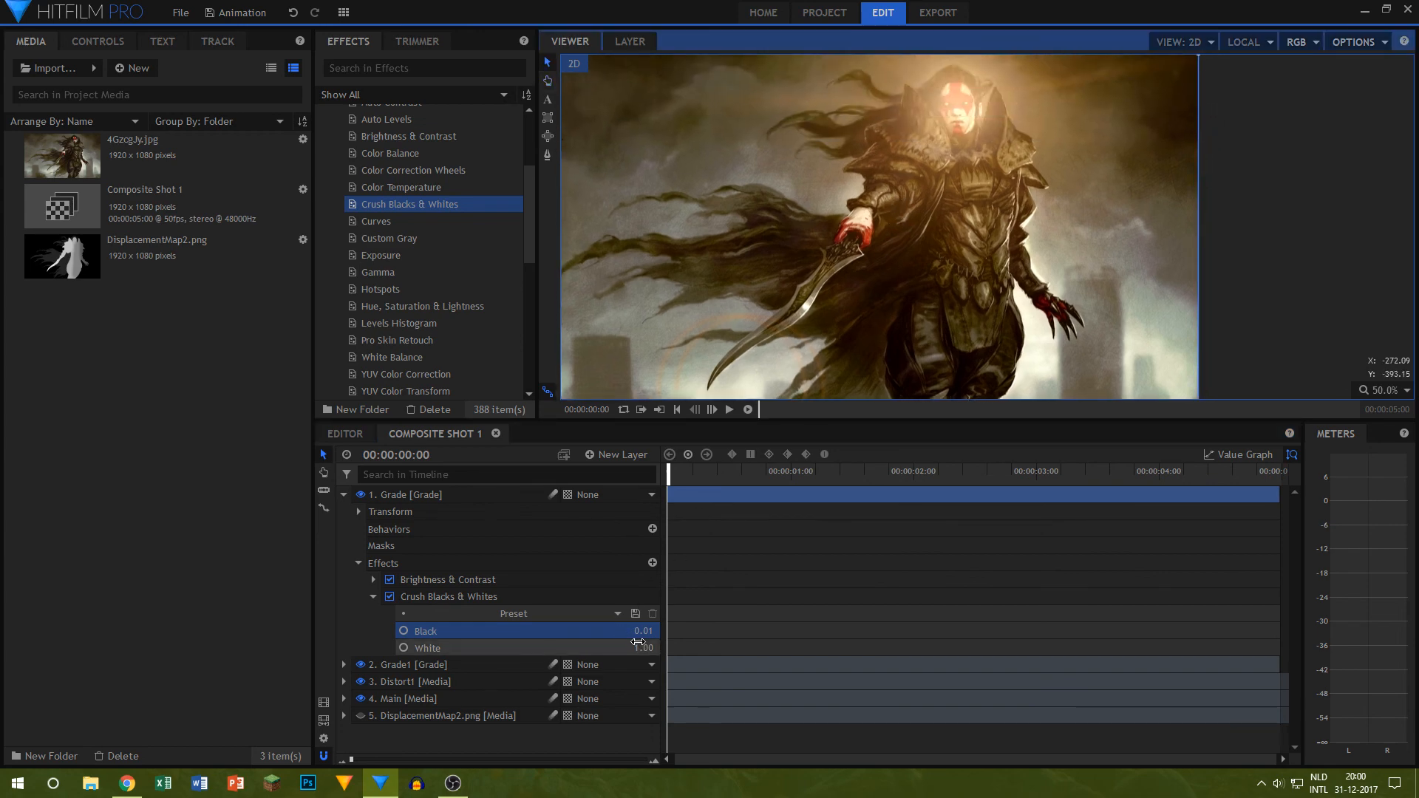
pyautogui.moveTo(639, 648); pyautogui.dragTo(633, 647)
# Step: Compare the character's hand and armour with Crush Blacks & Whites off and on, then collapse the effect
pyautogui.moveTo(790, 307); pyautogui.dragTo(801, 275)
pyautogui.scroll(6, 951, 382)
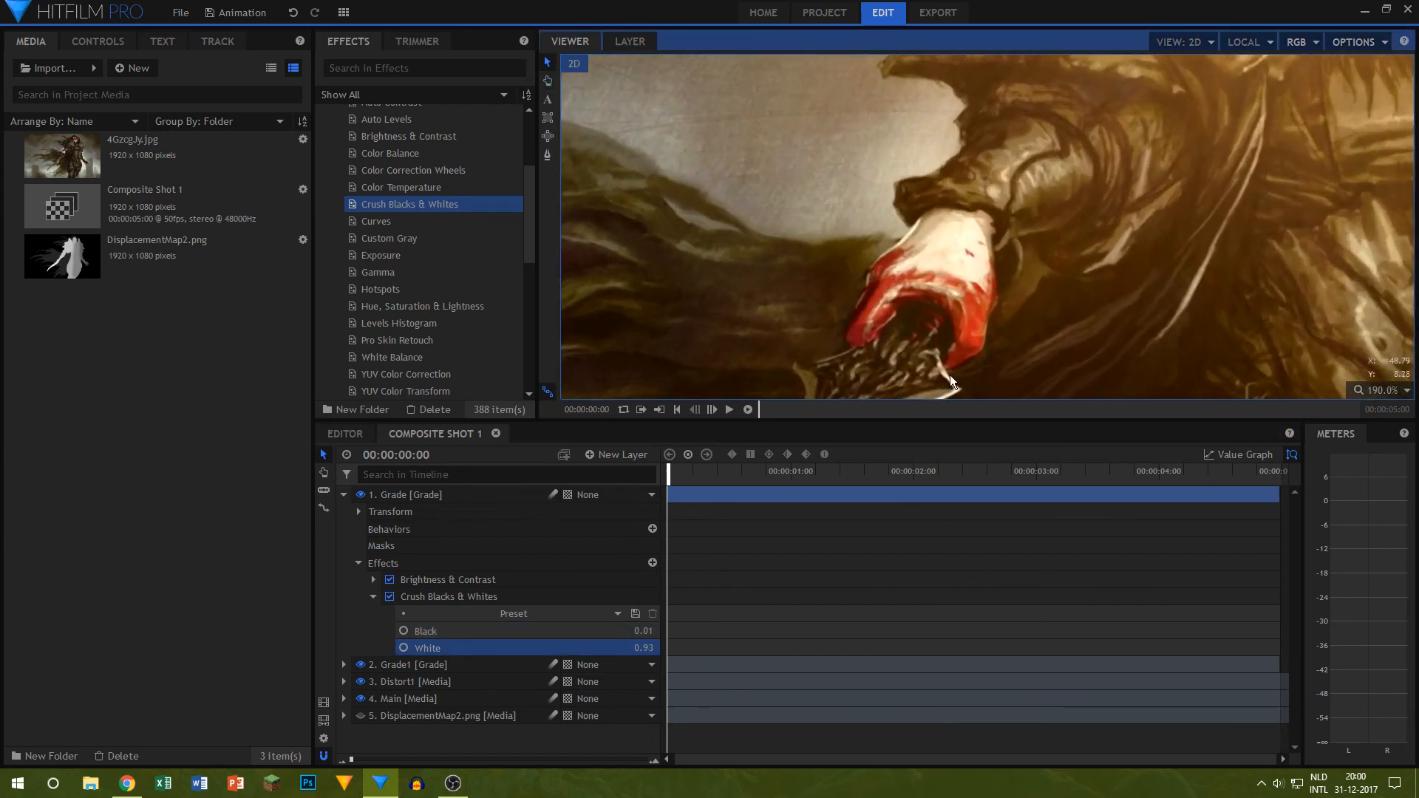
pyautogui.click(389, 597)
pyautogui.click(389, 597)
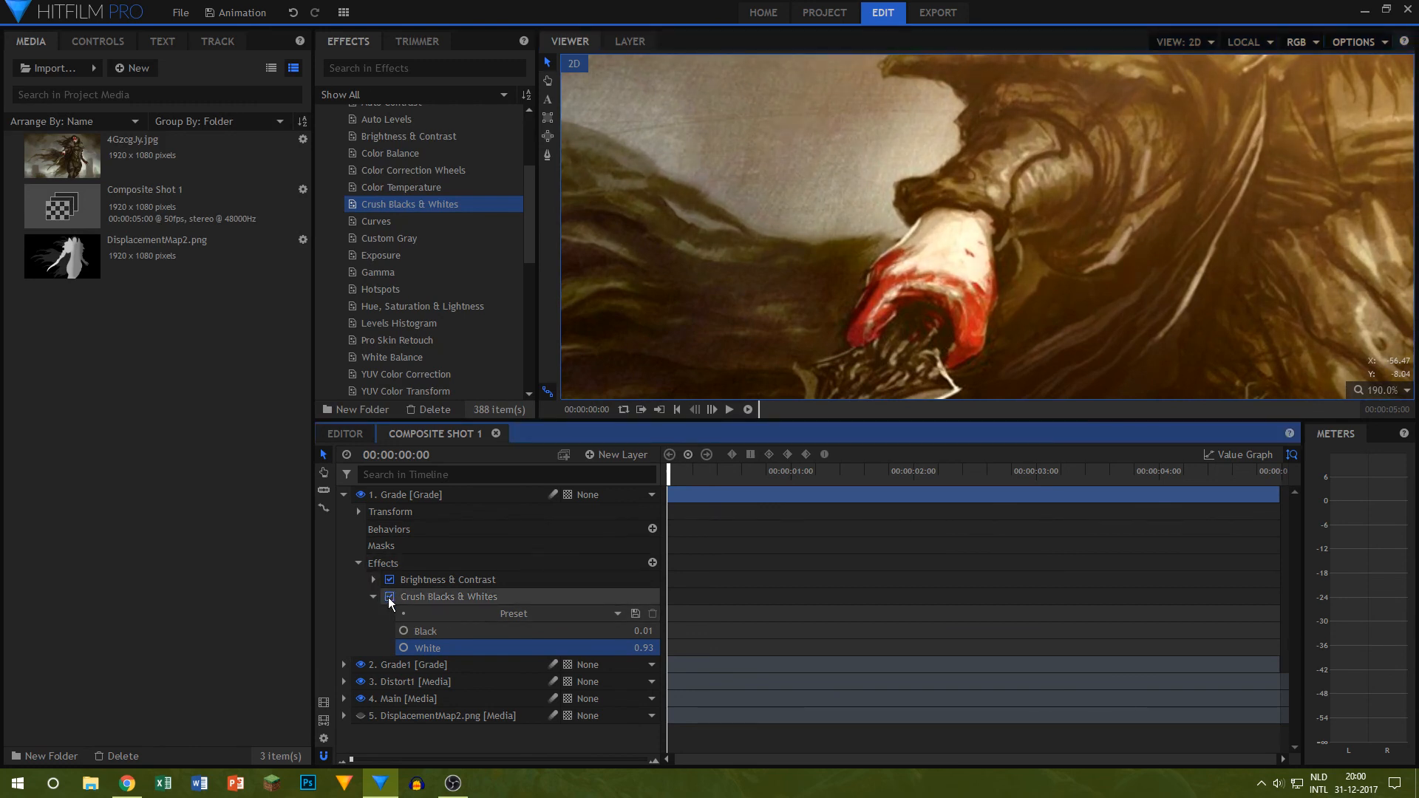
pyautogui.click(388, 597)
pyautogui.scroll(-3, 816, 194)
pyautogui.click(391, 596)
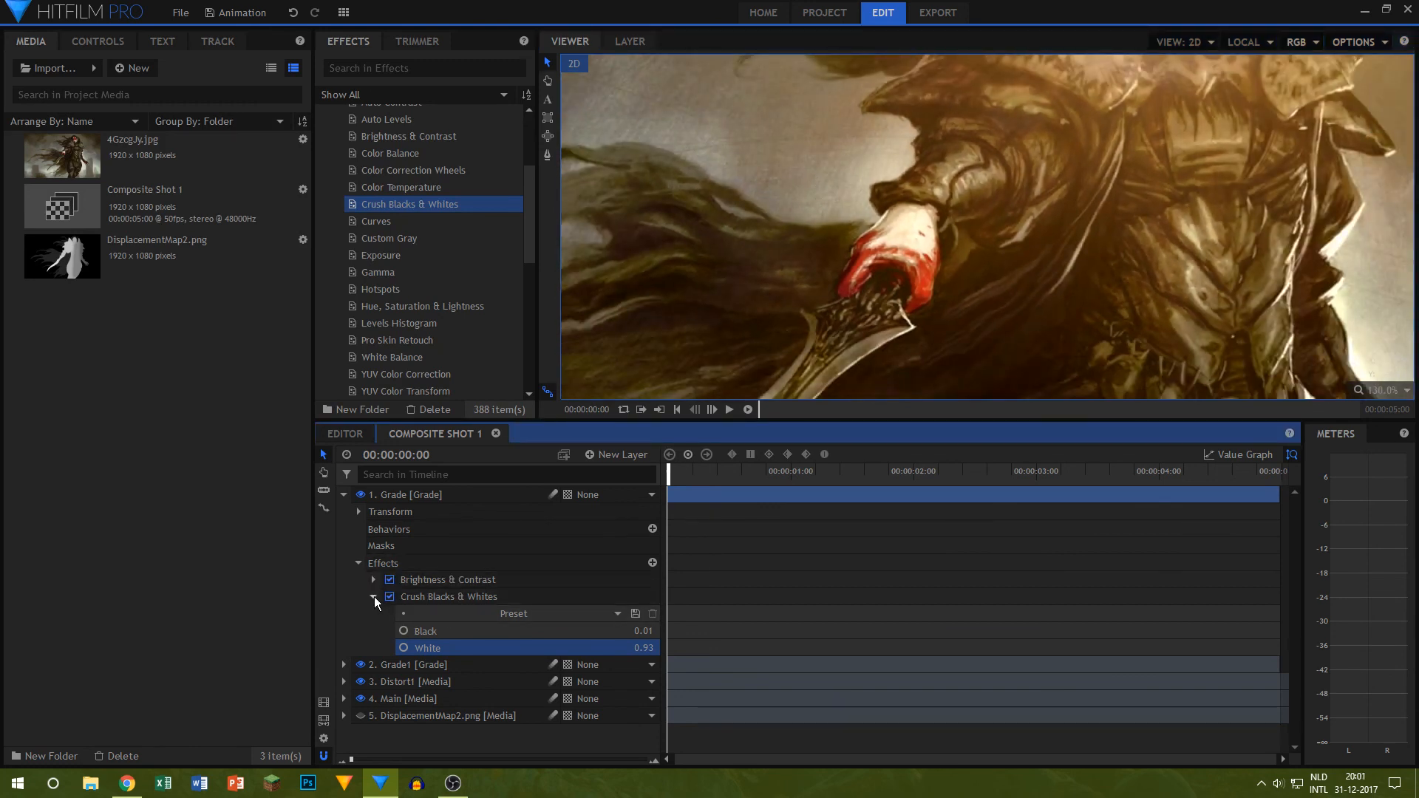
pyautogui.click(374, 596)
pyautogui.scroll(-6, 757, 189)
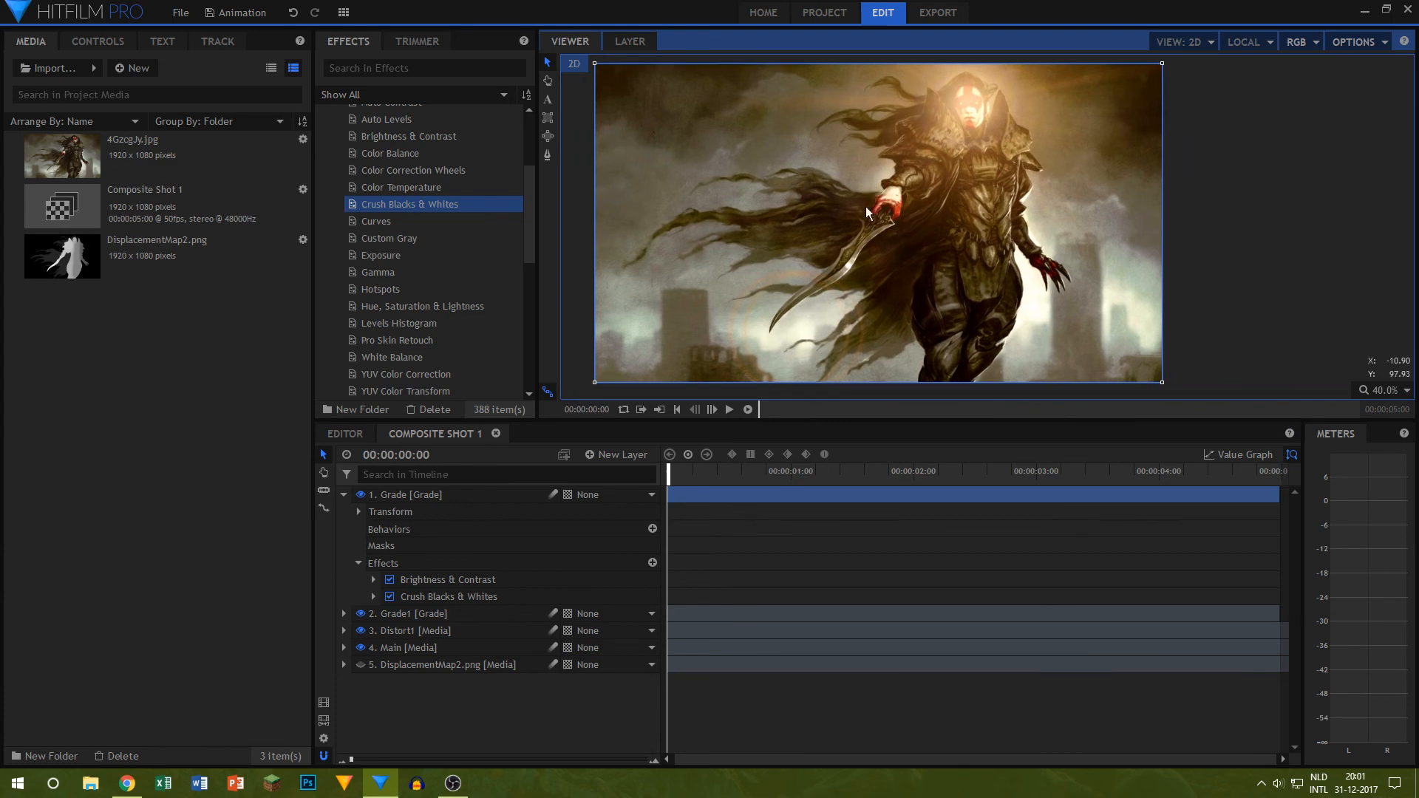
# Step: Import CinemaOverlay.png from the Videos folder and place it as the top layer of Composite Shot 1
pyautogui.click(90, 784)
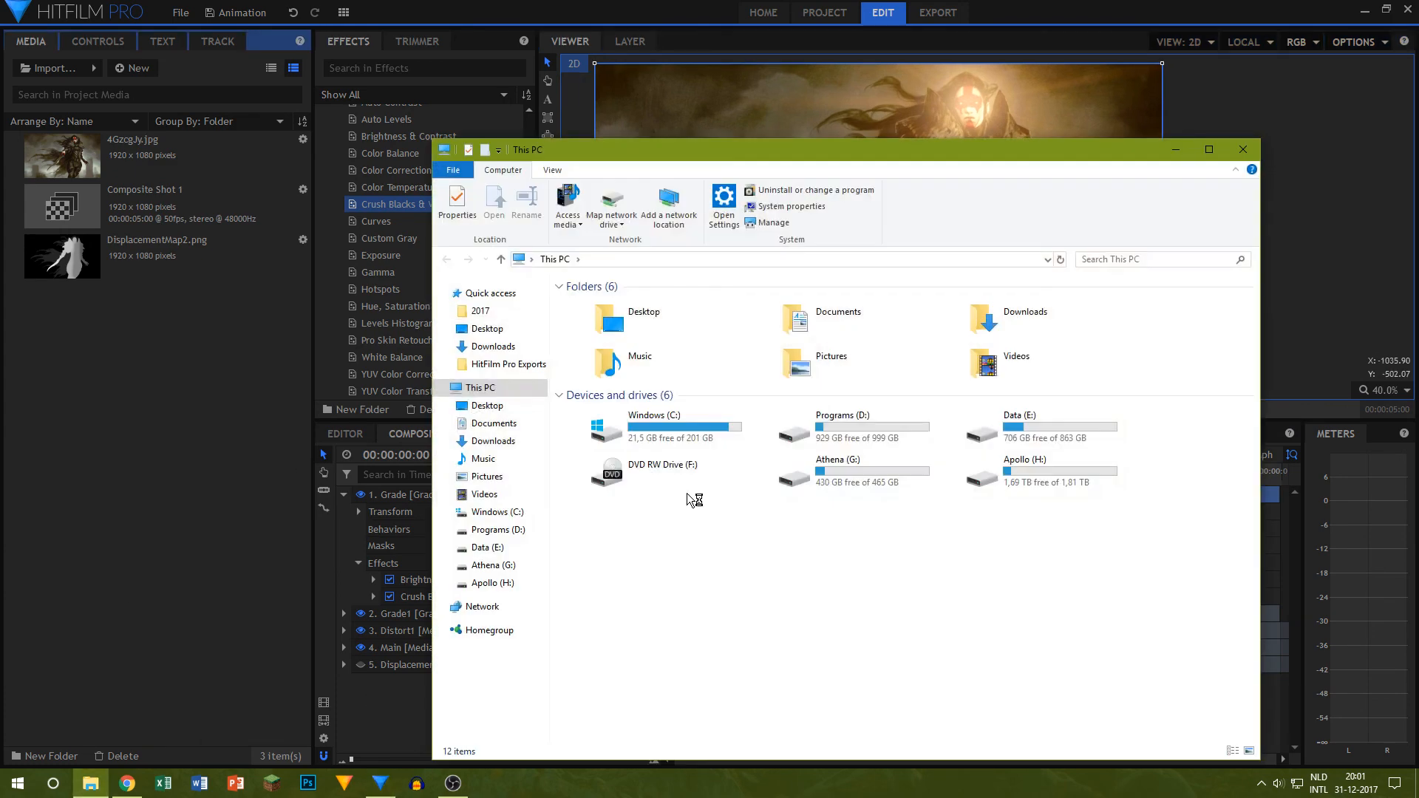
pyautogui.click(486, 494)
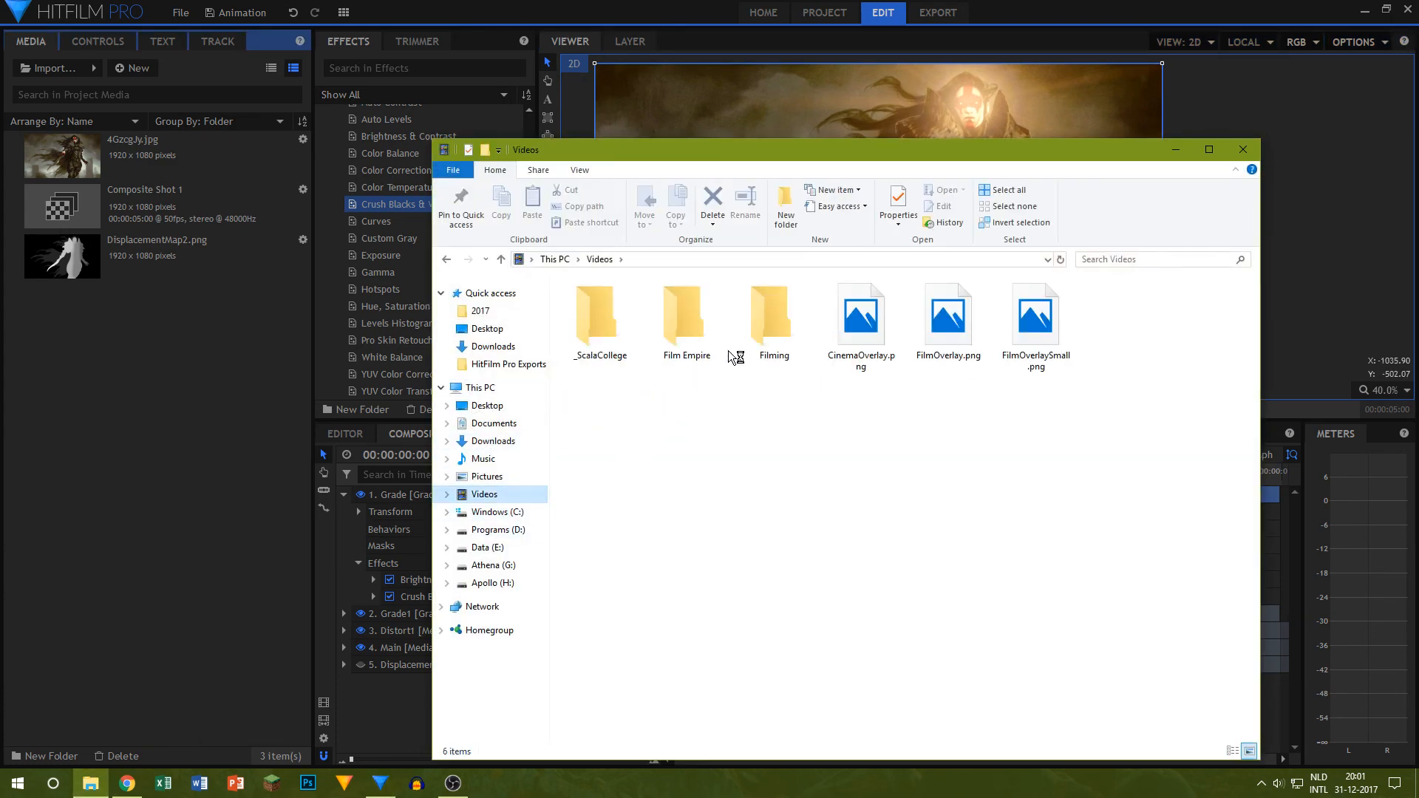
pyautogui.doubleClick(688, 336)
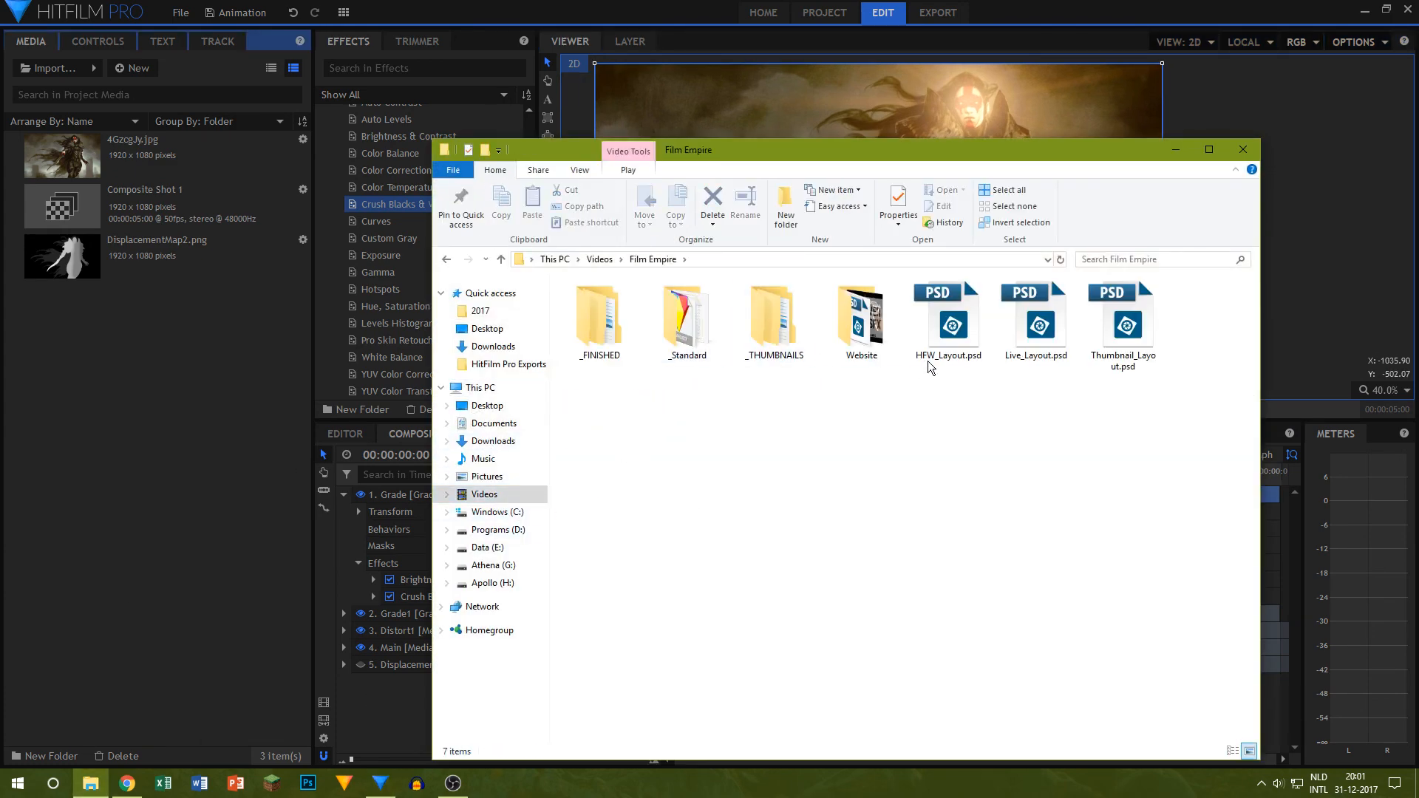
pyautogui.click(599, 258)
pyautogui.moveTo(864, 333); pyautogui.dragTo(248, 464)
pyautogui.click(1242, 149)
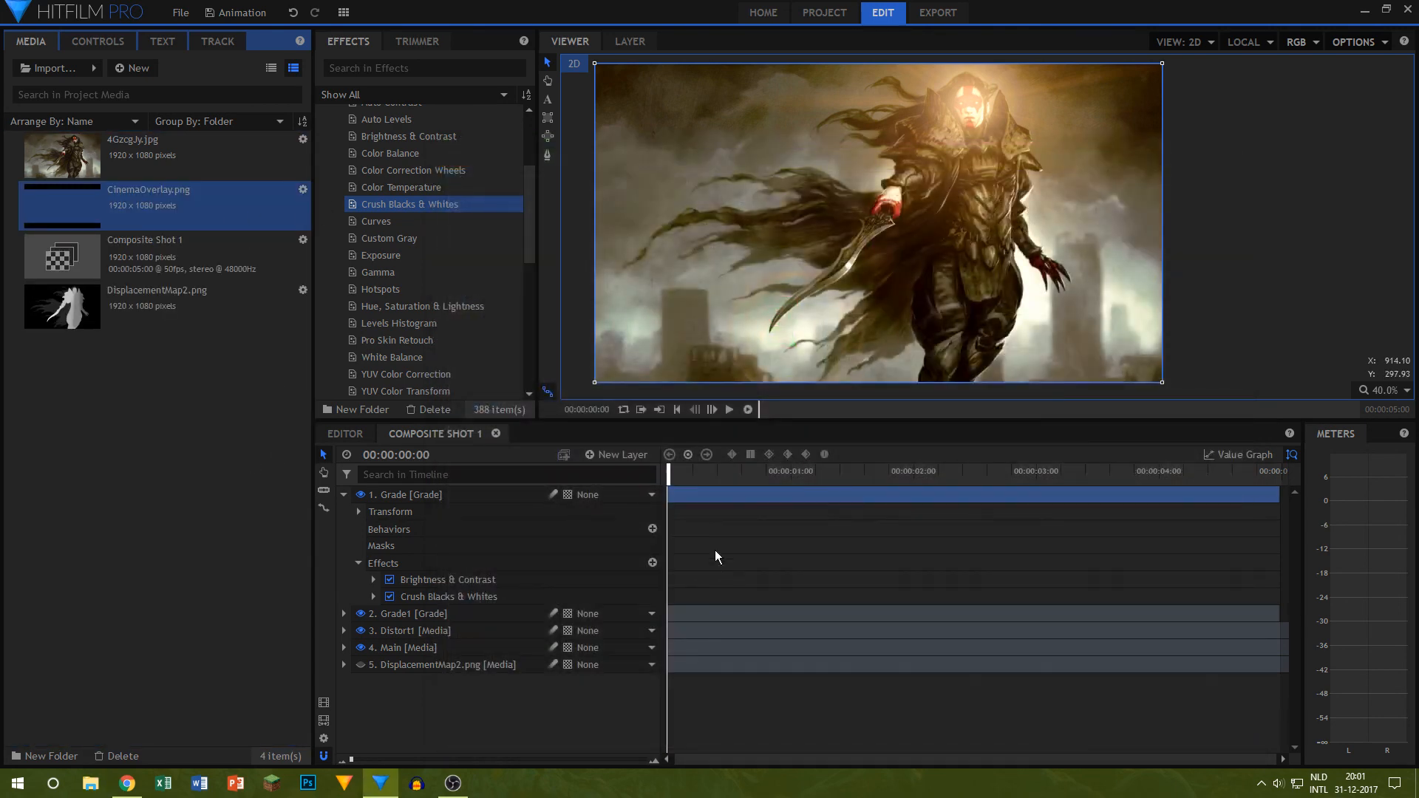
pyautogui.moveTo(148, 200); pyautogui.dragTo(558, 487)
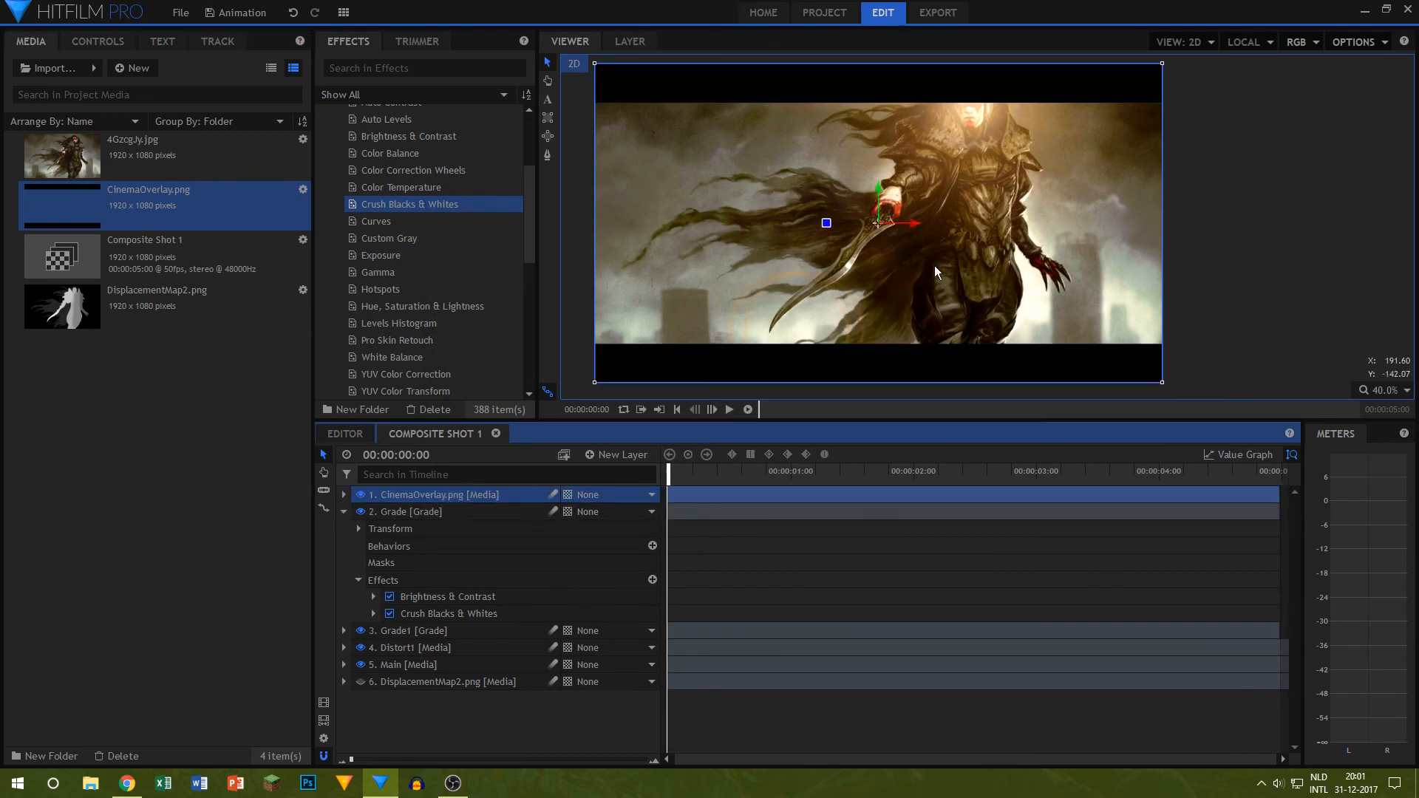
# Step: Move all layers beneath the cinema overlay downward to bring the character's face between the black bars
pyautogui.click(441, 512)
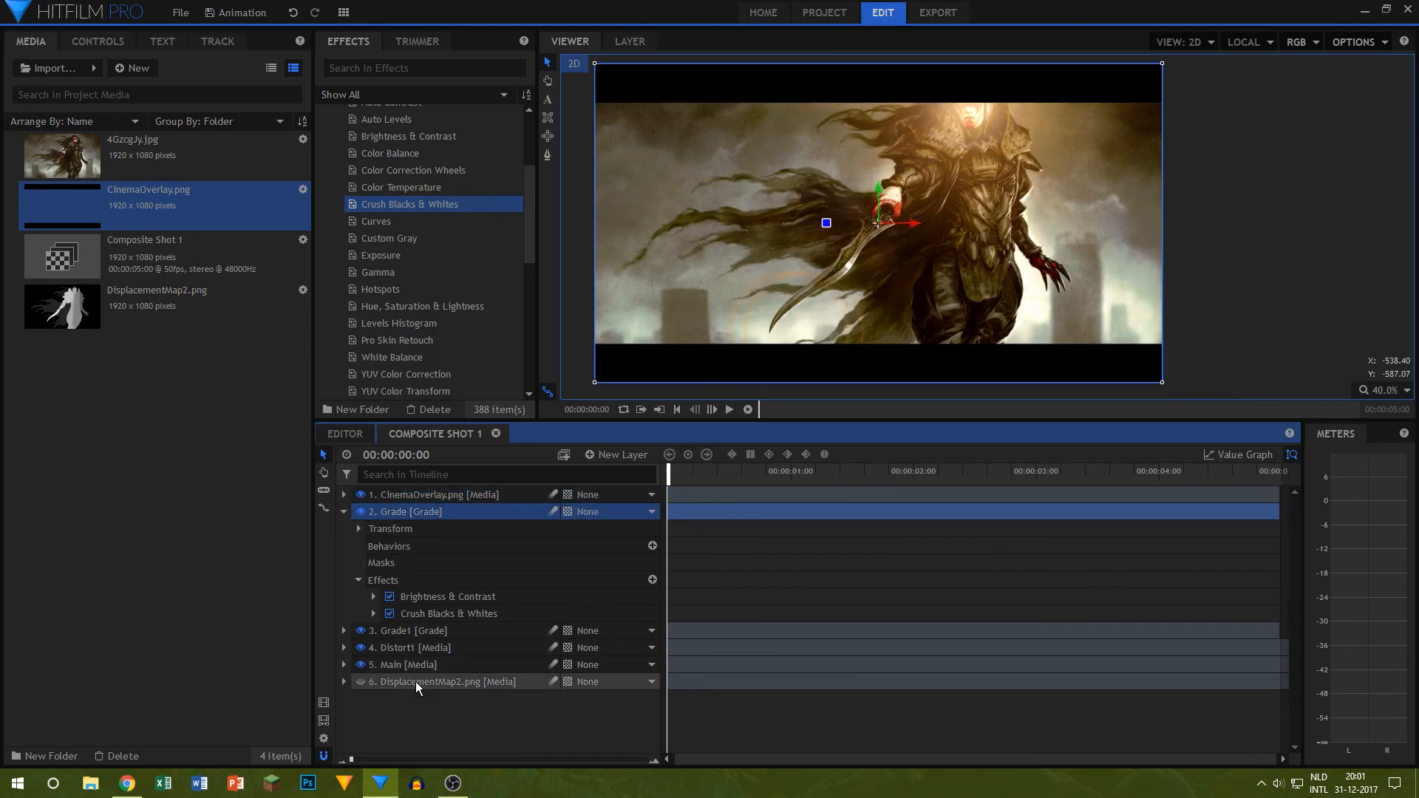
pyautogui.keyDown('shift'); pyautogui.click(415, 681); pyautogui.keyUp('shift')
pyautogui.moveTo(875, 186); pyautogui.dragTo(876, 211)
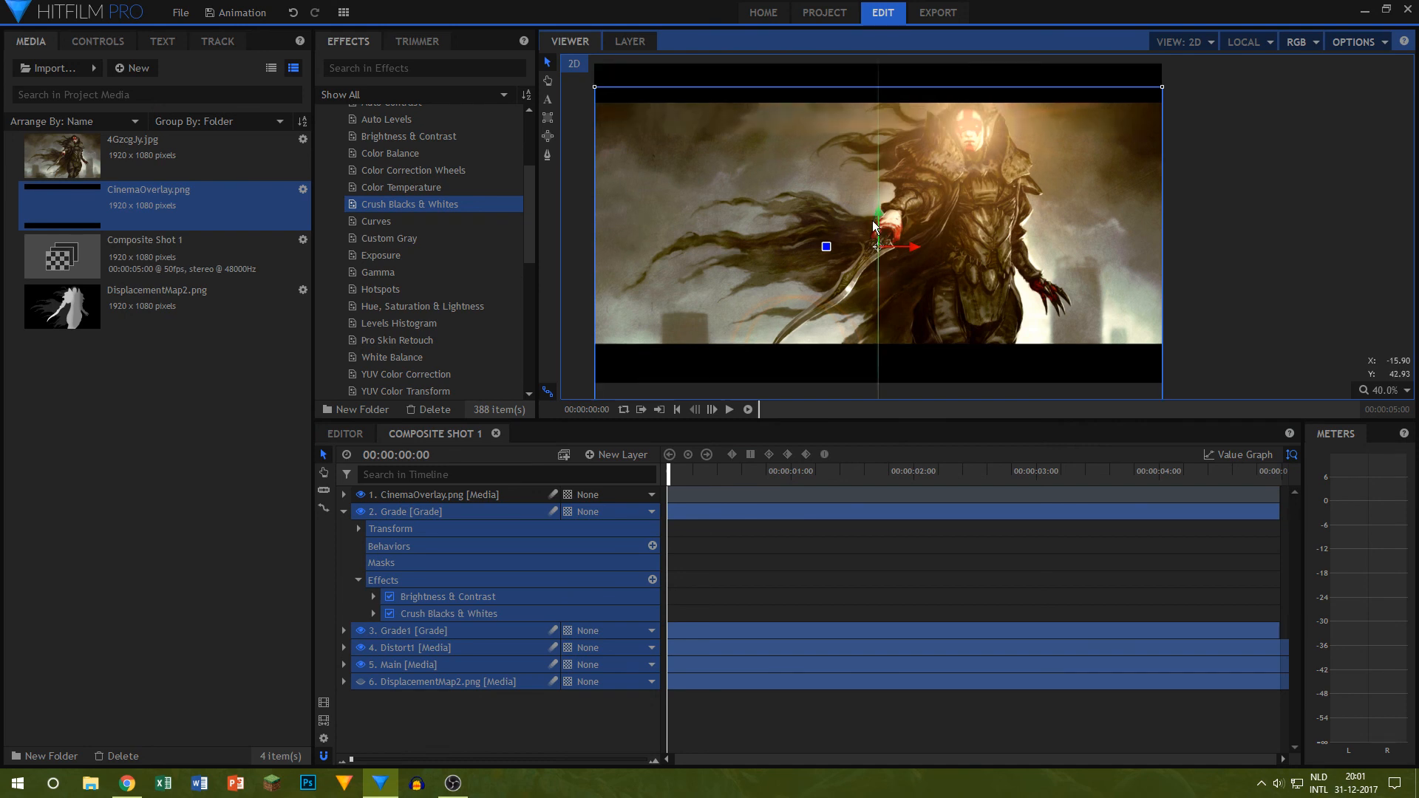
pyautogui.moveTo(873, 213); pyautogui.dragTo(872, 212)
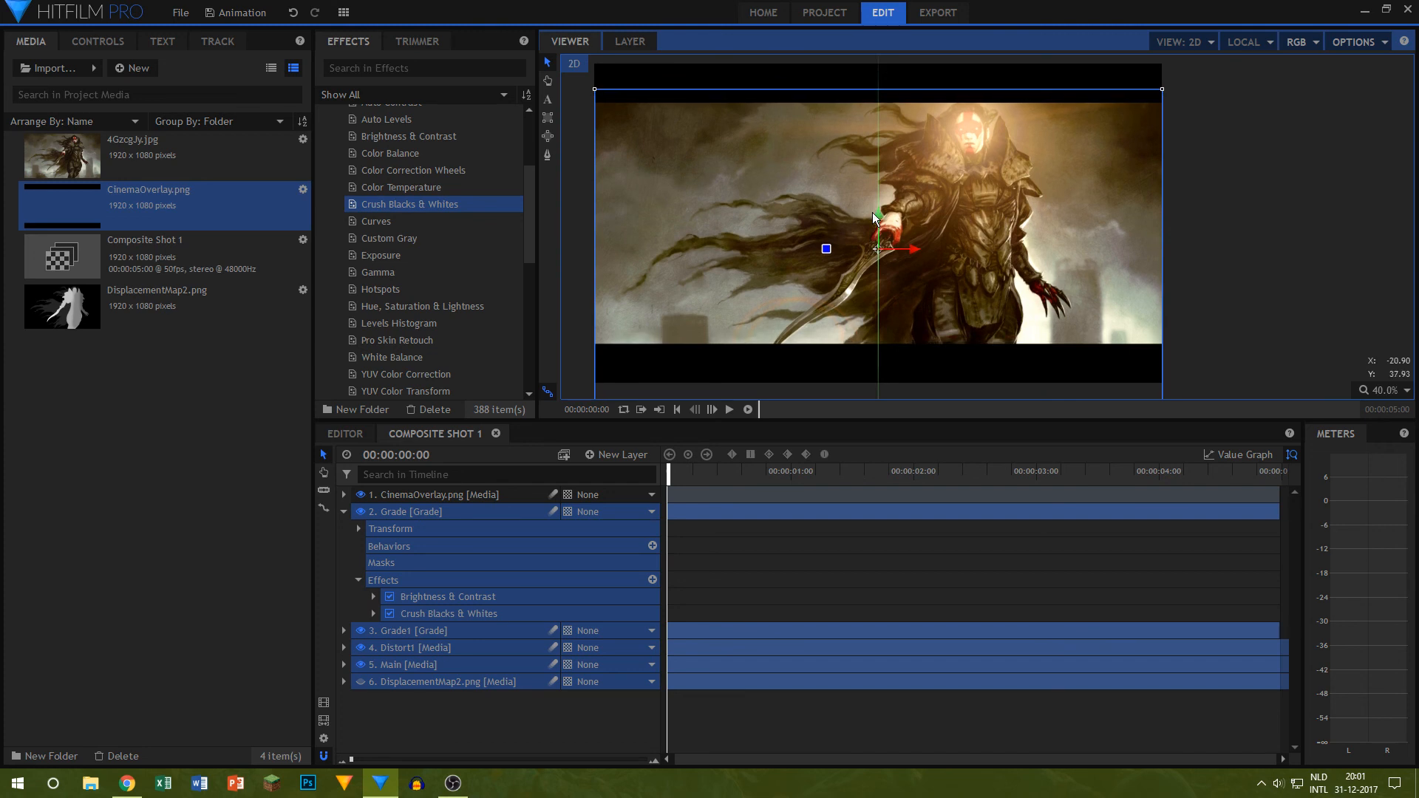
pyautogui.click(886, 481)
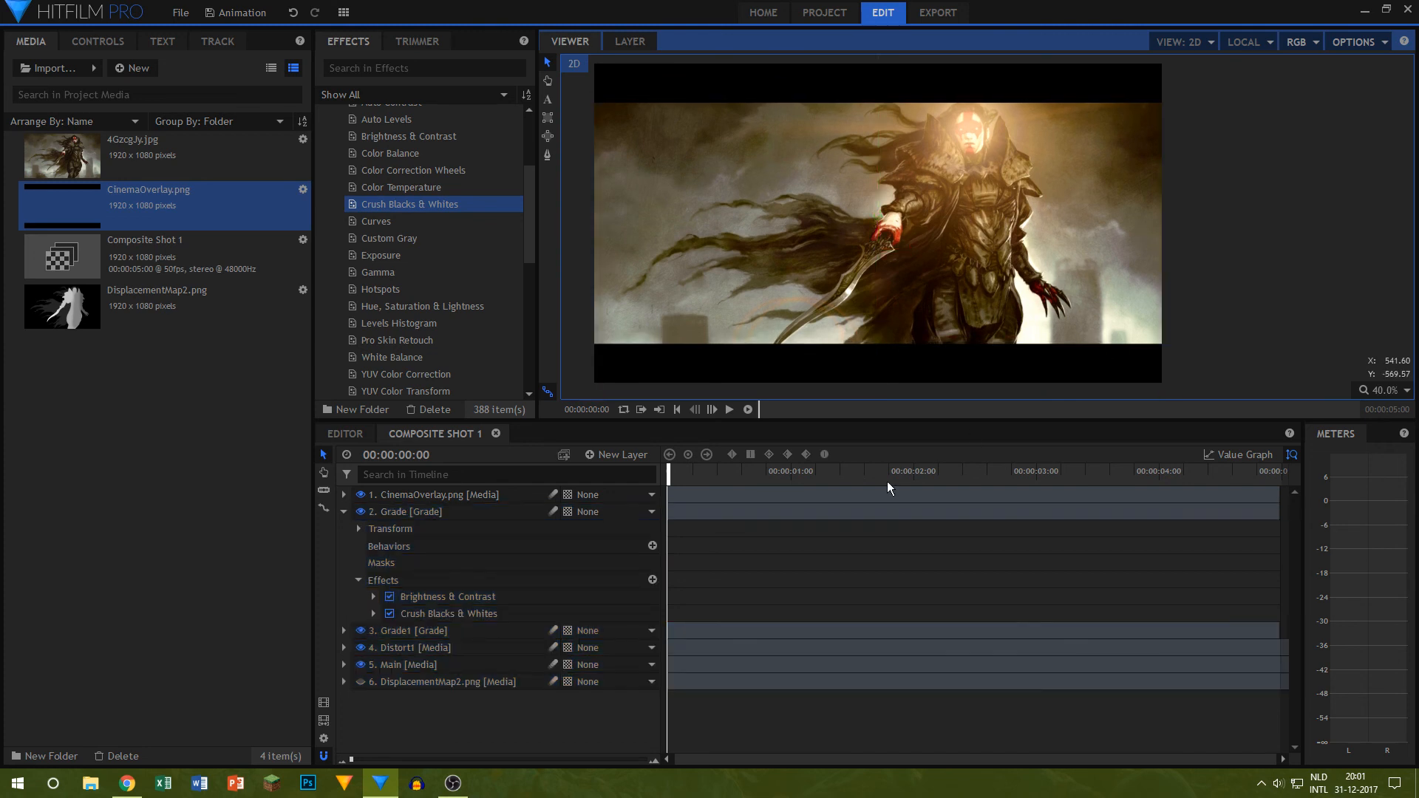
# Step: Try resizing the cinema overlay, undo the resizing and layer shift, and remove CinemaOverlay.png from the project
pyautogui.click(391, 494)
pyautogui.moveTo(595, 383); pyautogui.dragTo(534, 402)
pyautogui.hotkey('ctrl', 'z')
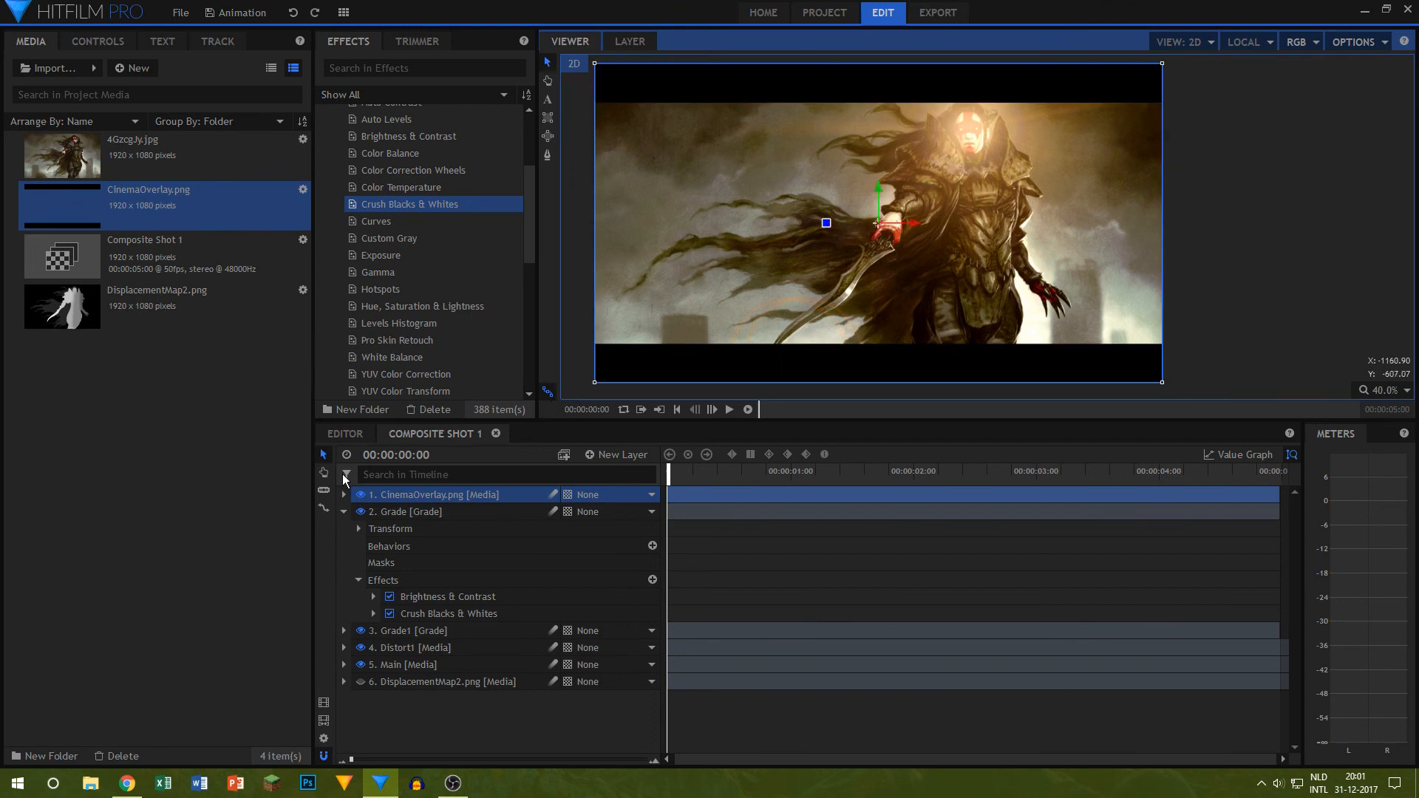
pyautogui.press('Delete')
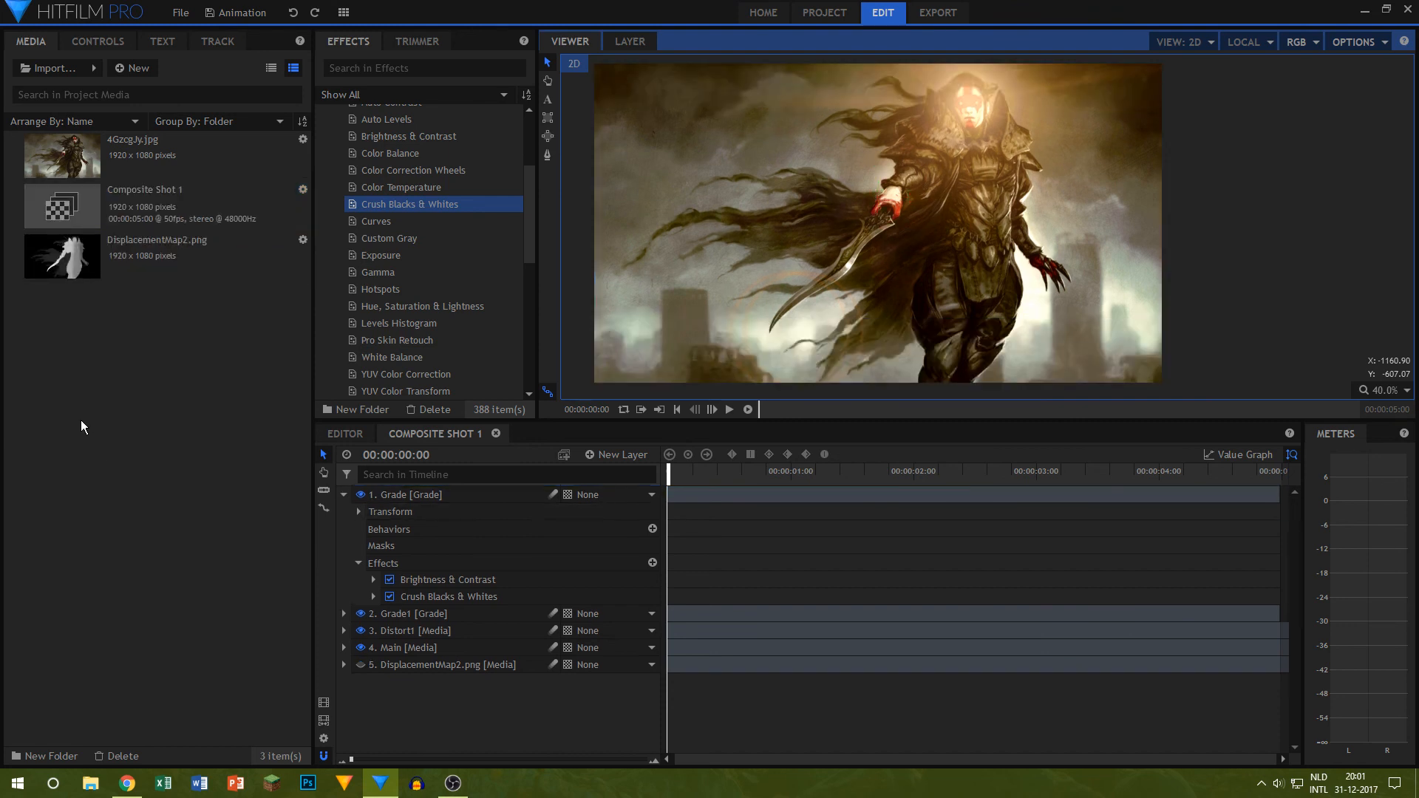
# Step: Preview the shot, return to its start, and review the effects on the Grade1 and Distort1 layers
pyautogui.click(729, 411)
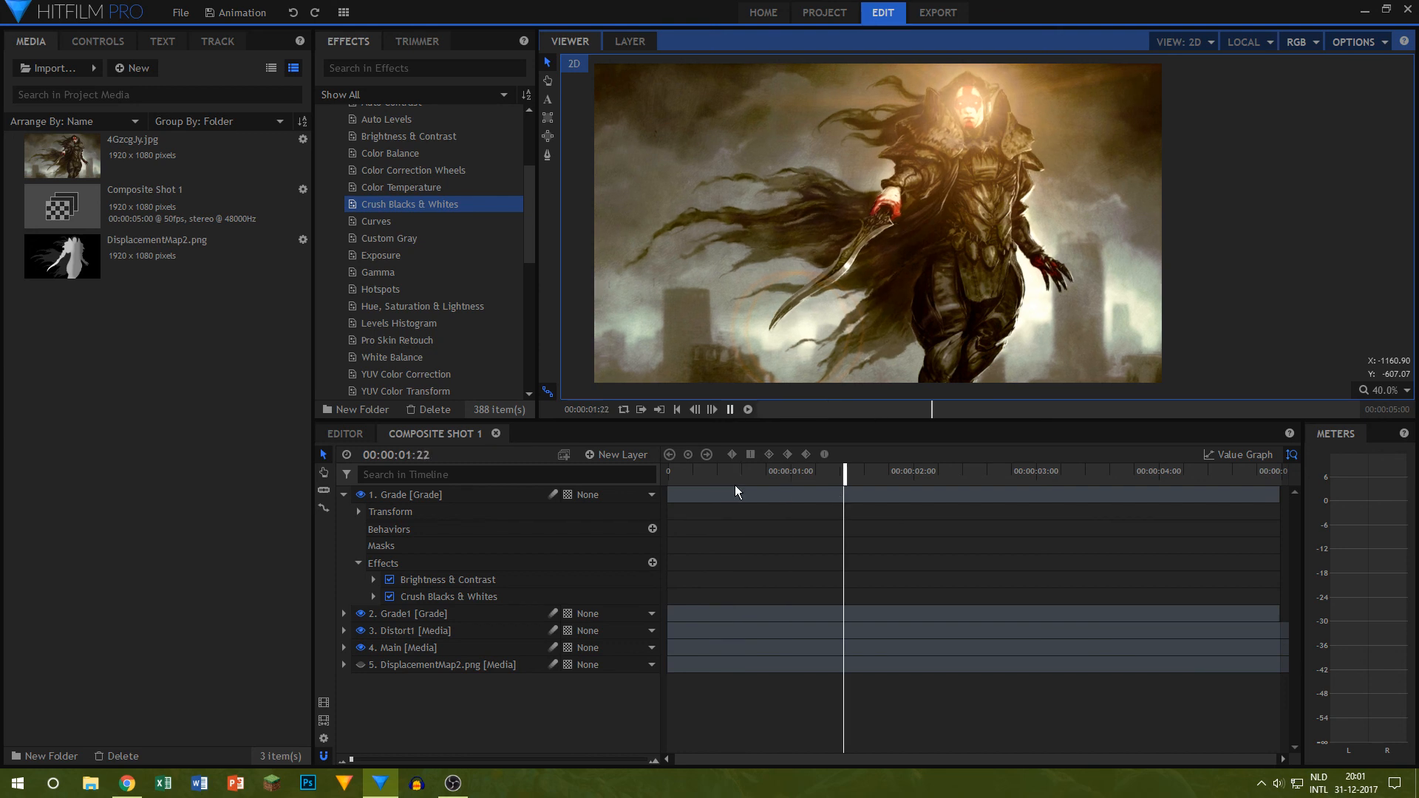
pyautogui.click(669, 473)
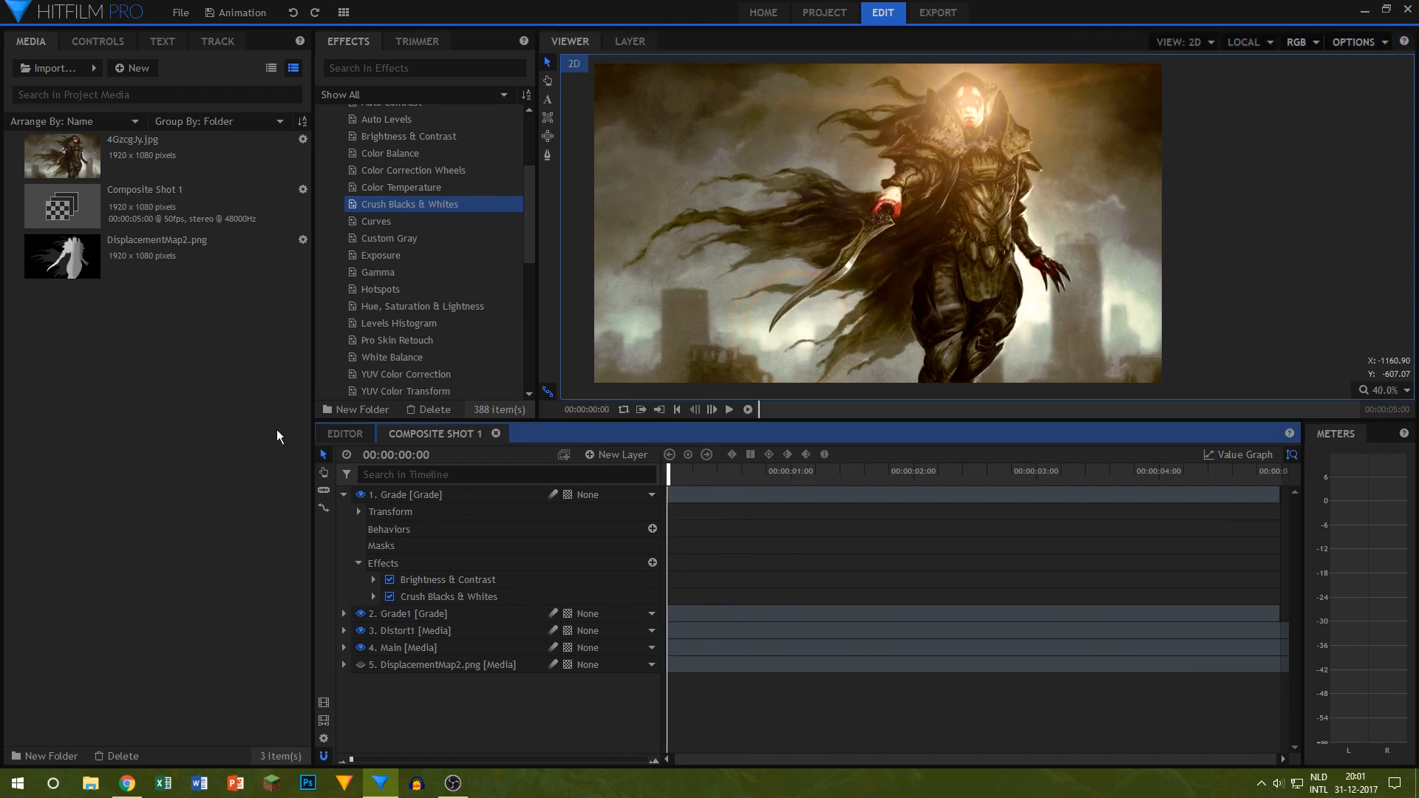
pyautogui.click(344, 495)
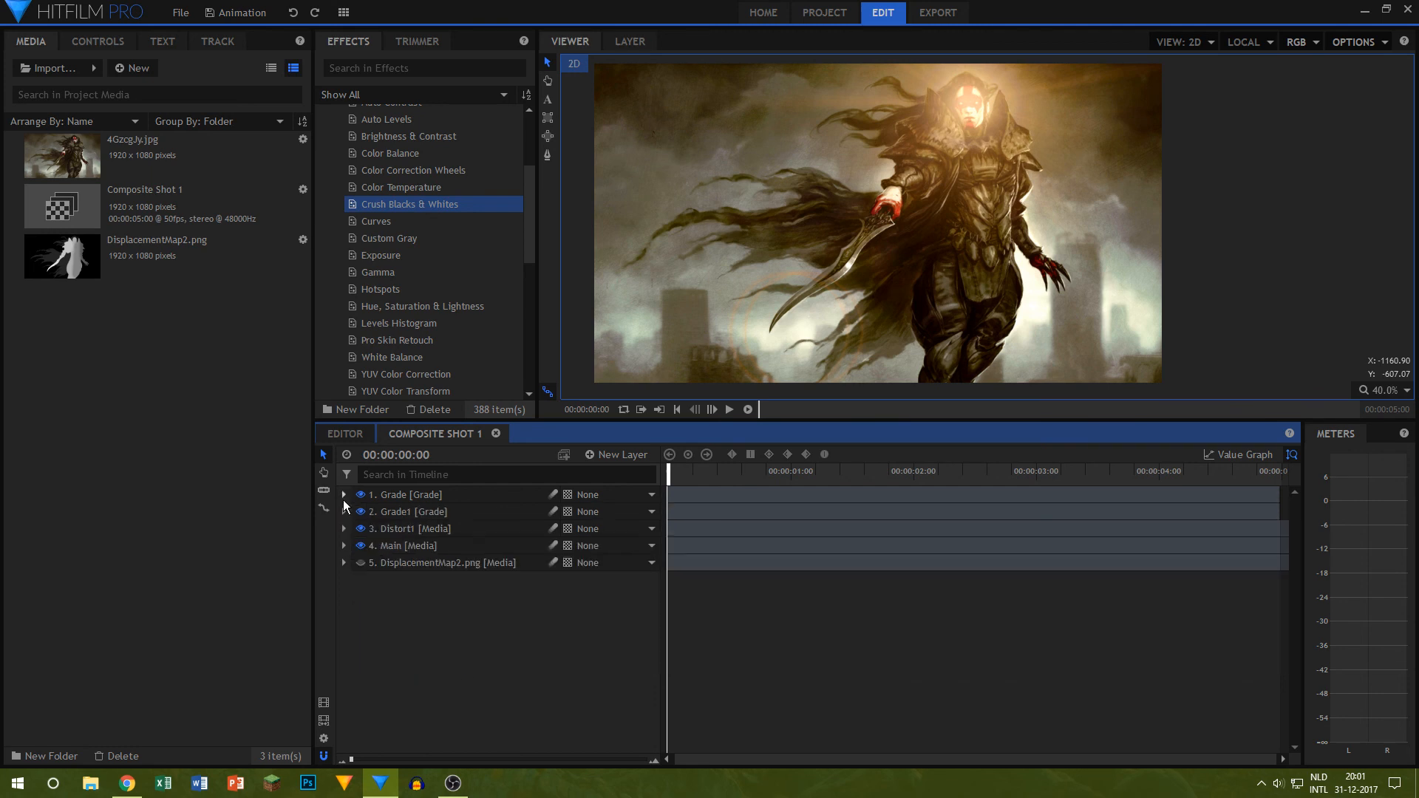
pyautogui.click(344, 512)
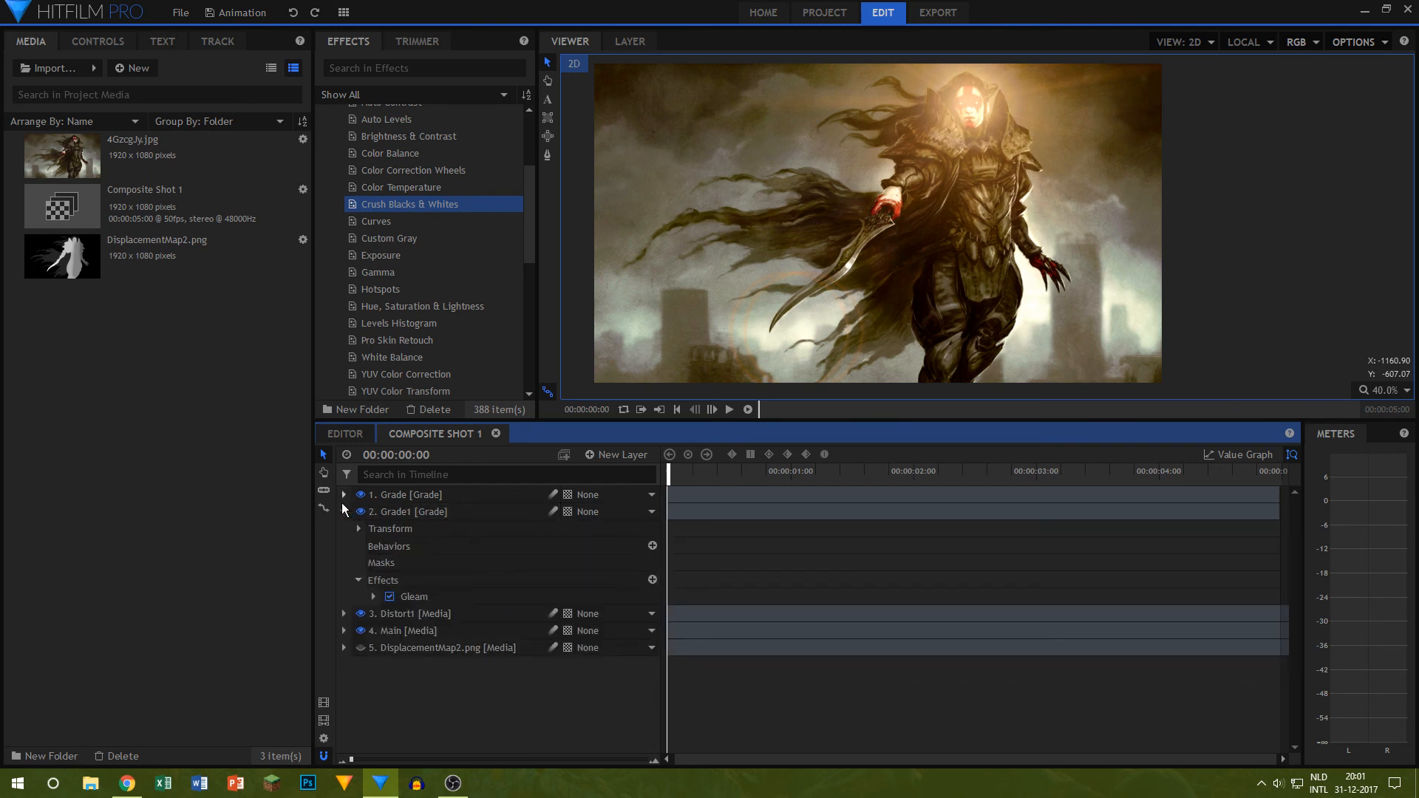
pyautogui.click(344, 511)
pyautogui.click(343, 528)
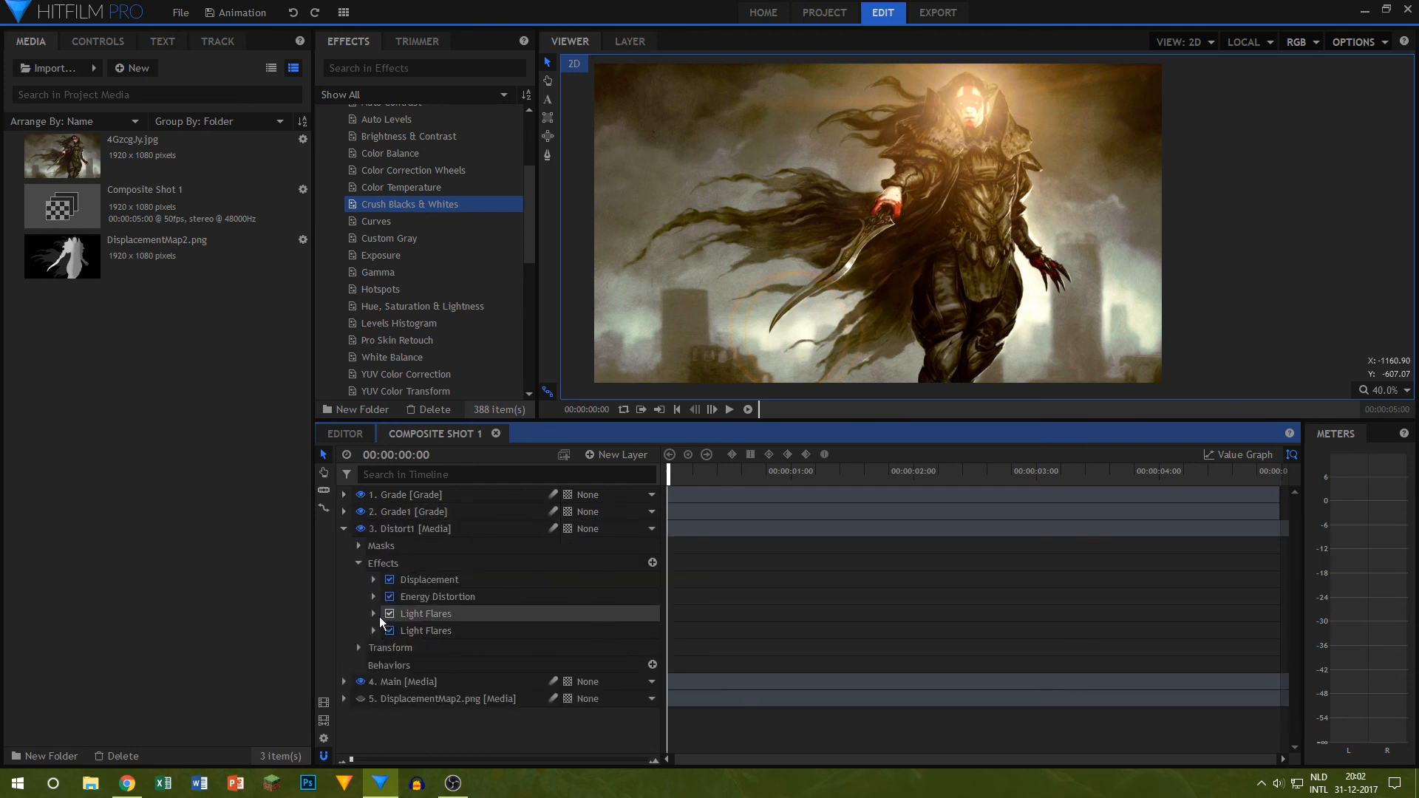
# Step: Lower the Other Elements brightness of the first Light Flares effect on the Distort1 layer, undoing the accidental scale change
pyautogui.click(374, 614)
pyautogui.scroll(-4, 395, 617)
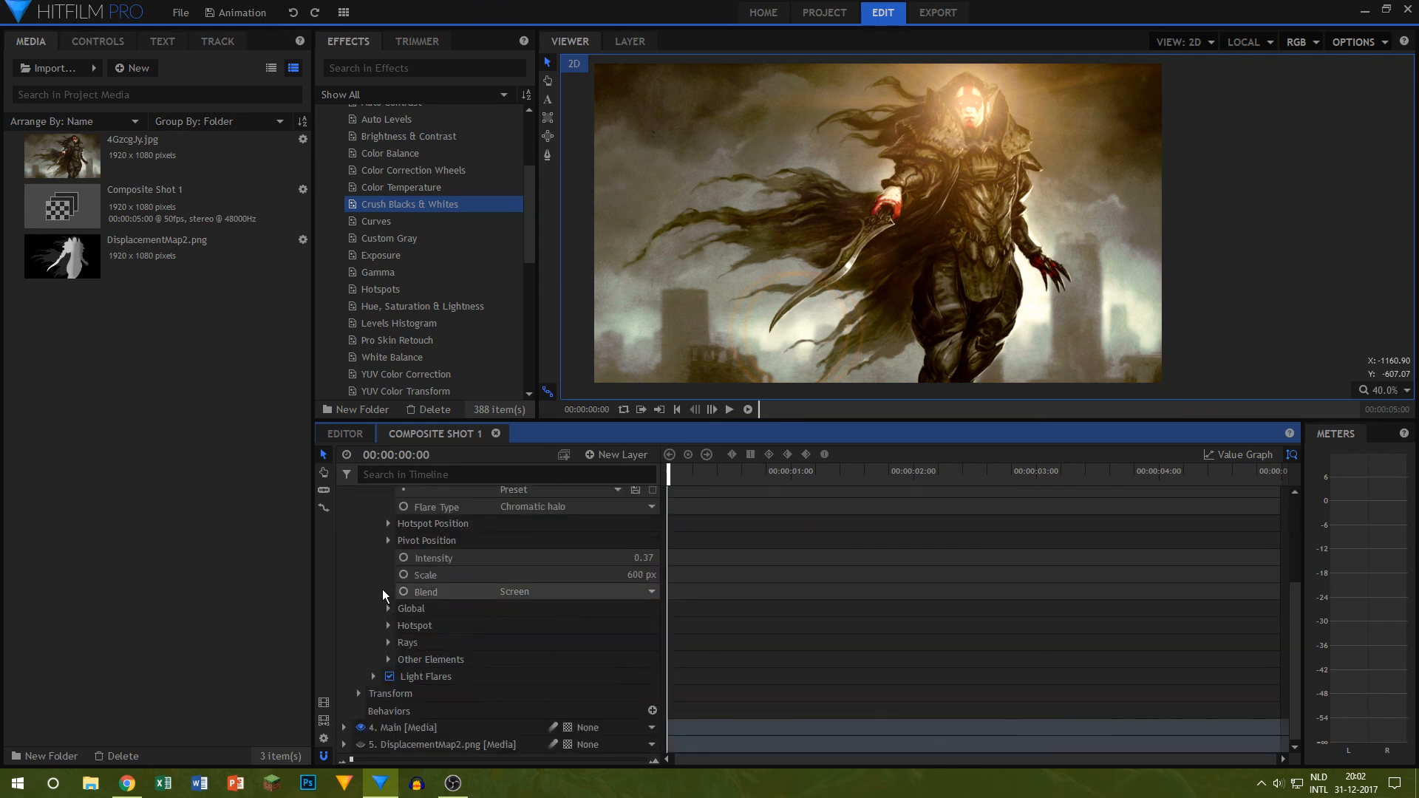
pyautogui.click(388, 659)
pyautogui.click(643, 711)
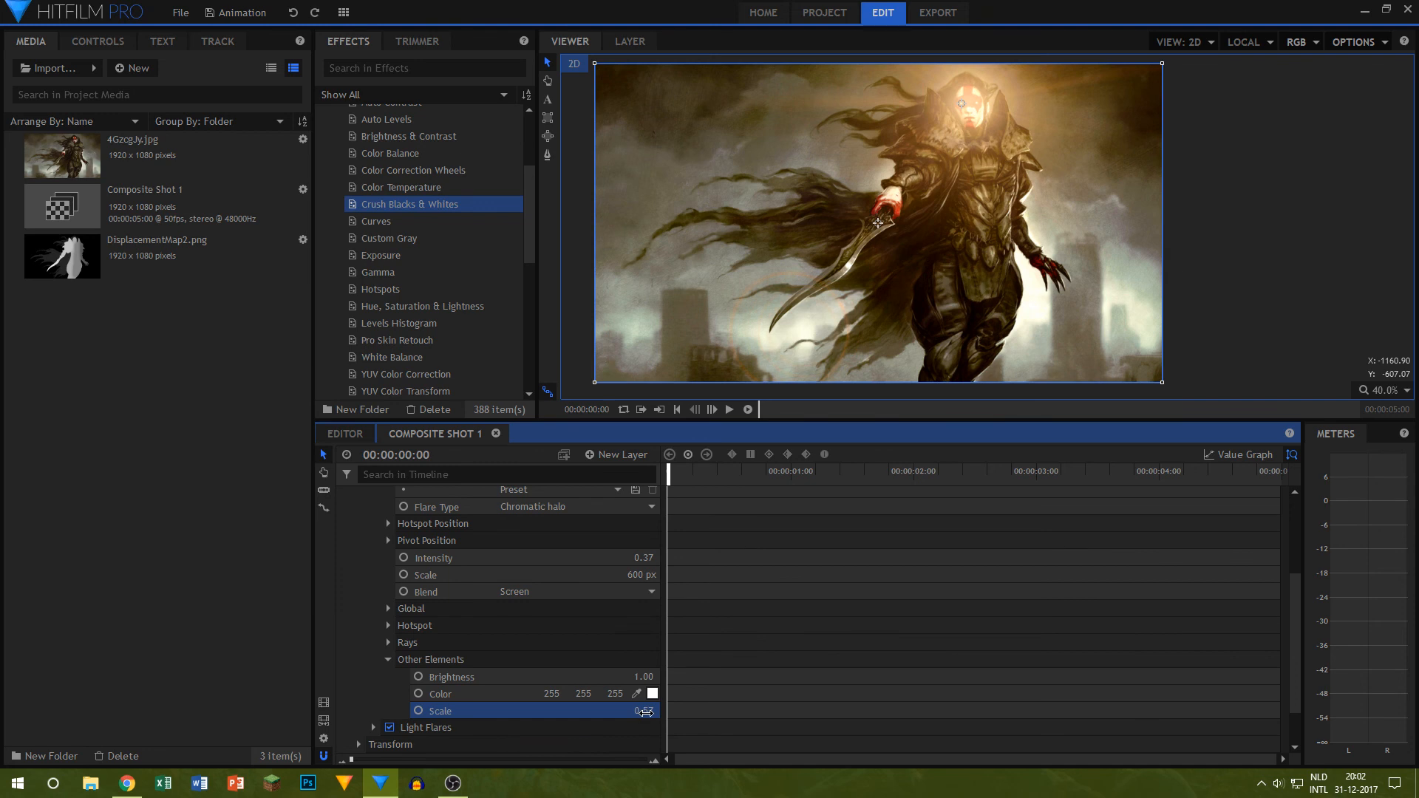
pyautogui.hotkey('ctrl', 'z')
pyautogui.moveTo(642, 678); pyautogui.dragTo(632, 677)
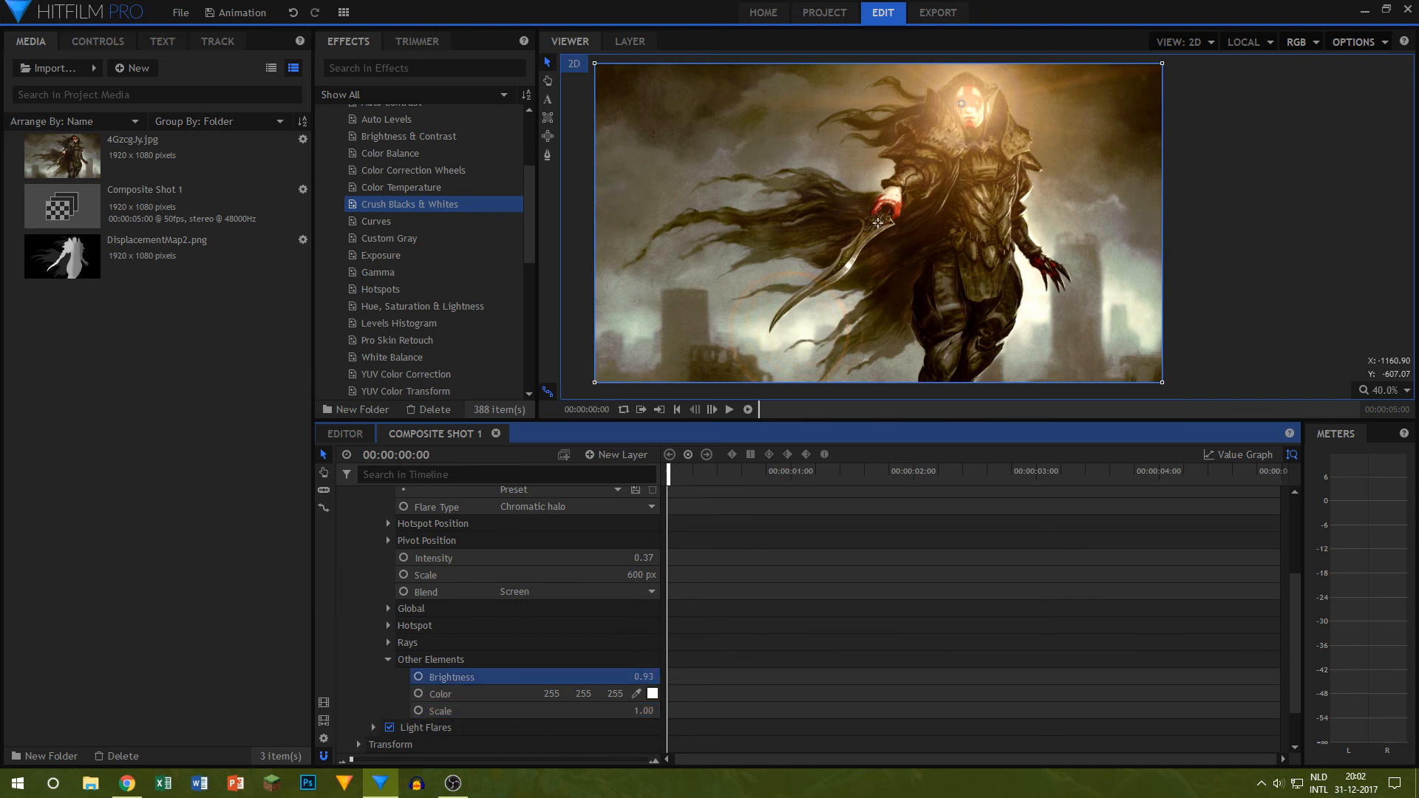
pyautogui.scroll(3, 547, 589)
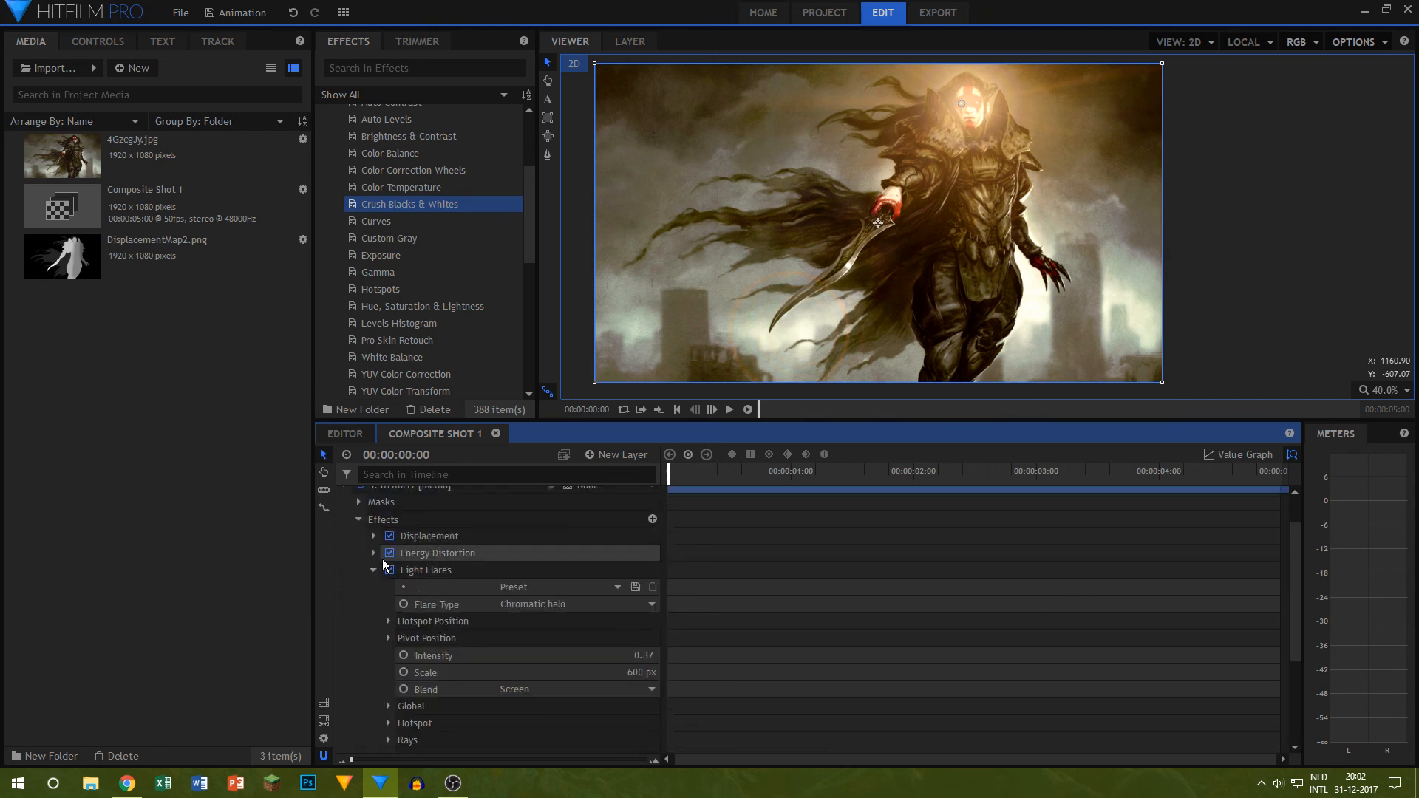
pyautogui.click(374, 577)
# Step: Set the Other Elements brightness of the second Light Flares effect to 0.00 and collapse the Distort1 layer
pyautogui.click(373, 630)
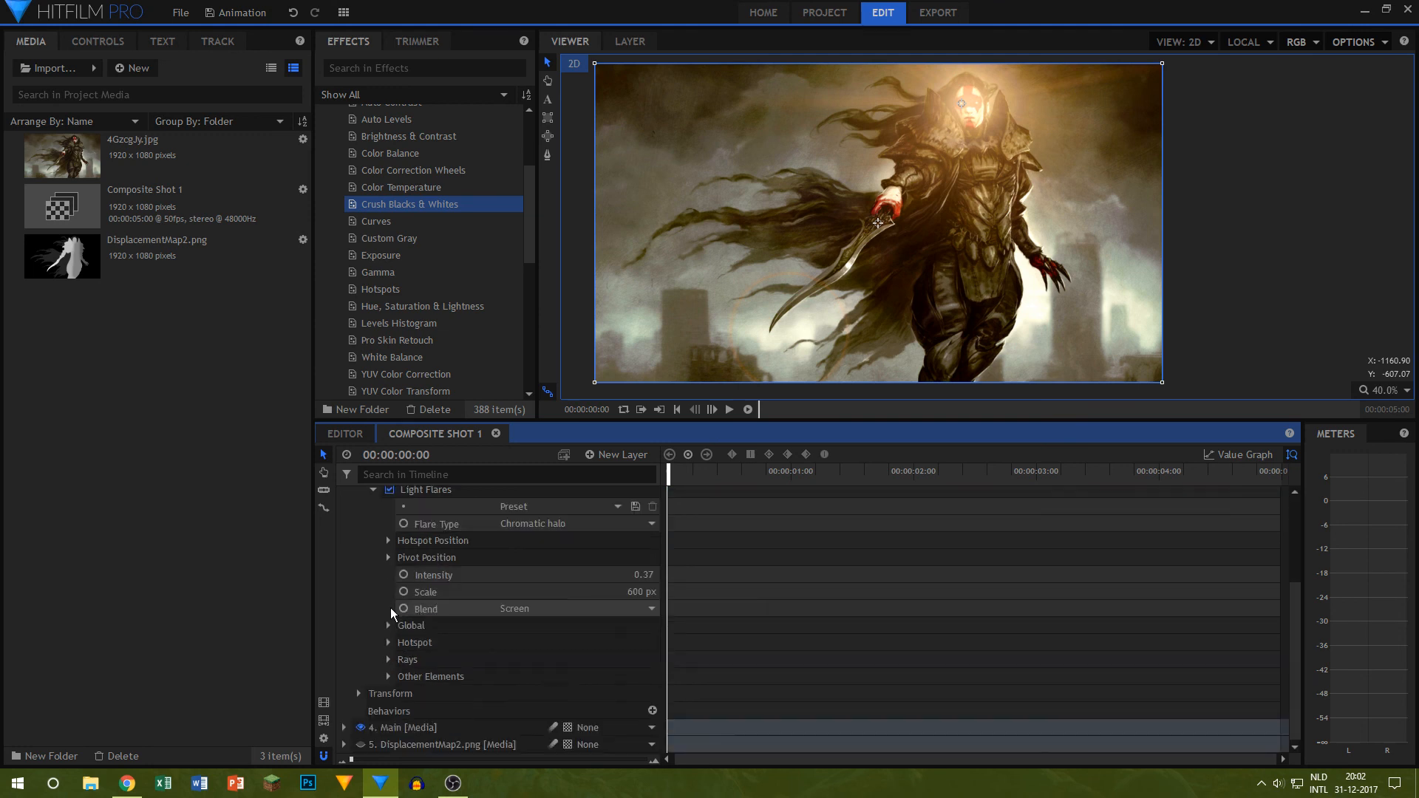
pyautogui.click(387, 677)
pyautogui.scroll(-1, 387, 677)
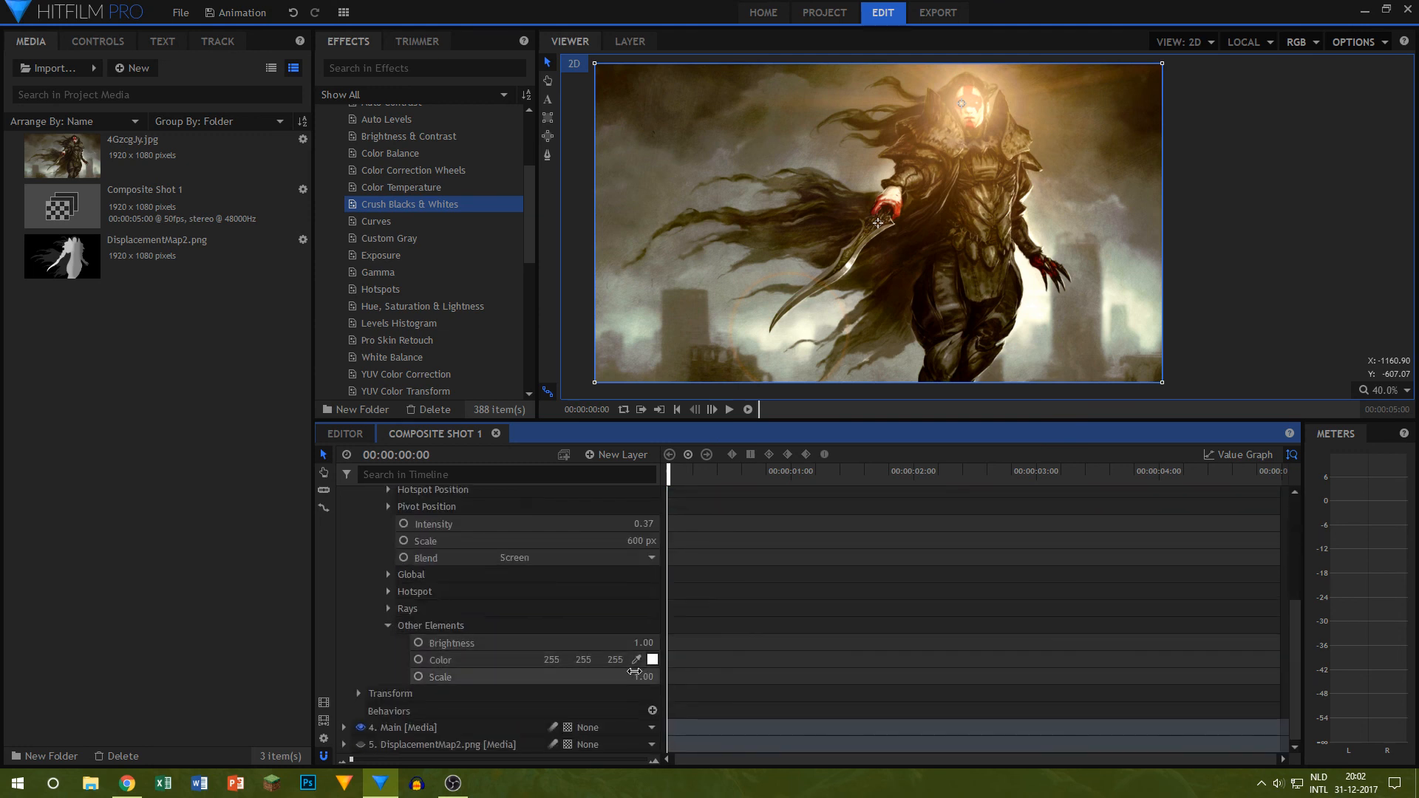
pyautogui.moveTo(636, 643); pyautogui.dragTo(582, 643)
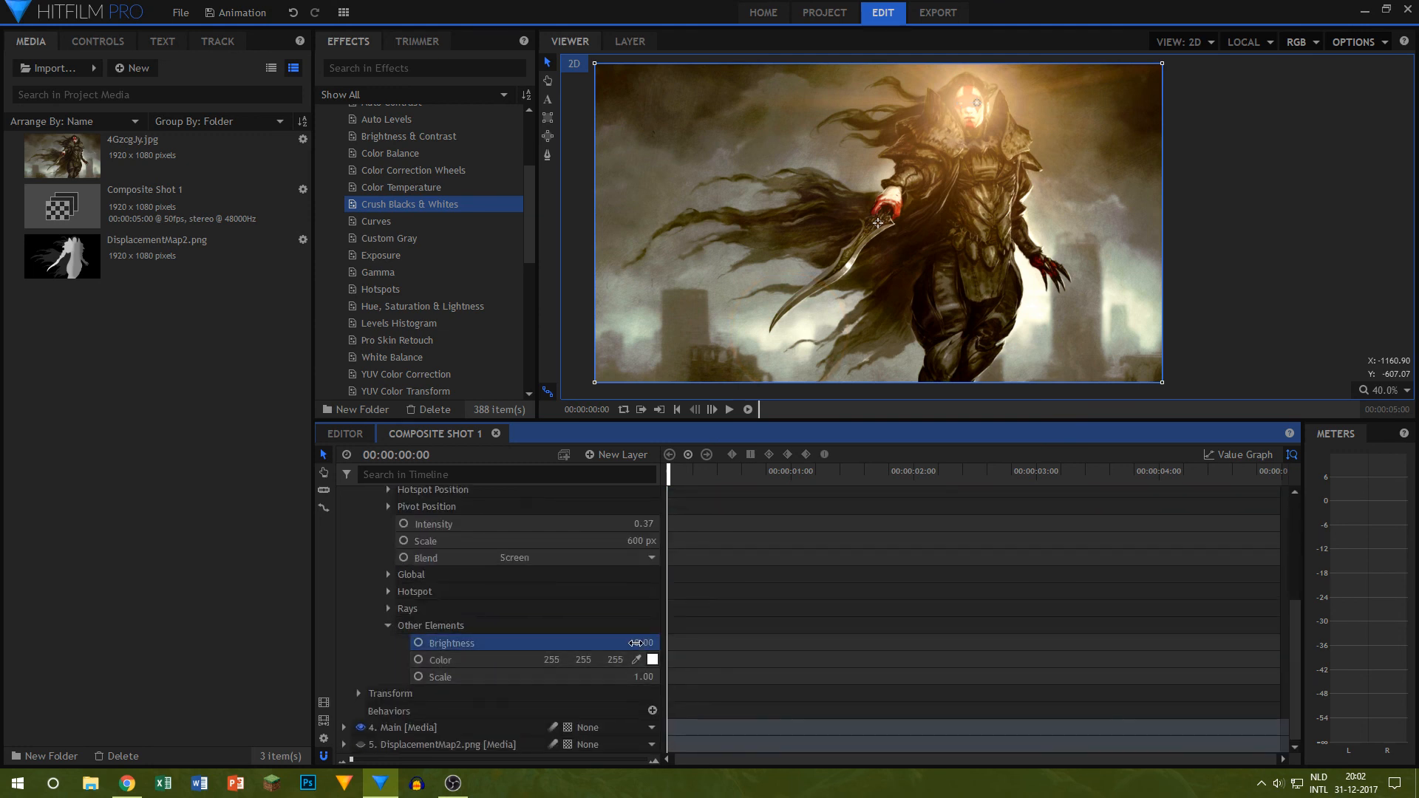
pyautogui.click(1352, 302)
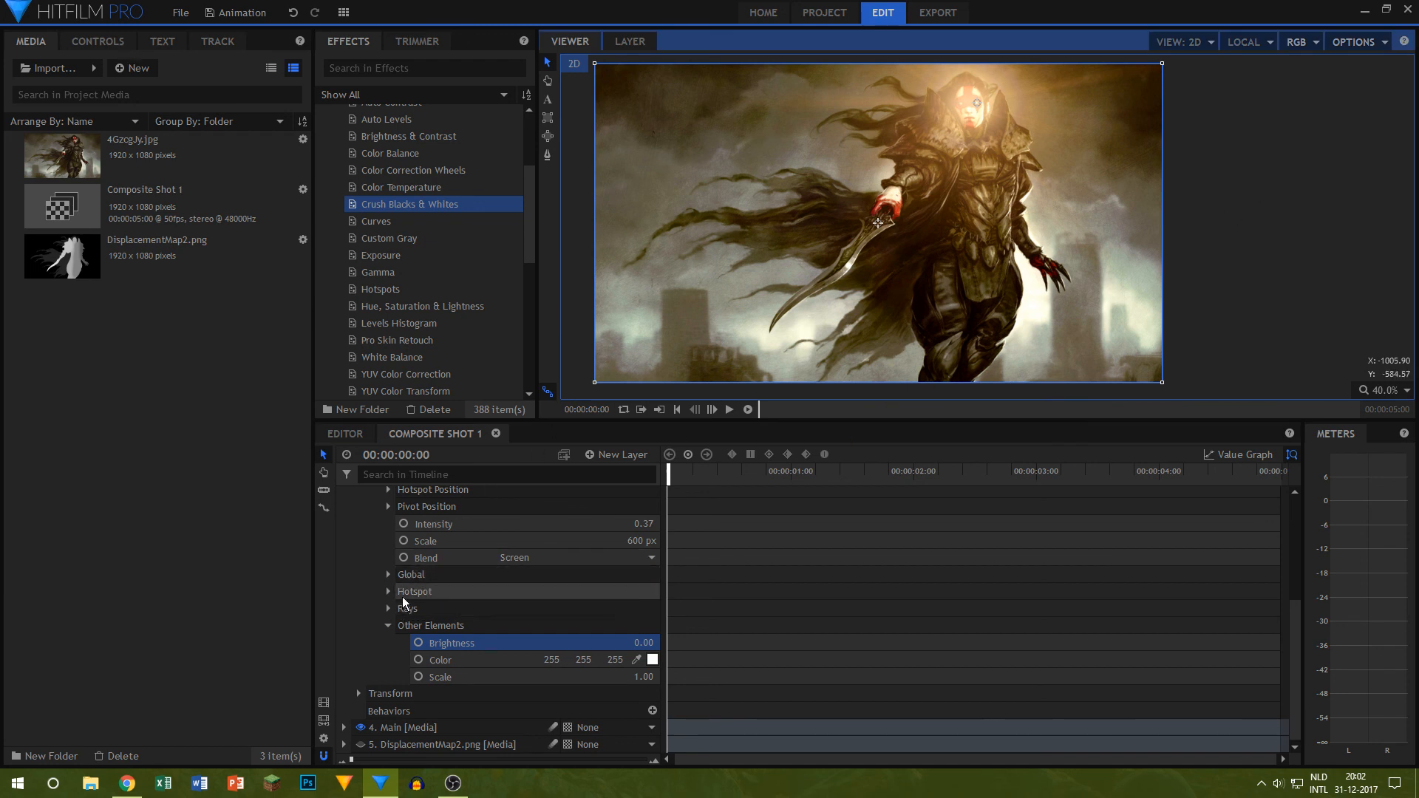
pyautogui.scroll(5, 407, 599)
pyautogui.click(373, 631)
pyautogui.click(343, 528)
pyautogui.click(392, 616)
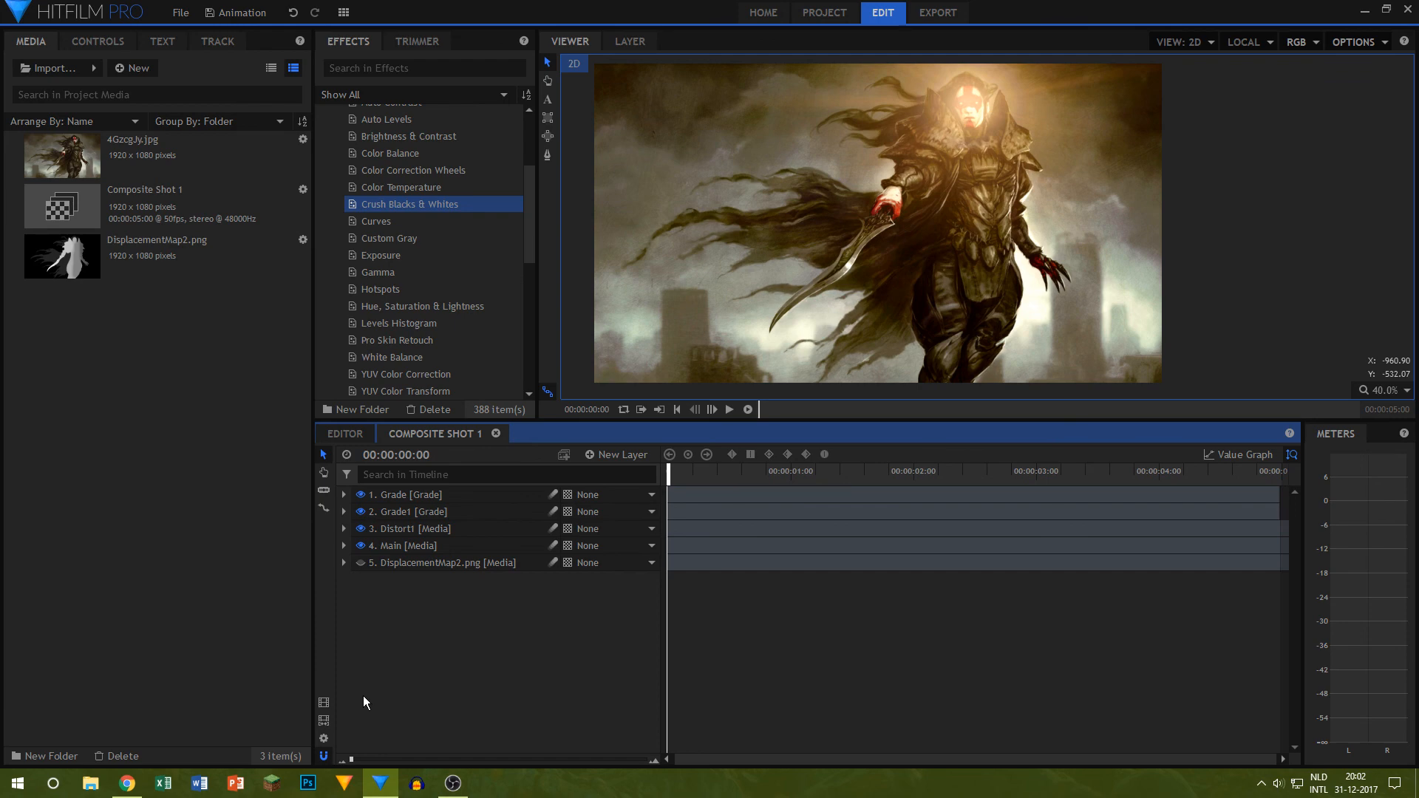
# Step: Queue Composite Shot 1 for export with the CustomYT preset, remove the finished tasks, and start exporting
pyautogui.click(937, 13)
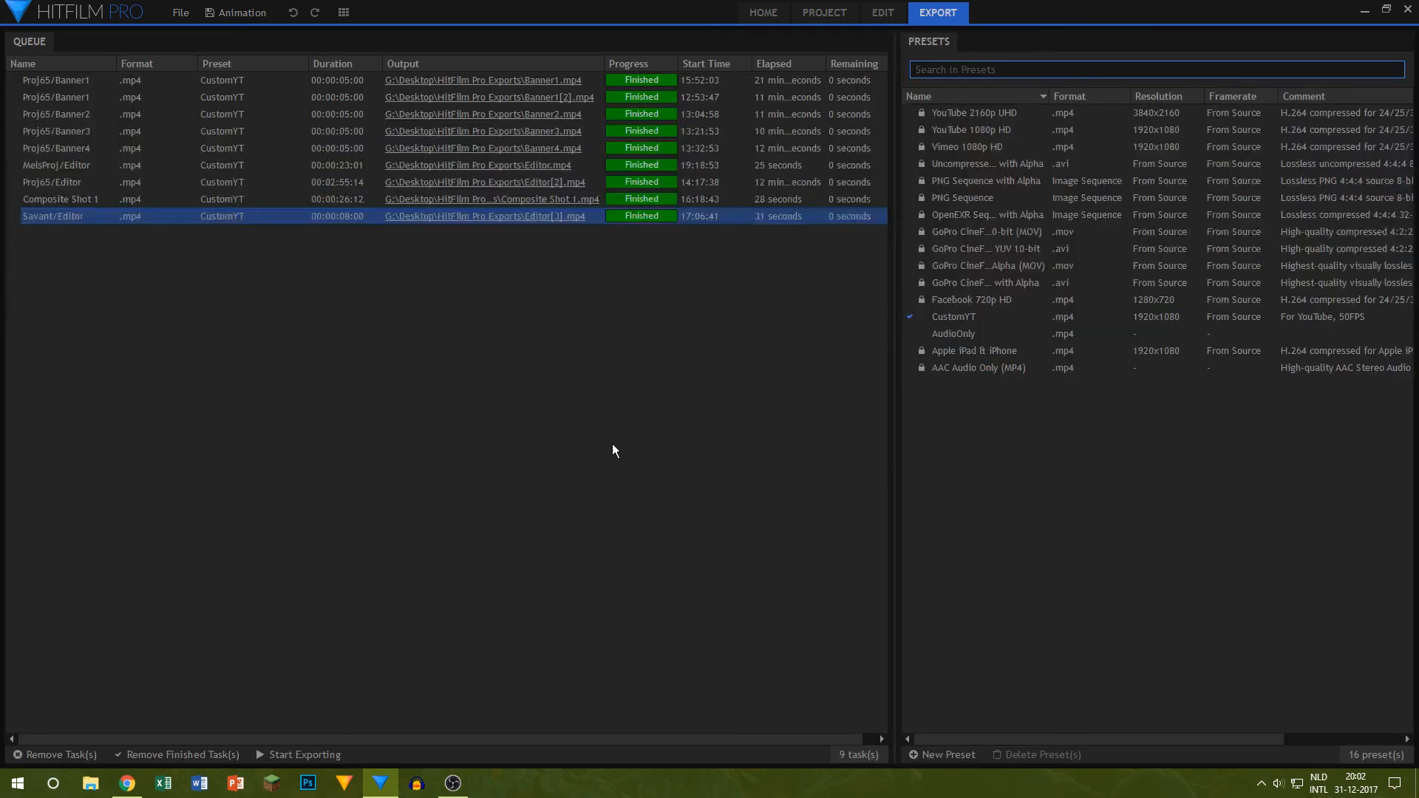
pyautogui.click(883, 14)
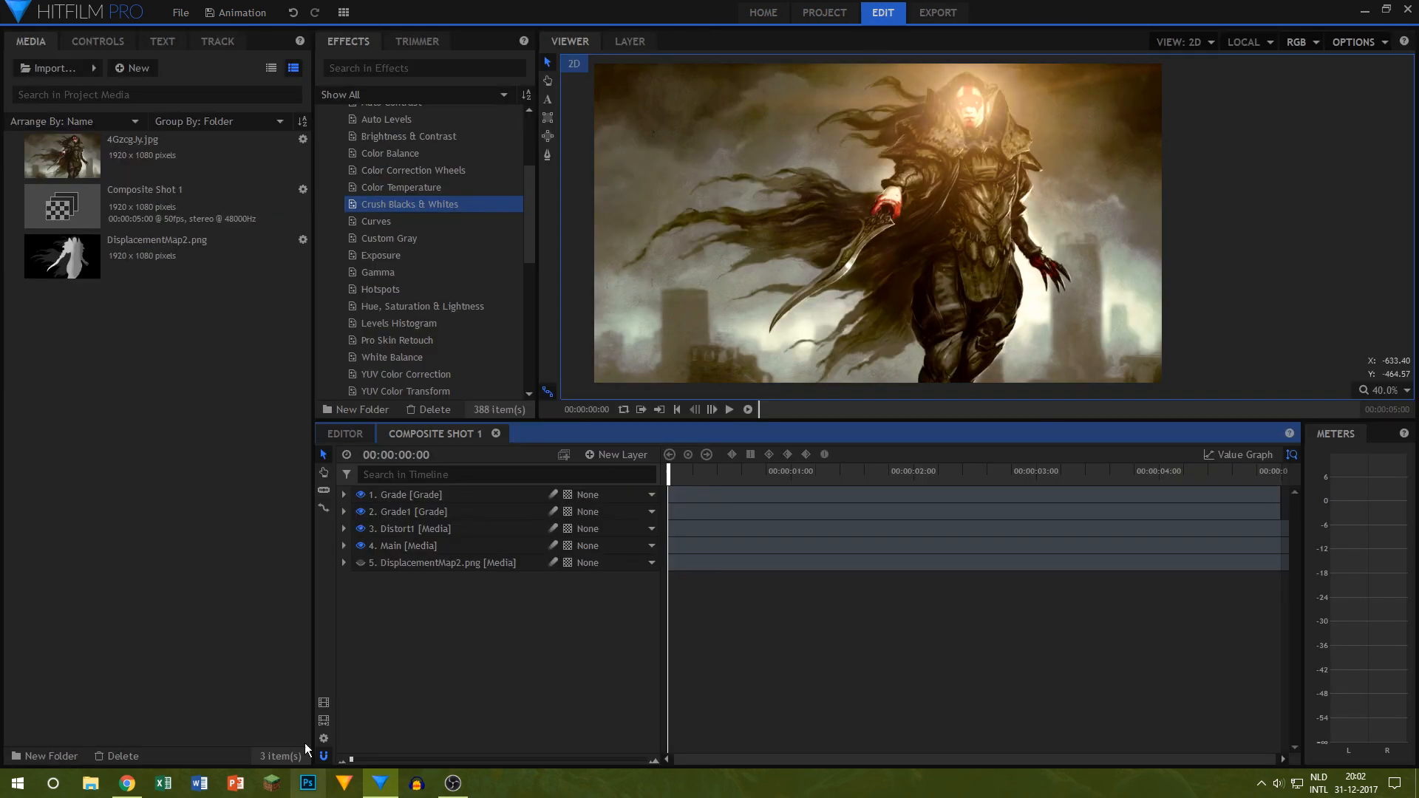
pyautogui.click(937, 14)
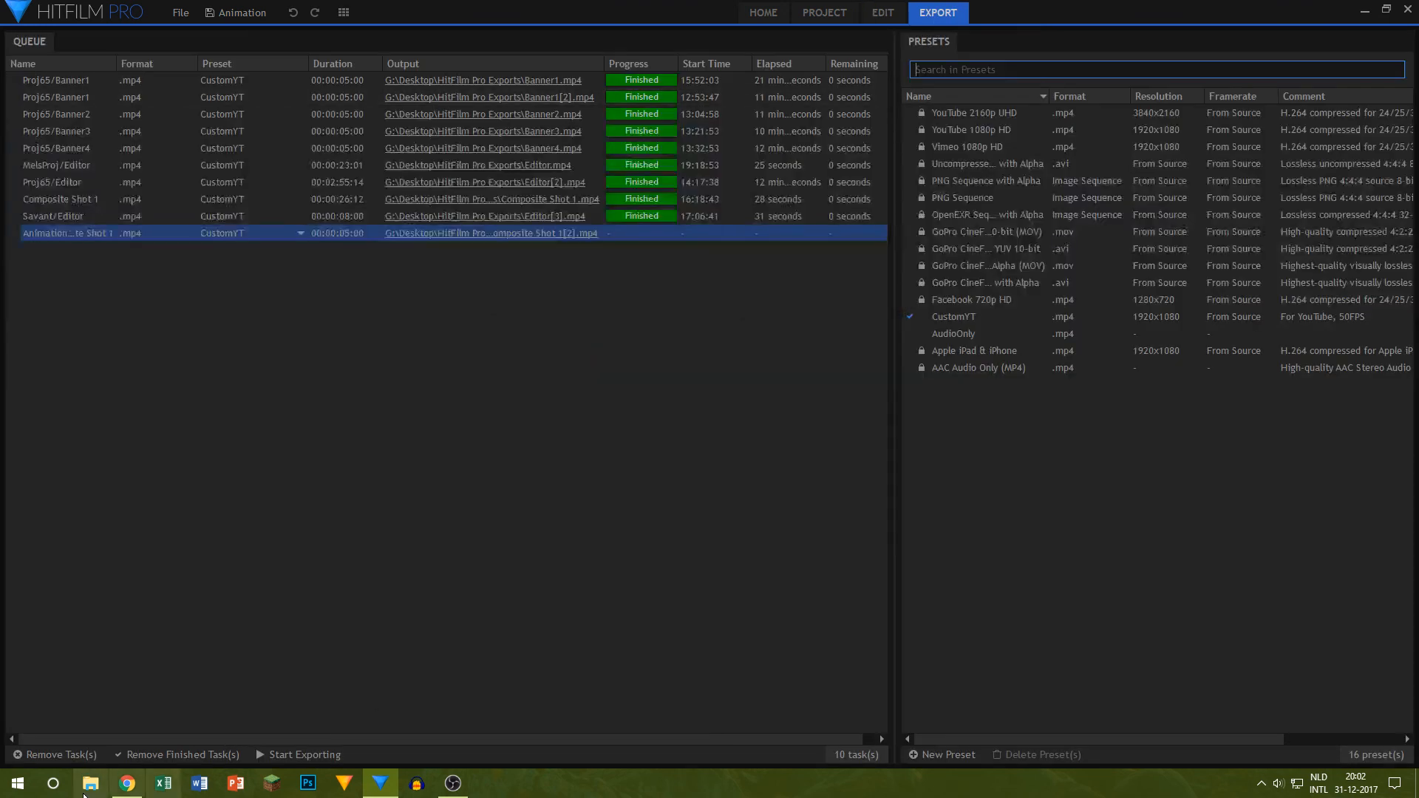
pyautogui.click(145, 755)
pyautogui.click(294, 753)
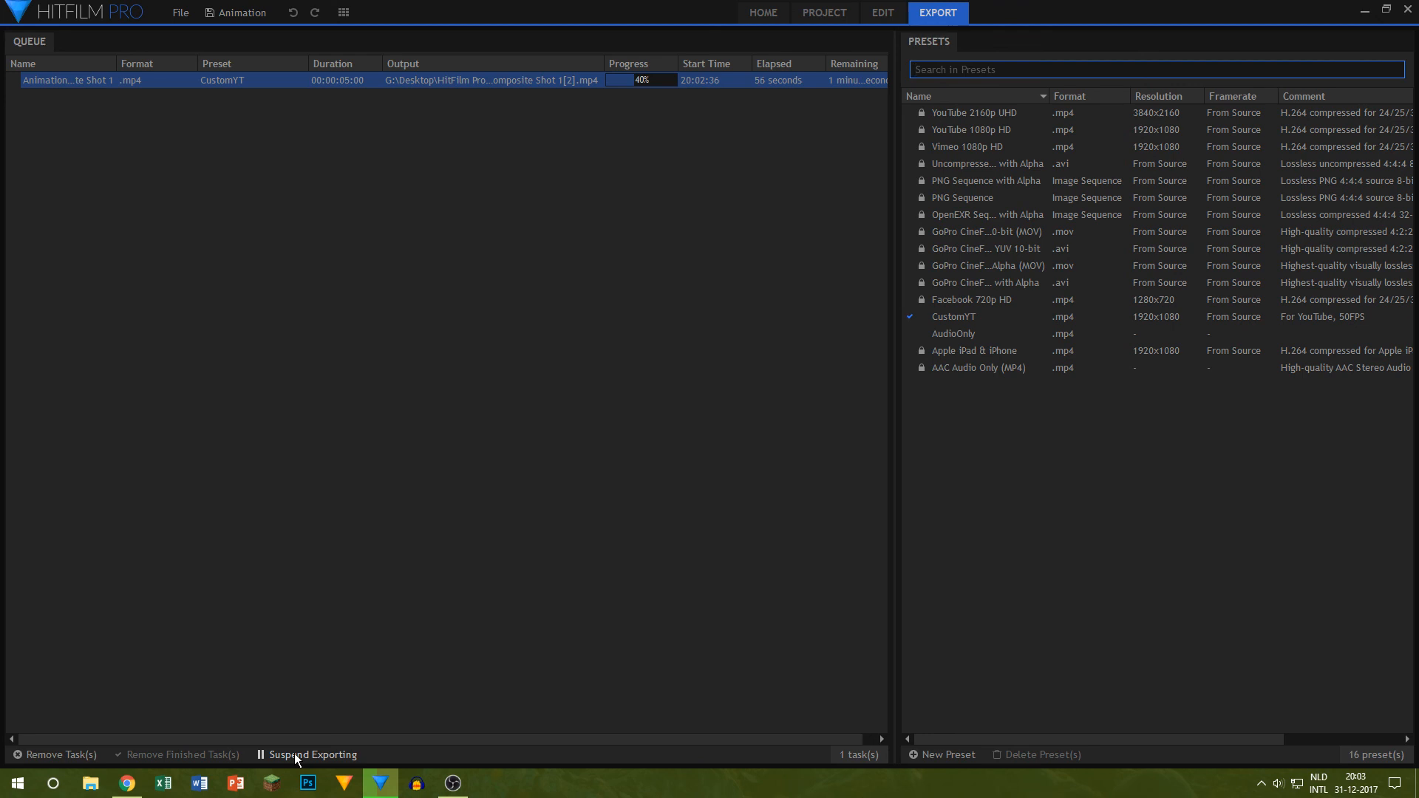
pyautogui.click(453, 783)
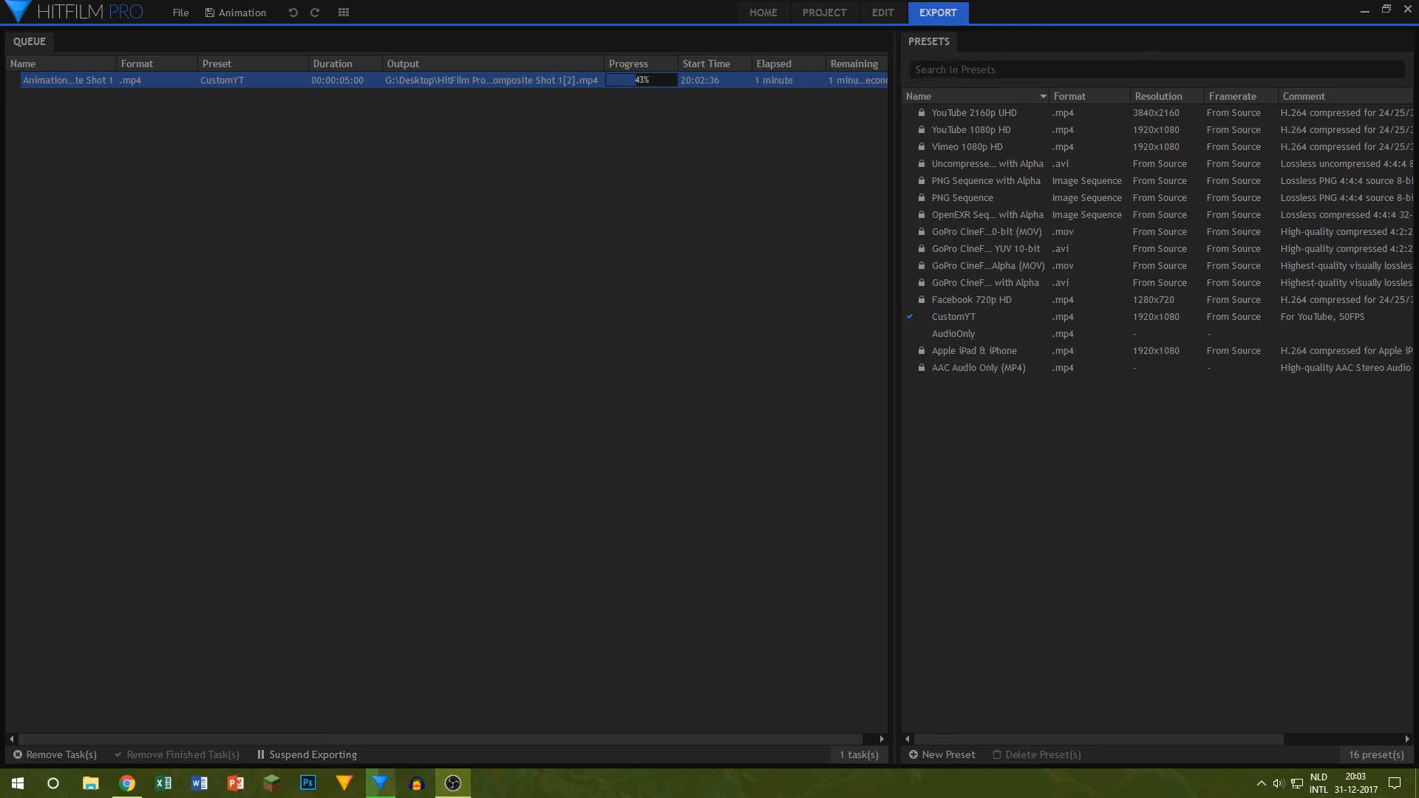
pyautogui.hotkey('alt', 'Tab')
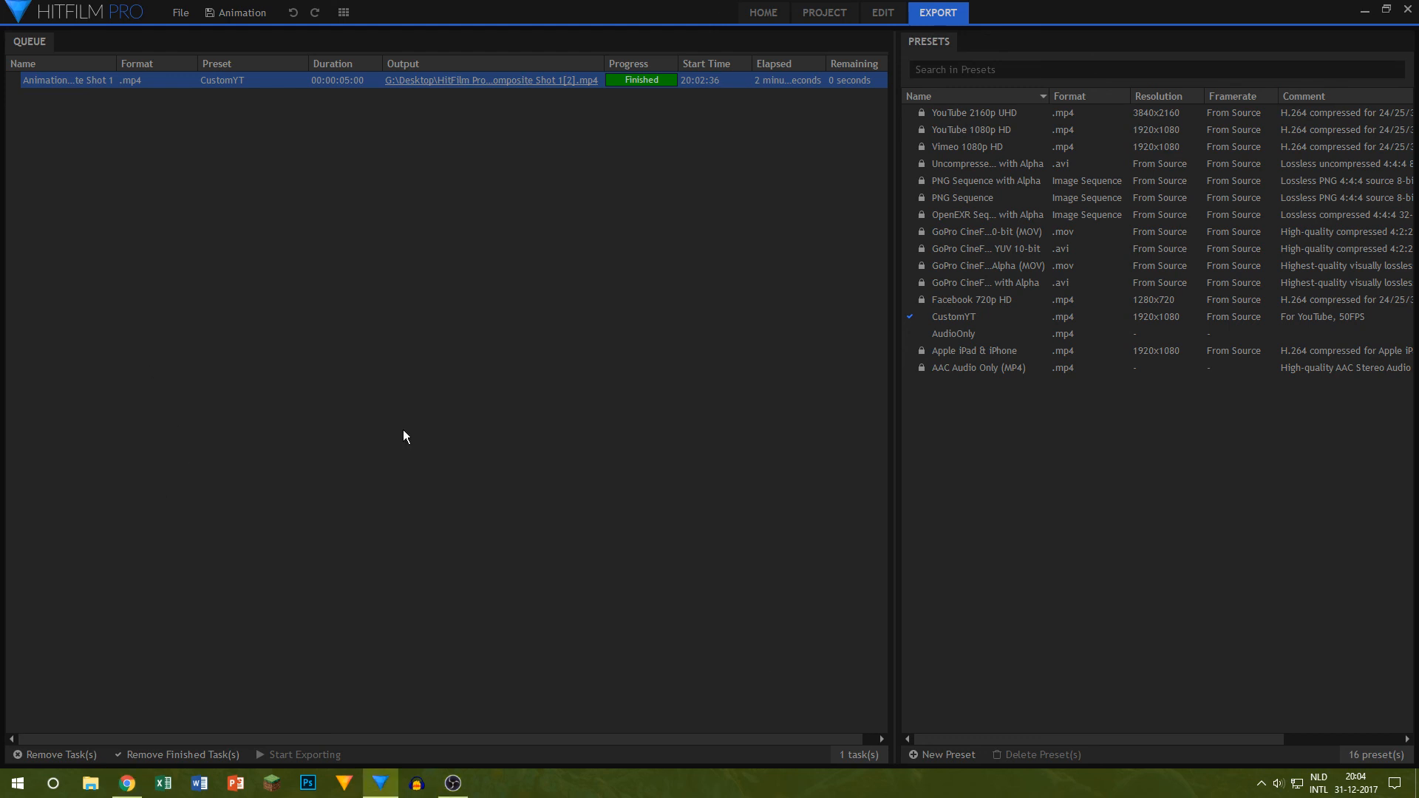
# Step: Play the exported Composite Shot 1[2].mp4 from the HitFilm Pro Exports folder on the desktop, and close the player and folder
pyautogui.click(1416, 784)
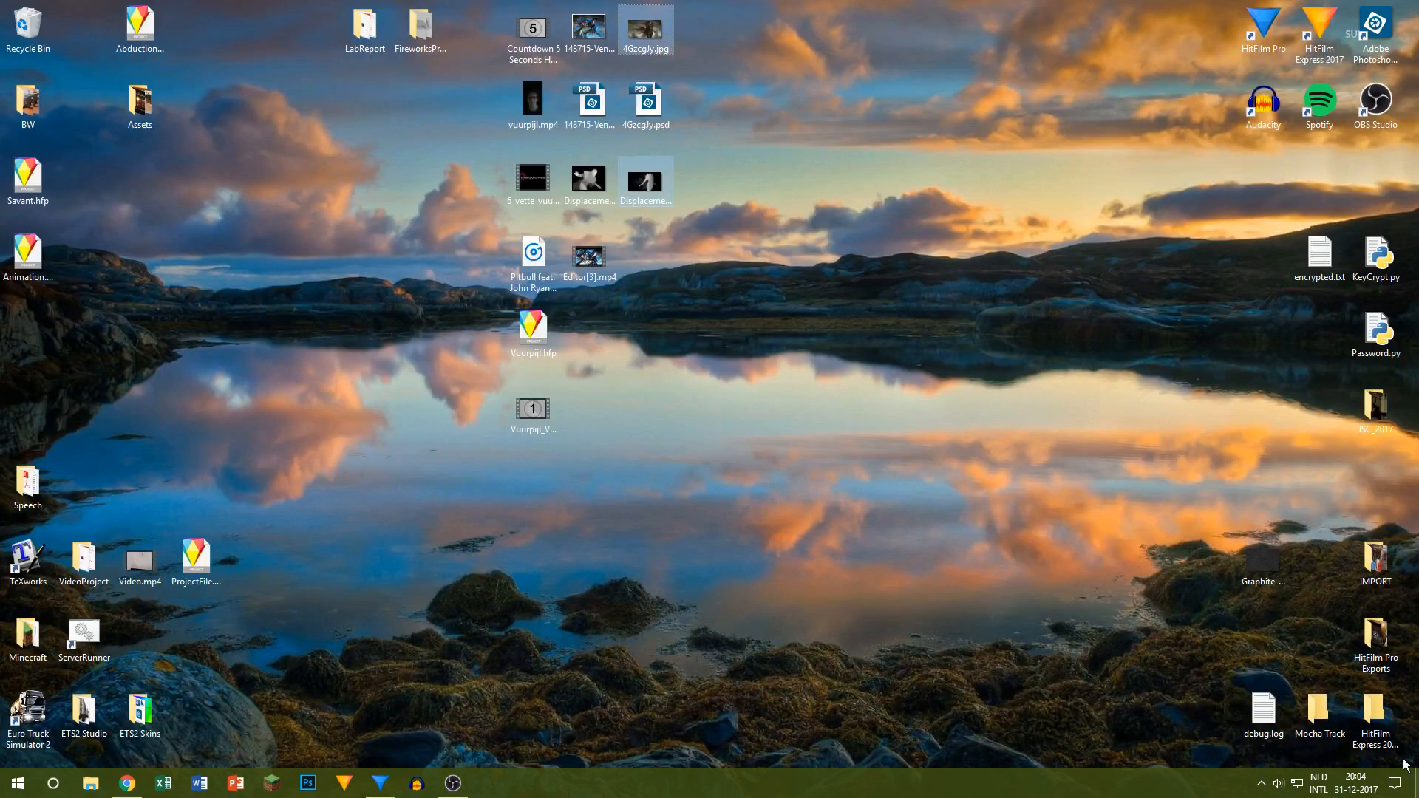
pyautogui.doubleClick(1385, 632)
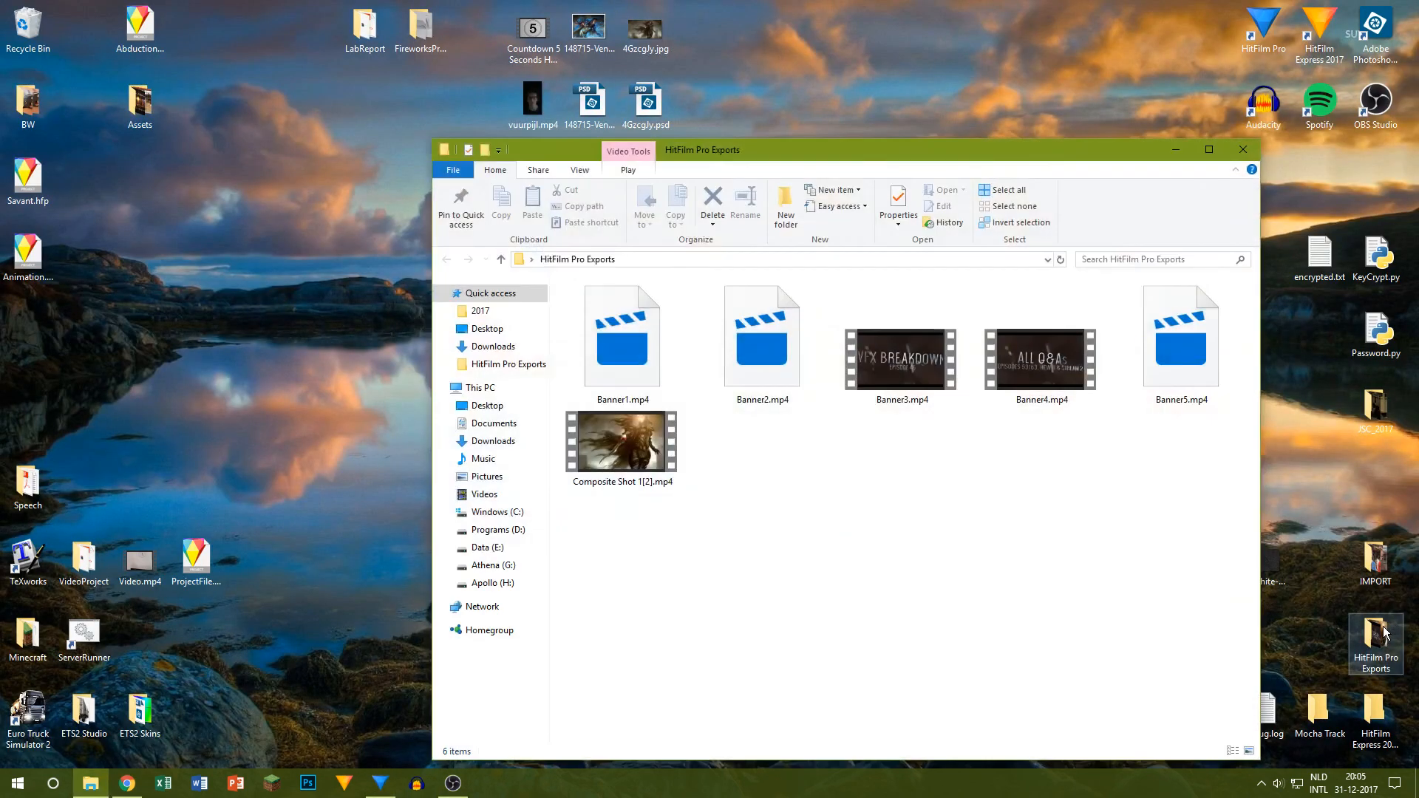
pyautogui.click(608, 452)
pyautogui.doubleClick(607, 451)
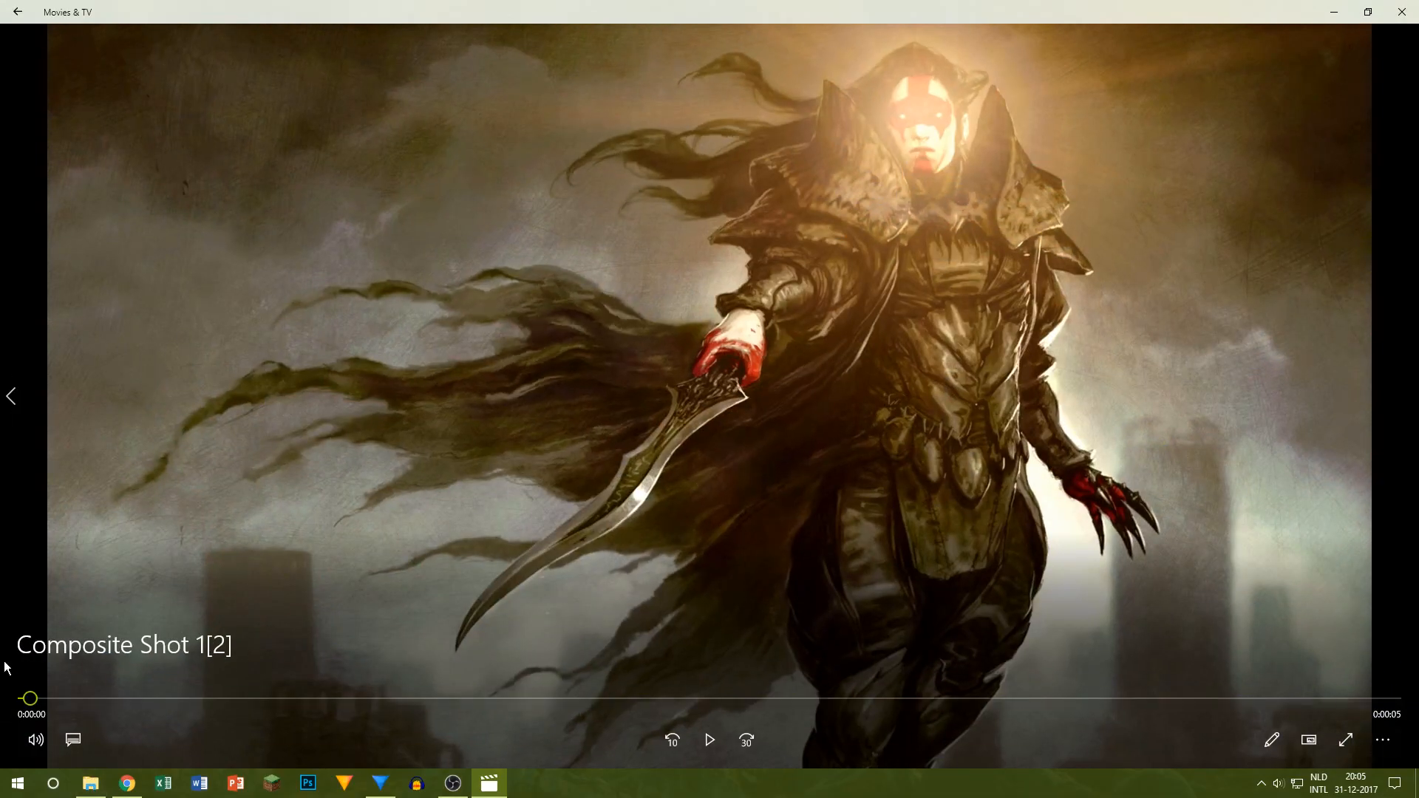
pyautogui.click(706, 739)
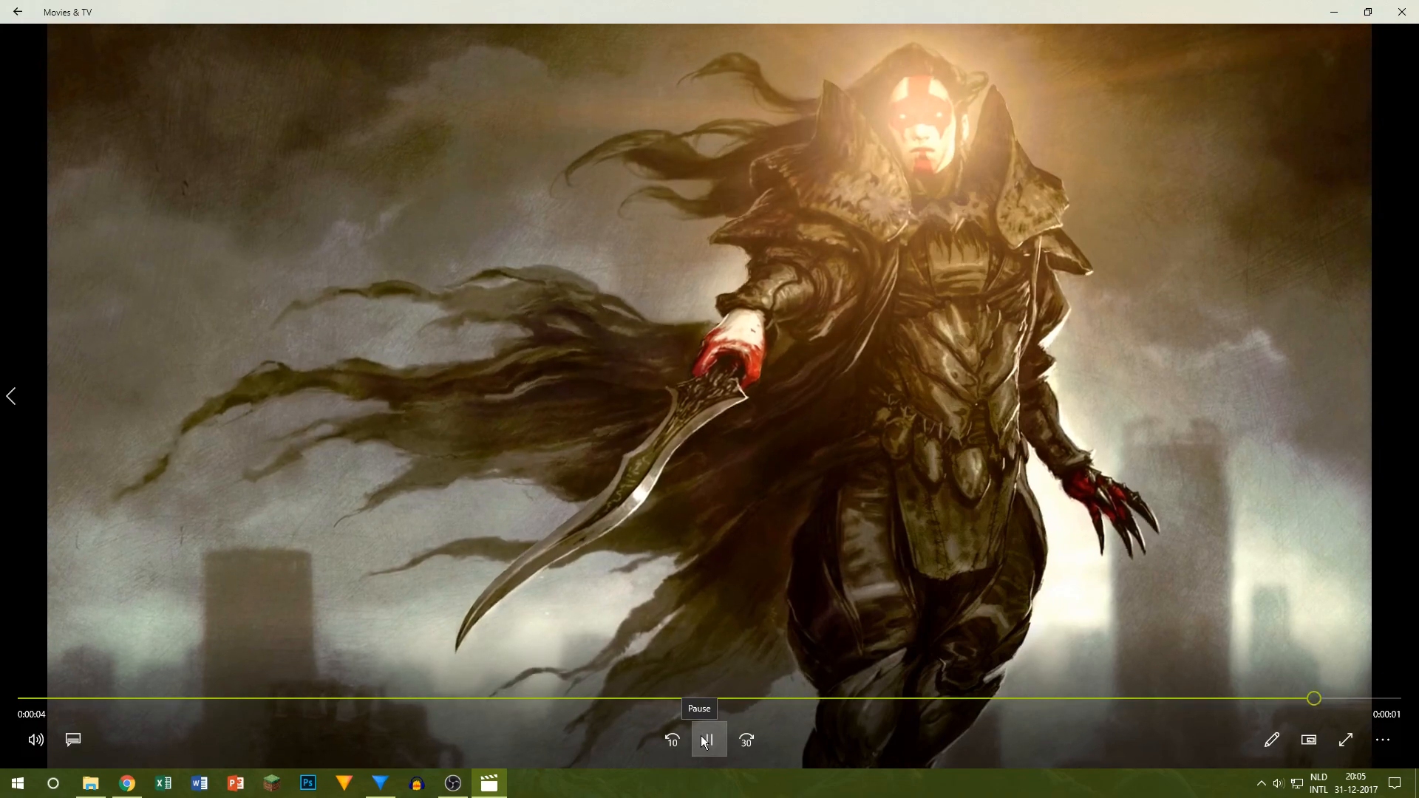
pyautogui.click(1402, 12)
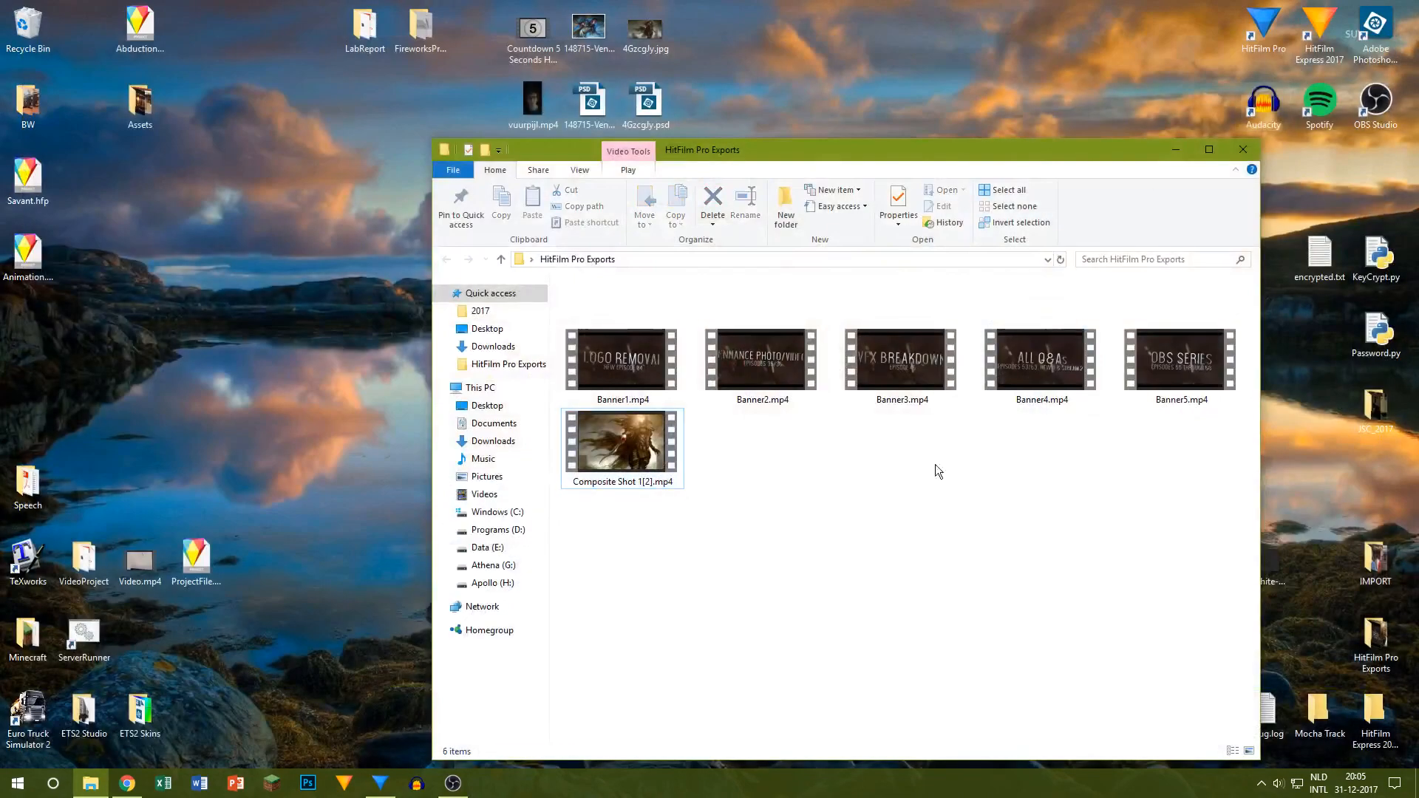
pyautogui.click(1253, 152)
# Step: Play Editor[3].mp4 from the desktop to view the earlier animated painting, and close the player
pyautogui.doubleClick(591, 251)
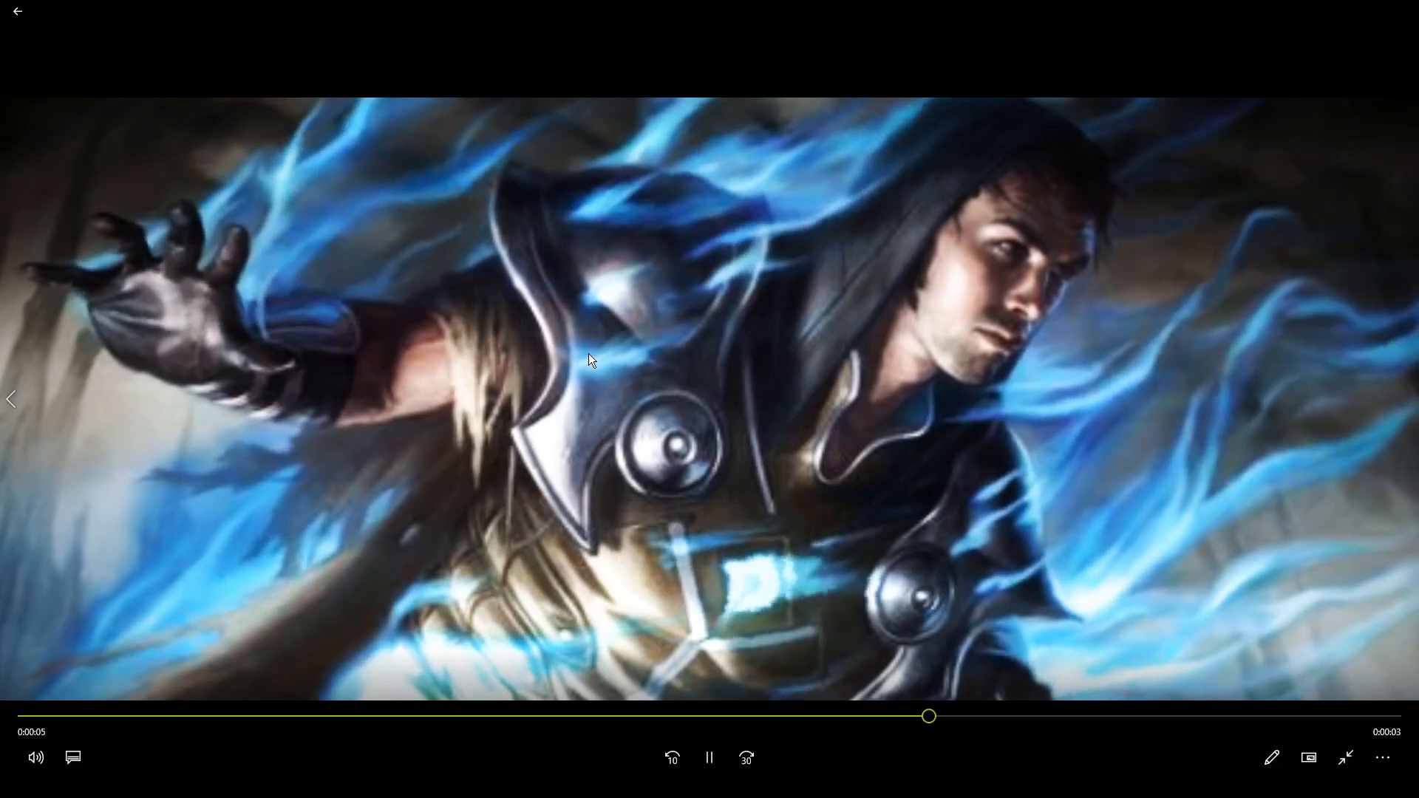
pyautogui.click(708, 758)
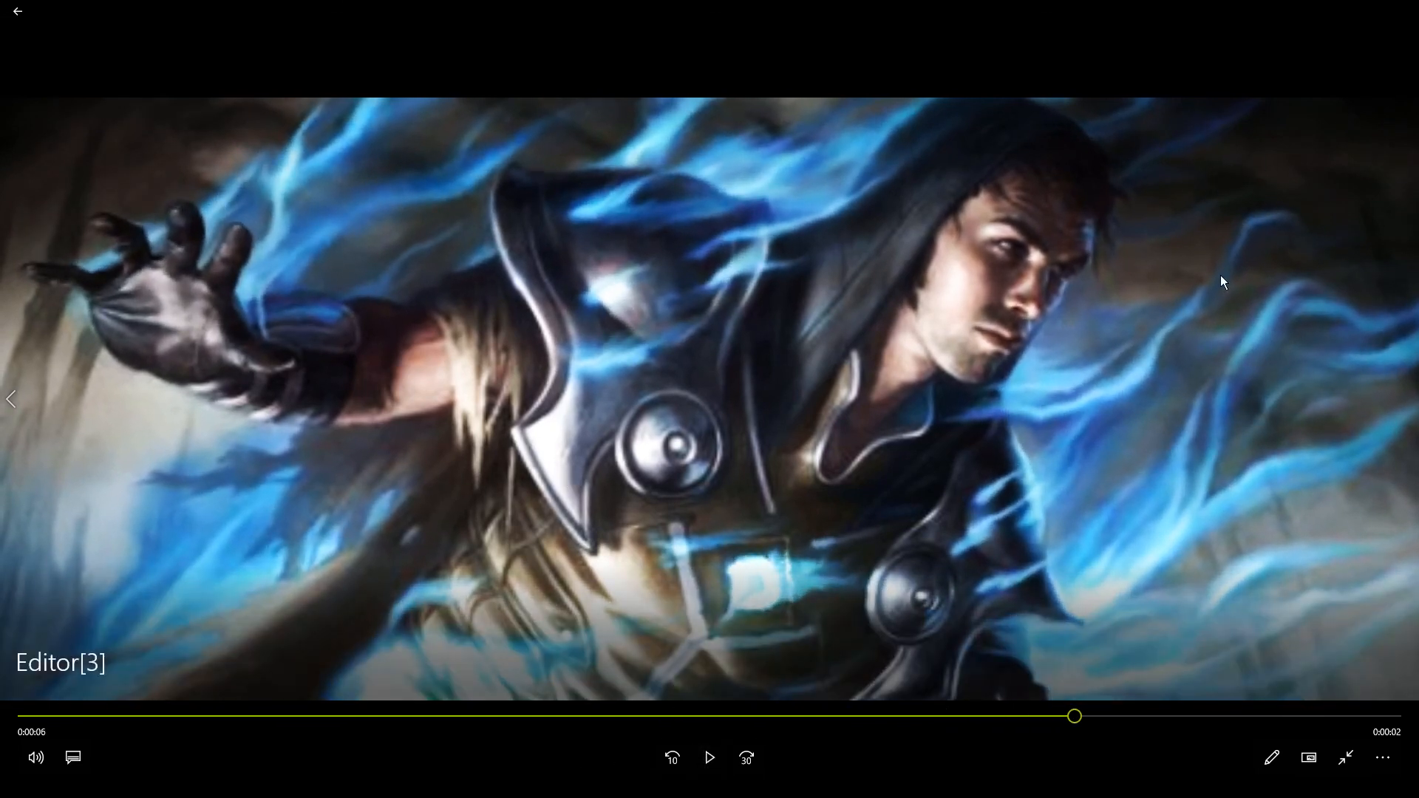
pyautogui.click(699, 765)
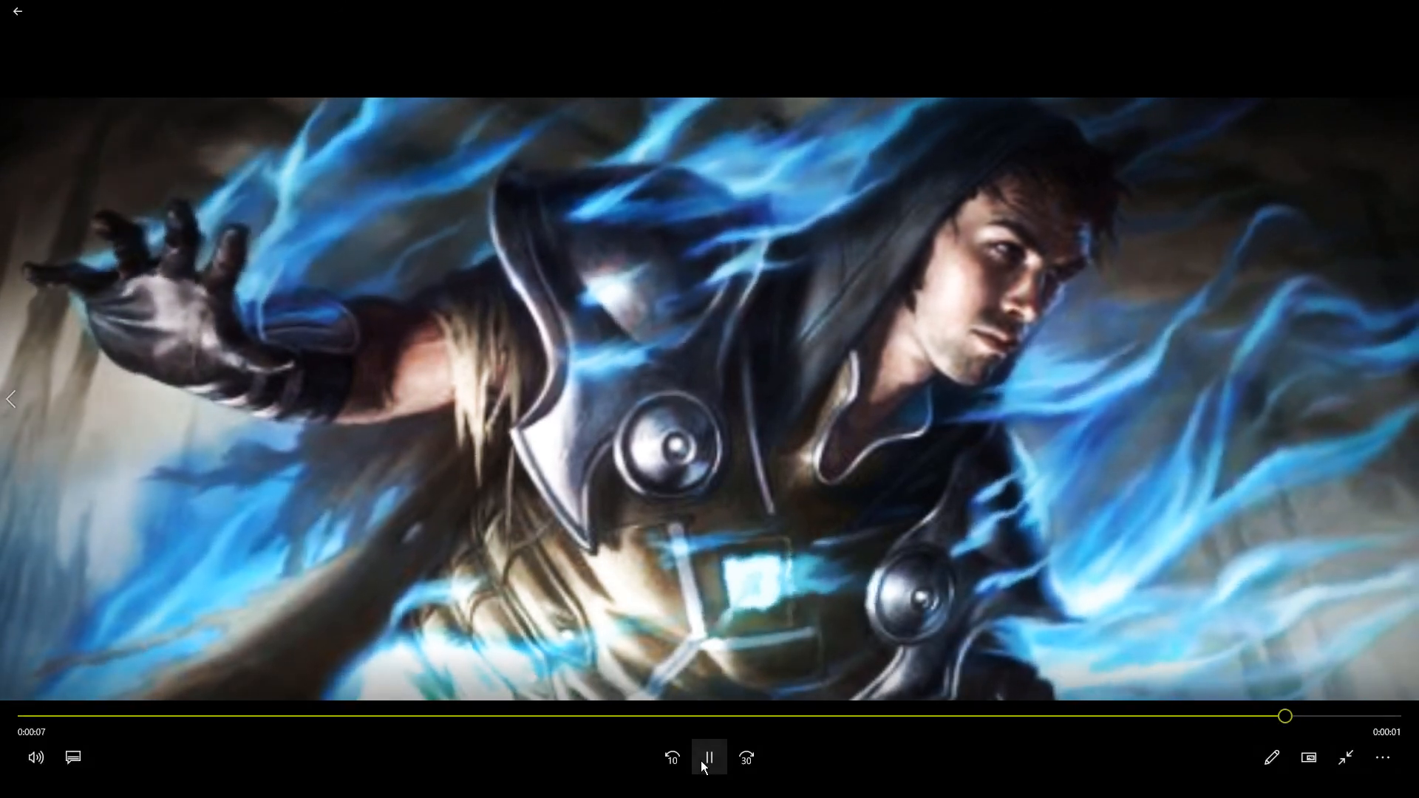
pyautogui.press('Escape')
pyautogui.click(1404, 9)
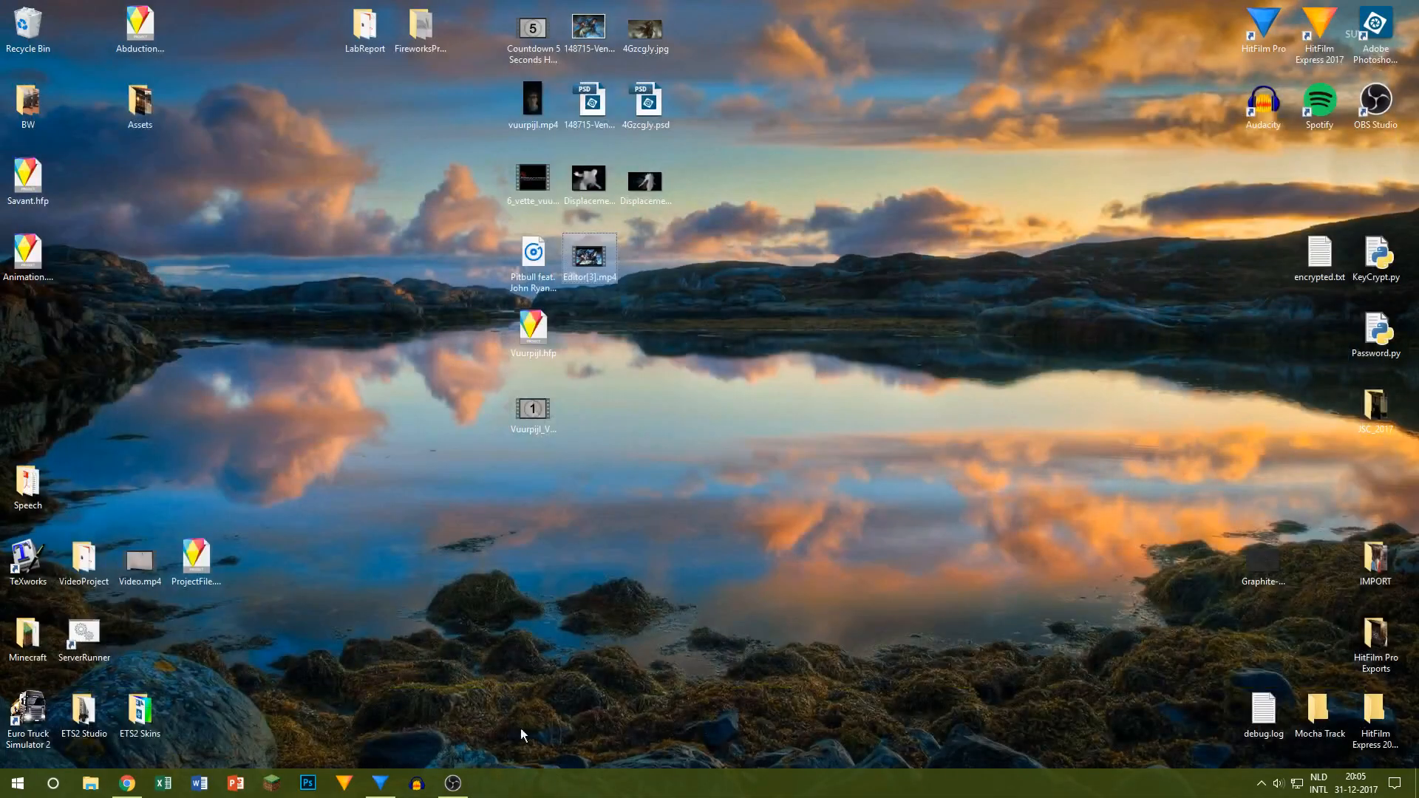
pyautogui.click(380, 783)
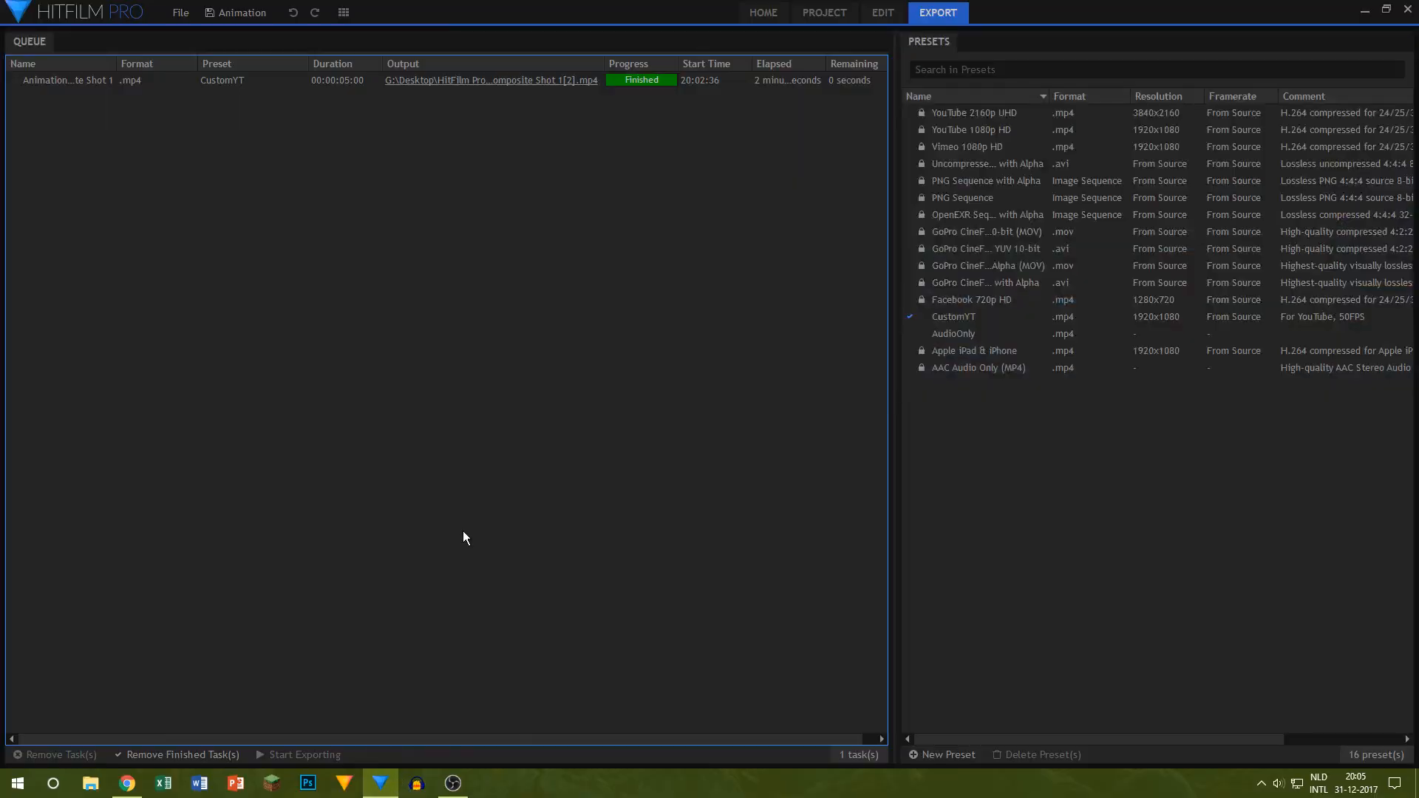
pyautogui.click(1365, 11)
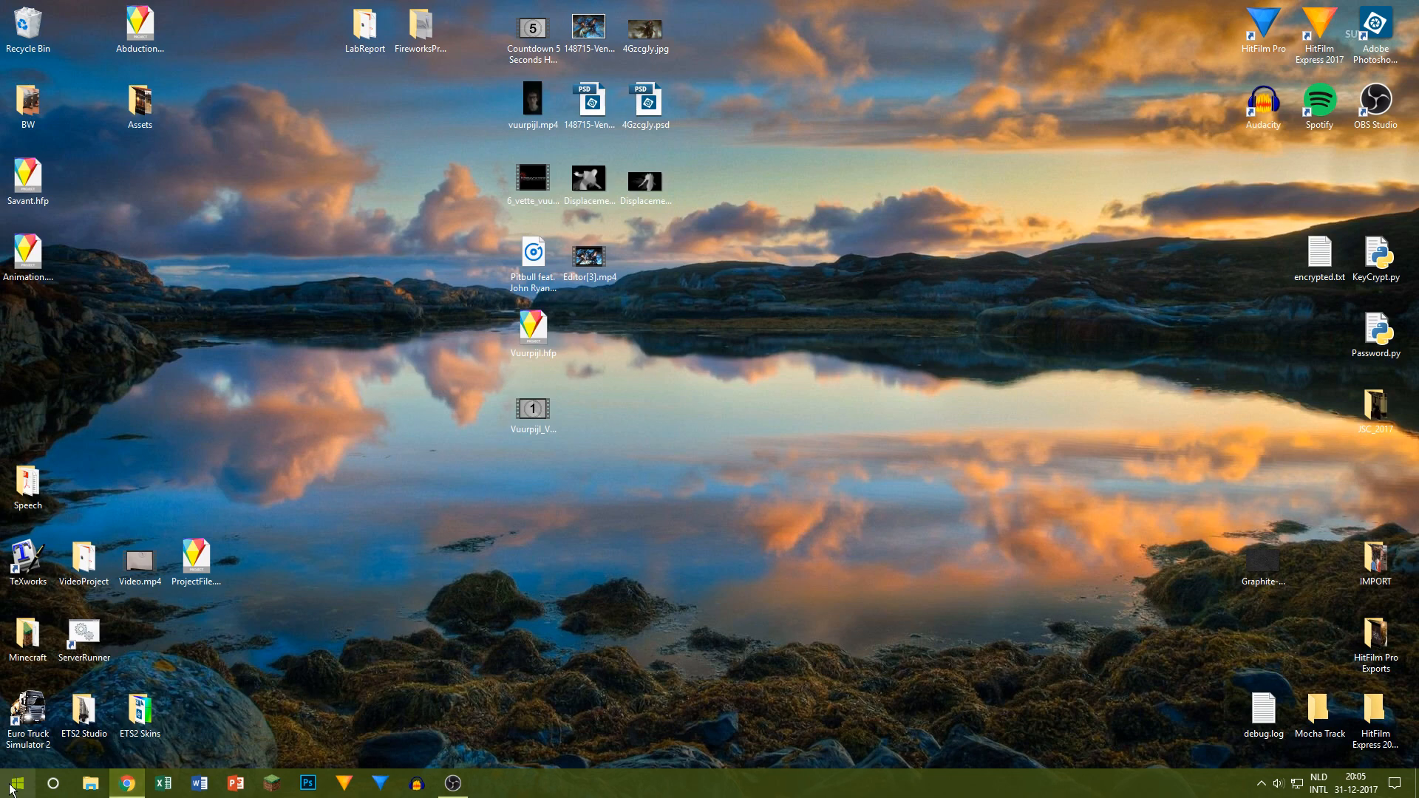
# Step: Search the installed programs for Blender and for Autodesk Fusion 360, closing each search without launching anything
pyautogui.click(11, 787)
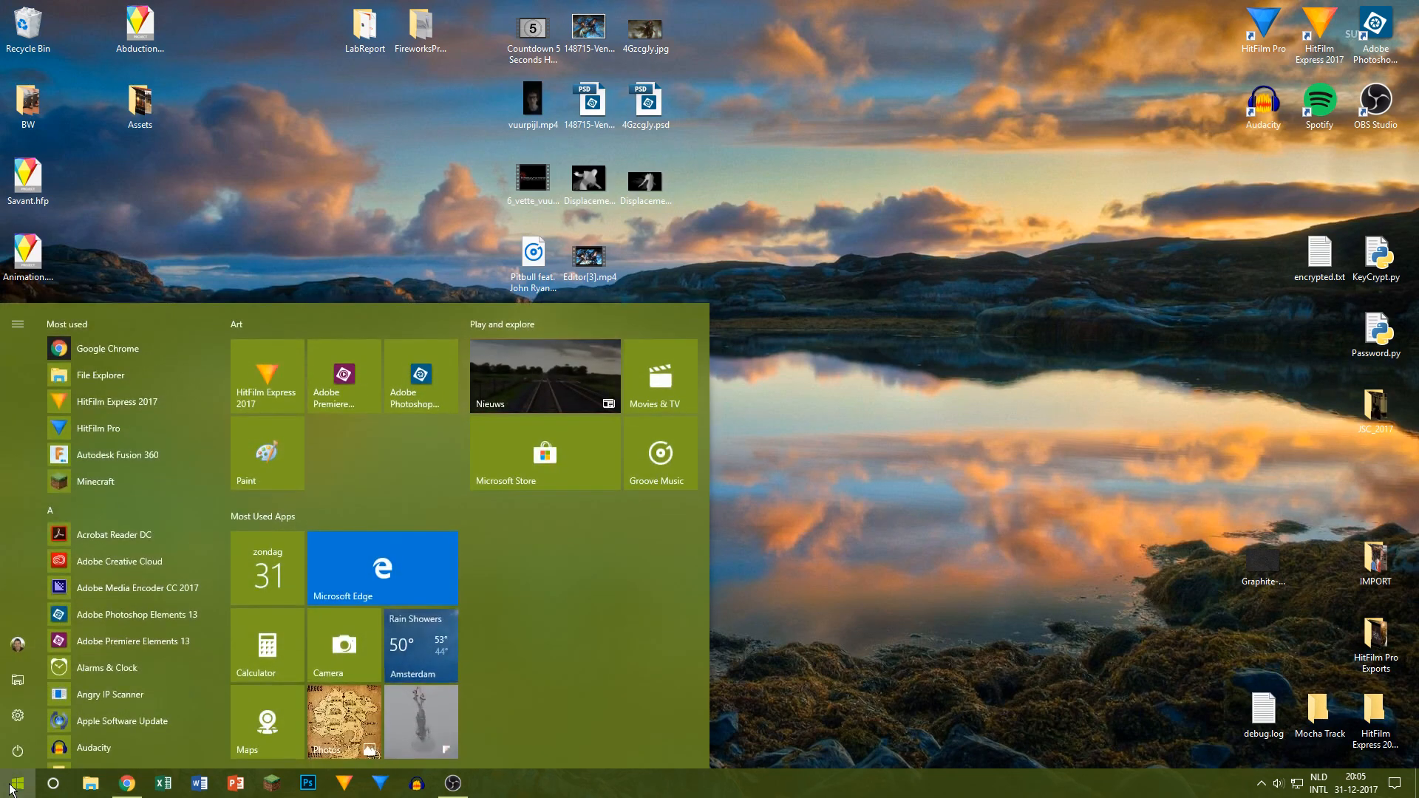
pyautogui.write('blender')
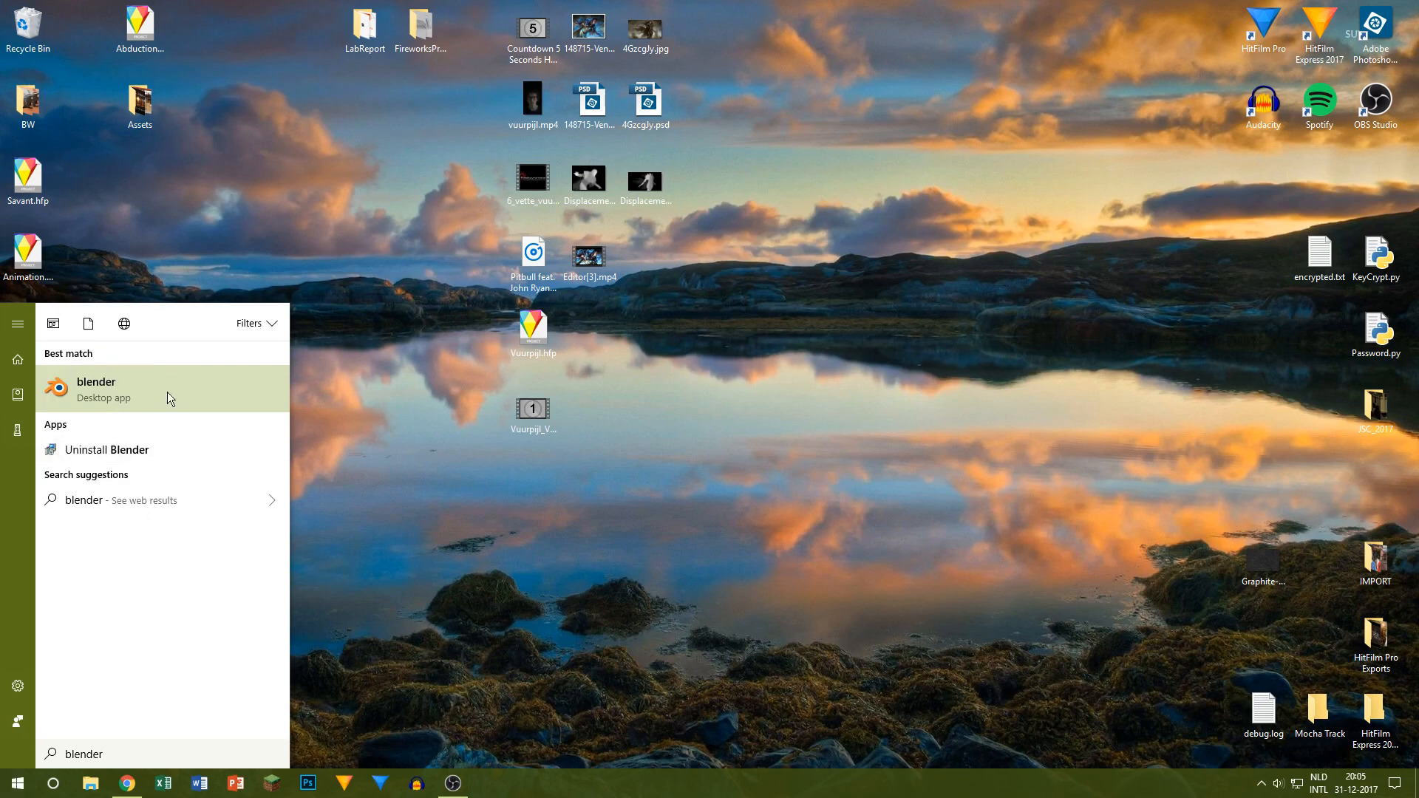
pyautogui.click(407, 397)
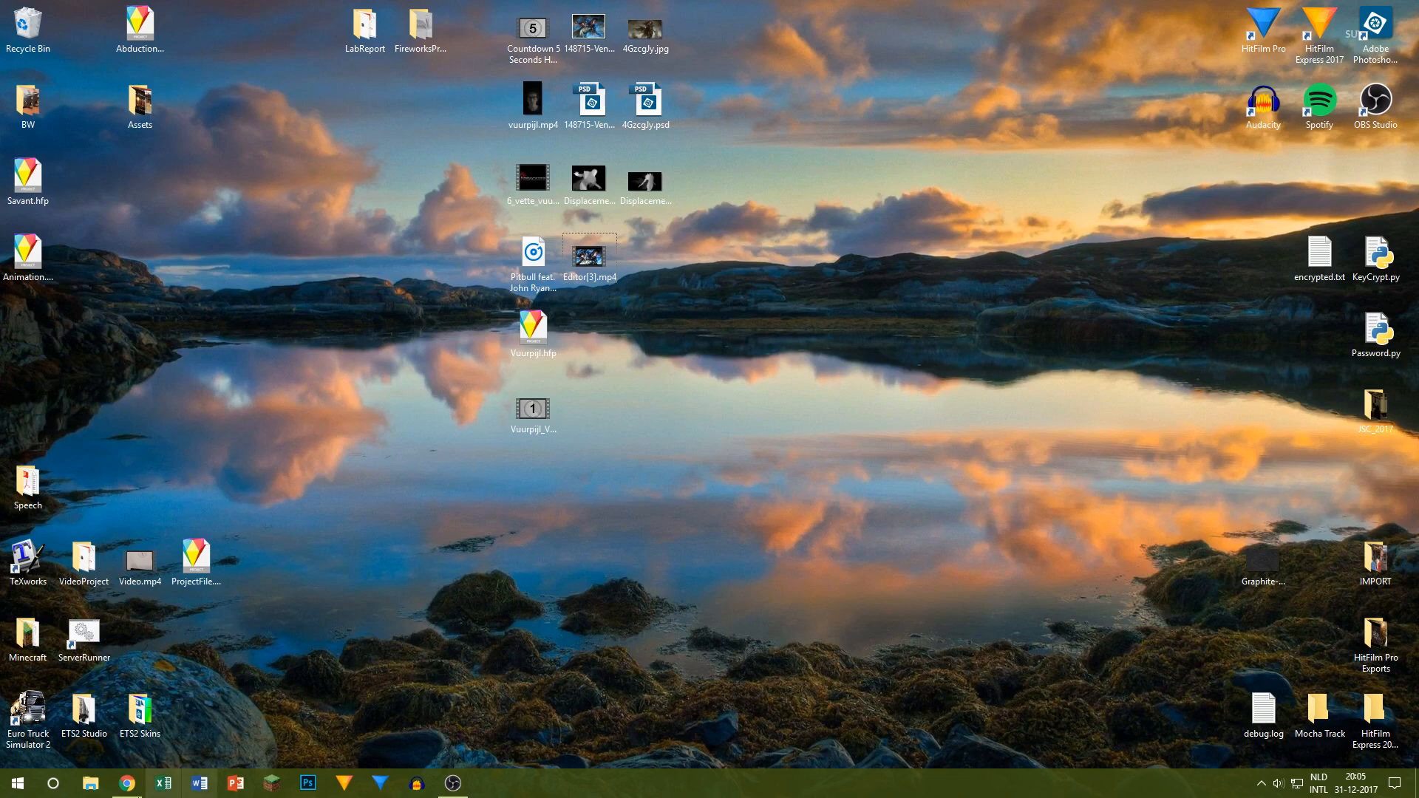
pyautogui.click(17, 782)
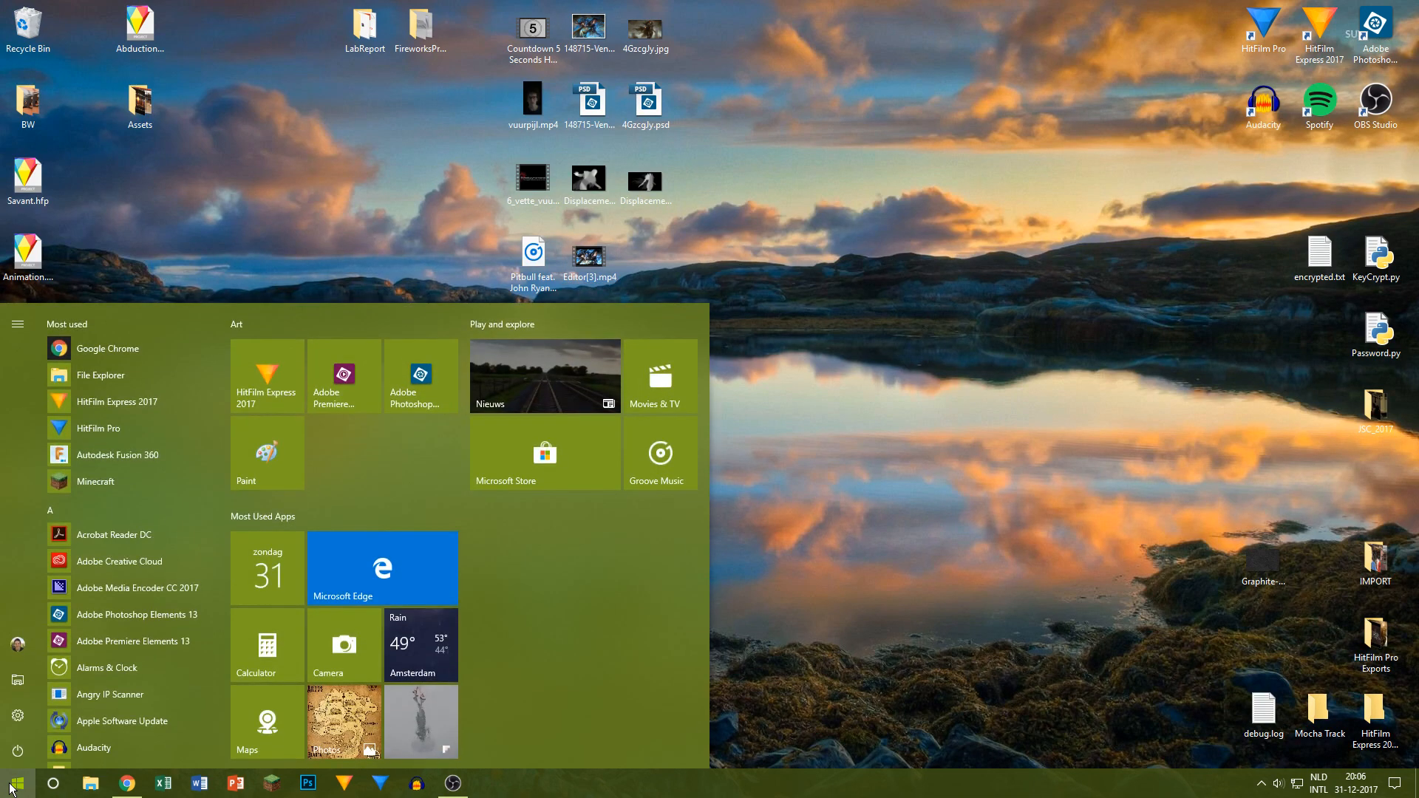
pyautogui.write('fusio')
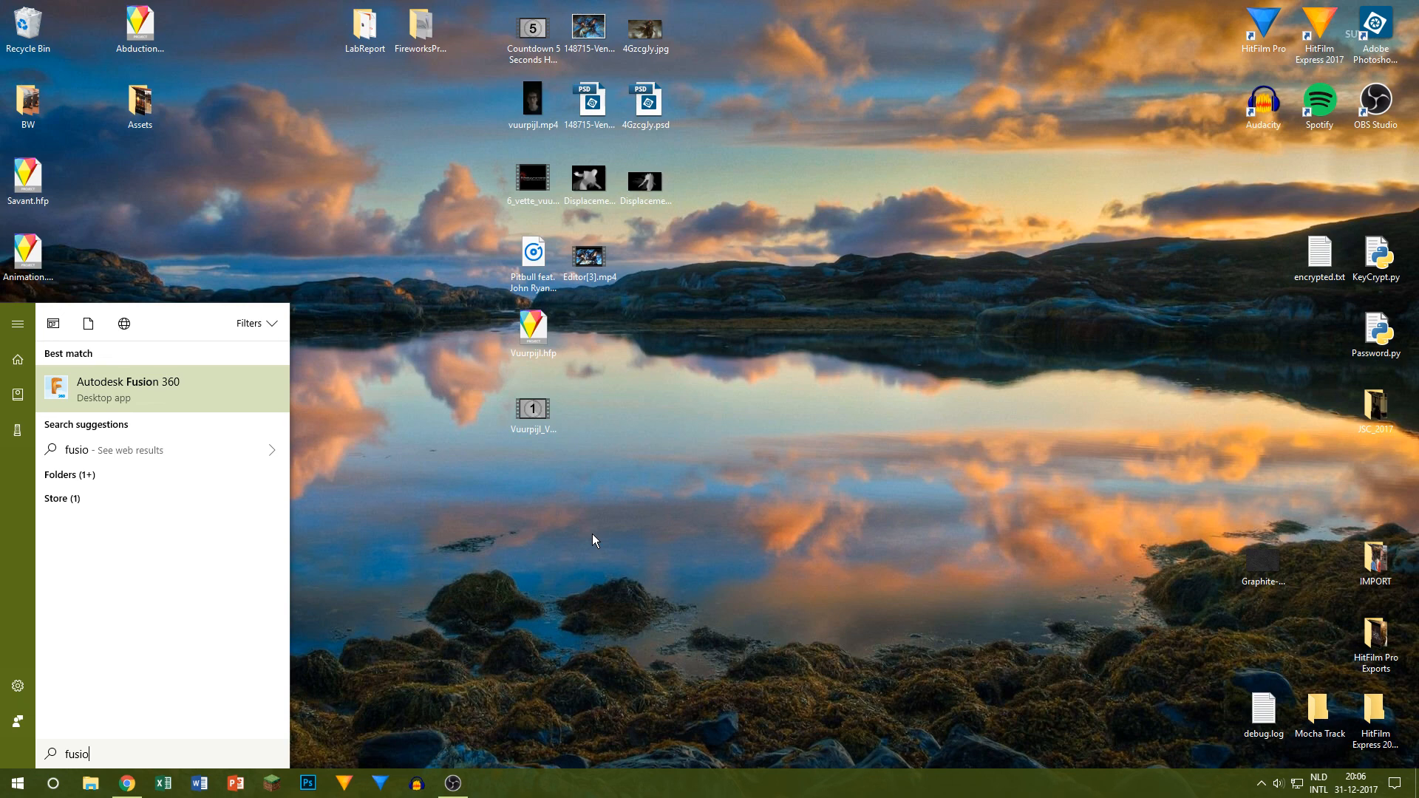
pyautogui.press('Escape')
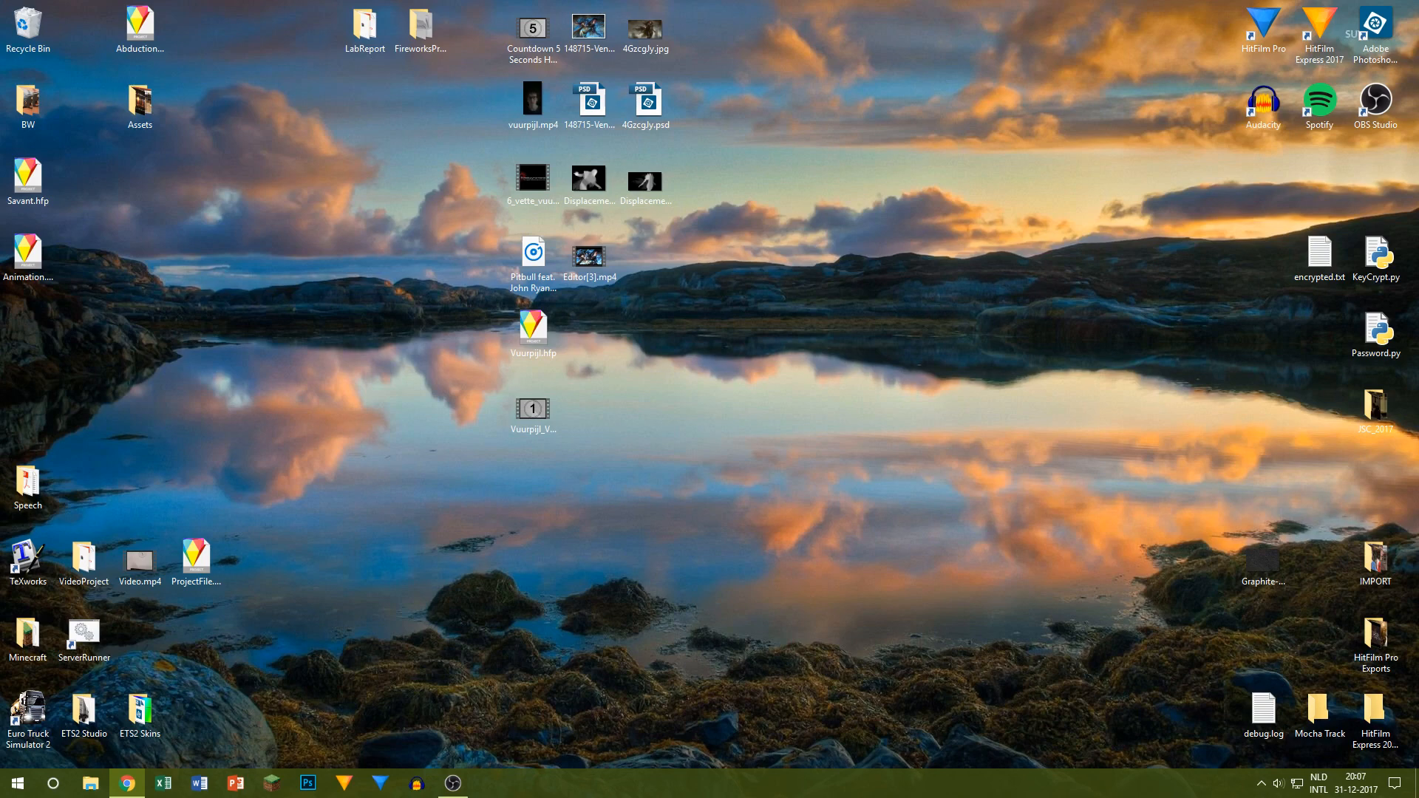
# Step: Switch to Chrome with the Film Empire website and view its Contact page and its Free FE Downloads page
pyautogui.moveTo(0, 181); pyautogui.dragTo(443, 0)
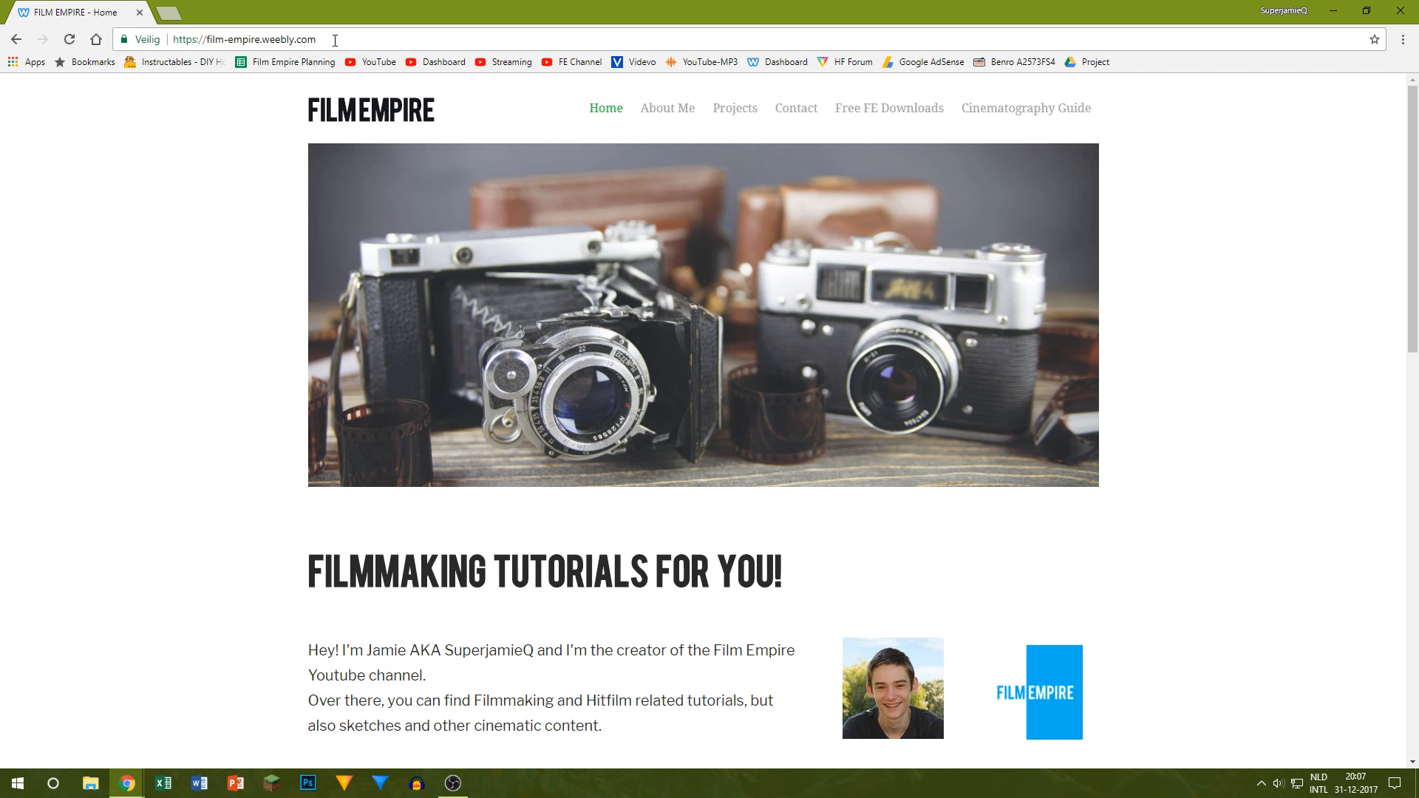
pyautogui.click(177, 39)
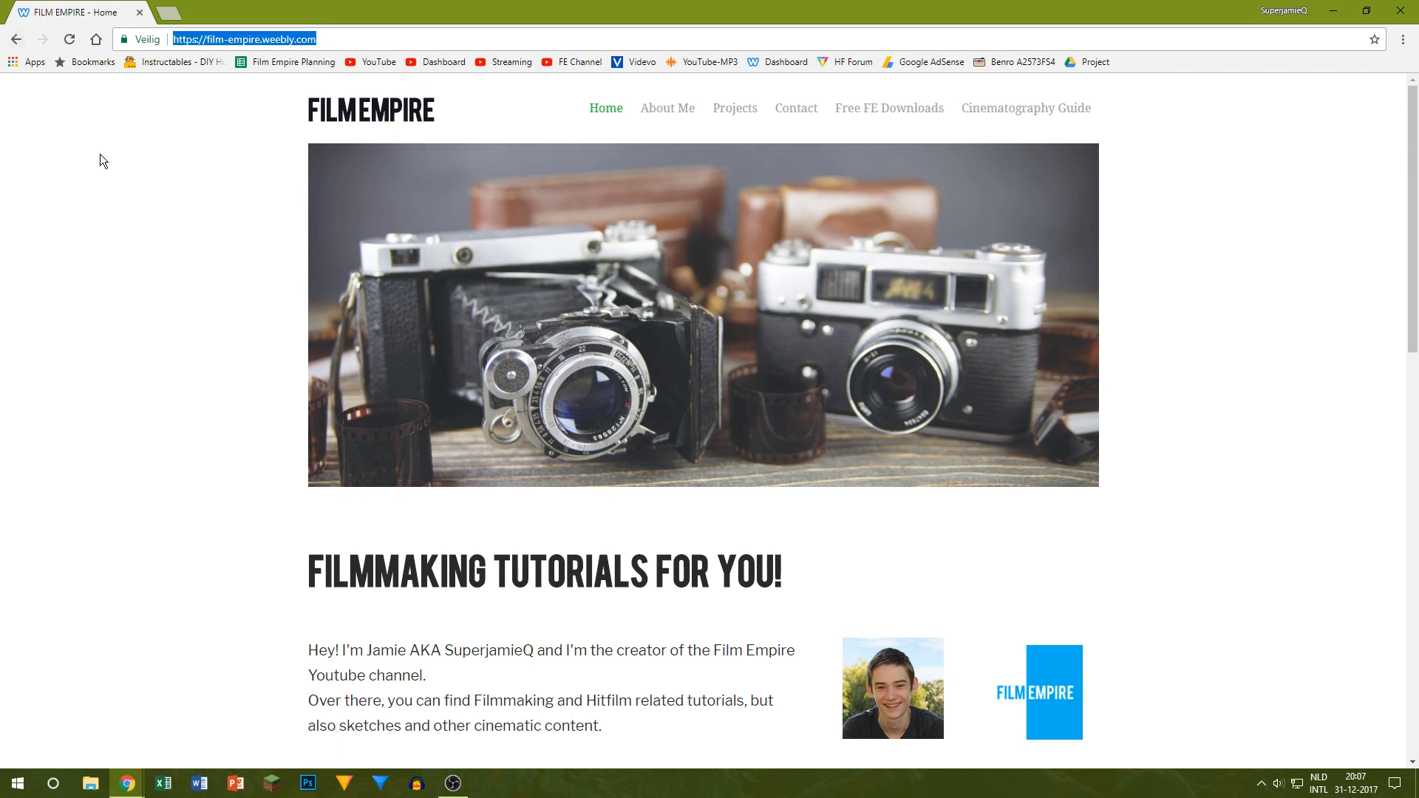
pyautogui.click(794, 107)
pyautogui.scroll(-3, 832, 141)
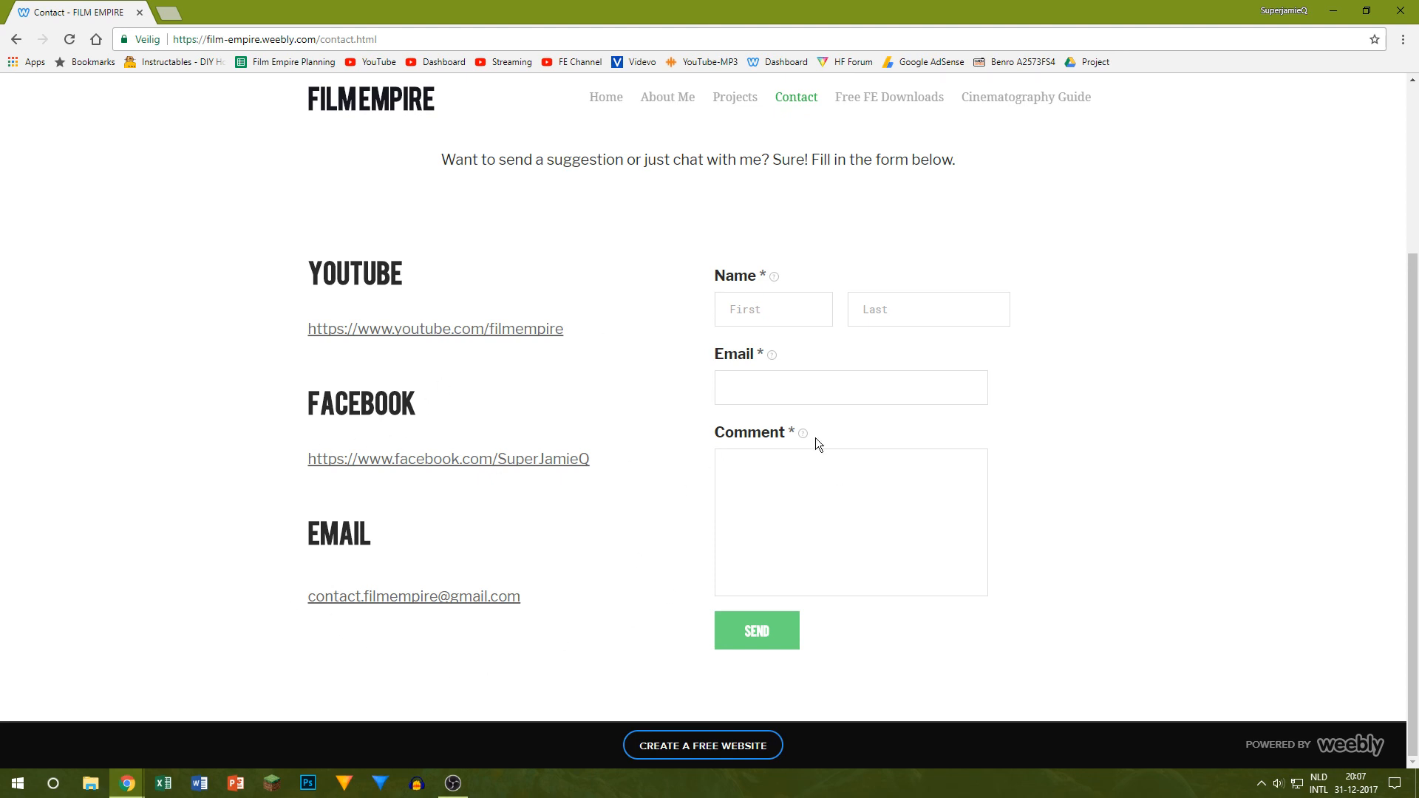
pyautogui.click(783, 313)
pyautogui.scroll(3, 817, 351)
pyautogui.click(872, 109)
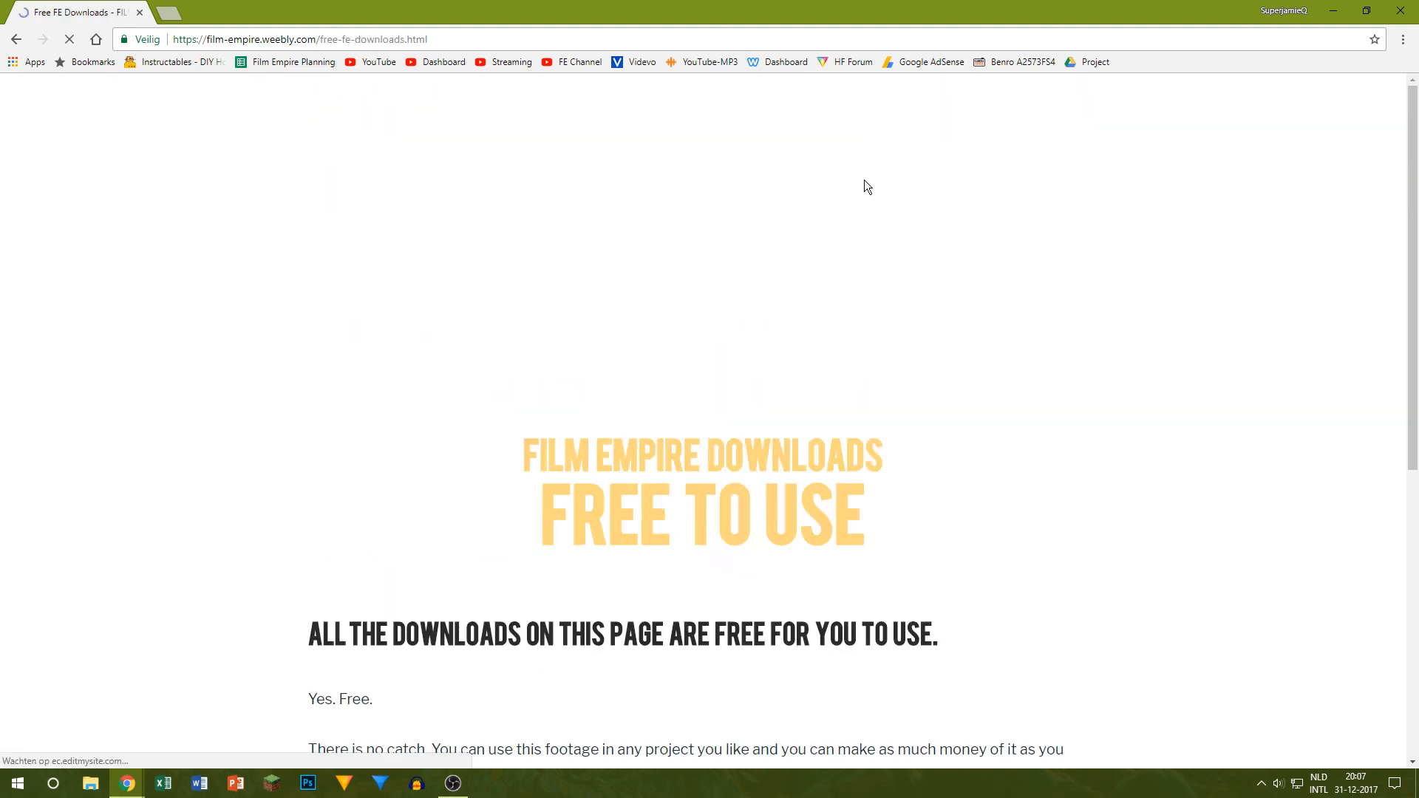
# Step: Look through the lens dirt, sky replacement, revolver foley and fight SFX packs on the Free FE Downloads page
pyautogui.scroll(-20, 832, 158)
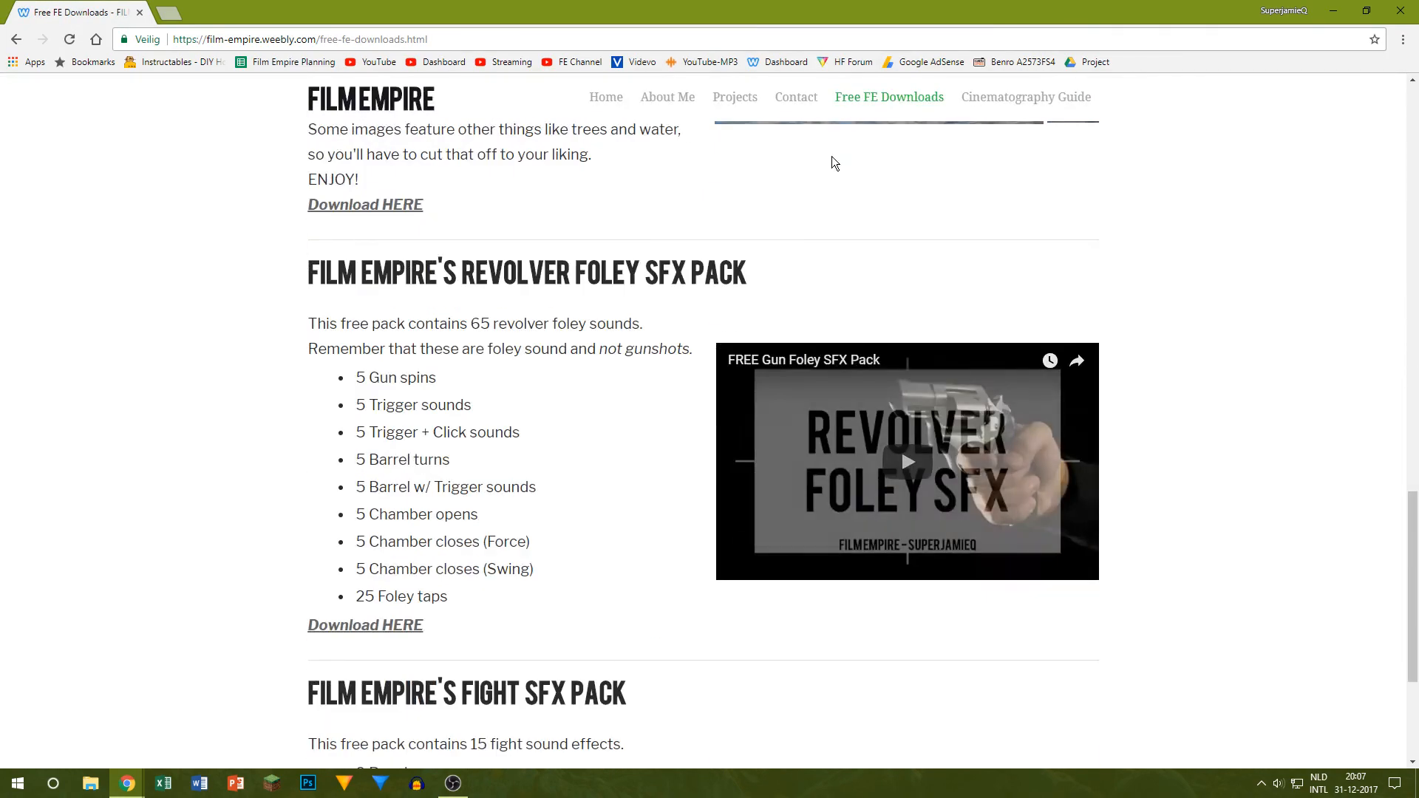
pyautogui.scroll(5, 831, 158)
pyautogui.scroll(-5, 831, 158)
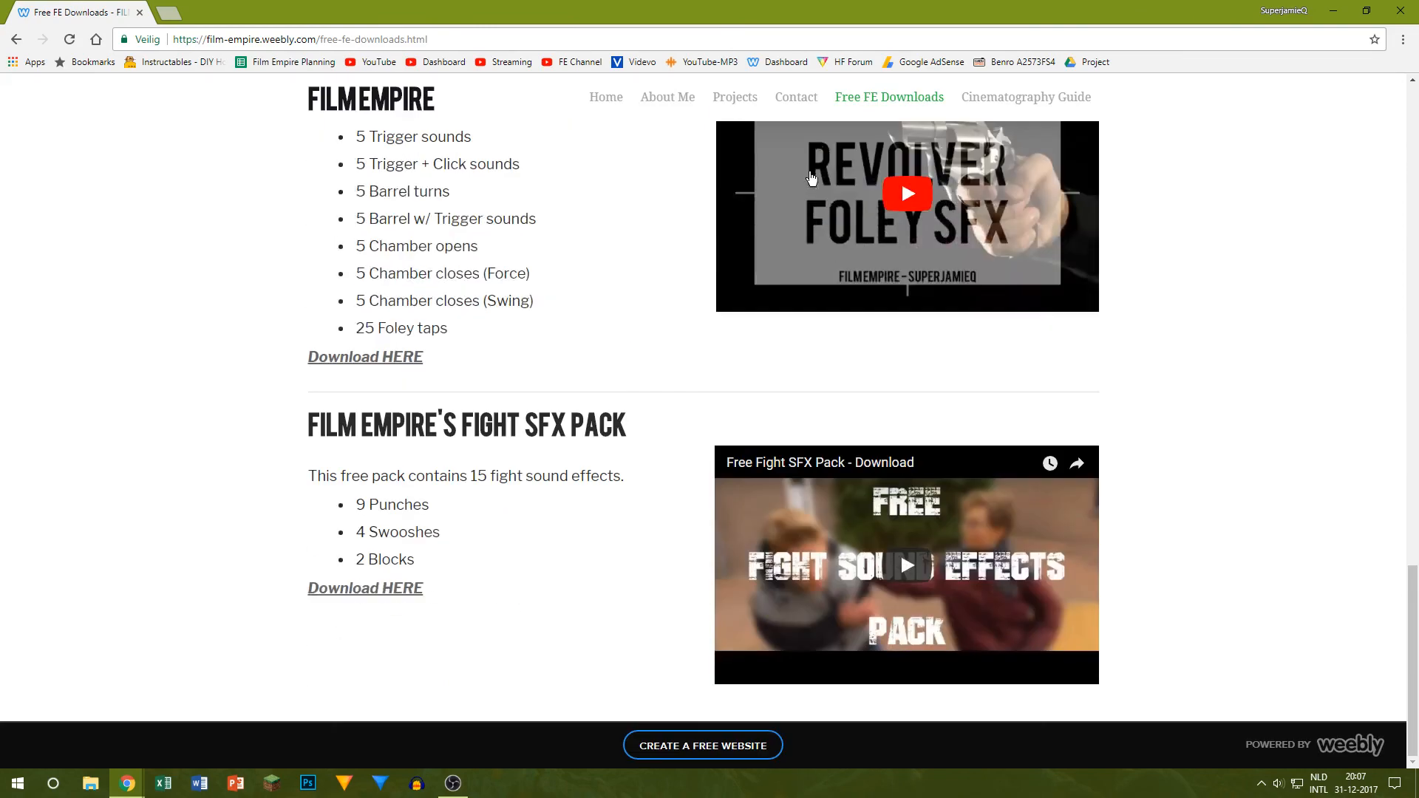
pyautogui.scroll(10, 812, 192)
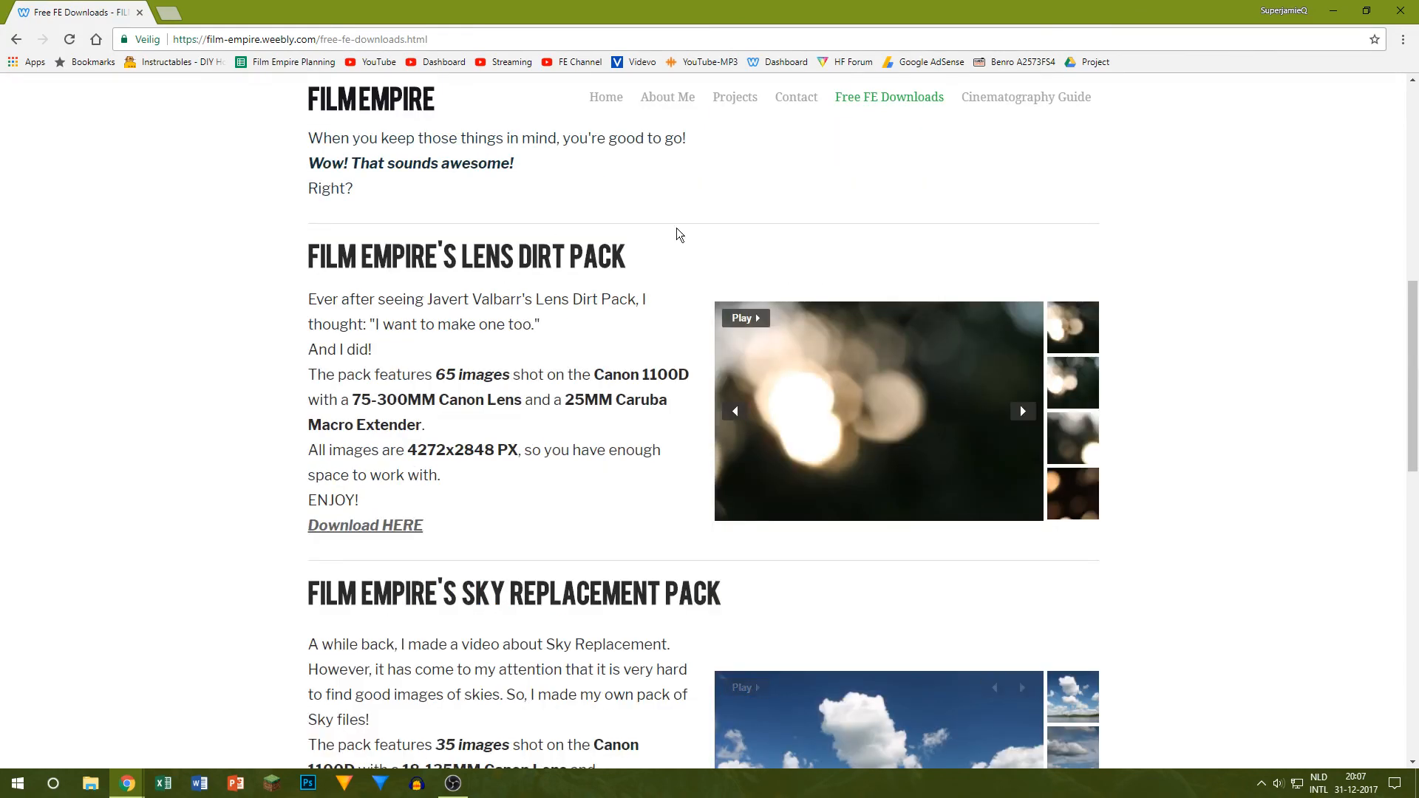
pyautogui.scroll(-4, 717, 357)
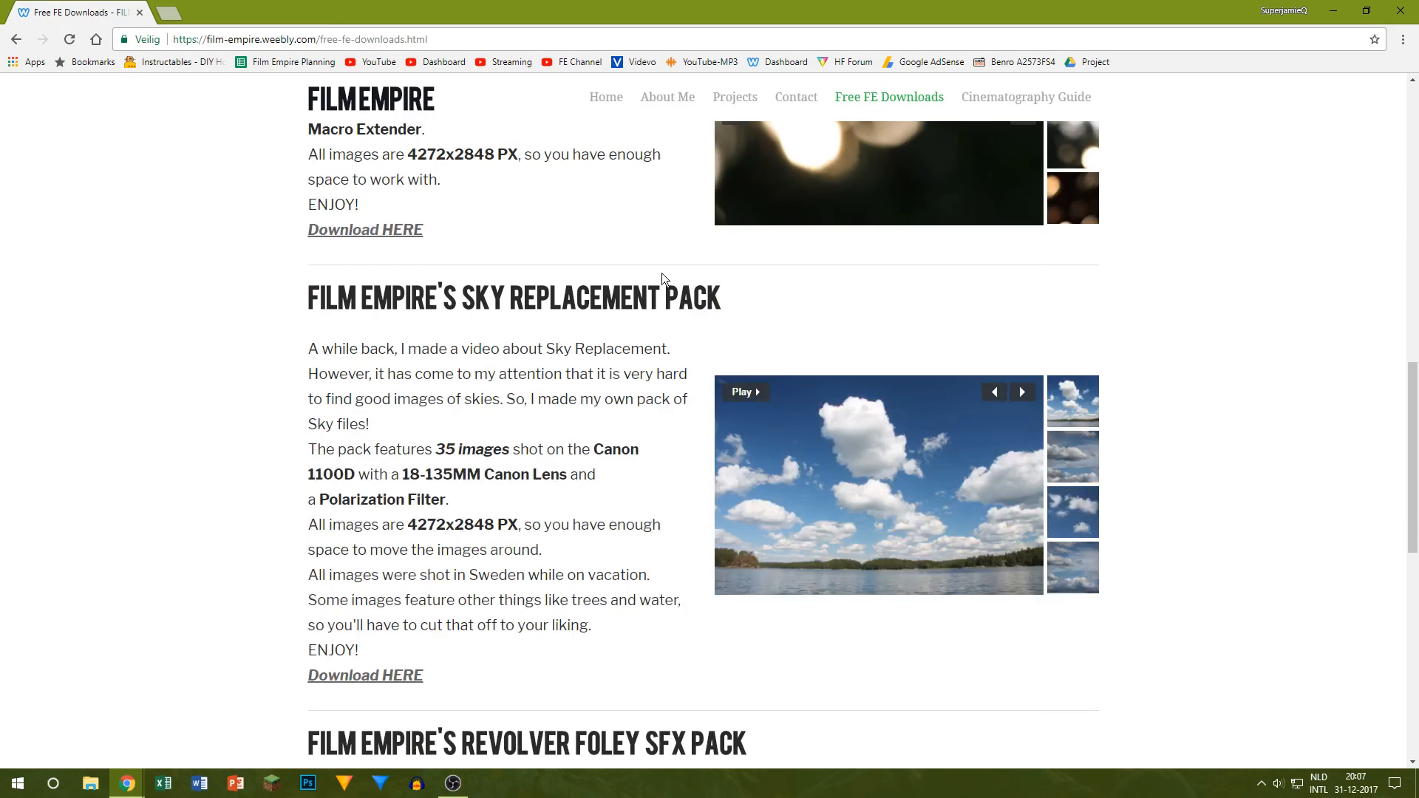
pyautogui.scroll(-6, 659, 388)
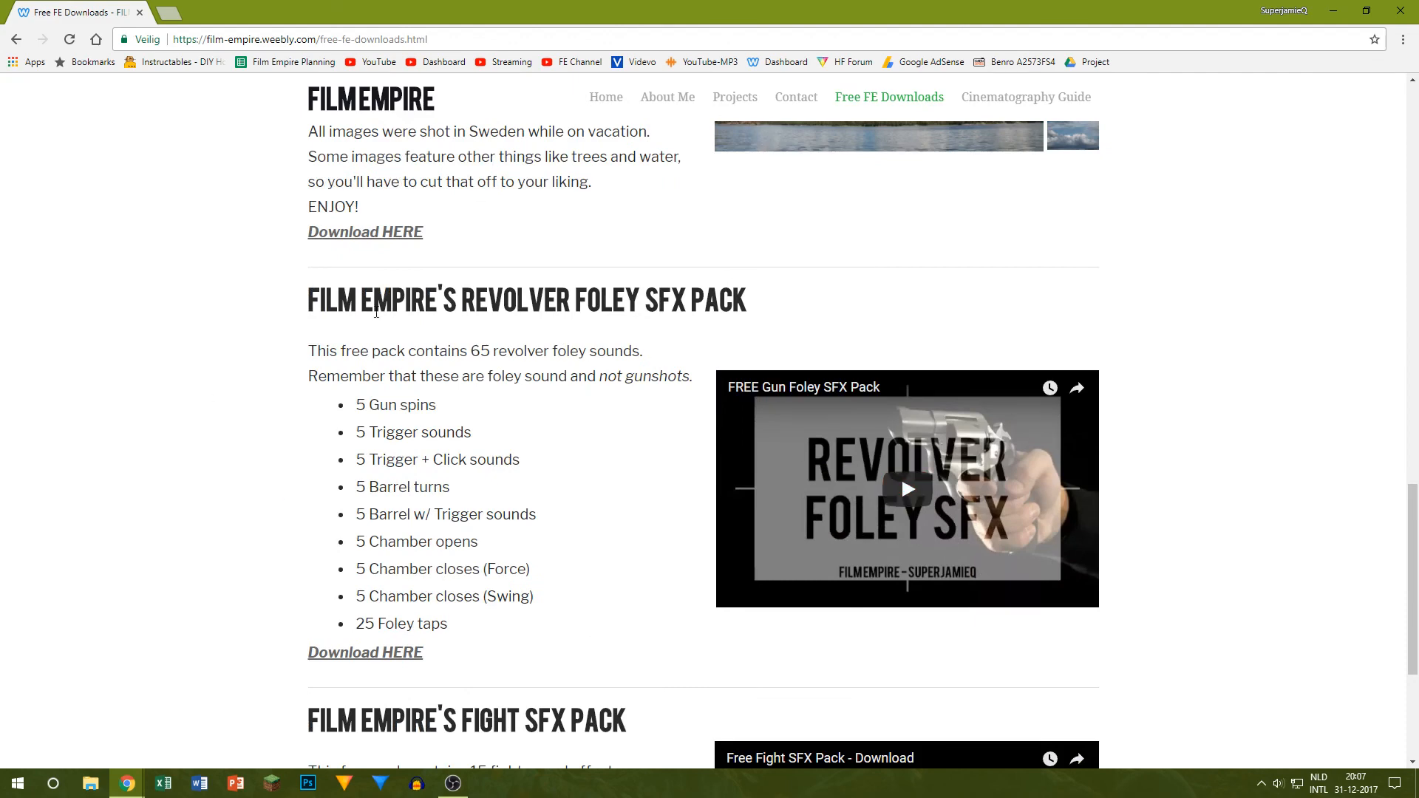
pyautogui.scroll(-4, 1038, 439)
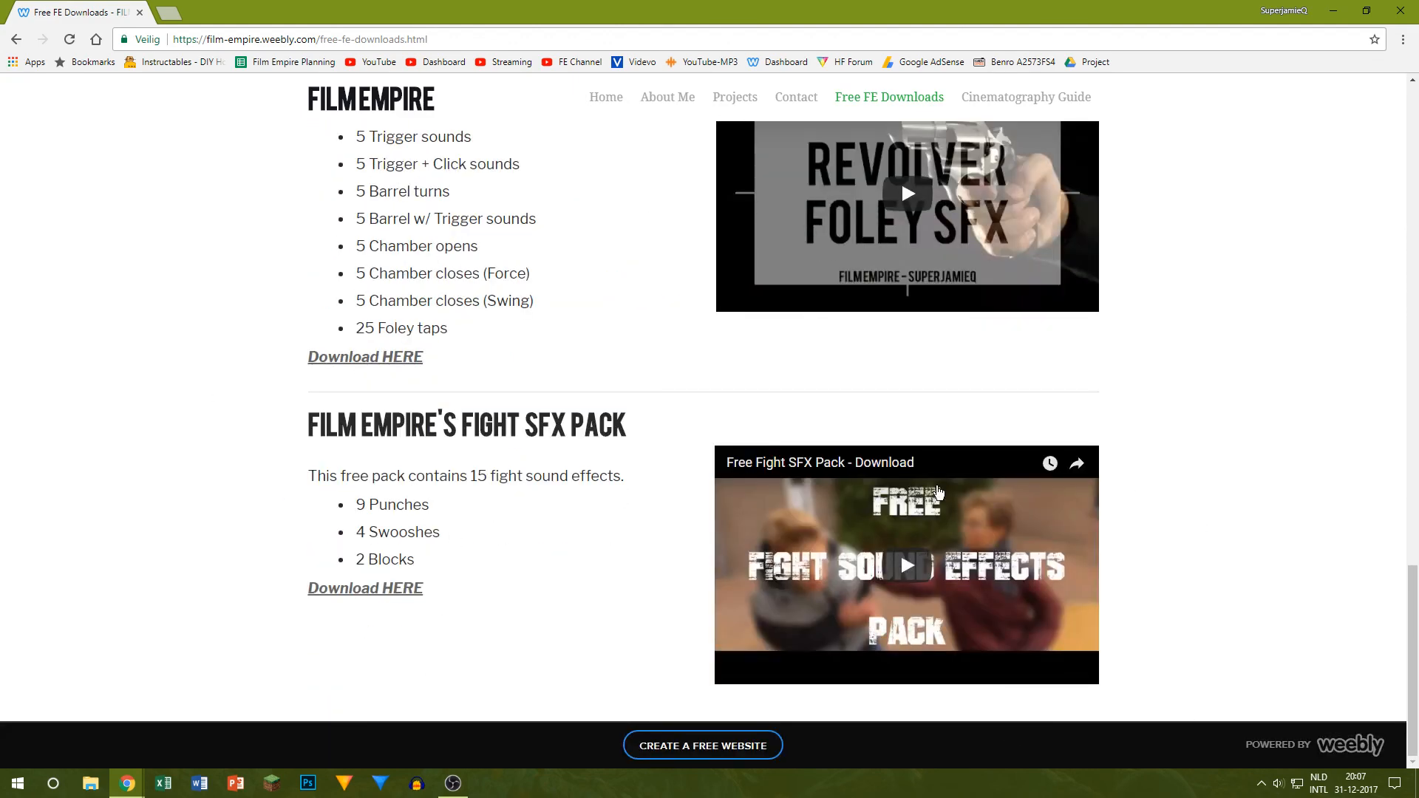
pyautogui.scroll(10, 655, 599)
pyautogui.scroll(10, 884, 197)
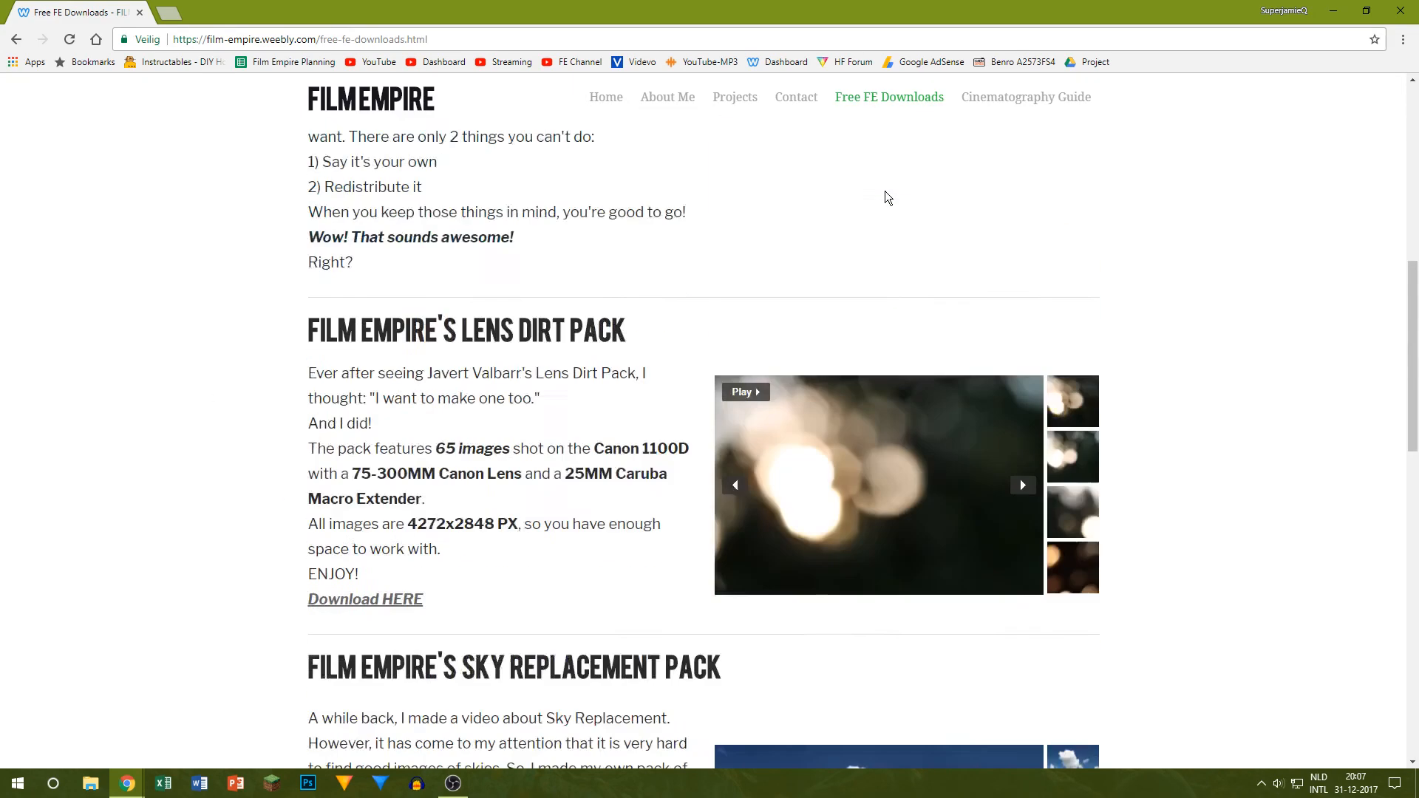
# Step: View the website's Cinematography Guide page, and leave the browser to switch to OBS Studio
pyautogui.click(1003, 112)
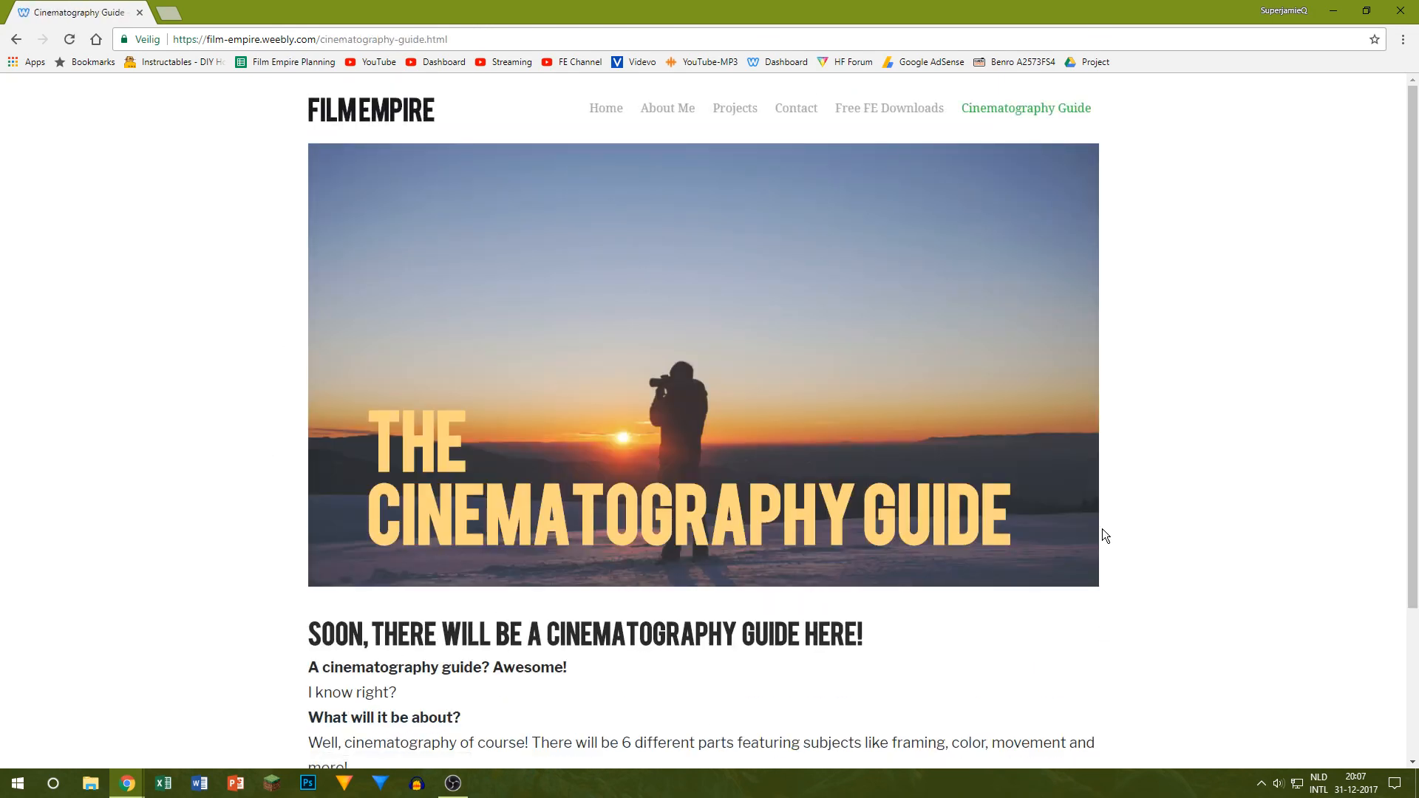
pyautogui.click(1400, 11)
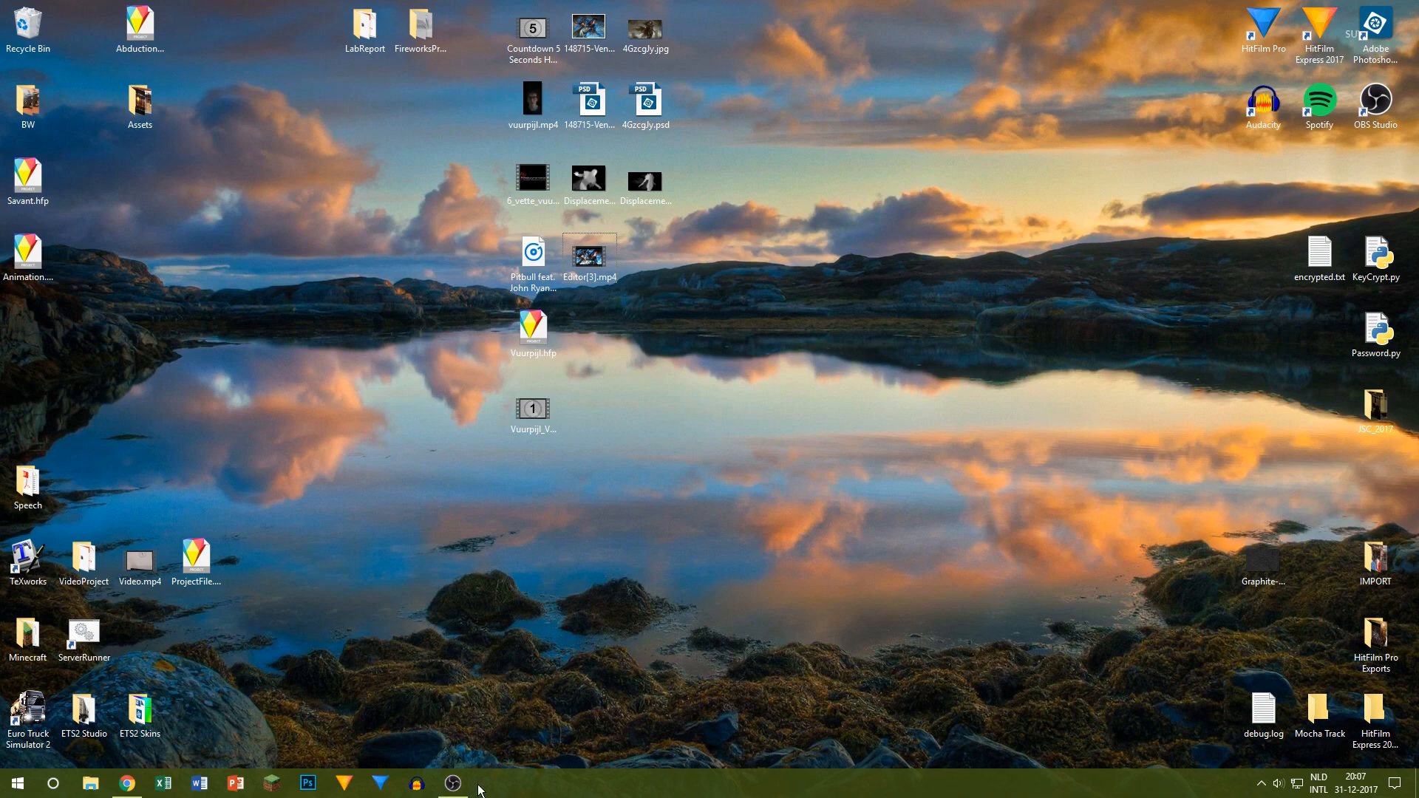
pyautogui.click(455, 785)
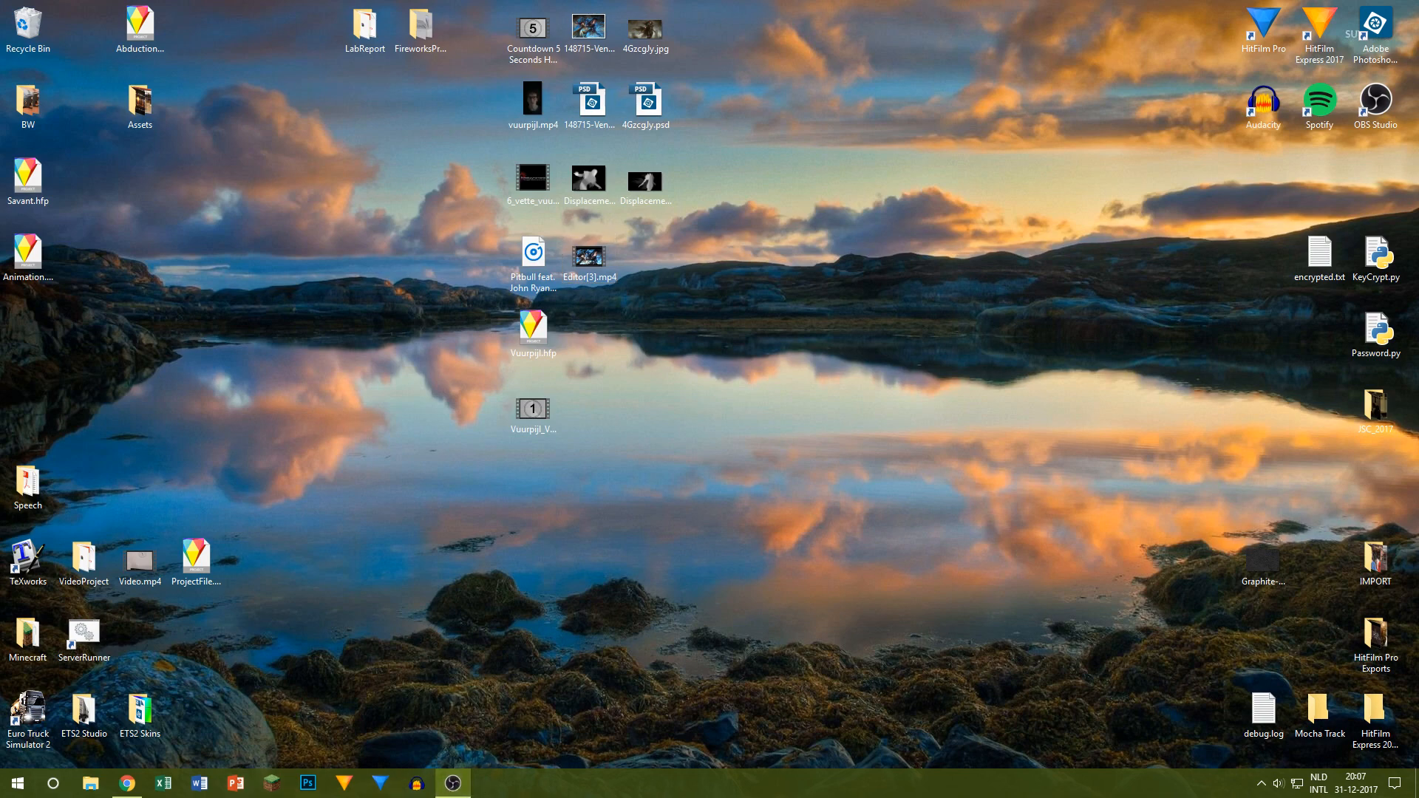